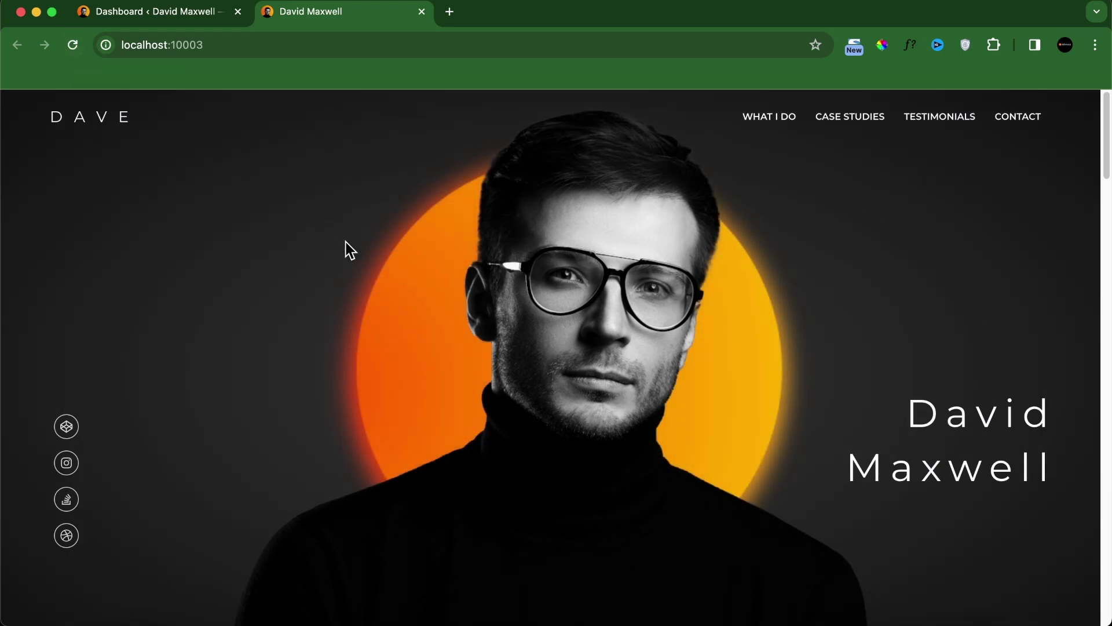
Step: Scroll down through the portfolio homepage
scroll(370, 253, "down", 5)
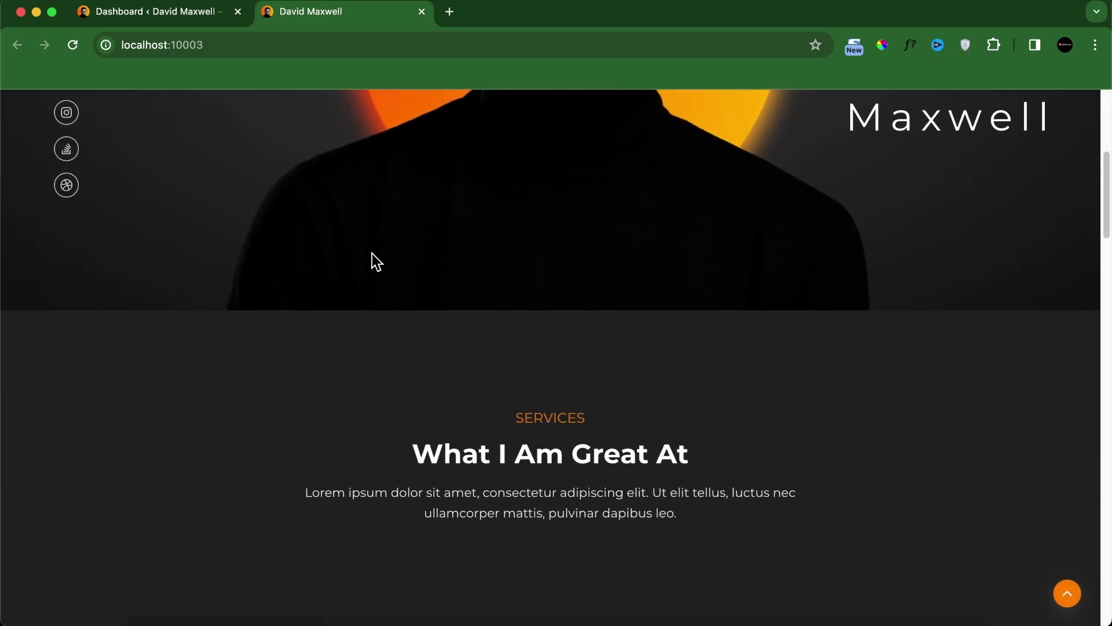
scroll(374, 249, "down", 5)
scroll(374, 260, "down", 1)
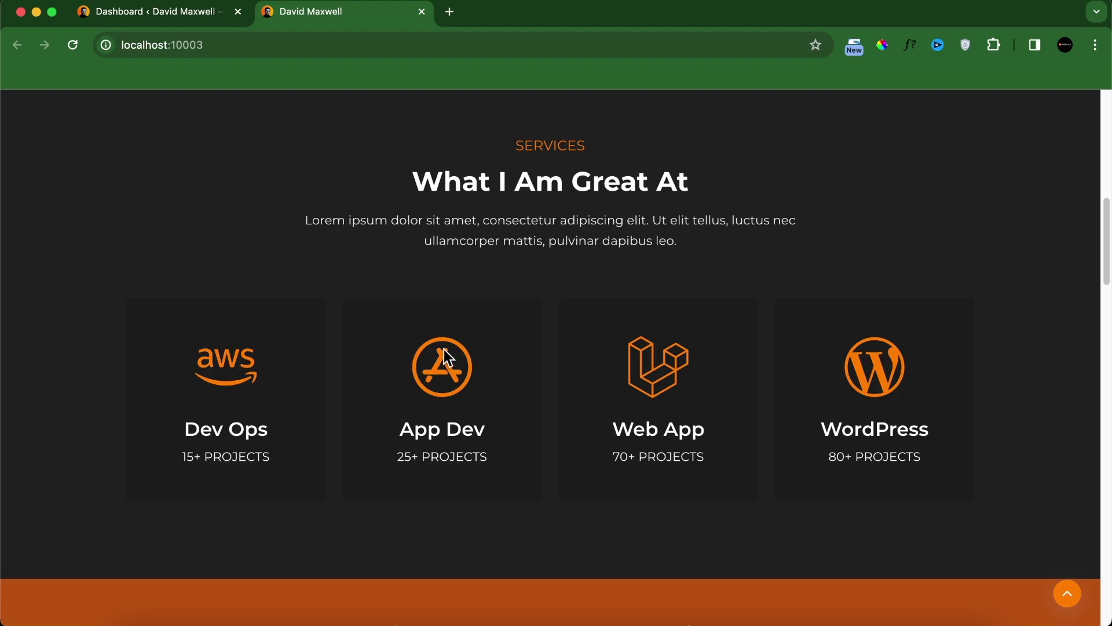
scroll(486, 336, "down", 5)
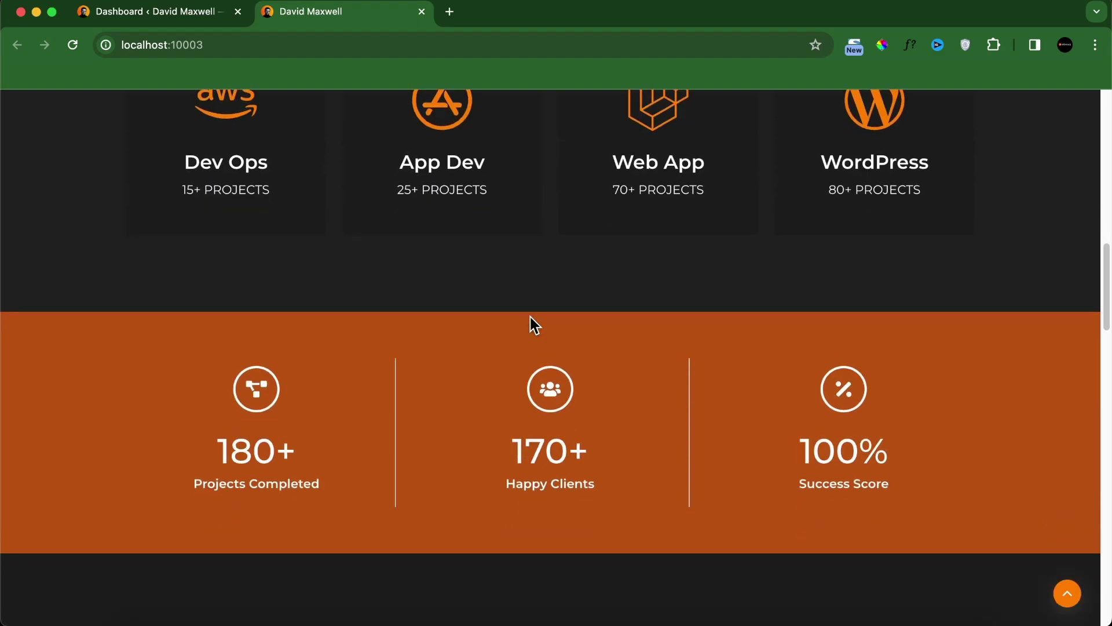
scroll(643, 382, "down", 5)
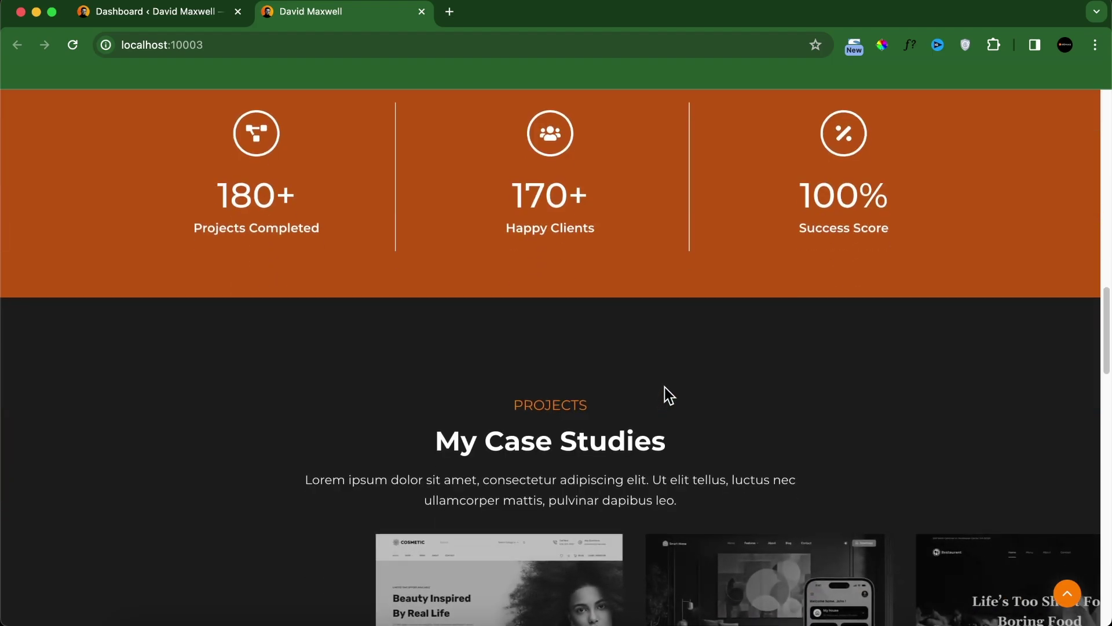
scroll(665, 386, "down", 2)
scroll(668, 377, "down", 4)
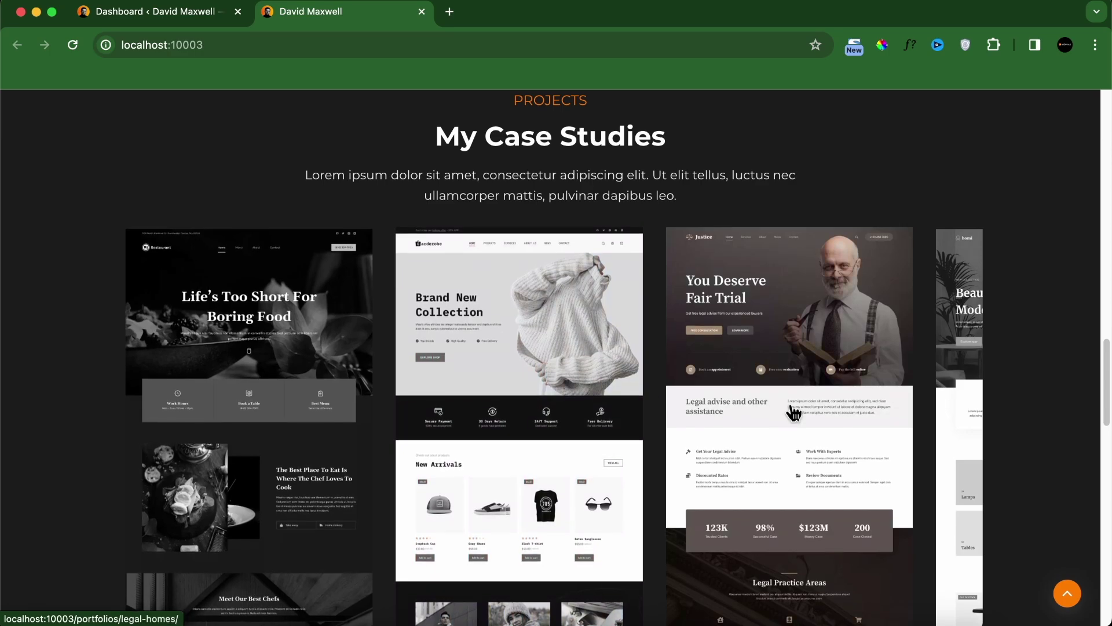
Step: Slide the case studies carousel to later projects, then back to the first set
left_click_drag(884, 428, 173, 394)
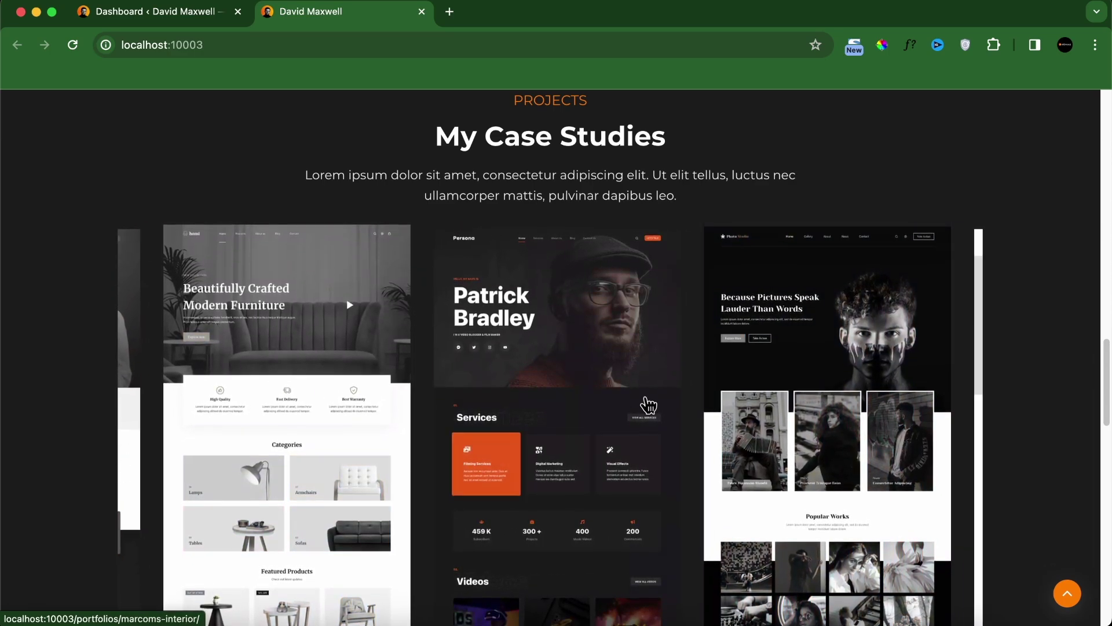
scroll(724, 393, "down", 5)
left_click(872, 374)
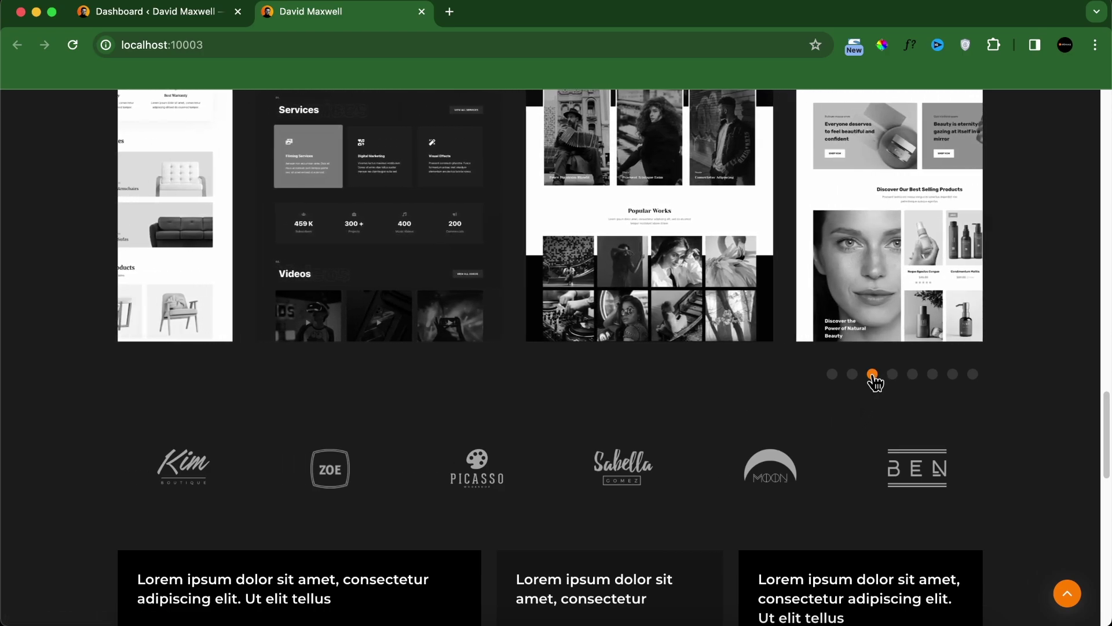
left_click(852, 374)
left_click(832, 374)
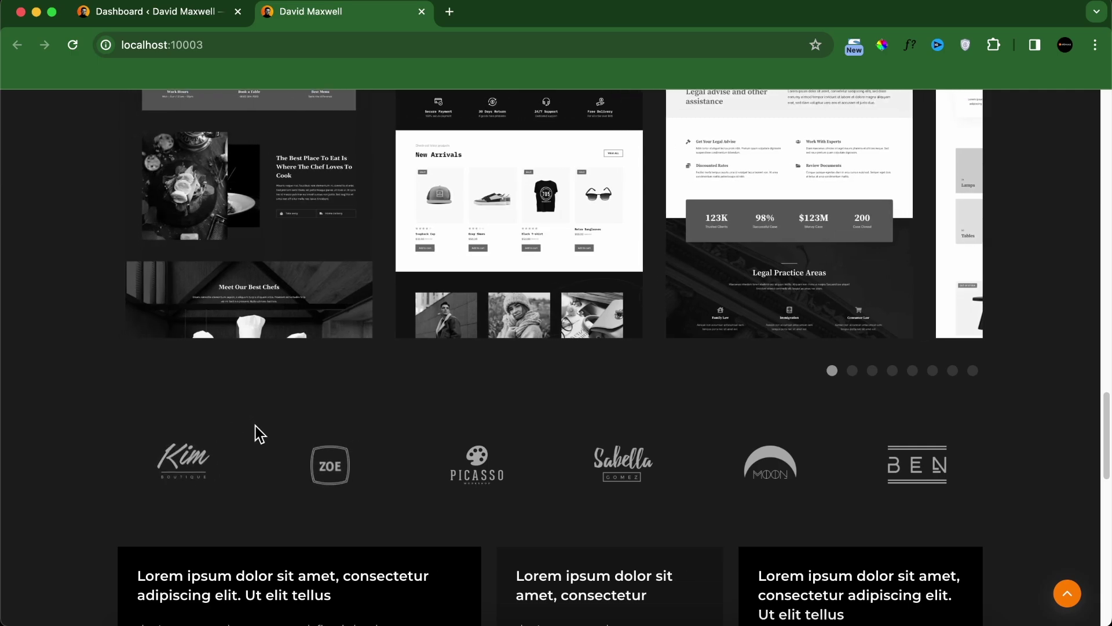
scroll(253, 434, "down", 7)
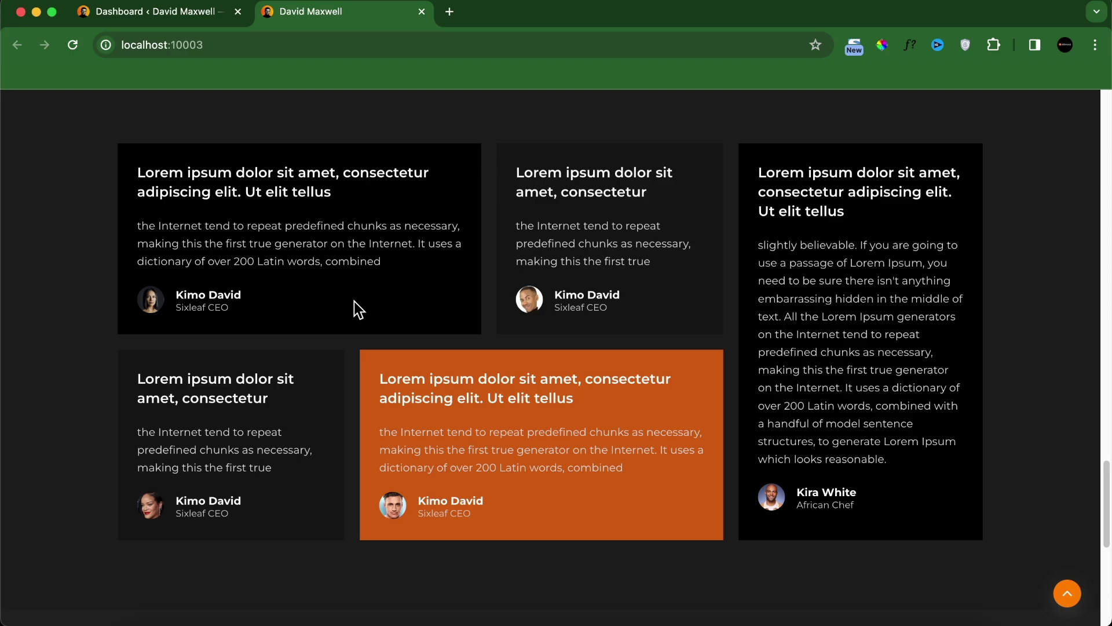
Step: Jump to the My Case Studies, services and contact sections, returning to the top between
scroll(359, 304, "down", 6)
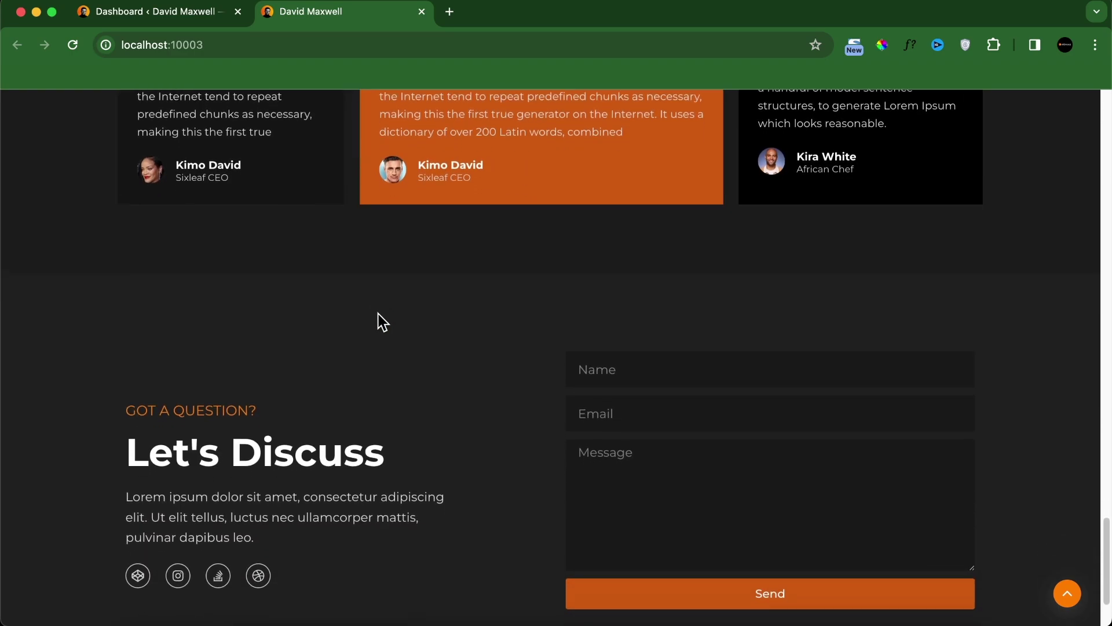
scroll(436, 372, "down", 2)
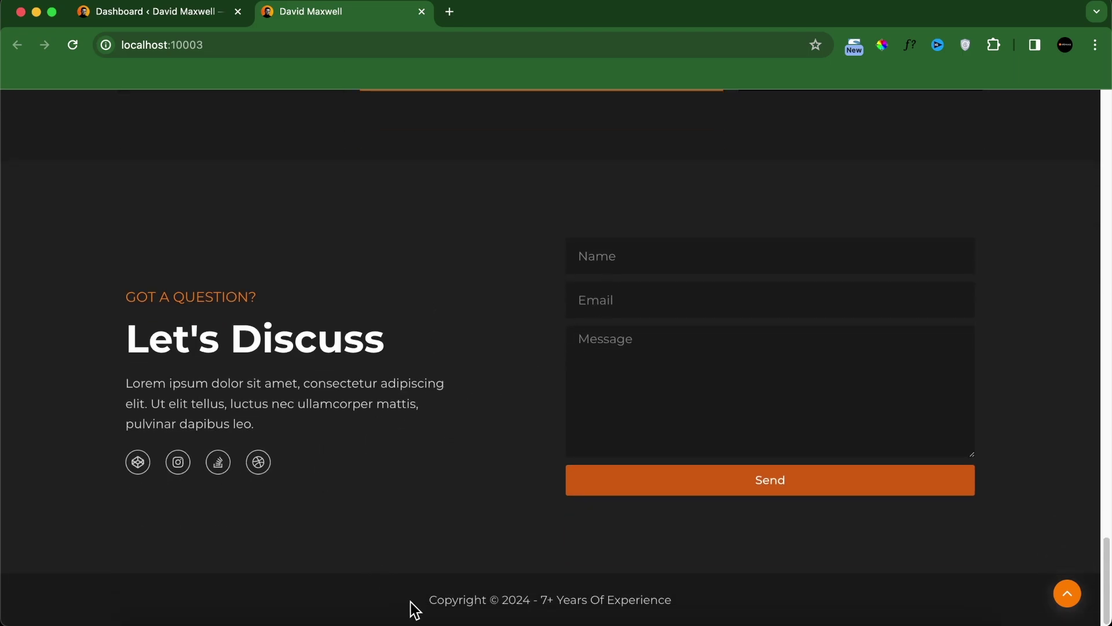
scroll(525, 354, "up", 10)
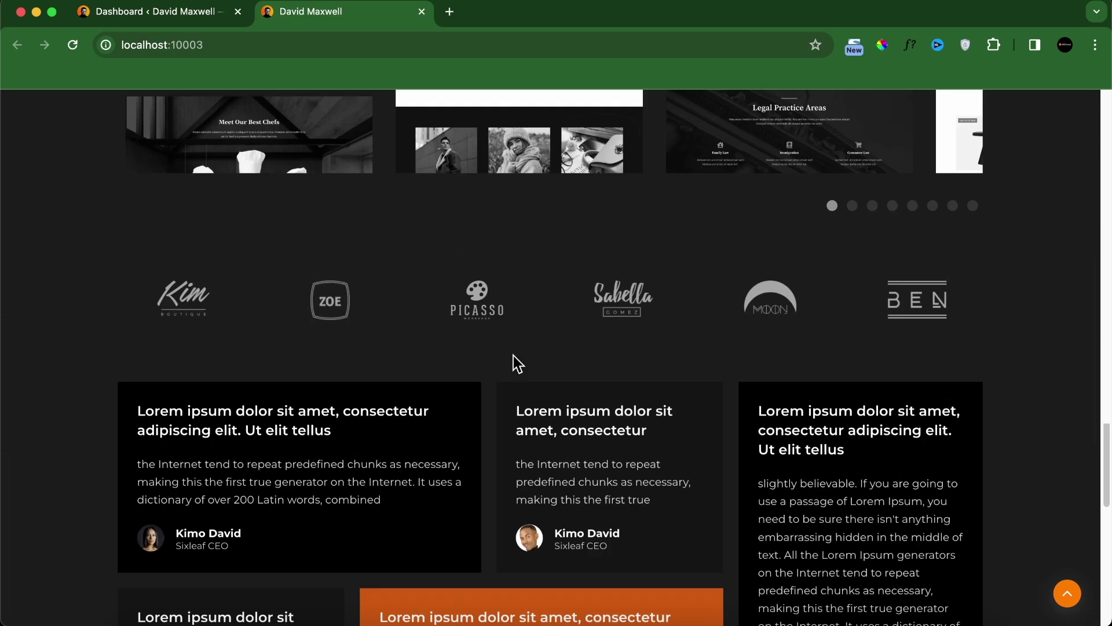
scroll(513, 356, "up", 10)
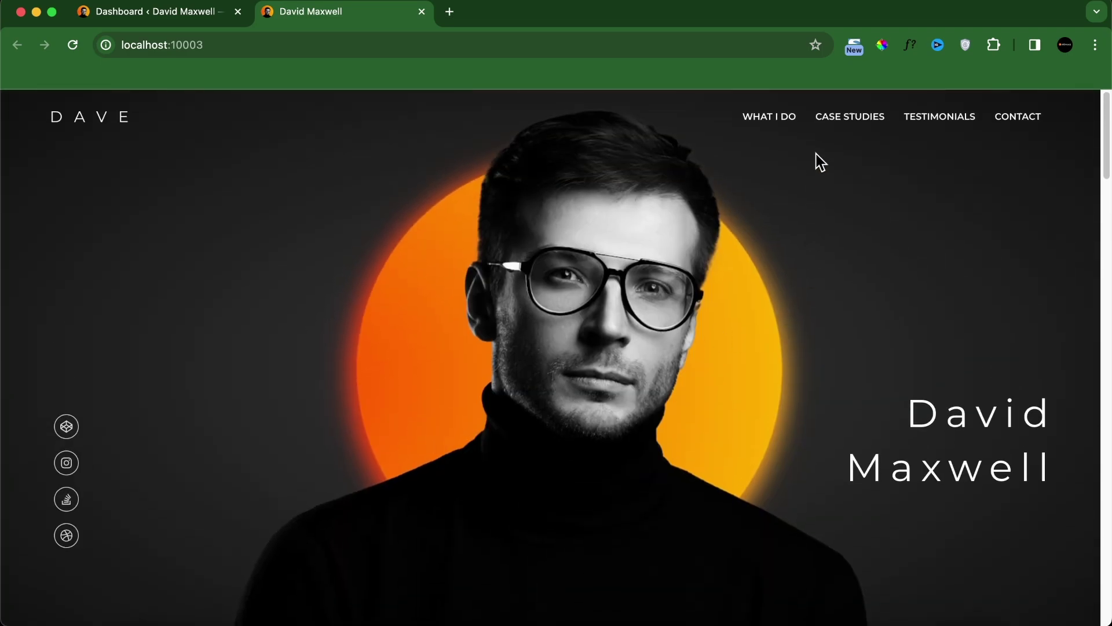
left_click(821, 116)
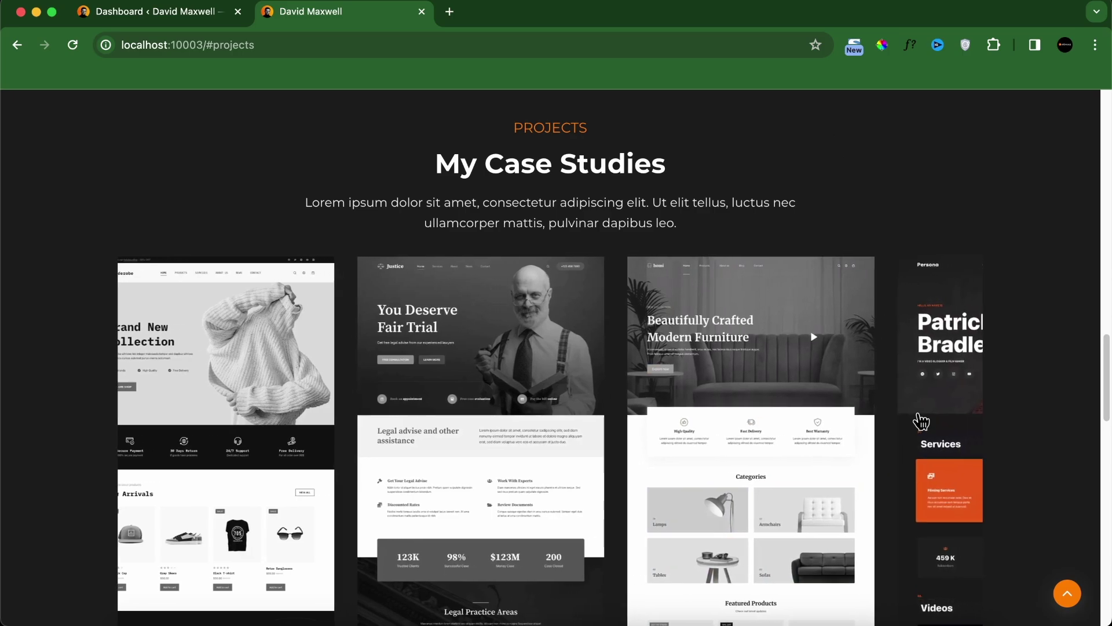
left_click(1066, 594)
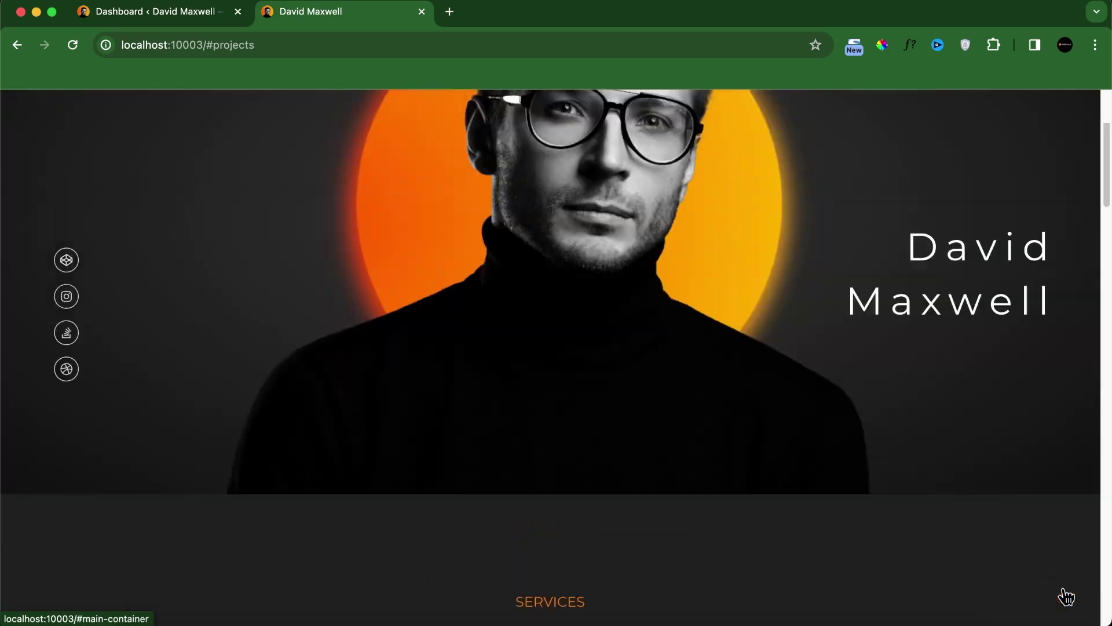
left_click(786, 131)
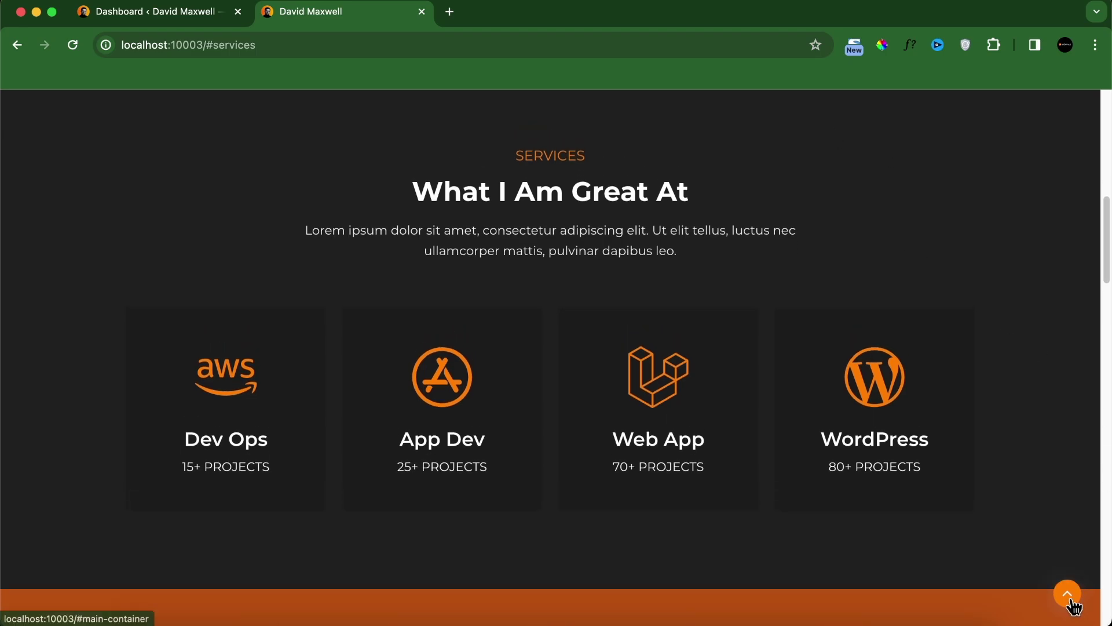
left_click(1068, 597)
left_click(1009, 128)
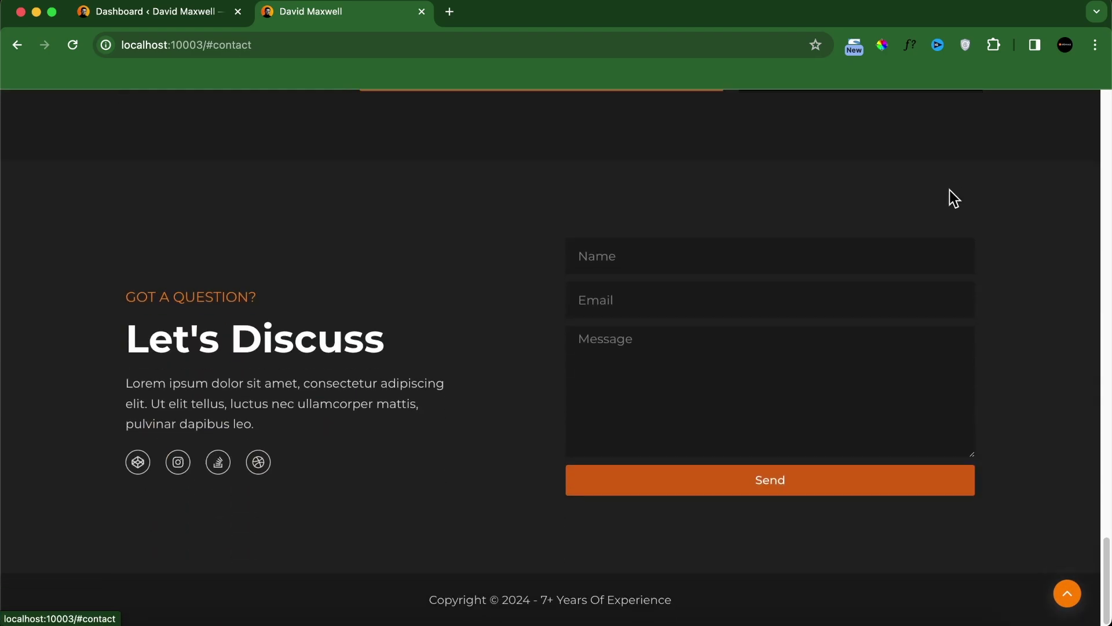
scroll(417, 382, "up", 10)
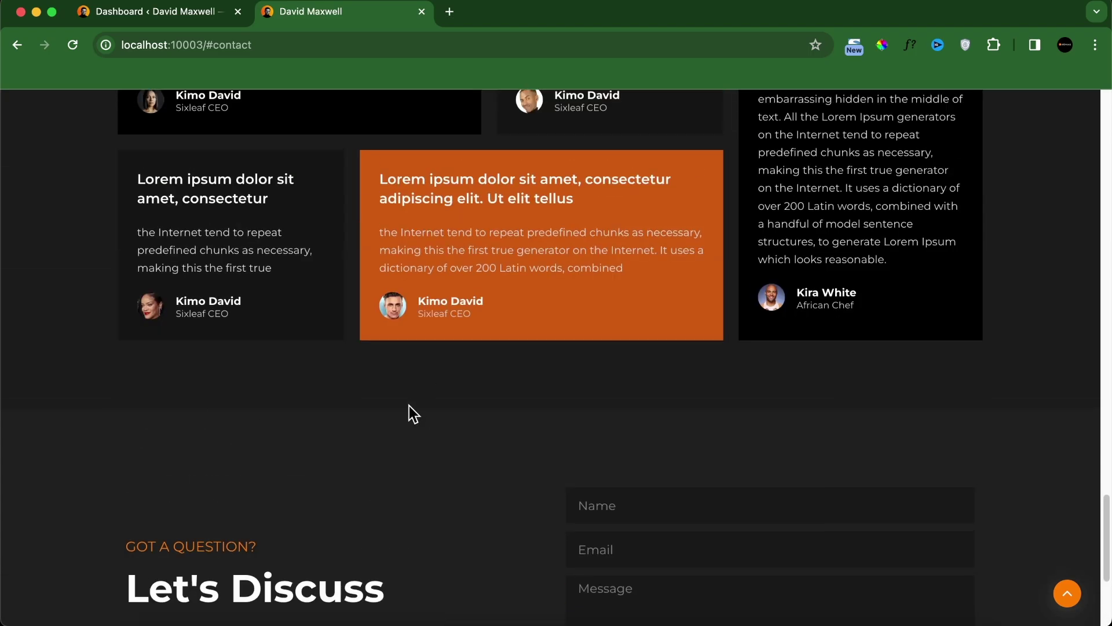
scroll(143, 342, "up", 6)
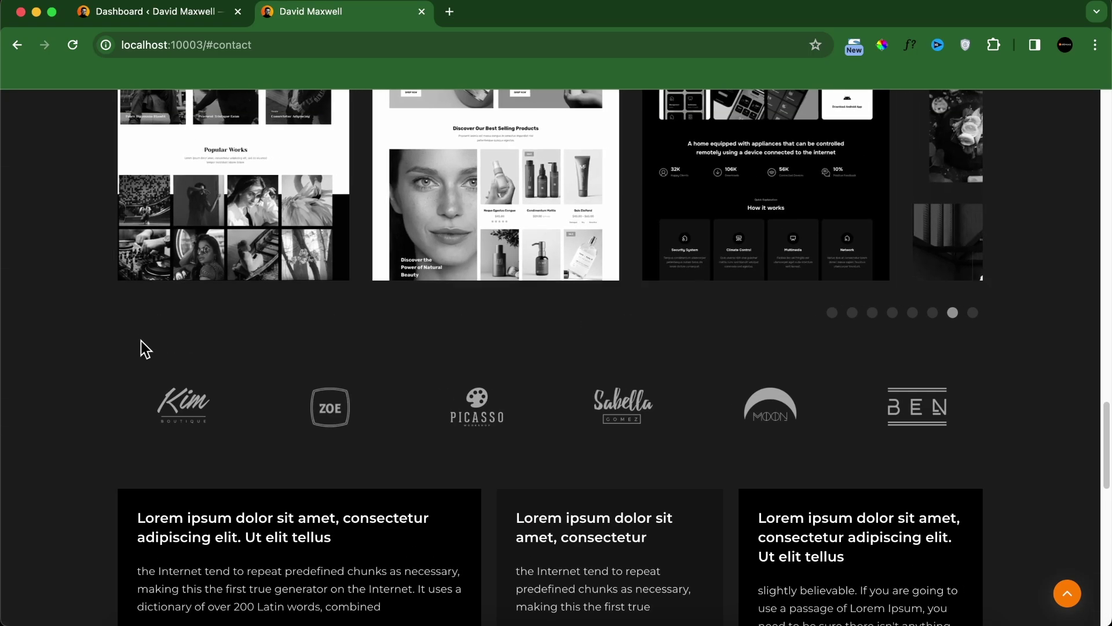
scroll(538, 288, "up", 3)
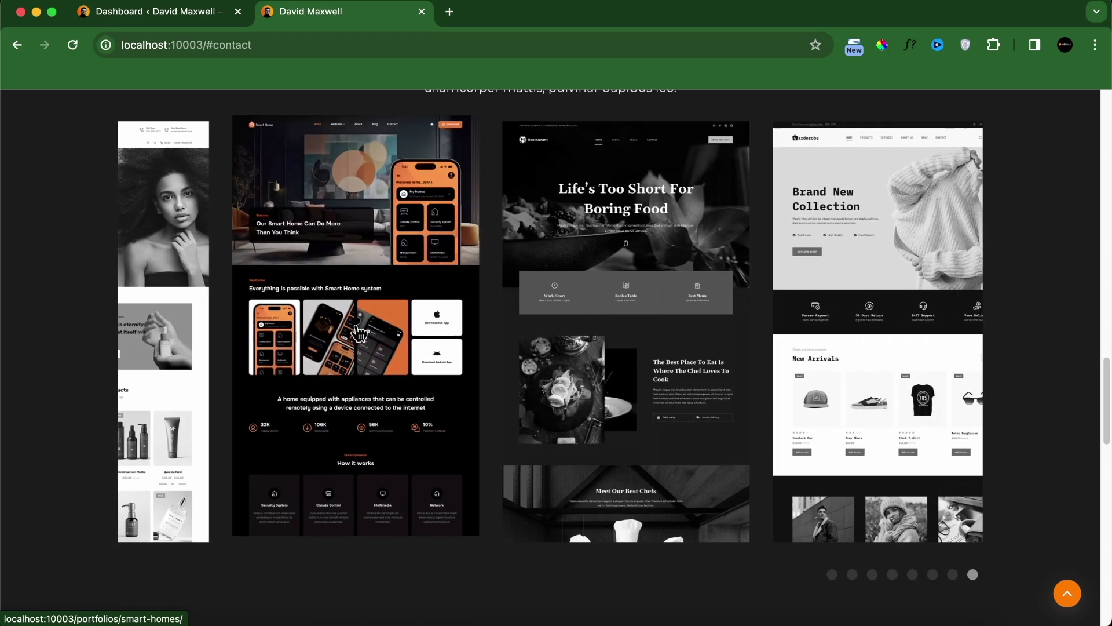
Step: Open the Smart Homes case study in a new tab and review its project details
left_click(357, 328)
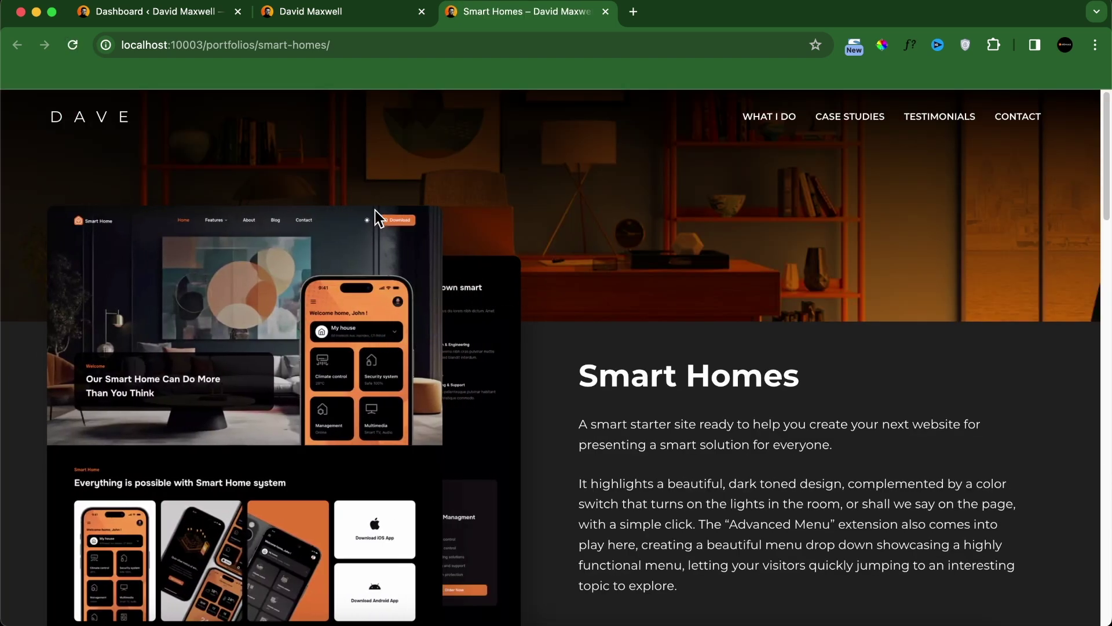
scroll(550, 297, "down", 5)
scroll(556, 342, "up", 5)
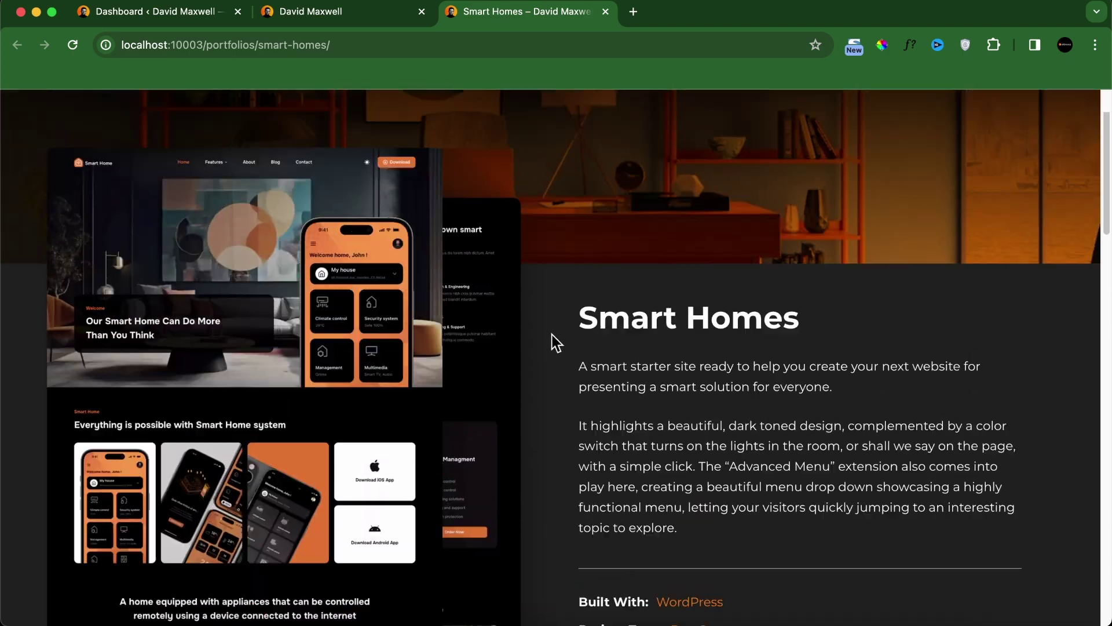
scroll(347, 524, "down", 5)
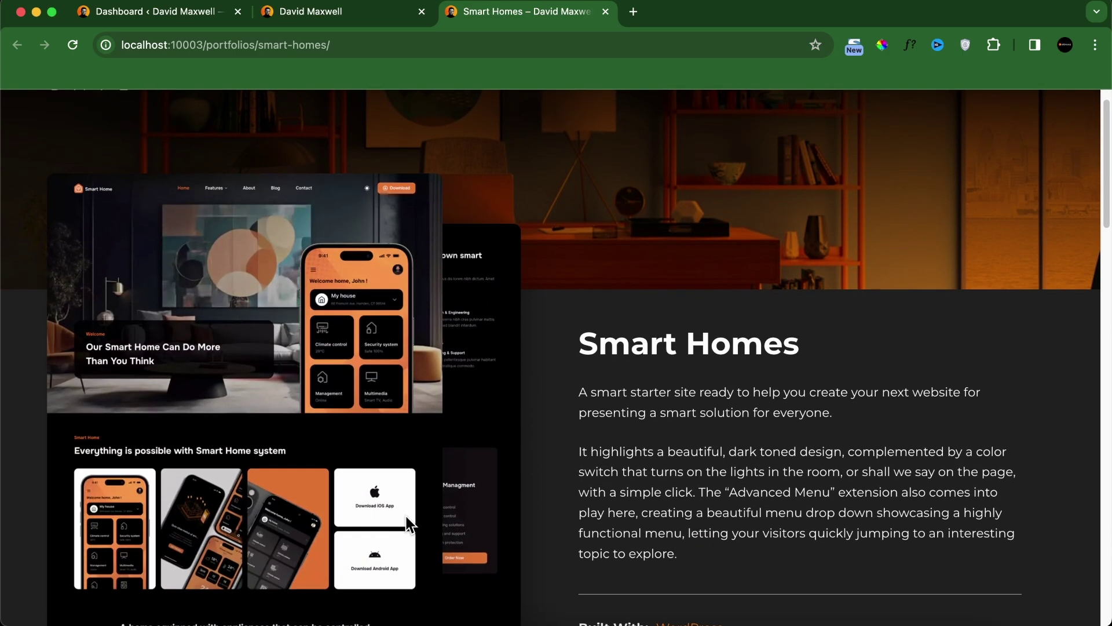
scroll(417, 490, "up", 5)
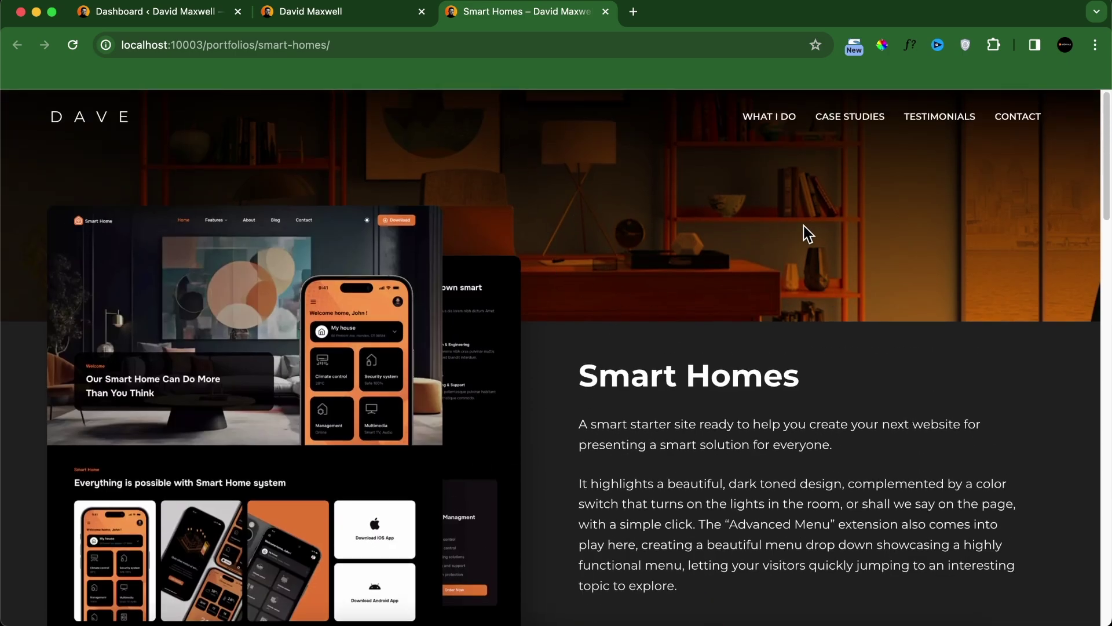
scroll(414, 345, "down", 5)
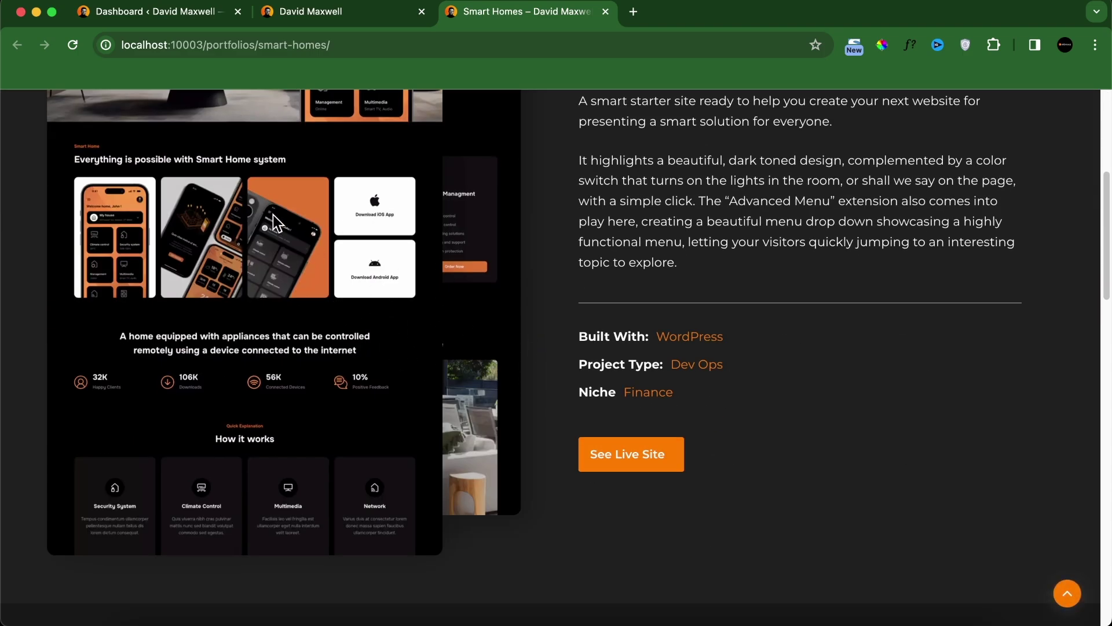
scroll(273, 215, "up", 1)
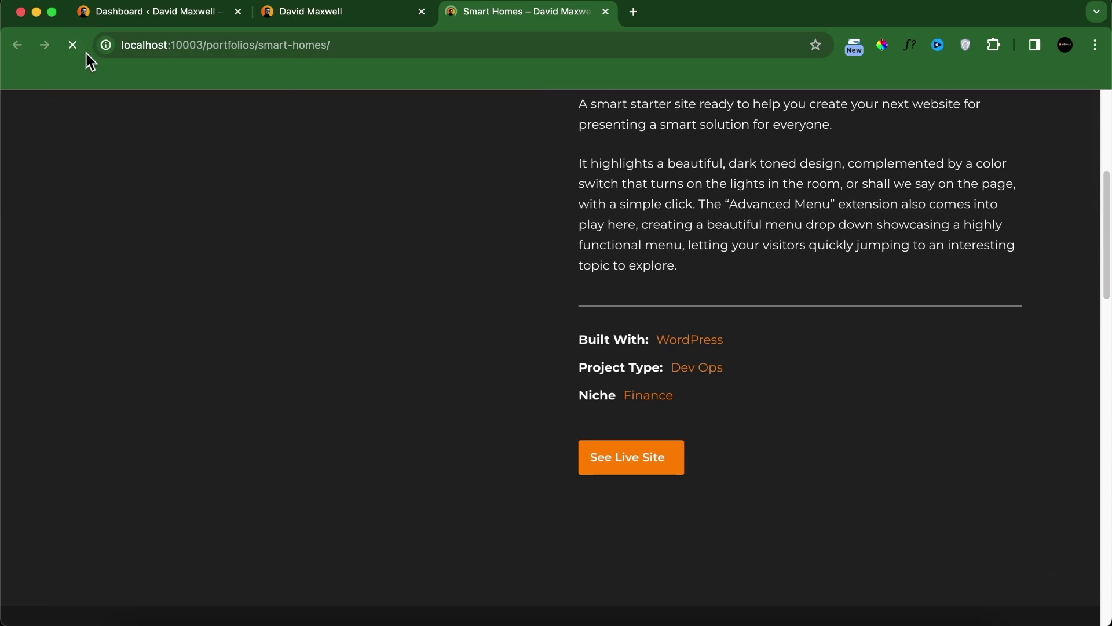
scroll(364, 296, "up", 4)
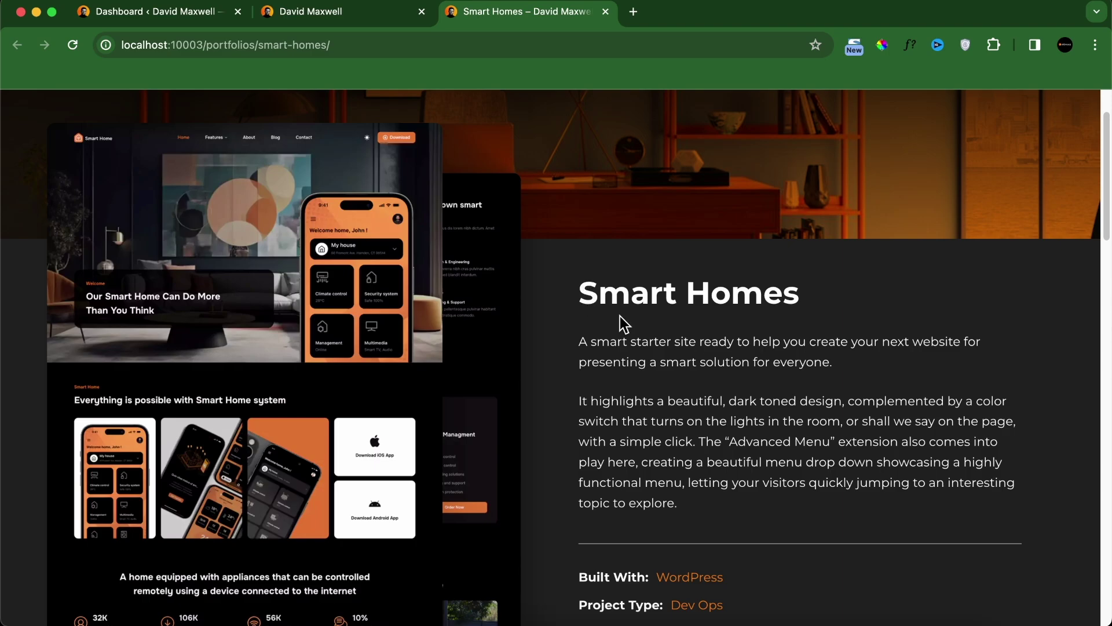
scroll(630, 330, "down", 2)
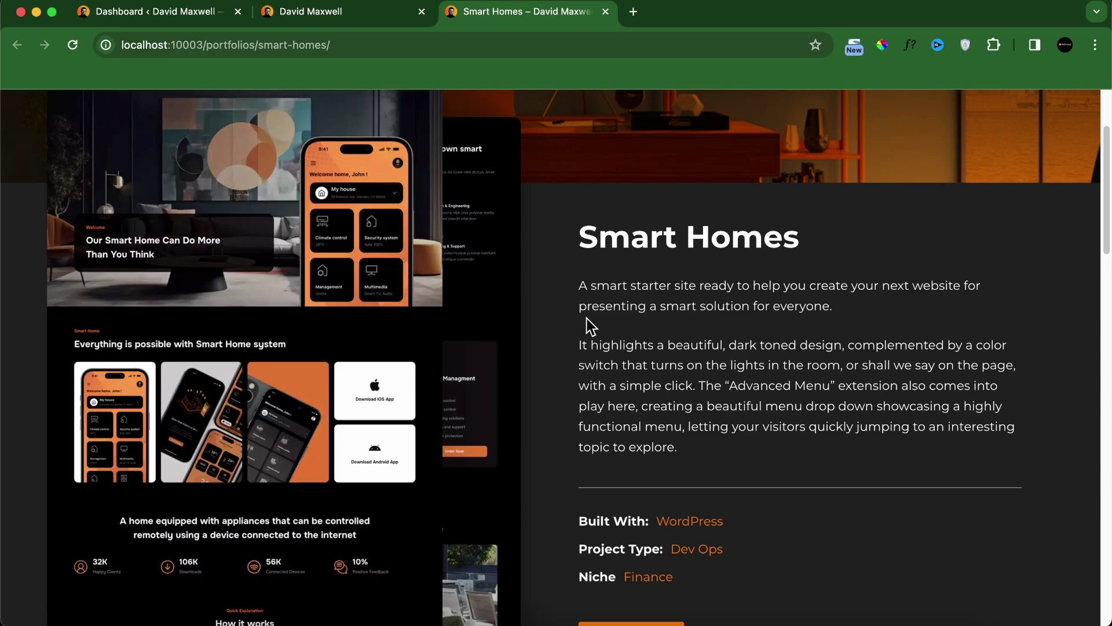
scroll(717, 392, "down", 4)
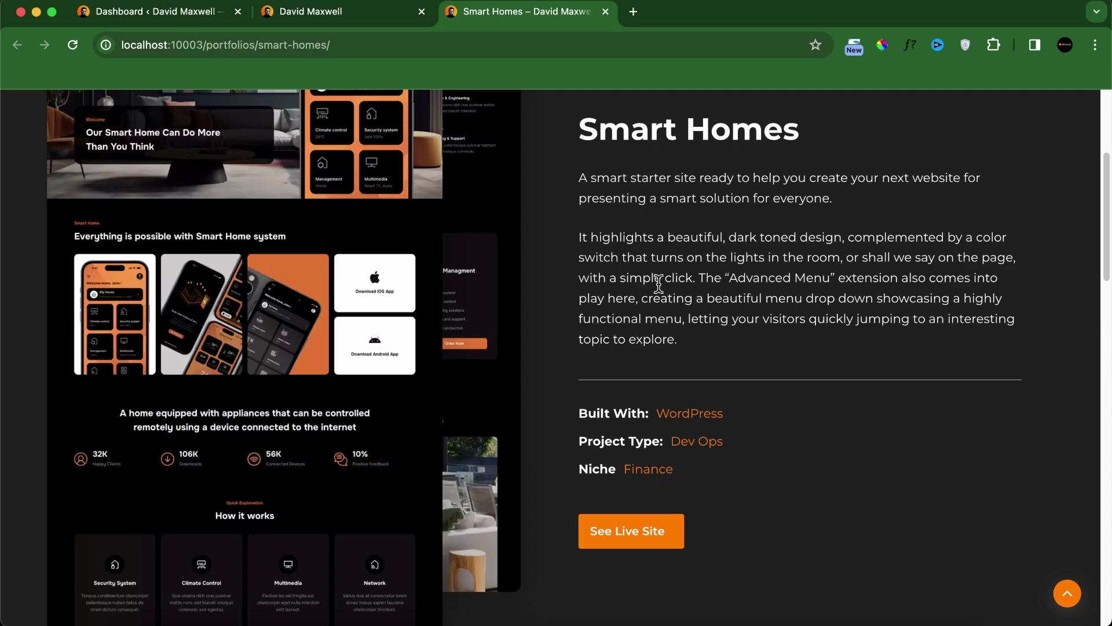
Step: Open the Smart Homes live demo site, look it over, and close its tab
left_click(656, 539)
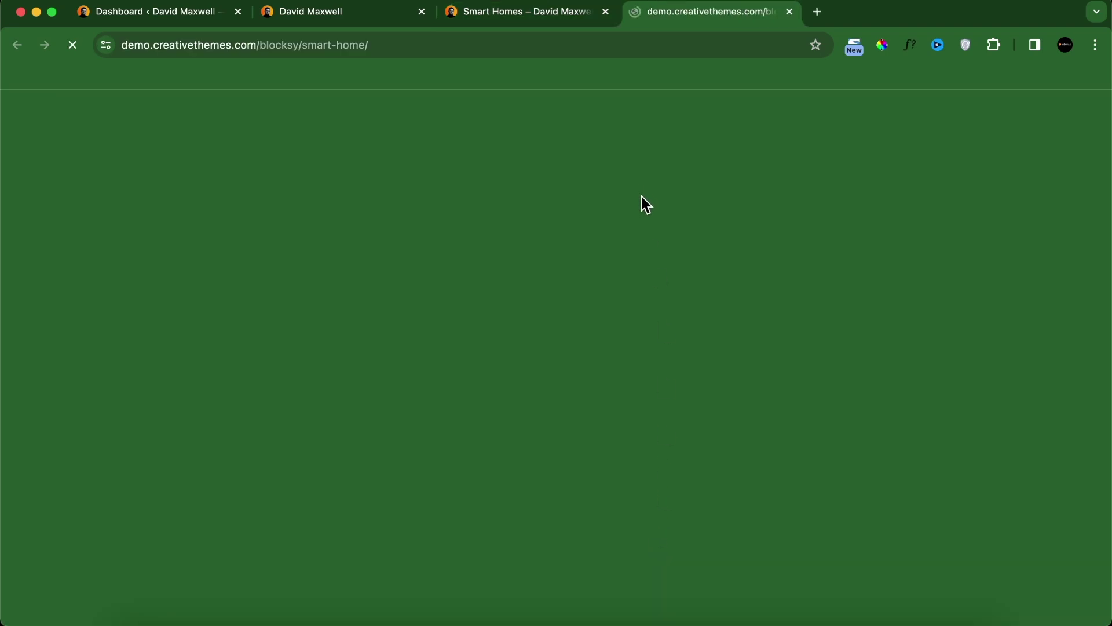
scroll(579, 330, "down", 5)
scroll(575, 323, "down", 15)
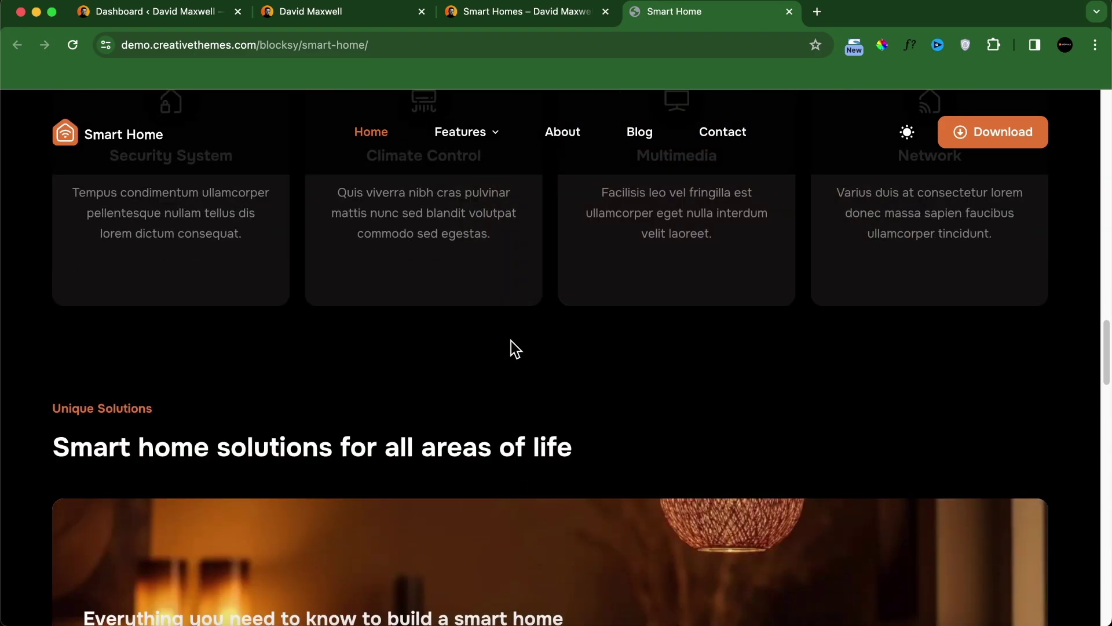
left_click(790, 12)
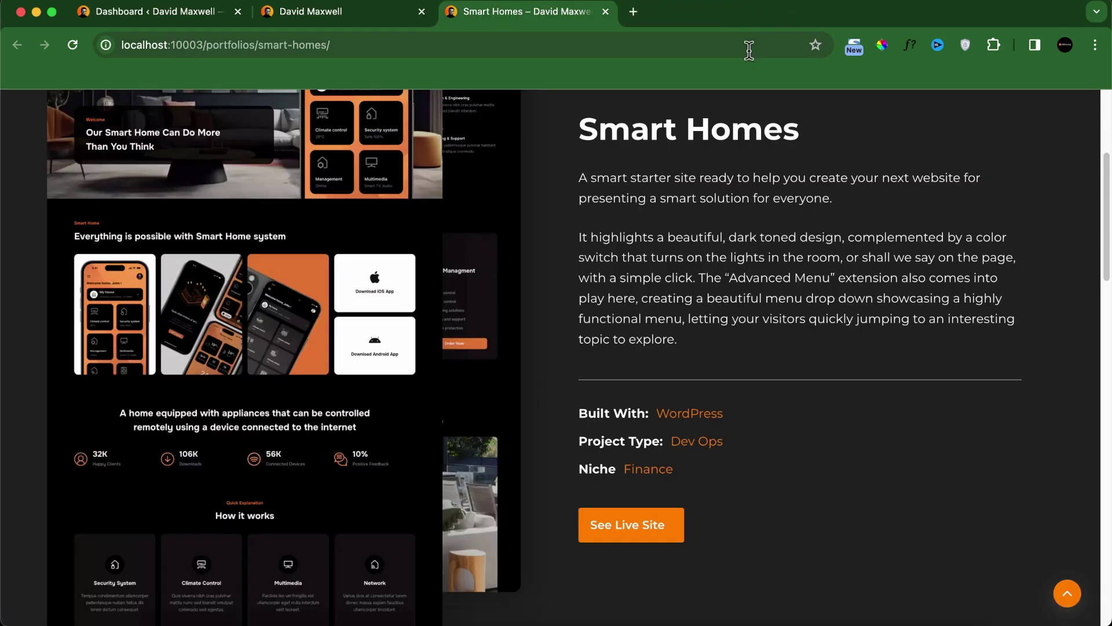
Step: Review the Smart Homes portfolio page down to the footer and back, then return home
scroll(548, 329, "down", 8)
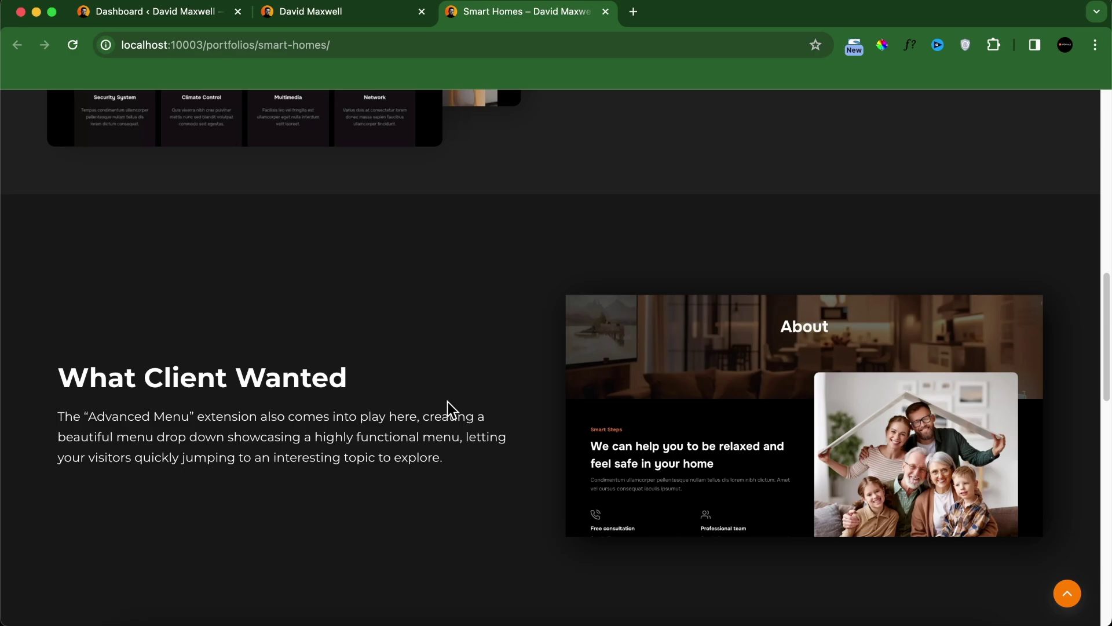
scroll(270, 401, "down", 6)
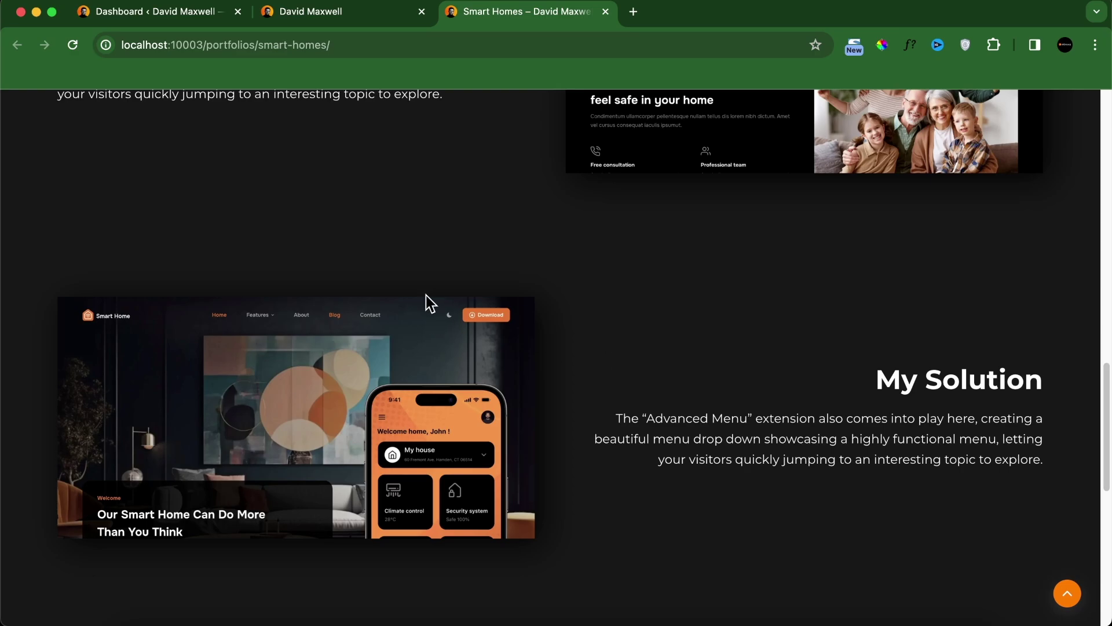
scroll(498, 333, "down", 5)
scroll(574, 349, "up", 3)
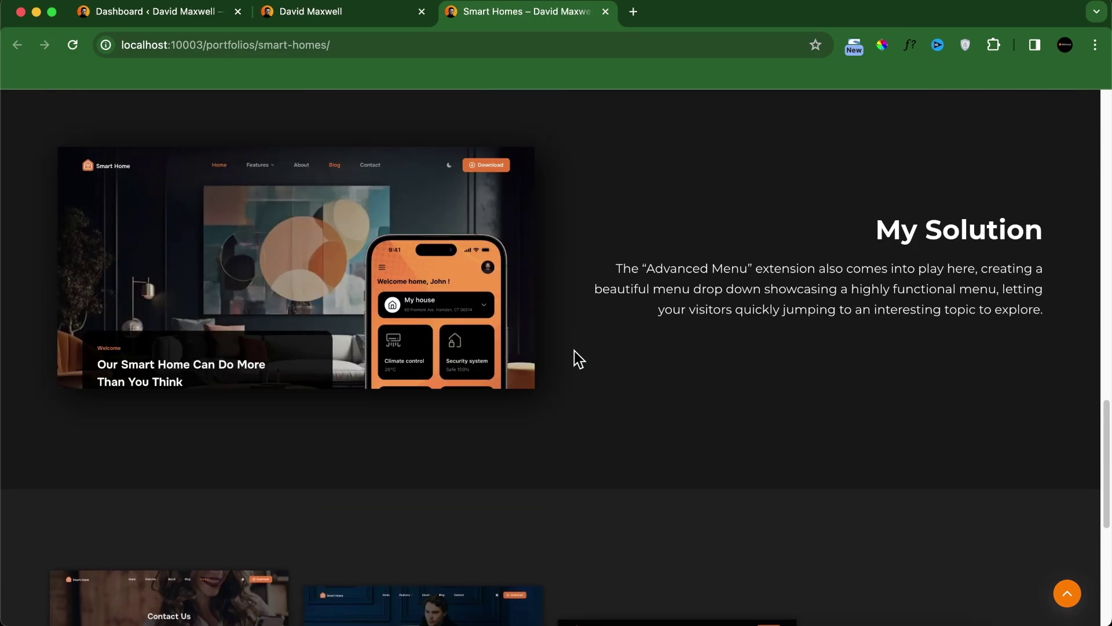
scroll(585, 341, "down", 2)
scroll(603, 313, "down", 3)
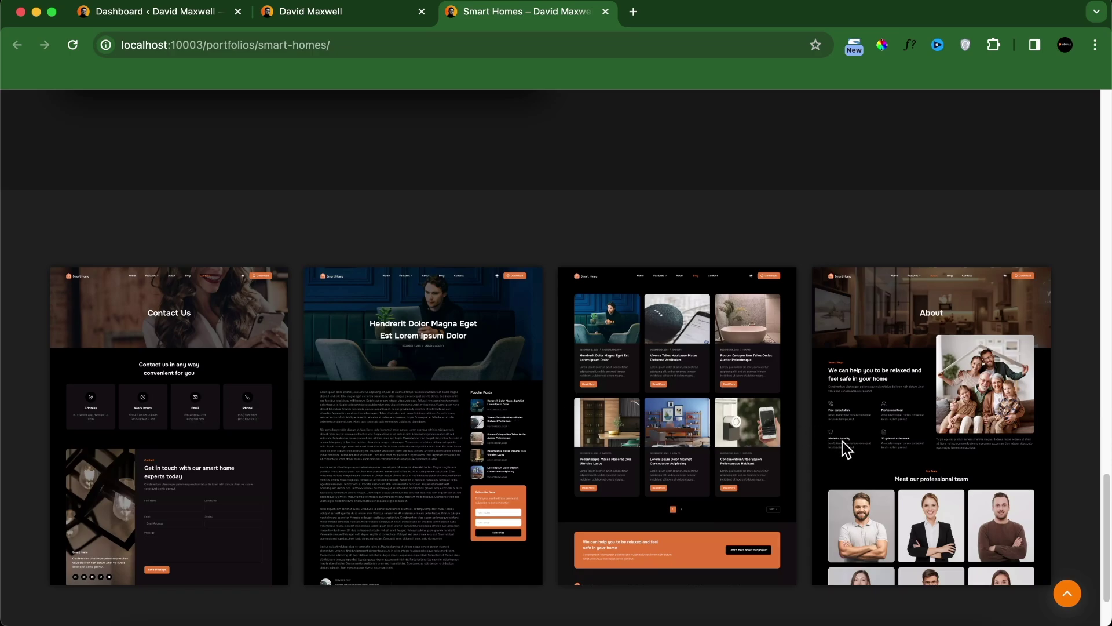
scroll(842, 440, "down", 2)
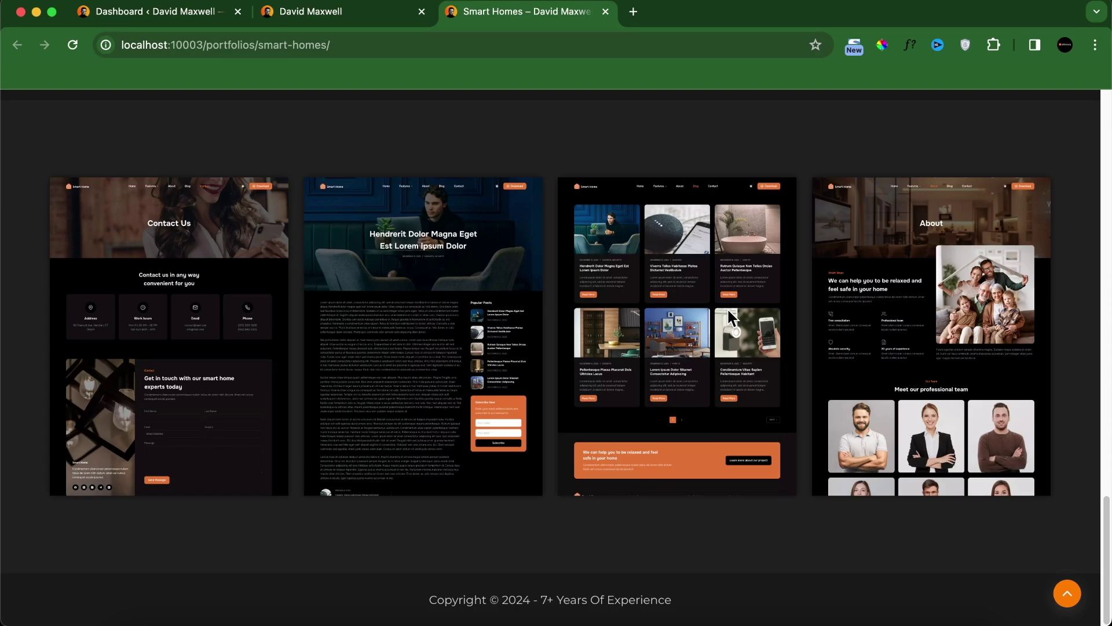
scroll(728, 308, "up", 15)
scroll(764, 352, "down", 5)
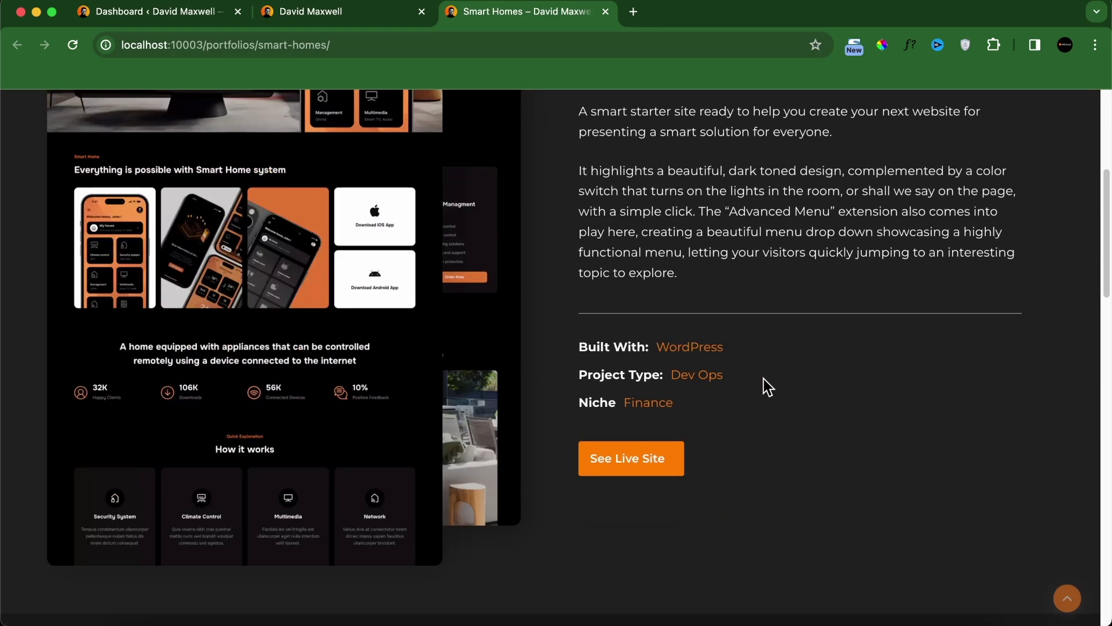
scroll(502, 347, "up", 5)
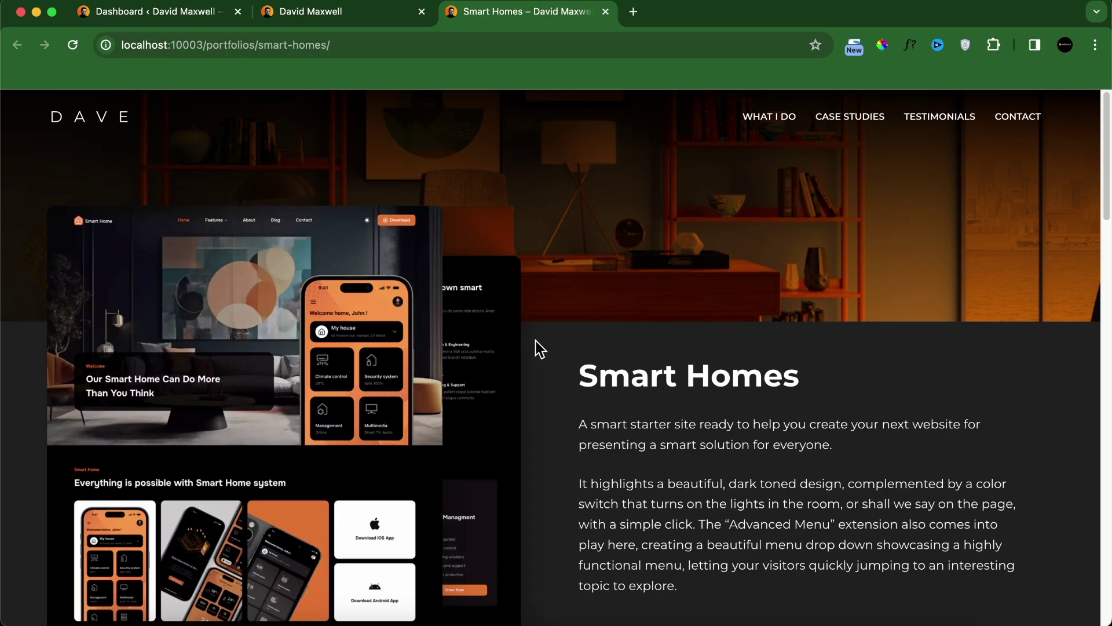
scroll(530, 348, "down", 15)
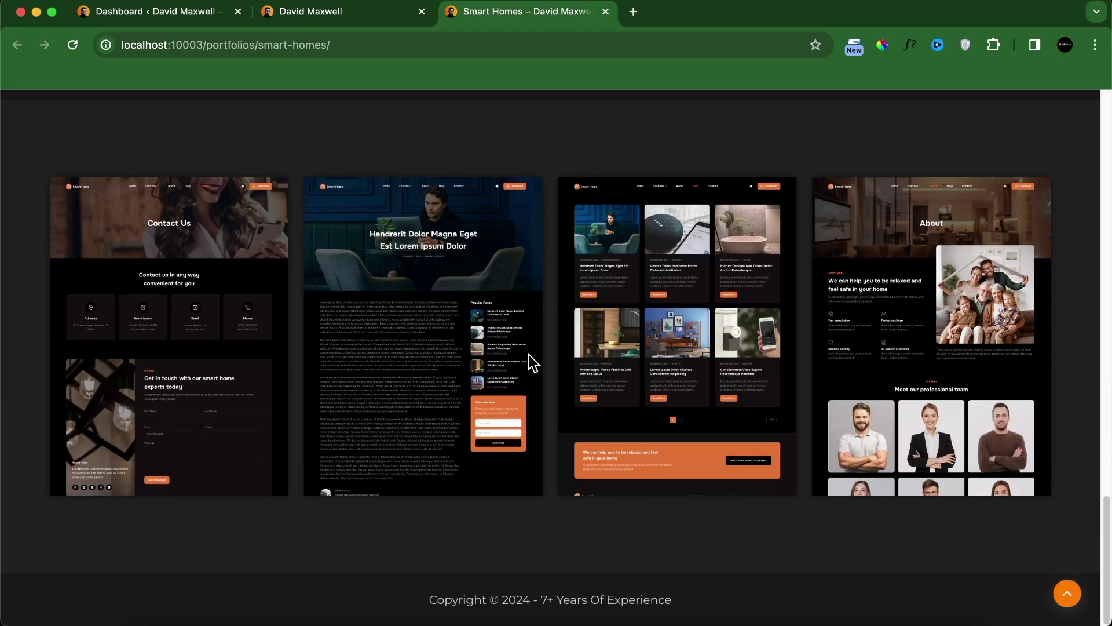
scroll(579, 342, "up", 15)
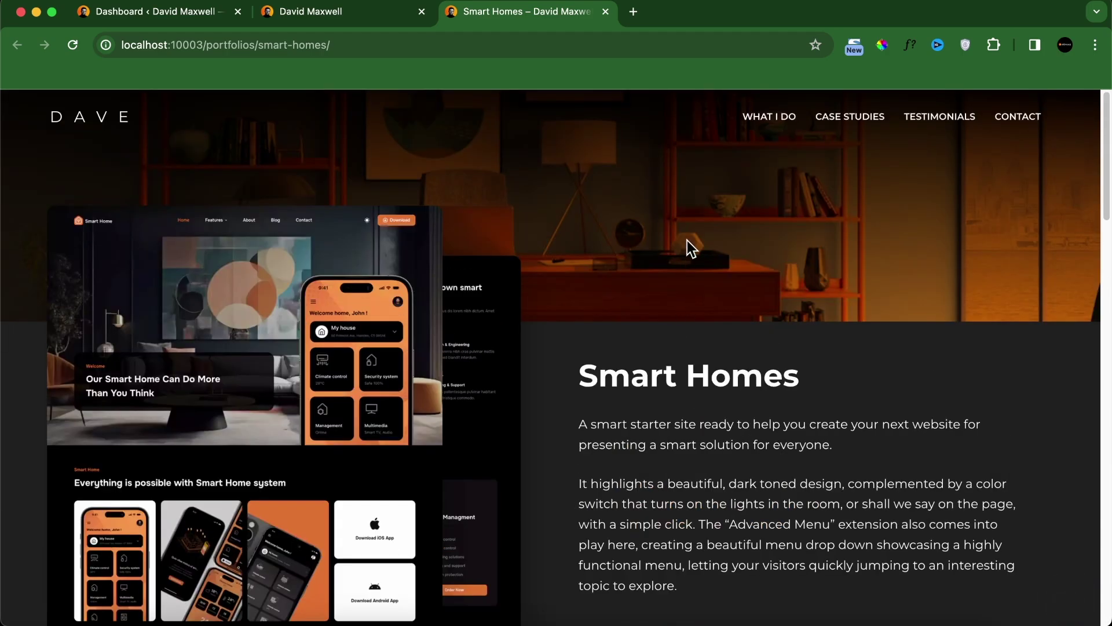
left_click(83, 122)
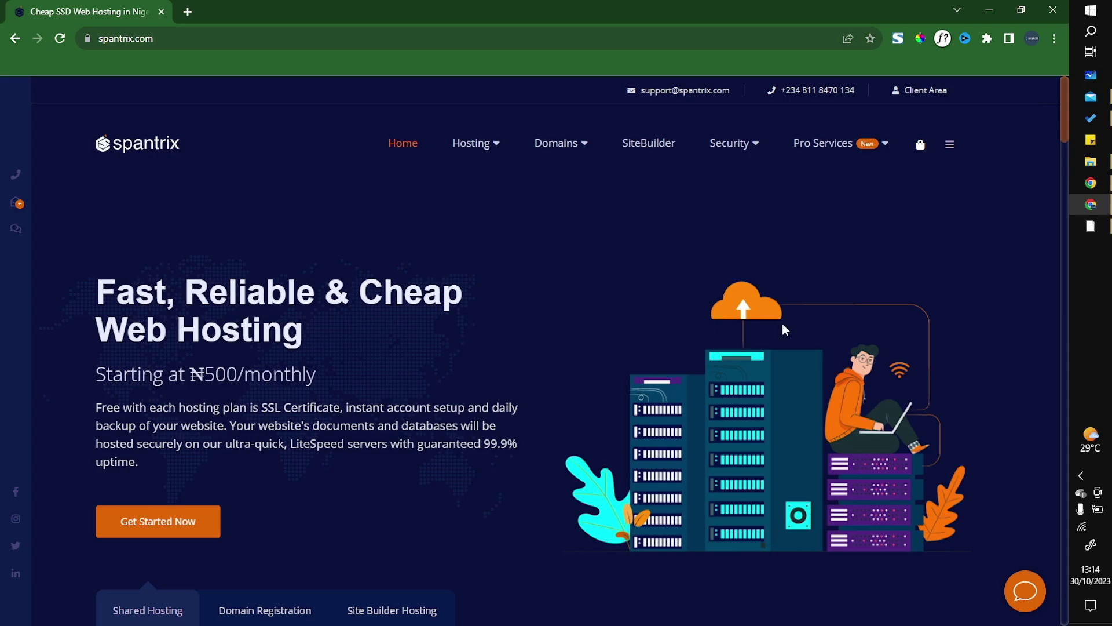
Step: Check the hosting client area window, then return to the Spantrix homepage's Hosting menu
left_click(1091, 183)
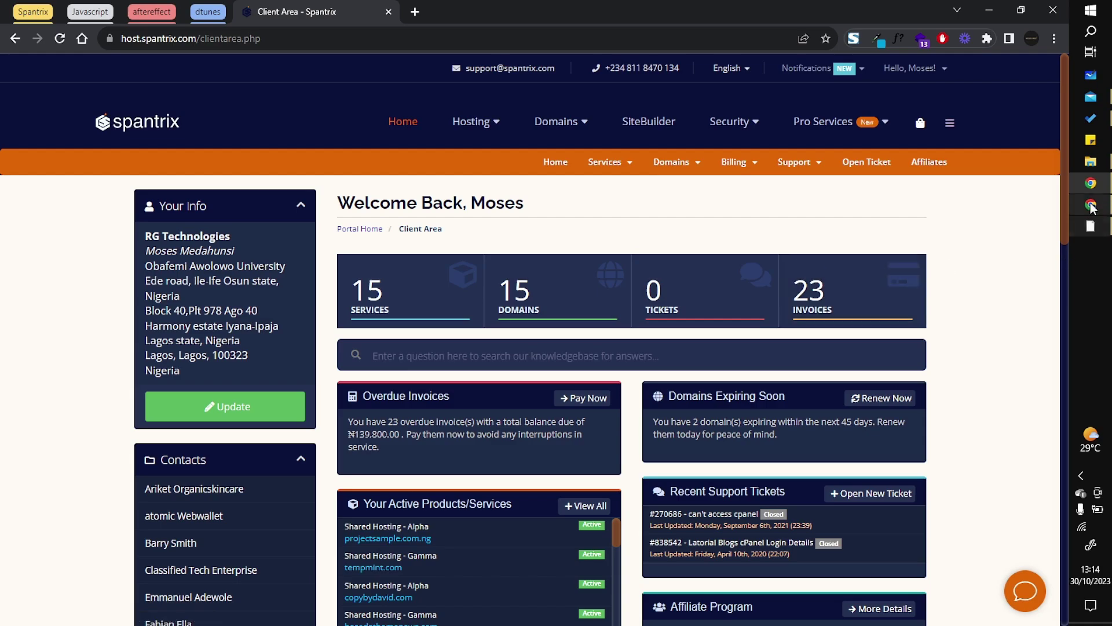
left_click(1085, 207)
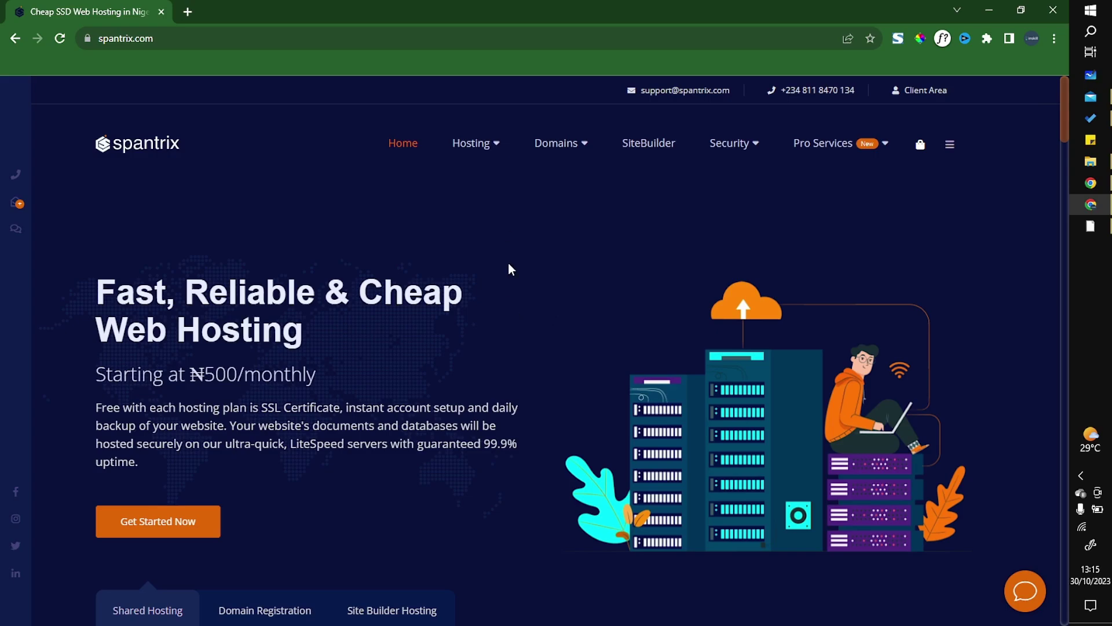
mouse_move(478, 147)
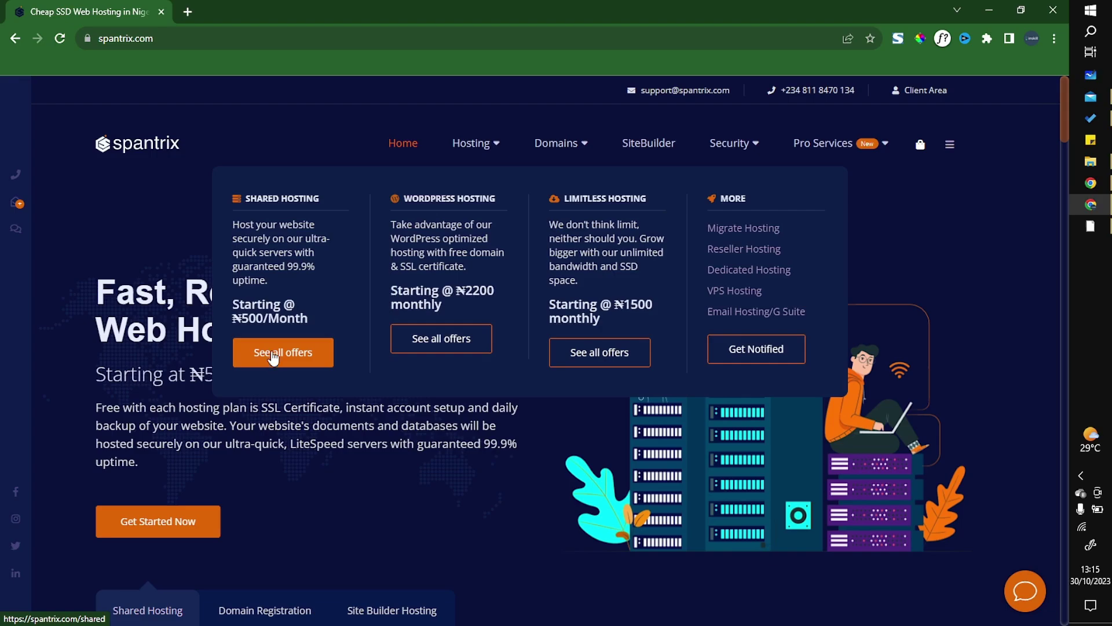
Step: Browse the ALPHA–ZETA shared hosting plans and buy the ₦800/month BETA plan
left_click(278, 364)
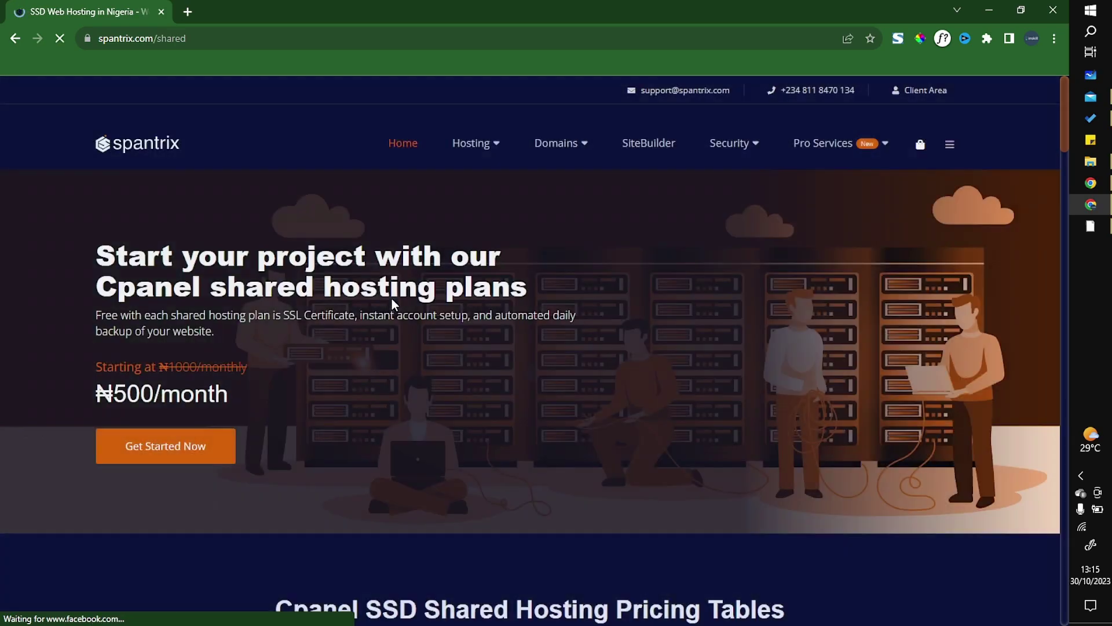
scroll(390, 322, "down", 10)
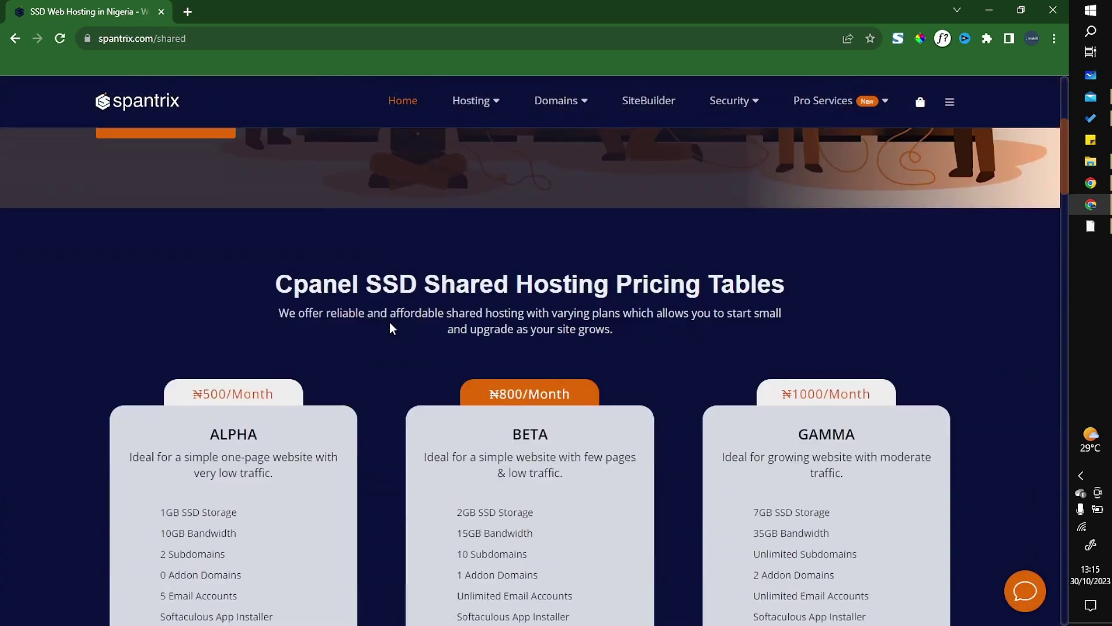
scroll(389, 322, "up", 4)
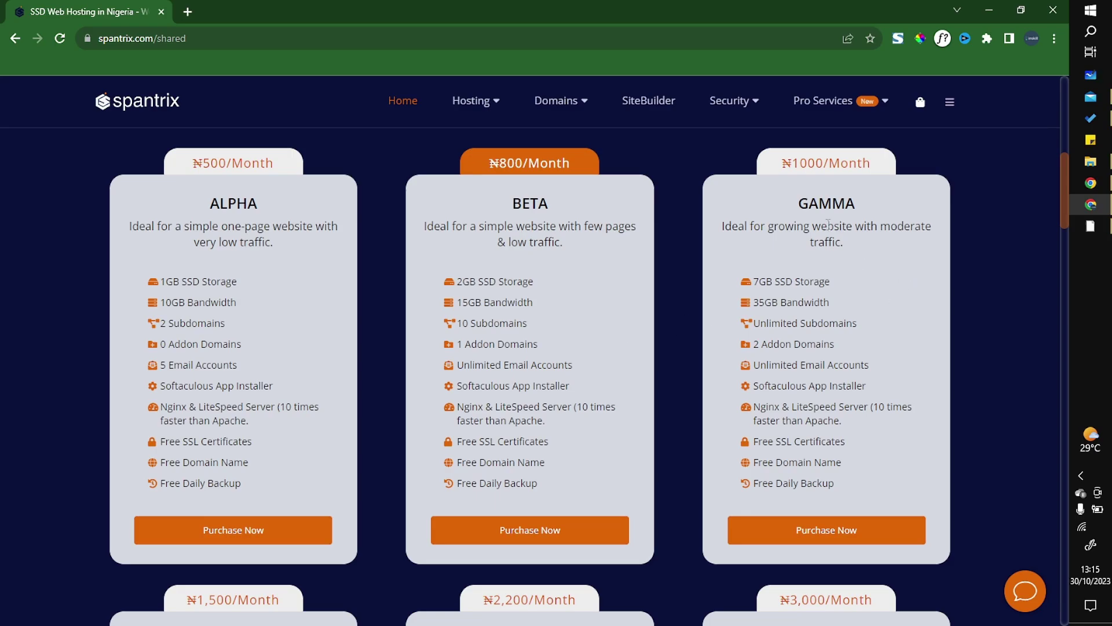
scroll(829, 224, "down", 4)
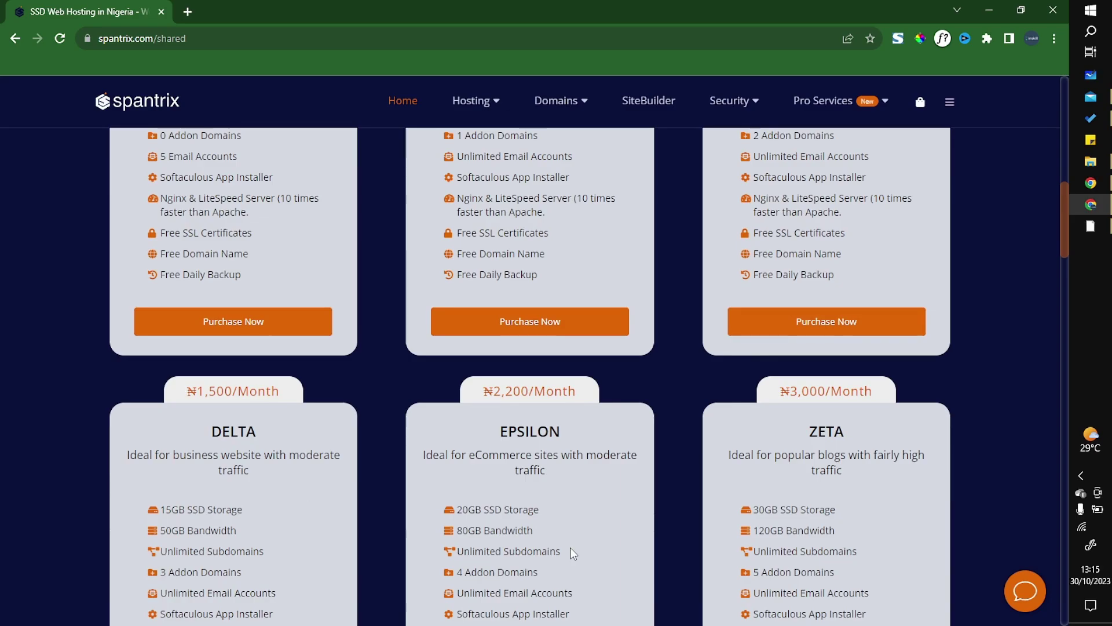
scroll(570, 547, "down", 6)
scroll(695, 506, "up", 13)
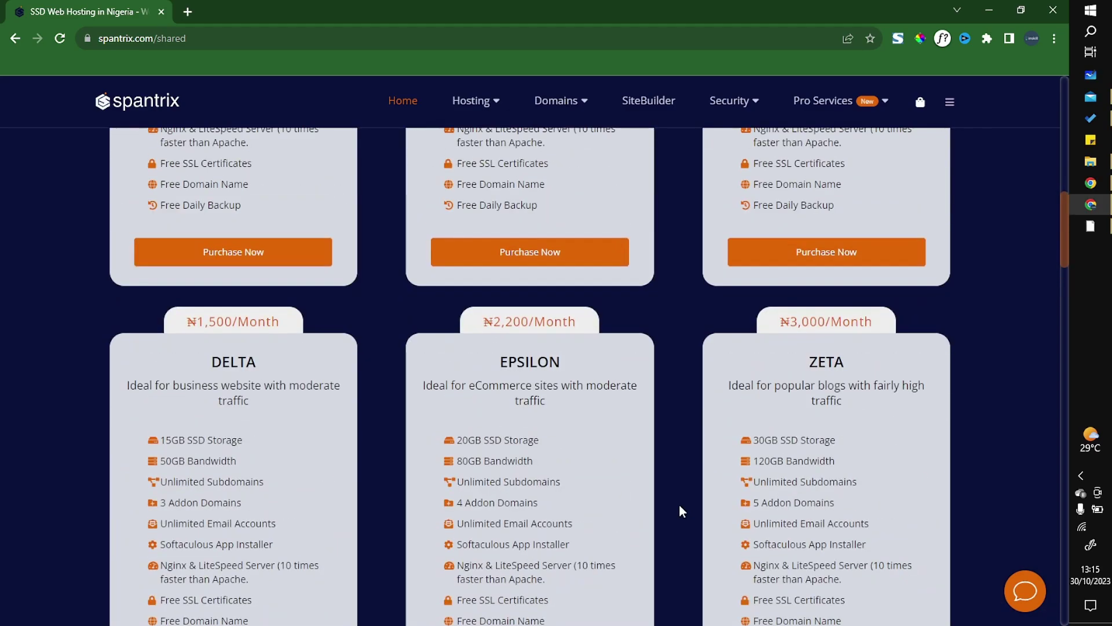
scroll(678, 510, "down", 3)
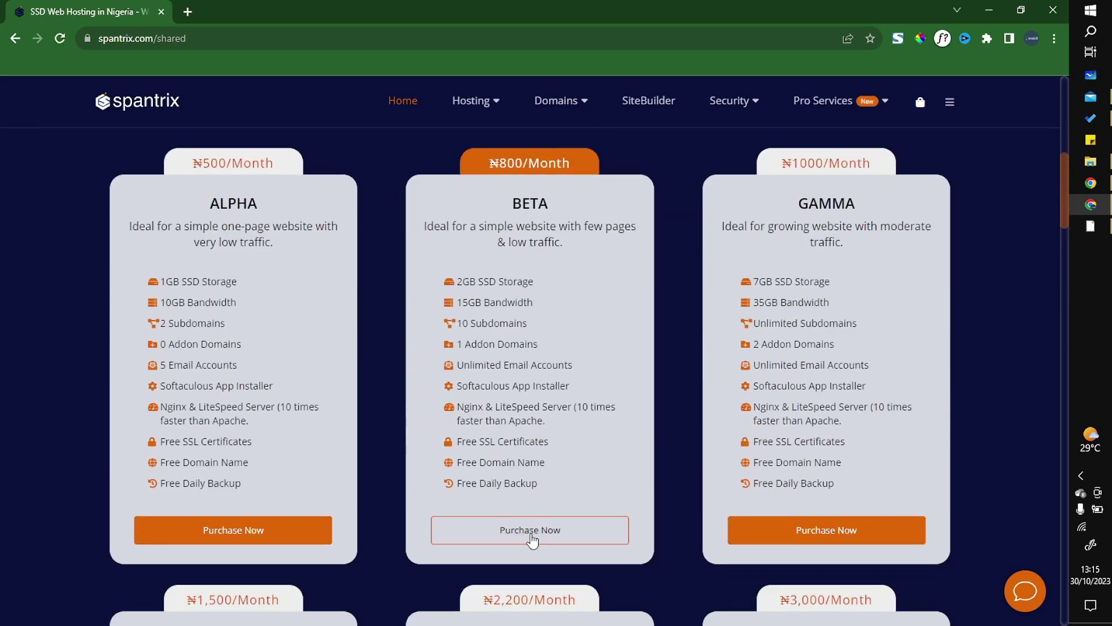
left_click(530, 532)
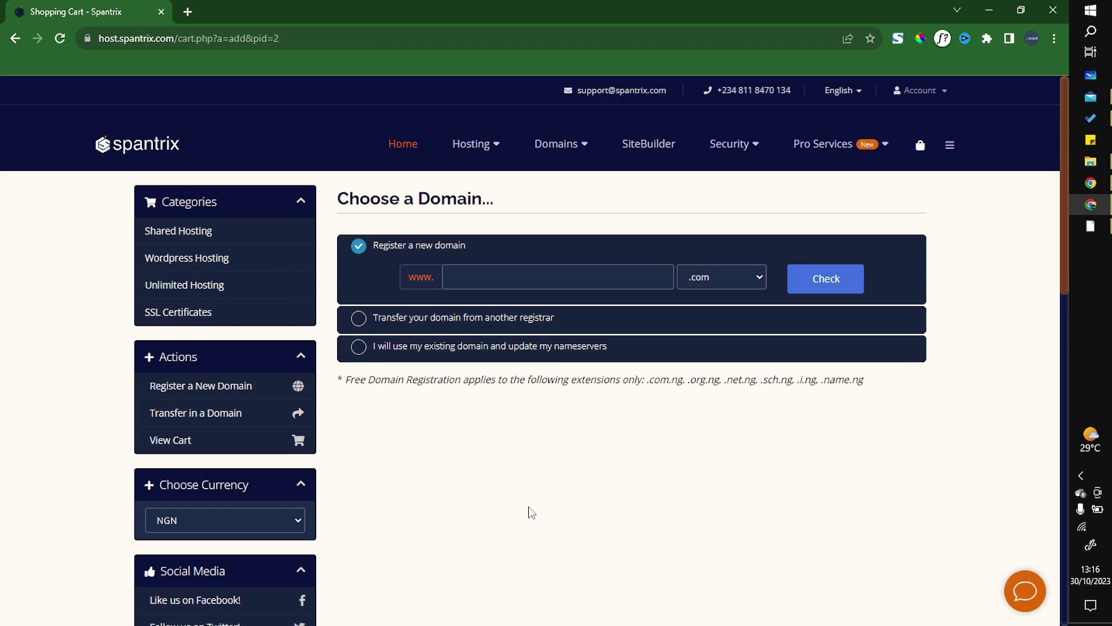
Step: Enter intavas as a new domain with the .org.ng extension and check availability
left_click(582, 277)
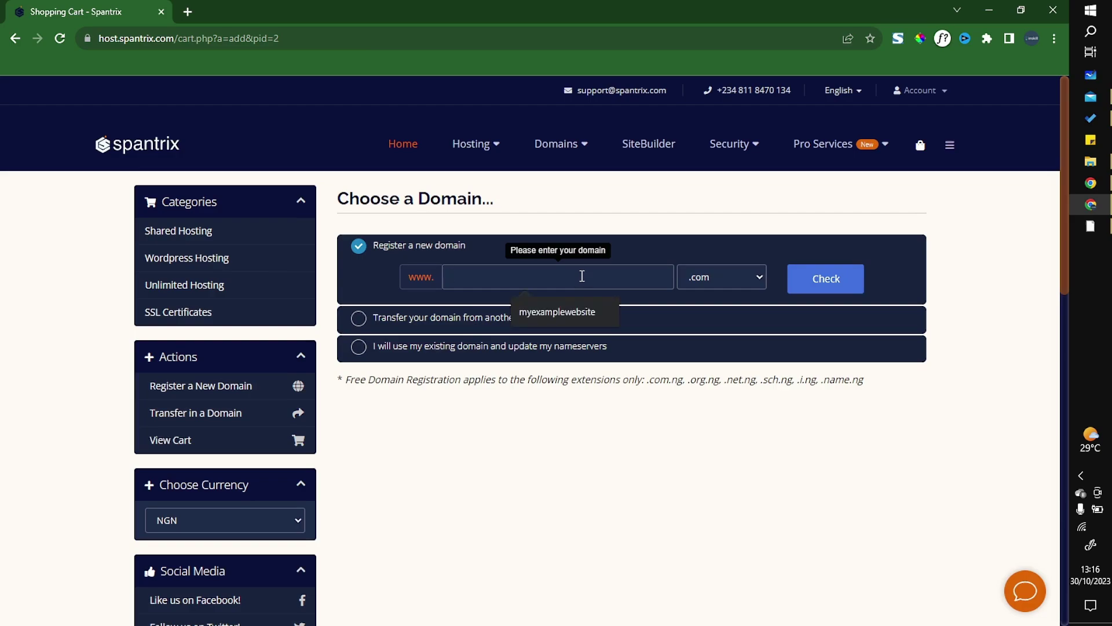
type("intavas")
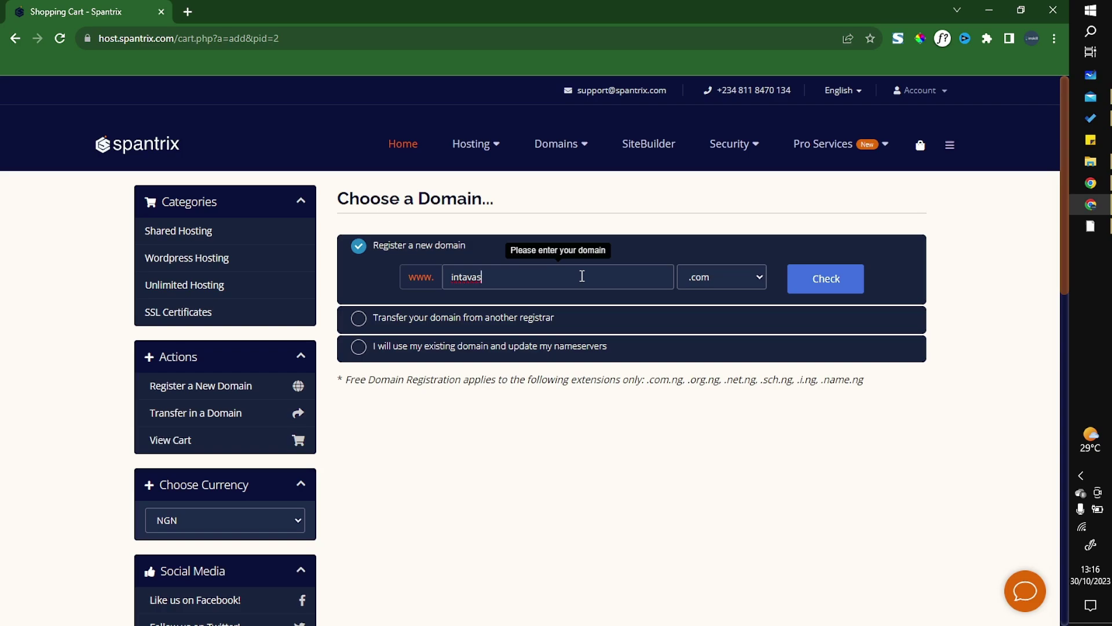
left_click(702, 278)
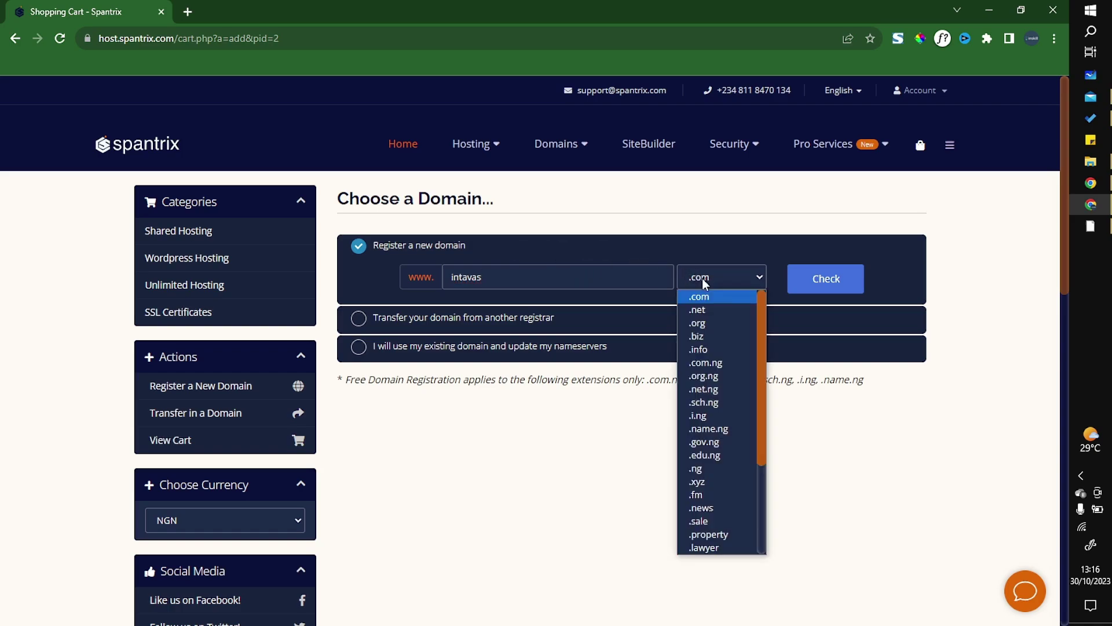
left_click(704, 375)
left_click(832, 280)
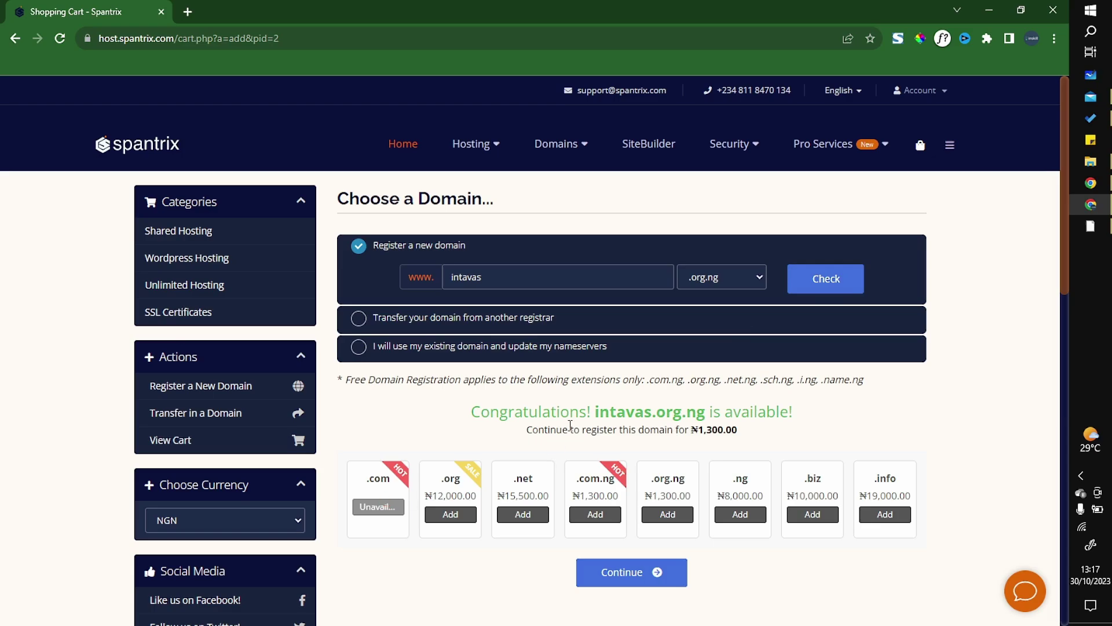
Step: Continue with the available intavas.org.ng domain to the Beta plan configuration
left_click(621, 573)
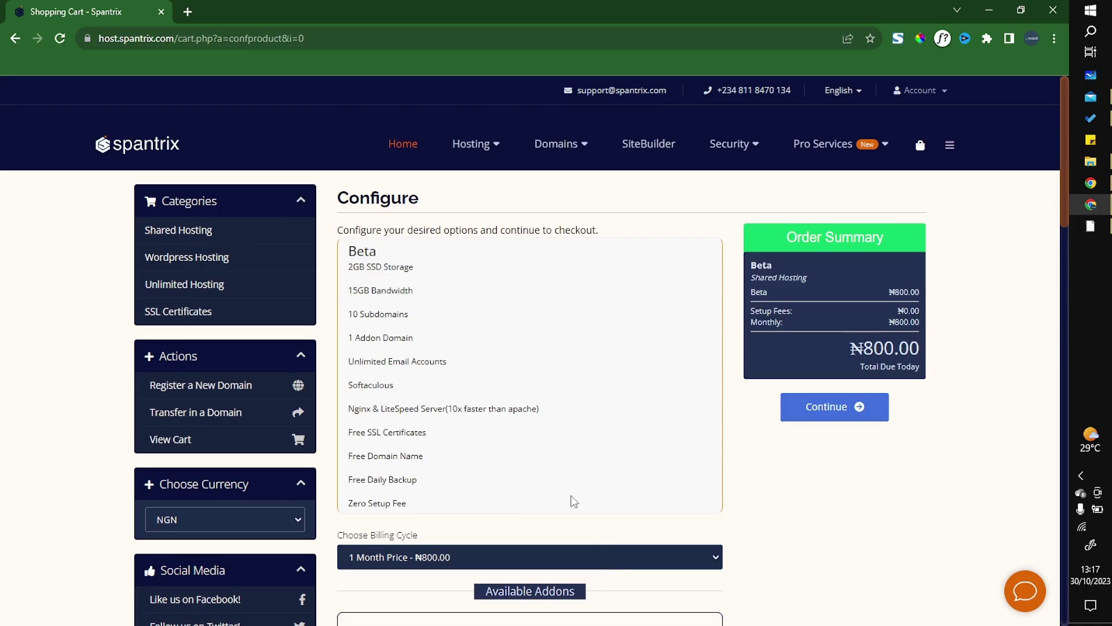
Step: Choose the 12-month billing cycle (₦666.67, free domain) and continue to domain configuration
scroll(573, 501, "down", 1)
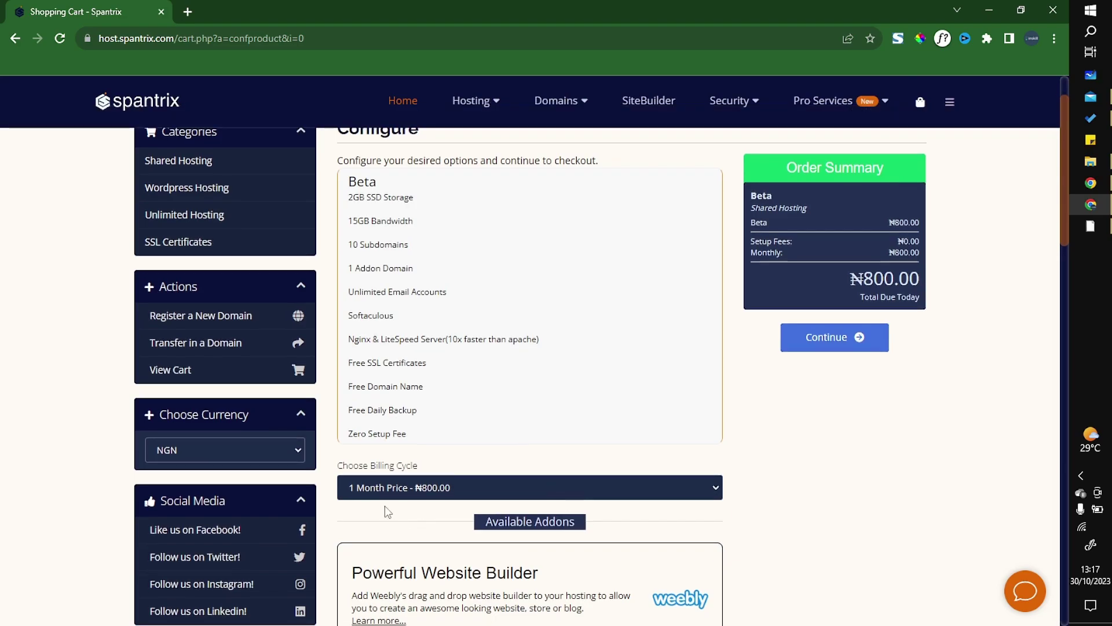
left_click(441, 491)
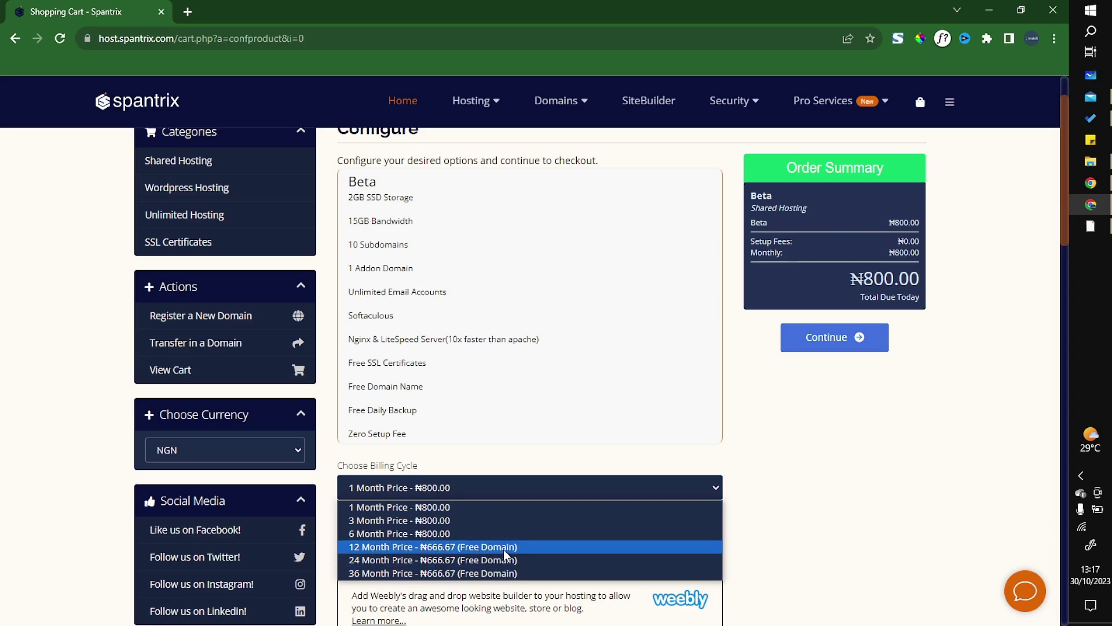
left_click(410, 550)
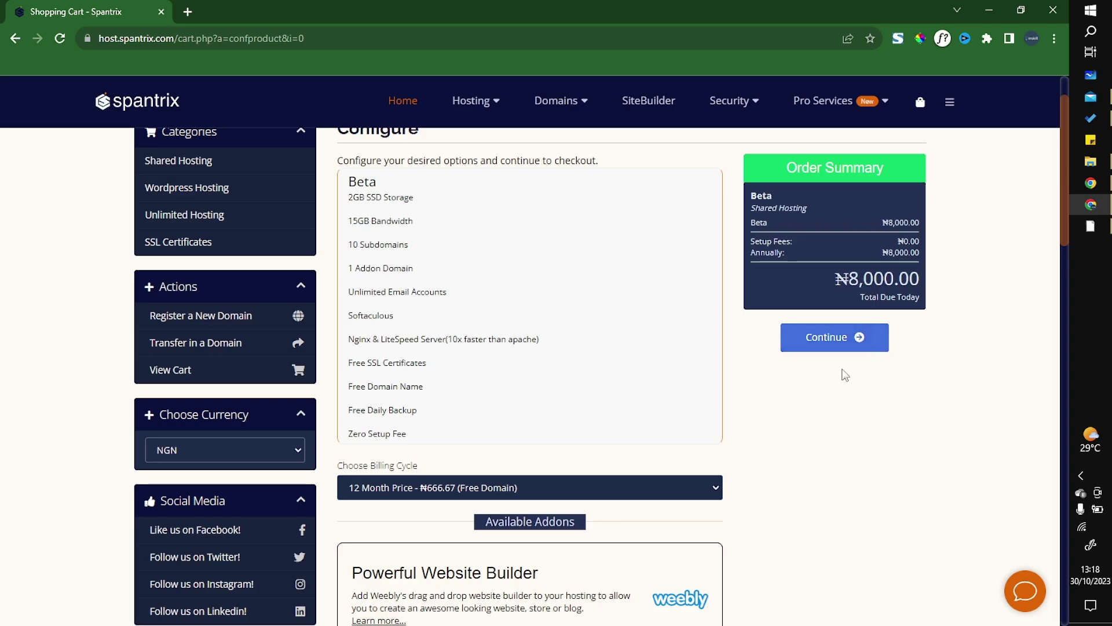
scroll(797, 429, "down", 3)
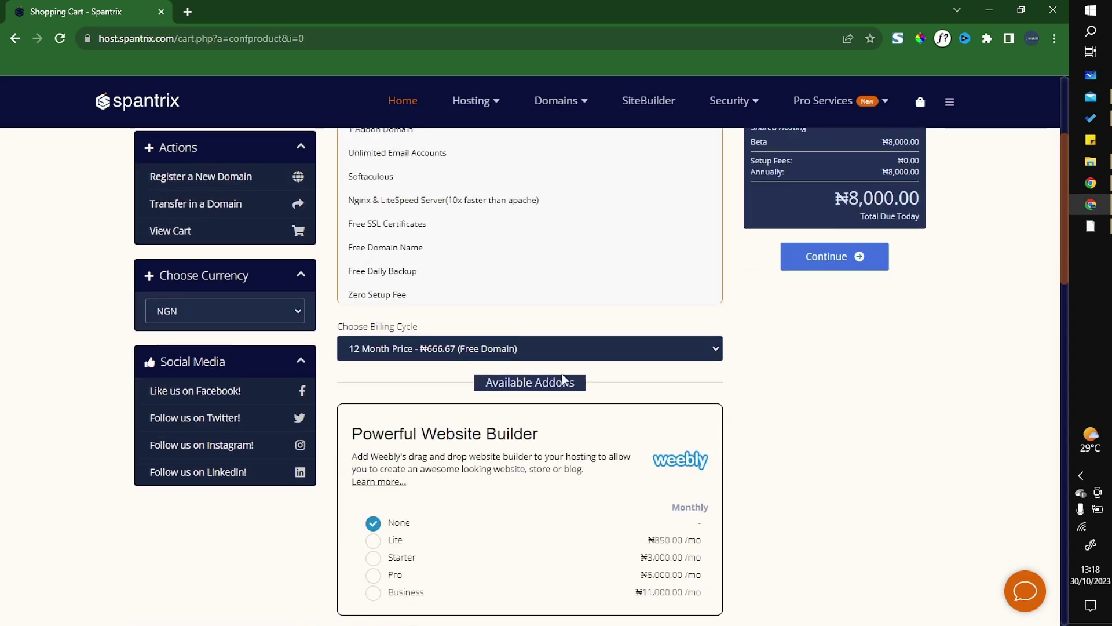
scroll(868, 417, "up", 2)
scroll(882, 419, "up", 2)
left_click(828, 411)
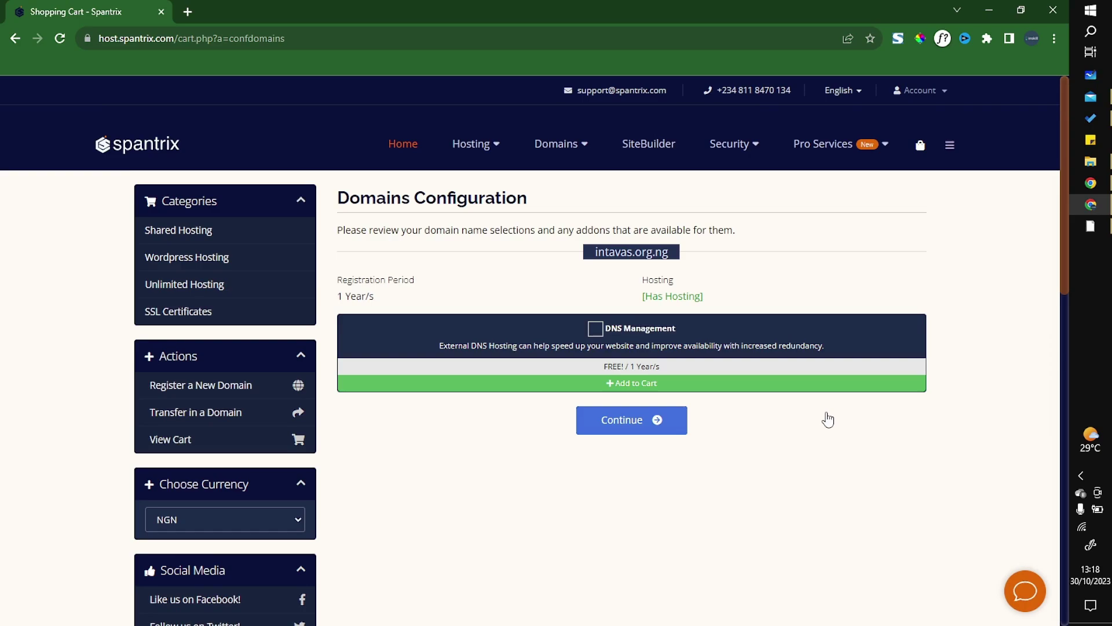
Step: Add free DNS Management, then proceed through the cart review to checkout
left_click(595, 328)
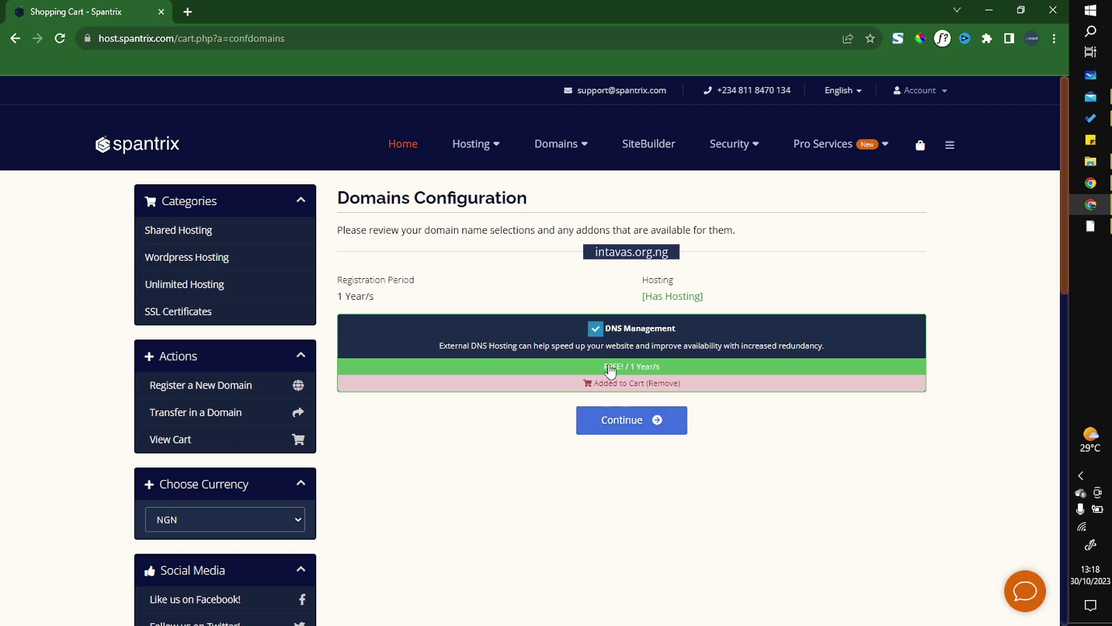
left_click(634, 423)
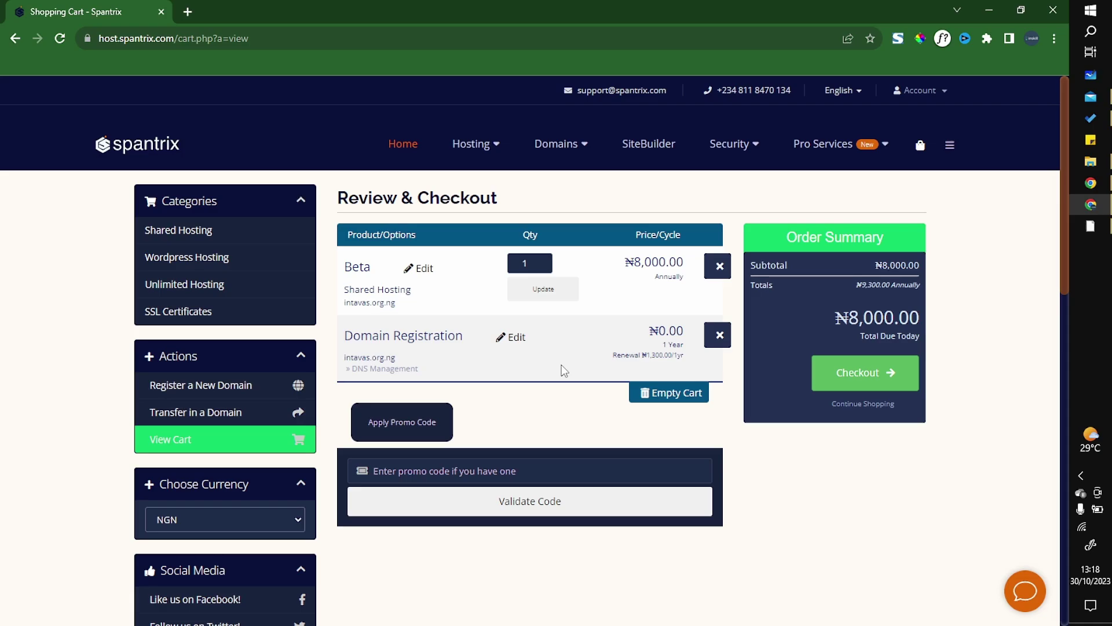
left_click(856, 369)
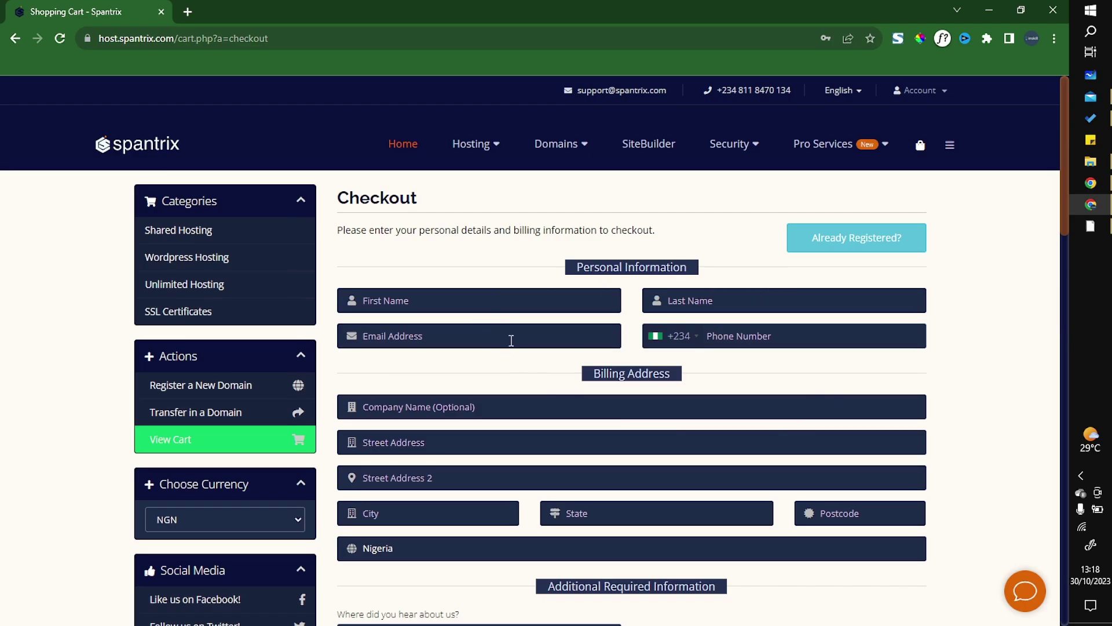
scroll(579, 388, "down", 1)
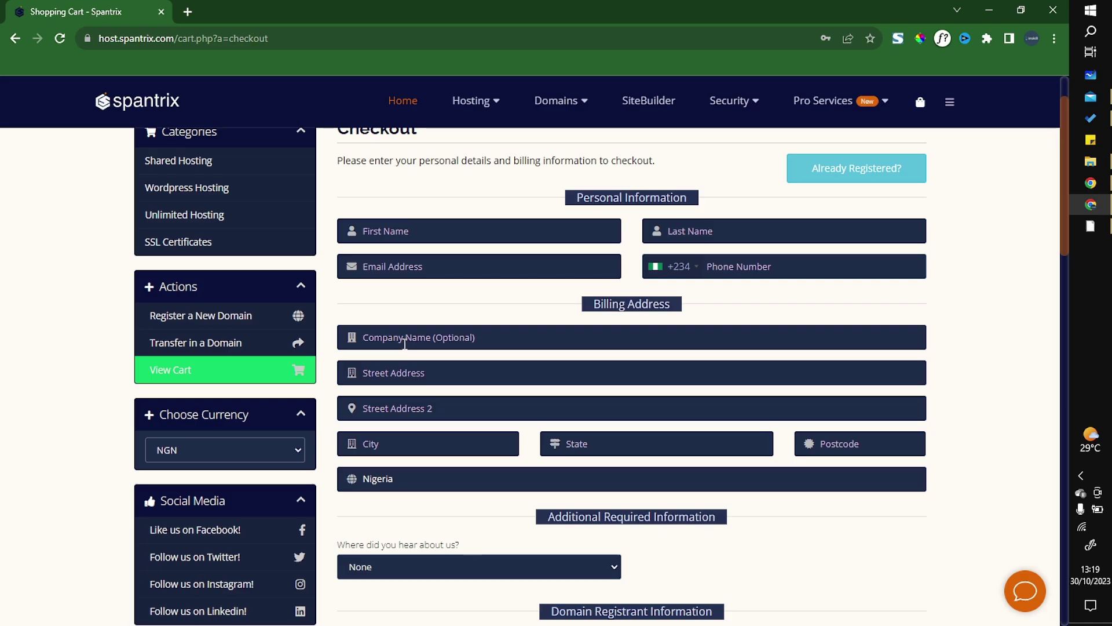
scroll(501, 420, "down", 2)
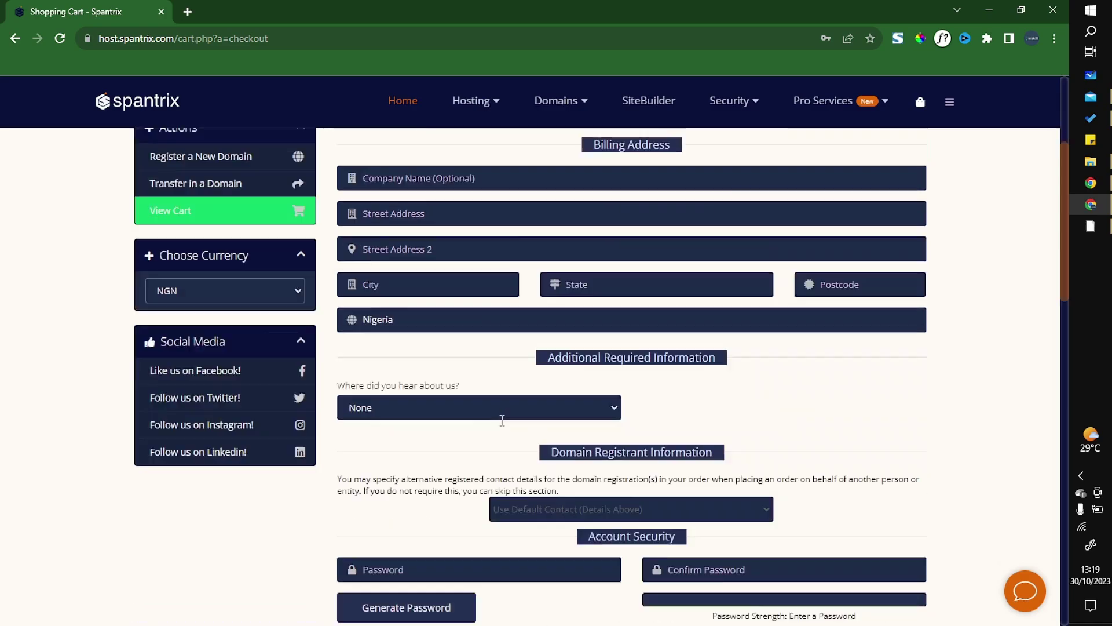
scroll(502, 420, "down", 2)
scroll(498, 425, "up", 5)
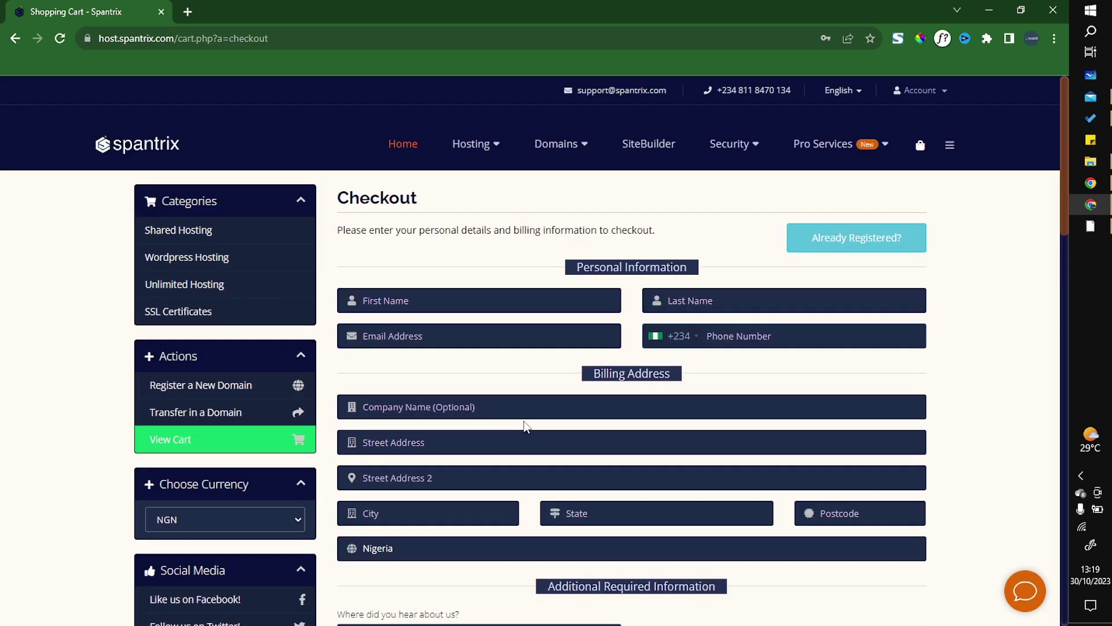
scroll(524, 426, "down", 5)
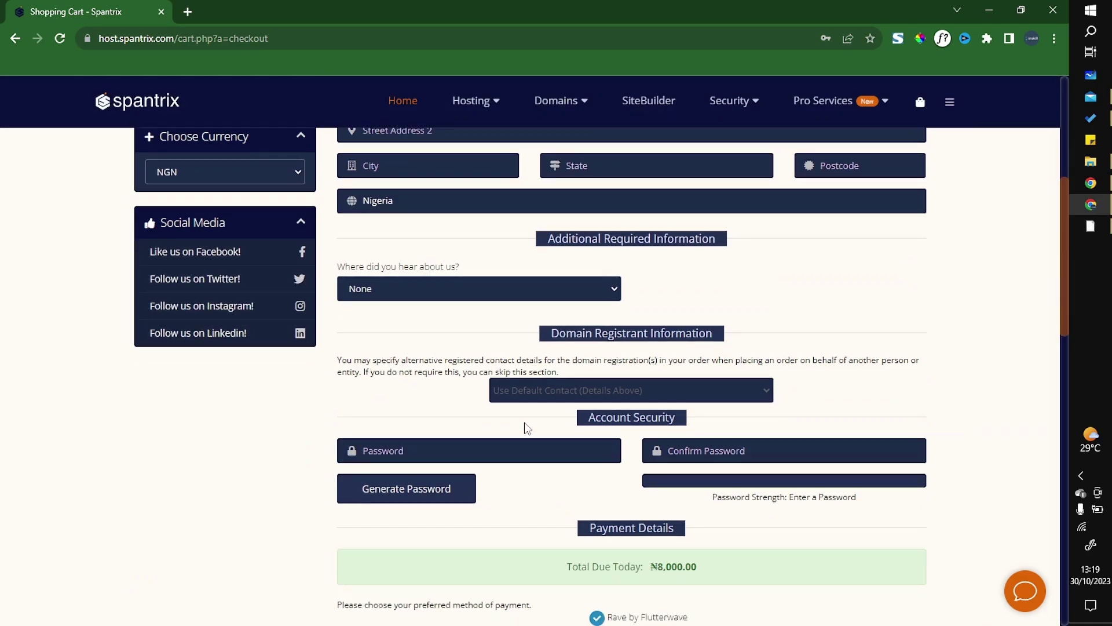
left_click(543, 394)
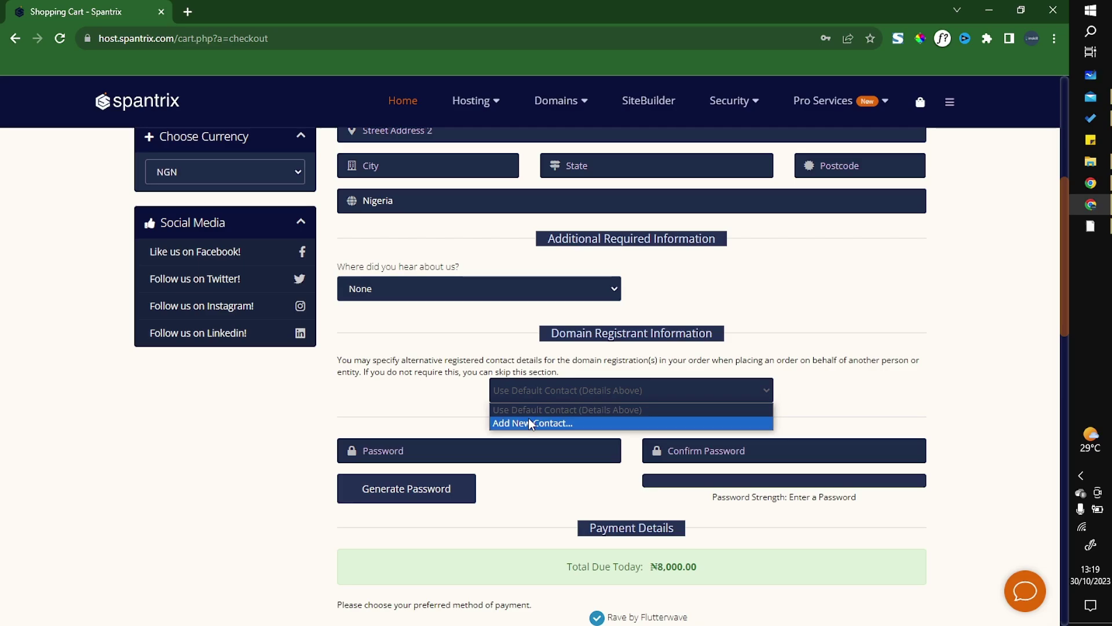
left_click(530, 419)
scroll(522, 441, "down", 3)
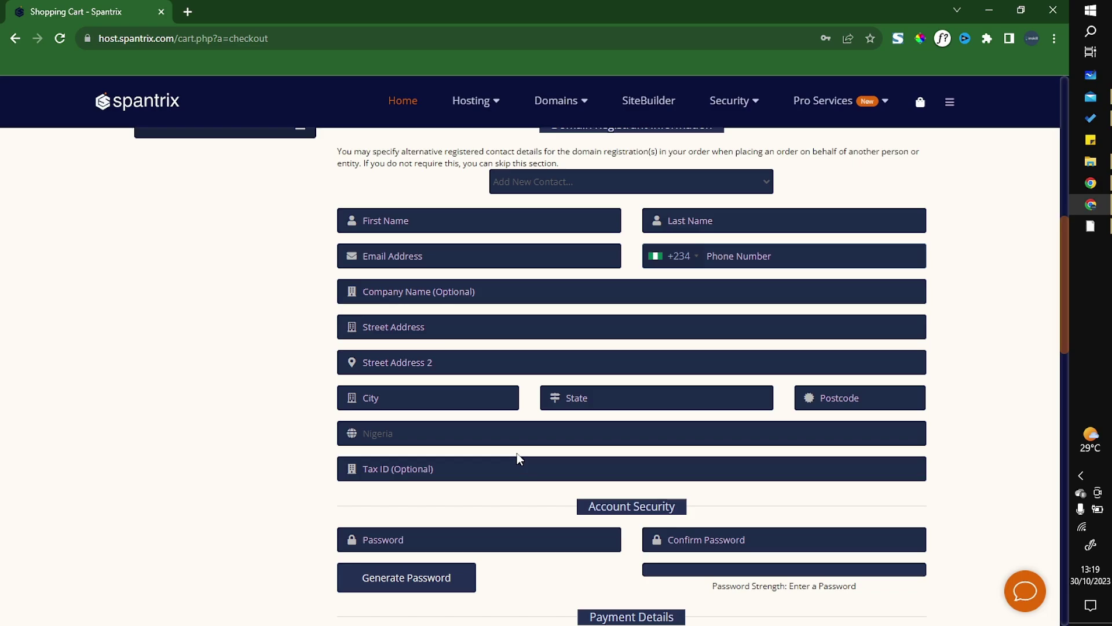
scroll(550, 409, "up", 3)
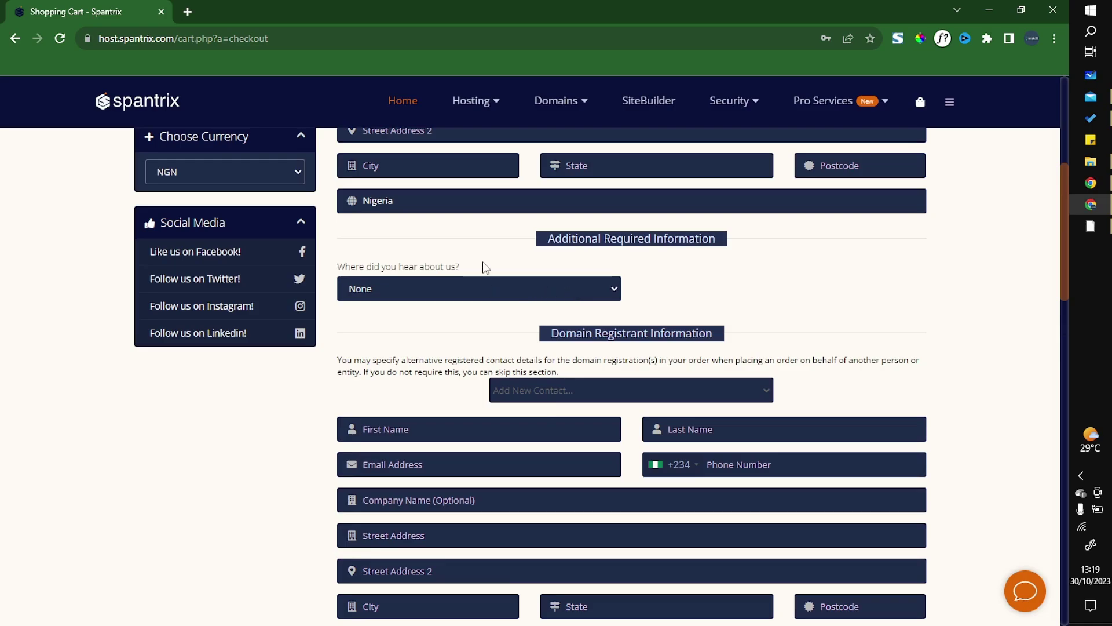
scroll(482, 289, "up", 1)
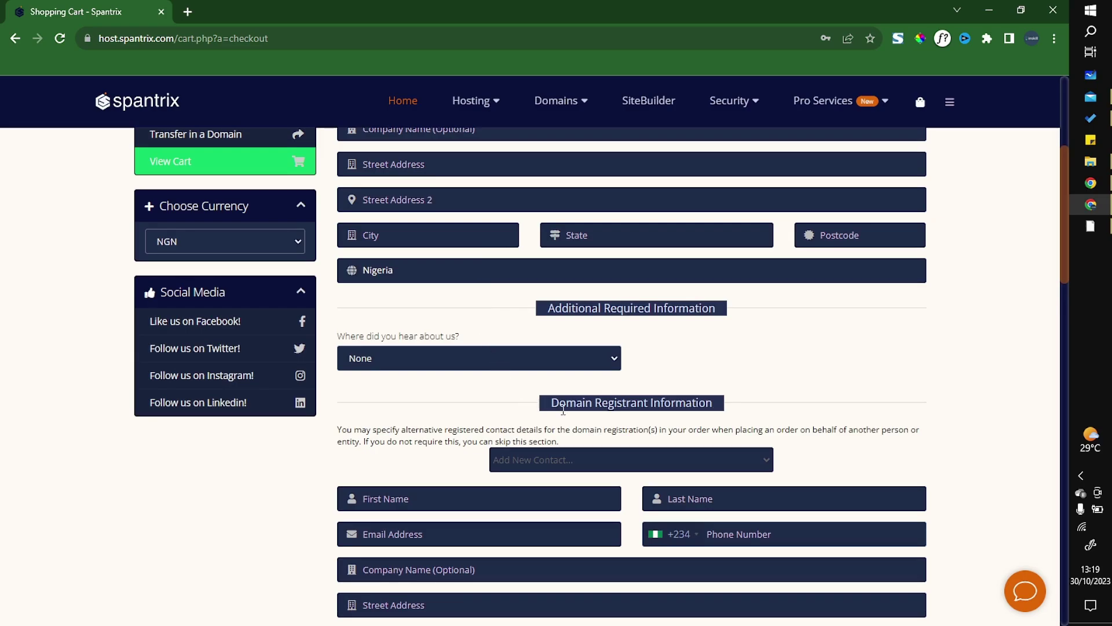
scroll(563, 410, "down", 2)
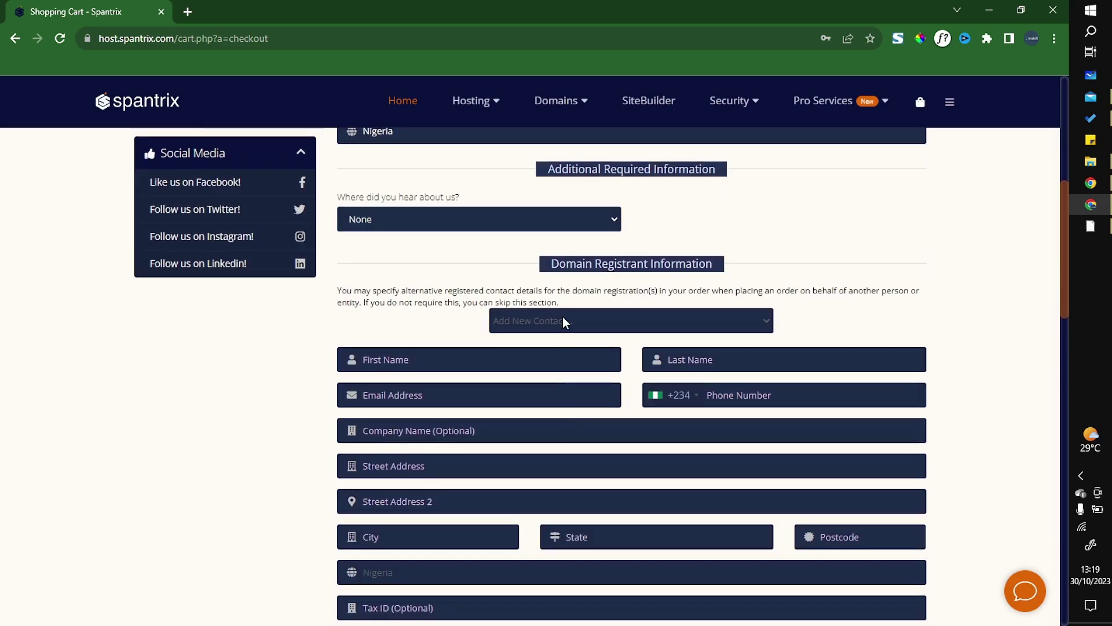
scroll(560, 377, "up", 5)
scroll(503, 356, "up", 2)
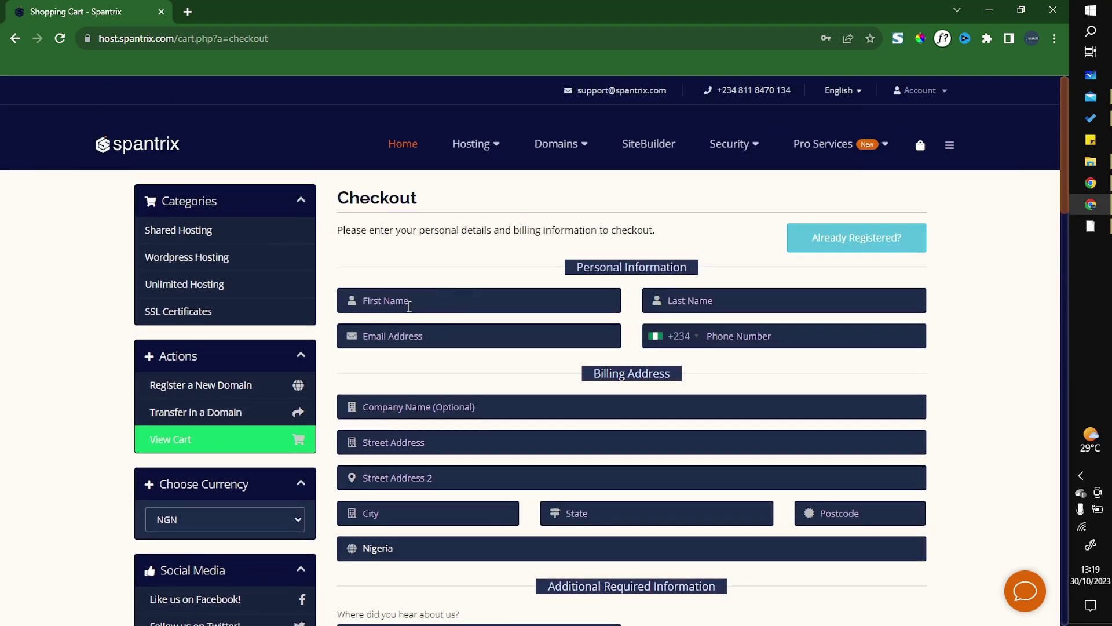
scroll(551, 429, "down", 6)
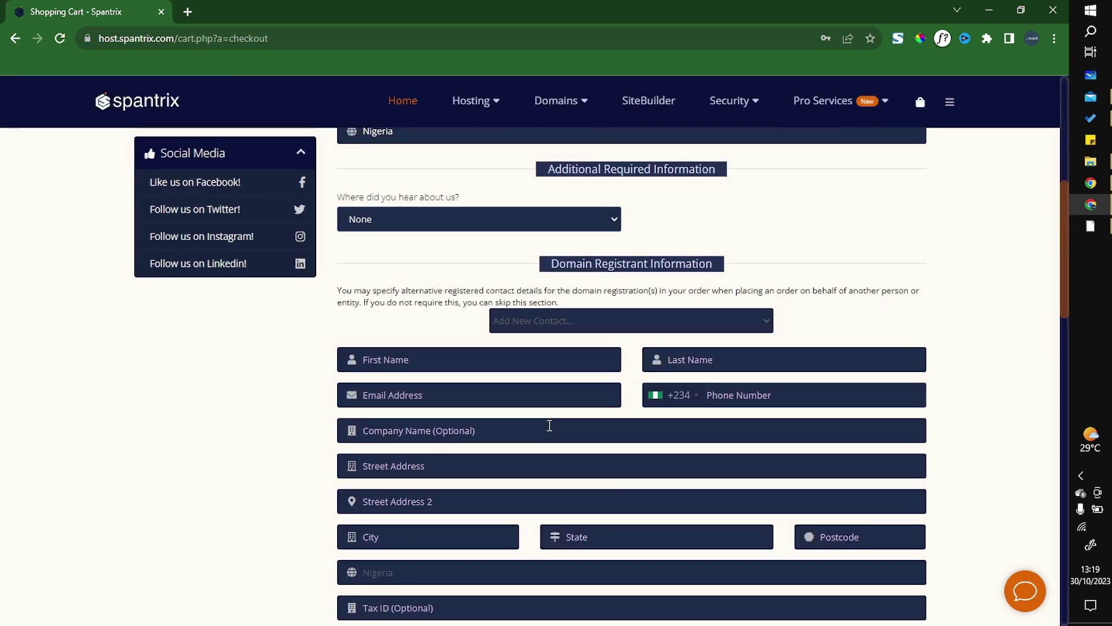
scroll(549, 425, "up", 5)
scroll(548, 429, "down", 4)
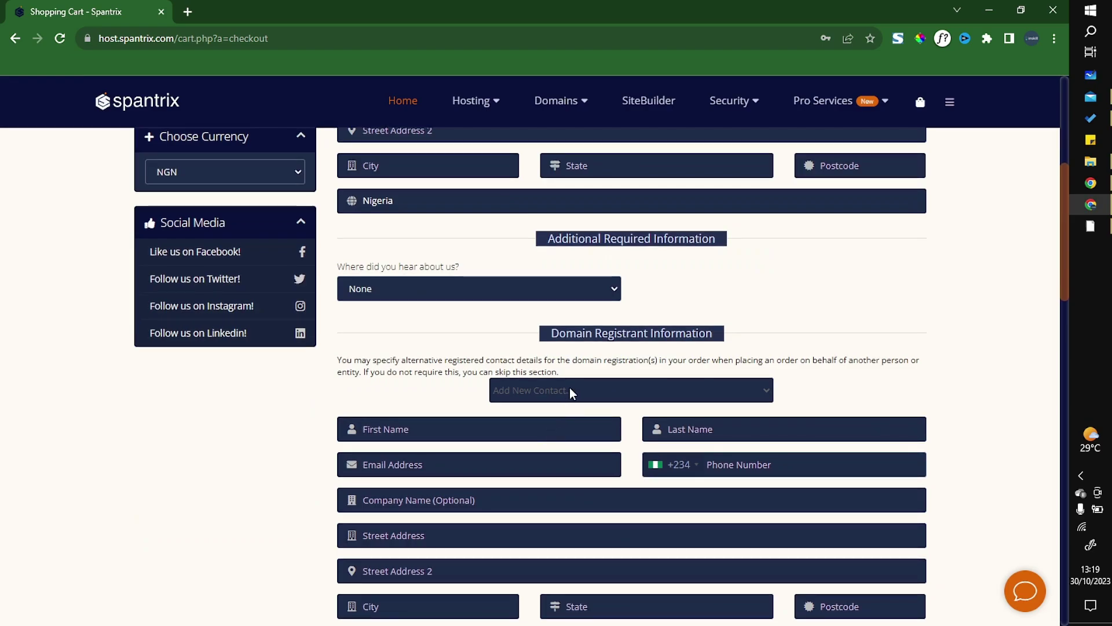
left_click(568, 390)
left_click(560, 410)
scroll(560, 425, "up", 4)
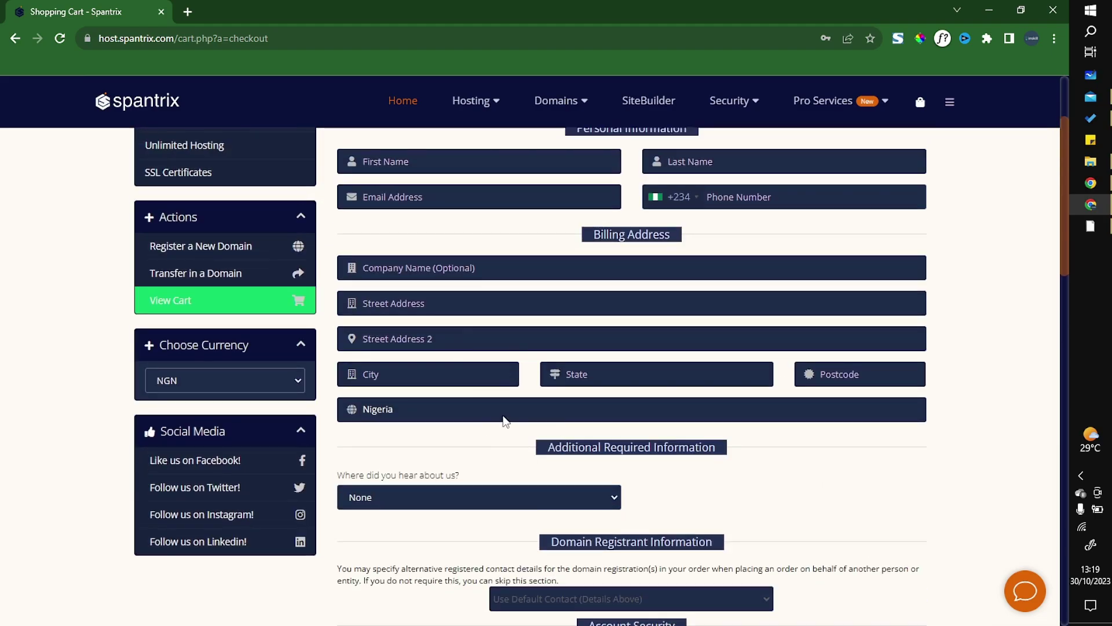
scroll(539, 400, "up", 3)
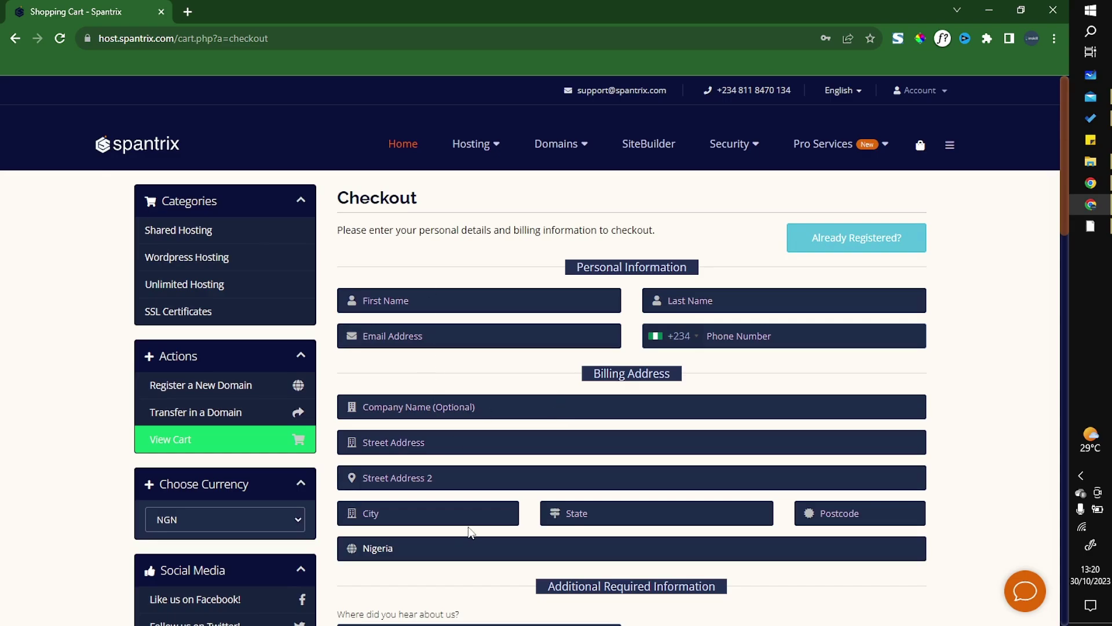
Step: Log in as an existing customer with the saved password, accept the terms, and complete the order
left_click(846, 244)
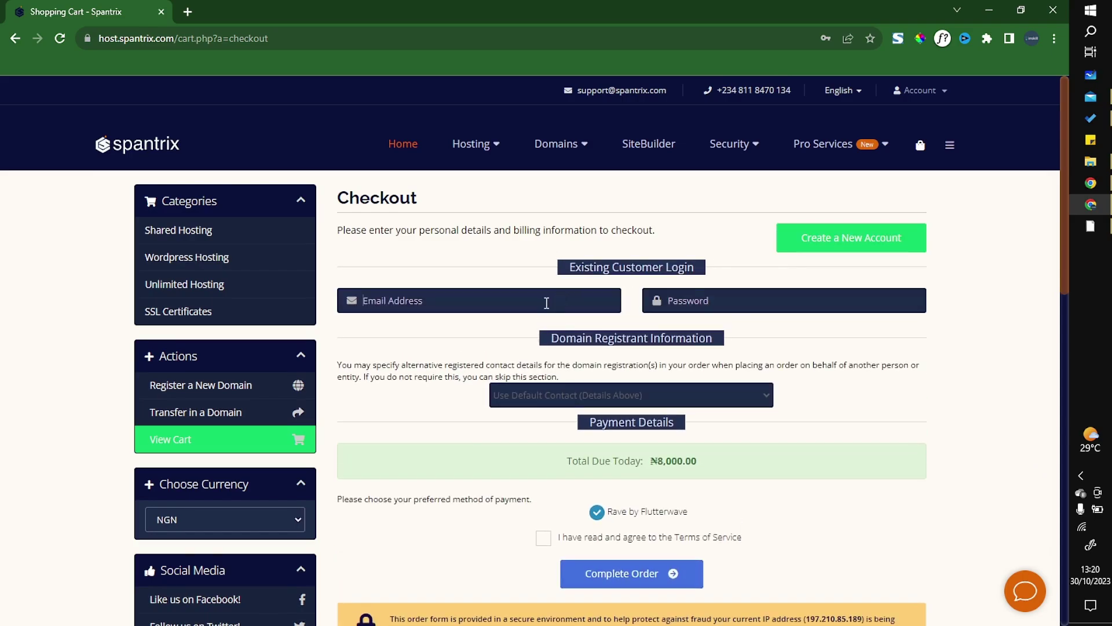
left_click(698, 308)
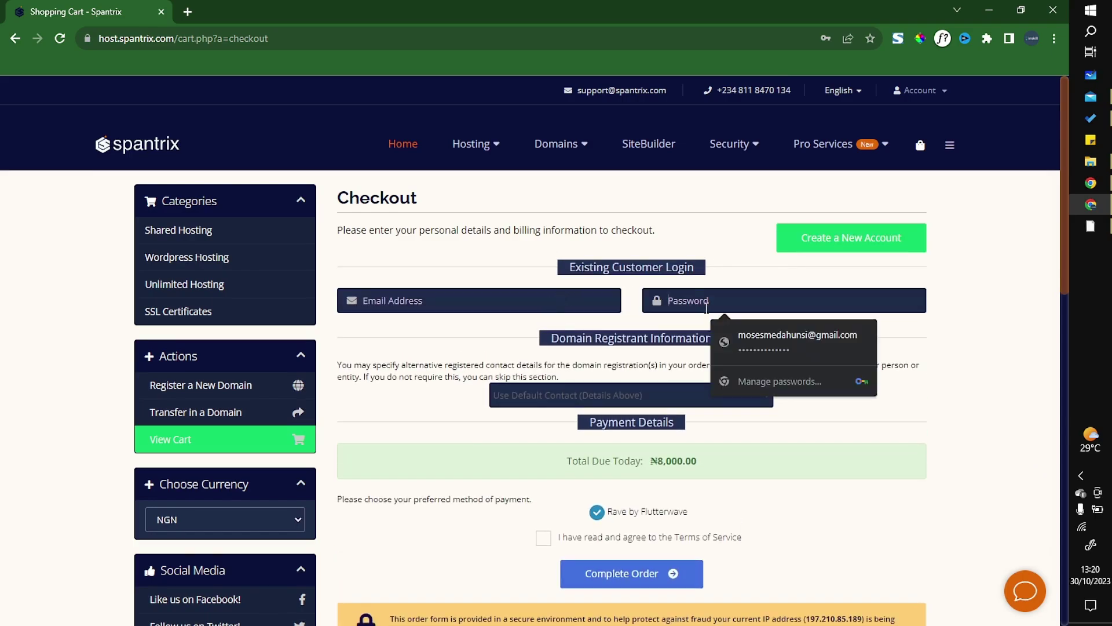
left_click(745, 341)
type("****")
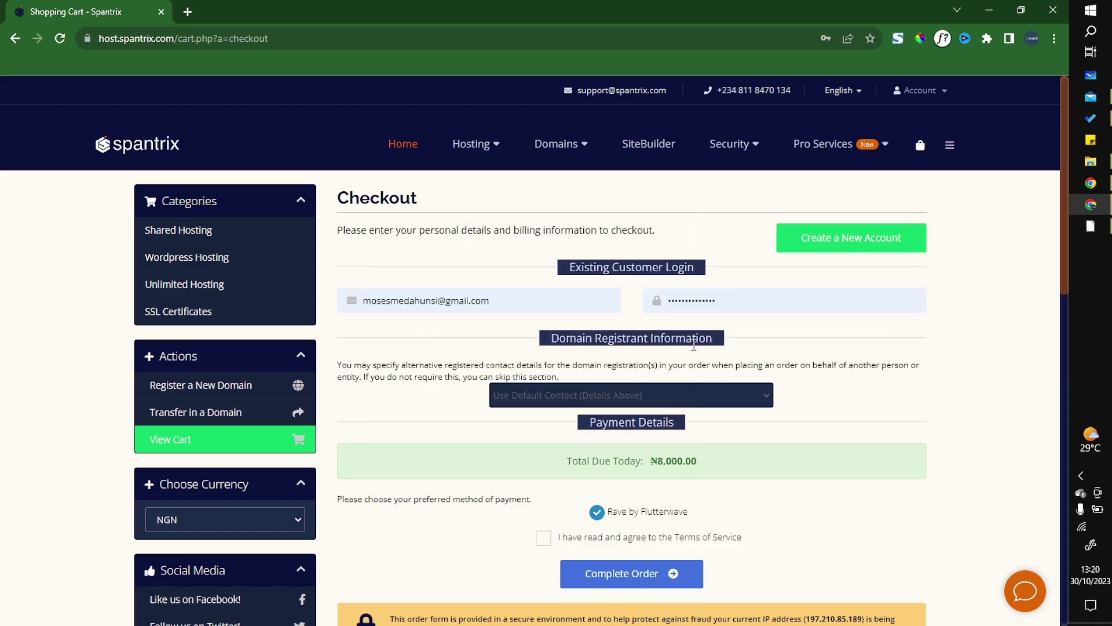
scroll(614, 307, "down", 2)
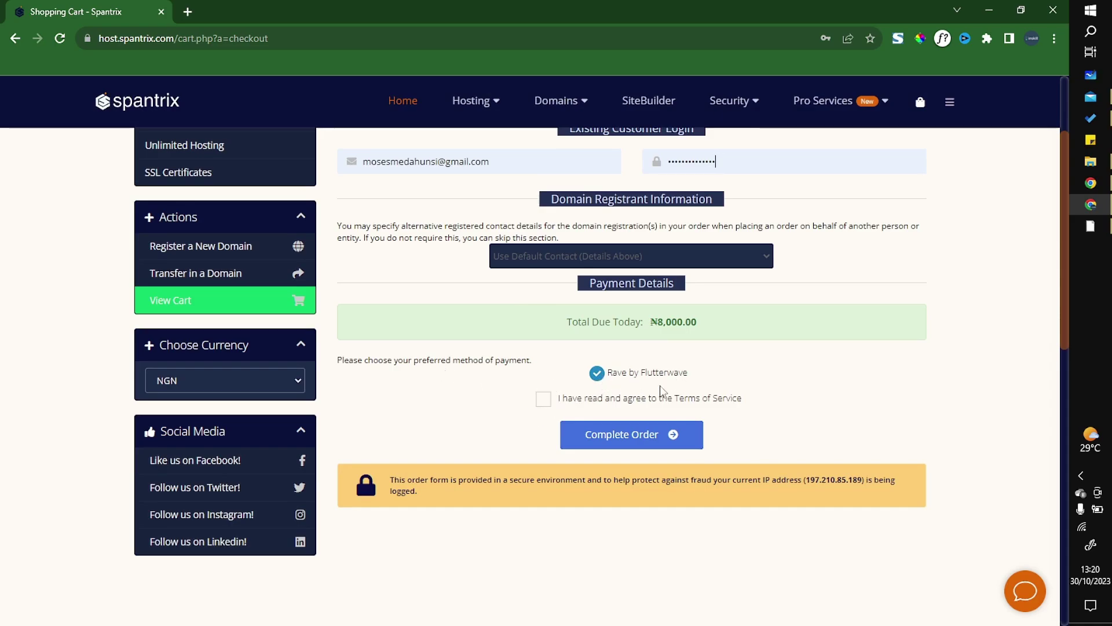
left_click(544, 399)
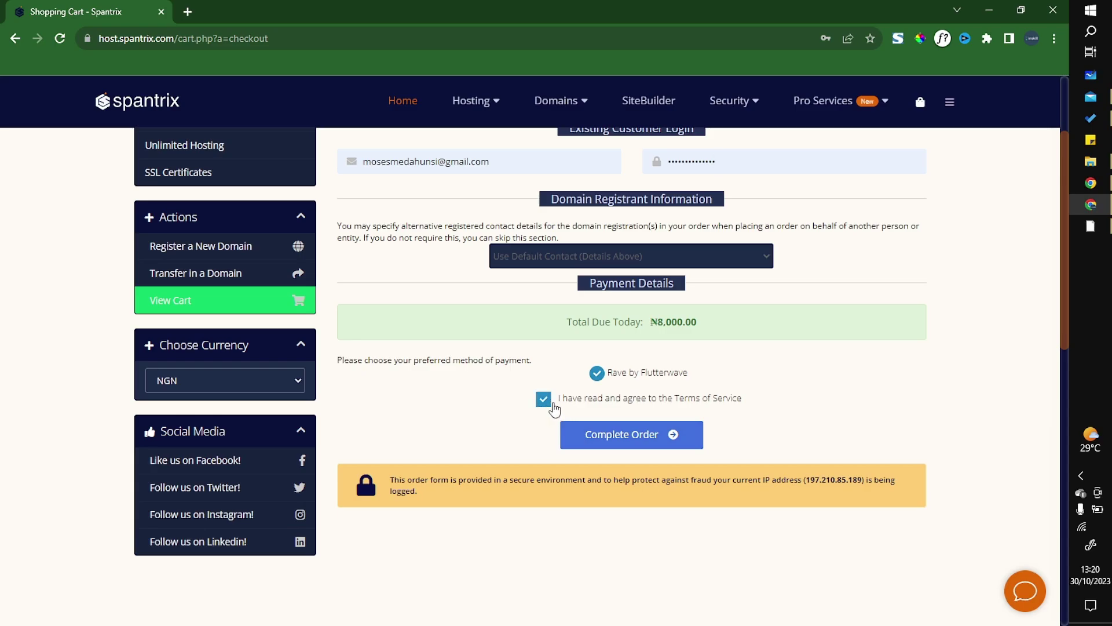
left_click(631, 446)
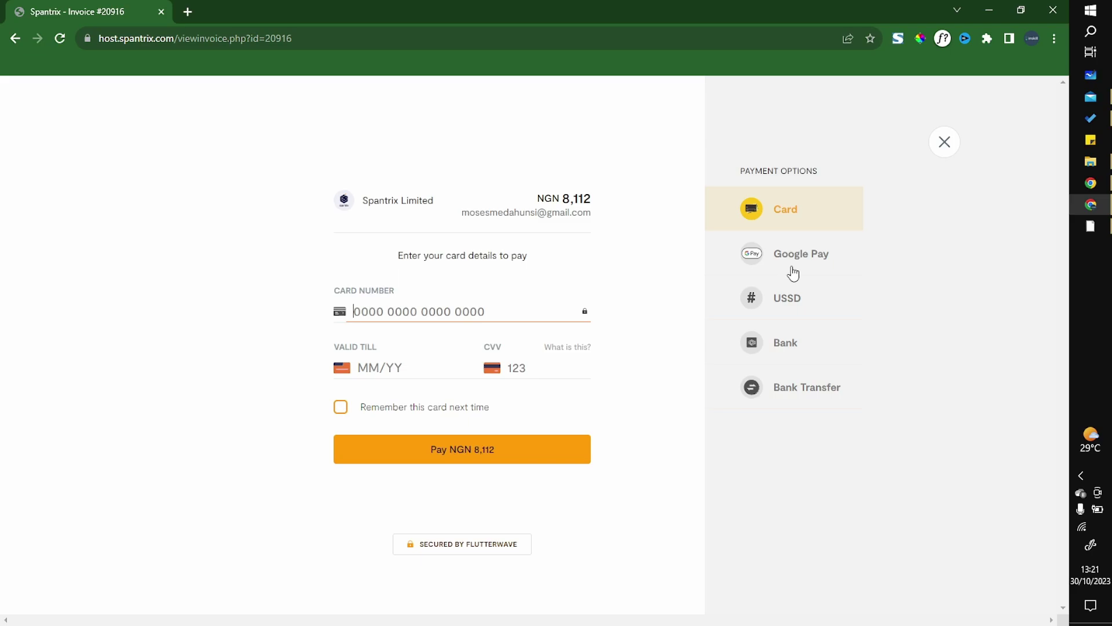
Step: Pay the NGN 8,112 invoice by bank transfer and confirm the transfer was made
left_click(802, 392)
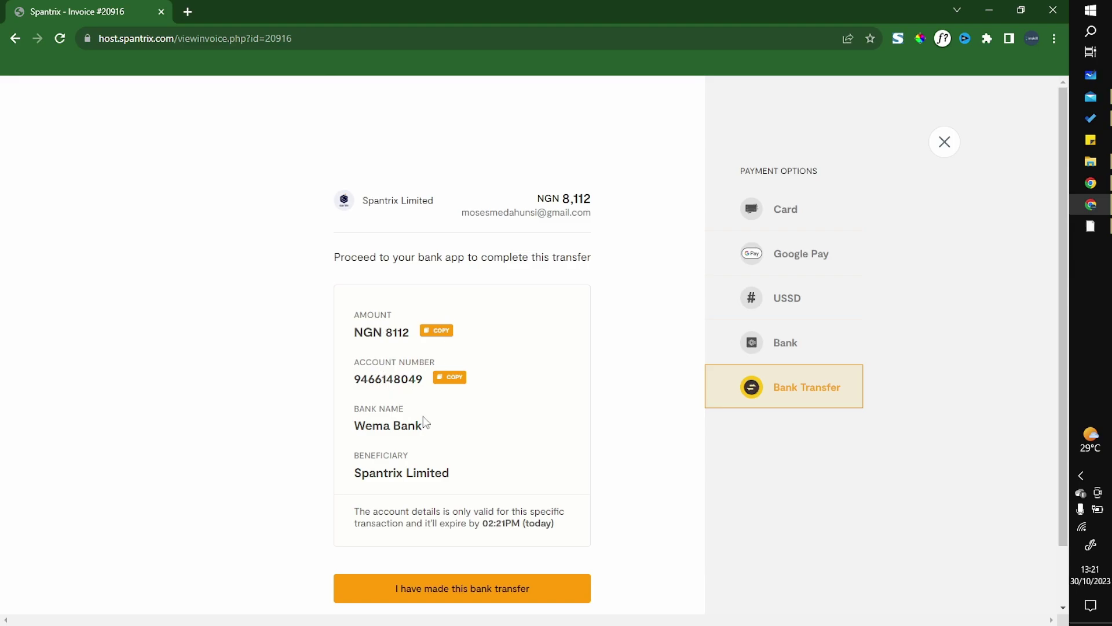
scroll(457, 464, "down", 1)
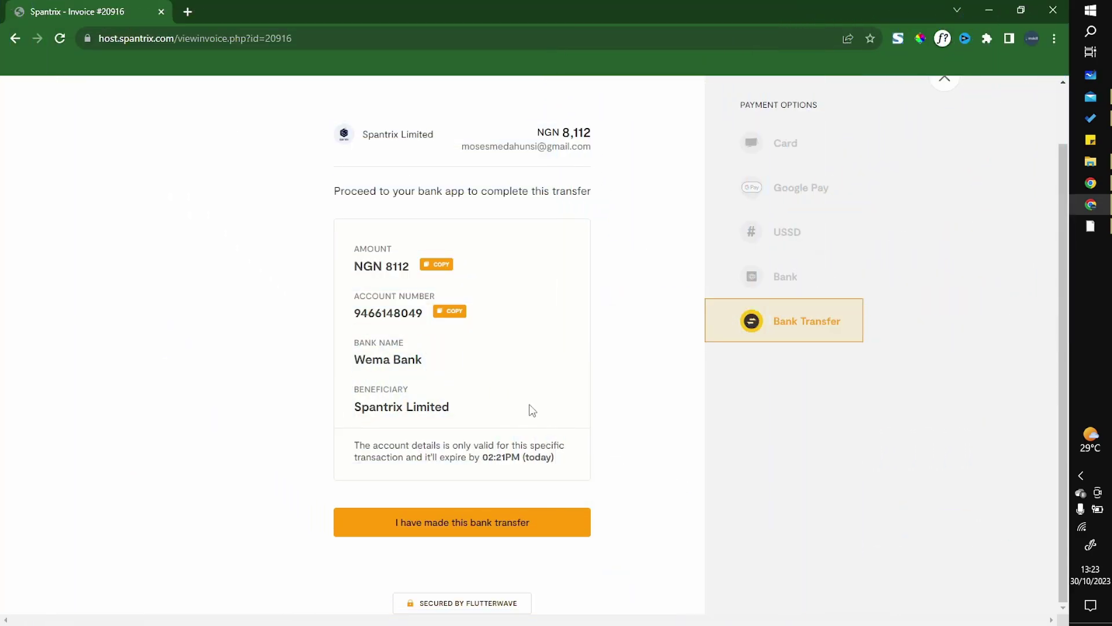
left_click(458, 528)
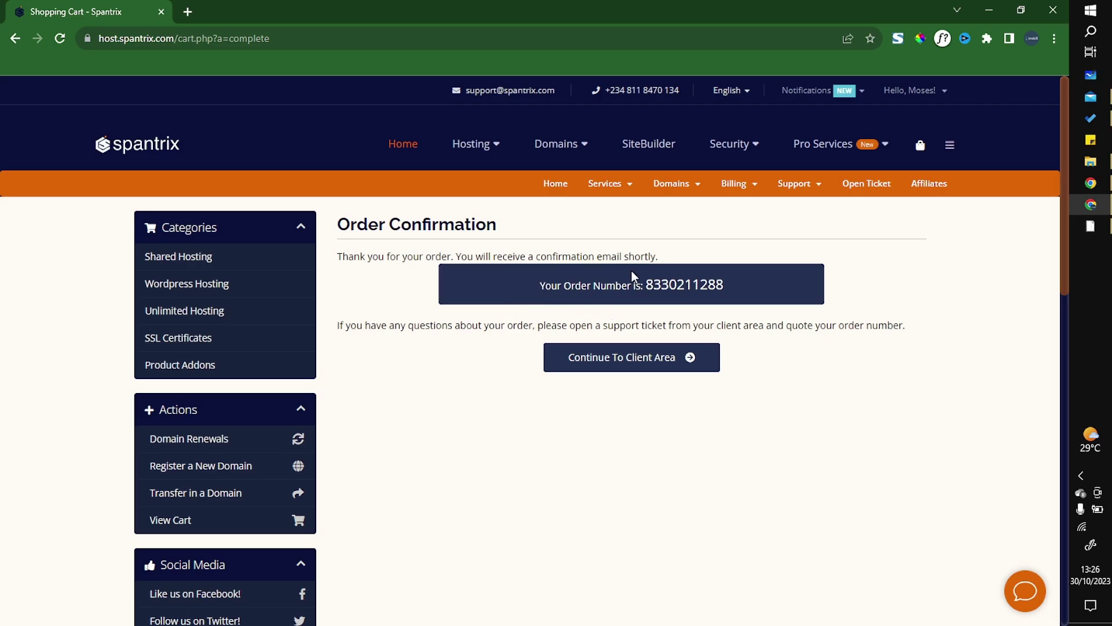
Step: From the client area home, open Services and confirm Beta hosting for intavas.org.ng is Active
left_click(561, 189)
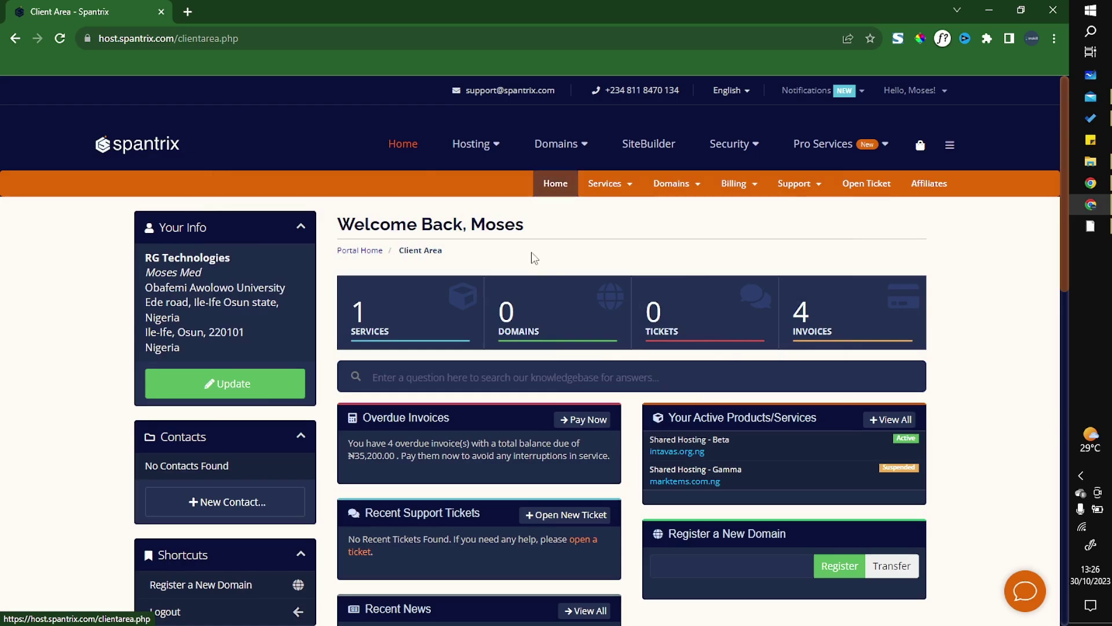
left_click(389, 306)
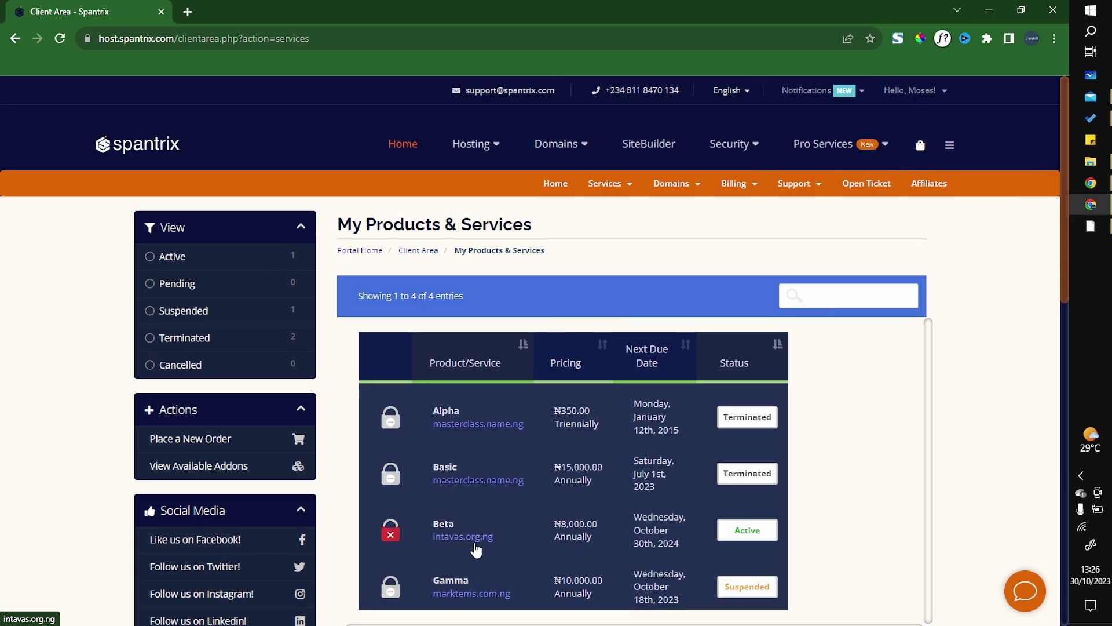
scroll(381, 496, "down", 1)
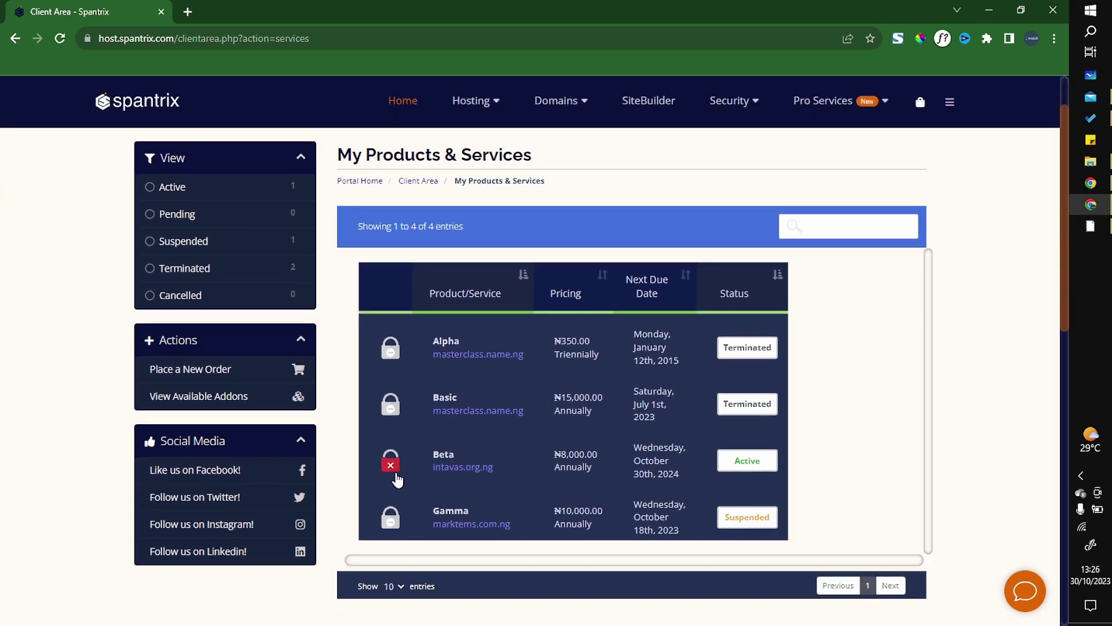
mouse_move(396, 476)
Step: Search Google for 'dns checker' in a new tab
left_click(185, 13)
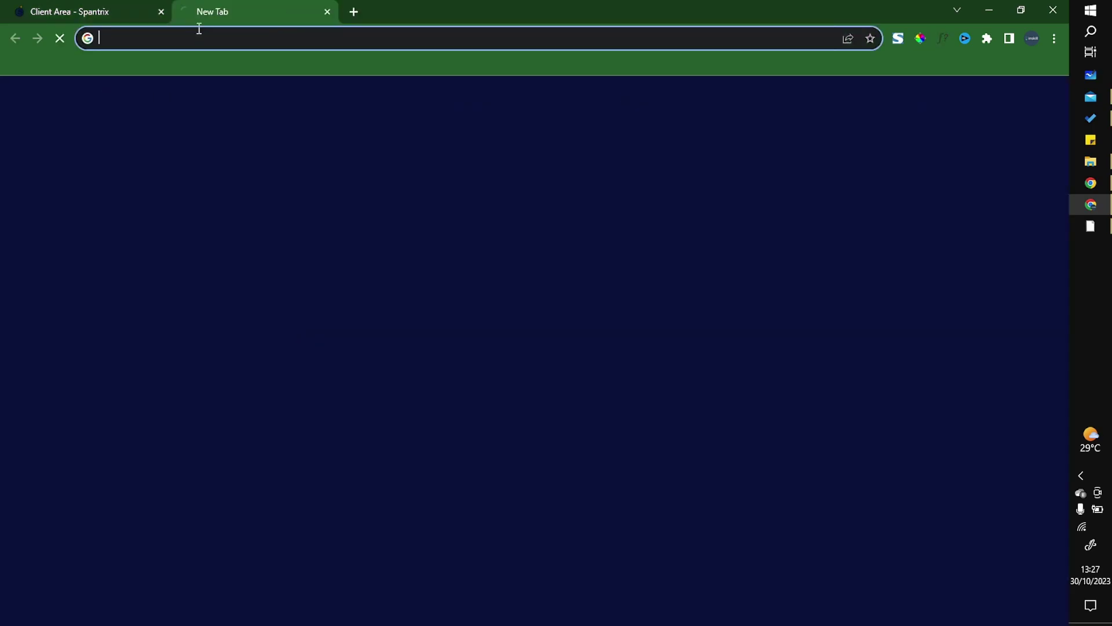
type("dns checker")
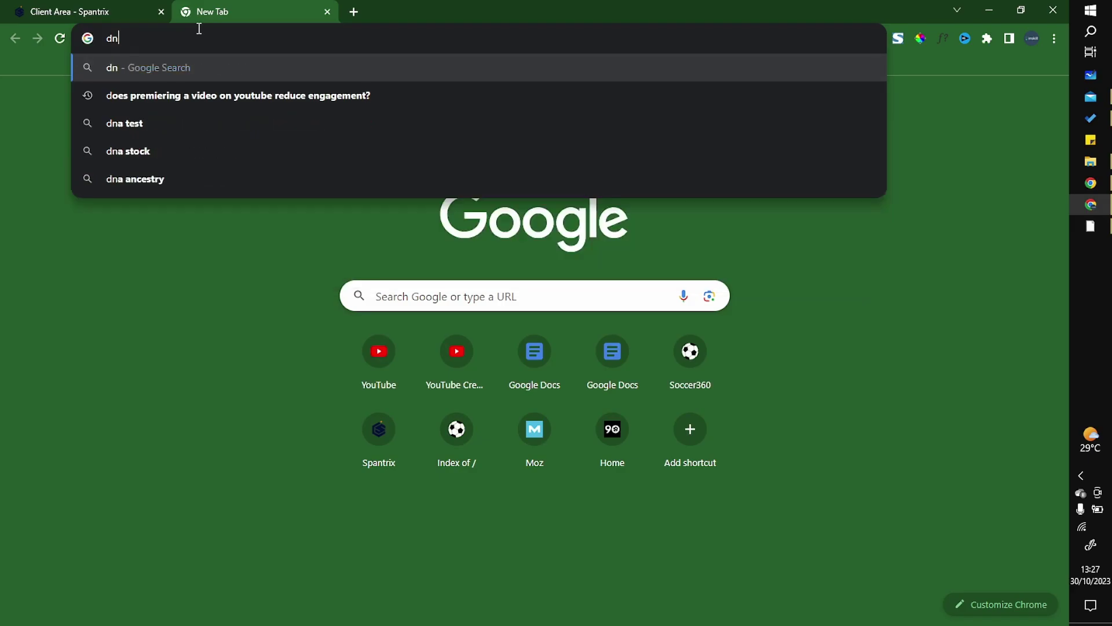
key("Return")
left_click(97, 13)
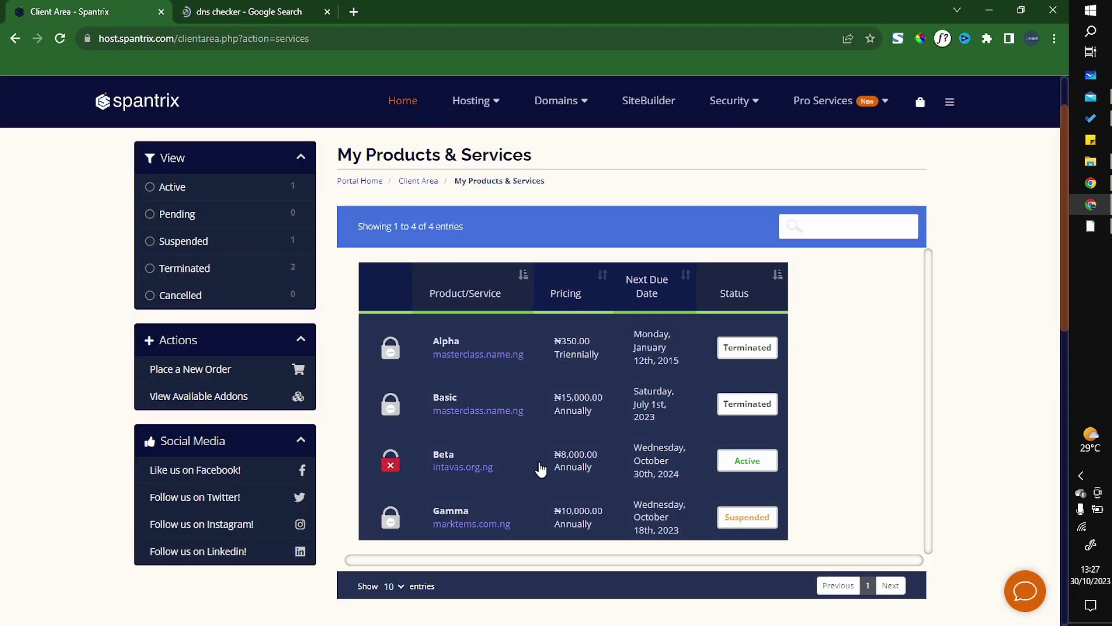
left_click(489, 466)
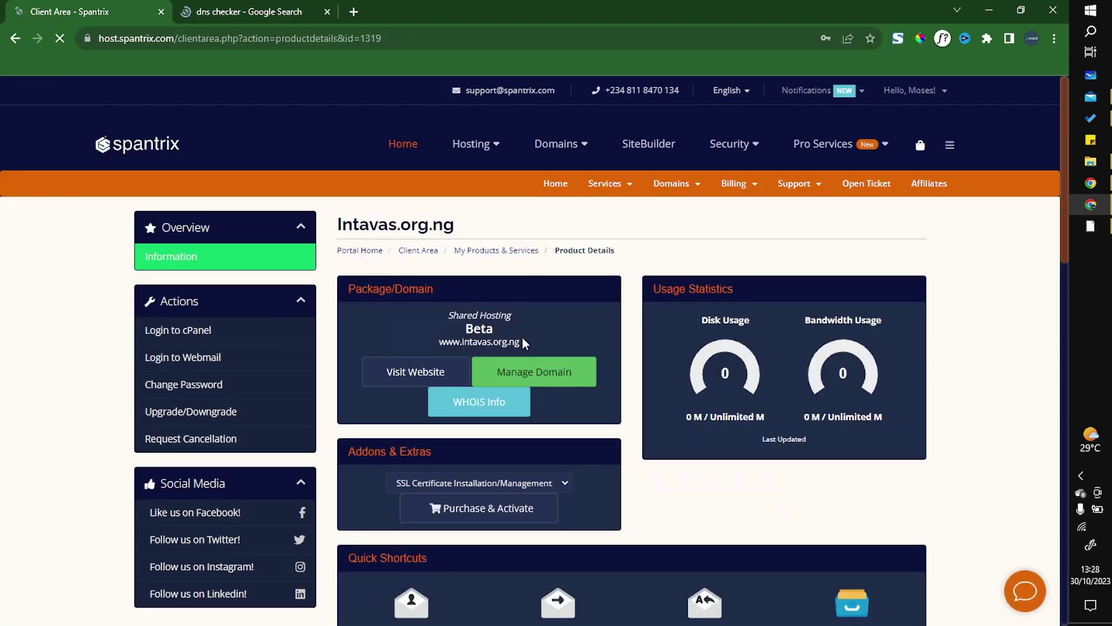
mouse_move(523, 339)
left_mouse_down()
mouse_move(443, 351)
mouse_move(529, 355)
left_mouse_up()
key("ctrl+c")
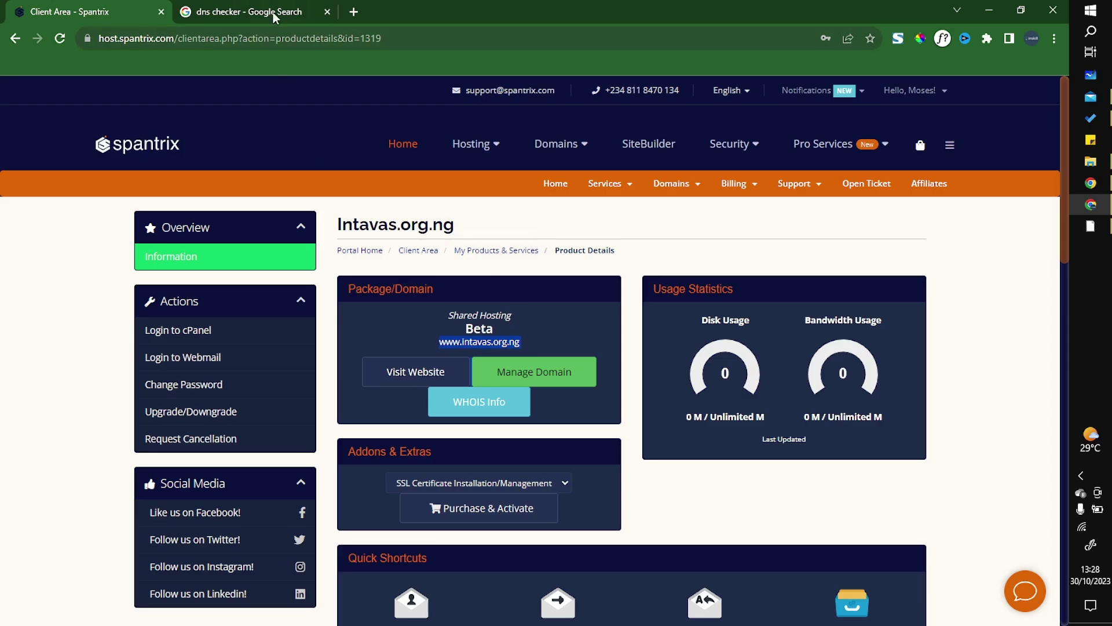
left_click(273, 12)
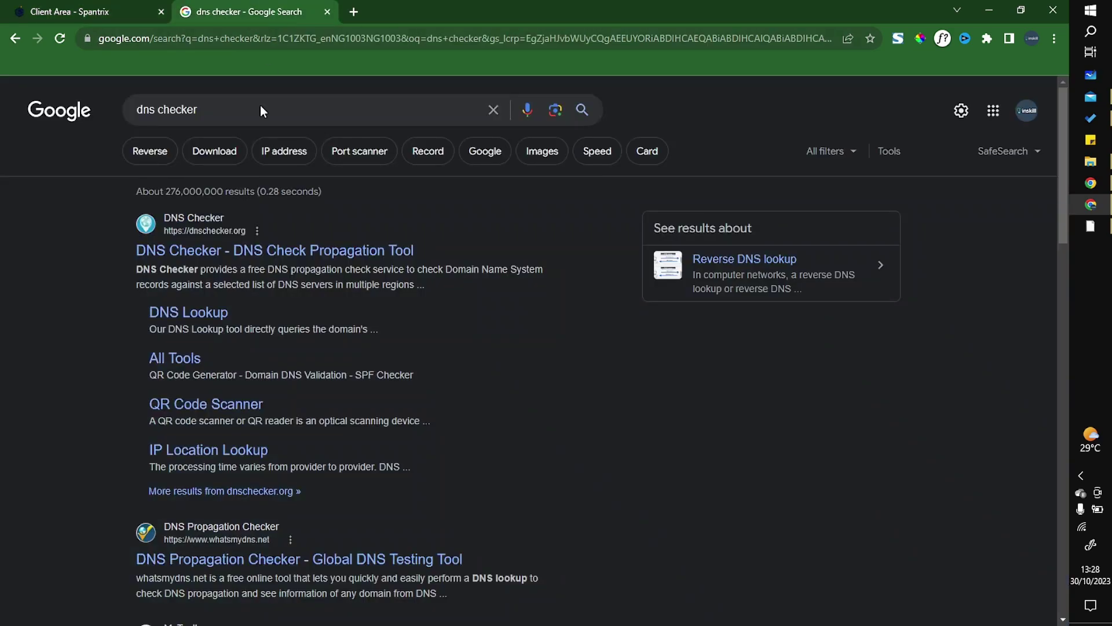
left_click(228, 257)
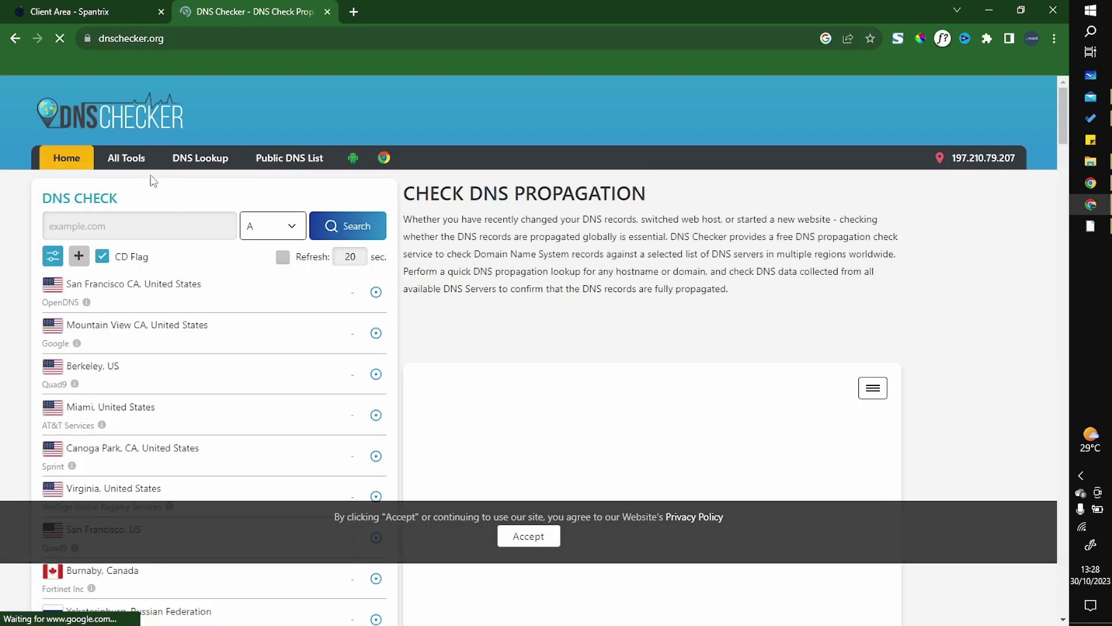
left_click(139, 224)
key("ctrl+v")
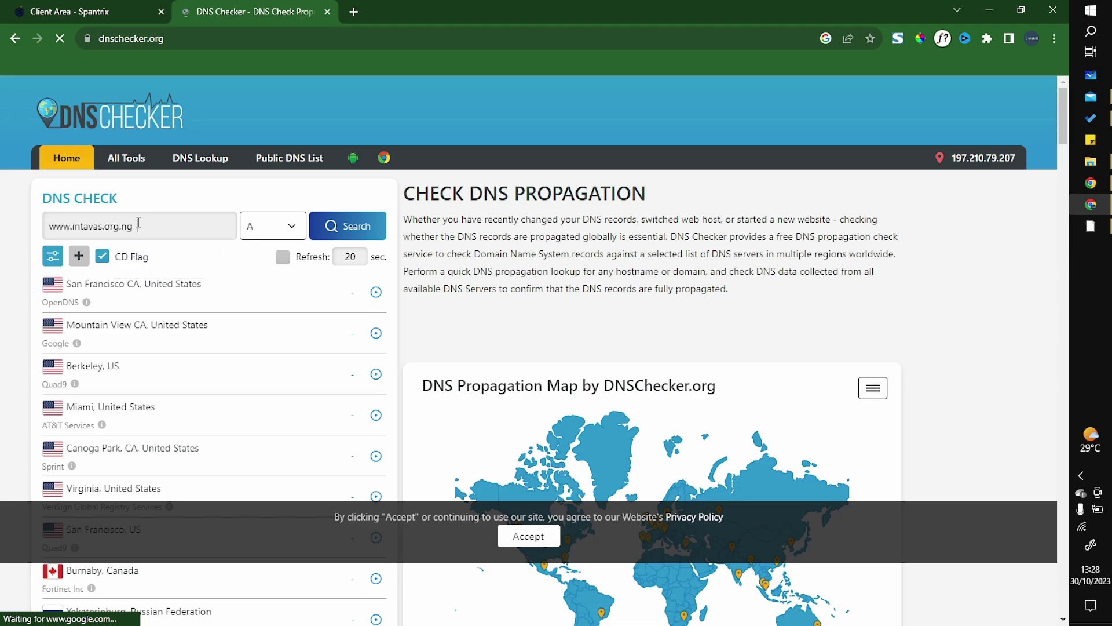
left_click(364, 226)
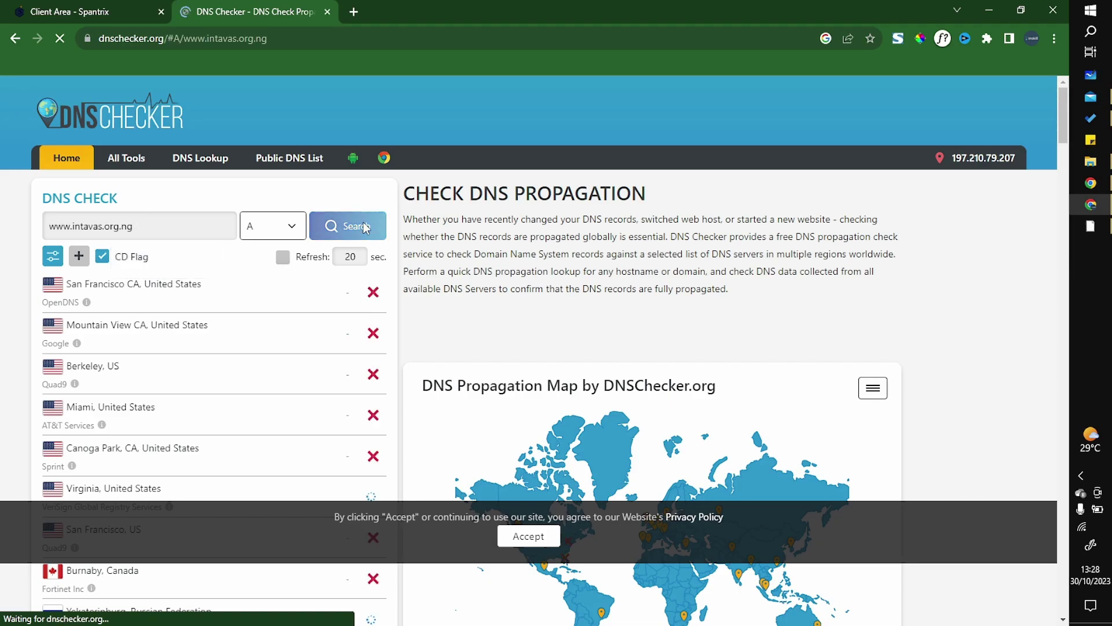
left_click(528, 536)
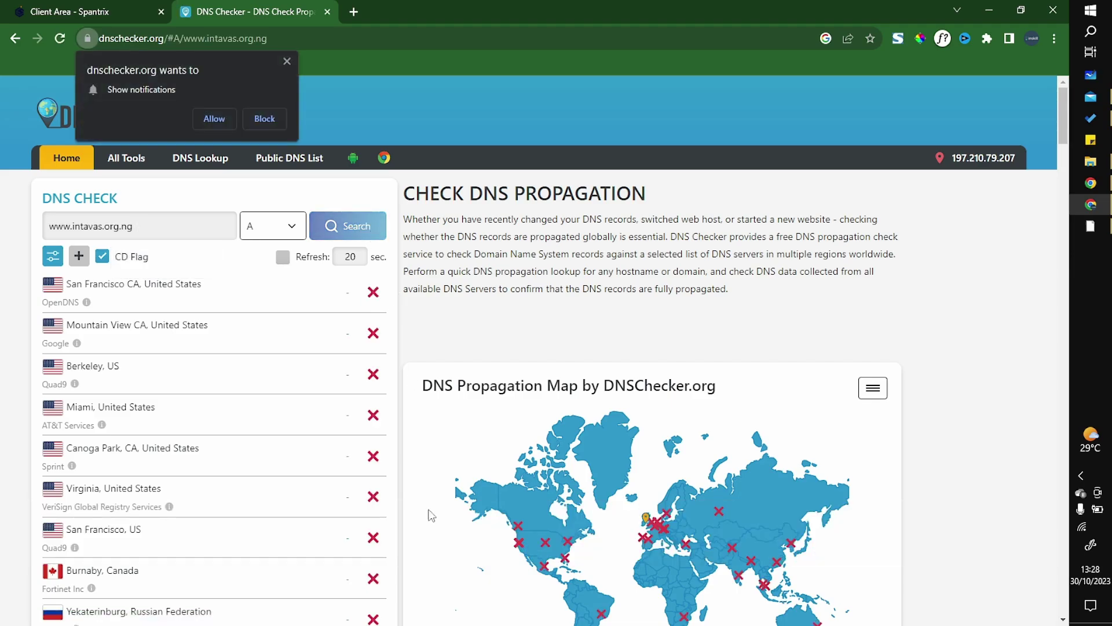
scroll(544, 468, "down", 1)
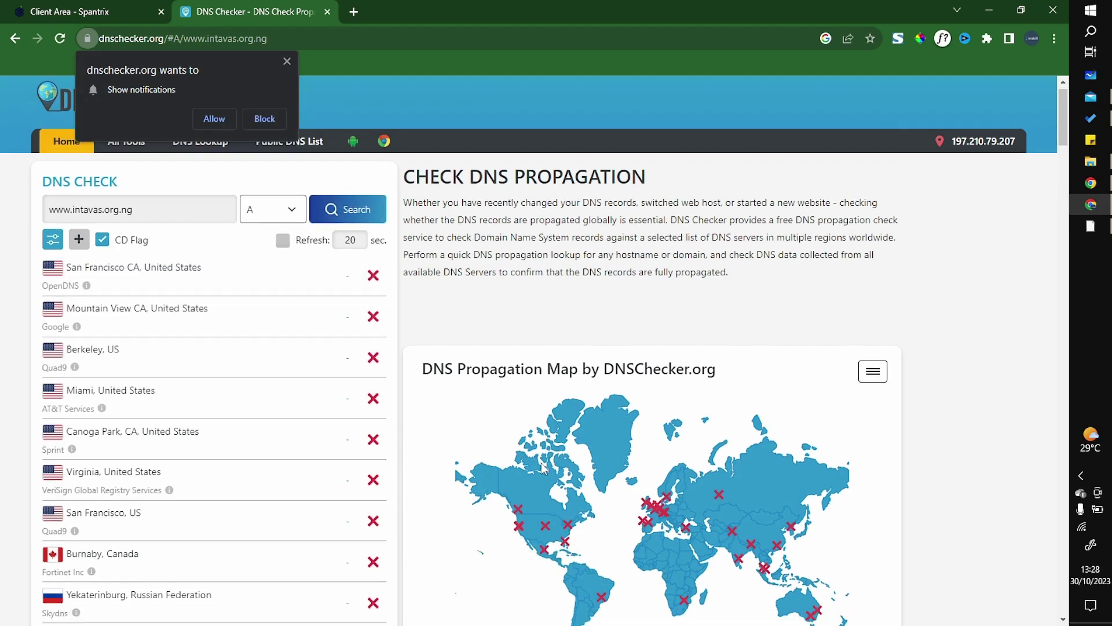
scroll(541, 466, "down", 5)
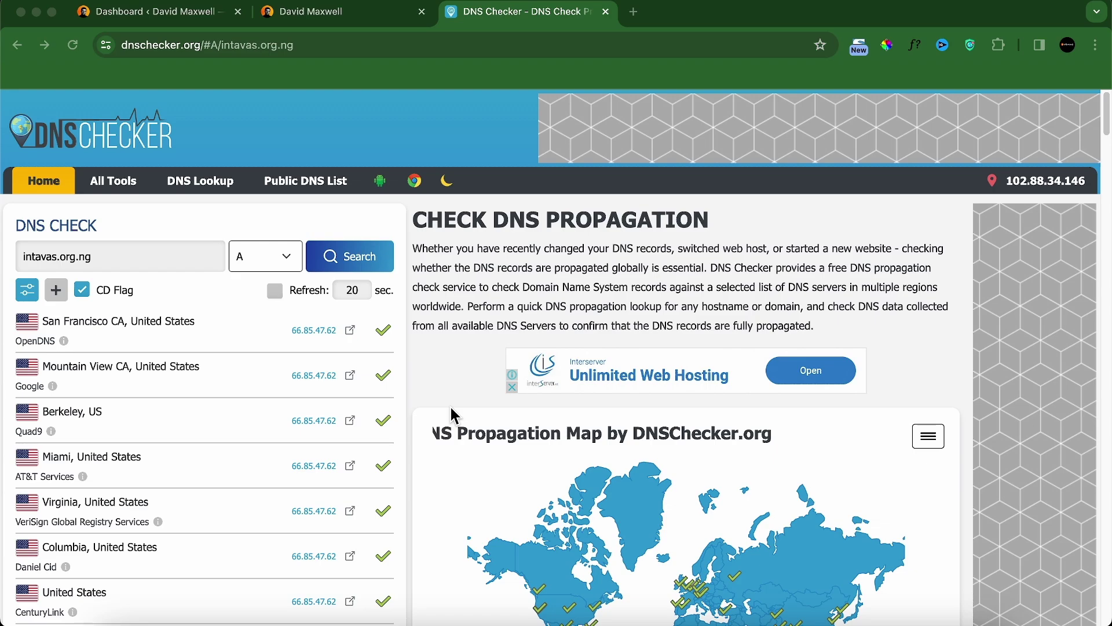
Step: Review the propagation results, then load spantrix.com in the same tab
scroll(370, 414, "down", 5)
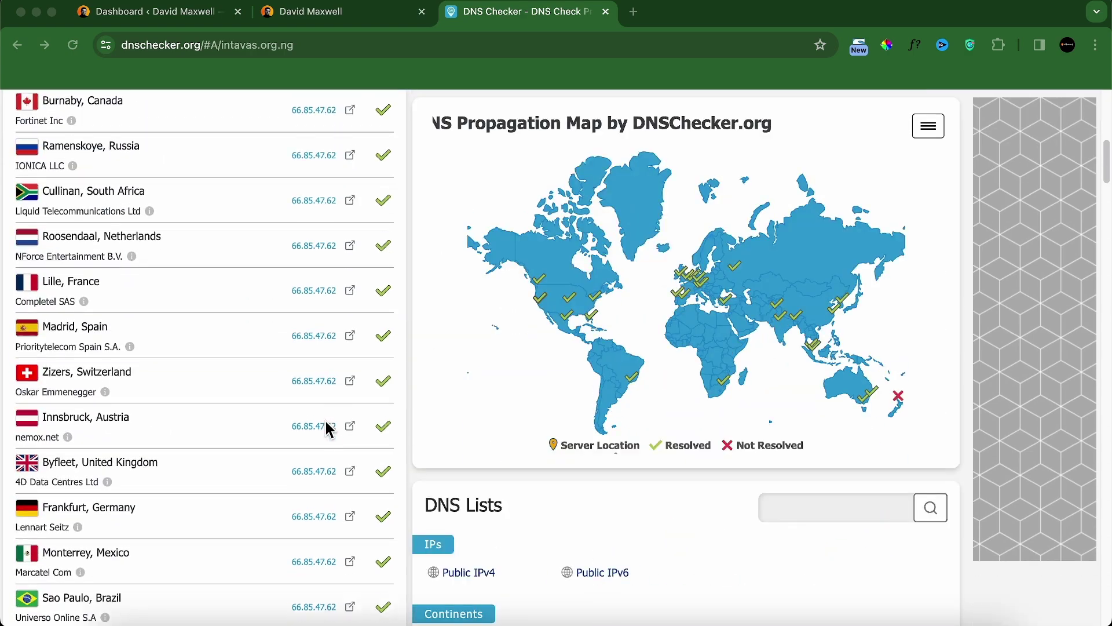
scroll(356, 425, "up", 5)
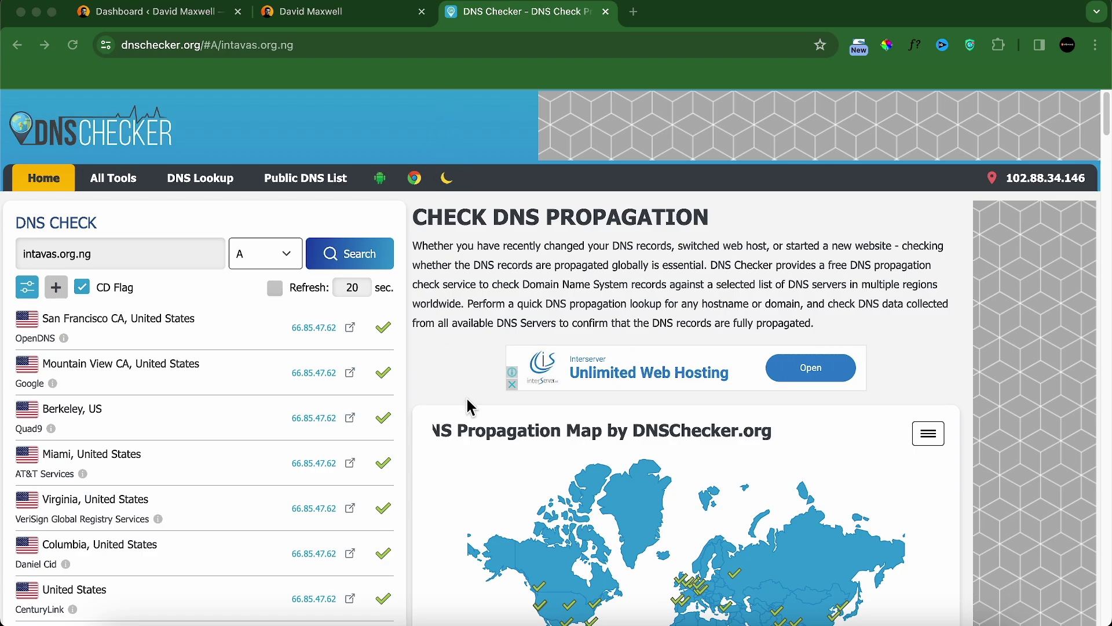
left_click(504, 47)
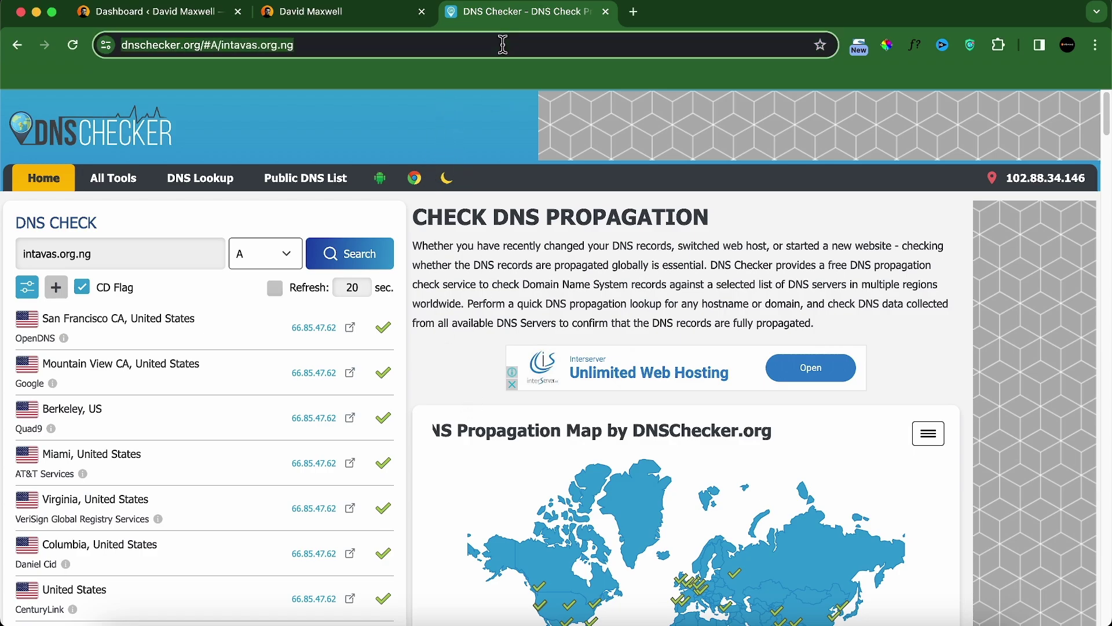
type("sp")
key("Return")
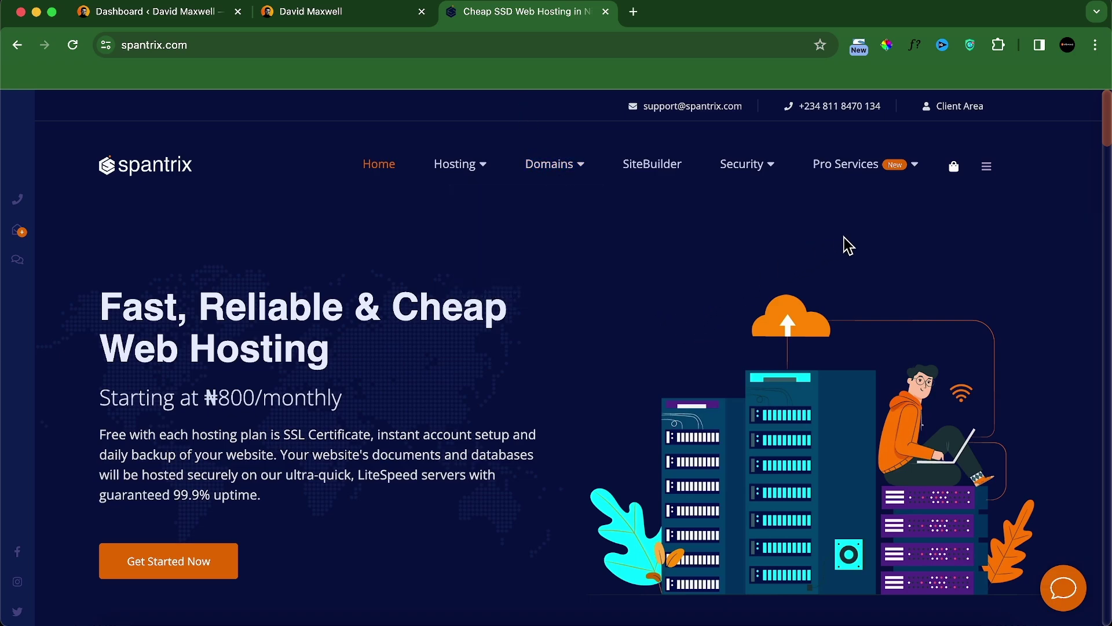
Step: Open the active Beta hosting product in the Spantrix client area and log into its cPanel
left_click(969, 110)
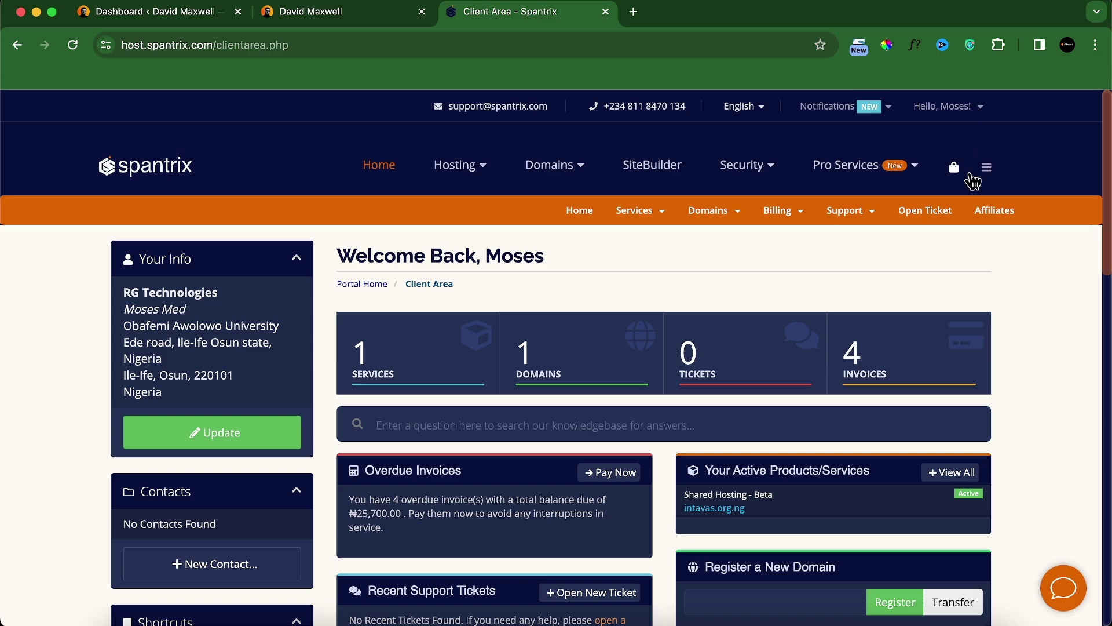
left_click(425, 354)
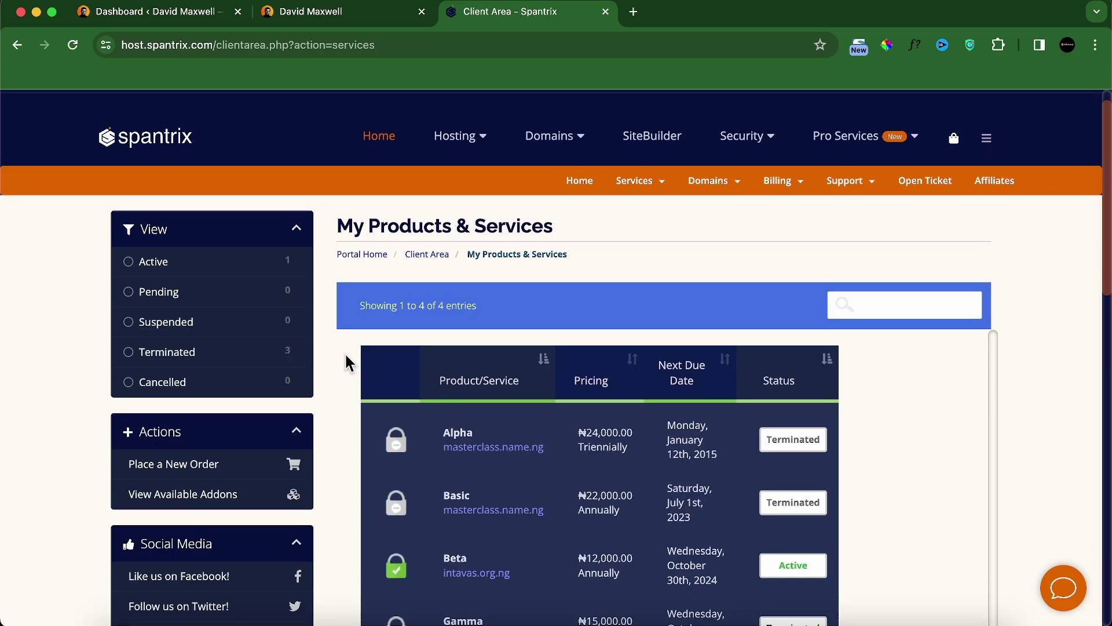
left_click(267, 276)
scroll(497, 310, "down", 2)
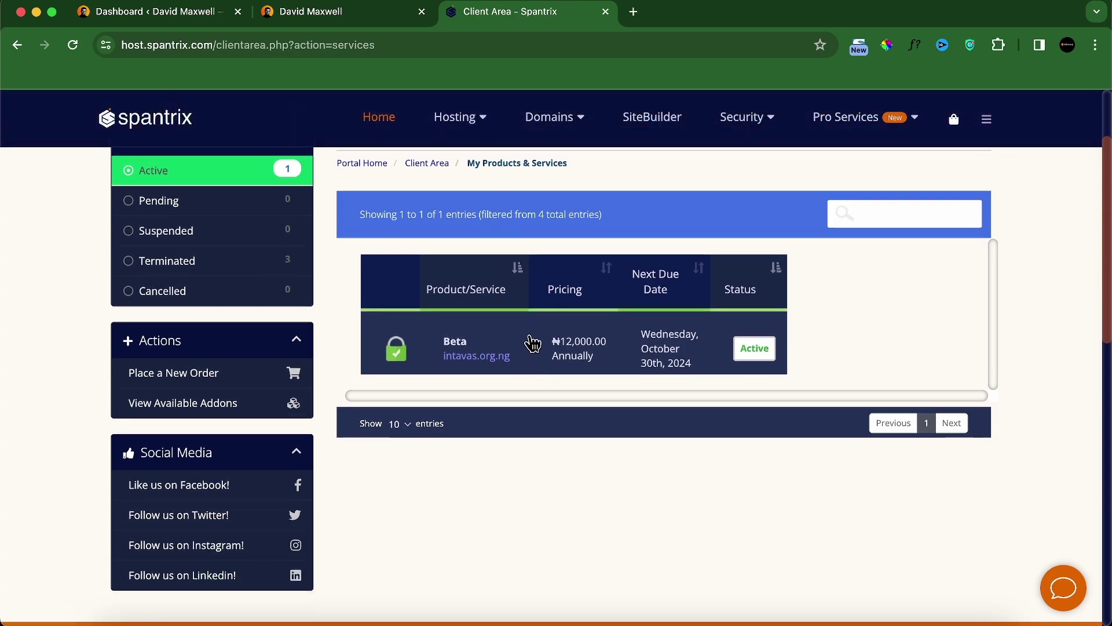
left_click(532, 343)
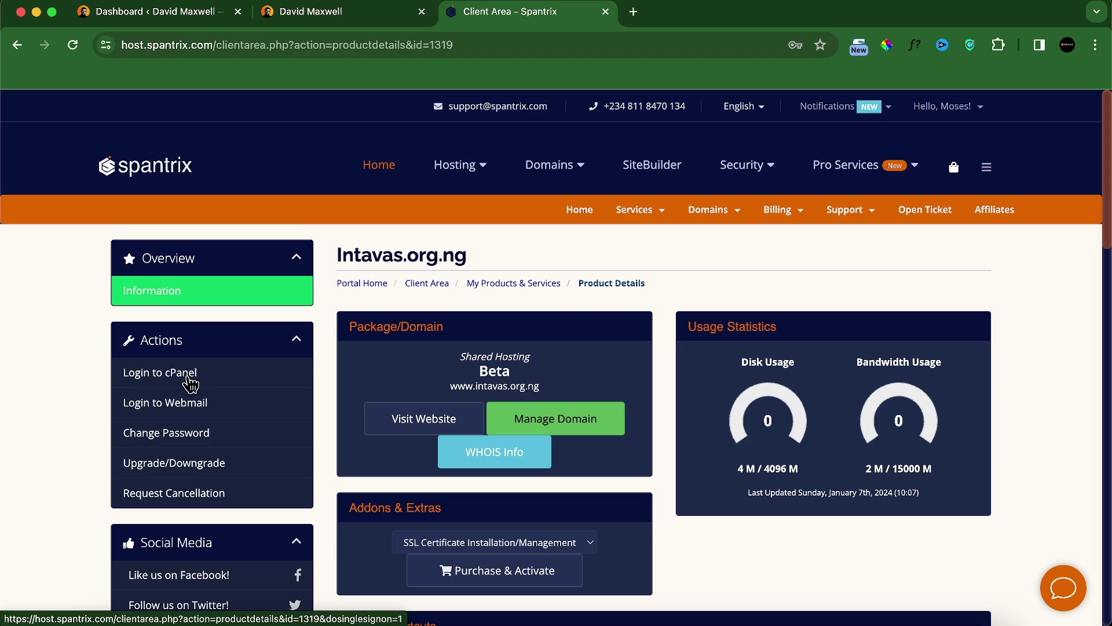
left_click(200, 379)
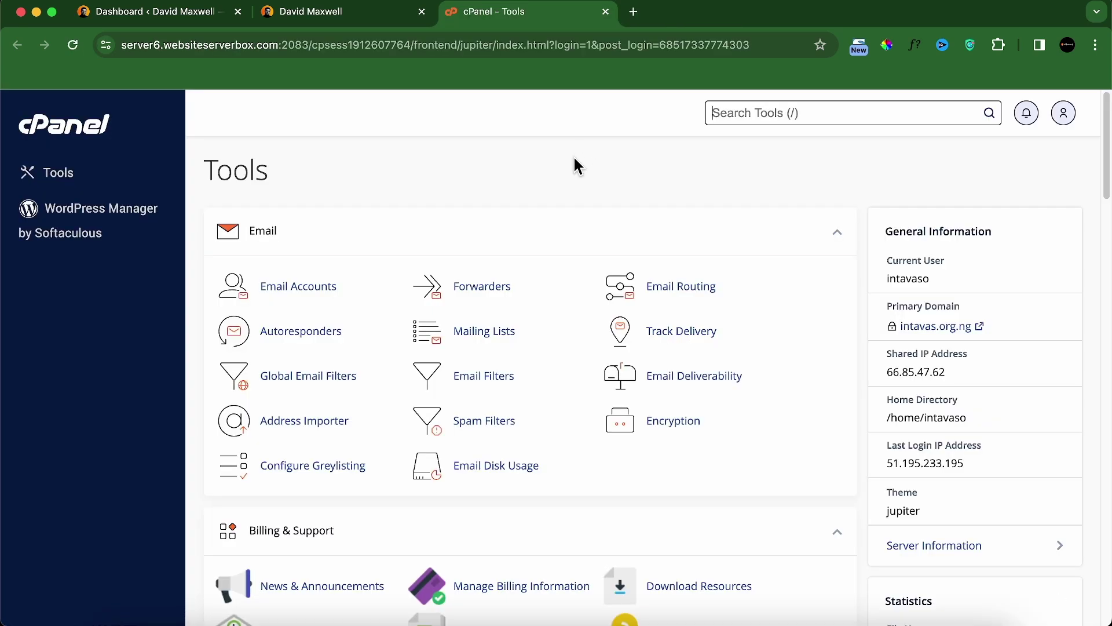
Step: Scroll down the cPanel Tools page to the Softaculous Apps Installer section
scroll(569, 334, "down", 5)
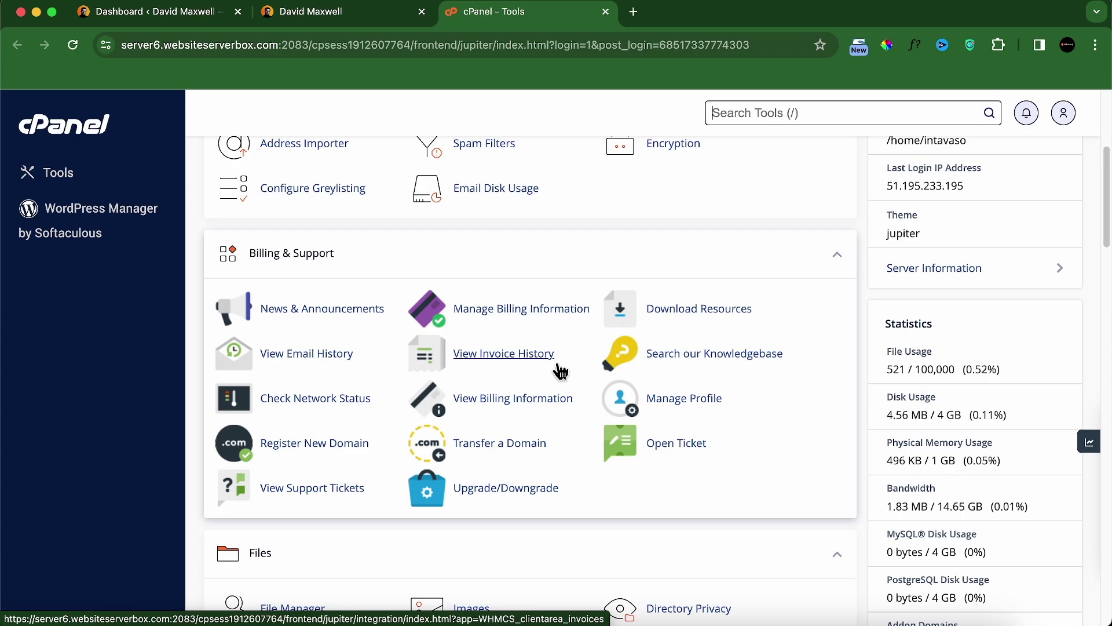
scroll(568, 442, "down", 5)
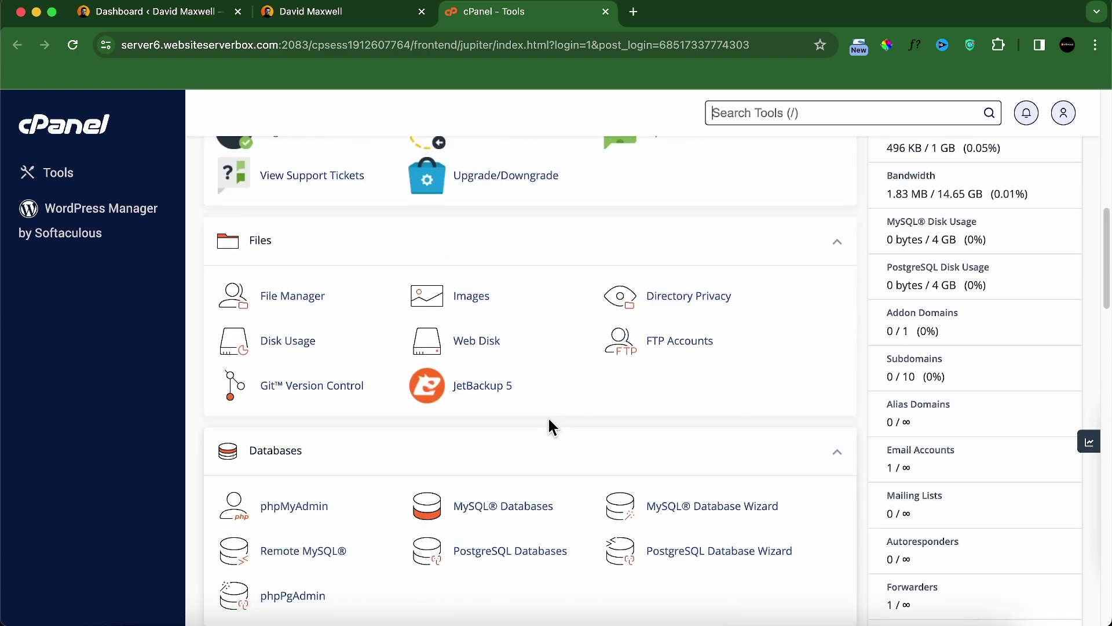
scroll(540, 411, "down", 20)
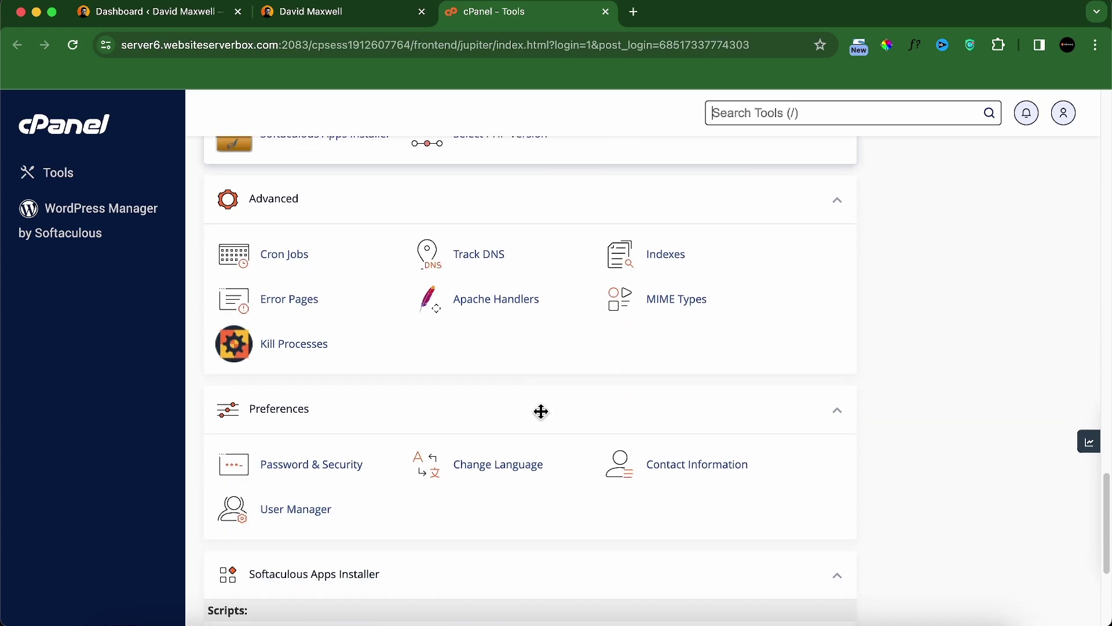
scroll(541, 411, "down", 4)
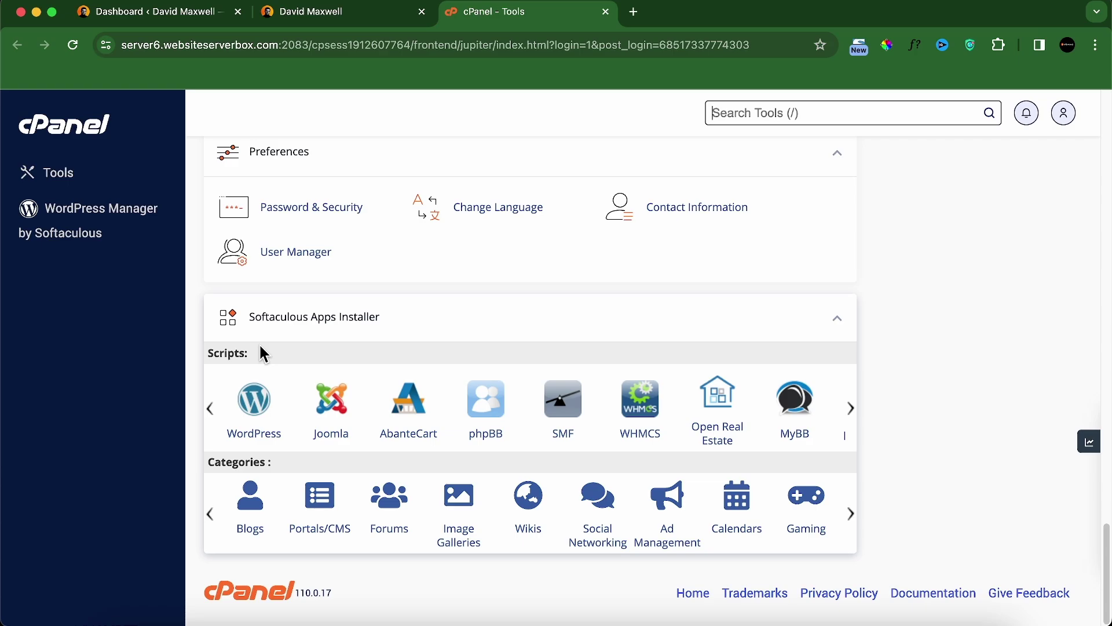
Step: Open the WordPress installation form in Softaculous
left_click(267, 407)
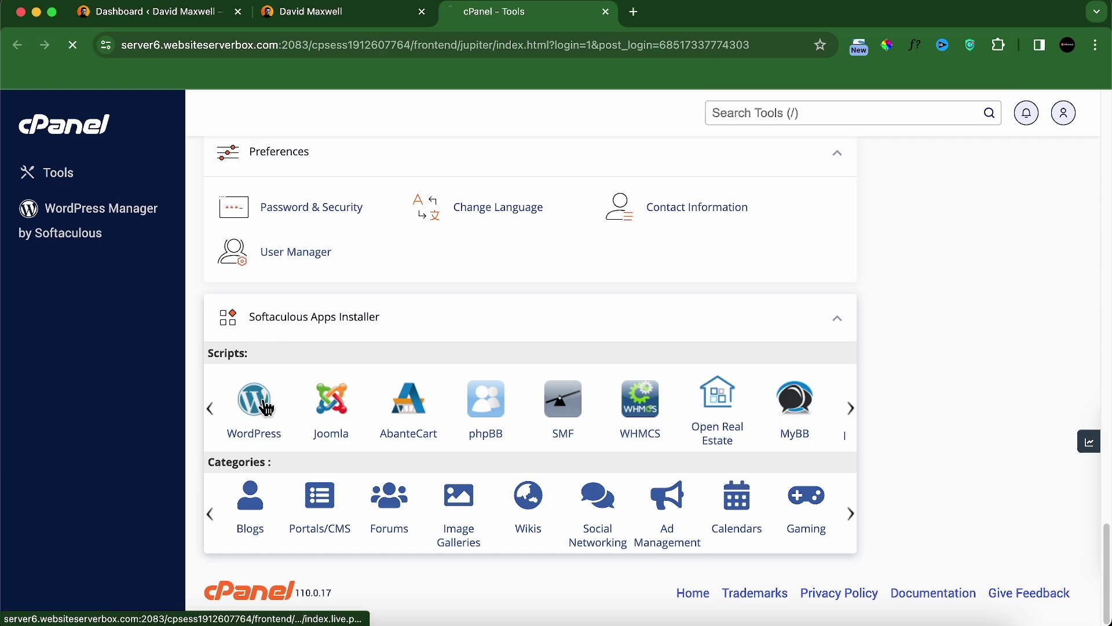
scroll(510, 446, "down", 10)
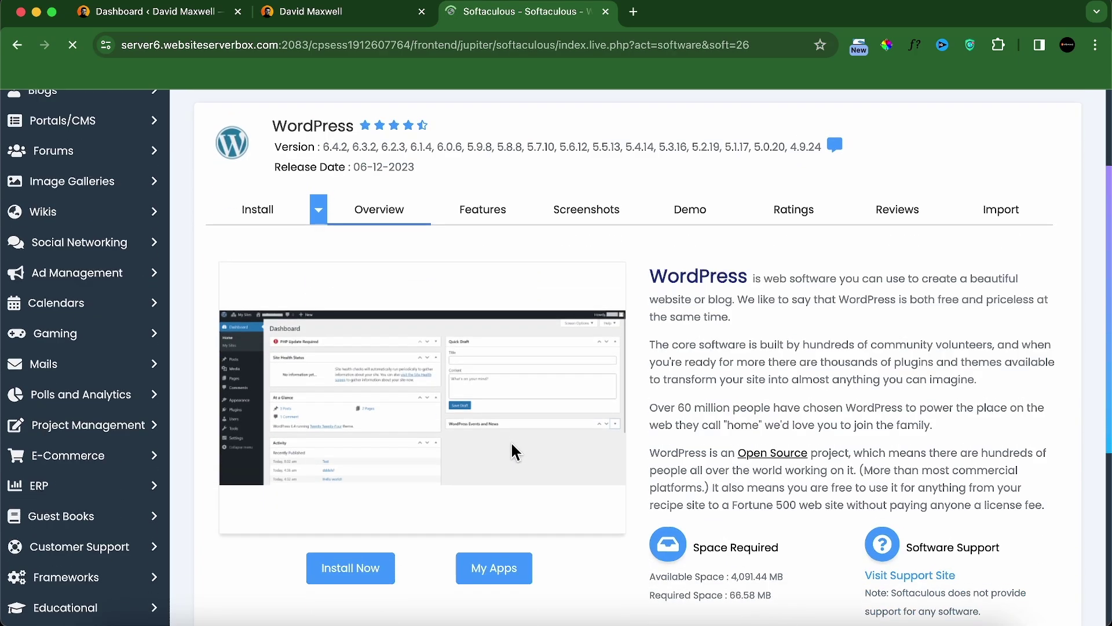
scroll(514, 455, "up", 8)
left_click(278, 359)
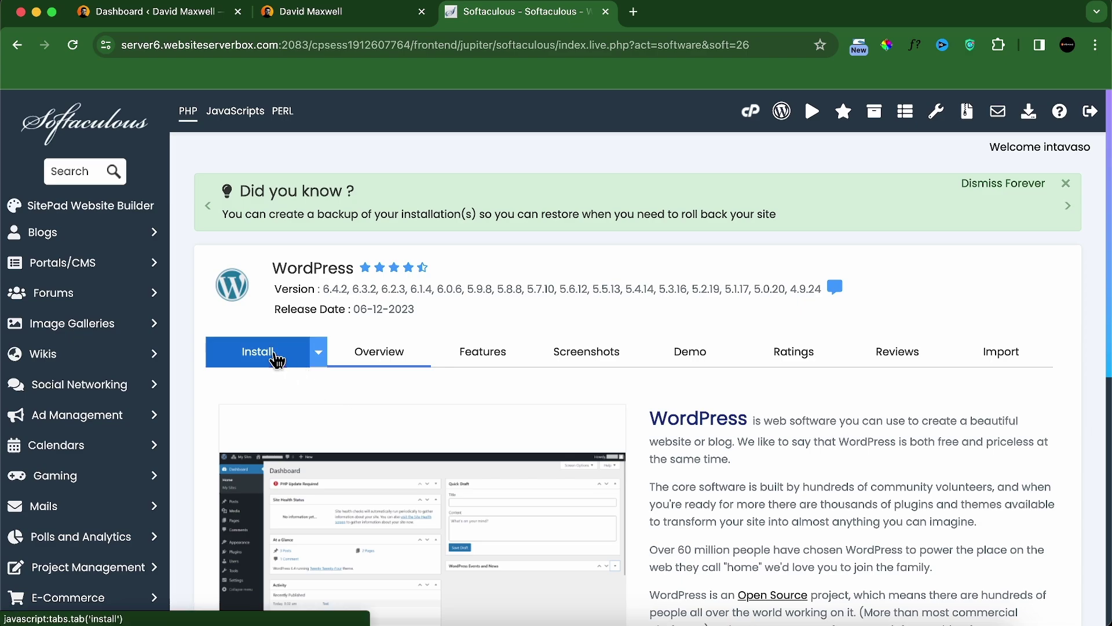
scroll(565, 420, "down", 6)
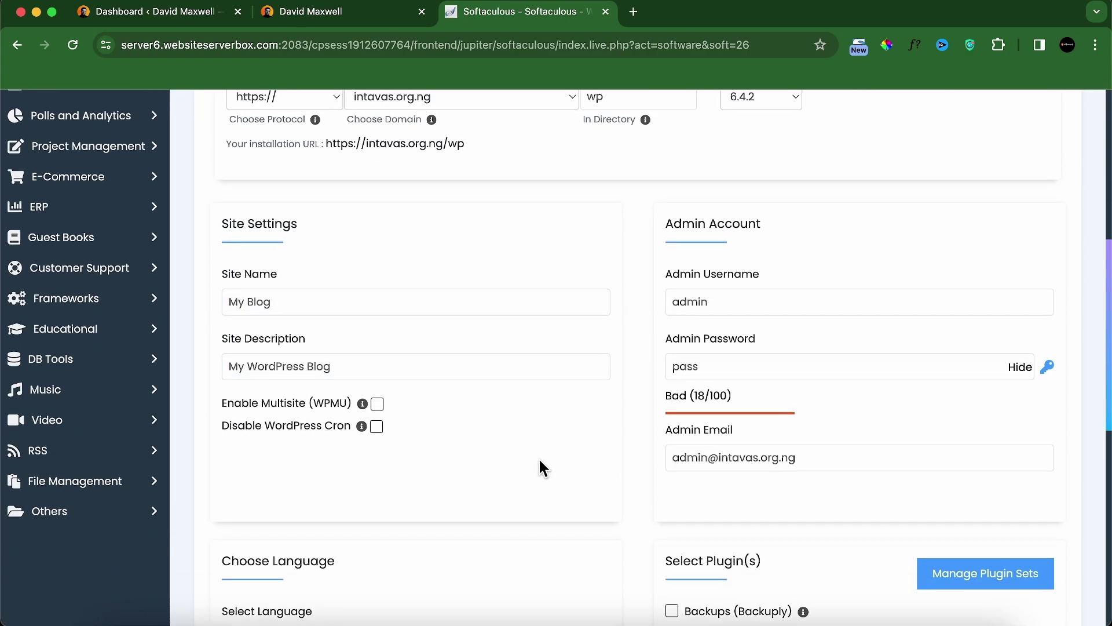
scroll(538, 457, "up", 5)
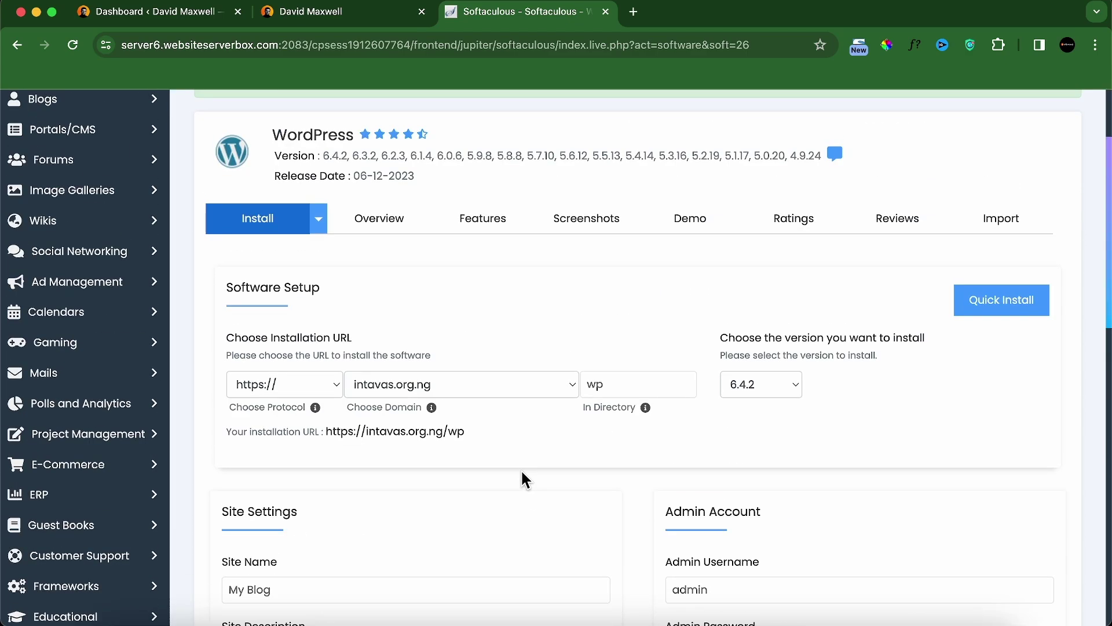
Step: Choose intavas.org.ng as the domain and clear the 'wp' directory to install at root
left_click(455, 389)
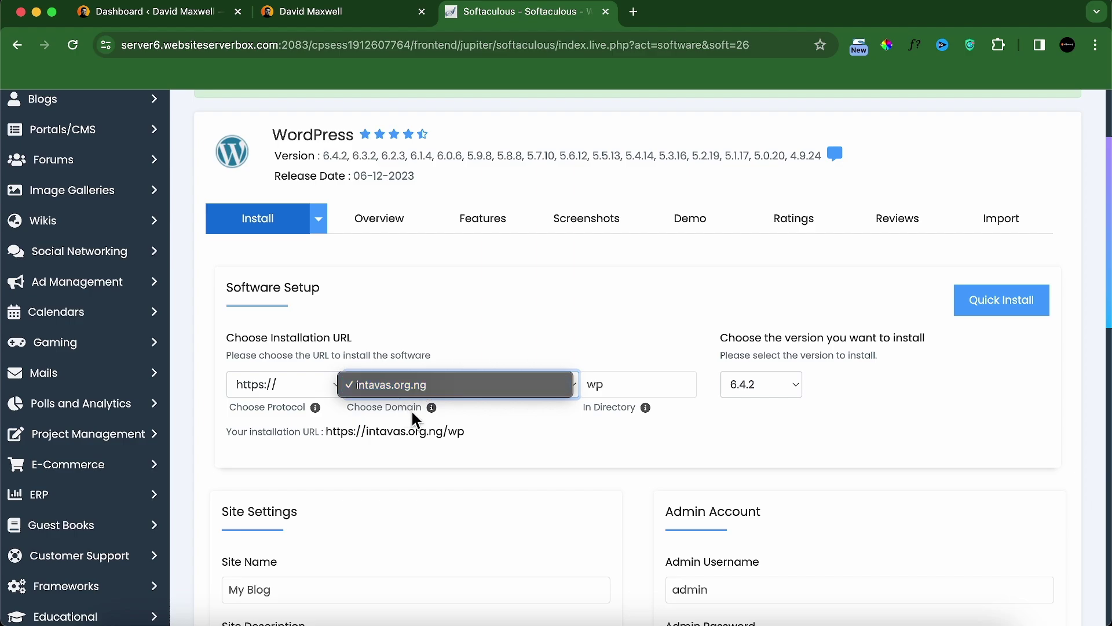
left_click(445, 390)
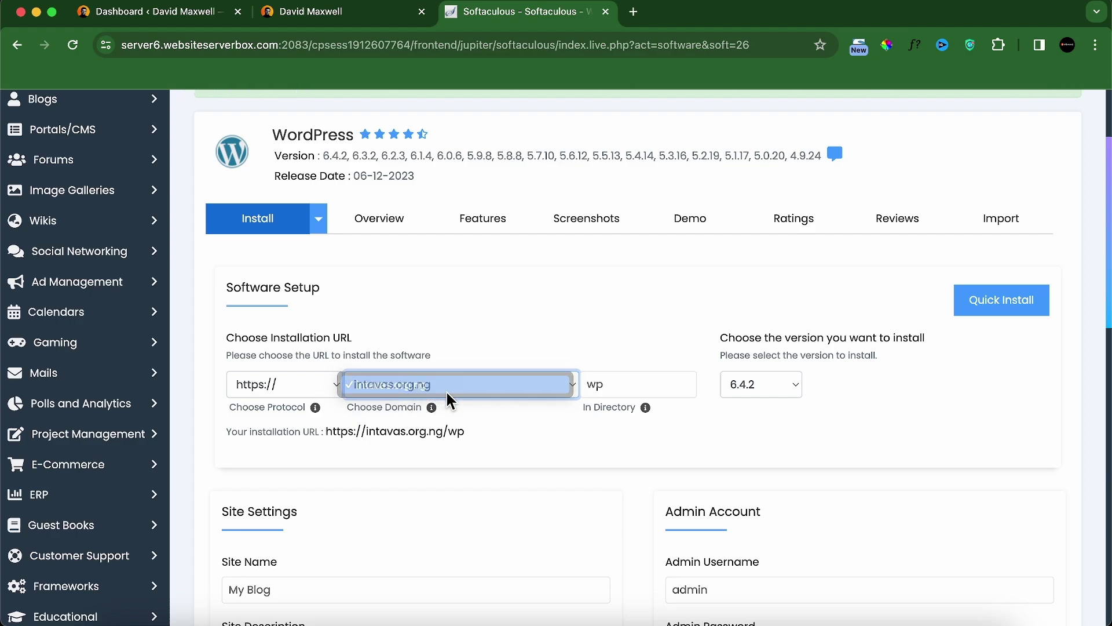
mouse_move(435, 411)
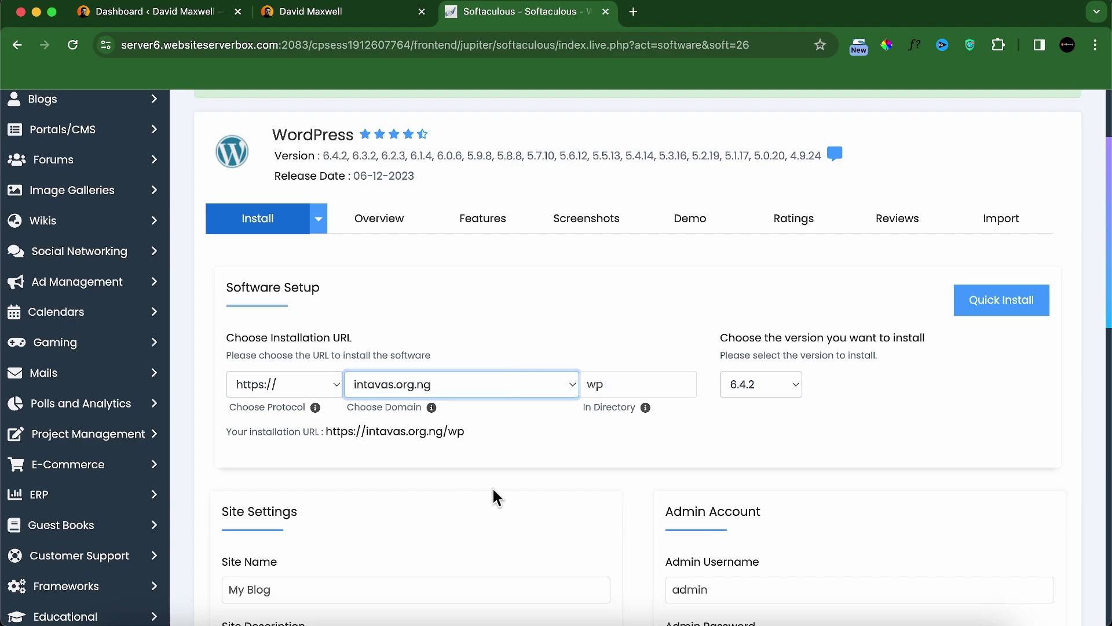
left_click(611, 386)
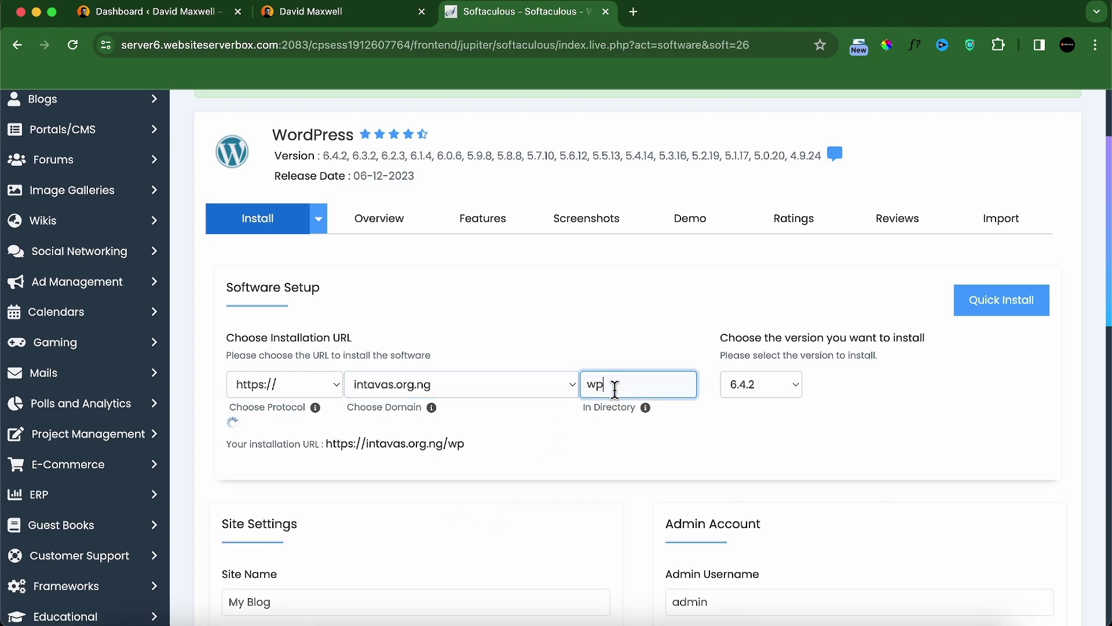
key("BackSpace")
key("BackSpace")
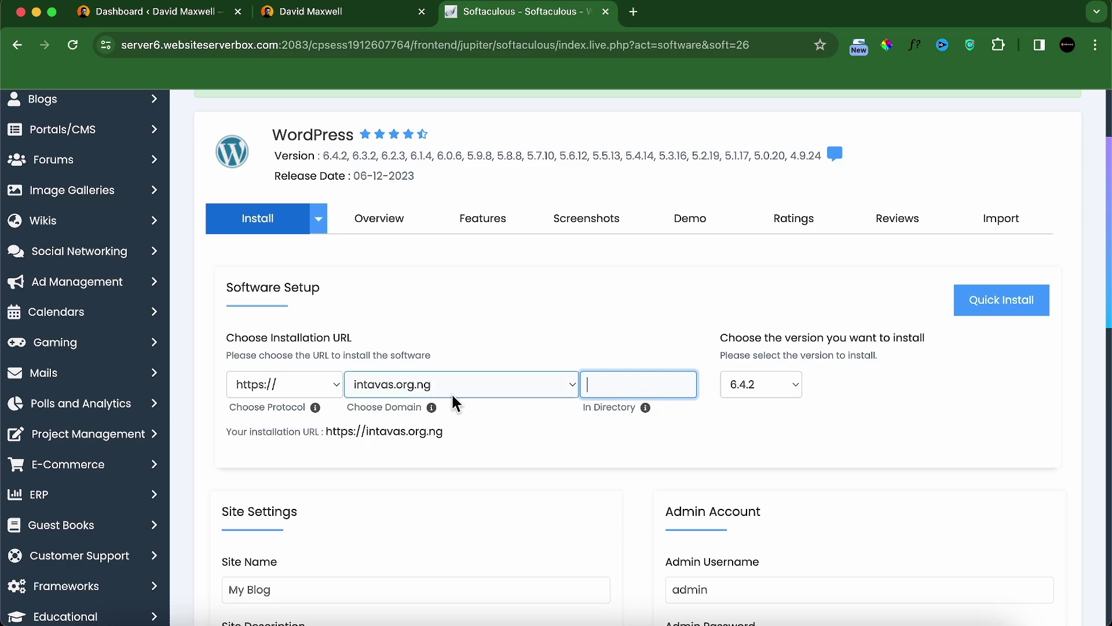
Step: Replace the 'My Blog' site name with the owner's name
left_click(479, 424)
scroll(516, 450, "down", 5)
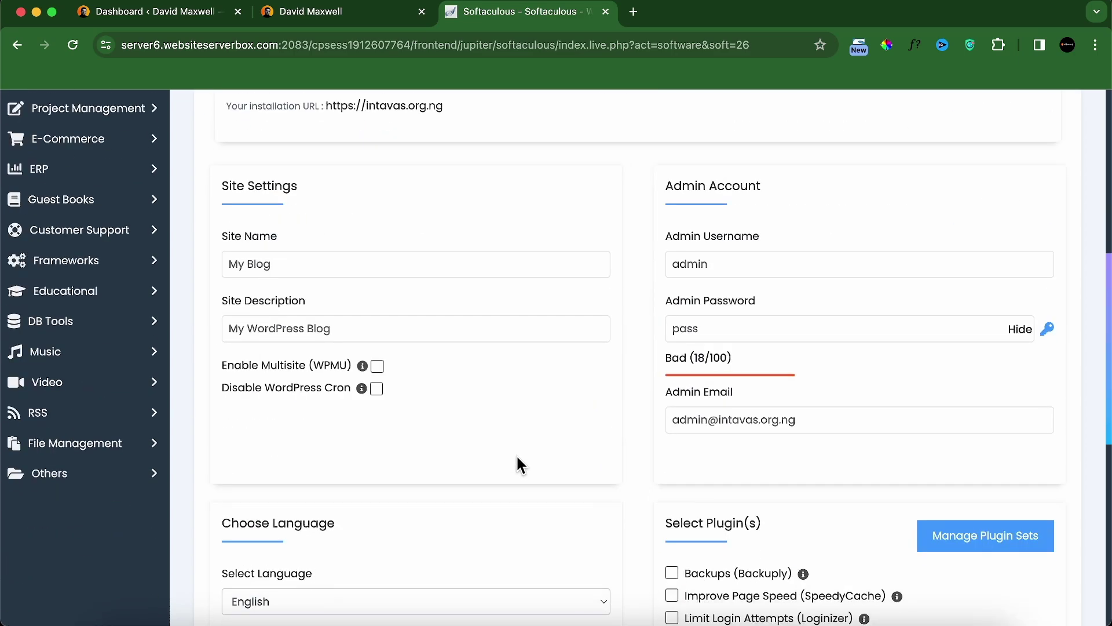
scroll(388, 313, "up", 1)
left_click(380, 287)
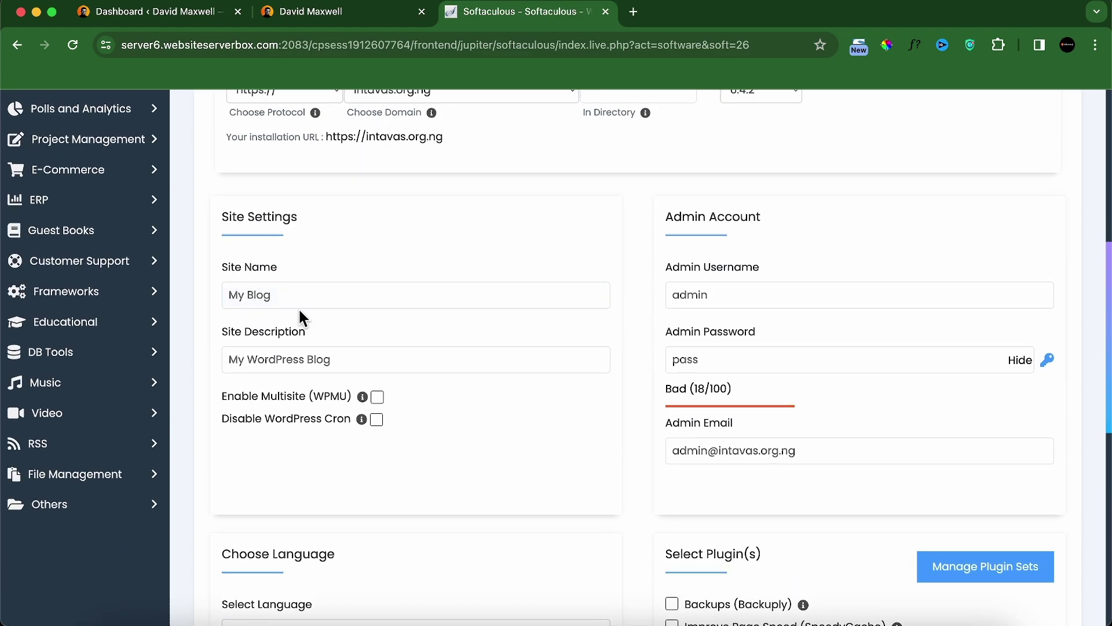
left_click(308, 353)
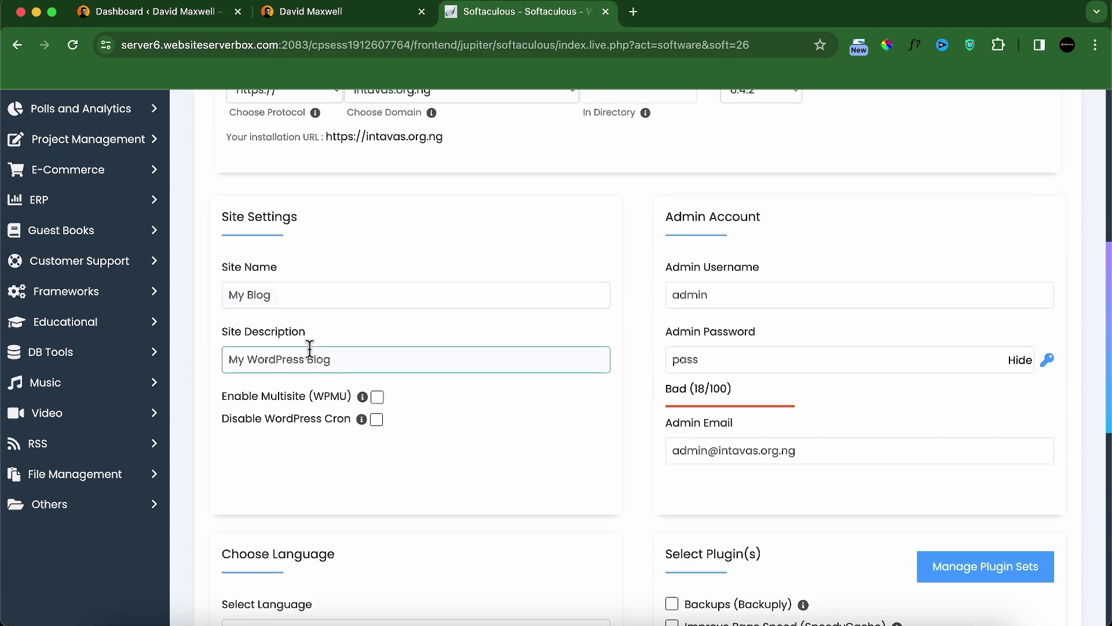
left_click(312, 296)
double_click(312, 296)
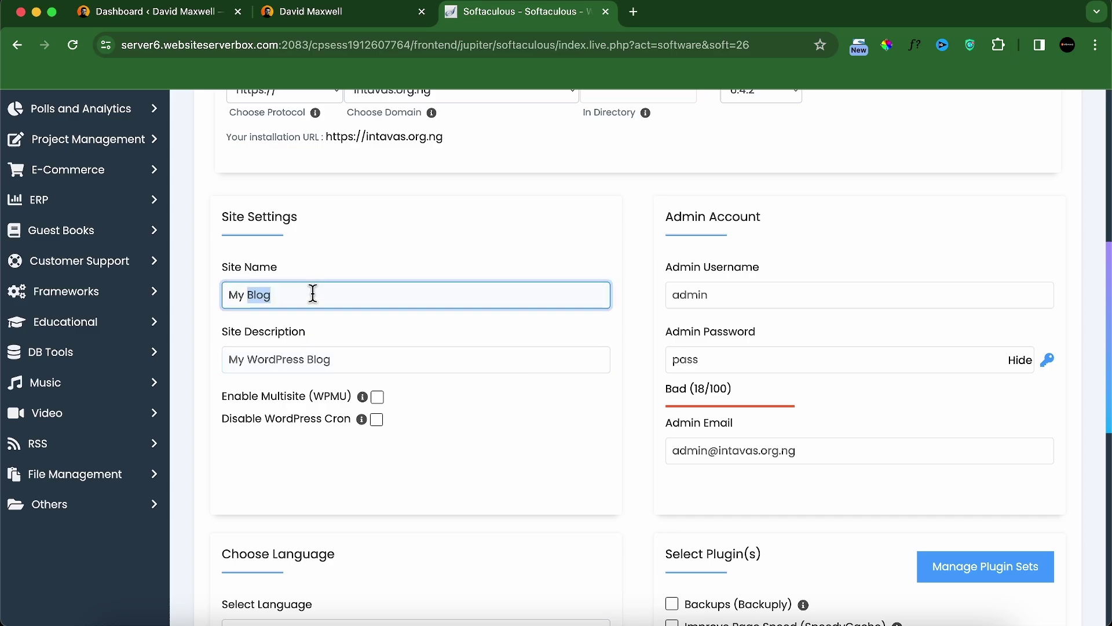
triple_click(312, 294)
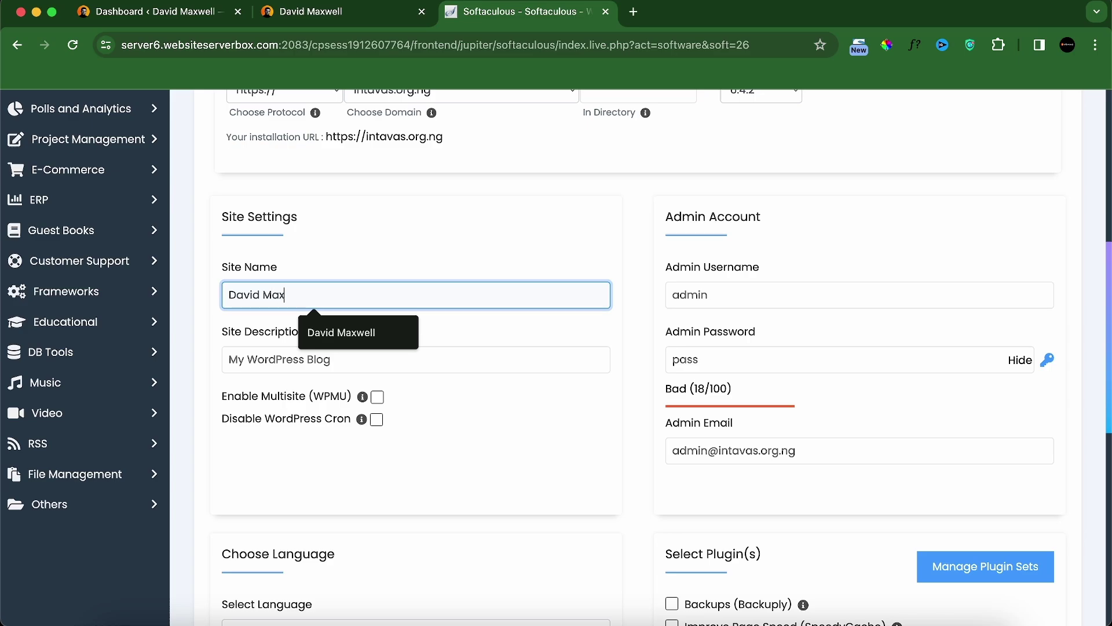
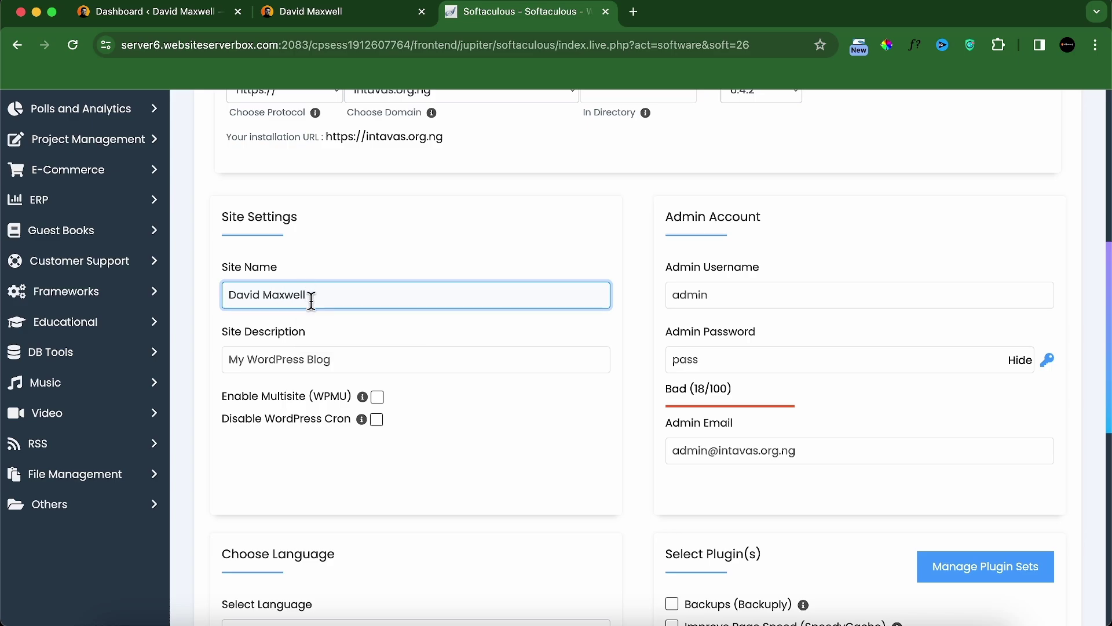
Step: Set the site description to 'Freelance Website Designer'
triple_click(299, 352)
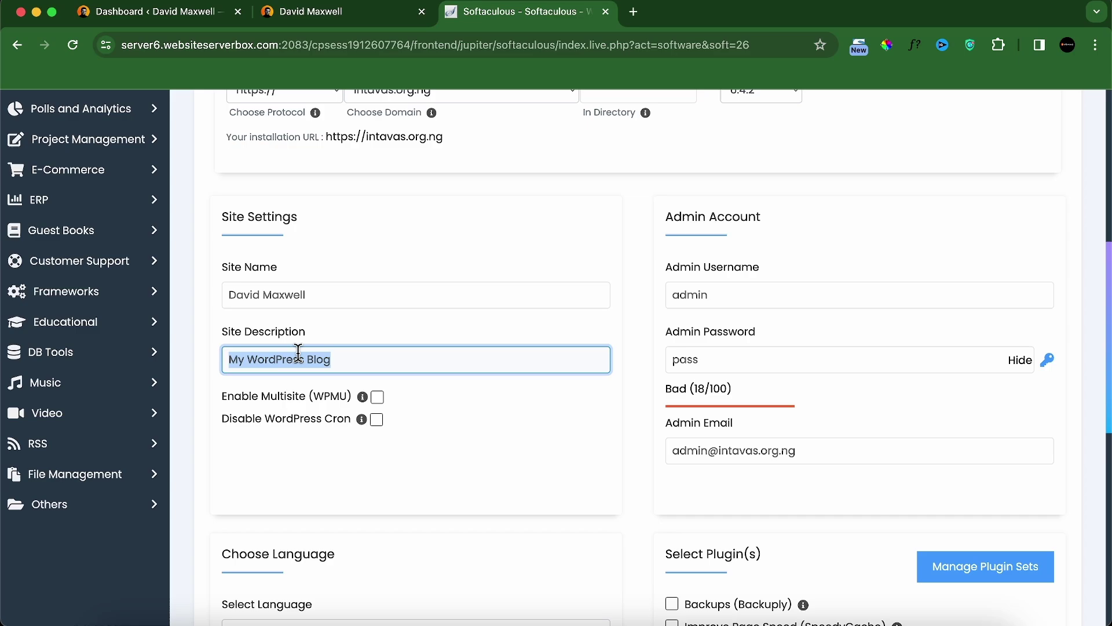
type("Website")
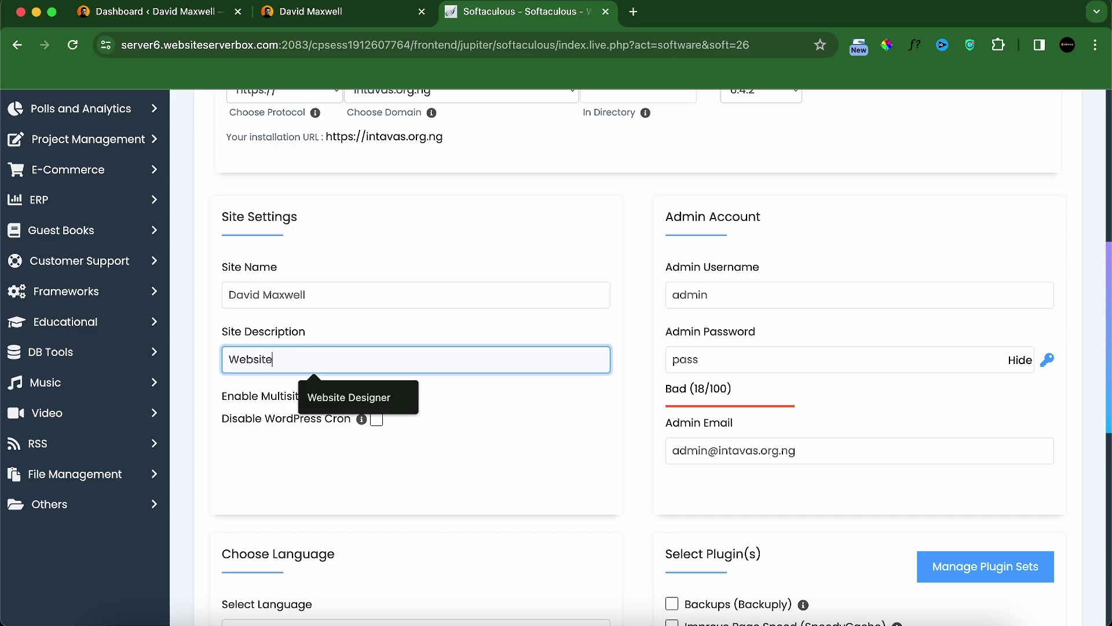
key("BackSpace")
key("BackSpace")
key("BackSpace")
key("BackSpace")
key("BackSpace")
key("BackSpace")
key("BackSpace")
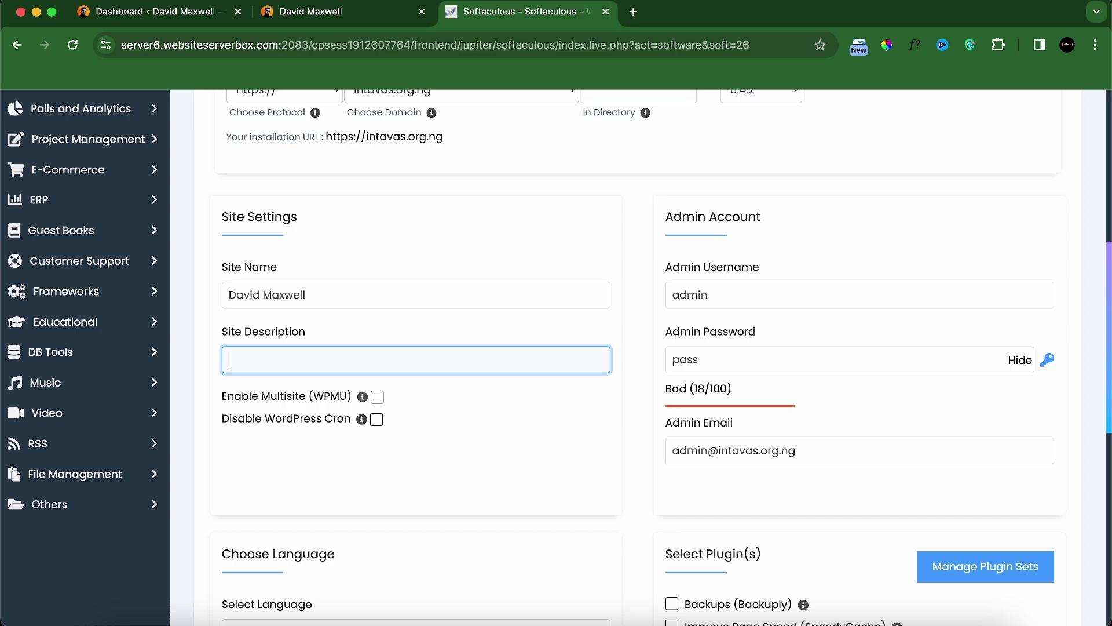
type("Freelance Website Designer")
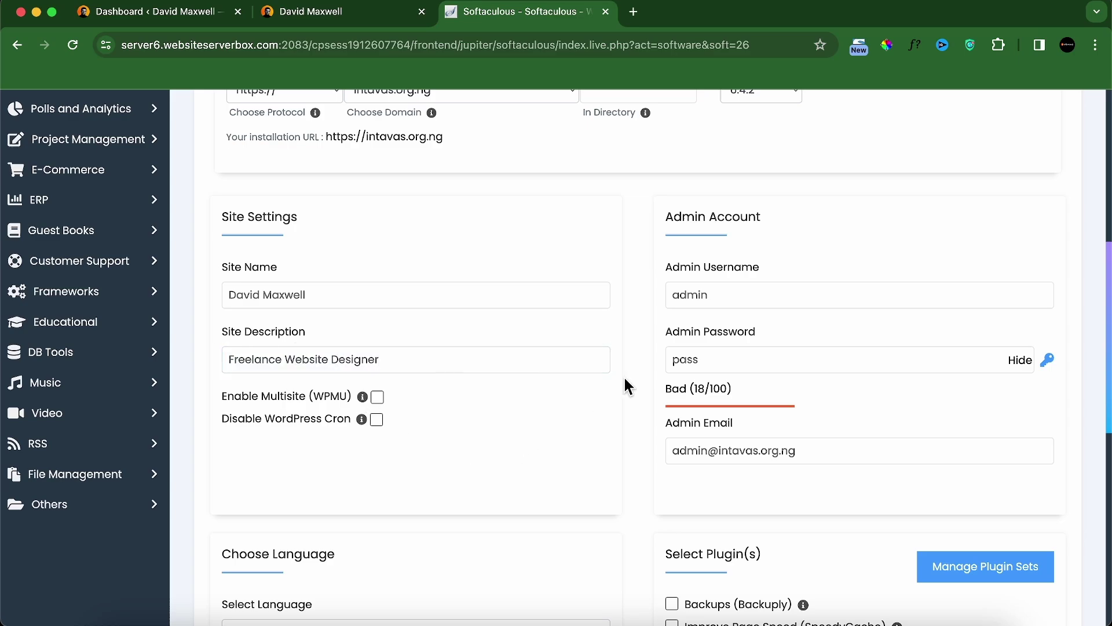
Step: Review the admin username, password and email fields before installing
left_click(698, 296)
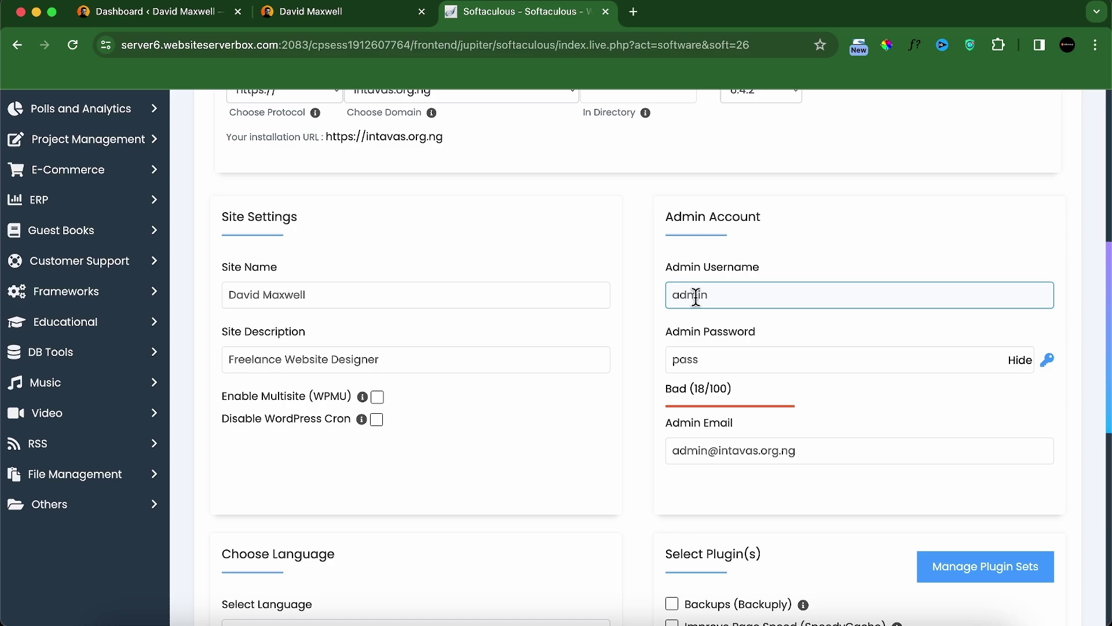
left_click(708, 367)
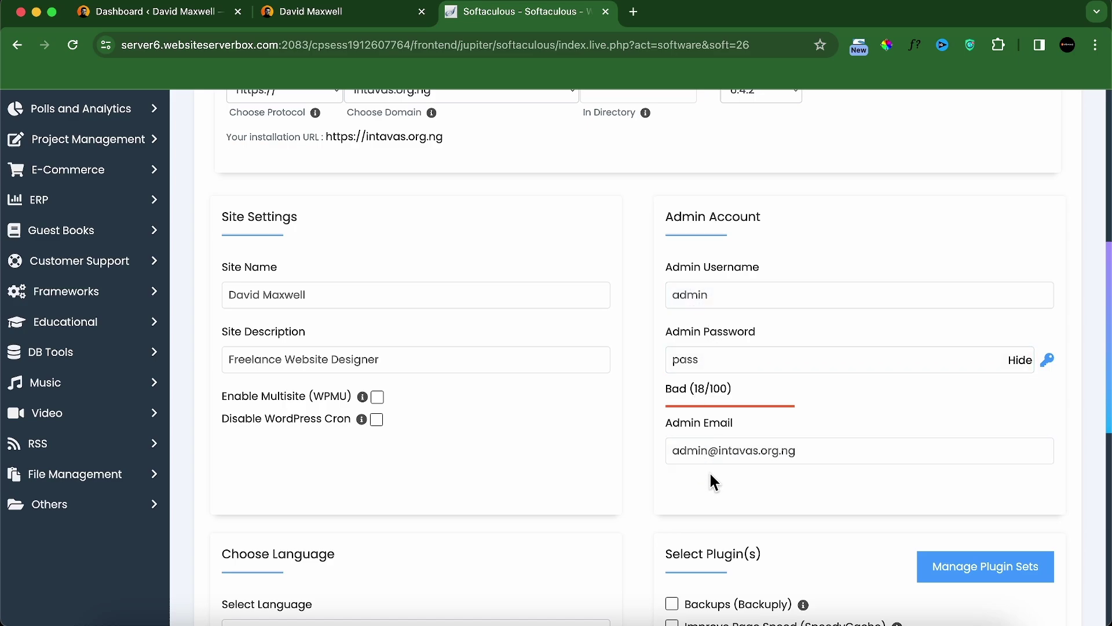
left_click(694, 458)
left_click_drag(672, 450, 804, 453)
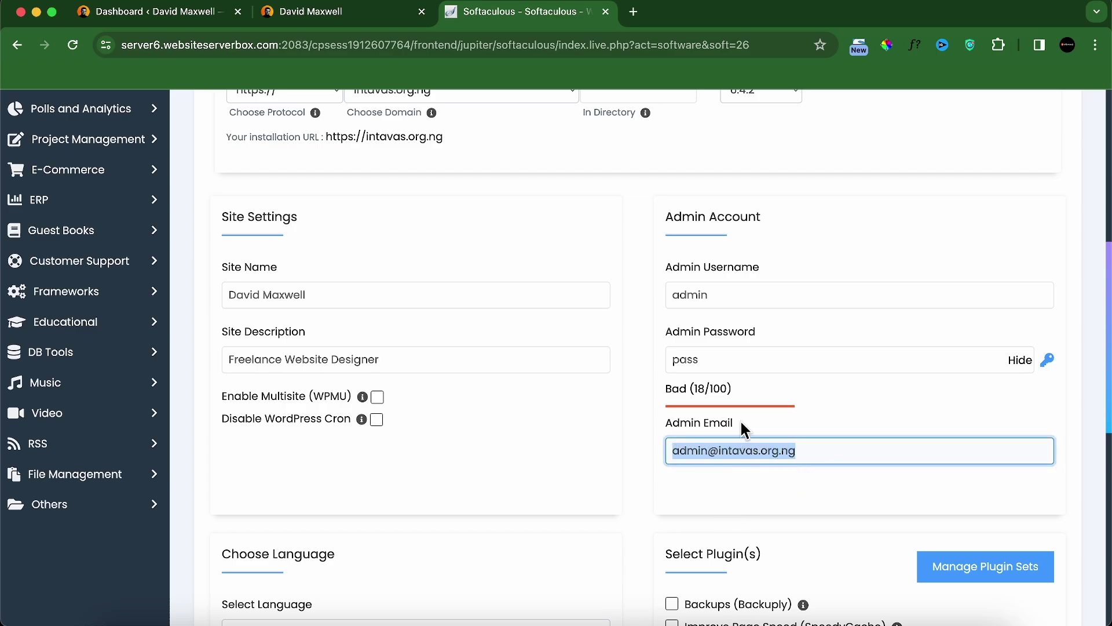
left_click(707, 290)
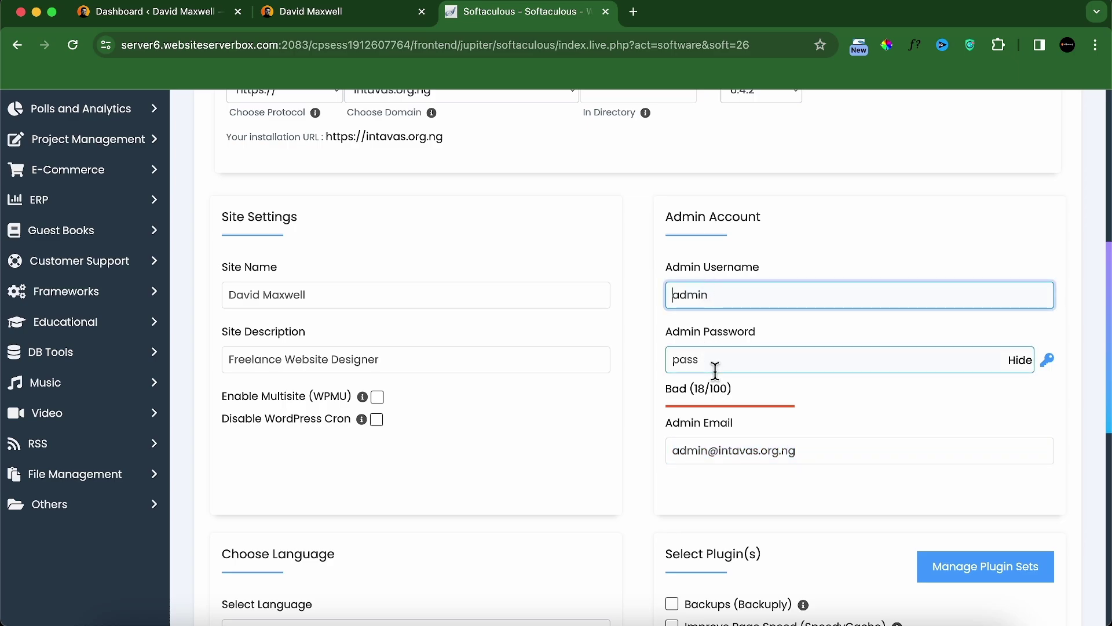
scroll(592, 490, "down", 10)
scroll(724, 458, "up", 6)
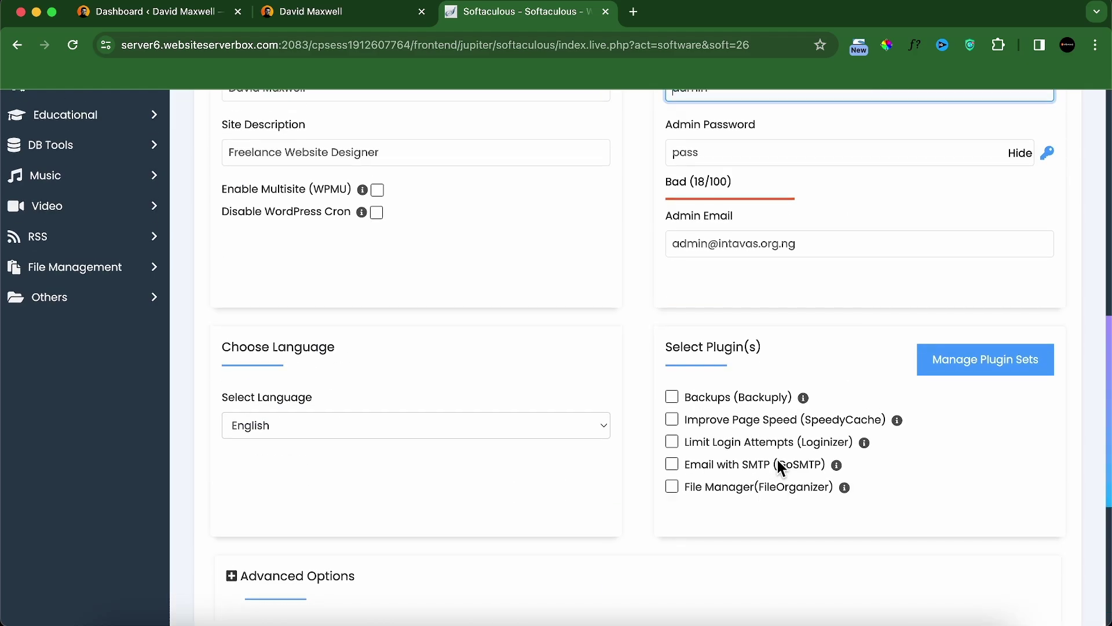
scroll(777, 460, "down", 5)
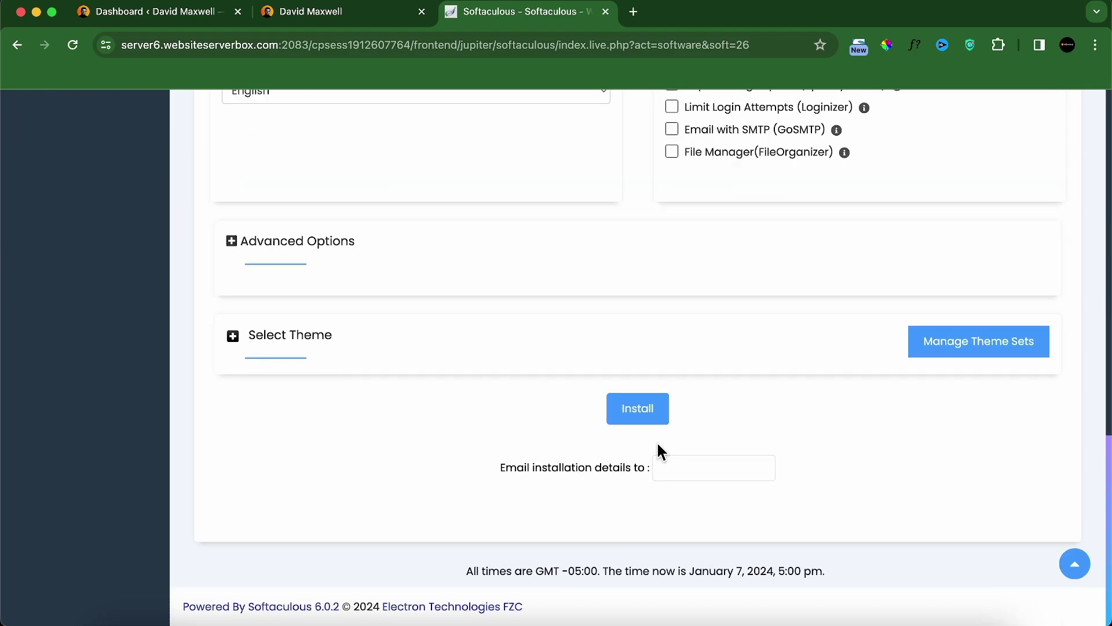
Step: Install WordPress and preview the new intavas.org.ng site in a new tab
left_click(631, 412)
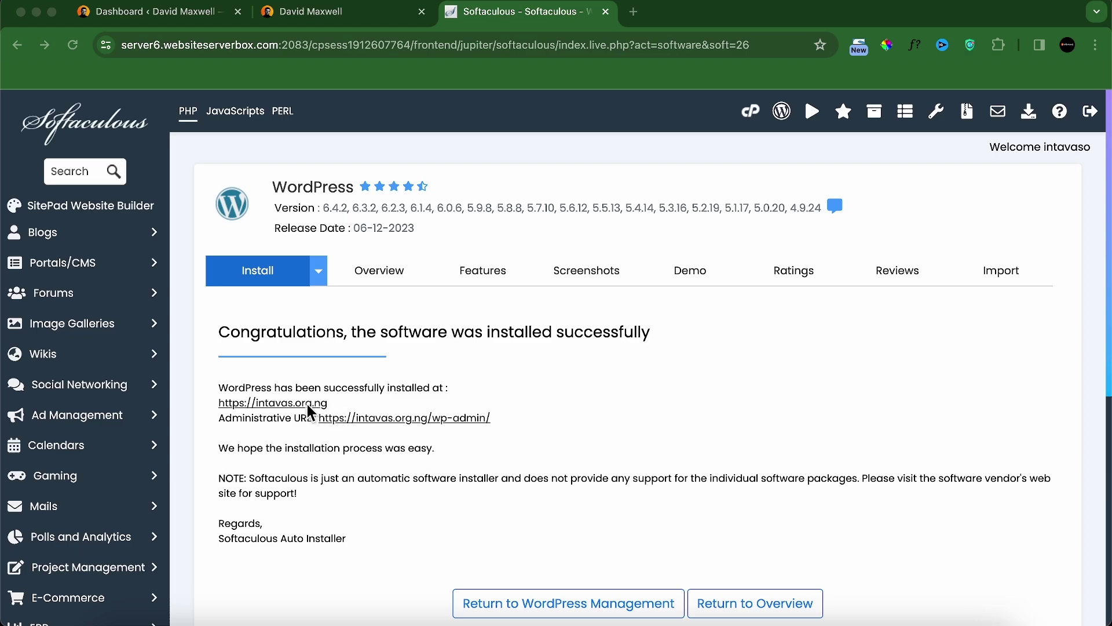
left_click(274, 403)
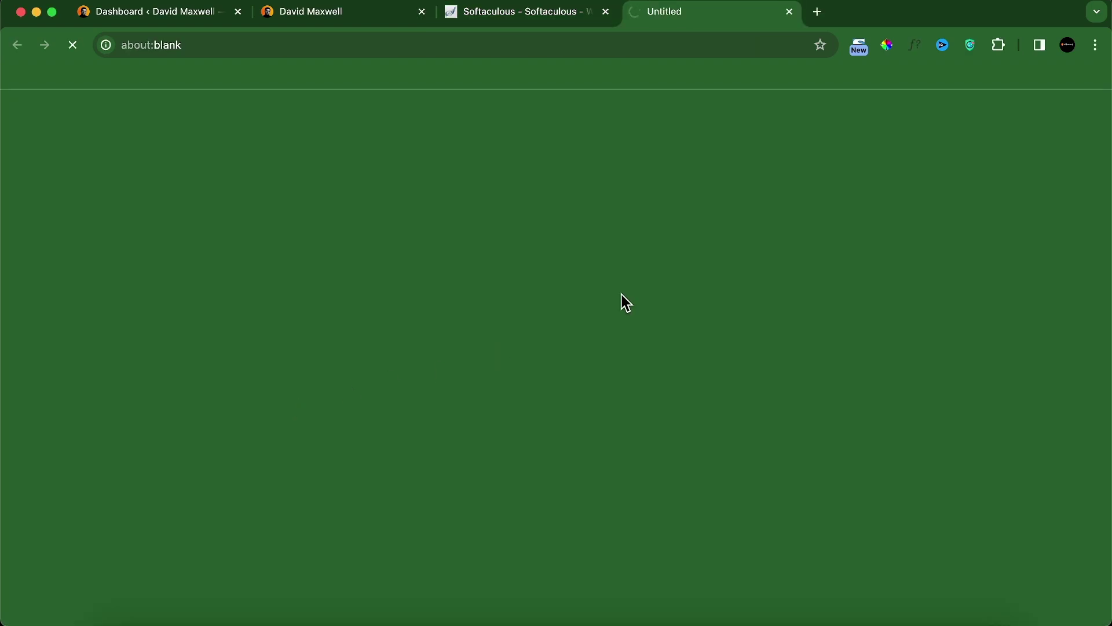
scroll(614, 324, "down", 10)
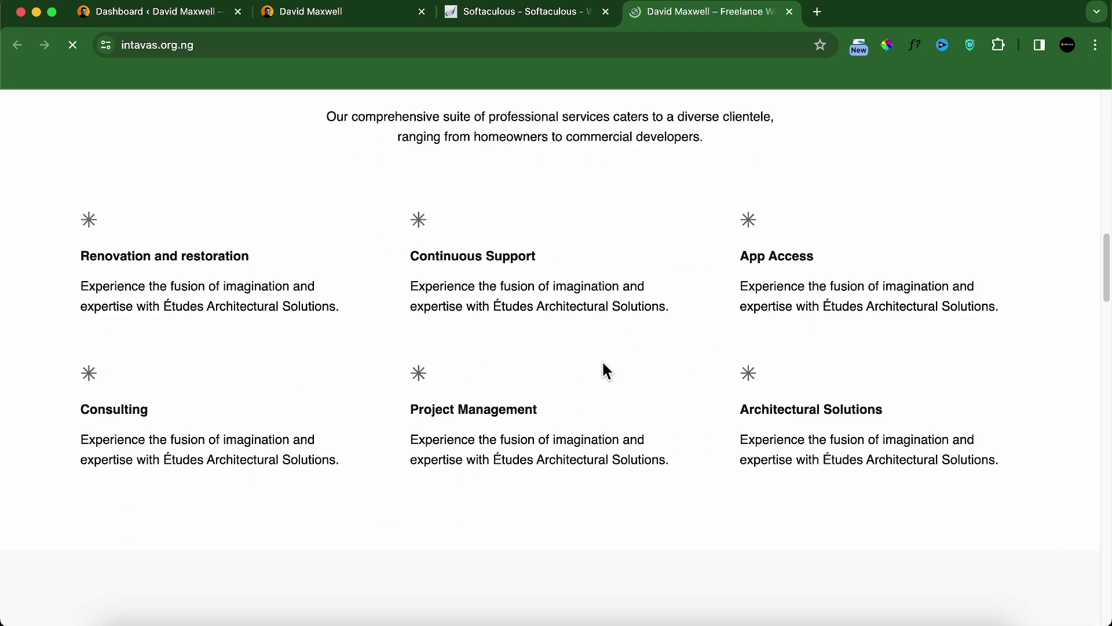
scroll(602, 363, "down", 20)
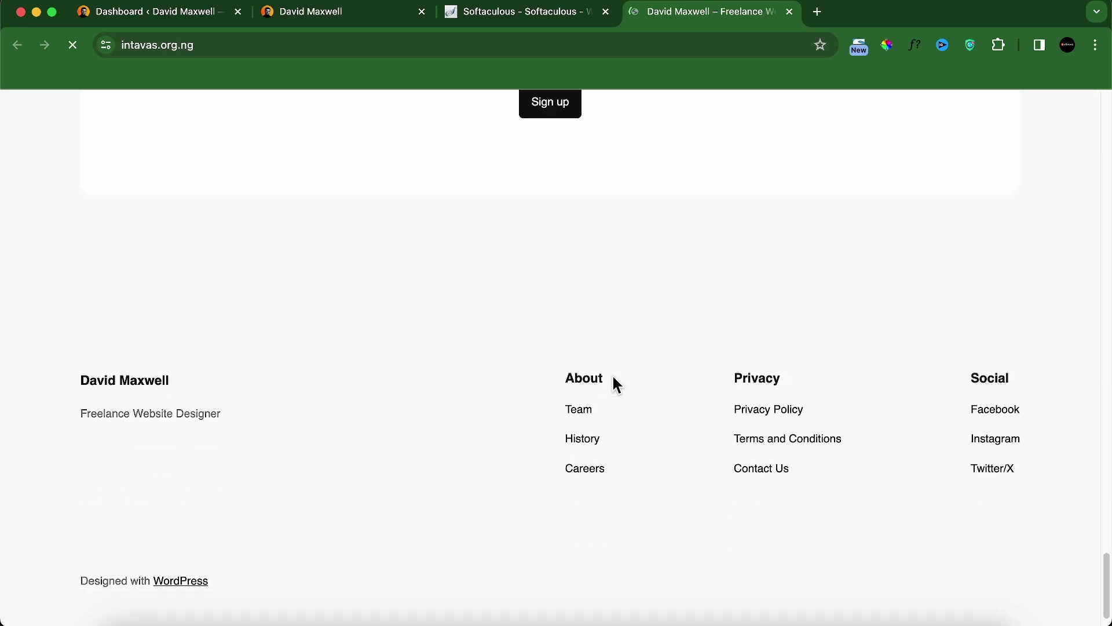
scroll(614, 376, "up", 20)
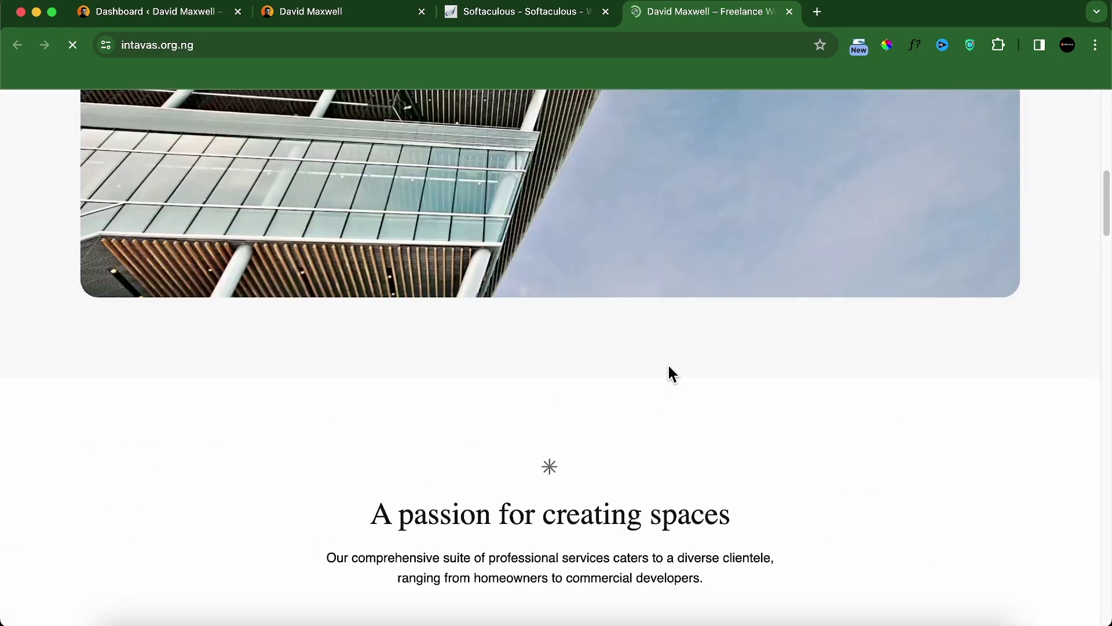
scroll(581, 307, "up", 10)
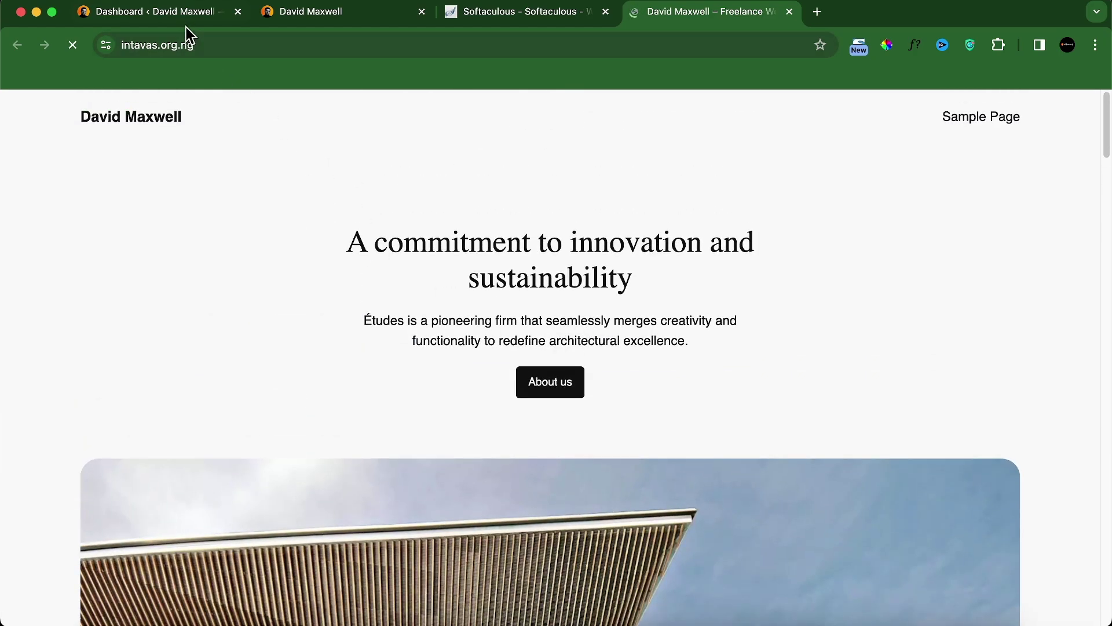
Step: Compare with the local site, then go back to the Softaculous success page
left_click(297, 13)
scroll(539, 361, "down", 20)
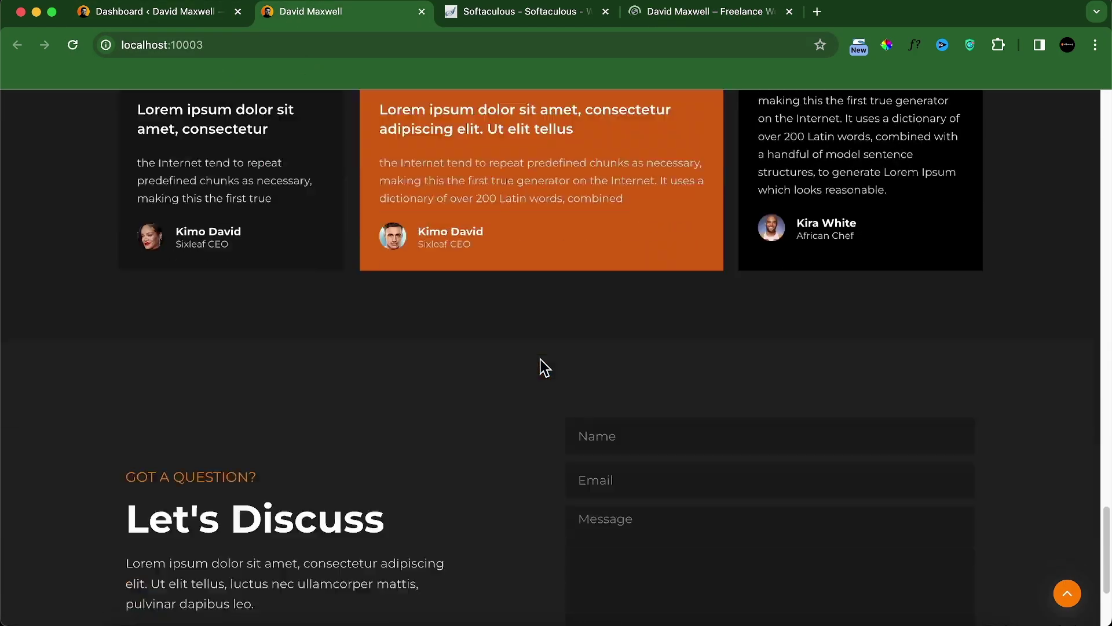
scroll(540, 366, "up", 20)
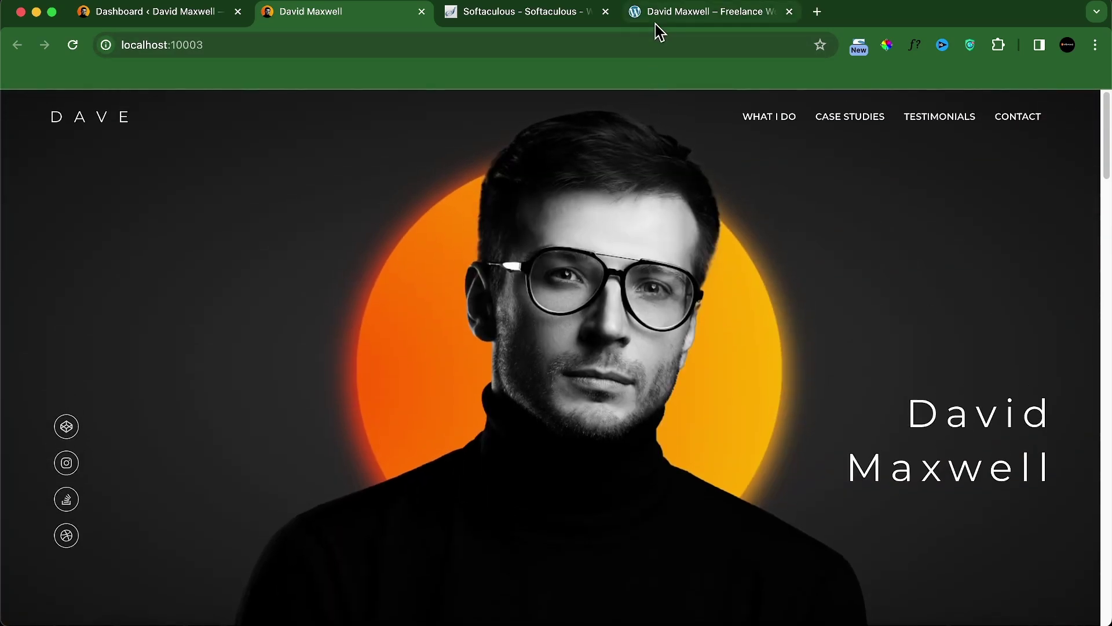
left_click(483, 17)
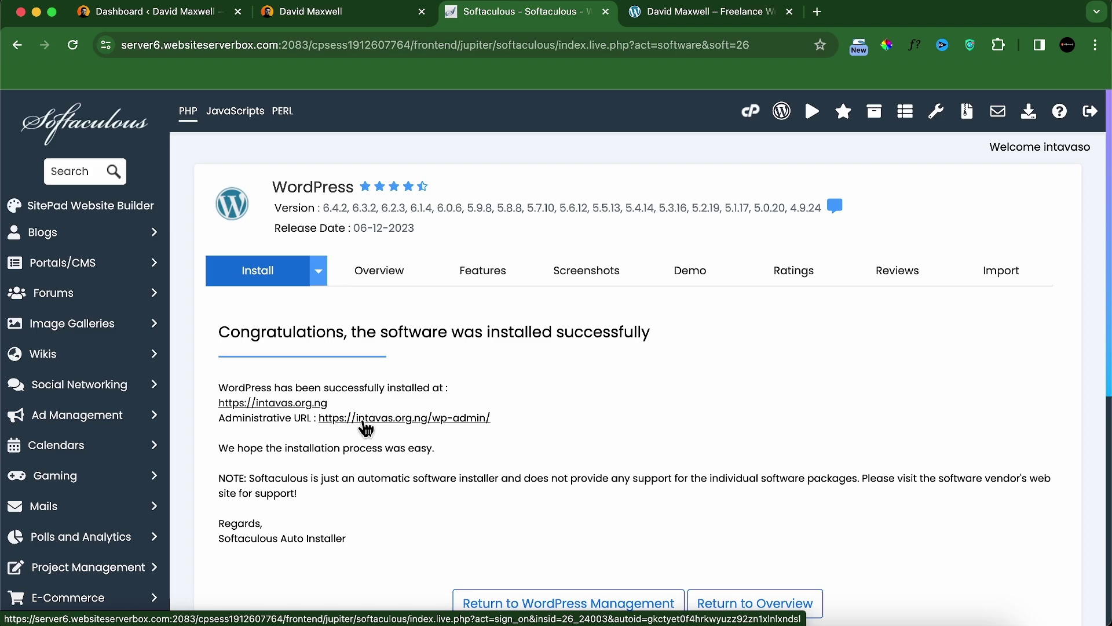
Step: Load the intavas.org.ng/login page in the live site tab
left_click(698, 23)
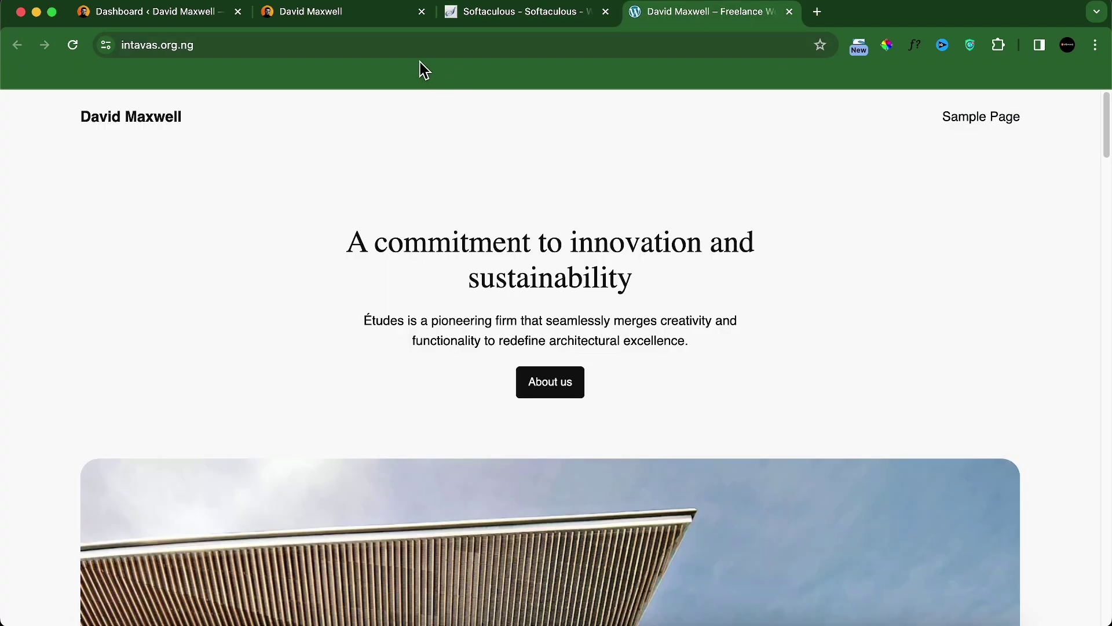
left_click(487, 44)
left_click(486, 44)
type(".log")
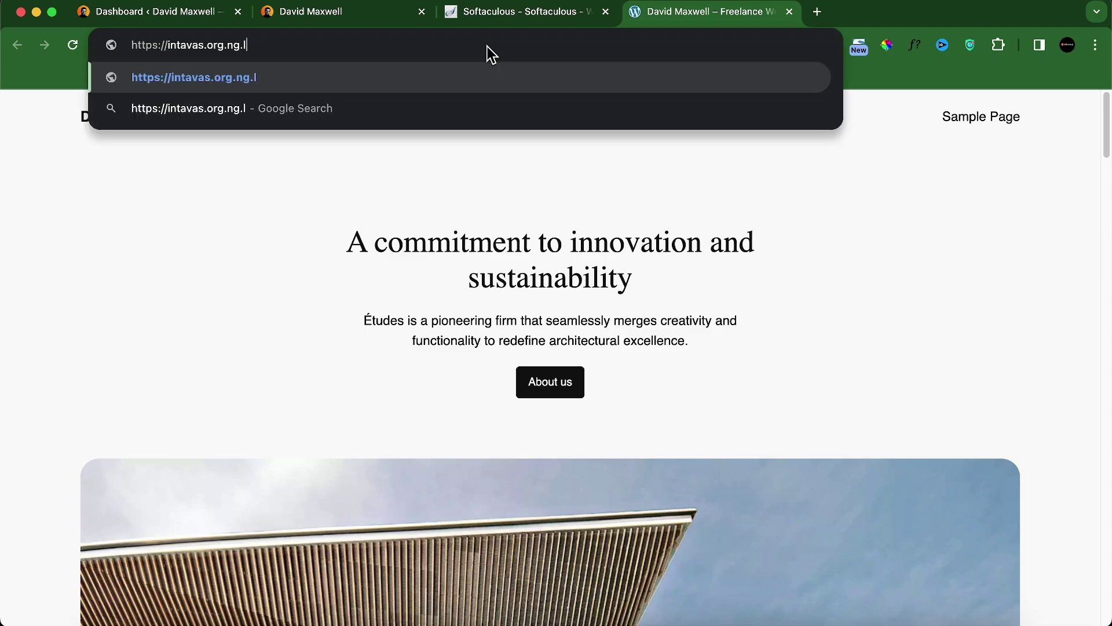
key("BackSpace")
key("BackSpace")
key("BackSpace")
key("BackSpace")
type("/login")
key("Return")
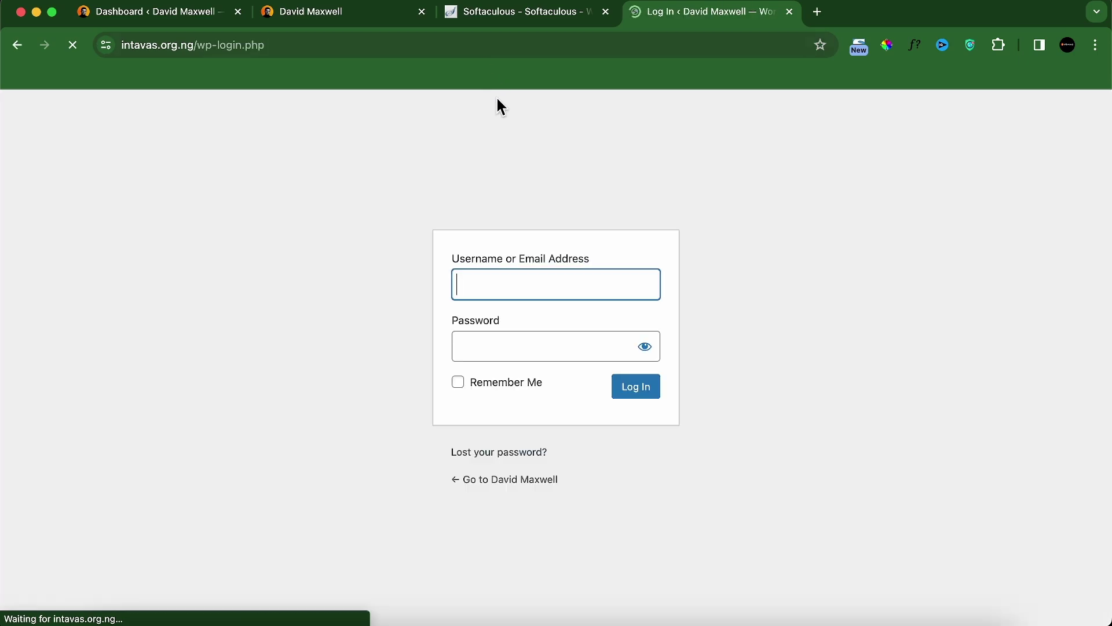
Step: Sign in with the admin username and password, keeping Remember Me ticked
left_click(536, 281)
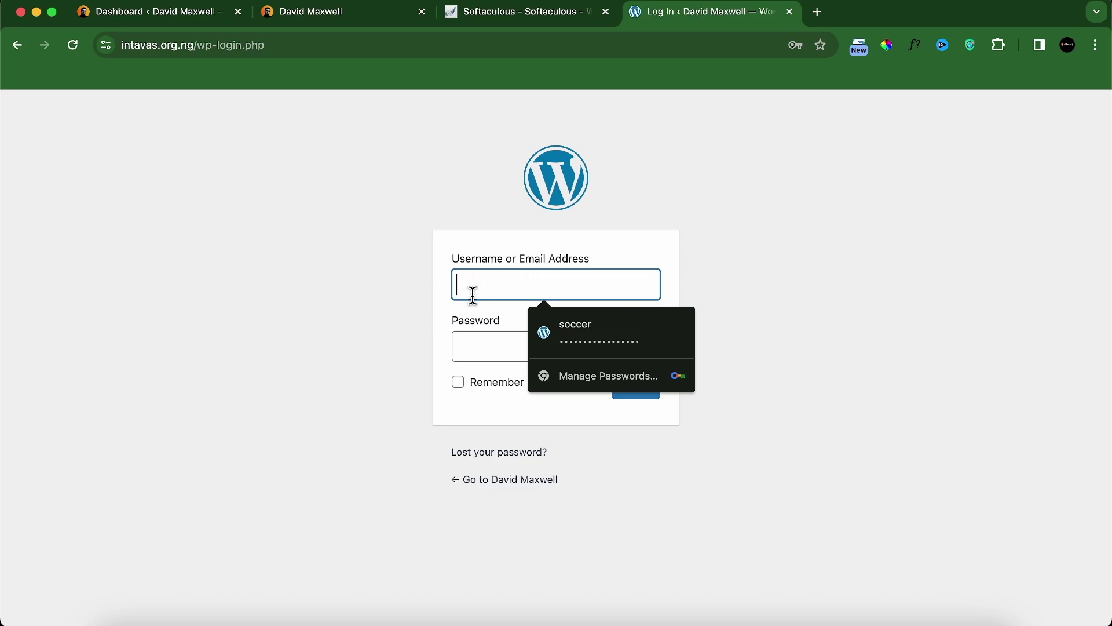
type("mosesmed")
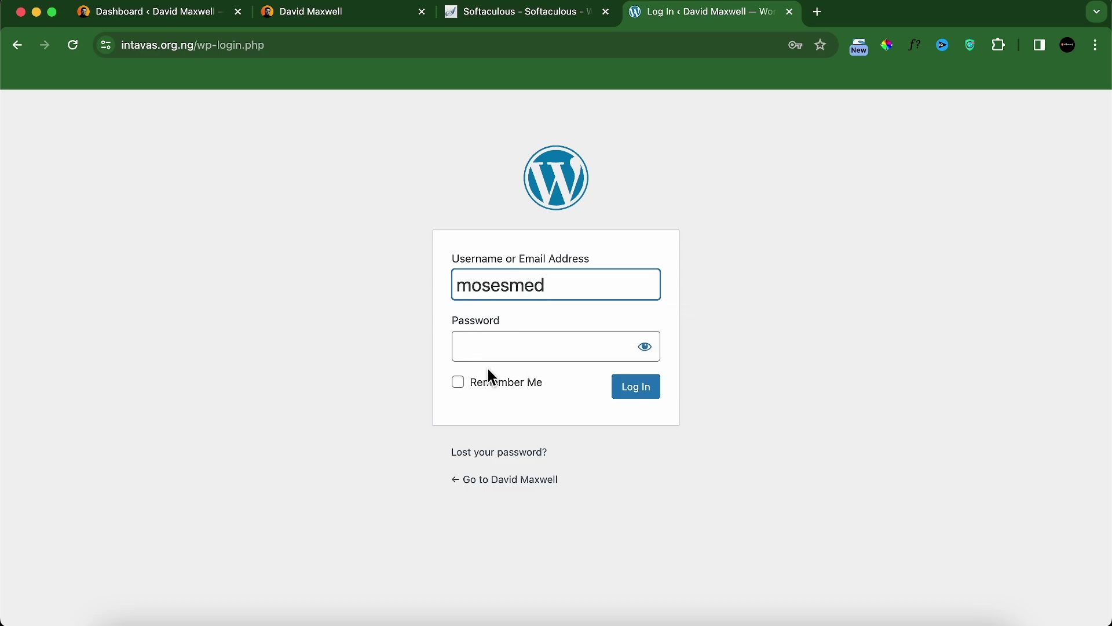
left_click(486, 347)
key("super+v")
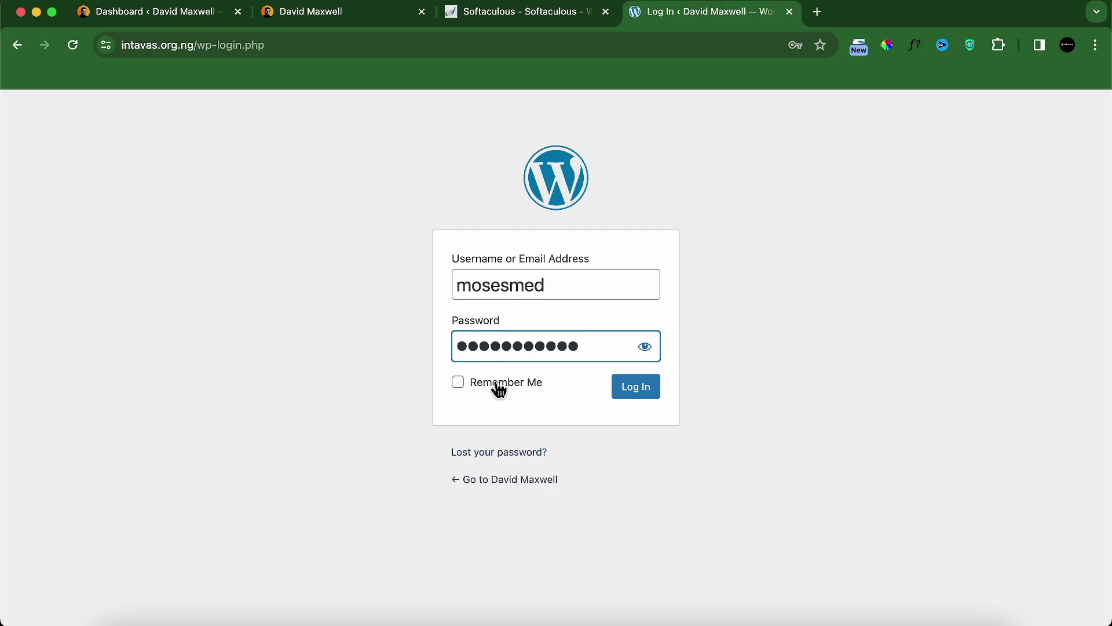
left_click(499, 390)
left_click(631, 394)
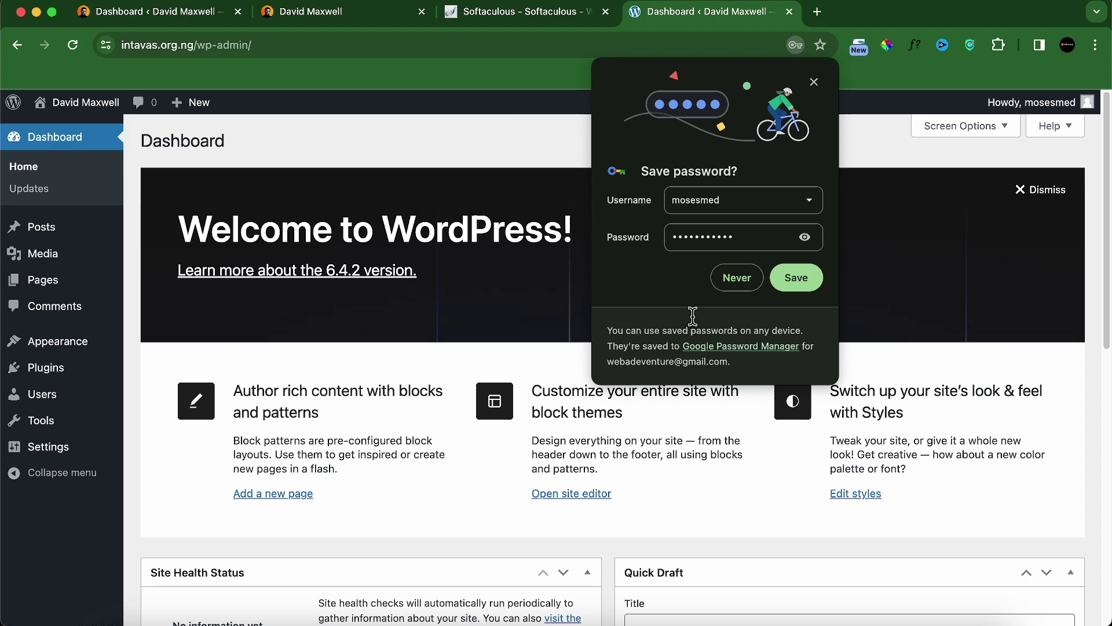
Step: Save the login password in the browser and dismiss the saved-password notice
left_click(788, 279)
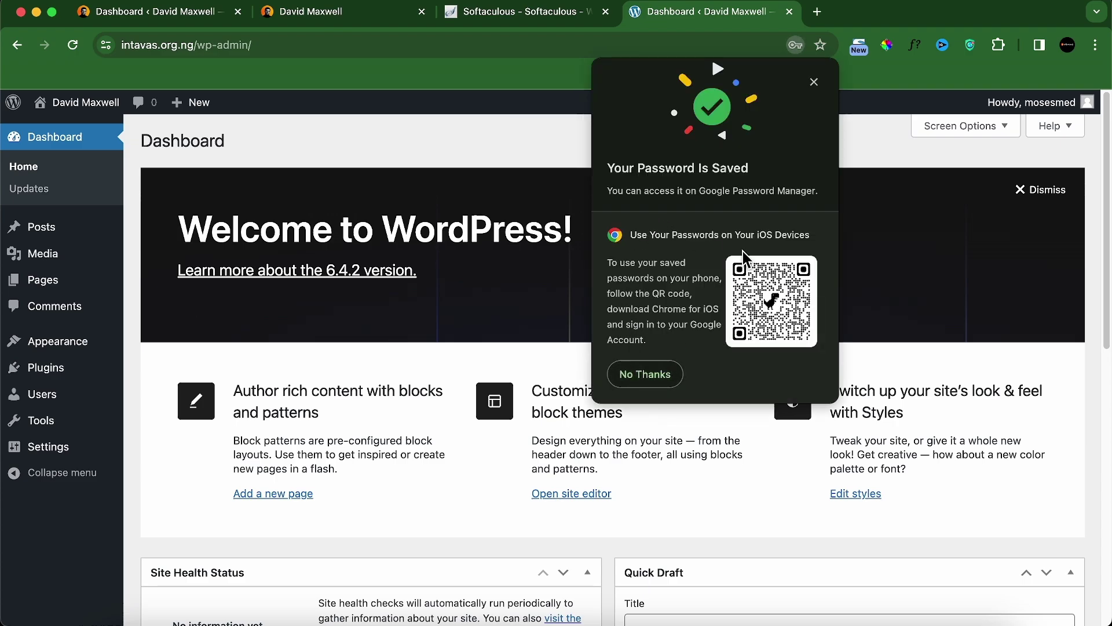
left_click(813, 81)
scroll(642, 409, "down", 10)
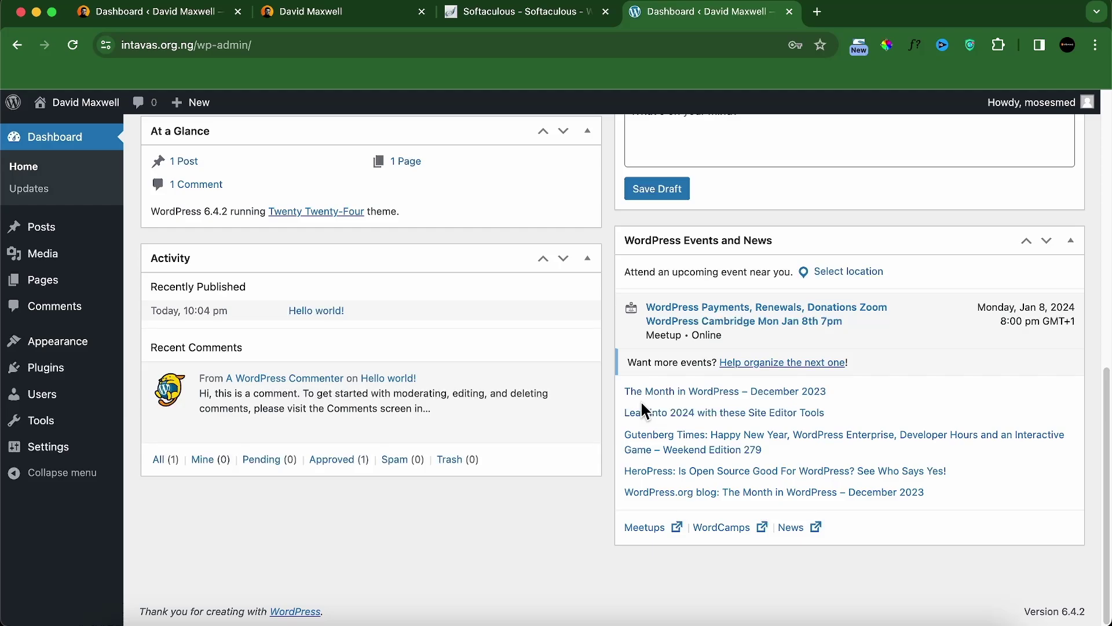
scroll(558, 441, "up", 3)
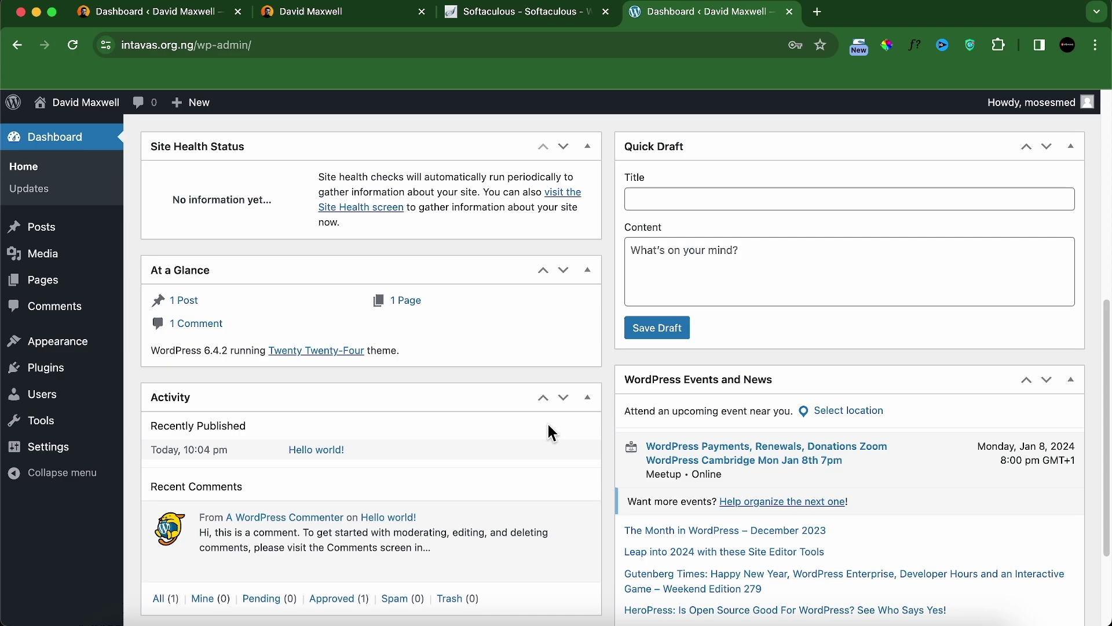
scroll(550, 431, "up", 9)
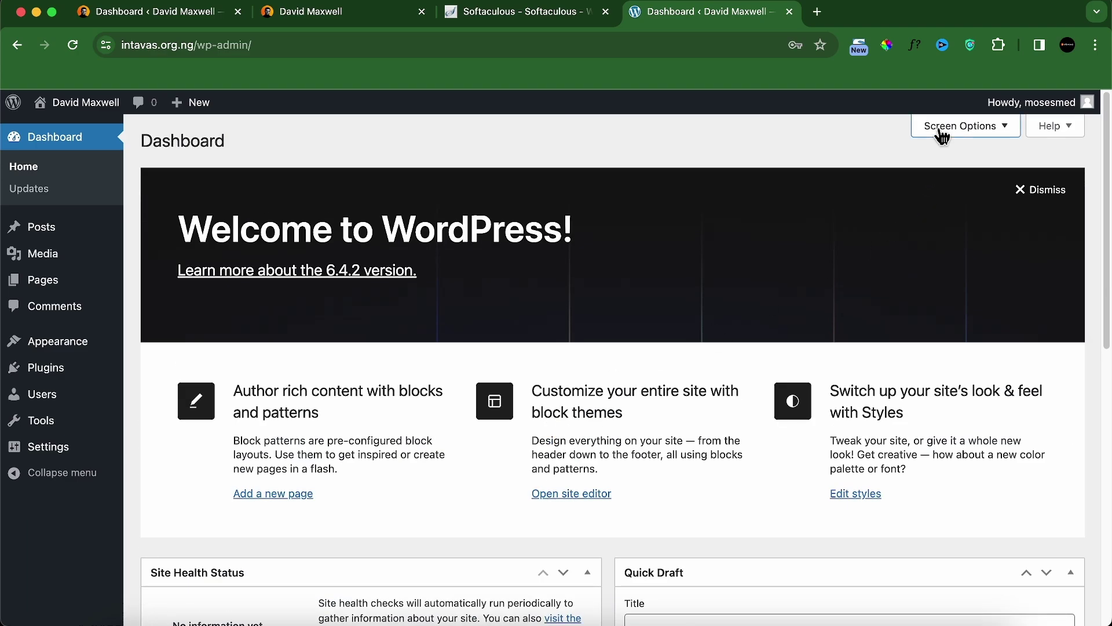
Step: Untick Site Health, Activity, At a Glance, Quick Draft, Events and News, and Welcome in Screen Options
left_click(943, 135)
left_click(254, 210)
left_click(354, 209)
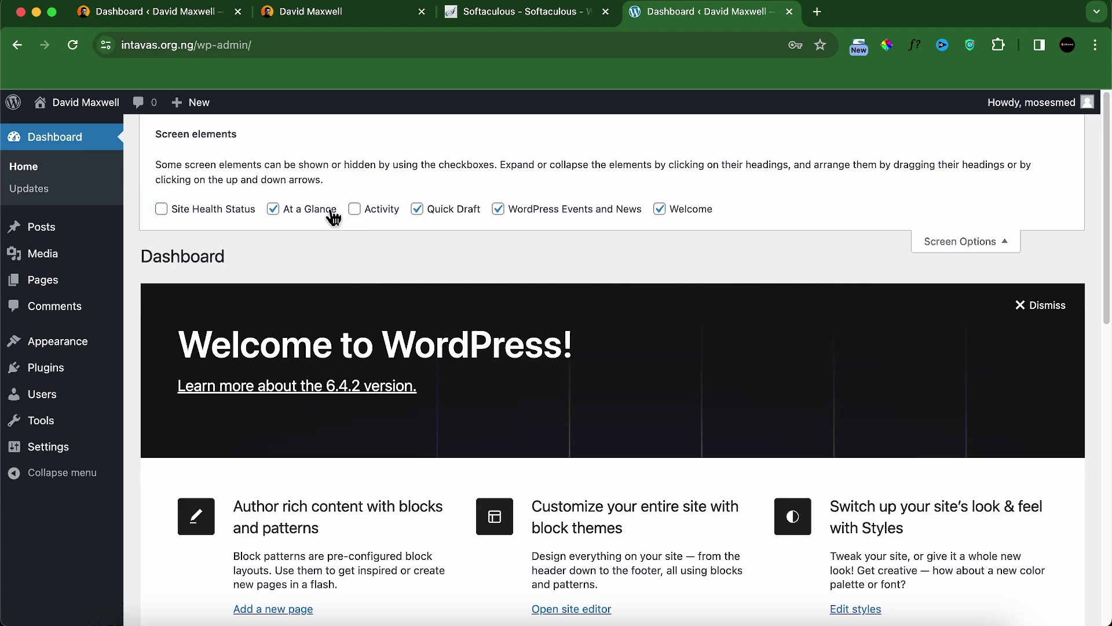
left_click(334, 216)
left_click(417, 211)
left_click(500, 212)
left_click(661, 210)
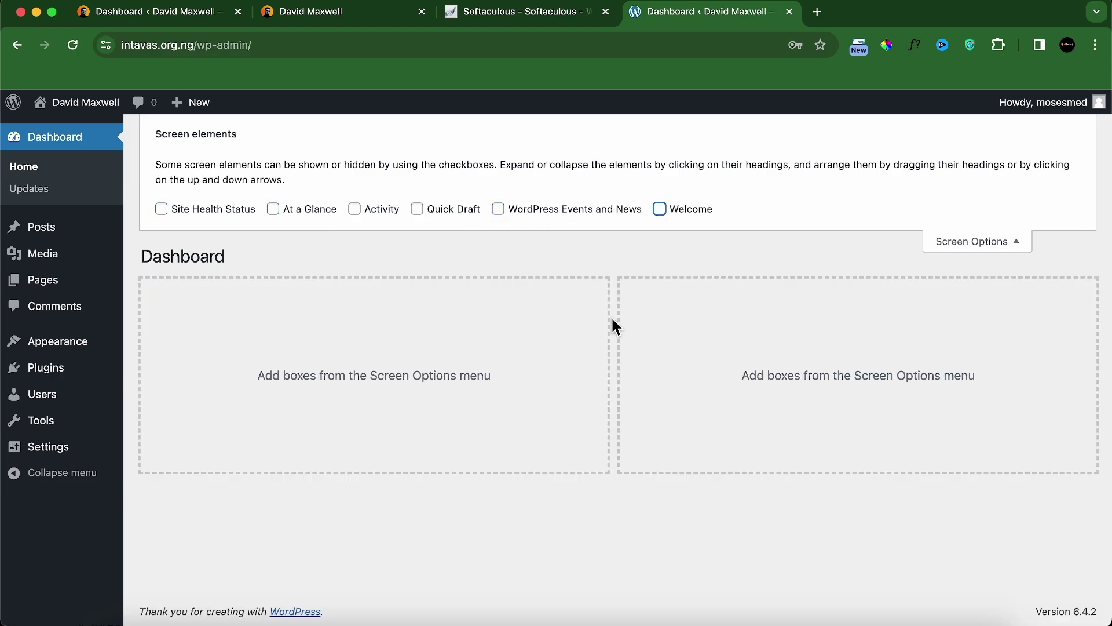
left_click(1026, 240)
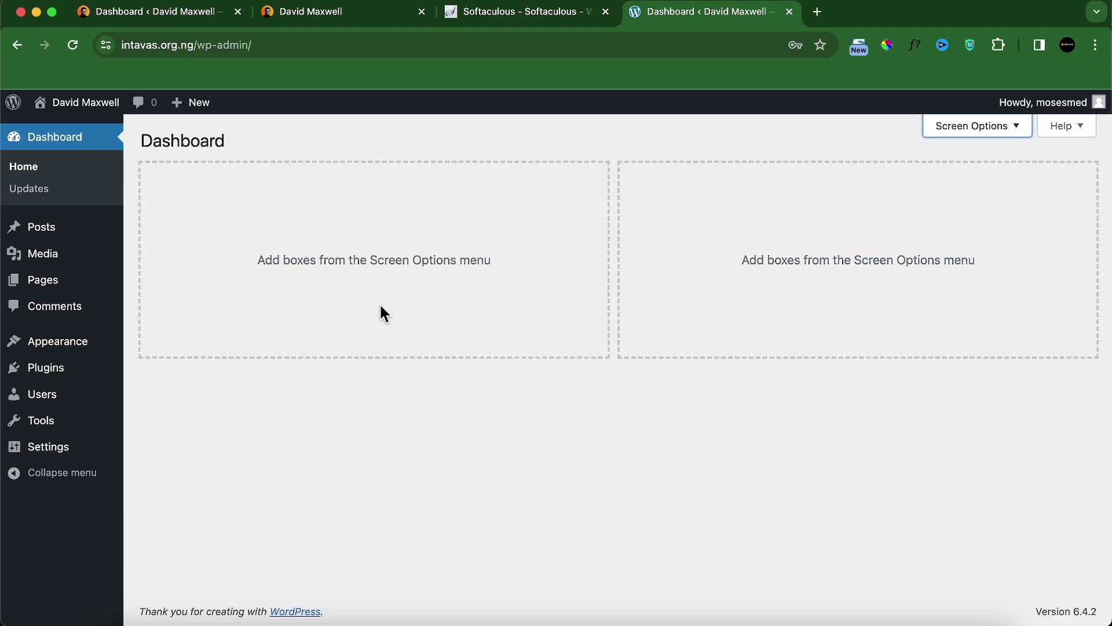
Step: Switch permalinks to the Post name structure (/%postname%/) and save the change
mouse_move(44, 447)
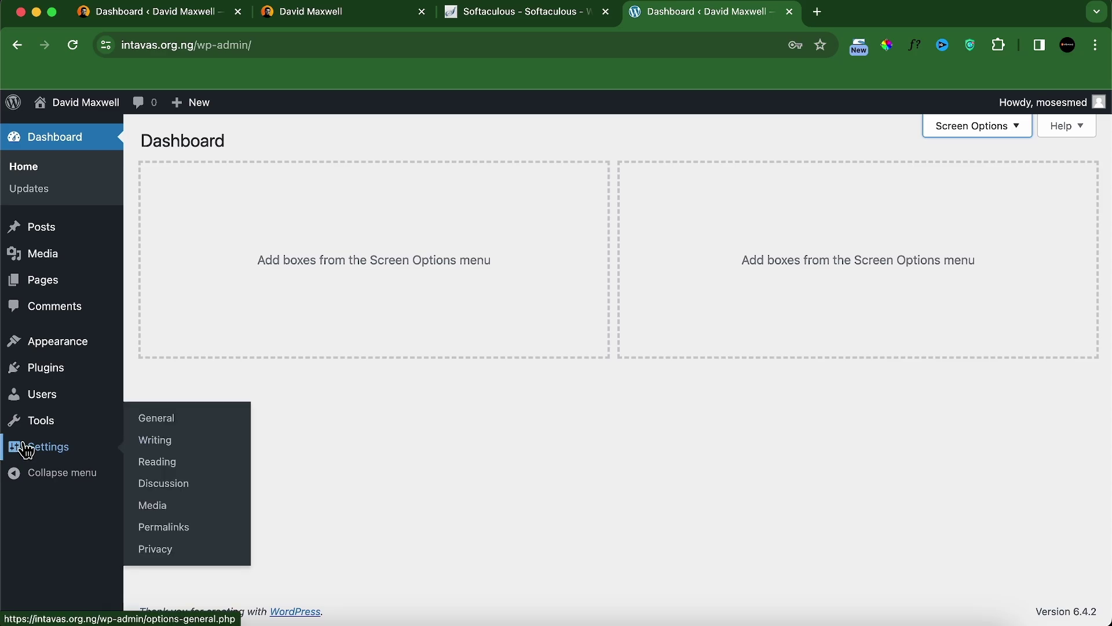
left_click(160, 528)
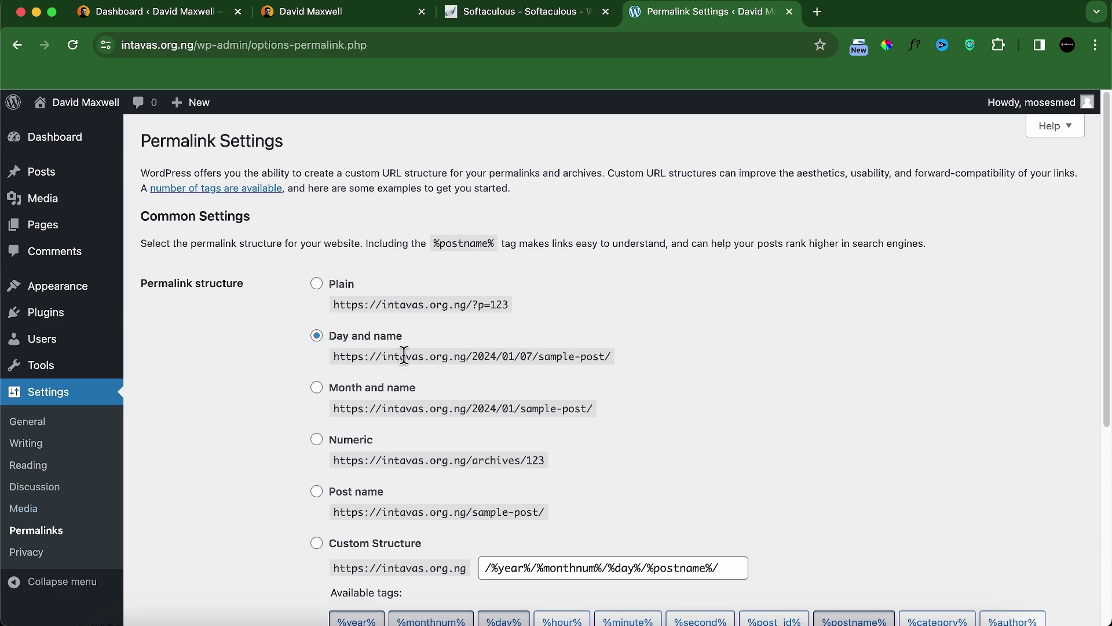
left_click(343, 499)
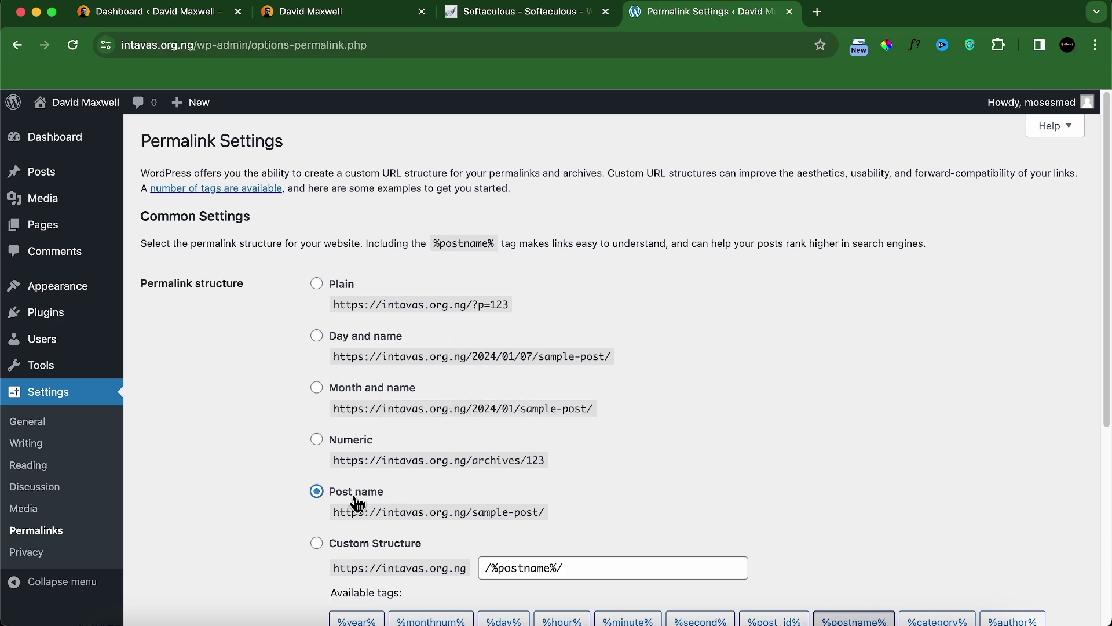
scroll(371, 498, "down", 5)
left_click(179, 545)
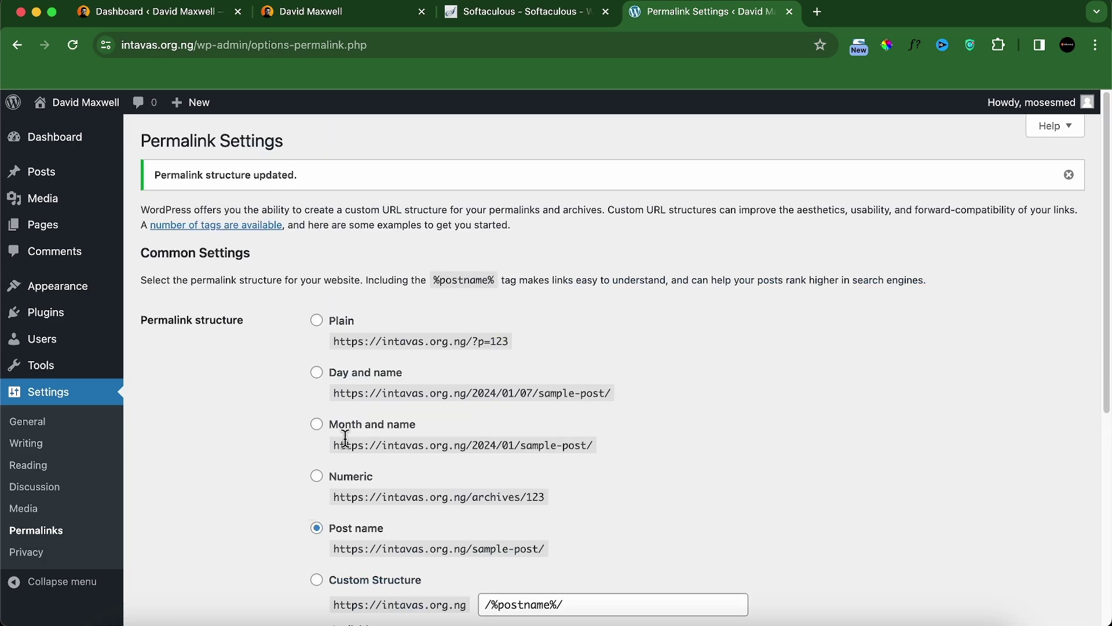
left_click(82, 320)
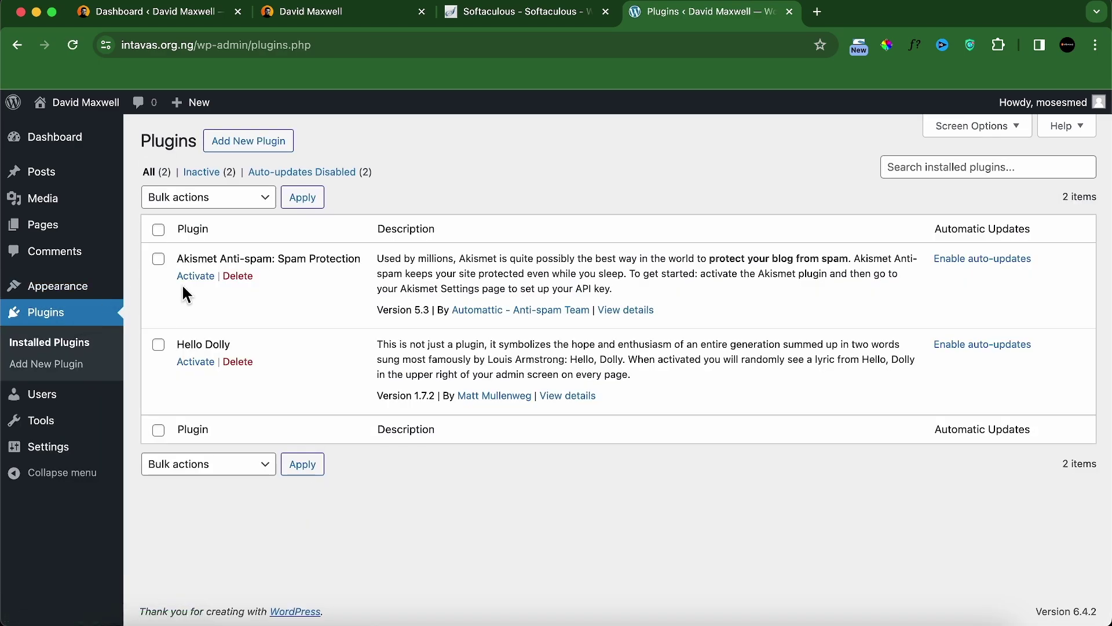
Step: Bulk-delete the Akismet Anti-spam and Hello Dolly plugins
left_click(159, 231)
left_click(179, 203)
left_click(190, 270)
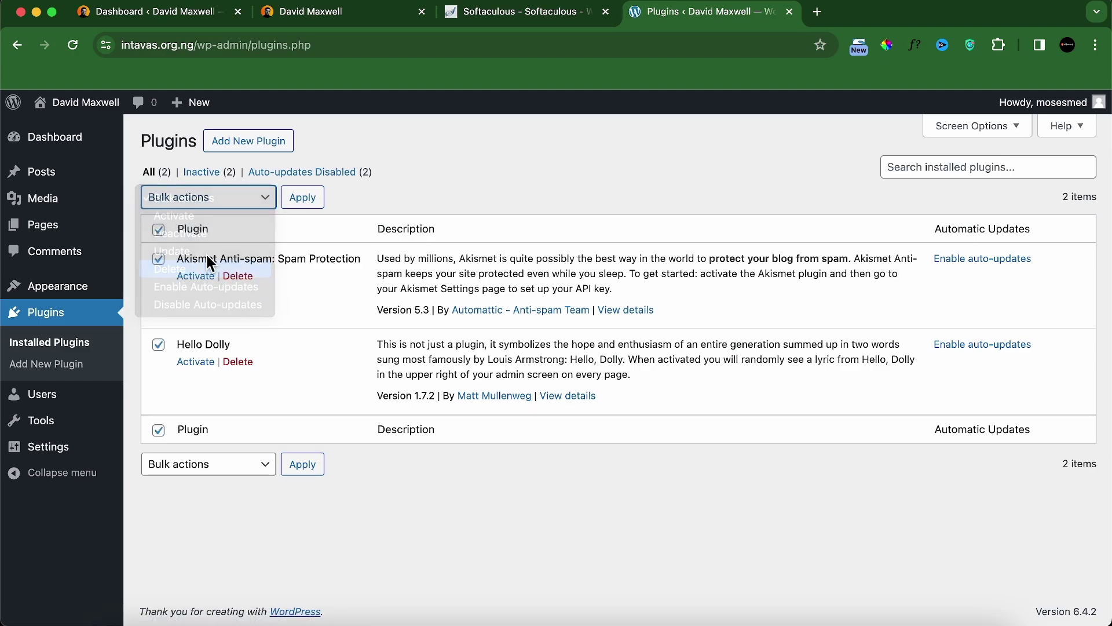
left_click(294, 199)
left_click(685, 158)
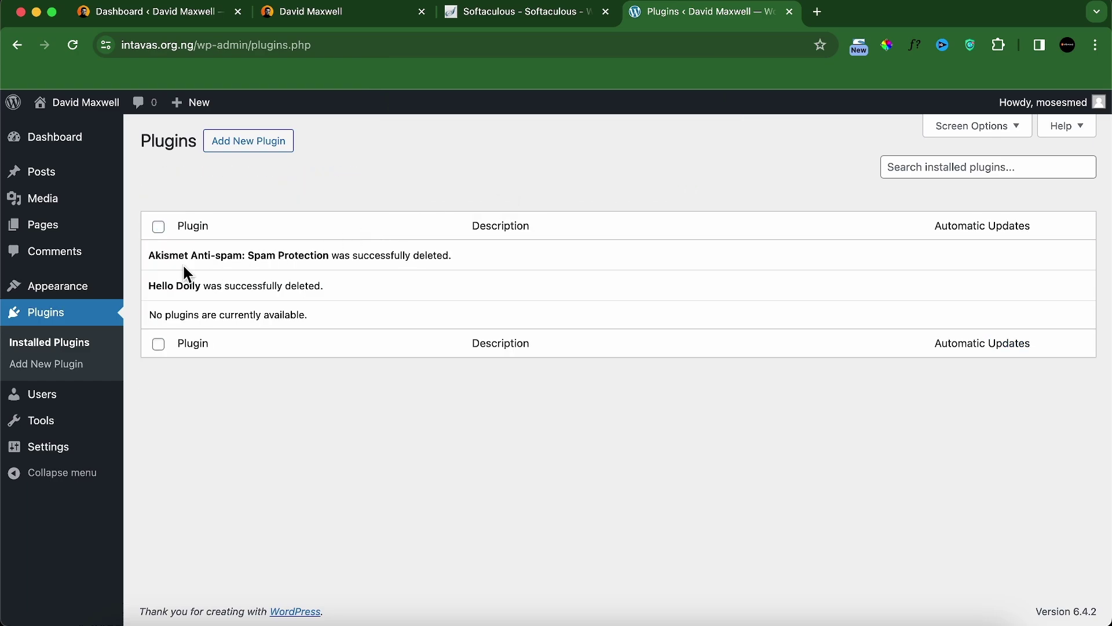
Step: Move both default pages to the trash, then permanently delete them
left_click(64, 231)
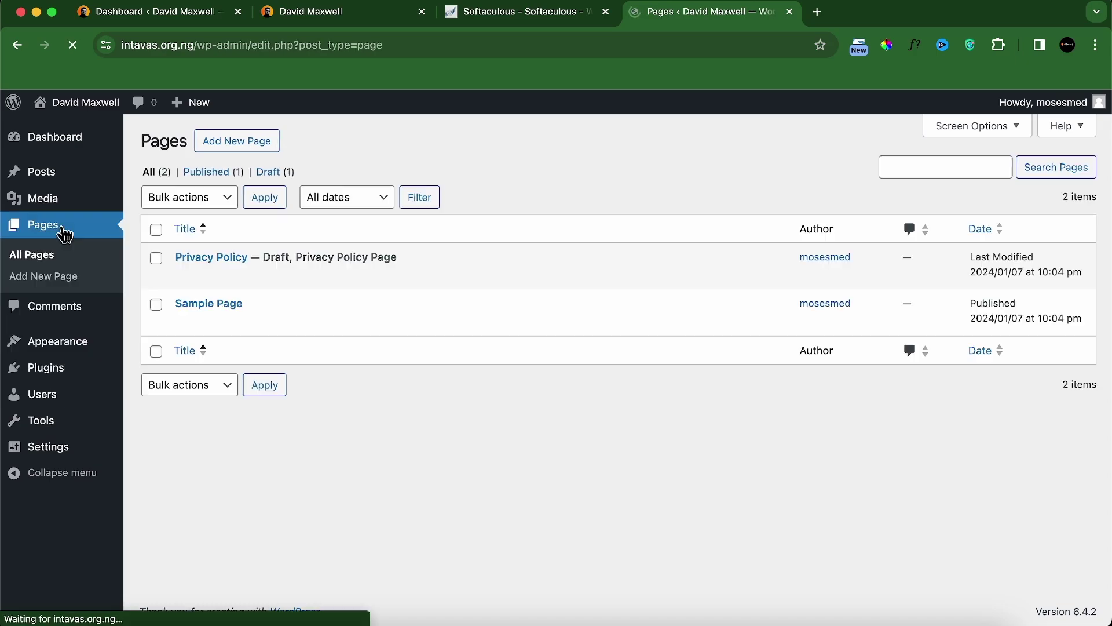
left_click(156, 232)
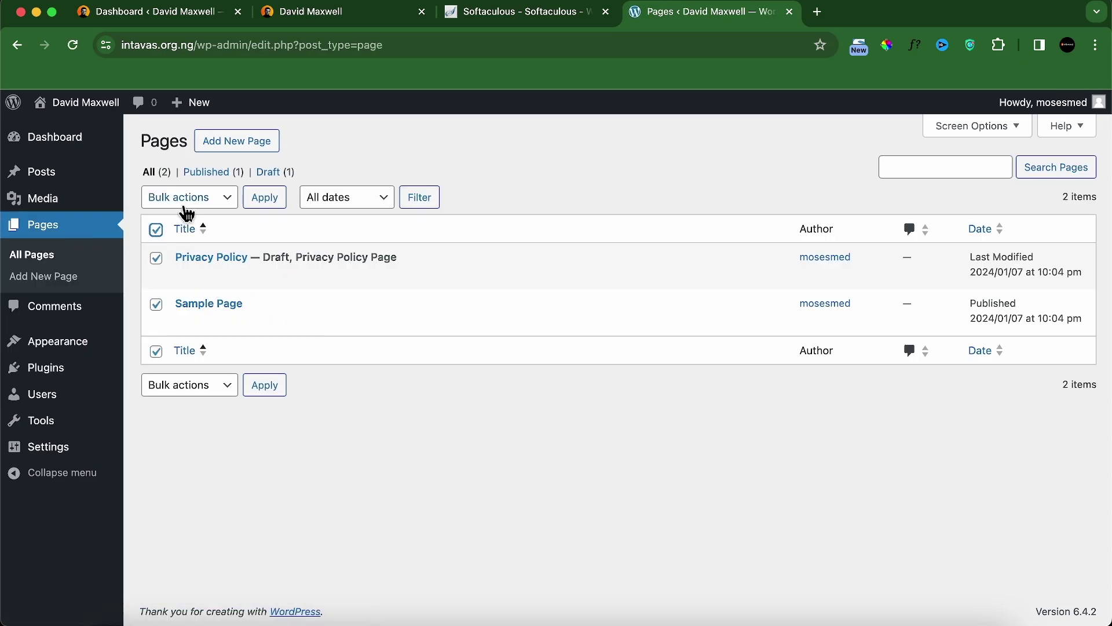
left_click(191, 197)
left_click(195, 234)
left_click(268, 203)
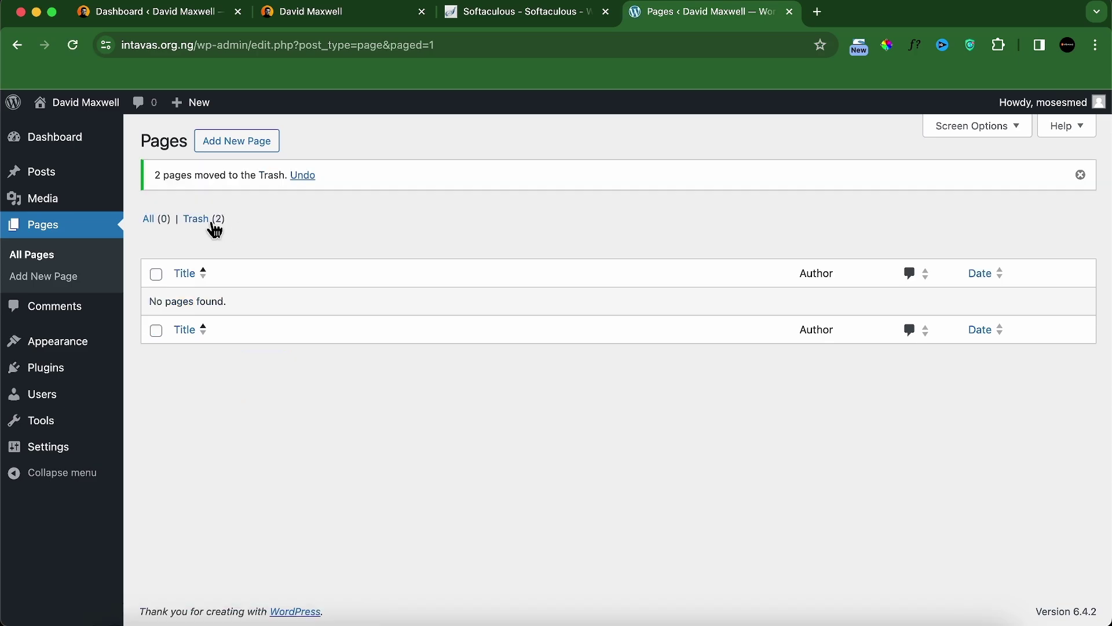
left_click(210, 224)
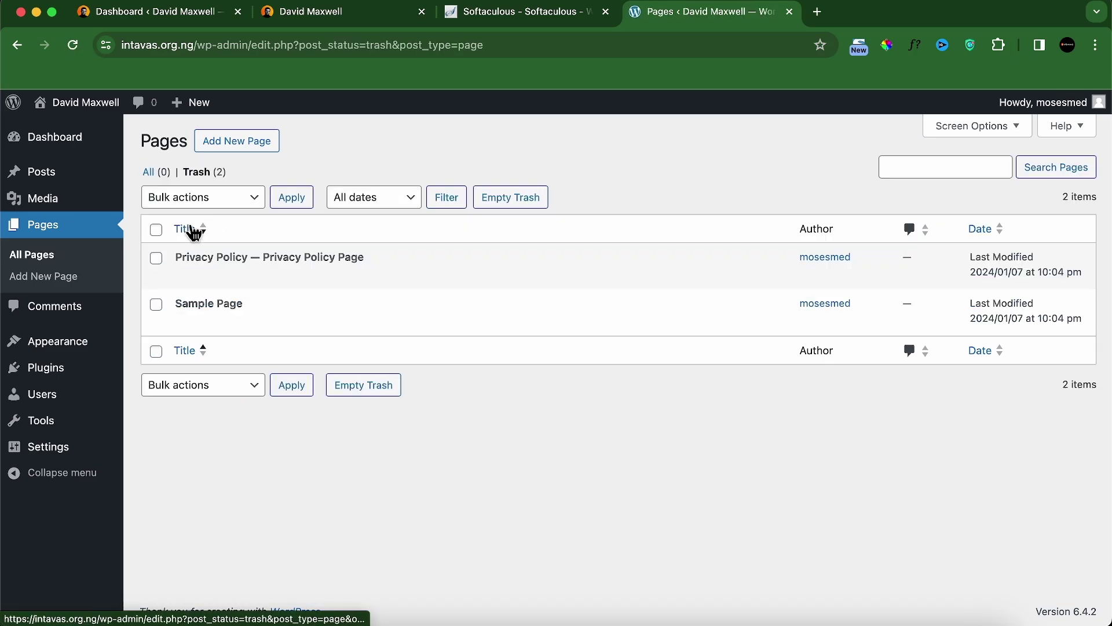
left_click(155, 229)
left_click(232, 194)
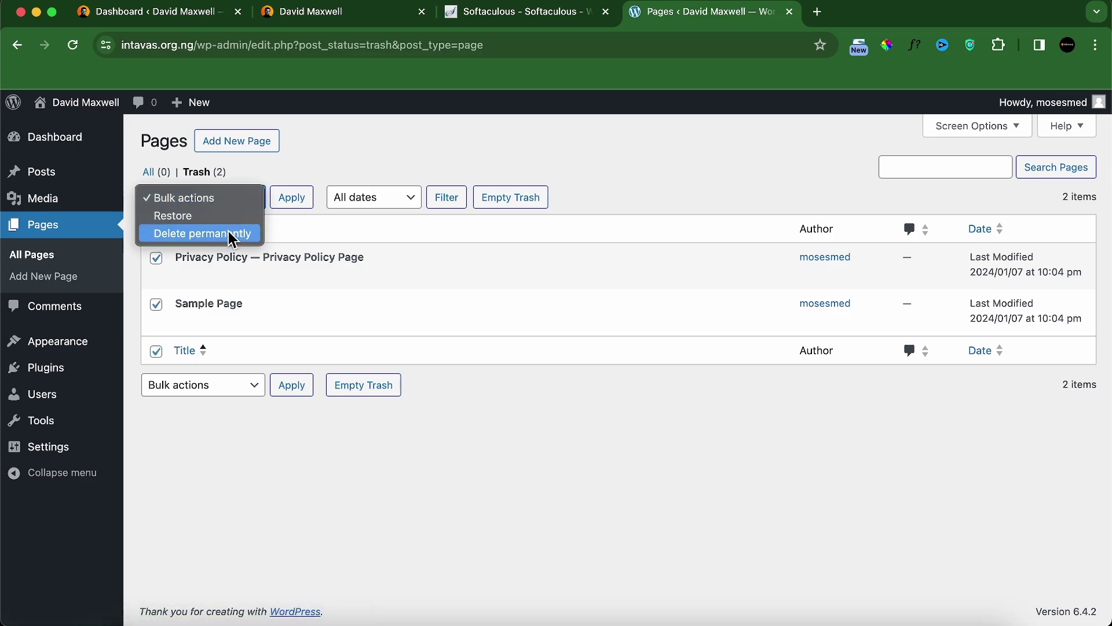
left_click(231, 238)
left_click(292, 198)
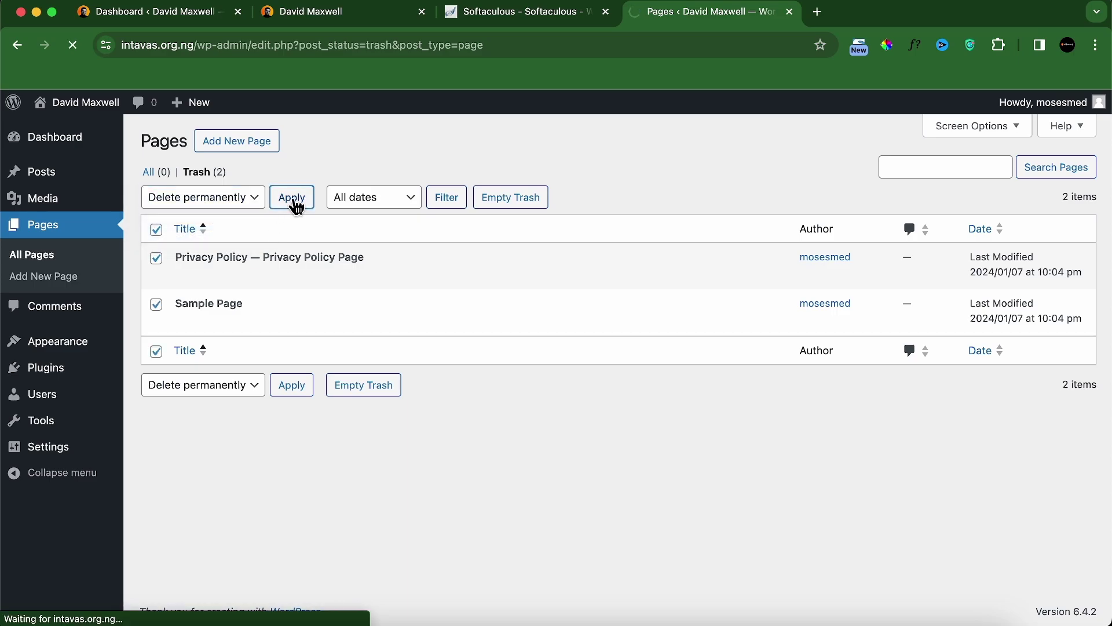
Step: Trash the Hello world! post and delete it permanently
left_click(51, 182)
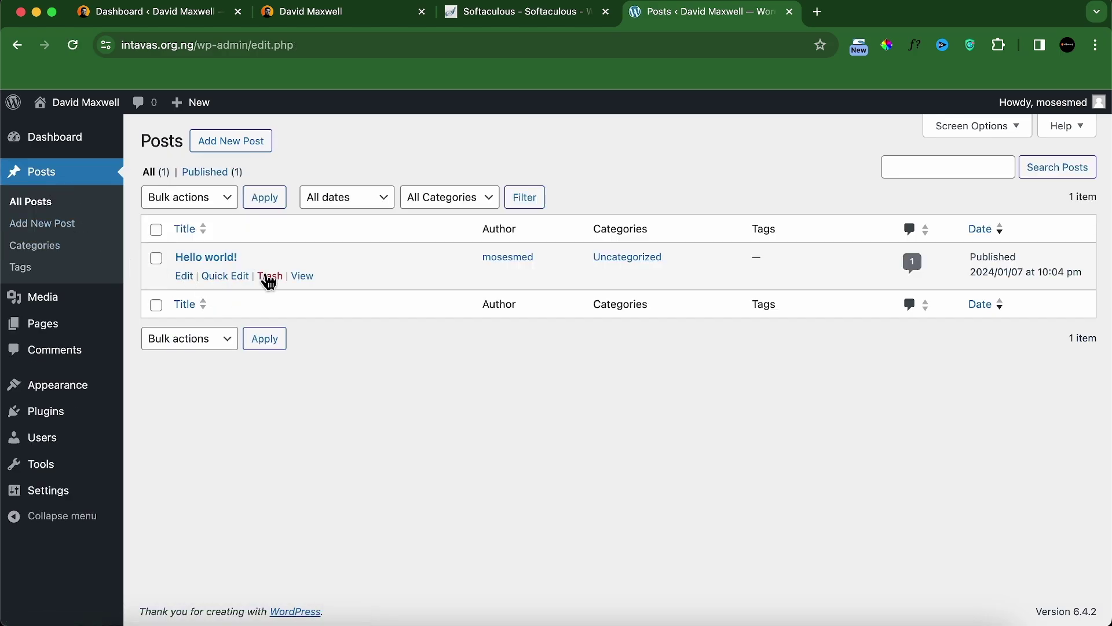
left_click(270, 277)
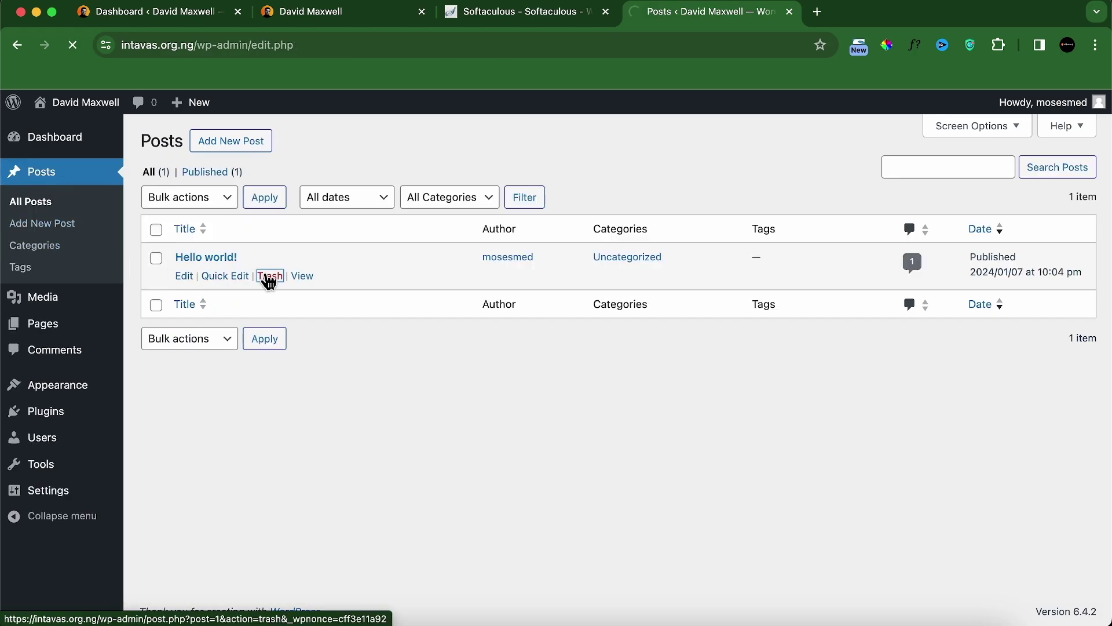
left_click(200, 219)
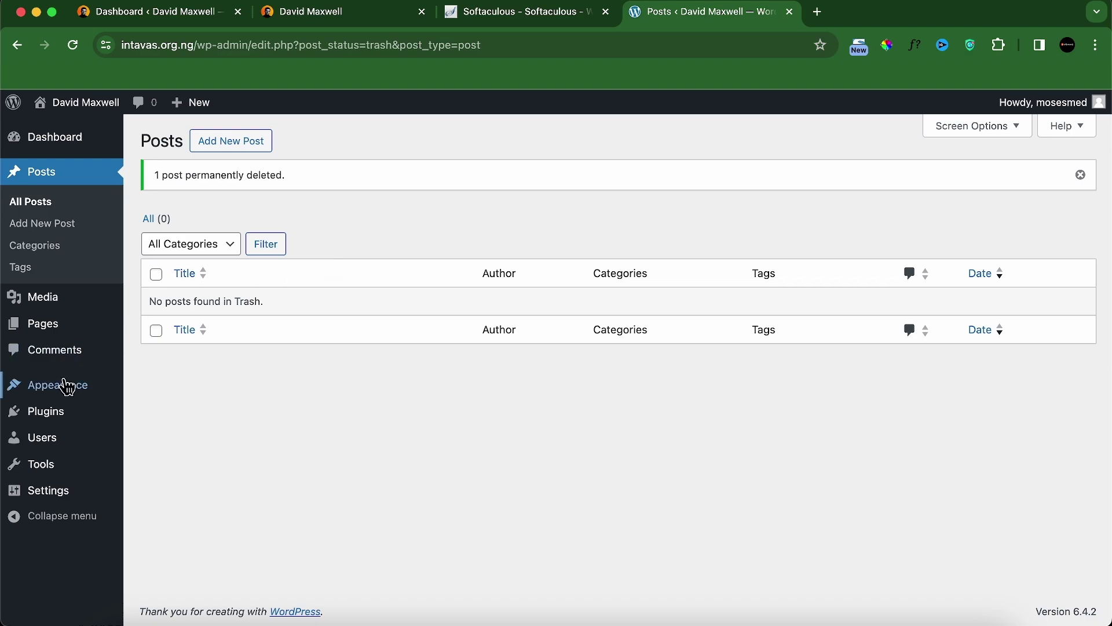
mouse_move(79, 385)
left_click(191, 394)
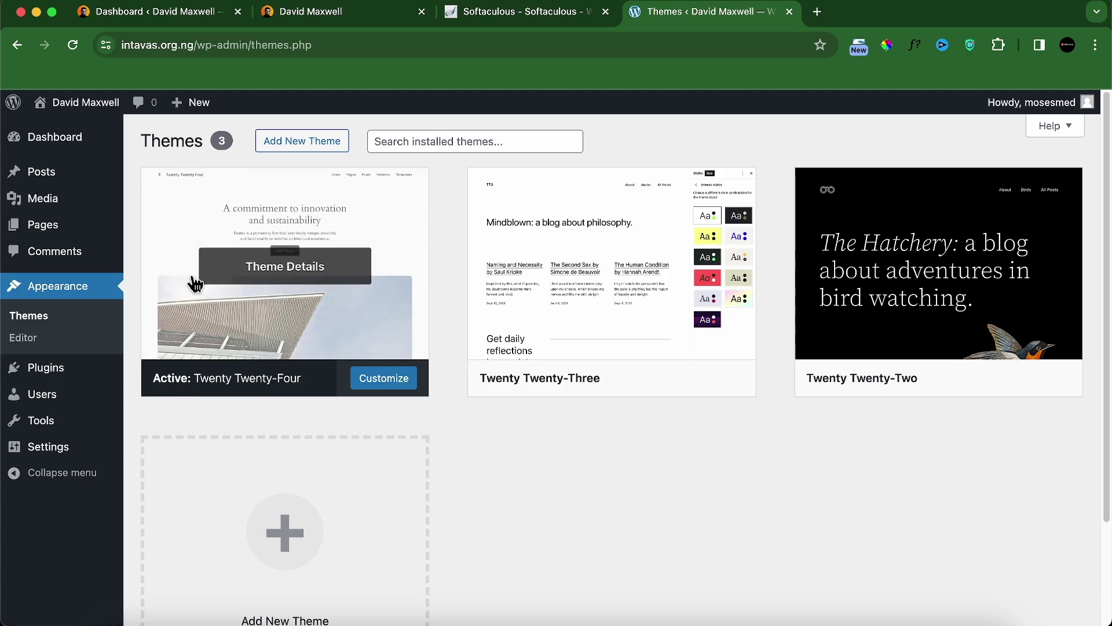
Step: Search the theme directory for 'blocksy', then install and activate the Blocksy theme
left_click(290, 150)
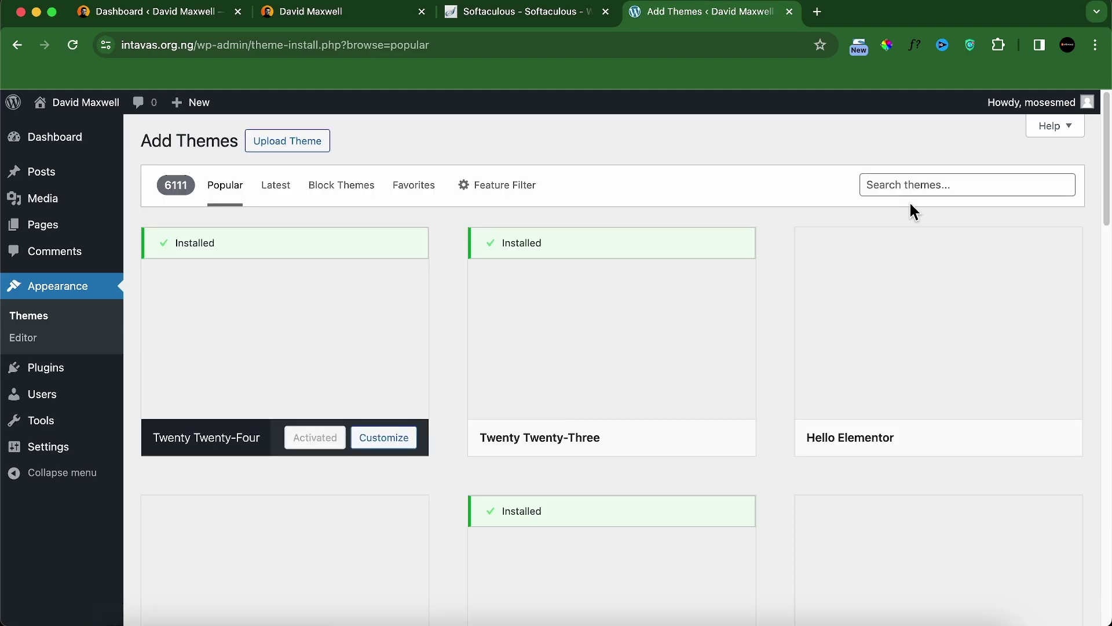
left_click(928, 184)
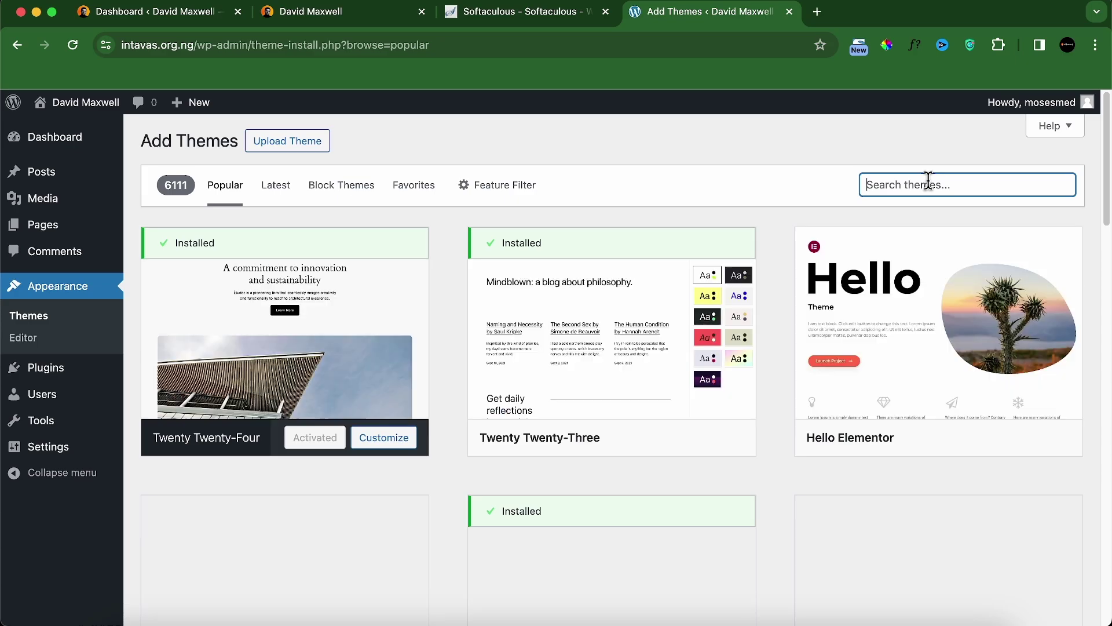
type("blocksy")
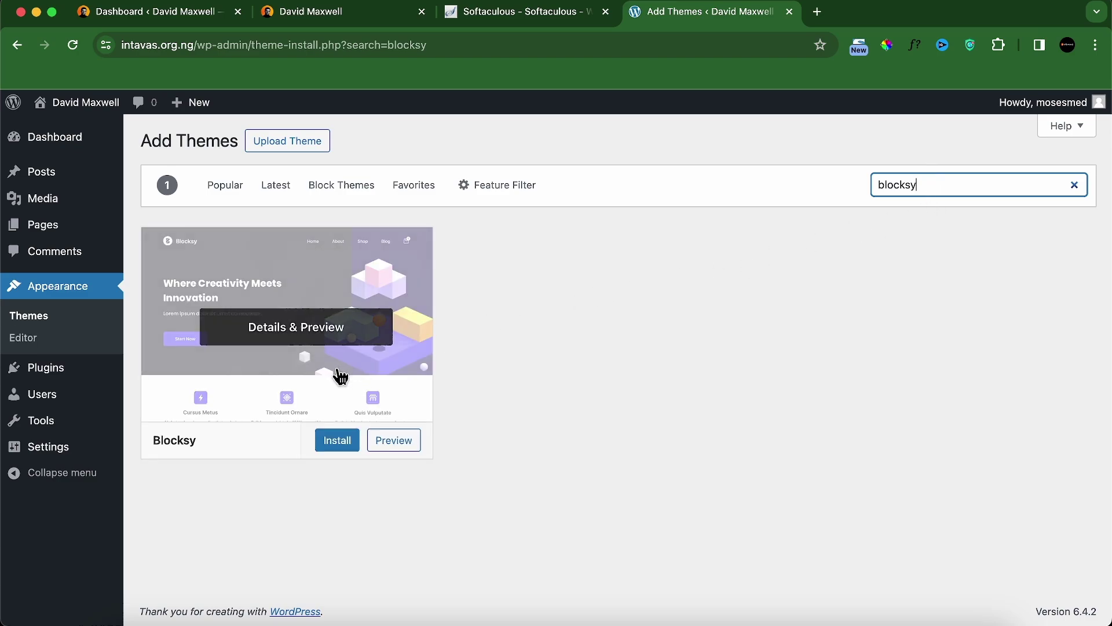
left_click(339, 442)
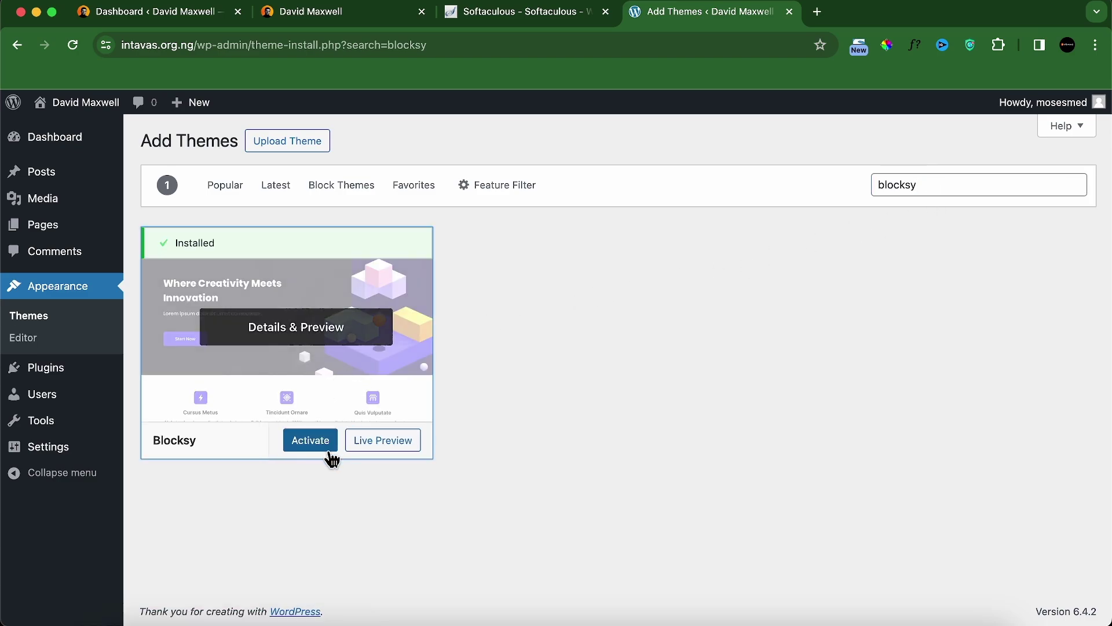
left_click(327, 451)
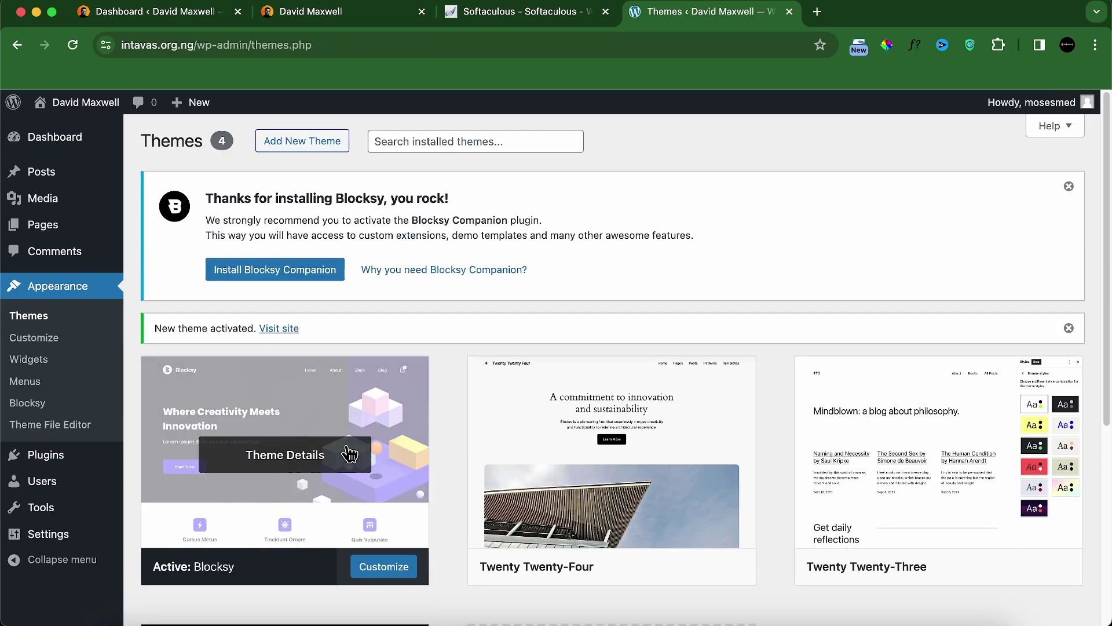
scroll(468, 437, "down", 5)
scroll(468, 438, "down", 1)
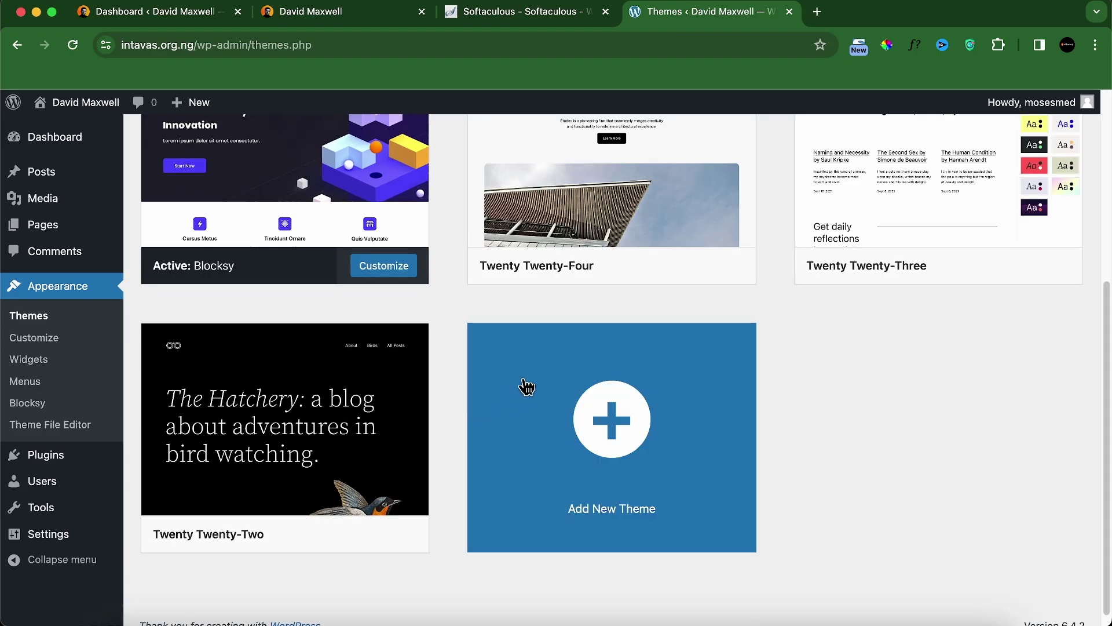
scroll(637, 300, "up", 3)
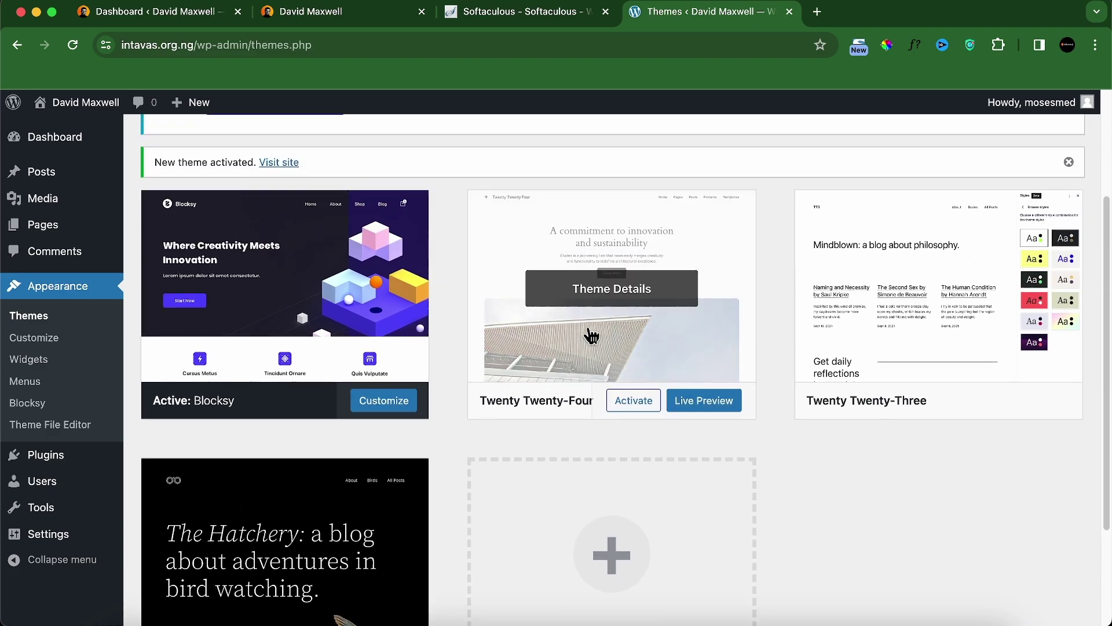
Step: Delete the unused Twenty Twenty-Four and Twenty Twenty-Three themes
left_click(600, 301)
scroll(839, 498, "down", 2)
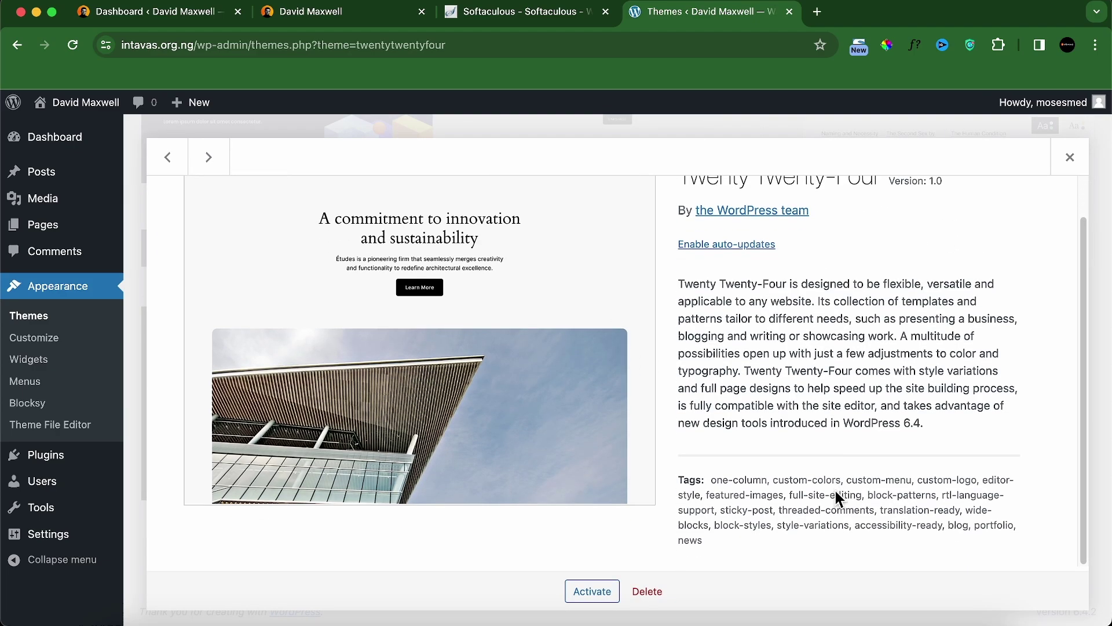
left_click(647, 591)
key("Return")
left_click(623, 294)
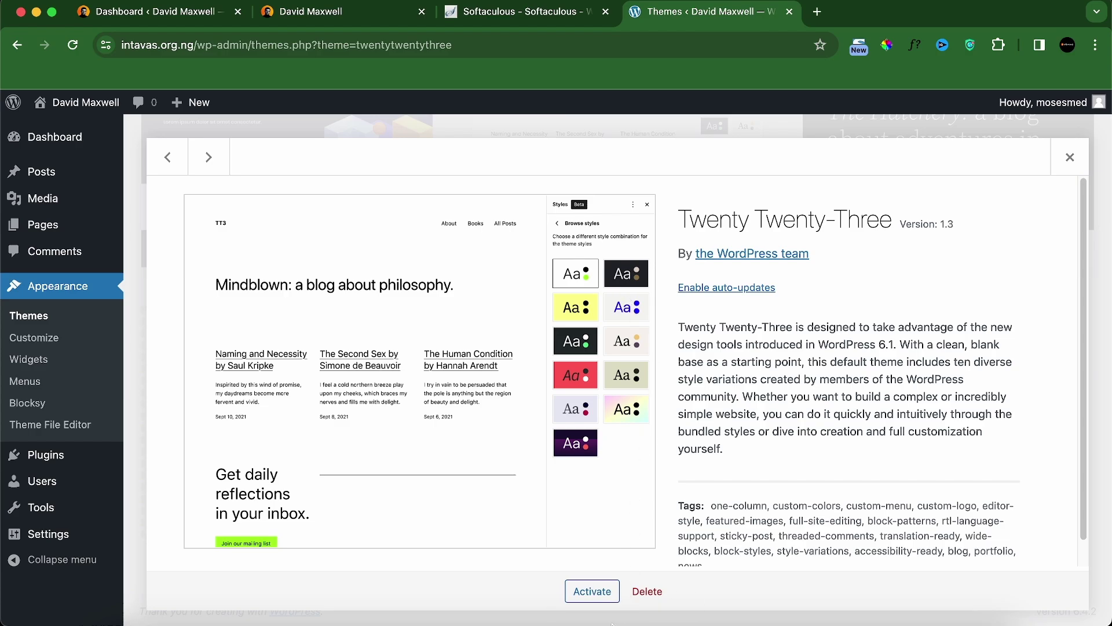
left_click(647, 591)
key("Return")
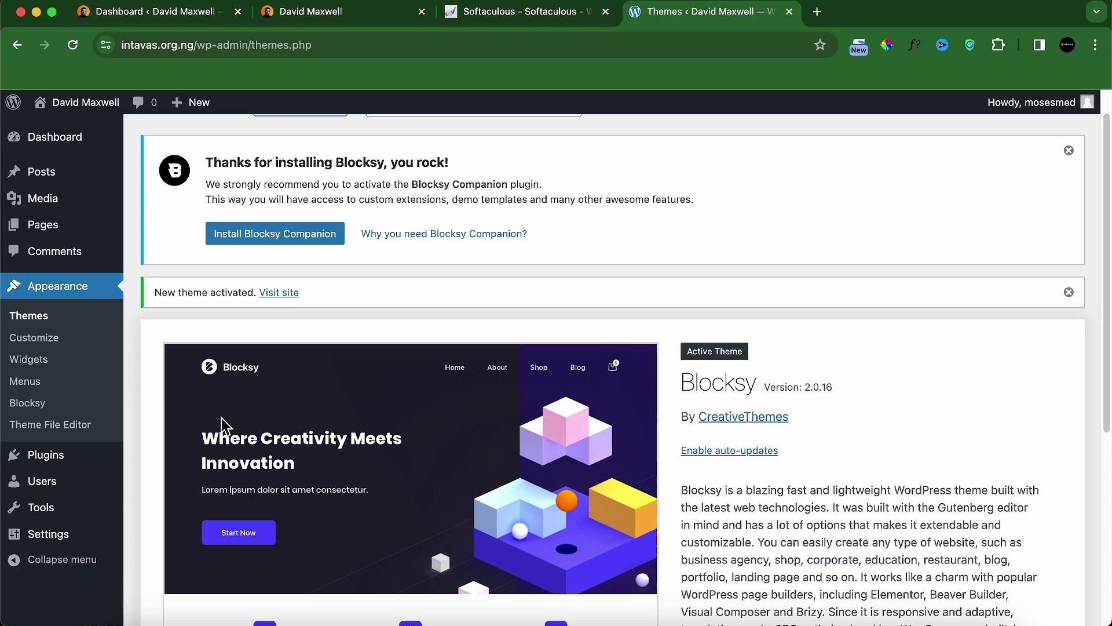
Step: Search the plugin directory for 'acf' and install Advanced Custom Fields
mouse_move(73, 458)
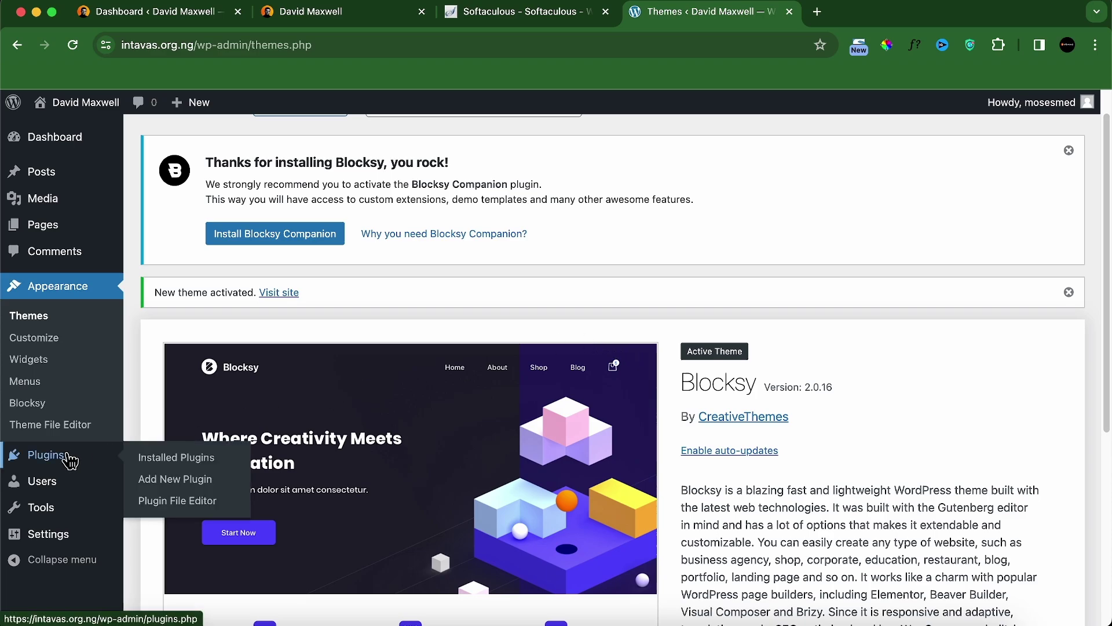
left_click(198, 477)
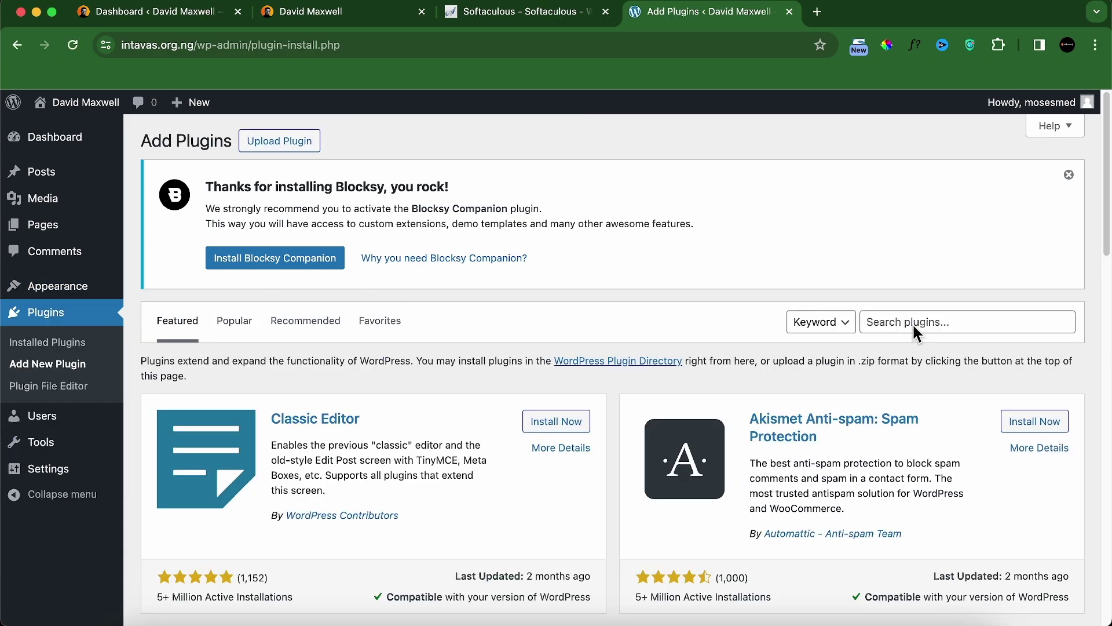
left_click(913, 322)
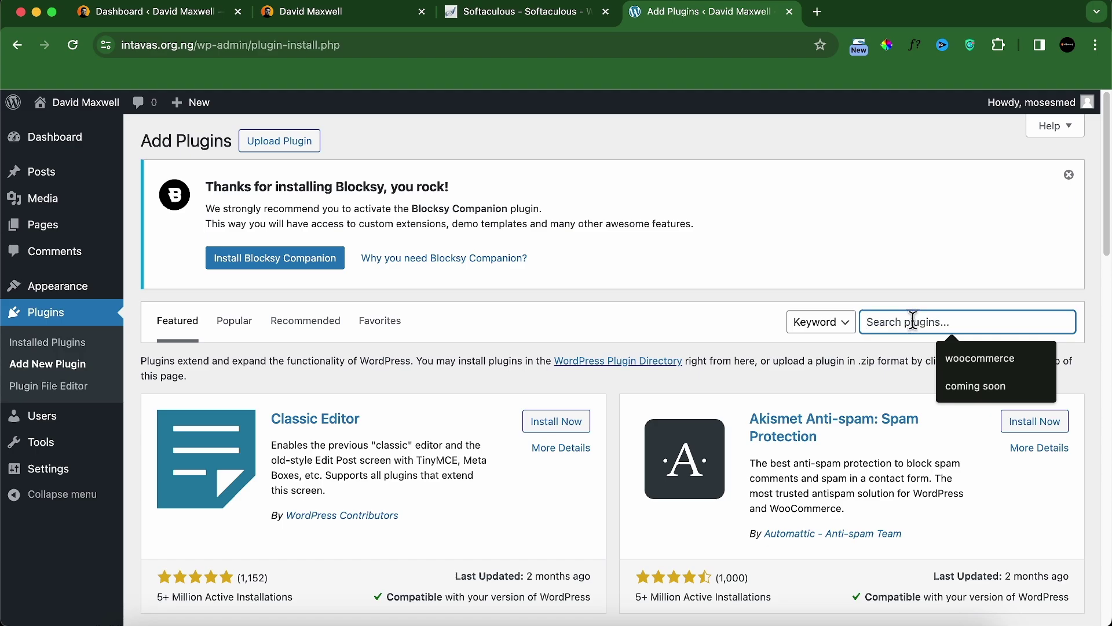
type("acf")
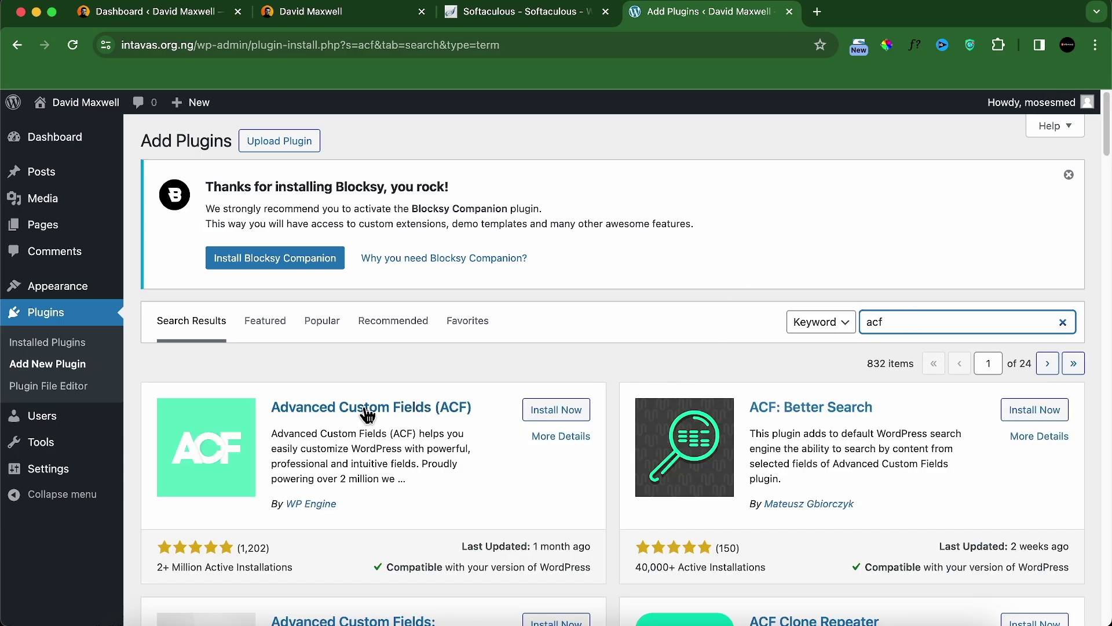
scroll(389, 415, "down", 1)
left_click(544, 385)
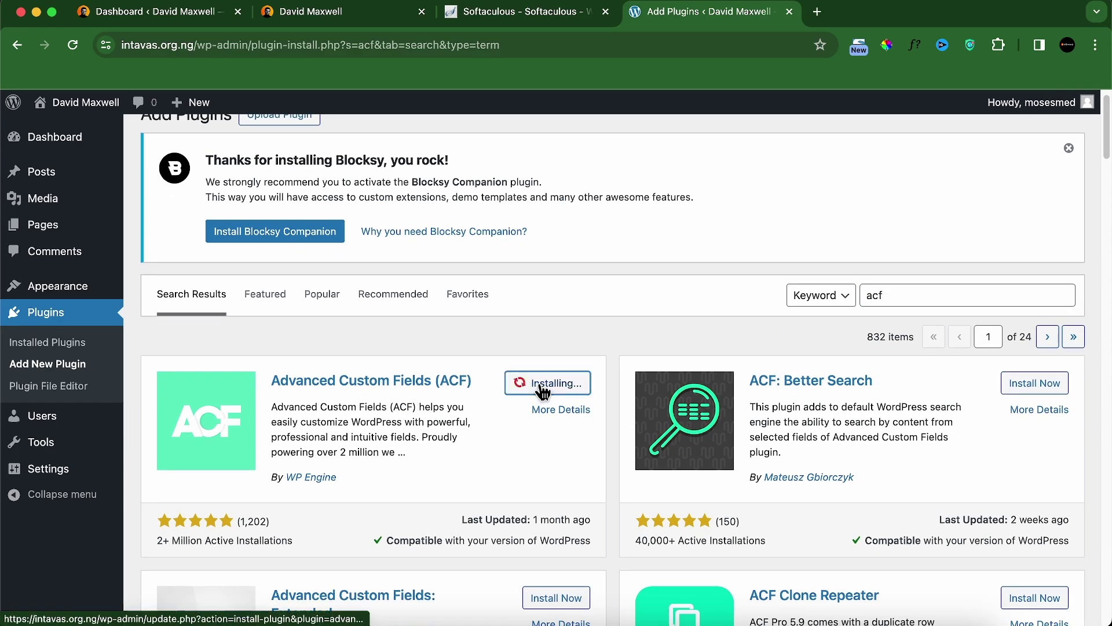
Step: Install Elementor Website Builder, then search the plugin directory for 'blocksy'
double_click(899, 295)
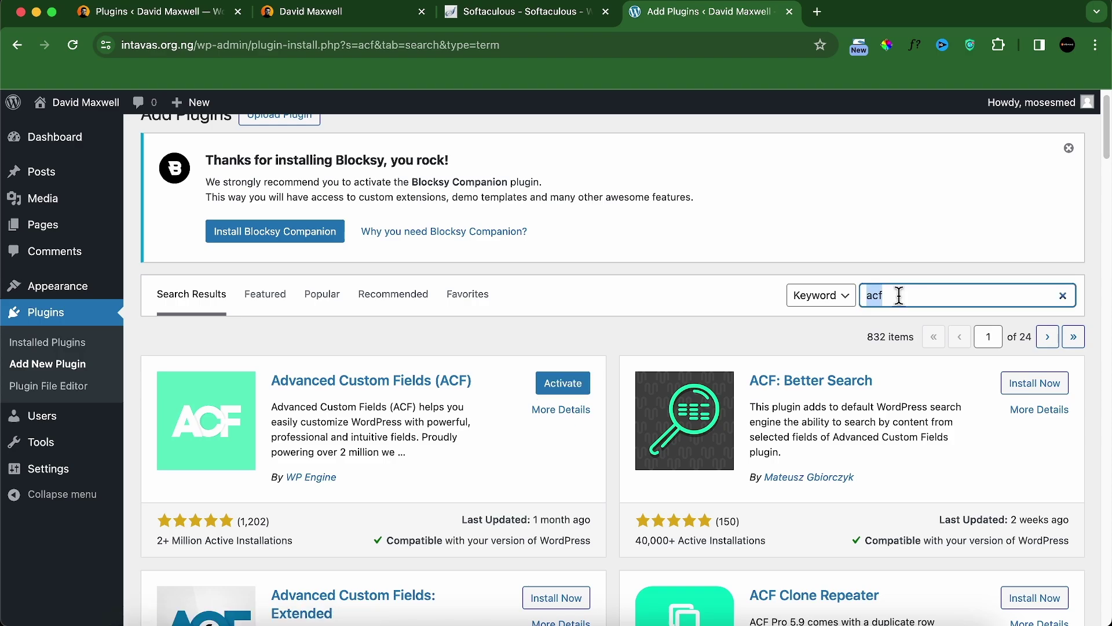
type("elementor")
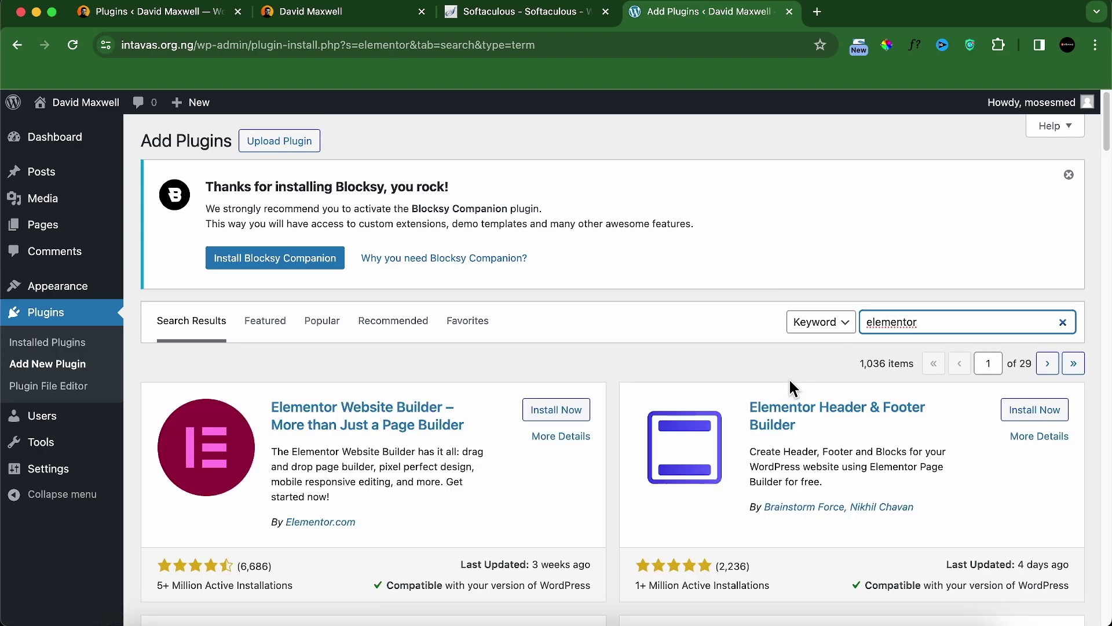
left_click(560, 412)
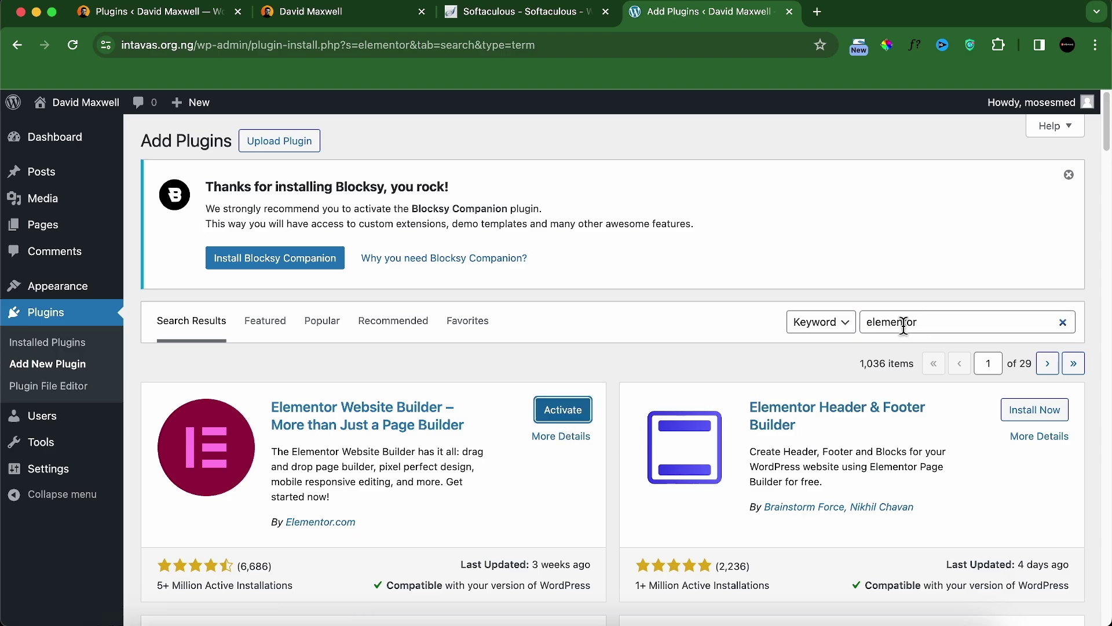
left_click_drag(867, 322, 903, 324)
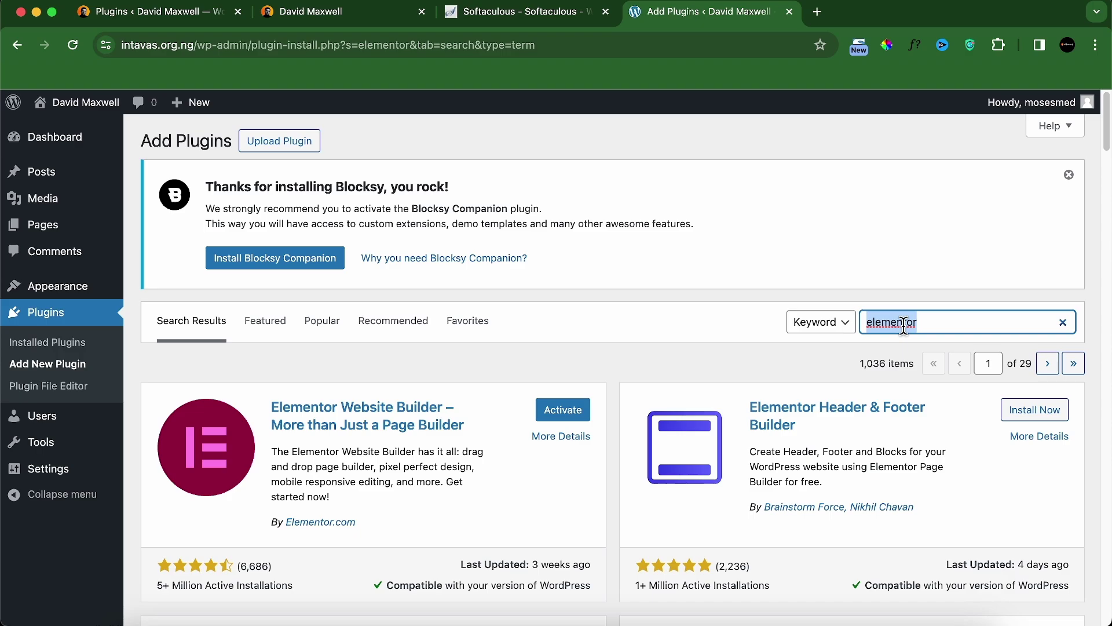
type("blocksy")
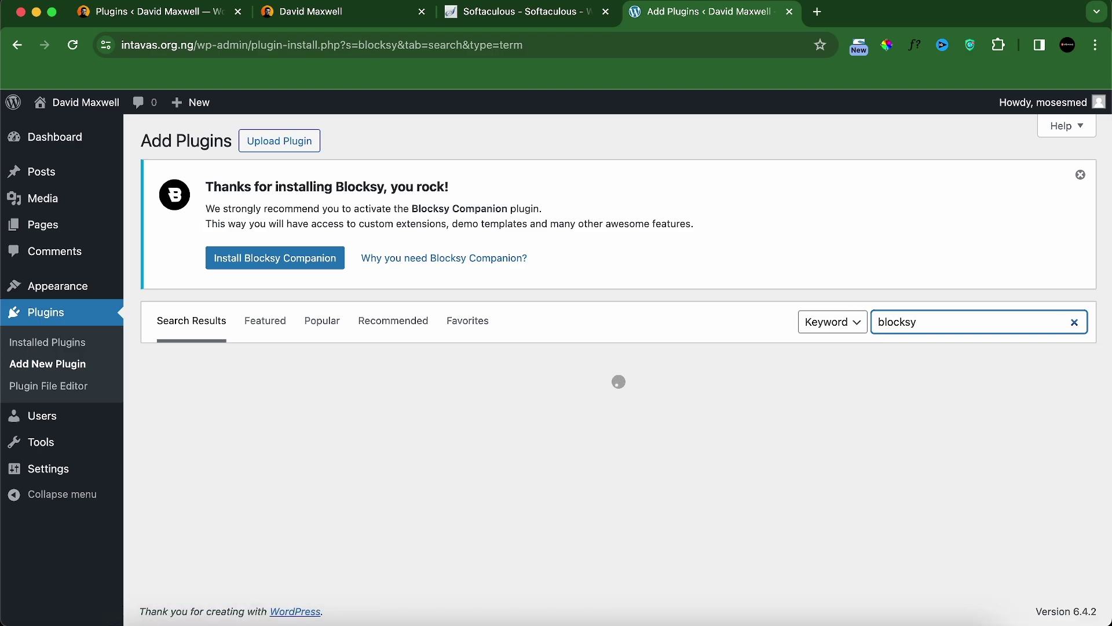
Step: Install Blocksy Companion, then search 'duplicate post' and install the Duplicate Post plugin
left_click(571, 415)
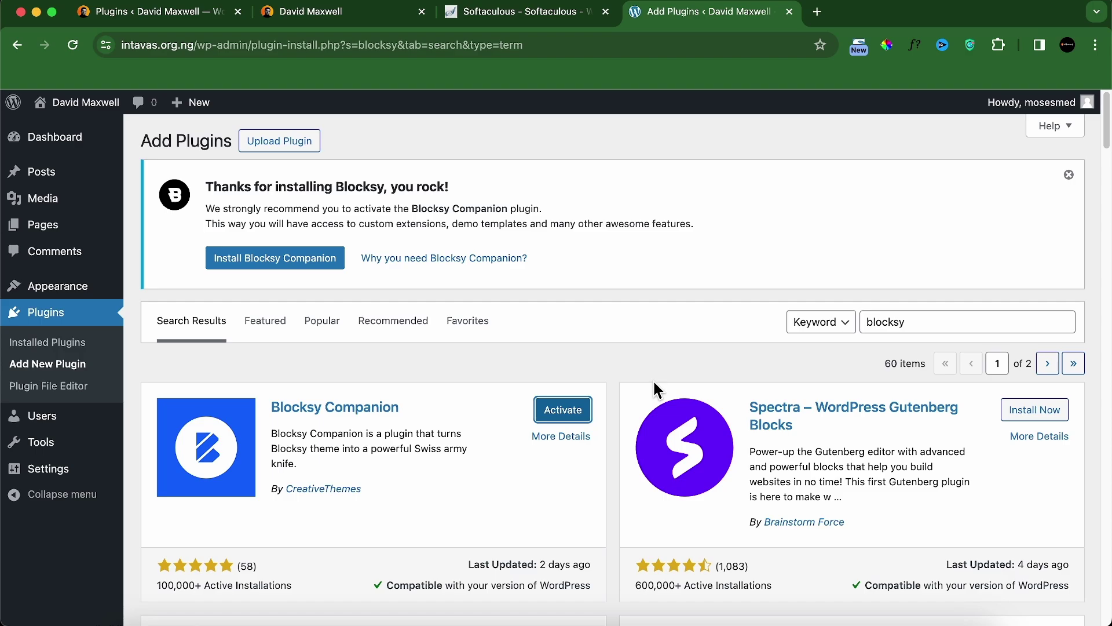
double_click(866, 320)
type("dupl")
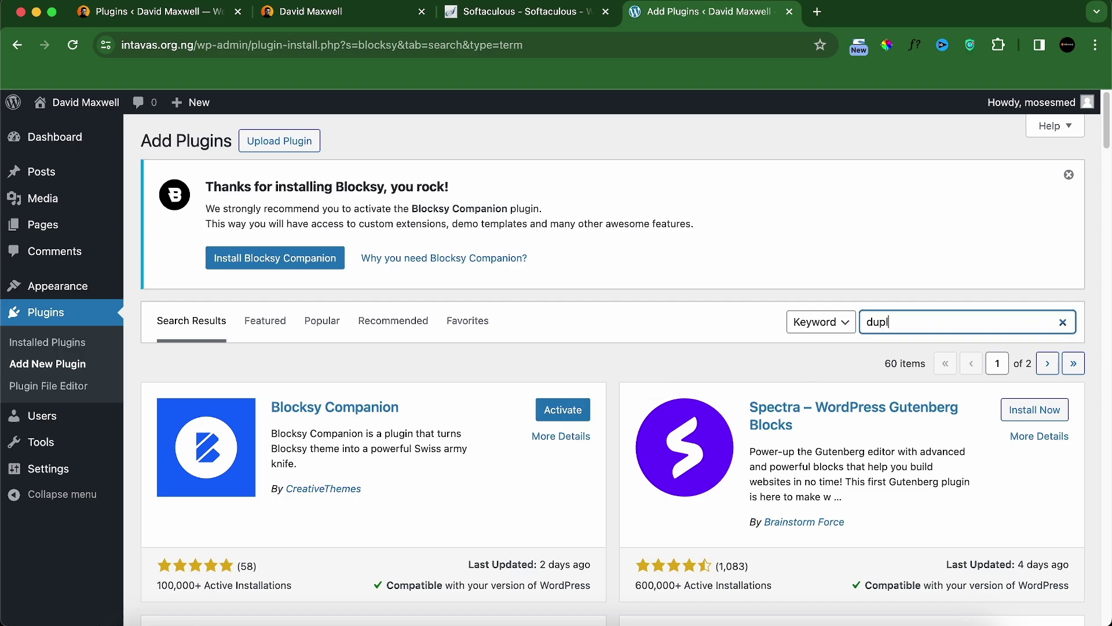
type("icate post")
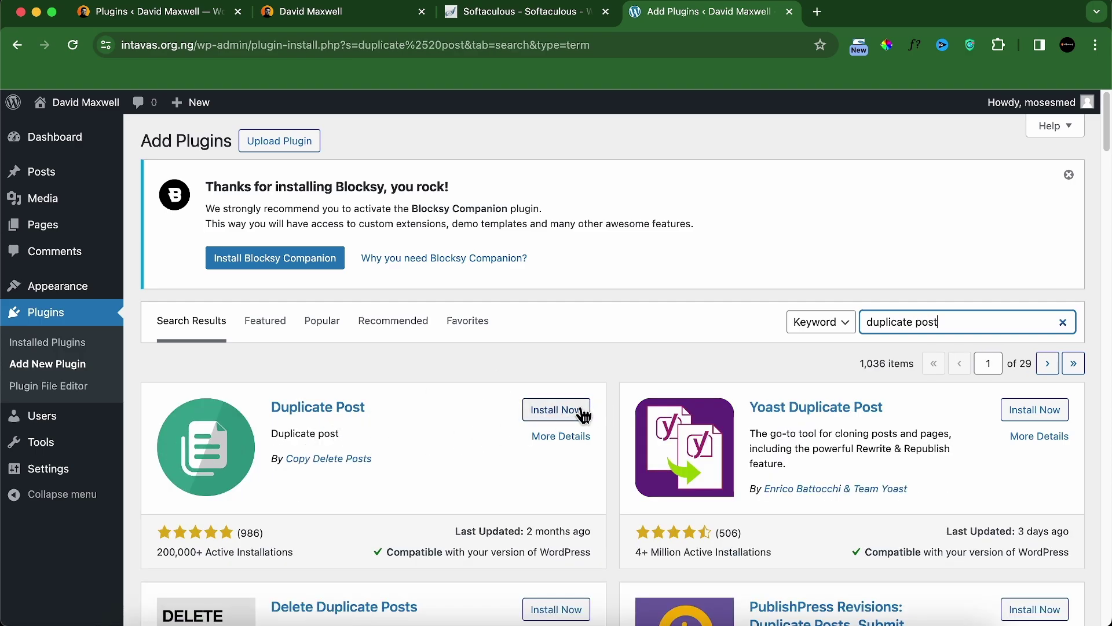
left_click(558, 409)
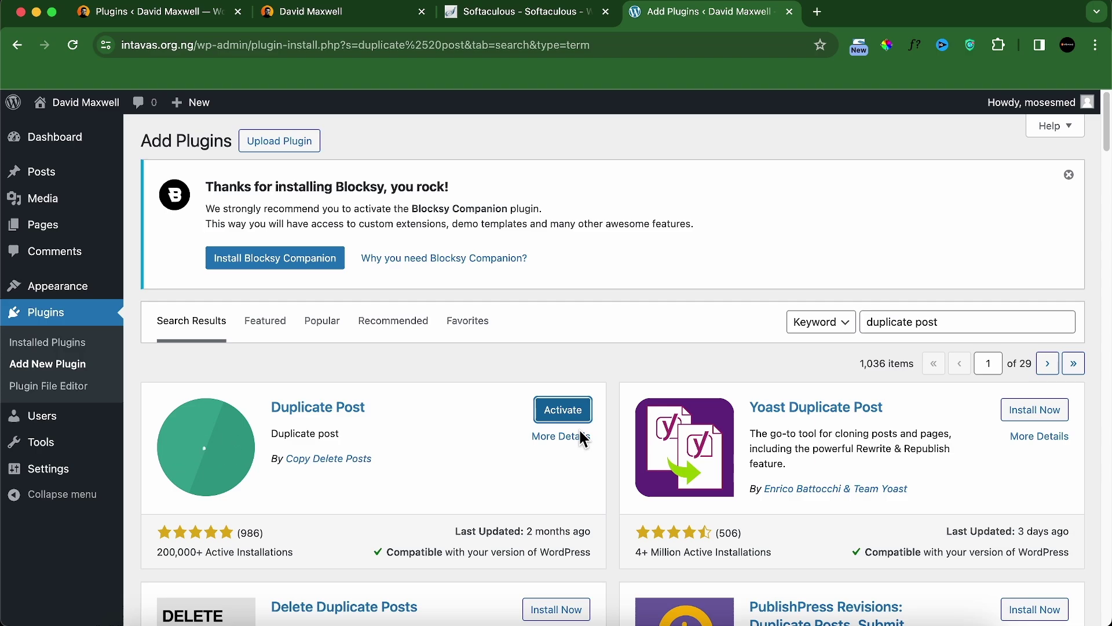
Step: Bulk-activate all installed plugins: ACF, Blocksy Companion, Copy & Delete Posts and Elementor
left_click(48, 343)
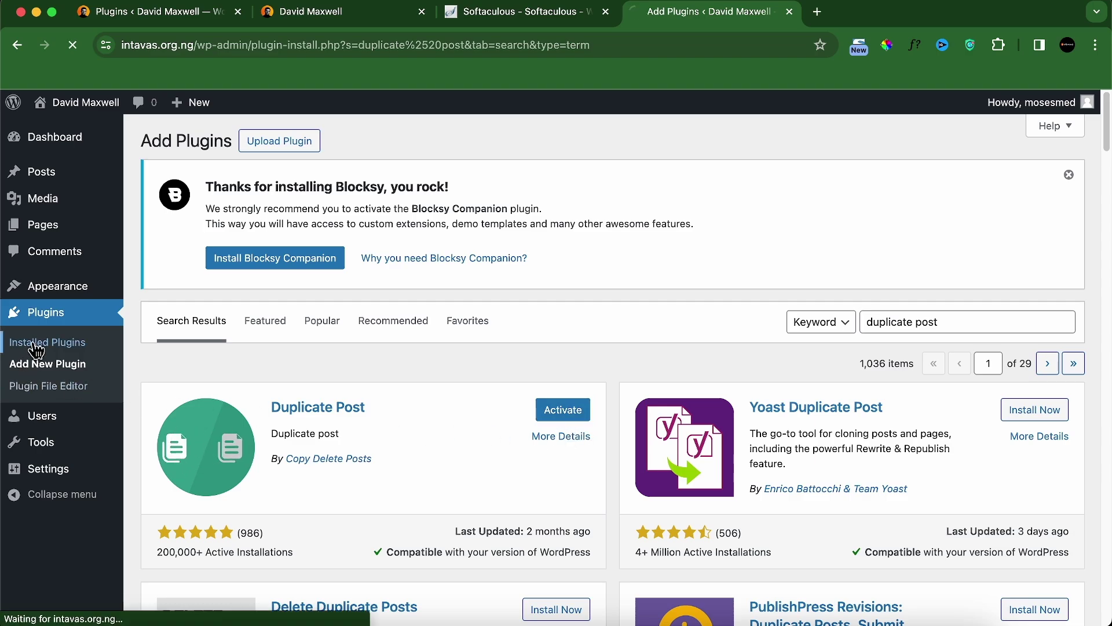
scroll(260, 449, "down", 3)
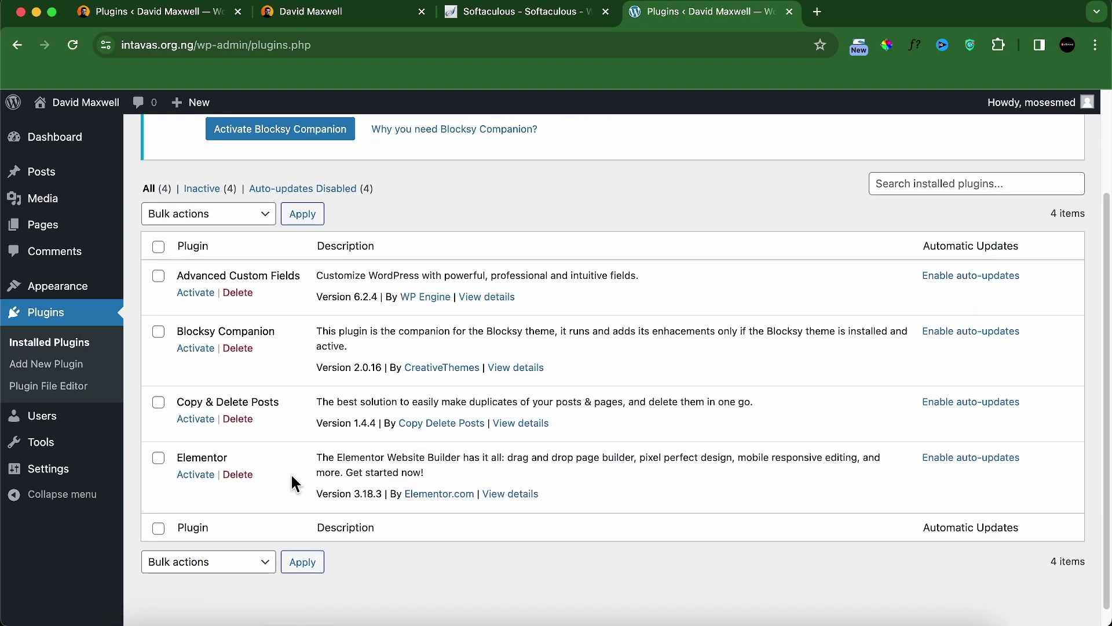
scroll(260, 406, "up", 1)
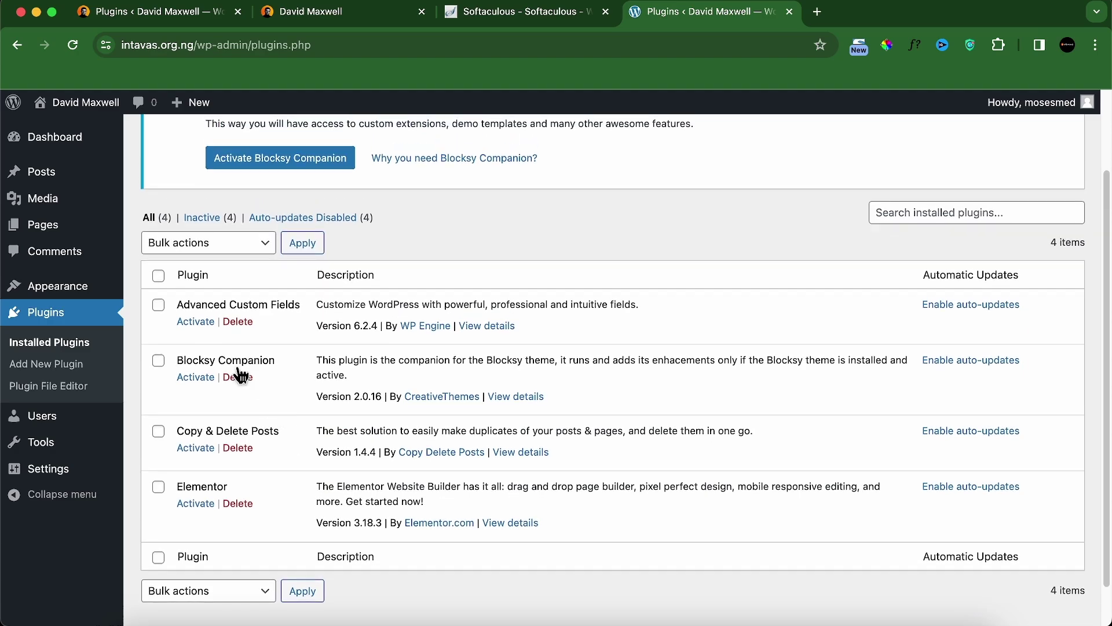
left_click(158, 276)
left_click(253, 246)
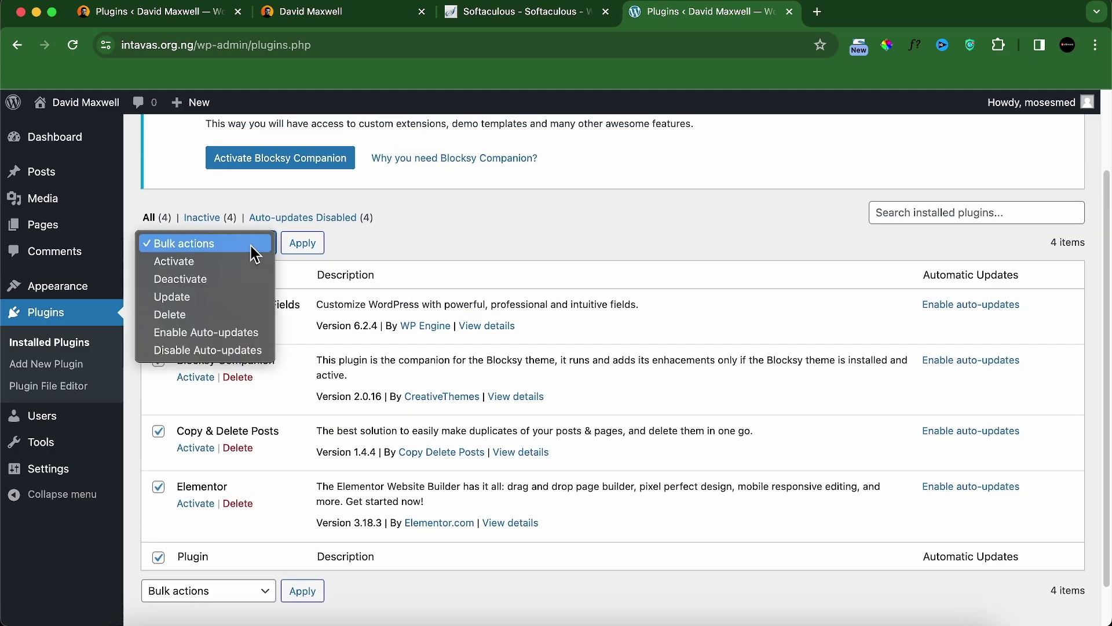
left_click(203, 264)
left_click(316, 247)
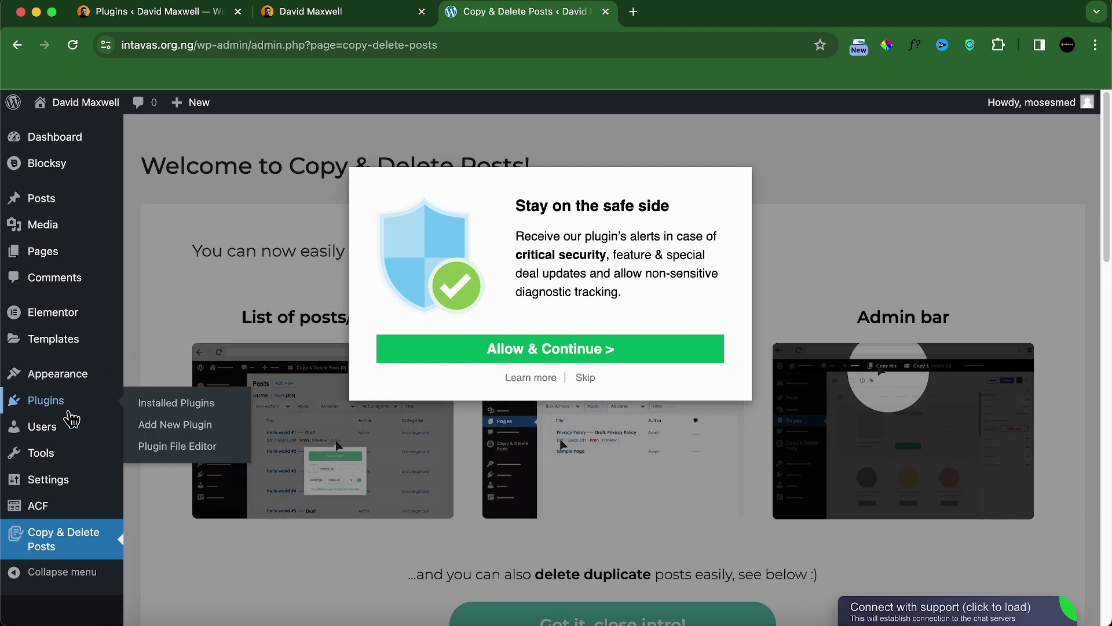
left_click(149, 406)
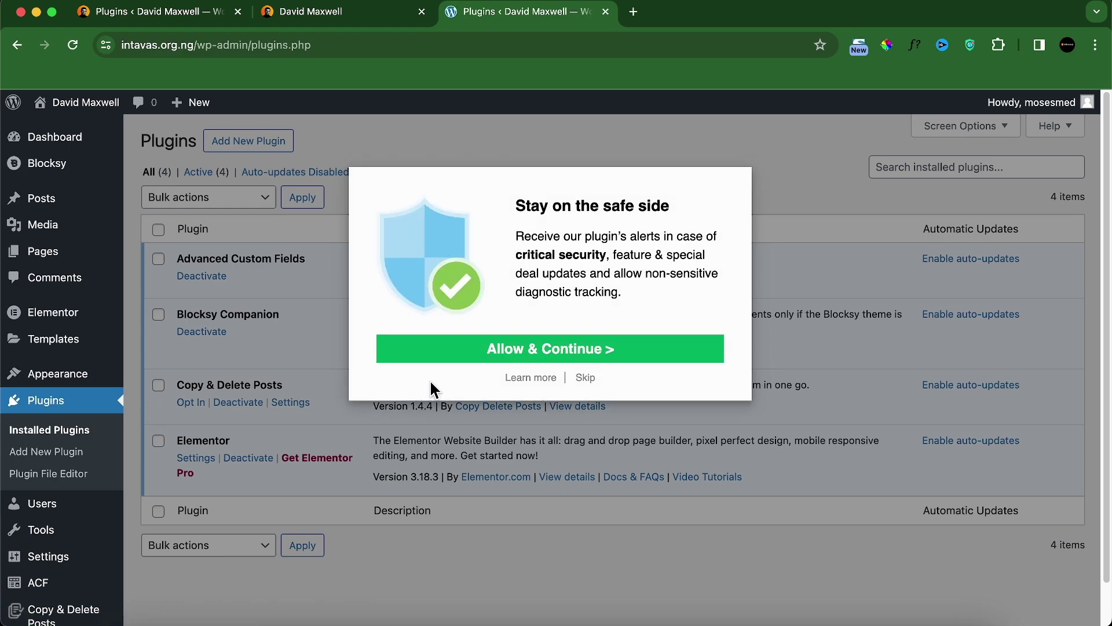
Step: Skip the plugin's data-sharing opt-in and return to the portfolio site's case studies
left_click(583, 378)
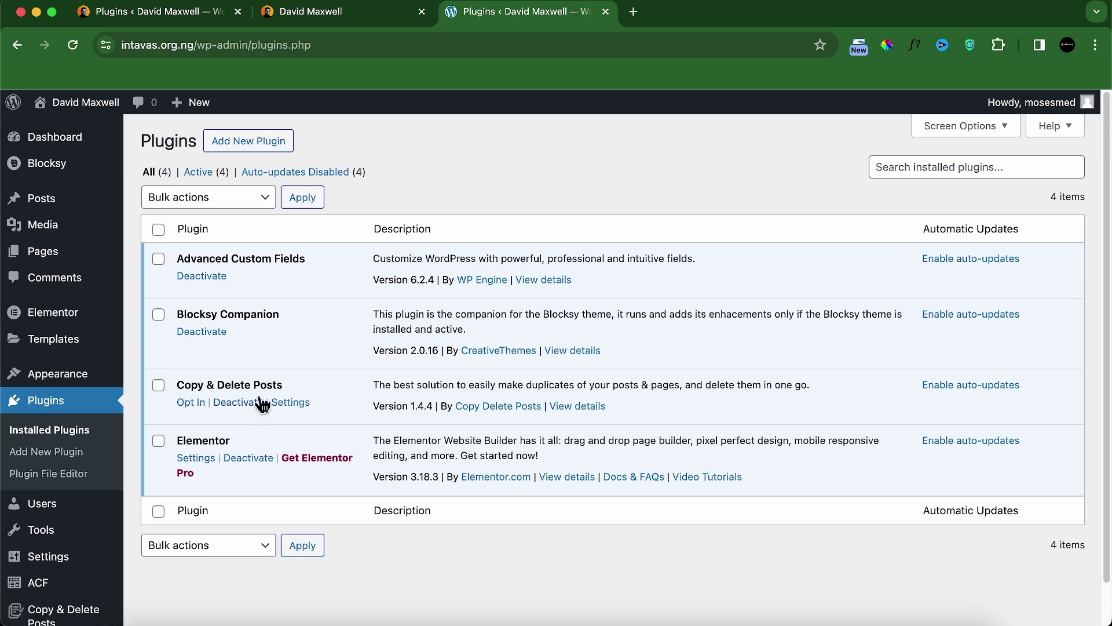
left_click(346, 15)
scroll(442, 342, "down", 20)
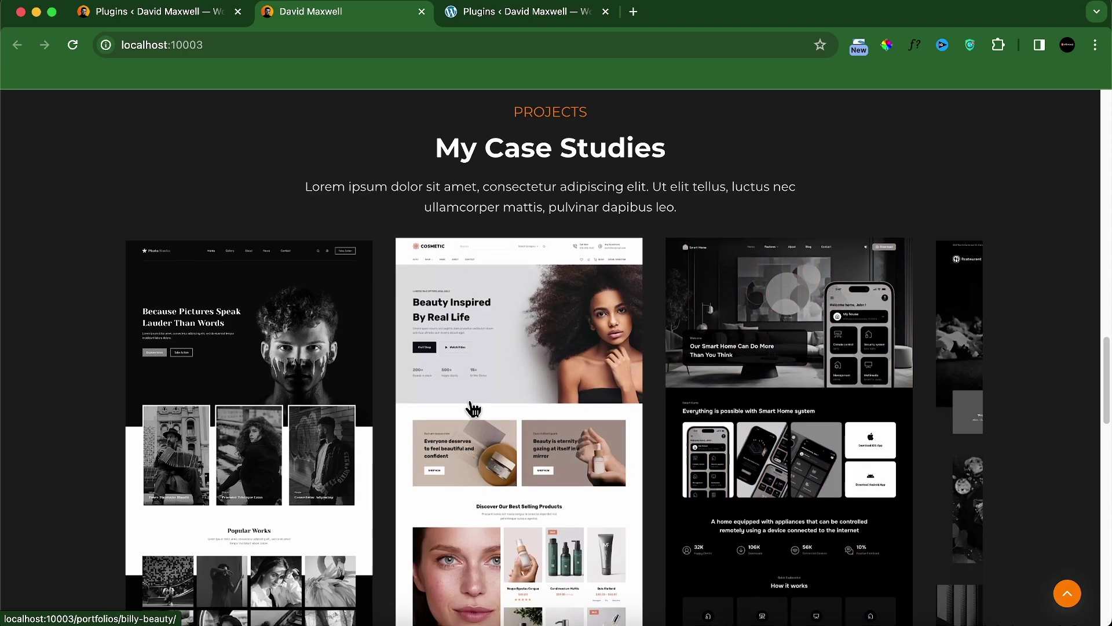
Step: Open the Ije Works case study from the first card and scroll through it
left_click(295, 400)
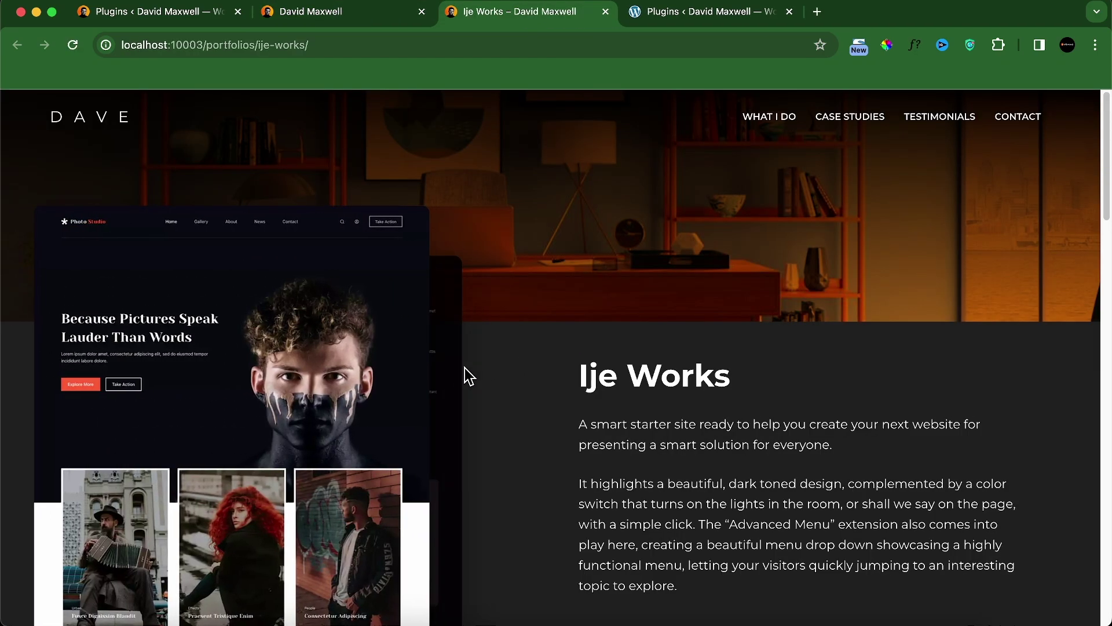
scroll(502, 387, "down", 10)
scroll(501, 382, "down", 6)
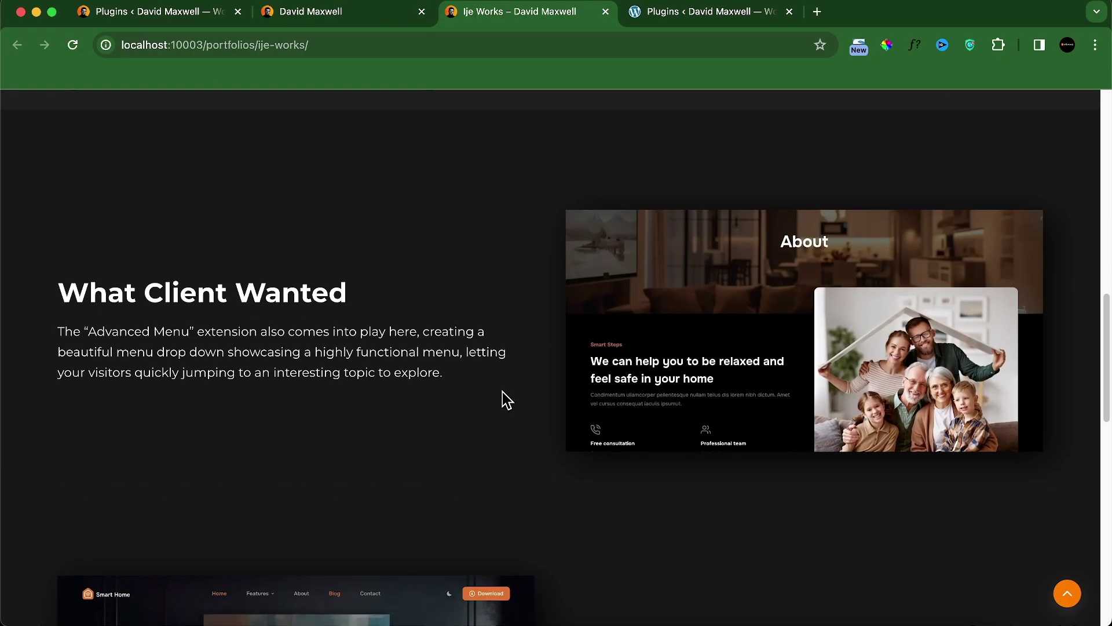
scroll(496, 395, "down", 5)
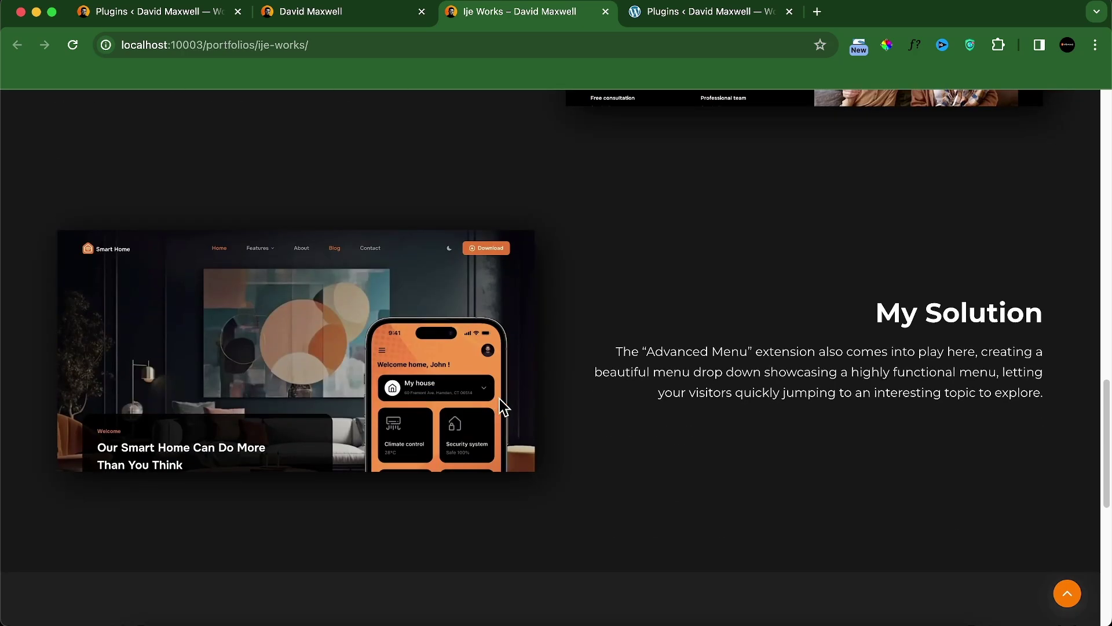
scroll(503, 401, "down", 6)
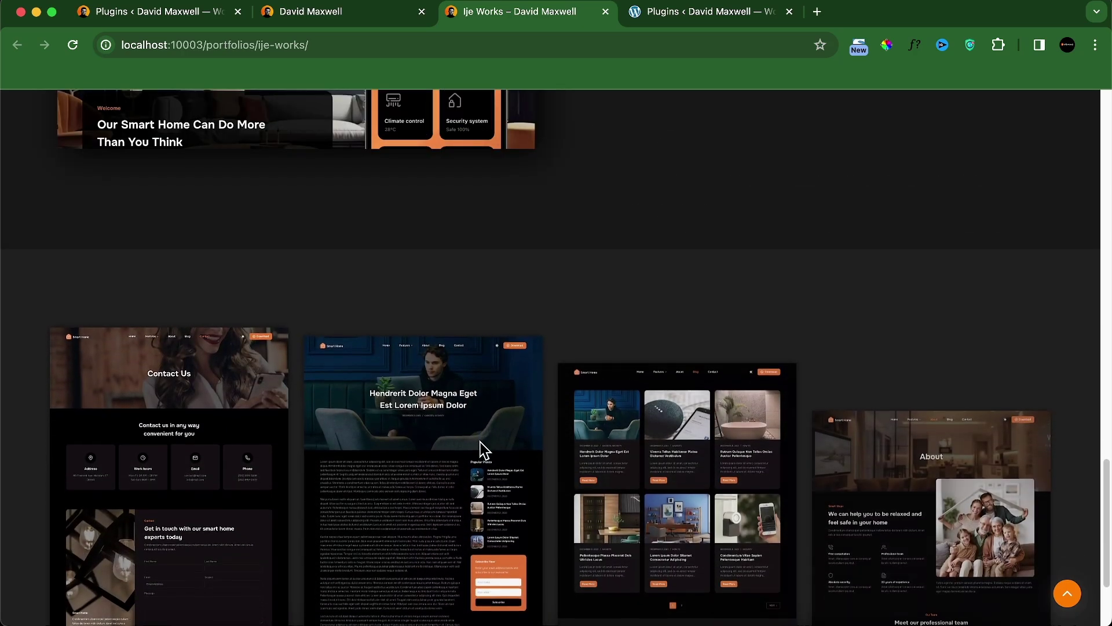
scroll(483, 446, "down", 3)
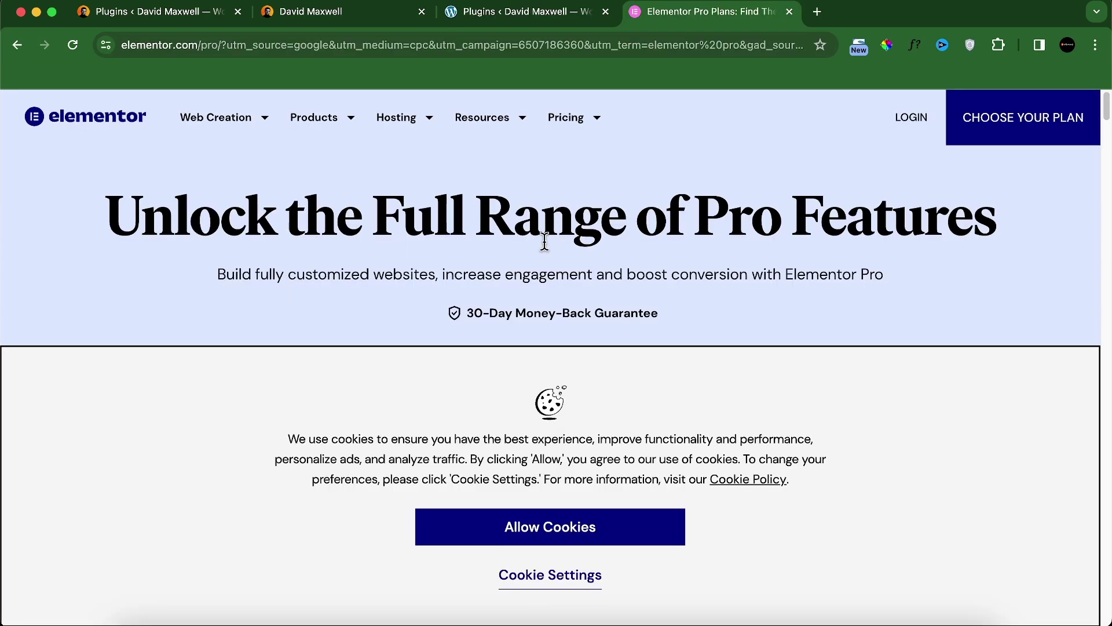
Step: Accept cookies and scroll to the Essential 59, Advanced 99, Expert 199 and Agency 399 USD/year plans
left_click(575, 539)
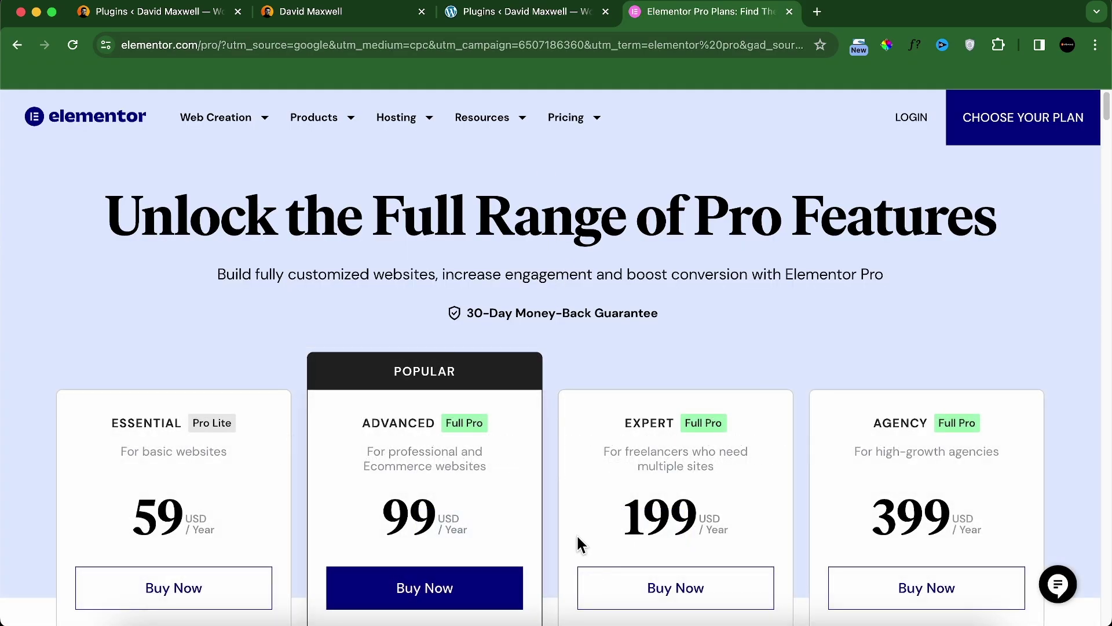
scroll(560, 440, "down", 2)
scroll(556, 434, "down", 1)
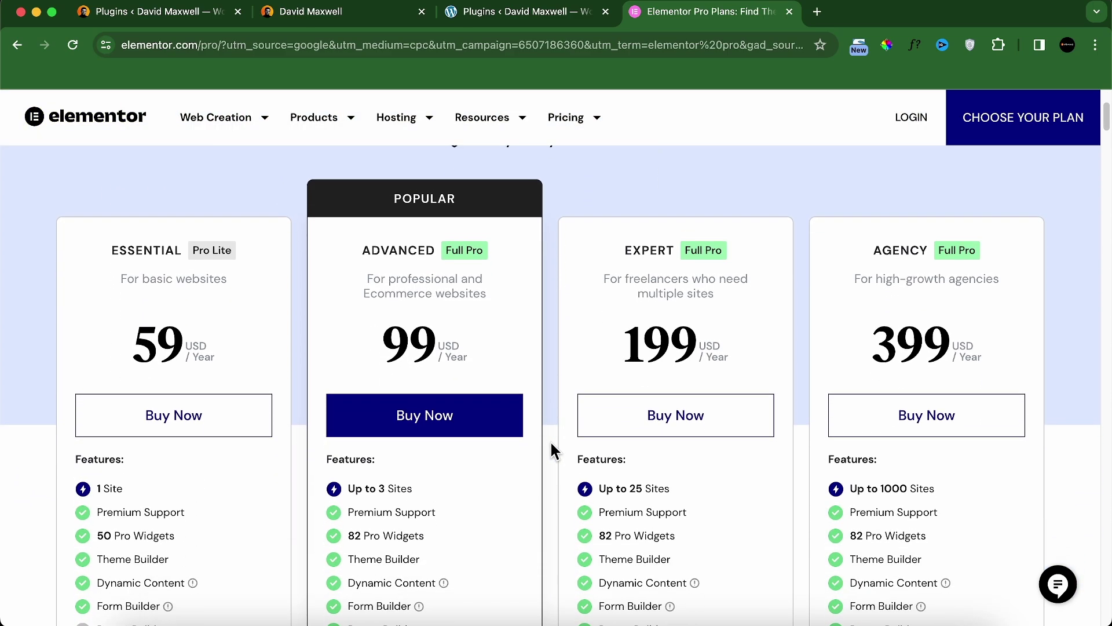
scroll(524, 442, "down", 1)
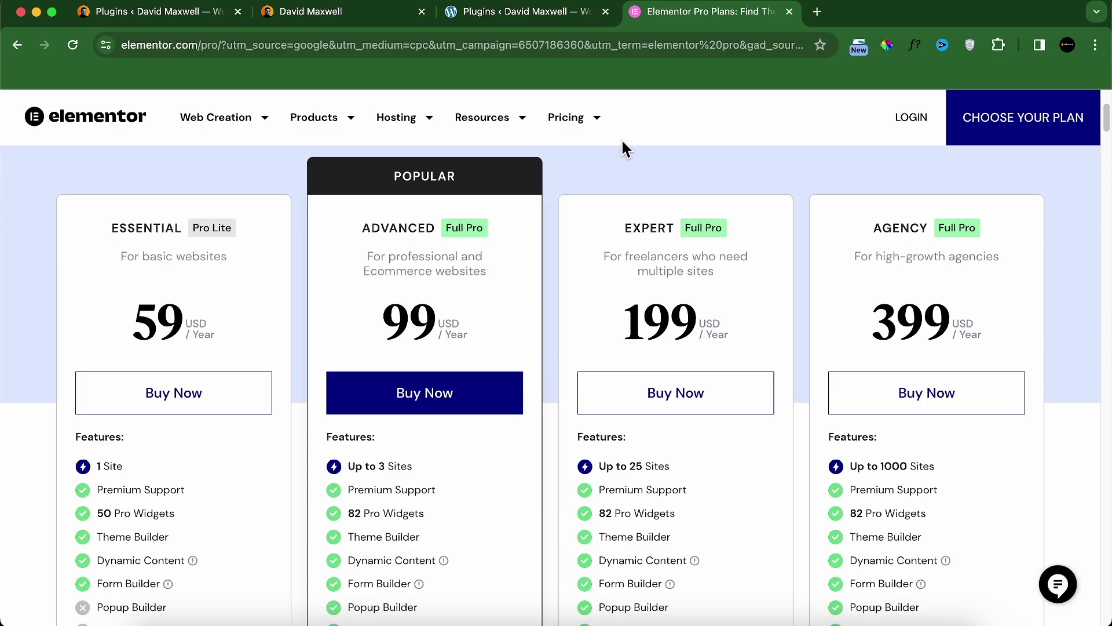
Step: Upload elementor pro.zip from Downloads through Upload Plugin and try installing it
left_click(563, 13)
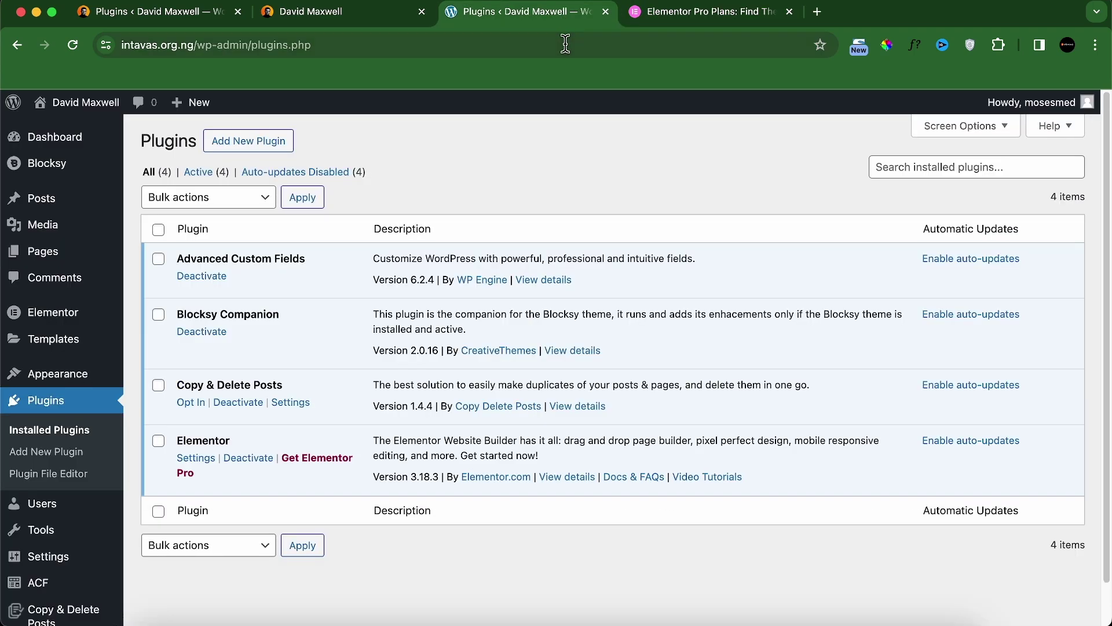
left_click(261, 149)
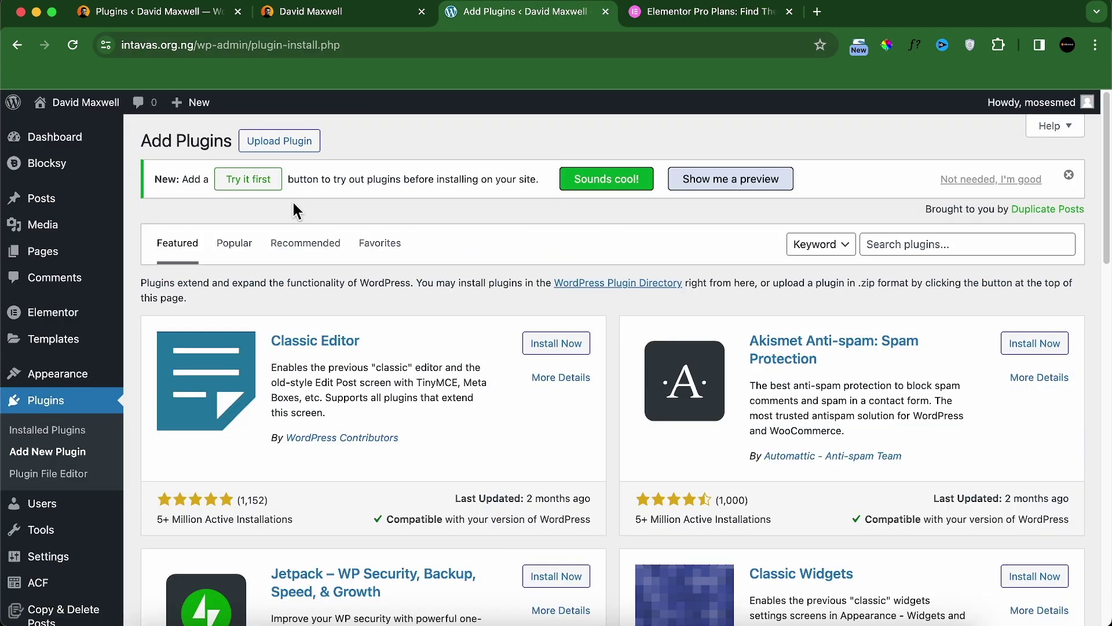
left_click(287, 145)
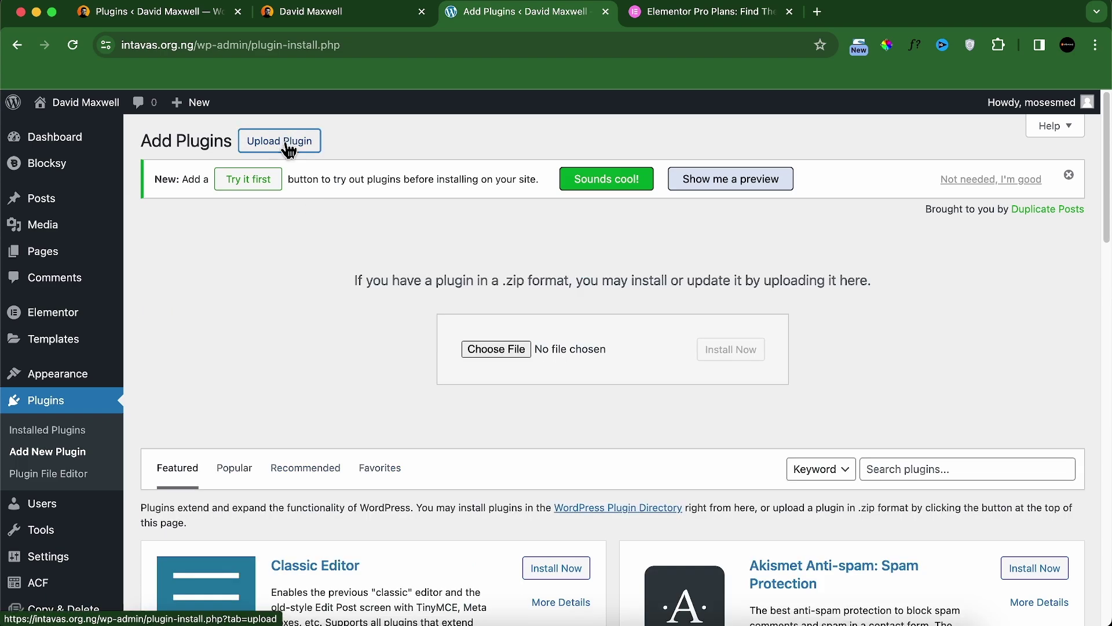
left_click(491, 350)
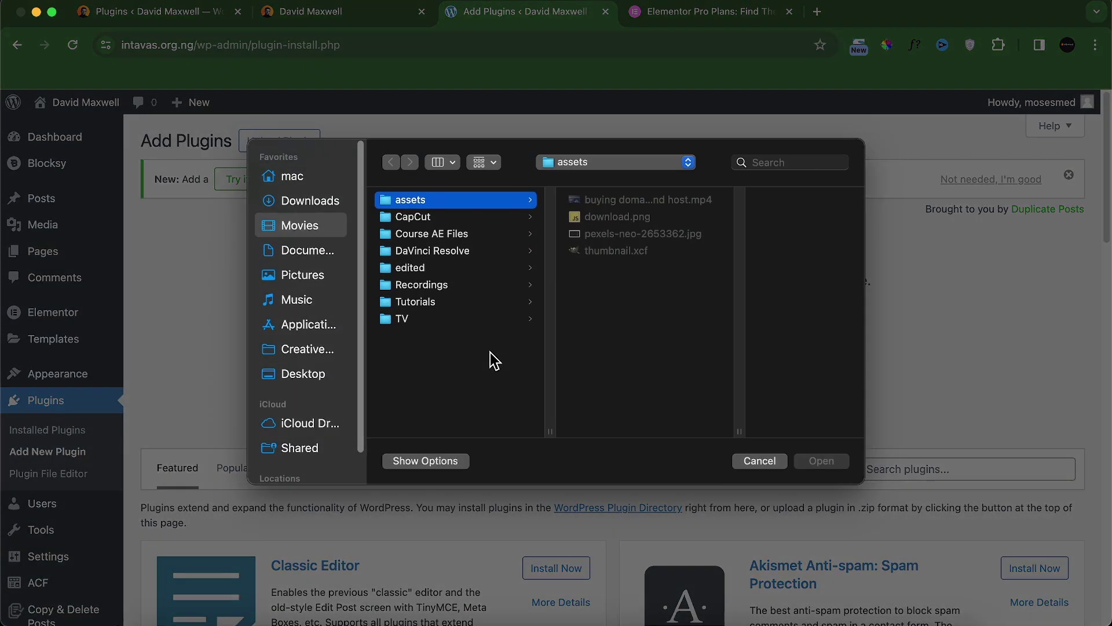
left_click(324, 208)
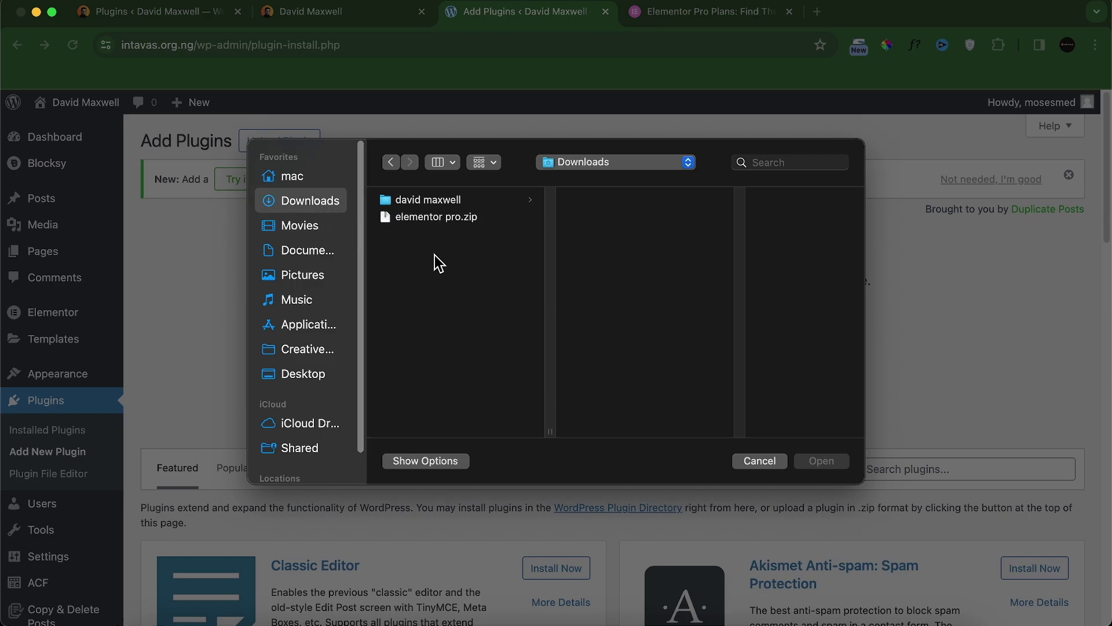
left_click(428, 217)
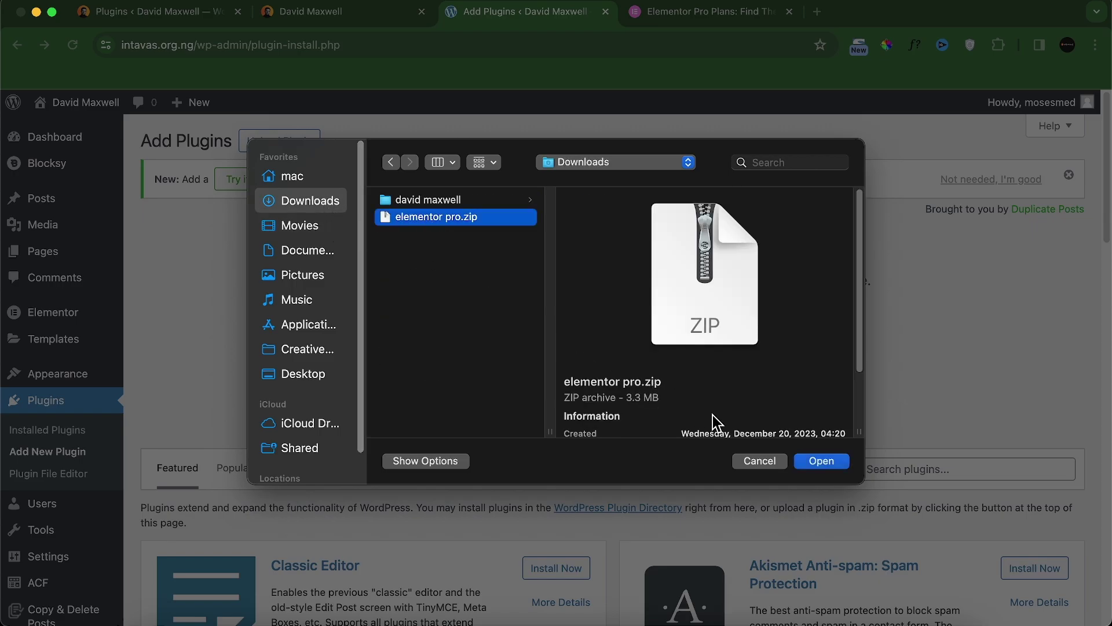
left_click(802, 462)
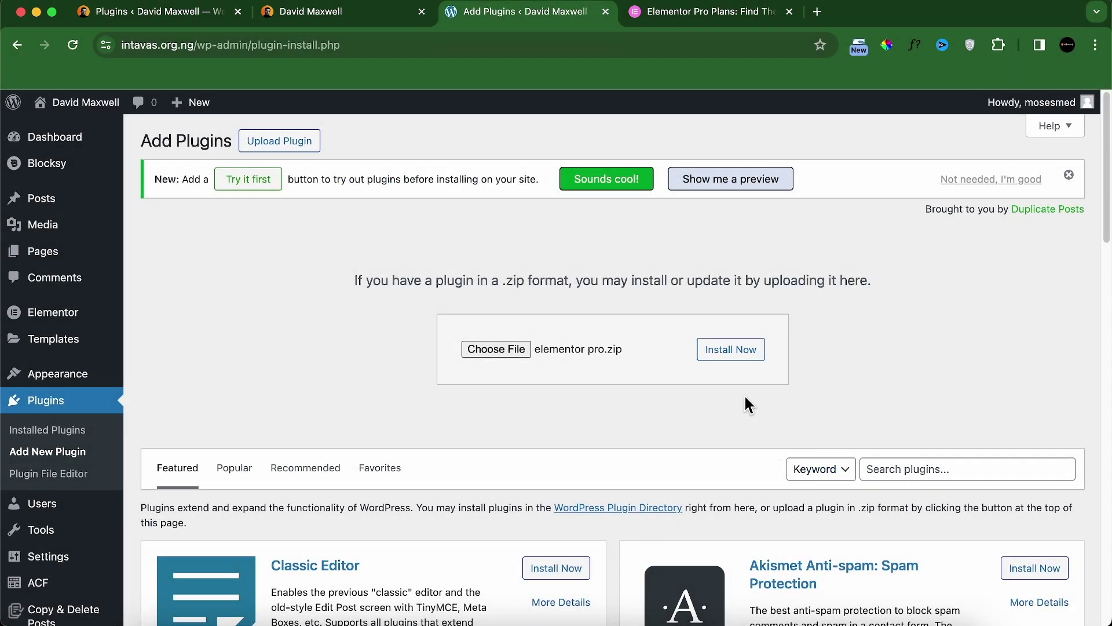
left_click(733, 351)
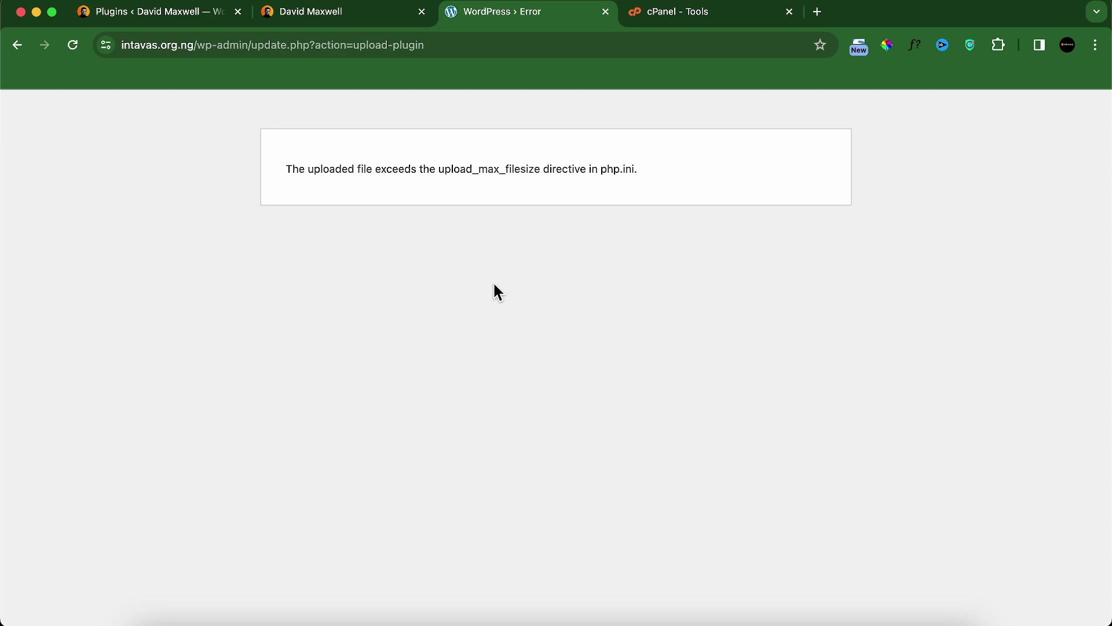
Step: Open cPanel's File Manager at the public_html folder
left_click(642, 21)
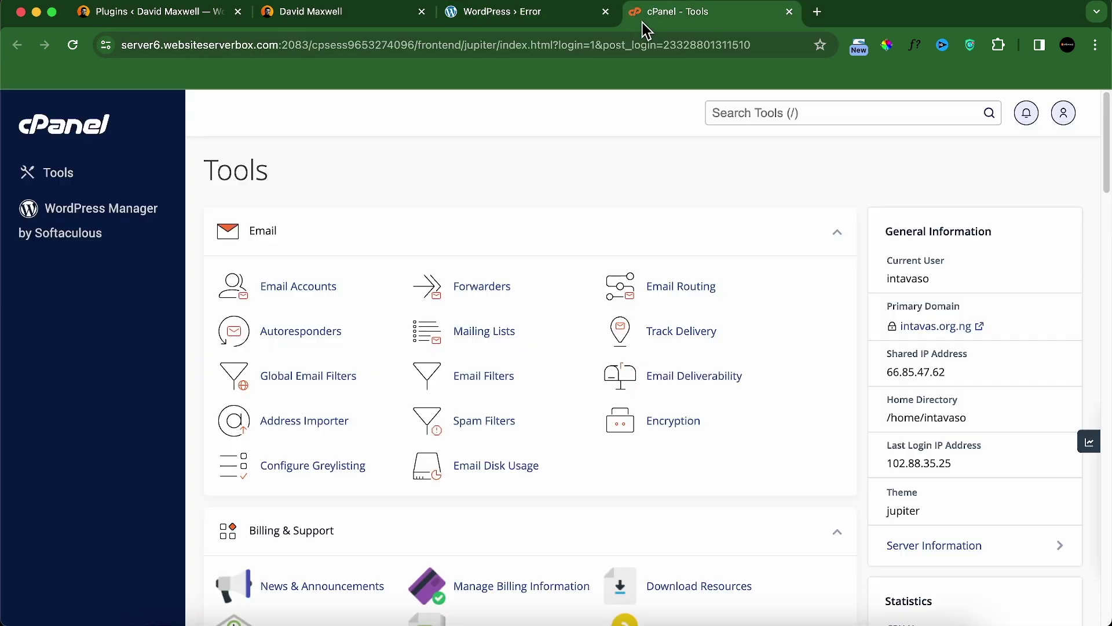
scroll(496, 472, "down", 6)
scroll(497, 475, "down", 5)
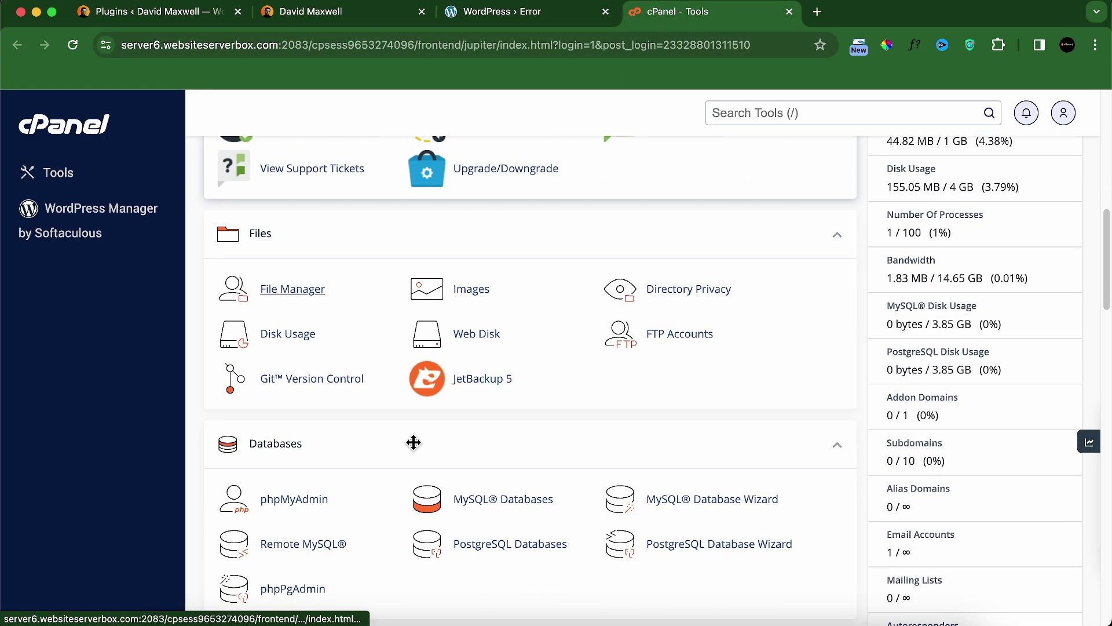
left_click(288, 292)
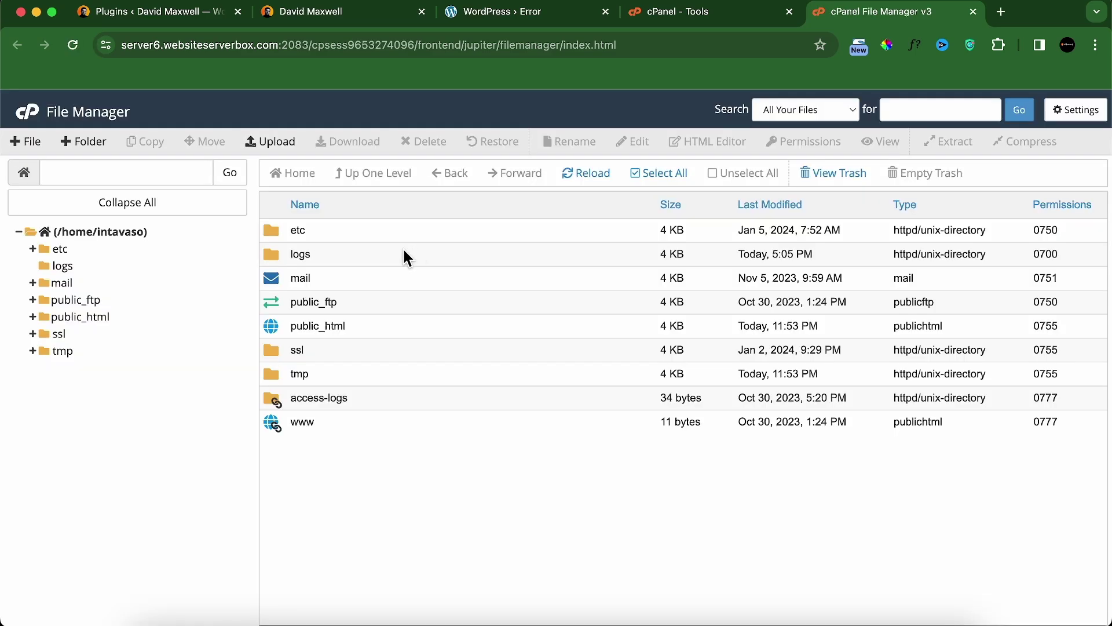
left_click(63, 317)
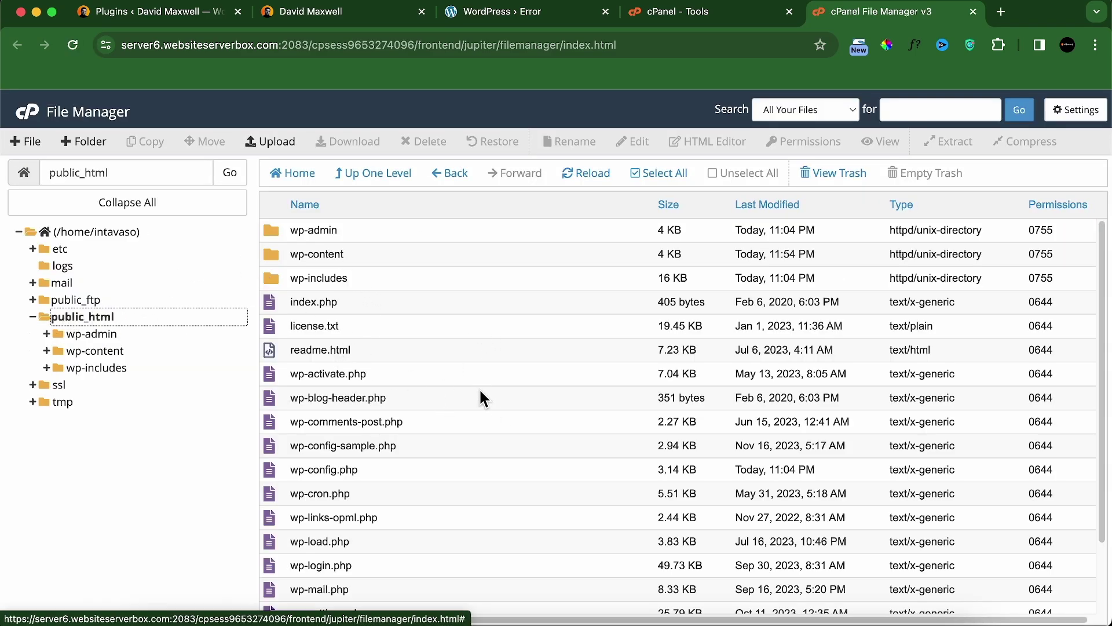
scroll(546, 493, "down", 3)
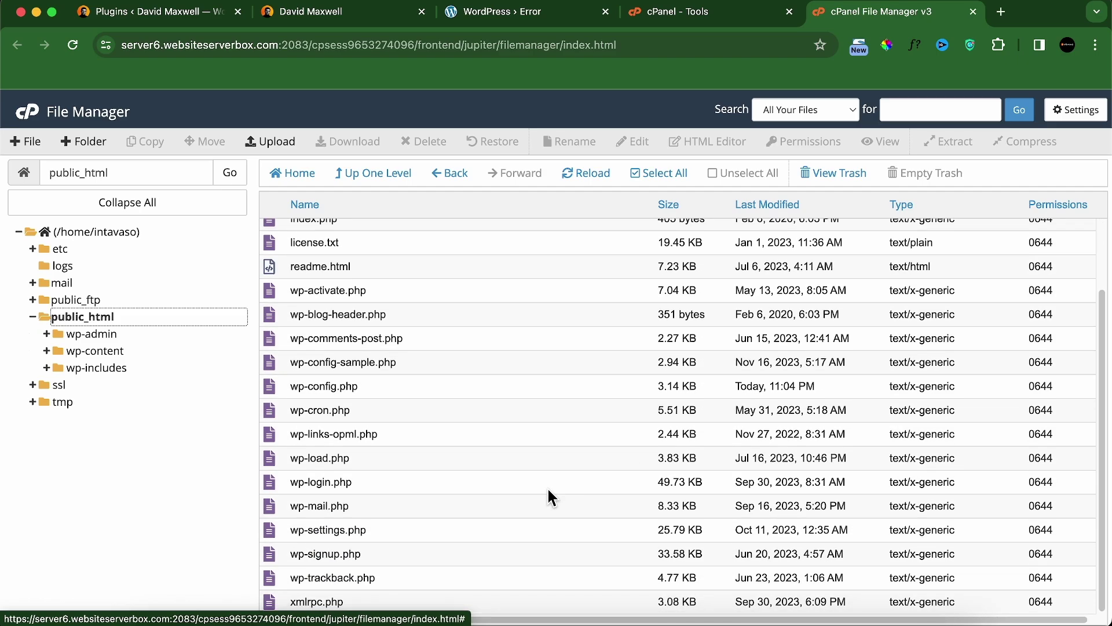
scroll(521, 501, "up", 3)
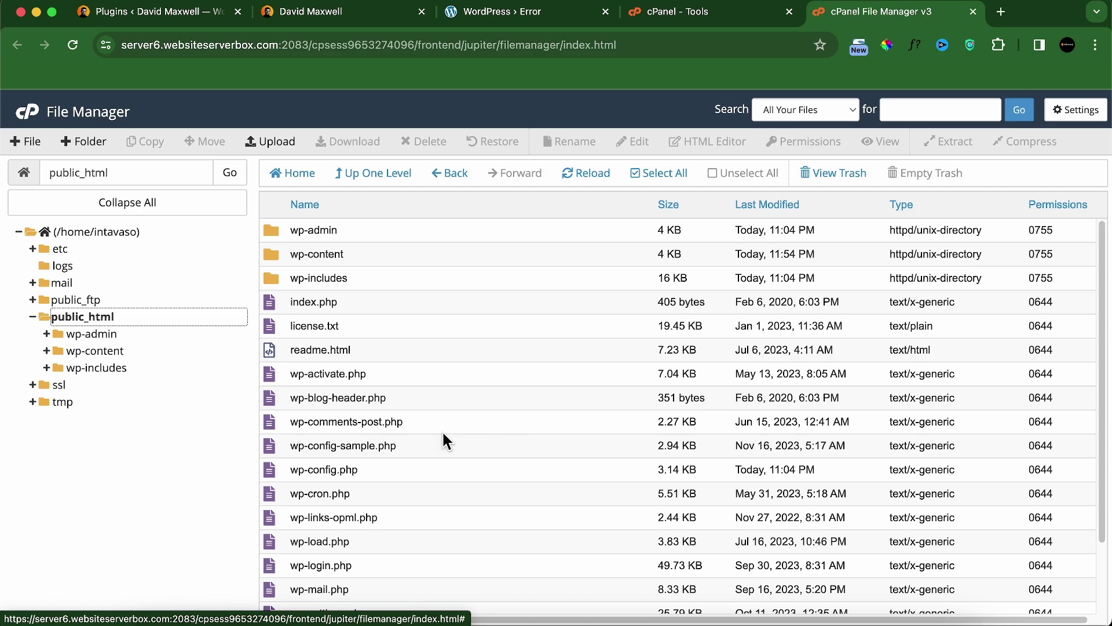
scroll(440, 440, "down", 3)
scroll(331, 304, "up", 3)
Step: Turn on Show Hidden Files in File Manager settings and select .htaccess
left_click(1080, 113)
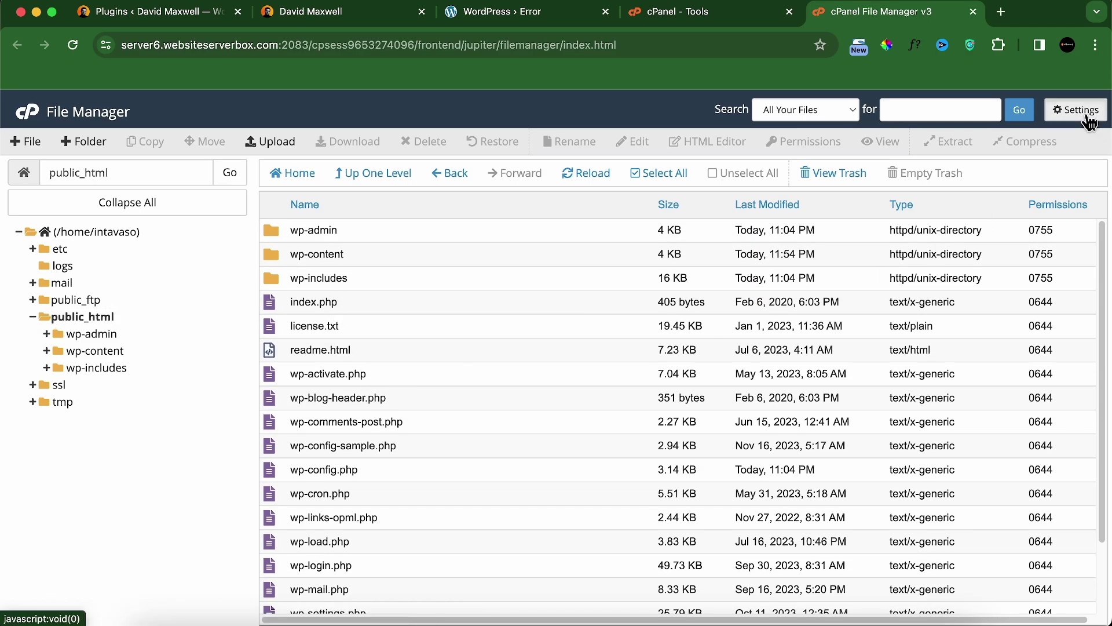
left_click(437, 413)
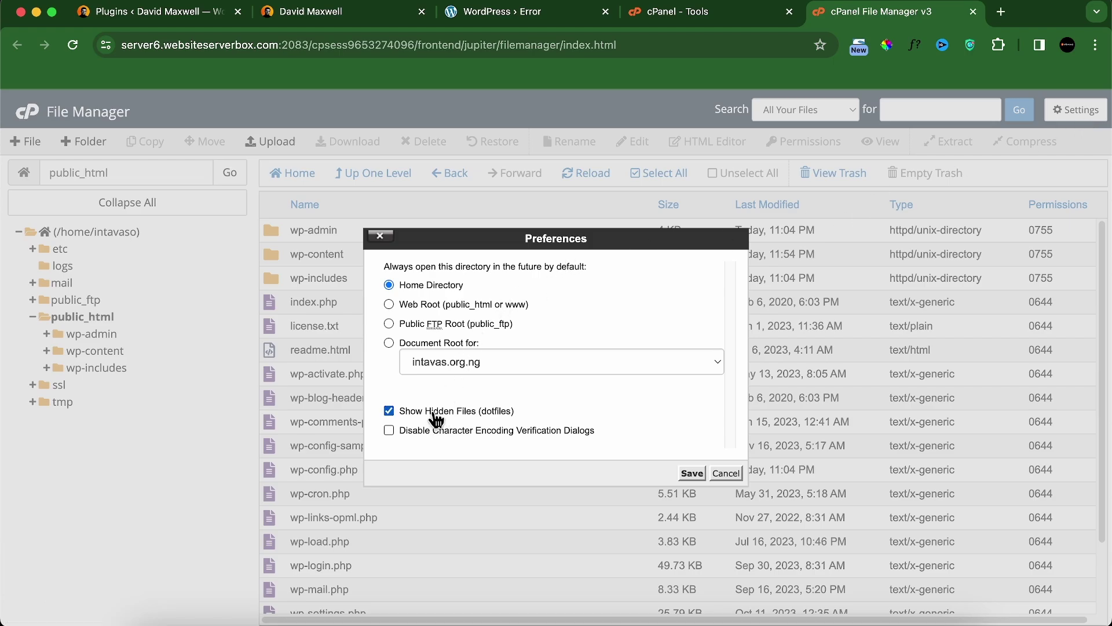
left_click(703, 473)
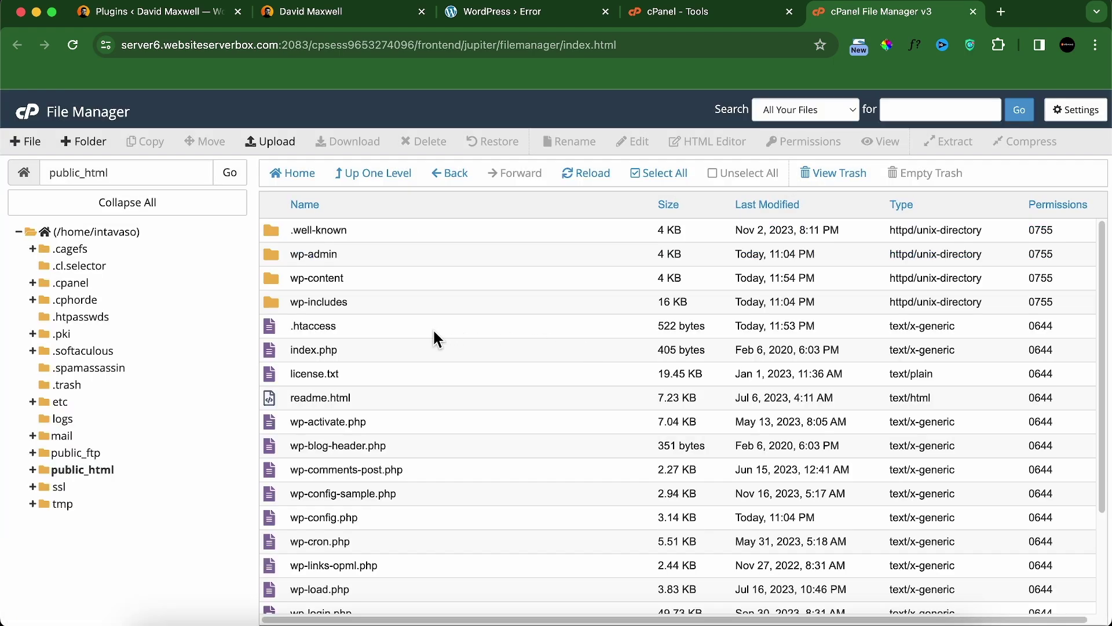
left_click(370, 330)
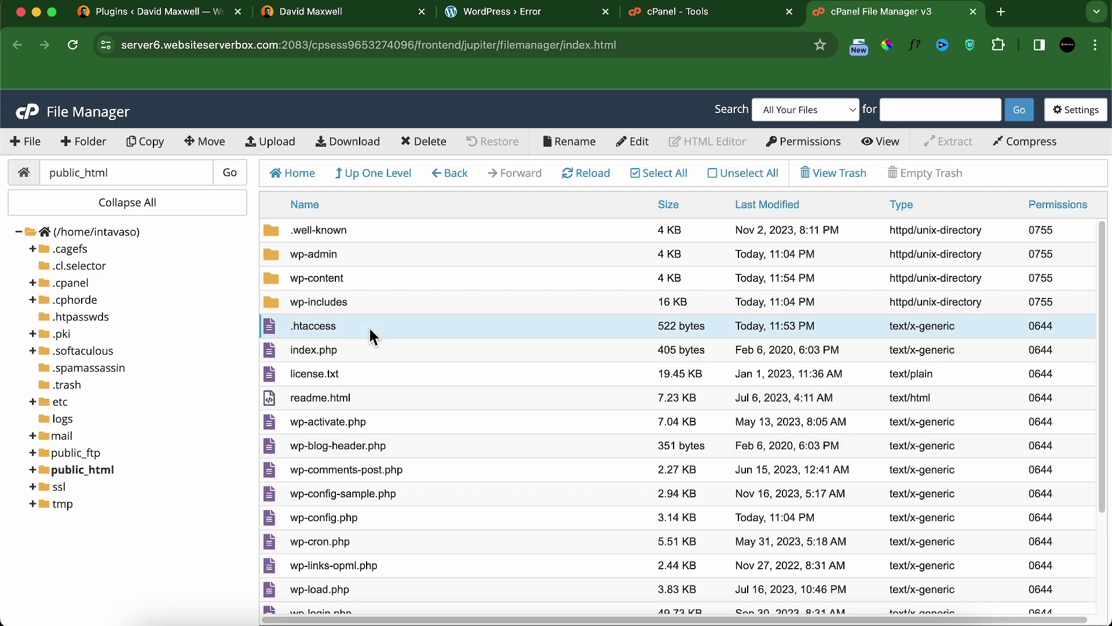
Step: Add 'php_value upload_max_filesize 256M' to .htaccess, save it, and return to the WordPress error page
left_click(631, 142)
left_click(695, 477)
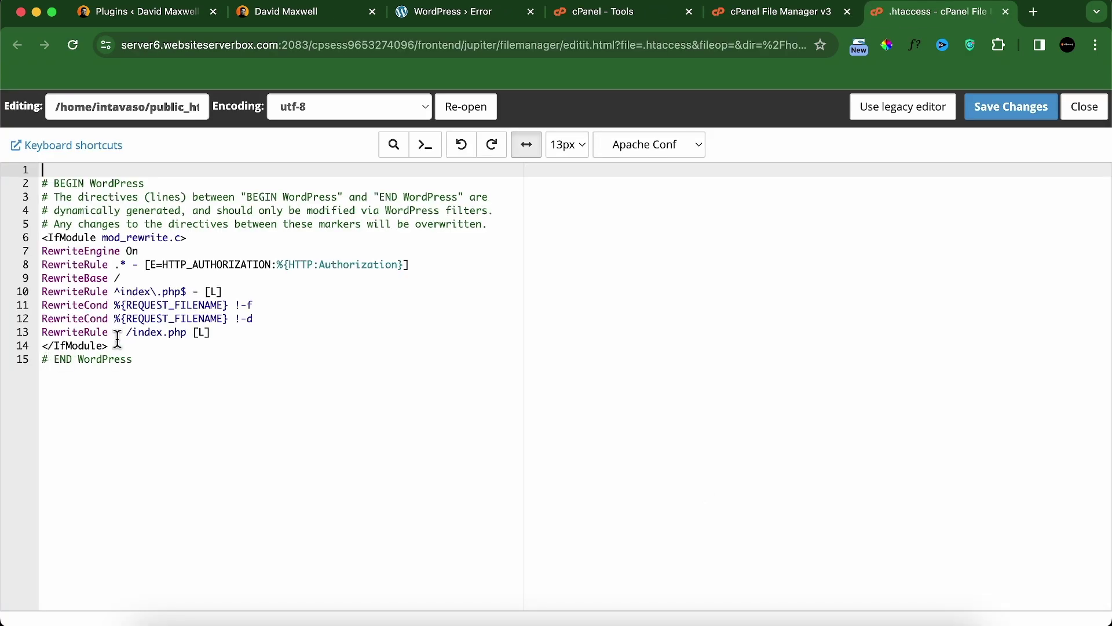
left_click(134, 347)
key("Return")
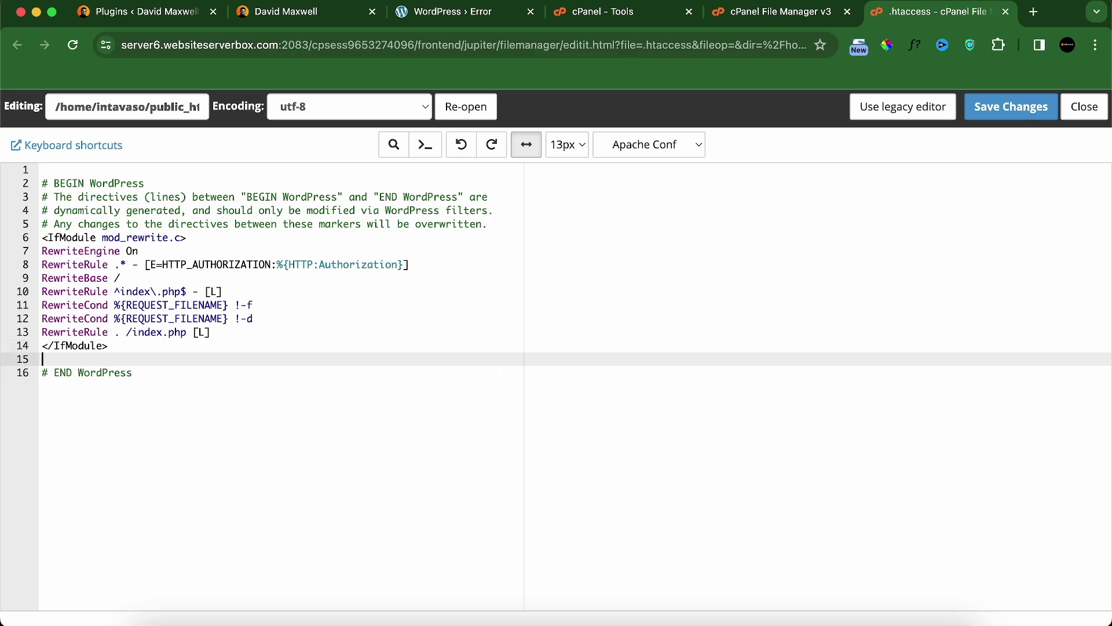
key("Return")
type("php_value upload_max_filesize 256M")
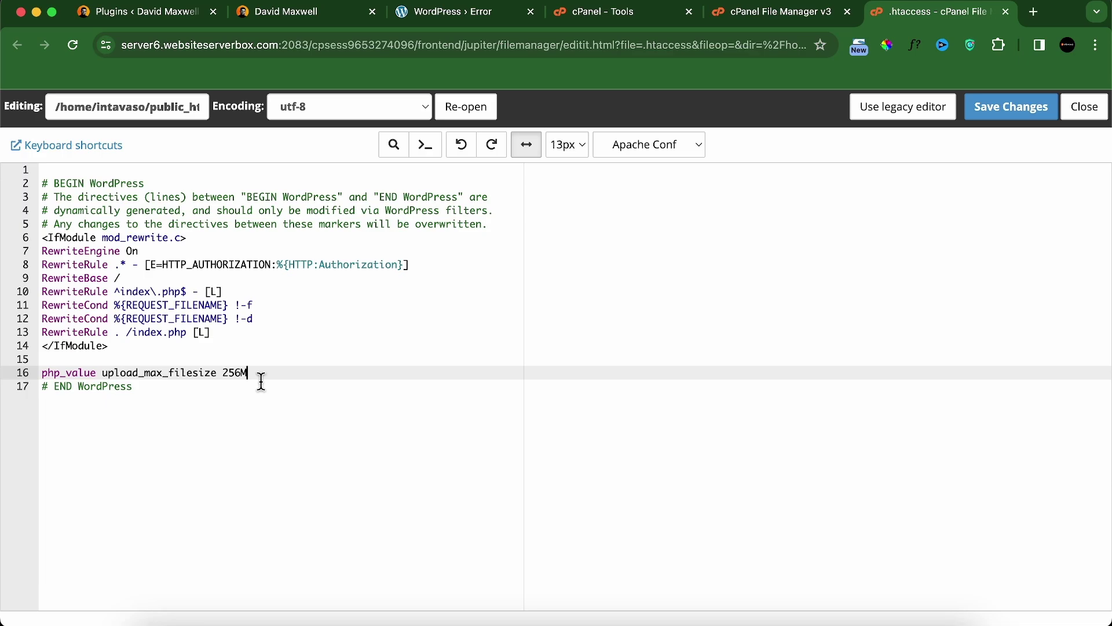
left_click(1001, 112)
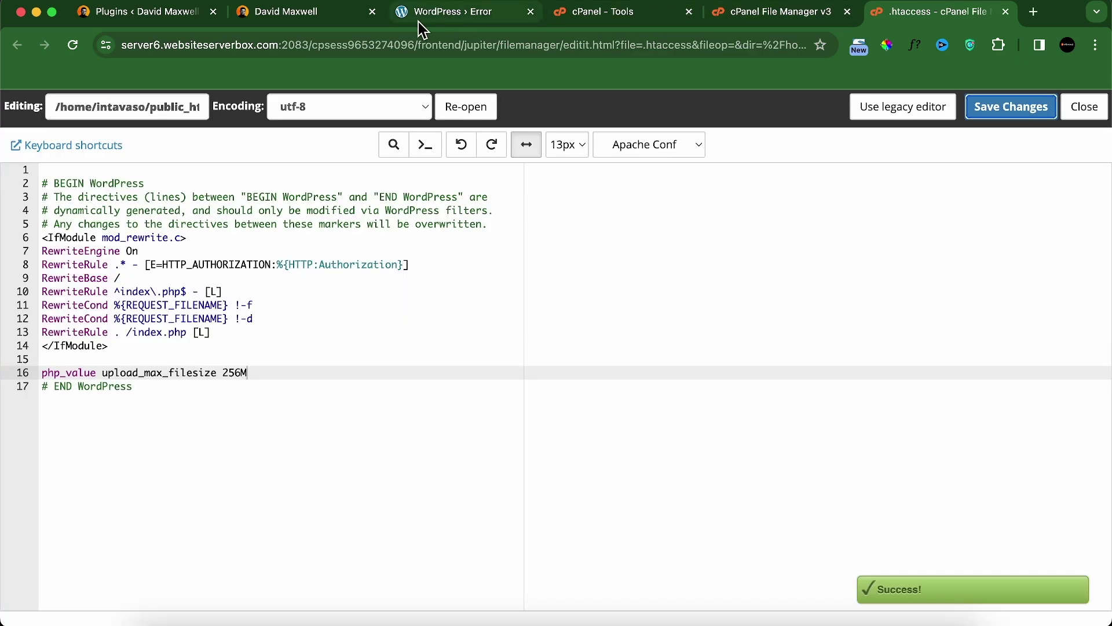
left_click(423, 26)
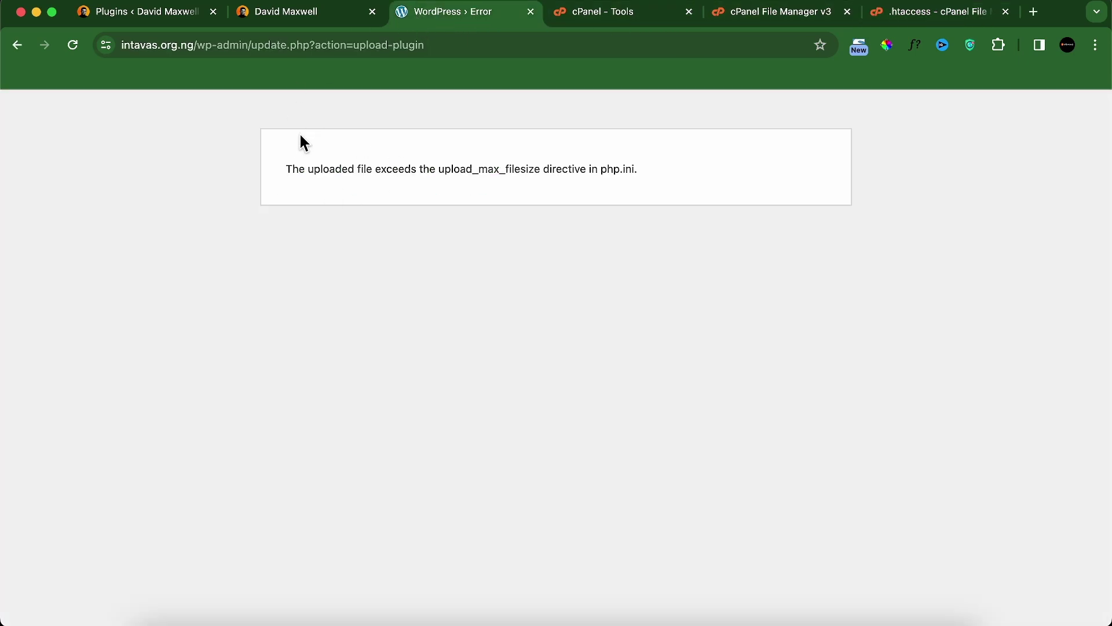
Step: Resubmit the elementor pro.zip upload and activate Elementor Pro 3.18.2
left_click(73, 45)
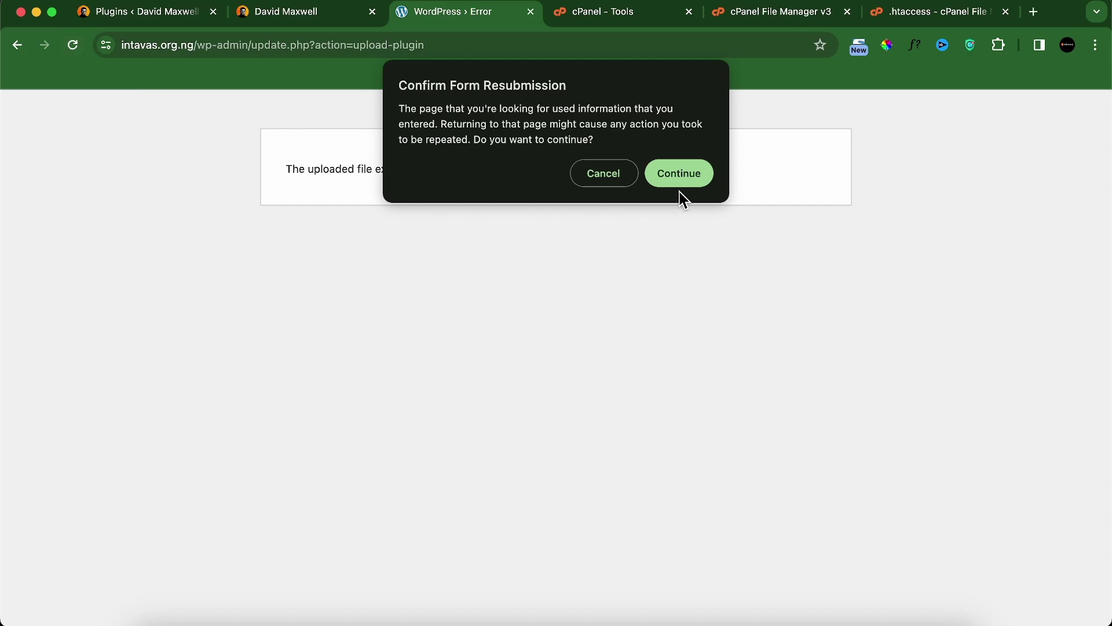
left_click(677, 173)
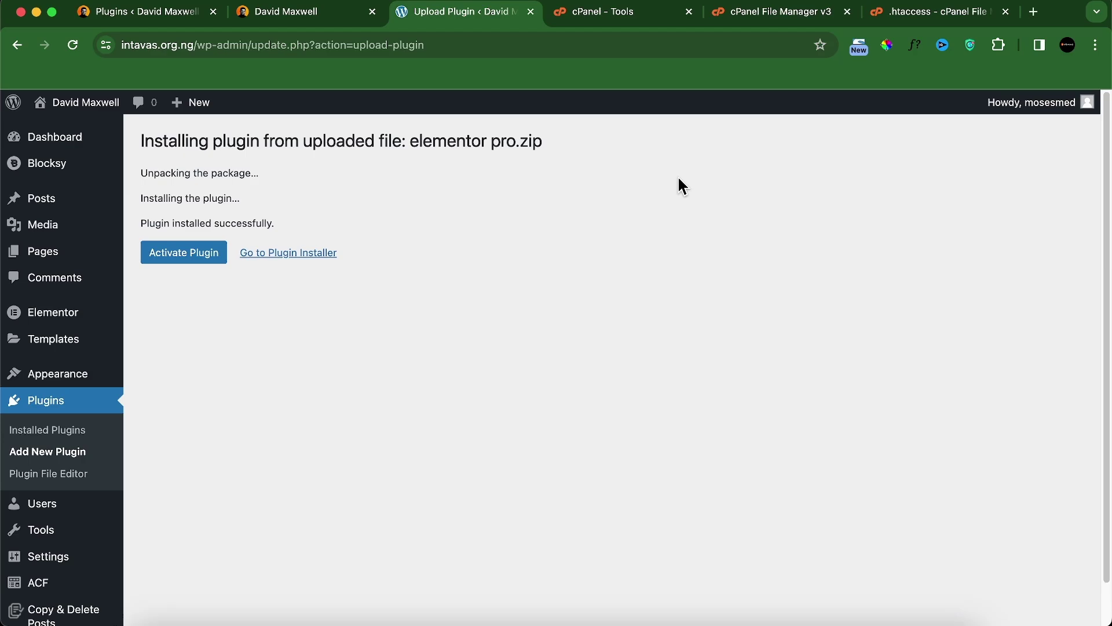
left_click(191, 255)
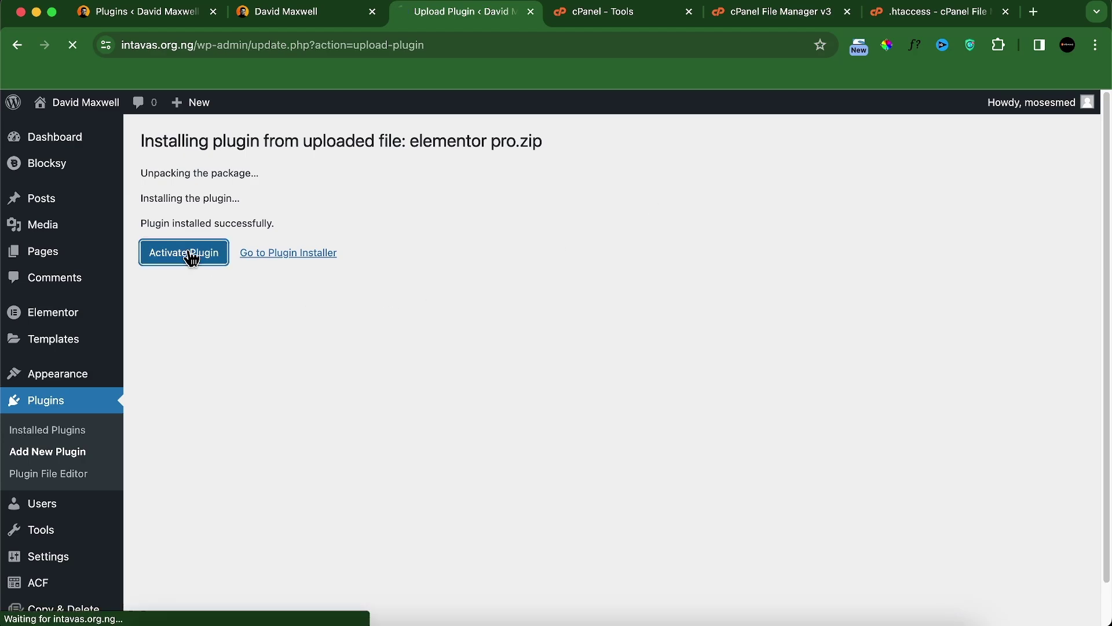
scroll(308, 343, "down", 3)
scroll(361, 364, "up", 1)
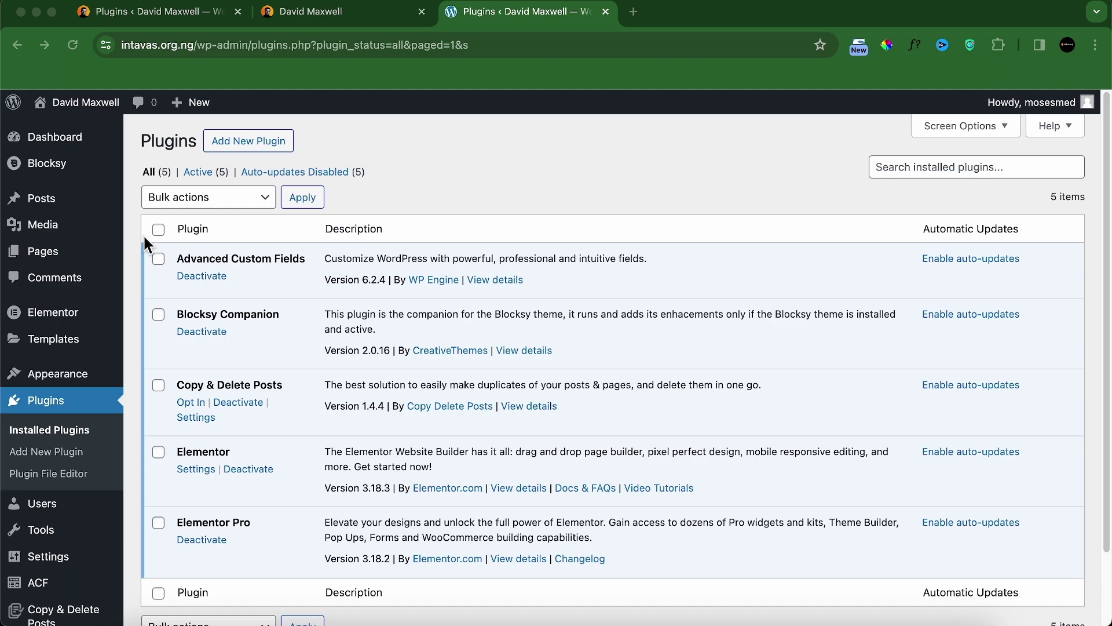
Step: Create a new page titled Home using the Elementor Full Width template
left_click(33, 253)
mouse_move(44, 256)
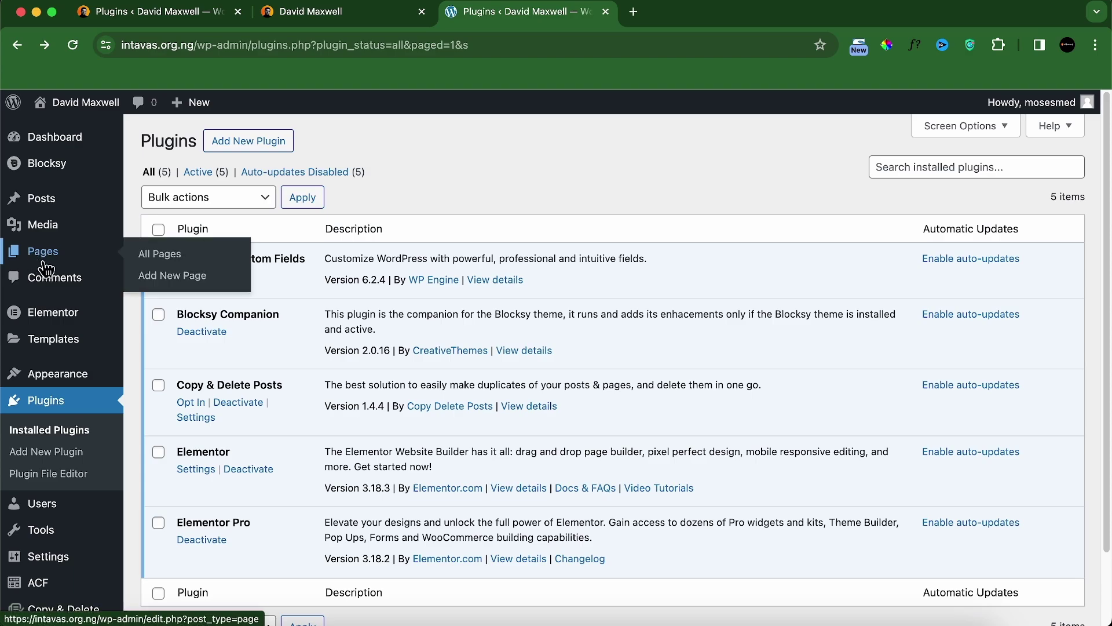
left_click(194, 281)
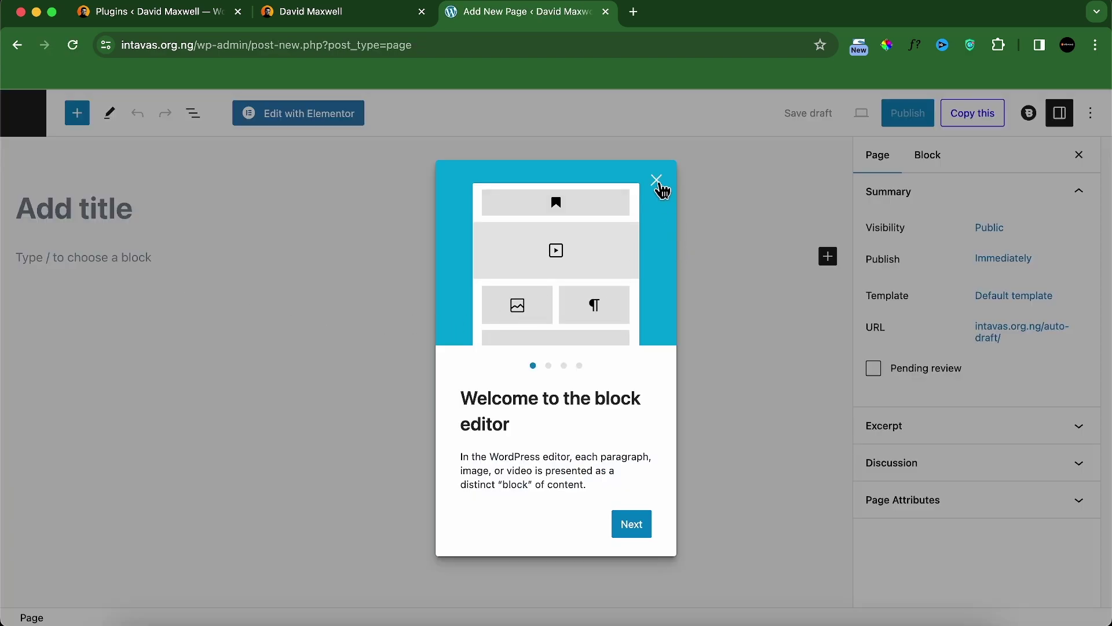
left_click(658, 181)
left_click(202, 221)
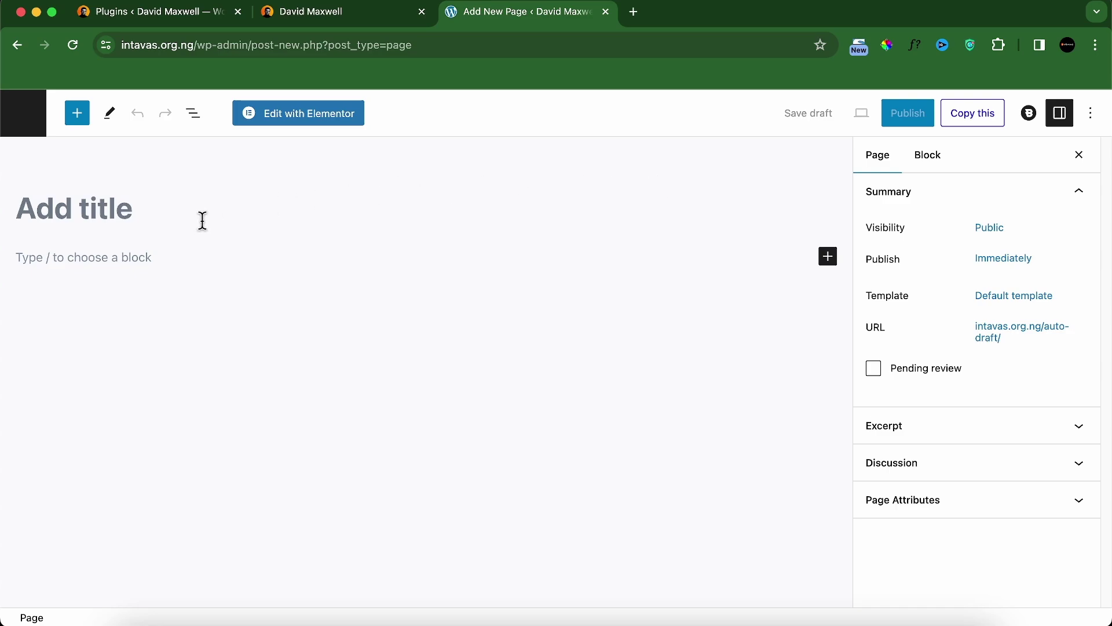
type("Home")
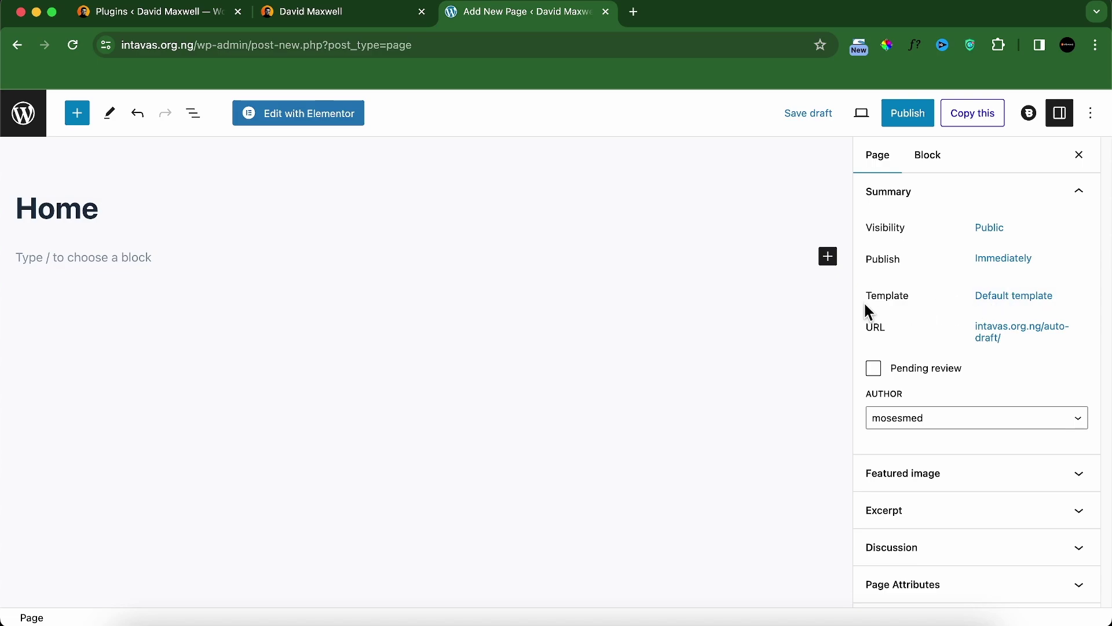
left_click(996, 298)
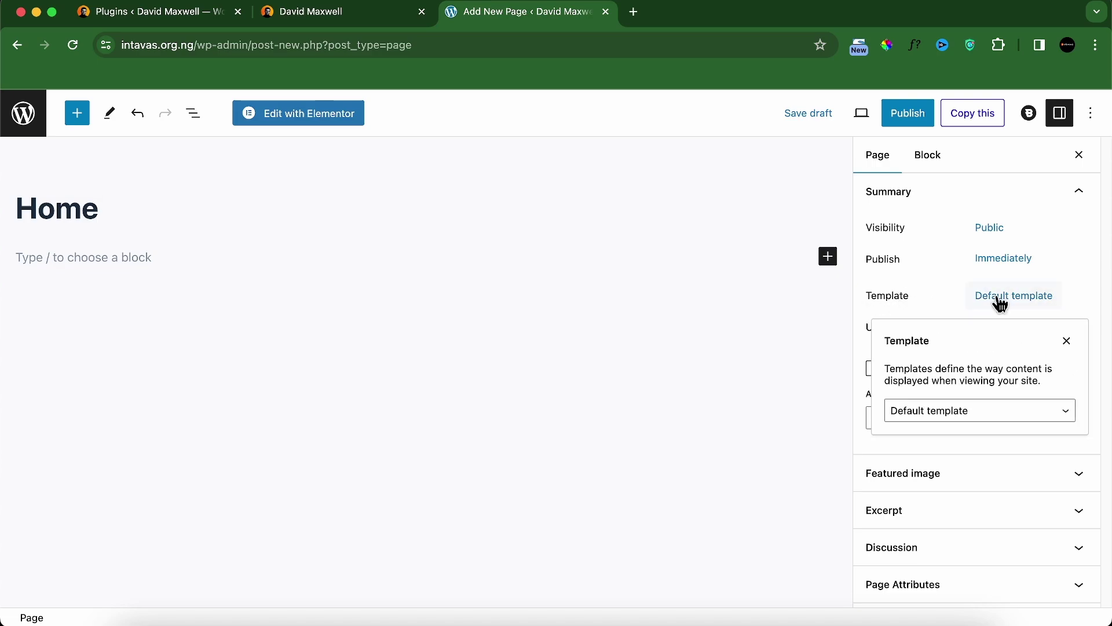
left_click(980, 414)
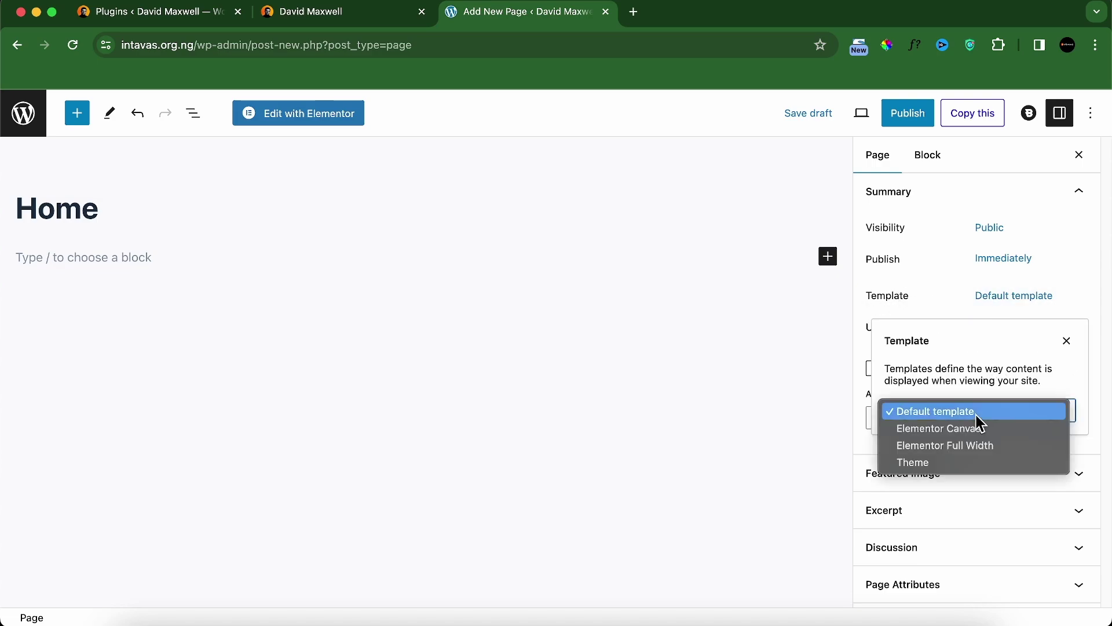
left_click(973, 446)
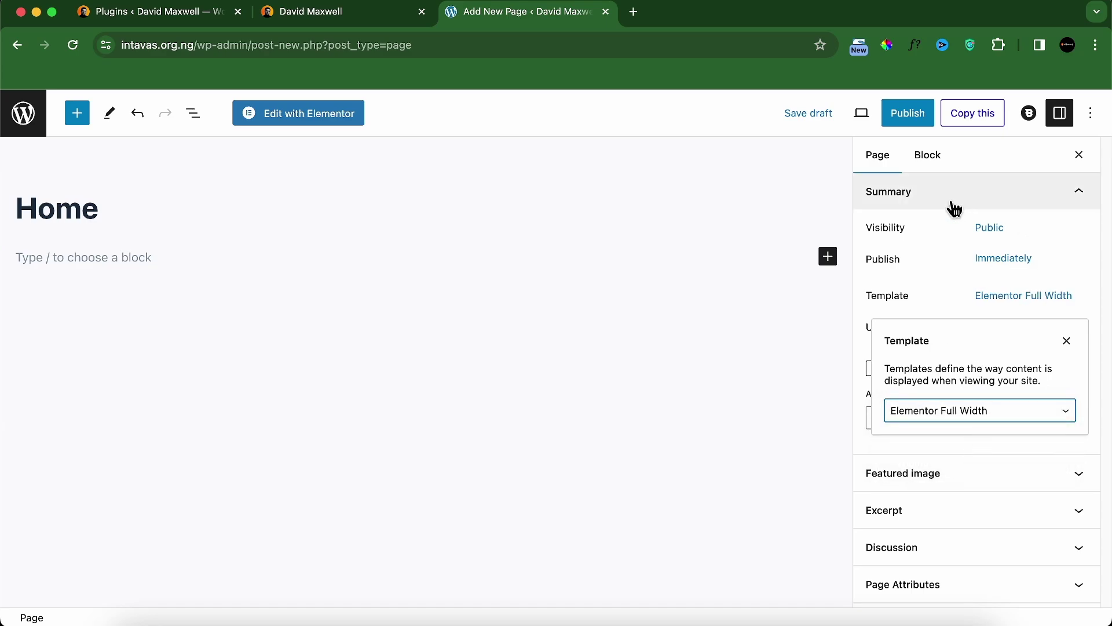
Step: Publish the Home page, turn off Fullscreen mode, and view the reference portfolio site
left_click(915, 119)
left_click(930, 119)
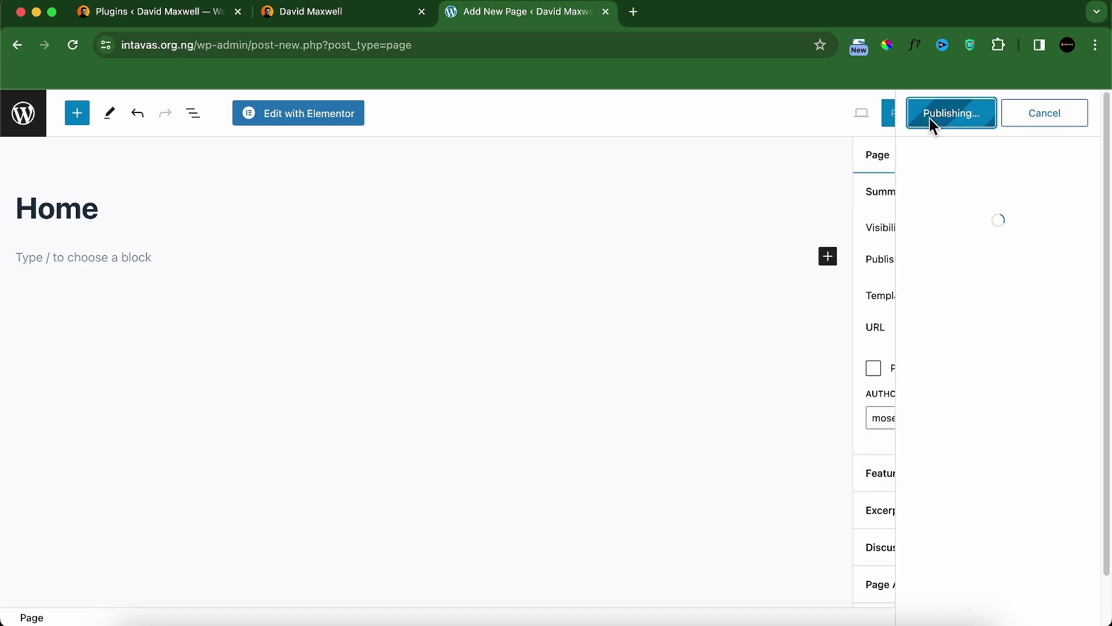
left_click(1087, 114)
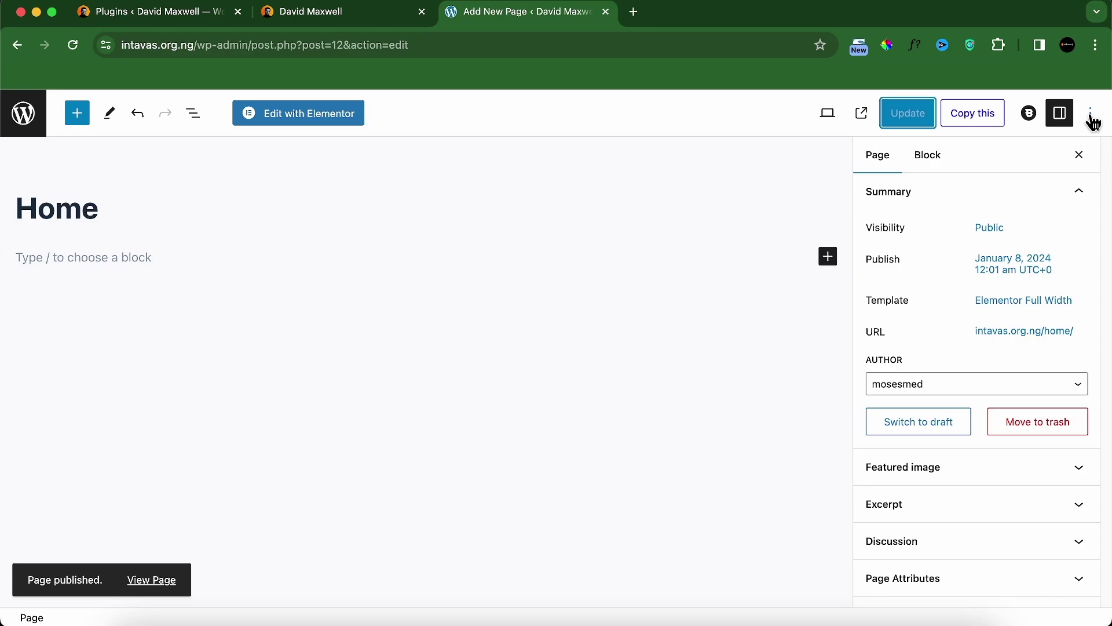
left_click(1093, 116)
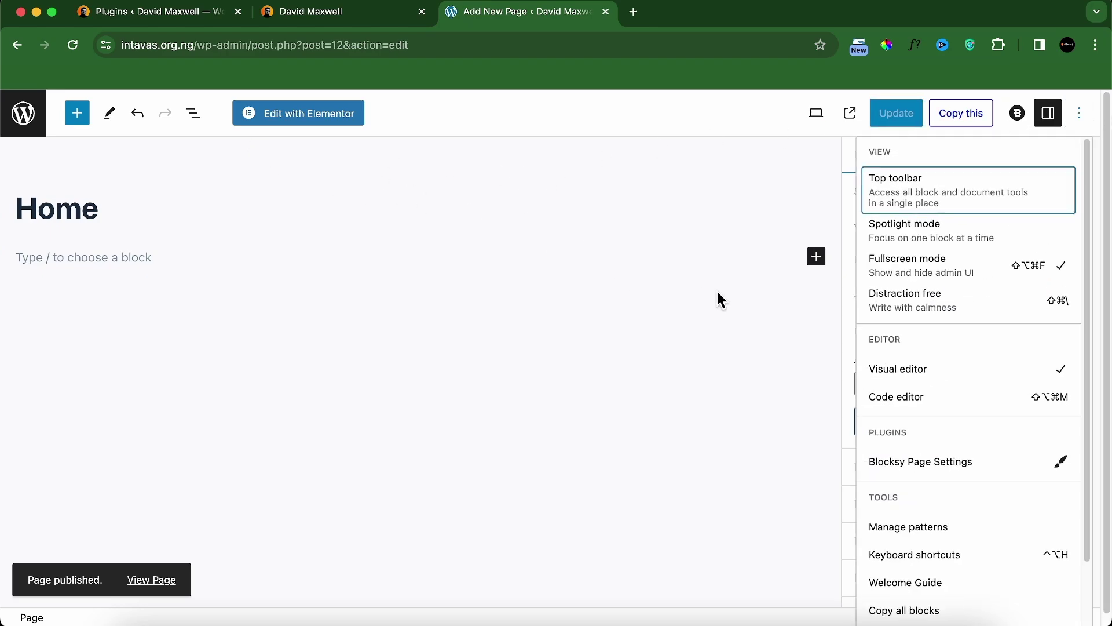
left_click(899, 269)
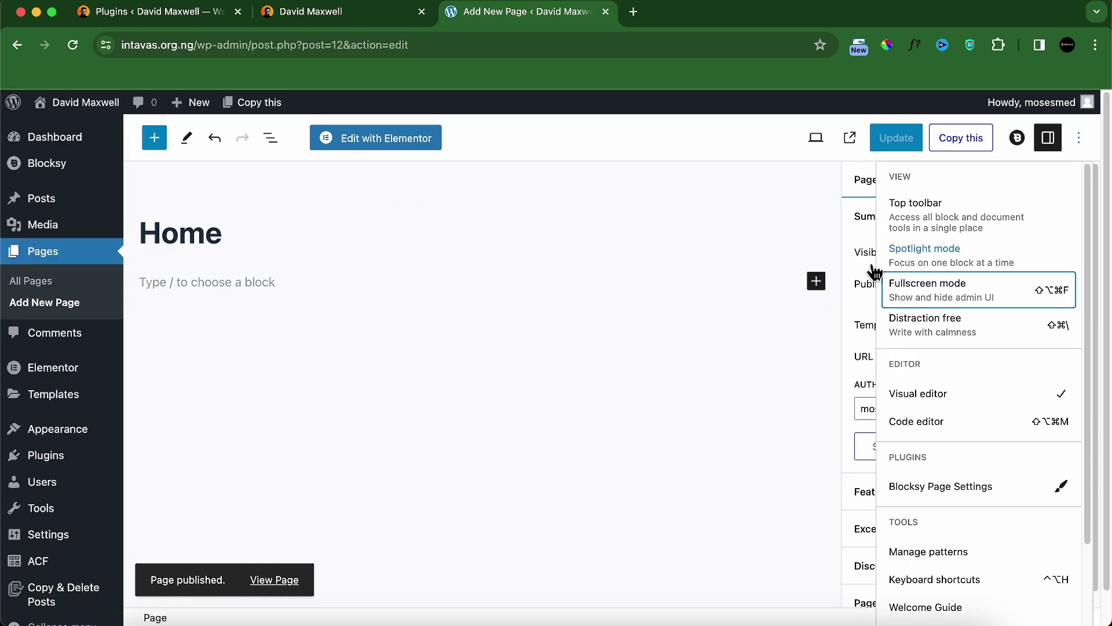
left_click(612, 266)
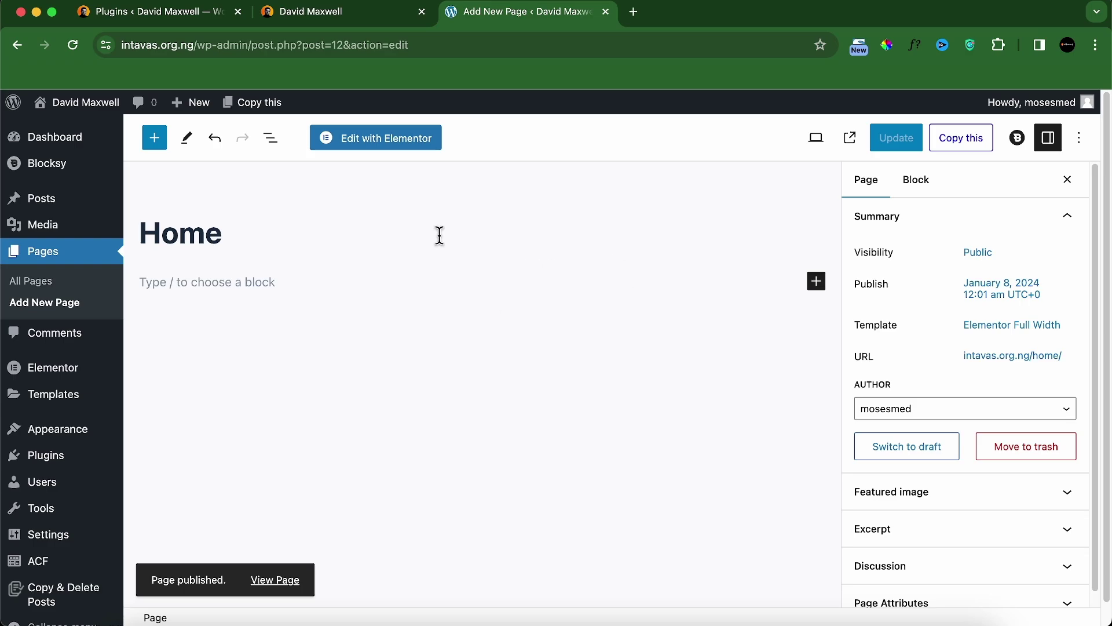
left_click(367, 13)
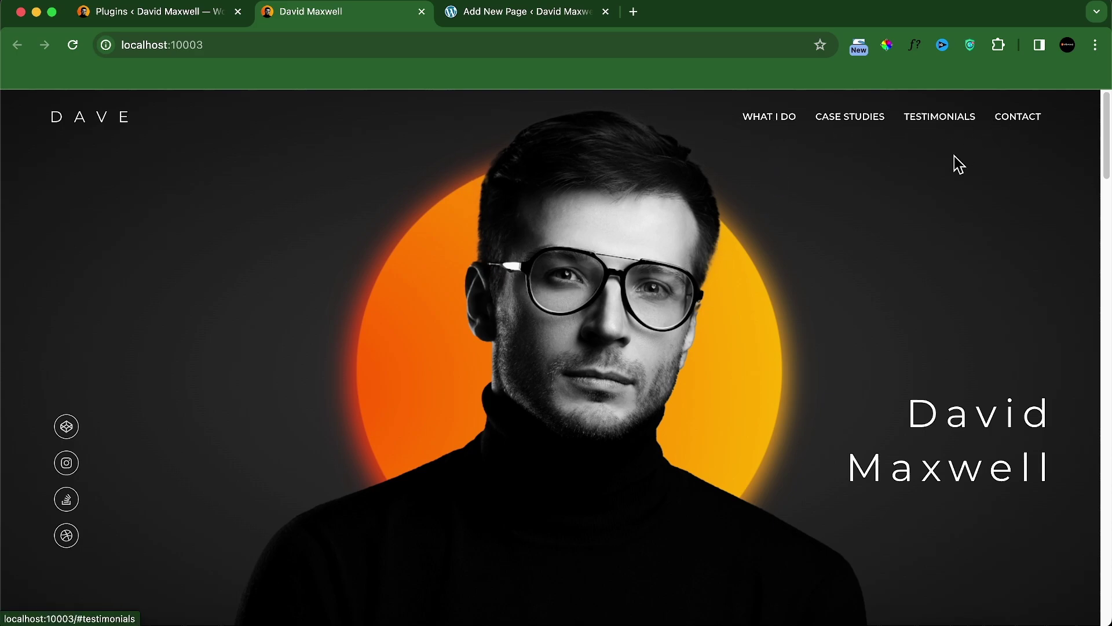
Step: Create a menu named 'main menu' assigned to Header Menu 1 and the mobile location
left_click(549, 20)
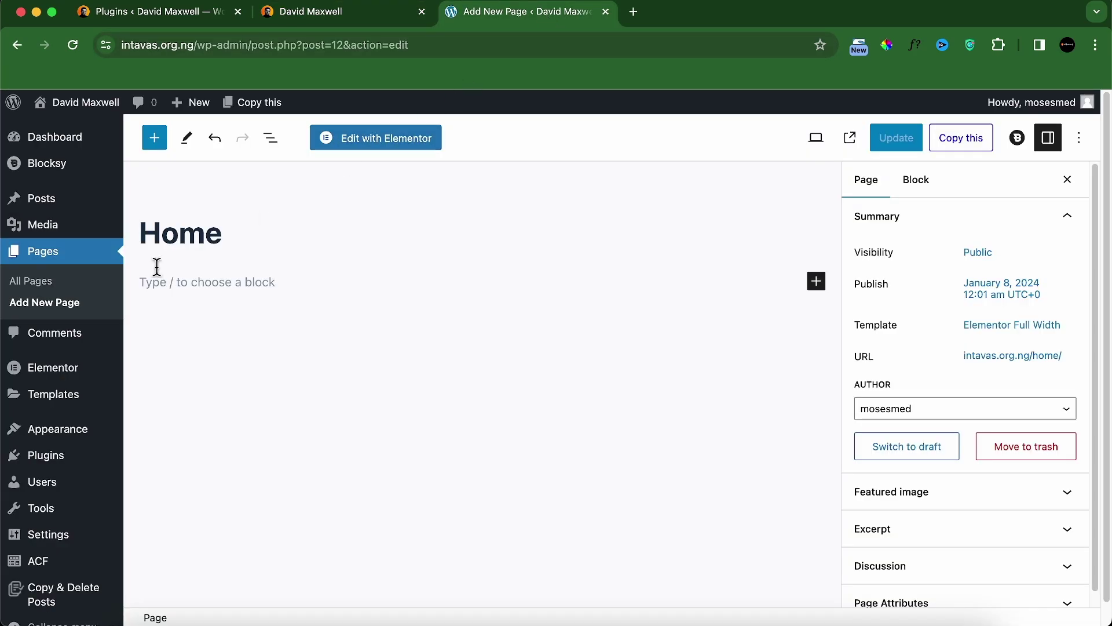
mouse_move(27, 429)
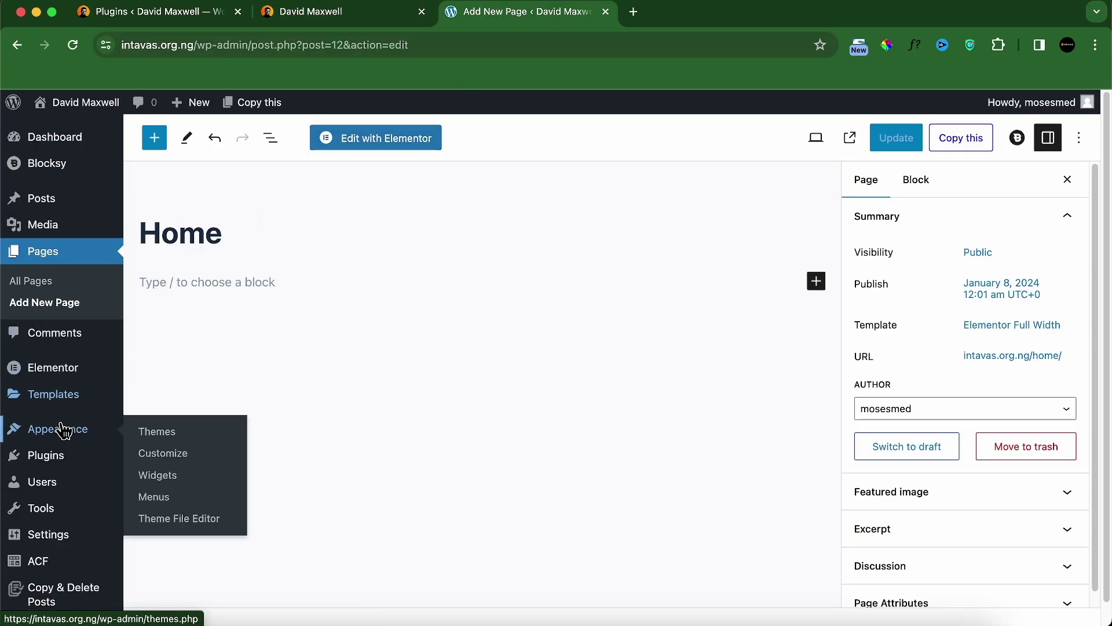
left_click(156, 498)
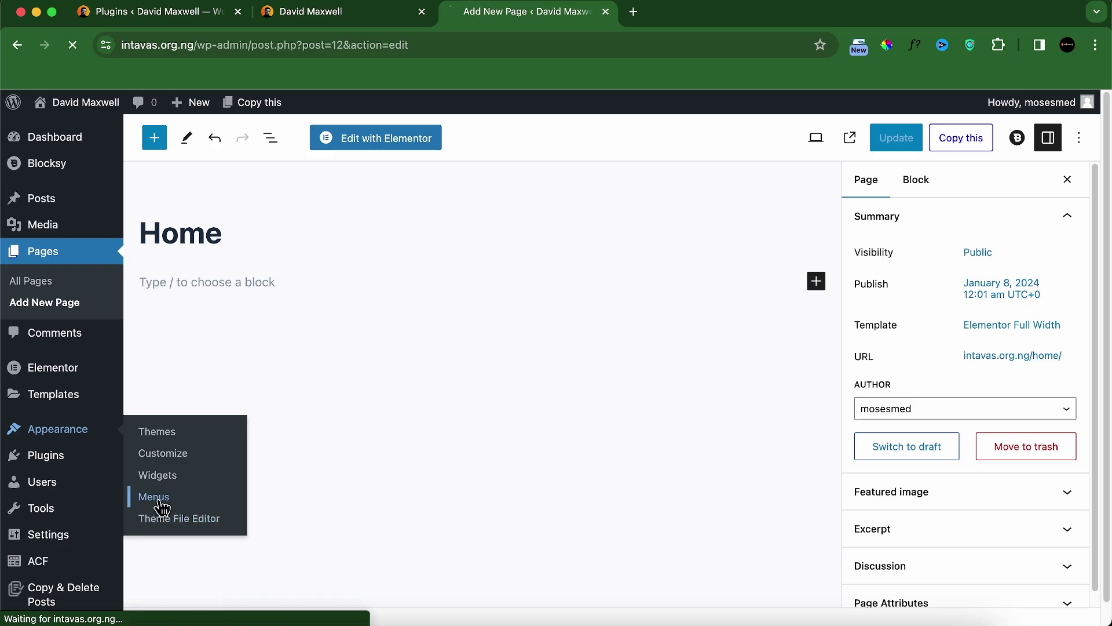
left_click(476, 318)
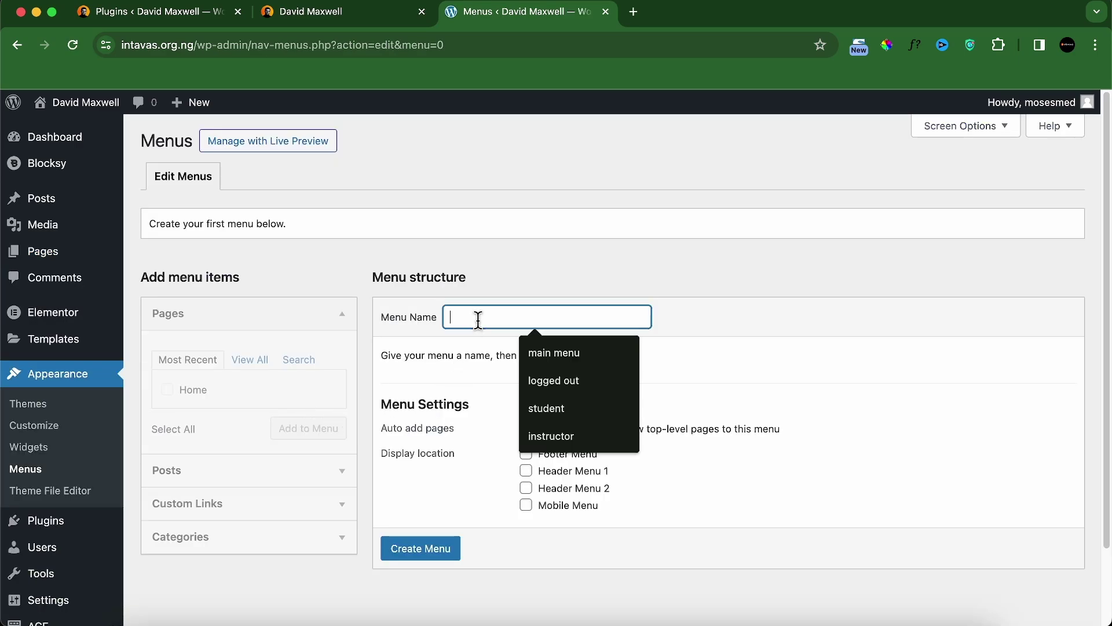
left_click(578, 367)
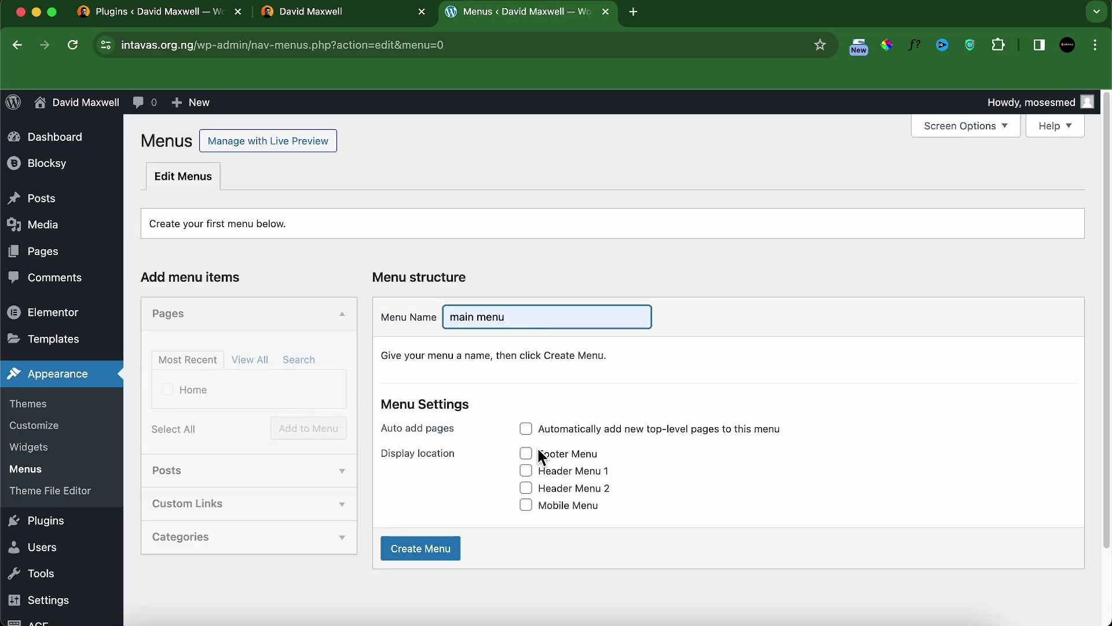
left_click(525, 470)
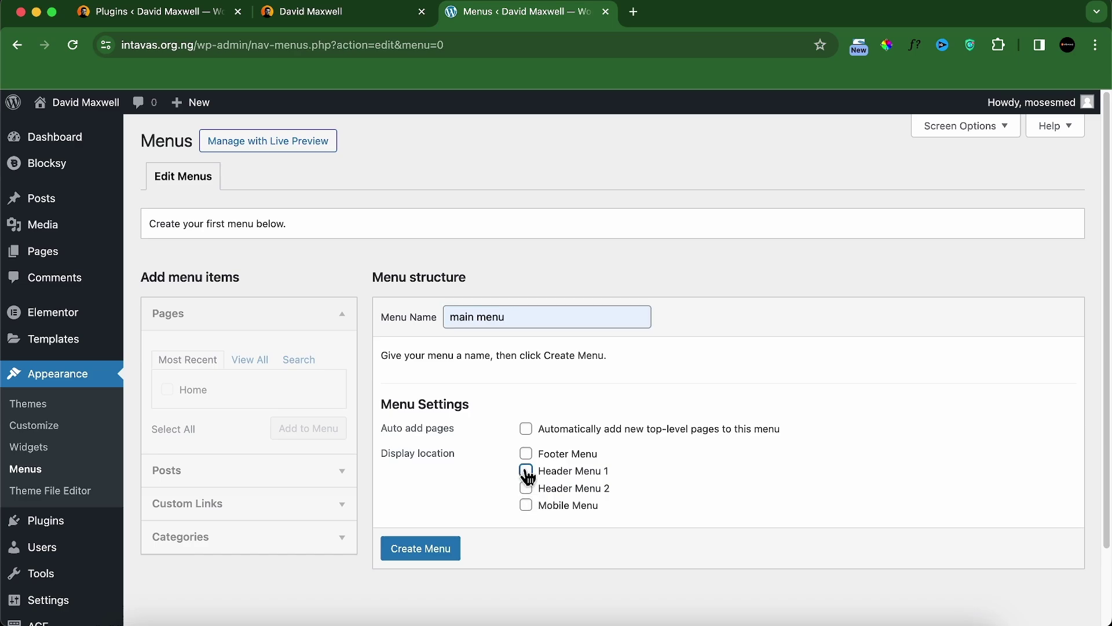
left_click(528, 508)
left_click(439, 557)
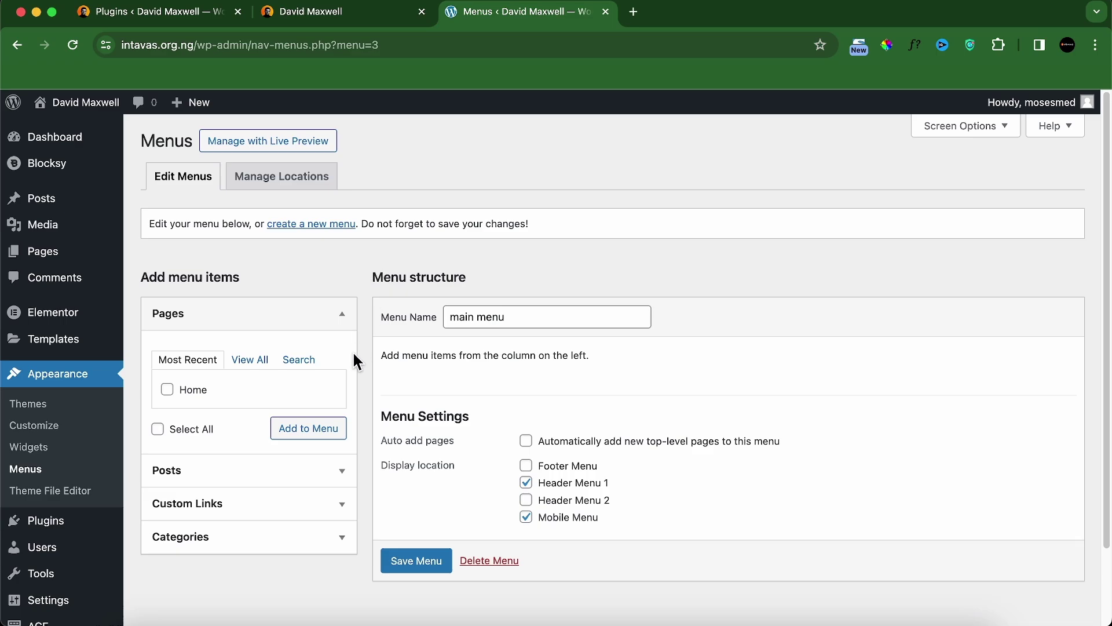
Step: Add a What I Do custom link with URL # to the main menu
left_click(218, 508)
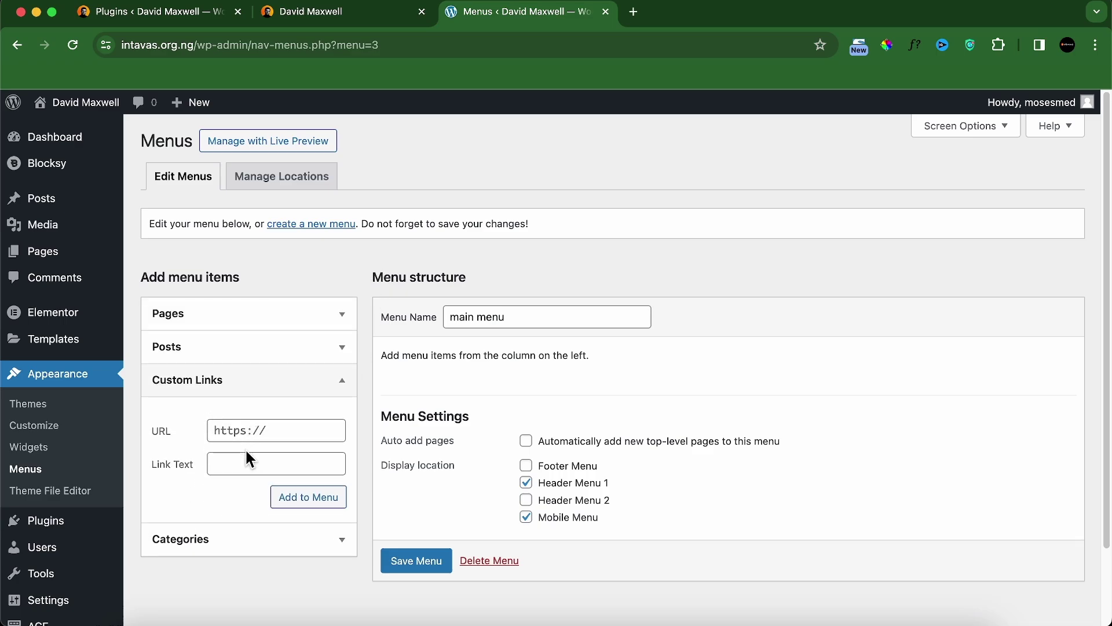
left_click(255, 432)
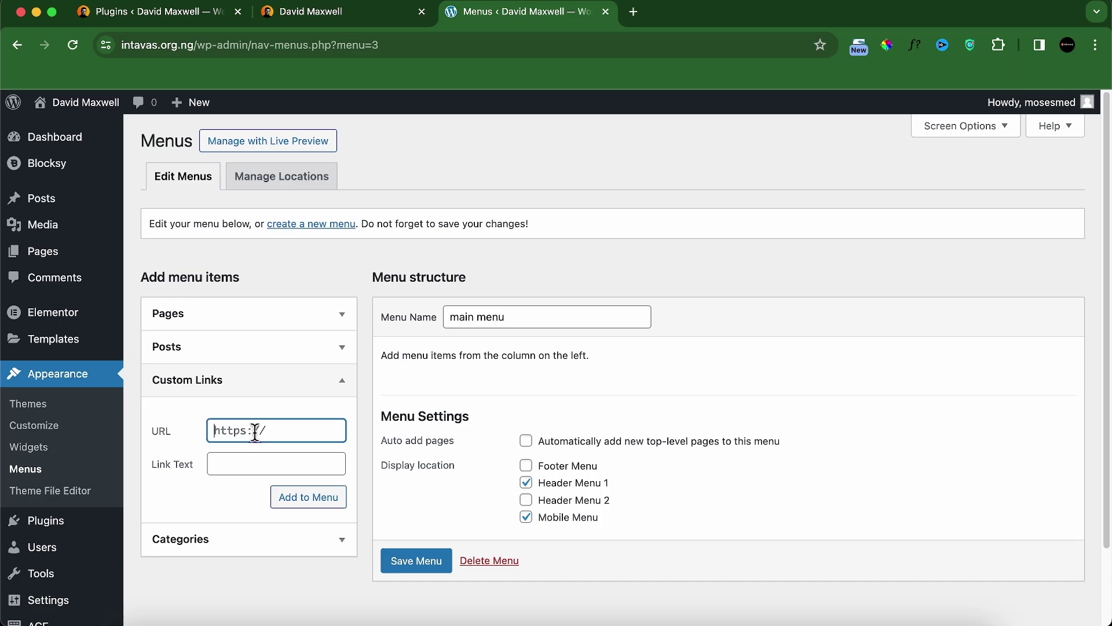
key("super+a")
type("#")
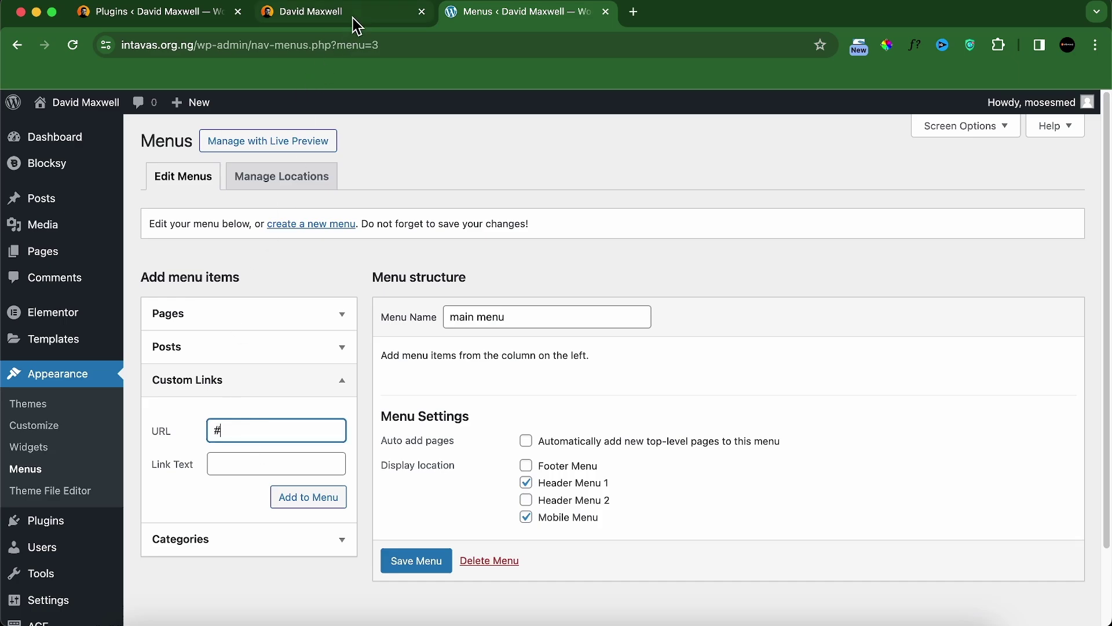
left_click(353, 18)
left_click(521, 11)
key("Tab")
type("What I Do")
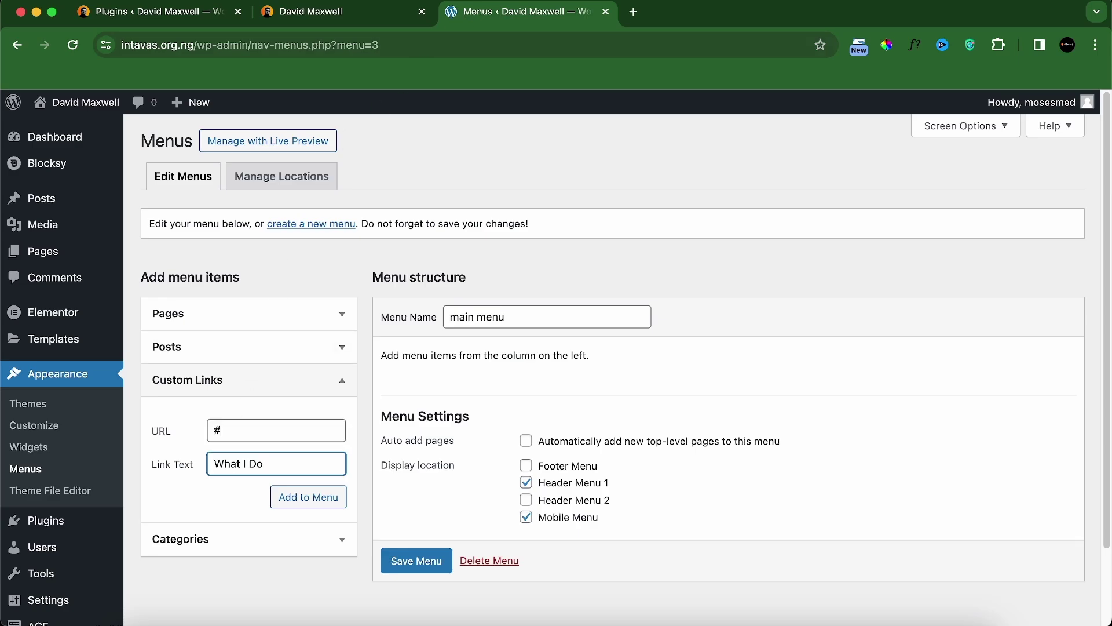
left_click(287, 499)
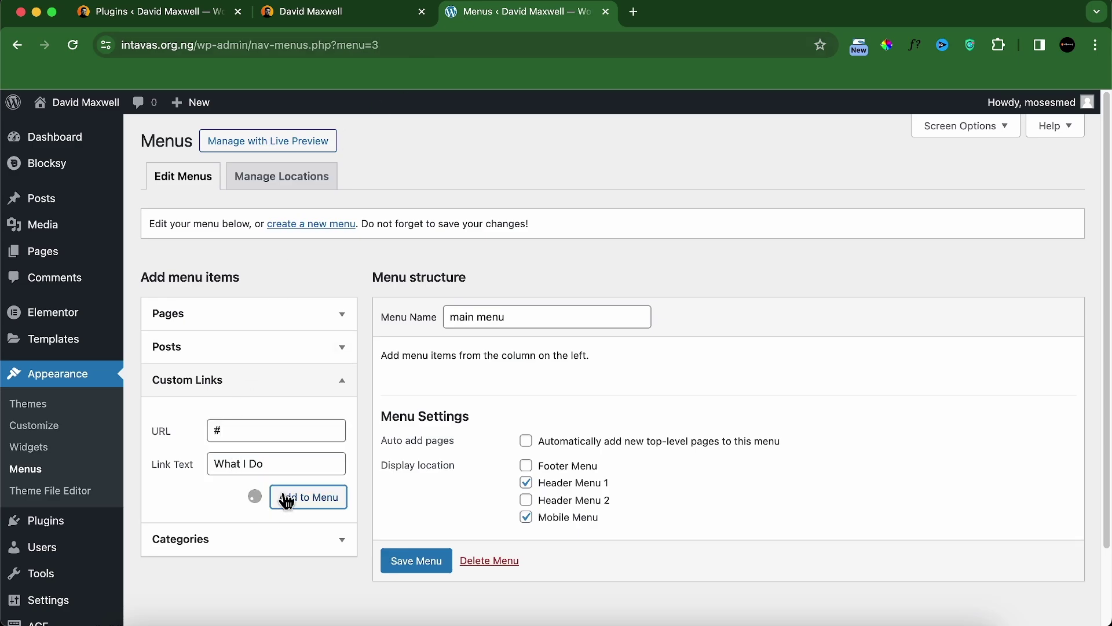
Step: Add Case Studies, Testimonials and Contact custom links, then save the menu
left_click(267, 434)
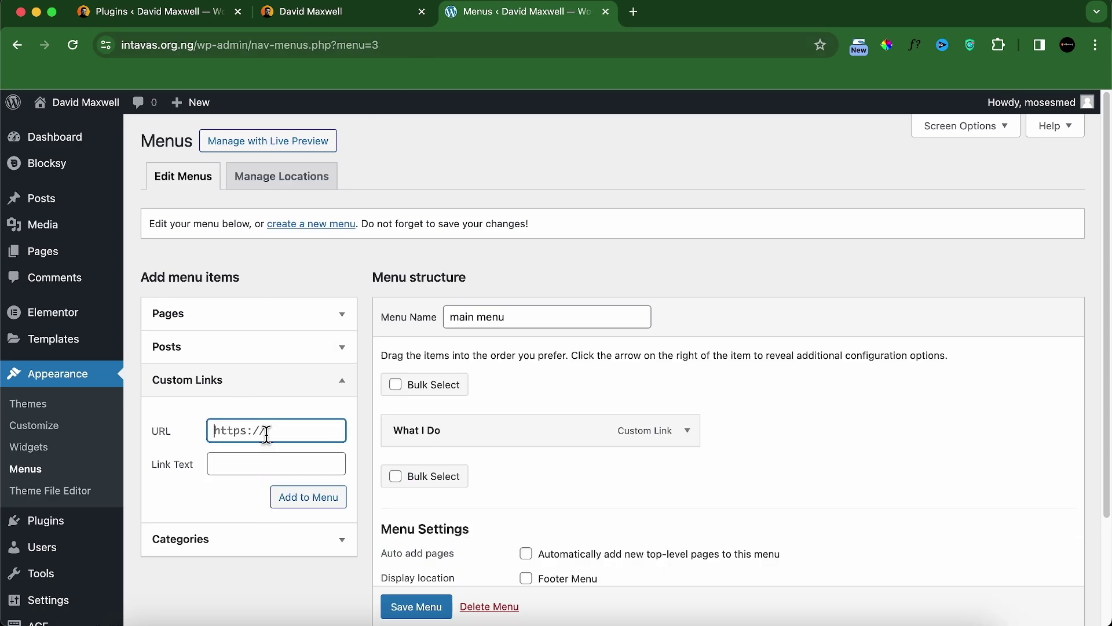
type("#")
left_click(362, 18)
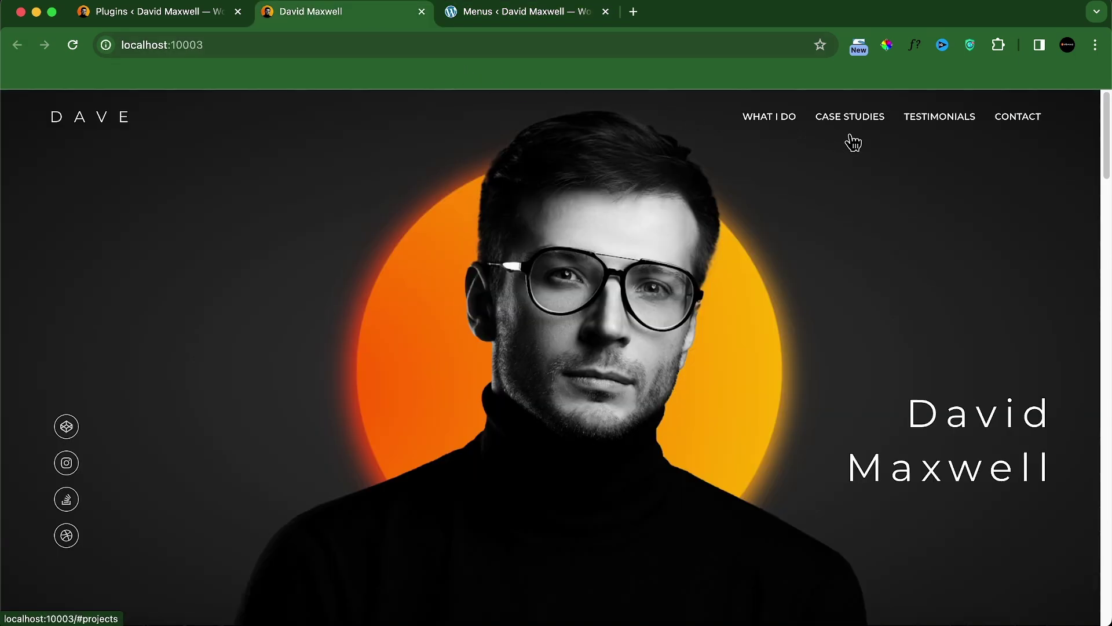
left_click(579, 17)
left_click(292, 500)
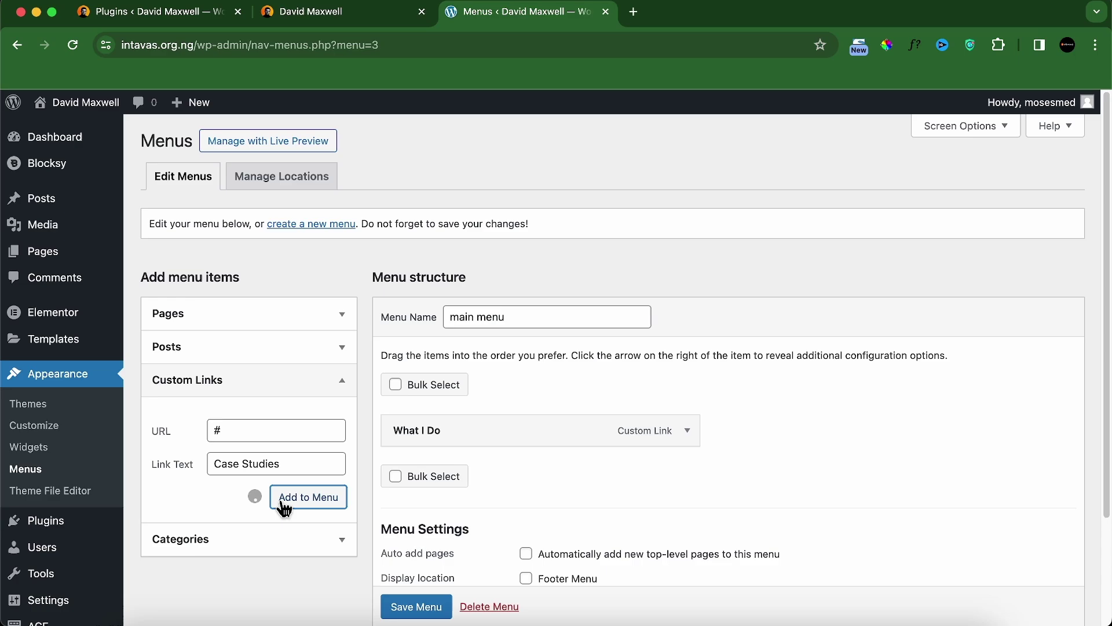
left_click(328, 22)
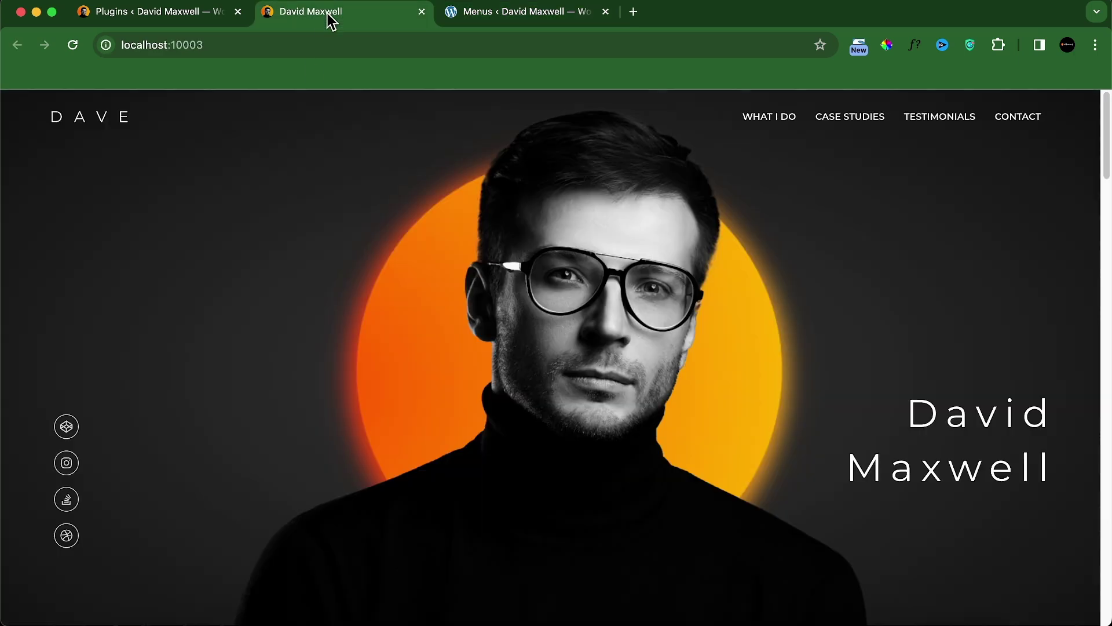
left_click(460, 22)
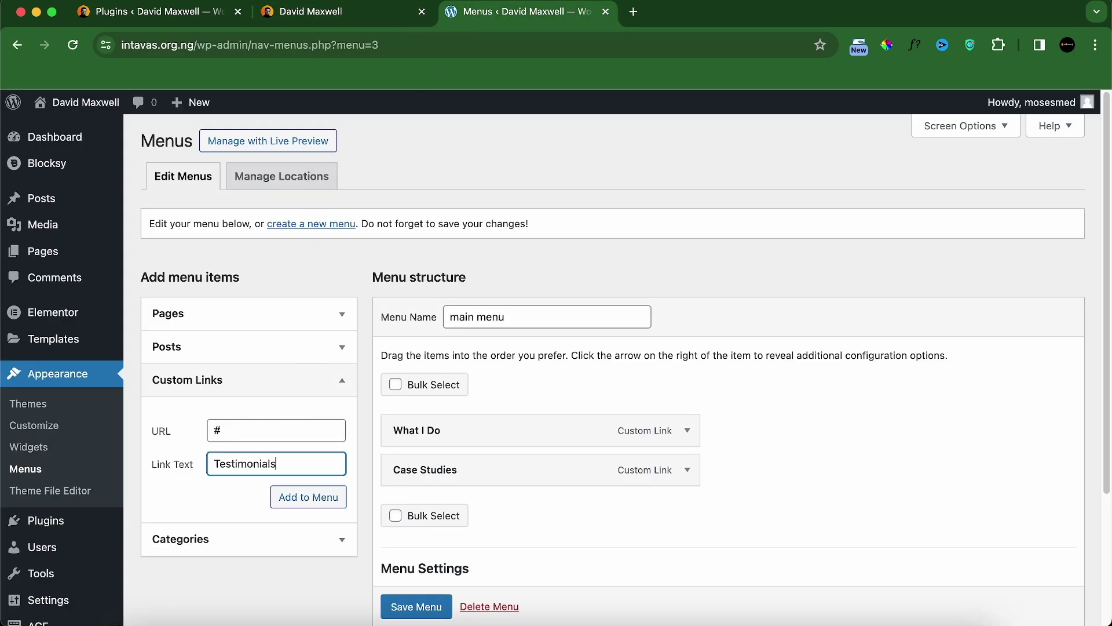
left_click(315, 499)
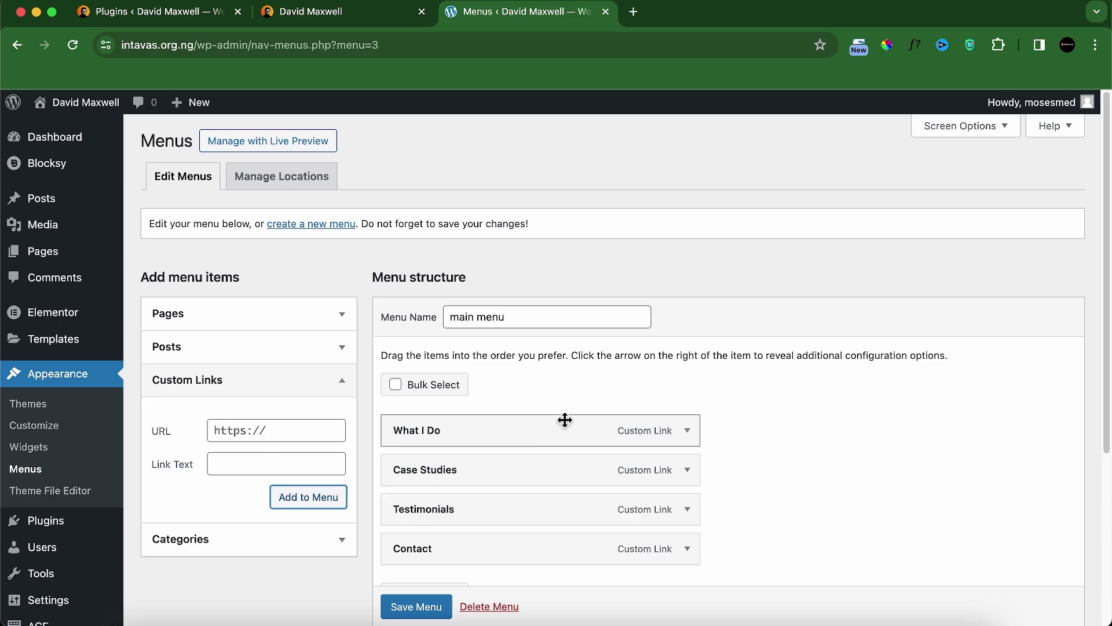
scroll(537, 452, "down", 1)
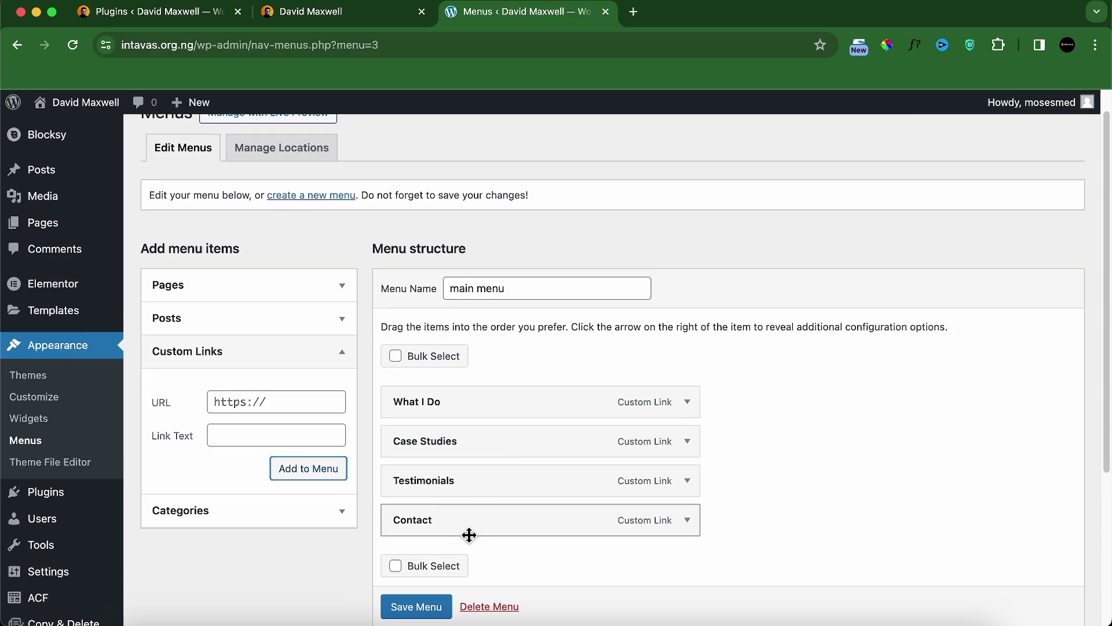
scroll(470, 533, "down", 1)
left_click(422, 606)
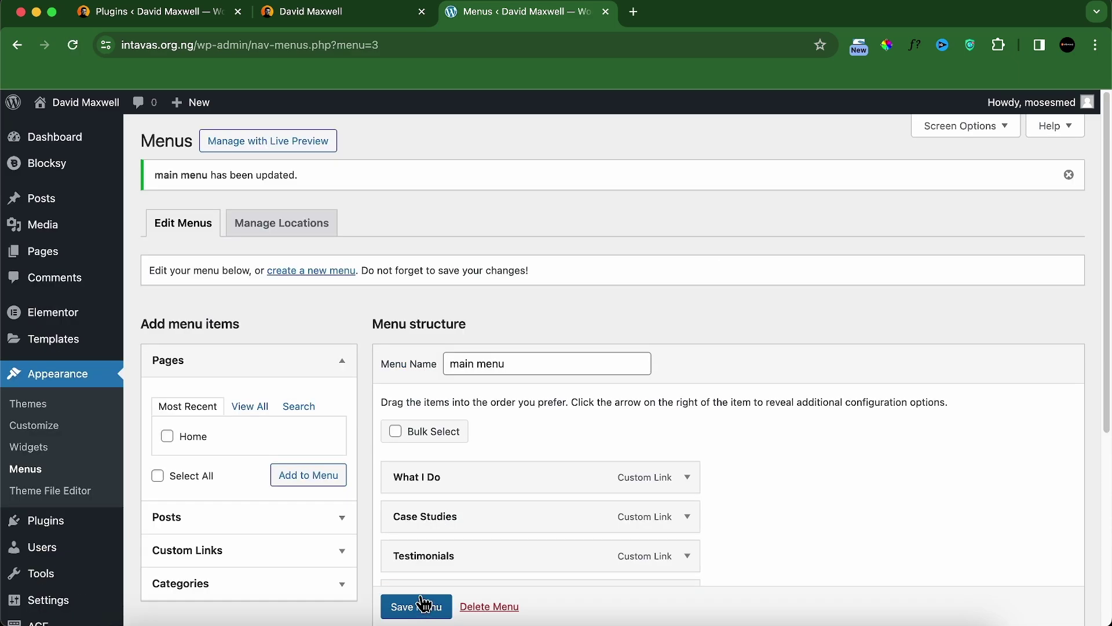
Step: Open the live site in a new tab to check the four header links, then return to Menus
mouse_move(92, 104)
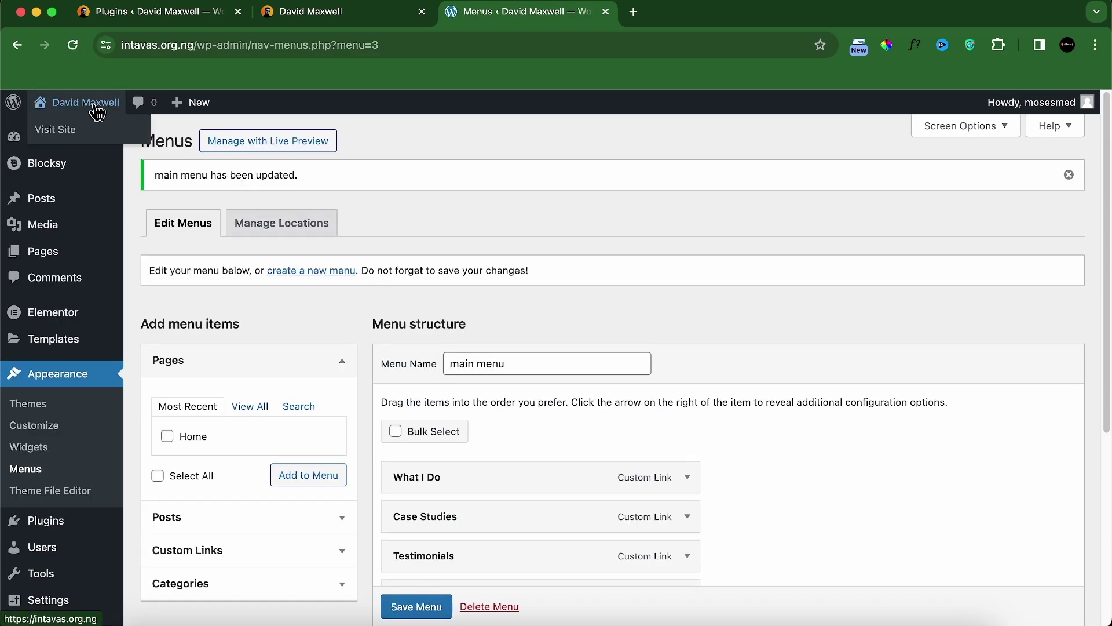
right_click(56, 132)
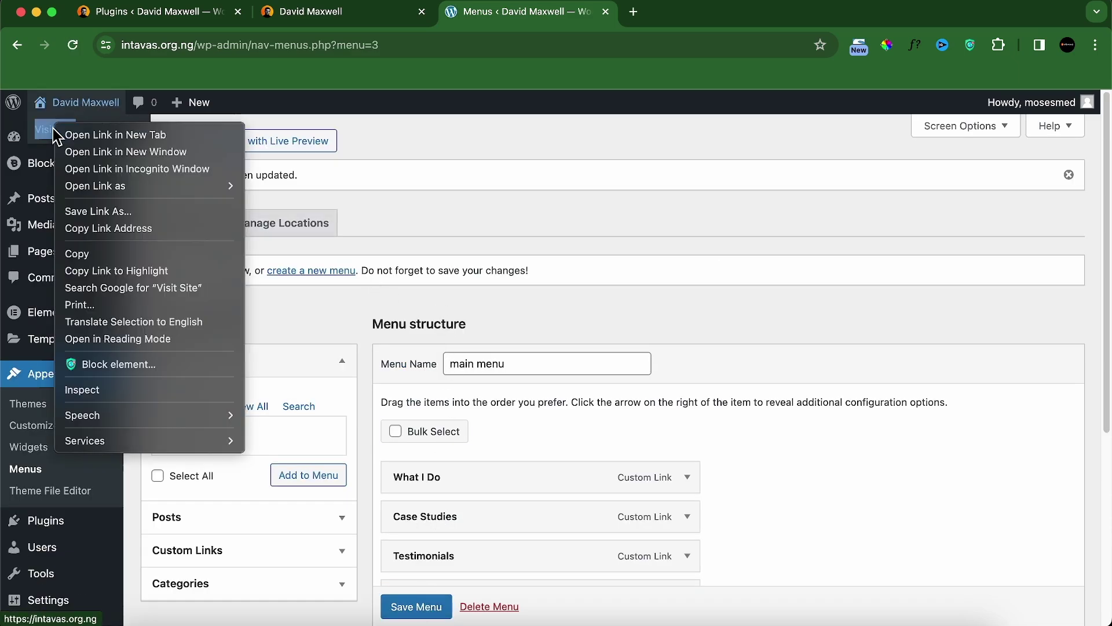
left_click(96, 135)
left_click(688, 13)
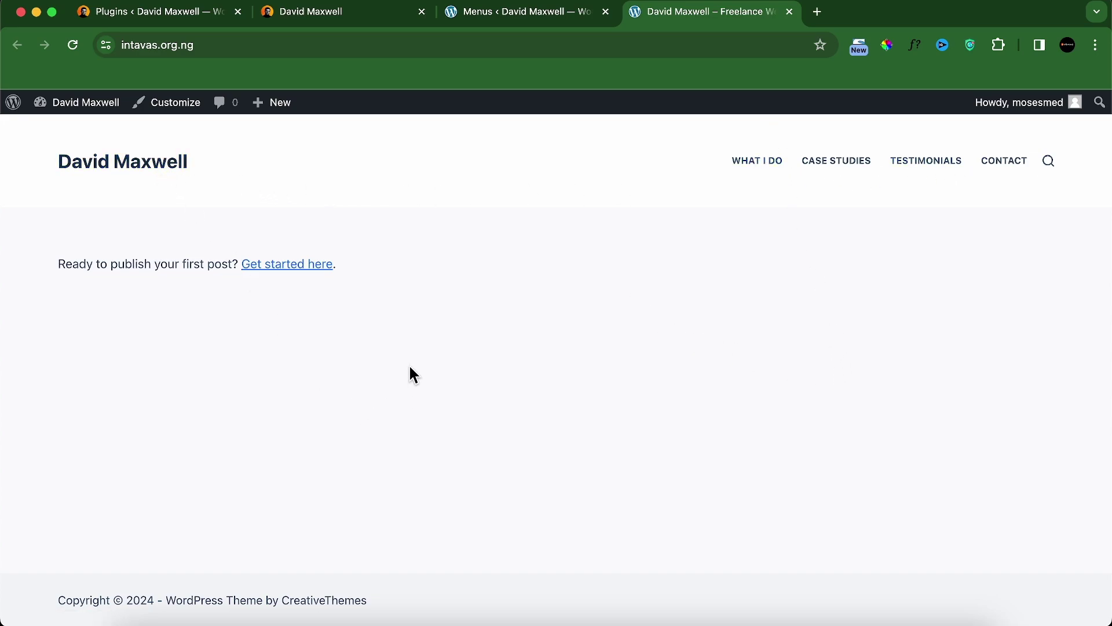
left_click(479, 21)
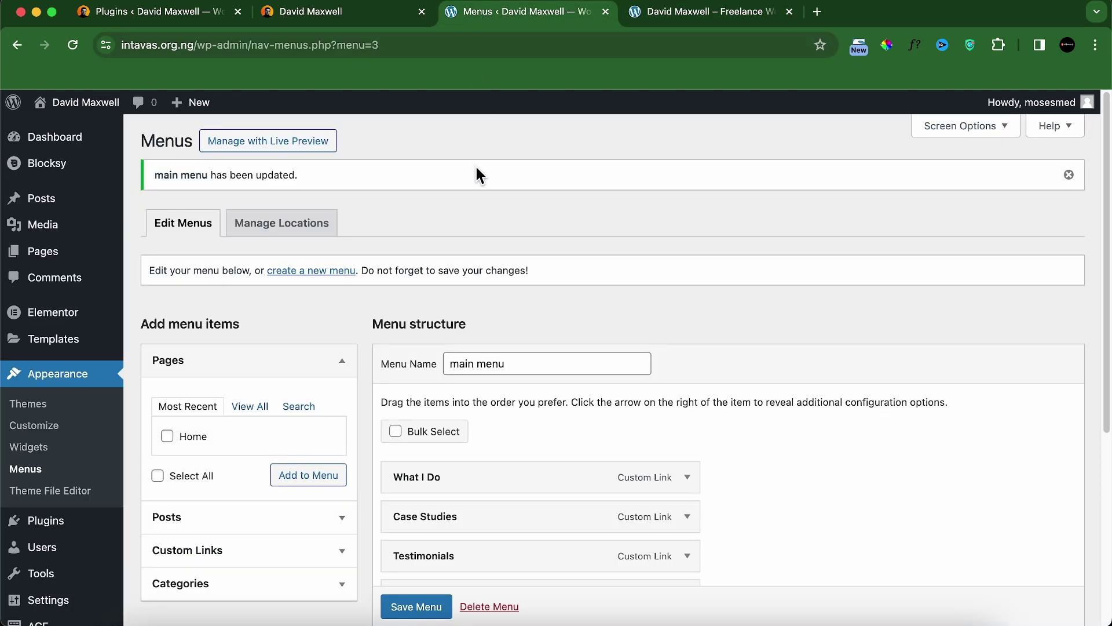
mouse_move(45, 208)
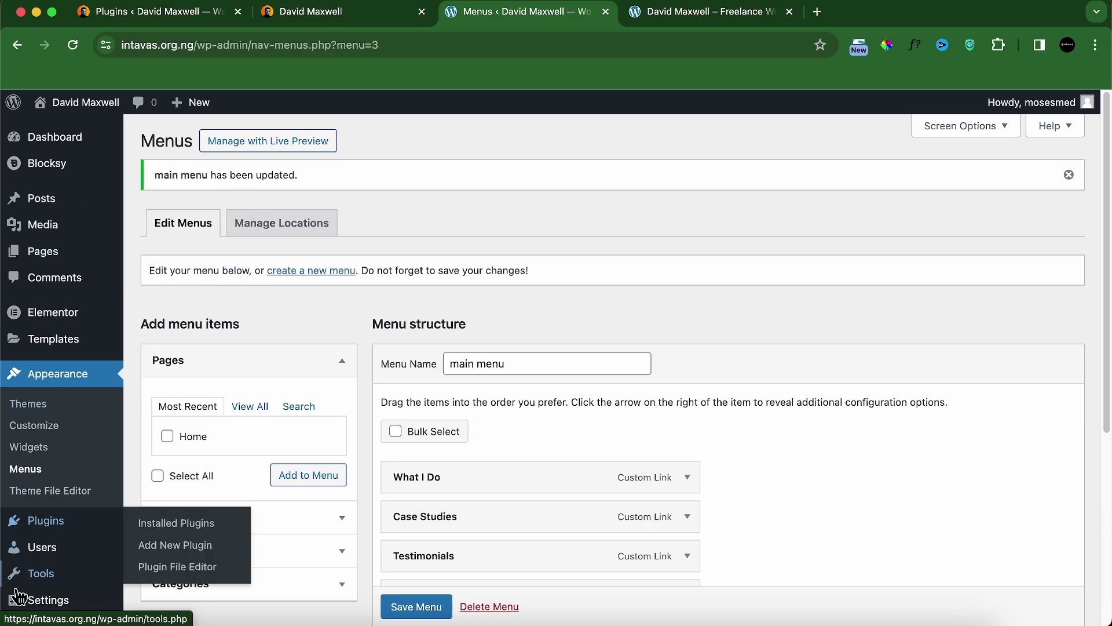
mouse_move(27, 611)
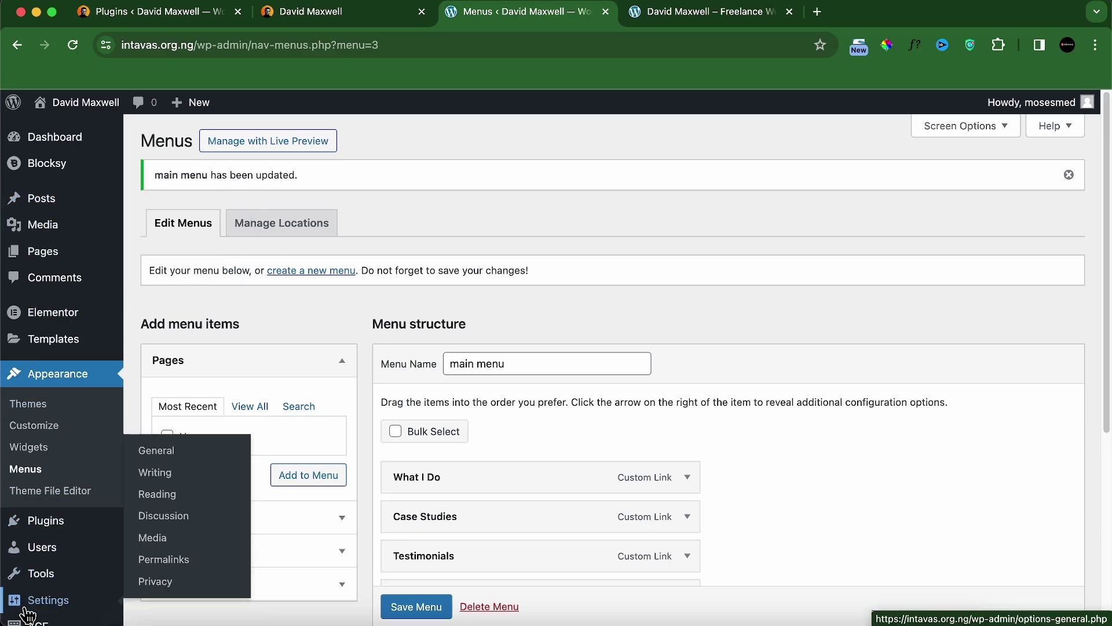
Step: Set Reading Settings so the homepage displays the static page Home, and save
left_click(157, 494)
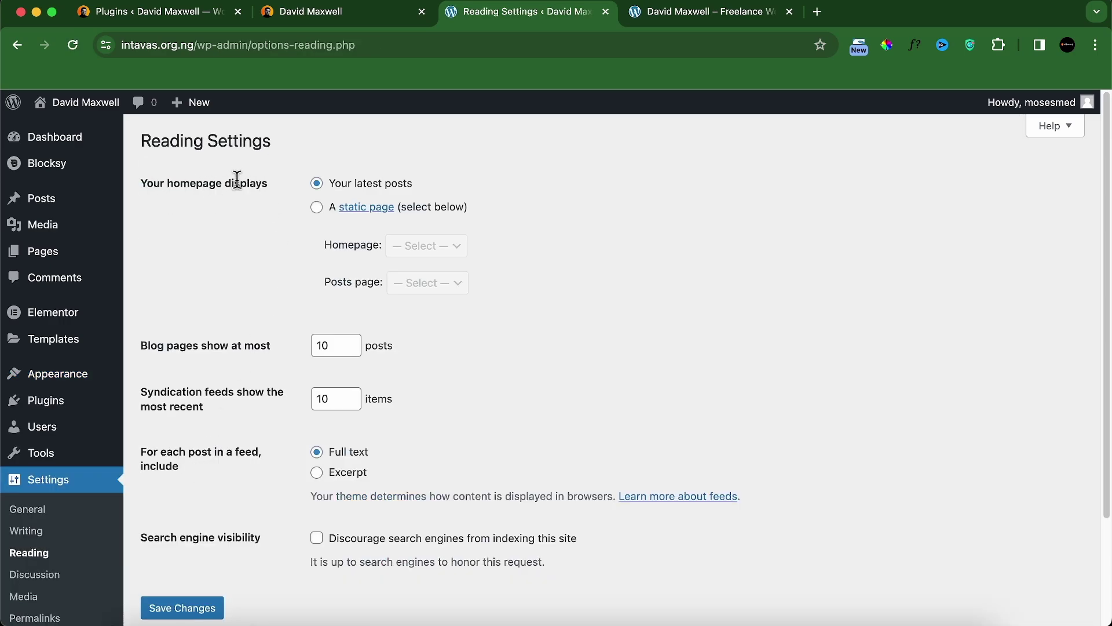
left_click(318, 209)
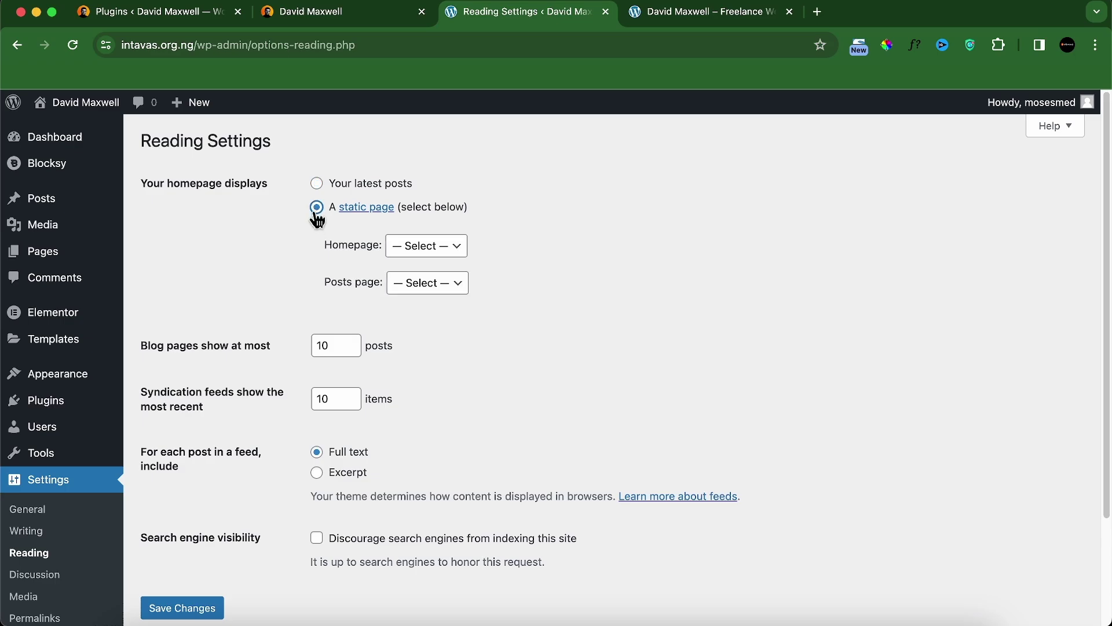
left_click(404, 249)
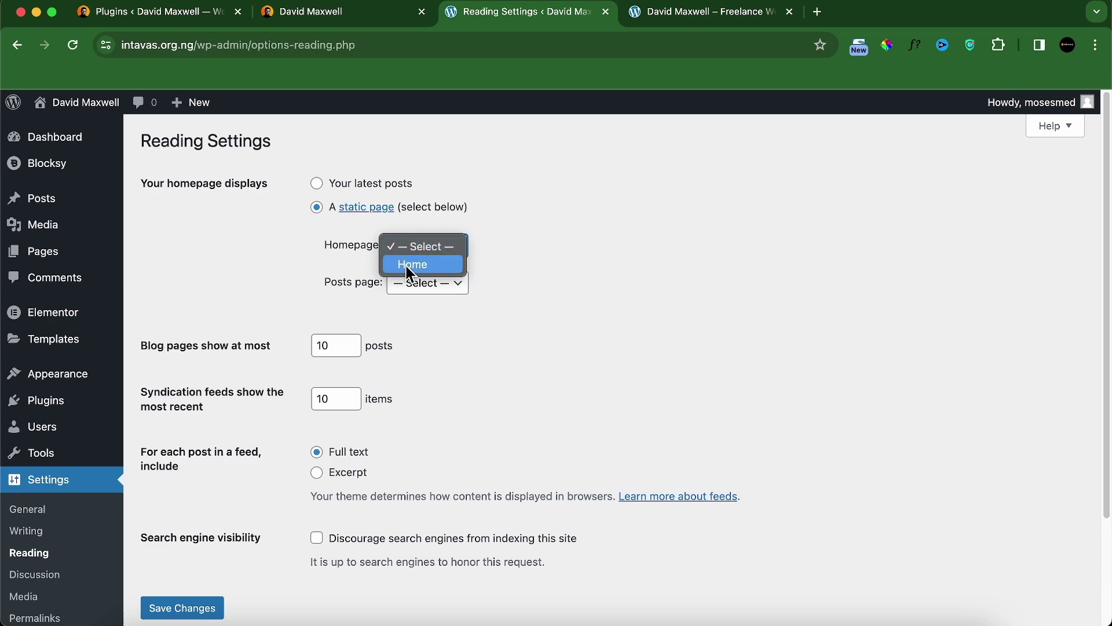
left_click(406, 267)
scroll(249, 501, "down", 3)
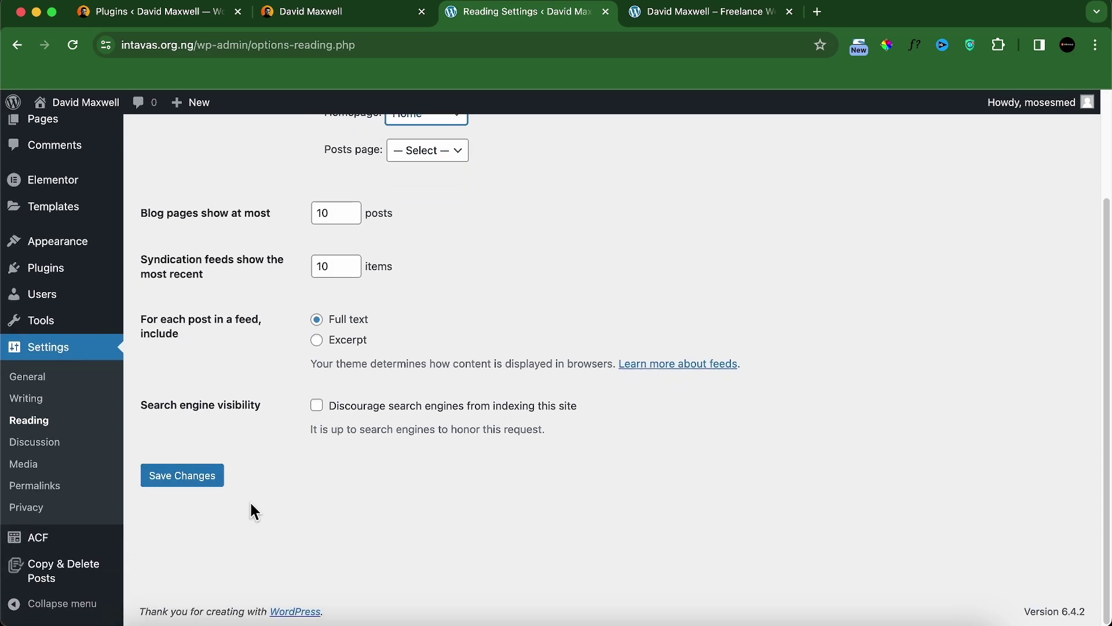
left_click(203, 487)
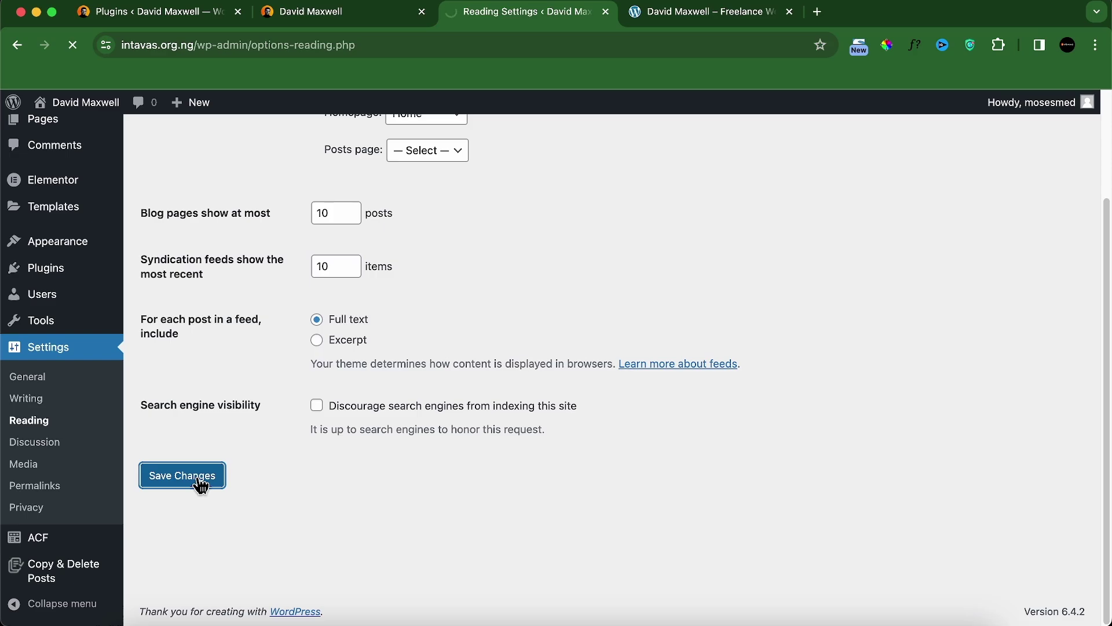
Step: Reload the live site to check the blank Home page, then return to Reading Settings
left_click(670, 16)
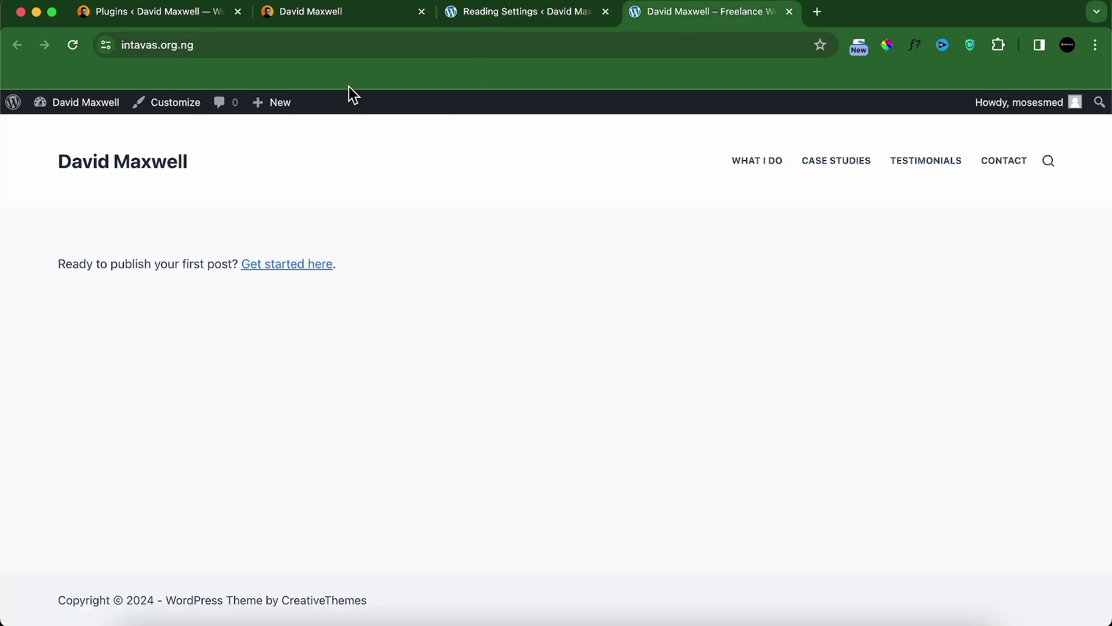
left_click(71, 44)
mouse_move(84, 106)
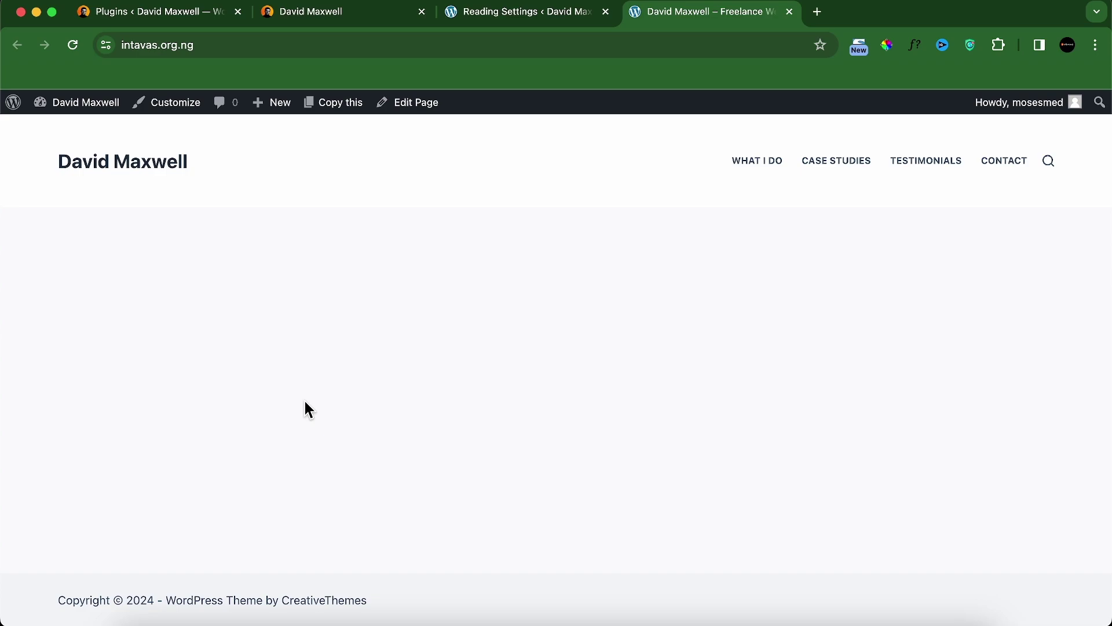
left_click(555, 19)
mouse_move(96, 400)
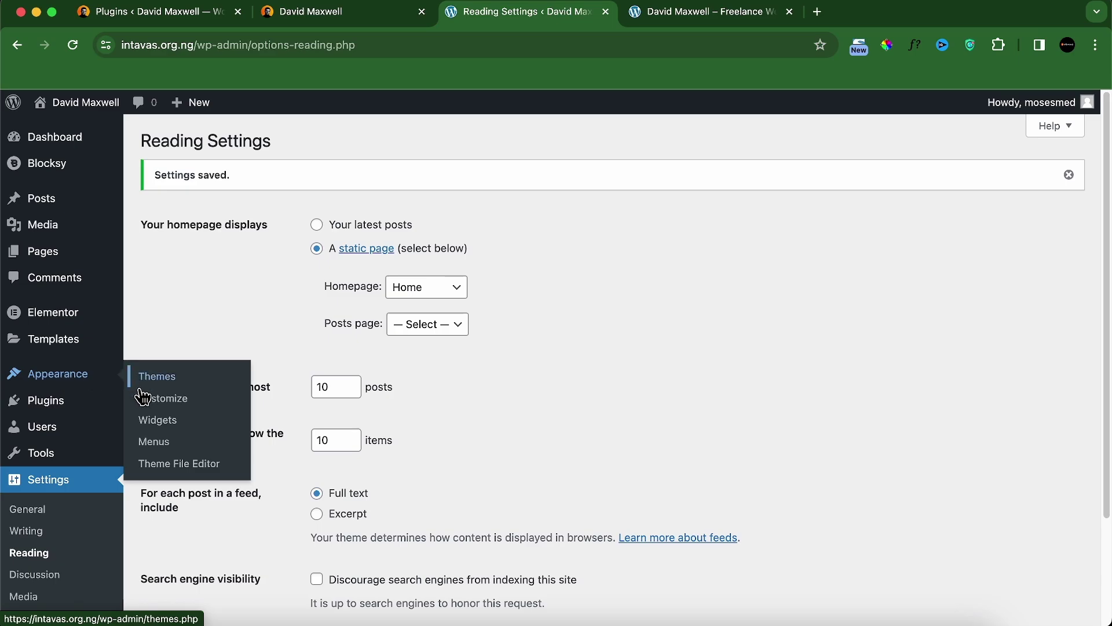
Step: Open the Customizer in a new tab and set the Typography base font to Montserrat
right_click(151, 402)
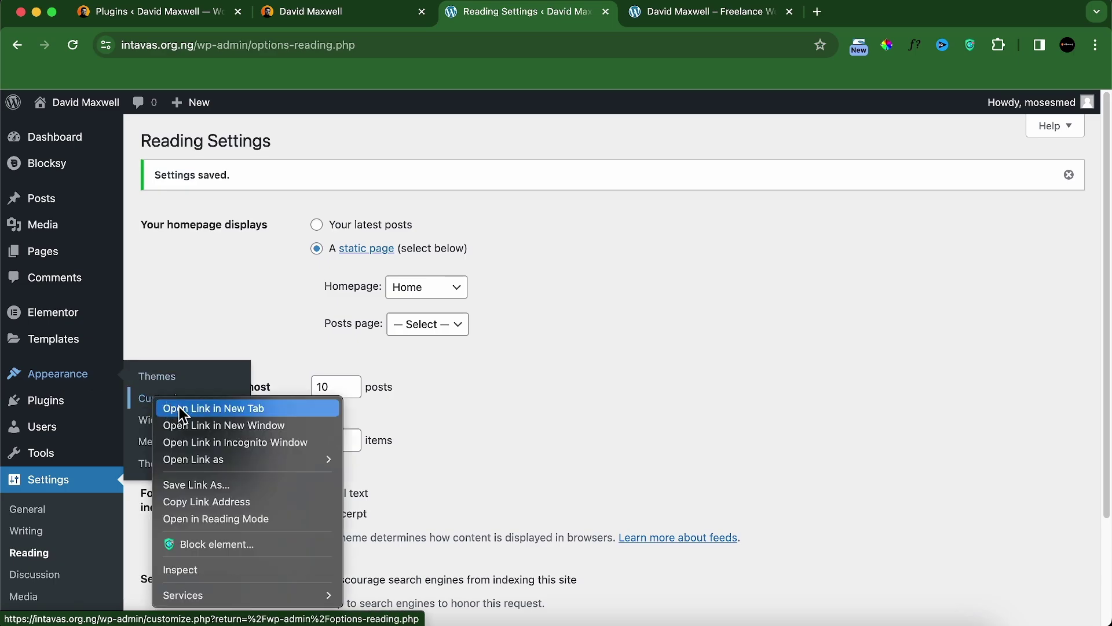
left_click(211, 405)
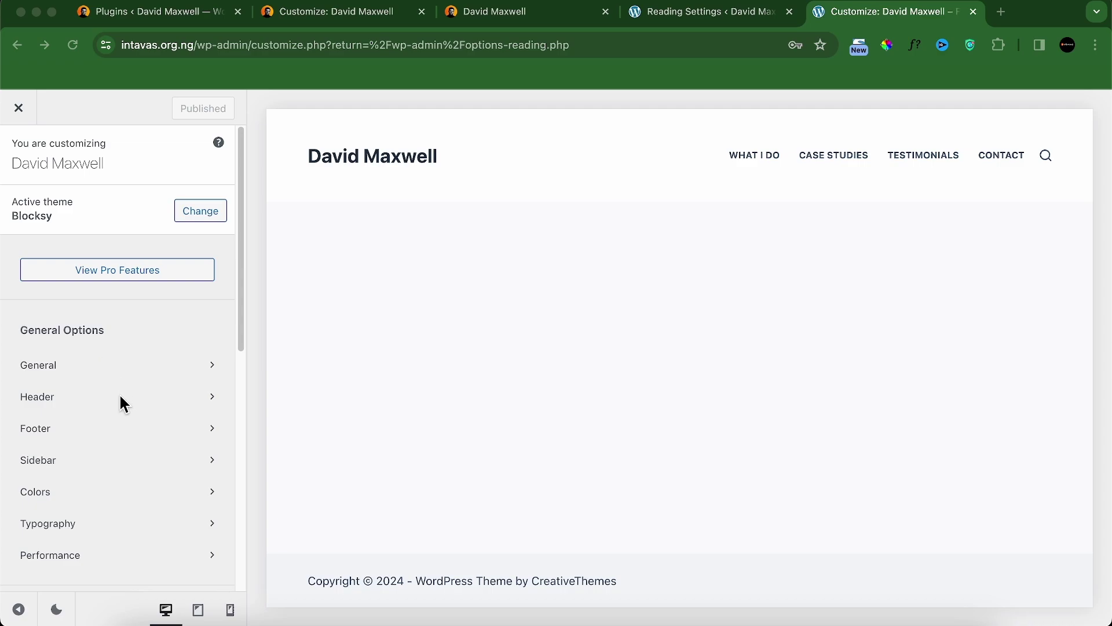
left_click(61, 528)
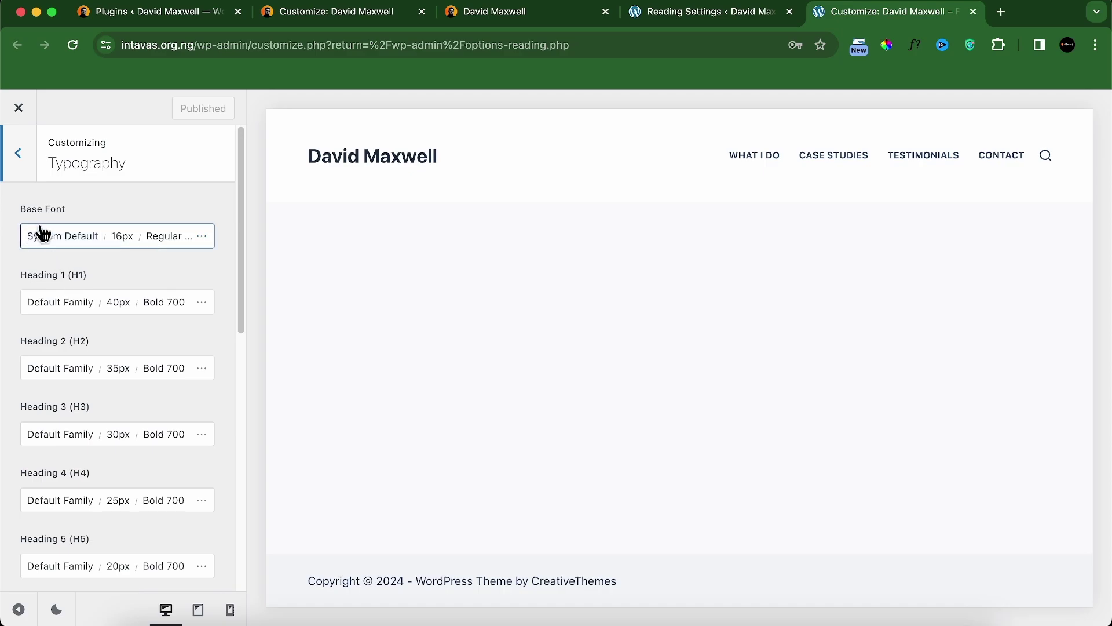
left_click(46, 242)
type("montserrat")
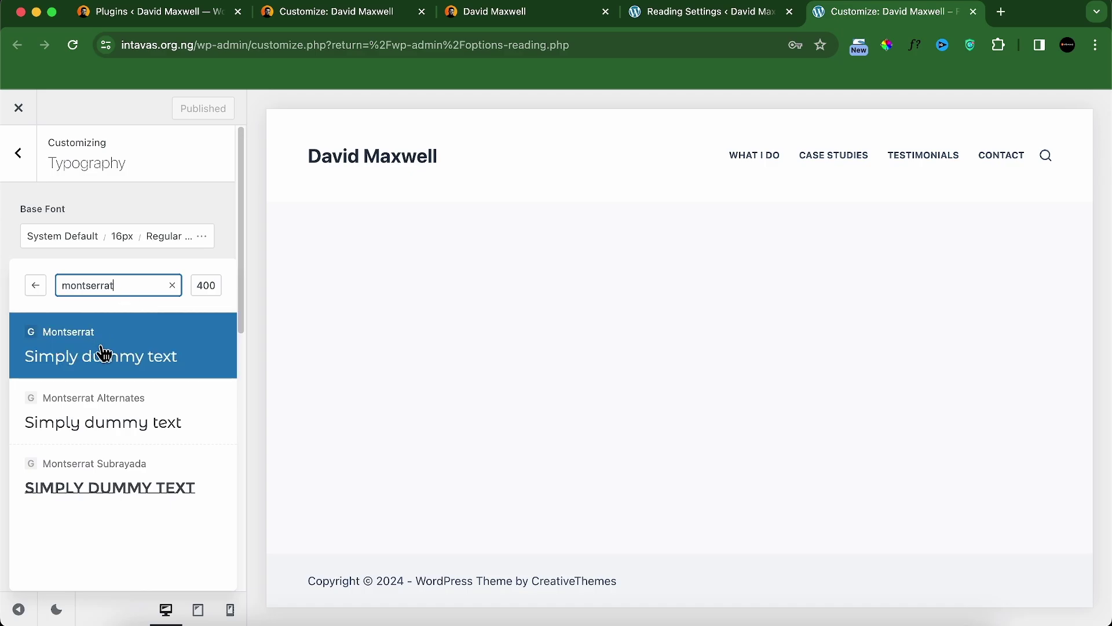
left_click(92, 354)
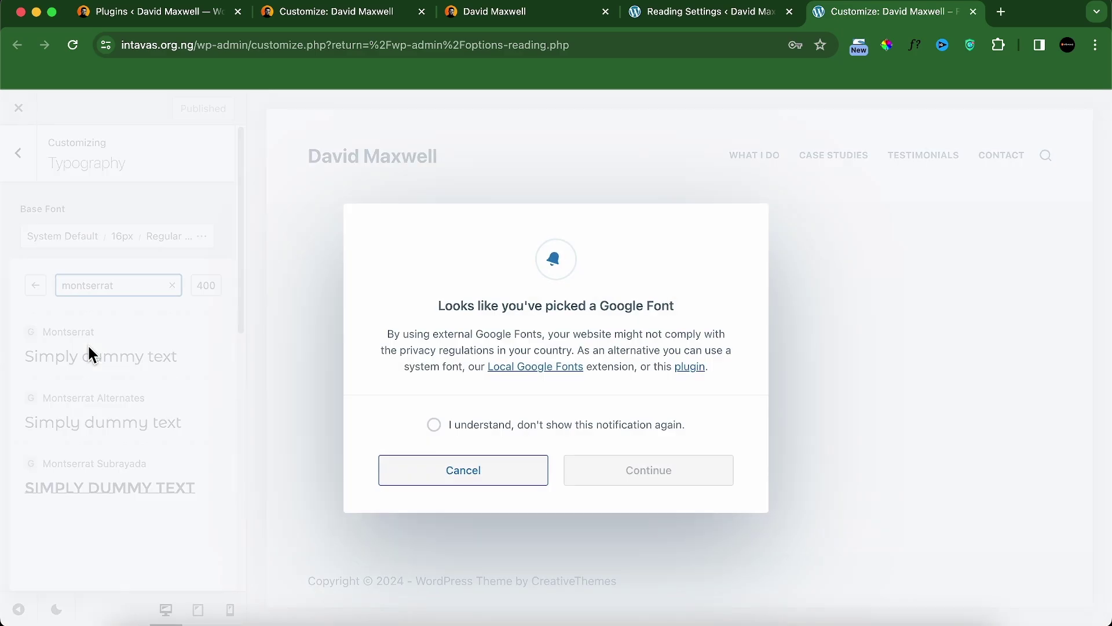
left_click(471, 433)
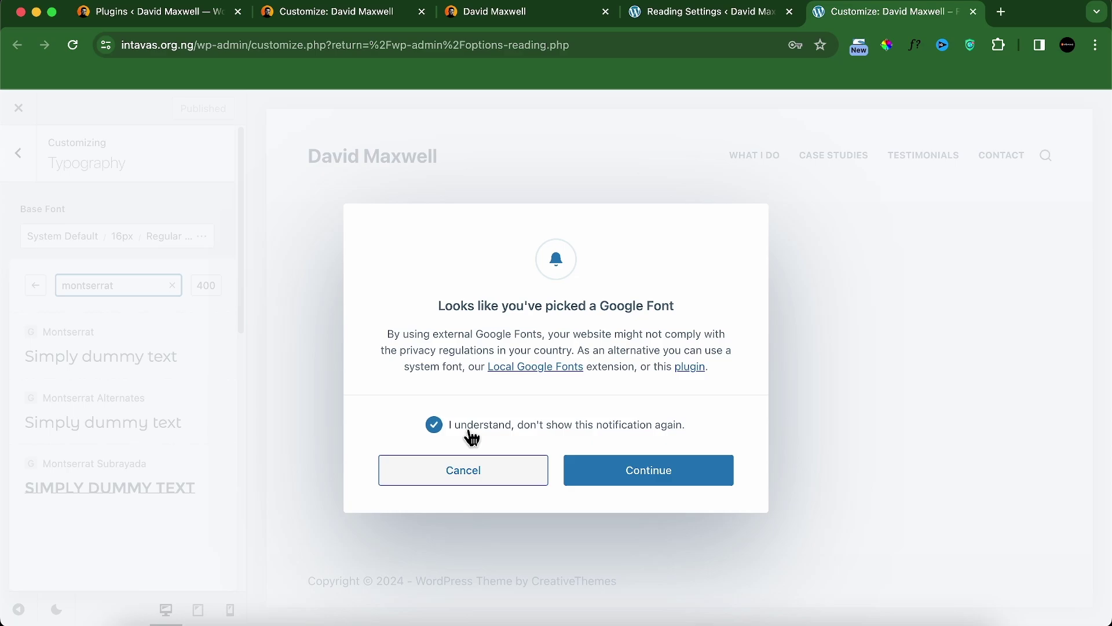
left_click(623, 472)
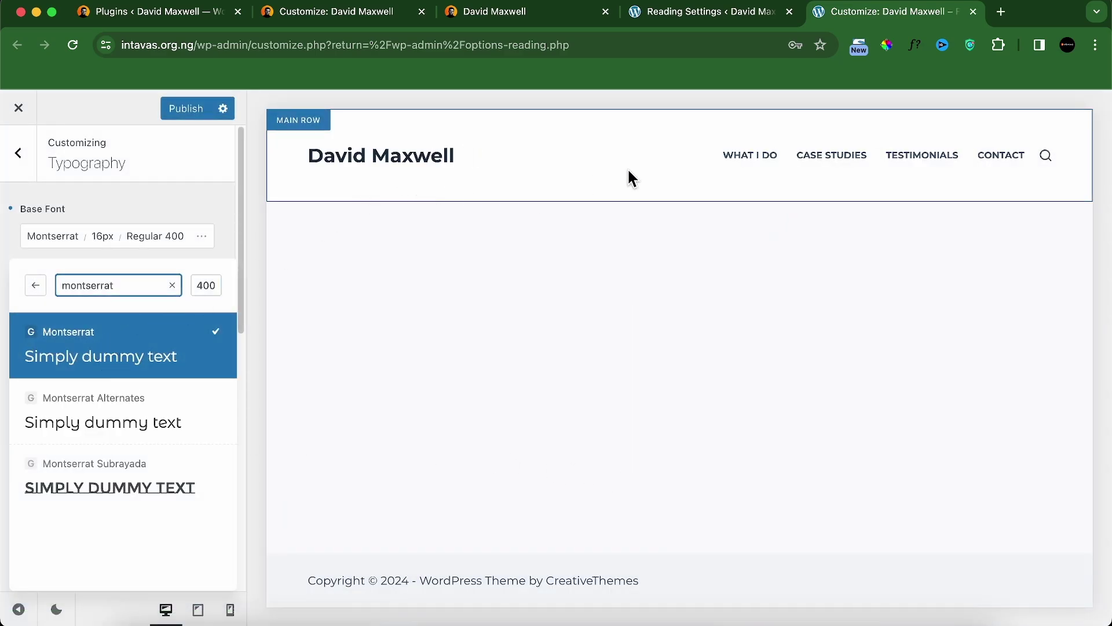
left_click(20, 177)
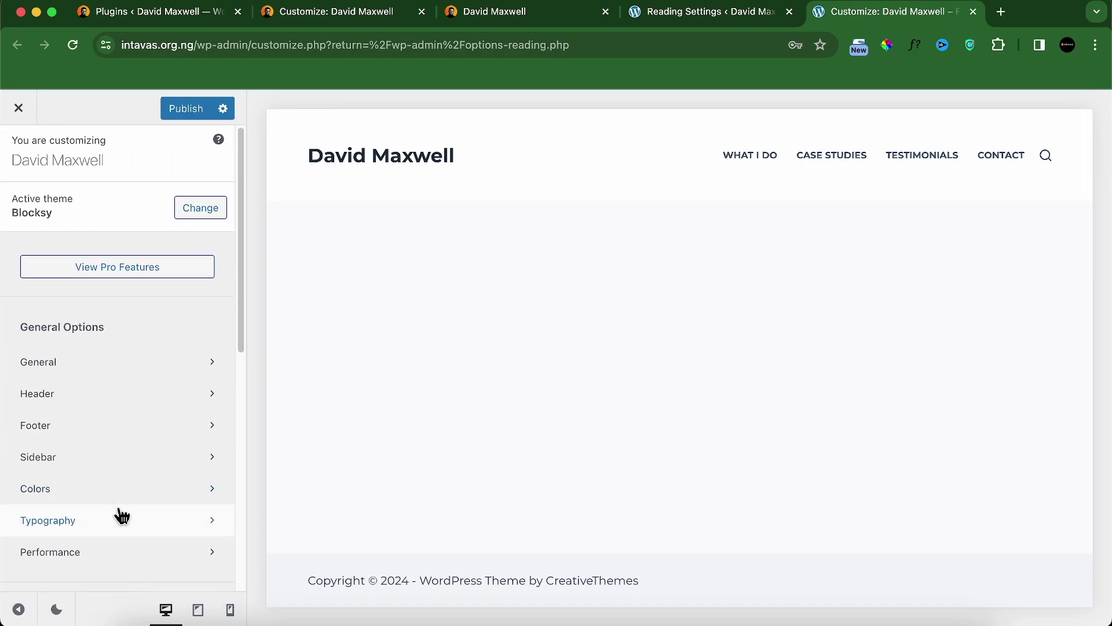
Step: Copy palette Color 1 (#ff7d00) from the local Customizer into the intavas.org.ng palette
left_click(81, 494)
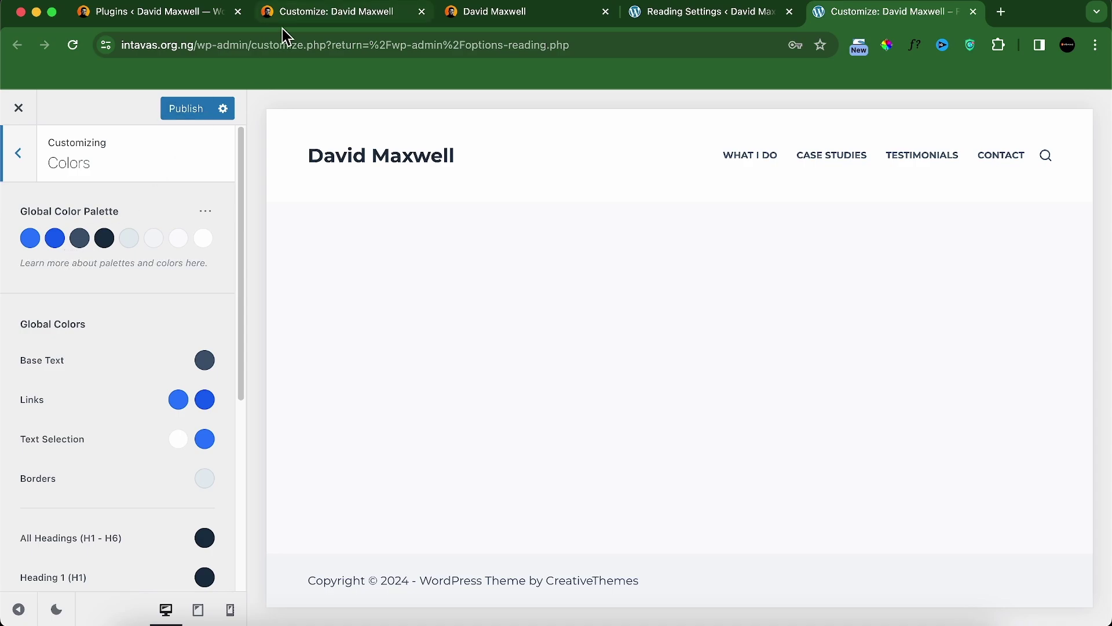
left_click(509, 12)
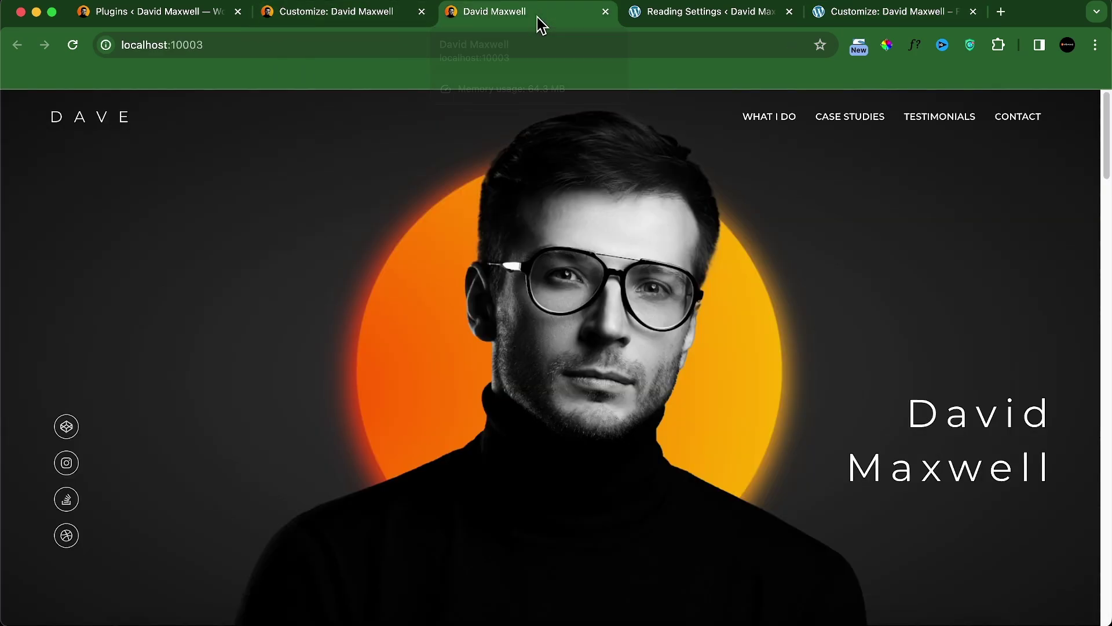
scroll(454, 340, "down", 20)
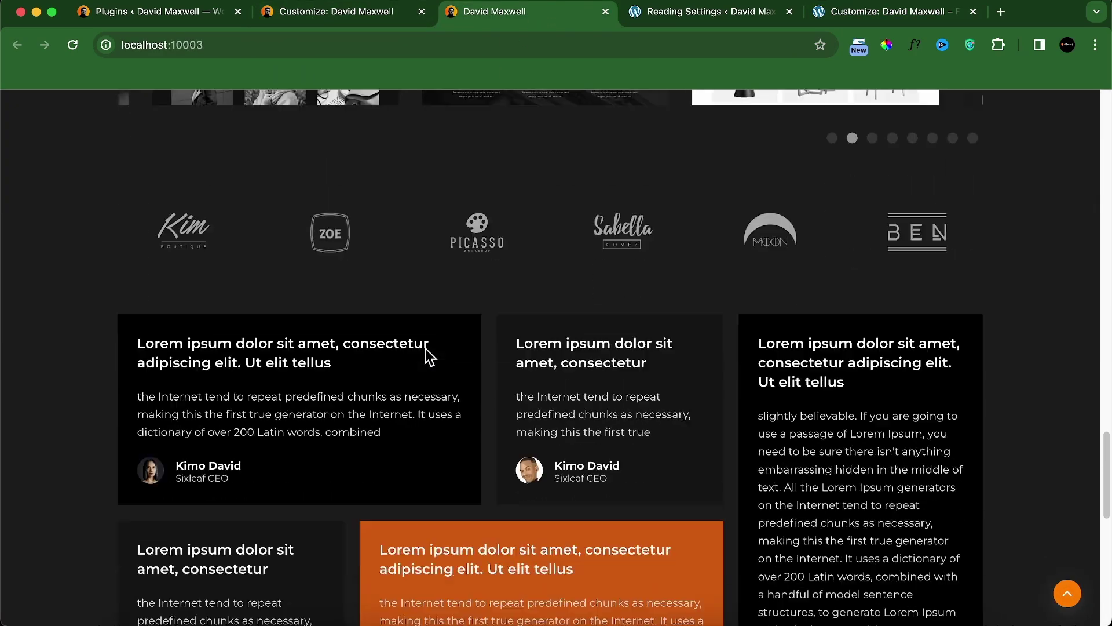
scroll(423, 349, "up", 20)
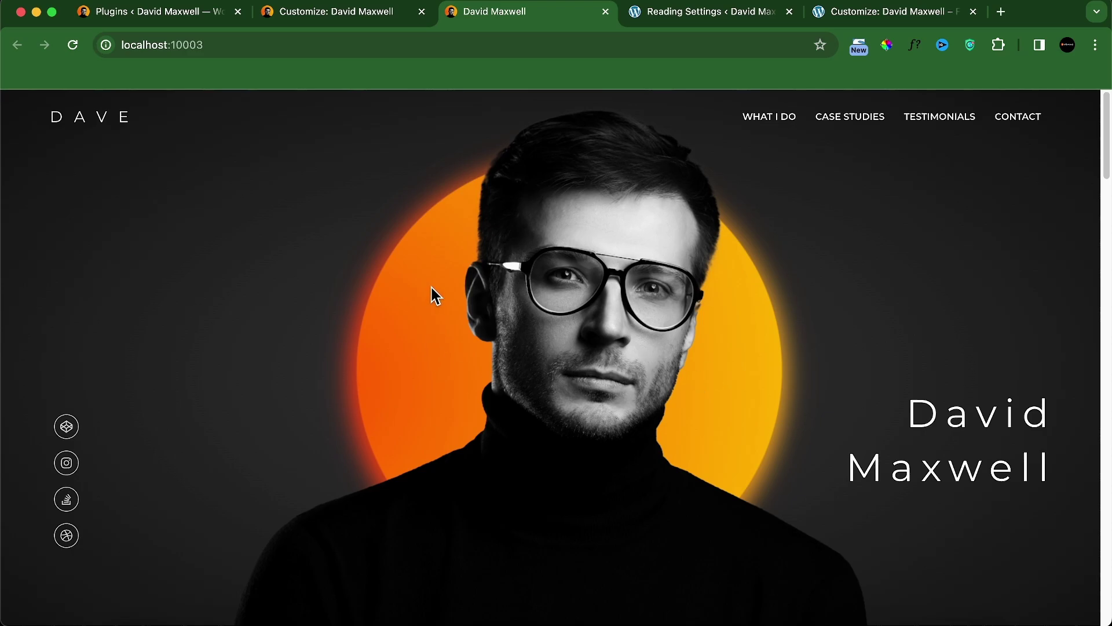
left_click(326, 23)
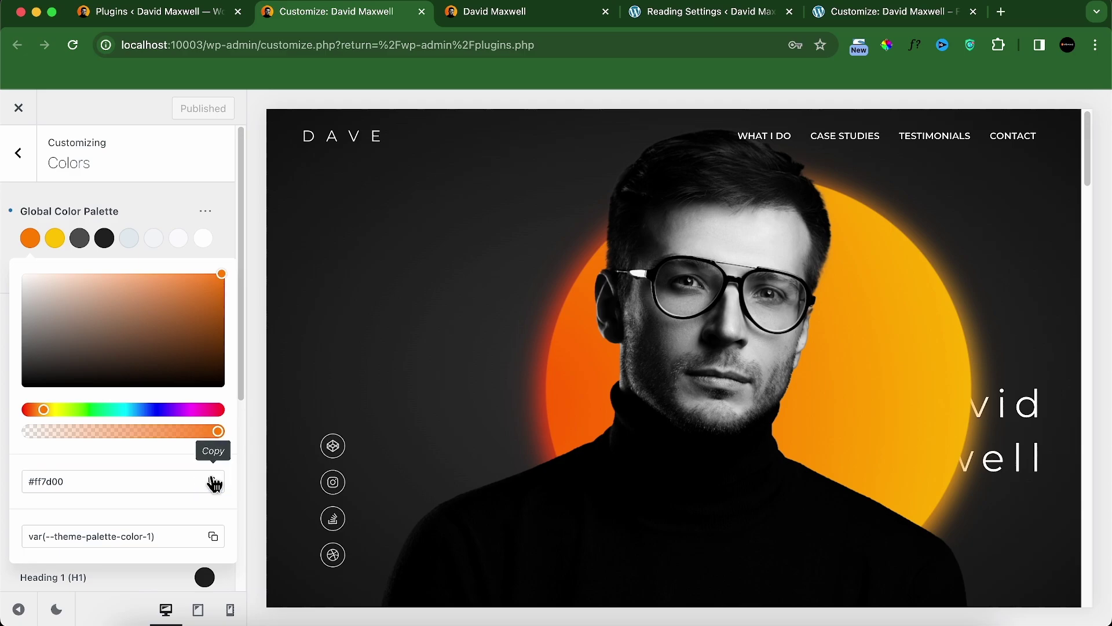
left_click(215, 483)
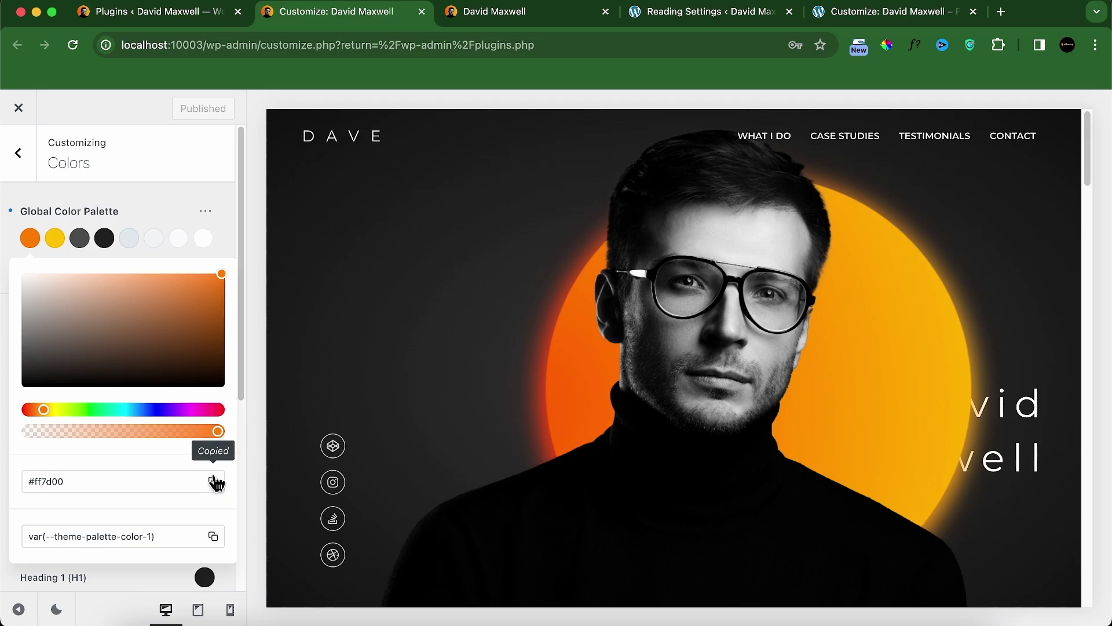
left_click(820, 16)
left_click(29, 240)
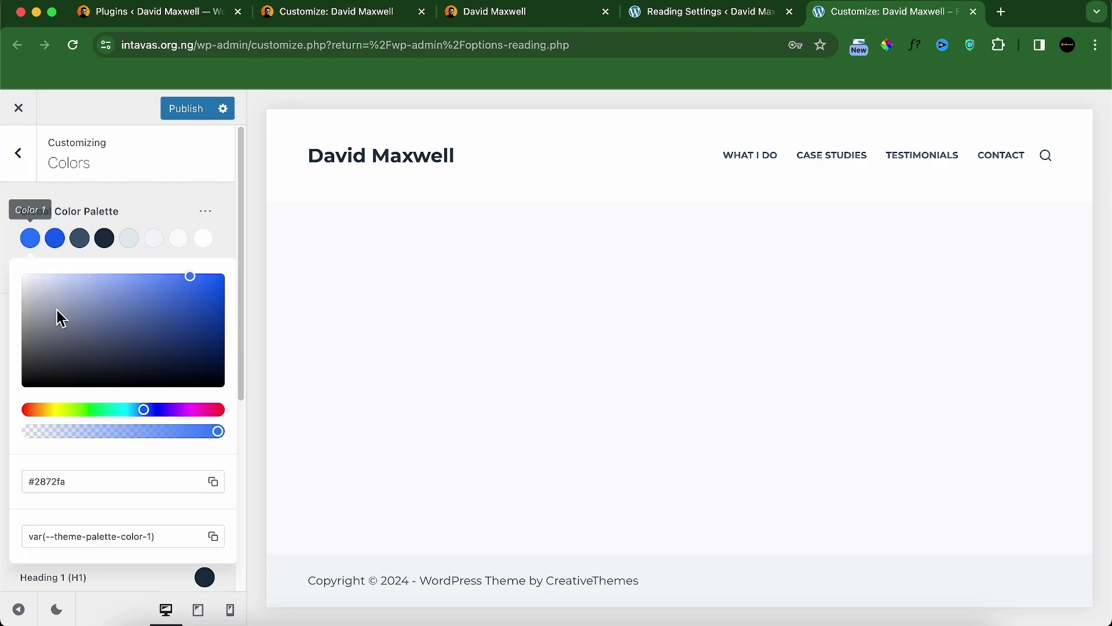
double_click(95, 480)
key("super+v")
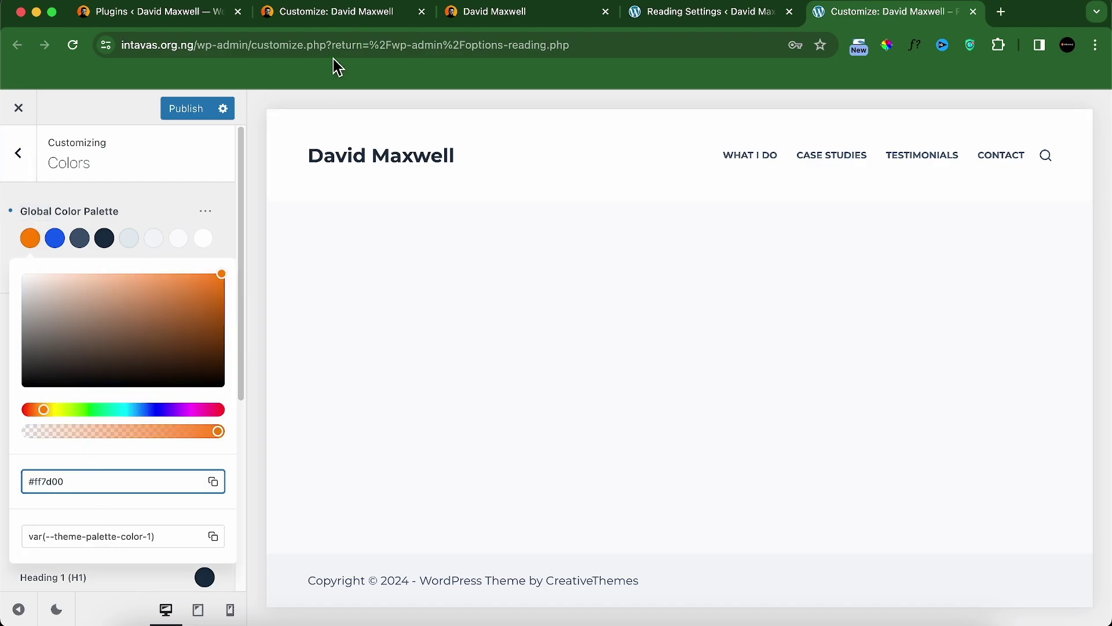
Step: Copy Colors 2 and 3 (#ffc200, #4c4c4c) from the local site into the intavas.org.ng palette
left_click(340, 26)
left_click(56, 239)
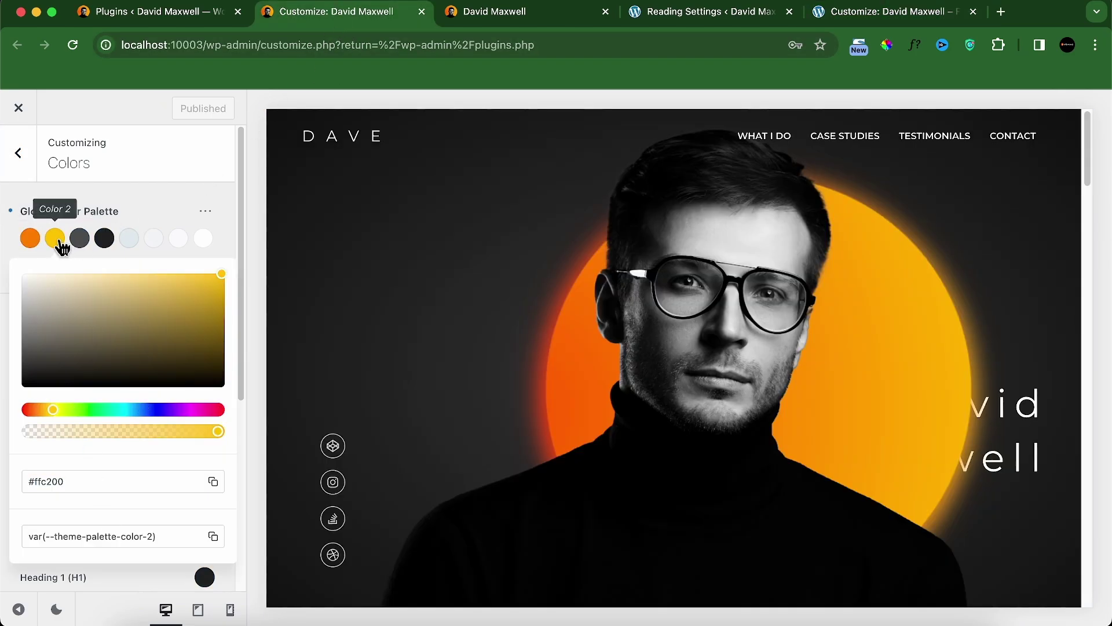
left_click(212, 484)
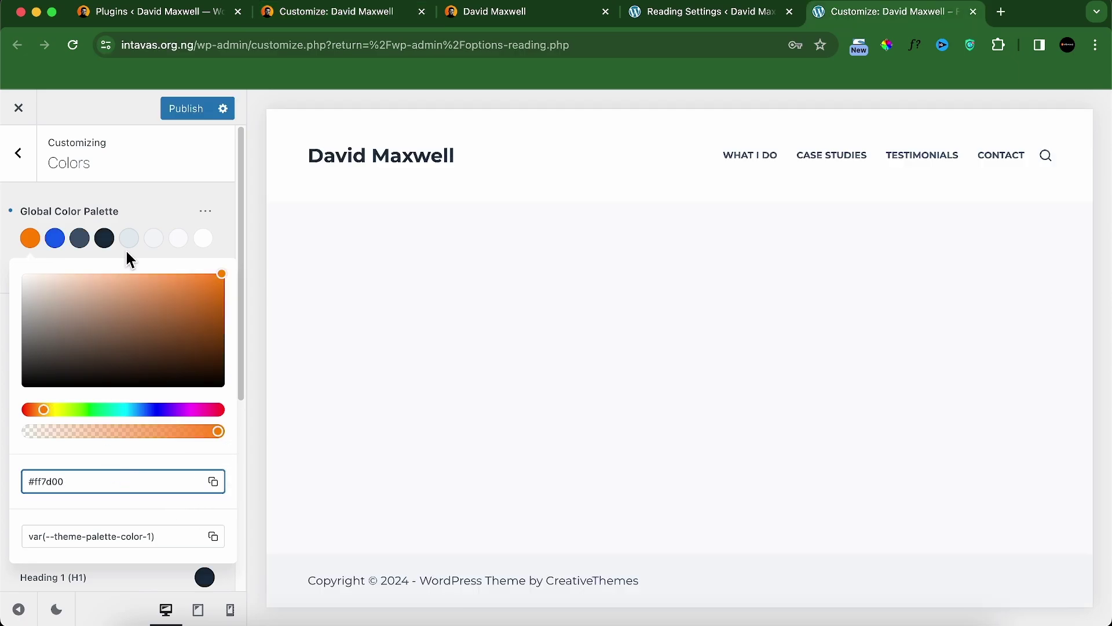
left_click(53, 239)
left_click(77, 475)
key("super+v")
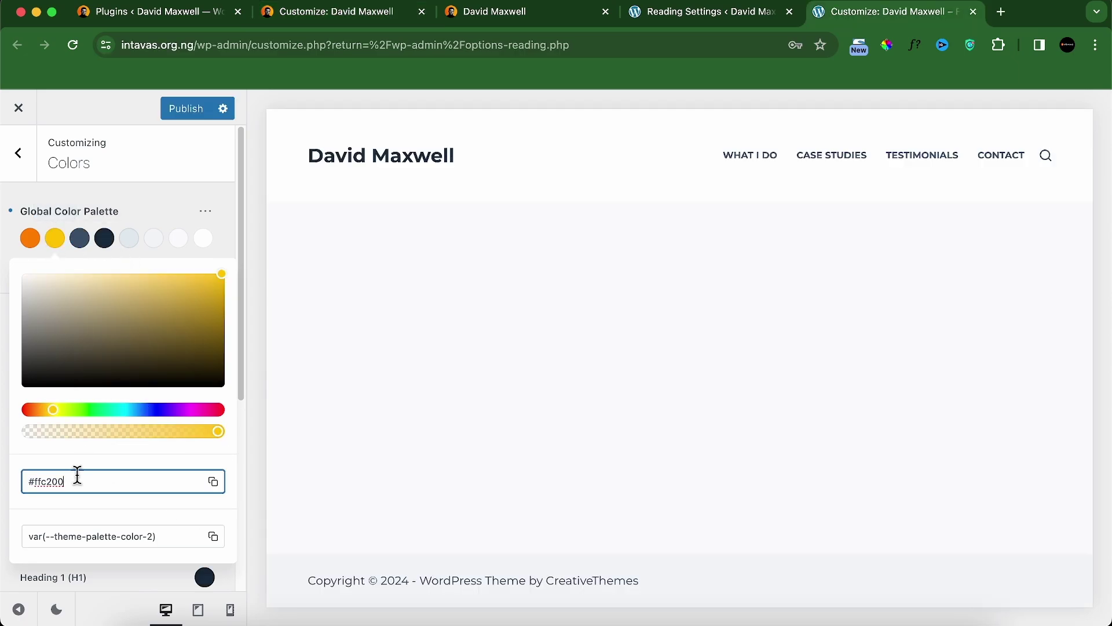
left_click(346, 18)
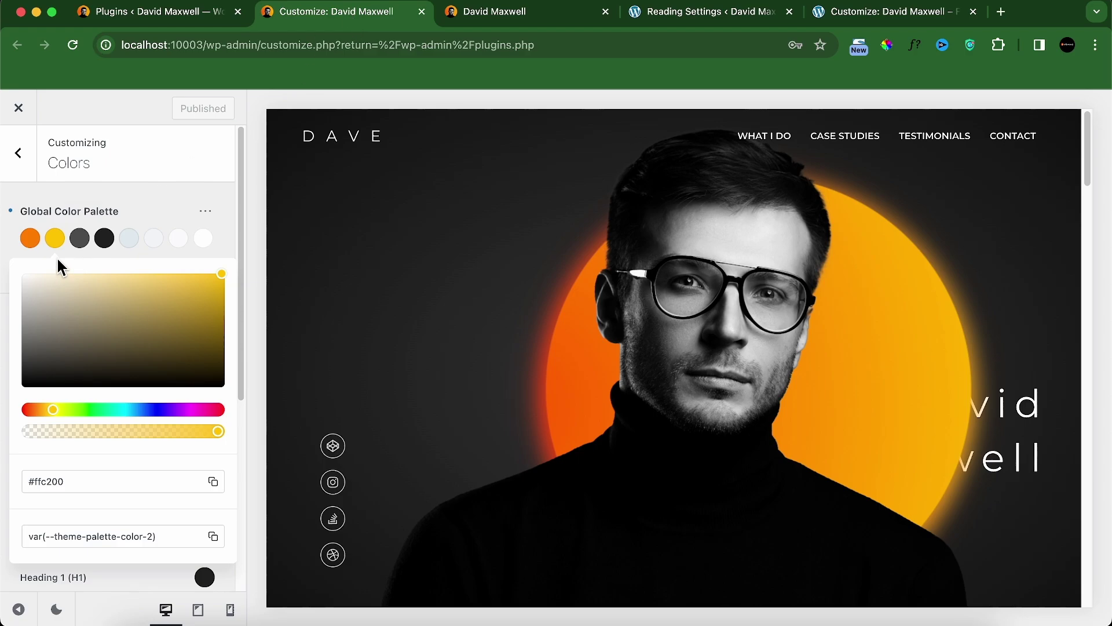
left_click(80, 238)
left_click(213, 481)
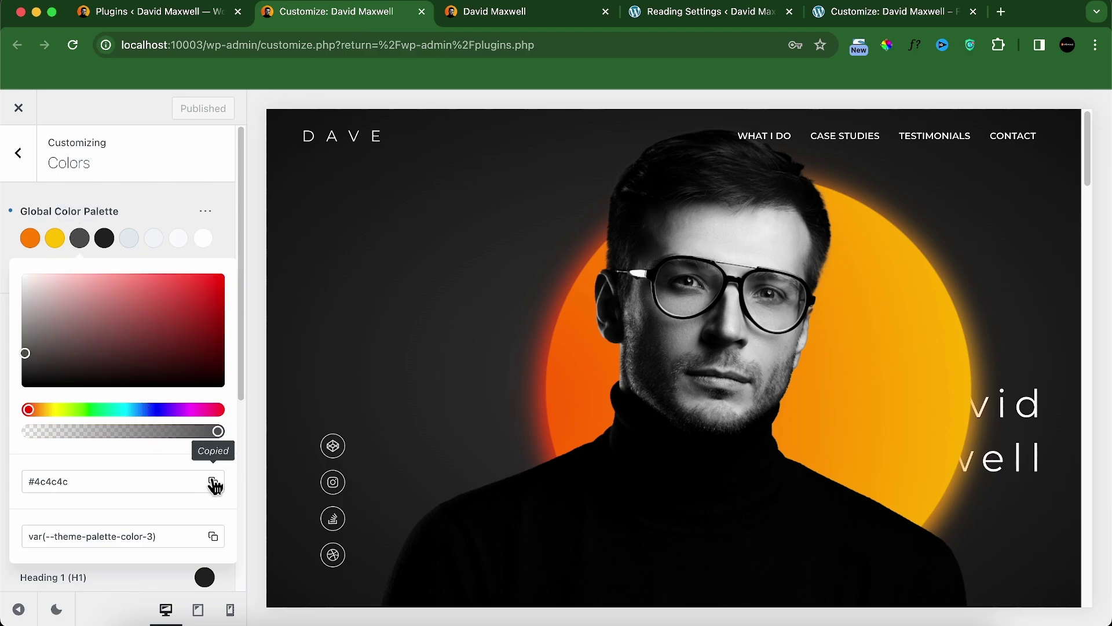
left_click(860, 20)
left_click(79, 238)
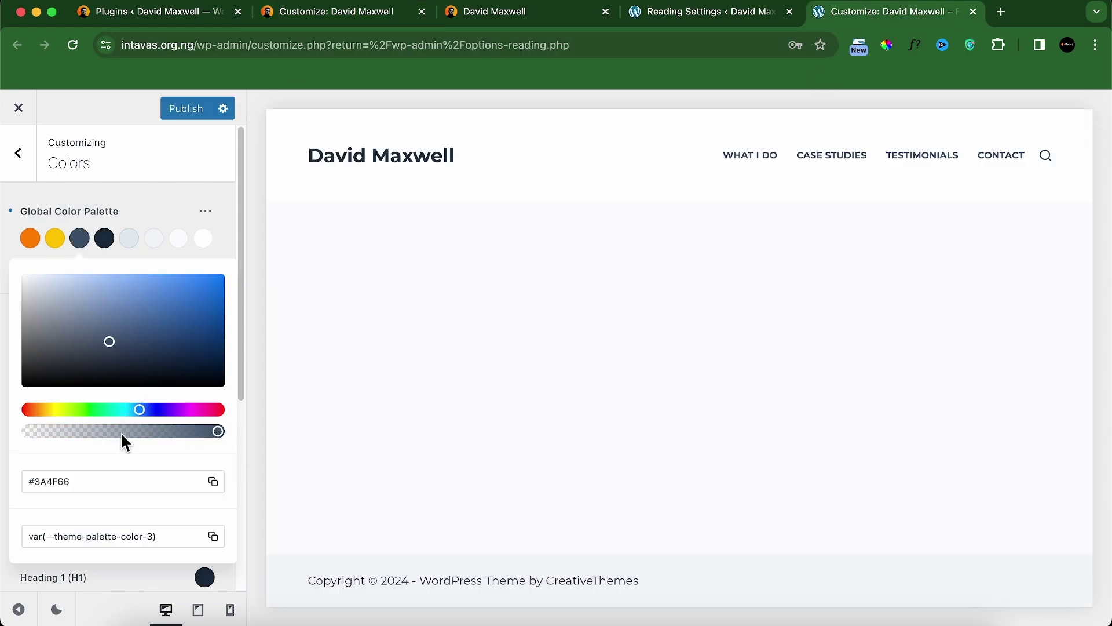
left_click(118, 478)
key("super+v")
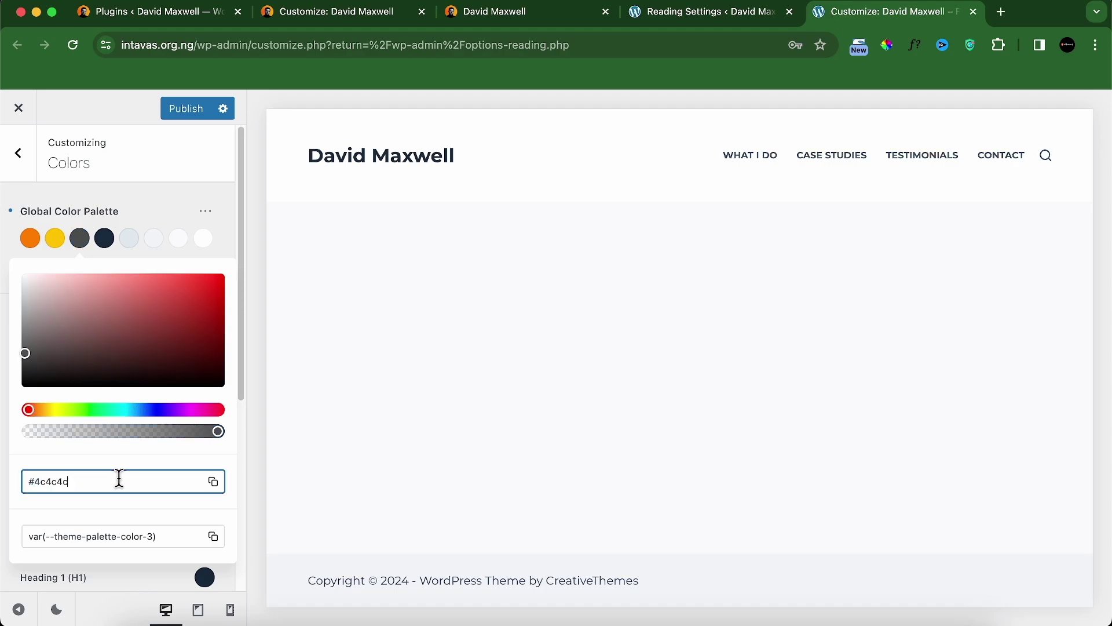
Step: Copy Color 4 (#212121) into the intavas.org.ng palette and compare it with the local site's palette
left_click(334, 17)
left_click(107, 241)
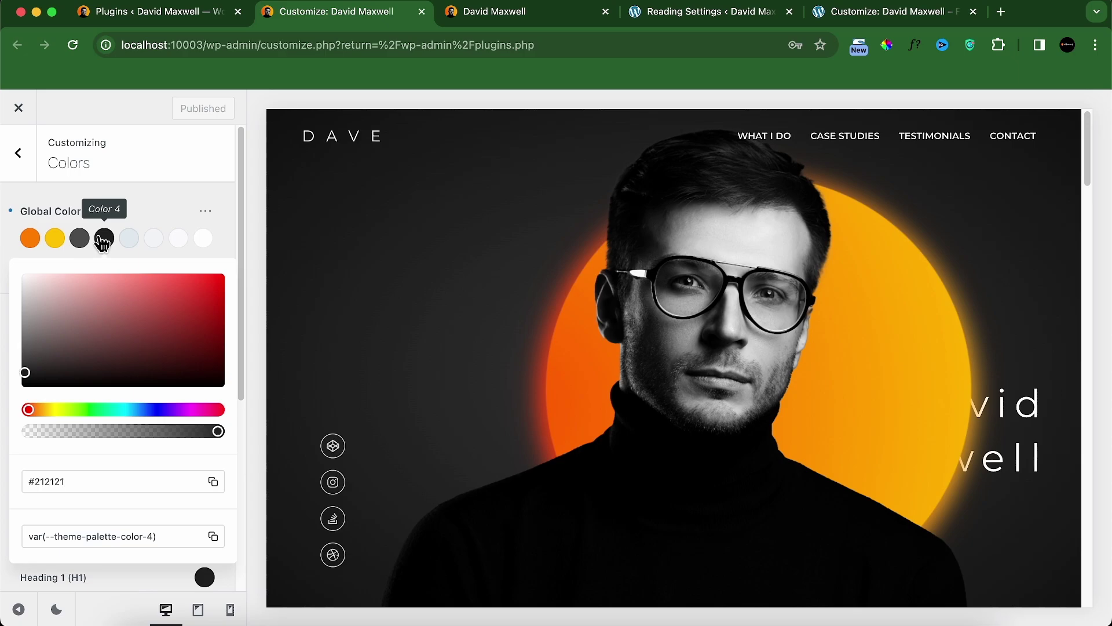
left_click(212, 482)
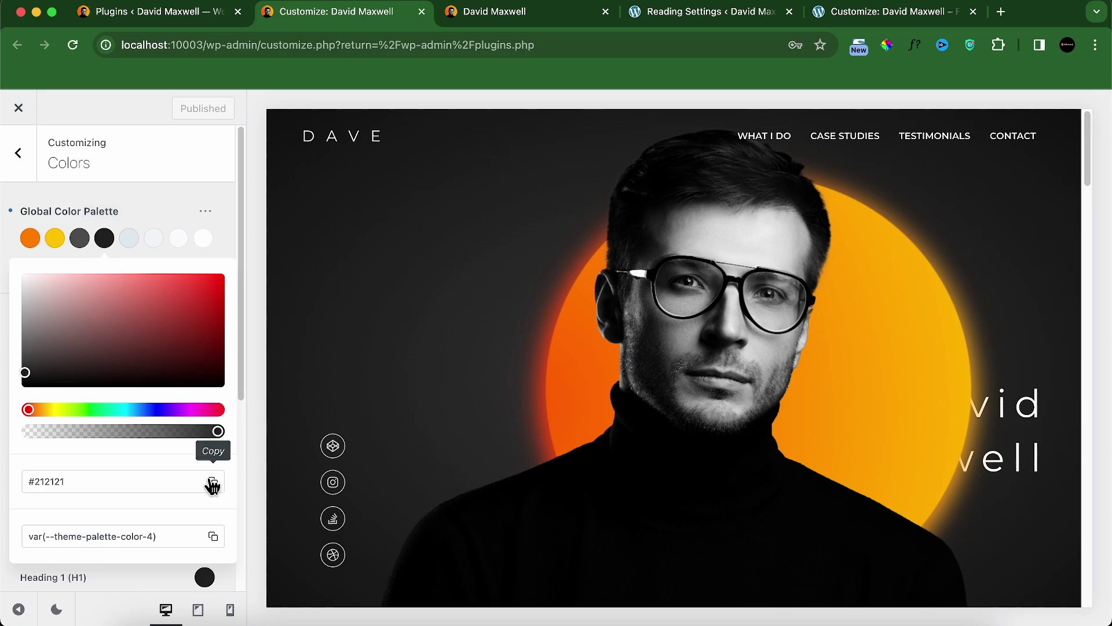
left_click(868, 18)
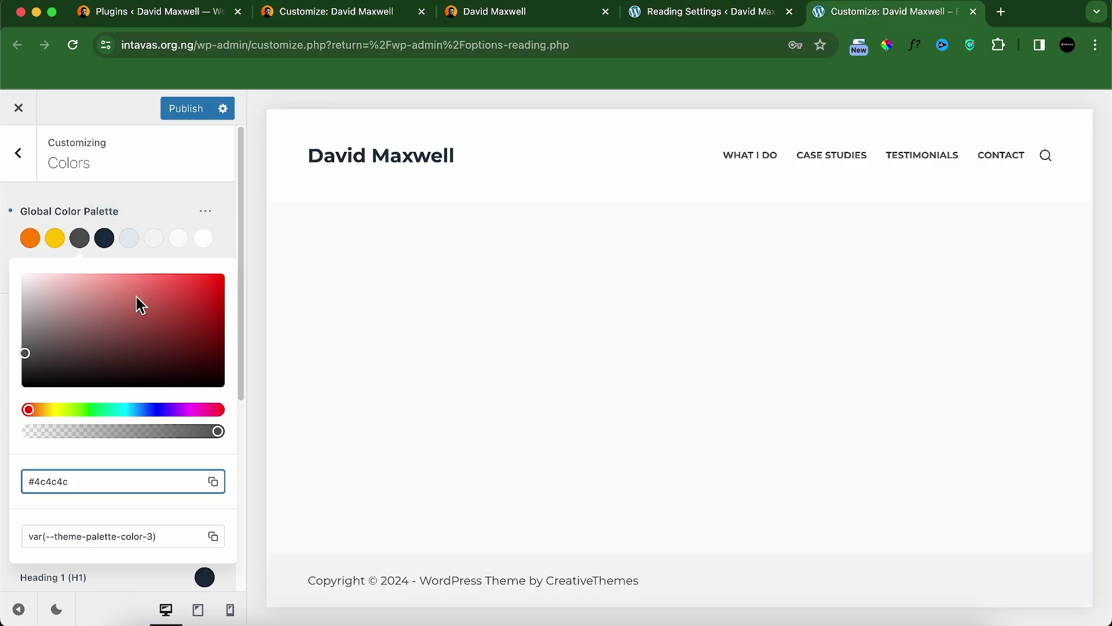
left_click(111, 237)
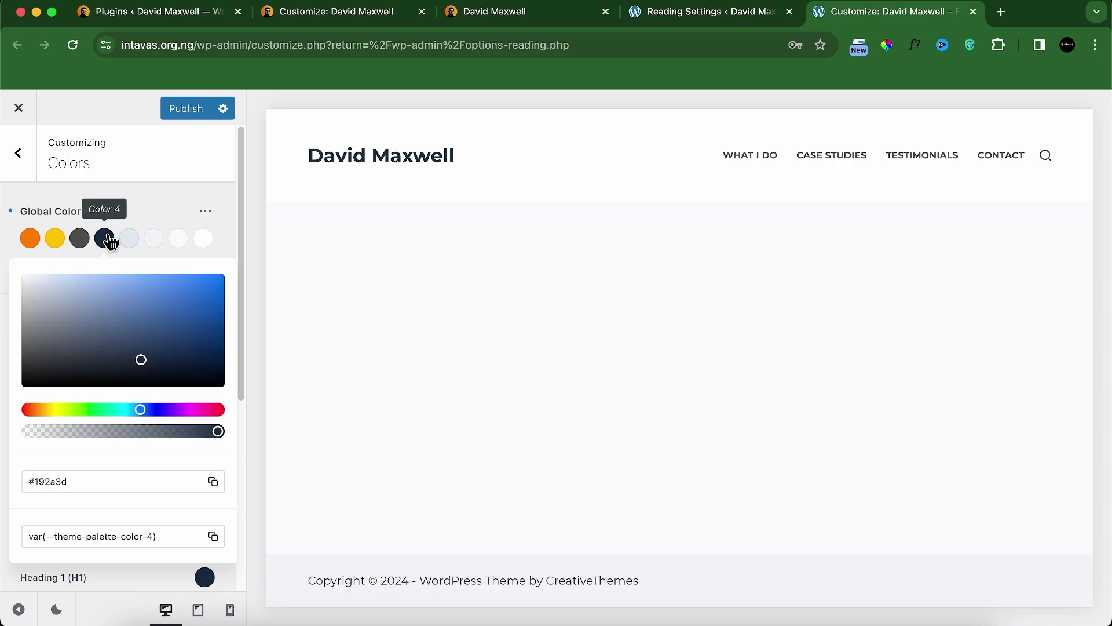
double_click(113, 482)
key("super+v")
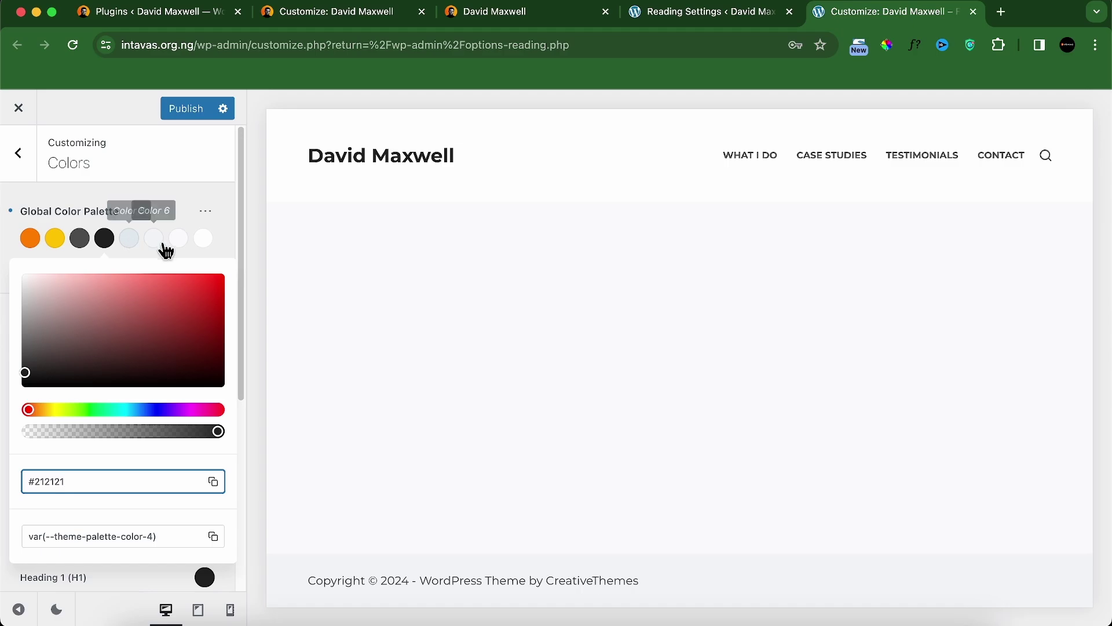
left_click(362, 16)
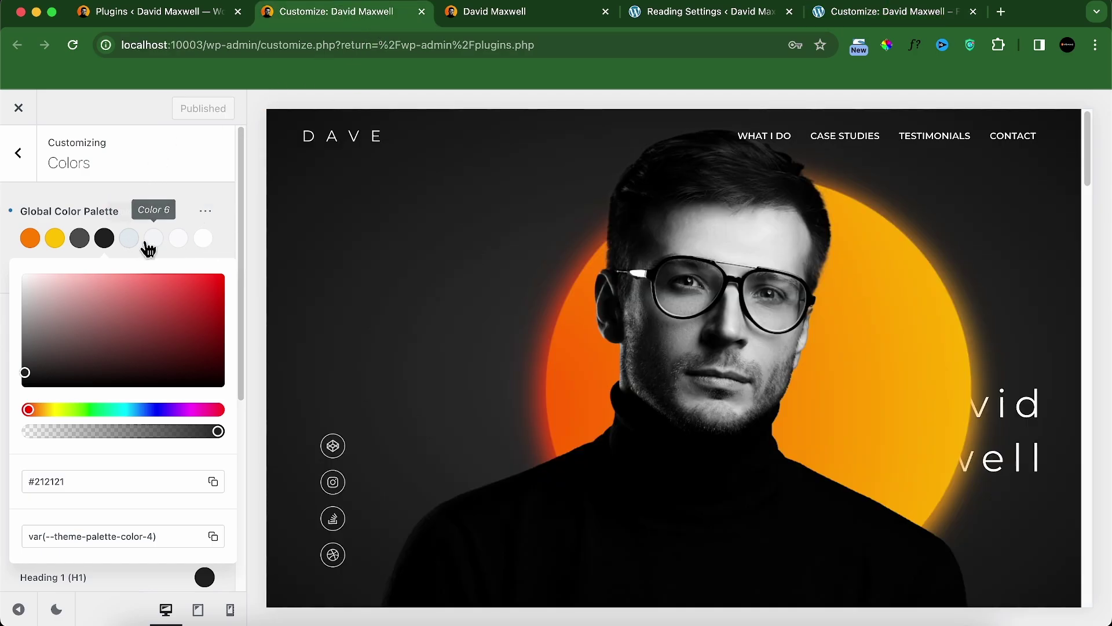
left_click(863, 12)
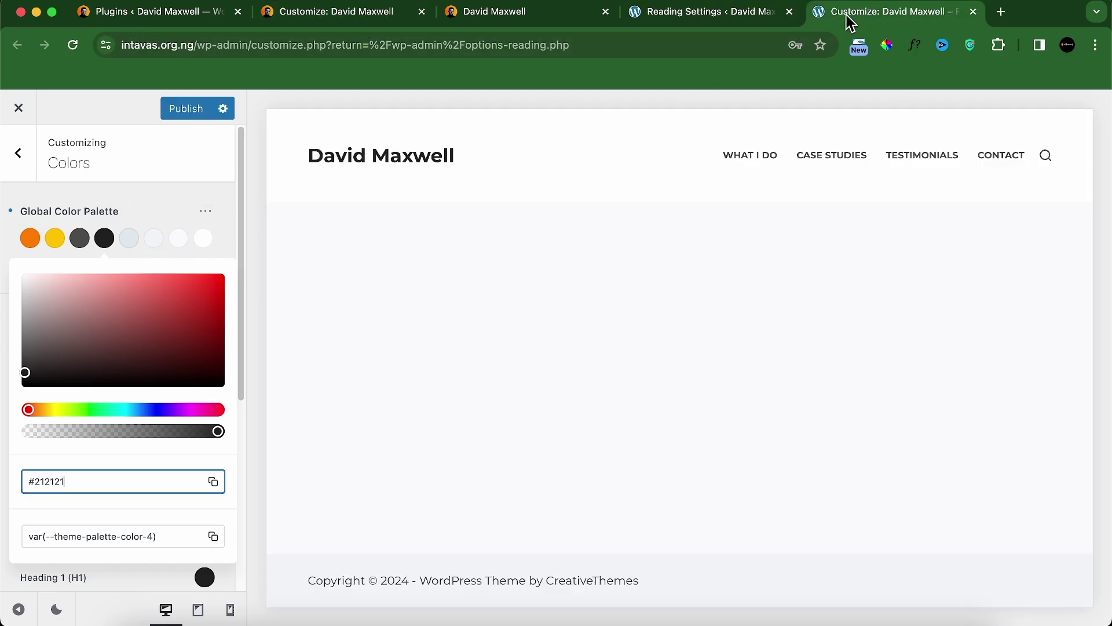
left_click(166, 197)
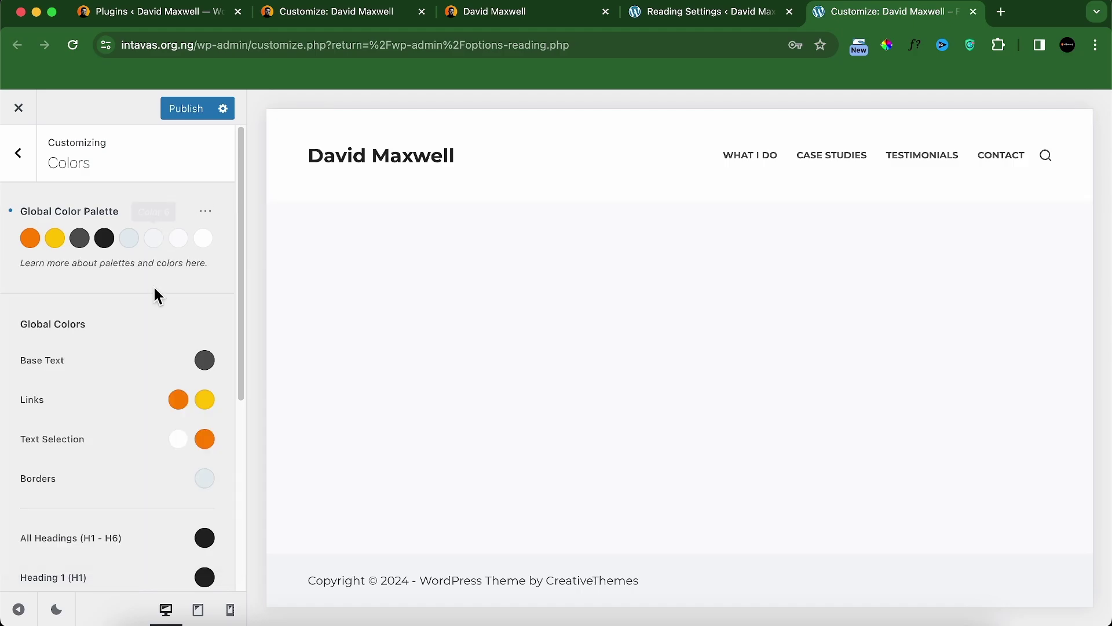
scroll(150, 324, "down", 3)
Step: Look over the localhost preview and Reading Settings, then go back to the intavas.org.ng Customizer
scroll(155, 342, "up", 3)
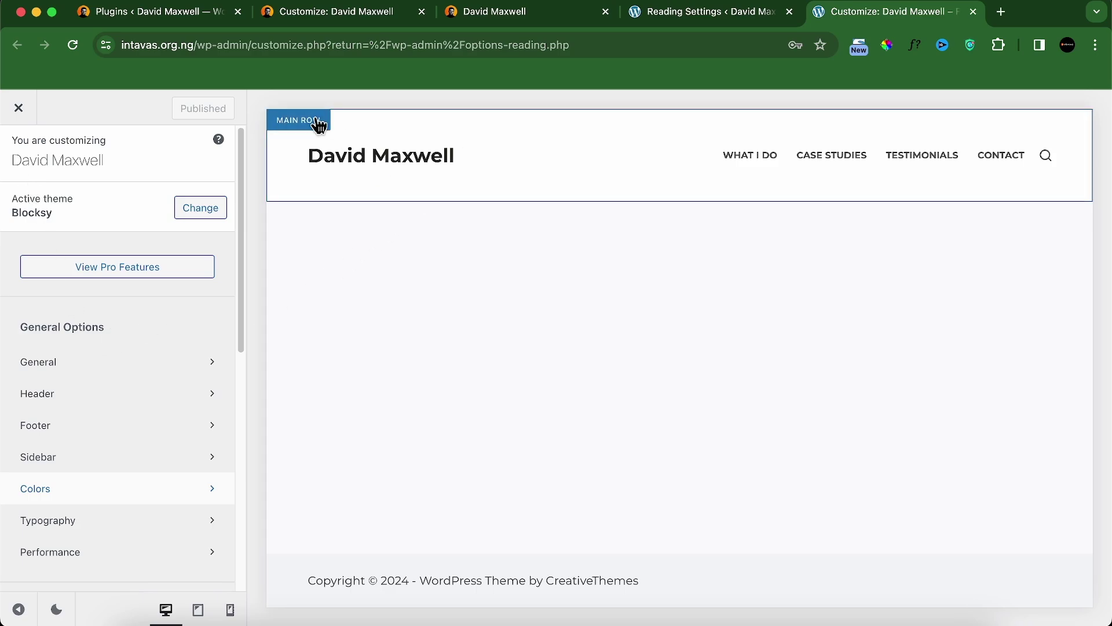
left_click(365, 13)
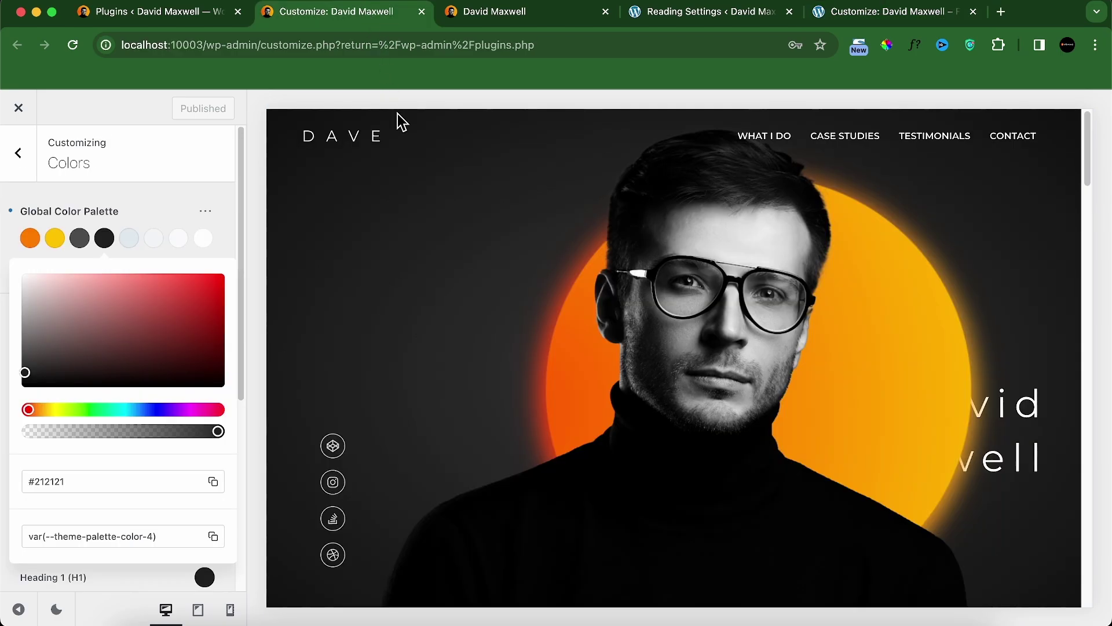
scroll(678, 353, "down", 8)
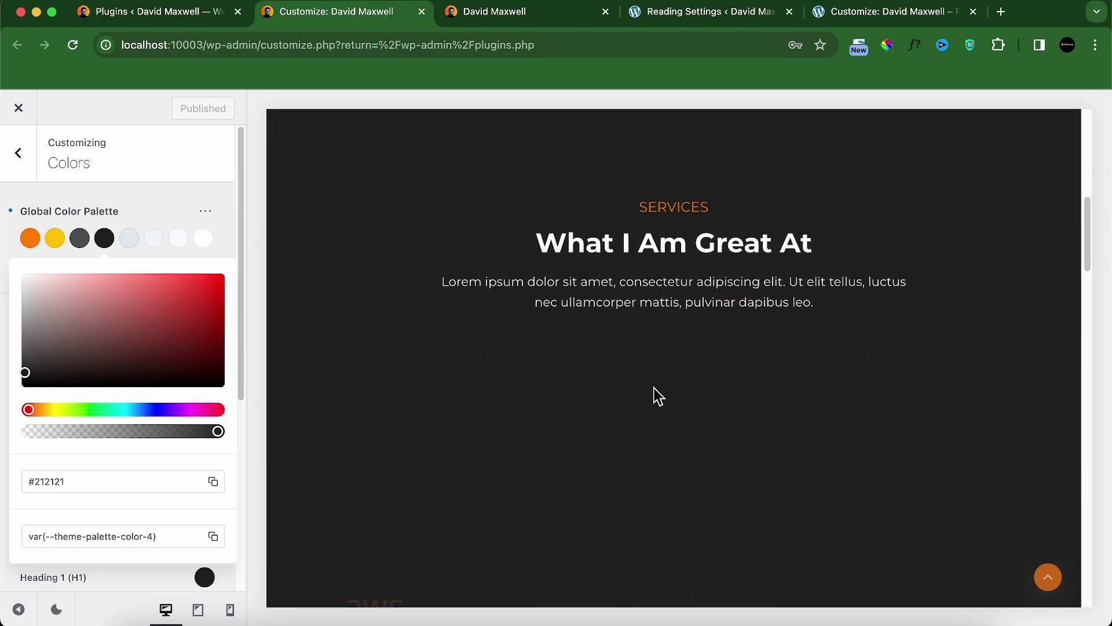
scroll(658, 397, "down", 15)
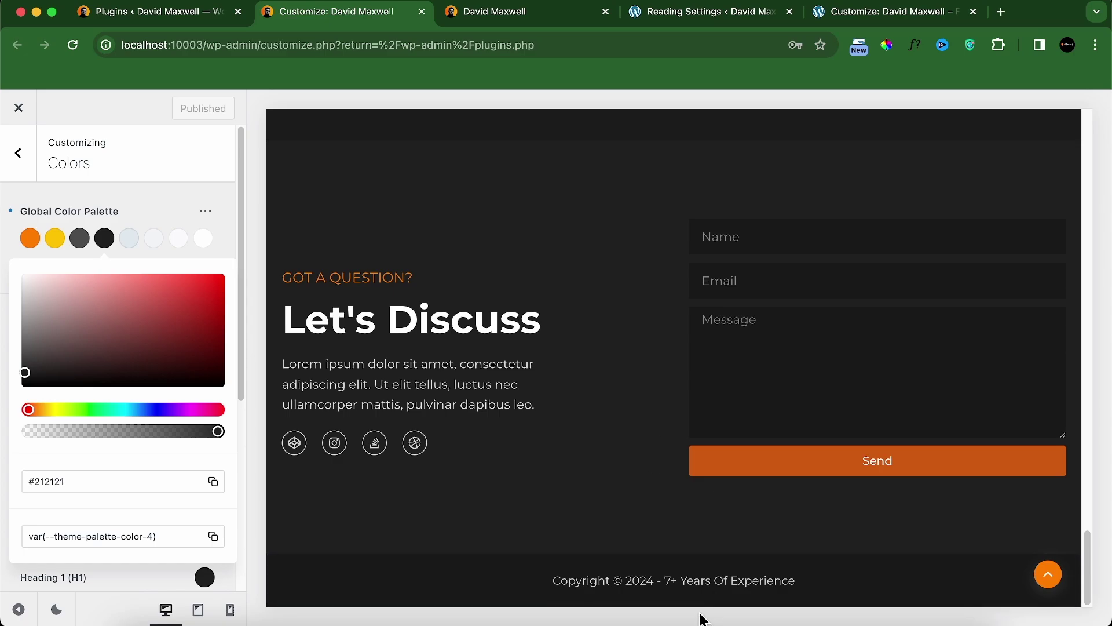
scroll(670, 377, "up", 20)
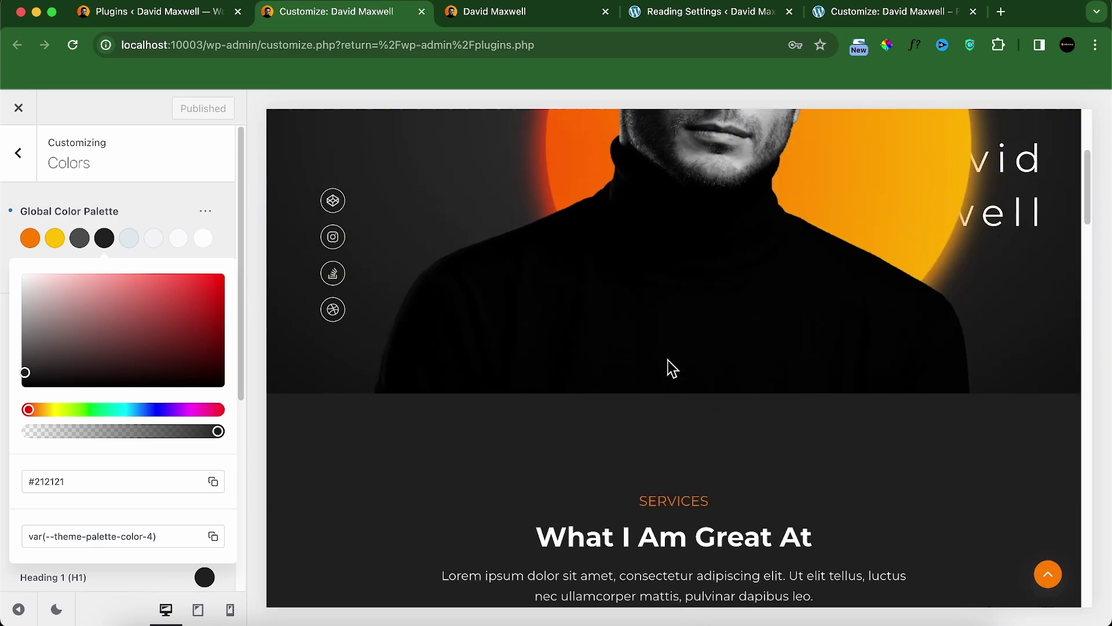
scroll(671, 365, "up", 5)
left_click(724, 13)
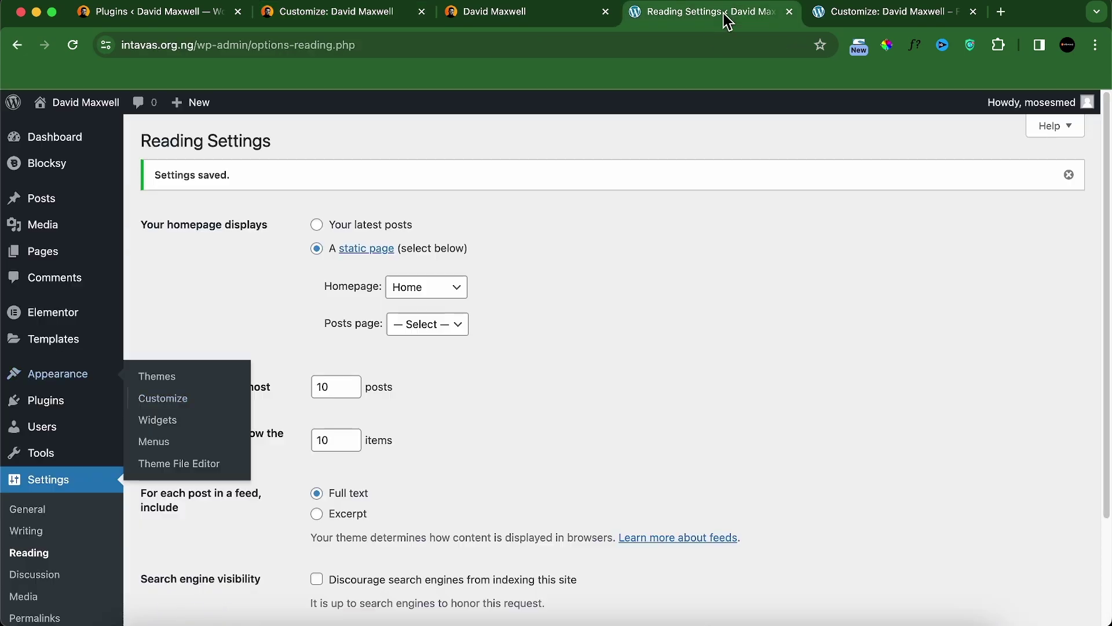
left_click(820, 18)
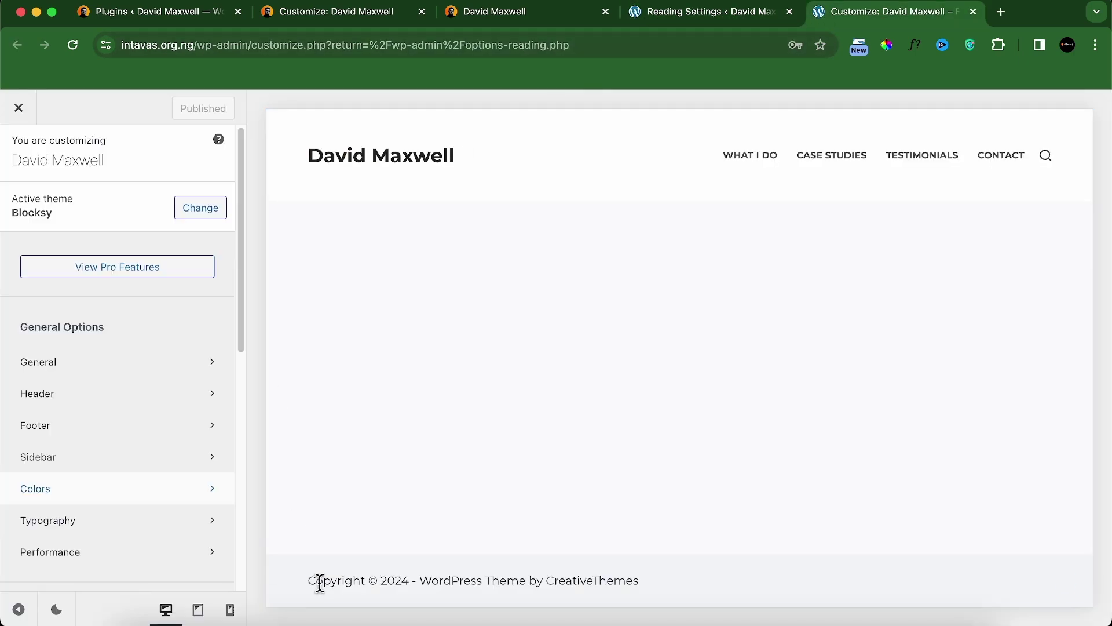
Step: Open the header Logo settings and select the existing full-name site title text
left_click(113, 395)
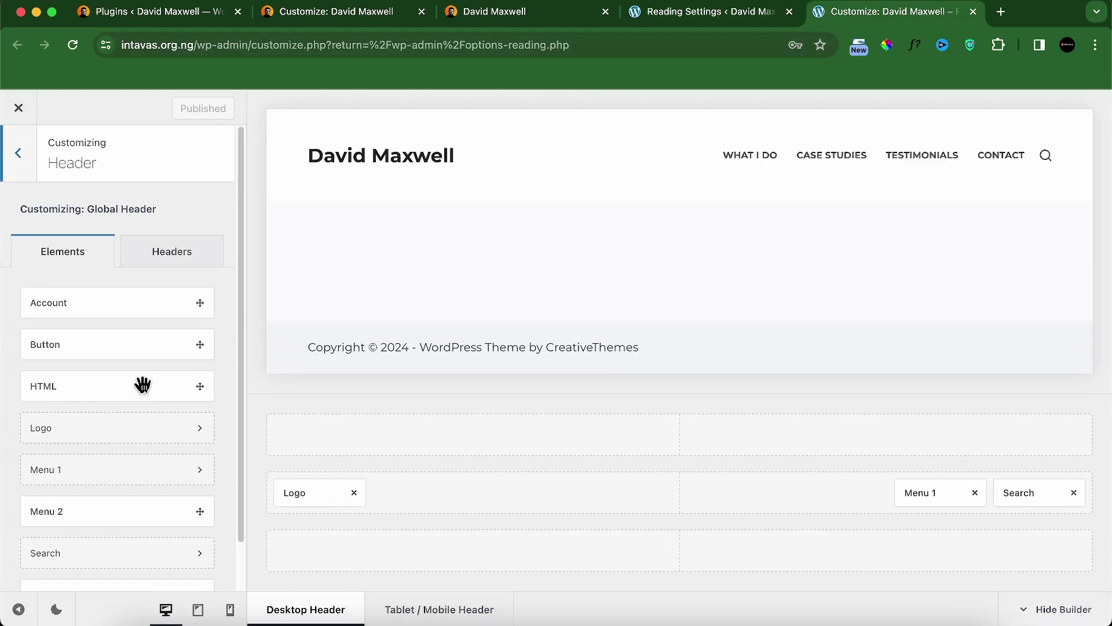
left_click(319, 493)
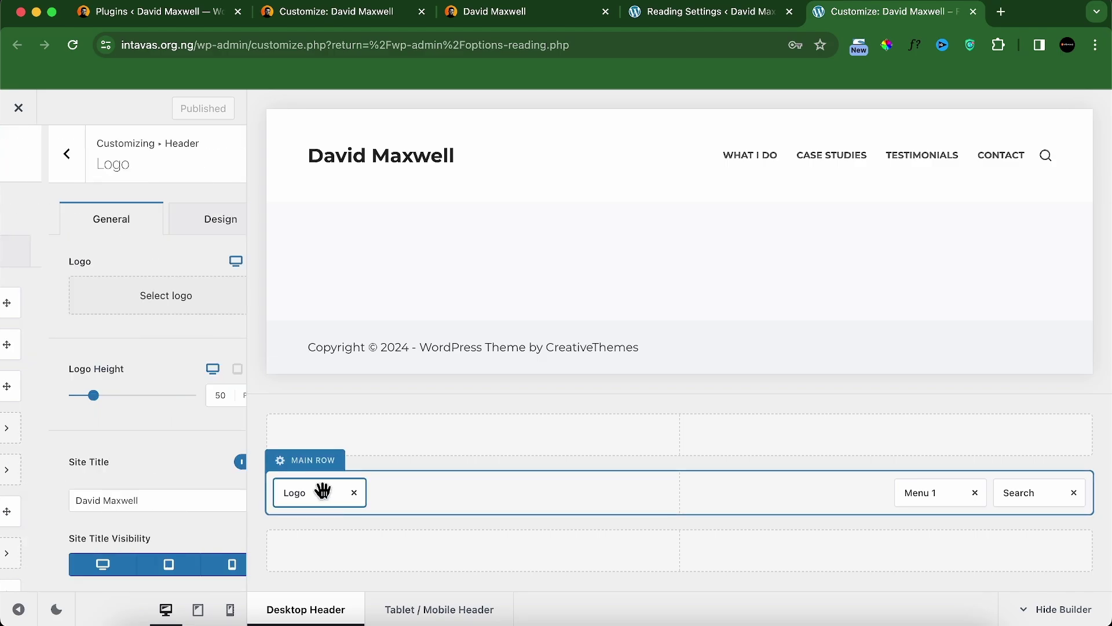
scroll(116, 463, "down", 3)
left_click(47, 370)
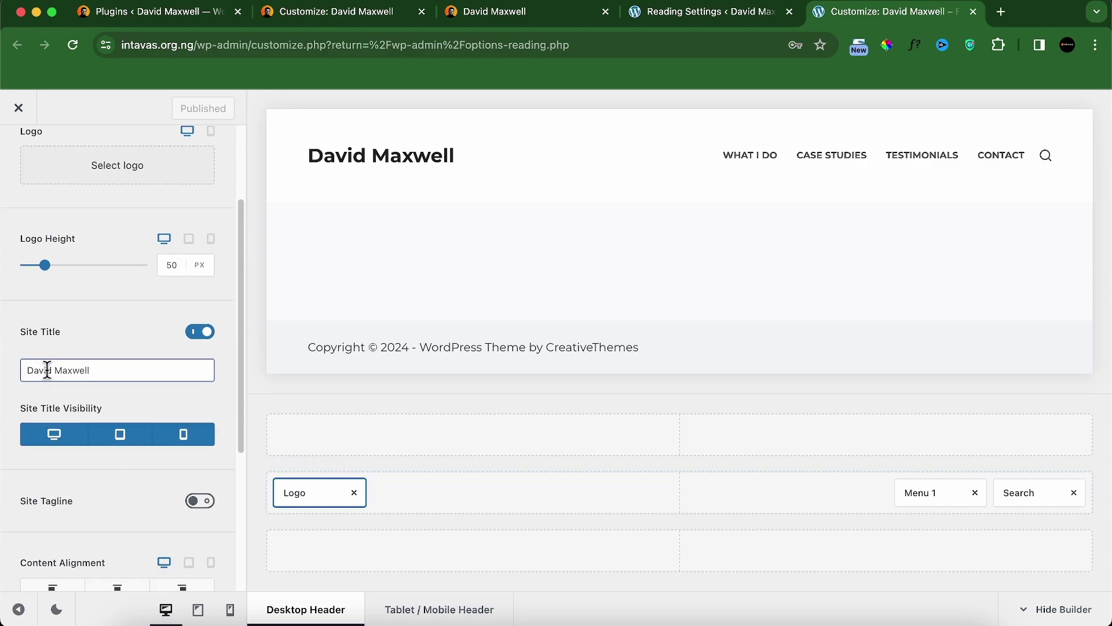
double_click(72, 370)
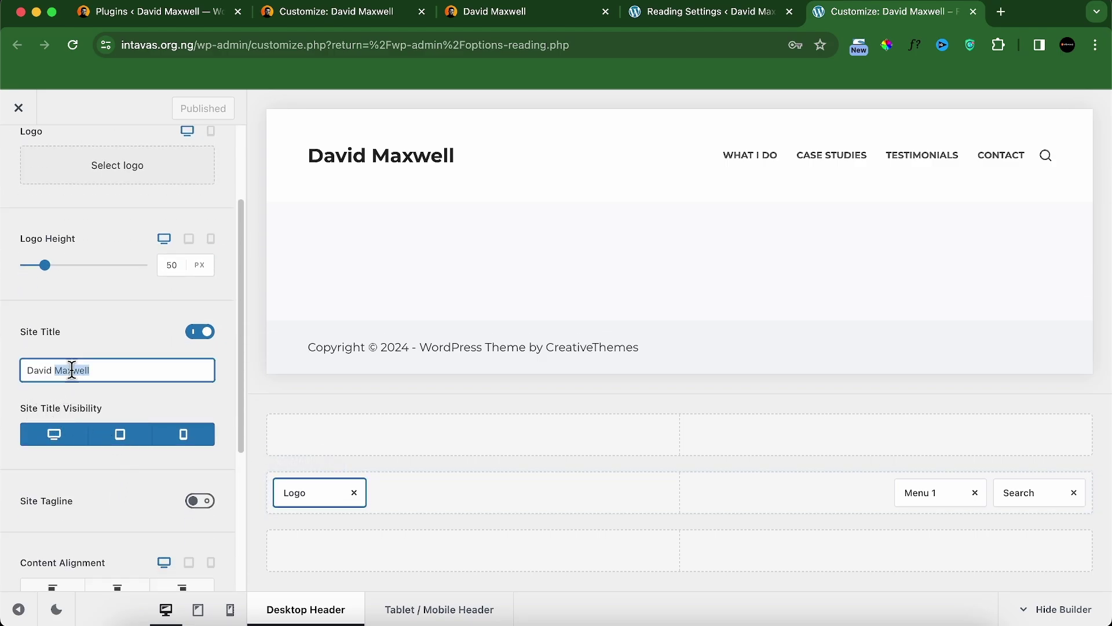
Step: Replace the site title with the short first-name form in the Customizer
left_click(441, 18)
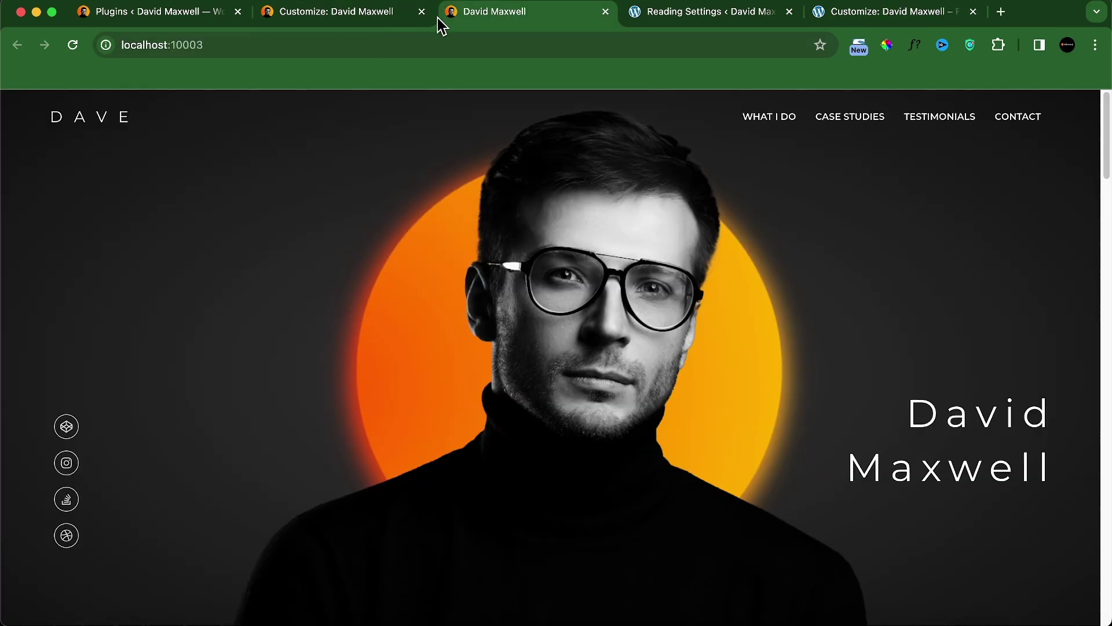
left_click(428, 16)
left_click(422, 12)
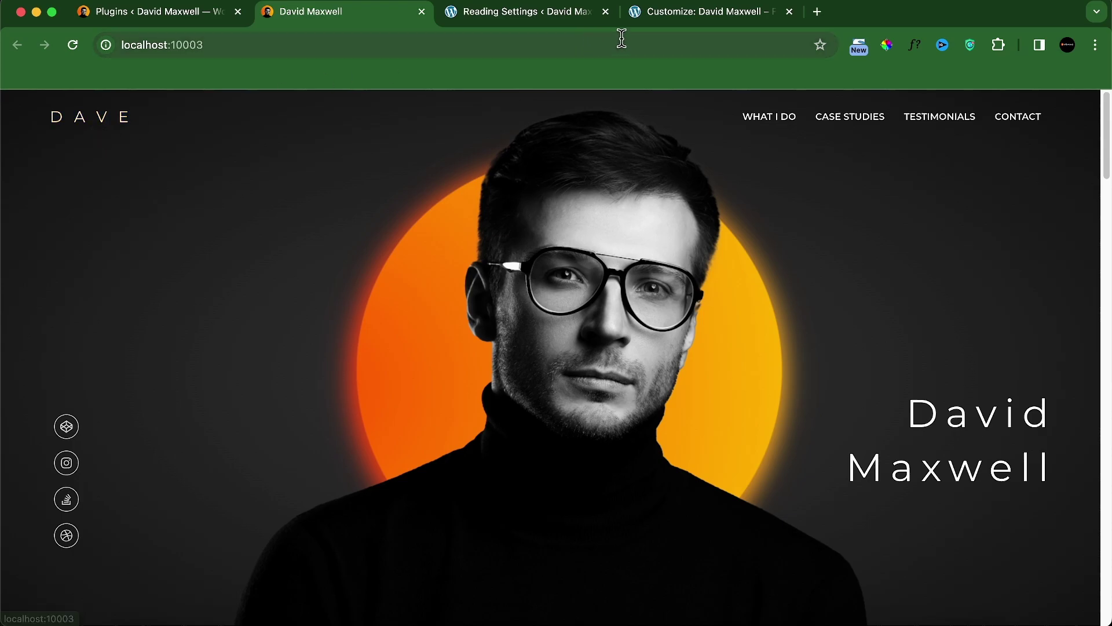
left_click(658, 18)
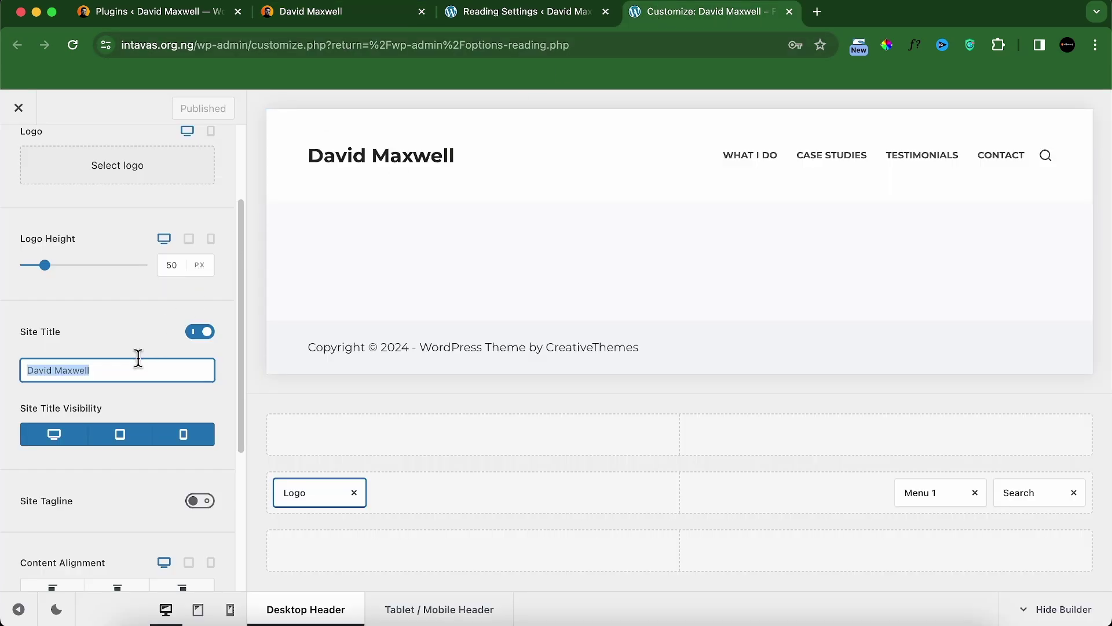
type("Dave")
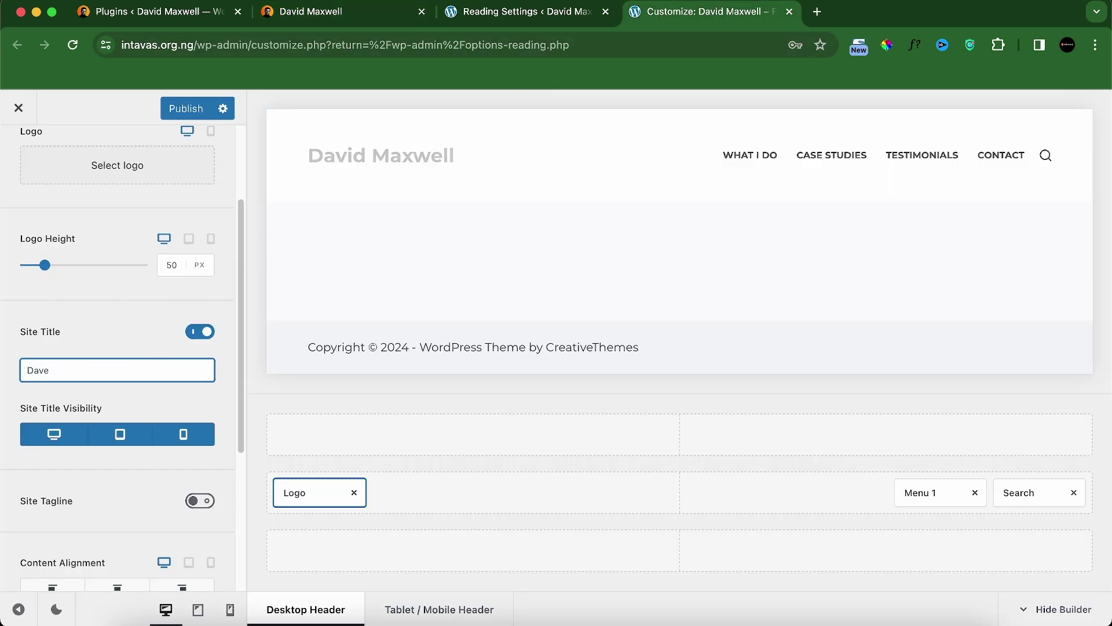
scroll(99, 509, "down", 5)
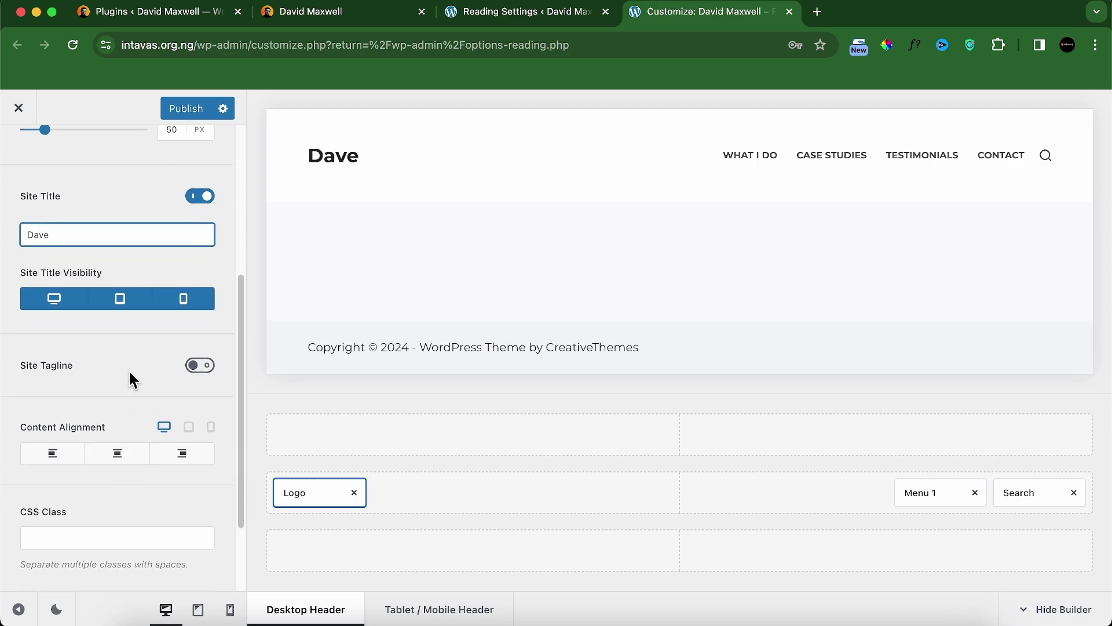
scroll(130, 377, "up", 4)
scroll(133, 379, "up", 3)
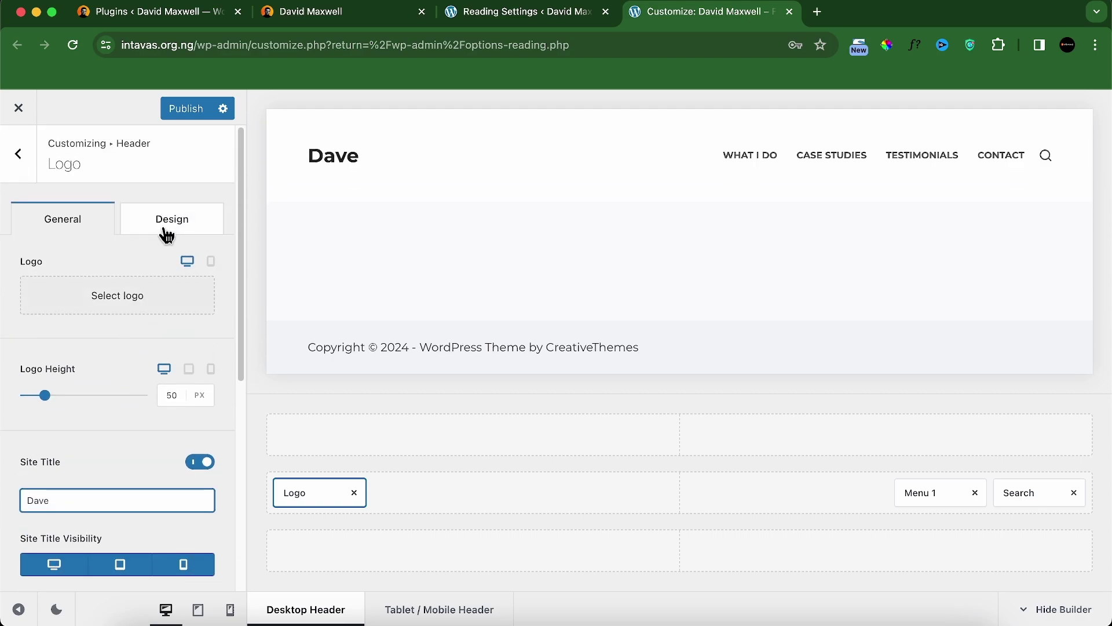
Step: Open the site title typography in Logo Design and try Semi-Bold 600 weight
left_click(168, 227)
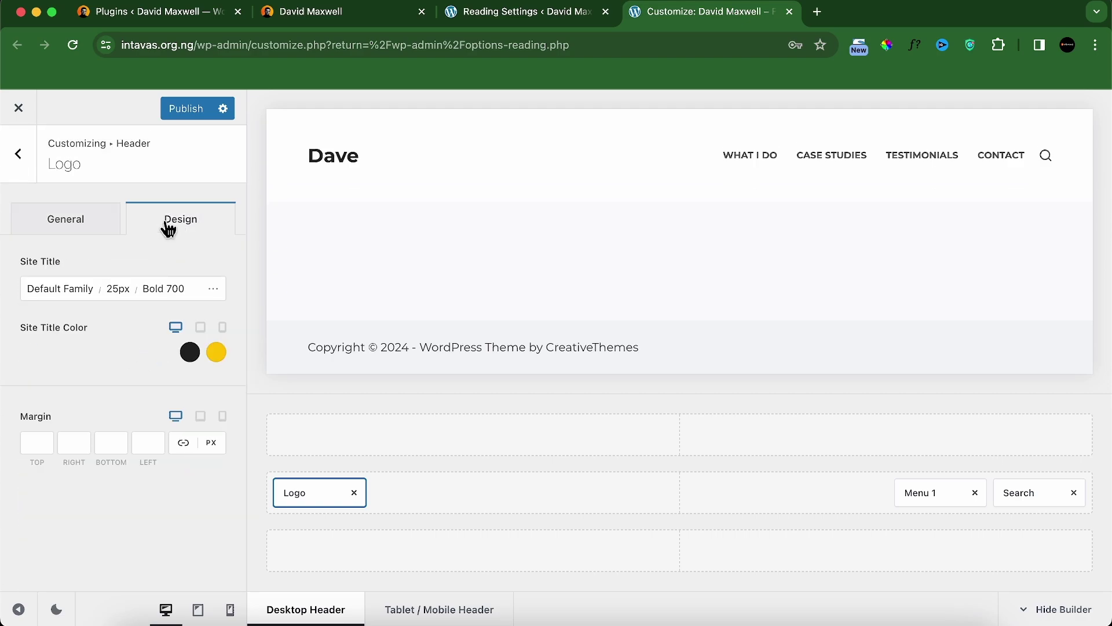
left_click(117, 296)
left_click(165, 294)
left_click(174, 285)
scroll(107, 457, "up", 5)
scroll(107, 459, "down", 5)
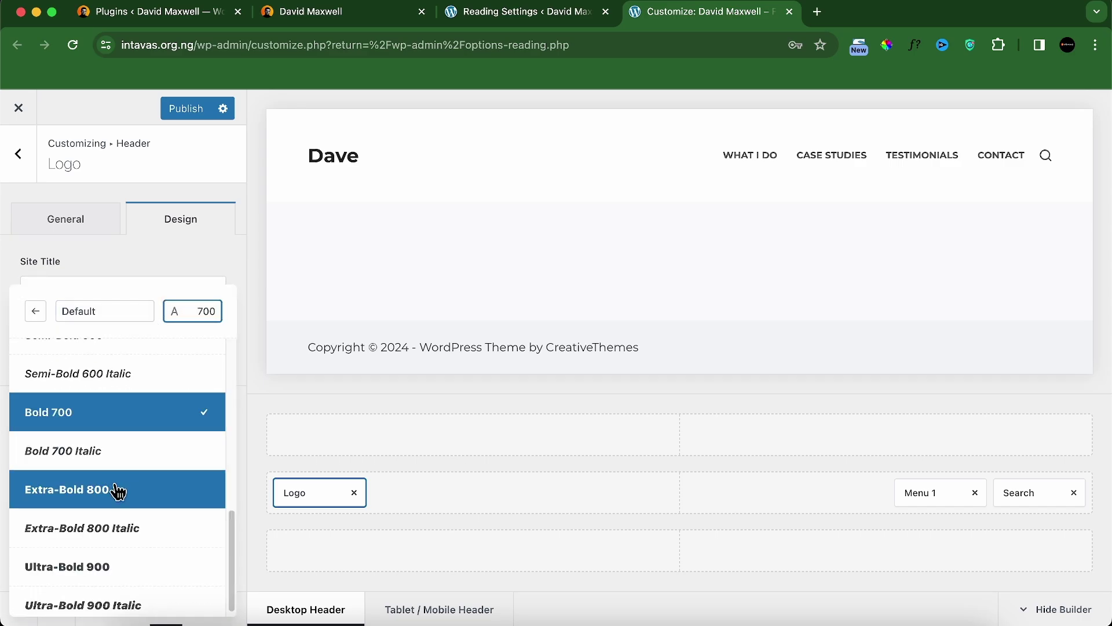
scroll(116, 467, "up", 1)
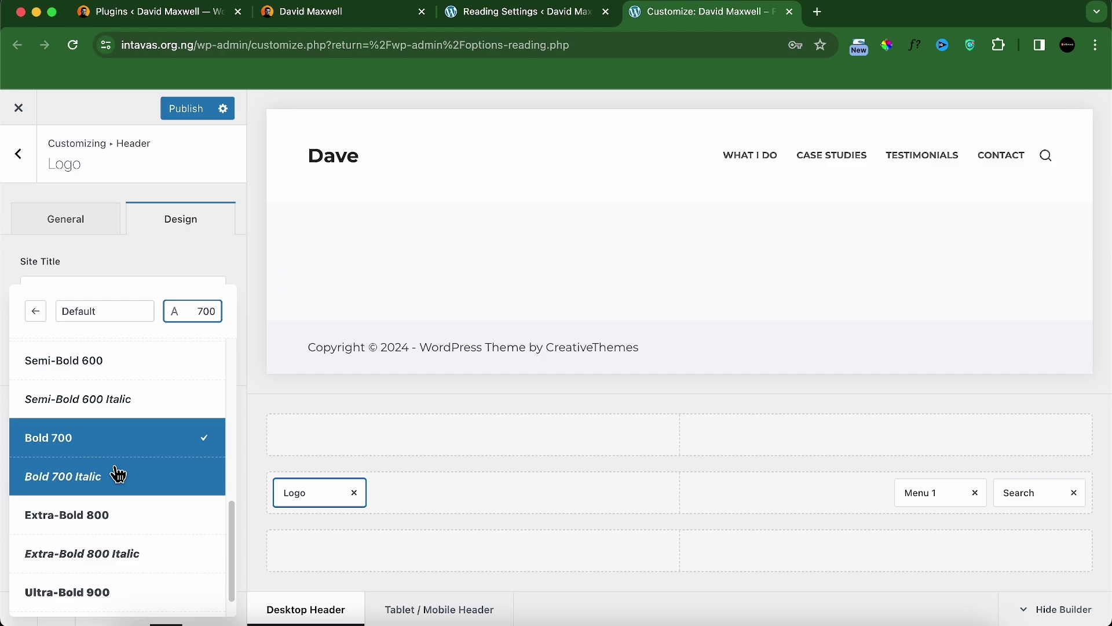
left_click(112, 368)
Step: Change the site title weight to Medium 500 after comparing with the reference site
left_click(348, 12)
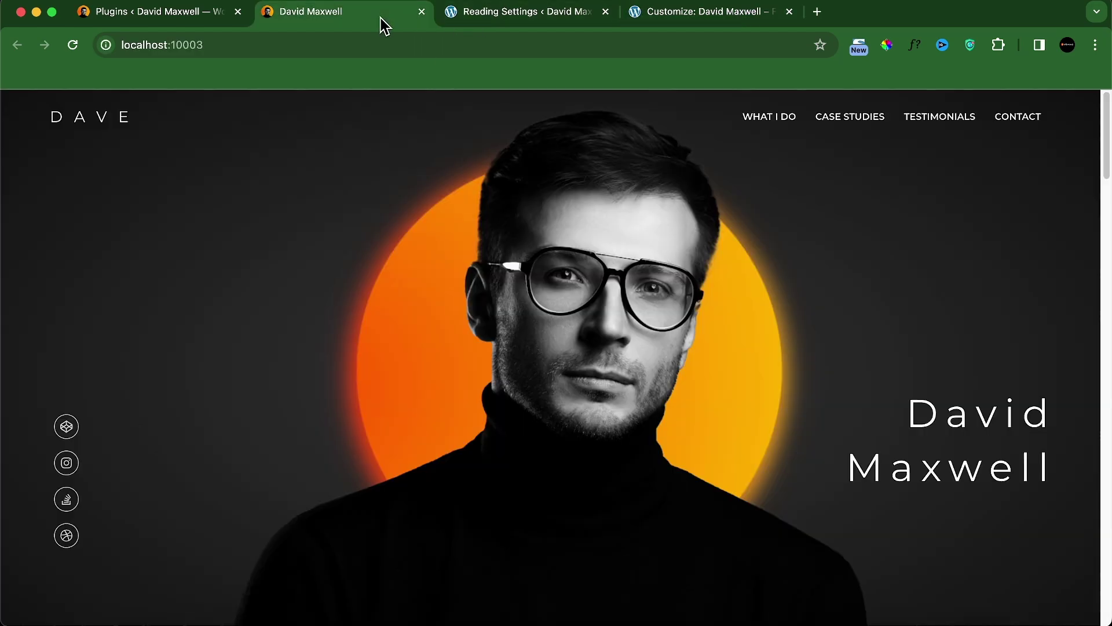
left_click(656, 20)
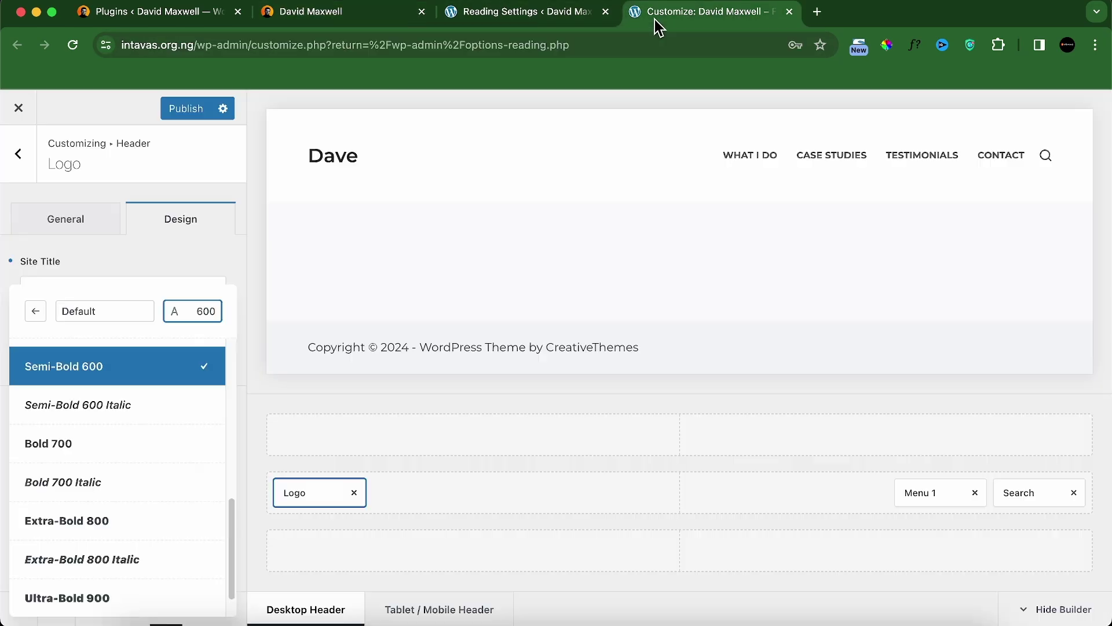
scroll(119, 400, "up", 3)
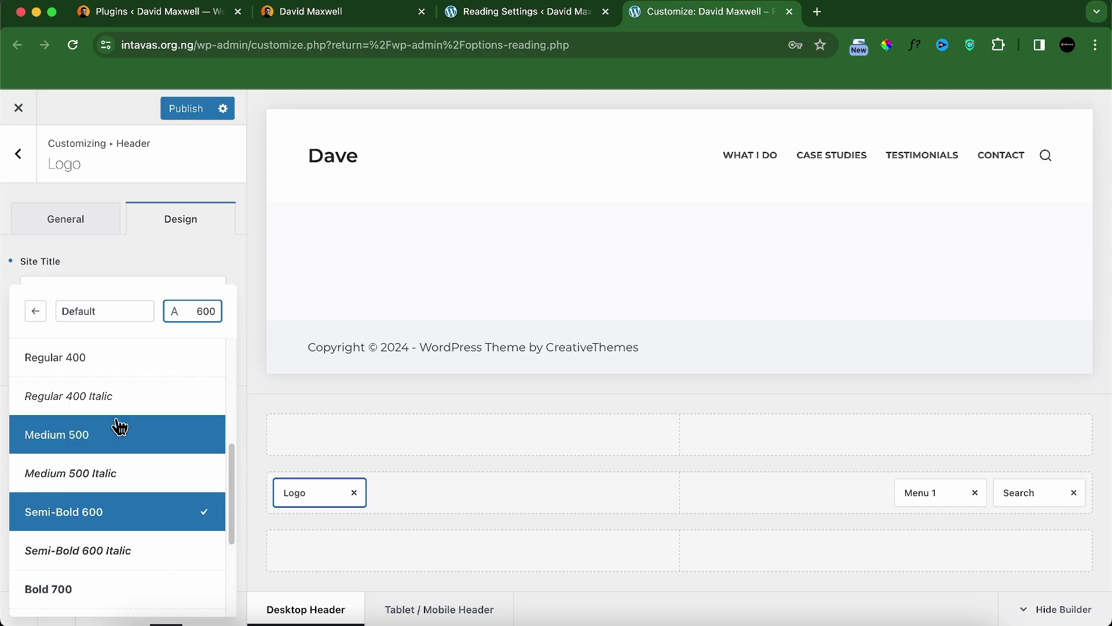
left_click(111, 441)
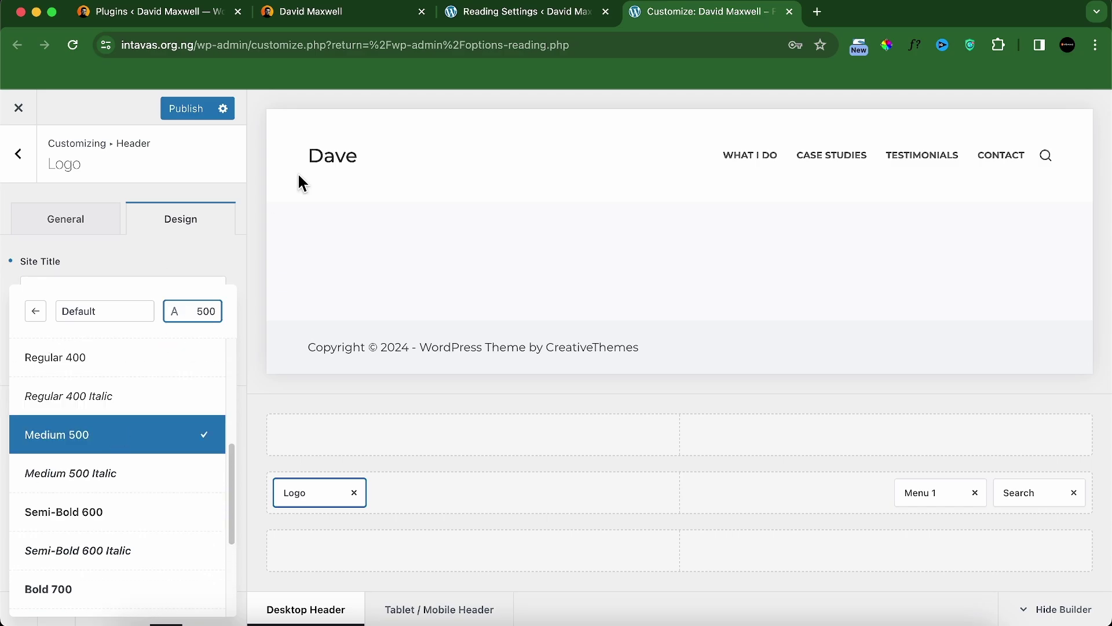
left_click(340, 17)
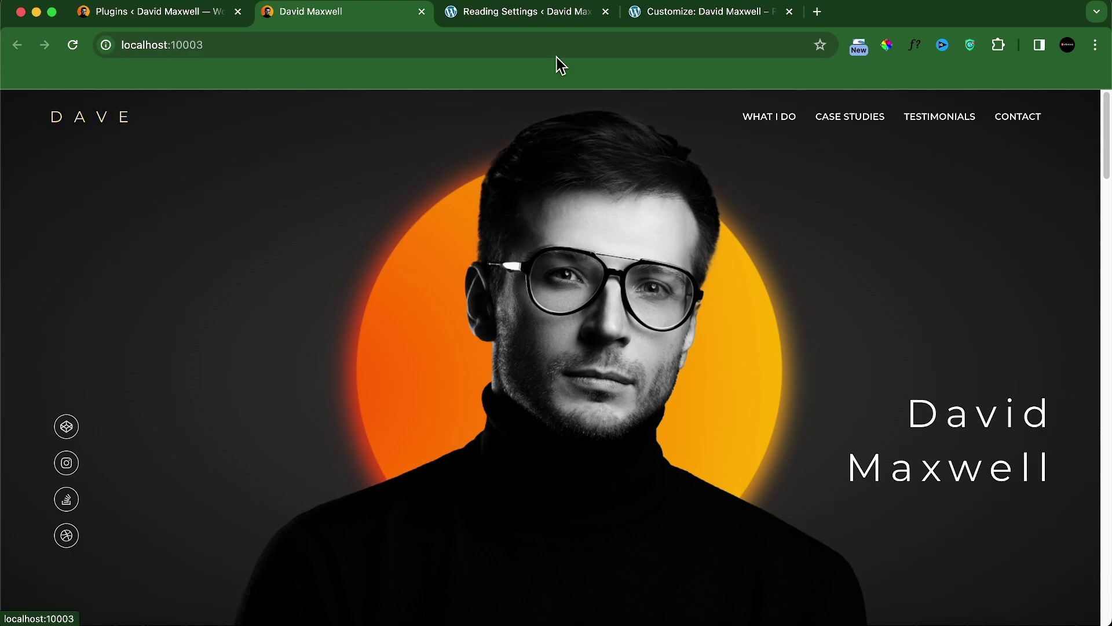
left_click(736, 18)
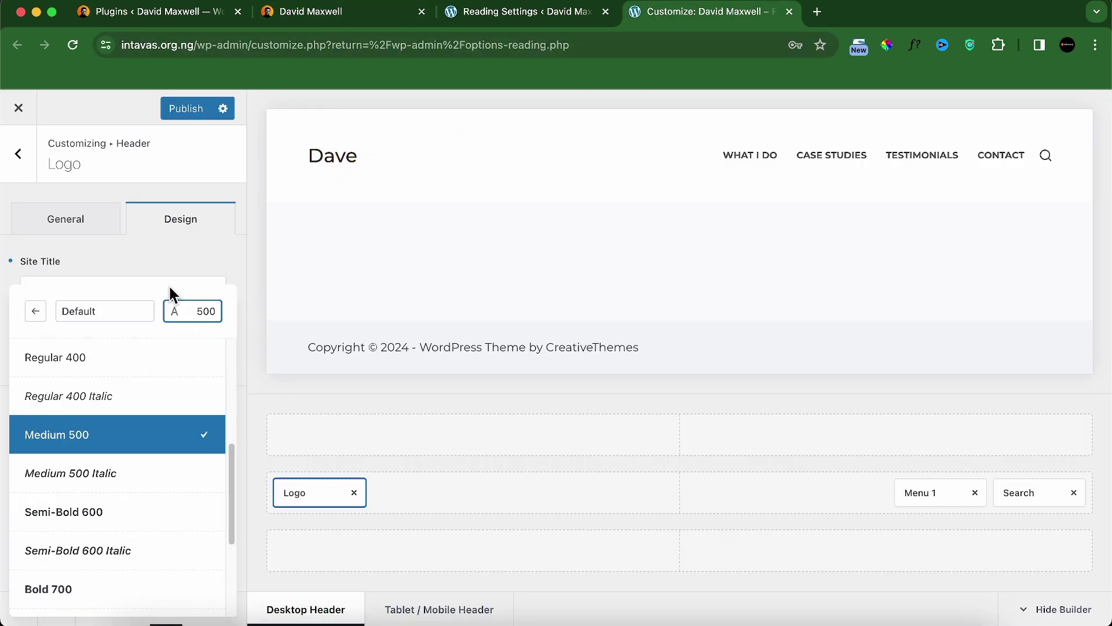
left_click(189, 260)
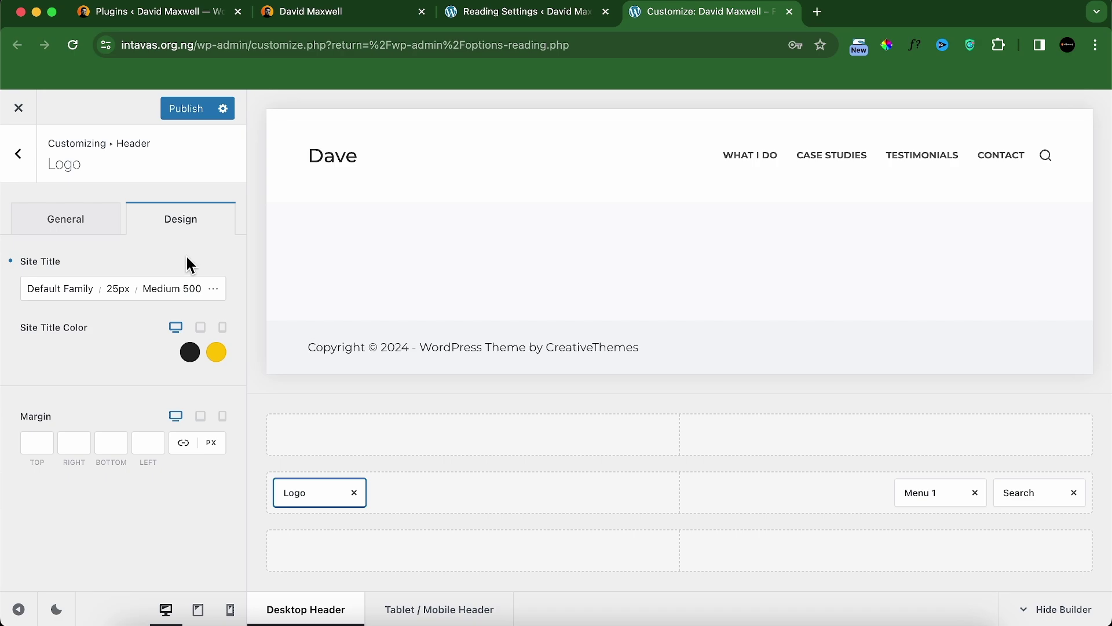
Step: Make the site title all uppercase and compare it with the reference logo
left_click(217, 297)
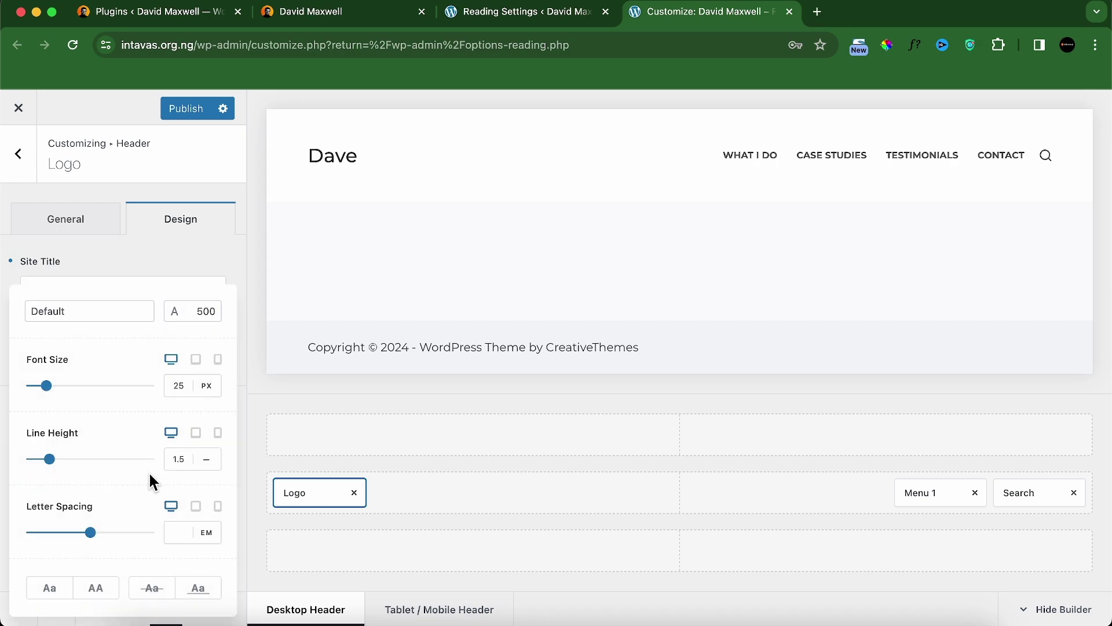
left_click(96, 588)
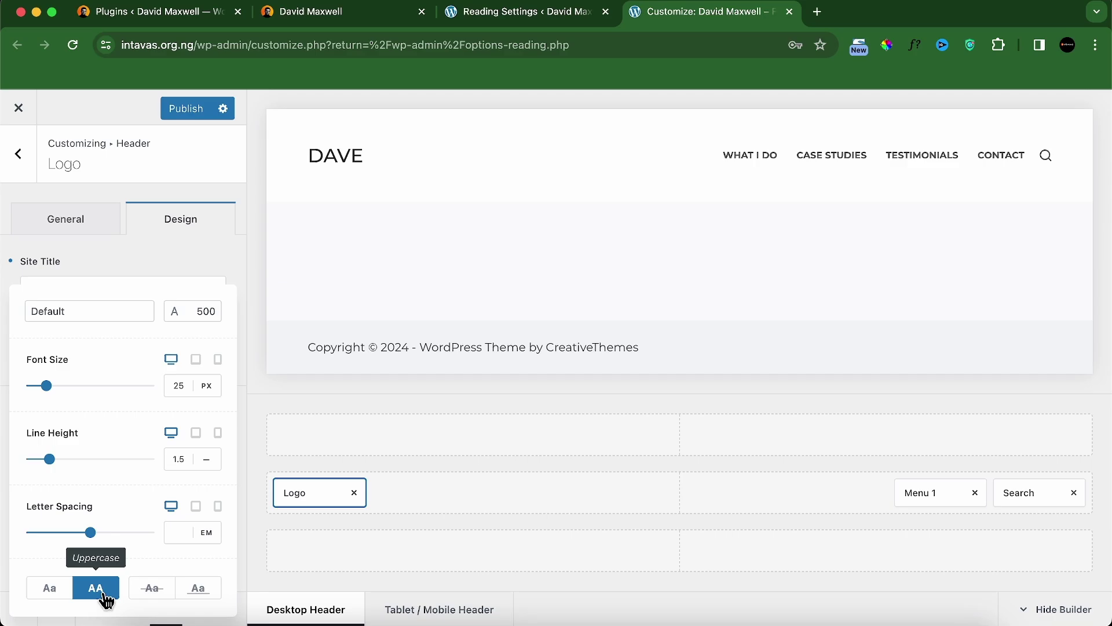
left_click(358, 15)
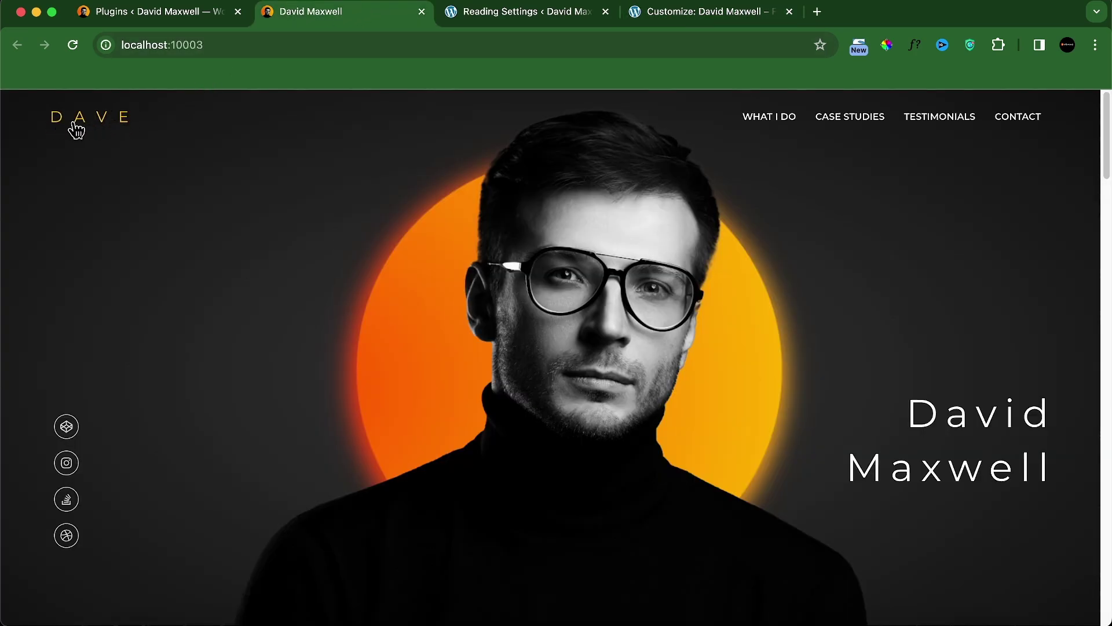
left_click(707, 19)
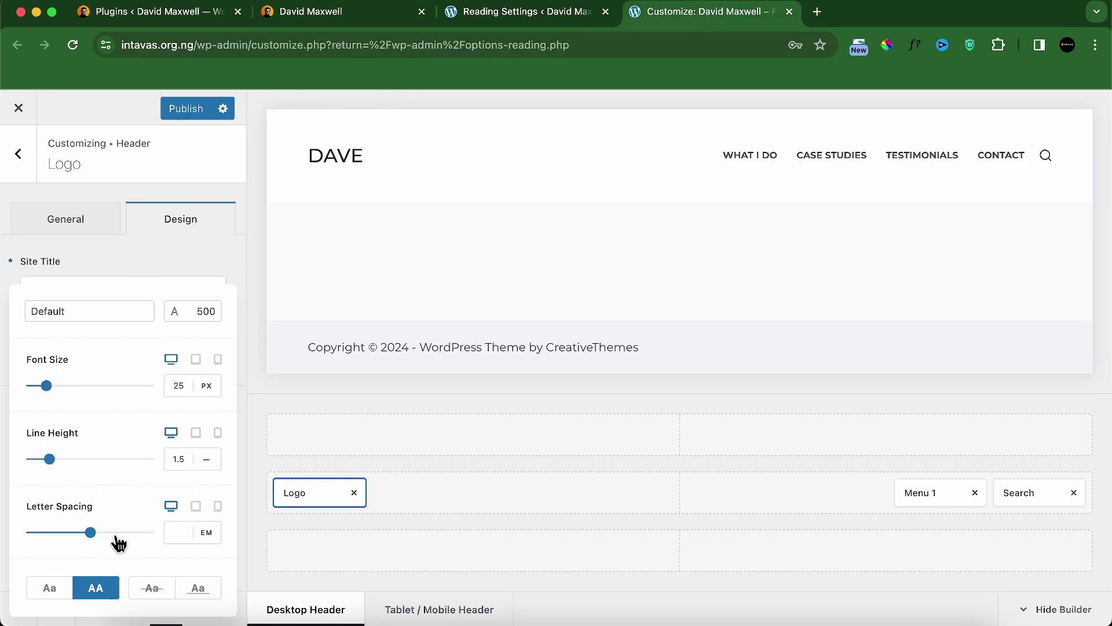
Step: Set the site title letter spacing to 0.5 EM, checking against the reference site
left_click(176, 532)
type("1")
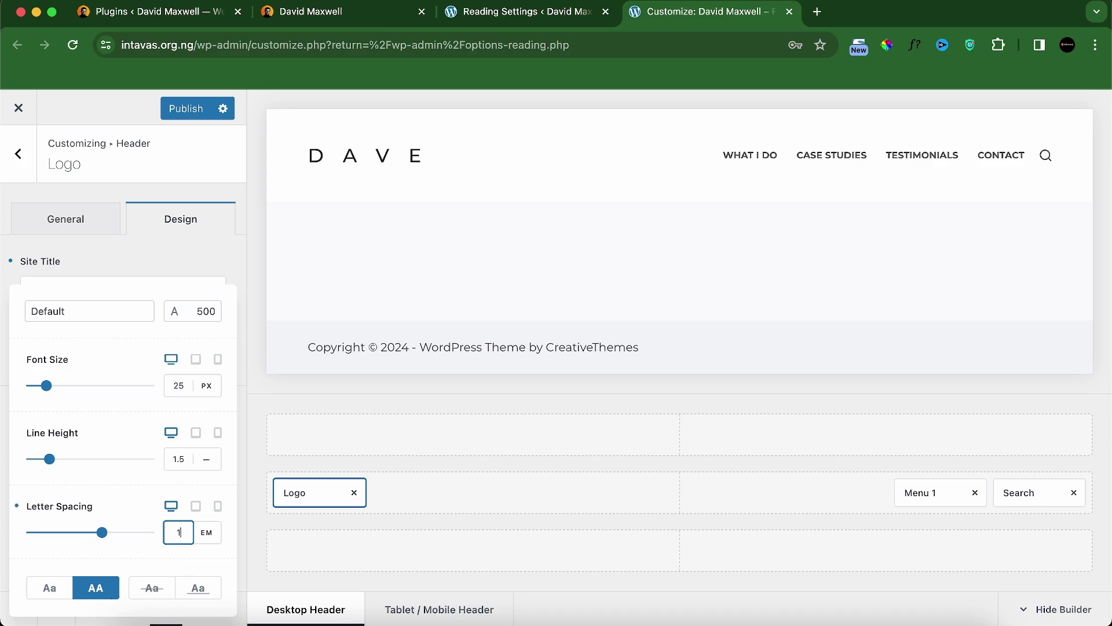
key("BackSpace")
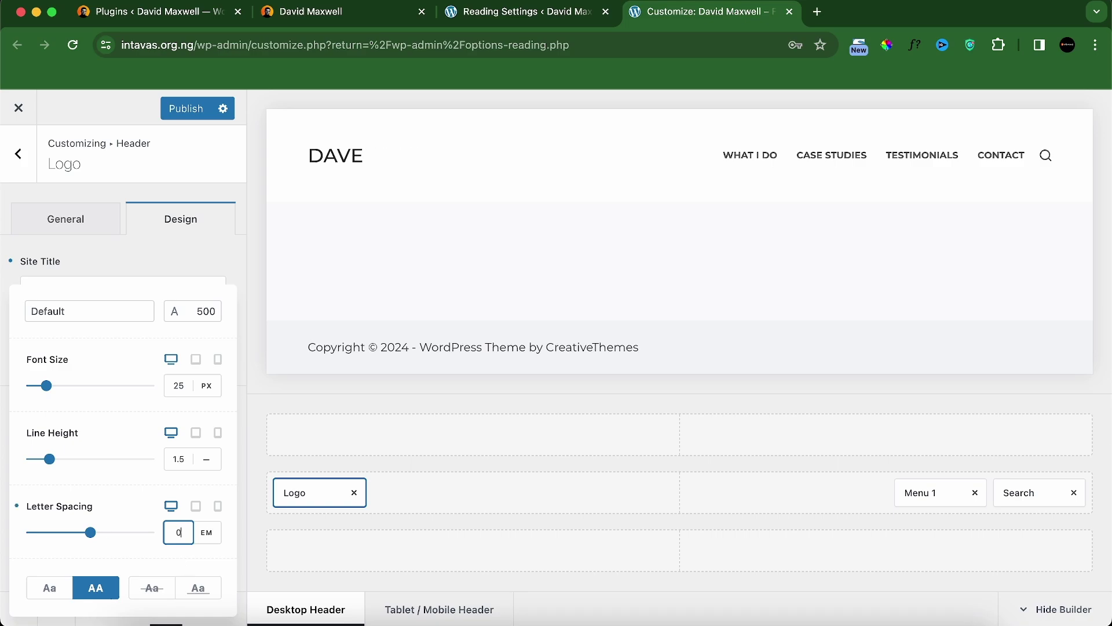
type(".5")
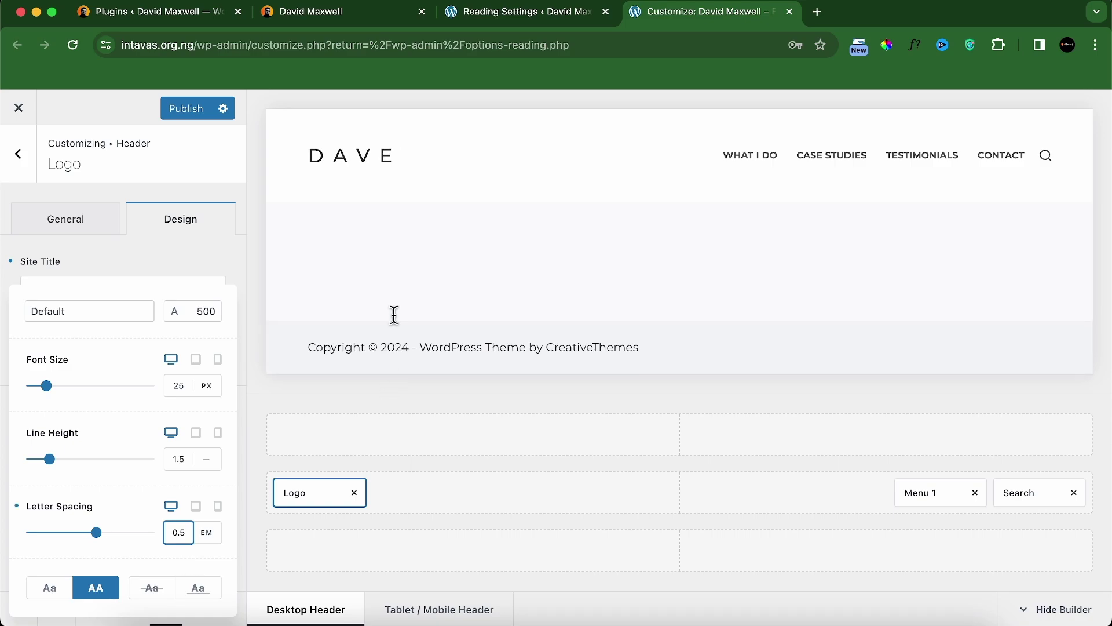
left_click(333, 16)
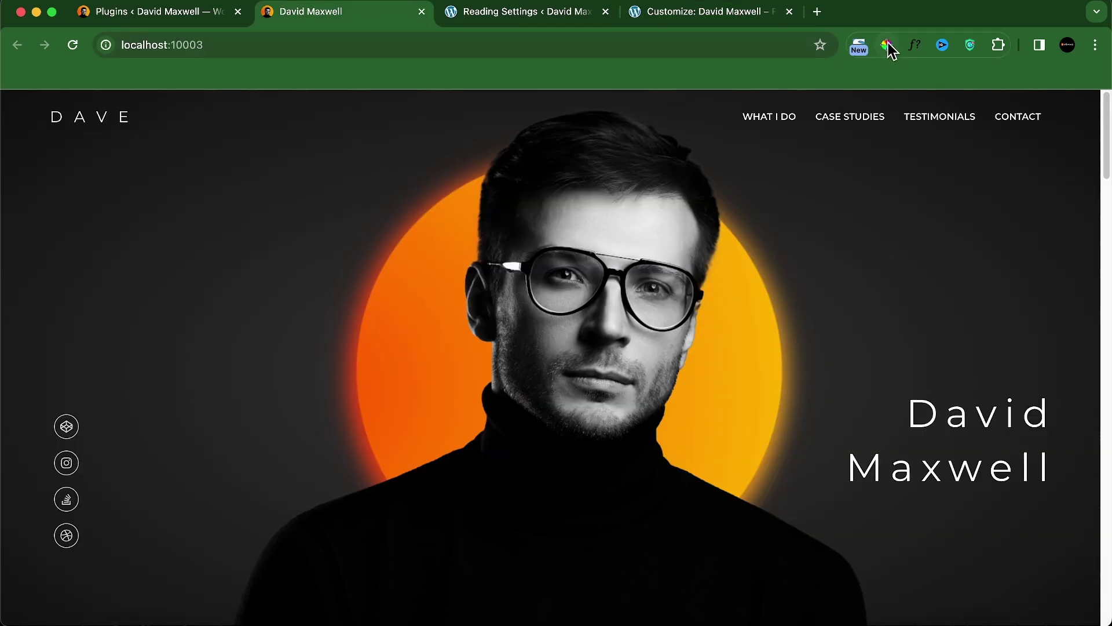
left_click(747, 22)
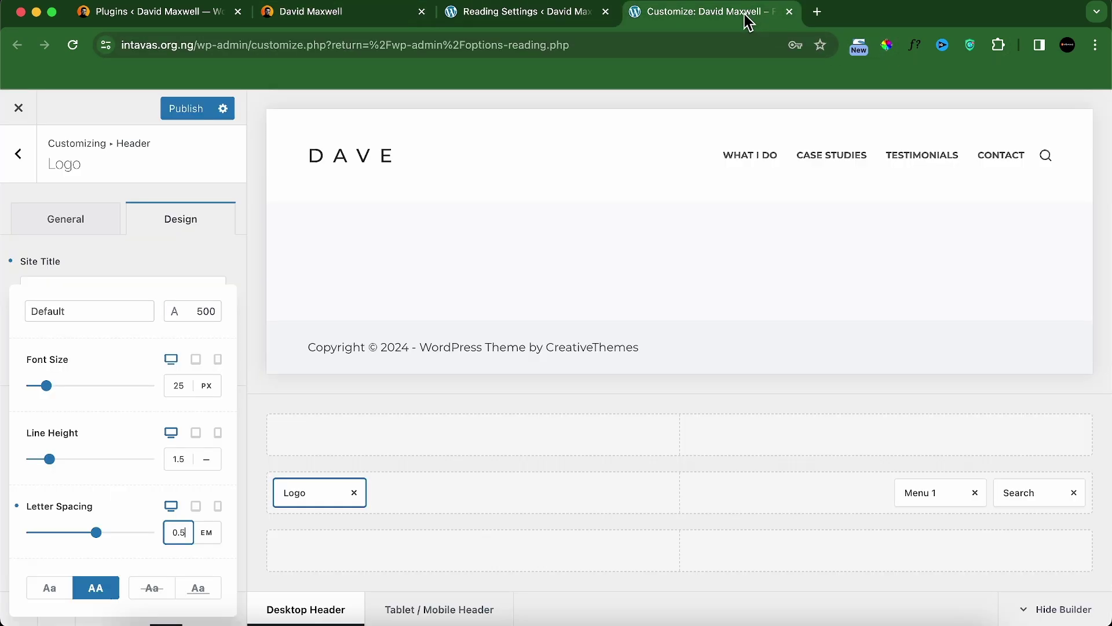
left_click(308, 22)
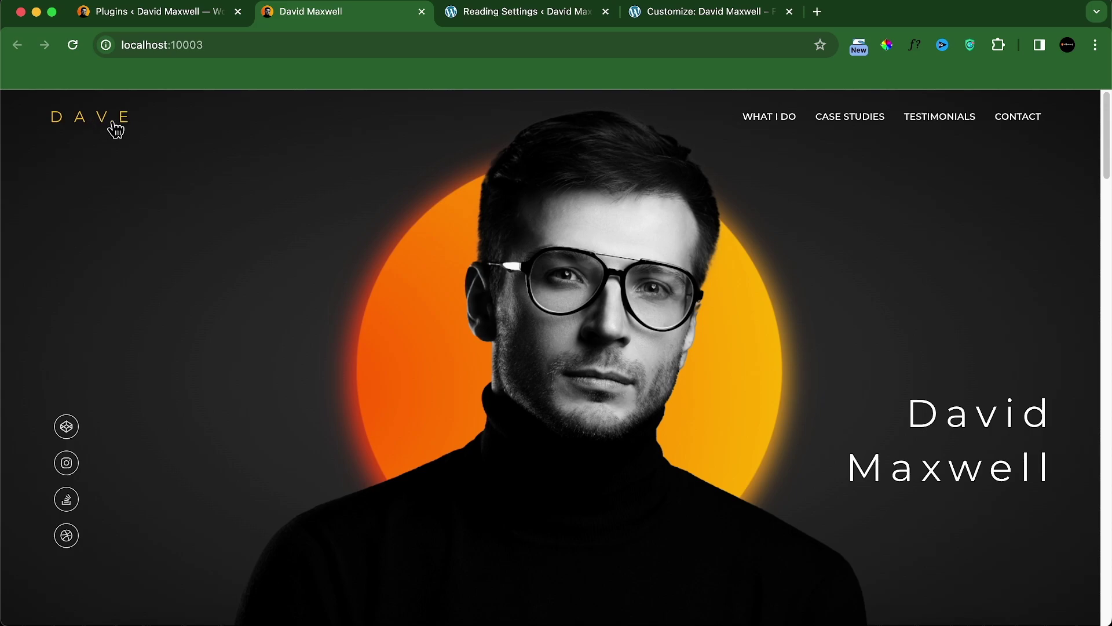
Step: Identify the reference logo's font with the font-identification extension
left_click(914, 54)
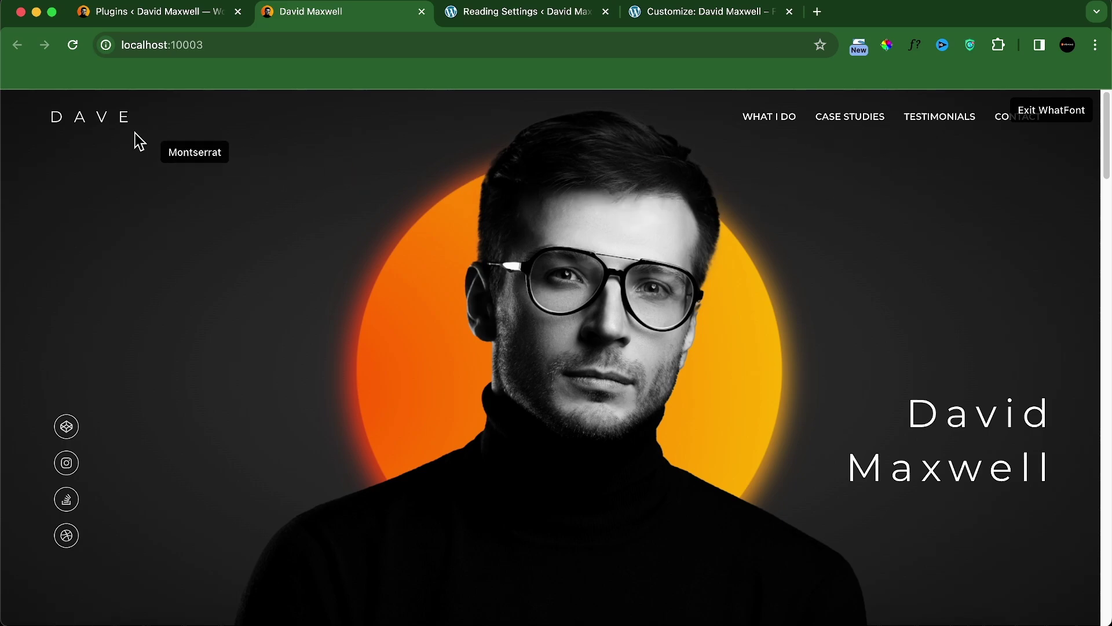
left_click(105, 117)
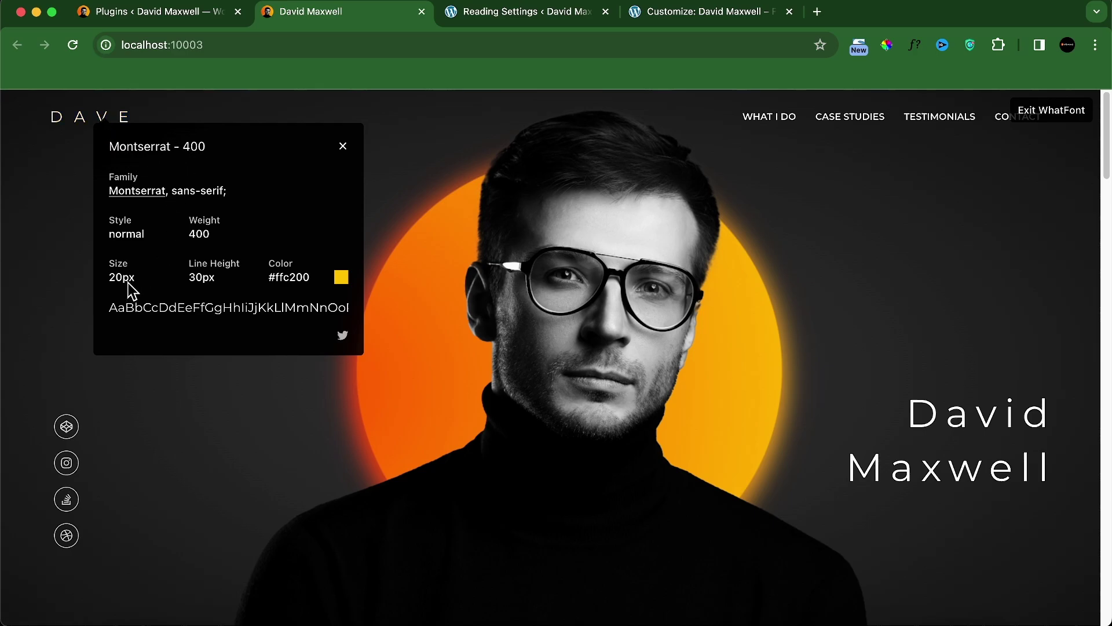
left_click(343, 147)
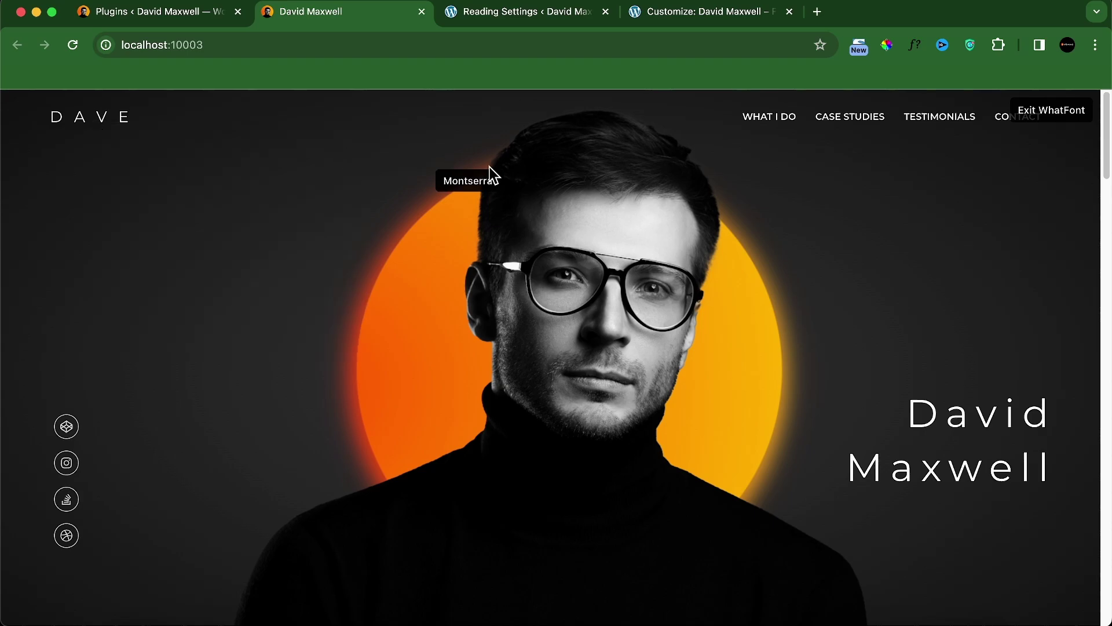
left_click(1057, 114)
left_click(661, 18)
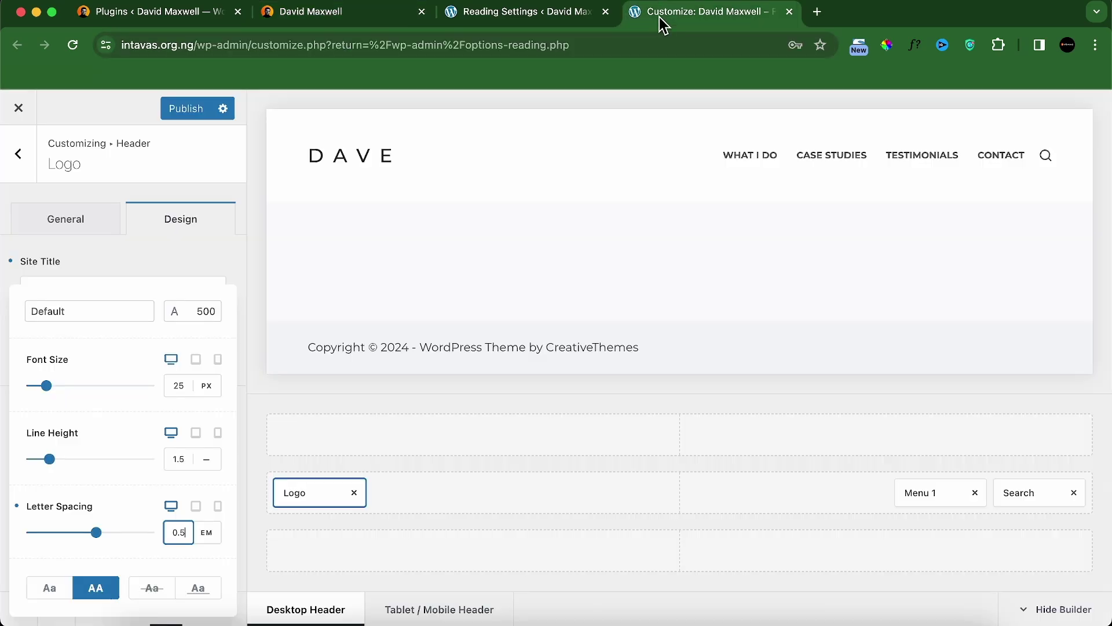
Step: Set the site title to Regular 400 weight and 20px font size
left_click(210, 315)
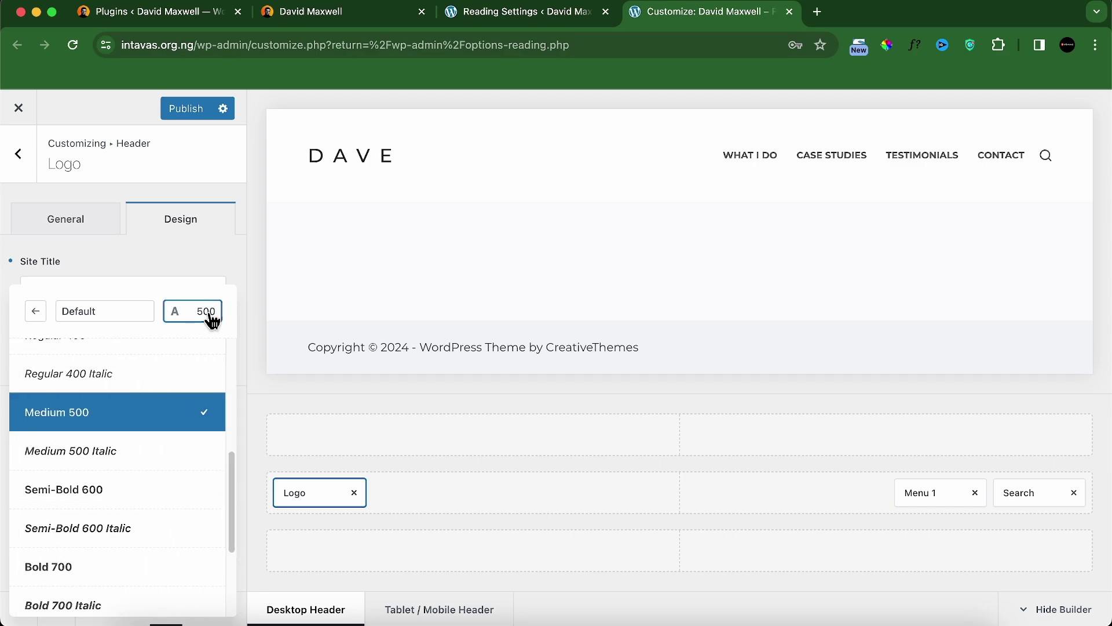
scroll(106, 417, "up", 2)
left_click(105, 434)
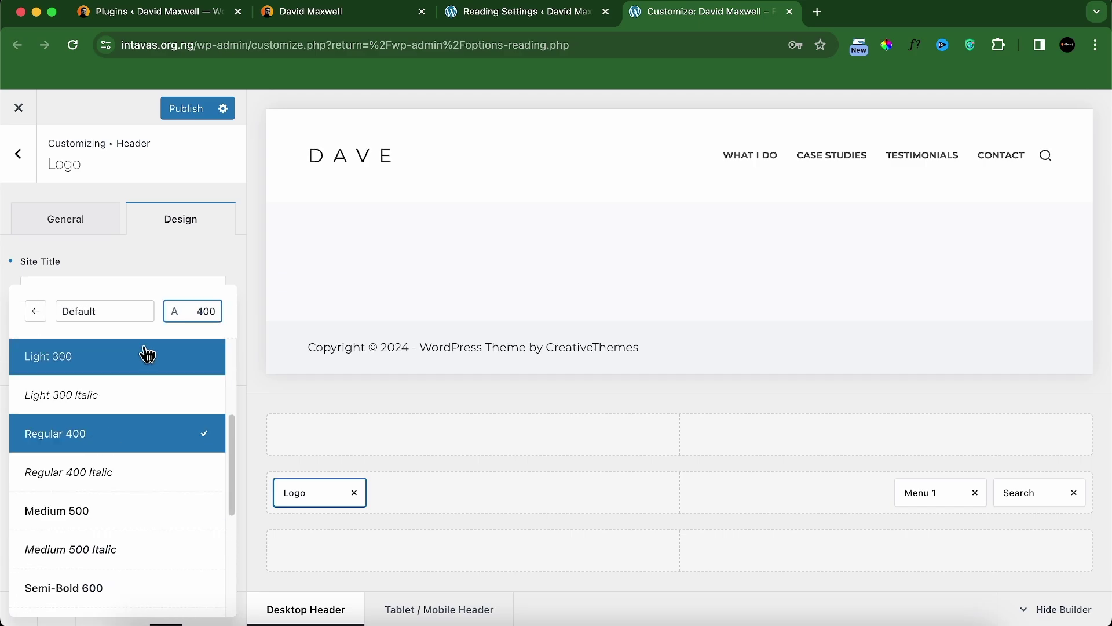
left_click(139, 278)
left_click(116, 289)
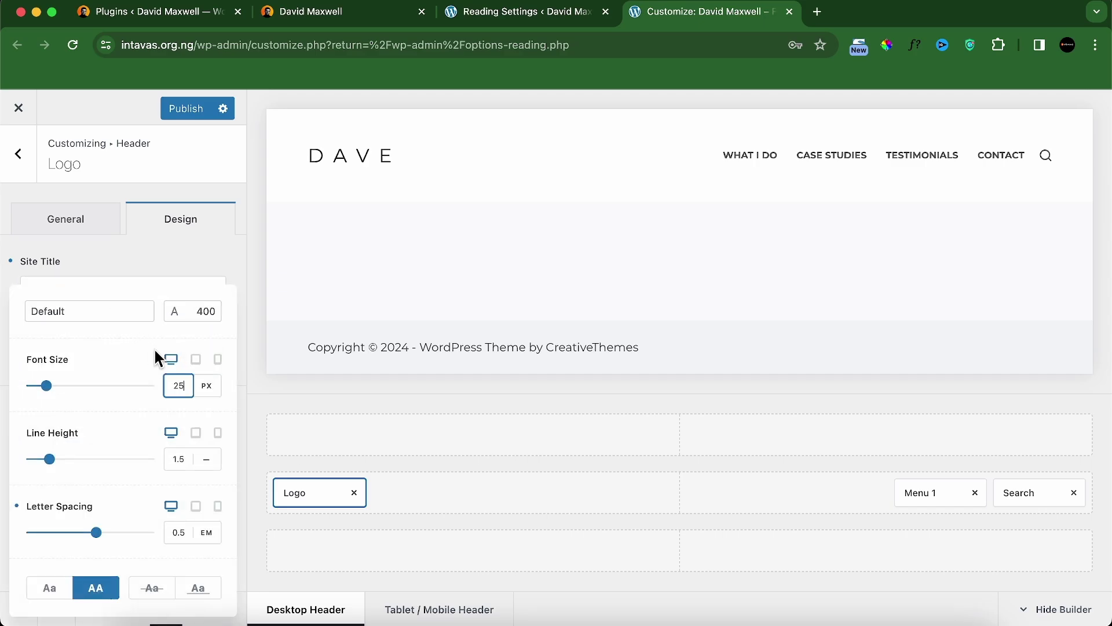
key("BackSpace")
type("0")
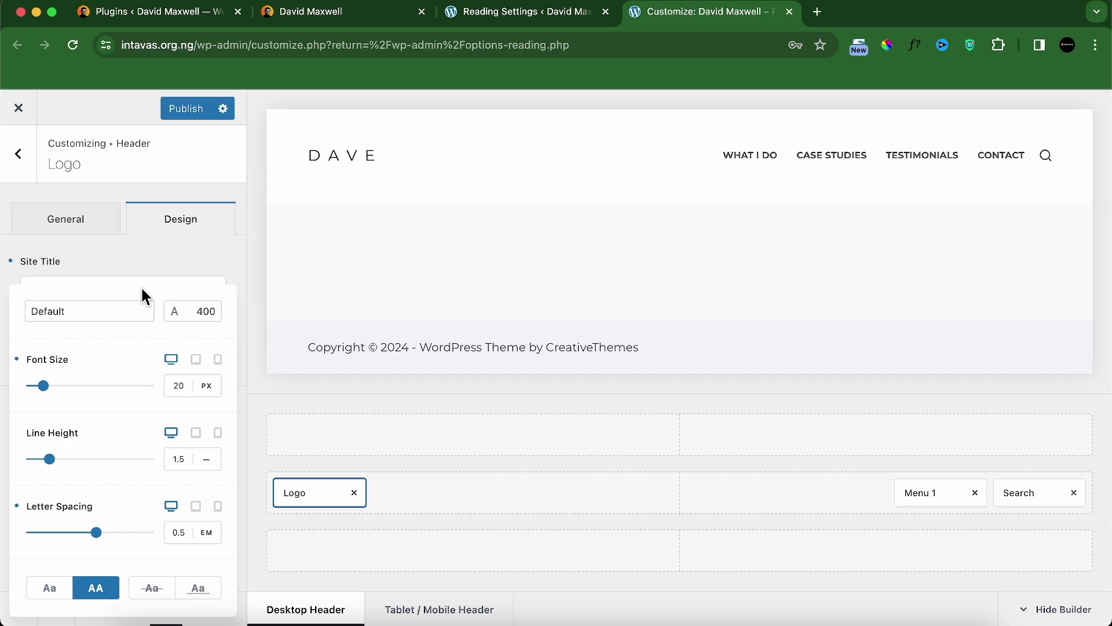
left_click(168, 273)
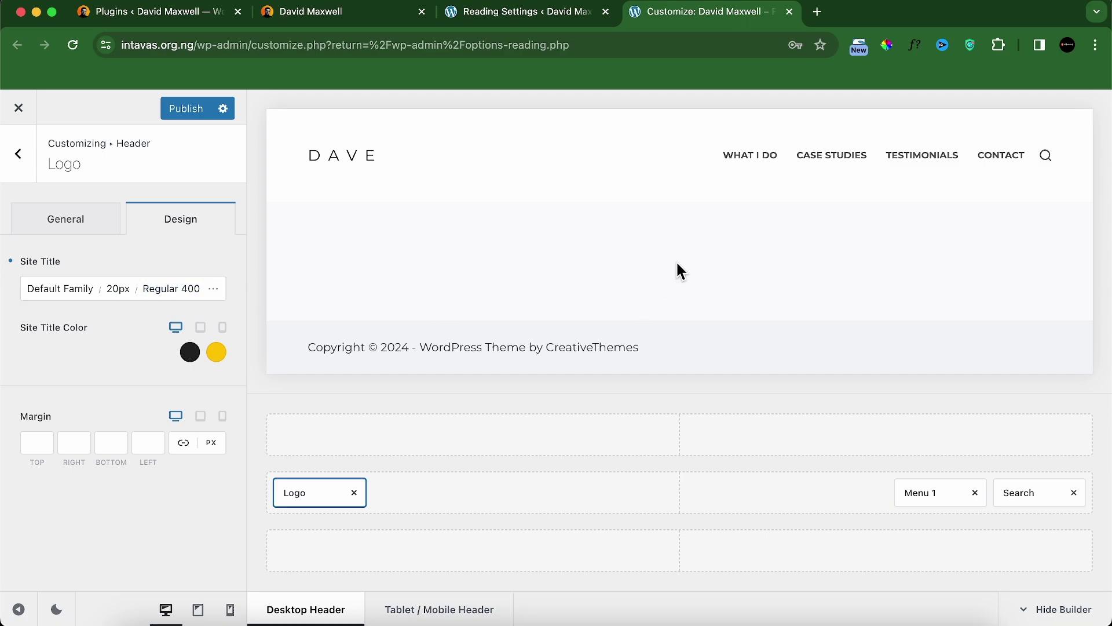
Step: Inspect the live site's WHAT I DO menu link font with WhatFont
left_click(356, 13)
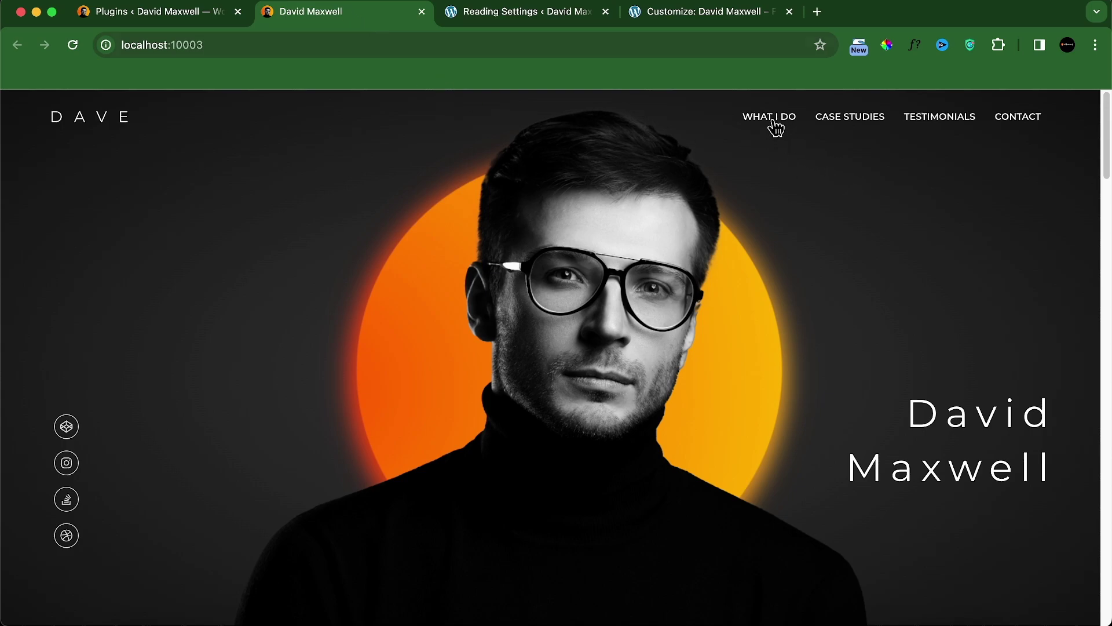
left_click(917, 50)
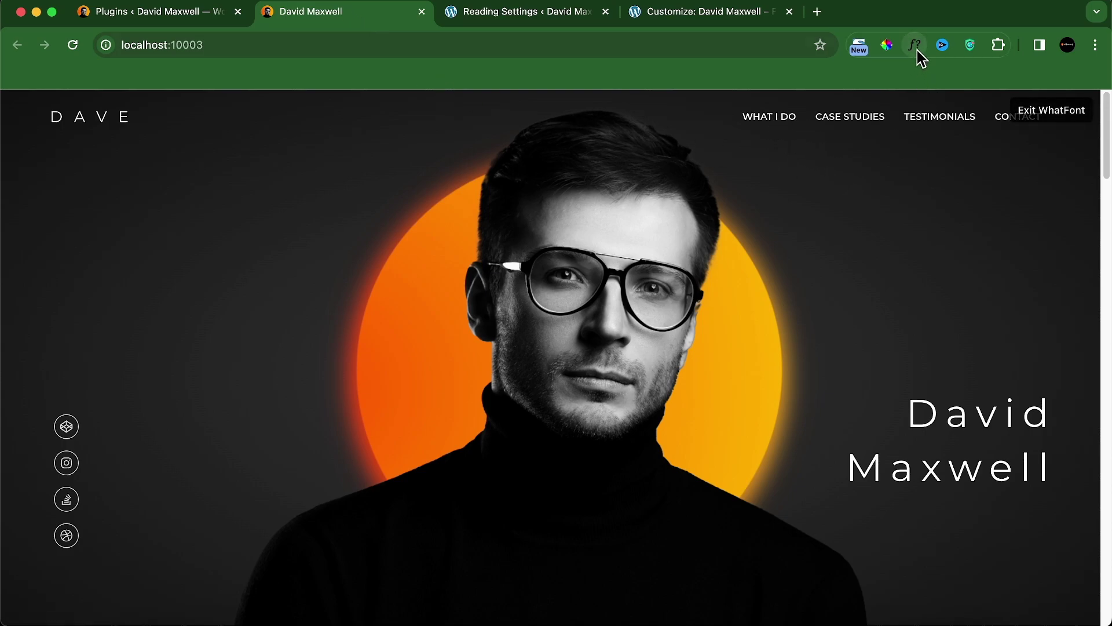
left_click(789, 123)
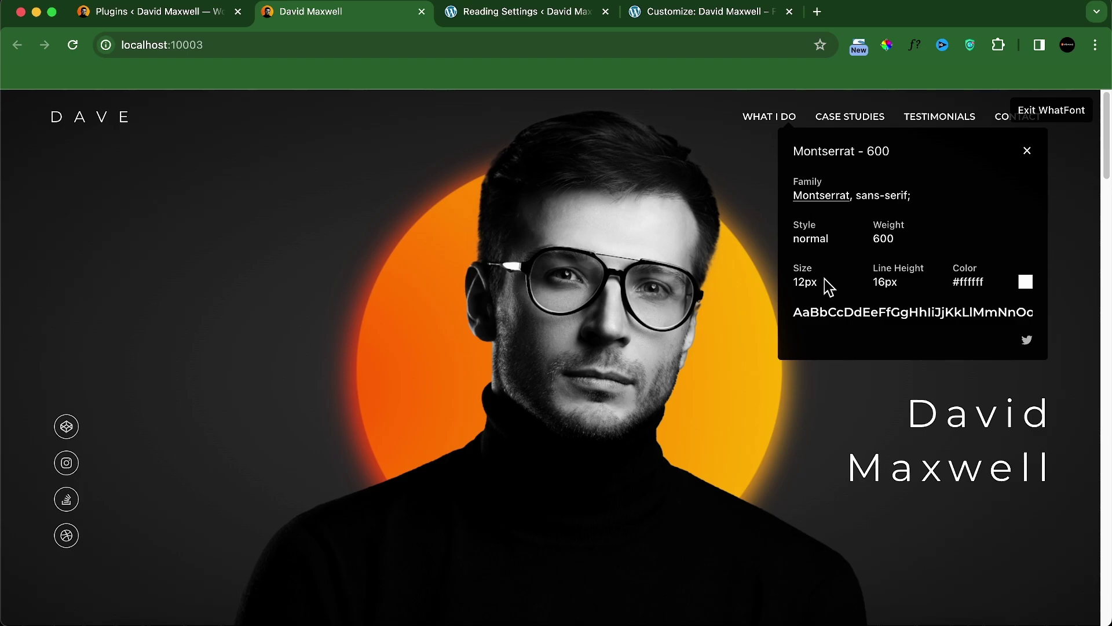
left_click(1027, 153)
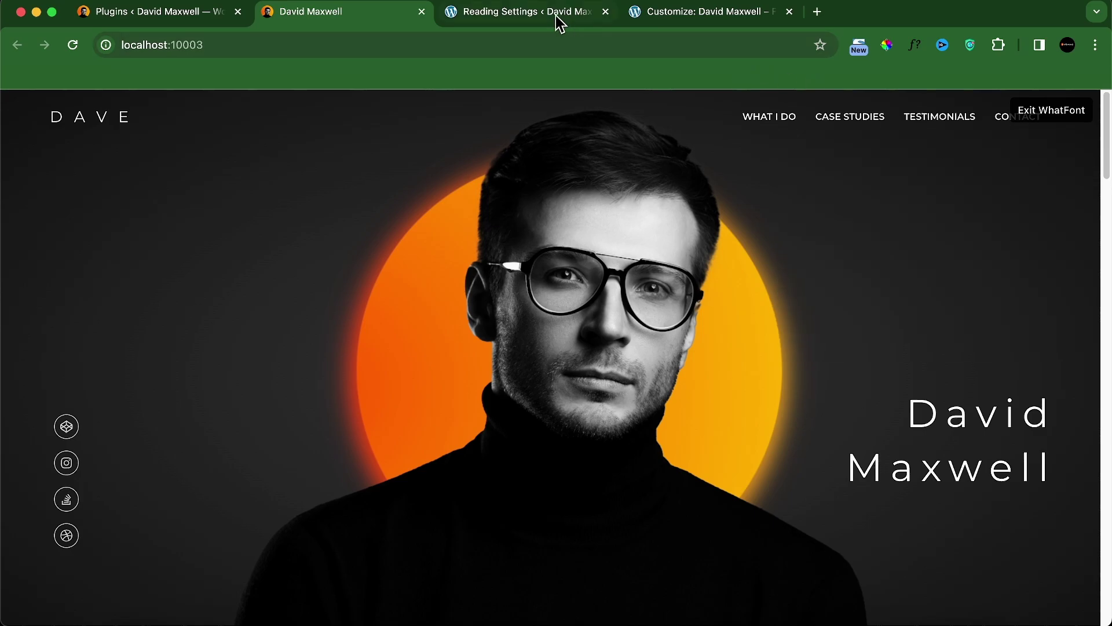
left_click(651, 21)
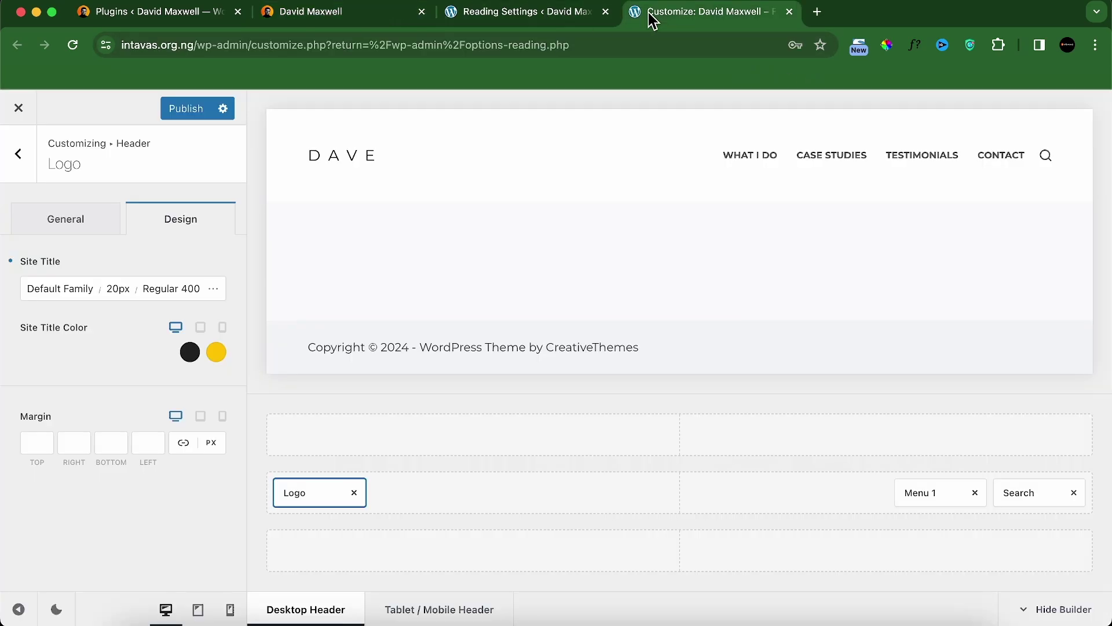
Step: In Menu 1 Design, try Semi-Bold 600 weight, then keep Bold 700
left_click(932, 497)
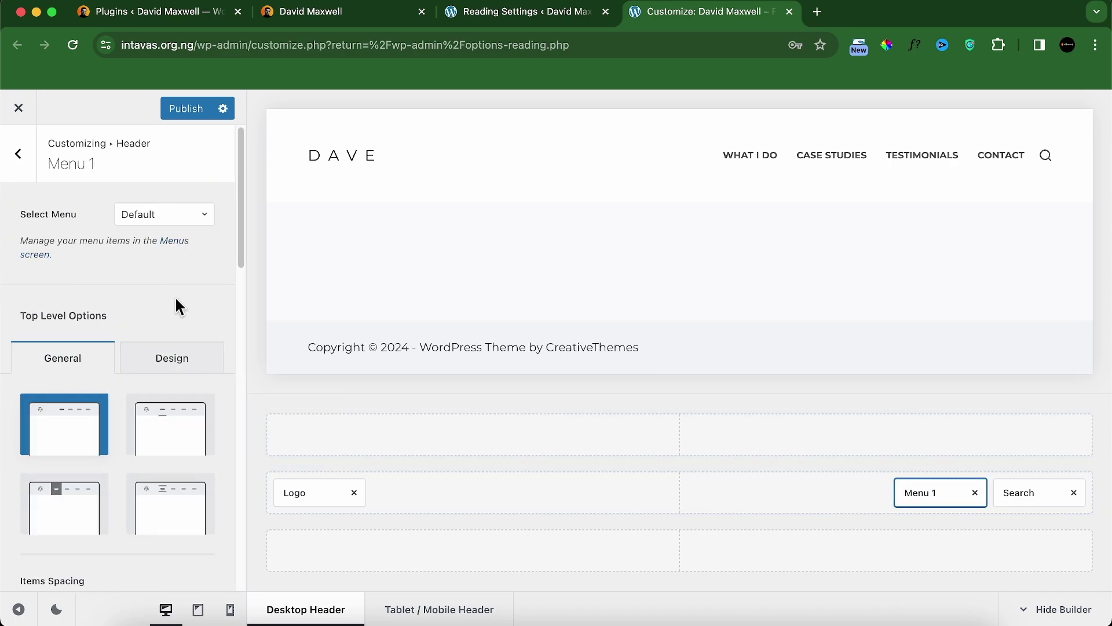
left_click(182, 359)
scroll(149, 315, "down", 3)
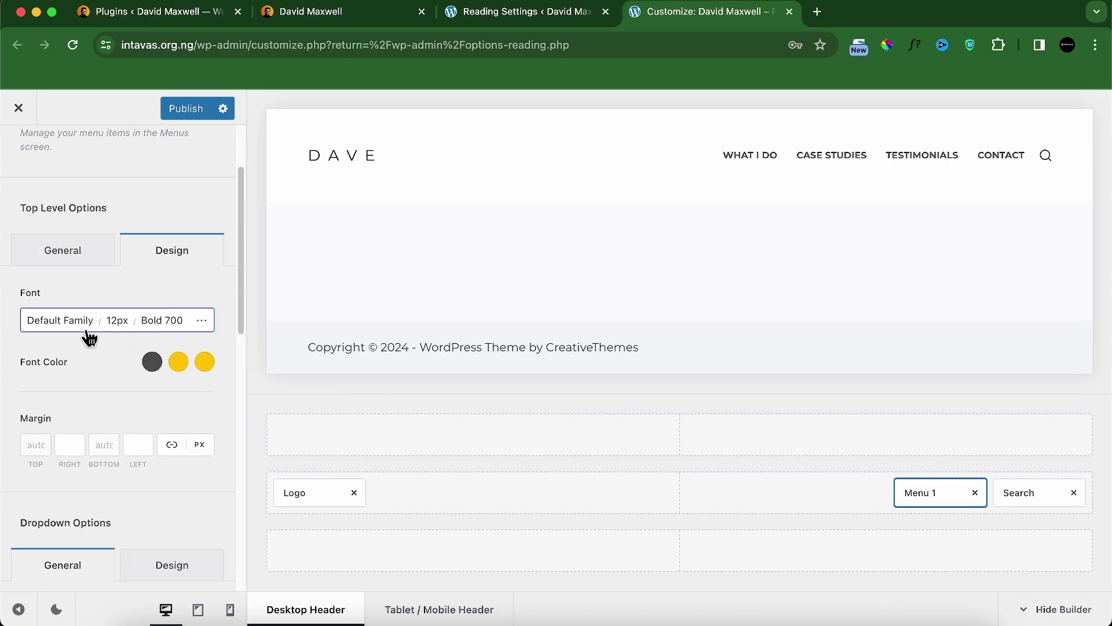
left_click(165, 326)
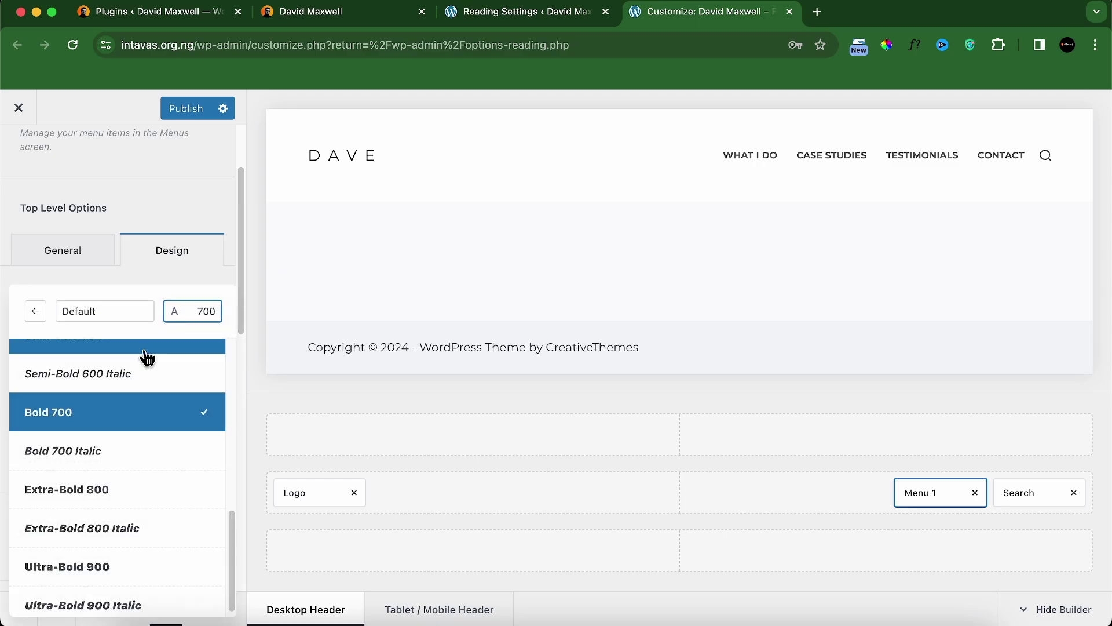
scroll(134, 428, "up", 1)
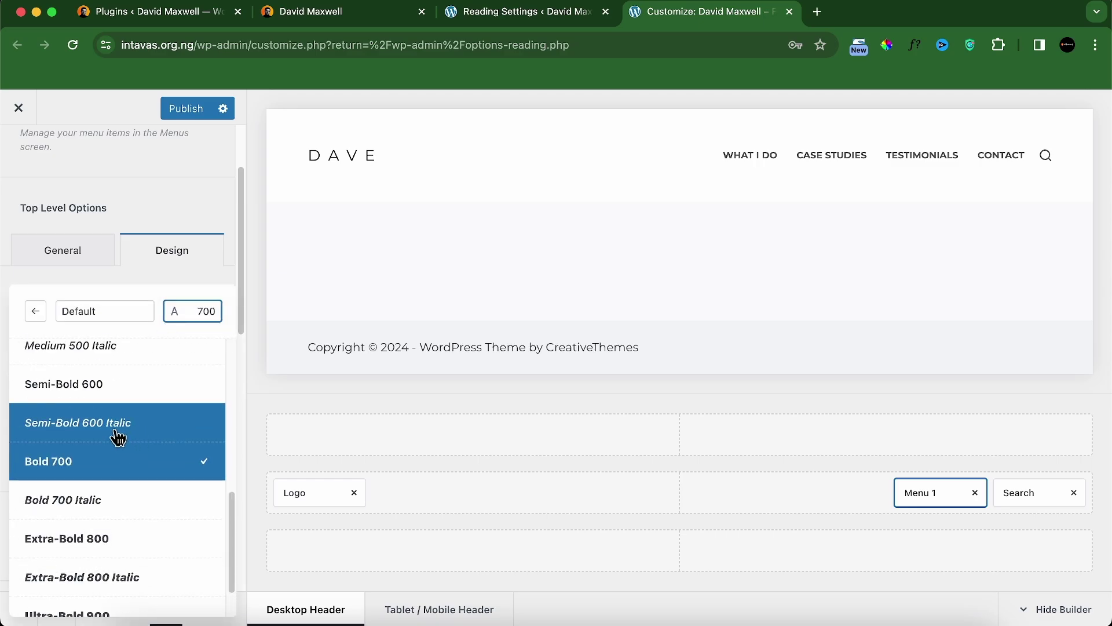
scroll(116, 432, "down", 1)
scroll(108, 414, "up", 1)
left_click(115, 373)
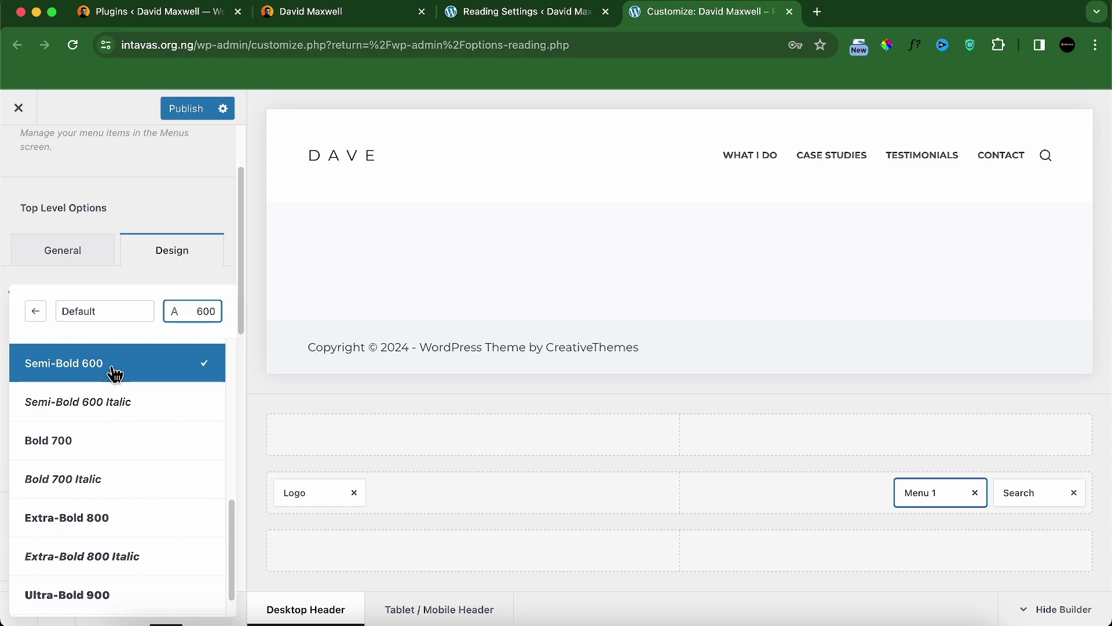
left_click(106, 443)
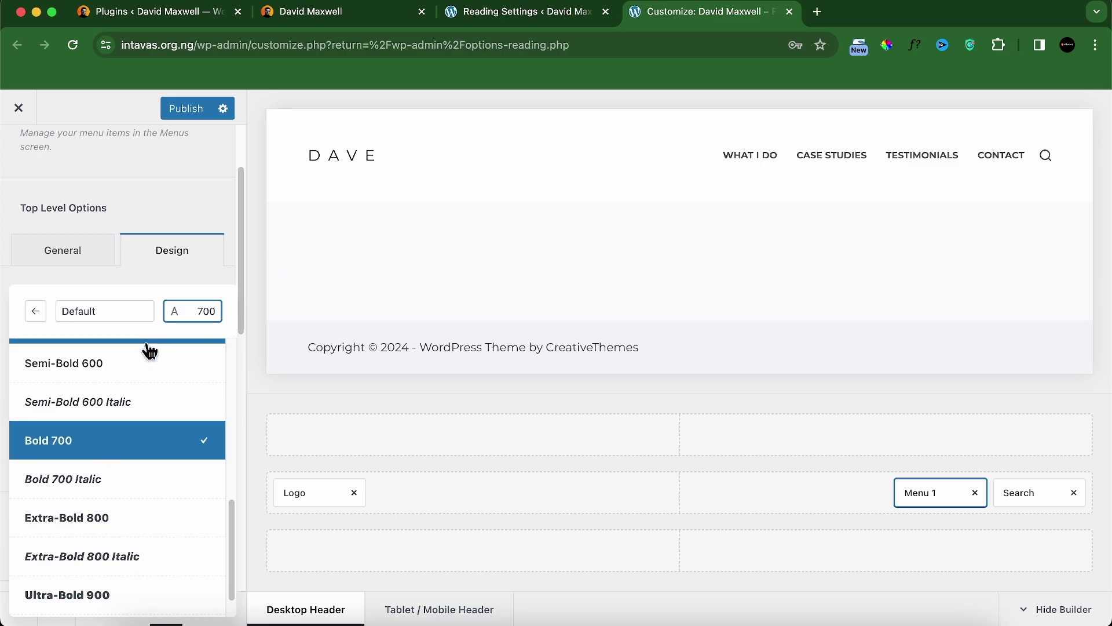
left_click(177, 282)
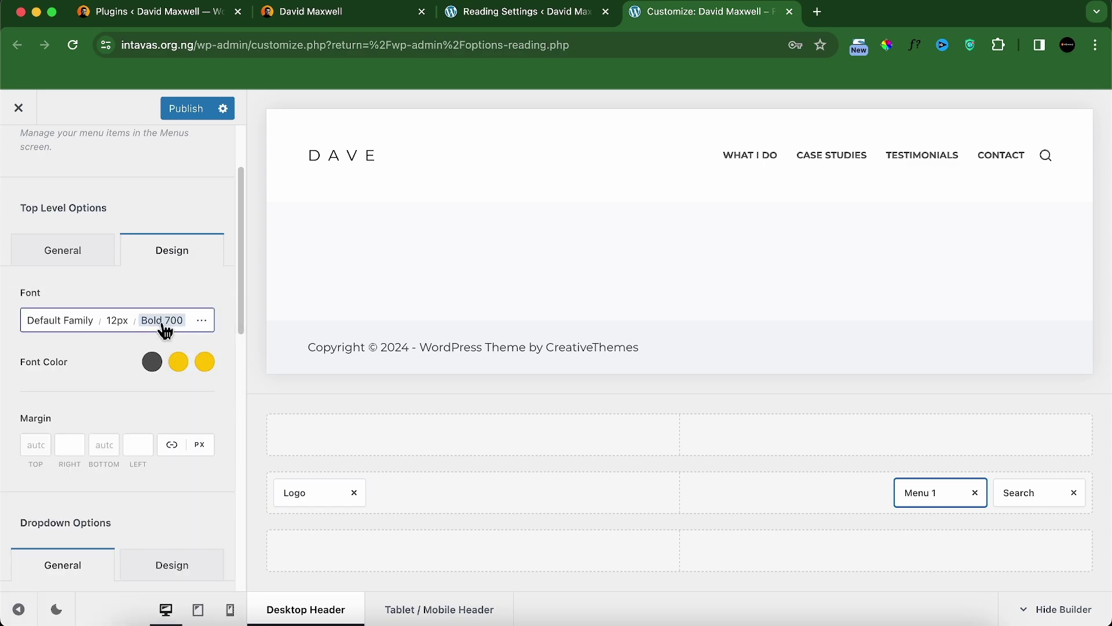
Step: Turn off font identification on the live site and return to the Customizer
left_click(273, 13)
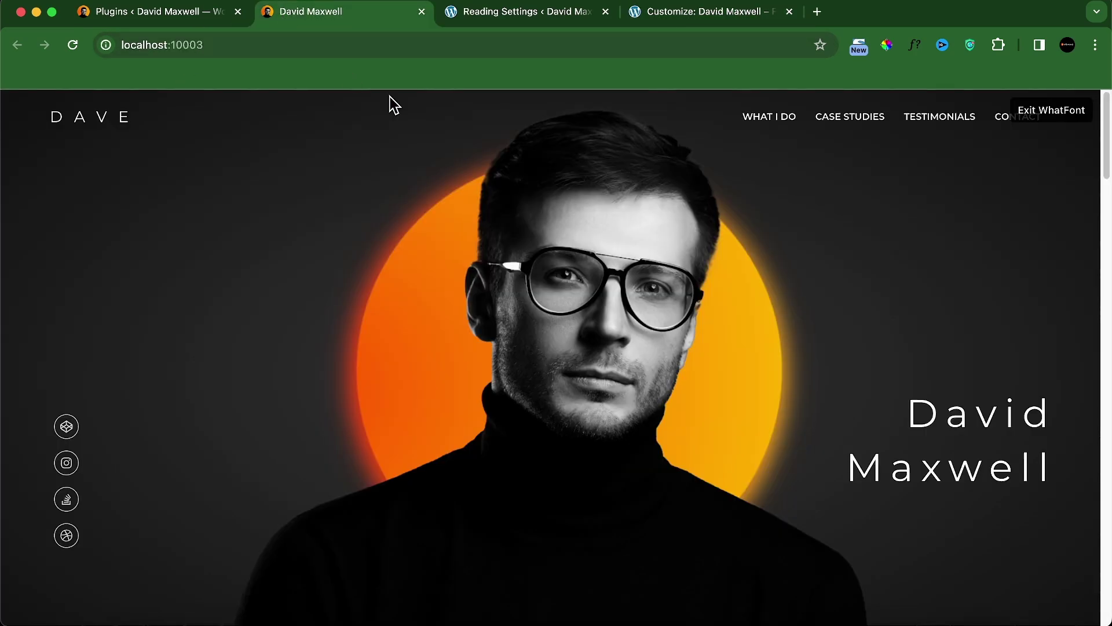
left_click(1042, 113)
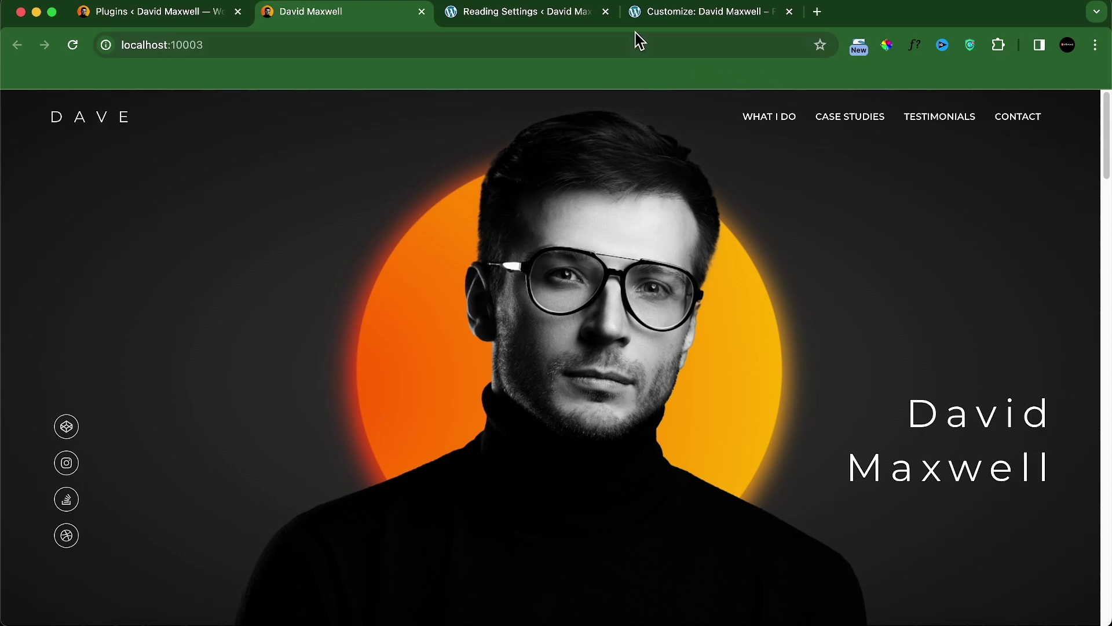
left_click(663, 16)
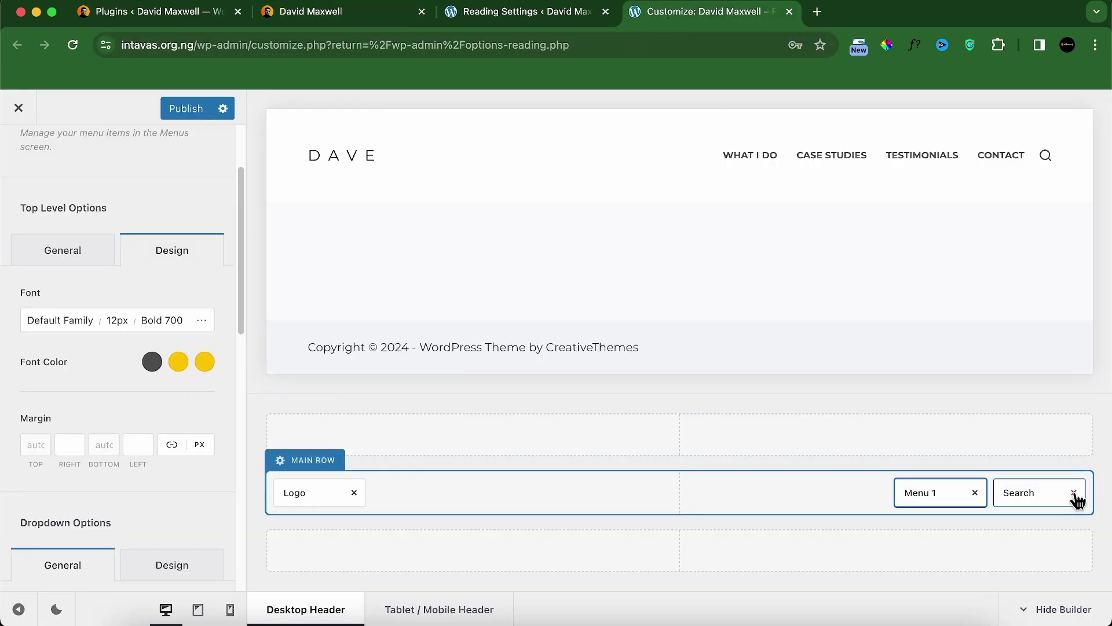
Step: Remove the Search element from the header builder
left_click(1075, 493)
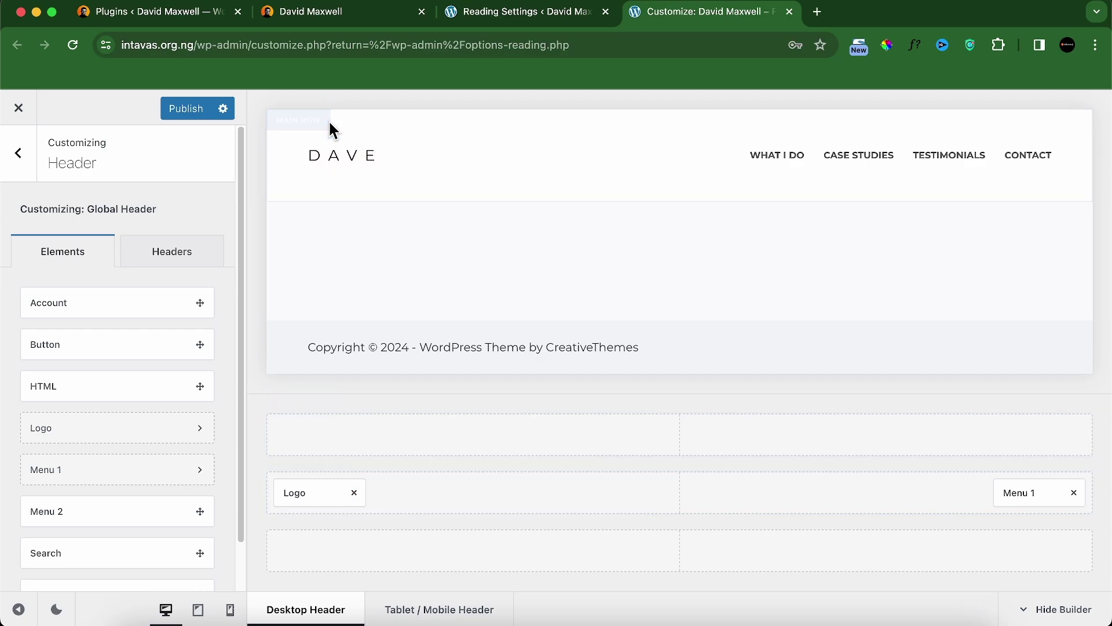
left_click(270, 19)
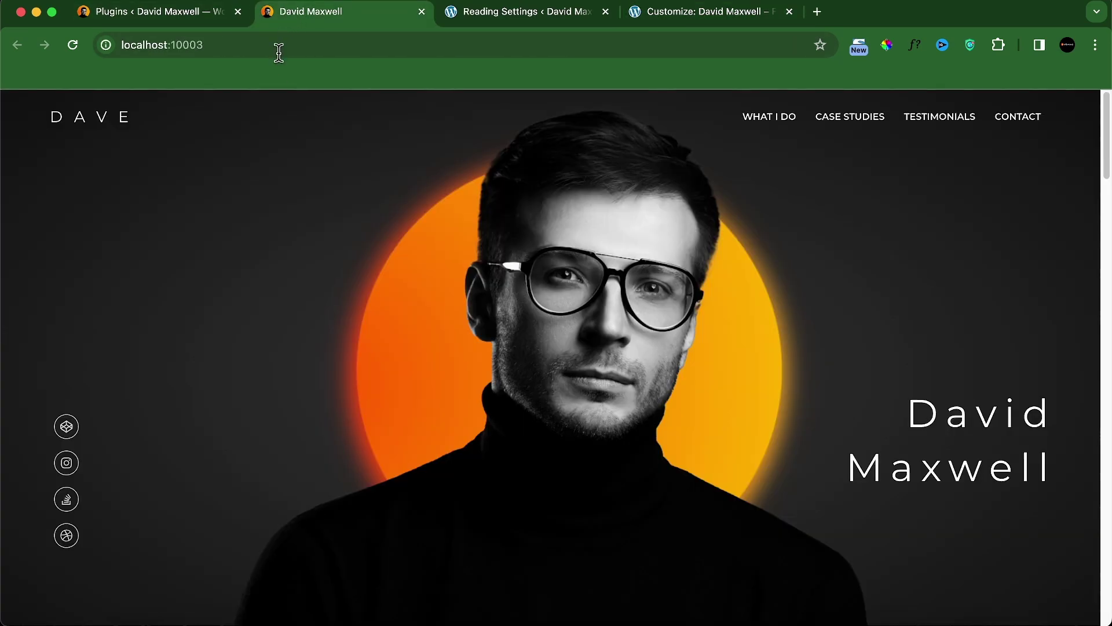
left_click(735, 17)
Step: Set the main header row's minimum height to 80px
left_click(313, 463)
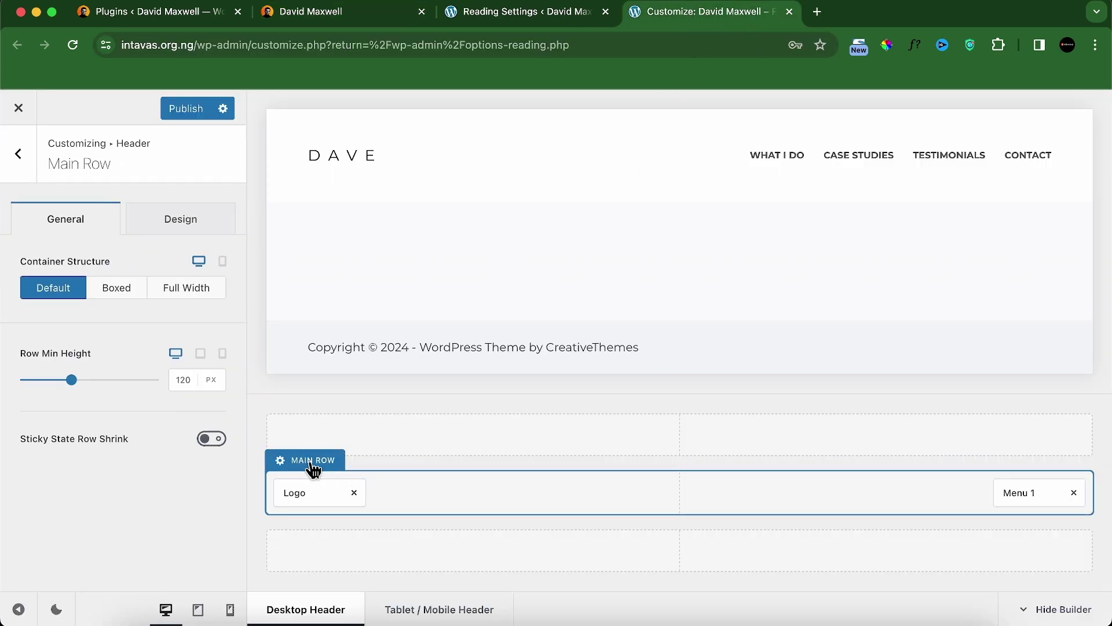
double_click(181, 378)
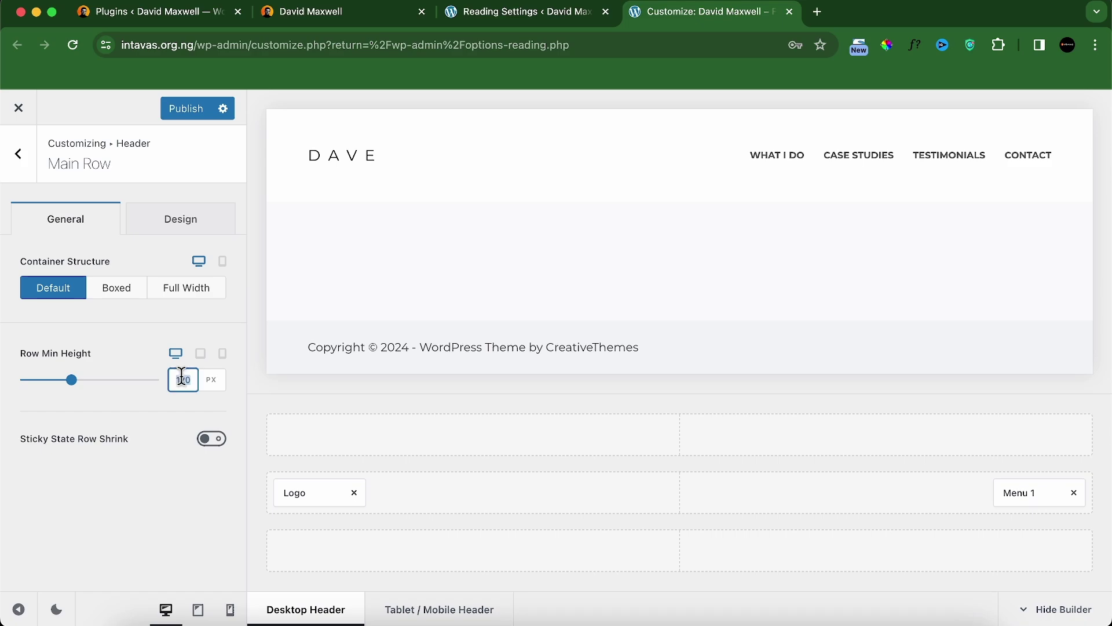
type("80")
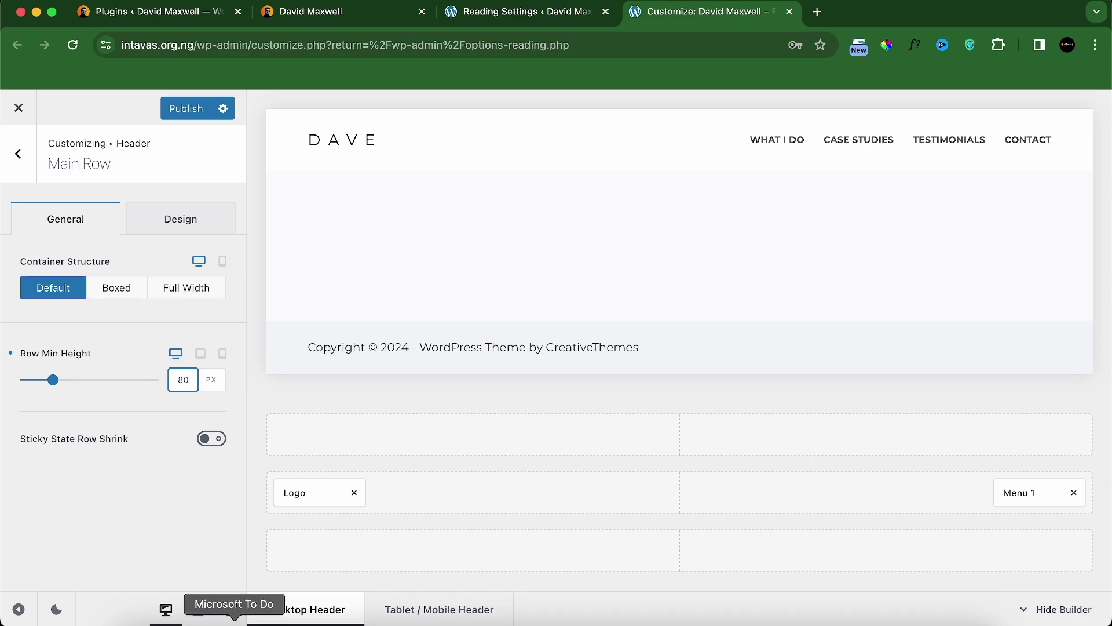
Step: Remove the Trigger element from the mobile header and open Global Header settings
left_click(199, 610)
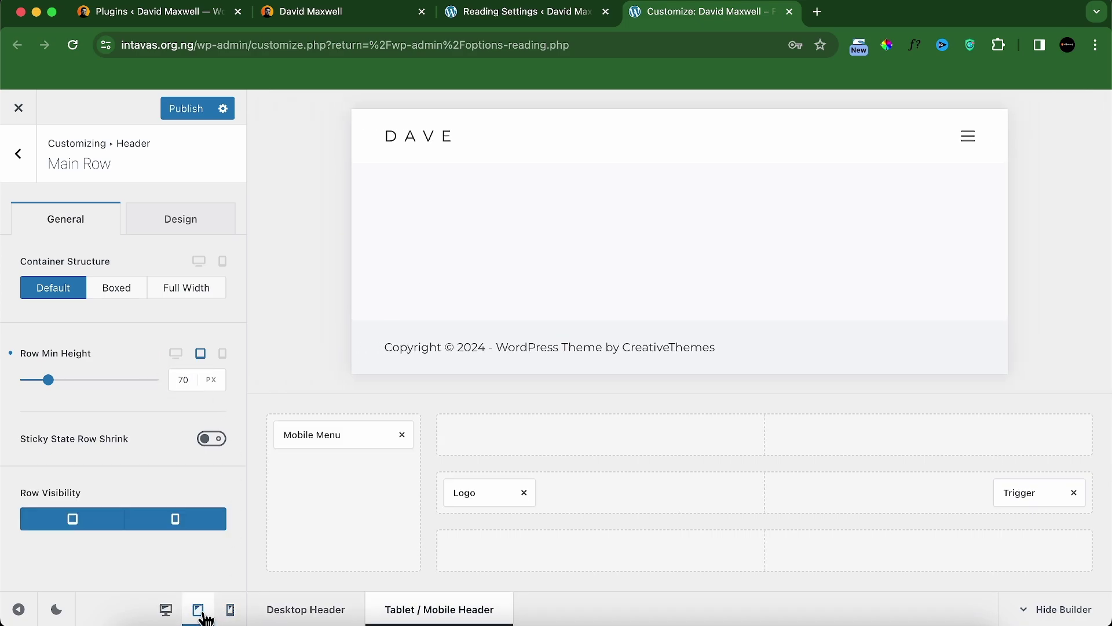
left_click(1074, 494)
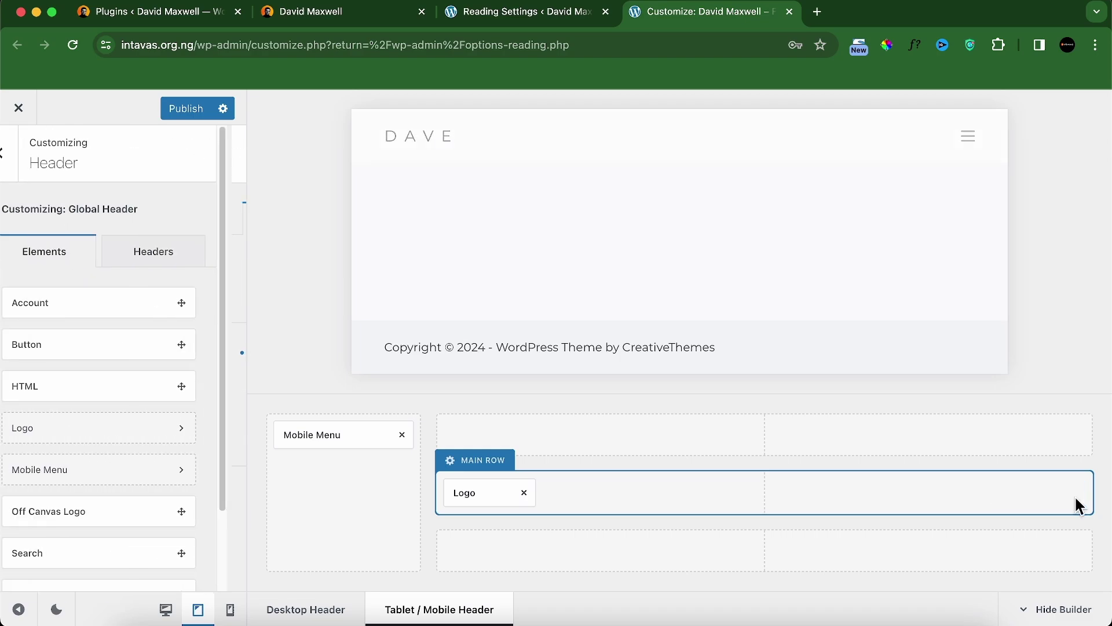
left_click(227, 614)
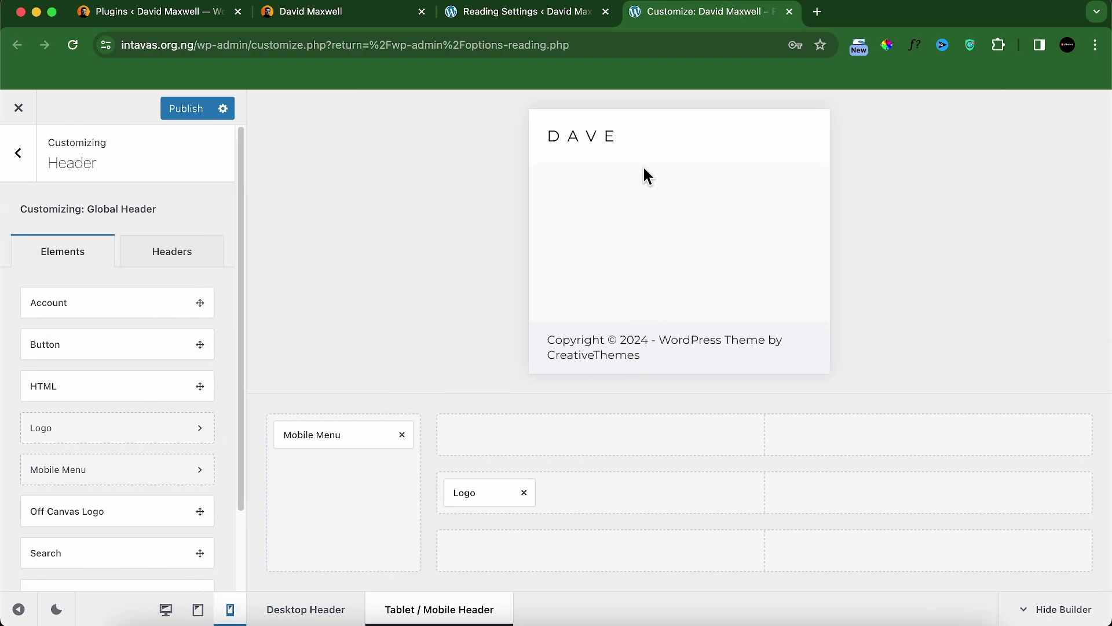
left_click(174, 613)
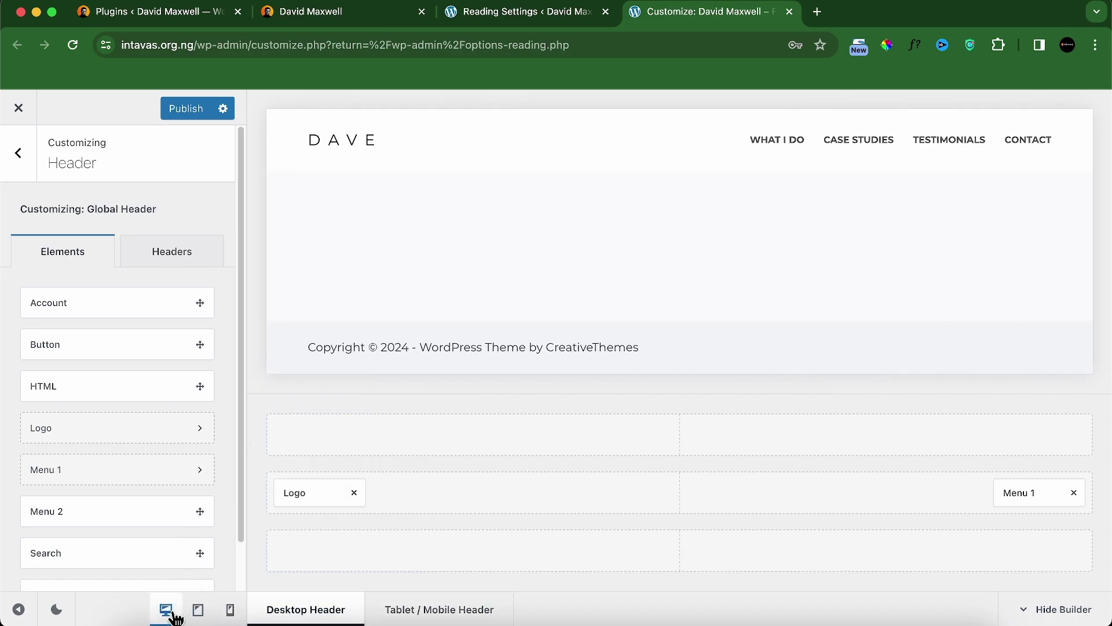
left_click(171, 261)
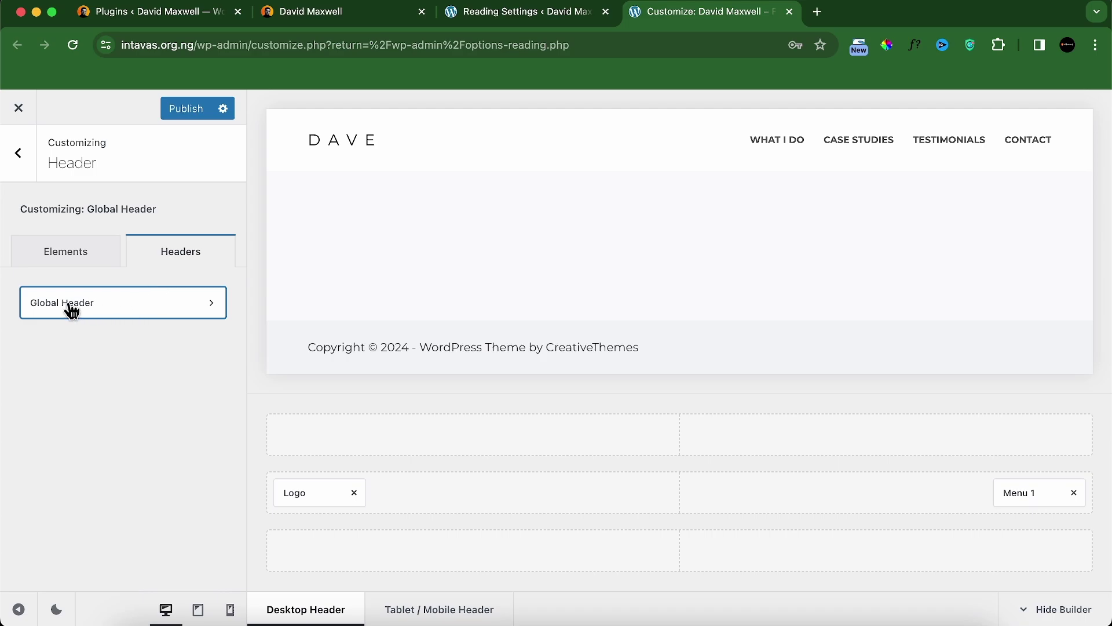
left_click(109, 306)
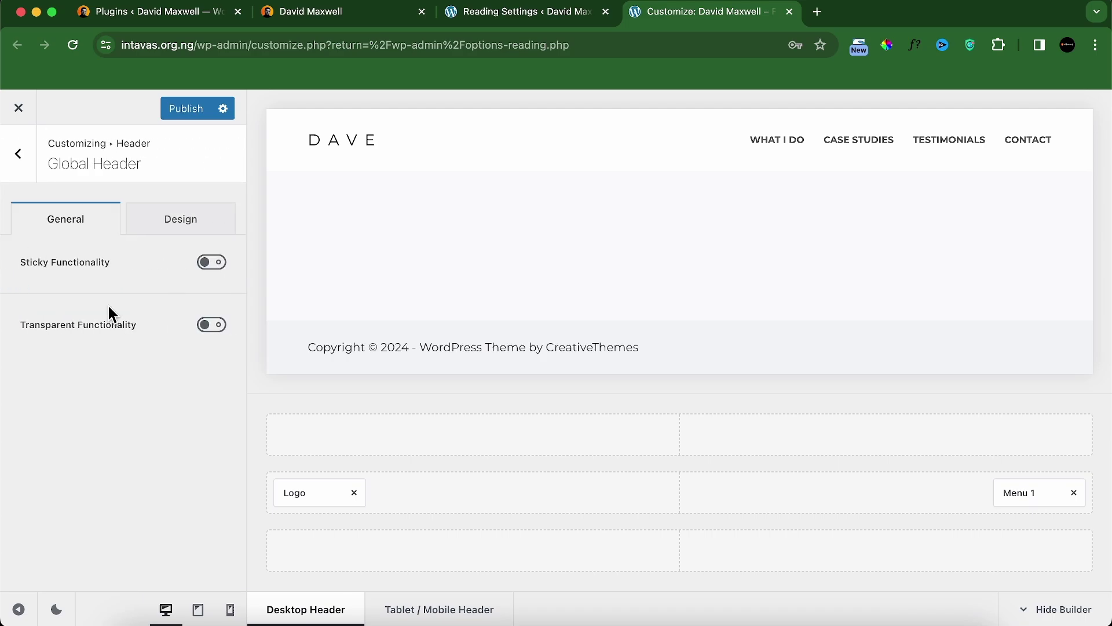
Step: Turn on Transparent Functionality and set the Default State background to palette Color 4
left_click(211, 324)
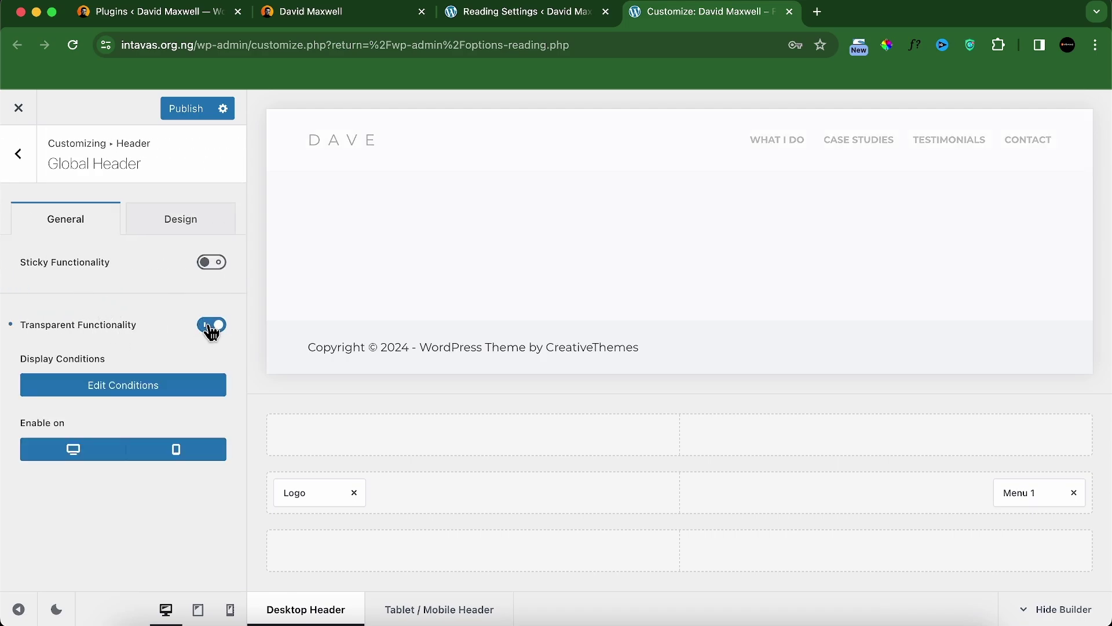
left_click(175, 220)
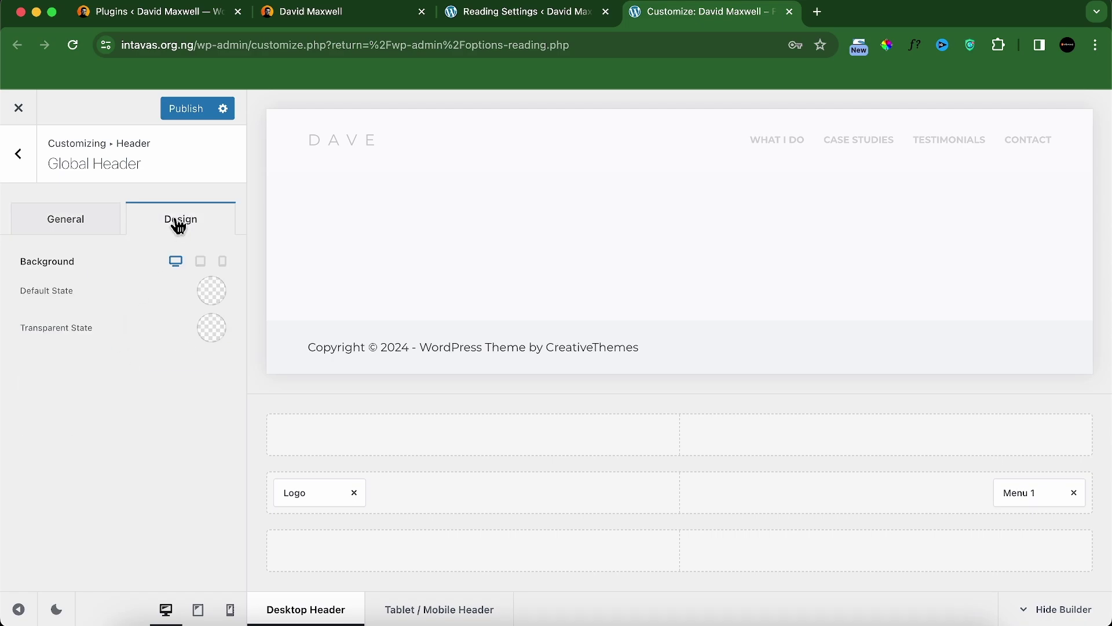
left_click(209, 293)
left_click(111, 597)
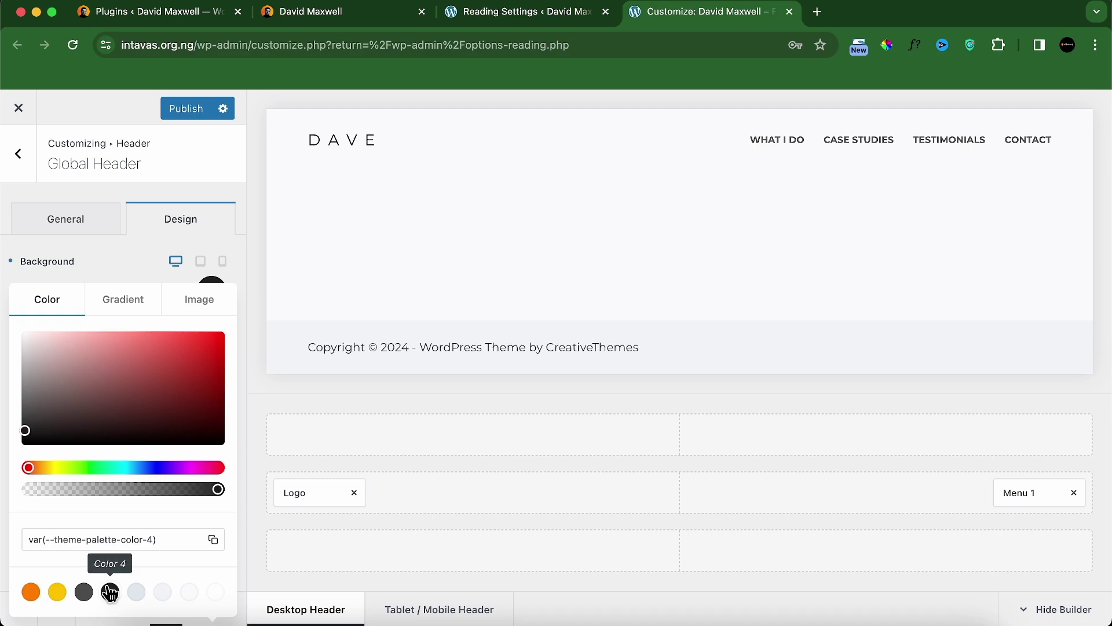
left_click(124, 267)
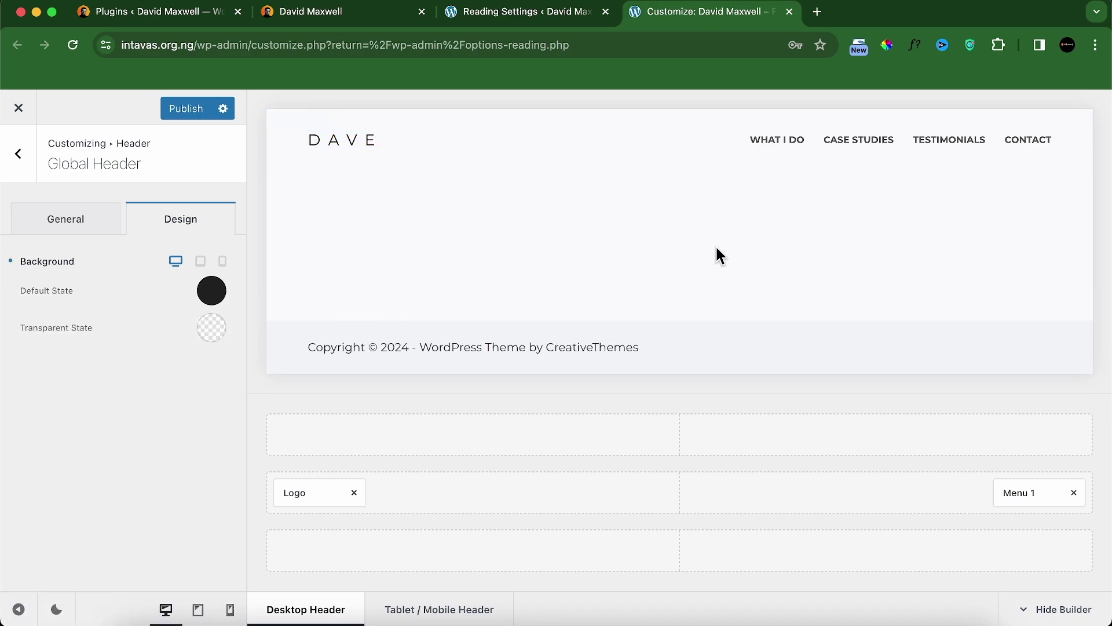
Step: Go back to the main Customizer sections and open Site Identity
left_click(27, 170)
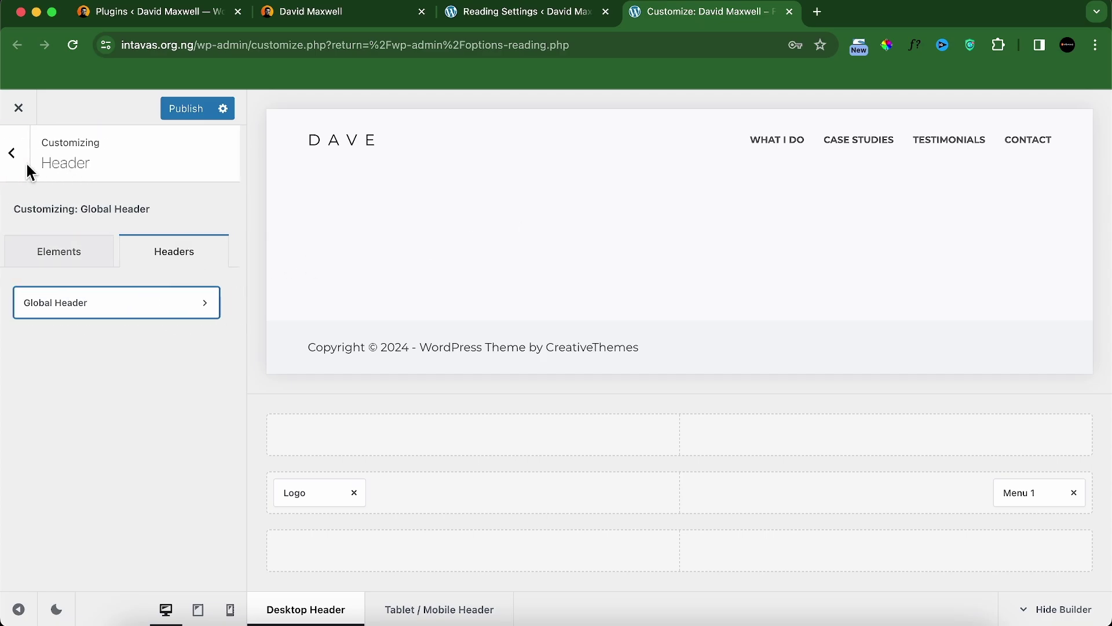
left_click(28, 168)
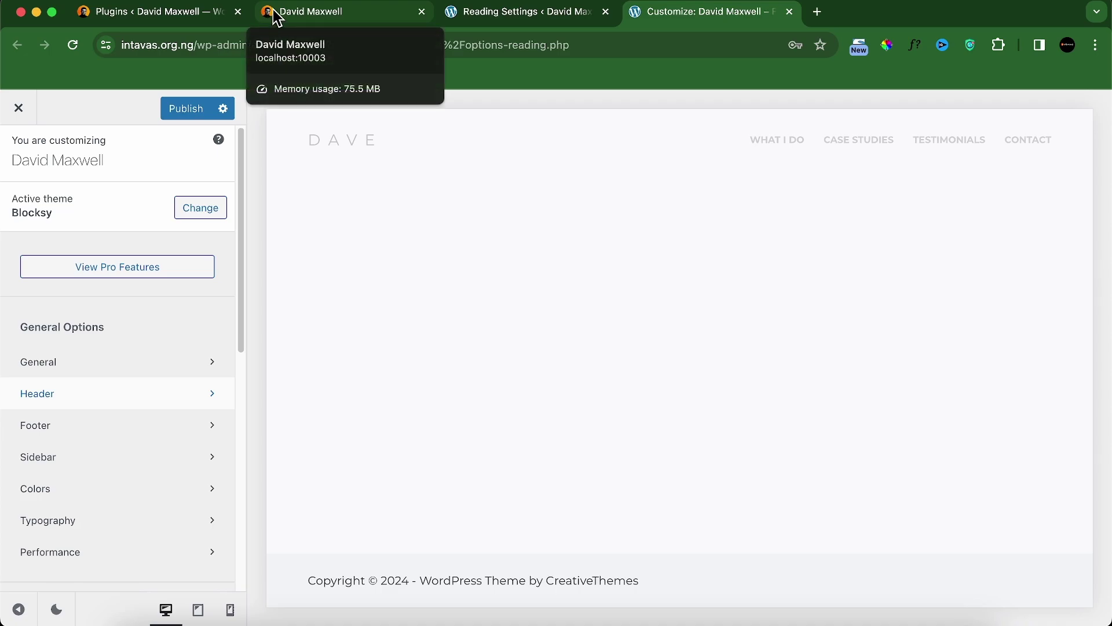
scroll(79, 434, "down", 5)
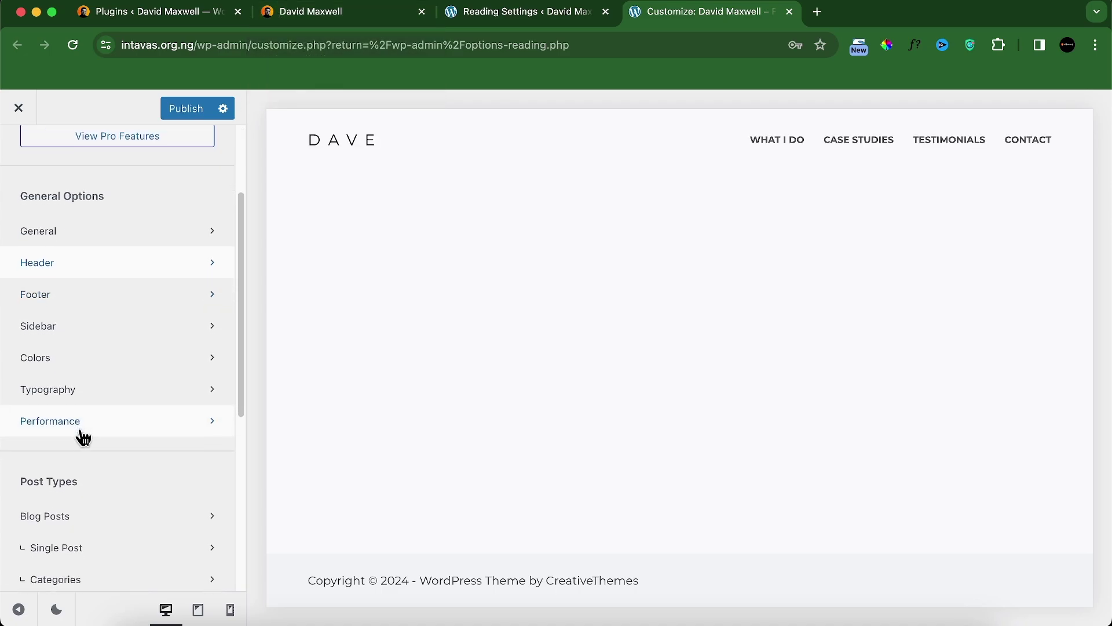
scroll(90, 472, "down", 4)
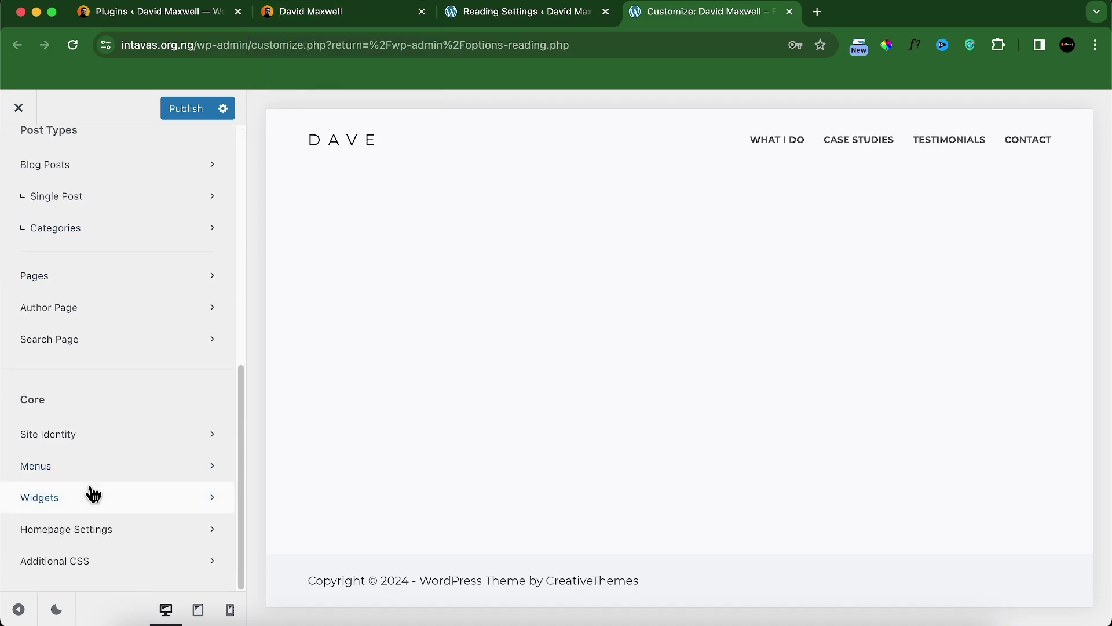
left_click(83, 447)
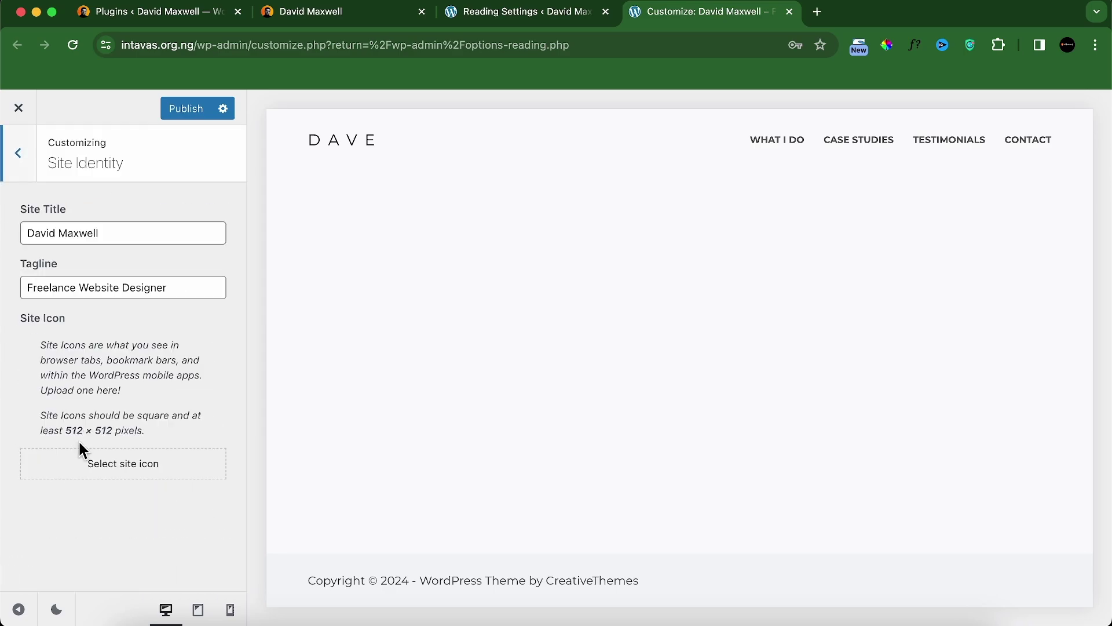
Step: Upload favicon.webp, crop it and apply it as the site icon
left_click(119, 470)
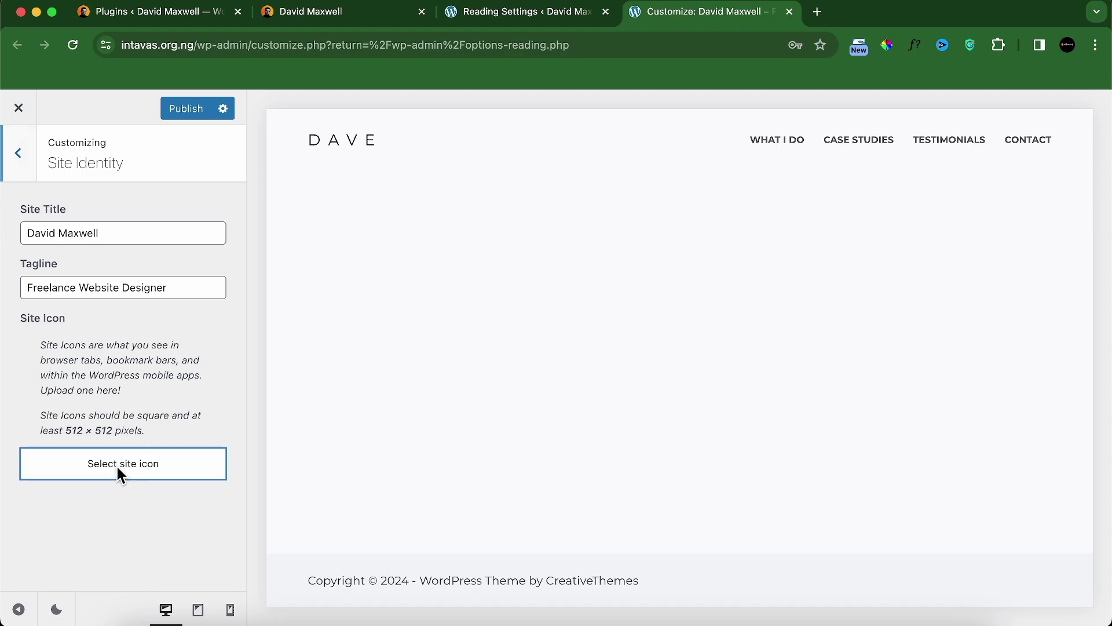
left_click(531, 381)
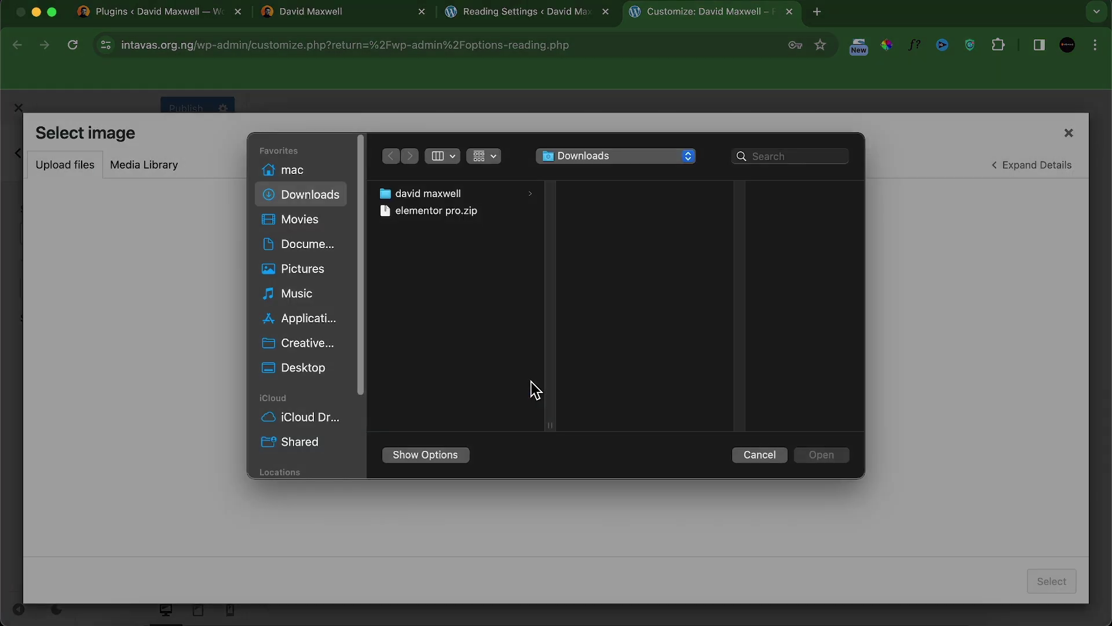
left_click(421, 200)
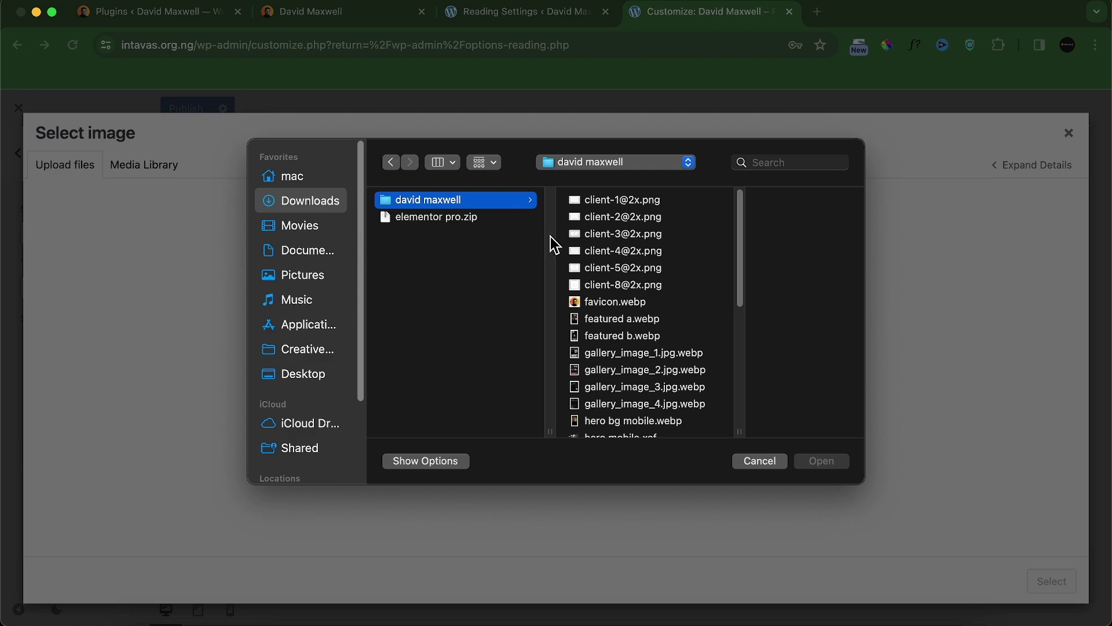
left_click(606, 300)
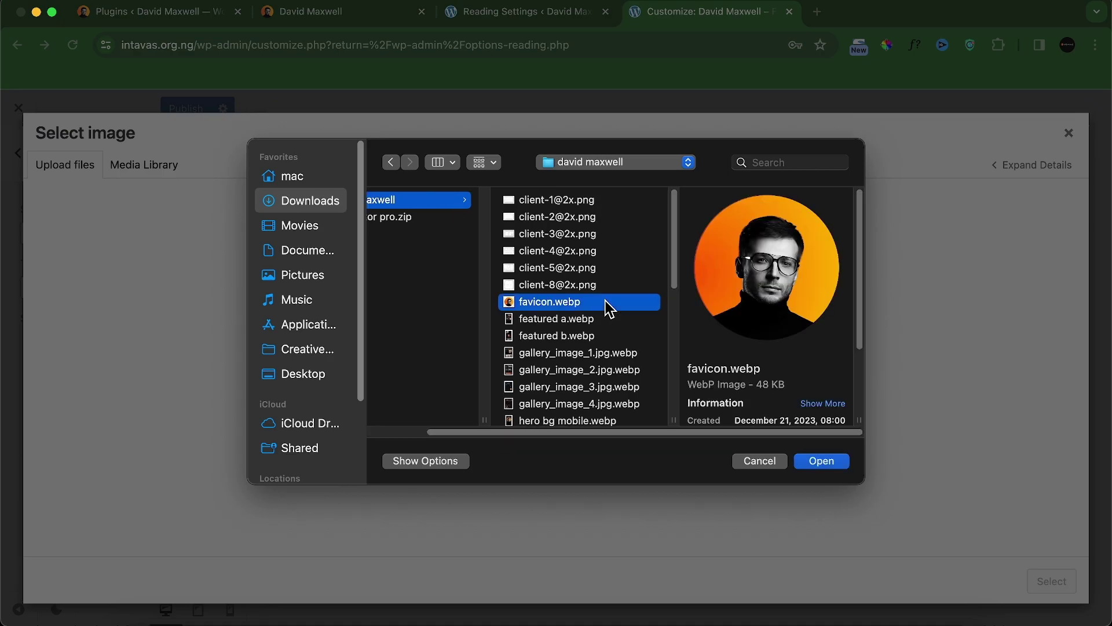
left_click(811, 467)
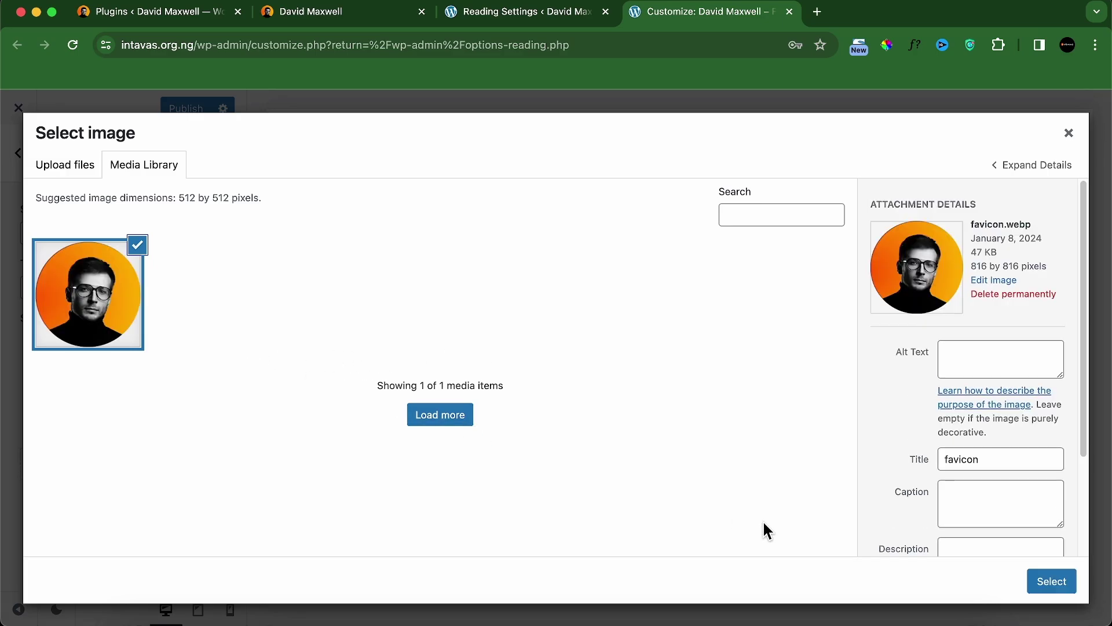
left_click(1052, 585)
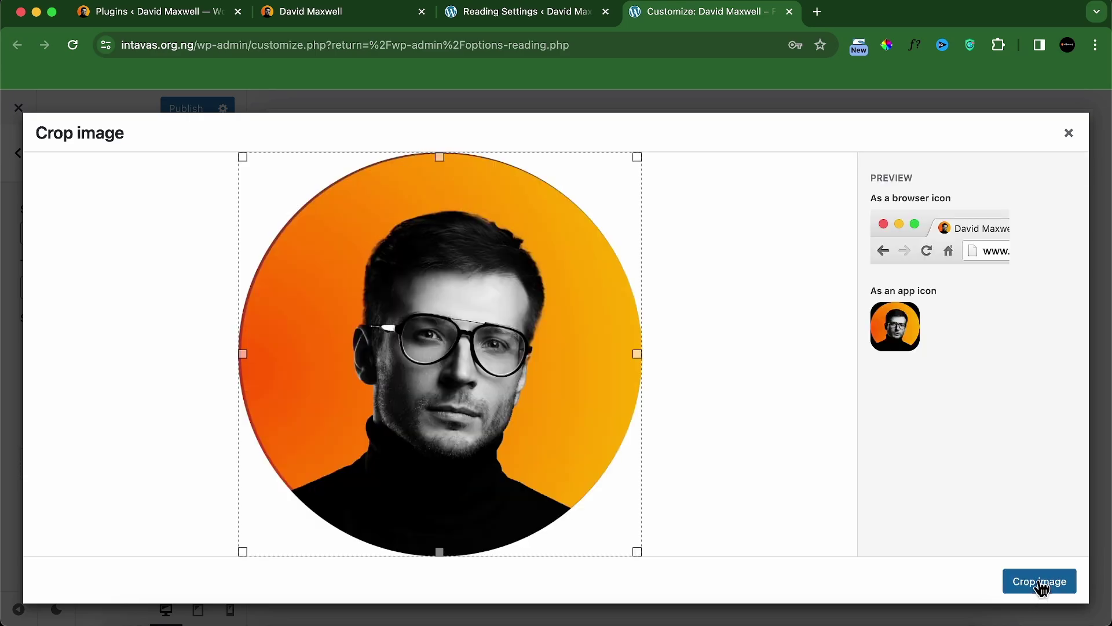
left_click(1041, 583)
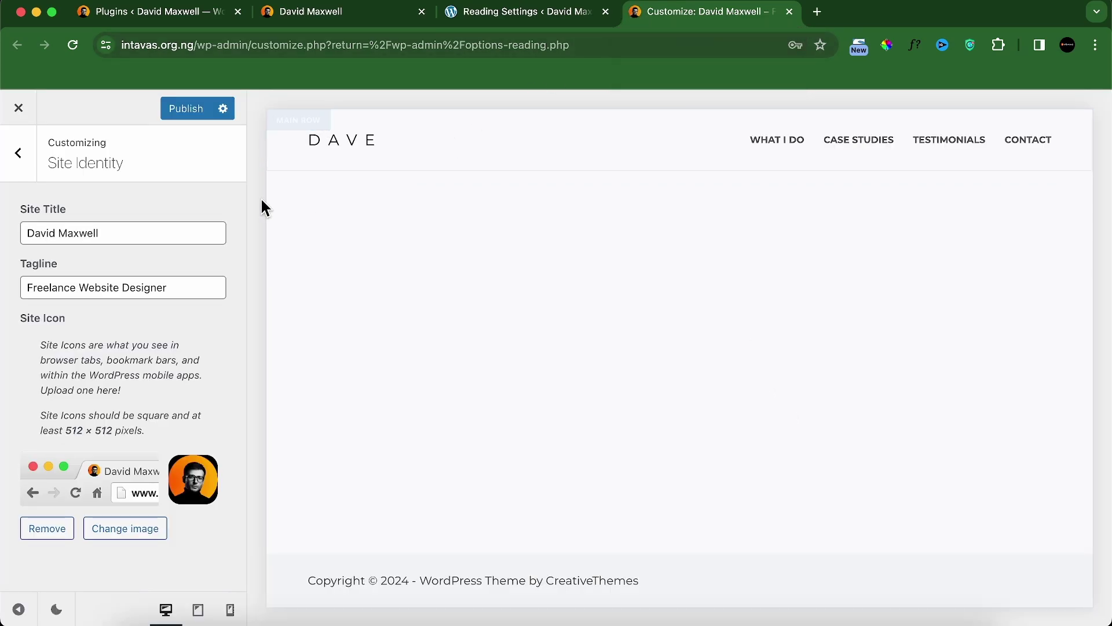
left_click(21, 167)
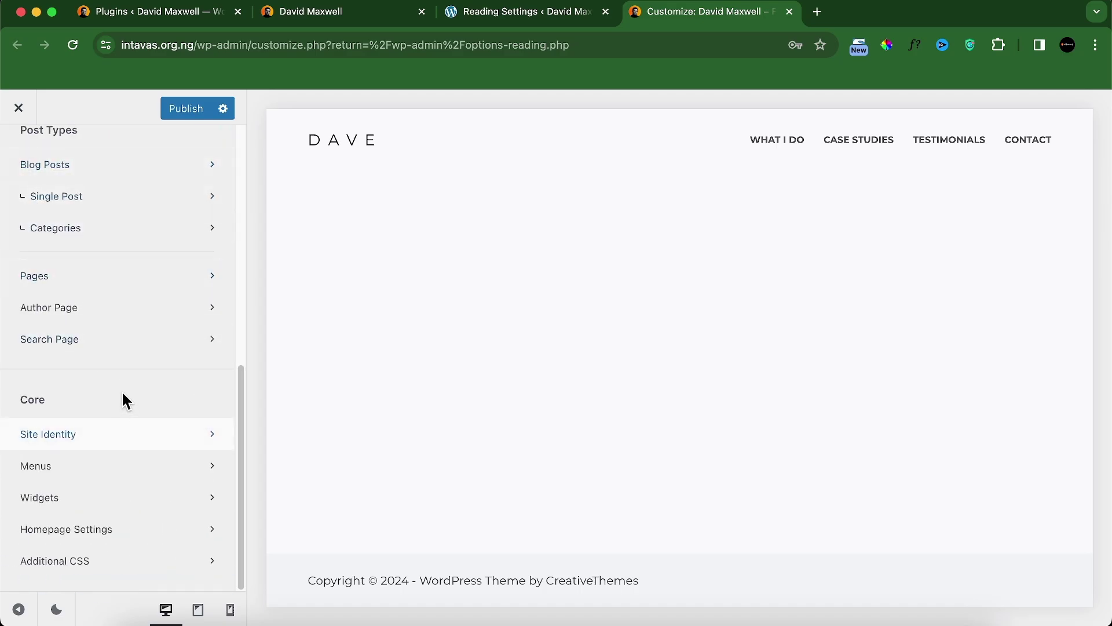
Step: Open the Footer builder and compare it with the live site's footer
scroll(121, 391, "up", 10)
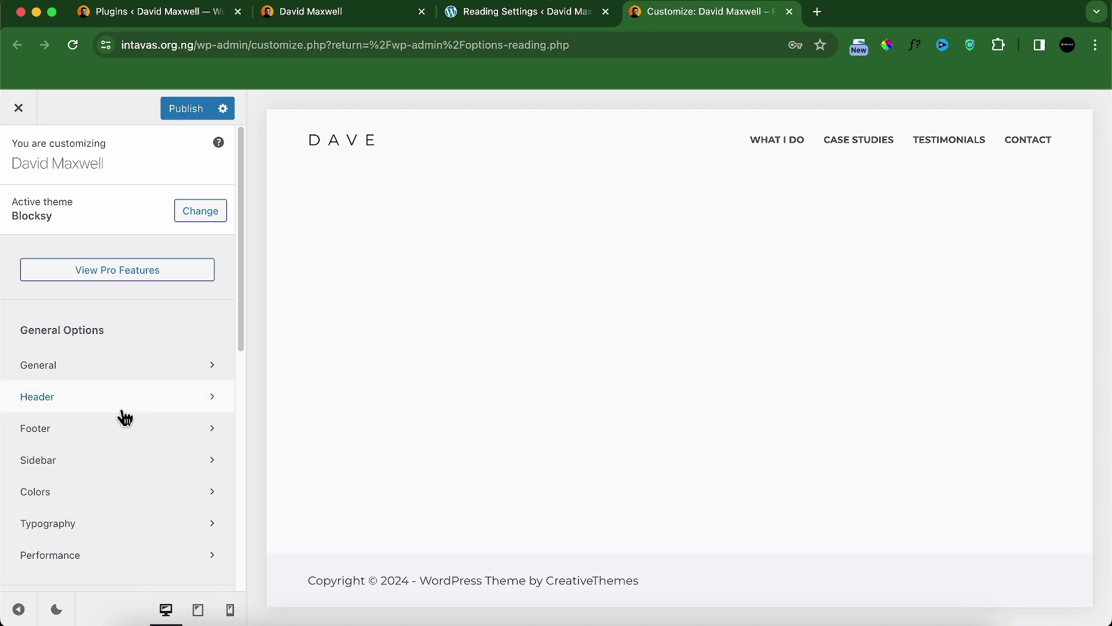
left_click(100, 435)
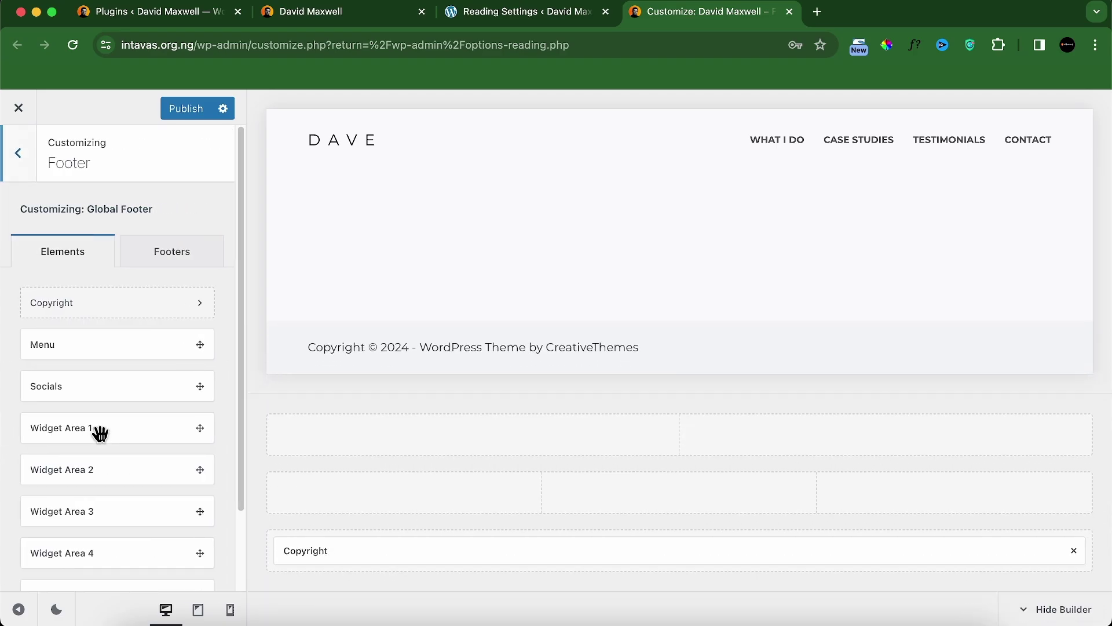
left_click(353, 24)
scroll(489, 489, "down", 20)
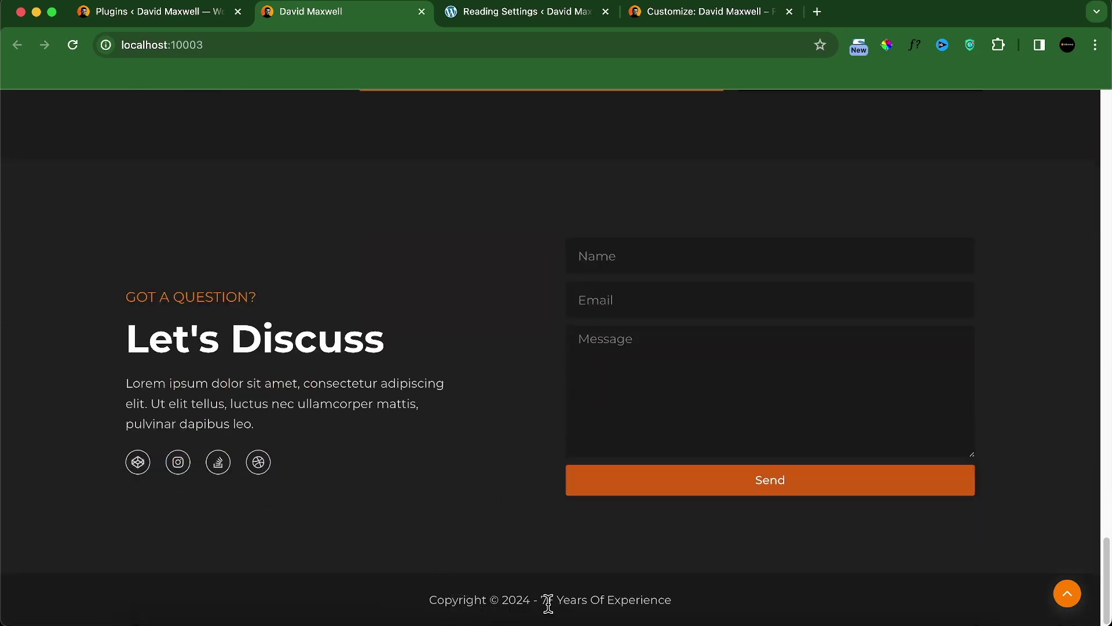
left_click(724, 17)
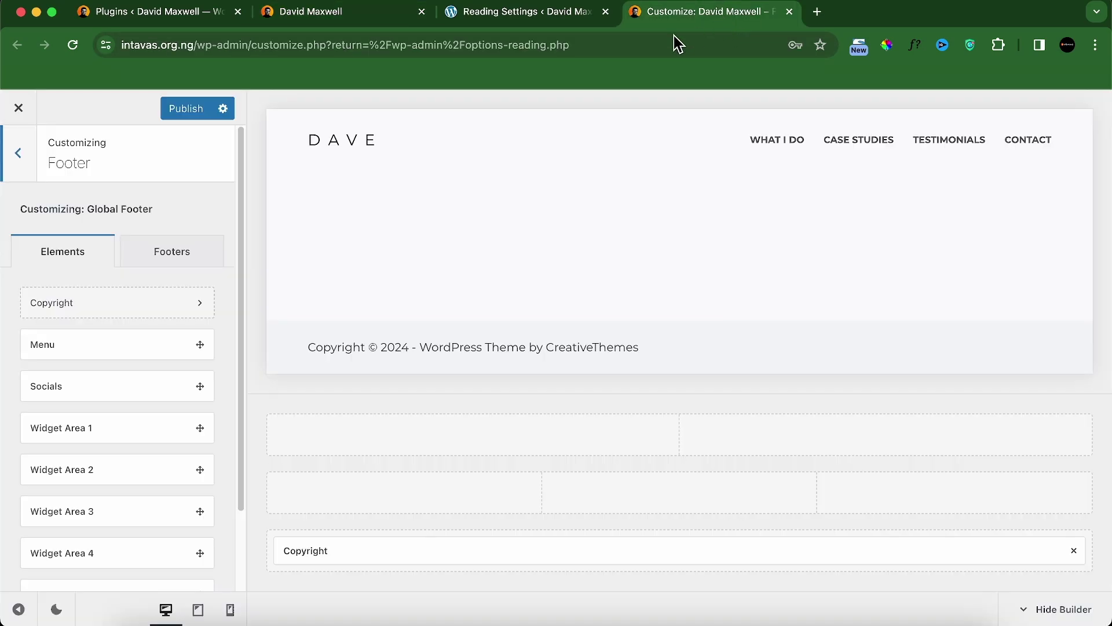
Step: Replace the copyright's theme credit with '7+ Years Of Experience' and centre it horizontally and vertically
left_click(446, 551)
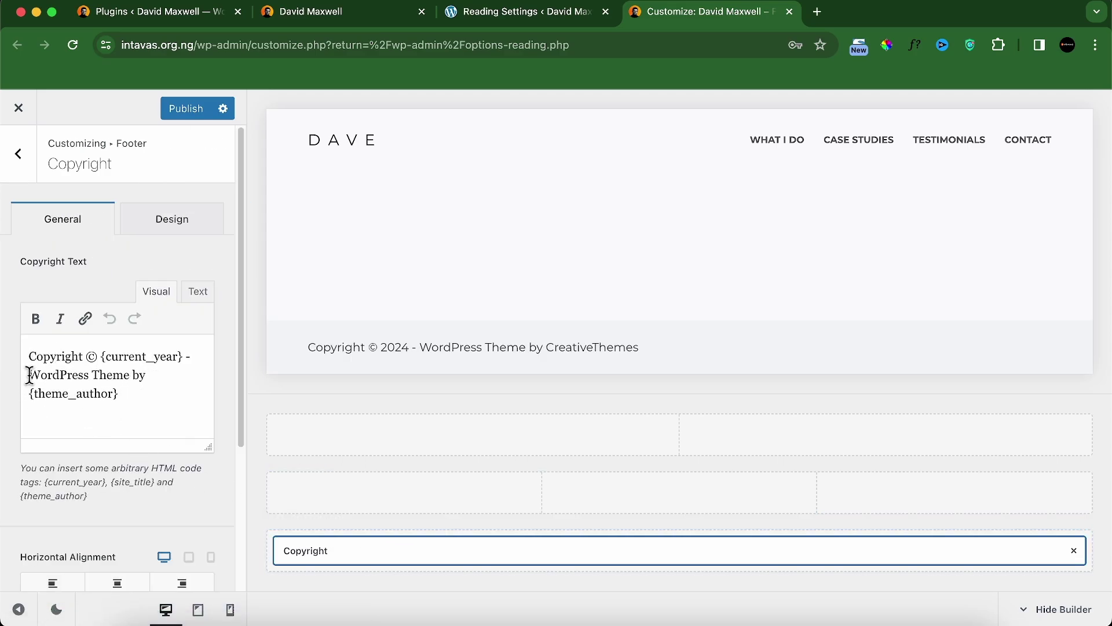
left_click_drag(29, 376, 125, 403)
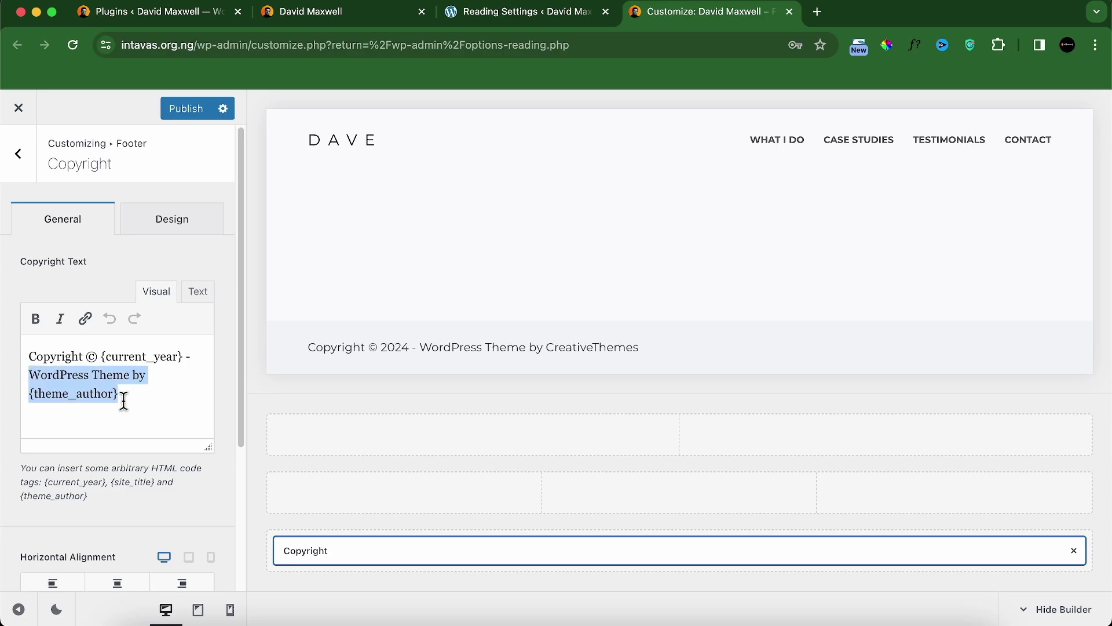
key("BackSpace")
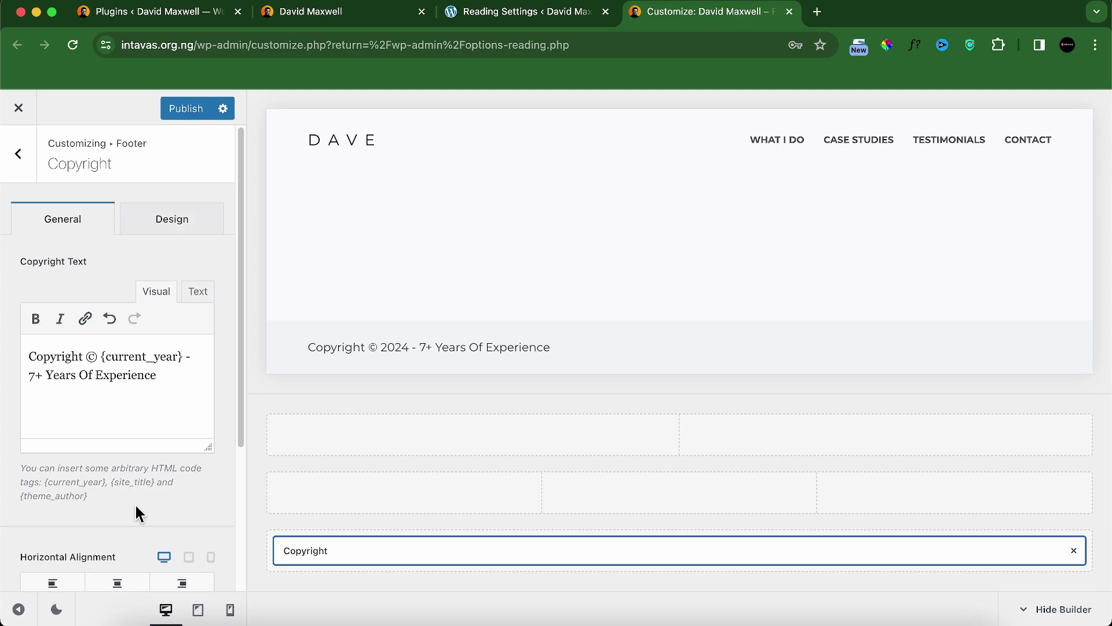
scroll(139, 507, "down", 3)
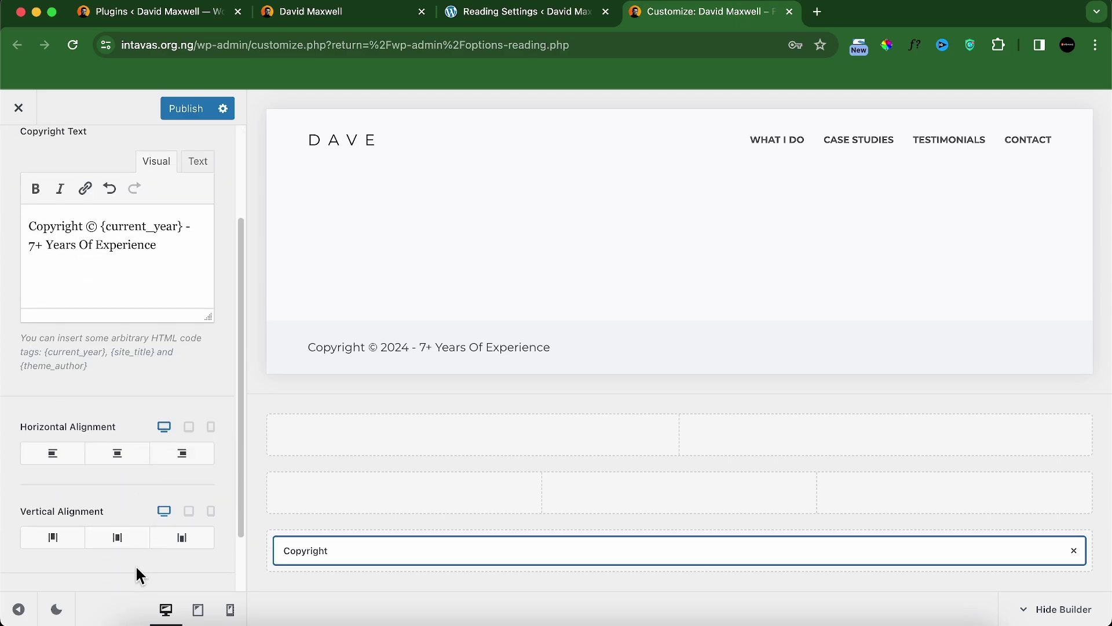
left_click(128, 458)
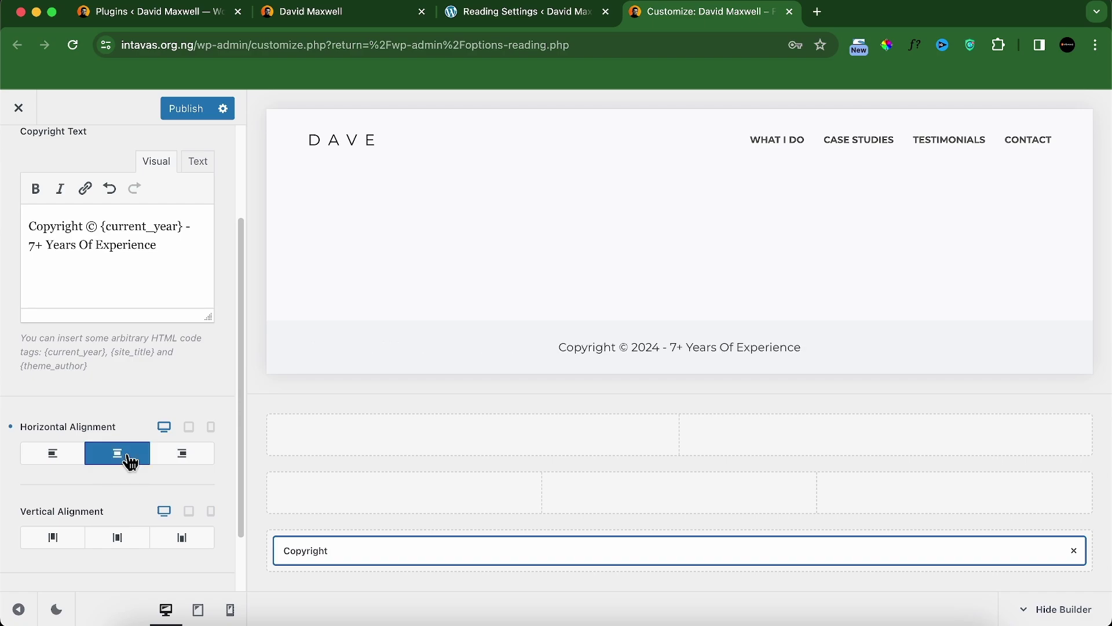
left_click(115, 540)
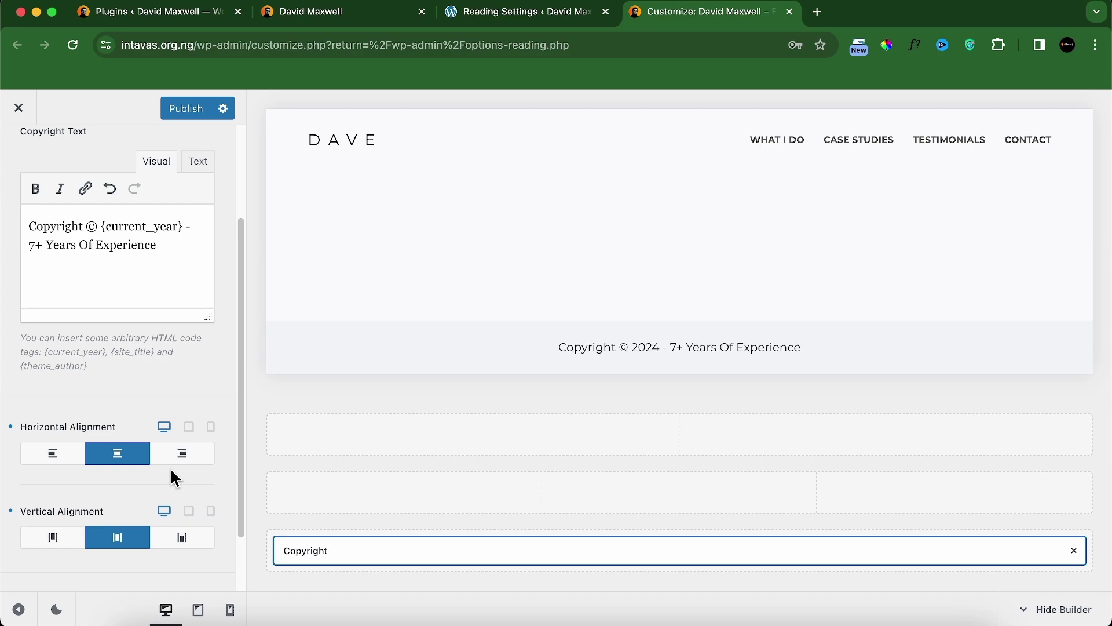
Step: Set the footer bottom row background to dark palette Color 4
left_click(311, 521)
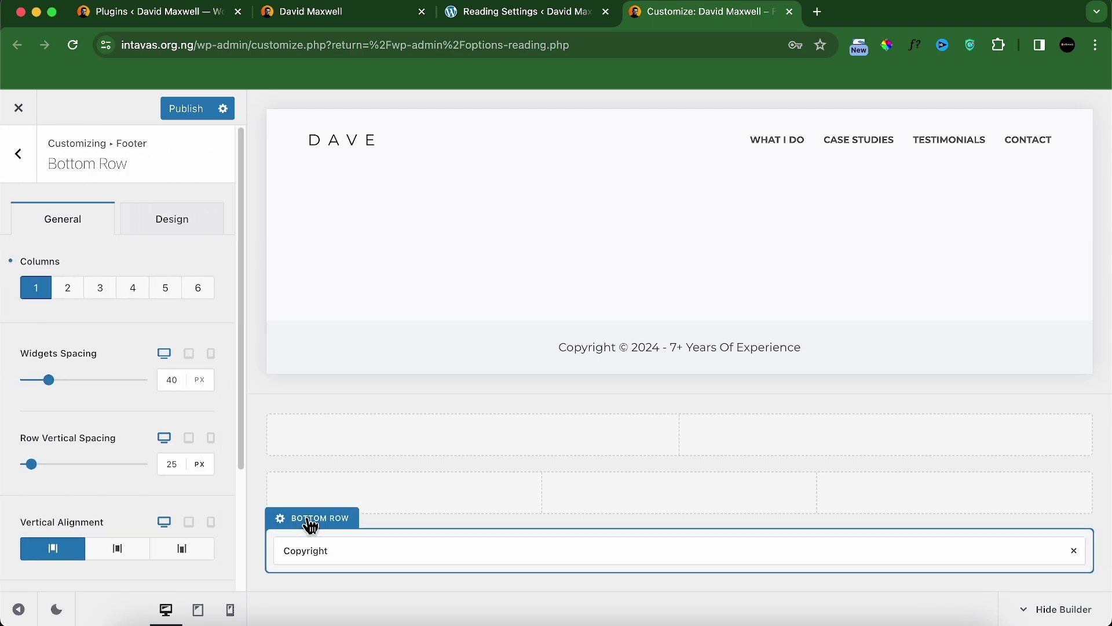
left_click(144, 227)
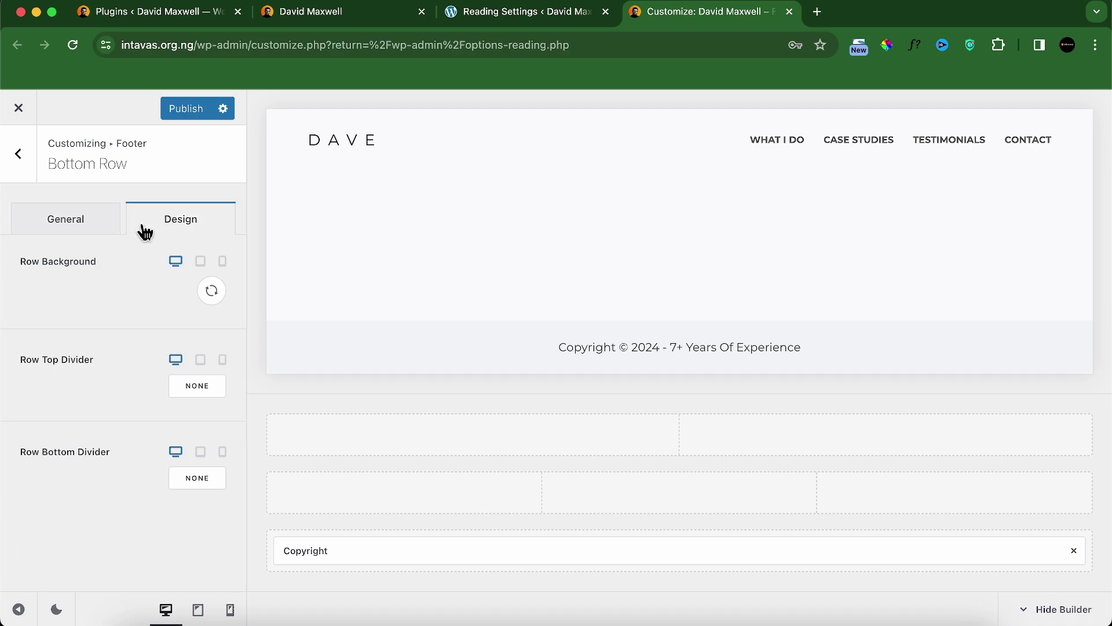
left_click(207, 292)
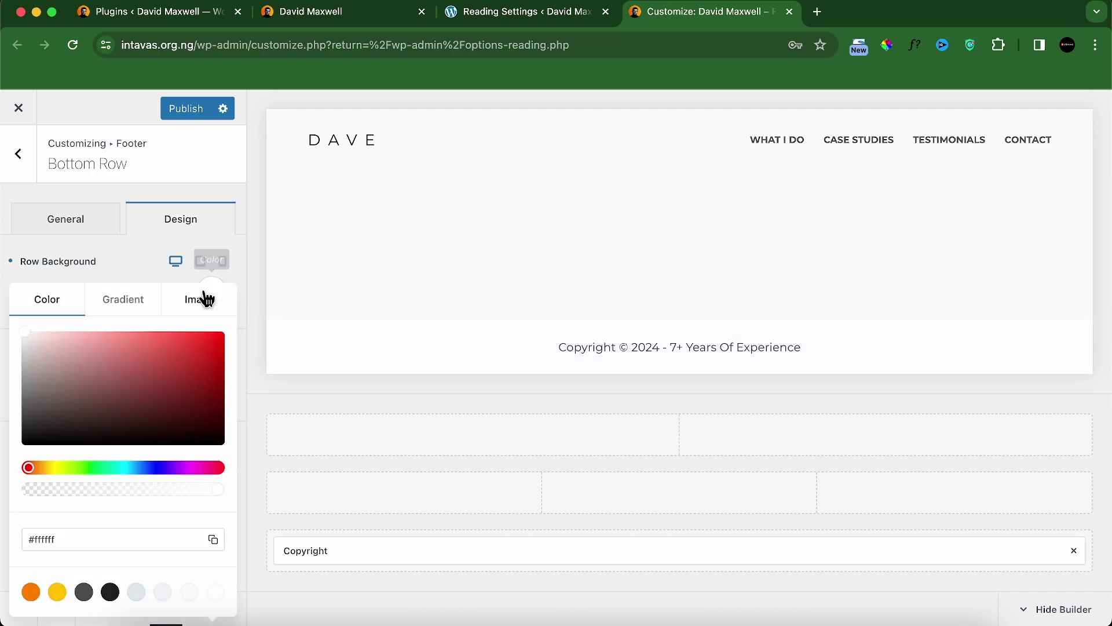
left_click(110, 591)
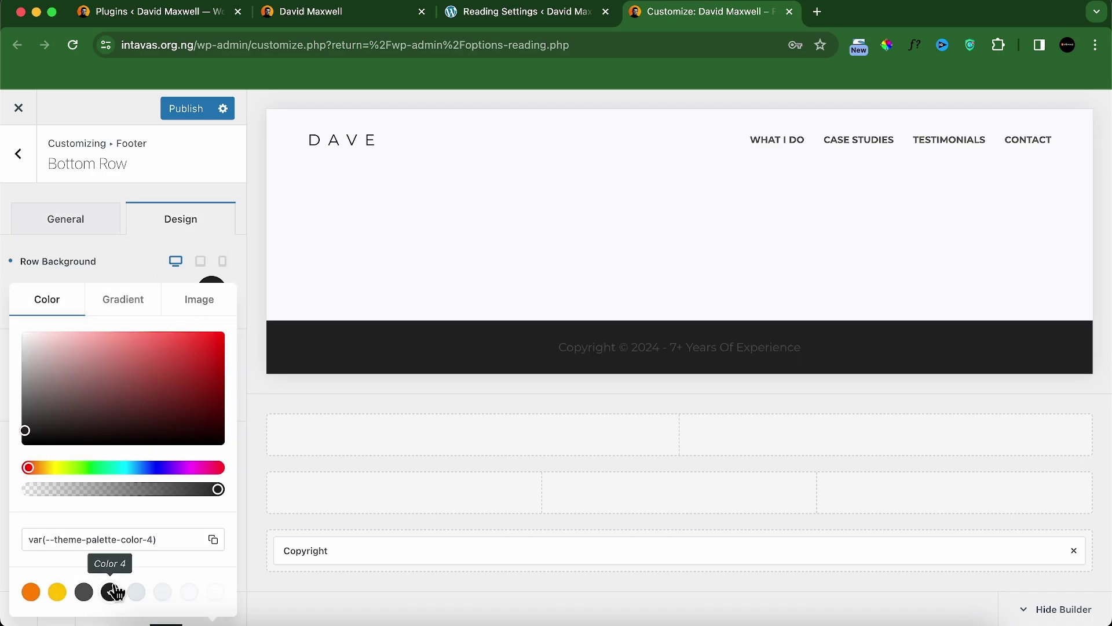
Step: Make the copyright text and link hover colours light palette Color 7
left_click(303, 551)
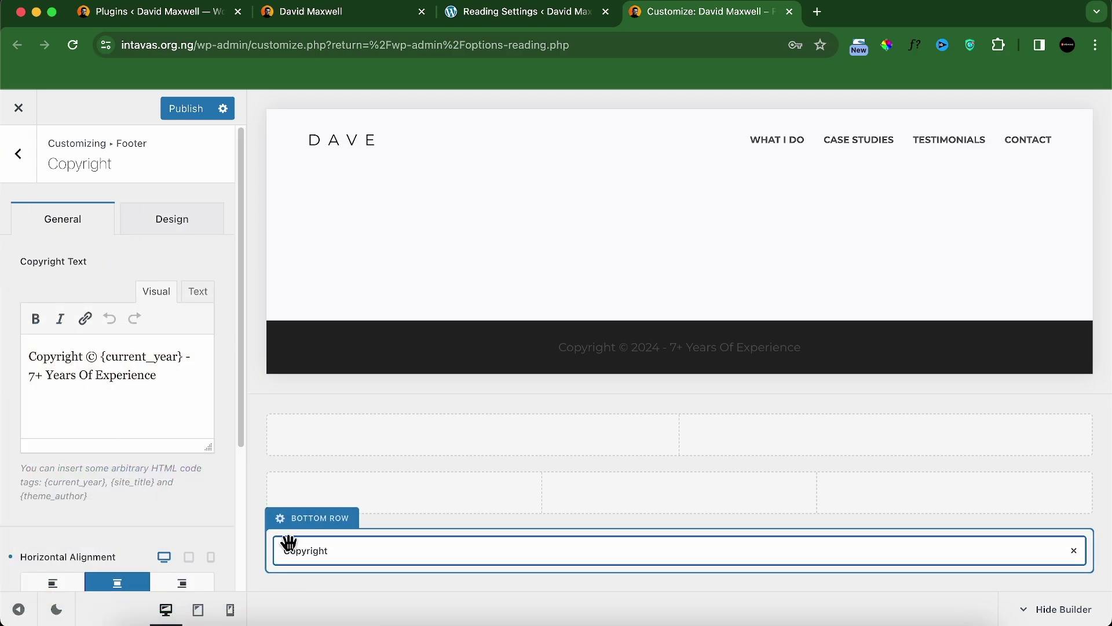
left_click(174, 221)
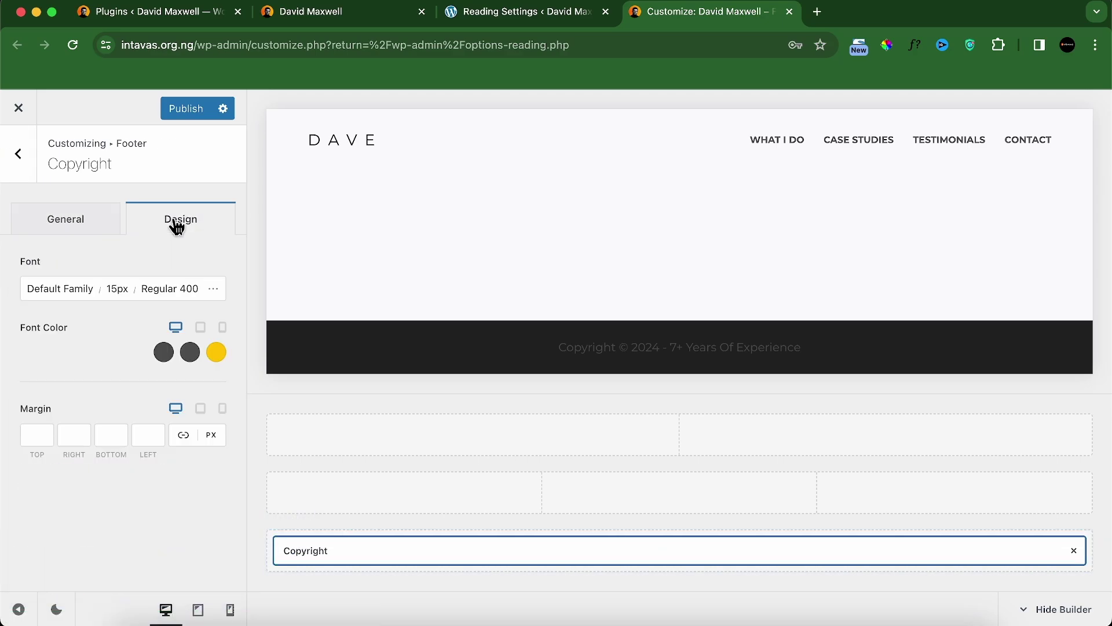
left_click(164, 353)
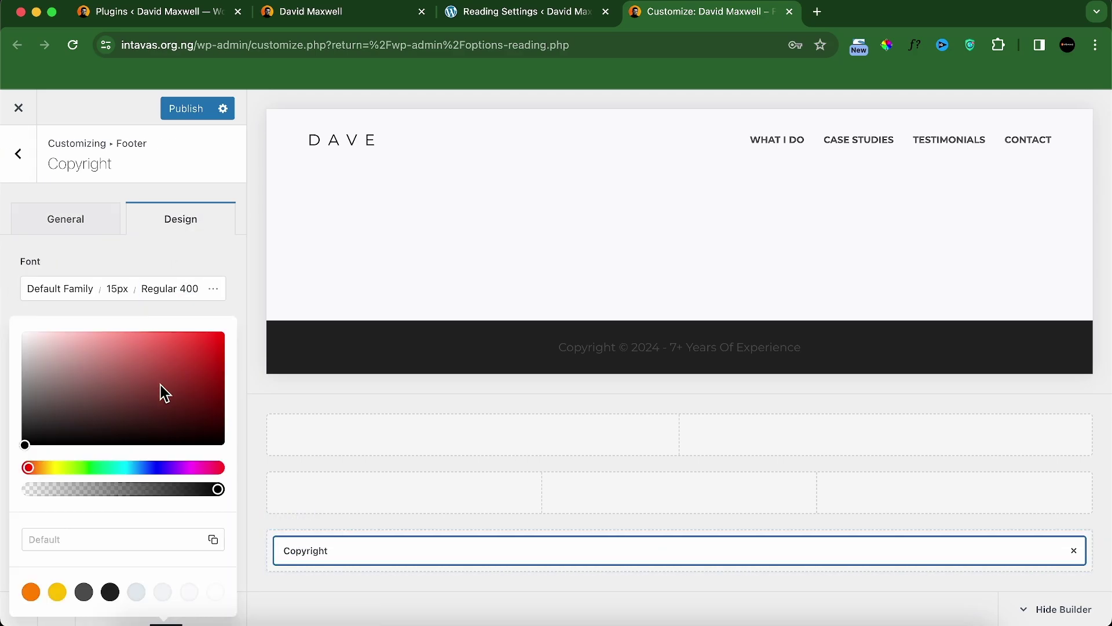
left_click(191, 592)
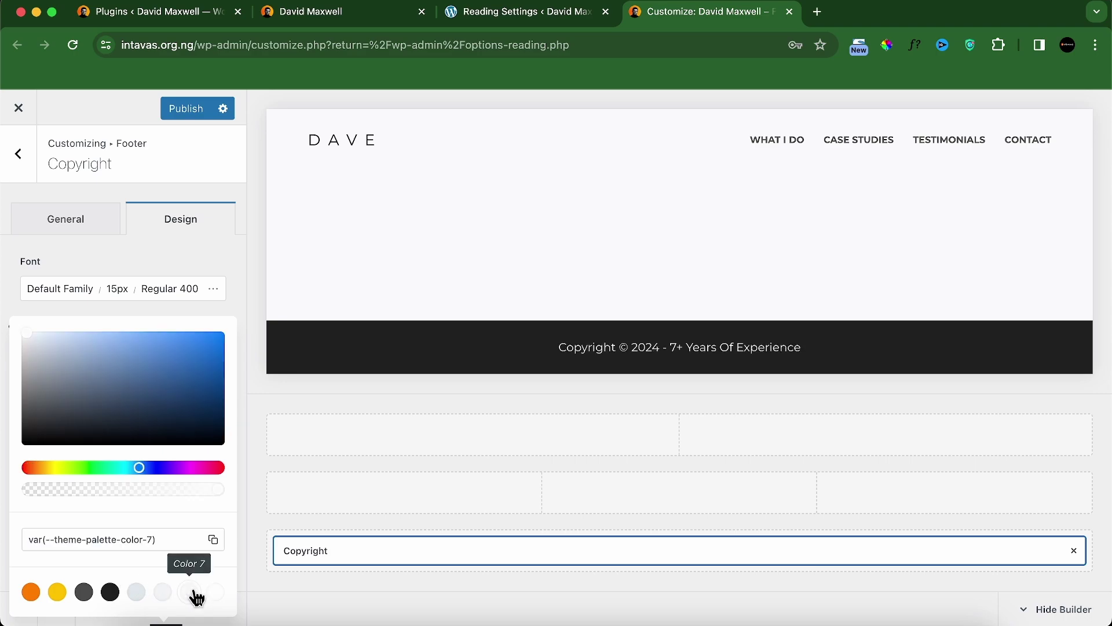
left_click(165, 309)
left_click(184, 353)
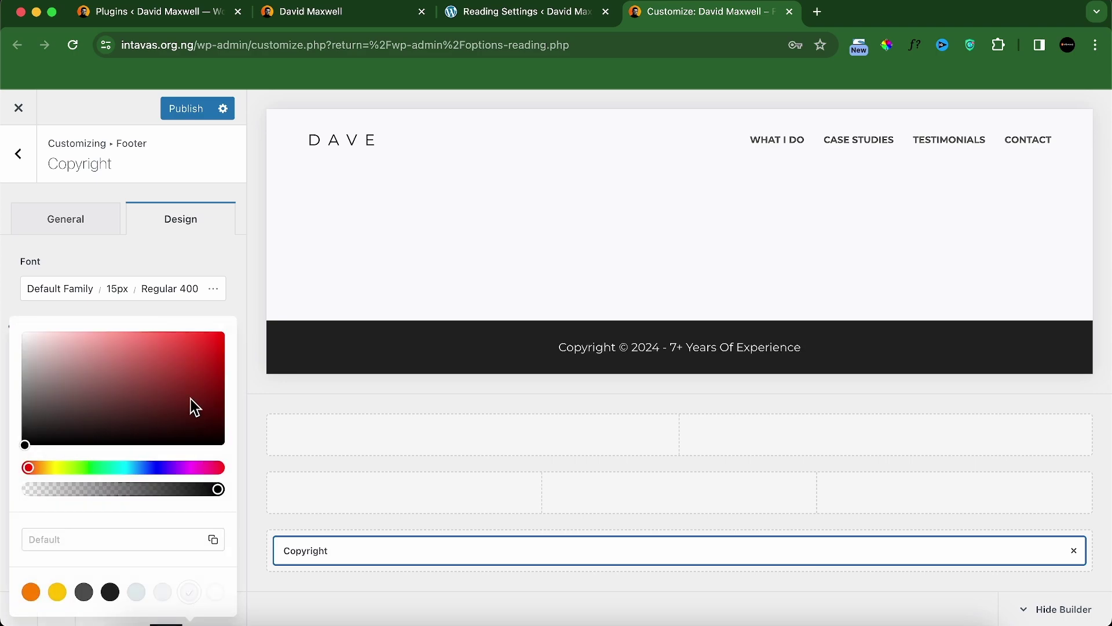
left_click(185, 313)
left_click(216, 353)
left_click(192, 592)
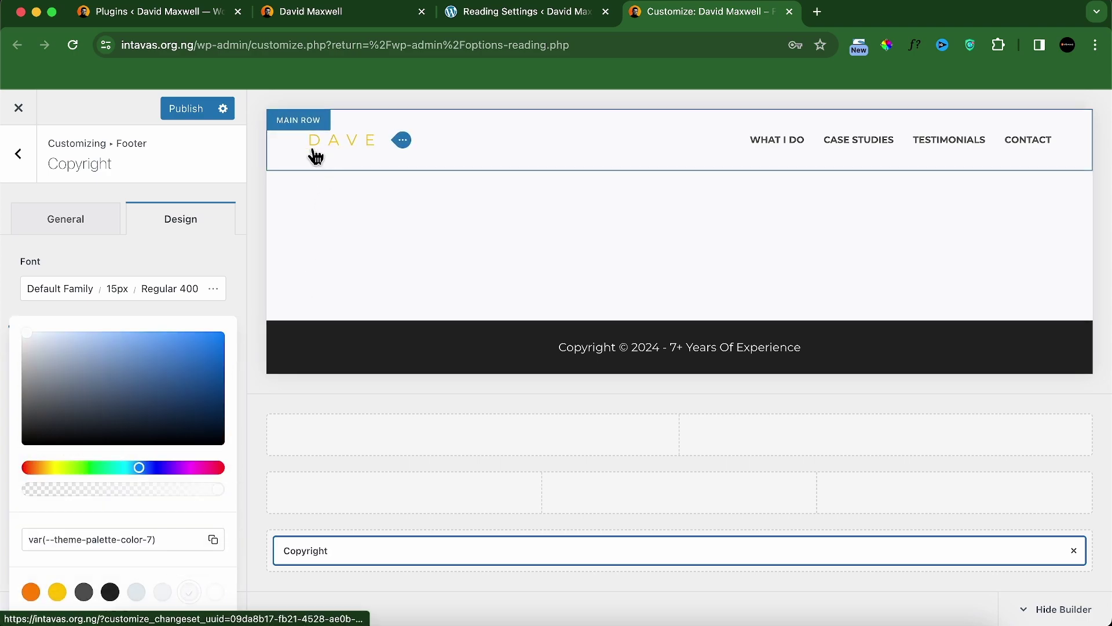
left_click(265, 271)
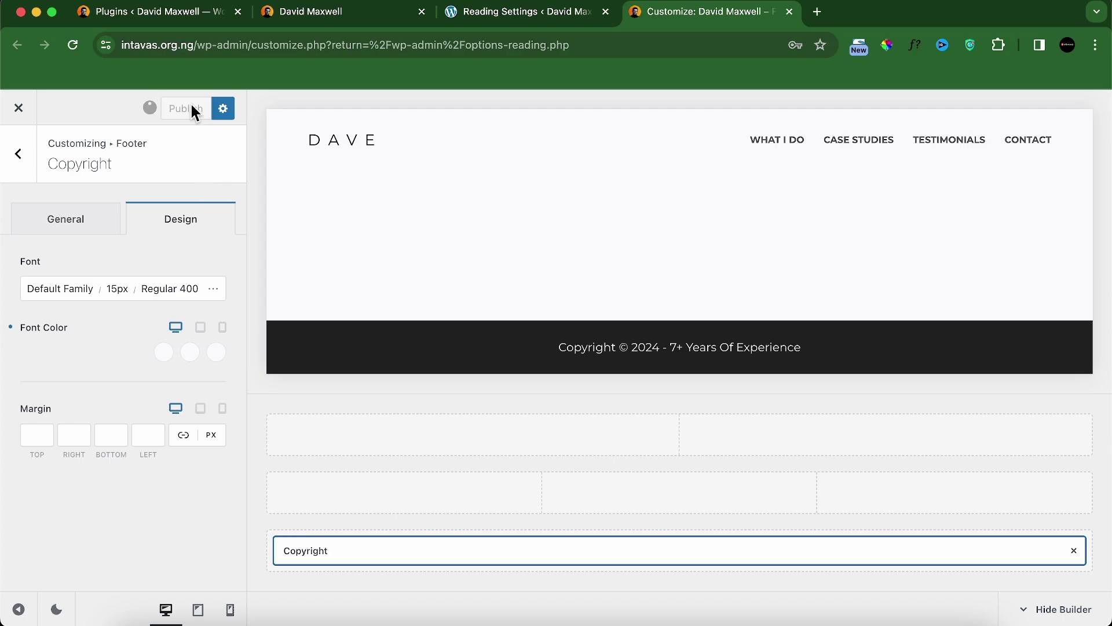
Step: Close the Customizer tab and go to the All Pages list
left_click(790, 12)
mouse_move(90, 244)
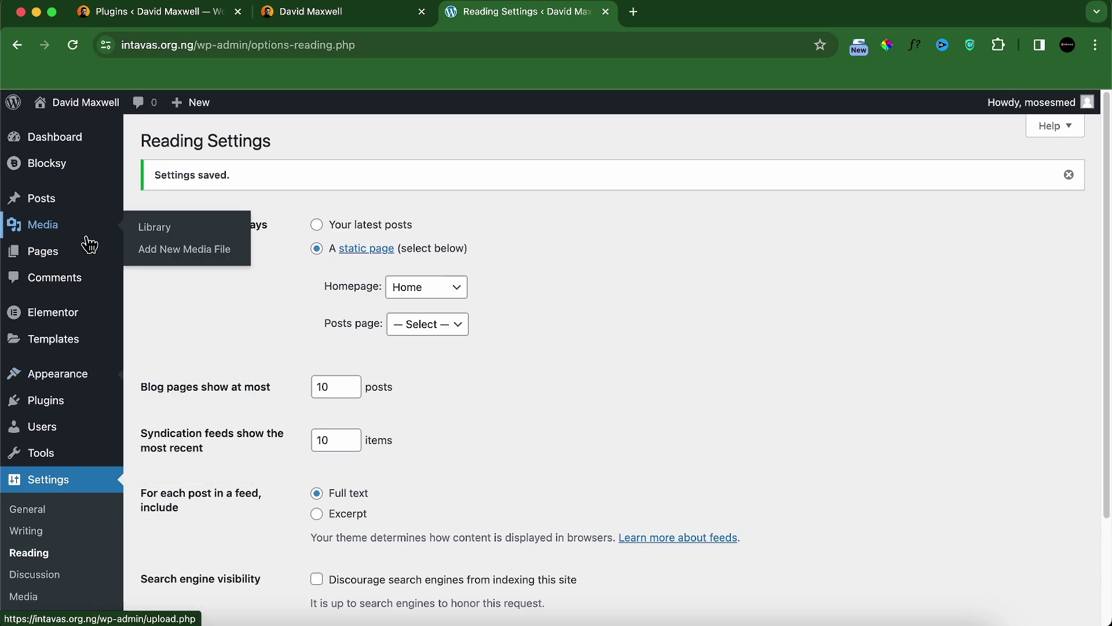
mouse_move(119, 268)
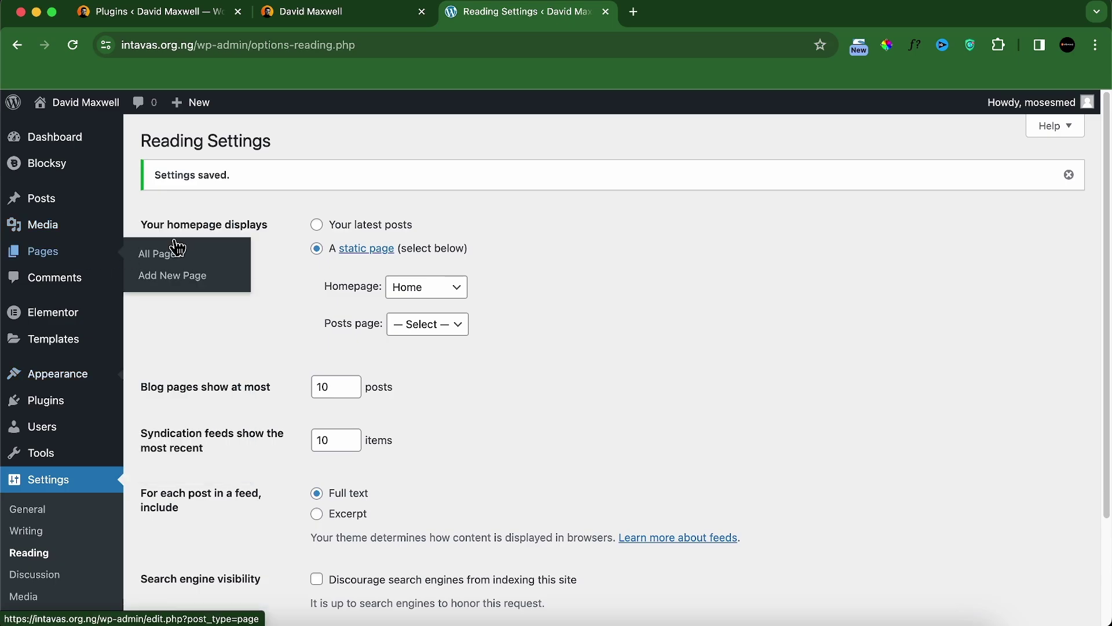
left_click(46, 253)
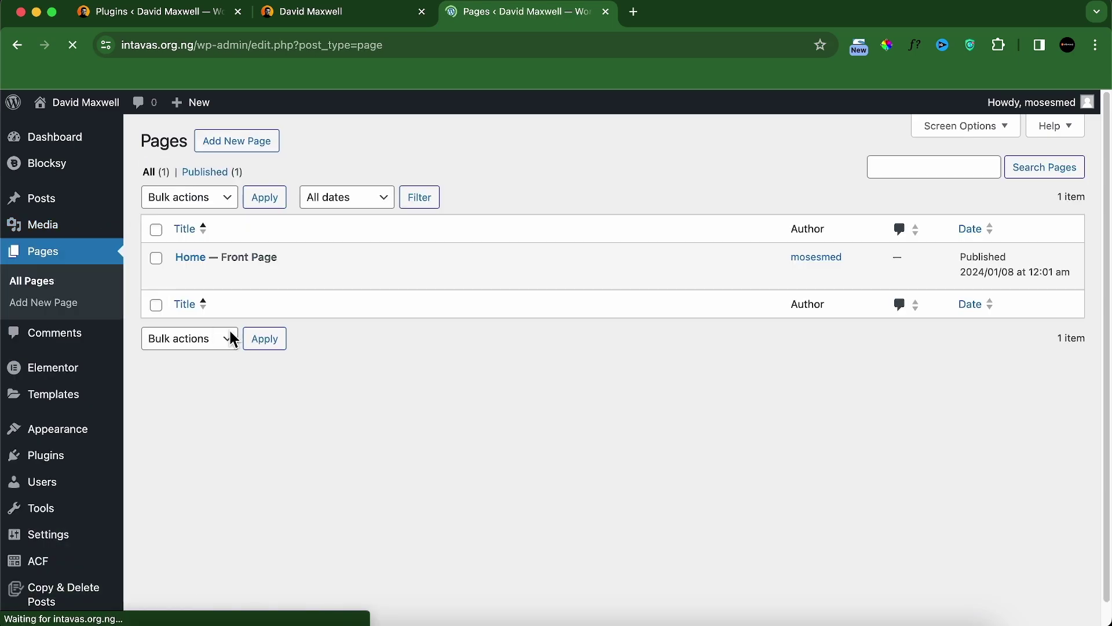
Step: Open Home in Elementor in a new tab, dismissing the AI promotion and navigator
mouse_move(218, 273)
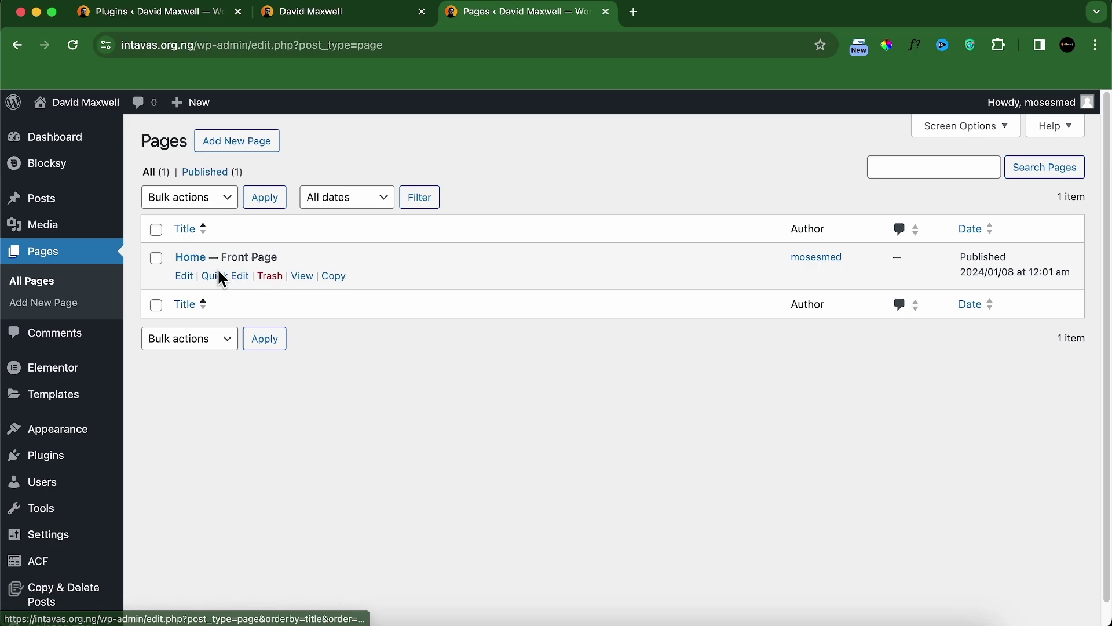
right_click(187, 282)
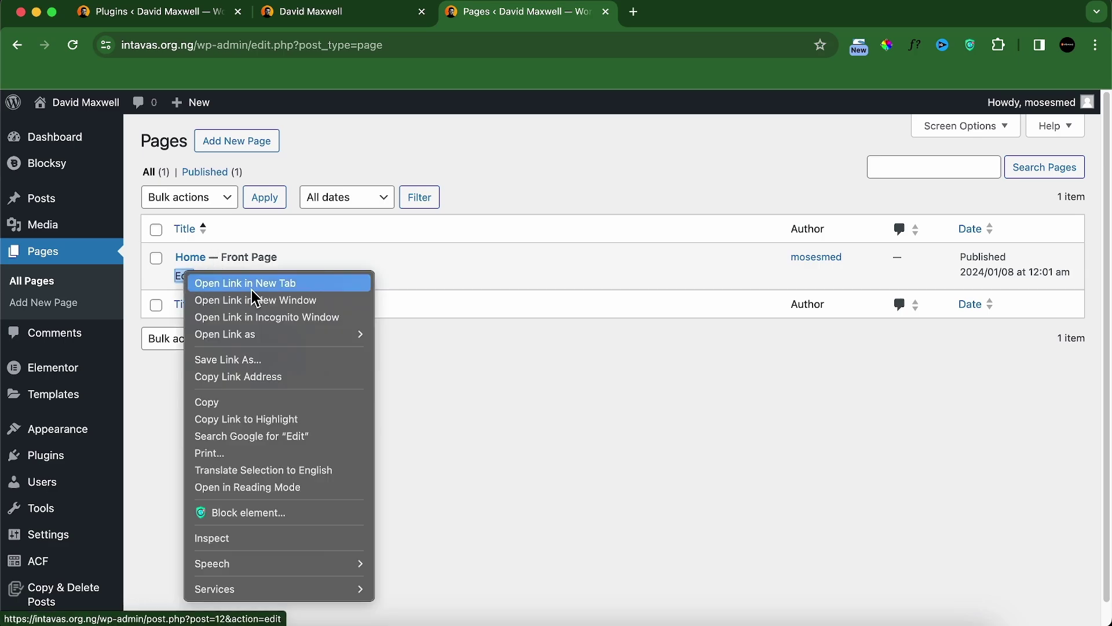
left_click(271, 285)
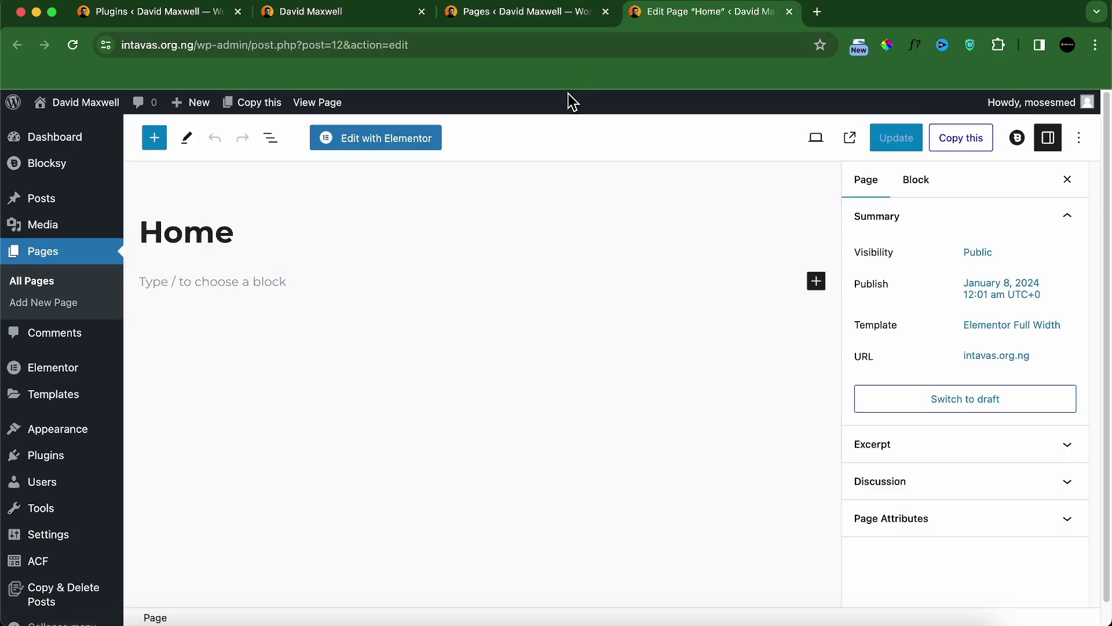
left_click(415, 147)
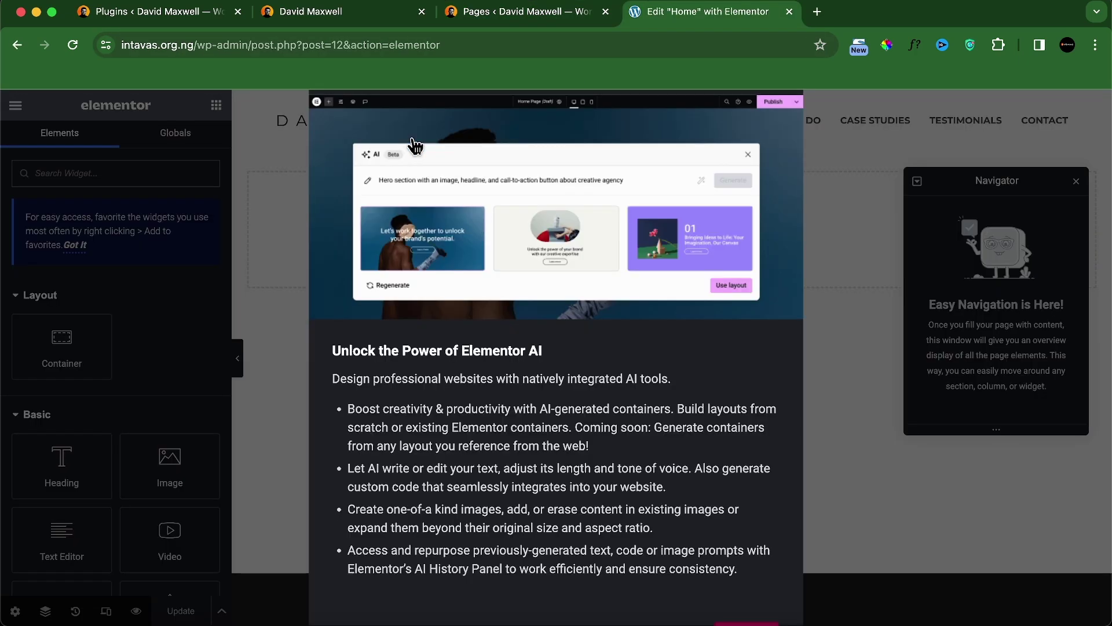
left_click(746, 624)
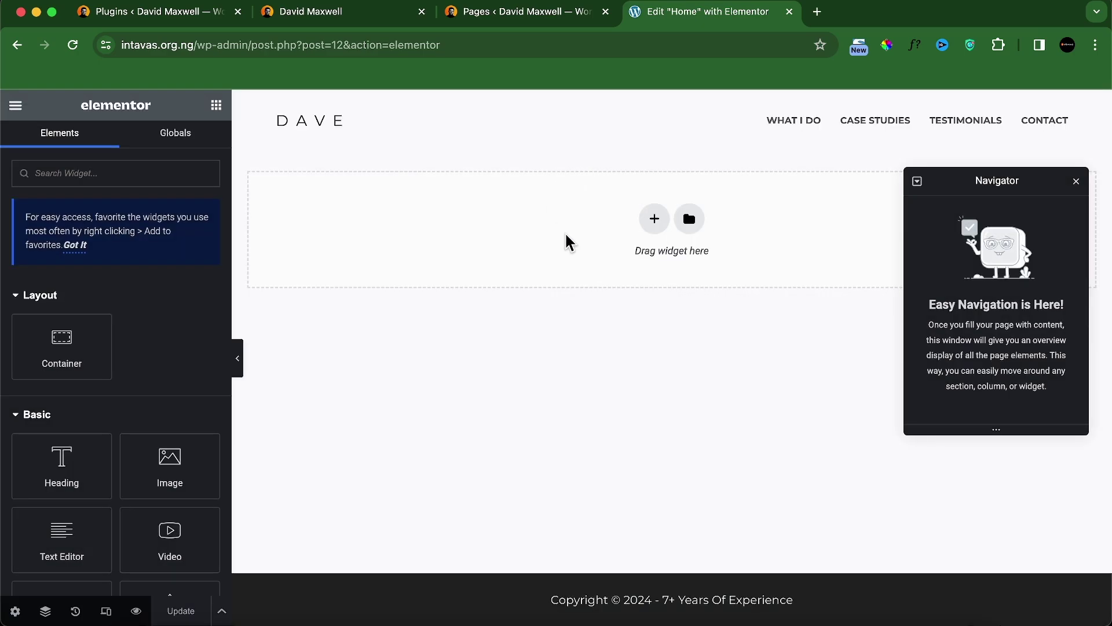
left_click(1073, 184)
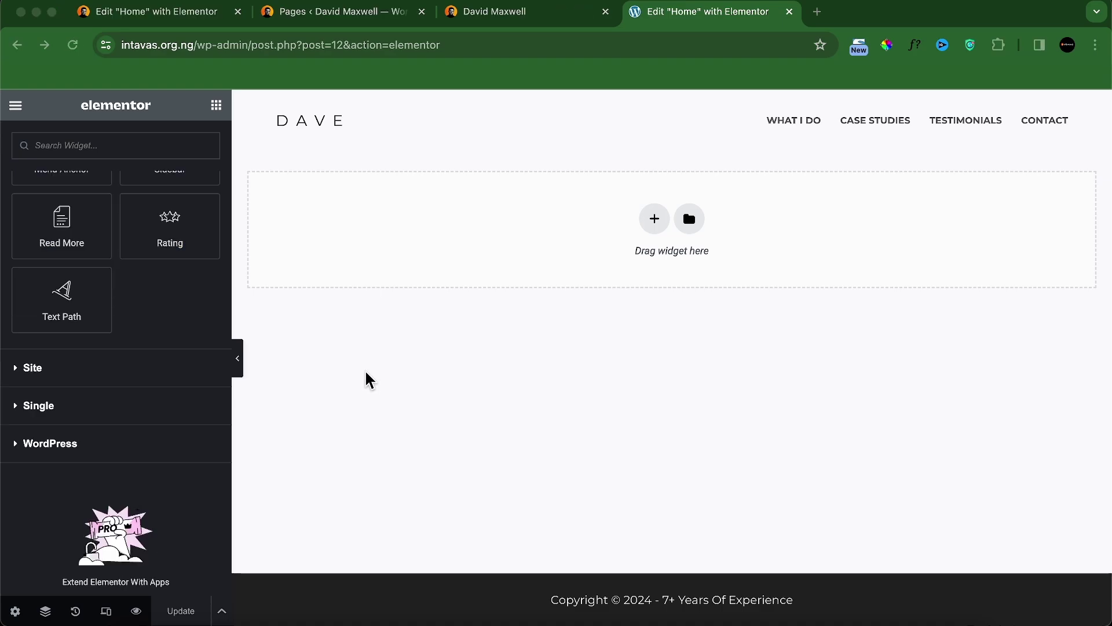
scroll(173, 365, "up", 15)
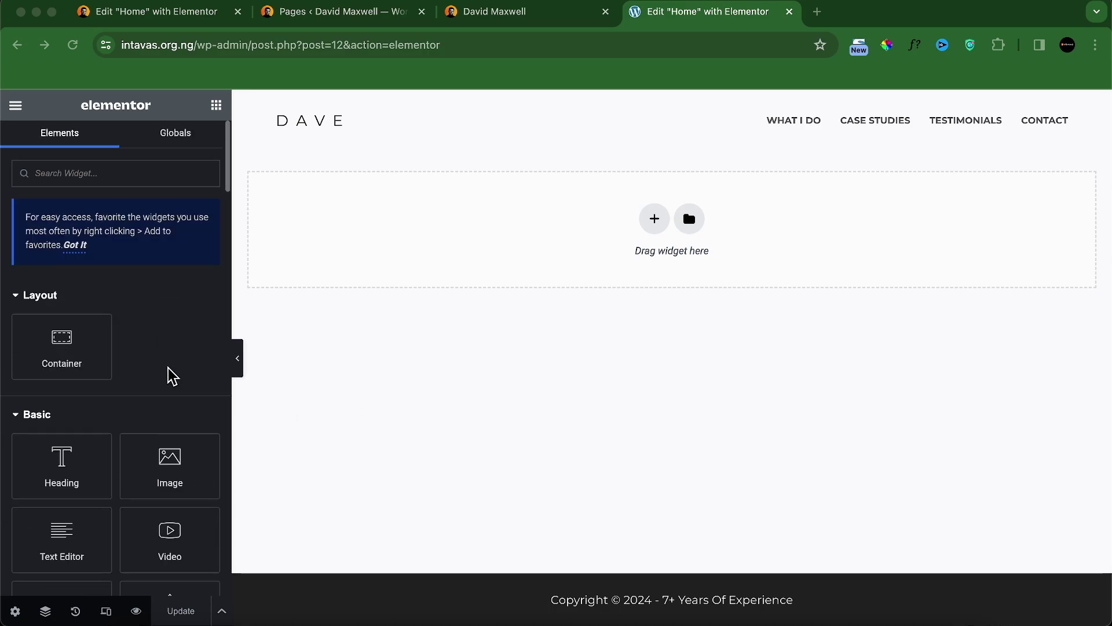
Step: Drag a new container under the header and give it 100 px top and bottom padding
left_click(62, 340)
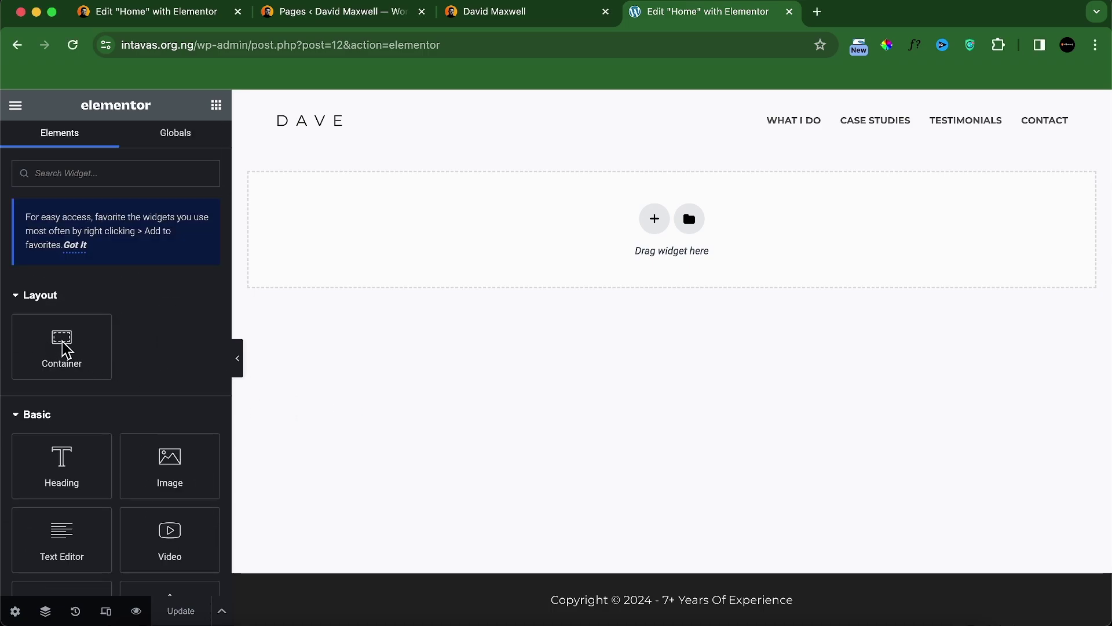
left_click_drag(58, 344, 409, 237)
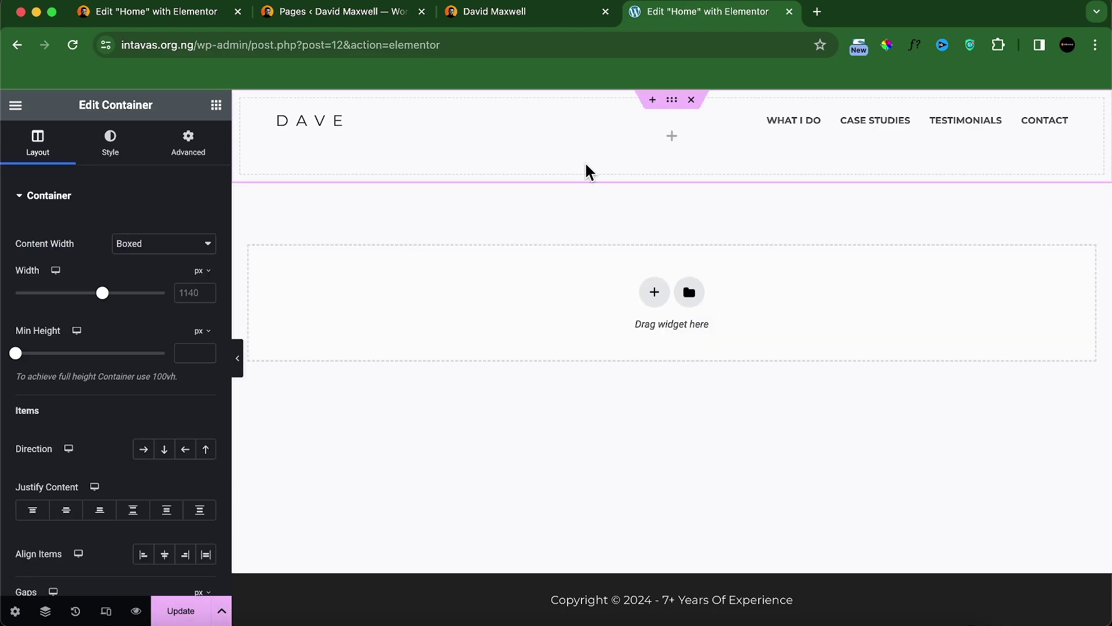
left_click(190, 148)
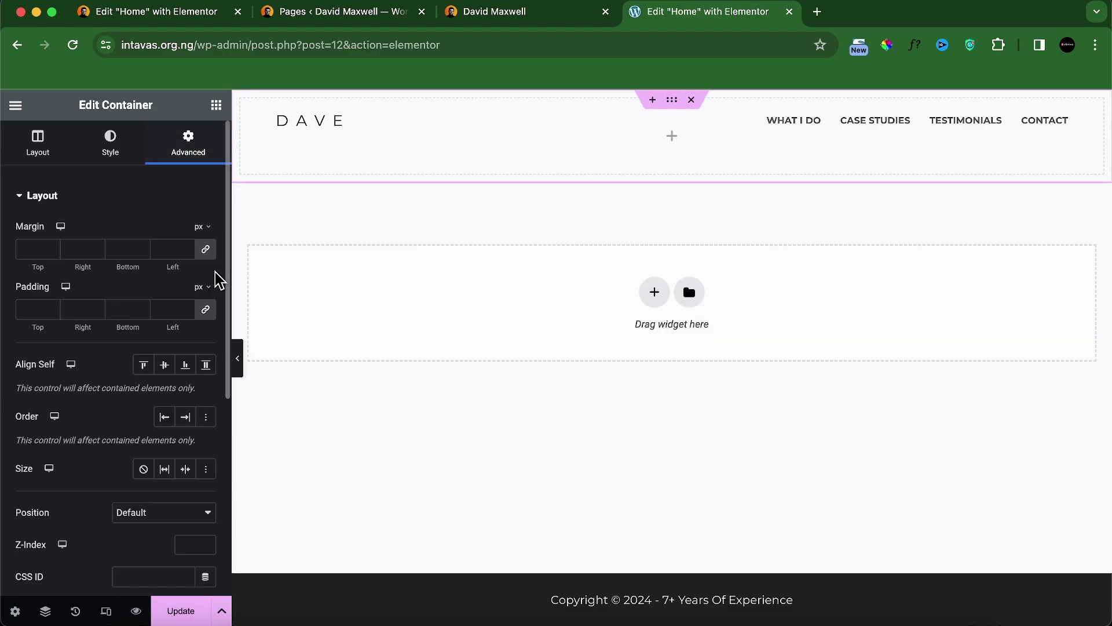
left_click(205, 309)
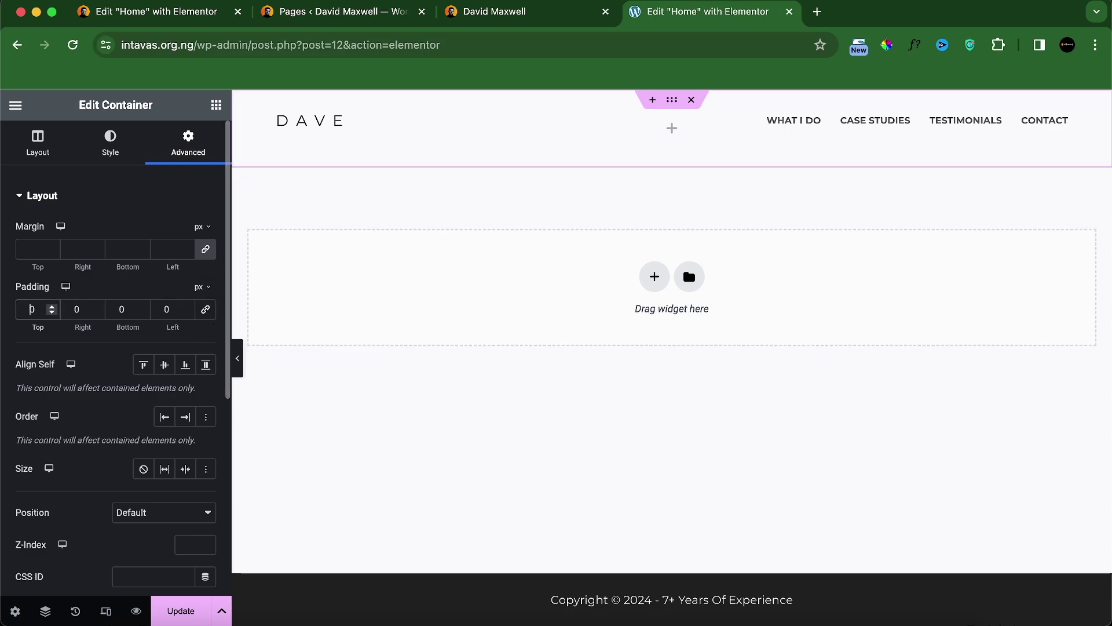
type("100")
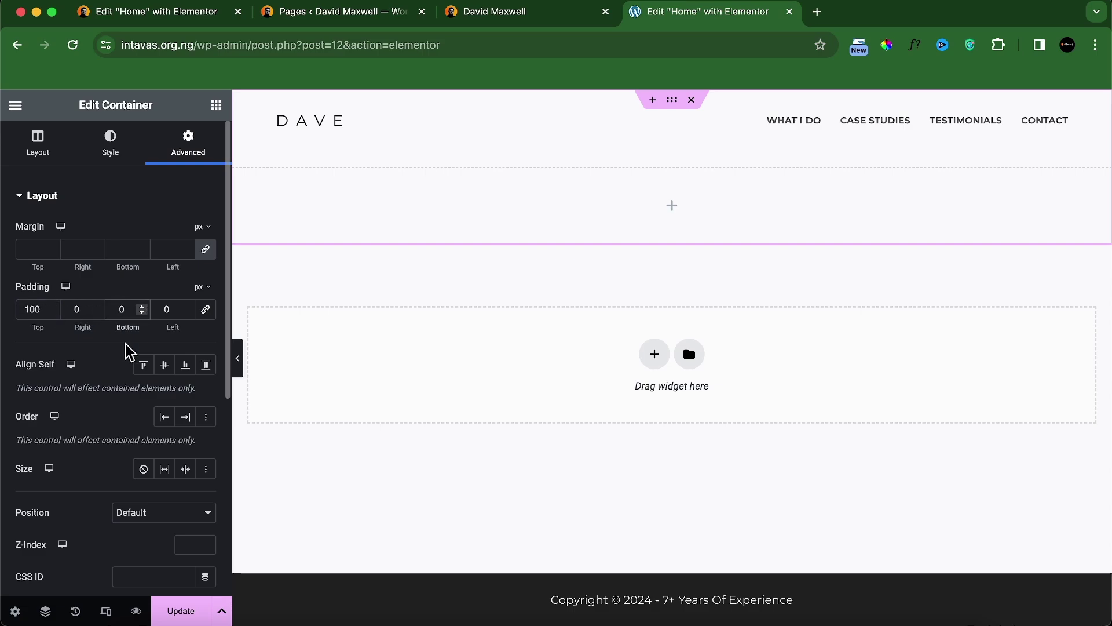
left_click(118, 309)
type("100")
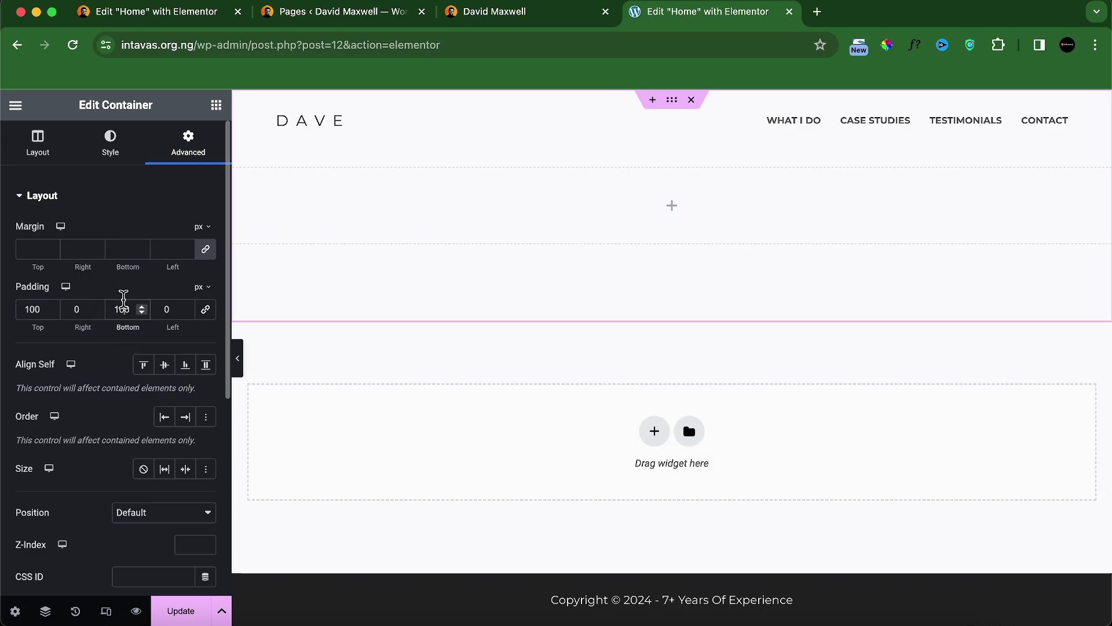
Step: Switch the container background to a gradient with a grey first colour
left_click(112, 155)
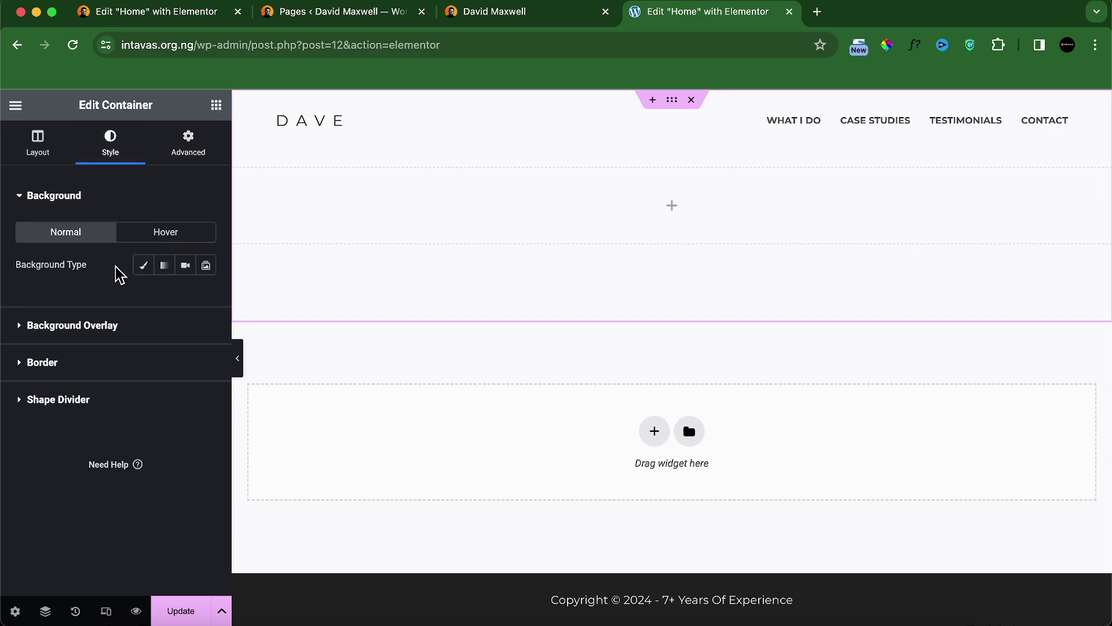
left_click(165, 267)
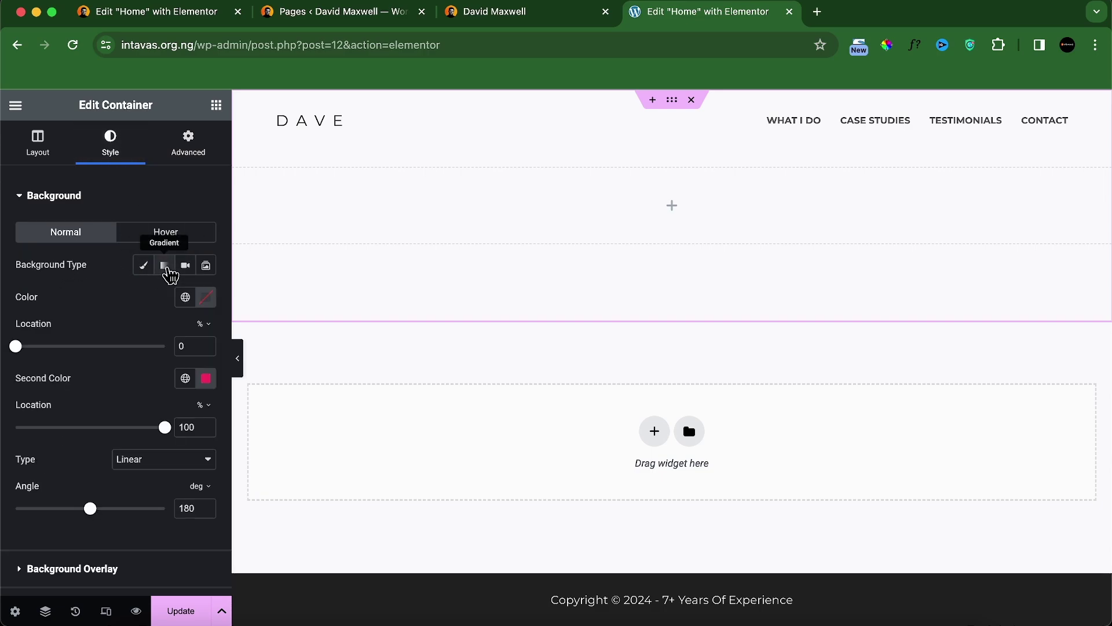
left_click(207, 299)
left_click_drag(146, 416, 108, 435)
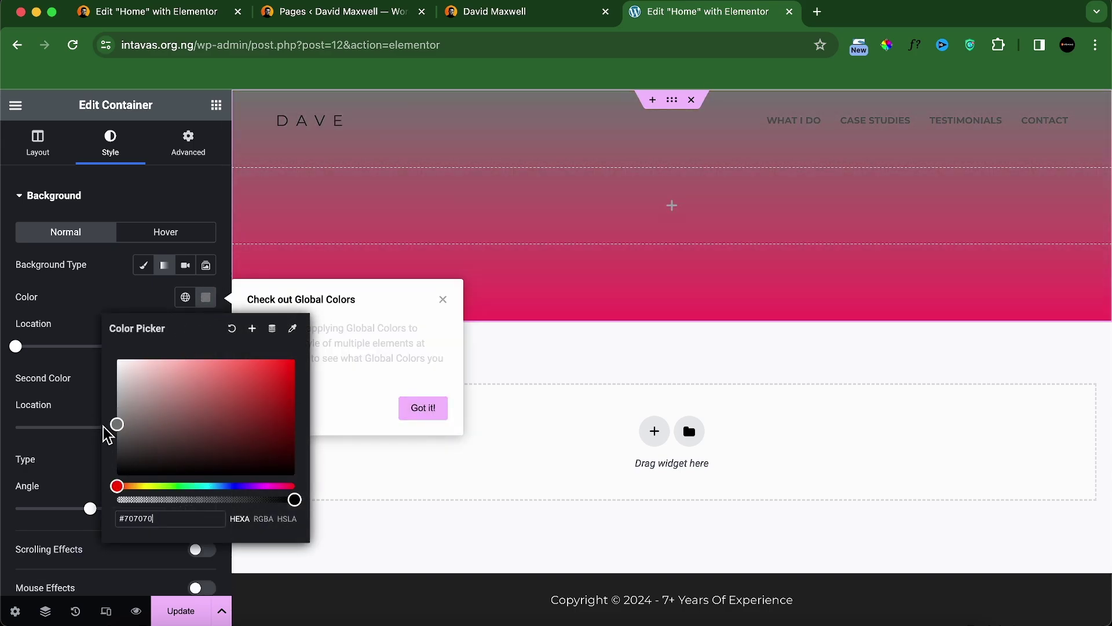
left_click(87, 311)
Step: Set the second gradient colour to near-black
left_click(185, 378)
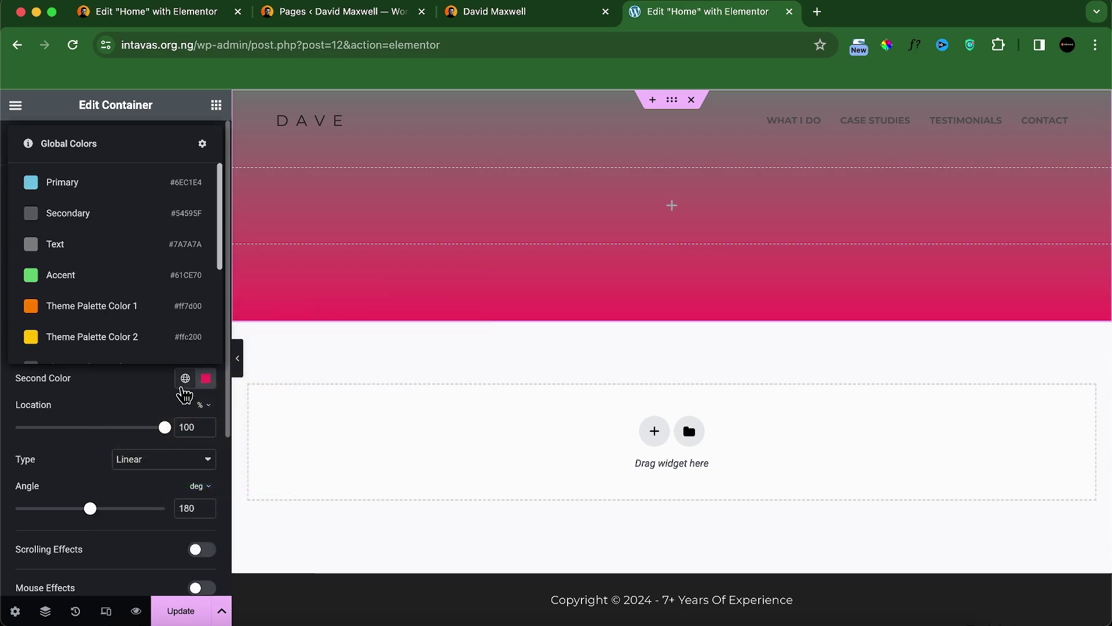
scroll(154, 300, "down", 4)
left_click(108, 278)
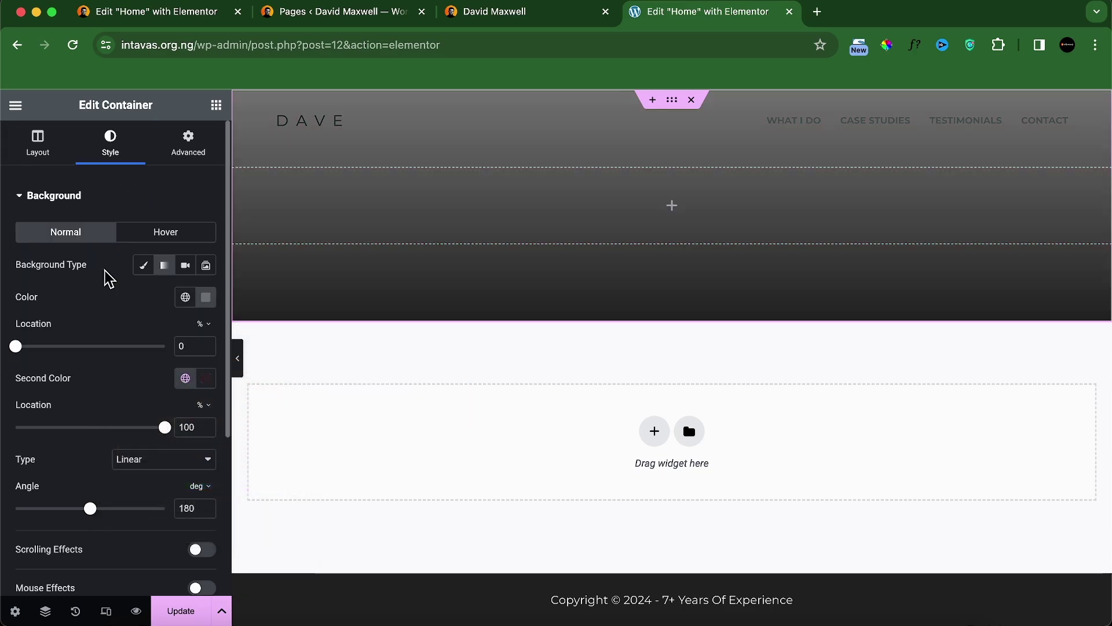
left_click(207, 378)
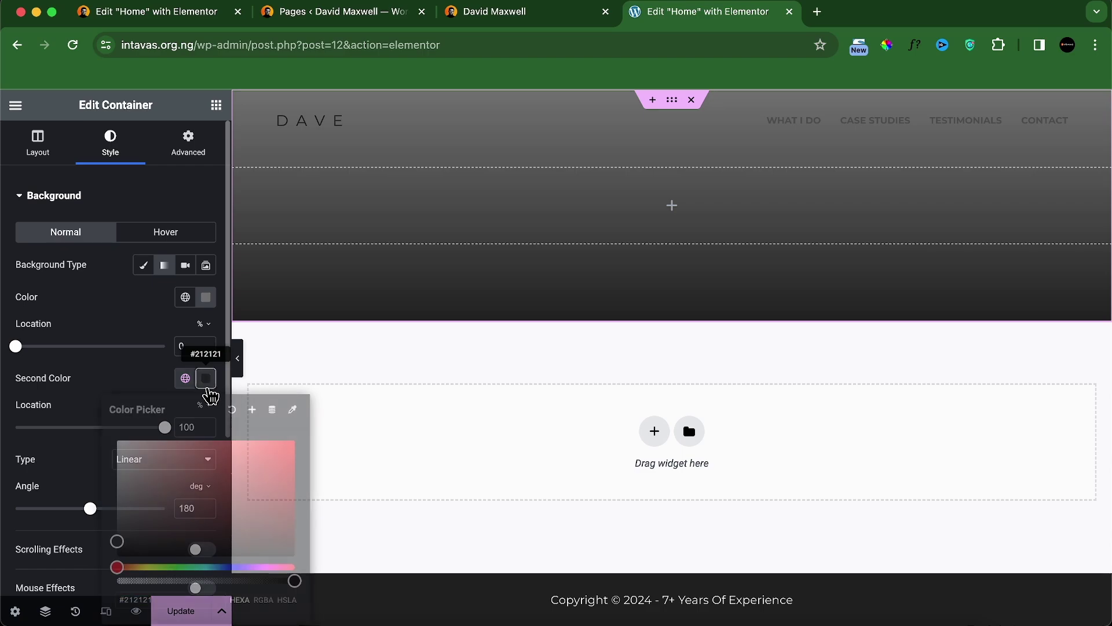
left_click(115, 543)
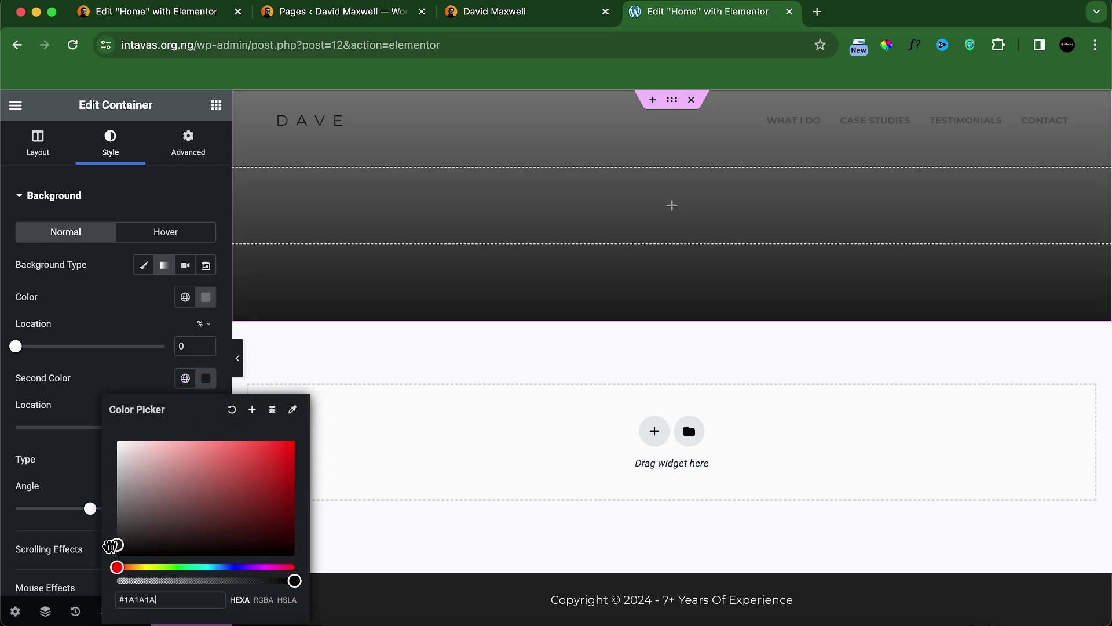
left_click_drag(112, 545, 116, 551)
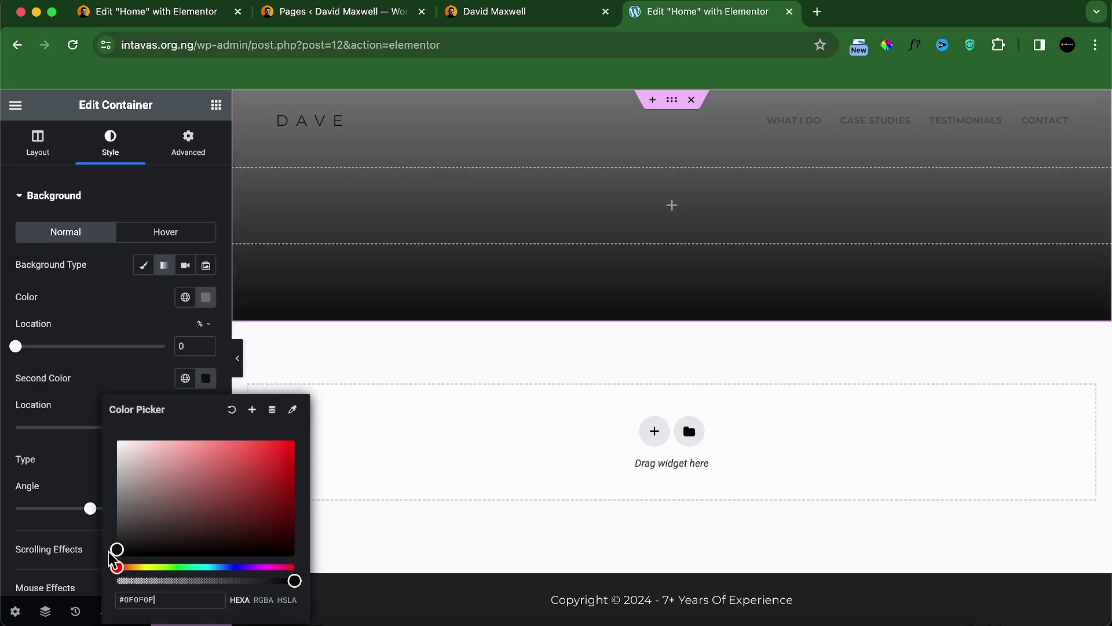
Step: Darken the first colour to #3F3F3F and make the gradient radial from the centre
left_click(206, 297)
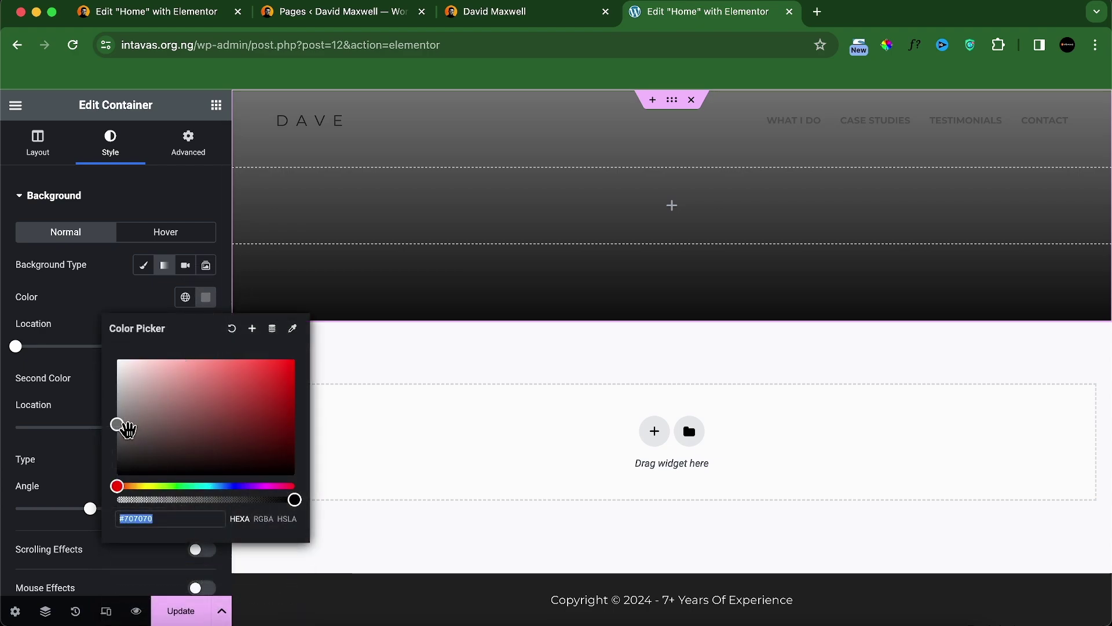
left_click_drag(116, 425, 115, 448)
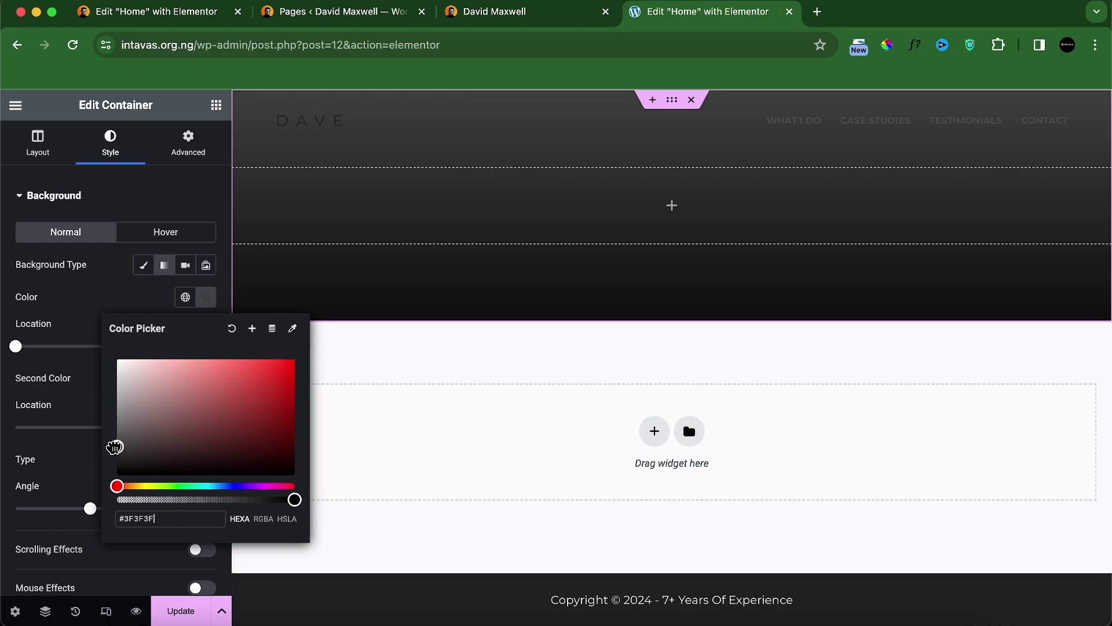
left_click(99, 315)
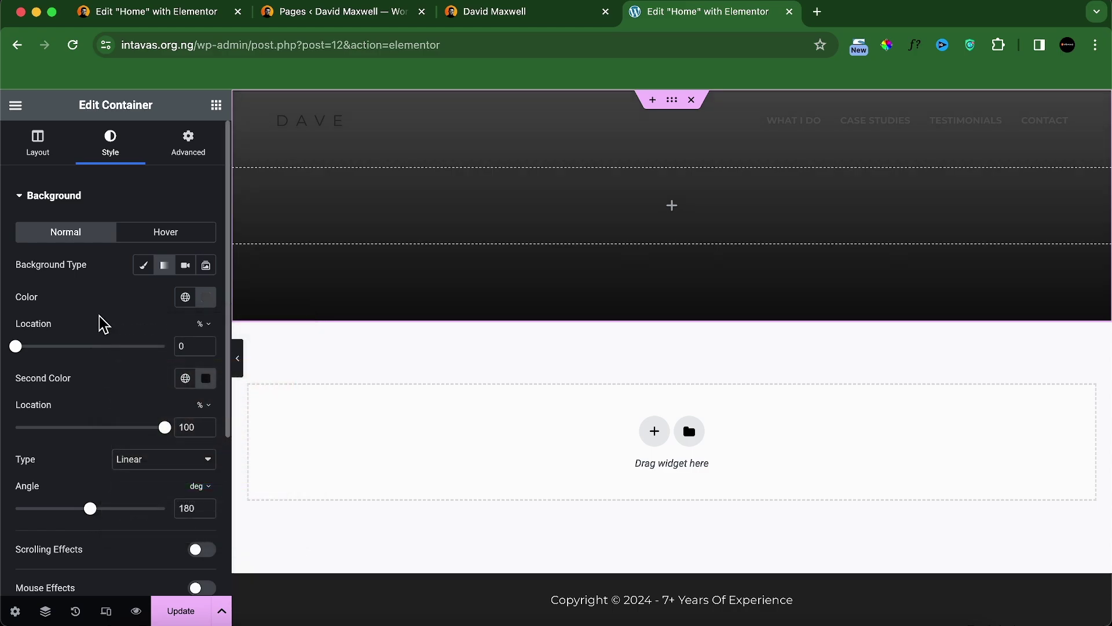
left_click(149, 461)
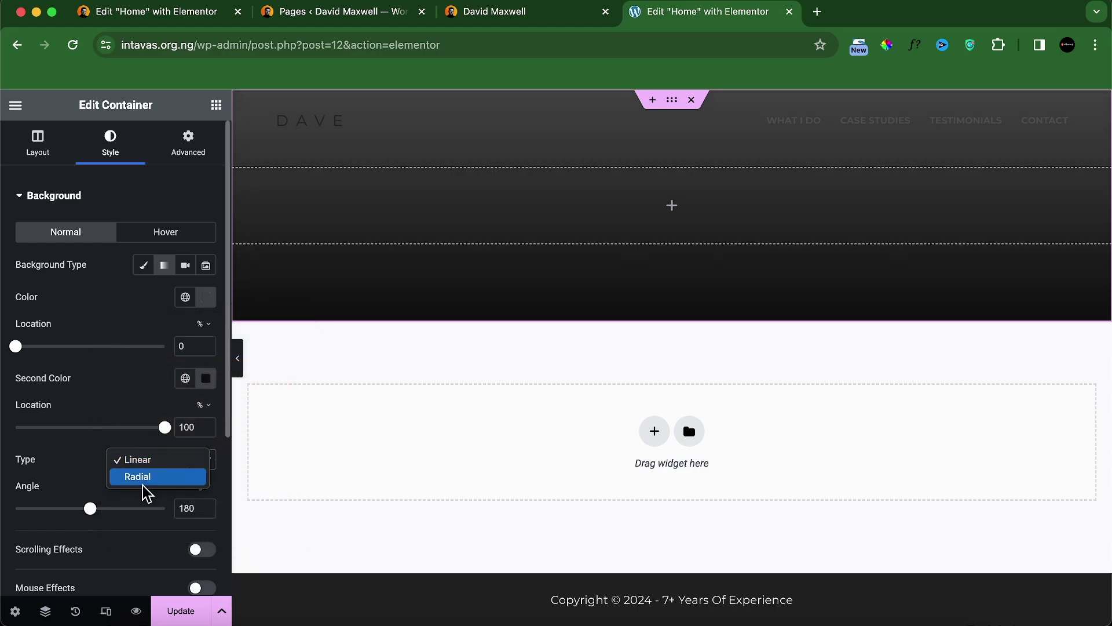
left_click(148, 485)
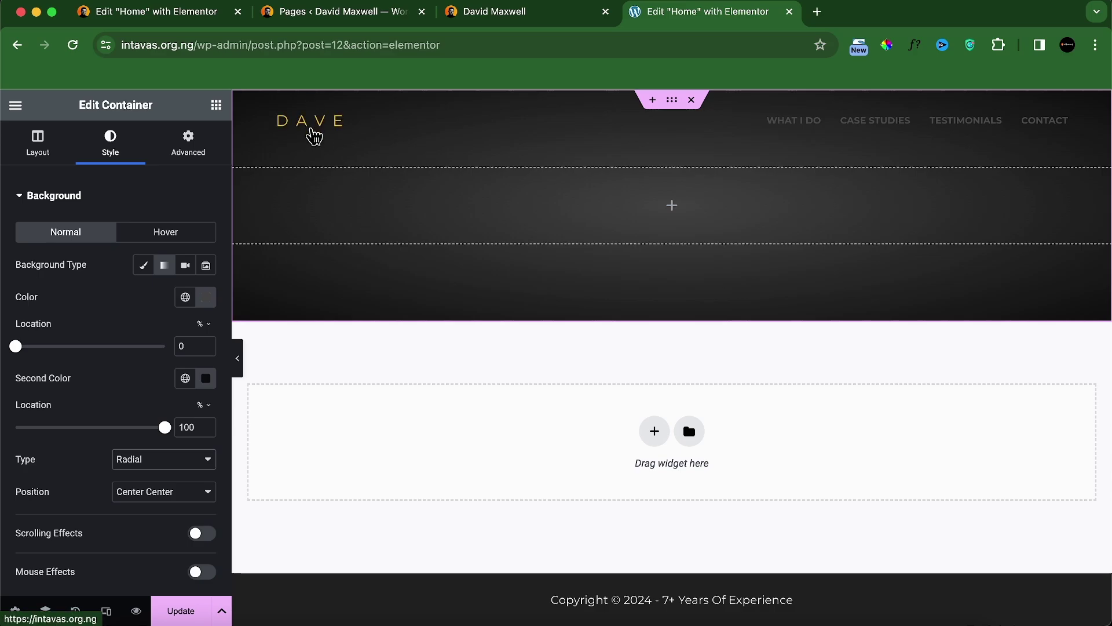
Step: Check the reference site, then open the Customizer in a new tab from Pages
left_click(525, 16)
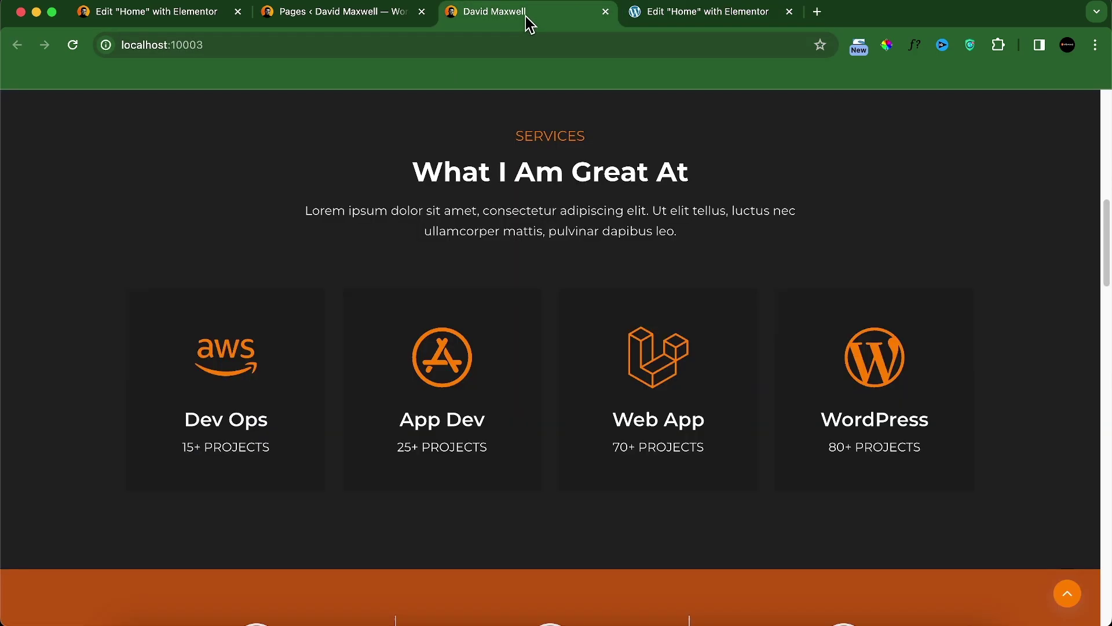
left_click(638, 25)
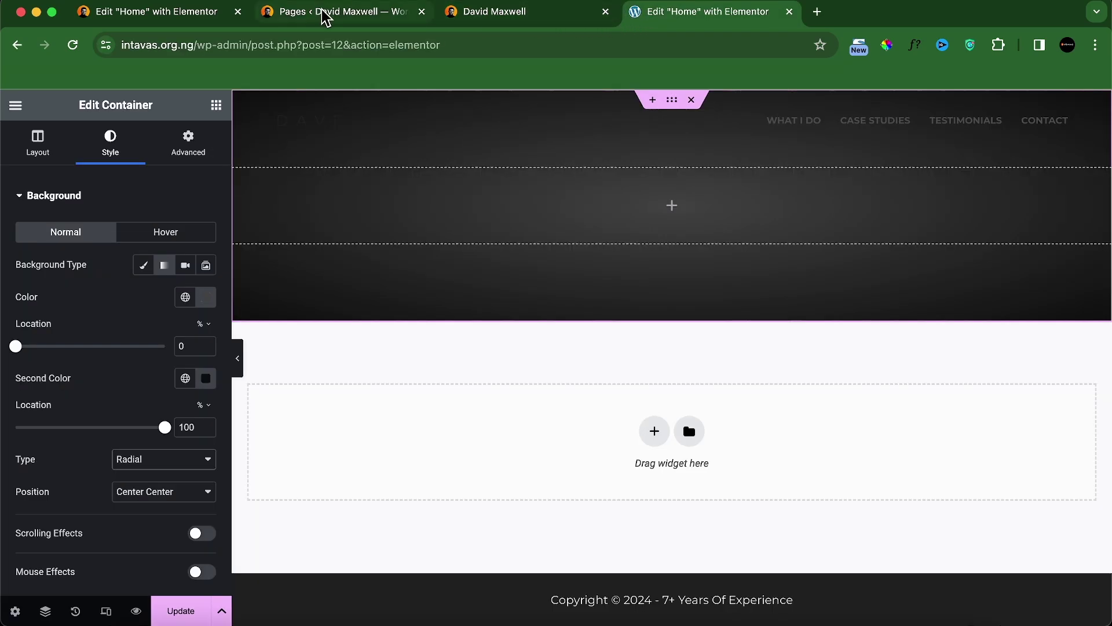
left_click(342, 21)
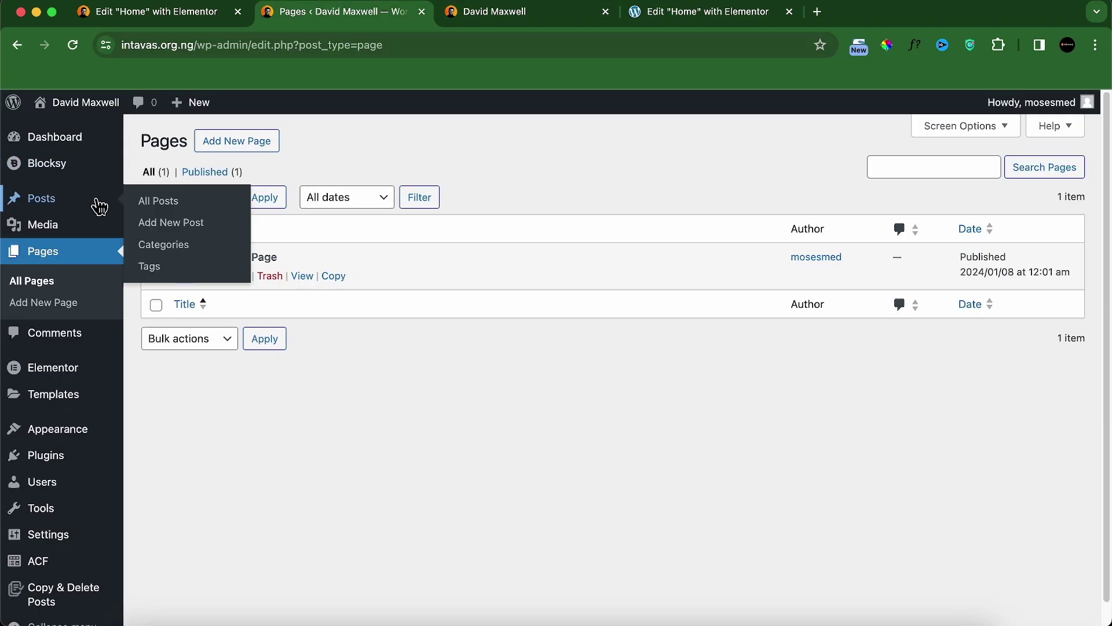
mouse_move(71, 438)
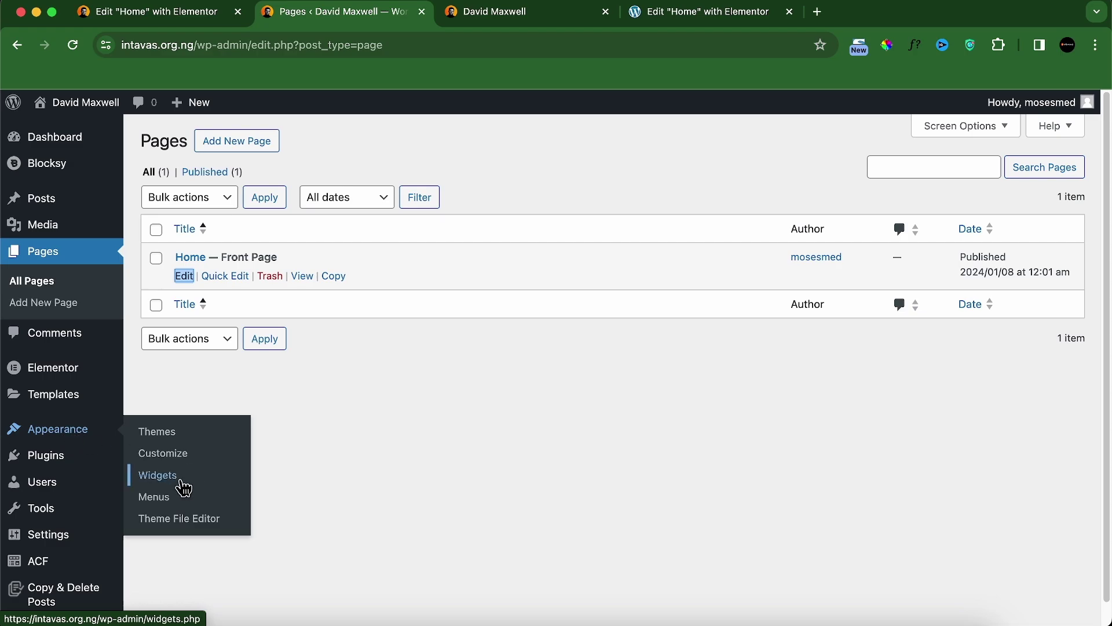
right_click(180, 457)
left_click(185, 423)
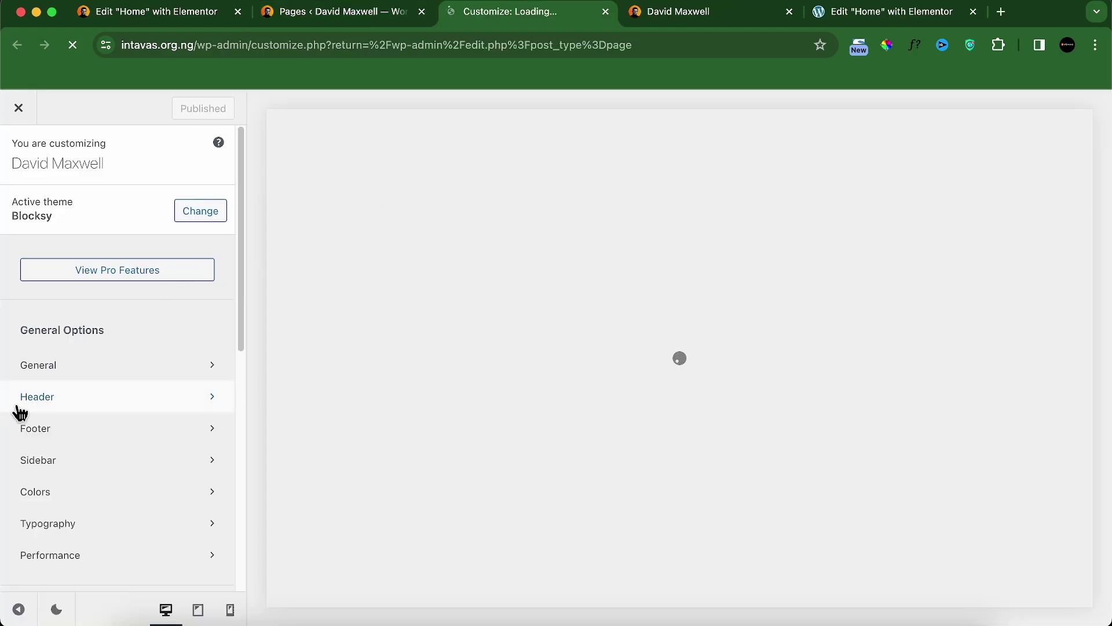
Step: Set the DAVE site title's default colour to white (Color 8)
left_click(38, 399)
left_click(316, 495)
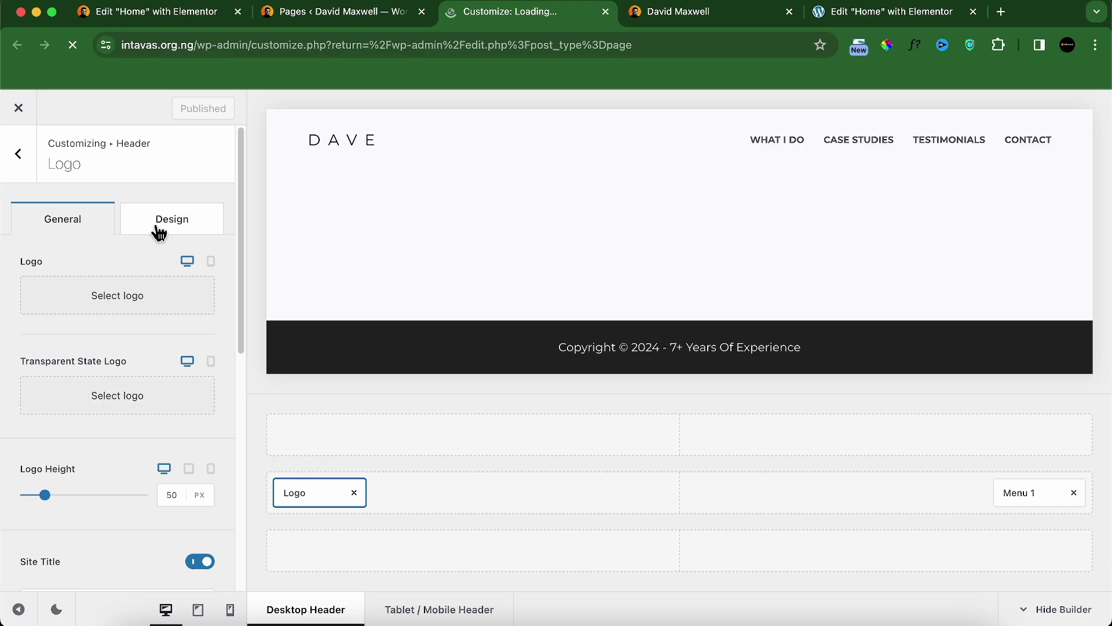
left_click(160, 227)
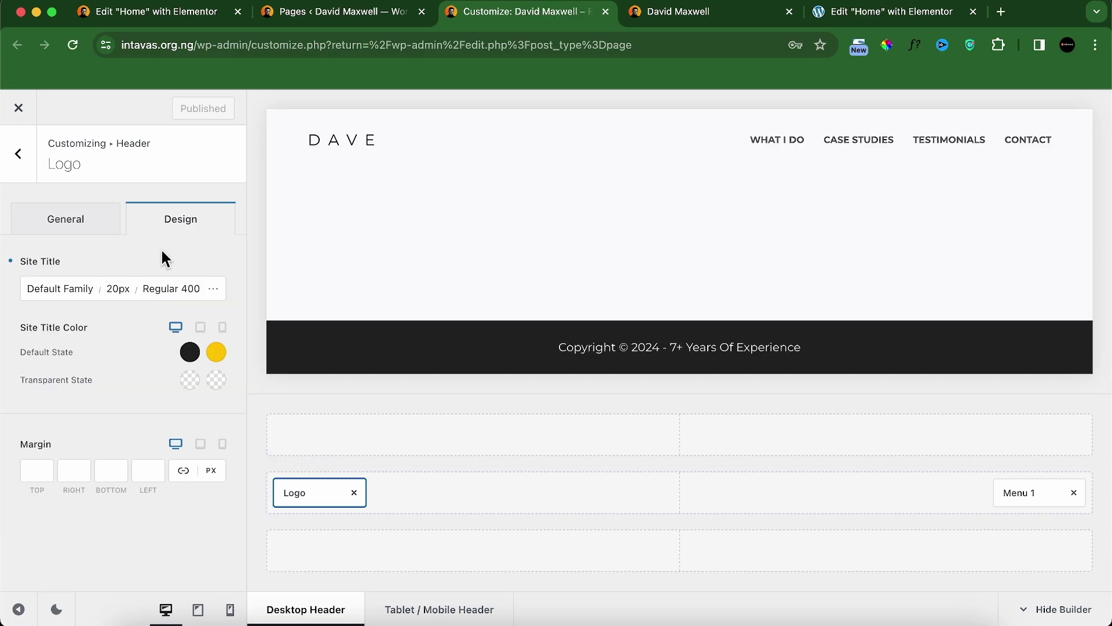
left_click(191, 353)
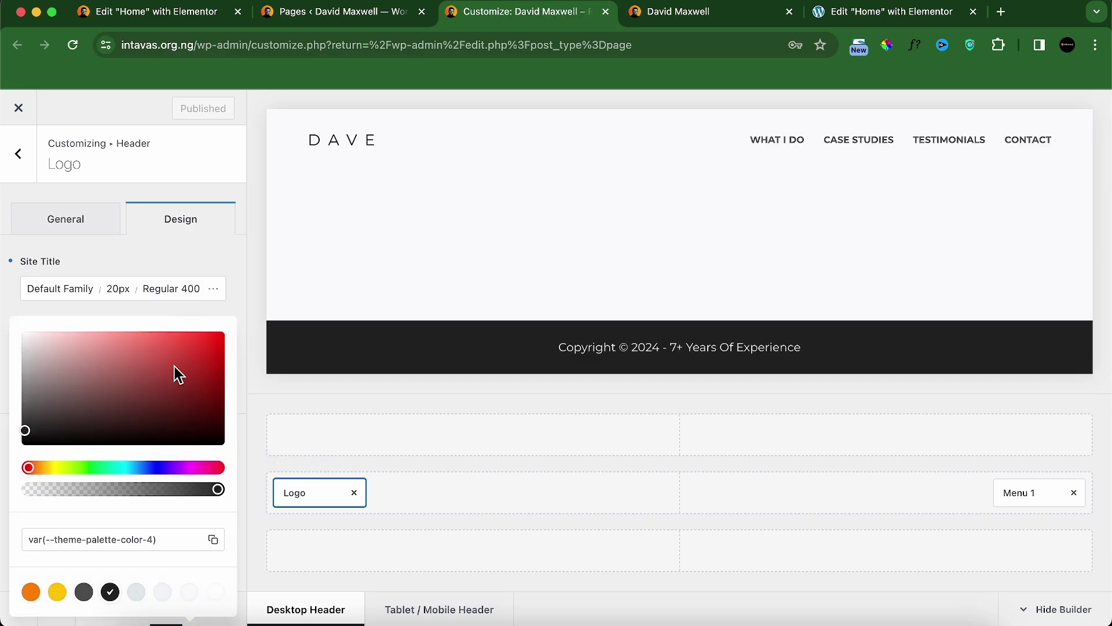
left_click(214, 594)
left_click(206, 245)
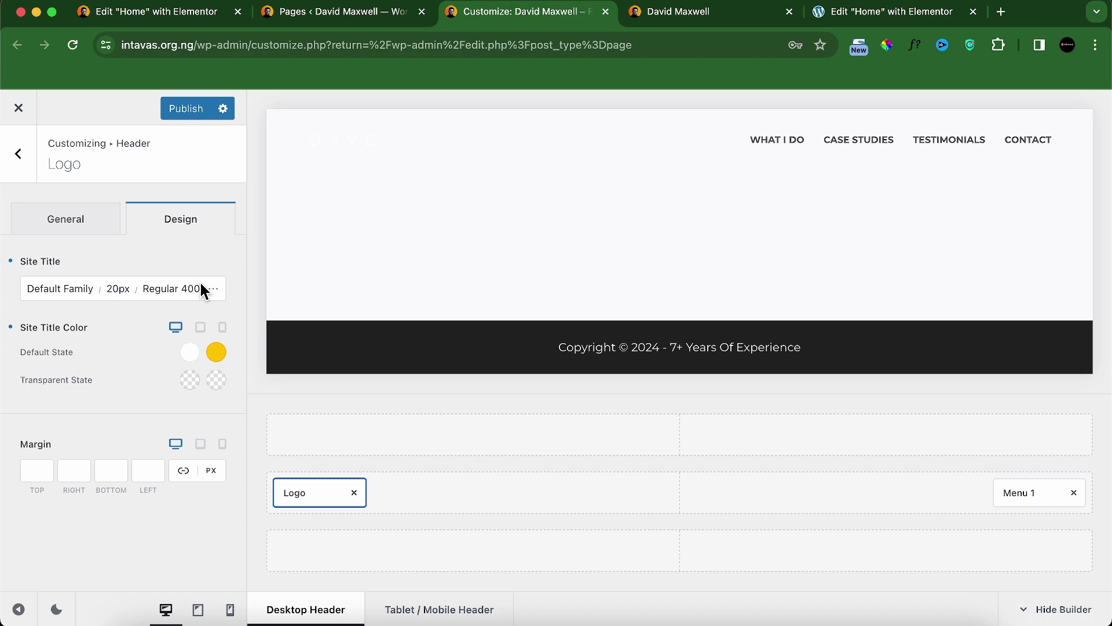
Step: Set the transparent-state site title colour to white, and another transparent colour to yellow
left_click(193, 382)
left_click(215, 593)
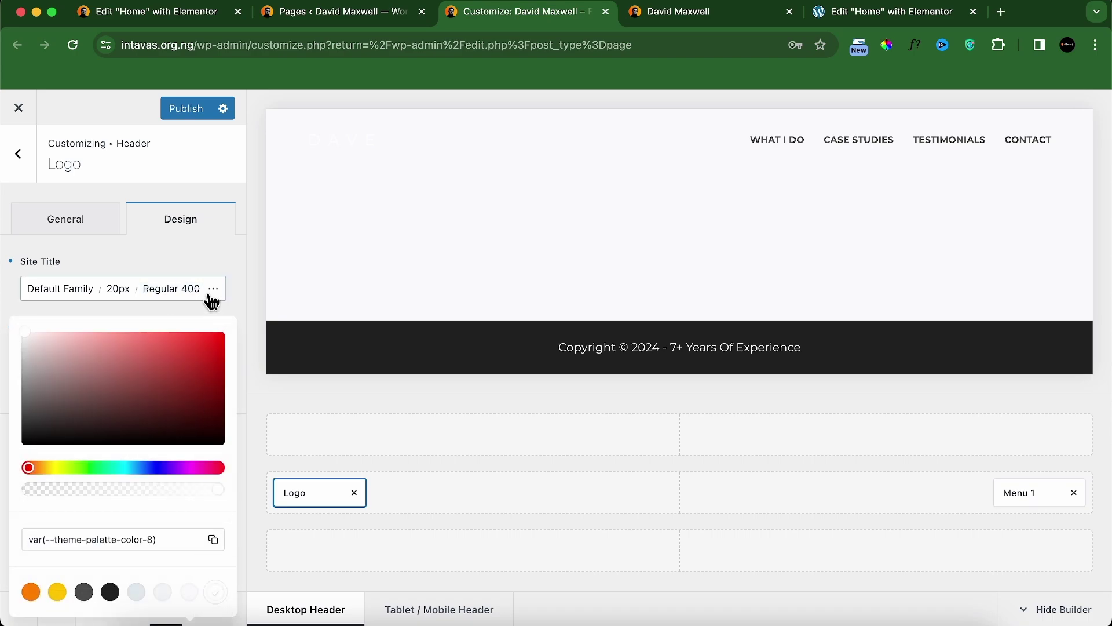
left_click(207, 267)
left_click(218, 377)
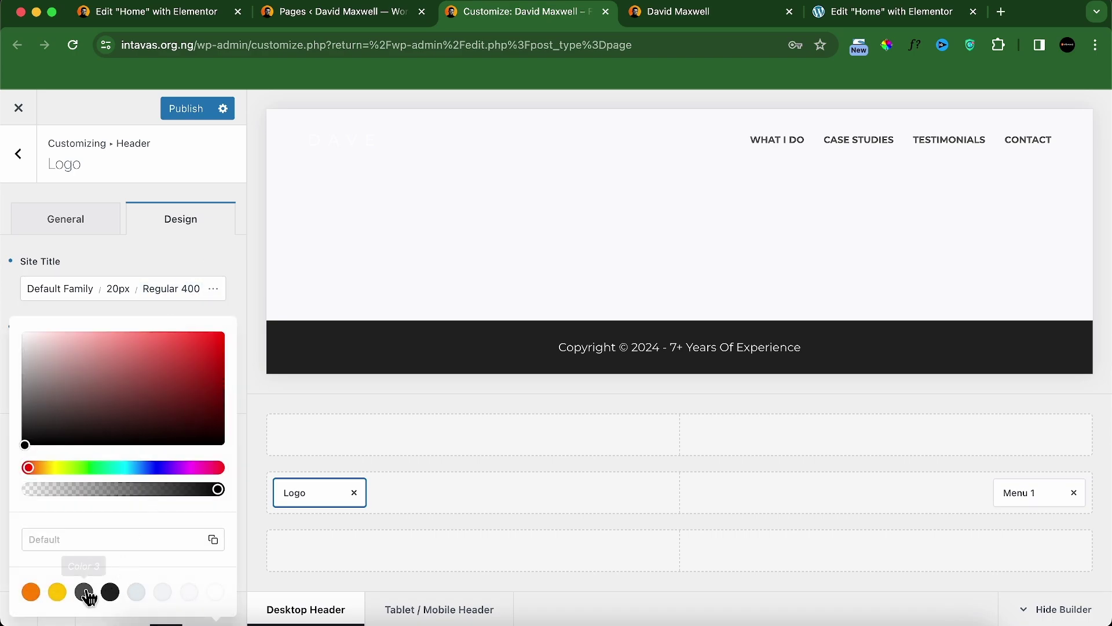
left_click(57, 591)
left_click(195, 306)
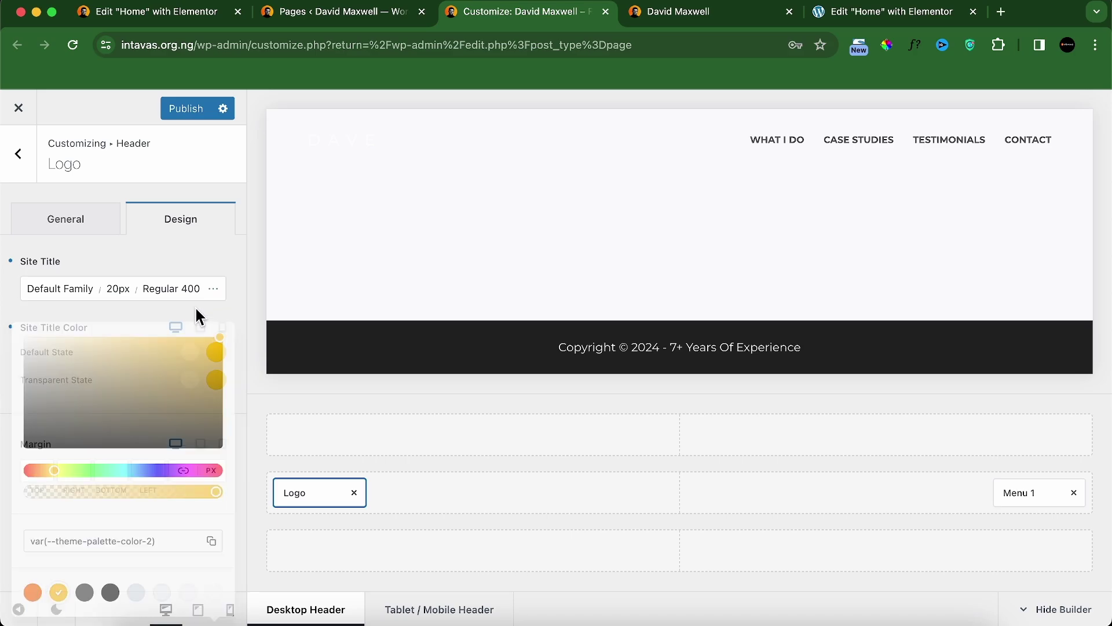
left_click(1011, 487)
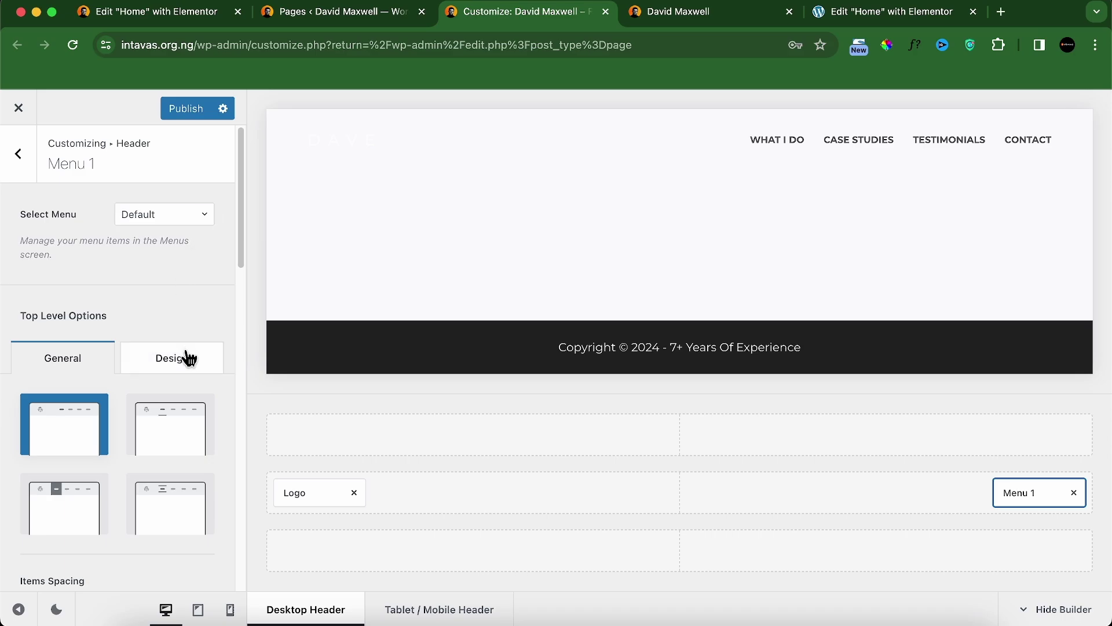
Step: Set Menu 1's font colours to white (Color 8) and publish the header changes
left_click(189, 359)
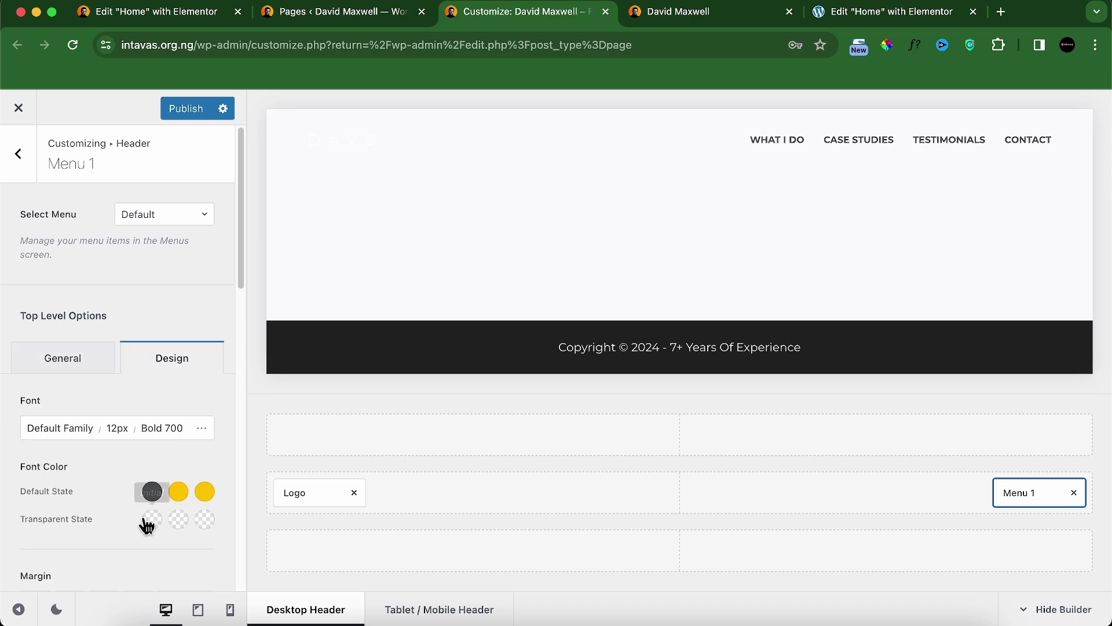
left_click(152, 492)
left_click(216, 476)
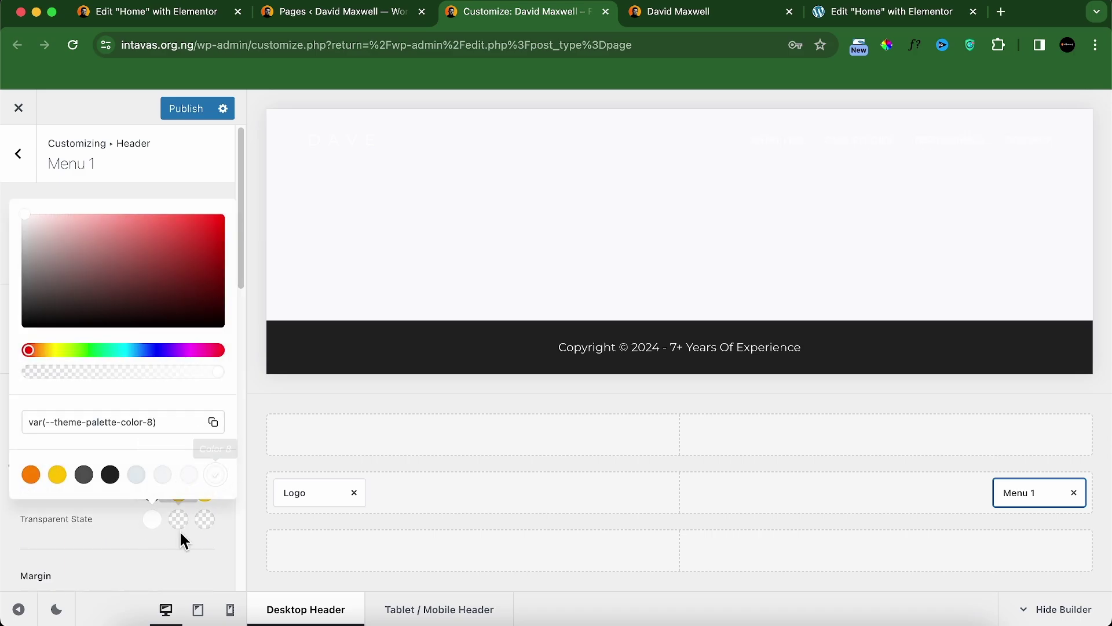
left_click(178, 523)
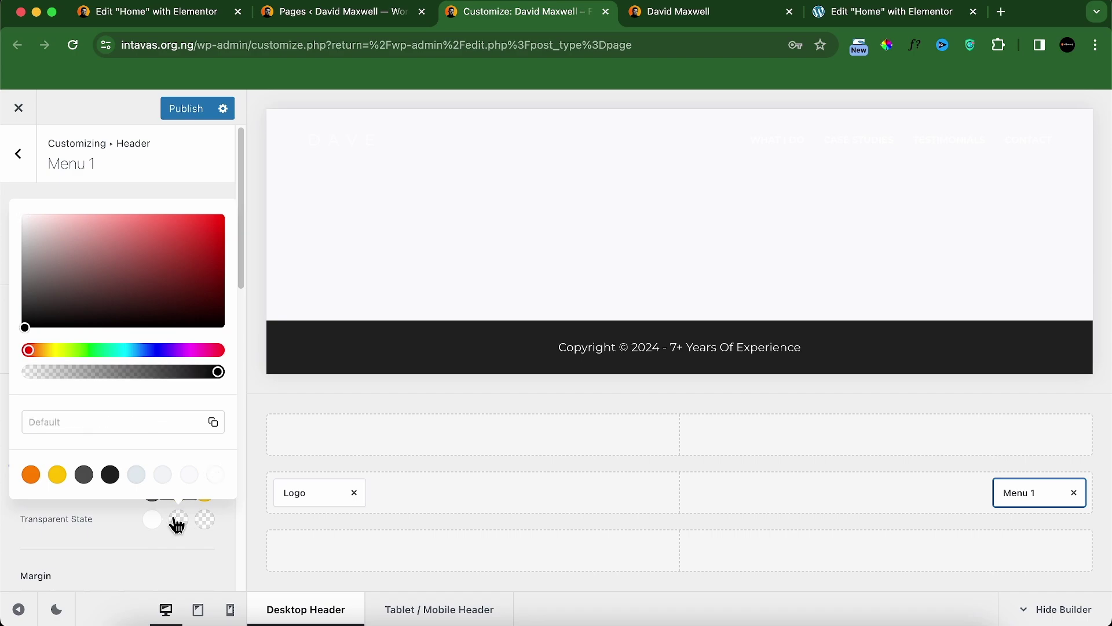
left_click(57, 475)
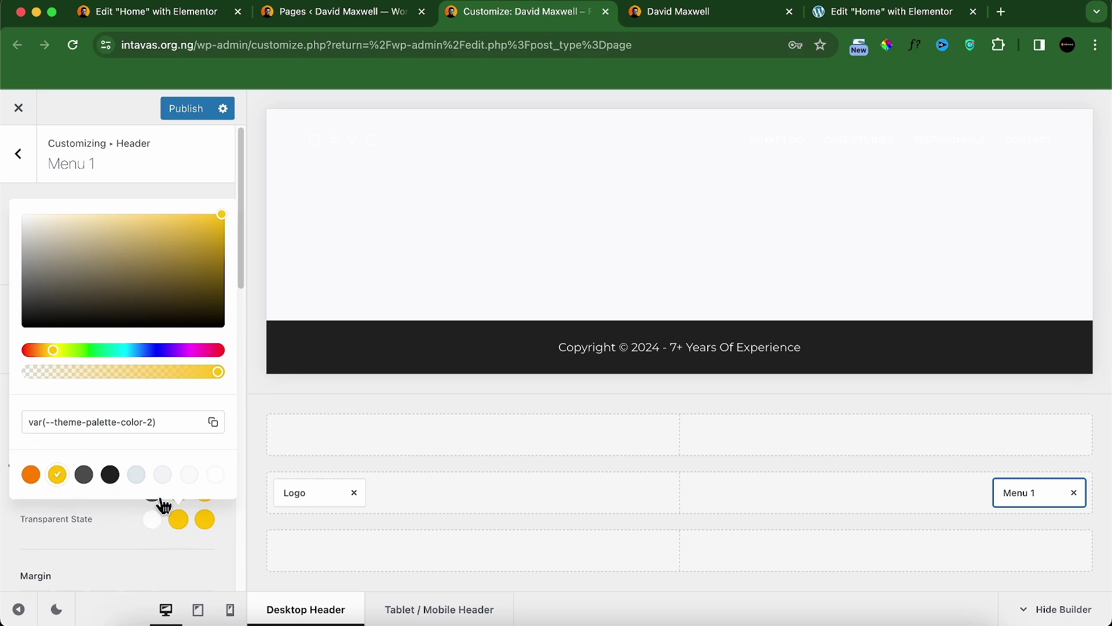
left_click(215, 476)
left_click(81, 548)
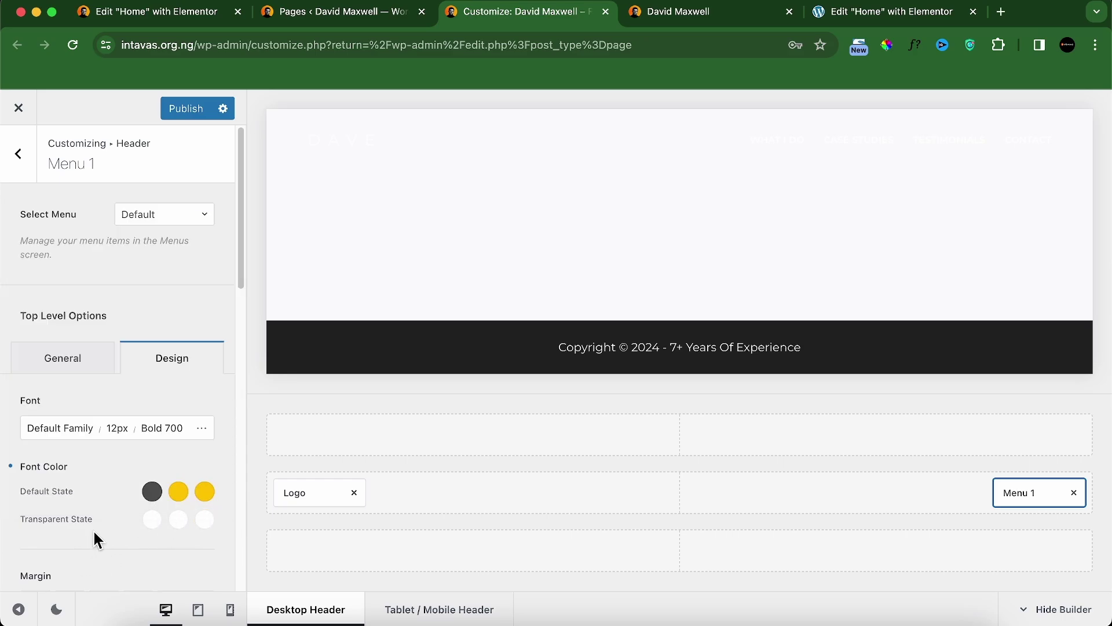
left_click(195, 110)
Step: Close the Customizer, save the Home page in Elementor with Update, and reload the editor
left_click(606, 12)
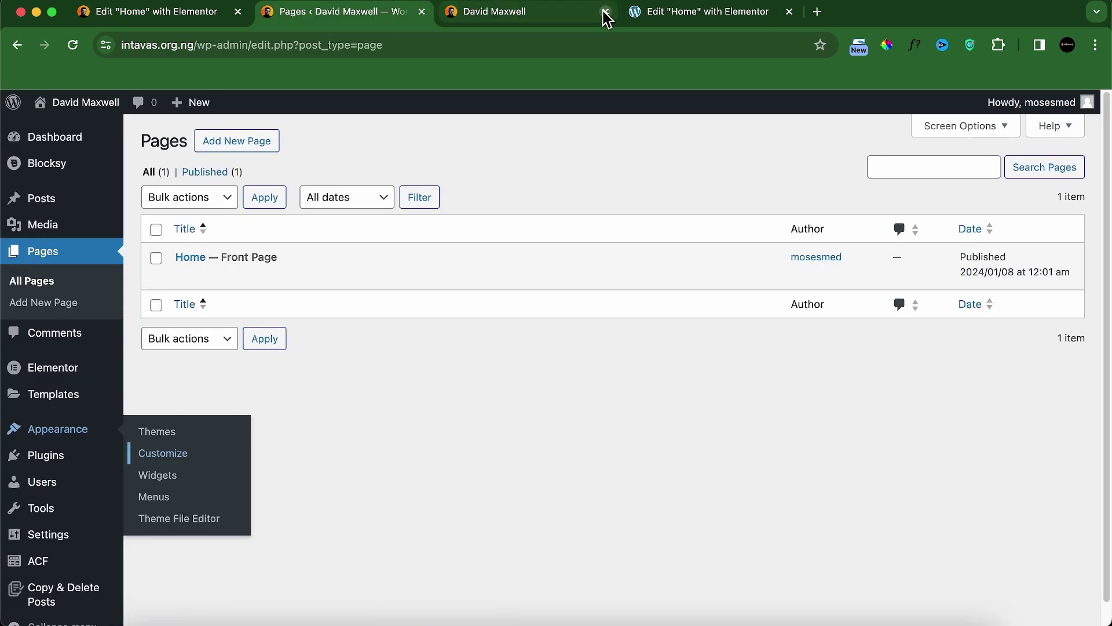
left_click(641, 12)
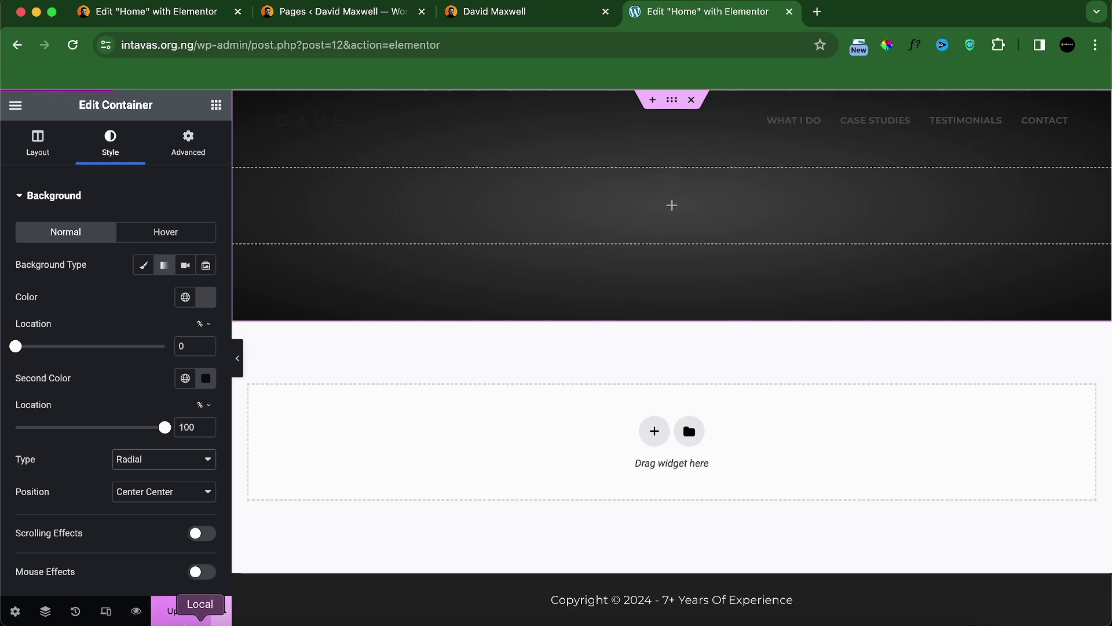
left_click(186, 615)
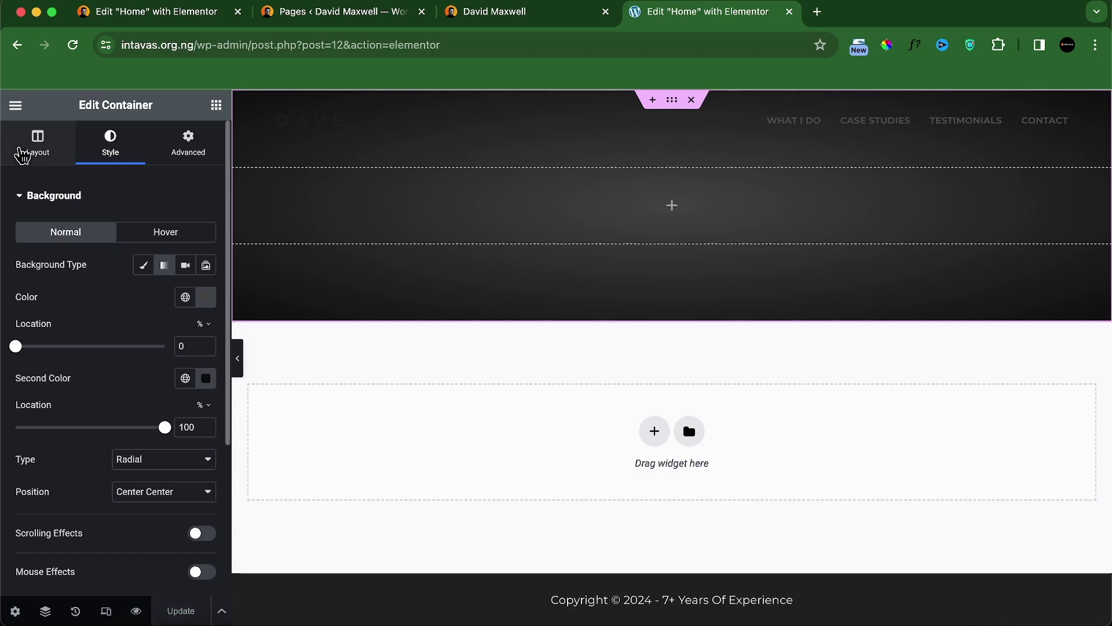
left_click(73, 48)
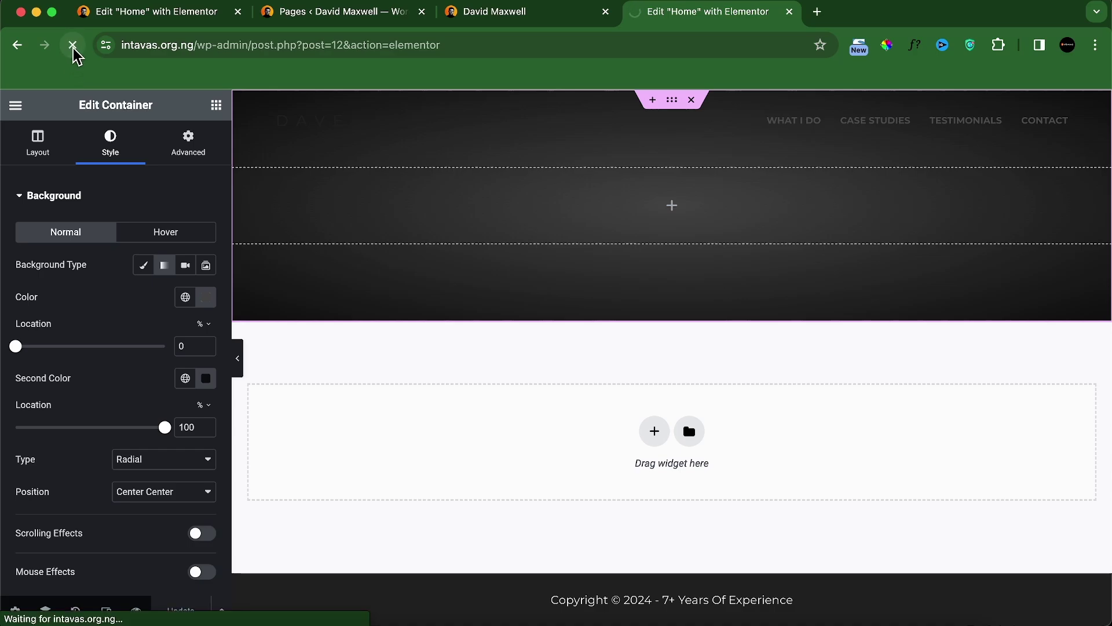
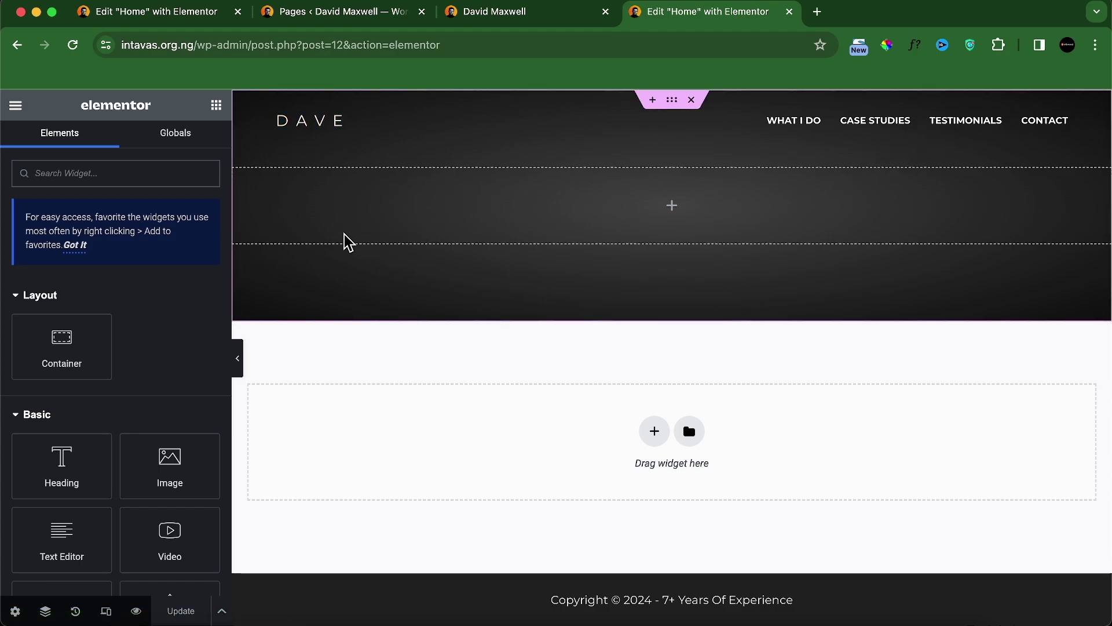
Step: Check the reference hero, then add a new container holding an Image widget to the hero area
left_click(365, 17)
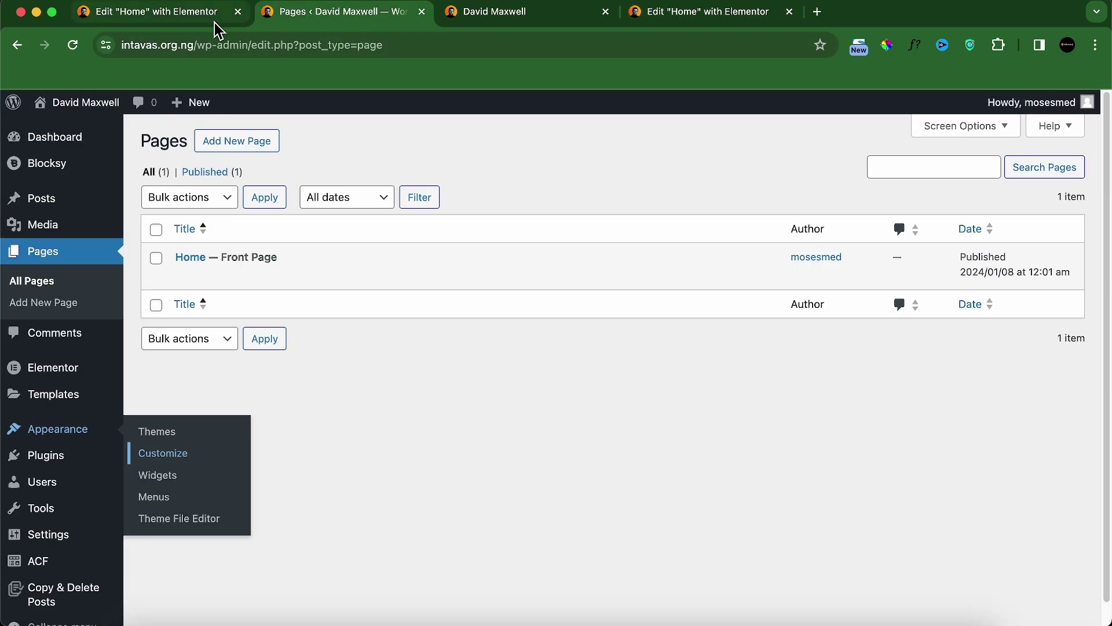
left_click(534, 17)
scroll(495, 330, "up", 10)
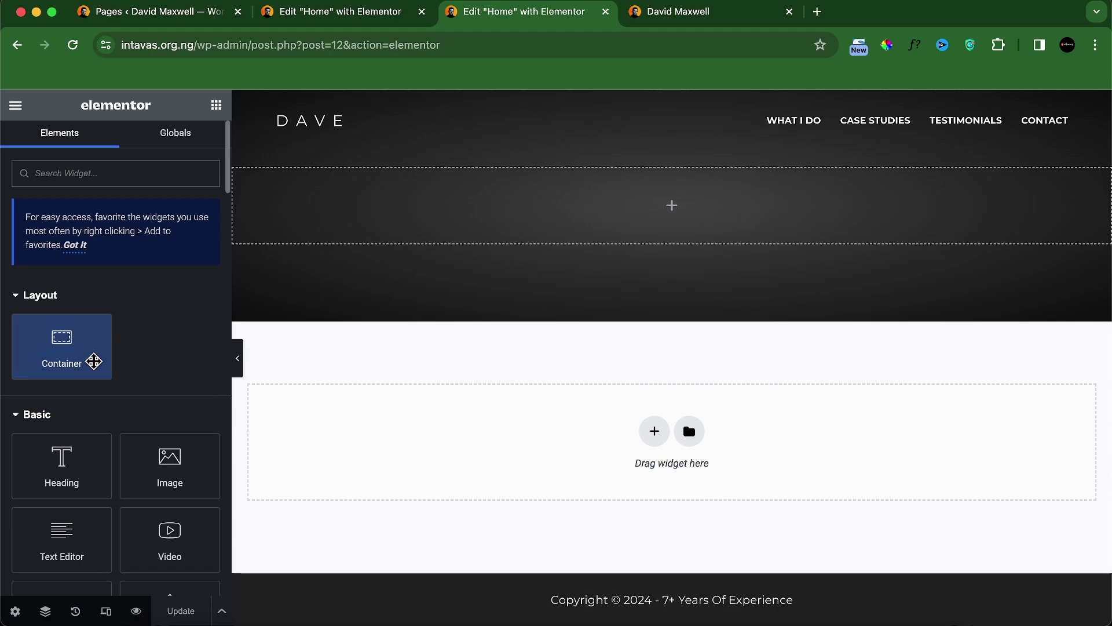
left_click_drag(60, 350, 444, 231)
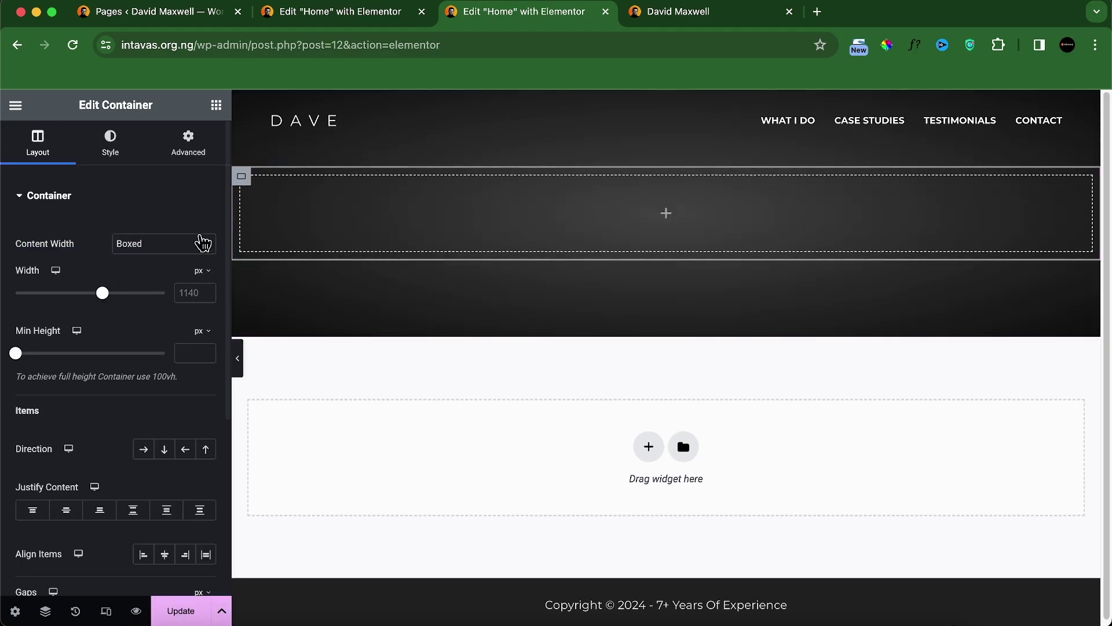
left_click(217, 106)
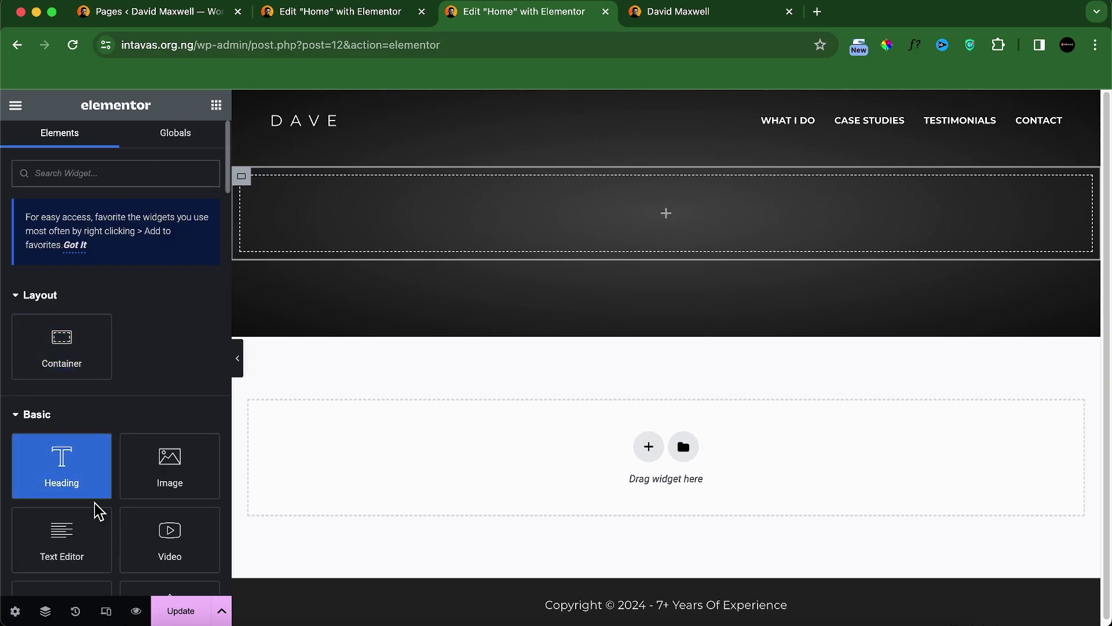
left_click_drag(141, 477, 417, 238)
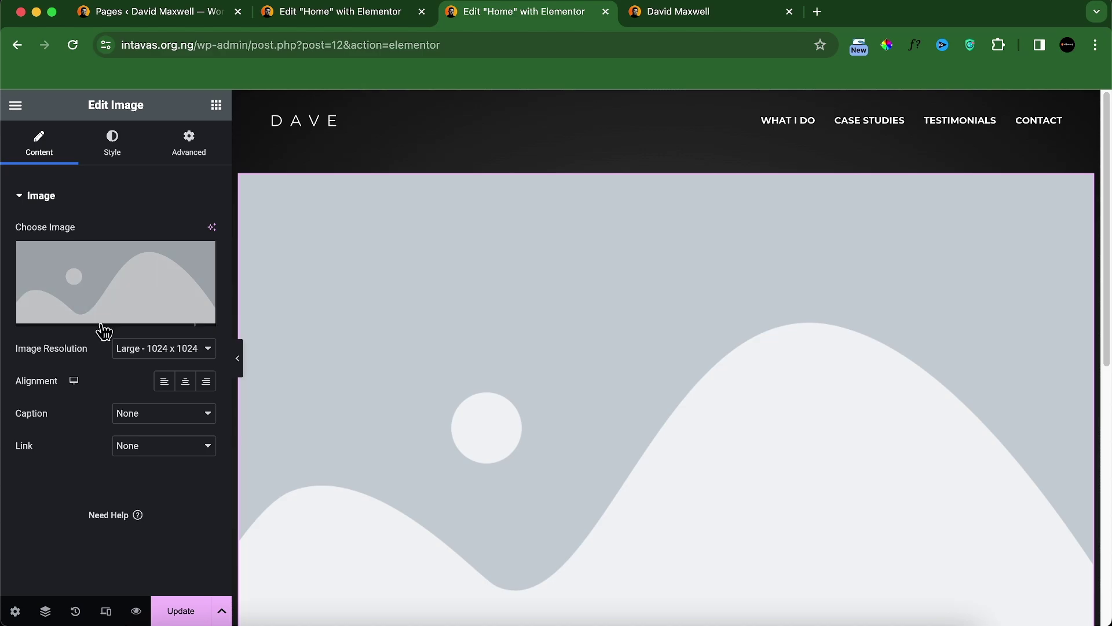
Step: Upload hero pic.png from the computer and insert it into the Image widget
left_click(105, 324)
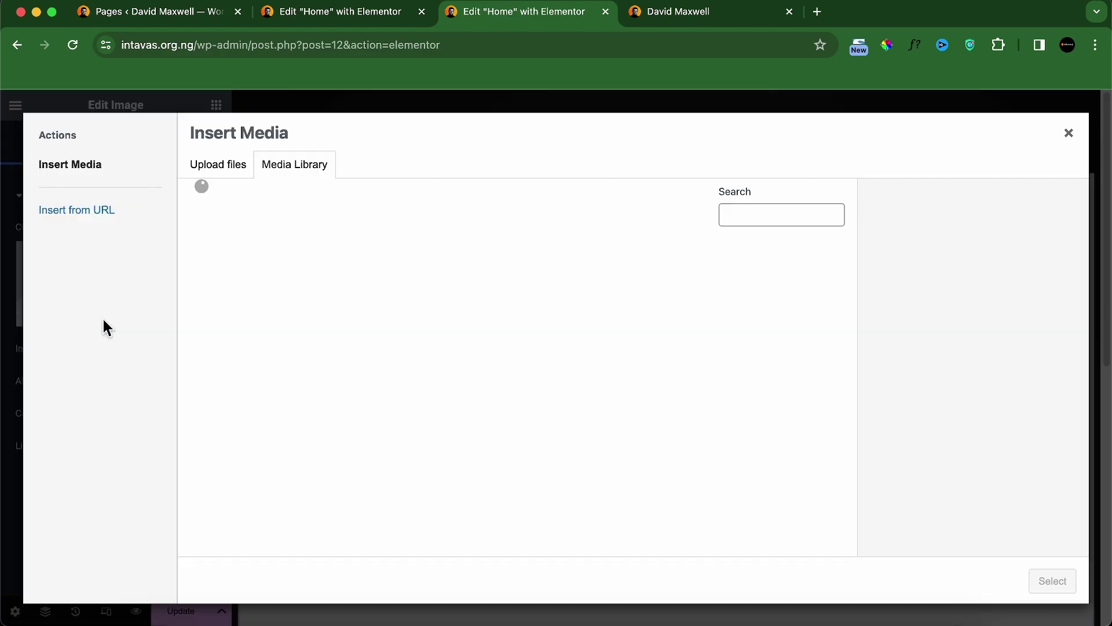
left_click(217, 168)
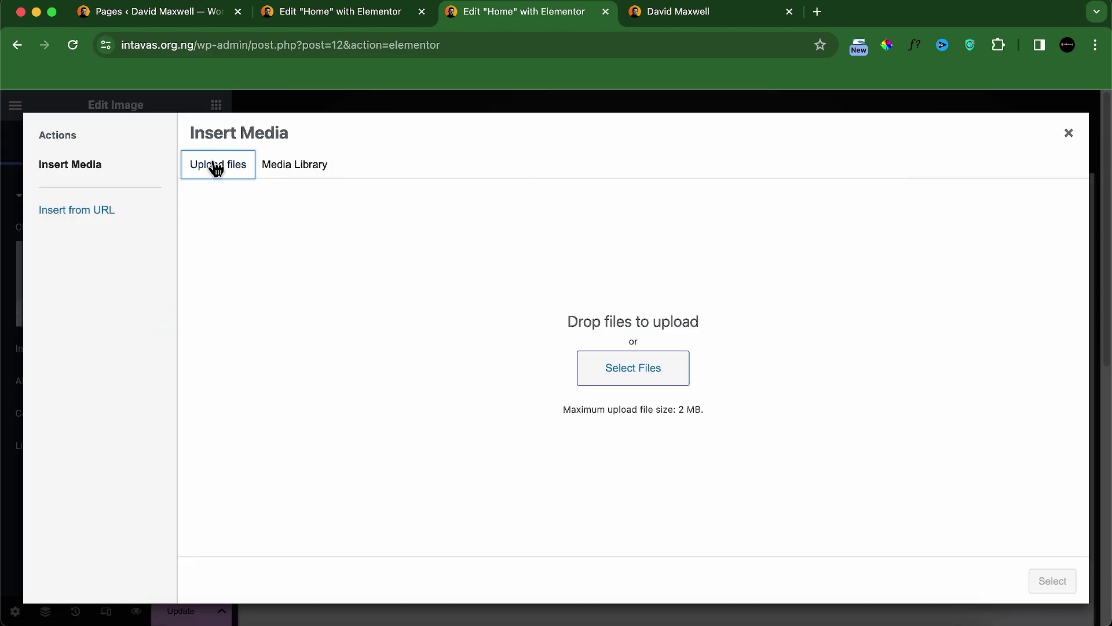
left_click(637, 368)
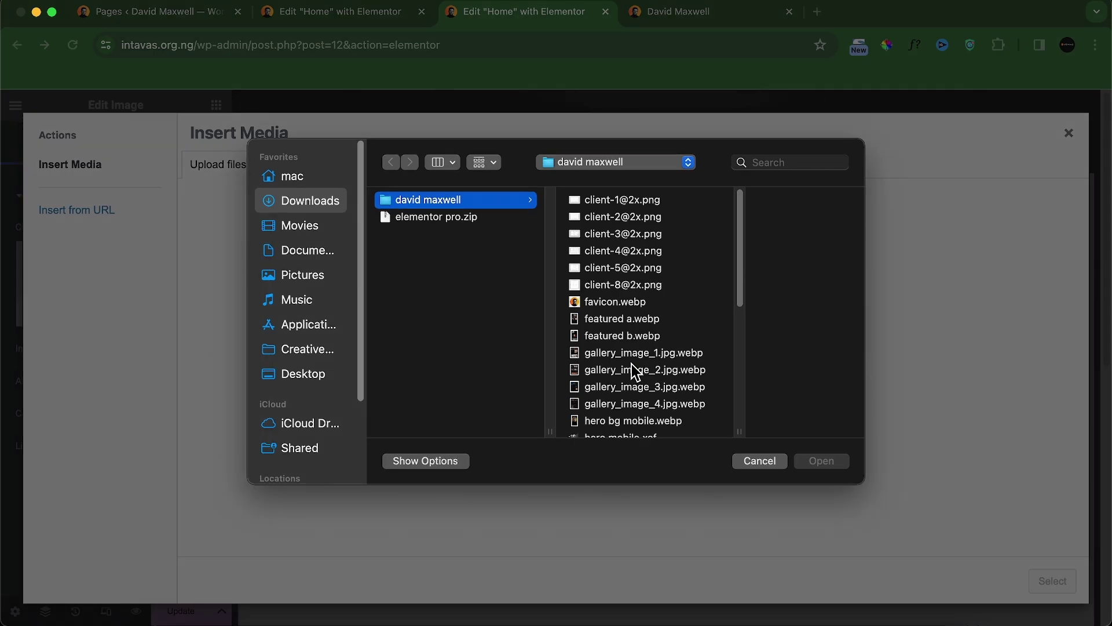
left_click(658, 318)
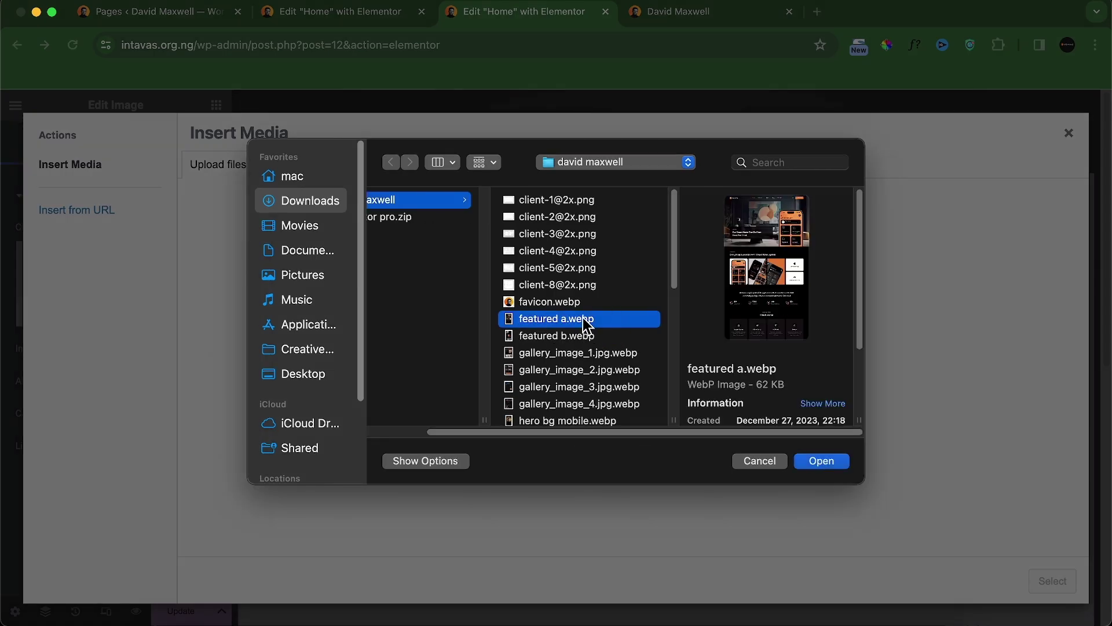
scroll(586, 325, "down", 10)
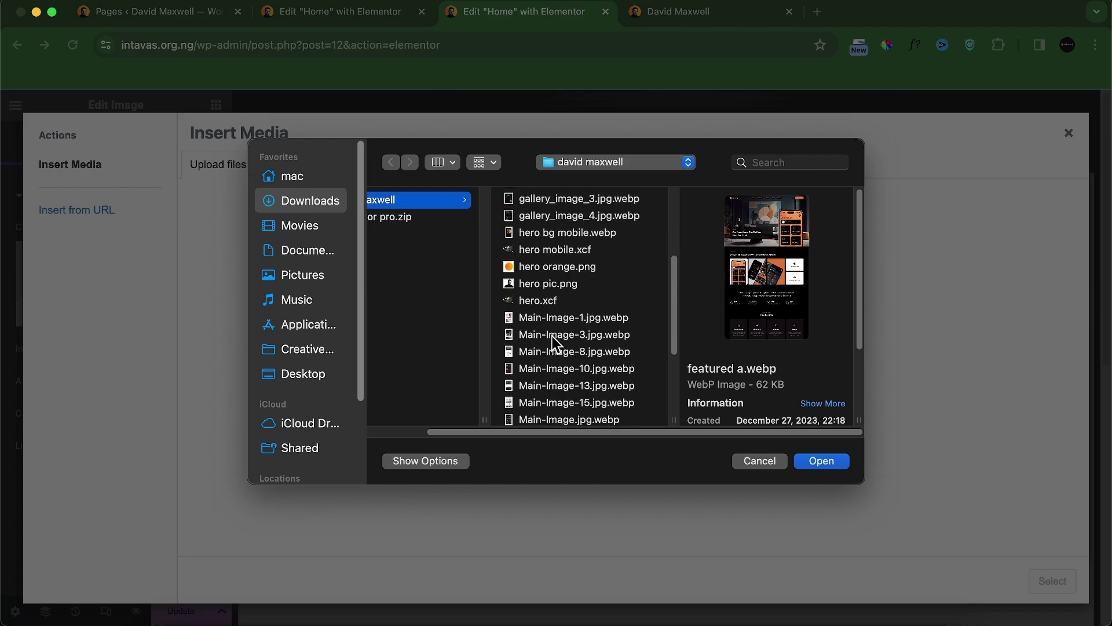
left_click(547, 286)
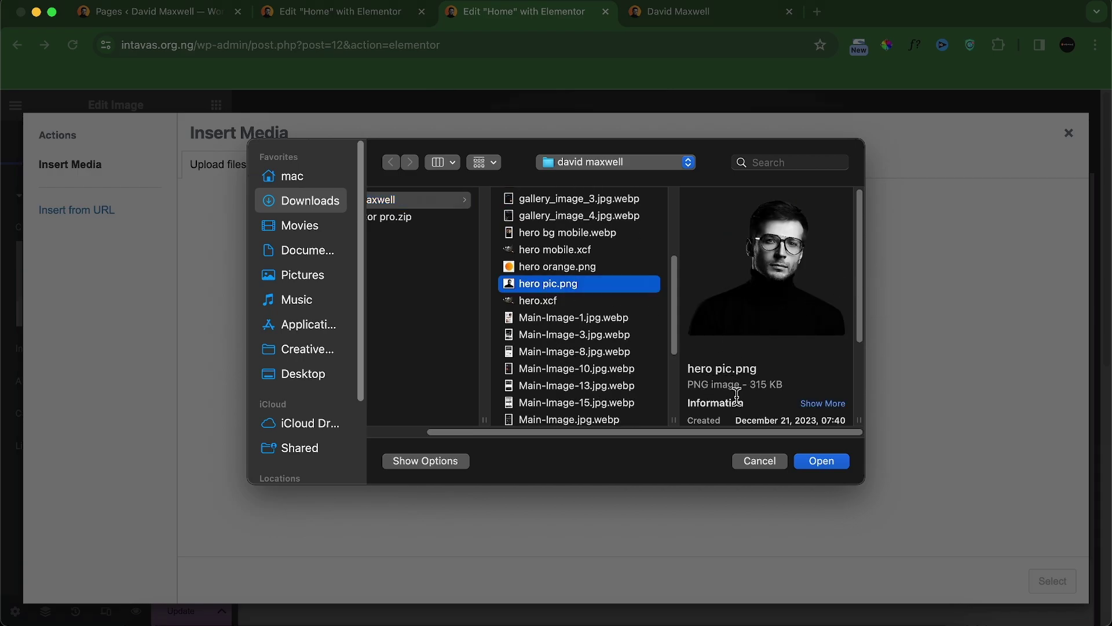
left_click(825, 463)
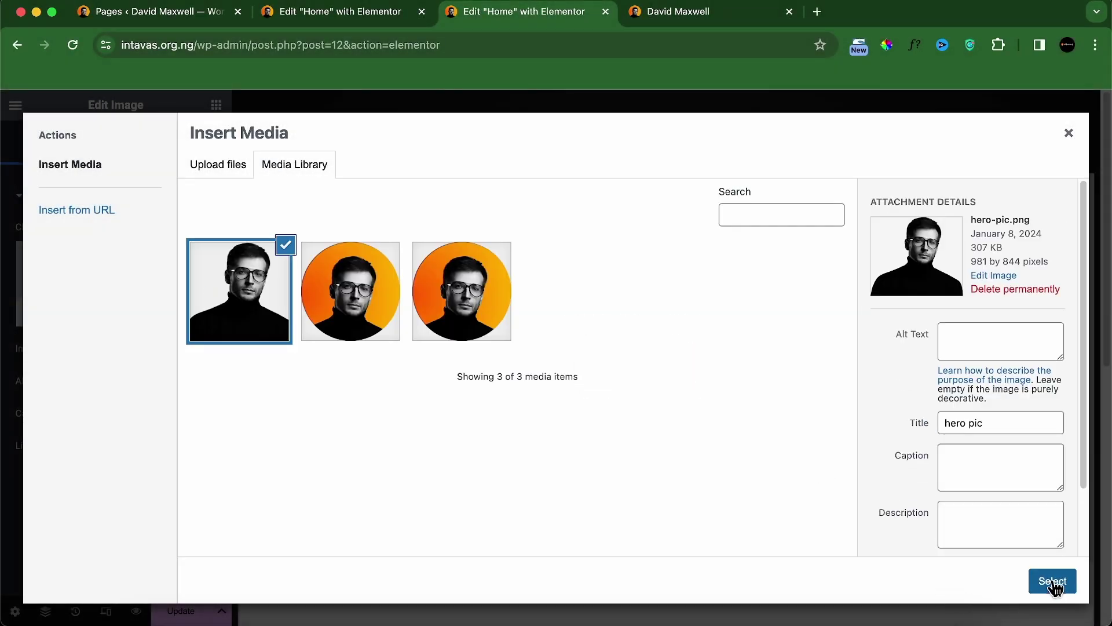
left_click(1052, 582)
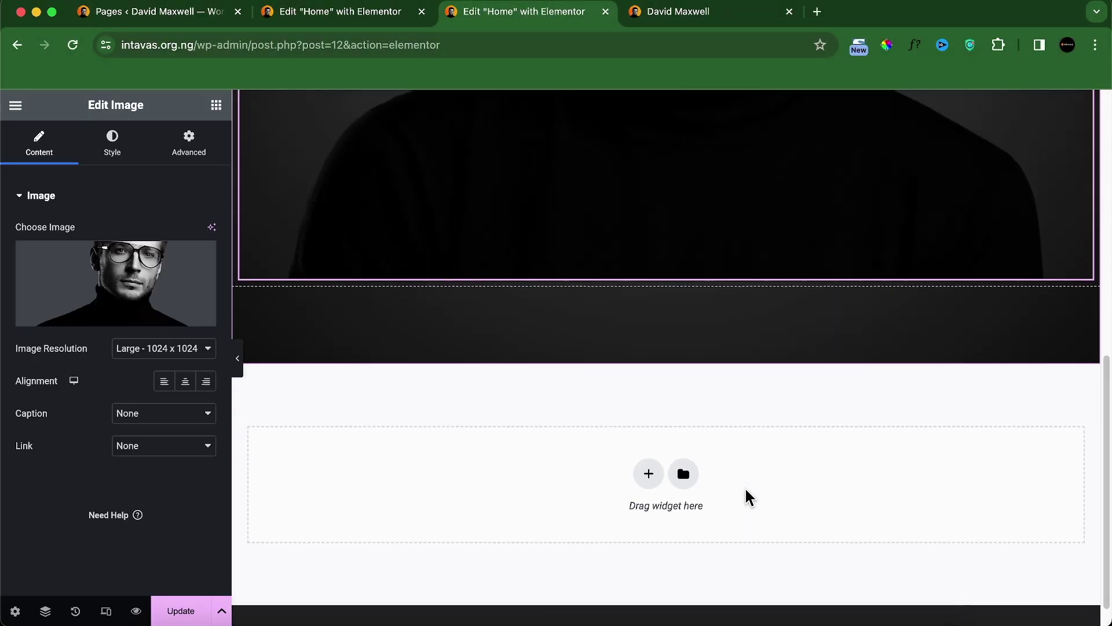
Step: Set the portrait's image resolution to Full
left_click(194, 352)
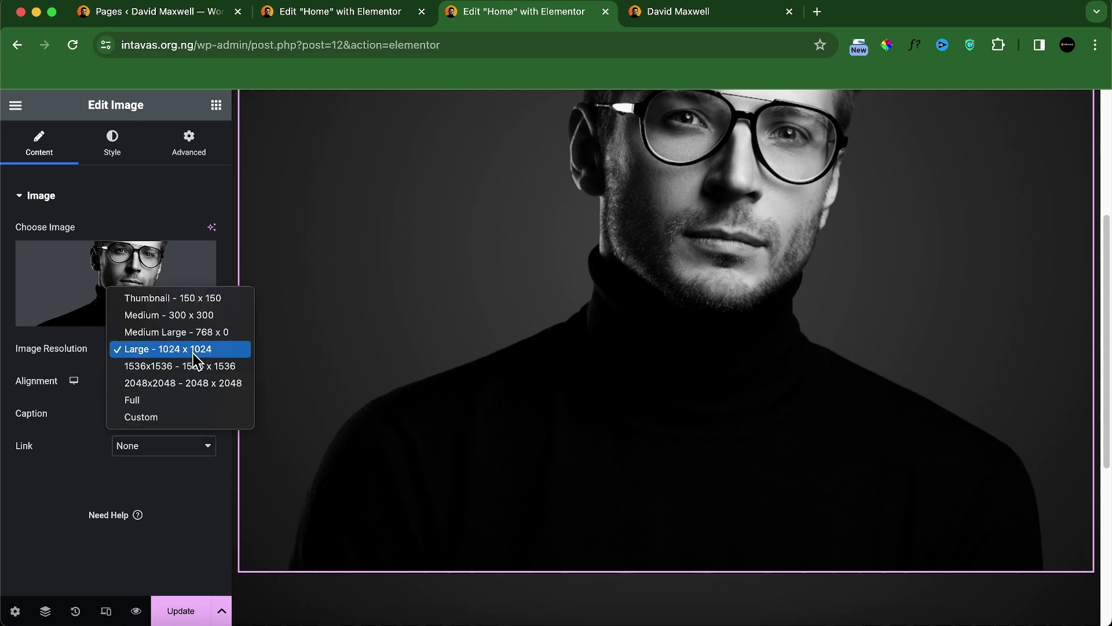
left_click(169, 399)
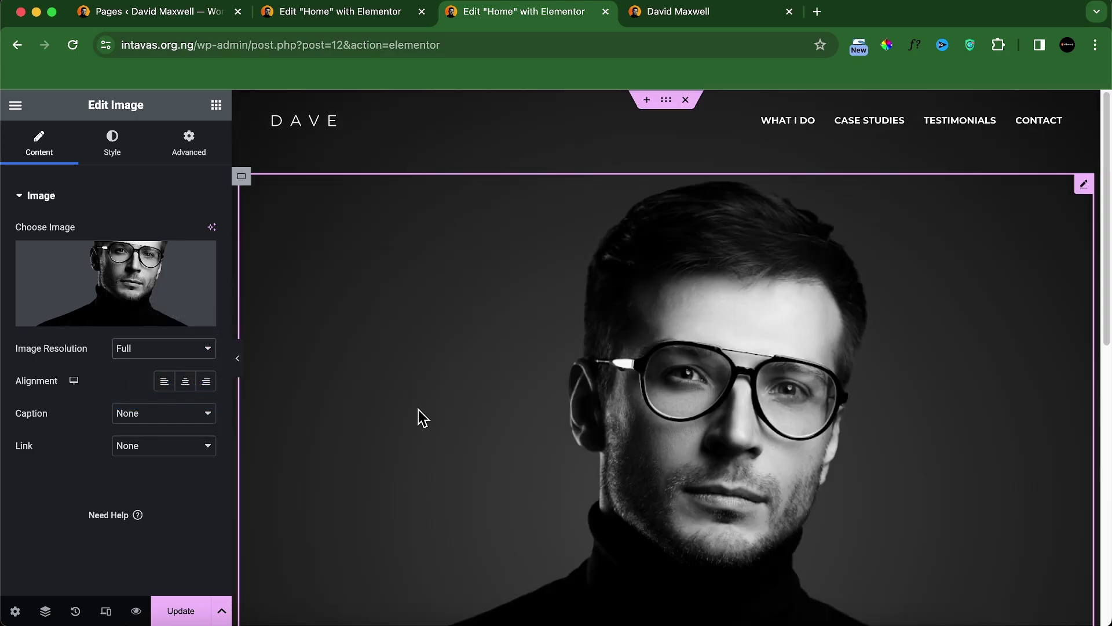
scroll(578, 423, "down", 8)
scroll(575, 423, "up", 8)
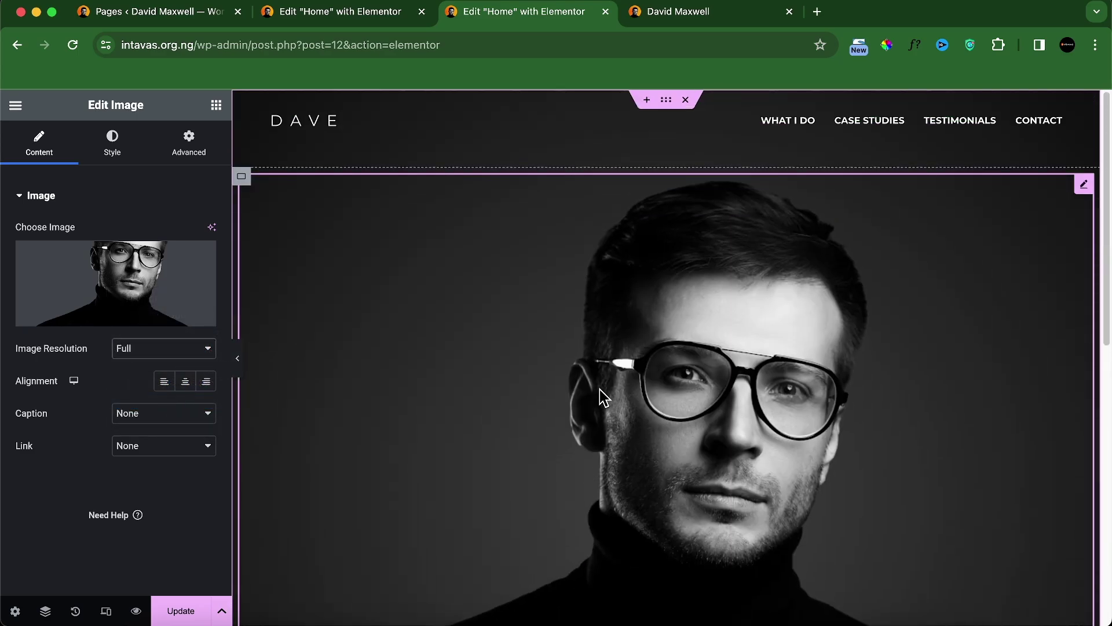
scroll(467, 402, "down", 5)
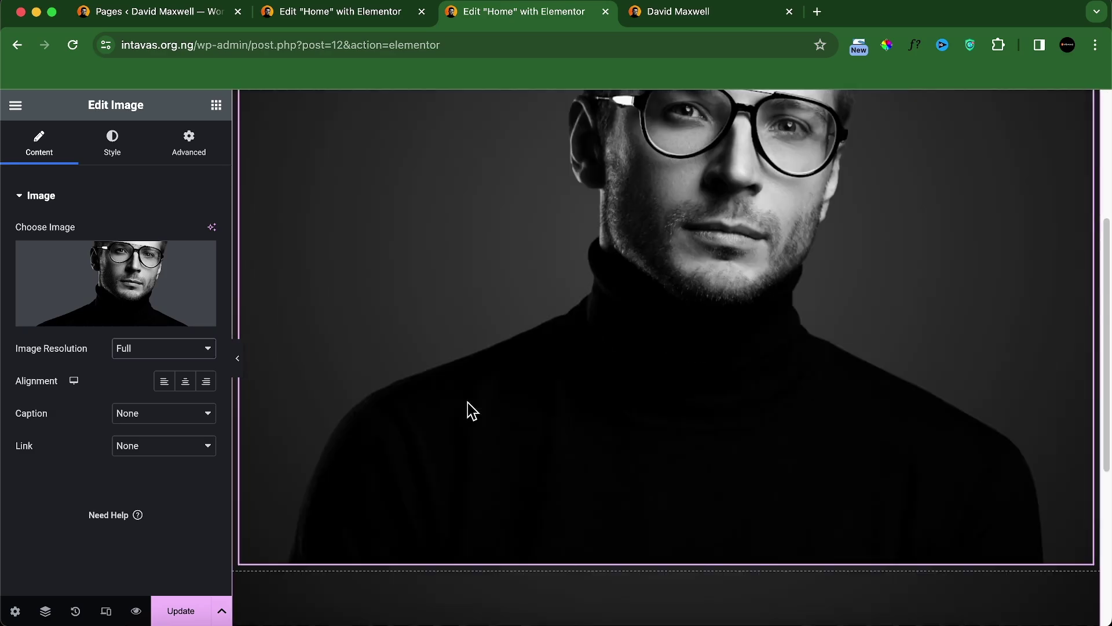
scroll(478, 418, "up", 5)
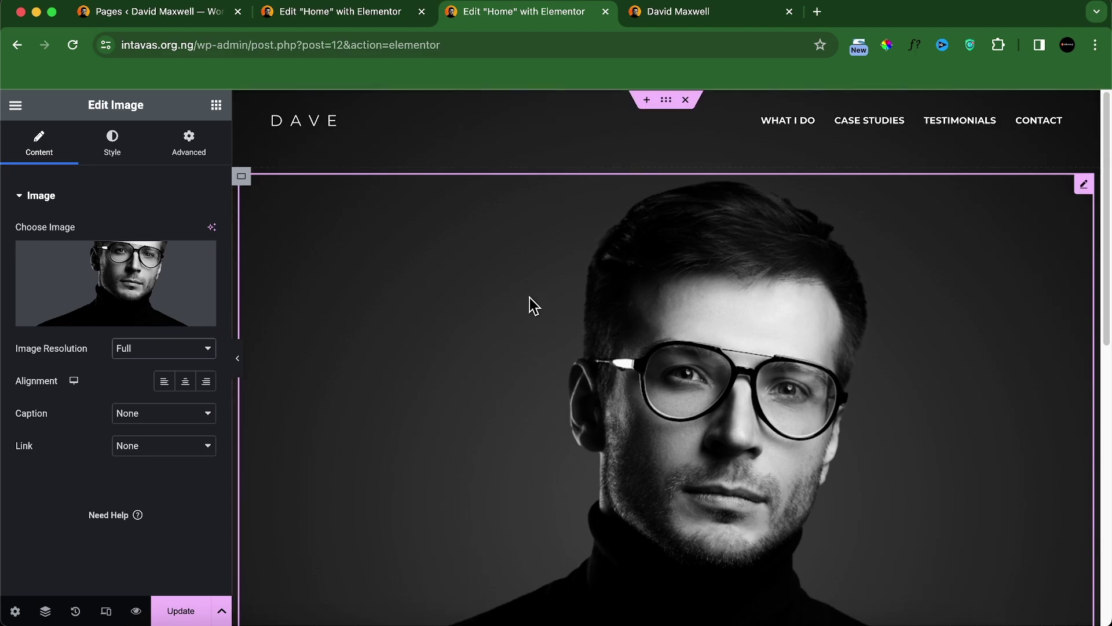
scroll(499, 348, "down", 5)
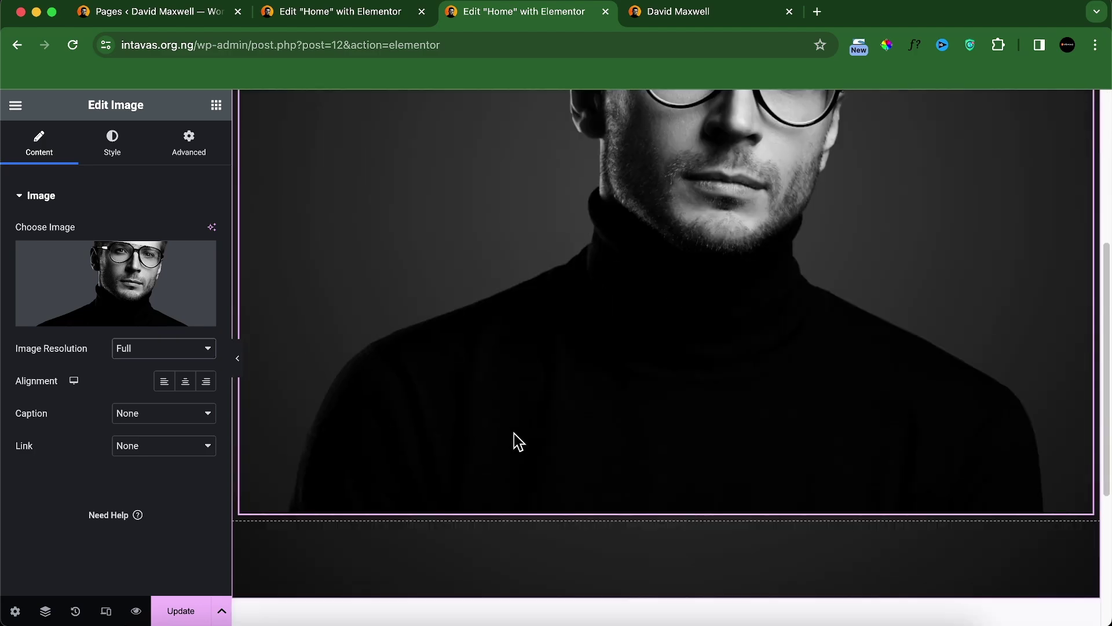
Step: Select the outer hero container in the Navigator and set its bottom padding to 0
left_click(45, 612)
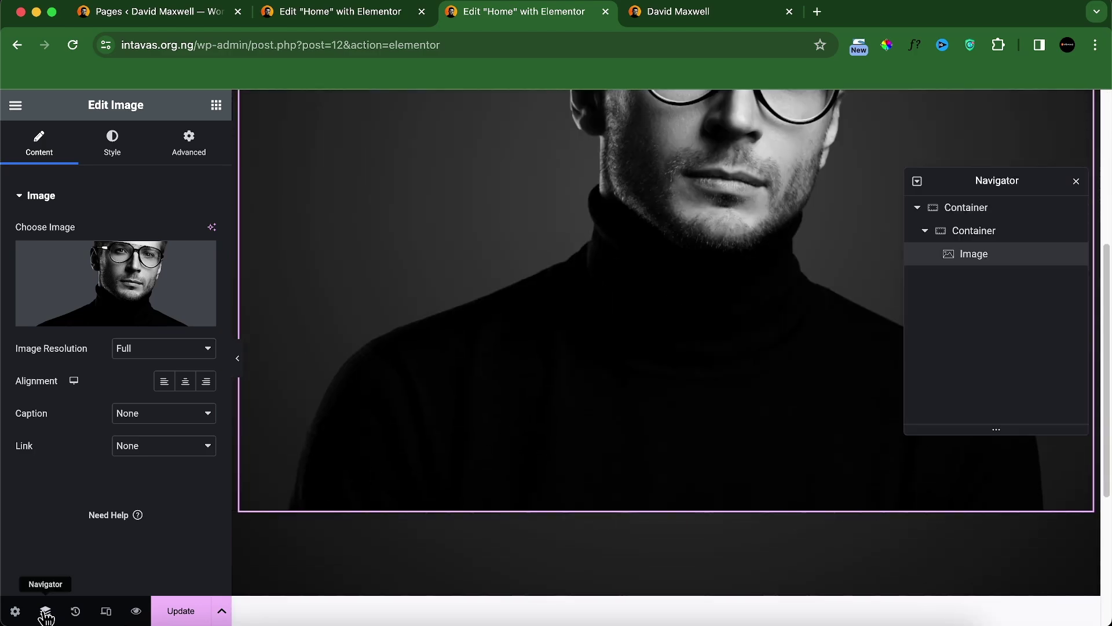
left_click(995, 208)
left_click(189, 155)
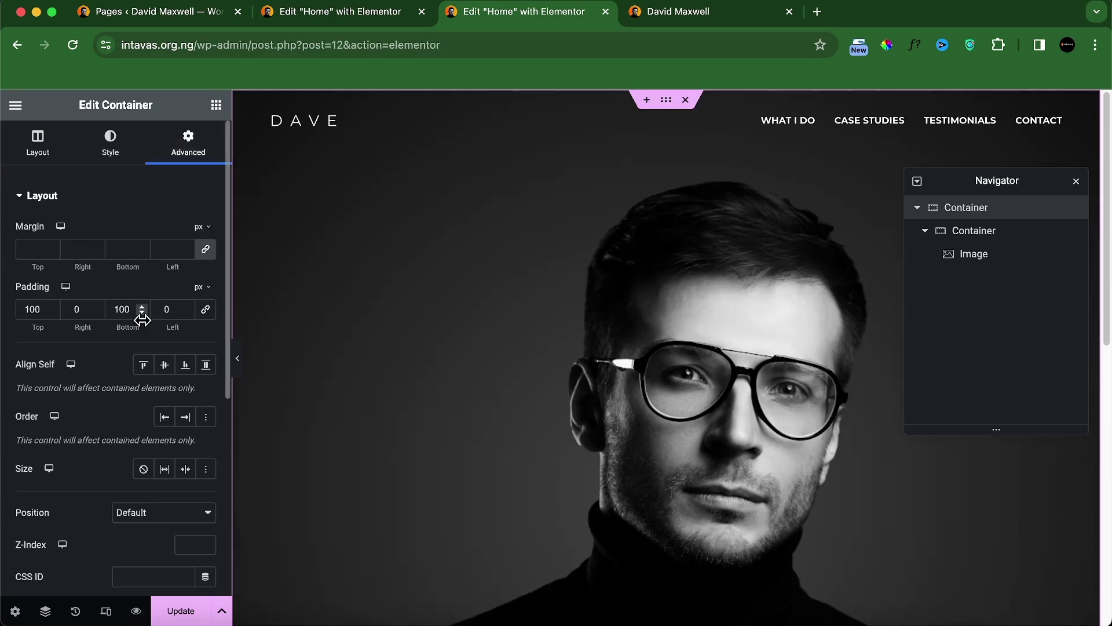
double_click(135, 313)
type("1")
scroll(585, 368, "down", 10)
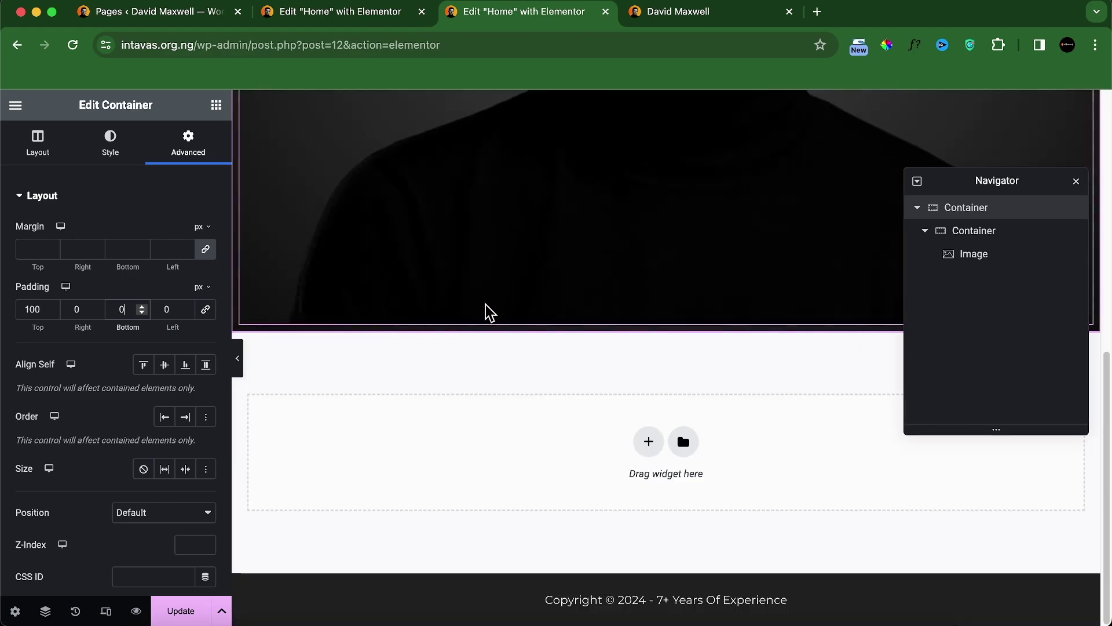
scroll(591, 303, "up", 5)
scroll(498, 324, "up", 3)
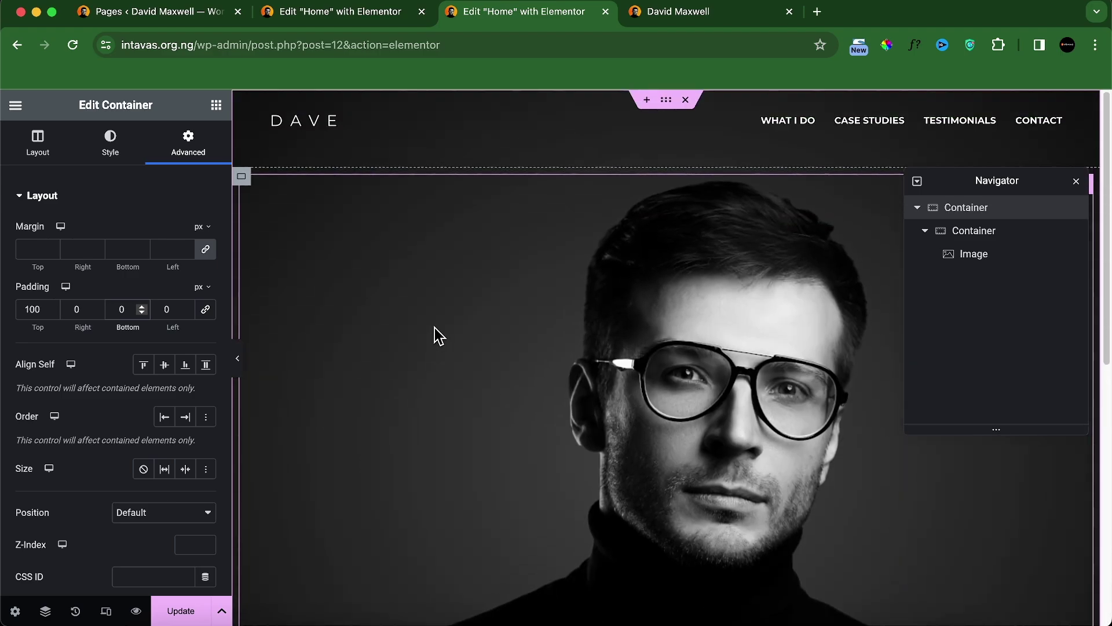
Step: Link the inner container's padding so all four sides are 0
left_click(242, 178)
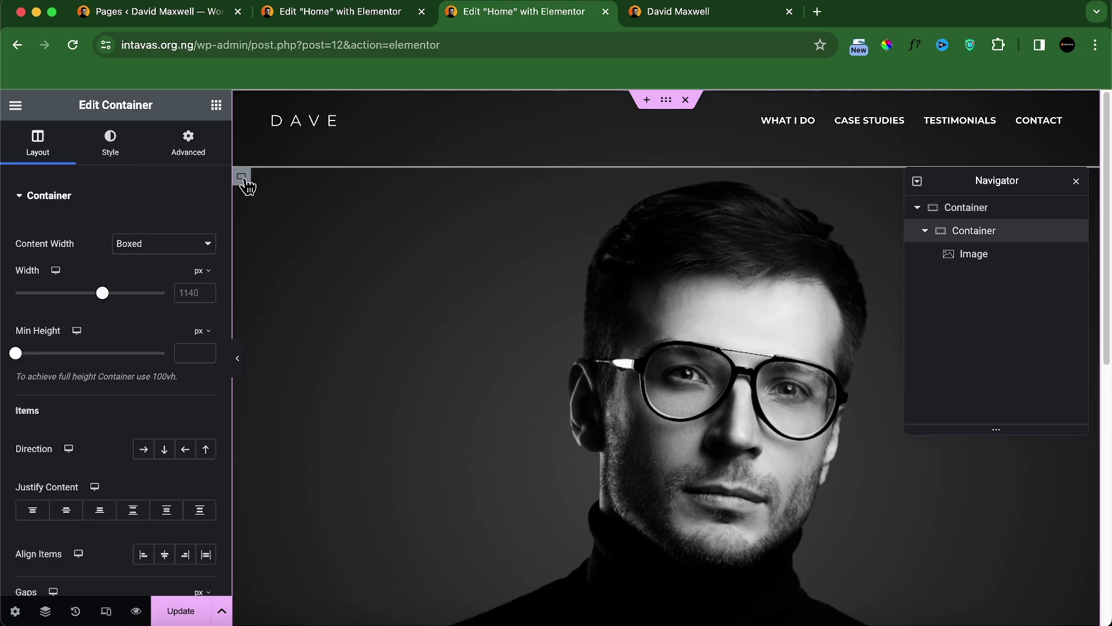
left_click(190, 144)
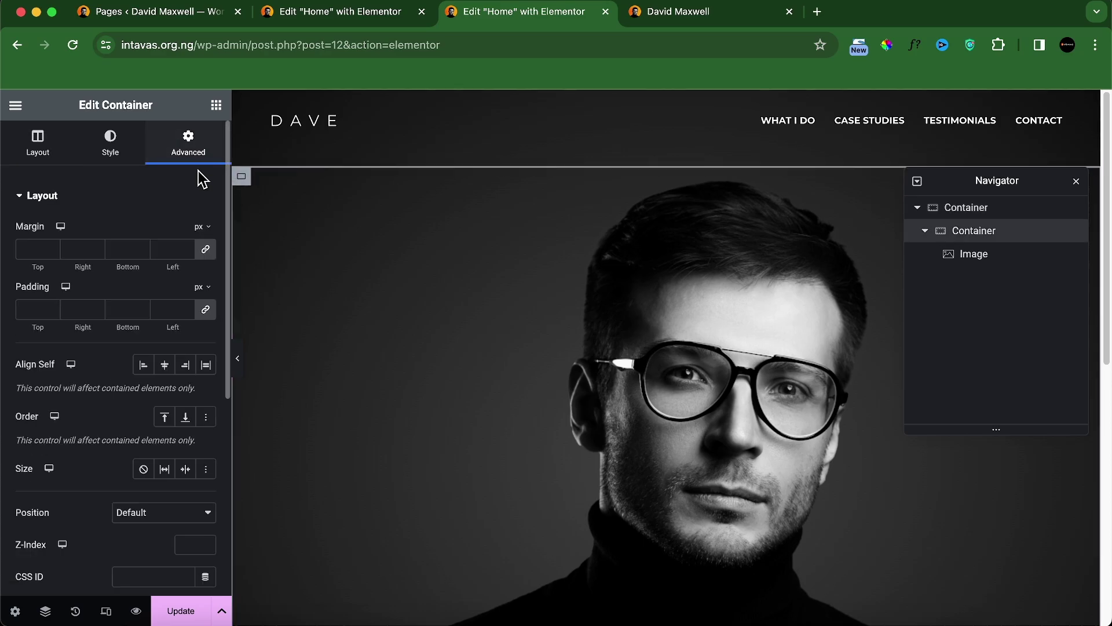
left_click(214, 313)
scroll(484, 350, "down", 8)
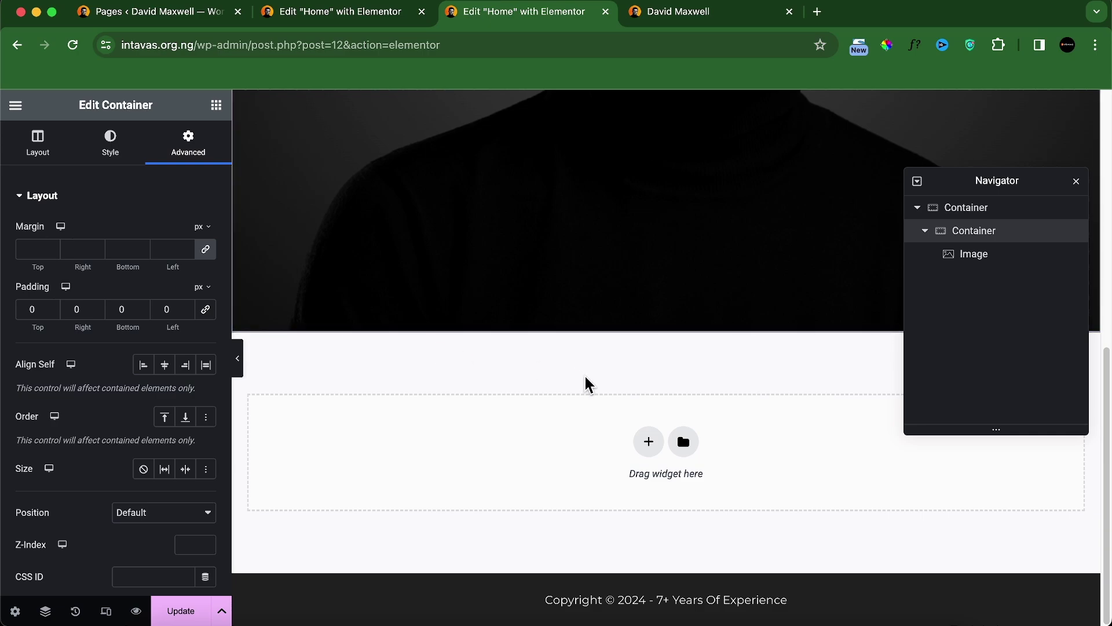
left_click(1077, 182)
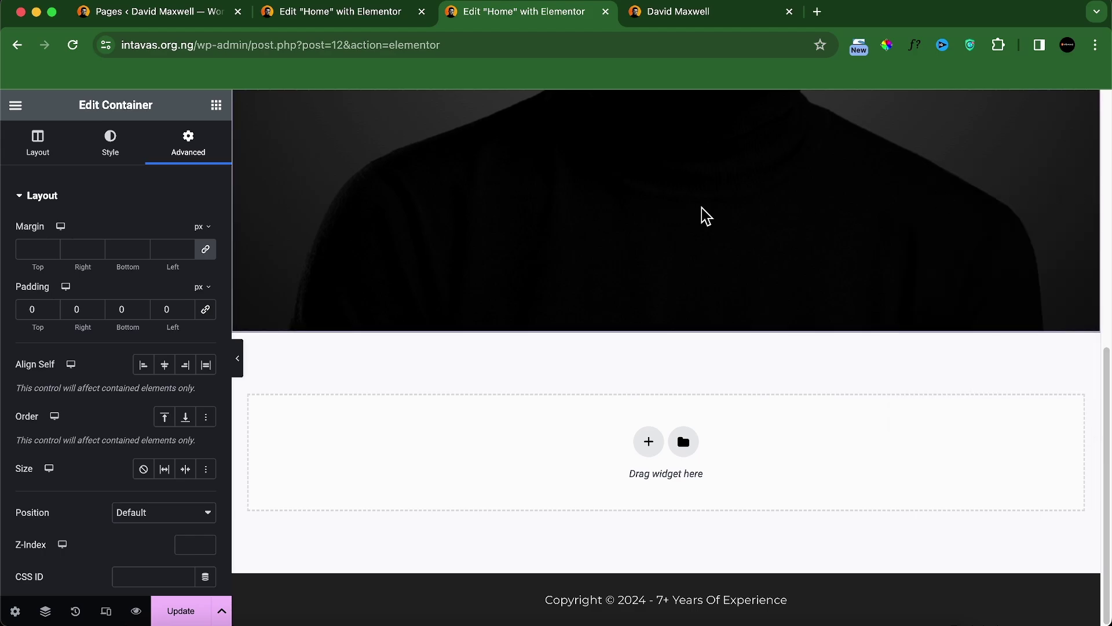
scroll(703, 216, "up", 10)
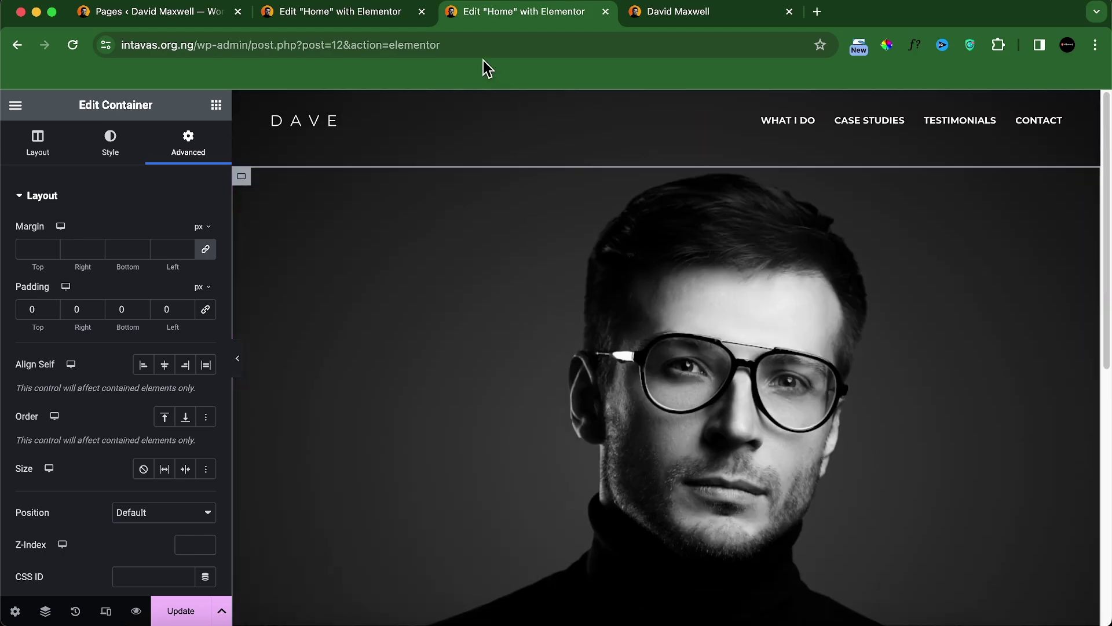
Step: Compare the finished local version, then return to the intavas.org.ng editor
left_click(377, 19)
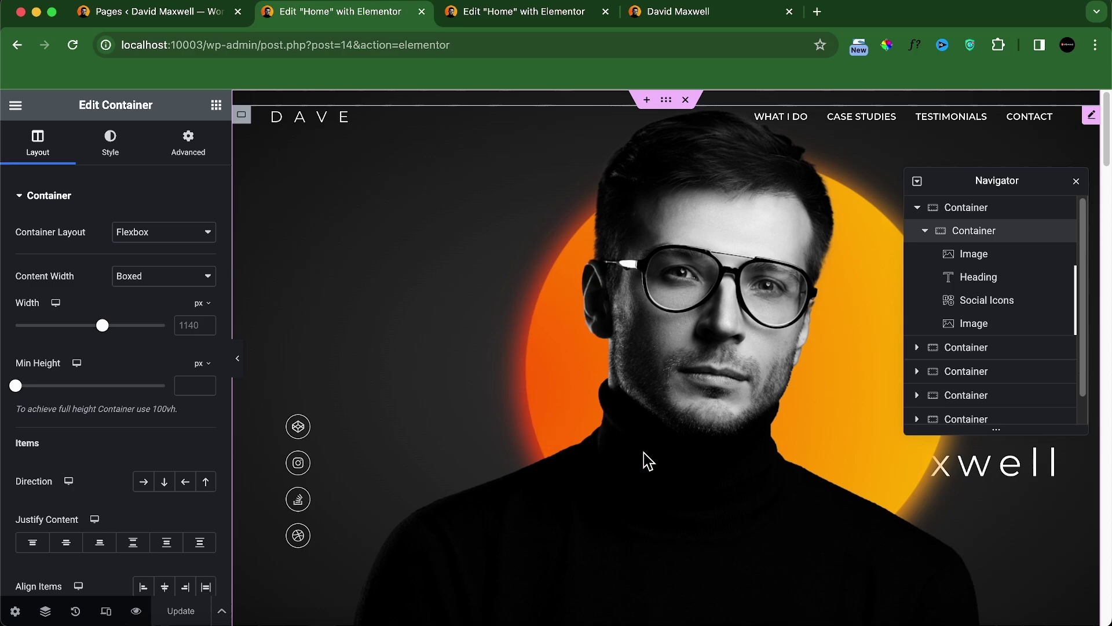
scroll(484, 385, "down", 10)
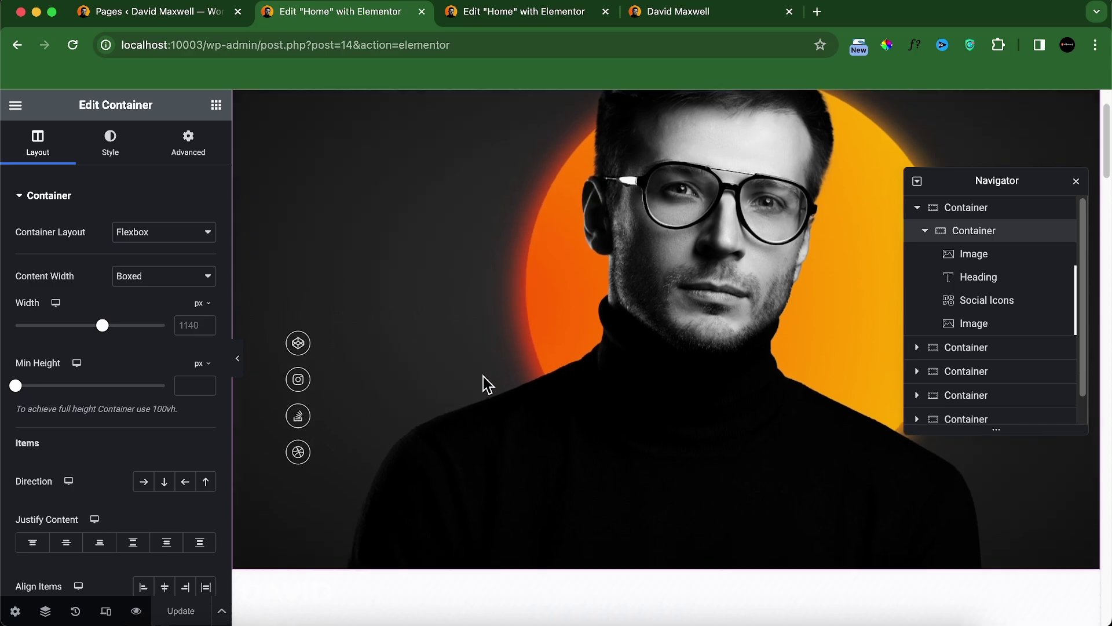
scroll(496, 377, "up", 10)
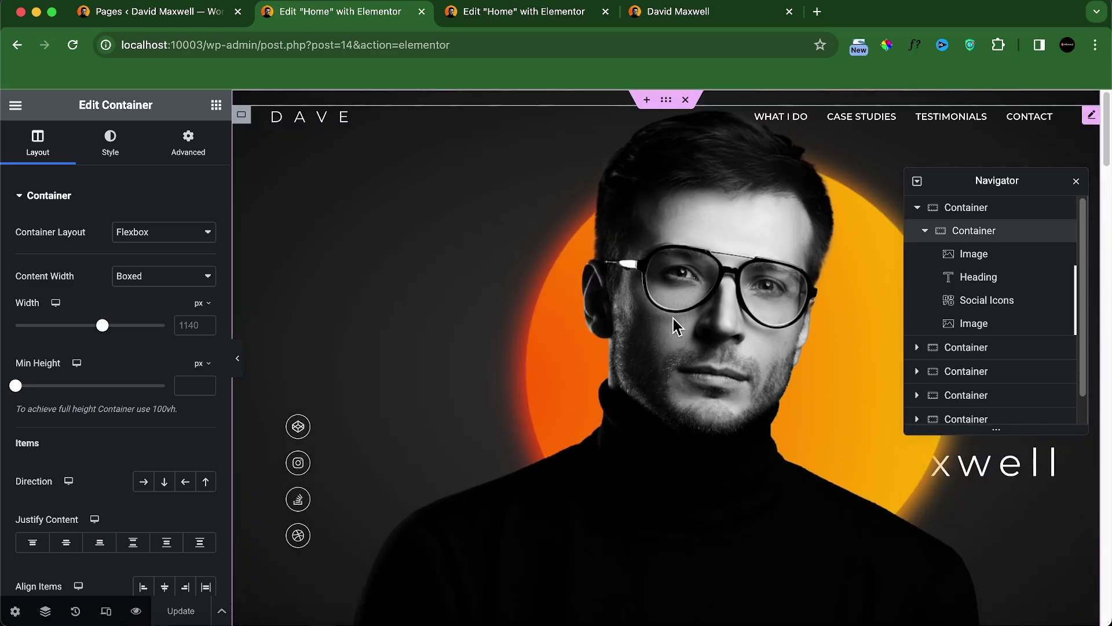
left_click(541, 22)
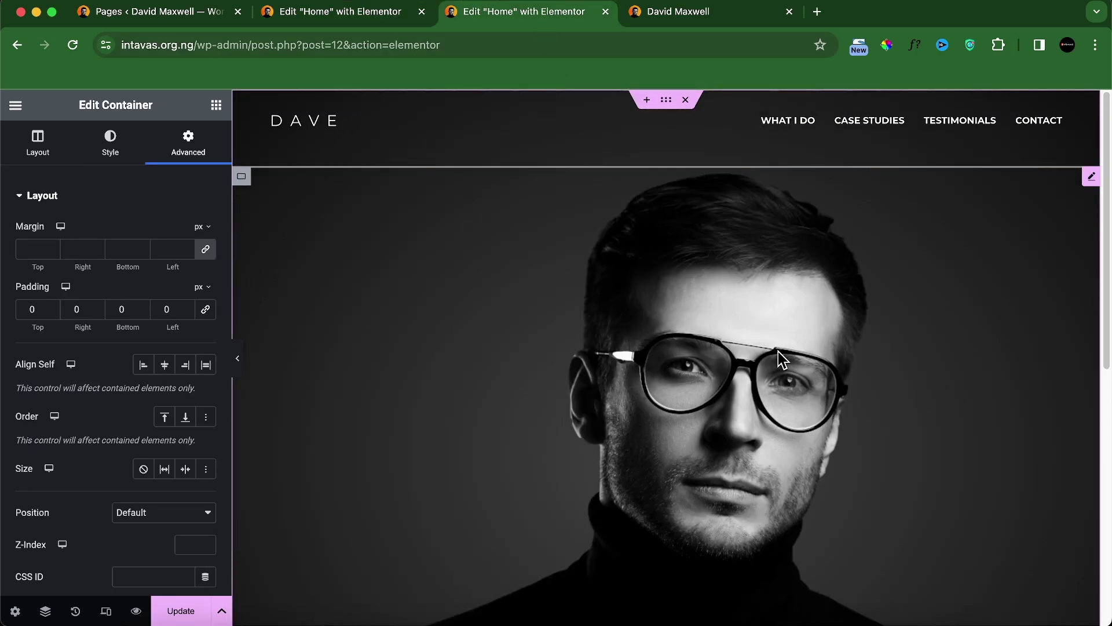
Step: Set the portrait image's width to 73% in its Style settings
left_click(1091, 177)
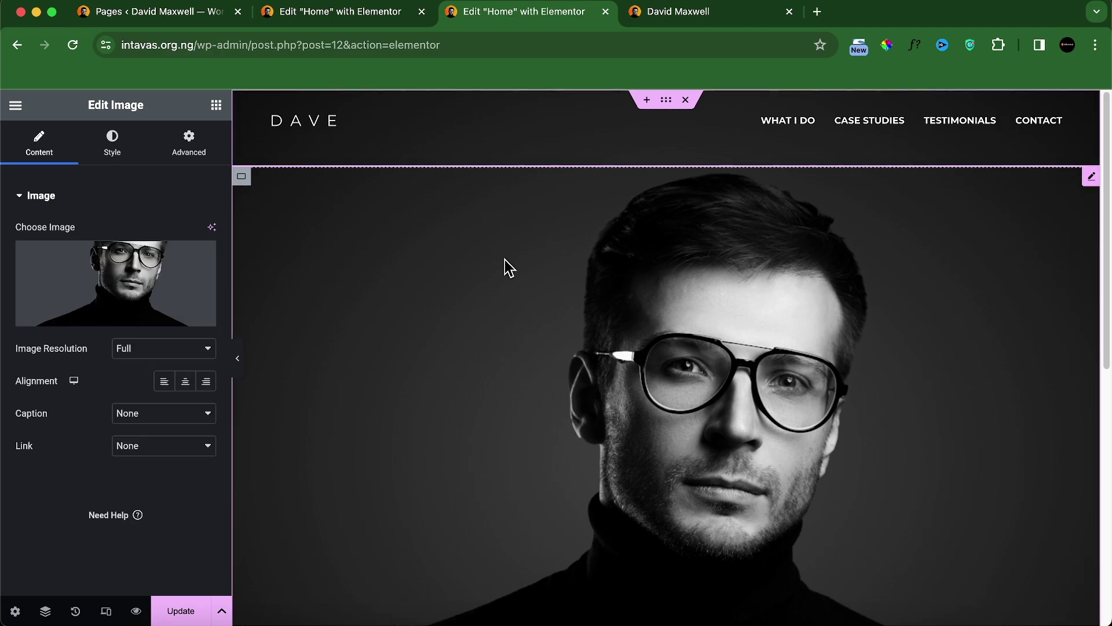
left_click(113, 152)
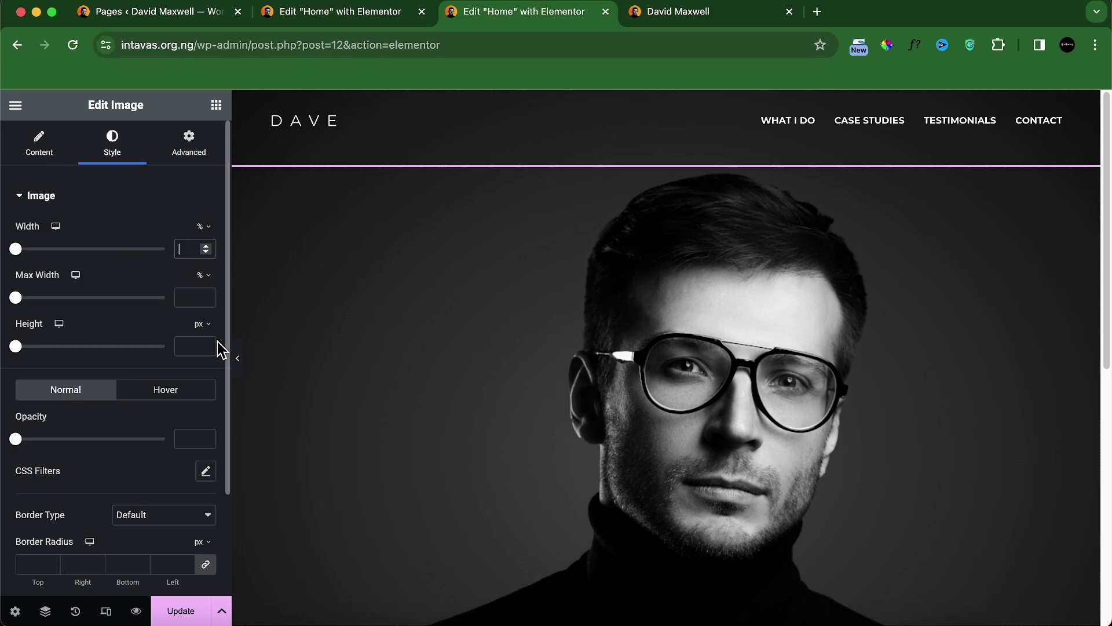
type("75")
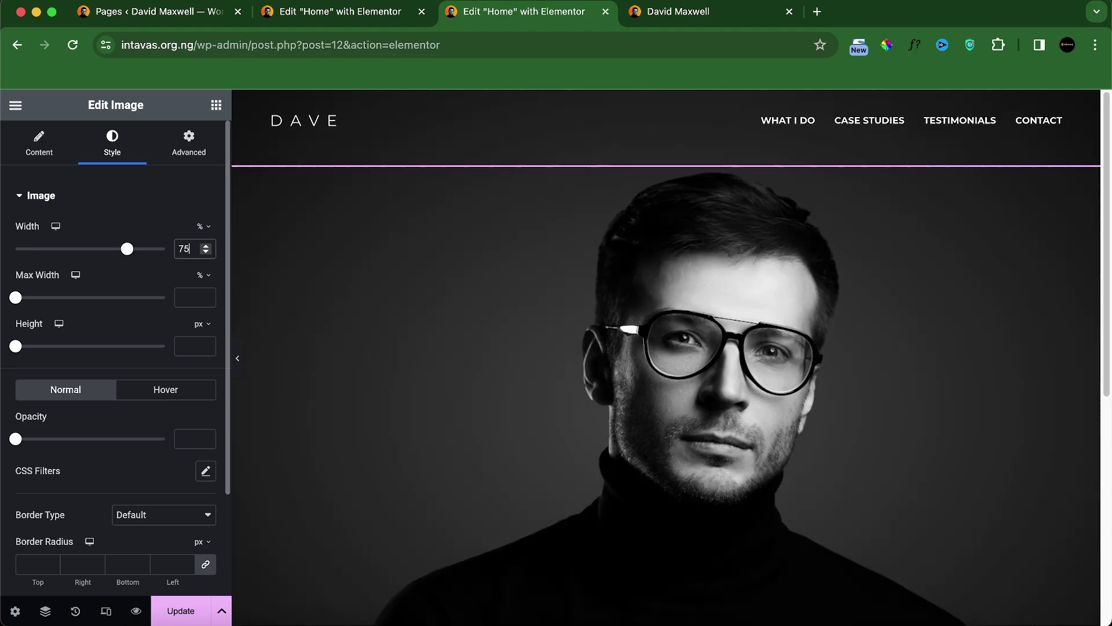
type("7")
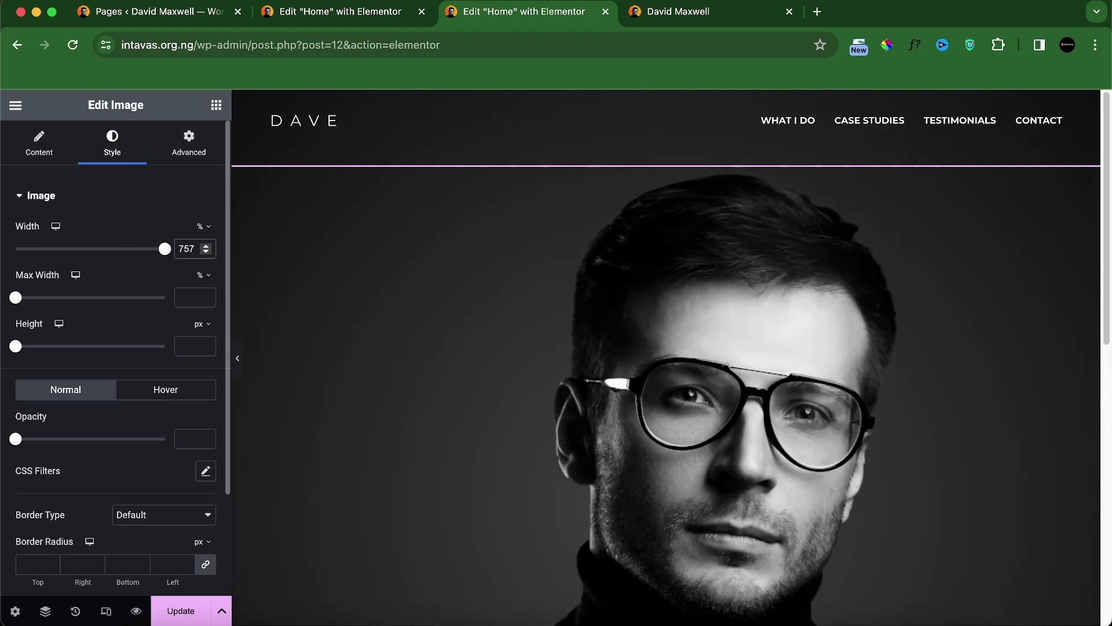
key("BackSpace")
key("BackSpace")
type("3")
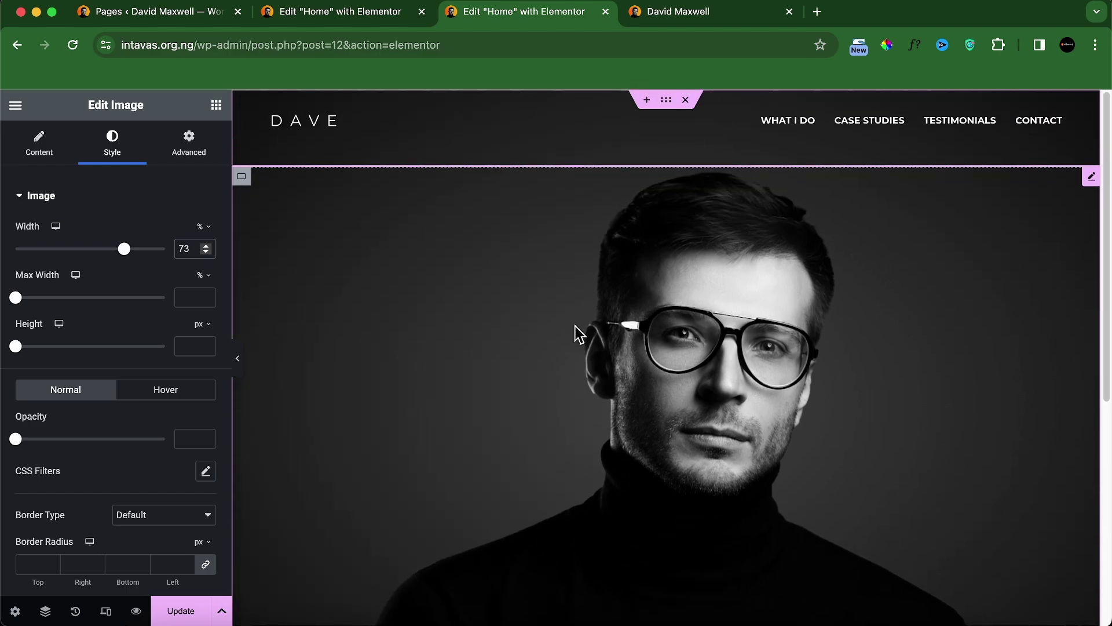
left_click(349, 21)
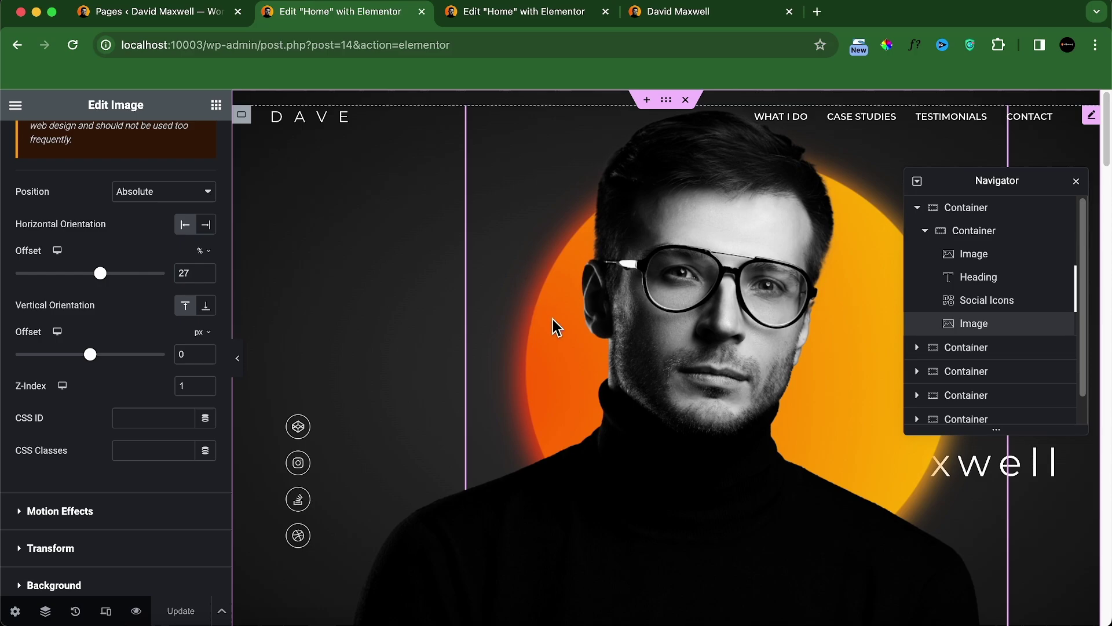
left_click(567, 21)
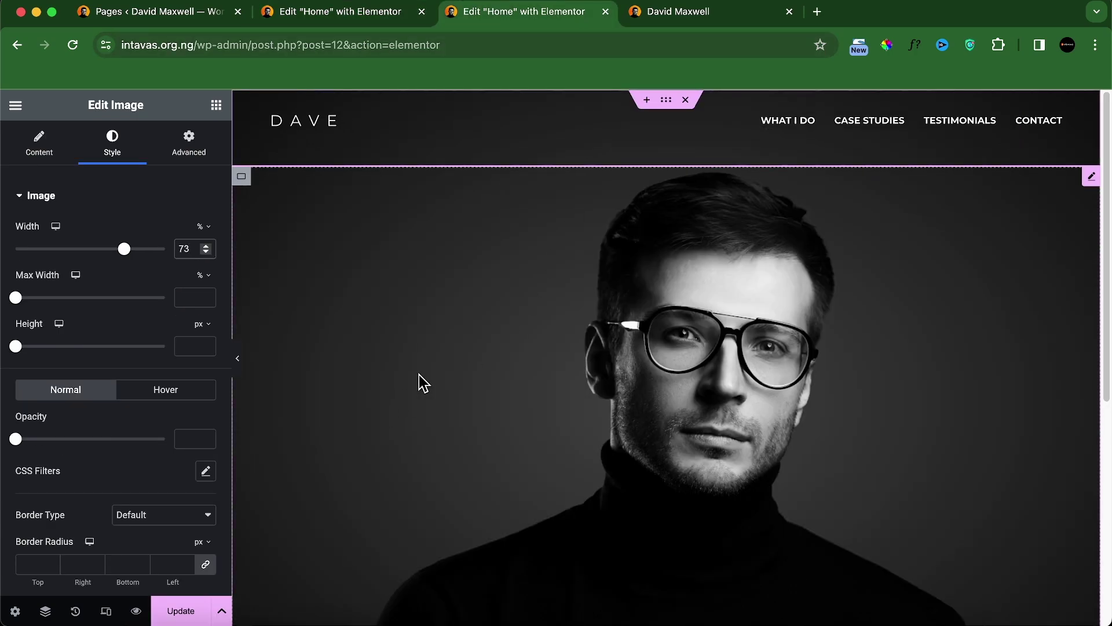
scroll(419, 382, "down", 3)
Step: Add a second Image widget below the portrait showing the uploaded hero orange.png
left_click(216, 105)
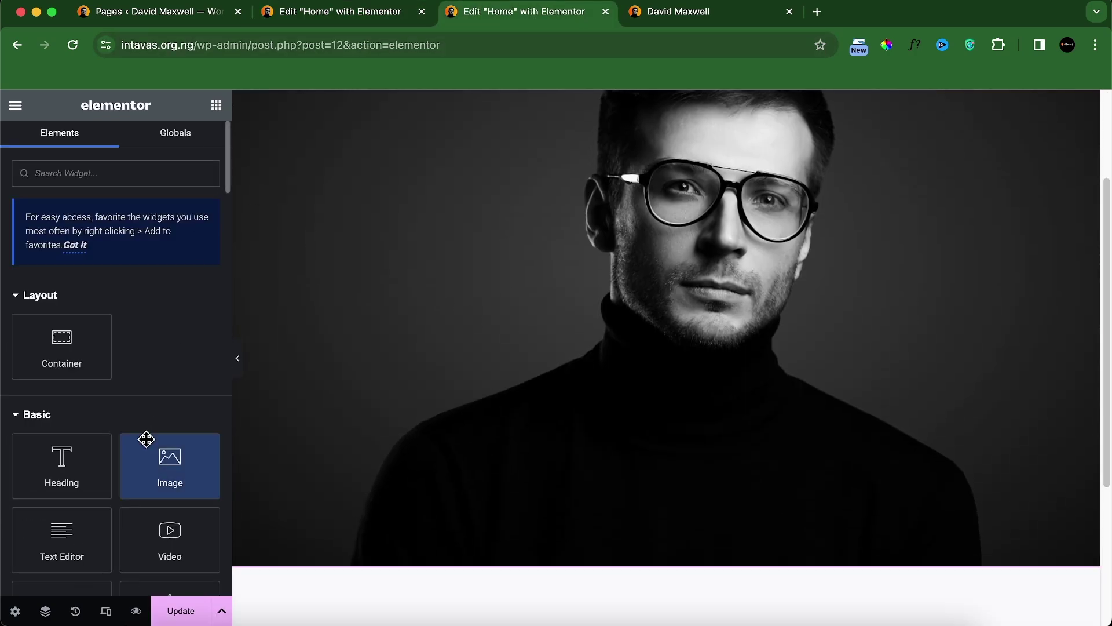
left_click_drag(147, 441, 429, 544)
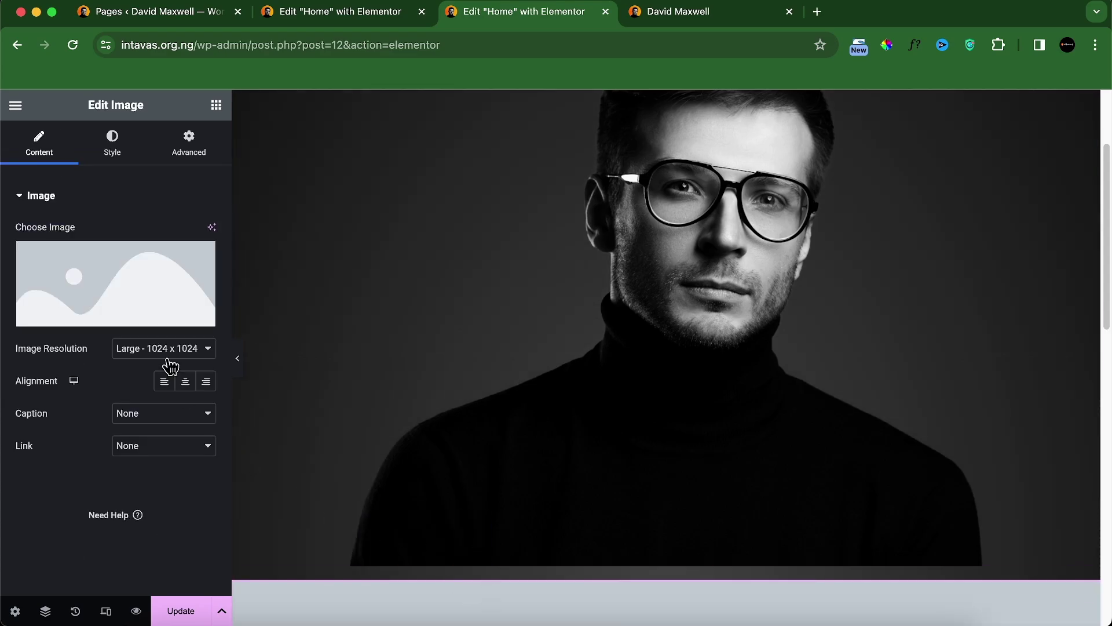
left_click(115, 312)
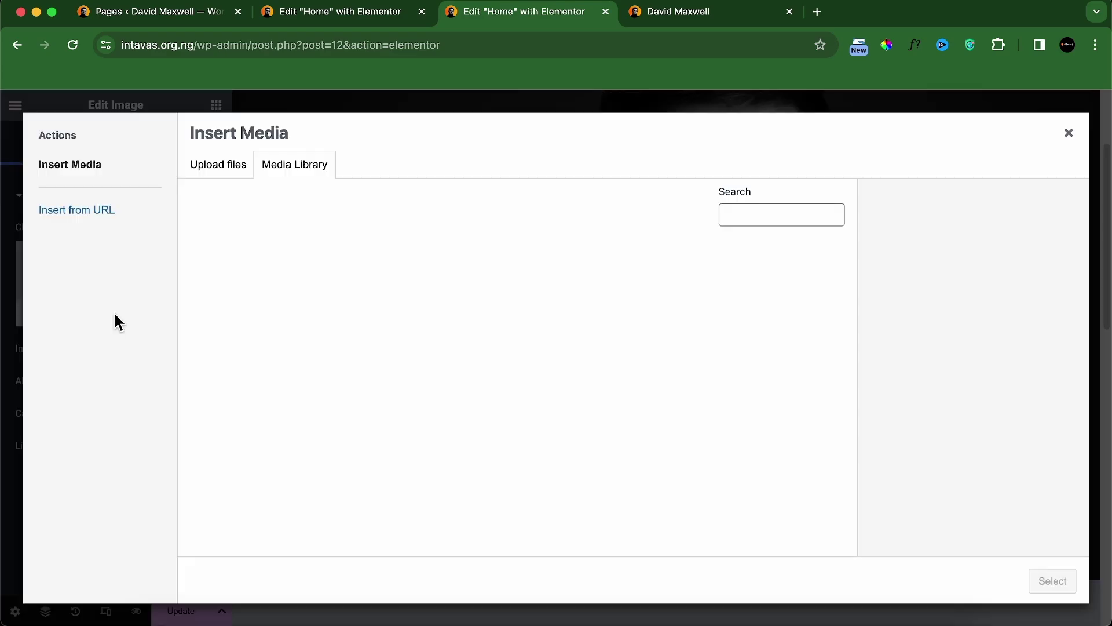
left_click(219, 174)
left_click(630, 371)
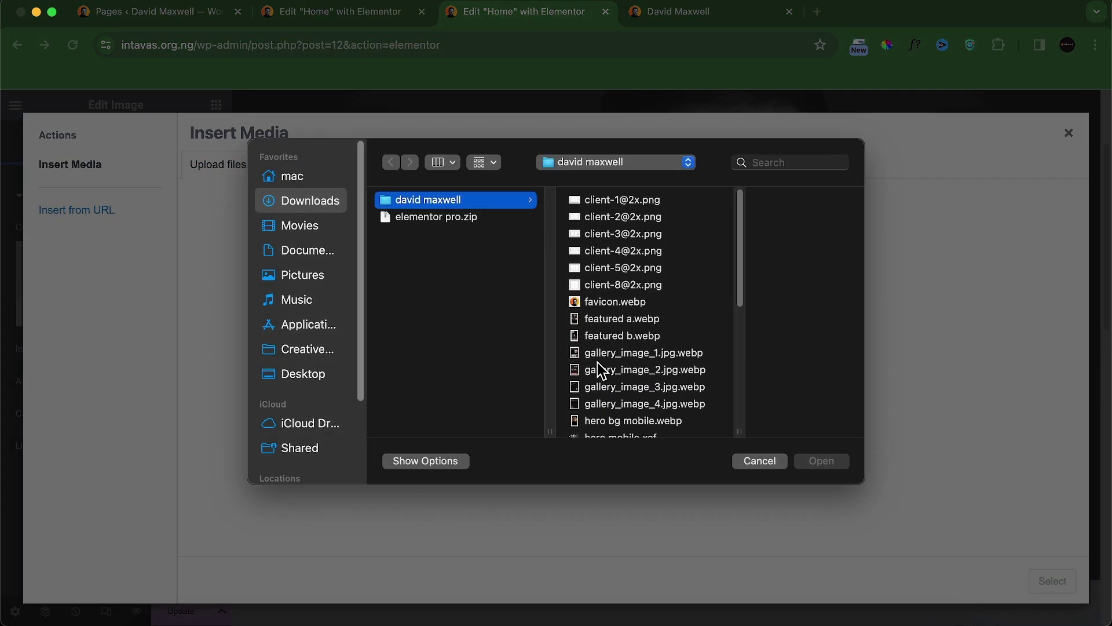
scroll(600, 370, "down", 5)
left_click(609, 292)
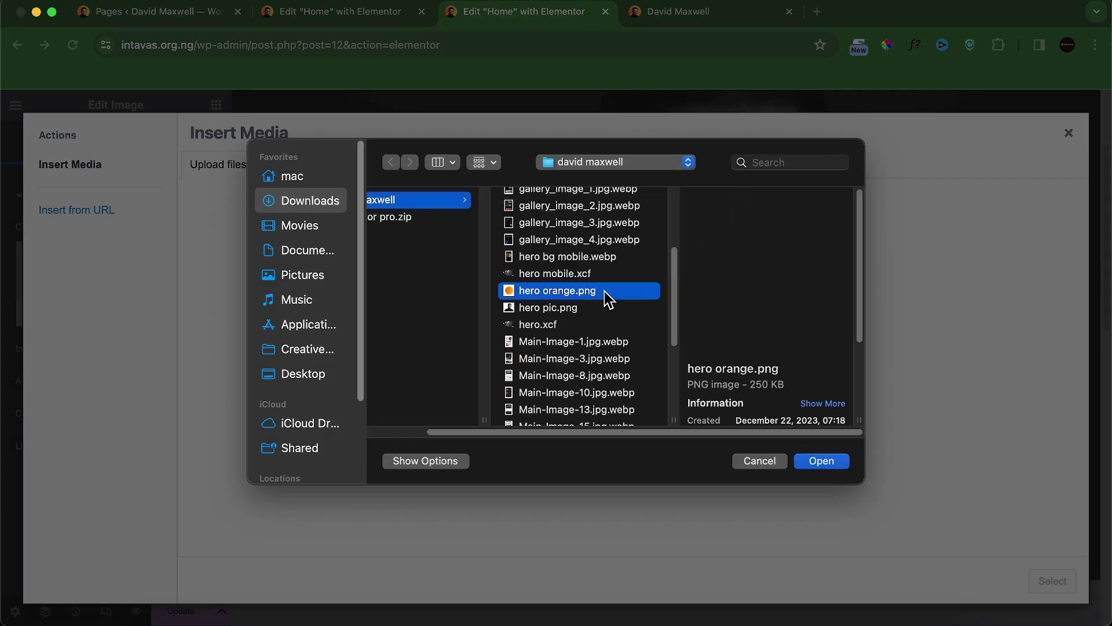
left_click(820, 463)
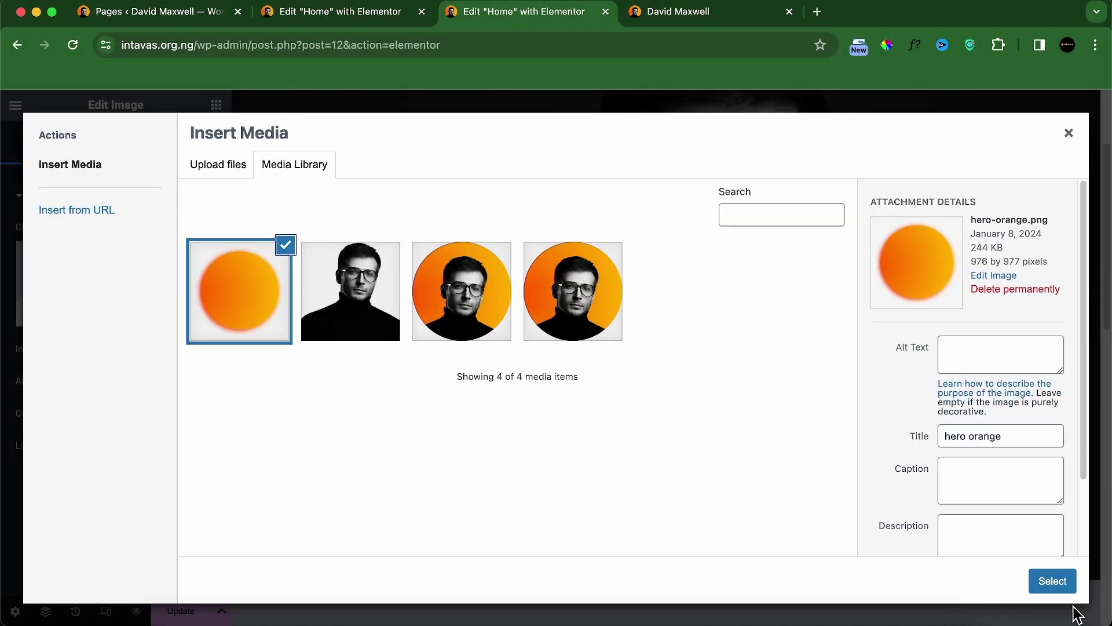
left_click(1053, 582)
scroll(747, 502, "down", 5)
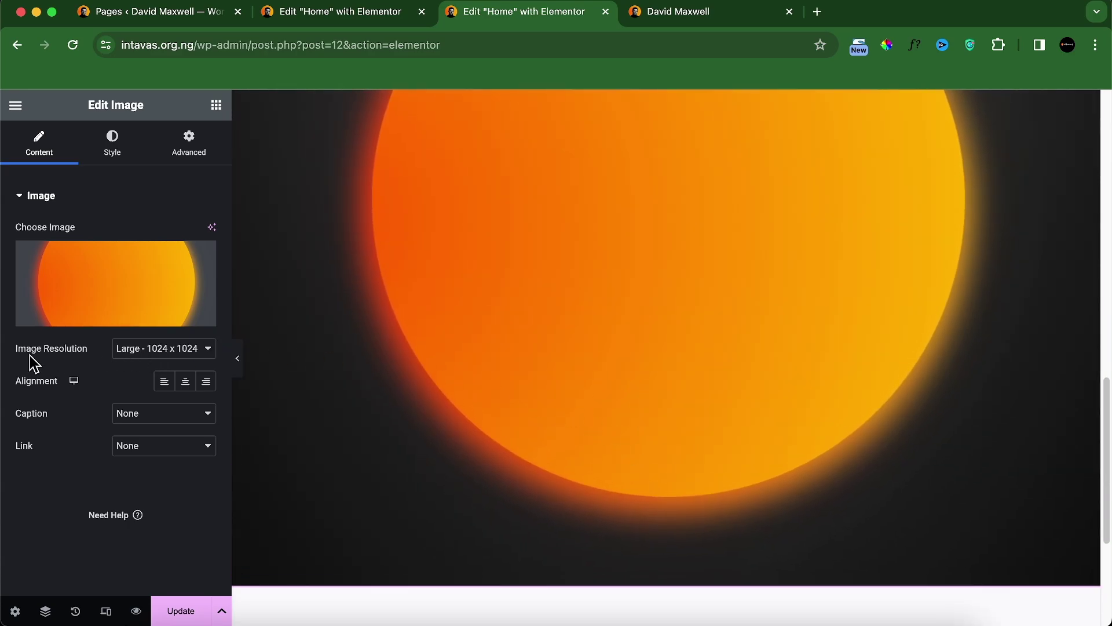
Step: Give the orange circle image a Custom 700 × 700 resolution
left_click(152, 355)
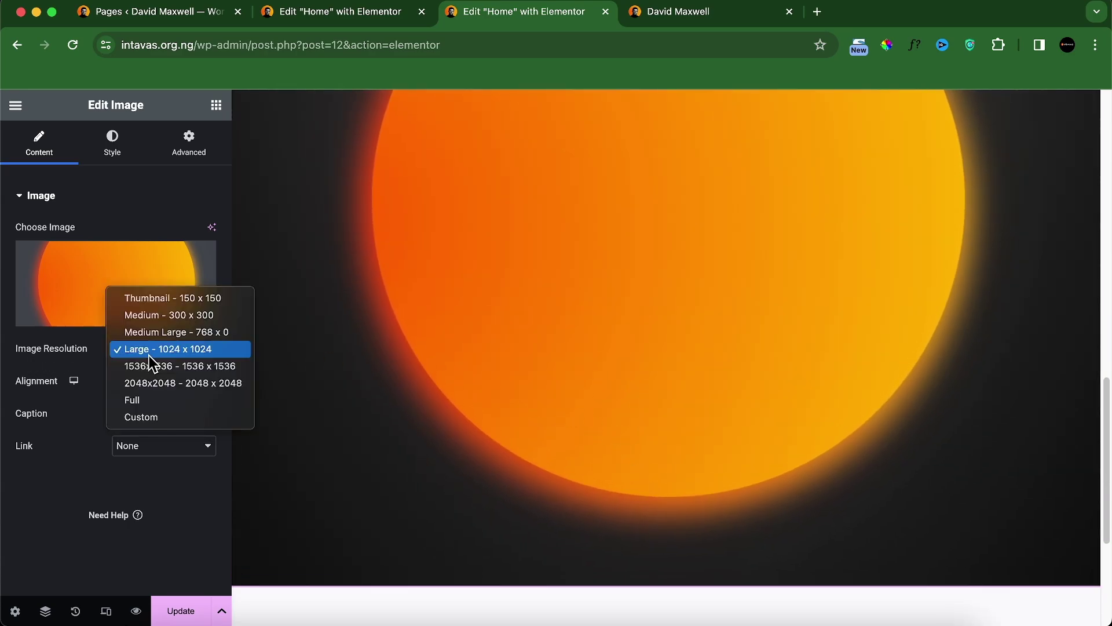
left_click(152, 401)
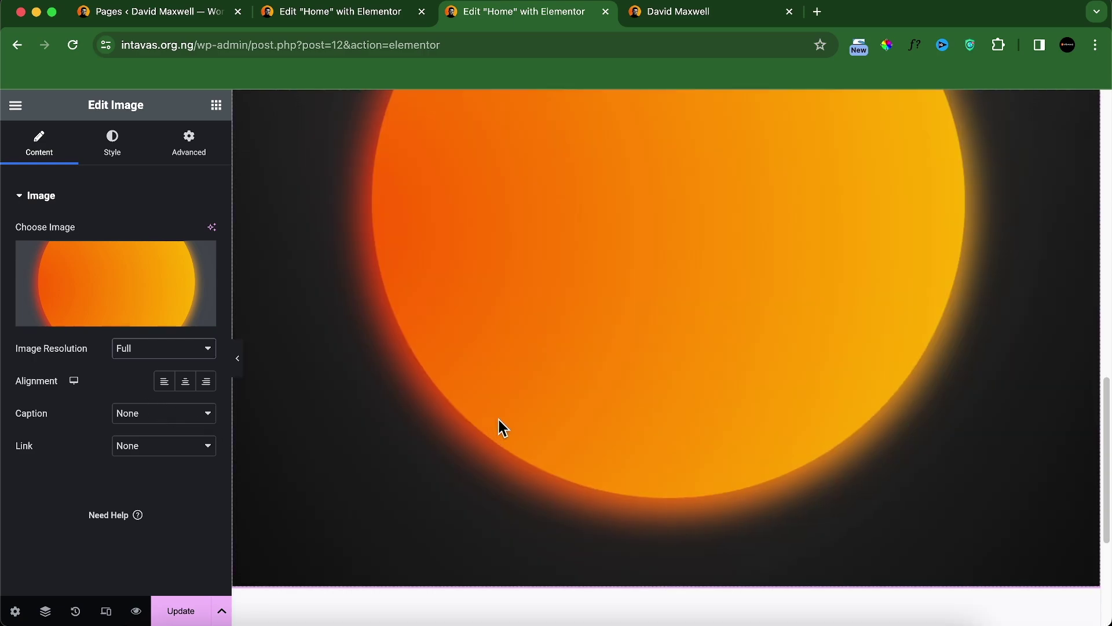
scroll(504, 421, "up", 6)
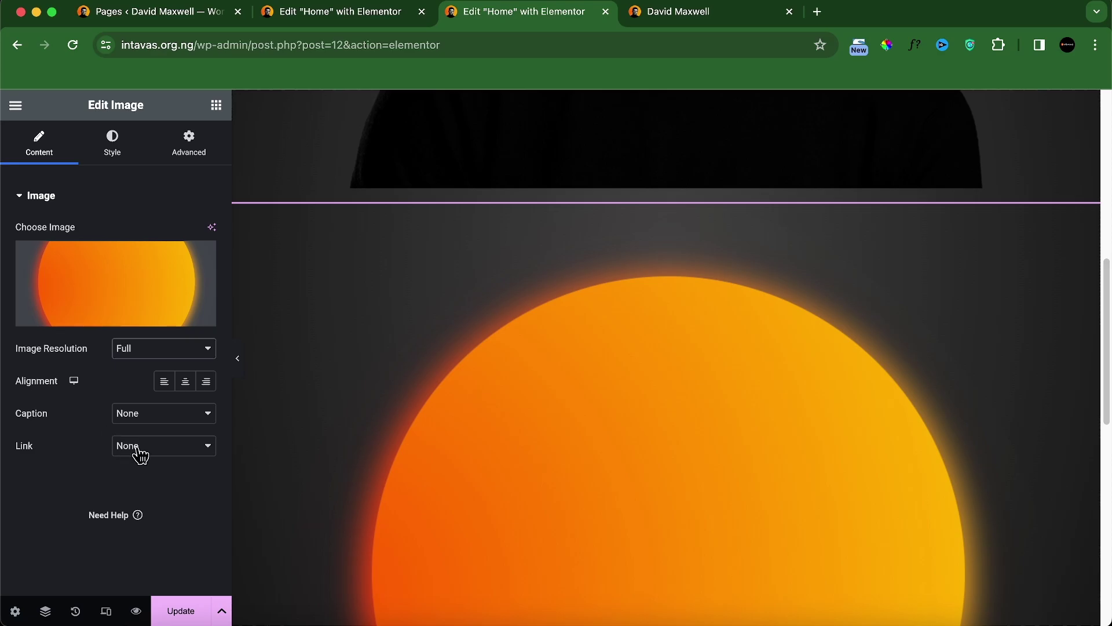
left_click(151, 350)
left_click(151, 366)
left_click(35, 419)
type("700")
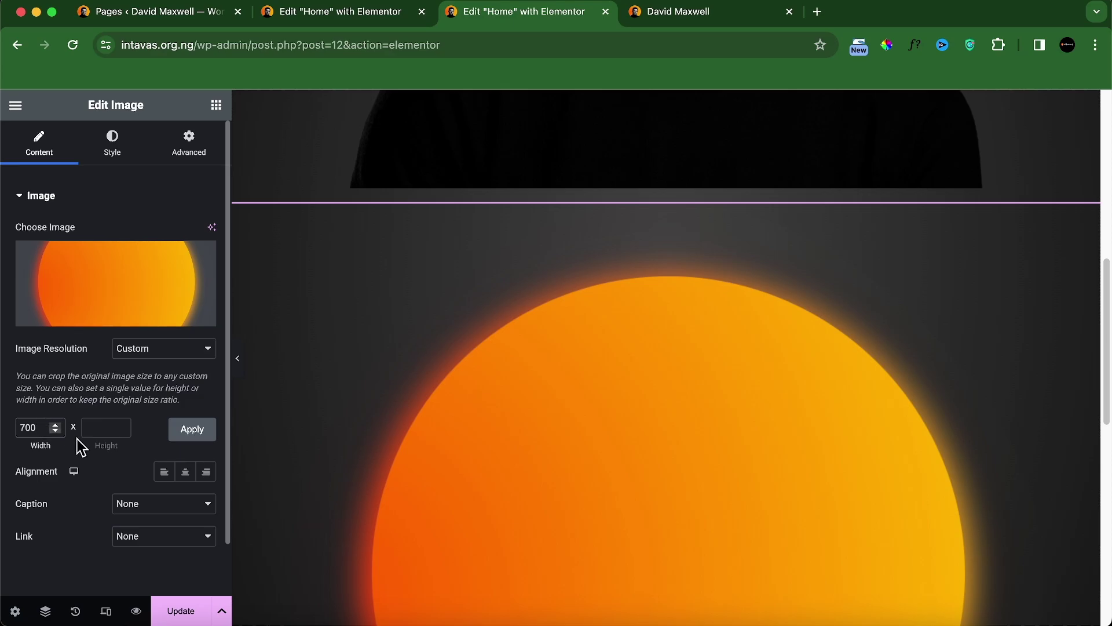
left_click(96, 433)
left_click(210, 430)
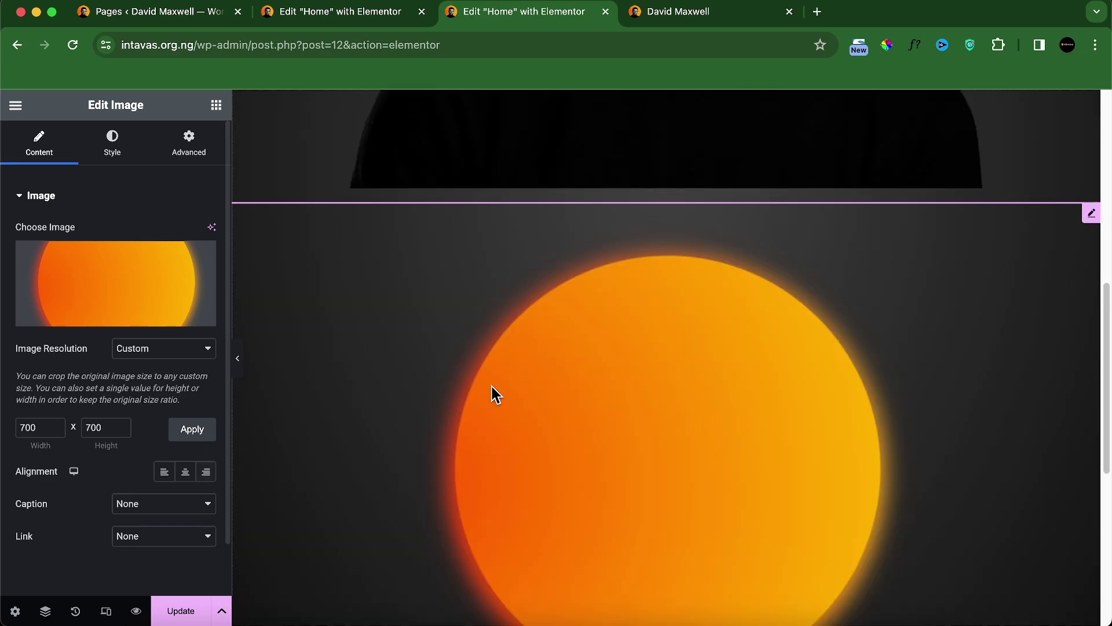
scroll(533, 384, "up", 4)
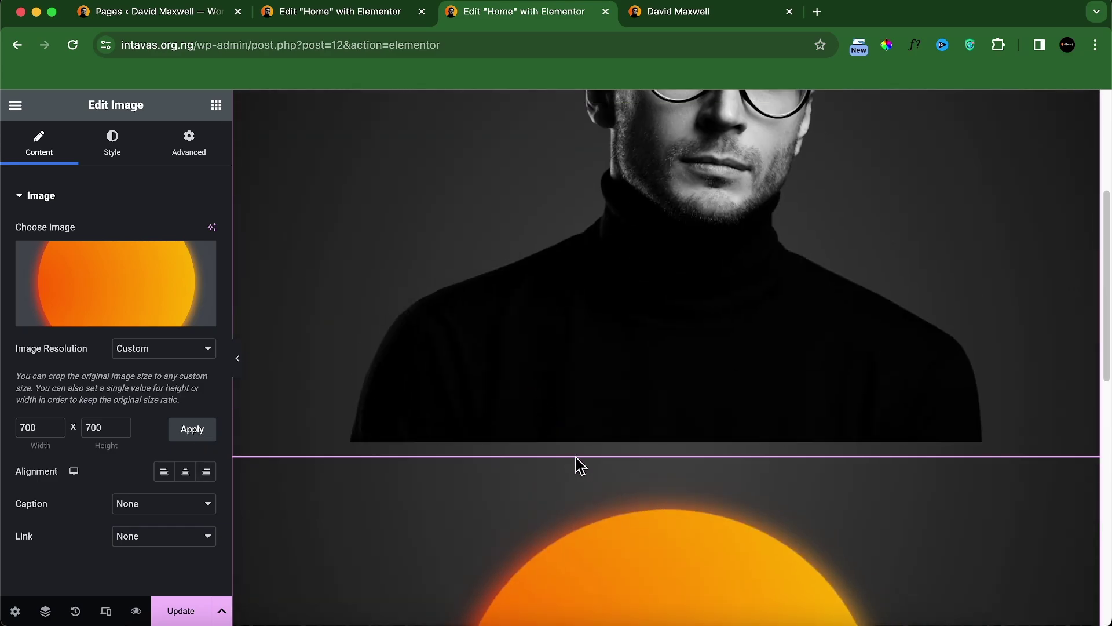
scroll(628, 556, "up", 5)
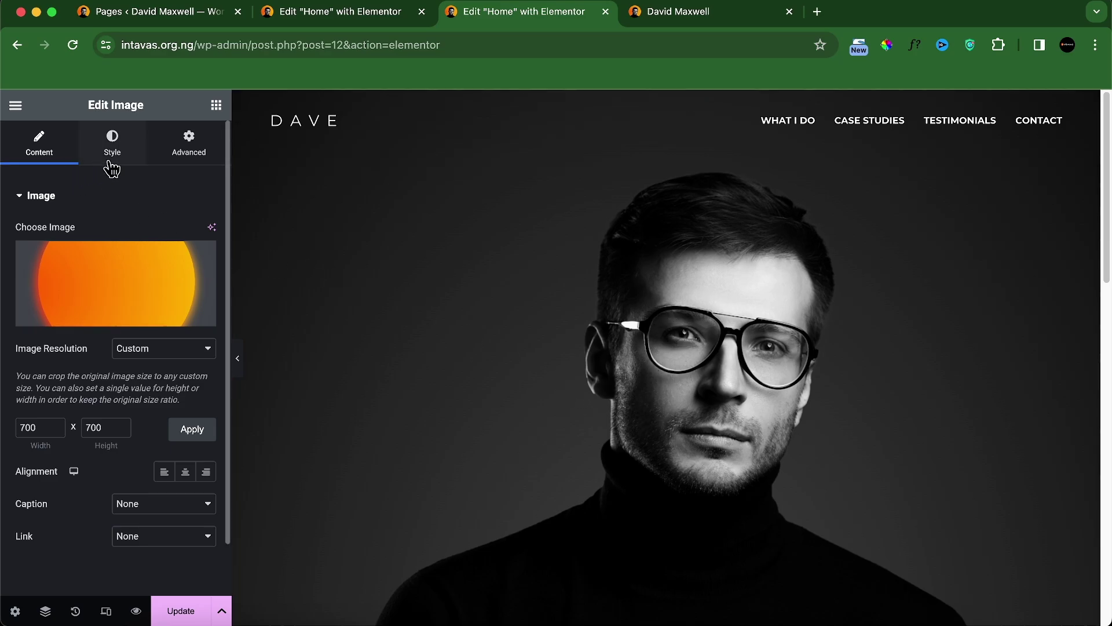
left_click(191, 154)
scroll(148, 330, "down", 3)
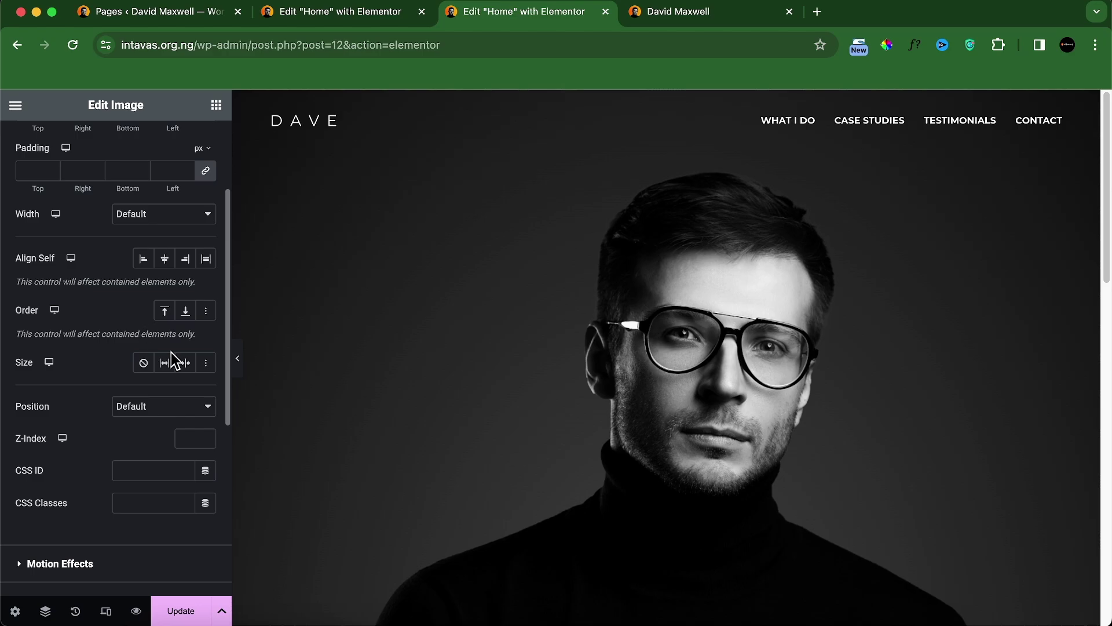
left_click(133, 408)
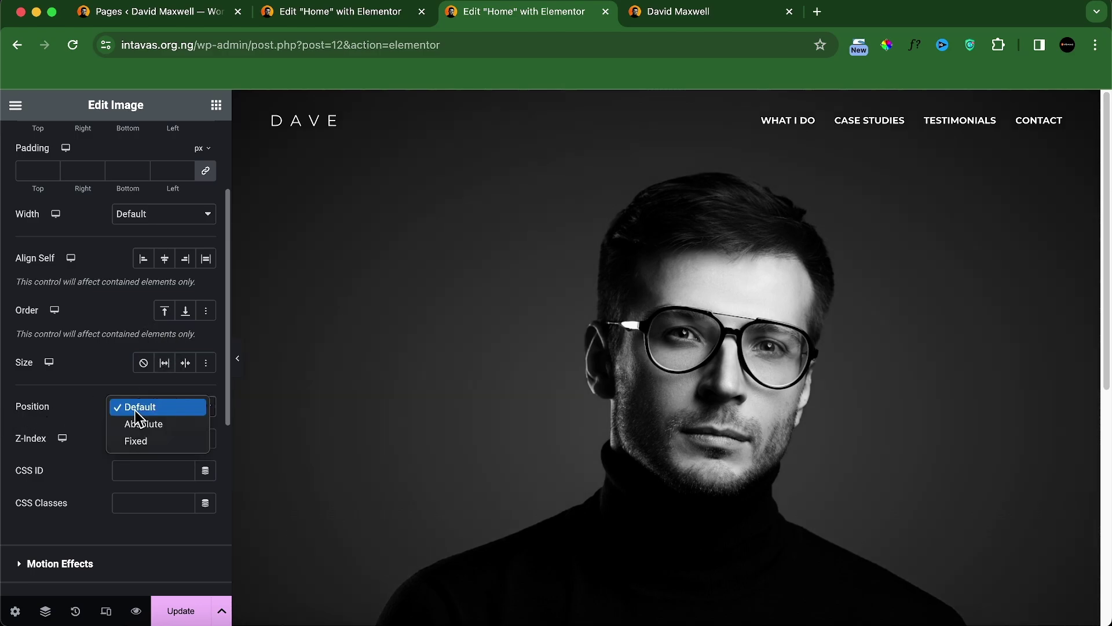
left_click(143, 424)
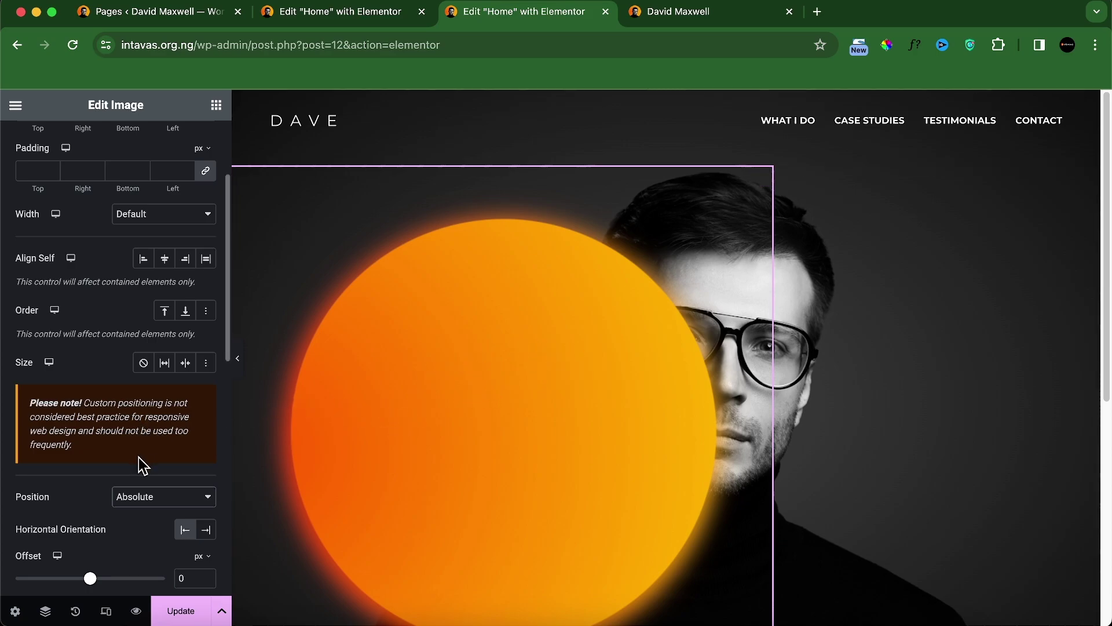
scroll(143, 440, "down", 10)
scroll(144, 432, "up", 6)
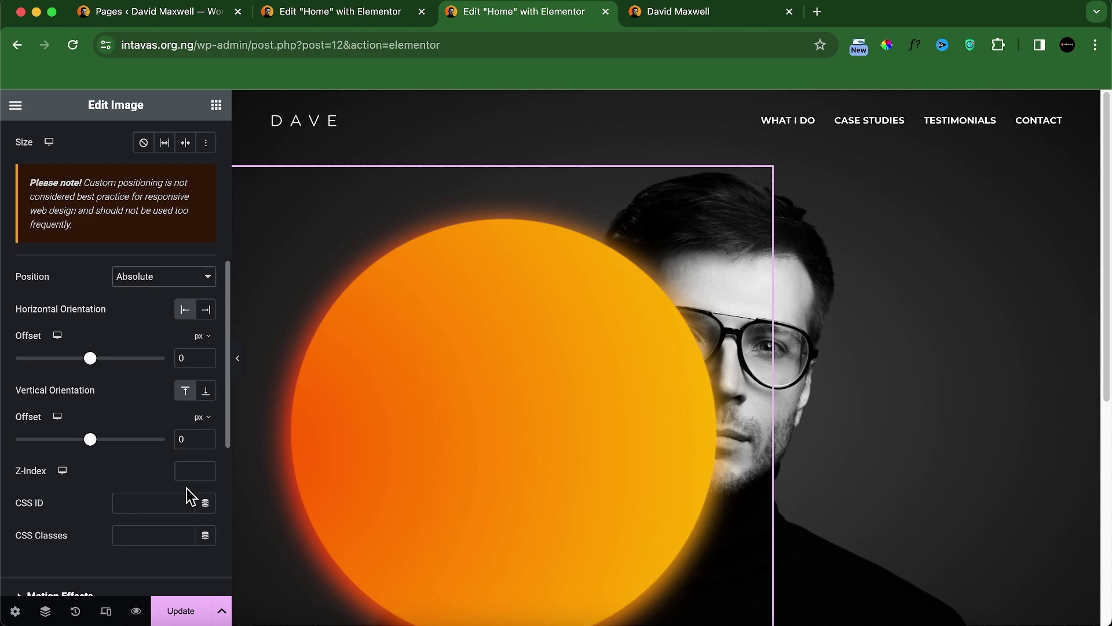
left_click(191, 471)
left_click(1092, 178)
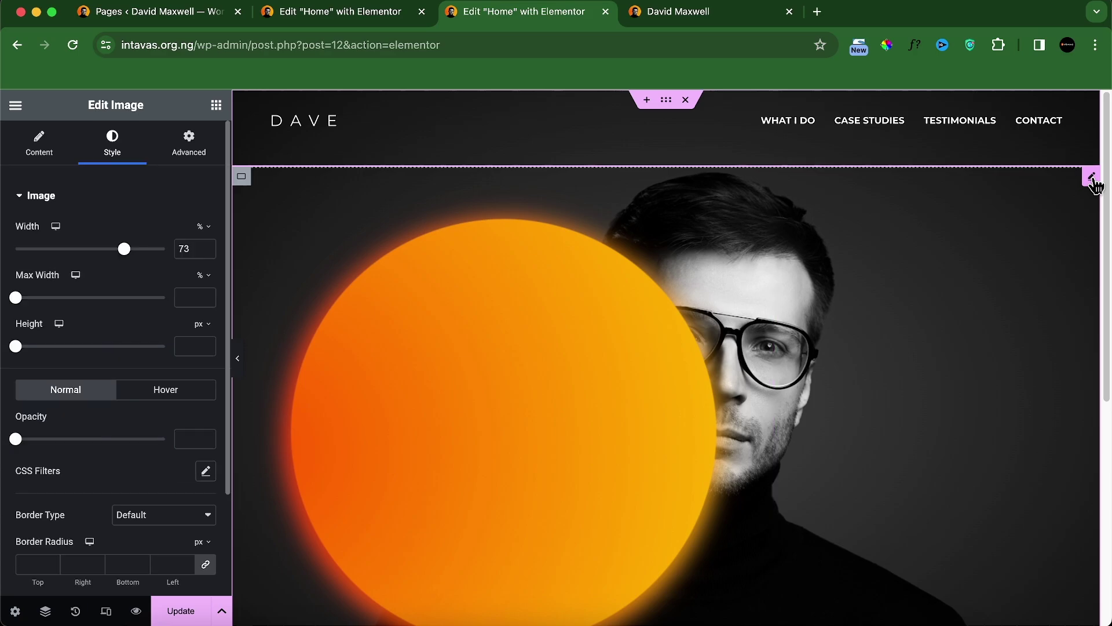
left_click(195, 155)
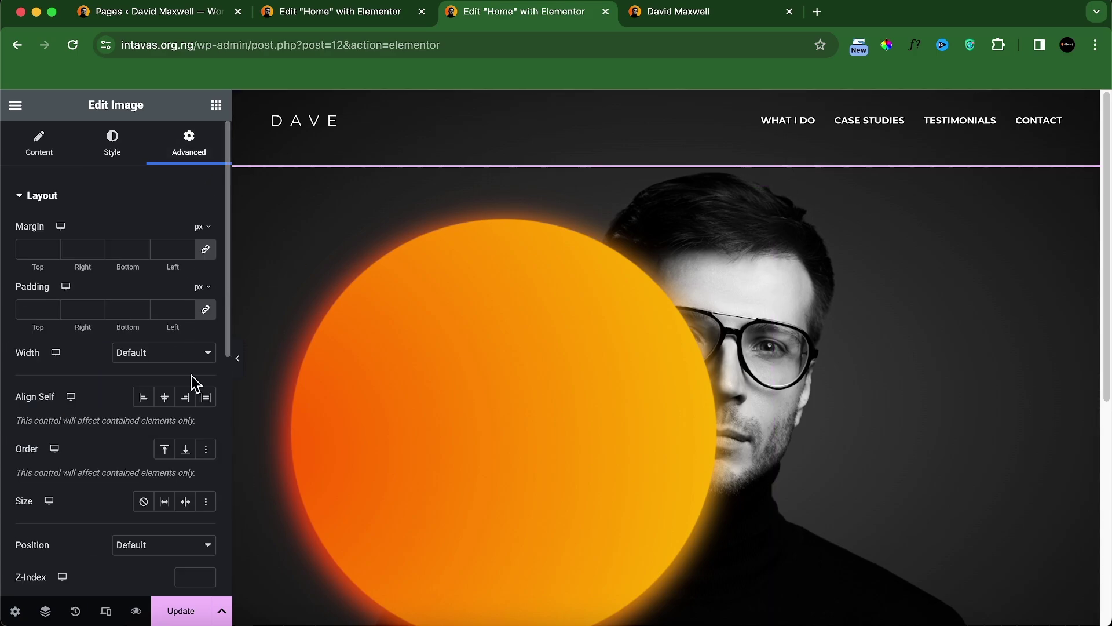
scroll(191, 375, "down", 5)
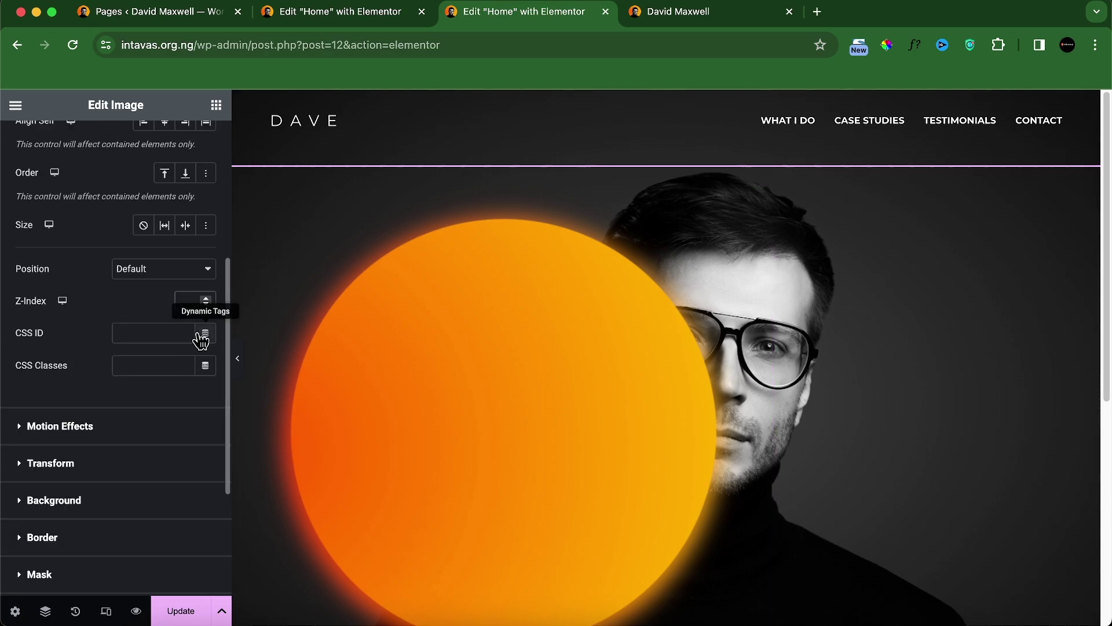
type("2")
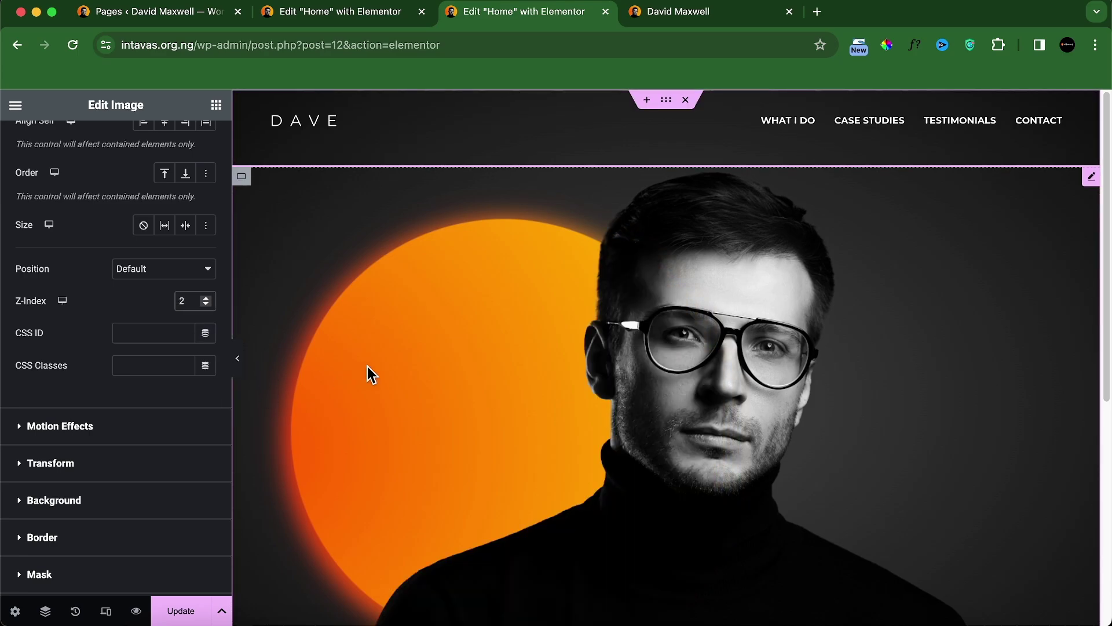
scroll(378, 371, "down", 2)
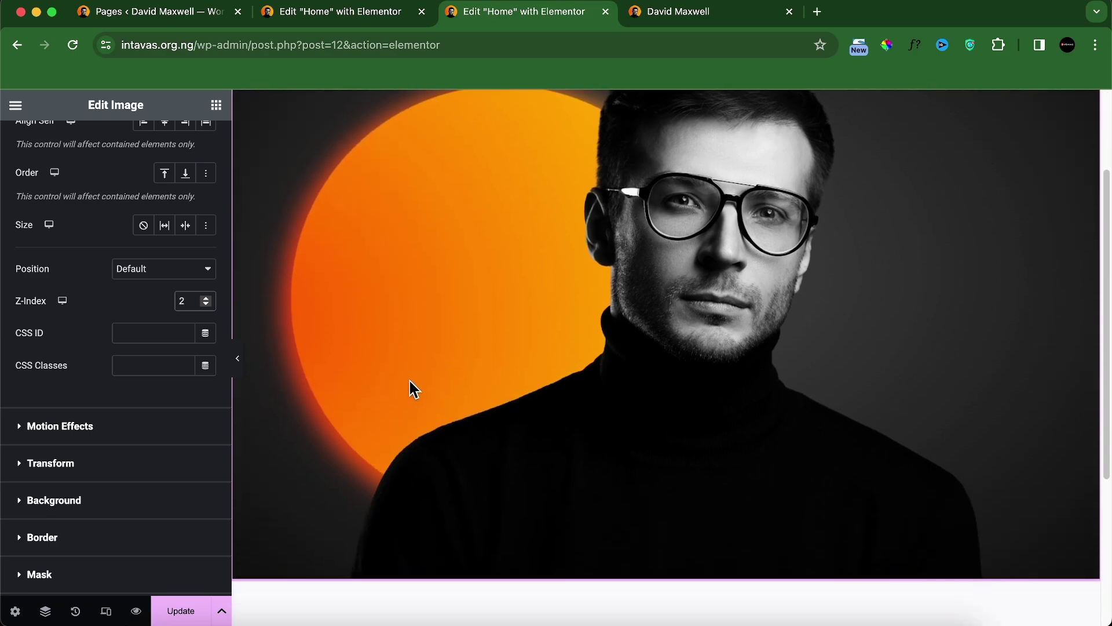
scroll(421, 400, "up", 1)
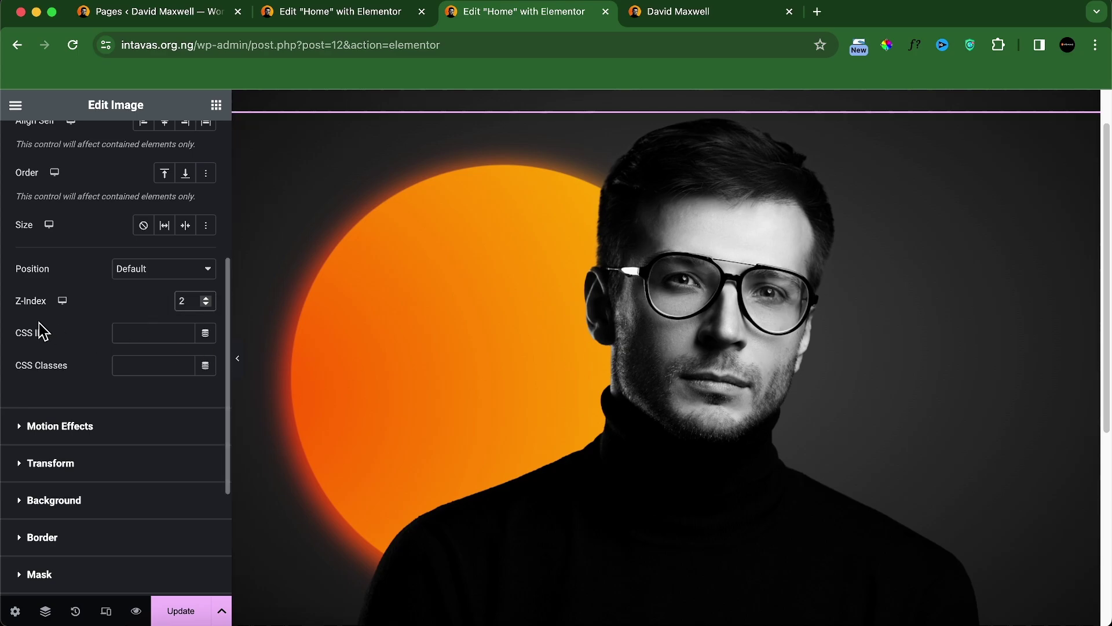
scroll(58, 313, "up", 5)
scroll(119, 388, "down", 5)
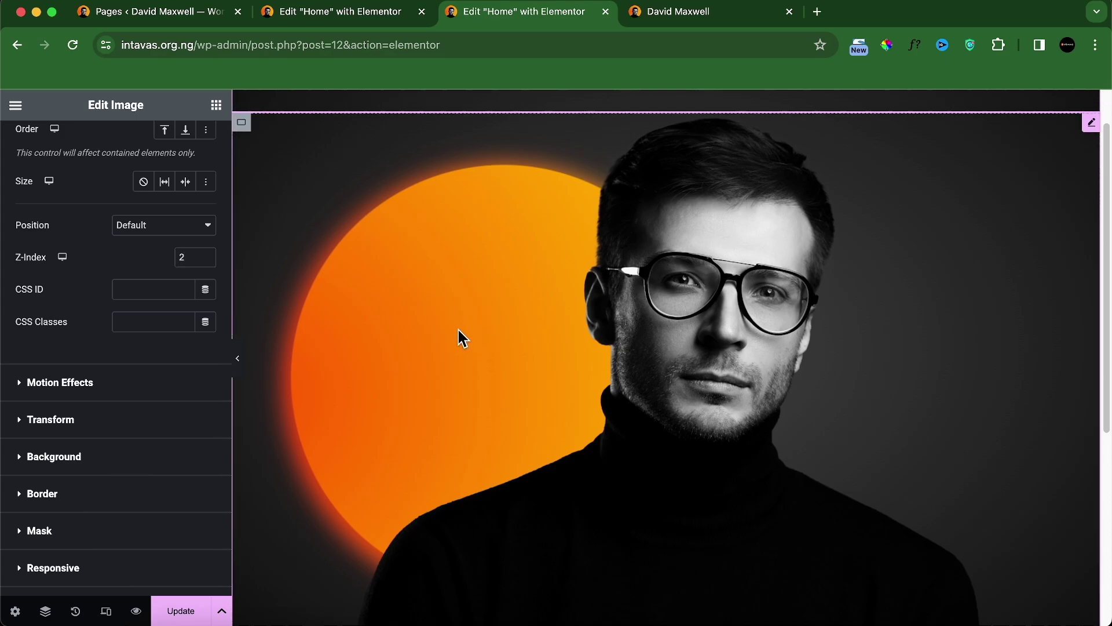
Step: Select the orange circle image through the Navigator
left_click(46, 611)
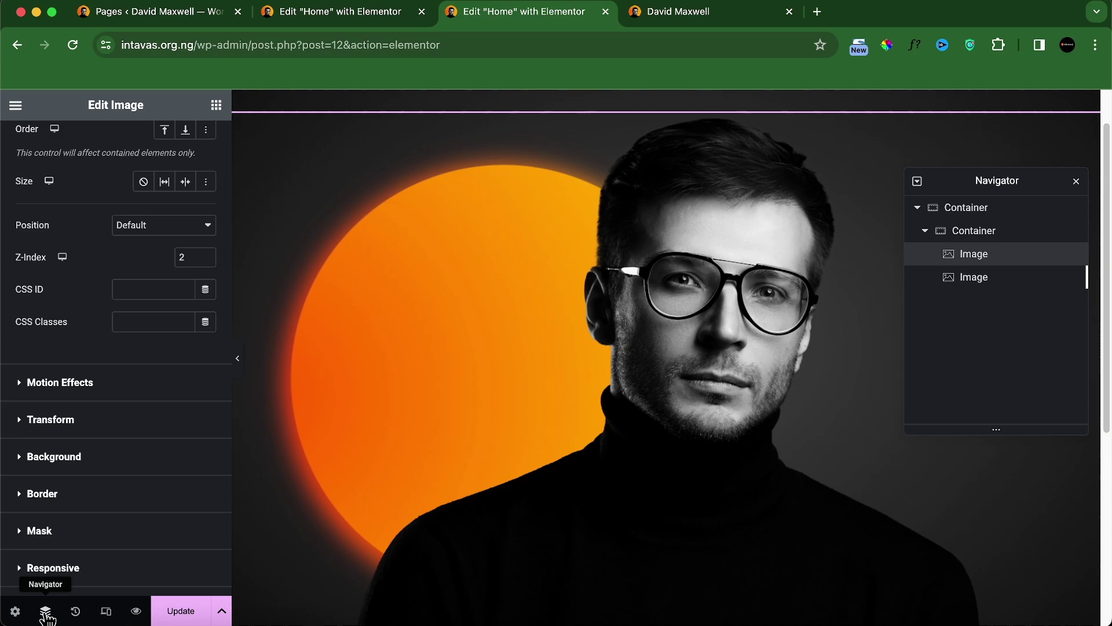
left_click(934, 217)
scroll(539, 151, "up", 2)
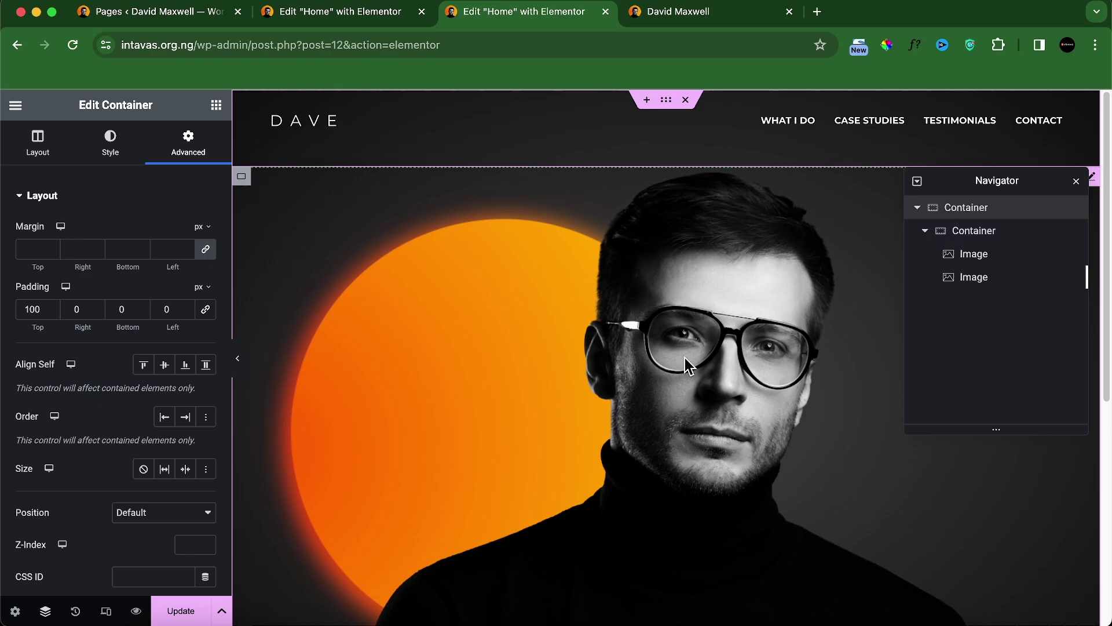
left_click(999, 284)
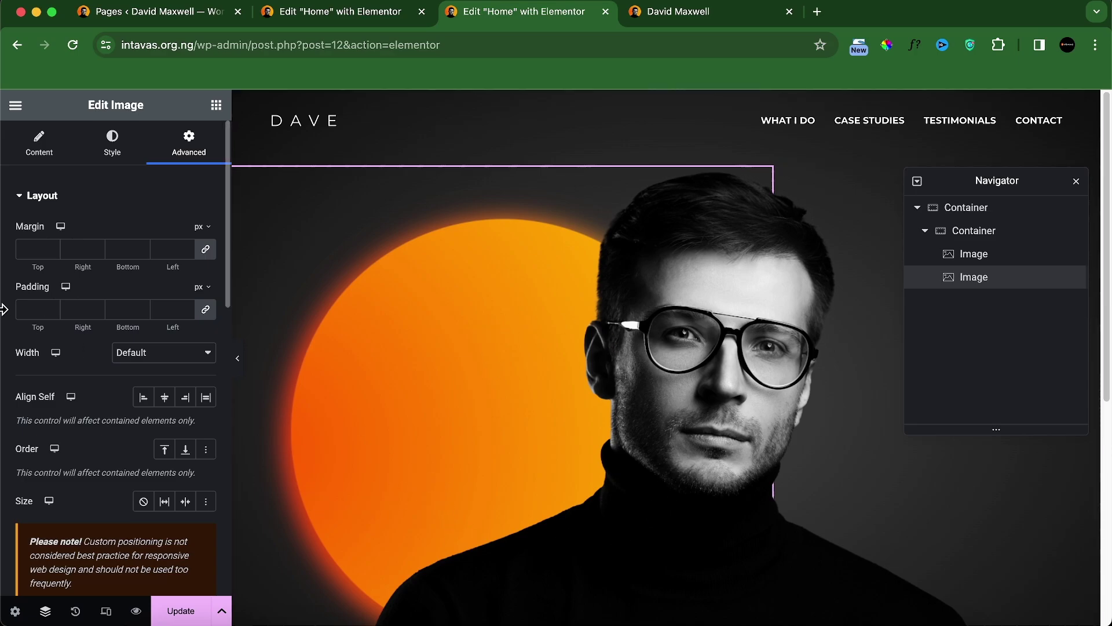
scroll(53, 356, "down", 7)
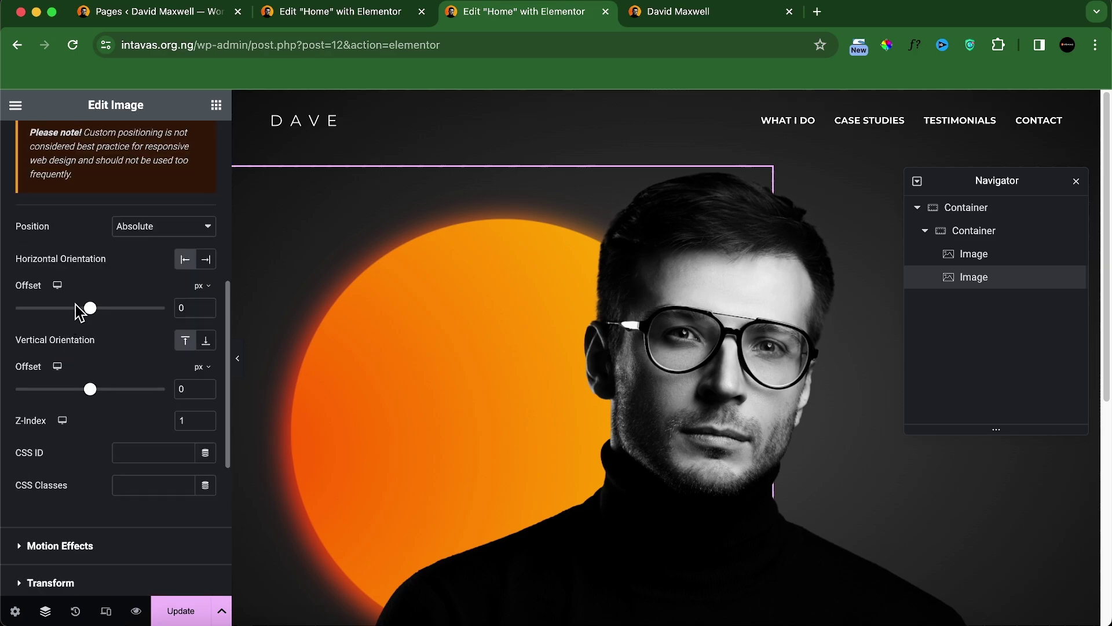
Step: Set the orange circle's horizontal offset to 23 px and vertical offset to 0
mouse_move(92, 313)
left_mouse_down()
mouse_move(112, 315)
mouse_move(100, 319)
left_mouse_up()
left_click_drag(109, 318, 101, 318)
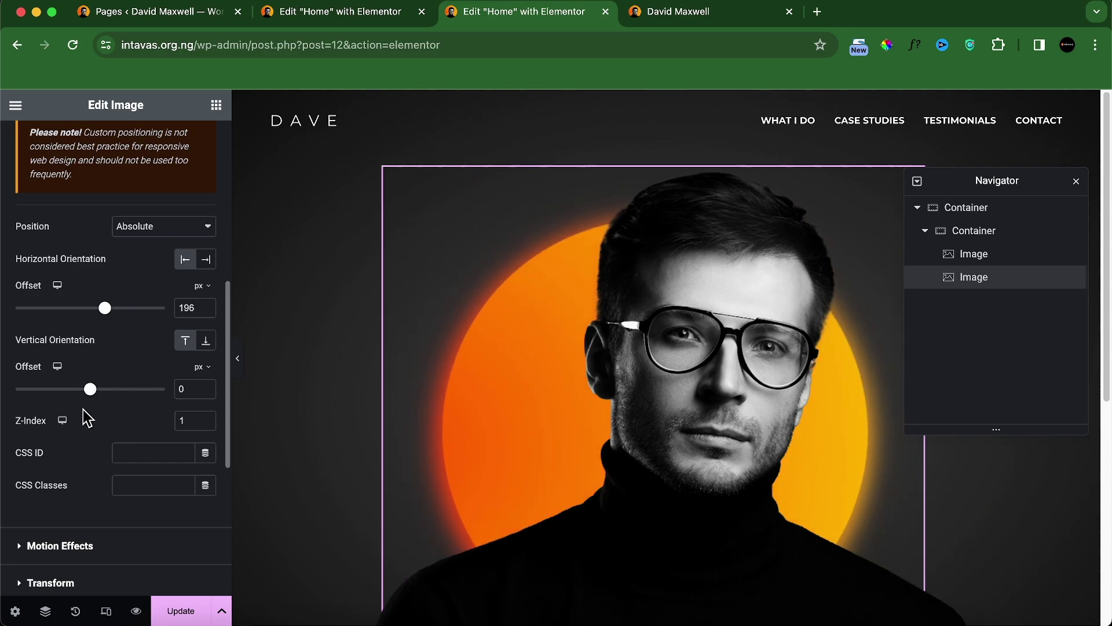
mouse_move(88, 391)
left_mouse_down()
mouse_move(124, 392)
mouse_move(85, 396)
left_mouse_up()
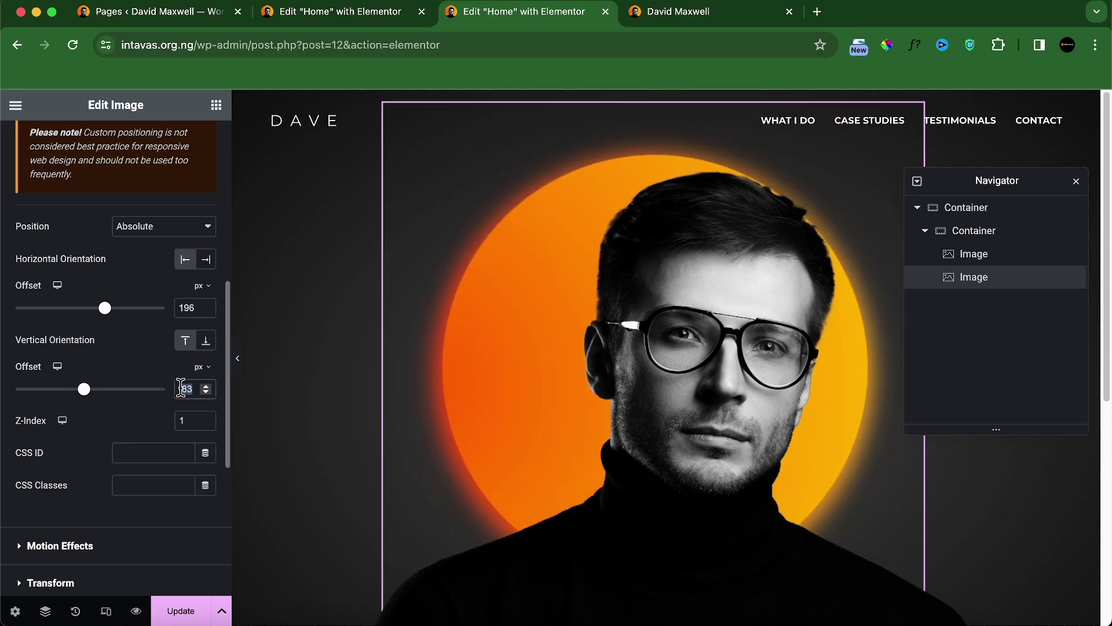
type("0")
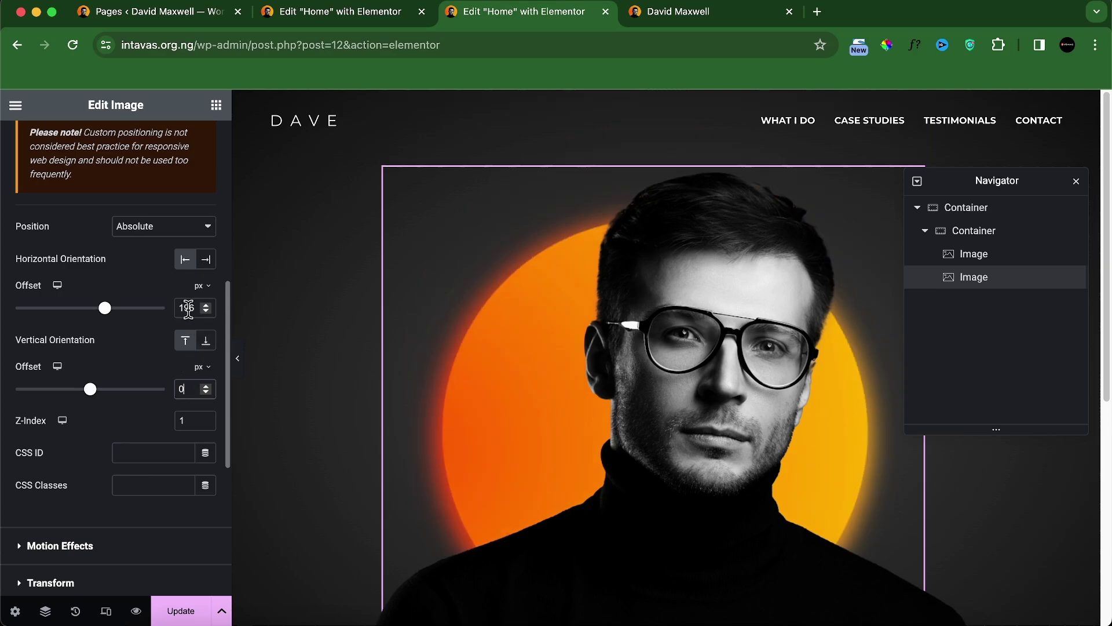
double_click(187, 308)
type("3")
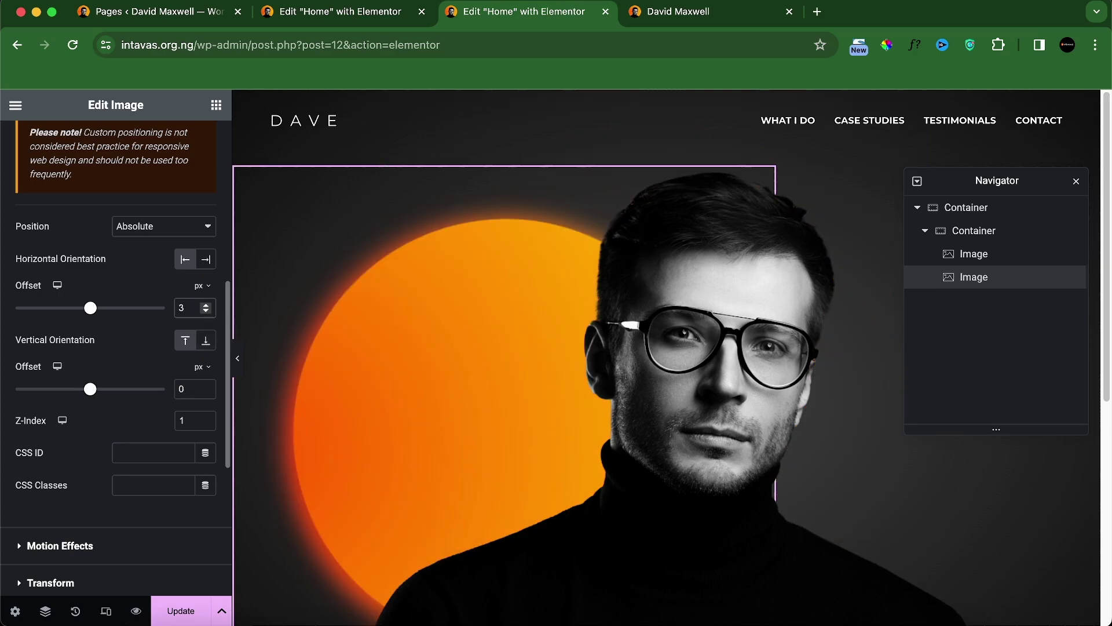
key("BackSpace")
type("23")
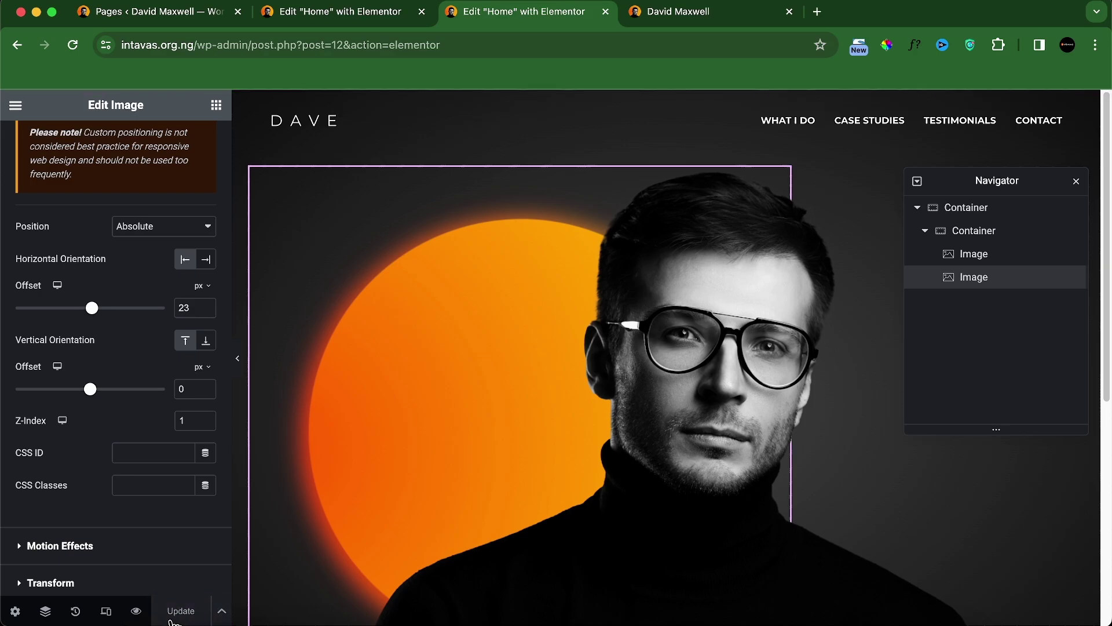
left_click(136, 612)
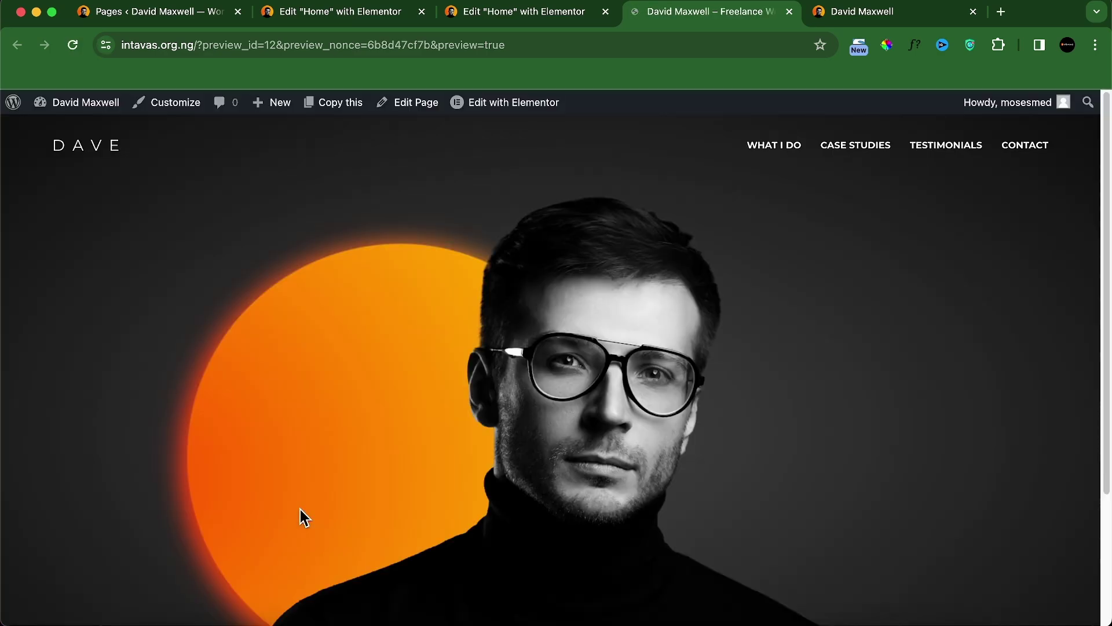
scroll(313, 507, "down", 3)
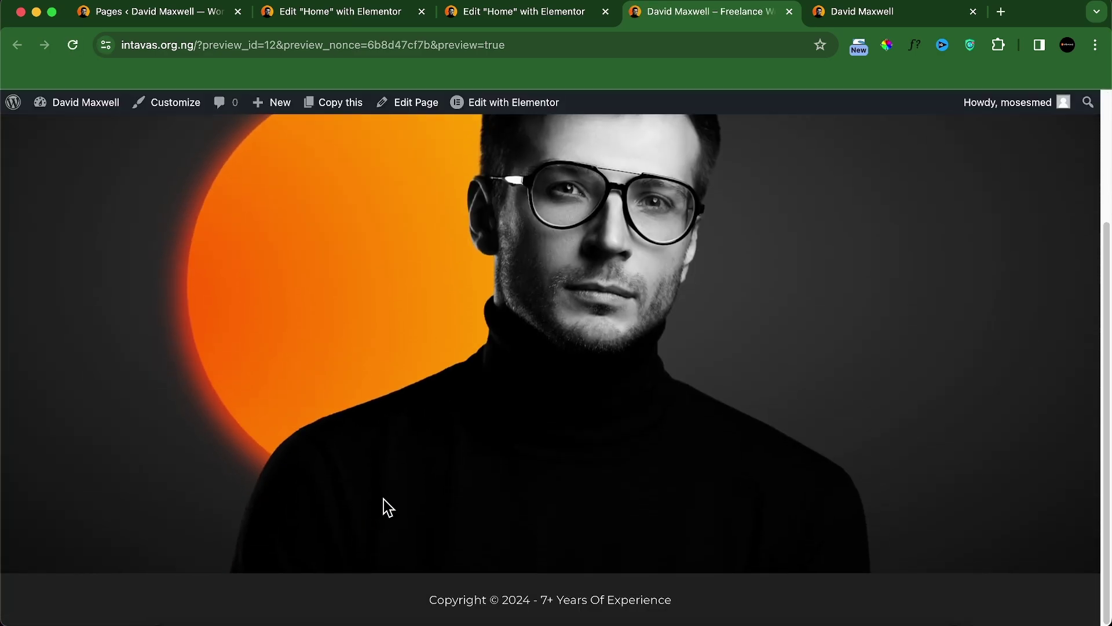
scroll(386, 502, "up", 2)
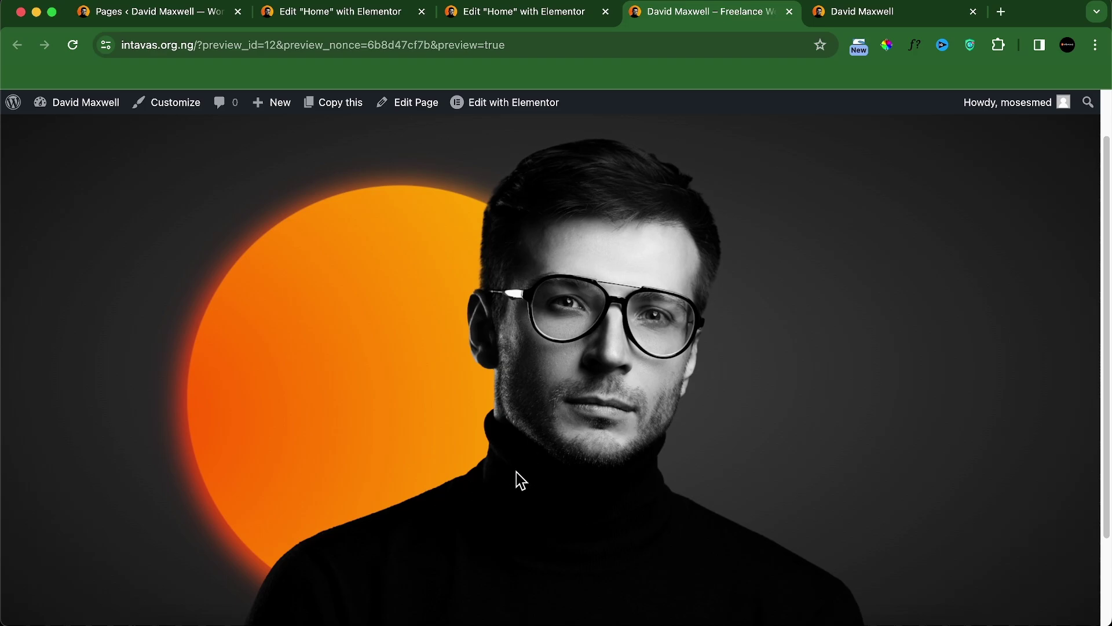
key("ctrl+shift+Tab")
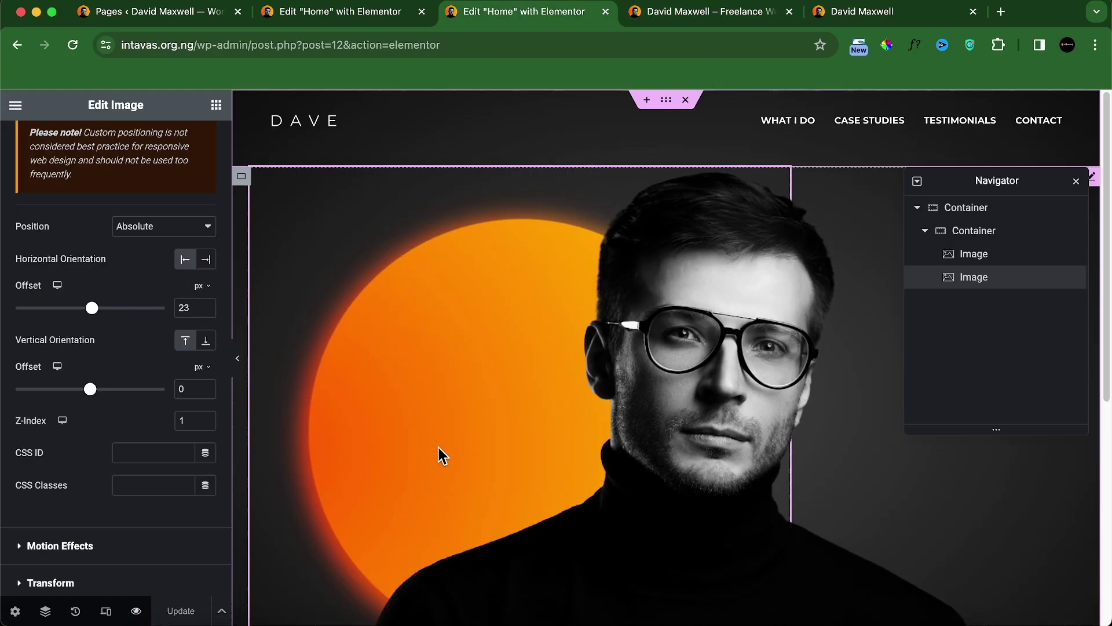
Step: Change the orange circle's horizontal offset to 27%
left_click(200, 285)
left_click(195, 305)
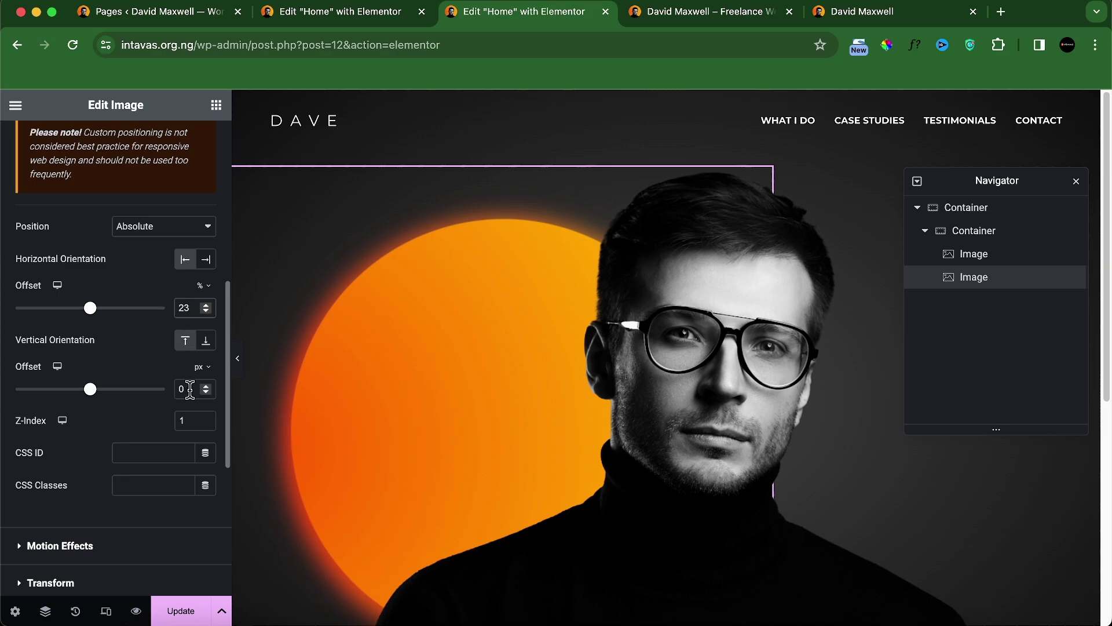
key("BackSpace")
type("7")
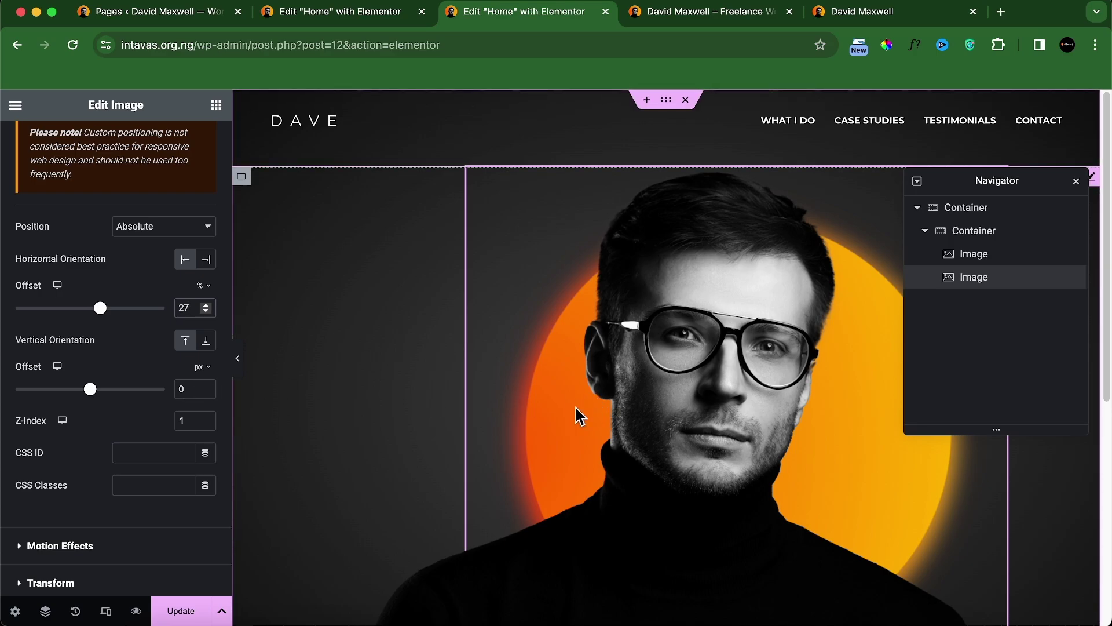
left_click(238, 360)
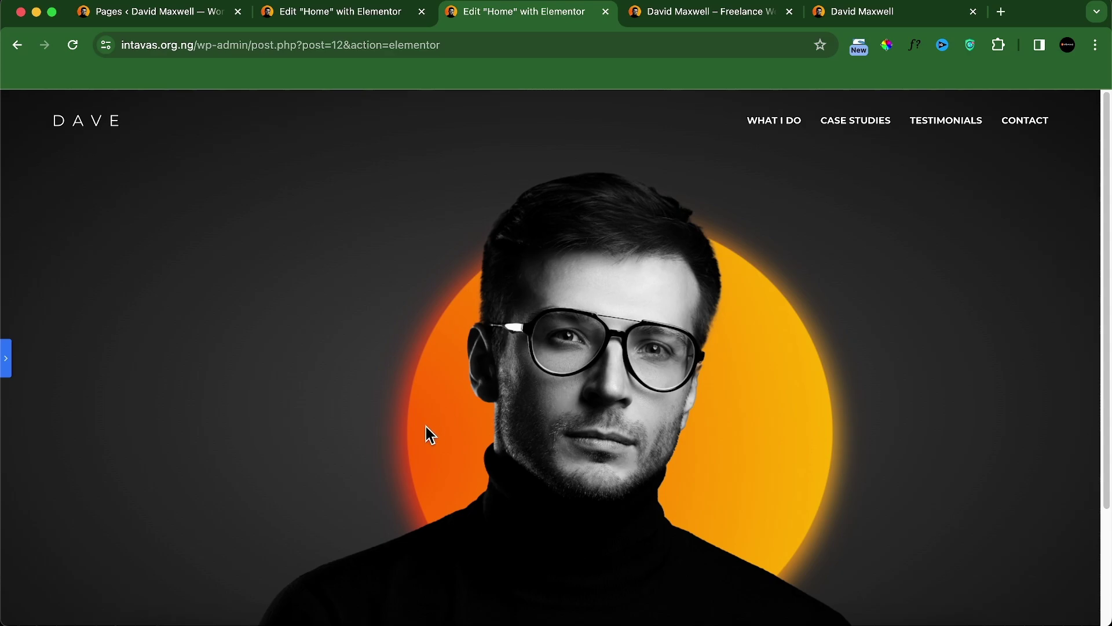
left_click(6, 362)
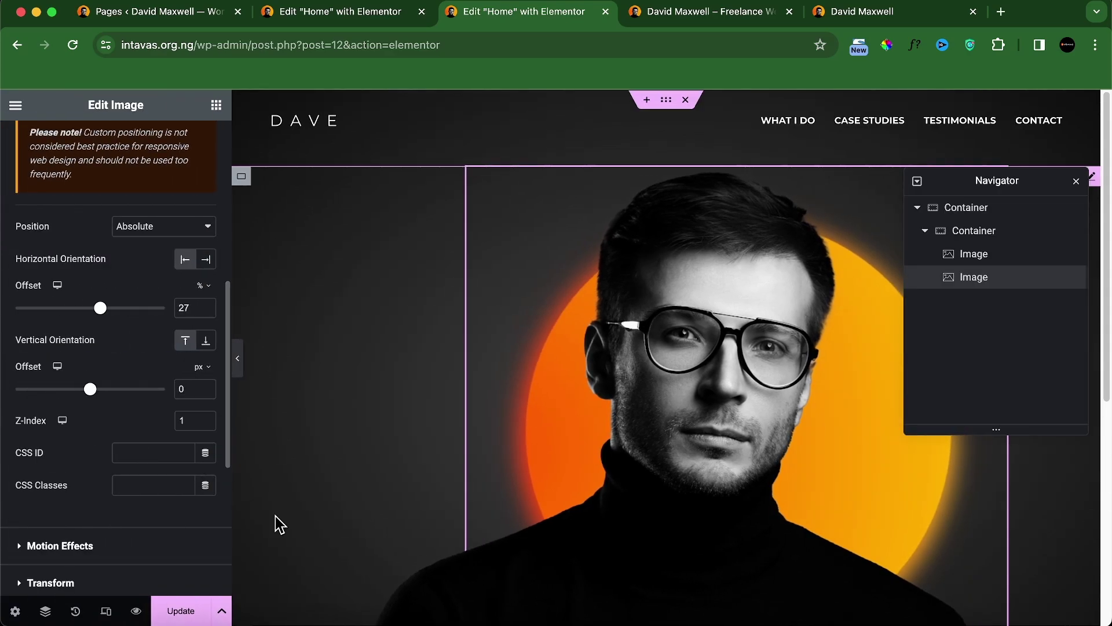
Step: Save the page with Update and check the result in the preview
left_click(180, 611)
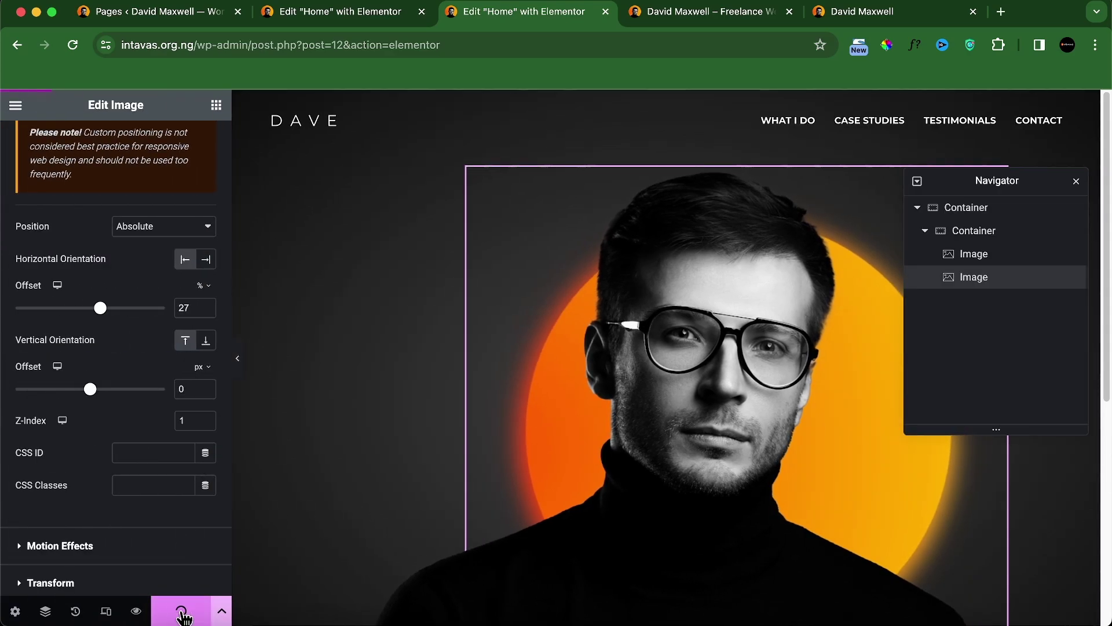
left_click(684, 13)
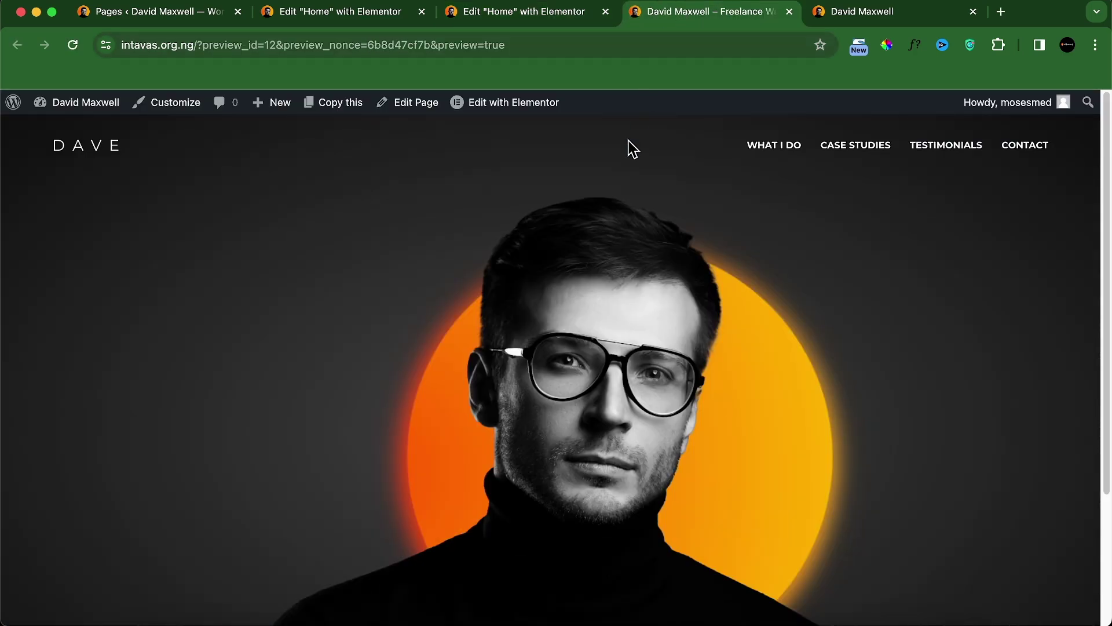
scroll(585, 366, "down", 5)
scroll(586, 370, "up", 5)
scroll(780, 488, "down", 5)
scroll(781, 488, "up", 5)
left_click(557, 18)
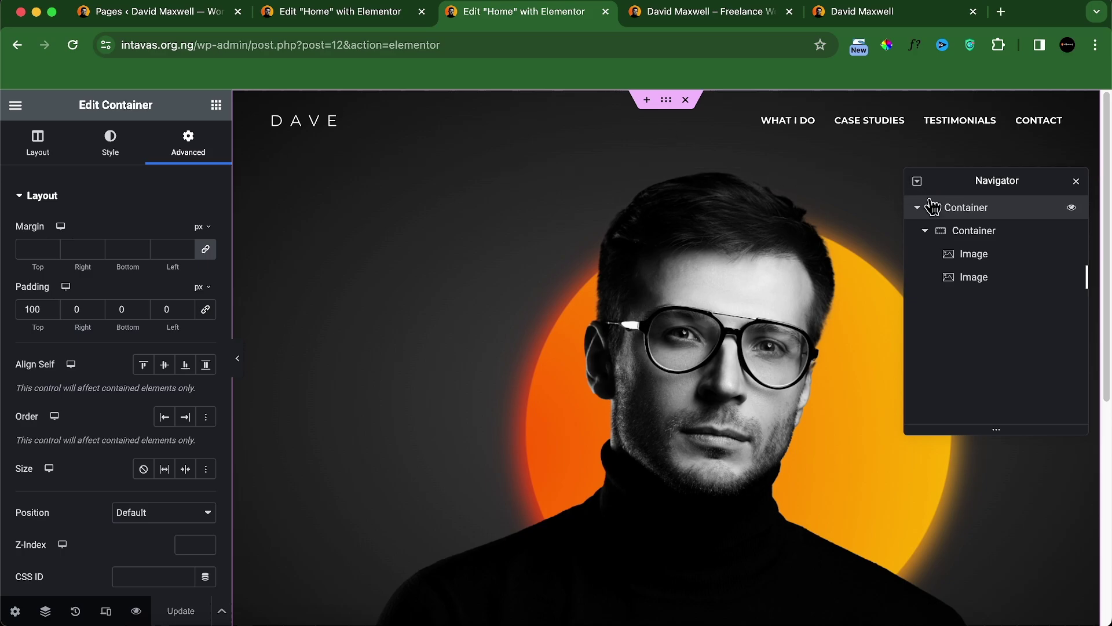
double_click(964, 209)
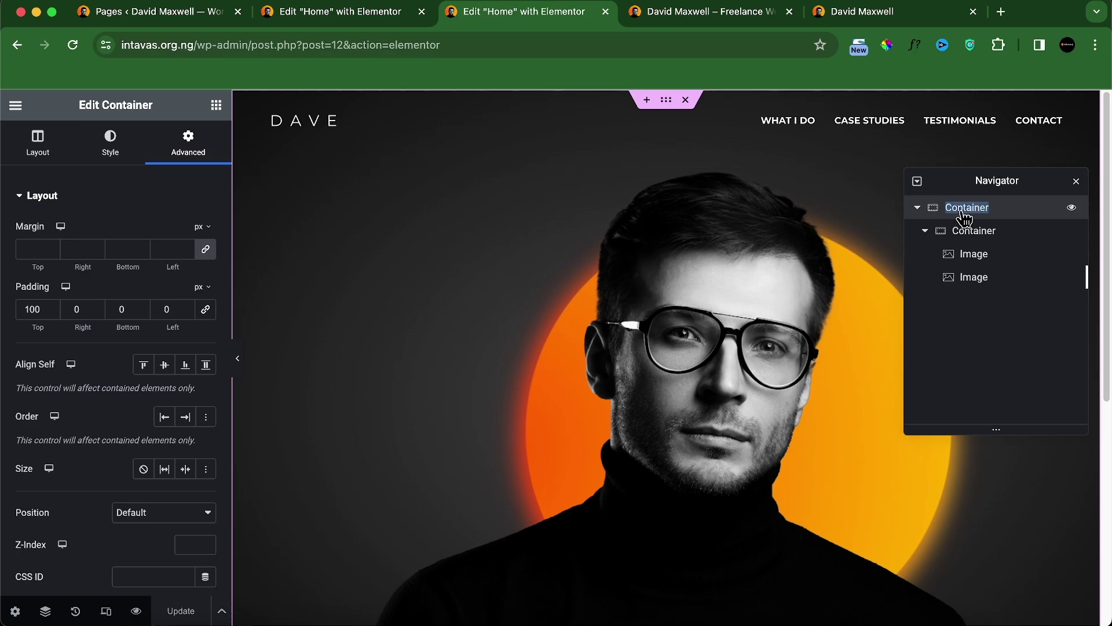
Step: Set the outer container's top padding to 20, save, and compare the preview with the reference
double_click(33, 309)
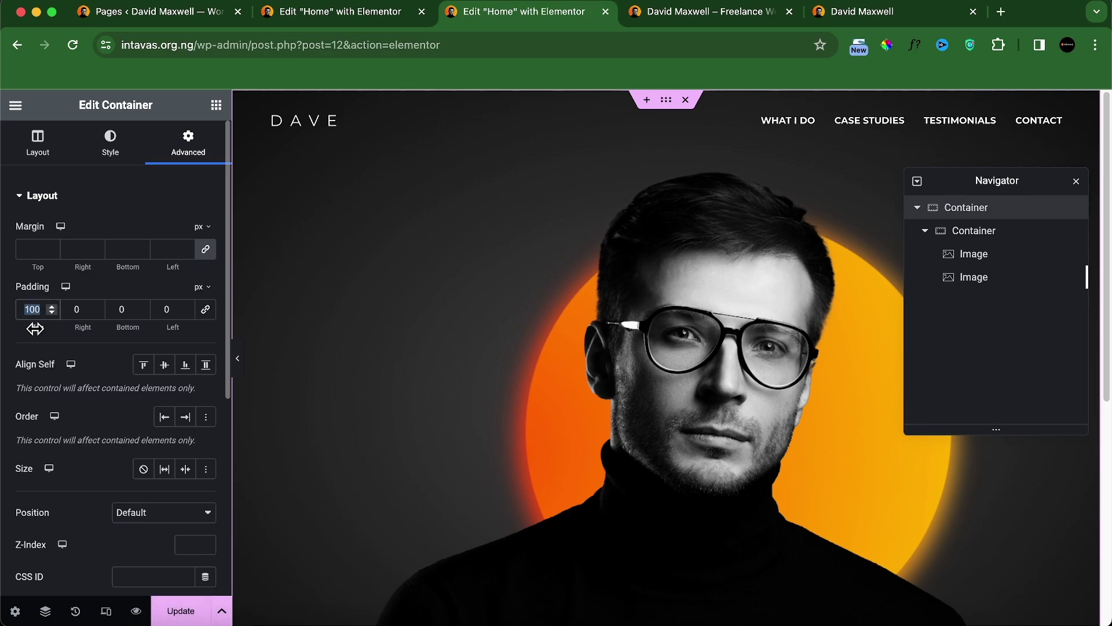
type("20")
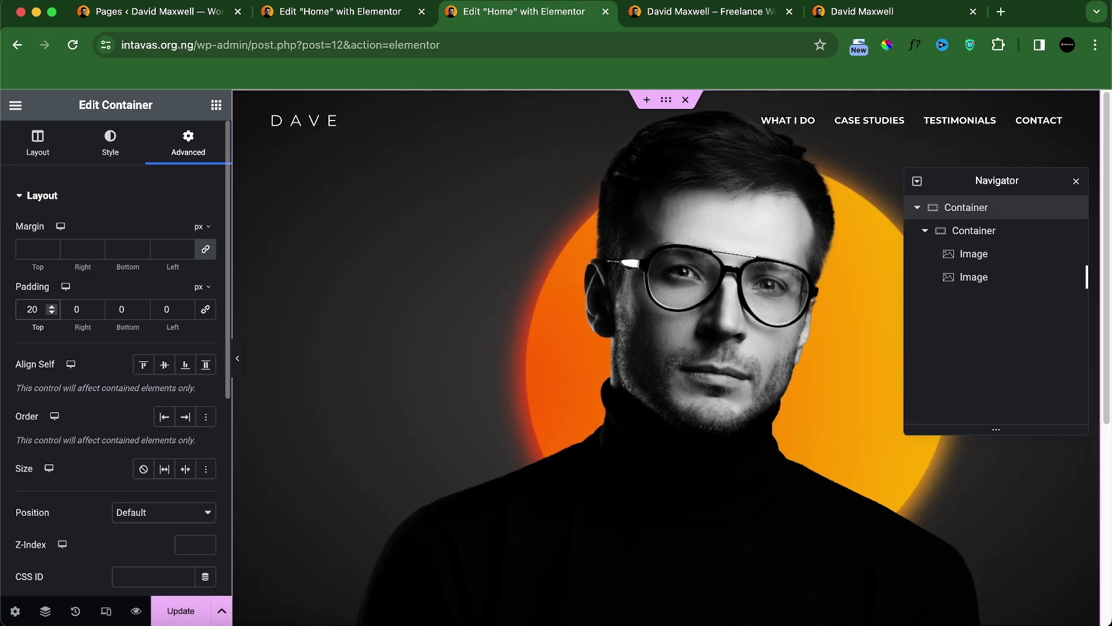
left_click(168, 611)
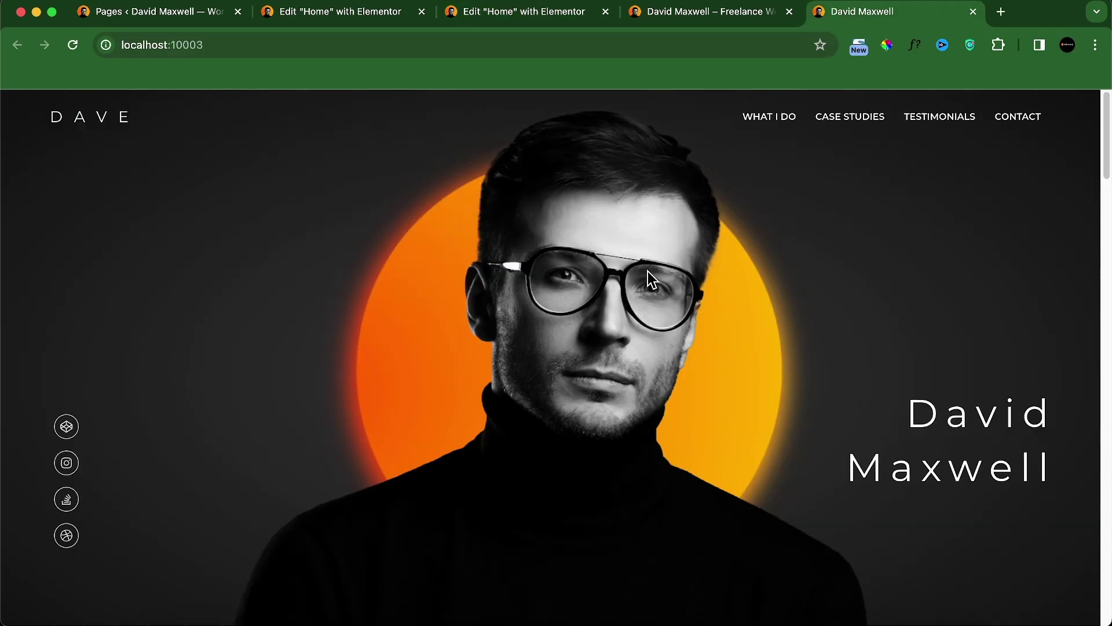
left_click(734, 13)
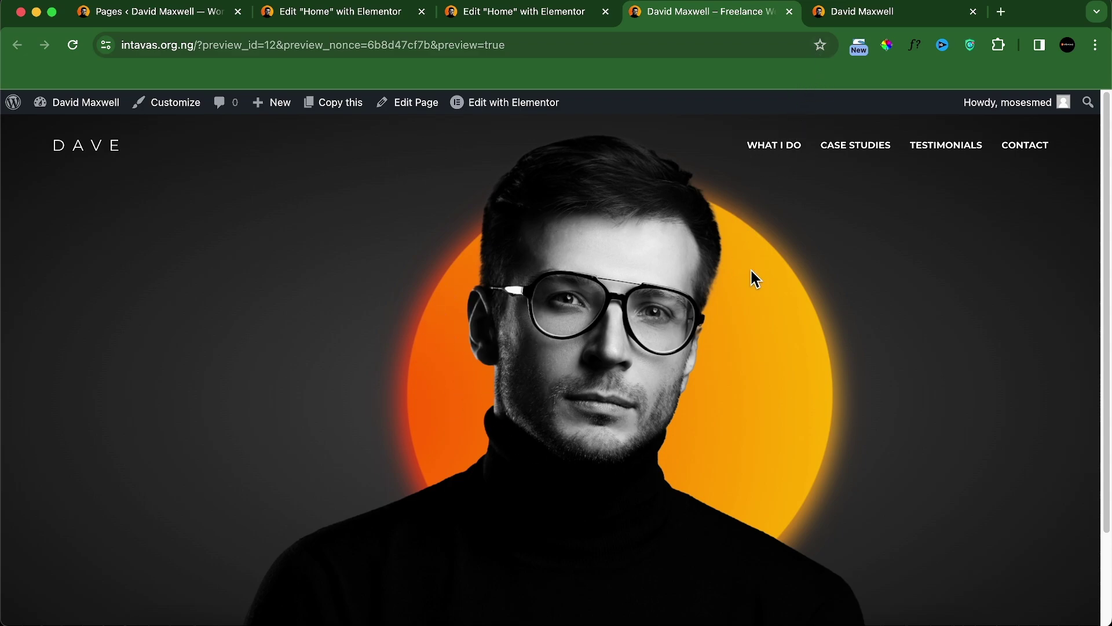
left_click(892, 12)
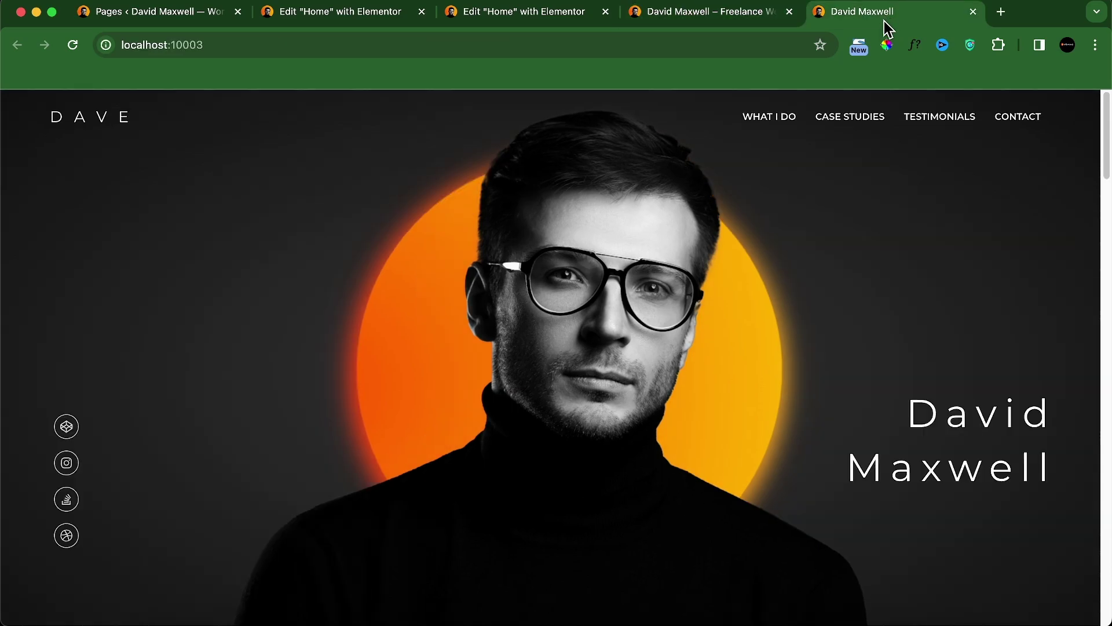
left_click(749, 19)
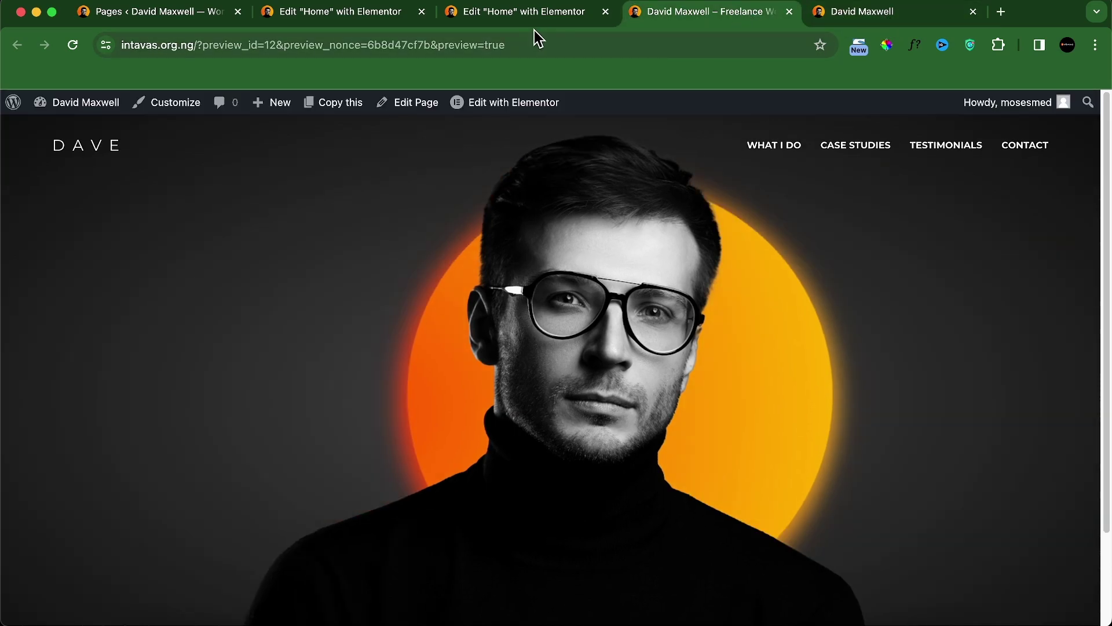
left_click(519, 18)
Step: Change the second image's horizontal offset to 23 and save with Update
left_click(959, 287)
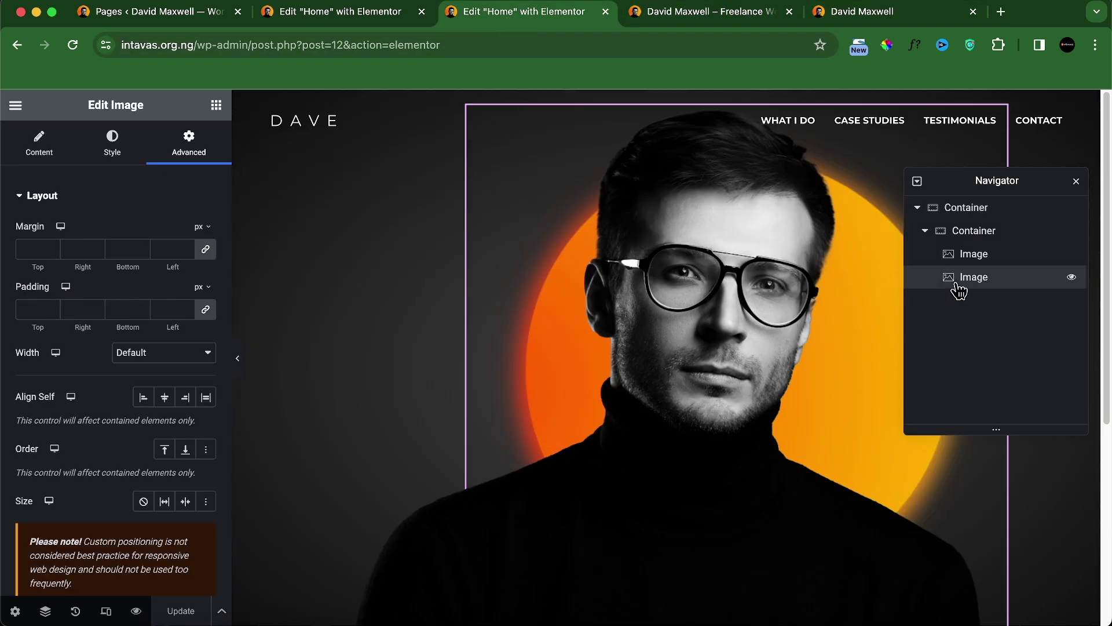
scroll(162, 526, "down", 3)
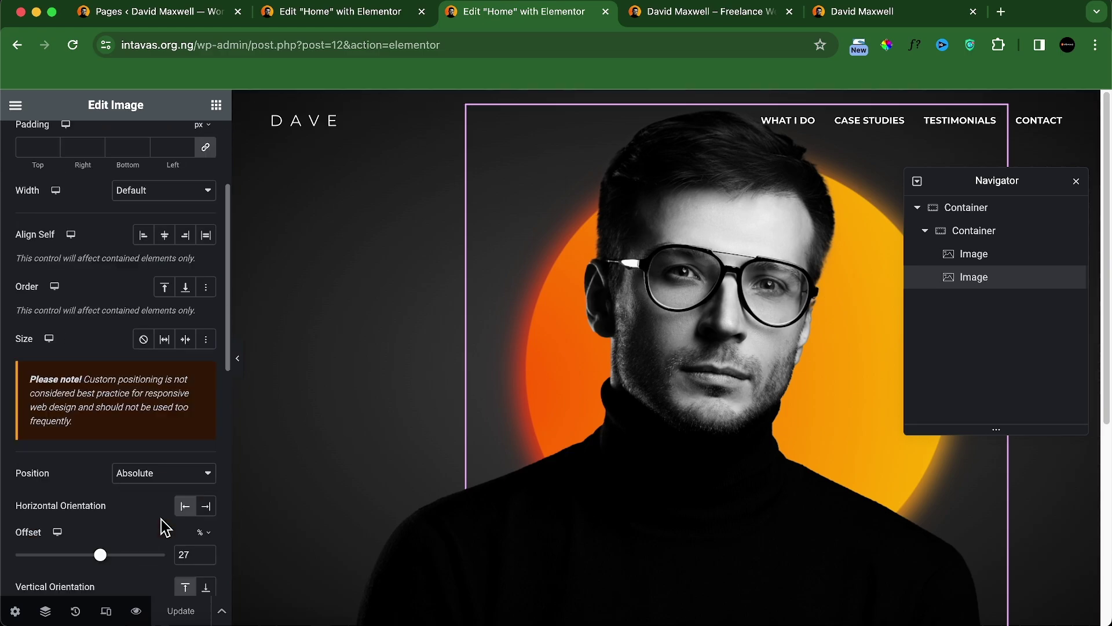
scroll(163, 526, "down", 2)
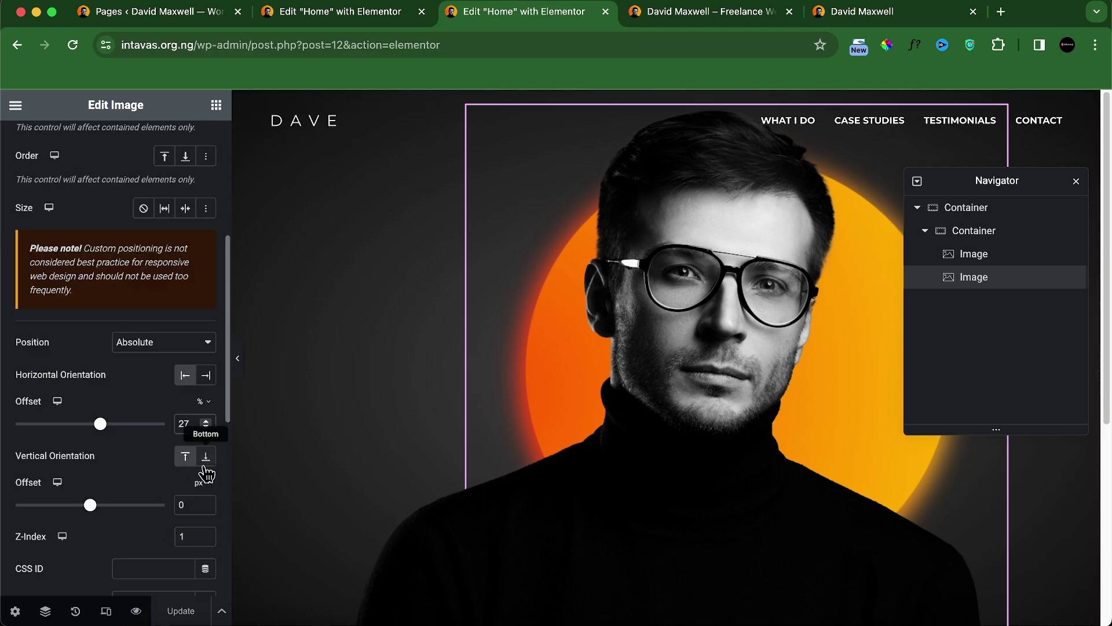
double_click(184, 423)
type("23")
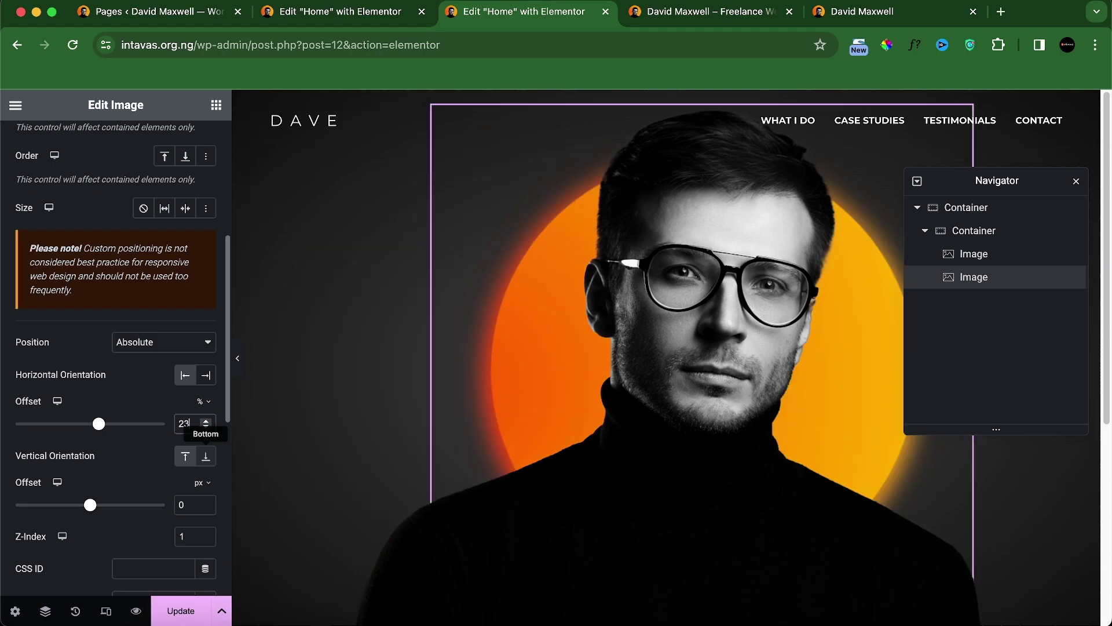
left_click(198, 614)
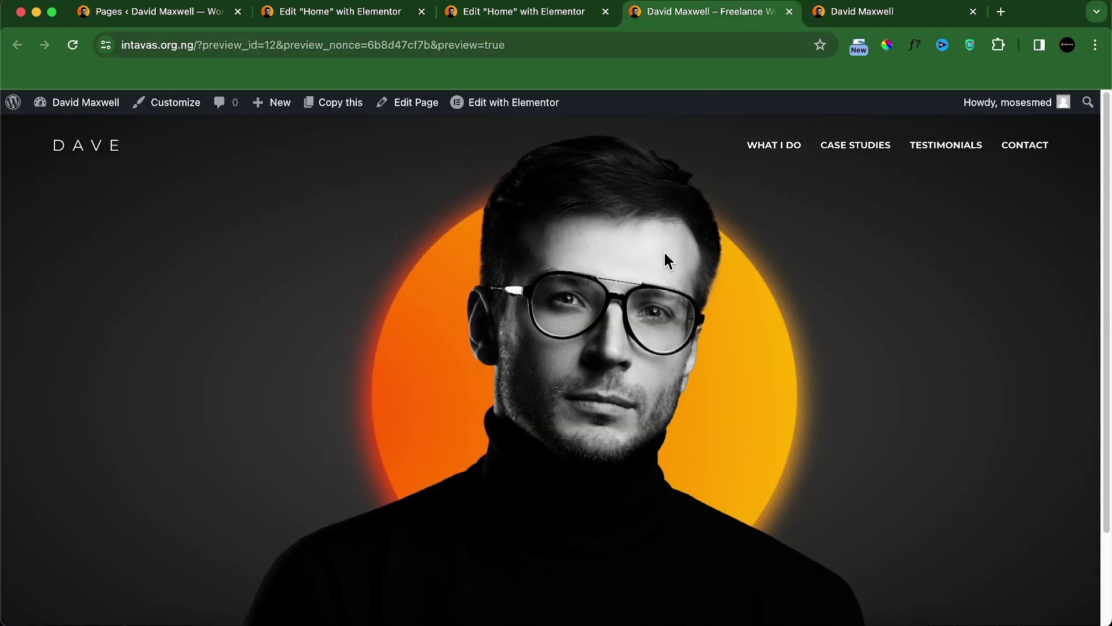
Step: Compare the saved preview against the reference design, then return to the editor
scroll(656, 393, "down", 2)
scroll(657, 400, "up", 2)
left_click(842, 18)
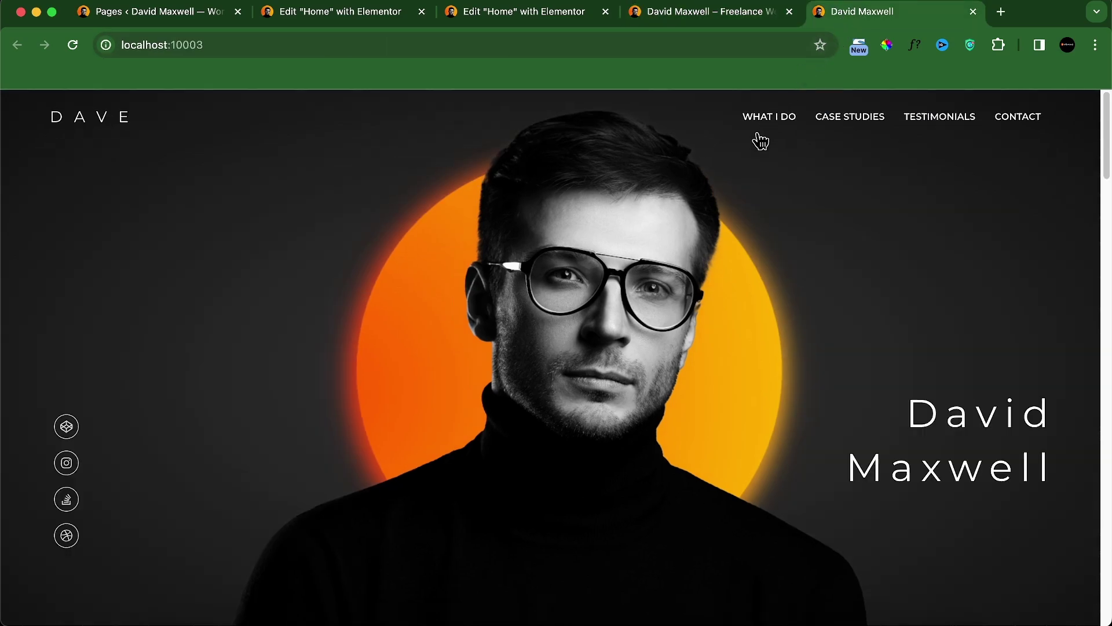
left_click(700, 15)
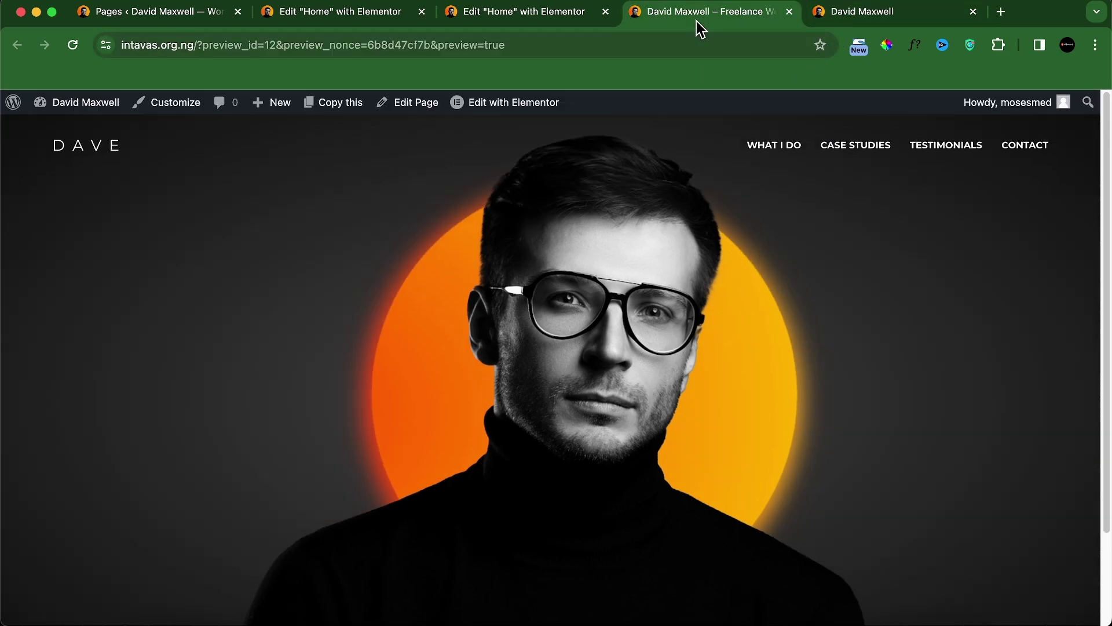
left_click(834, 15)
left_click(734, 17)
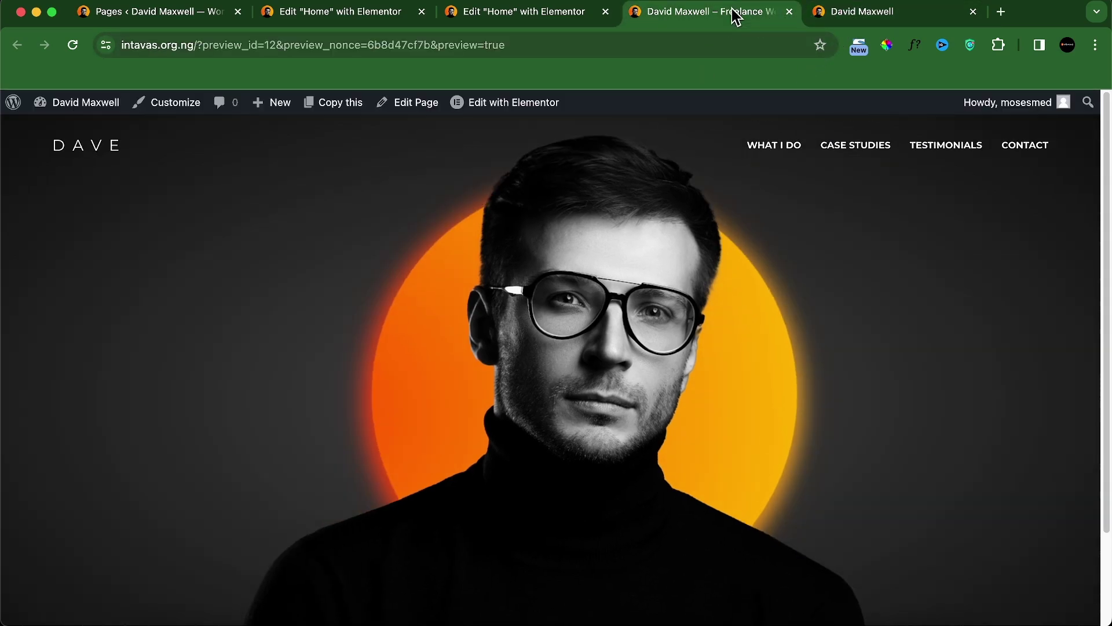
left_click(853, 19)
left_click(700, 17)
left_click(809, 9)
left_click(736, 14)
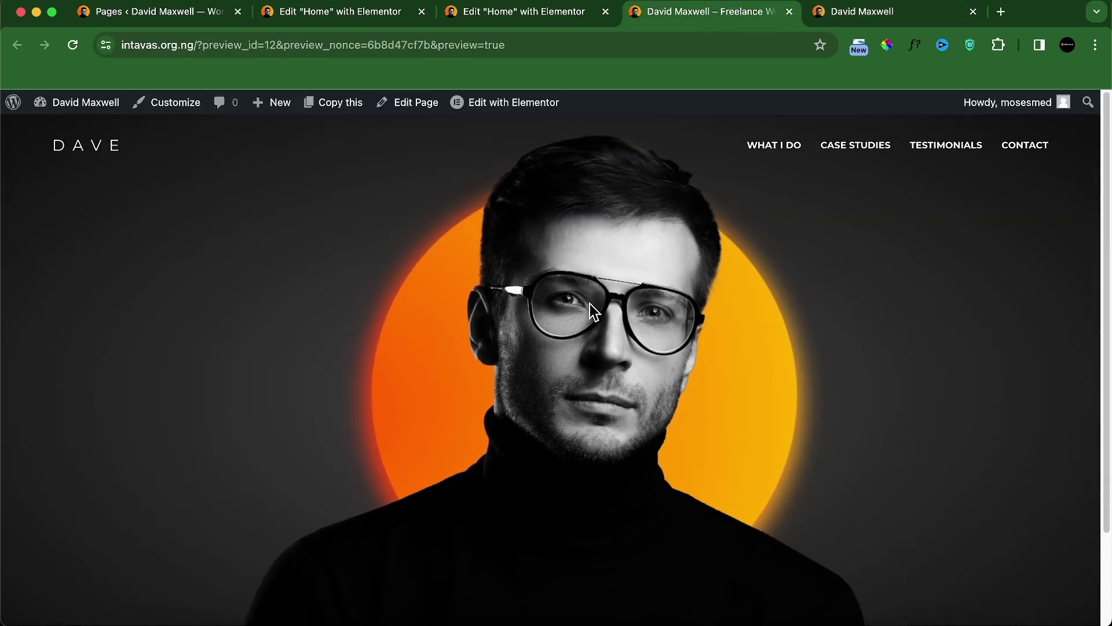
left_click(837, 26)
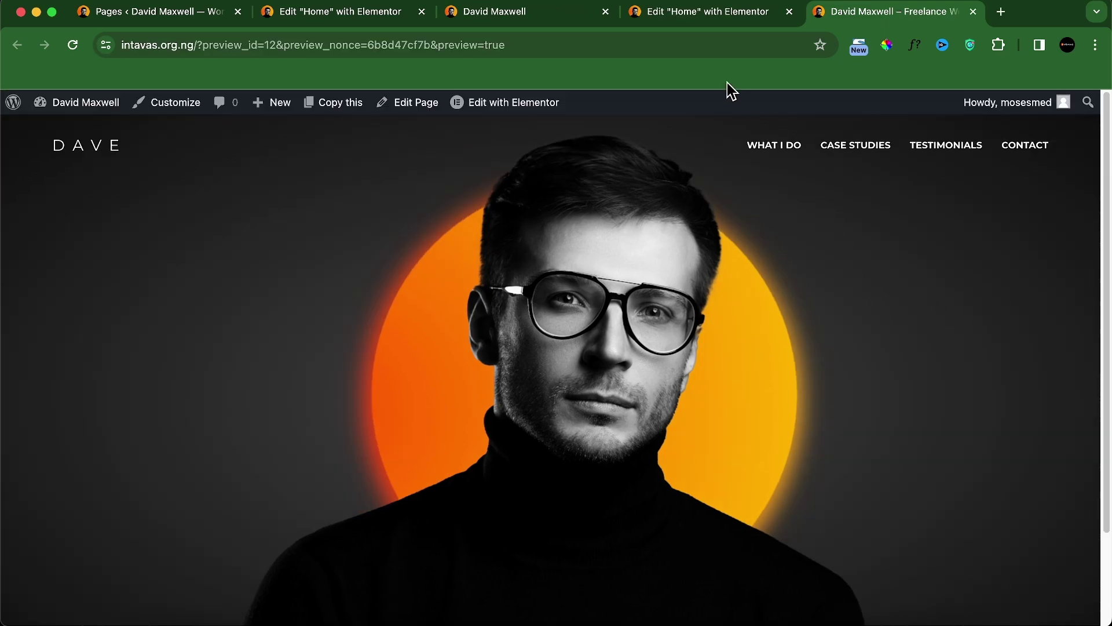
left_click(695, 14)
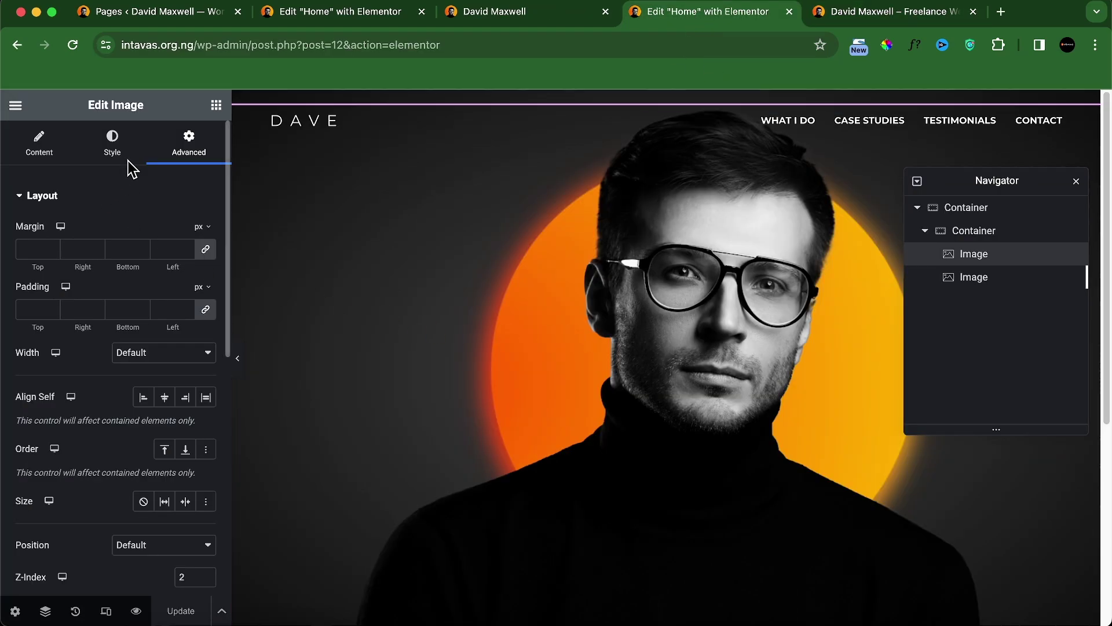
Step: Search the widgets for 'social' and drag Social Icons into the hero container below the portrait
left_click(216, 106)
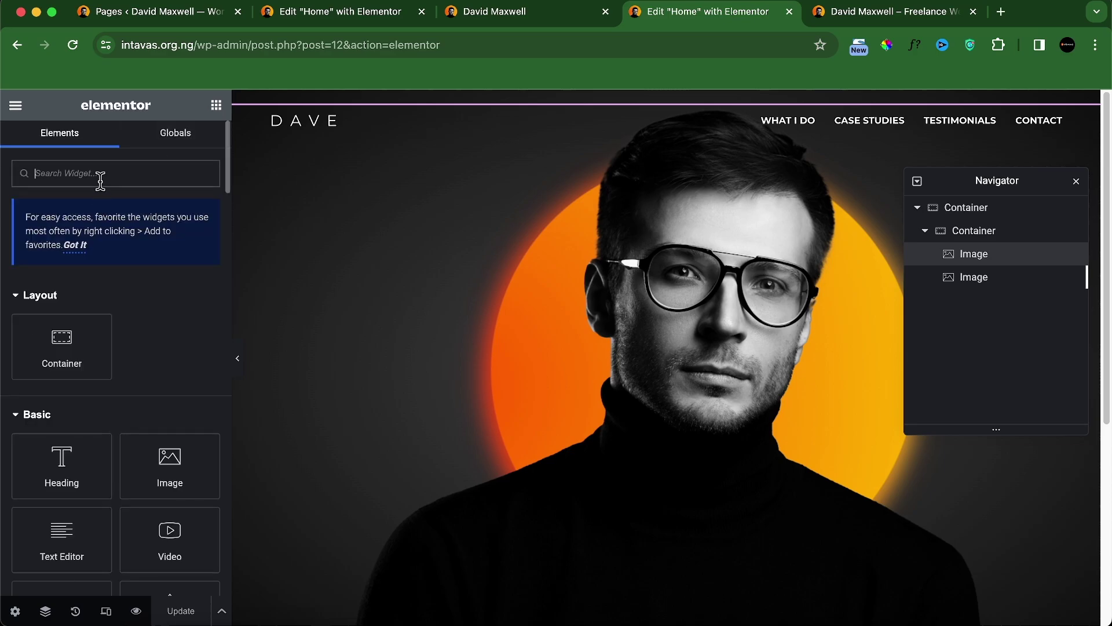
left_click(100, 180)
type("social")
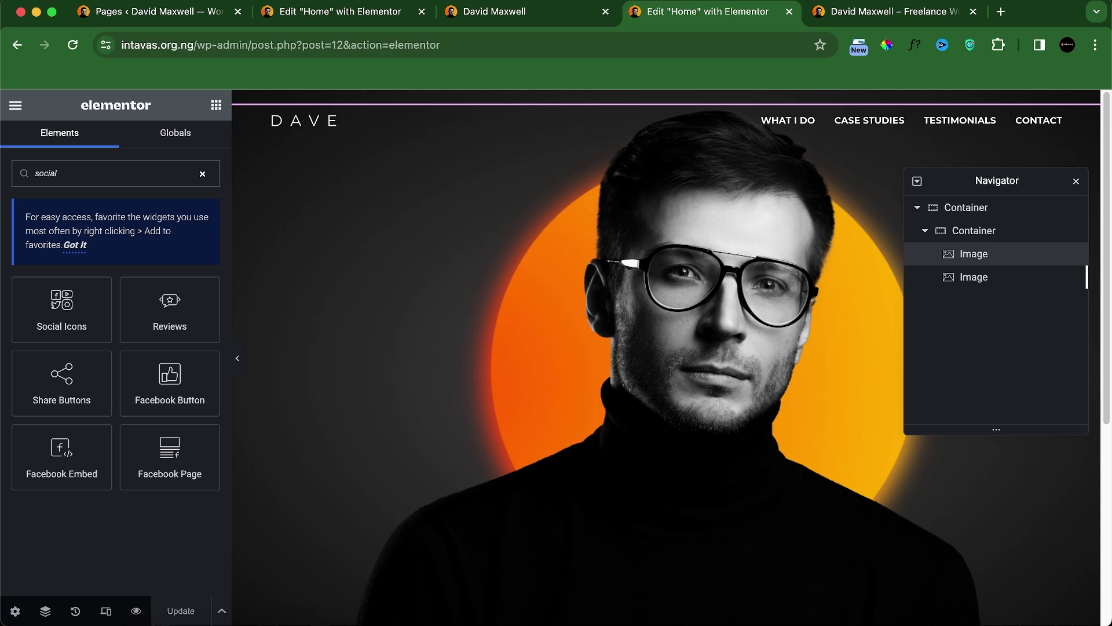
scroll(496, 379, "down", 5)
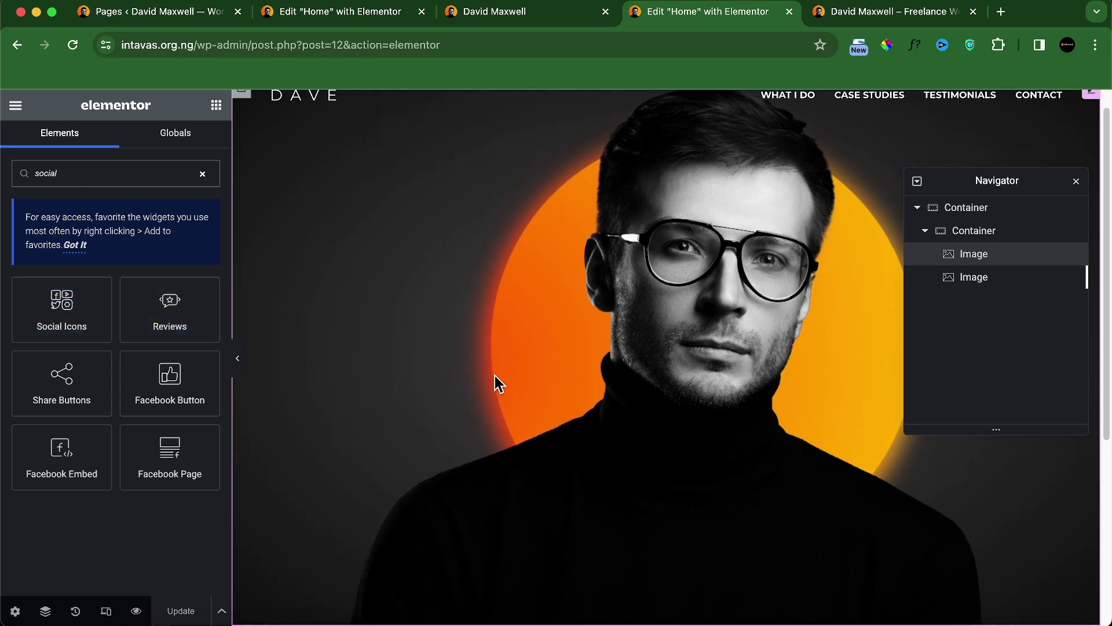
left_click_drag(62, 306, 461, 330)
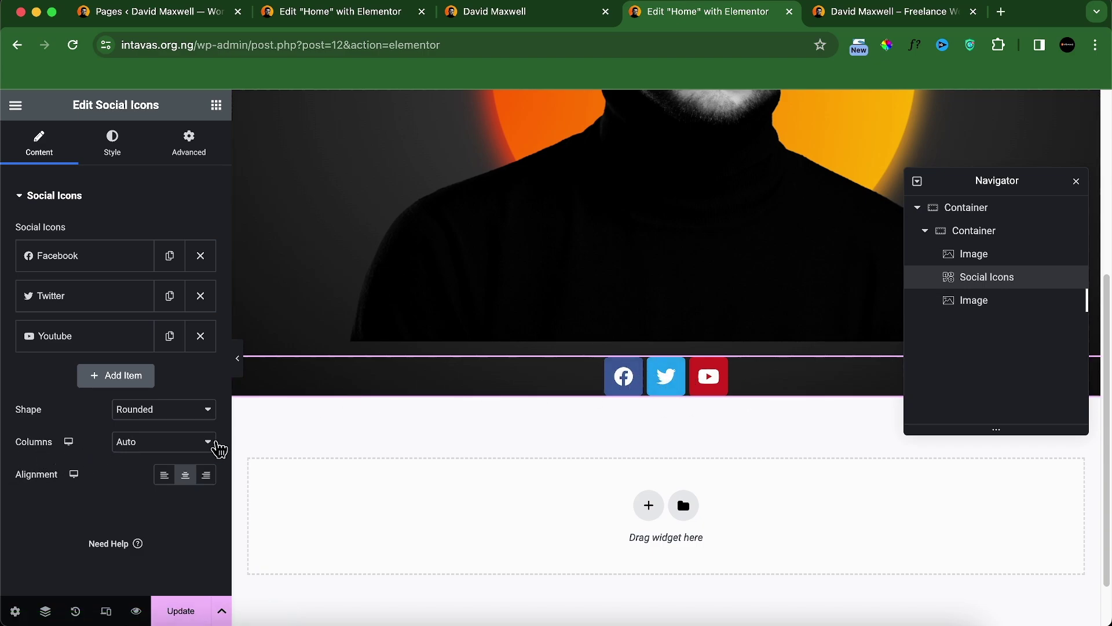
Step: Set the social icons to 1 column, Circle shape and Left alignment
left_click(205, 444)
left_click(130, 460)
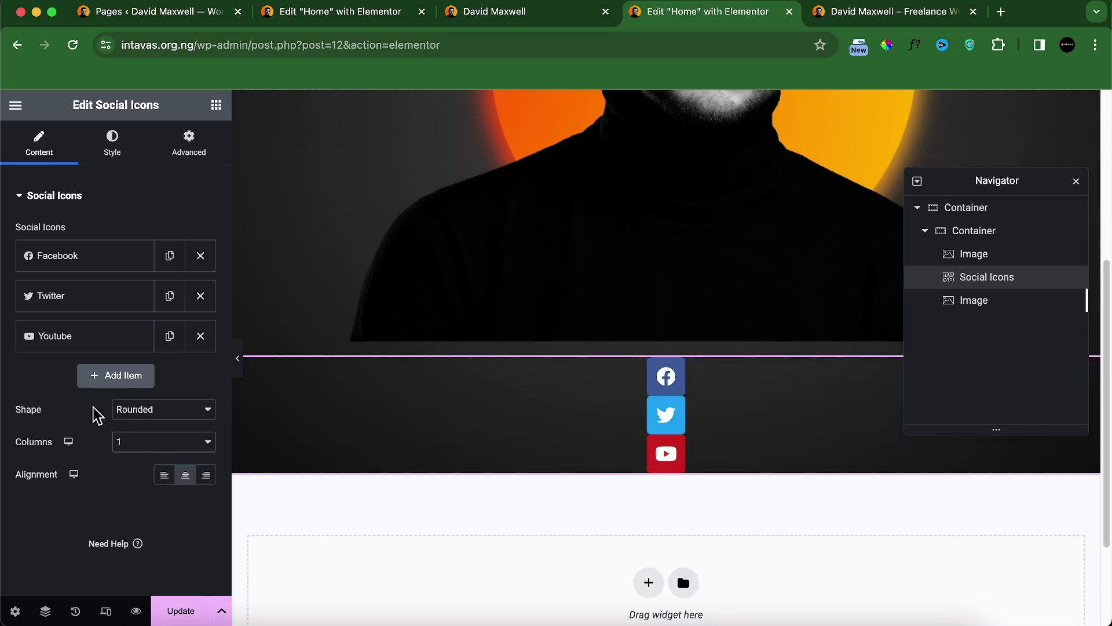
left_click(192, 418)
left_click(162, 446)
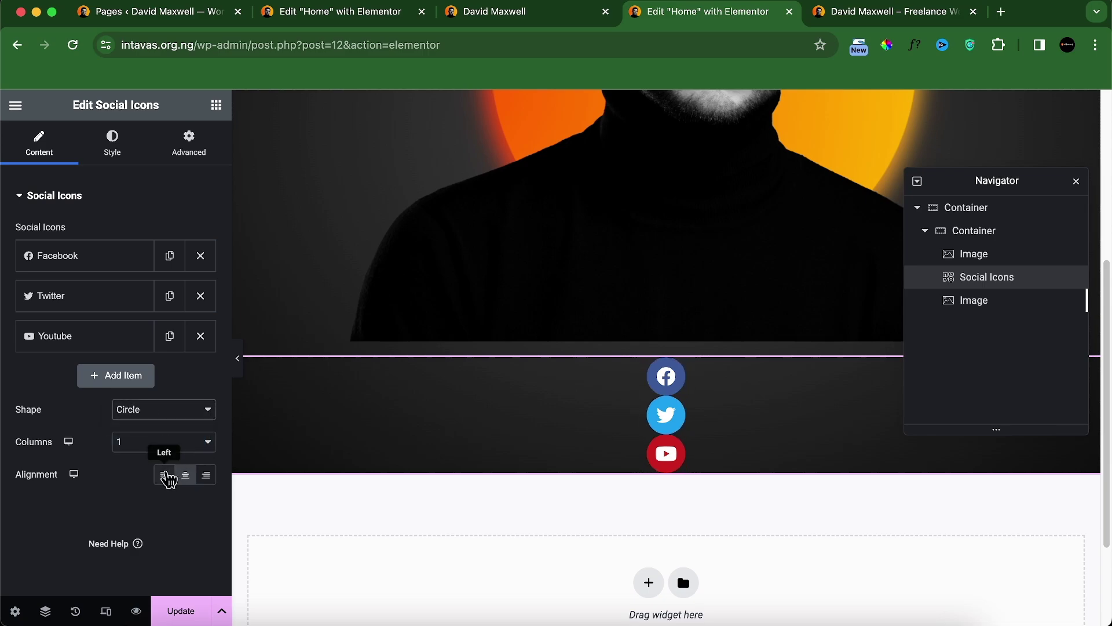
left_click(164, 476)
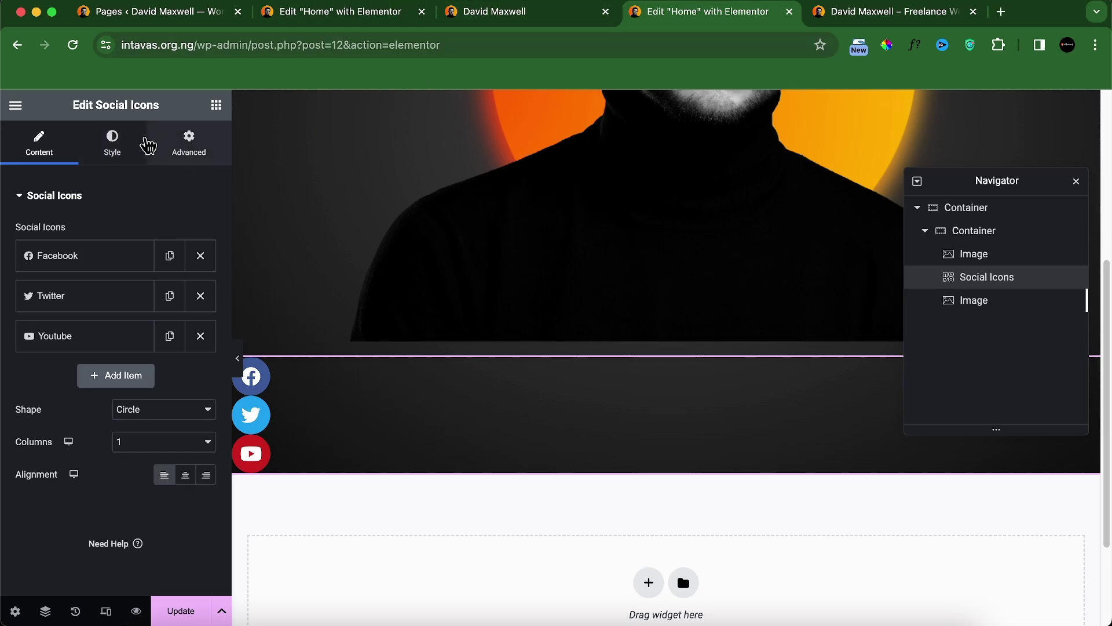
Step: Compare the icons in the page preview and the reference design, then return to the editor
left_click(889, 14)
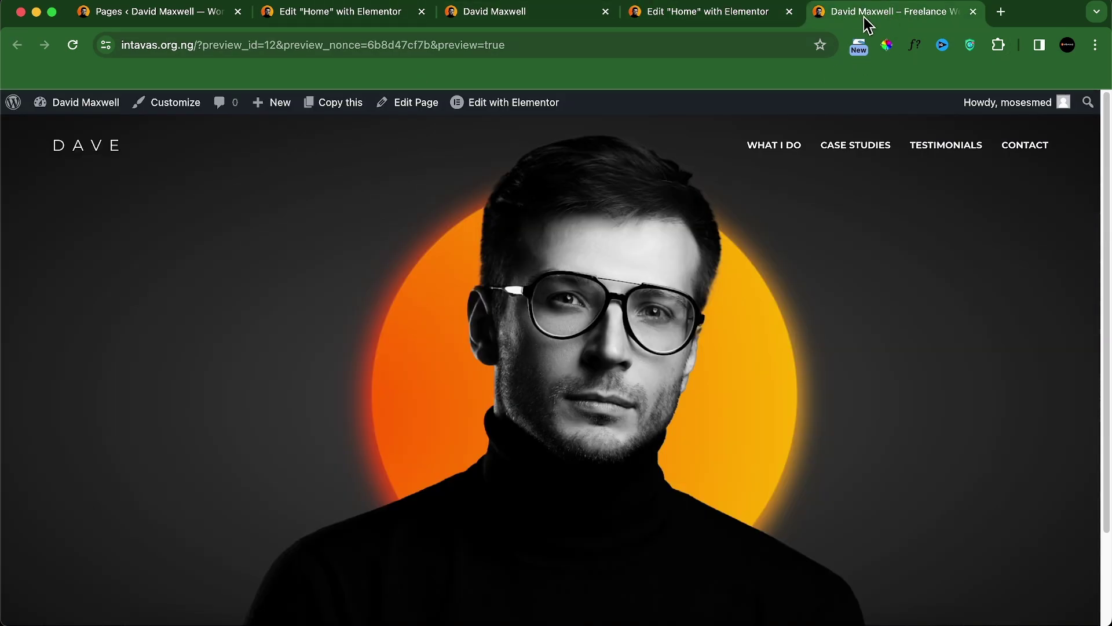
scroll(572, 125, "down", 1)
left_click(495, 21)
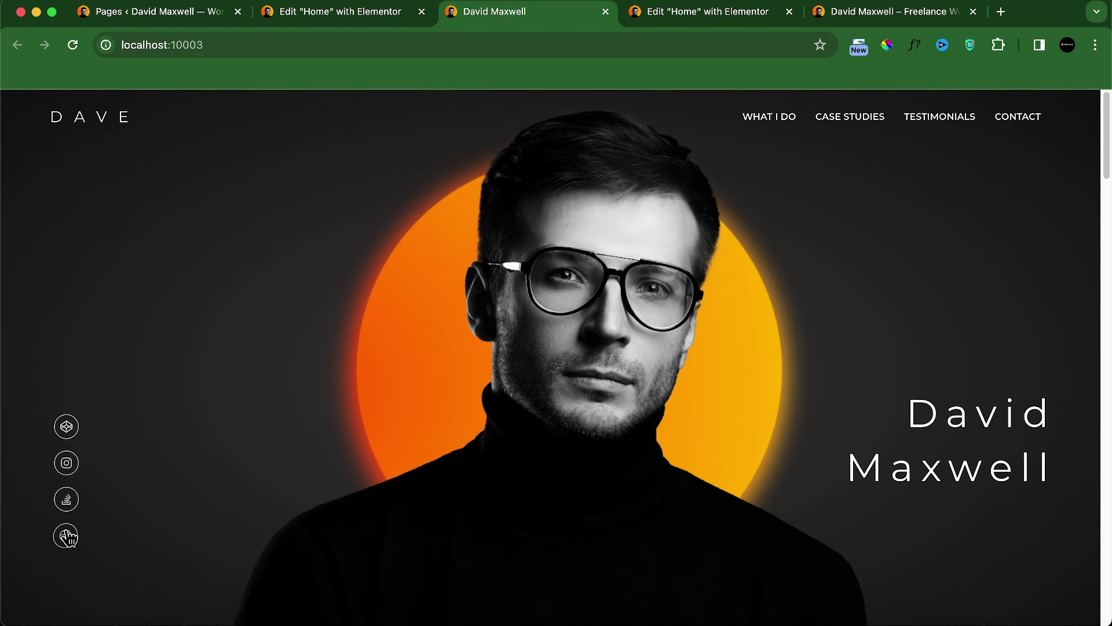
left_click(662, 17)
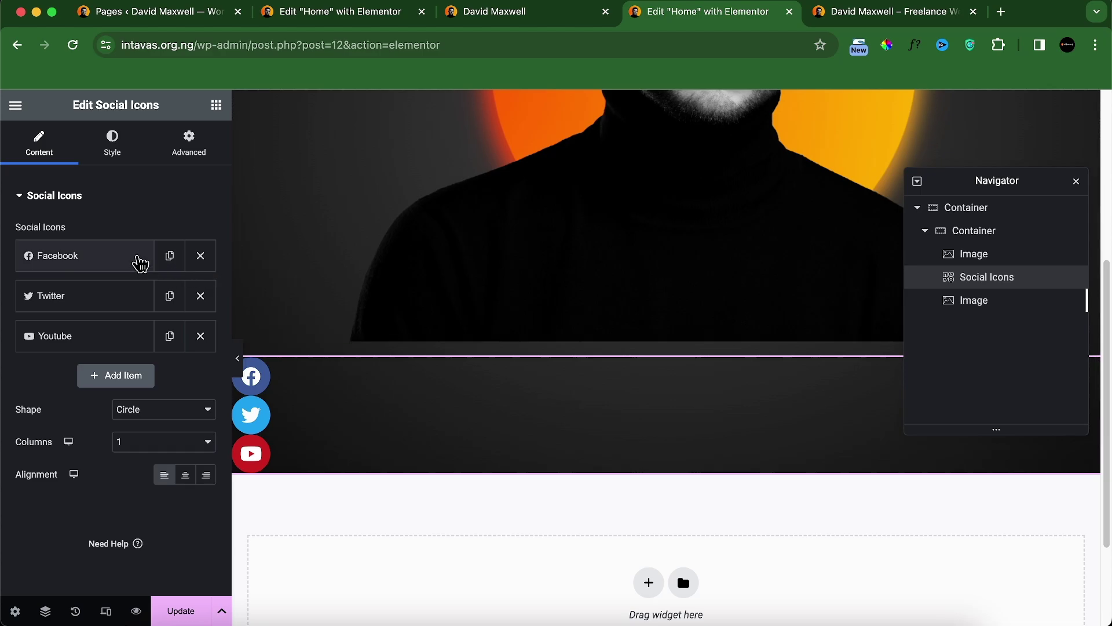
Step: Replace the Facebook icon with the Codepen icon from the Icon Library
left_click(124, 260)
left_click(74, 376)
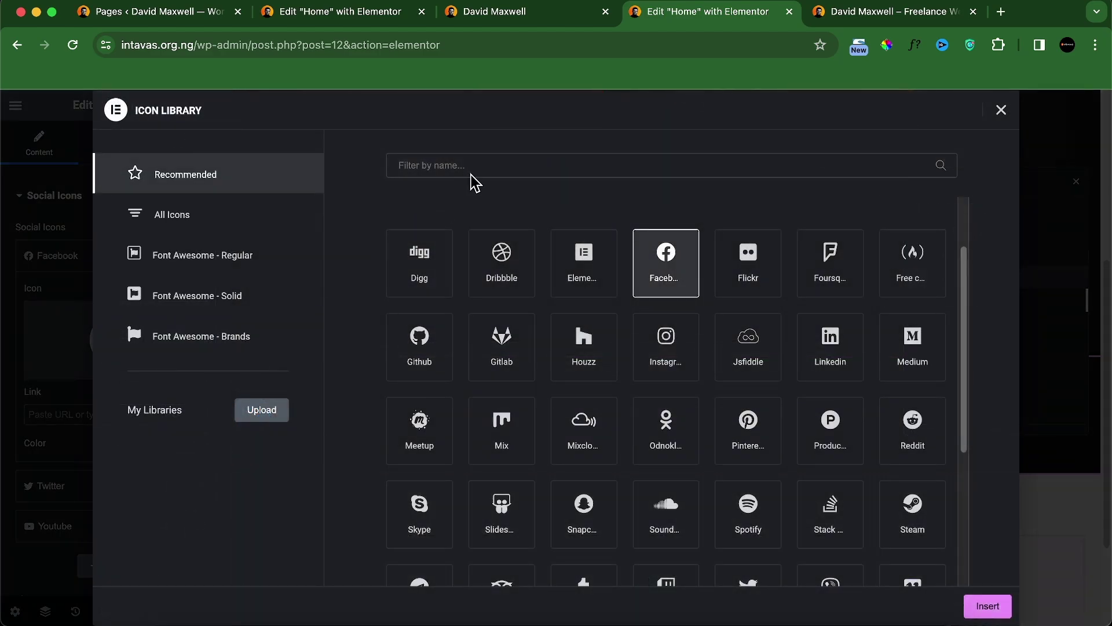
left_click(492, 160)
type("d")
left_click(988, 606)
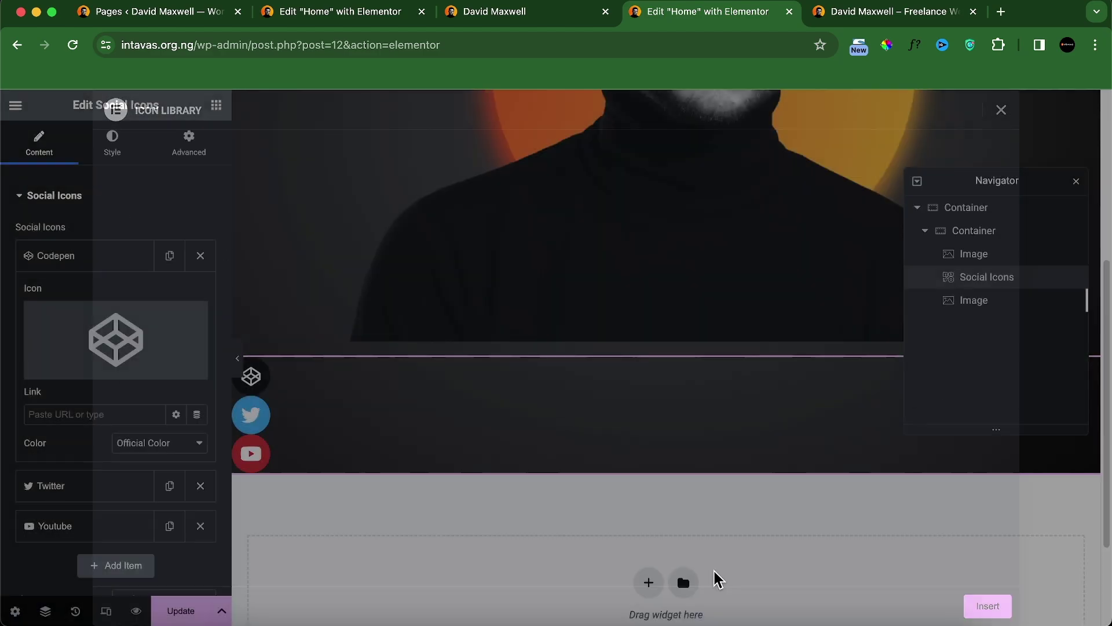
left_click(80, 260)
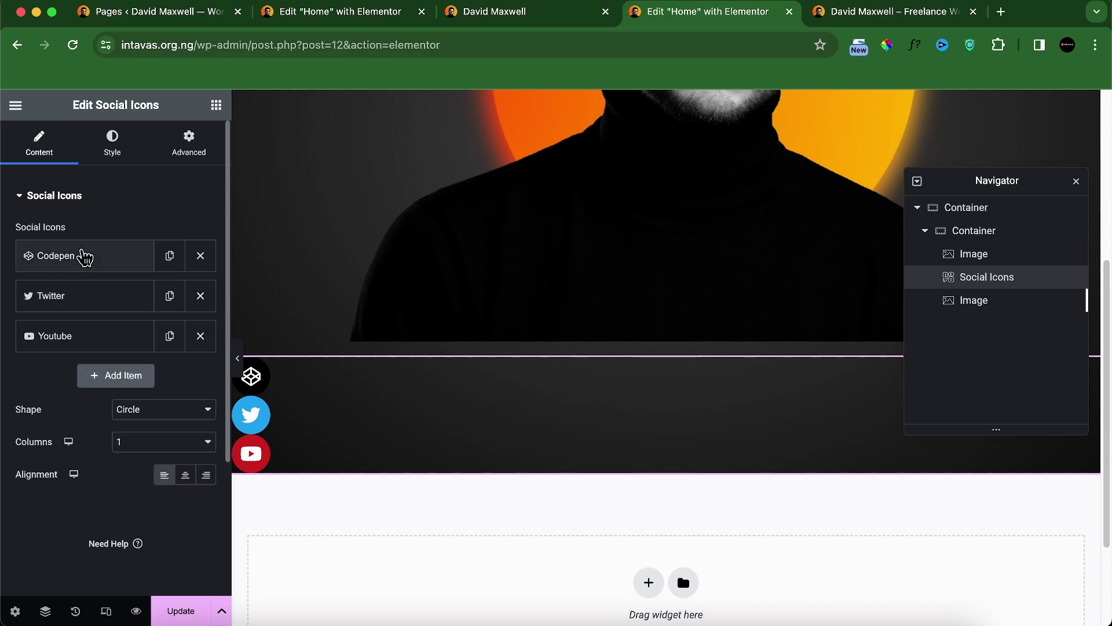
Step: Link the Codepen icon to instagram.com with extra link options, and remove the Twitter icon
left_click(85, 255)
left_click(99, 415)
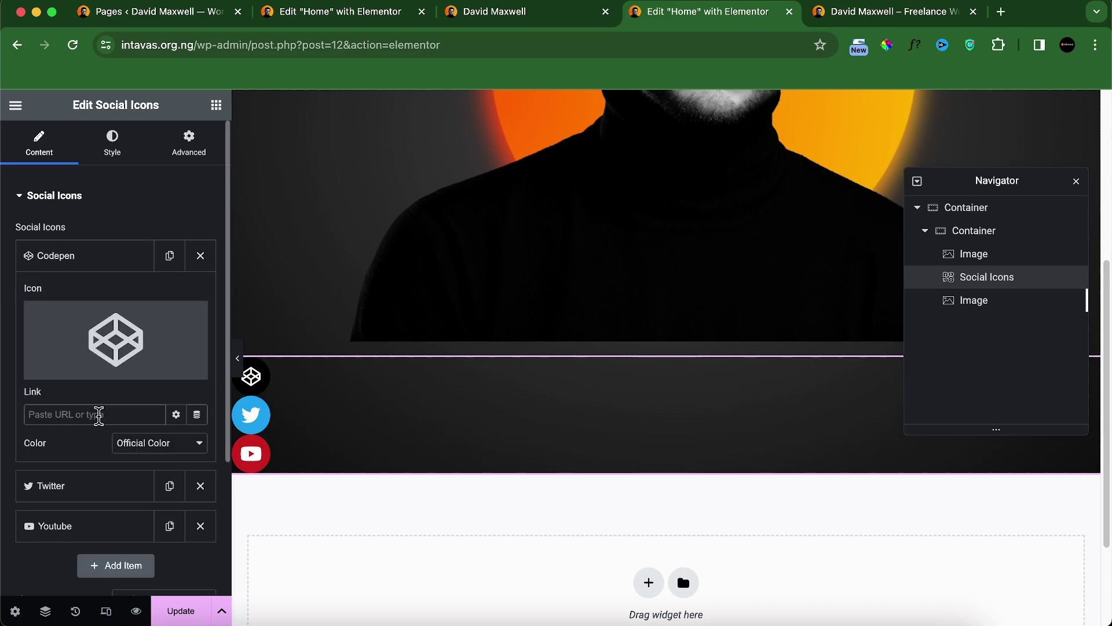
type("instagram.com")
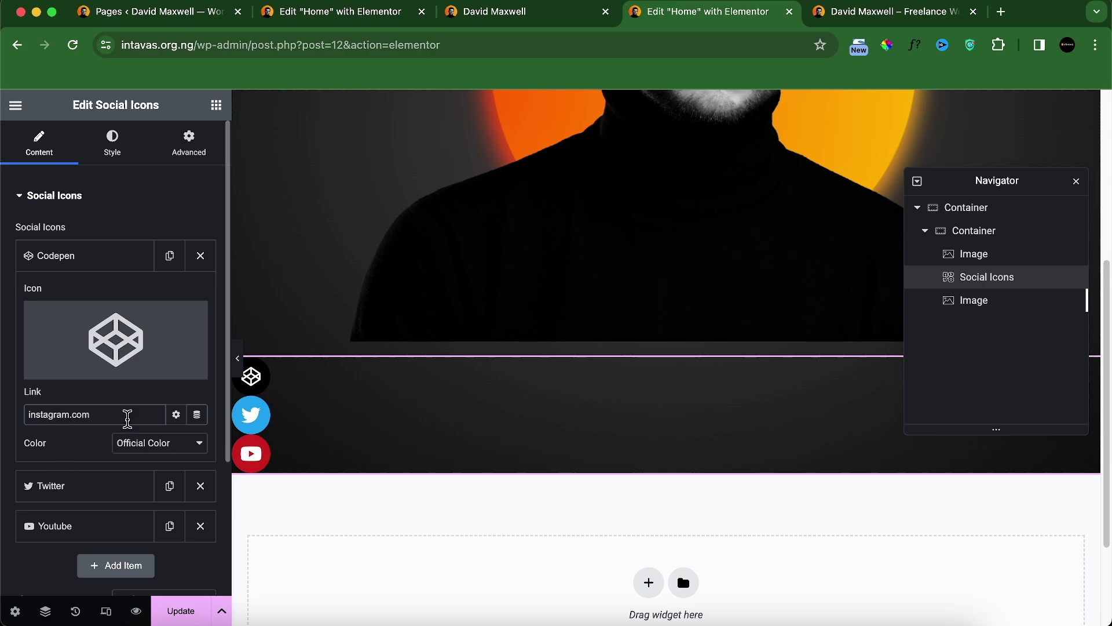
left_click(177, 415)
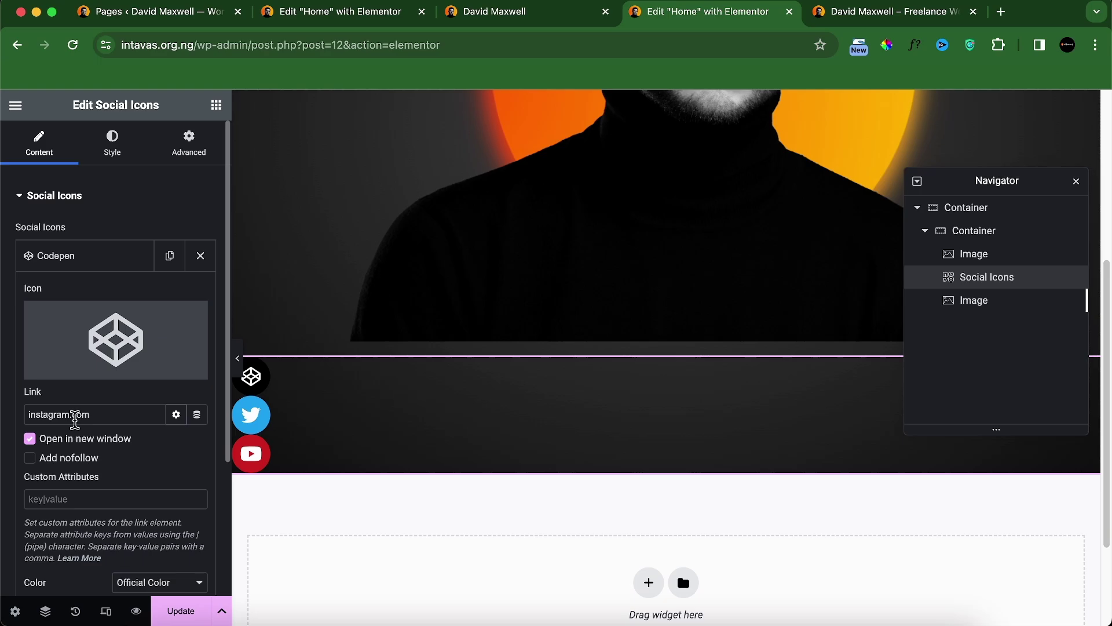
left_click(81, 258)
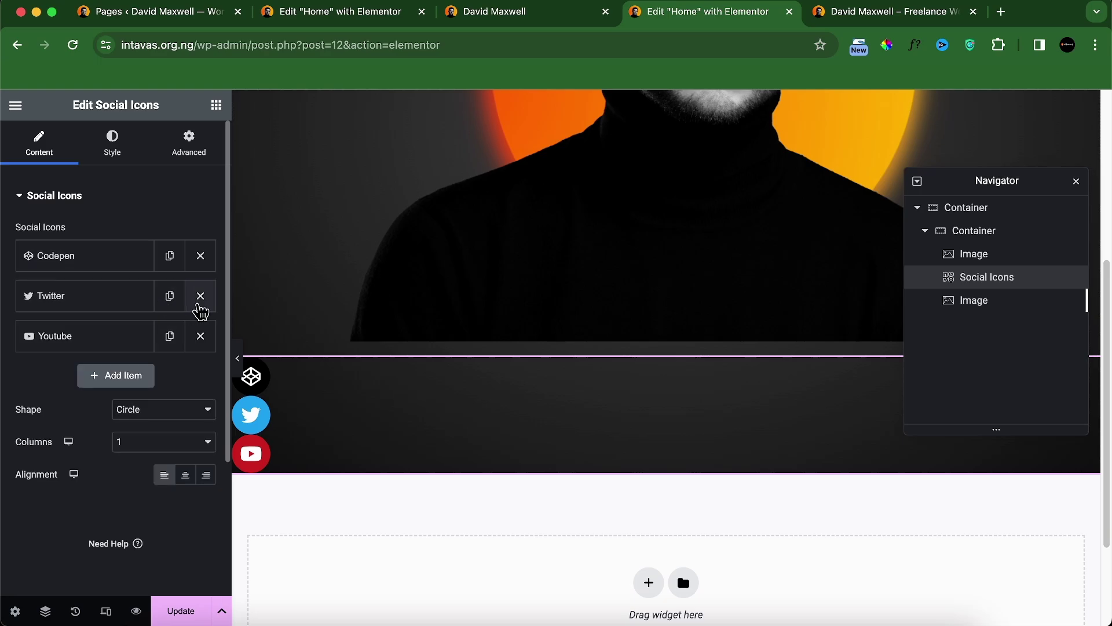
left_click(200, 307)
Step: Remove the YouTube icon and duplicate the Codepen icon three times
left_click(200, 297)
left_click(169, 256)
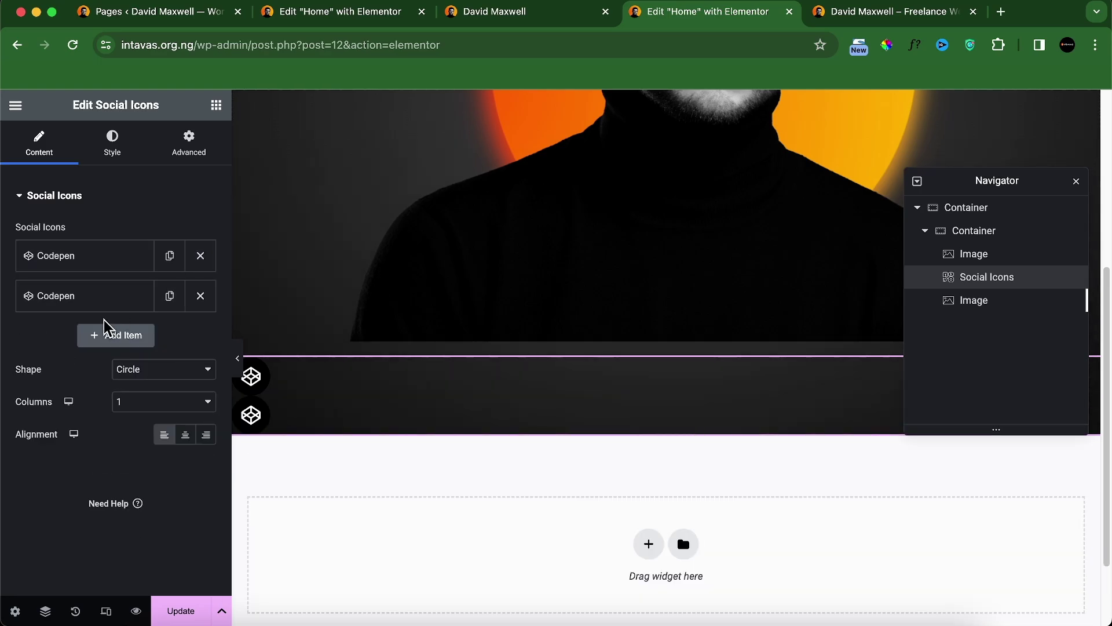
left_click(170, 295)
left_click(169, 335)
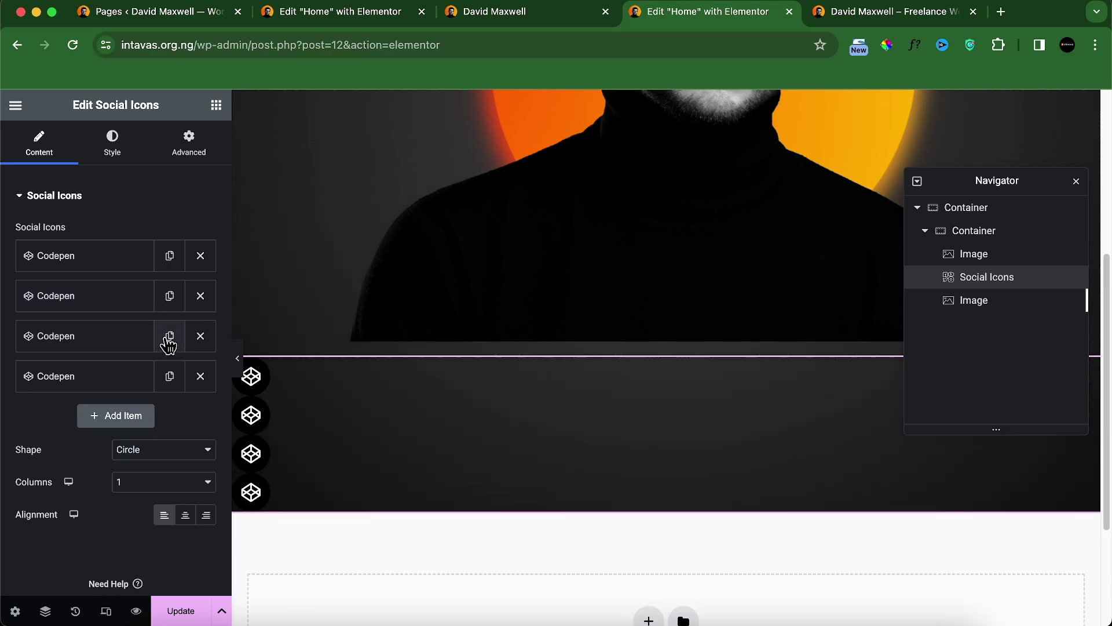
Step: Change the second icon to Instagram
left_click(93, 297)
left_click(69, 413)
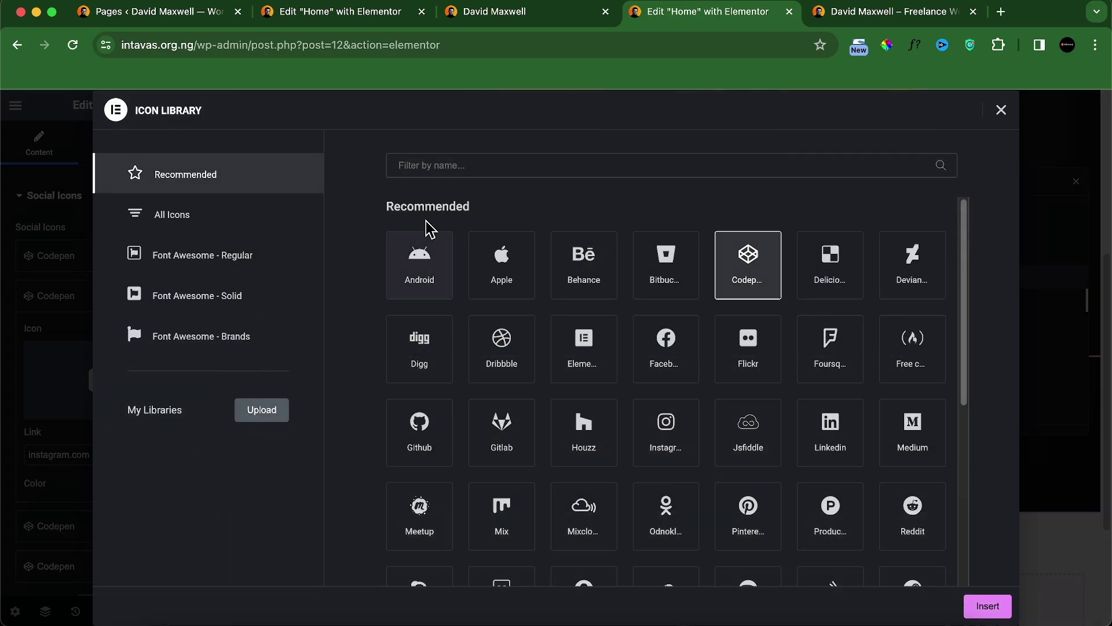
type("insta")
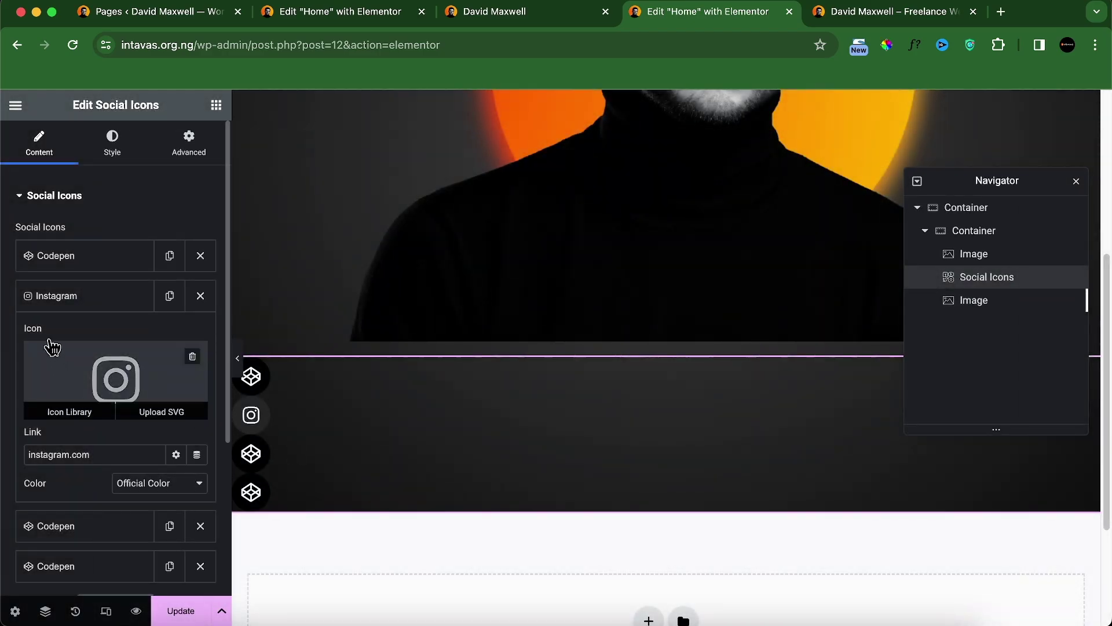
left_click(65, 295)
left_click(68, 296)
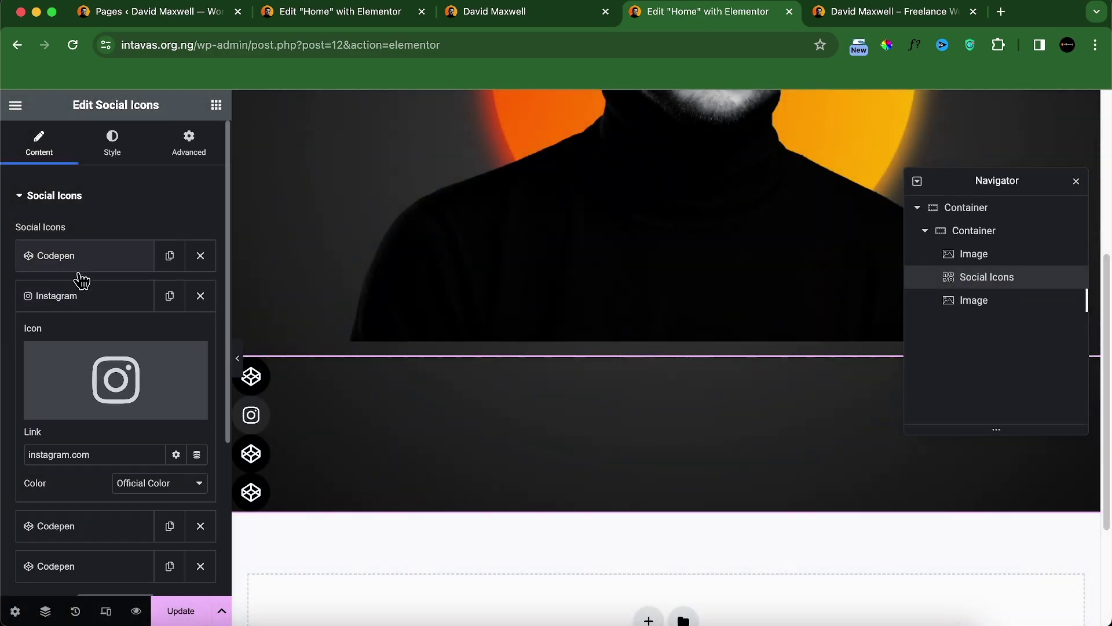
Step: Replace the Codepen and Instagram links with their own https URLs
left_click(94, 259)
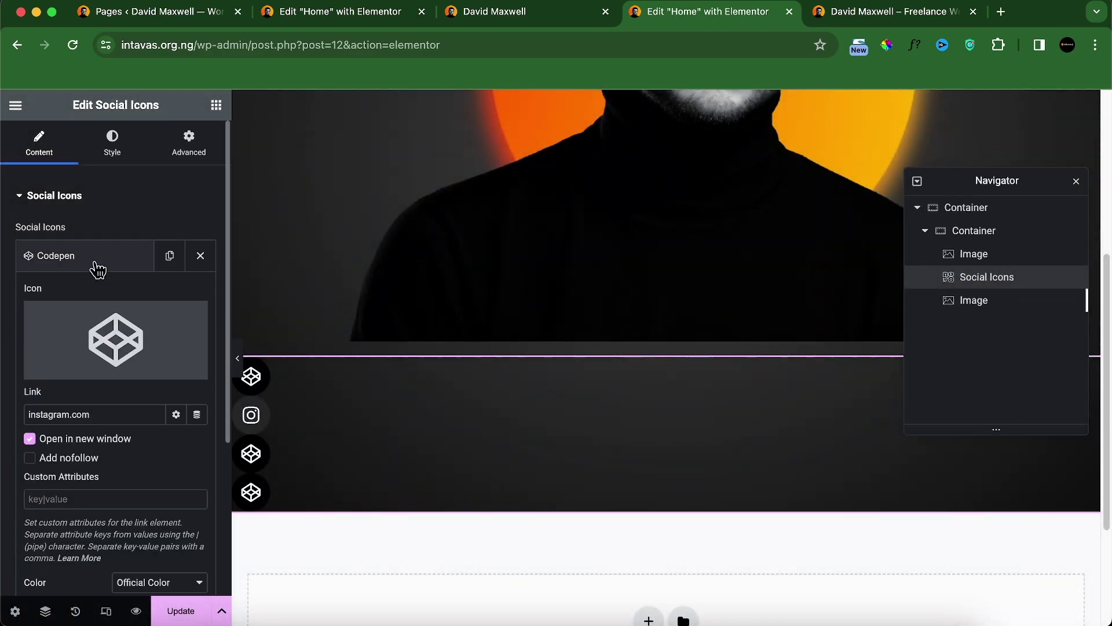
triple_click(70, 415)
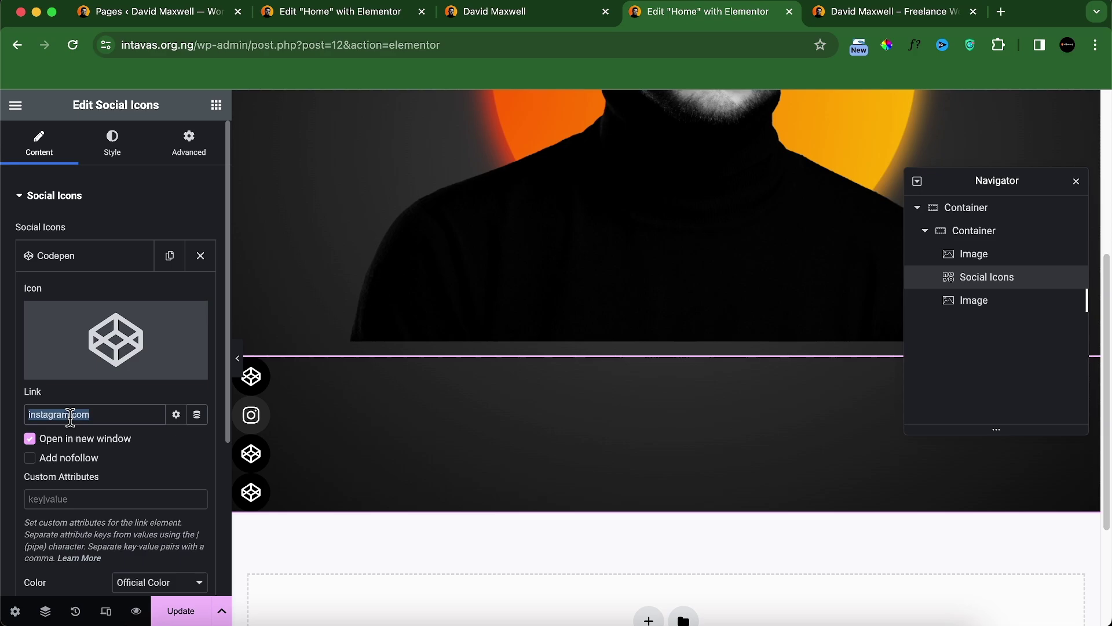
type("https://codepen")
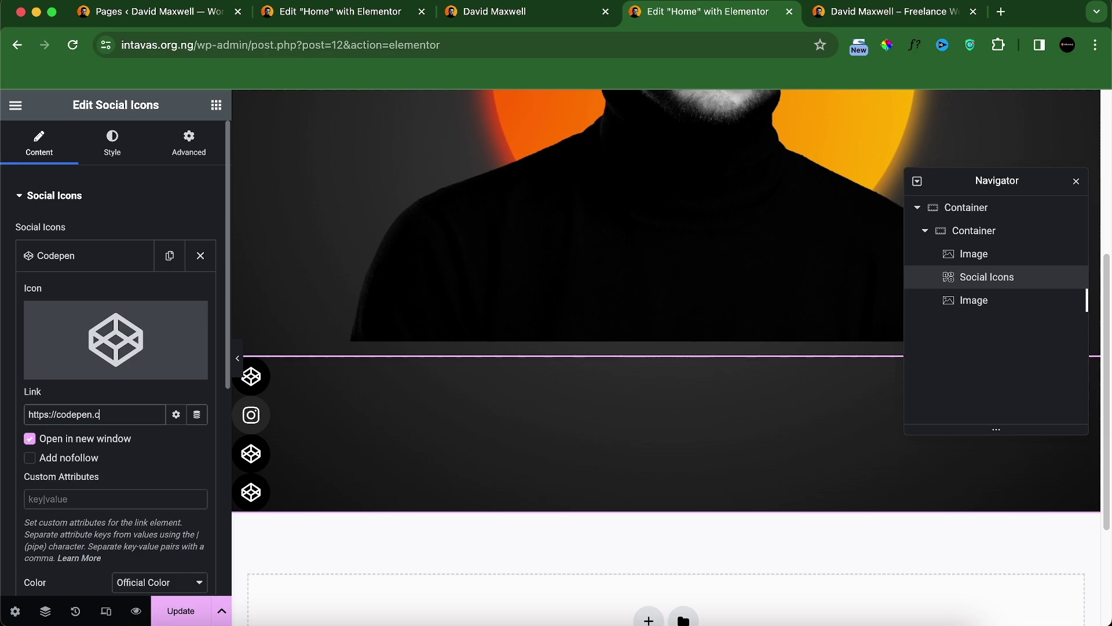
left_click(82, 260)
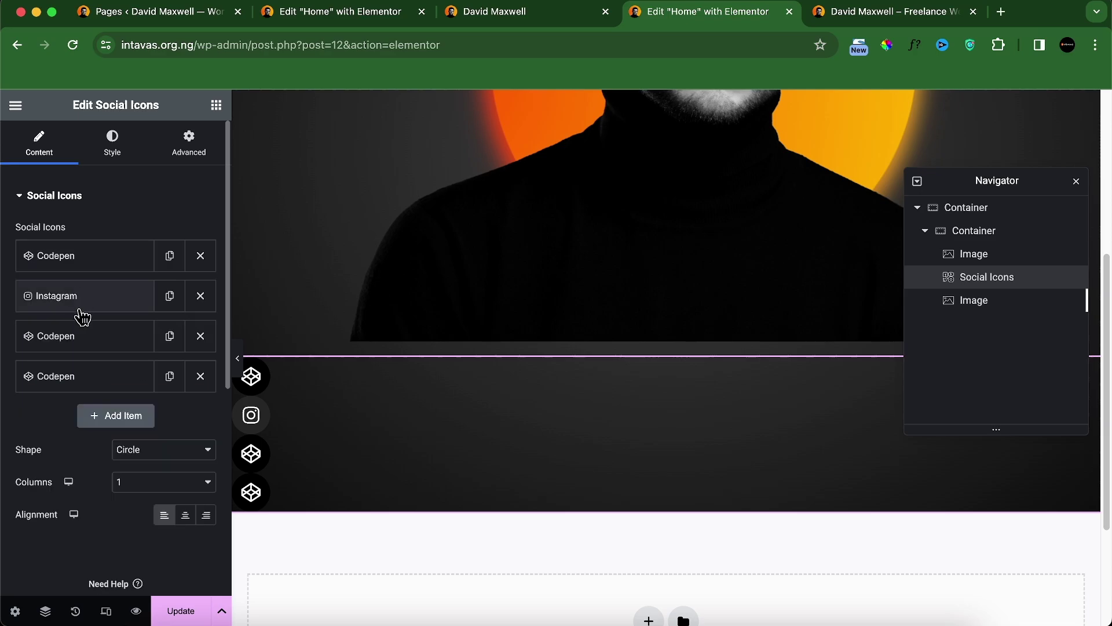
left_click(80, 298)
triple_click(64, 453)
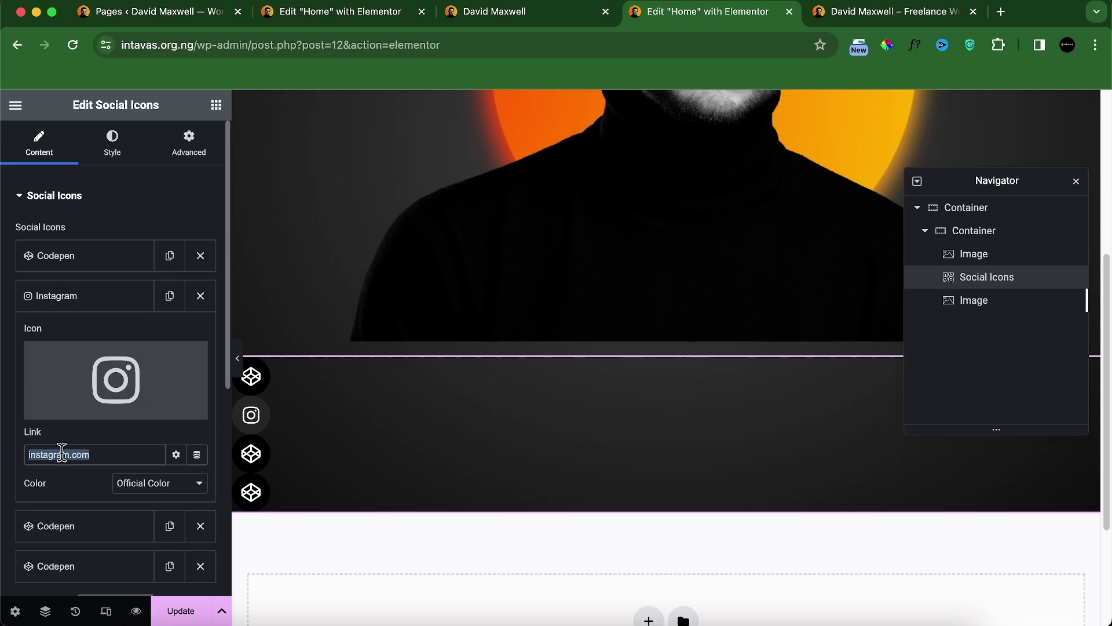
type("https://")
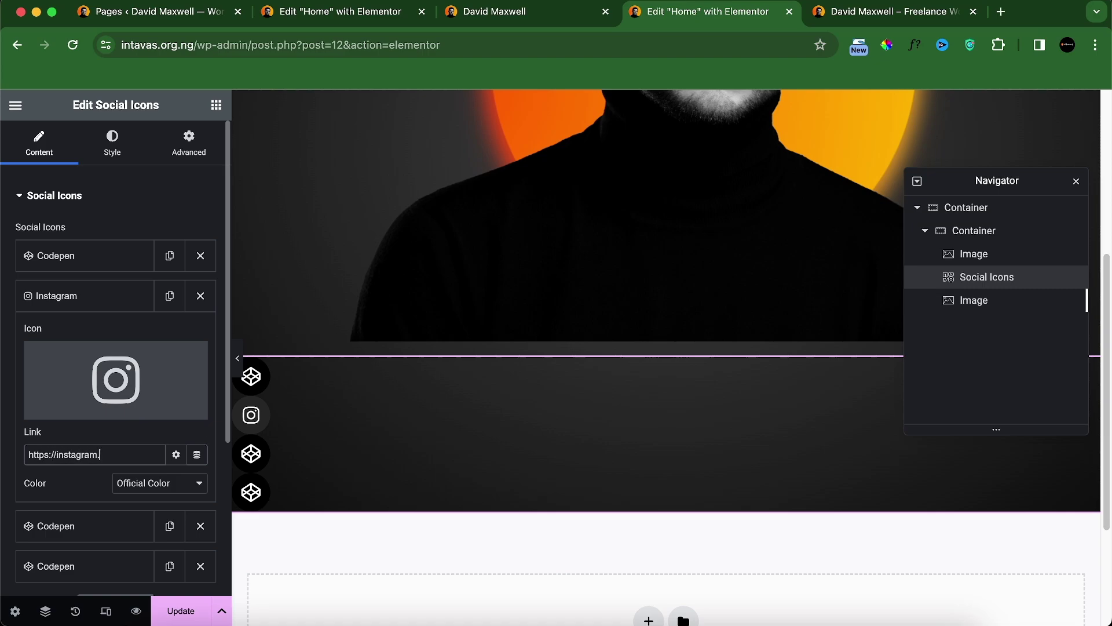
left_click(79, 299)
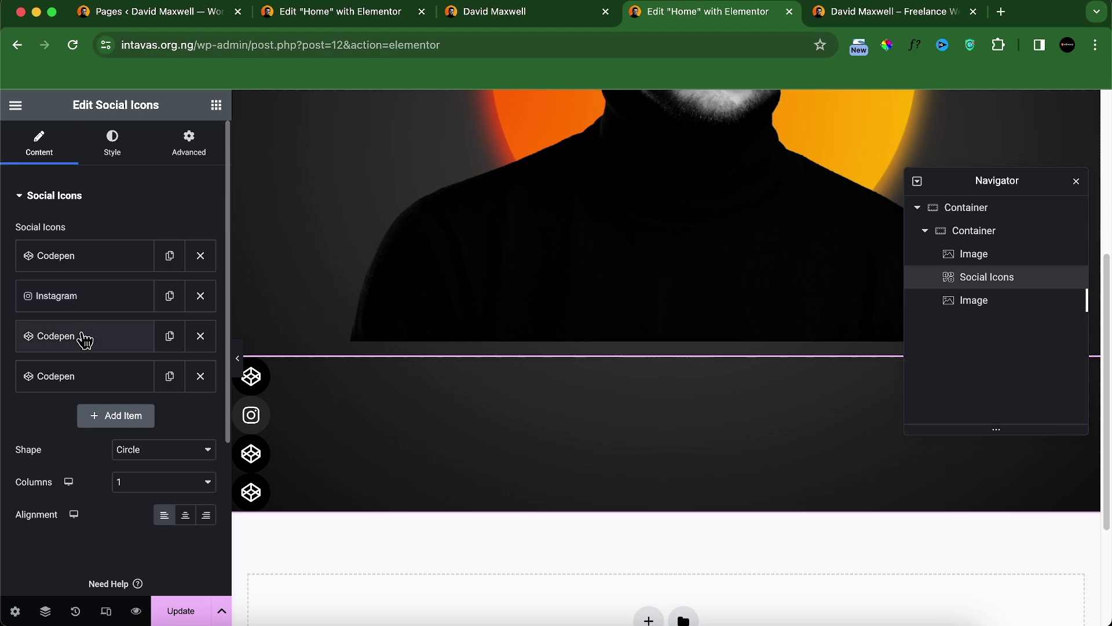
Step: Make the third icon Stack Overflow, linking to its https Stack Overflow URL
left_click(82, 337)
left_click(82, 455)
left_click(499, 167)
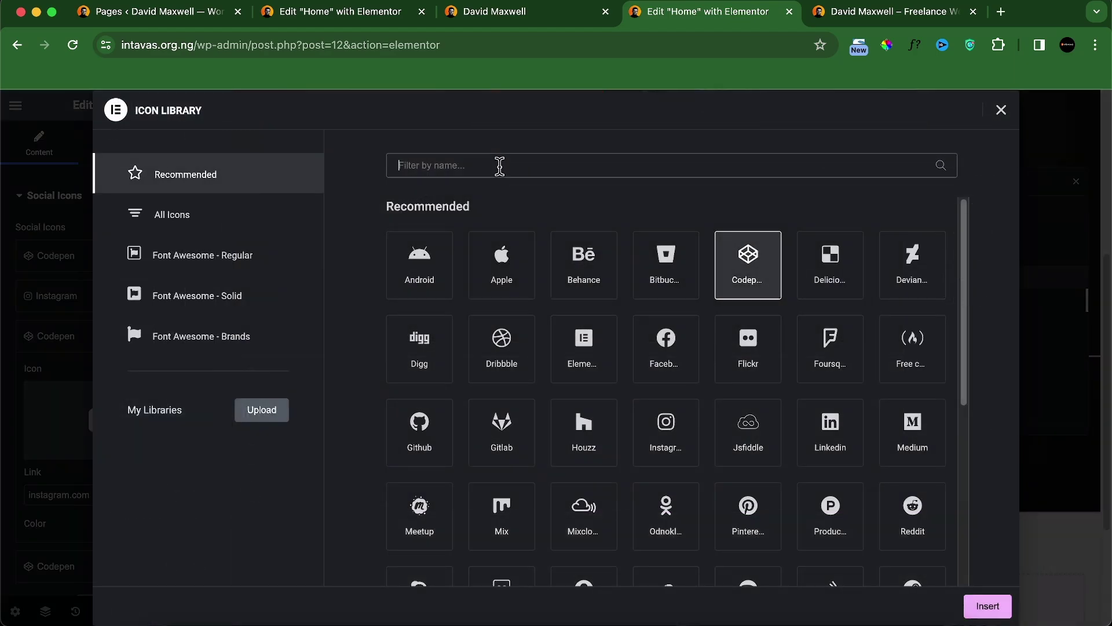
type("stack")
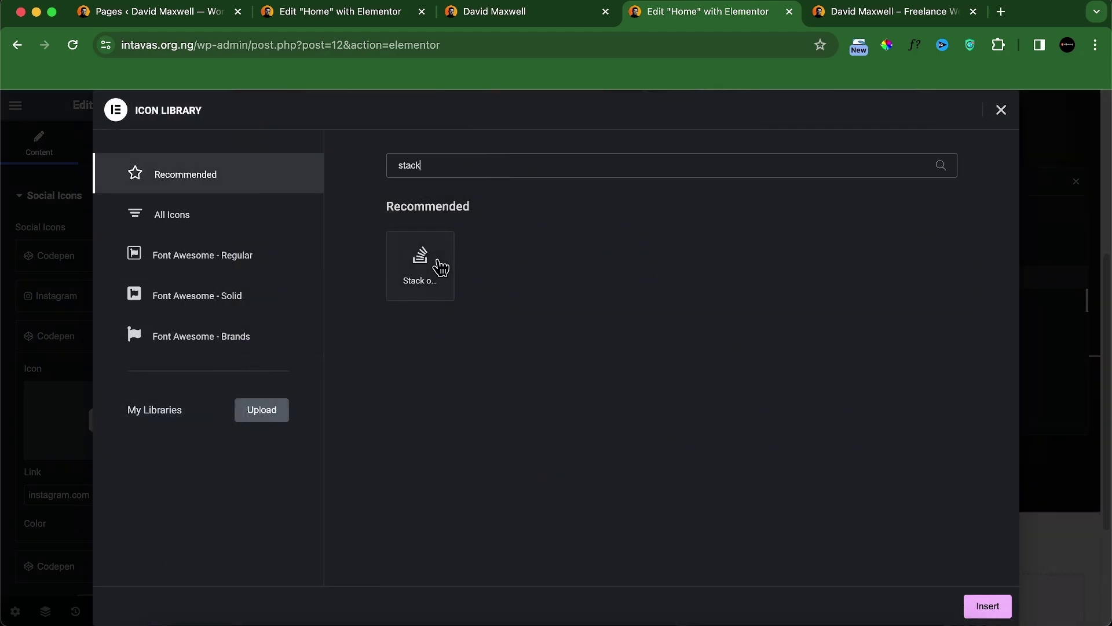
left_click(436, 266)
left_click(985, 605)
scroll(89, 489, "down", 1)
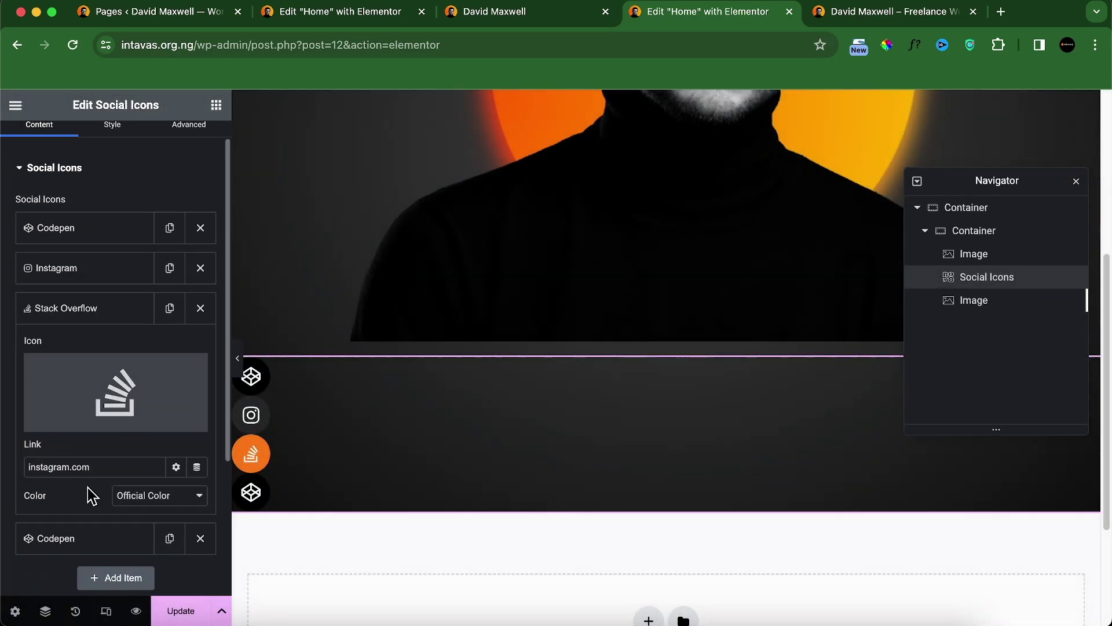
double_click(84, 467)
type("https:")
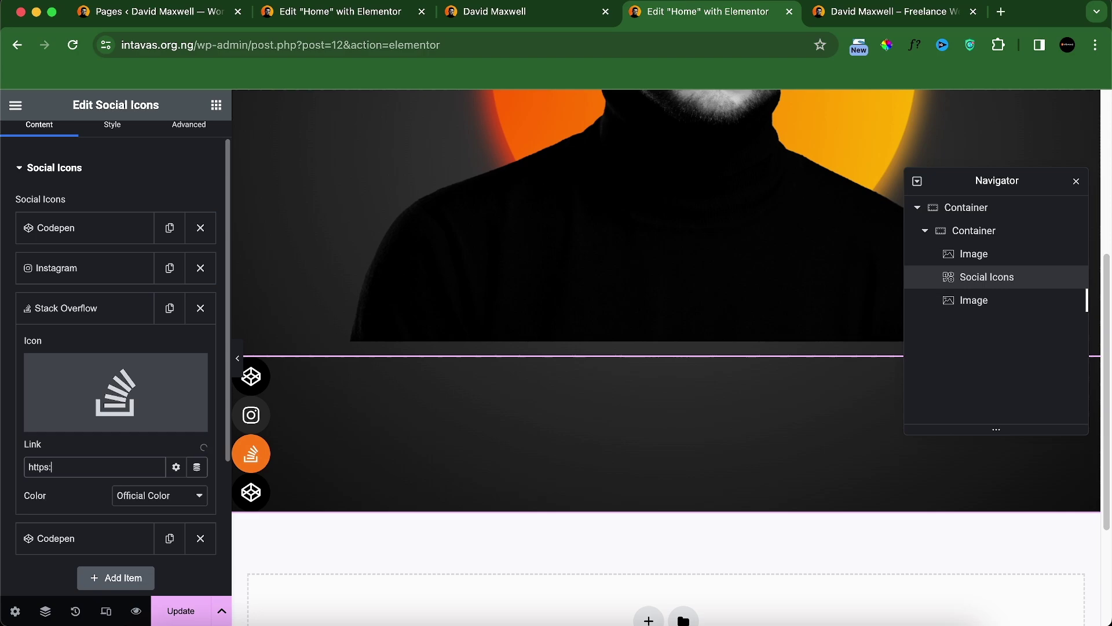
type("//stackoverflow.com")
left_click(95, 308)
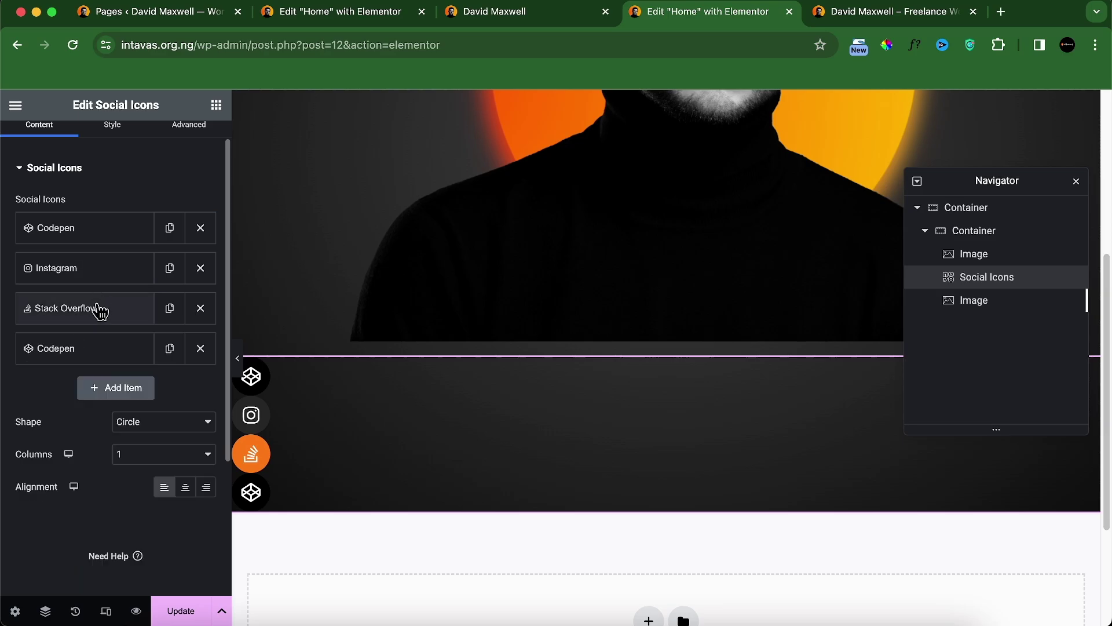
left_click(74, 353)
left_click(72, 455)
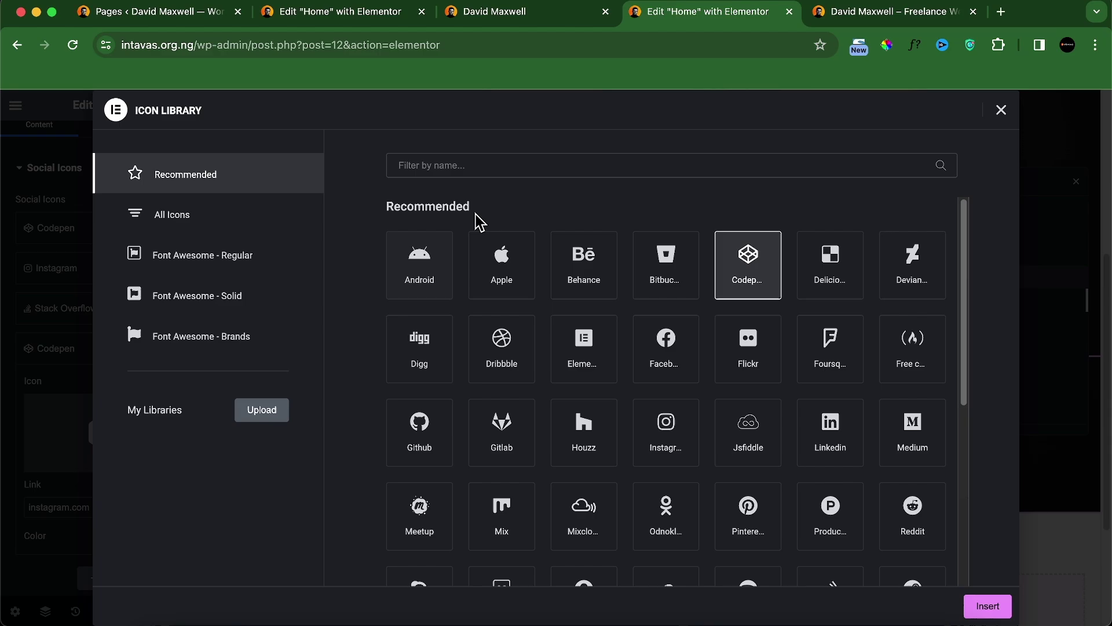
left_click(488, 171)
type("dribb")
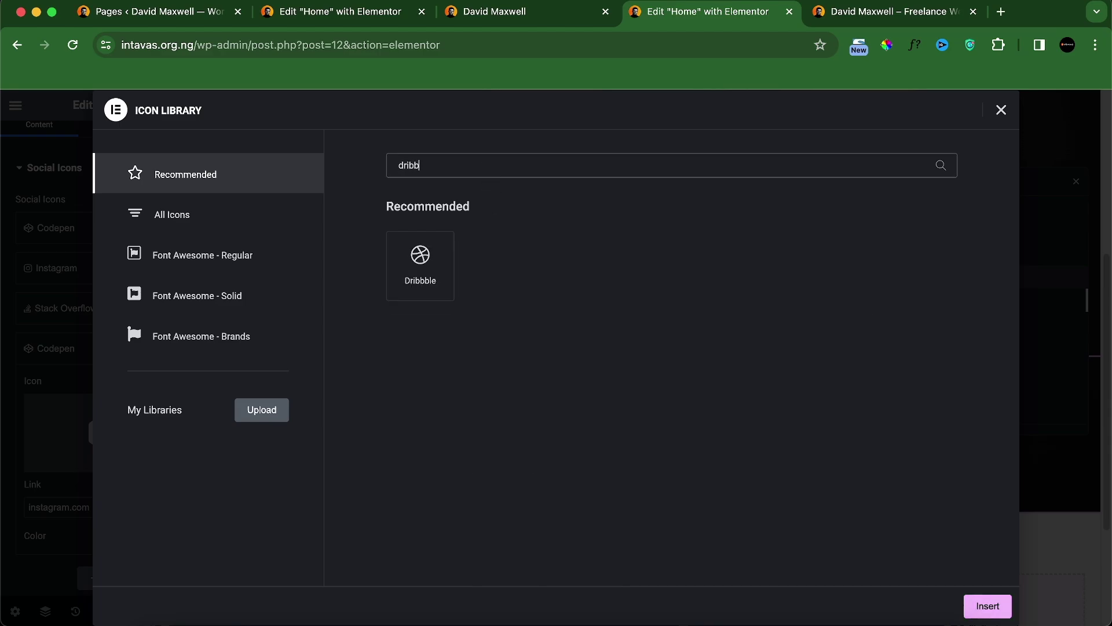
left_click(450, 253)
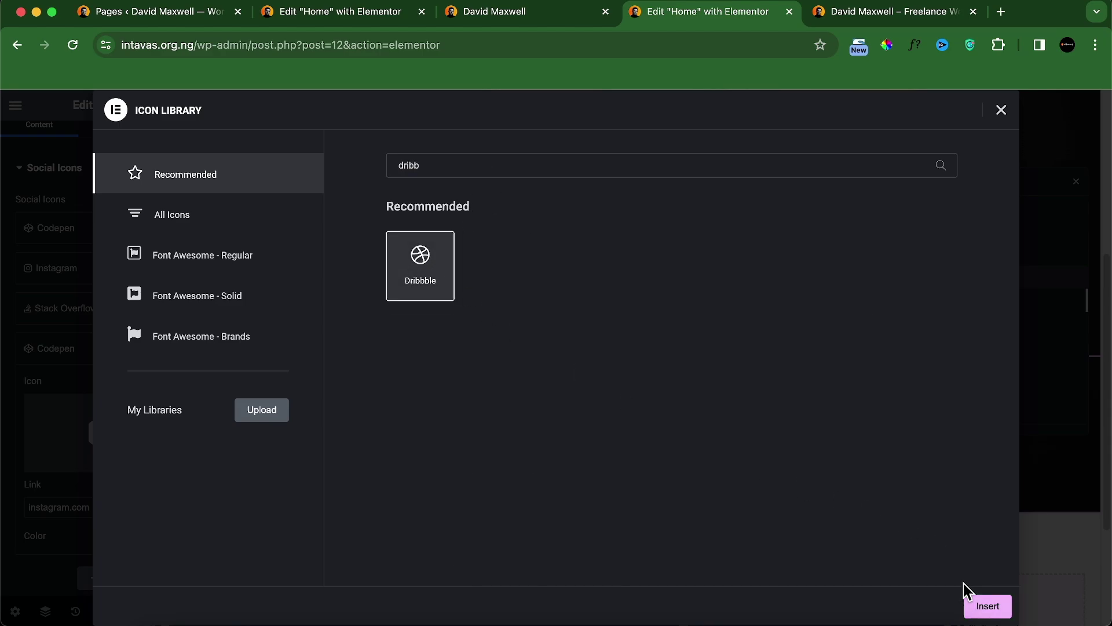
left_click(987, 607)
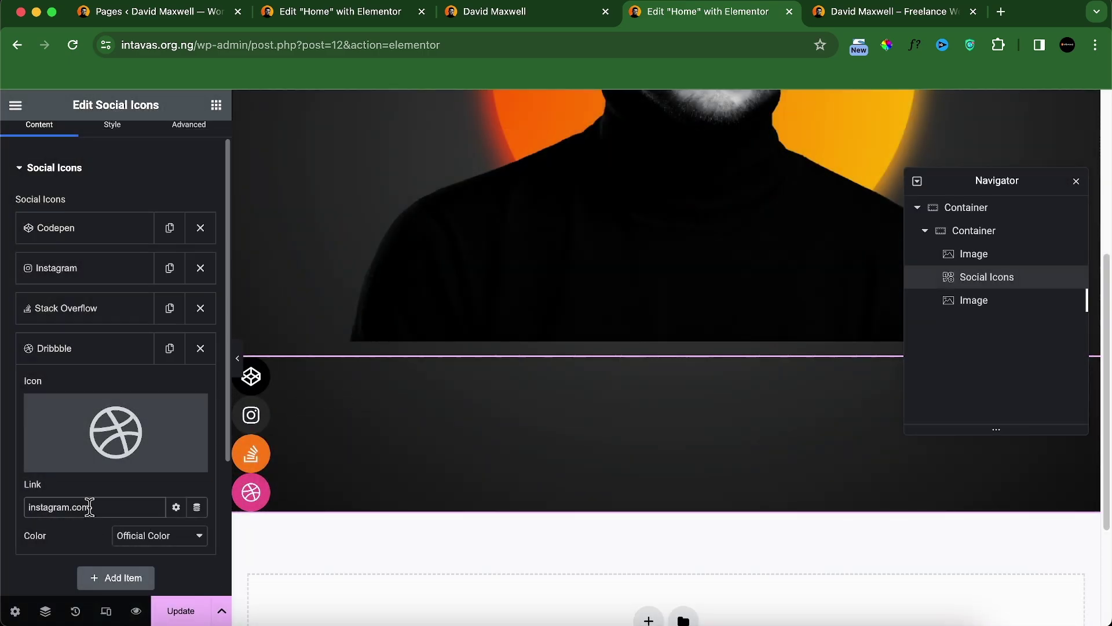
double_click(90, 507)
type("https://dribble")
left_click(77, 354)
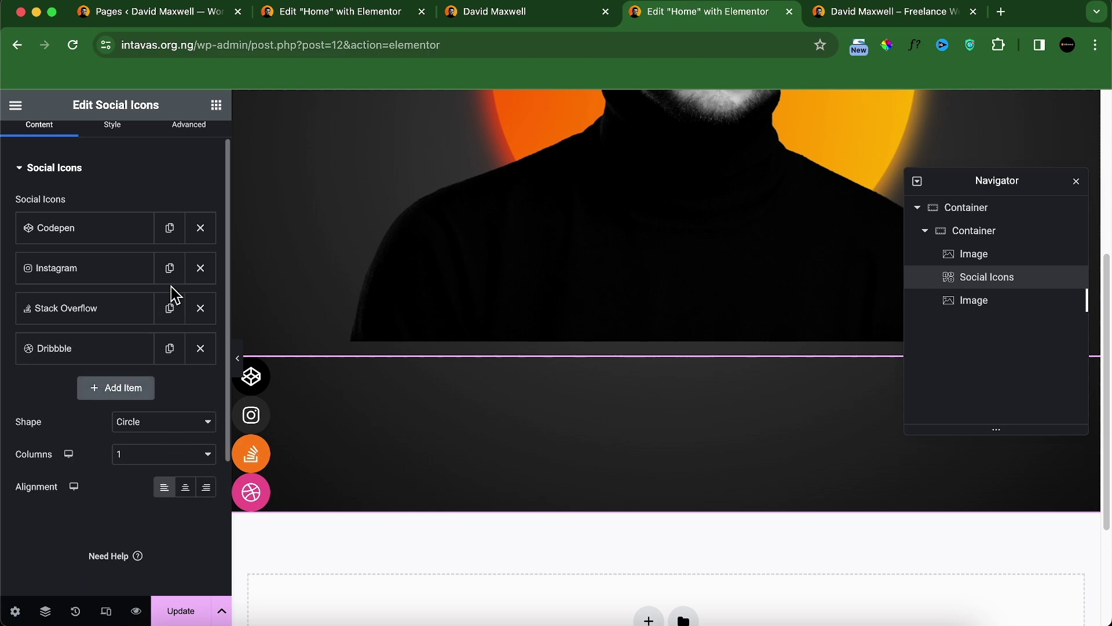
scroll(114, 236, "up", 2)
Step: Set icon colours to Custom with a transparent primary and white secondary colour
left_click(110, 156)
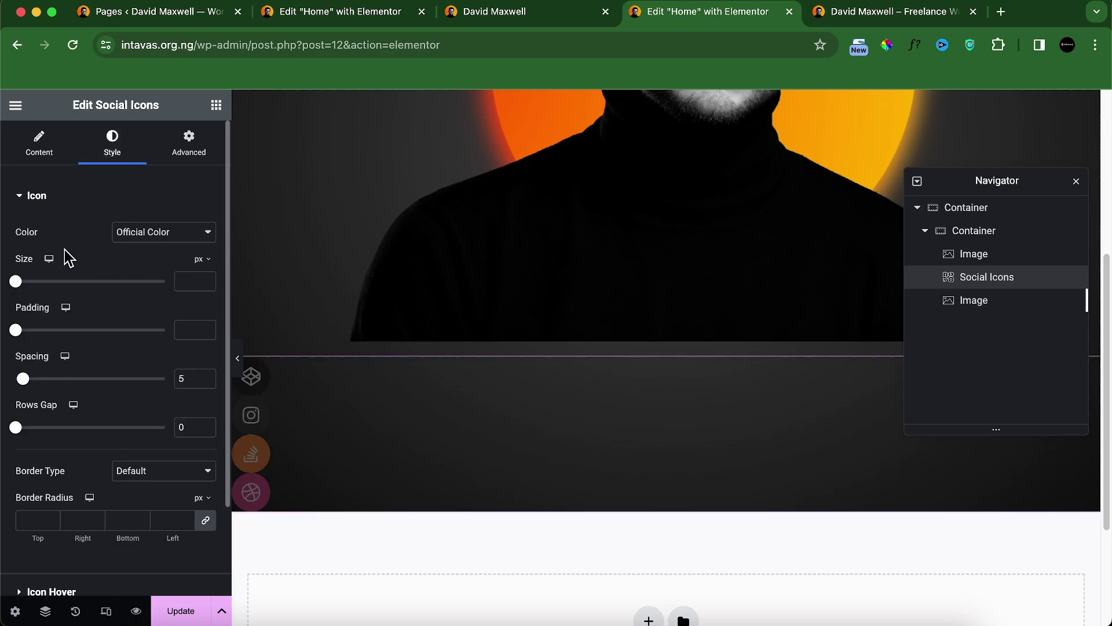
left_click(169, 233)
left_click(157, 250)
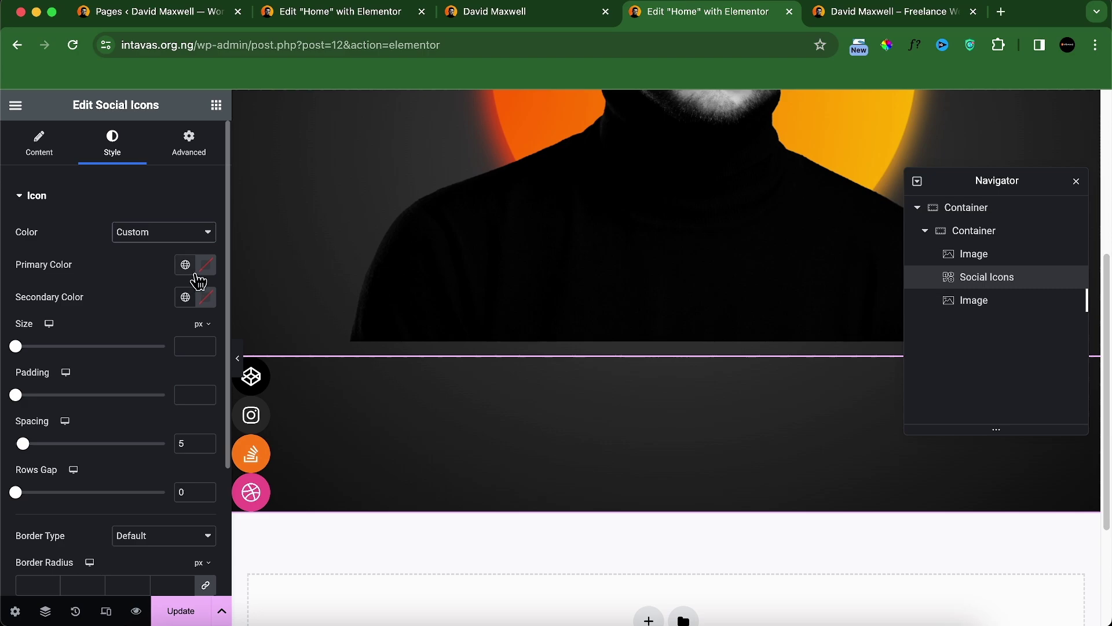
left_click(205, 267)
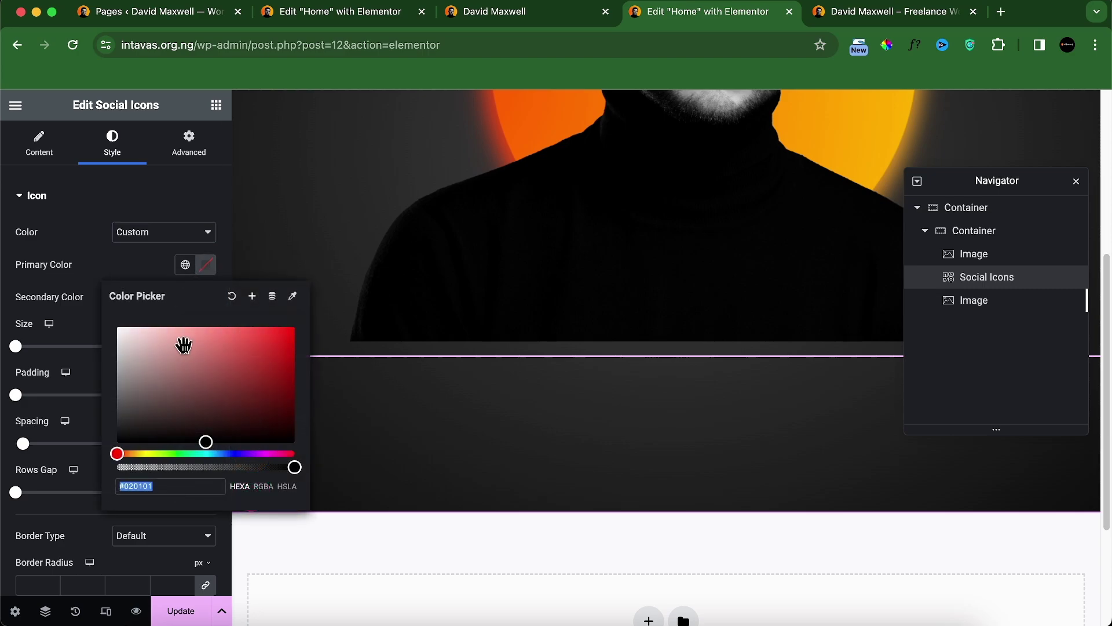
left_click(157, 271)
left_click(206, 298)
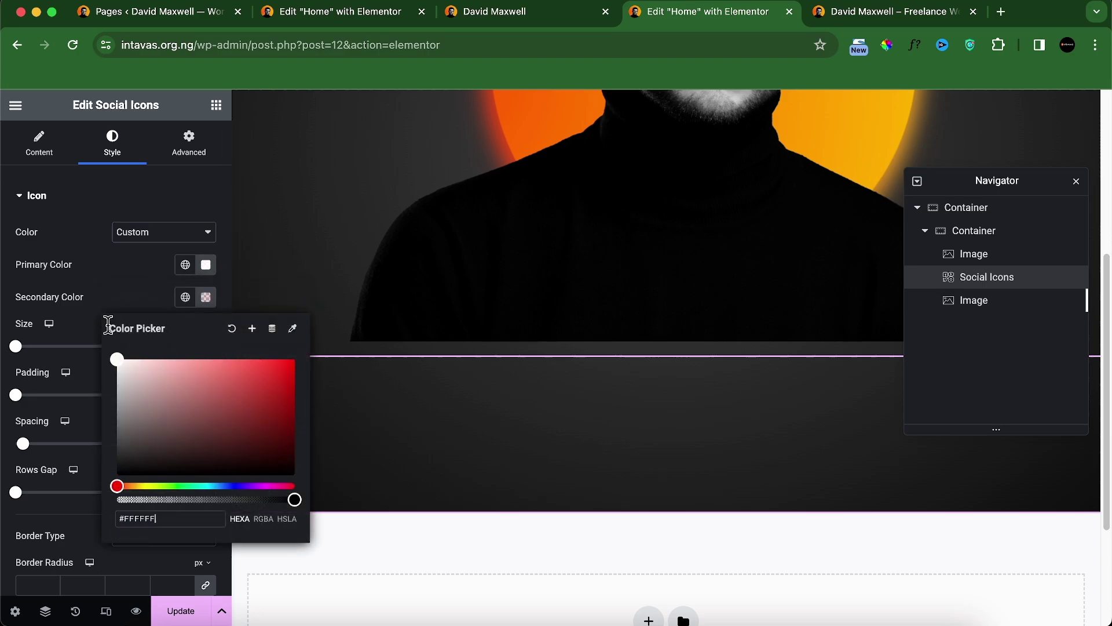
left_click(166, 290)
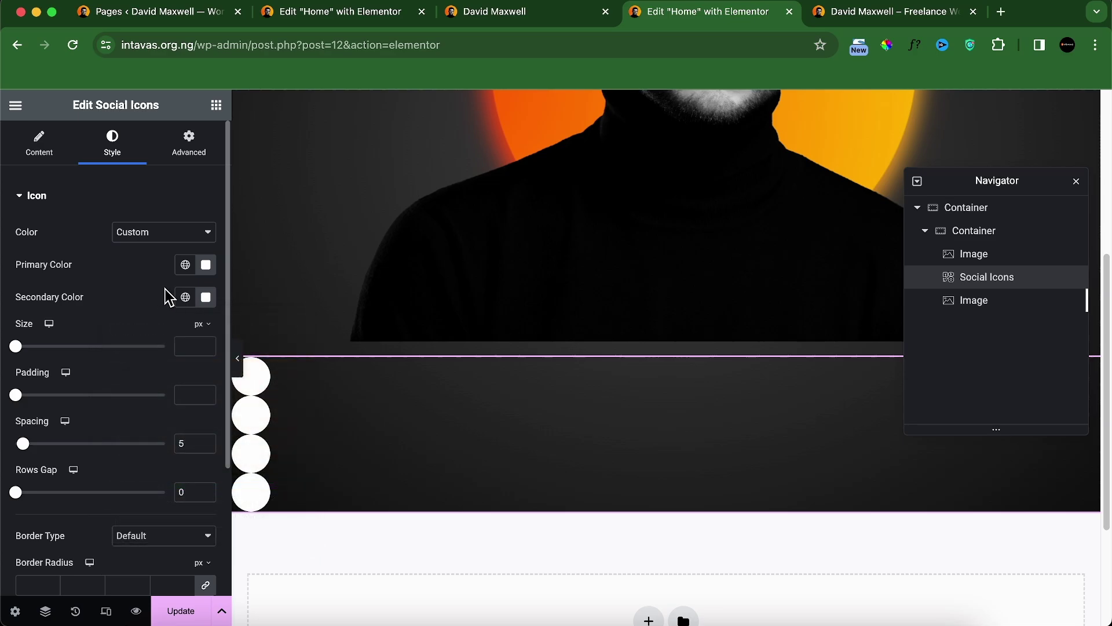
left_click(207, 272)
left_click_drag(209, 467, 93, 423)
left_click(144, 263)
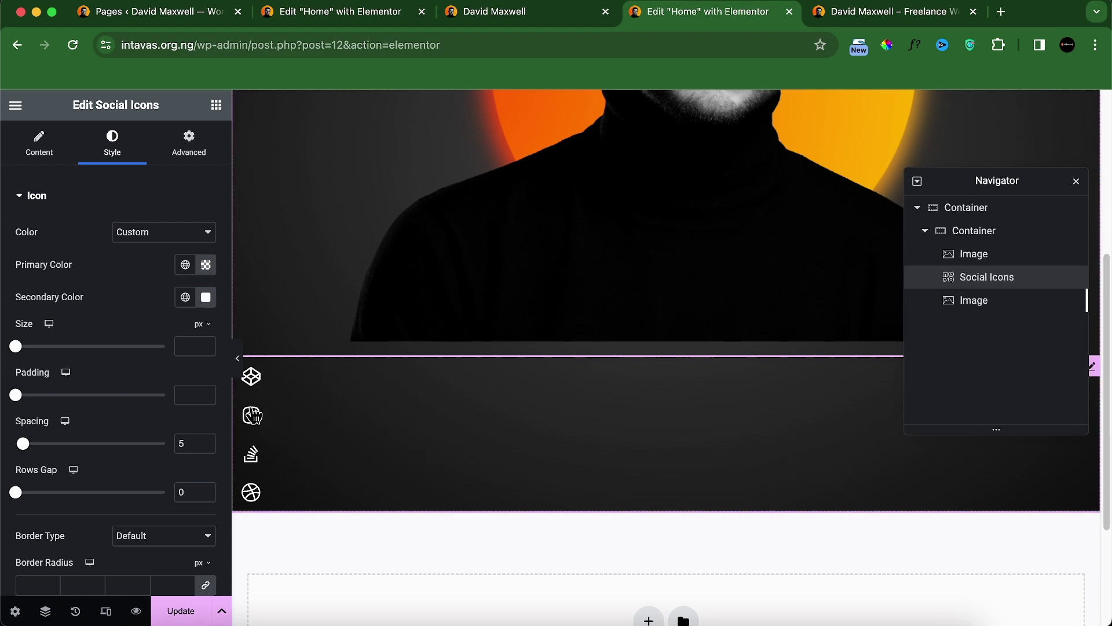
Step: Give the icons a solid 1 px white border
scroll(129, 474, "down", 1)
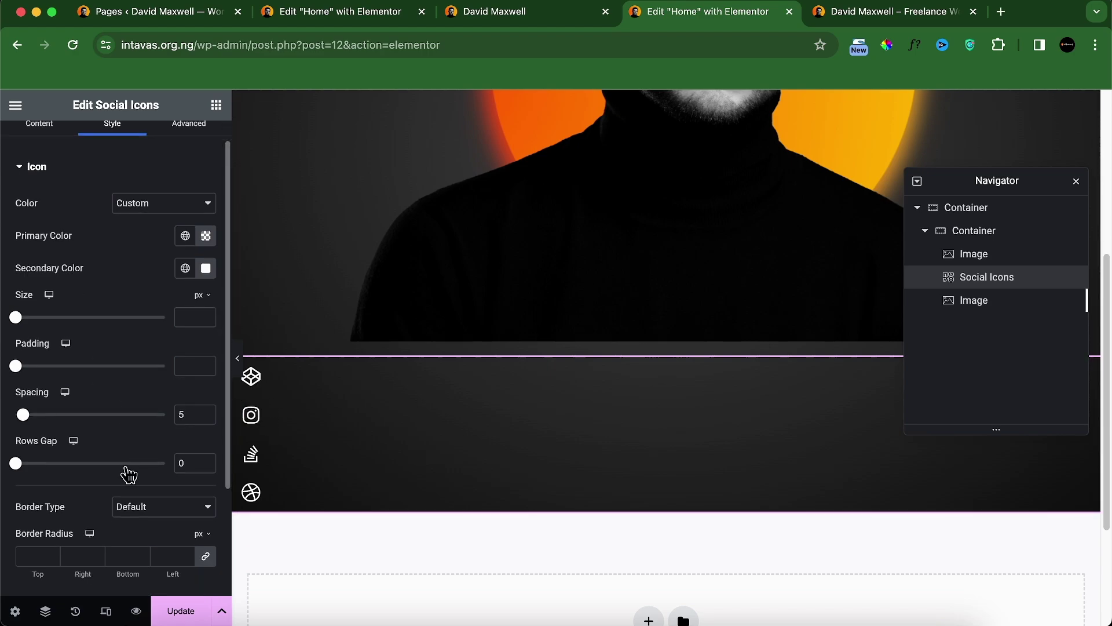
left_click(136, 523)
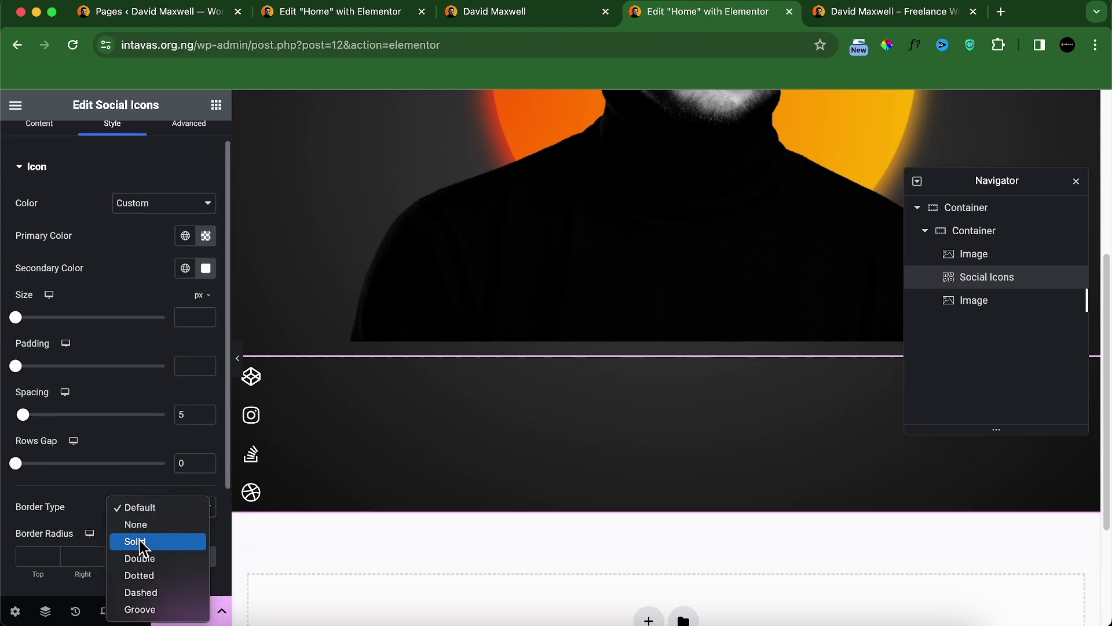
left_click(141, 540)
left_click(37, 557)
type("1")
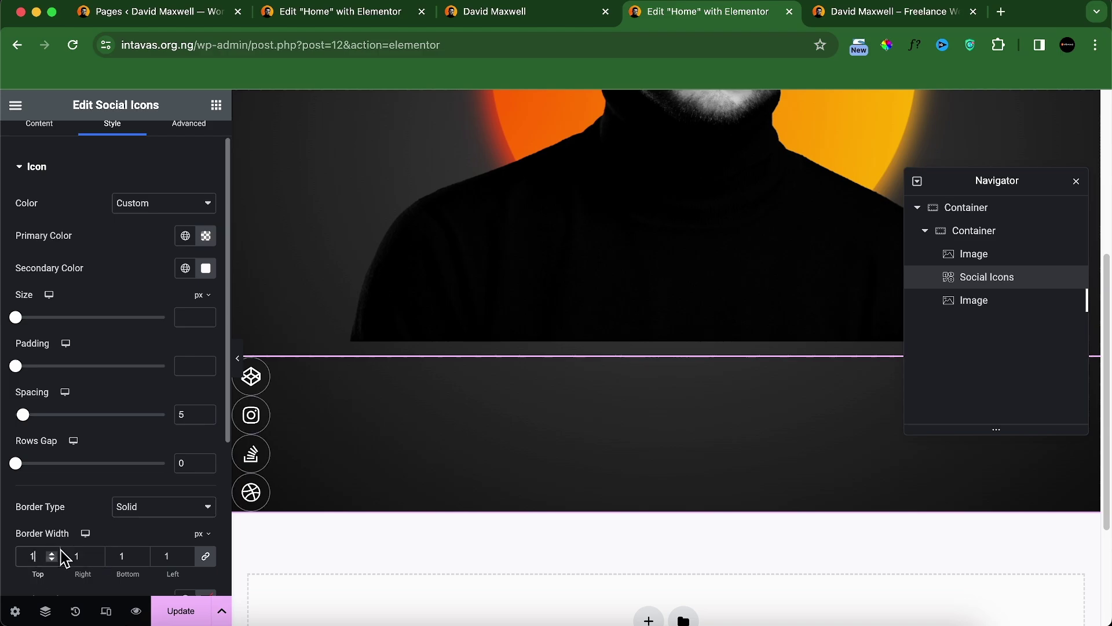
scroll(155, 449, "down", 5)
left_click(209, 460)
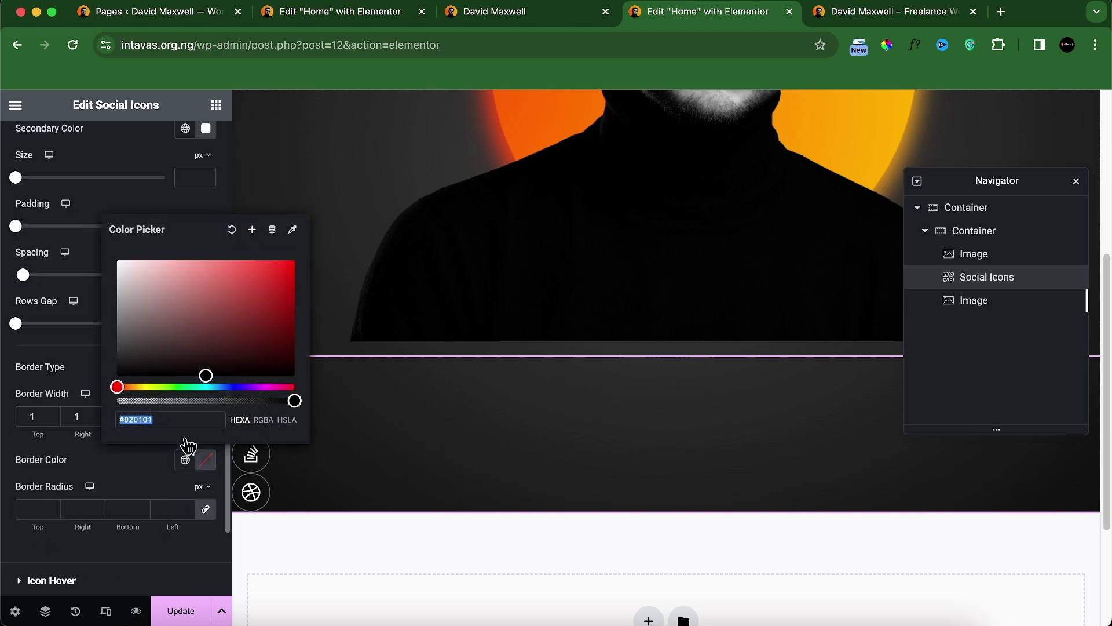
left_click_drag(145, 315, 111, 211)
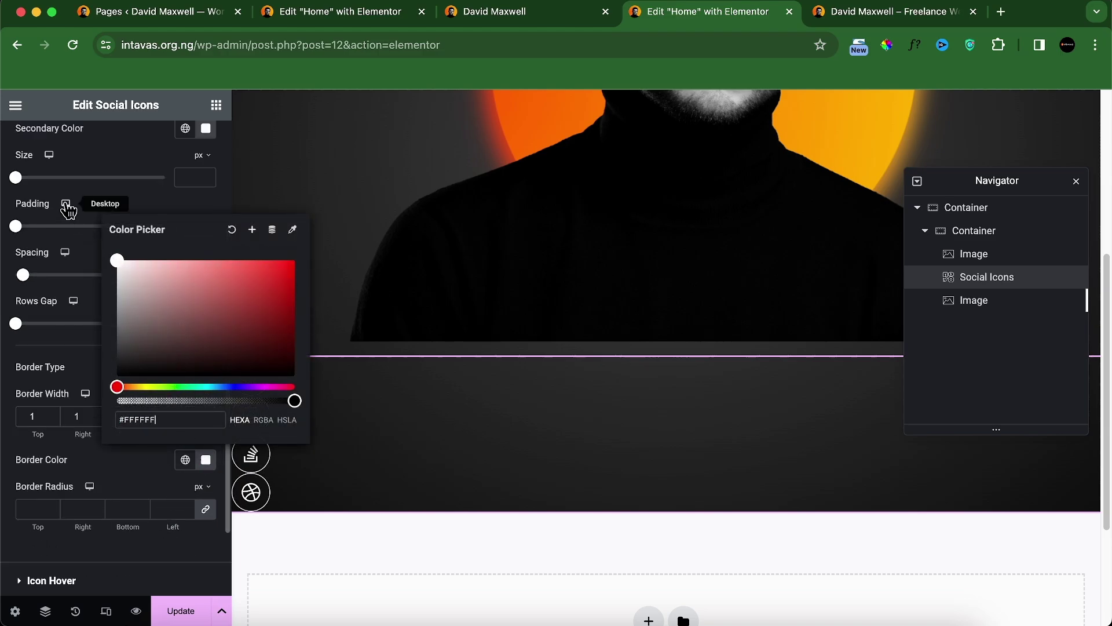
left_click(126, 484)
scroll(120, 431, "up", 4)
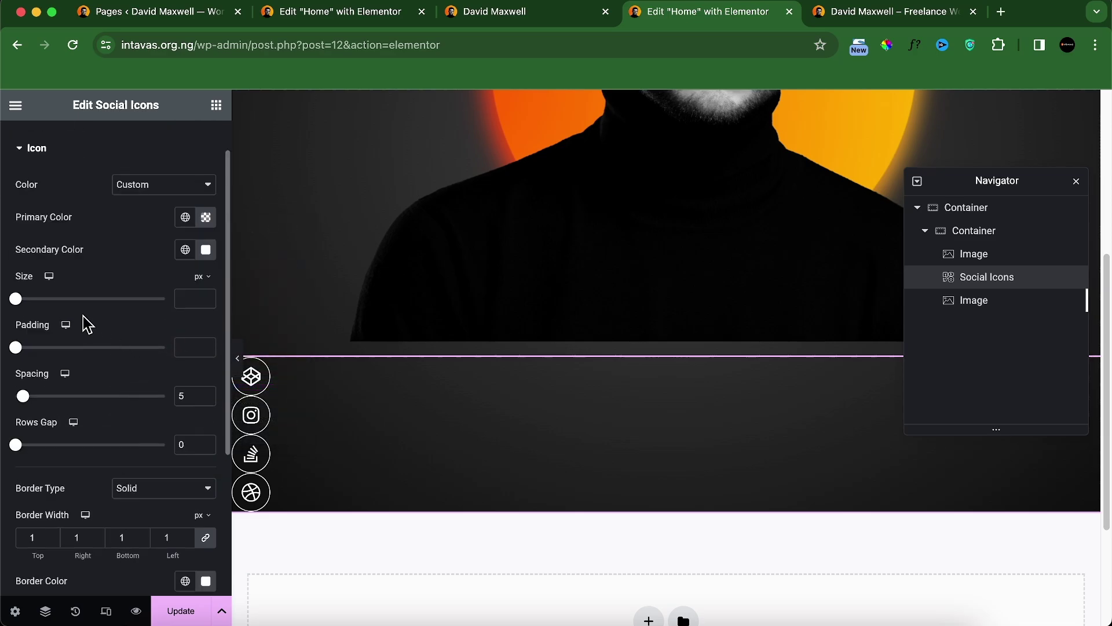
Step: Set the icon size to 17 after comparing with the live site
left_click(196, 299)
type("16")
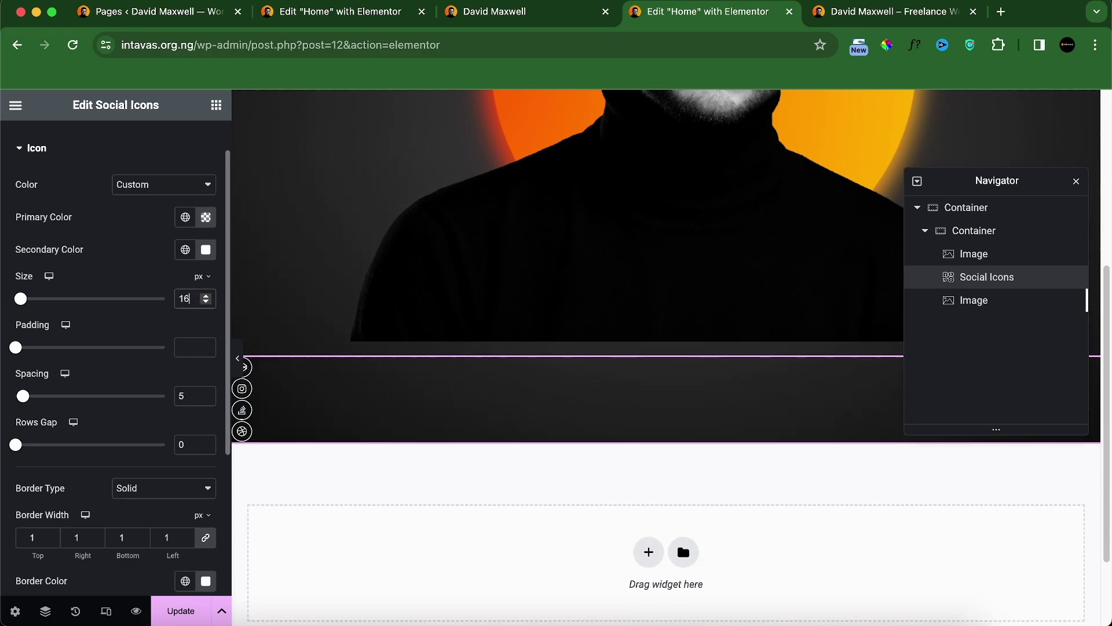
left_click(566, 18)
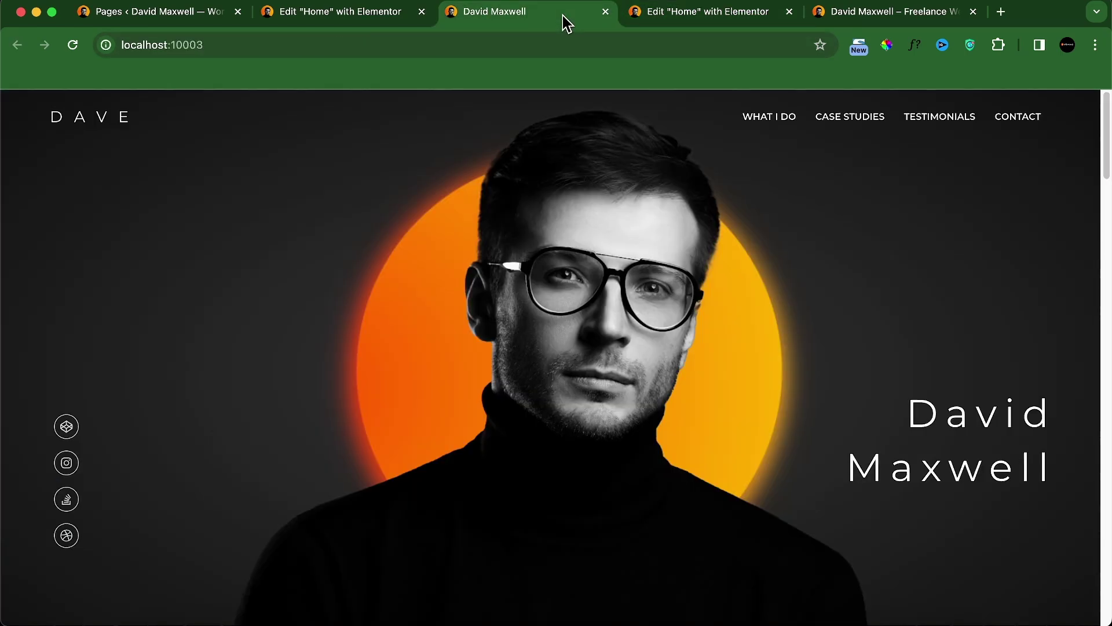
left_click(717, 21)
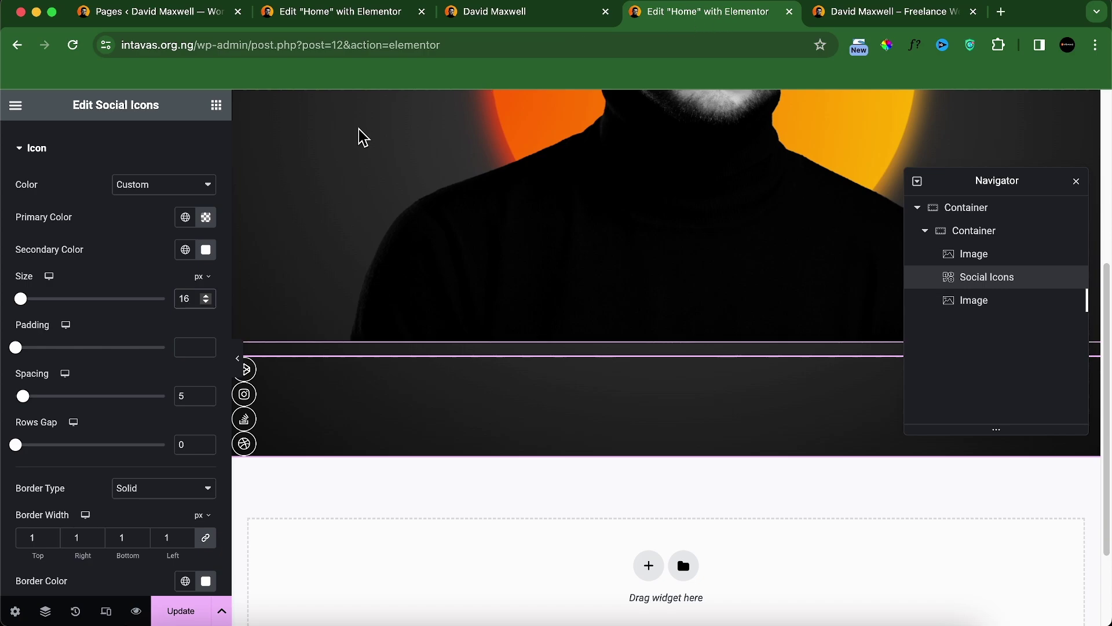
key("BackSpace")
type("7")
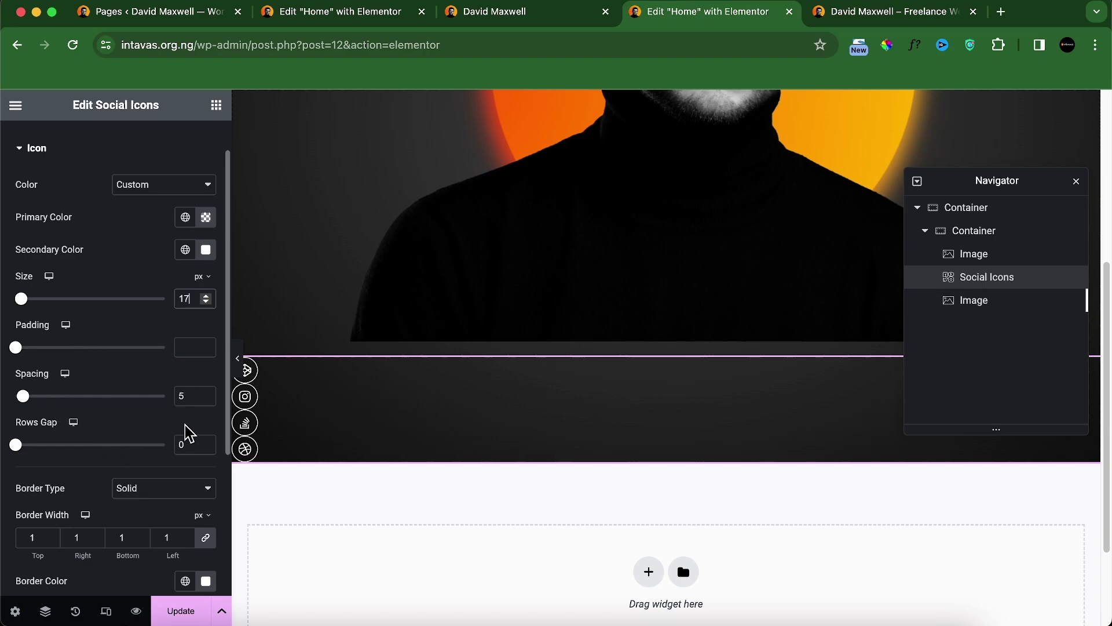
Step: Adjust the icon spacing and set the rows gap to 15, checking the live site
double_click(183, 396)
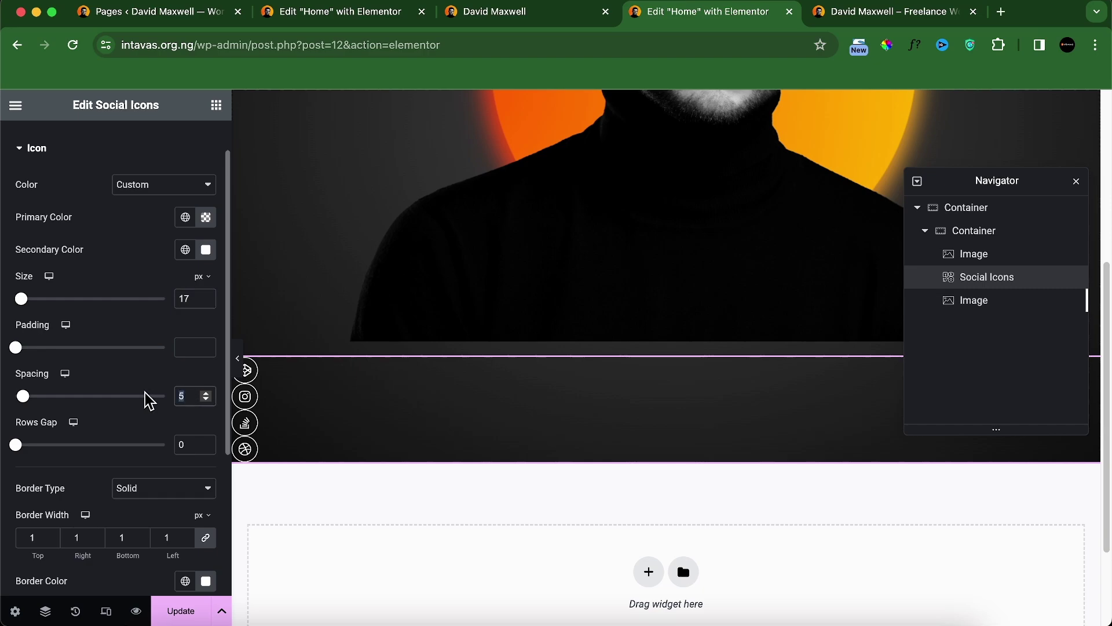
type("10")
double_click(182, 445)
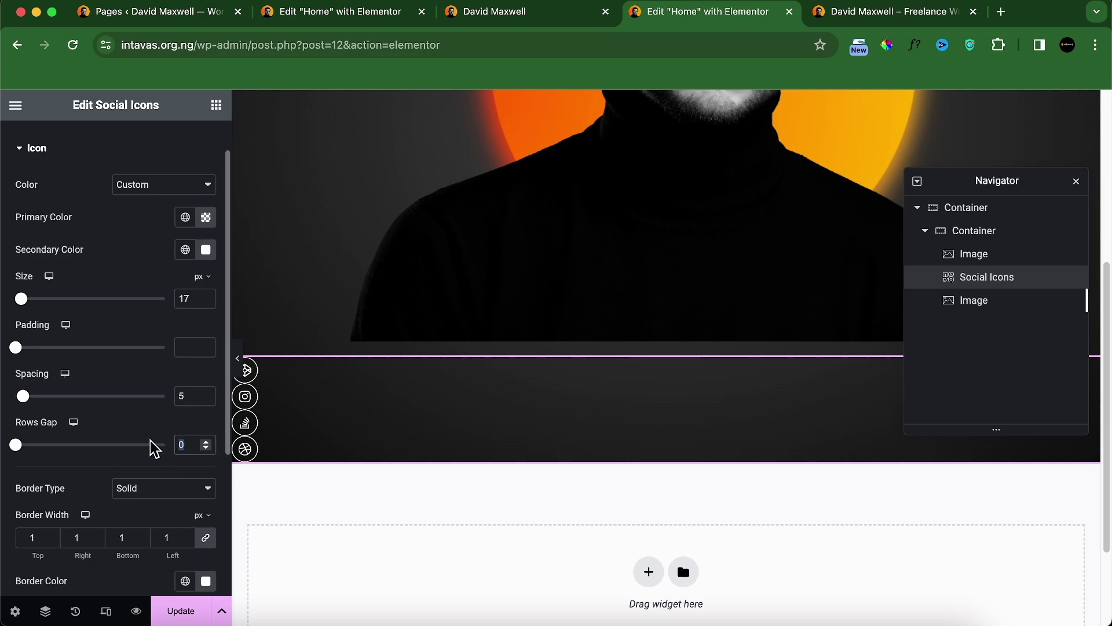
type("10")
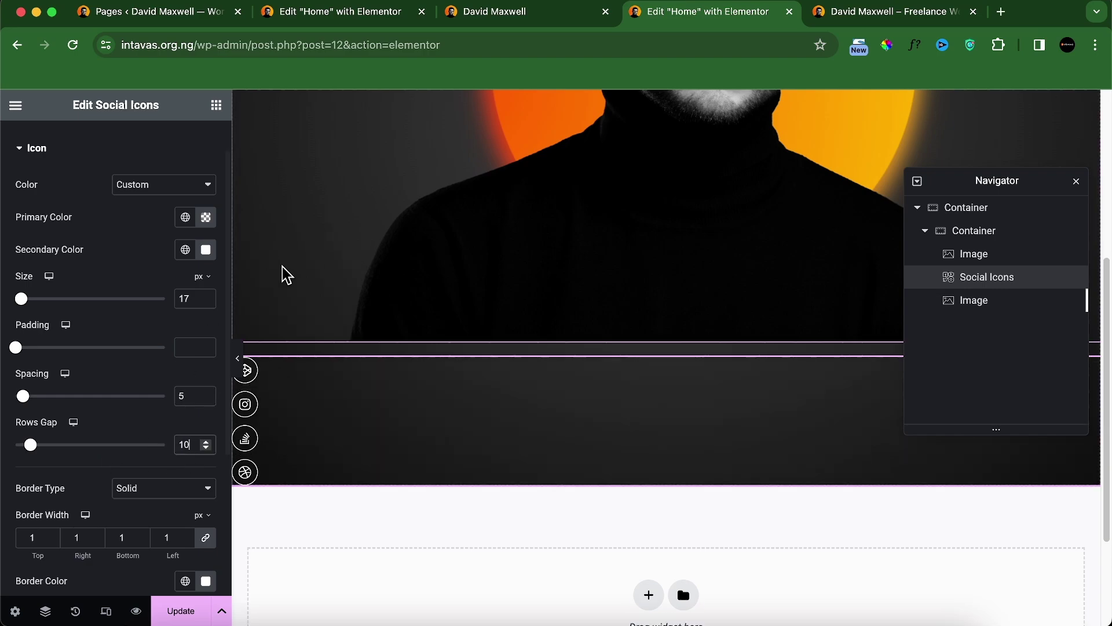
left_click(523, 22)
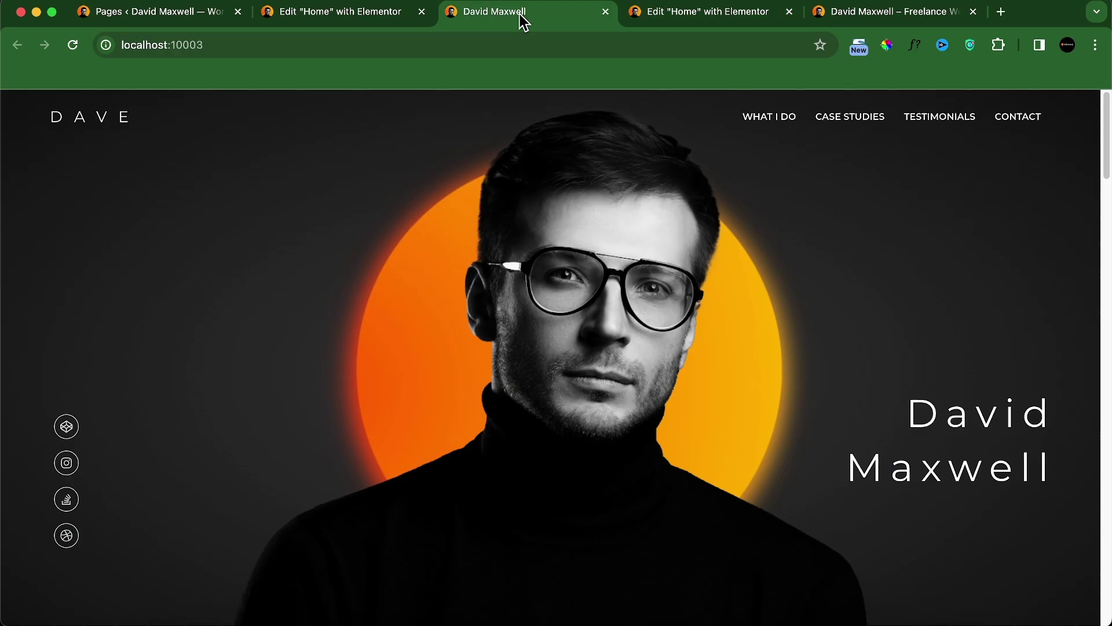
left_click(665, 21)
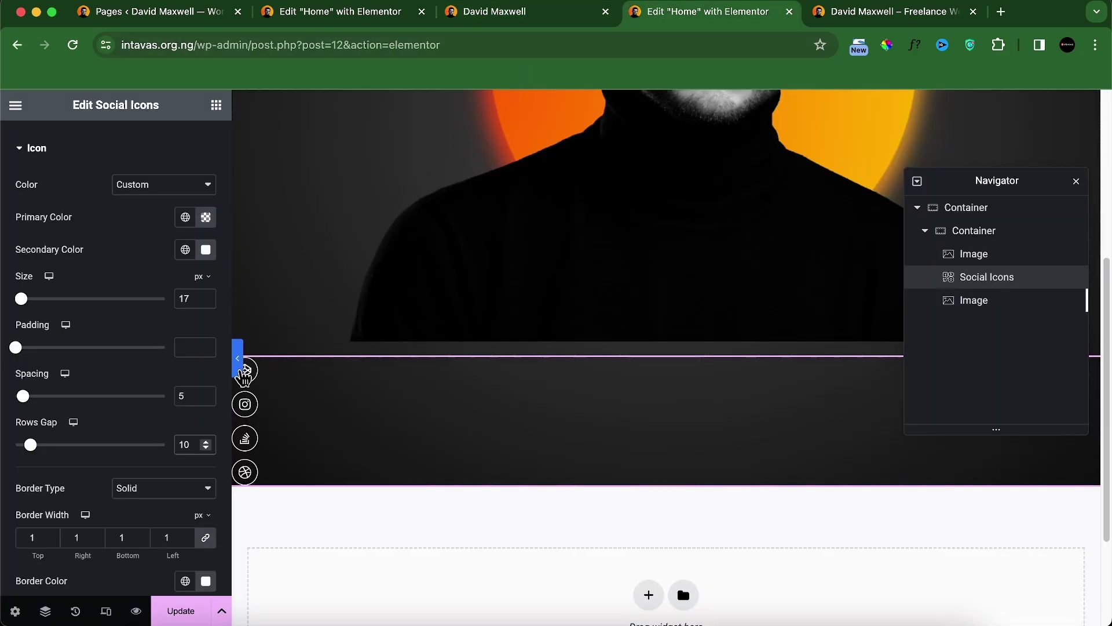
key("BackSpace")
type("5")
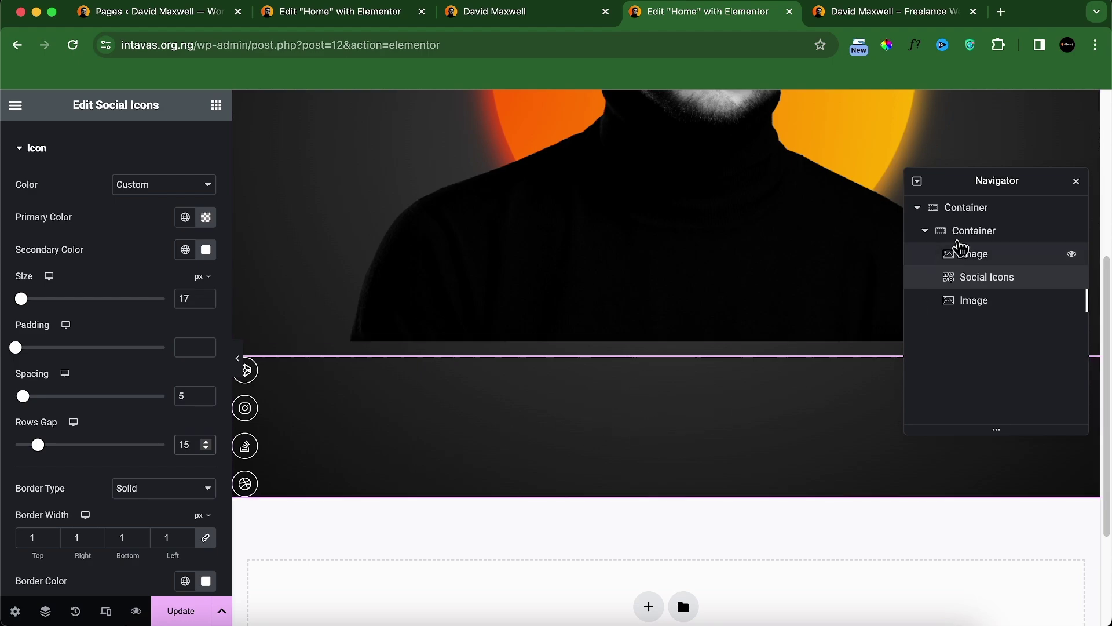
Step: Close the Navigator and compare the icons with the live site again
left_click(1076, 182)
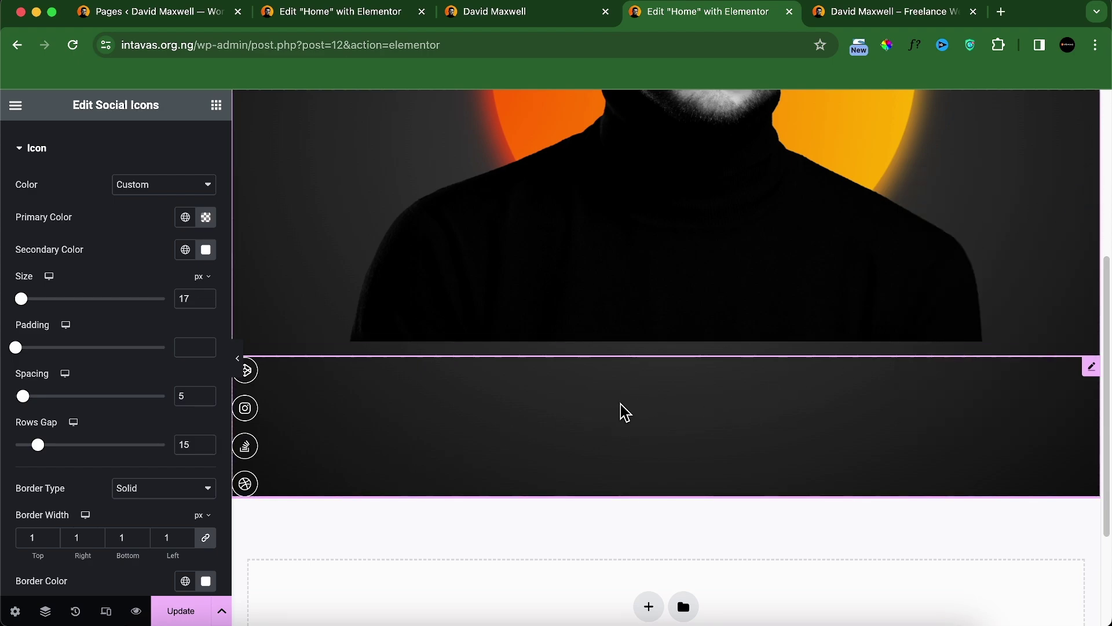
scroll(498, 336, "up", 2)
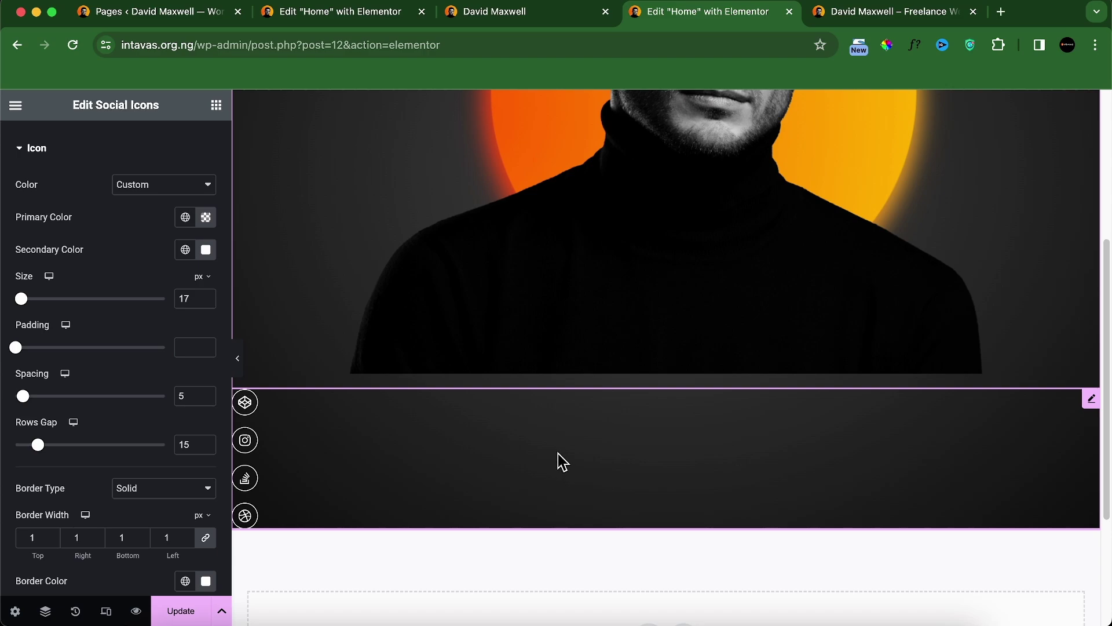
scroll(168, 342, "up", 2)
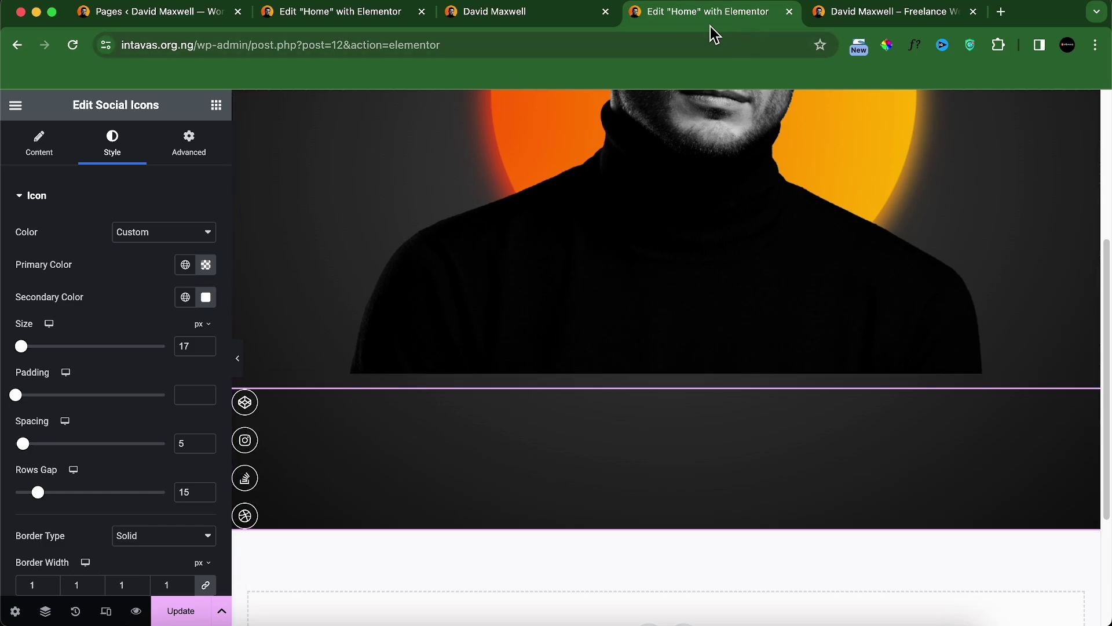
left_click(567, 17)
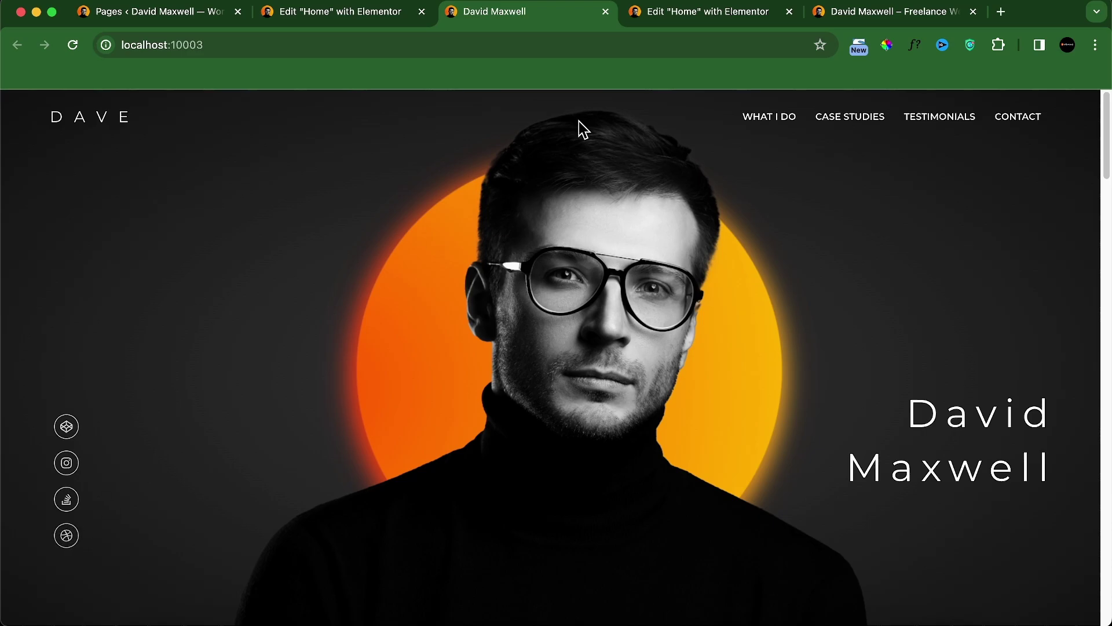
left_click(654, 19)
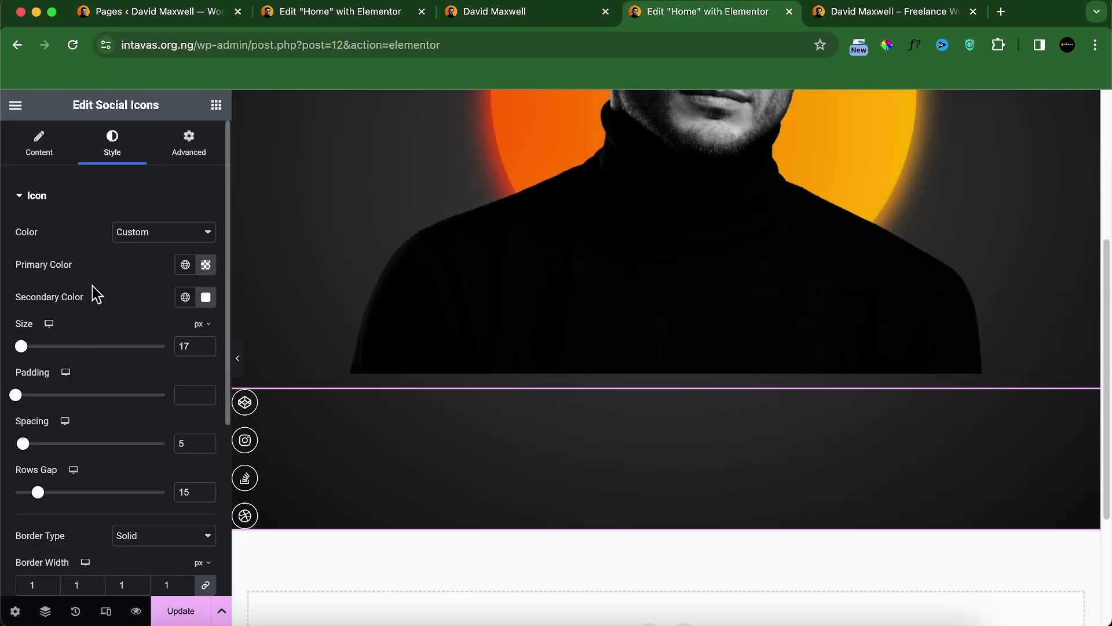
scroll(104, 324, "down", 5)
Step: Under Icon Hover, try the Hang and Skew hover animations
left_click(75, 493)
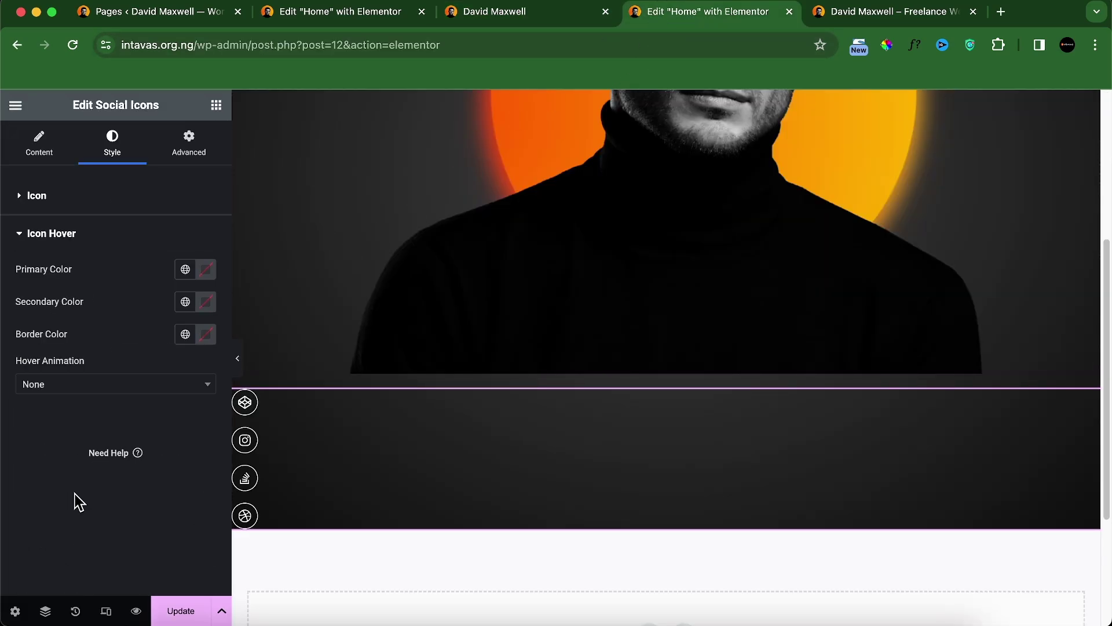
left_click(104, 389)
scroll(99, 471, "down", 10)
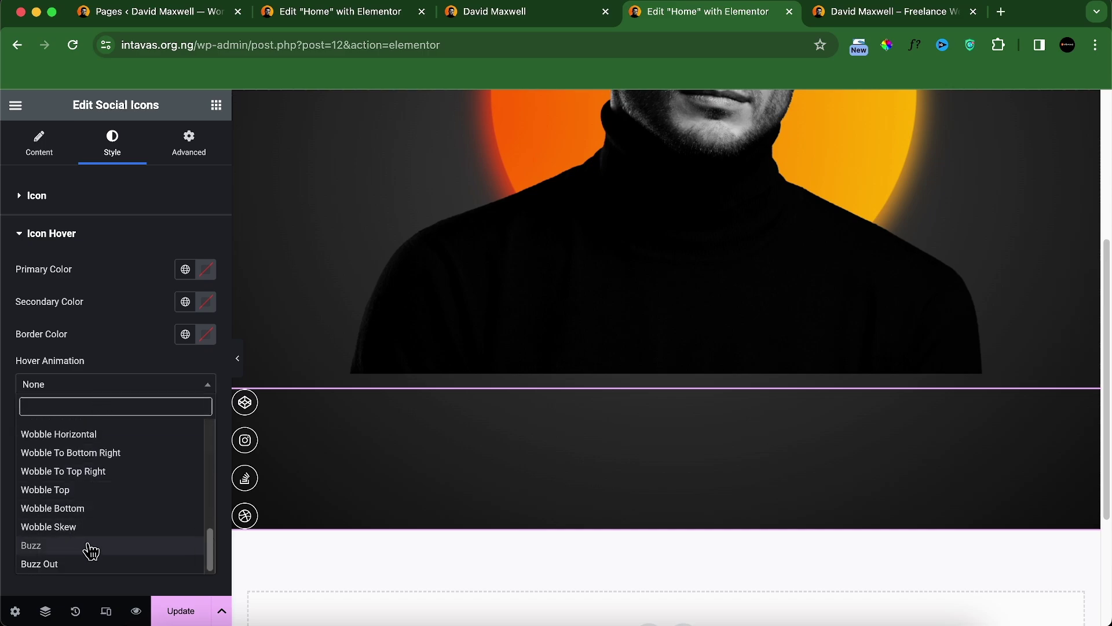
scroll(97, 505, "up", 2)
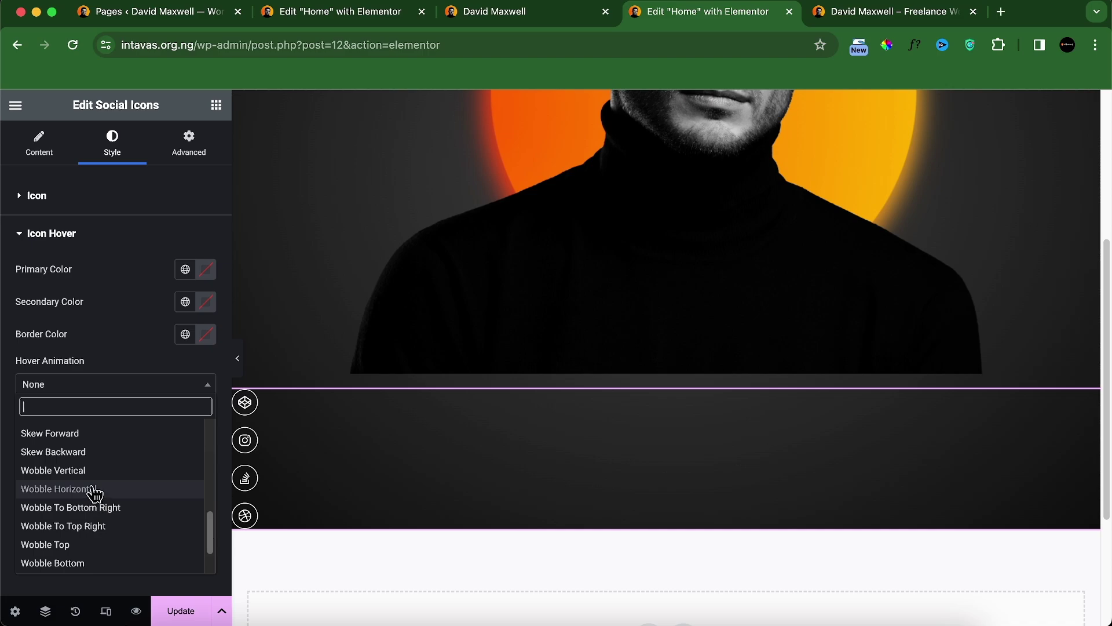
scroll(93, 492, "up", 2)
scroll(93, 494, "up", 1)
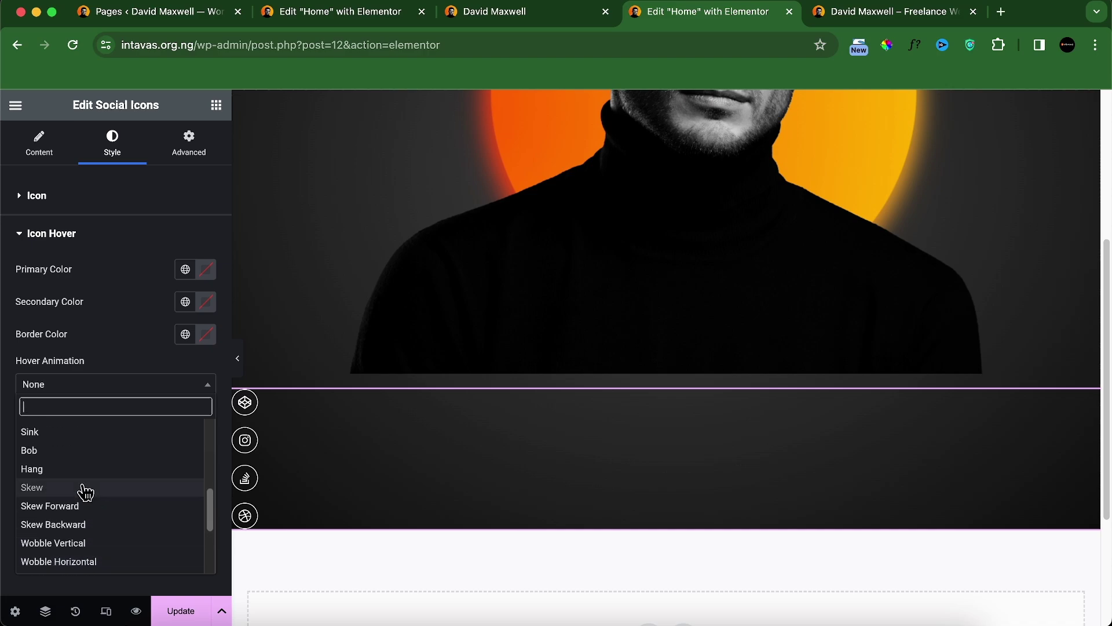
left_click(70, 470)
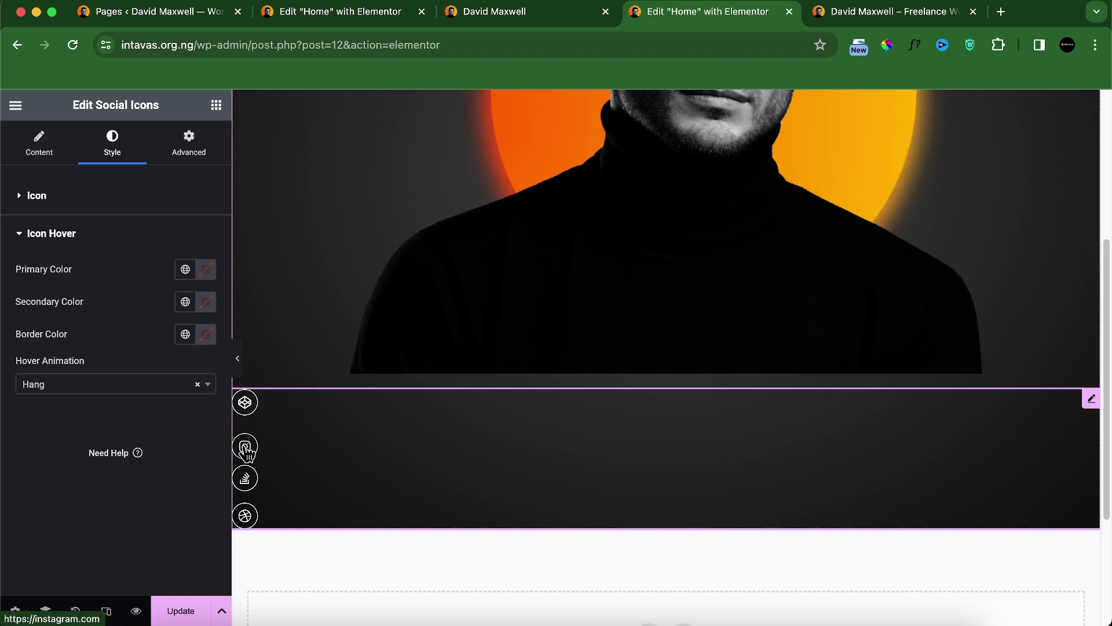
left_click(120, 394)
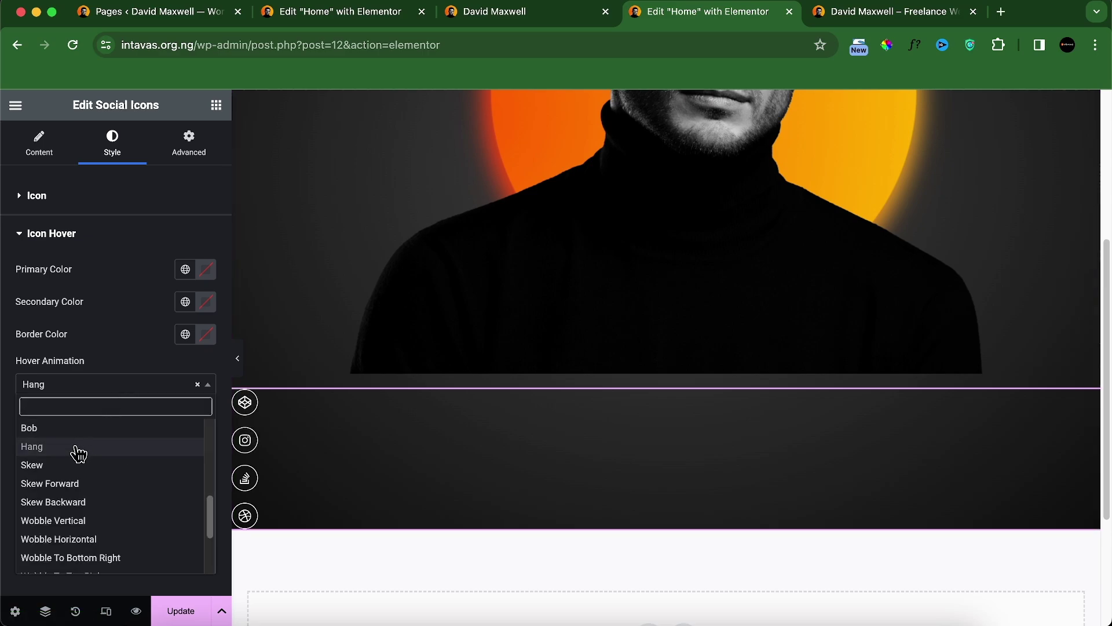
scroll(76, 483, "up", 3)
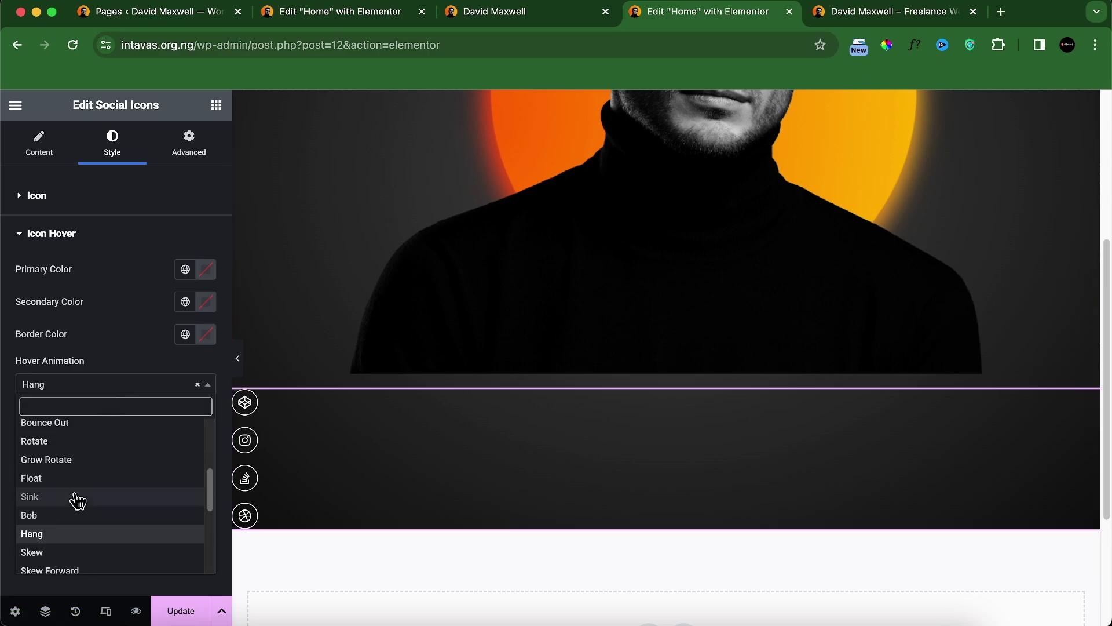
left_click(65, 553)
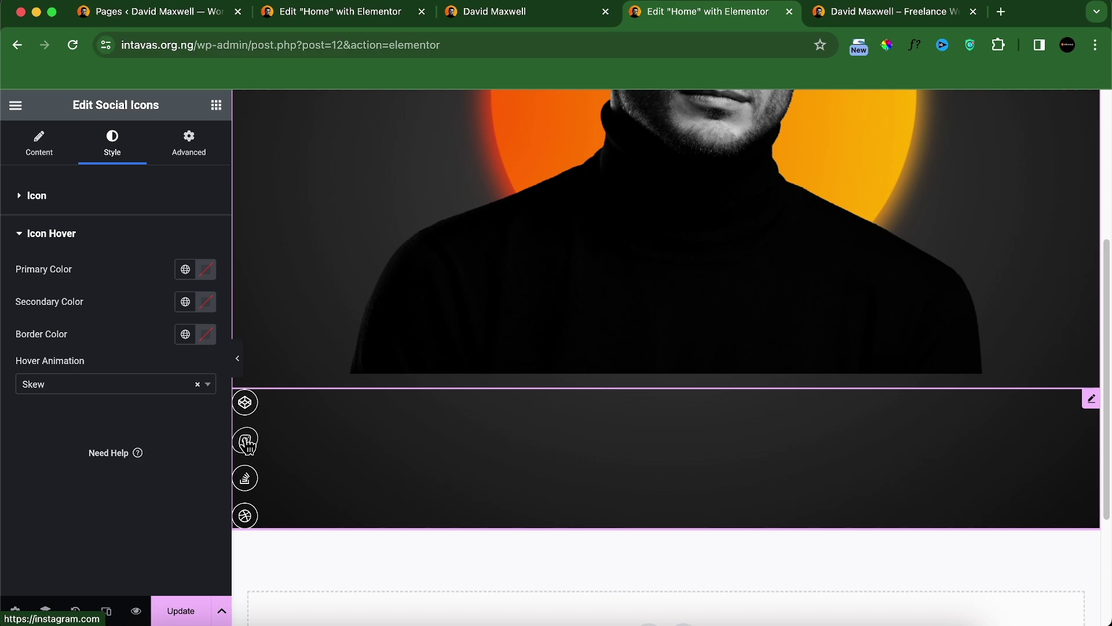
Step: Try the Bob animation, then settle on Wobble Bottom
left_click(164, 384)
scroll(111, 460, "up", 2)
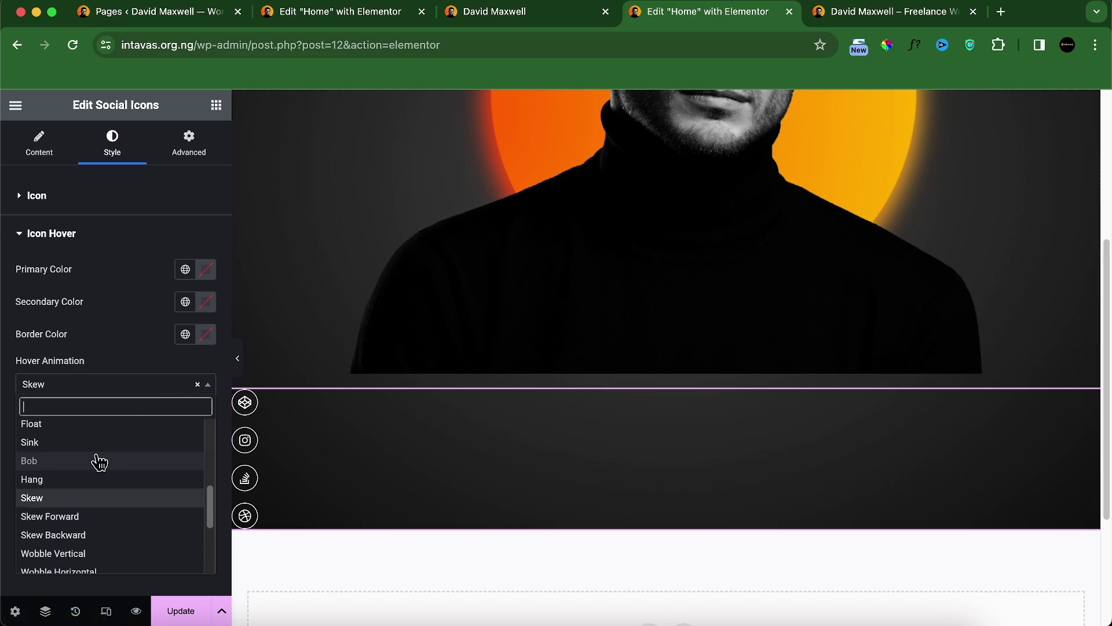
left_click(80, 468)
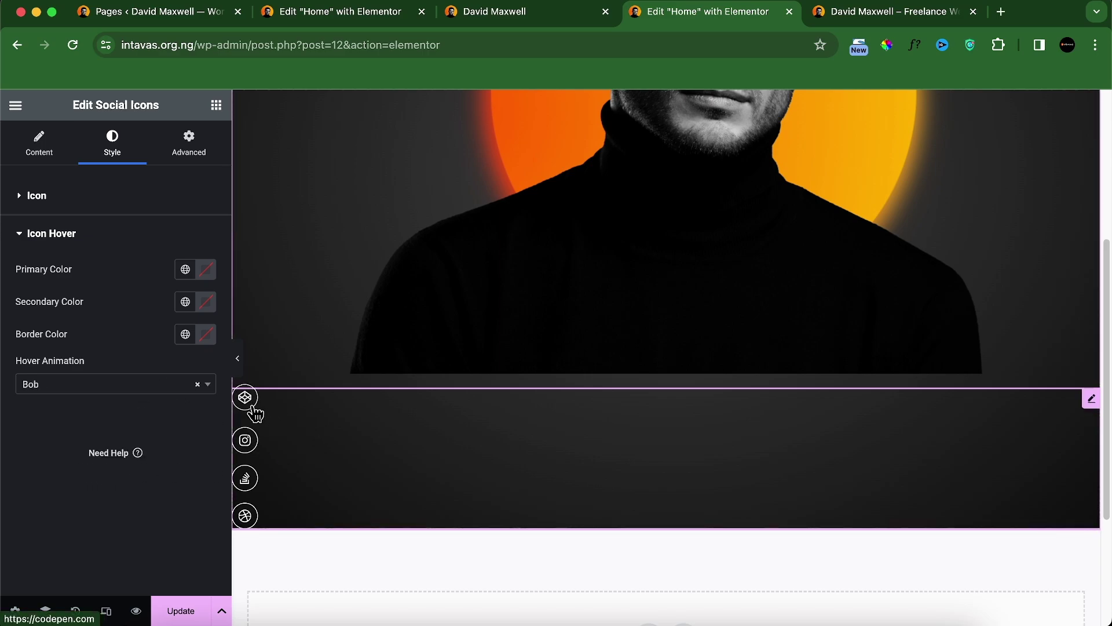
left_click(113, 389)
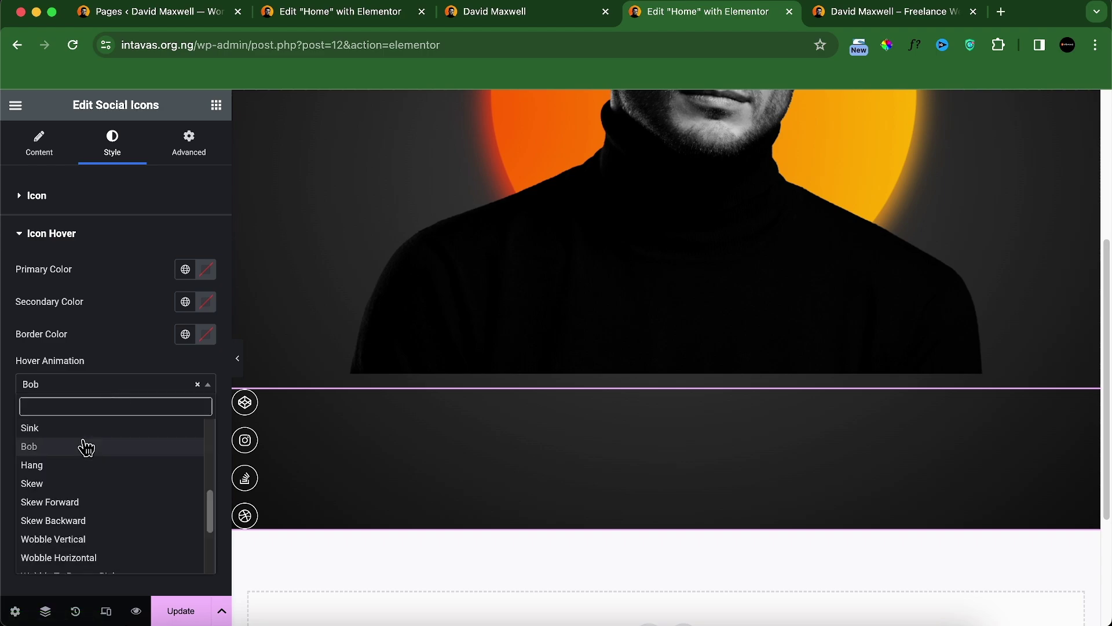
scroll(79, 487, "up", 4)
scroll(70, 491, "up", 2)
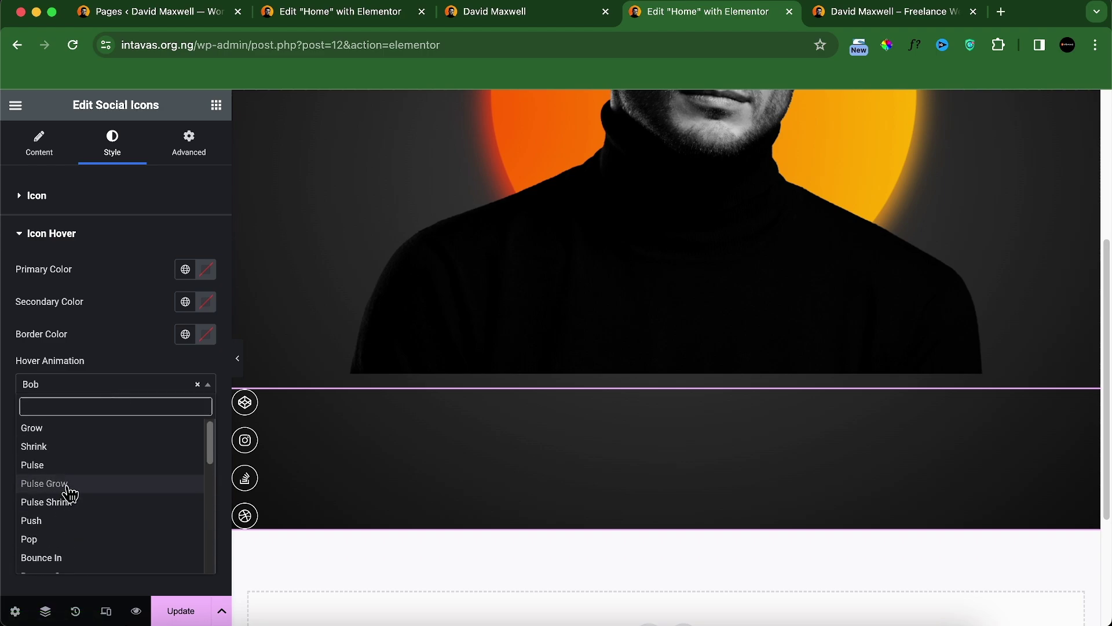
scroll(105, 499, "down", 6)
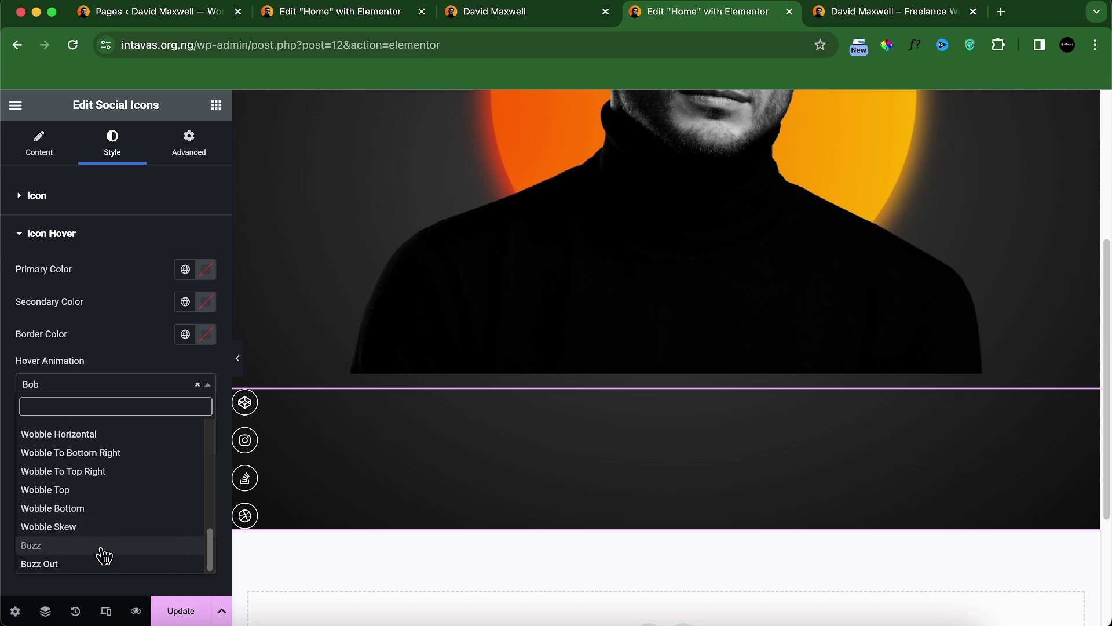
left_click(83, 515)
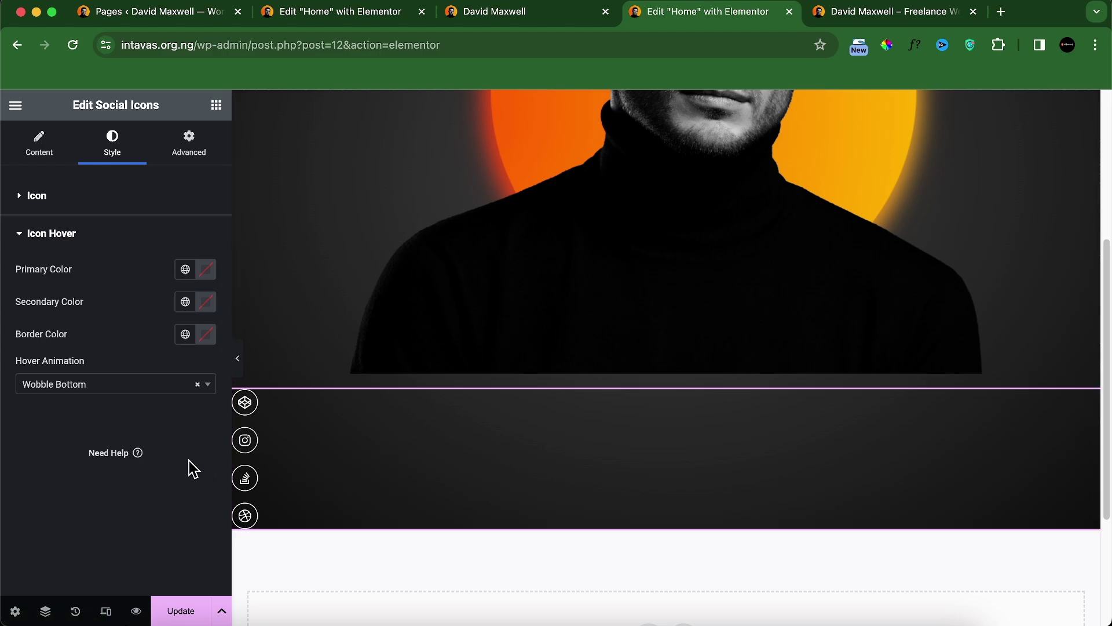
Step: Position the social icons absolutely at the bottom, update the page and open its preview
left_click(196, 155)
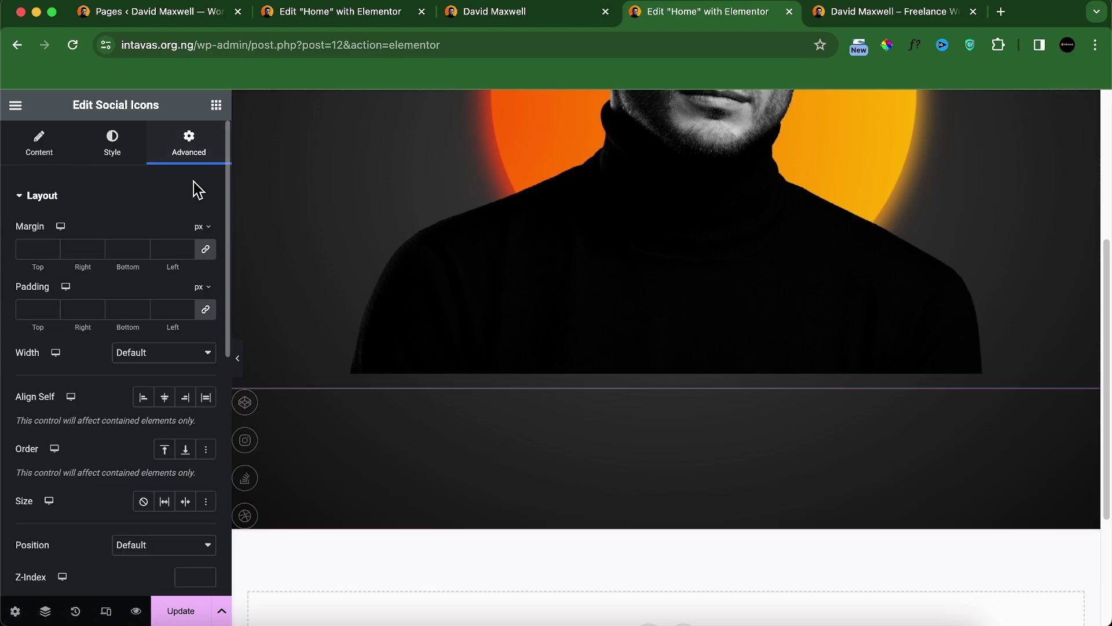
scroll(101, 395, "down", 5)
left_click(142, 397)
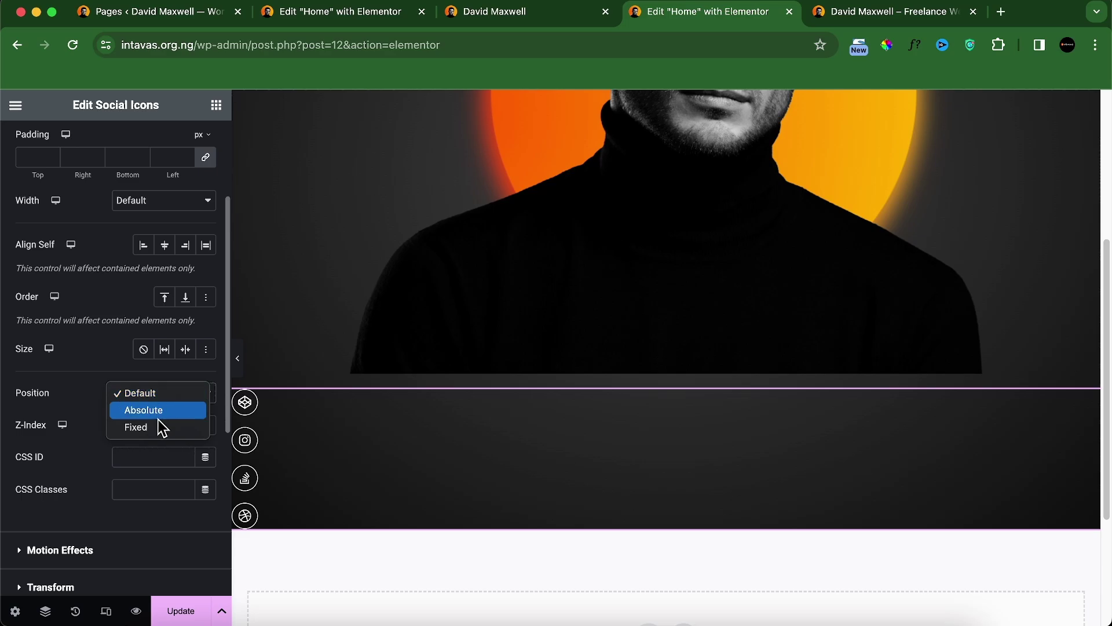
left_click(158, 412)
scroll(333, 361, "up", 5)
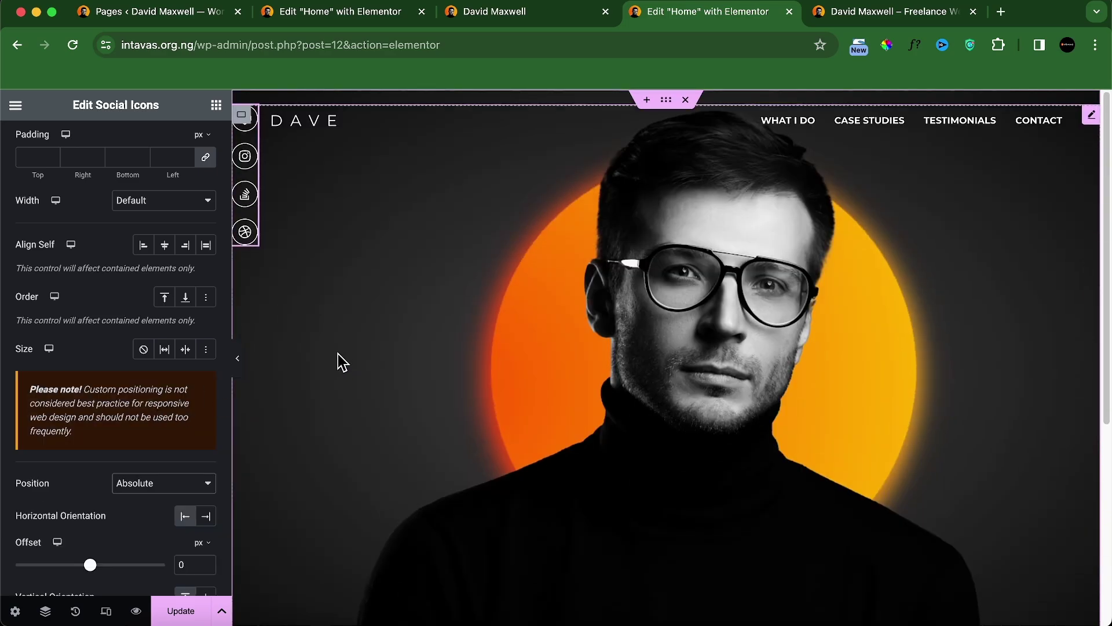
scroll(124, 455, "down", 4)
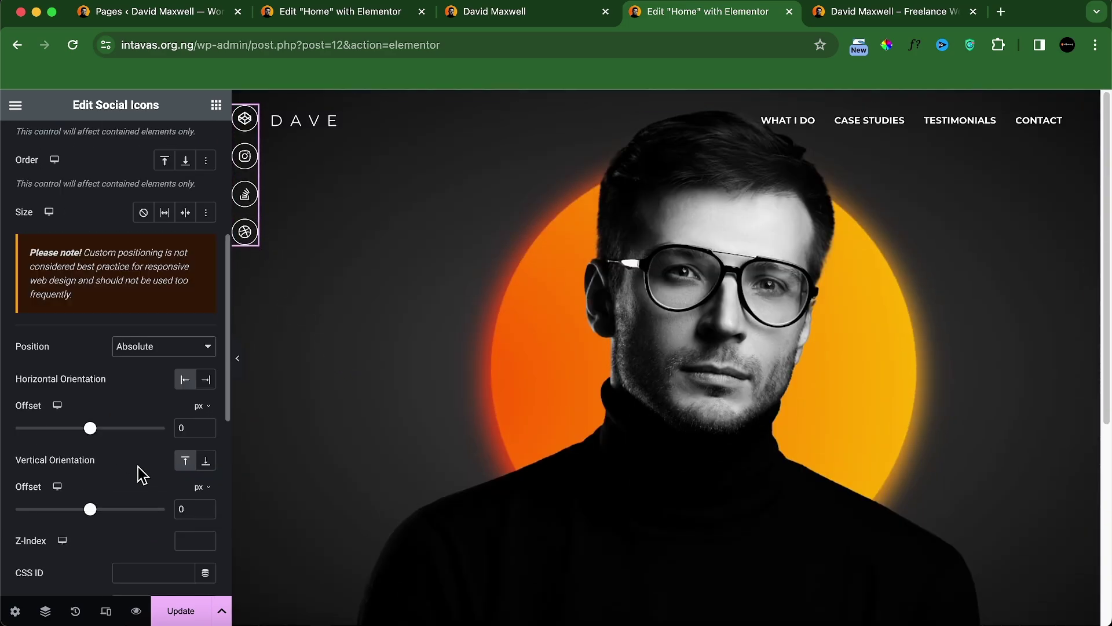
left_click(206, 461)
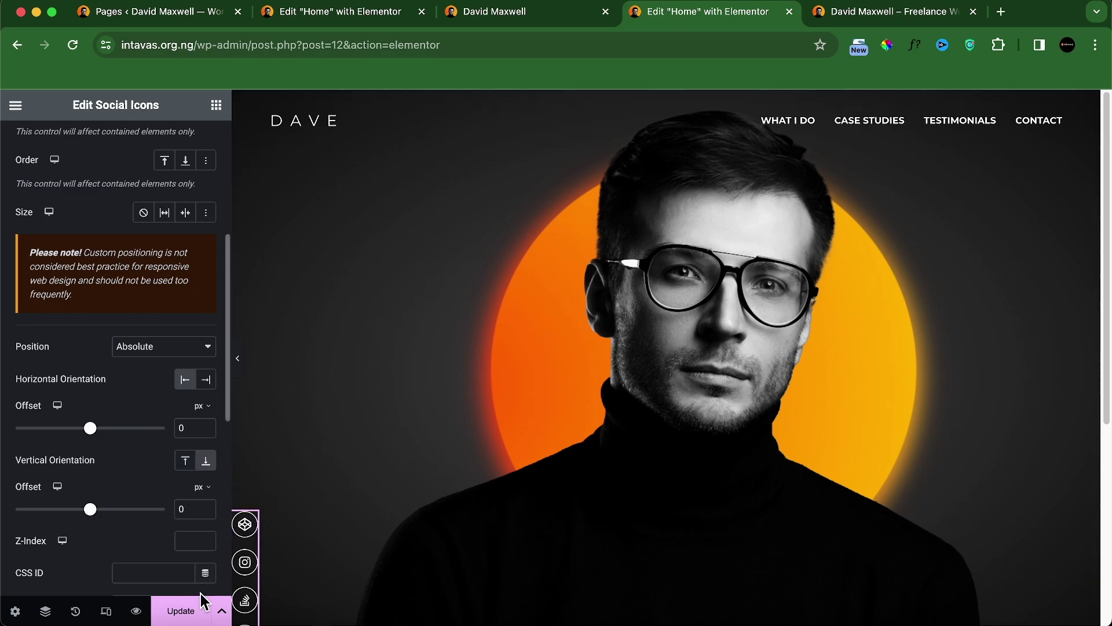
left_click(197, 611)
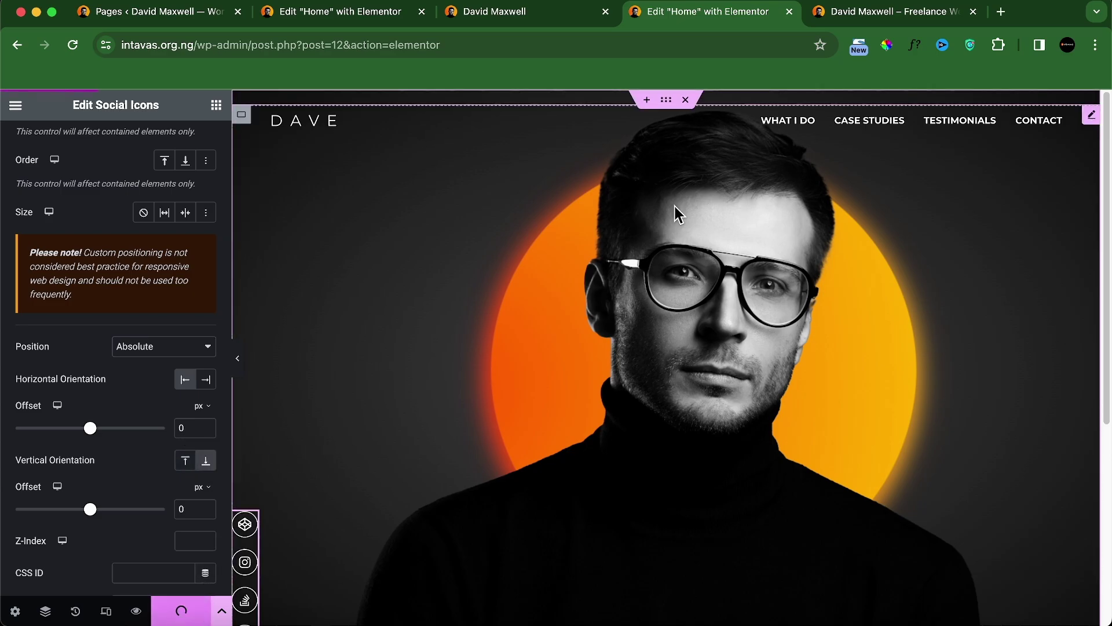
left_click(903, 13)
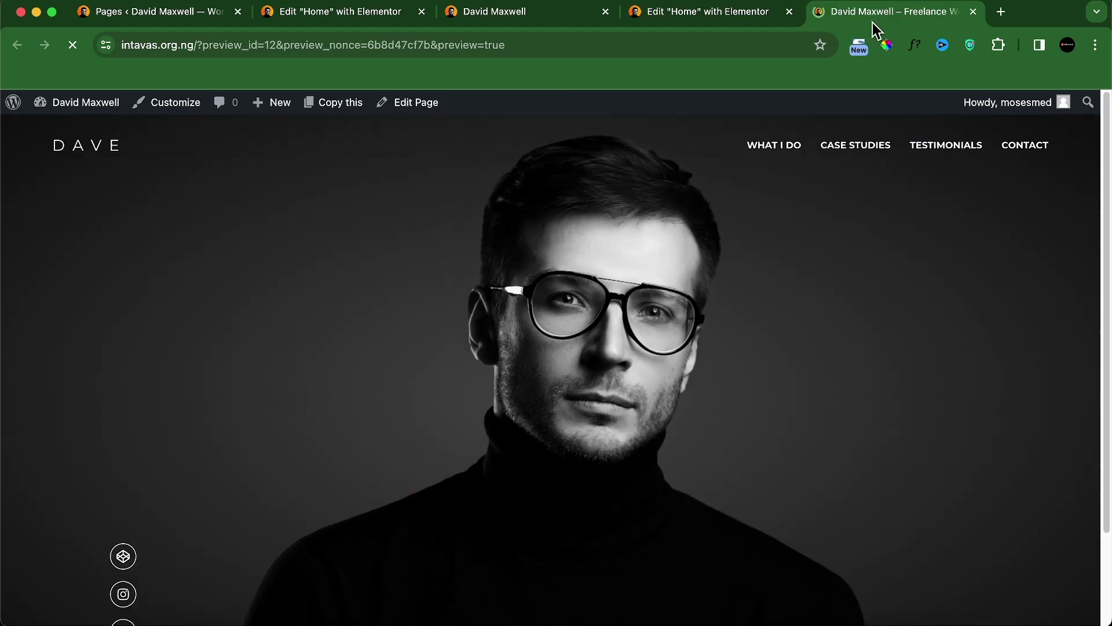
scroll(626, 367, "down", 3)
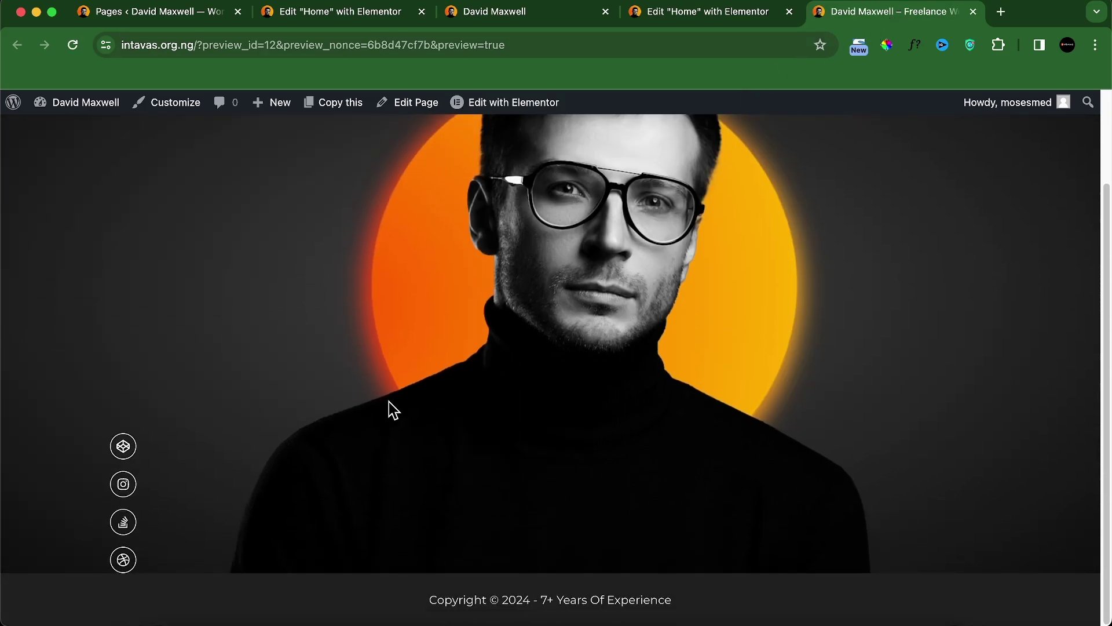
scroll(406, 452, "up", 3)
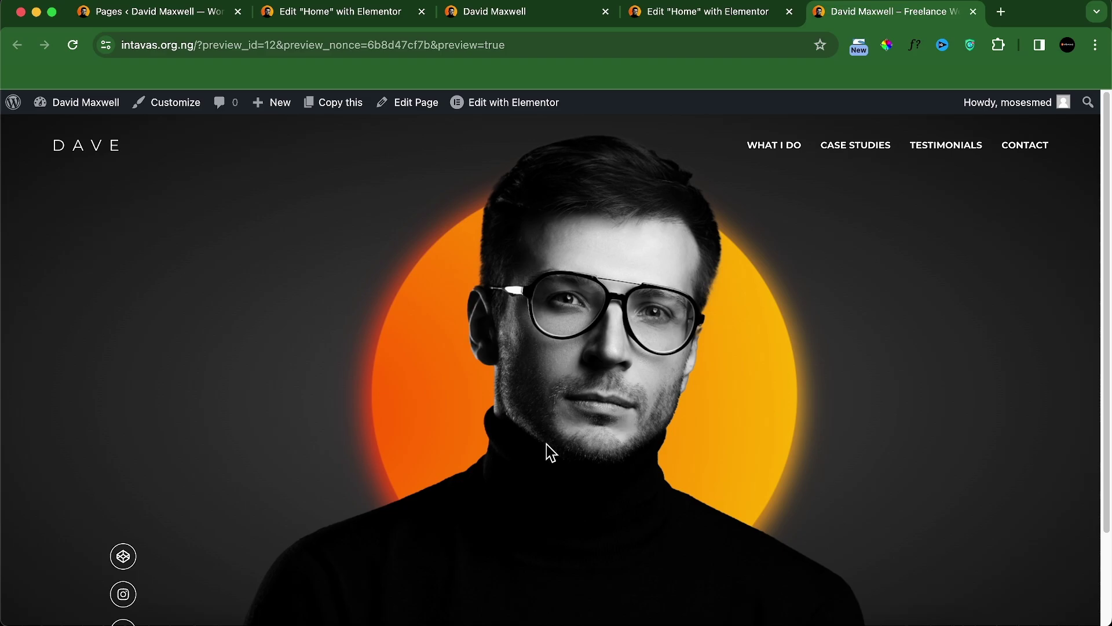
scroll(406, 470, "down", 3)
scroll(516, 411, "up", 3)
Step: Position the social icons at horizontal offset 70 and vertical offset 400, save, and preview the page
left_click(693, 22)
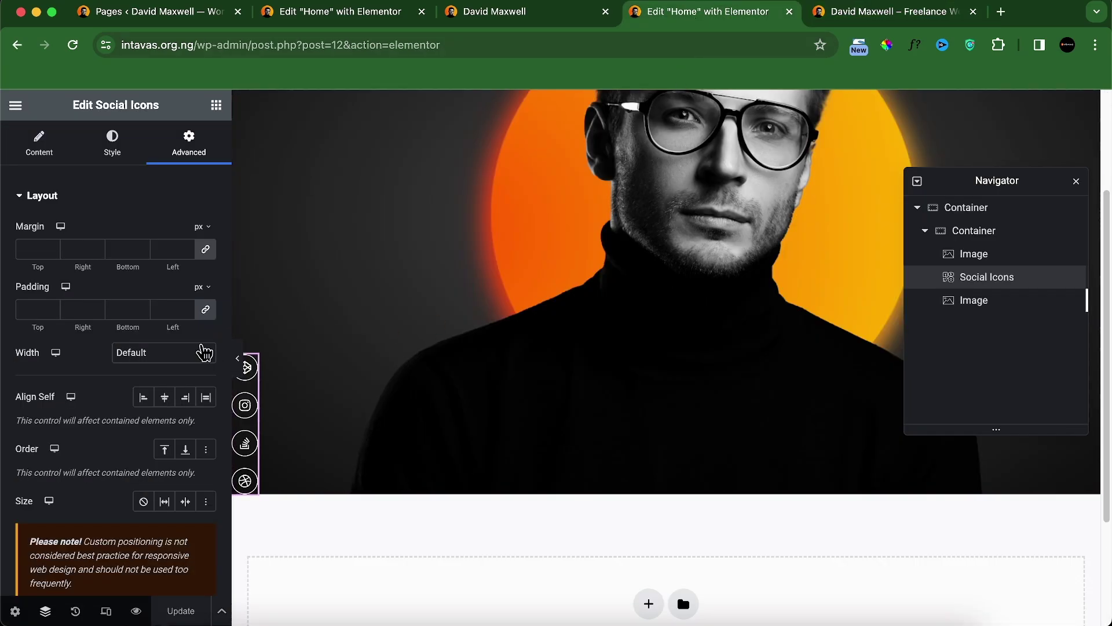
scroll(146, 418, "down", 3)
scroll(148, 418, "down", 5)
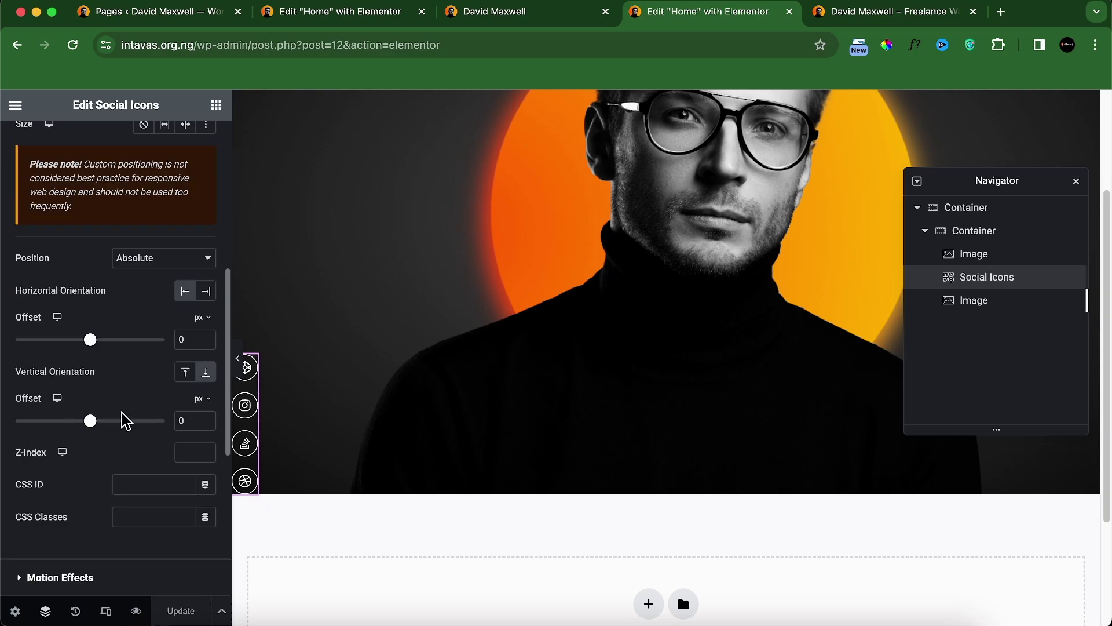
left_click_drag(96, 347, 114, 364)
left_click_drag(81, 426, 123, 427)
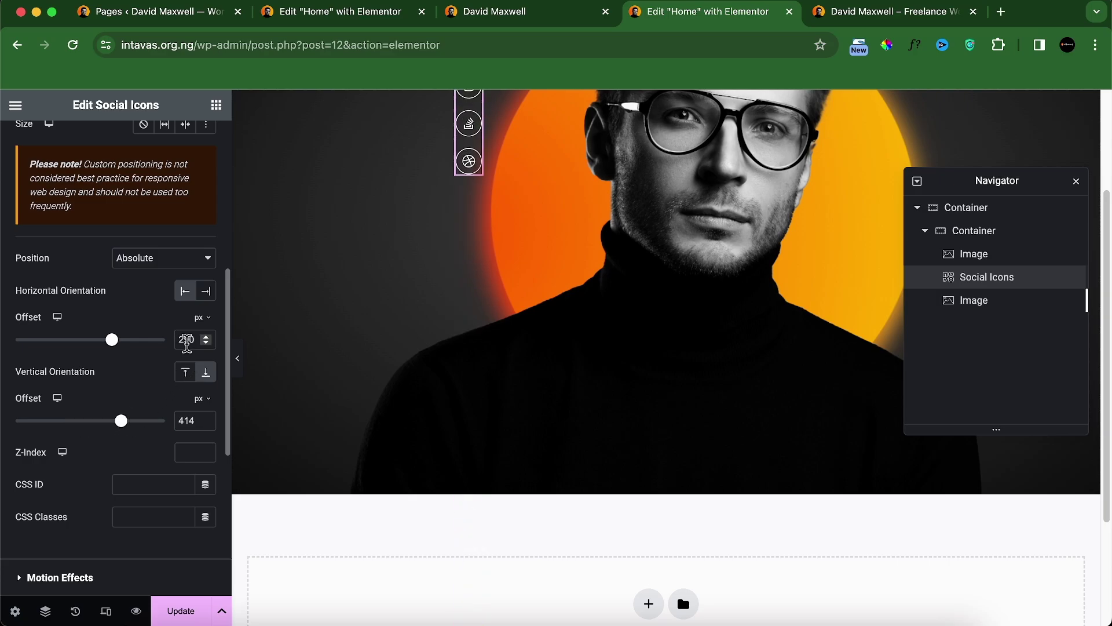
double_click(186, 340)
type("70")
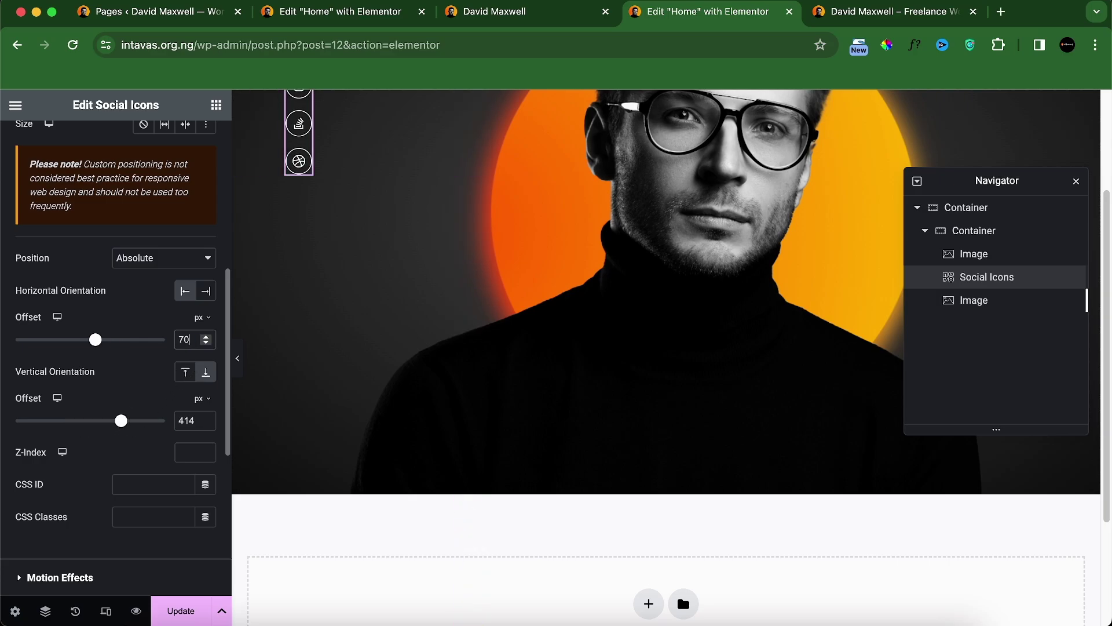
double_click(180, 420)
type("400")
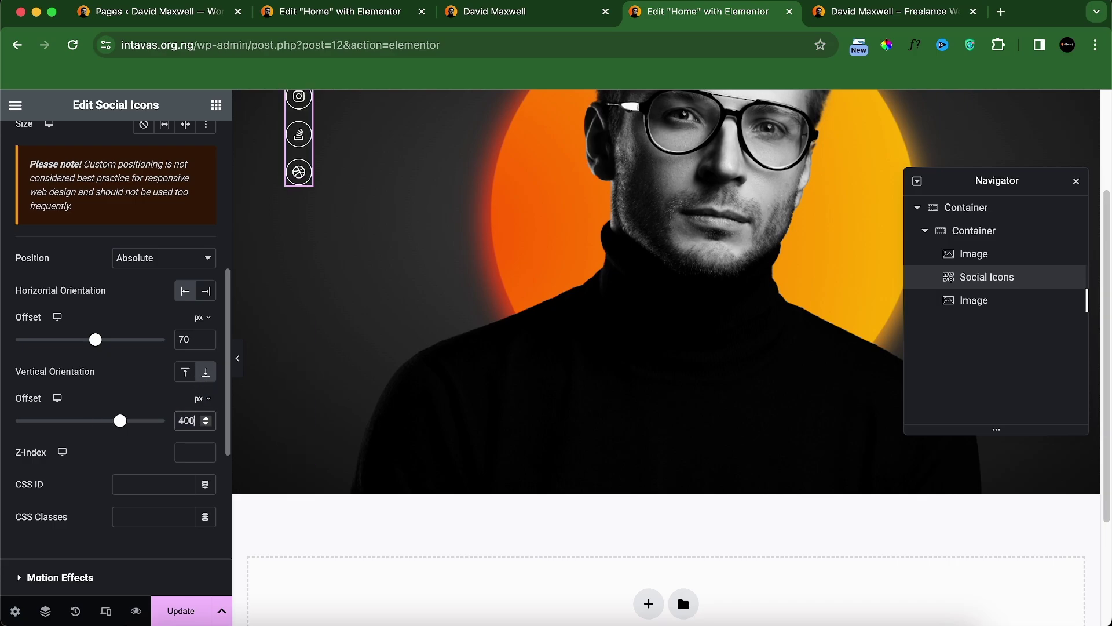
left_click(202, 618)
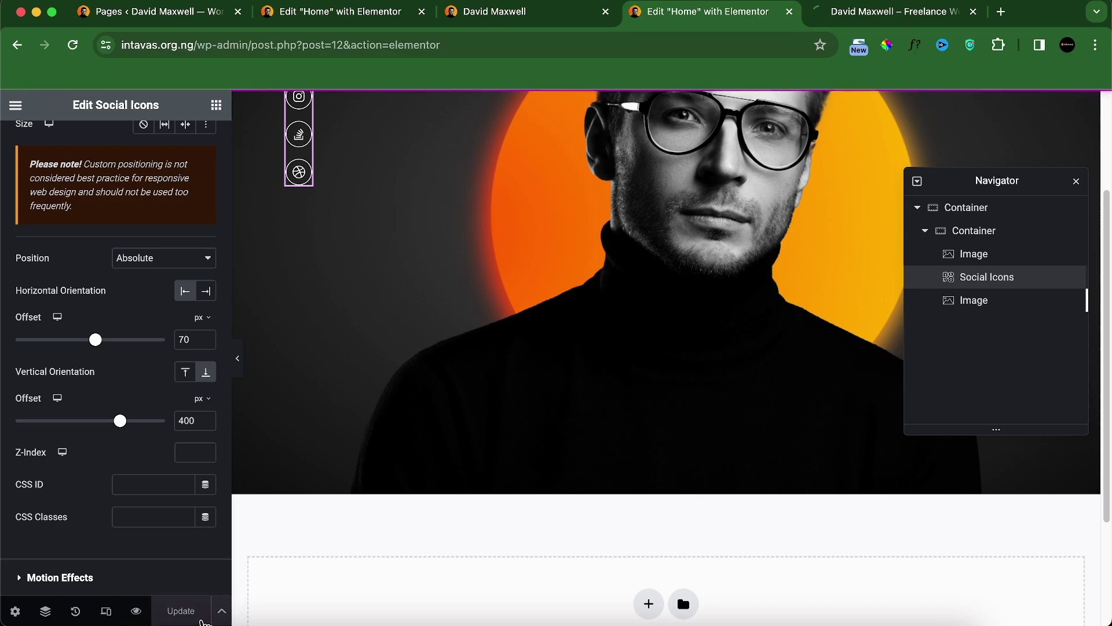
left_click(863, 9)
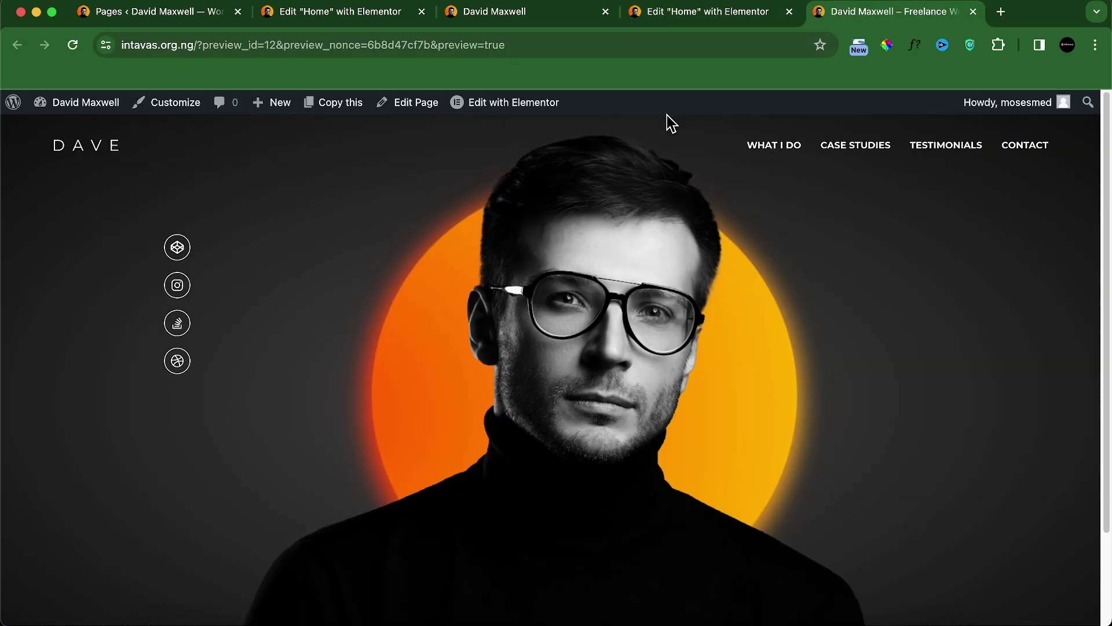
scroll(414, 312, "down", 3)
scroll(340, 330, "up", 3)
Step: Widen the outer hero container from 1140 to 1450 px and compare the preview against the local site
left_click(693, 13)
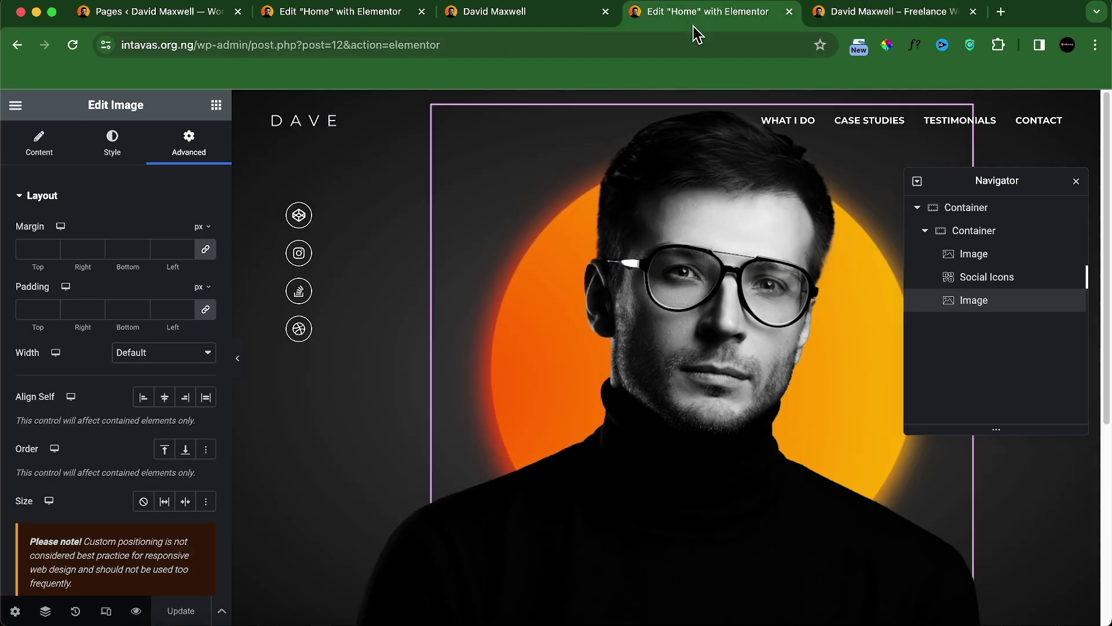
left_click(946, 215)
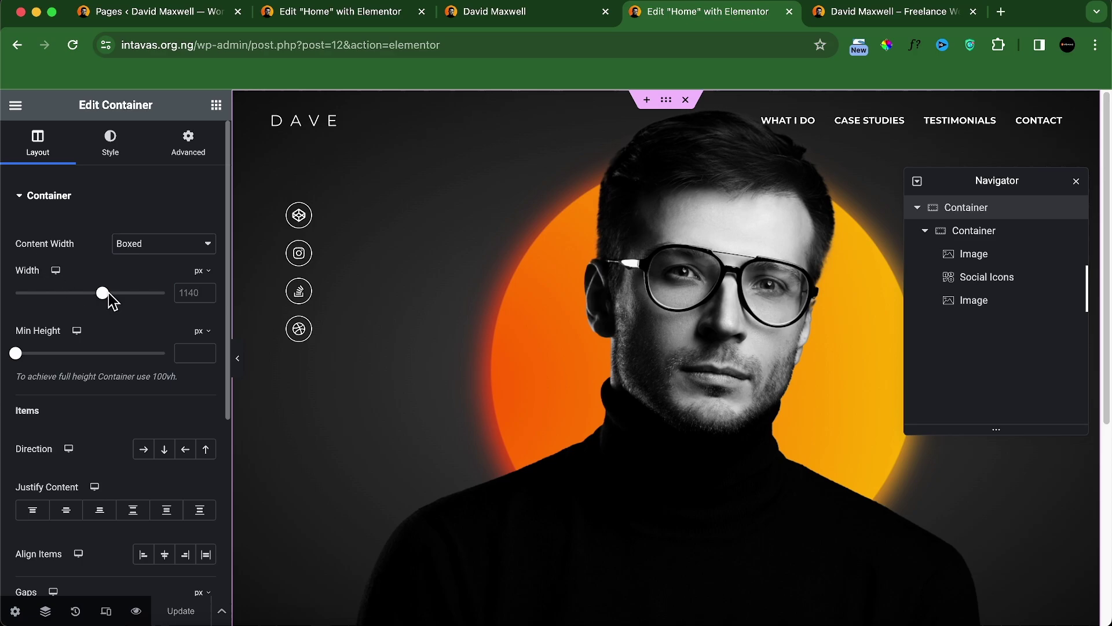
double_click(189, 294)
type("1450")
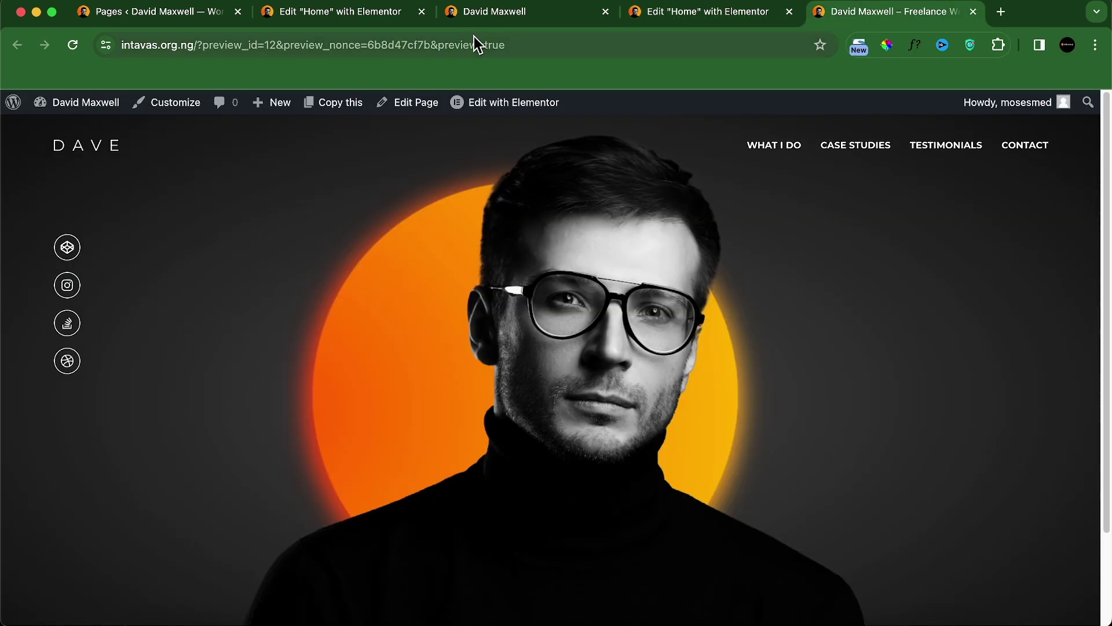
left_click(492, 14)
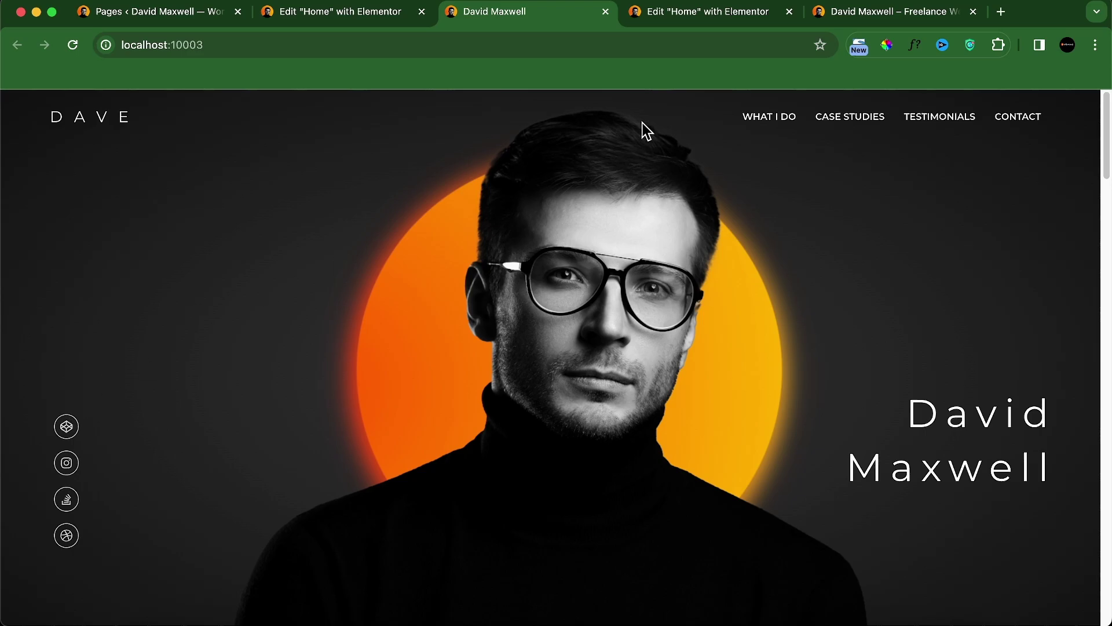
left_click(845, 16)
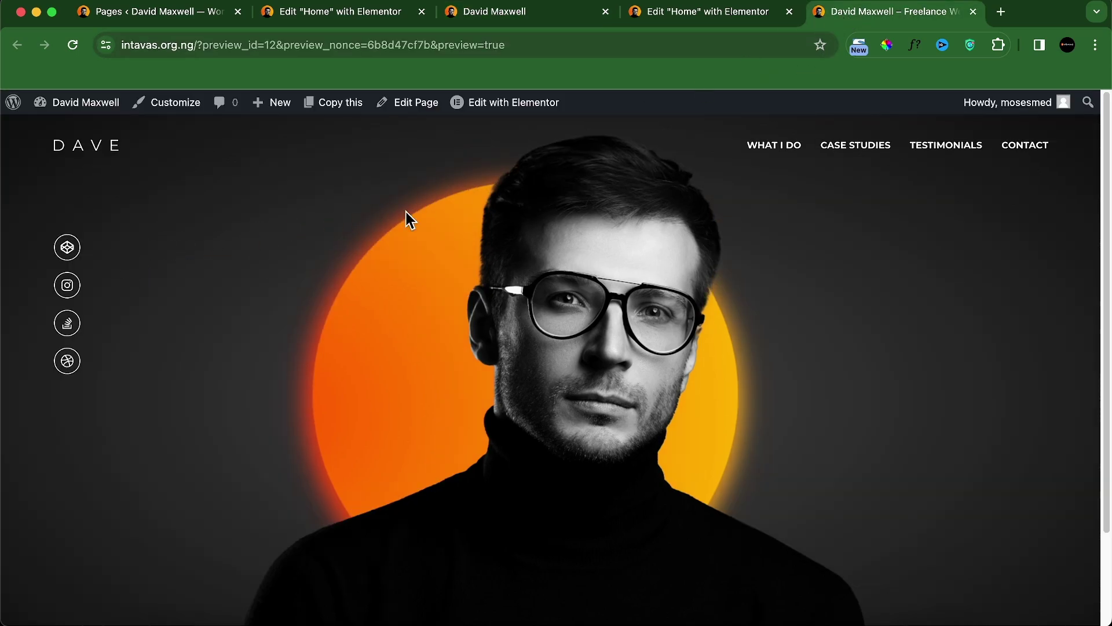
left_click(698, 11)
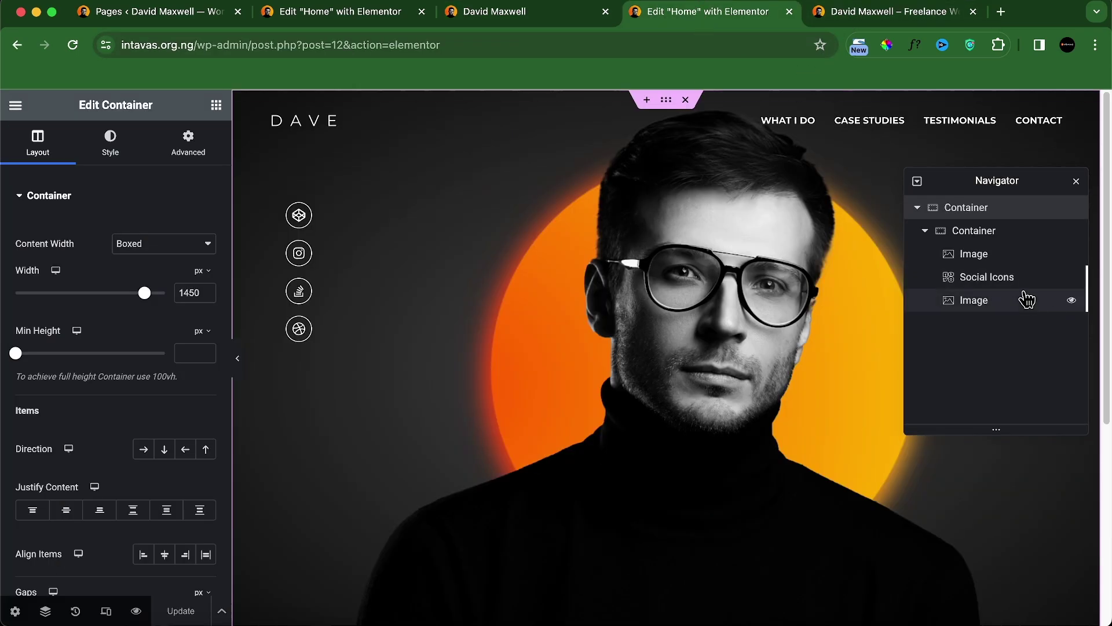
Step: Lower the Social Icons' vertical offset from 400 to 100 px
left_click(1007, 284)
scroll(86, 371, "down", 5)
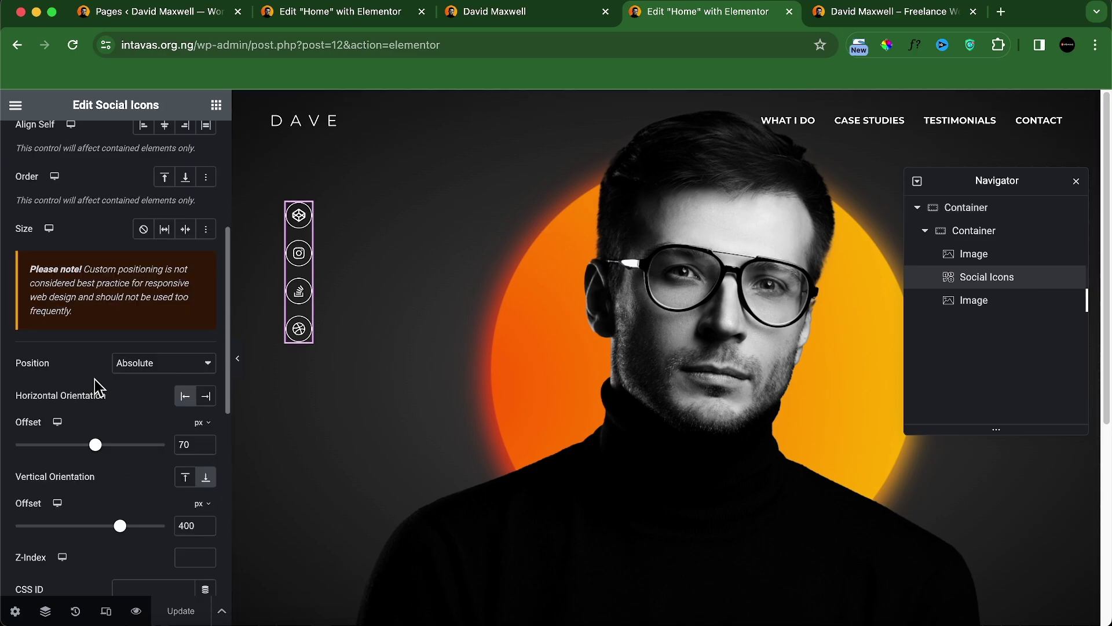
scroll(95, 380, "down", 3)
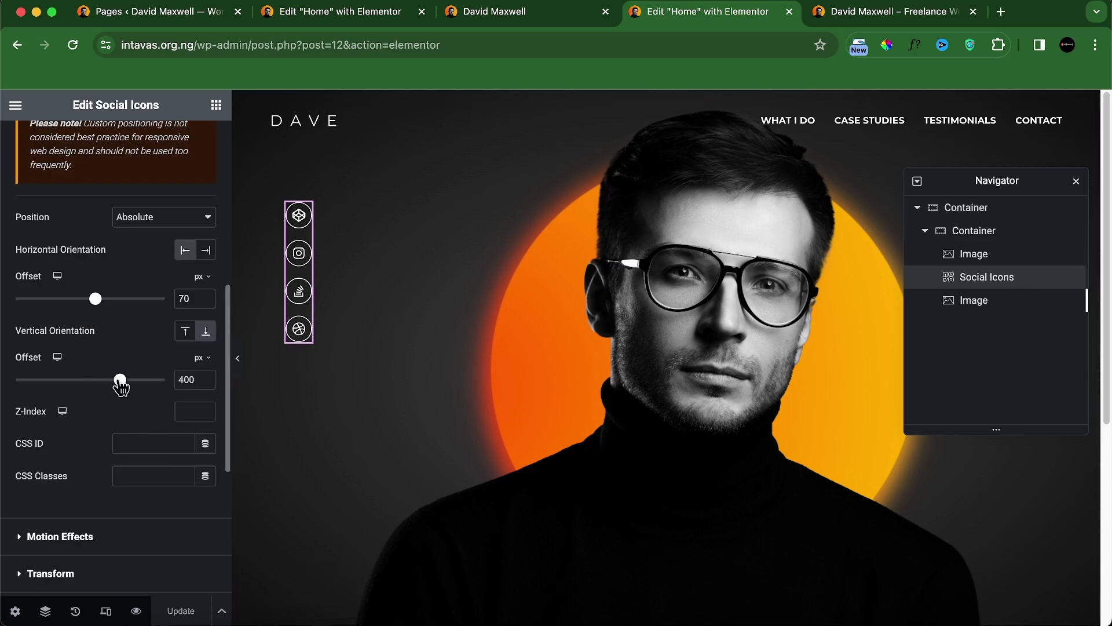
left_click_drag(120, 381, 98, 400)
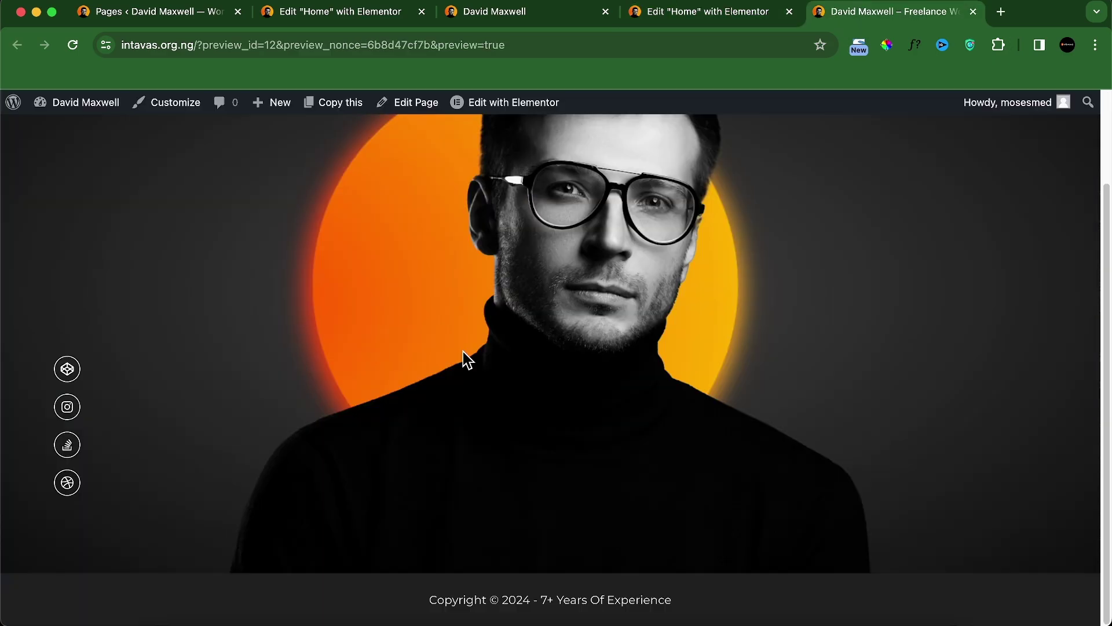
Step: After comparing preview and local site, raise the icons' vertical offset from 100 to 150 px
scroll(464, 354, "up", 3)
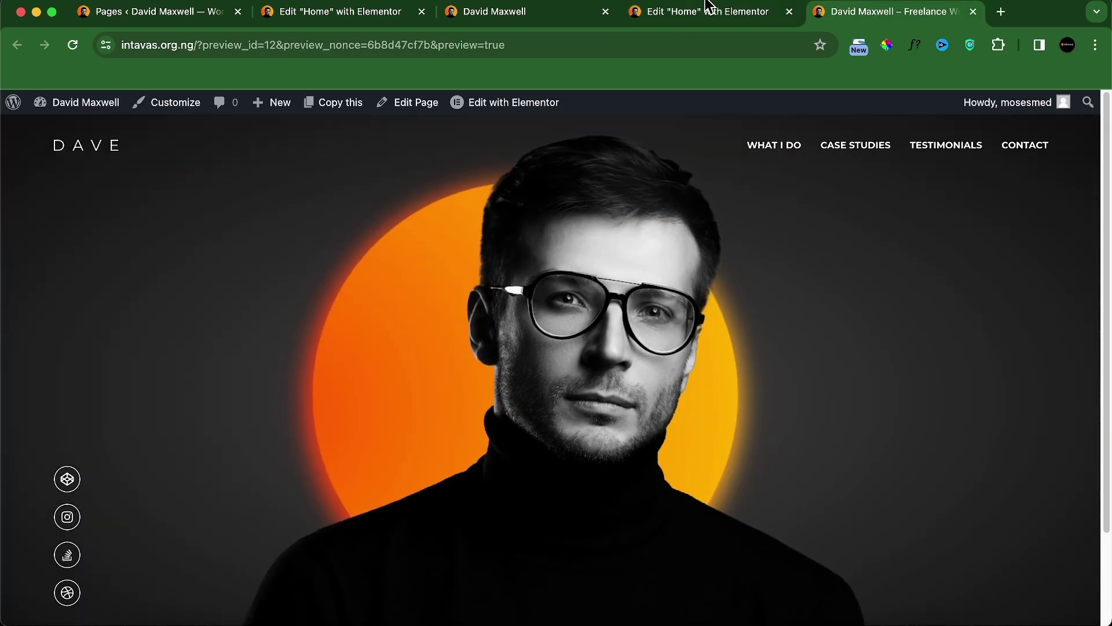
left_click(523, 8)
left_click(880, 7)
left_click(639, 12)
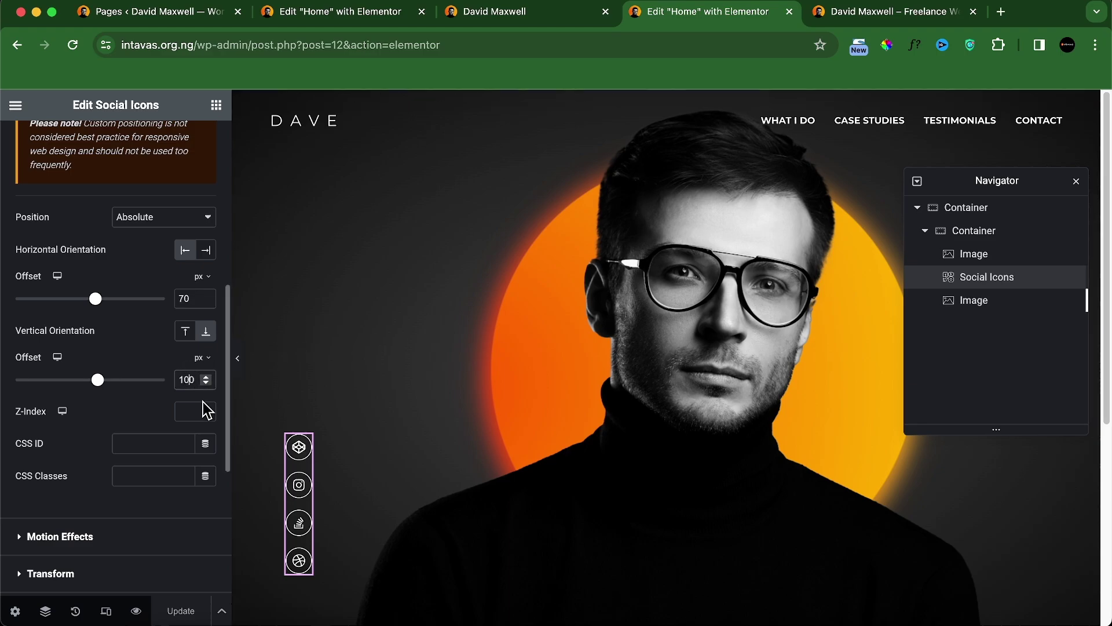
key("Delete")
type("5")
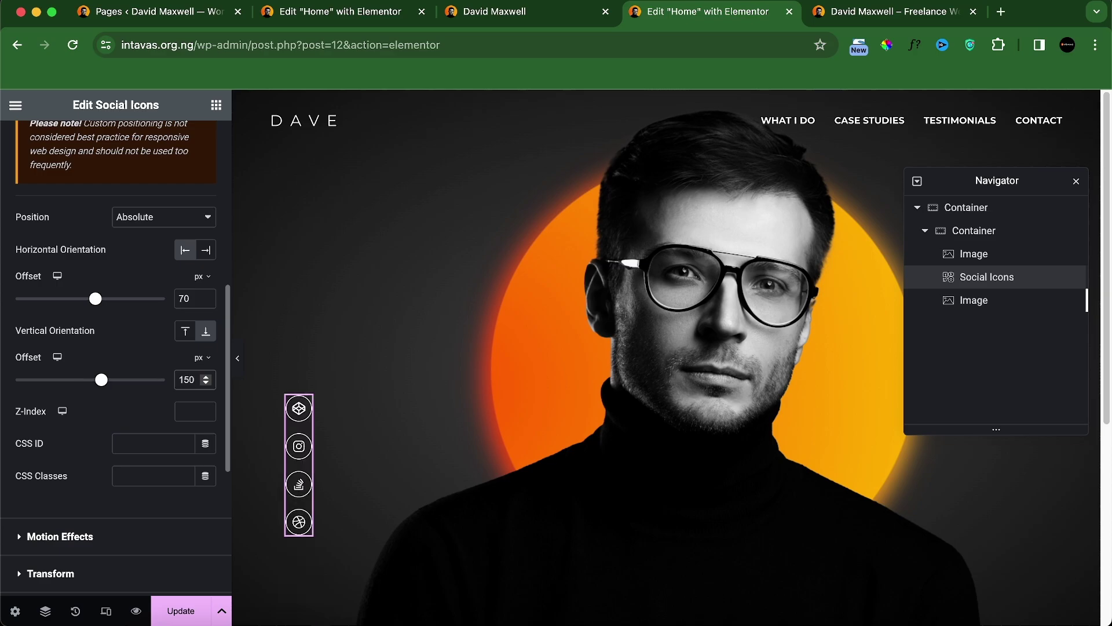
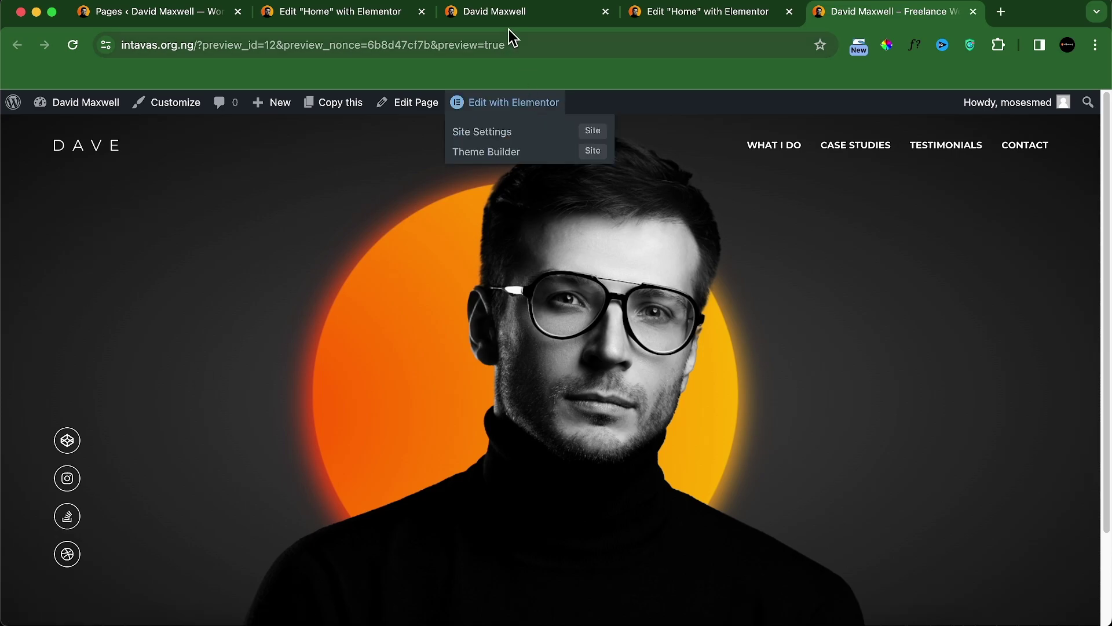
Step: Compare the editor with the preview and localhost reference, then select the outer hero container
left_click(508, 16)
left_click(859, 17)
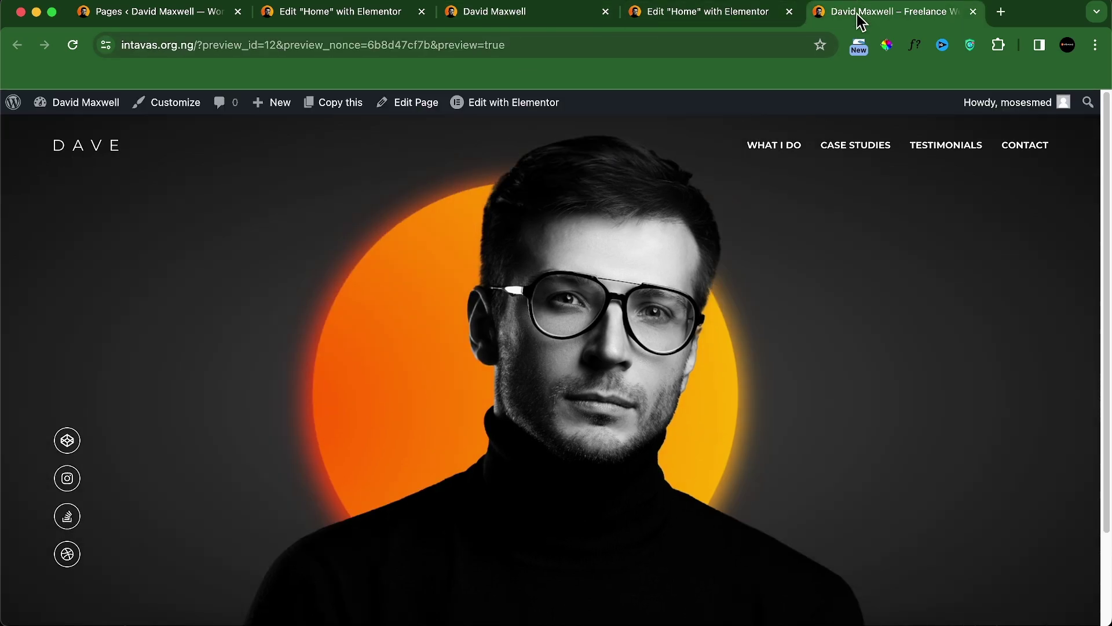
left_click(652, 19)
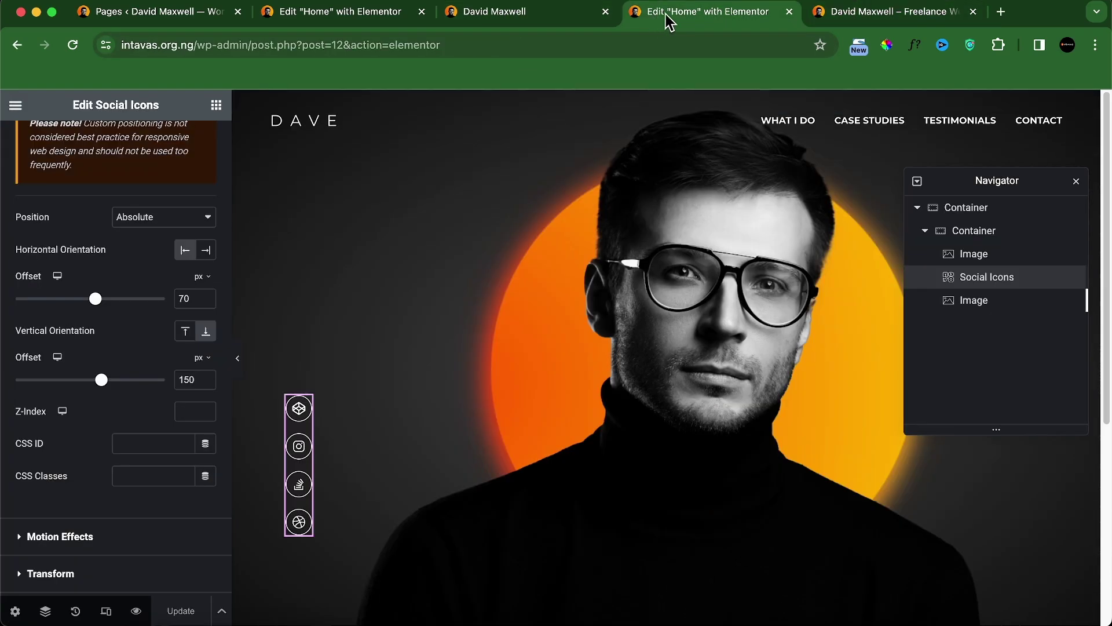
left_click(574, 19)
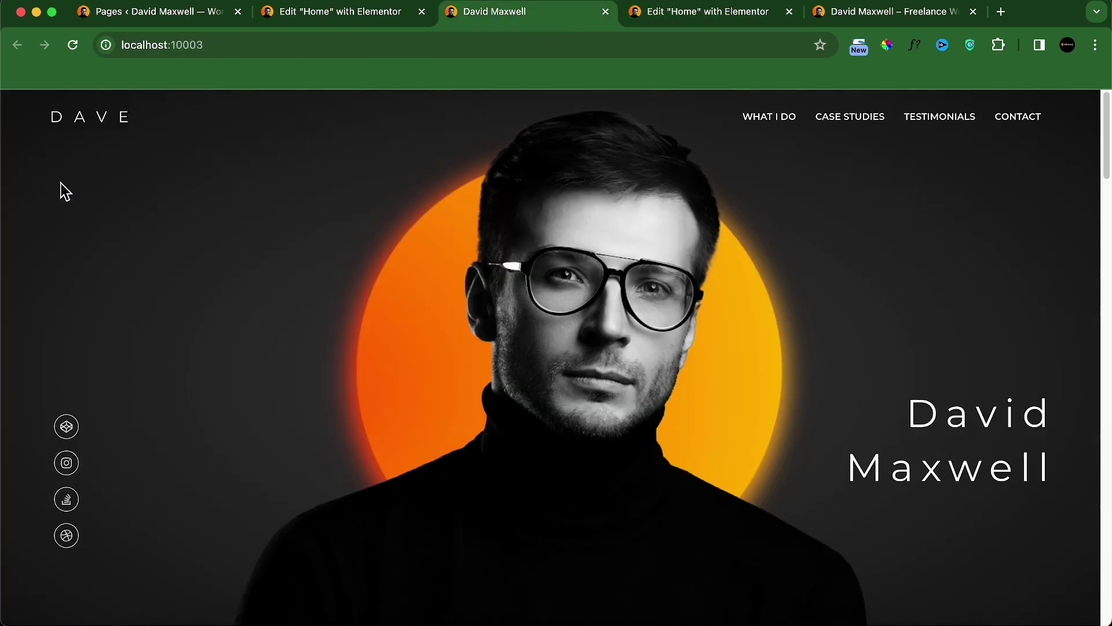
left_click(764, 17)
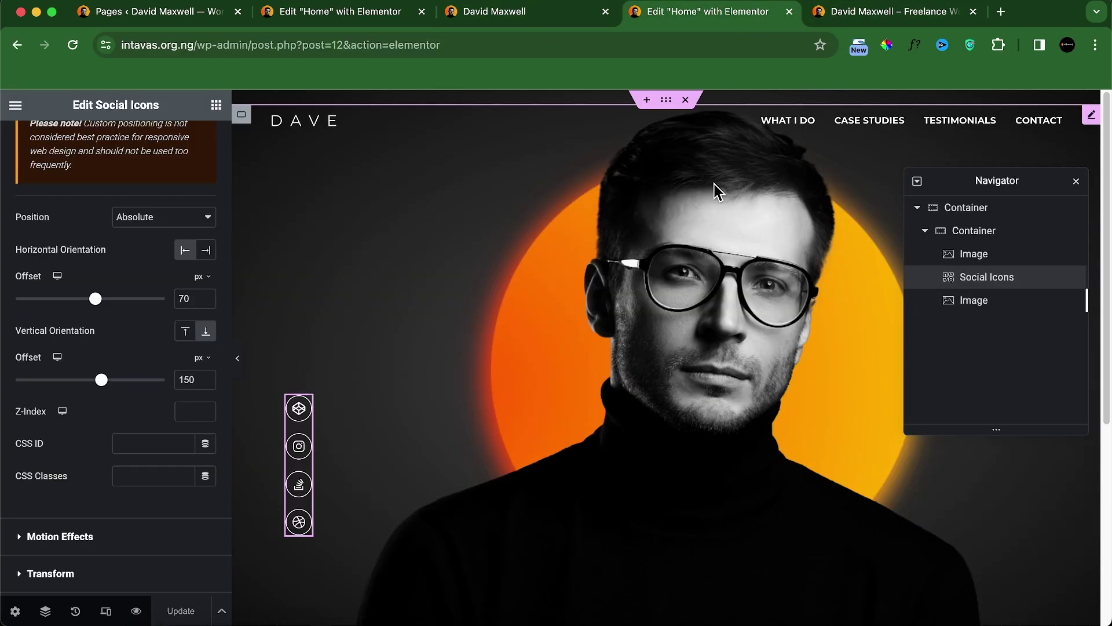
left_click(975, 217)
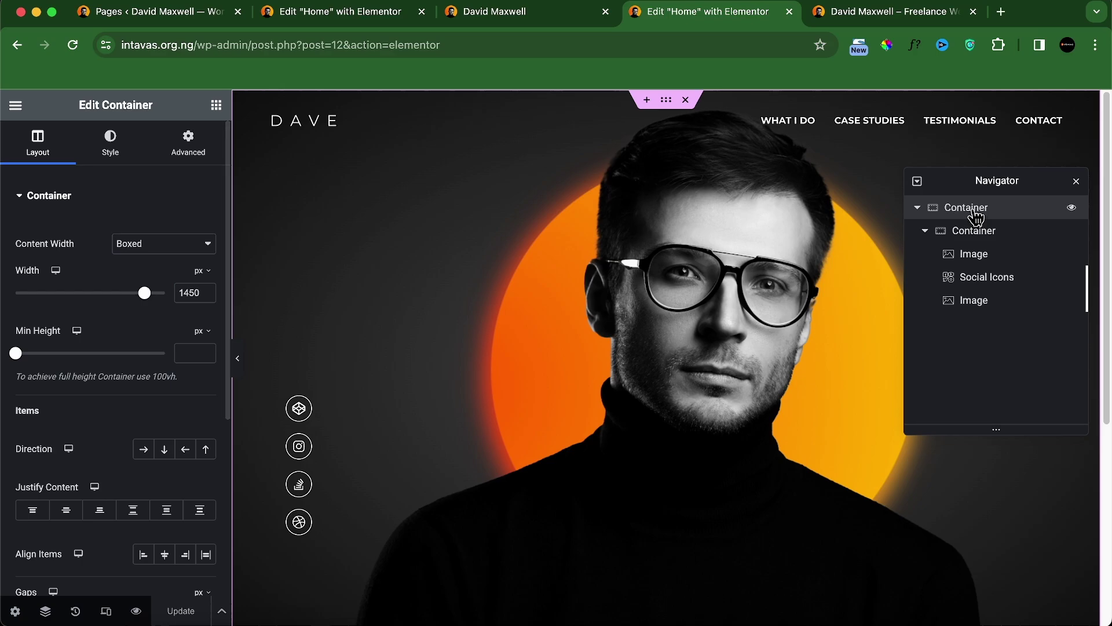
Step: Darken both colours of the hero container's radial background gradient and save
double_click(976, 216)
left_click(111, 150)
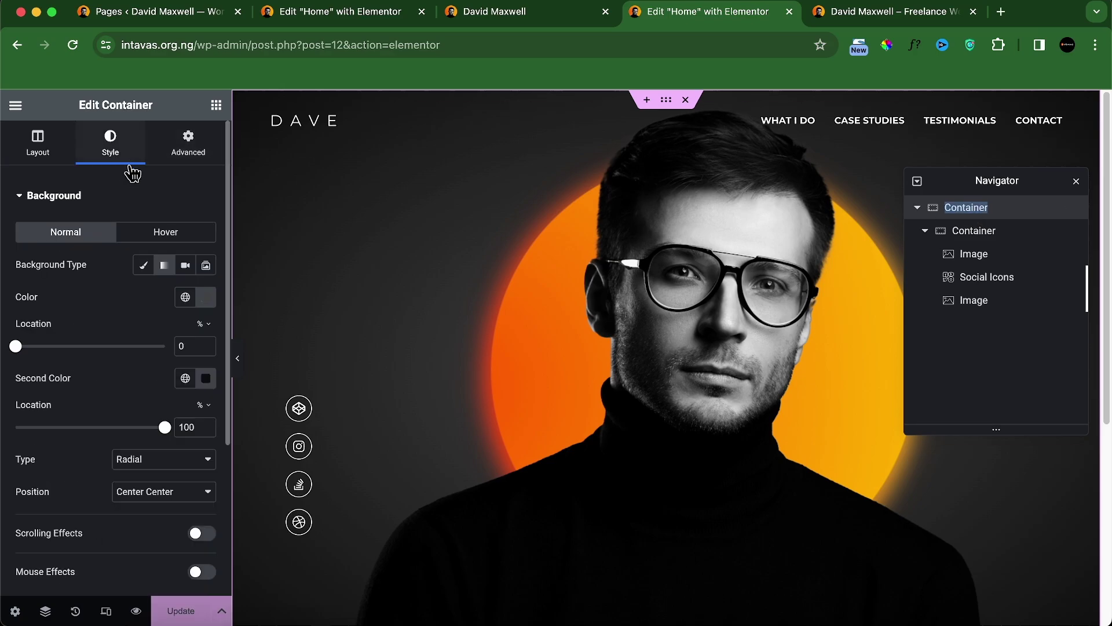
left_click(199, 378)
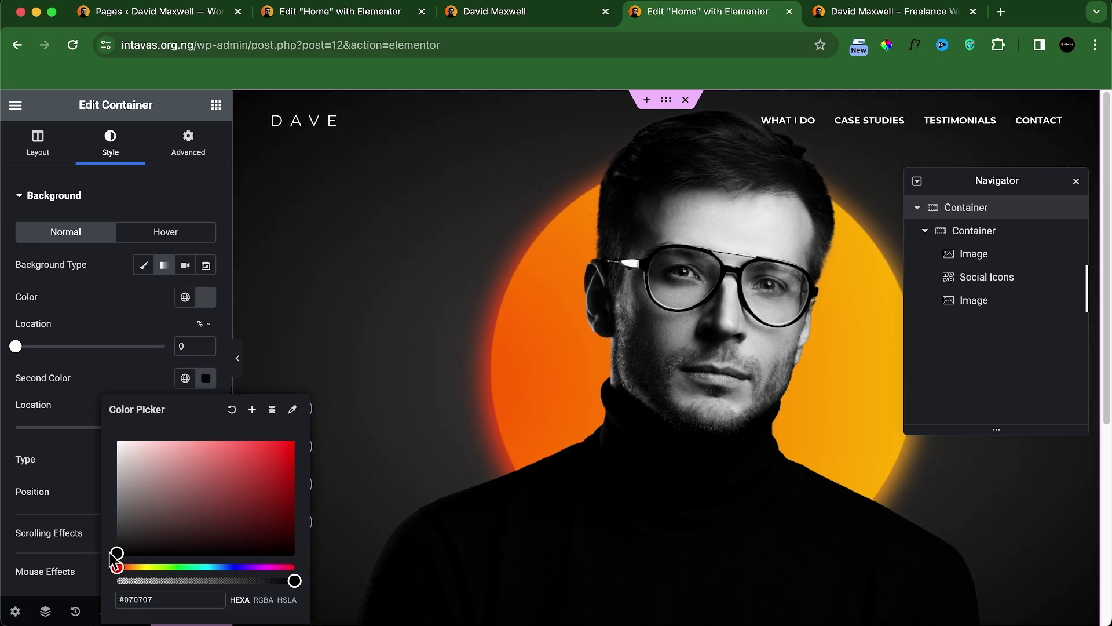
mouse_move(110, 556)
left_mouse_down()
mouse_move(108, 544)
mouse_move(109, 561)
left_mouse_up()
left_click_drag(116, 556, 115, 553)
left_click(205, 297)
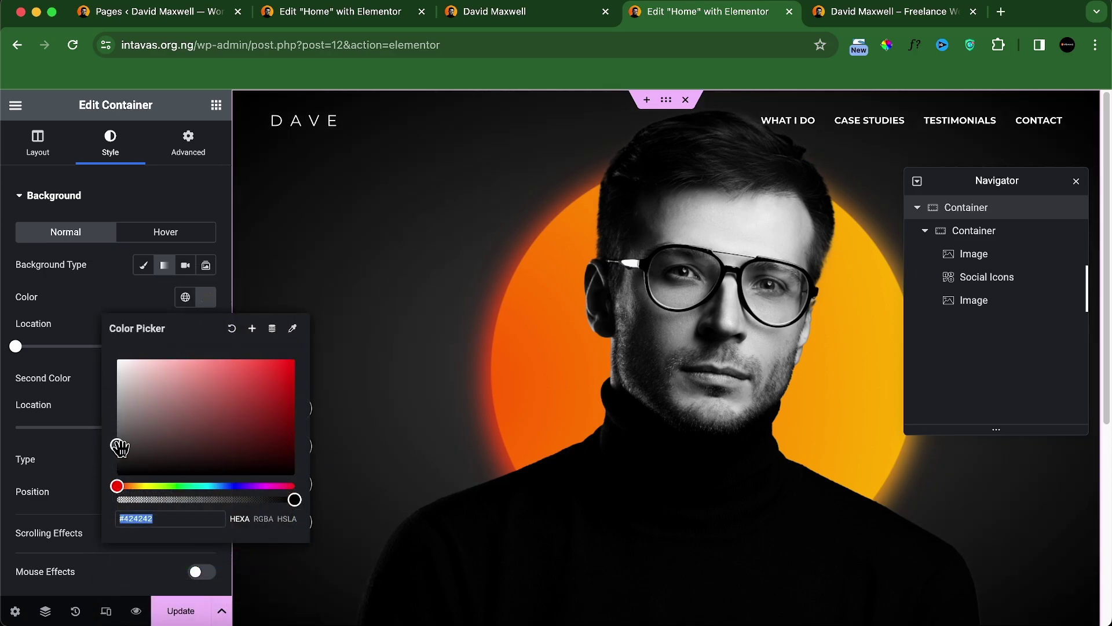
left_click_drag(116, 448, 115, 448)
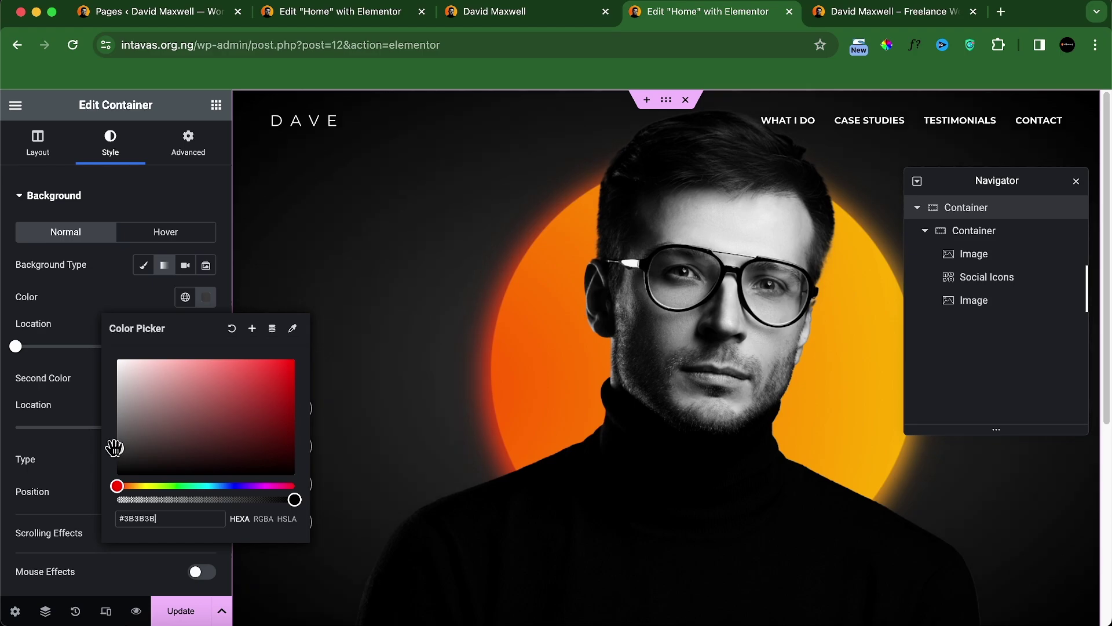
left_click(112, 312)
left_click(196, 608)
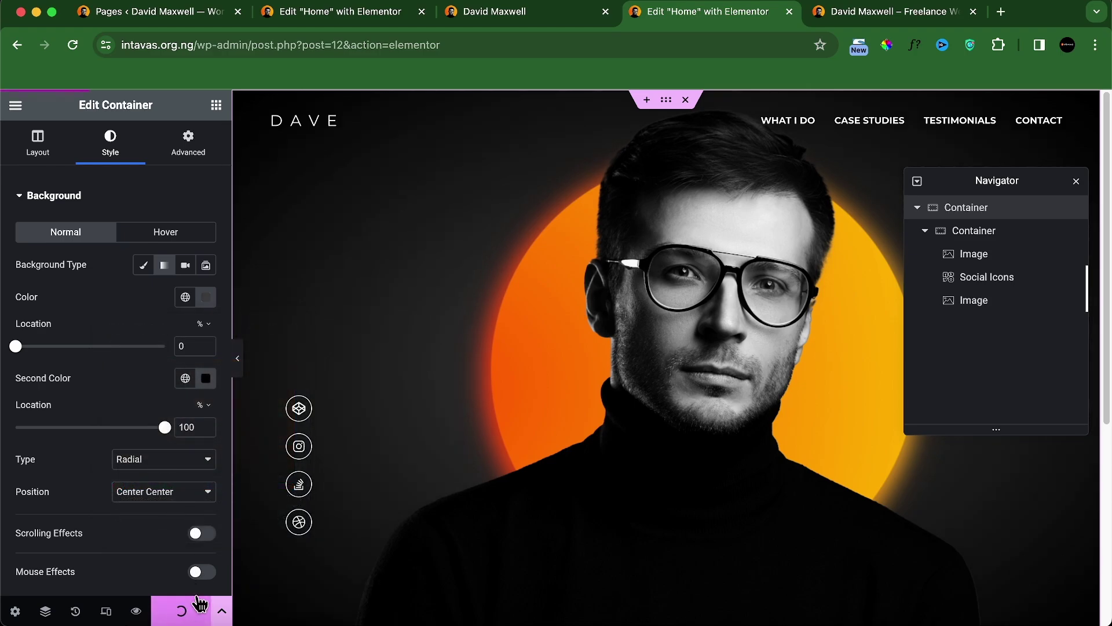
Step: Set the gradient's second colour to near-black #0A0A0A and save again
left_click(206, 378)
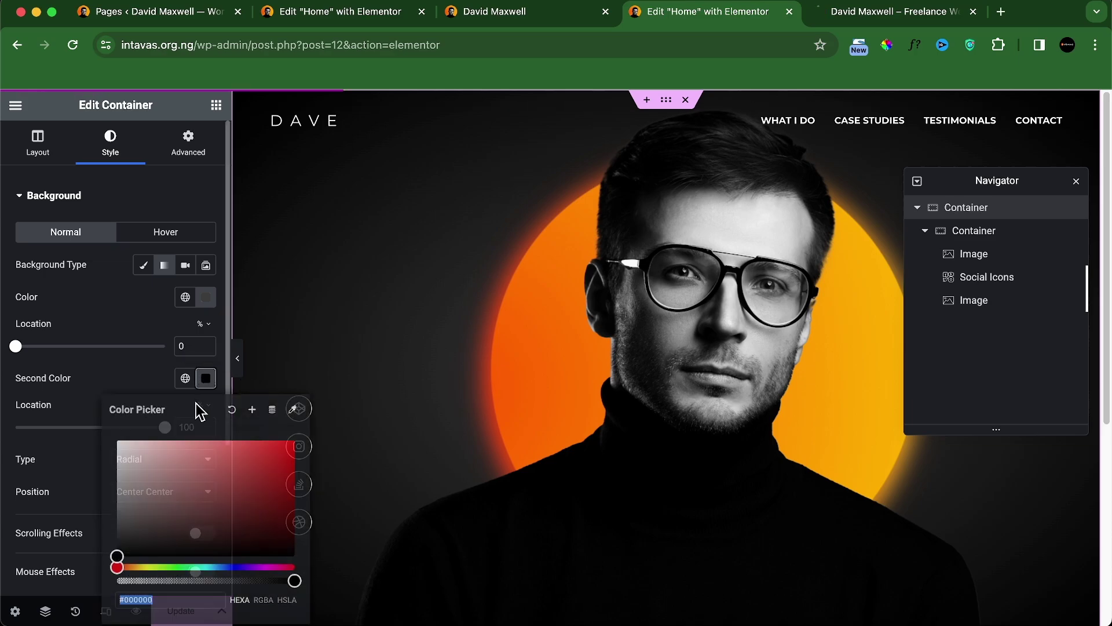
left_click(115, 552)
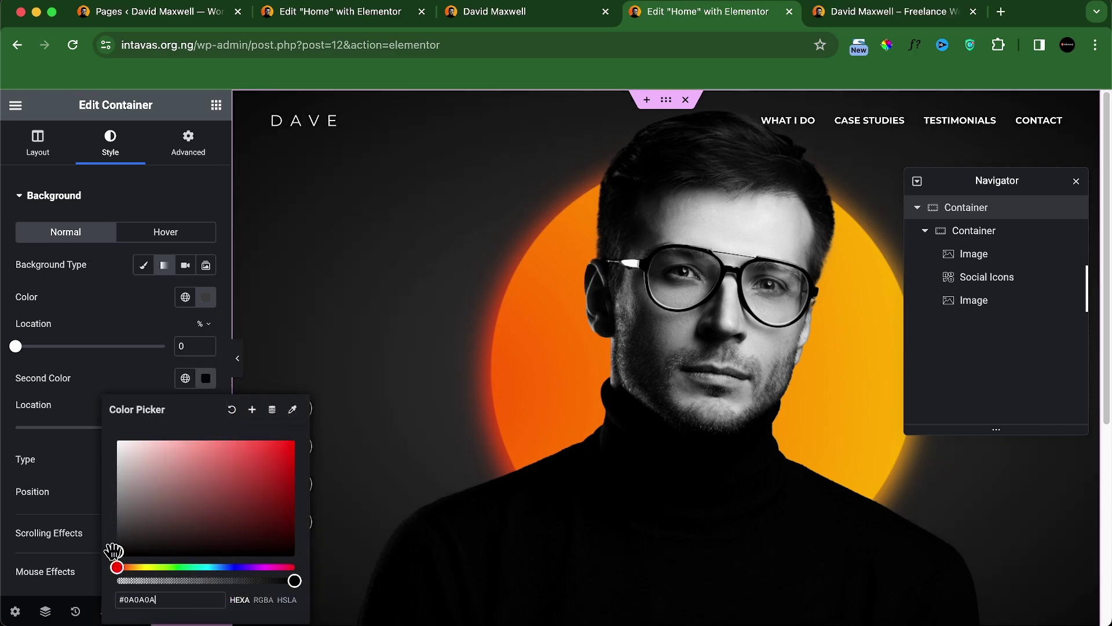
left_click(124, 378)
left_click(175, 611)
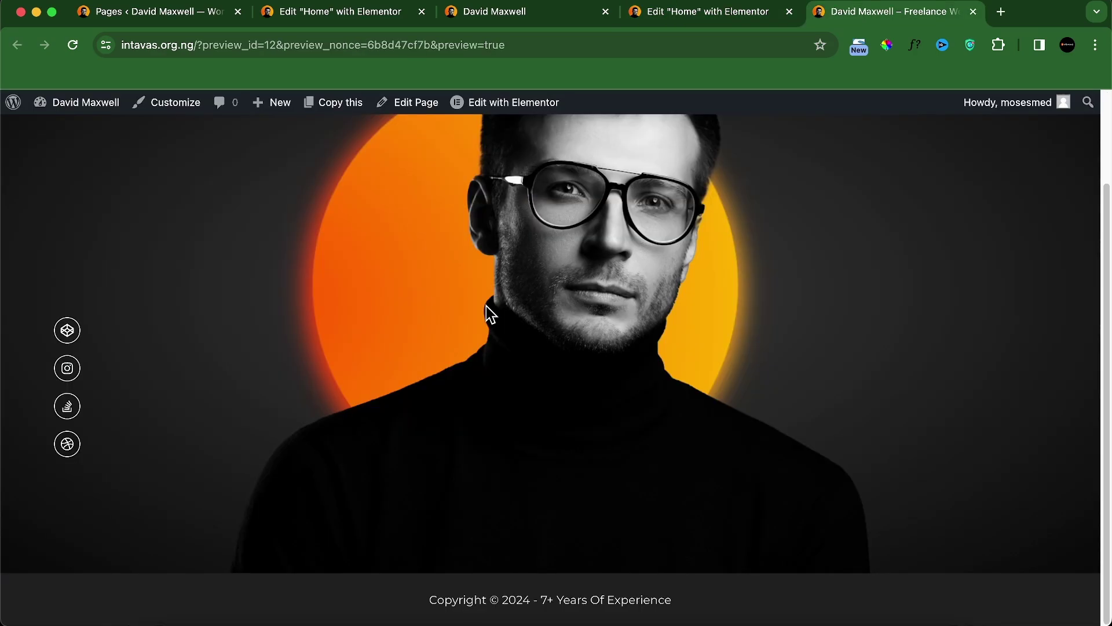
scroll(487, 313, "up", 2)
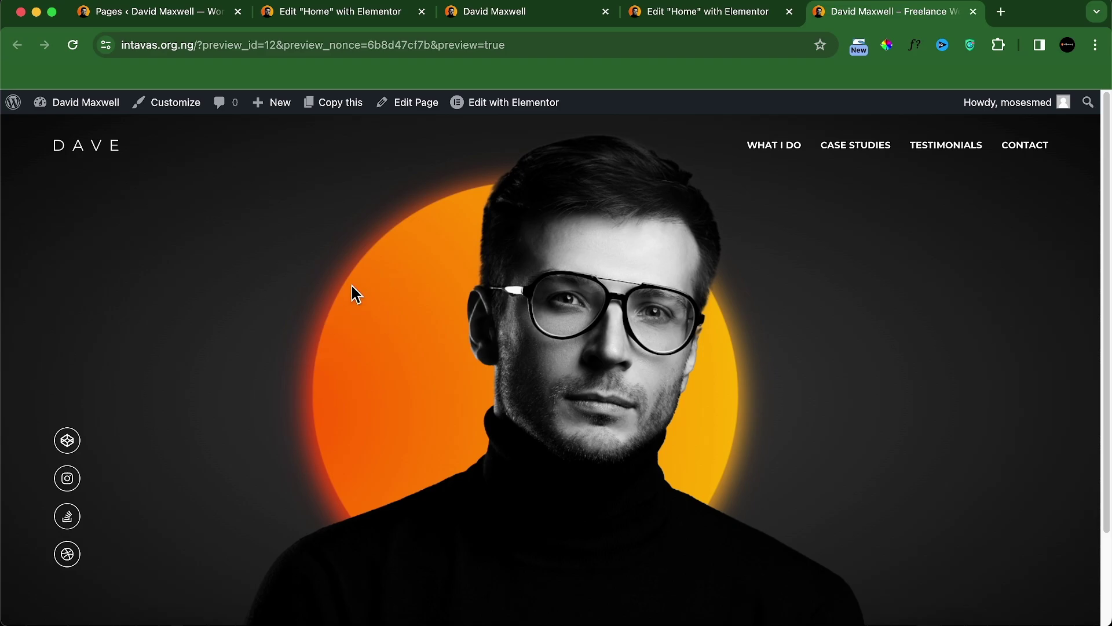
Step: Move the portrait image to a 27% horizontal offset, save, and compare with the localhost reference
left_click(642, 13)
left_click(969, 303)
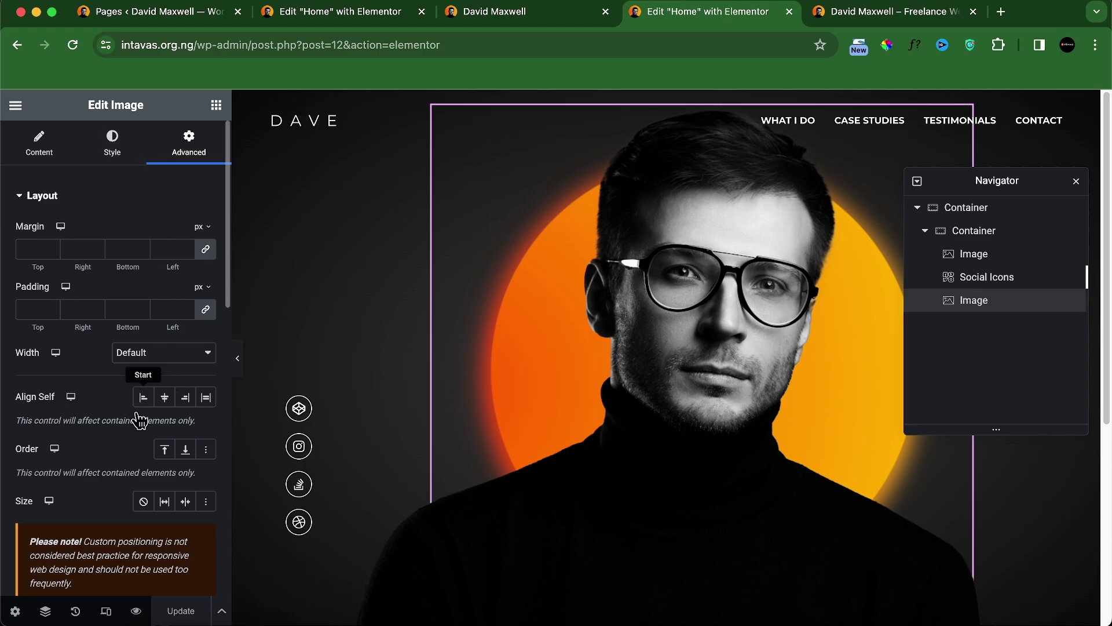
scroll(152, 399, "down", 5)
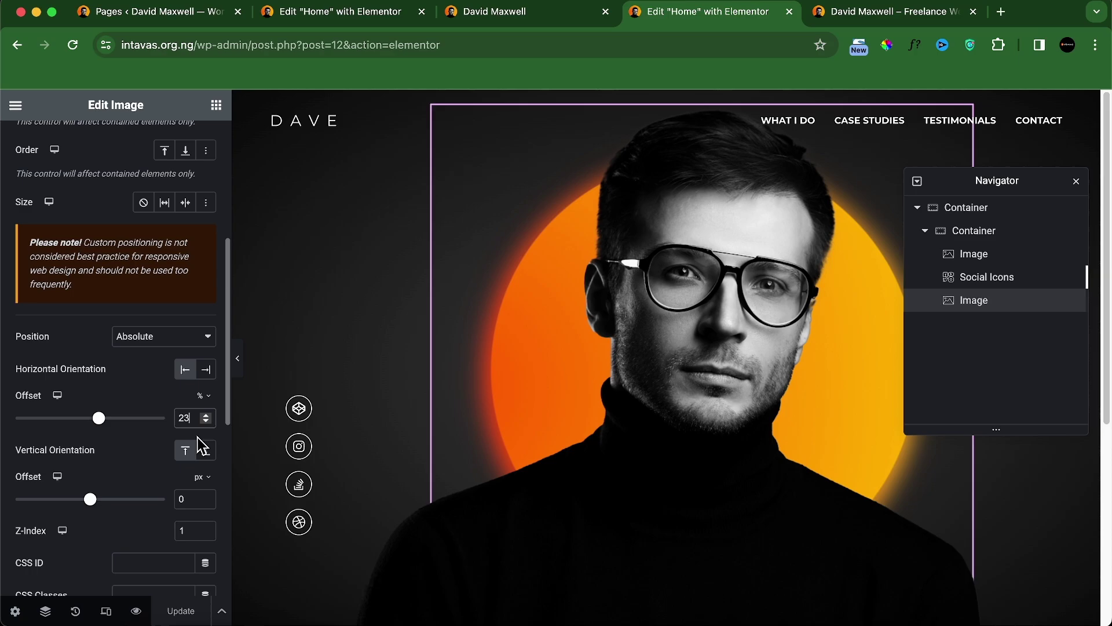
key("BackSpace")
type("7")
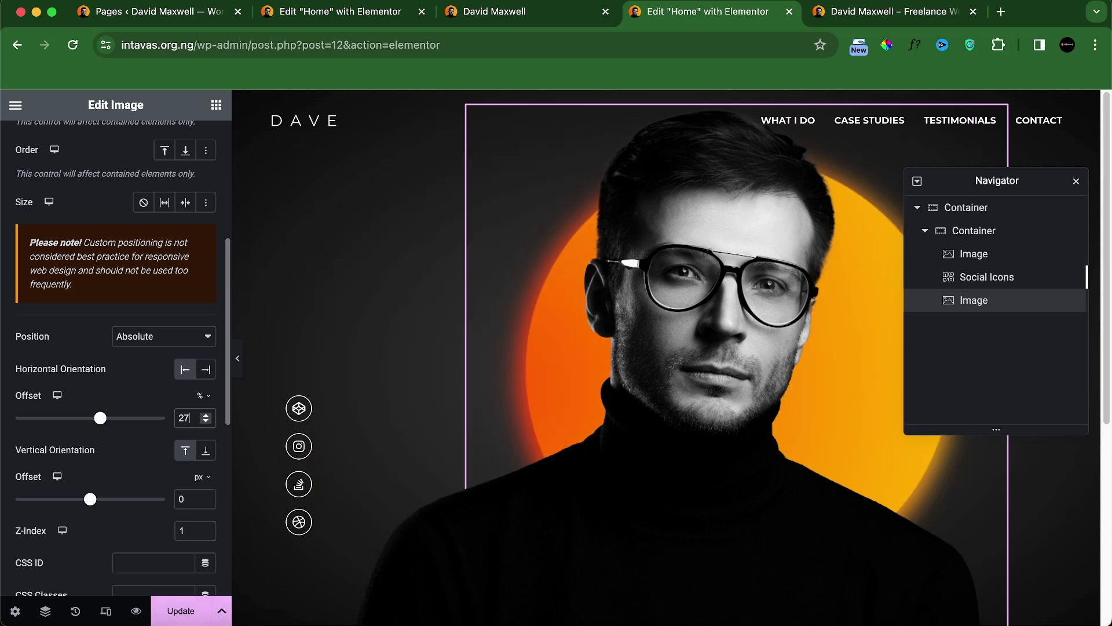
left_click(196, 615)
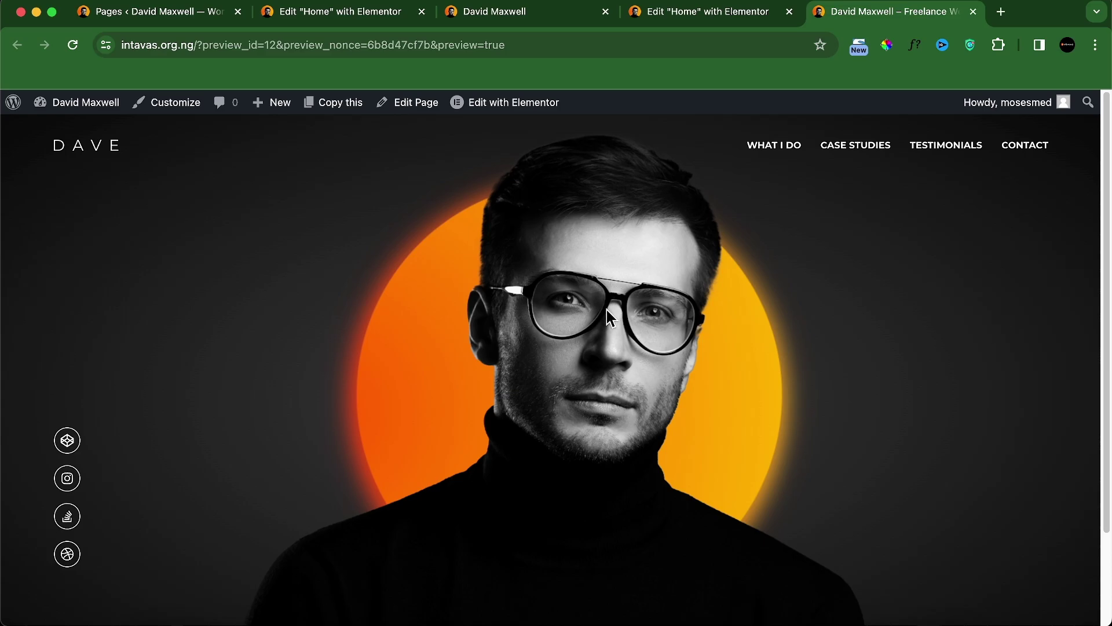
scroll(603, 341, "down", 3)
scroll(602, 366, "up", 3)
left_click(515, 15)
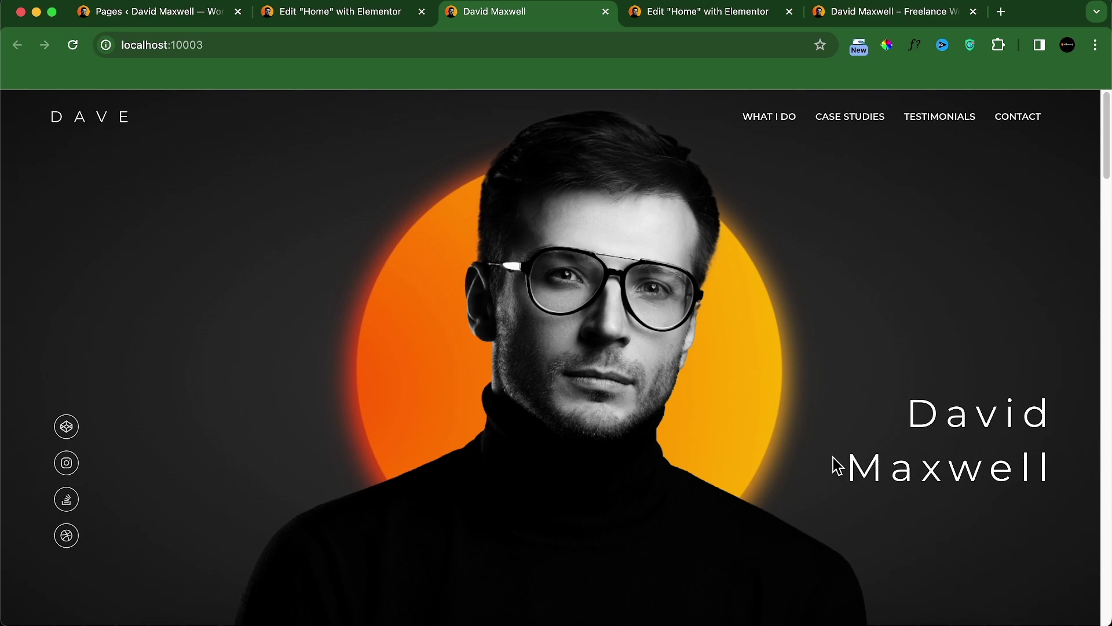
left_click(741, 14)
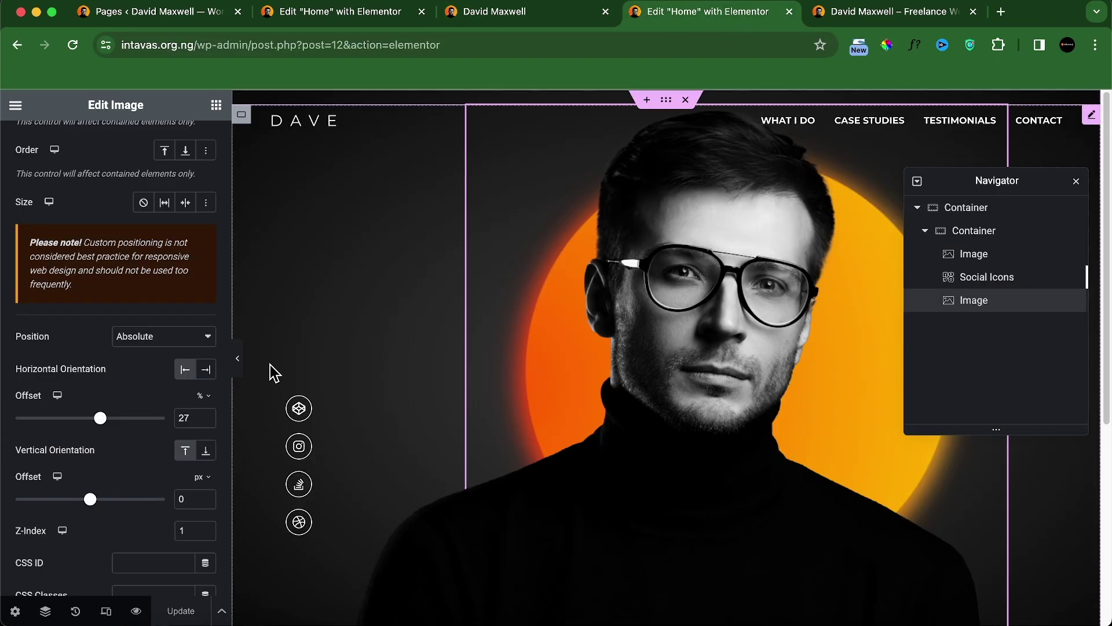
left_click(216, 104)
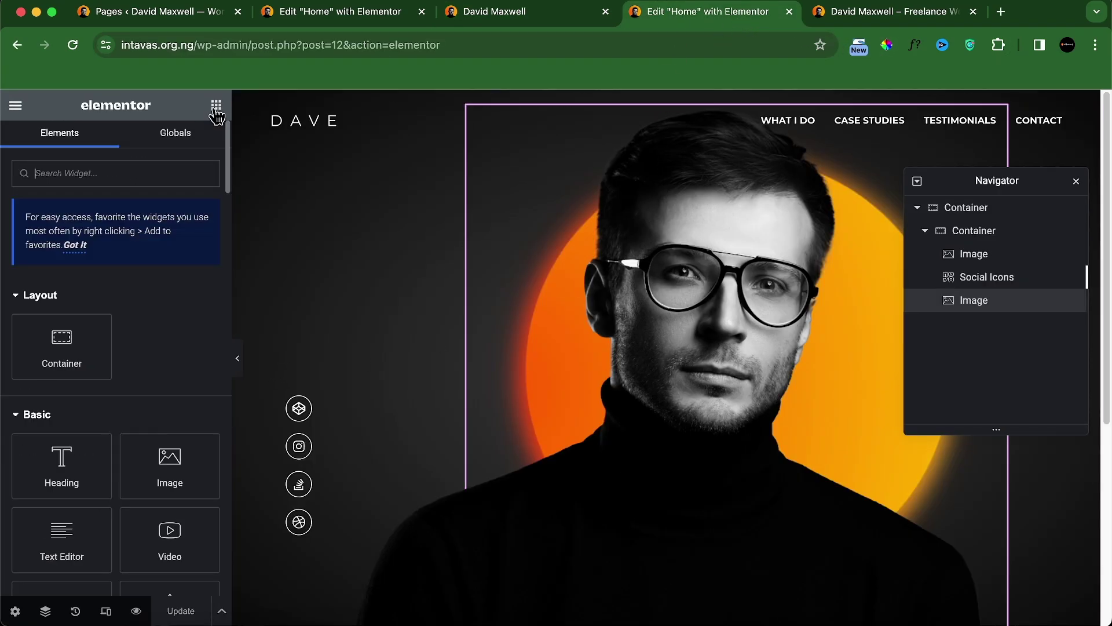
scroll(130, 434, "down", 2)
scroll(520, 411, "down", 5)
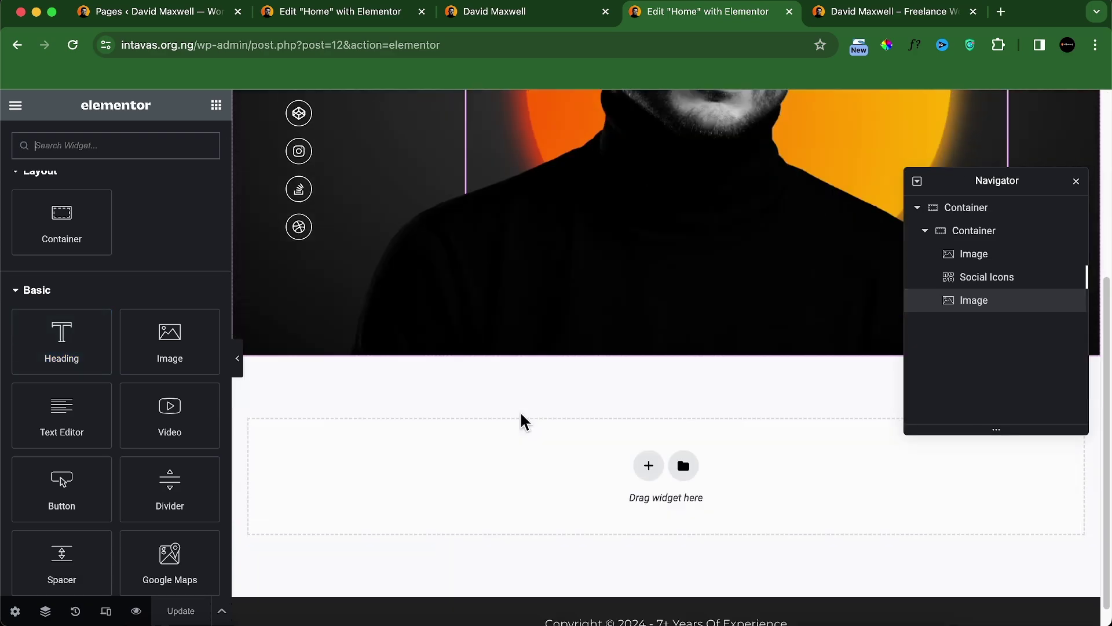
left_click_drag(28, 348, 370, 328)
triple_click(136, 267)
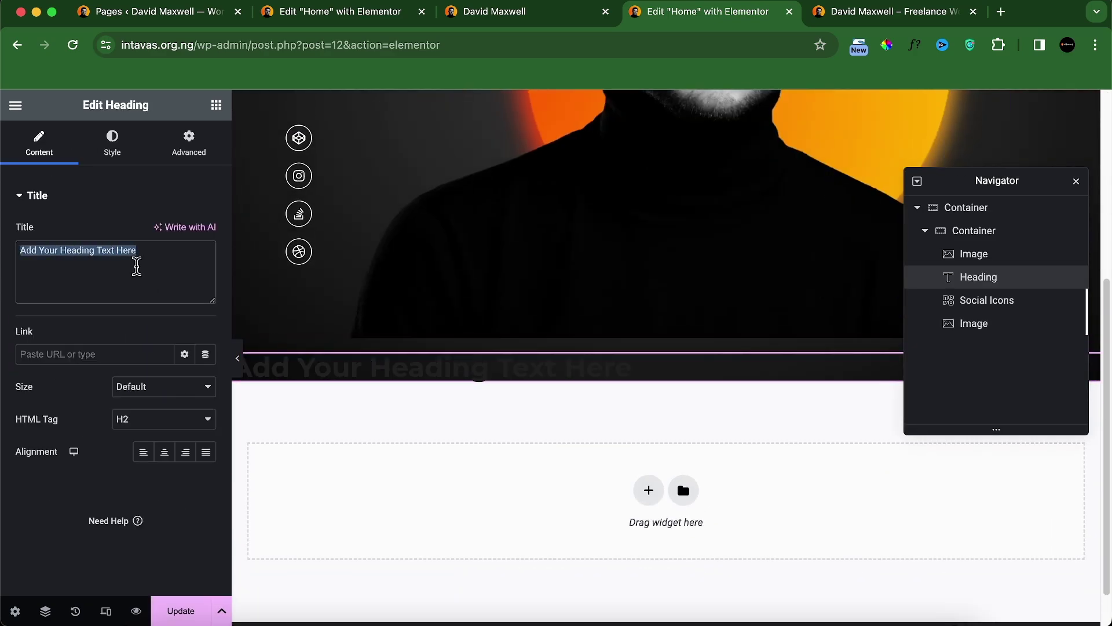
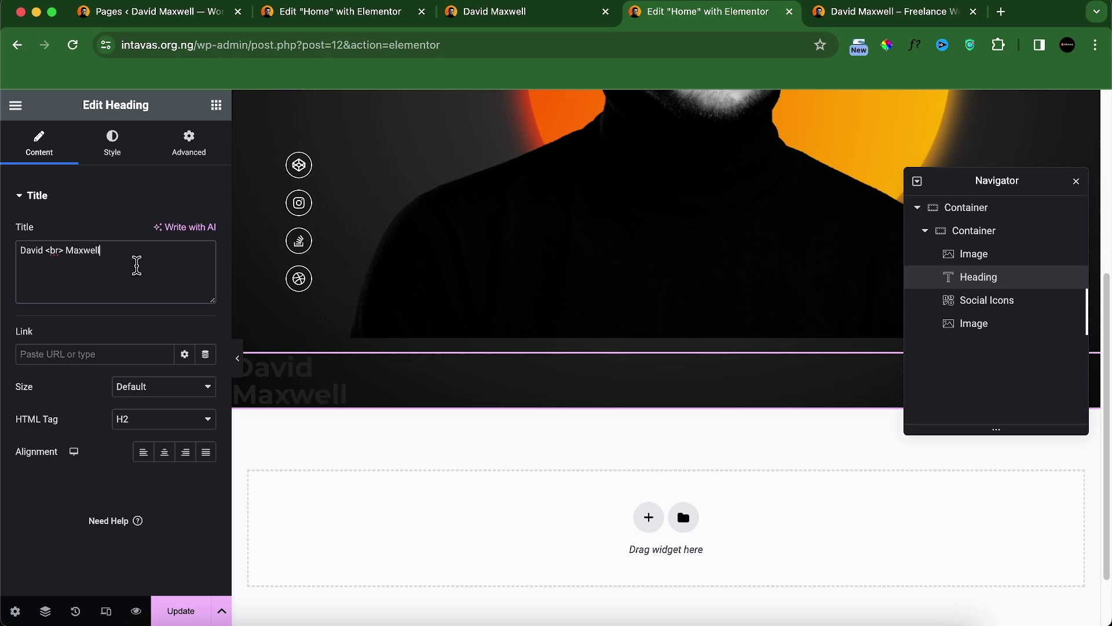
Step: After checking the reference, right-align the heading and close the Navigator
left_click(470, 16)
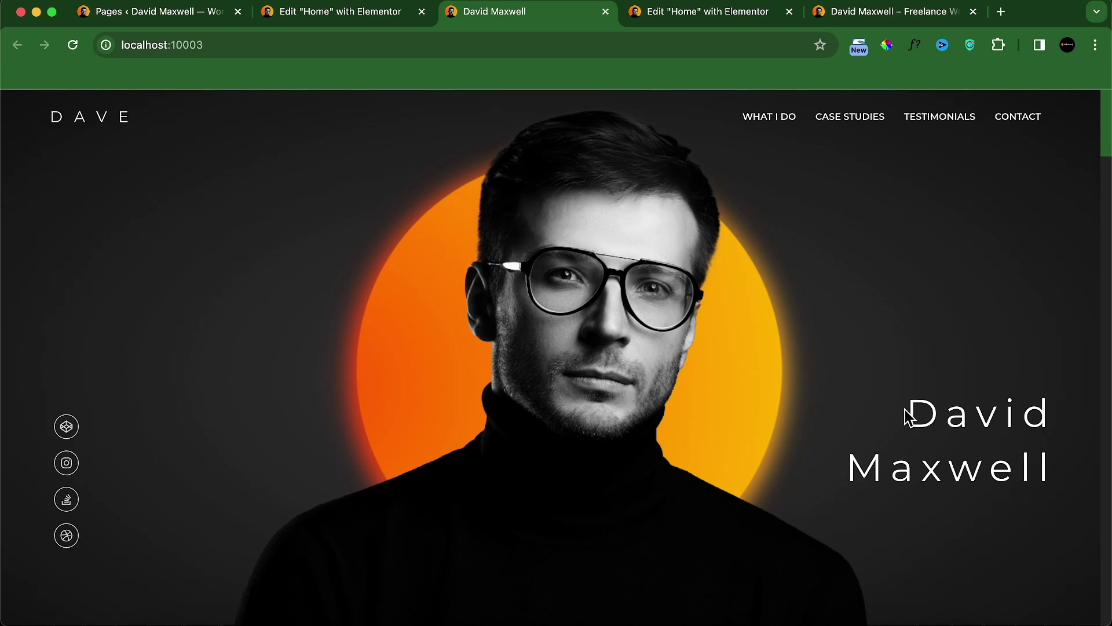
left_click(747, 17)
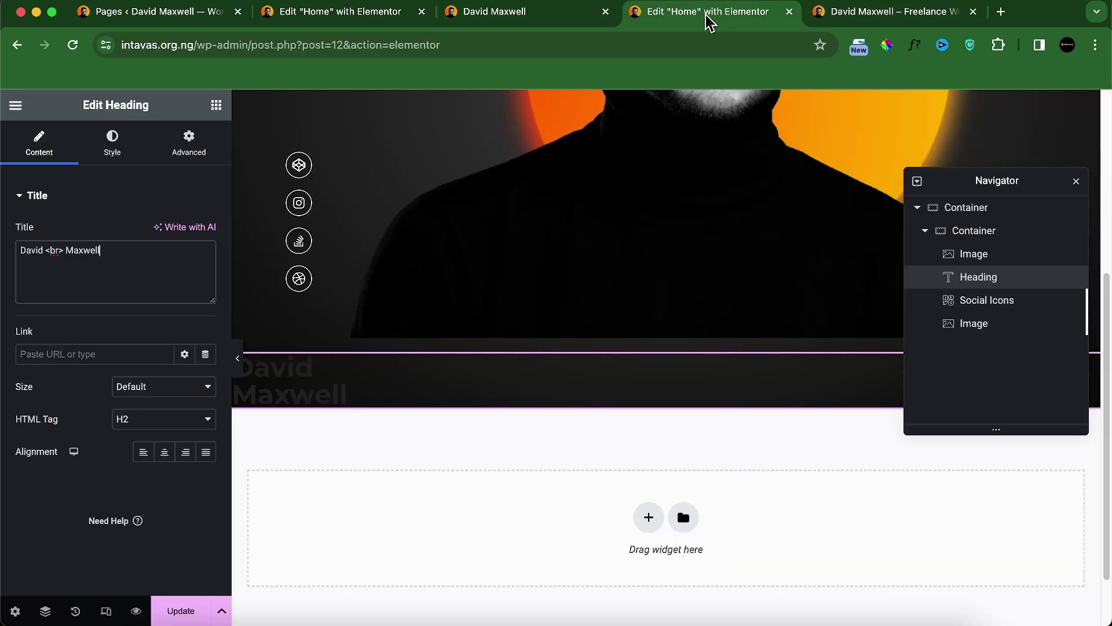
left_click(188, 452)
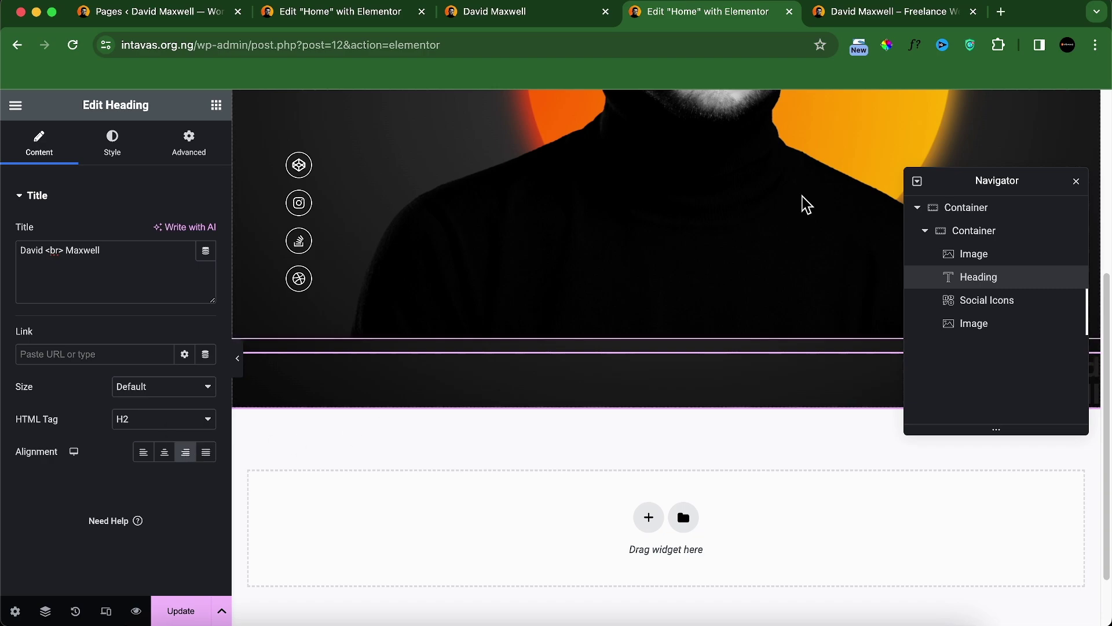
left_click(1077, 184)
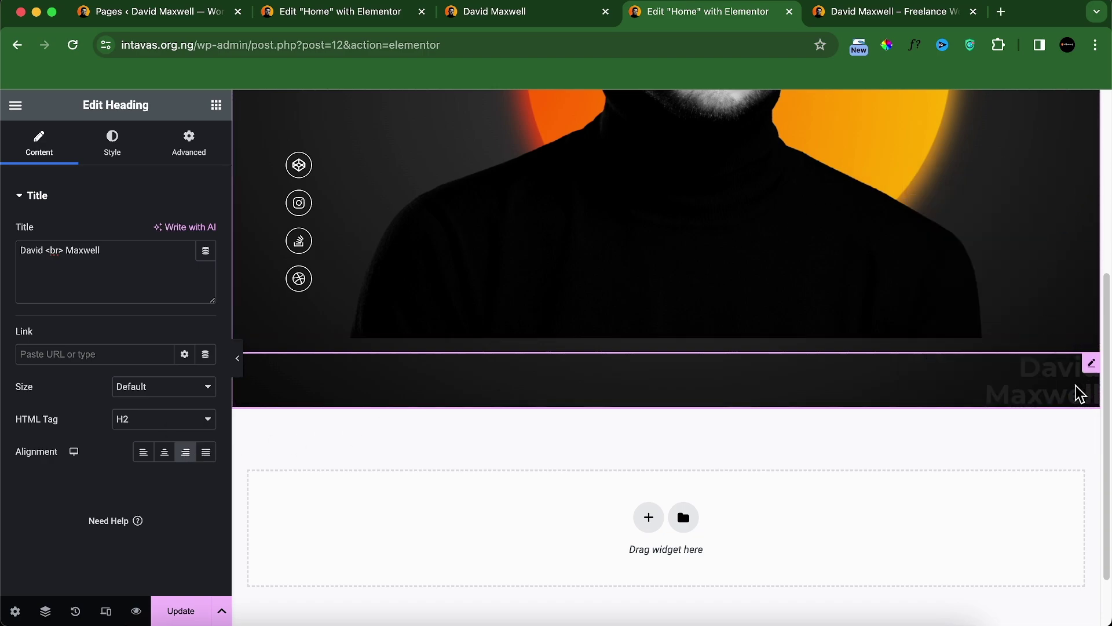
Step: Make the heading text white with a 50 px font size
left_click(112, 145)
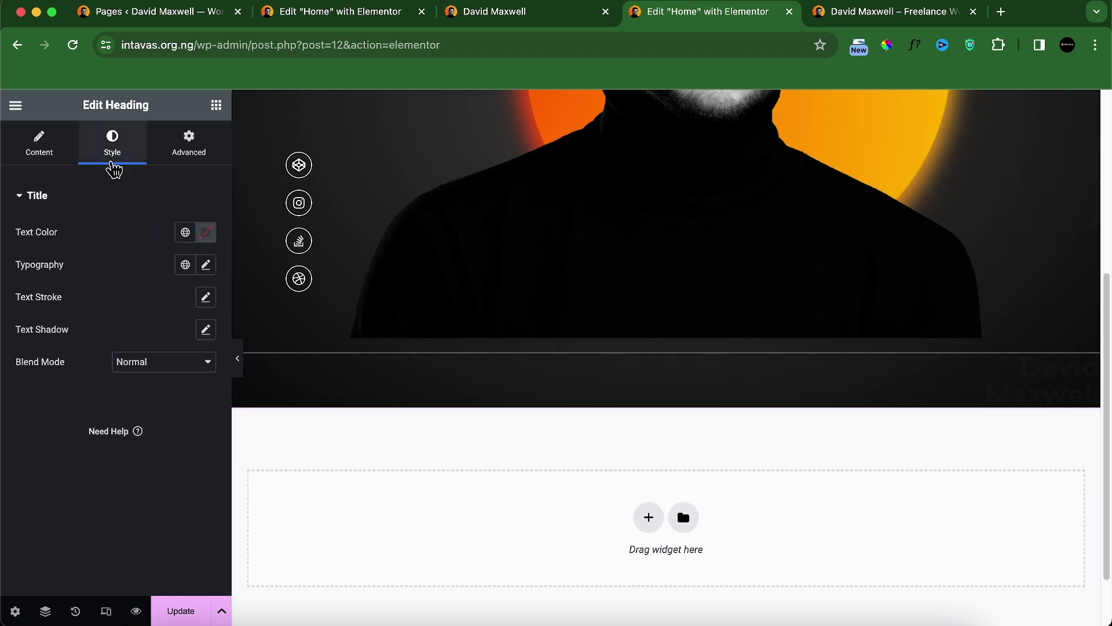
left_click(206, 232)
left_click_drag(127, 334, 77, 258)
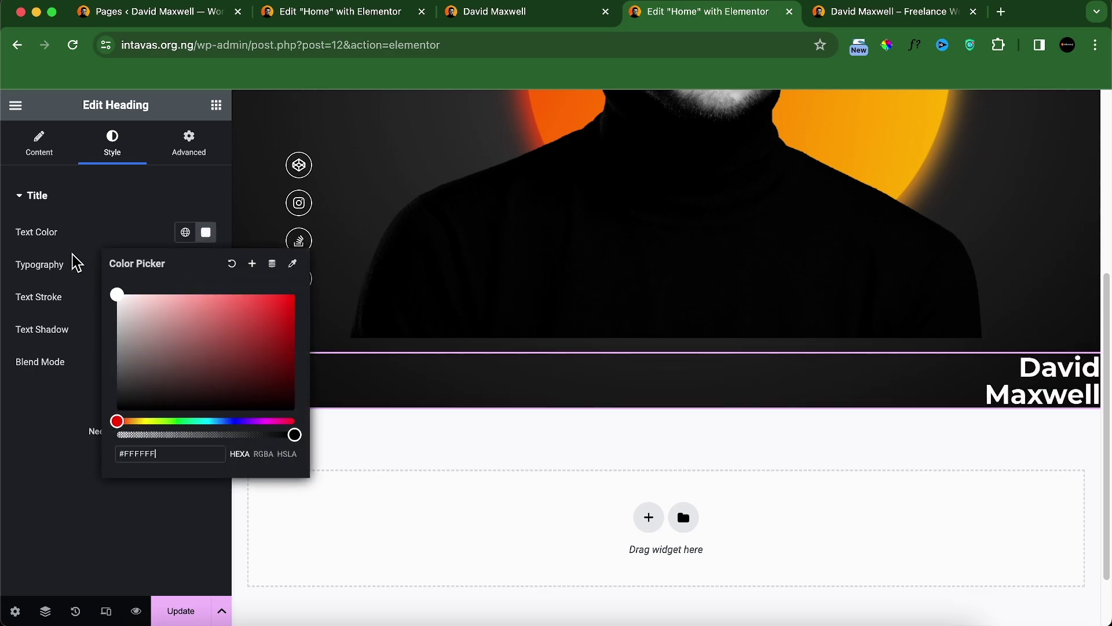
left_click(206, 264)
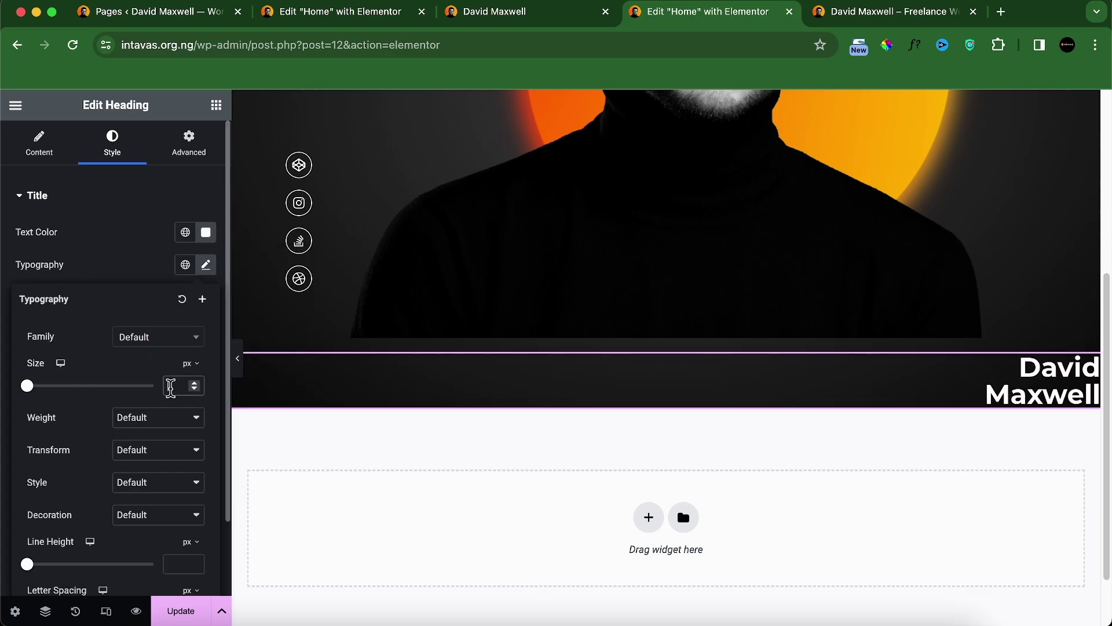
type("40")
key("BackSpace")
key("BackSpace")
type("50")
Step: Settle the heading font weight at 400 (Normal) after trying 600 and 500 against the live site
left_click(140, 426)
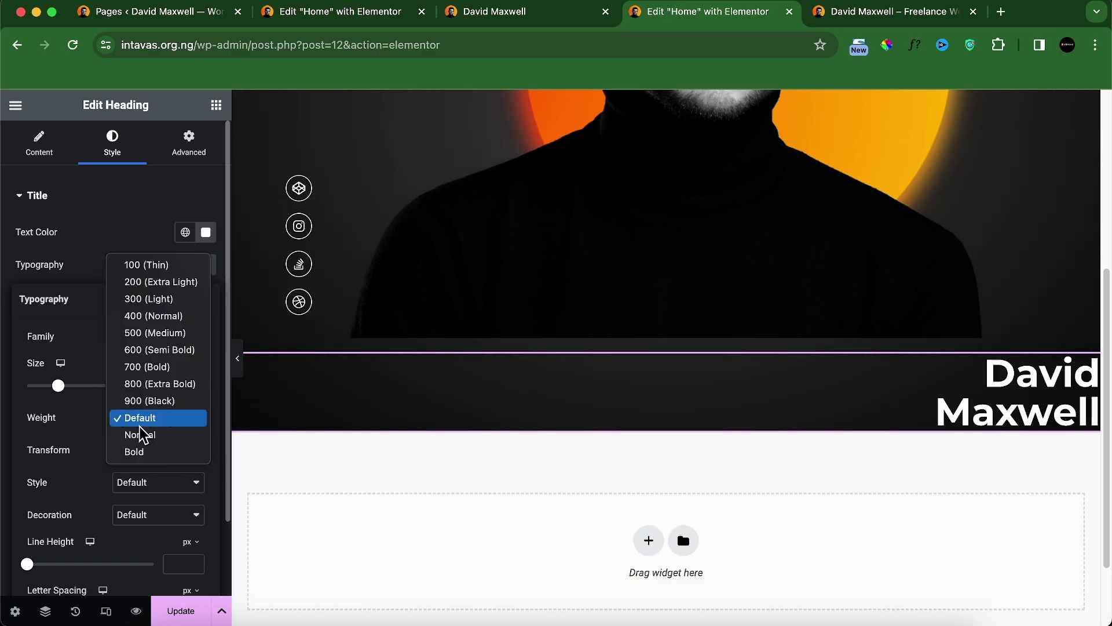
left_click(148, 351)
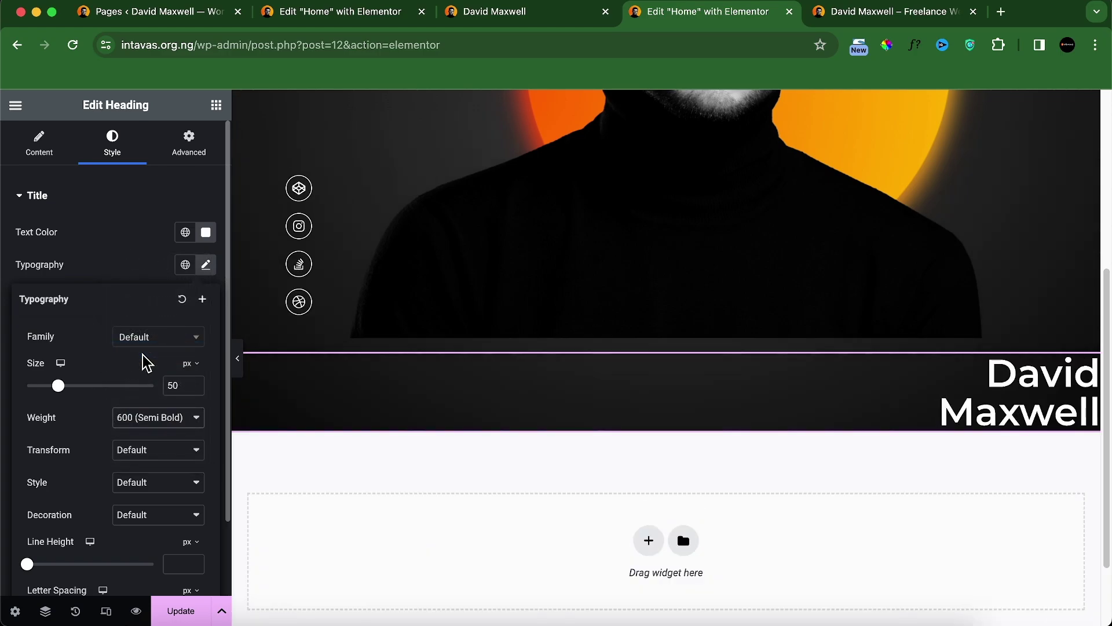
left_click(162, 430)
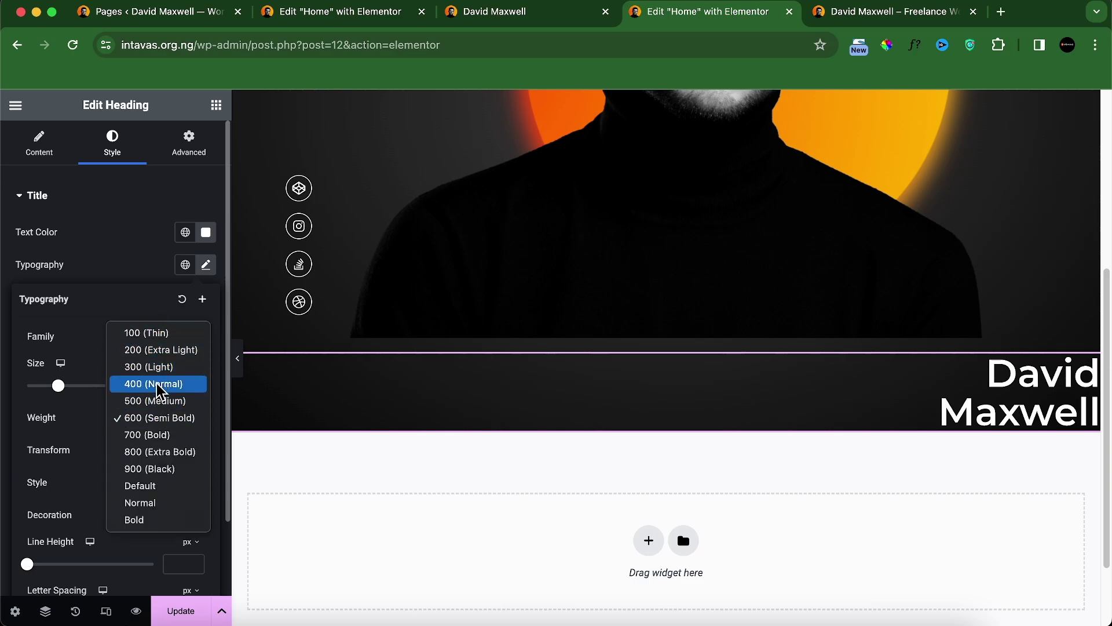
left_click(155, 401)
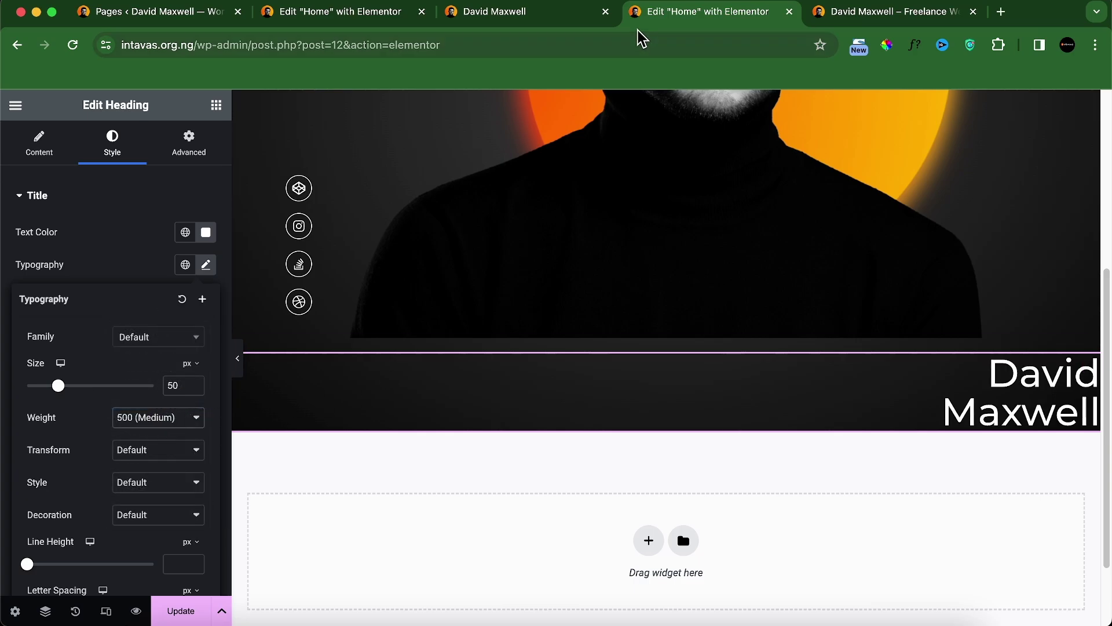
left_click(528, 18)
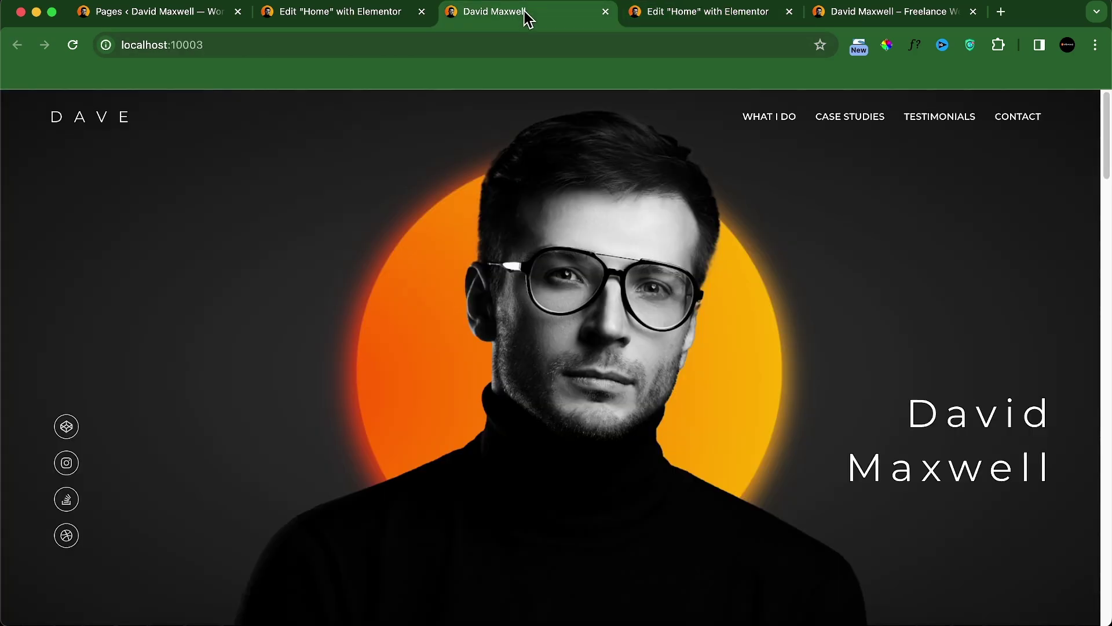
left_click(642, 16)
left_click(158, 418)
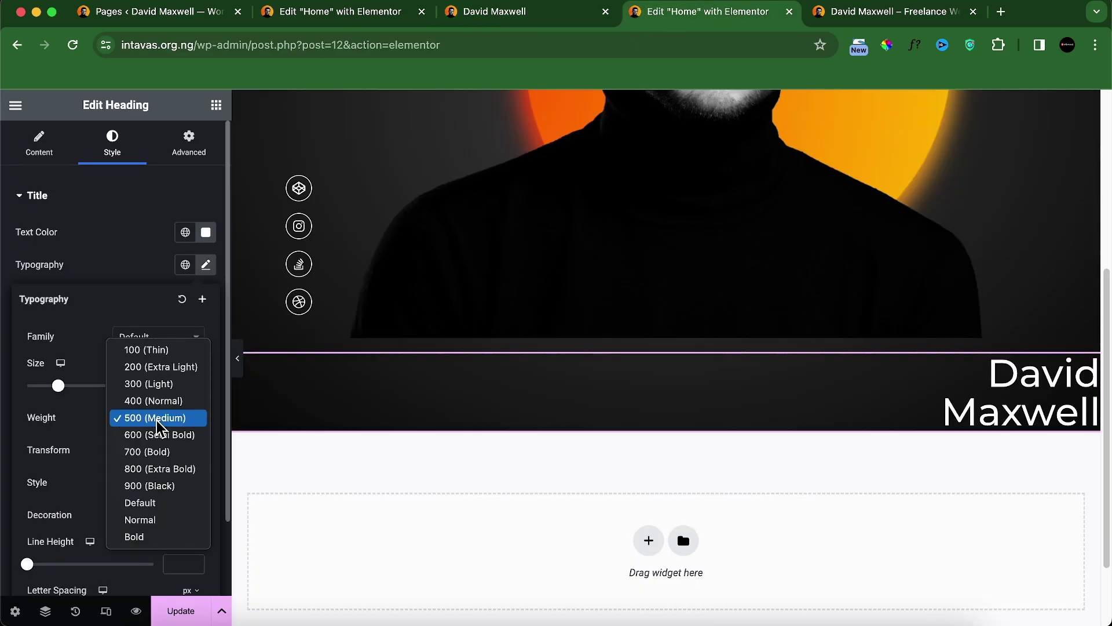
left_click(164, 405)
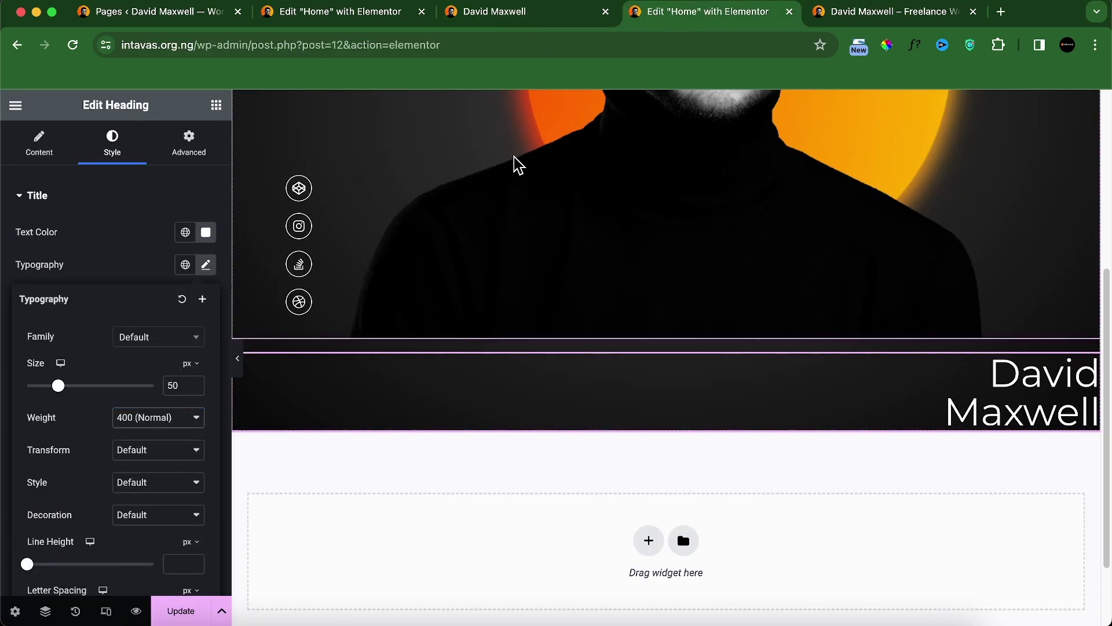
left_click(498, 12)
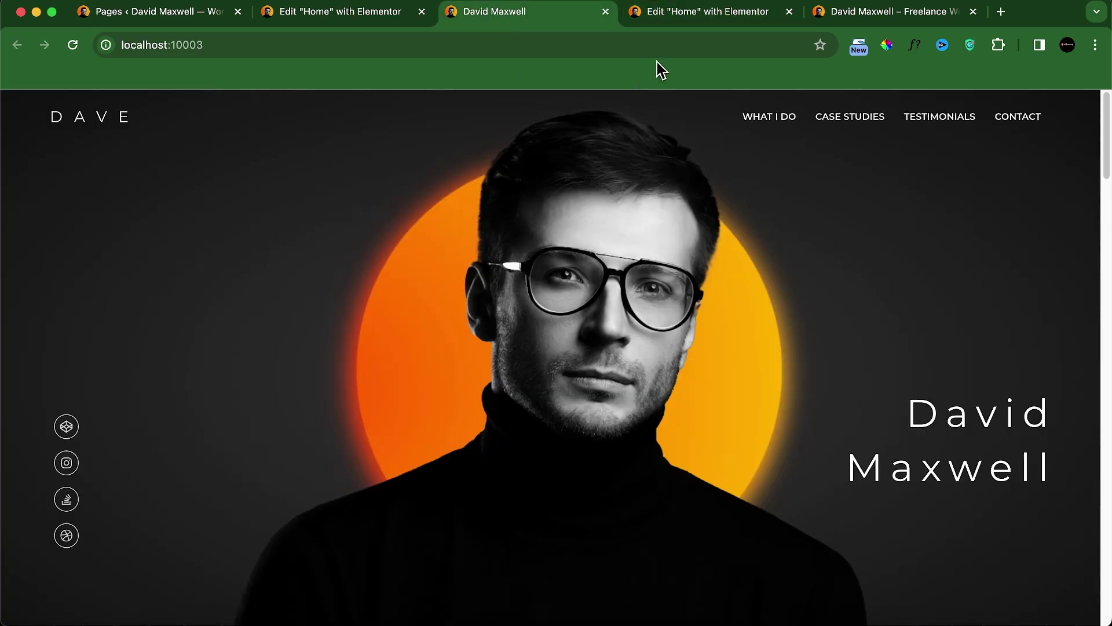
left_click(683, 12)
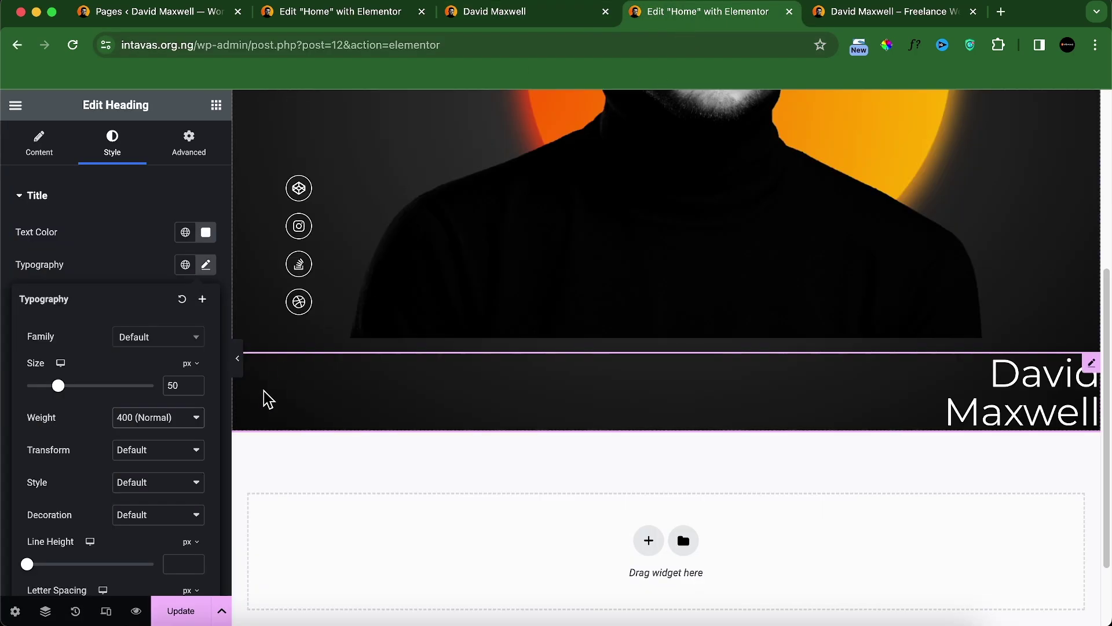
Step: Set the heading's letter spacing to 10 px
scroll(141, 551, "down", 3)
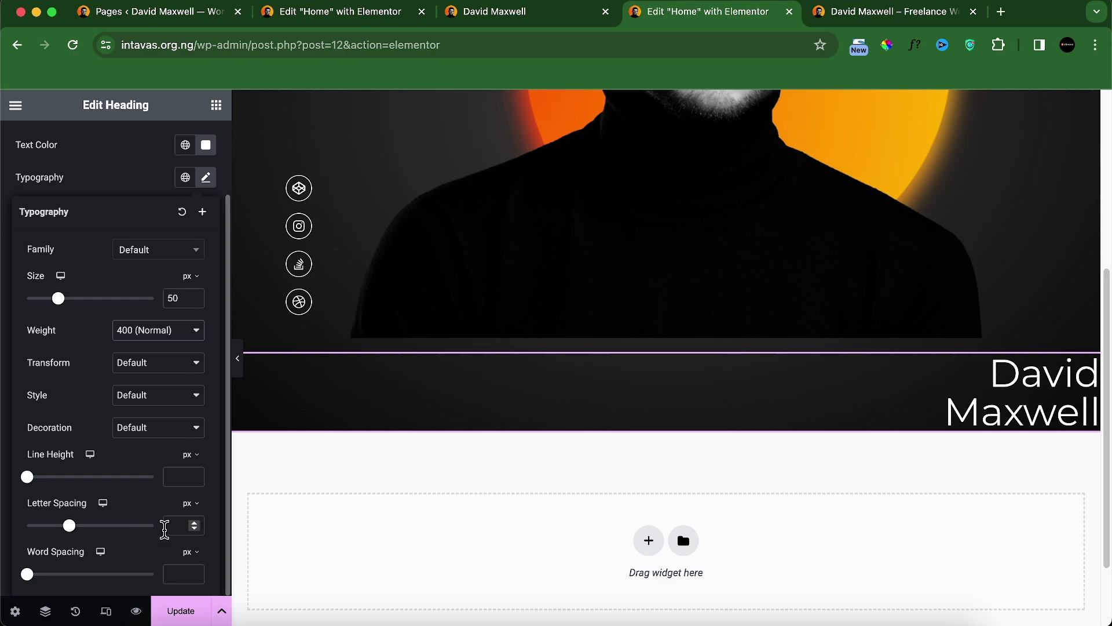
left_click(173, 525)
type("10")
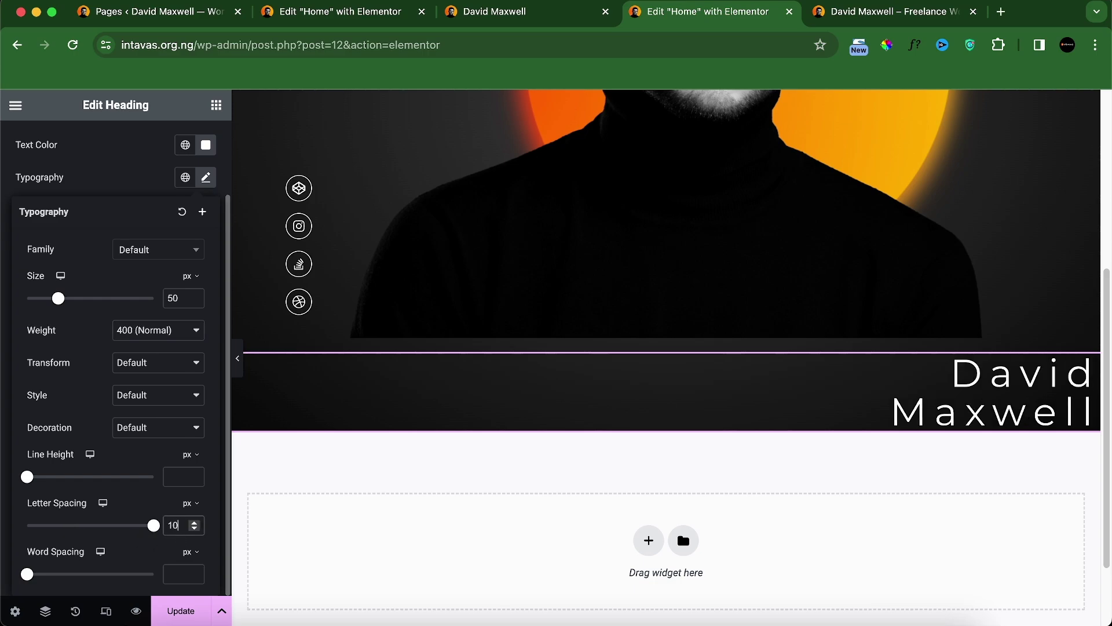
key("BackSpace")
type("5")
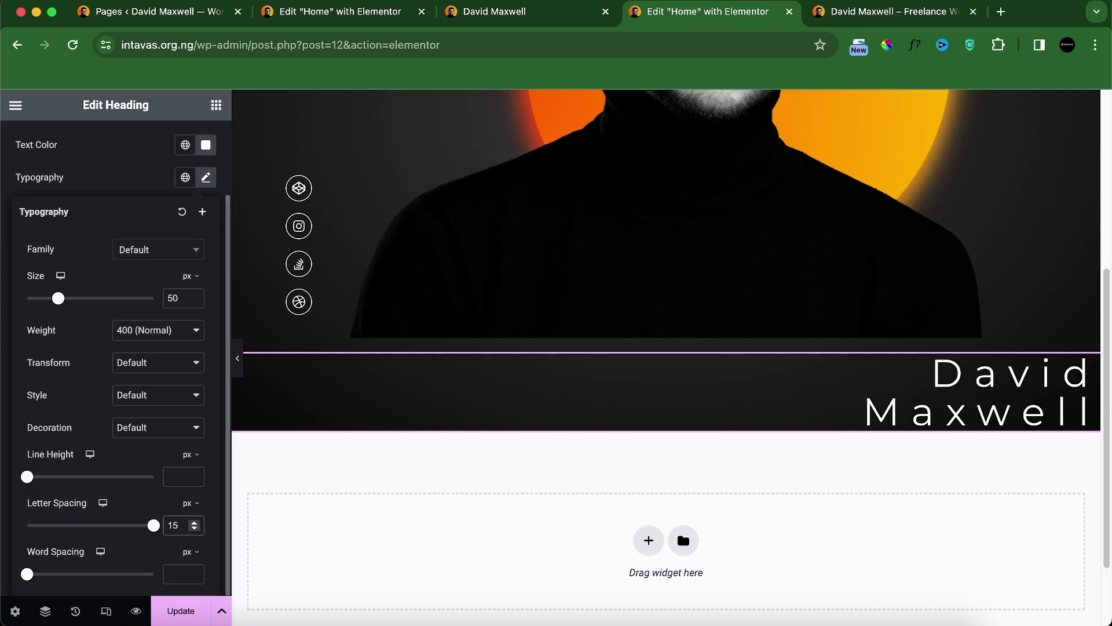
key("BackSpace")
type("0")
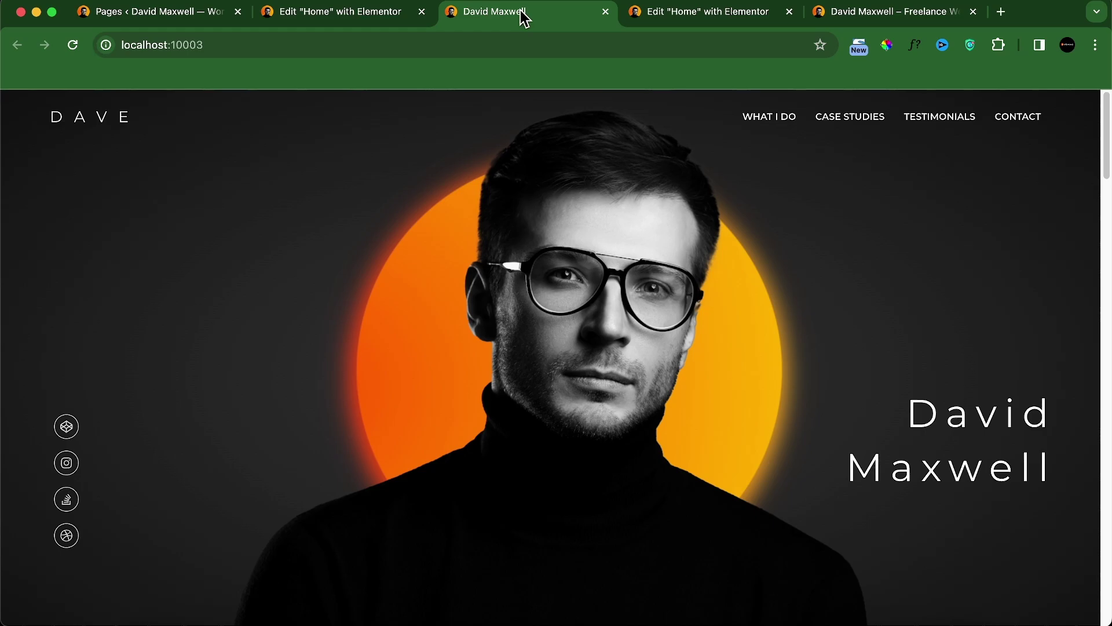
left_click(681, 16)
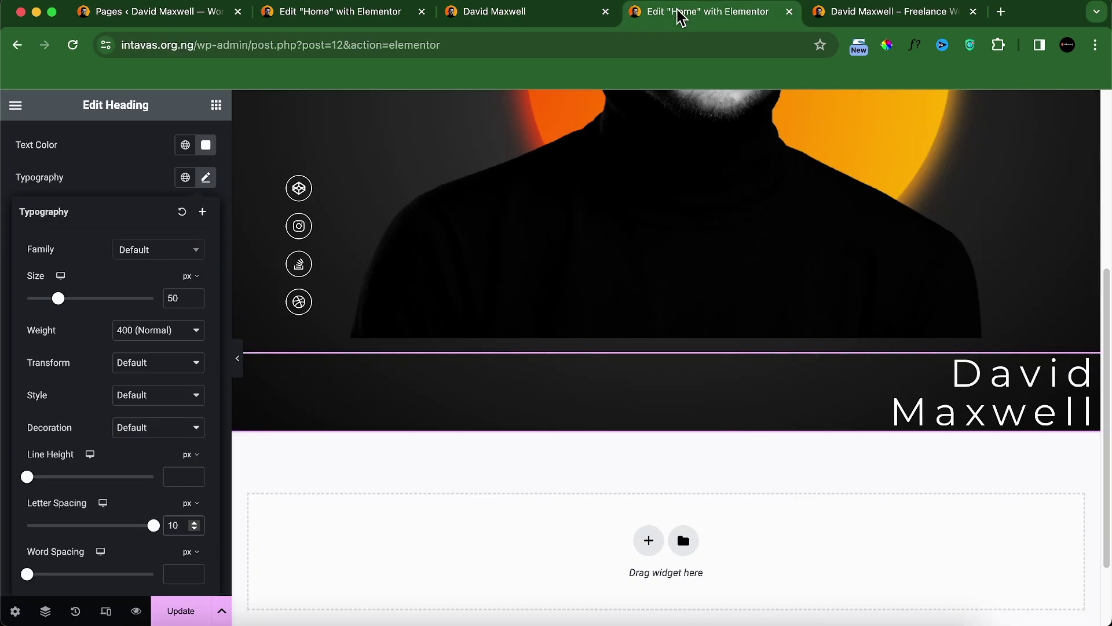
Step: Position the heading absolutely, anchored to the hero's right and bottom edges
scroll(184, 191, "up", 3)
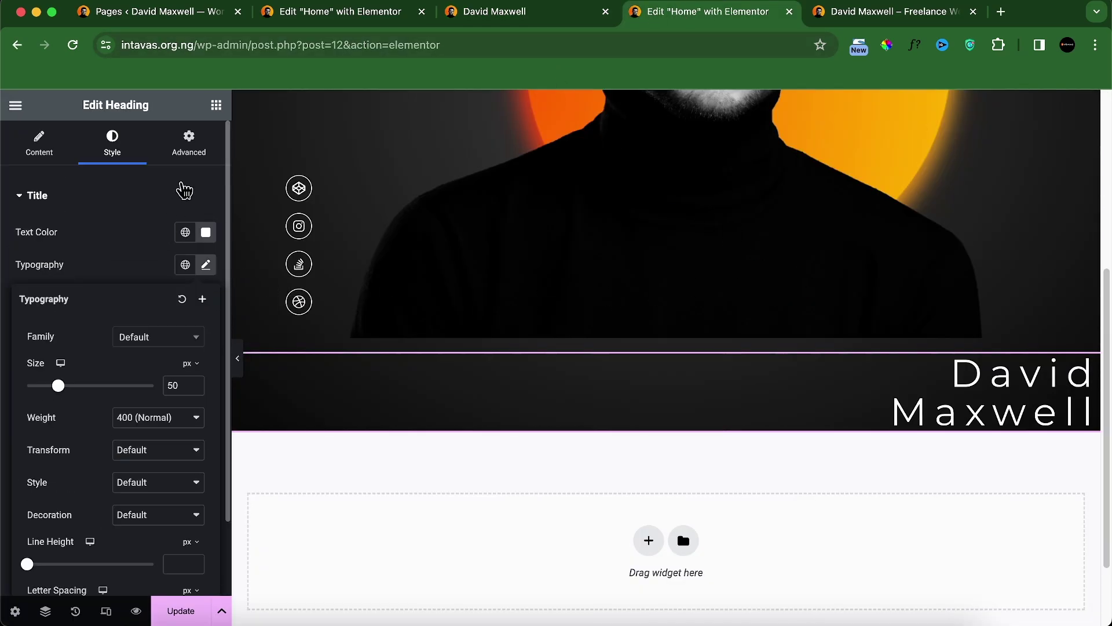
left_click(191, 158)
scroll(126, 458, "down", 5)
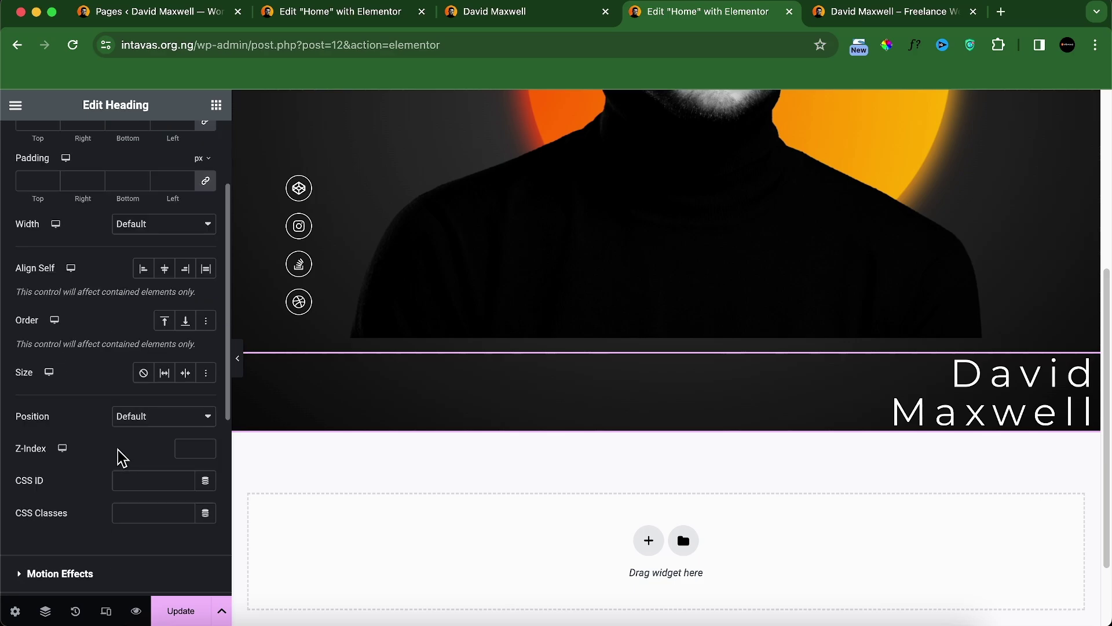
scroll(129, 410, "up", 1)
scroll(129, 410, "up", 1)
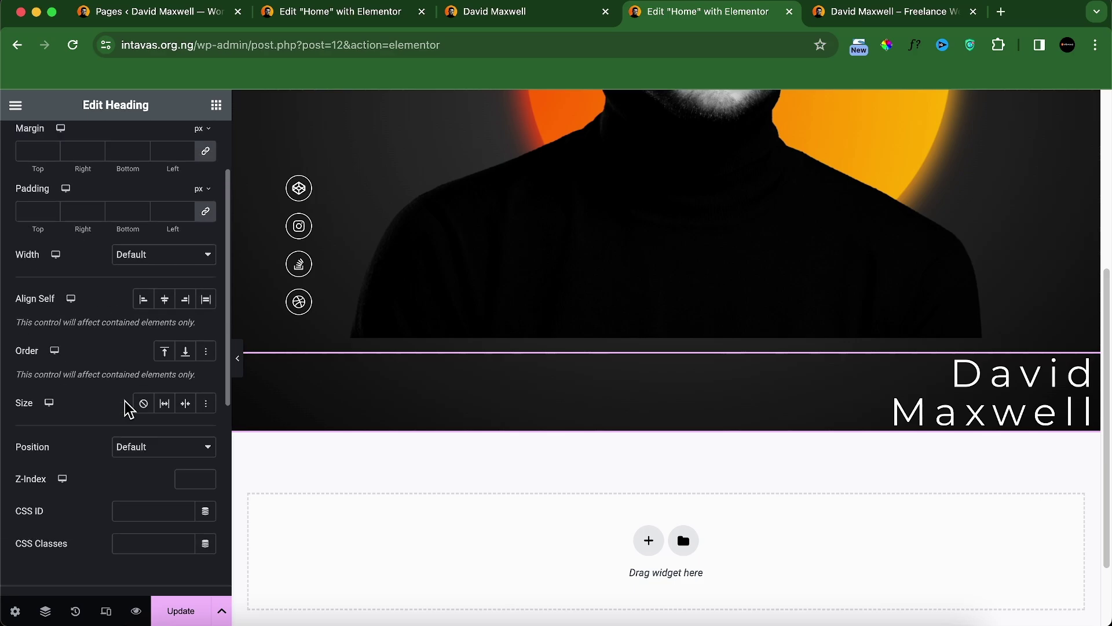
left_click(162, 450)
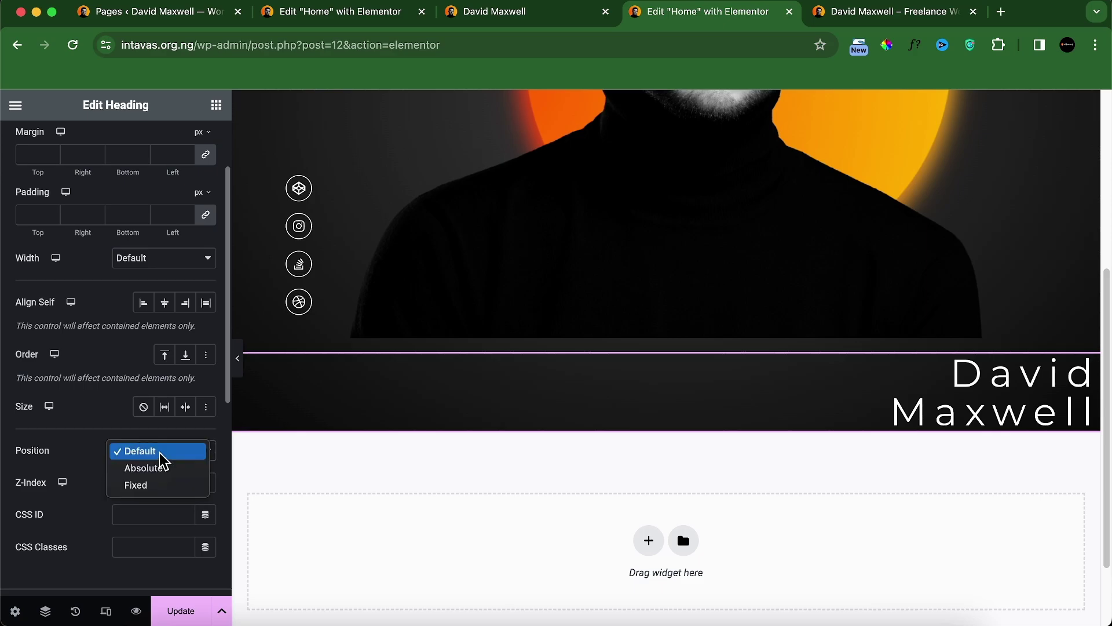
left_click(163, 468)
scroll(492, 322, "up", 5)
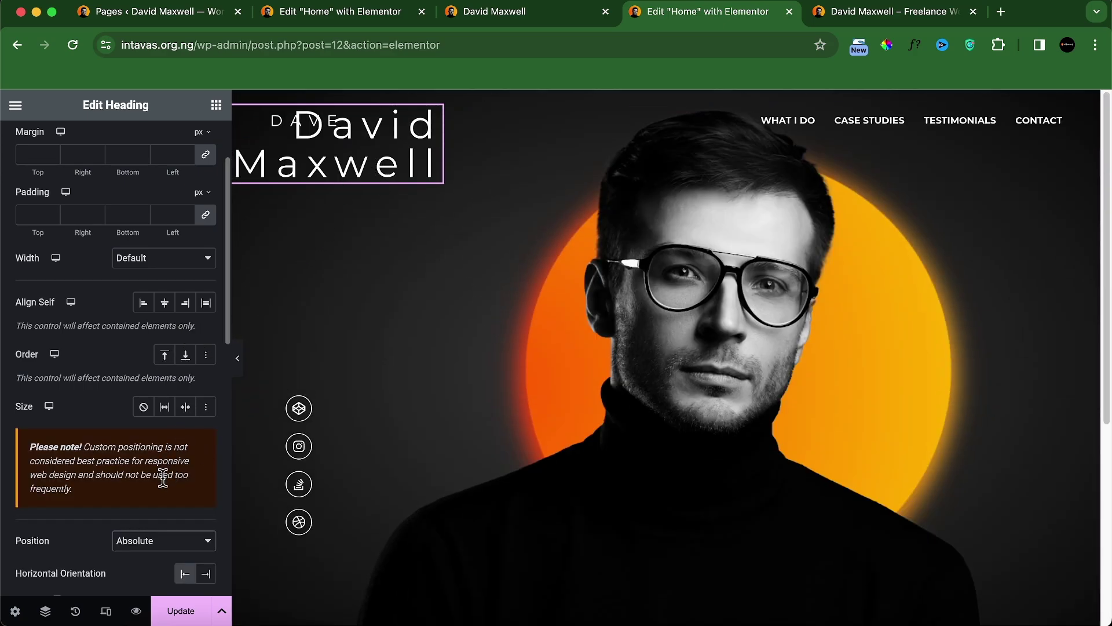
left_click(206, 574)
scroll(106, 532, "down", 3)
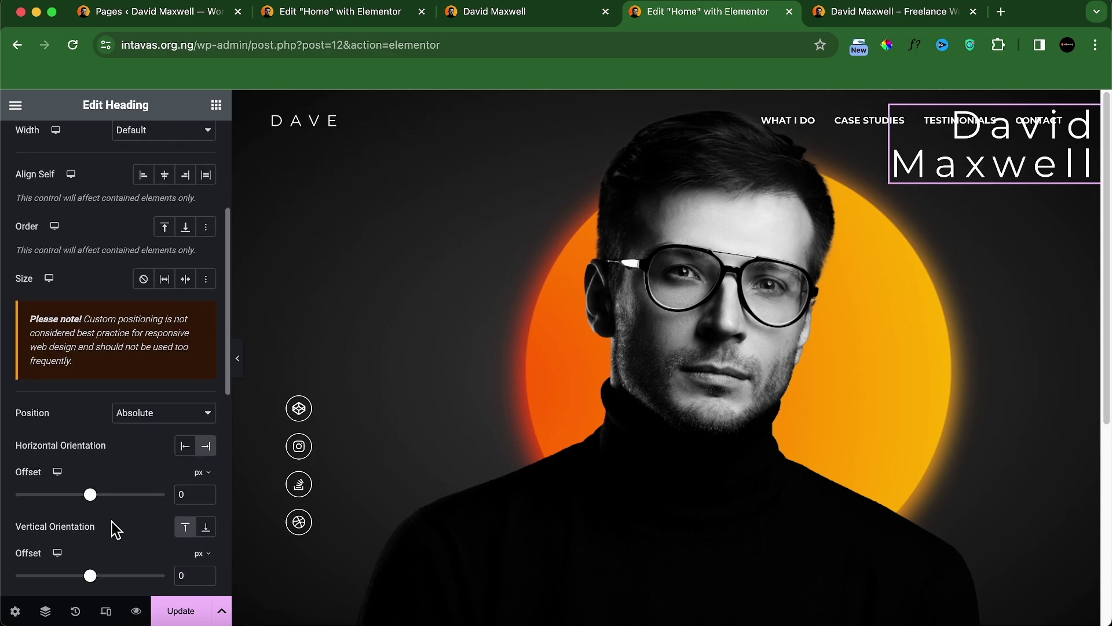
left_click(207, 528)
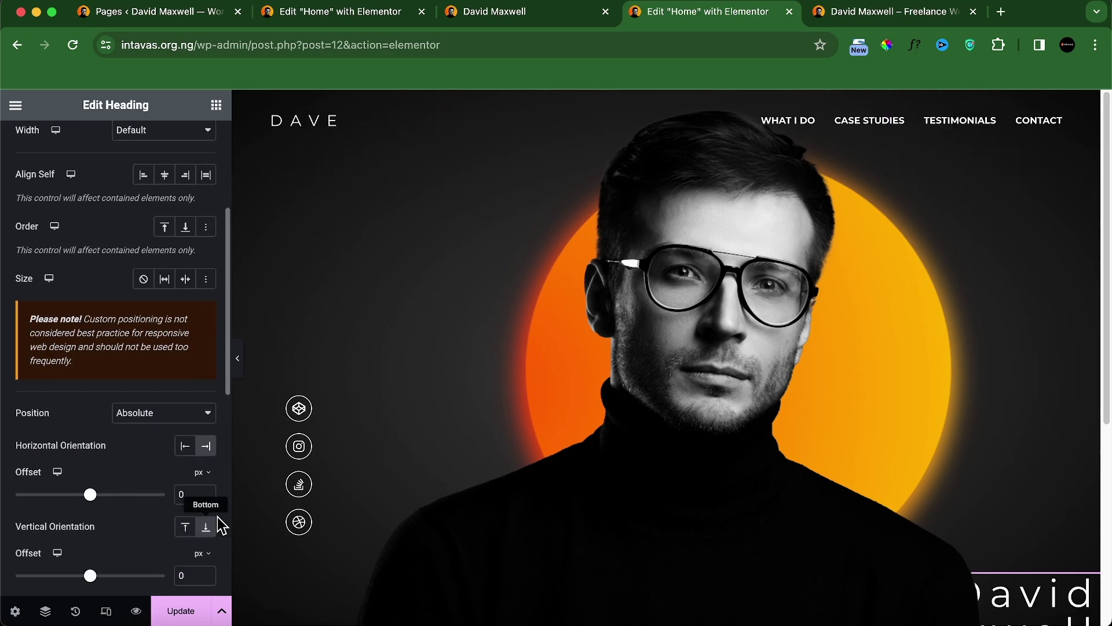
Step: Give the heading z-index 5, save the page, and view the preview
scroll(871, 527, "down", 3)
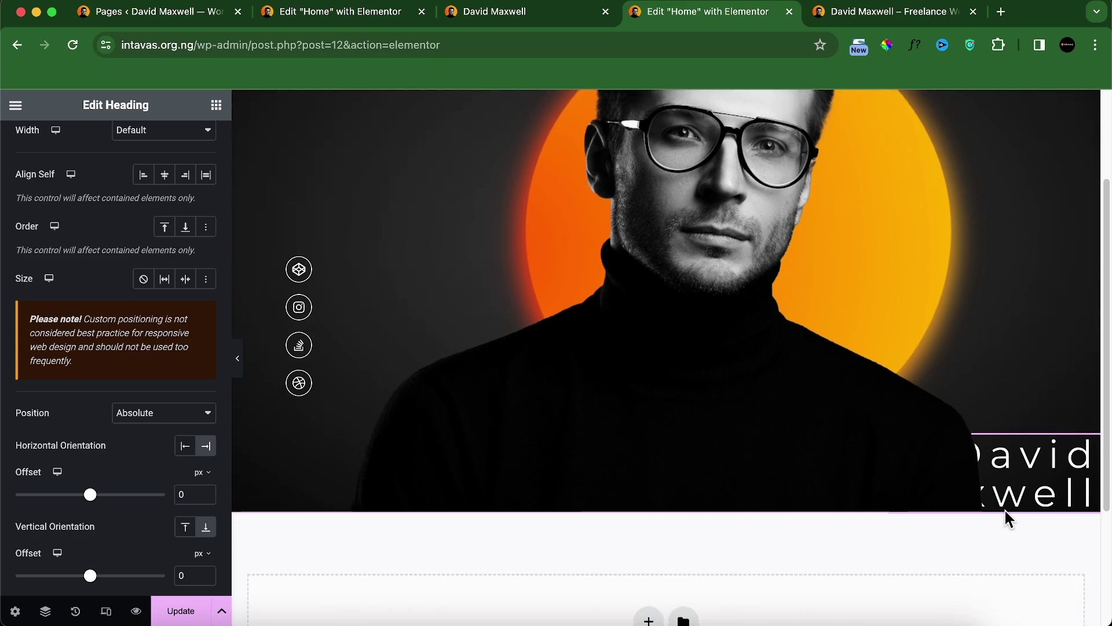
scroll(134, 521, "down", 5)
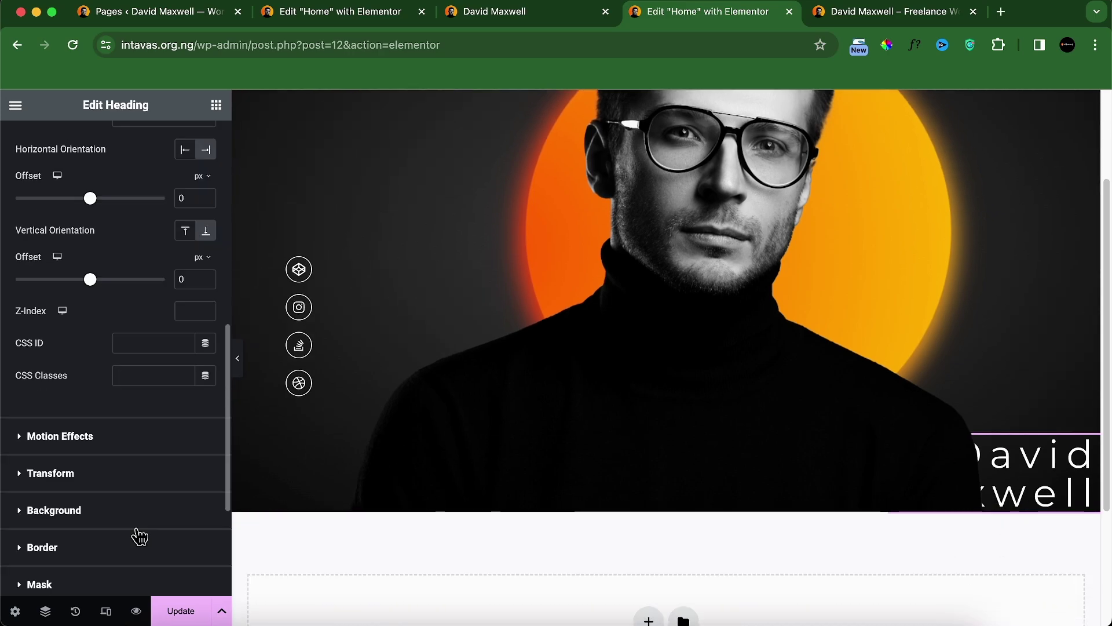
left_click(185, 310)
type("5")
left_click(181, 611)
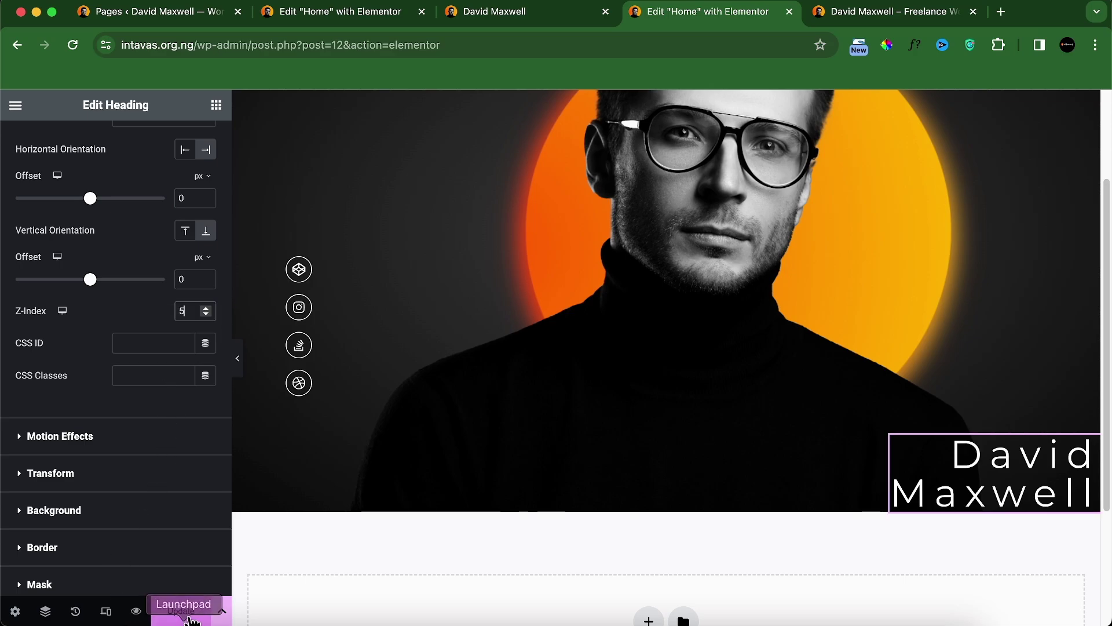
left_click(877, 14)
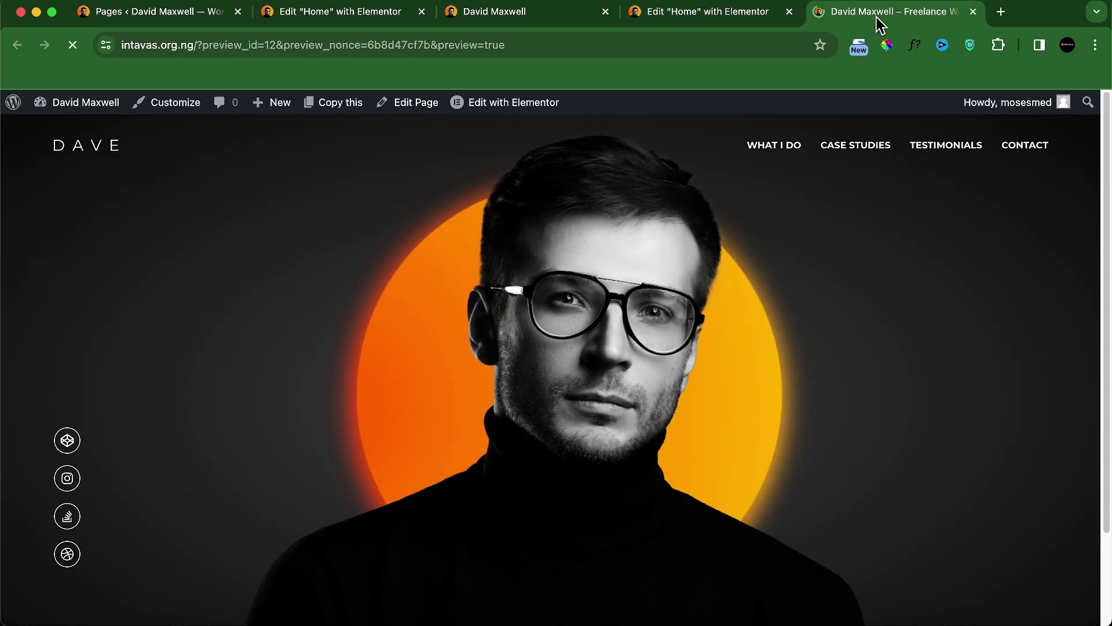
scroll(837, 307, "down", 3)
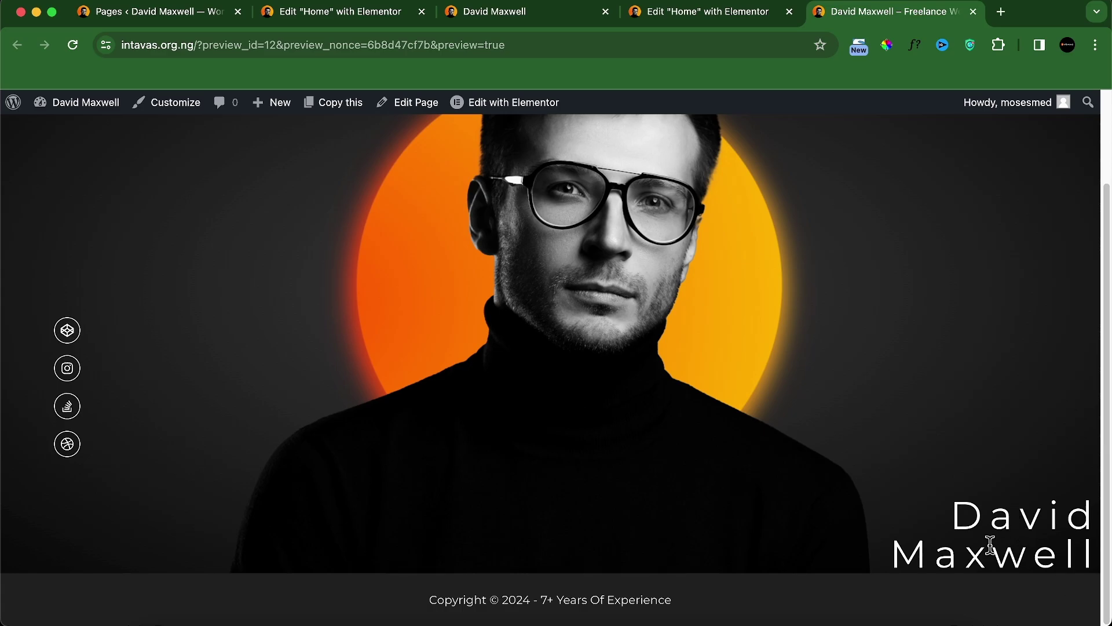
scroll(835, 550, "up", 3)
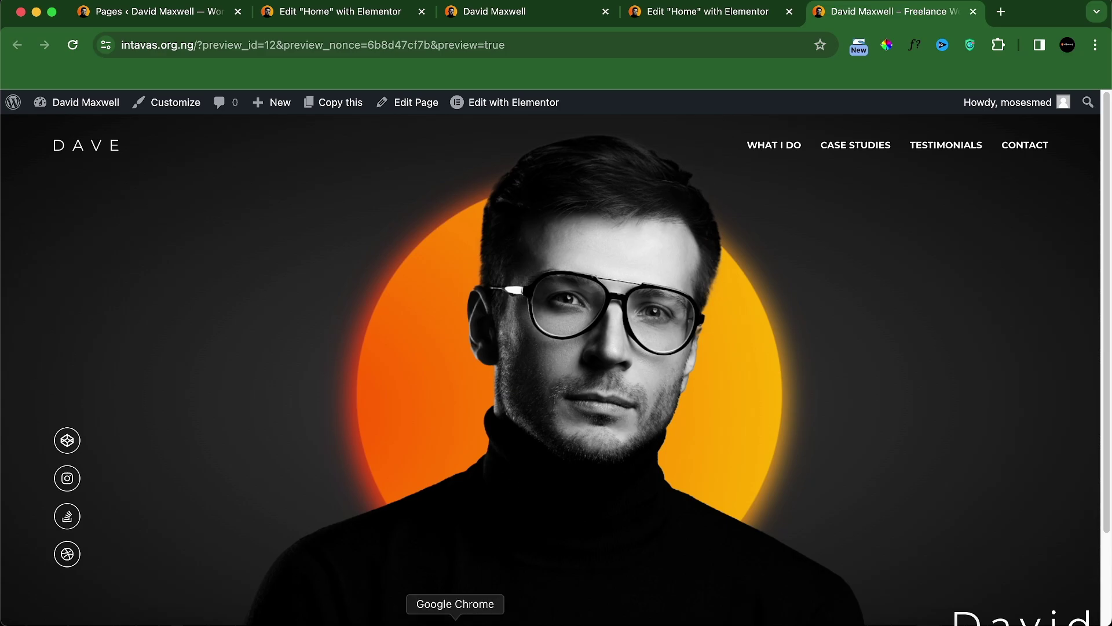
key("ctrl+shift+Tab")
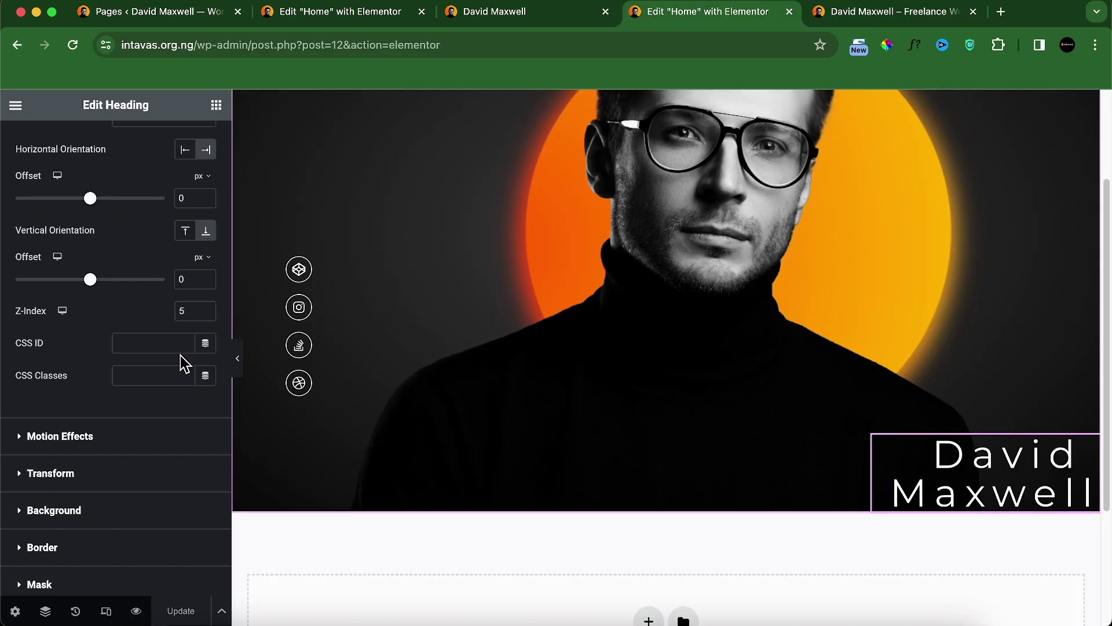
Step: Set the heading's offsets in percent: 4% horizontal and 30% vertical
scroll(132, 270, "up", 8)
scroll(132, 269, "down", 8)
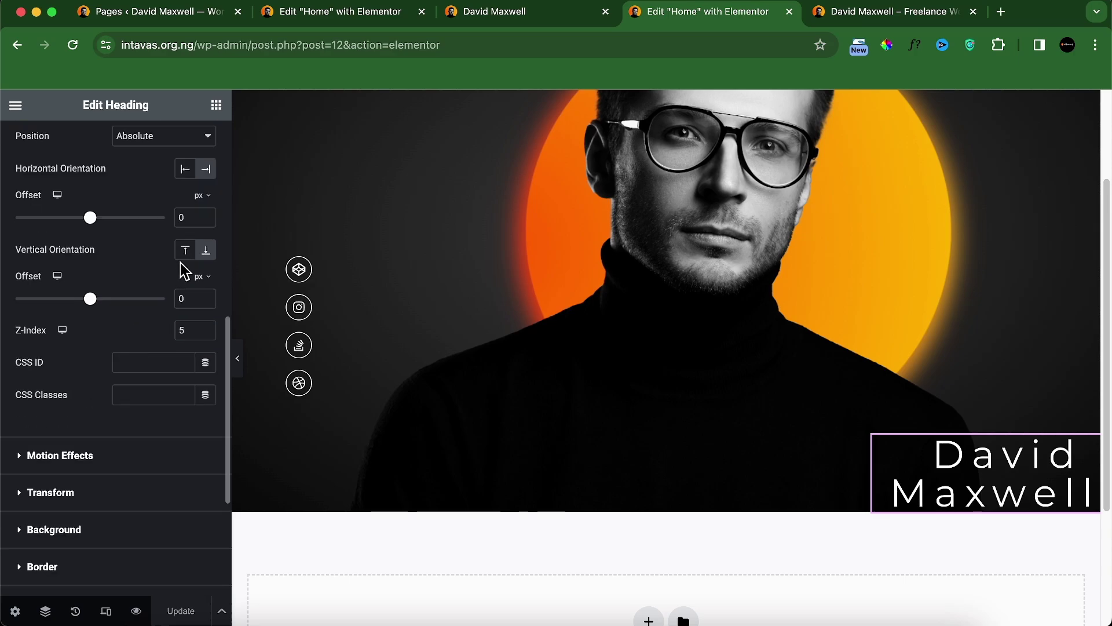
left_click(199, 199)
left_click(199, 218)
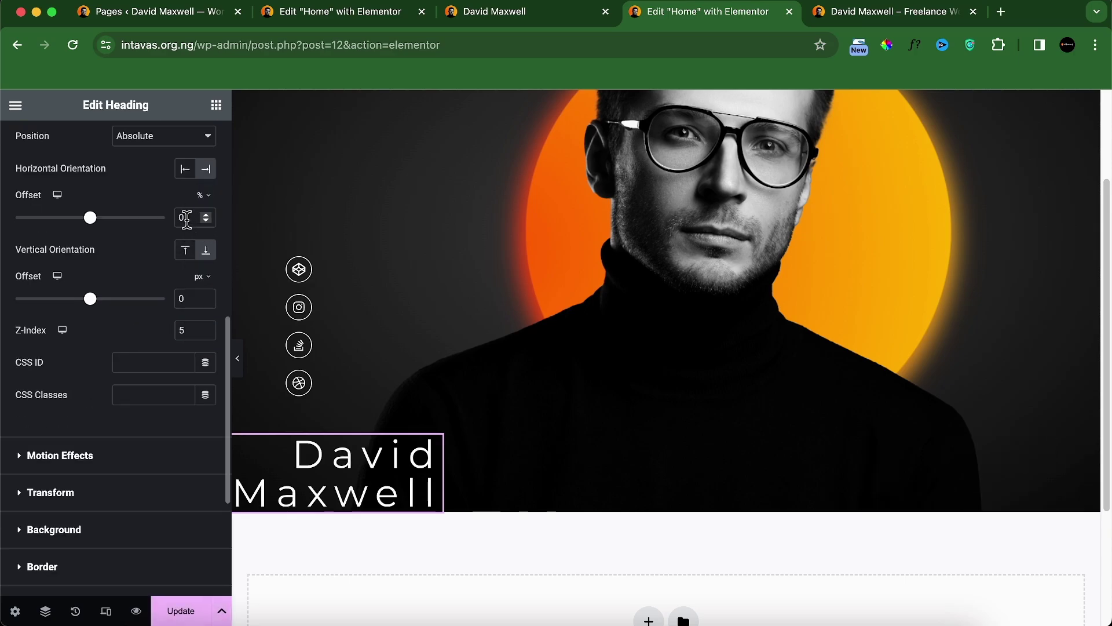
type("4")
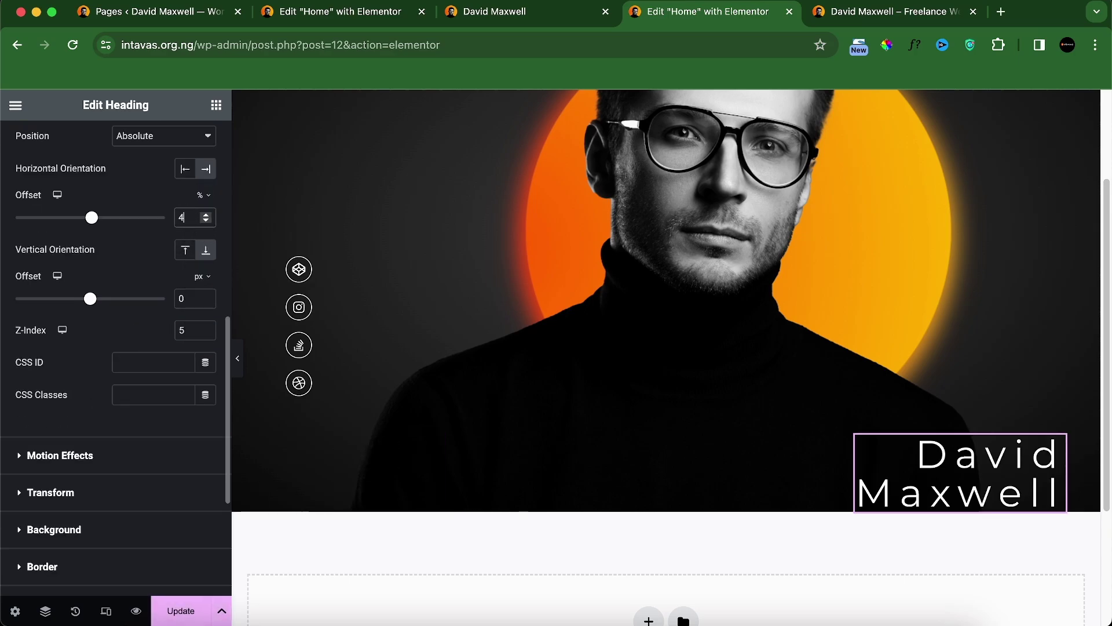
left_click(200, 279)
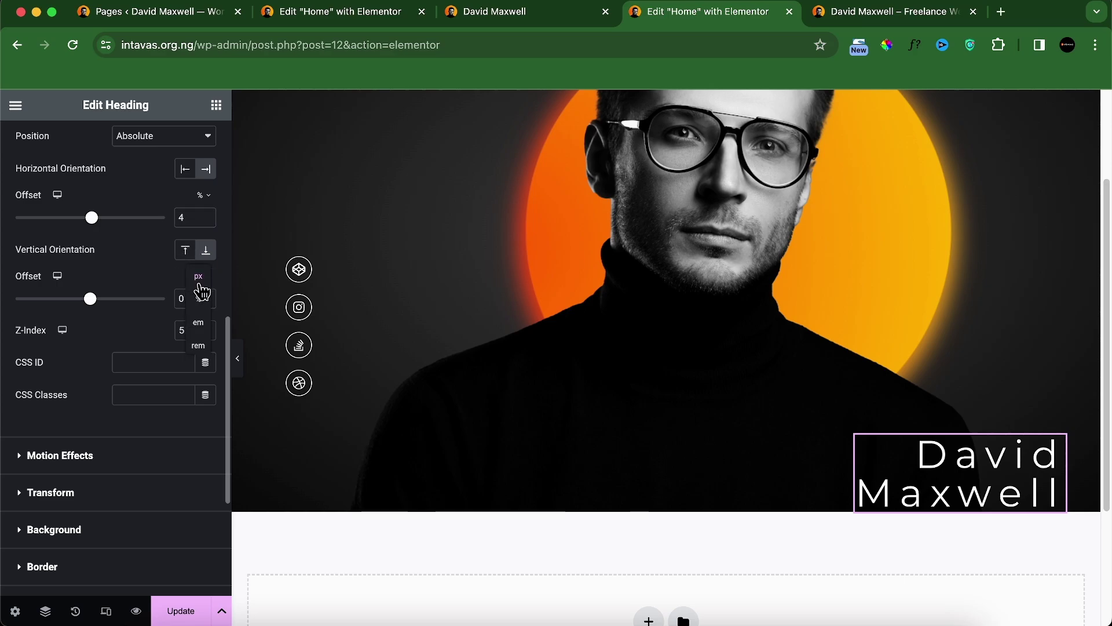
left_click(202, 304)
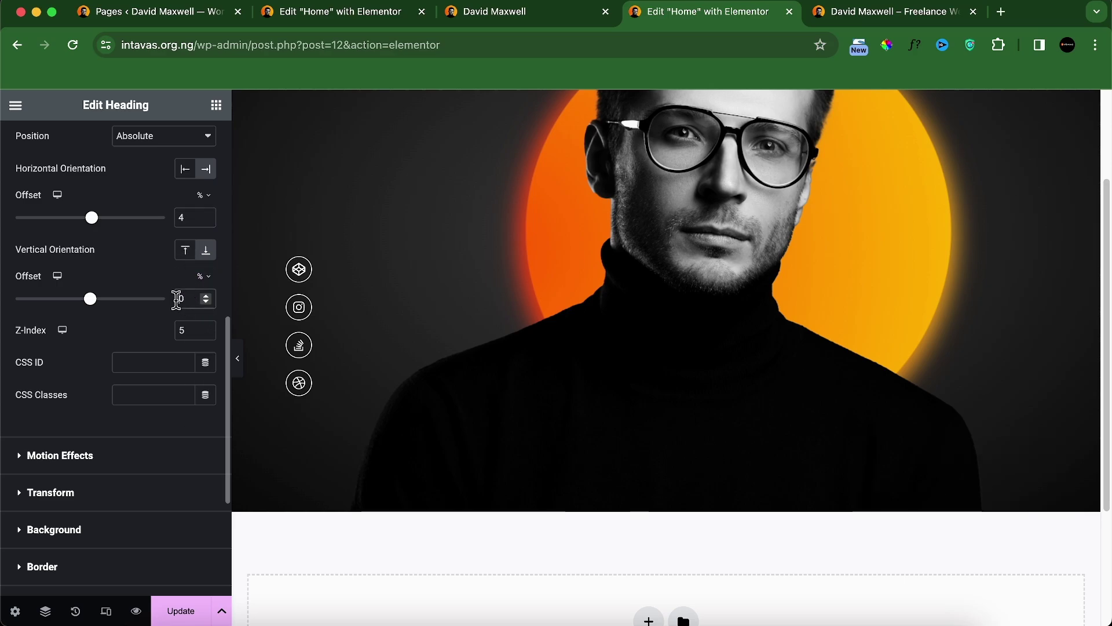
type("3")
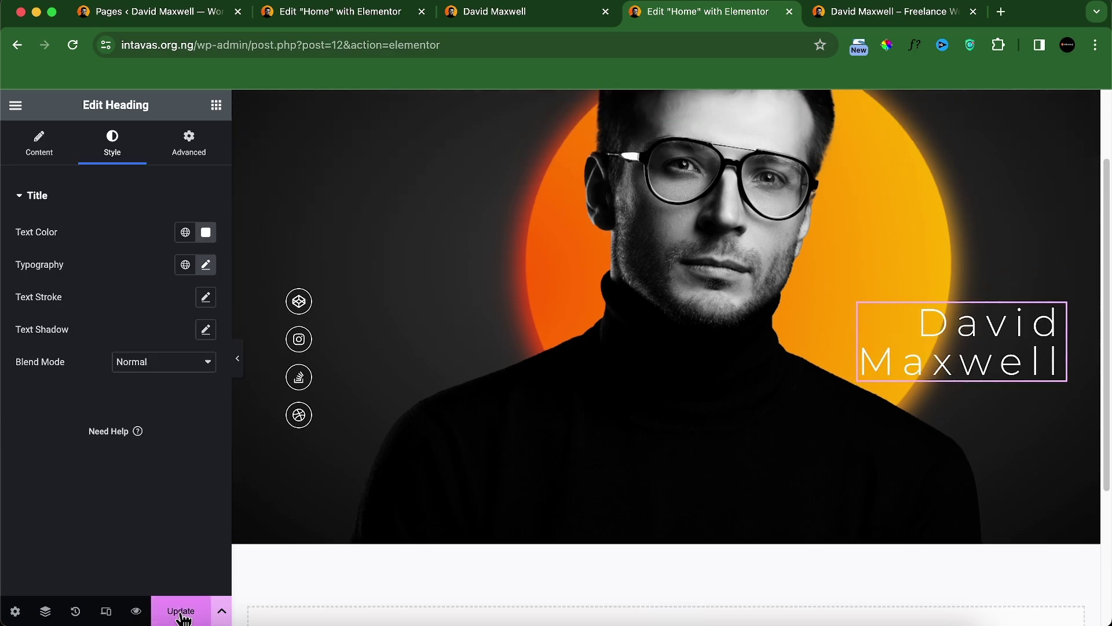
left_click(851, 20)
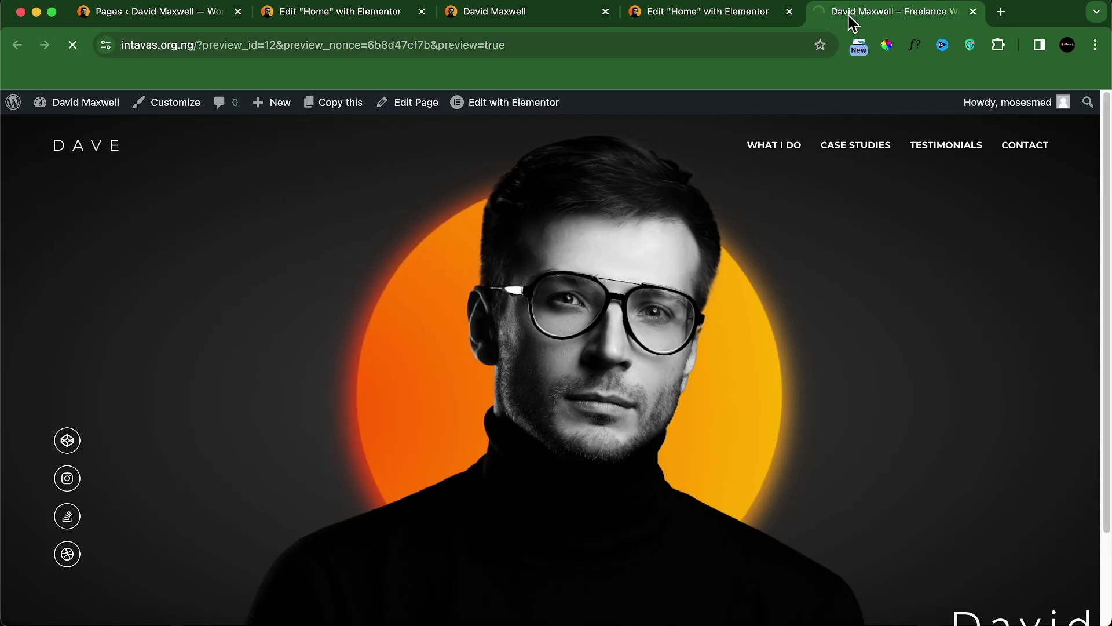
scroll(774, 388, "down", 3)
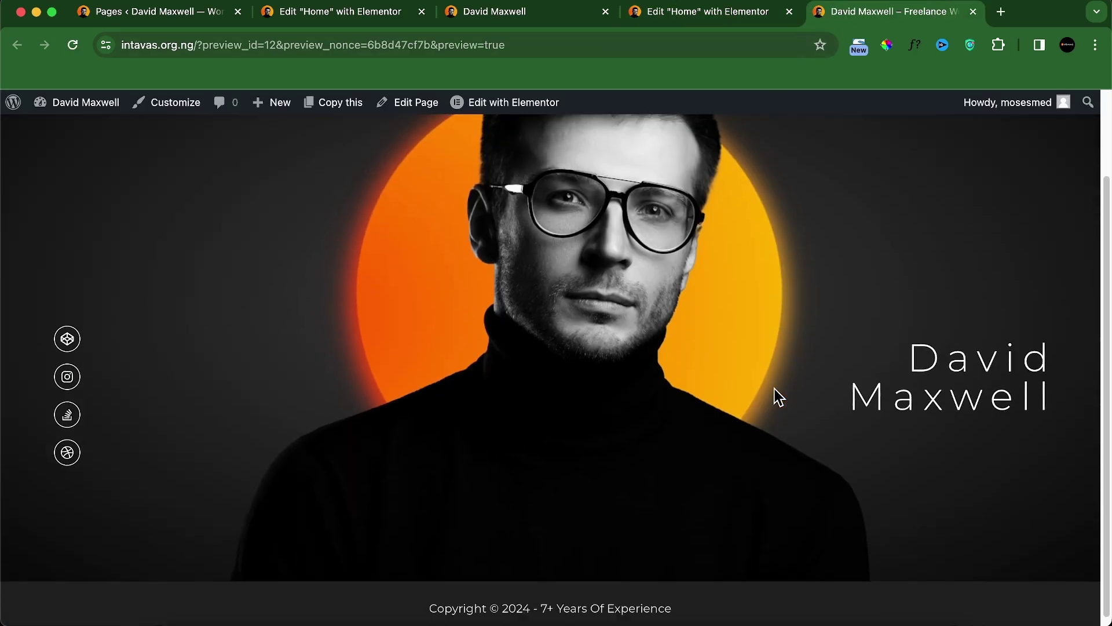
scroll(774, 388, "up", 3)
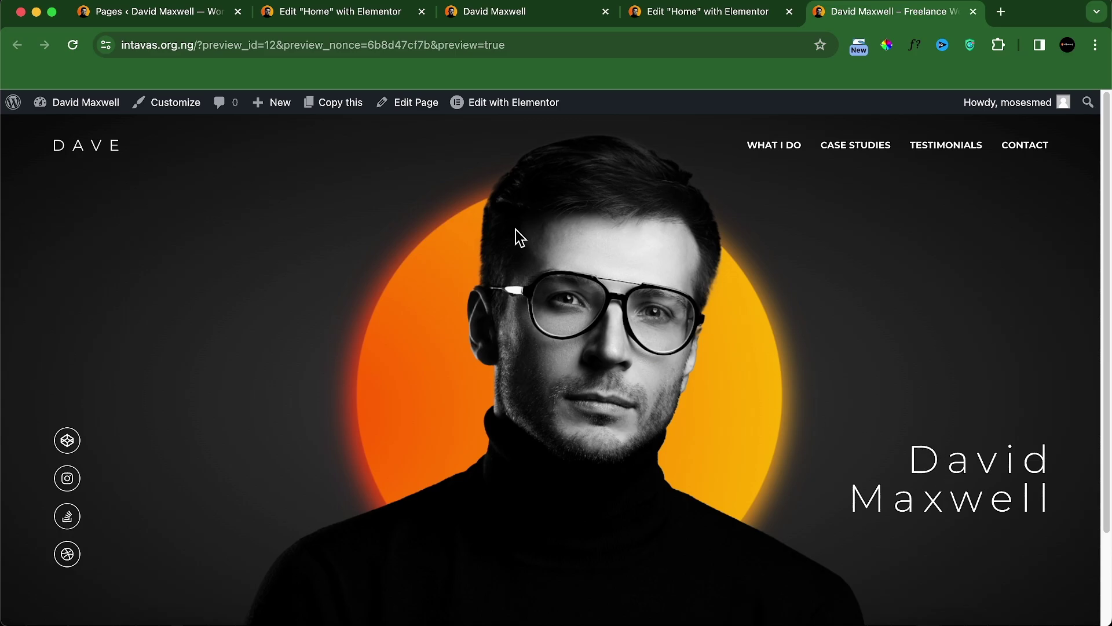
left_click(515, 18)
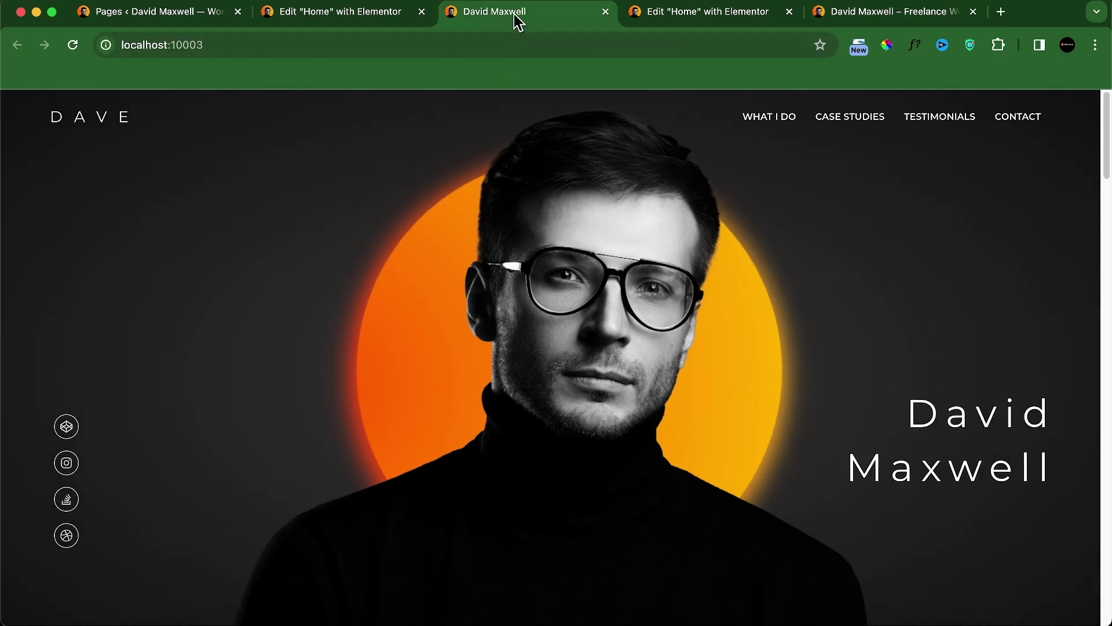
left_click(911, 18)
left_click(536, 17)
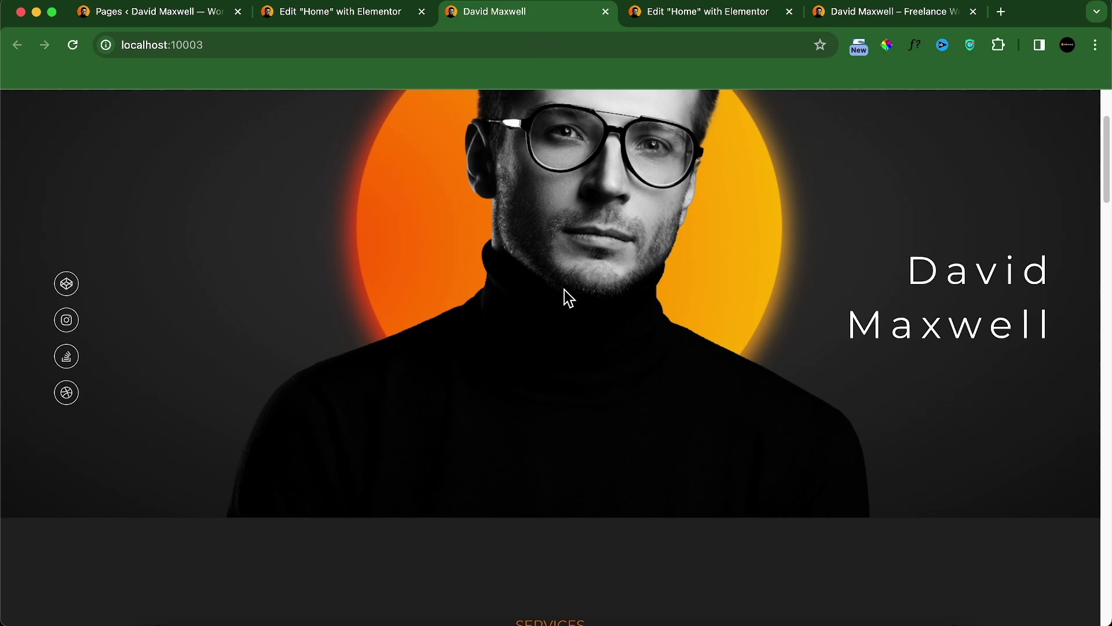
scroll(565, 313, "down", 10)
scroll(506, 338, "up", 4)
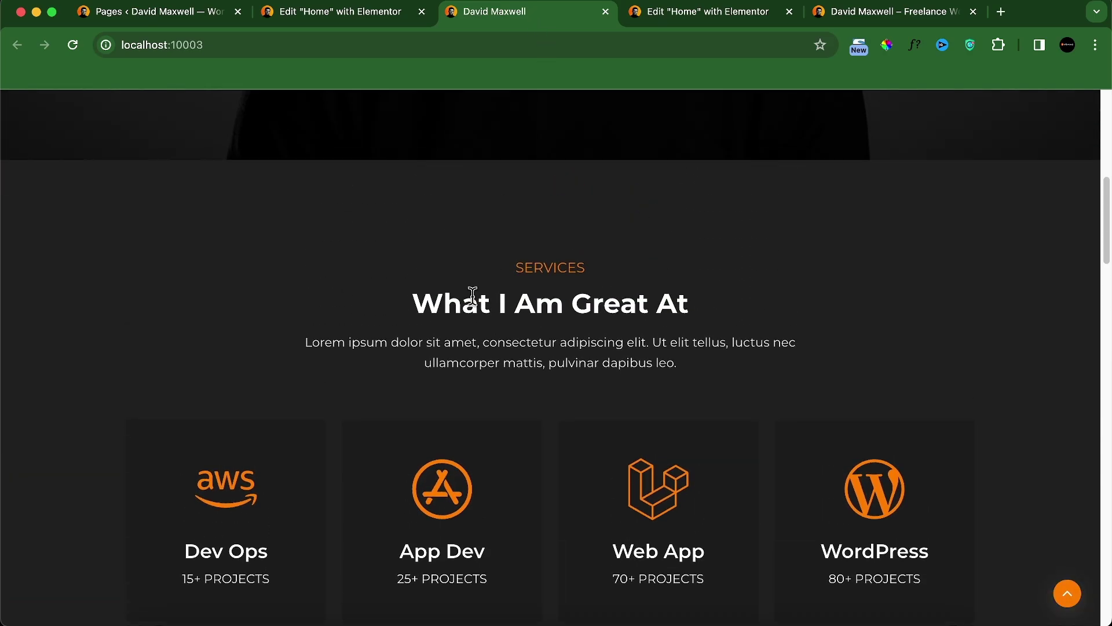
scroll(575, 293, "up", 10)
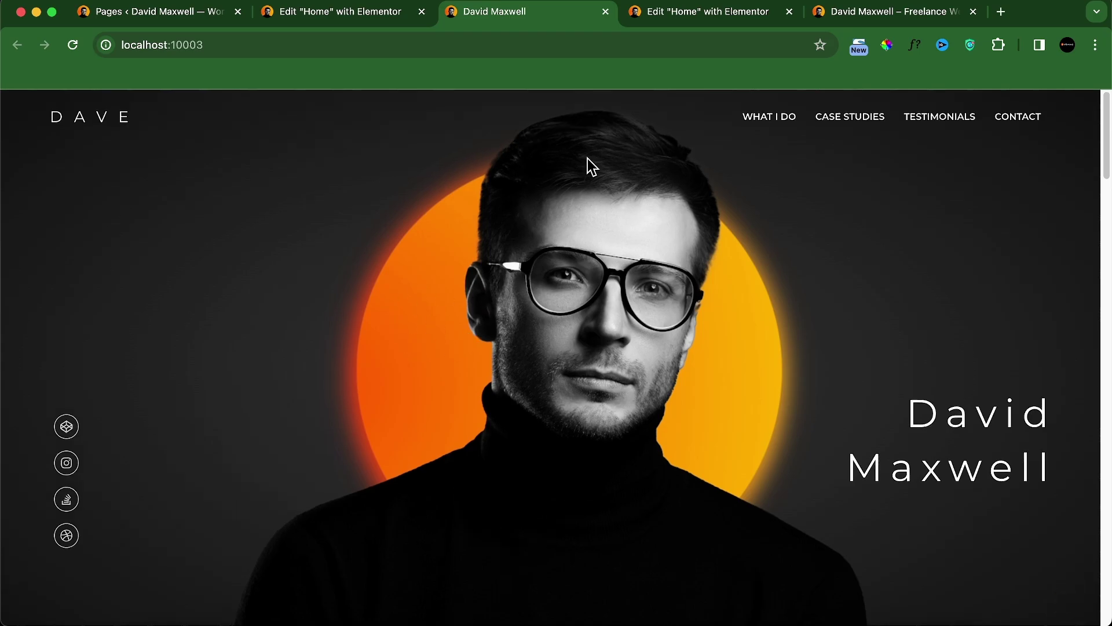
left_click(856, 11)
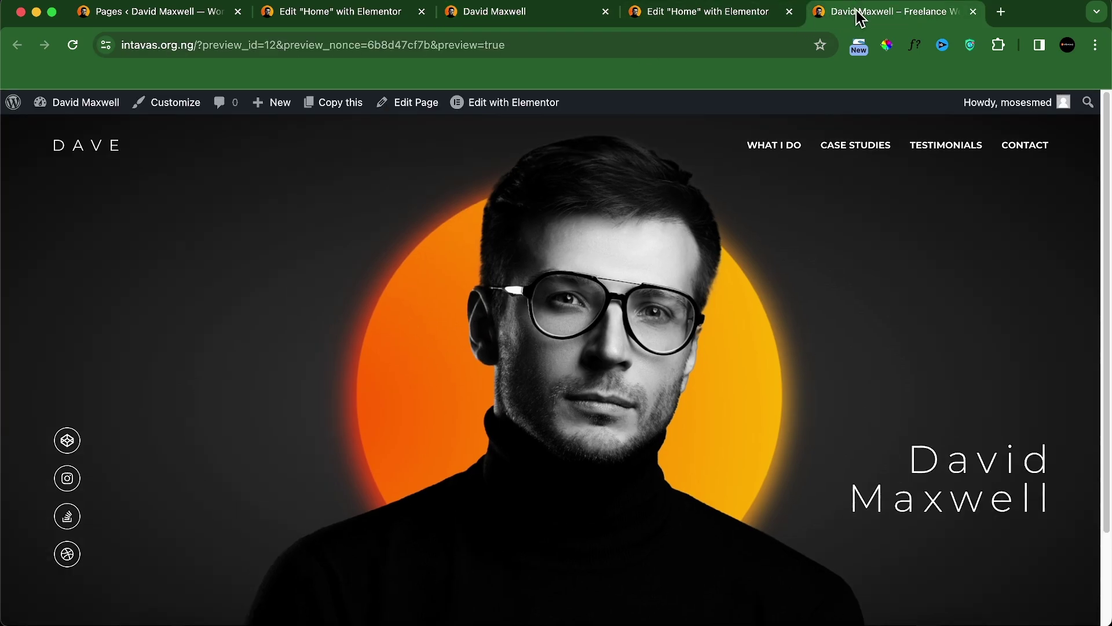
scroll(669, 286, "down", 3)
Step: Inspect the live preview's hero image in DevTools and emulate a Pixel 7
scroll(472, 310, "up", 3)
right_click(281, 248)
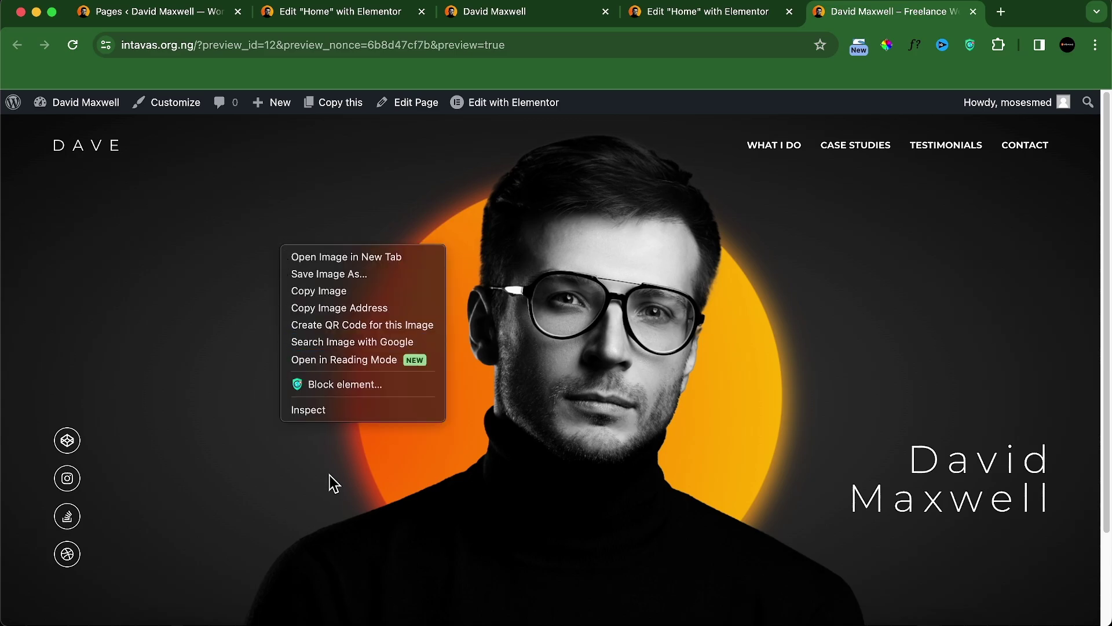
left_click(307, 409)
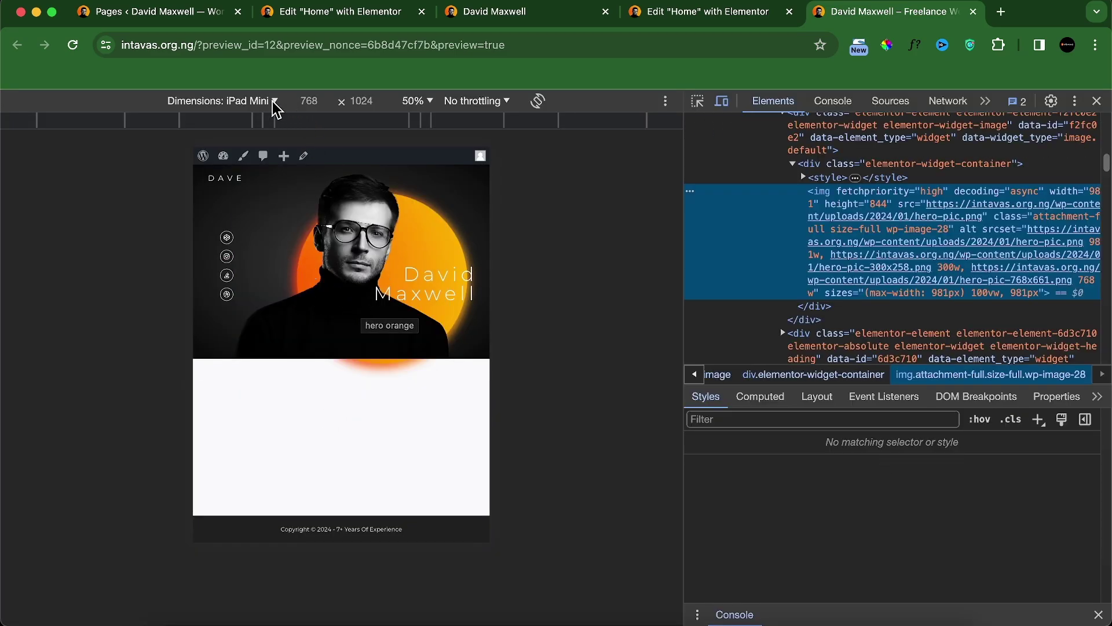
left_click(272, 102)
left_click(222, 215)
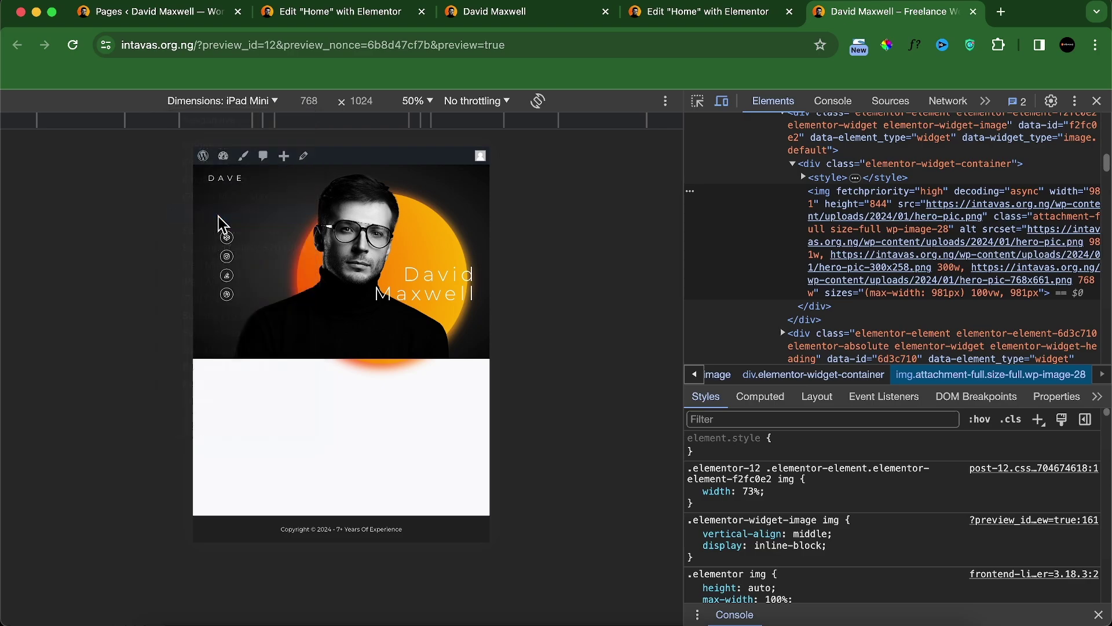
Step: Open DevTools on the localhost reference site and emulate an iPad Air
left_click(495, 11)
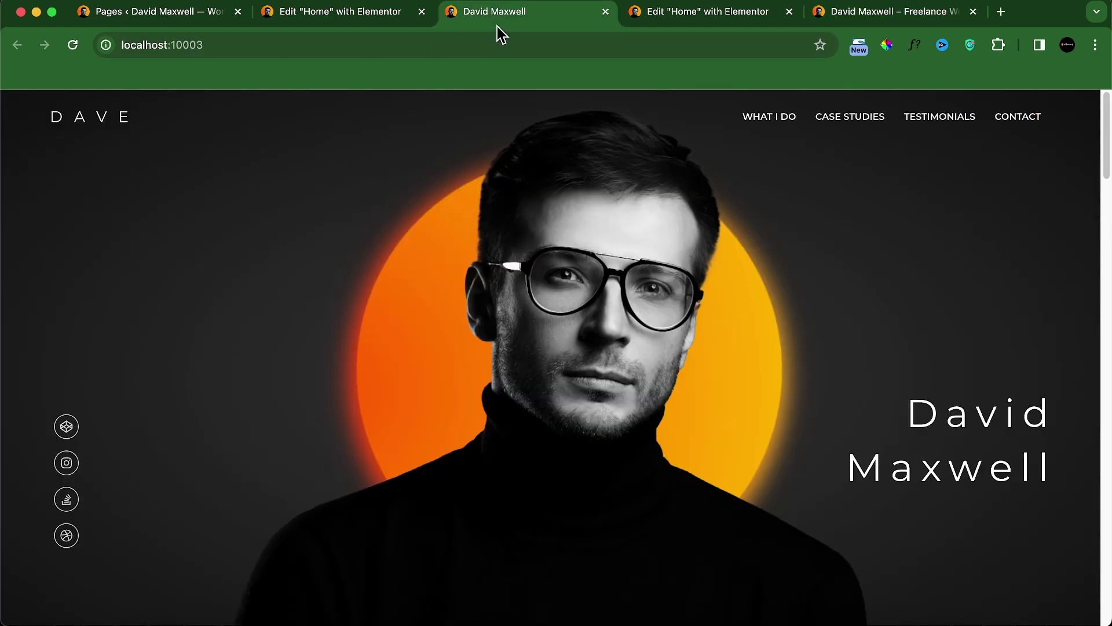
right_click(323, 195)
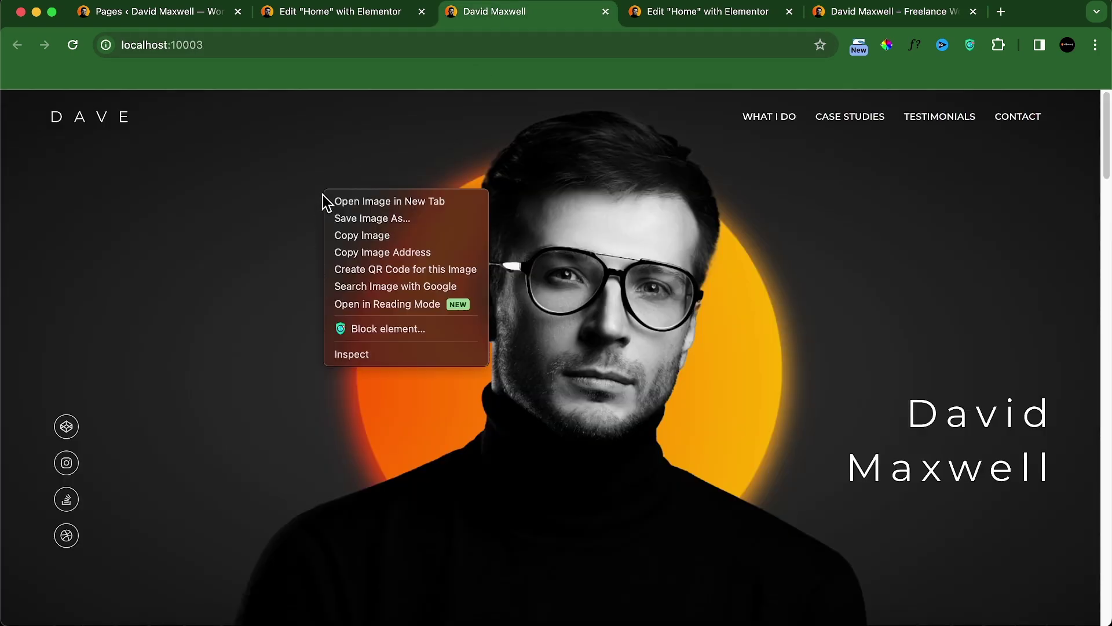
left_click(365, 357)
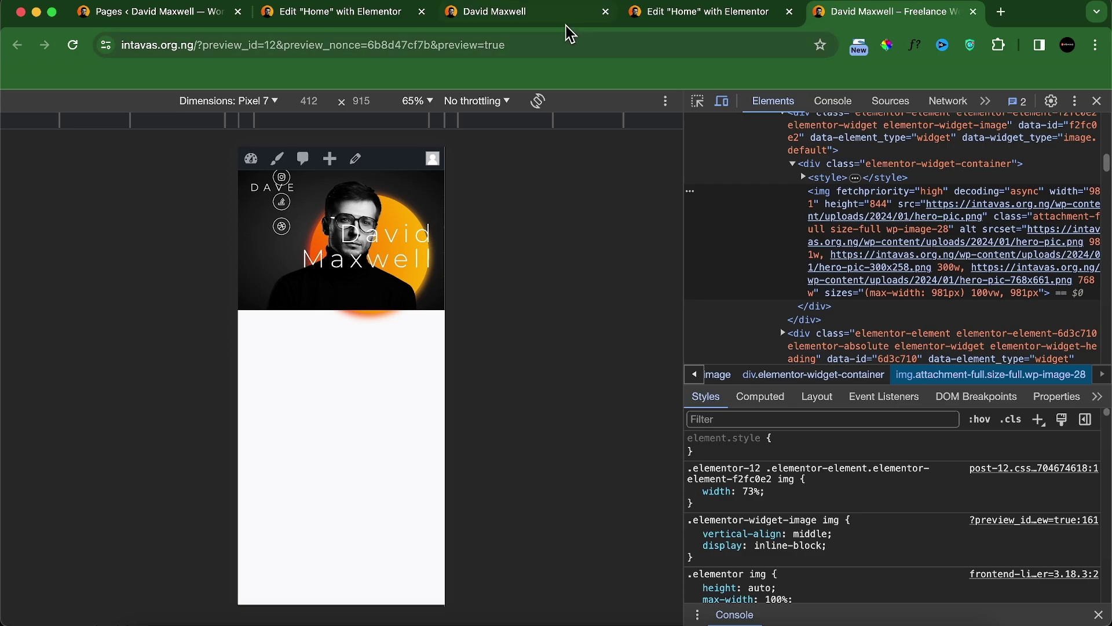
left_click(547, 26)
left_click(266, 102)
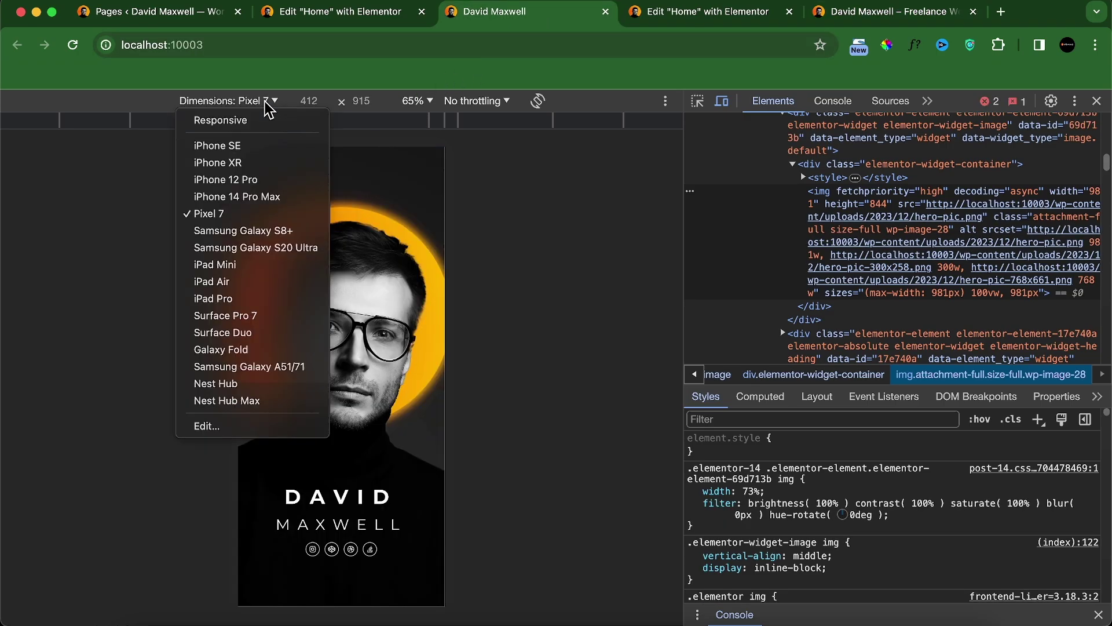
left_click(245, 284)
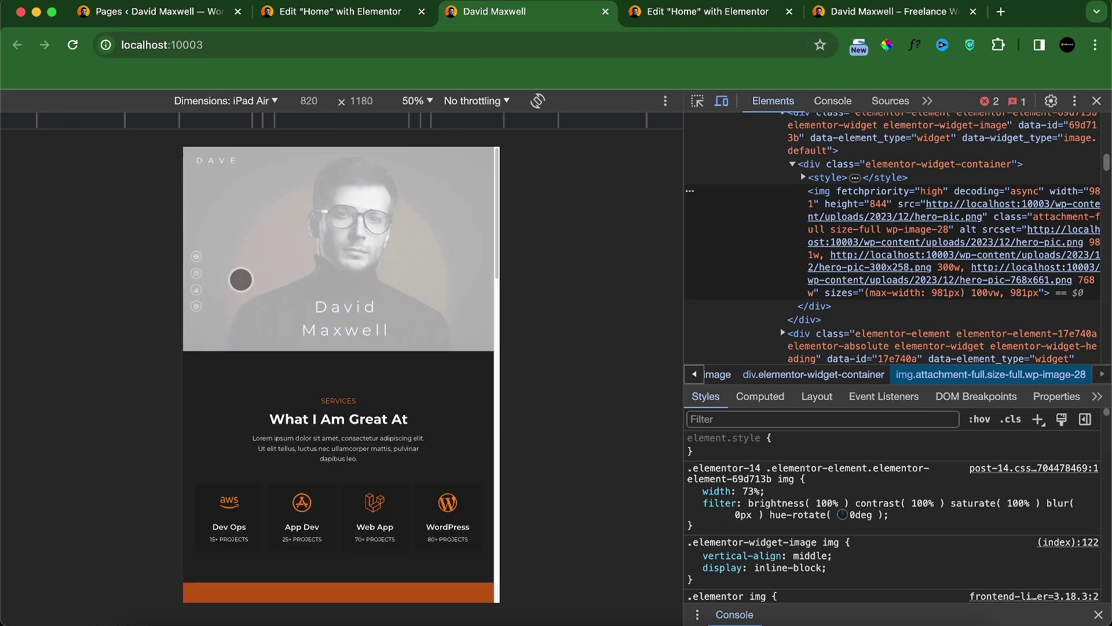
Step: Emulate an iPad Air on the live preview, compare, then enable Elementor's responsive mode
left_click(714, 12)
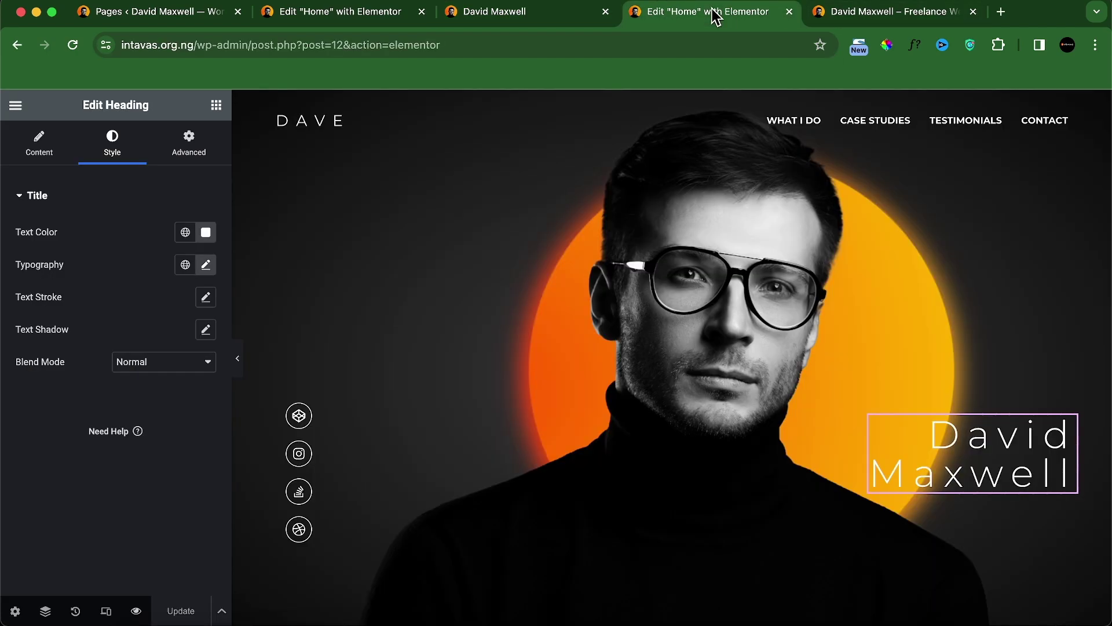
left_click(857, 14)
left_click(245, 110)
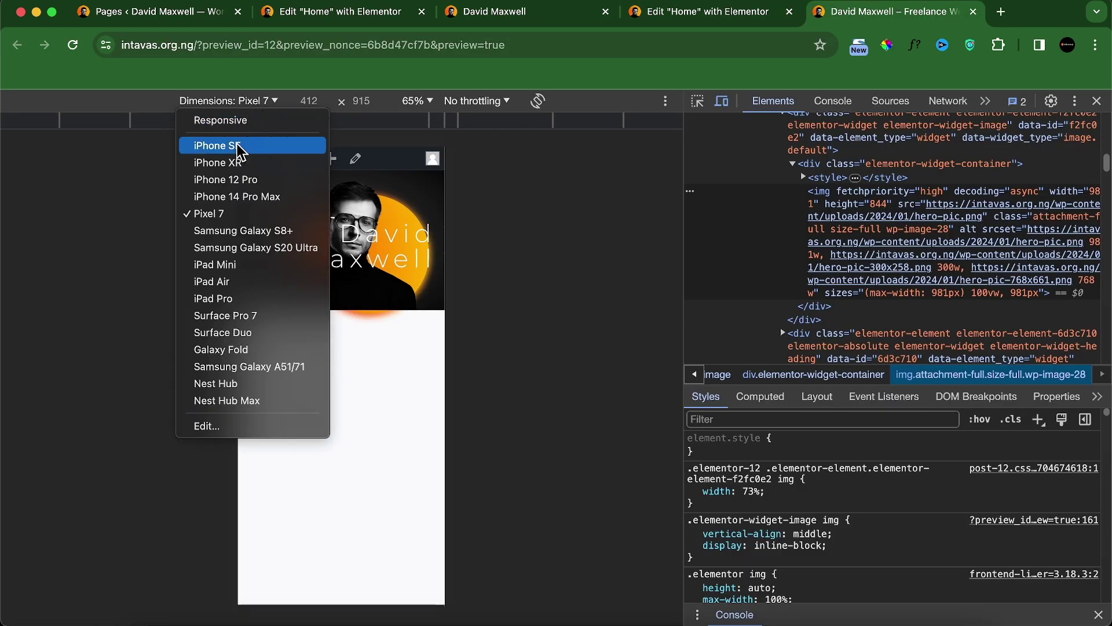
left_click(245, 281)
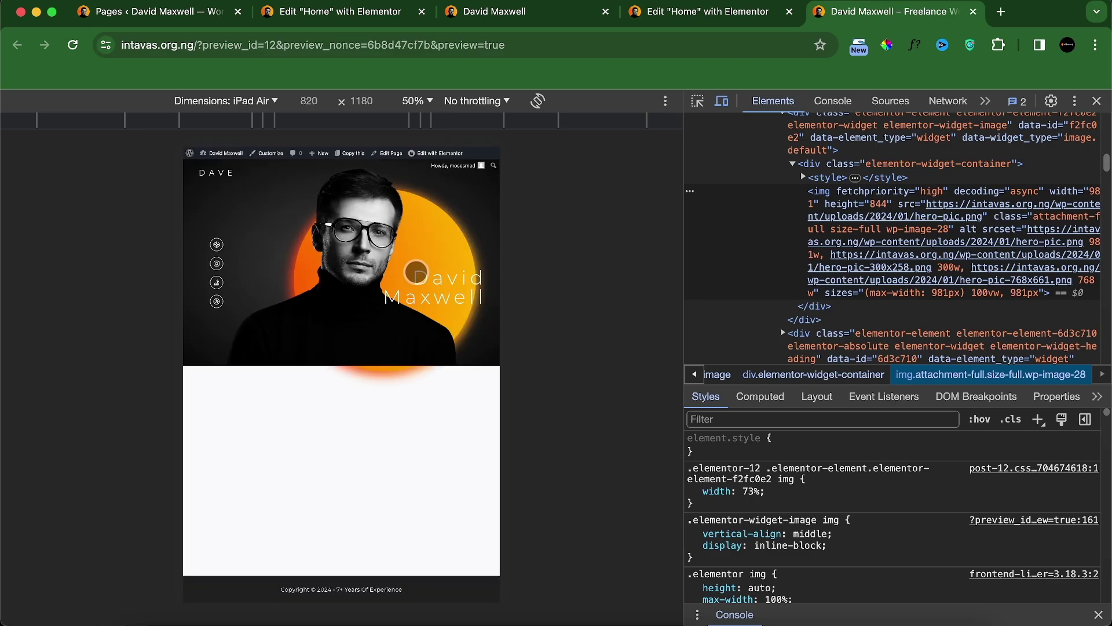
left_click(504, 12)
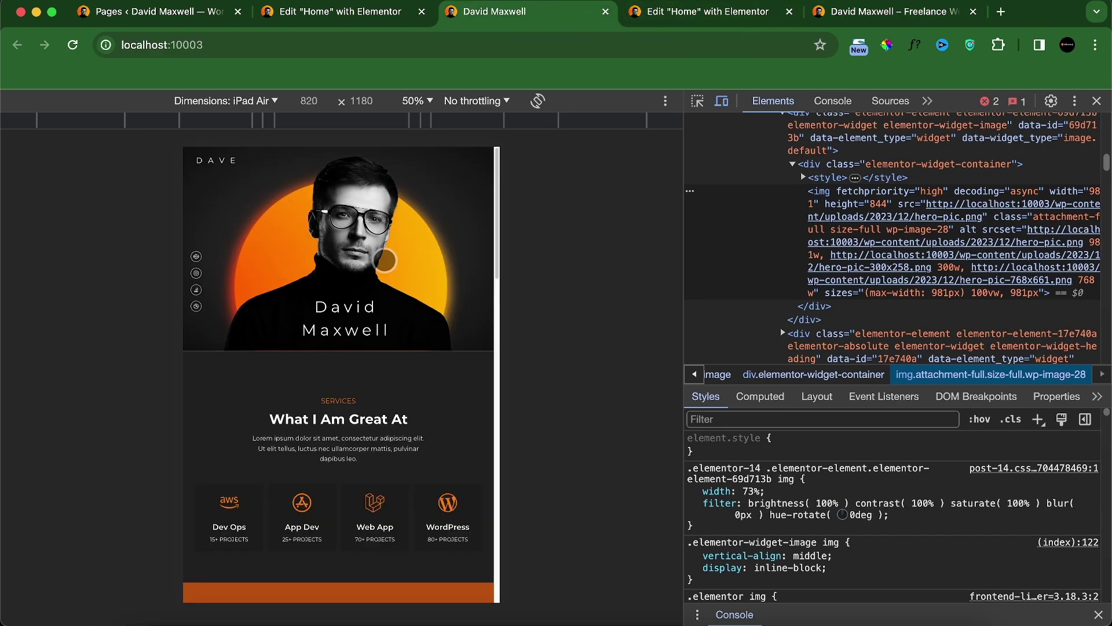
left_click(858, 21)
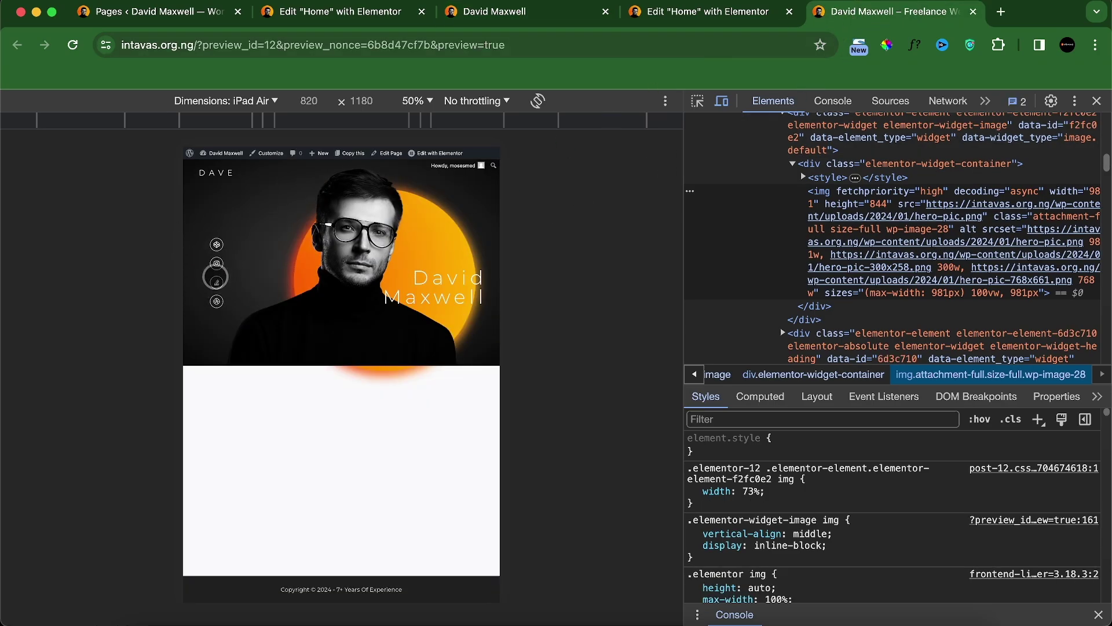
left_click(683, 12)
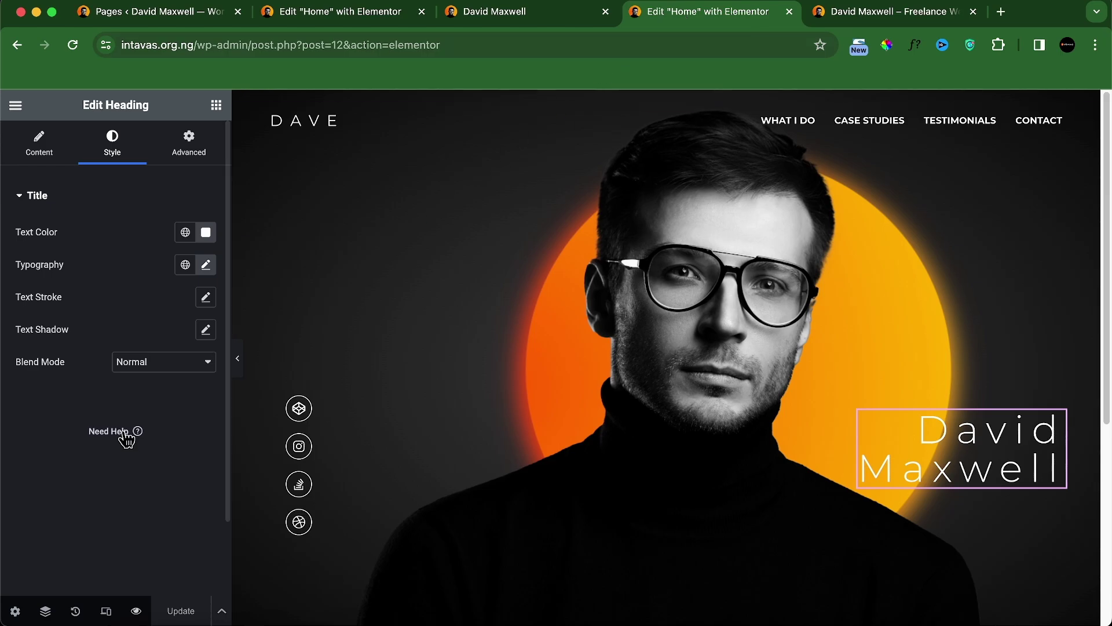
left_click(106, 612)
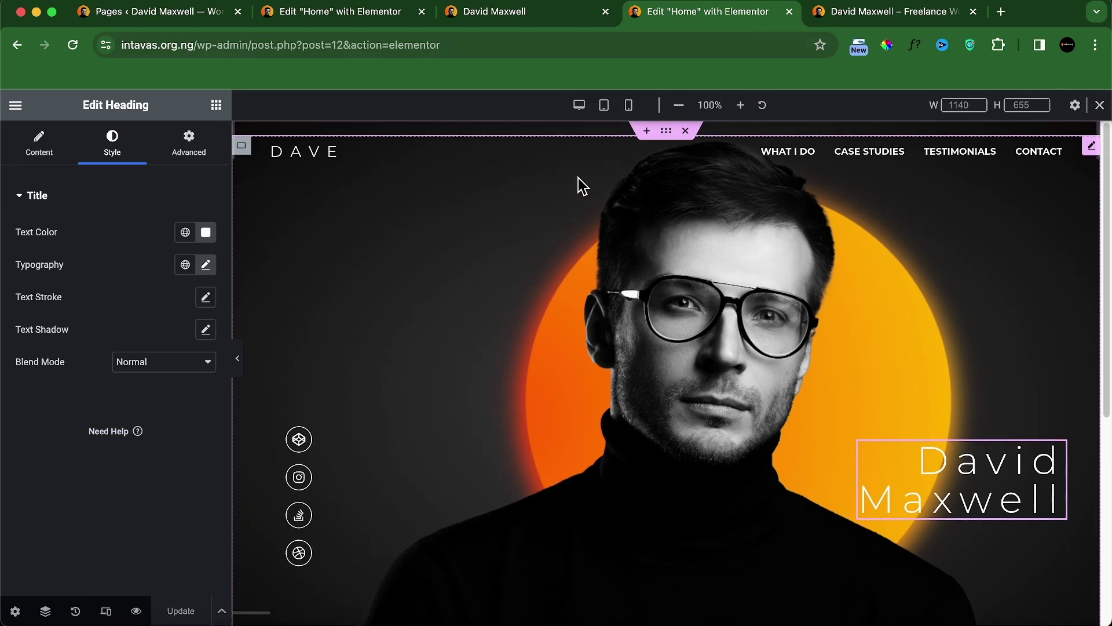
Step: In tablet portrait view, offset the social icons 40 px horizontally and 100 px vertically, then save
left_click(604, 106)
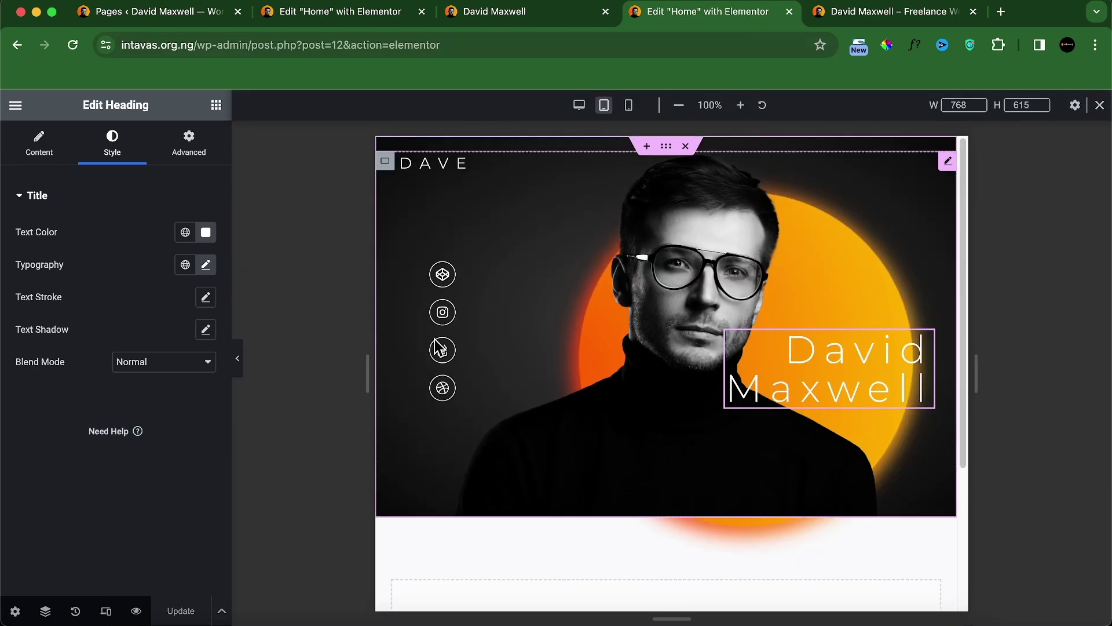
left_click(45, 611)
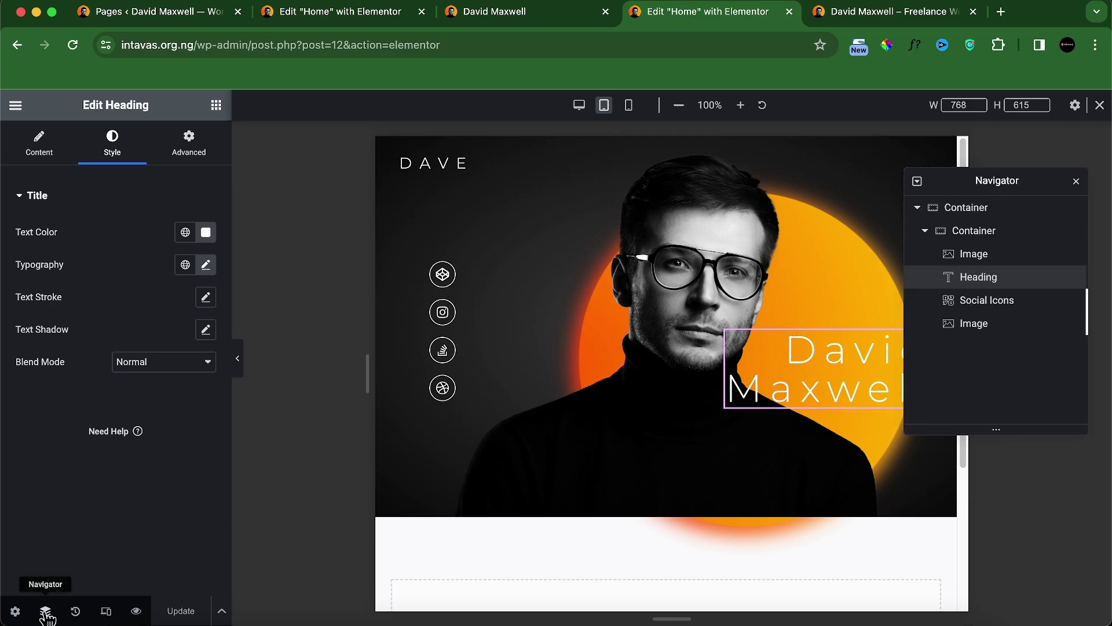
left_click(941, 304)
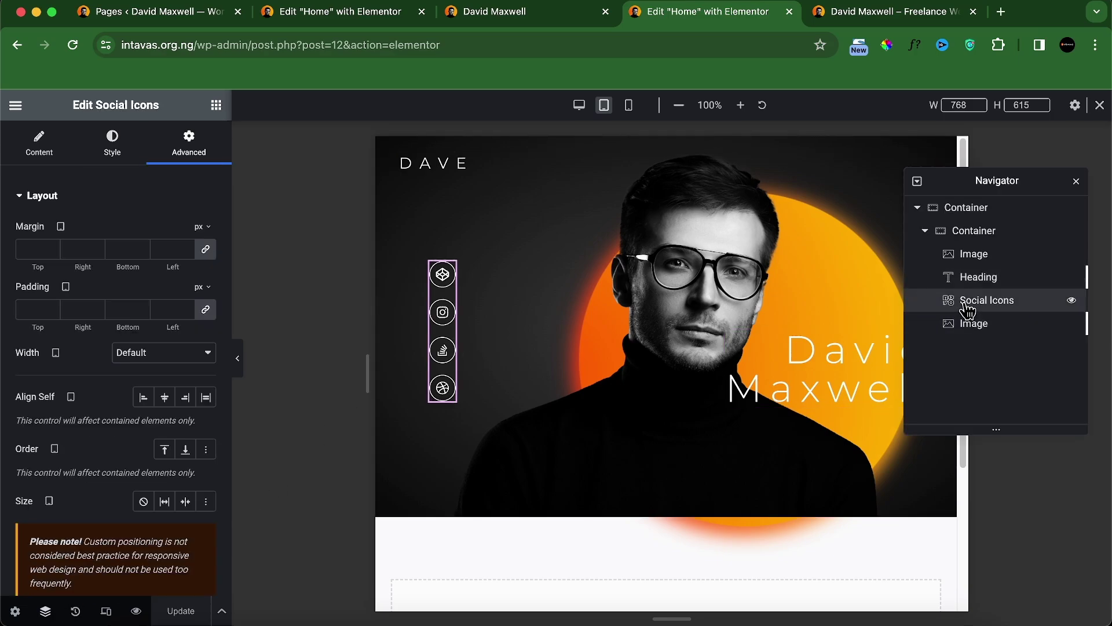
scroll(107, 392, "down", 7)
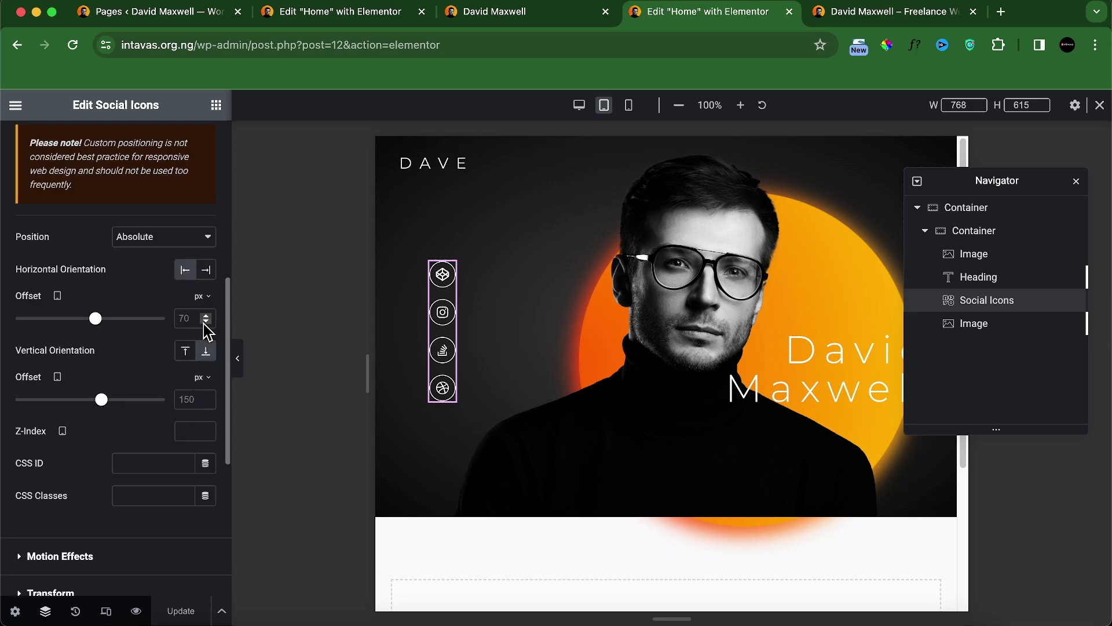
left_click(185, 319)
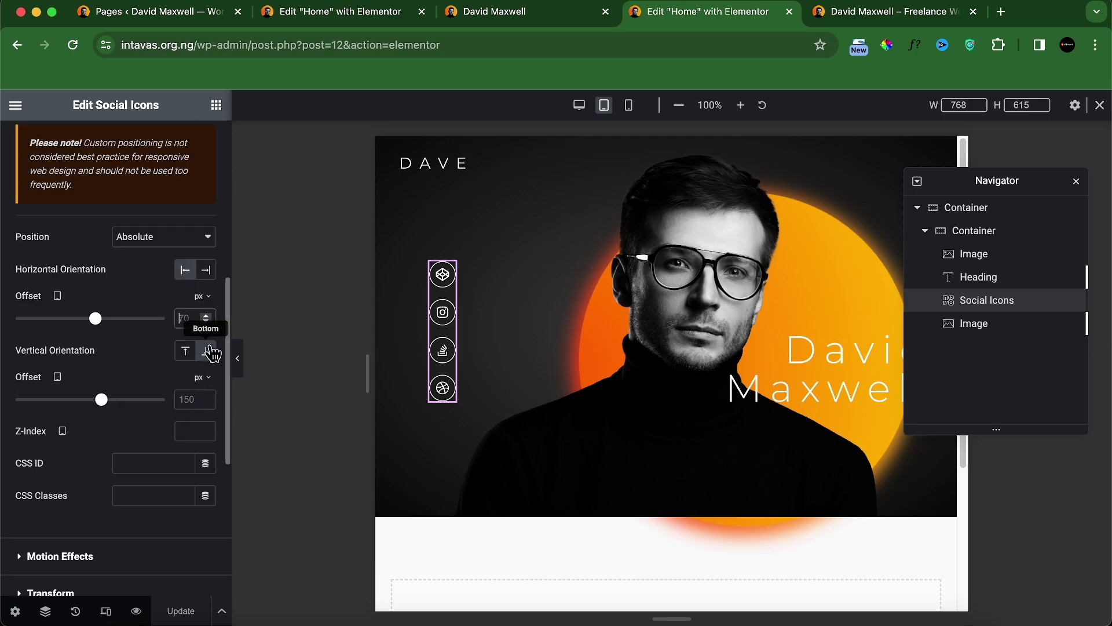
type("5")
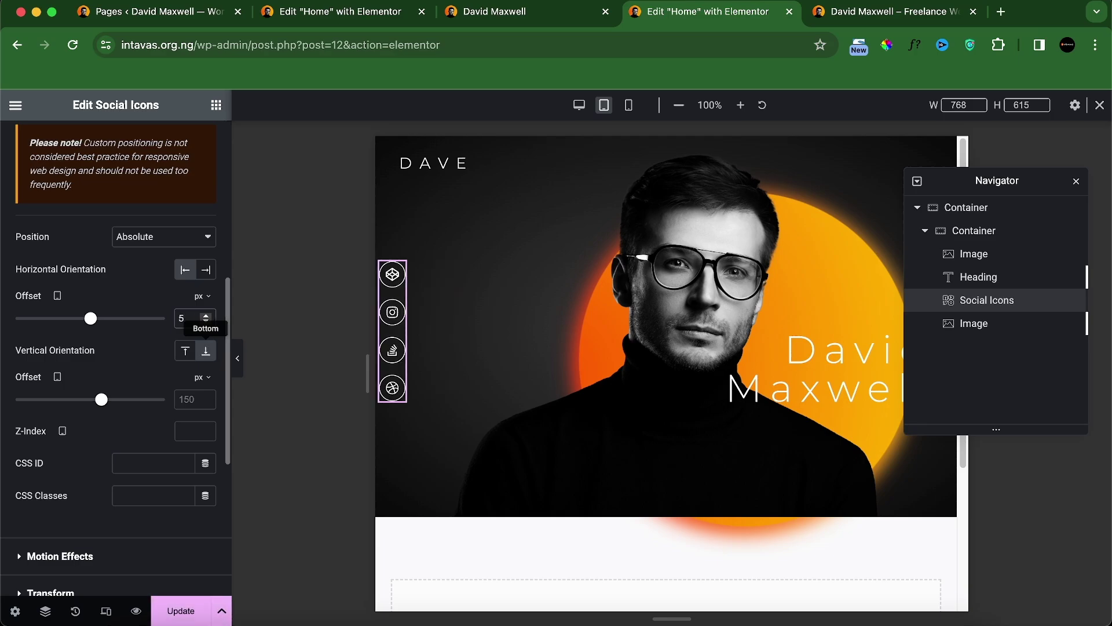
type("0")
key("BackSpace")
key("BackSpace")
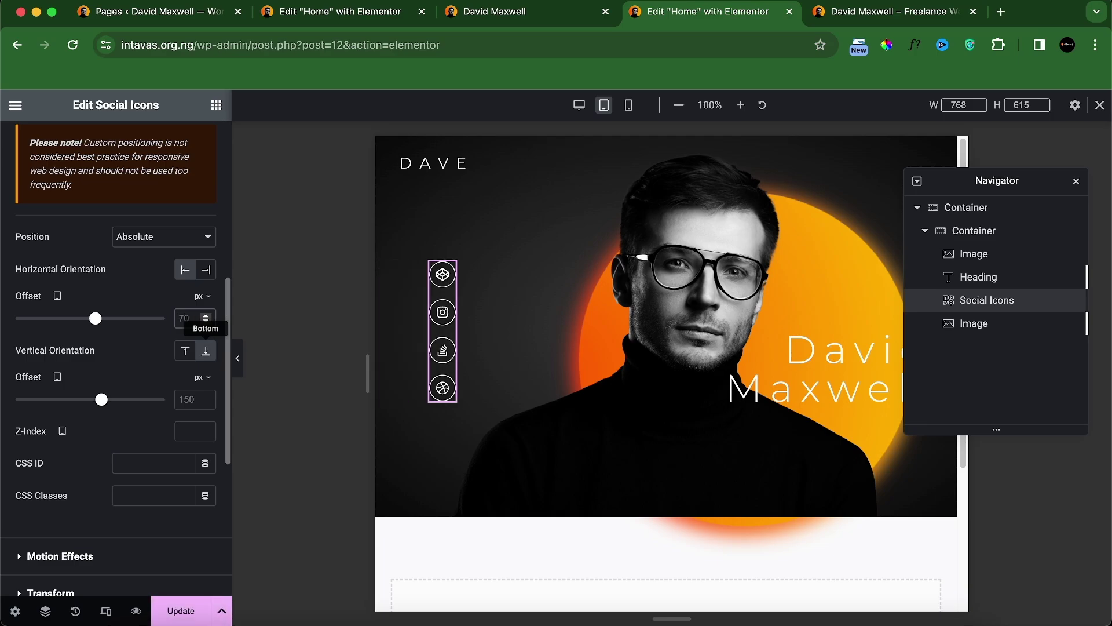
type("40")
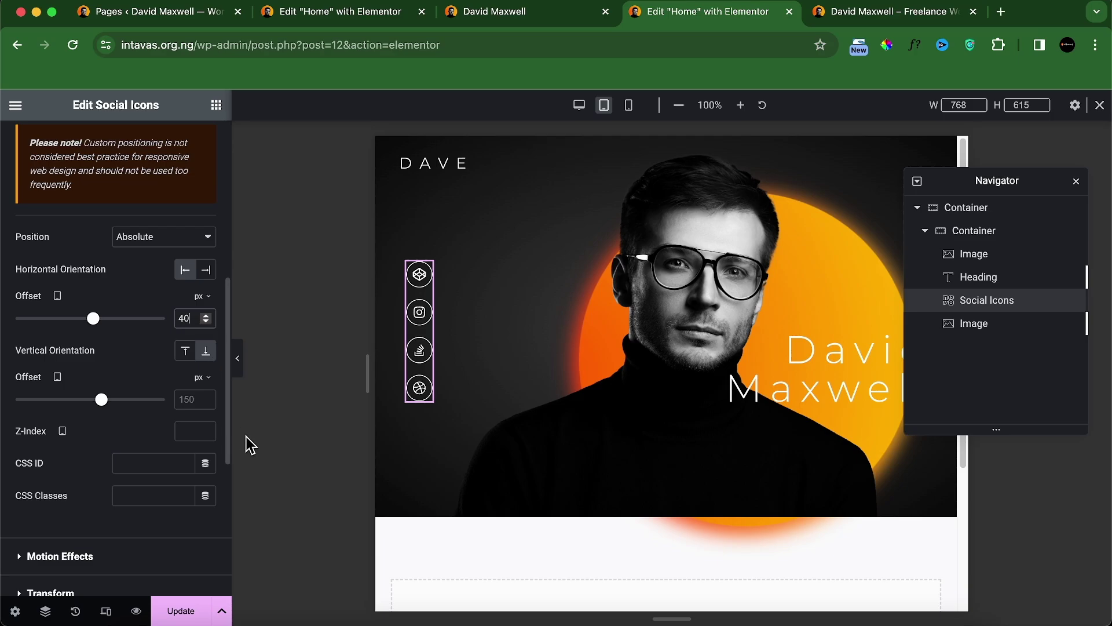
left_click(193, 398)
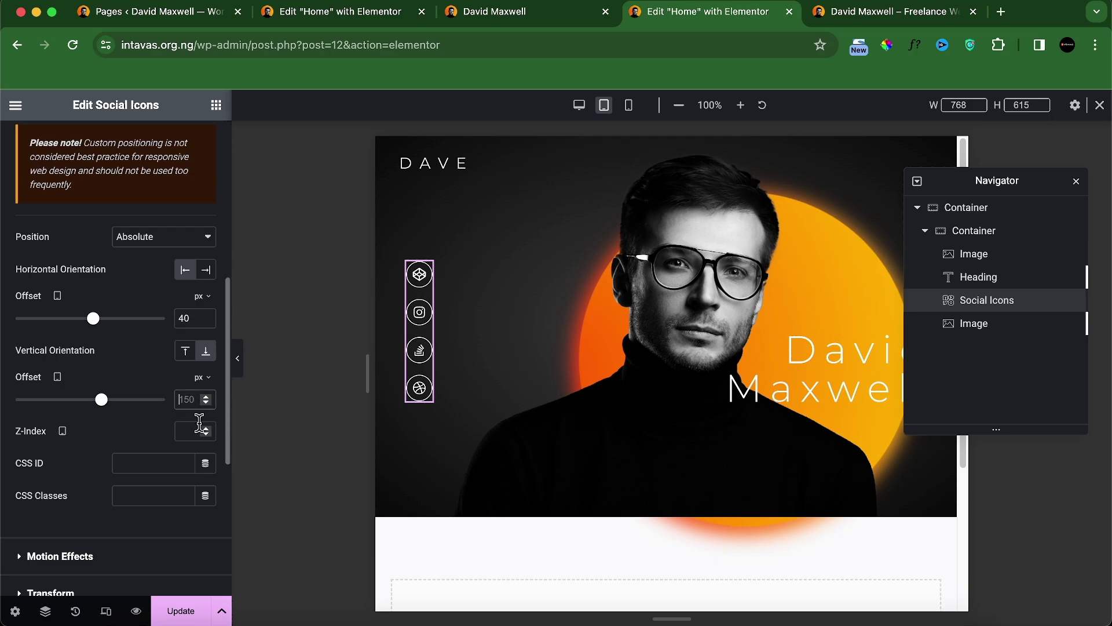
type("1")
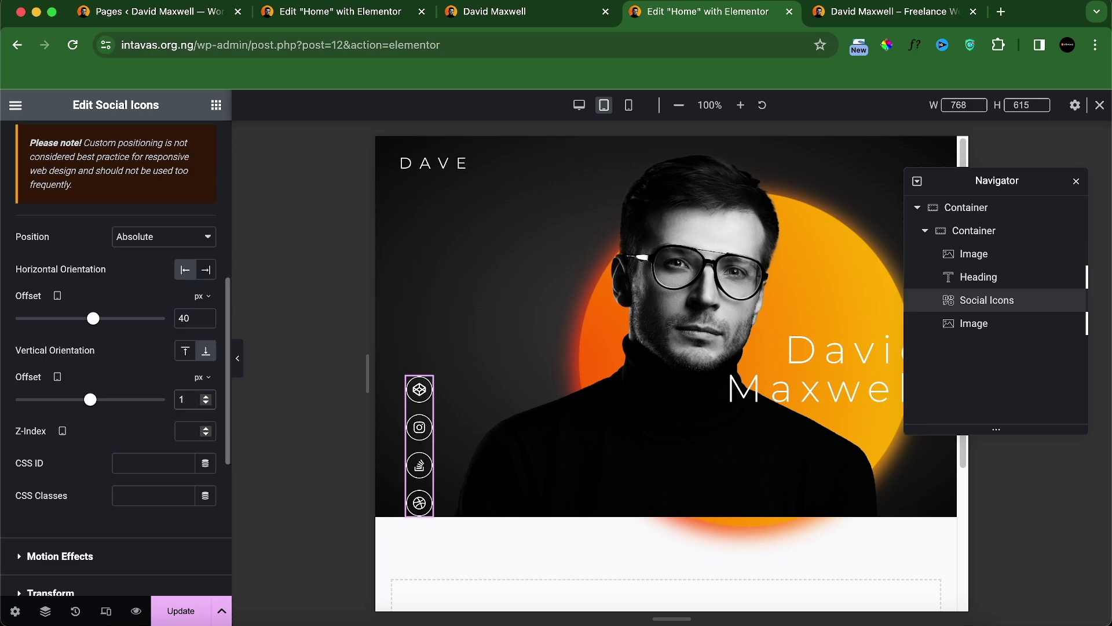
type("00")
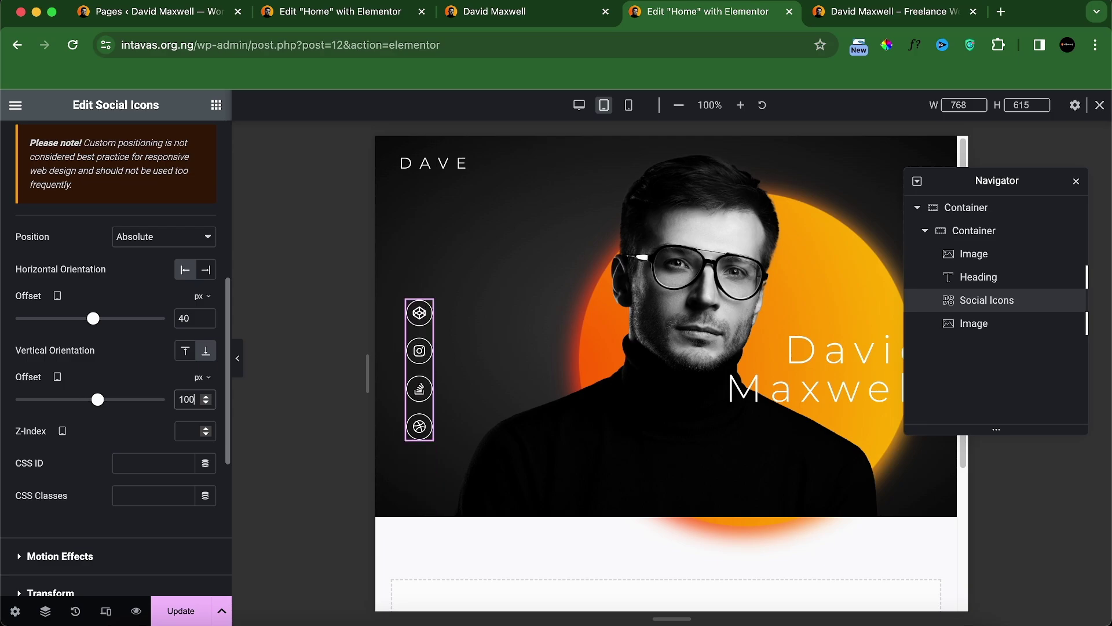
left_click(180, 611)
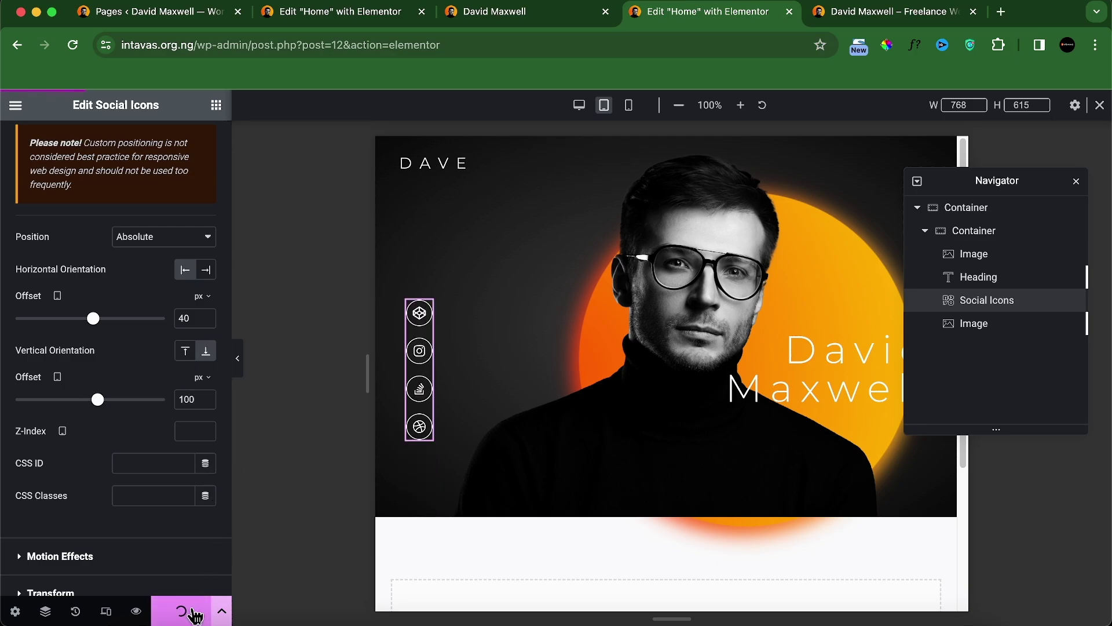
Step: Compare the live preview against the original local site, then return to the page editor
left_click(856, 14)
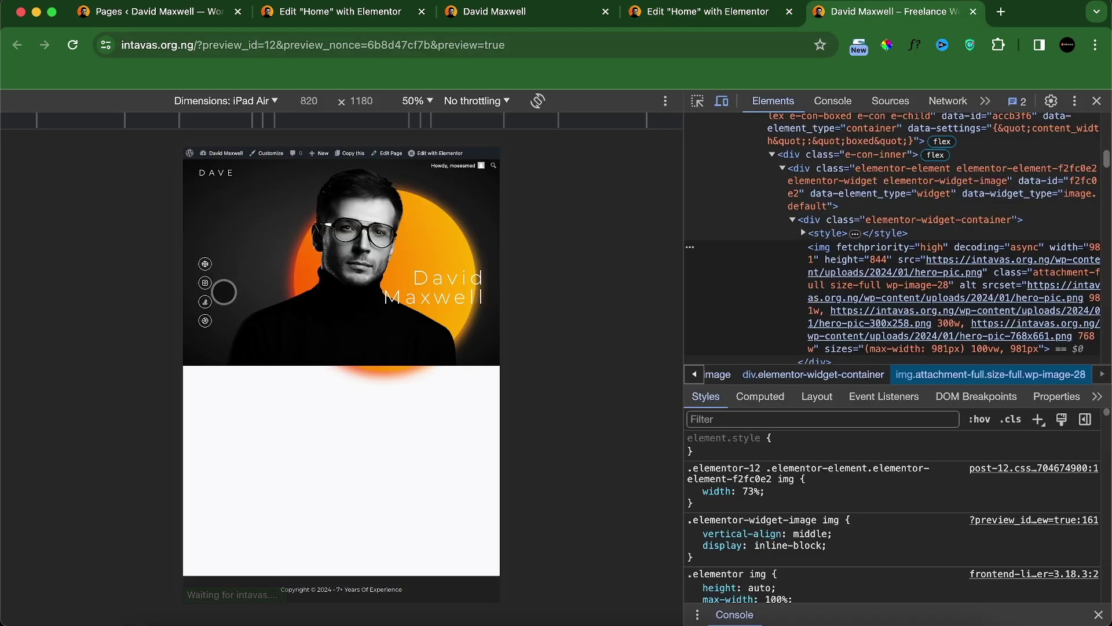
left_click(533, 18)
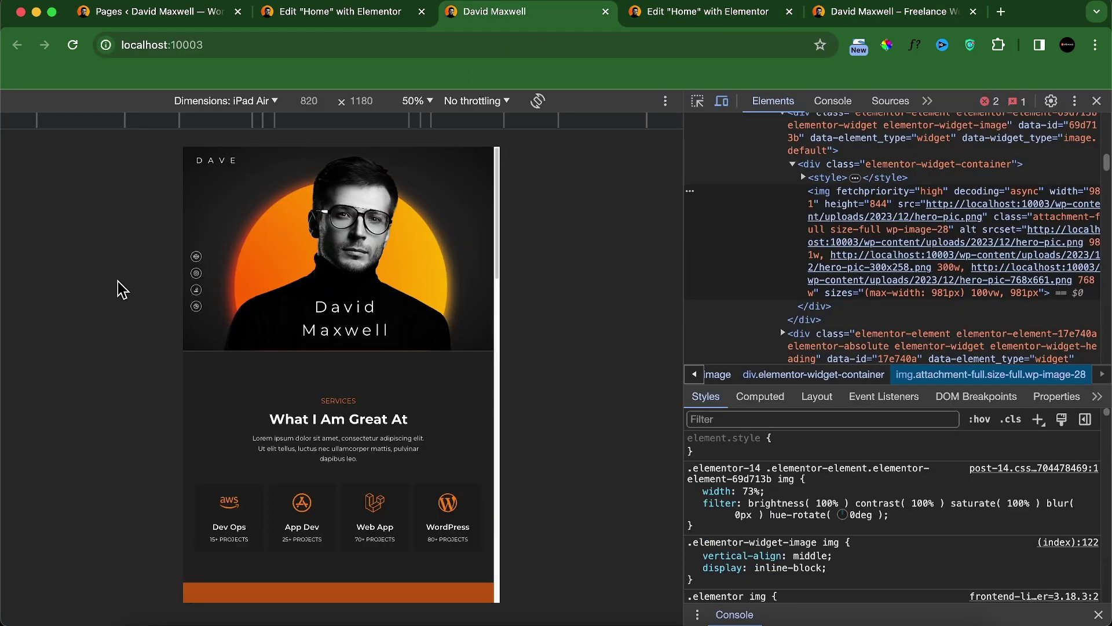
left_click(838, 14)
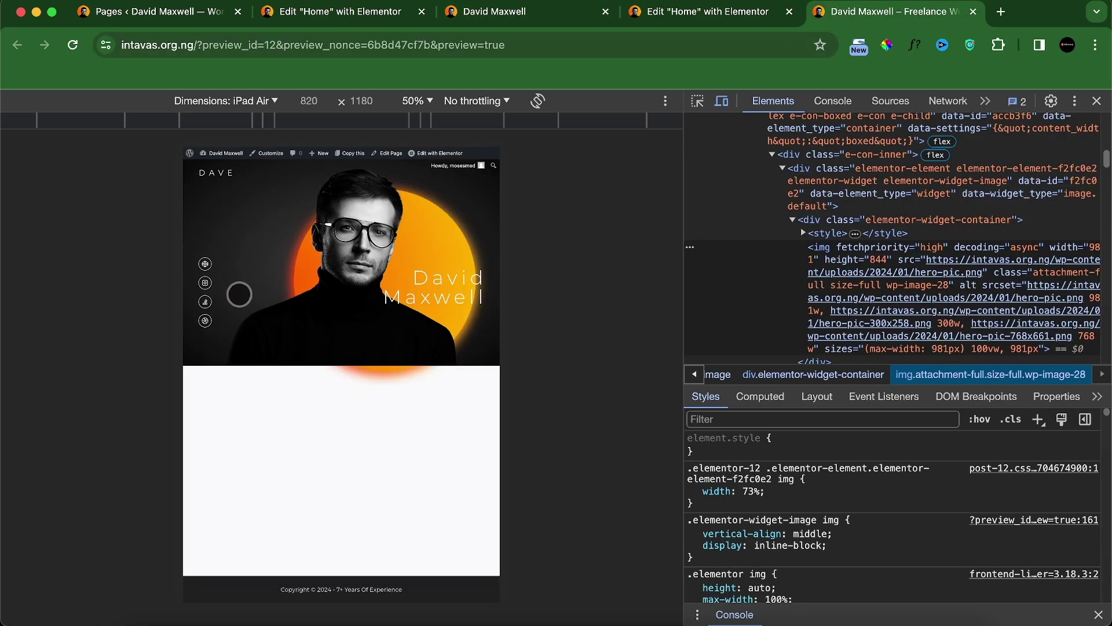
left_click(708, 14)
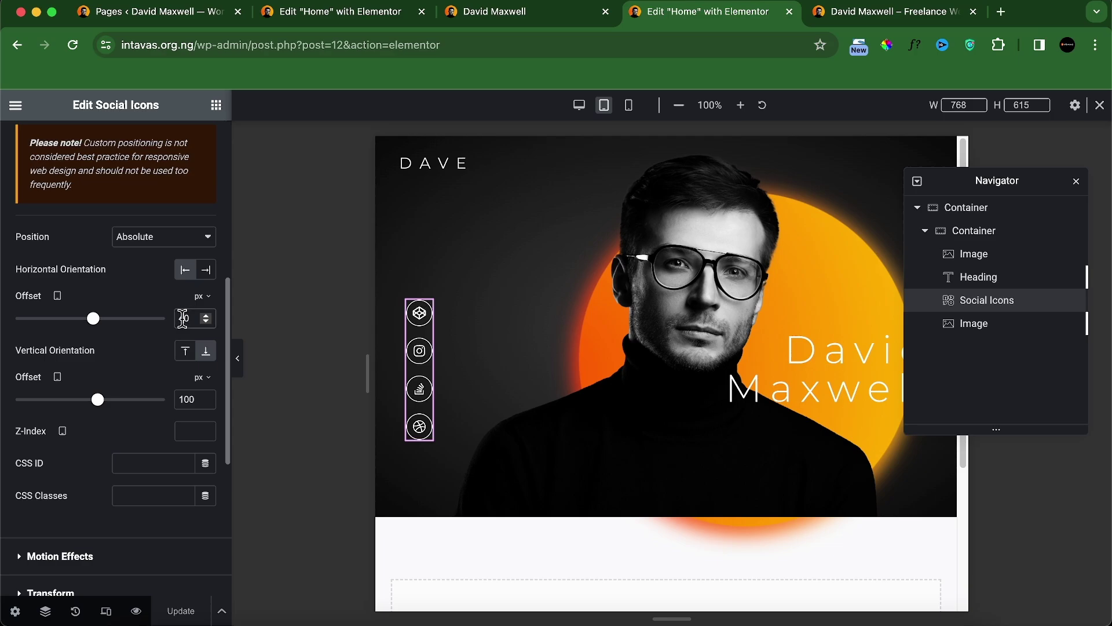
Step: Set the social icons' offsets to 30 horizontal and 90 vertical, then save
key("BackSpace")
type("3")
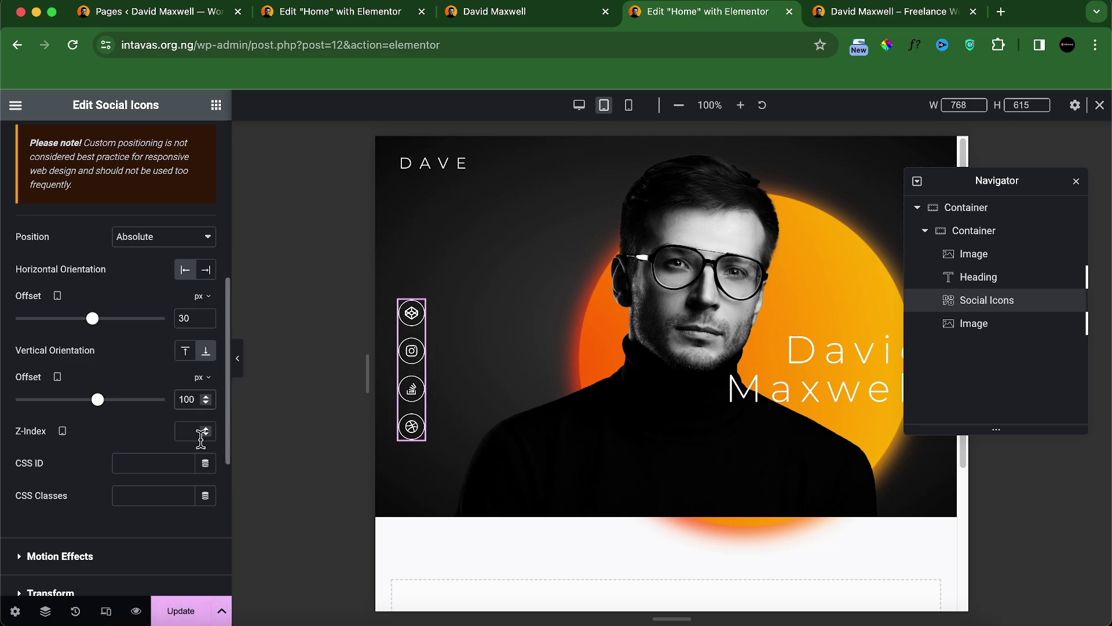
left_click(188, 399)
key("BackSpace")
key("BackSpace")
type("90")
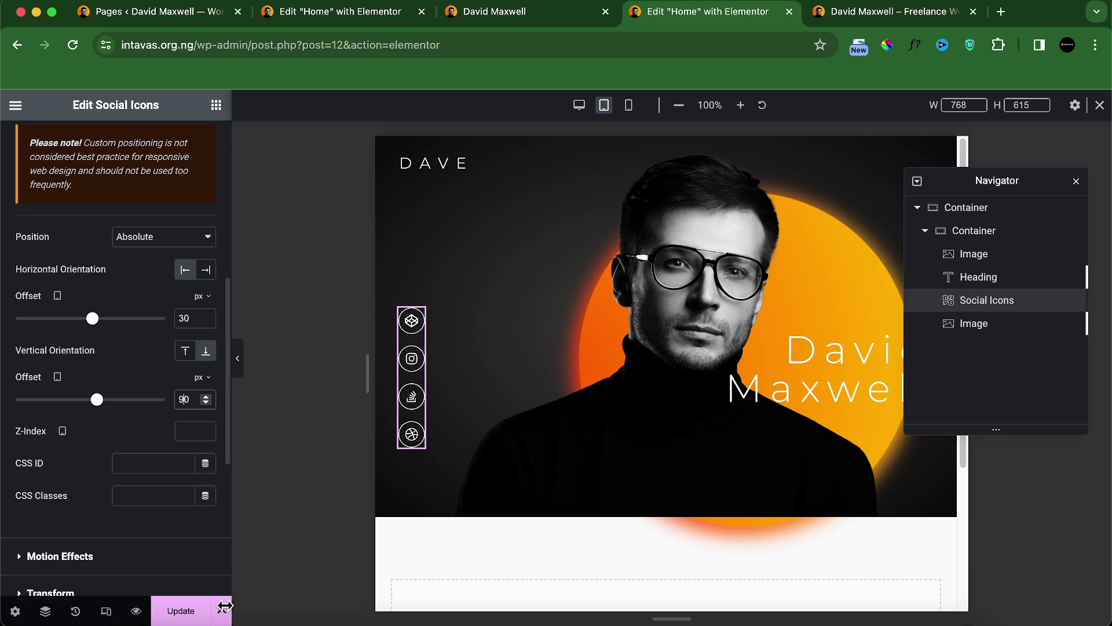
left_click(187, 613)
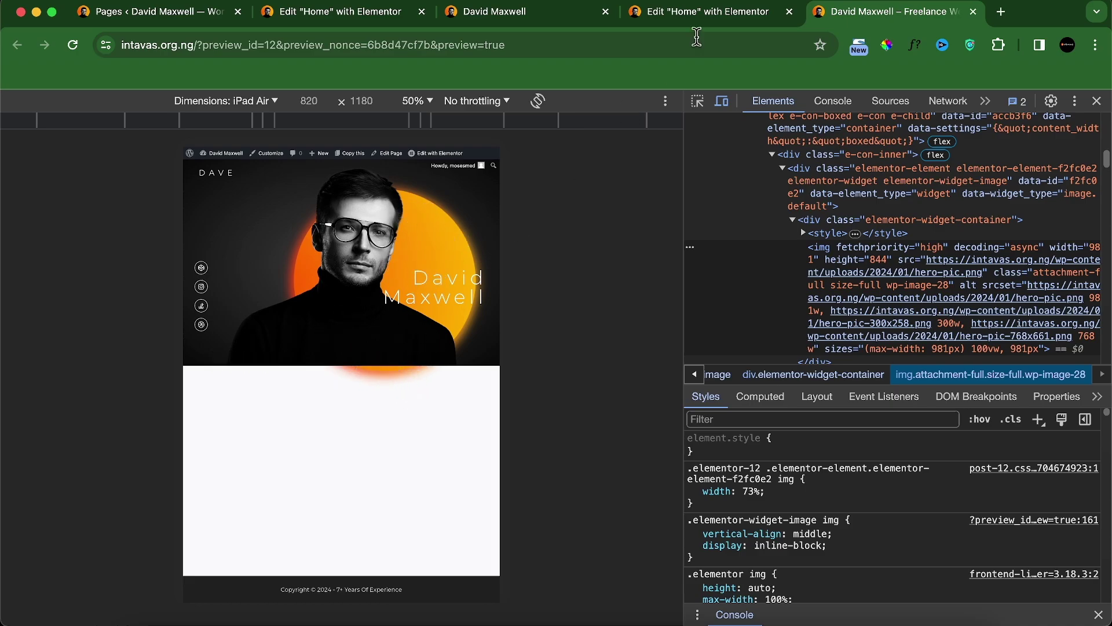
left_click(706, 12)
Step: Set the outer hero container's Overflow to Hidden, then check it in the live preview
left_click(971, 210)
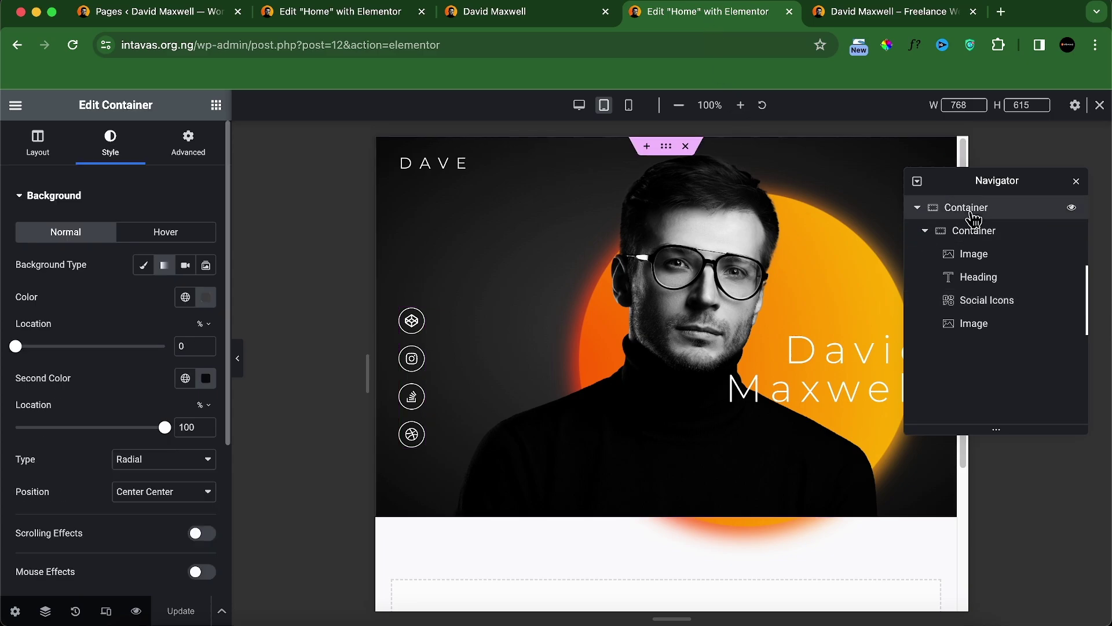
scroll(147, 431, "down", 4)
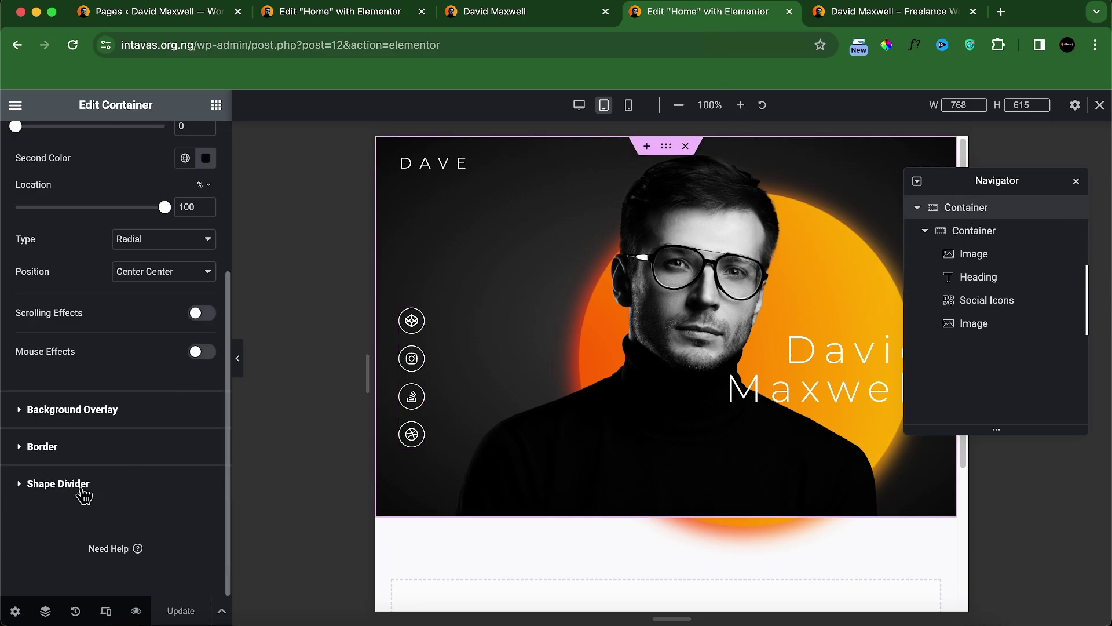
scroll(85, 269, "up", 4)
left_click(45, 150)
scroll(110, 446, "down", 4)
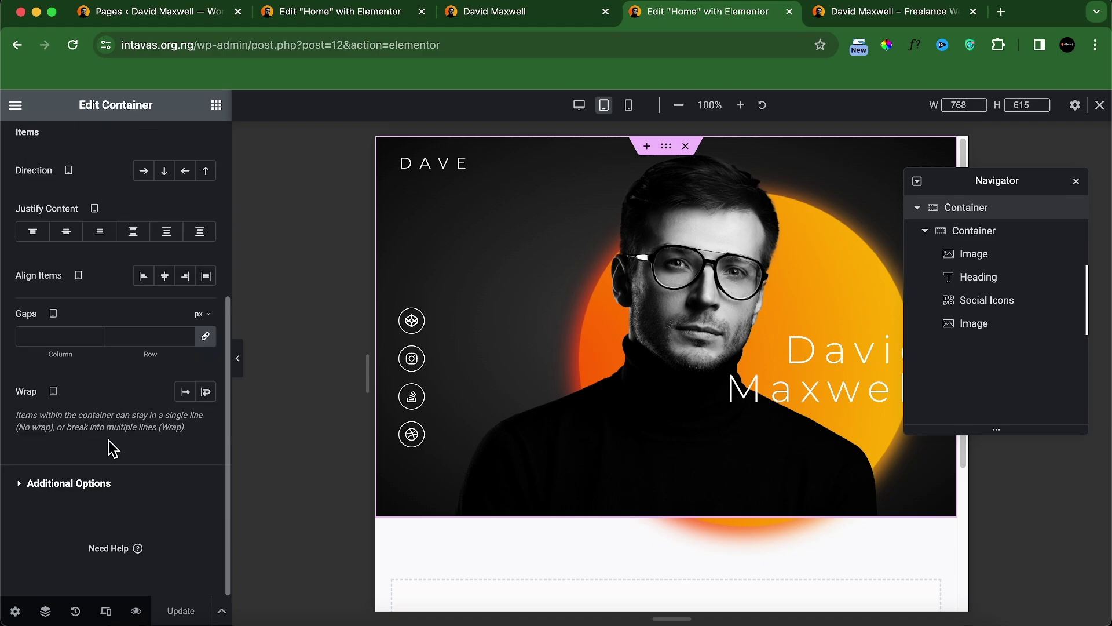
left_click(68, 487)
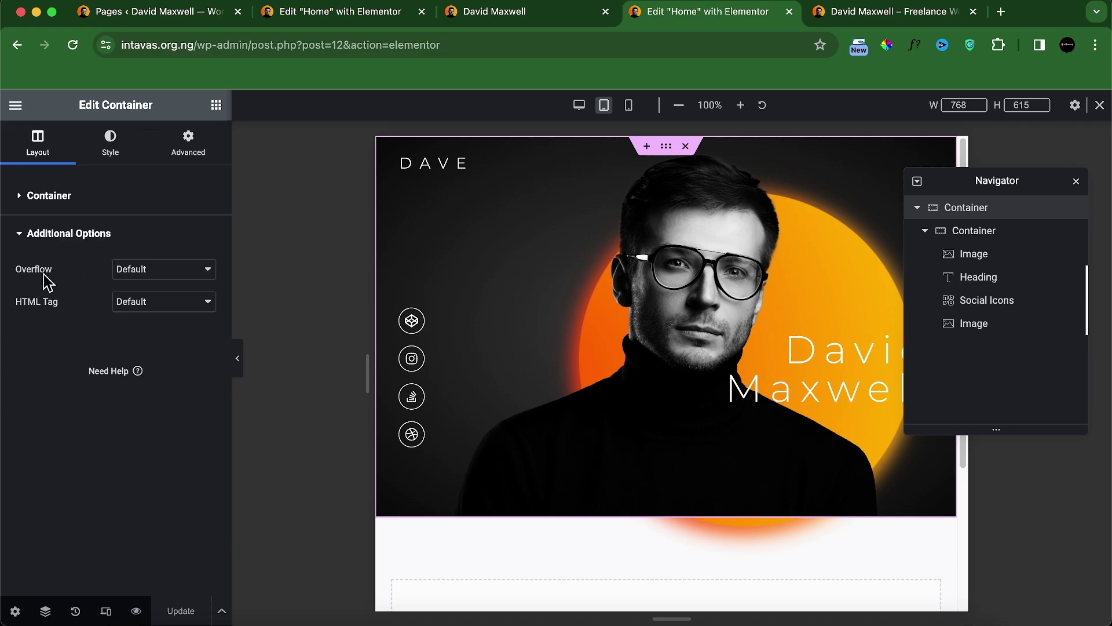
left_click(183, 282)
left_click(161, 288)
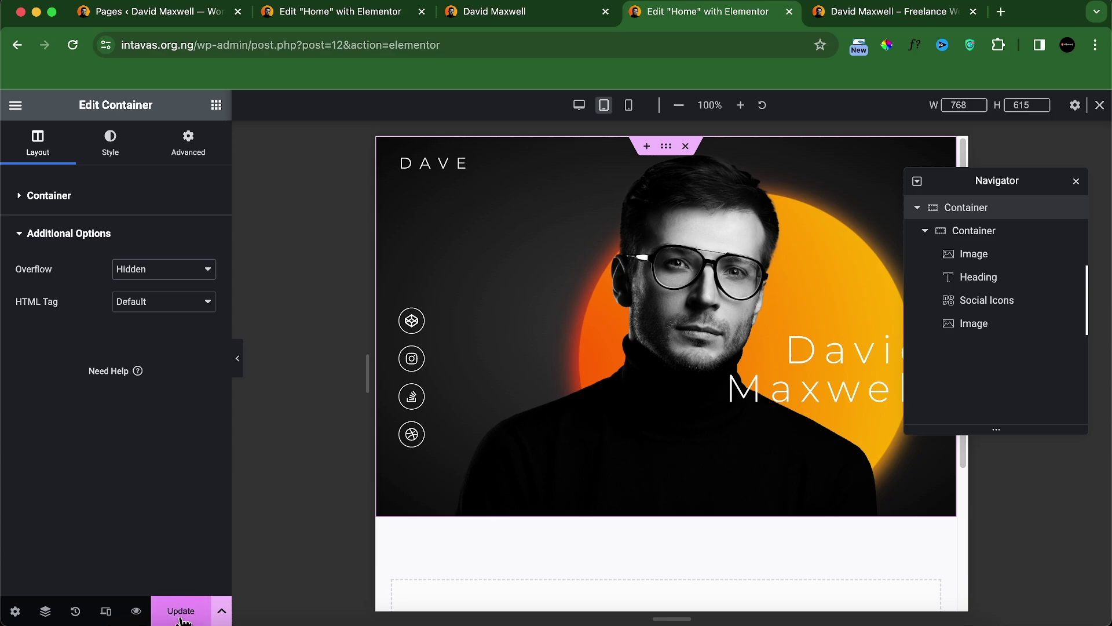
left_click(892, 11)
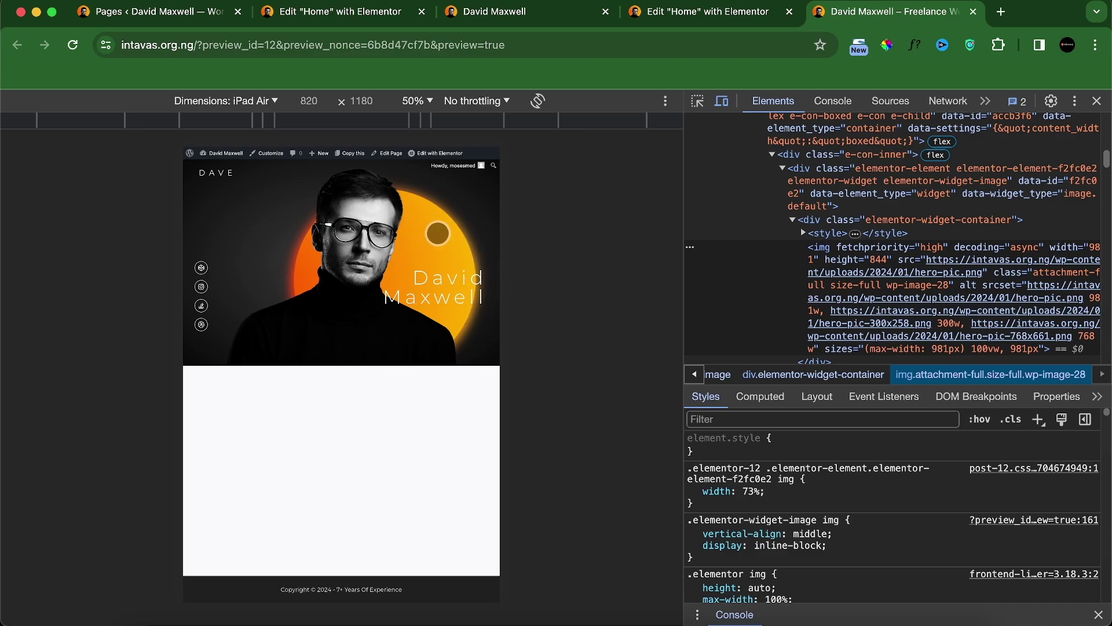
left_click(727, 15)
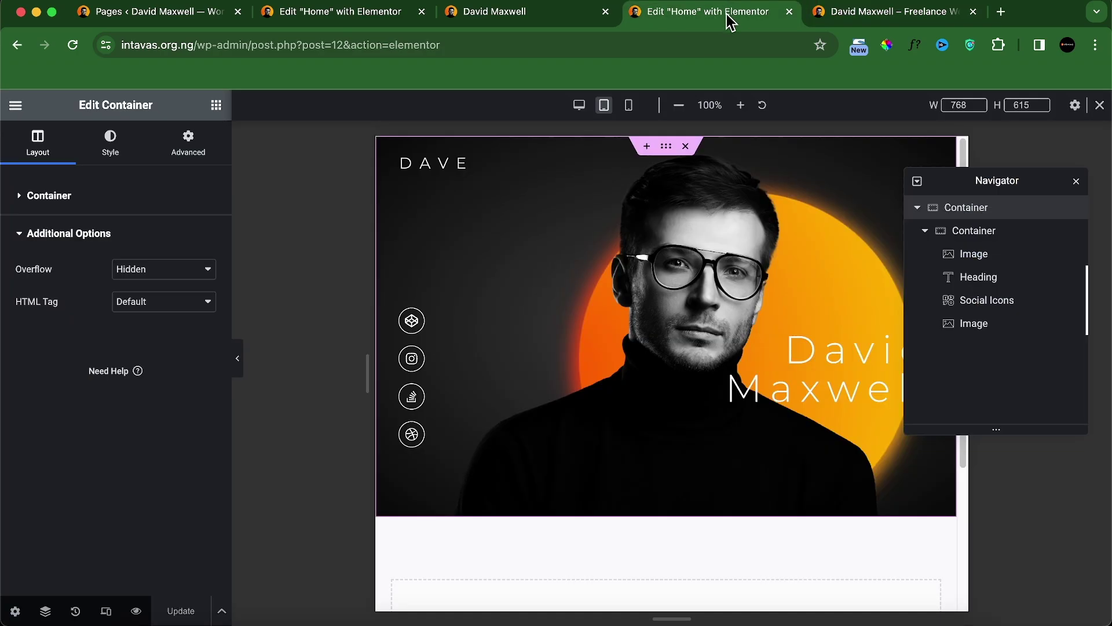
Step: Give the halo image a 7% horizontal offset and check it in the live preview
left_click(973, 324)
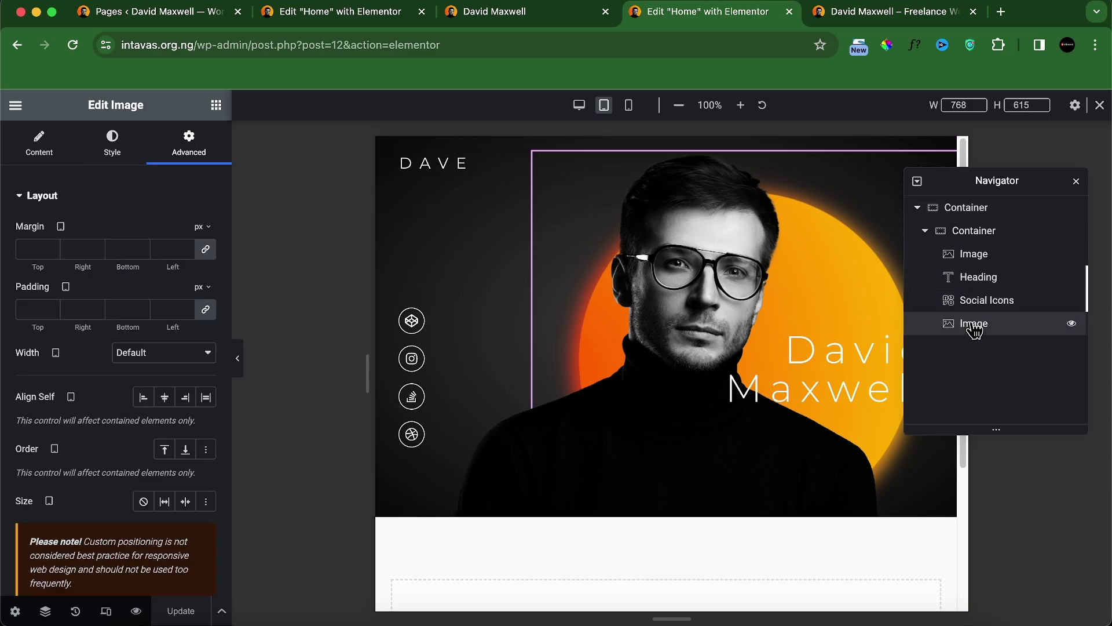
scroll(122, 468, "down", 5)
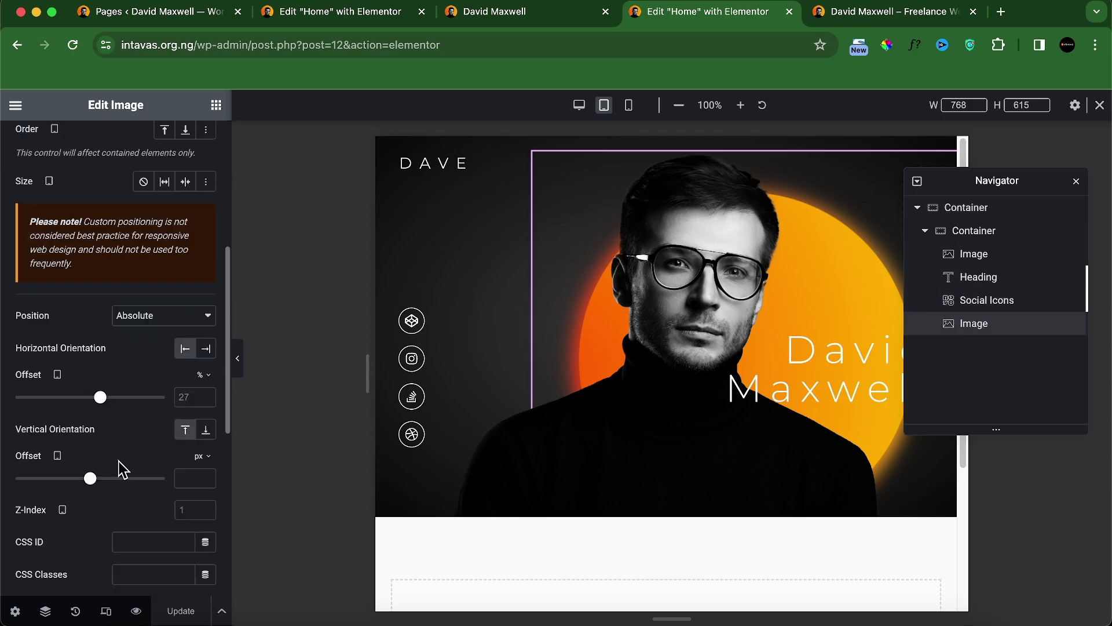
left_click(185, 397)
type("7")
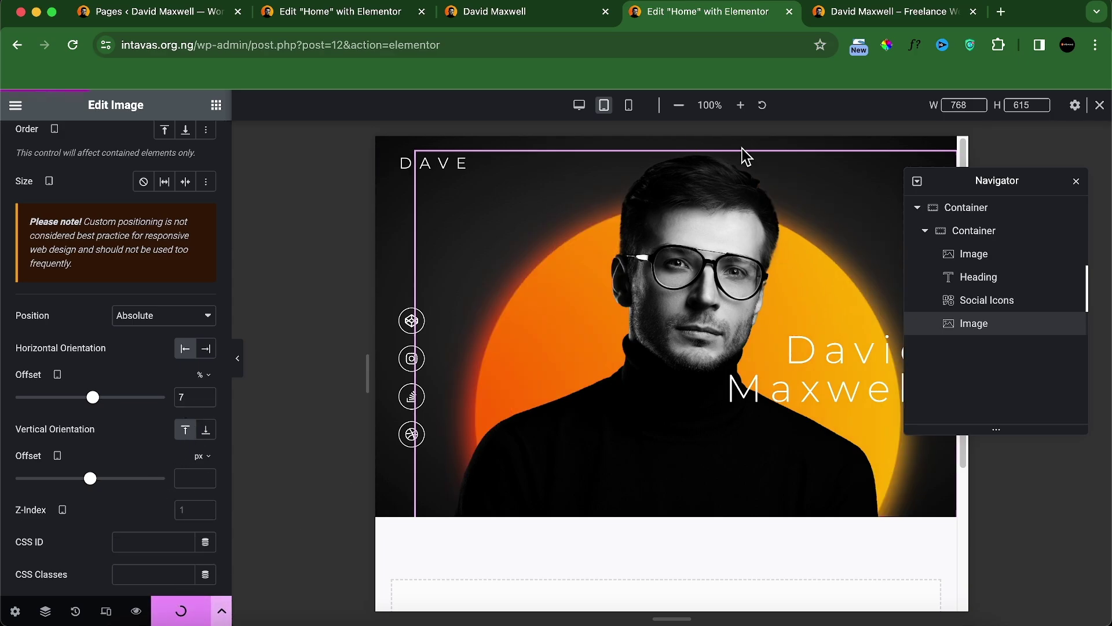
left_click(856, 20)
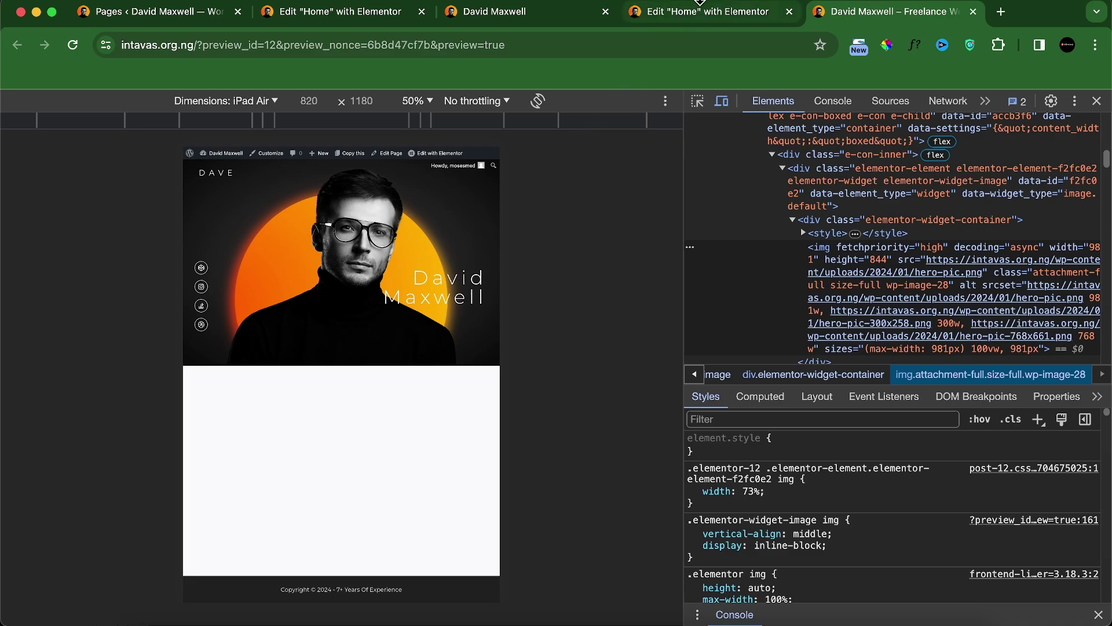
left_click(669, 3)
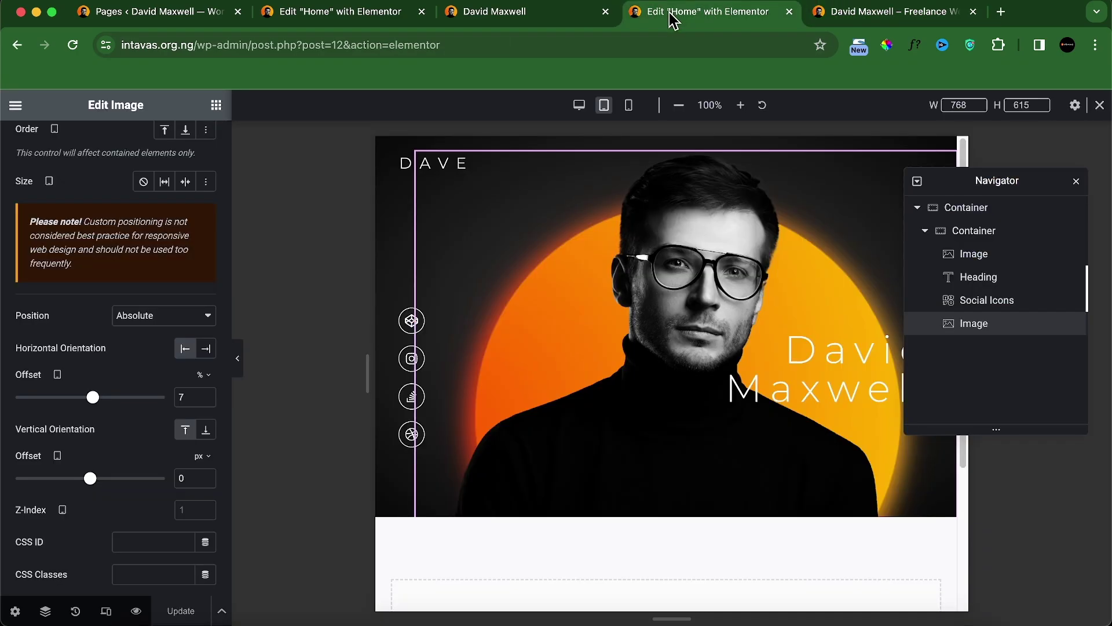
left_click(943, 280)
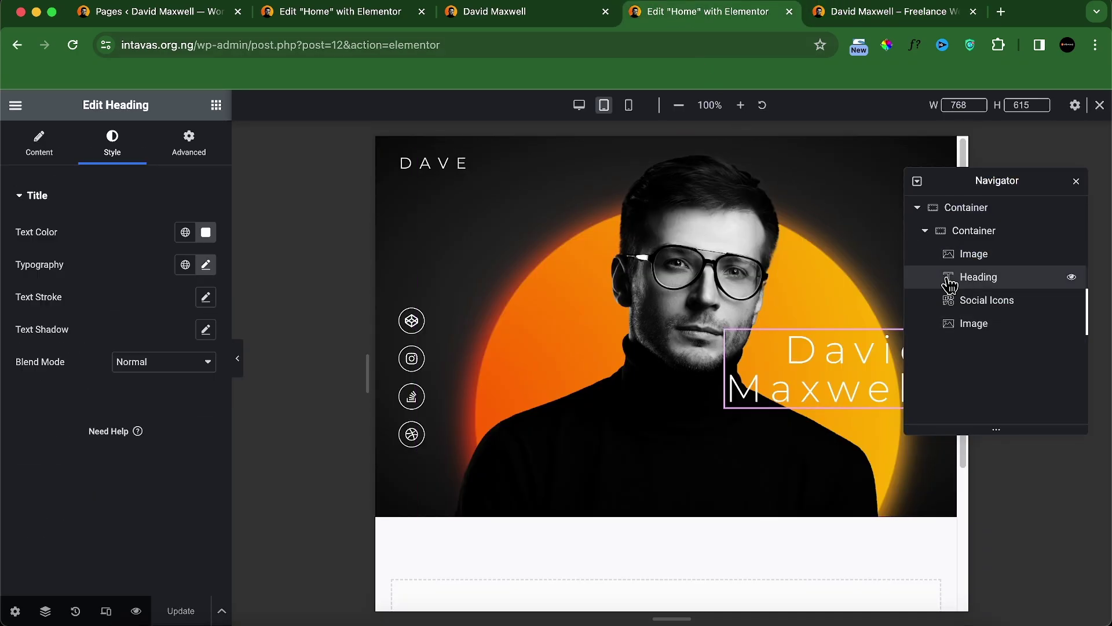
left_click(191, 144)
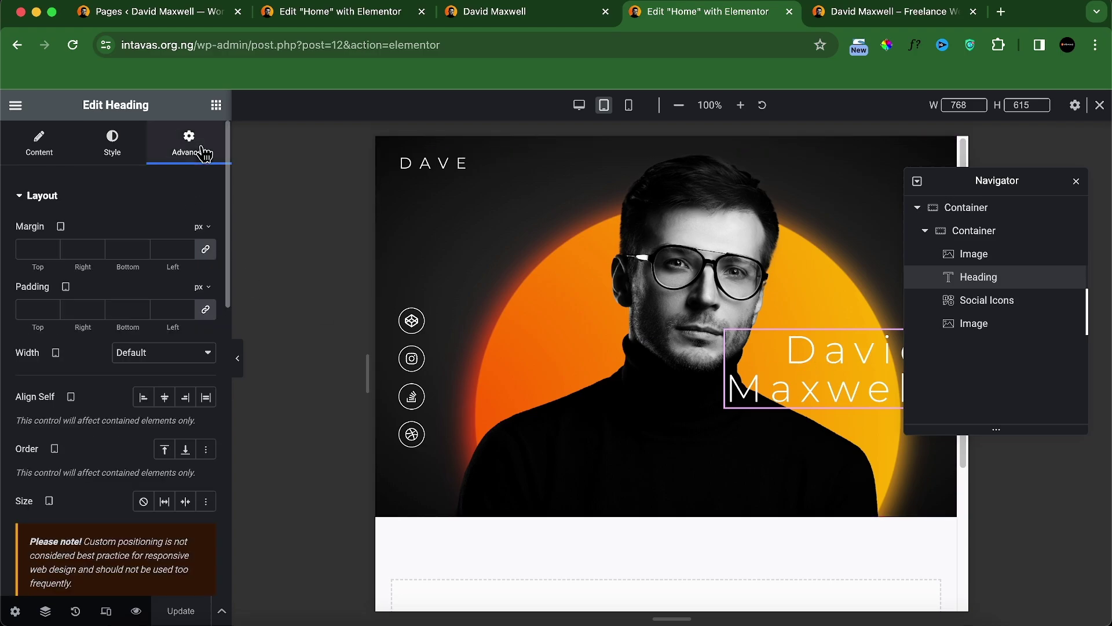
scroll(110, 420, "down", 10)
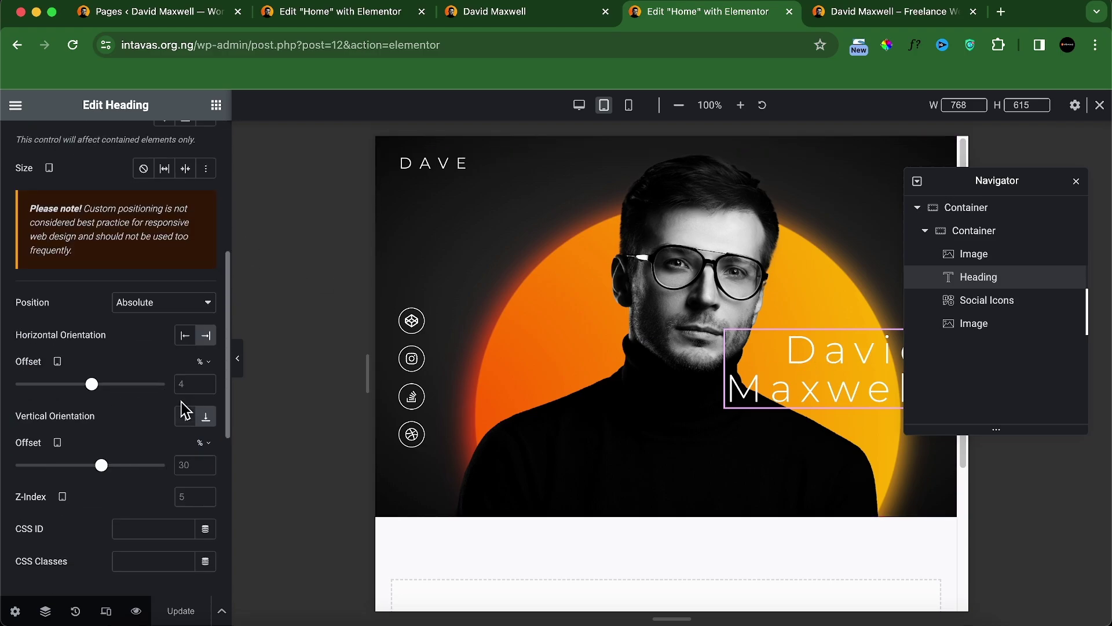
left_click(186, 386)
type("33")
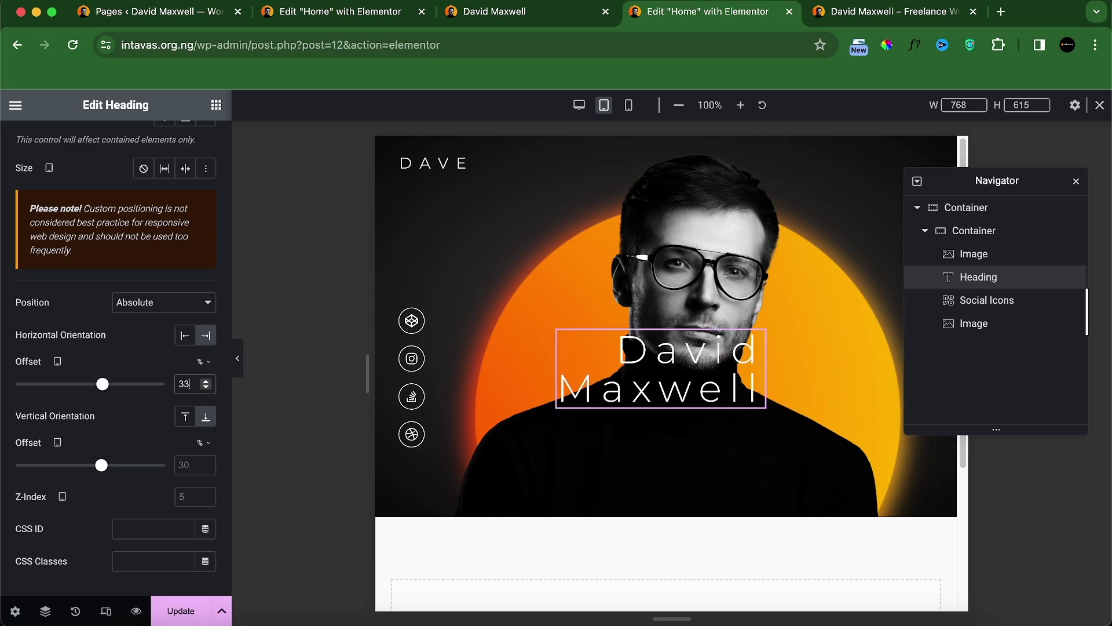
left_click(188, 468)
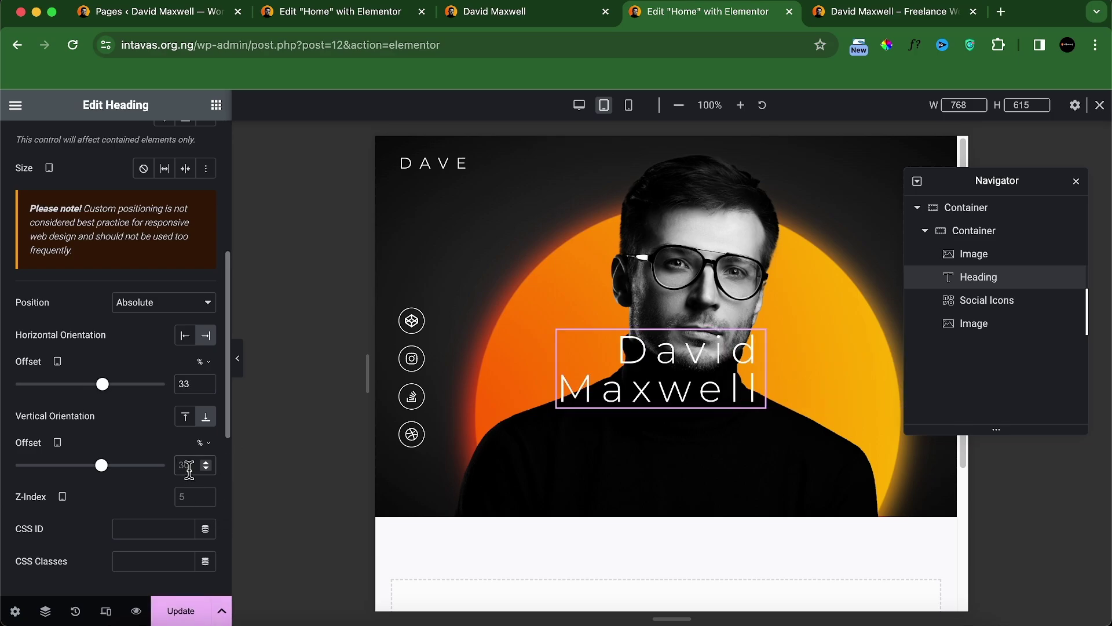
type("5")
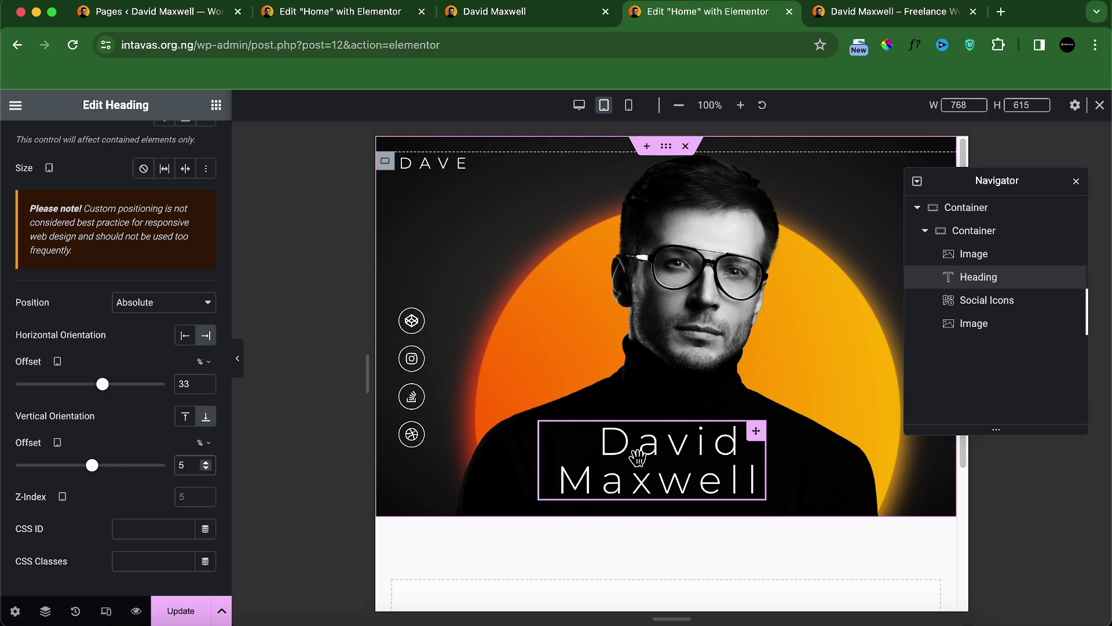
Step: Centre-align the heading text and save the page
scroll(190, 313, "up", 6)
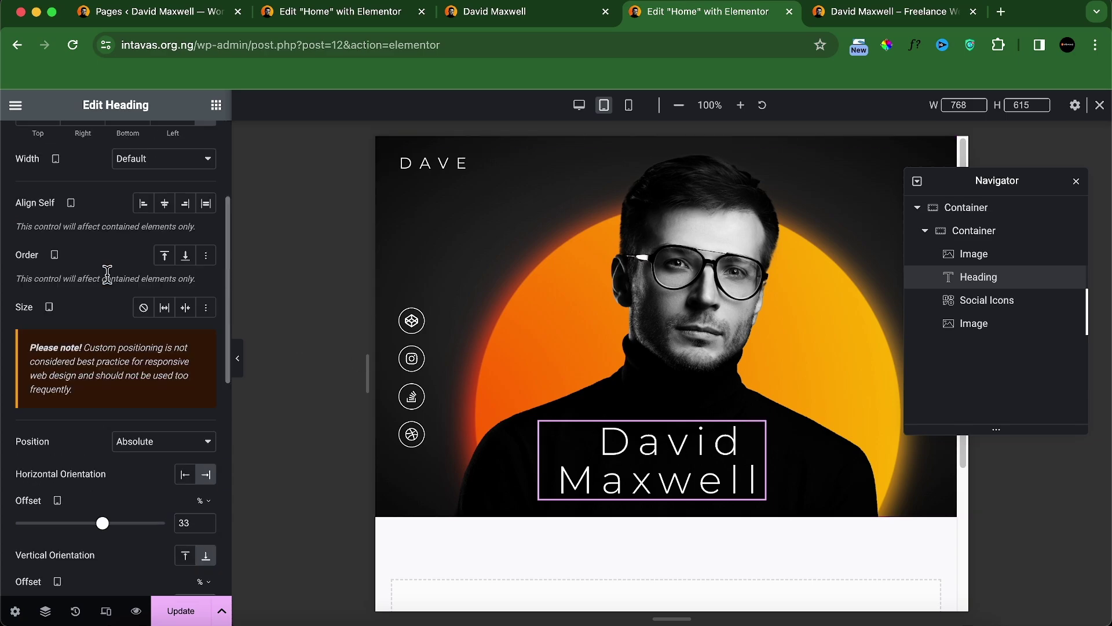
scroll(93, 240, "down", 5)
scroll(87, 237, "up", 5)
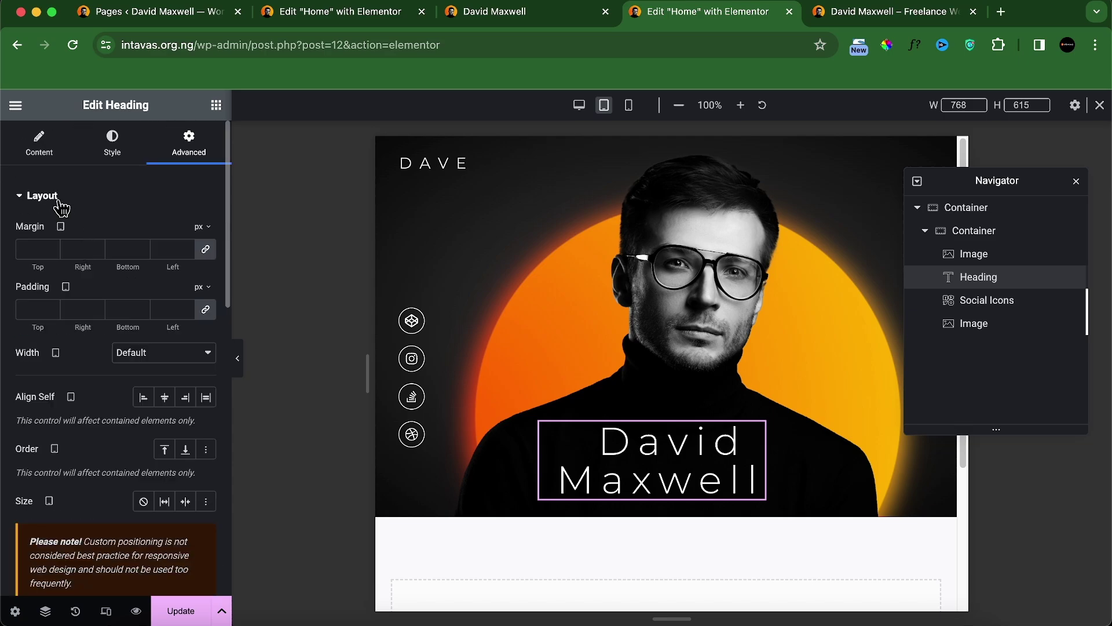
left_click(40, 145)
left_click(164, 451)
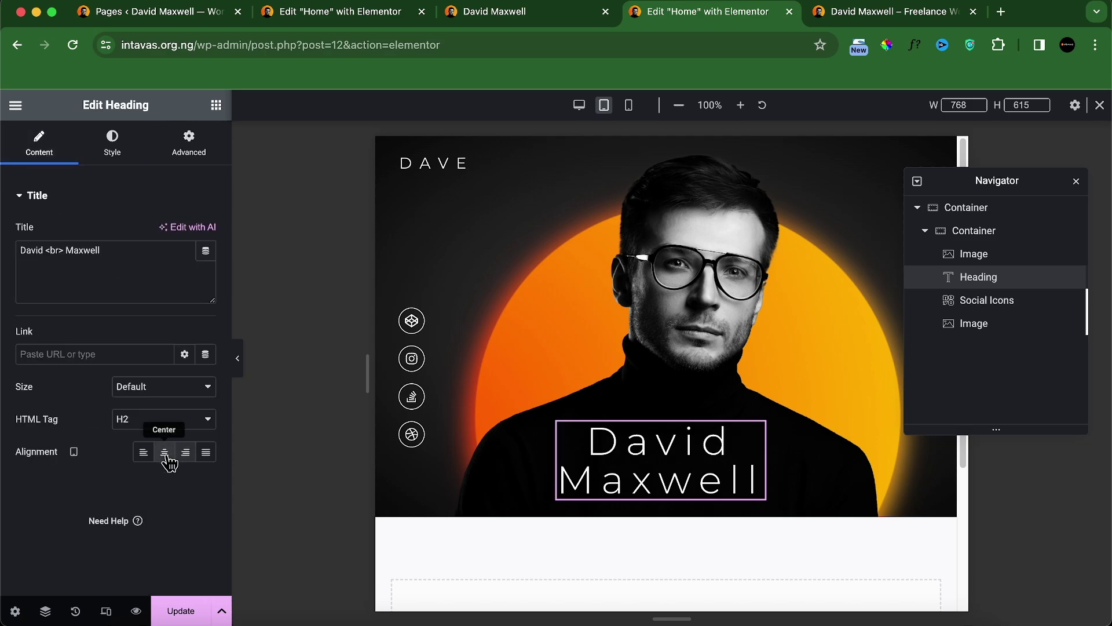
left_click(178, 614)
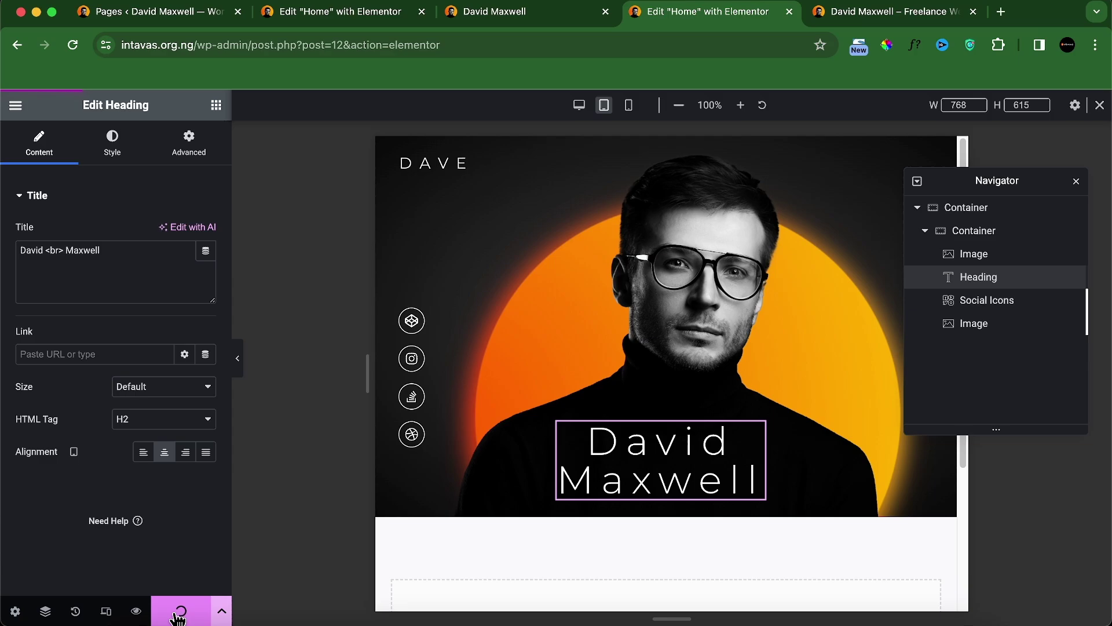
Step: Flip between the saved preview and the local reference site to compare them
left_click(827, 17)
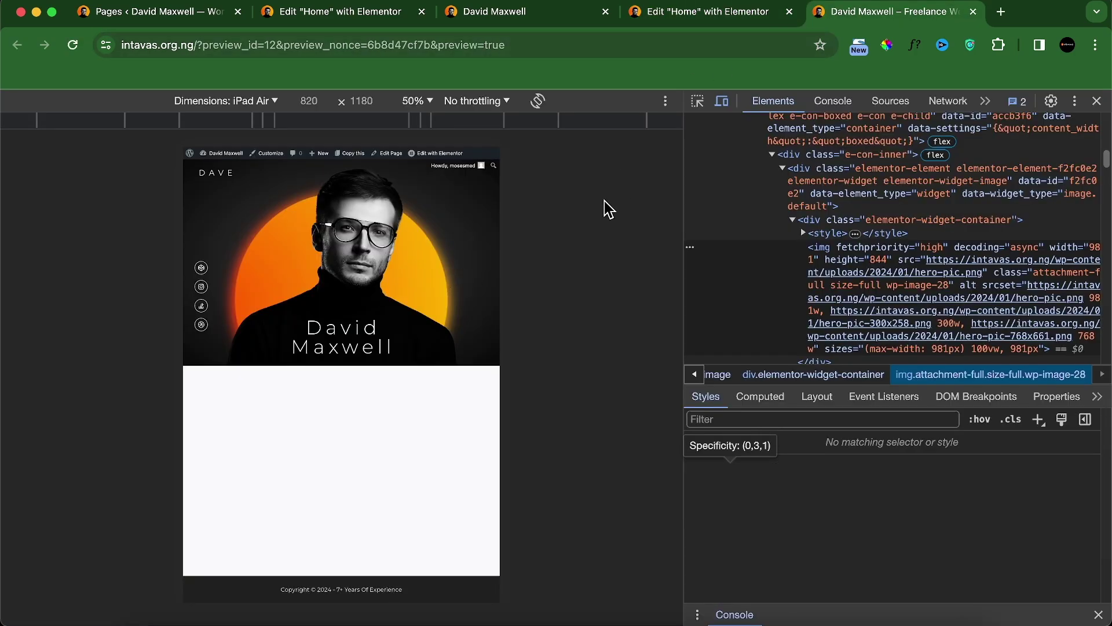
left_click(464, 17)
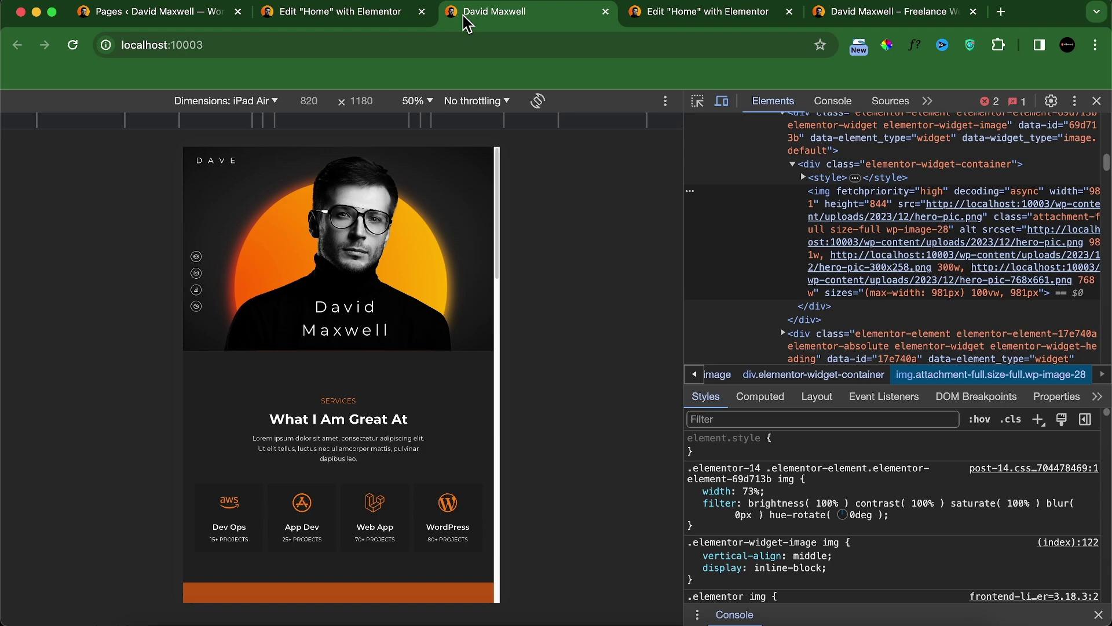
left_click(839, 16)
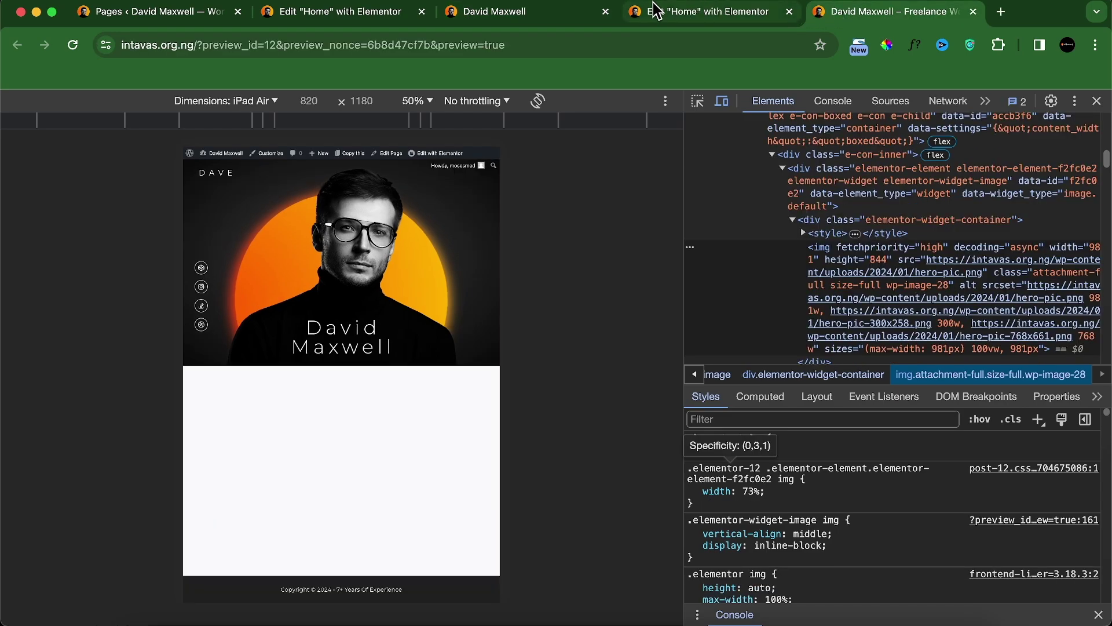
left_click(544, 18)
left_click(874, 18)
Step: Emulate a Pixel 7 in both the preview and the reference site, then return to the editor
left_click(255, 101)
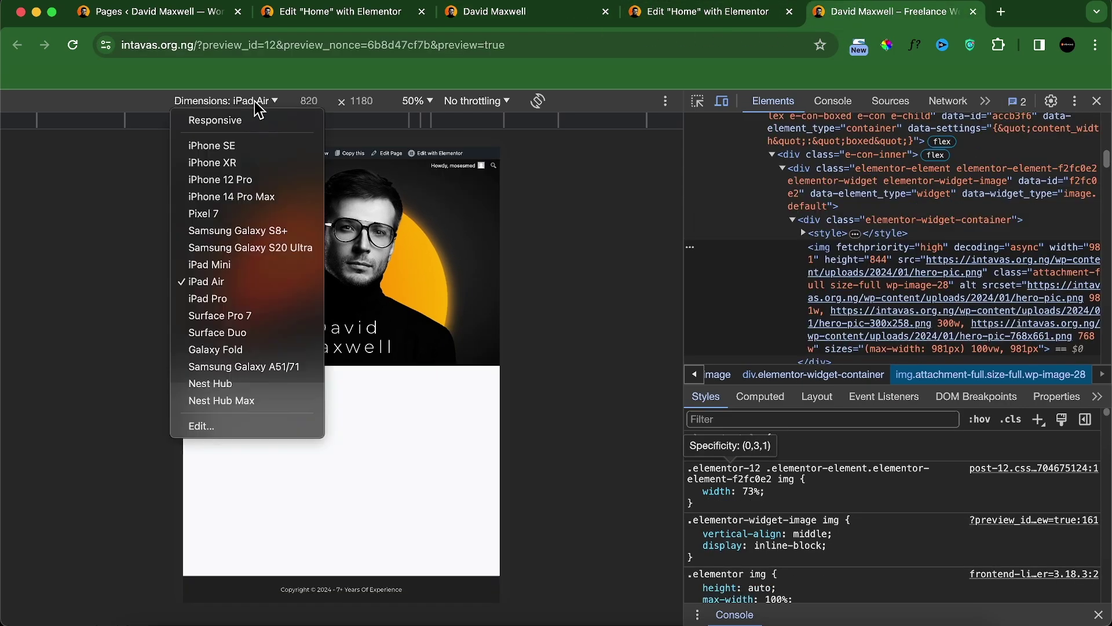
left_click(229, 216)
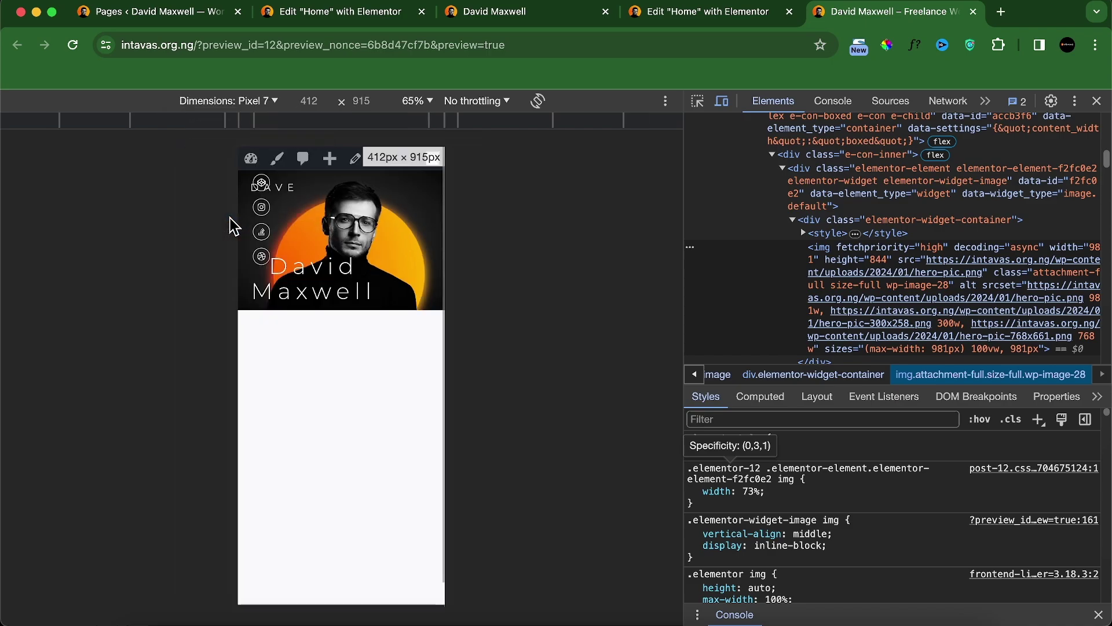
left_click(532, 24)
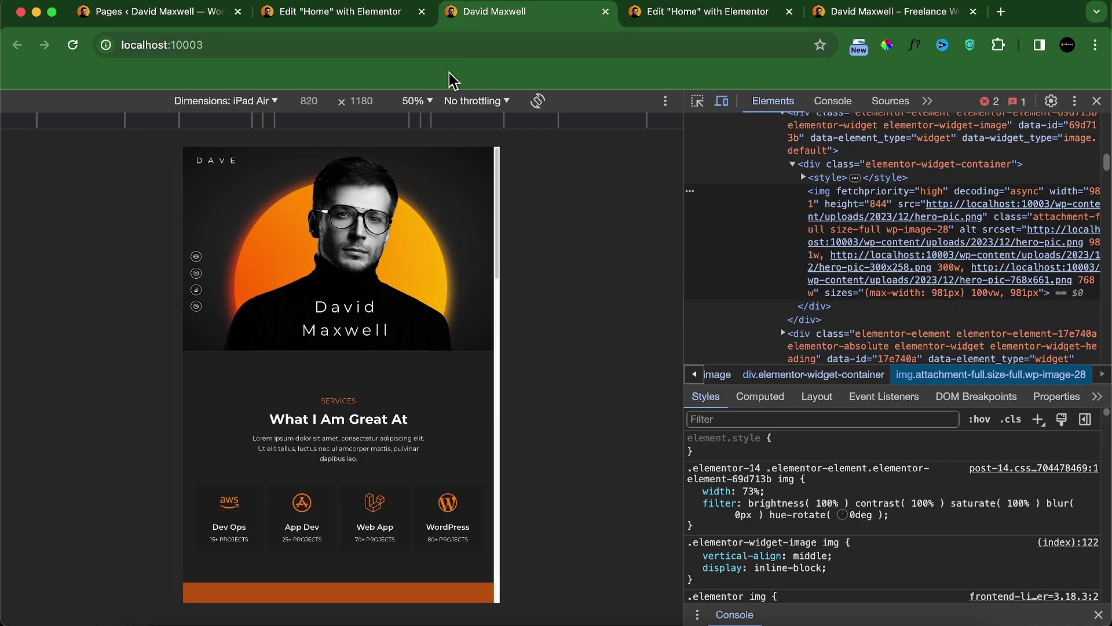
left_click(261, 104)
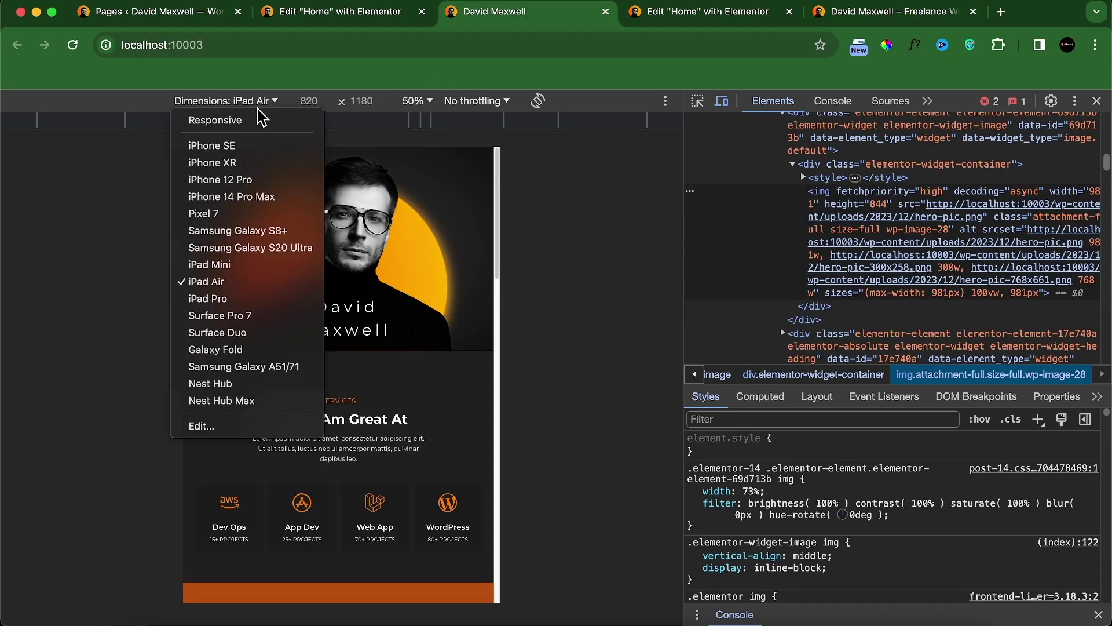
left_click(233, 220)
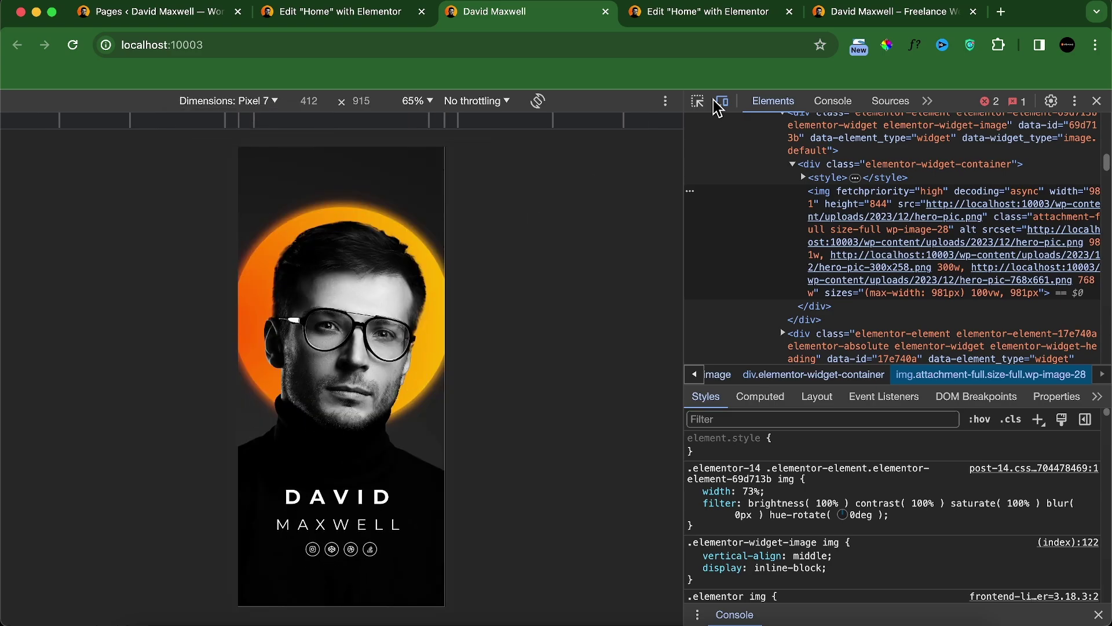
left_click(744, 26)
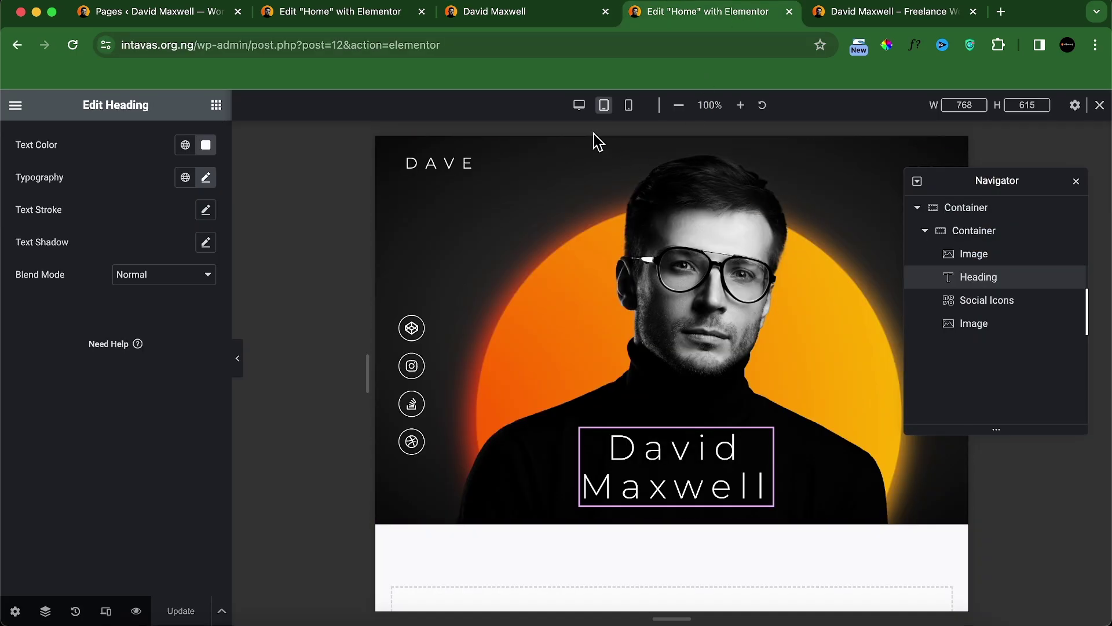
Step: Turn on Hide On Mobile Portrait for the outer hero container, save, and check the phone preview
left_click(991, 212)
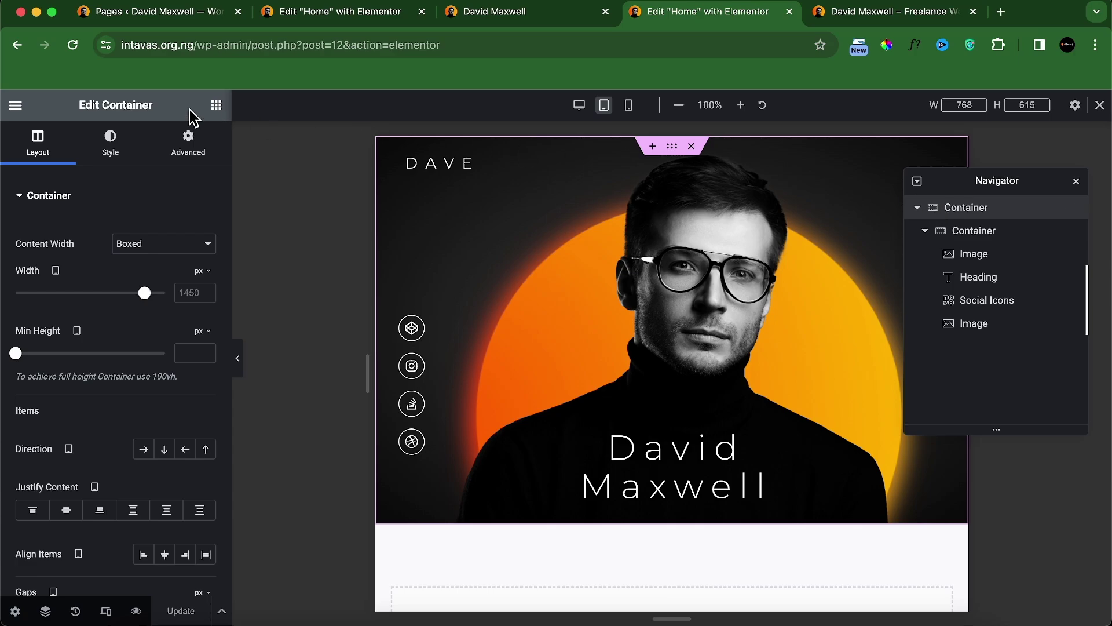
left_click(188, 139)
scroll(141, 460, "down", 5)
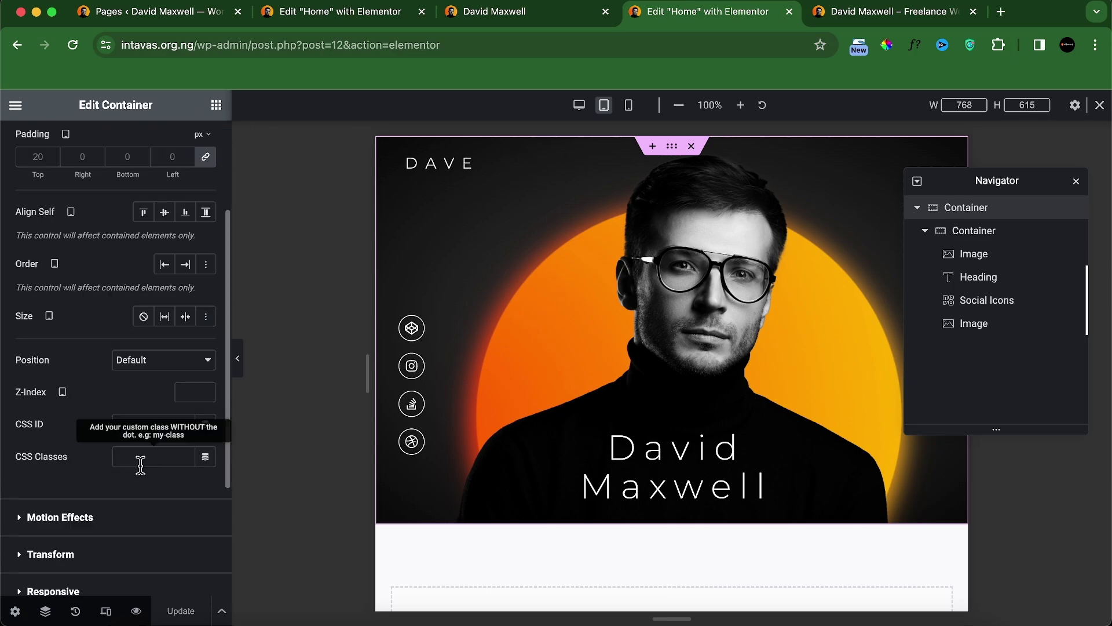
left_click(130, 416)
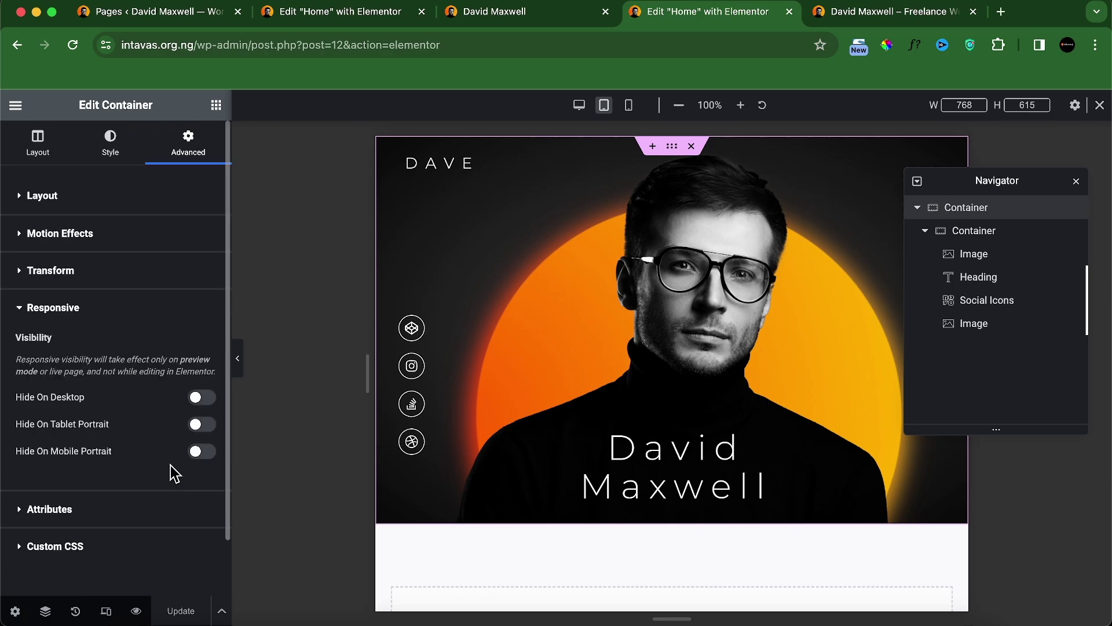
left_click(198, 452)
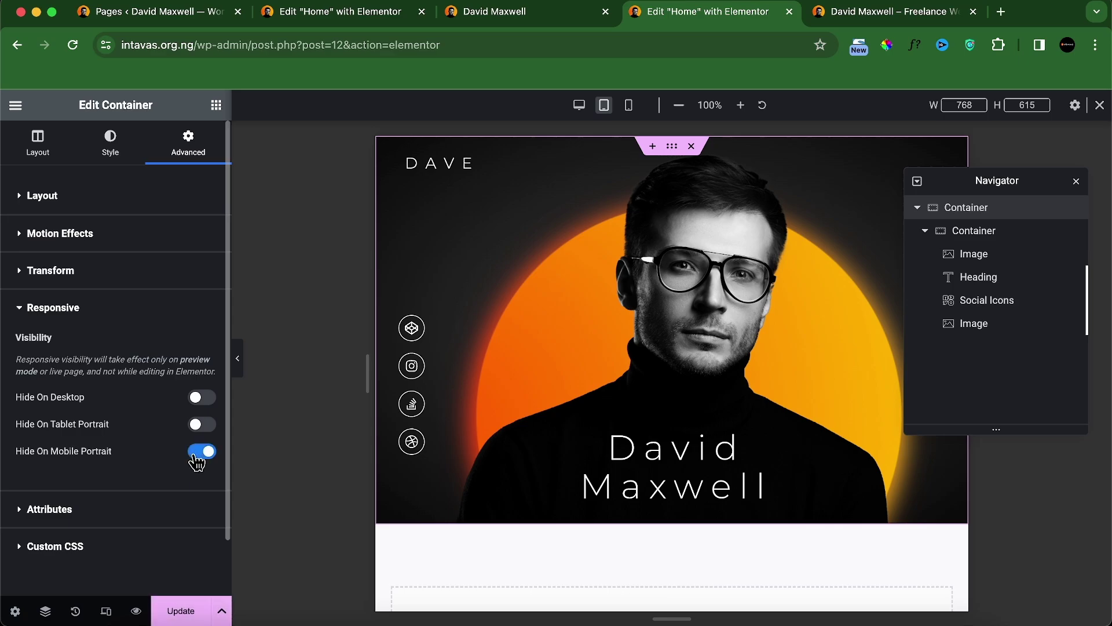
left_click(187, 614)
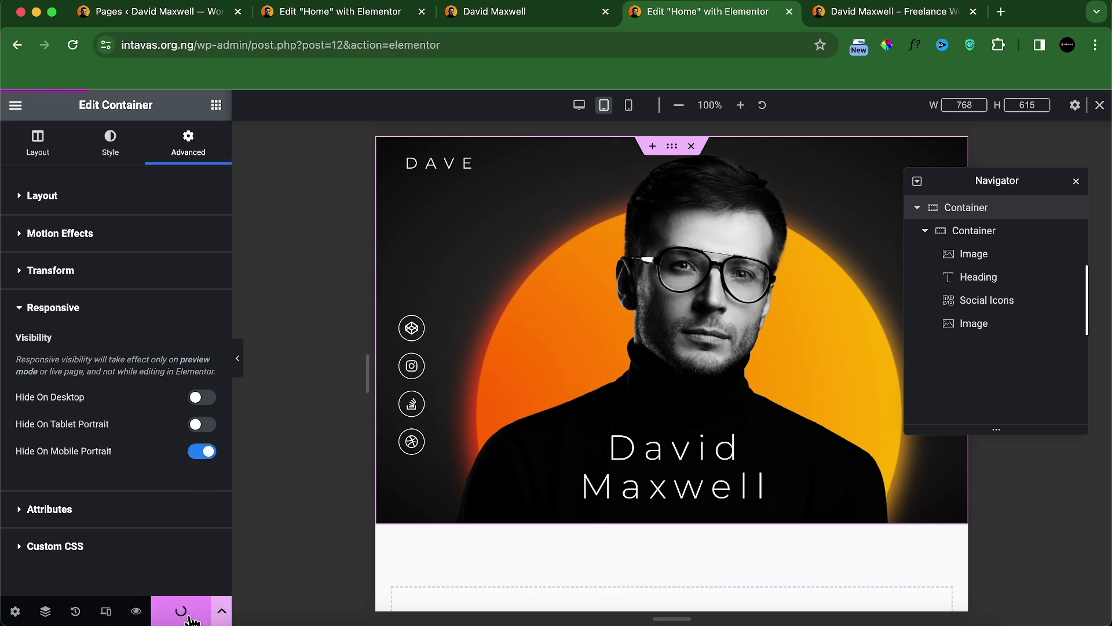
left_click(805, 16)
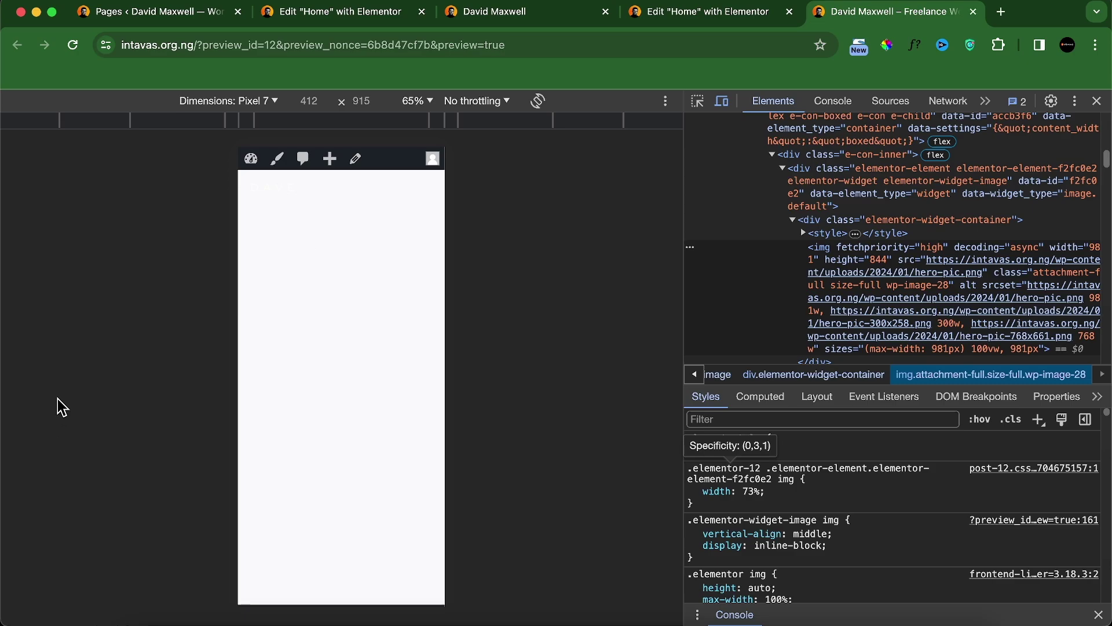
Step: Duplicate the outer hero container from the Navigator and collapse the original's element tree
left_click(666, 12)
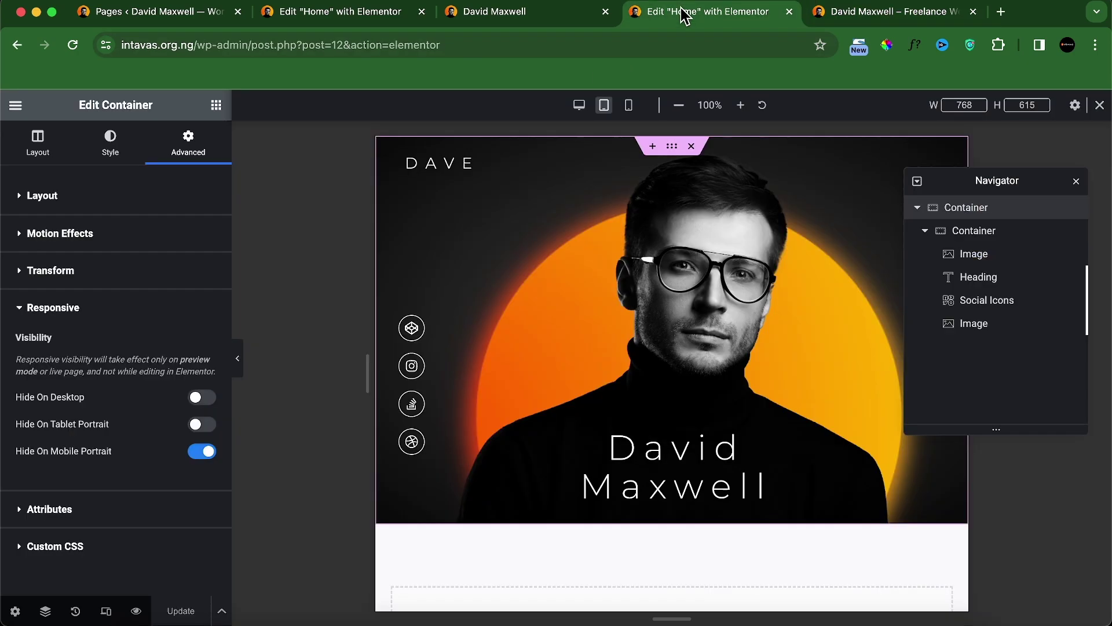
right_click(671, 152)
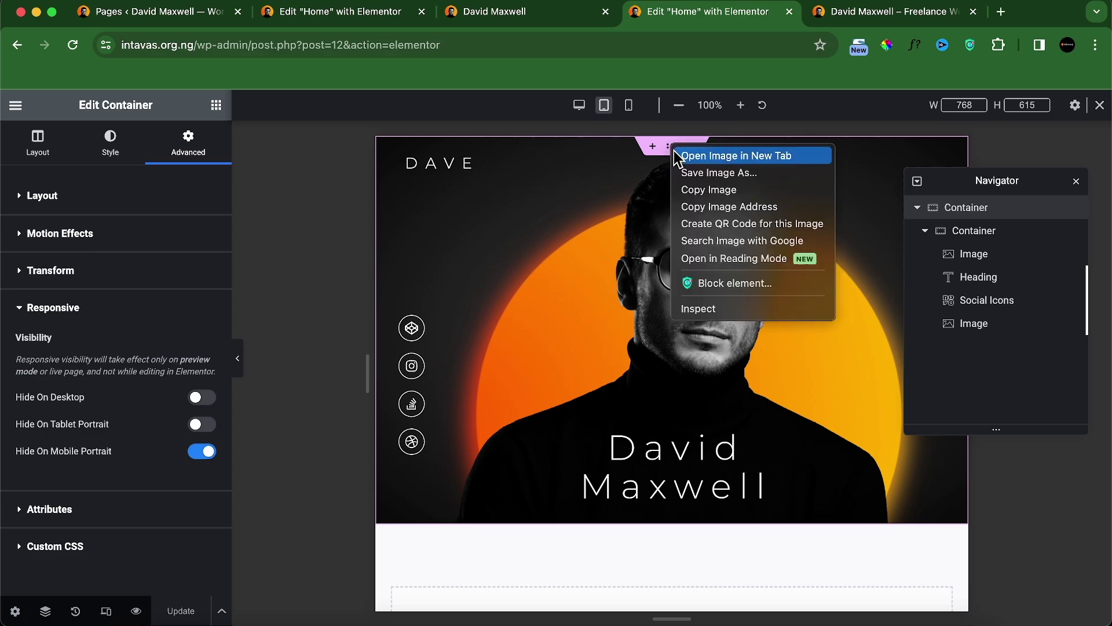
left_click(1002, 216)
right_click(975, 209)
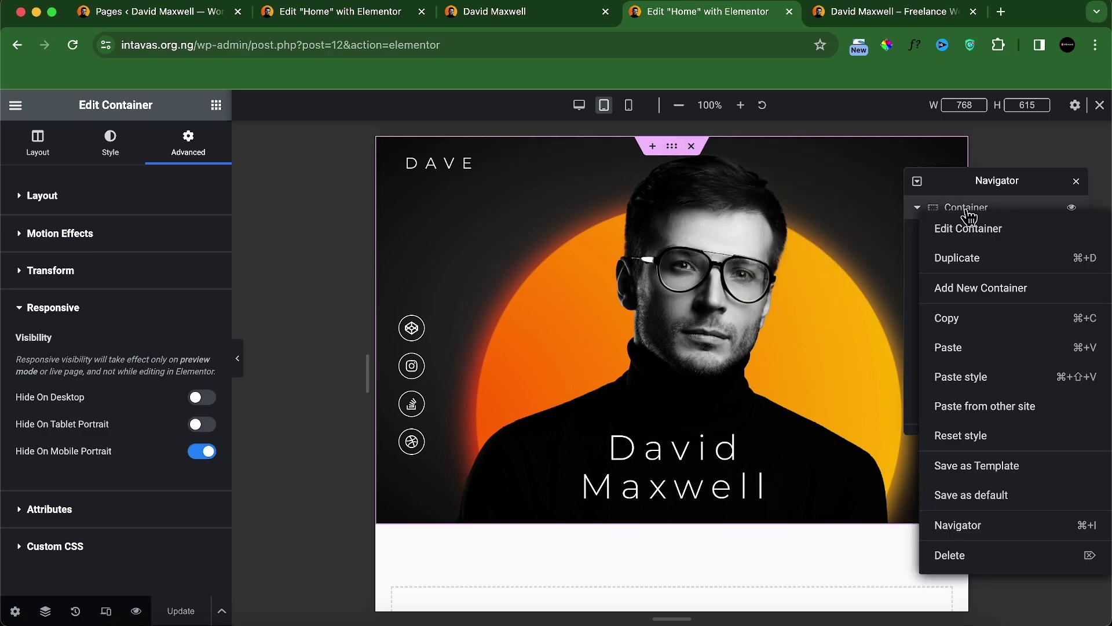
left_click(976, 261)
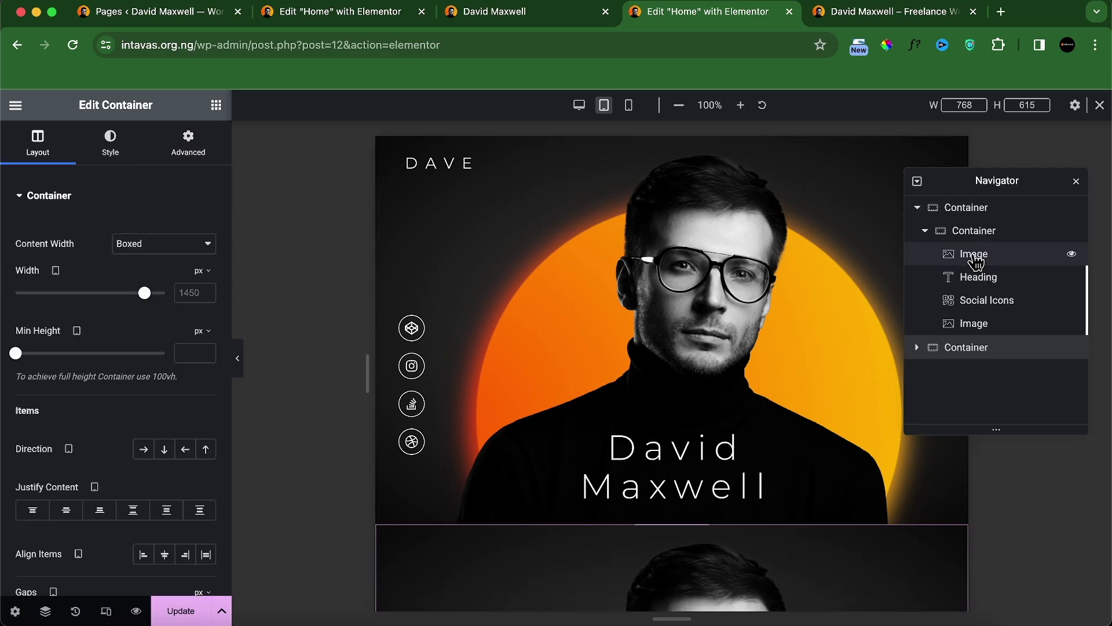
left_click(917, 208)
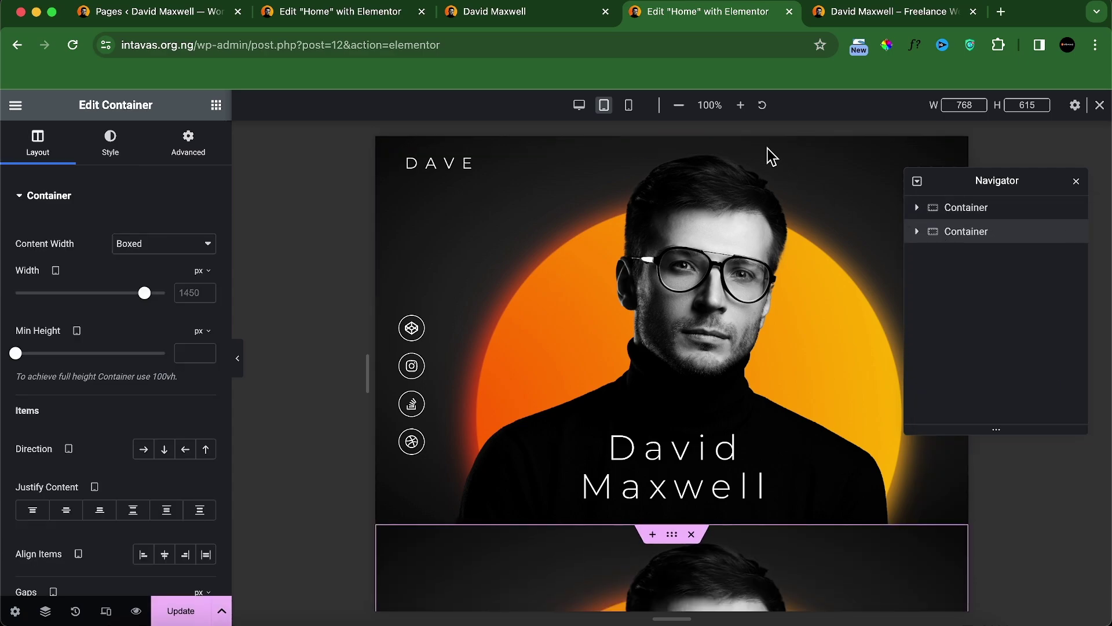
Step: In mobile view, turn off Hide On Mobile Portrait for the duplicate container and expand it
left_click(629, 106)
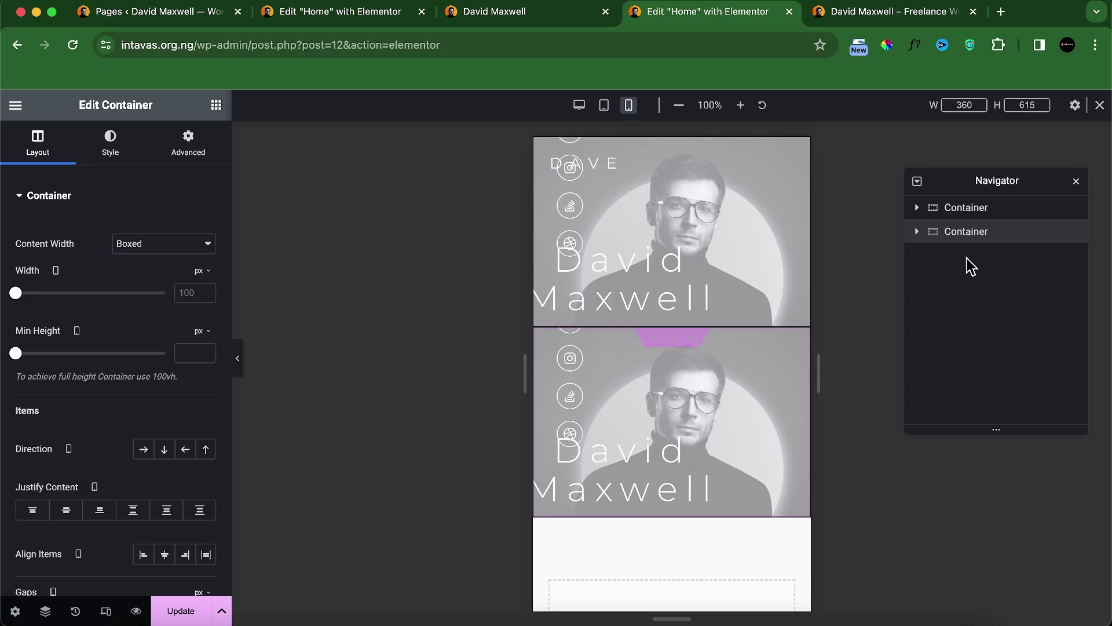
double_click(973, 232)
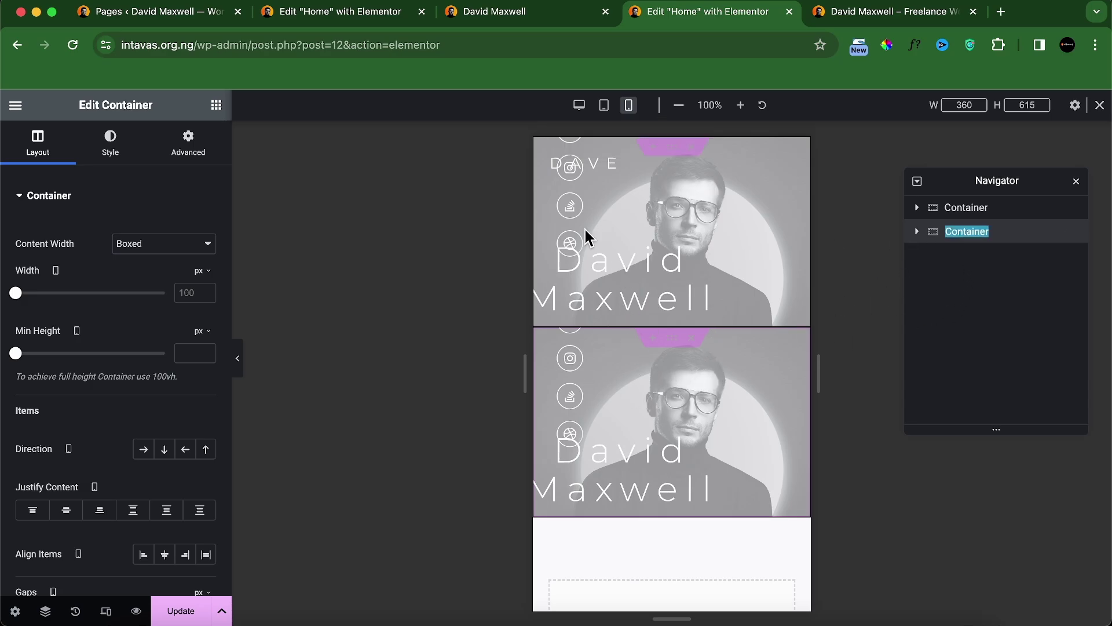
left_click(188, 142)
scroll(156, 402, "down", 5)
scroll(124, 499, "up", 1)
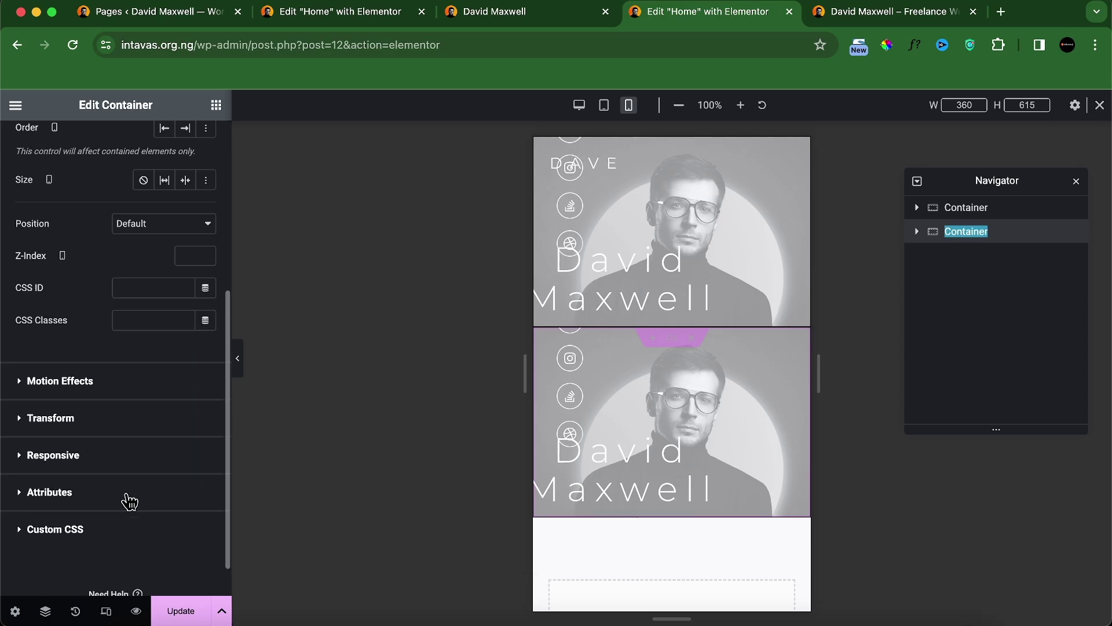
left_click(119, 466)
left_click(197, 454)
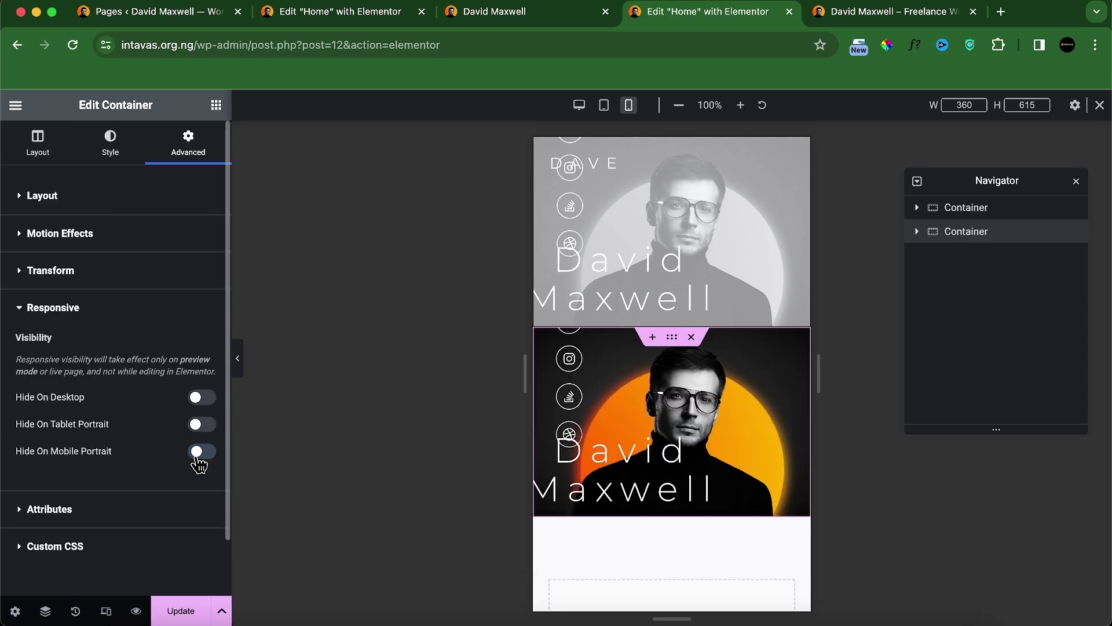
left_click(918, 232)
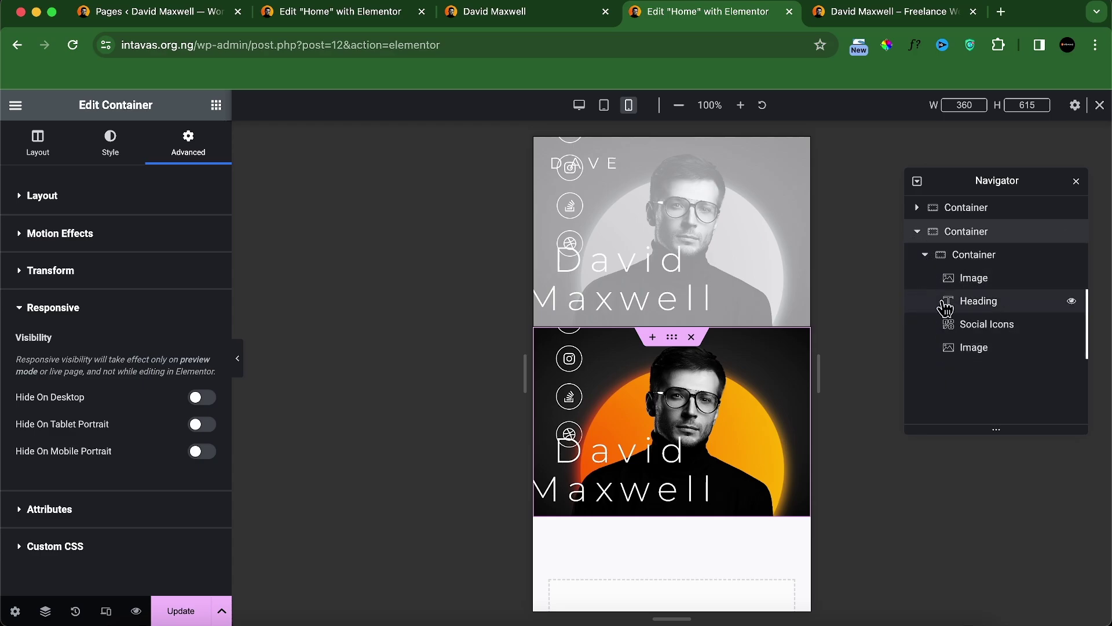
right_click(975, 280)
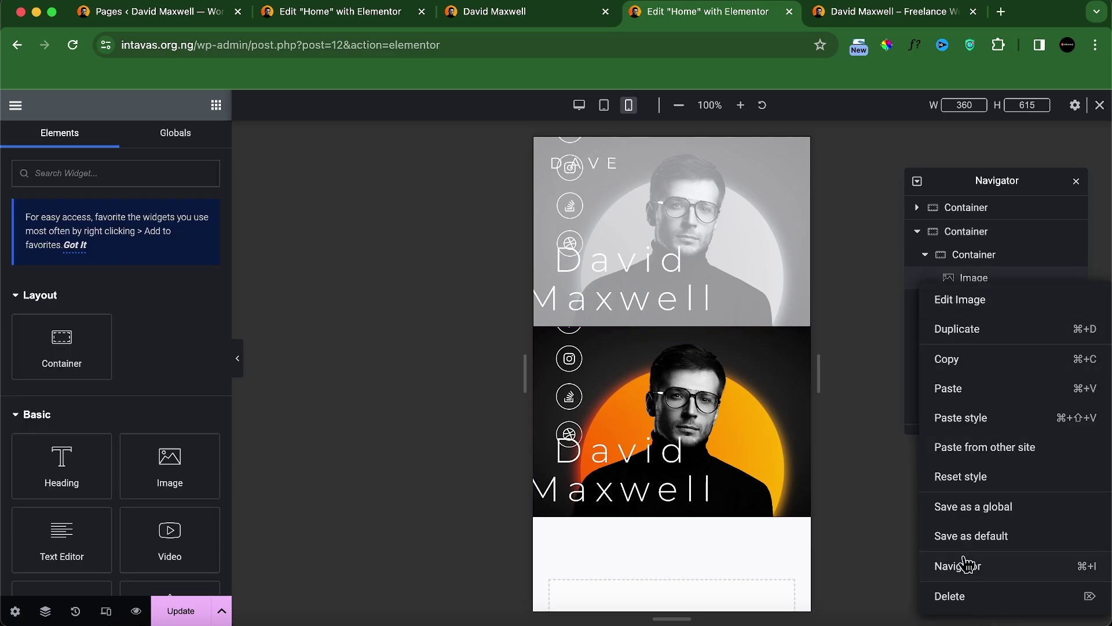
left_click(955, 602)
right_click(968, 291)
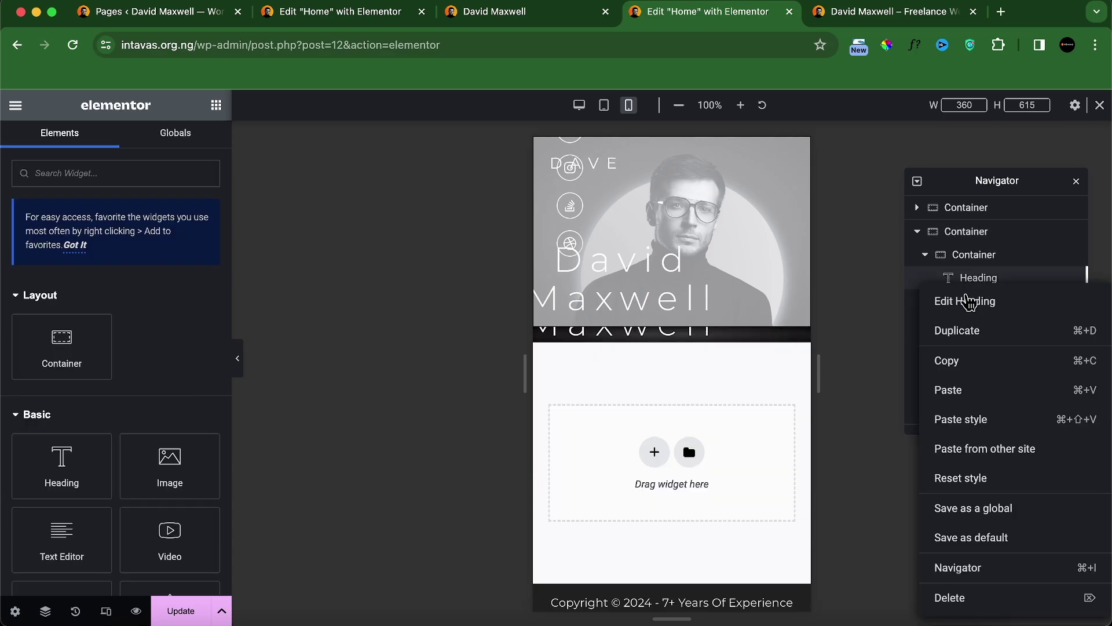
left_click(963, 604)
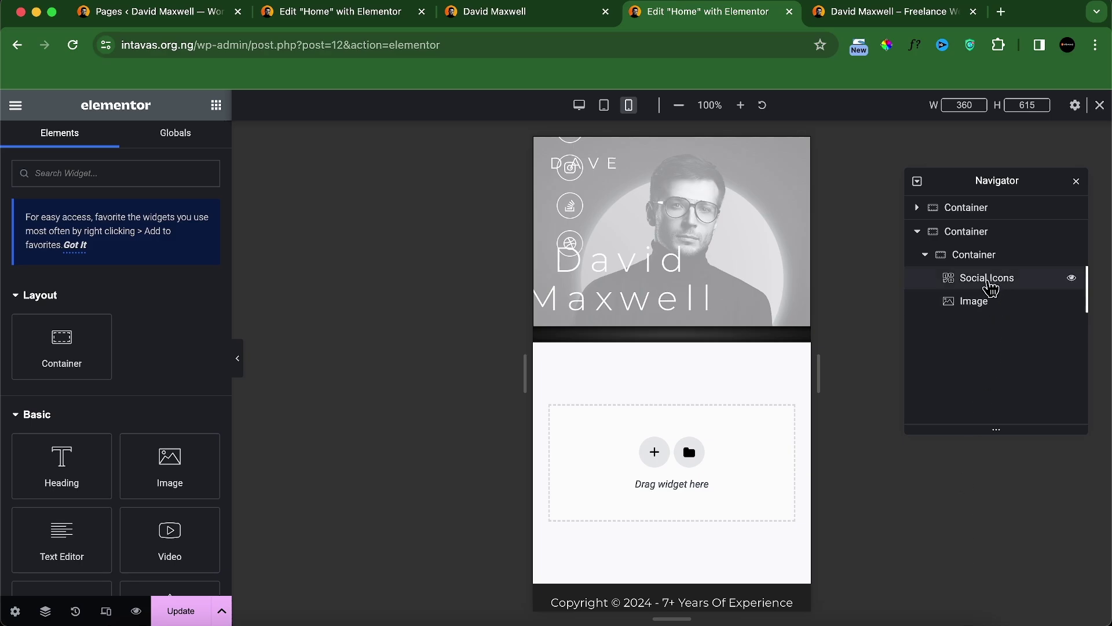
right_click(977, 313)
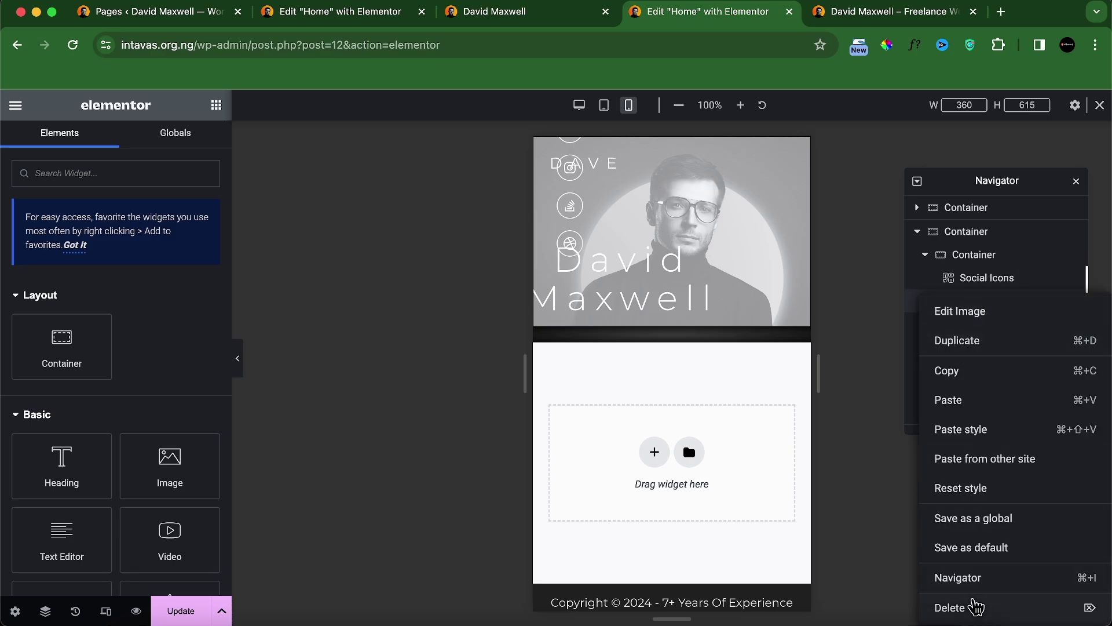
left_click(973, 604)
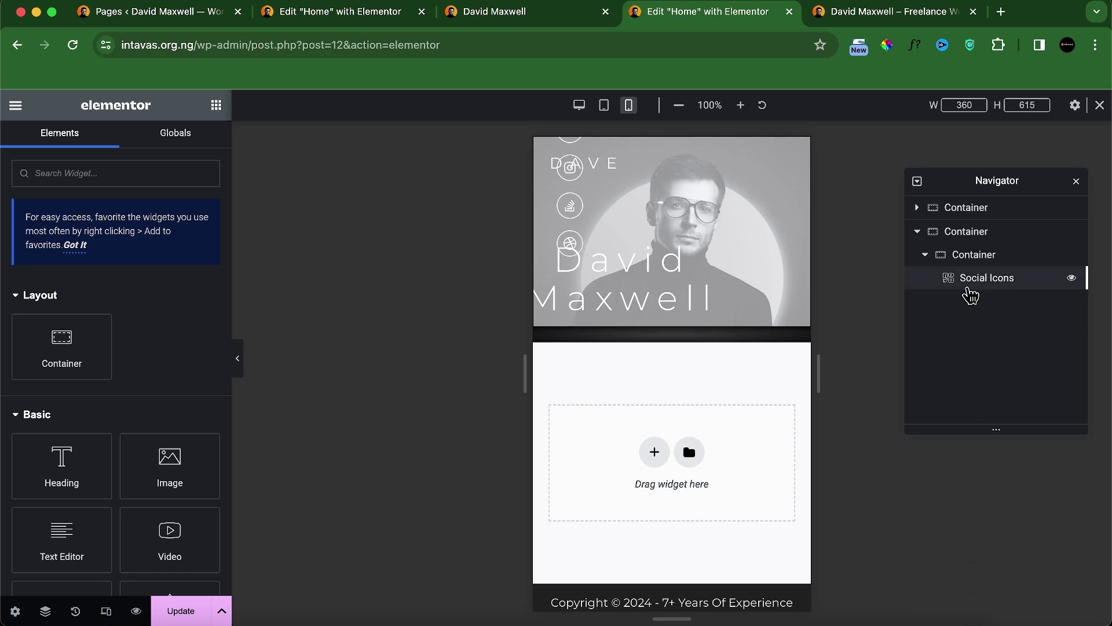
Step: Select the container holding the social icons and bring up its Style settings
left_click(971, 290)
left_click(993, 260)
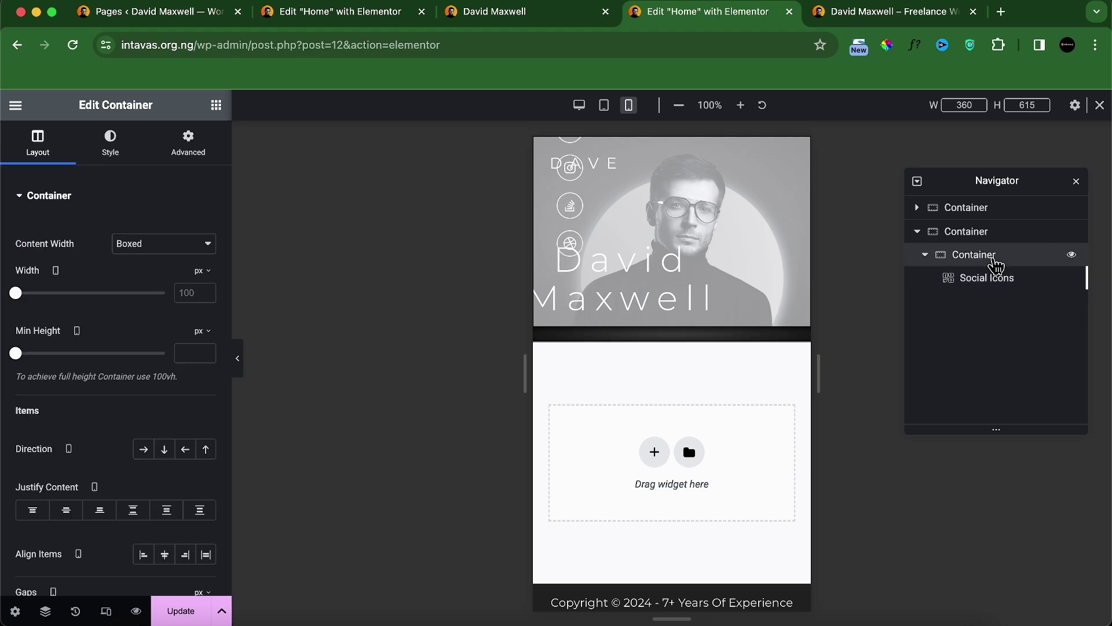
left_click(113, 152)
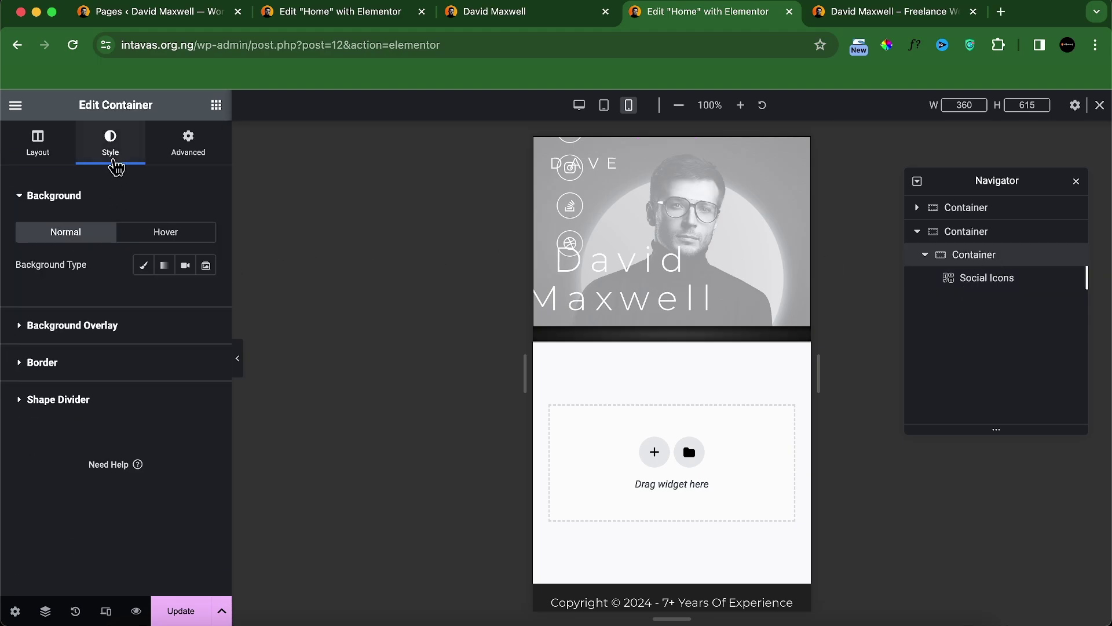
Step: Set the inner container's background type to Classic and begin uploading a new image
left_click(147, 269)
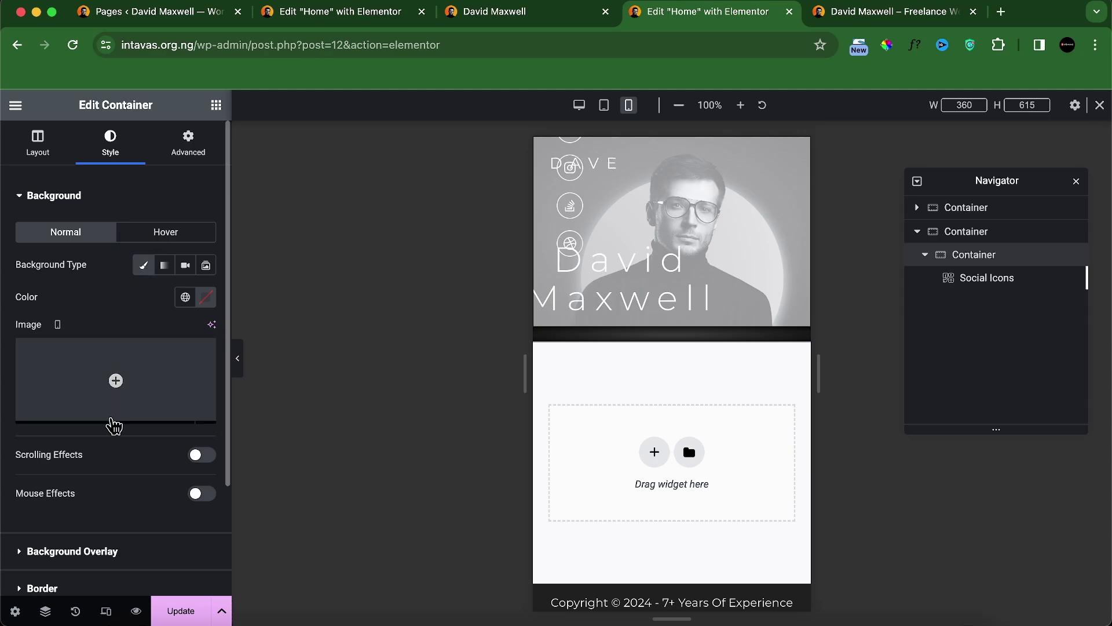
left_click(90, 425)
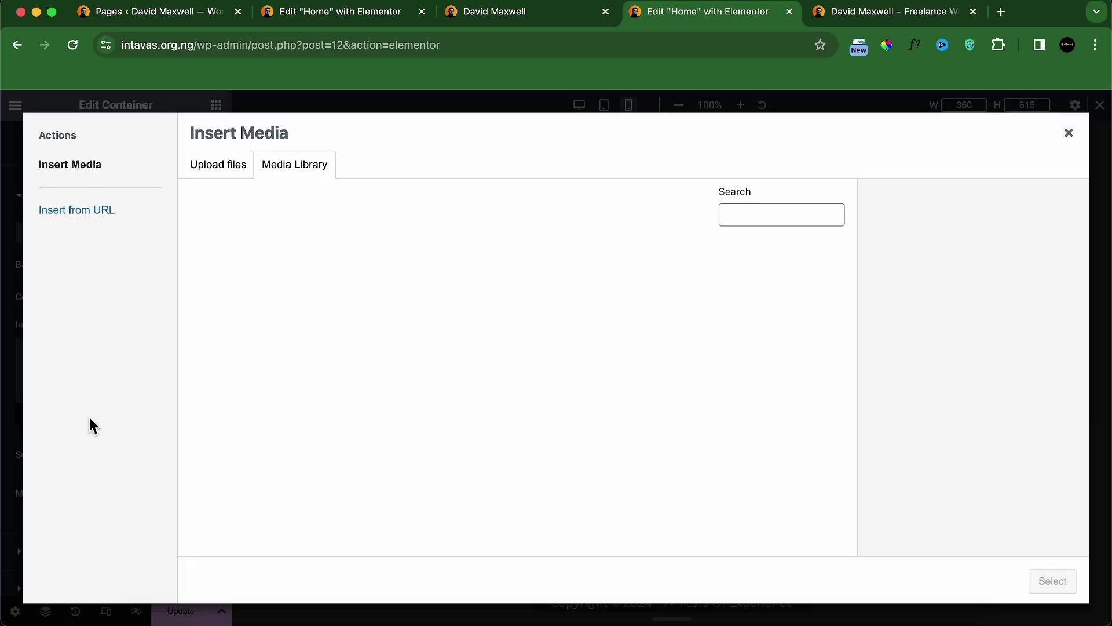
left_click(228, 174)
left_click(652, 379)
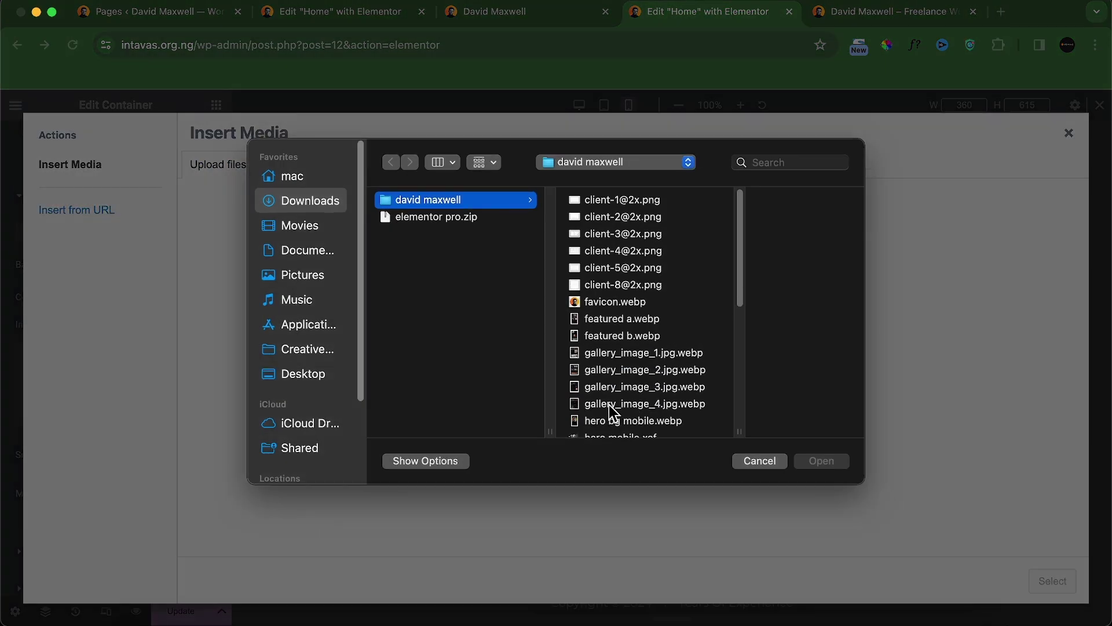
scroll(614, 380, "down", 1)
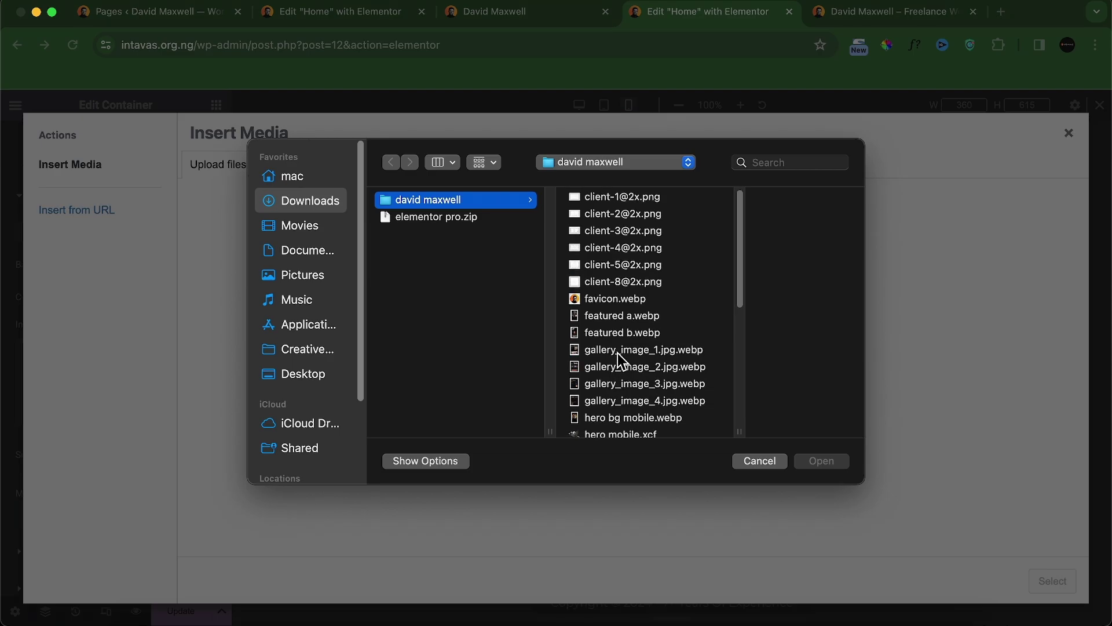
scroll(635, 392, "down", 3)
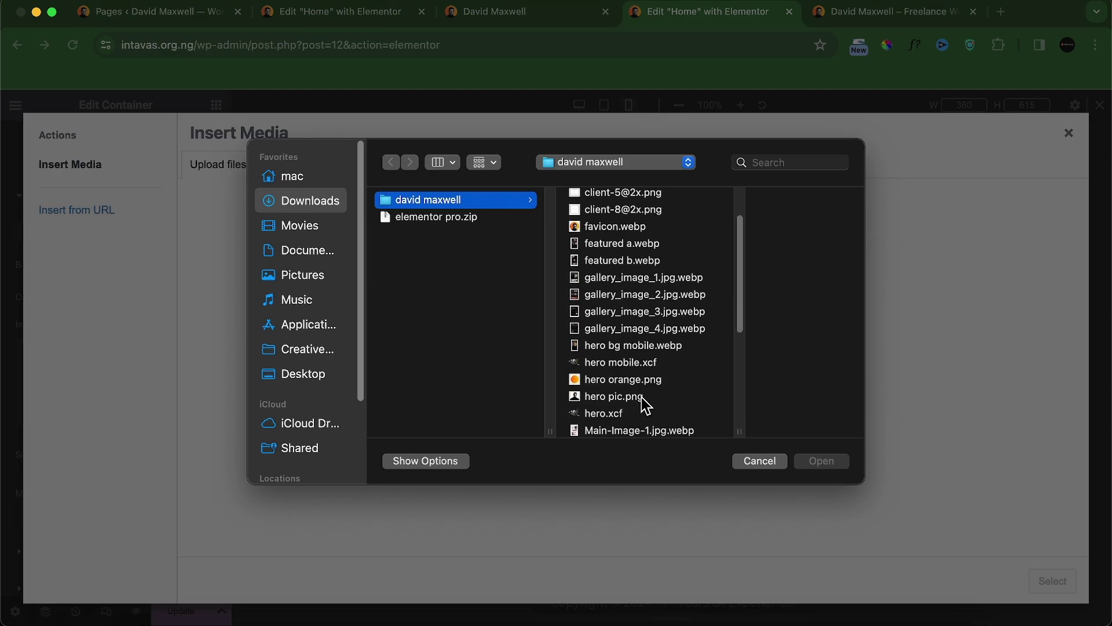
scroll(649, 405, "down", 3)
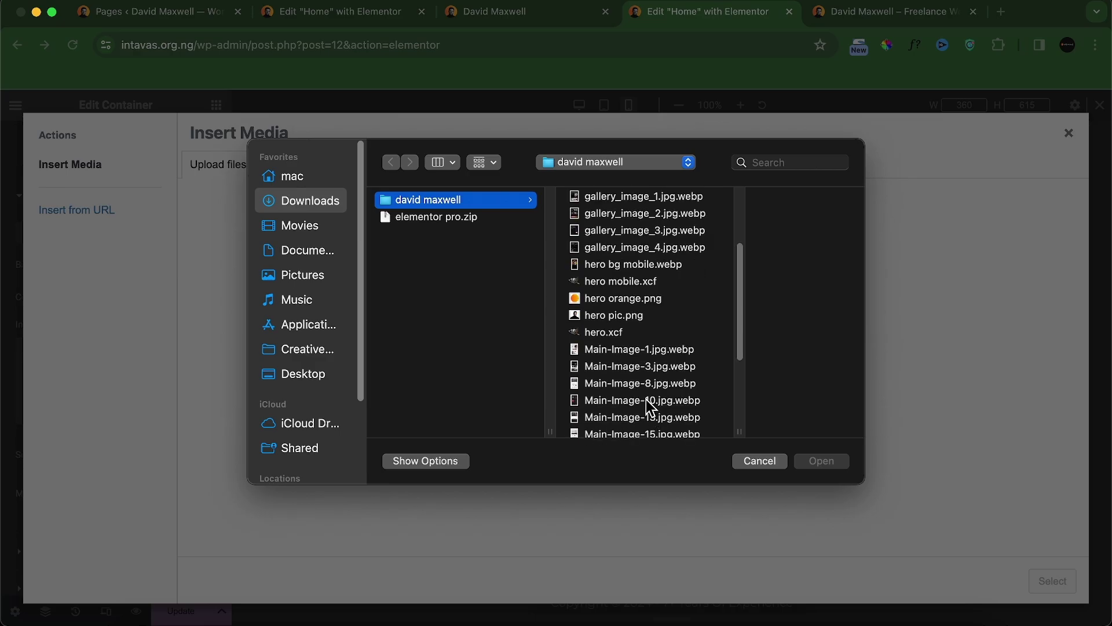
Step: Upload hero bg mobile.webp and apply it as the container's background image
left_click(623, 318)
scroll(600, 371, "down", 5)
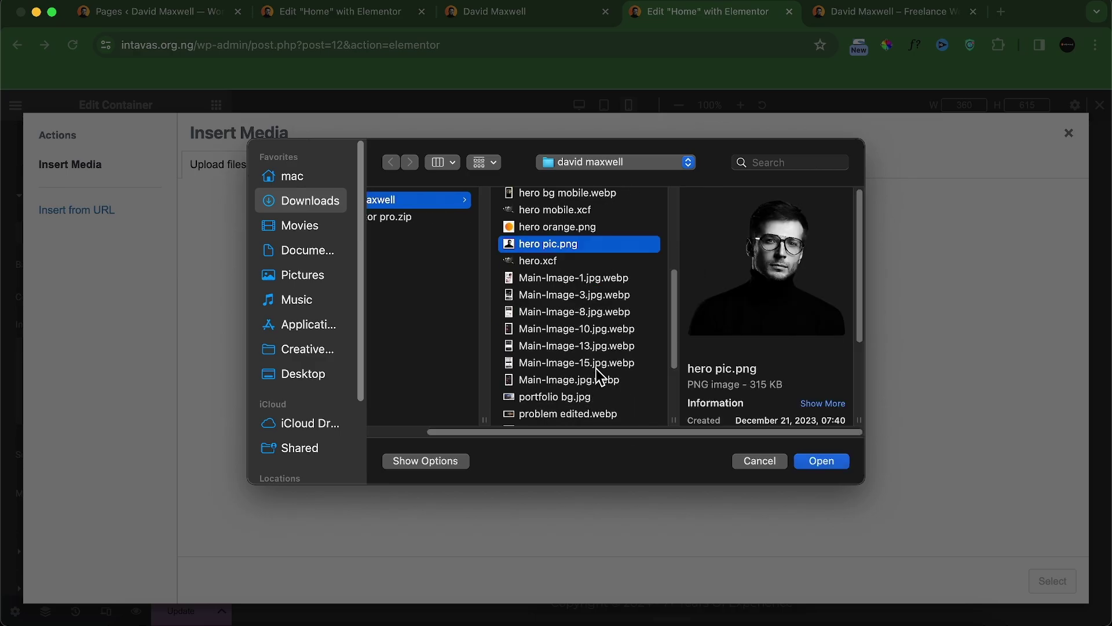
scroll(595, 377, "up", 6)
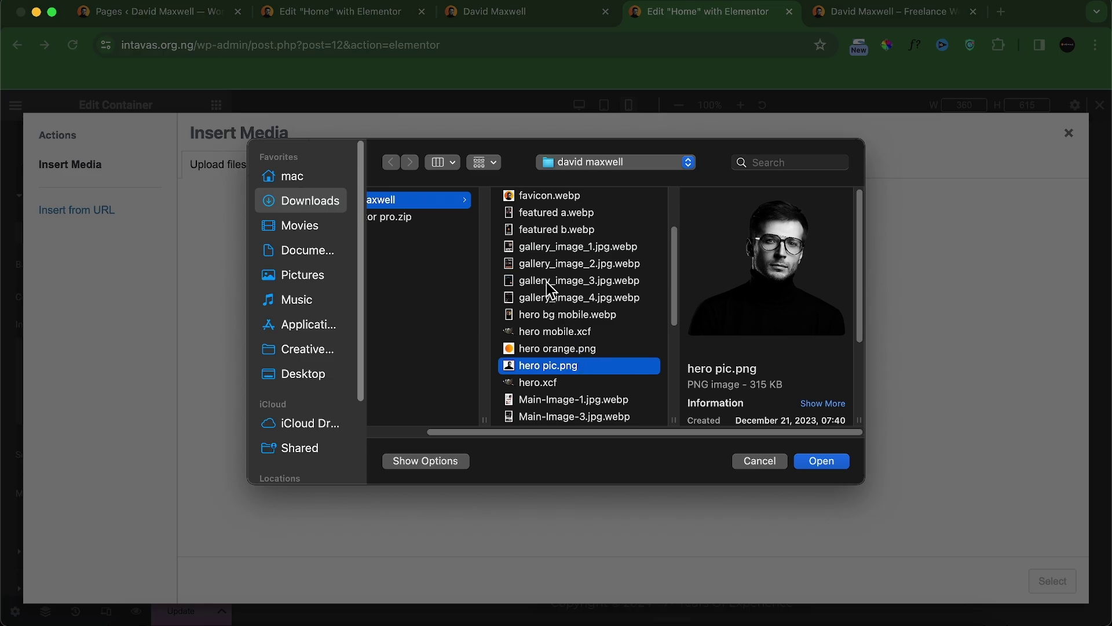
left_click(551, 282)
left_click(545, 300)
left_click(544, 318)
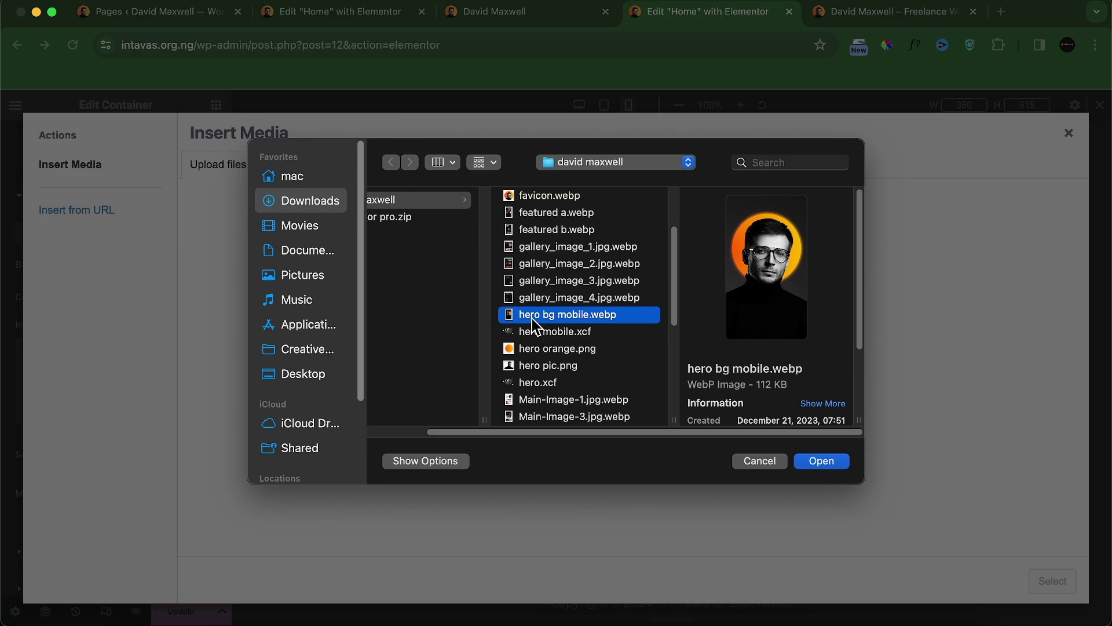
left_click(817, 462)
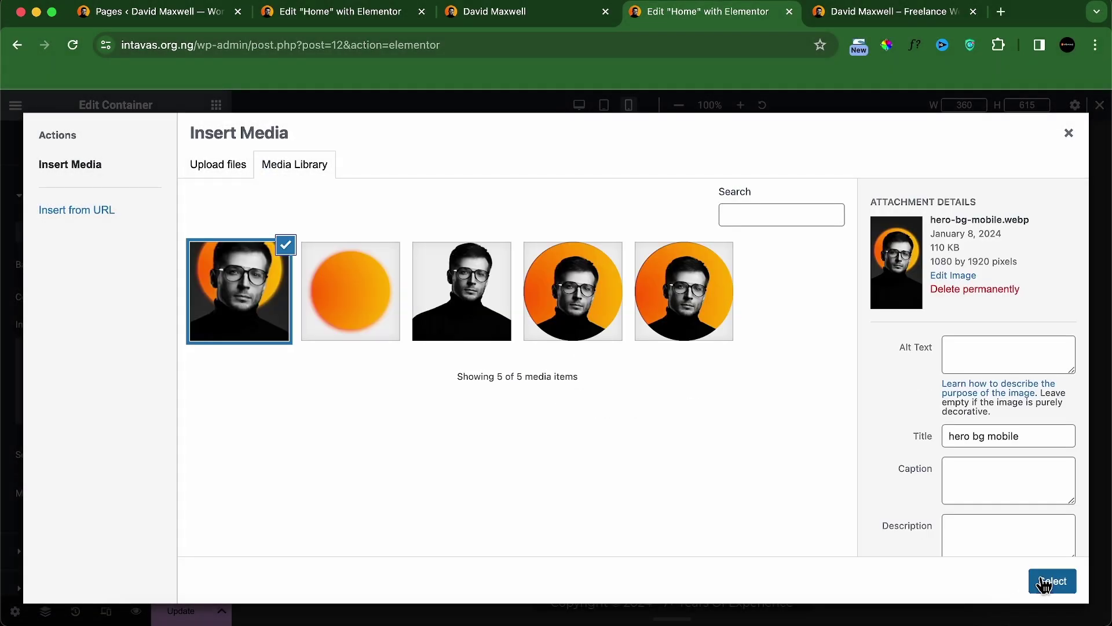
left_click(1051, 579)
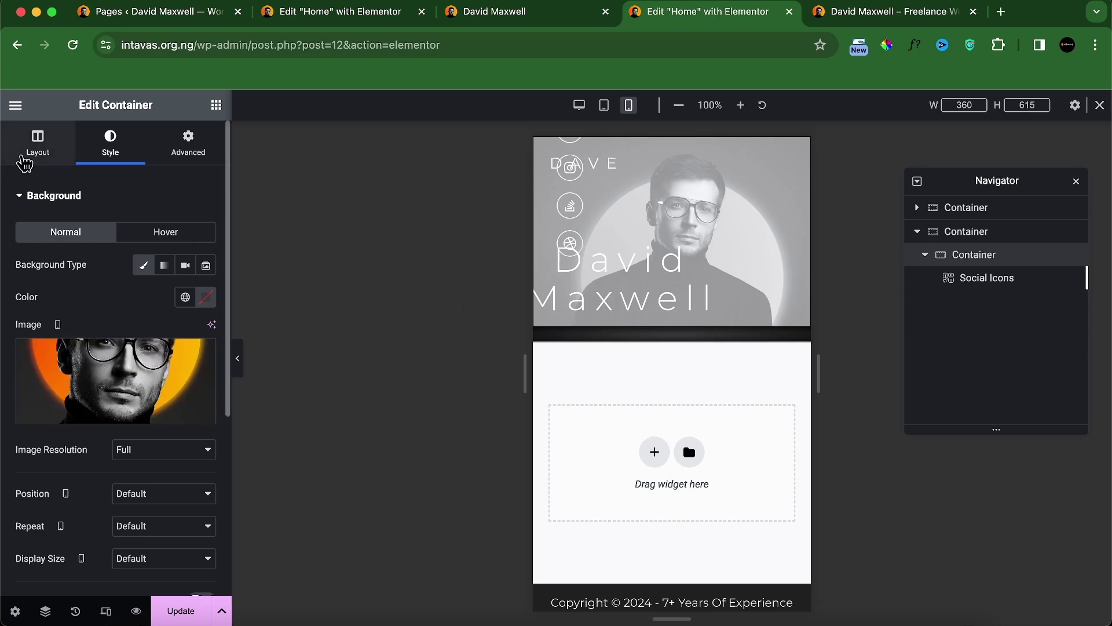
Step: Set the inner container's minimum height to 100 vh
left_click(30, 158)
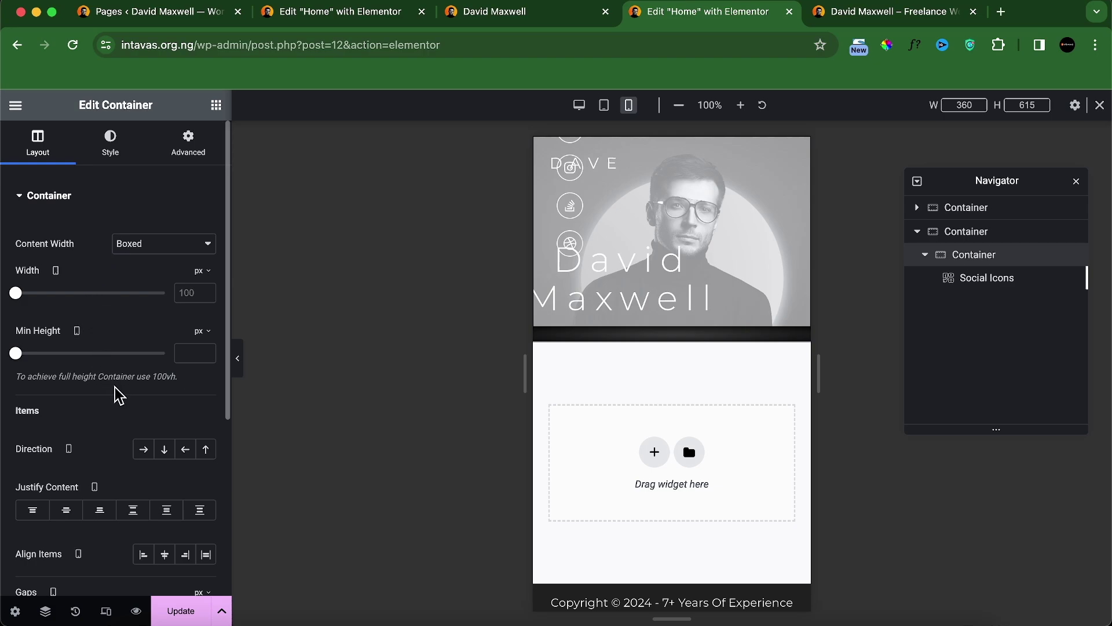
left_click(202, 331)
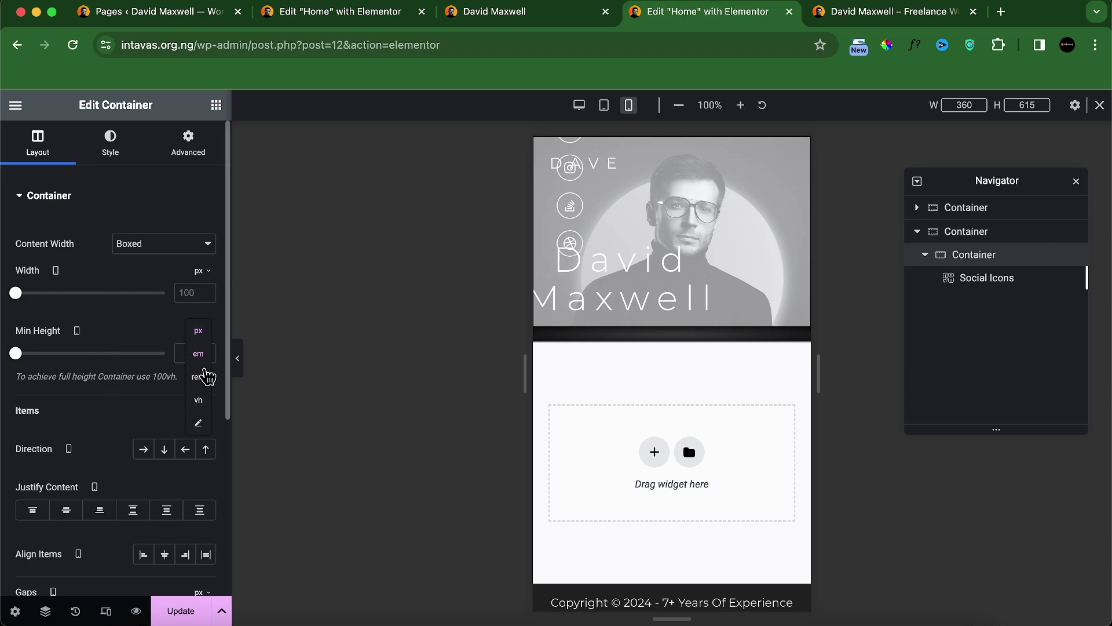
left_click(205, 410)
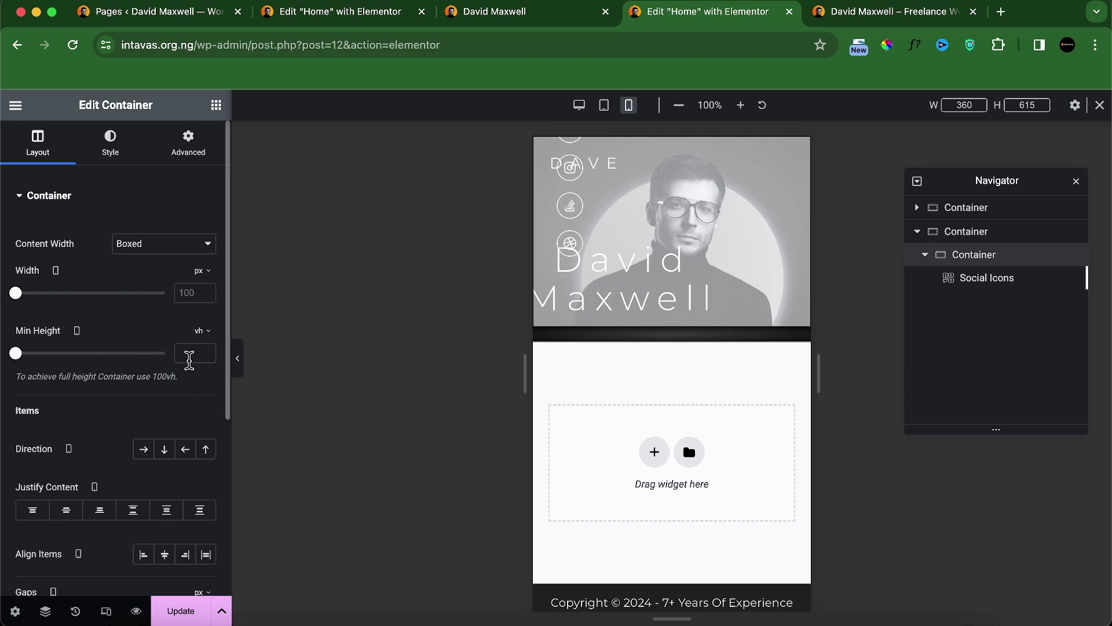
type("100")
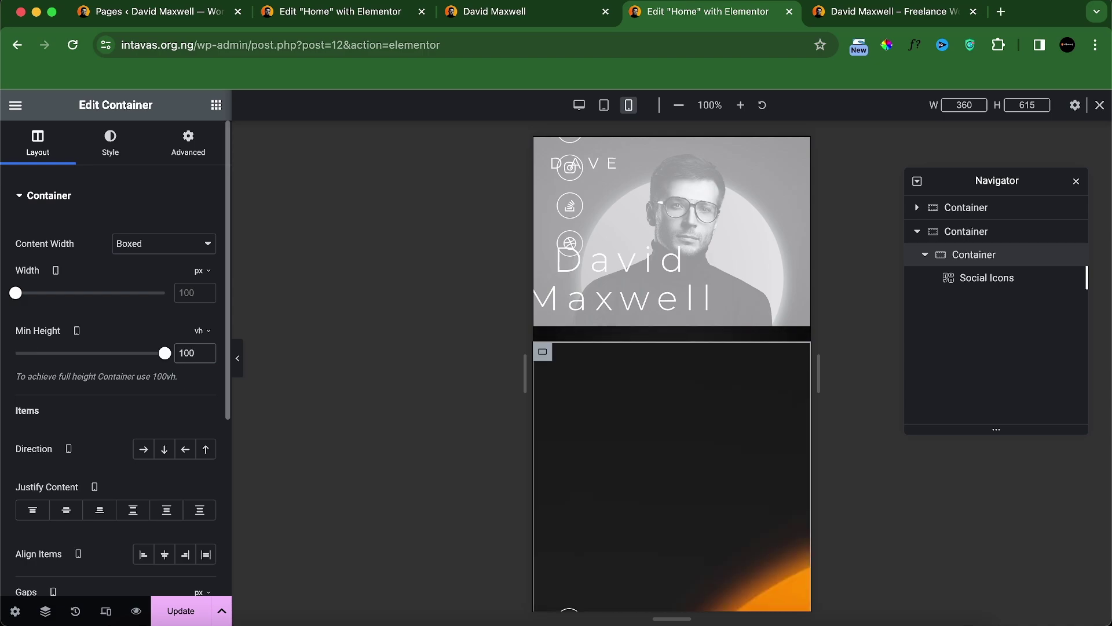
scroll(579, 388, "down", 5)
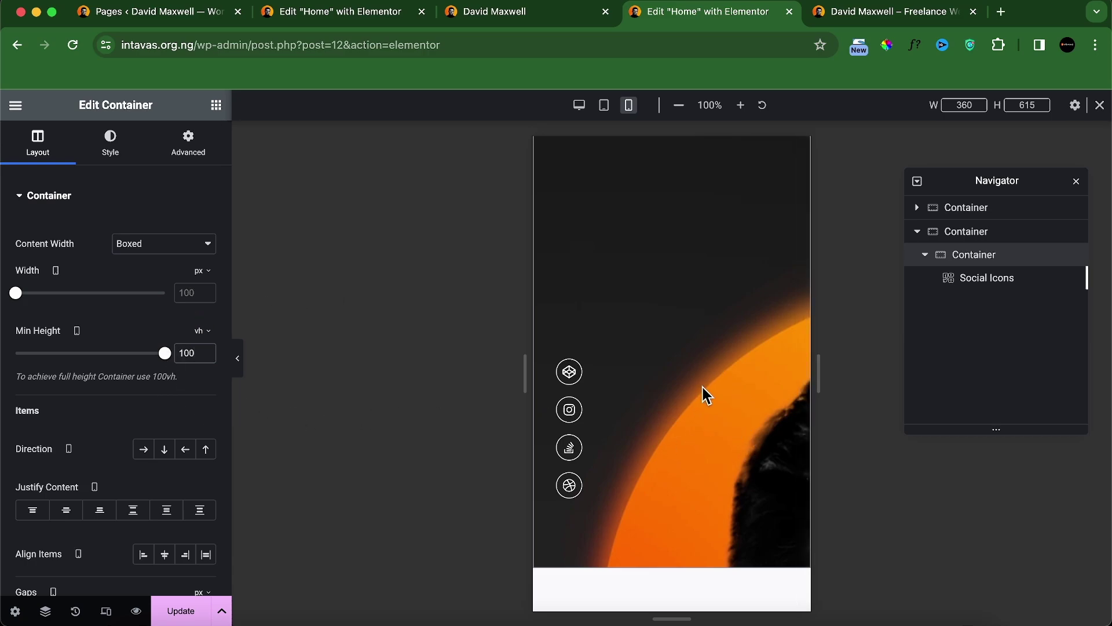
left_click(111, 155)
scroll(145, 451, "down", 1)
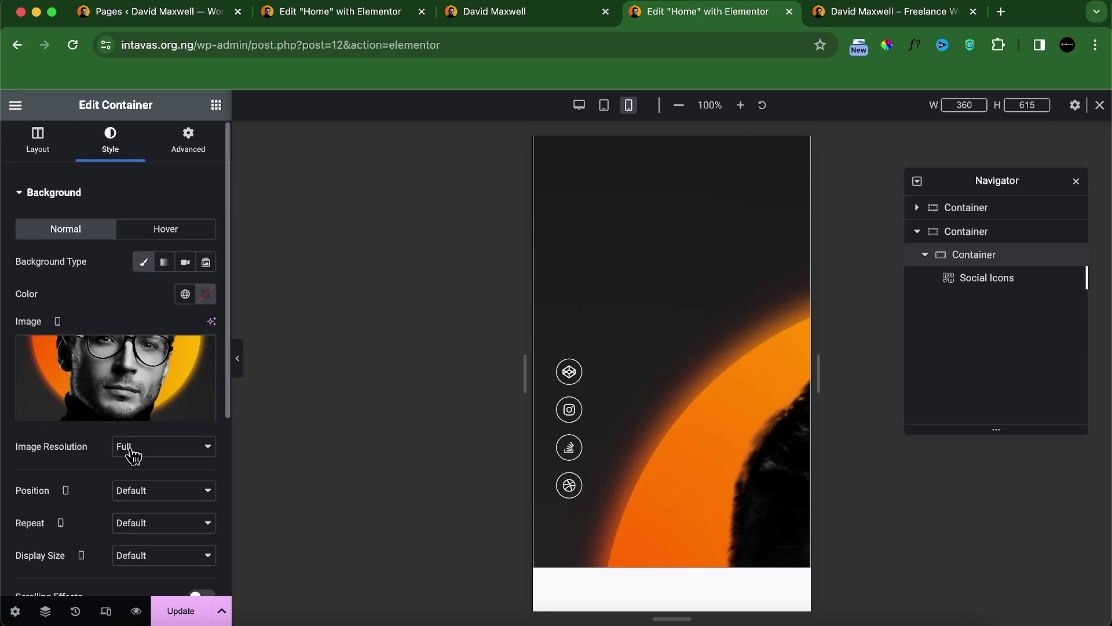
Step: Make the container background full resolution, centred, non-repeating and sized to cover
left_click(134, 456)
left_click(154, 458)
scroll(113, 458, "down", 2)
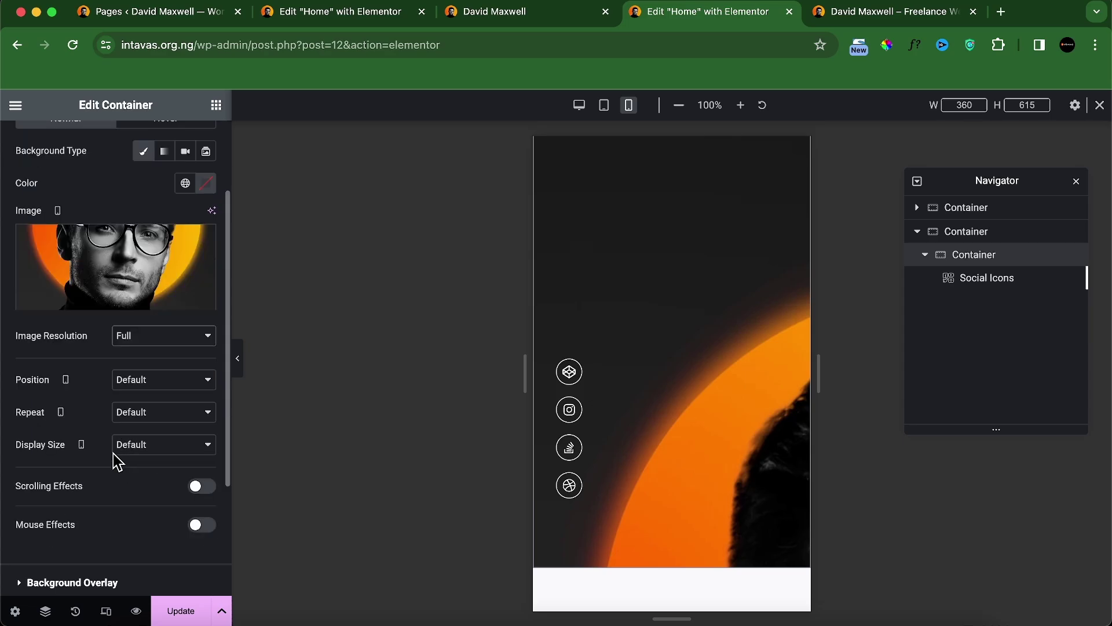
left_click(170, 393)
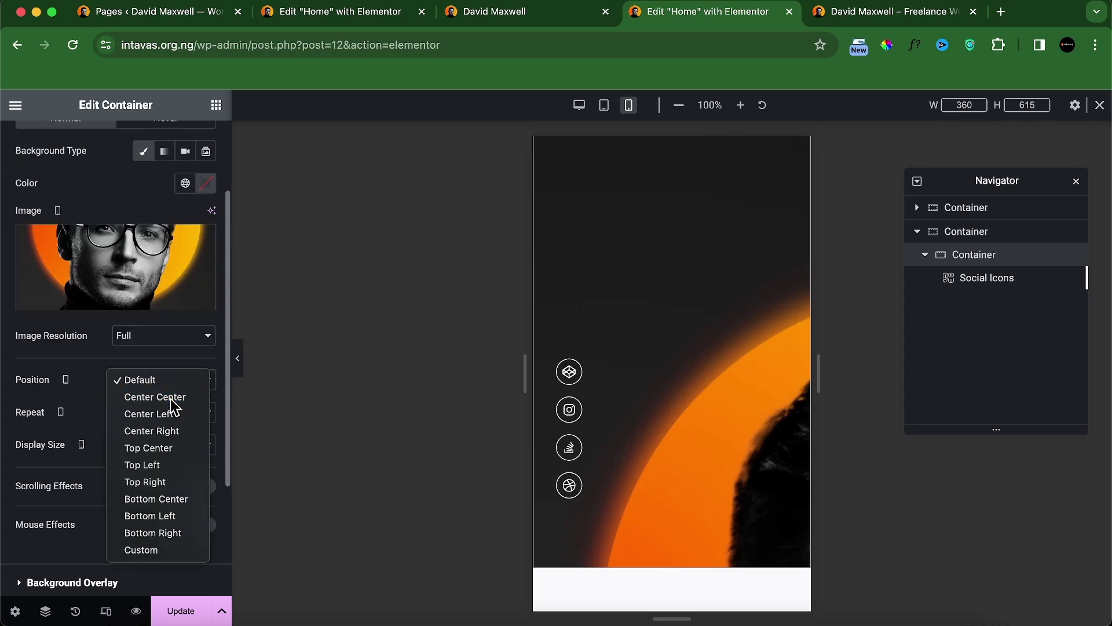
left_click(167, 392)
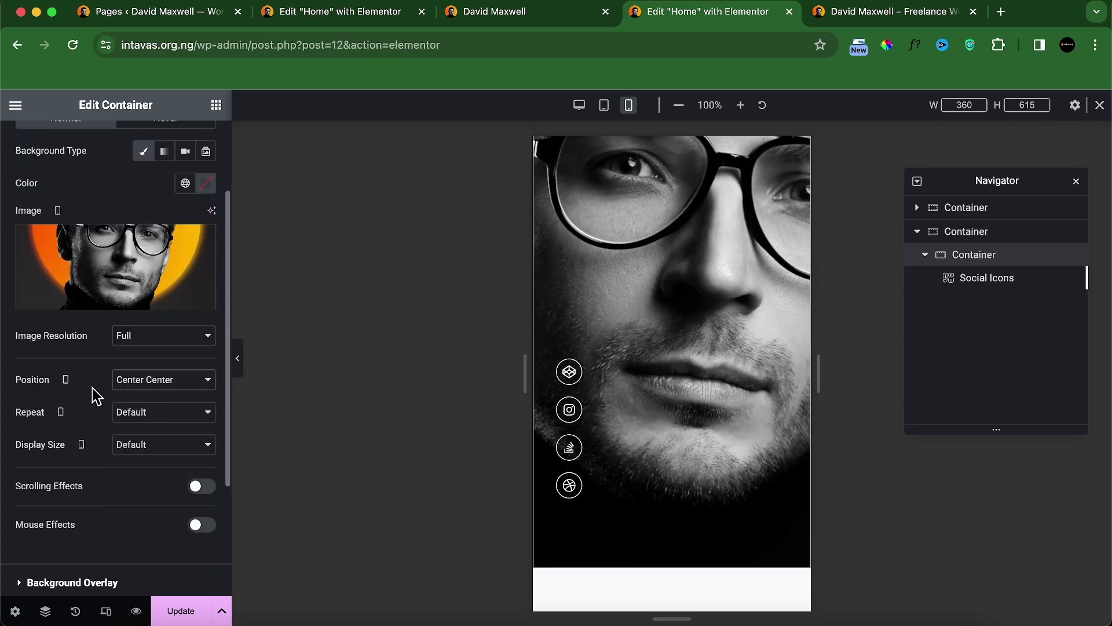
left_click(133, 425)
left_click(149, 428)
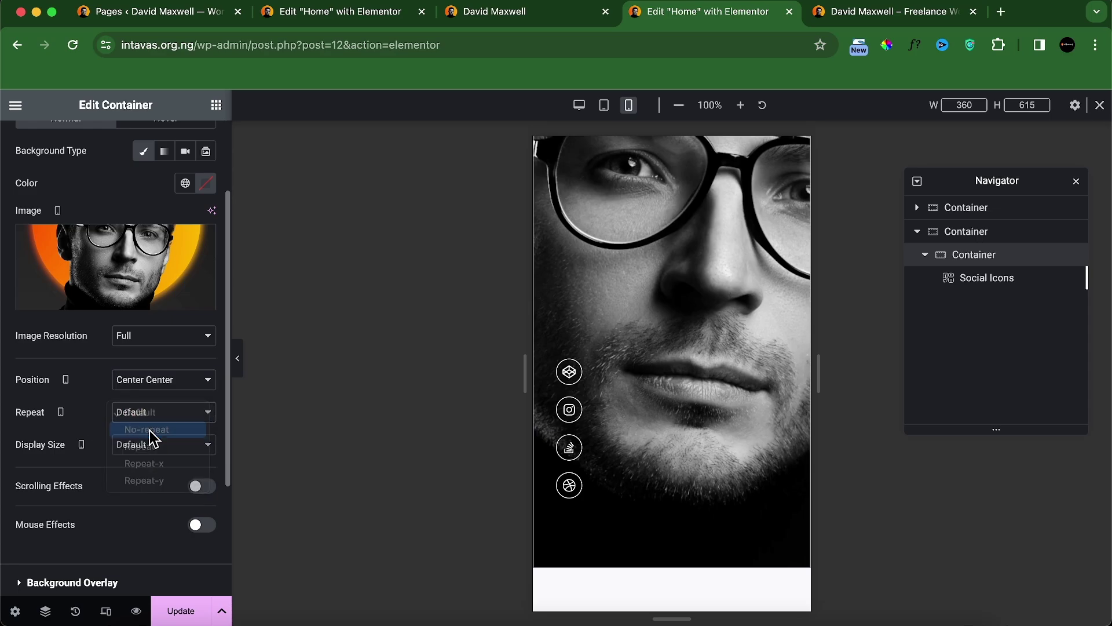
left_click(137, 449)
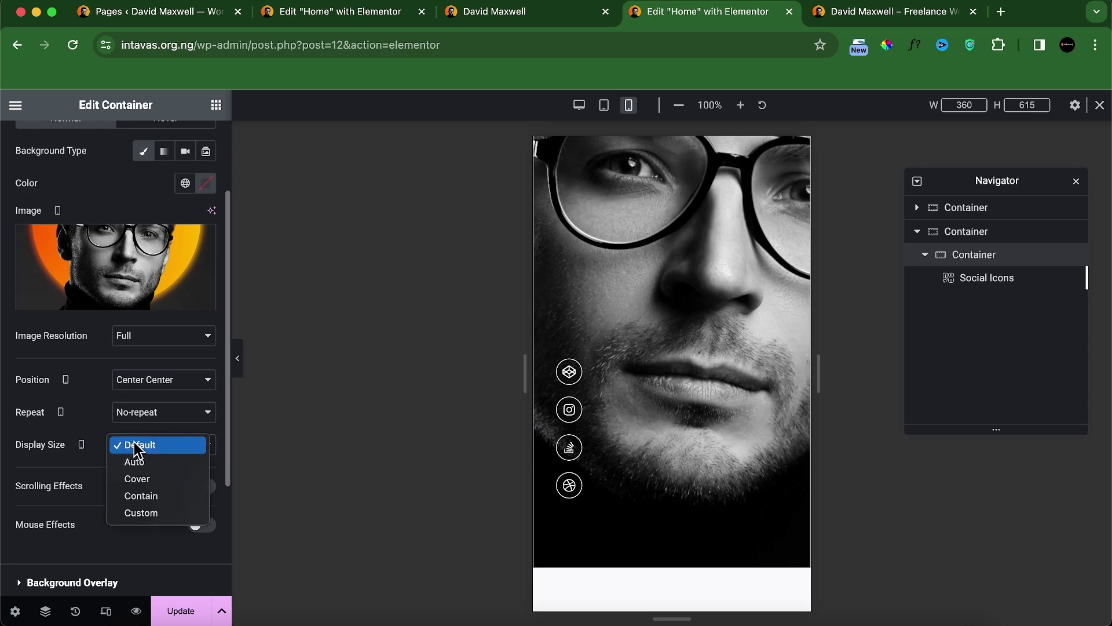
left_click(146, 480)
Step: Select the social icons widget and show its content settings
scroll(666, 390, "up", 1)
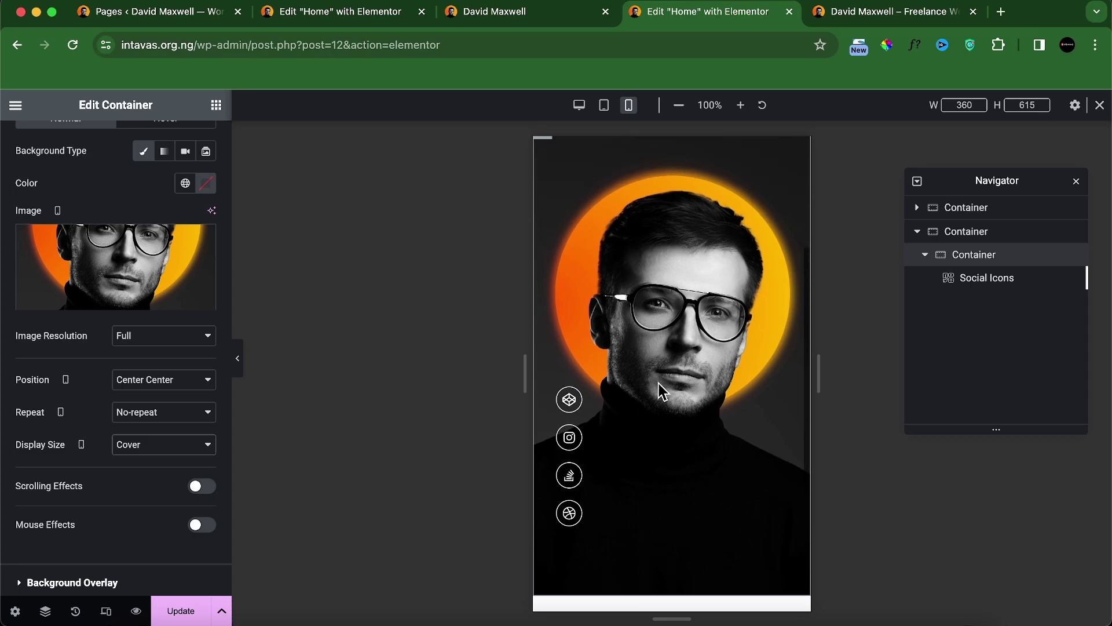
scroll(669, 402, "up", 2)
scroll(669, 402, "down", 2)
scroll(669, 402, "up", 1)
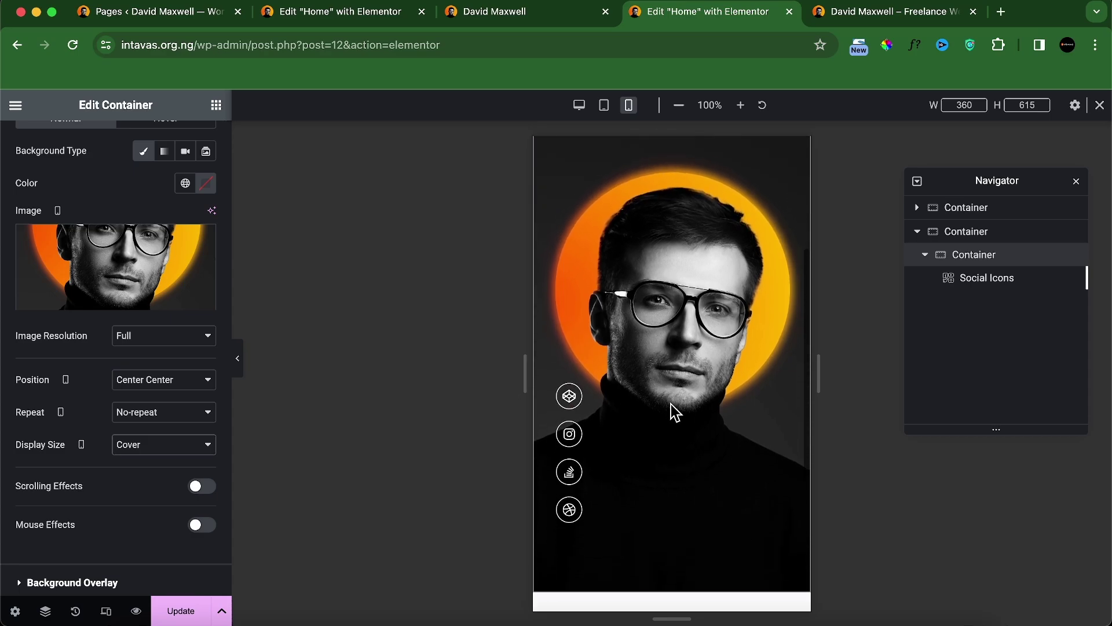
scroll(677, 401, "down", 1)
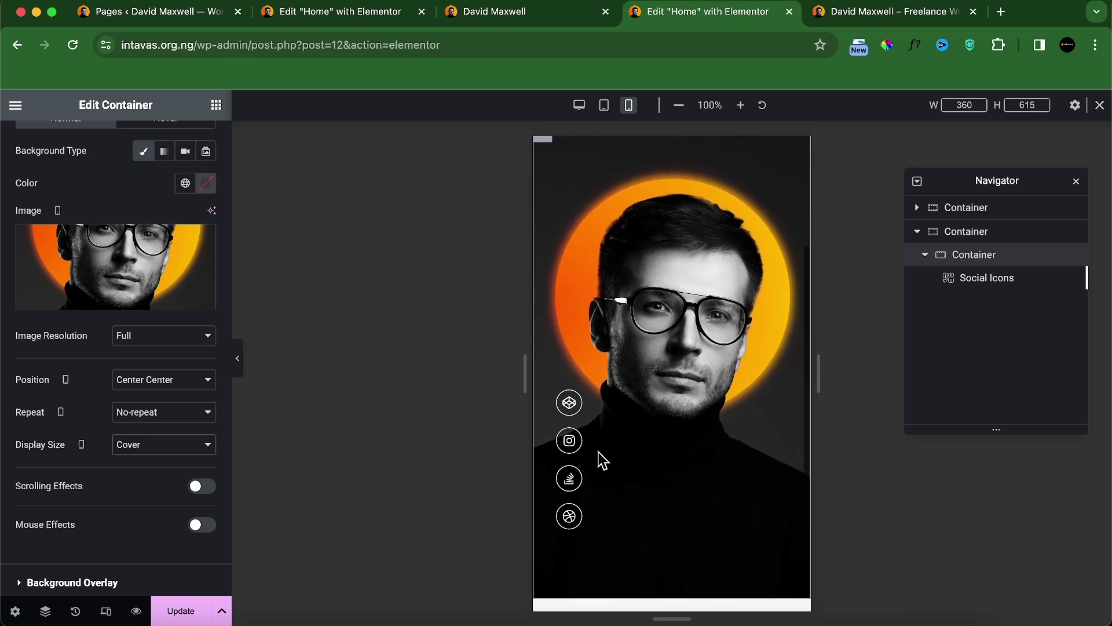
left_click(568, 406)
left_click(42, 152)
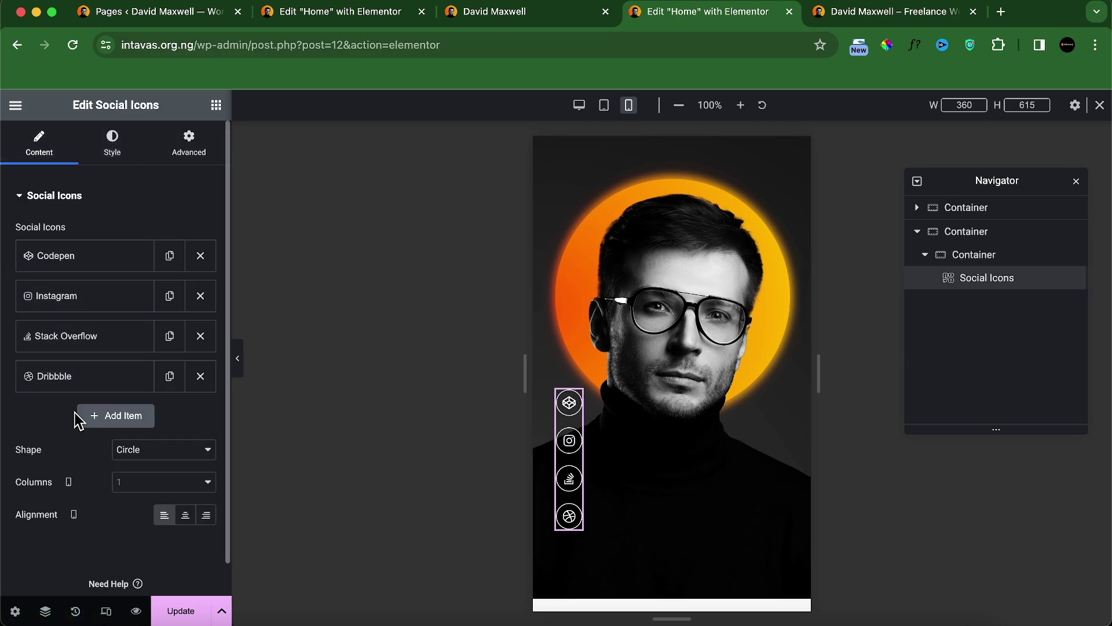
Step: Lay the social icons in 4 columns with 16 px size and 15 px spacing
left_click(118, 486)
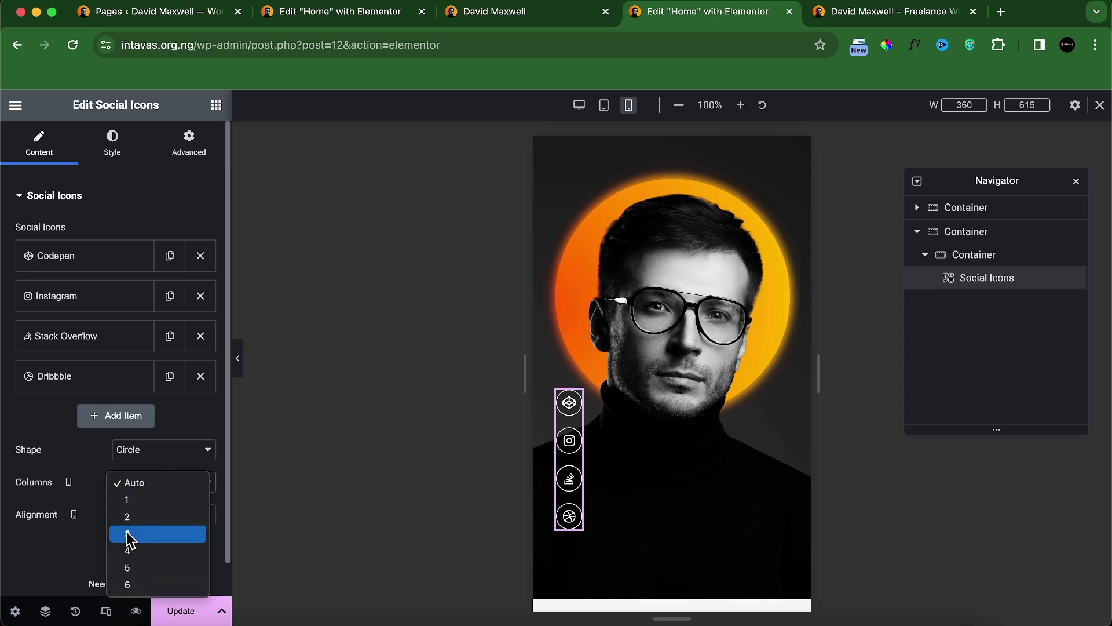
left_click(129, 552)
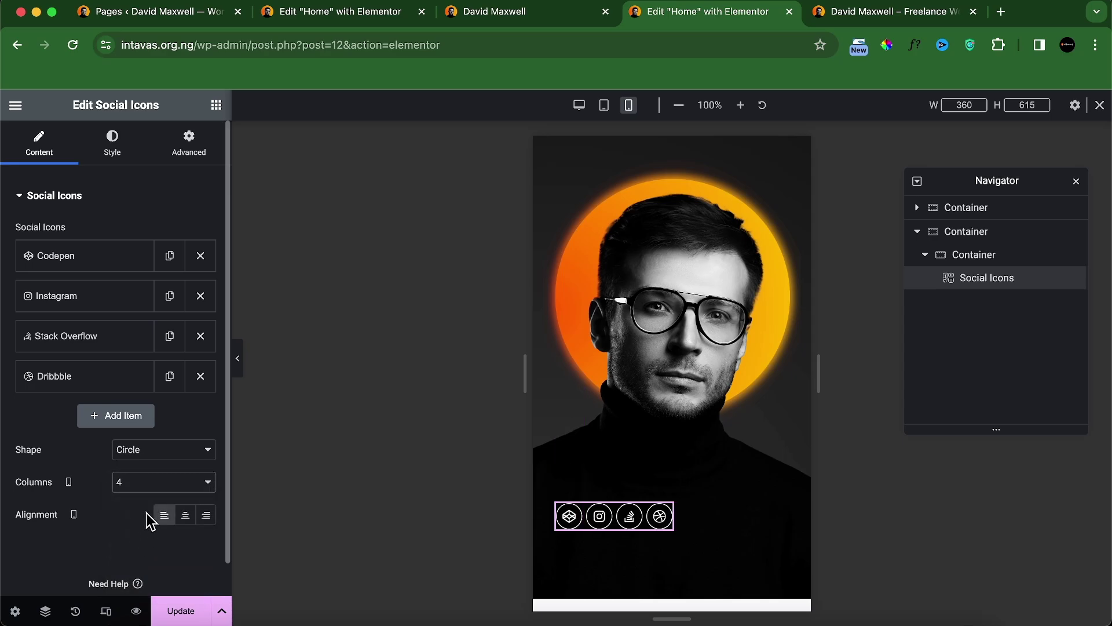
left_click(112, 155)
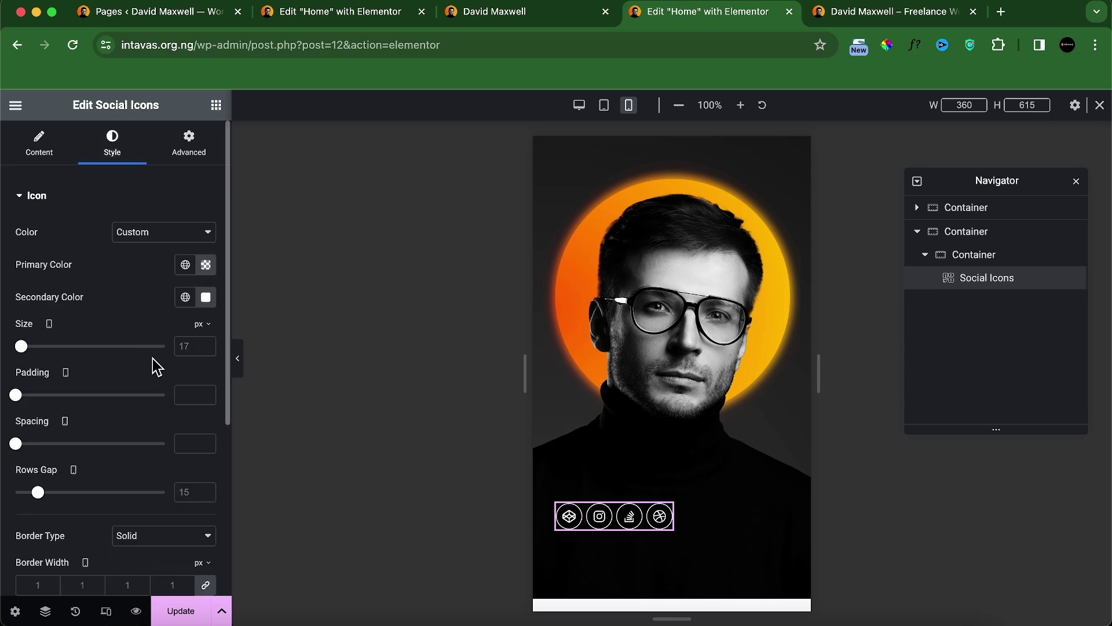
left_click(183, 348)
type("16")
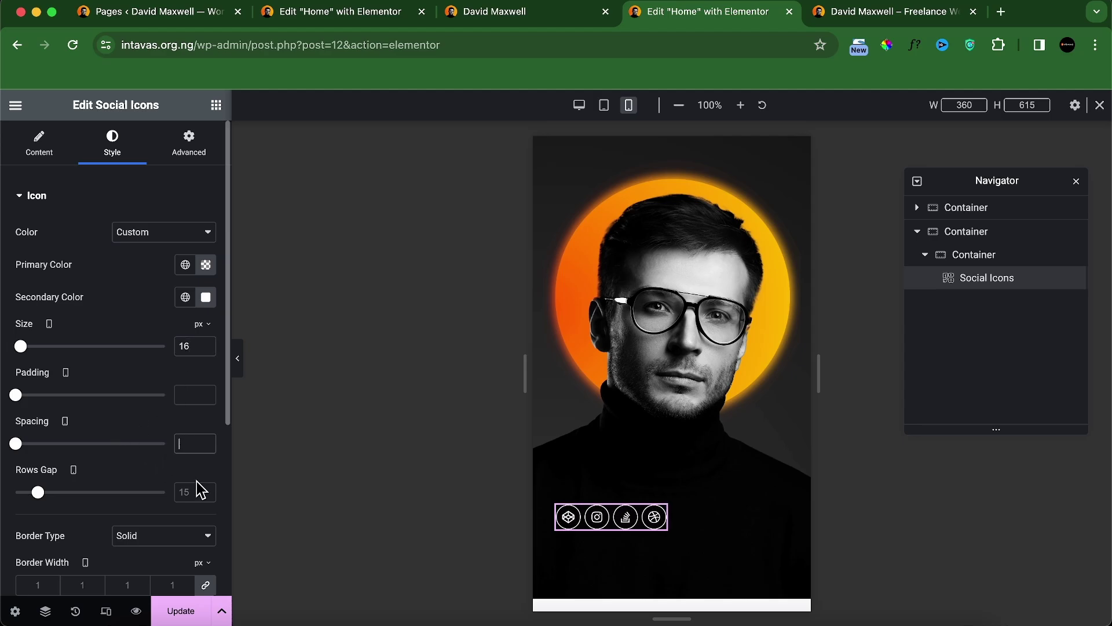
type("15")
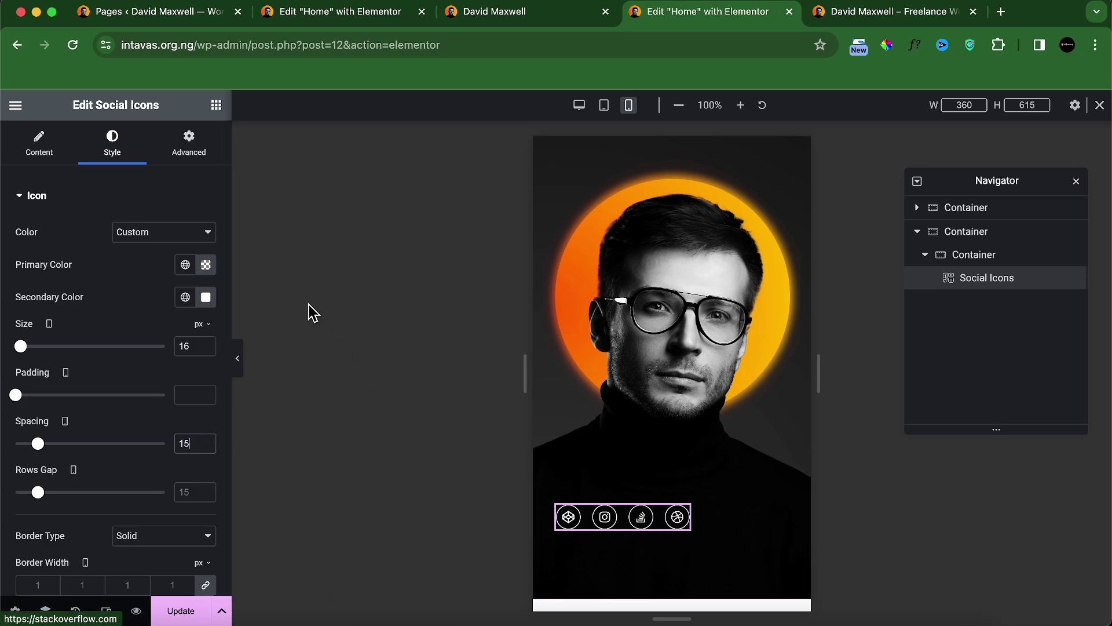
Step: Change the social icons' position from Absolute to Default
left_click(190, 142)
scroll(161, 367, "down", 10)
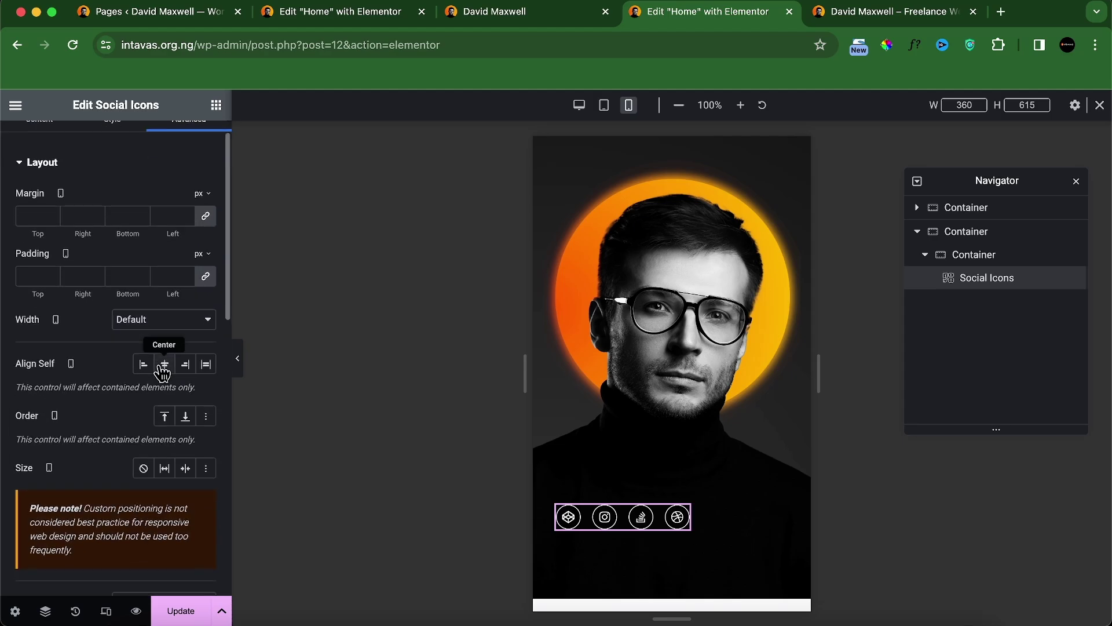
scroll(60, 204, "up", 1)
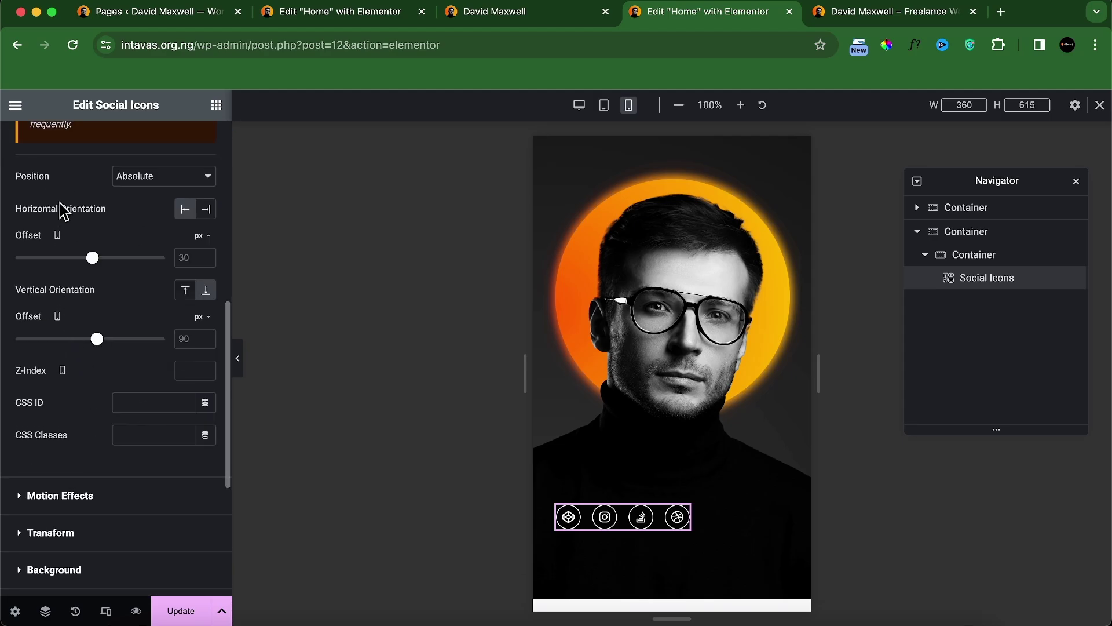
left_click(154, 180)
left_click(154, 161)
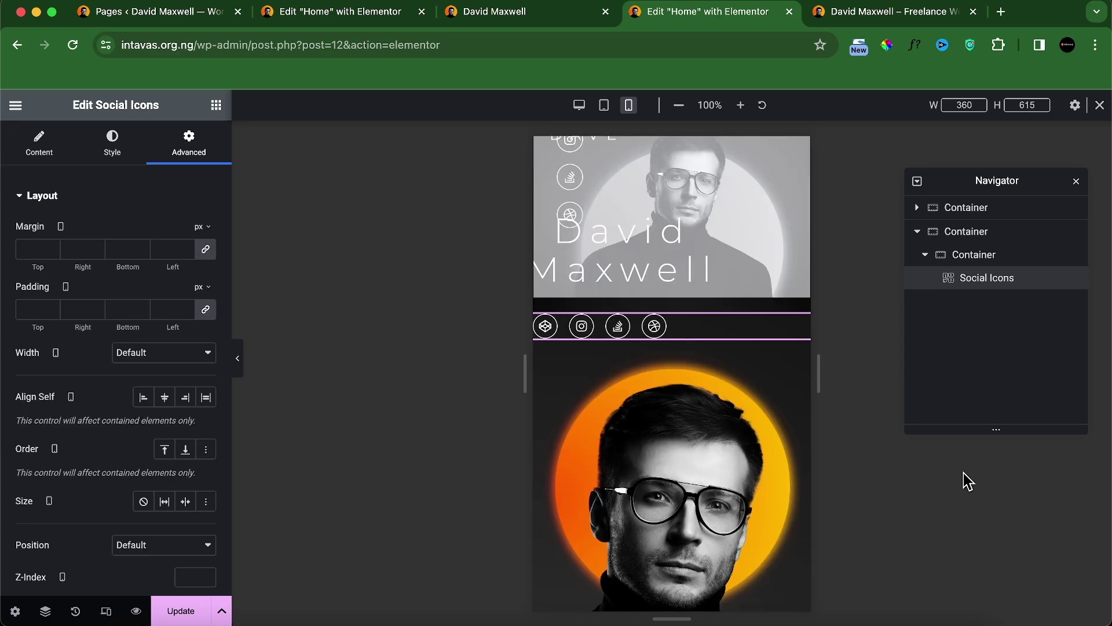
Step: Justify the inner container's content to End and centre the social icons
left_click(966, 255)
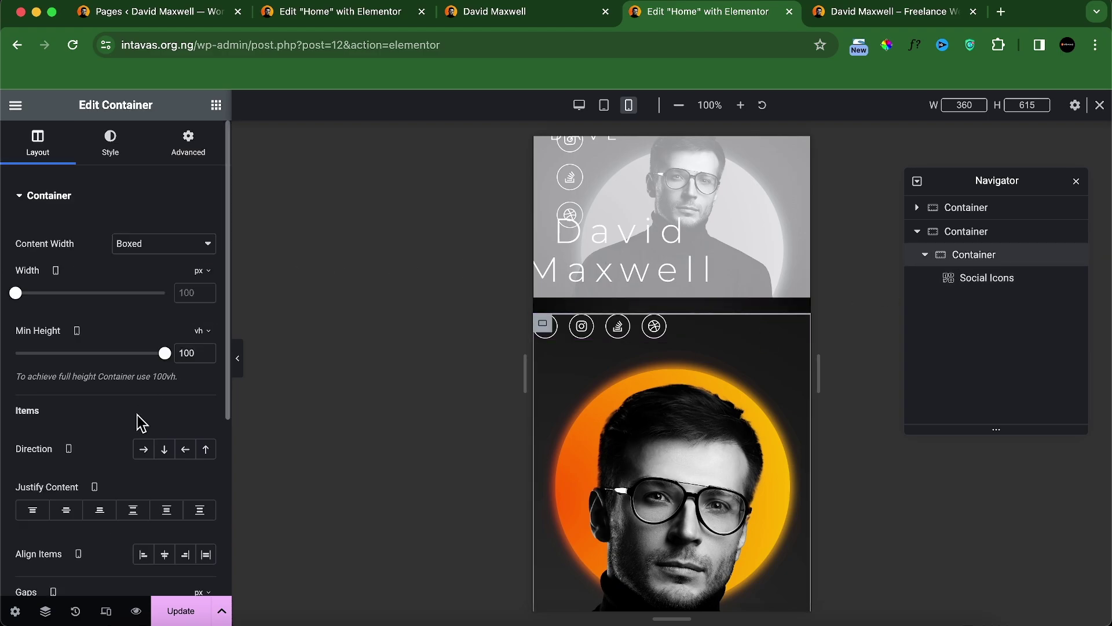
scroll(124, 426, "down", 1)
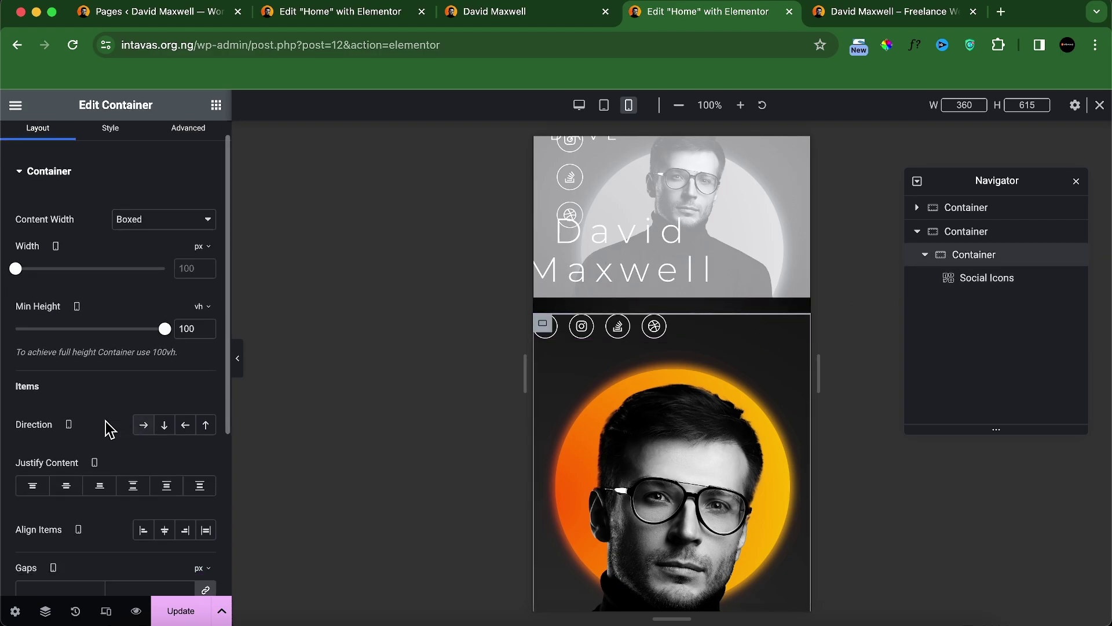
left_click(100, 485)
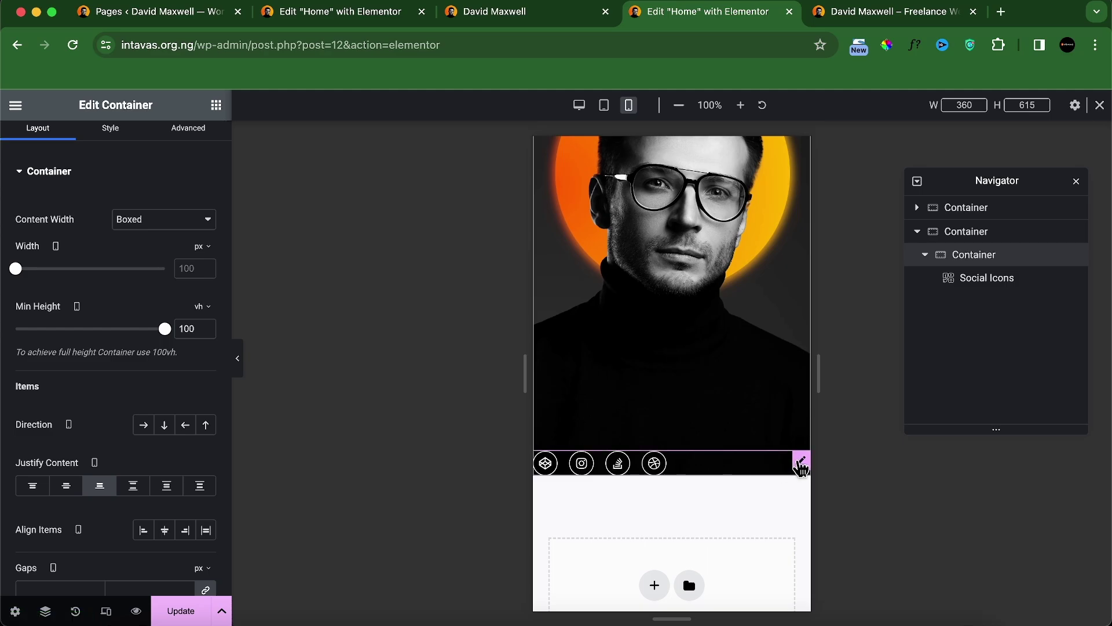
left_click(802, 460)
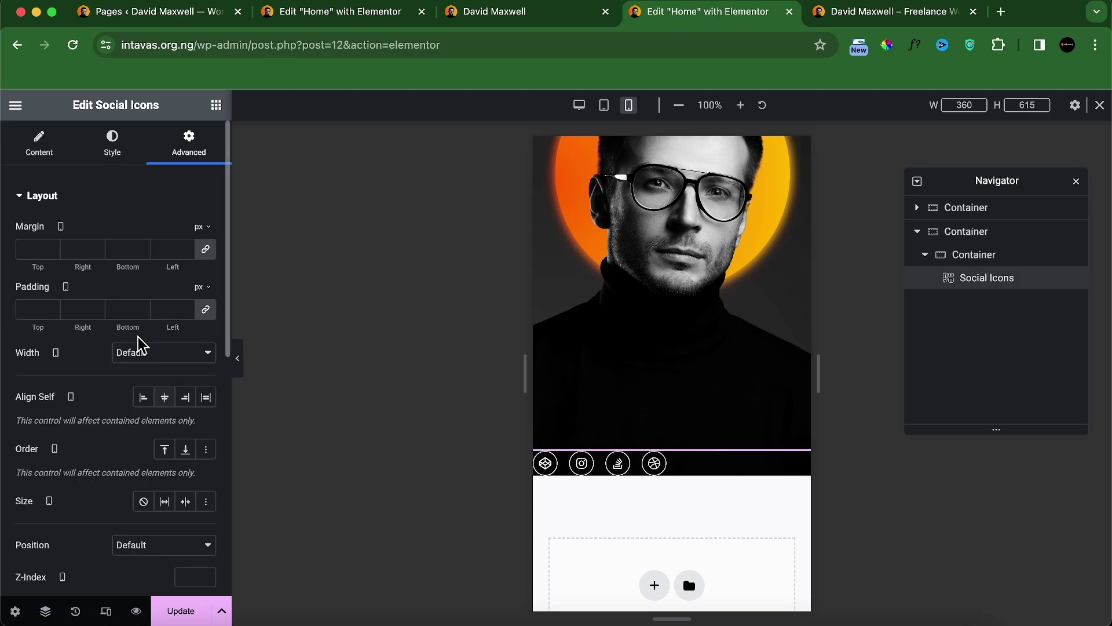
left_click(37, 144)
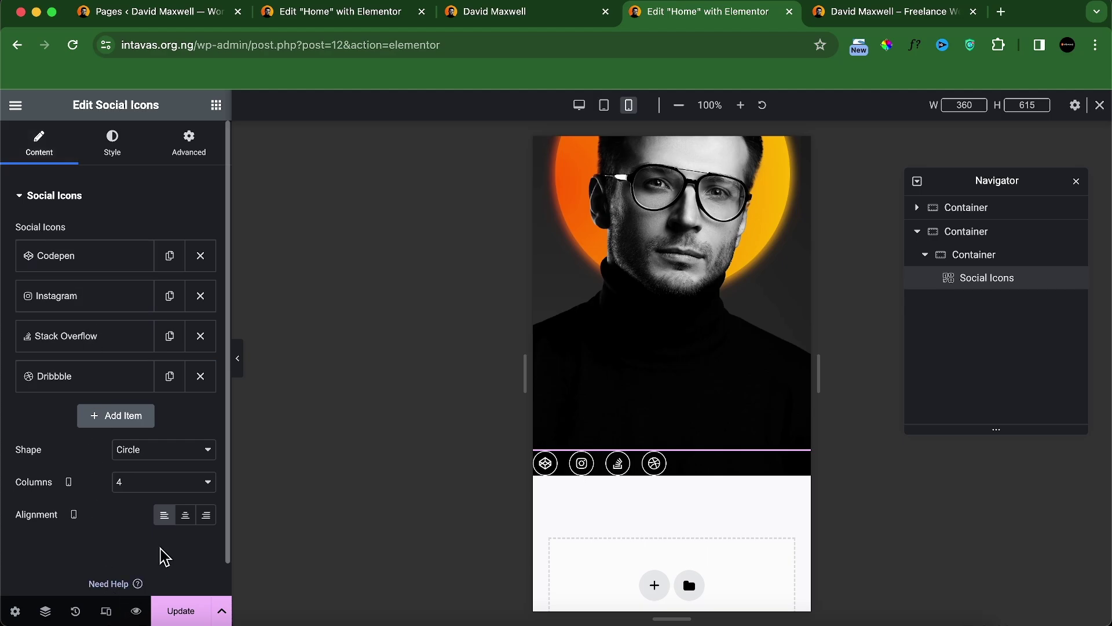
left_click(184, 515)
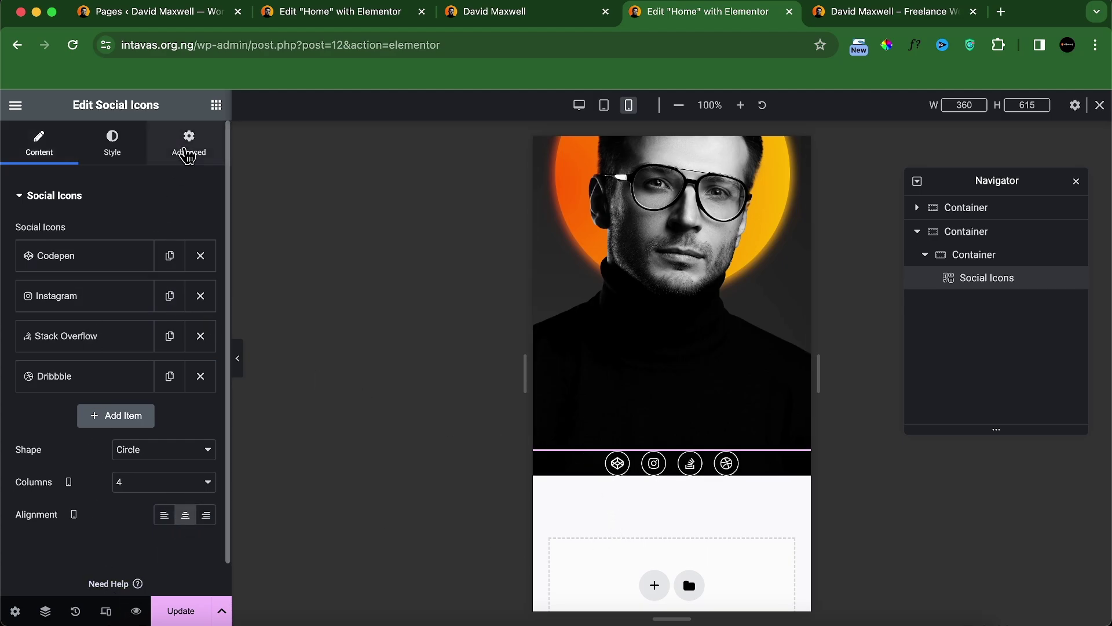
Step: Give the social icons a 30 px bottom margin
left_click(188, 156)
left_click(809, 491)
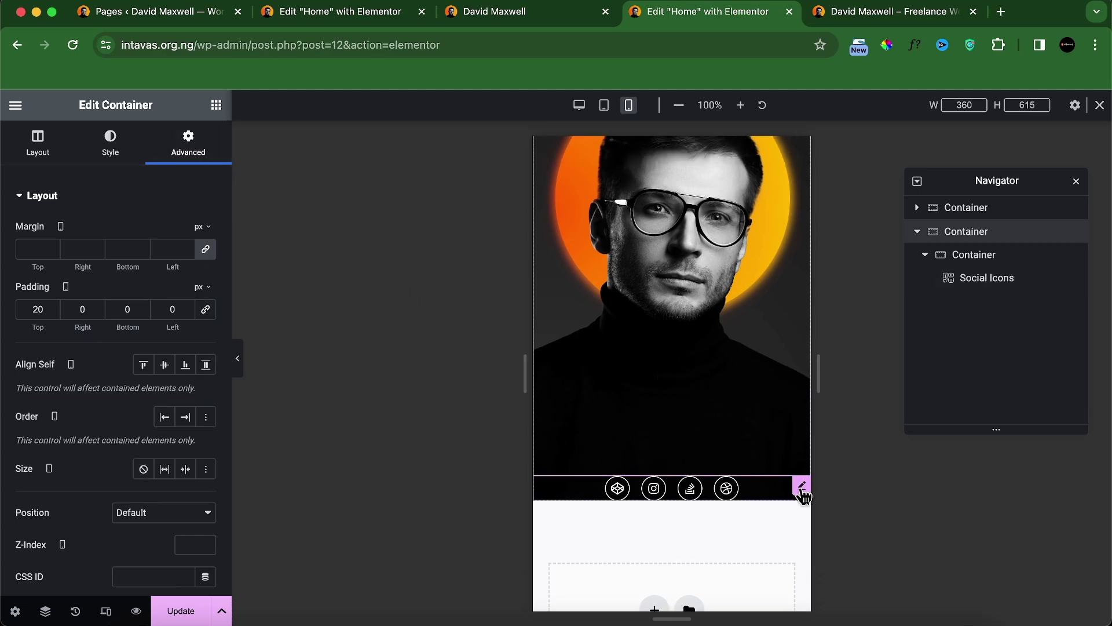
left_click(804, 494)
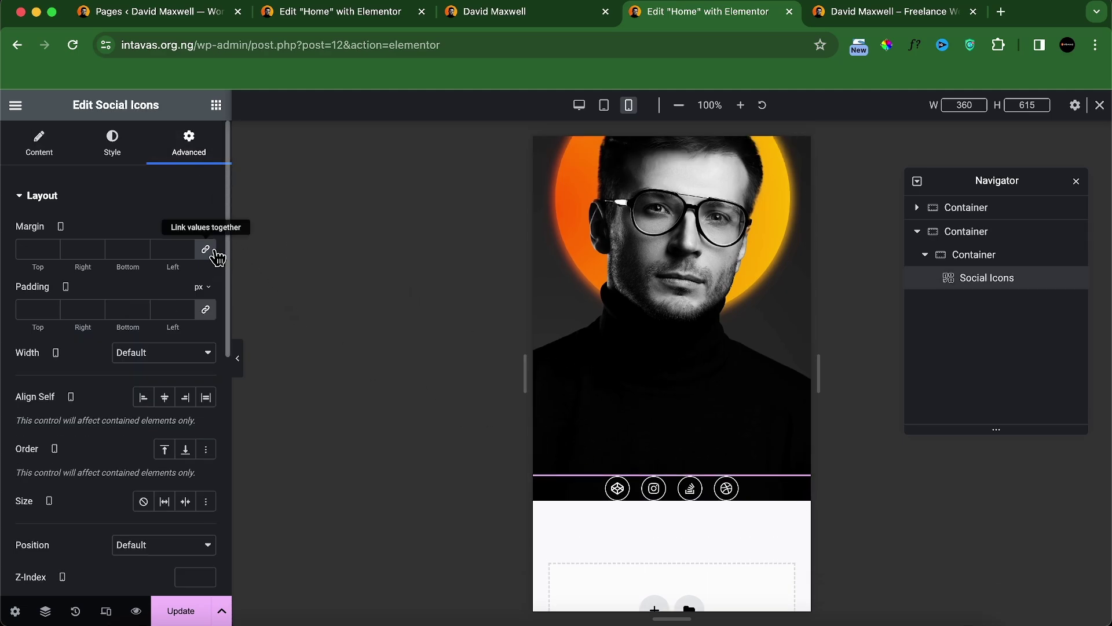
left_click(124, 249)
type("3")
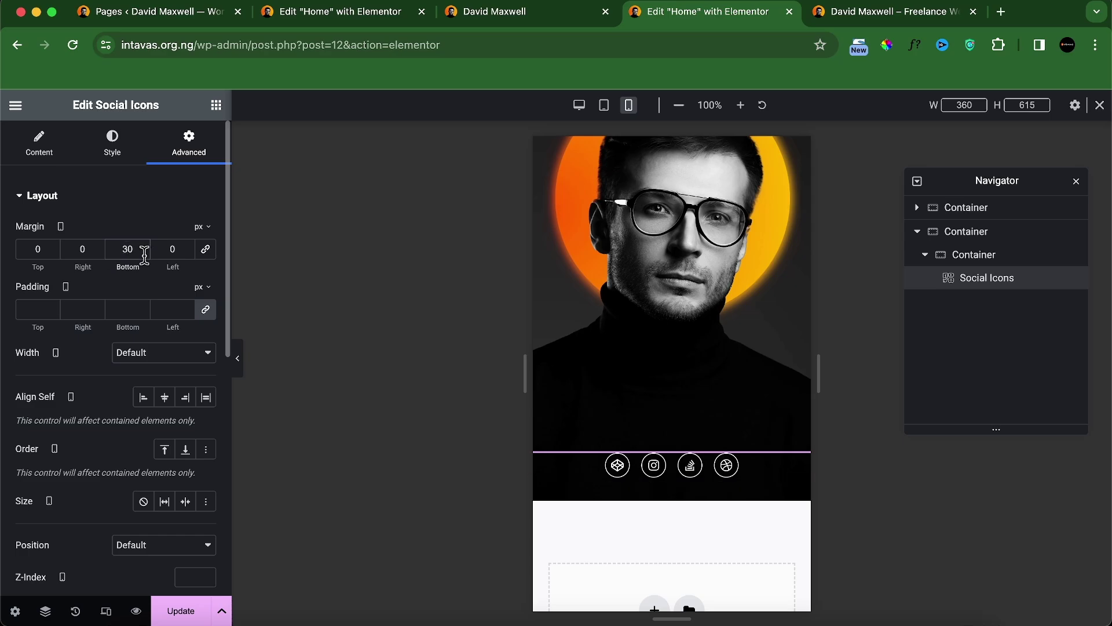
left_click(216, 106)
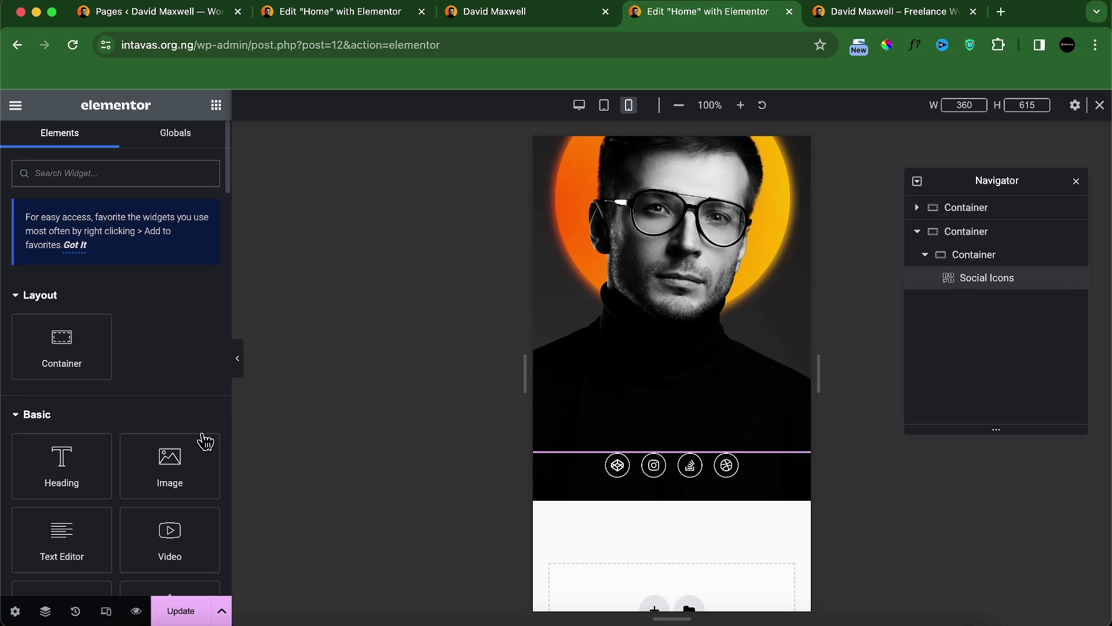
Step: Add a DAVID heading above the social icons and centre it
left_click_drag(69, 463, 655, 463)
triple_click(81, 269)
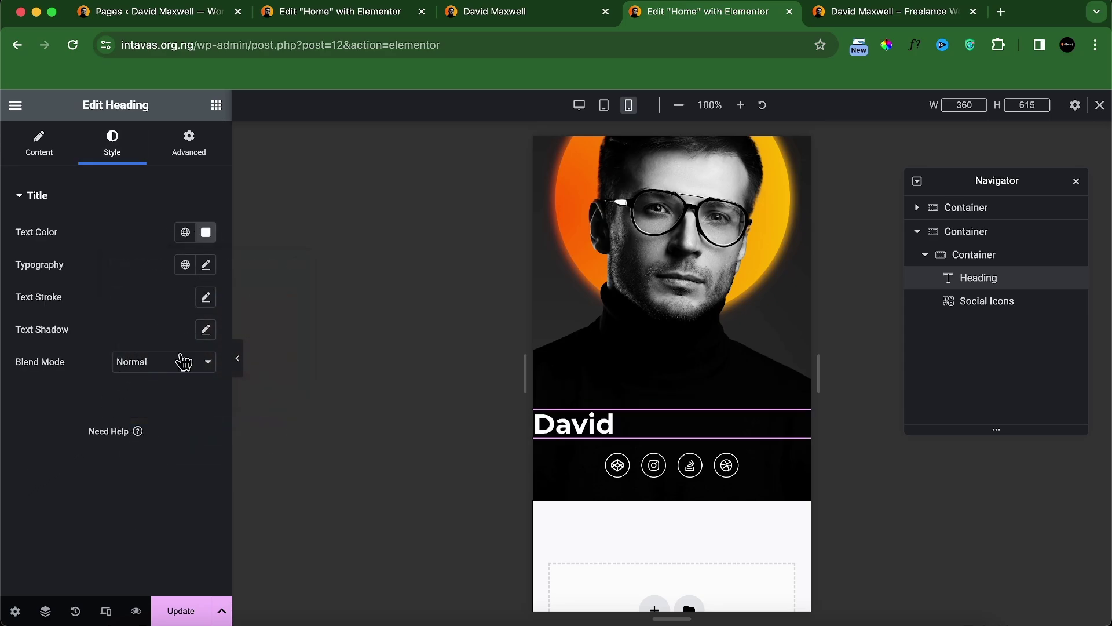
left_click(39, 145)
left_click(165, 452)
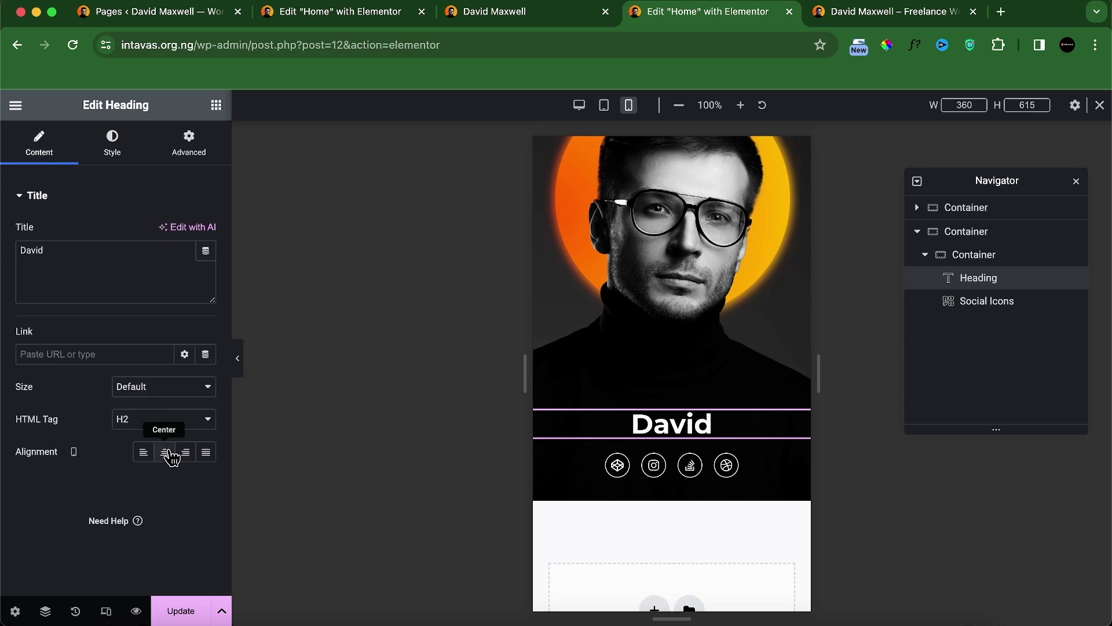
Step: Style the DAVID heading at 35 px font size with Semi Bold (600) weight
left_click(111, 145)
left_click(206, 264)
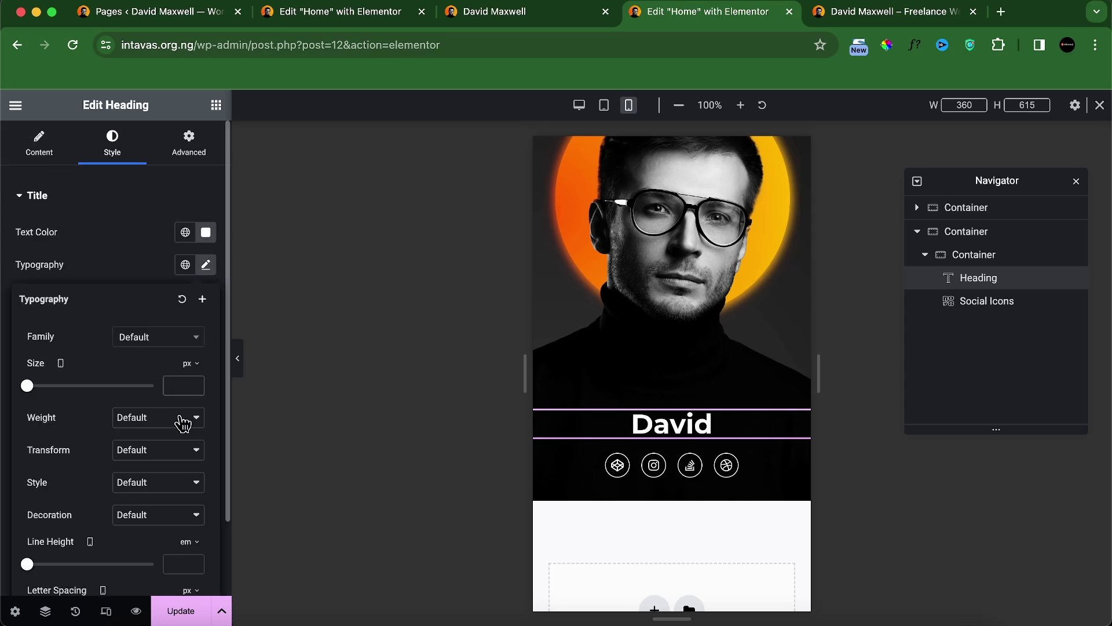
type("30")
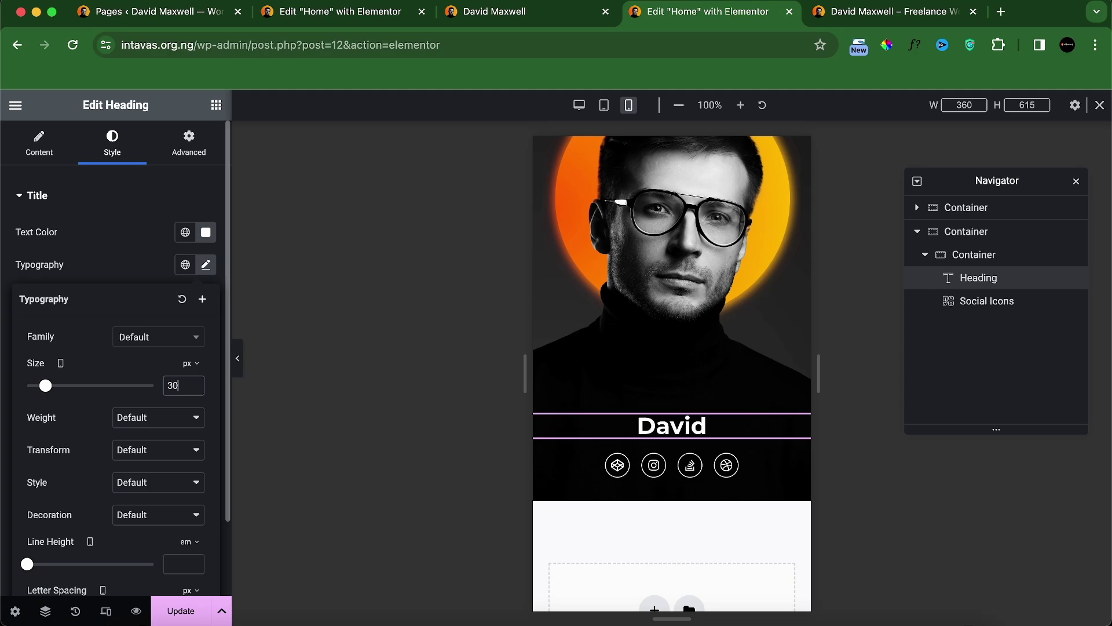
key("BackSpace")
type("5")
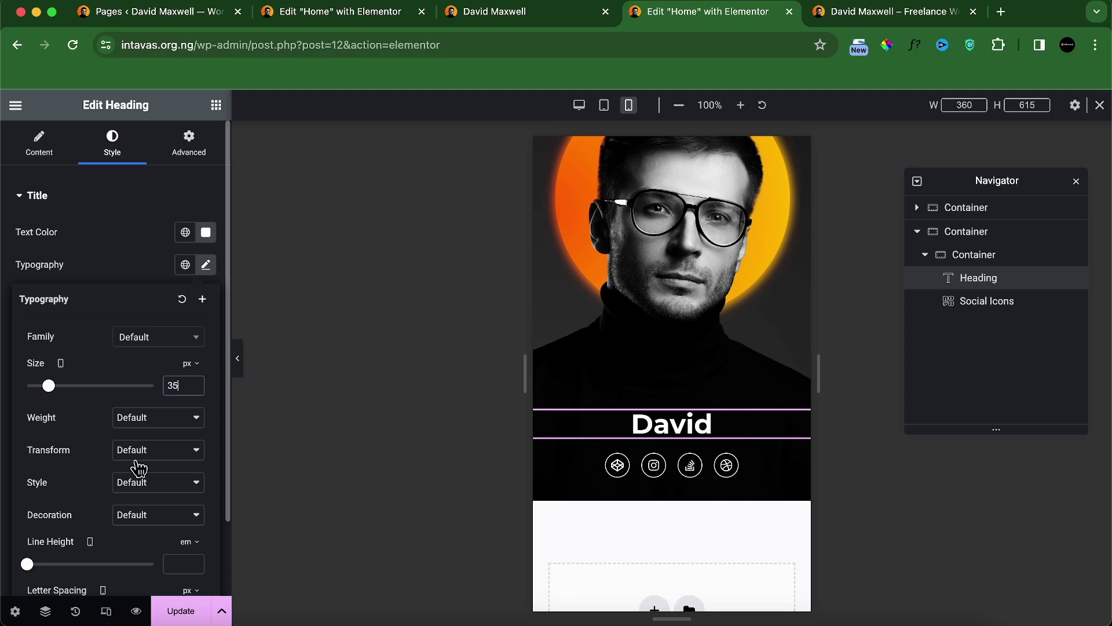
left_click(149, 425)
left_click(159, 343)
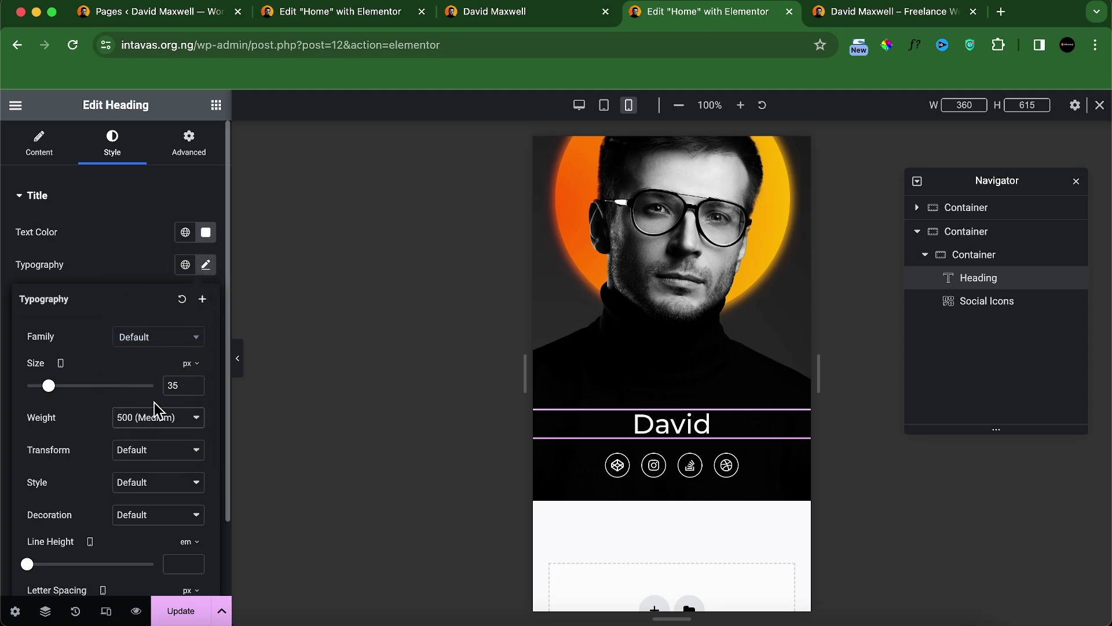
left_click(151, 423)
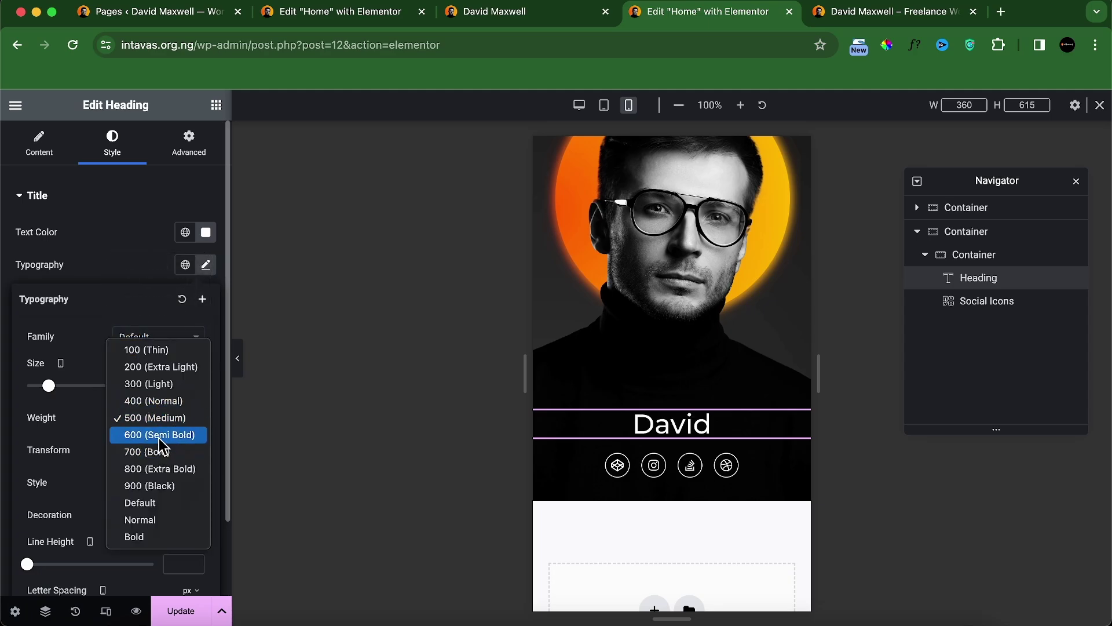
left_click(159, 437)
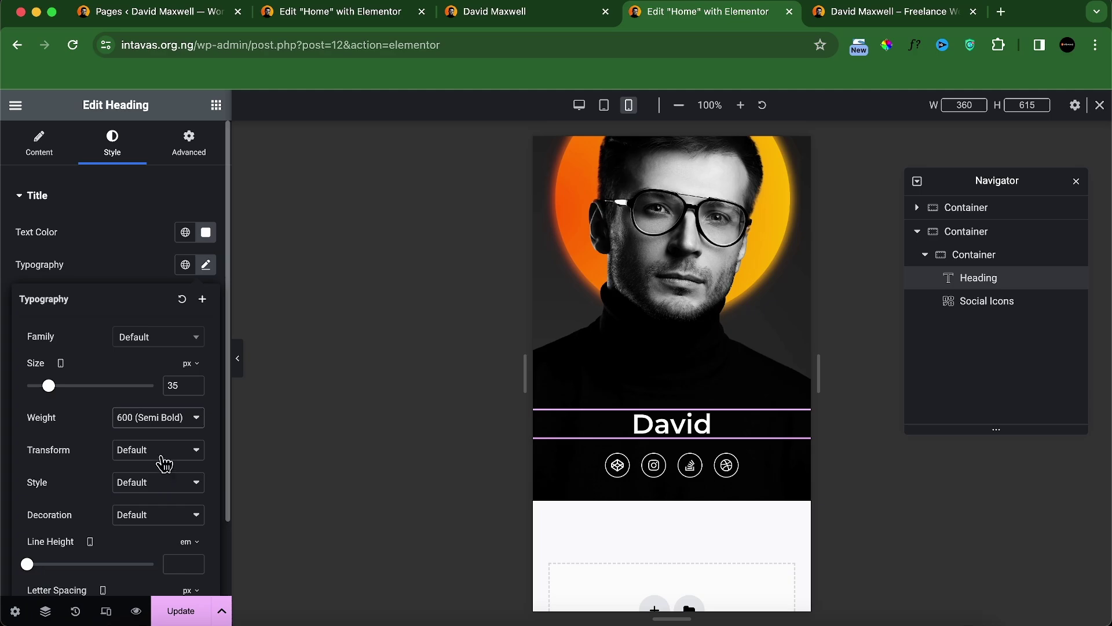
Step: Make the heading uppercase with 10 px letter spacing
left_click(164, 463)
left_click(168, 474)
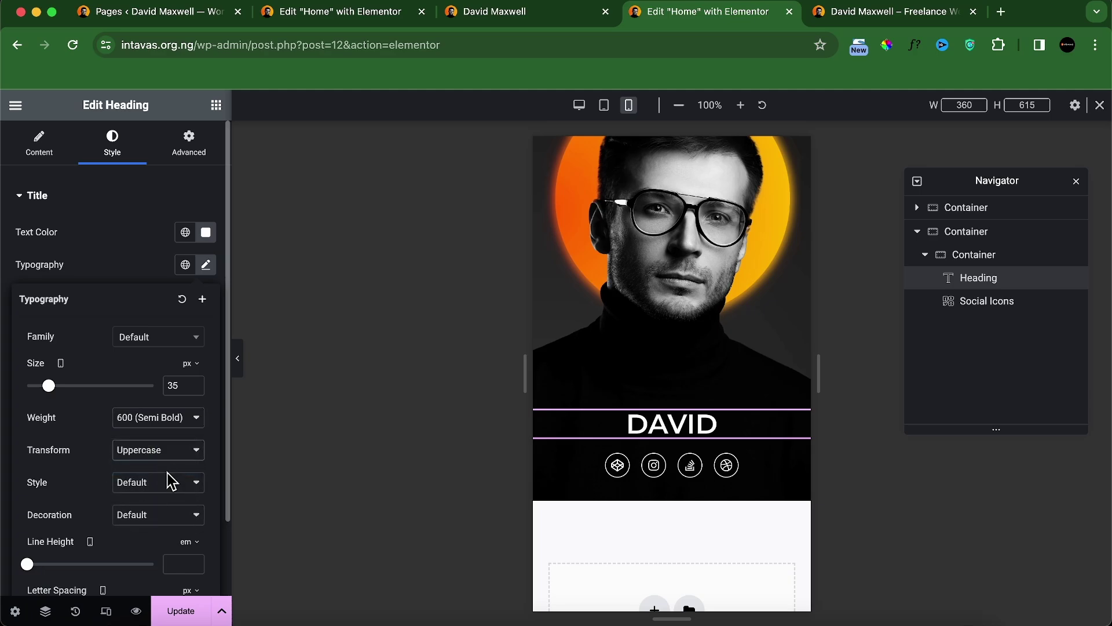
scroll(128, 555, "down", 3)
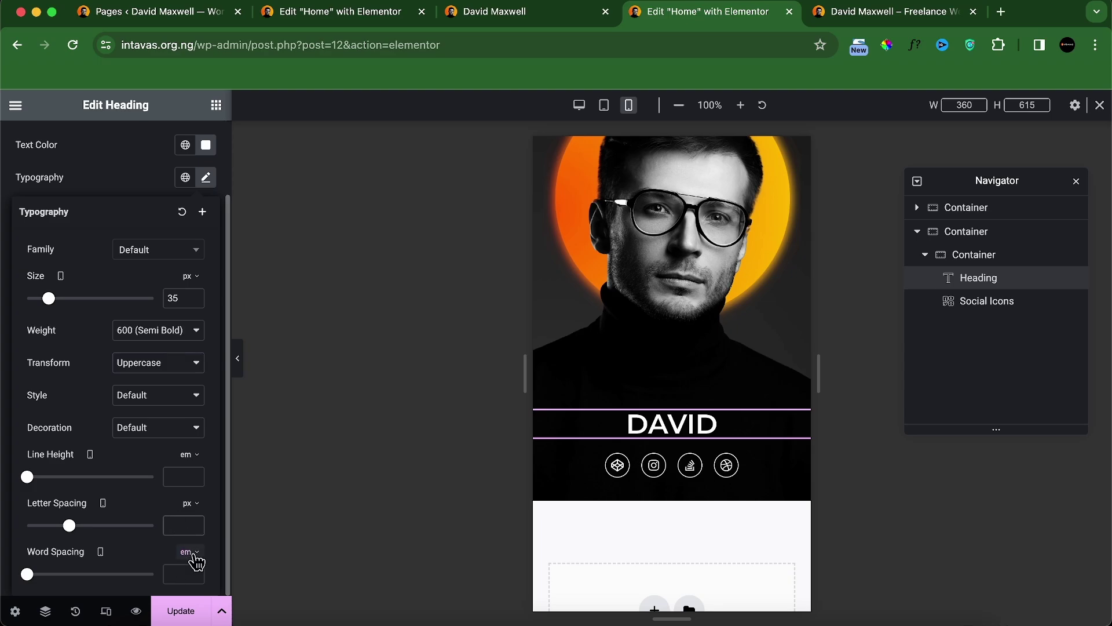
type("10")
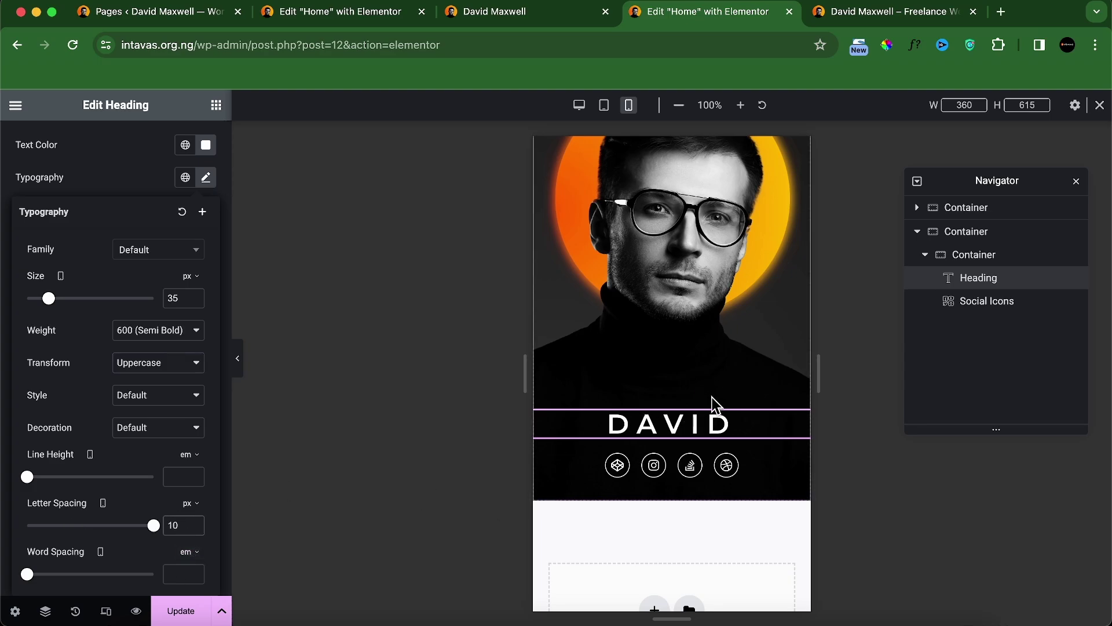
right_click(707, 421)
Step: Duplicate the DAVID heading and retitle the copy 'Maxwell'
left_click(744, 341)
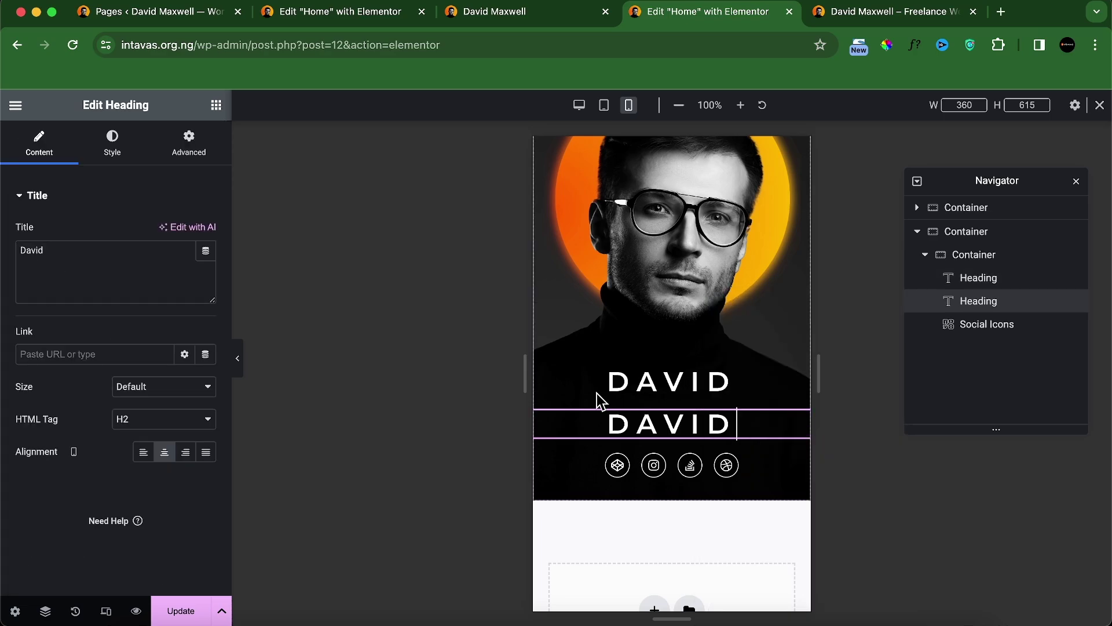
type("Maxwell")
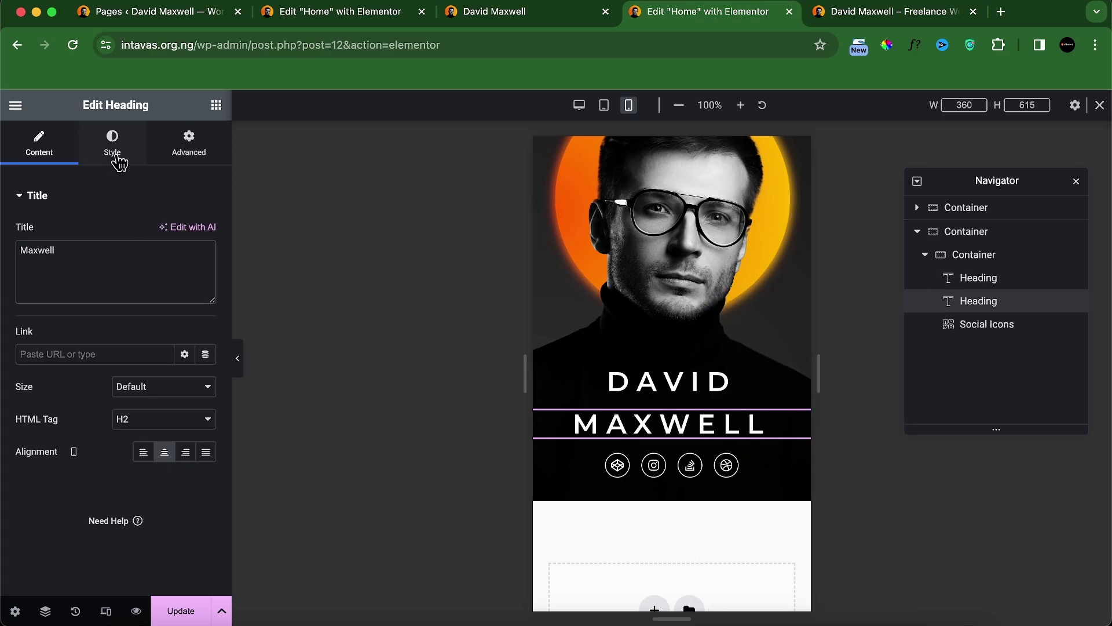
left_click(117, 157)
left_click(206, 265)
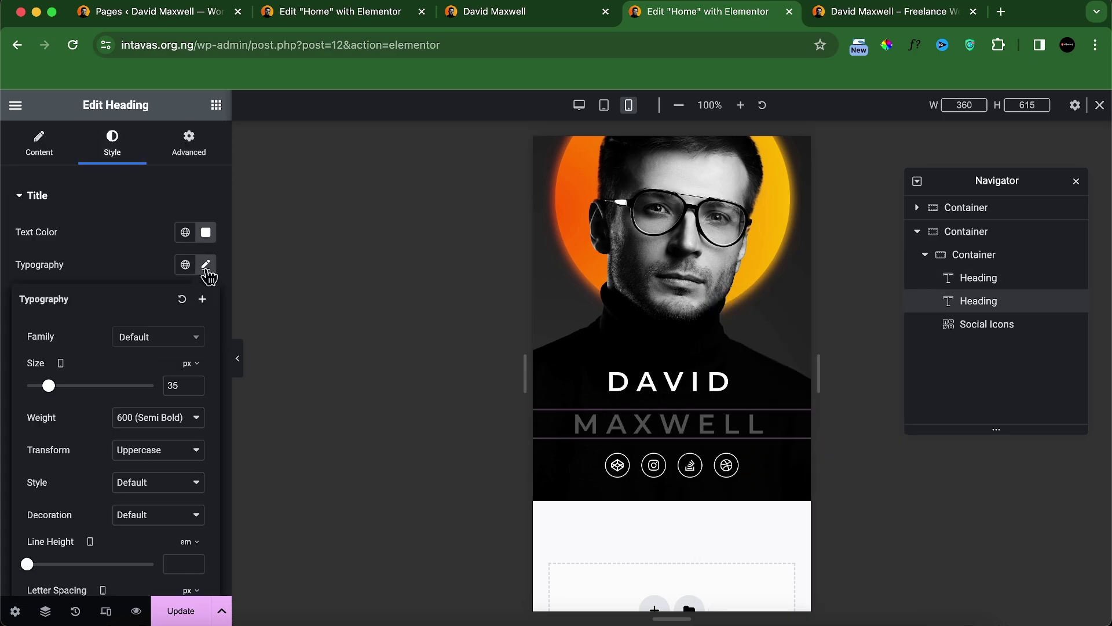
Step: Set the MAXWELL heading to Normal (400) weight and 30 px font size
left_click(173, 422)
left_click(162, 366)
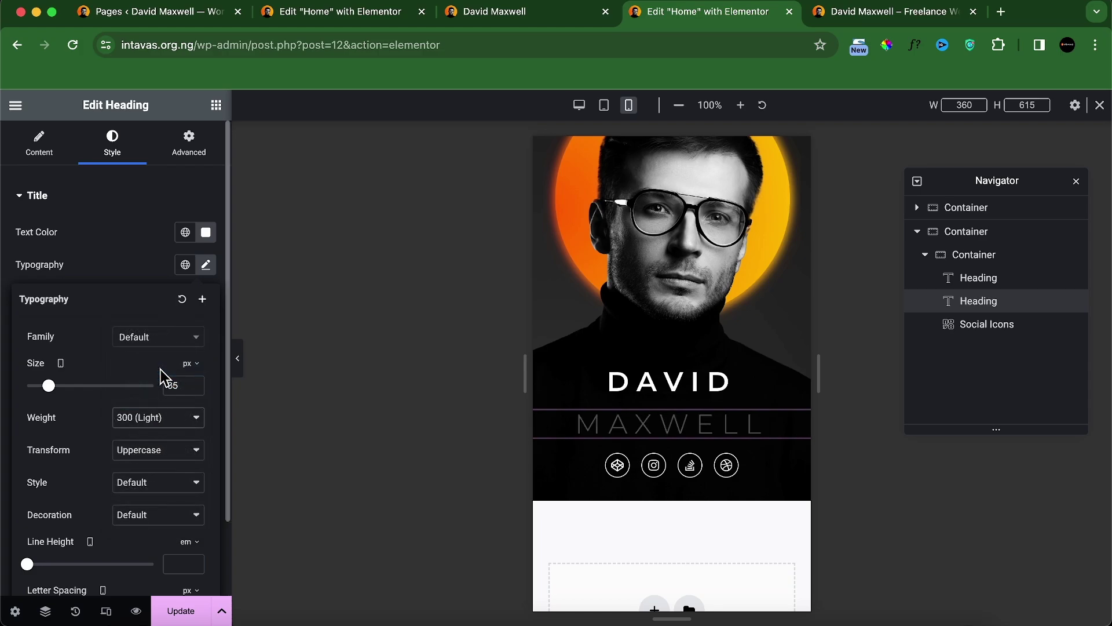
left_click(162, 422)
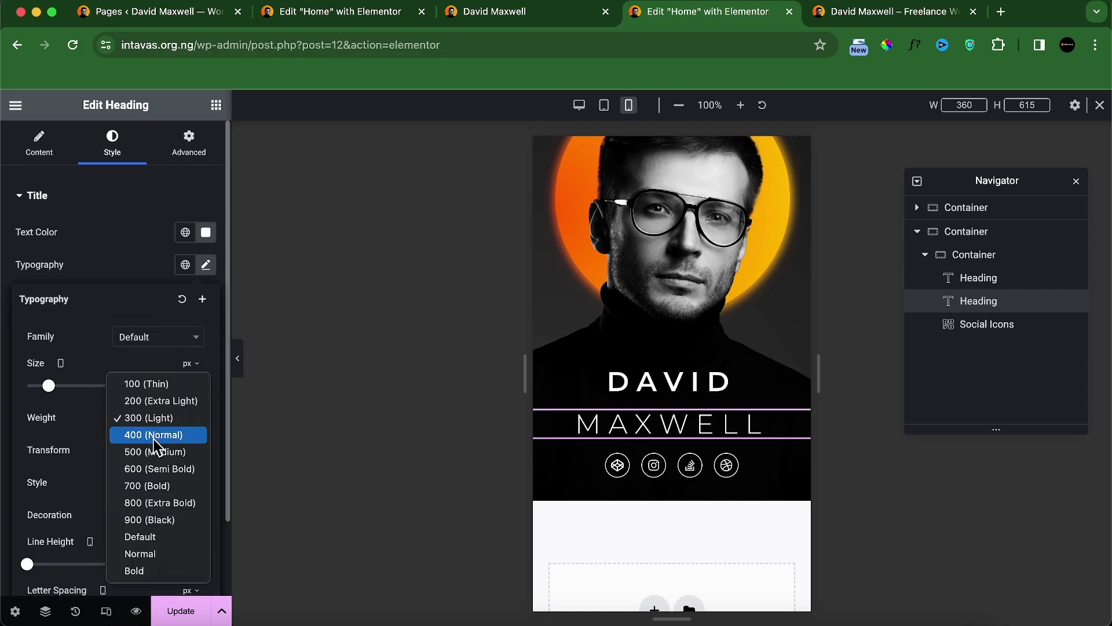
left_click(158, 433)
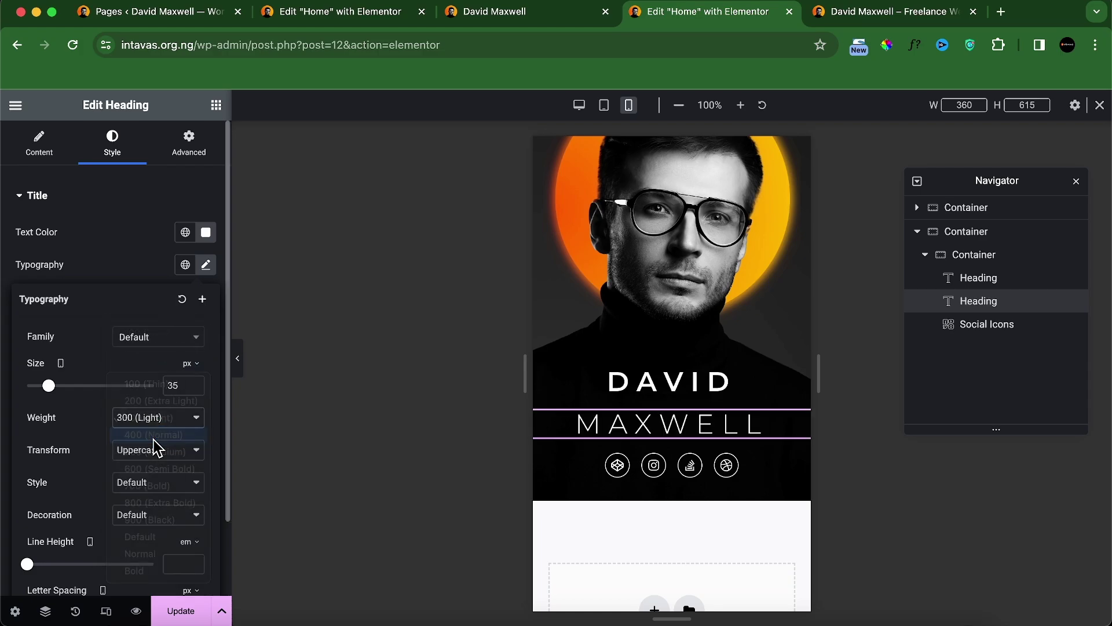
left_click(176, 386)
key("BackSpace")
type("5")
key("BackSpace")
type("0")
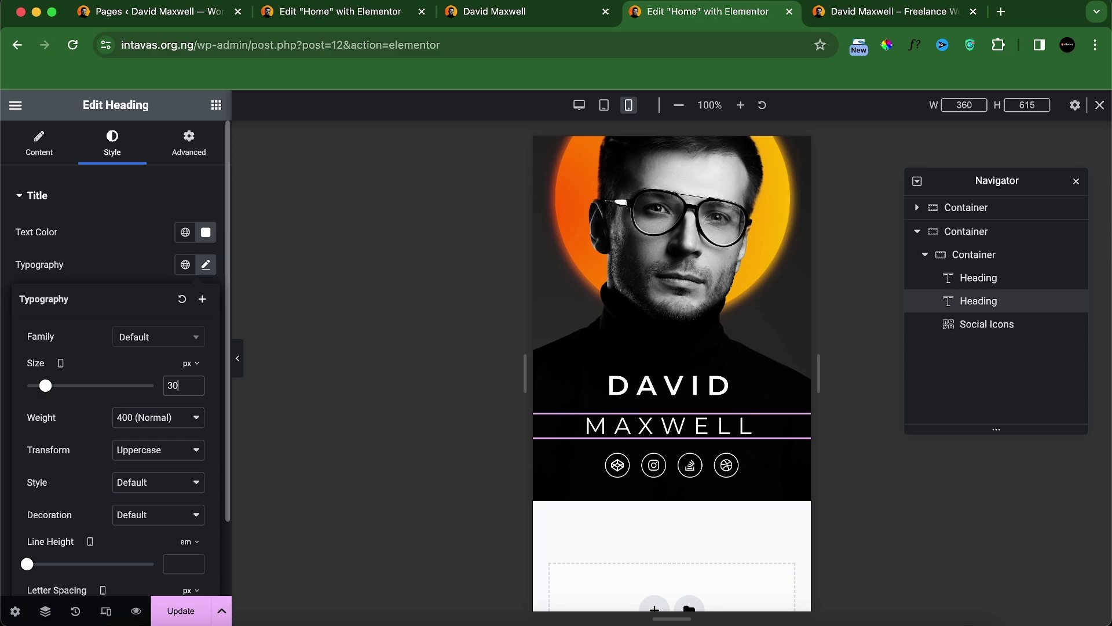
left_click(892, 12)
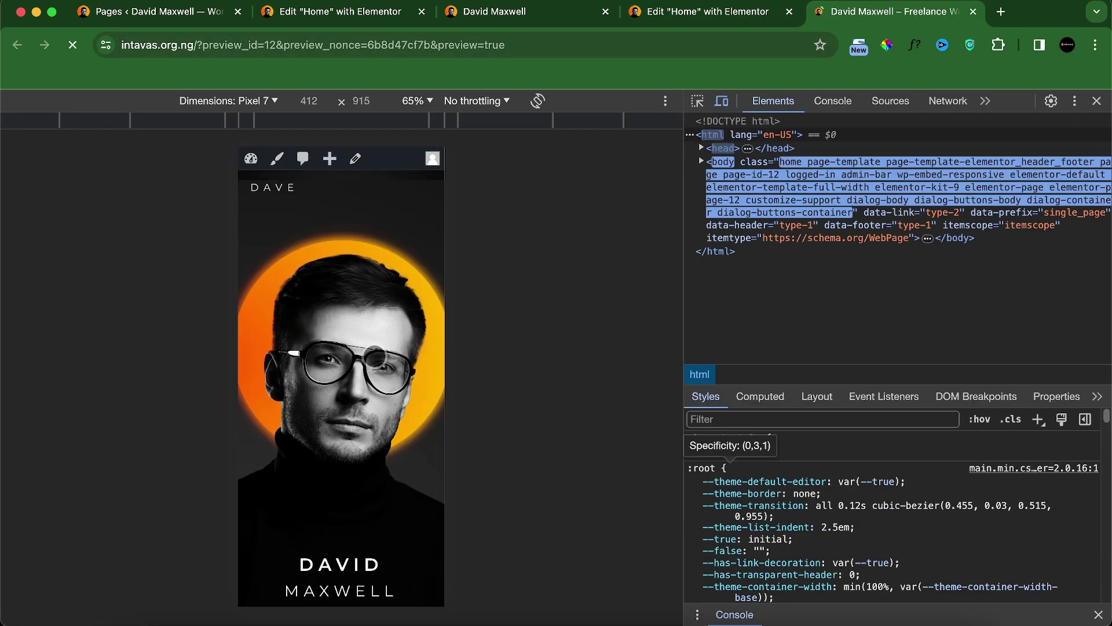
Step: Compare the local and live mobile previews, then return to the Elementor editor
left_click(470, 12)
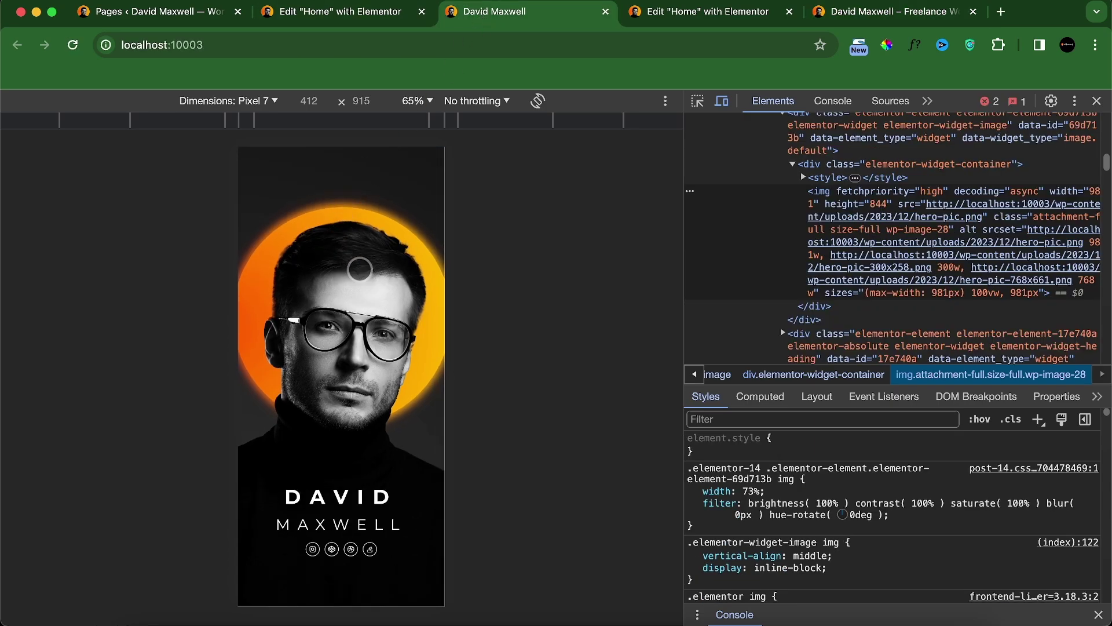
left_click(892, 12)
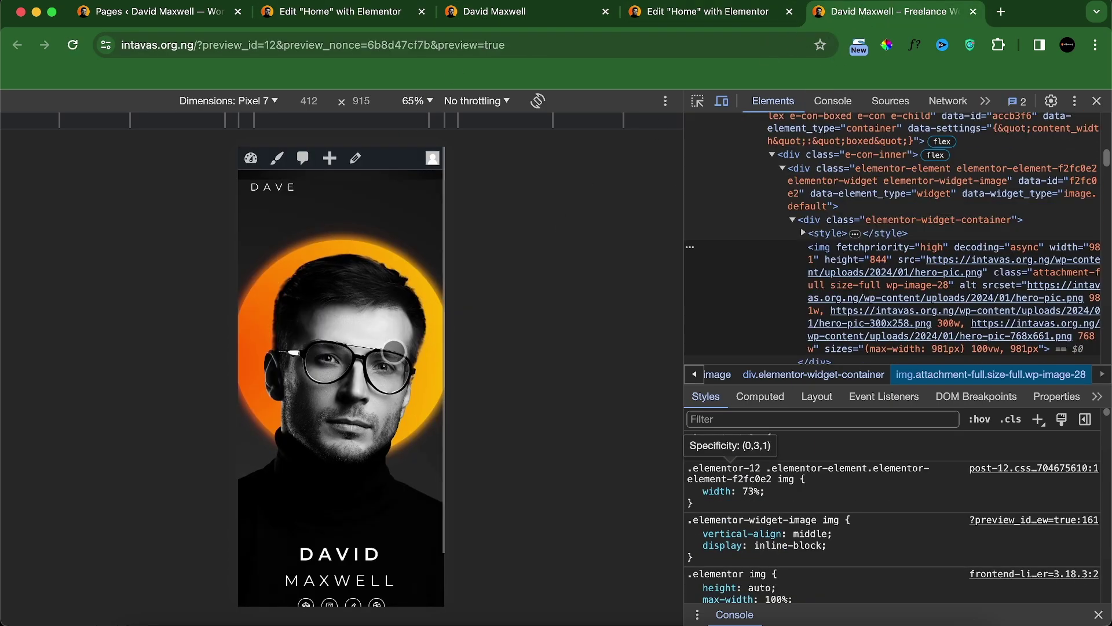
scroll(397, 354, "down", 2)
scroll(397, 353, "up", 3)
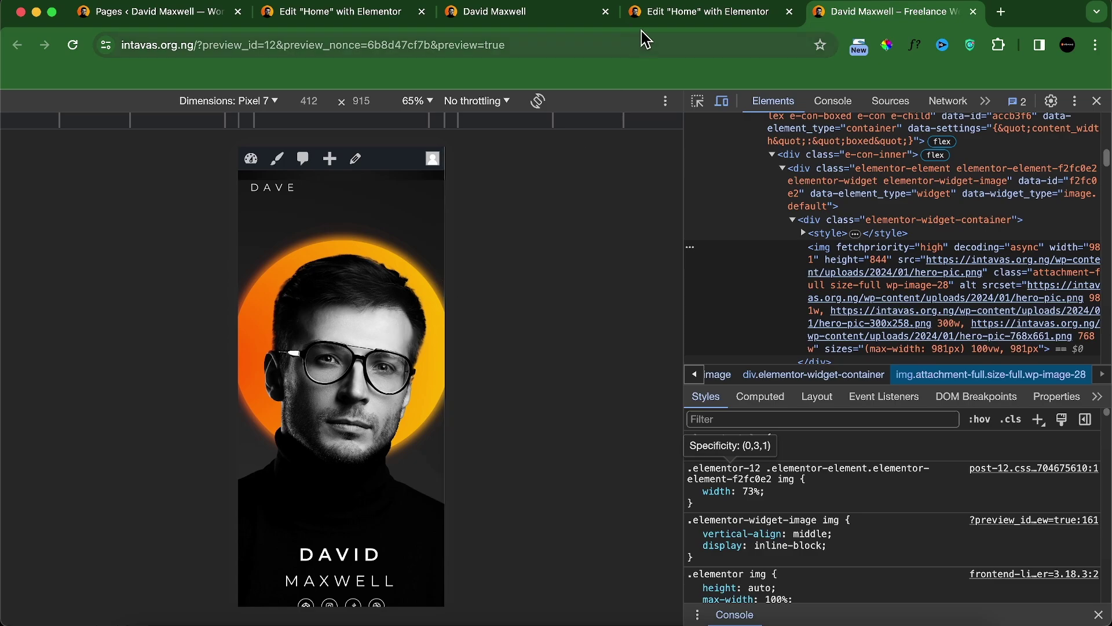
left_click(660, 14)
left_click(835, 17)
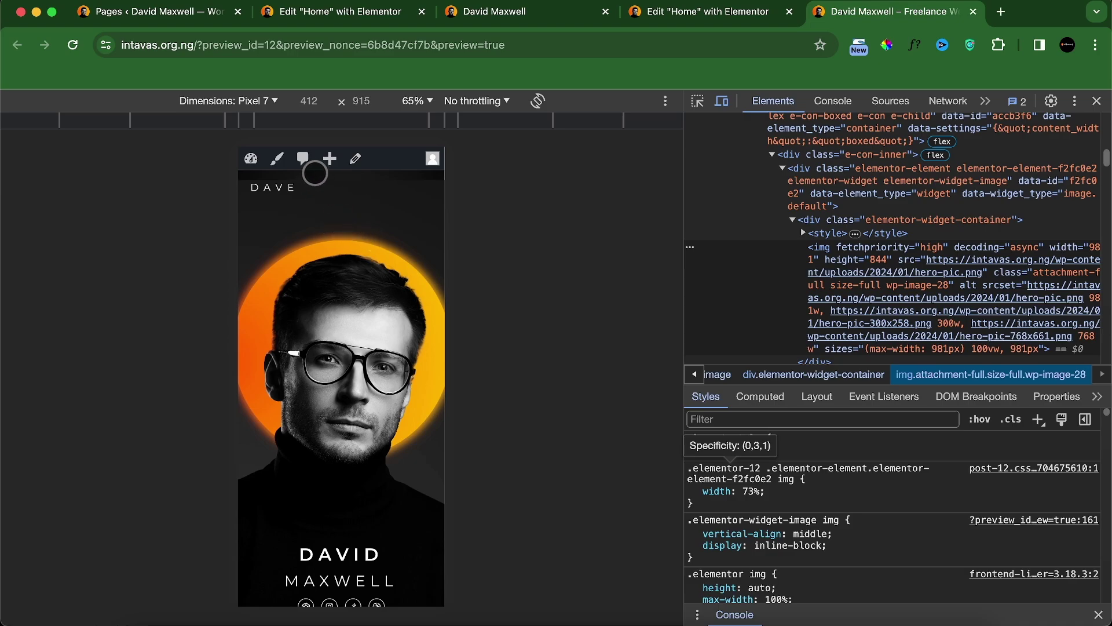
left_click(675, 18)
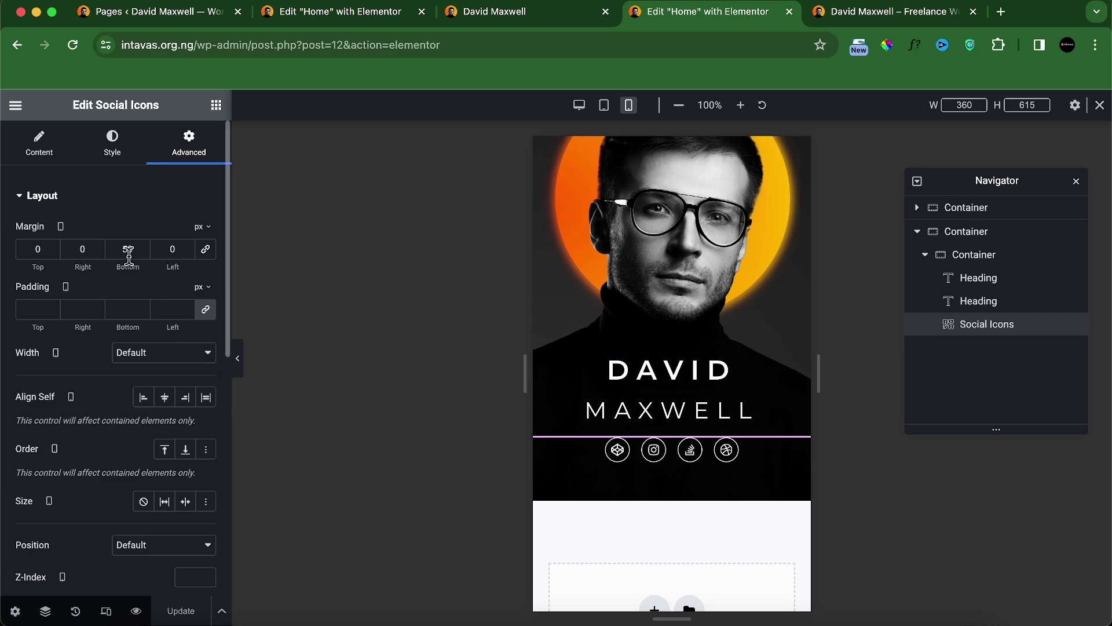
Step: Set the social icons' bottom margin to 80 px, save the page, and check the live preview
type("100")
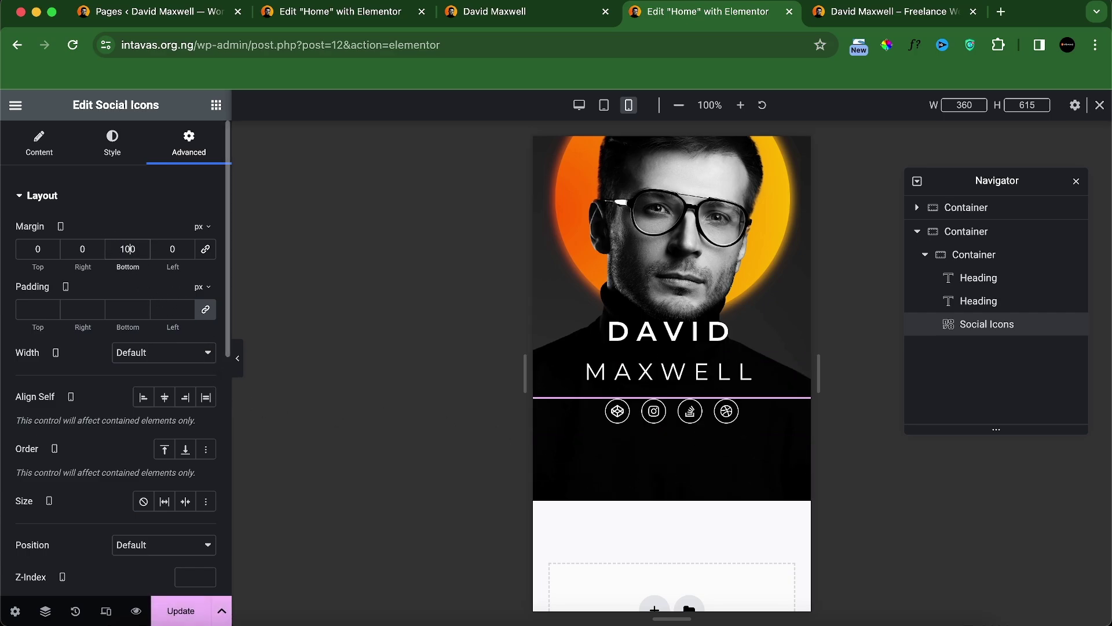
key("BackSpace")
key("BackSpace")
type("80")
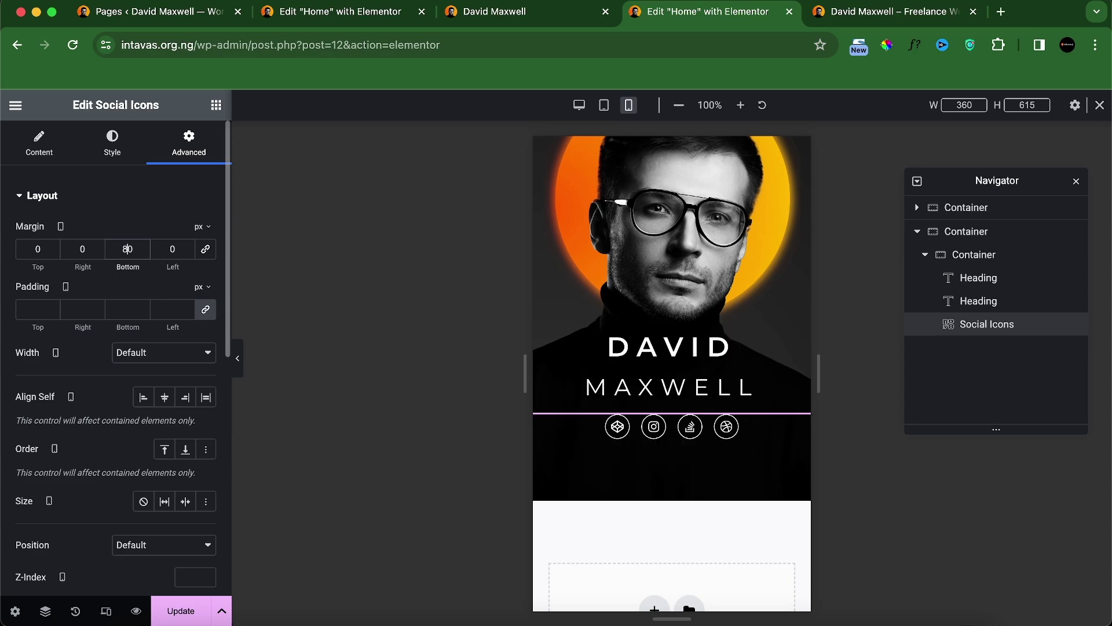
left_click(173, 609)
scroll(772, 402, "up", 5)
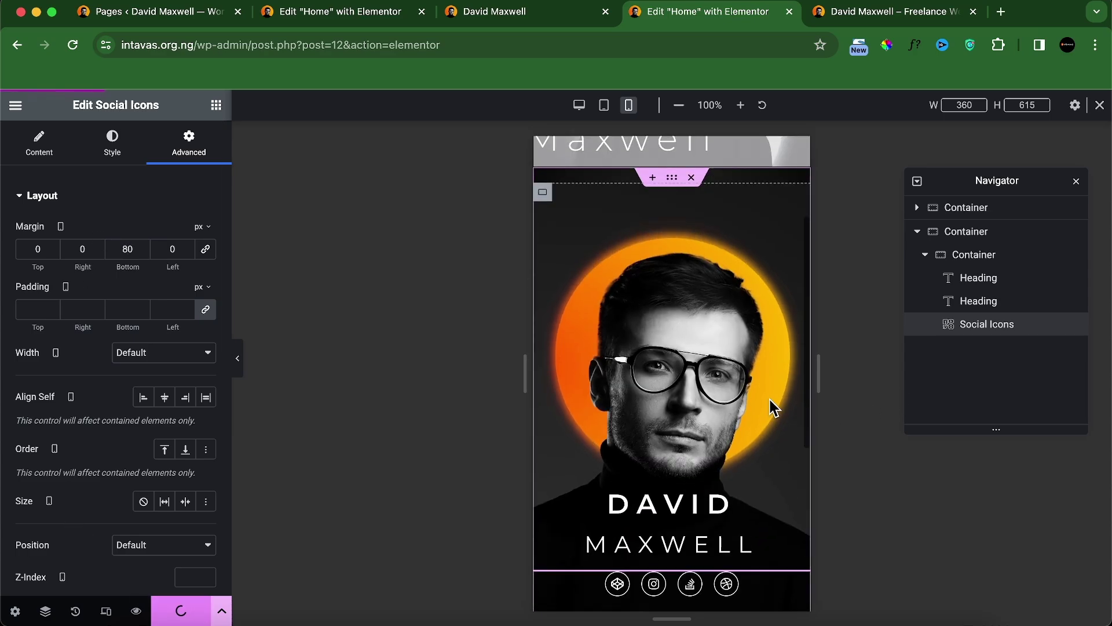
left_click(886, 13)
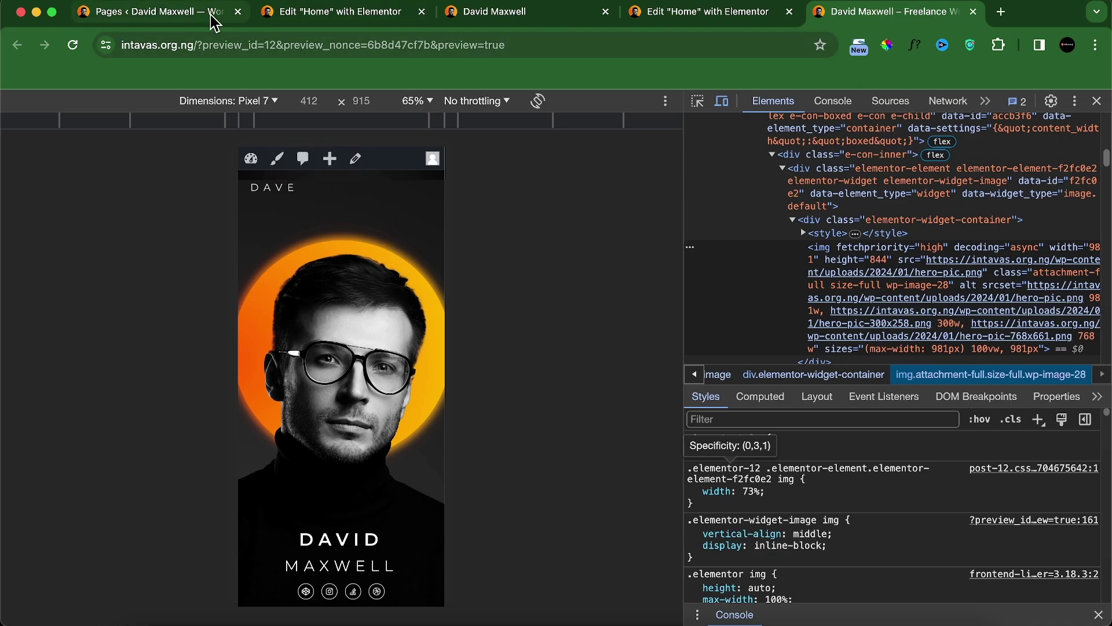
Step: Turn off the front-end toolbar in the user profile and reload the page preview
left_click(191, 13)
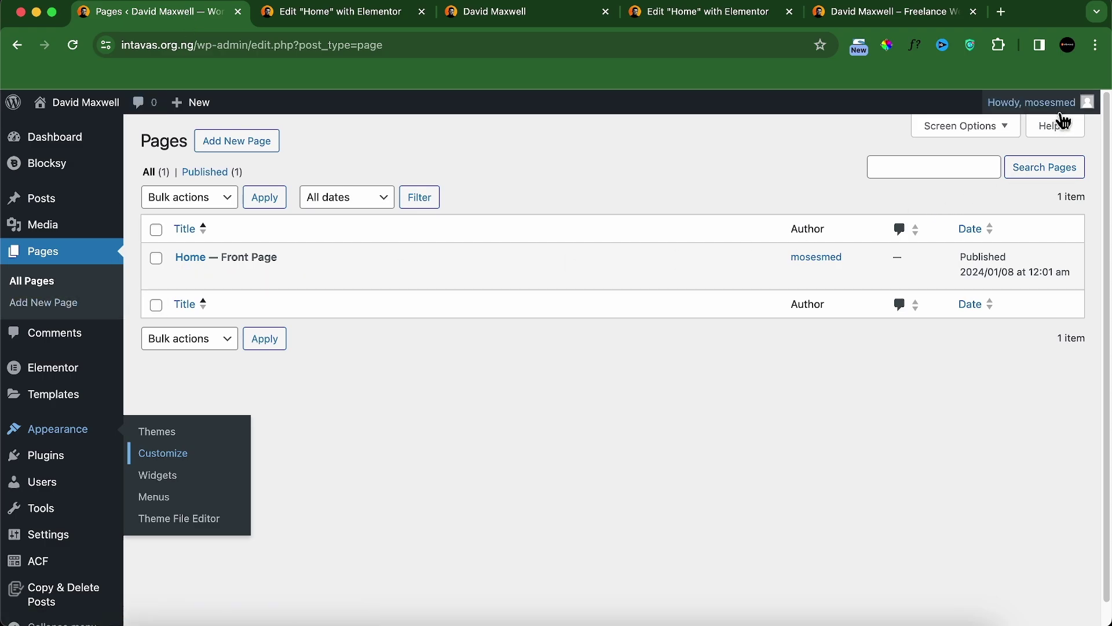
mouse_move(1063, 113)
left_click(1007, 162)
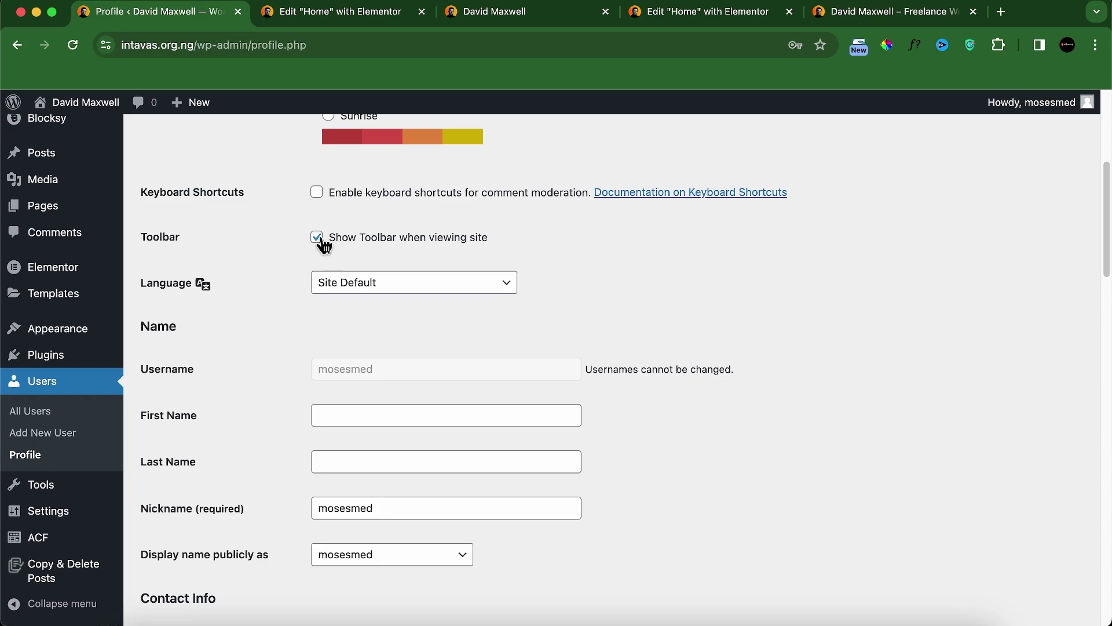
scroll(275, 425, "down", 20)
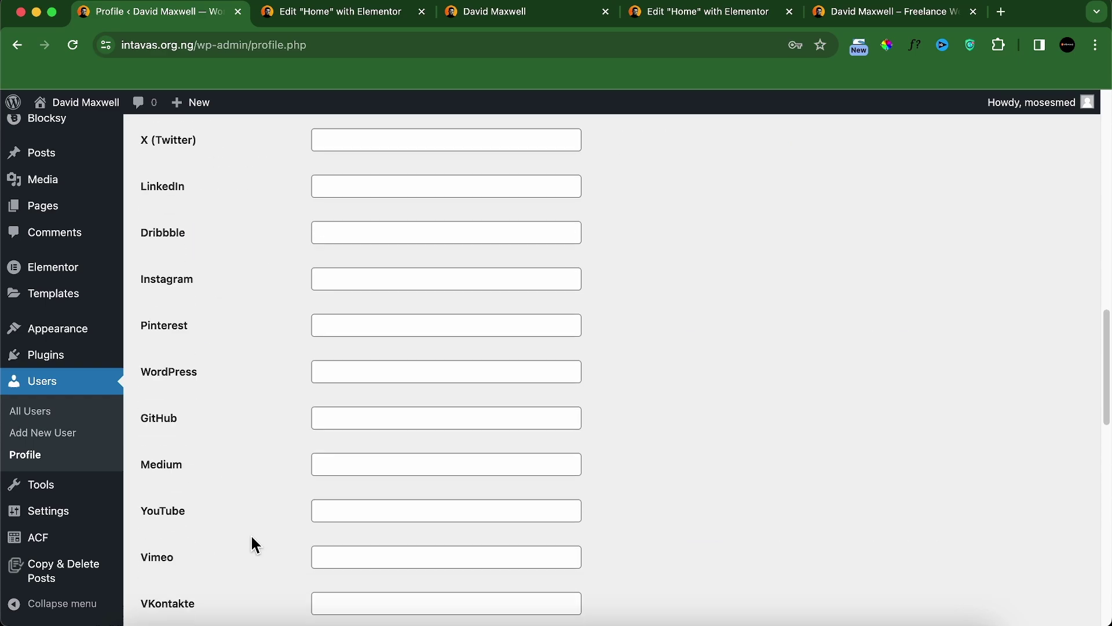
left_click(192, 578)
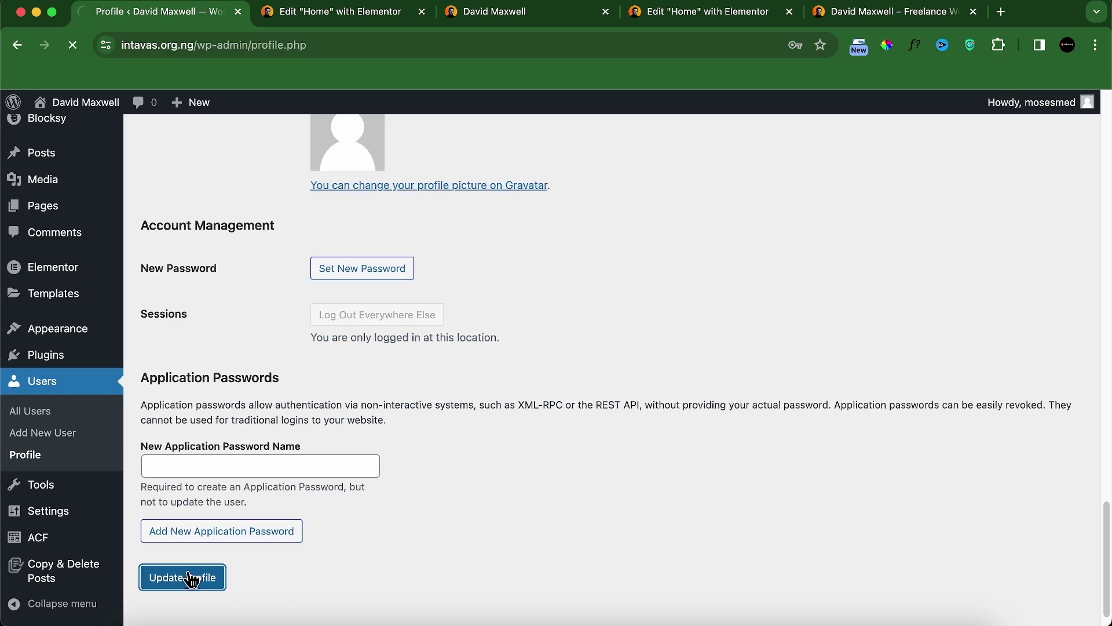
left_click(710, 11)
left_click(136, 611)
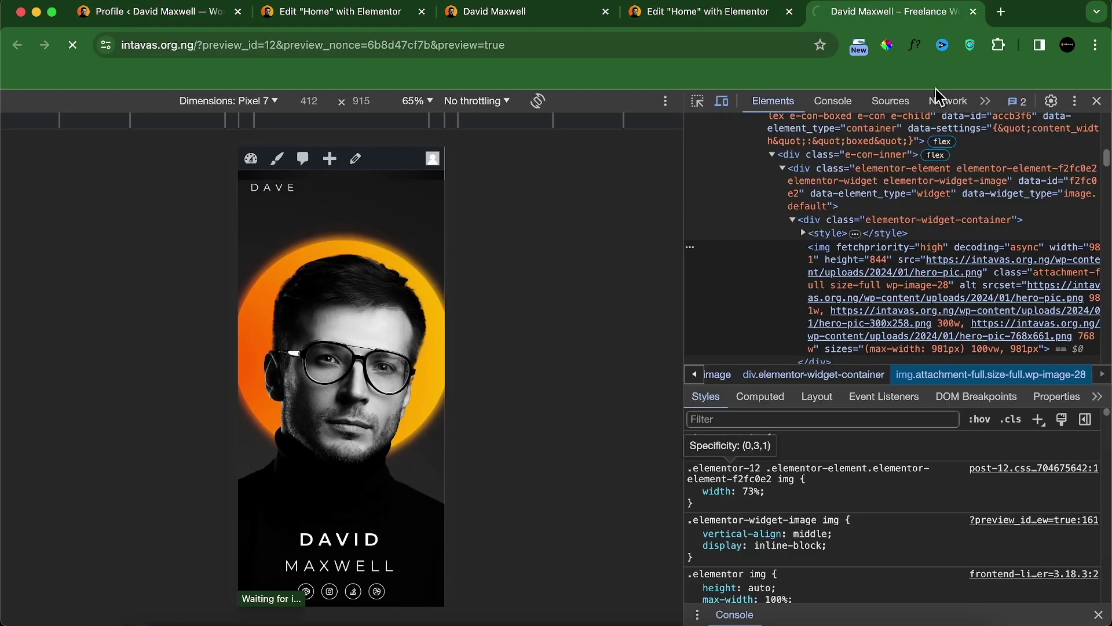
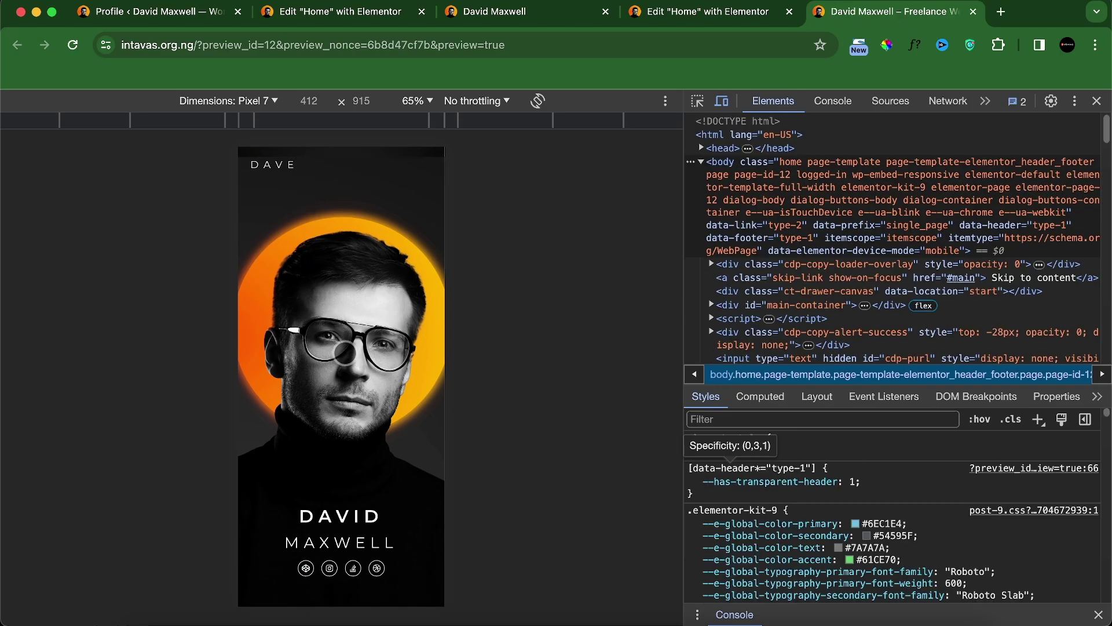
Step: Switch between the localhost and live preview tabs and return to the Home page editor
left_click(561, 16)
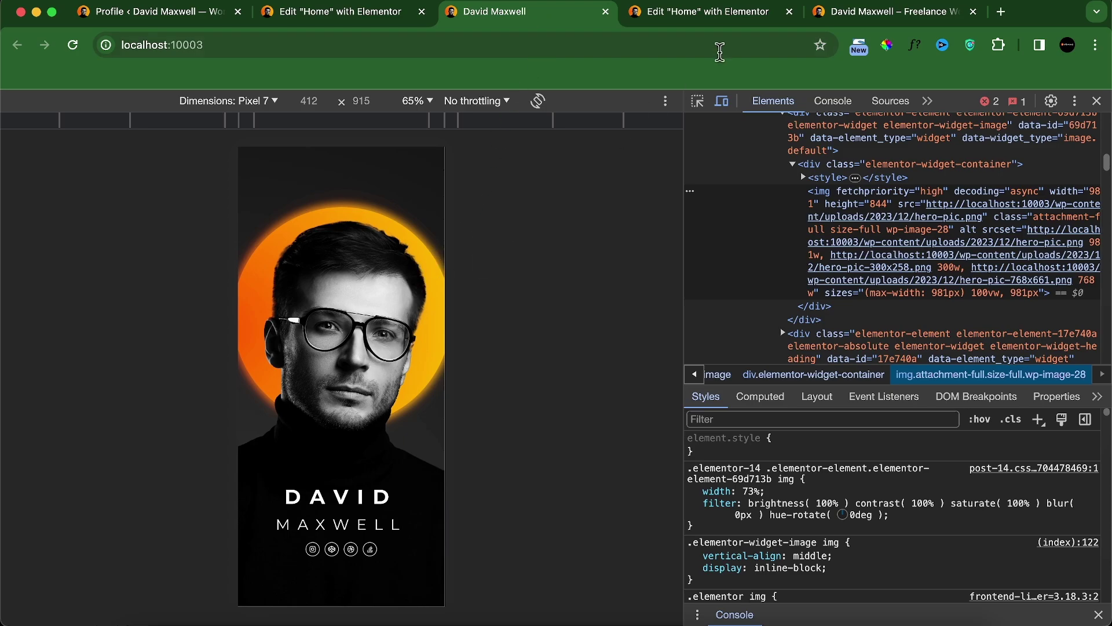
left_click(885, 13)
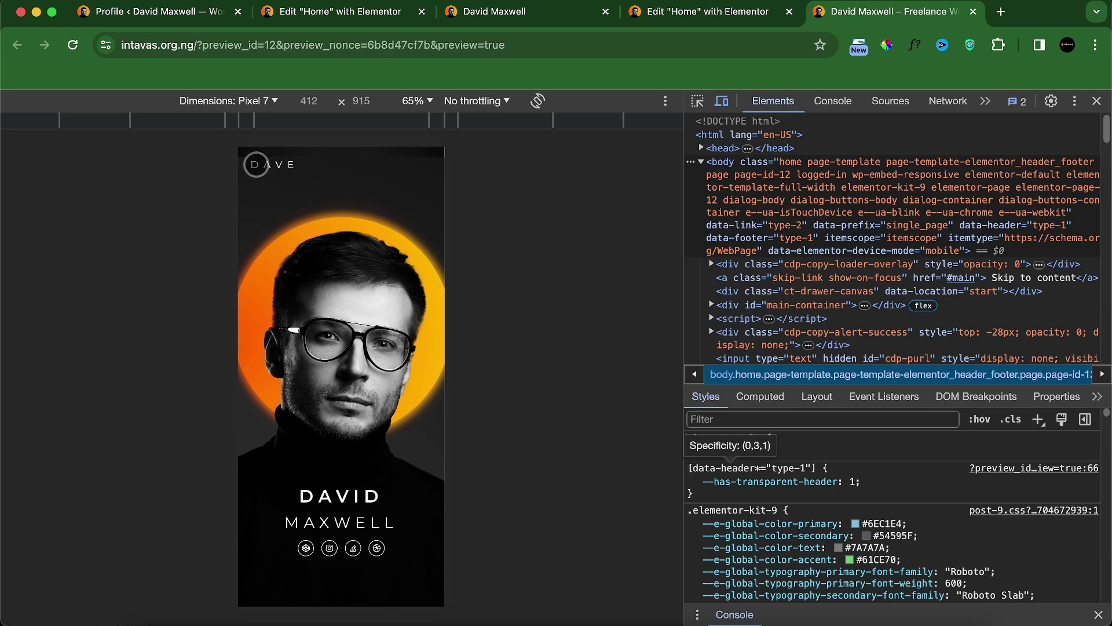
left_click(759, 13)
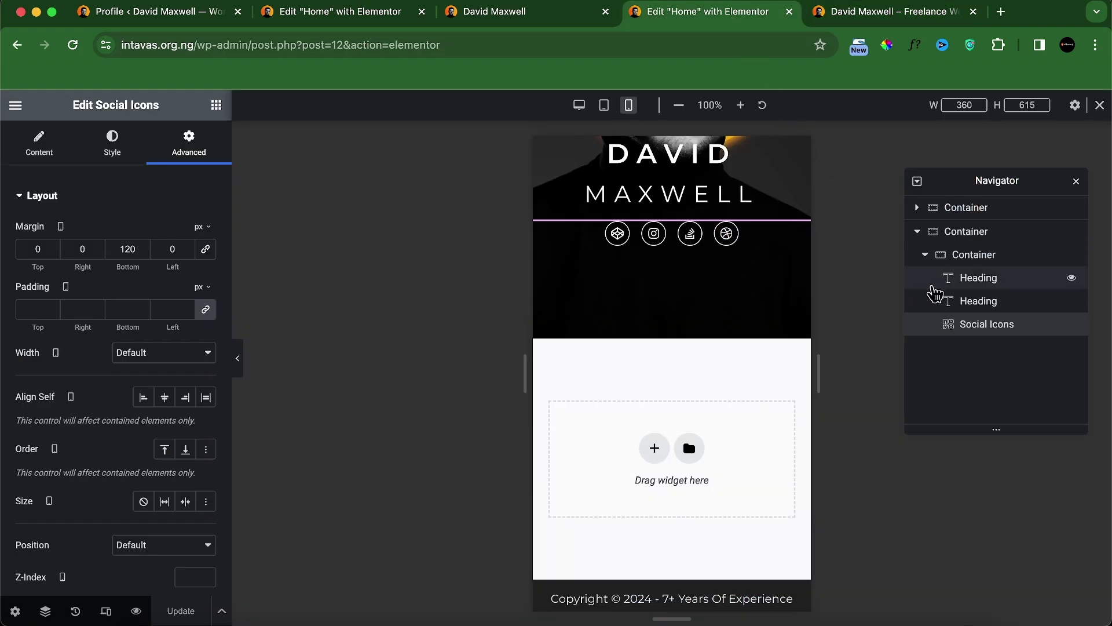
Step: Set the second hero container's top padding to 0, update, and check it at tablet size
left_click(985, 231)
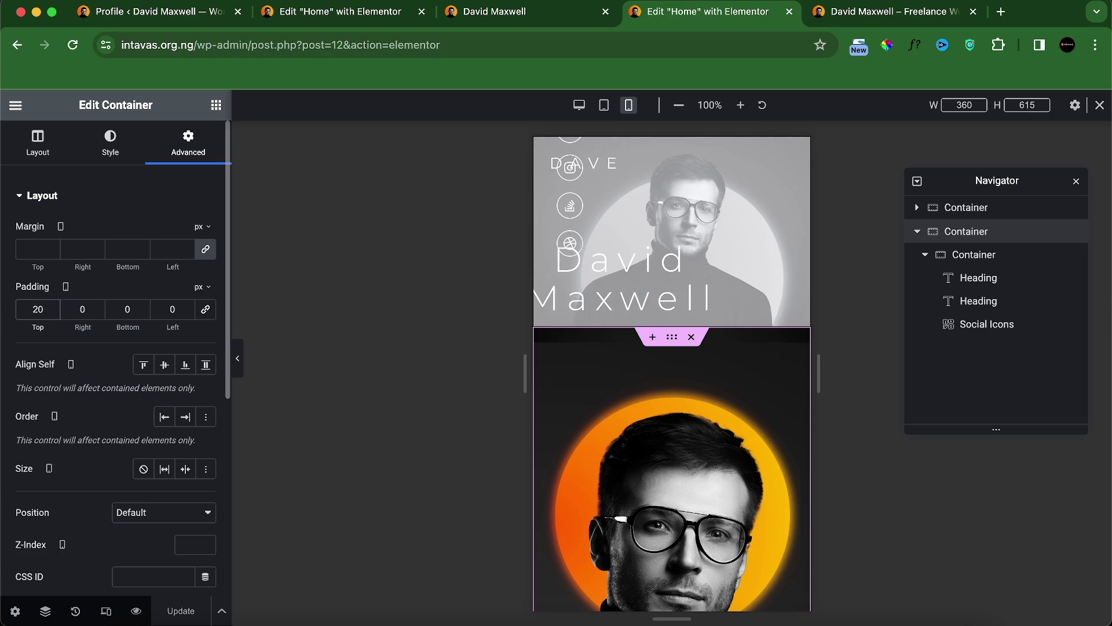
key("BackSpace")
key("BackSpace")
left_click(169, 618)
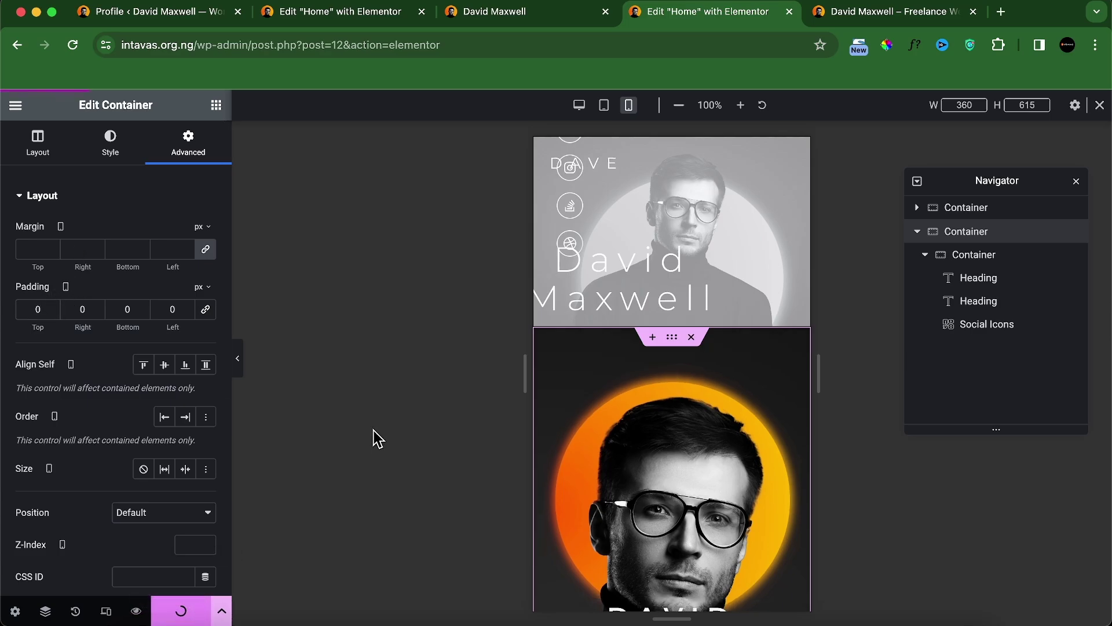
left_click(869, 12)
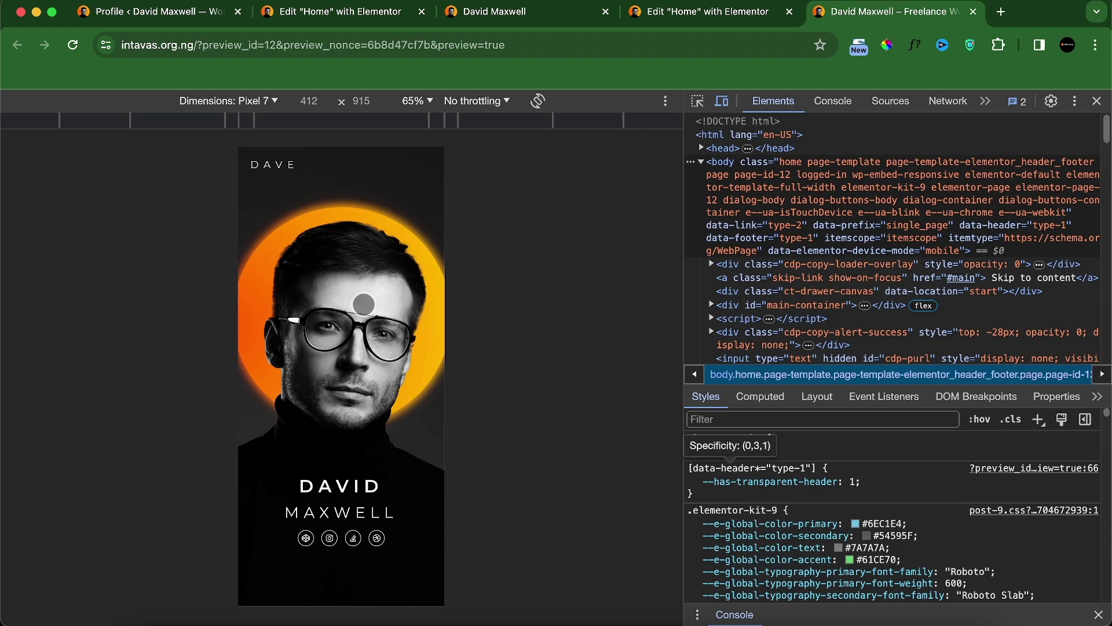
left_click(232, 102)
left_click(230, 276)
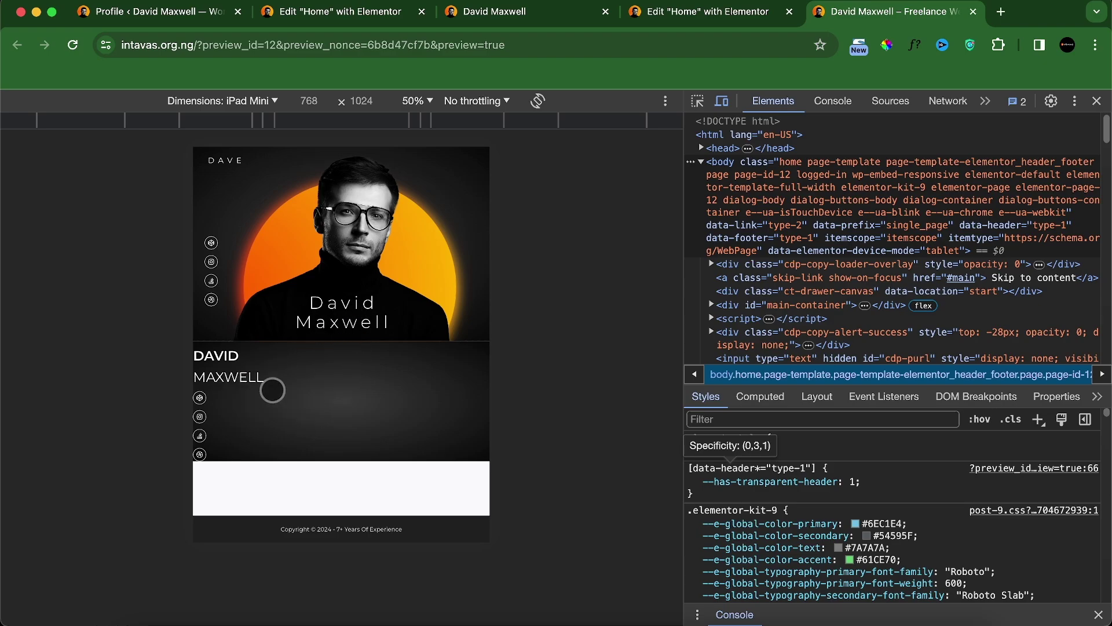
left_click(698, 17)
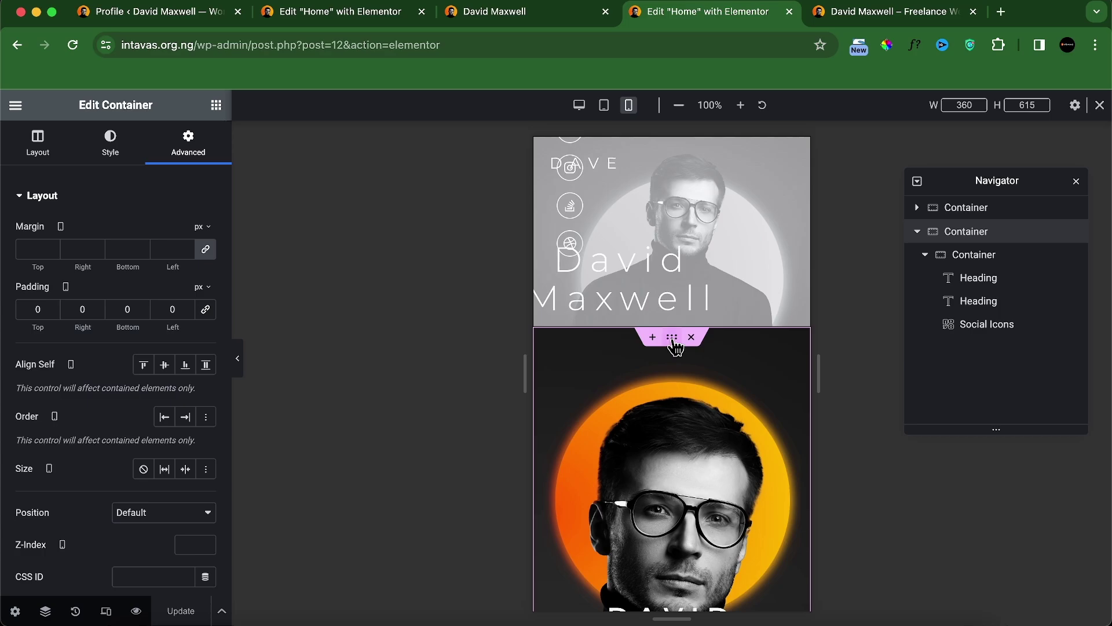
Step: Hide the second hero container on desktop and tablet portrait, then reload the local preview
scroll(71, 458, "down", 6)
left_click(113, 421)
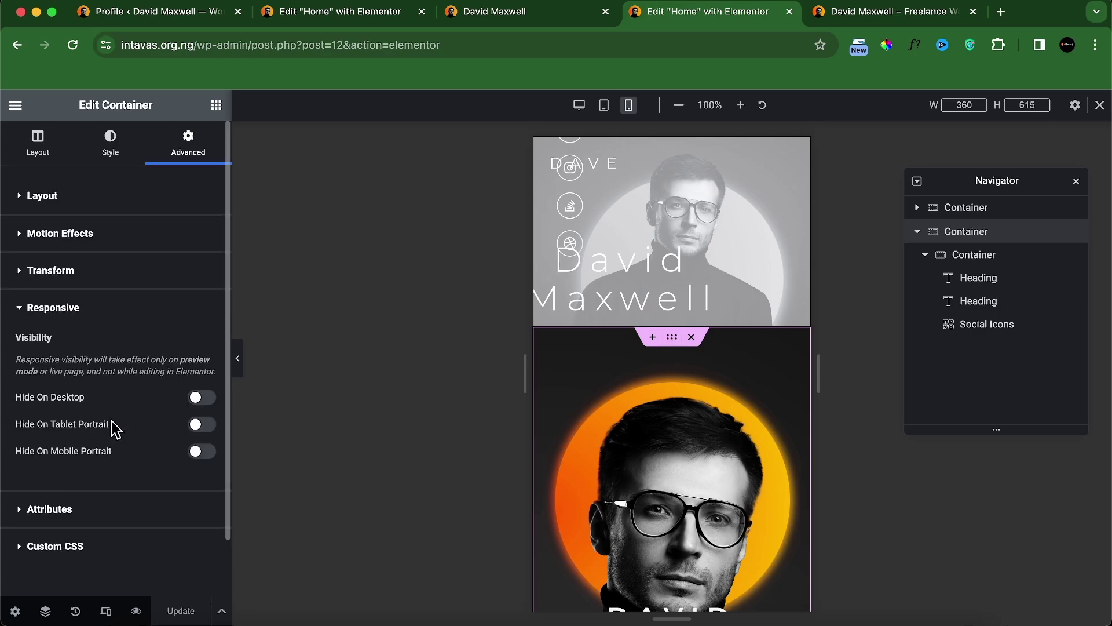
left_click(202, 425)
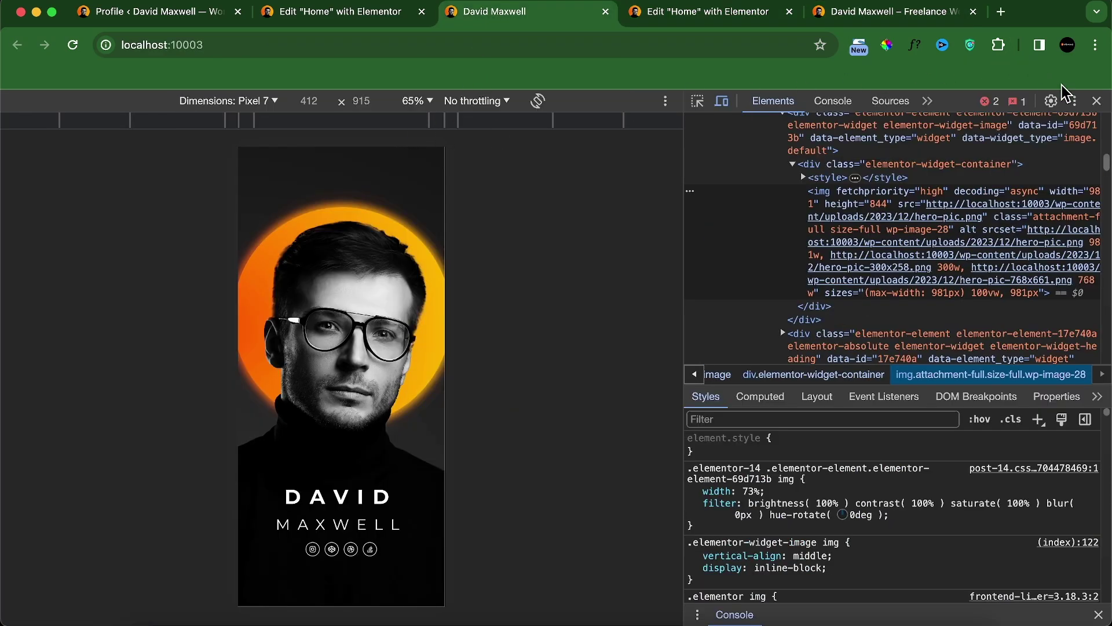
left_click(1097, 101)
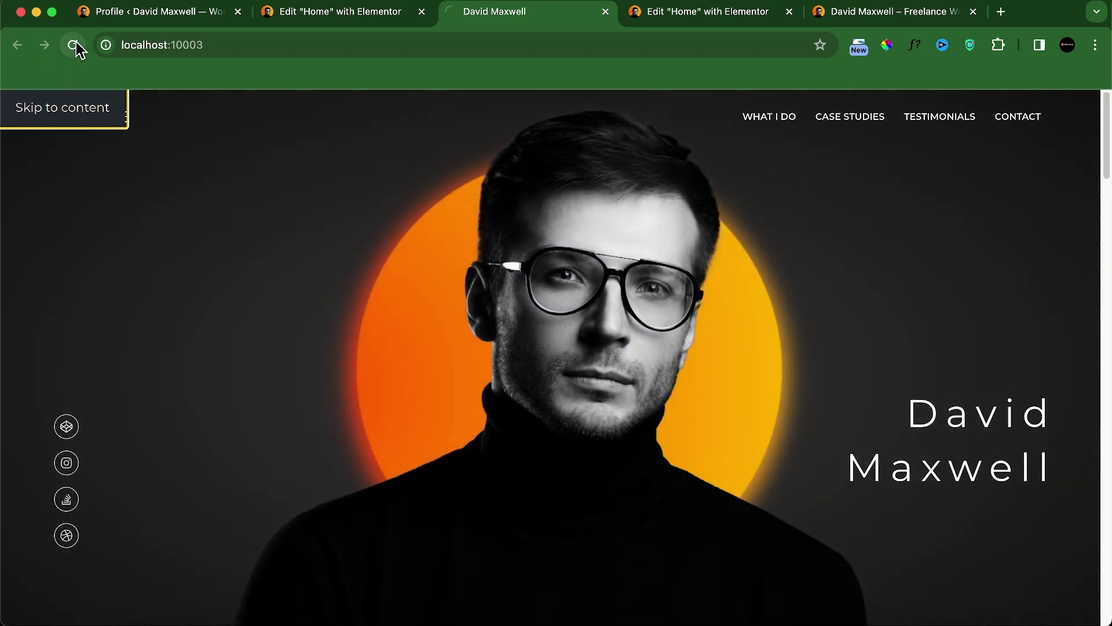
left_click(73, 44)
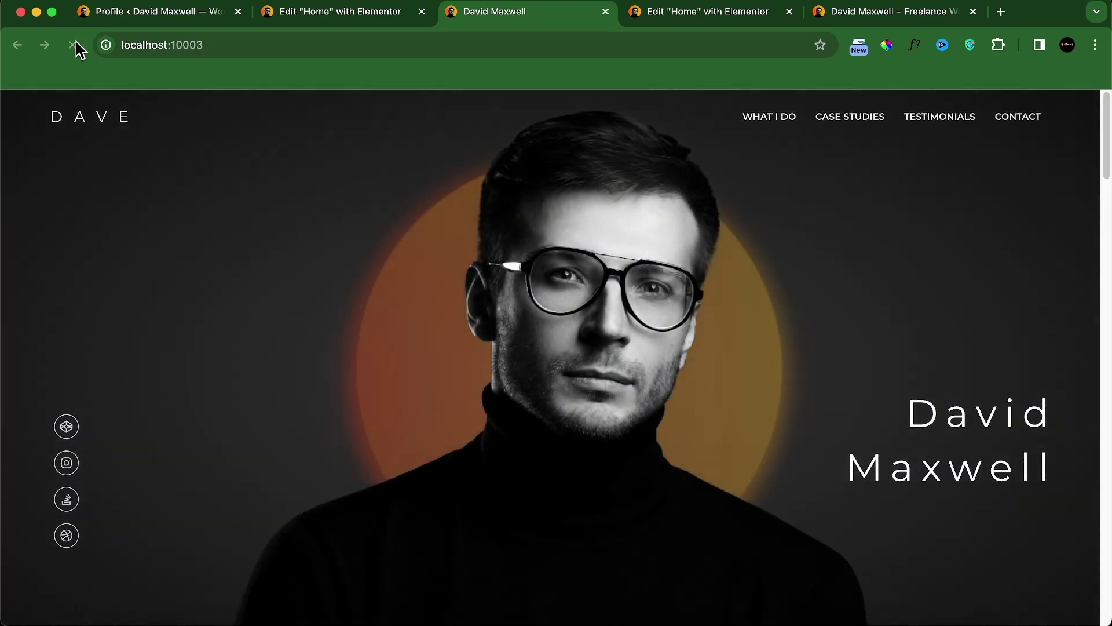
left_click(74, 44)
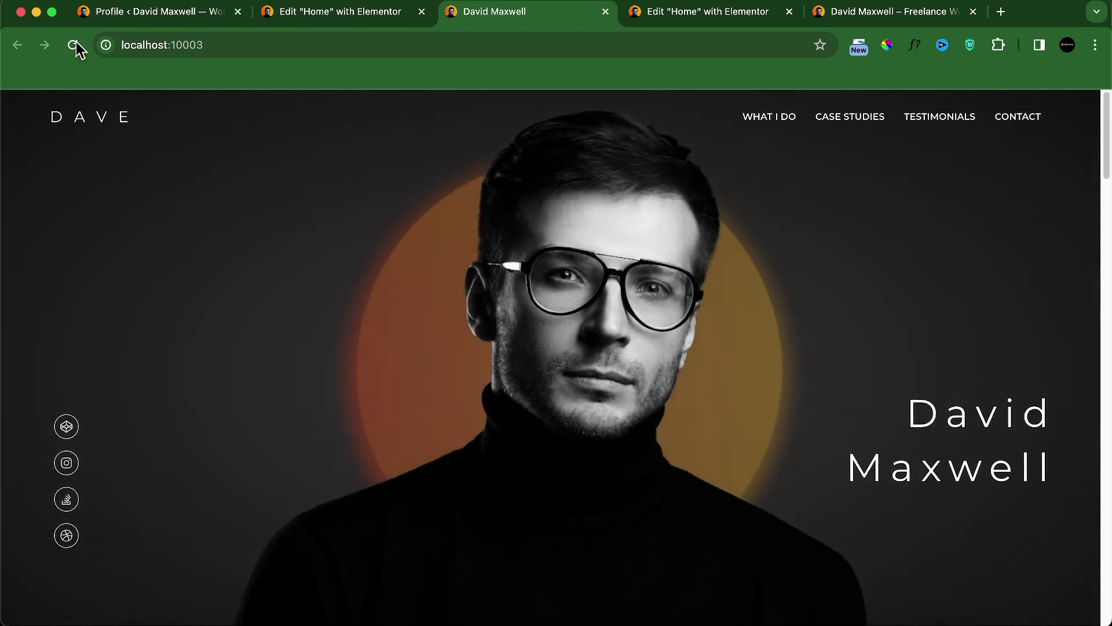
left_click(74, 44)
left_click(666, 18)
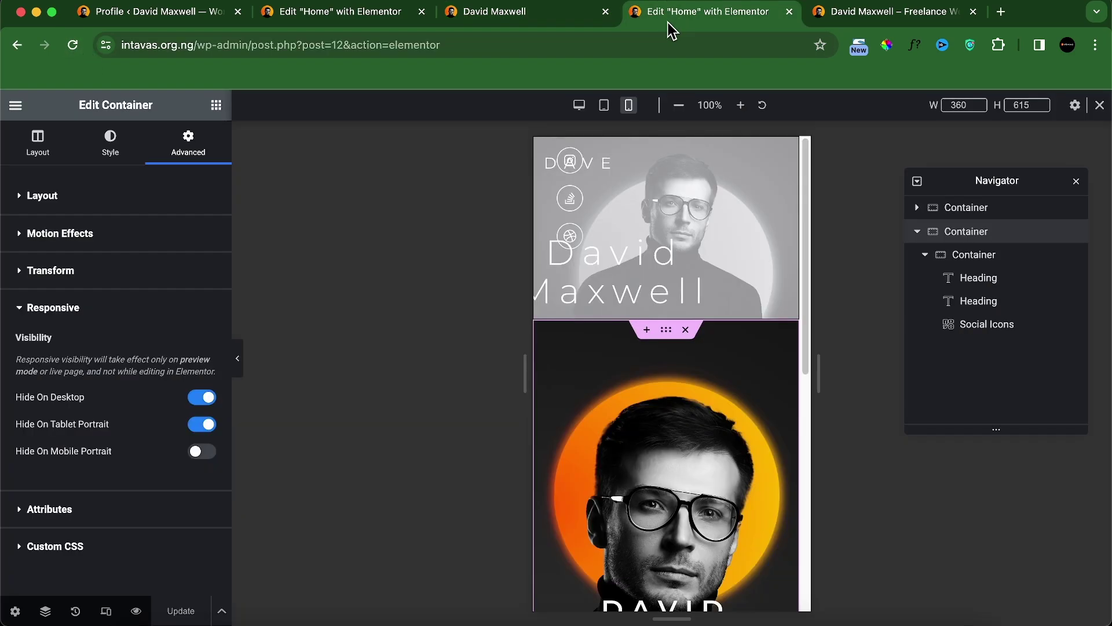
Step: In desktop view, give the first hero container a Fade In entrance animation
left_click(579, 105)
scroll(675, 285, "down", 3)
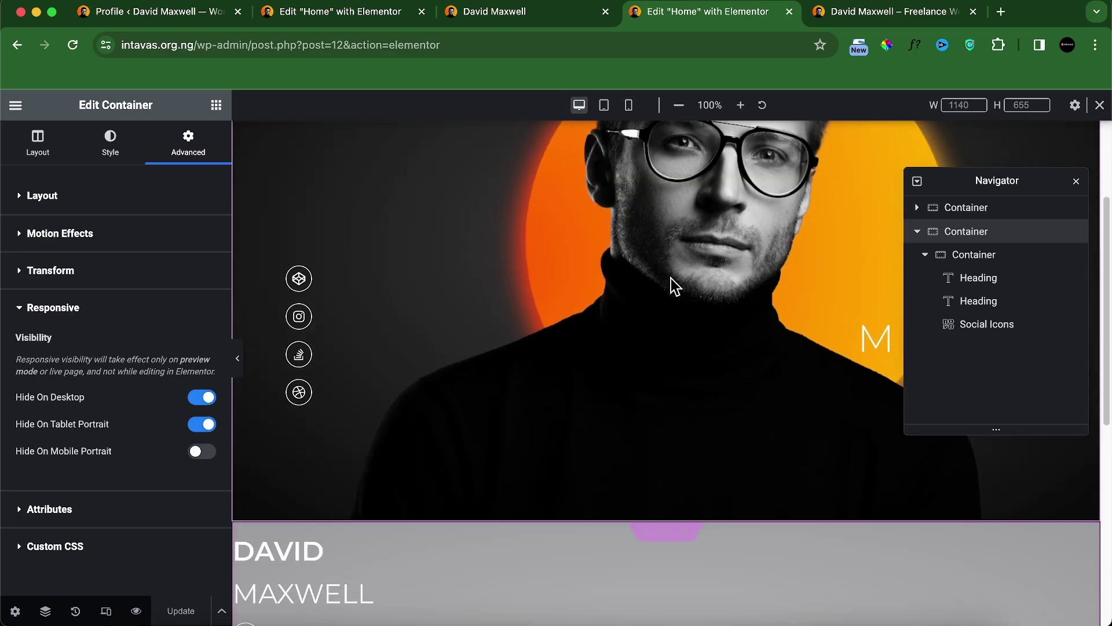
scroll(675, 285, "down", 3)
left_click(918, 231)
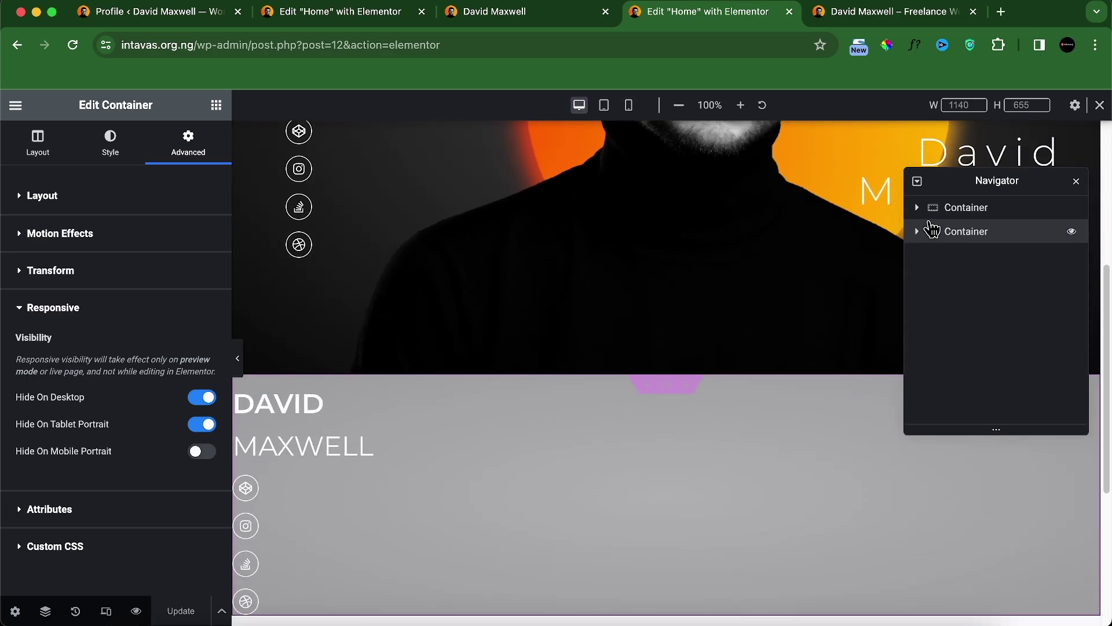
left_click(934, 209)
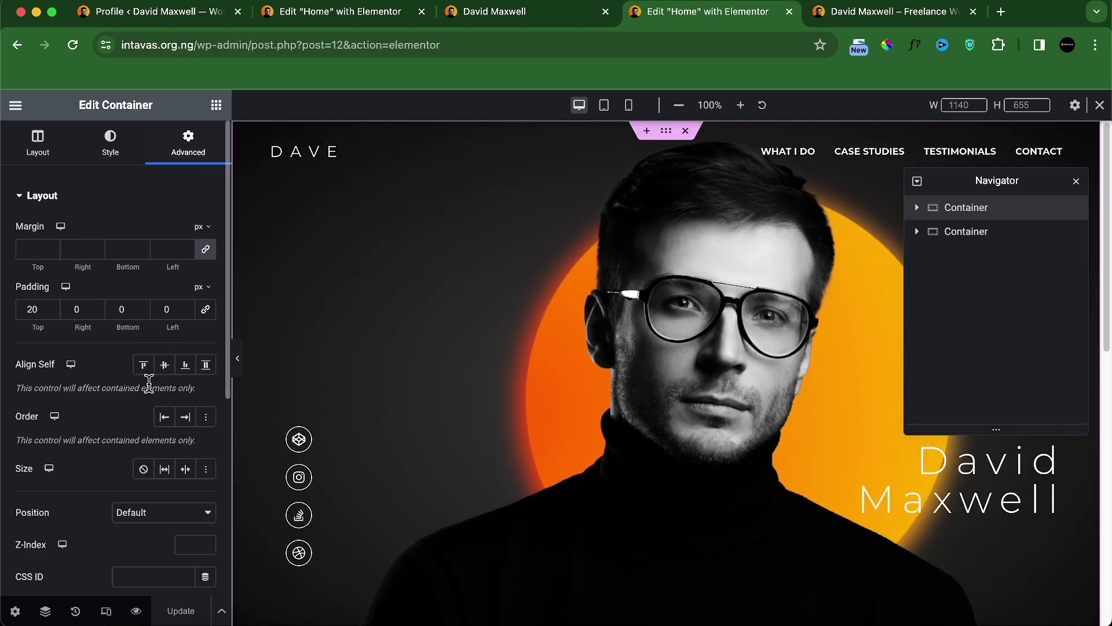
scroll(153, 391, "down", 5)
left_click(124, 350)
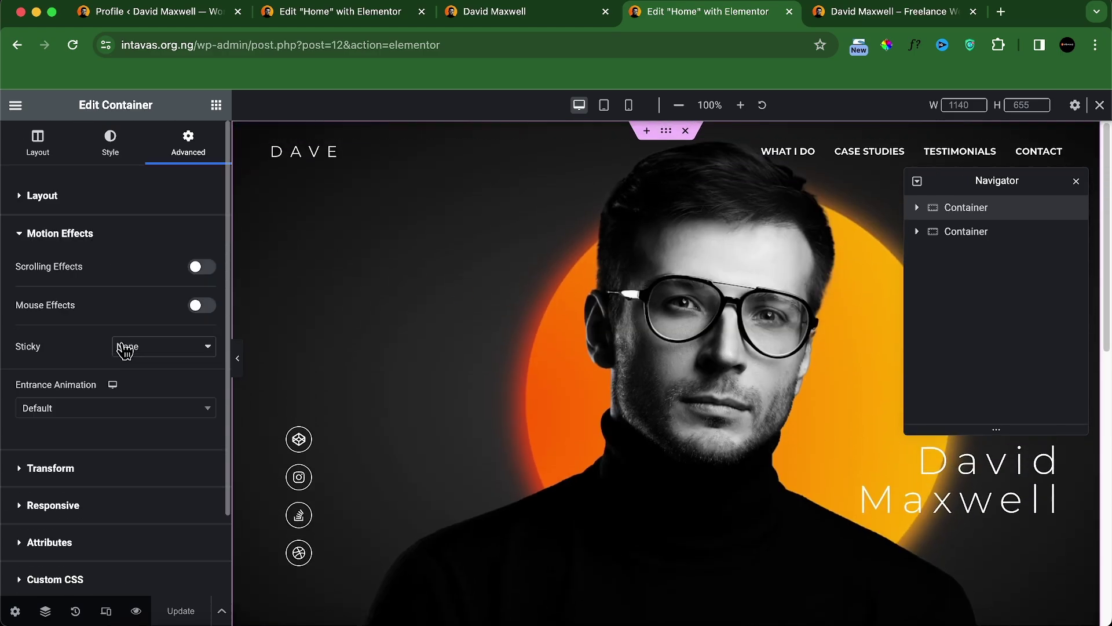
left_click(106, 408)
left_click(83, 483)
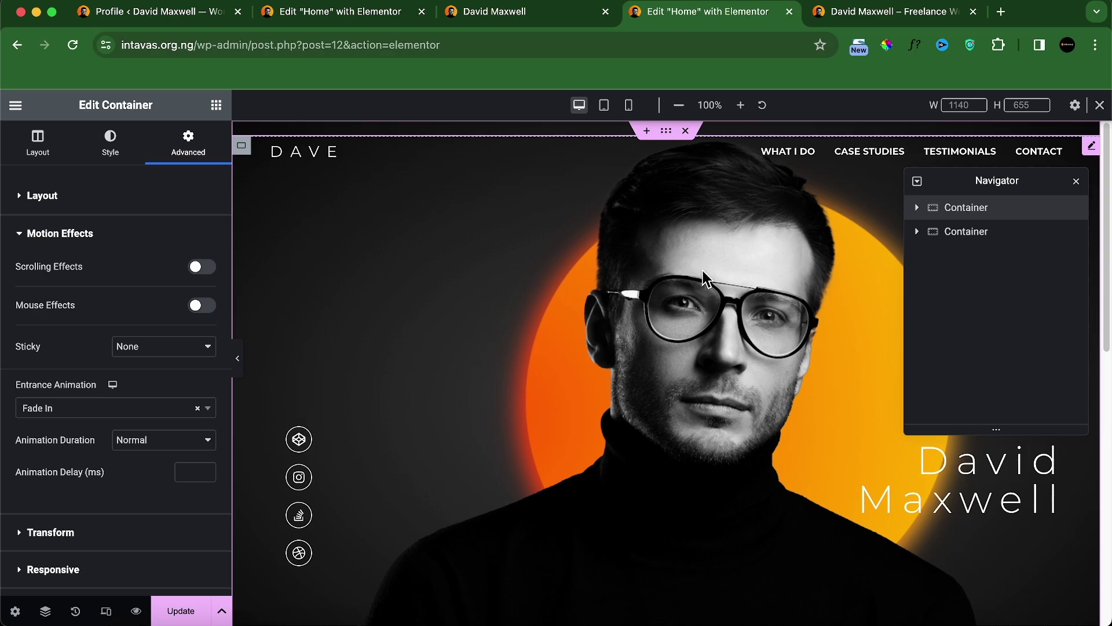
Step: Make the hero portrait image fade in with a 700 ms delay and update the page
left_click(917, 232)
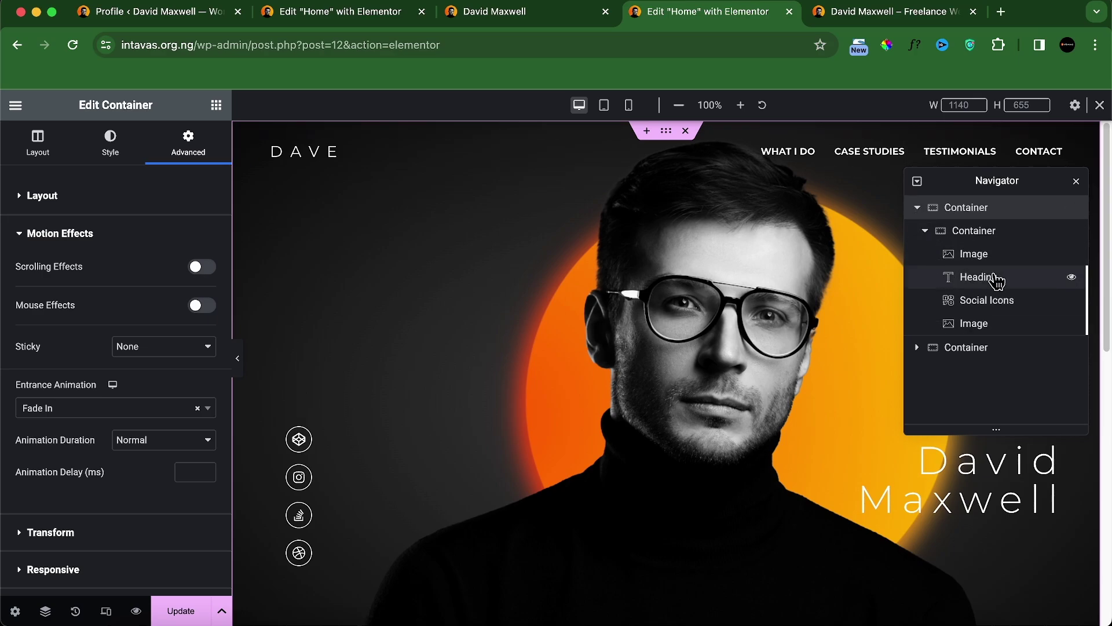
left_click(985, 323)
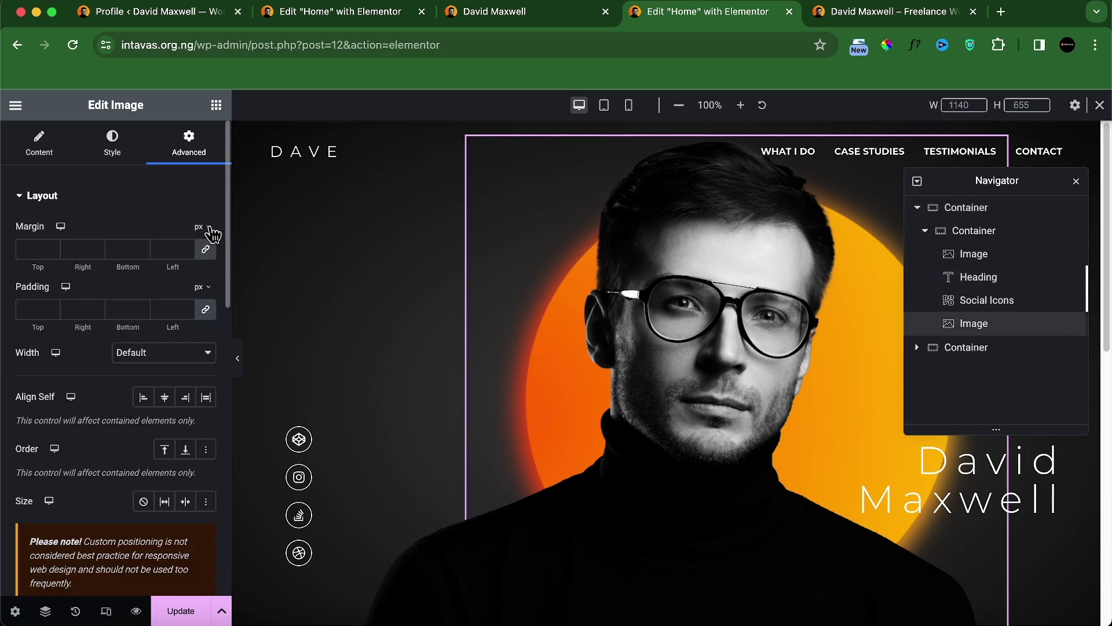
scroll(164, 293, "down", 5)
scroll(133, 417, "down", 1)
left_click(119, 402)
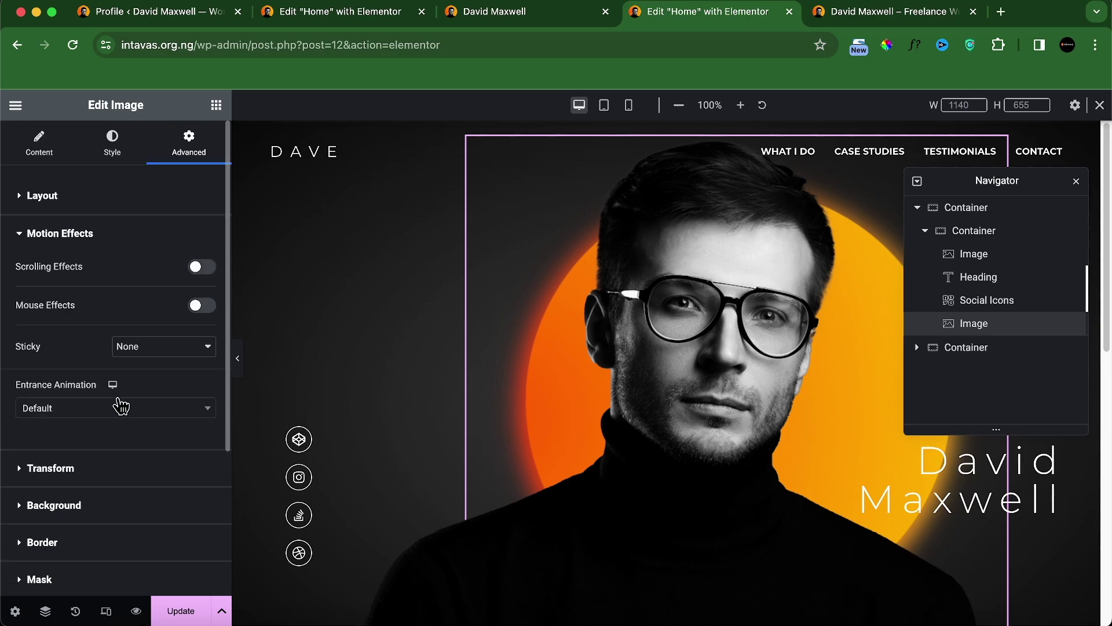
left_click(121, 405)
left_click(77, 487)
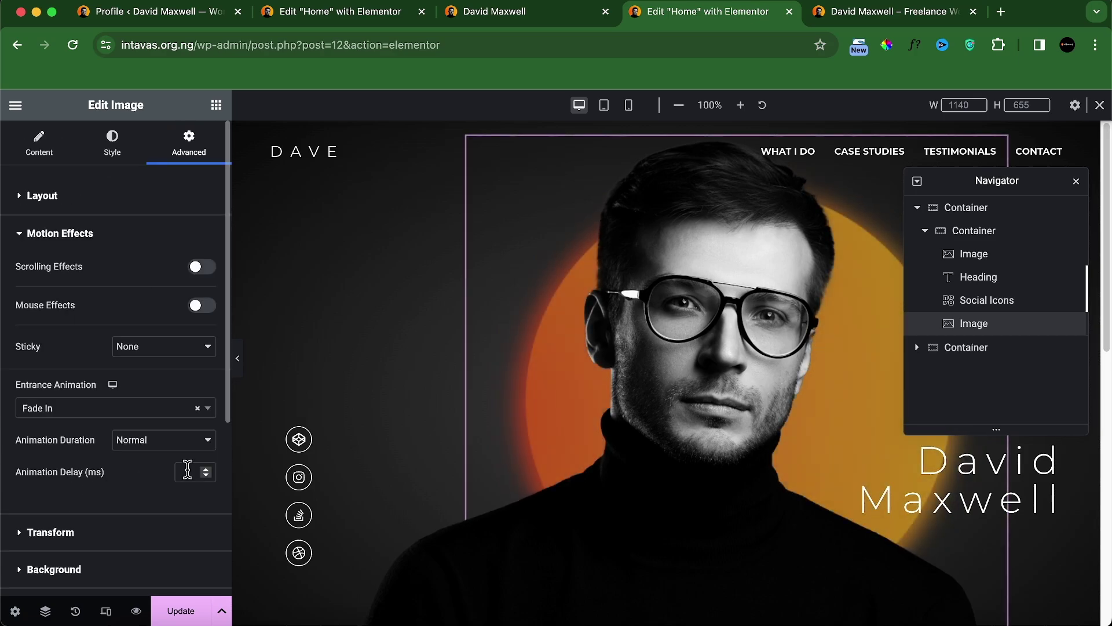
left_click(187, 470)
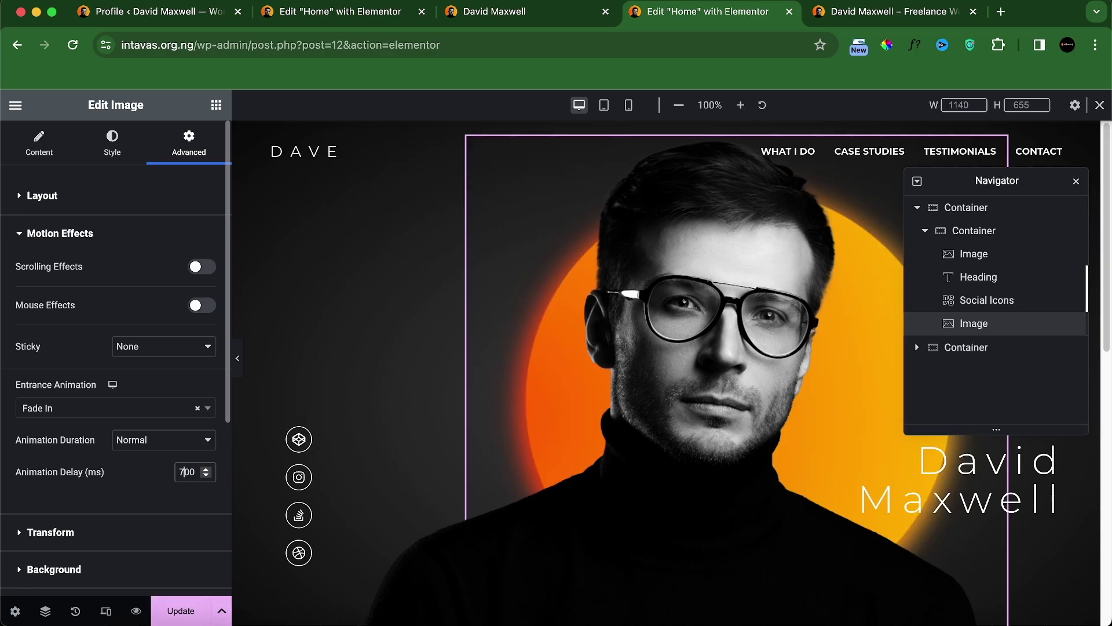
left_click(181, 615)
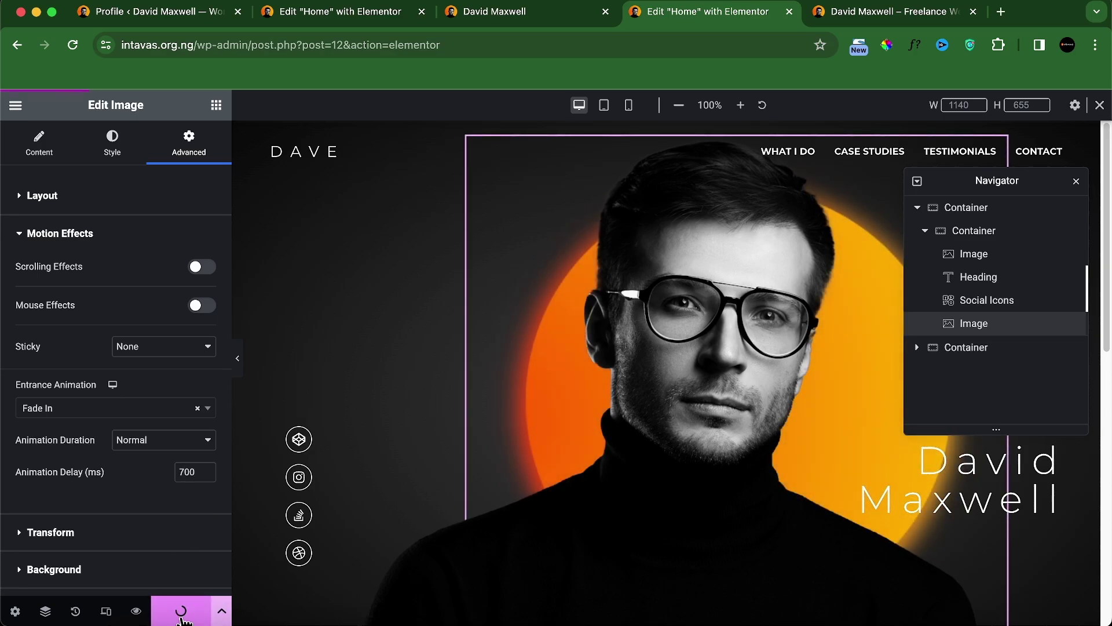
Step: Preview the local site at Pixel 7 size in developer tools, then return to the editor
key("ctrl+Tab")
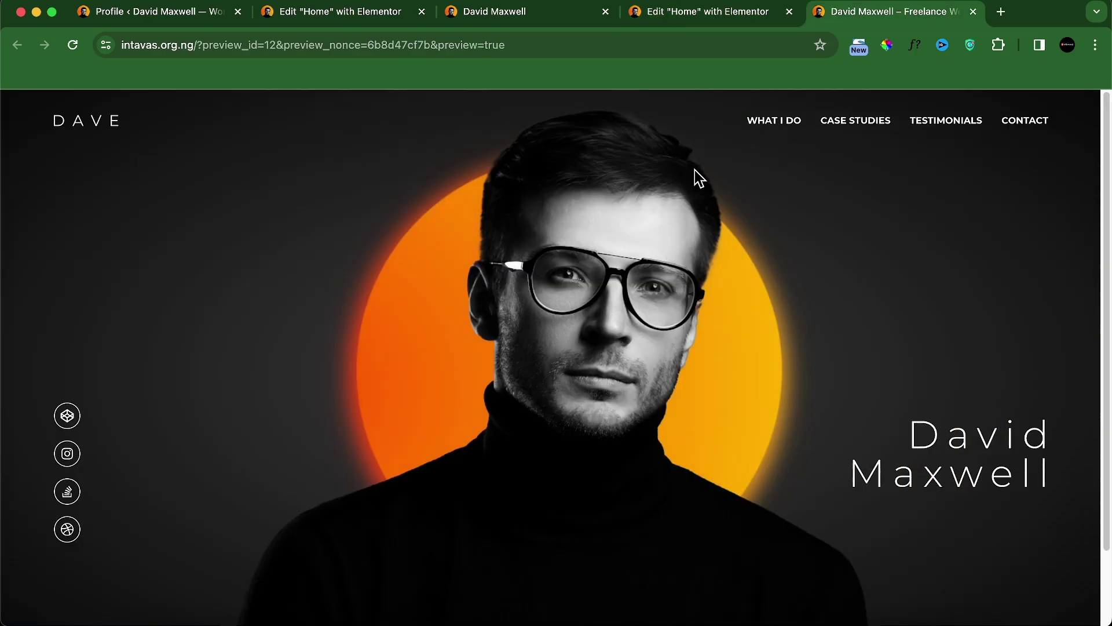
left_click(513, 18)
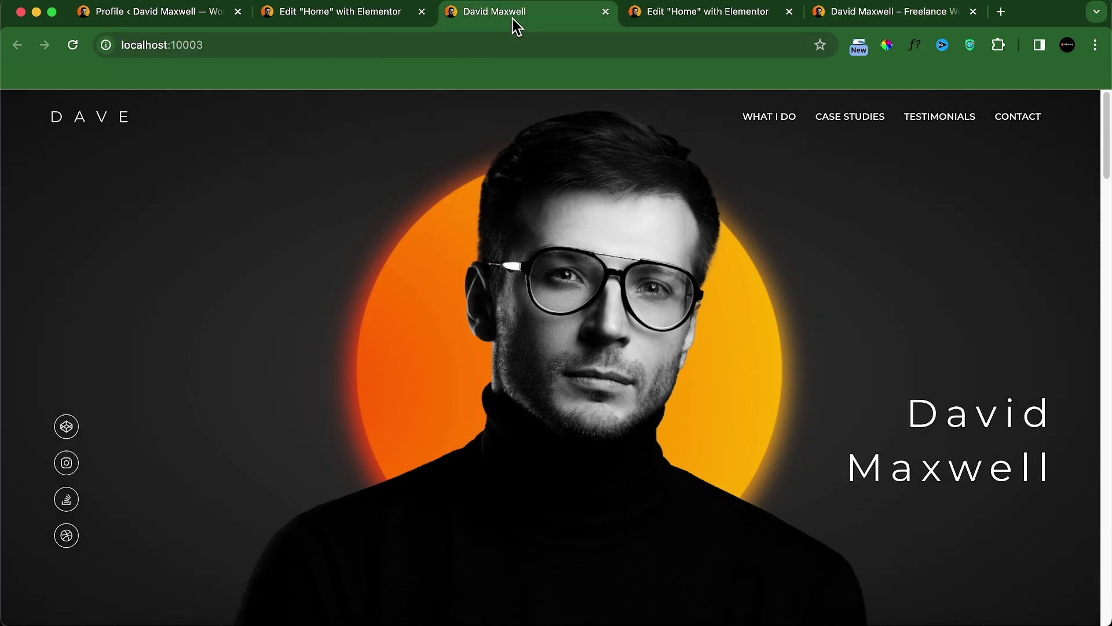
right_click(301, 264)
left_click(320, 427)
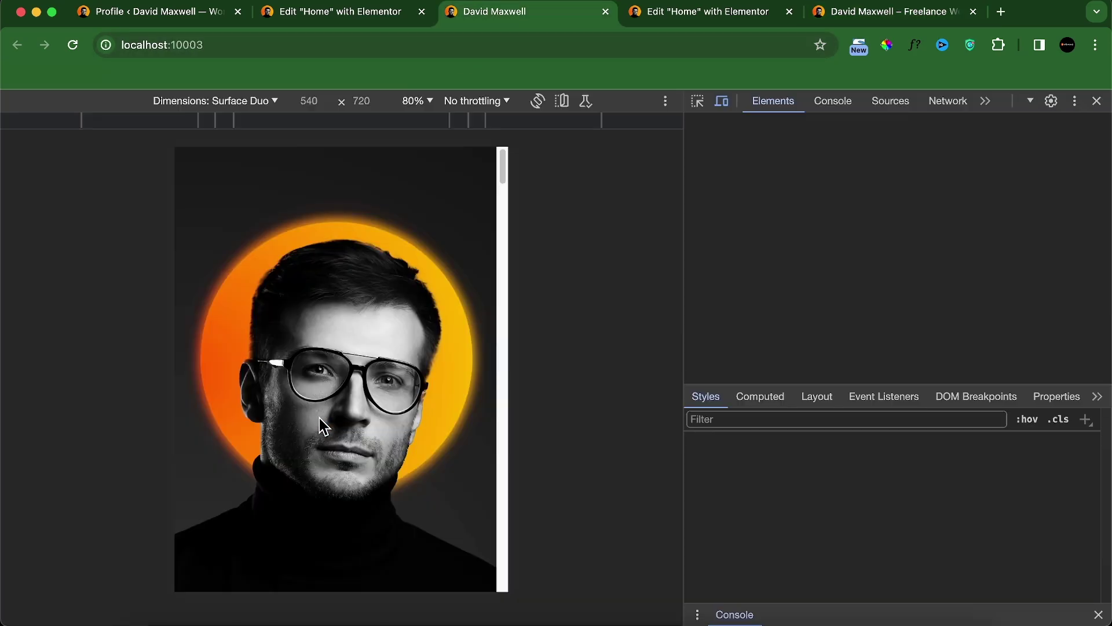
left_click(227, 103)
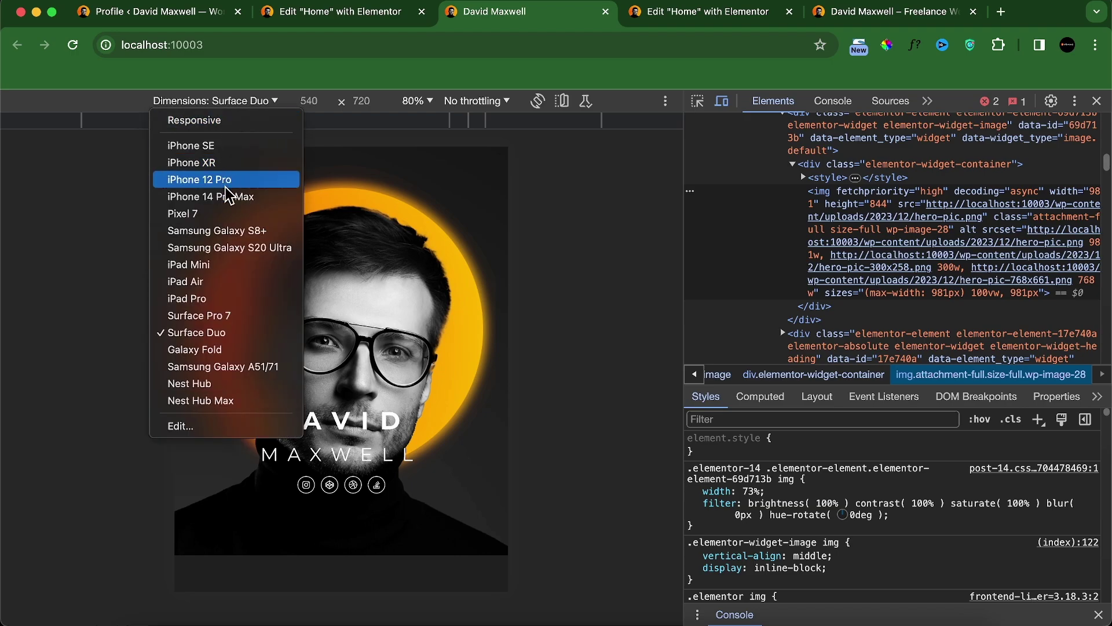
left_click(214, 214)
left_click(73, 46)
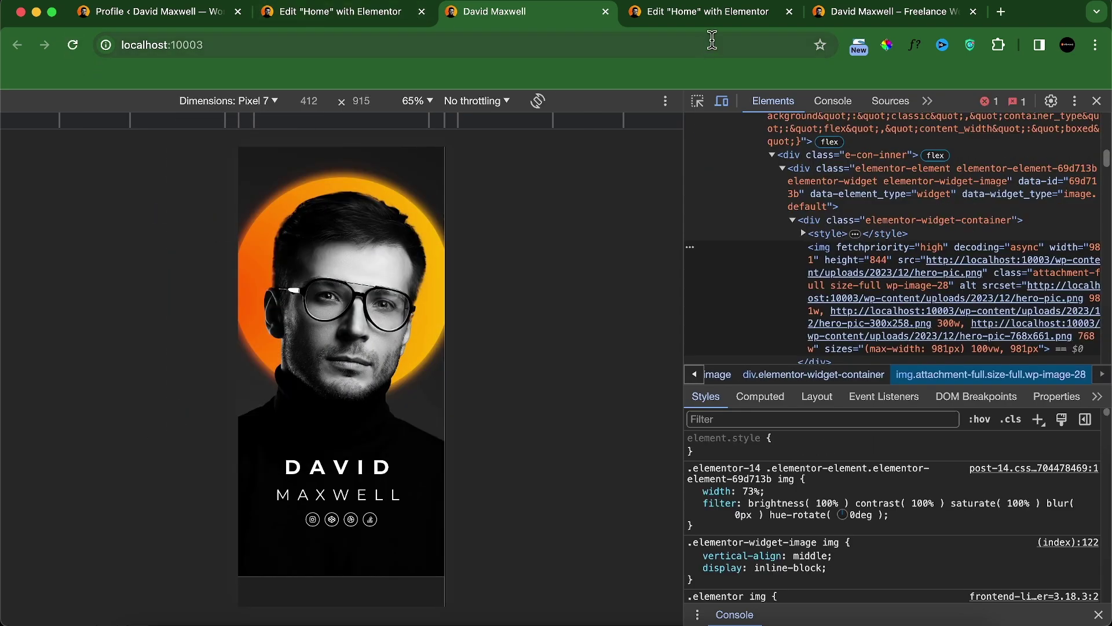
left_click(724, 19)
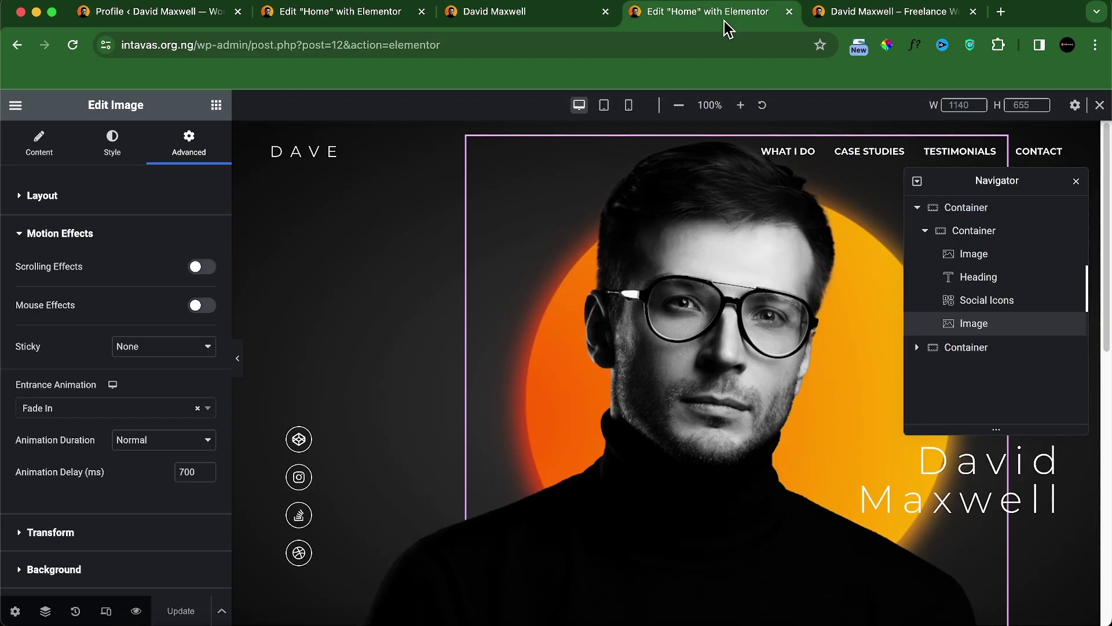
Step: In mobile view, give the DAVID heading a Fade In Up entrance animation
left_click(628, 105)
scroll(675, 300, "down", 5)
scroll(679, 301, "up", 2)
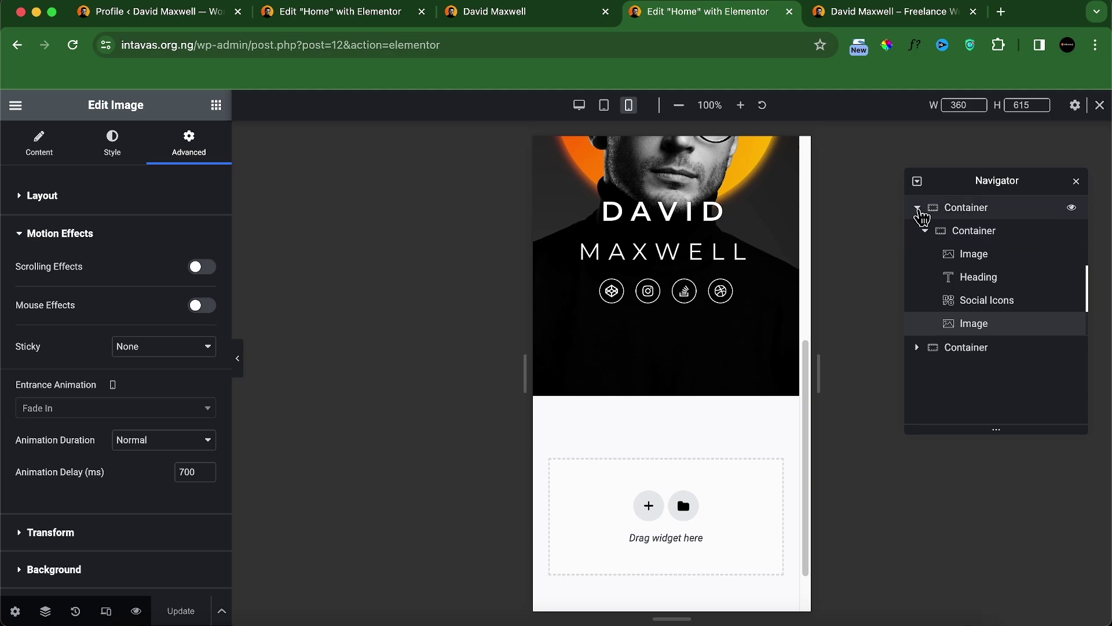
left_click(917, 208)
left_click(917, 232)
scroll(716, 290, "up", 8)
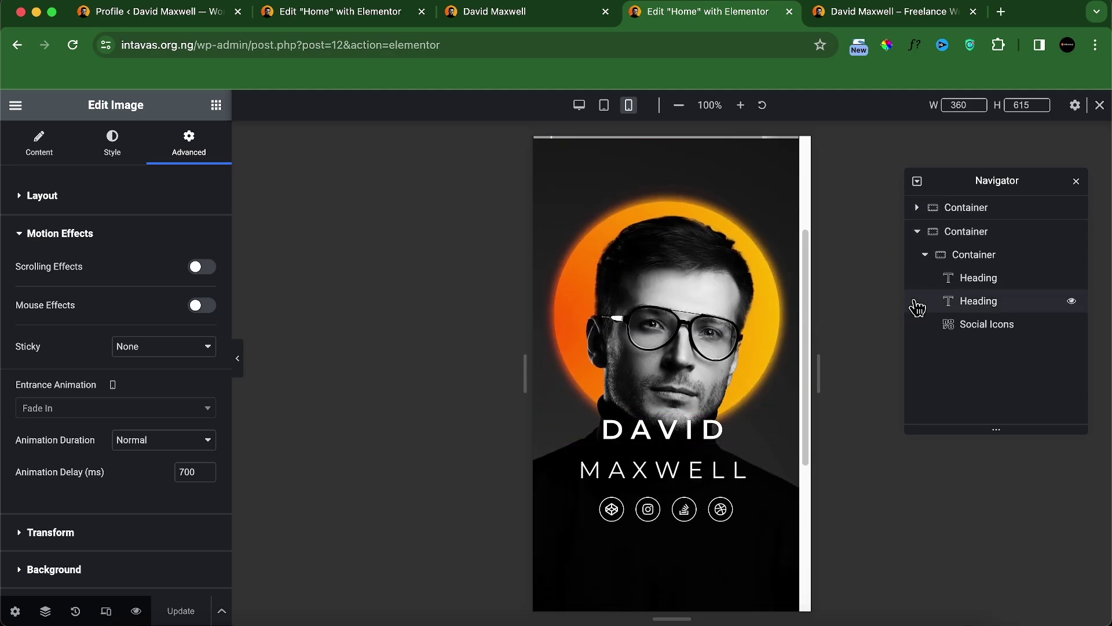
left_click(963, 284)
left_click(210, 153)
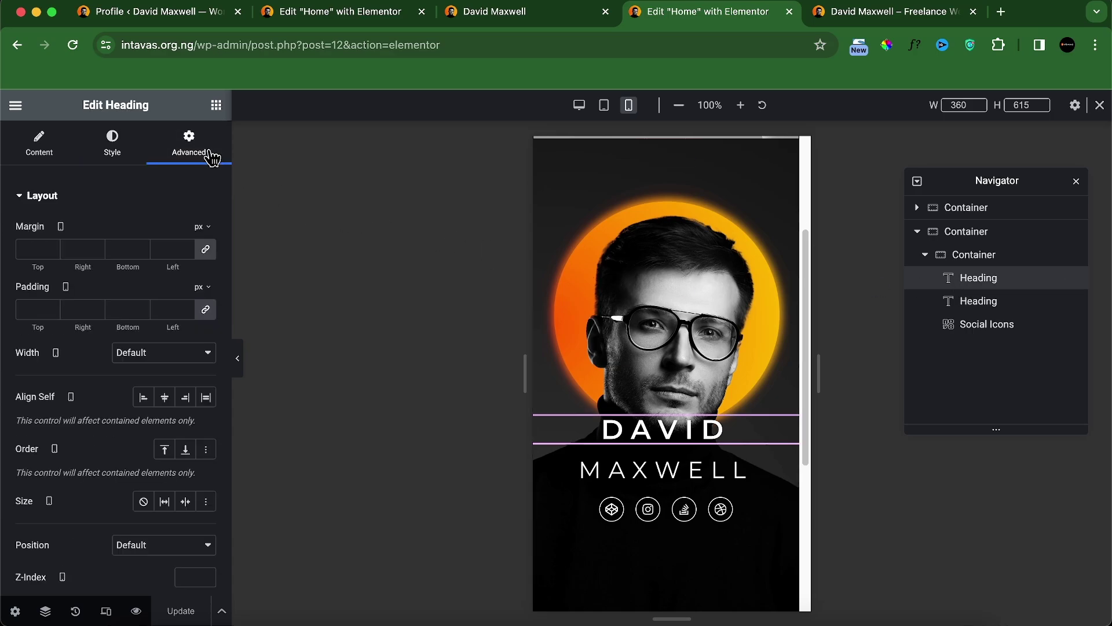
scroll(139, 379, "down", 10)
left_click(133, 226)
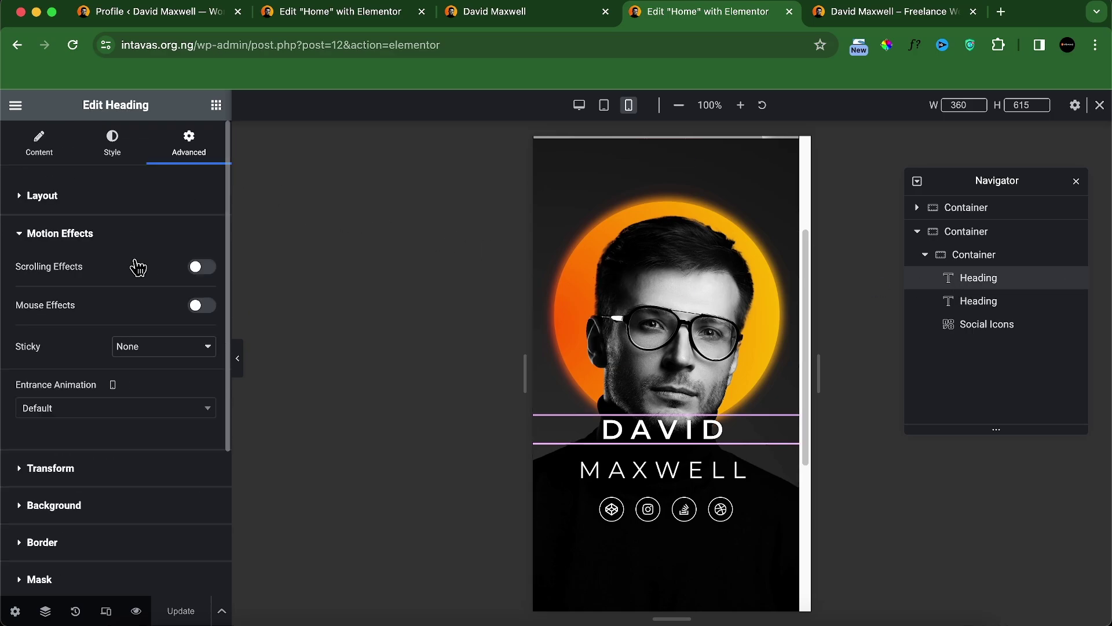
left_click(93, 408)
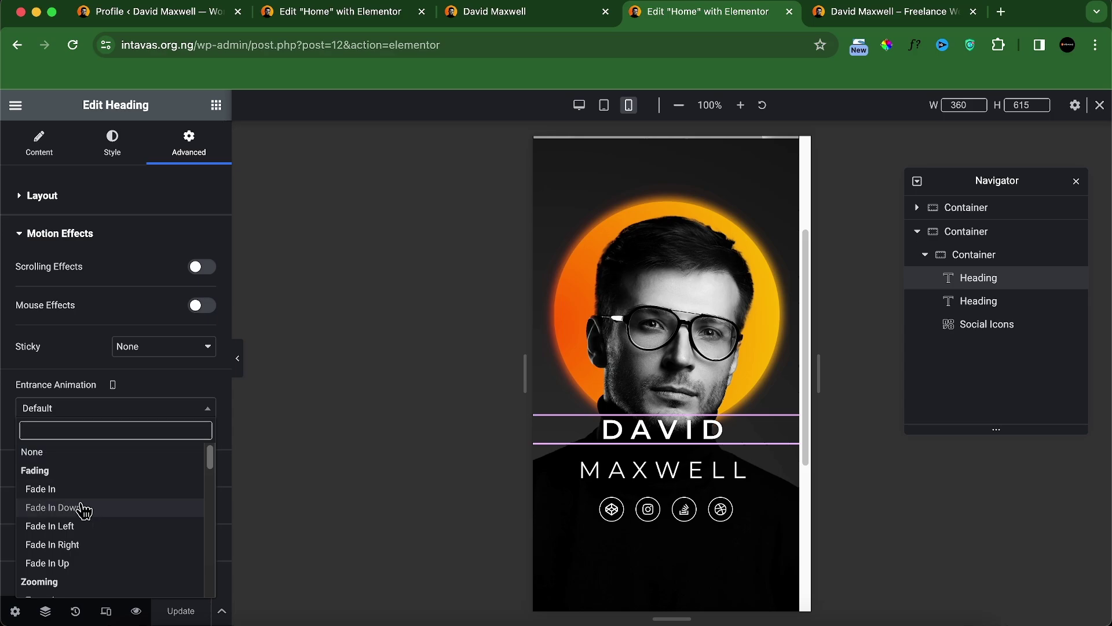
left_click(82, 563)
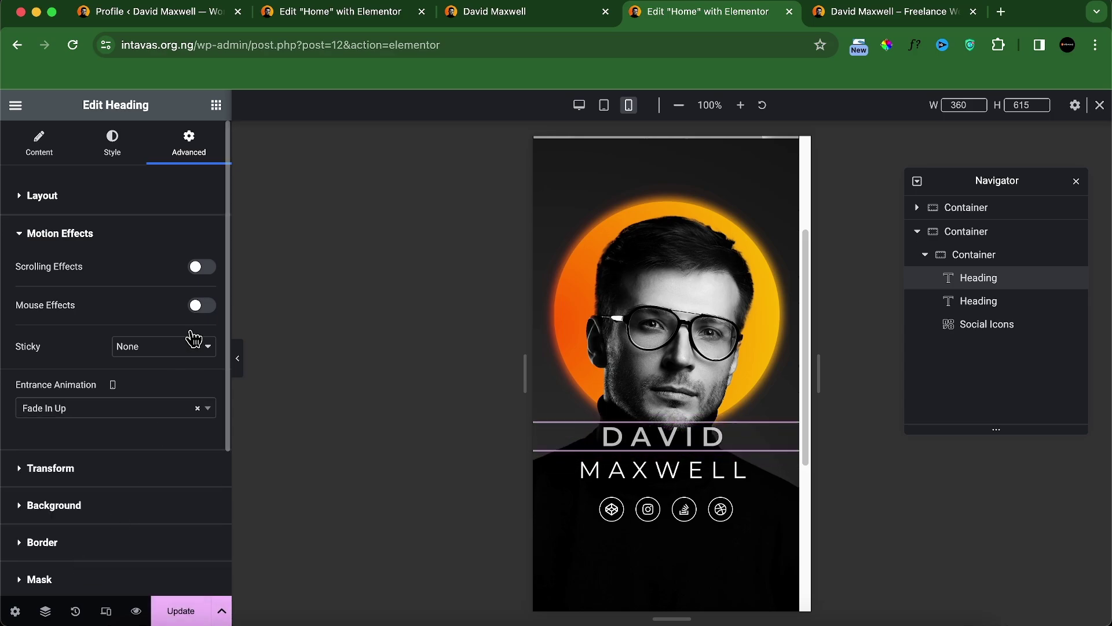
Step: Give the MAXWELL heading a Fade In Up entrance animation on mobile
left_click(973, 306)
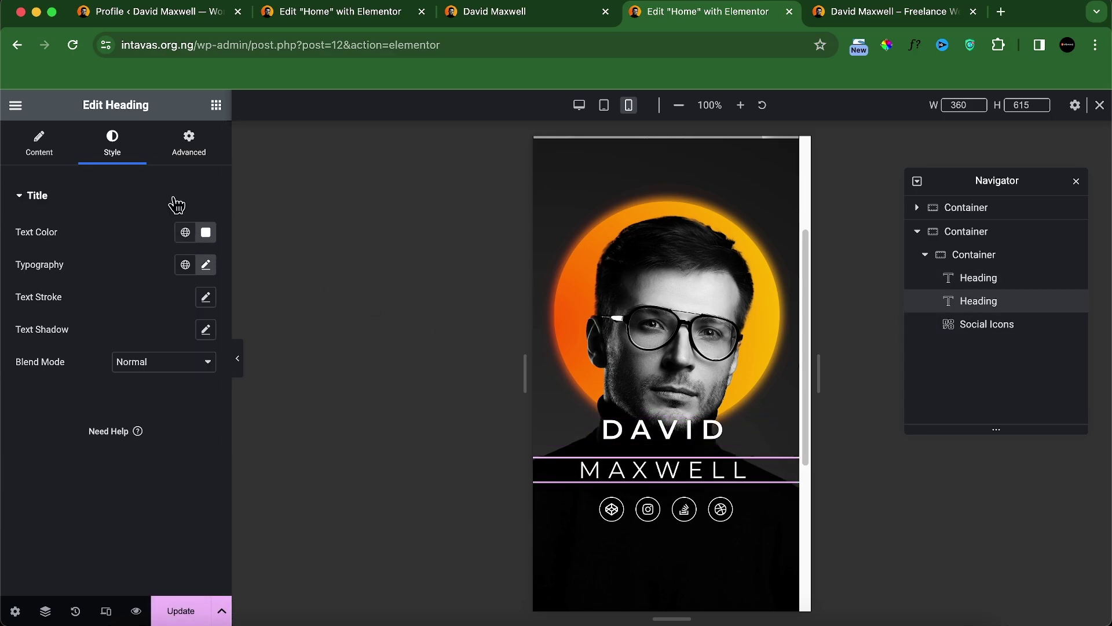
left_click(186, 159)
scroll(132, 400, "down", 5)
scroll(93, 521, "down", 2)
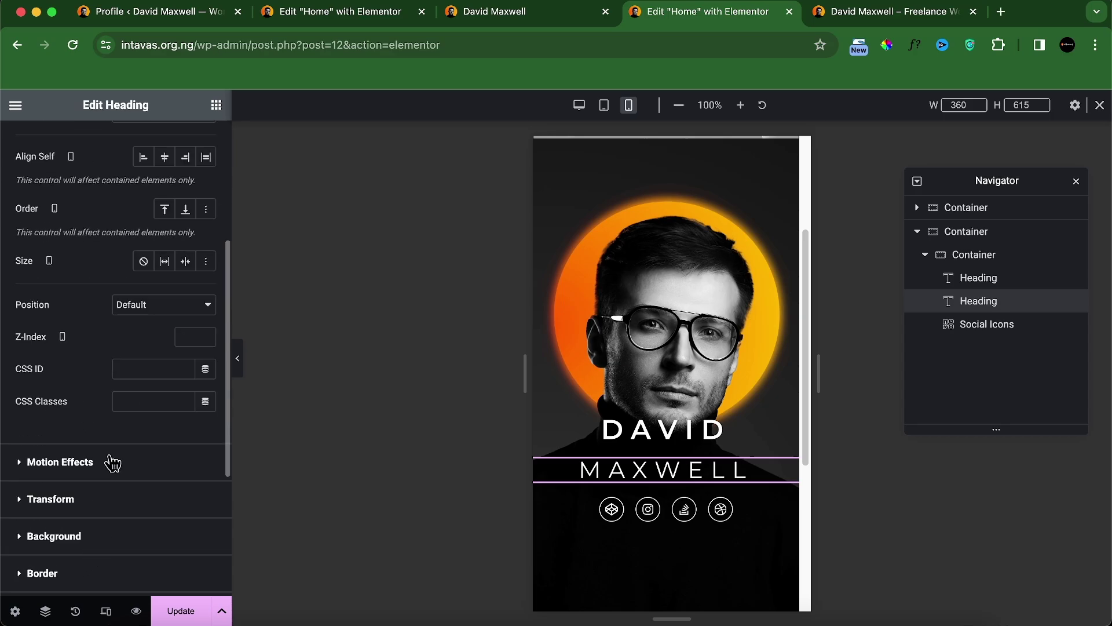
left_click(110, 460)
left_click(116, 418)
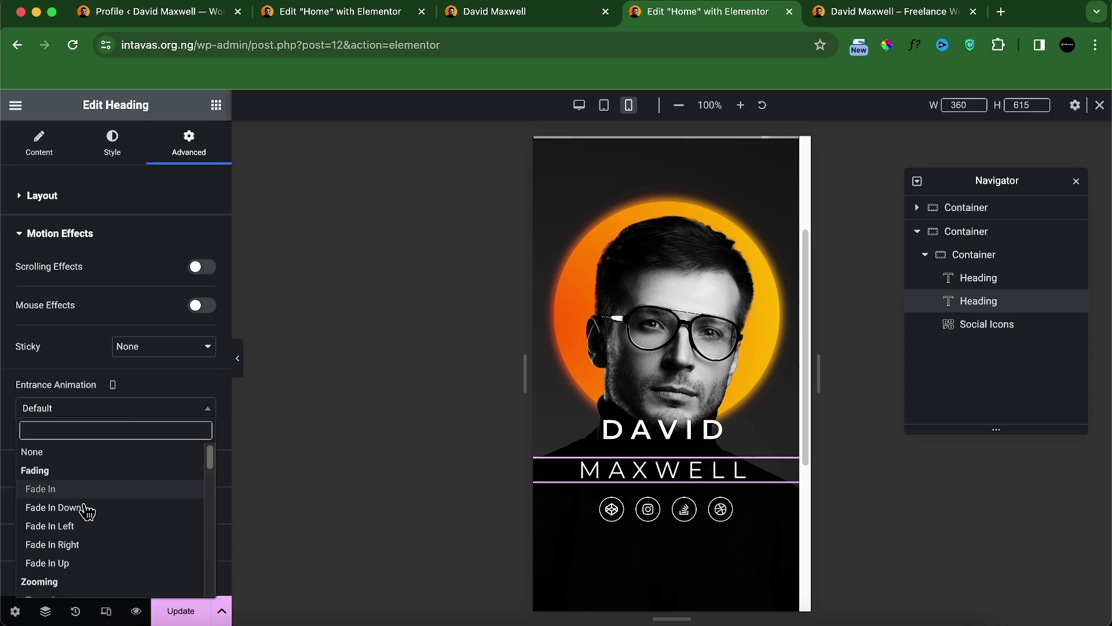
left_click(84, 564)
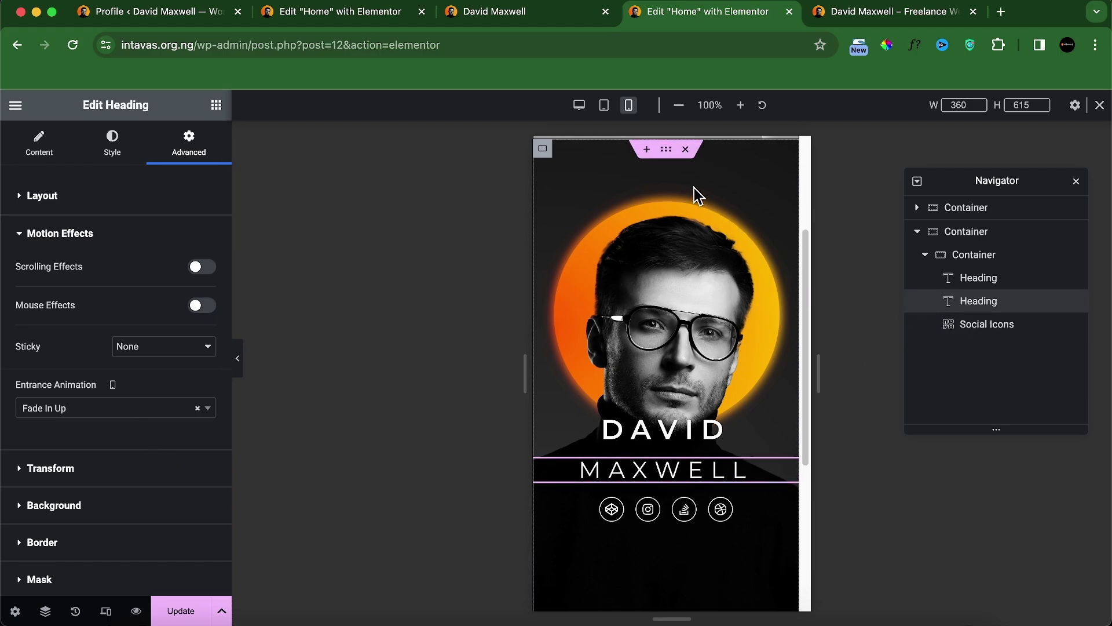
Step: In desktop view, give the DAVID heading a Fade In Up entrance
left_click(578, 106)
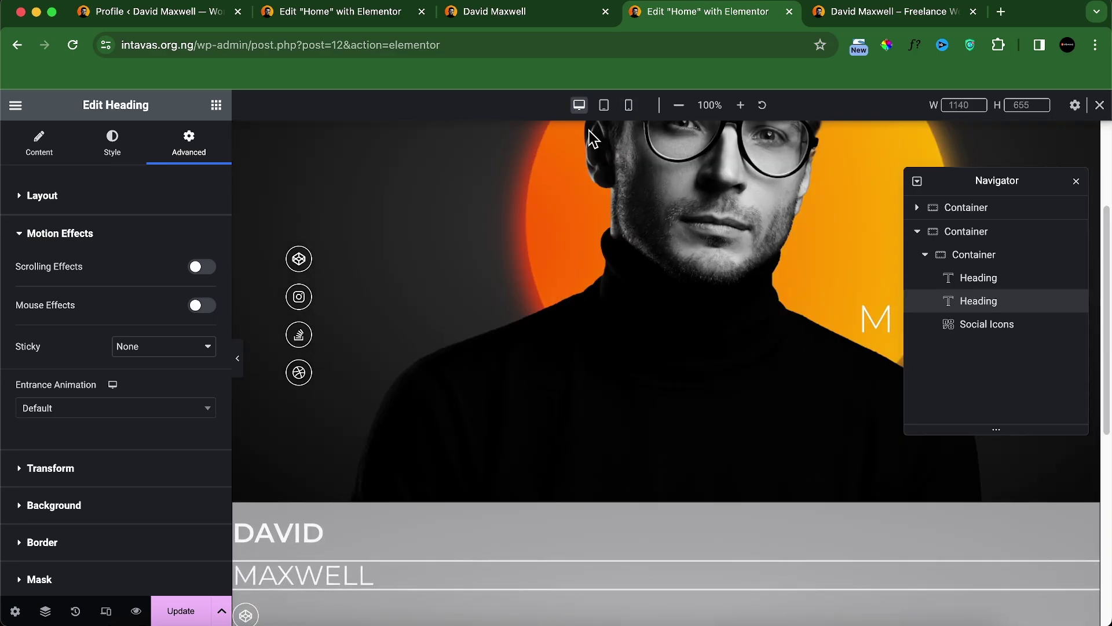
scroll(632, 365, "down", 5)
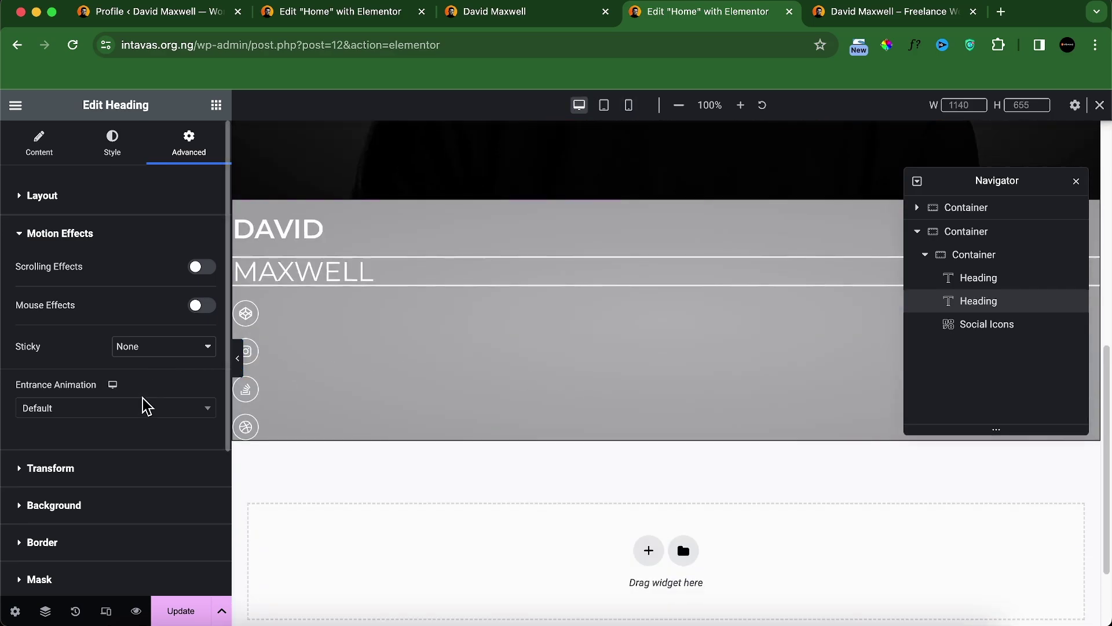
left_click(1029, 284)
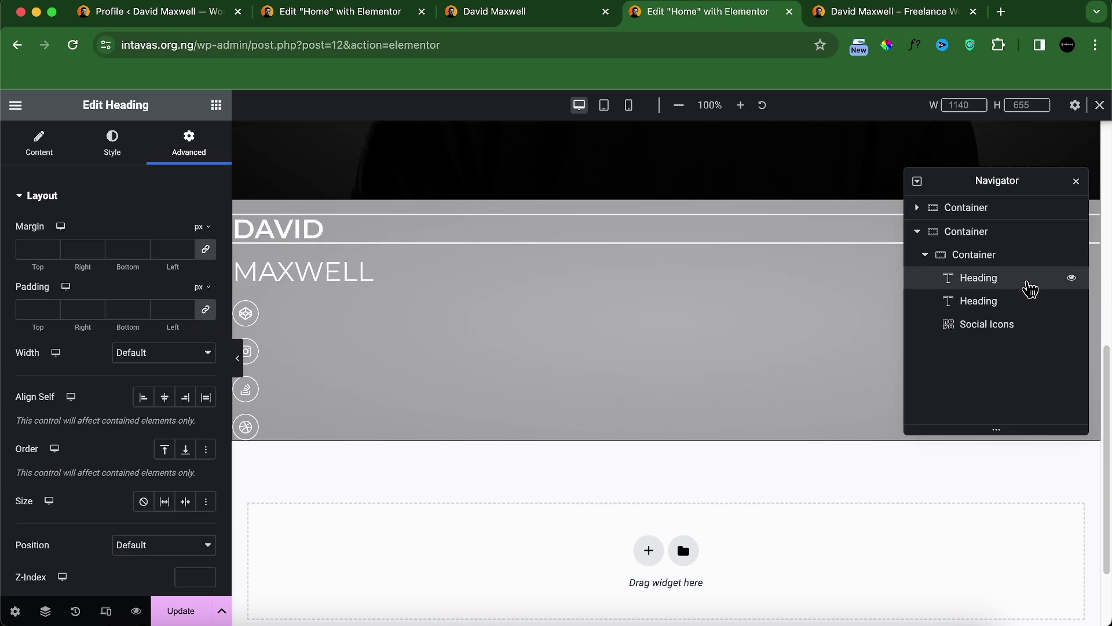
scroll(214, 405, "down", 5)
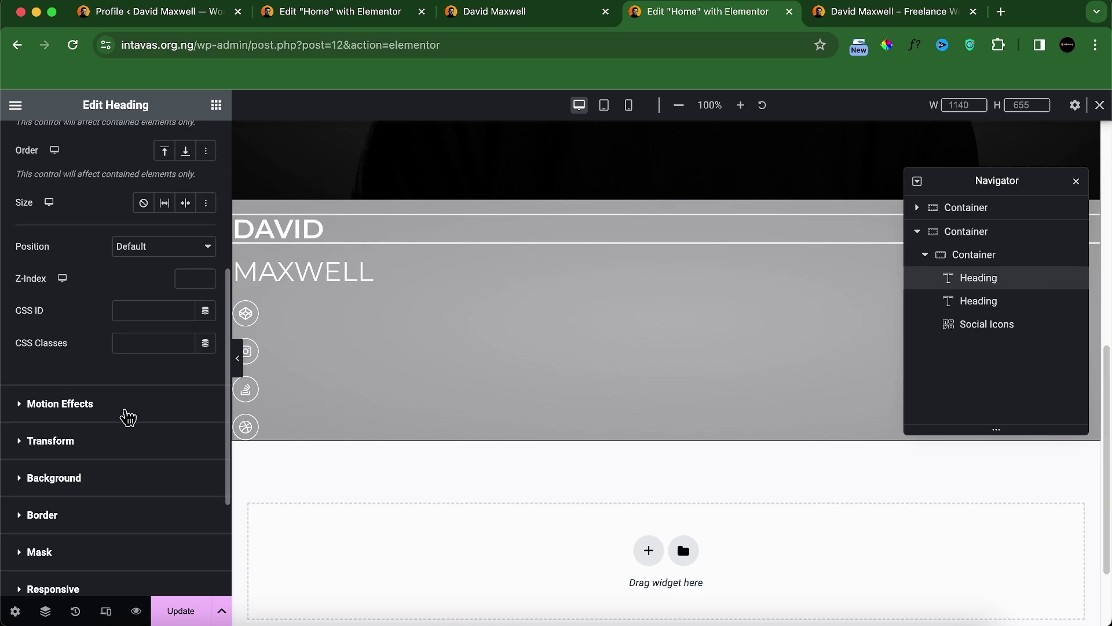
left_click(128, 417)
left_click(154, 415)
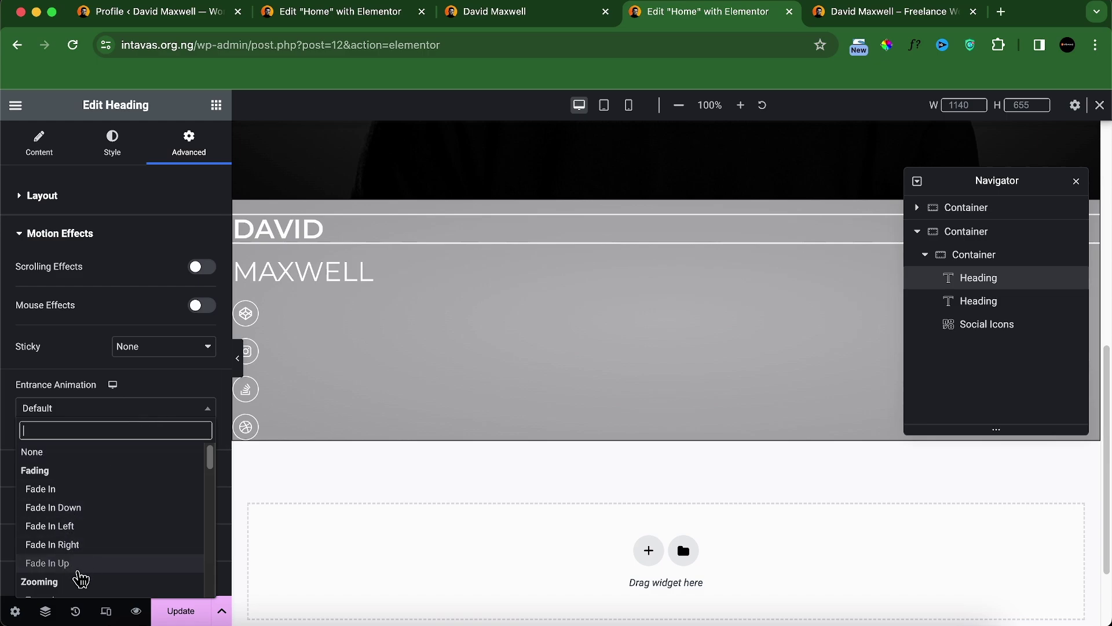
left_click(75, 563)
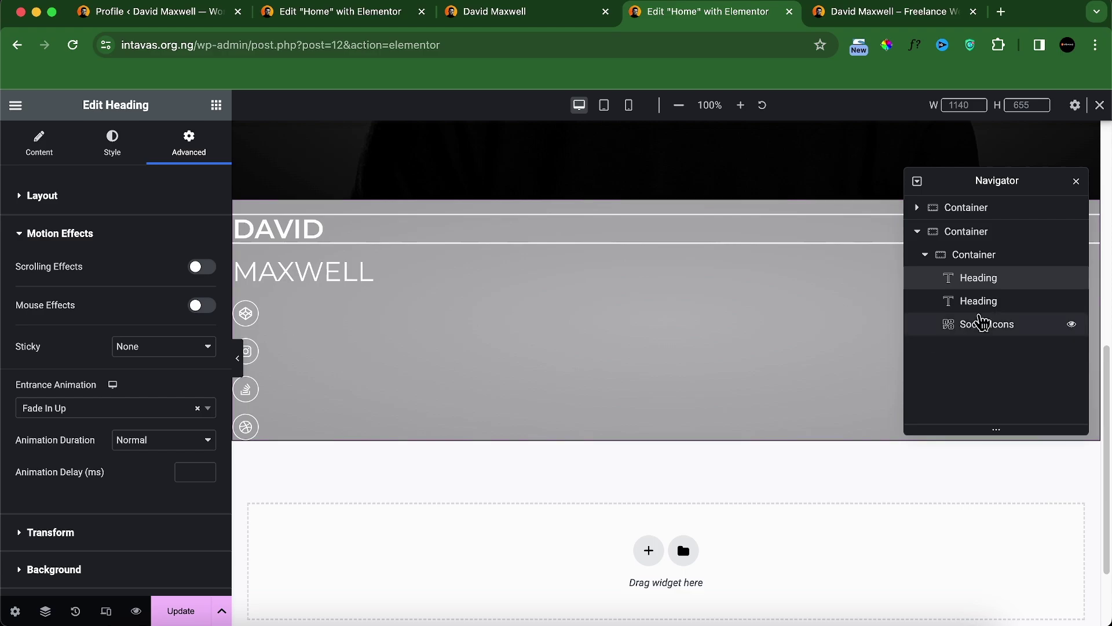
Step: Give the MAXWELL heading a Fade In Up entrance with a 200 ms delay on desktop
left_click(985, 302)
scroll(139, 376, "down", 5)
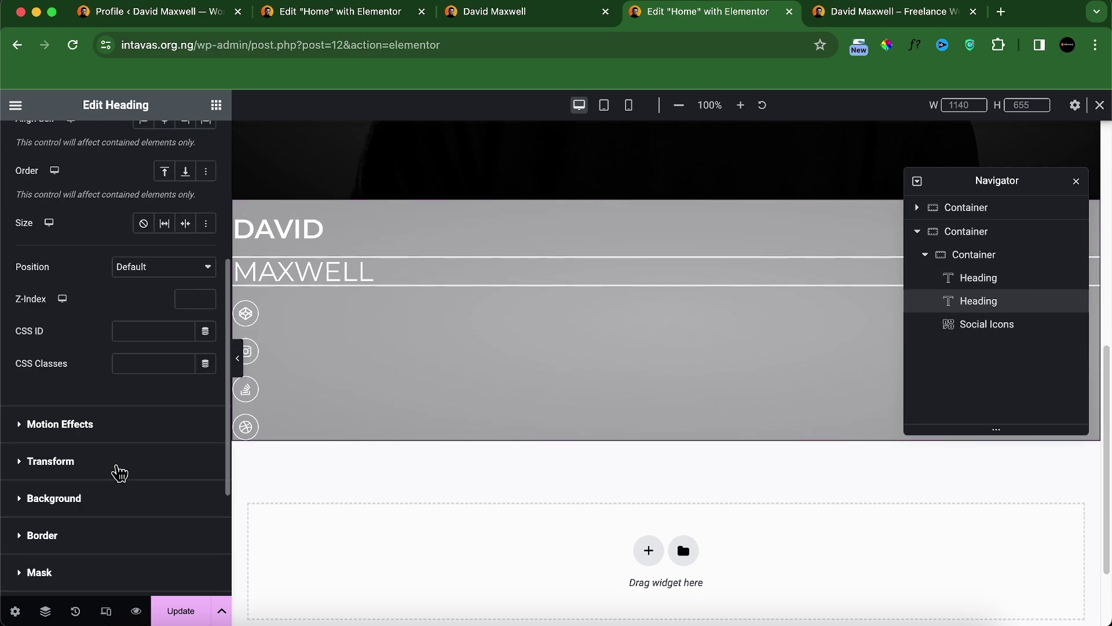
left_click(106, 430)
left_click(104, 408)
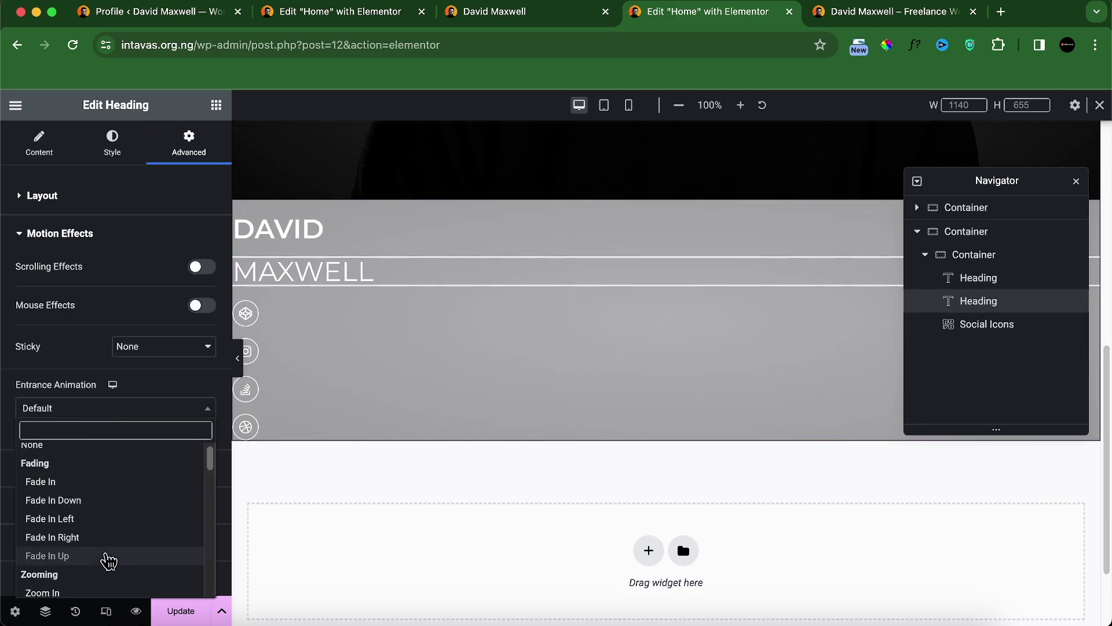
scroll(98, 556, "down", 1)
left_click(95, 532)
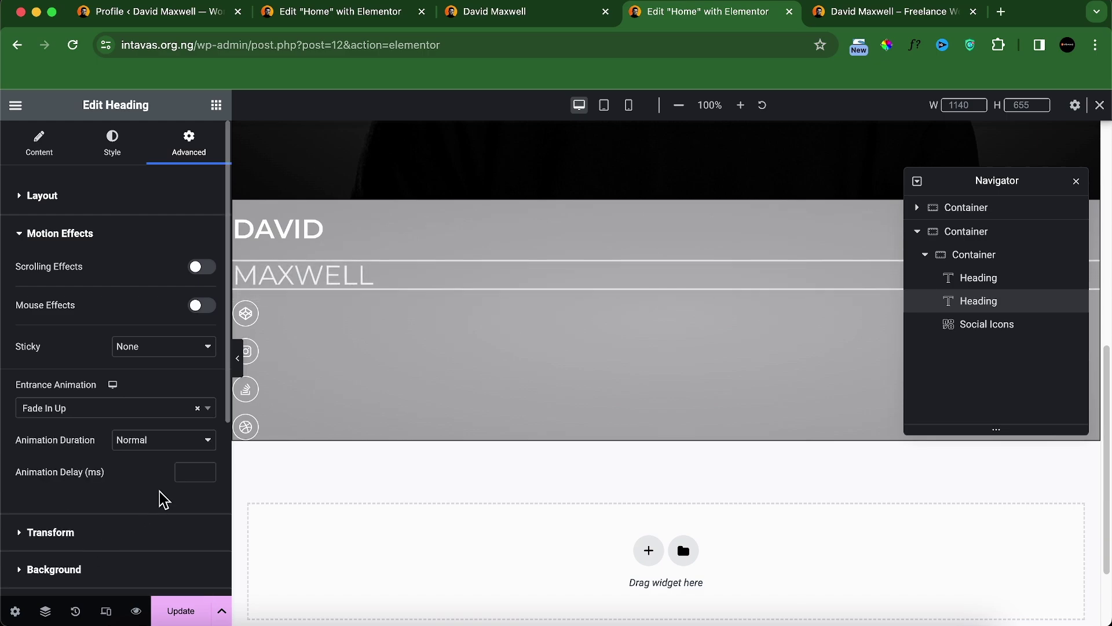
left_click(185, 480)
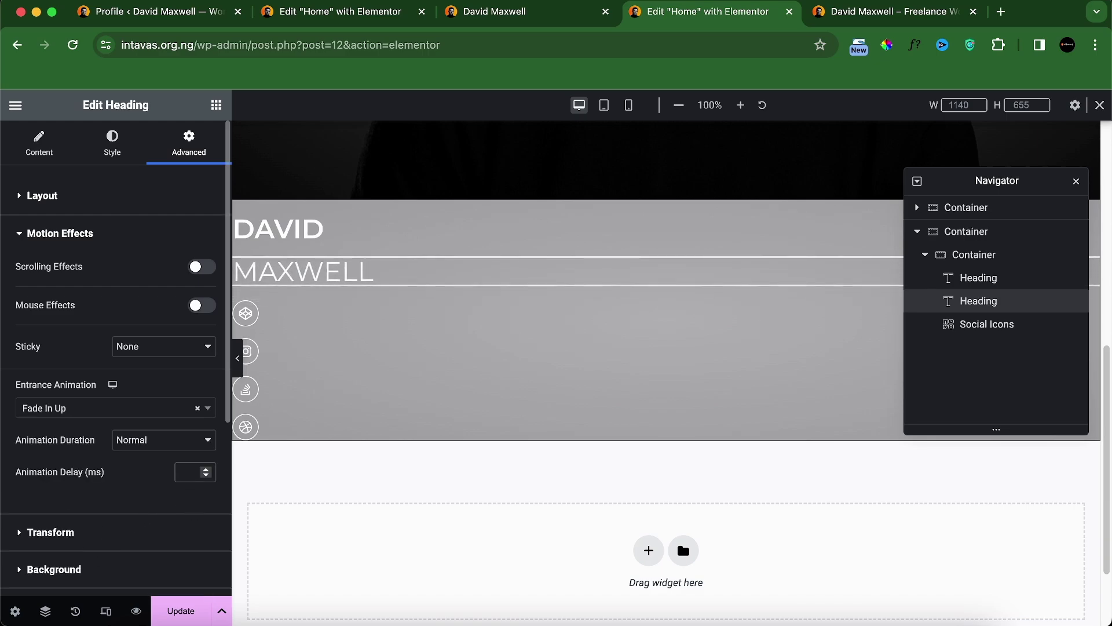
type("200")
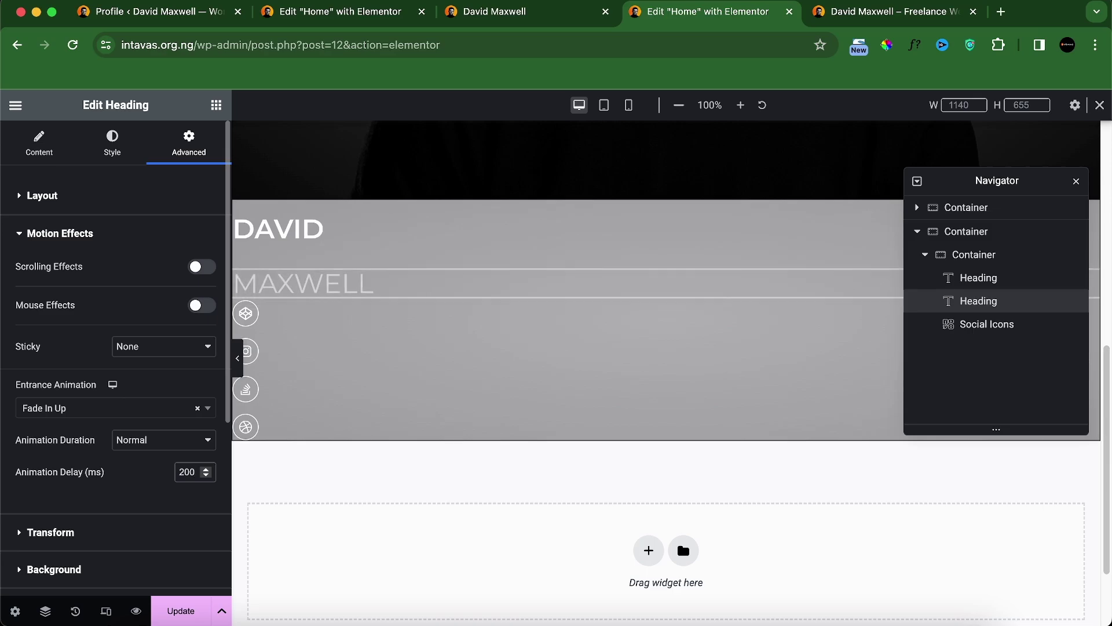
Step: Give the social icons a Fade In Up entrance with a 400 ms delay and update the page
left_click(997, 329)
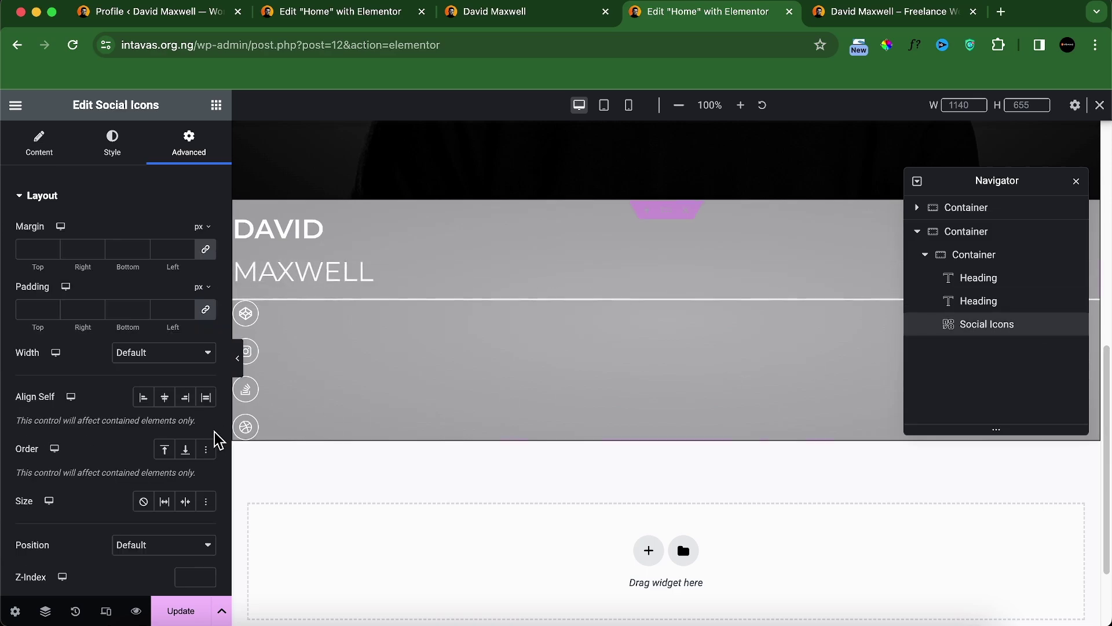
scroll(112, 427, "down", 8)
left_click(154, 232)
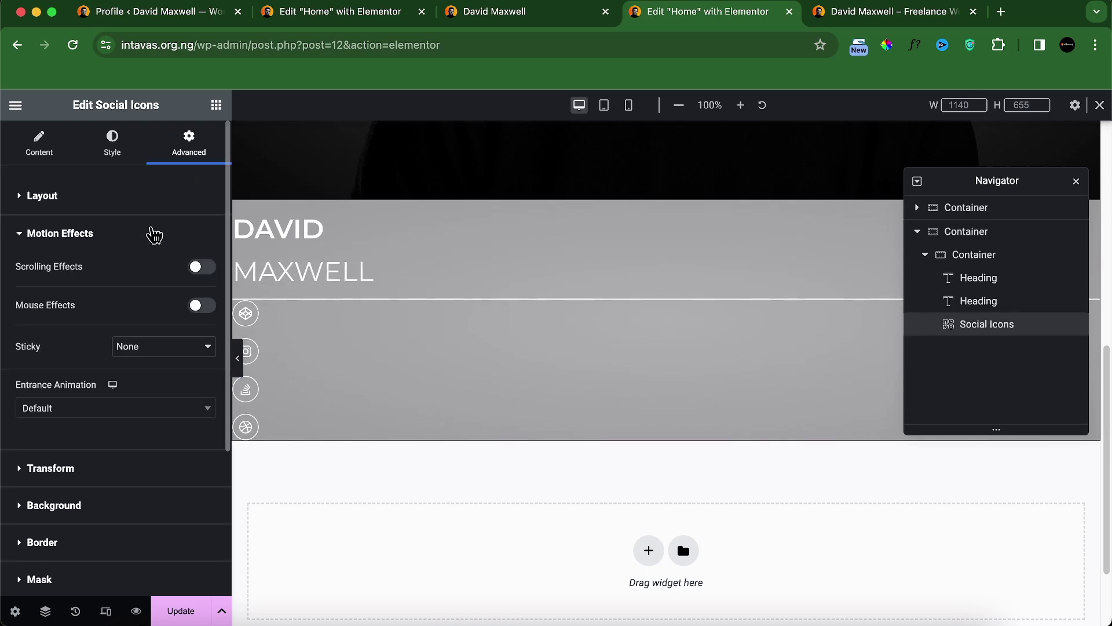
left_click(123, 410)
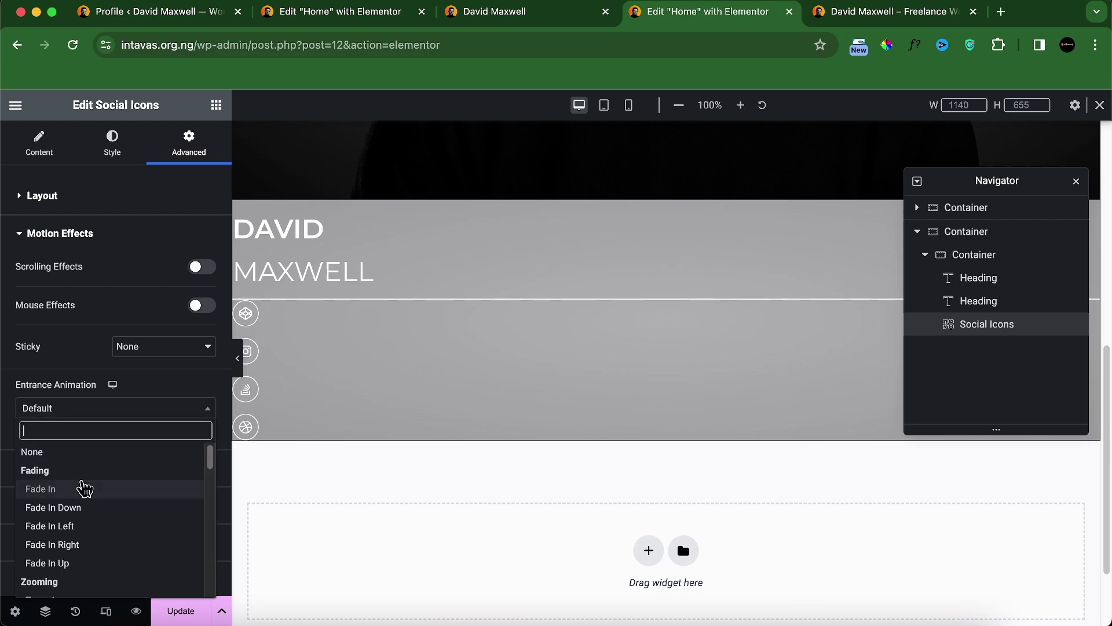
left_click(74, 564)
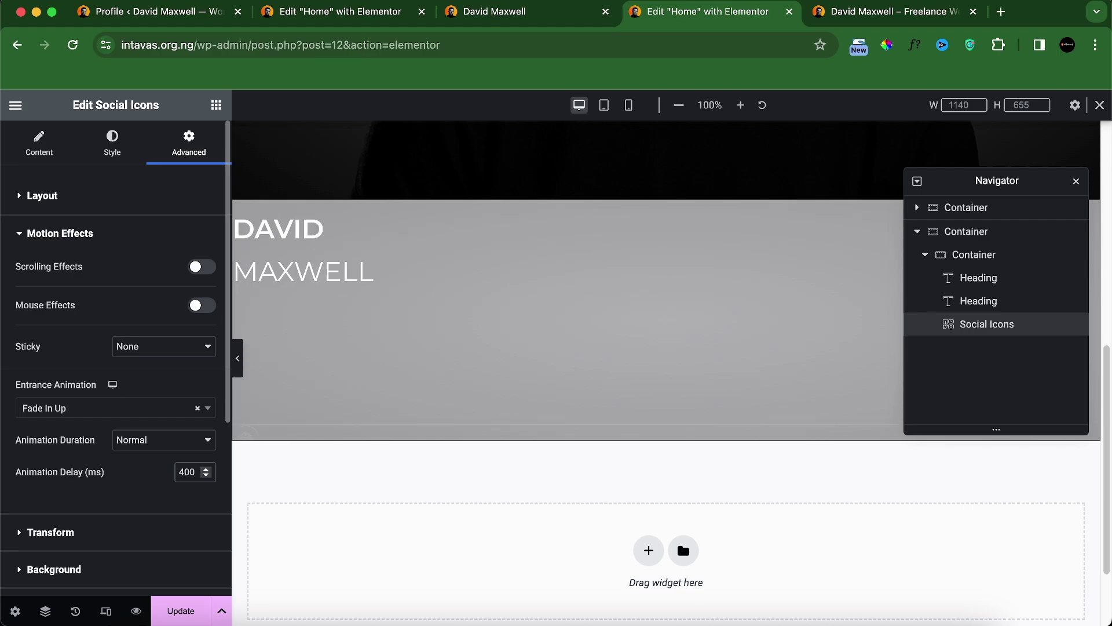
left_click(184, 613)
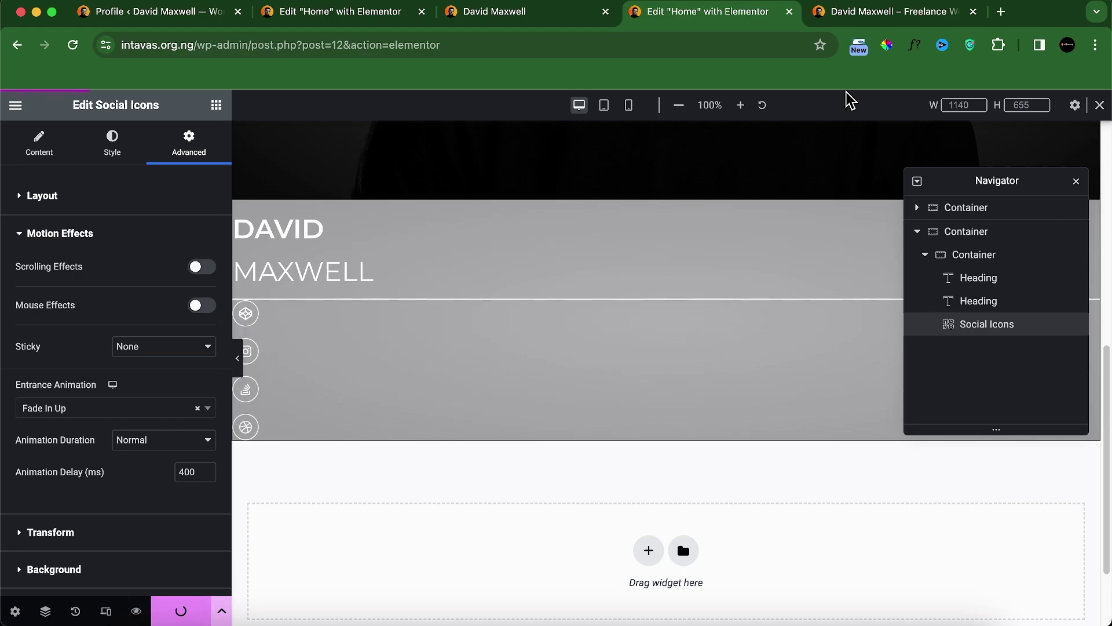
left_click(892, 11)
Step: Reload the mobile preview to check the animations, then return it to desktop size
left_click(73, 45)
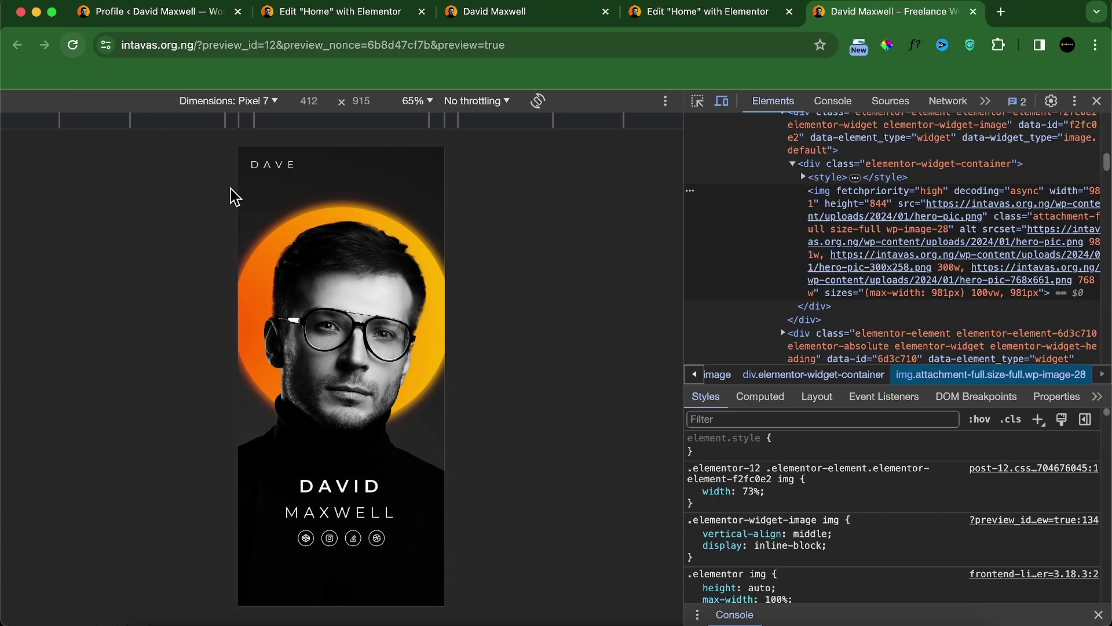
scroll(391, 318, "down", 1)
scroll(391, 318, "up", 1)
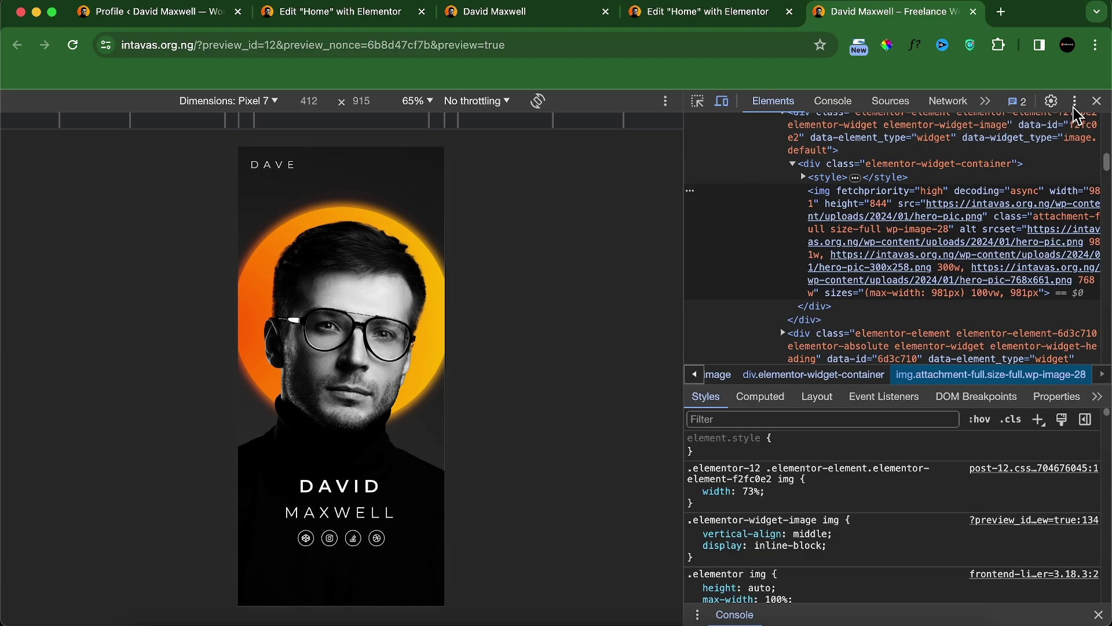
left_click(1097, 100)
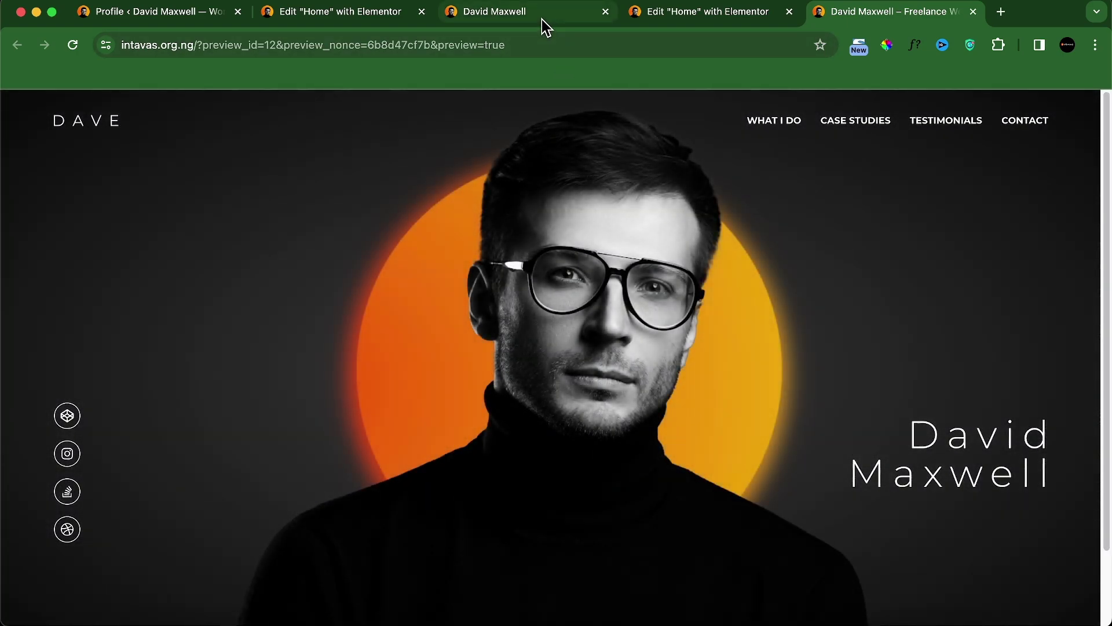
Step: On the localhost reference site, scroll to the dark 'What I Am Great At' services section
left_click(542, 20)
left_click(1097, 100)
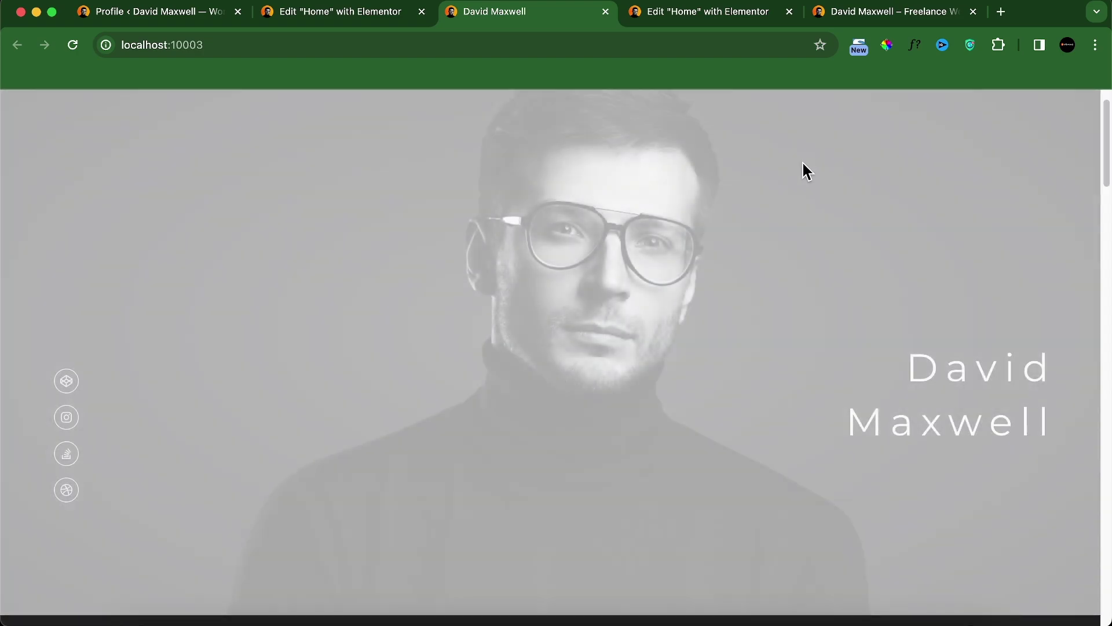
scroll(655, 301, "down", 10)
scroll(655, 307, "up", 3)
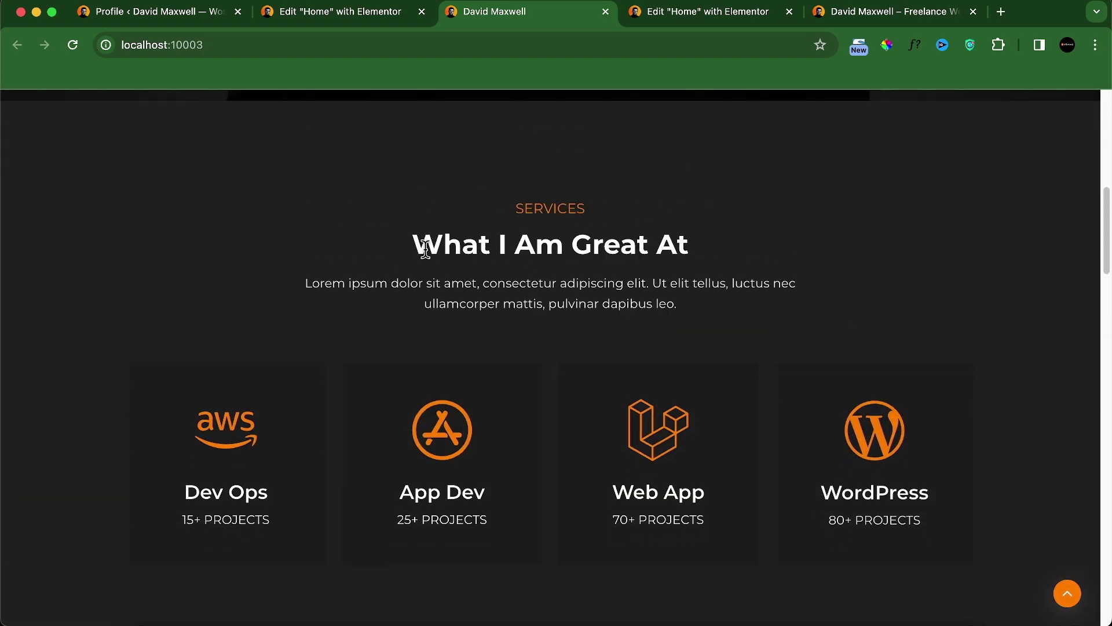
scroll(638, 325, "up", 10)
scroll(531, 431, "down", 10)
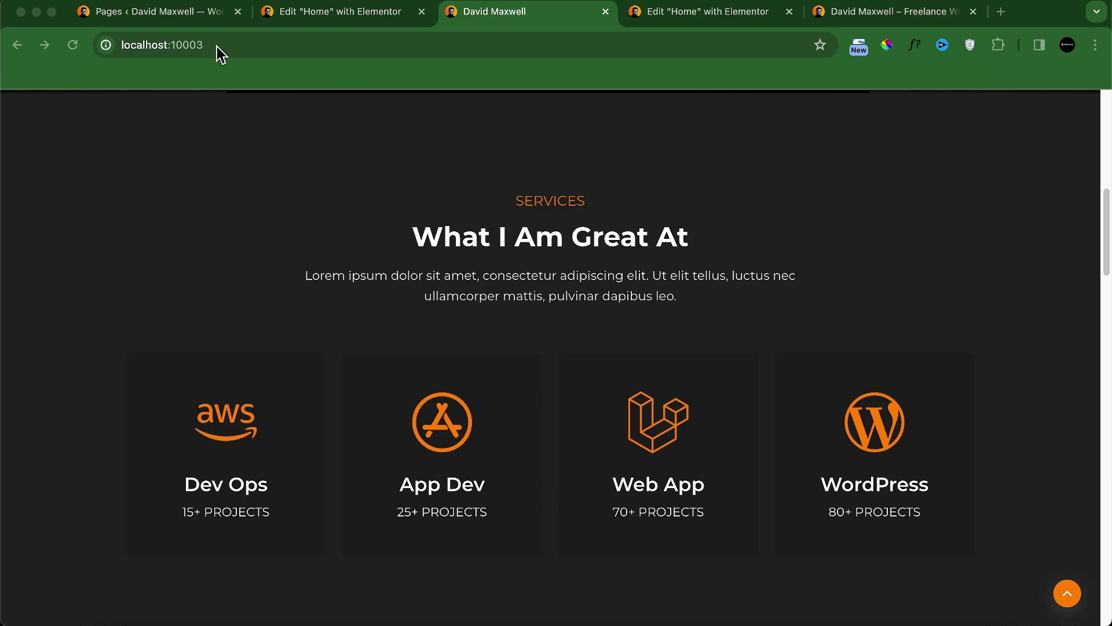
Step: Set the Grid Container experiment to Active under Elementor Settings > Features, then return to the editor
left_click(194, 20)
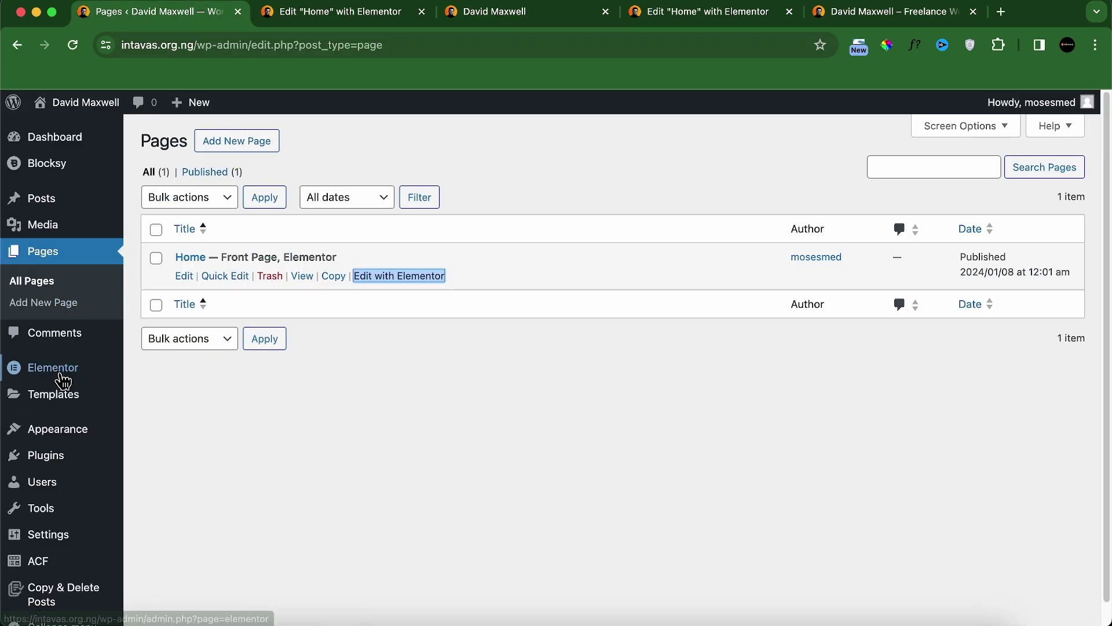
mouse_move(61, 378)
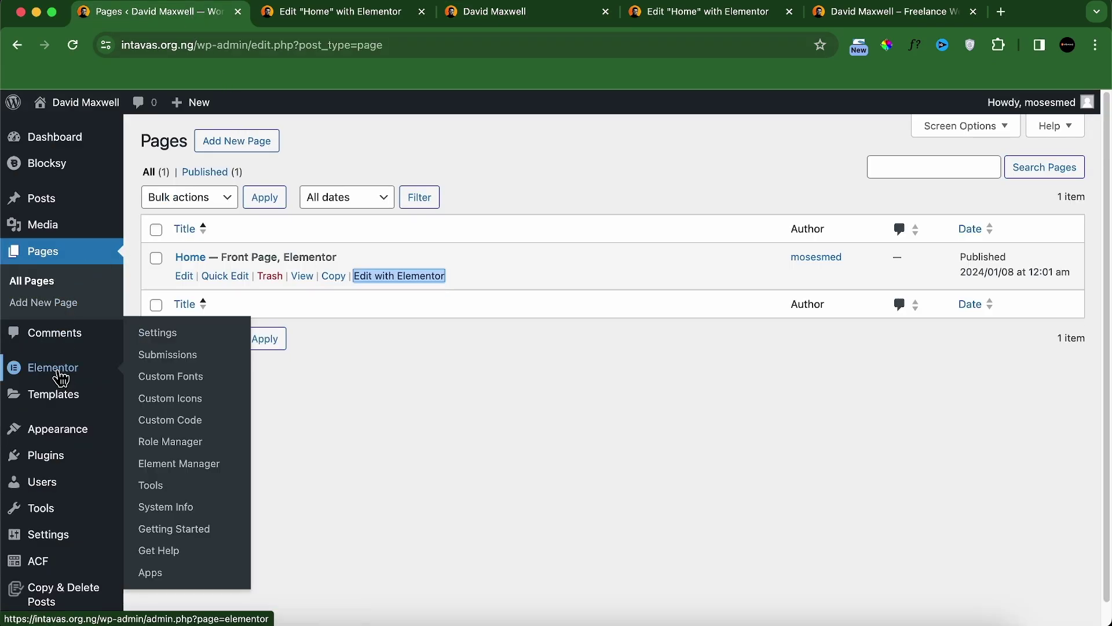
left_click(155, 333)
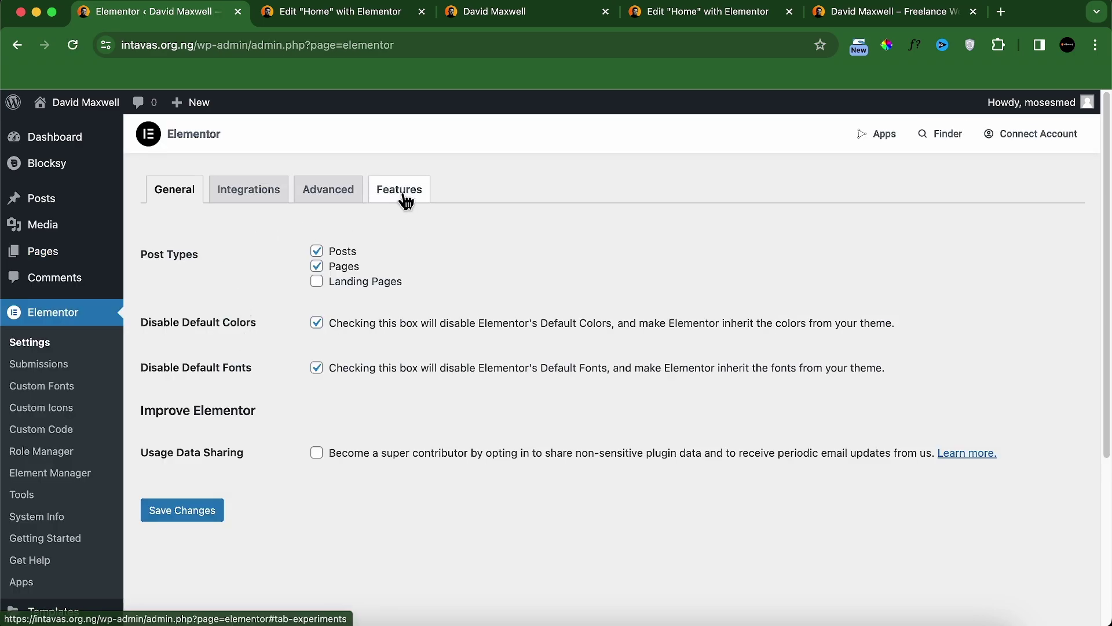
left_click(399, 193)
scroll(435, 399, "down", 1)
scroll(438, 411, "down", 2)
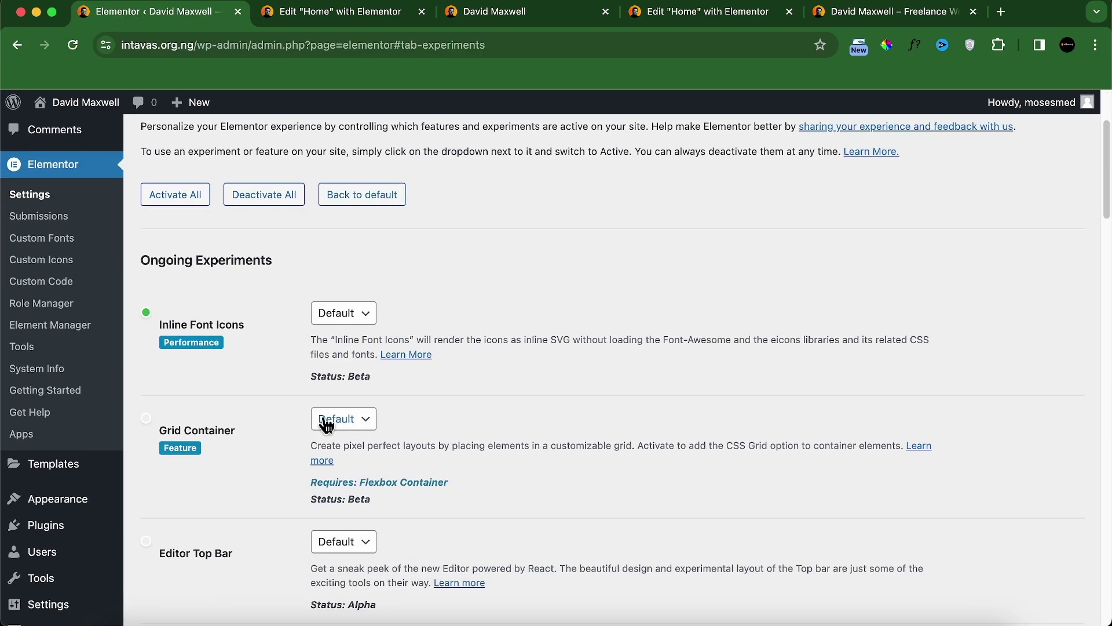
left_click(328, 424)
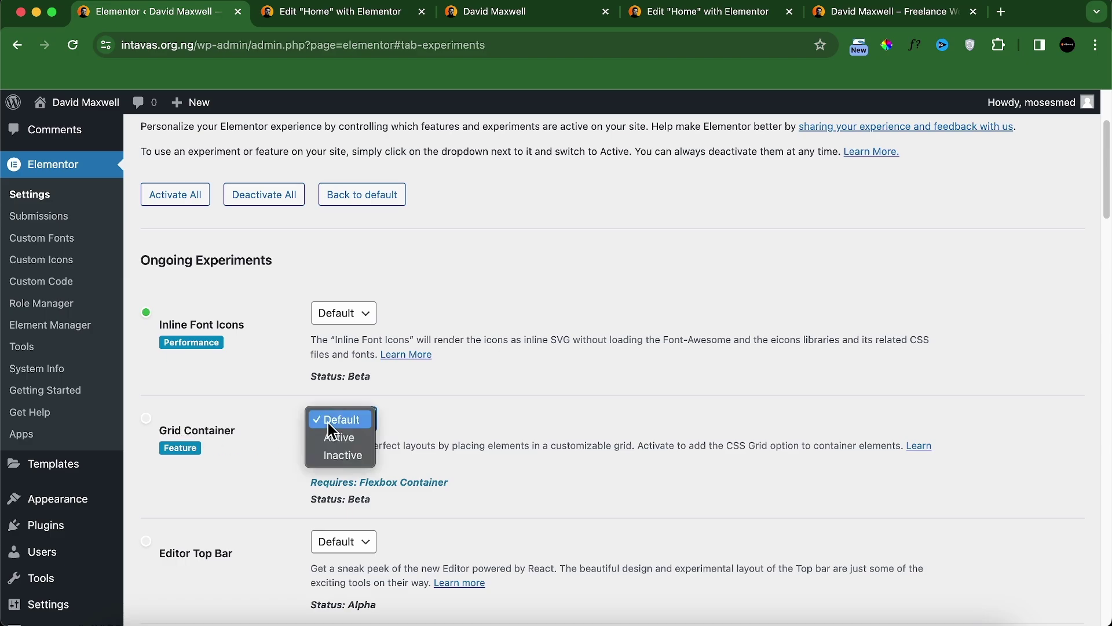
left_click(330, 437)
scroll(474, 449, "down", 20)
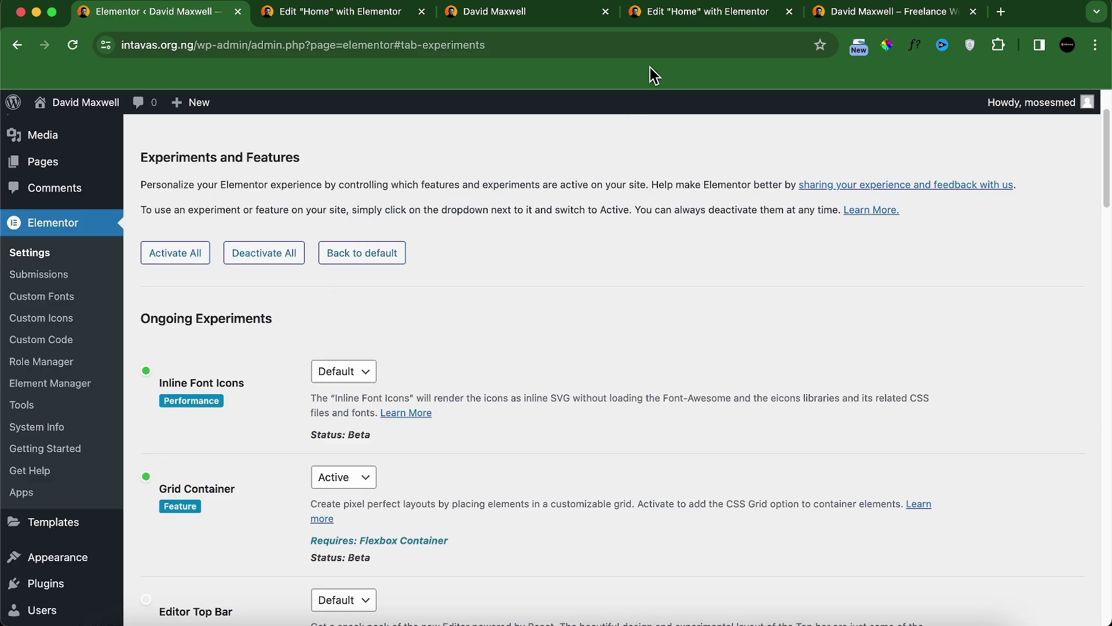
left_click(669, 15)
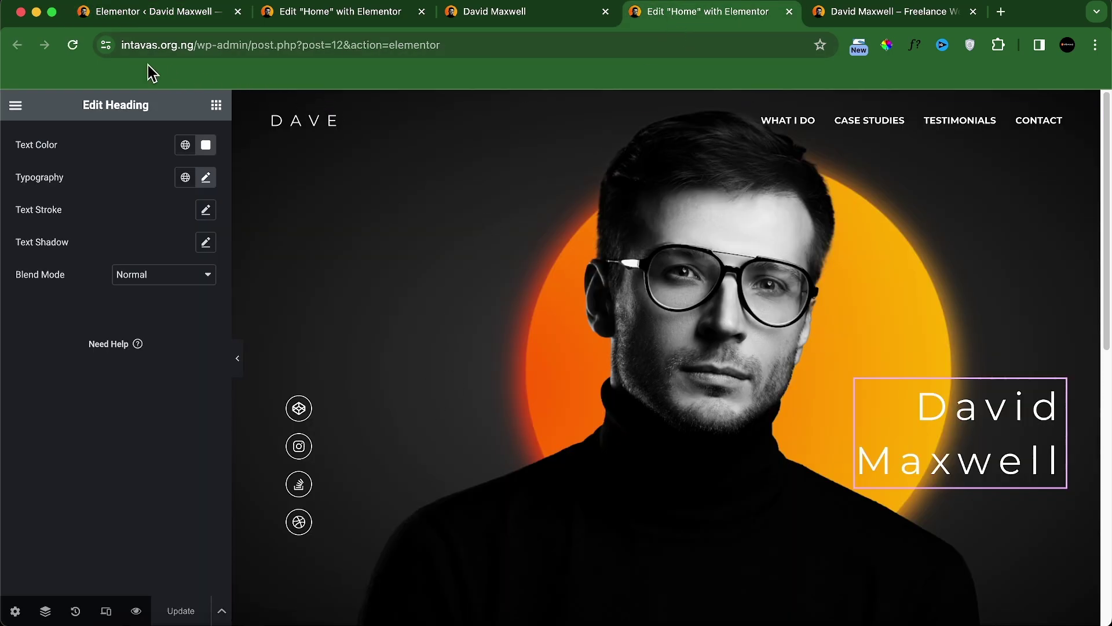
Step: Reload the editor to load the grid feature and review the reference services section
left_click(72, 46)
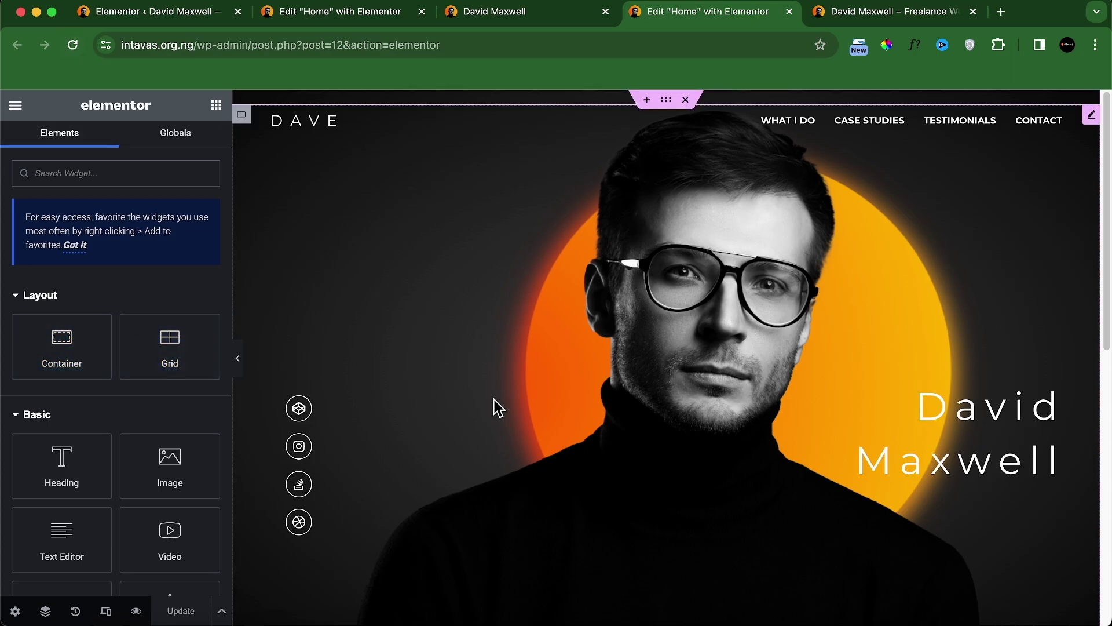
scroll(626, 392, "down", 8)
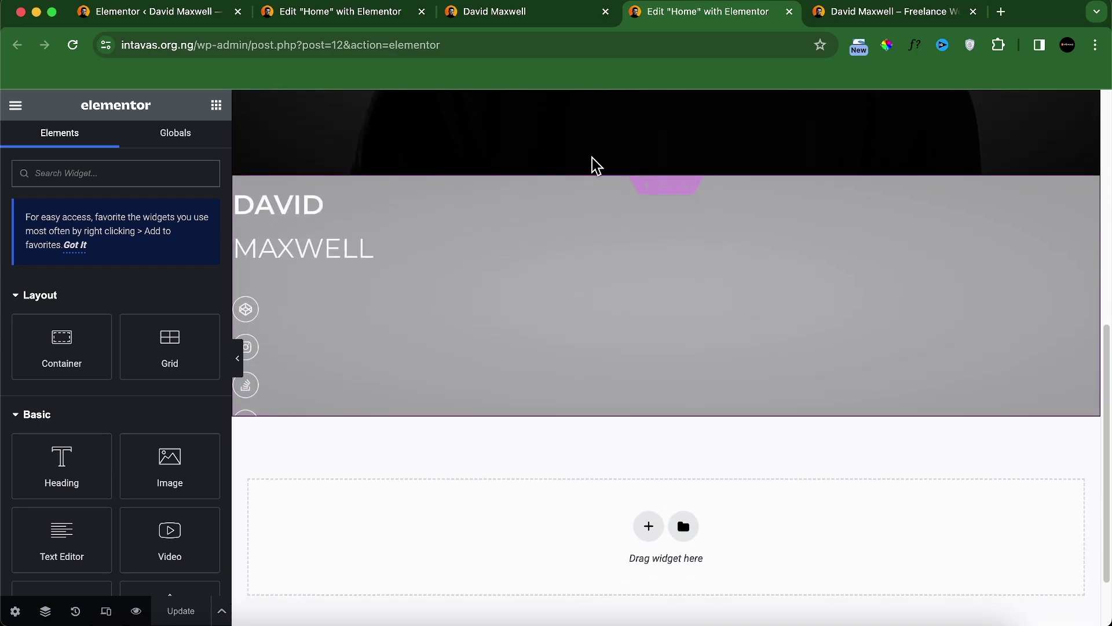
left_click(515, 12)
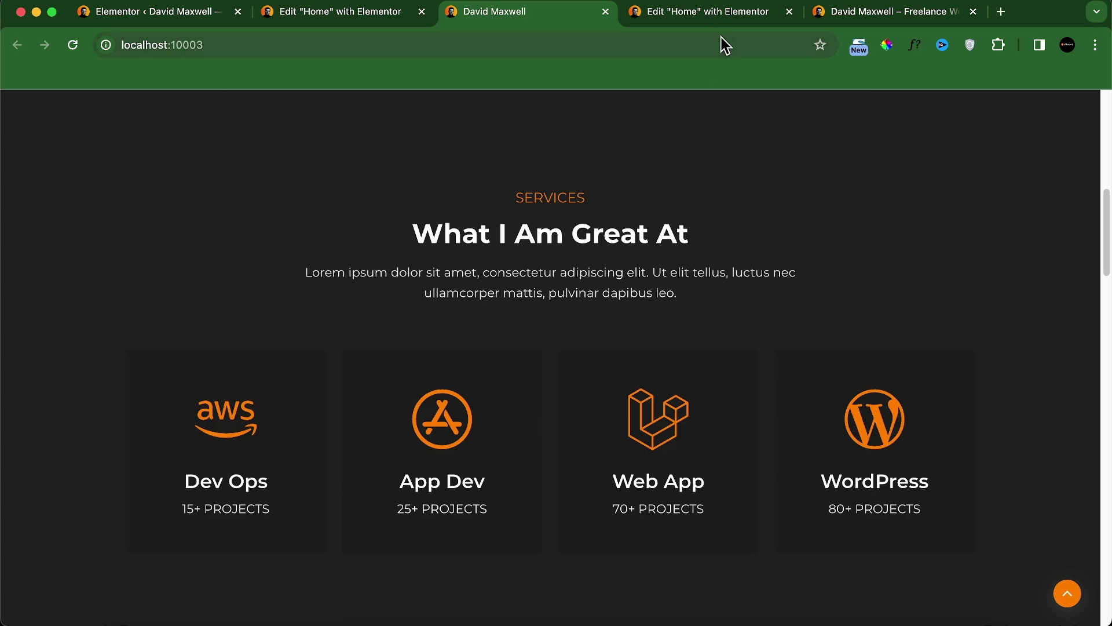
left_click(721, 15)
scroll(637, 469, "down", 3)
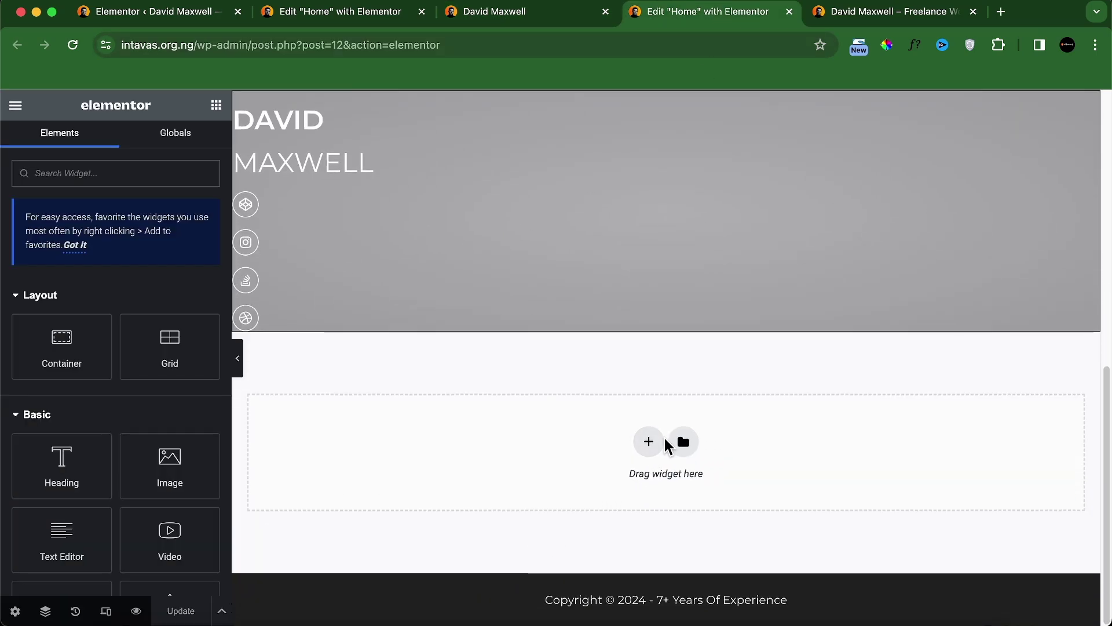
left_click(648, 441)
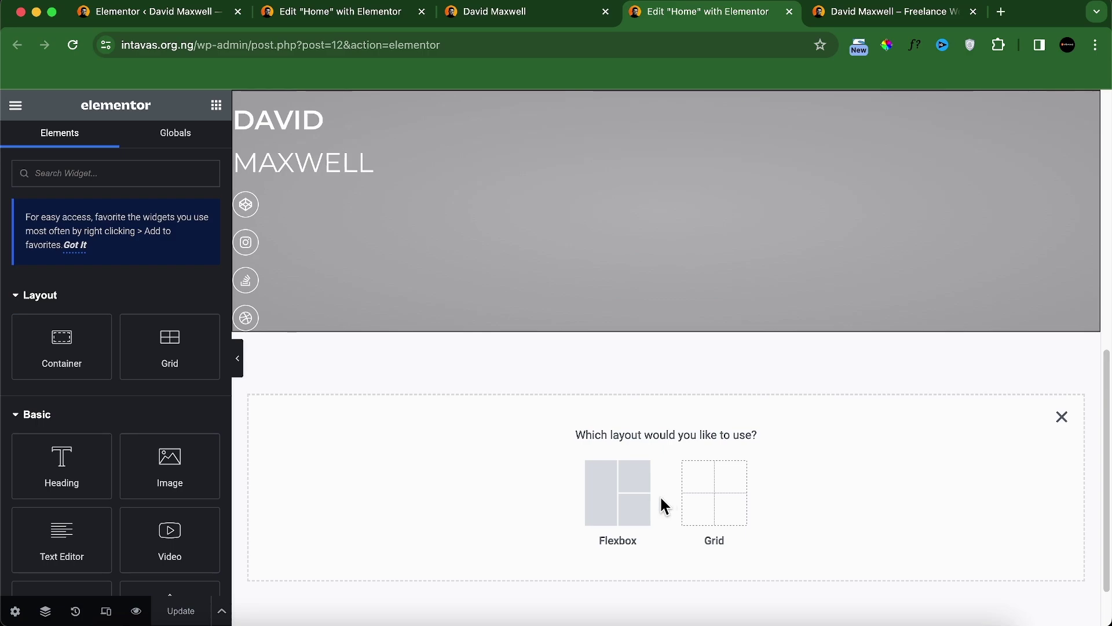
left_click(631, 504)
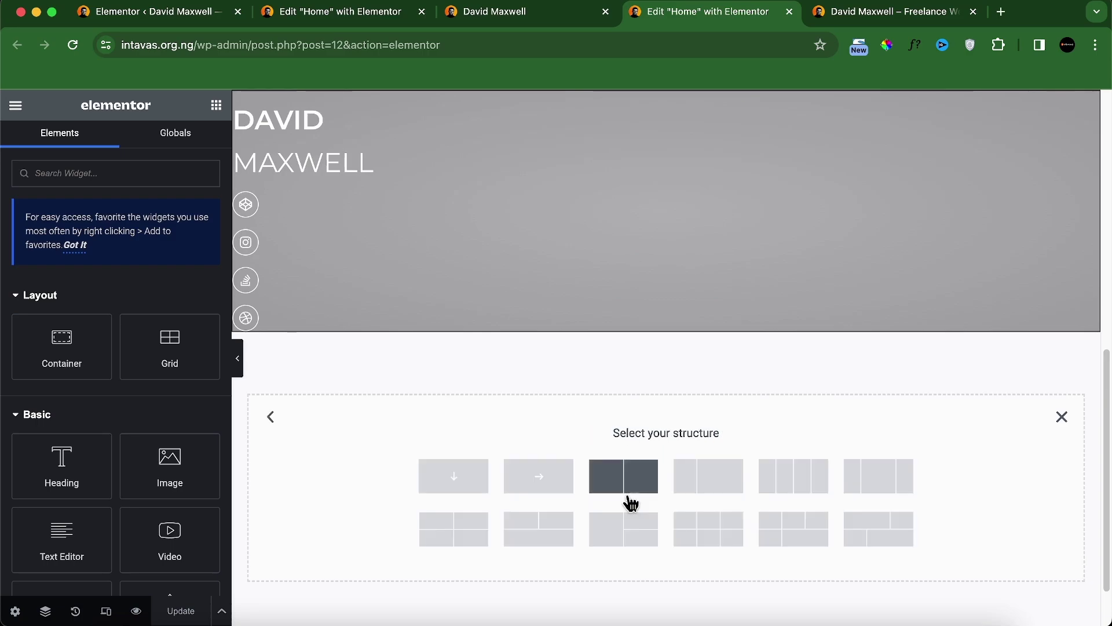
left_click(459, 469)
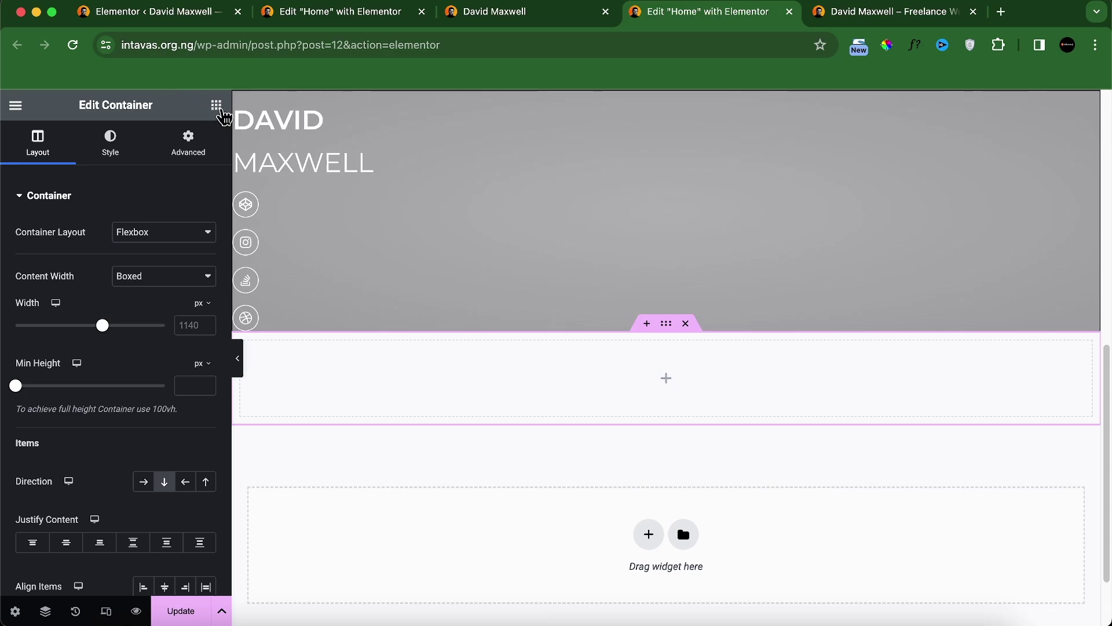
Step: Nest two empty inner containers inside the new section
left_click(220, 110)
left_click_drag(79, 342, 361, 404)
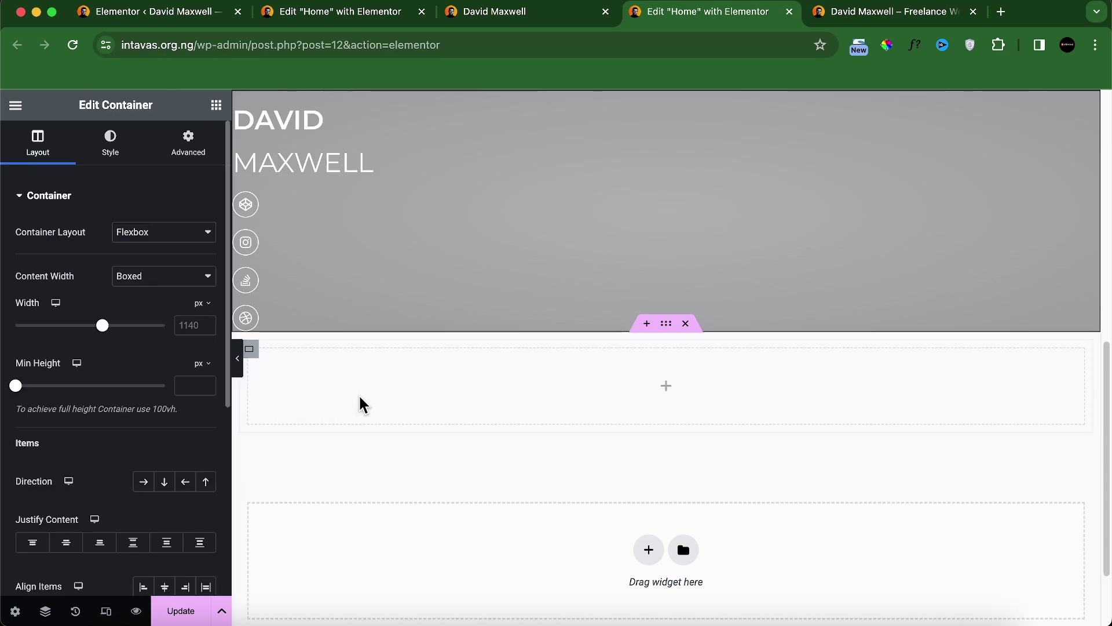
left_click(216, 105)
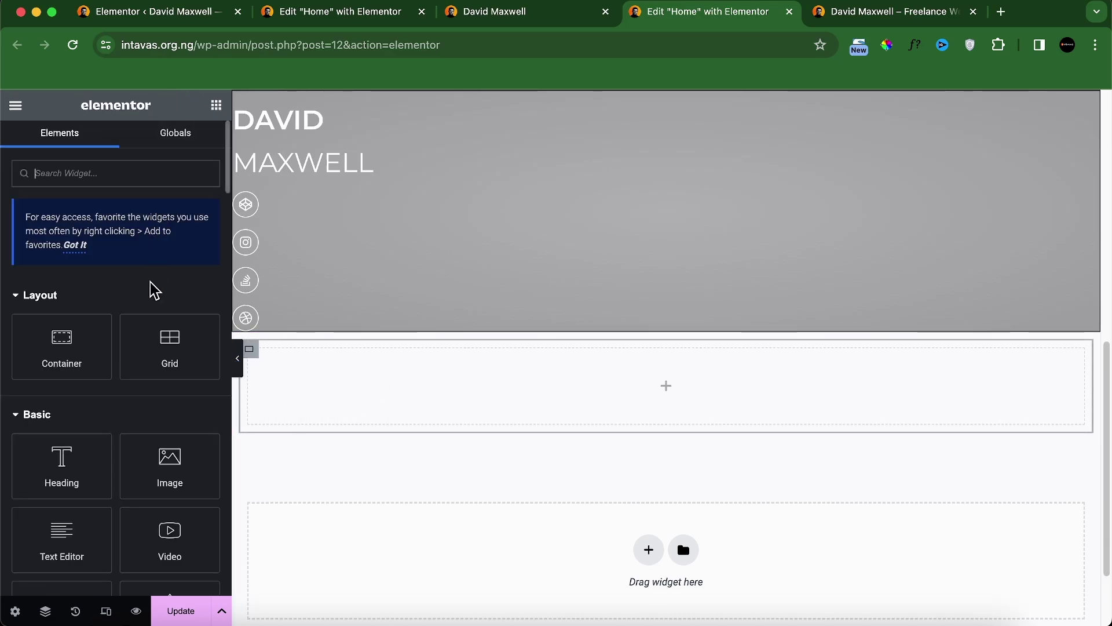
left_click_drag(94, 348, 362, 412)
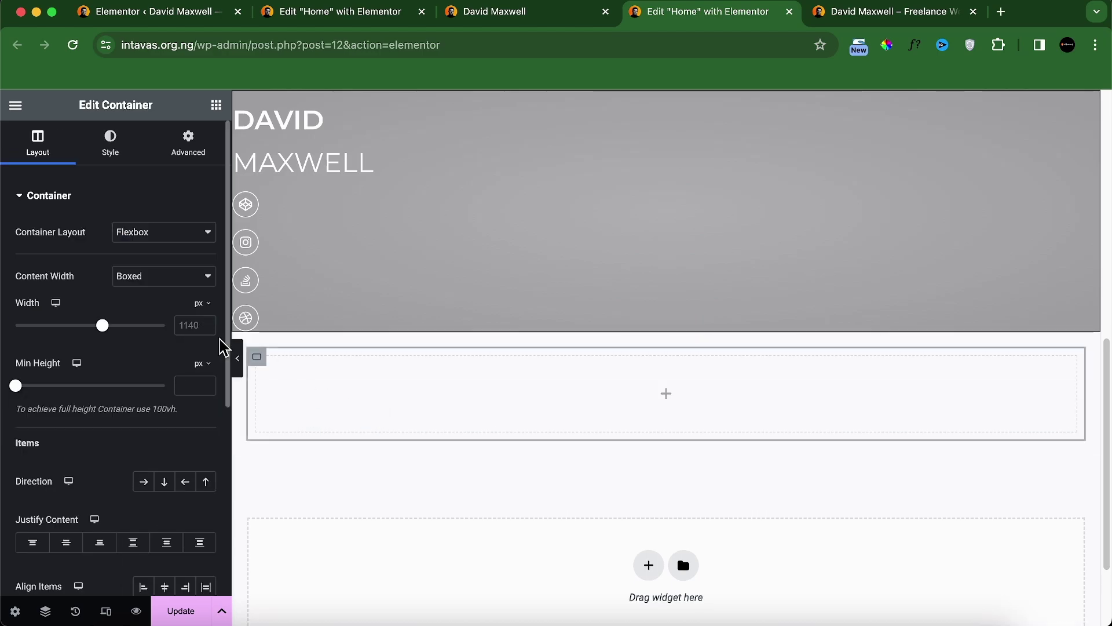
right_click(257, 357)
left_click(283, 338)
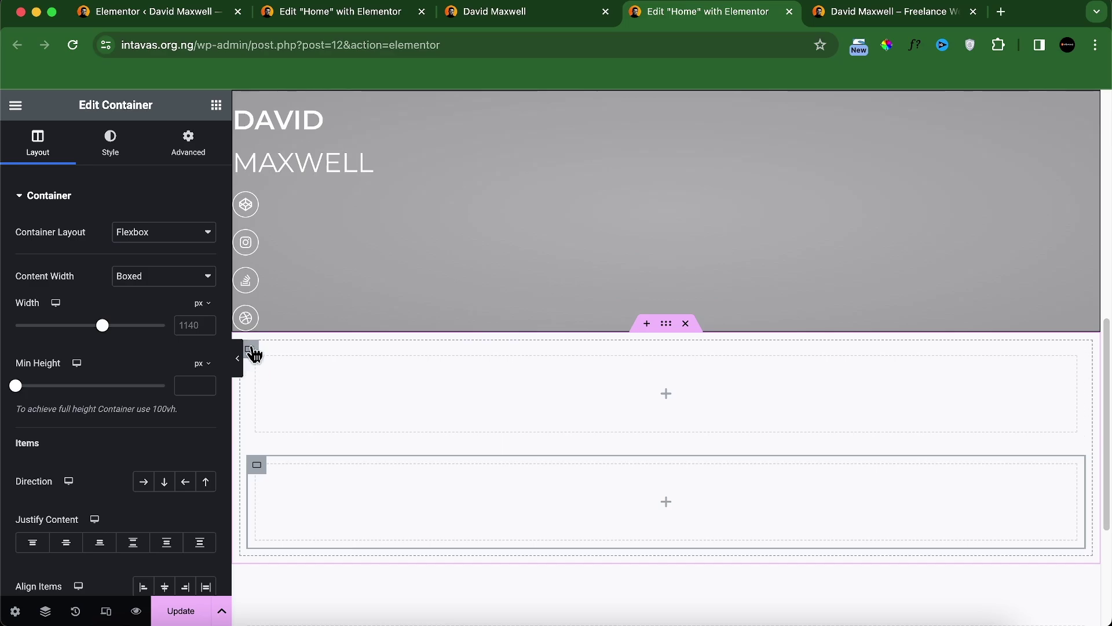
Step: Unlink the outer section's padding and set its top padding to 100 px
left_click(666, 323)
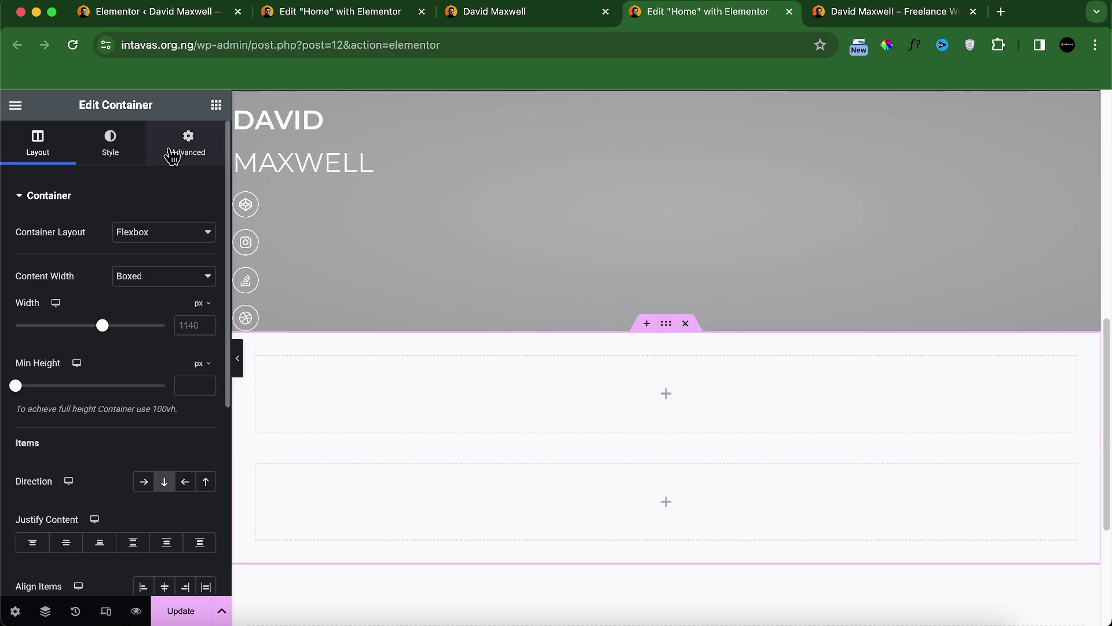
left_click(188, 144)
left_click(207, 314)
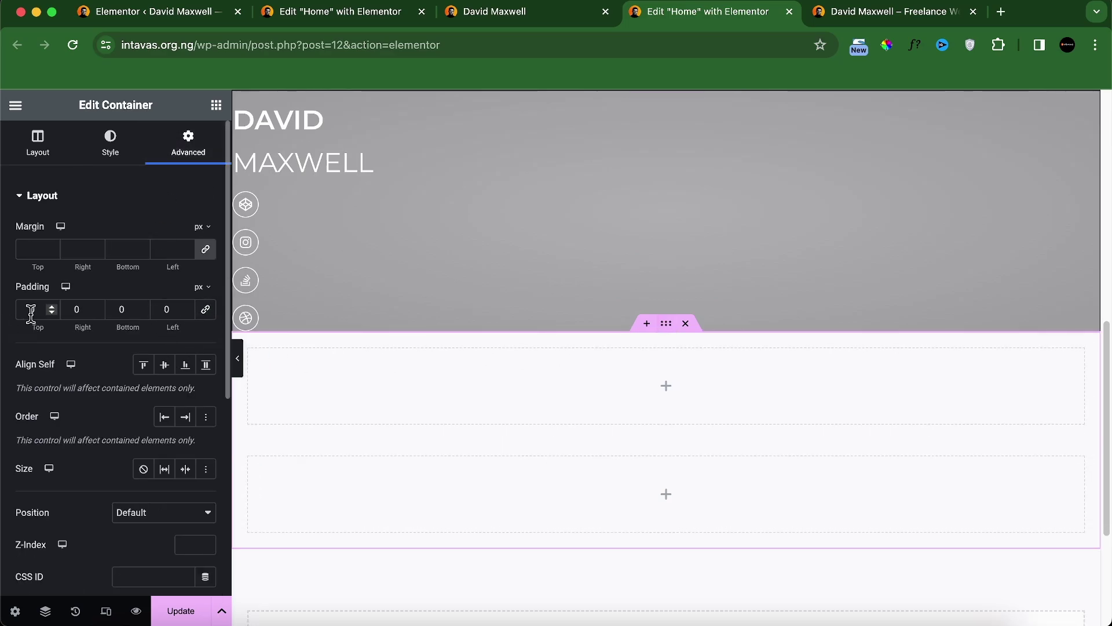
left_click(25, 309)
type("100")
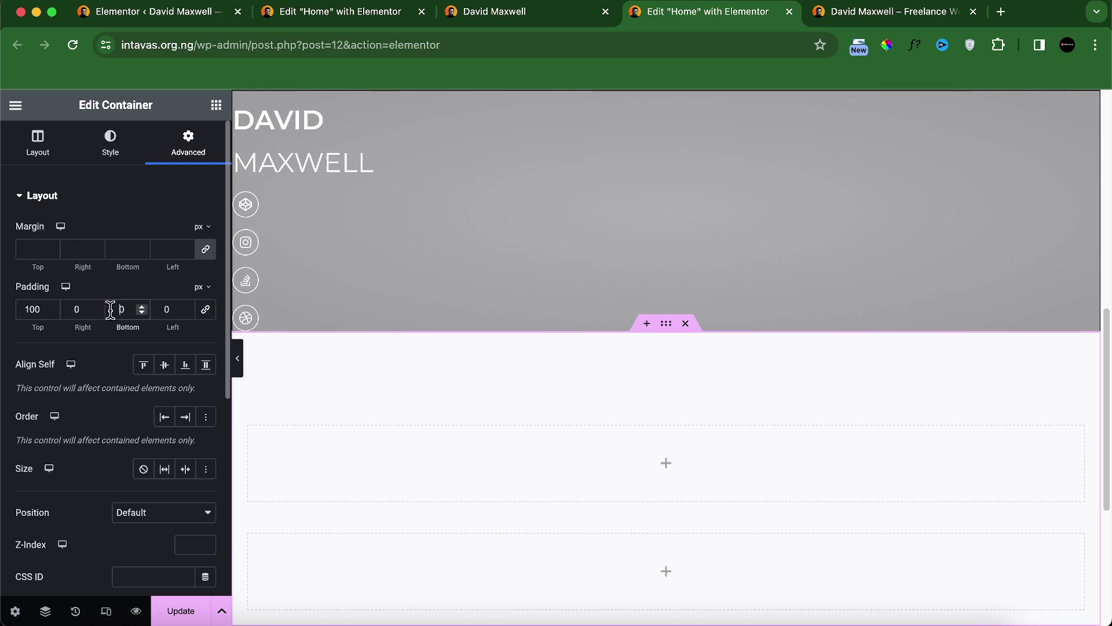
type("100")
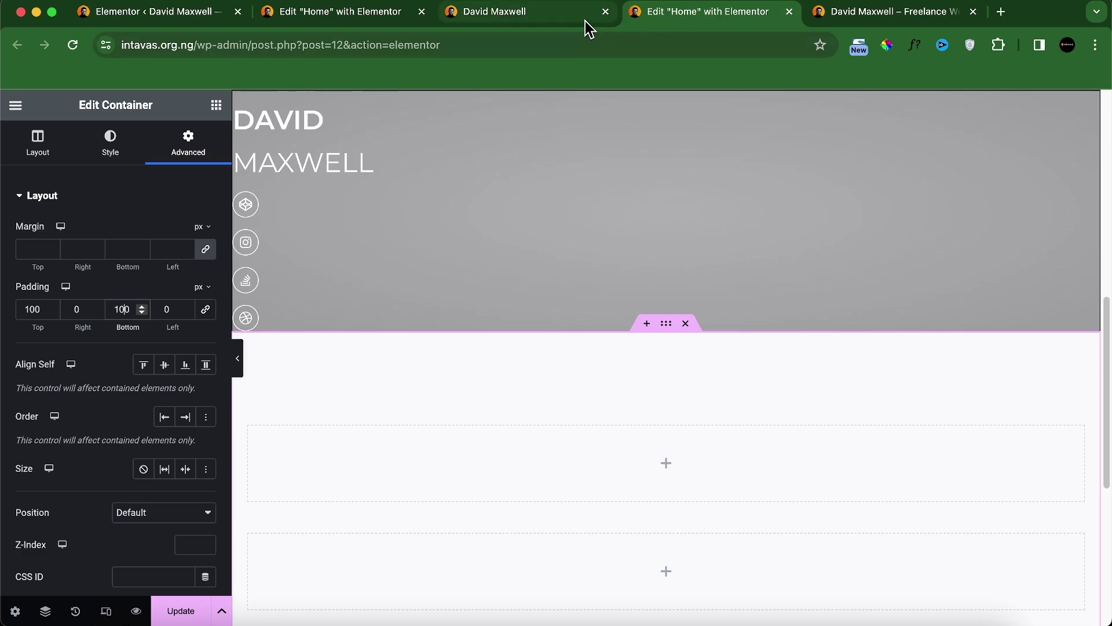
left_click(577, 20)
scroll(364, 215, "up", 1)
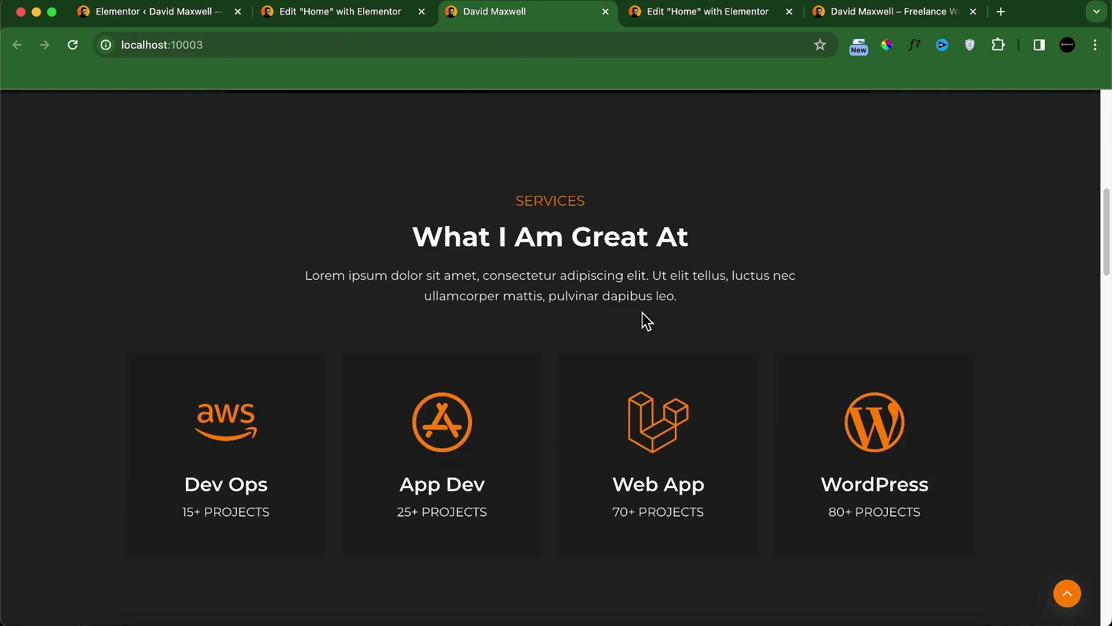
left_click(713, 16)
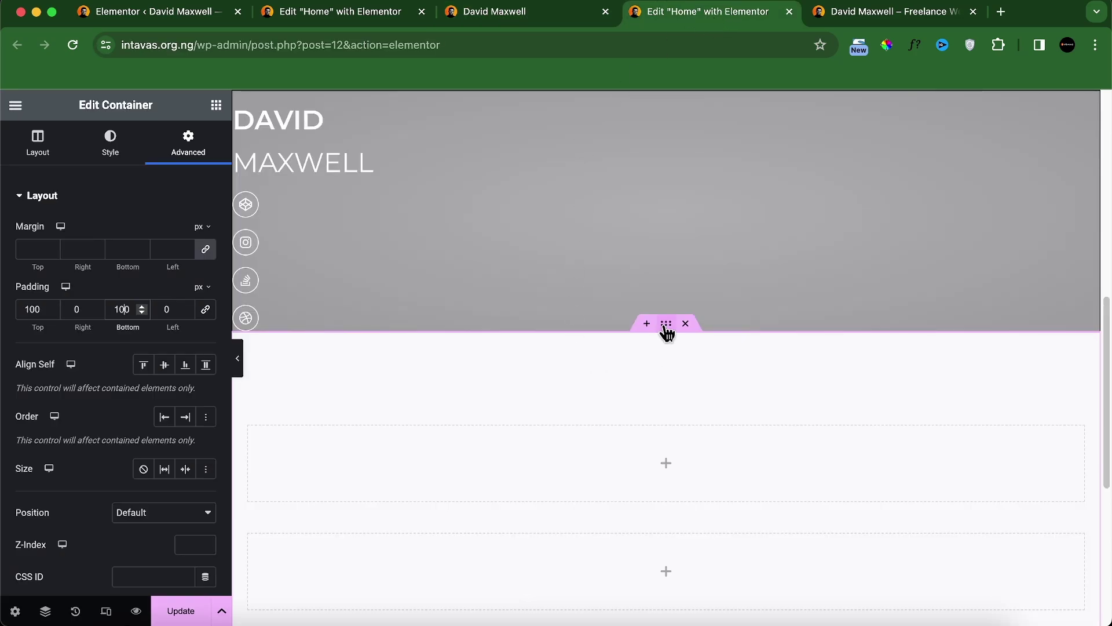
Step: Give the section a Classic background using Theme Palette Color 4
left_click(107, 152)
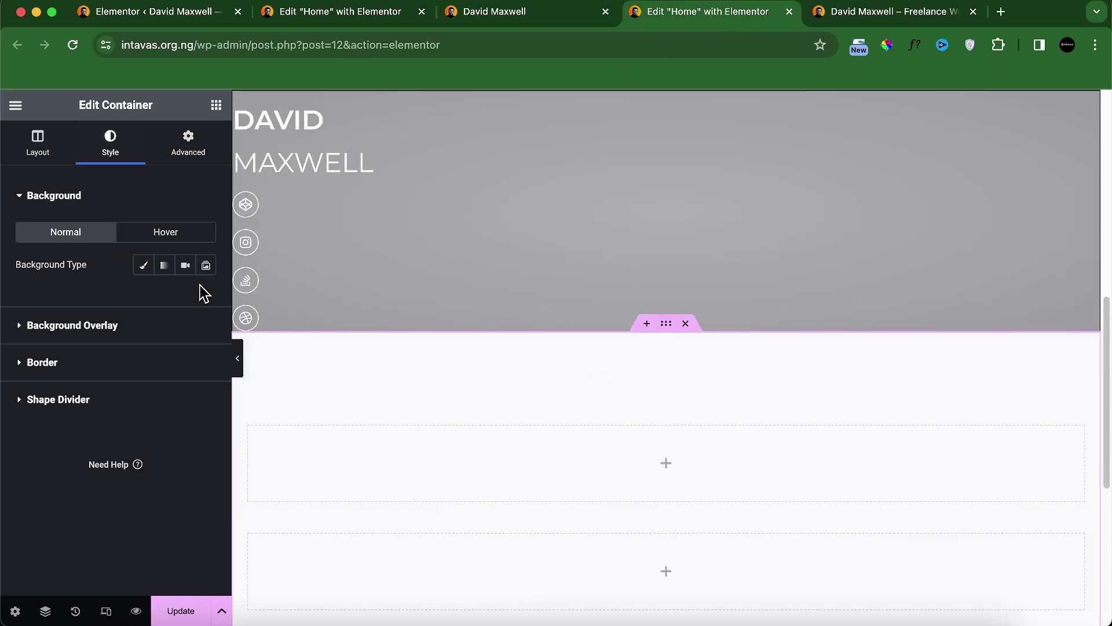
left_click(146, 268)
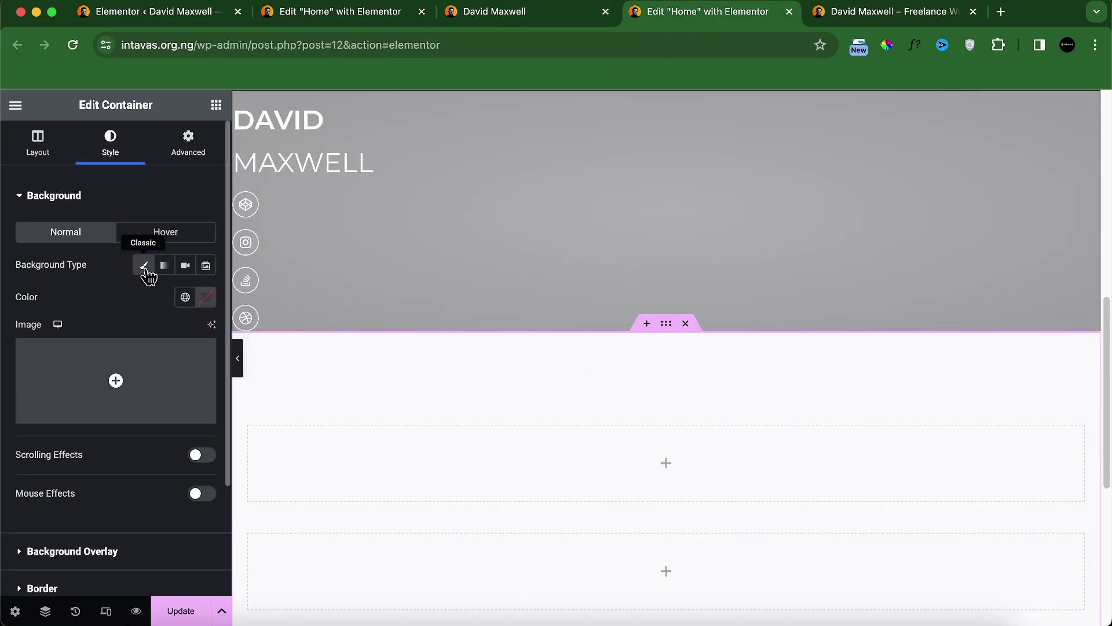
left_click(187, 299)
scroll(124, 442, "down", 5)
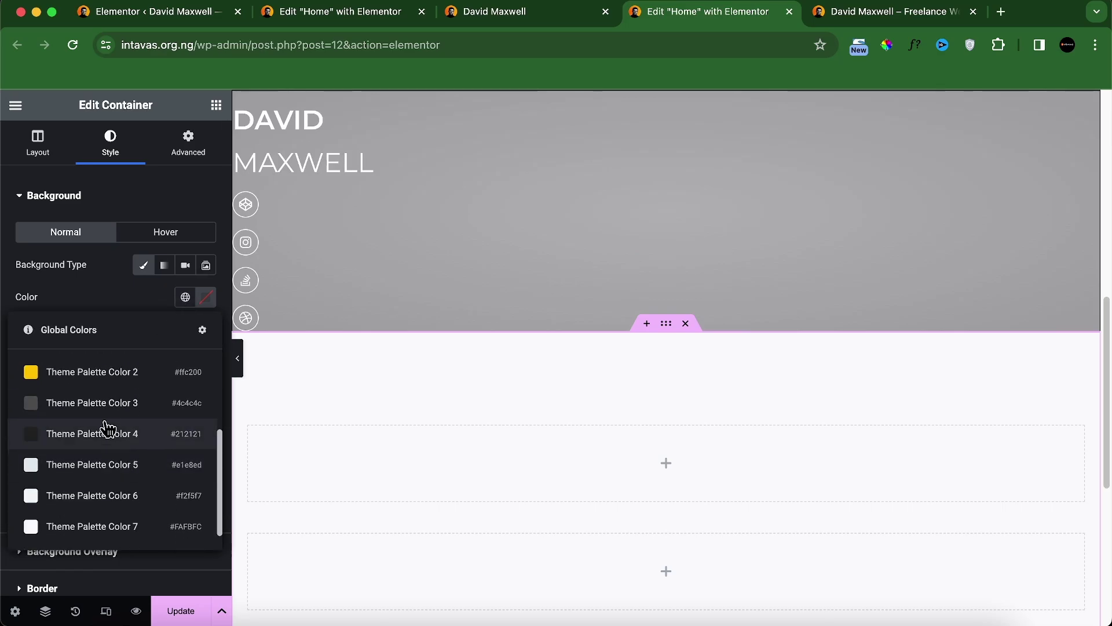
left_click(108, 429)
left_click(494, 18)
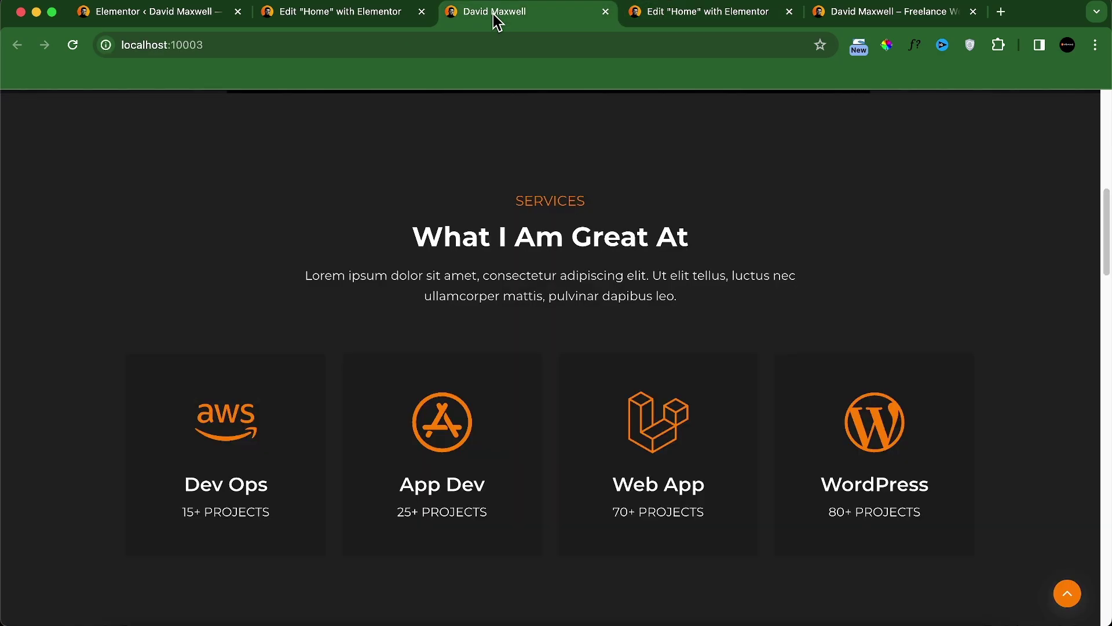
left_click(622, 14)
Step: Darken the section background to #333333 in the color picker
left_click(205, 297)
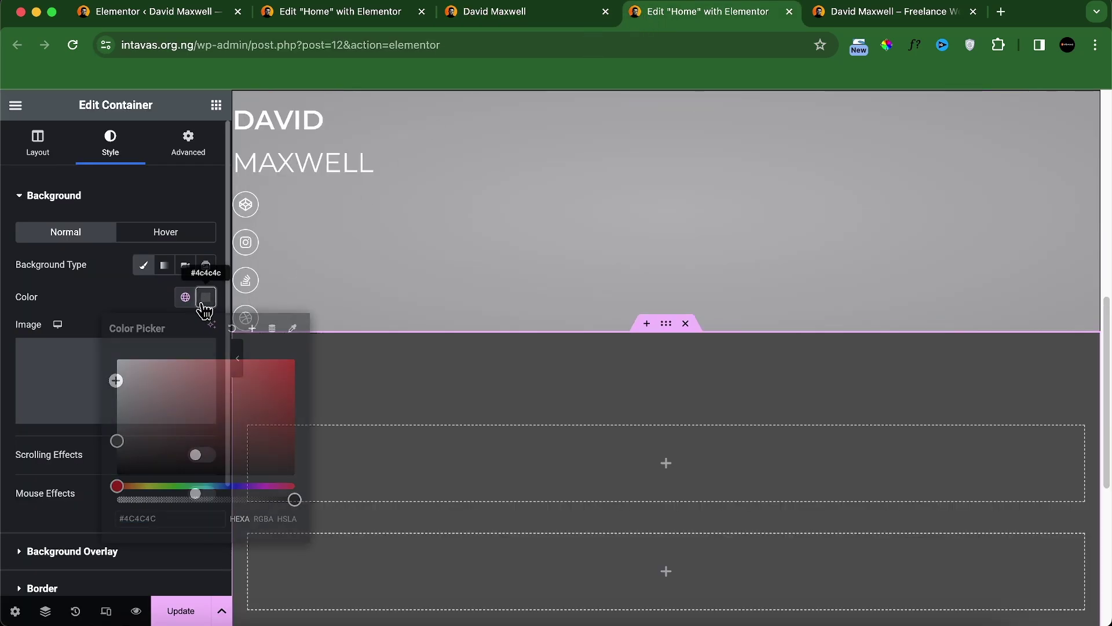
left_click_drag(116, 440, 114, 450)
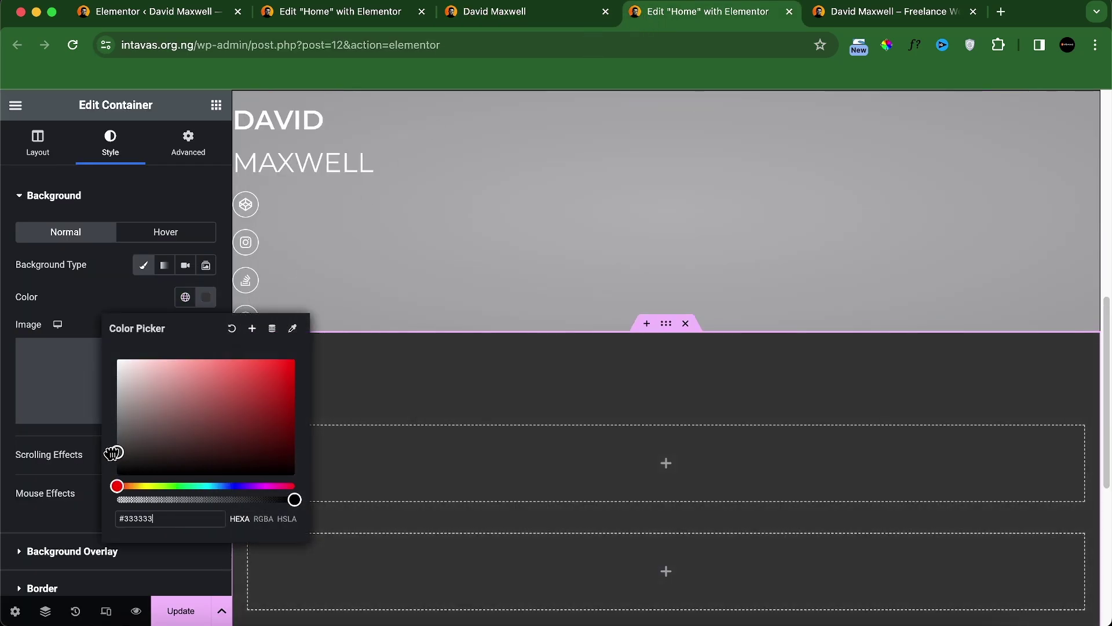
left_click(111, 297)
scroll(598, 425, "down", 3)
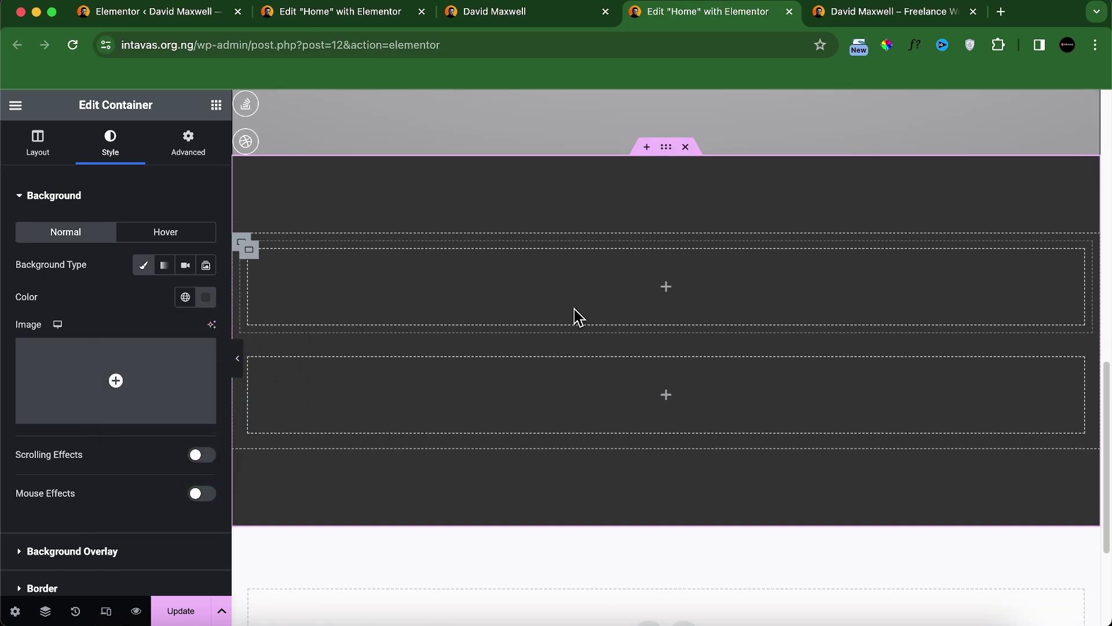
left_click(528, 13)
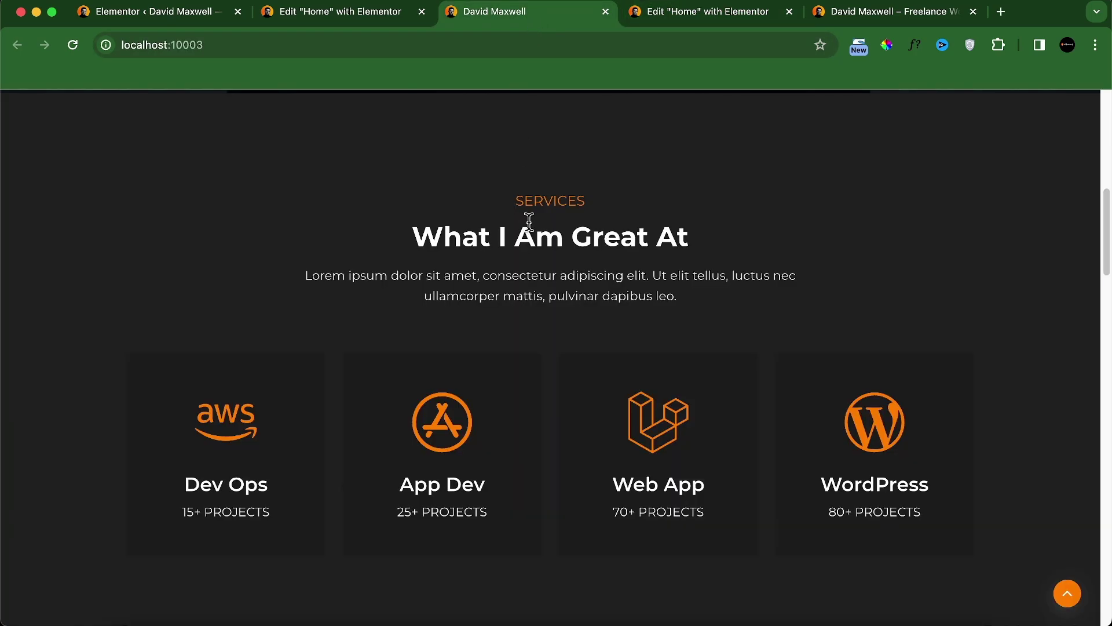
left_click(659, 17)
left_click(217, 104)
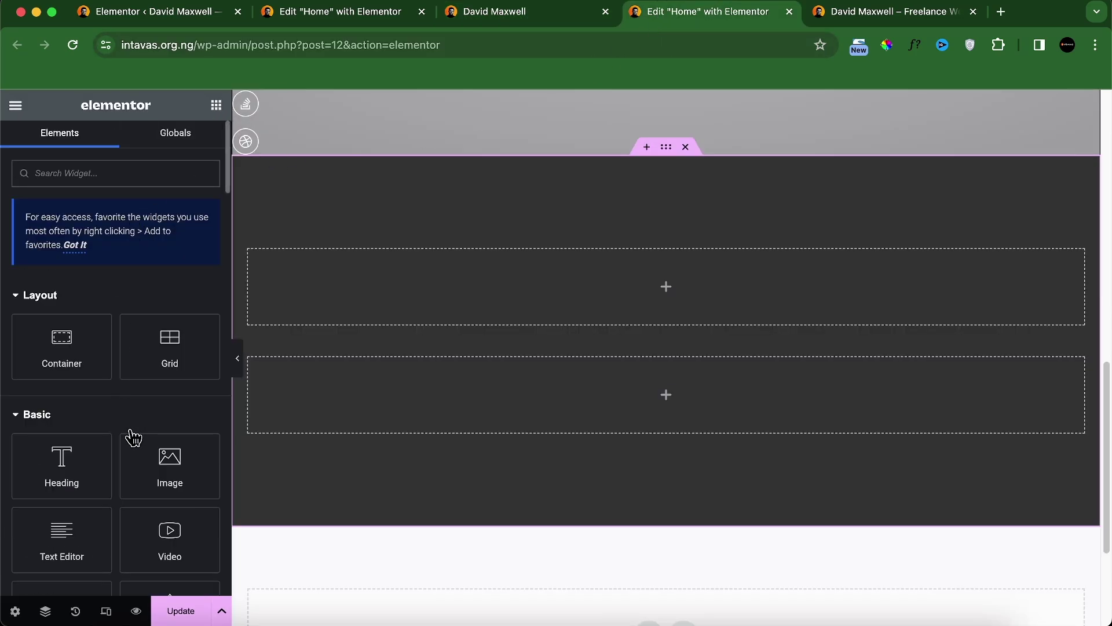
Step: Add a centred 'services' heading in Theme Palette Color 1 orange to the first inner box
left_click_drag(82, 460, 588, 299)
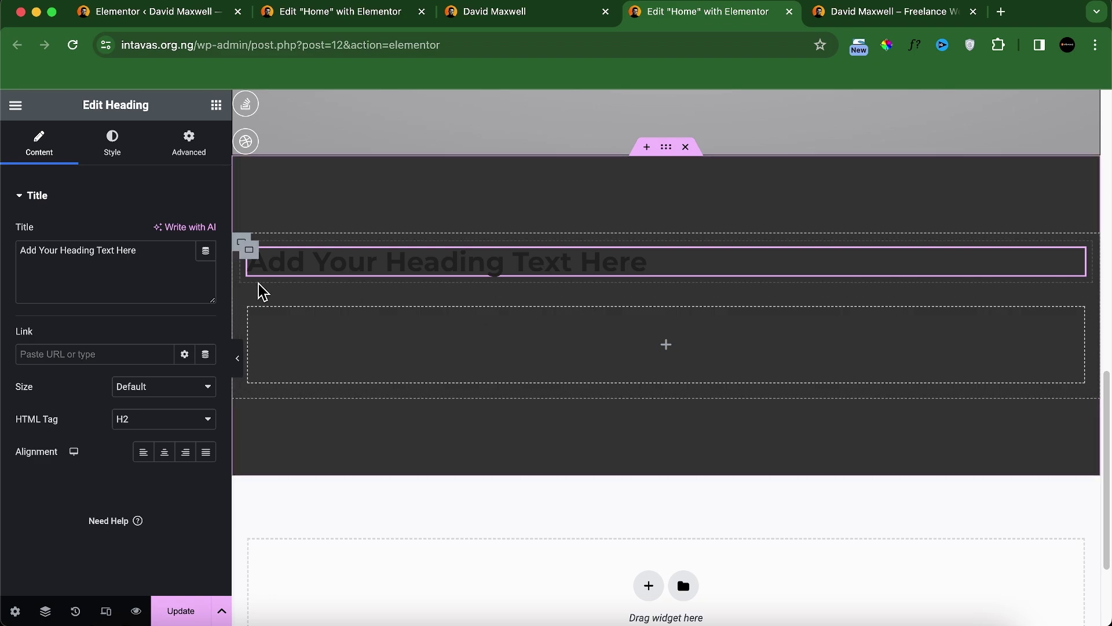
triple_click(137, 265)
type("services")
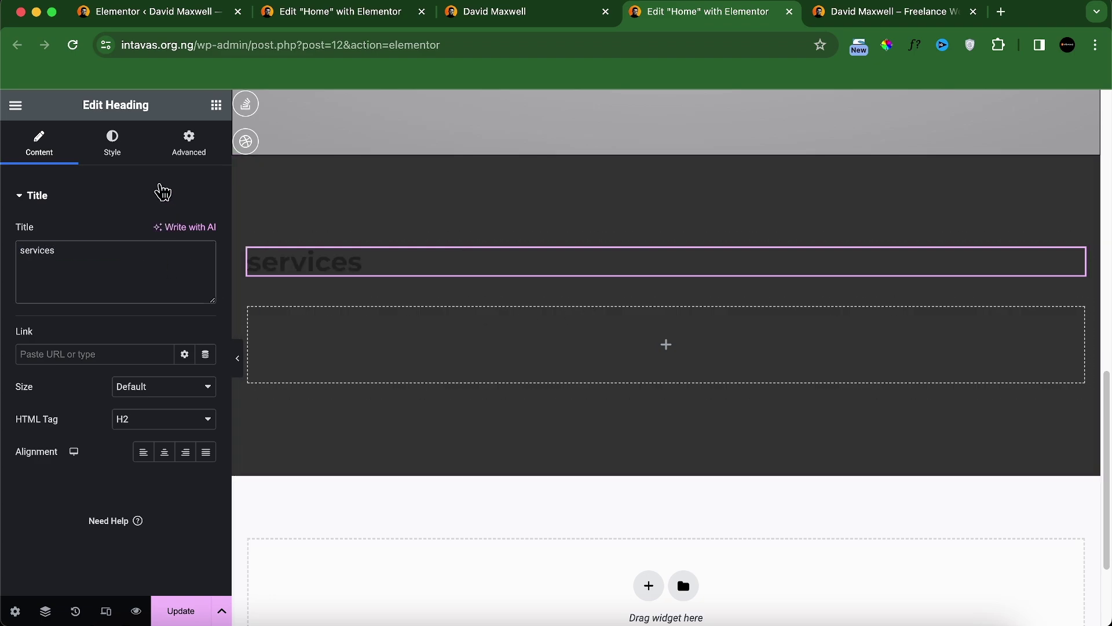
left_click(114, 146)
left_click(186, 232)
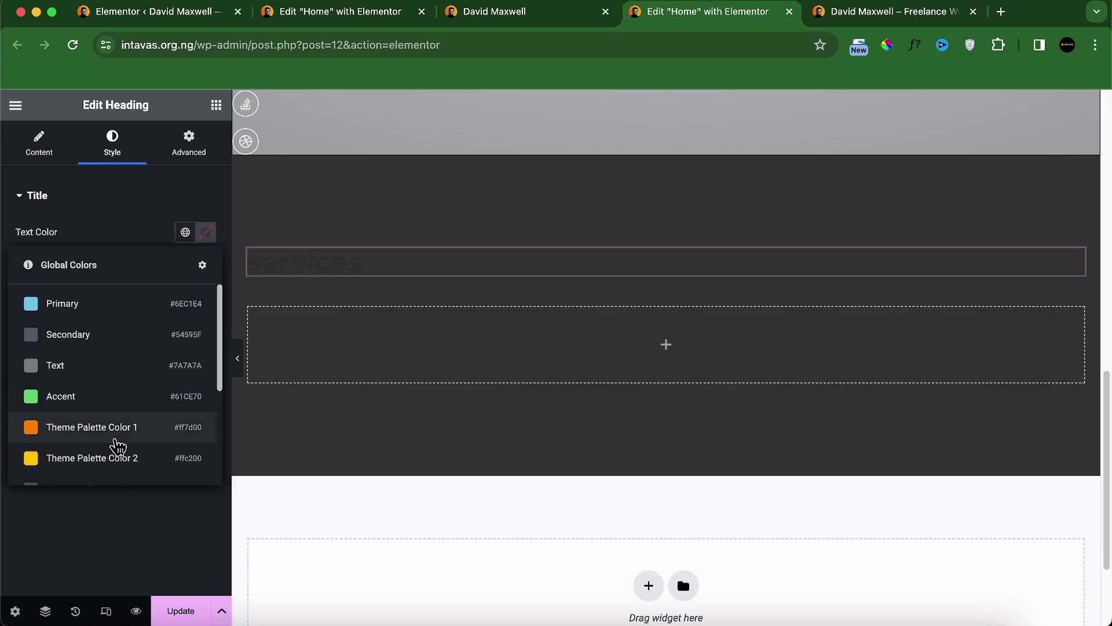
left_click(116, 441)
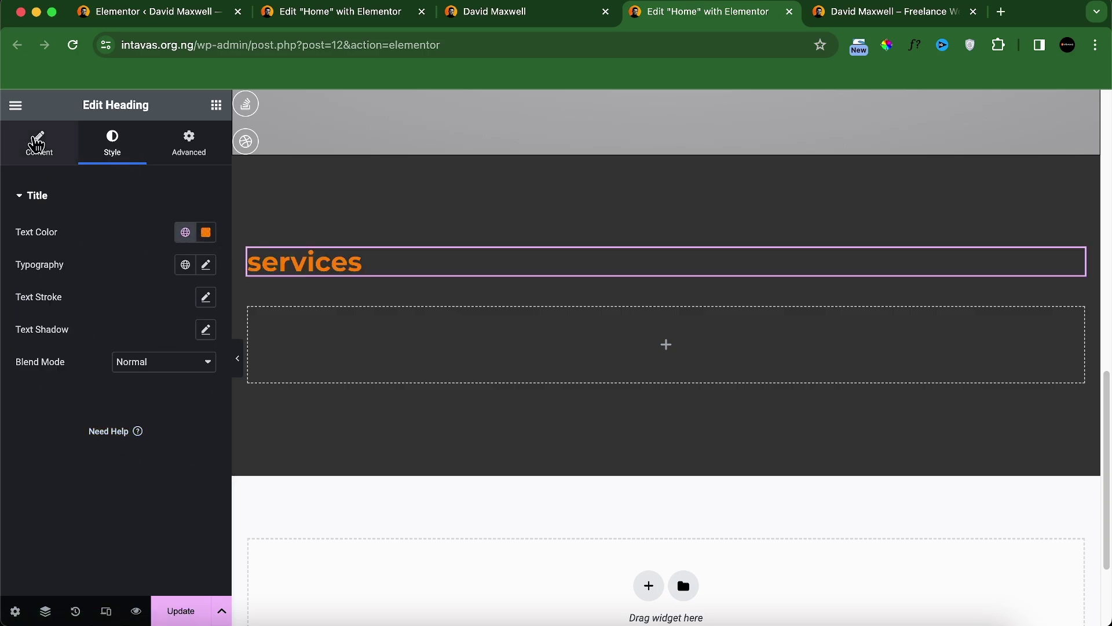
left_click(38, 145)
left_click(164, 452)
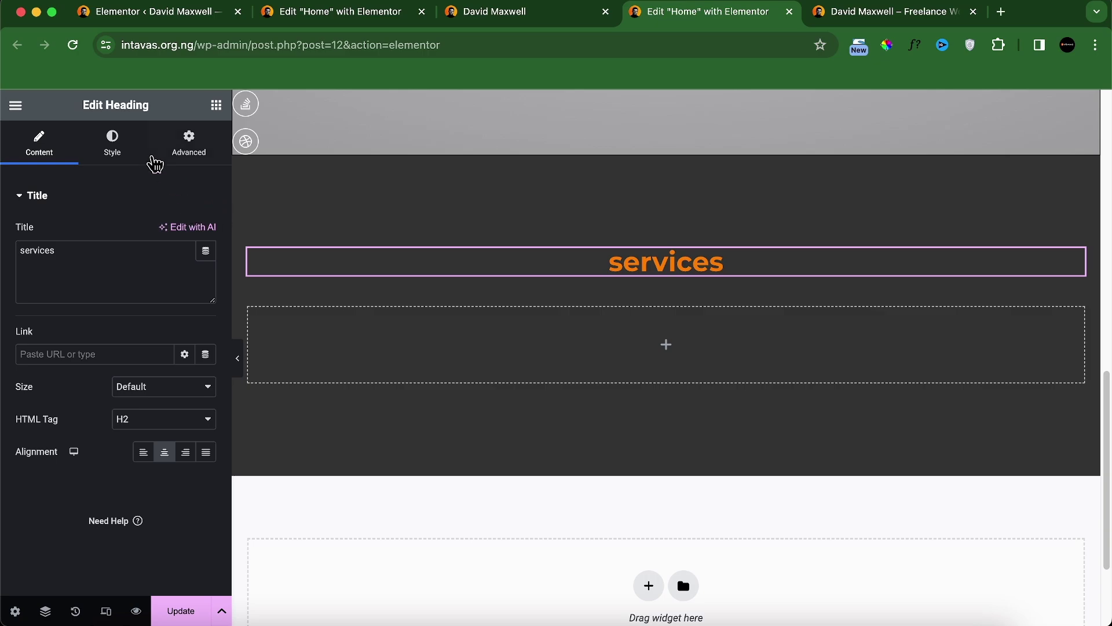
Step: Set the heading's typography to 16 px, weight 400, uppercase
left_click(112, 146)
left_click(204, 263)
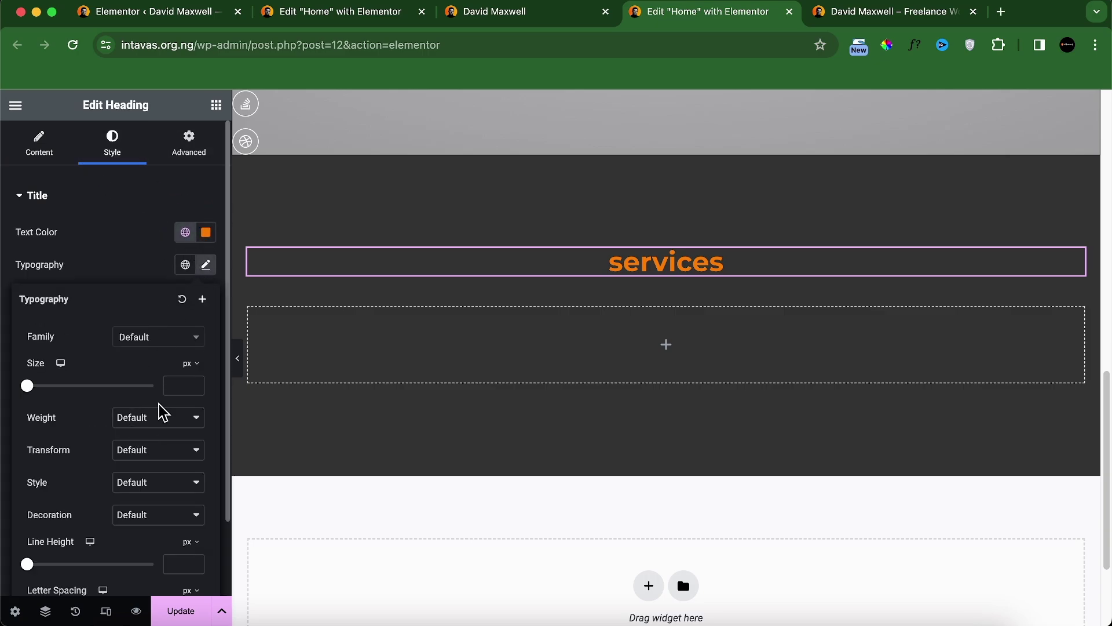
type("14")
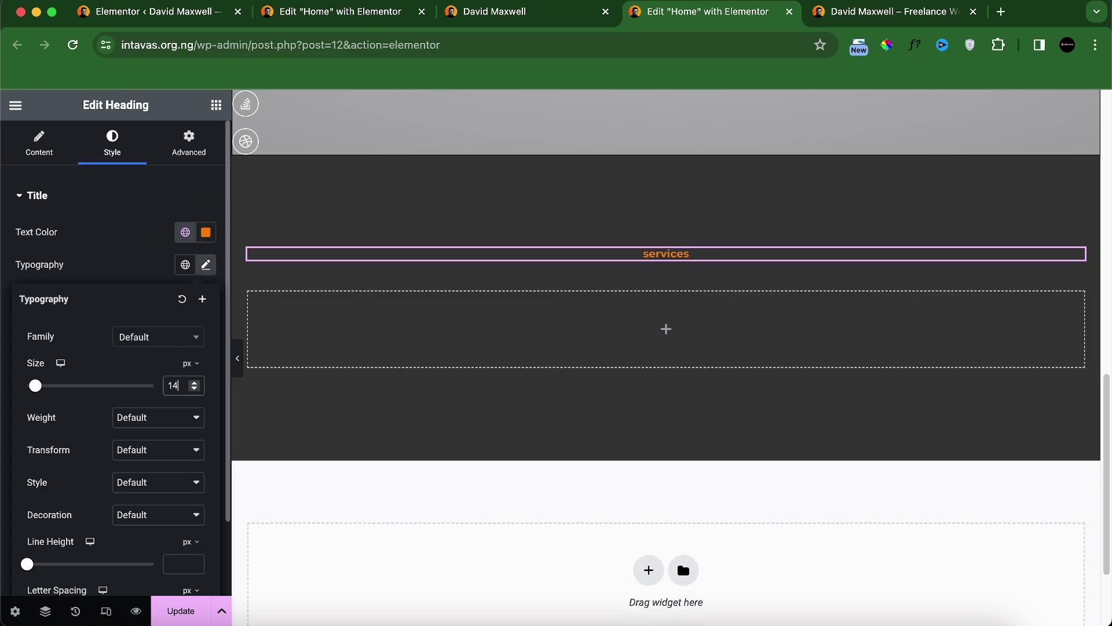
left_click(195, 421)
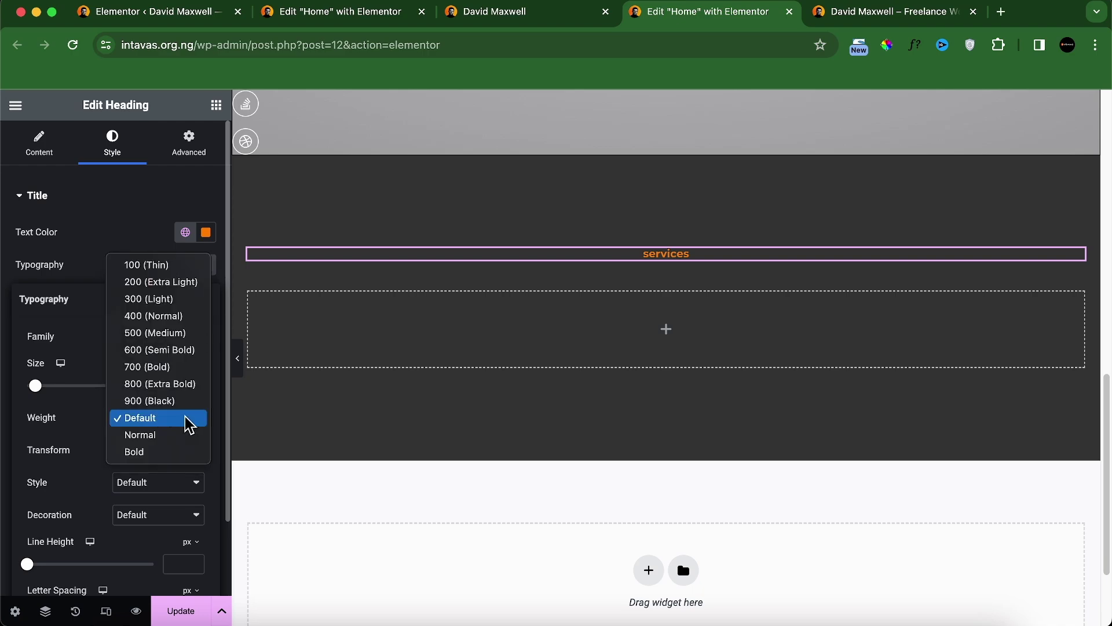
left_click(163, 318)
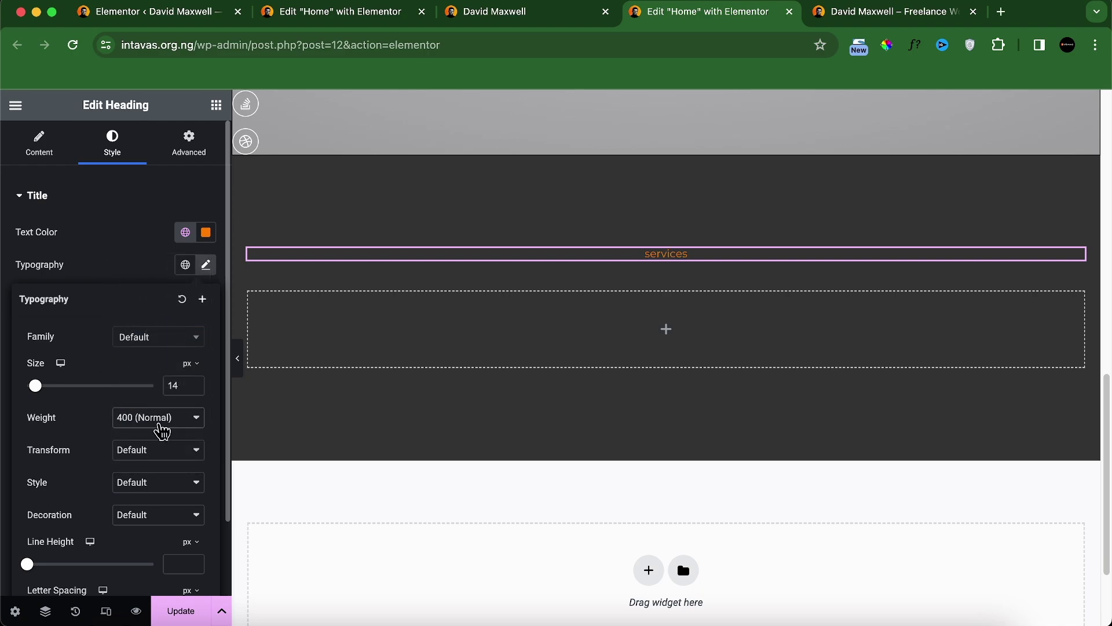
left_click(162, 455)
left_click(164, 469)
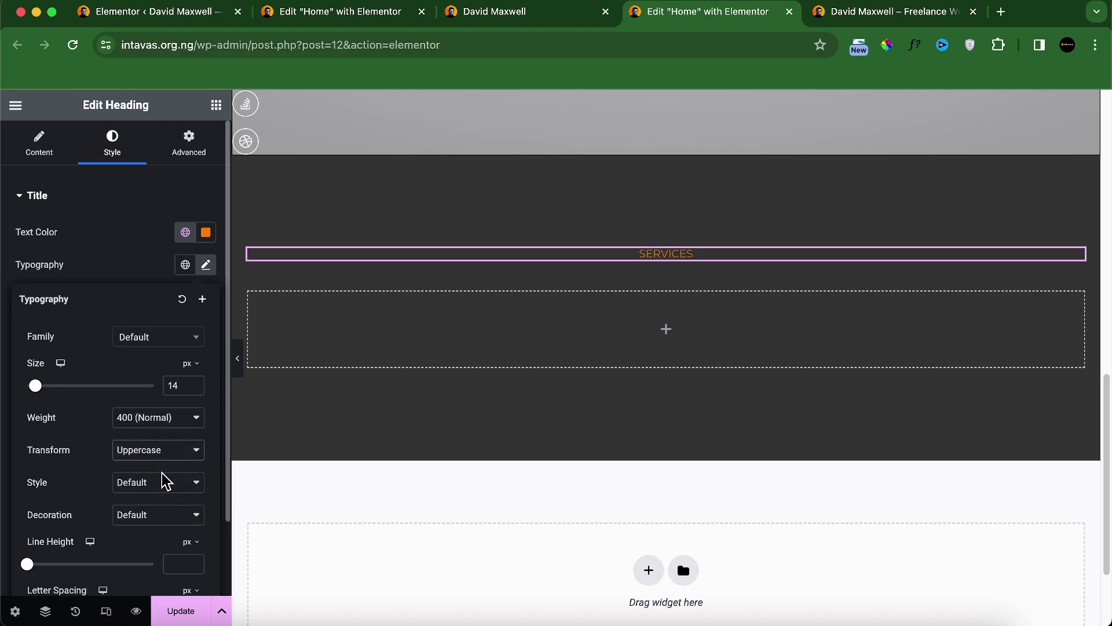
double_click(183, 386)
key("BackSpace")
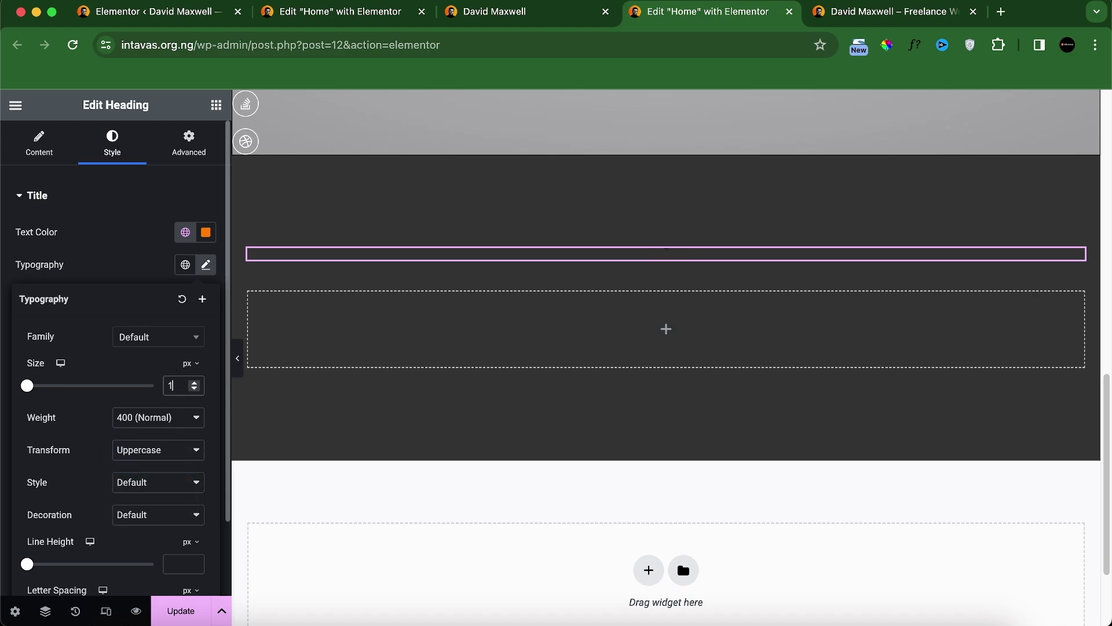
type("16")
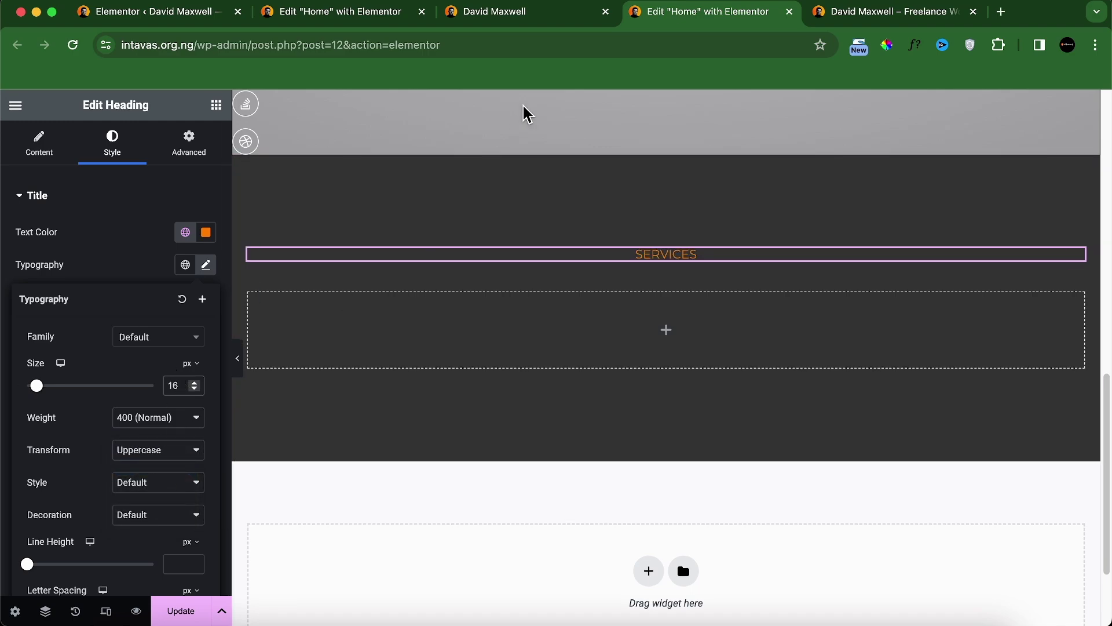
Step: Compare the SERVICES label against the reference site's services section
left_click(463, 17)
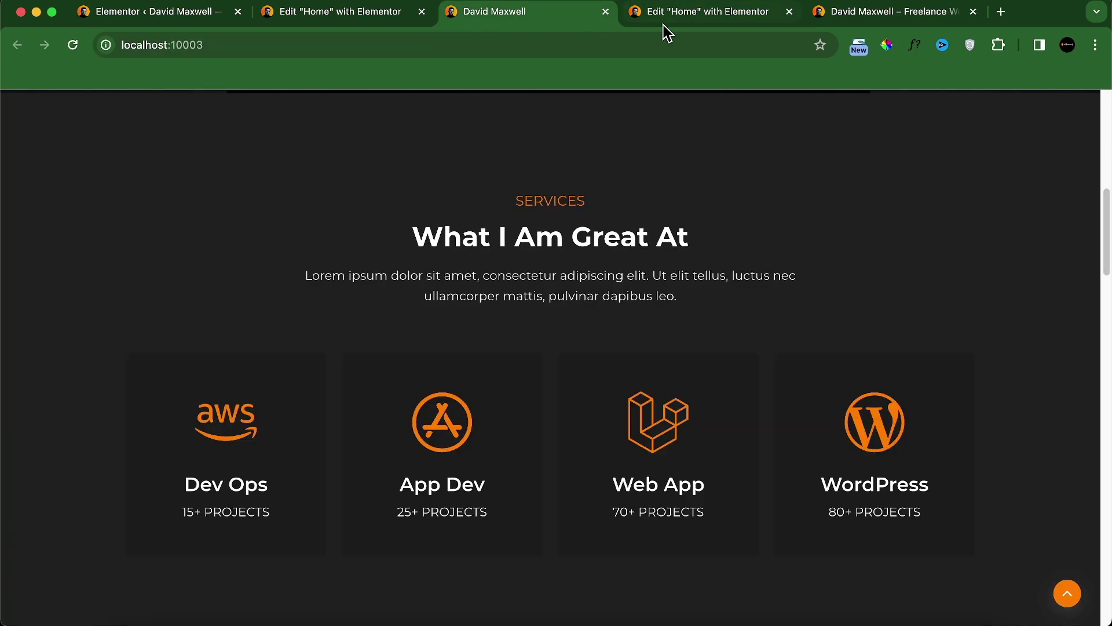
left_click(678, 16)
left_click(495, 17)
left_click(695, 17)
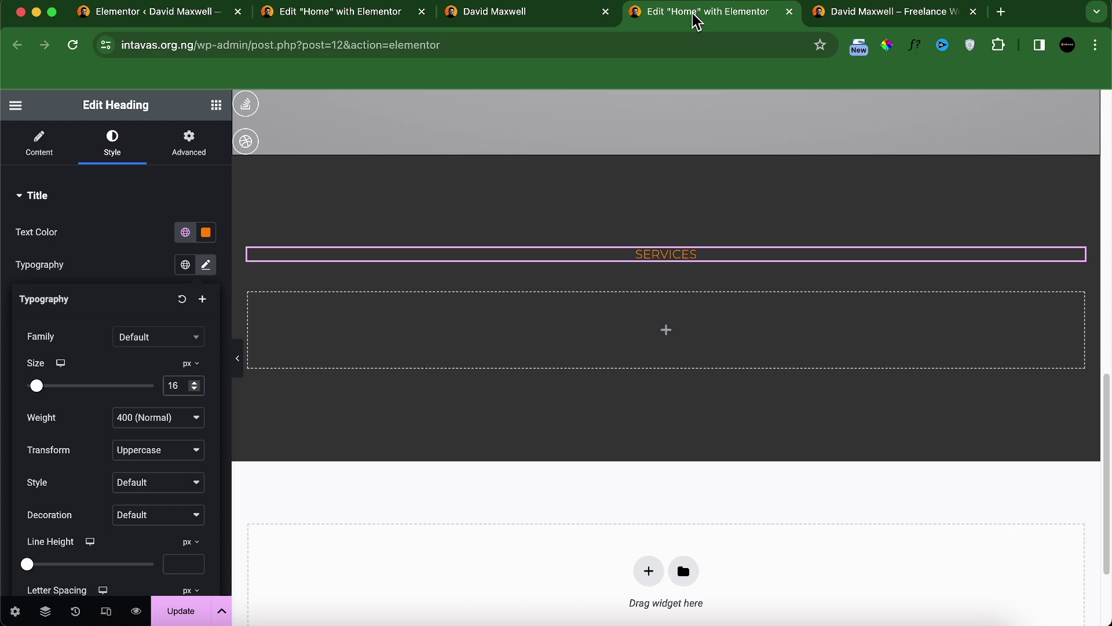
left_click(524, 17)
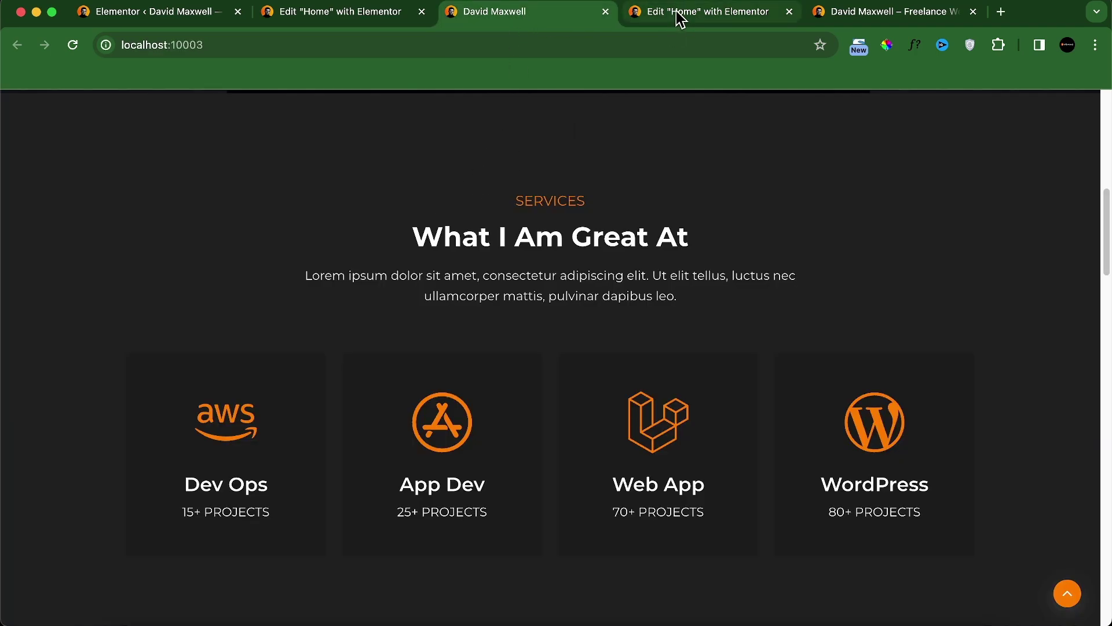
left_click(678, 16)
Step: Darken the dark section's background further to #1D1D1D
left_click(607, 161)
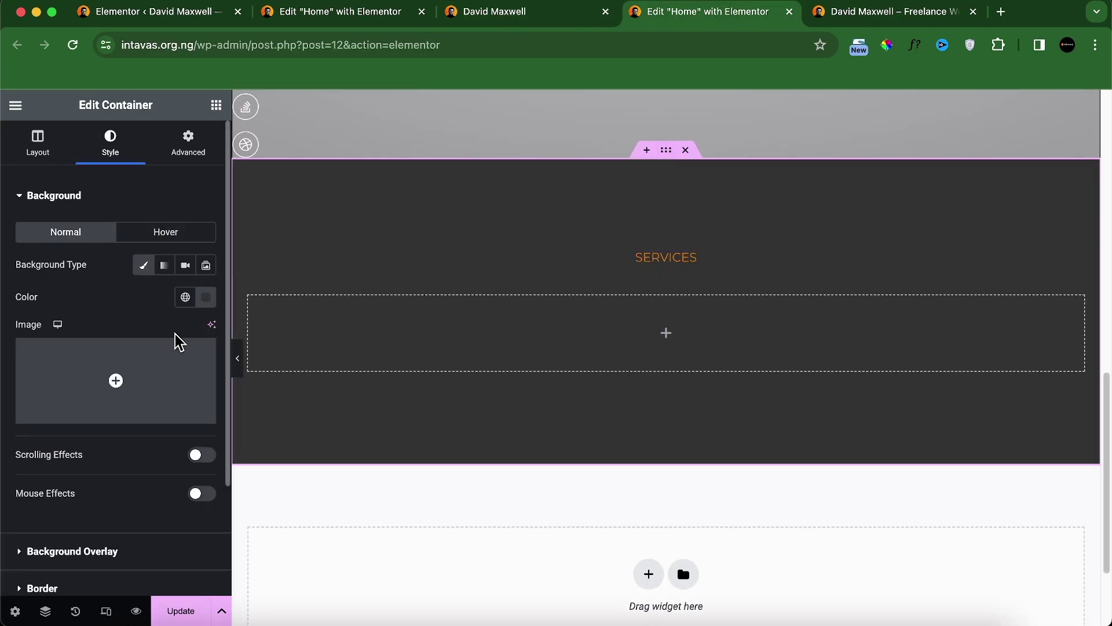
left_click(206, 297)
left_click_drag(115, 450, 101, 460)
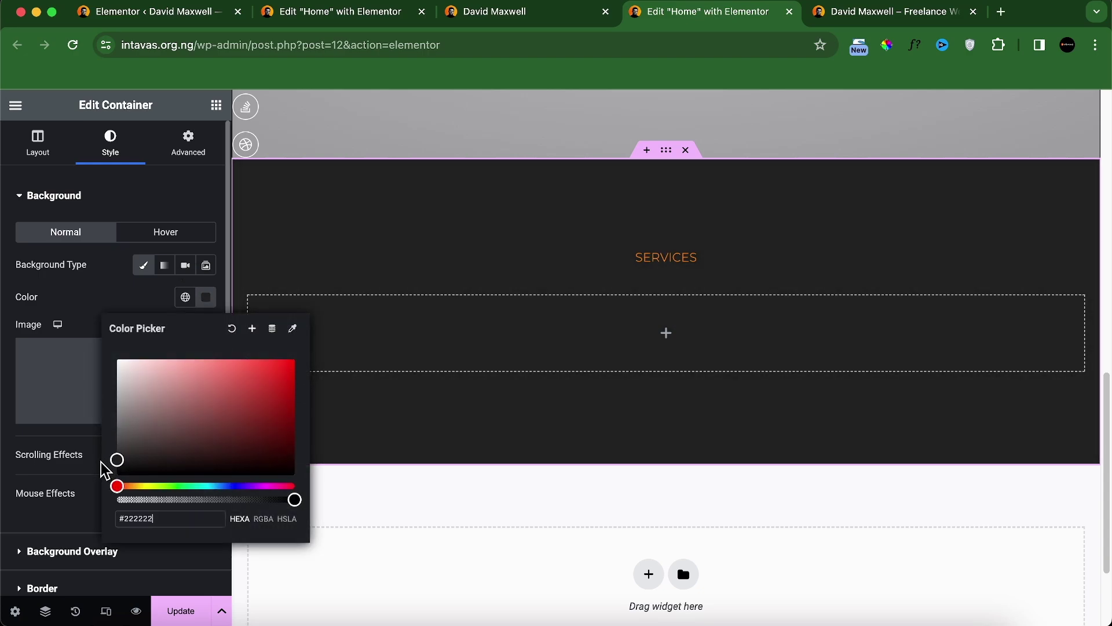
left_click(128, 306)
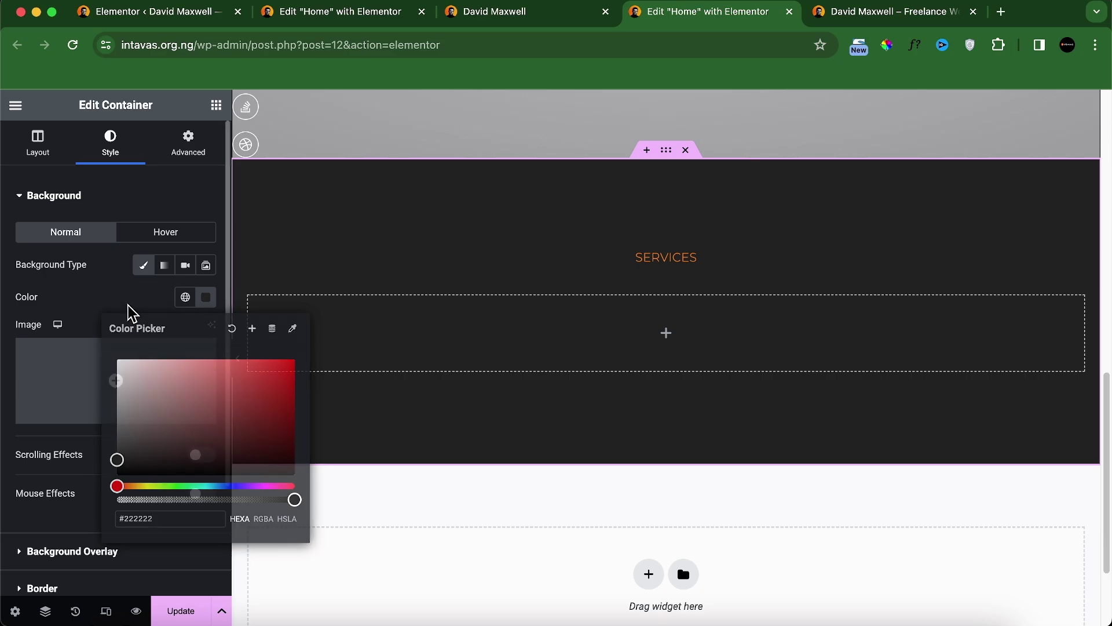
Step: Inspect the reference site's SERVICES label font with WhatFont
left_click(675, 264)
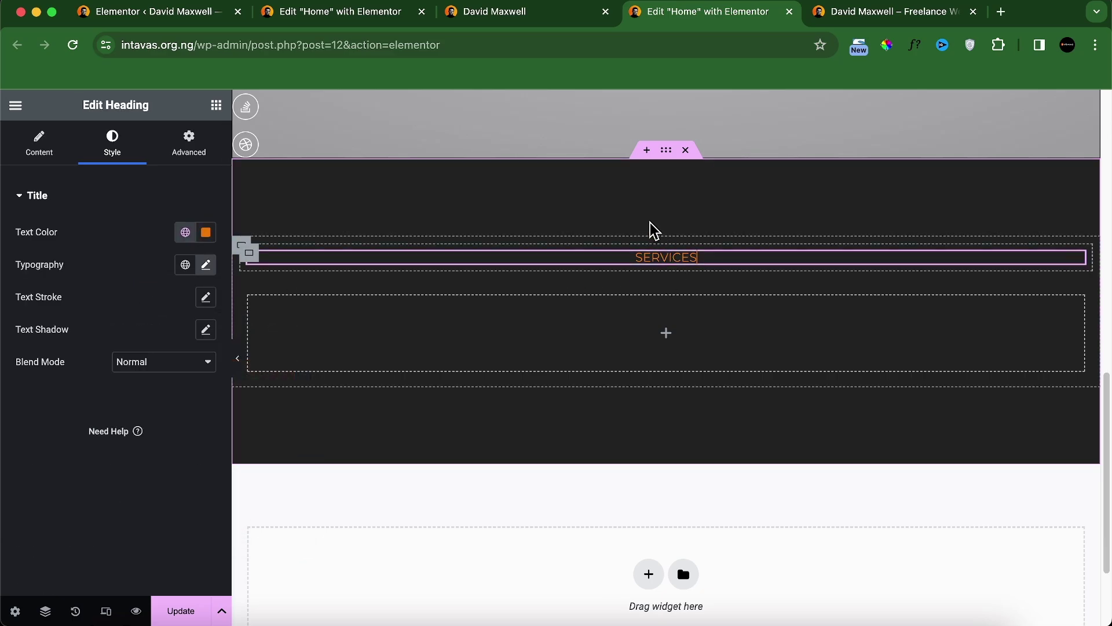
left_click(562, 16)
left_click(913, 47)
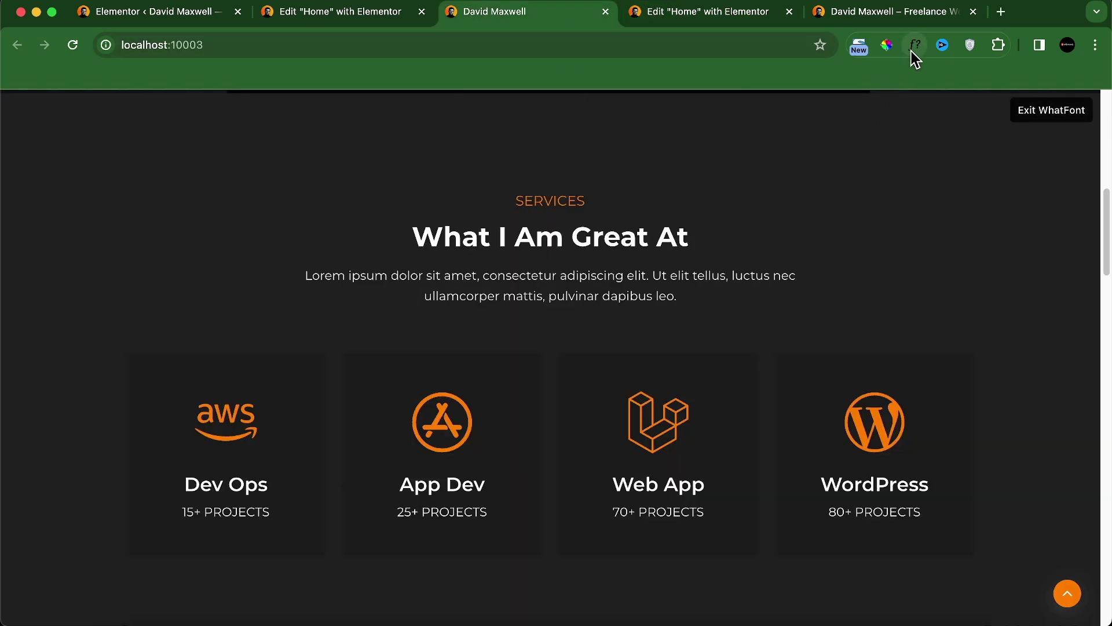
left_click(563, 203)
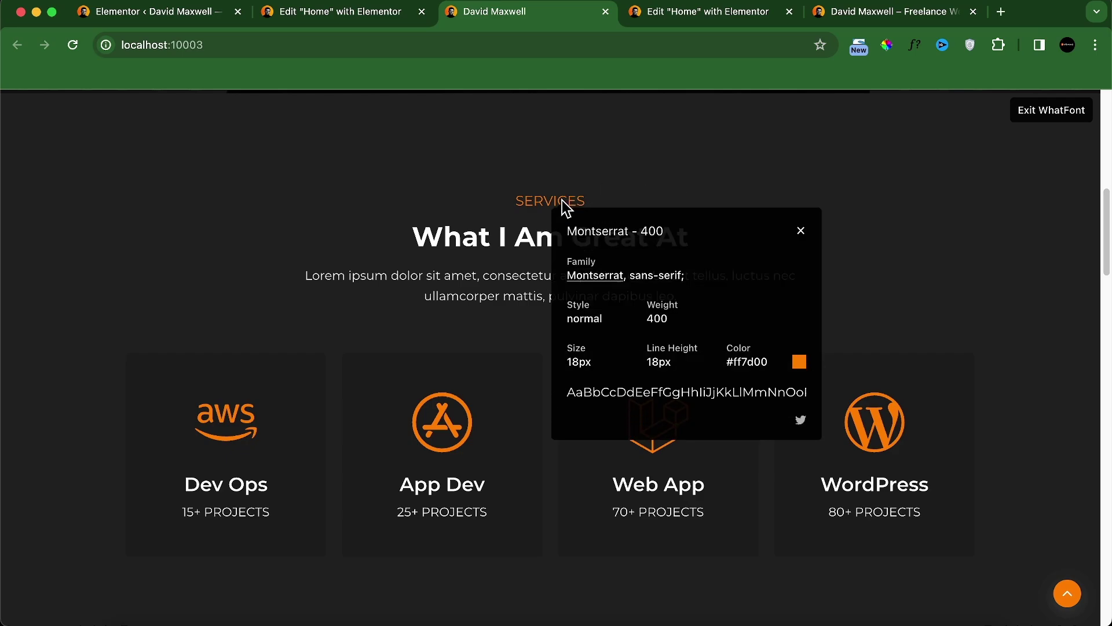
left_click(799, 232)
left_click(1065, 113)
left_click(716, 14)
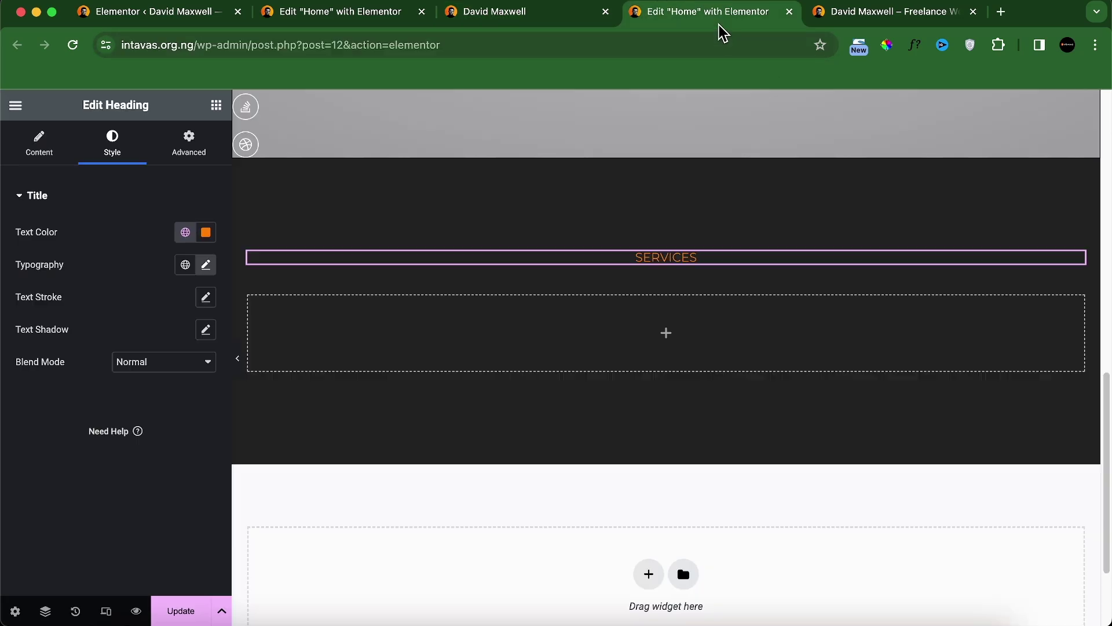
Step: Change the SERVICES label's font size to 18 px and compare with the reference
left_click(205, 265)
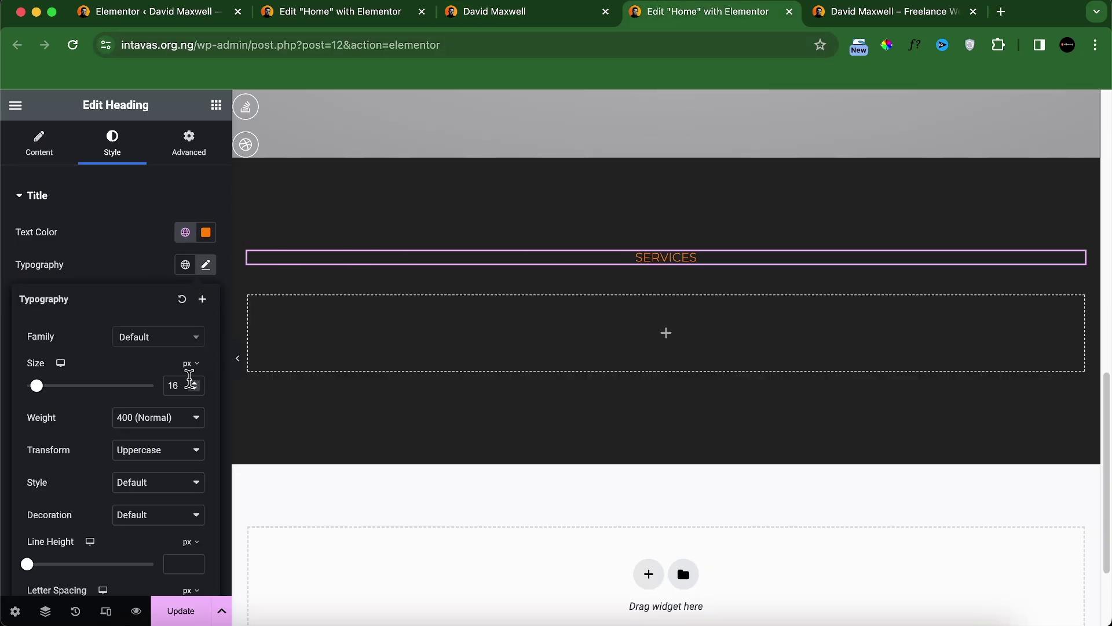
left_click(183, 383)
key("BackSpace")
type("8")
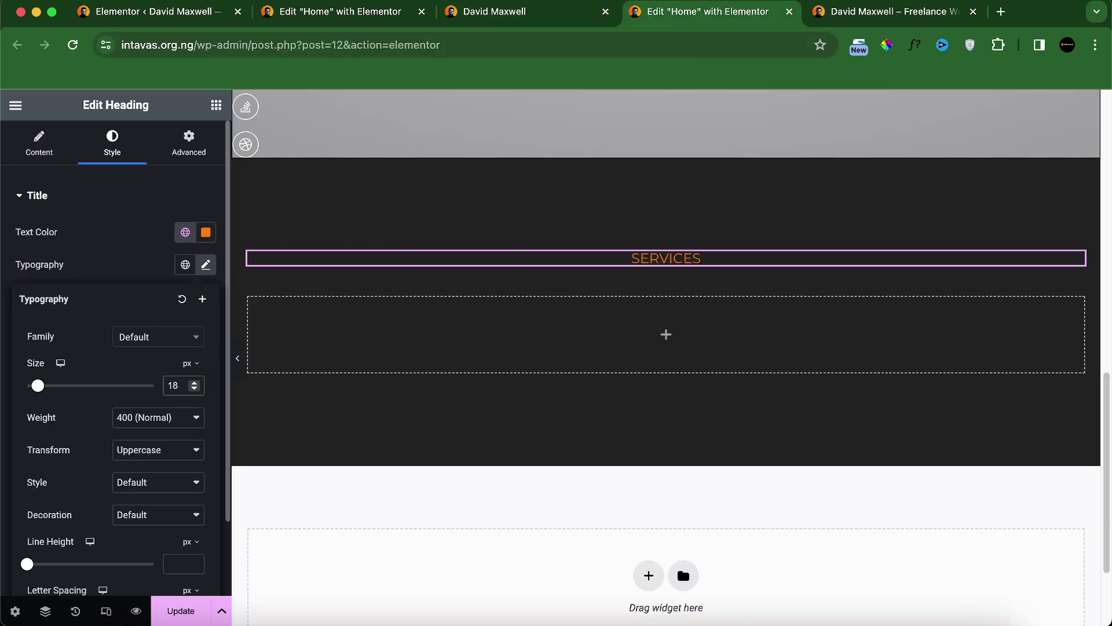
left_click(501, 17)
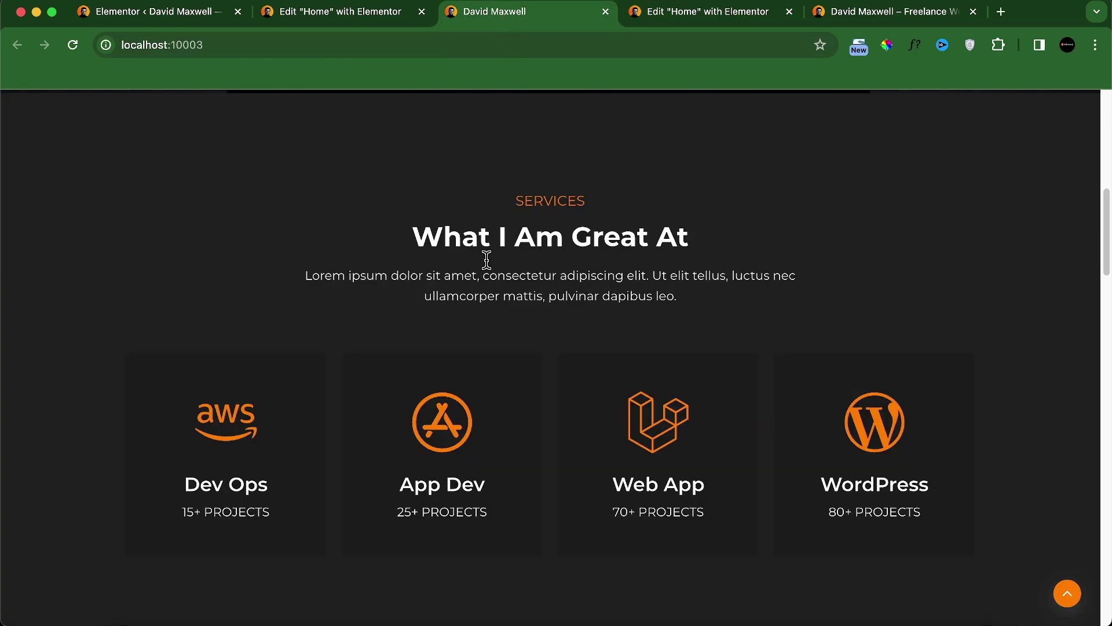
left_click(711, 13)
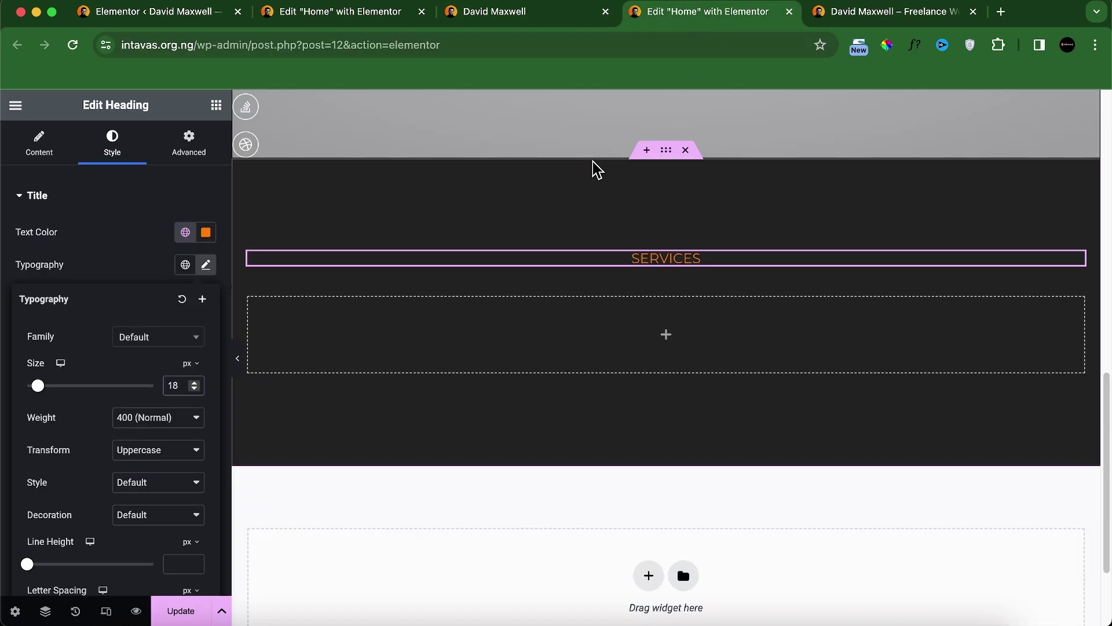
Step: Add a white, centred 'What I Am Great At' heading below SERVICES
left_click(216, 106)
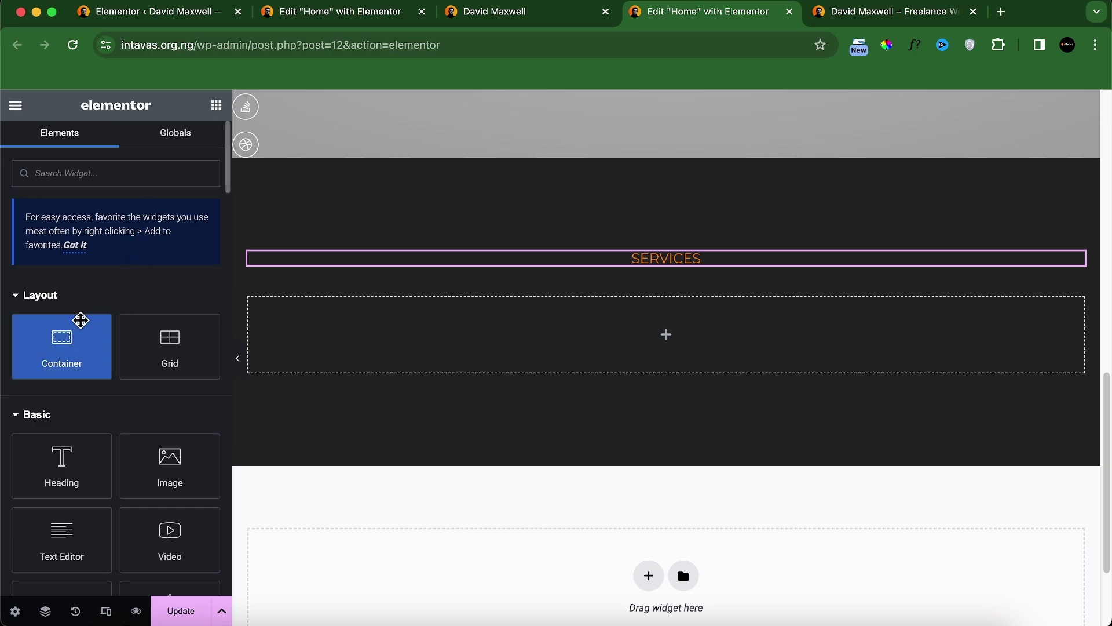
left_click_drag(54, 459, 653, 272)
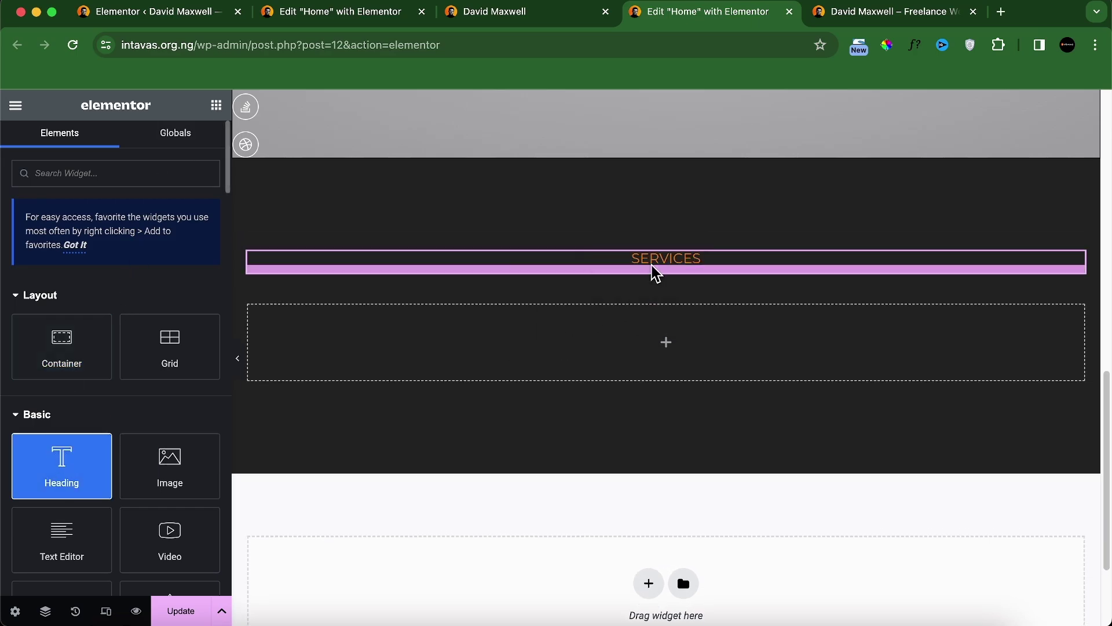
triple_click(144, 277)
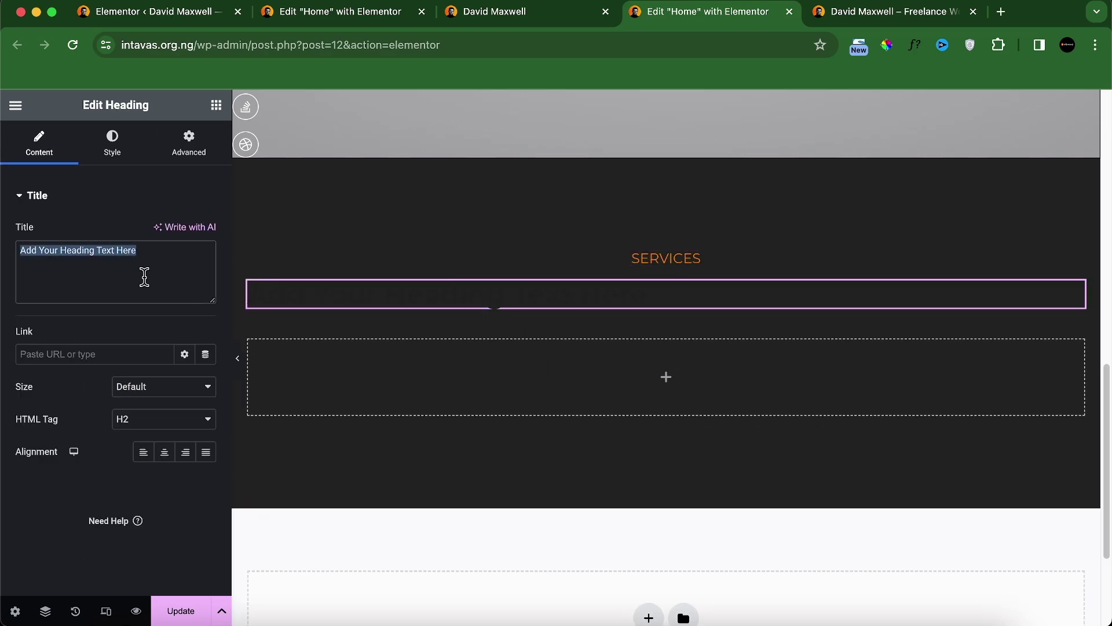
type("What I am great at")
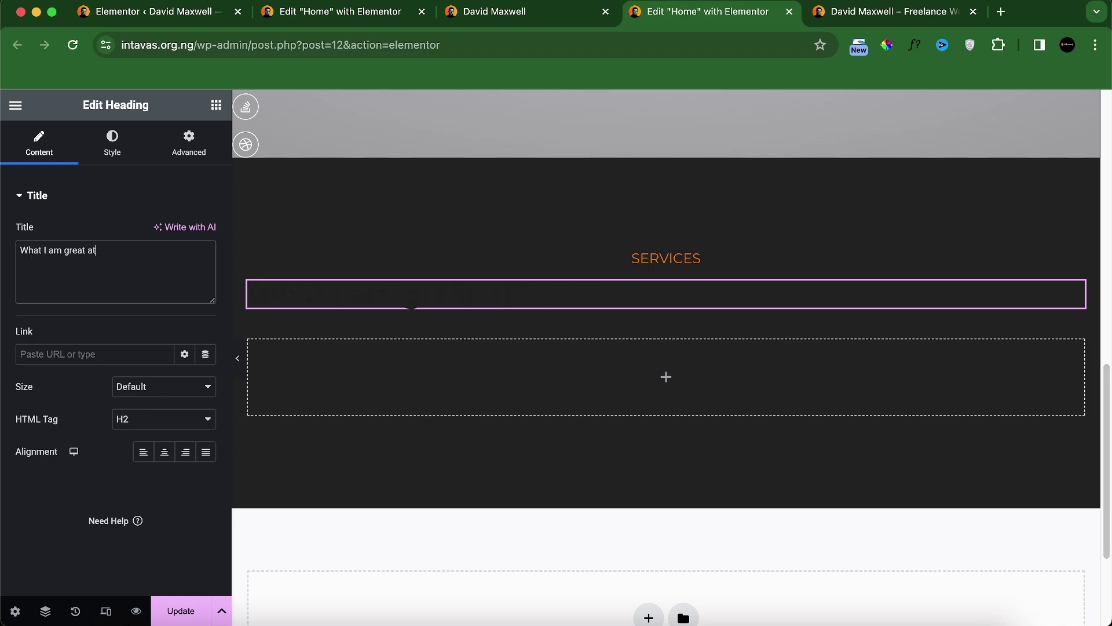
left_click(111, 146)
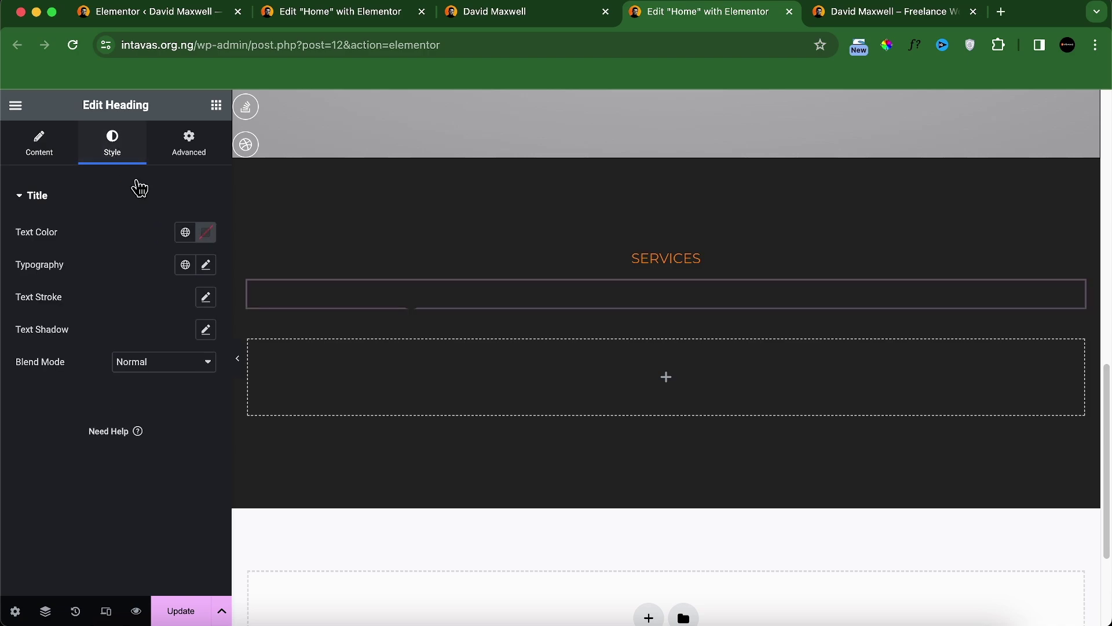
left_click(206, 232)
left_click_drag(194, 295, 114, 259)
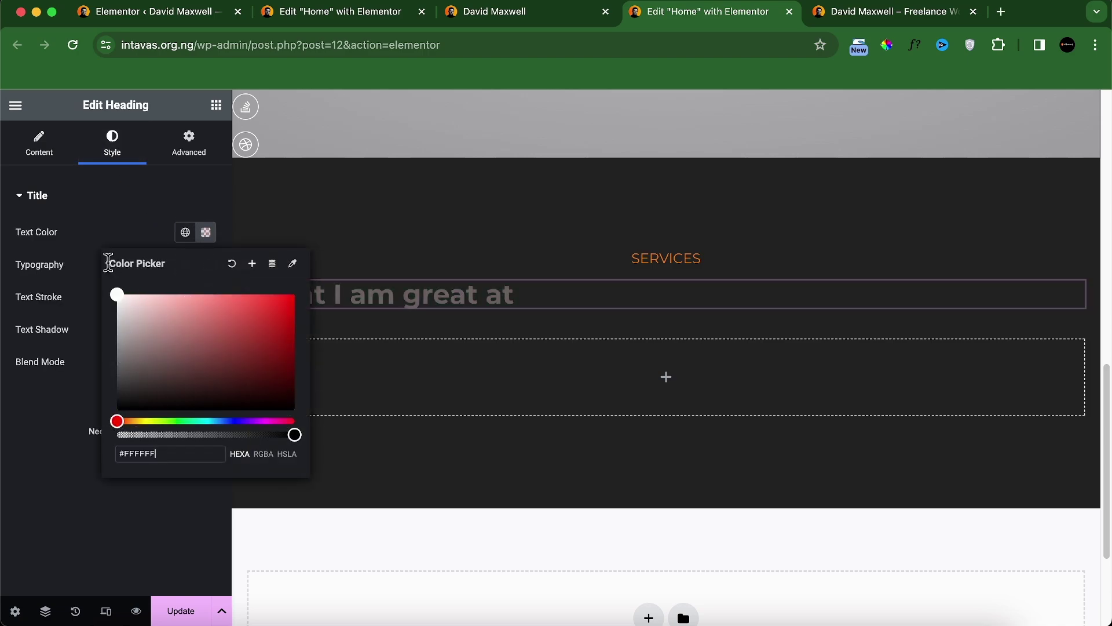
left_click(64, 152)
left_click(165, 452)
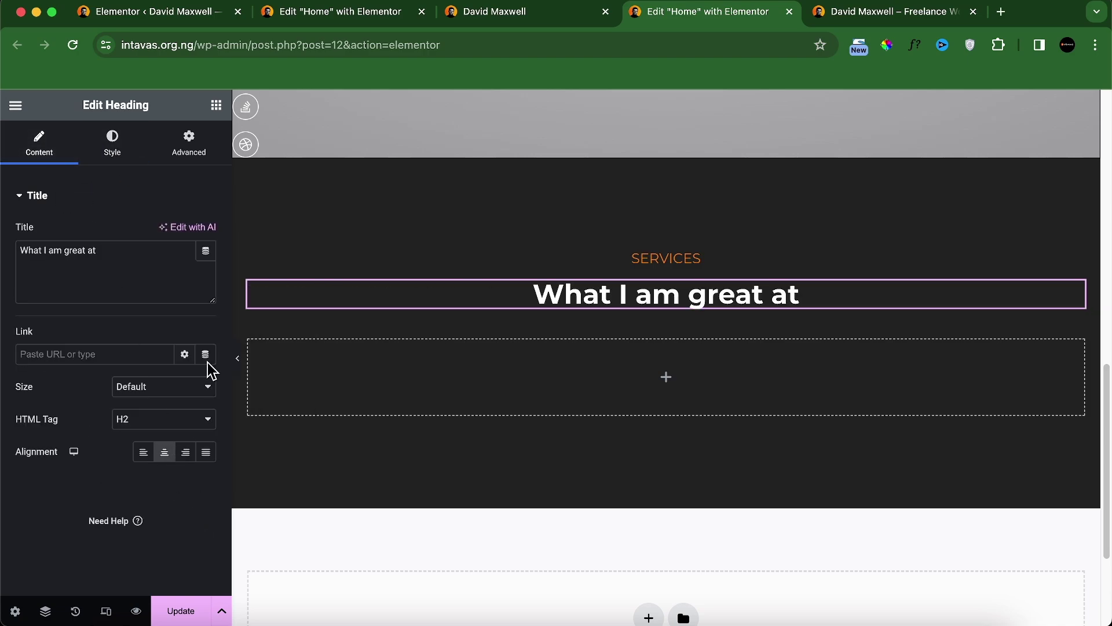
Step: Inspect the reference site's heading font with WhatFont
left_click(571, 13)
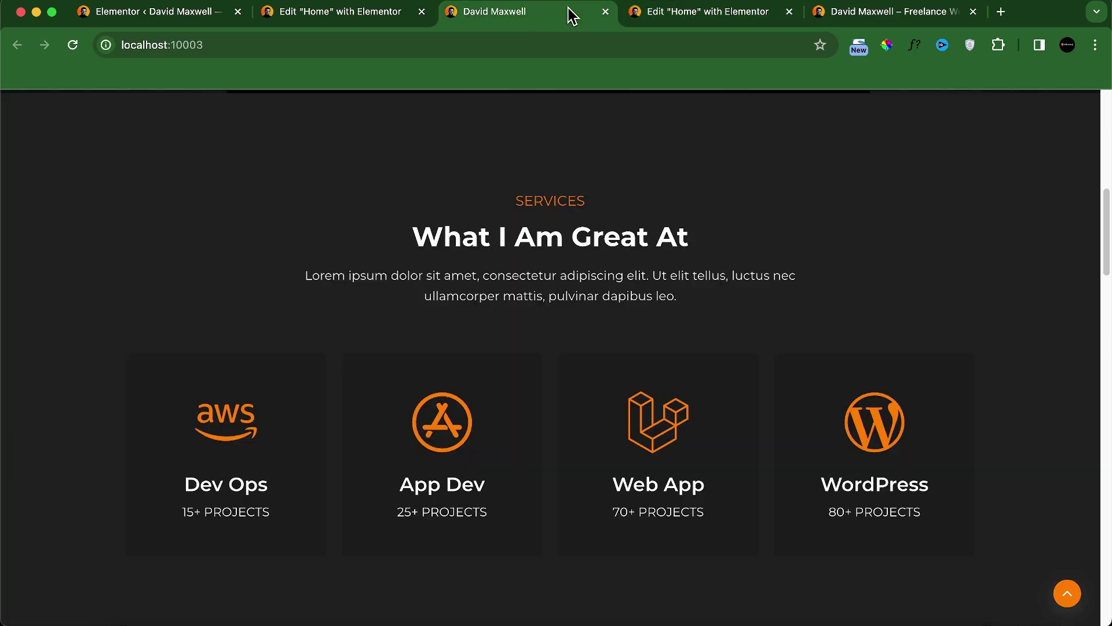
left_click(910, 48)
left_click(586, 235)
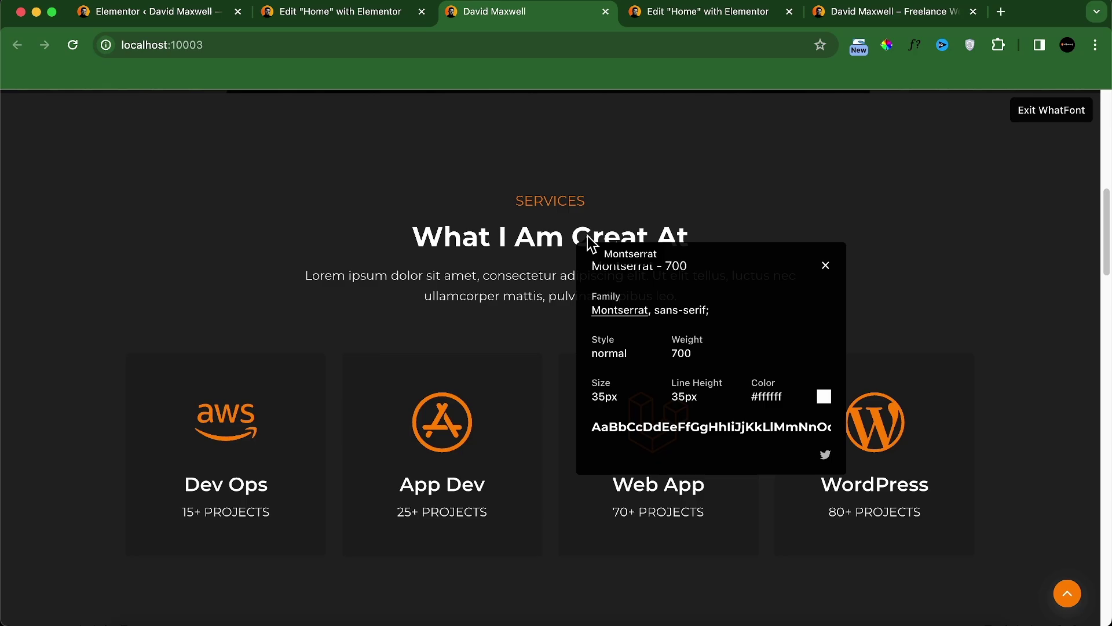
left_click(826, 266)
left_click(1066, 121)
left_click(661, 18)
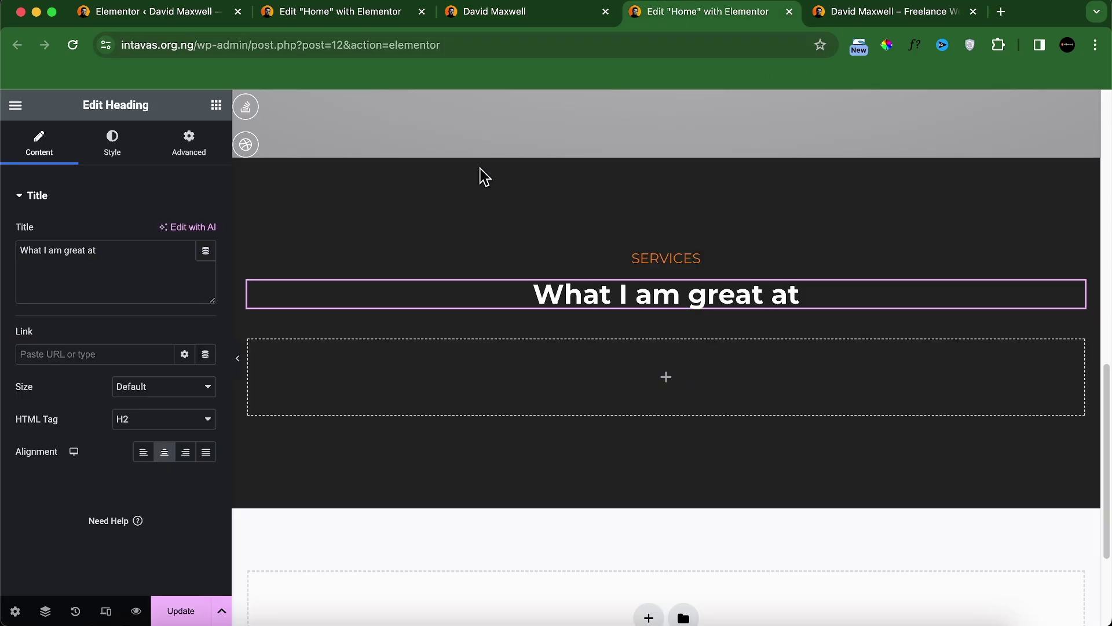
Step: Set the heading's typography to weight 700 and size 35
left_click(113, 154)
left_click(206, 265)
left_click(154, 418)
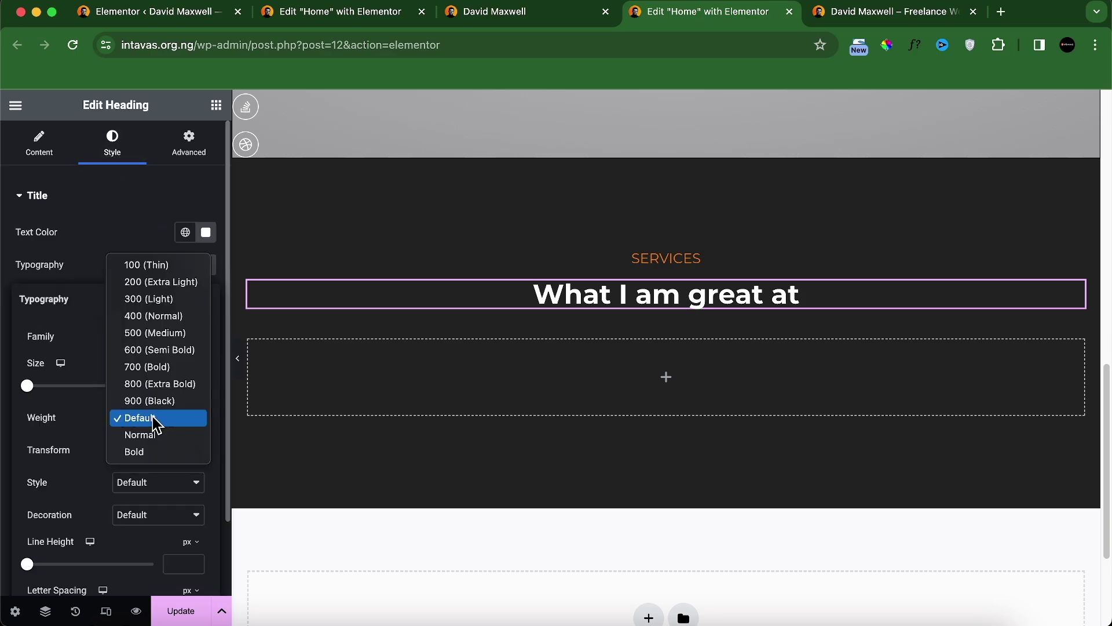
left_click(153, 372)
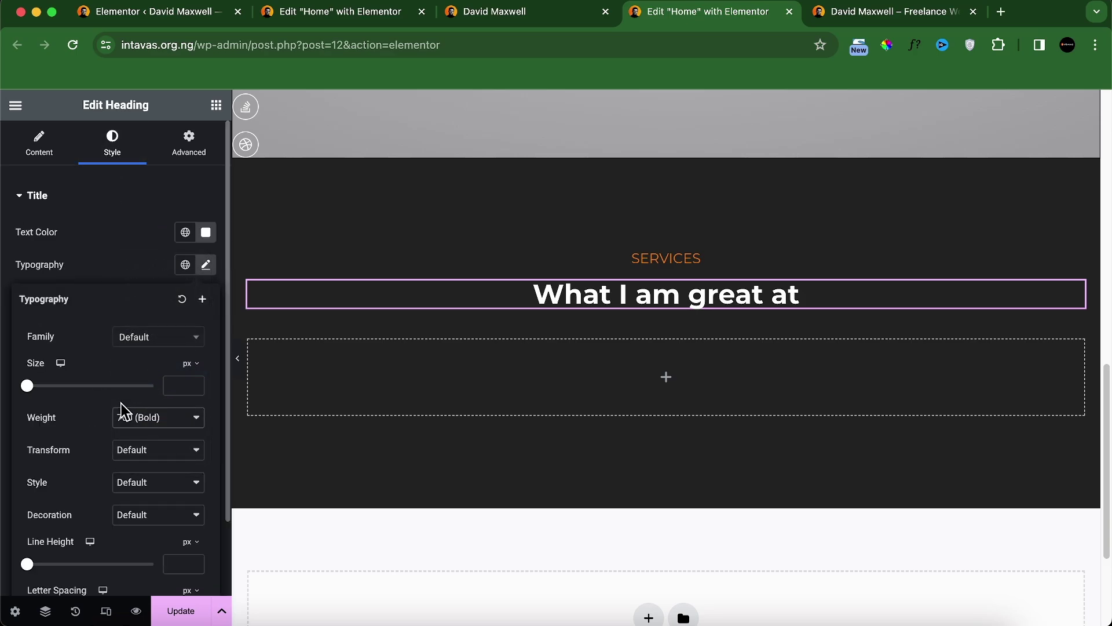
left_click(178, 384)
type("35")
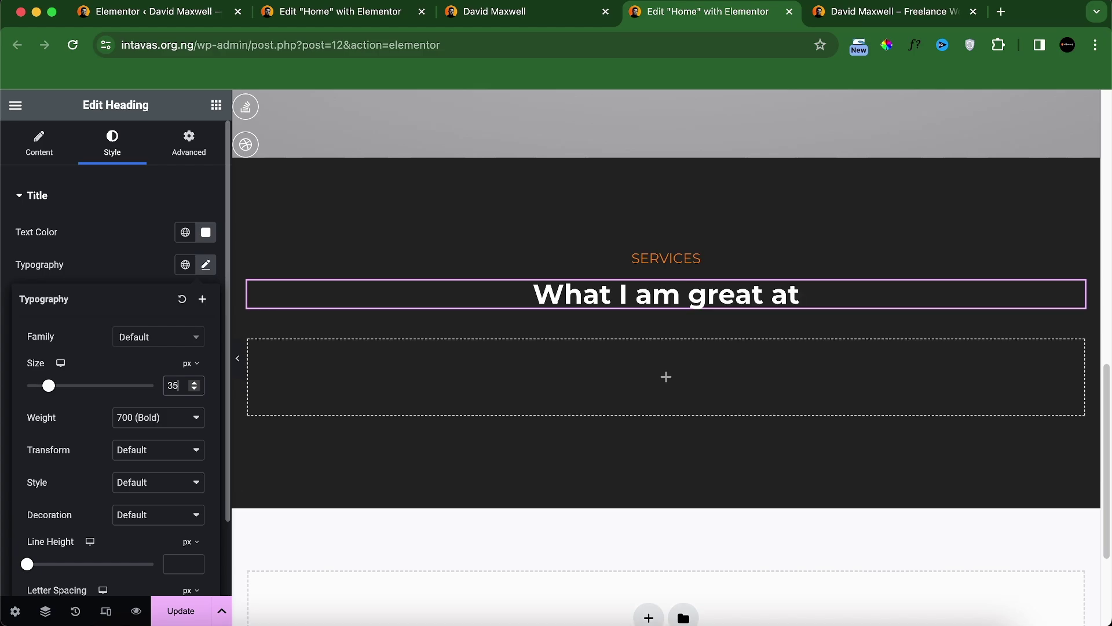
left_click(509, 21)
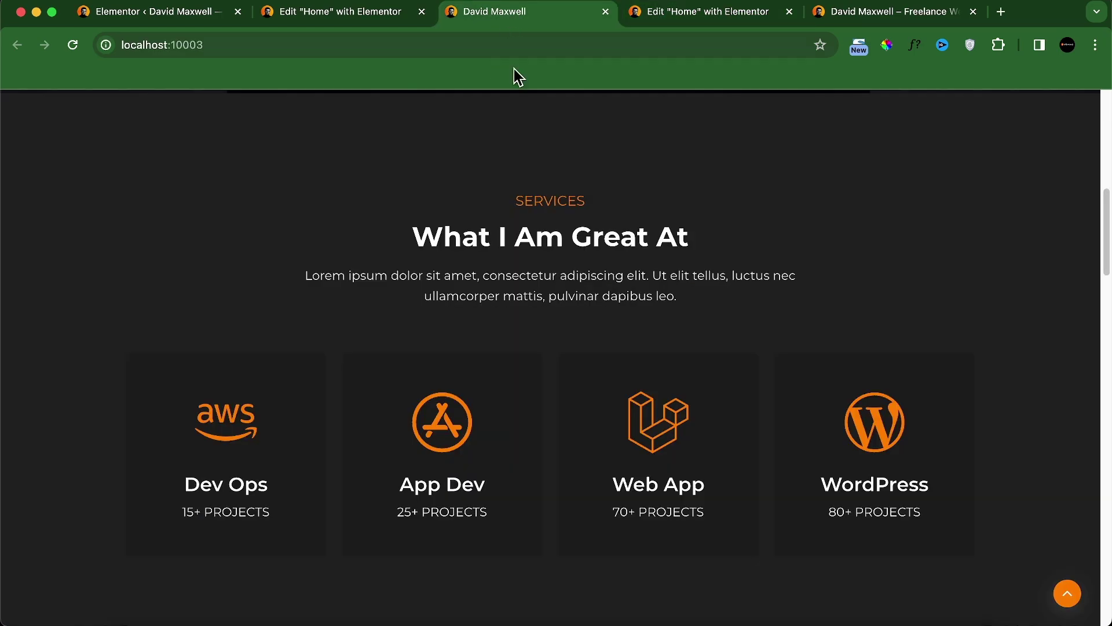
left_click(753, 22)
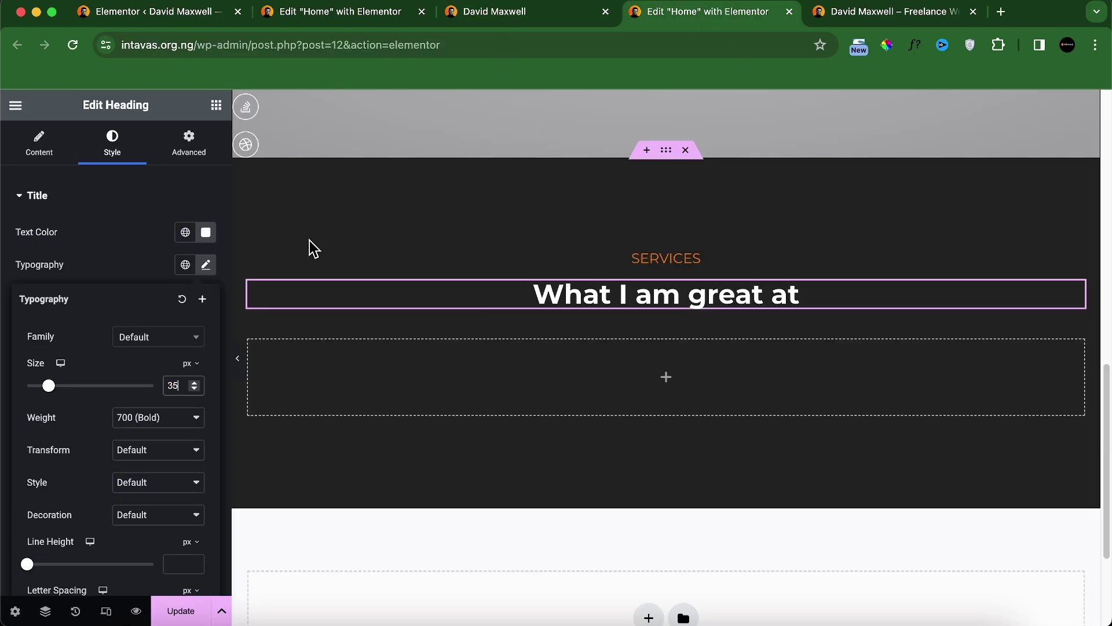
Step: Set the heading's text transform to Capitalize and check it against the reference
left_click(156, 451)
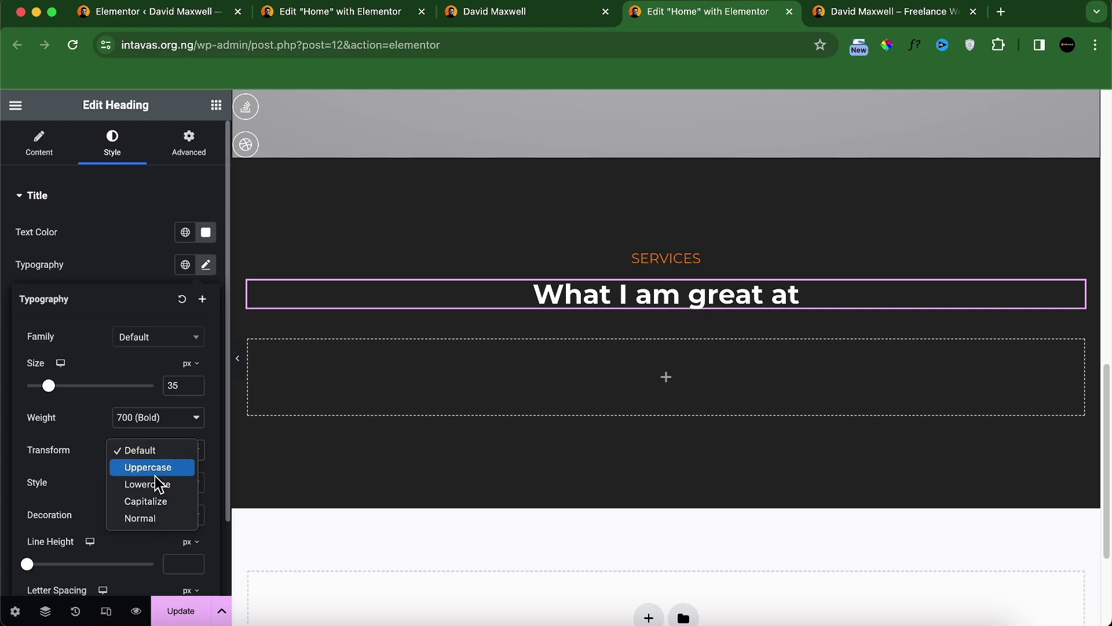
left_click(159, 468)
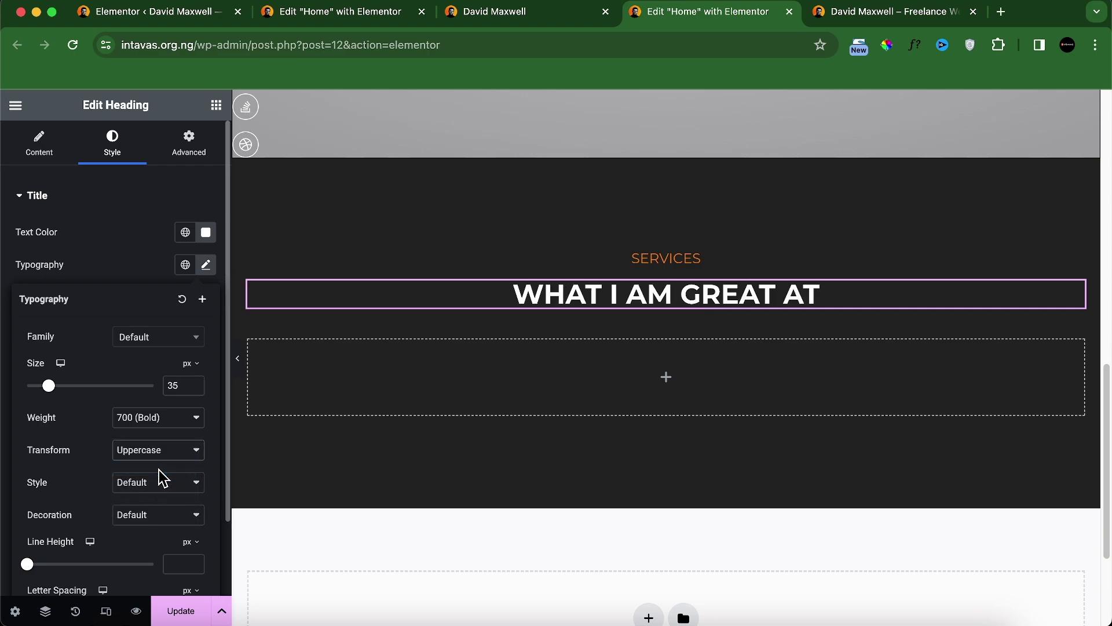
left_click(156, 449)
left_click(154, 484)
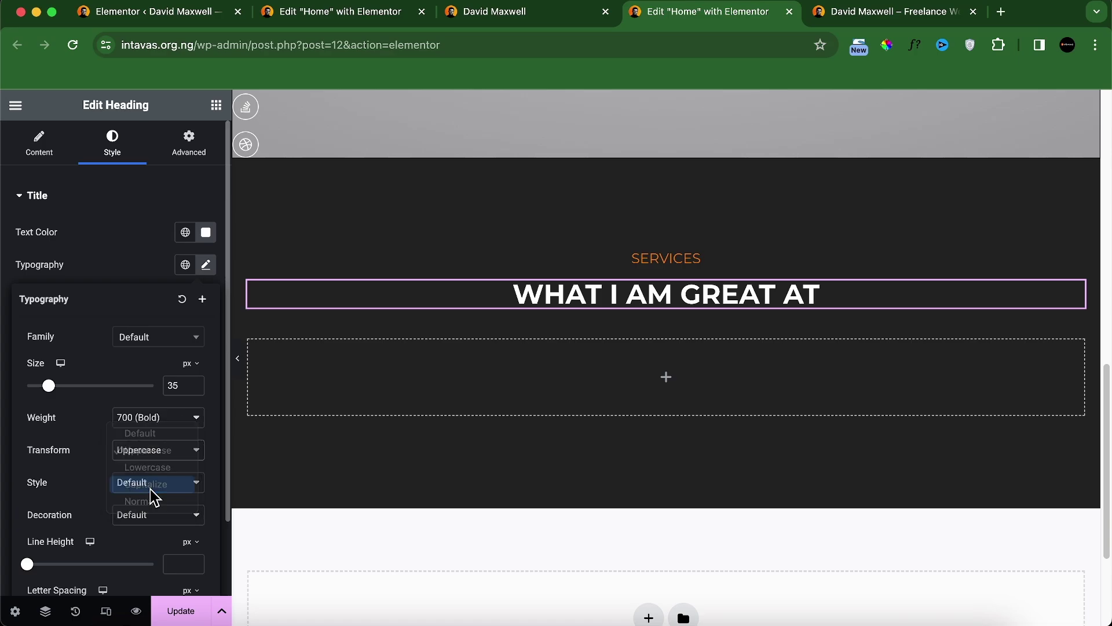
left_click(549, 16)
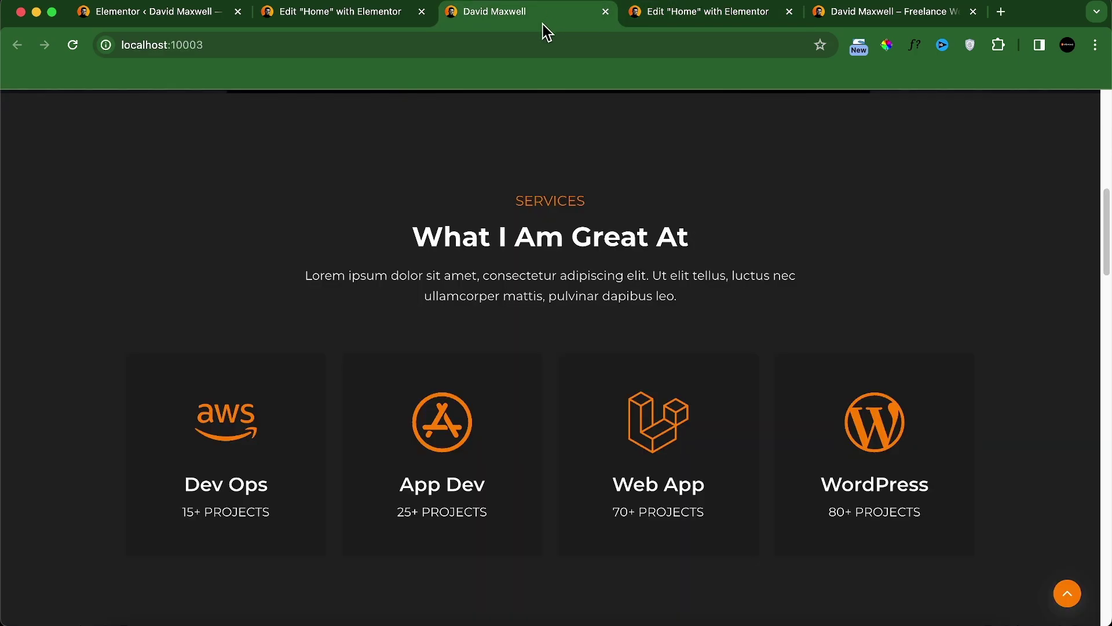
left_click(676, 13)
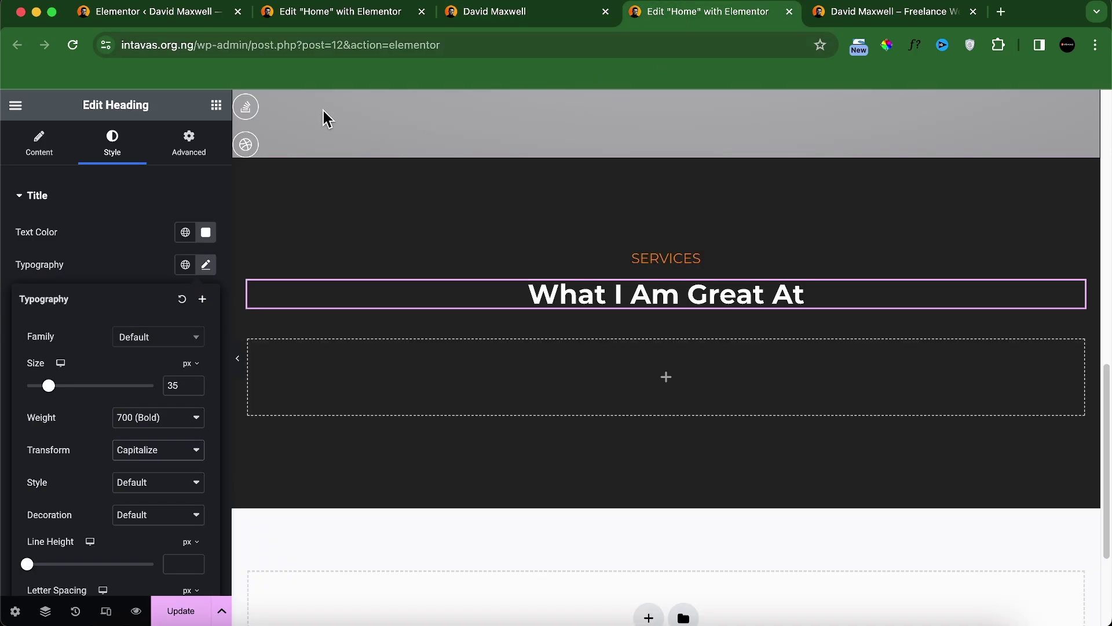
left_click(216, 105)
Step: Add a near-white, centre-aligned text paragraph below the heading
left_click_drag(64, 529, 708, 324)
left_click(113, 152)
left_click(206, 265)
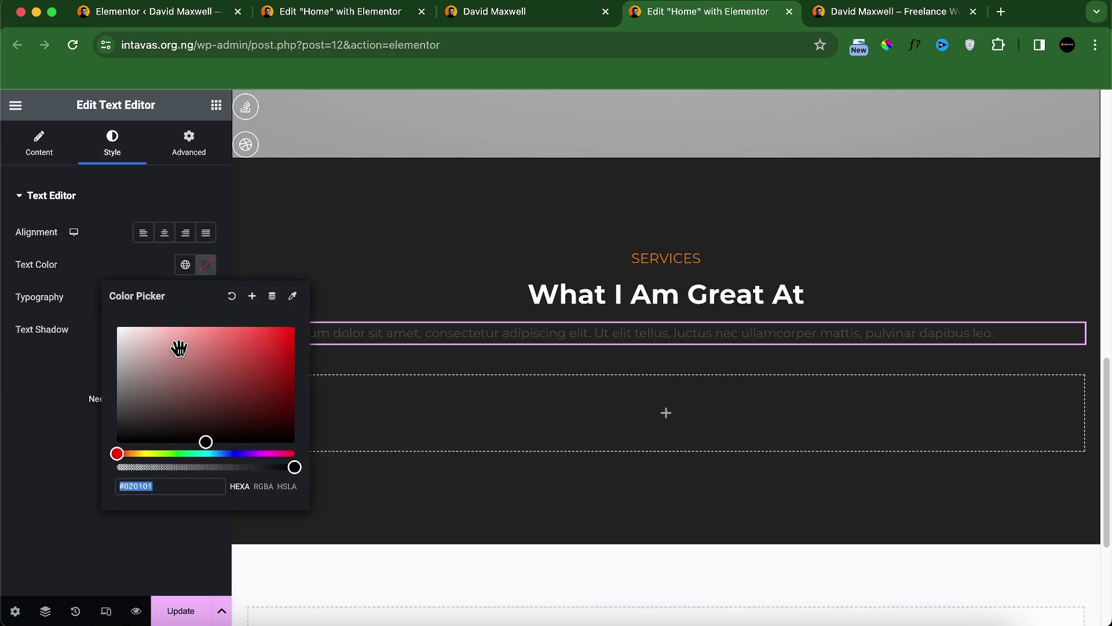
left_click_drag(174, 349, 111, 333)
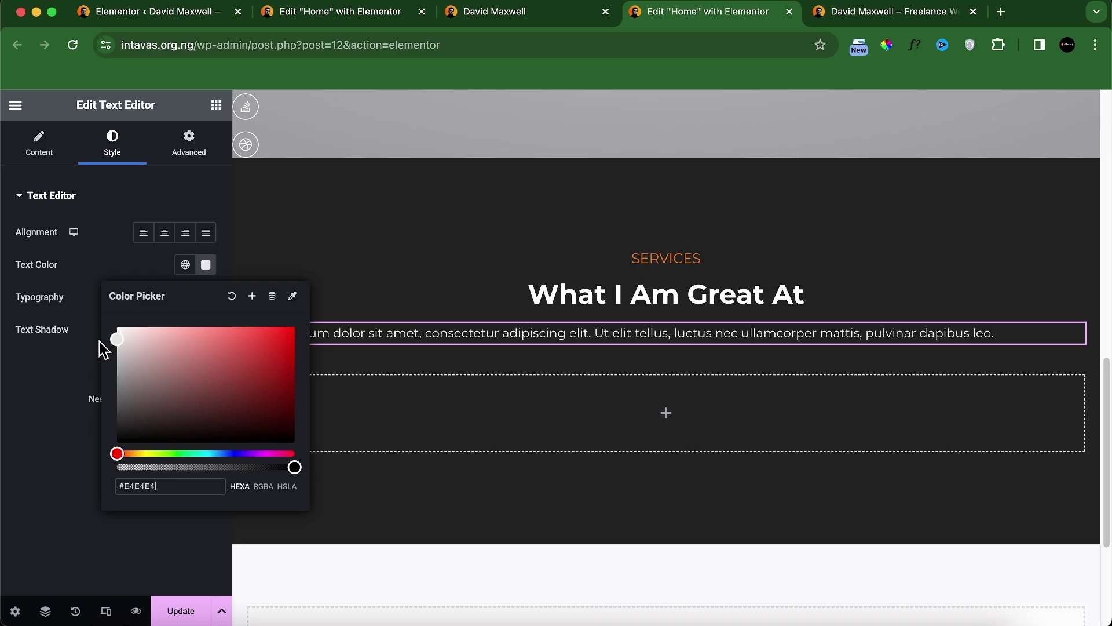
left_click(97, 338)
left_click(165, 234)
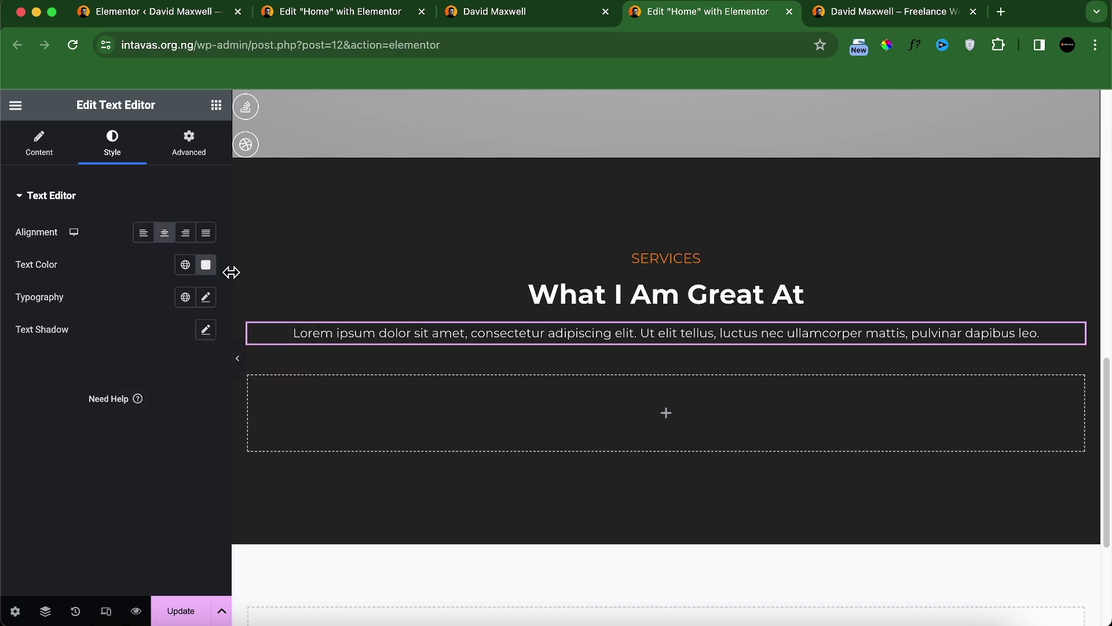
Step: Give the paragraph a custom 60% width with Align Self set to Center
left_click(188, 142)
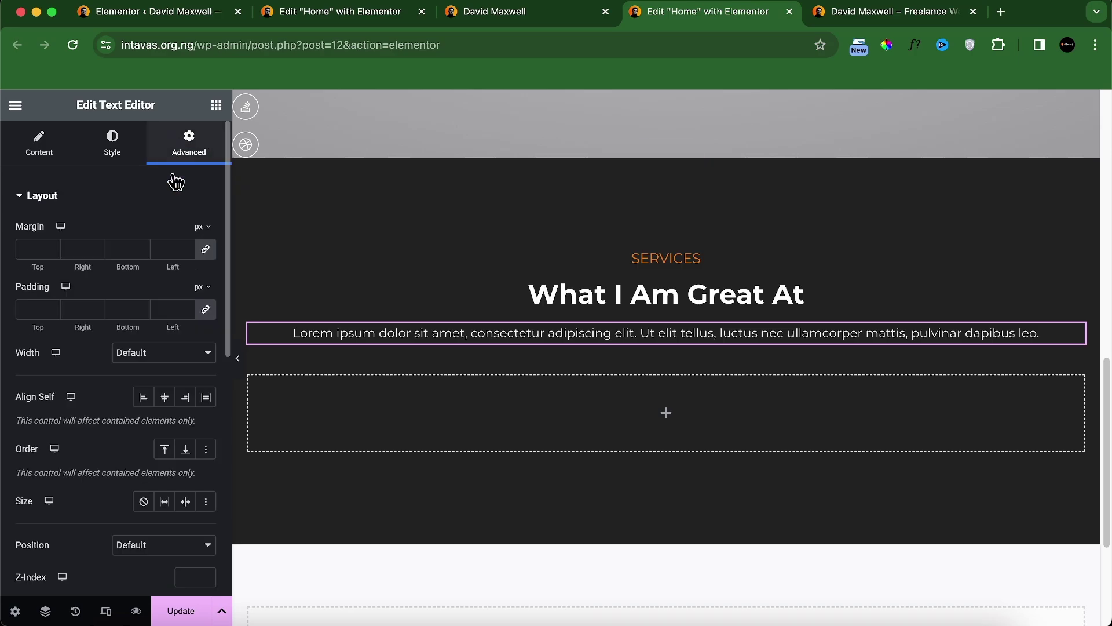
scroll(130, 346, "down", 1)
scroll(130, 346, "down", 1)
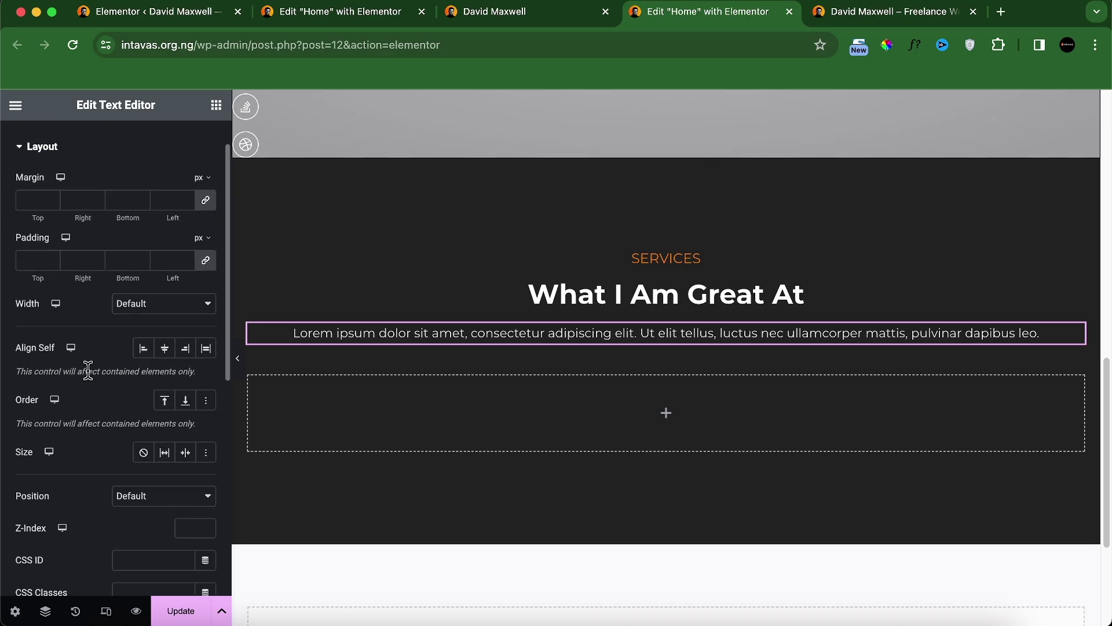
scroll(118, 472, "up", 1)
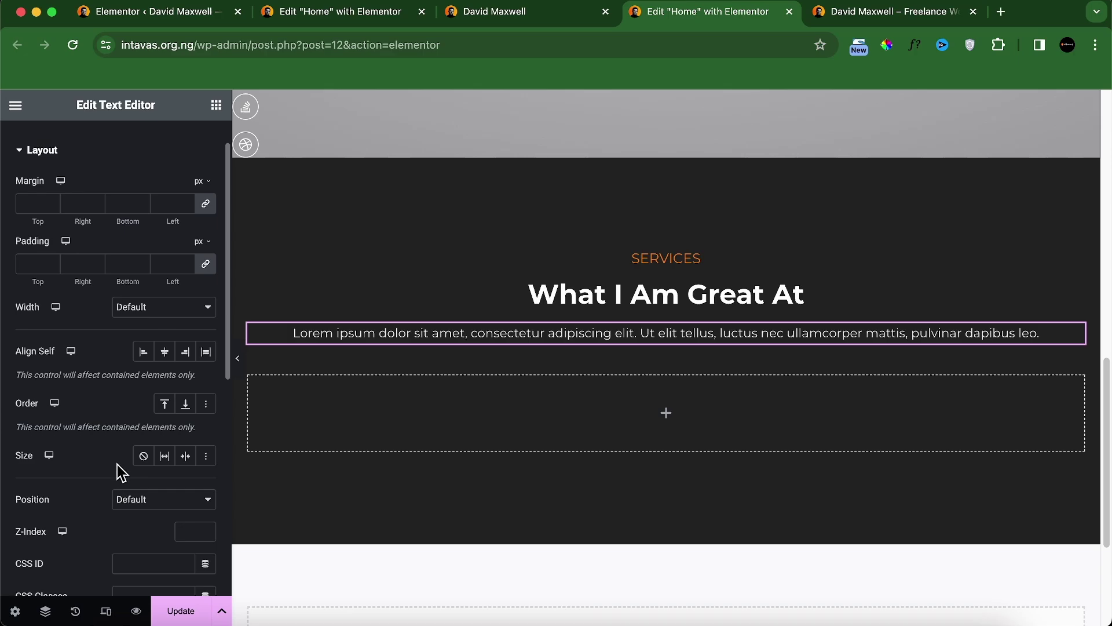
scroll(89, 457, "down", 4)
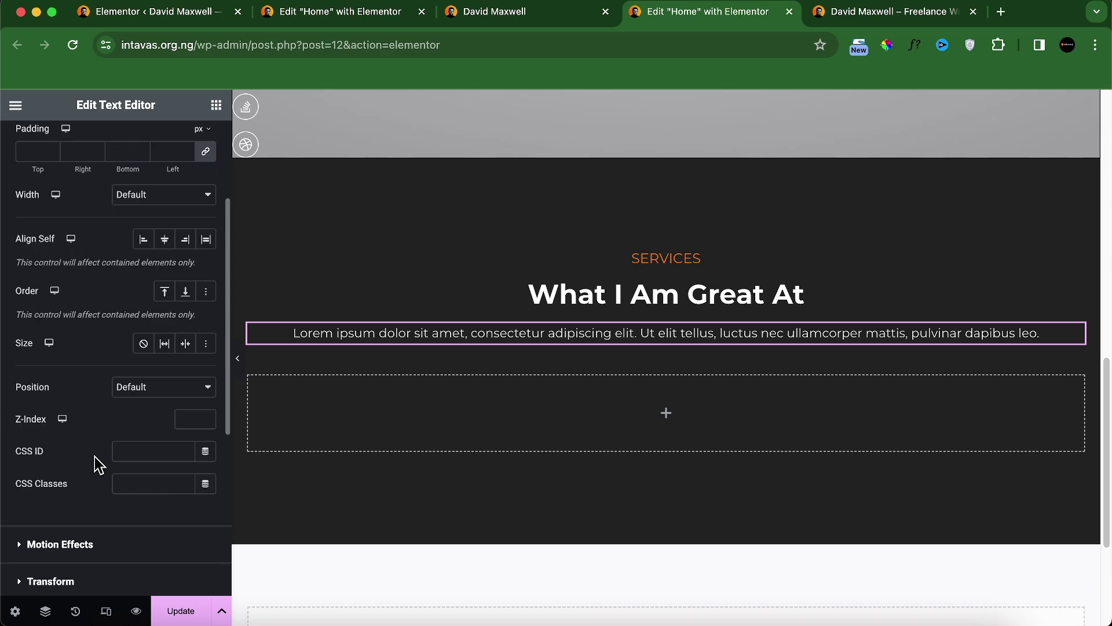
left_click(124, 209)
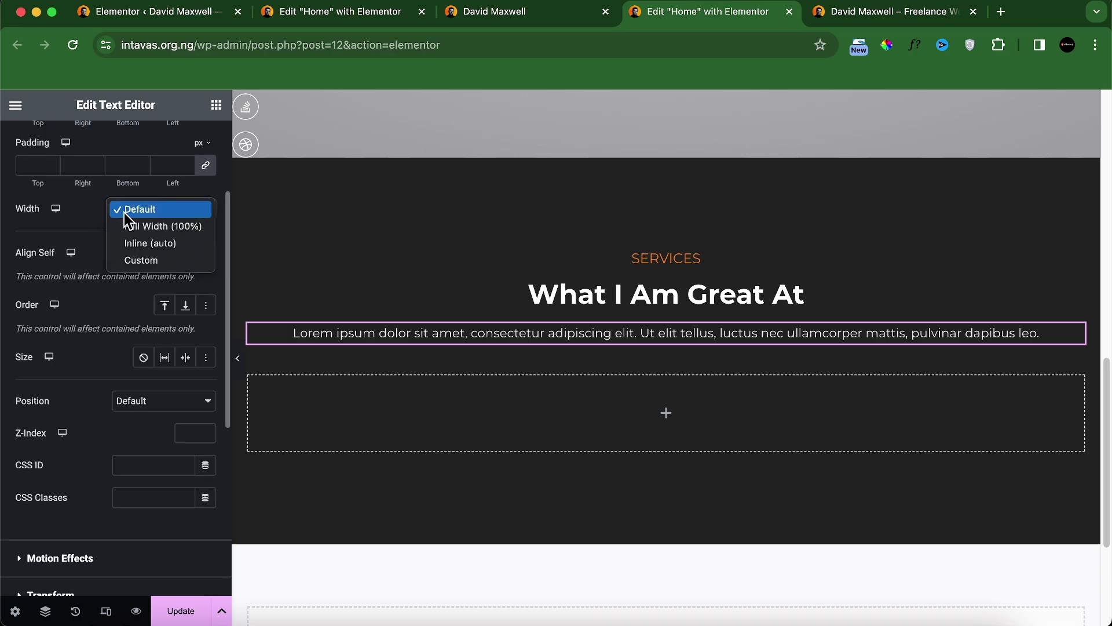
left_click(165, 259)
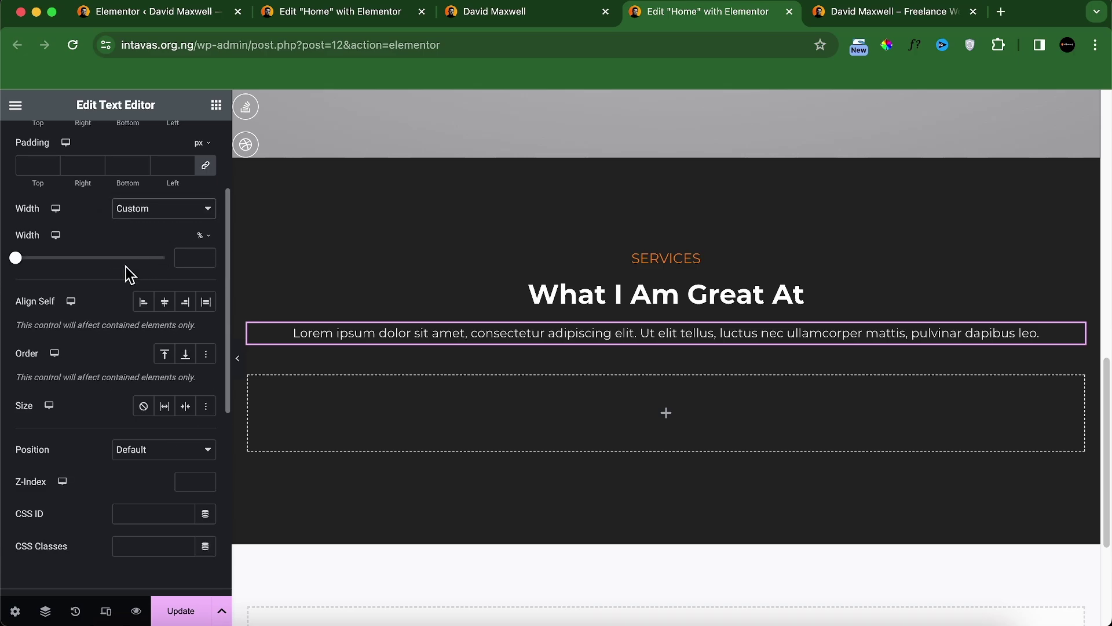
left_click_drag(19, 265, 90, 270)
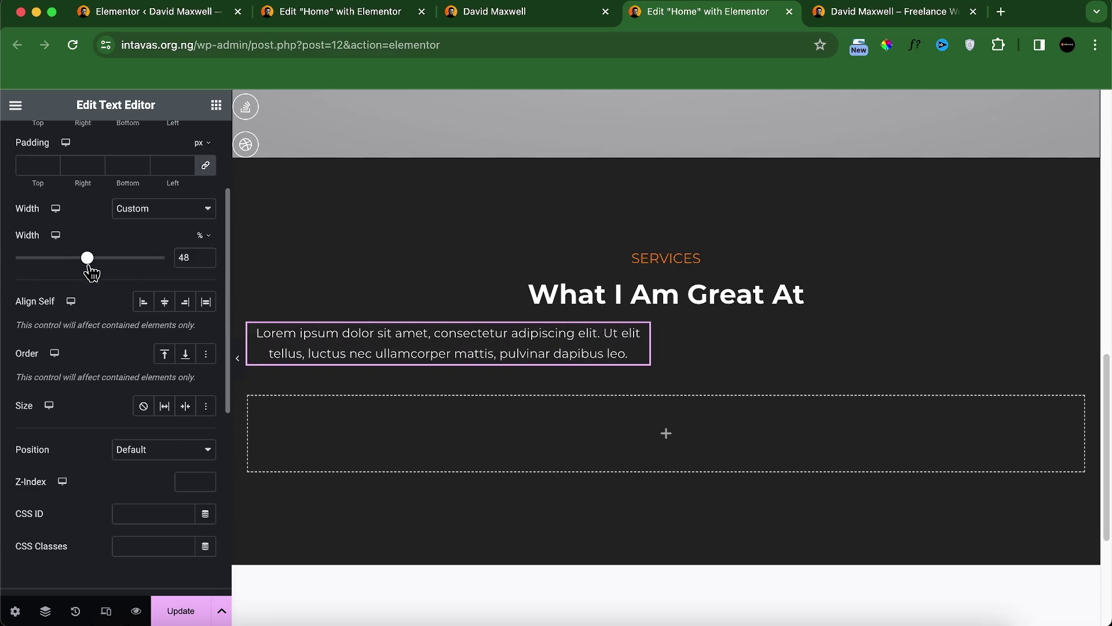
left_click(478, 23)
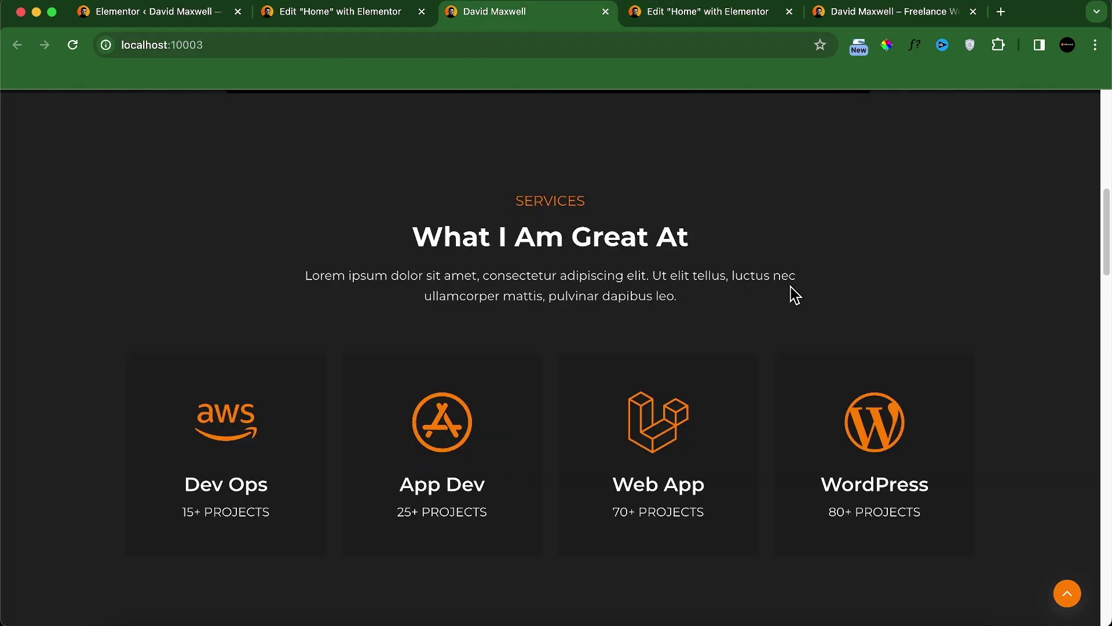
left_click(703, 13)
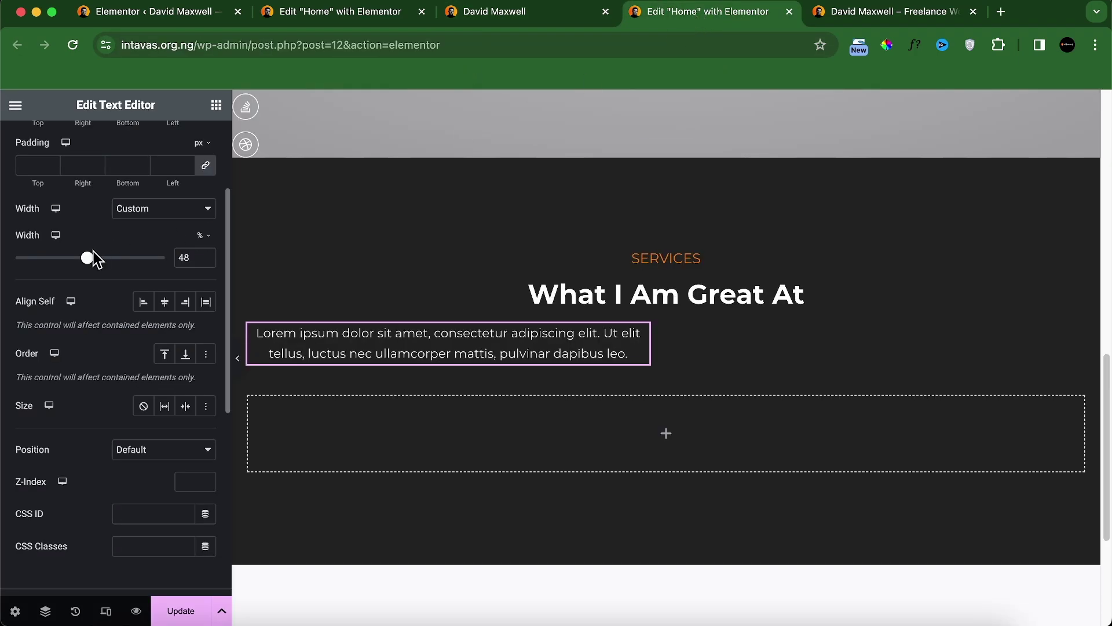
left_click_drag(92, 268, 112, 268)
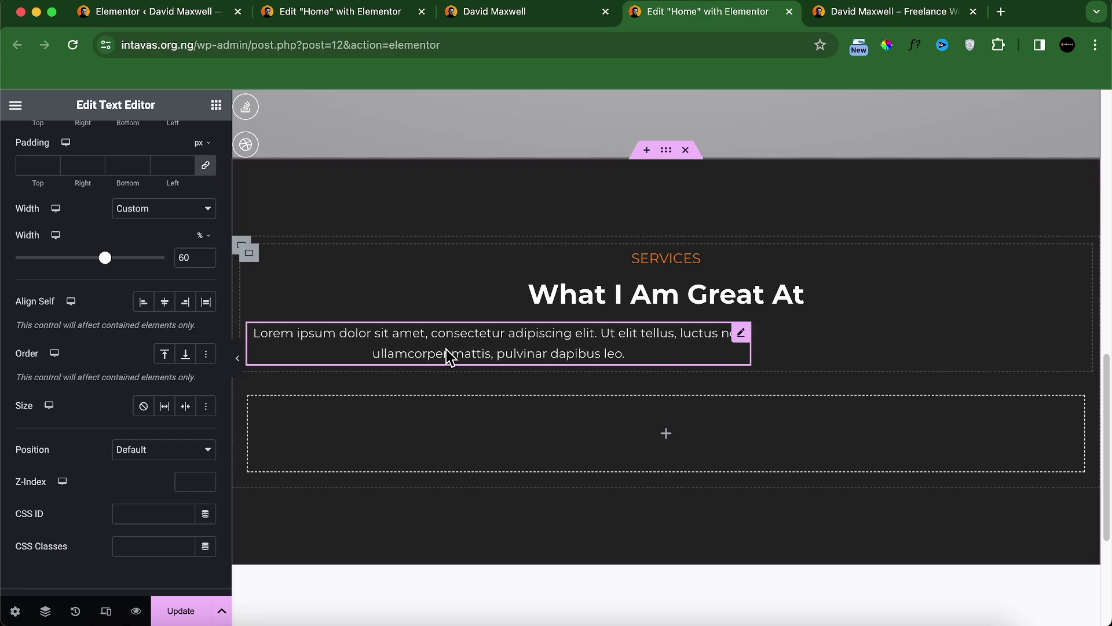
left_click(165, 307)
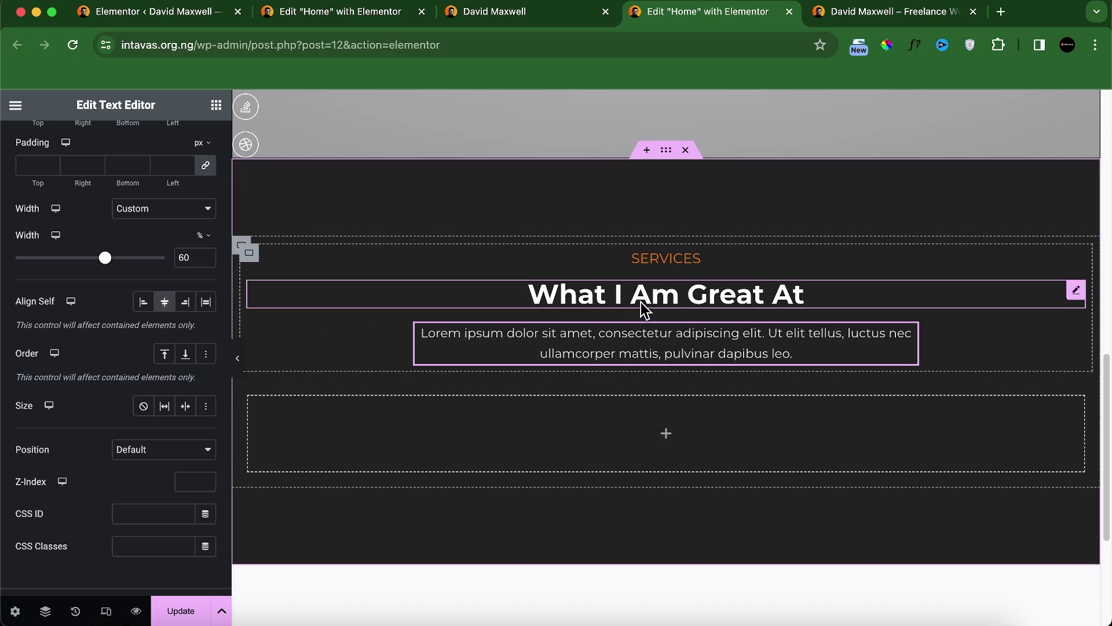
left_click(519, 13)
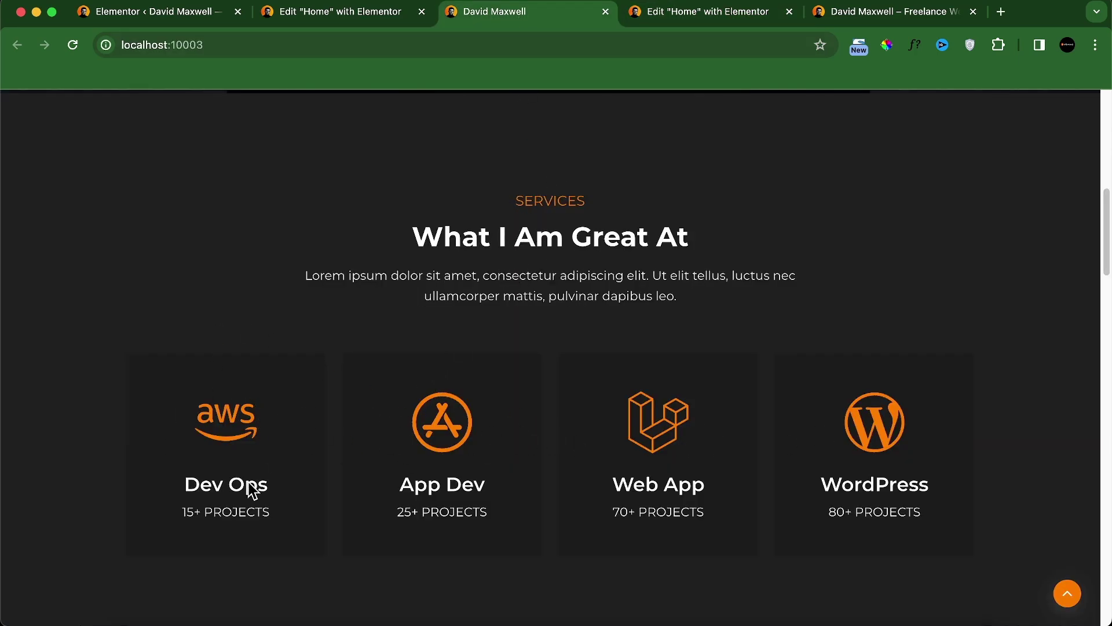
Step: Add a Grid below the paragraph with 4 columns and 1 row
left_click(712, 12)
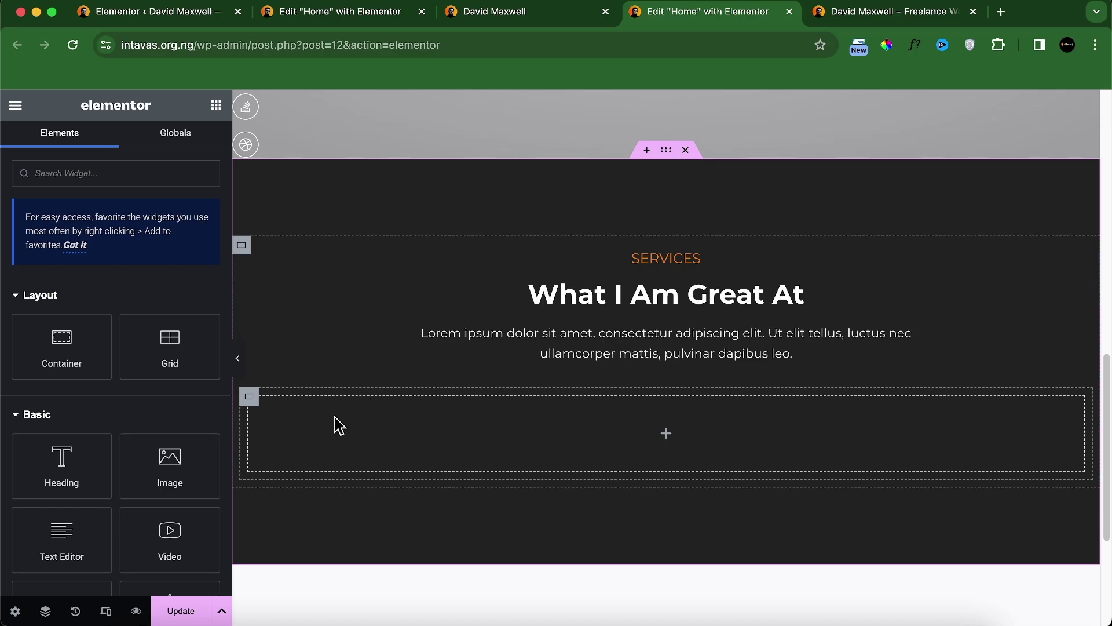
left_click_drag(168, 358, 359, 431)
scroll(130, 530, "down", 1)
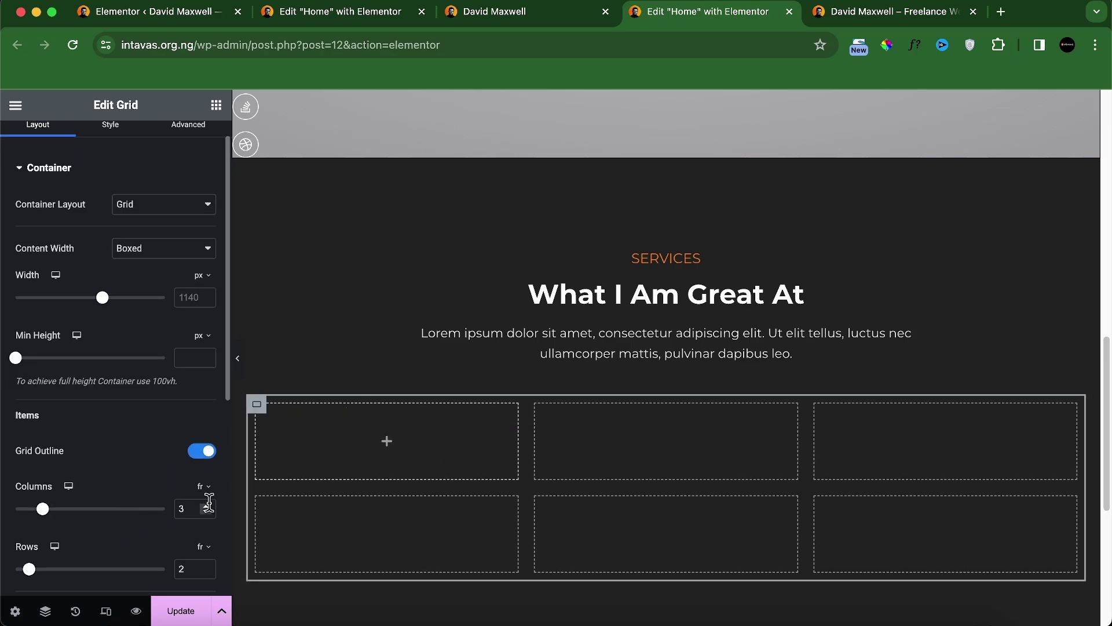
type("4")
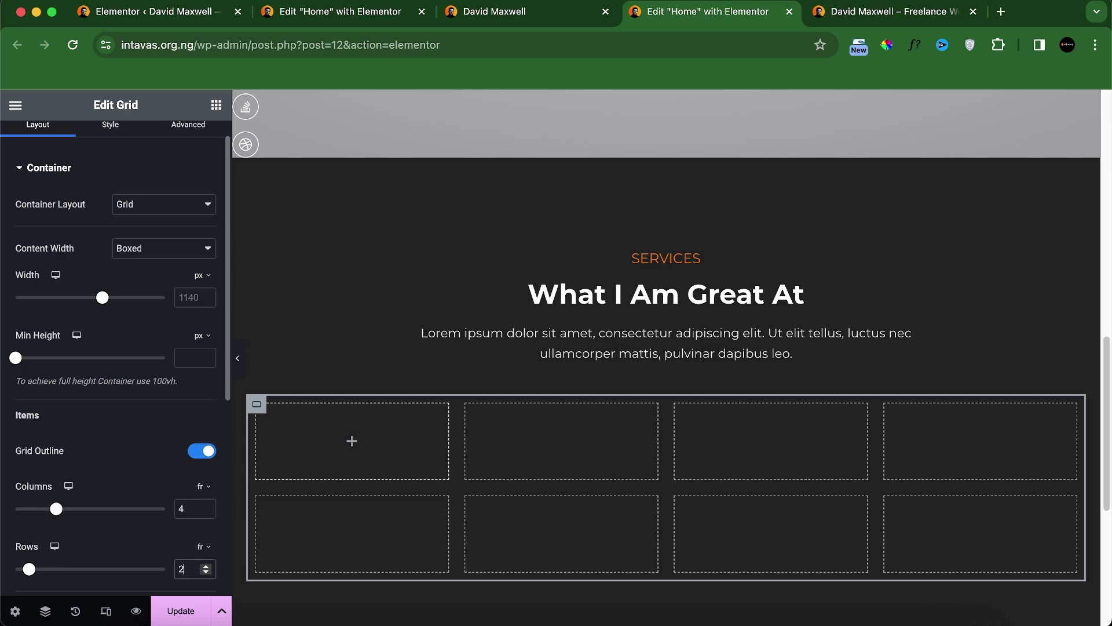
key("BackSpace")
type("1")
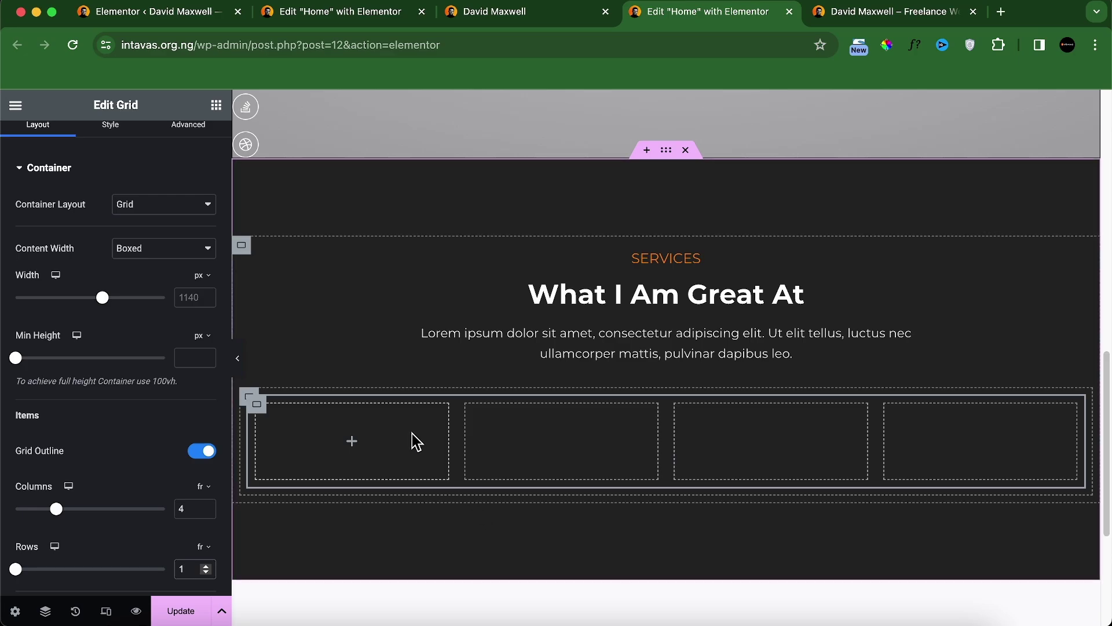
scroll(182, 248, "up", 1)
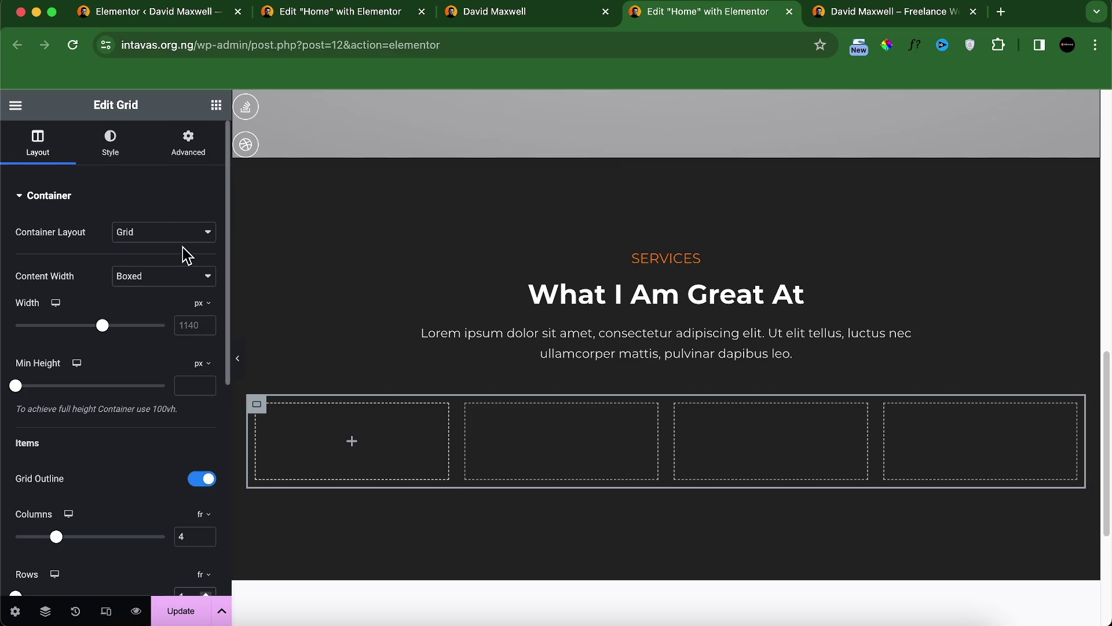
Step: Place an empty container in the grid's first cell
left_click(216, 104)
left_click_drag(61, 346, 341, 423)
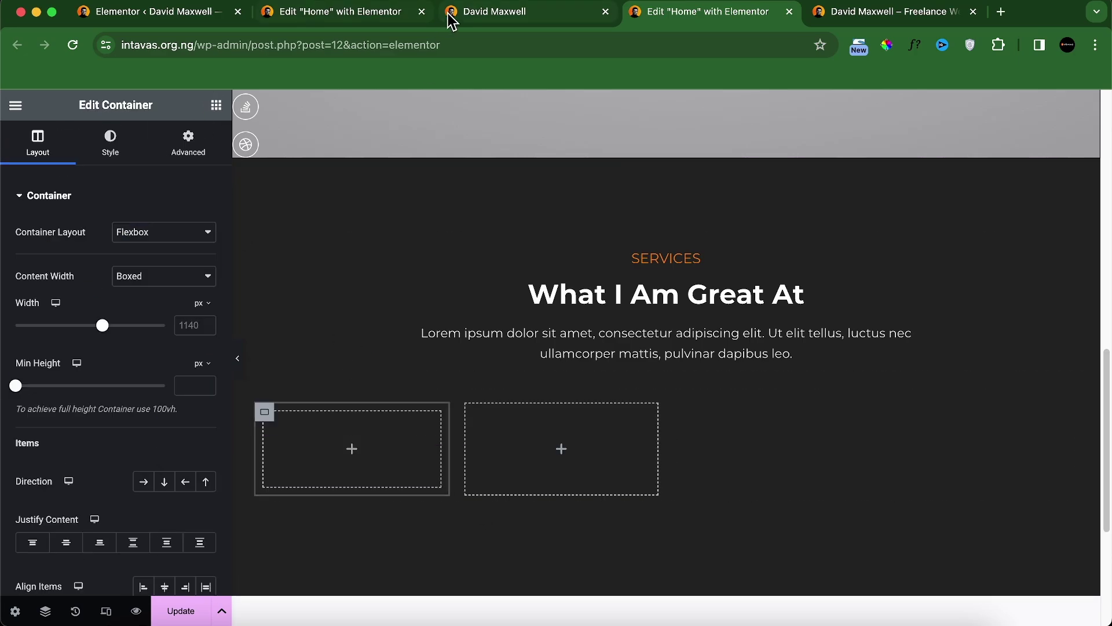
left_click(447, 12)
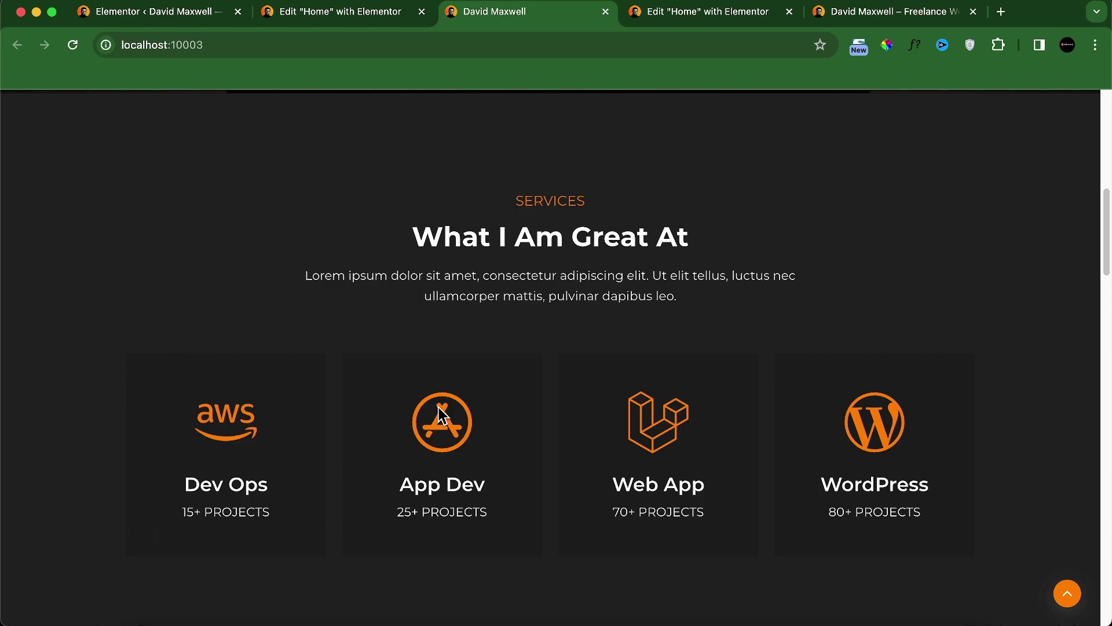
left_click(652, 13)
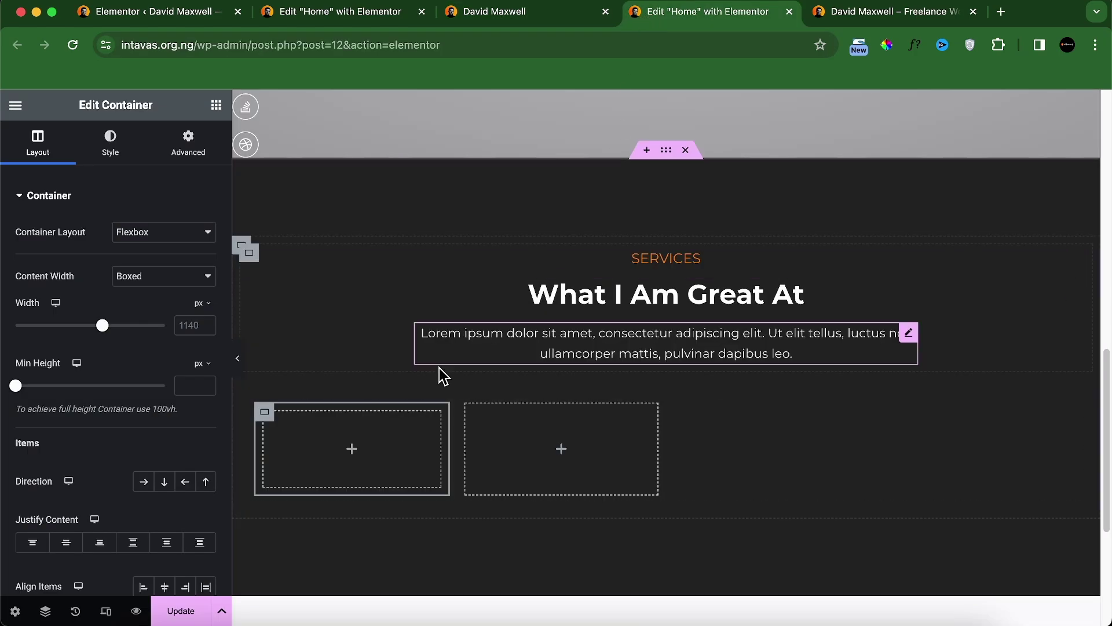
Step: Copy the first container and paste it into the second, third and fourth cells
right_click(272, 422)
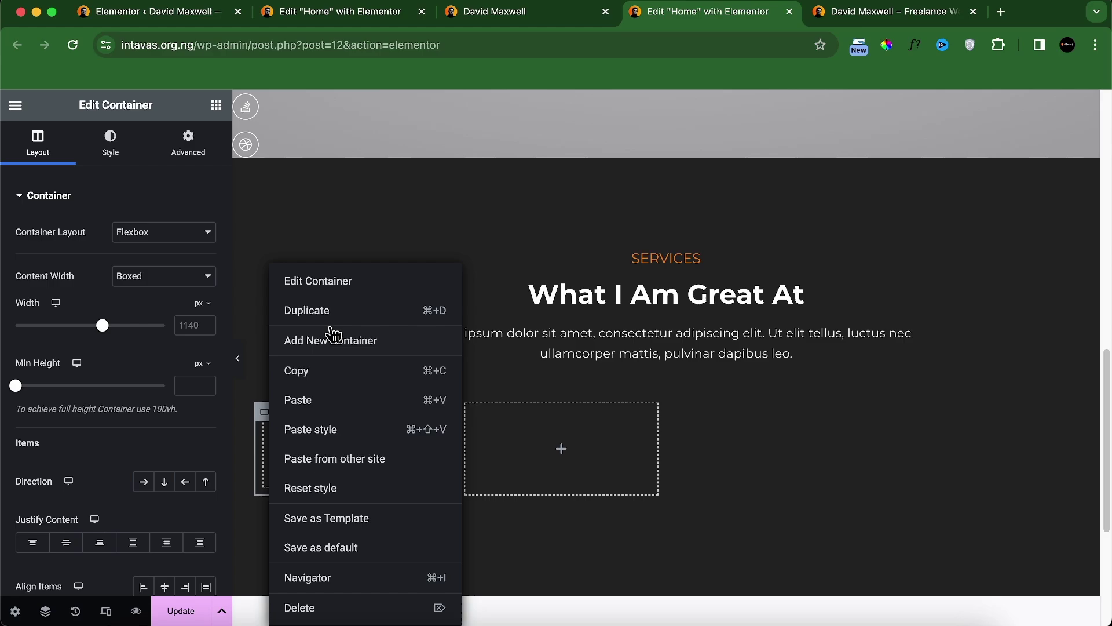
left_click(318, 374)
right_click(522, 441)
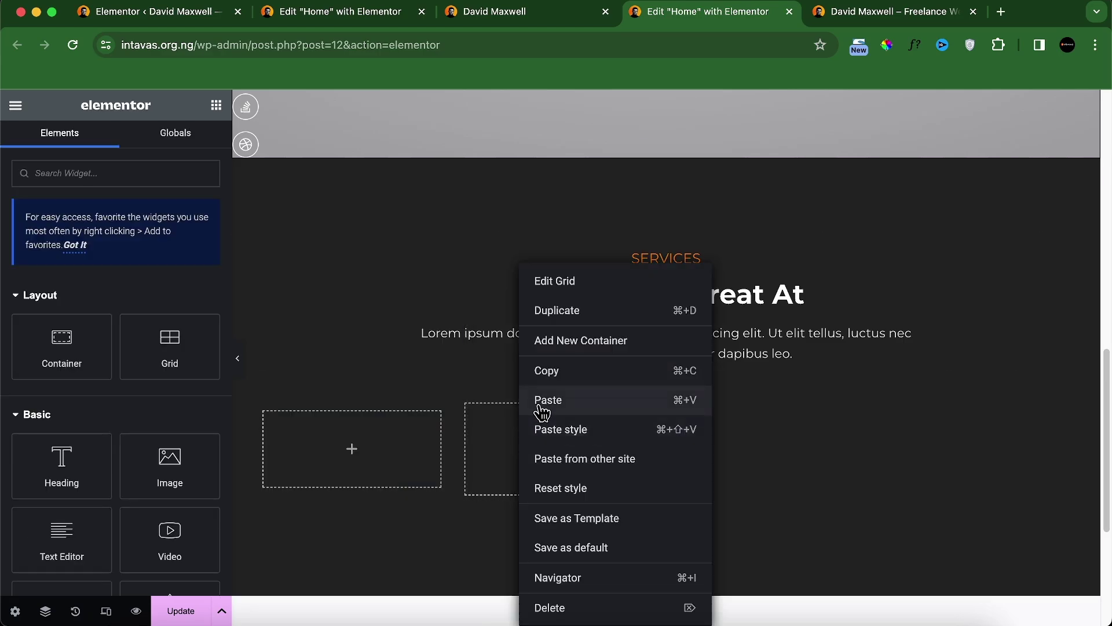
left_click(541, 410)
right_click(708, 453)
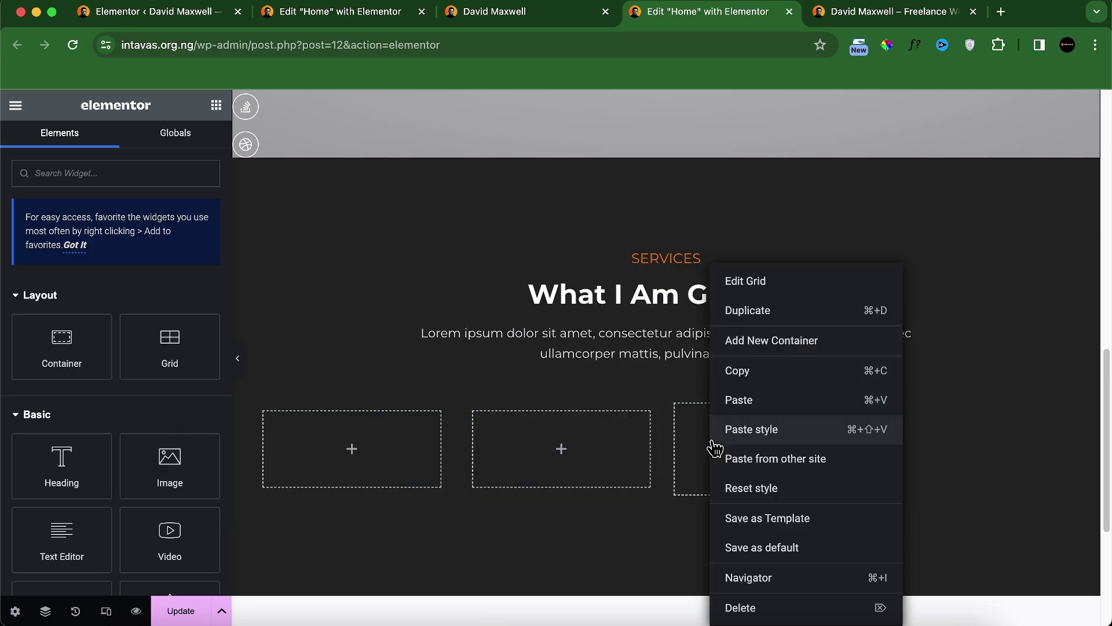
left_click(744, 415)
right_click(919, 460)
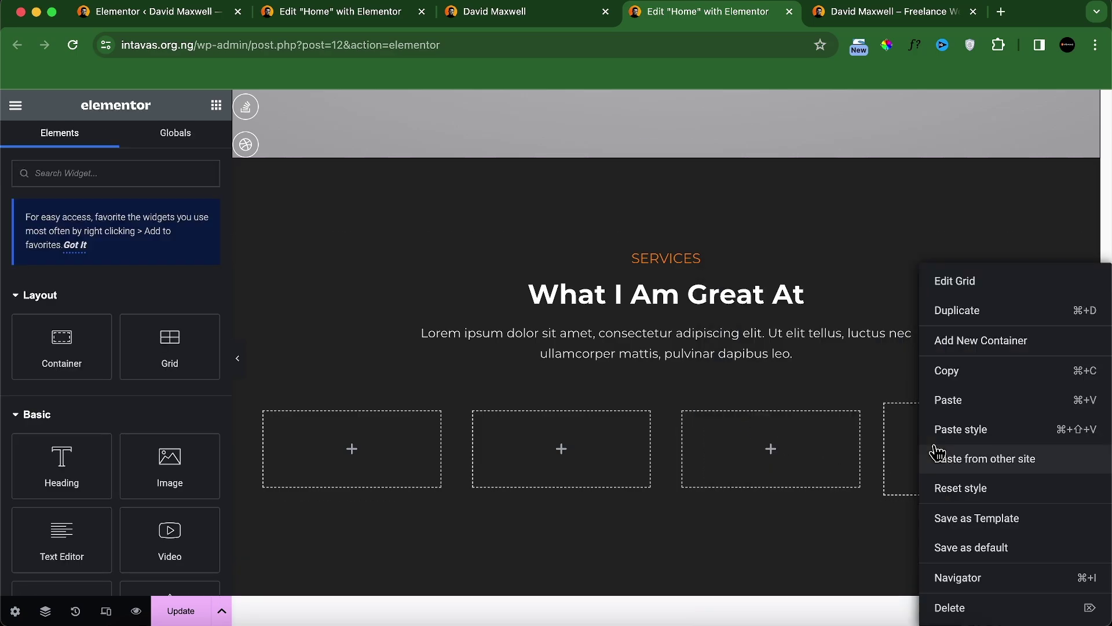
left_click(946, 404)
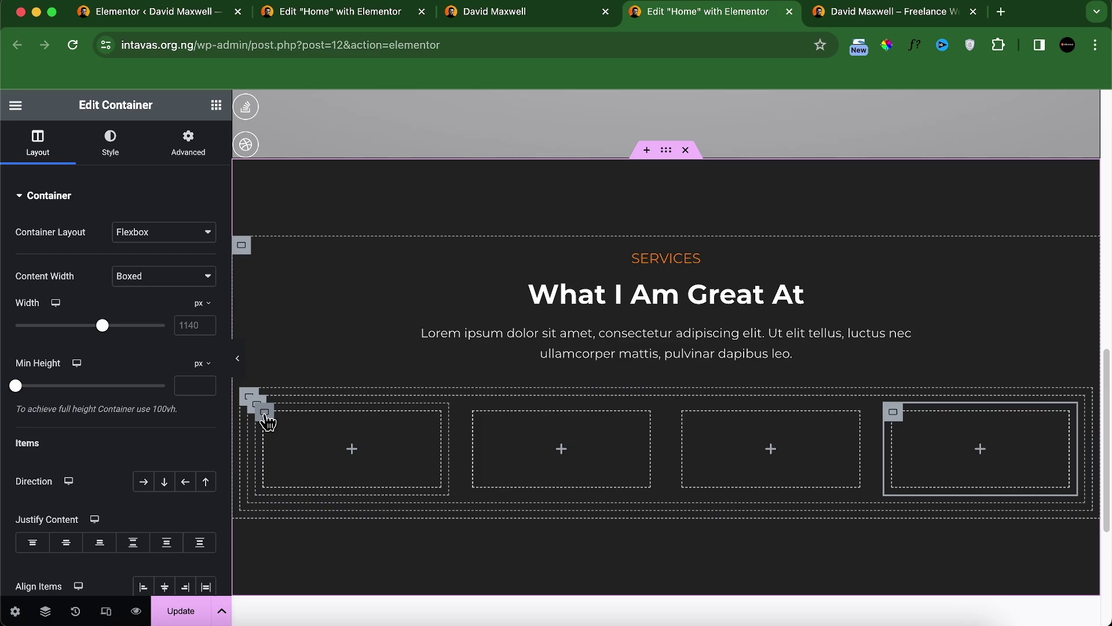
Step: Give the first service box container a Classic solid background colour of #161616
left_click(265, 416)
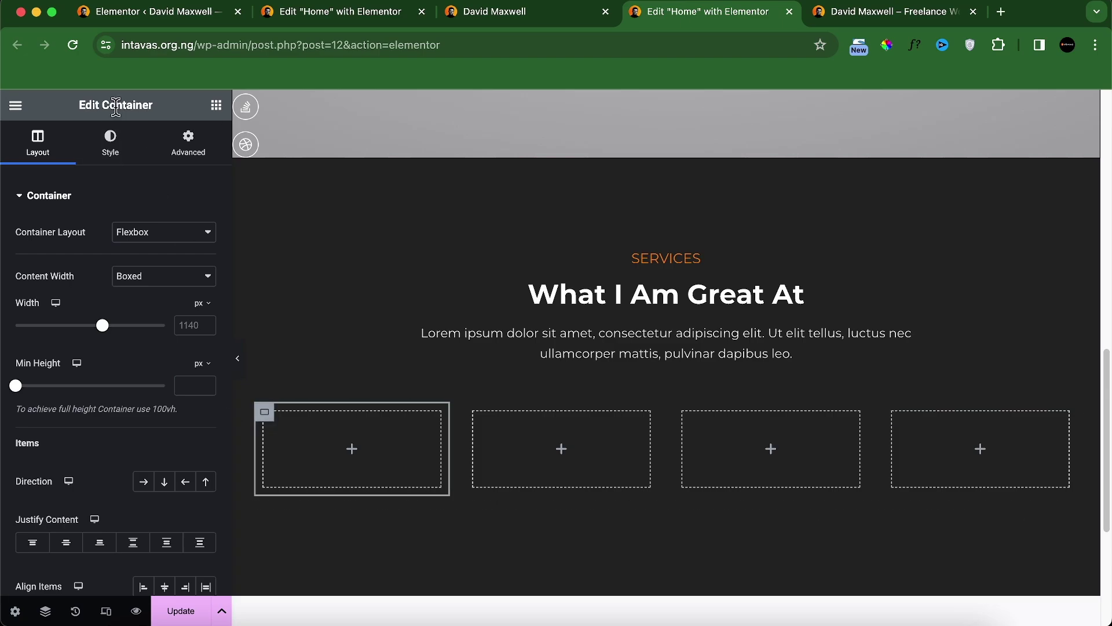
left_click(109, 148)
left_click(143, 265)
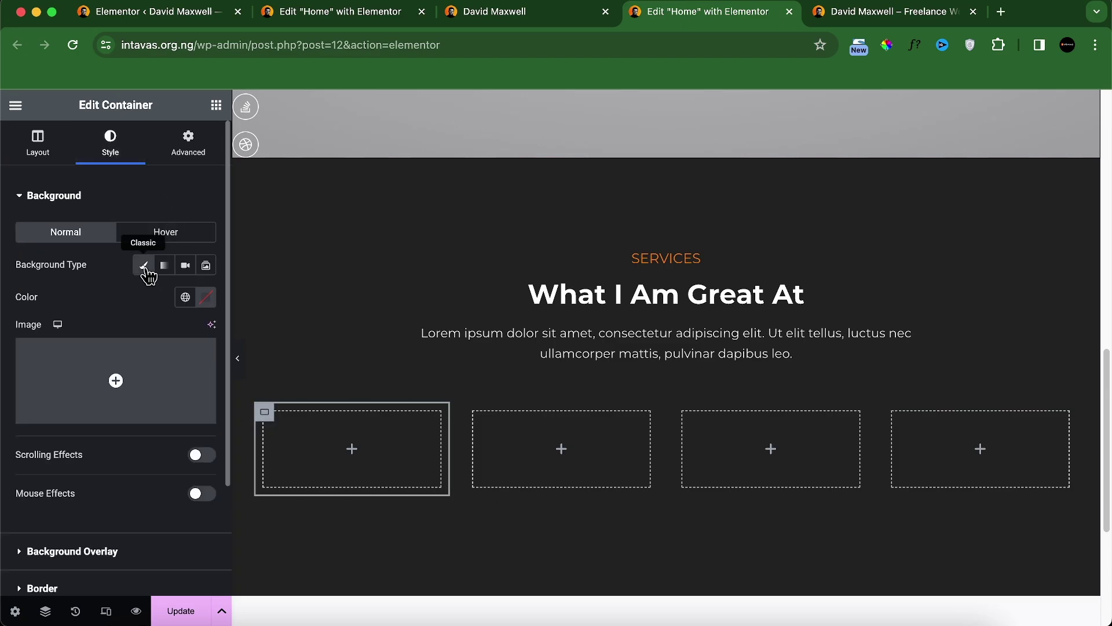
left_click(185, 297)
scroll(69, 464, "down", 2)
left_click(70, 452)
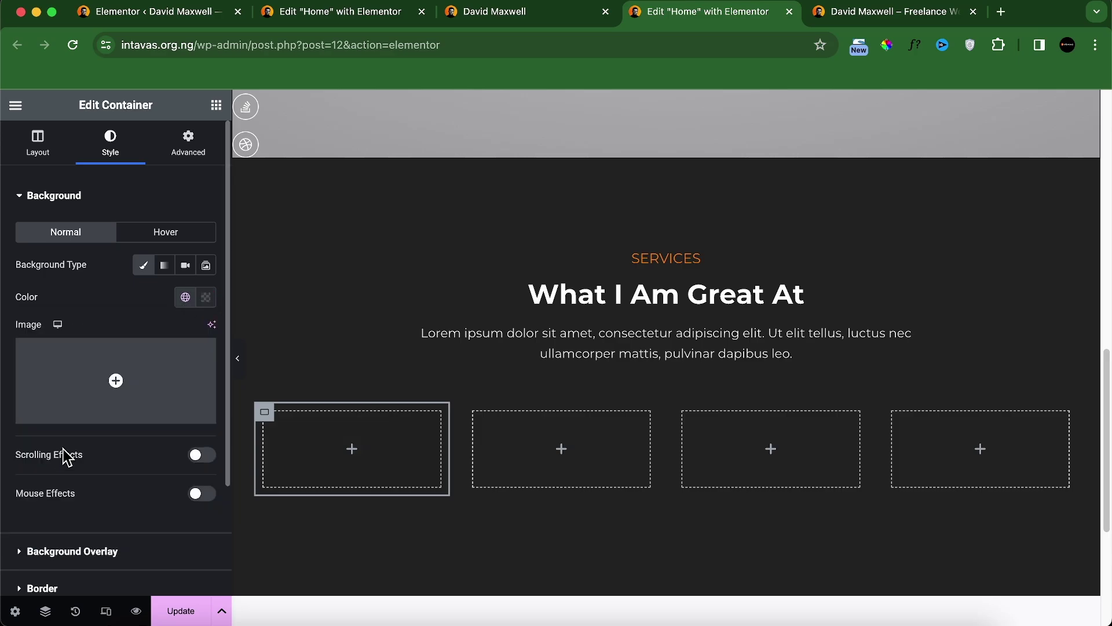
left_click(206, 297)
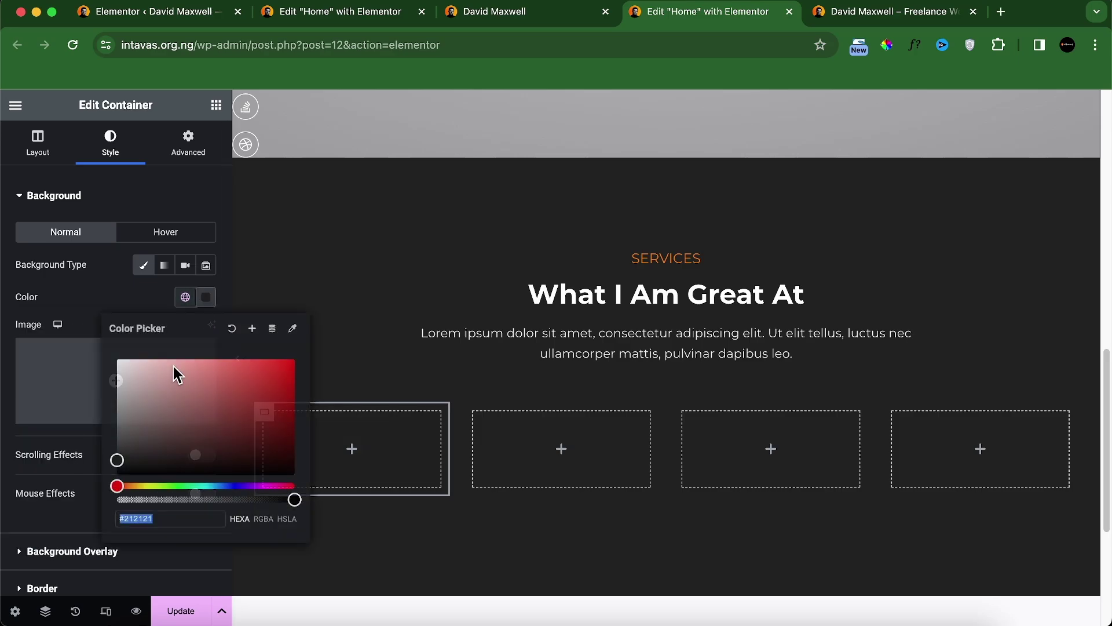
left_click(498, 194)
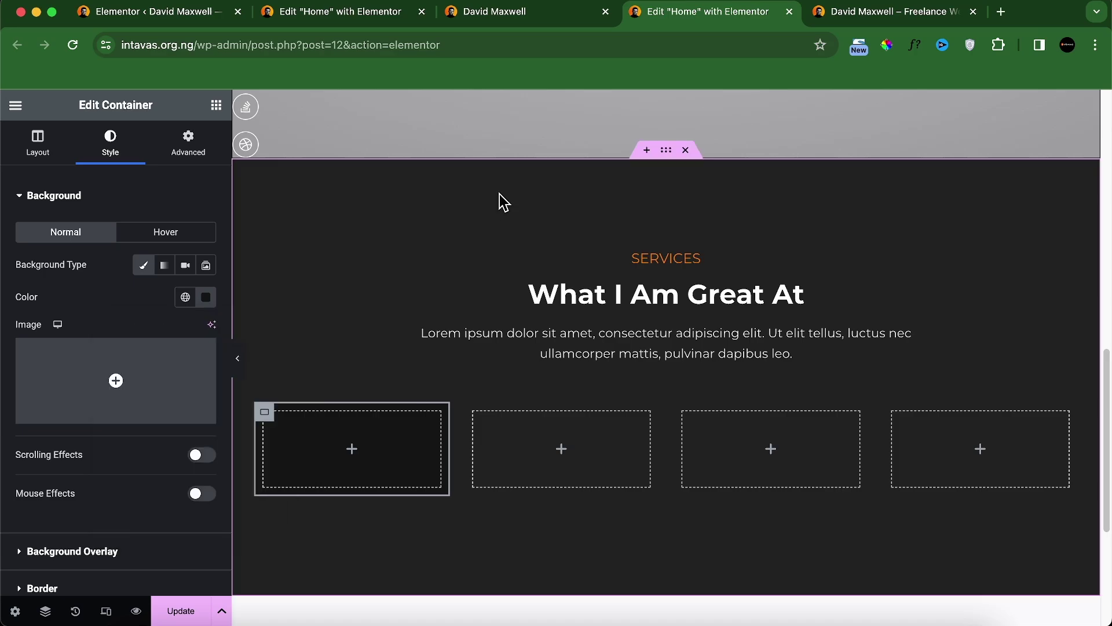
left_click(525, 14)
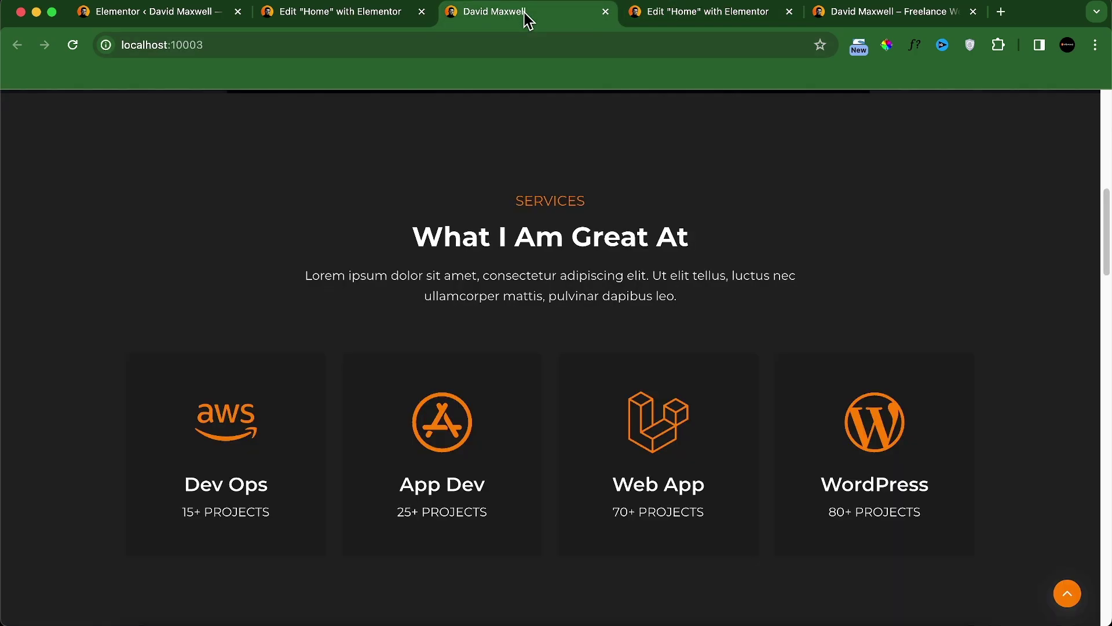
left_click(637, 16)
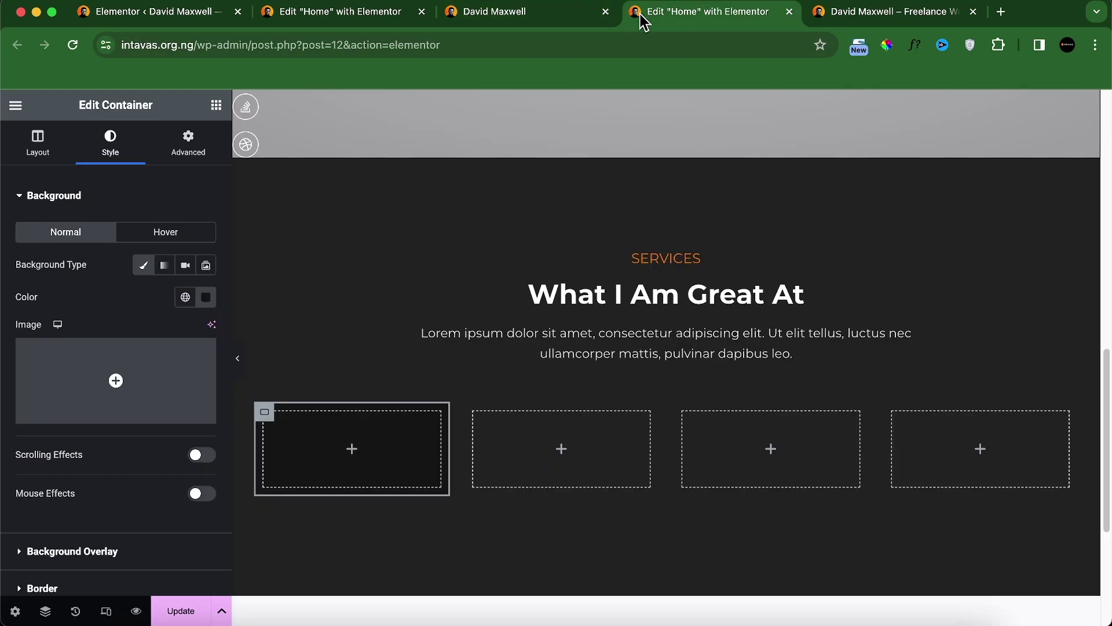
left_click(206, 297)
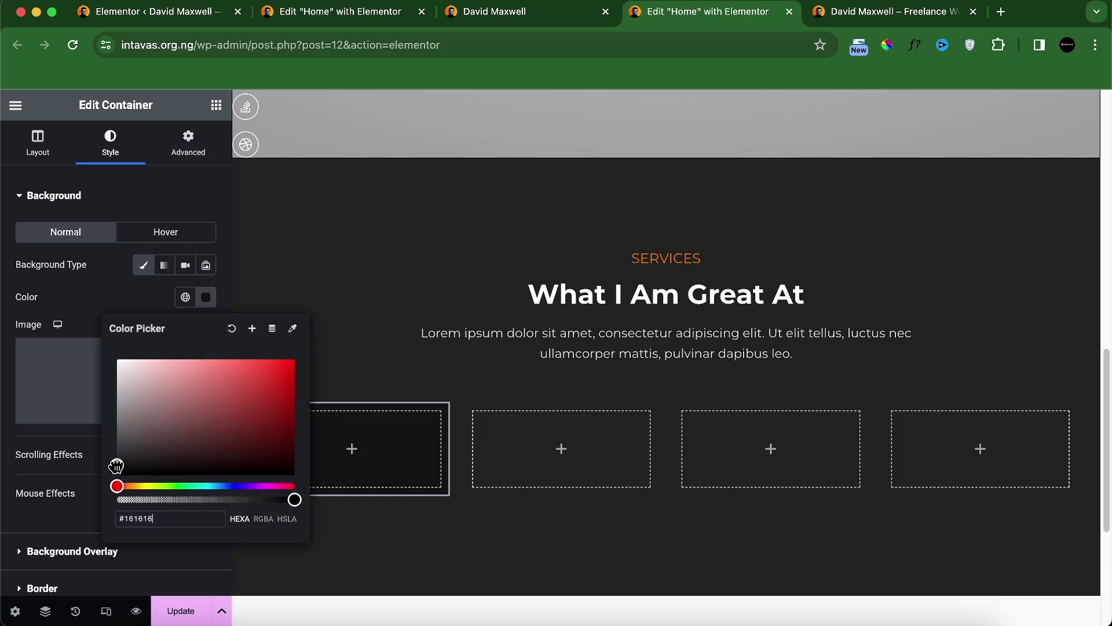
Step: Drop an Icon widget into the first box and pick the Aws icon from the Icon Library
left_click(216, 104)
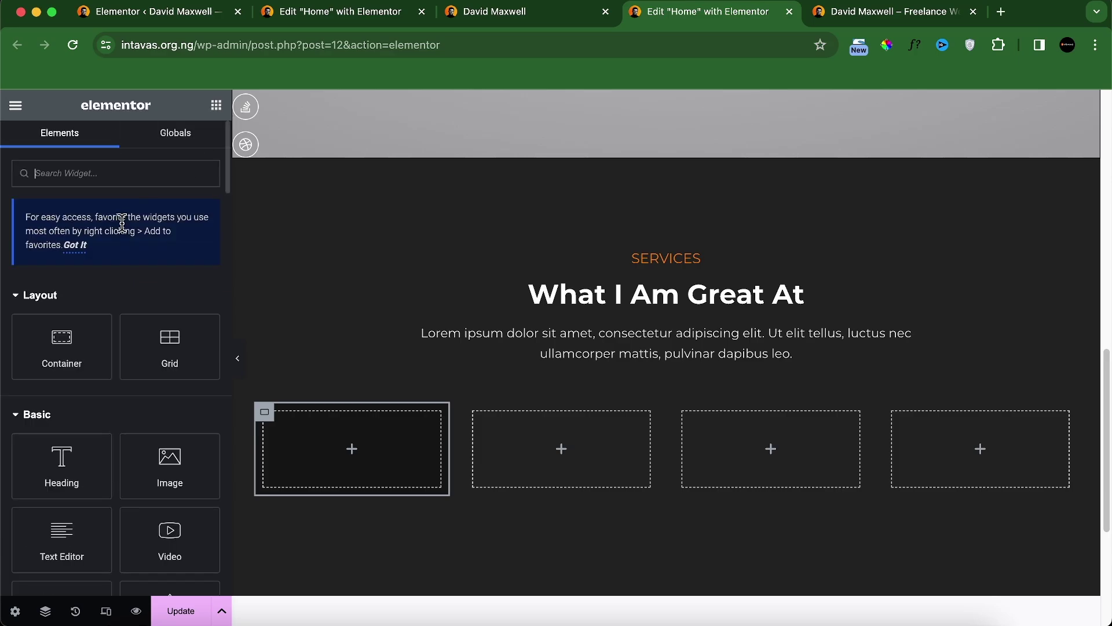
type("icon")
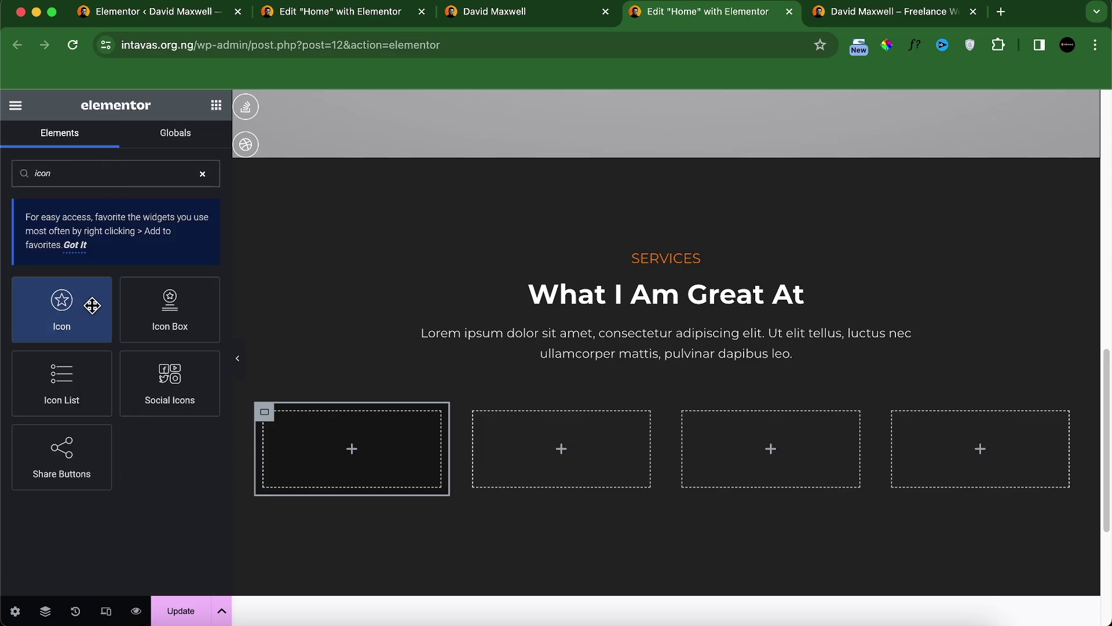
left_click_drag(89, 311, 332, 426)
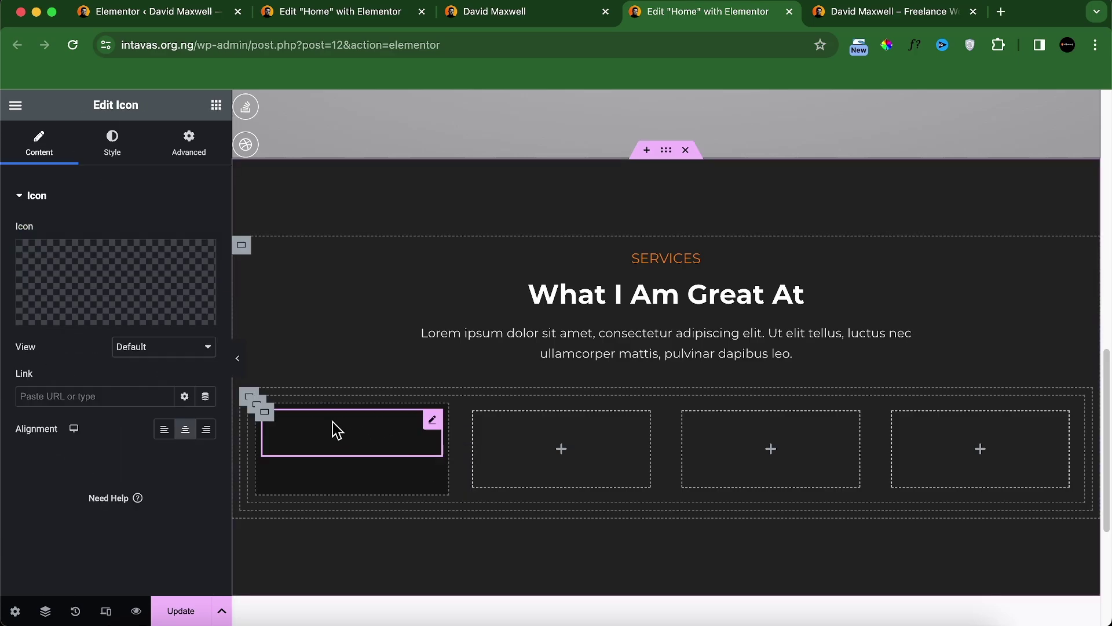
left_click(64, 318)
type("aws")
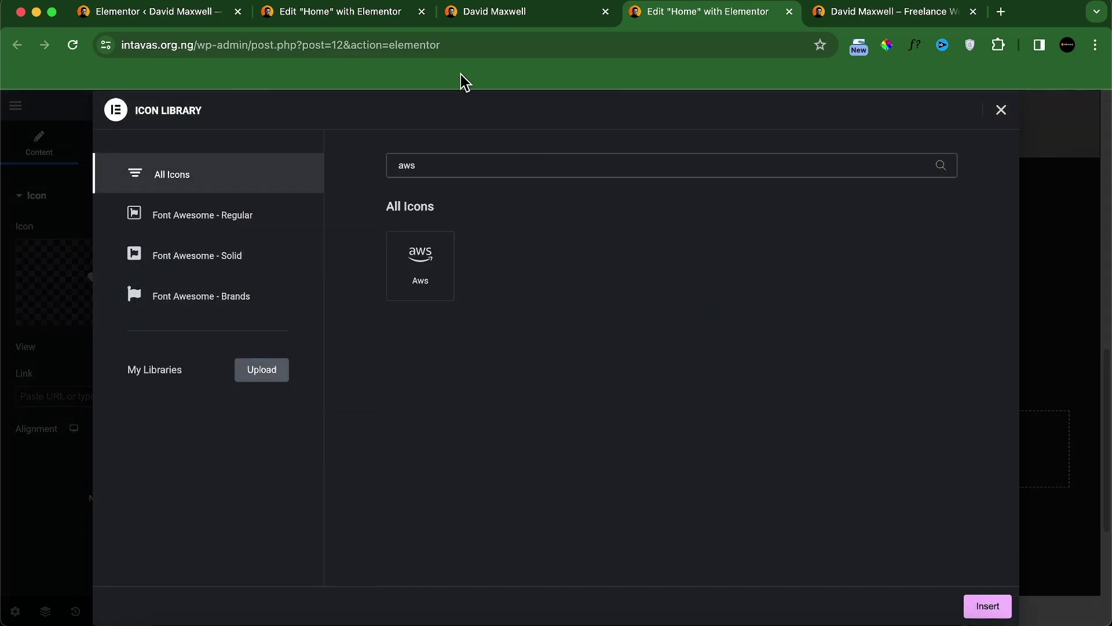
left_click(418, 271)
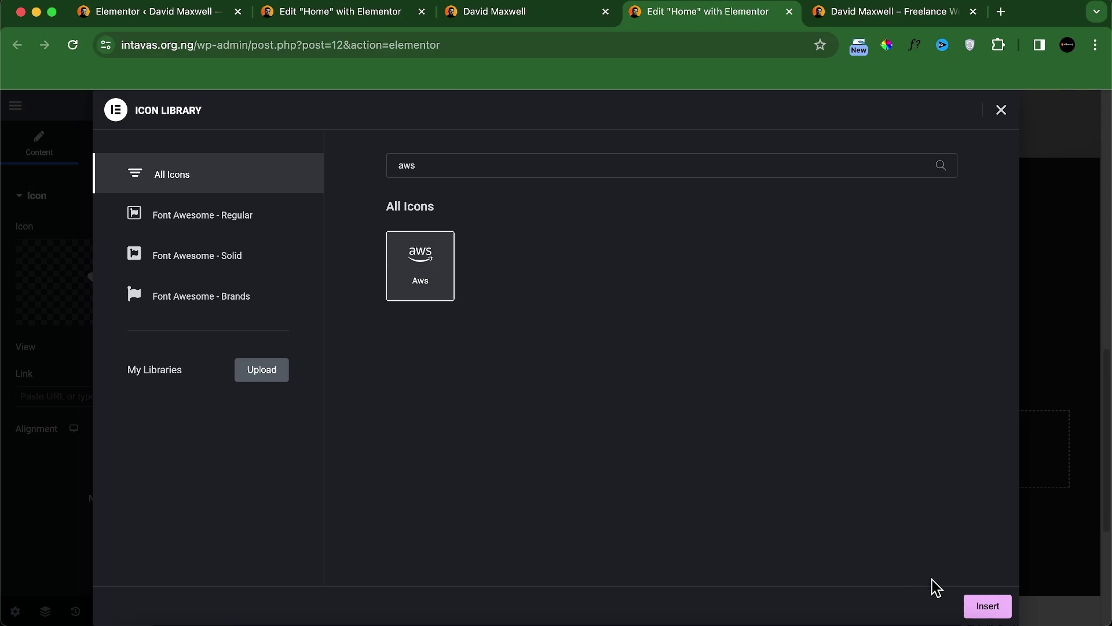
left_click(987, 607)
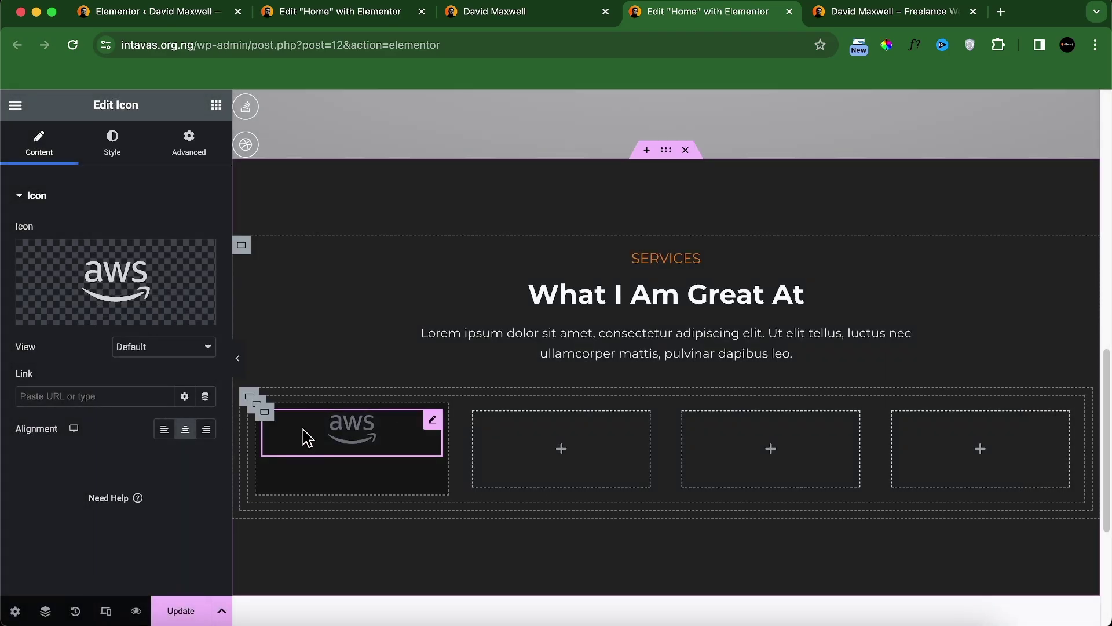
Step: Colour the AWS icon with the orange global colour and set its size to 80
left_click(112, 142)
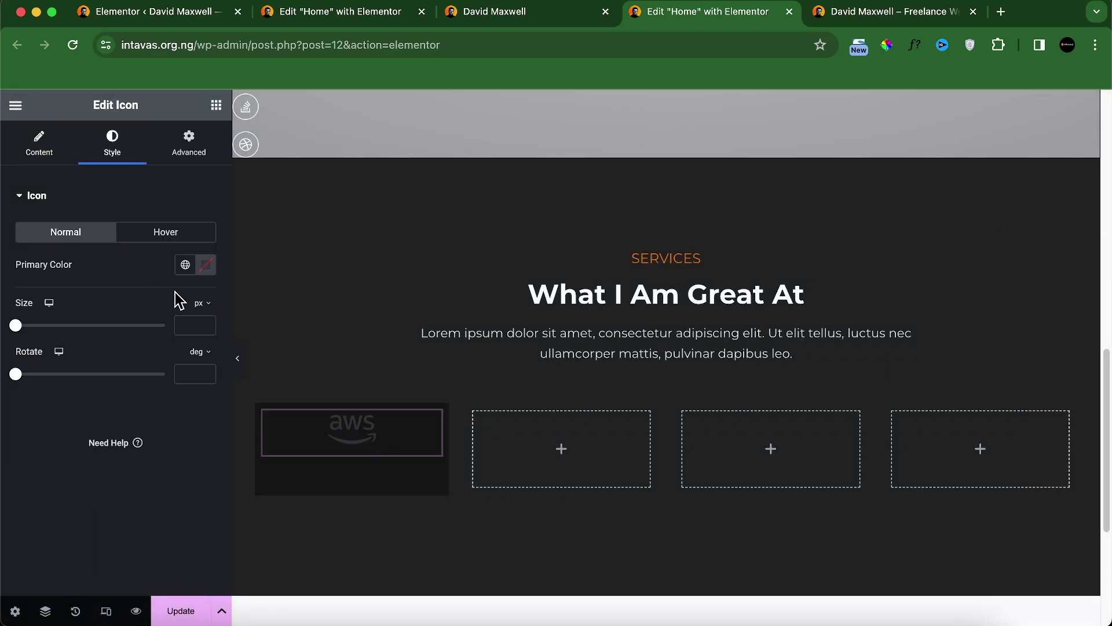
left_click(186, 264)
left_click(90, 489)
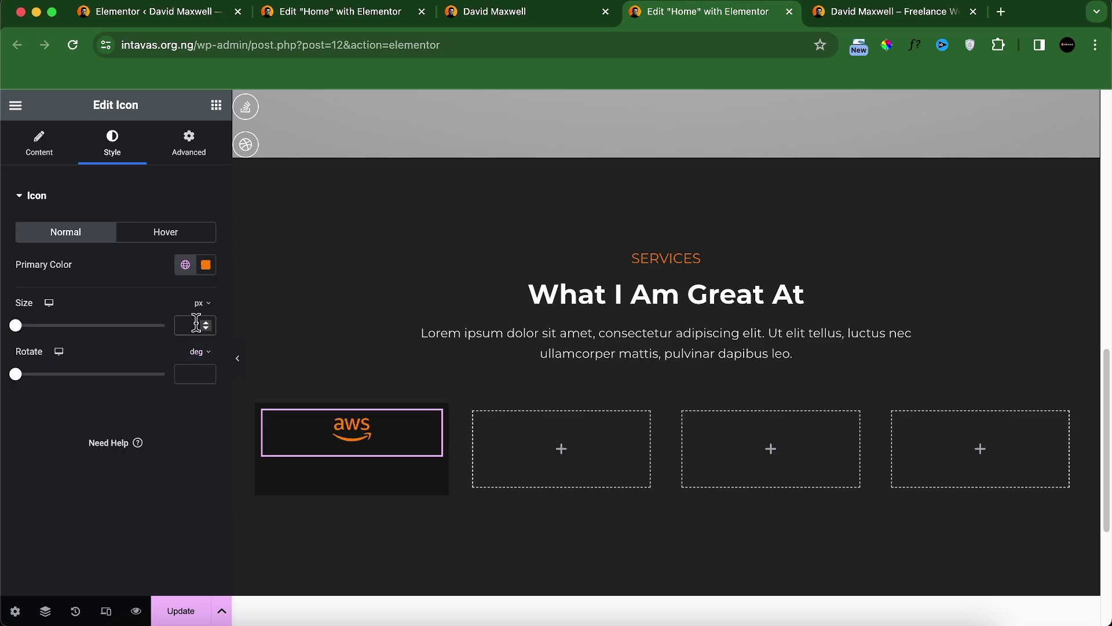
key("BackSpace")
key("BackSpace")
type("70")
key("BackSpace")
key("BackSpace")
type("80")
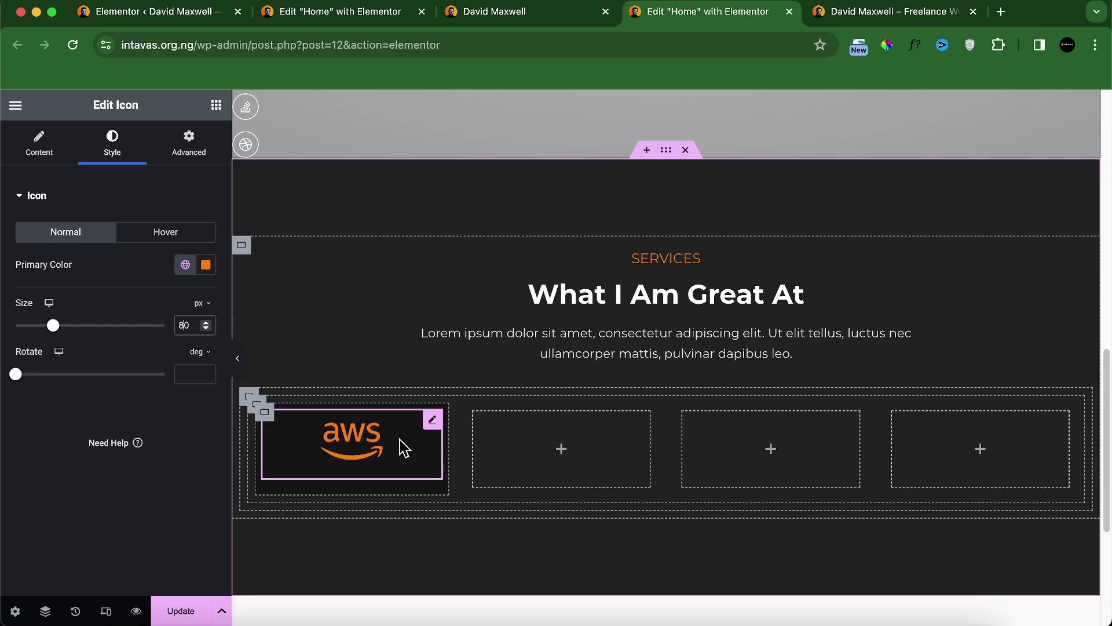
left_click(506, 7)
left_click(657, 23)
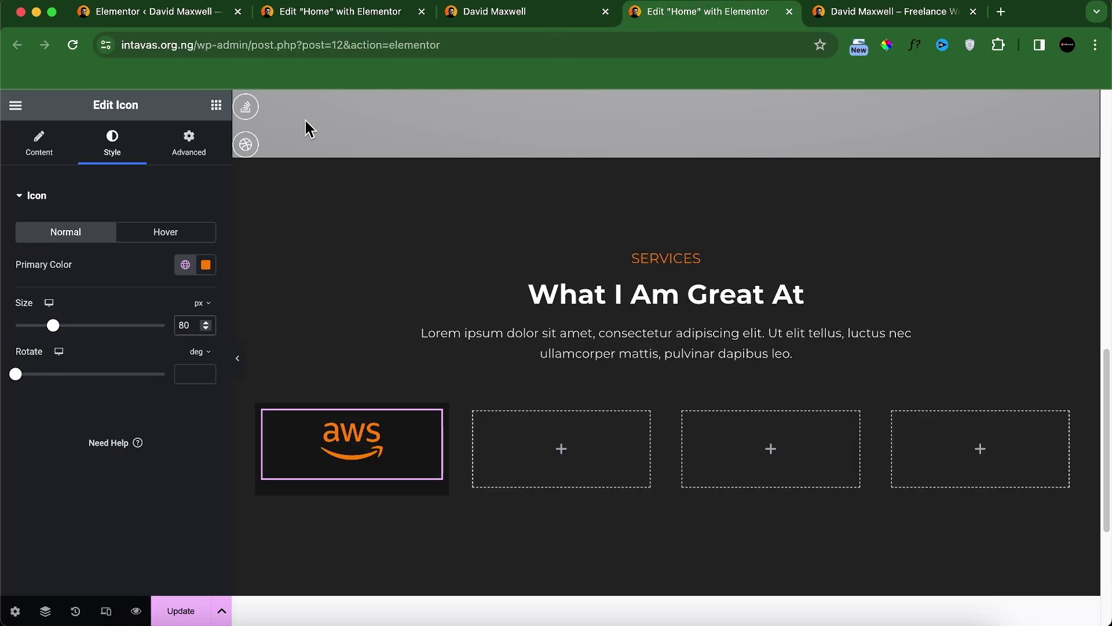
Step: Add a Heading widget below the AWS icon and replace its text with Dev Ops
left_click(215, 106)
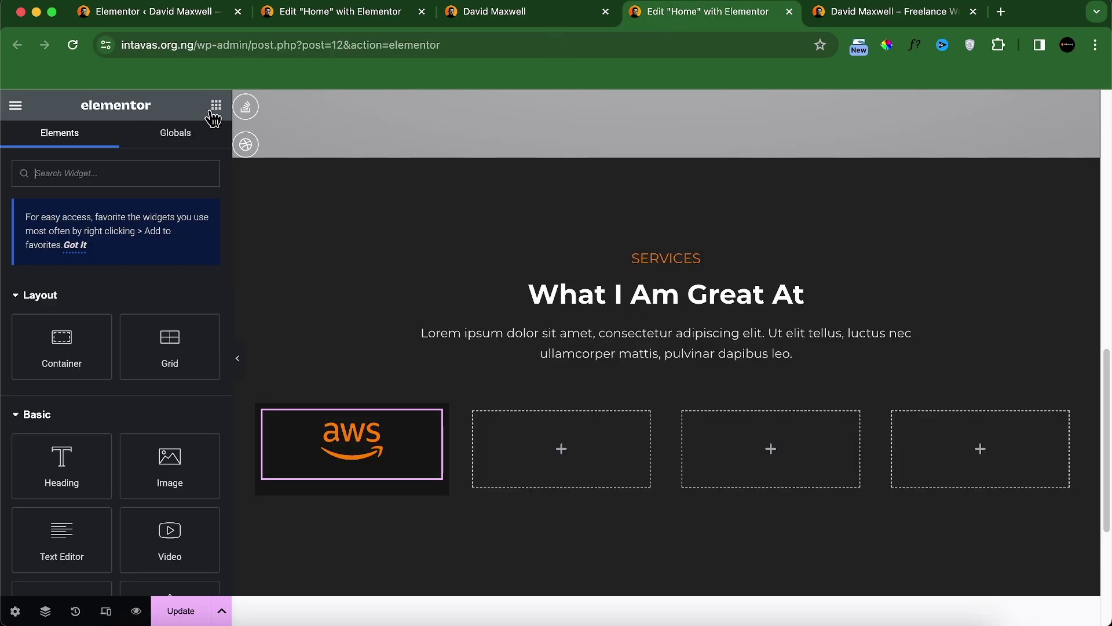
left_click_drag(80, 481, 382, 483)
left_click(356, 536)
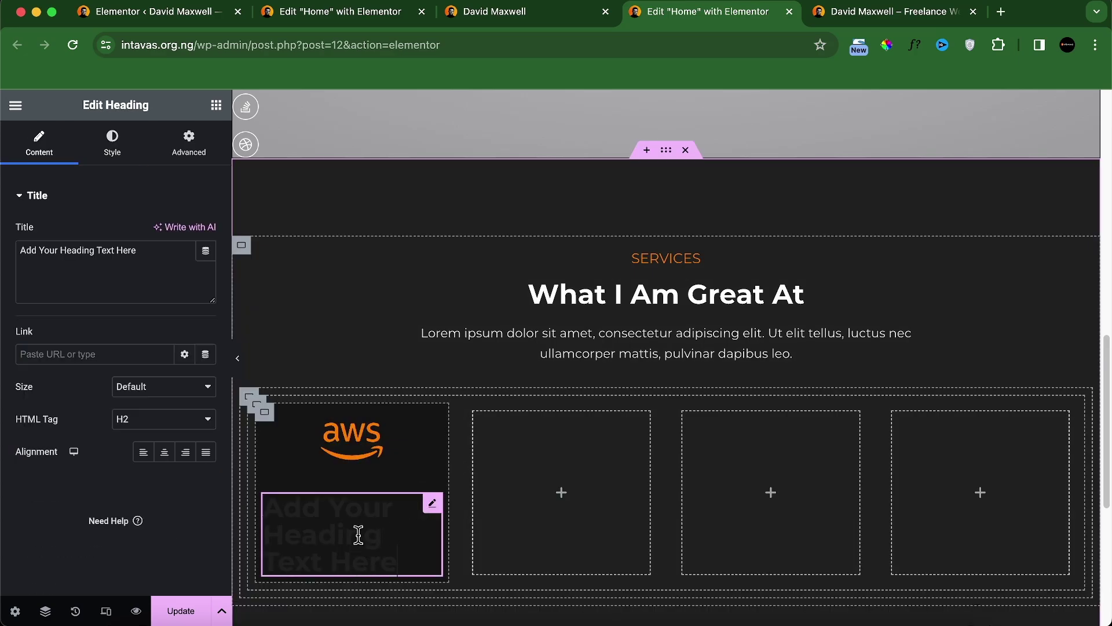
left_click(561, 18)
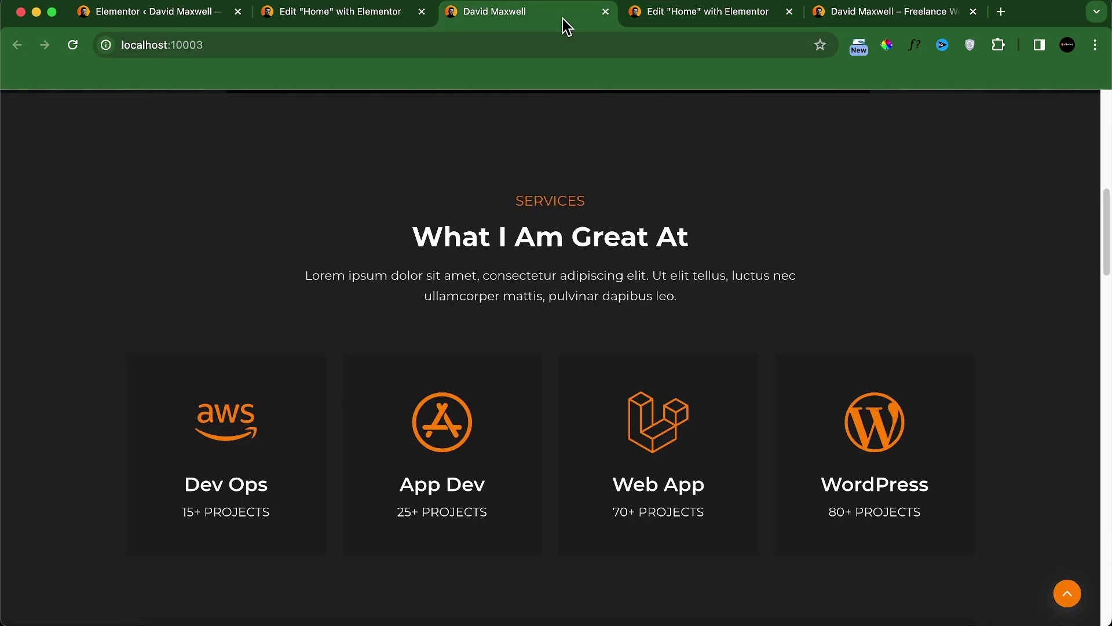
left_click(672, 18)
triple_click(149, 273)
type("dev ops")
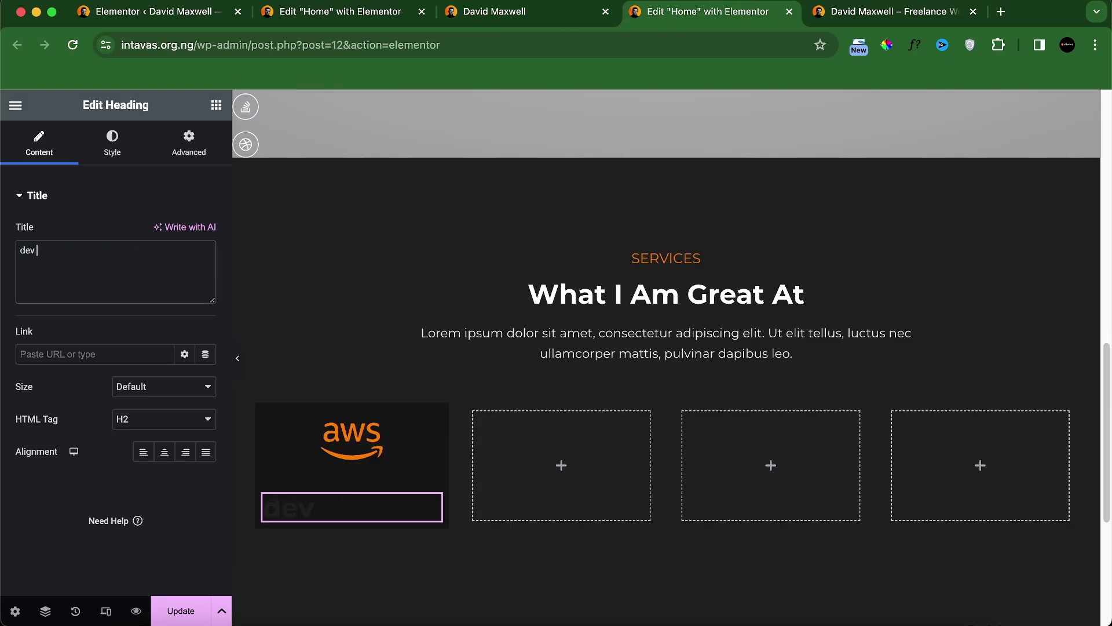
Step: Make the Dev Ops heading white, size 30, Semi Bold, with capitalized text transform
left_click(117, 150)
left_click(199, 231)
left_click_drag(152, 347, 92, 246)
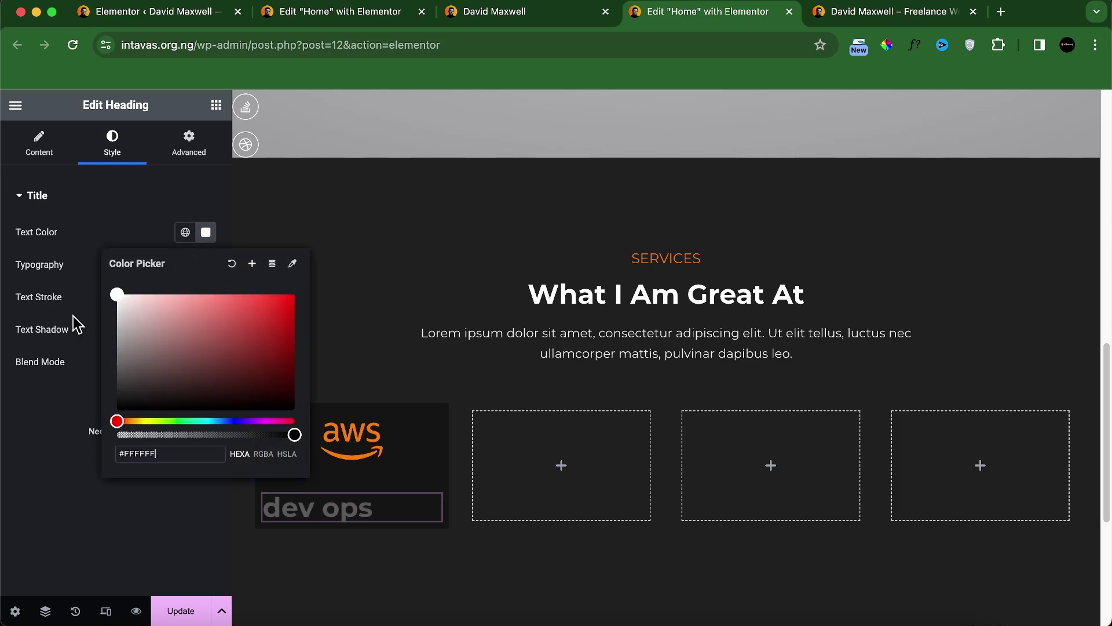
left_click(82, 461)
left_click(206, 267)
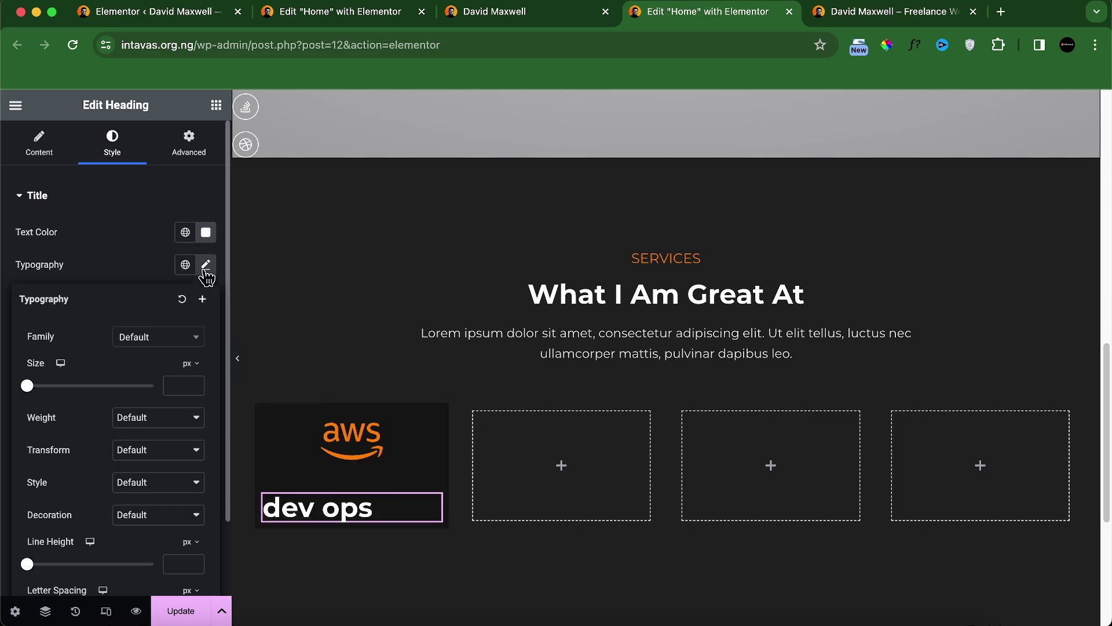
left_click(170, 386)
type("35")
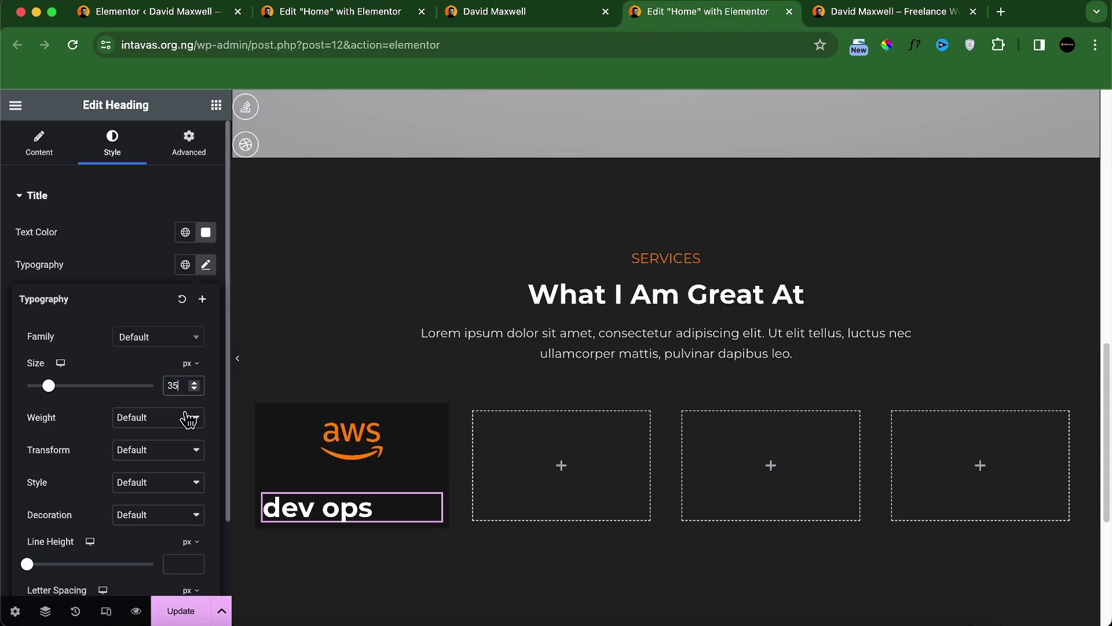
key("BackSpace")
type("0")
left_click(157, 417)
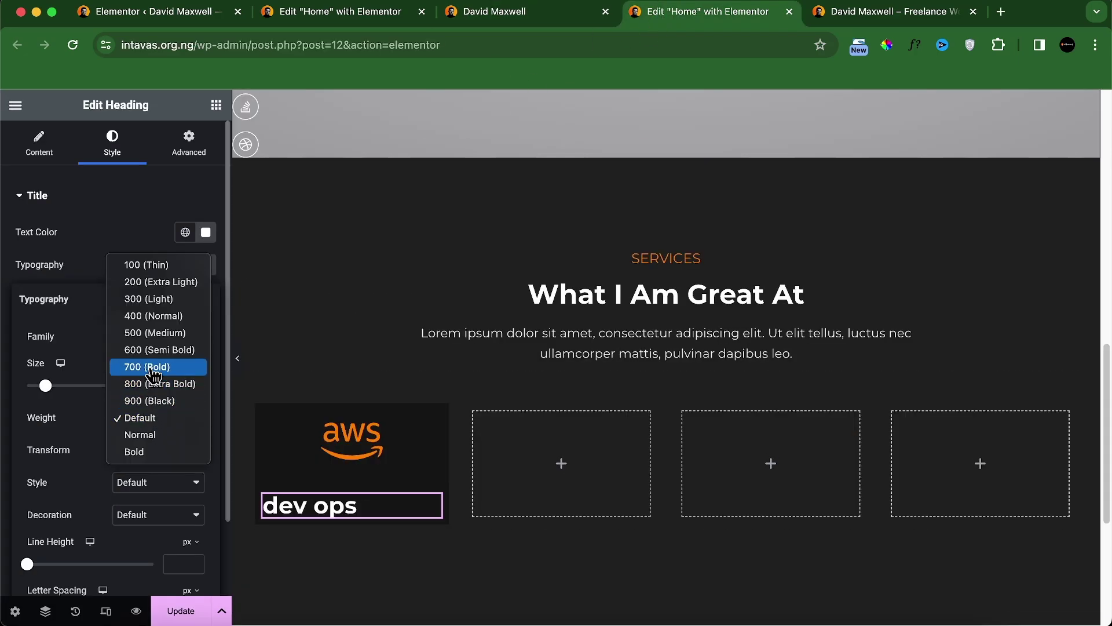
left_click(156, 335)
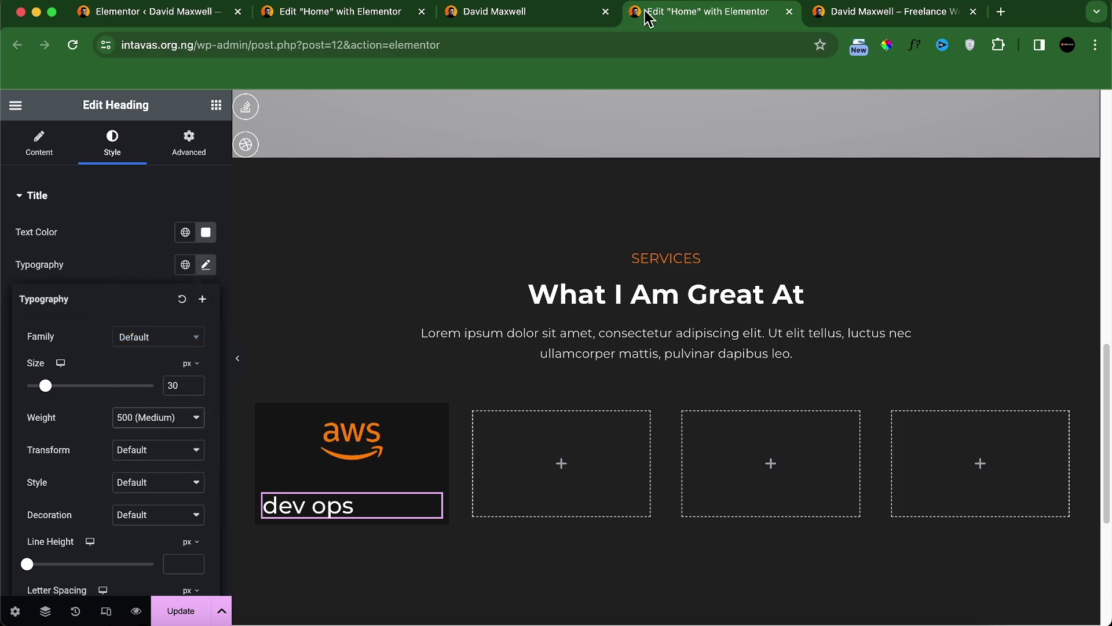
left_click(159, 423)
left_click(156, 432)
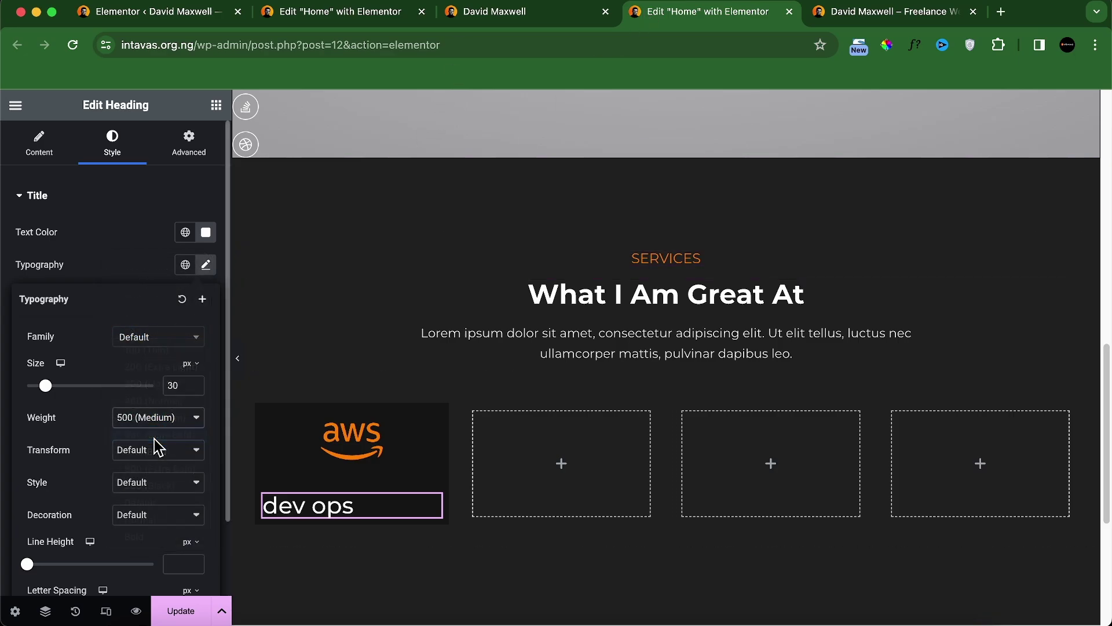
left_click(149, 453)
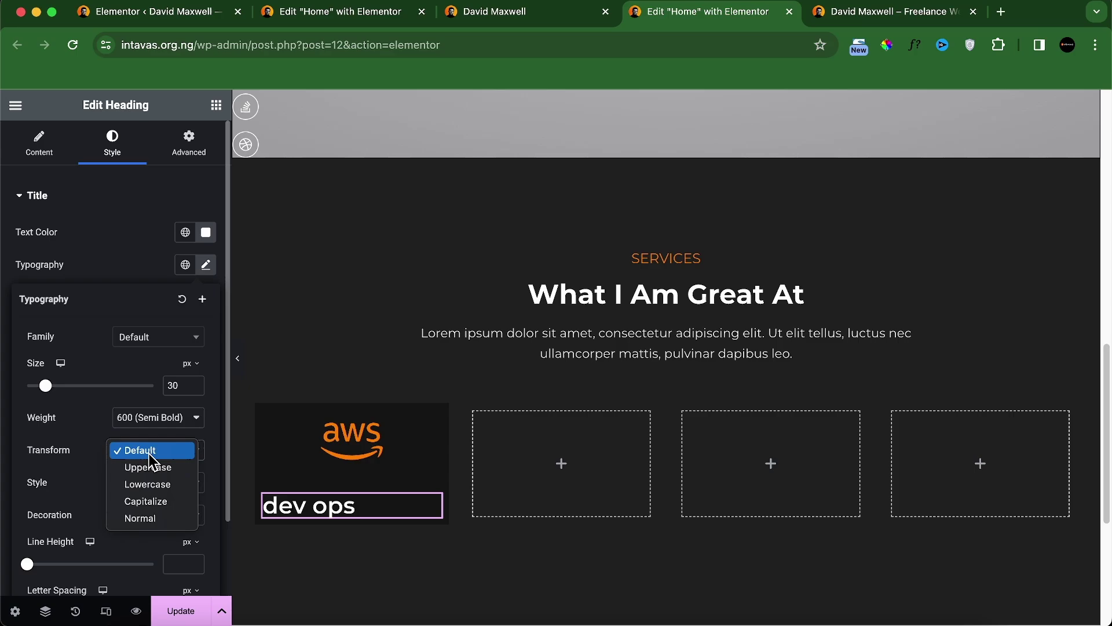
left_click(159, 502)
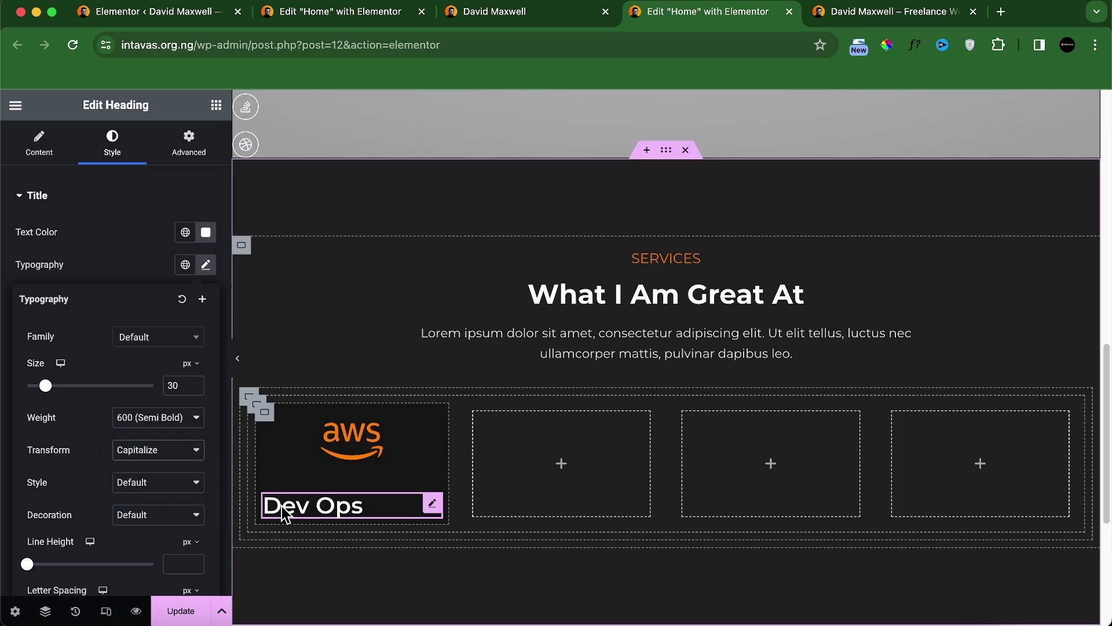
Step: Change the Dev Ops heading to weight 500, size 27, and center alignment
left_click(469, 16)
left_click(730, 14)
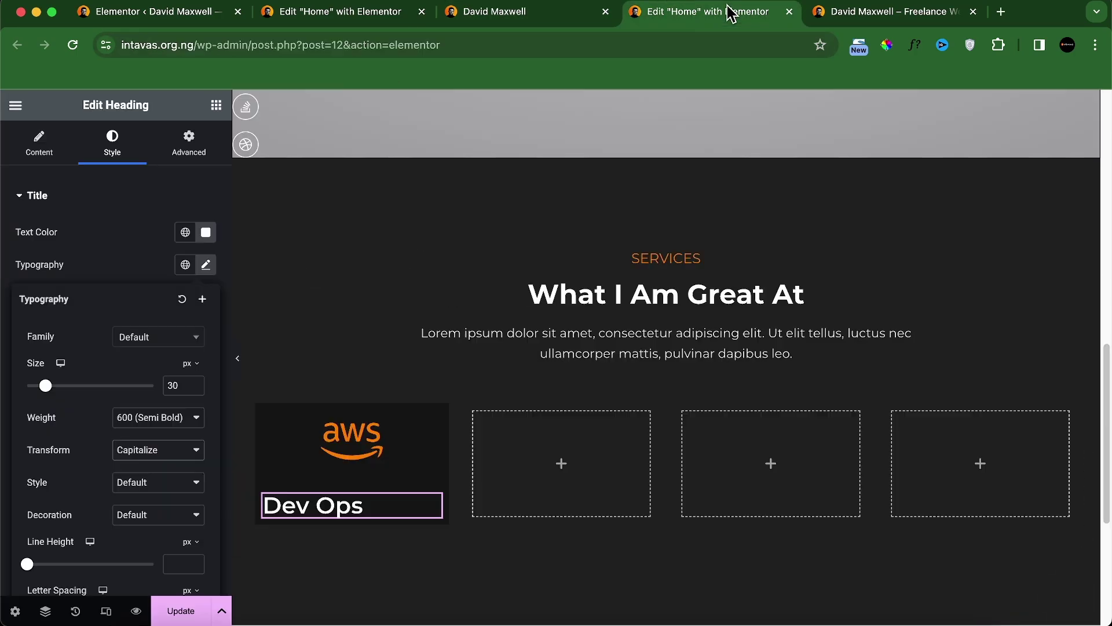
left_click(162, 422)
left_click(158, 399)
left_click(183, 387)
key("BackSpace")
key("BackSpace")
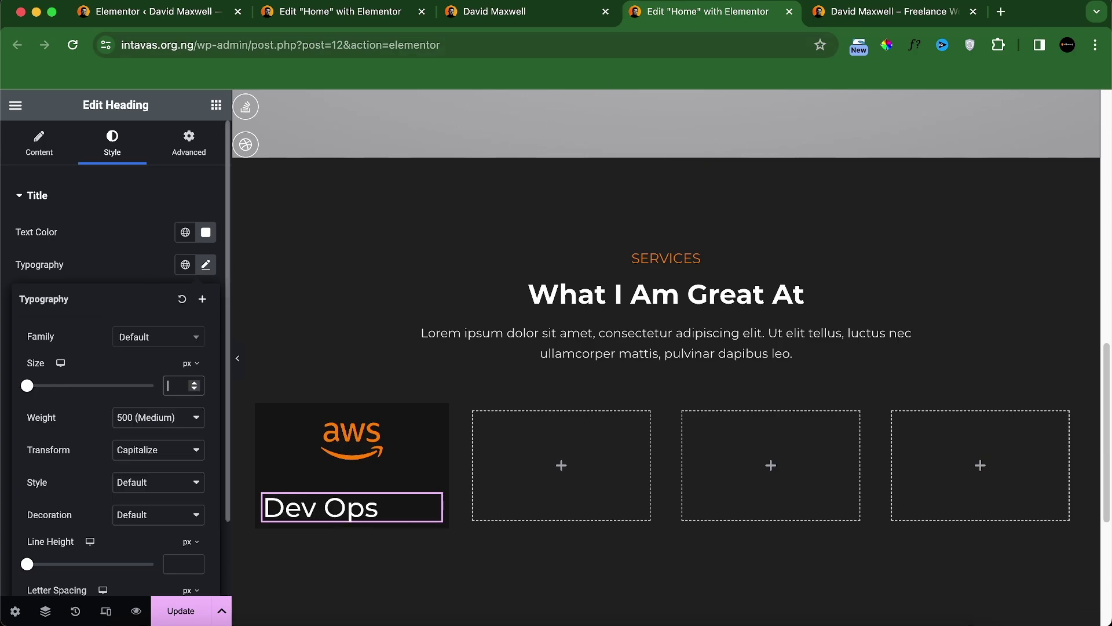
type("27")
left_click(41, 162)
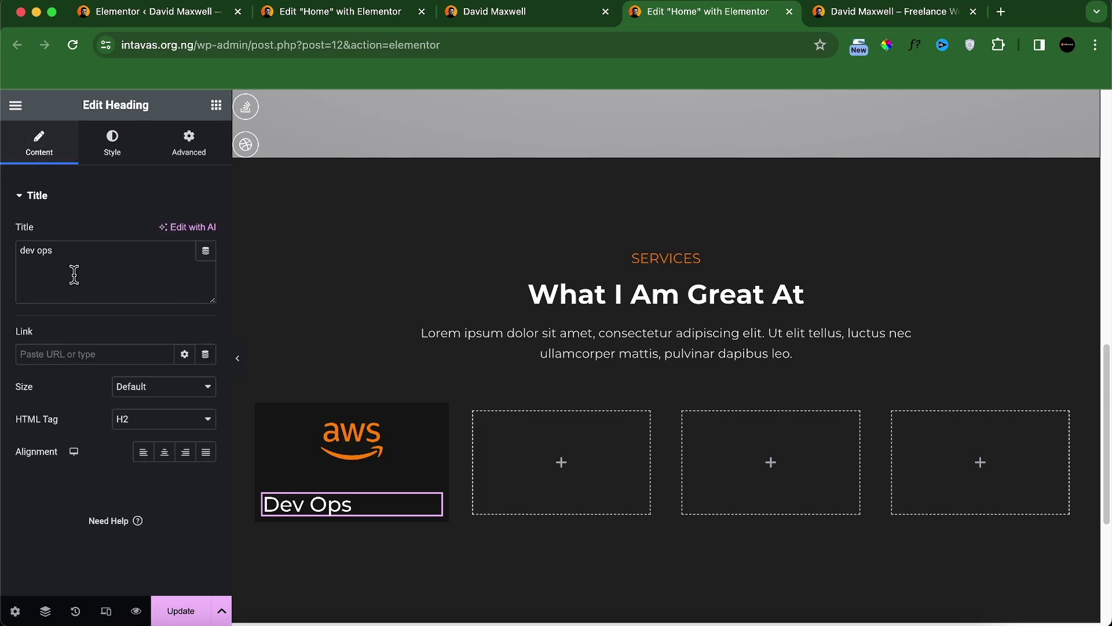
left_click(164, 451)
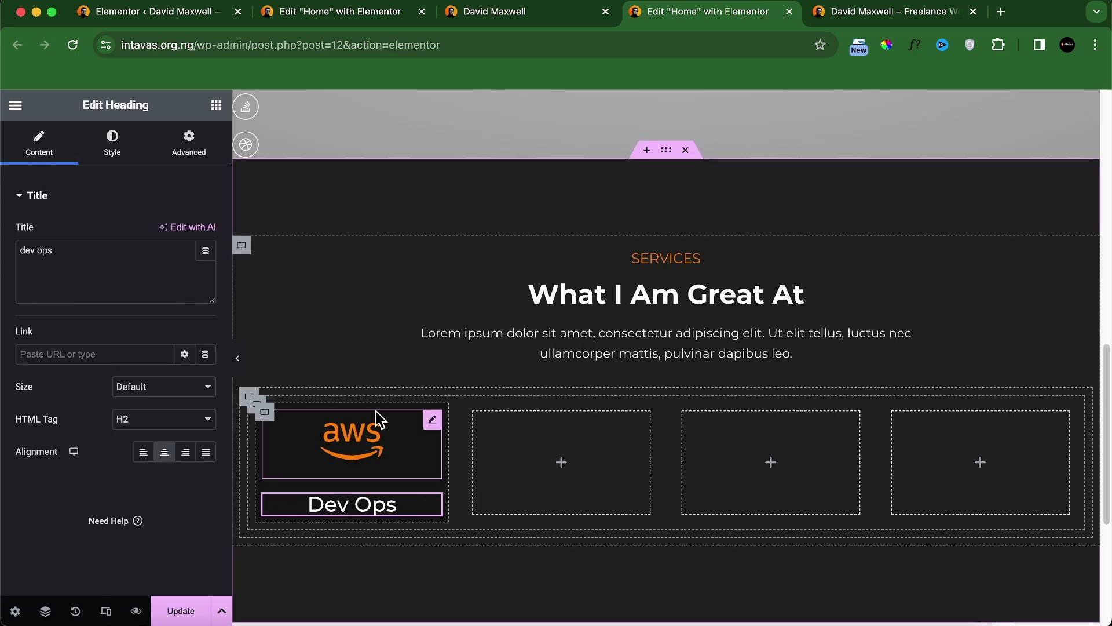
left_click(533, 18)
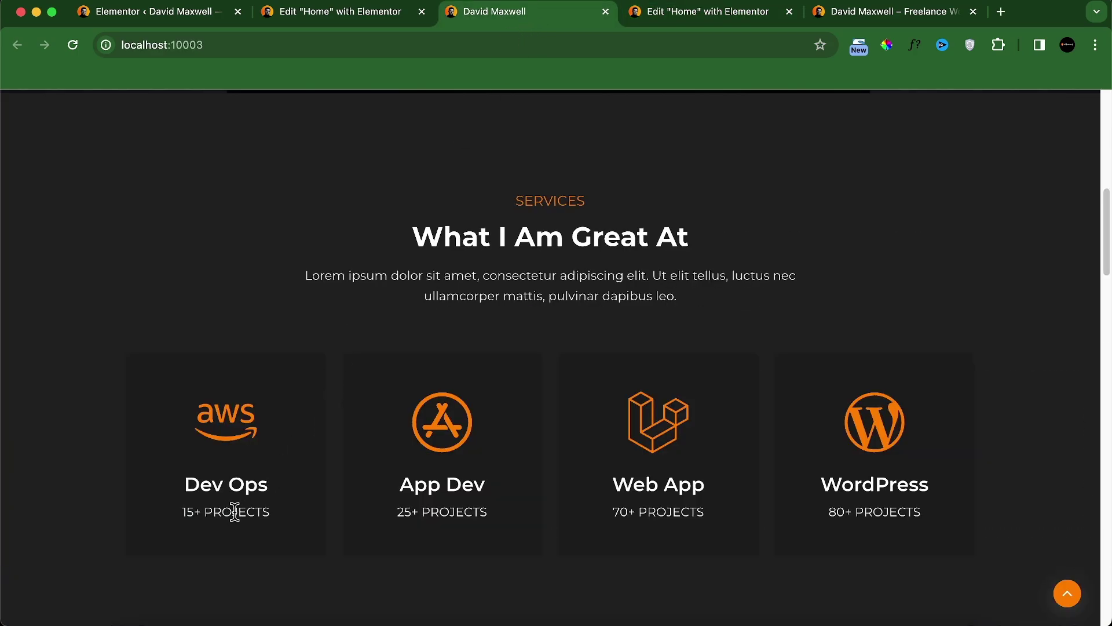
left_click(670, 21)
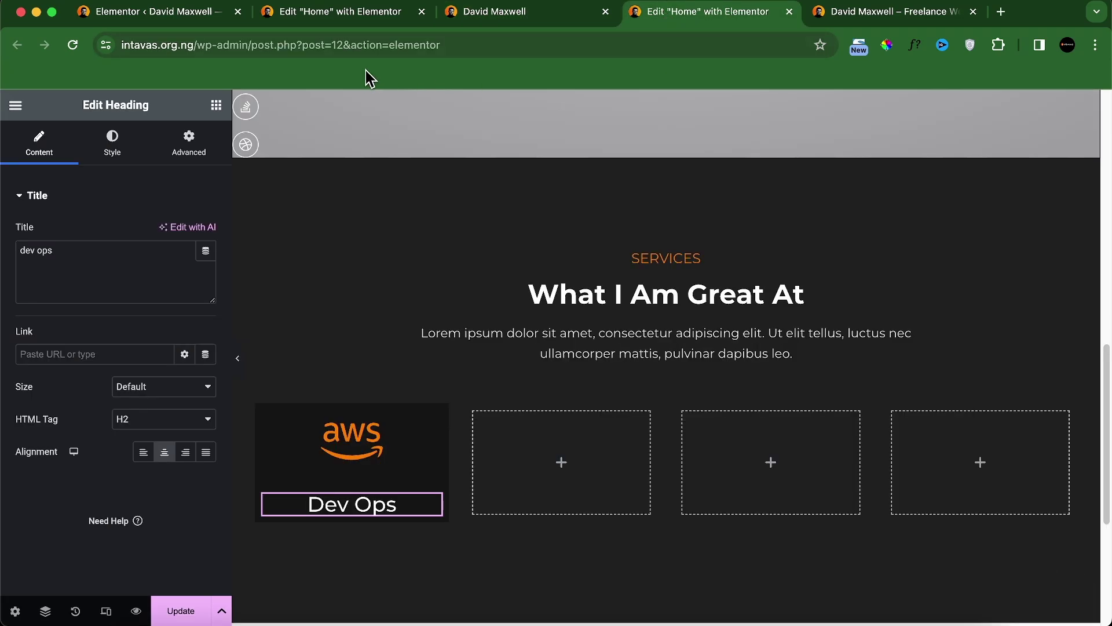
Step: Add a Heading widget below Dev Ops with the text '15+ Projects'
left_click(215, 105)
left_click_drag(62, 447, 338, 517)
triple_click(146, 249)
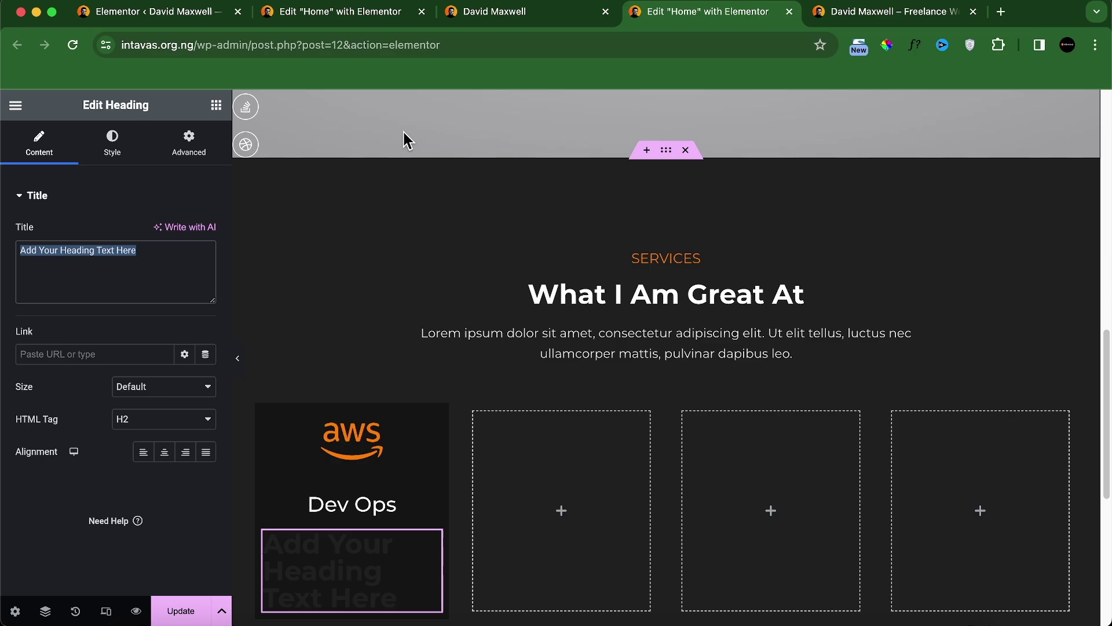
left_click(540, 25)
left_click(638, 18)
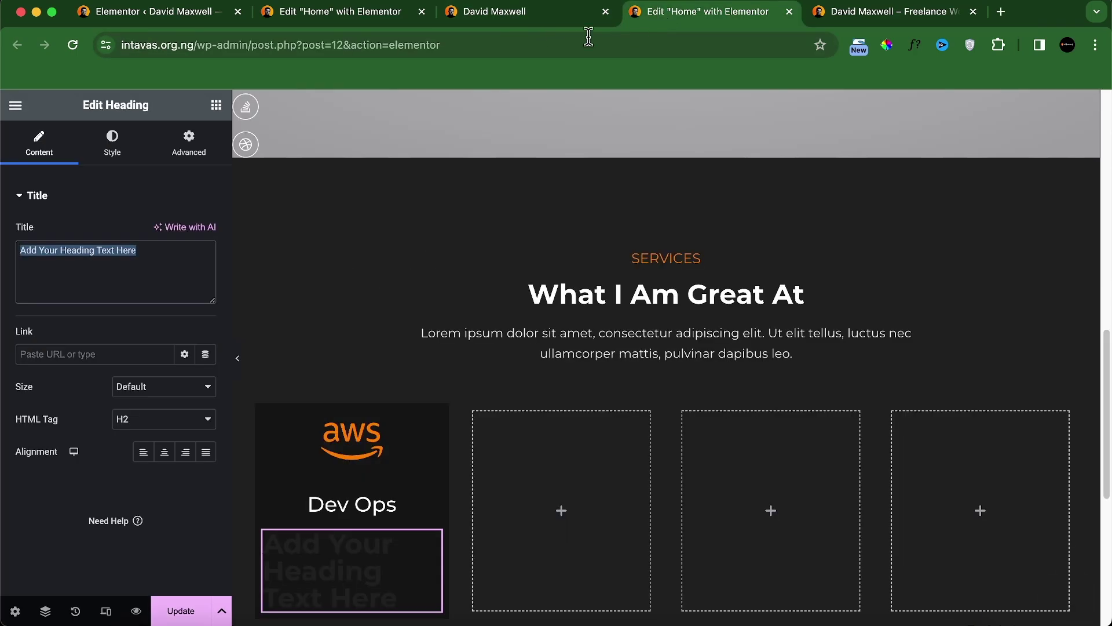
type("15")
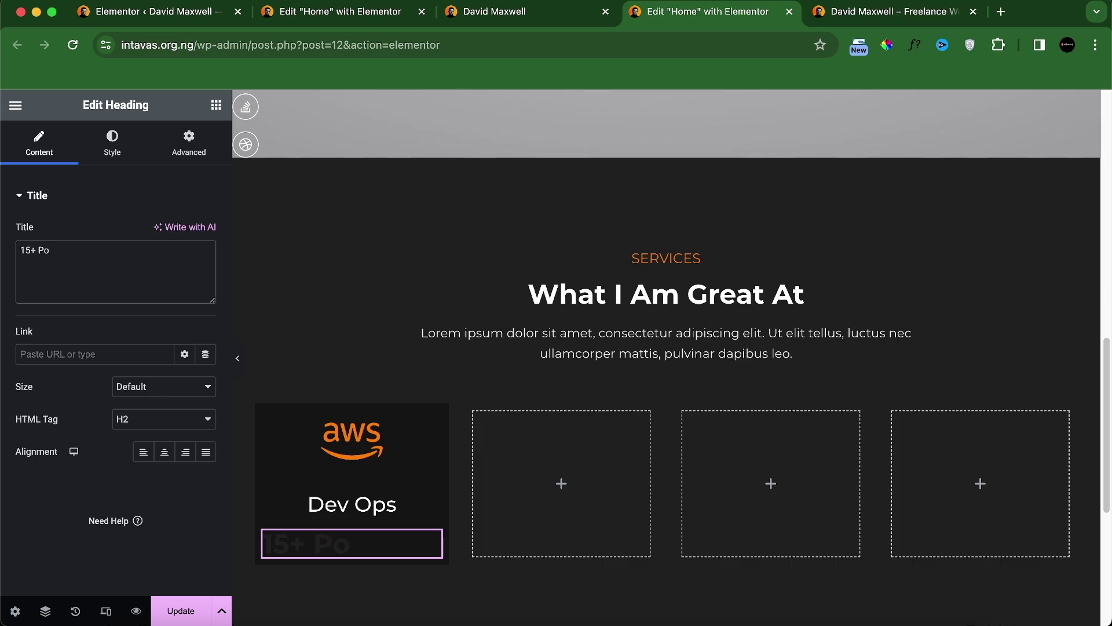
type("+ Projects")
Step: Style the 15+ Projects heading white, weight 400 (Normal), with Uppercase transform
left_click(112, 142)
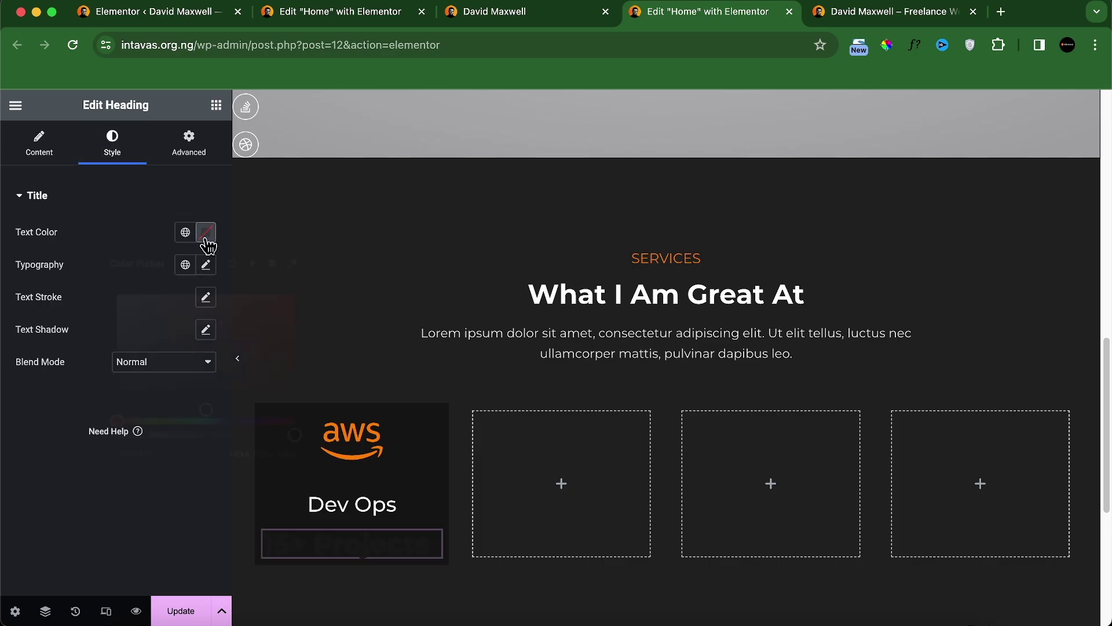
left_click(206, 232)
left_click_drag(112, 297, 94, 290)
left_click(206, 265)
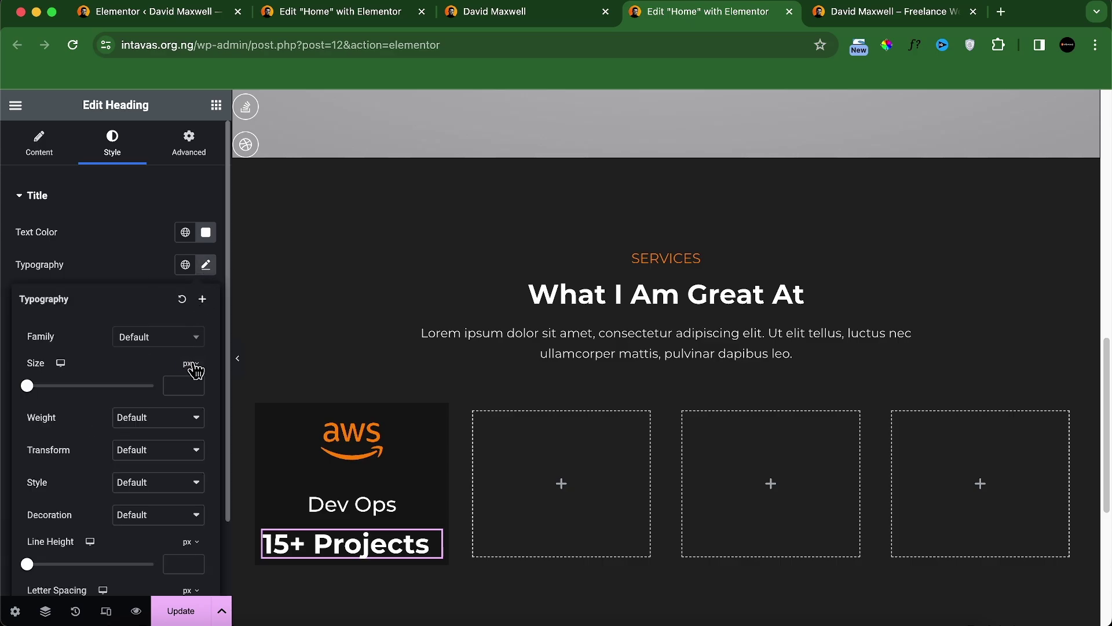
type("15")
left_click(509, 13)
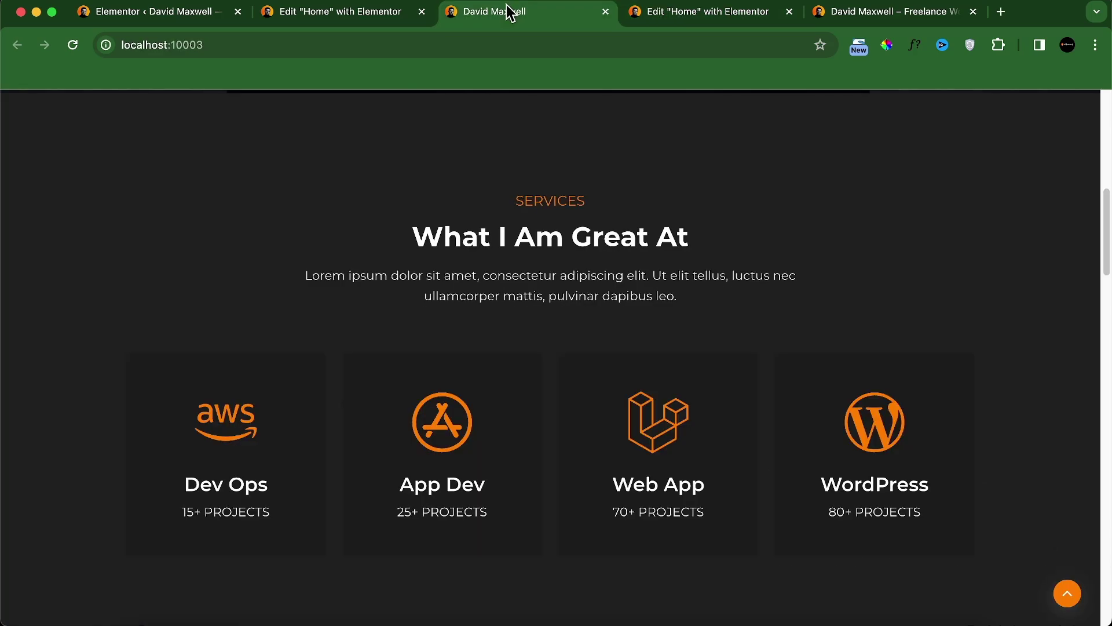
left_click(713, 11)
left_click(173, 418)
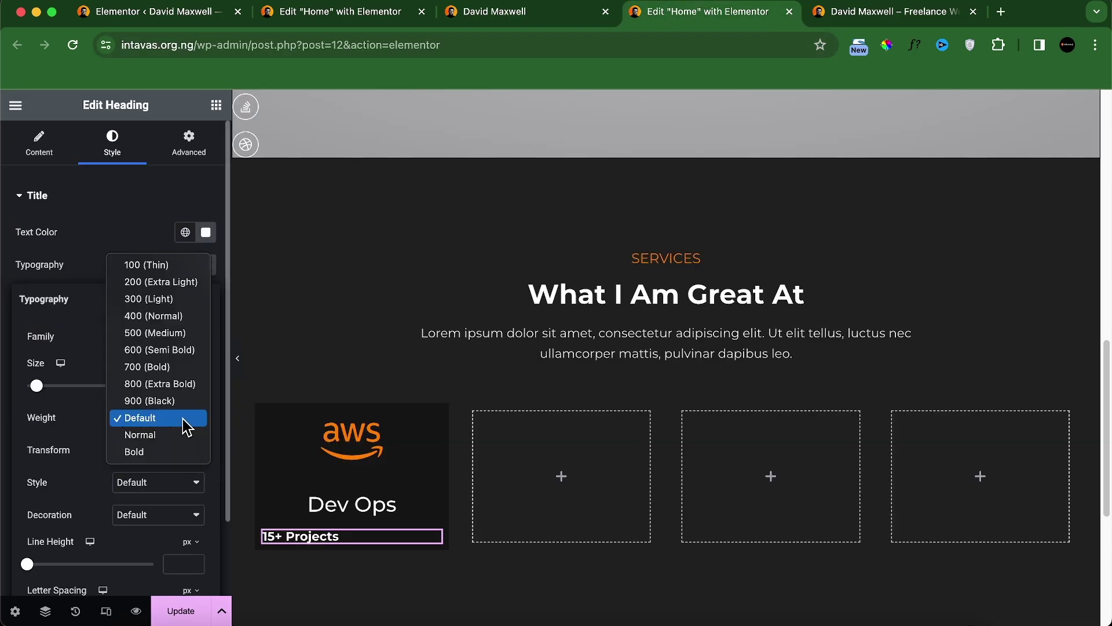
left_click(159, 316)
left_click(158, 450)
left_click(154, 467)
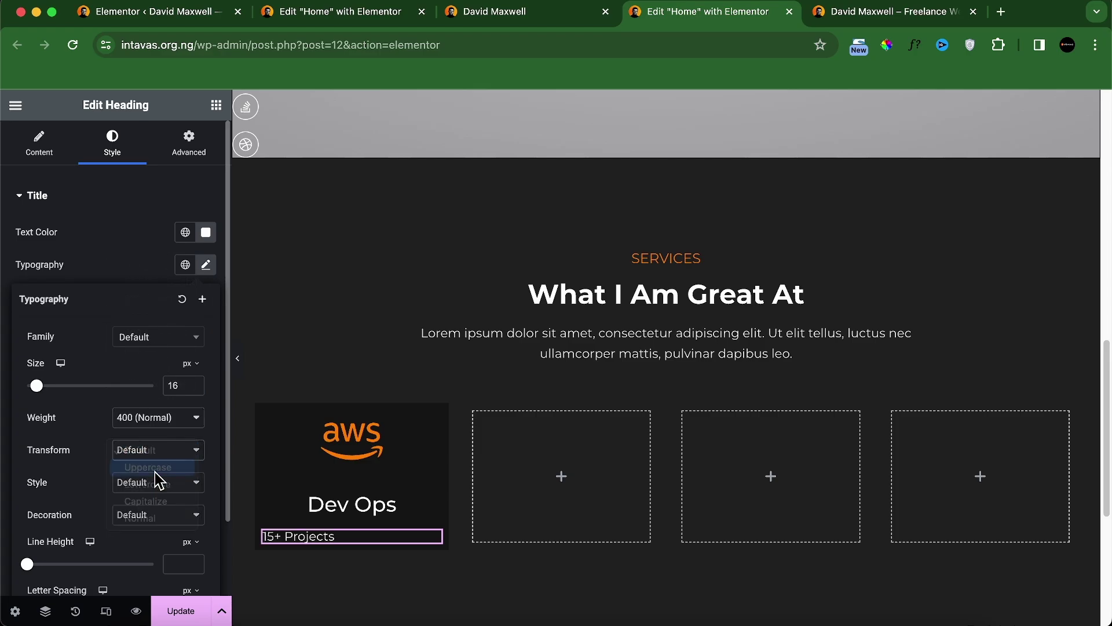
Step: Center-align the 15+ PROJECTS line and compare it with the live site
left_click(544, 23)
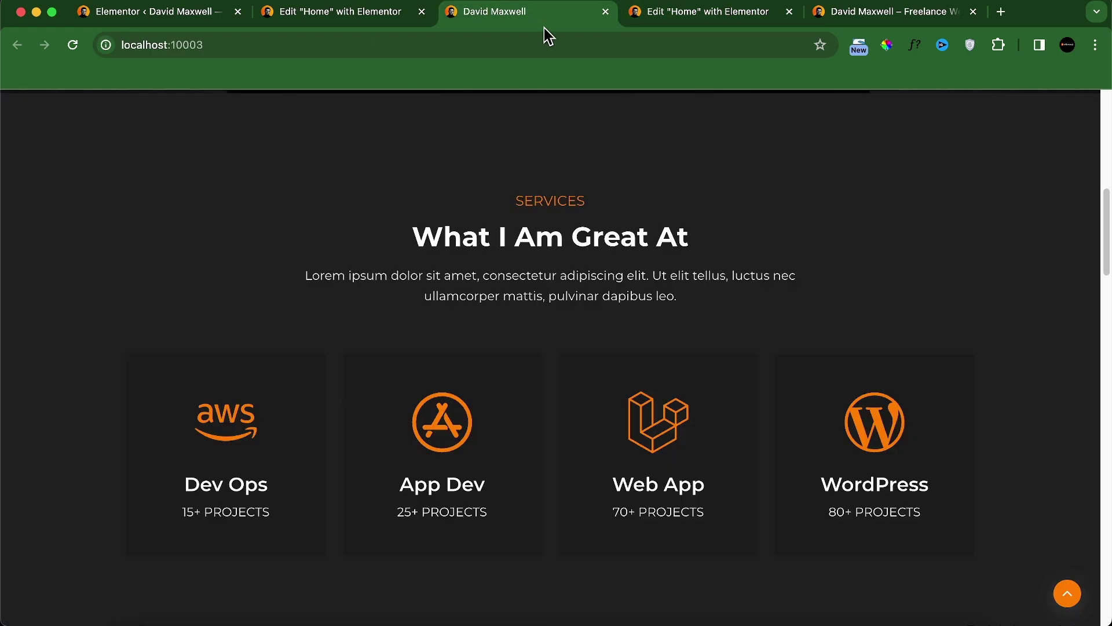
left_click(737, 18)
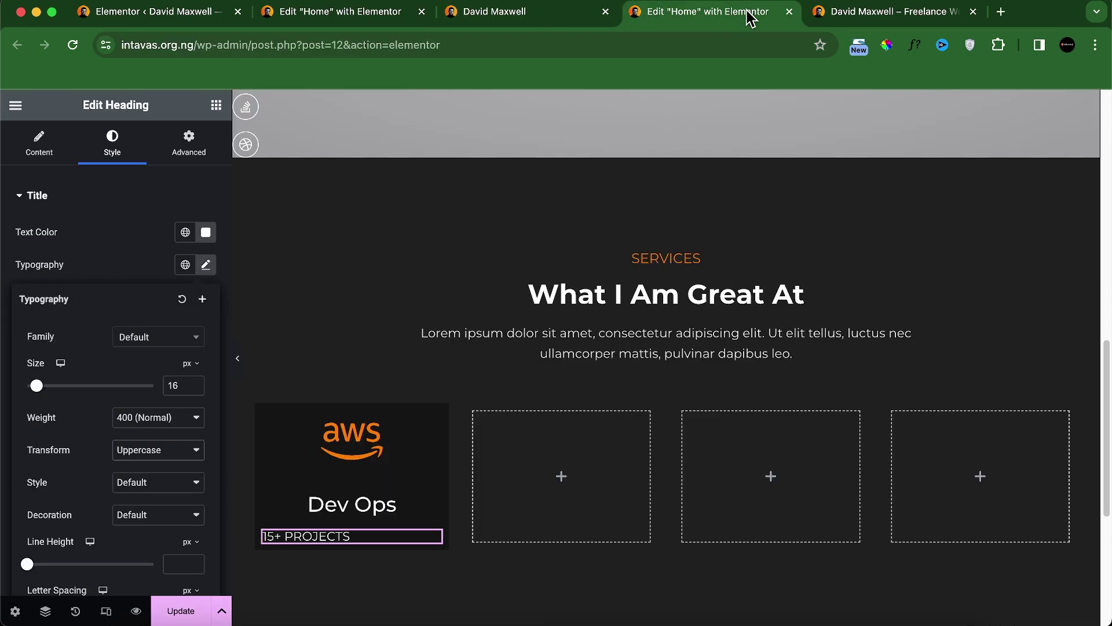
left_click(58, 152)
left_click(164, 451)
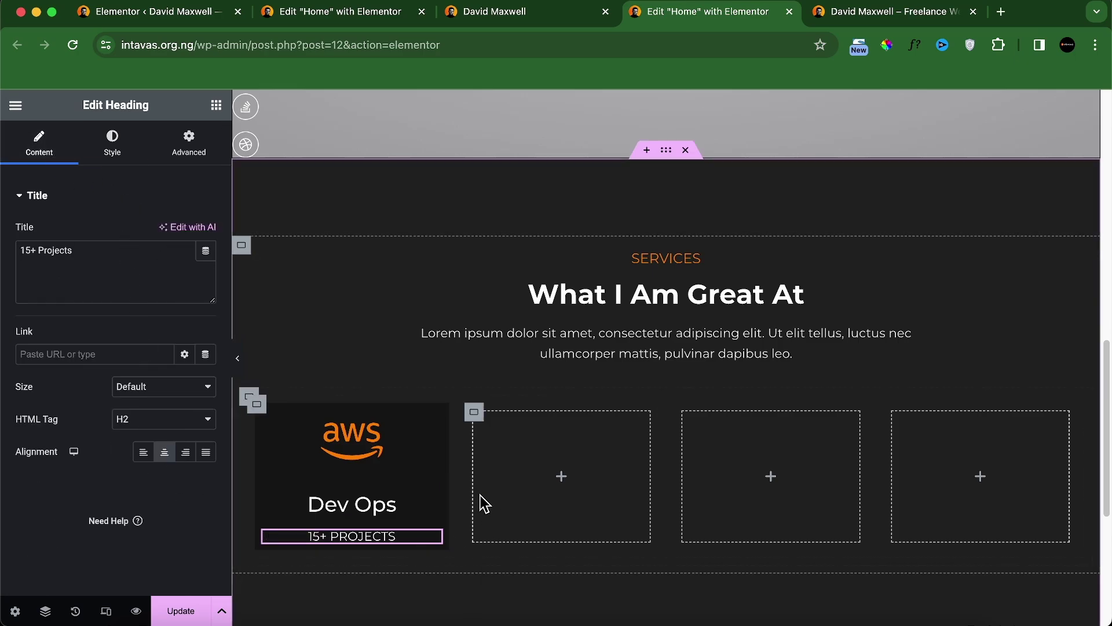
left_click(560, 18)
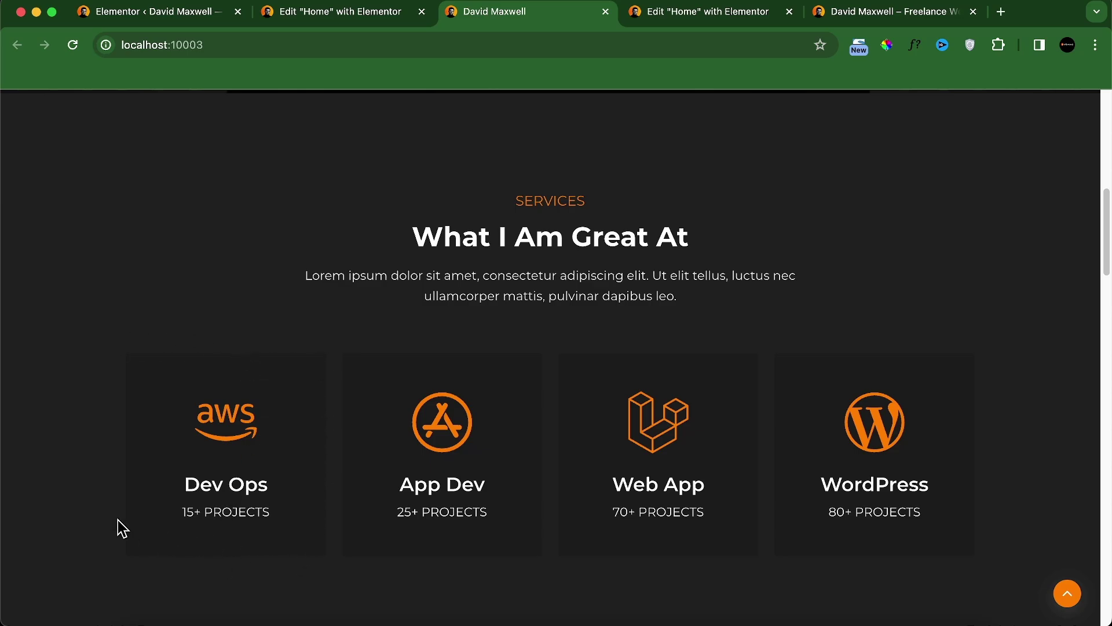
left_click(677, 18)
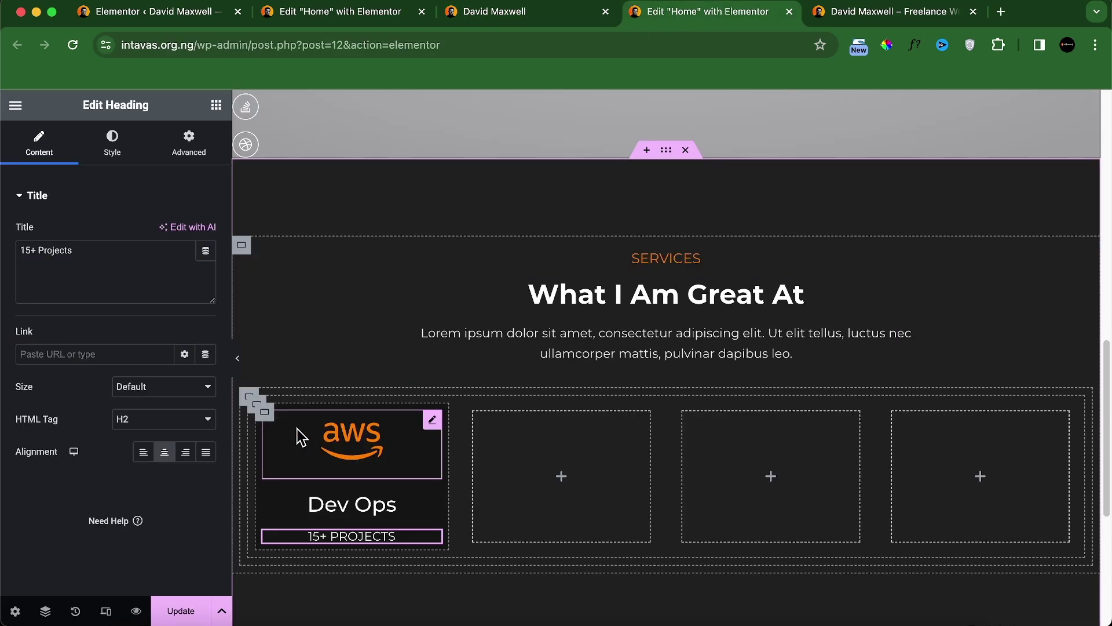
Step: Set 50 px linked padding on the first service box container, then bring up its Border settings
left_click(264, 417)
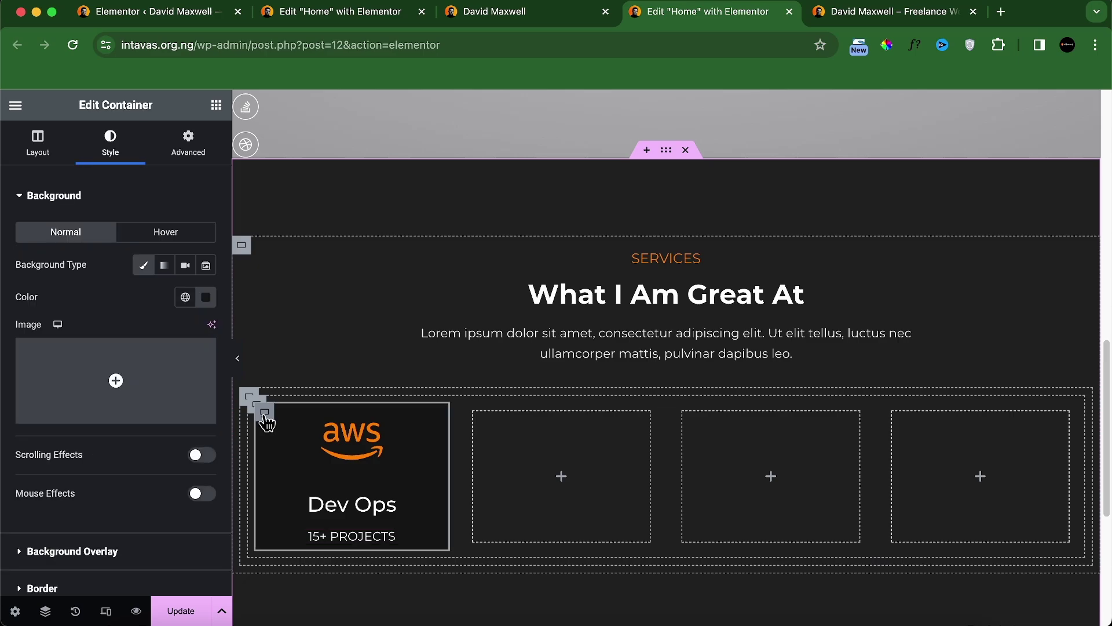
left_click(188, 143)
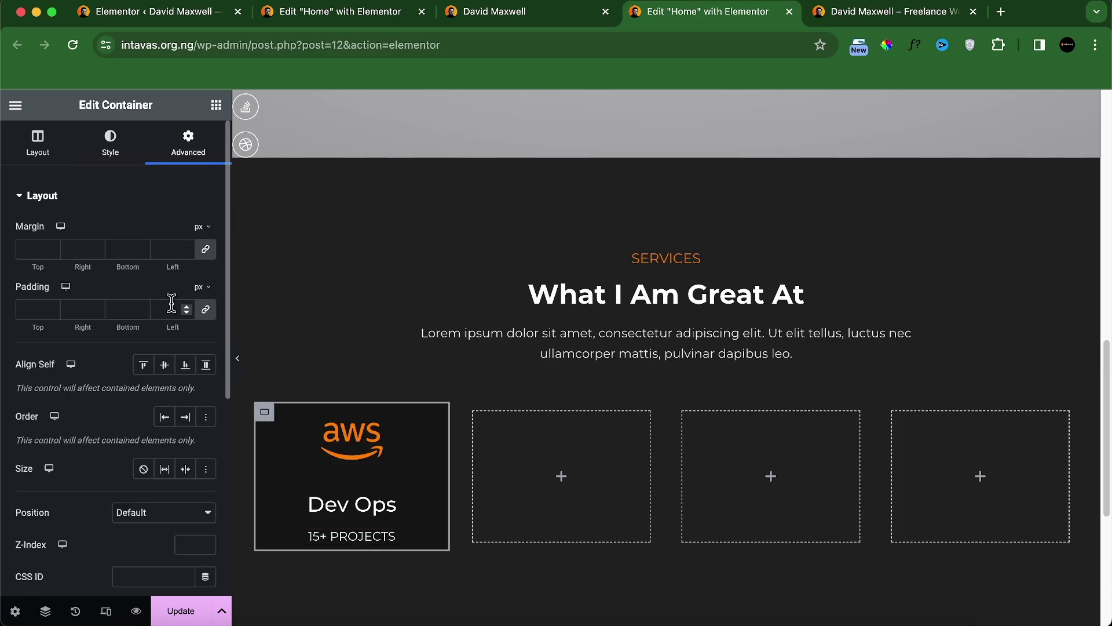
left_click(29, 308)
type("50")
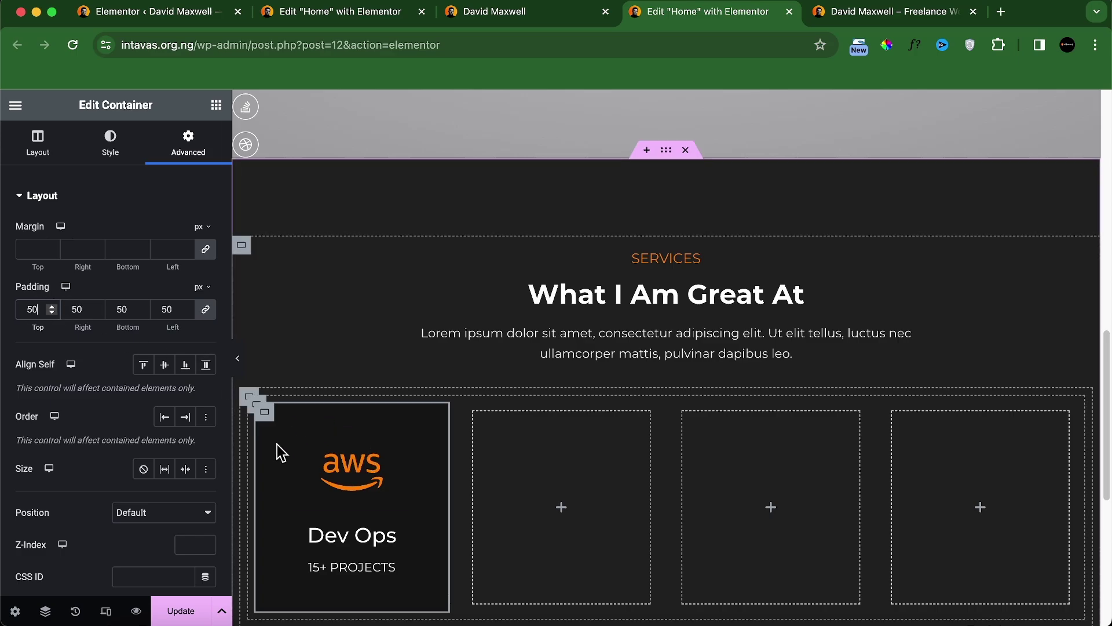
left_click(533, 15)
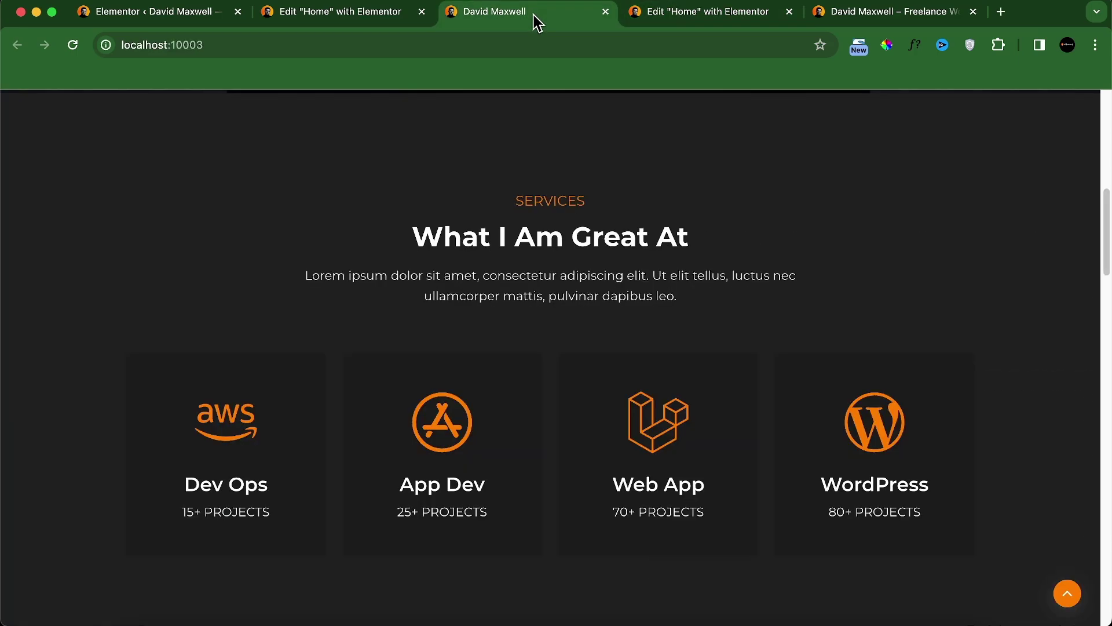
left_click(702, 18)
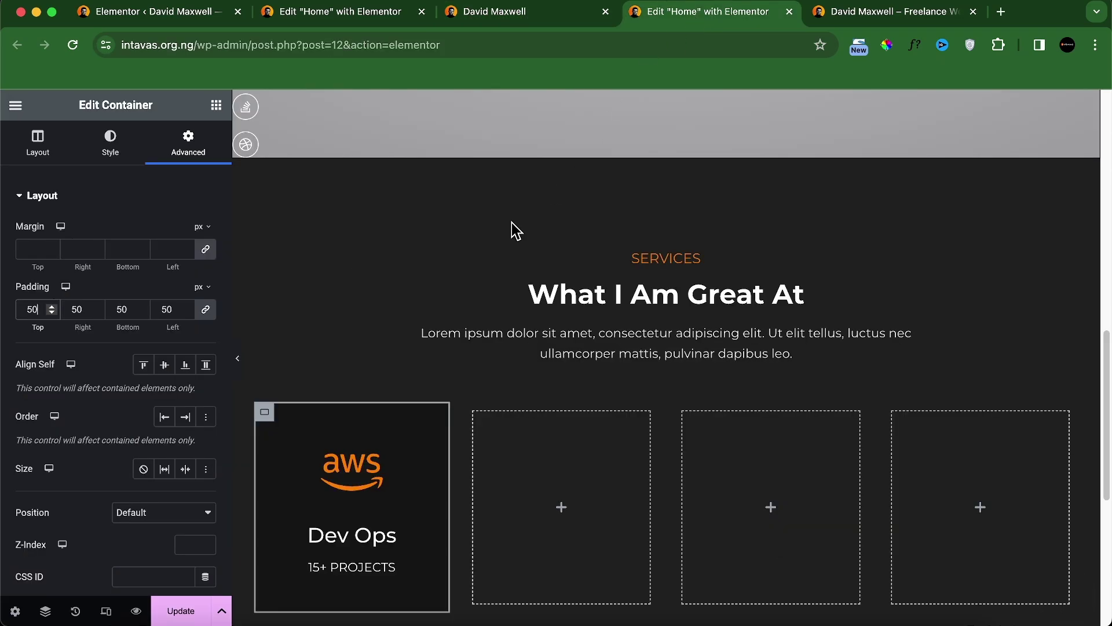
left_click(566, 22)
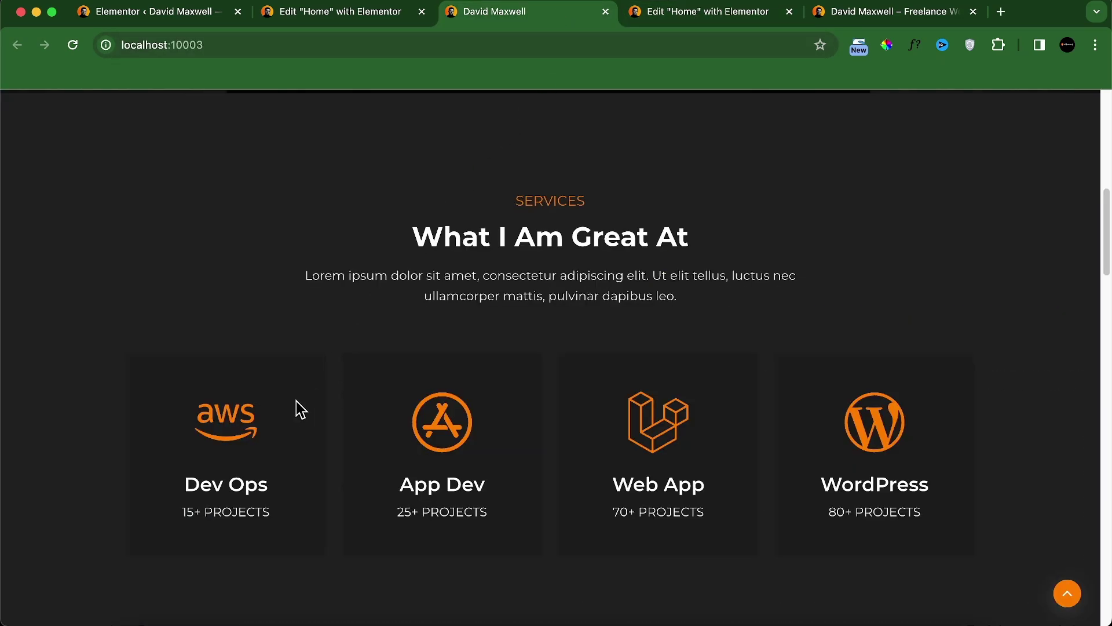
left_click(736, 18)
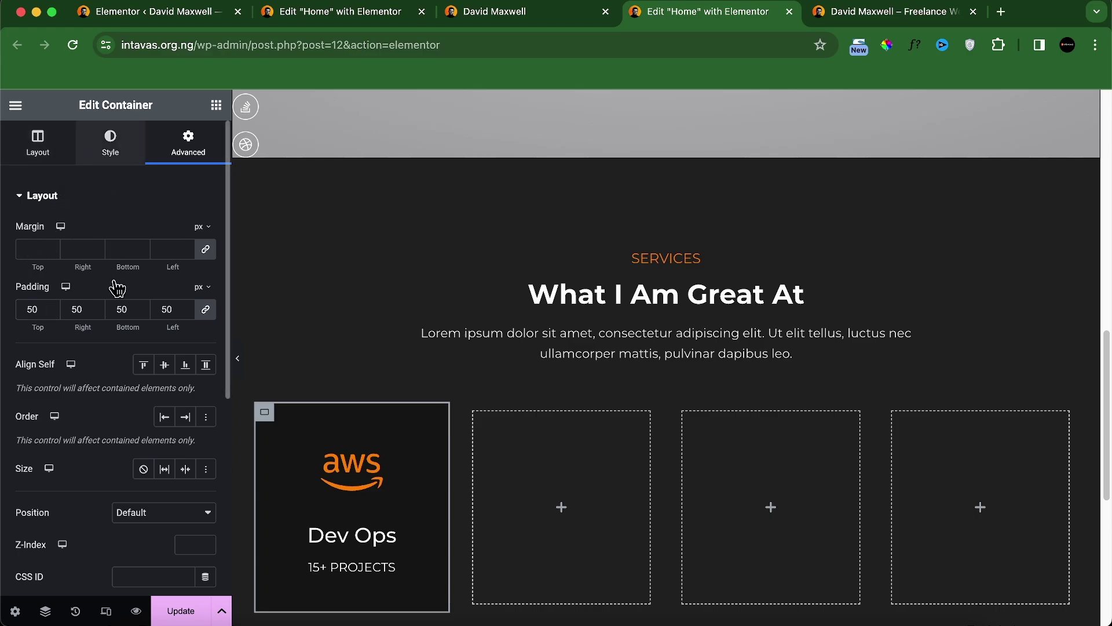
scroll(129, 400, "down", 3)
left_click(97, 457)
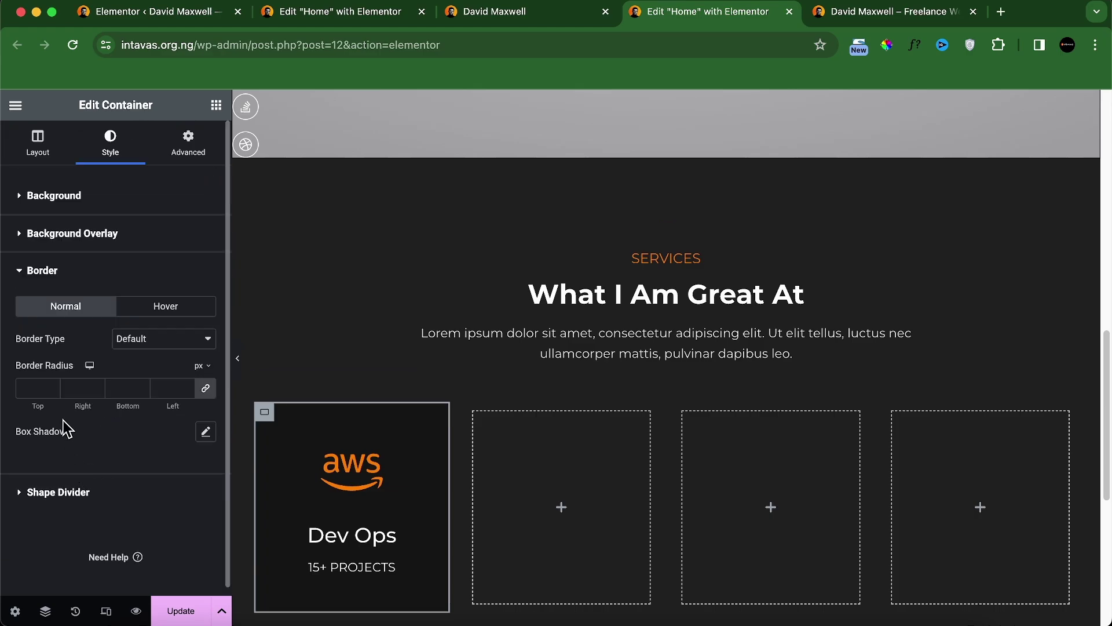
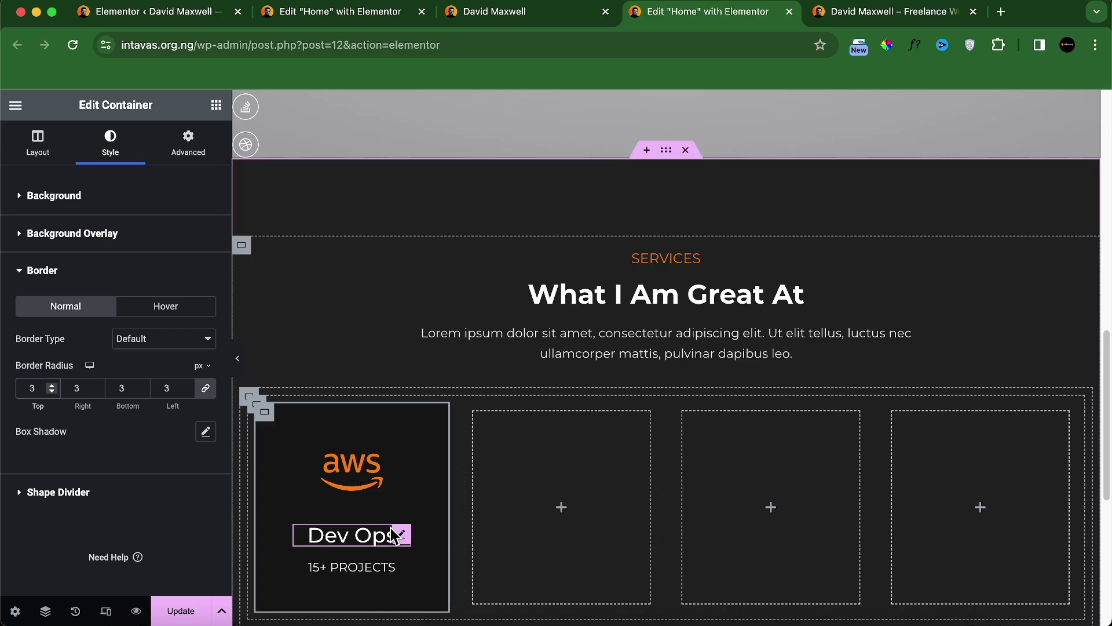
Step: Inspect the first Dev Ops card's background colour settings
scroll(394, 535, "down", 2)
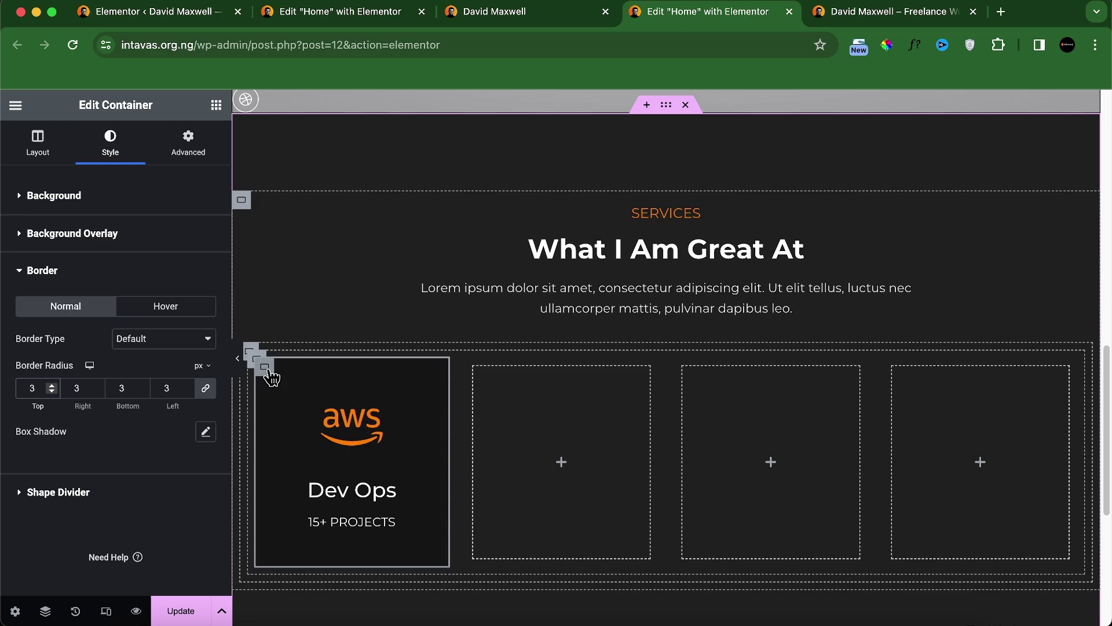
right_click(266, 369)
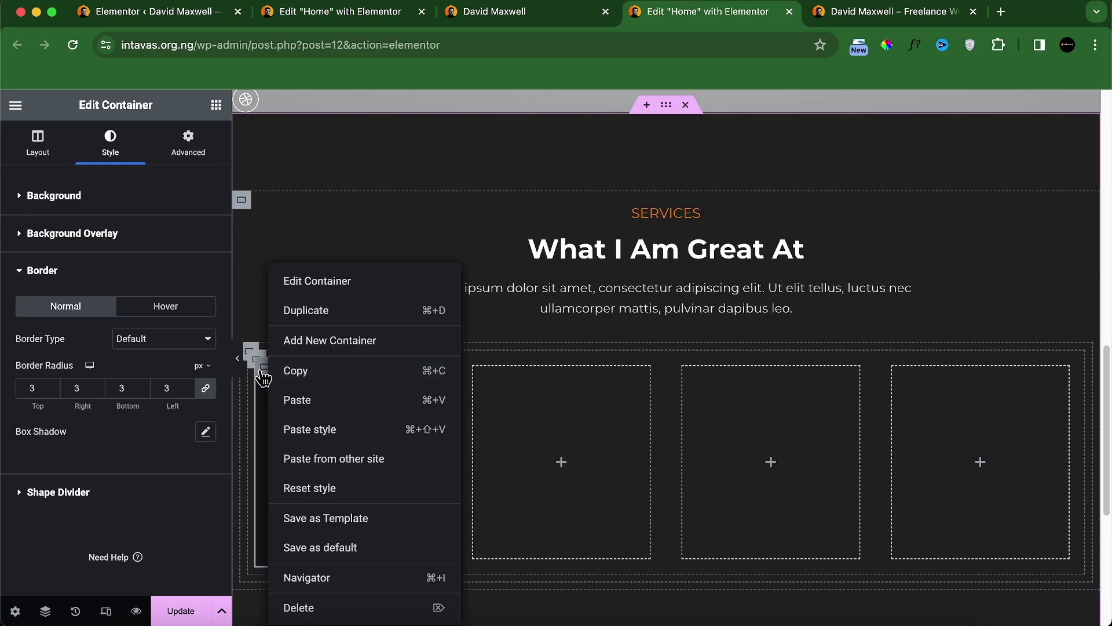
left_click(264, 376)
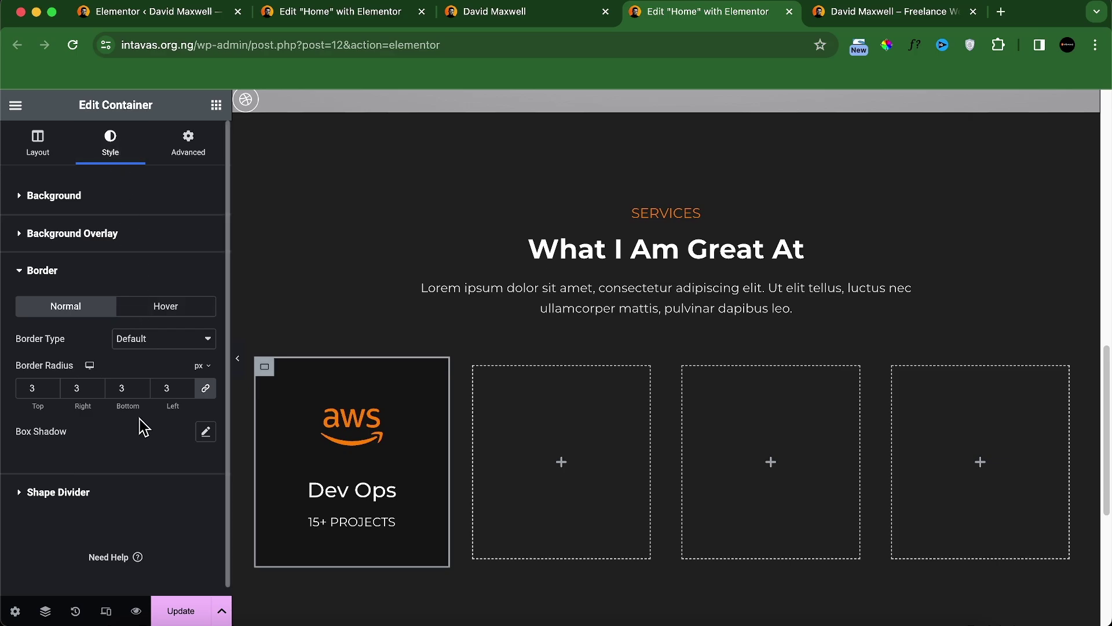
left_click(118, 205)
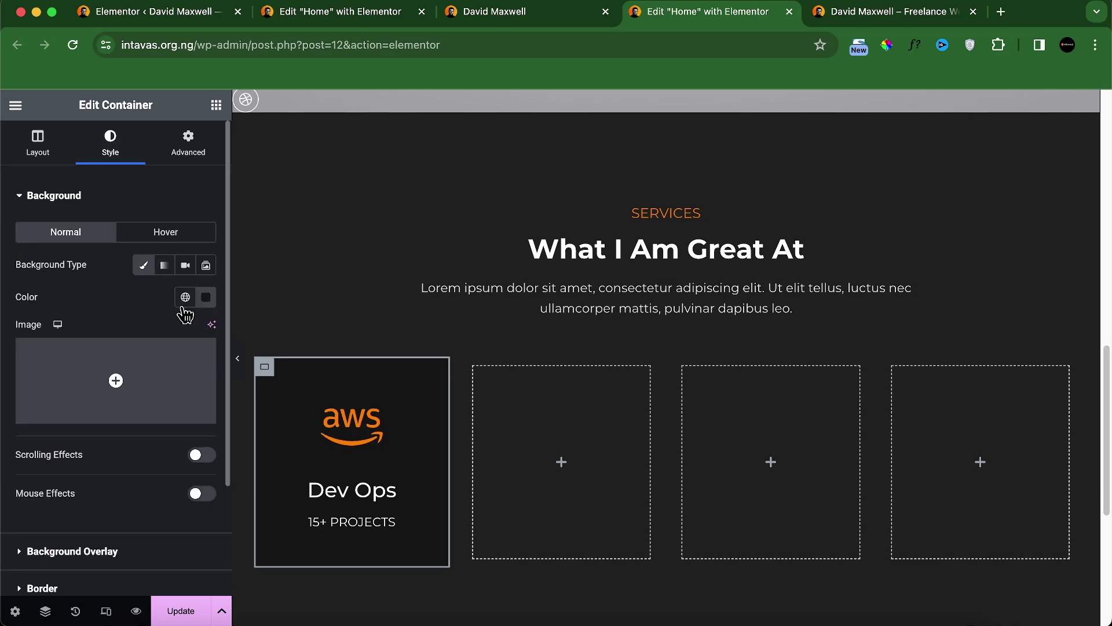
left_click(206, 297)
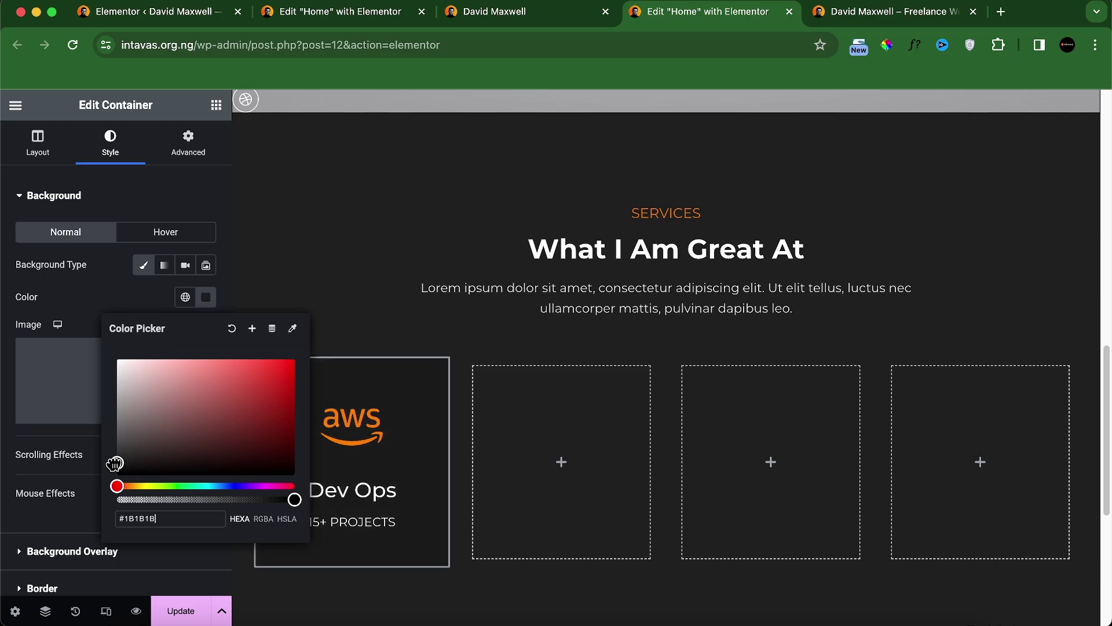
left_click(110, 306)
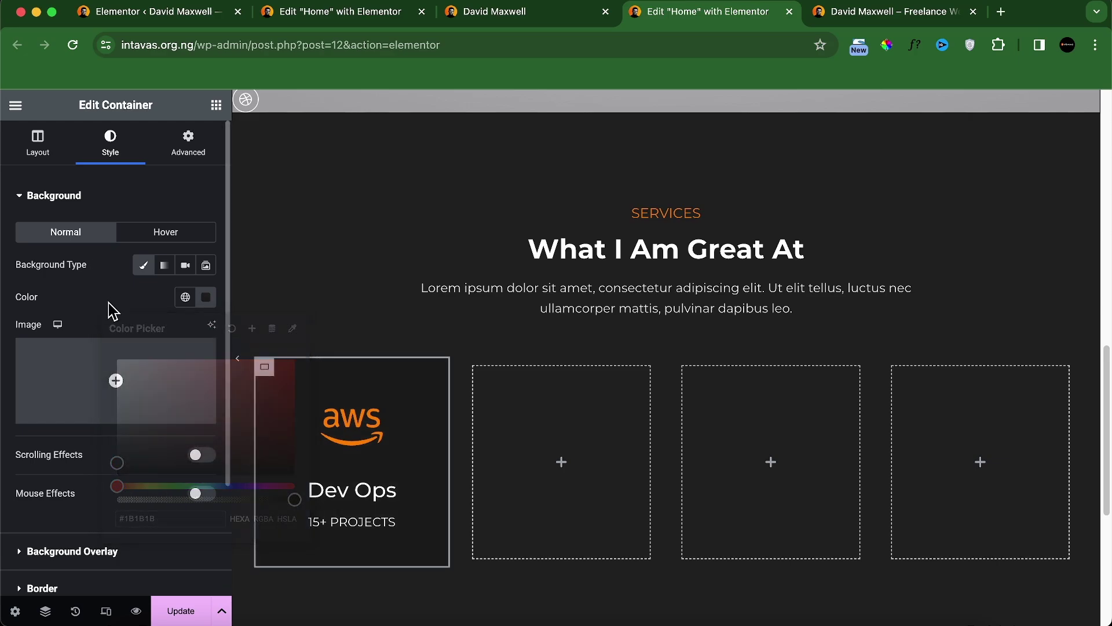
Step: Copy the first card container and paste its style onto columns 2, 3 and 4
right_click(268, 369)
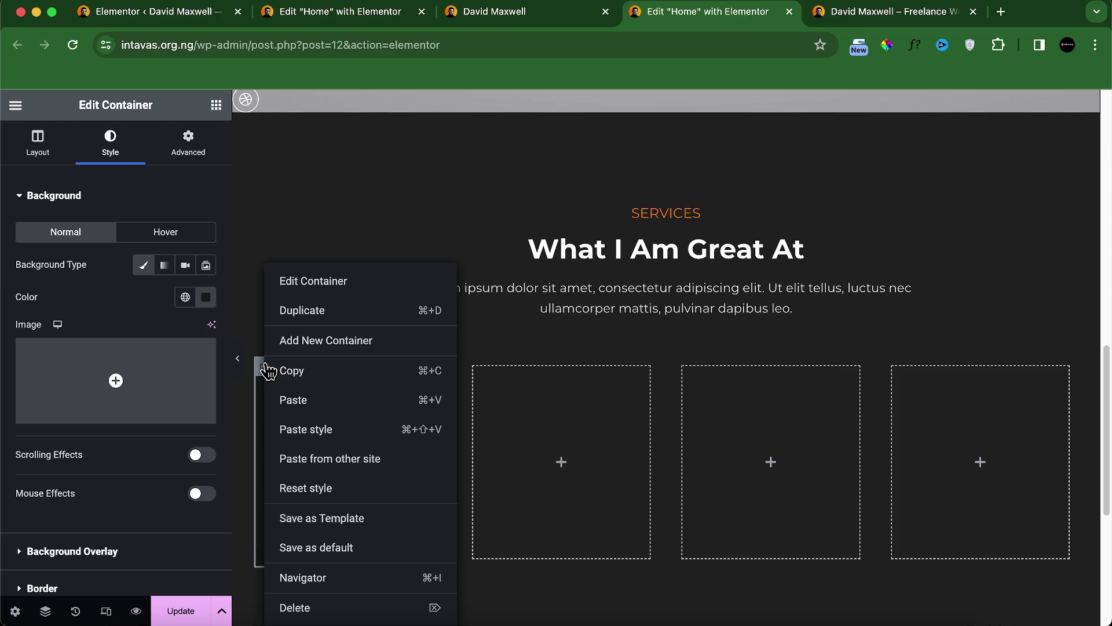
left_click(306, 375)
right_click(479, 373)
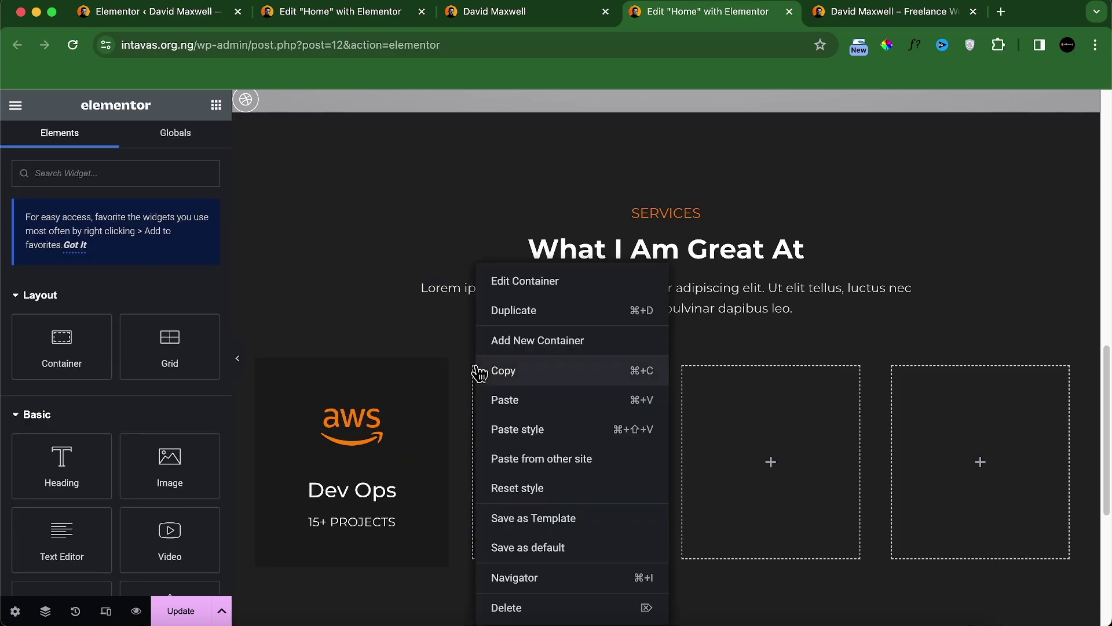
left_click(510, 427)
right_click(688, 373)
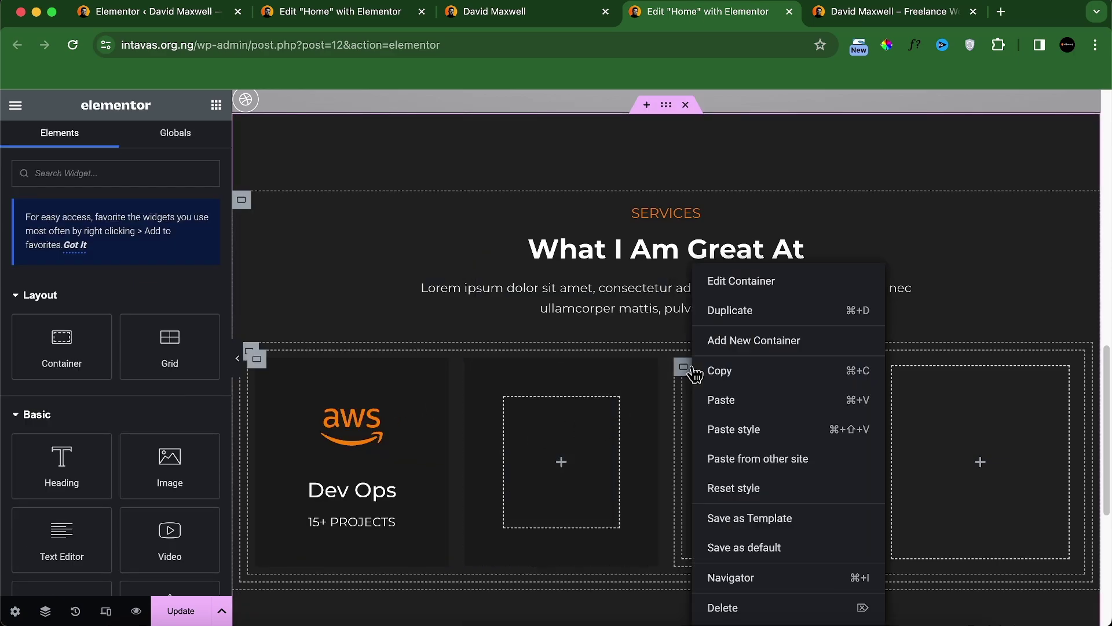
left_click(725, 427)
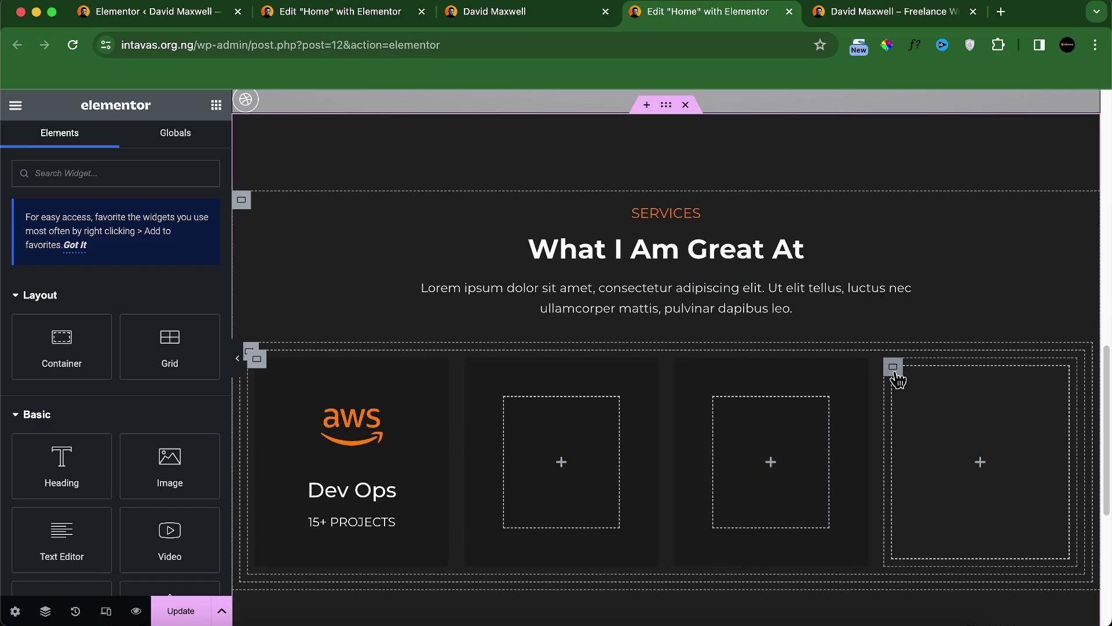
right_click(895, 370)
left_click(914, 427)
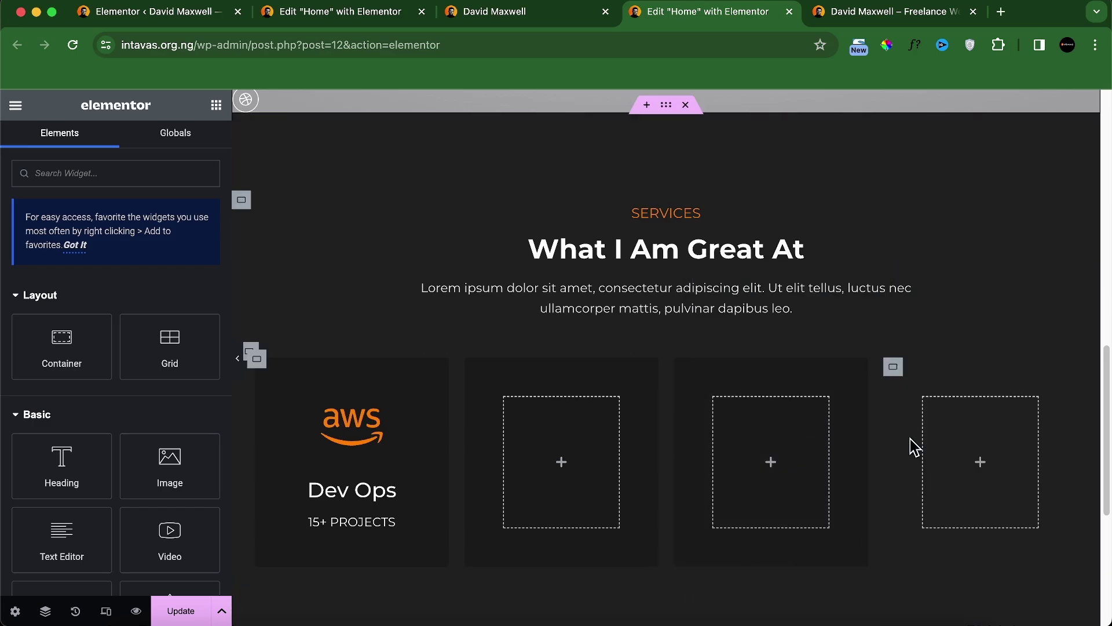
Step: Copy the AWS icon into columns 2, 3 and 4
right_click(351, 429)
left_click(382, 378)
right_click(530, 440)
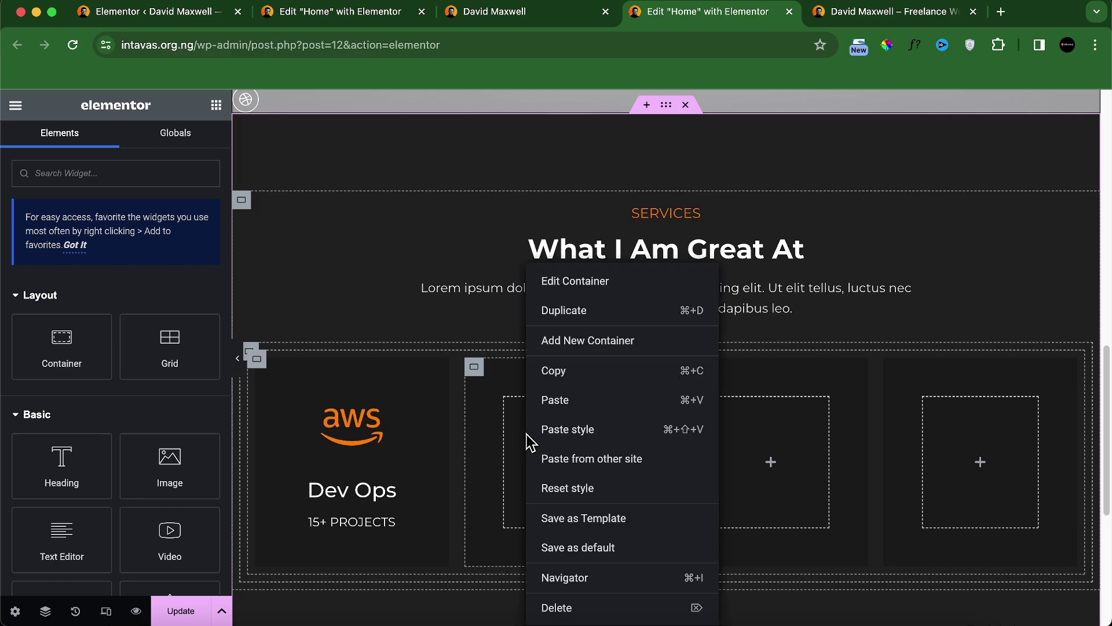
left_click(542, 399)
right_click(737, 436)
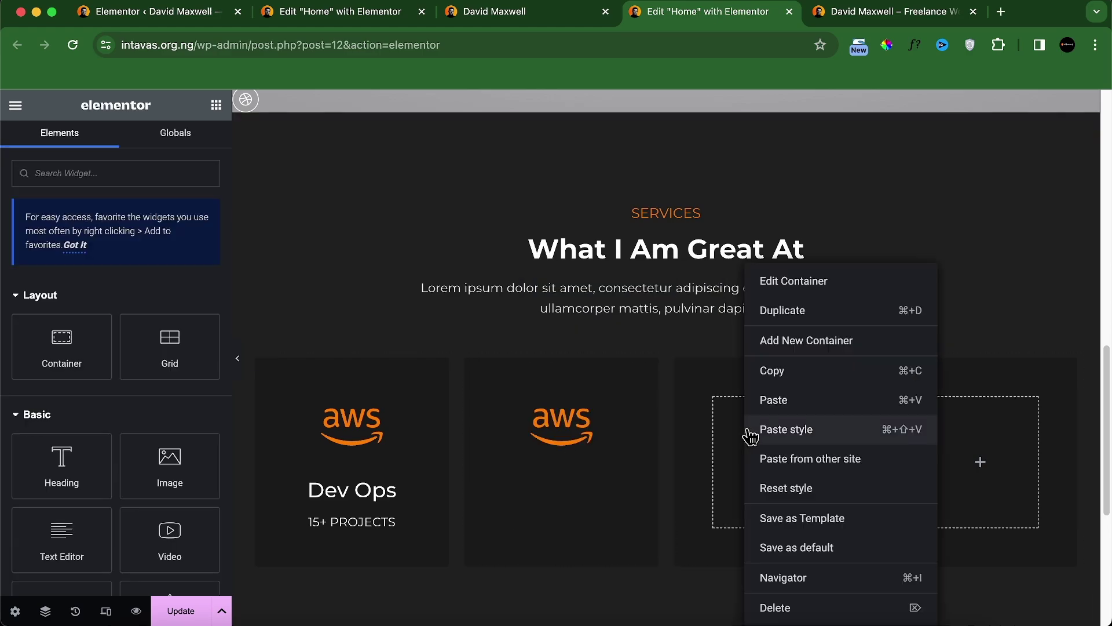
left_click(774, 398)
right_click(927, 447)
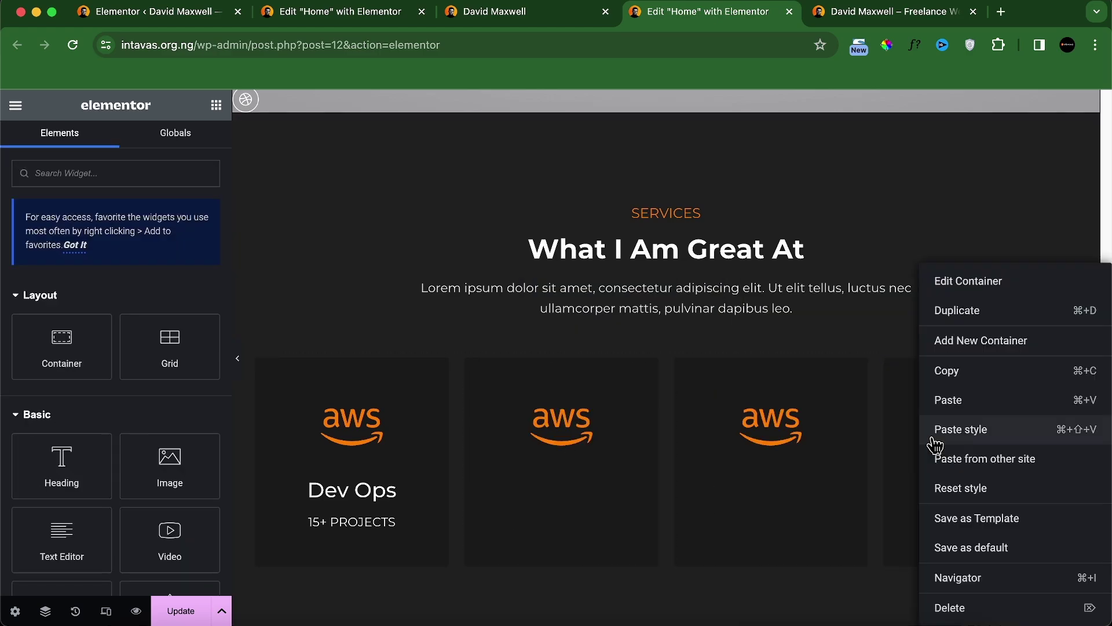
left_click(944, 399)
Step: Copy the Dev Ops heading into columns 2, 3 and 4
right_click(374, 502)
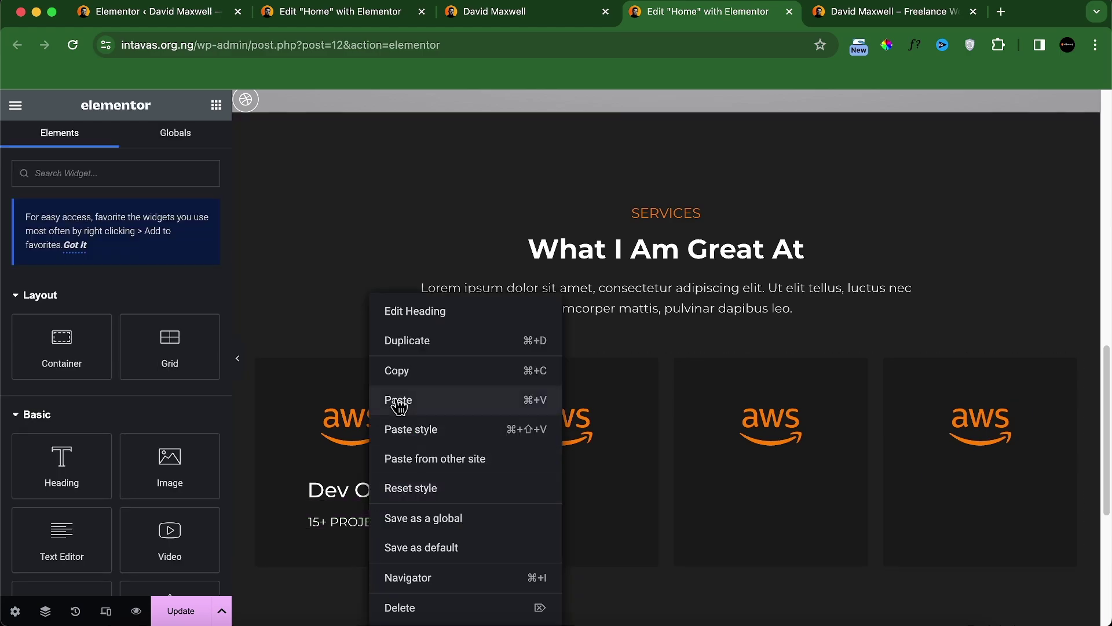
left_click(401, 372)
right_click(510, 486)
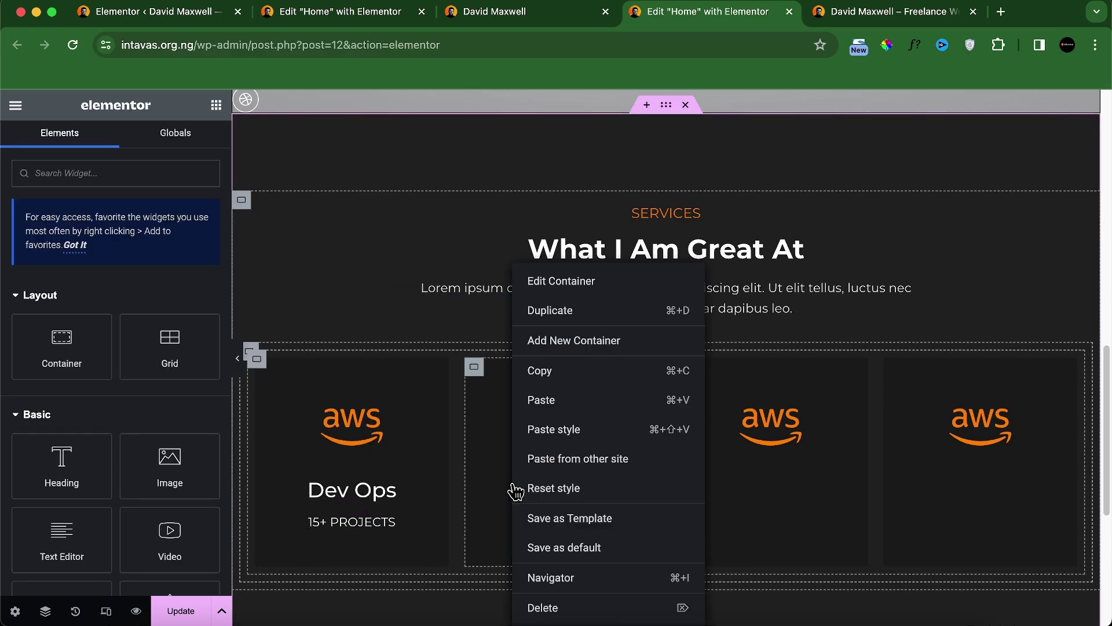
left_click(541, 400)
right_click(702, 500)
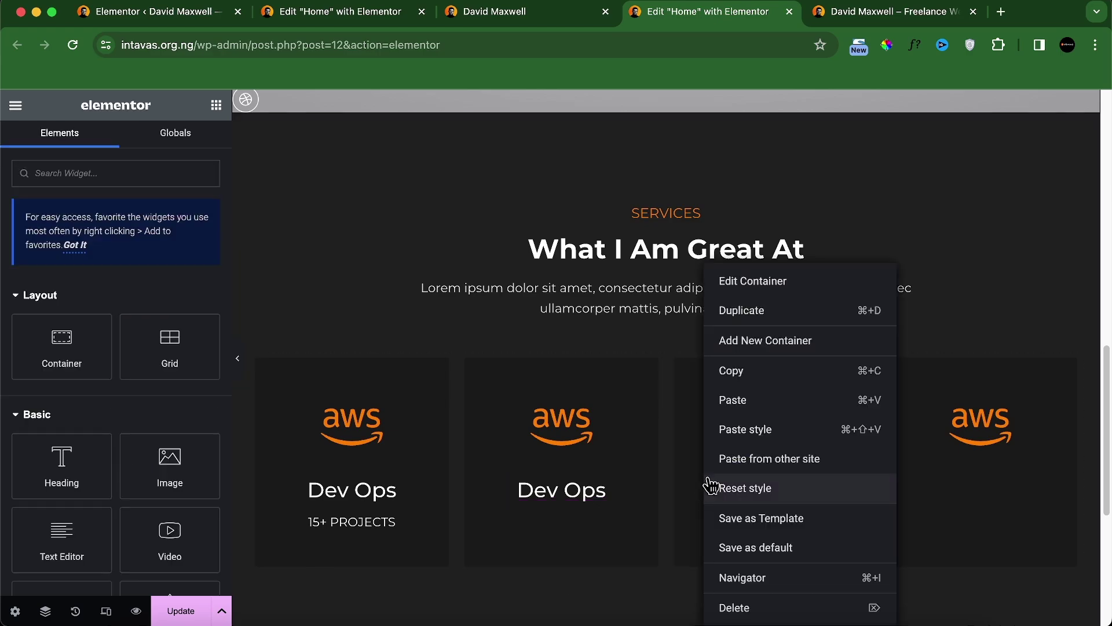
left_click(718, 398)
right_click(899, 503)
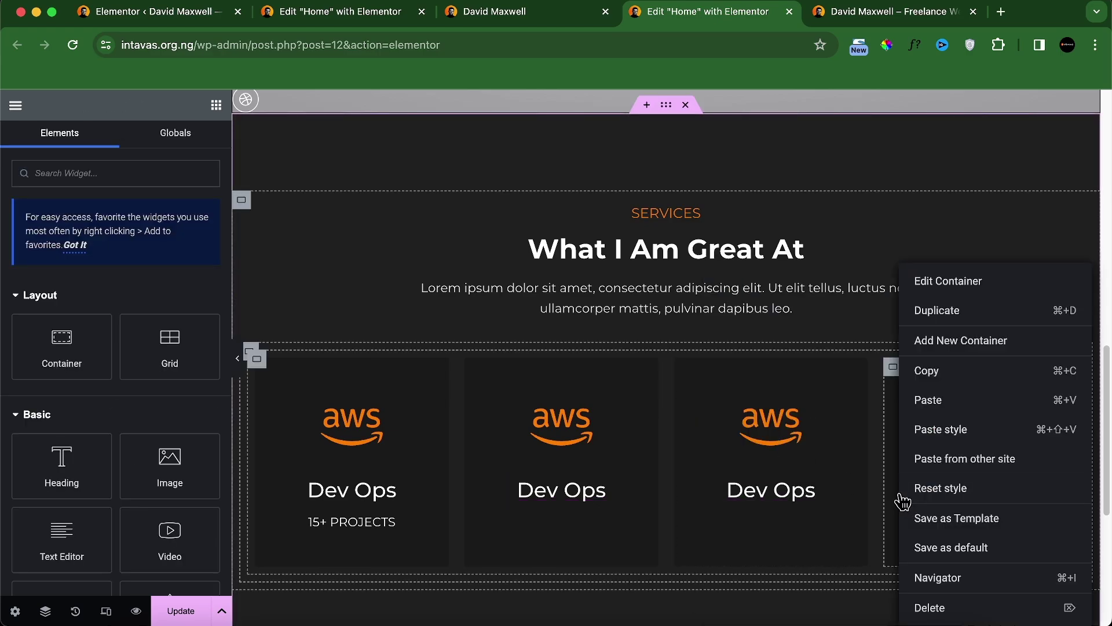
left_click(924, 399)
Step: Copy the 15+ PROJECTS heading into columns 2, 3 and 4
right_click(365, 536)
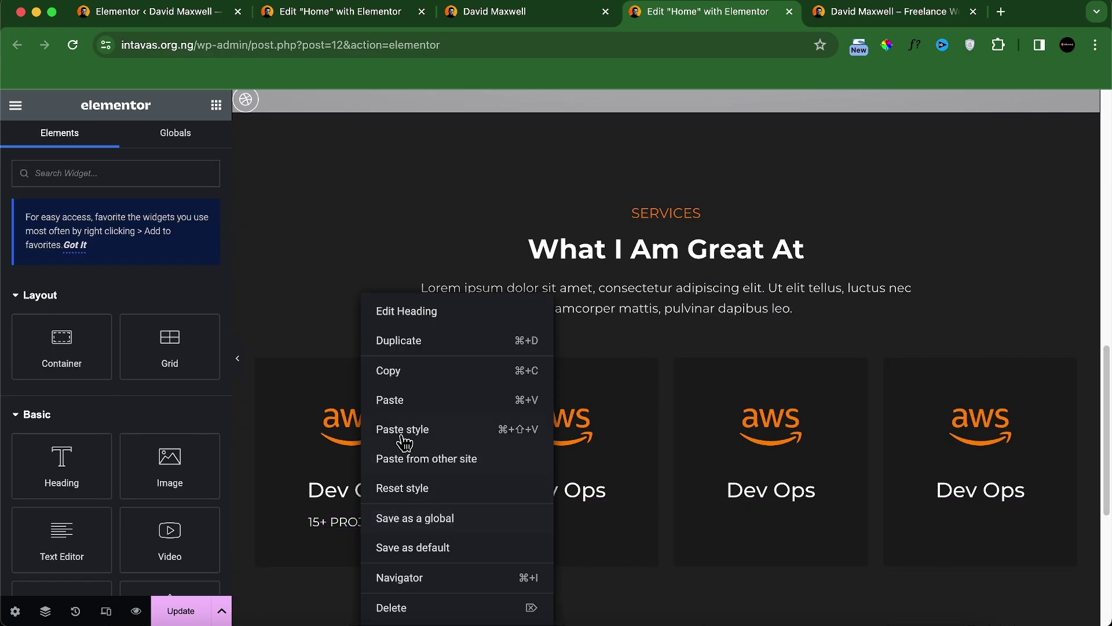
left_click(414, 376)
right_click(505, 470)
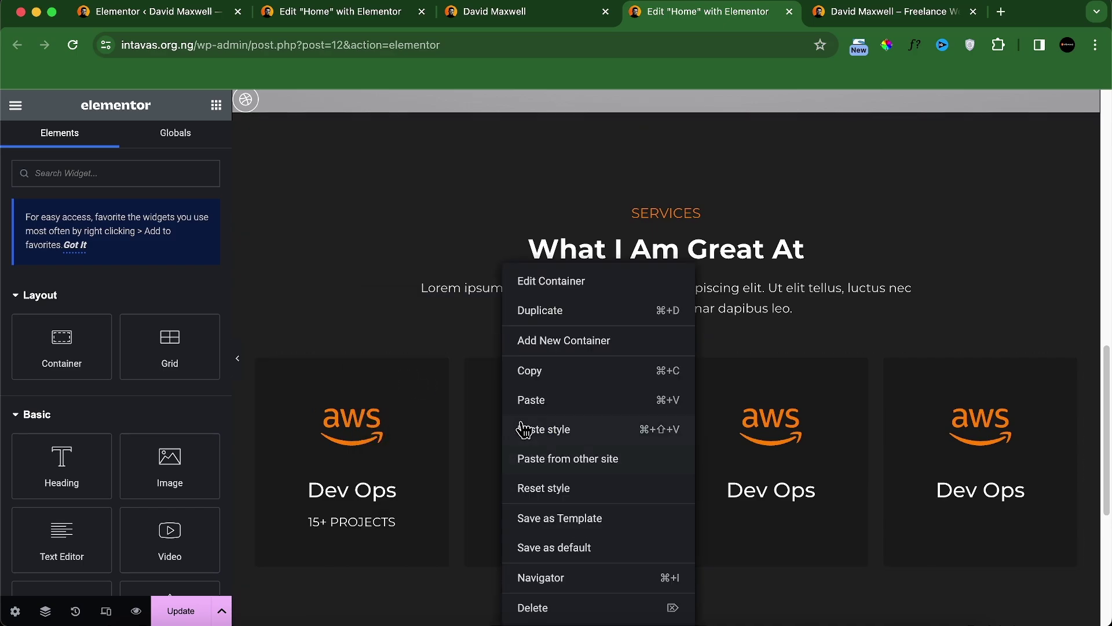
left_click(524, 398)
right_click(708, 484)
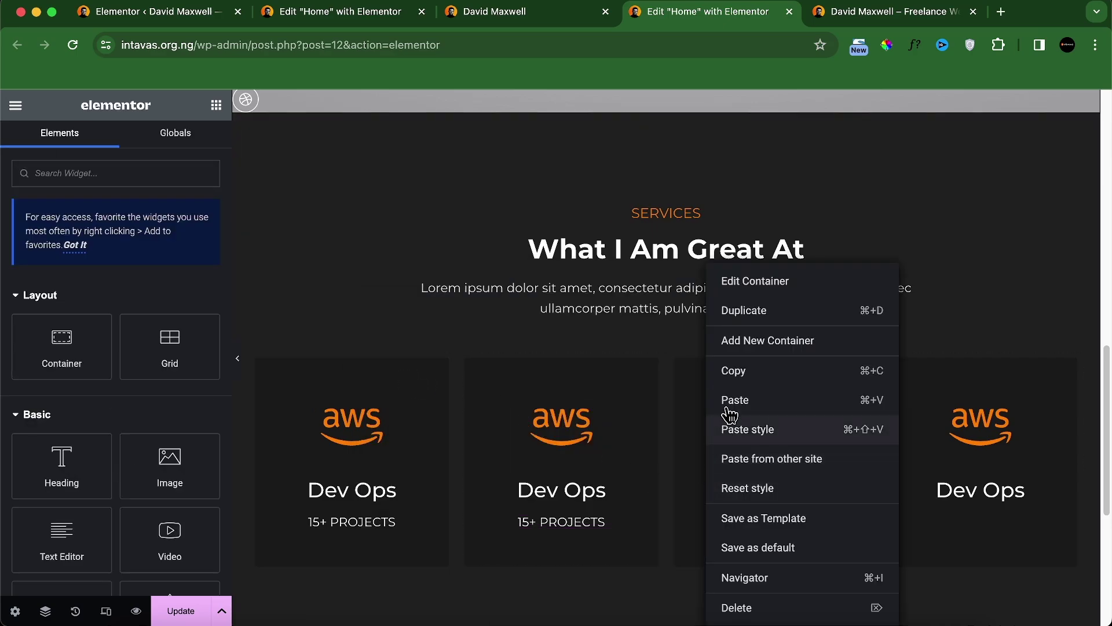
left_click(731, 399)
right_click(901, 451)
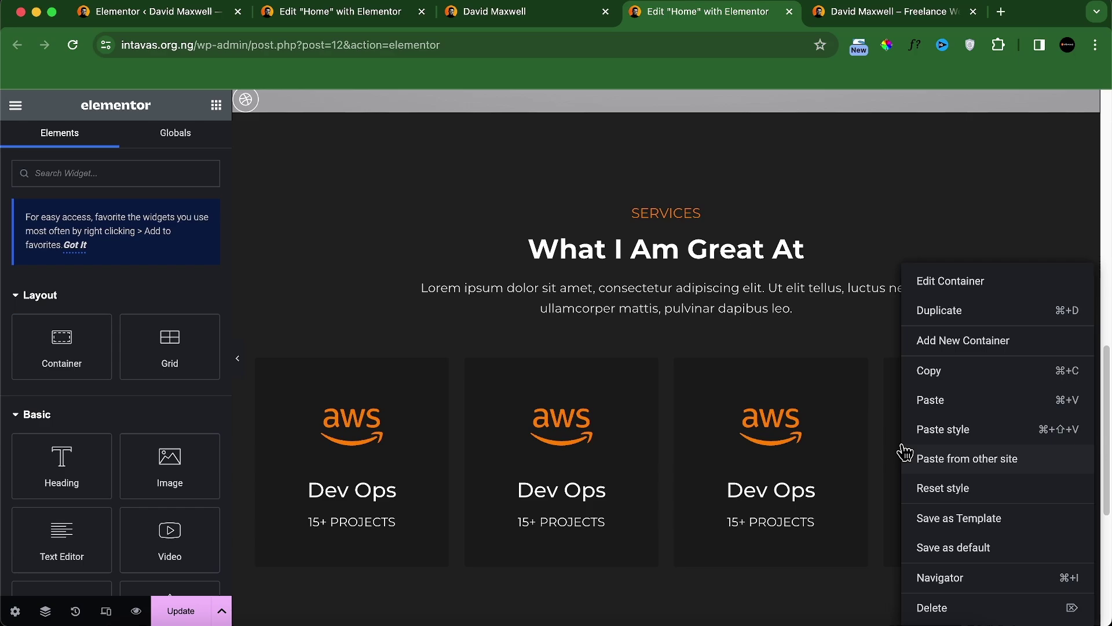
left_click(914, 403)
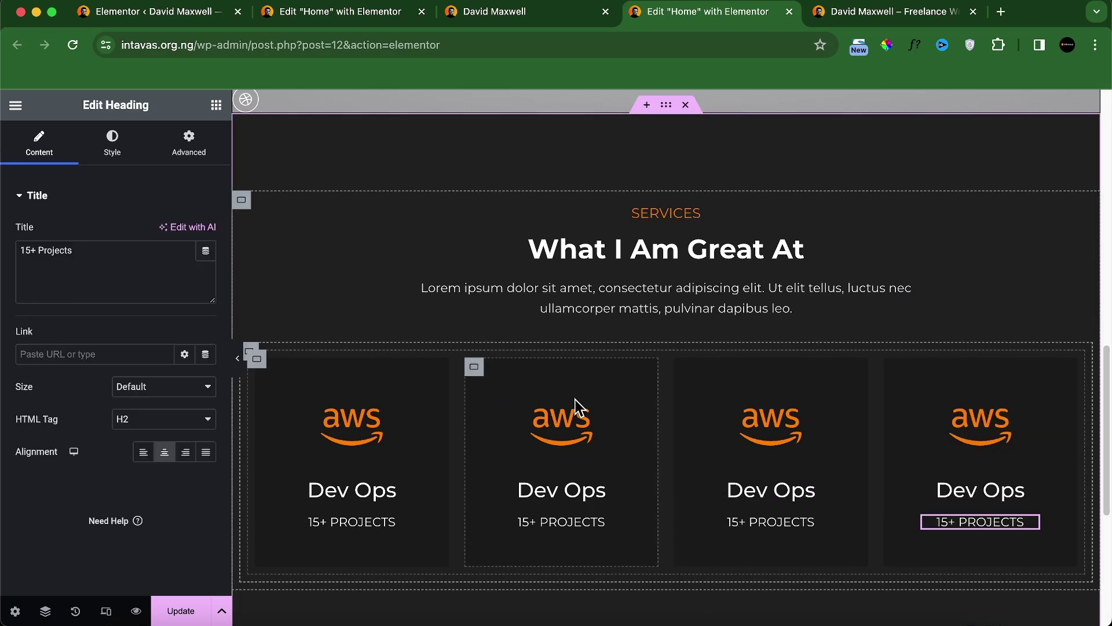
Step: Give the second card the App Store icon and the title App Dev
left_click(523, 16)
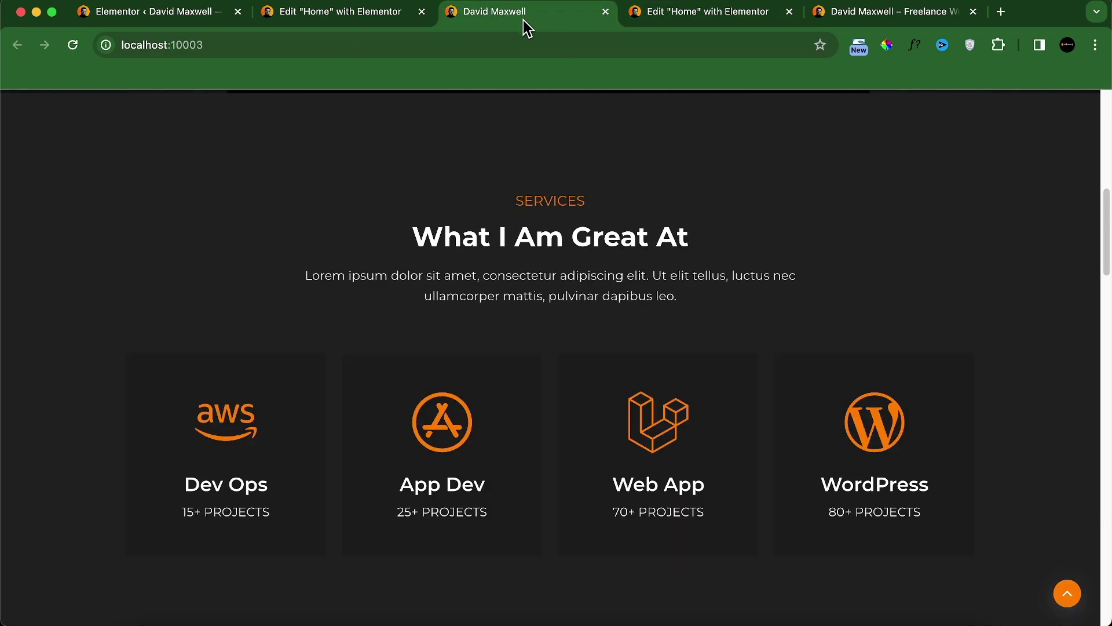
left_click(661, 22)
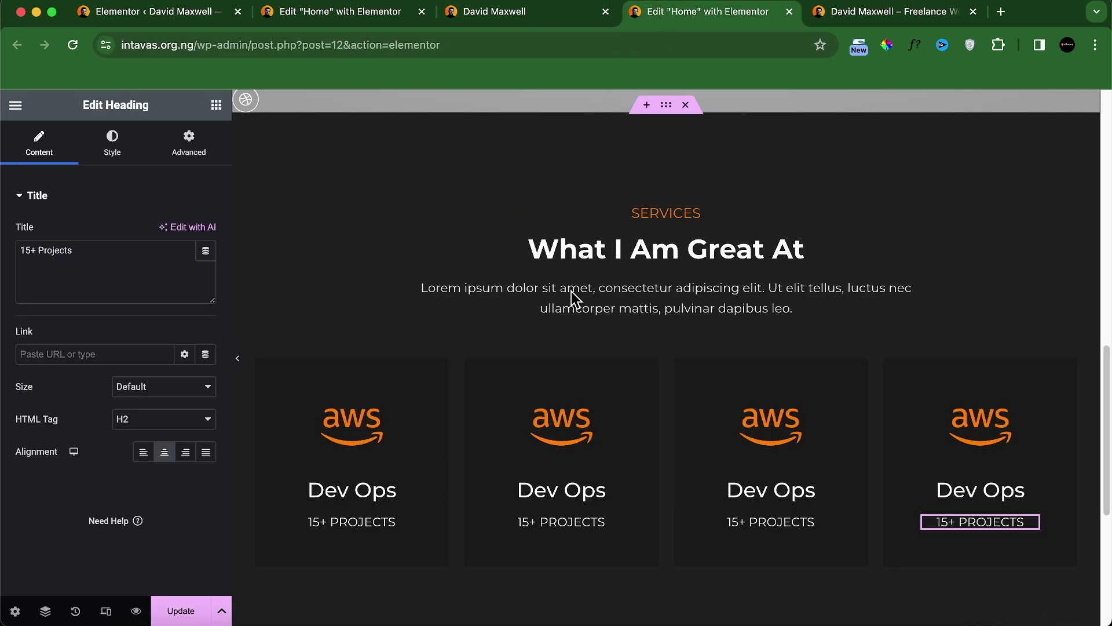
left_click(545, 426)
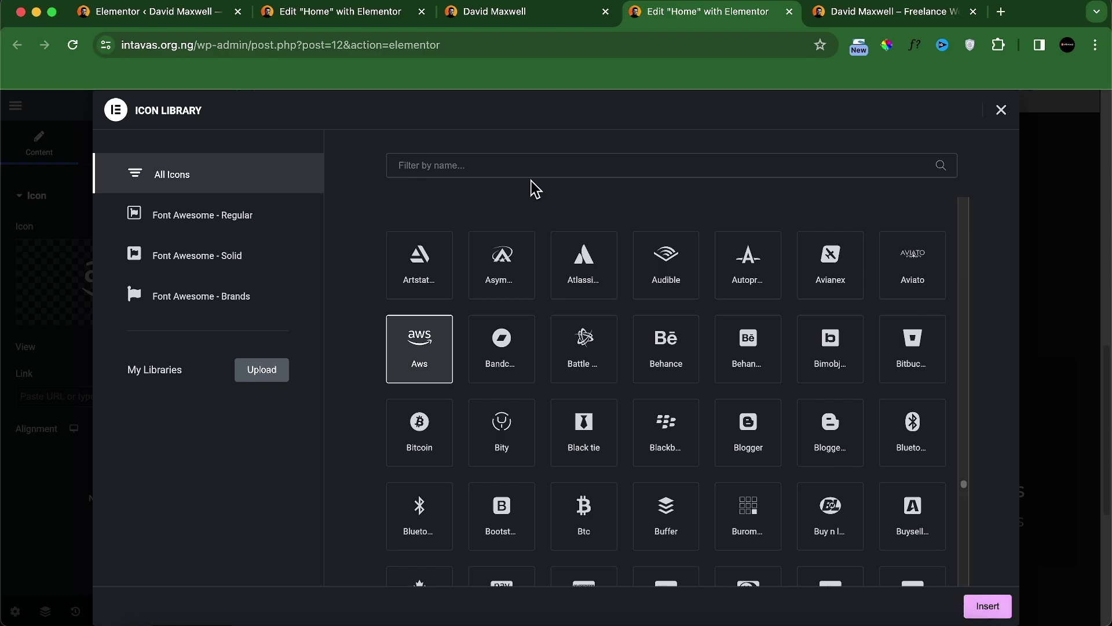
type("app s")
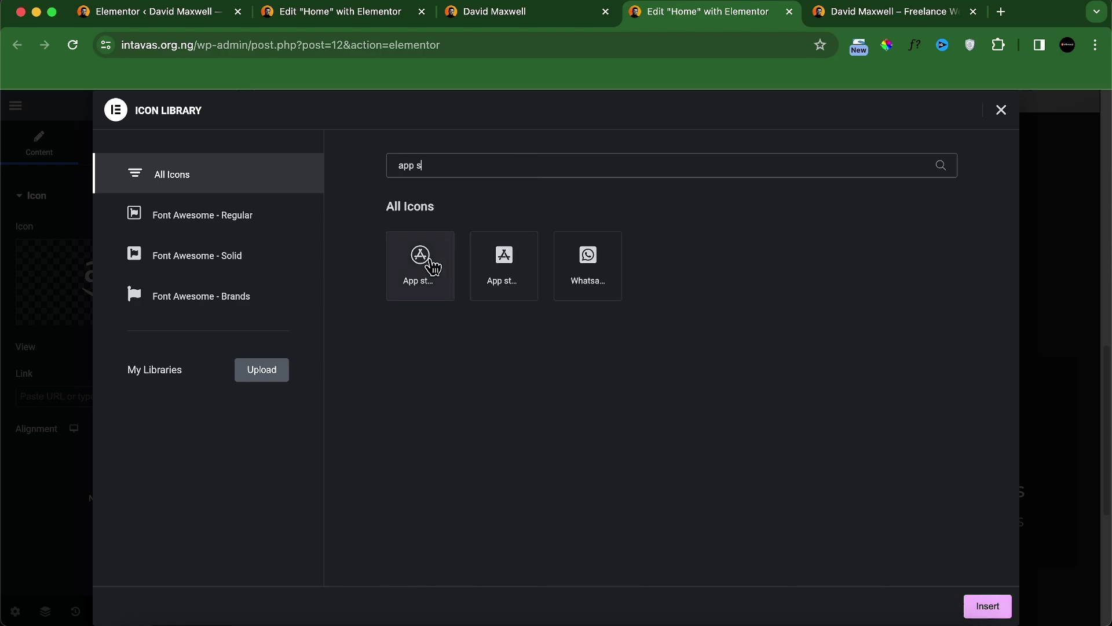
left_click(427, 261)
left_click(991, 608)
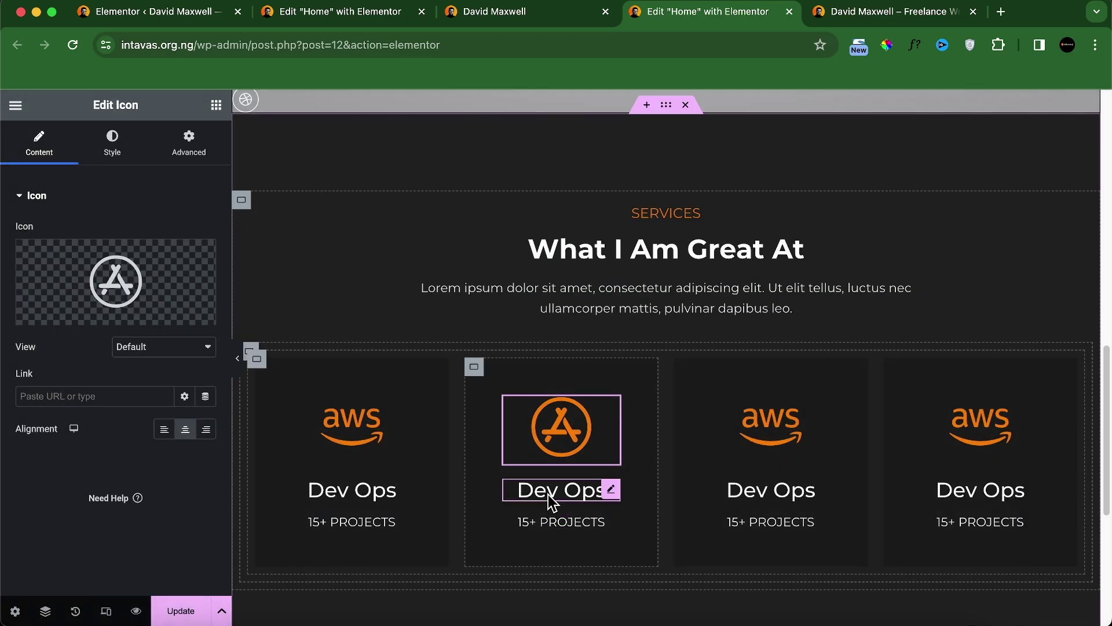
left_click(553, 492)
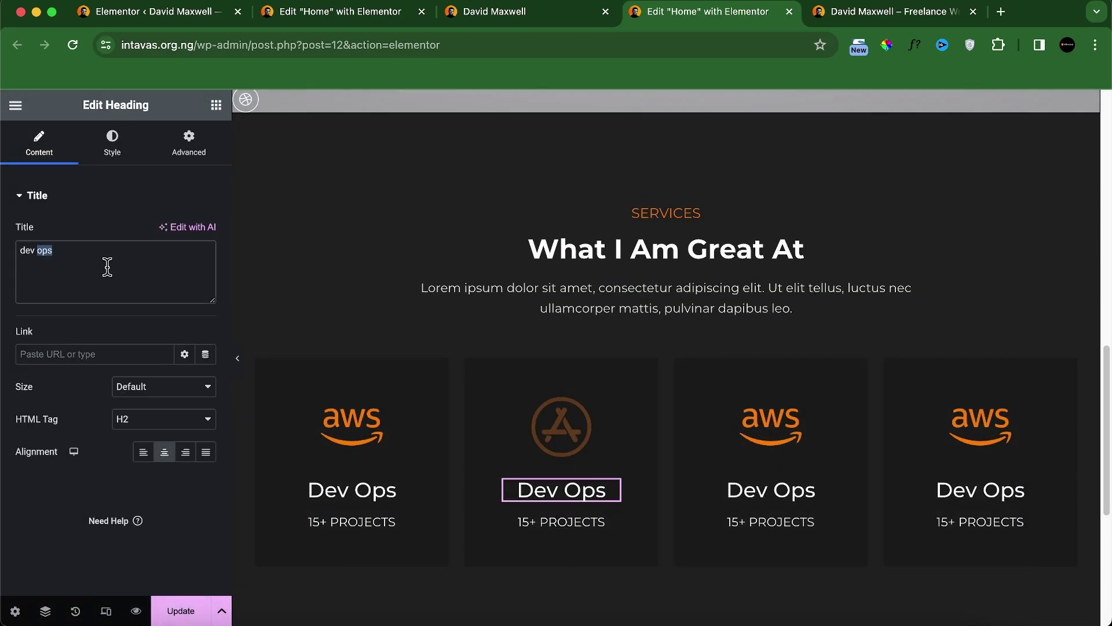
type("app dev")
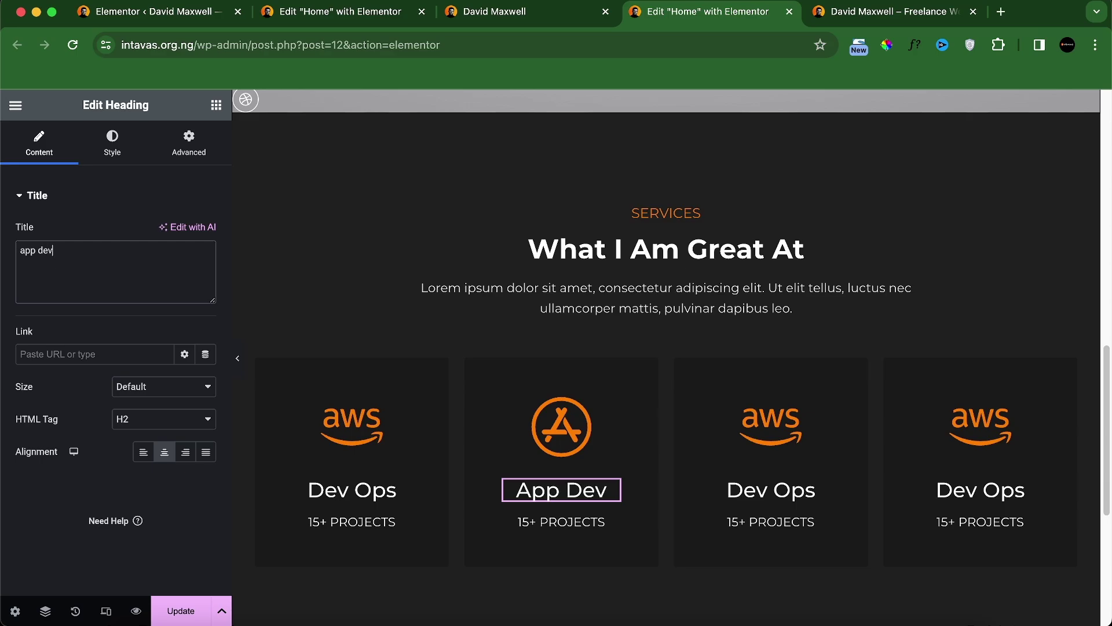
Step: Change the App Dev card's count to 25+ Projects, checking against the live site
left_click(462, 13)
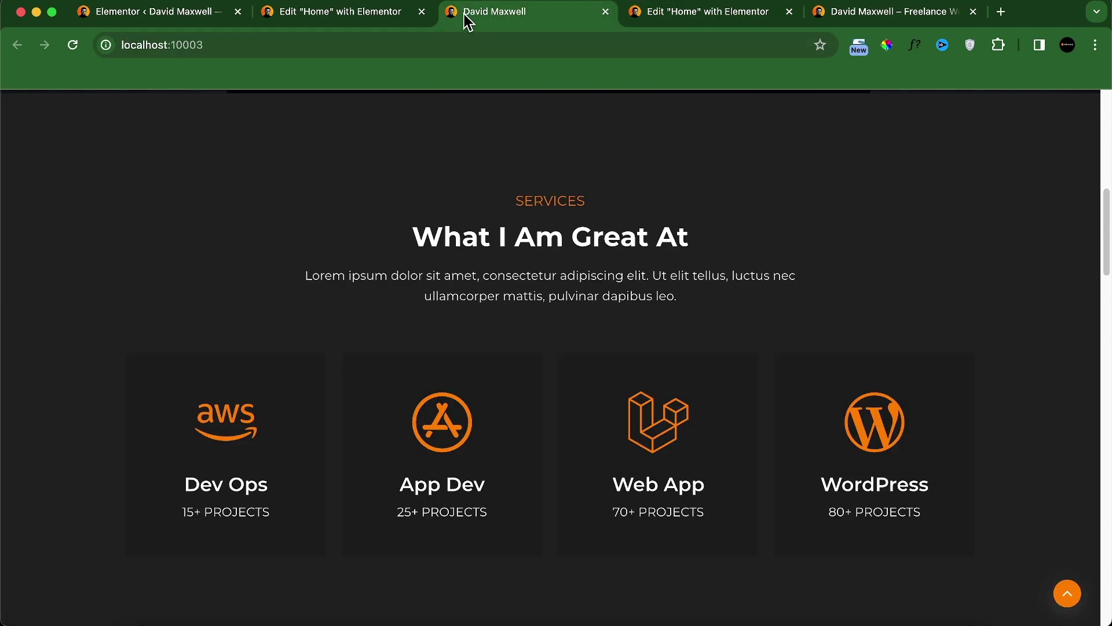
left_click(704, 11)
left_click(561, 522)
type("25+ projects")
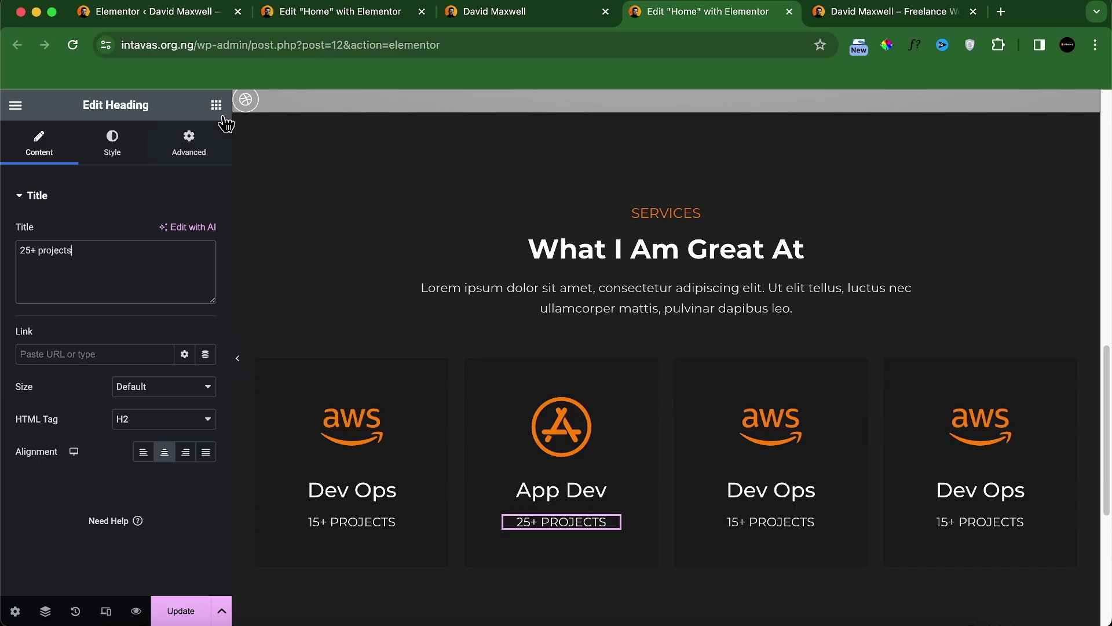
left_click(498, 17)
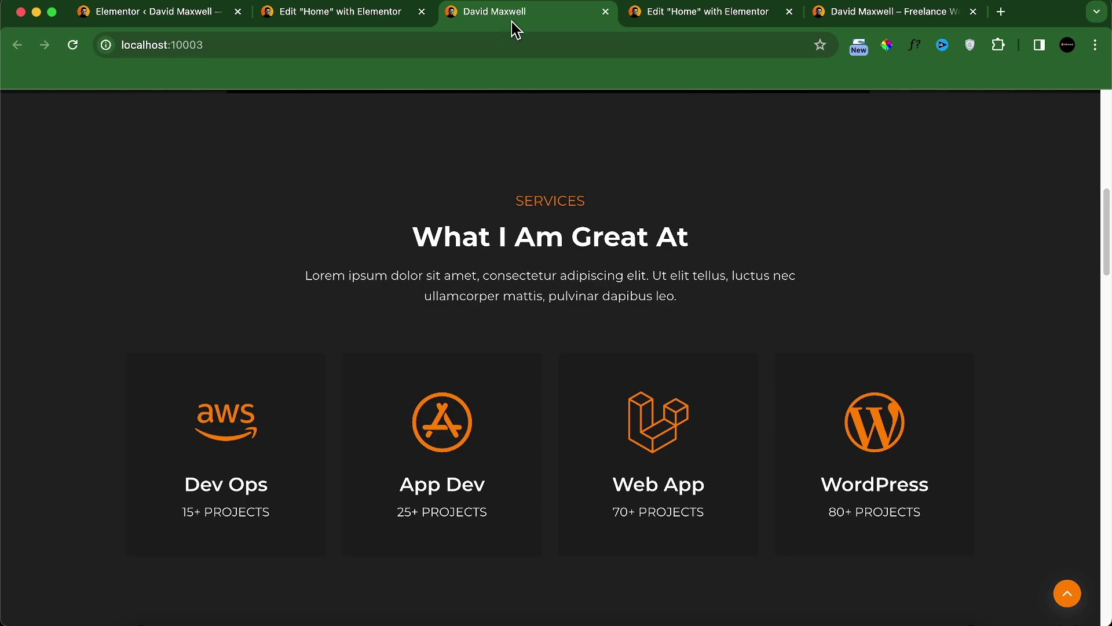
left_click(721, 13)
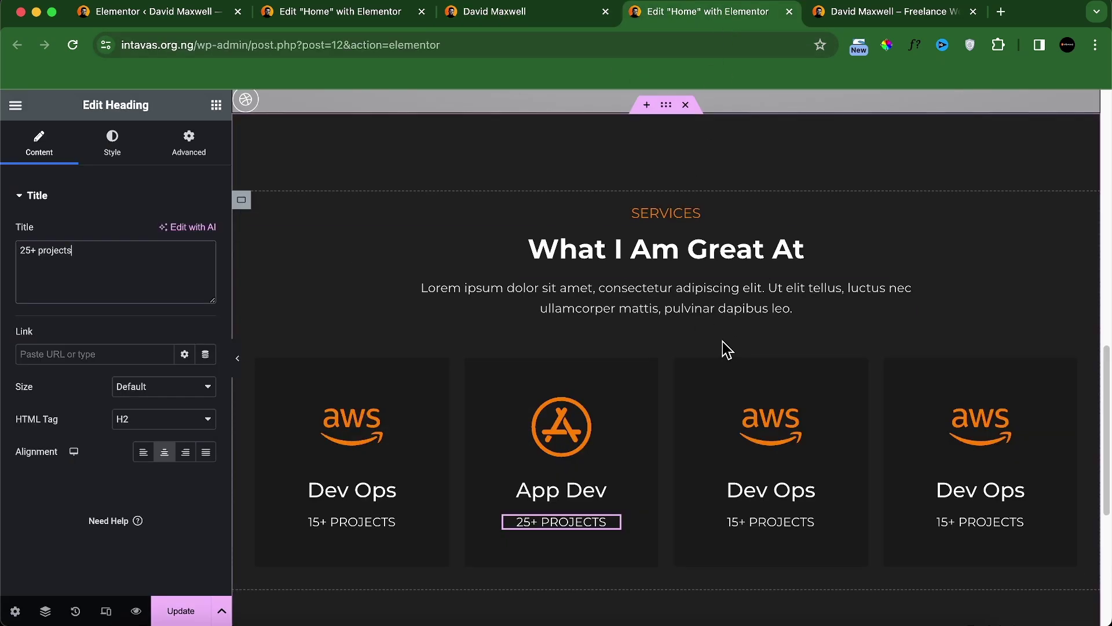
Step: Replace the third card's AWS icon with the Laravel icon from the Icon Library
left_click(770, 417)
left_click(81, 319)
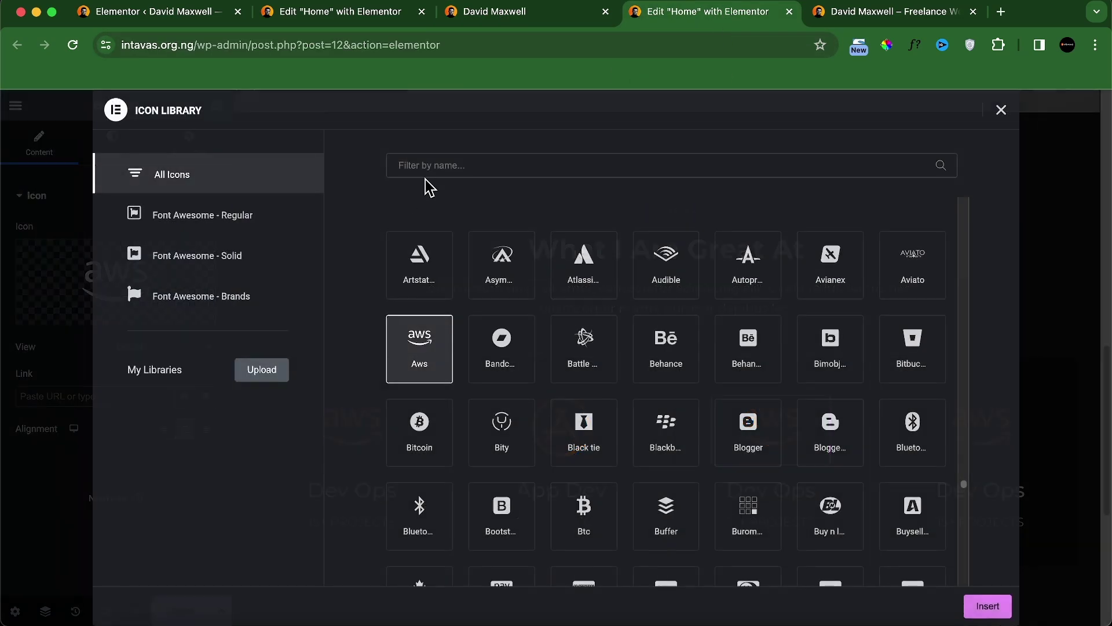
left_click(433, 159)
type("lar")
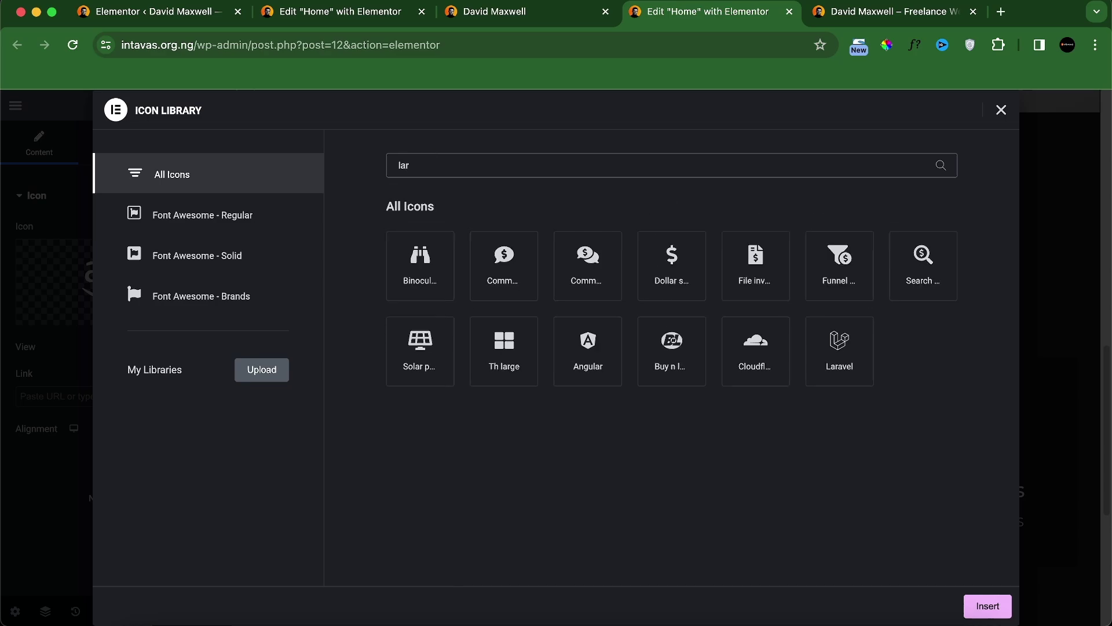
type("a")
left_click(398, 245)
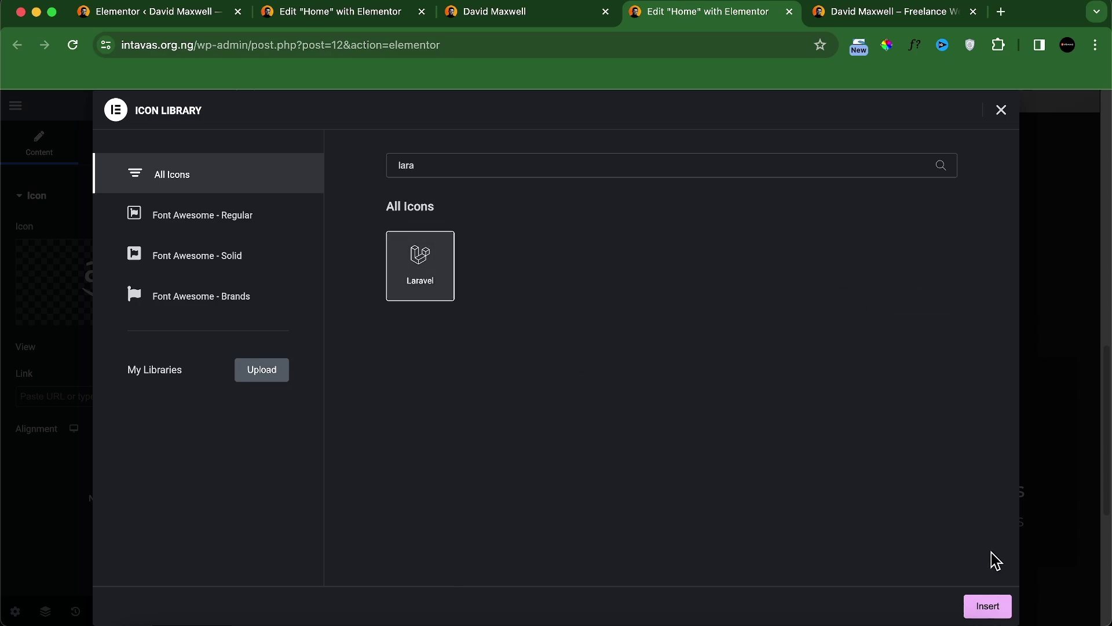
left_click(988, 606)
Step: Title the third card Web App with a count of 70+ Projects
left_click(811, 490)
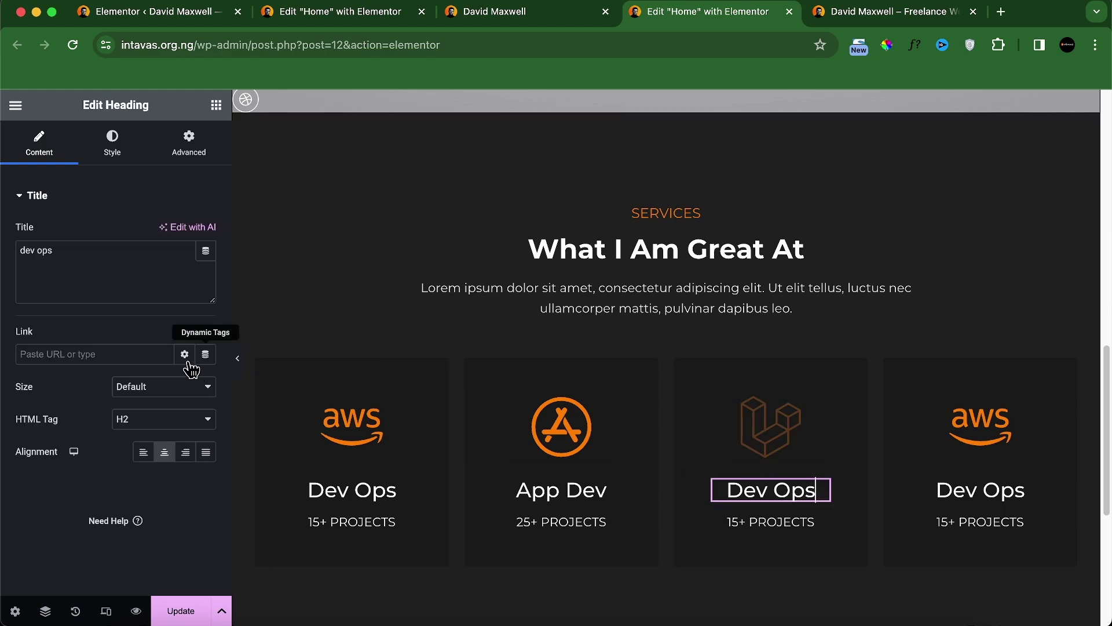
left_click(135, 290)
key("super+a")
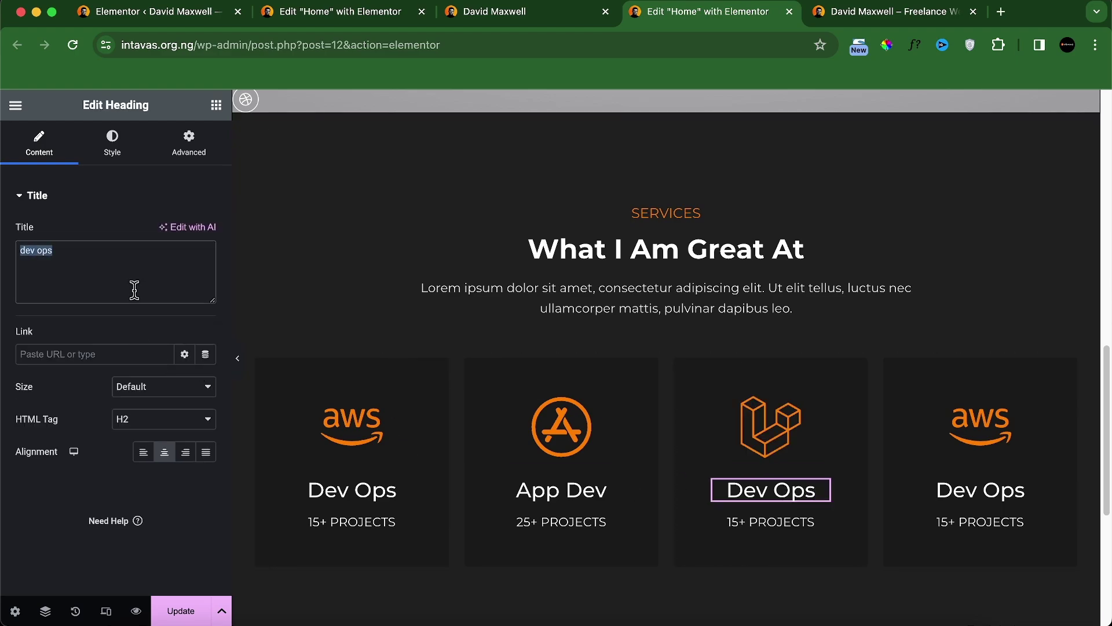
type("Web")
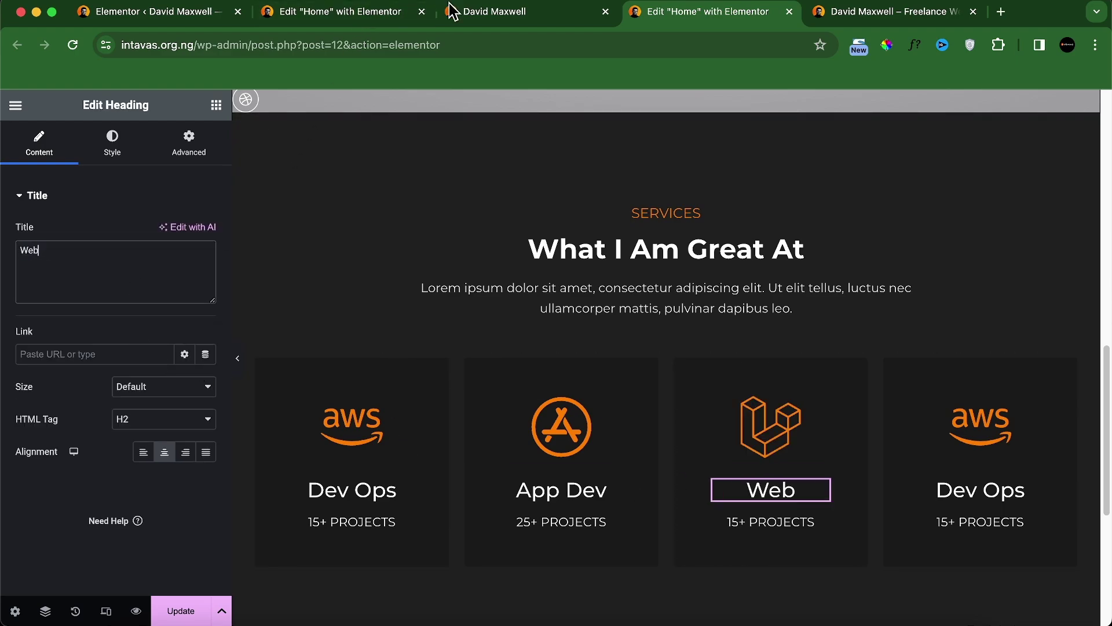
left_click(469, 12)
left_click(707, 12)
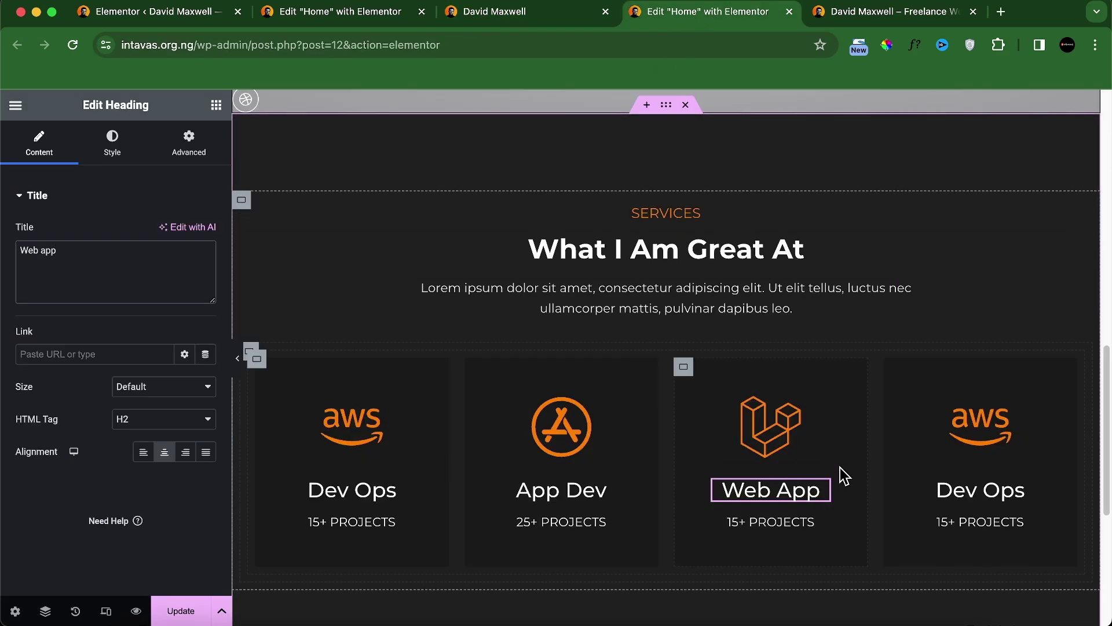
left_click(798, 525)
left_click_drag(39, 250, 112, 297)
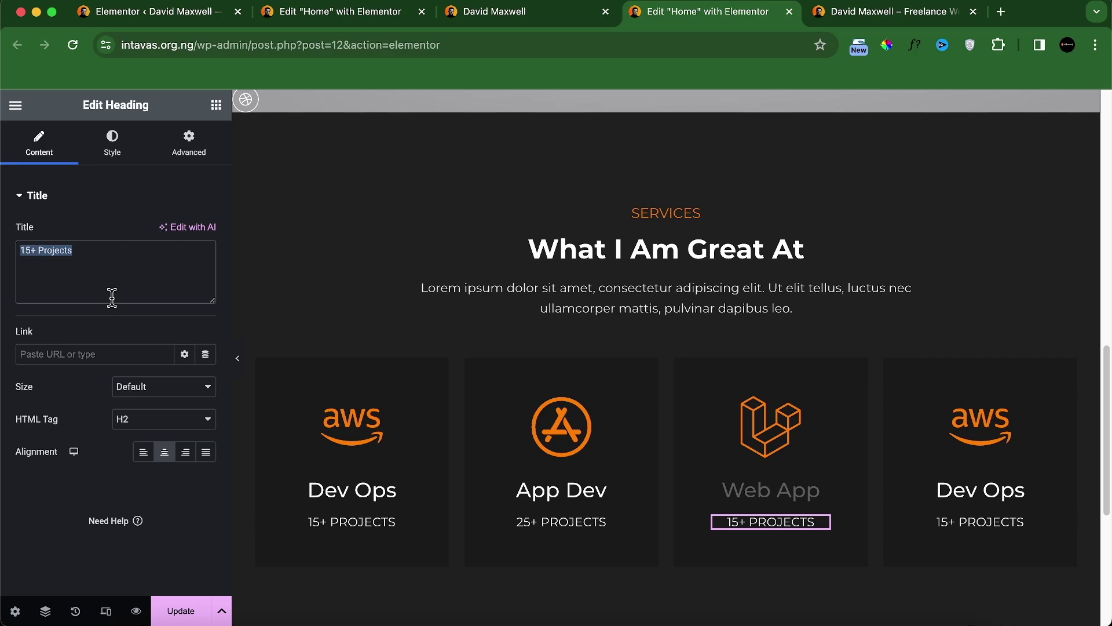
type("70+ Projects")
left_click(534, 16)
left_click(740, 18)
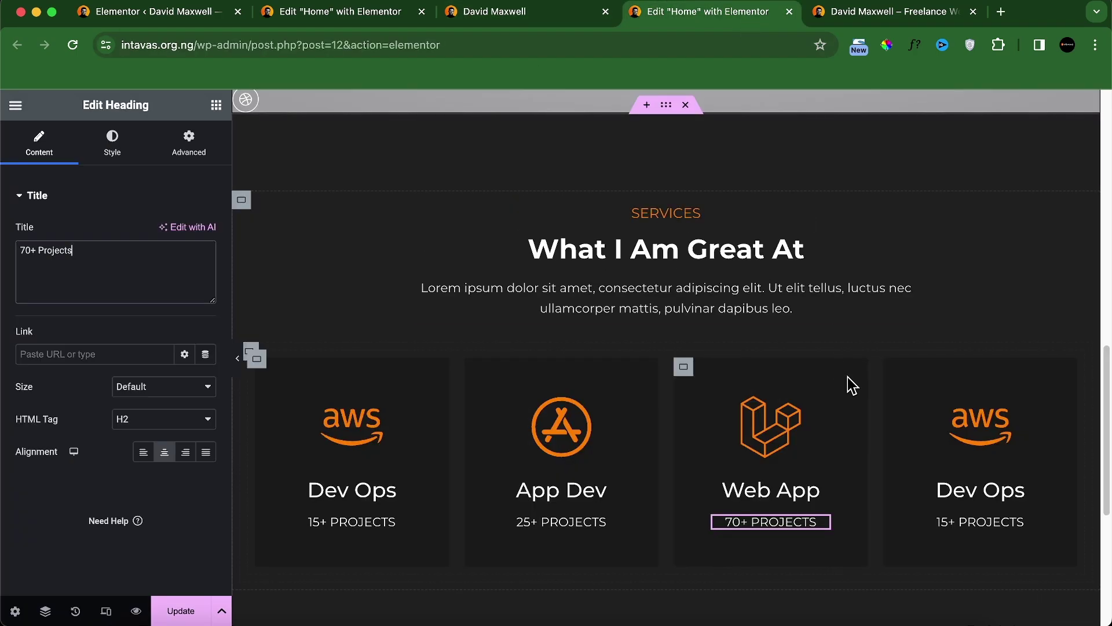
Step: Give the fourth card the WordPress icon, title Wordpress and 80+ Projects
left_click(993, 427)
left_click(114, 315)
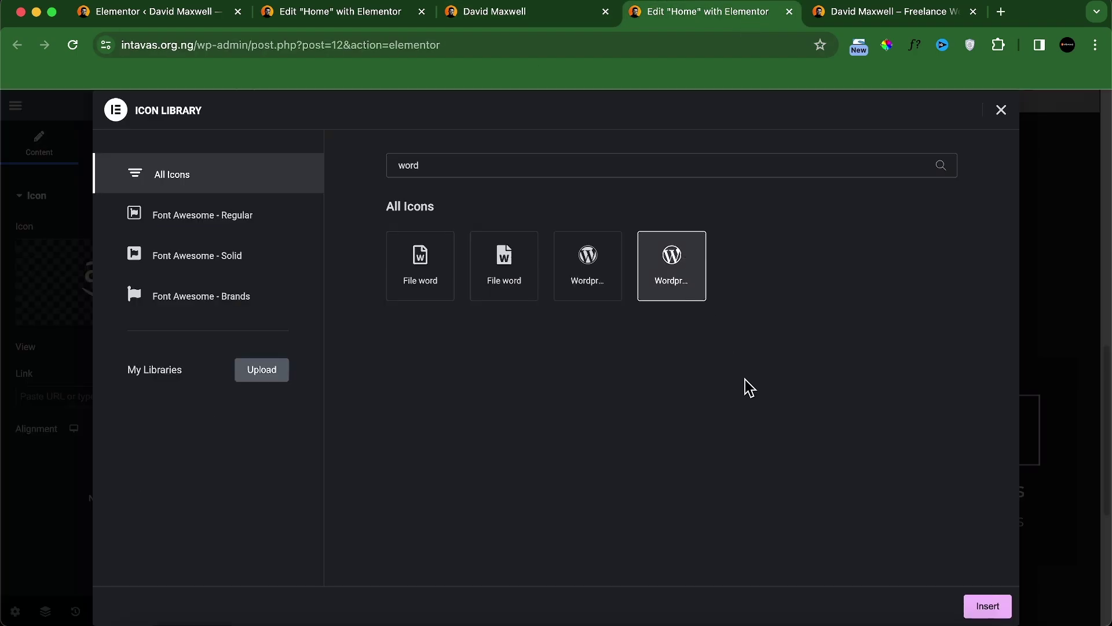
left_click(998, 614)
left_click(980, 491)
left_click_drag(21, 250, 110, 284)
type("Wordpress")
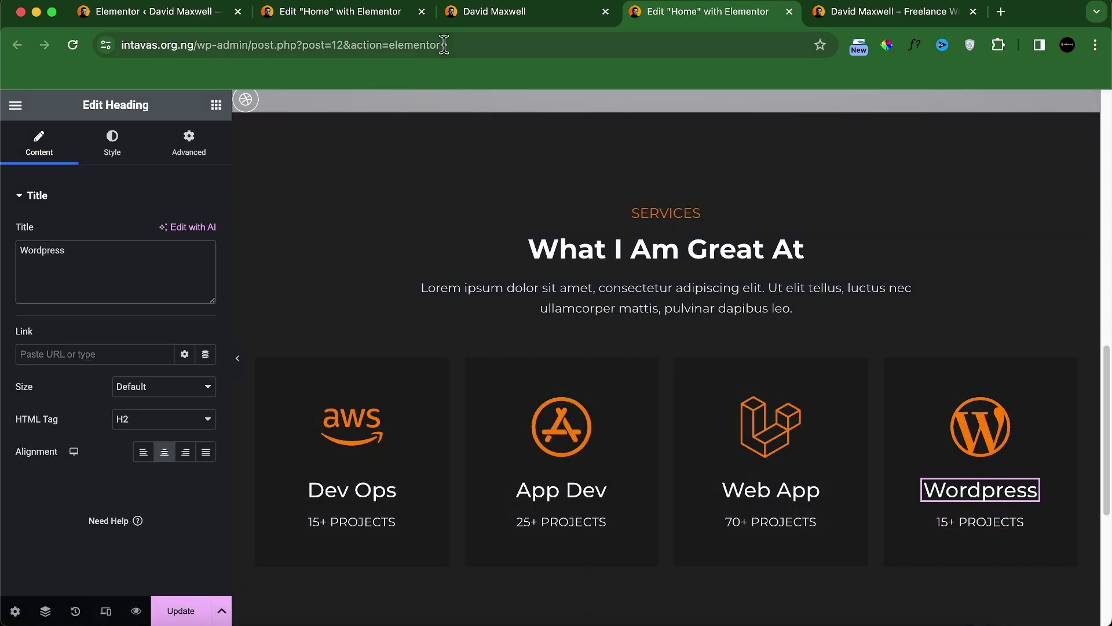
left_click(496, 13)
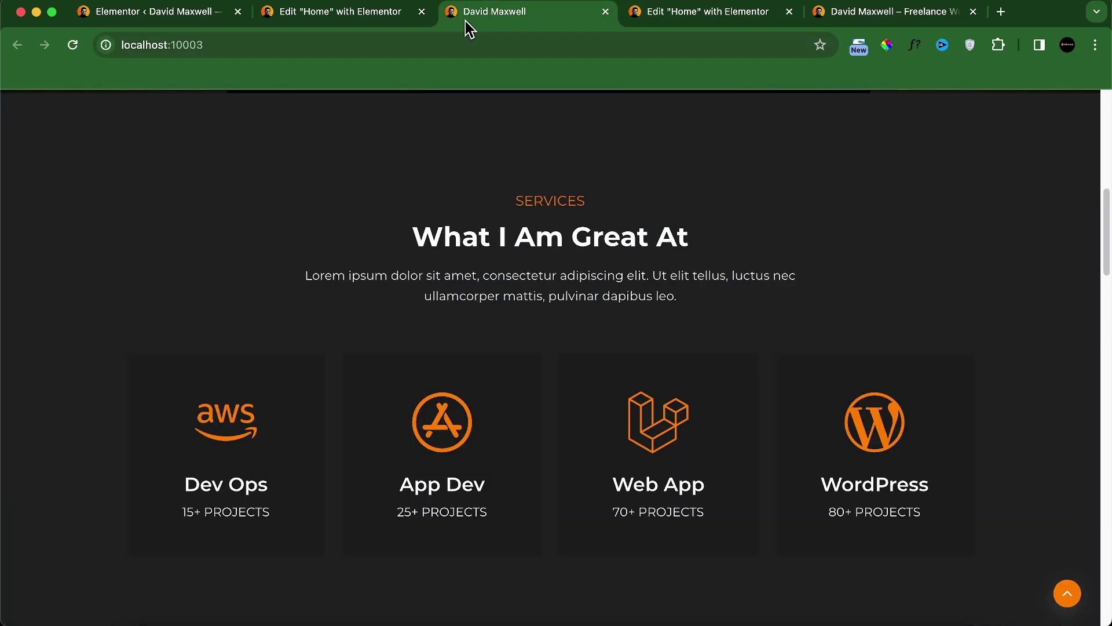
left_click(664, 17)
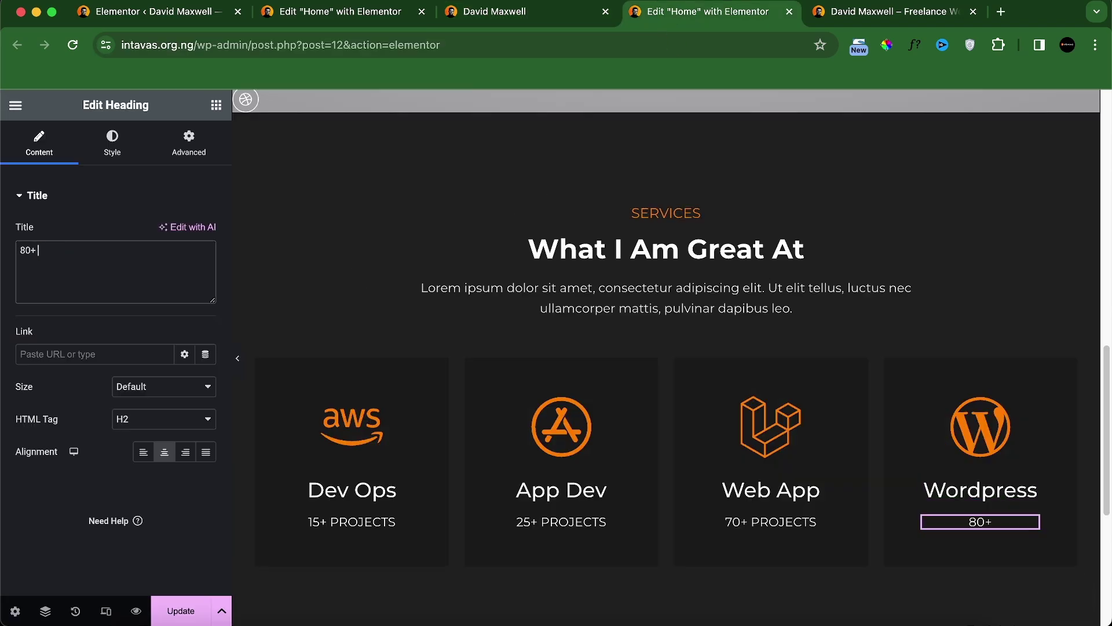
type("jects")
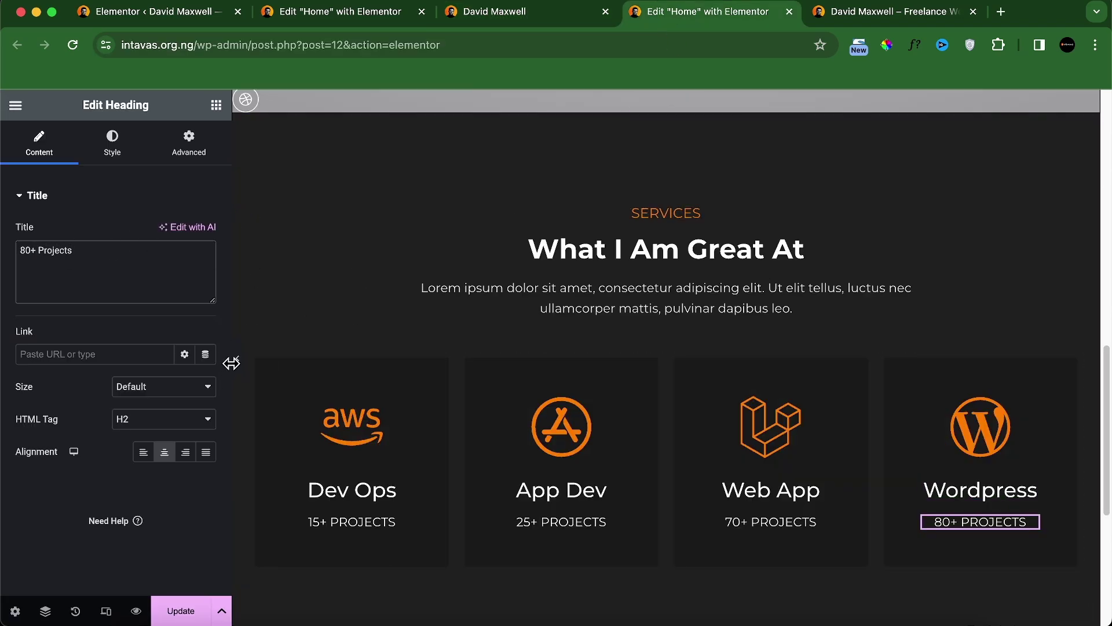
Step: Preview the updated cards full width and reload the live site to compare
left_click(240, 363)
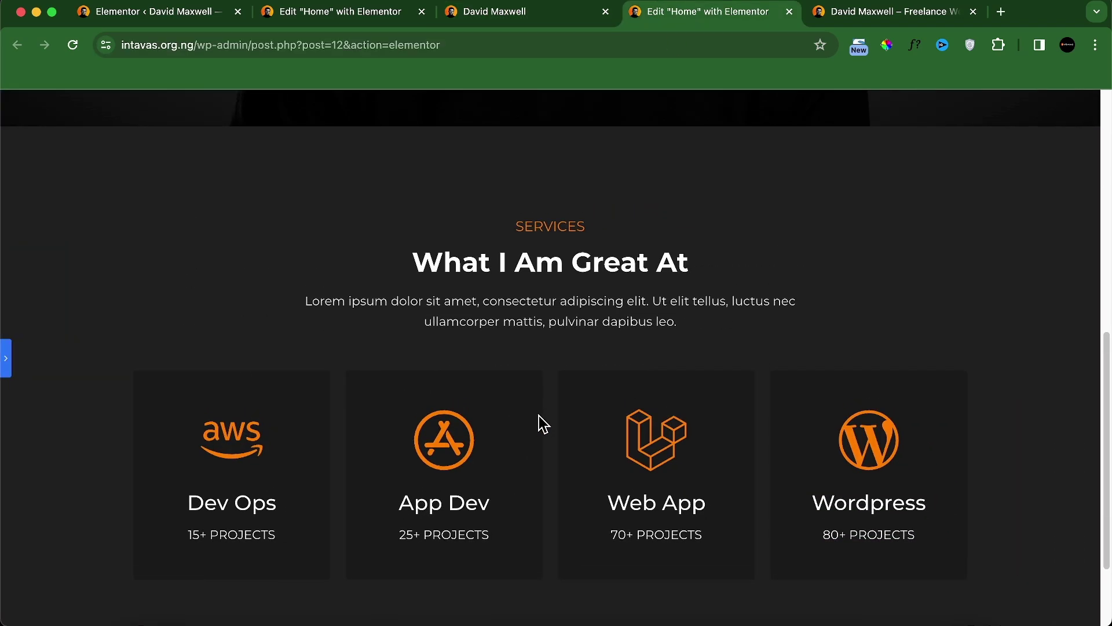
scroll(540, 419, "down", 2)
scroll(558, 359, "up", 1)
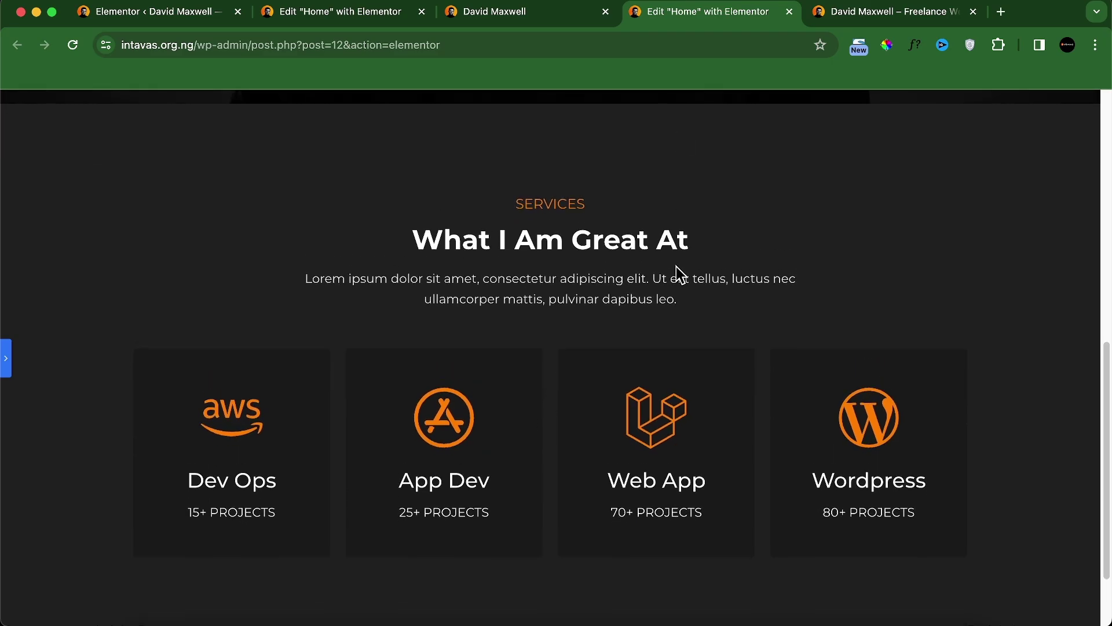
scroll(676, 269, "up", 1)
scroll(678, 280, "up", 1)
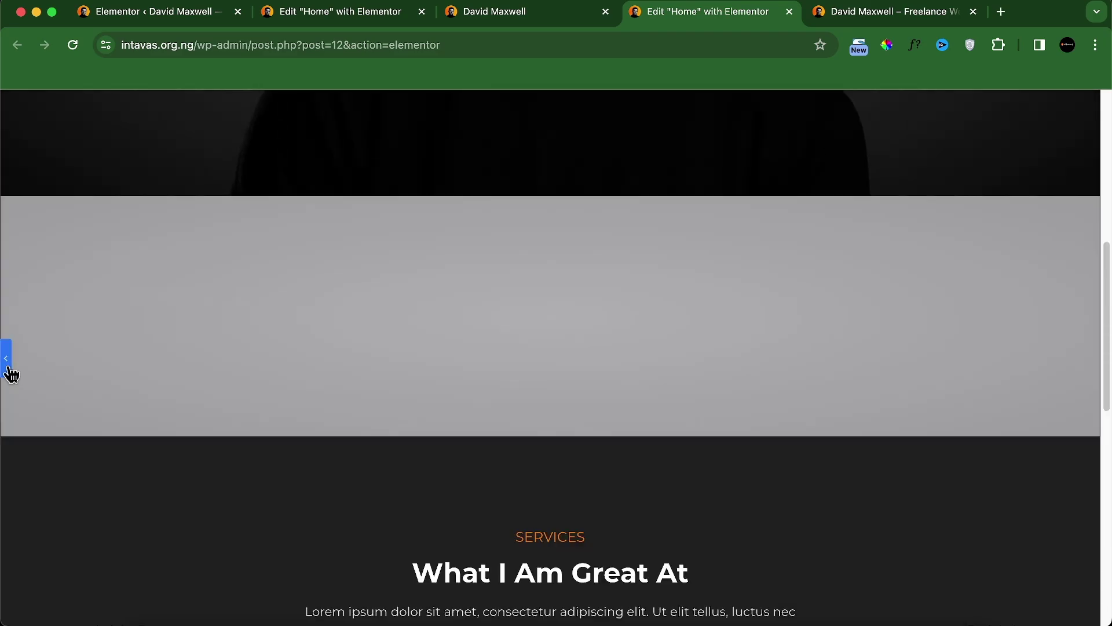
left_click(7, 371)
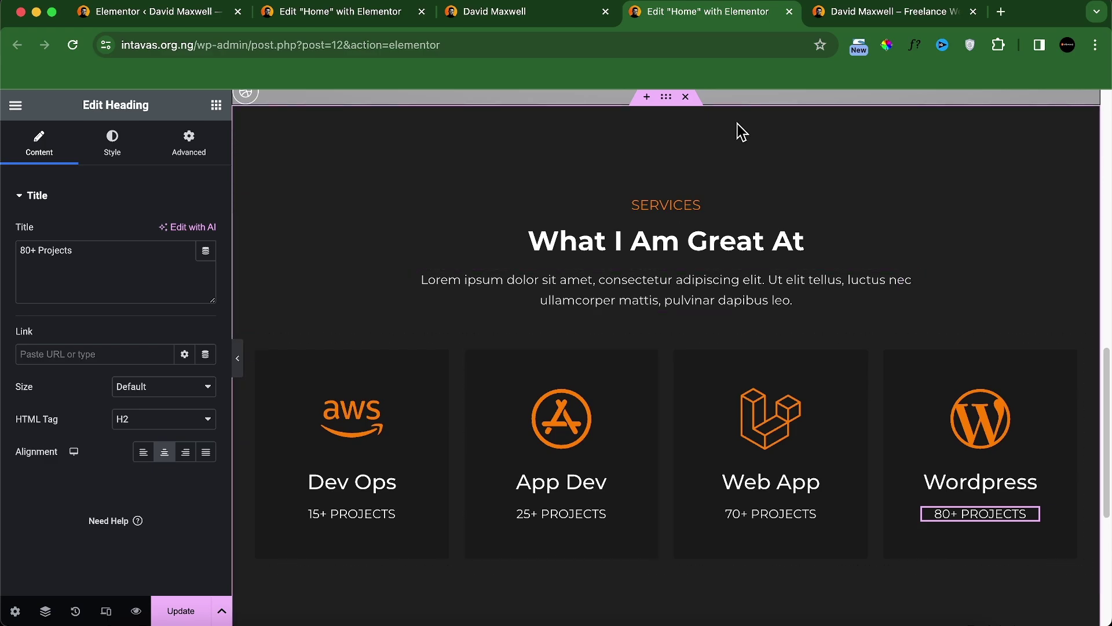
left_click(510, 13)
left_click(73, 46)
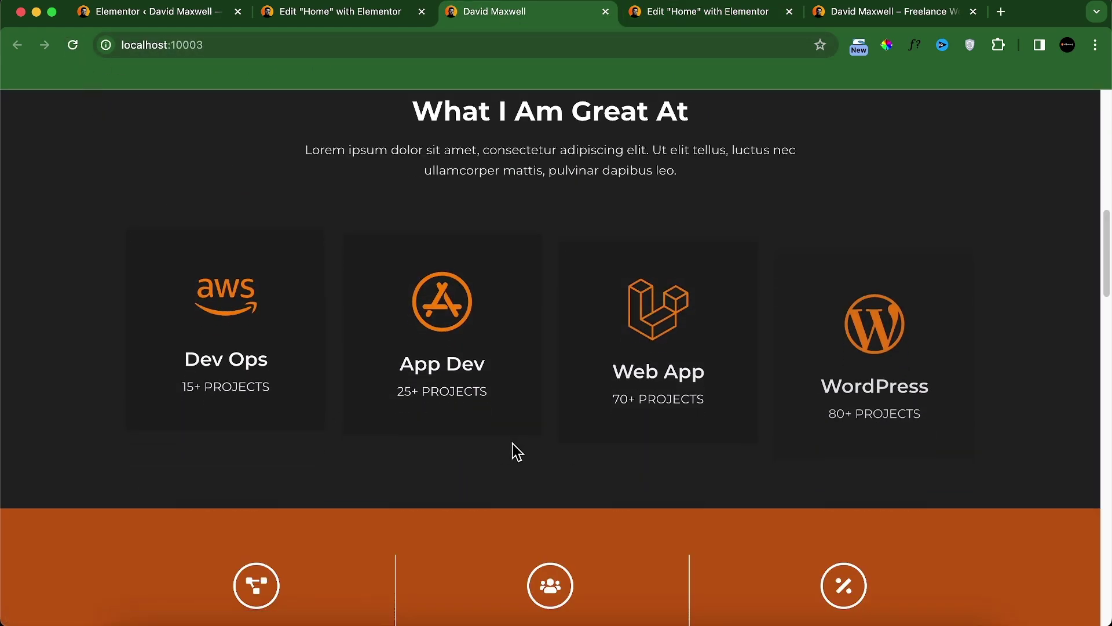
left_click(666, 12)
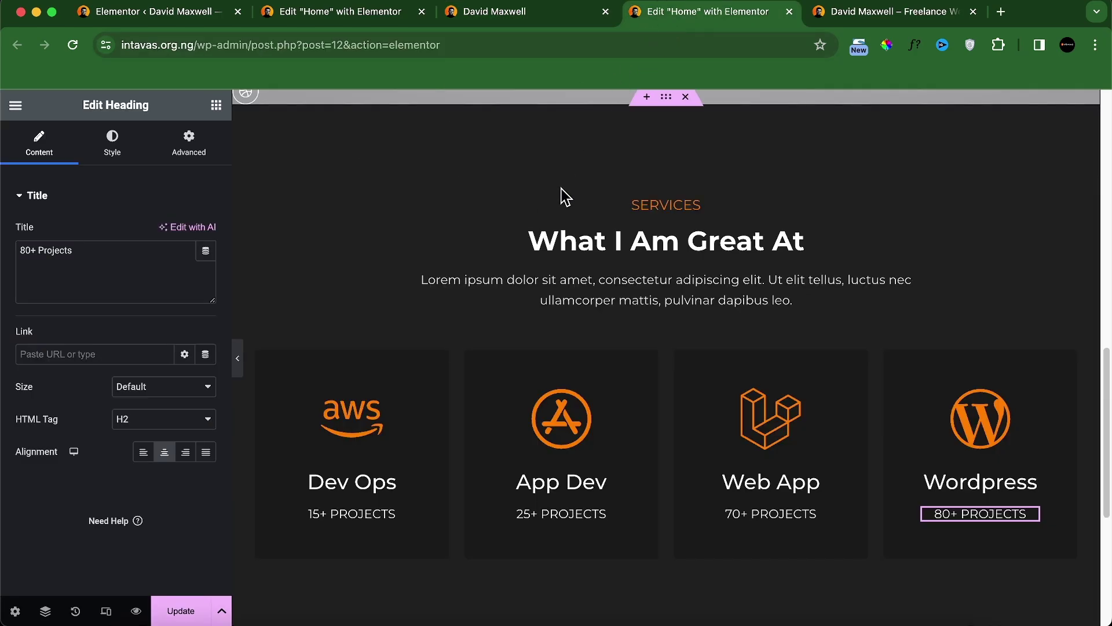
Step: Give the Dev Ops card a Fade In Up entrance animation
left_click(268, 365)
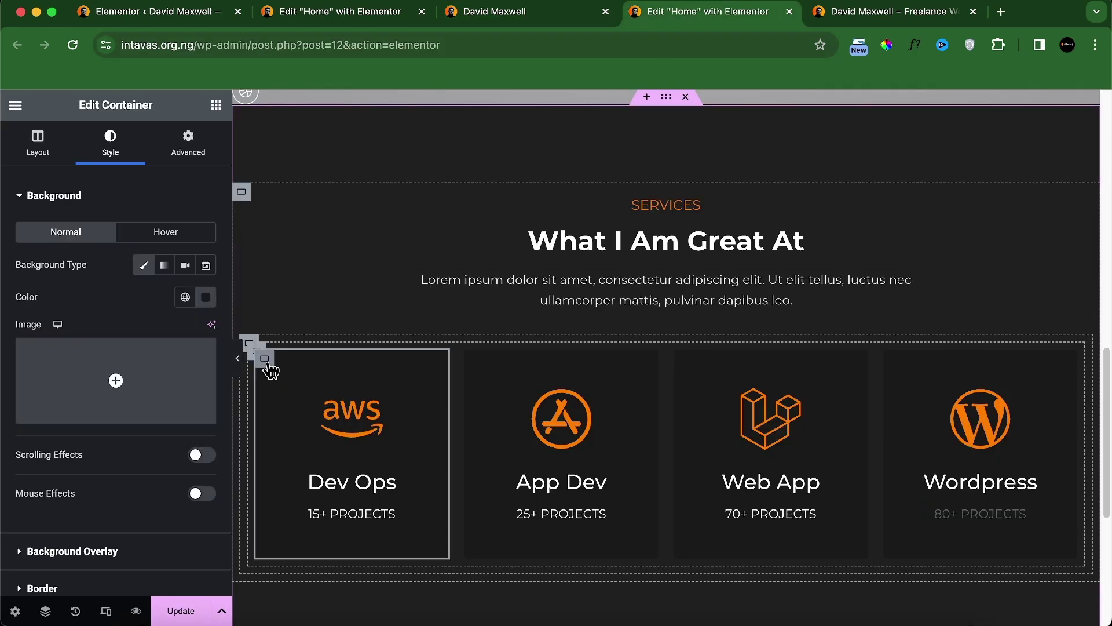
left_click(180, 148)
scroll(162, 324, "down", 7)
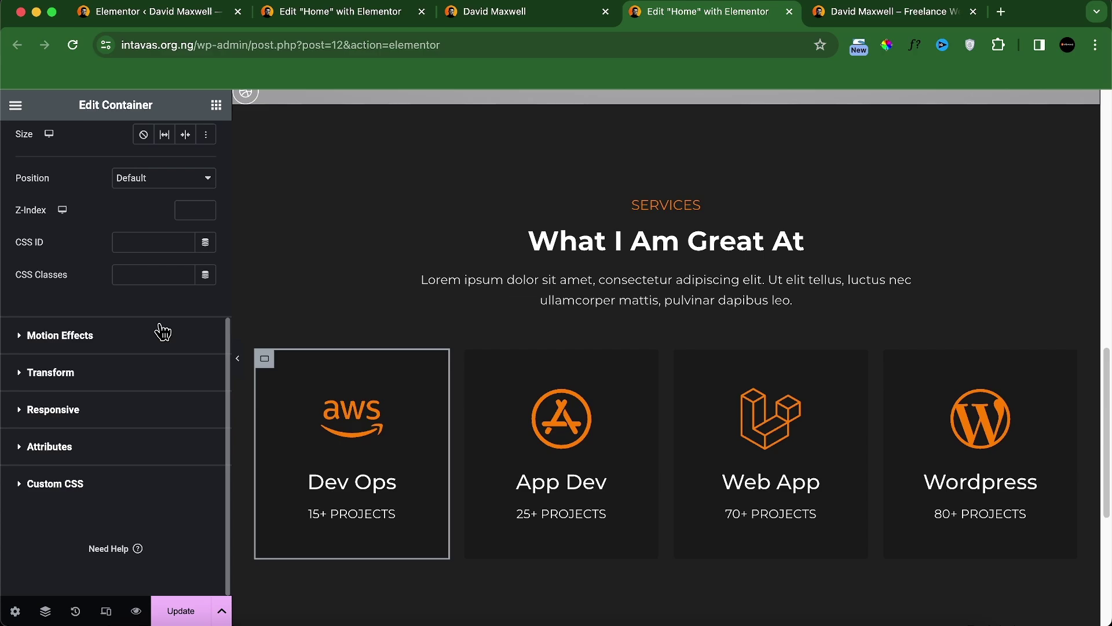
left_click(124, 352)
left_click(120, 407)
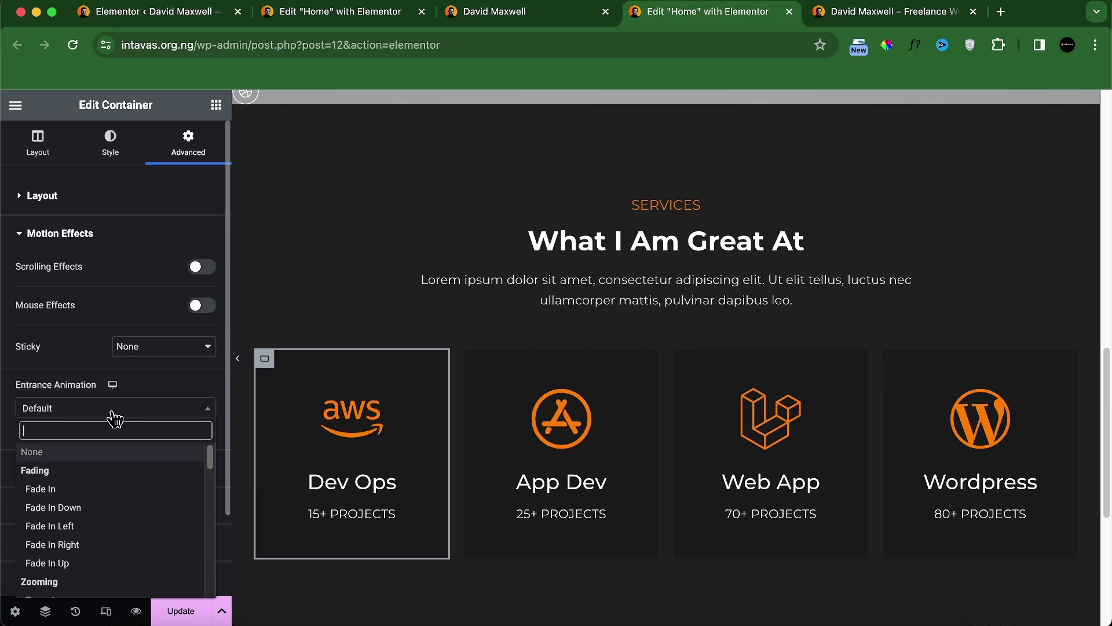
left_click(90, 487)
left_click(95, 409)
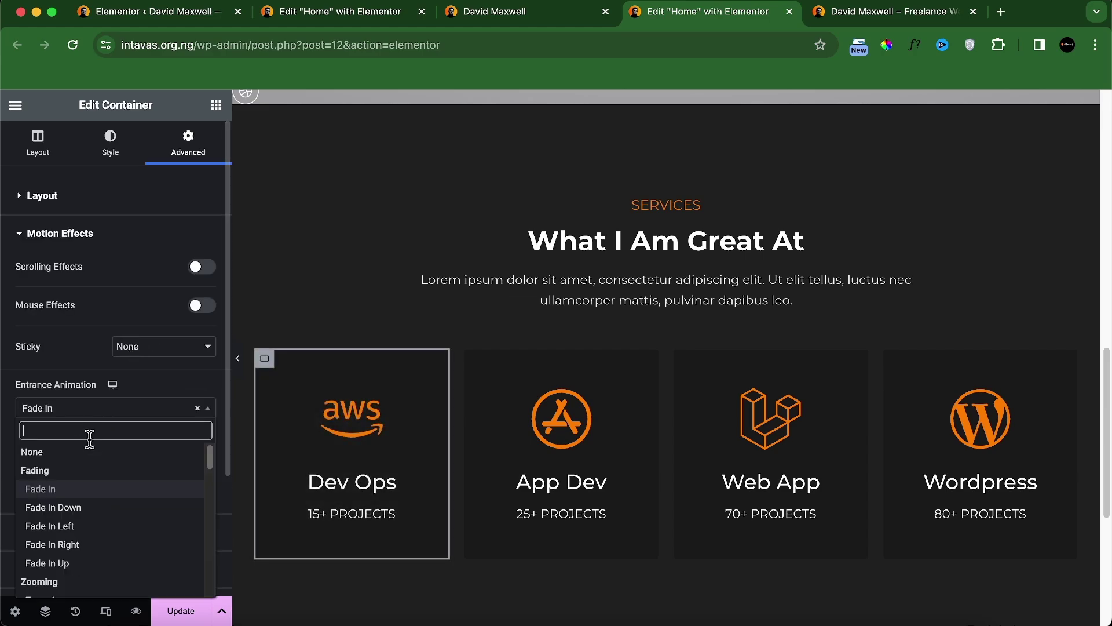
left_click(87, 553)
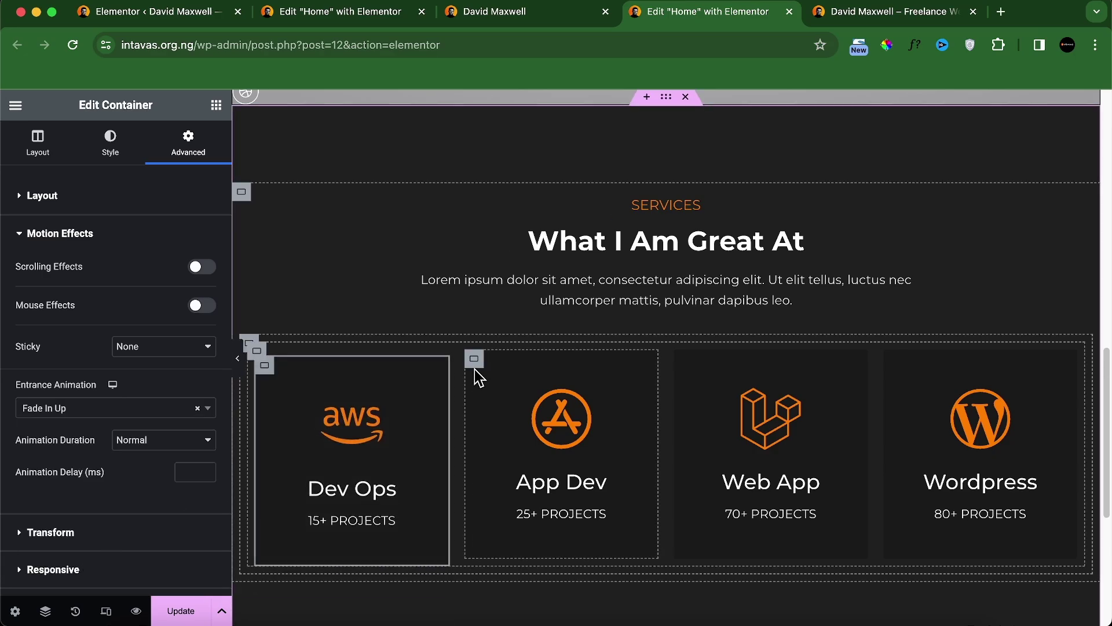
Step: Give the App Dev card a Fade In Up entrance with a 200 ms delay
left_click(476, 365)
left_click(188, 144)
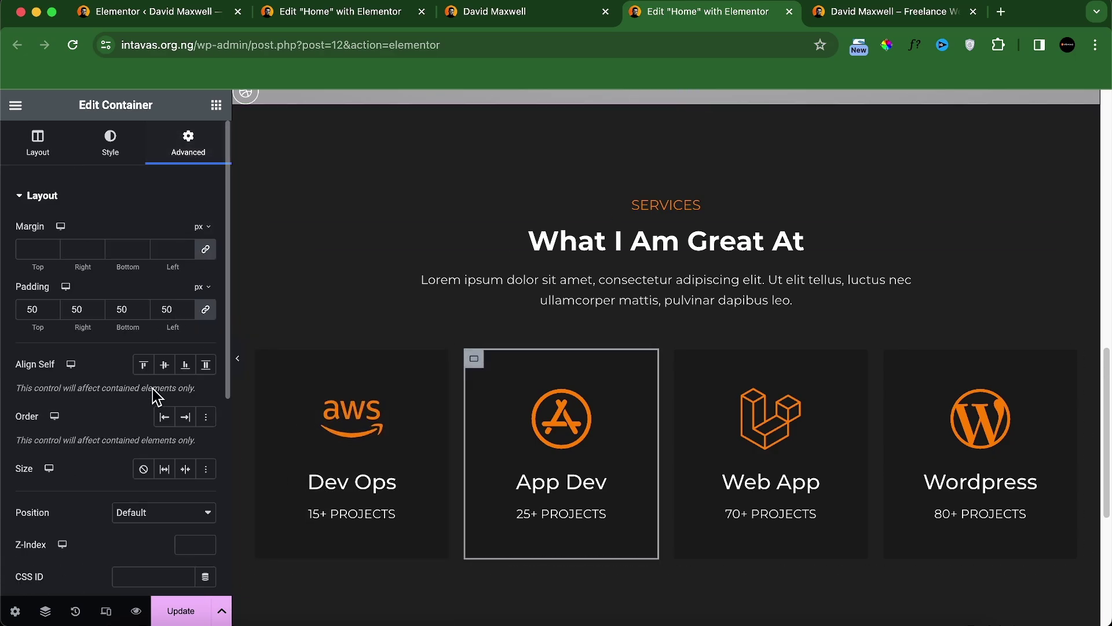
scroll(116, 383, "down", 5)
left_click(63, 356)
left_click(91, 408)
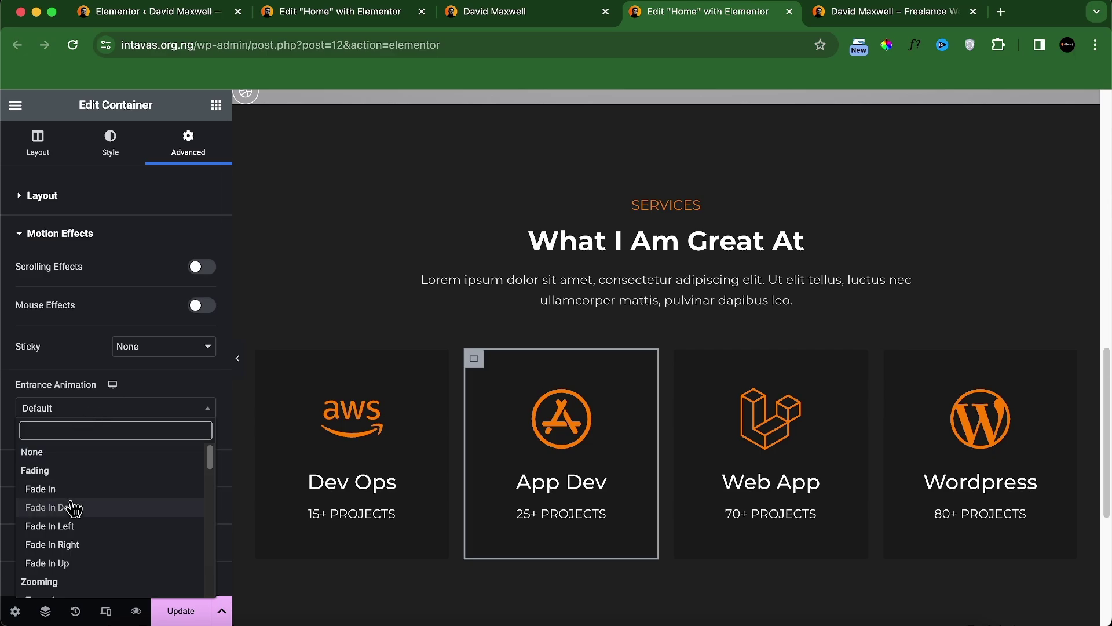
left_click(83, 563)
left_click(185, 474)
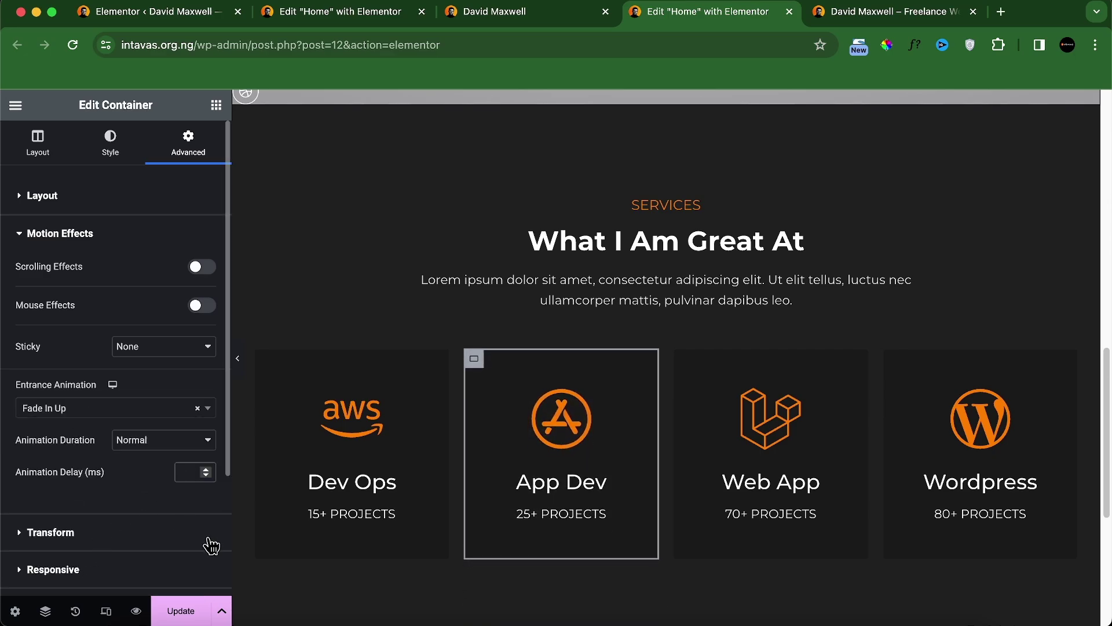
type("200")
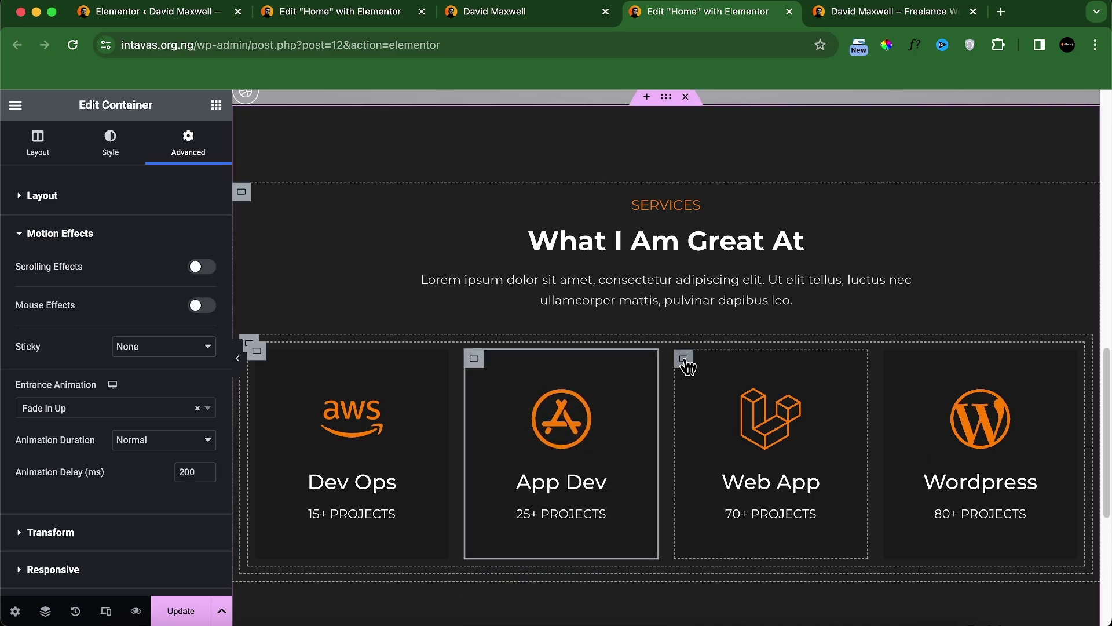
Step: Give the Web App card a Fade In Up entrance with a 400 ms delay
left_click(684, 359)
left_click(185, 148)
scroll(143, 388, "down", 5)
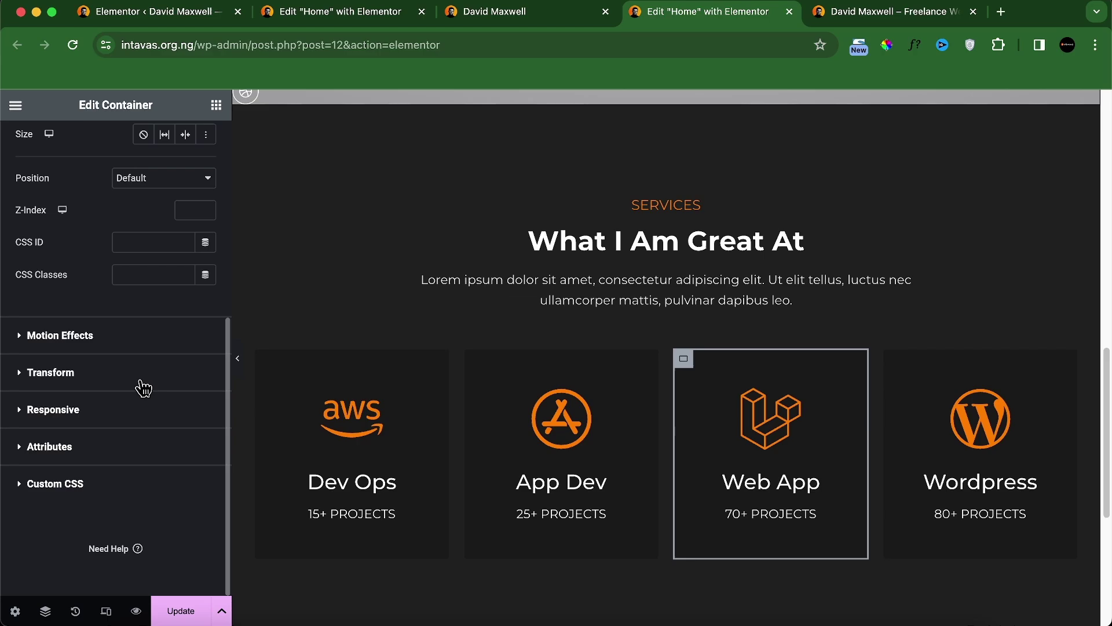
left_click(113, 350)
left_click(113, 409)
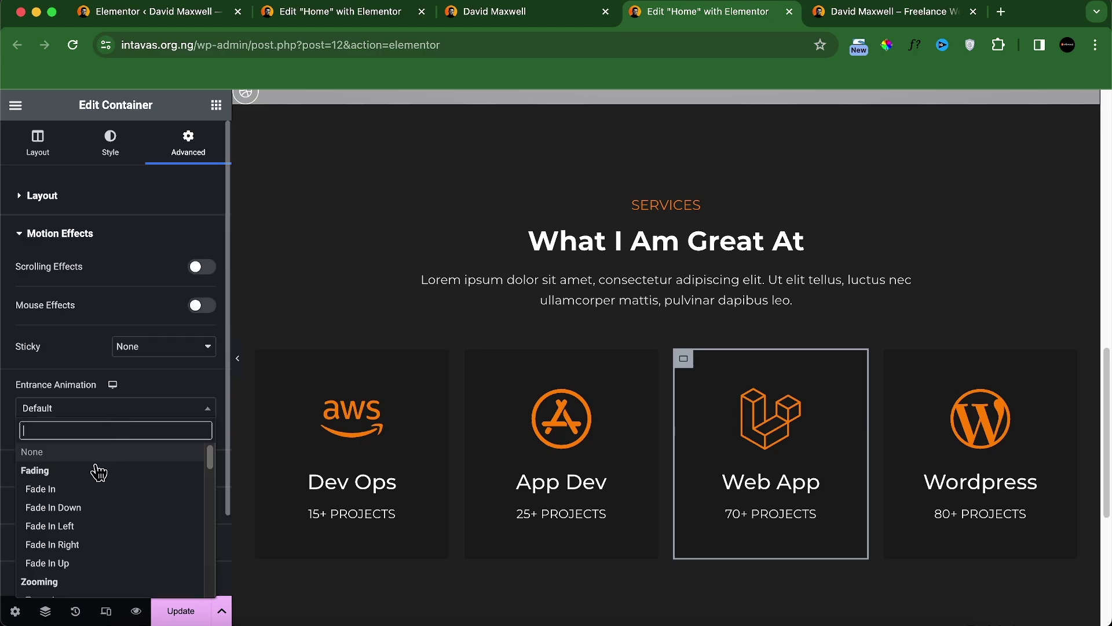
left_click(83, 570)
left_click(184, 471)
type("4")
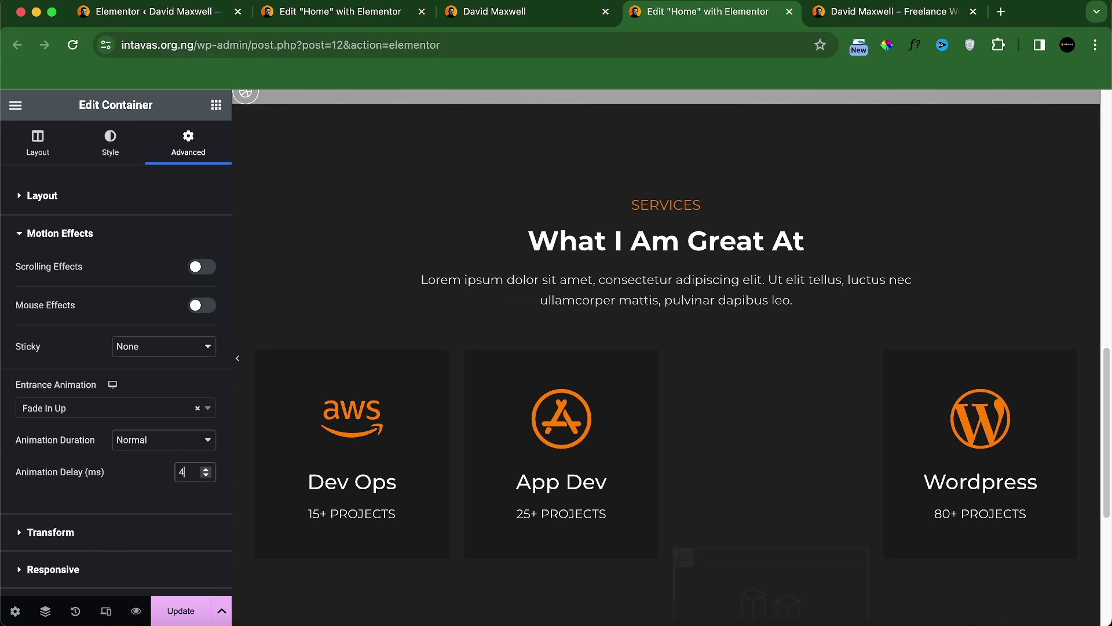
type("00")
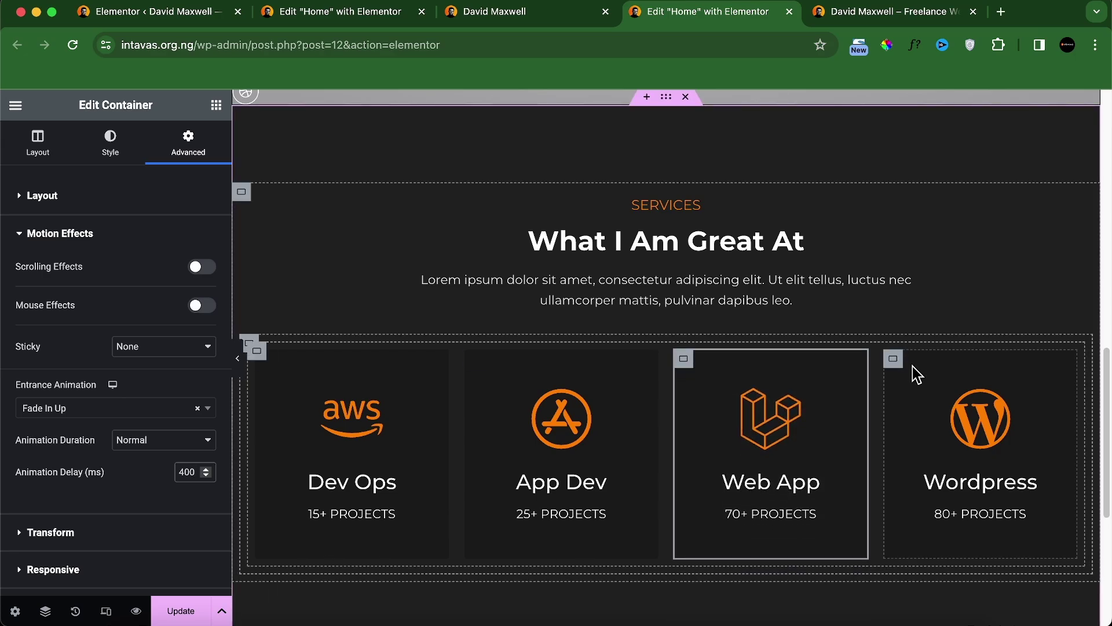
Step: Give the Wordpress card a Fade In Up entrance with a 600 ms delay
left_click(896, 363)
left_click(197, 150)
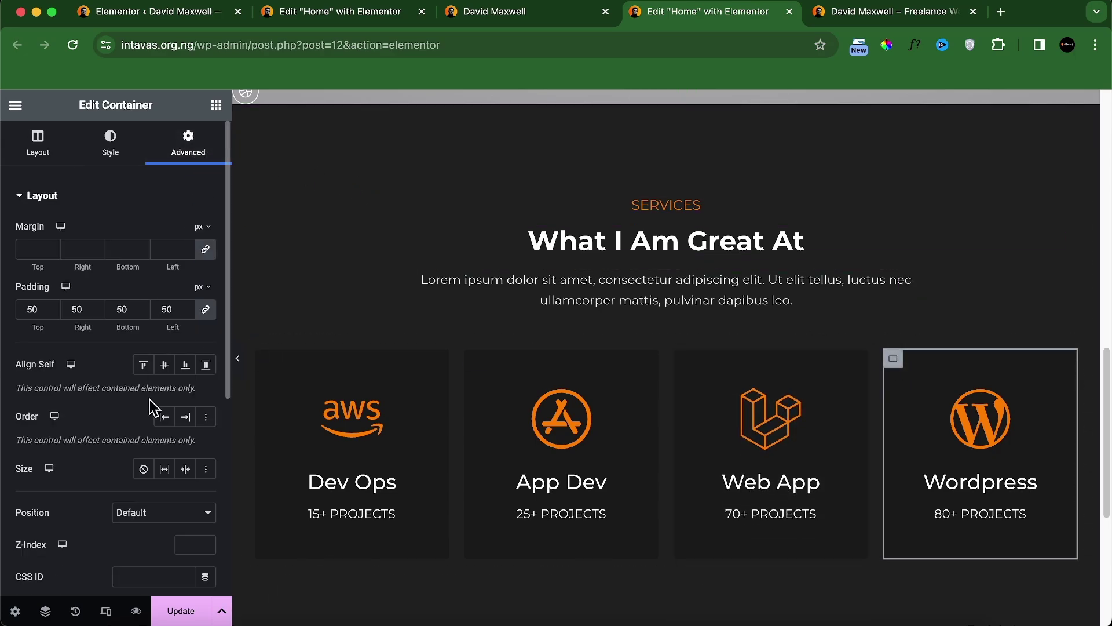
scroll(148, 403, "down", 5)
left_click(149, 369)
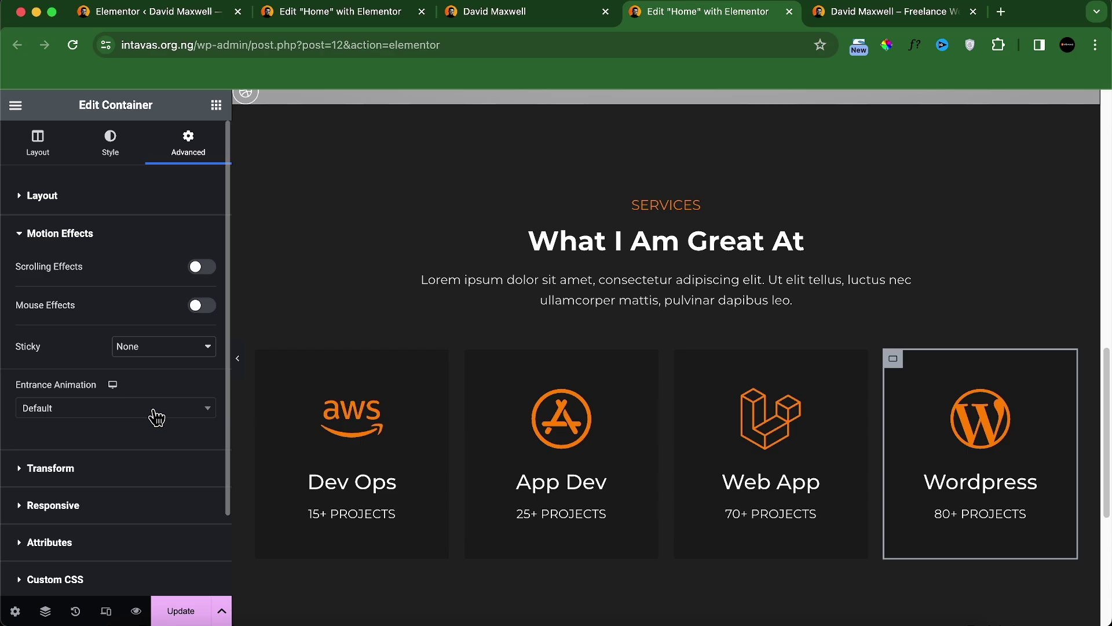
left_click(157, 416)
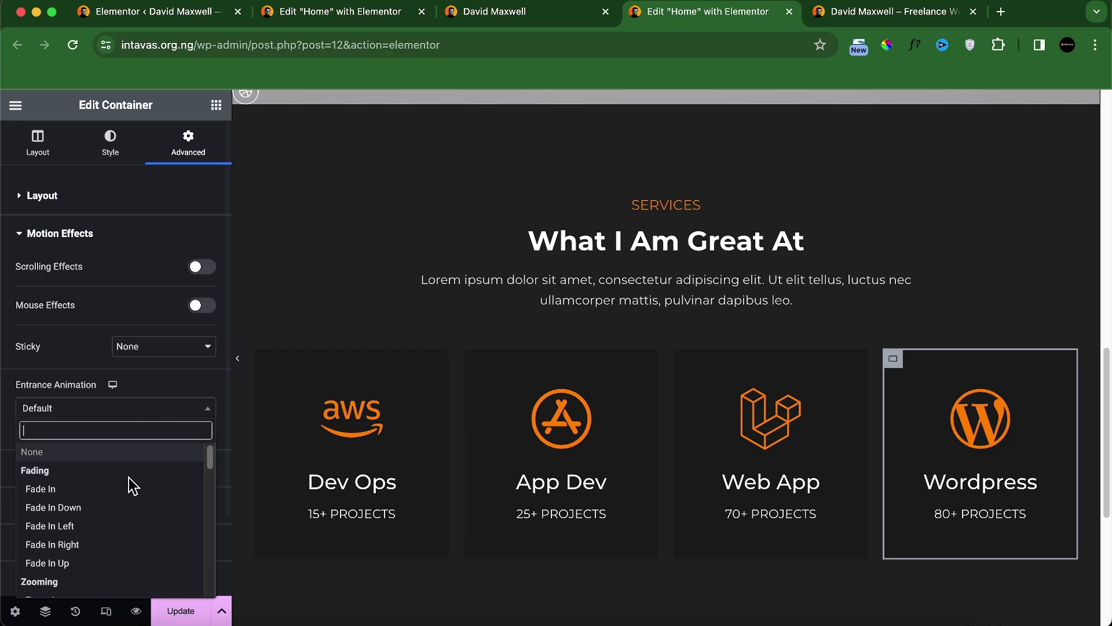
left_click(96, 563)
left_click(183, 470)
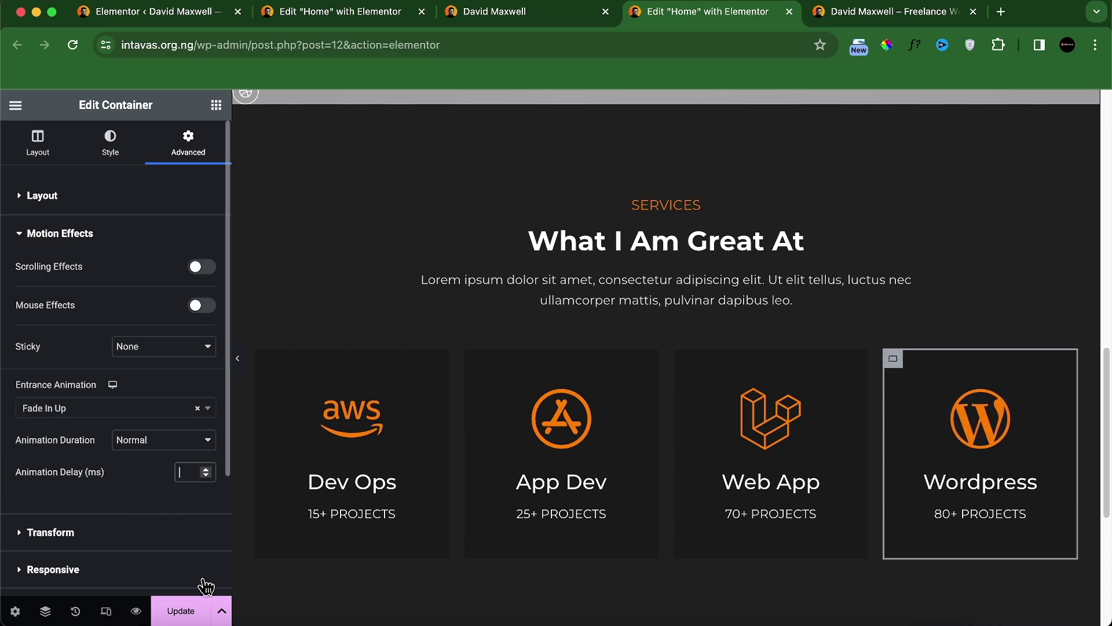
type("600")
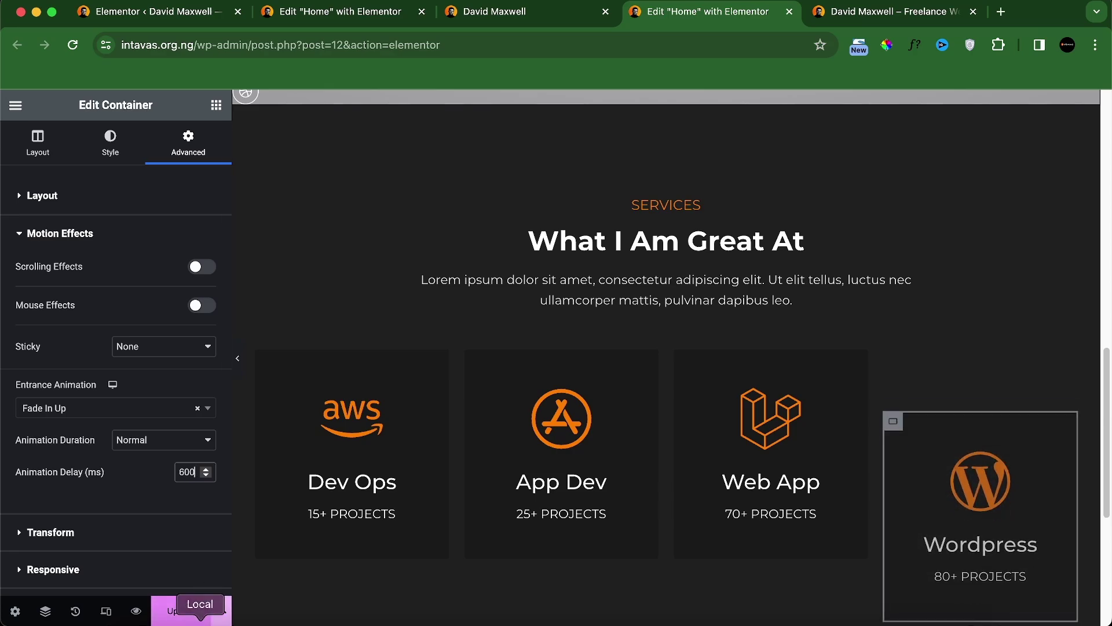
Step: Update the page and preview the entrance animations on the live site
left_click(181, 612)
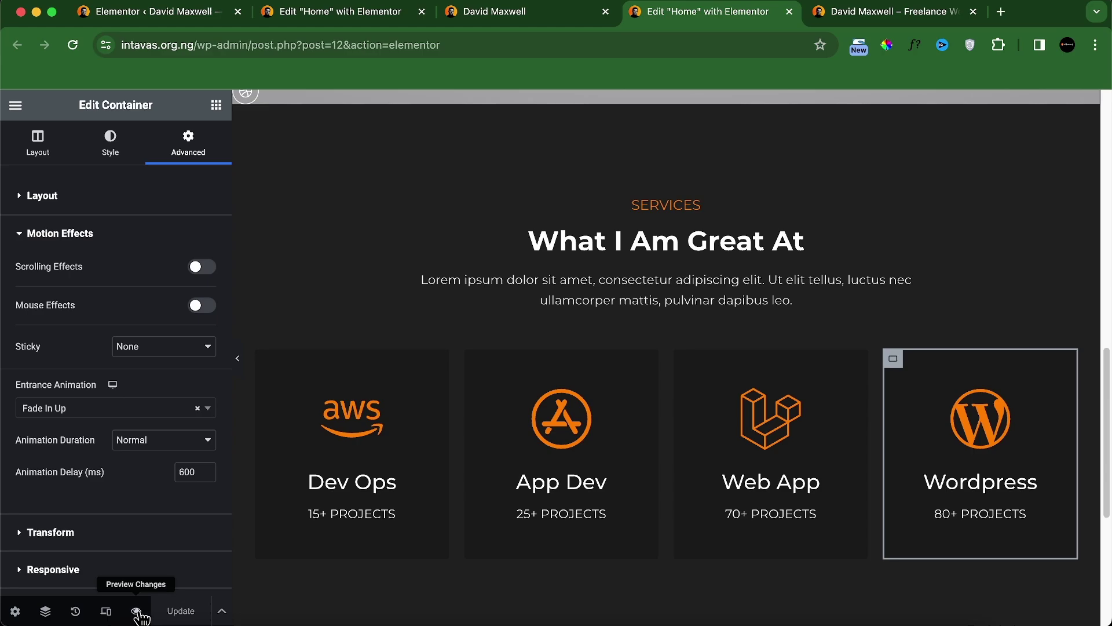
left_click(136, 611)
scroll(524, 346, "down", 10)
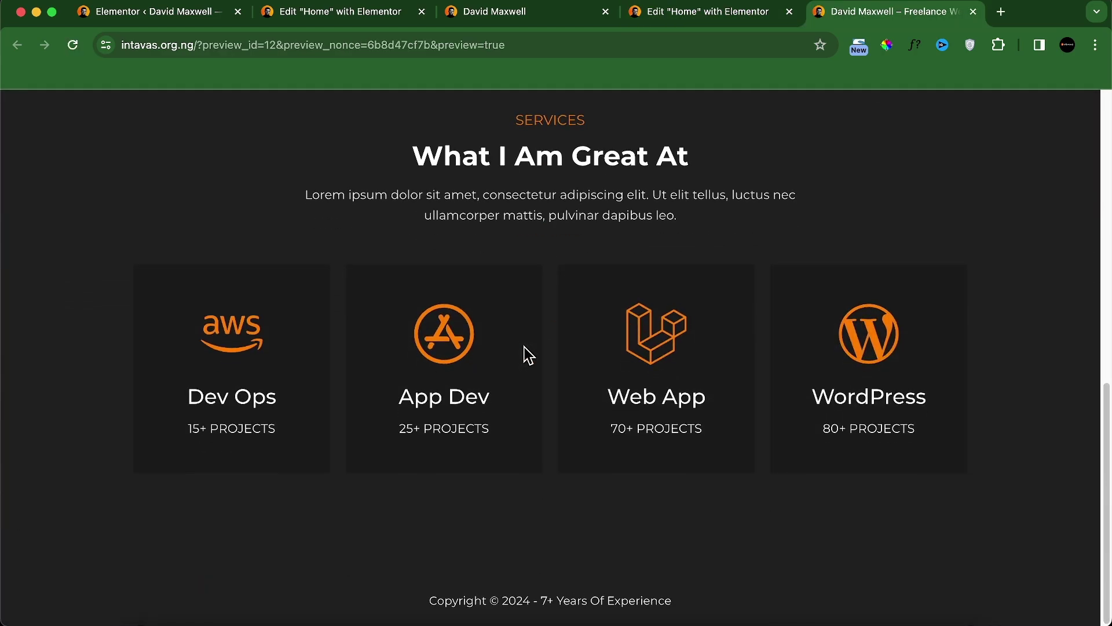
scroll(524, 346, "up", 2)
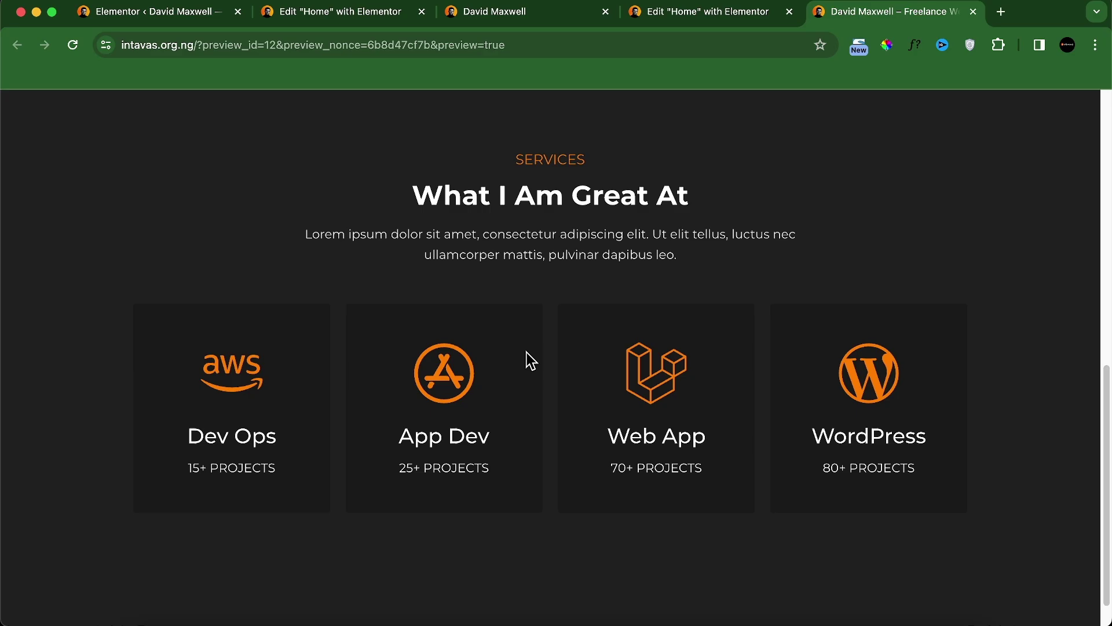
left_click(707, 17)
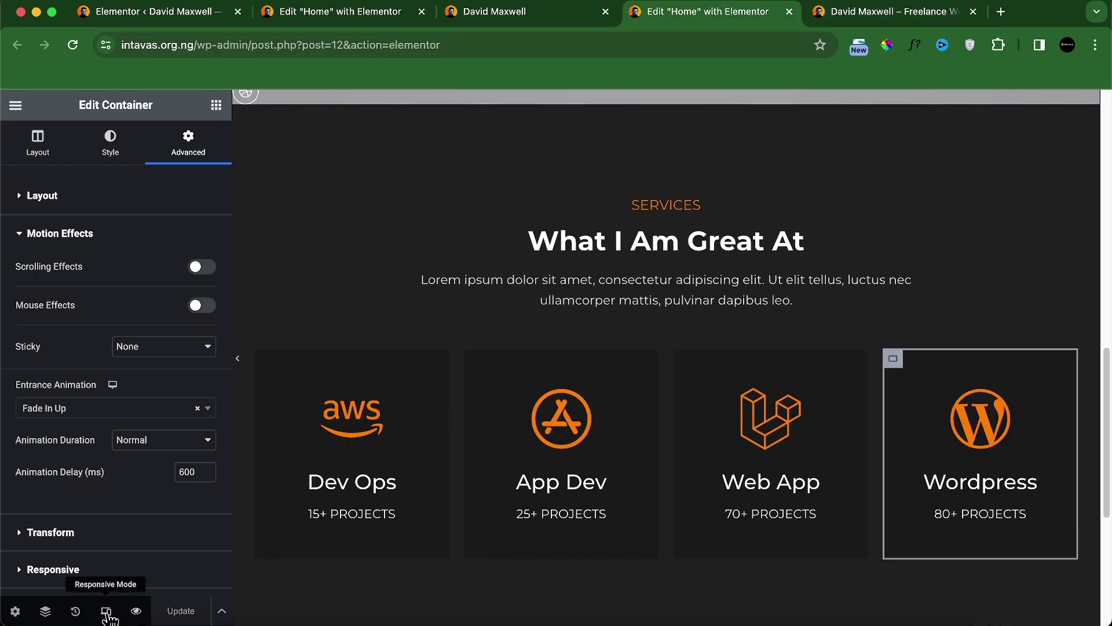
left_click(105, 611)
Step: In tablet view, set the service card grid to 2 columns and 2 rows
left_click(605, 105)
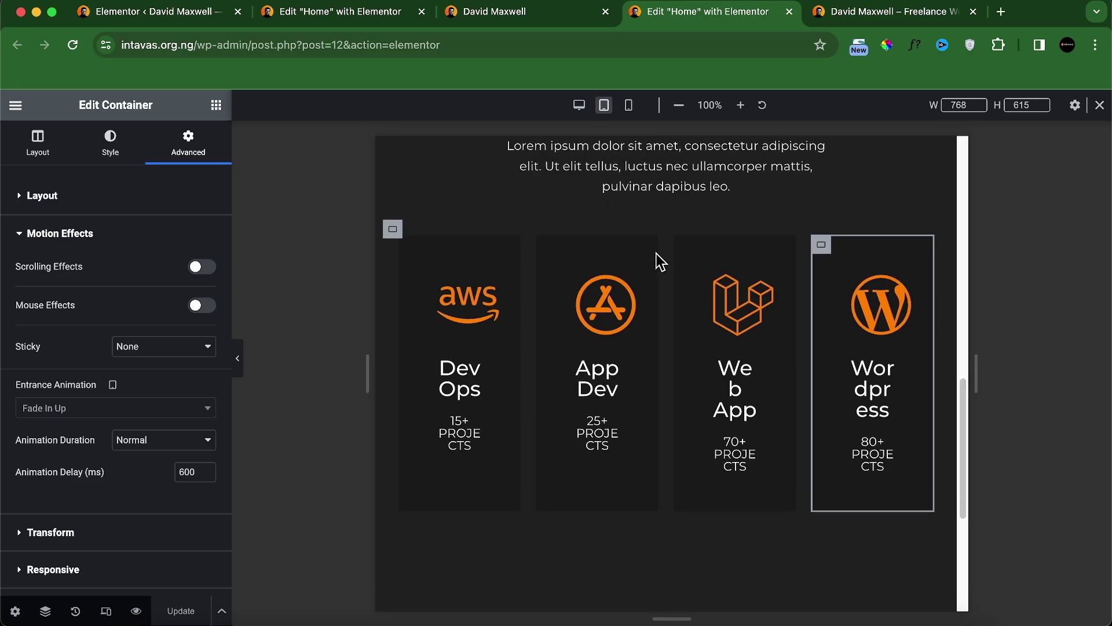
scroll(607, 339, "down", 1)
scroll(608, 337, "up", 3)
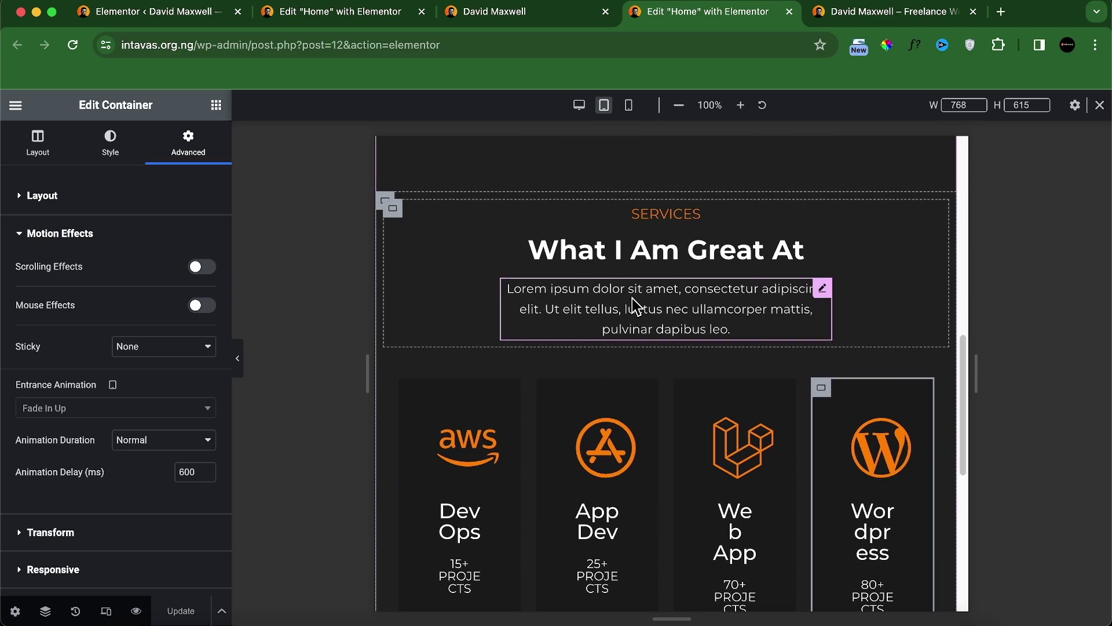
scroll(635, 313, "up", 1)
scroll(627, 343, "down", 3)
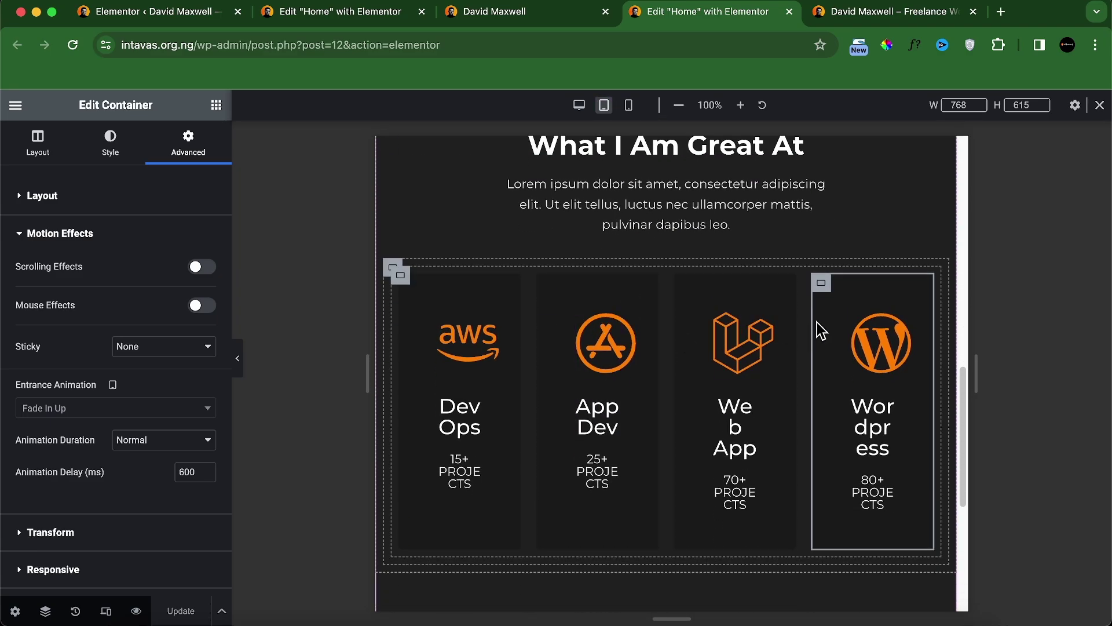
left_click(400, 282)
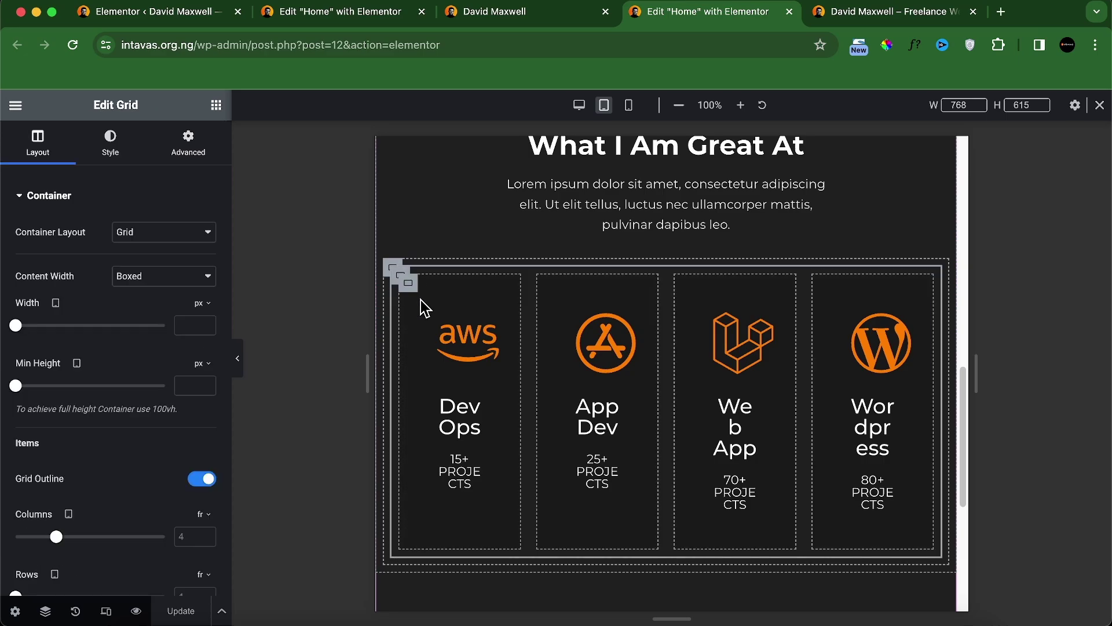
scroll(139, 359, "down", 5)
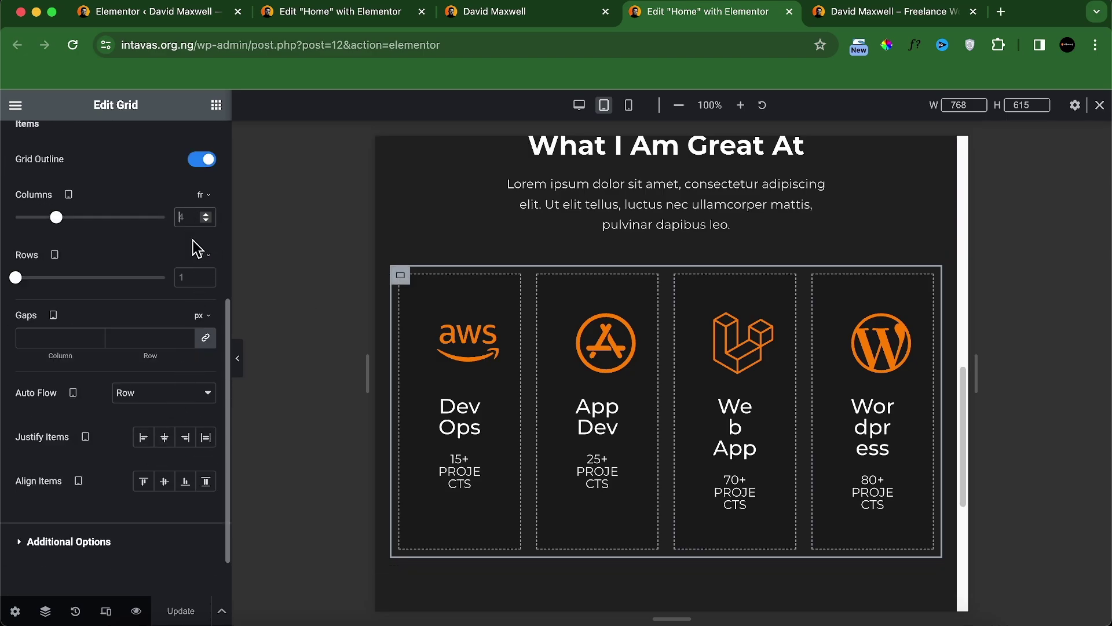
type("2")
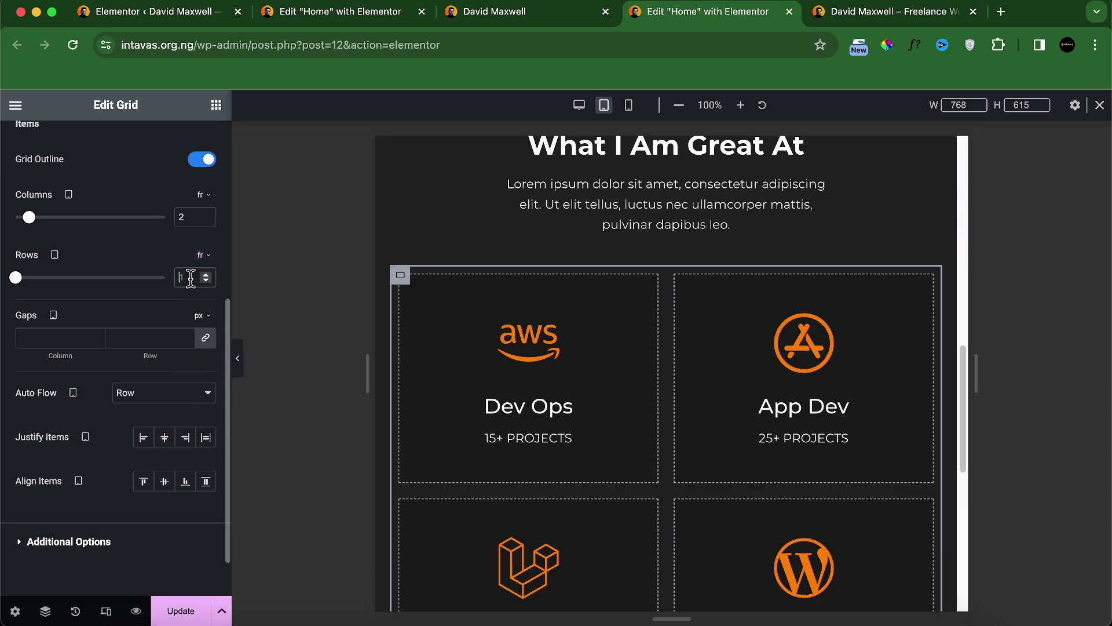
type("2")
scroll(695, 434, "down", 5)
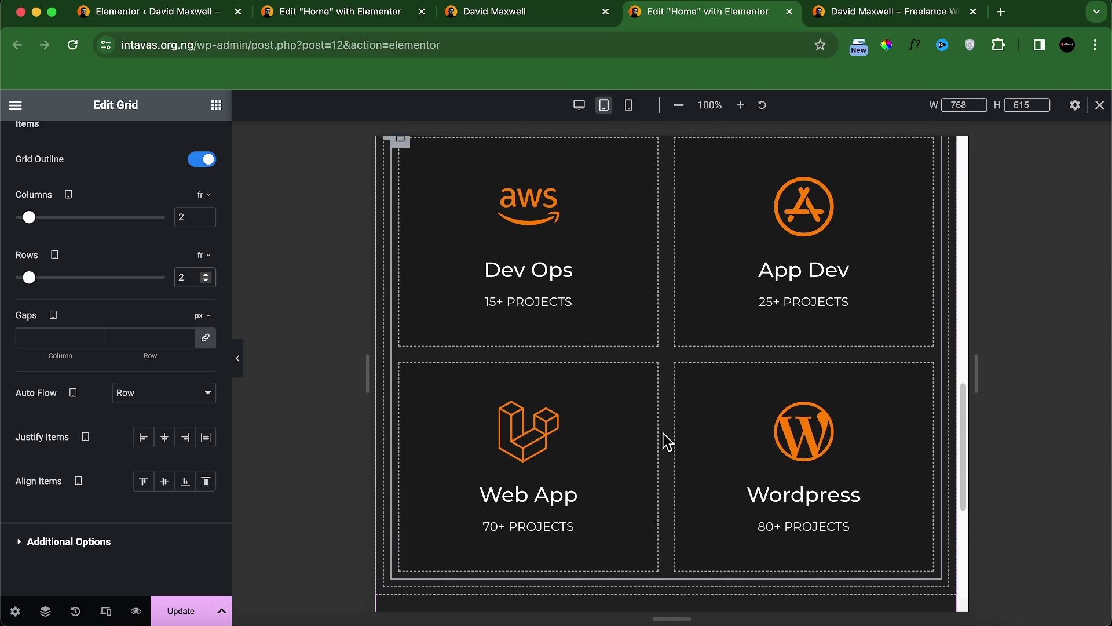
scroll(668, 441, "up", 8)
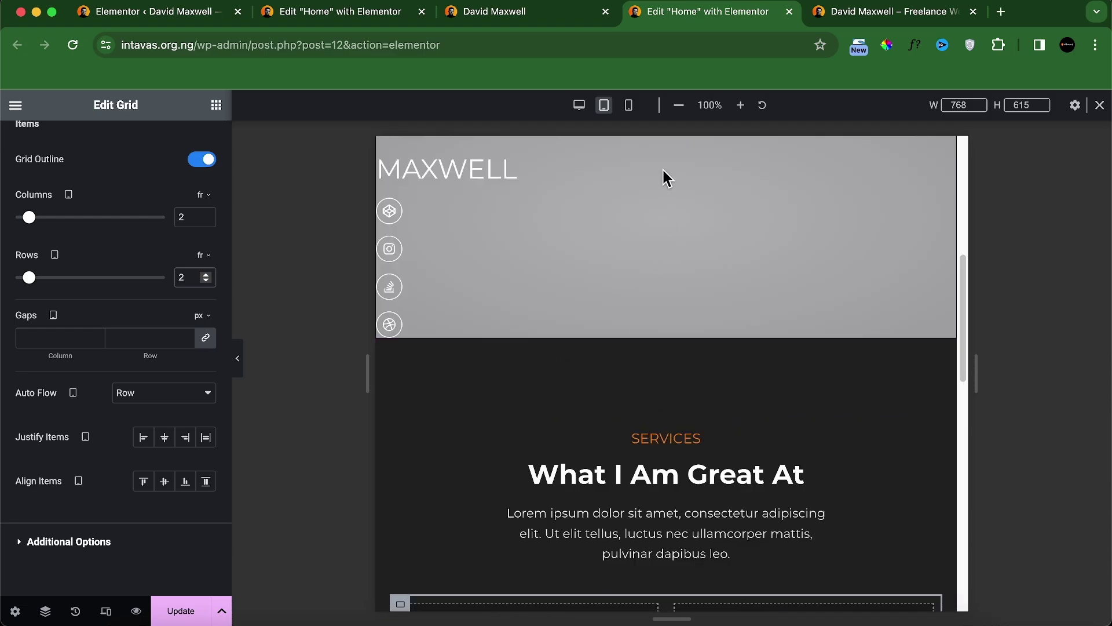
Step: In mobile preview, make the Lorem ipsum paragraph full width
left_click(629, 105)
scroll(651, 409, "down", 10)
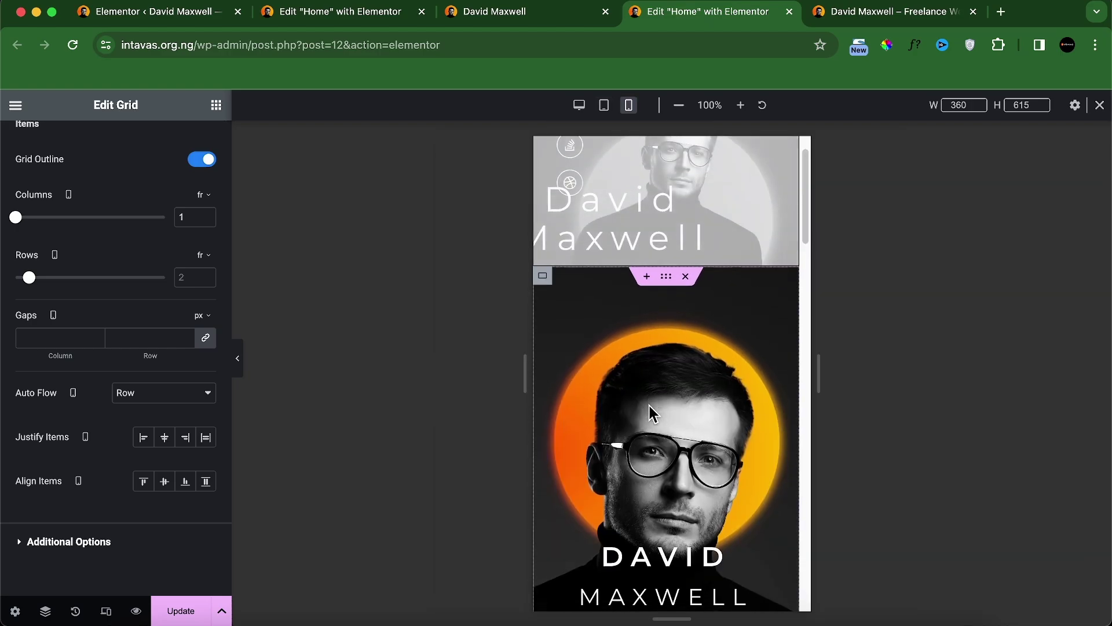
scroll(653, 413, "down", 3)
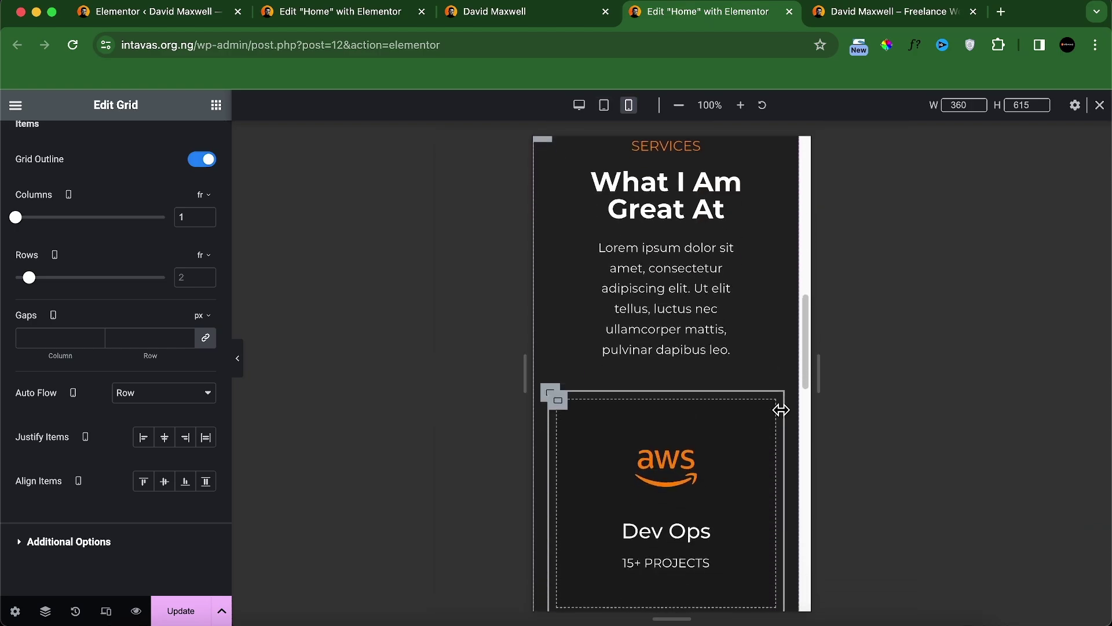
left_click(674, 278)
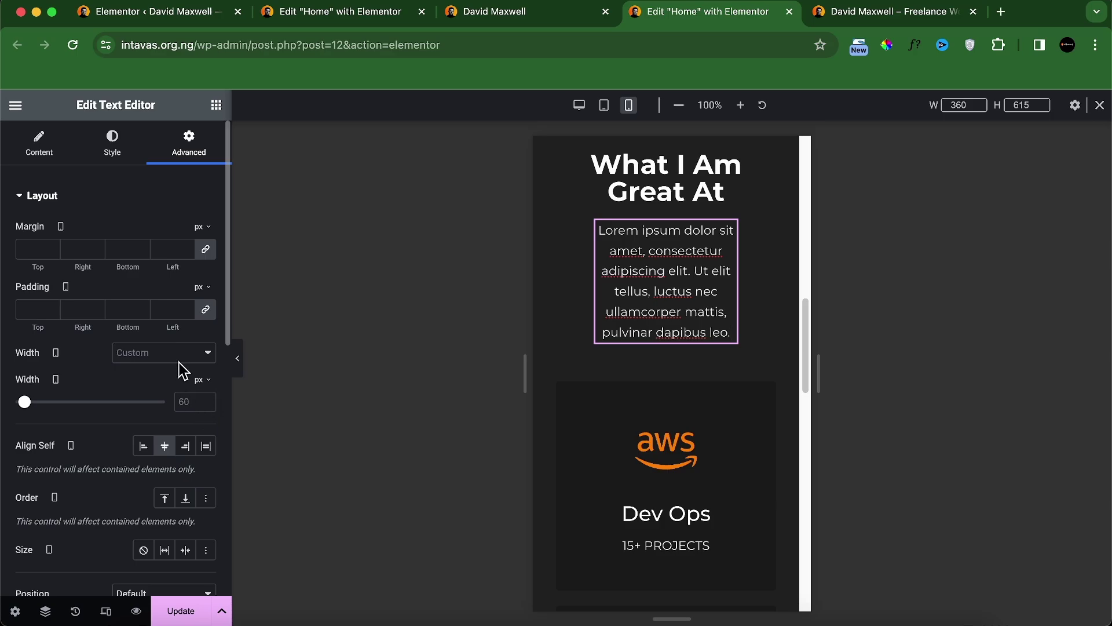
left_click(180, 355)
left_click(181, 370)
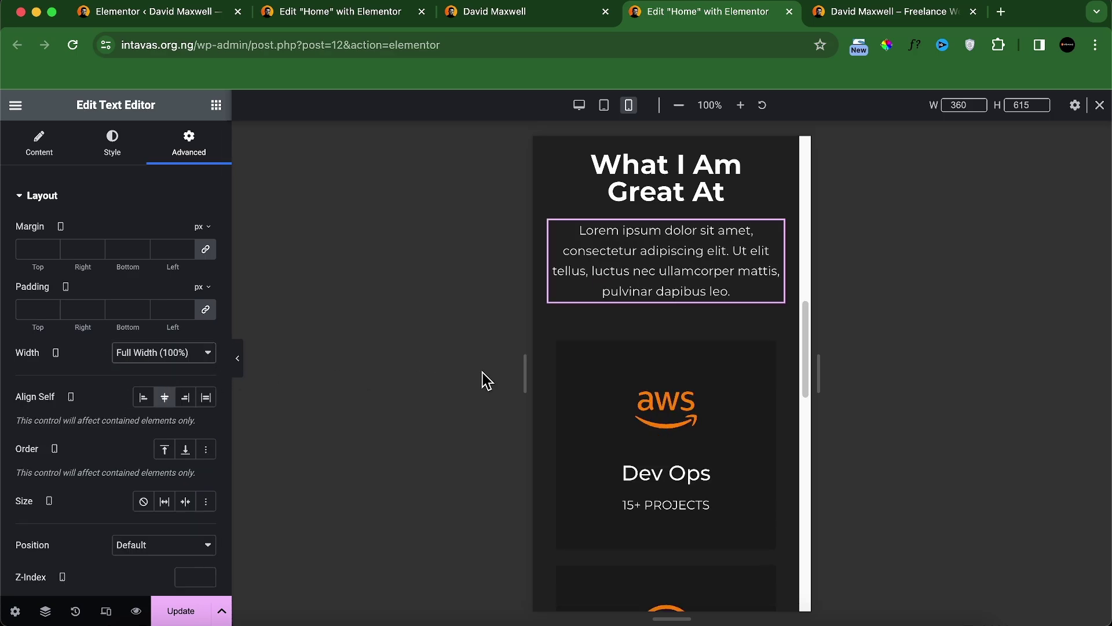
Step: Set the service-card grid's and outer container's padding to 0 on all sides
scroll(618, 417, "down", 2)
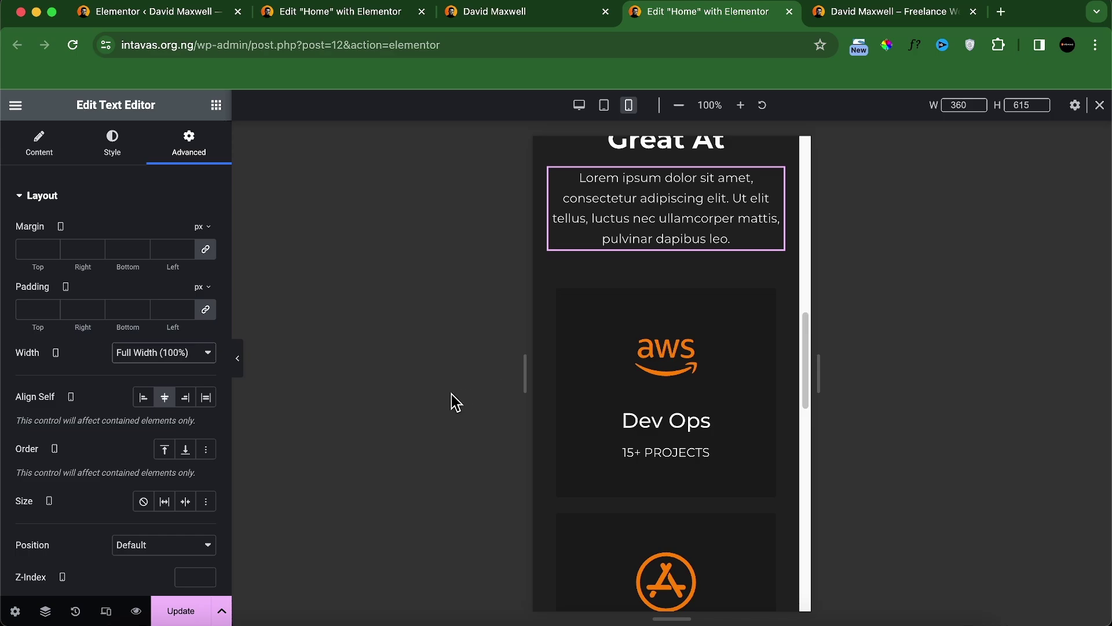
scroll(641, 389, "down", 13)
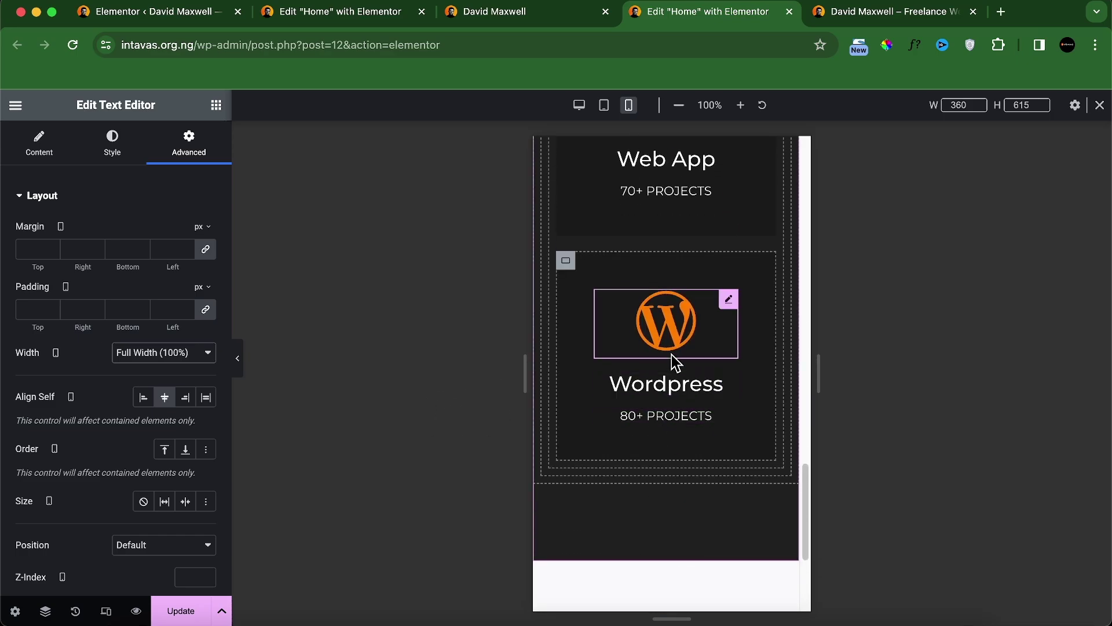
scroll(673, 362, "up", 10)
scroll(672, 360, "up", 4)
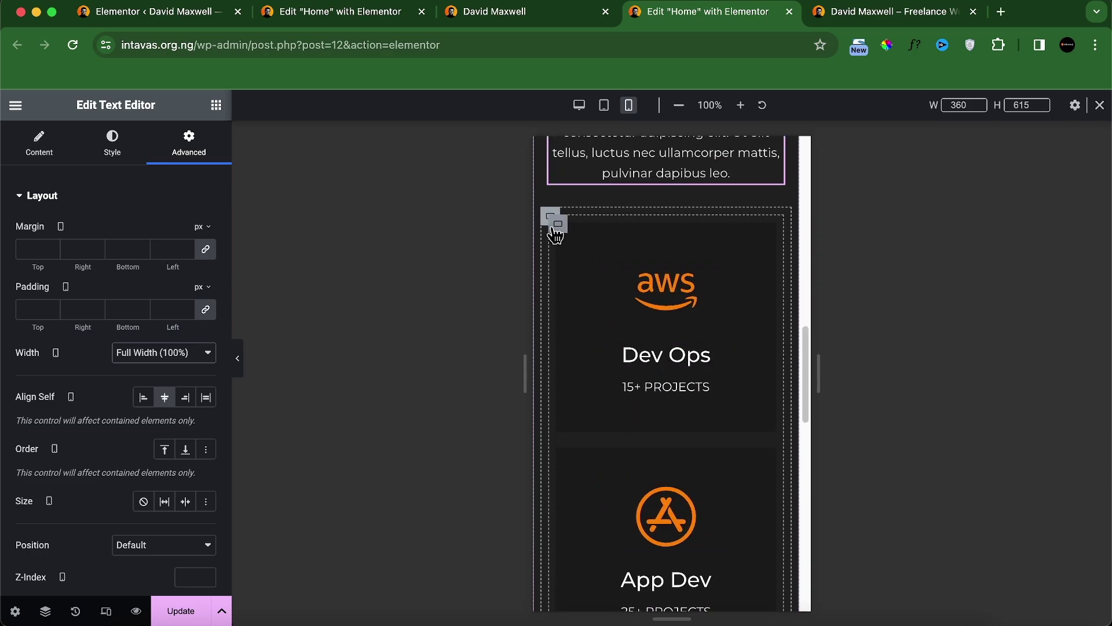
left_click(554, 231)
left_click(187, 151)
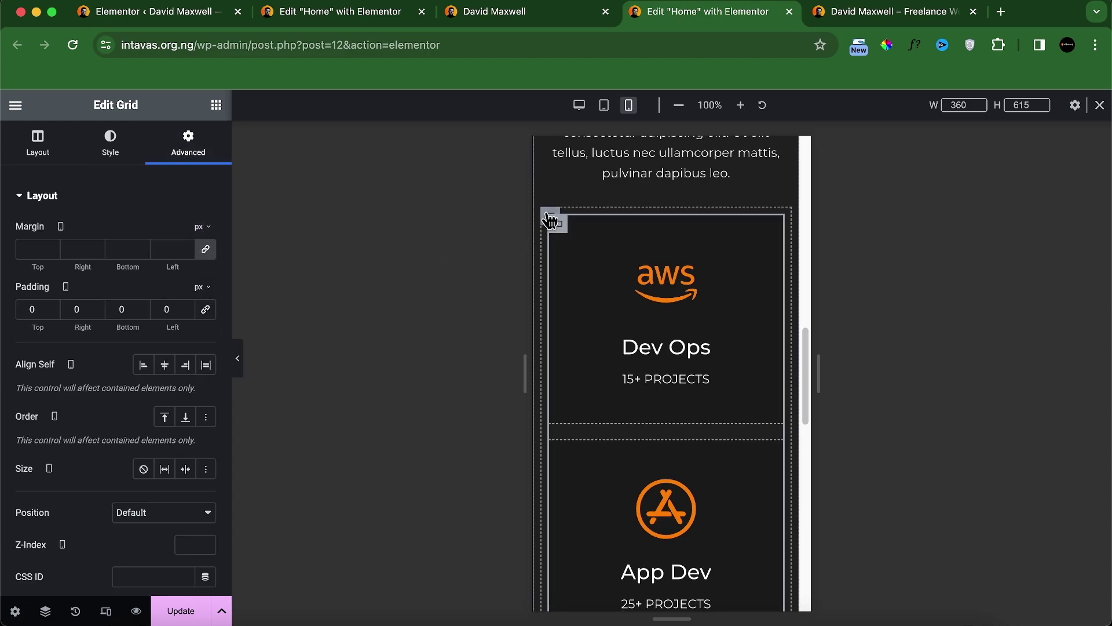
left_click(550, 220)
left_click(188, 152)
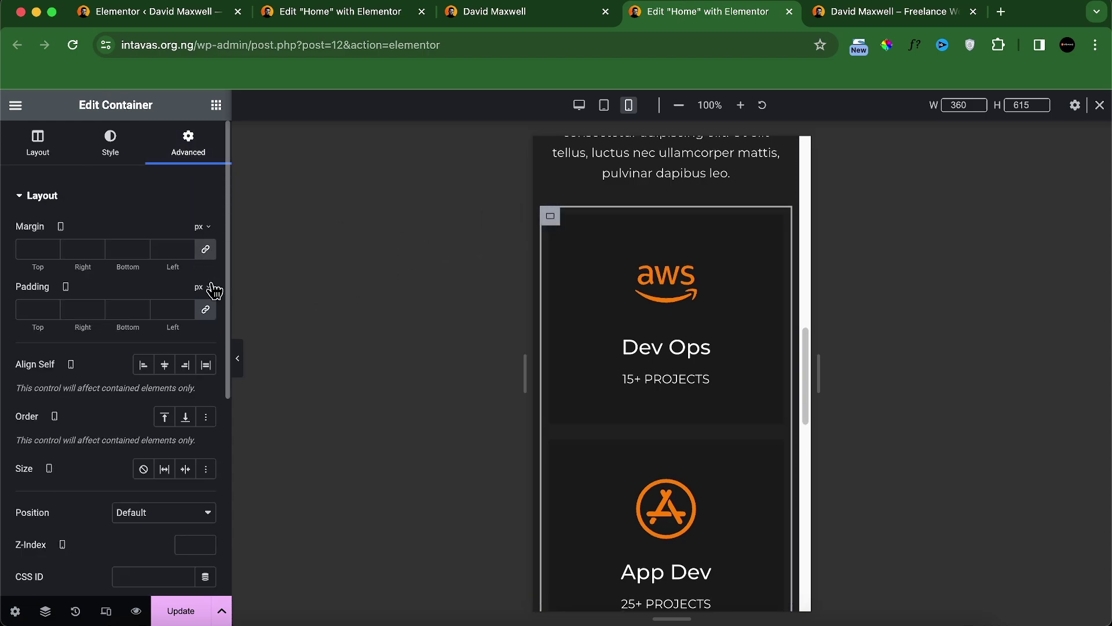
left_click(210, 314)
scroll(678, 376, "up", 5)
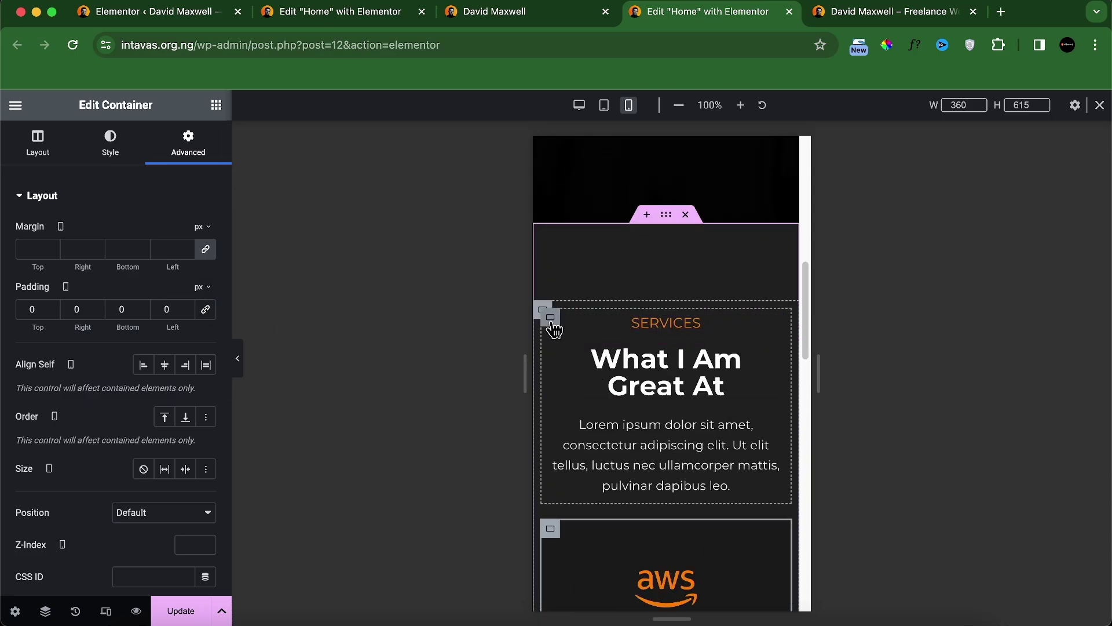
Step: Zero the padding of the inner heading container
left_click(551, 319)
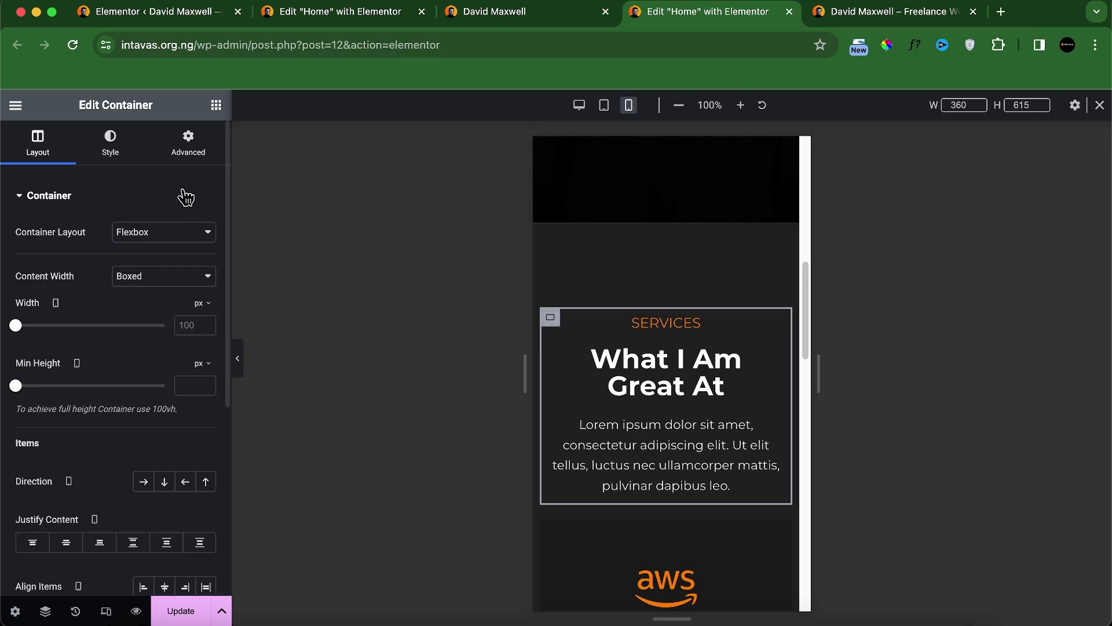
left_click(186, 151)
left_click(208, 311)
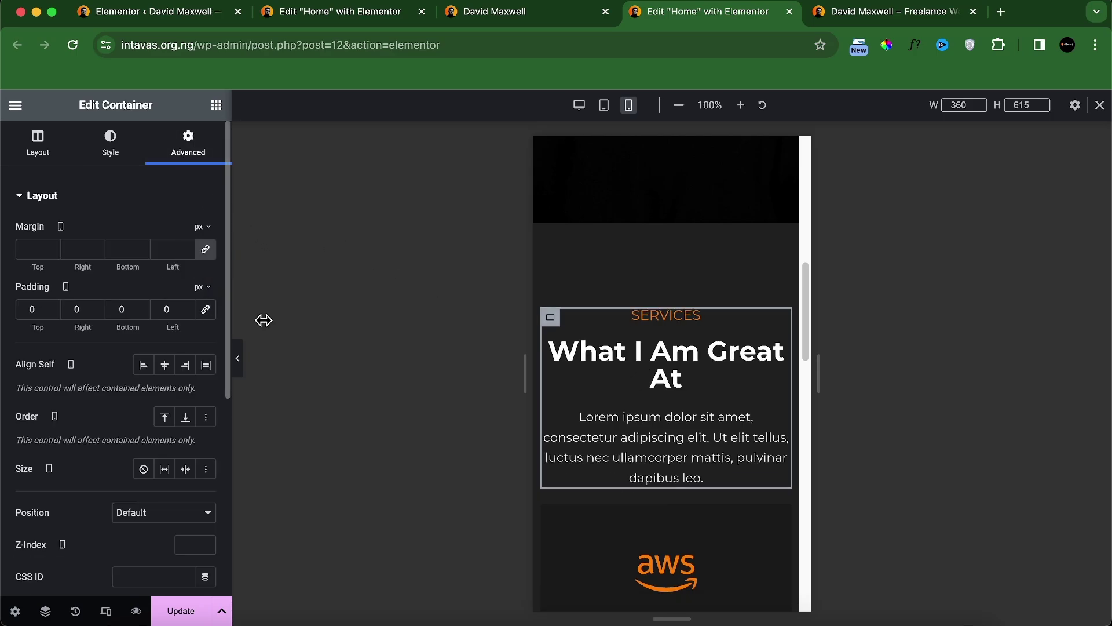
Step: Give the outer Services container 70, 20, 70, 20 px mobile padding and update the page
left_click(666, 219)
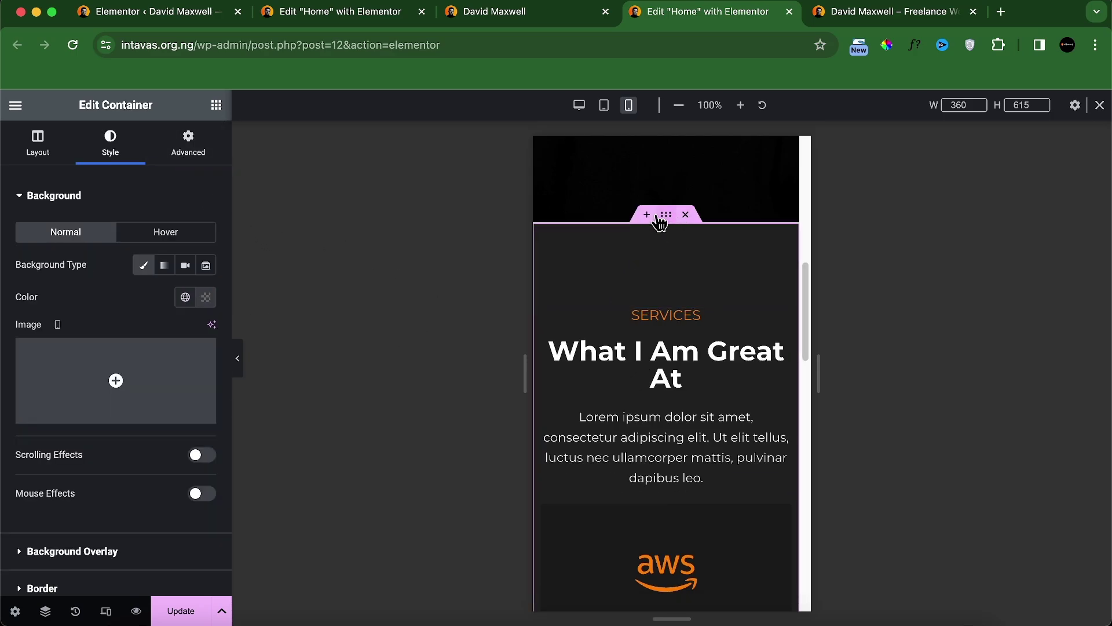
left_click(194, 150)
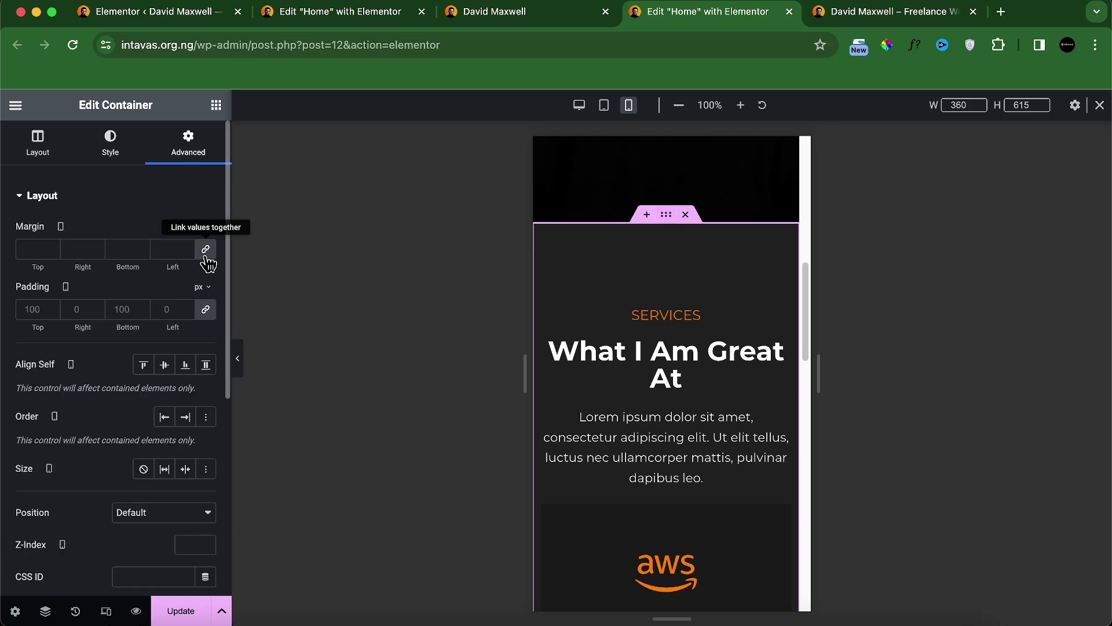
left_click(205, 308)
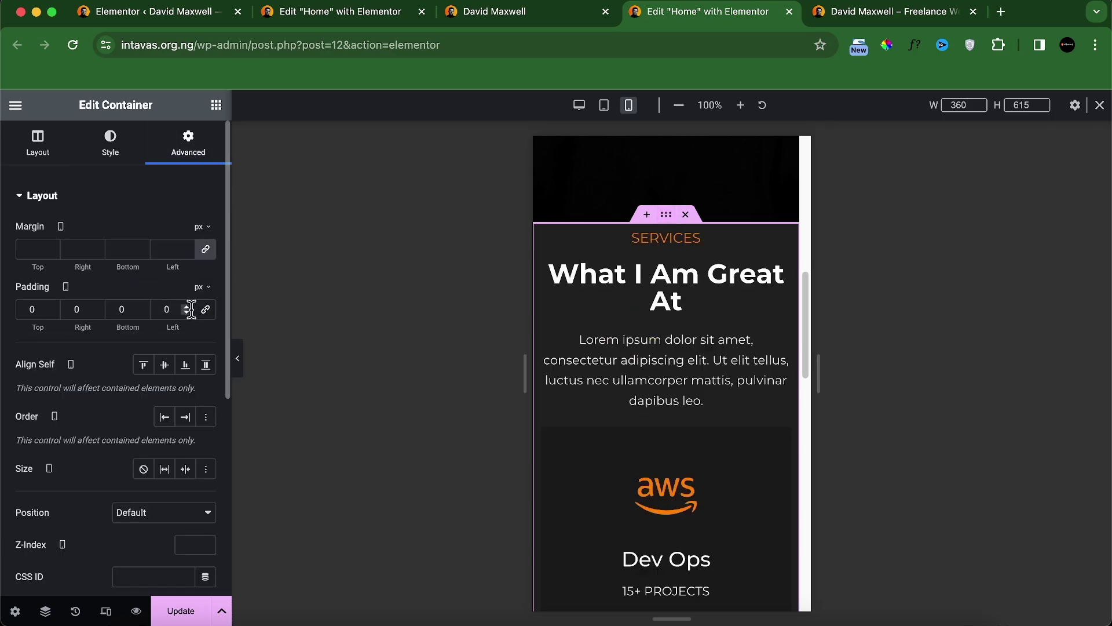
left_click(30, 310)
type("7")
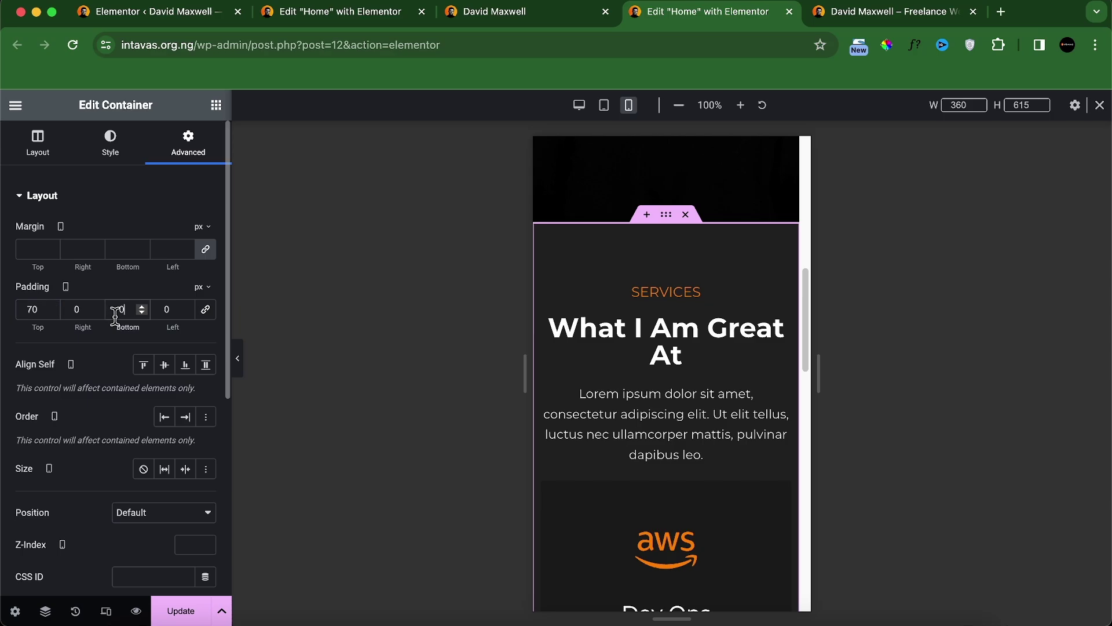
left_click(80, 310)
type("2")
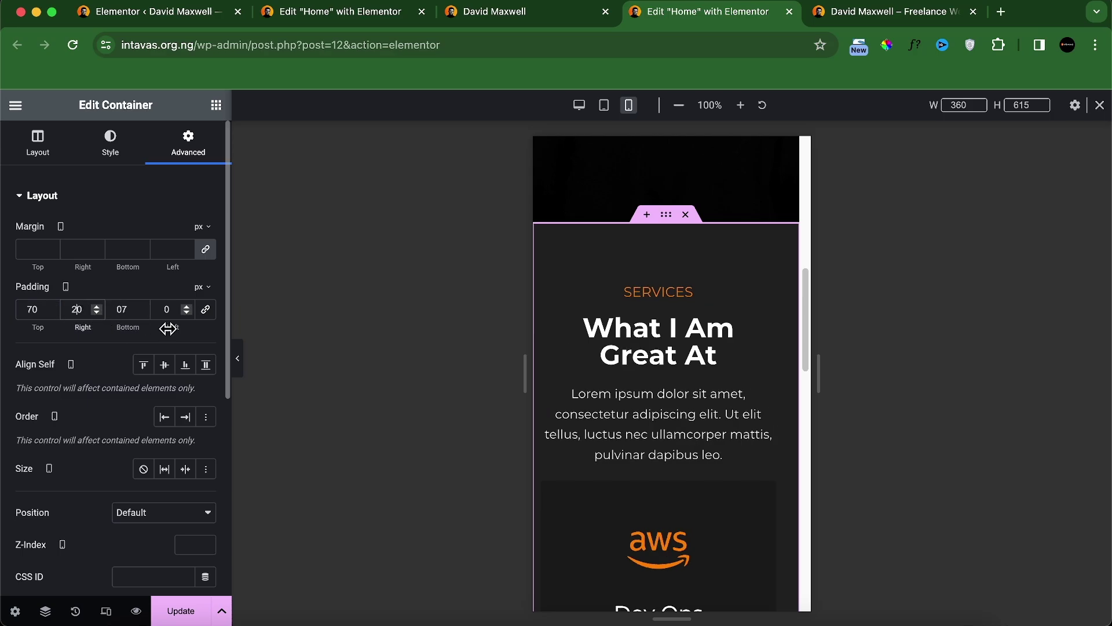
left_click(158, 309)
type("2")
scroll(645, 494, "down", 5)
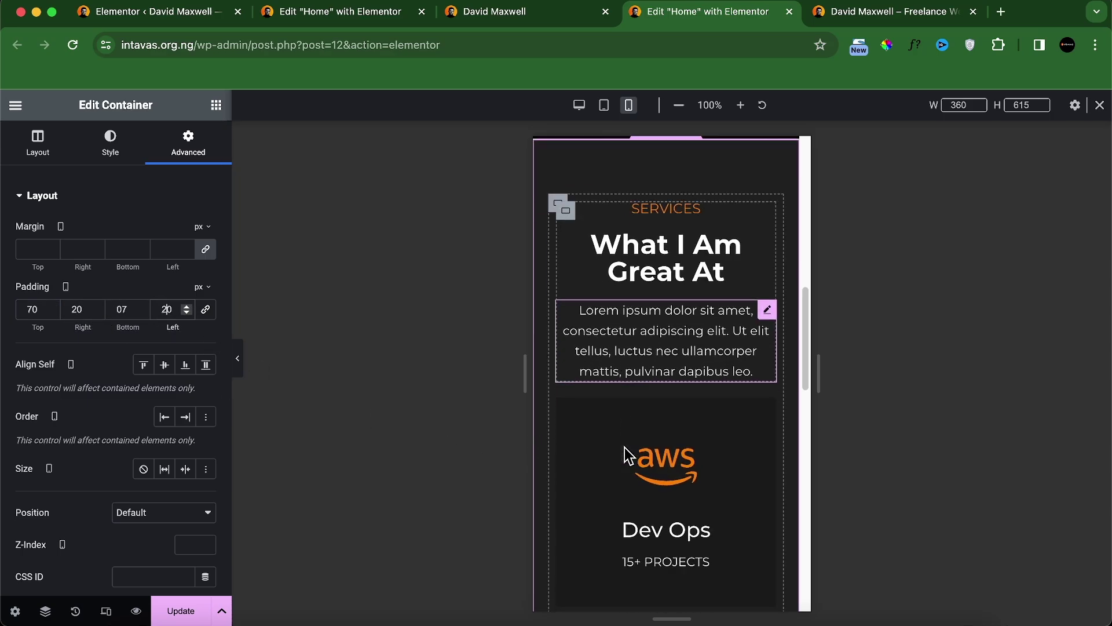
scroll(645, 494, "down", 10)
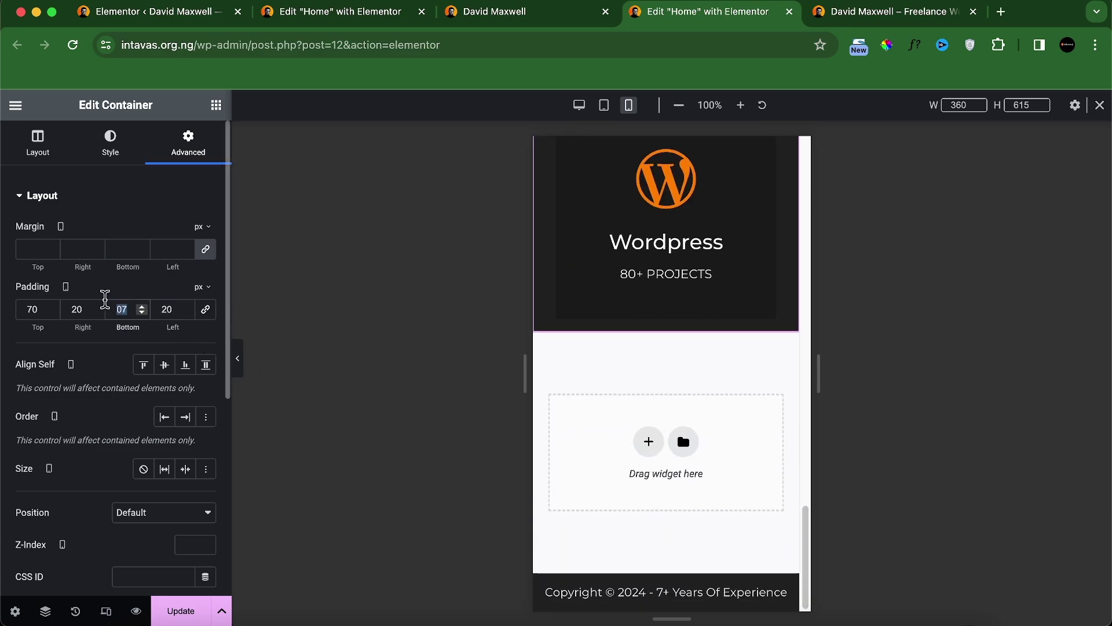
type("70")
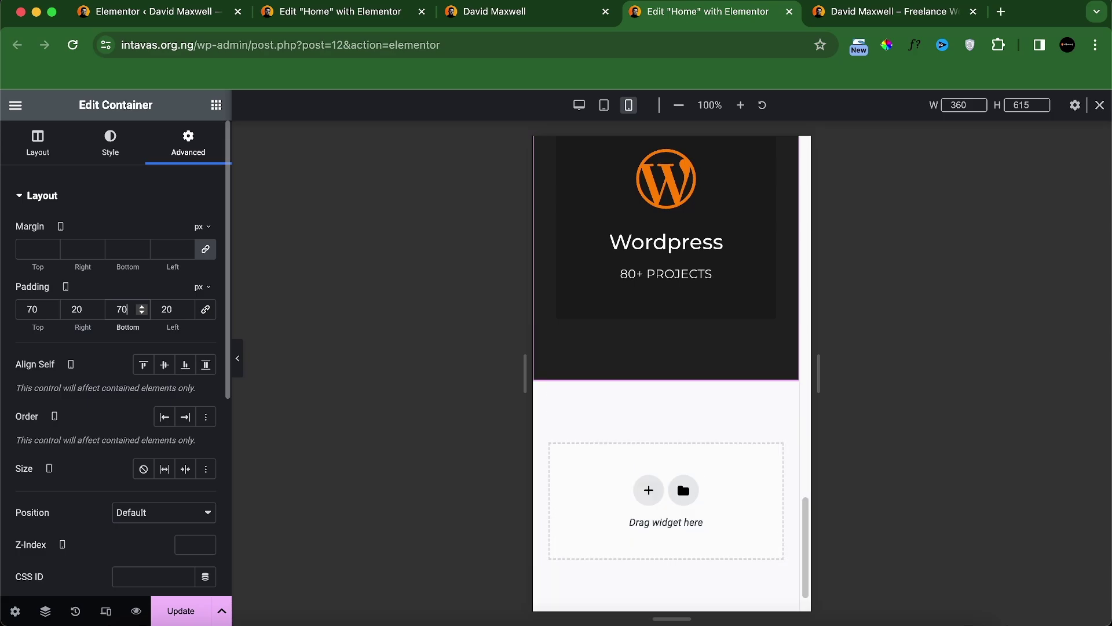
left_click(177, 610)
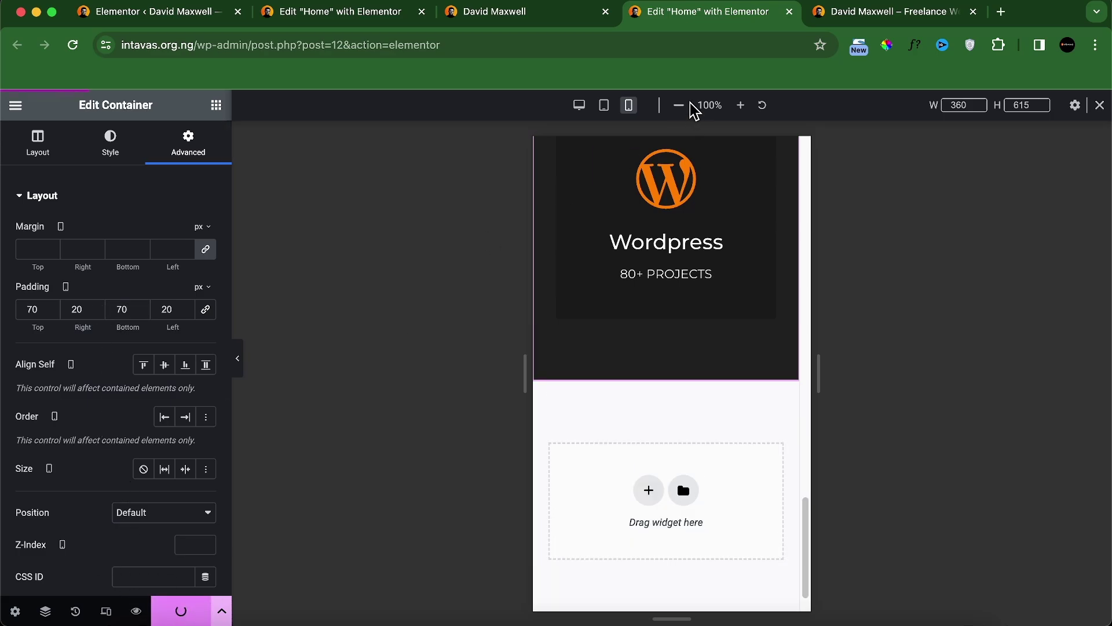
left_click(523, 14)
scroll(562, 340, "down", 5)
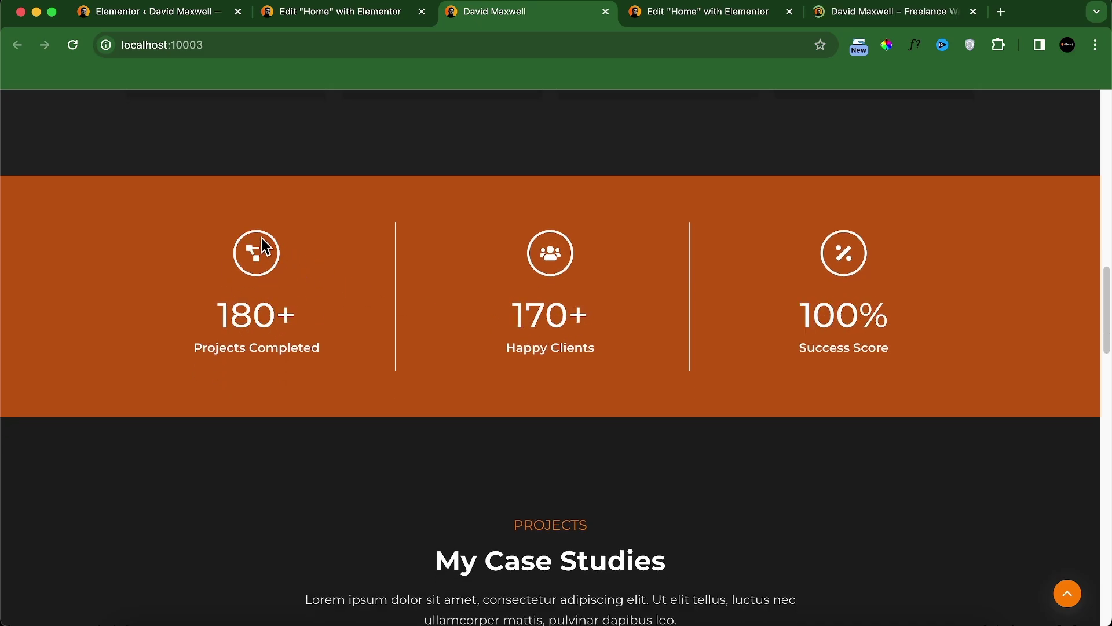
scroll(686, 412, "up", 2)
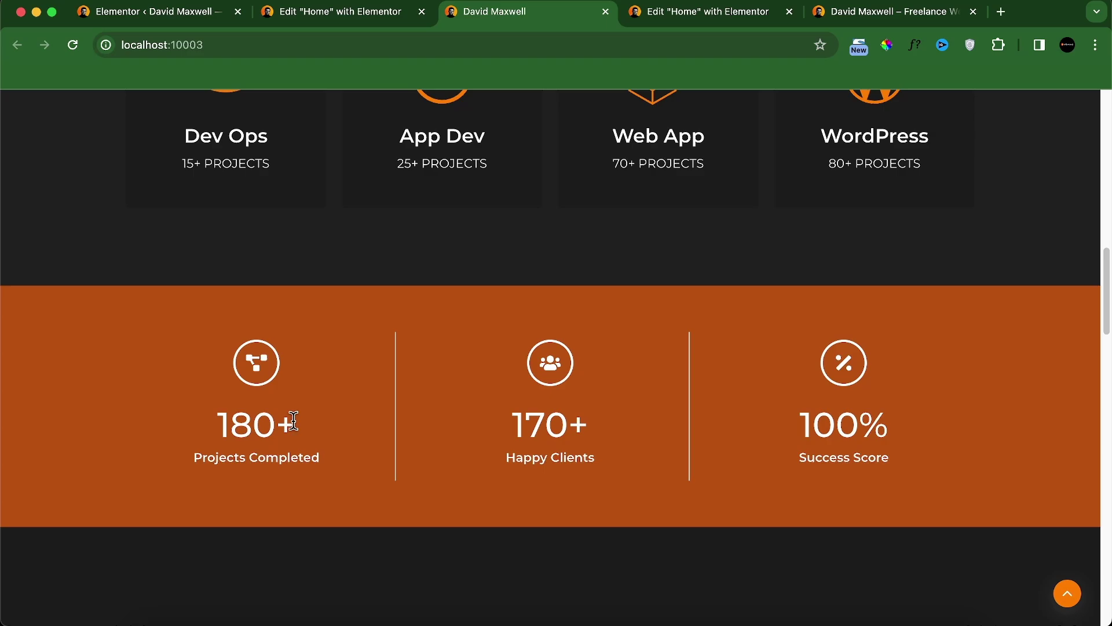
Step: In desktop view, add a column-direction Flexbox container below the Services section
left_click(661, 17)
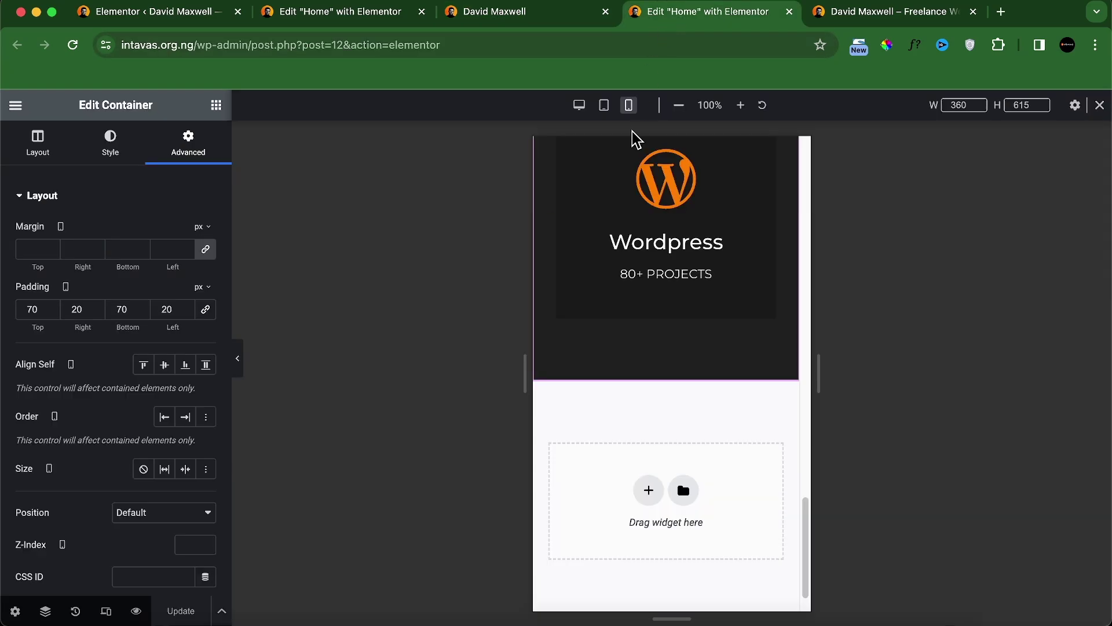
left_click(579, 105)
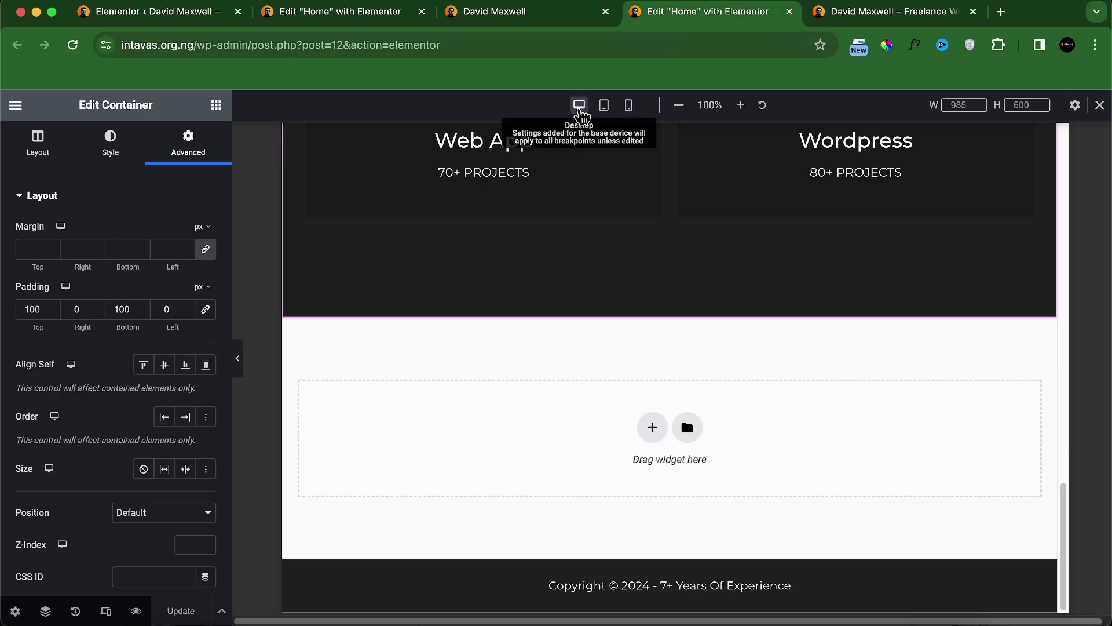
left_click(648, 453)
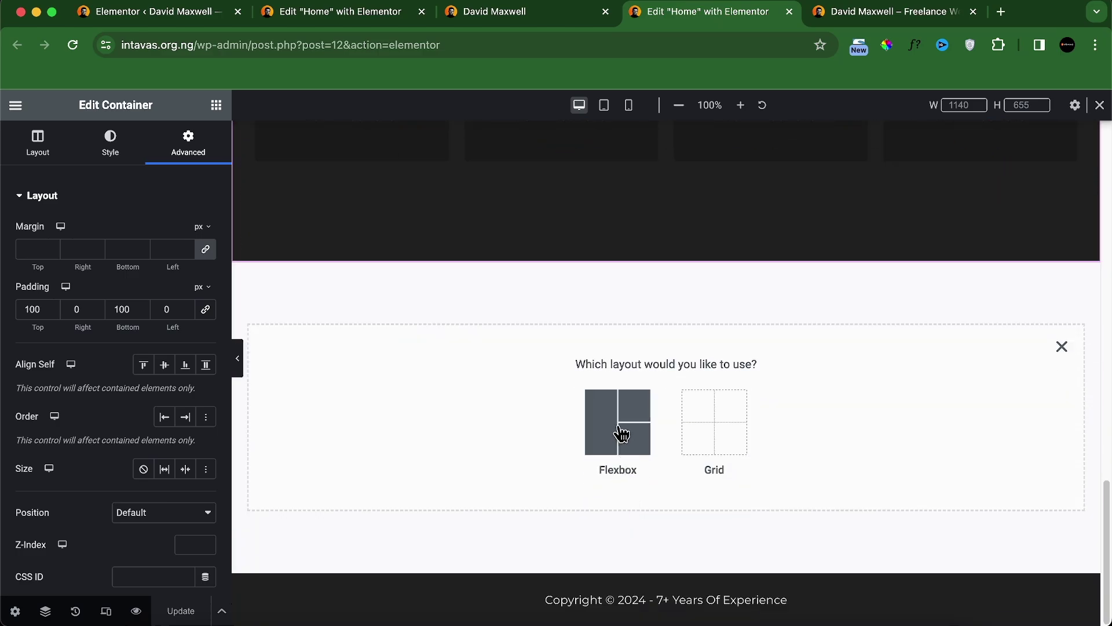
left_click(621, 433)
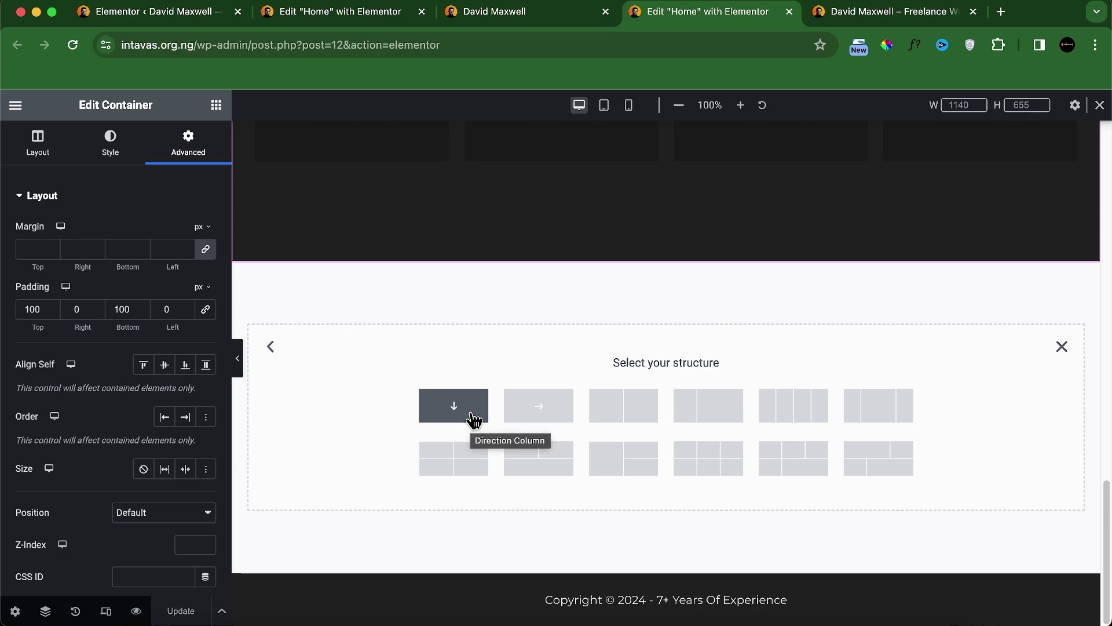
left_click(472, 419)
left_click(528, 13)
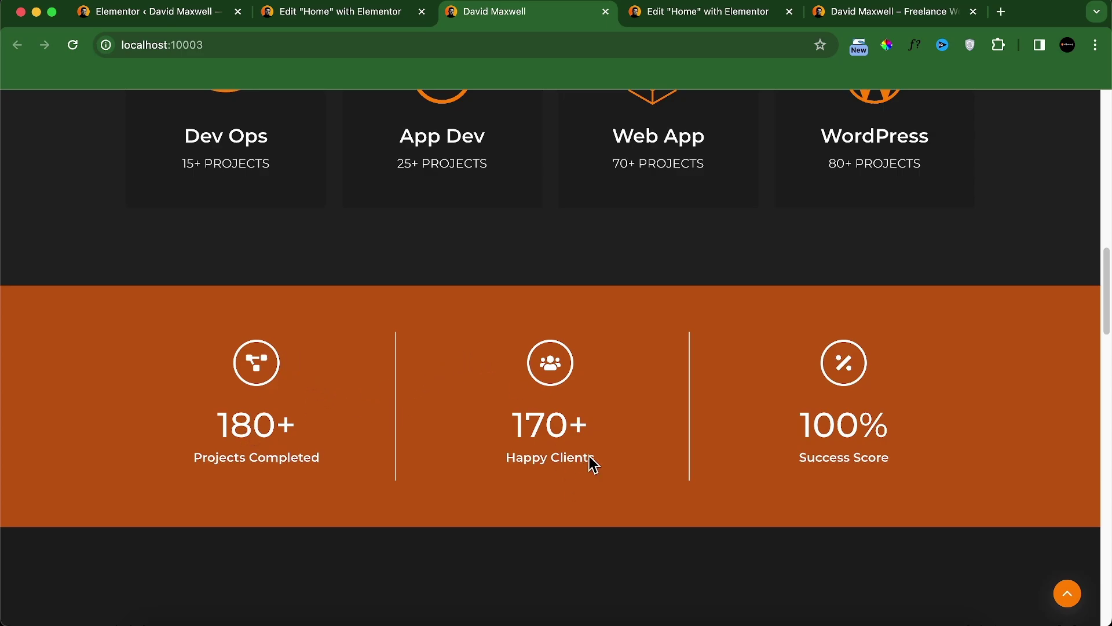
left_click(686, 13)
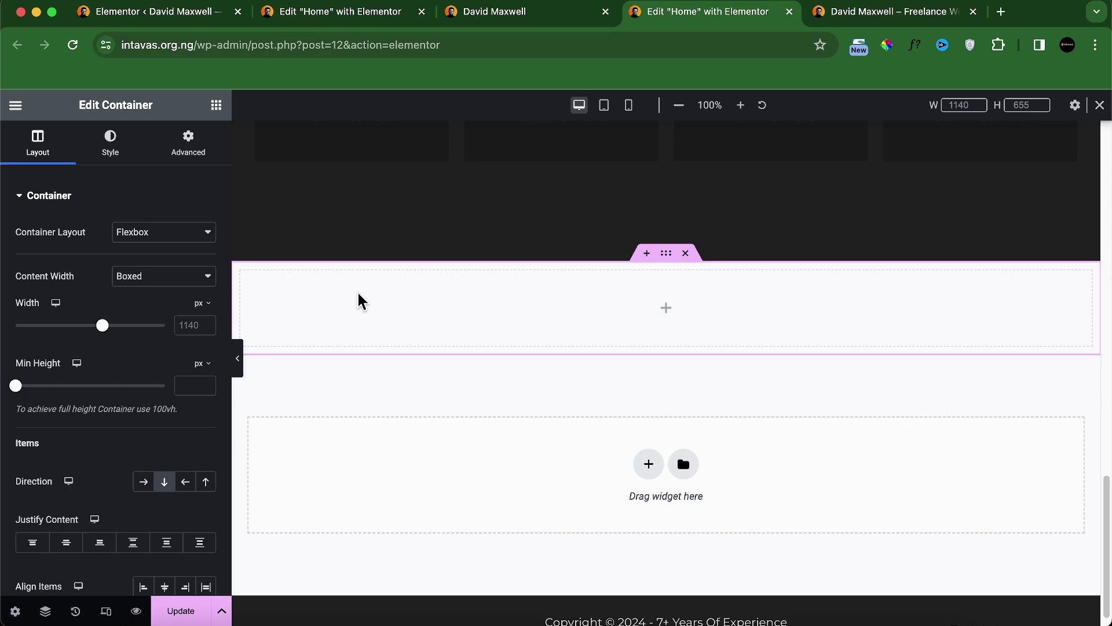
Step: Place a nested container in the new section and duplicate it to make three
left_click(212, 116)
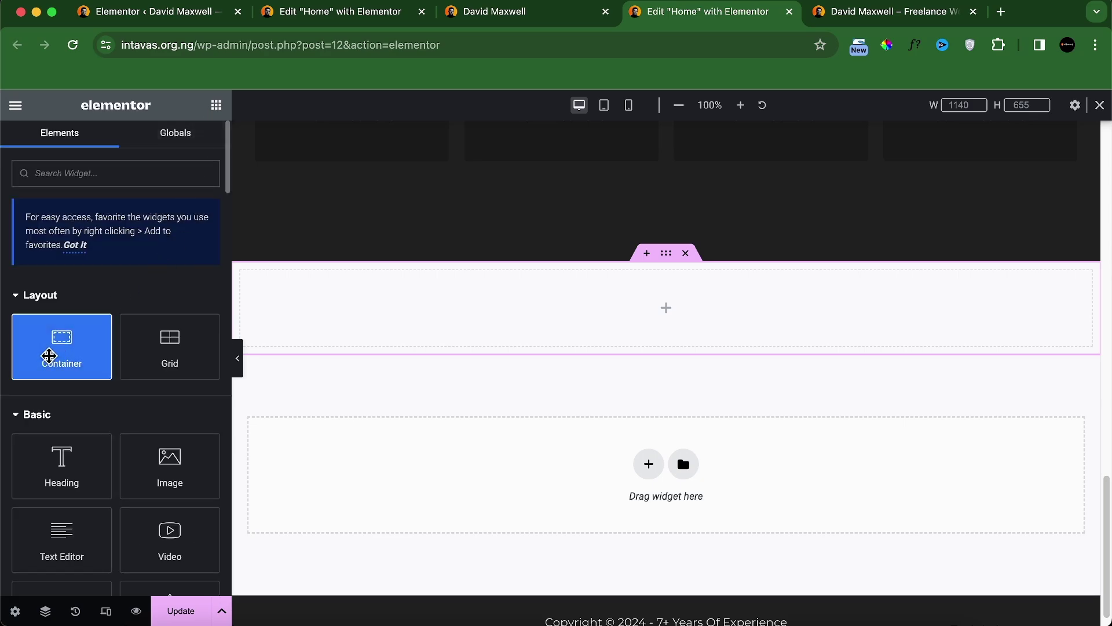
left_click_drag(50, 355, 367, 342)
left_click(219, 114)
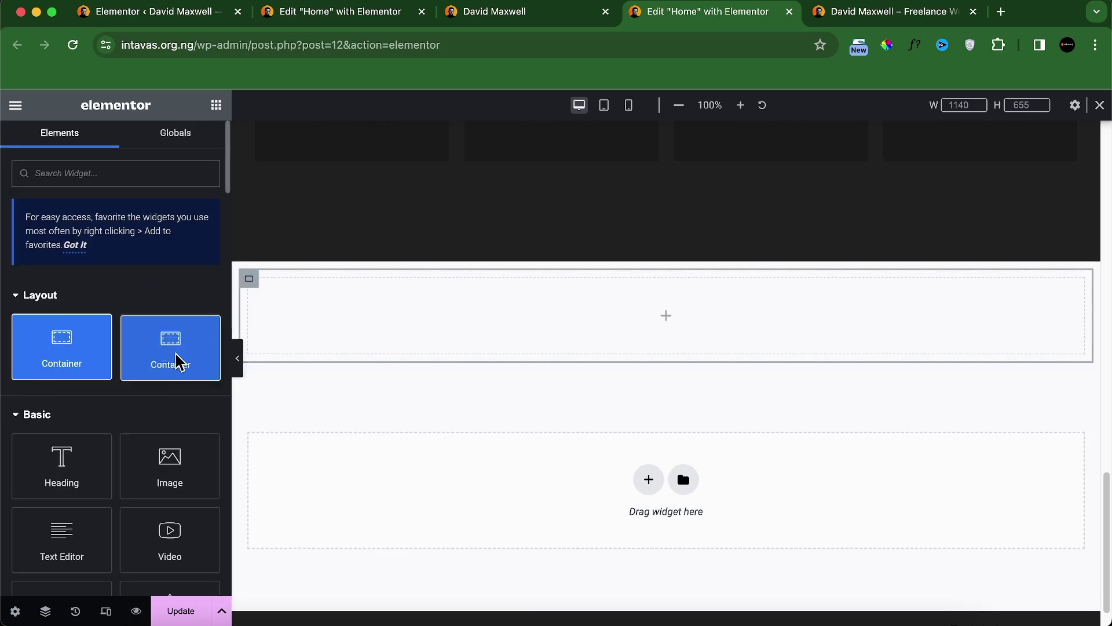
left_click_drag(179, 362, 348, 338)
right_click(260, 291)
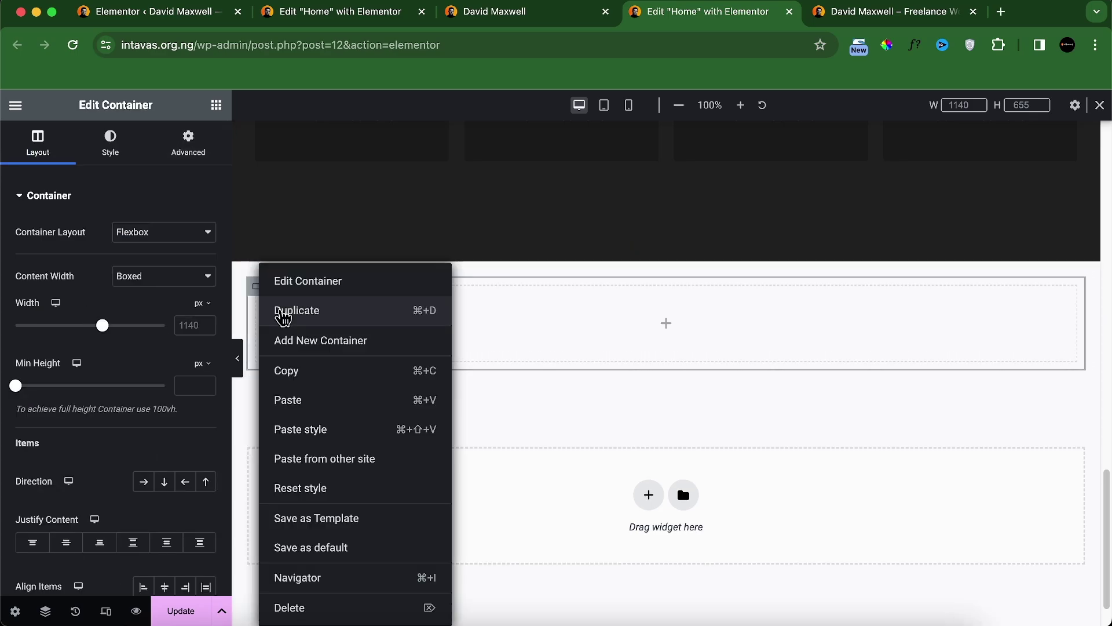
left_click(279, 311)
right_click(257, 296)
left_click(266, 303)
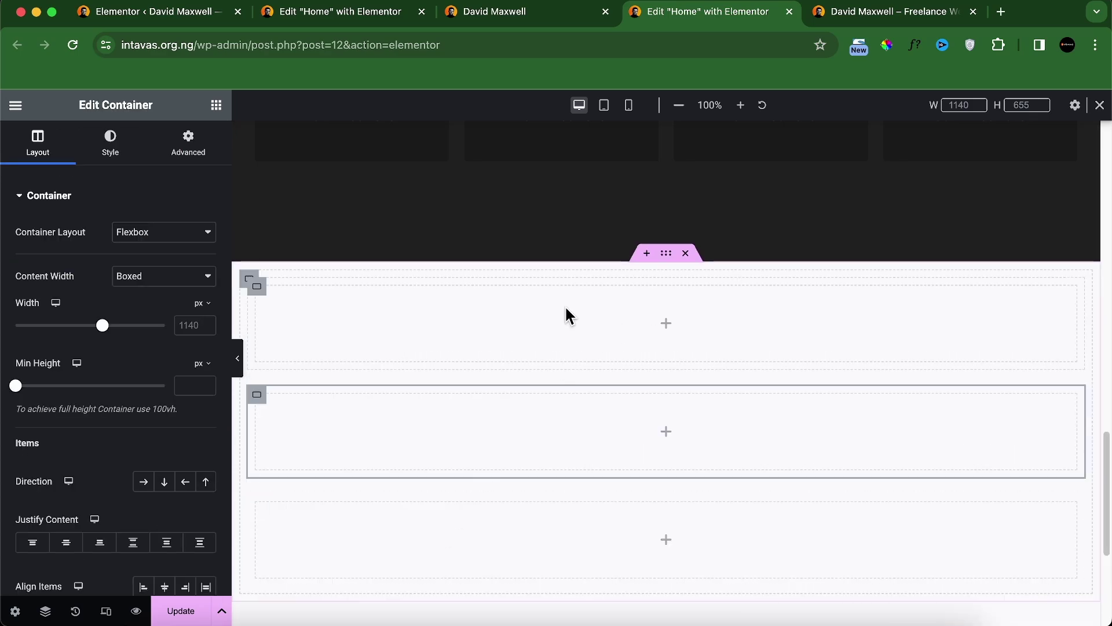
Step: Arrange the three inner containers side by side in a row
left_click(250, 282)
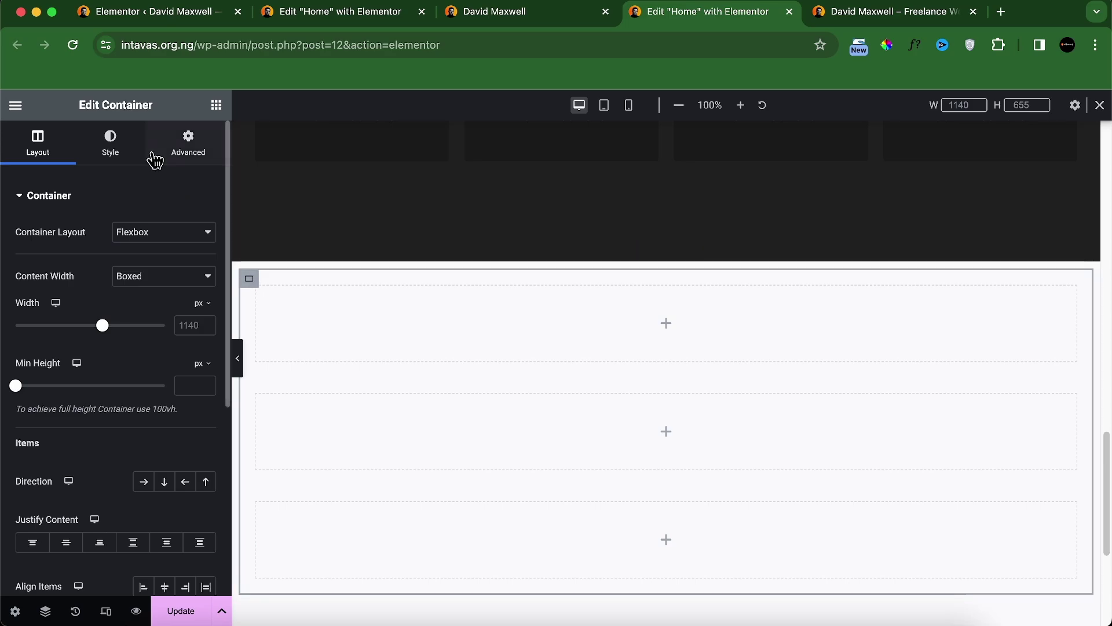
left_click(111, 149)
left_click(37, 147)
left_click(145, 485)
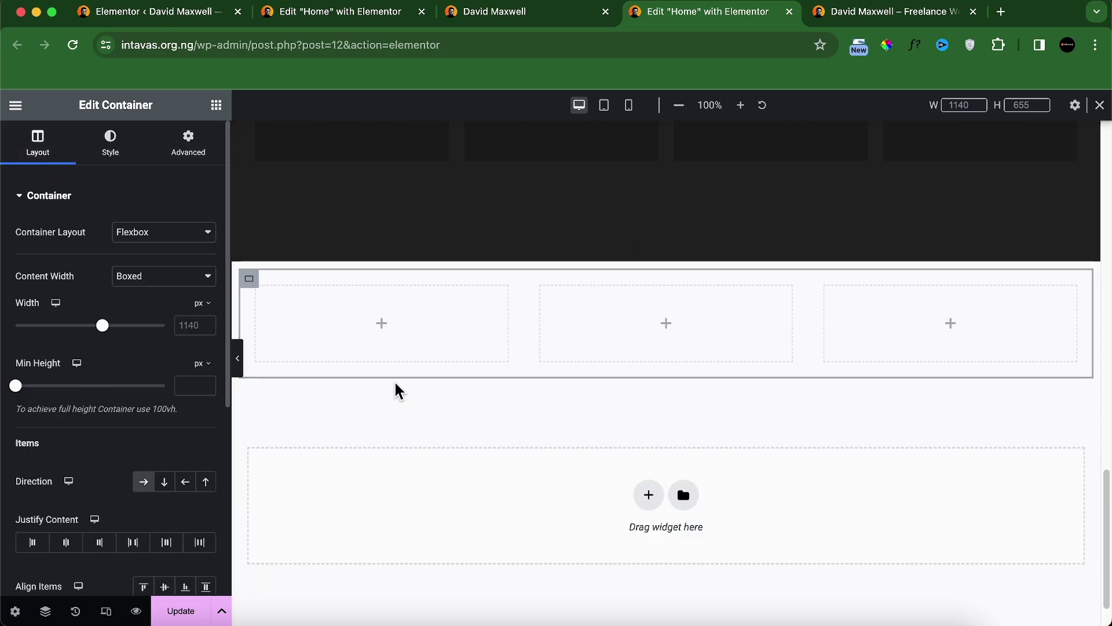
Step: Set the stats container's top and bottom padding to 80 px
left_click(667, 255)
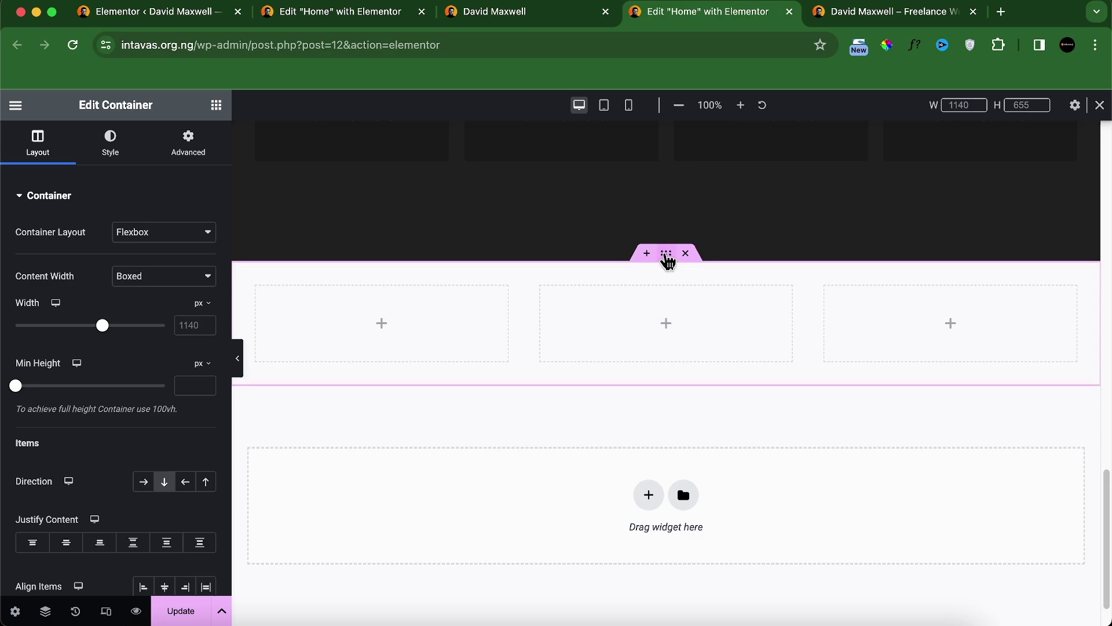
left_click(176, 151)
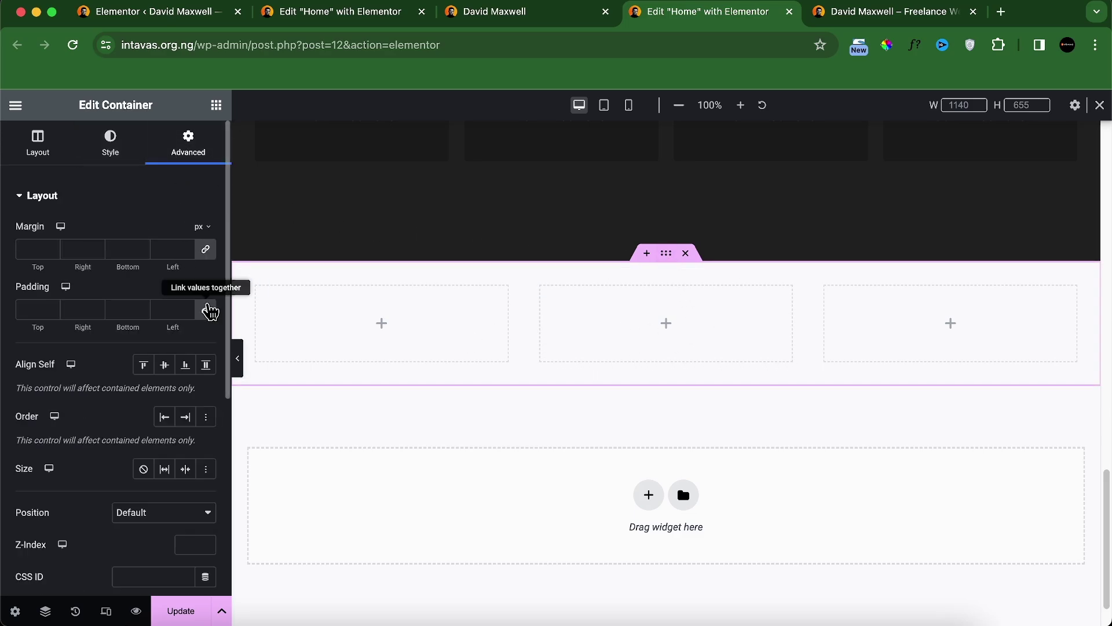
left_click(208, 311)
left_click(17, 311)
type("100")
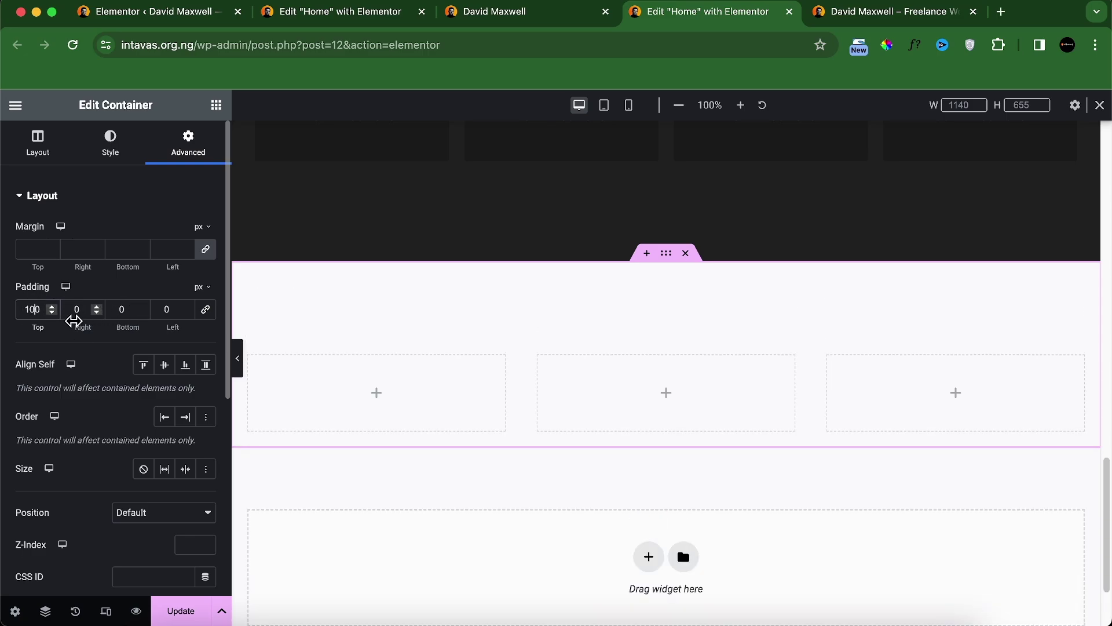
key("BackSpace")
key("BackSpace")
type("80")
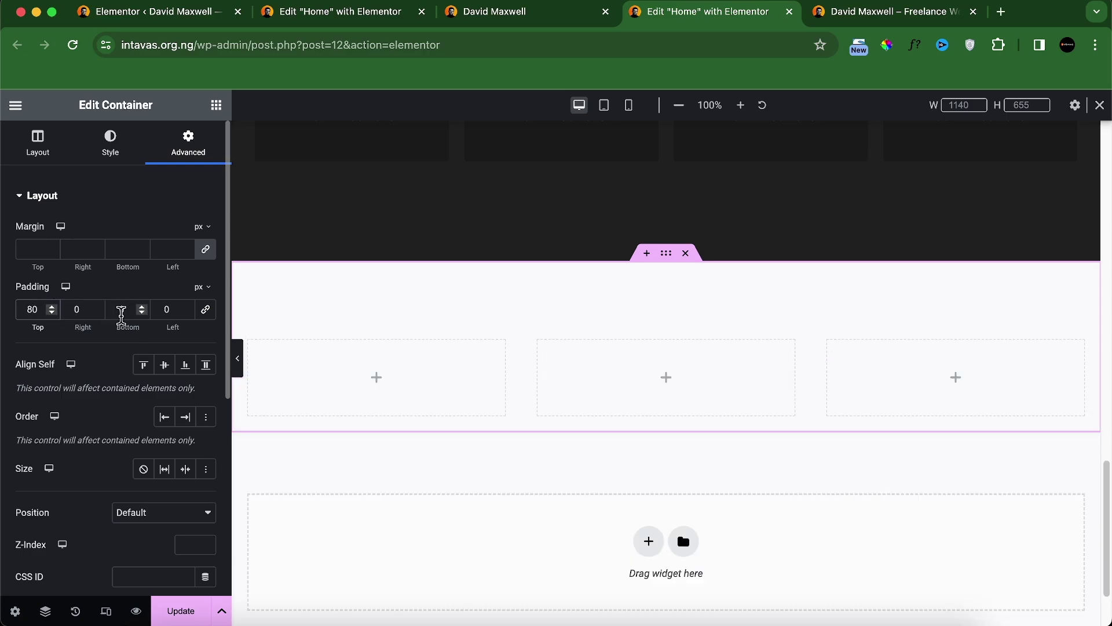
left_click(120, 311)
type("80")
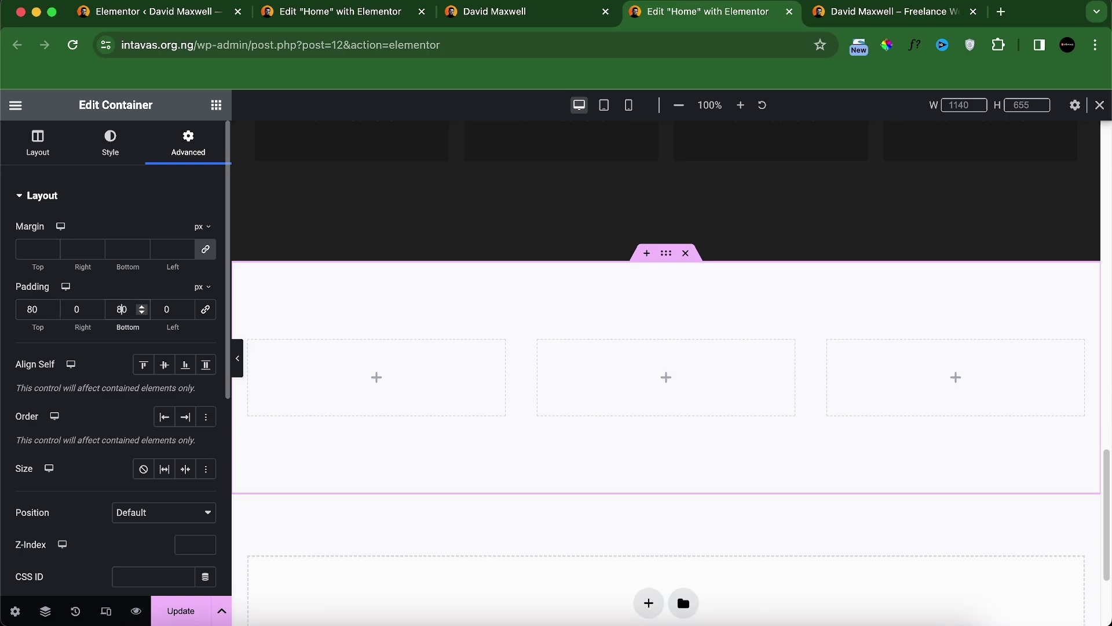
left_click(110, 152)
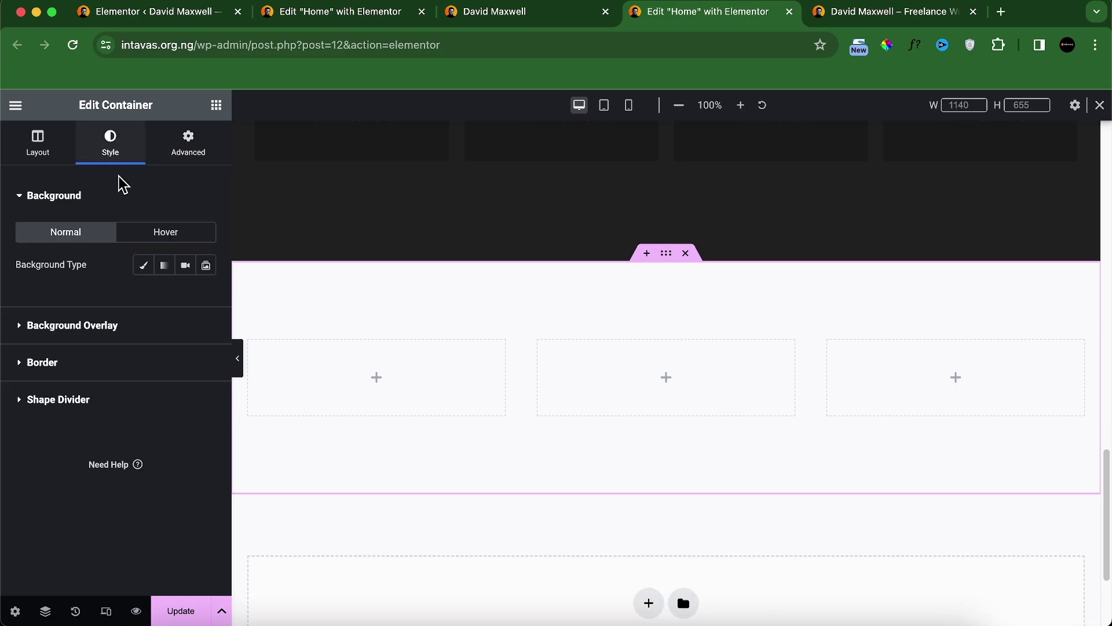
Step: Give the stats container a Classic solid background using Theme Palette Color 1
left_click(142, 266)
left_click(186, 299)
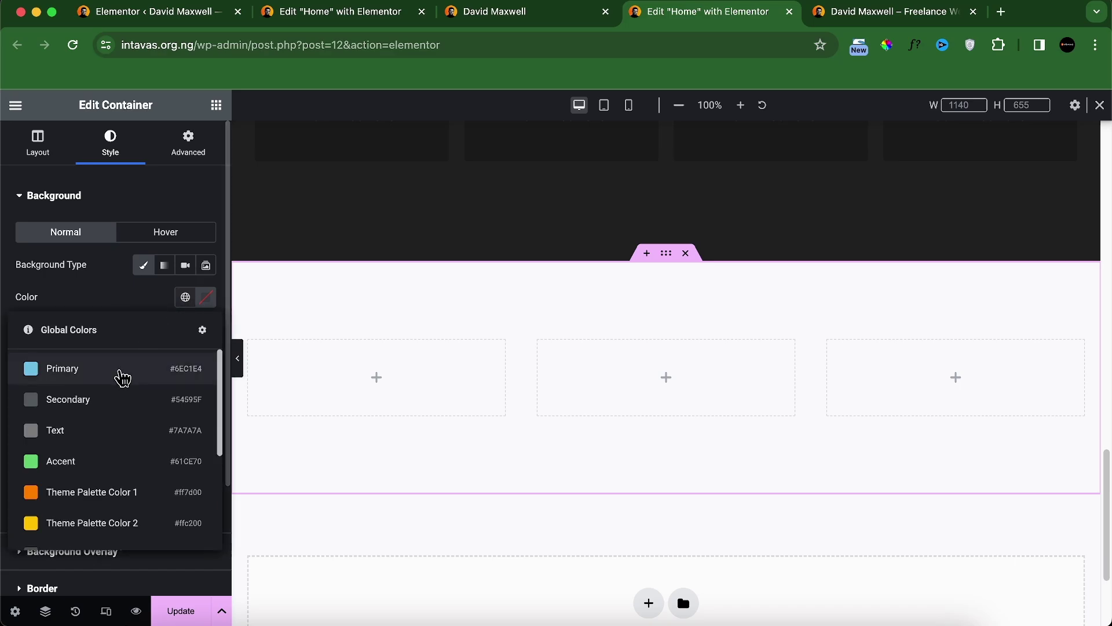
left_click(97, 492)
Step: Sample the reference site's orange band colour, B95111, with the colour picker extension
left_click(522, 12)
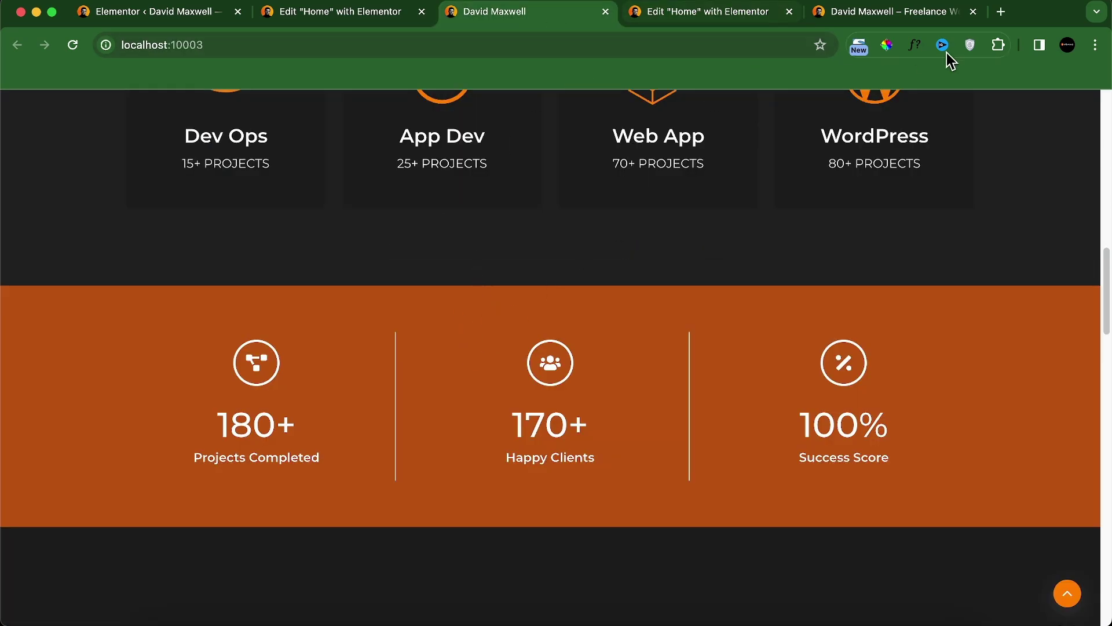
left_click(914, 45)
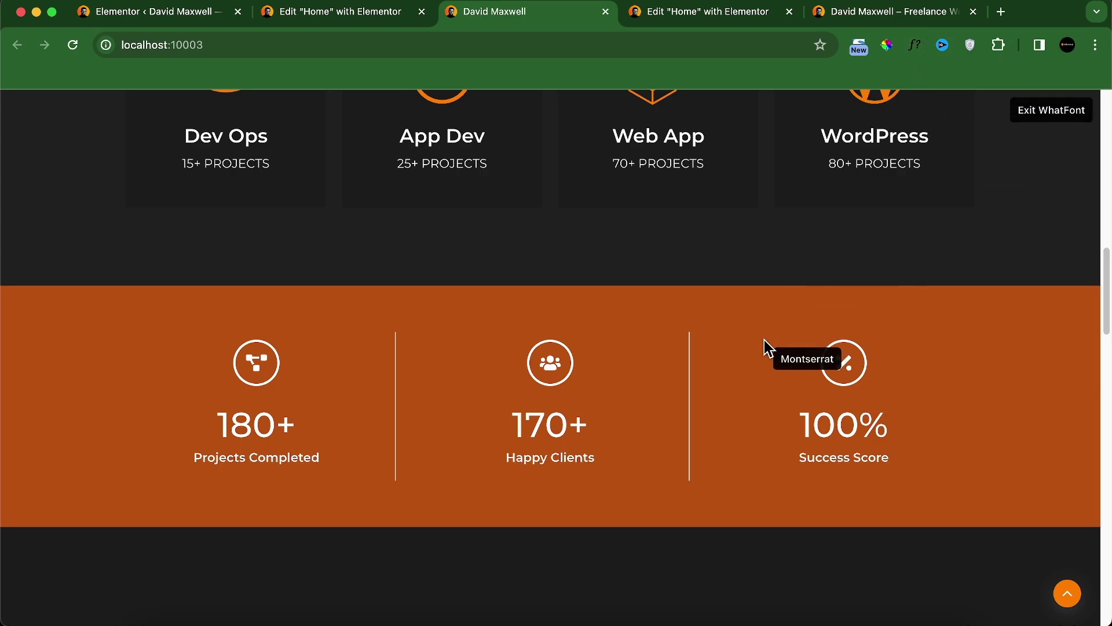
left_click(1074, 116)
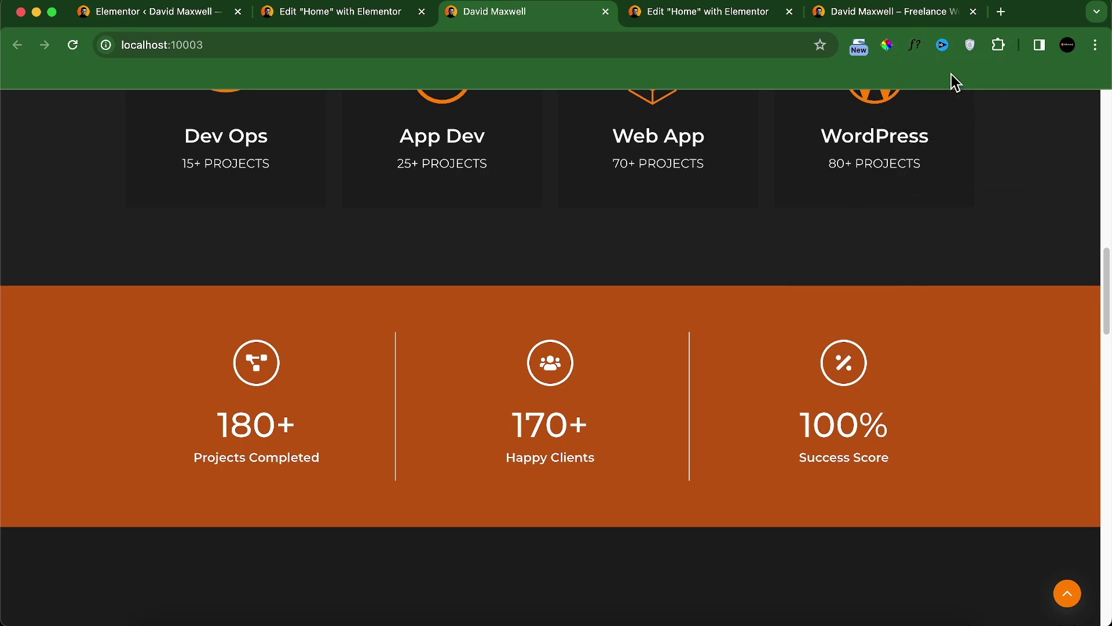
left_click(887, 45)
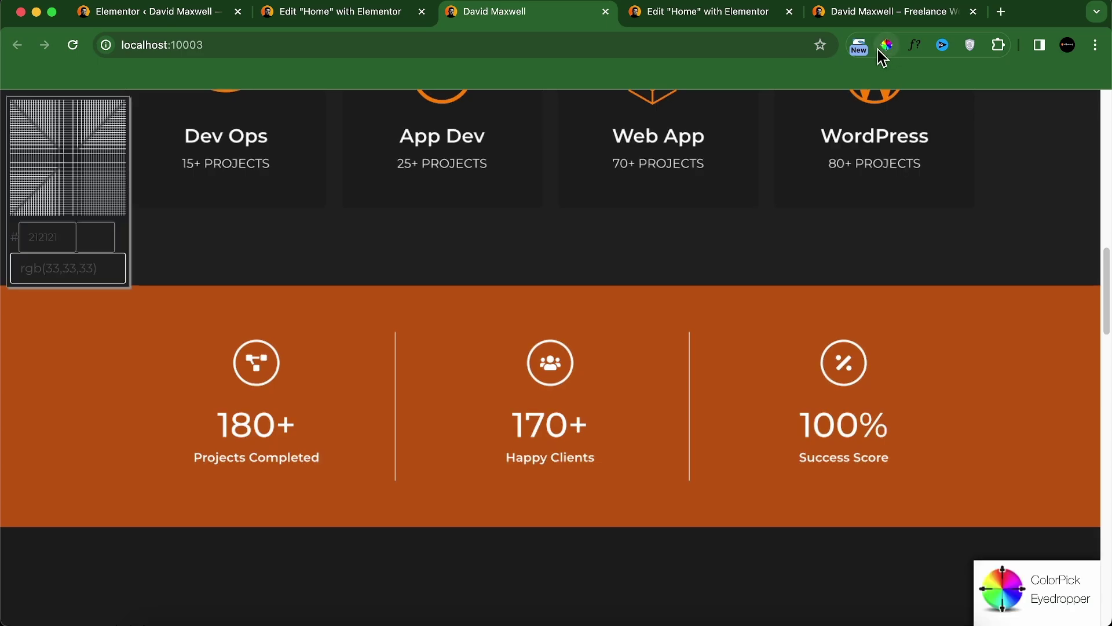
left_click(463, 316)
key("super+c")
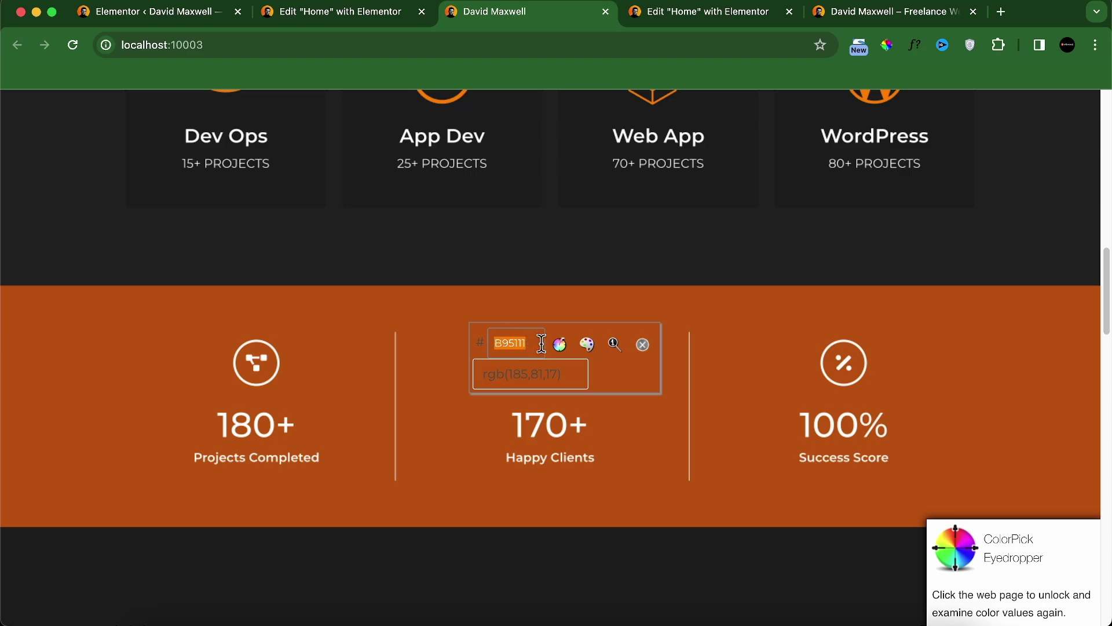
left_click(642, 344)
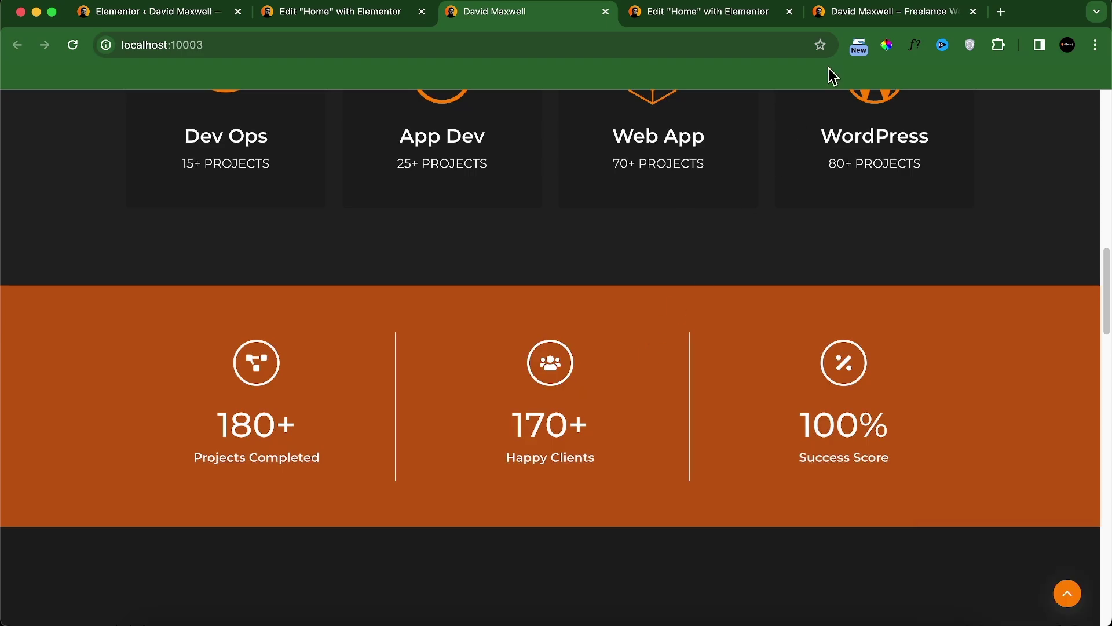
Step: Paste B95111 as the container's background colour and compare with the reference
left_click(747, 13)
left_click(205, 299)
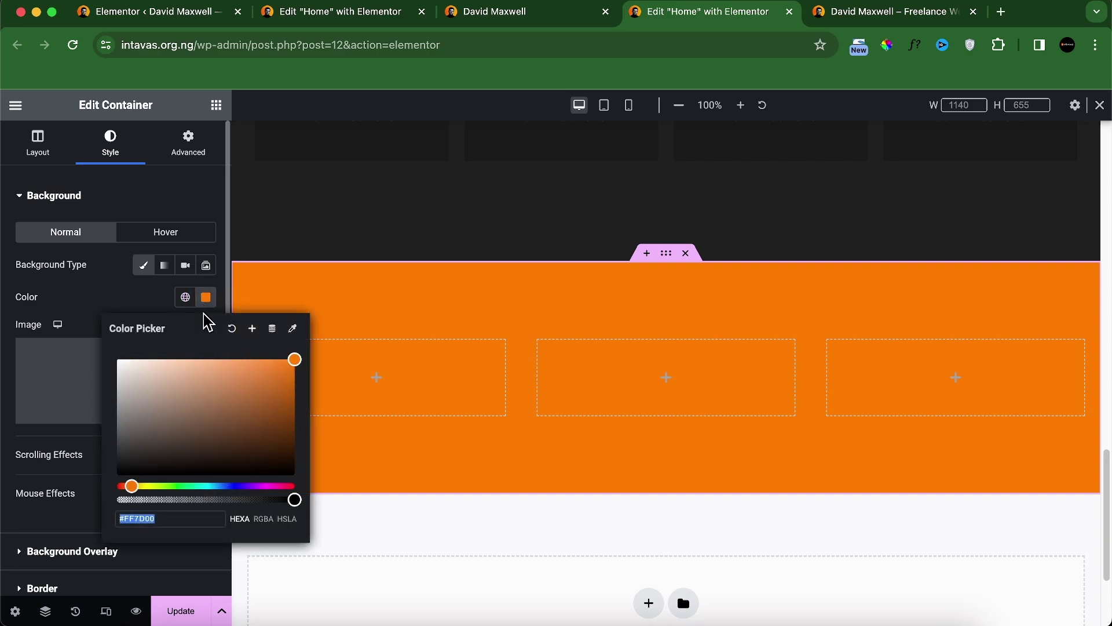
key("super+v")
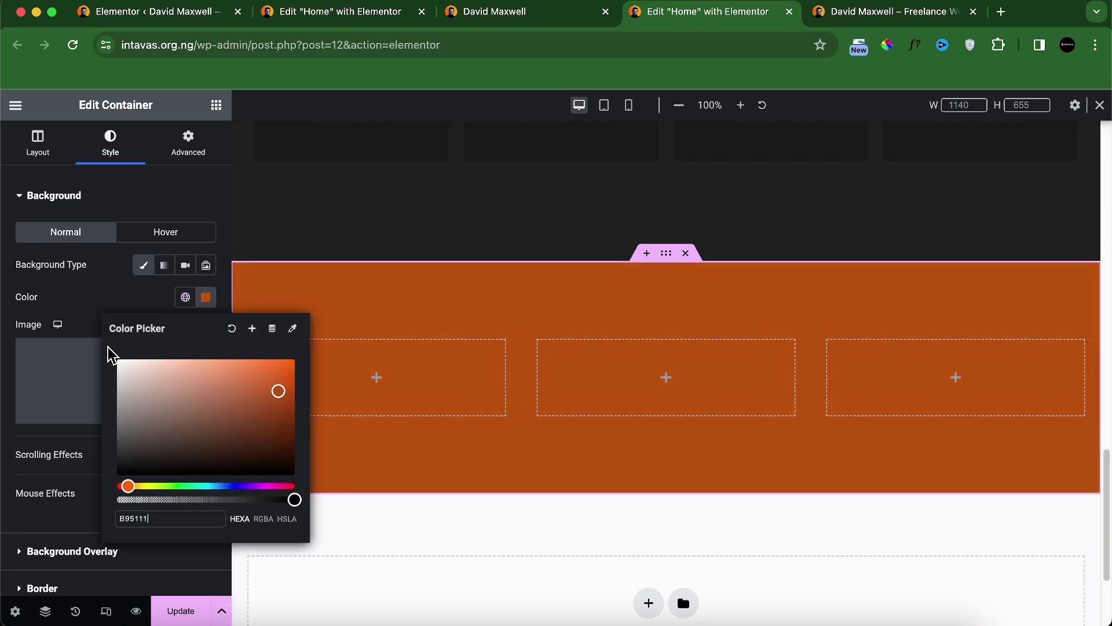
left_click(107, 312)
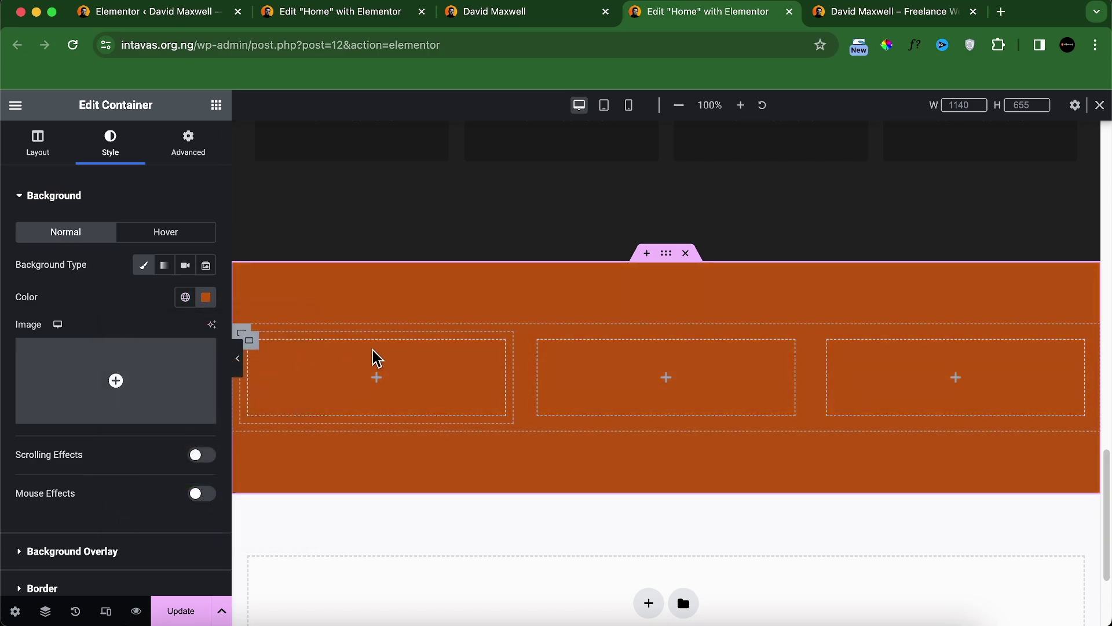
left_click(530, 13)
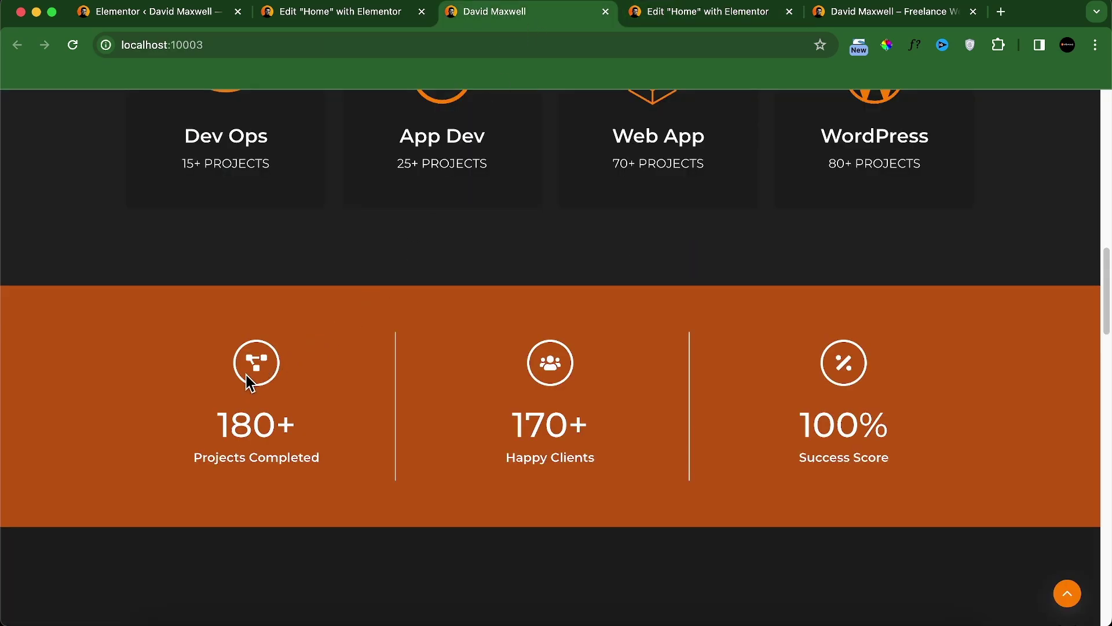
left_click(701, 13)
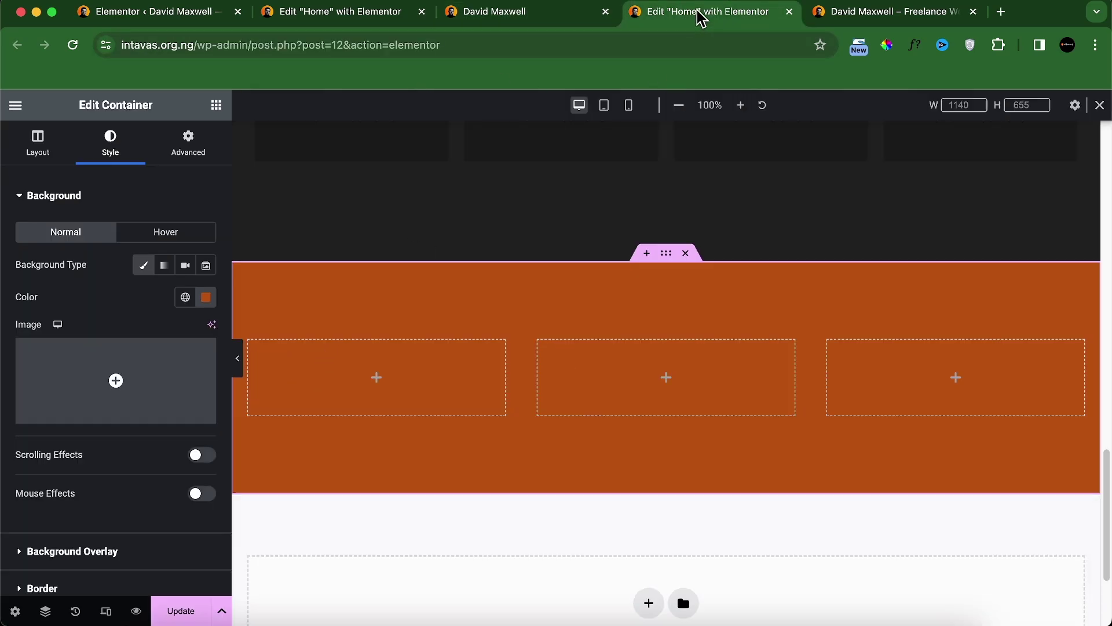
Step: Add an Icon widget to the first column and make its star white
left_click(216, 105)
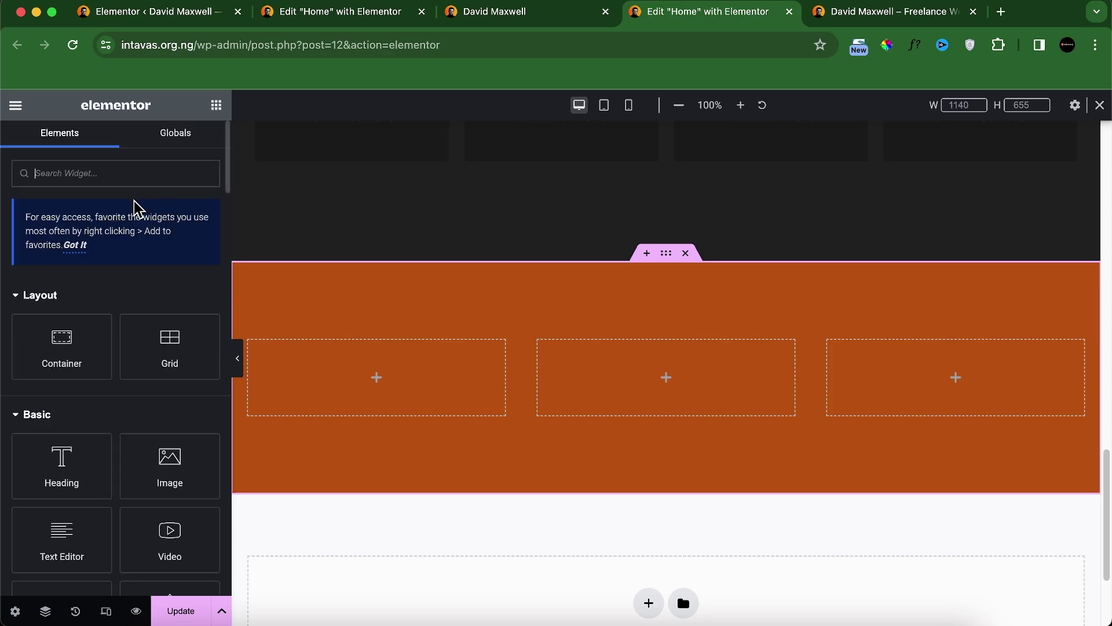
type("icon")
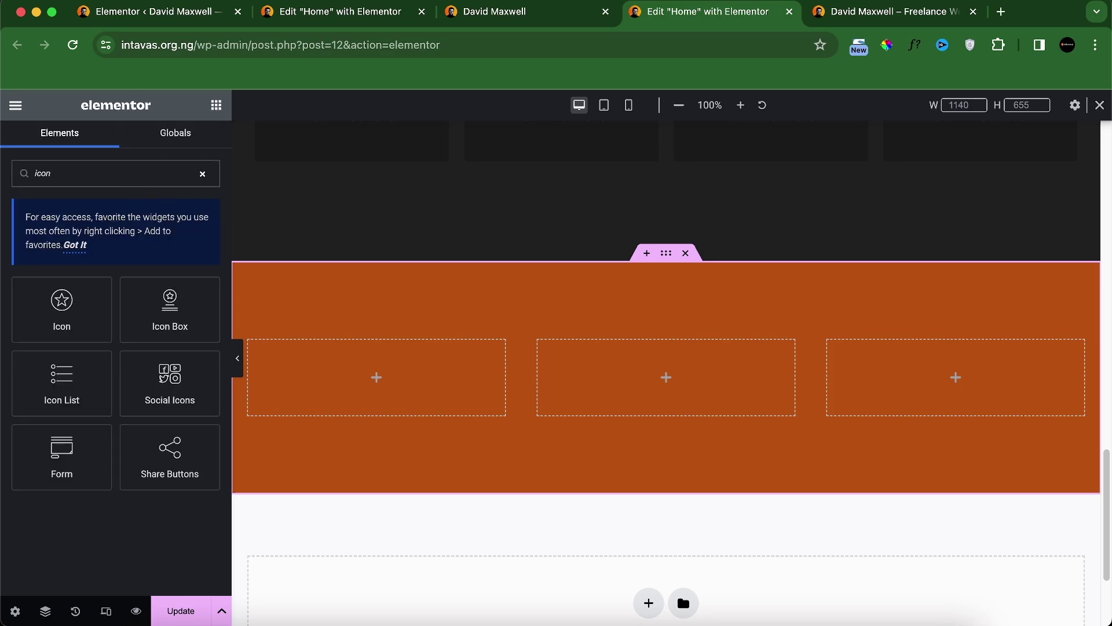
left_click_drag(65, 323, 295, 372)
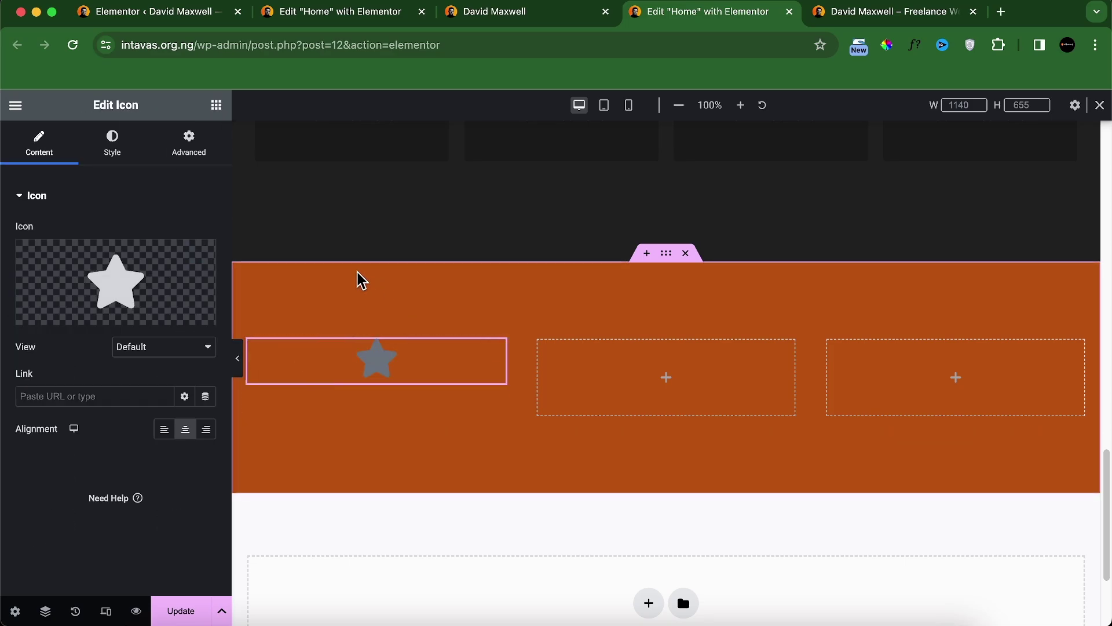
left_click(103, 145)
left_click(206, 265)
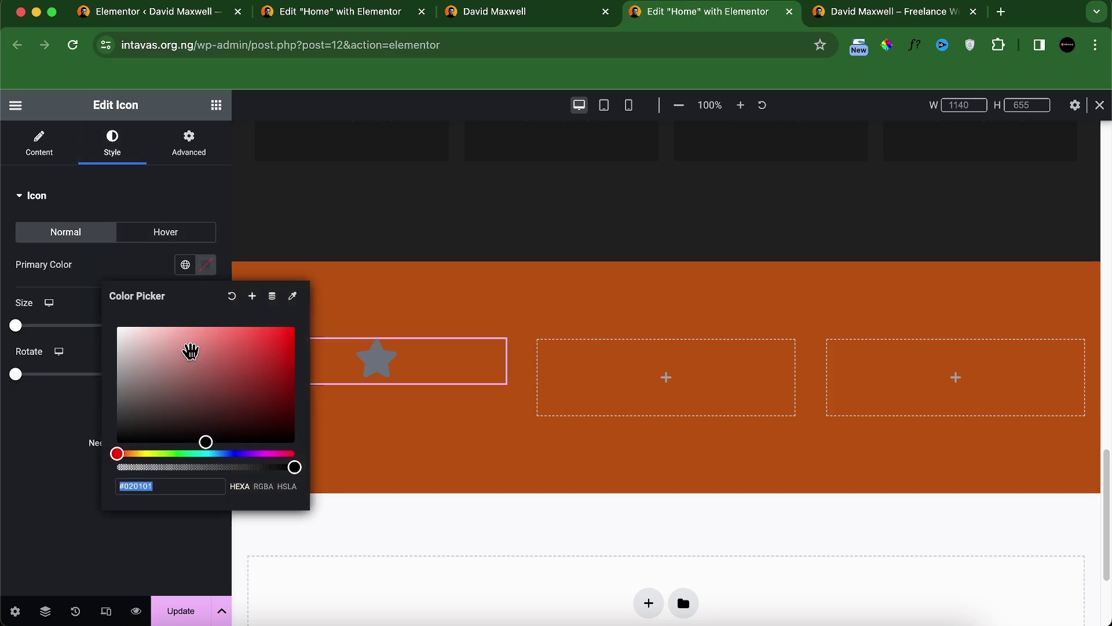
left_click_drag(186, 350, 117, 326)
left_click(501, 17)
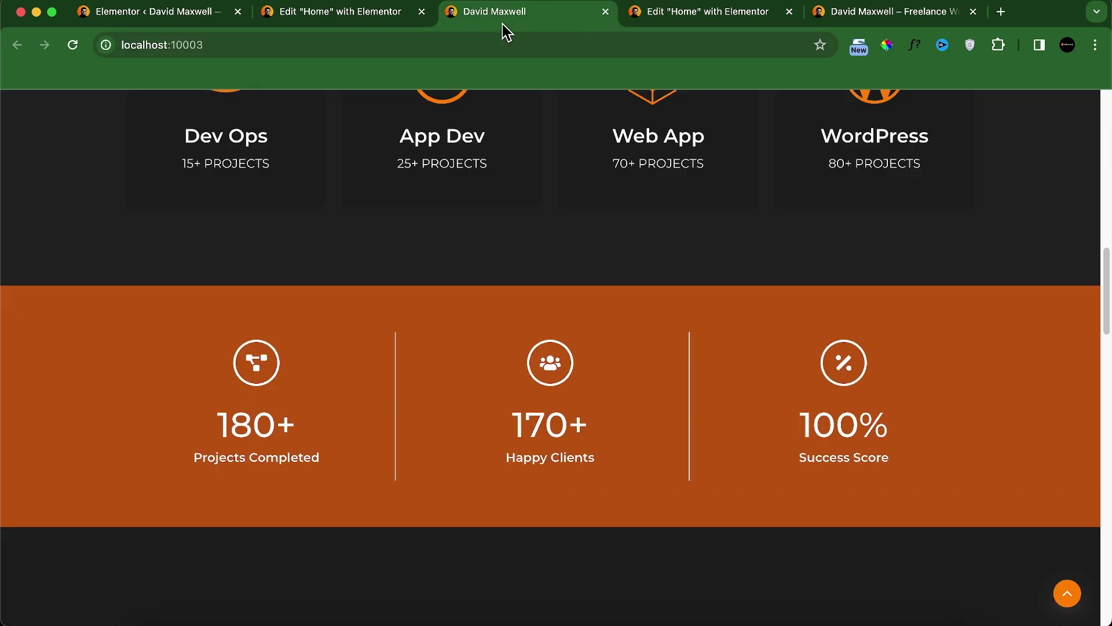
left_click(641, 18)
Step: Set the icon's View to Framed for a circular border
left_click(50, 152)
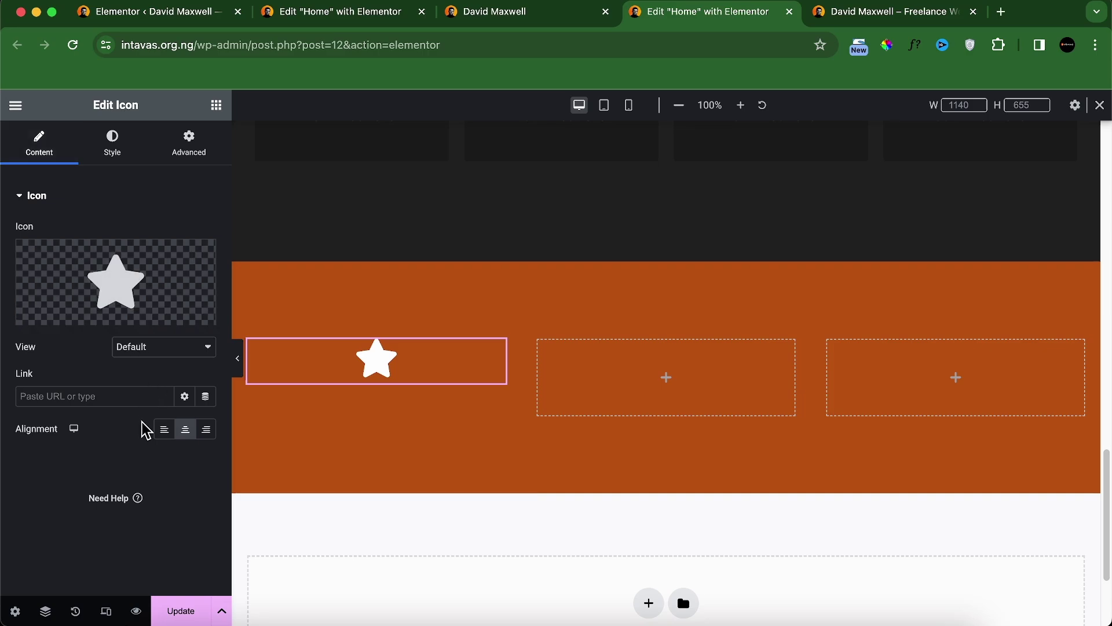
left_click(159, 348)
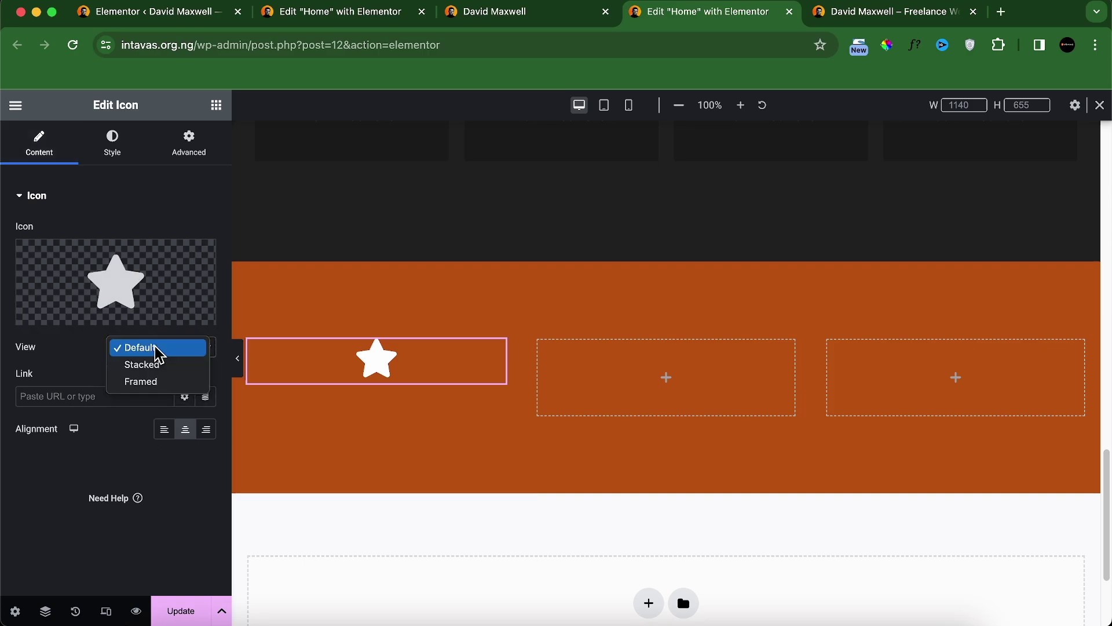
left_click(161, 383)
left_click(113, 142)
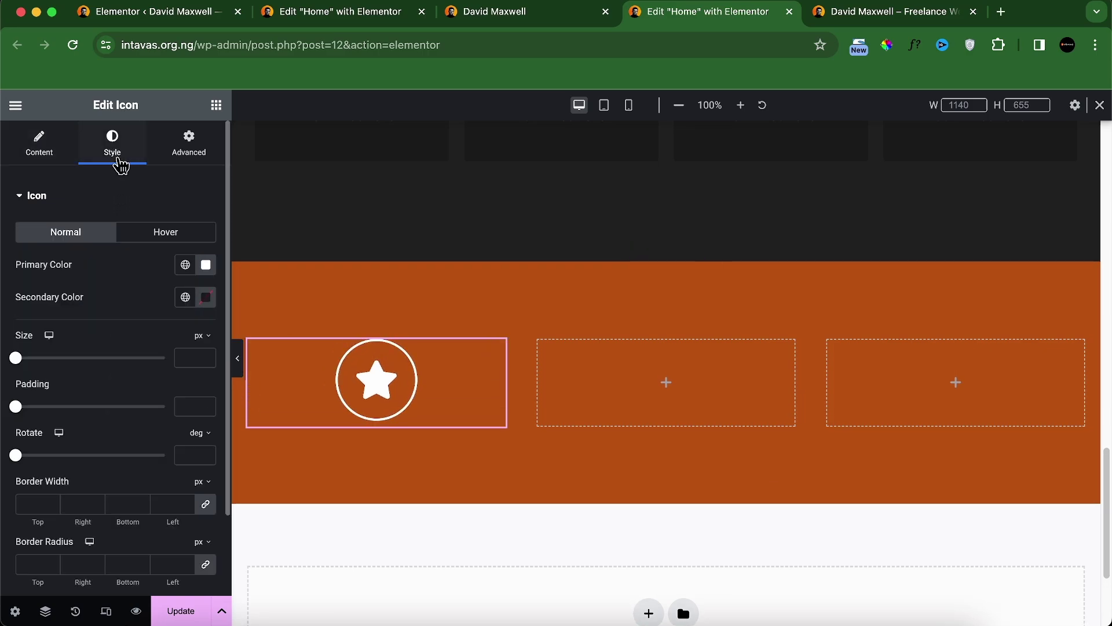
left_click(504, 12)
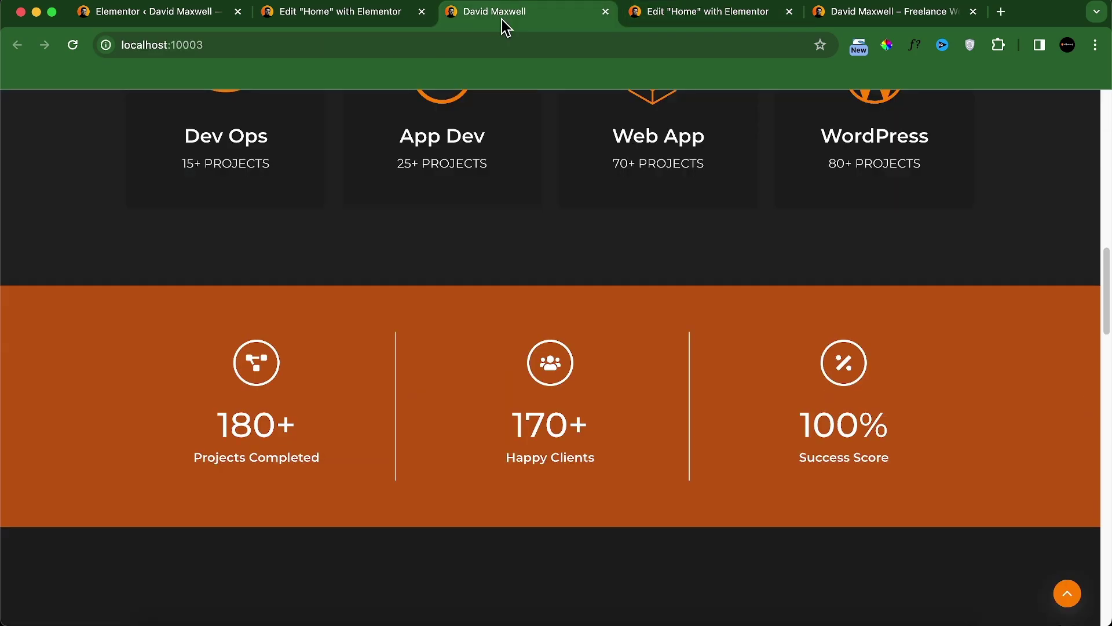
left_click(654, 21)
left_click(70, 151)
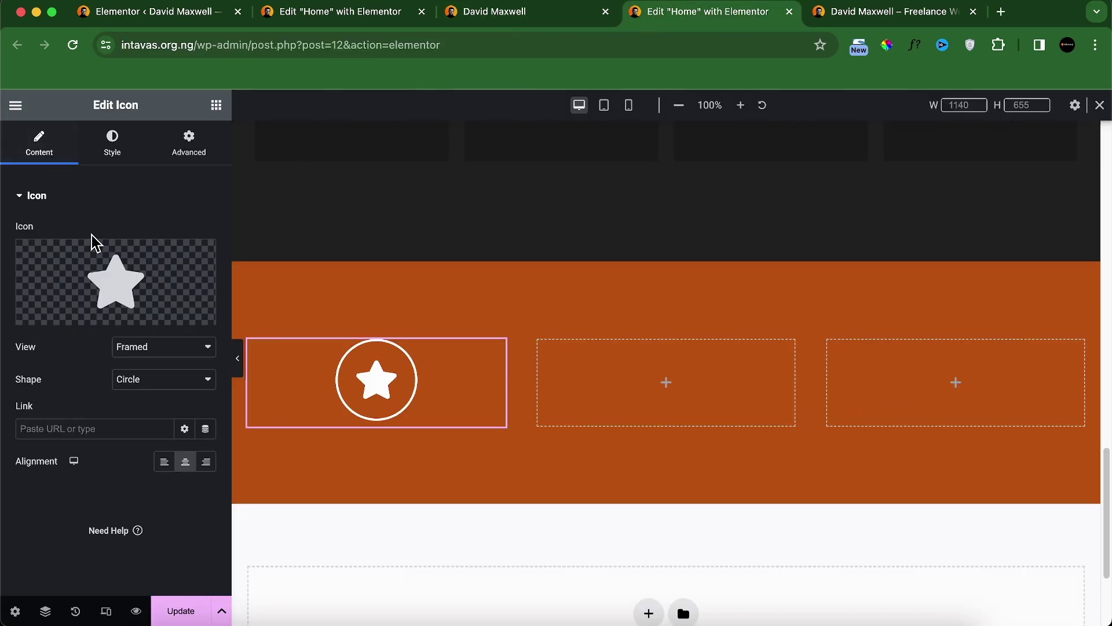
Step: Replace the star with the Share alt icon from the Icon Library
left_click(66, 314)
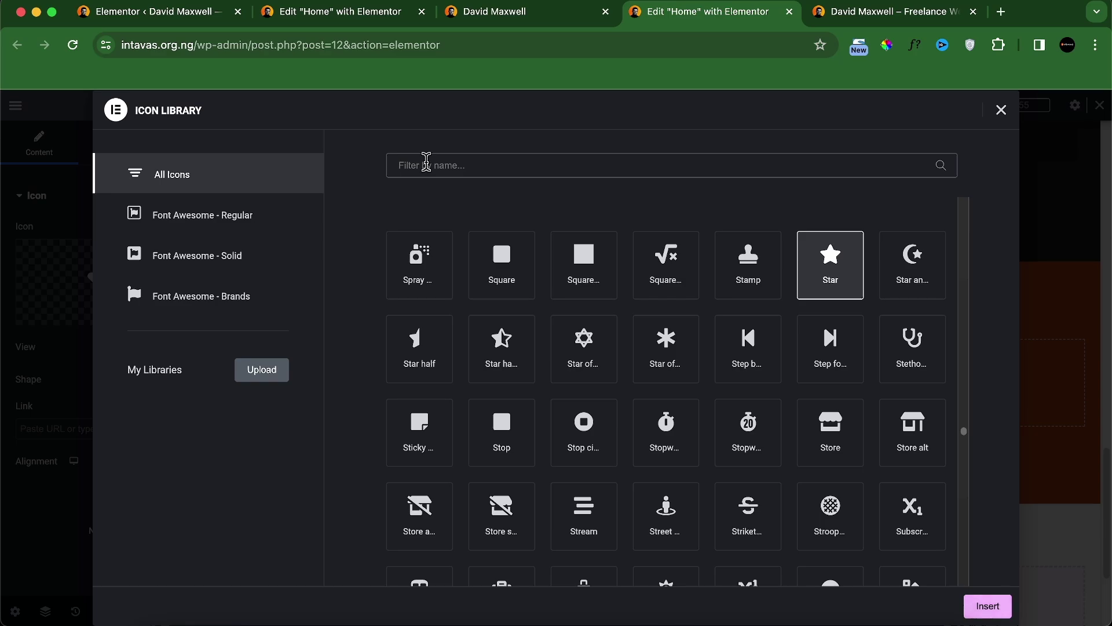
left_click(427, 165)
type("link")
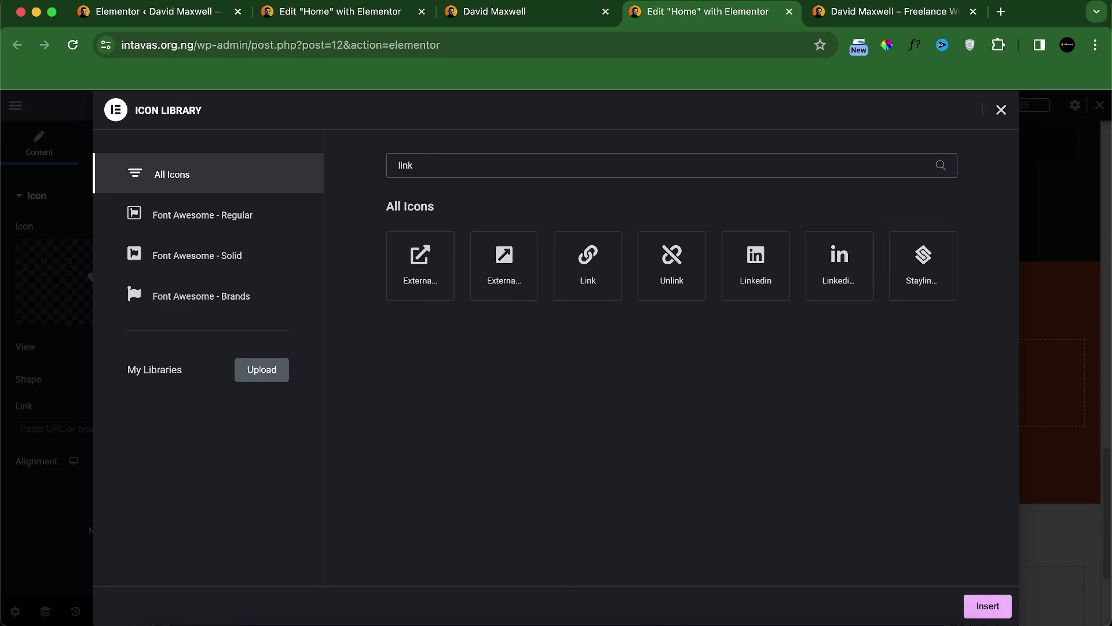
key("BackSpace")
key("BackSpace")
key("BackSpace")
key("BackSpace")
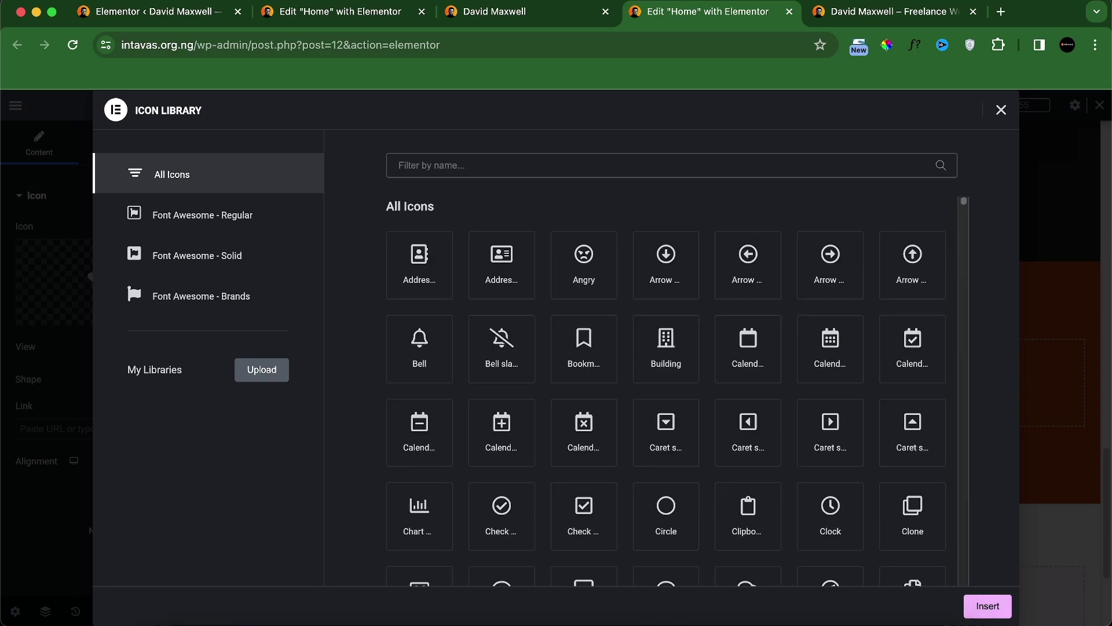
type("chai")
key("BackSpace")
key("BackSpace")
key("BackSpace")
key("BackSpace")
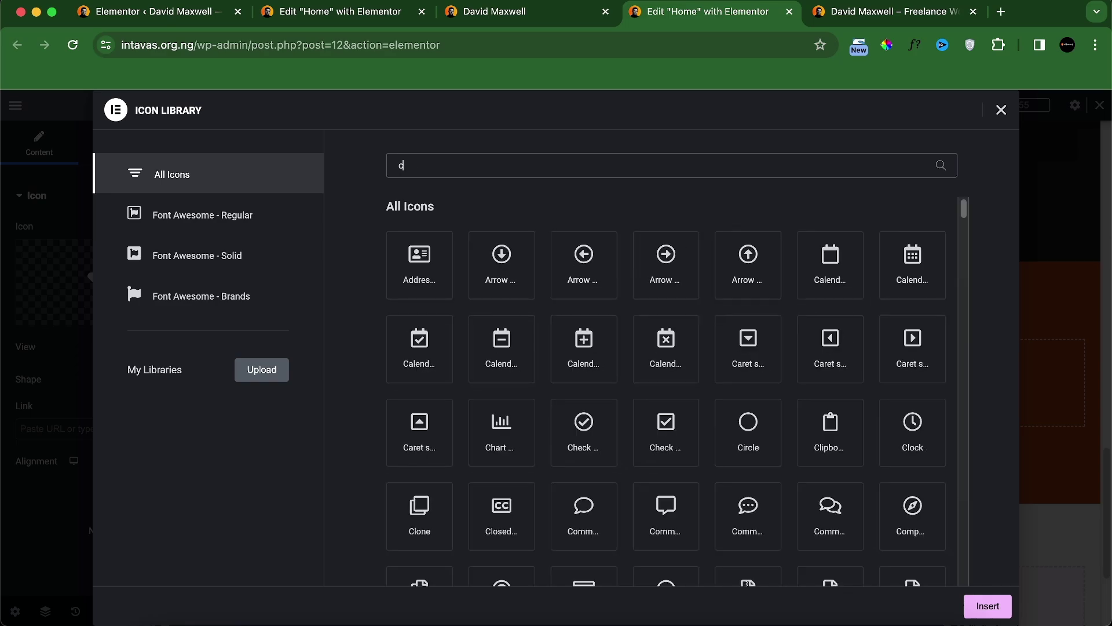
scroll(650, 397, "down", 5)
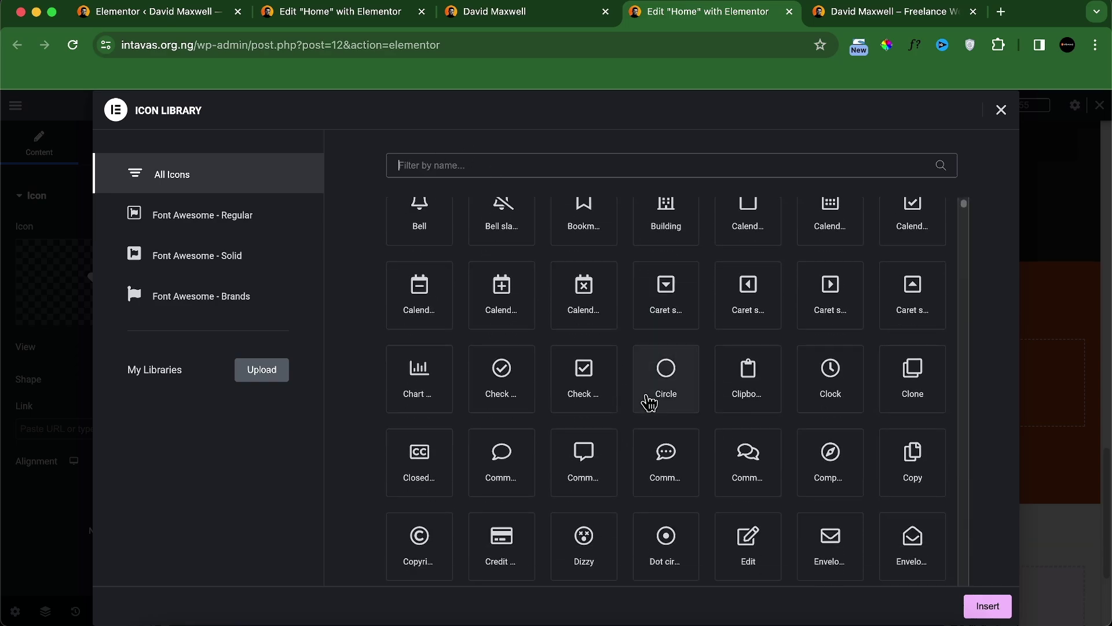
left_click(524, 12)
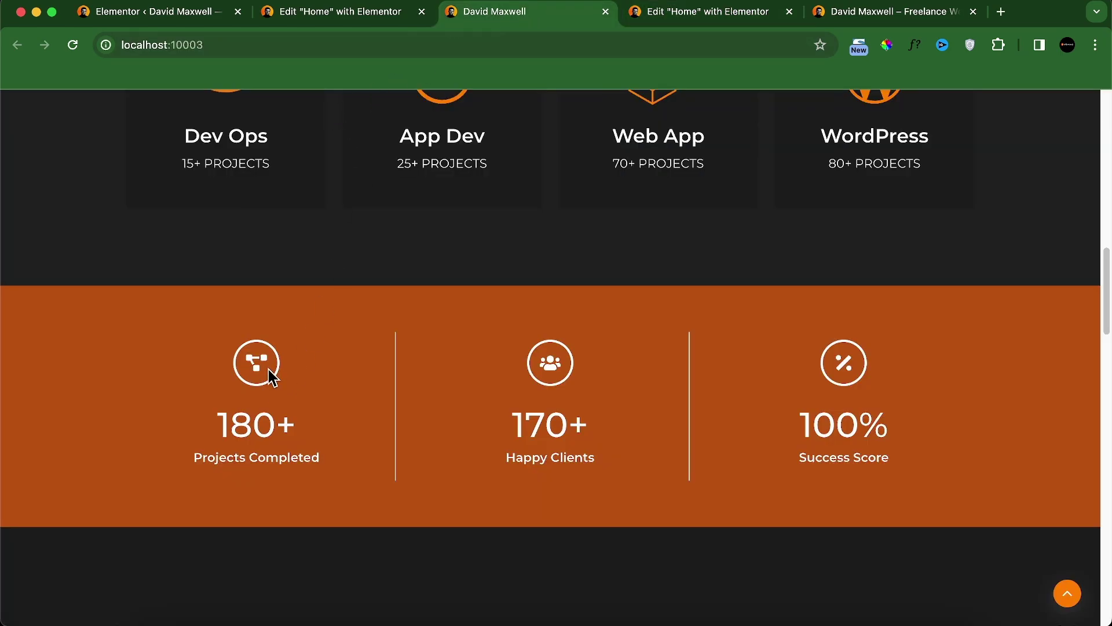
left_click(732, 13)
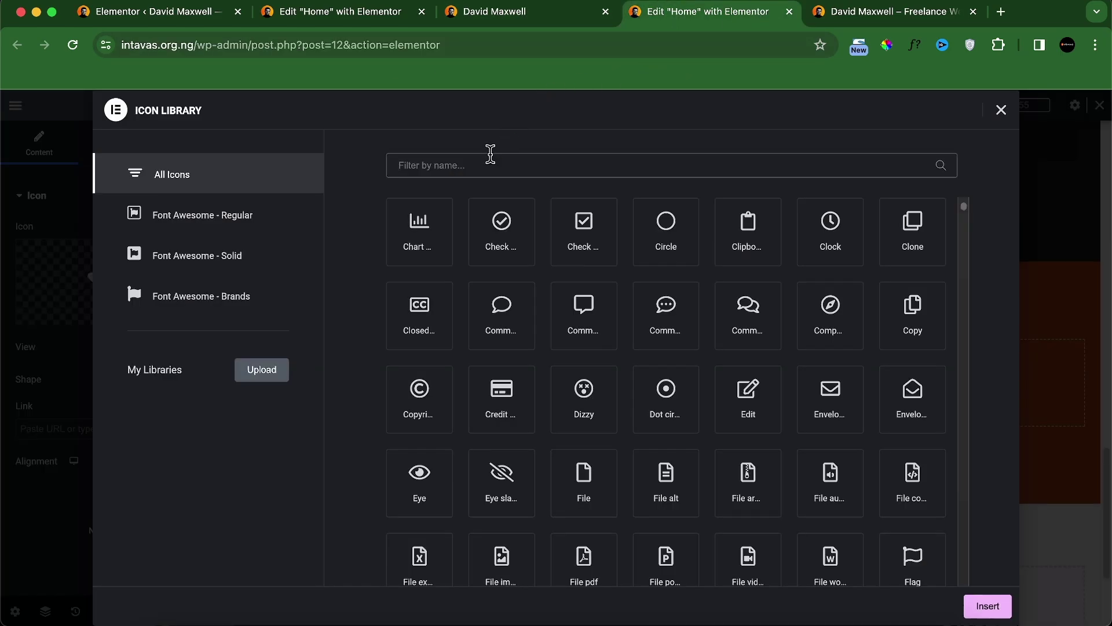
type("sha")
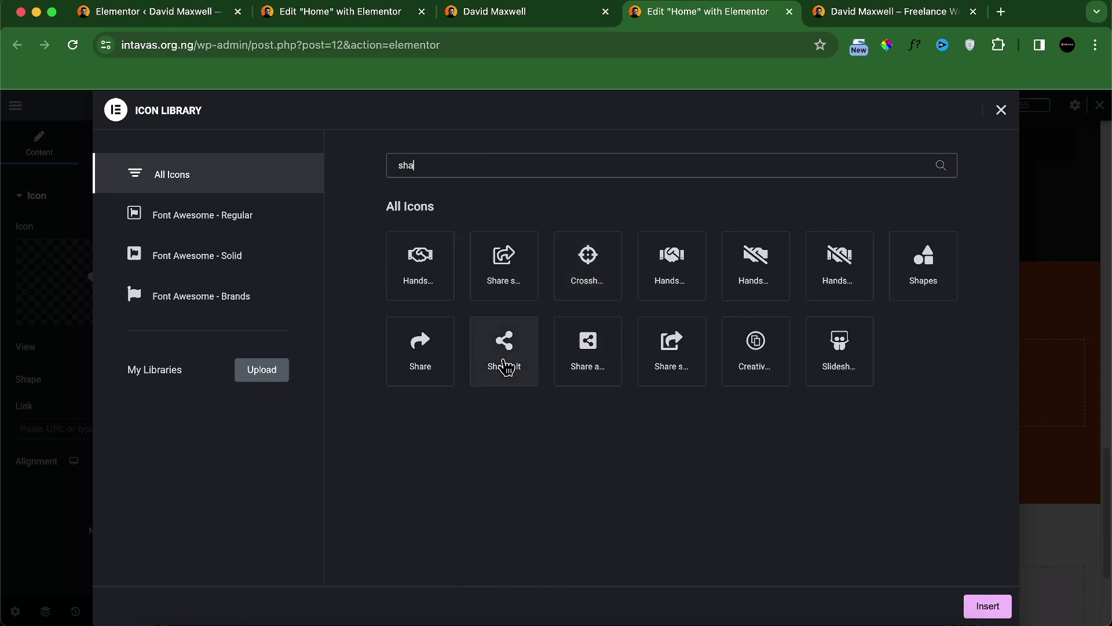
left_click(505, 366)
left_click(987, 605)
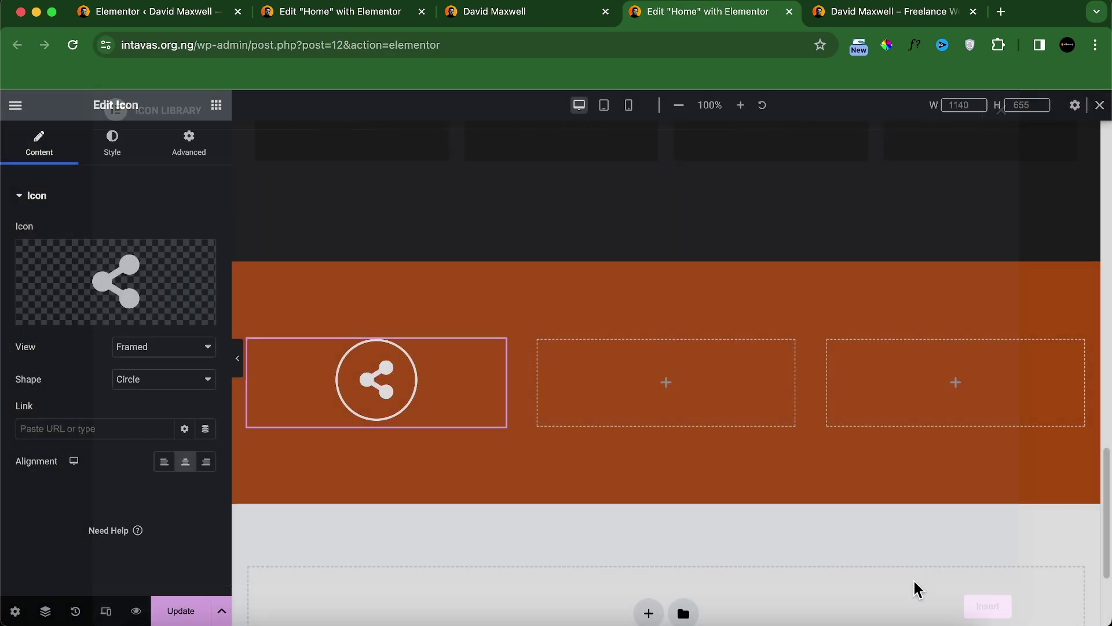
Step: Set the icon size to 27 px after comparing trial sizes with the reference
left_click(114, 146)
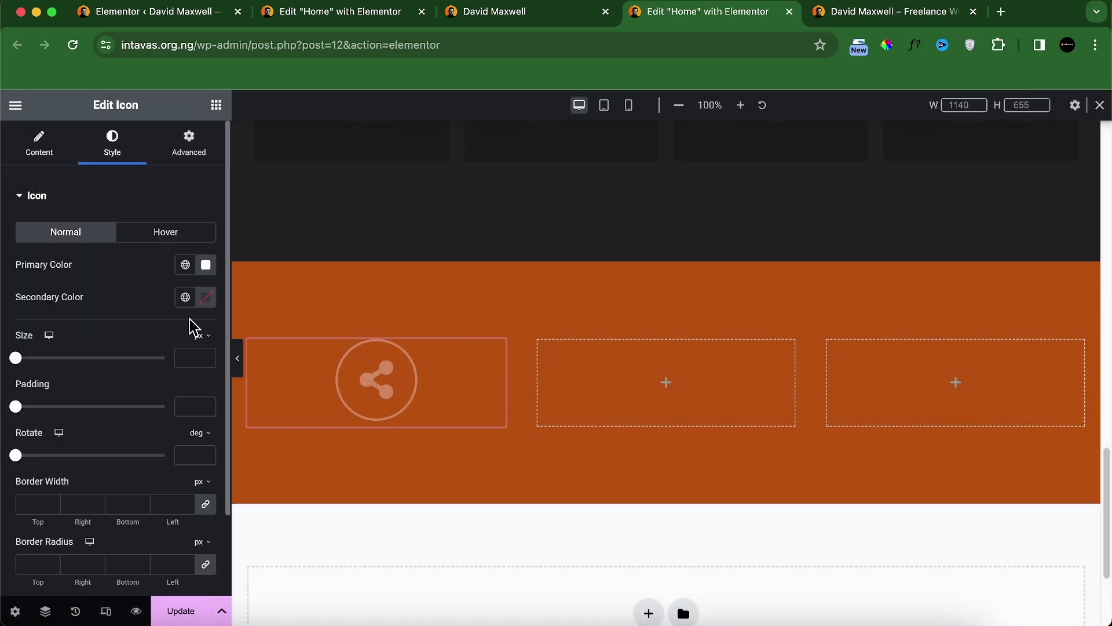
left_click(195, 358)
type("75")
key("BackSpace")
key("BackSpace")
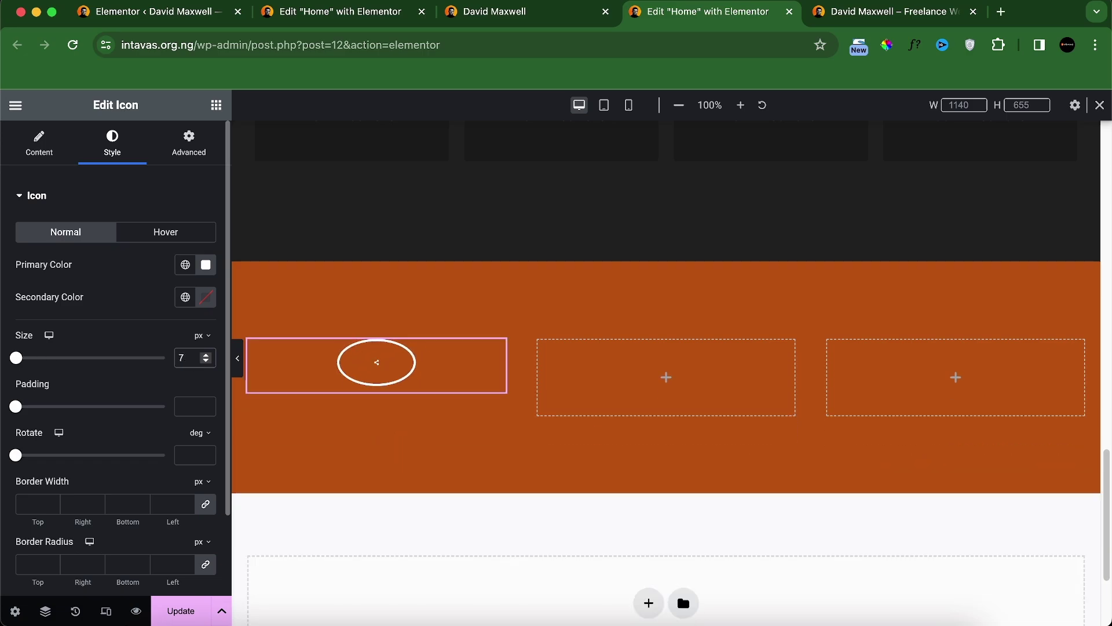
type("50")
key("BackSpace")
key("BackSpace")
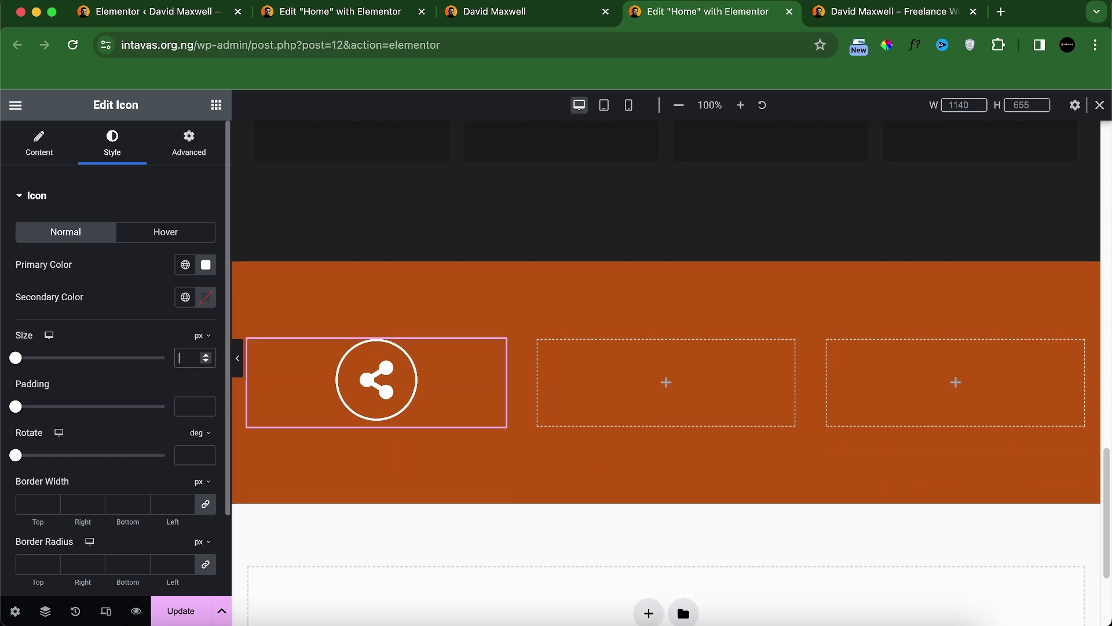
type("40")
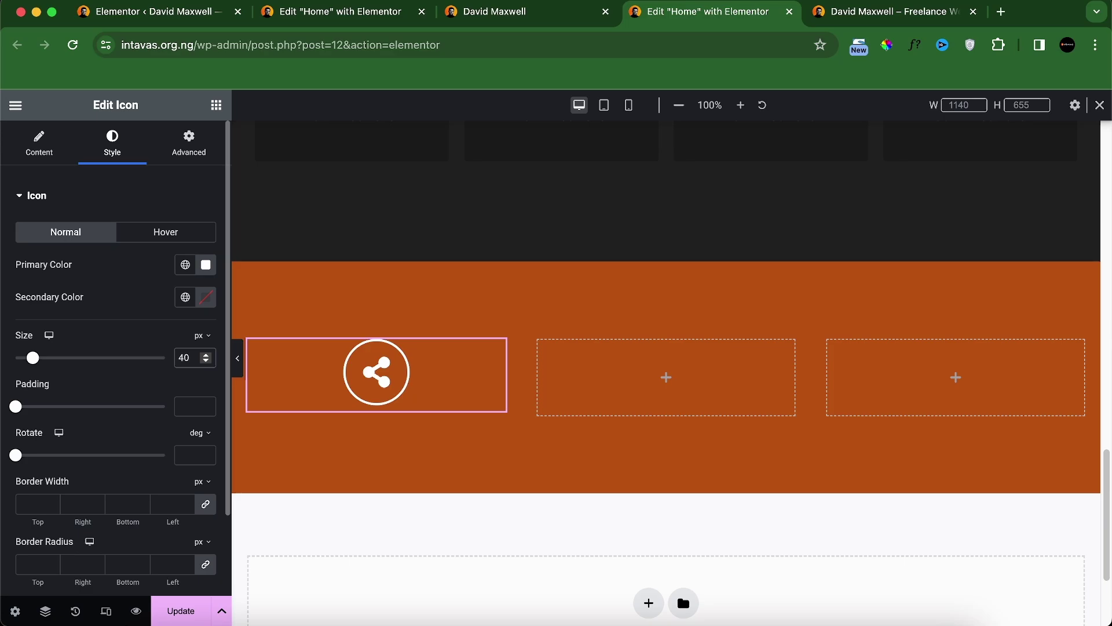
key("BackSpace")
key("BackSpace")
type("35")
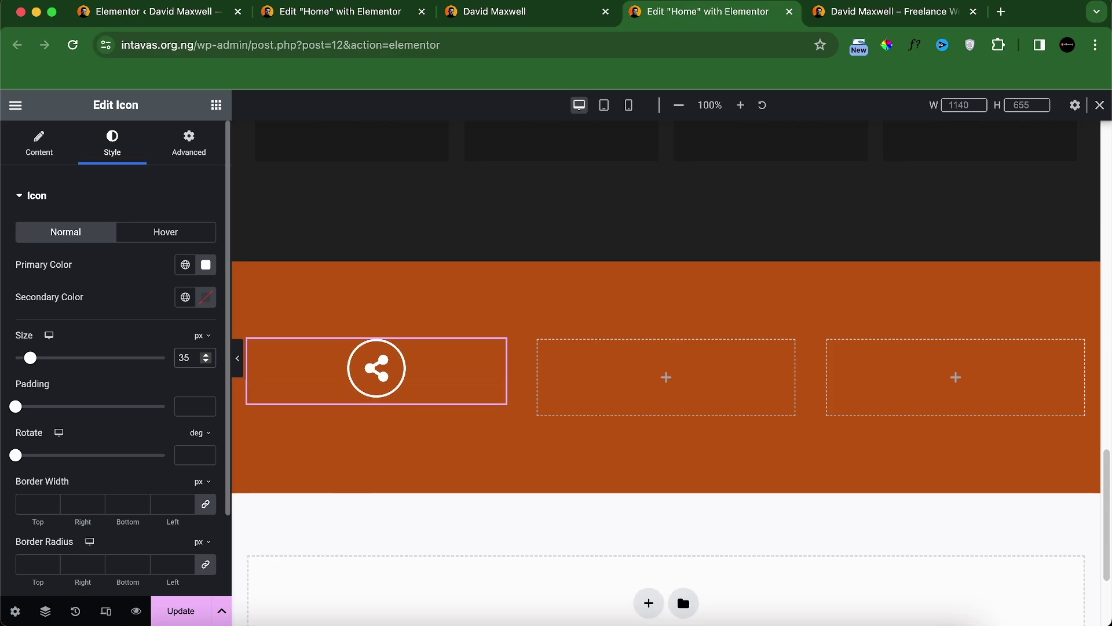
left_click(520, 12)
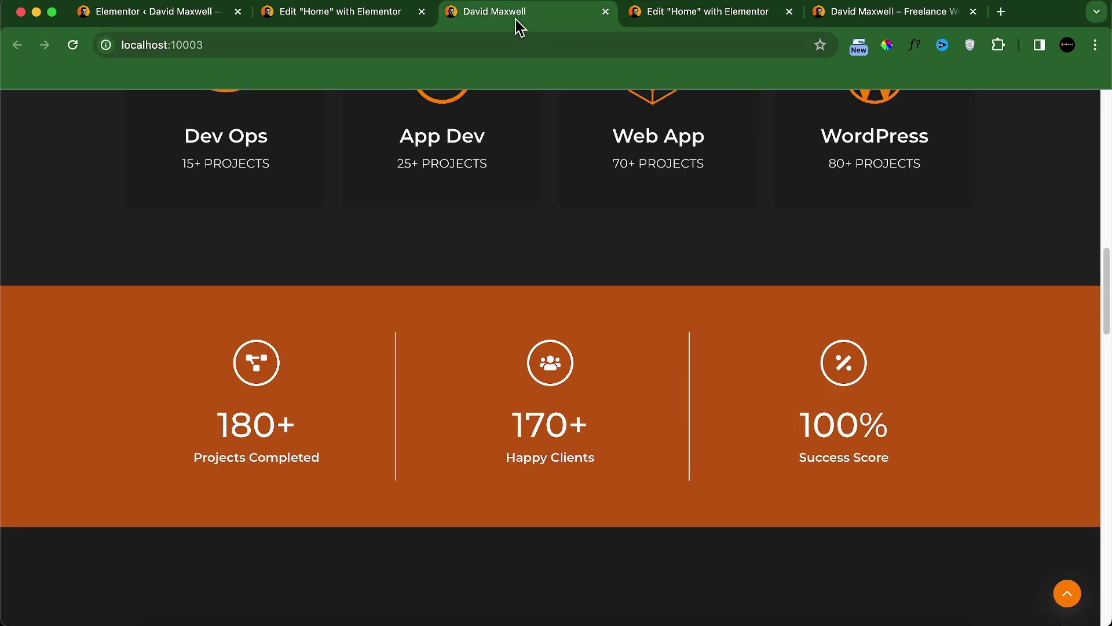
left_click(658, 17)
key("BackSpace")
type("0")
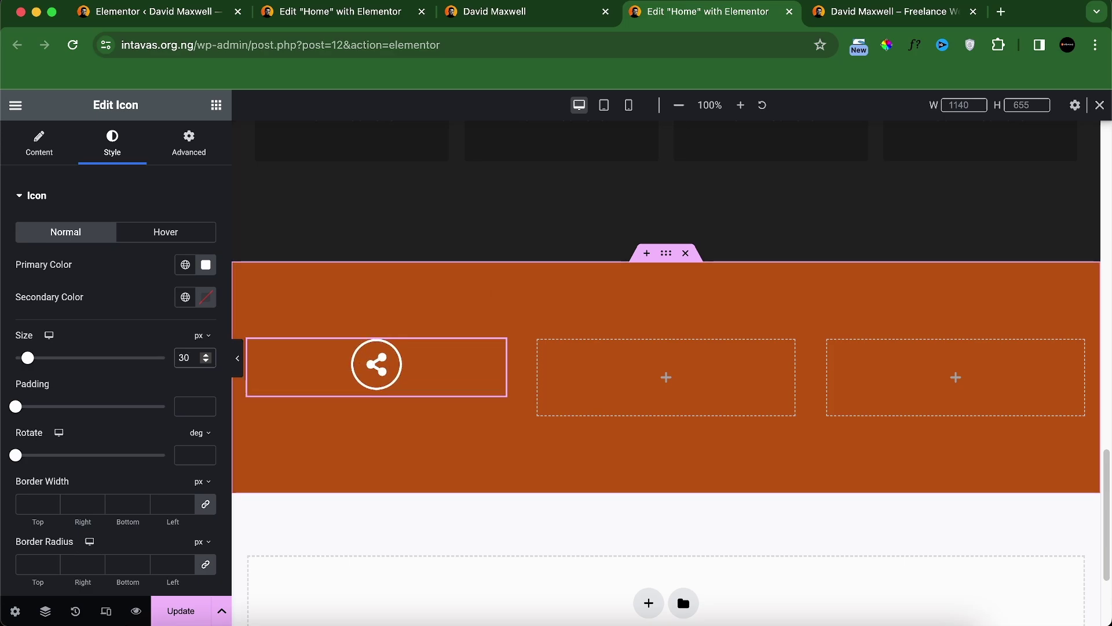
left_click(490, 16)
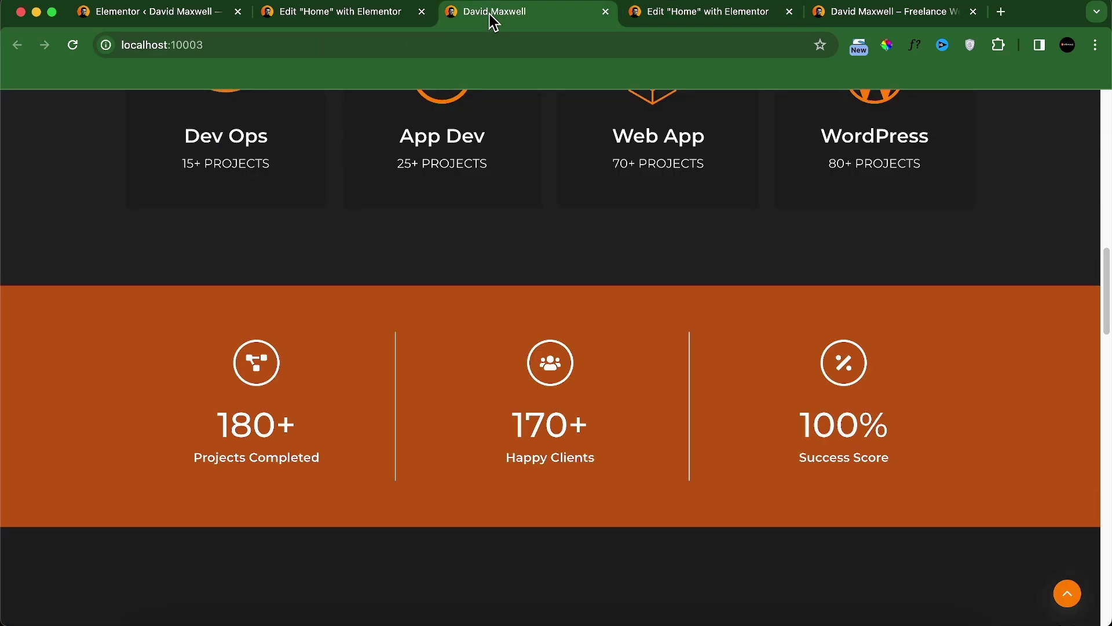
left_click(753, 18)
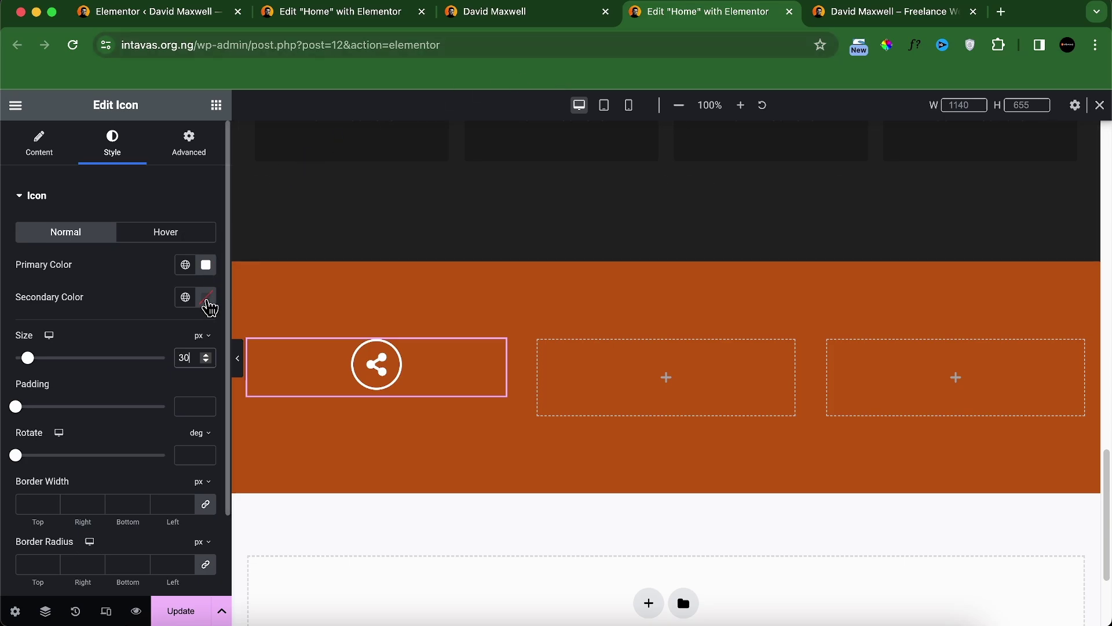
key("BackSpace")
key("BackSpace")
type("27")
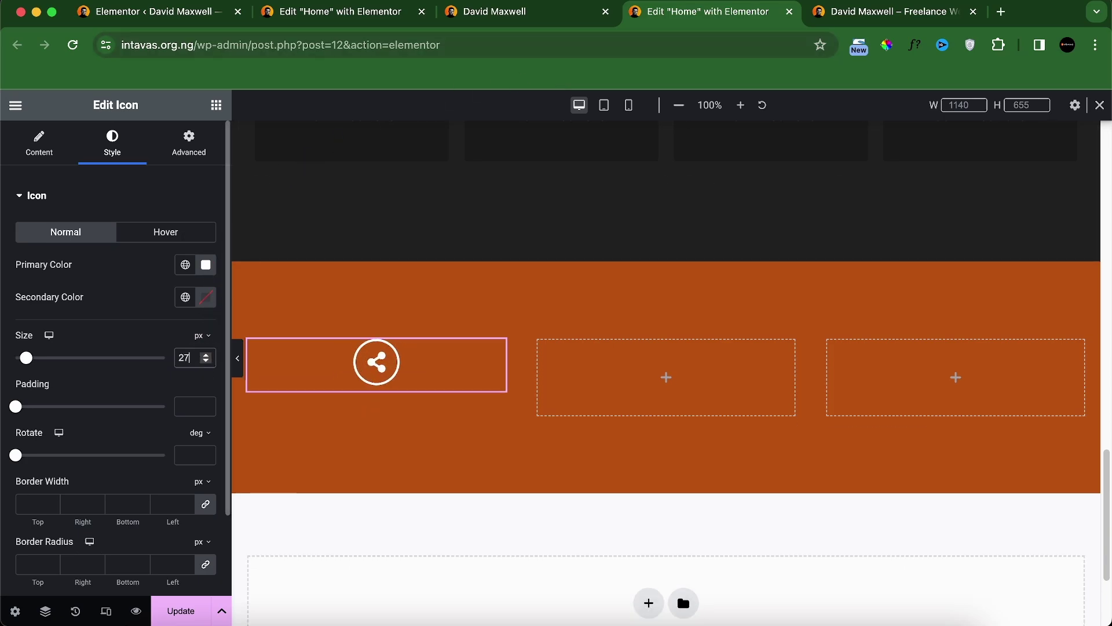
left_click(479, 17)
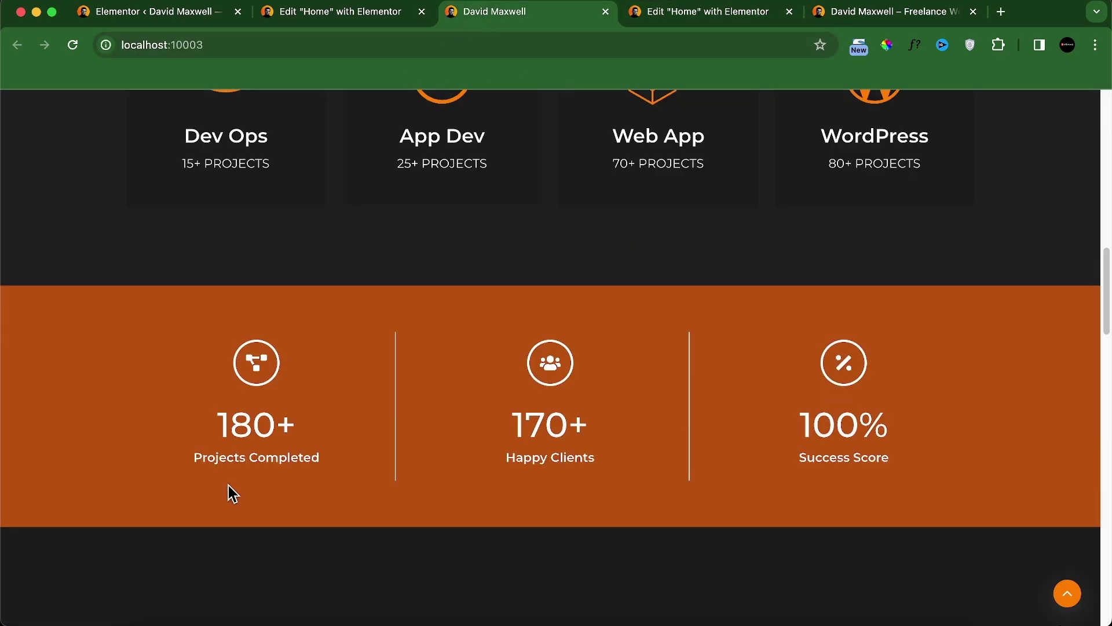
left_click(650, 17)
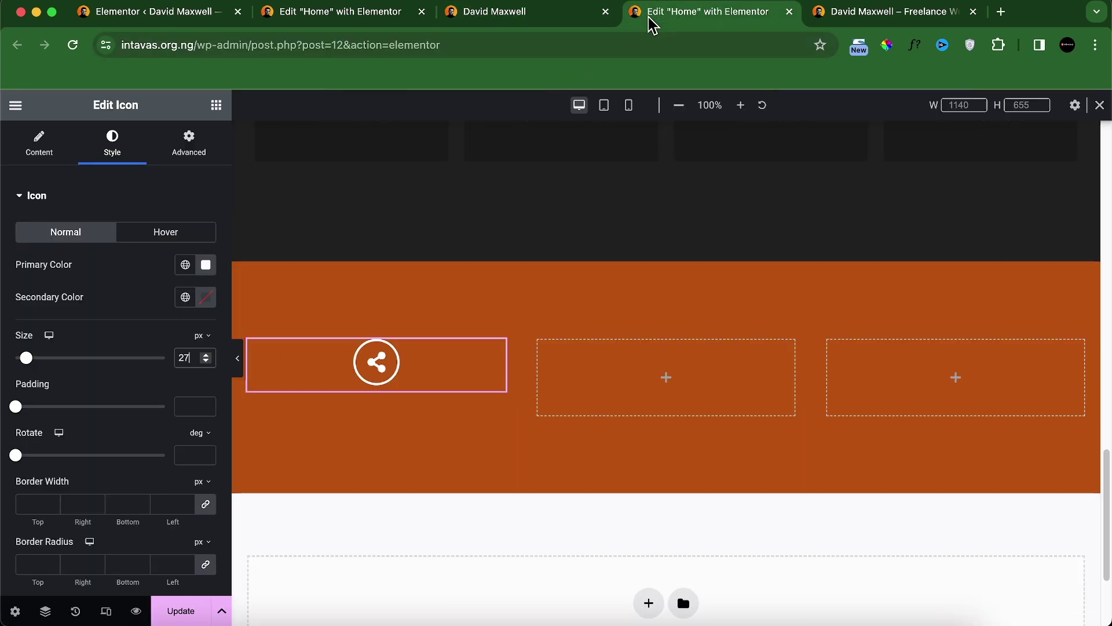
Step: Reload the live reference site to replay its counter animation
left_click(530, 17)
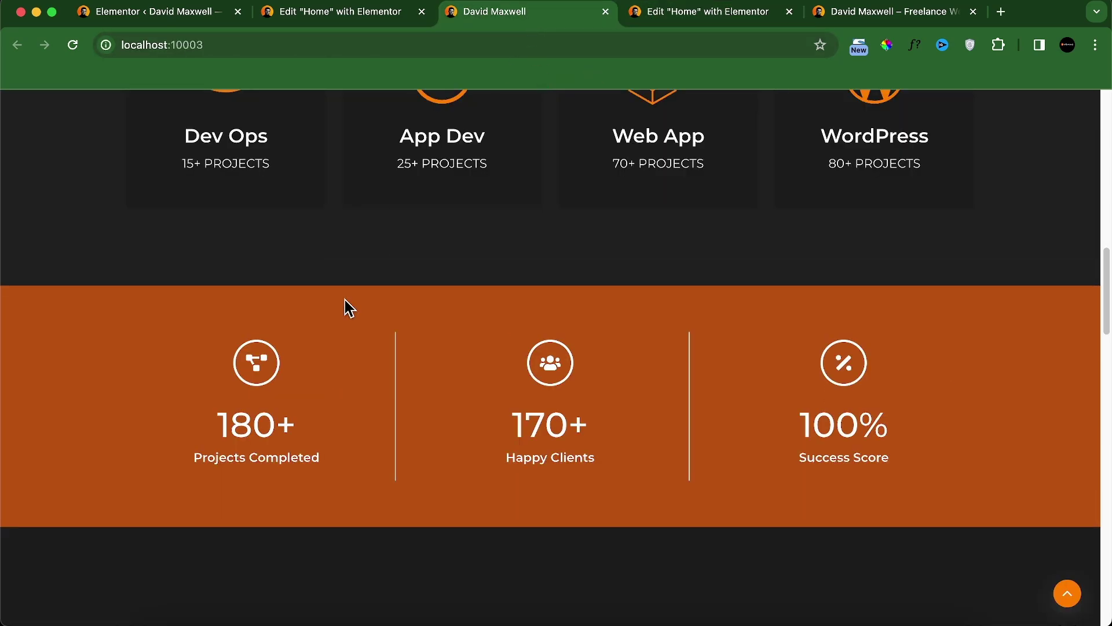
left_click(70, 46)
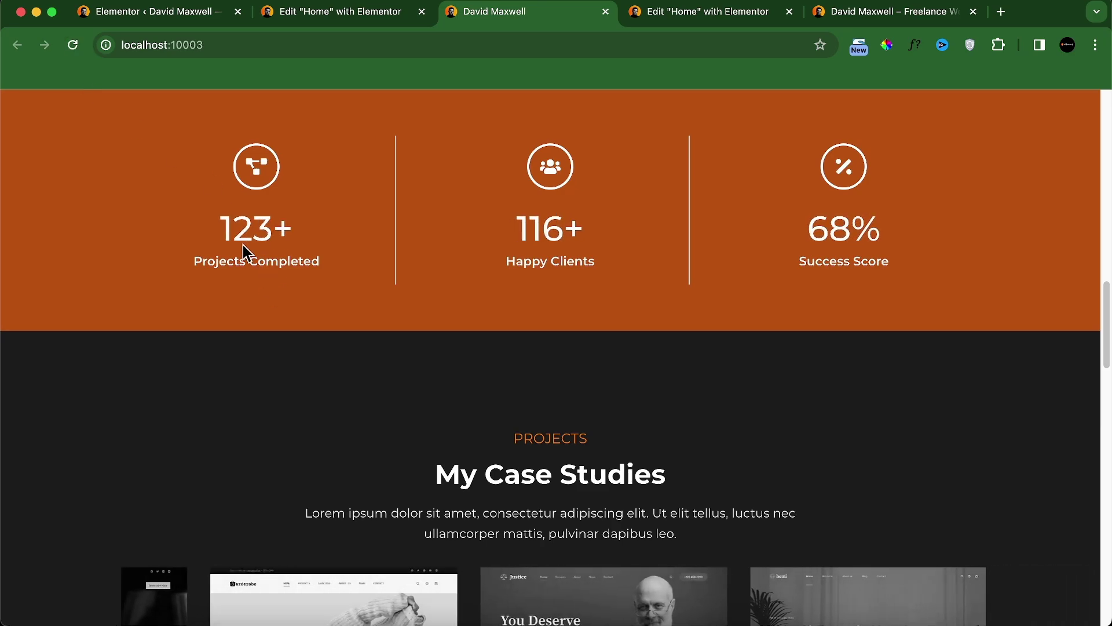
left_click(681, 16)
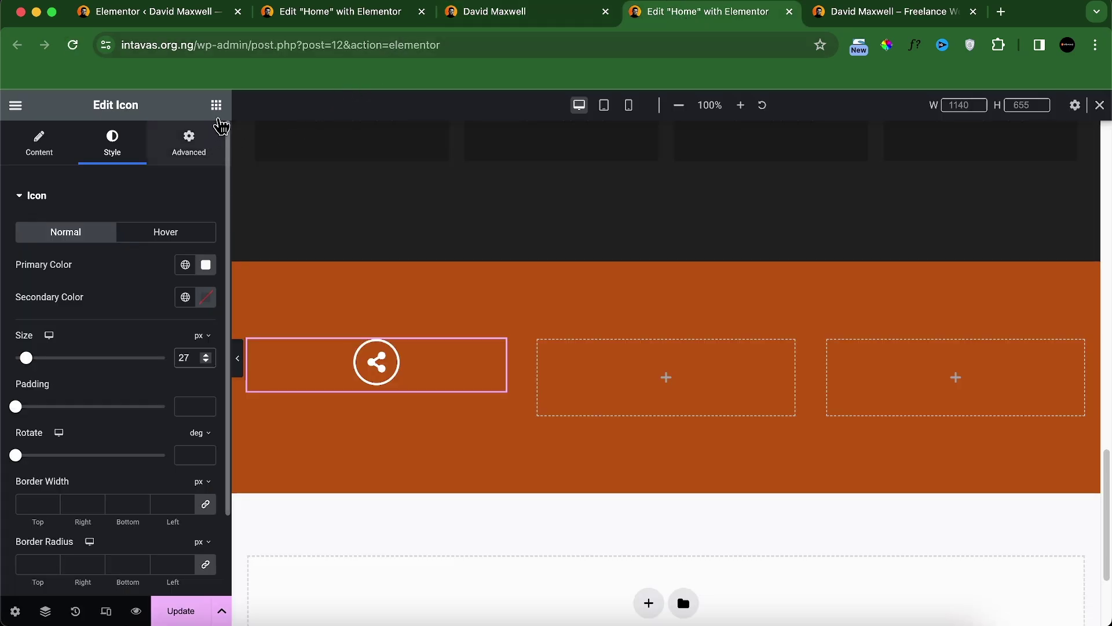
left_click(216, 106)
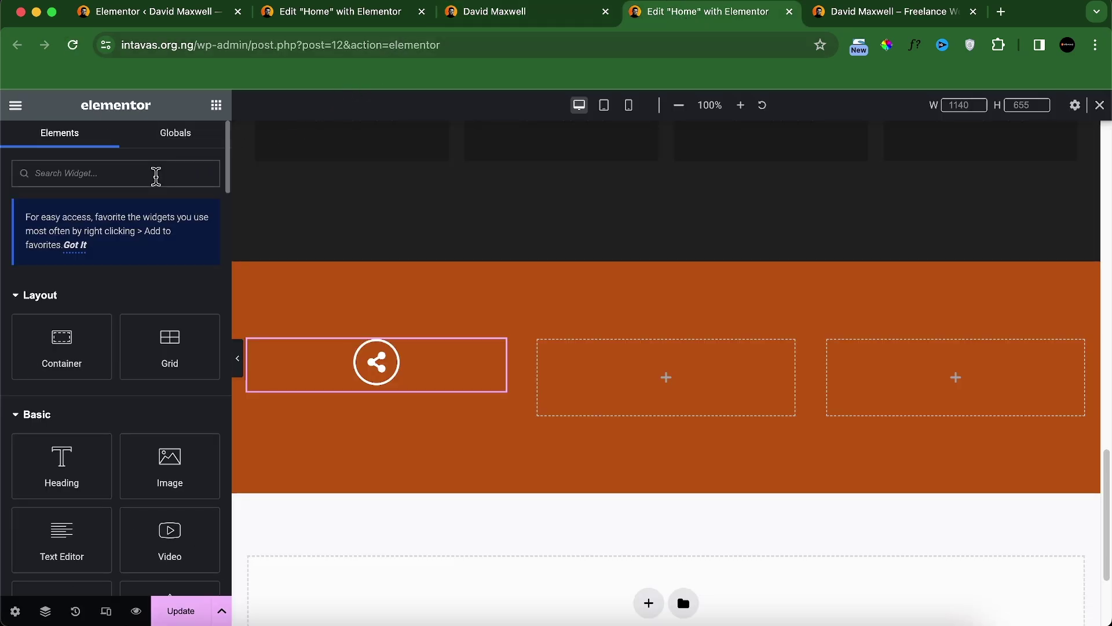
Step: Add a Counter under the share icon ending at 180 with '+' suffix, titled 'Projects completed'
type("coun")
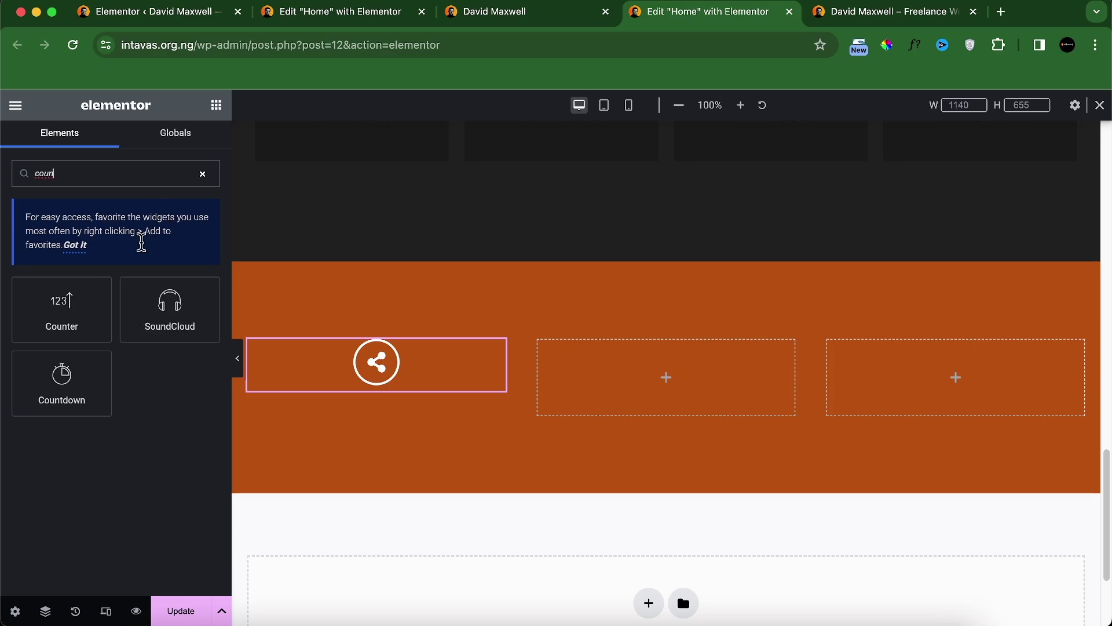
left_click_drag(61, 305, 387, 384)
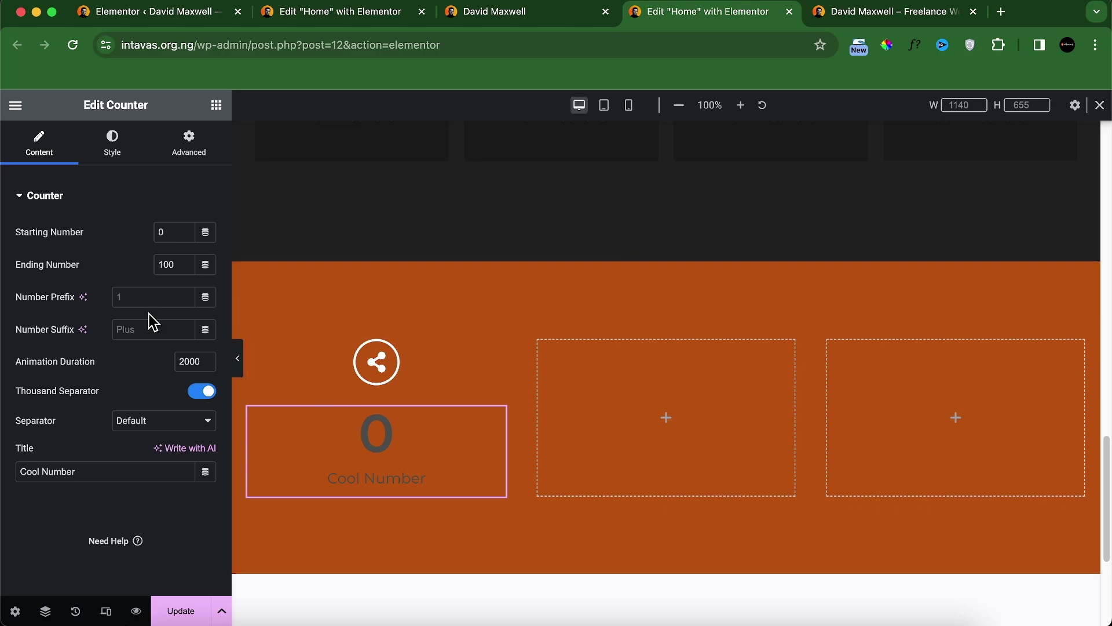
left_click(527, 16)
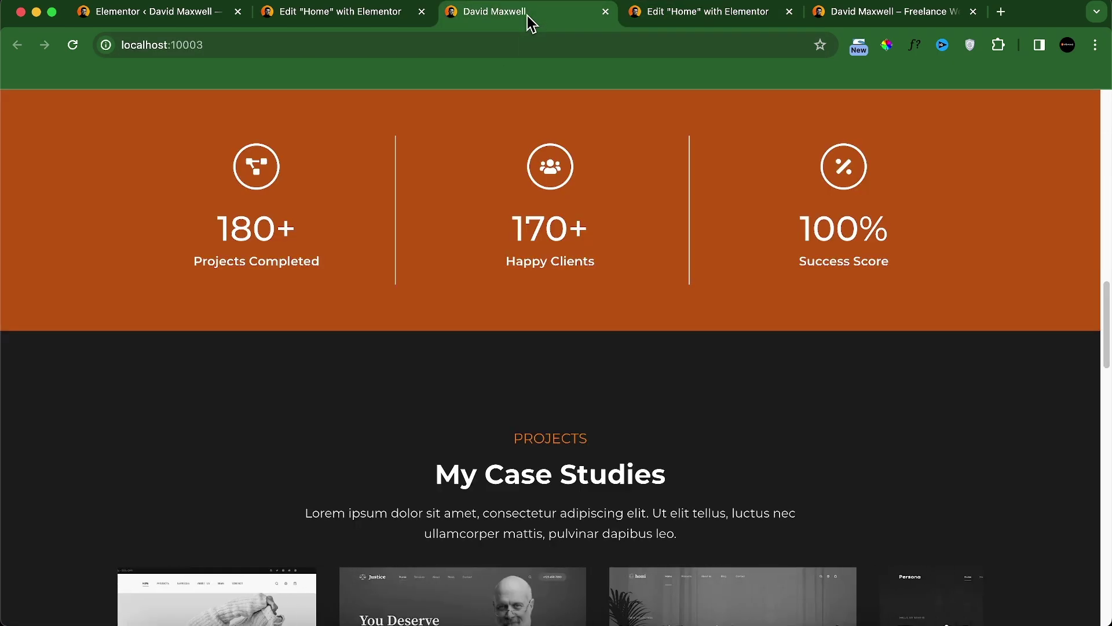
left_click(642, 17)
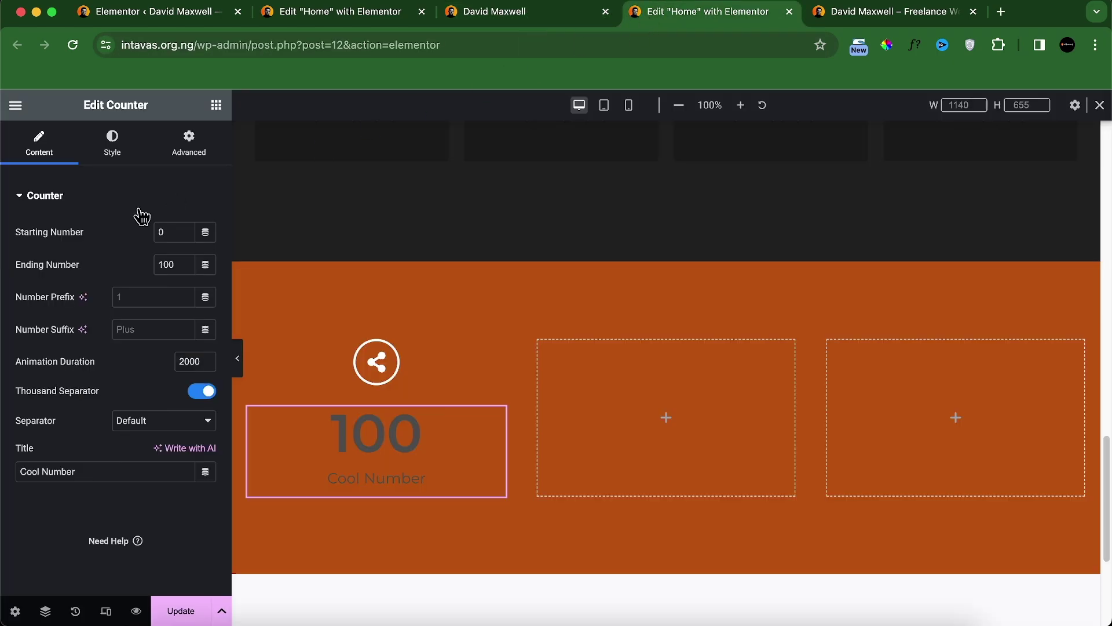
left_click(172, 264)
key("BackSpace")
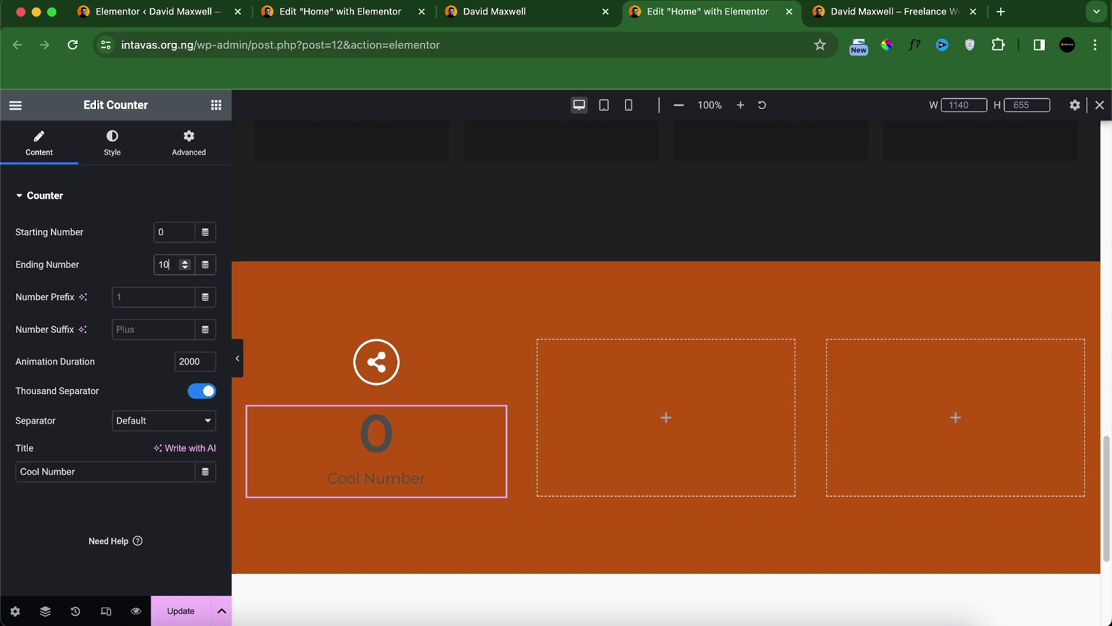
left_click(140, 329)
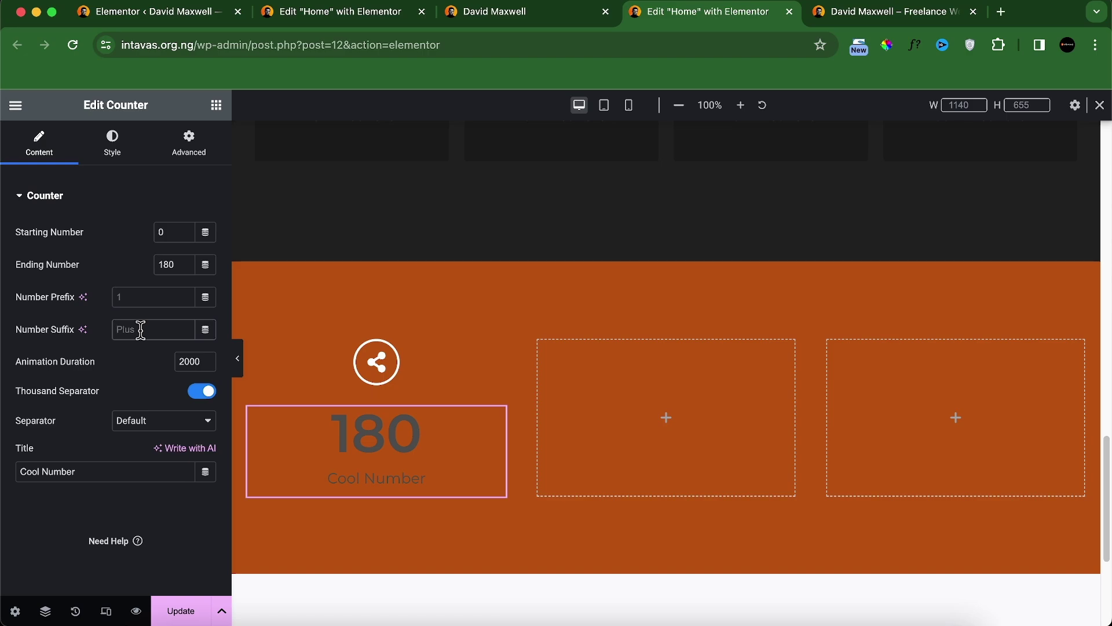
type("+")
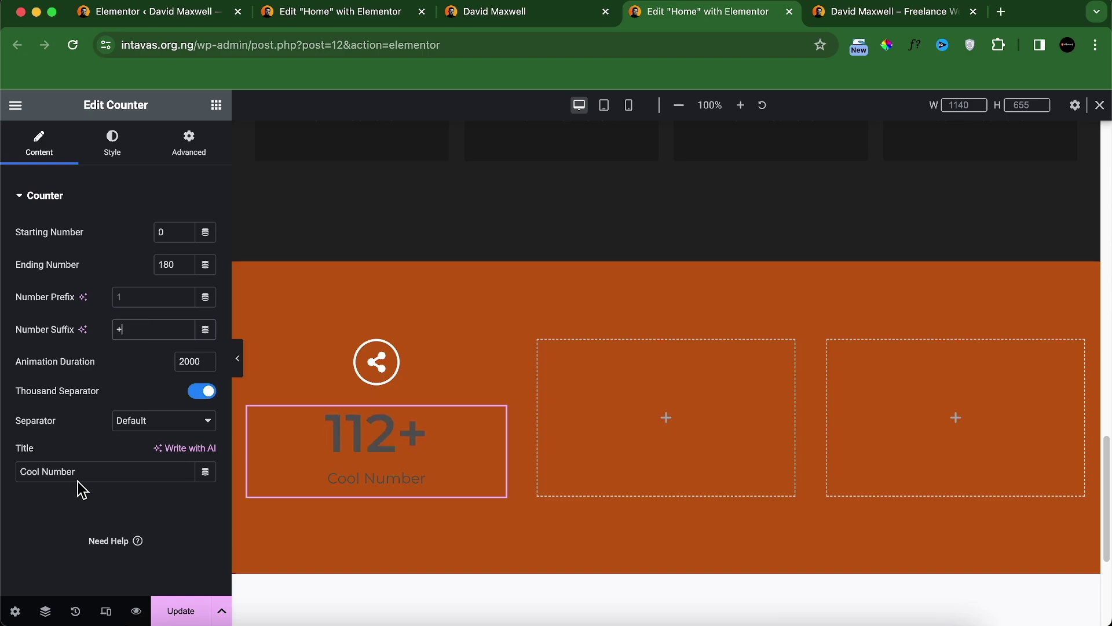
triple_click(79, 473)
type("Projects completed")
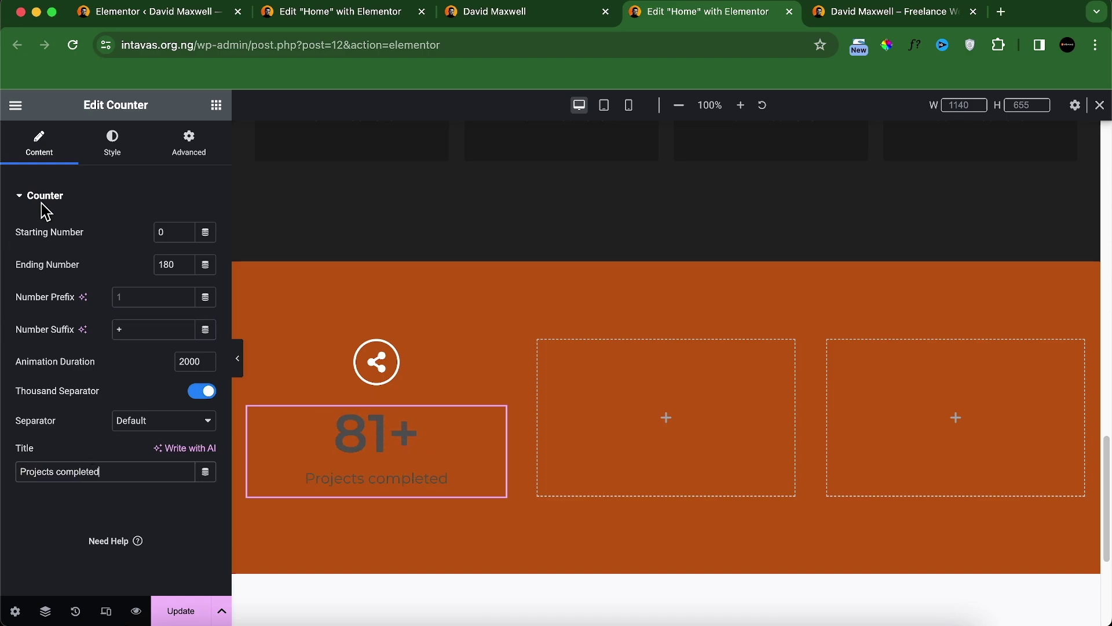
Step: Give the 180+ counter number medium (500) font weight
left_click(118, 145)
left_click(206, 233)
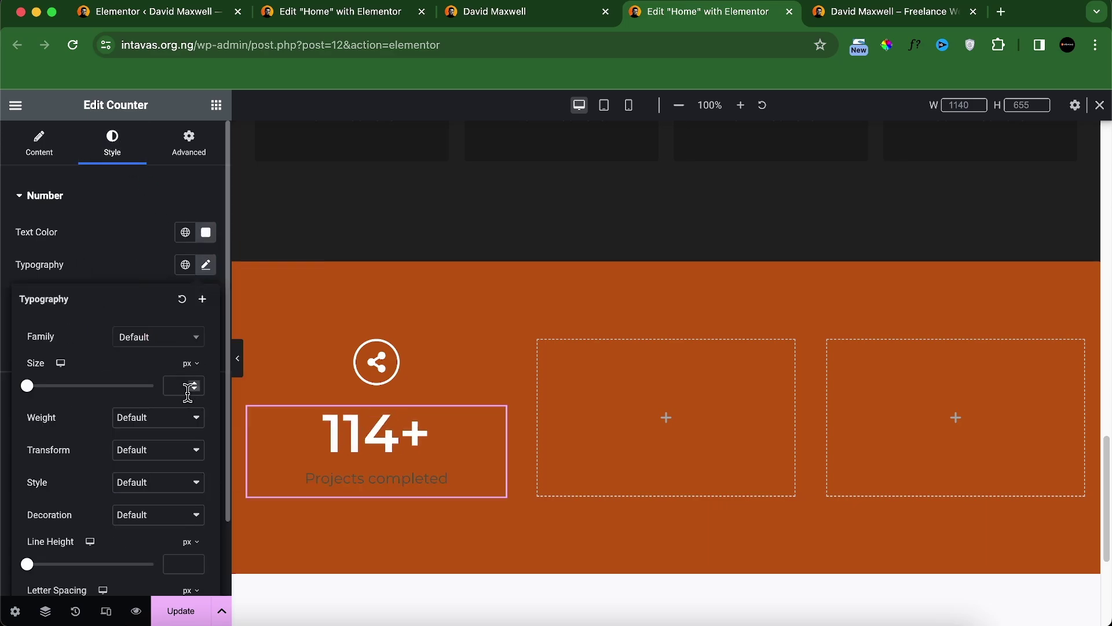
left_click(176, 385)
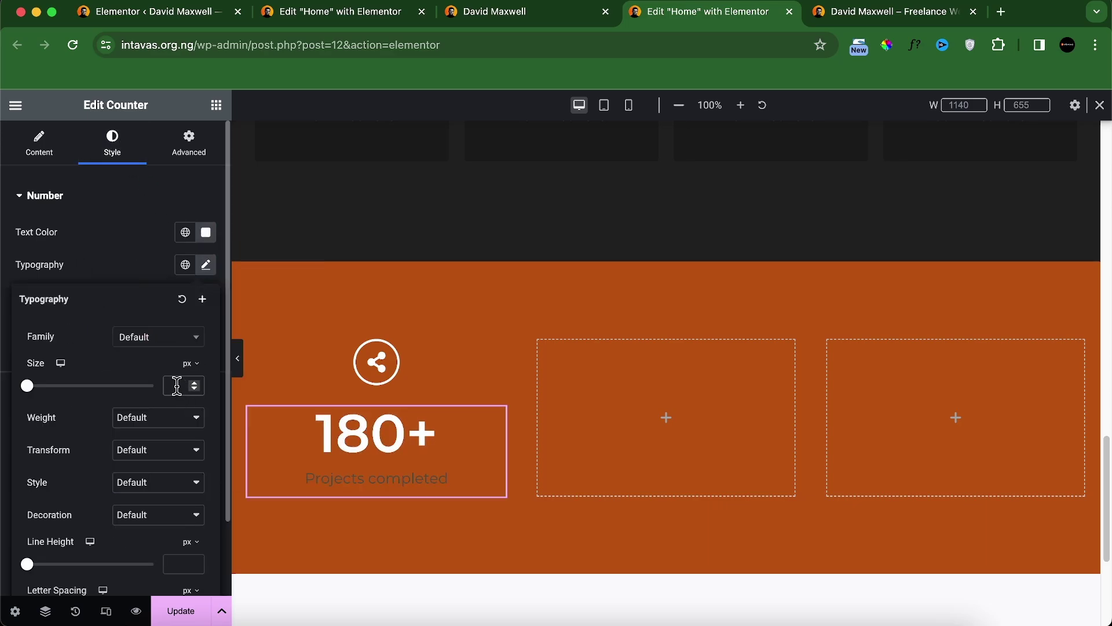
type("50")
left_click(152, 418)
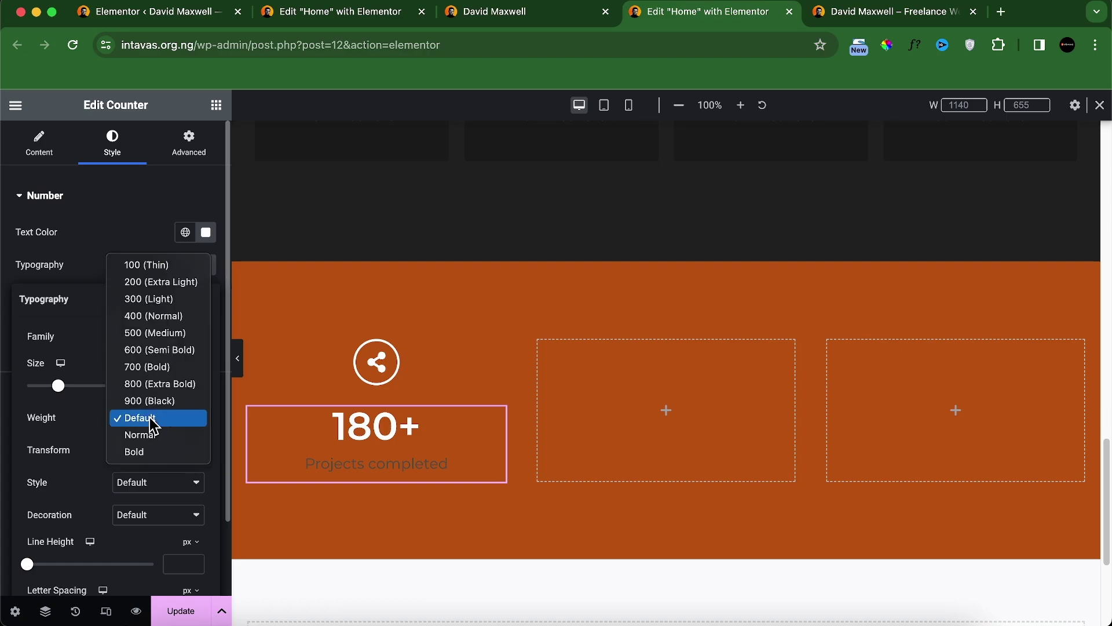
left_click(148, 351)
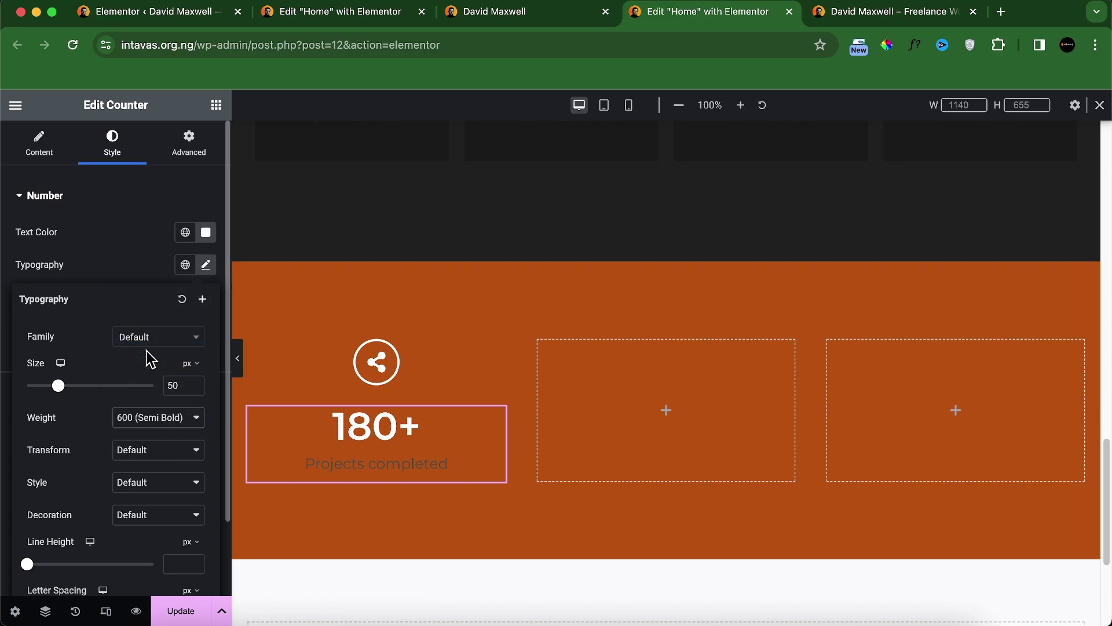
left_click(163, 423)
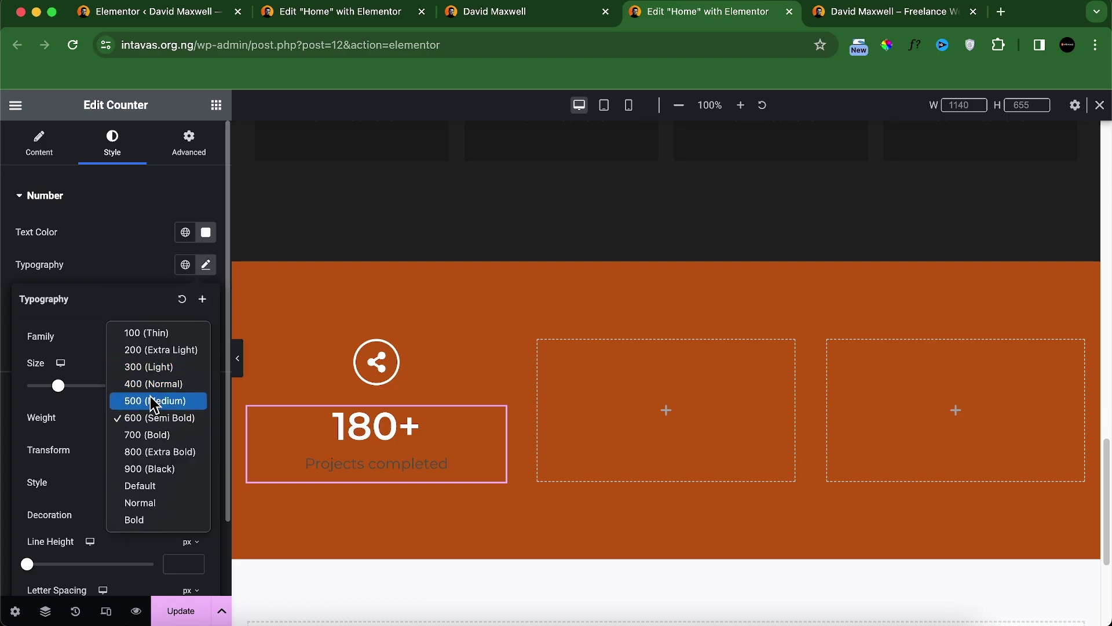
left_click(154, 401)
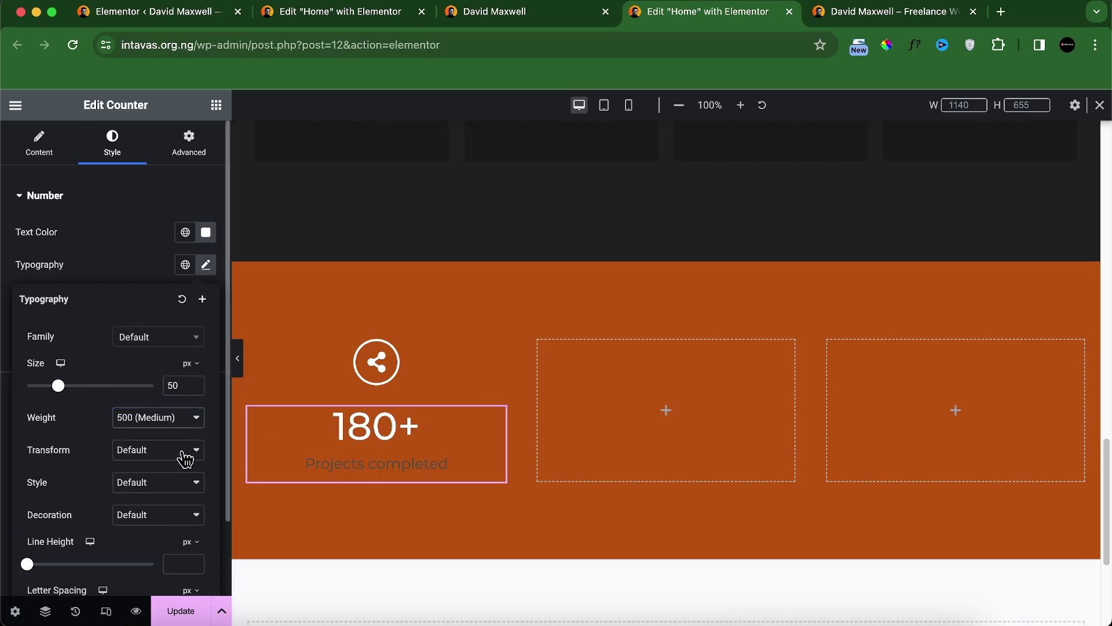
left_click(159, 270)
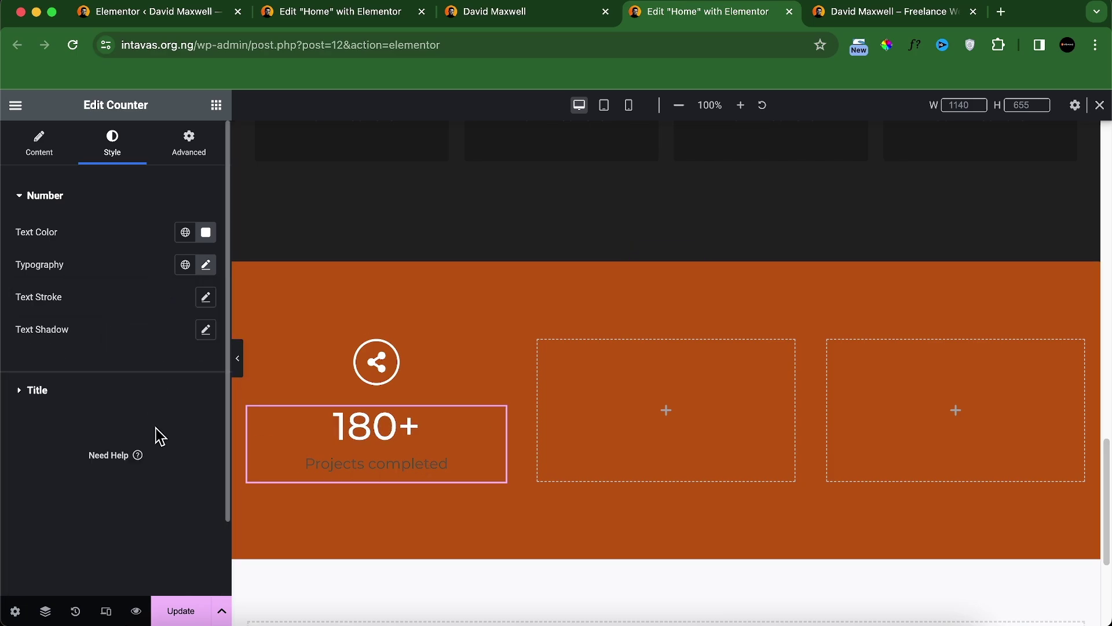
Step: Color the counter title near-white (#FAF6F6) and compare with the reference site
left_click(127, 394)
left_click(207, 277)
left_click_drag(174, 383, 118, 333)
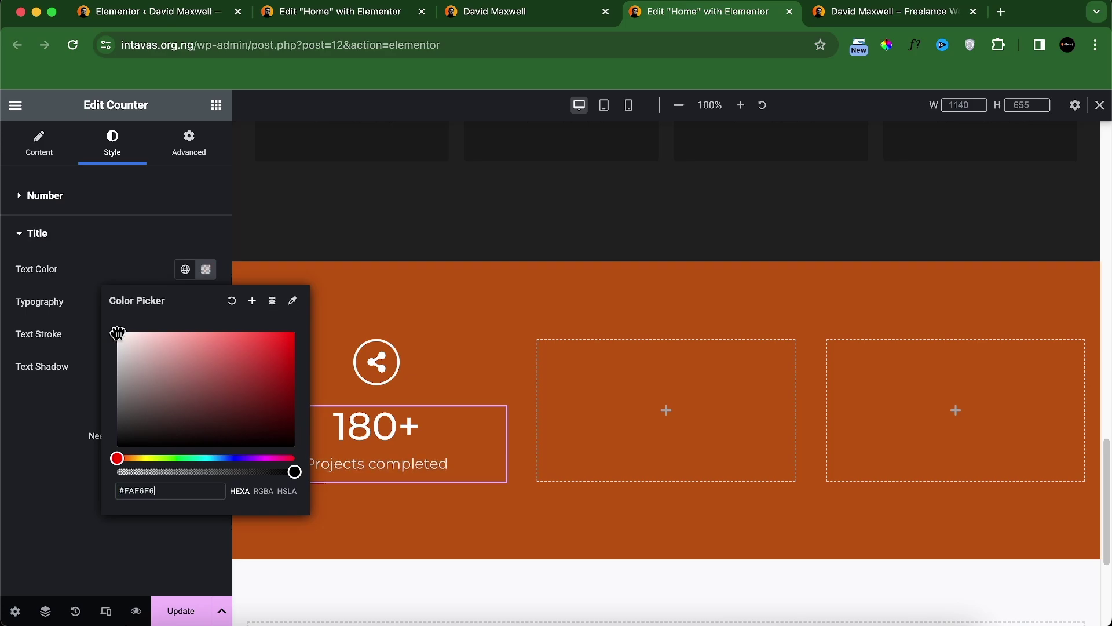
left_click(31, 483)
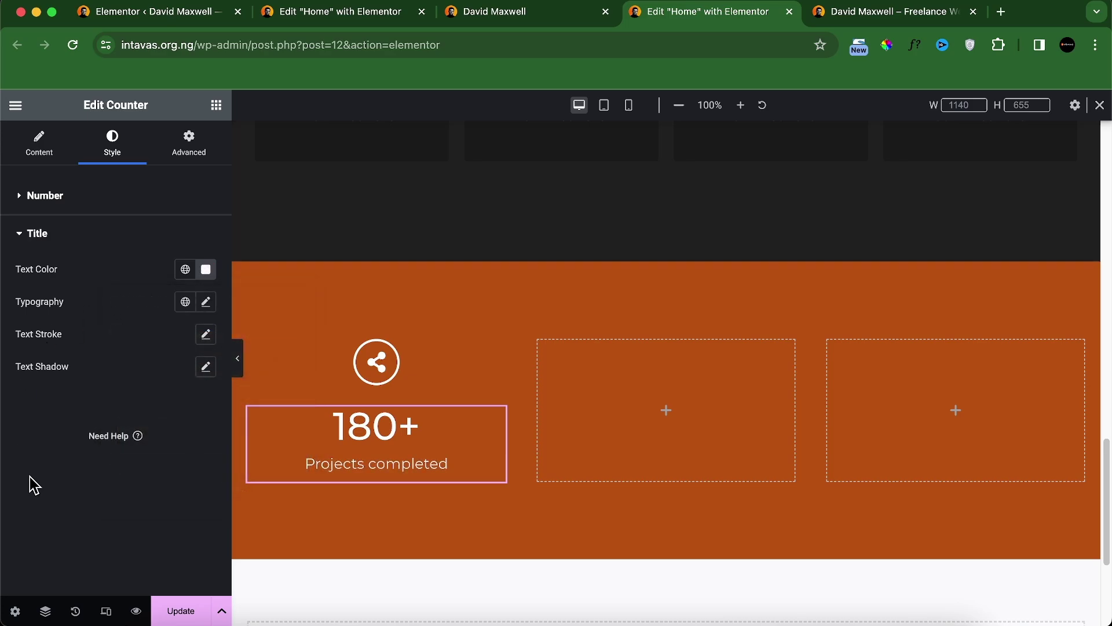
left_click(554, 14)
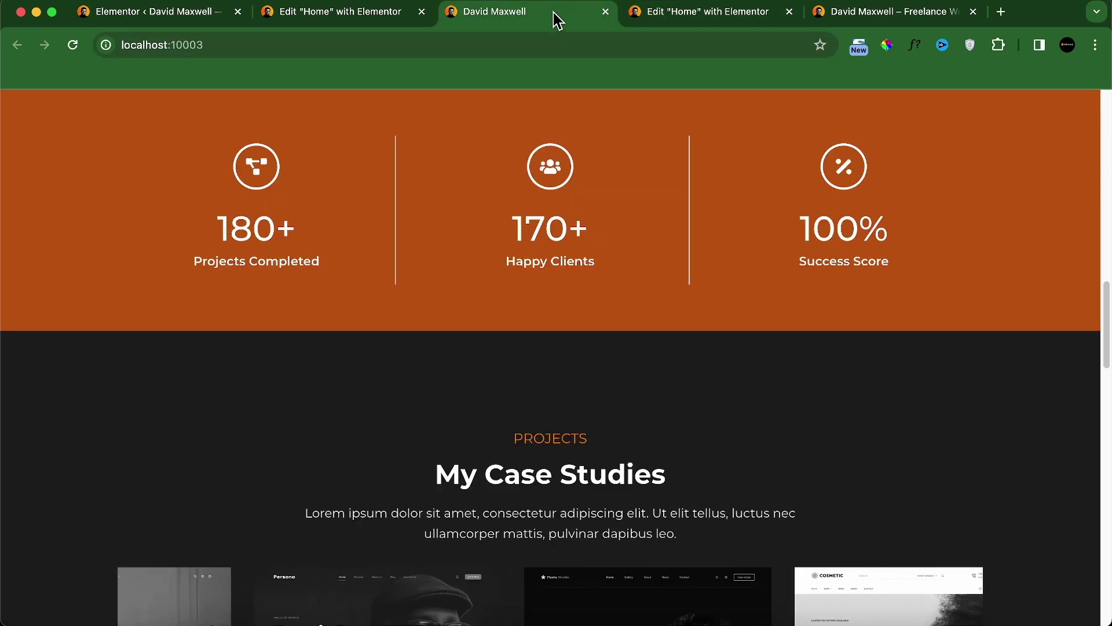
left_click(654, 19)
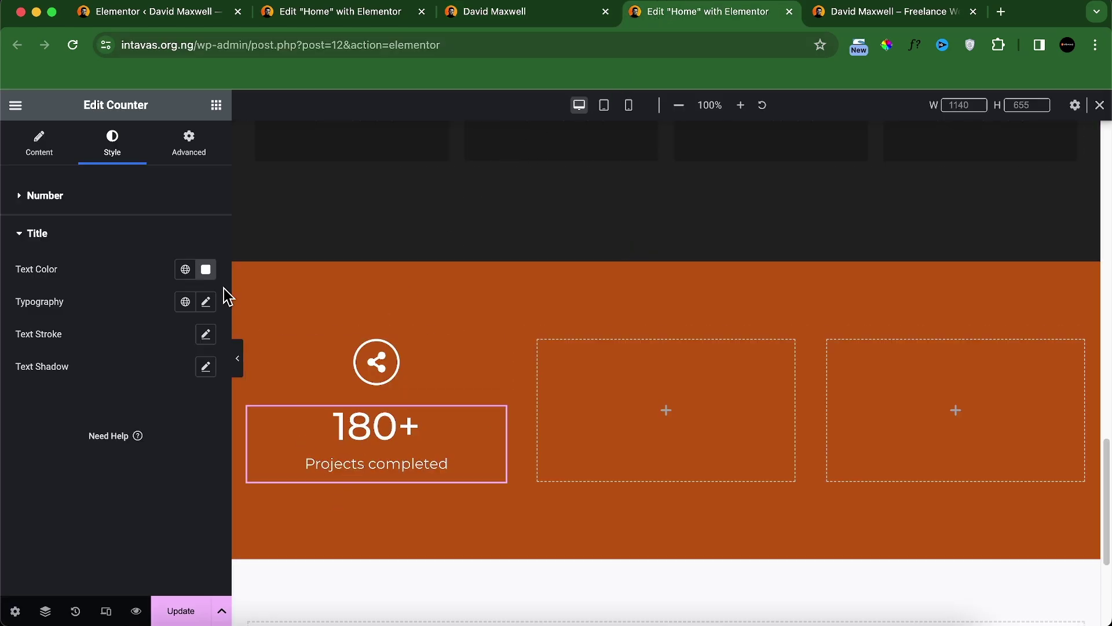
Step: Set the title typography to 16 px, Semi Bold (600), capitalized
left_click(206, 302)
left_click(182, 467)
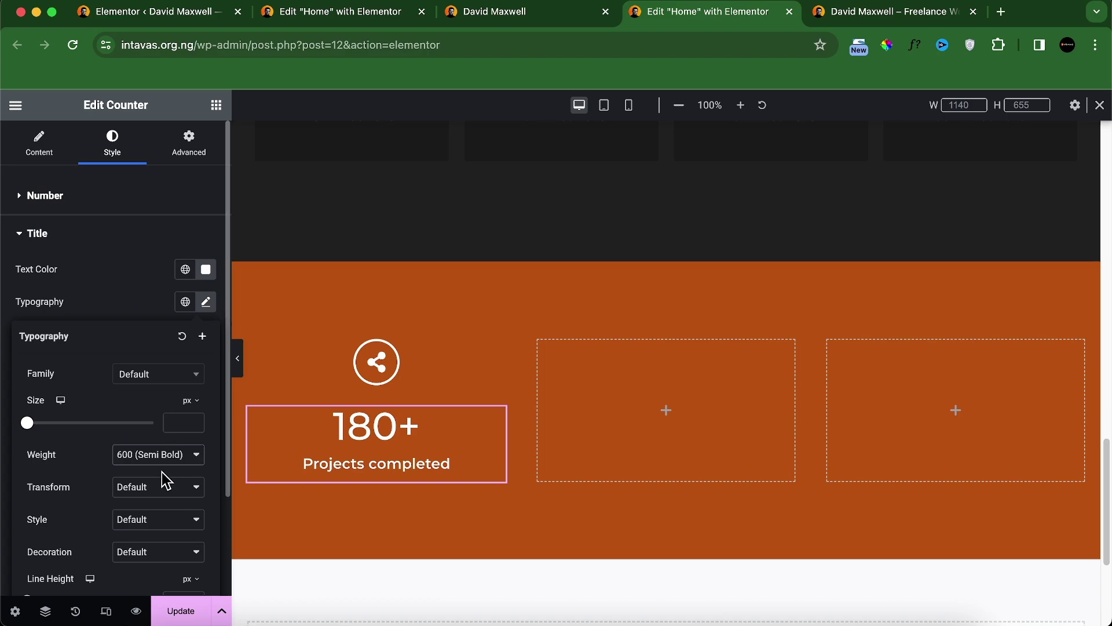
type("16")
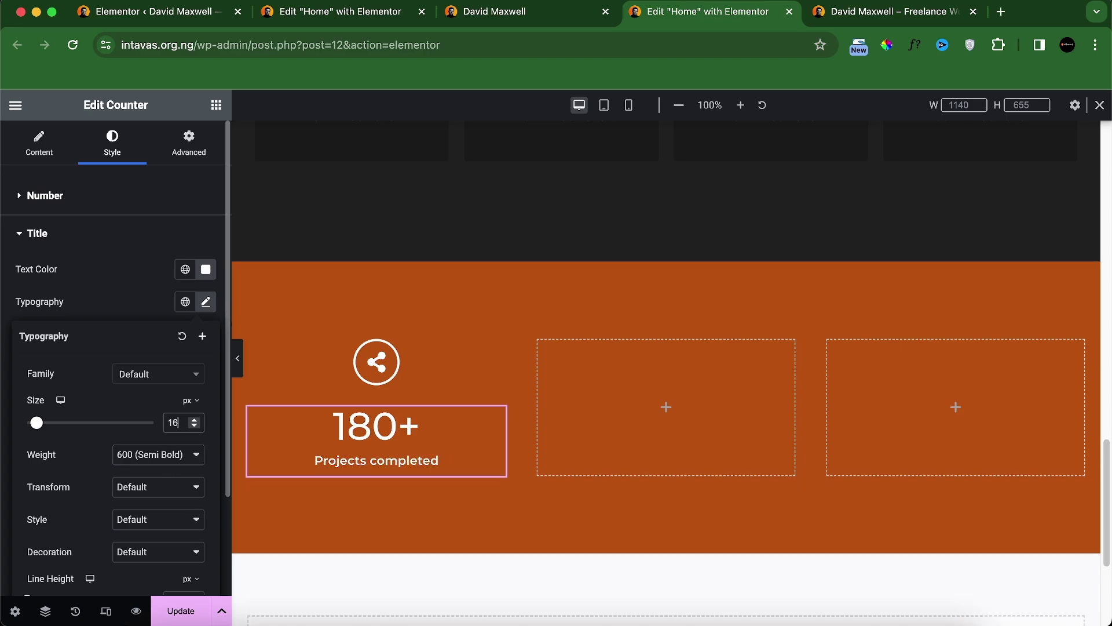
left_click(154, 492)
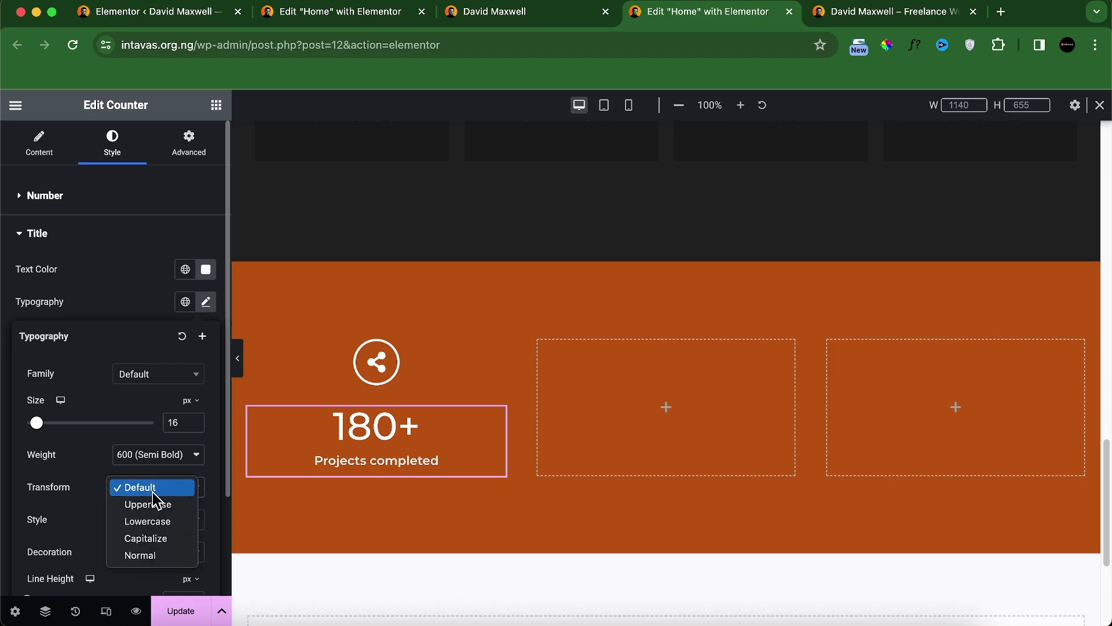
left_click(152, 539)
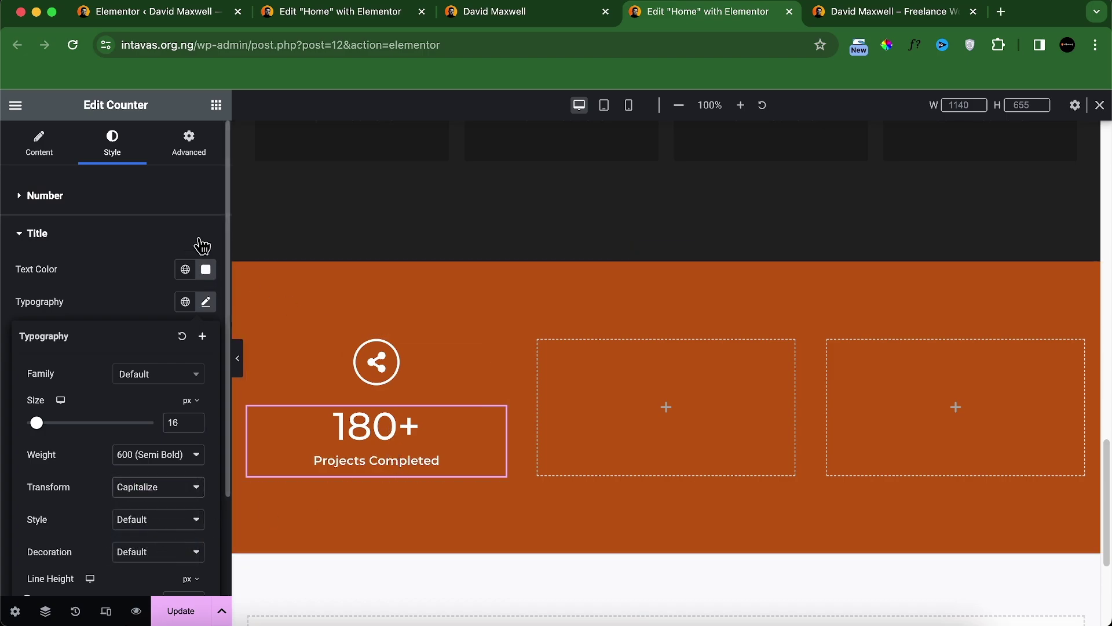
Step: Size the counter number to 45 px, checking it against the reference site
left_click(149, 209)
left_click(206, 266)
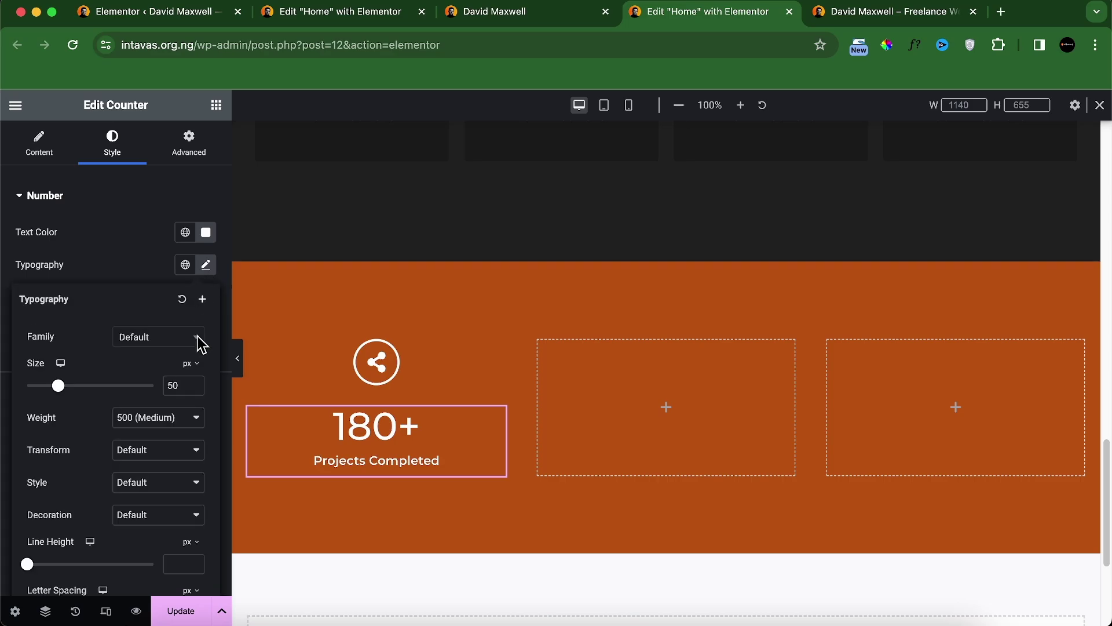
type("40")
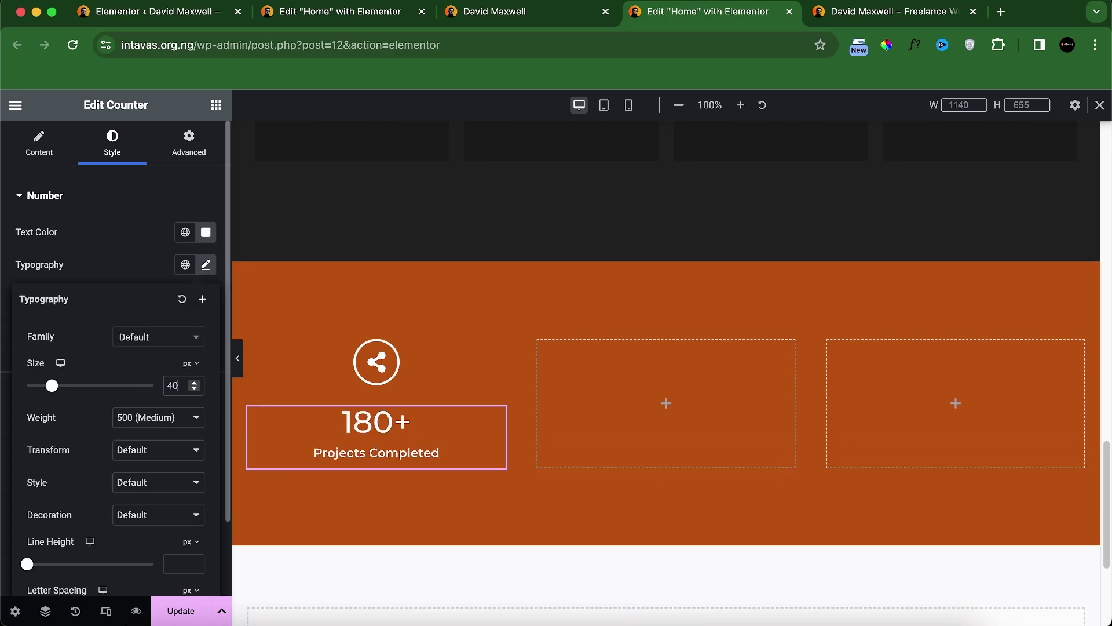
left_click(524, 14)
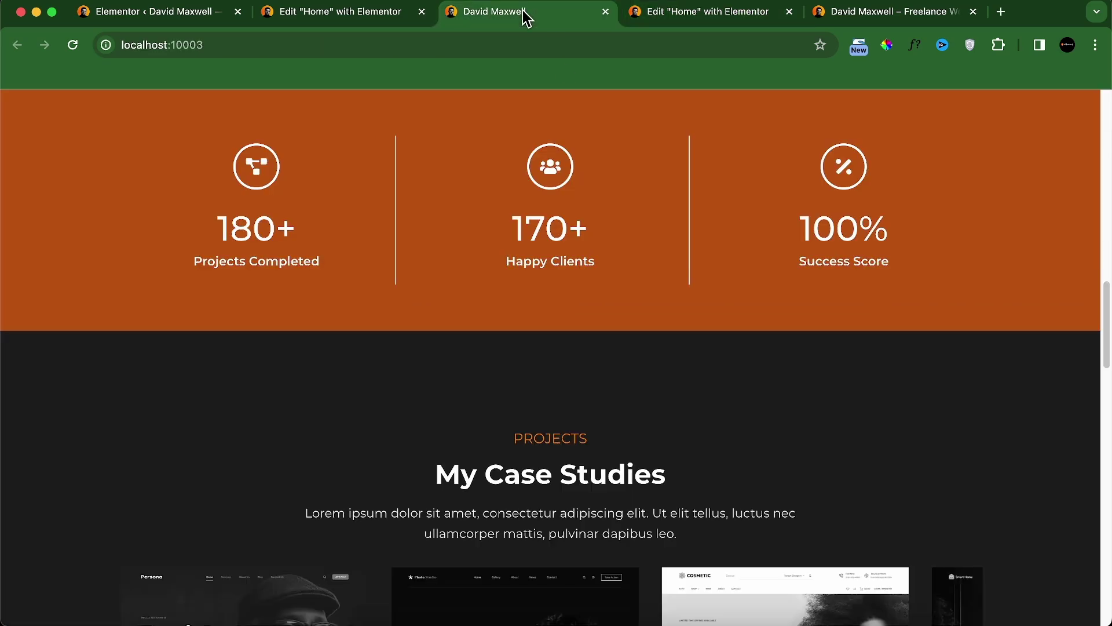
left_click(697, 18)
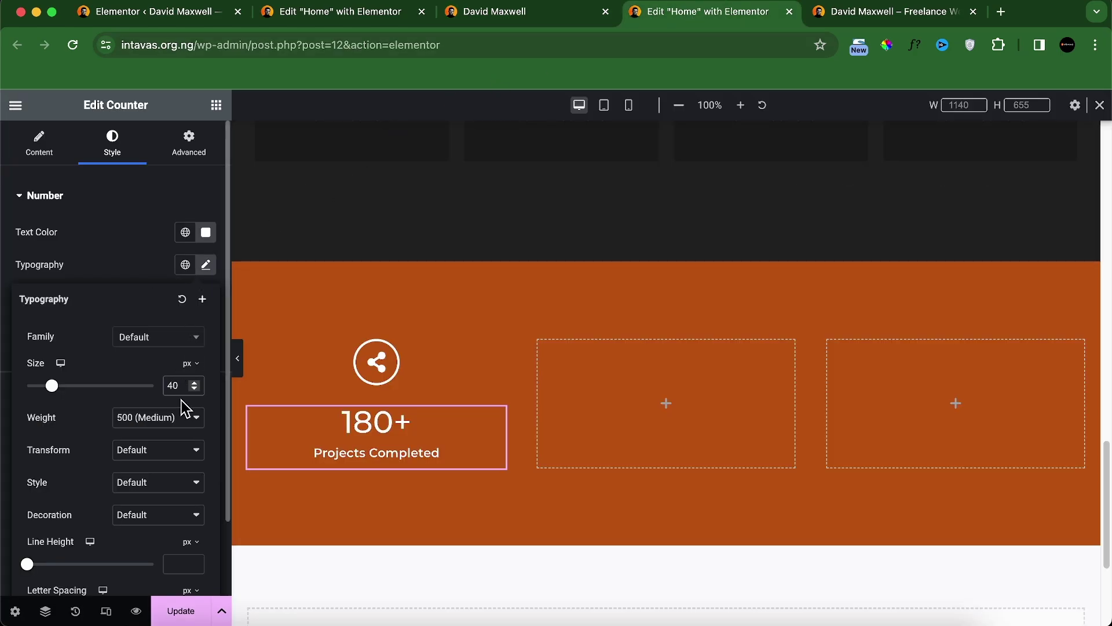
key("BackSpace")
type("5")
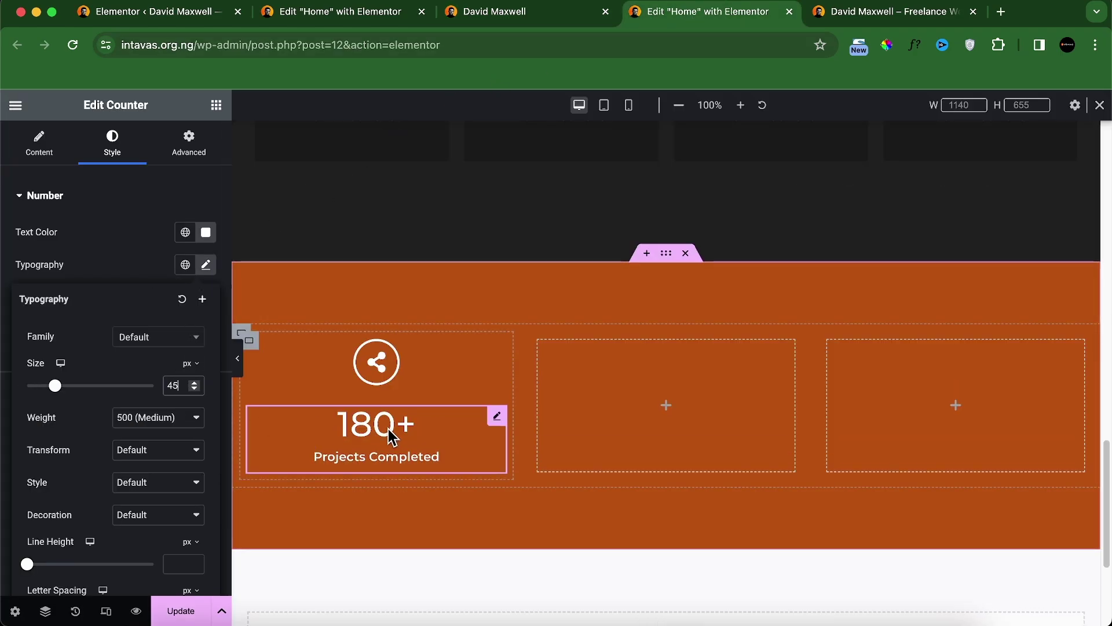
left_click(545, 20)
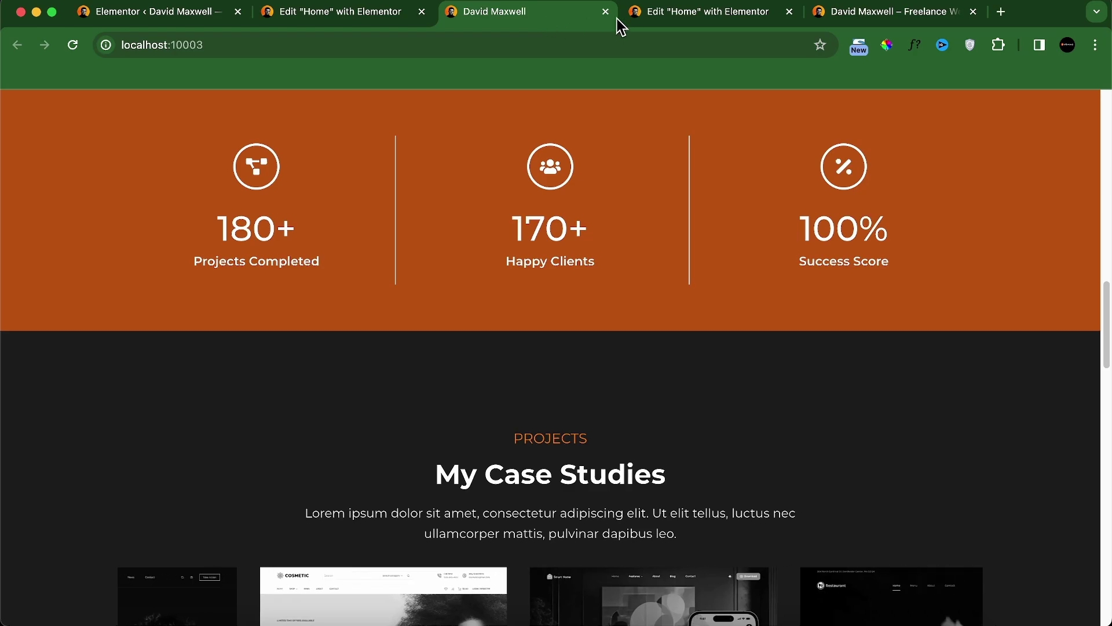
left_click(687, 23)
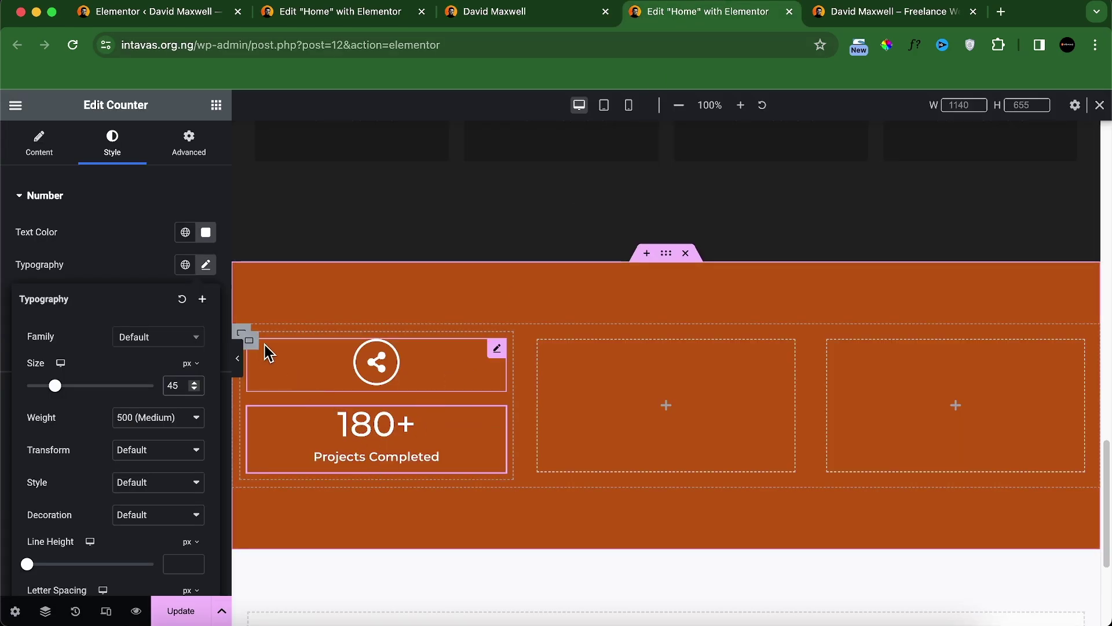
Step: Give the left column container 50 px padding on all sides
left_click(250, 340)
left_click(180, 154)
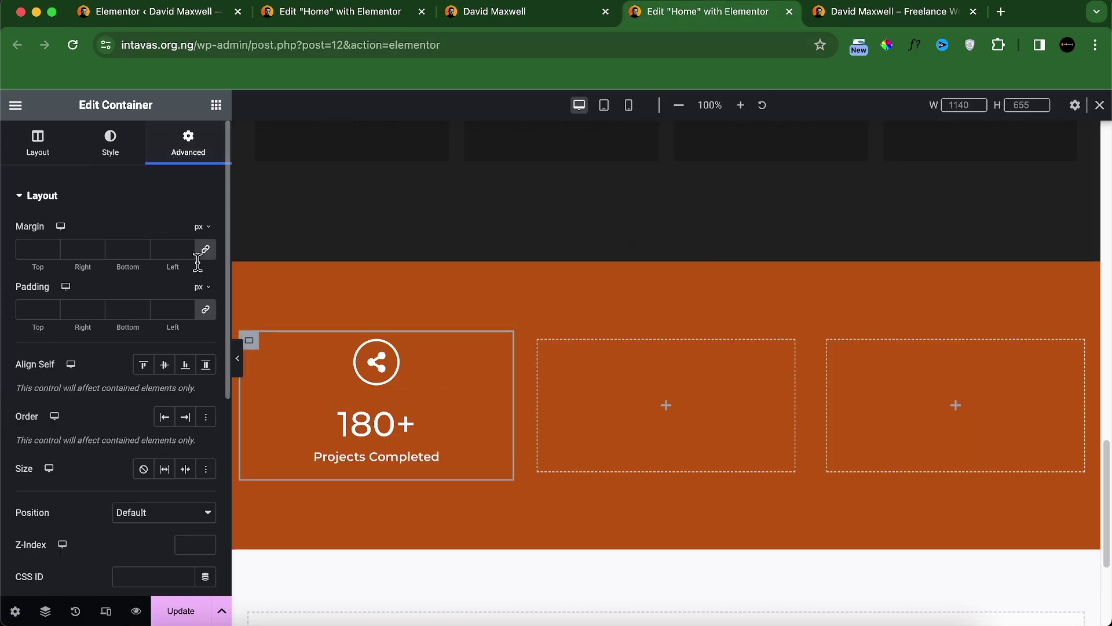
left_click(35, 309)
type("0")
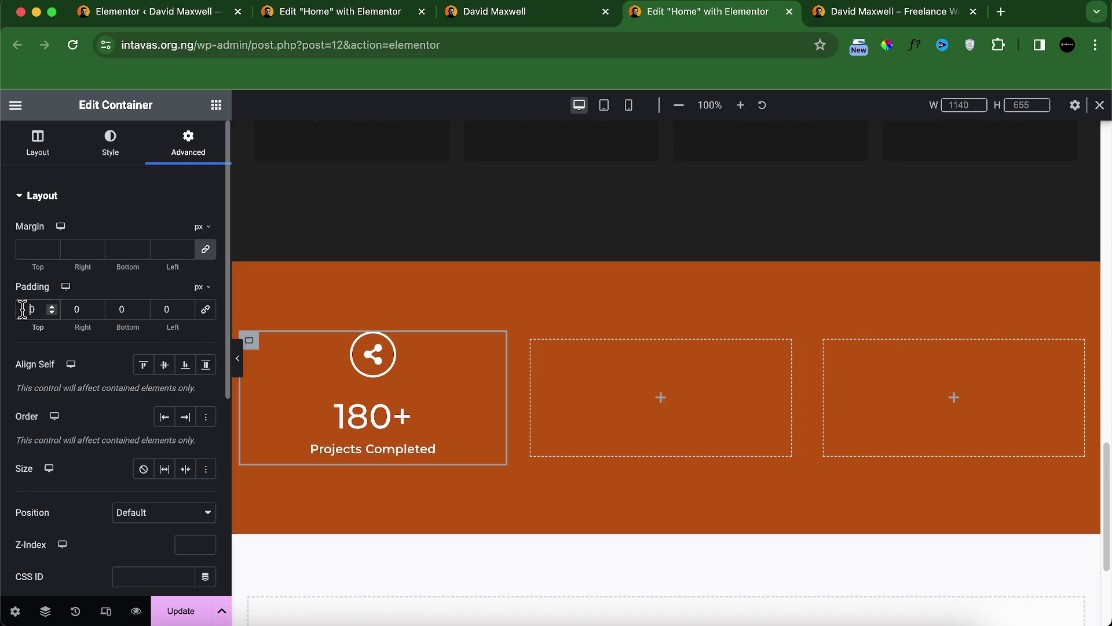
left_click(205, 309)
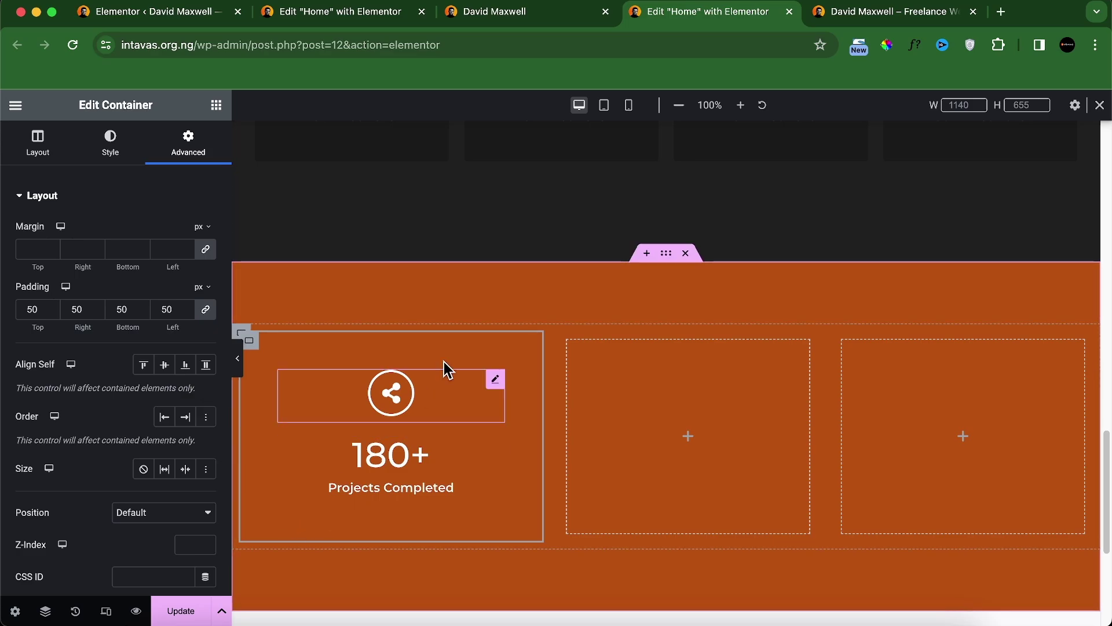
Step: After previewing and comparing with the reference, reduce the left column's padding to 30 px
mouse_move(570, 349)
left_click(669, 256)
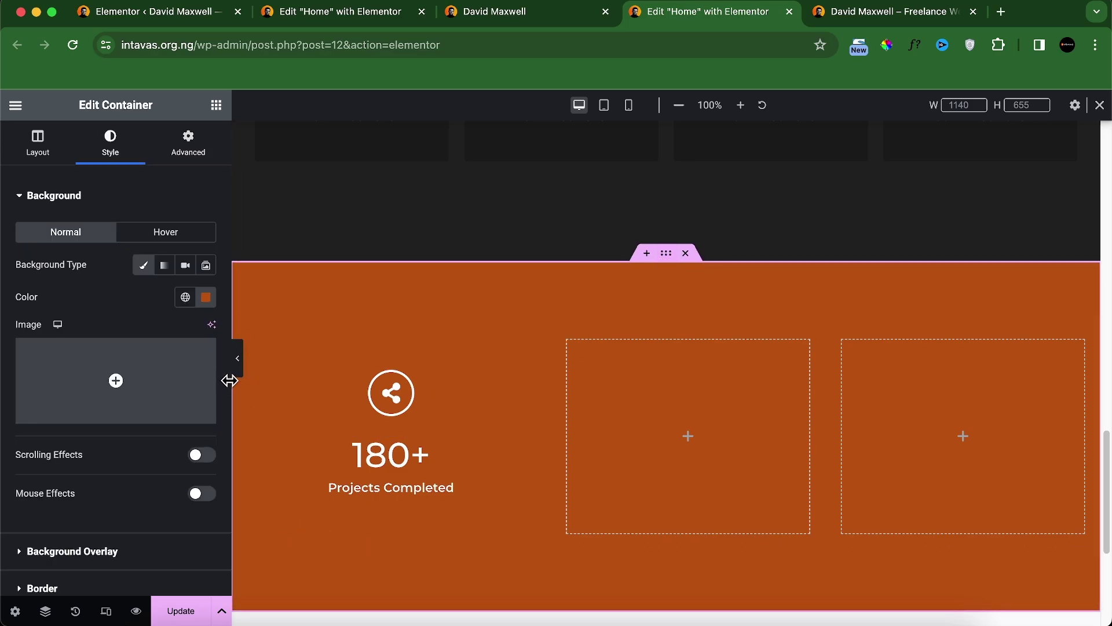
left_click(238, 364)
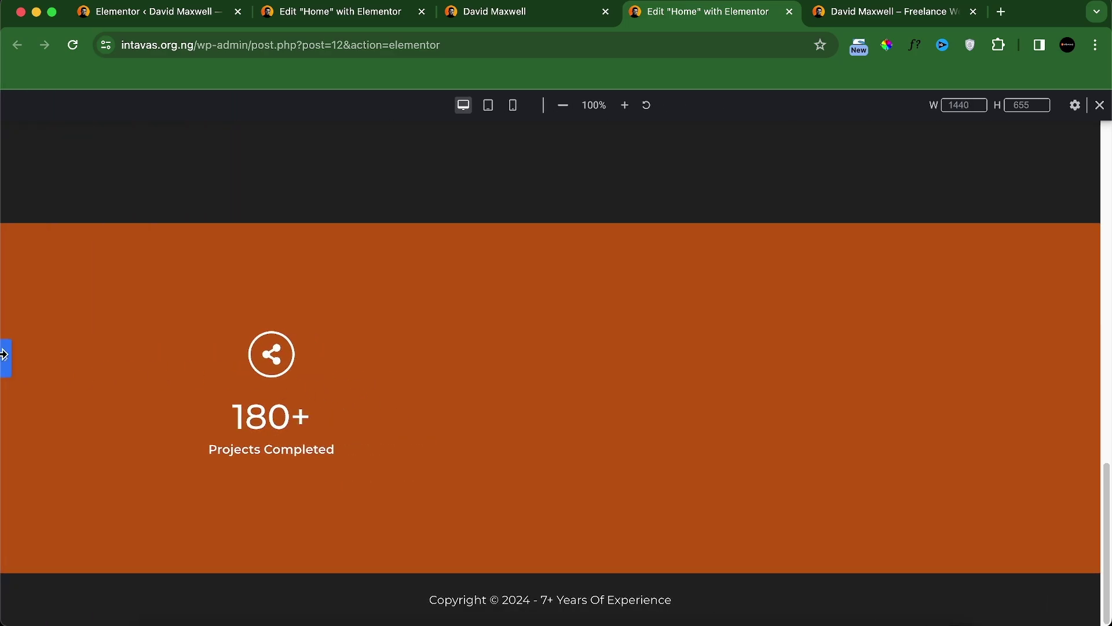
left_click(9, 365)
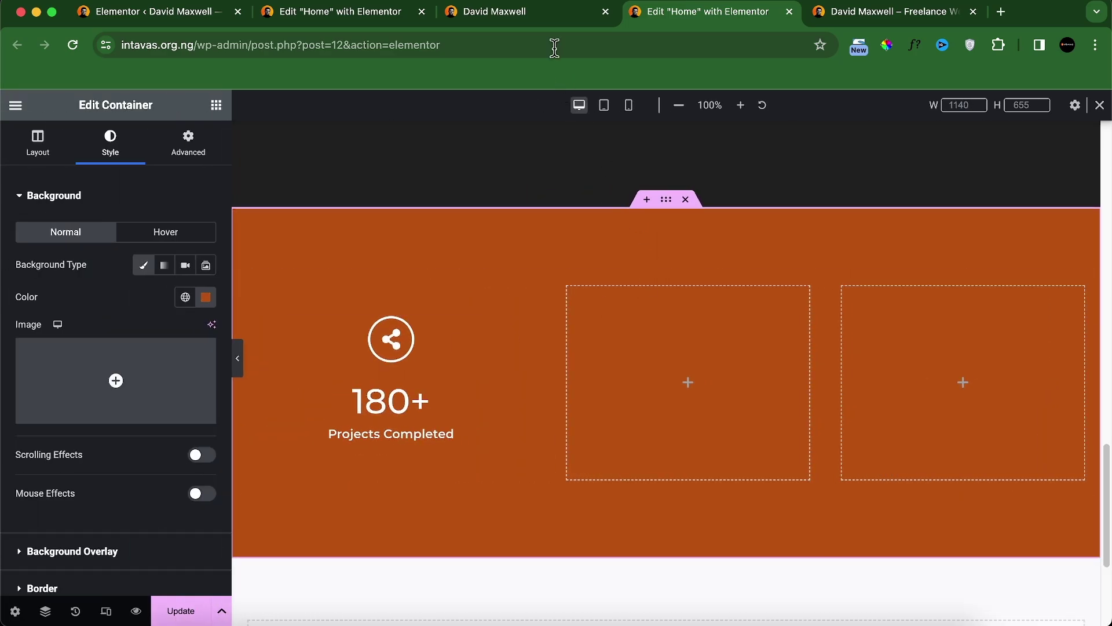
left_click(544, 22)
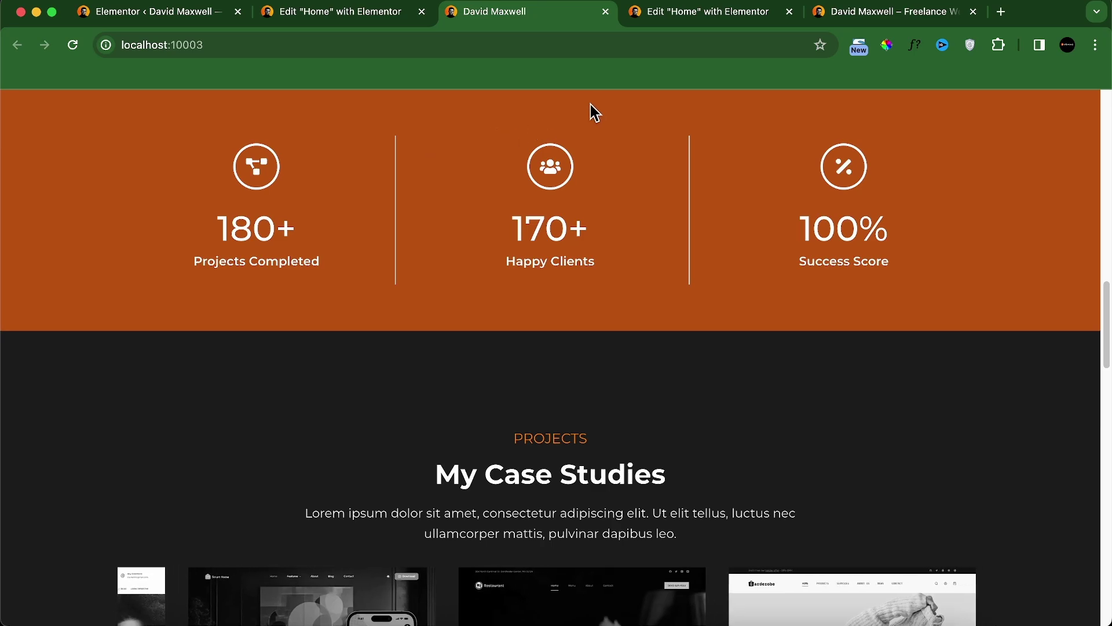
left_click(685, 21)
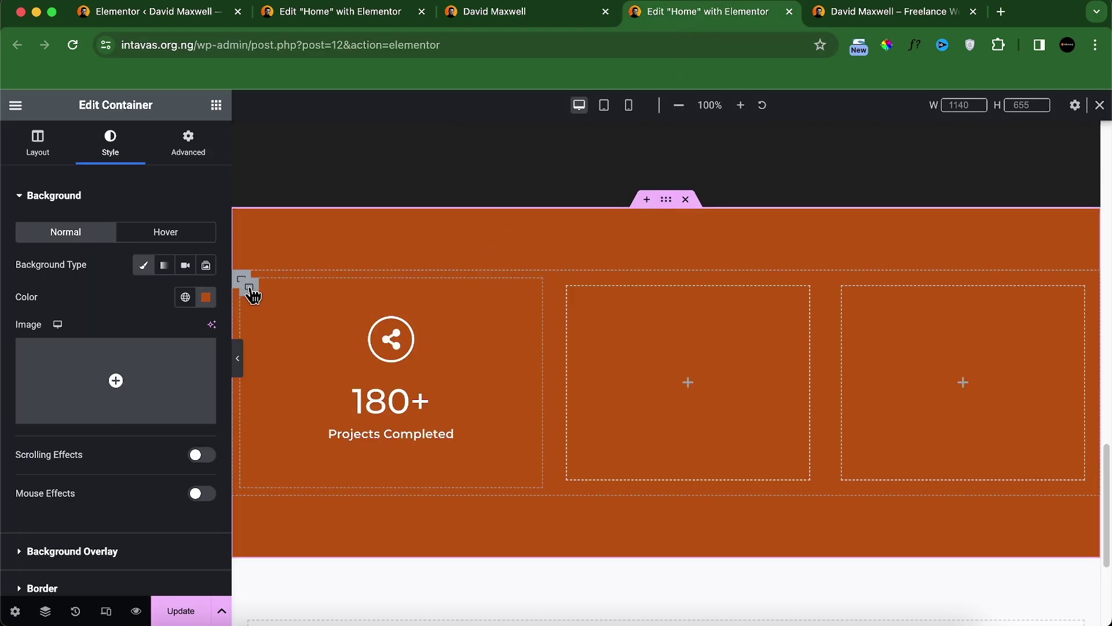
left_click(249, 286)
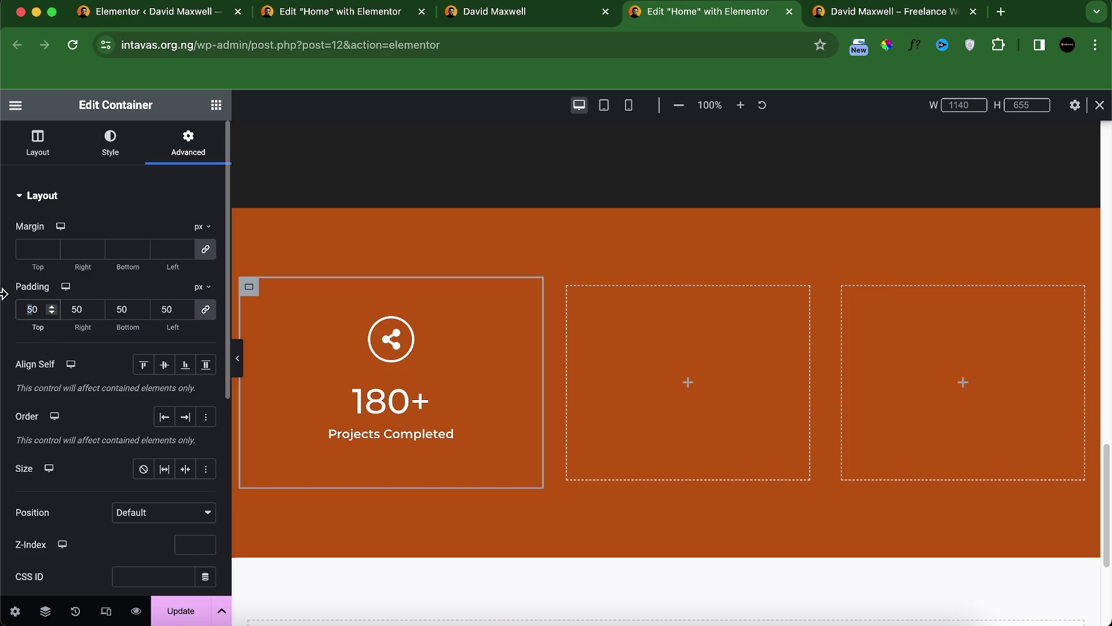
type("3")
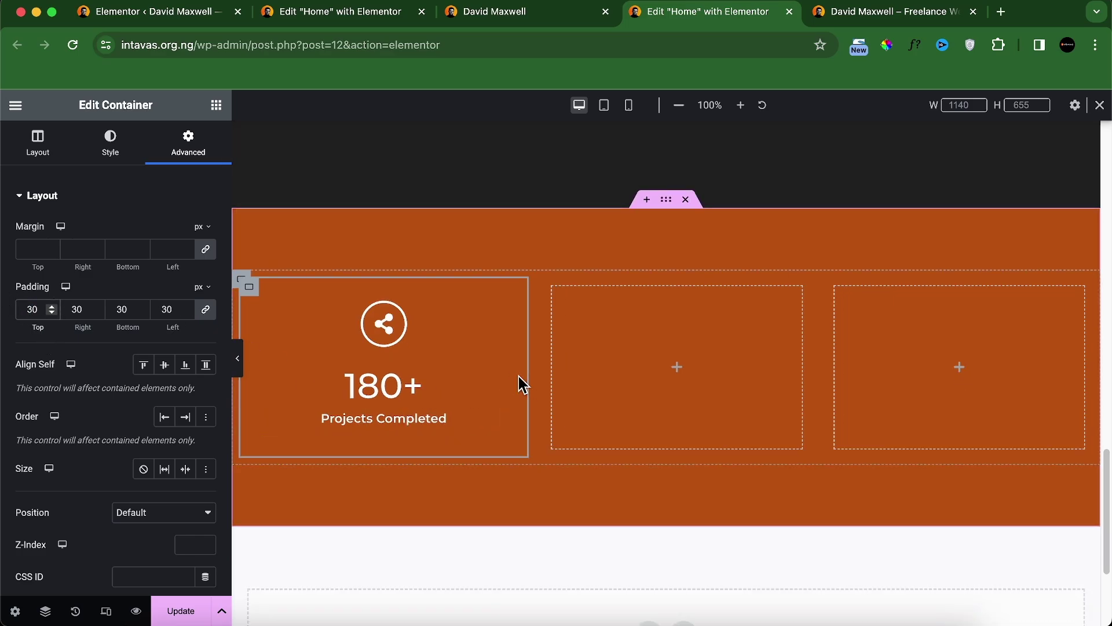
Step: Copy the share icon into the middle and right columns
right_click(381, 329)
left_click(426, 369)
right_click(613, 346)
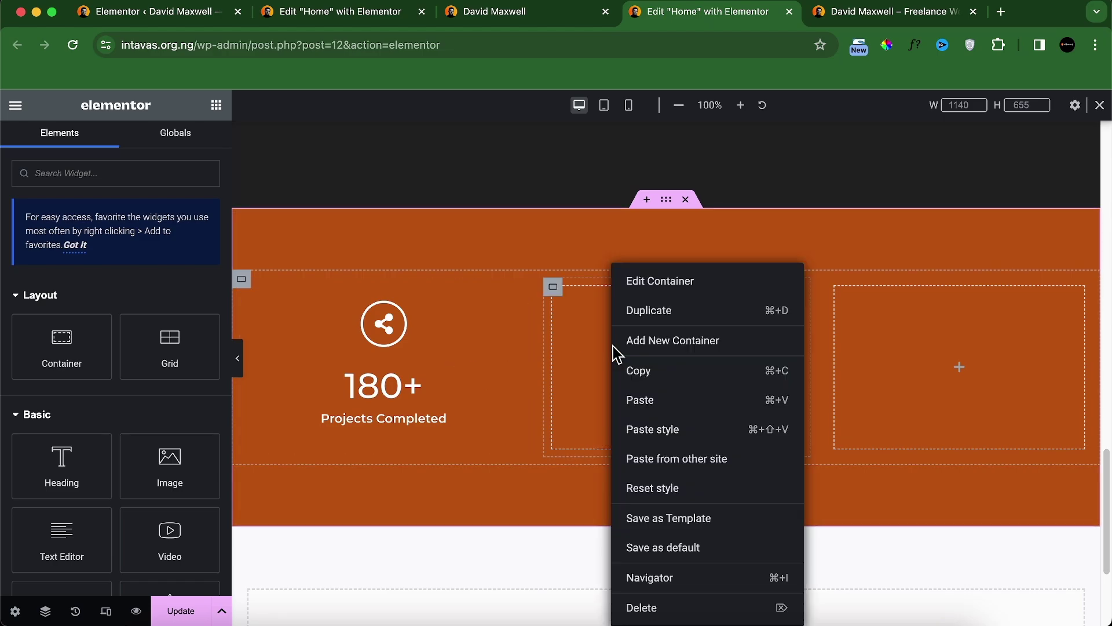
left_click(652, 407)
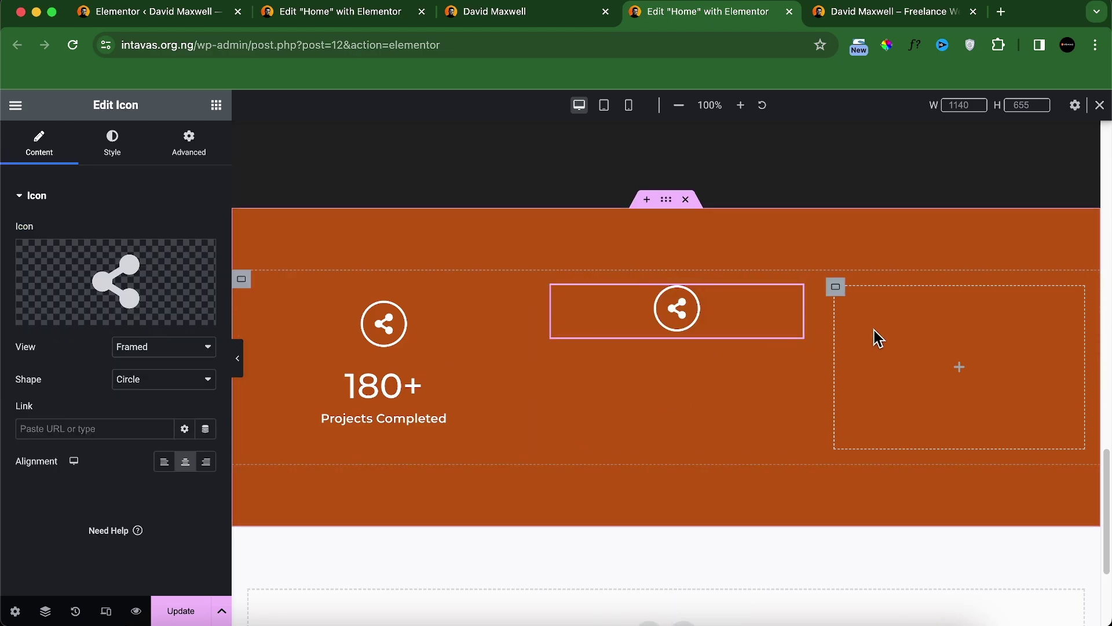
right_click(874, 339)
left_click(918, 401)
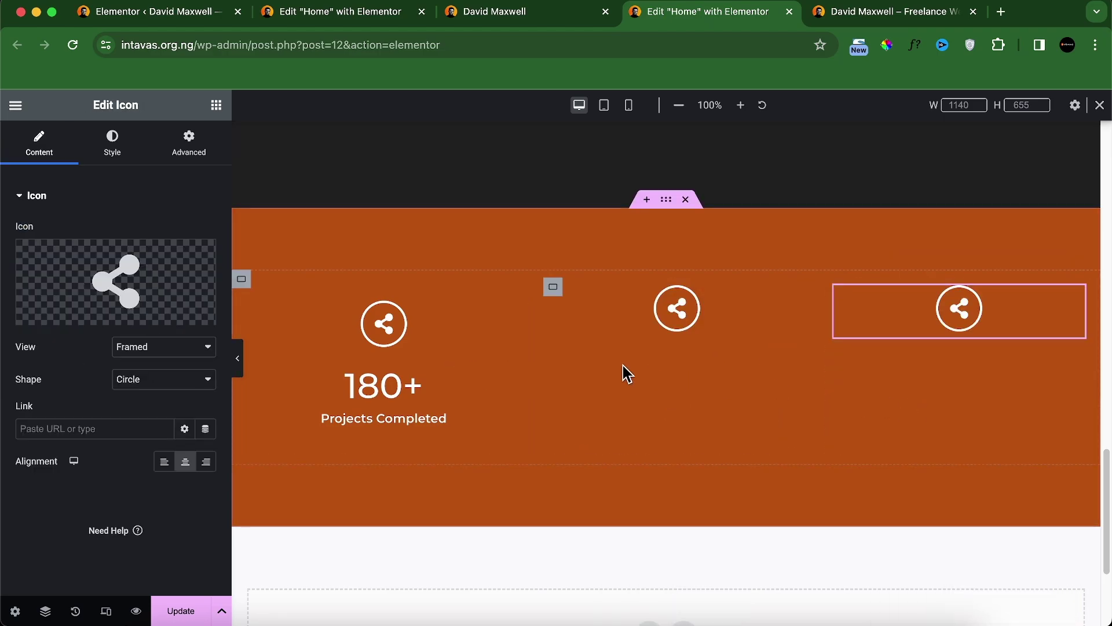
Step: Copy the 180+ Projects Completed counter into the middle and right columns
right_click(384, 389)
left_click(410, 370)
right_click(591, 381)
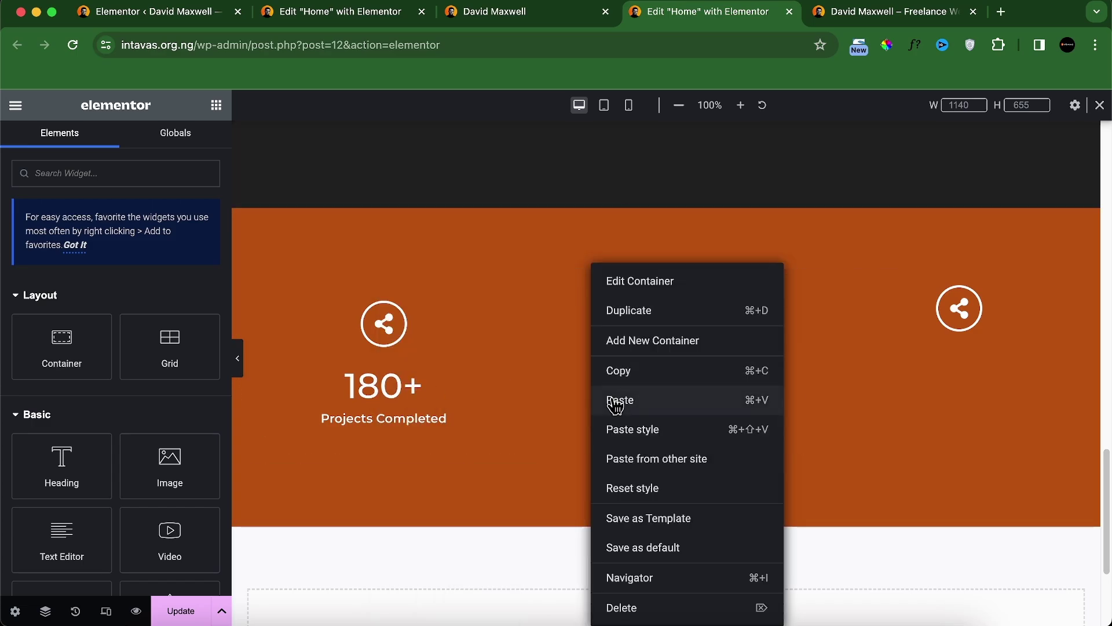
left_click(616, 401)
right_click(924, 373)
left_click(951, 413)
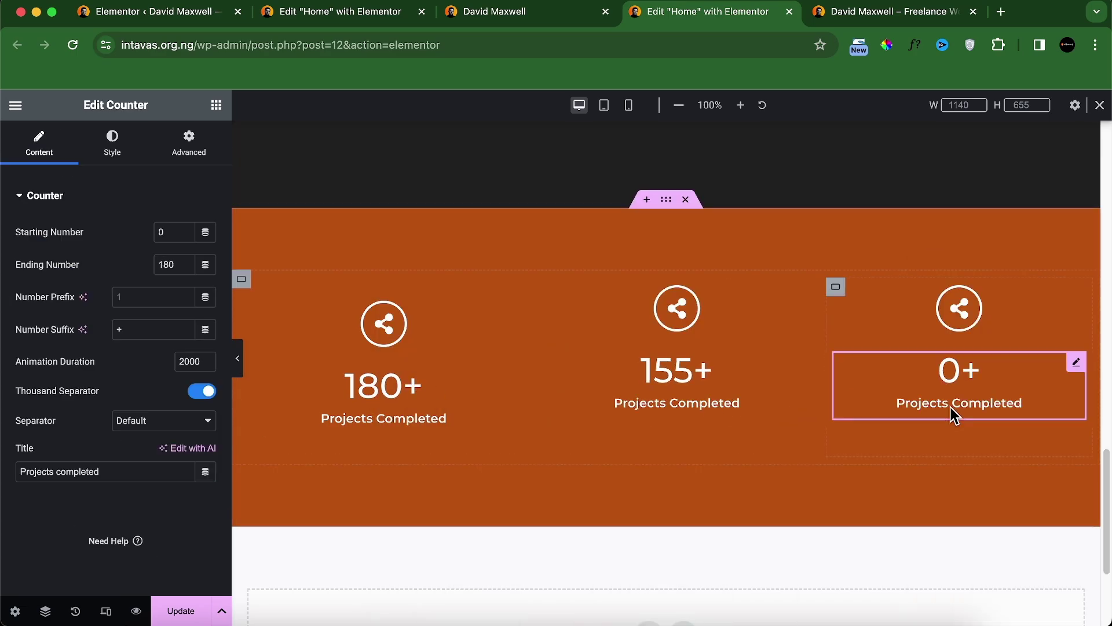
left_click(504, 16)
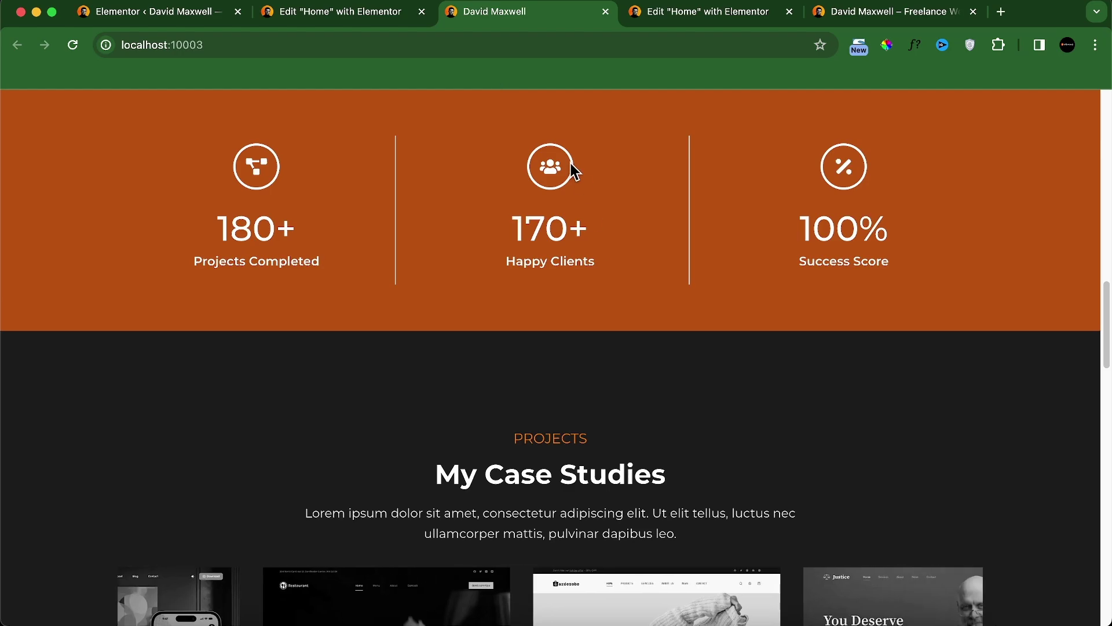
left_click(680, 17)
Step: Replace the middle column's icon with the Users icon from the icon library
left_click(713, 292)
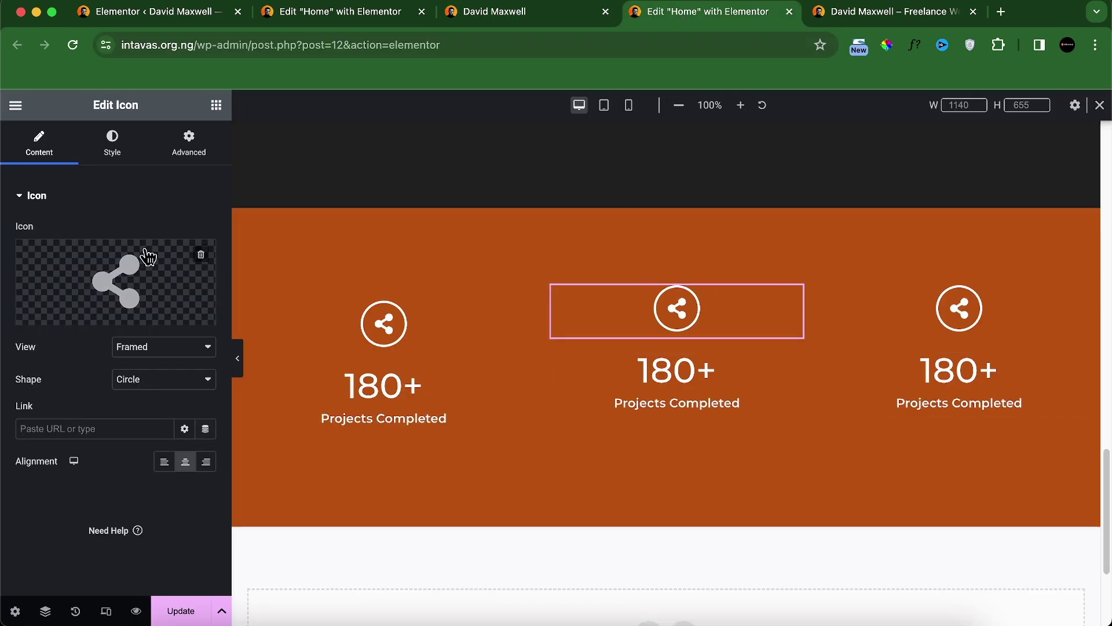
left_click(76, 320)
left_click(460, 167)
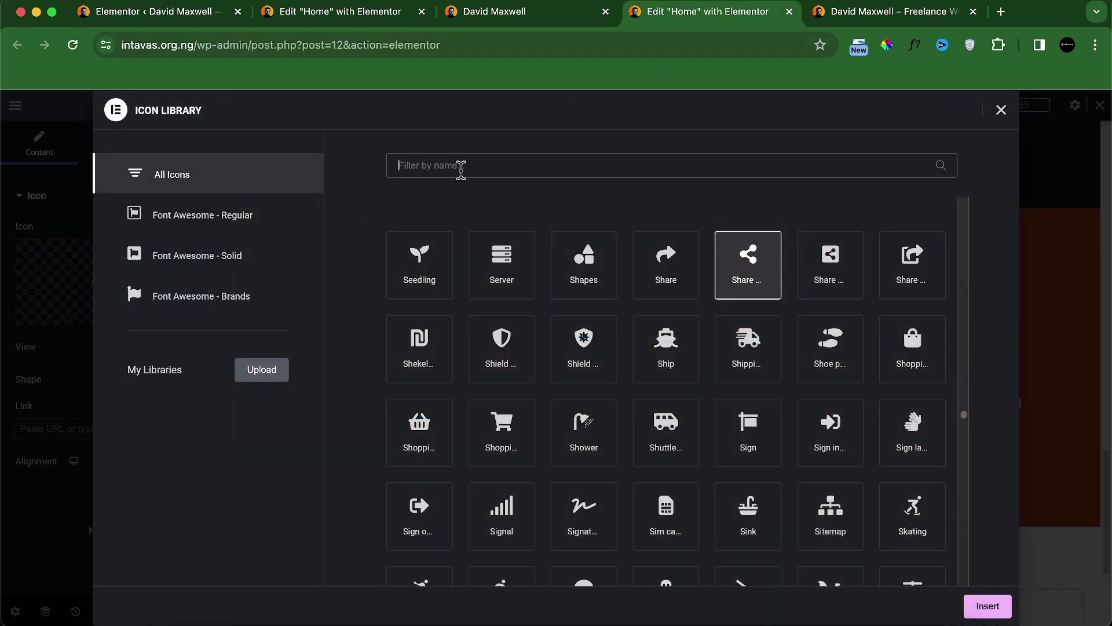
type("peopl")
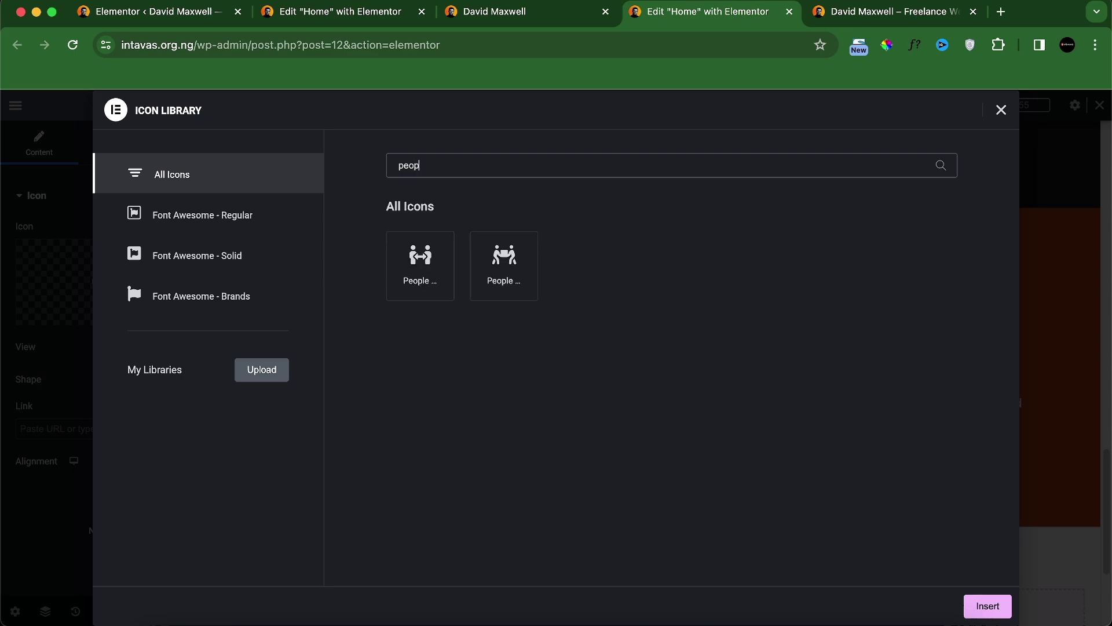
key("BackSpace")
key("BackSpace")
key("BackSpace")
key("BackSpace")
type("user")
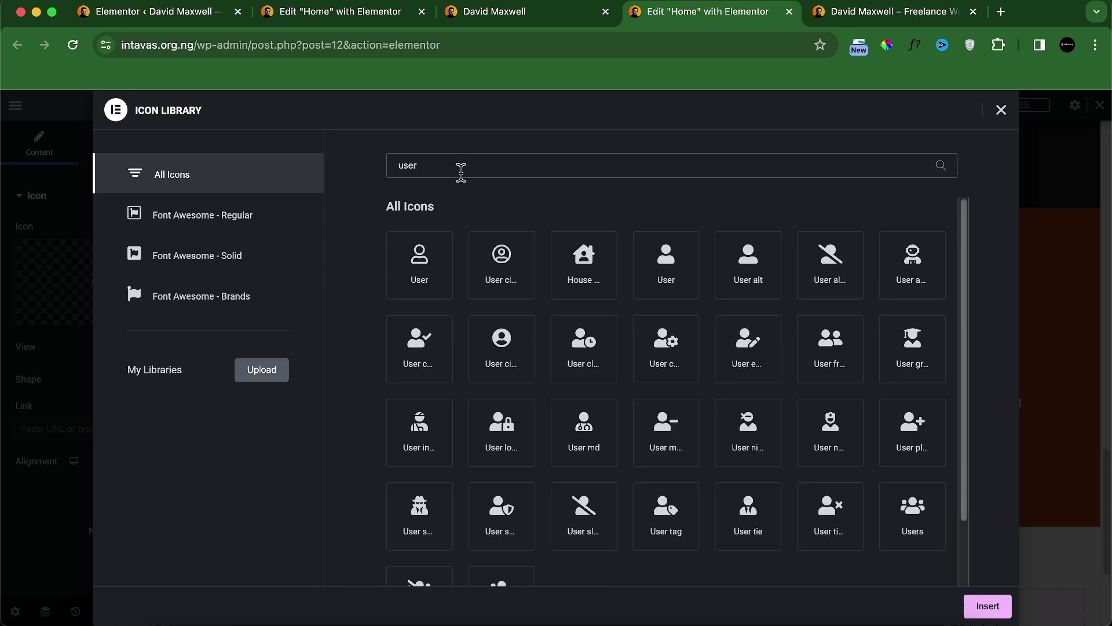
type("s")
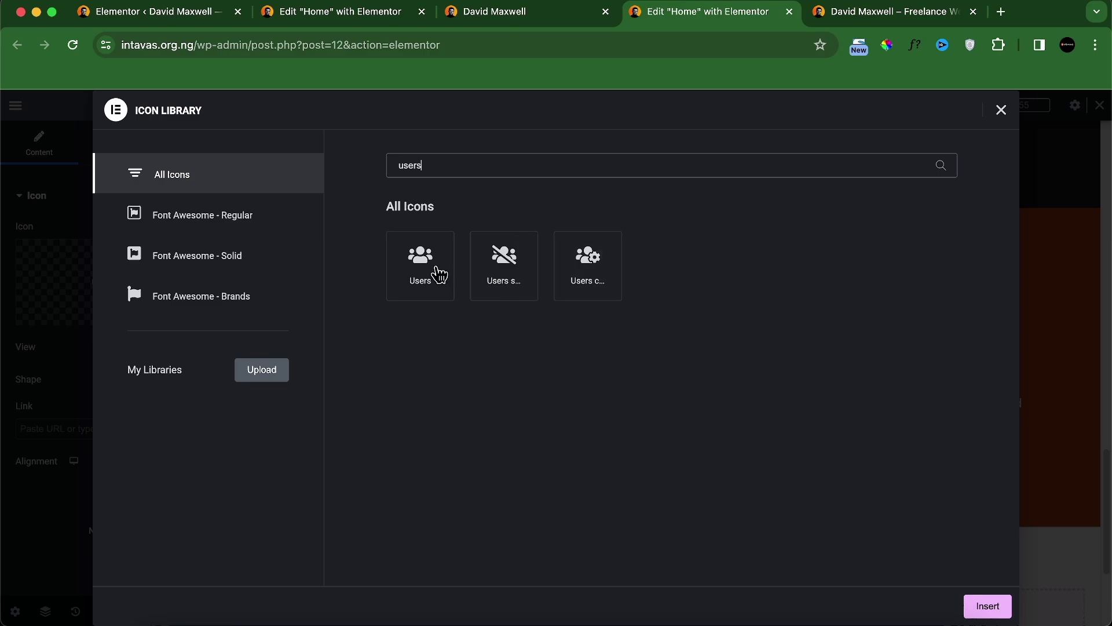
left_click(439, 275)
left_click(993, 605)
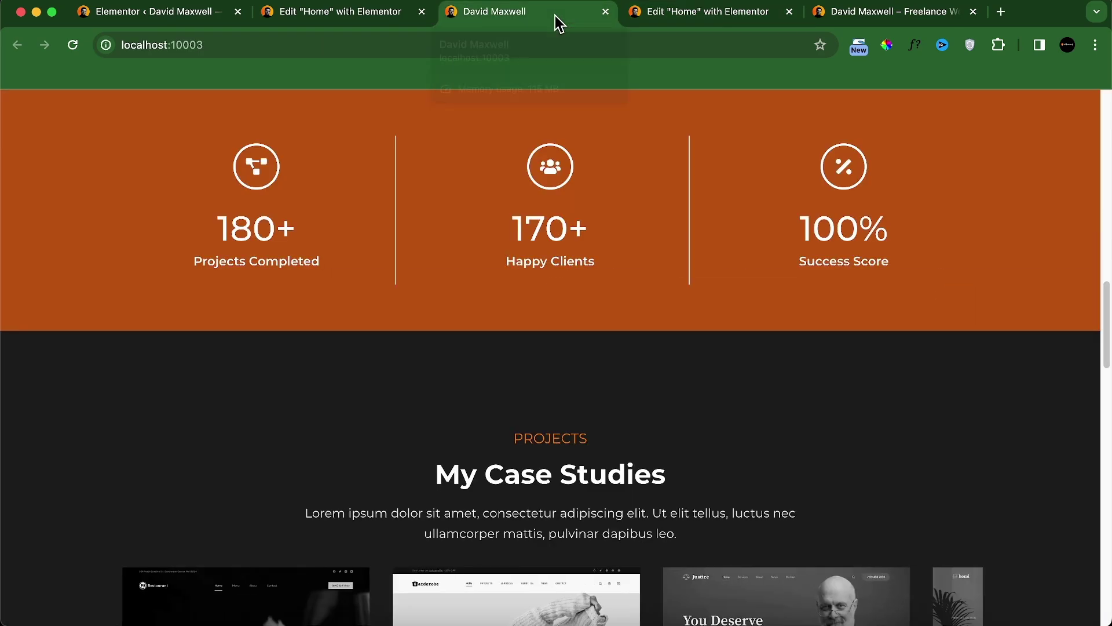
left_click(555, 16)
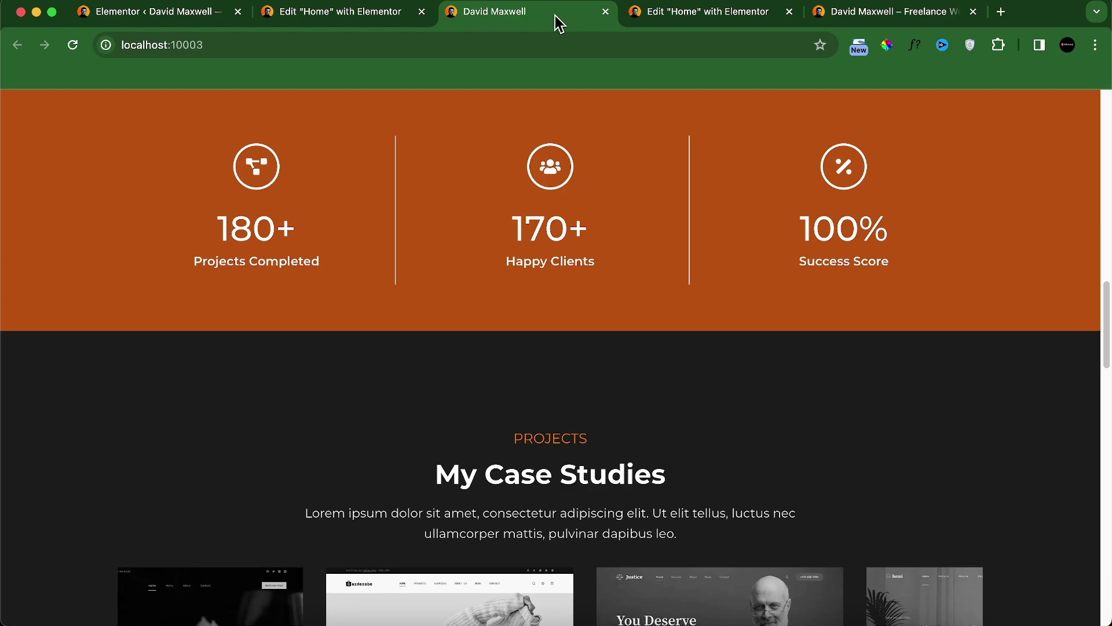
left_click(674, 15)
Step: Set the middle counter's ending number to 170 and its title to Happy Clients
left_click(679, 394)
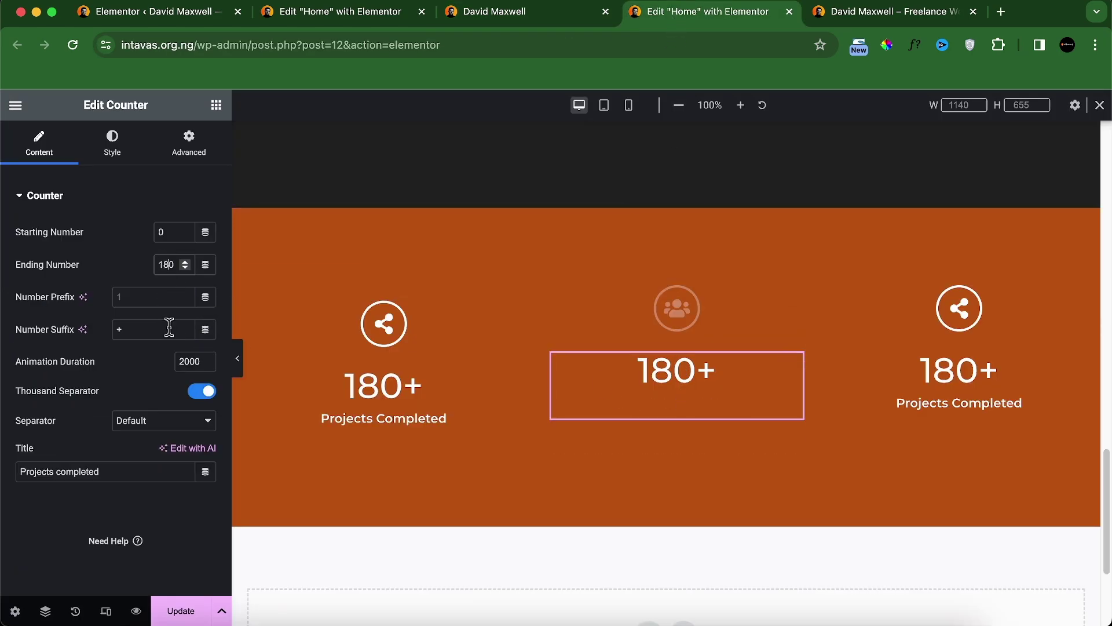
key("BackSpace")
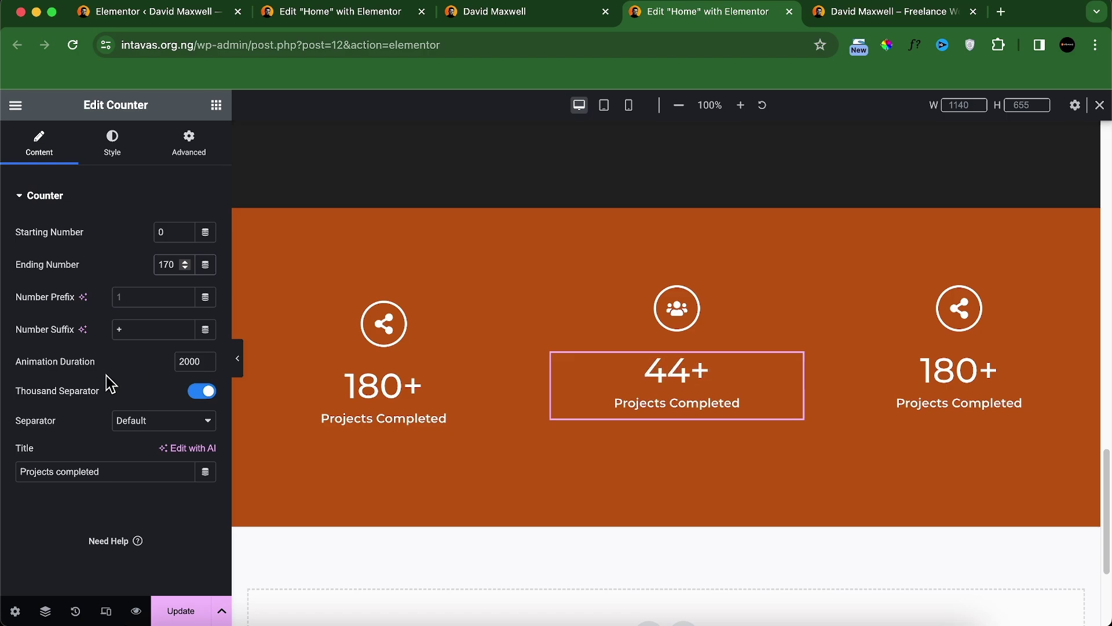
triple_click(91, 469)
type("happy clients")
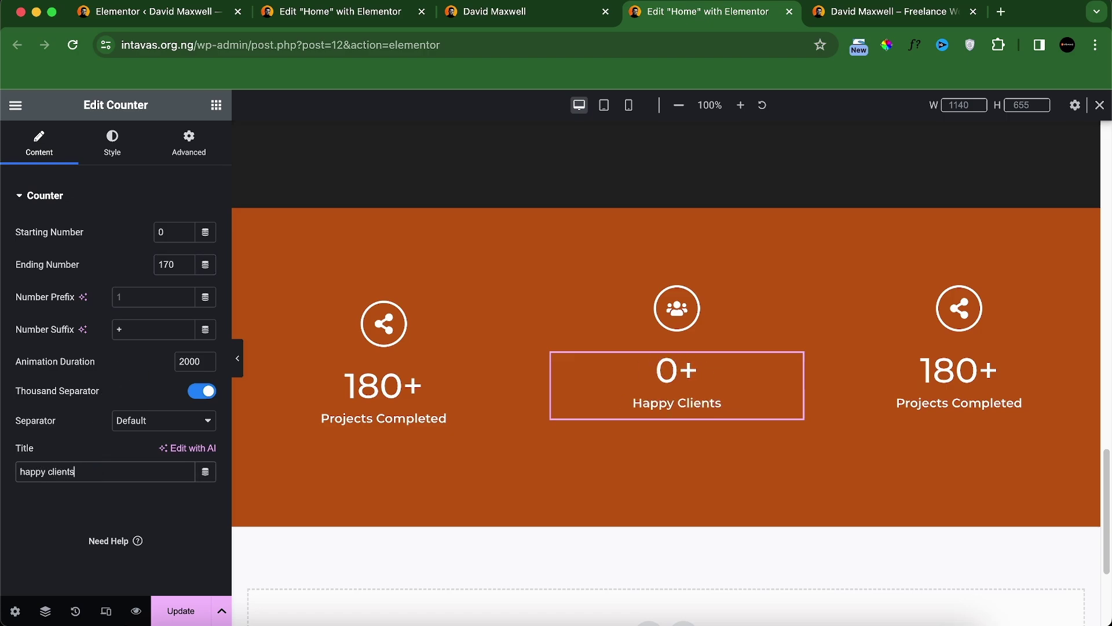
Step: Replace the third column's icon with a percent icon from the icon library
left_click(490, 18)
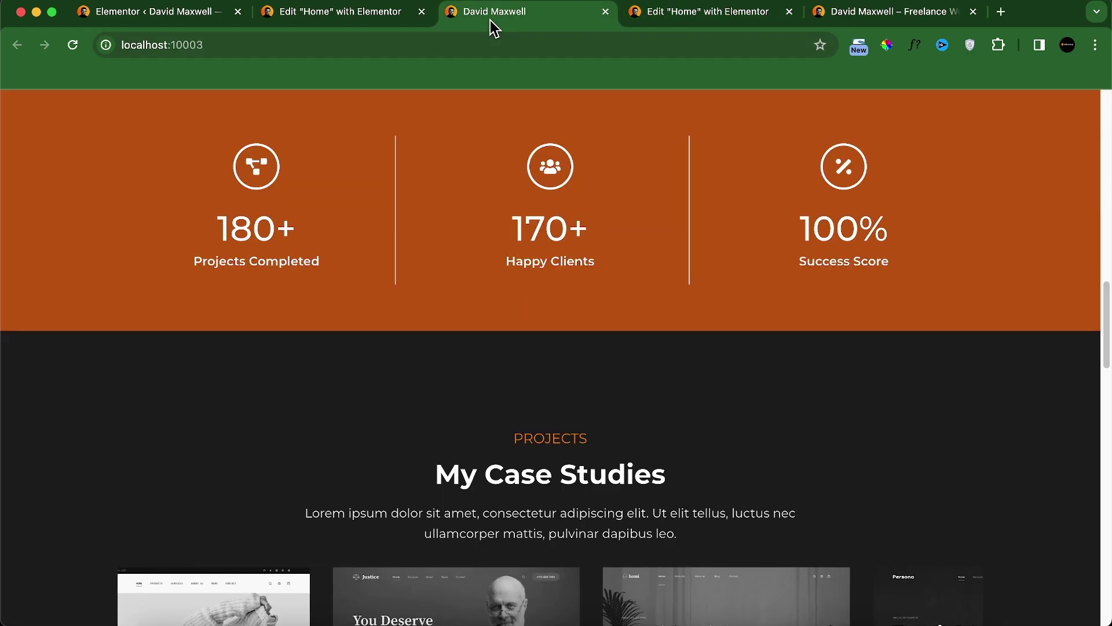
left_click(707, 17)
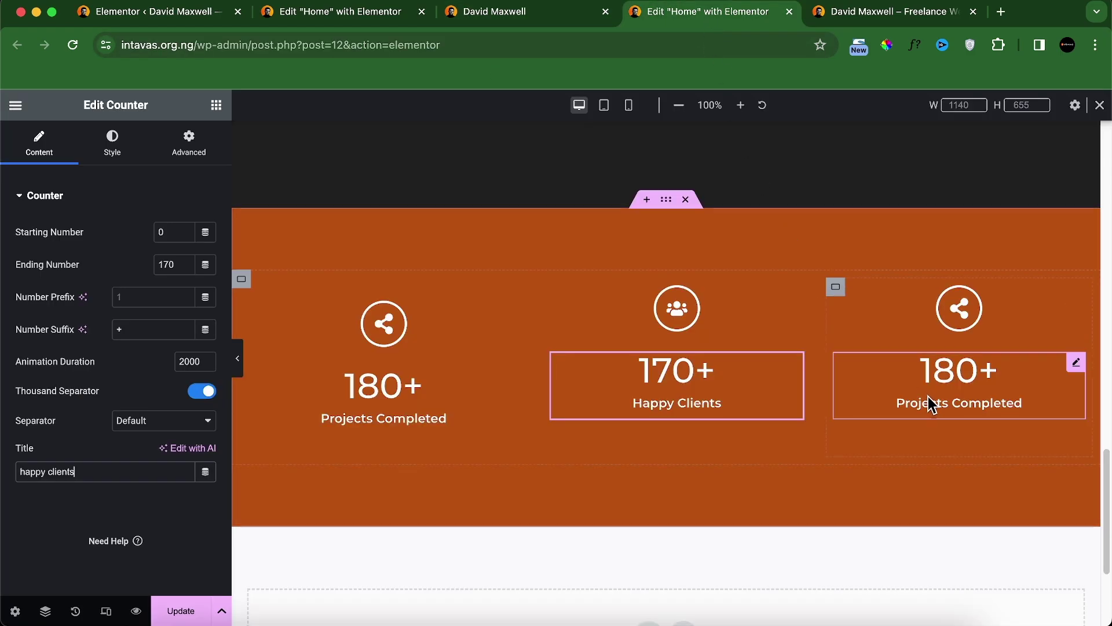
left_click(958, 304)
left_click(113, 324)
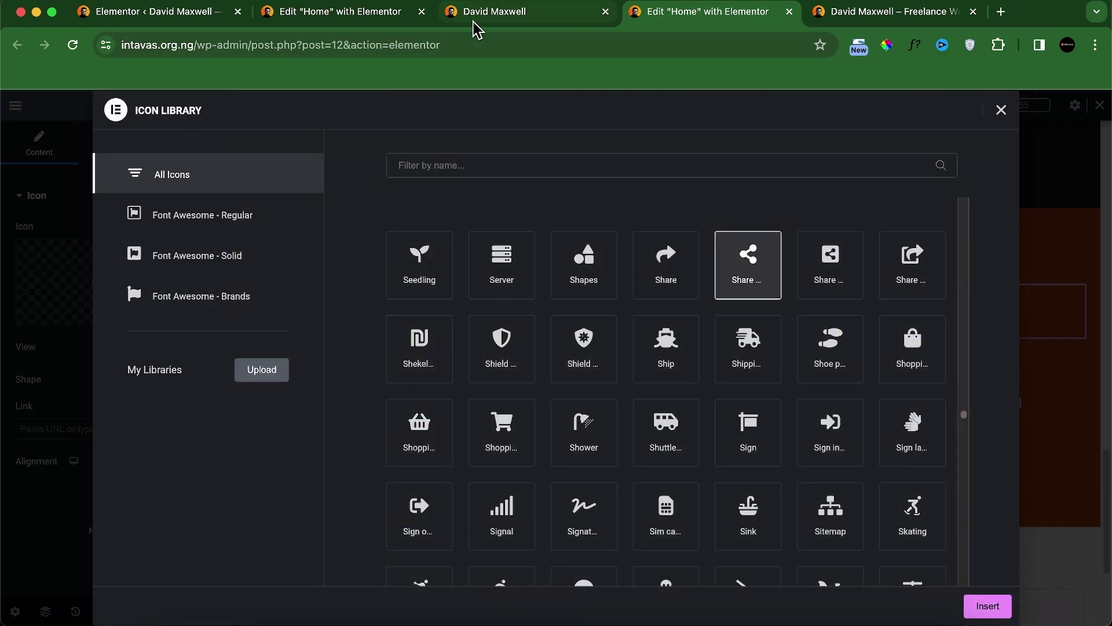
left_click(475, 16)
left_click(665, 18)
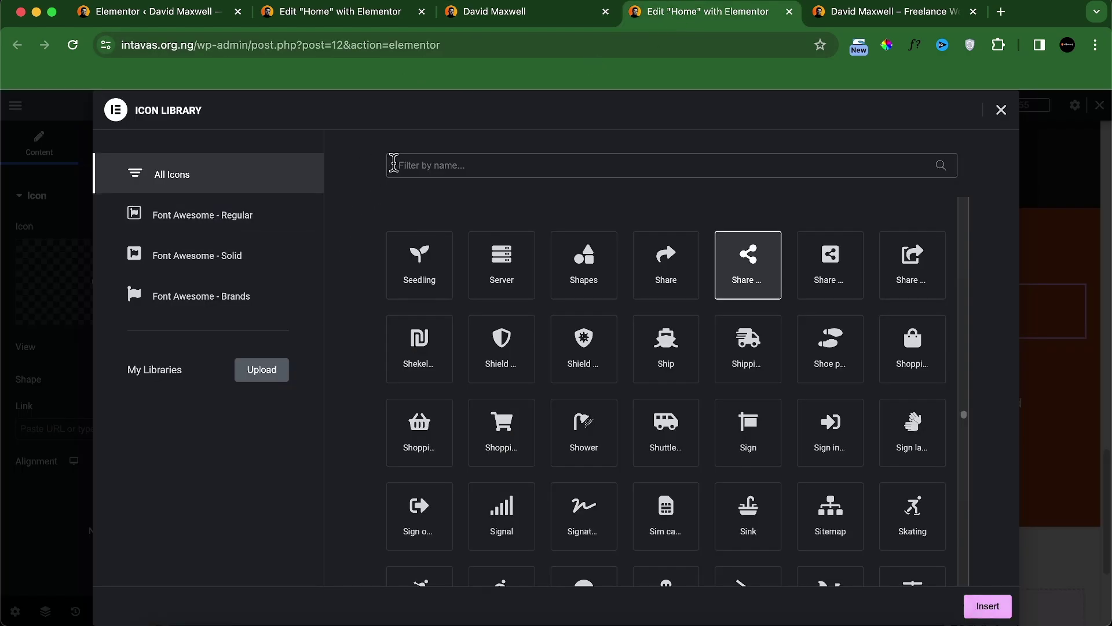
type("%")
key("BackSpace")
type("perc")
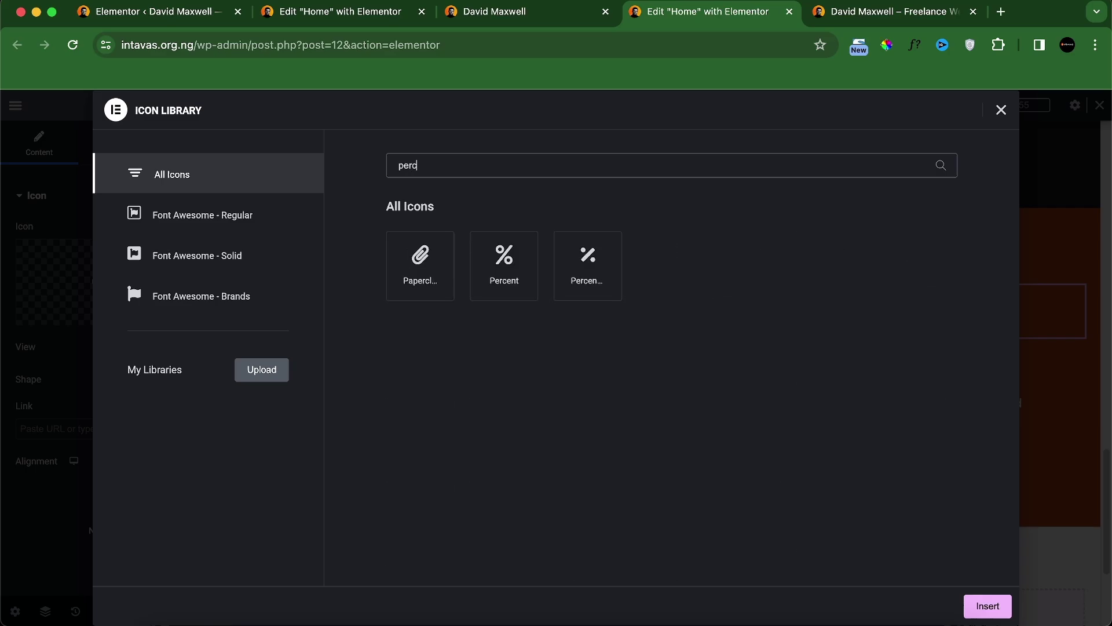
type("e")
left_click(504, 269)
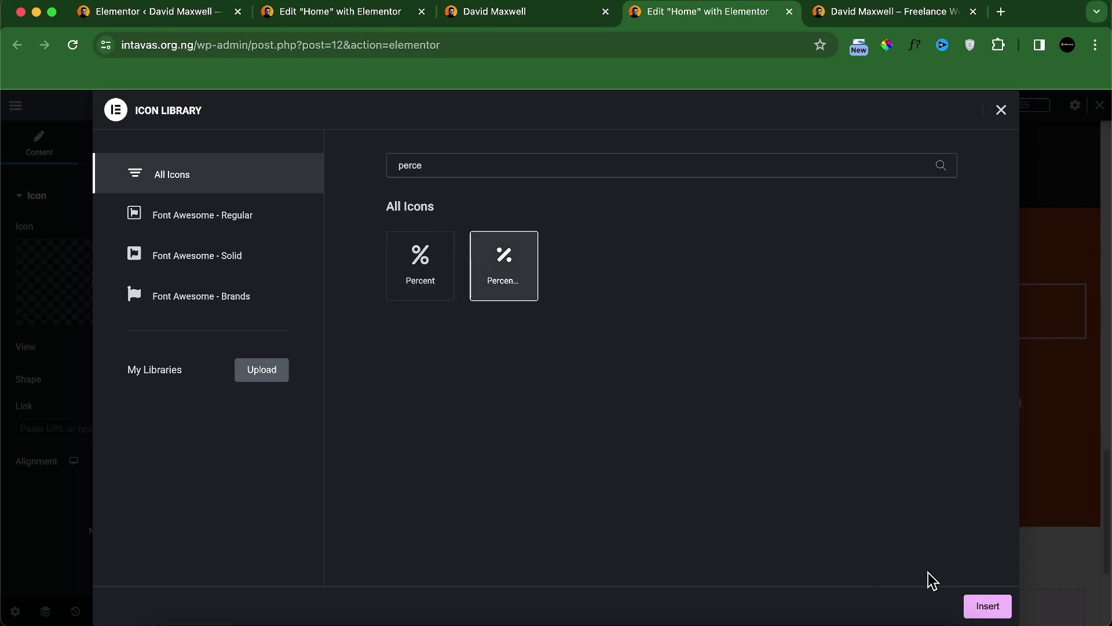
left_click(987, 606)
Step: Set the third counter's ending number to 100 and its title to Success Score
left_click(951, 382)
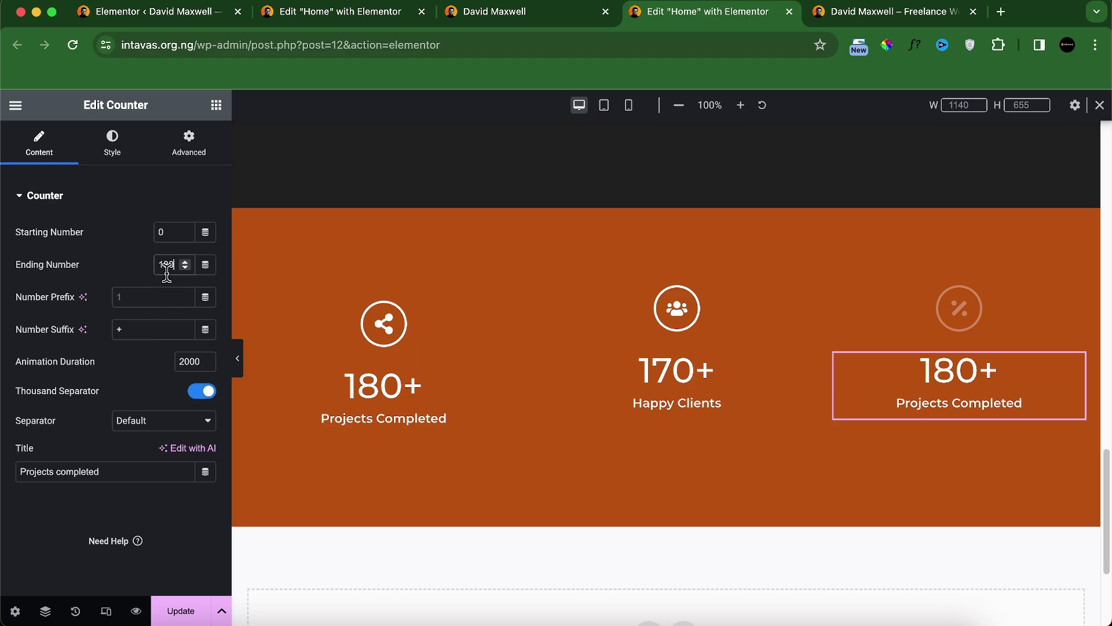
type("100")
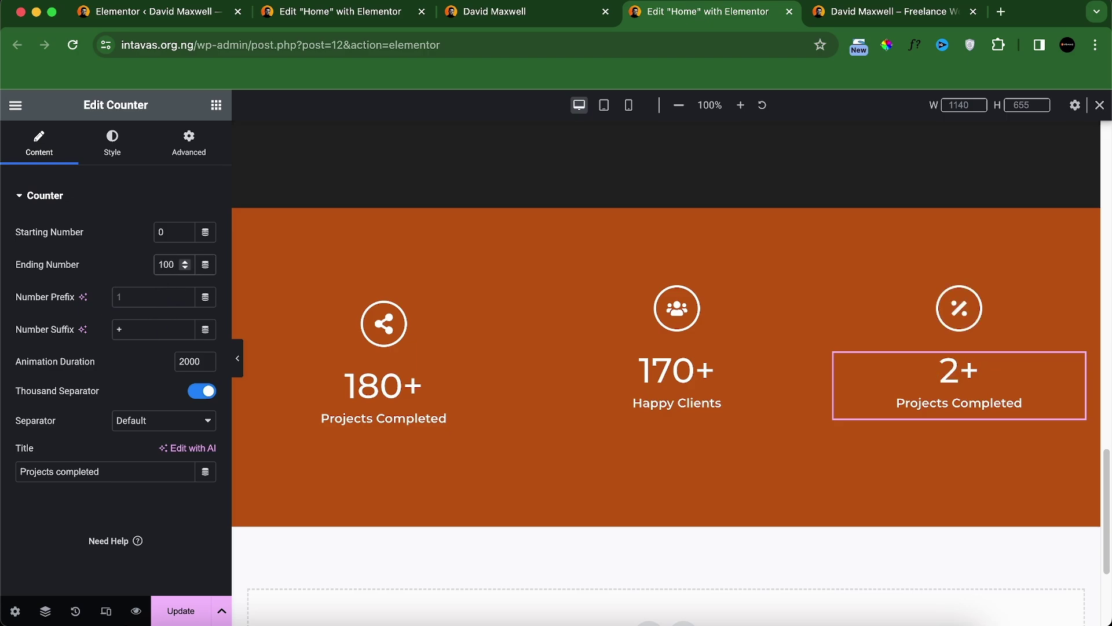
double_click(64, 473)
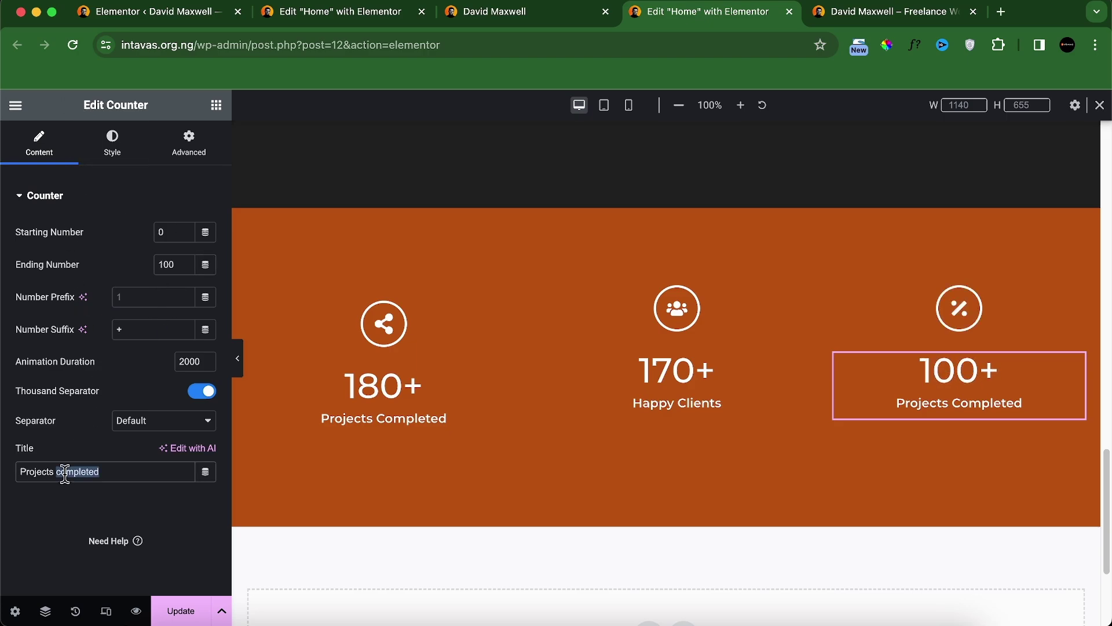
type("success score")
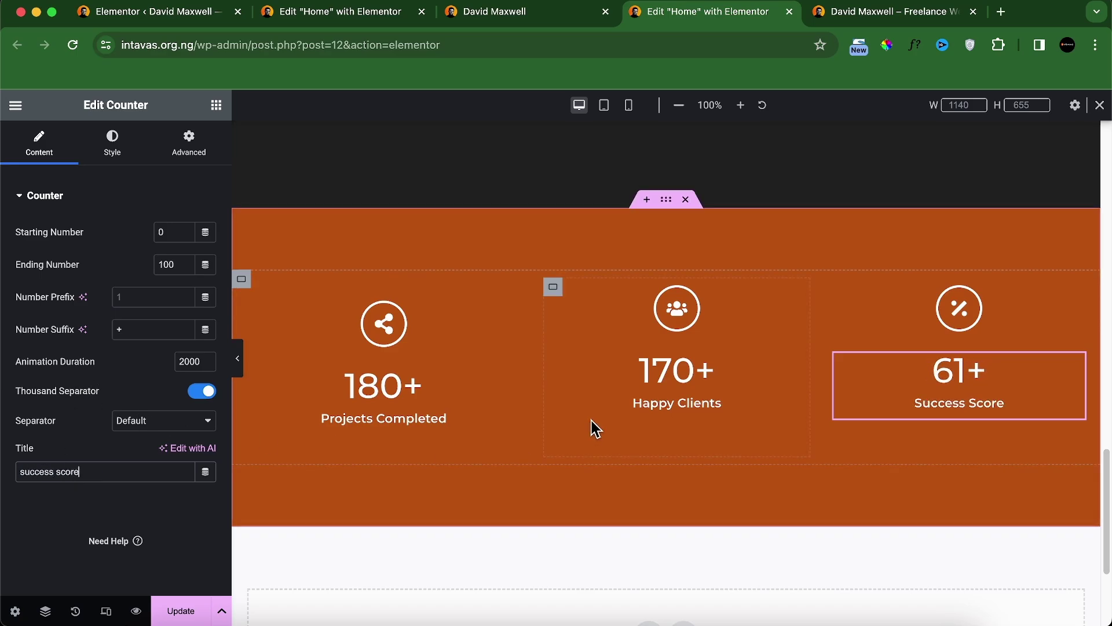
Step: Copy the first column container's styling onto the middle and third containers
right_click(256, 295)
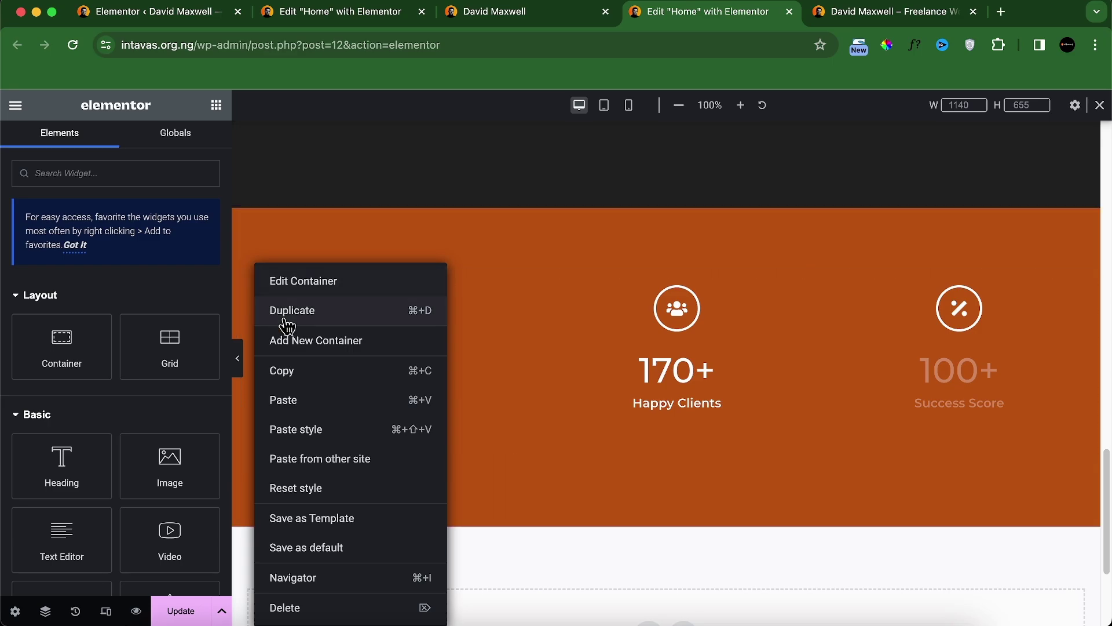
left_click(297, 371)
right_click(553, 293)
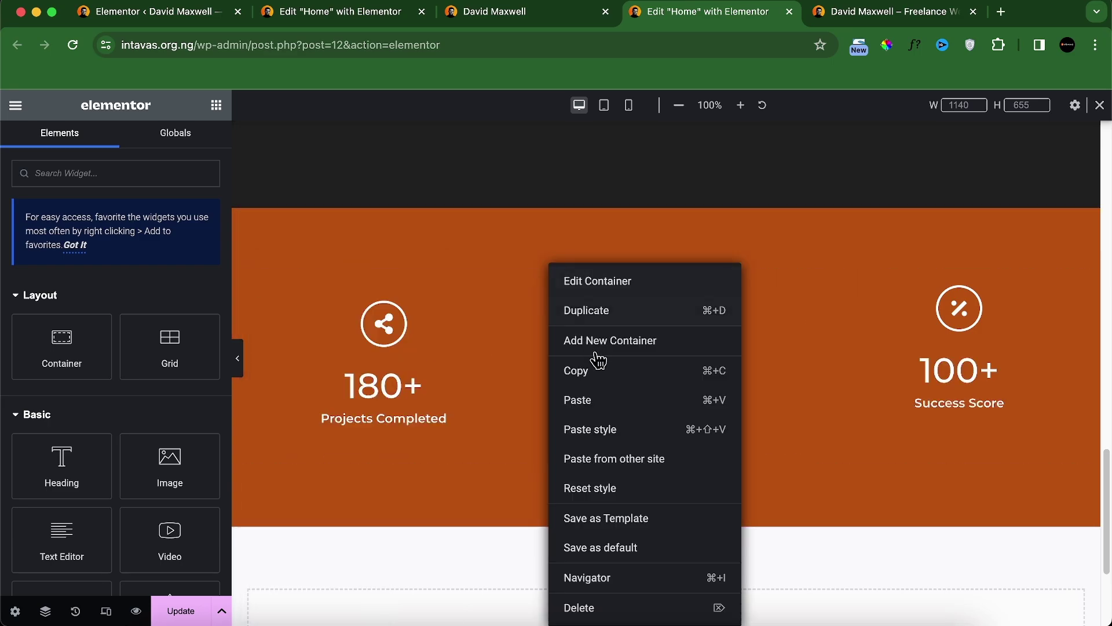
left_click(612, 404)
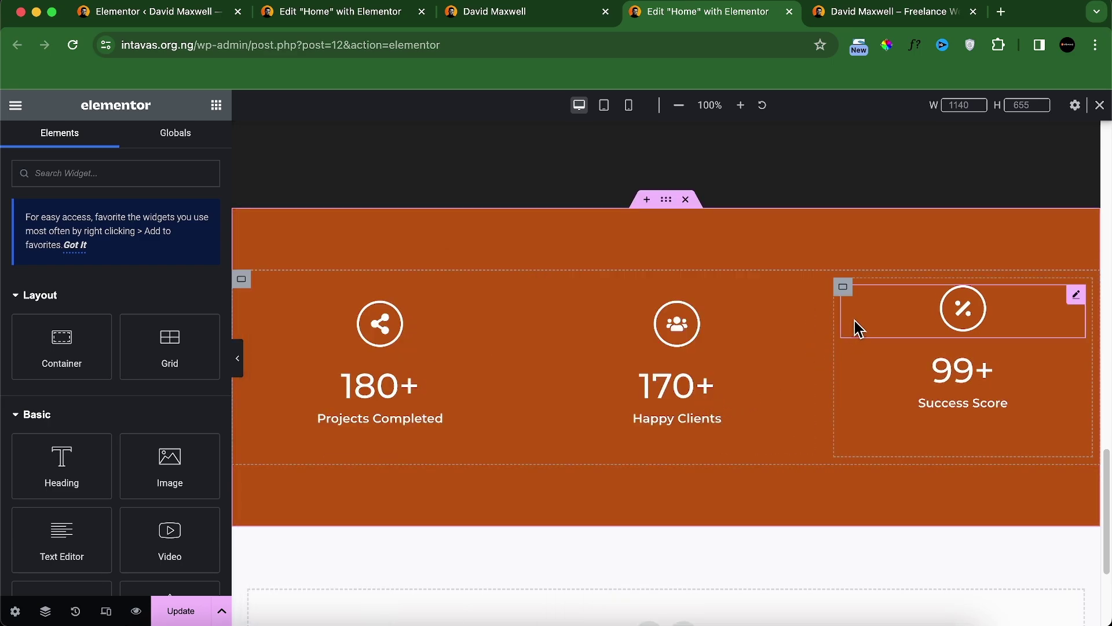
right_click(844, 289)
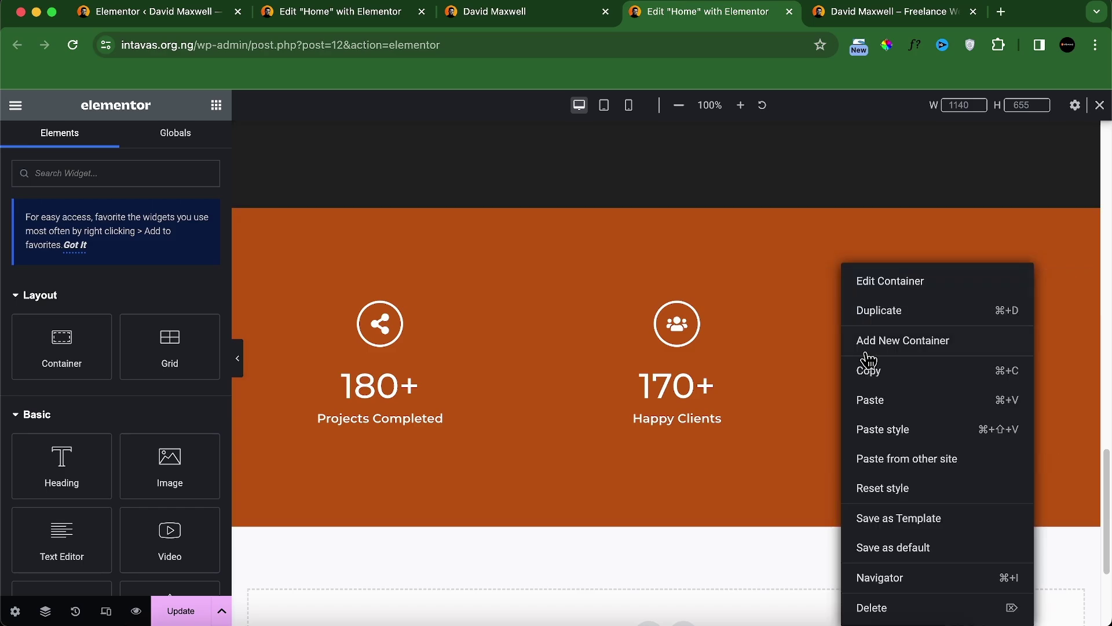
left_click(895, 431)
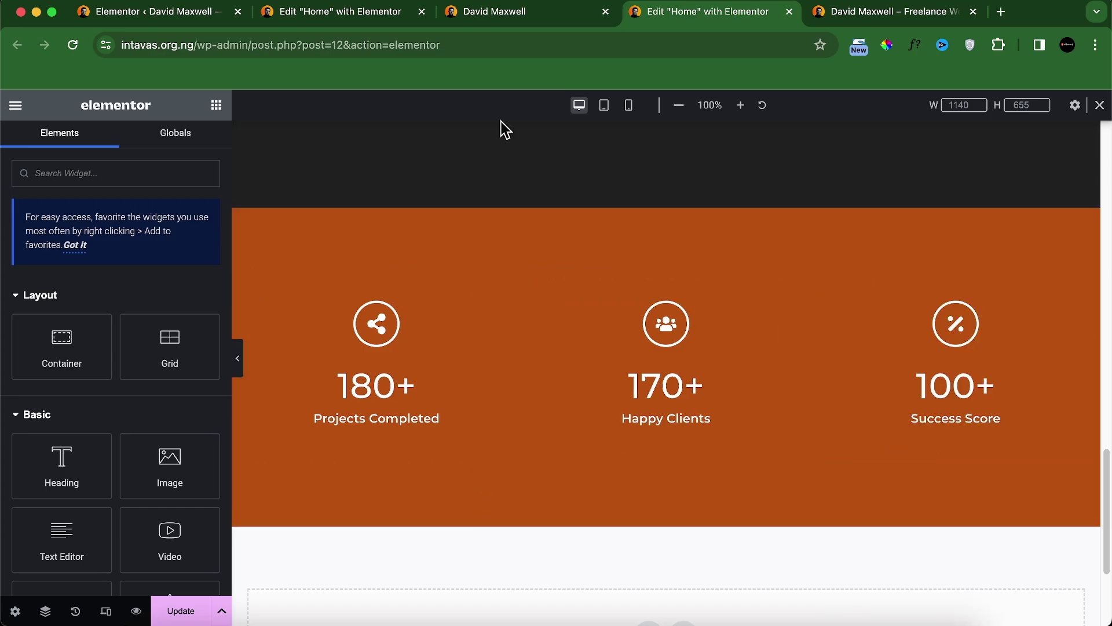
left_click(529, 17)
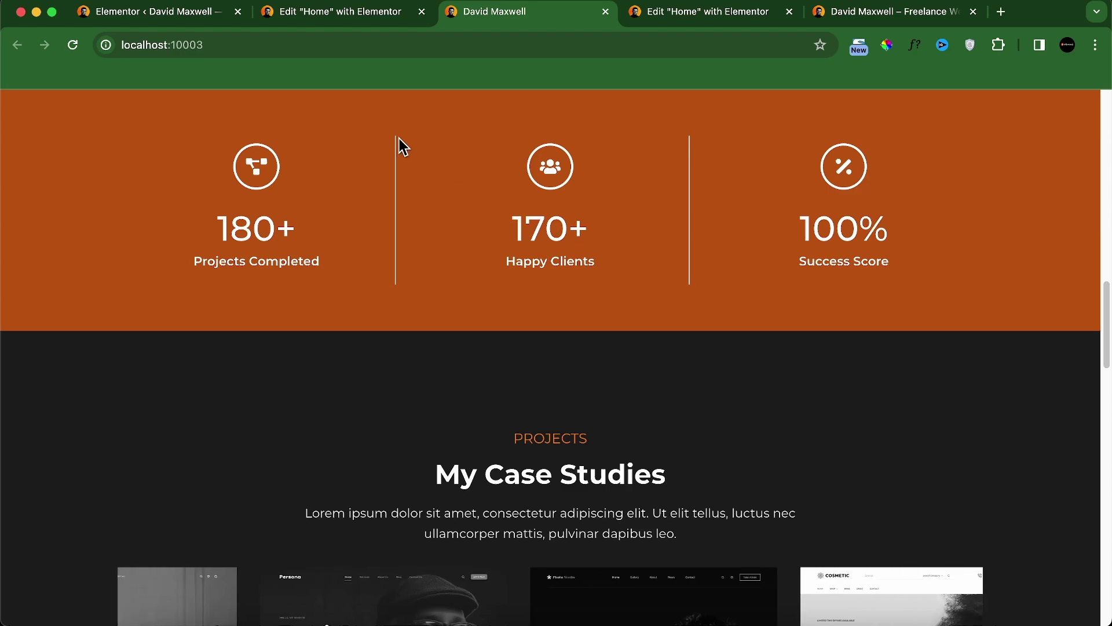
left_click(639, 14)
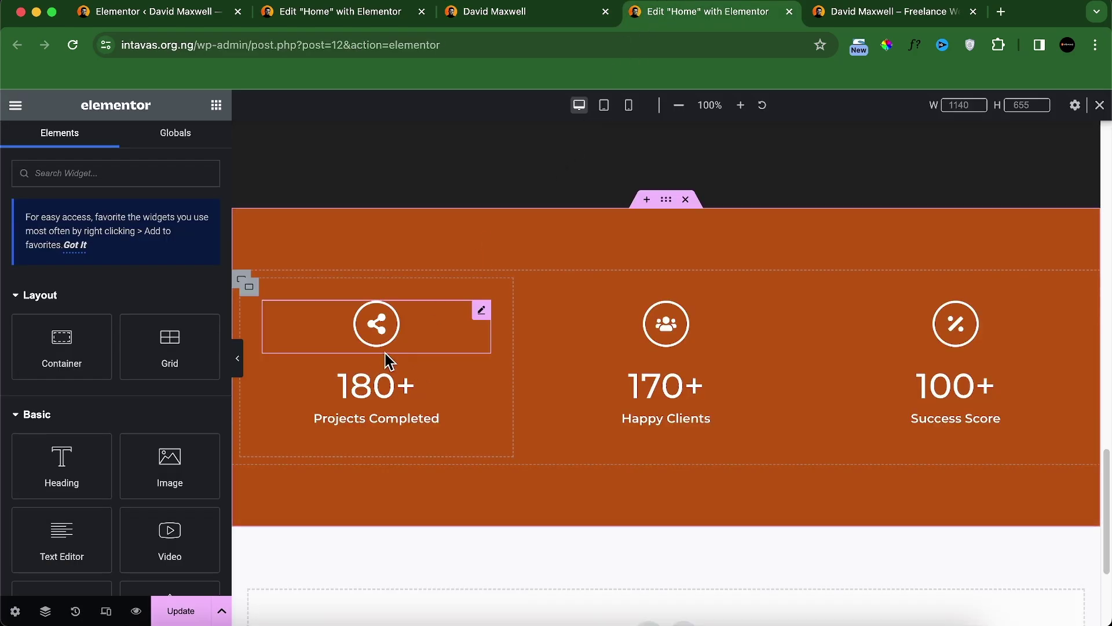
Step: Open the Border style settings of the first column container
left_click(250, 287)
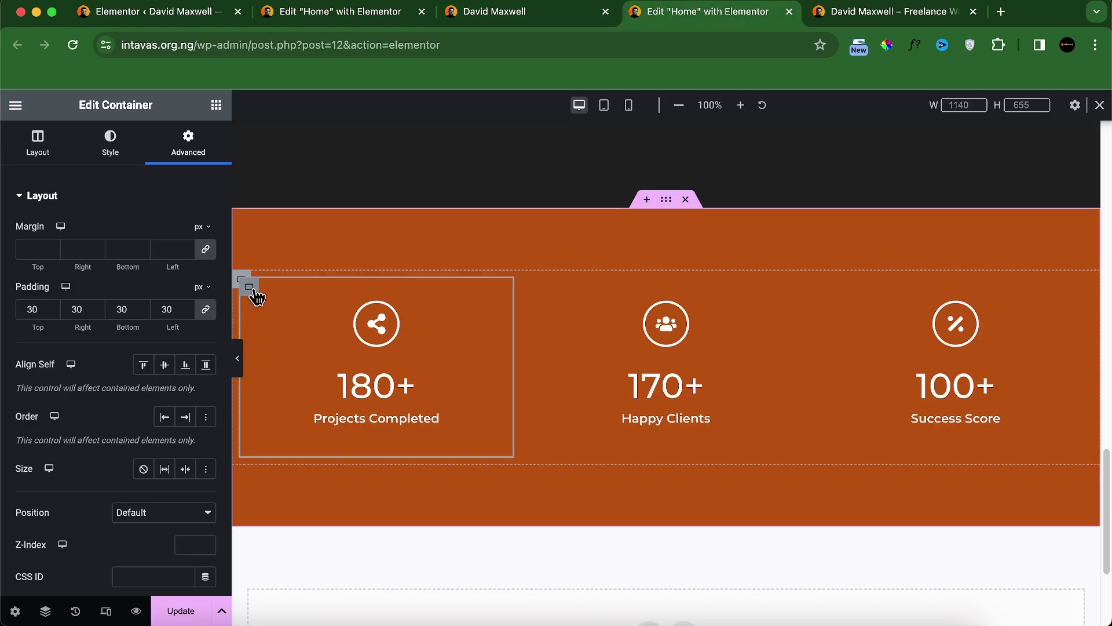
left_click(113, 150)
left_click(127, 371)
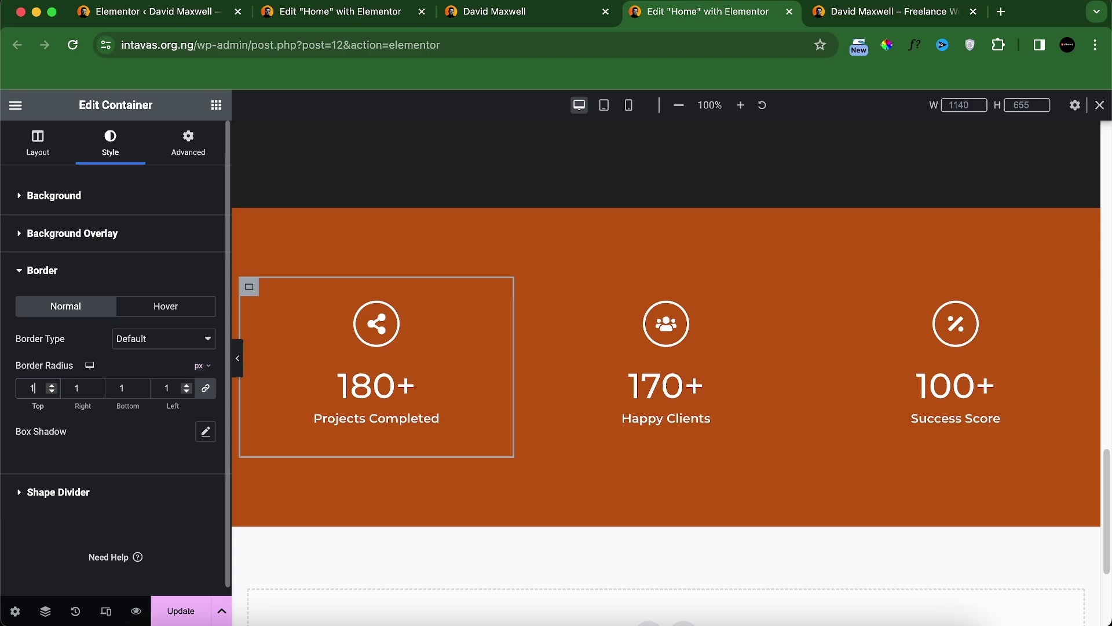
Step: Give the first column container a solid white (#FFFFFF) border, 1 px on the right side
left_click(172, 341)
left_click(147, 371)
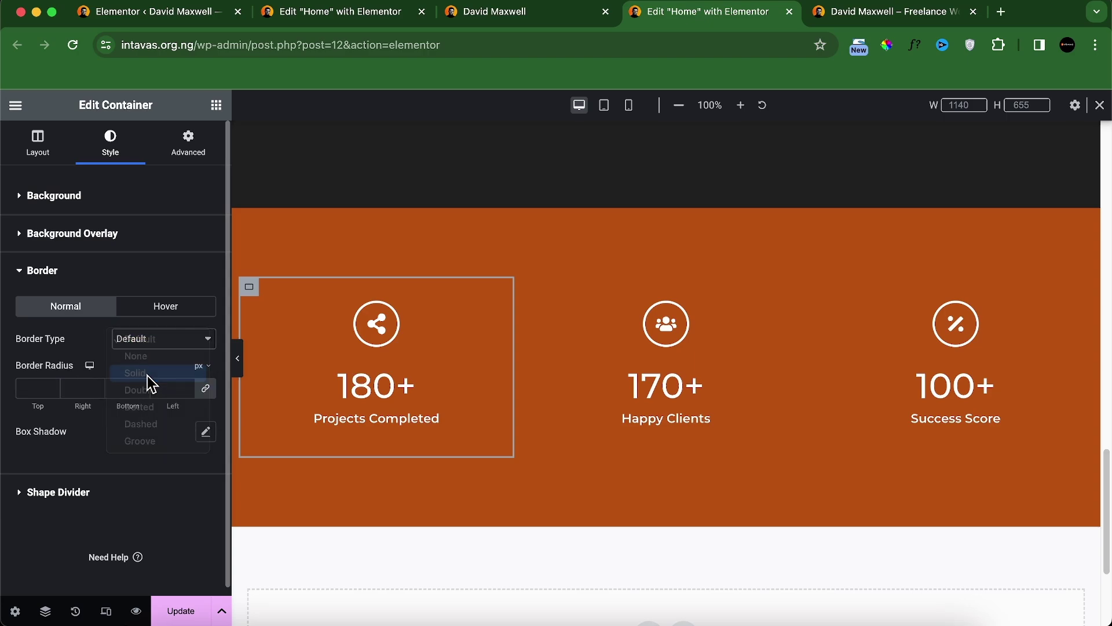
left_click(198, 440)
left_click(131, 277)
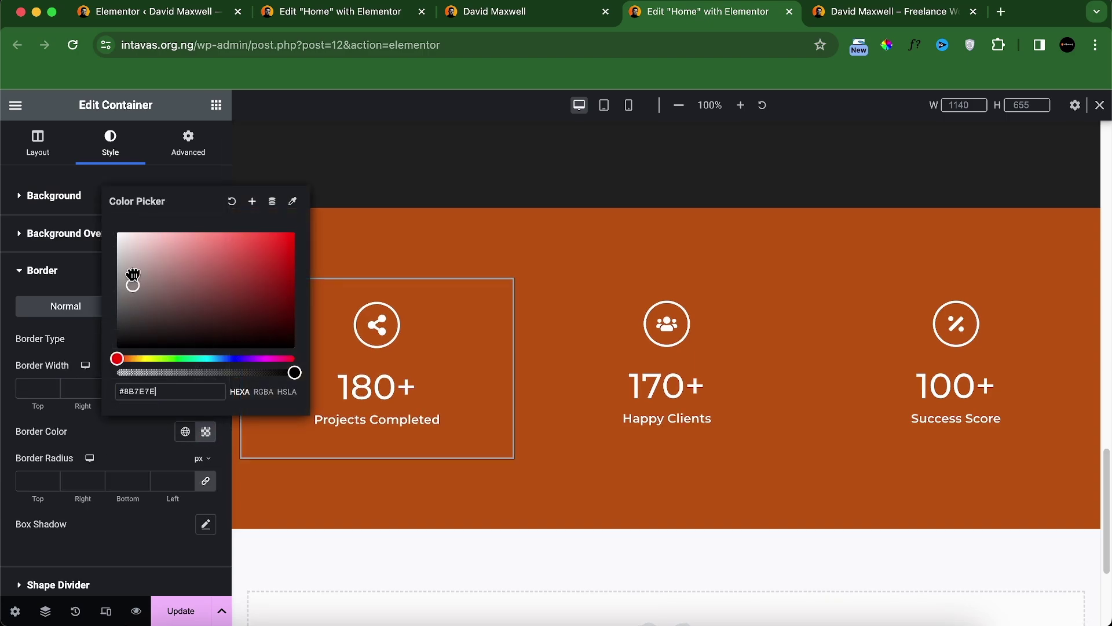
left_click_drag(131, 277, 115, 228)
left_click(24, 383)
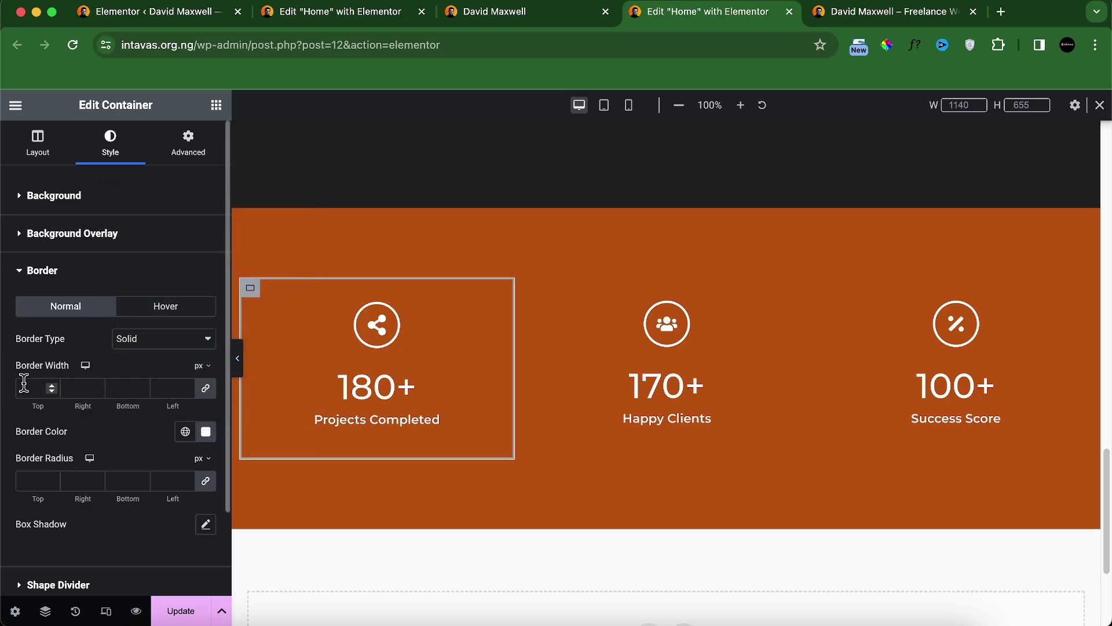
left_click(205, 388)
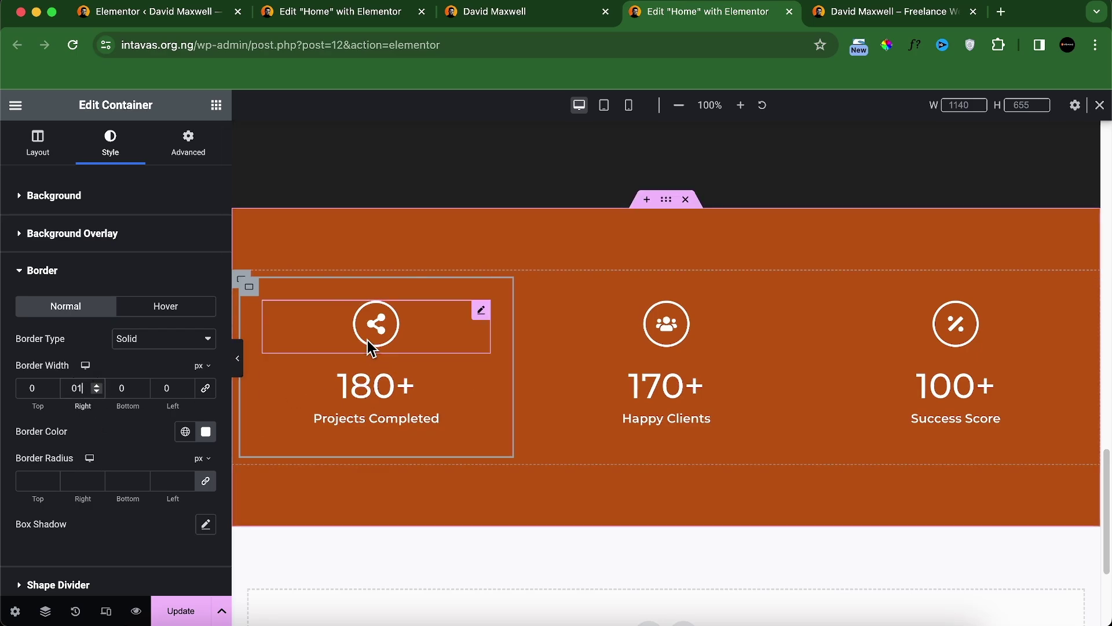
Step: Copy the first column container's style and paste it onto the second column container
right_click(252, 290)
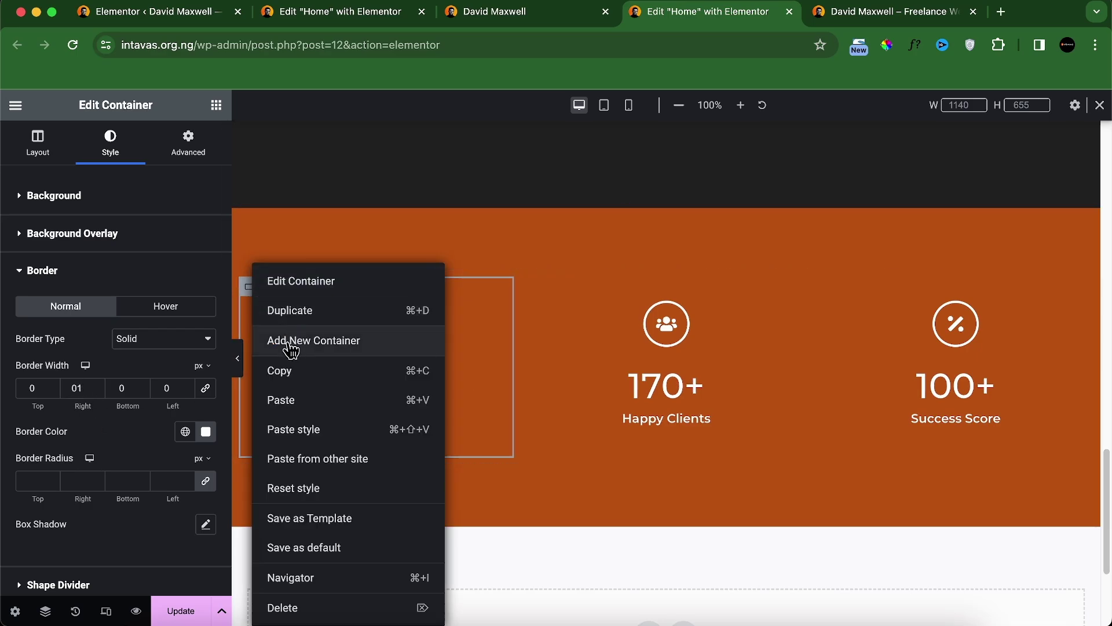
left_click(293, 369)
right_click(541, 288)
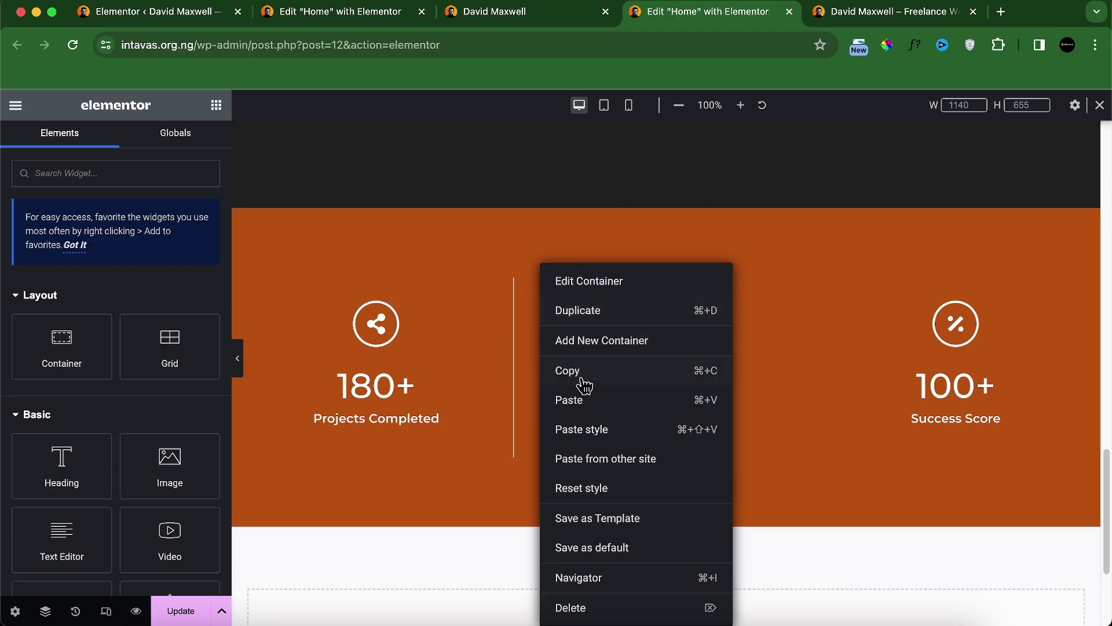
left_click(577, 436)
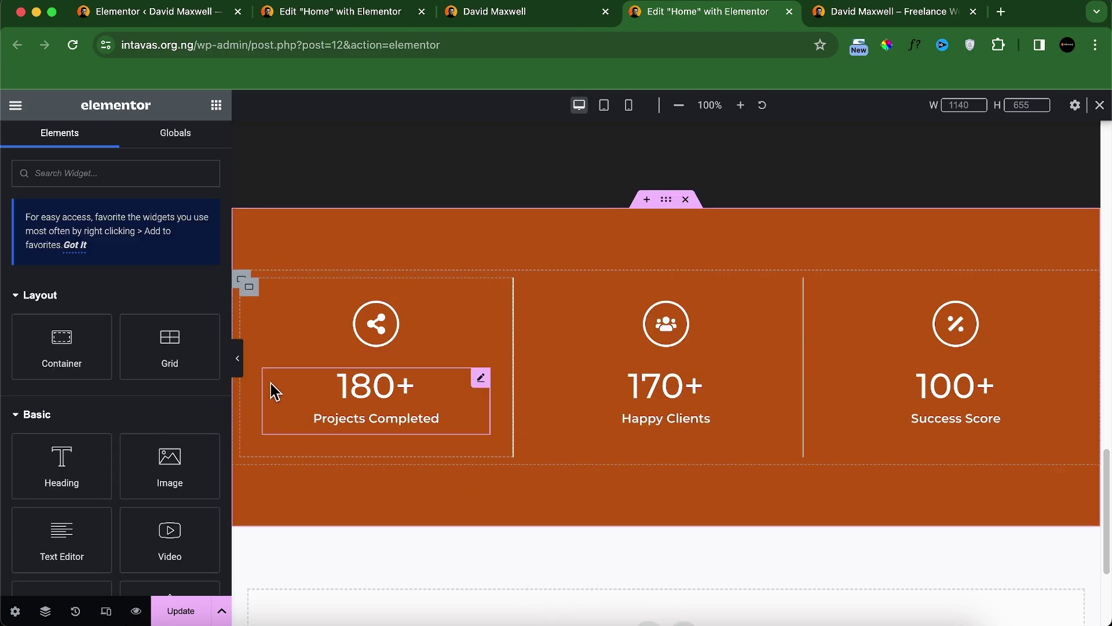
Step: Compare the full-width stats section against the live site, then restore the editing panel
left_click(238, 360)
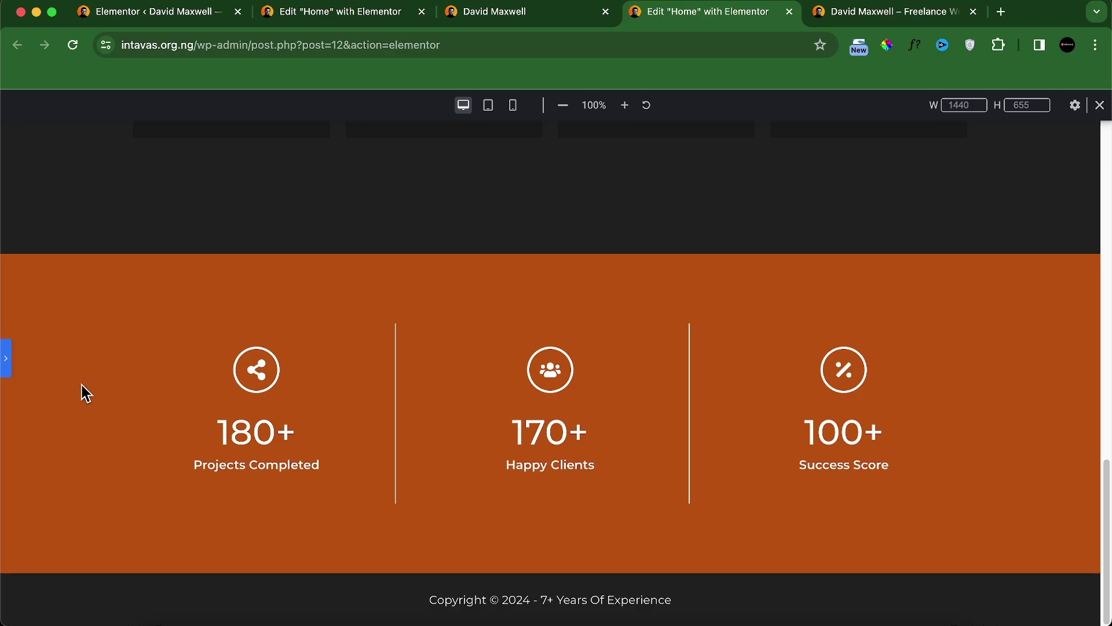
left_click(485, 18)
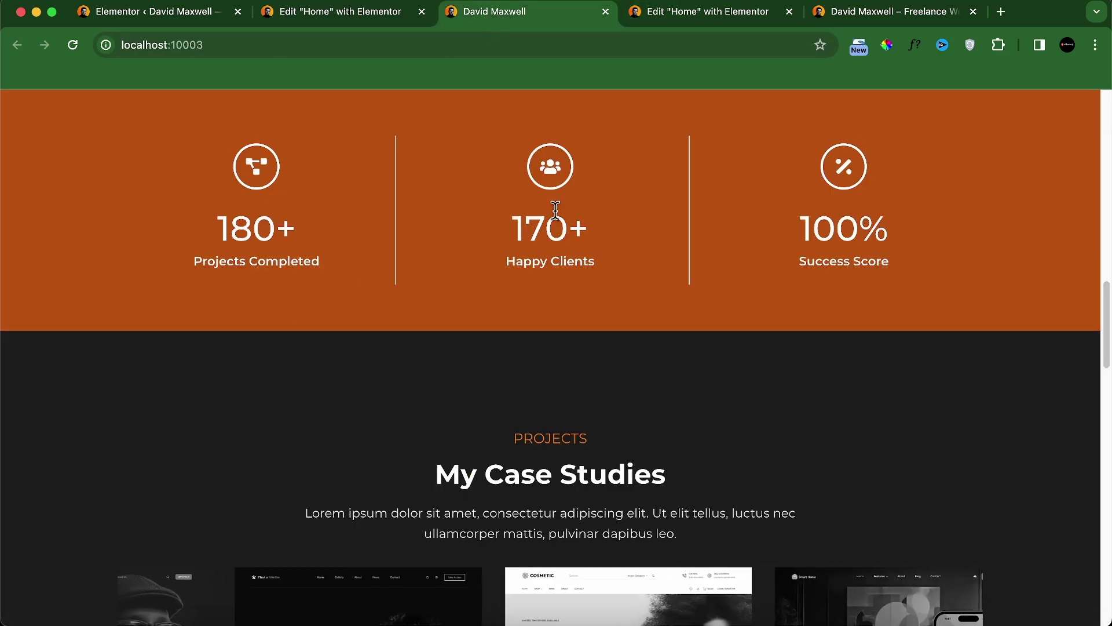
scroll(574, 227, "up", 1)
left_click(692, 14)
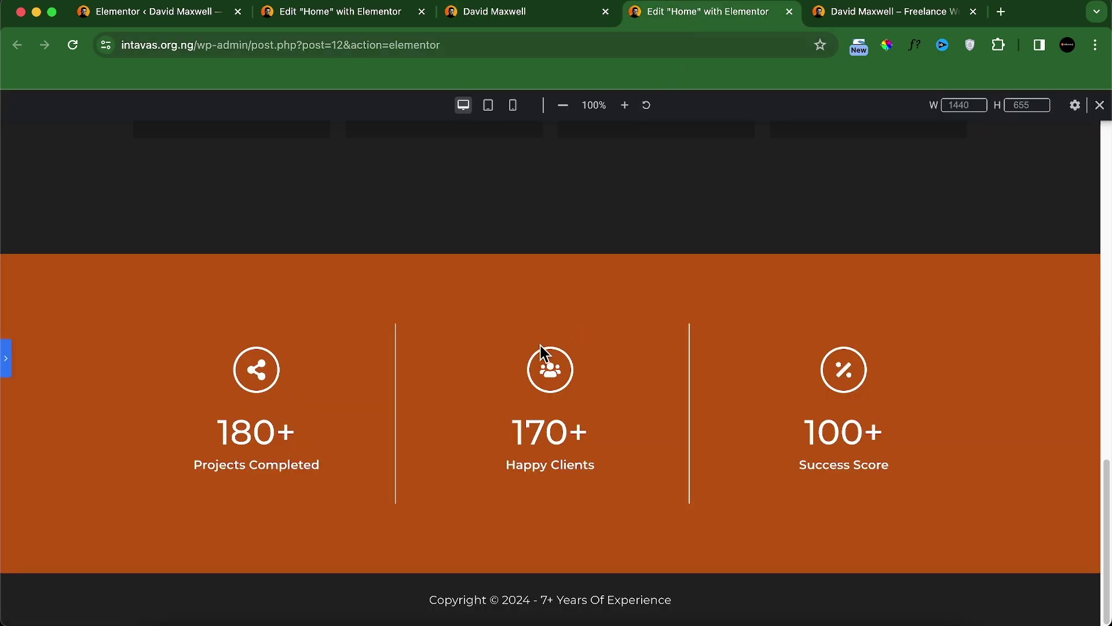
left_click(539, 18)
scroll(510, 278, "up", 3)
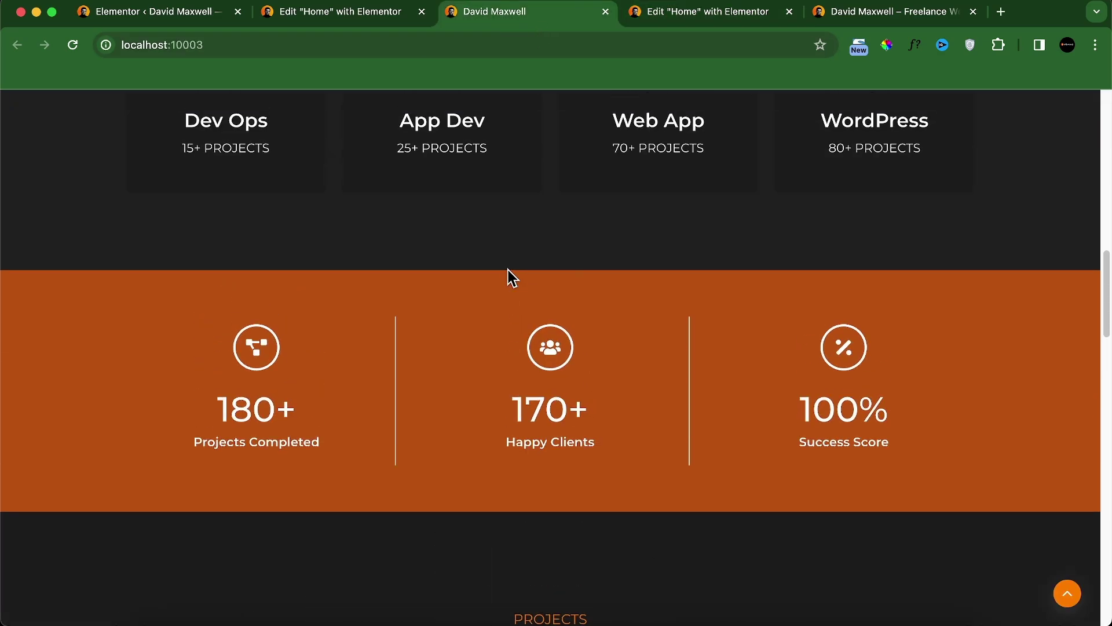
left_click(681, 17)
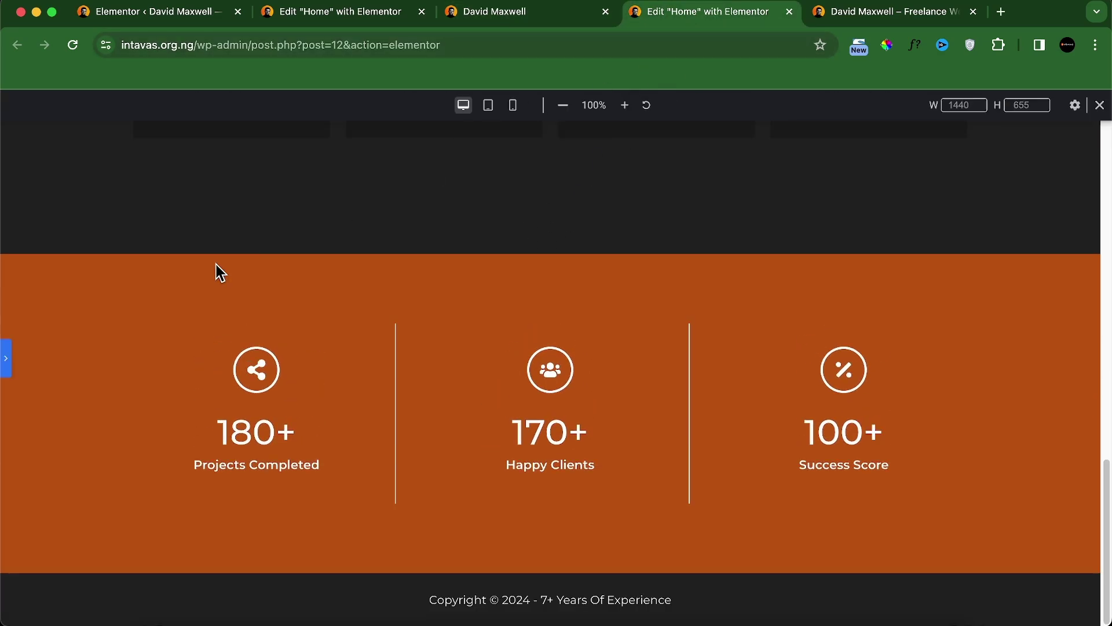
left_click(7, 362)
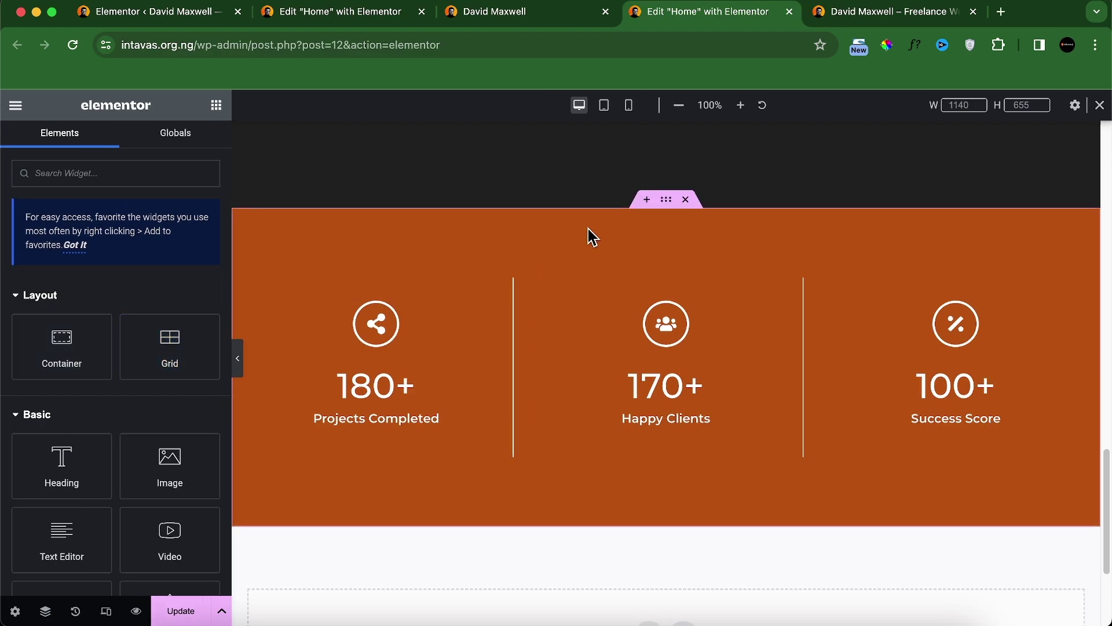
Step: Set the orange stats section's top and bottom padding to 50
left_click(675, 203)
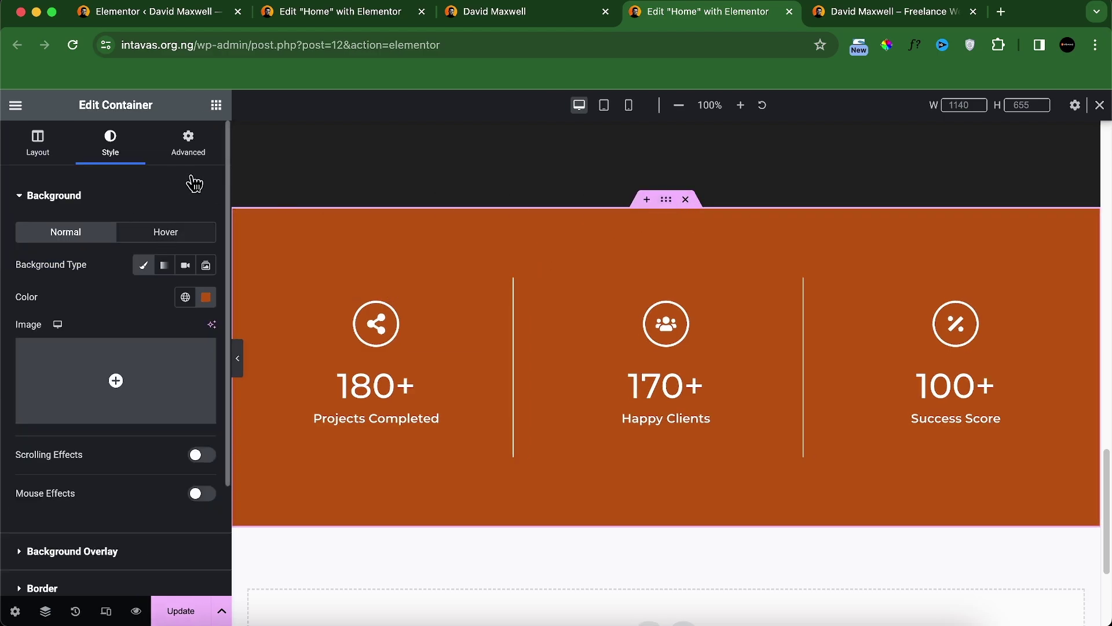
left_click(188, 143)
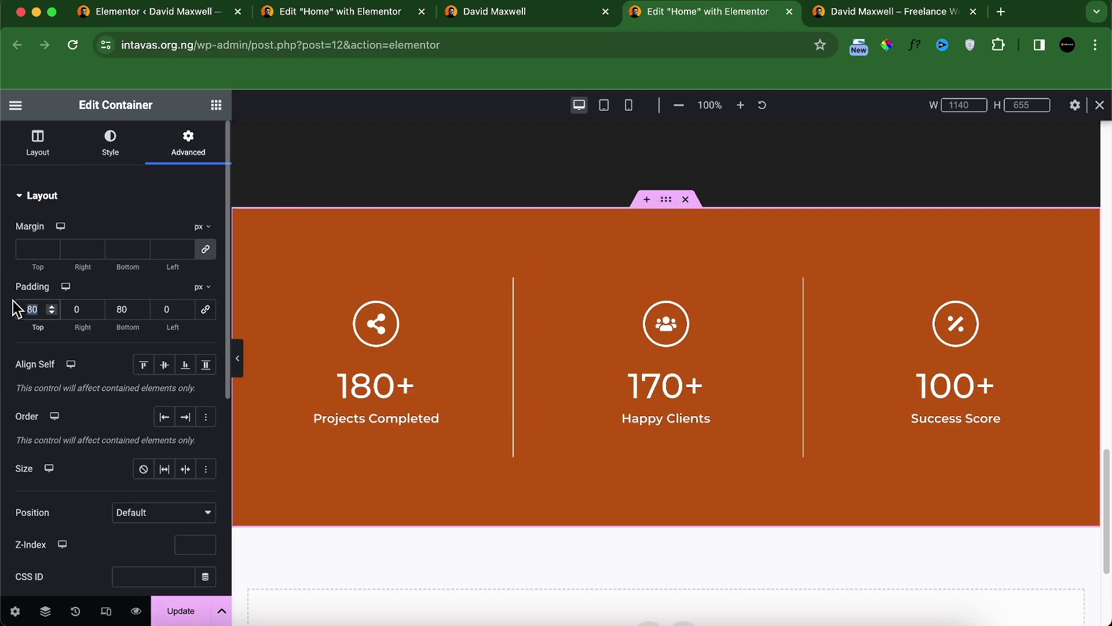
type("30")
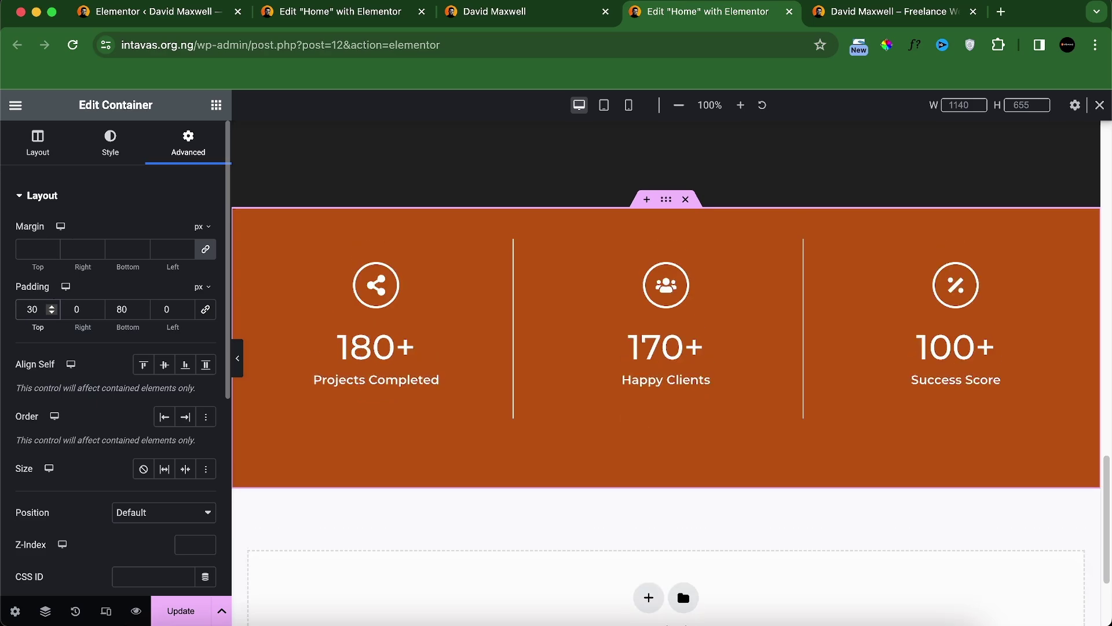
left_click(485, 18)
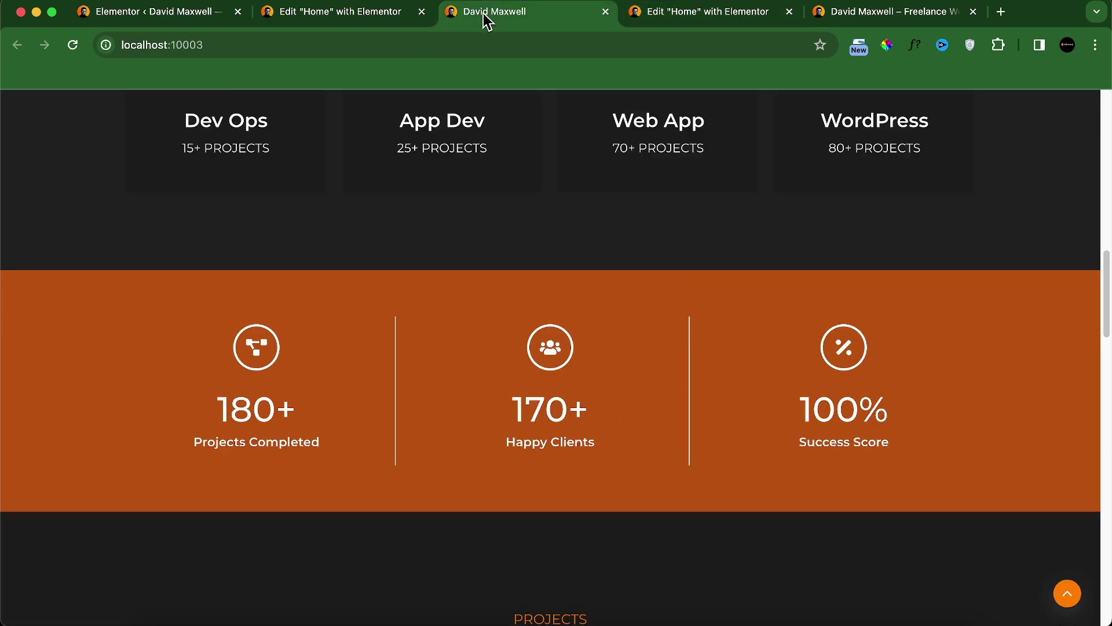
left_click(634, 17)
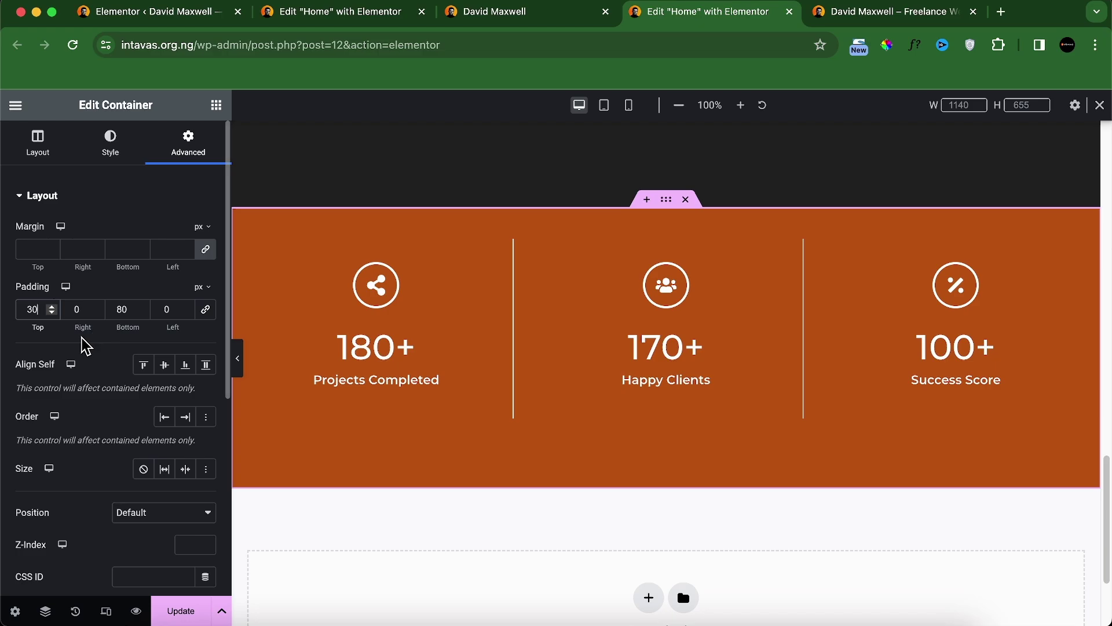
key("BackSpace")
key("BackSpace")
type("050")
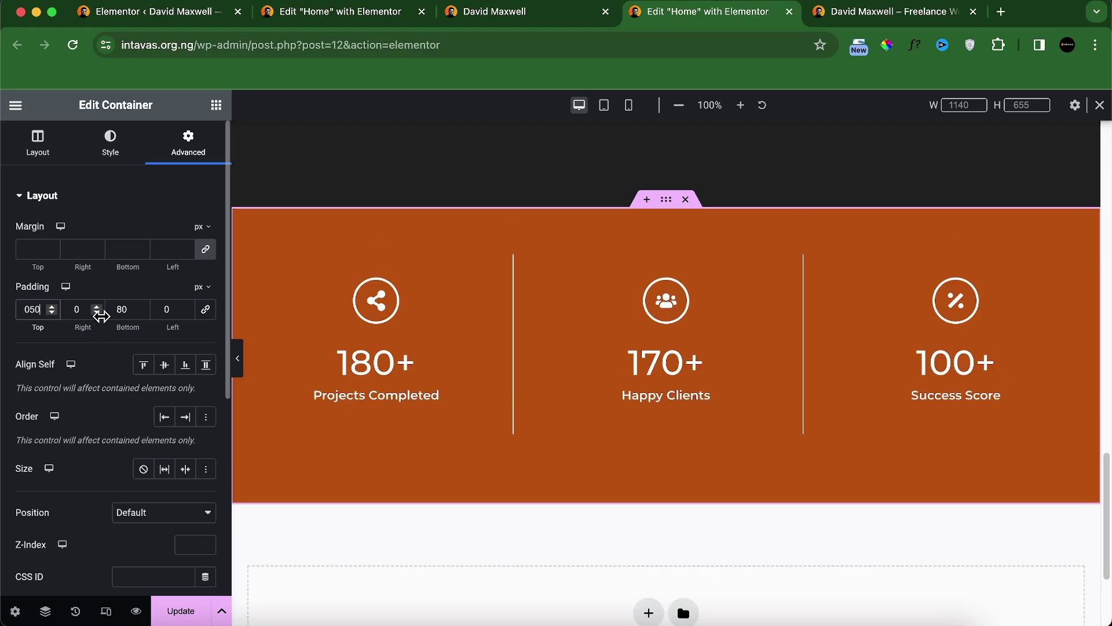
left_click(120, 310)
key("BackSpace")
key("BackSpace")
type("50")
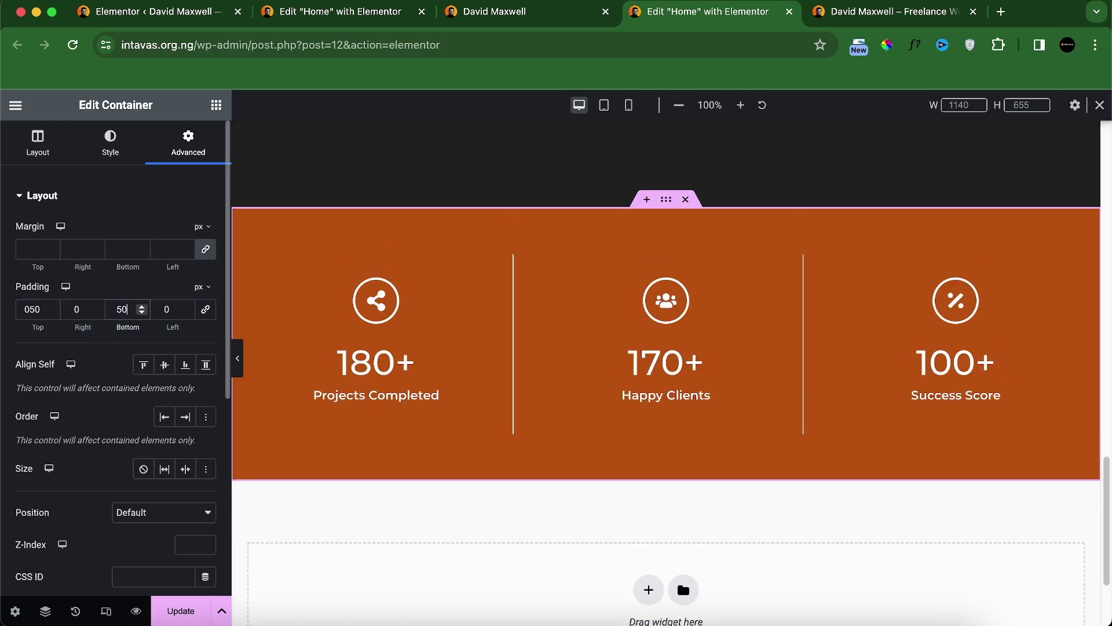
Step: Remove the first column container's padding and paste its settings onto the middle column
left_click(249, 264)
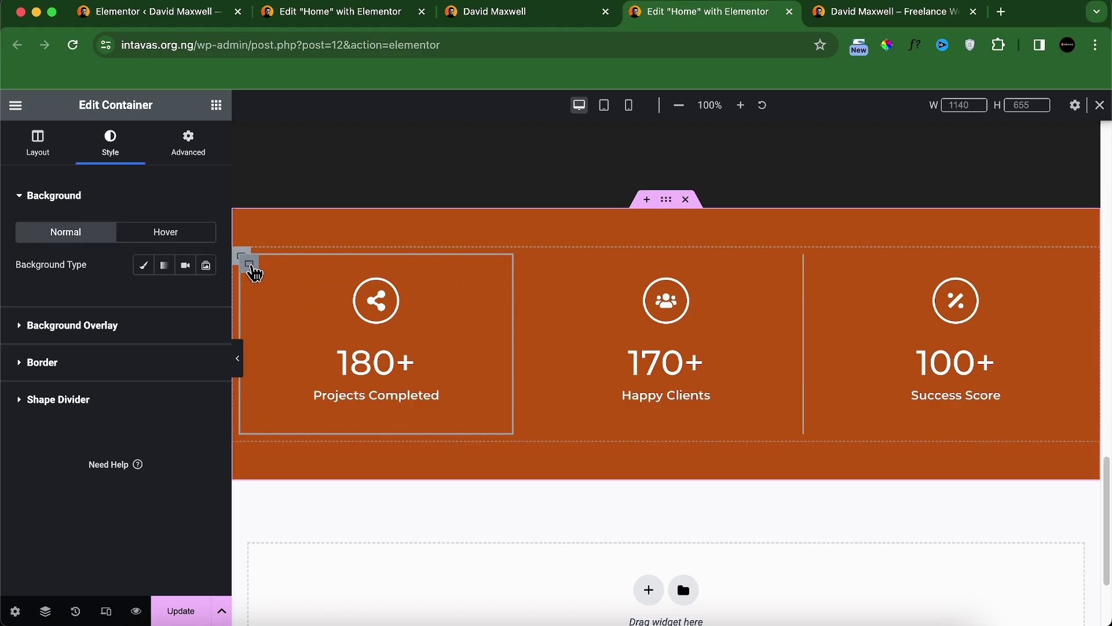
left_click(191, 151)
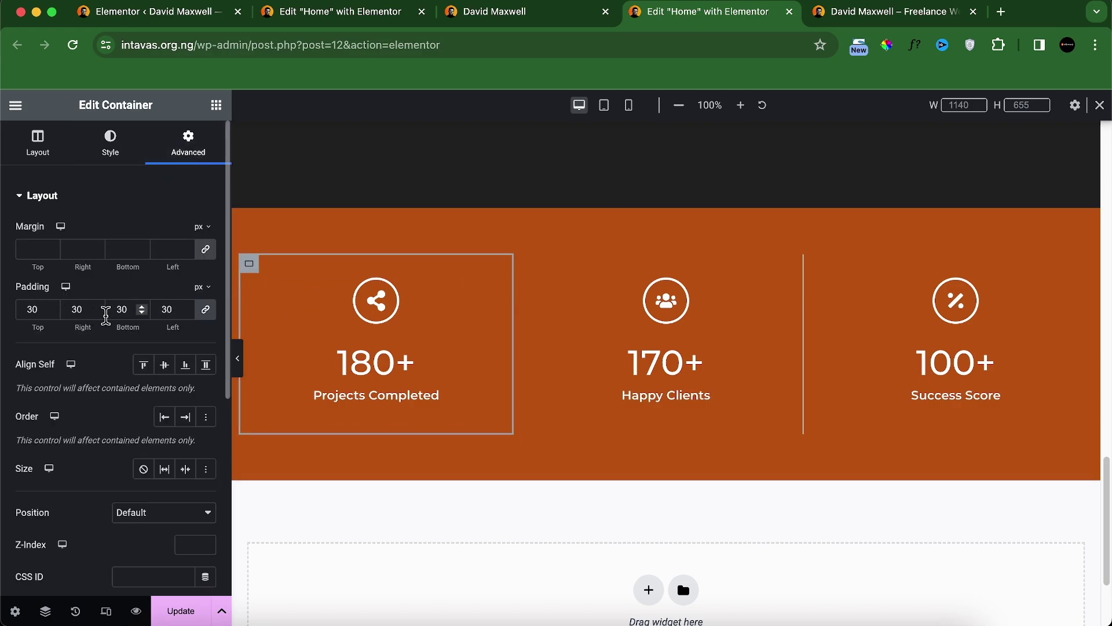
left_click(41, 308)
key("BackSpace")
key("BackSpace")
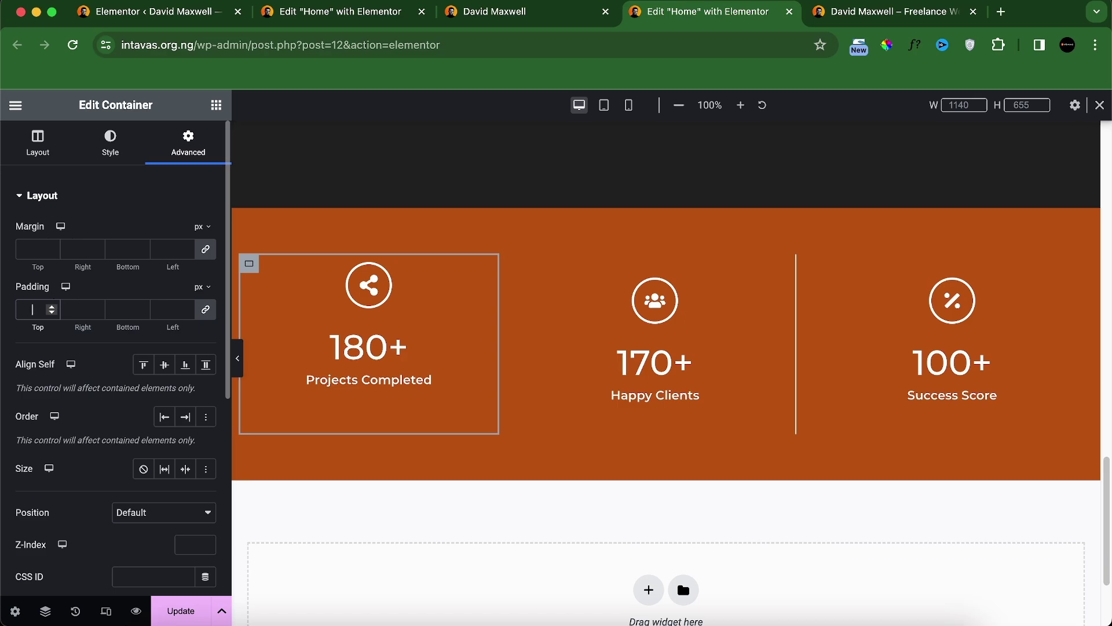
right_click(248, 264)
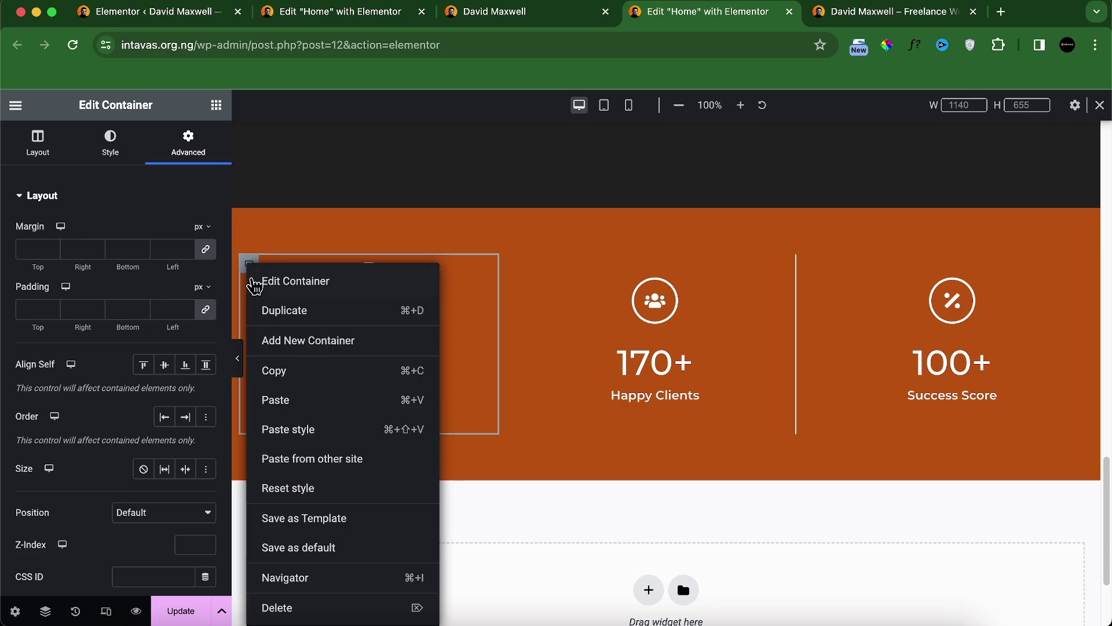
left_click(272, 370)
right_click(527, 282)
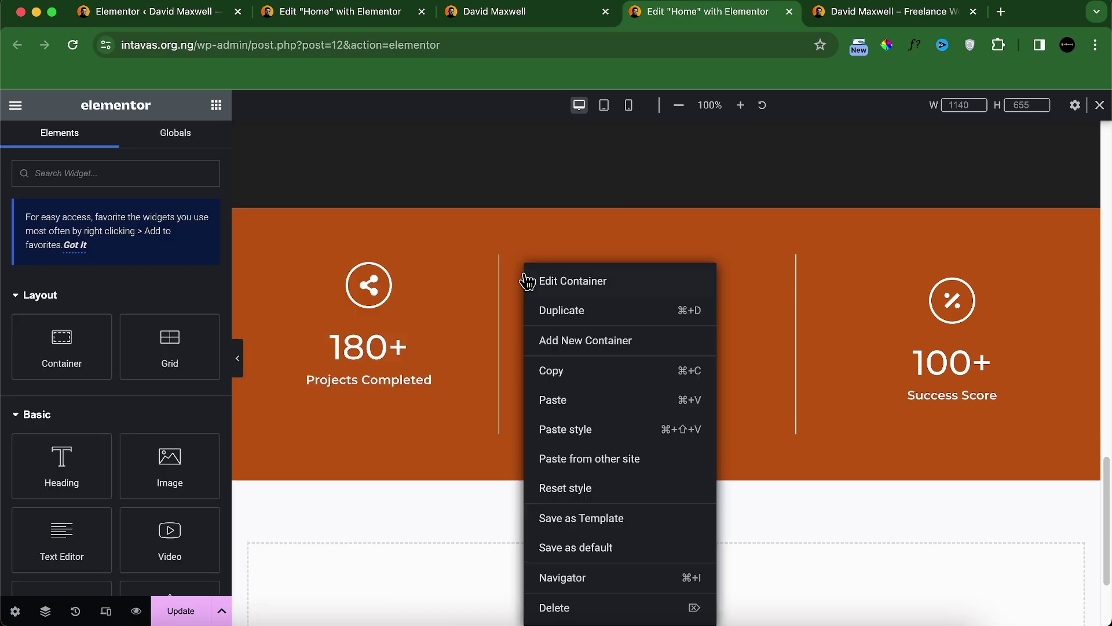
left_click(567, 412)
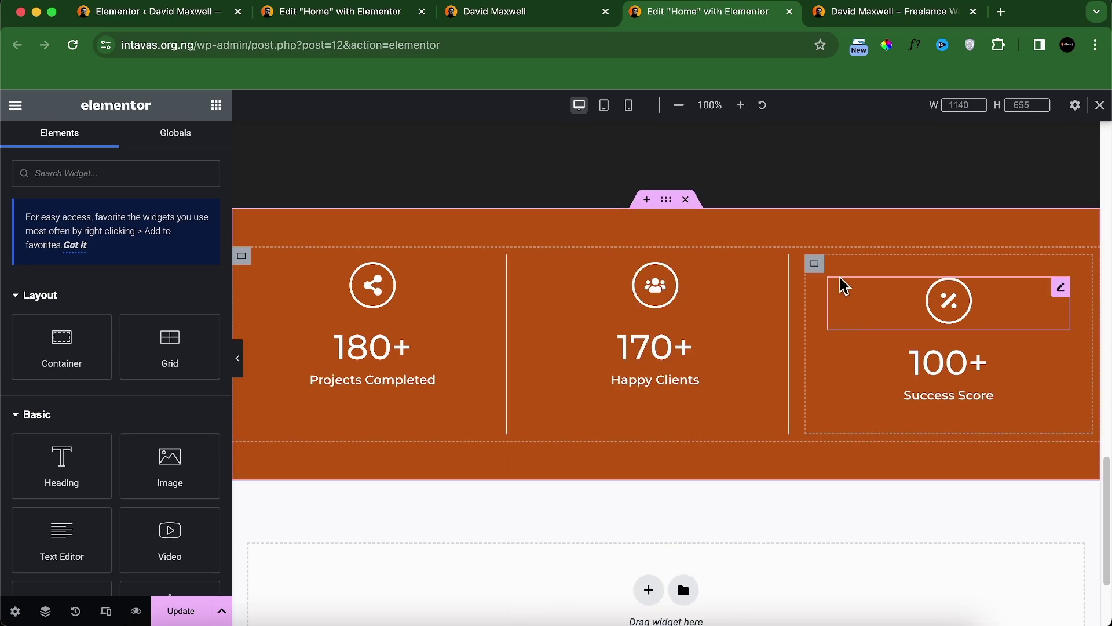
Step: Remove the third column container's padding and check the section at full width
left_click(815, 265)
left_click(186, 145)
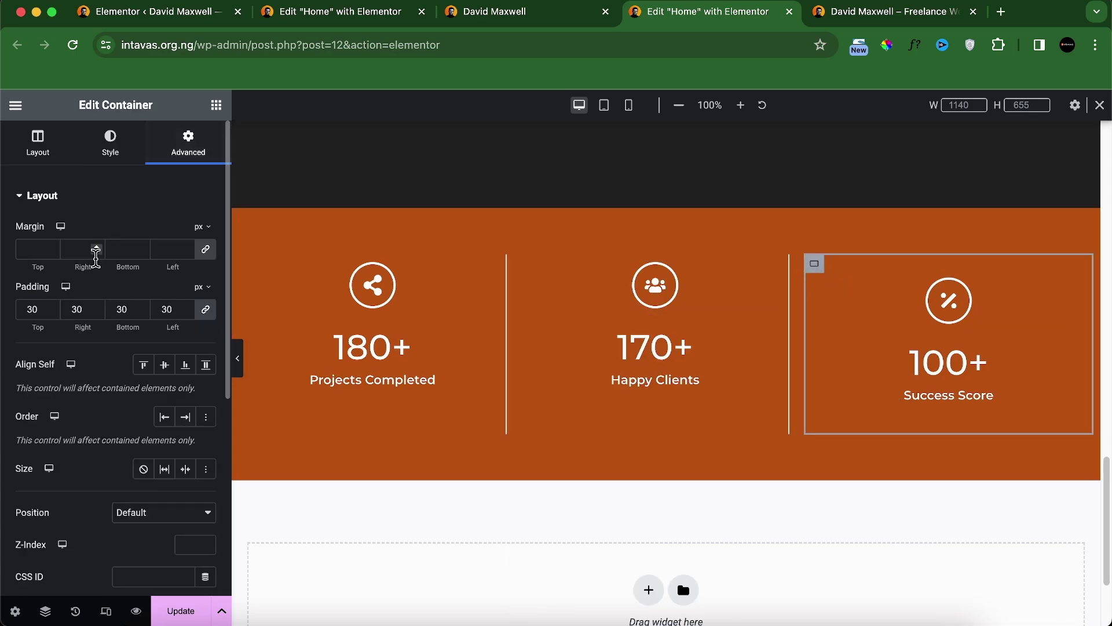
key("BackSpace")
key("BackSpace")
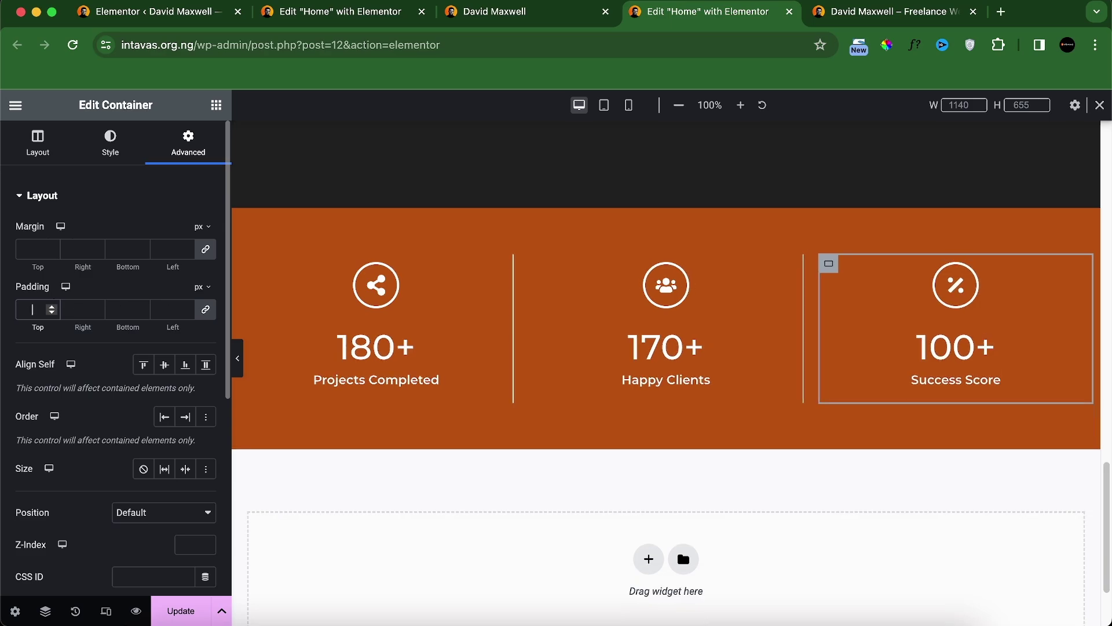
left_click(238, 359)
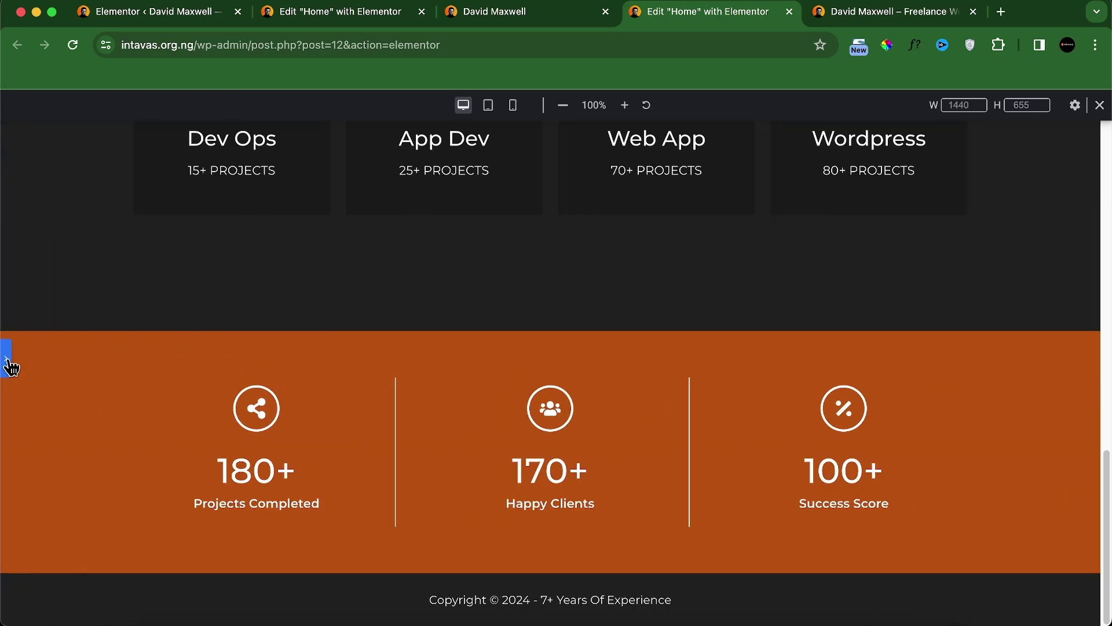
left_click(11, 365)
Step: Inspect the live home page's stacked mobile stats layout in developer tools, then return to the editor
left_click(471, 13)
right_click(441, 313)
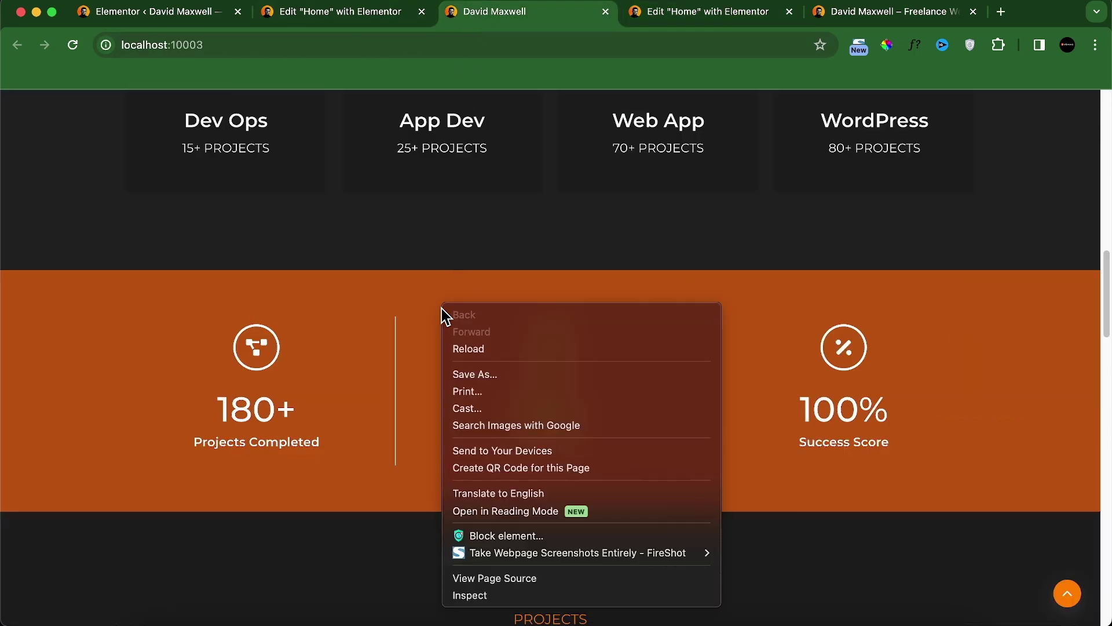
left_click(498, 578)
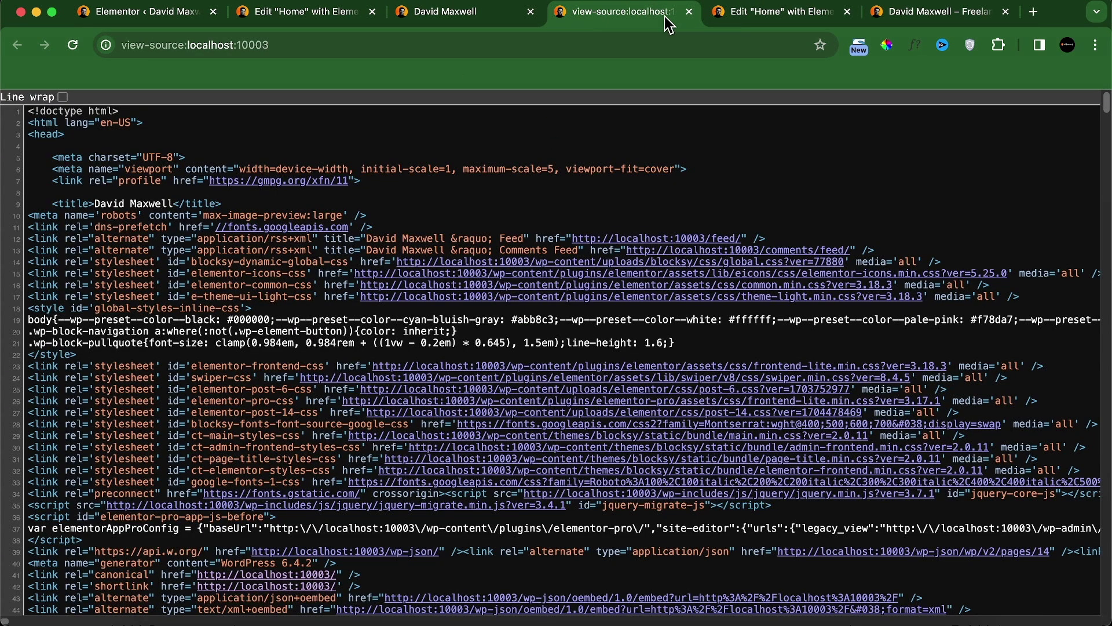
left_click(688, 12)
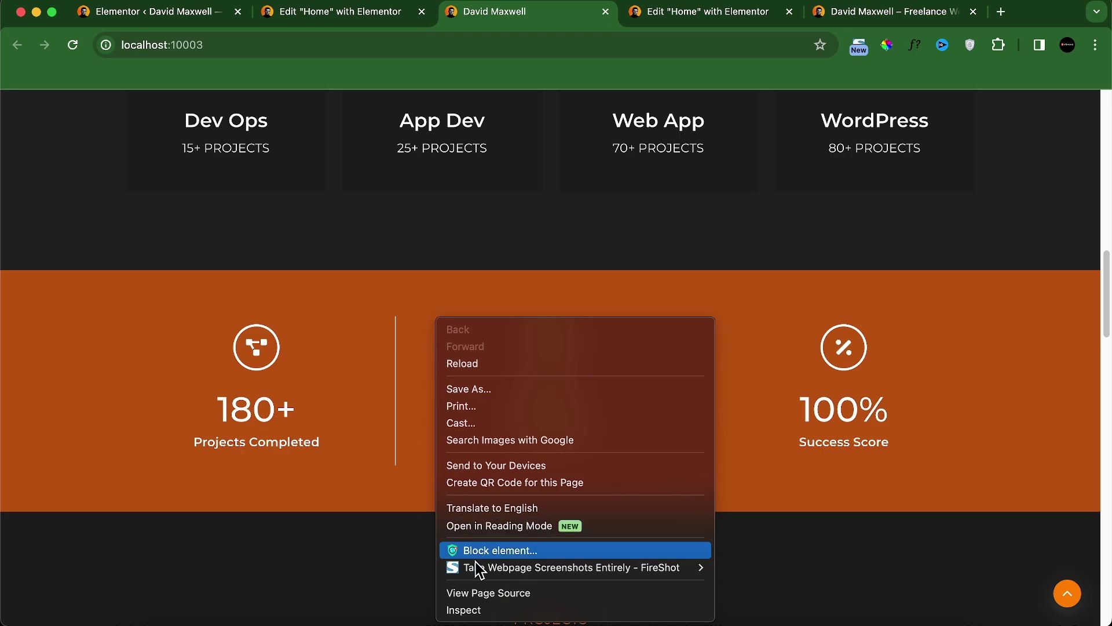
left_click(467, 610)
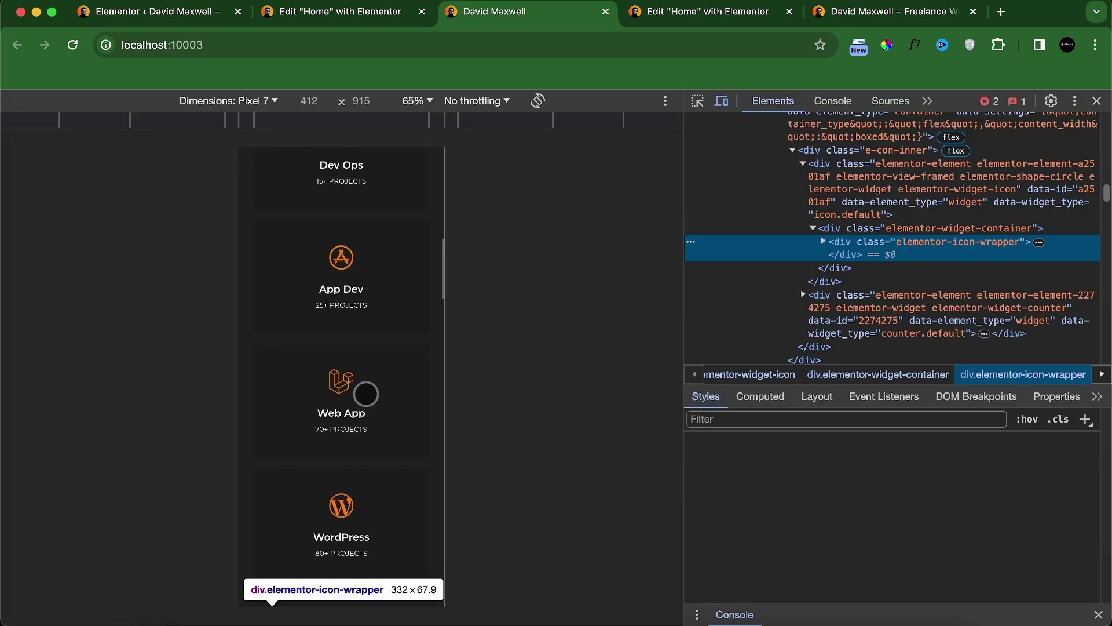
scroll(365, 395, "down", 10)
scroll(365, 395, "up", 4)
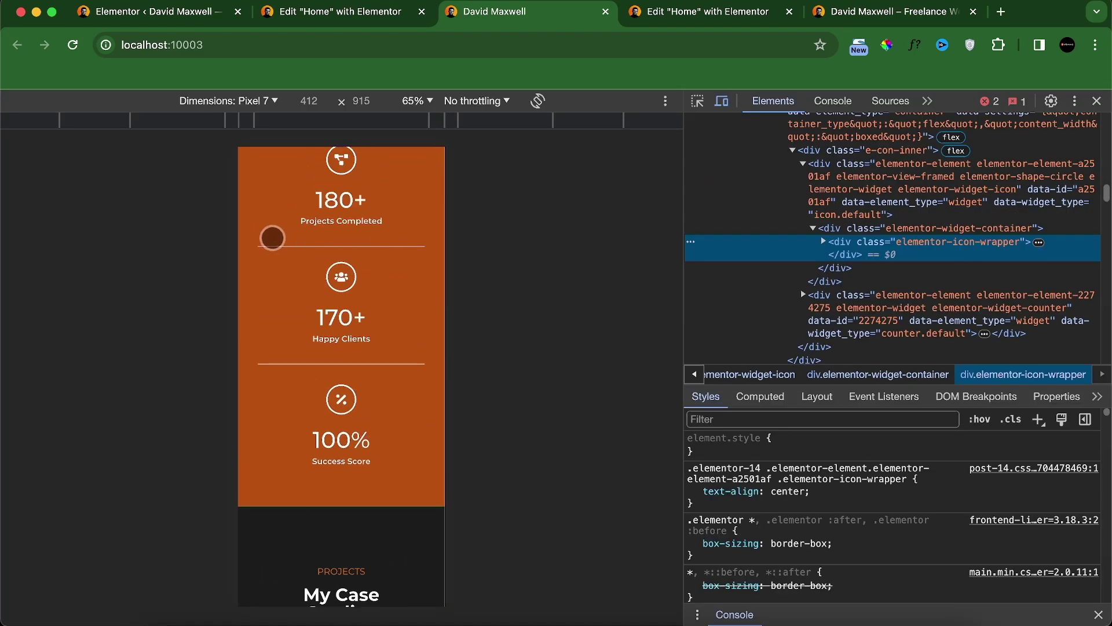
left_click(662, 25)
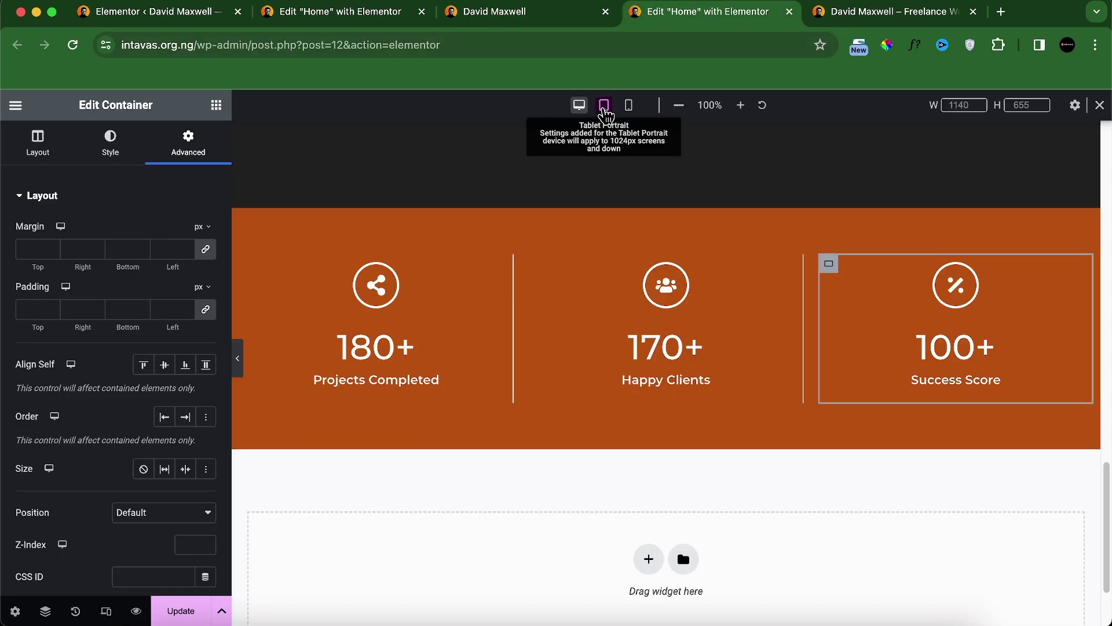
Step: Switch to mobile view and give the 180+ Projects Completed container a 1 px bottom border
left_click(603, 105)
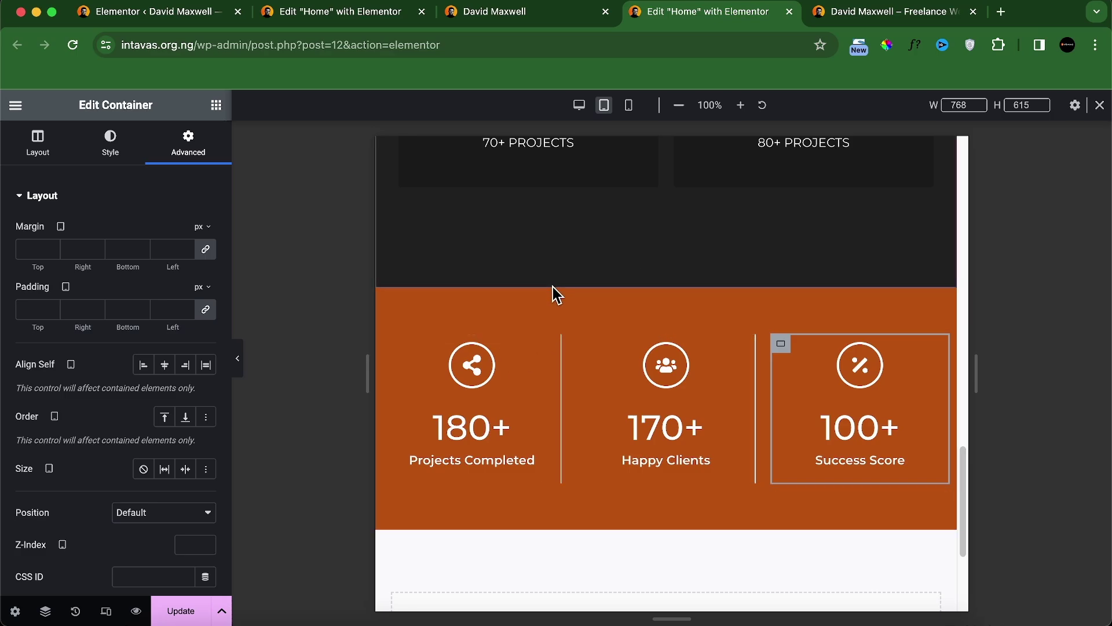
left_click(626, 110)
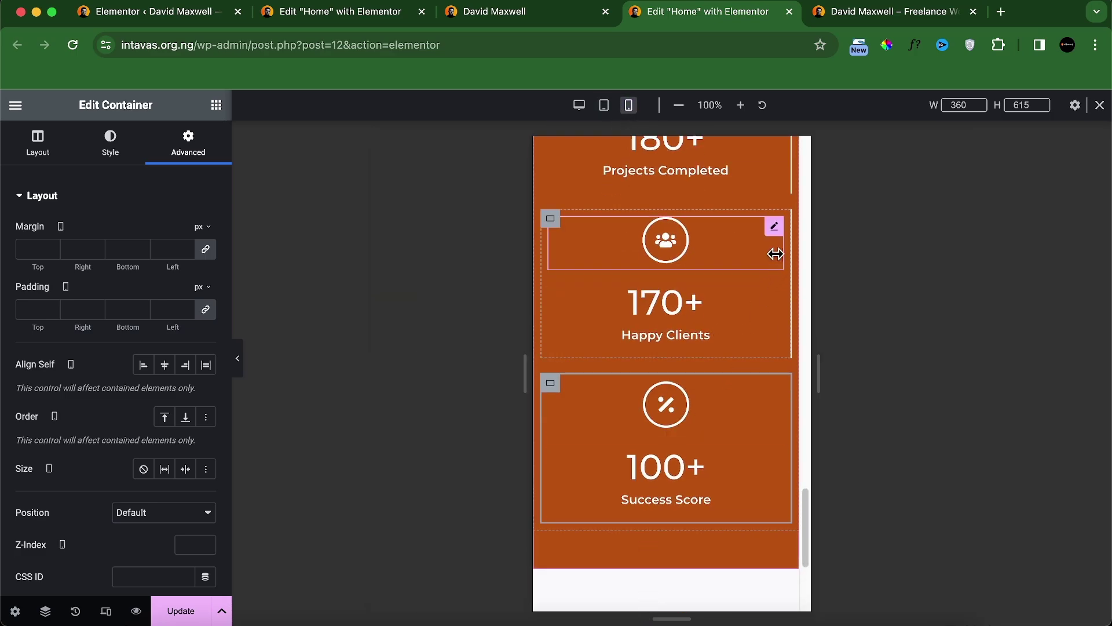
scroll(730, 321, "up", 3)
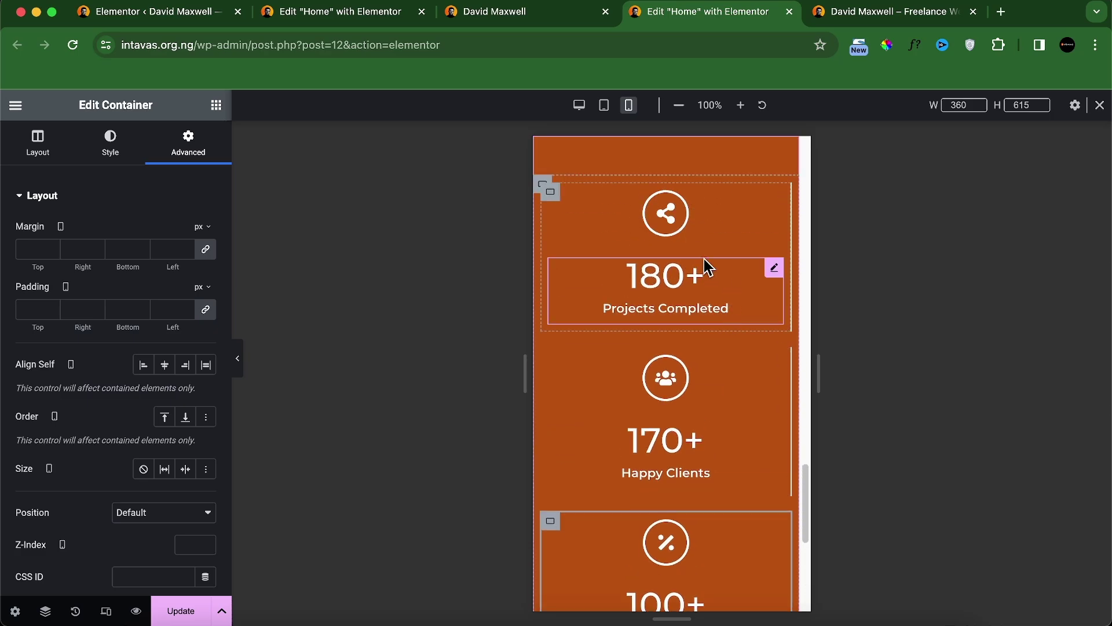
left_click(109, 146)
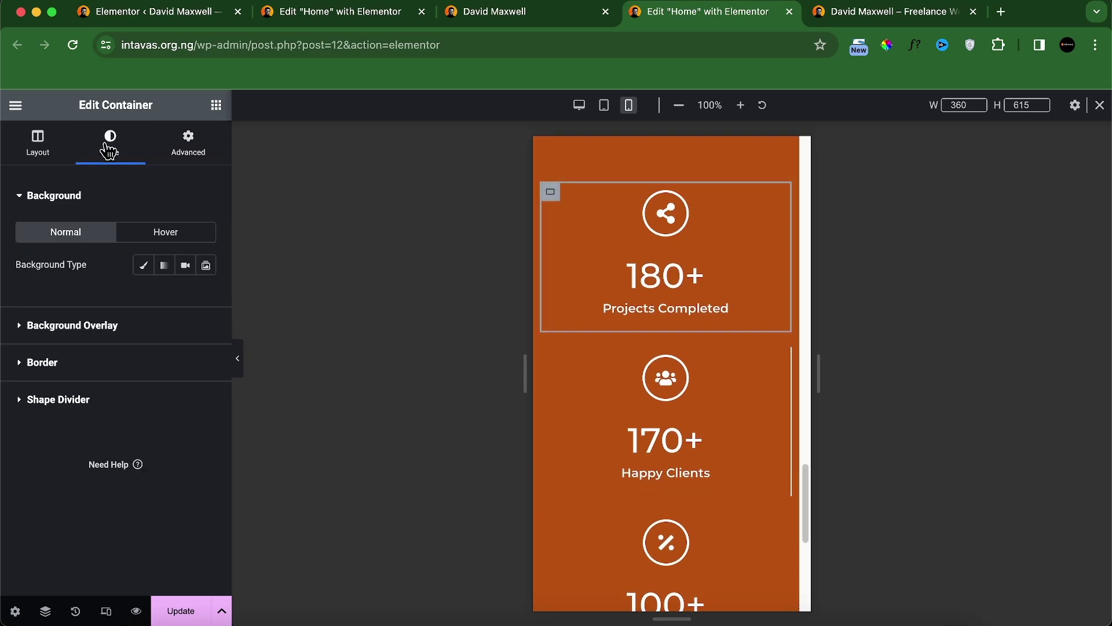
left_click(73, 362)
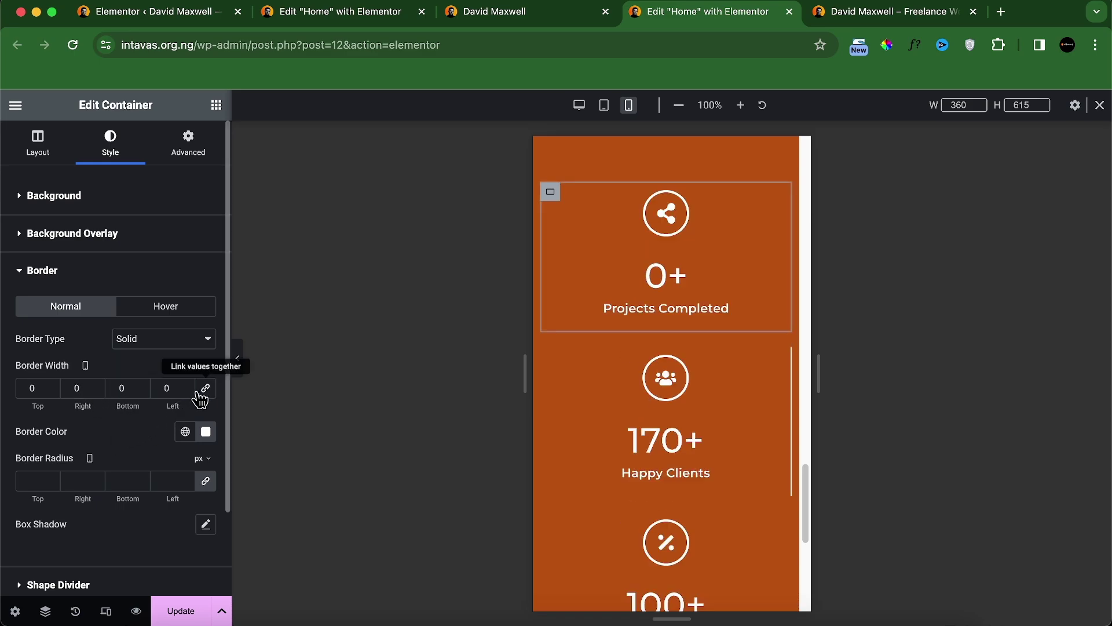
type("1")
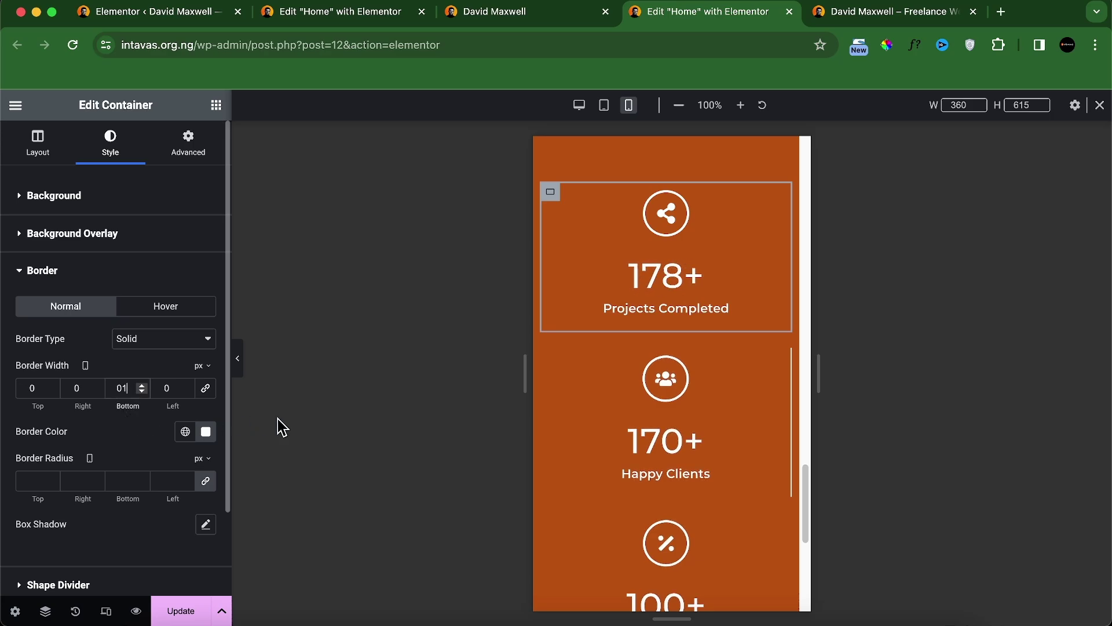
Step: Give the 170+ Happy Clients container a 1 px bottom border as well
left_click(551, 358)
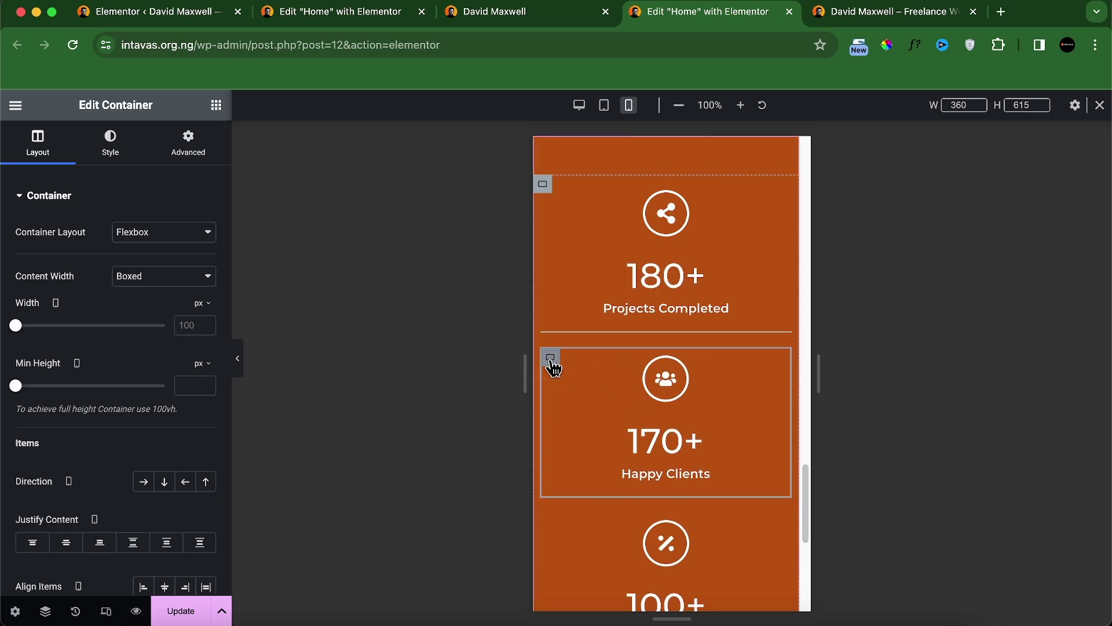
left_click(196, 153)
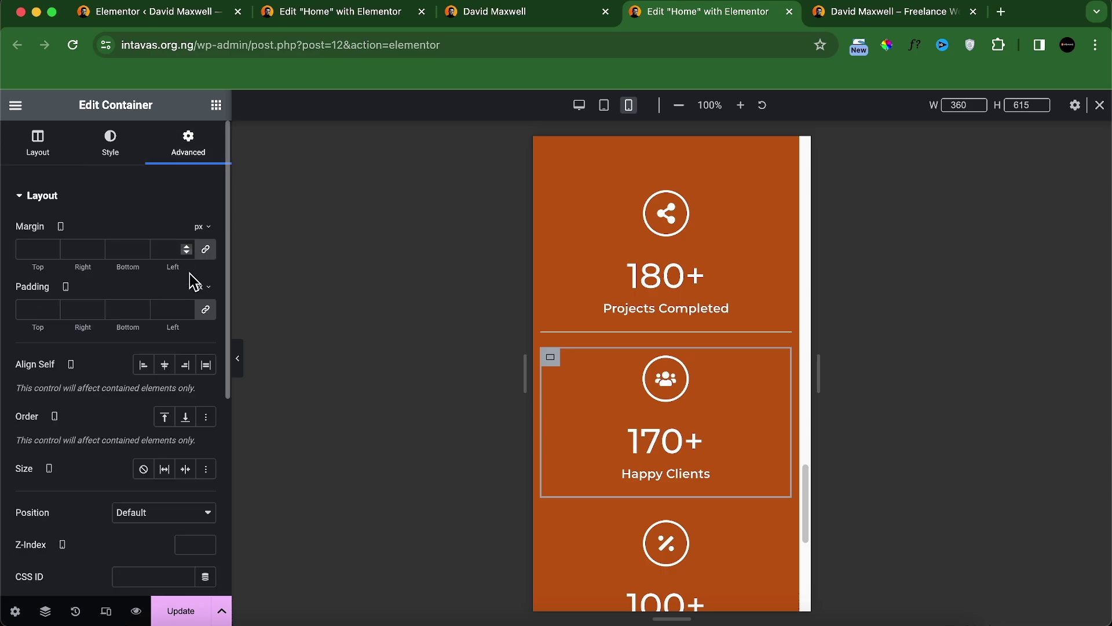
left_click(130, 171)
left_click(124, 370)
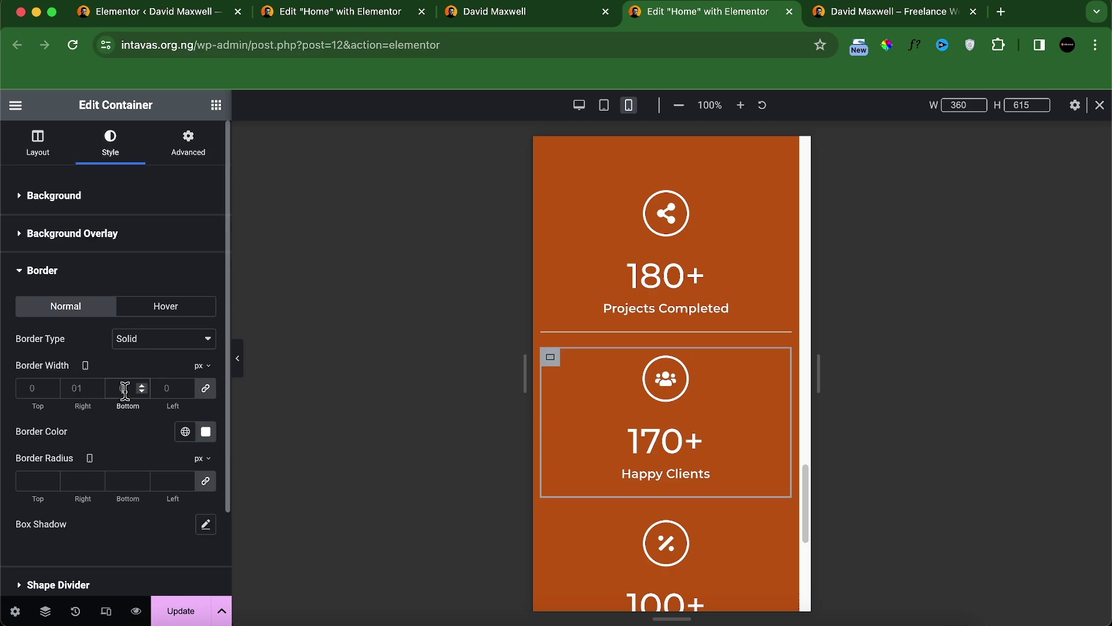
left_click(124, 388)
type("0")
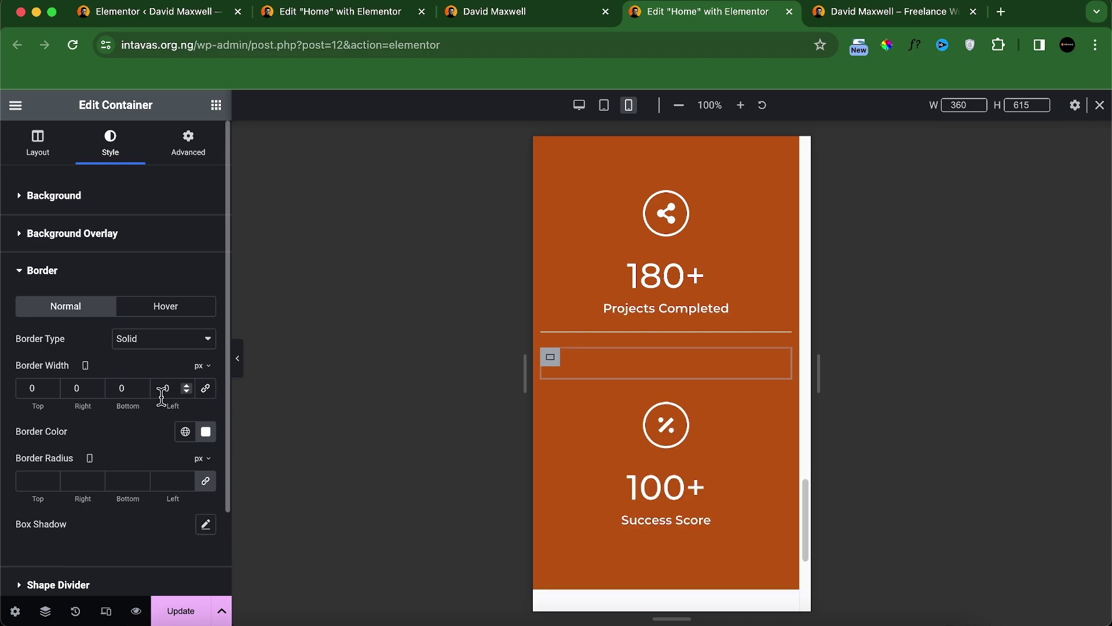
type("1")
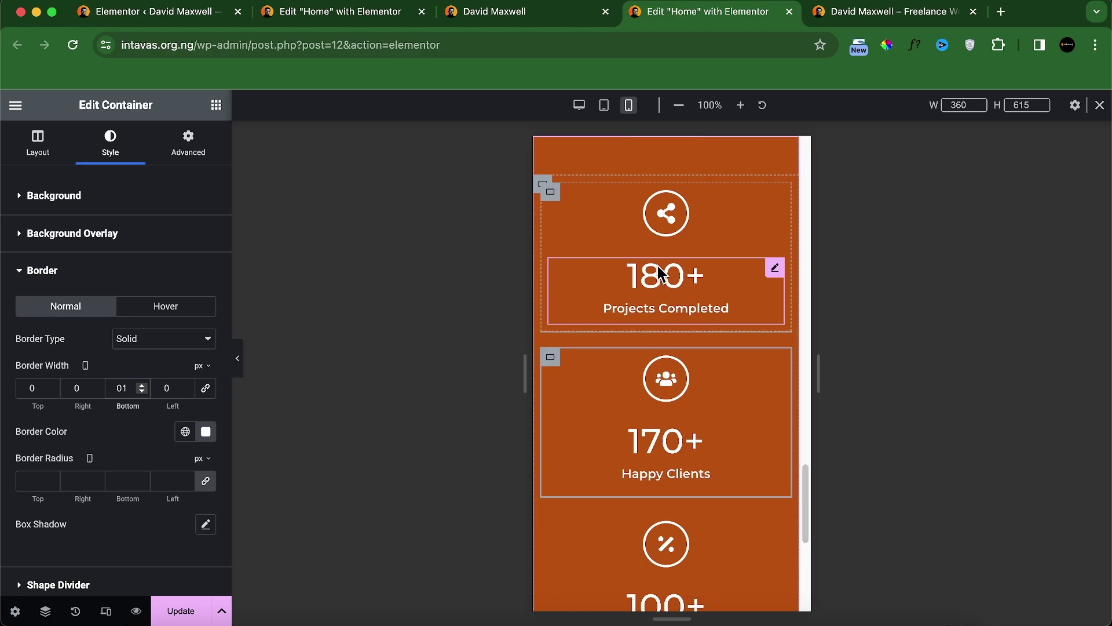
Step: Set the 180+ container's mobile bottom padding to 30 px
left_click(548, 201)
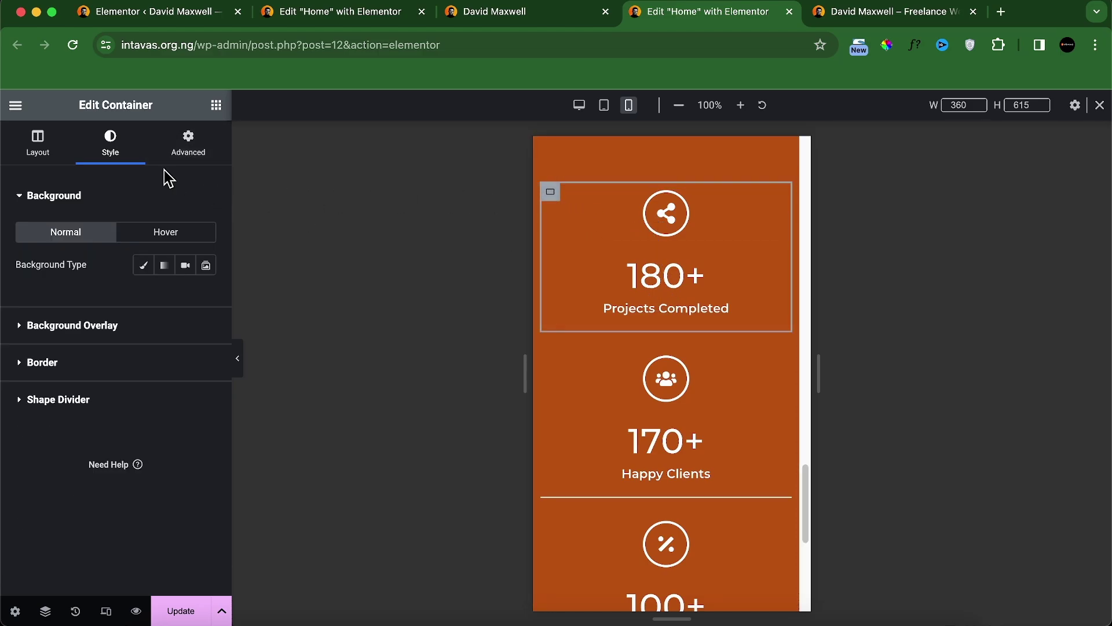
left_click(197, 153)
left_click(205, 310)
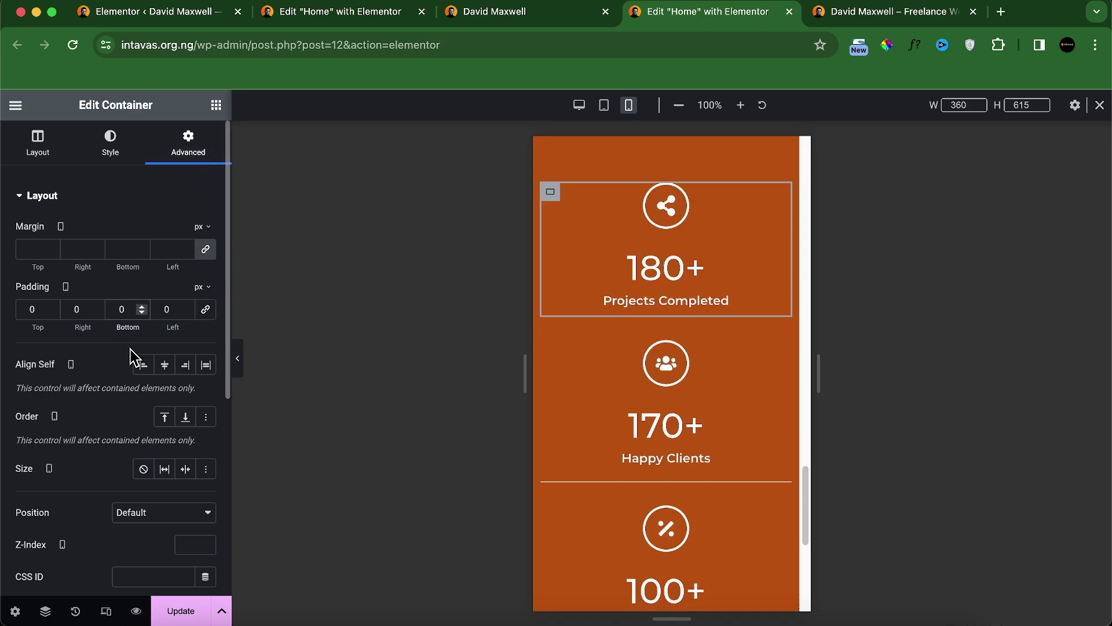
left_click(120, 309)
type("5")
key("BackSpace")
type("3")
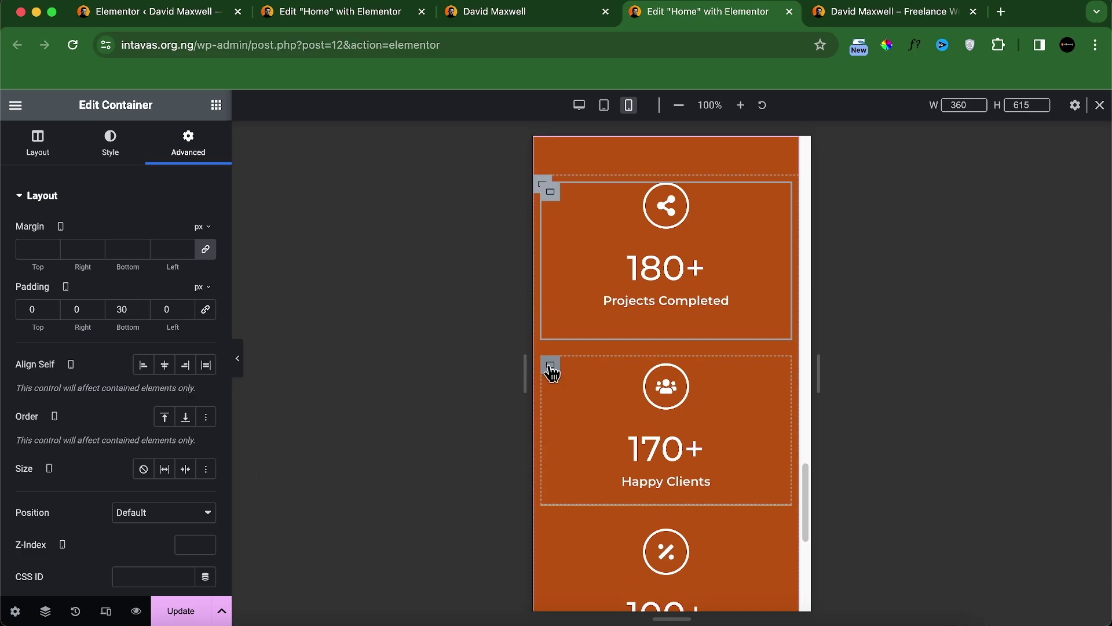
Step: Set the 170+ Happy Clients container's mobile top and bottom padding to 30 px
left_click(551, 365)
left_click(182, 156)
left_click(205, 310)
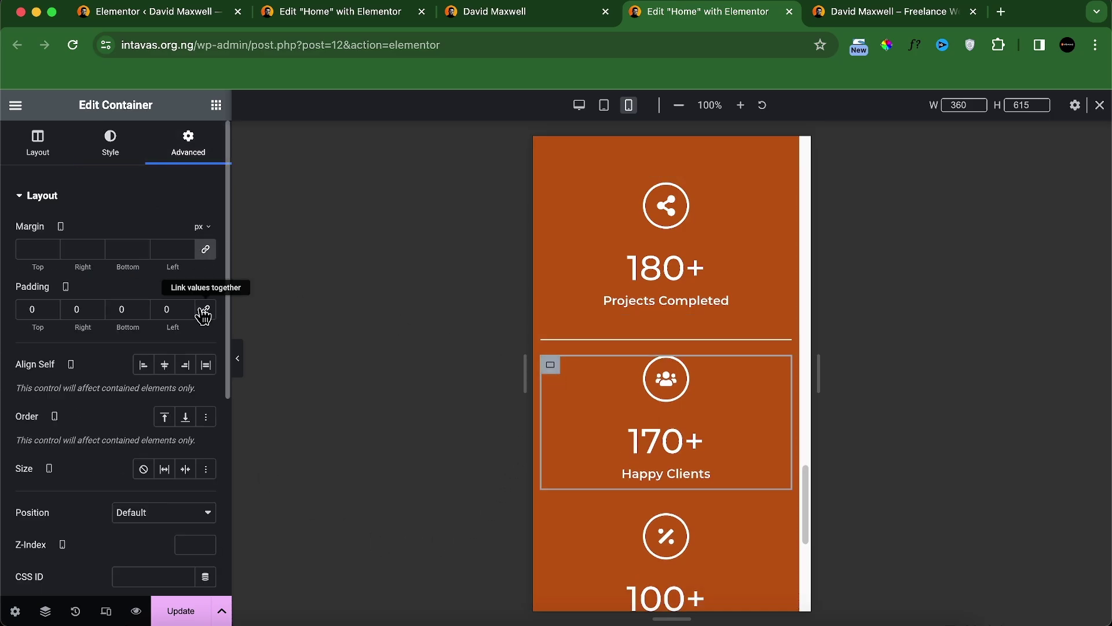
left_click(119, 308)
type("30")
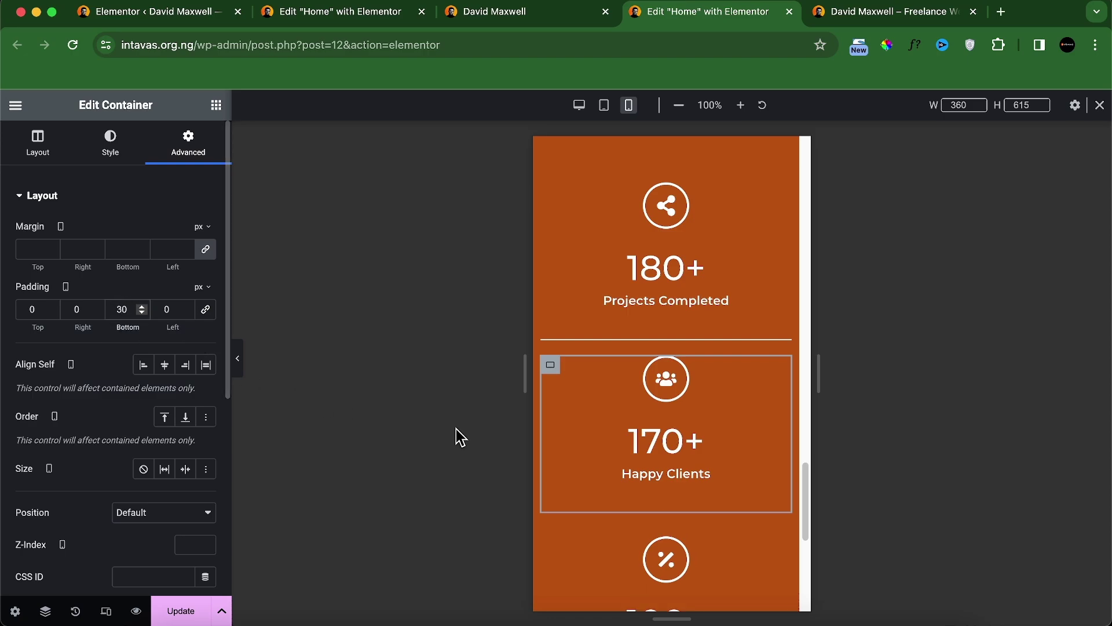
scroll(655, 479, "down", 2)
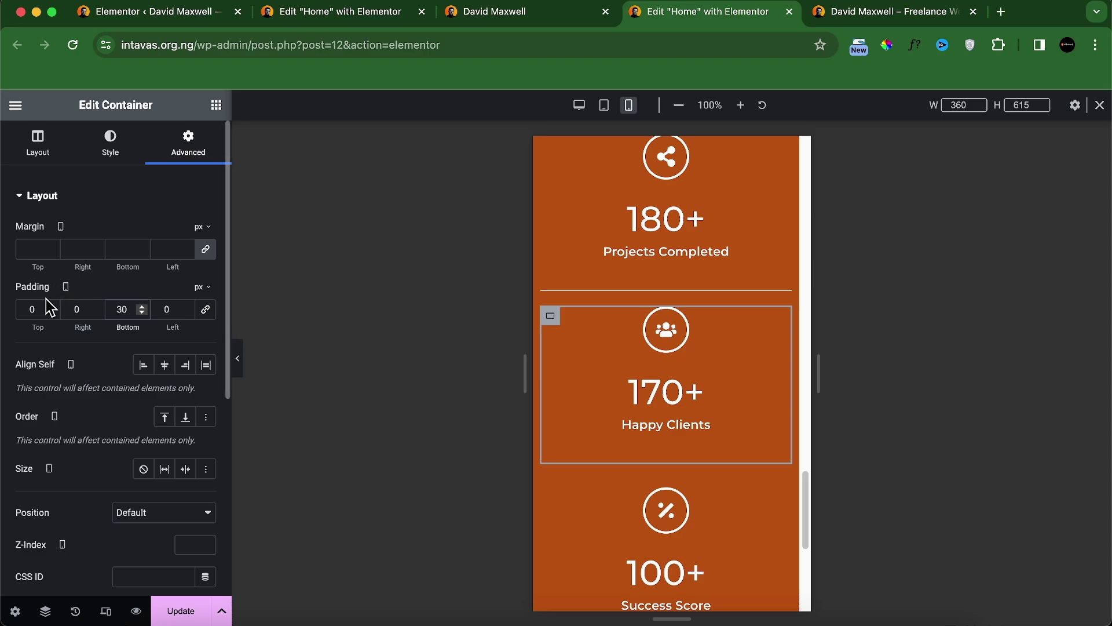
left_click(25, 307)
scroll(643, 319, "up", 1)
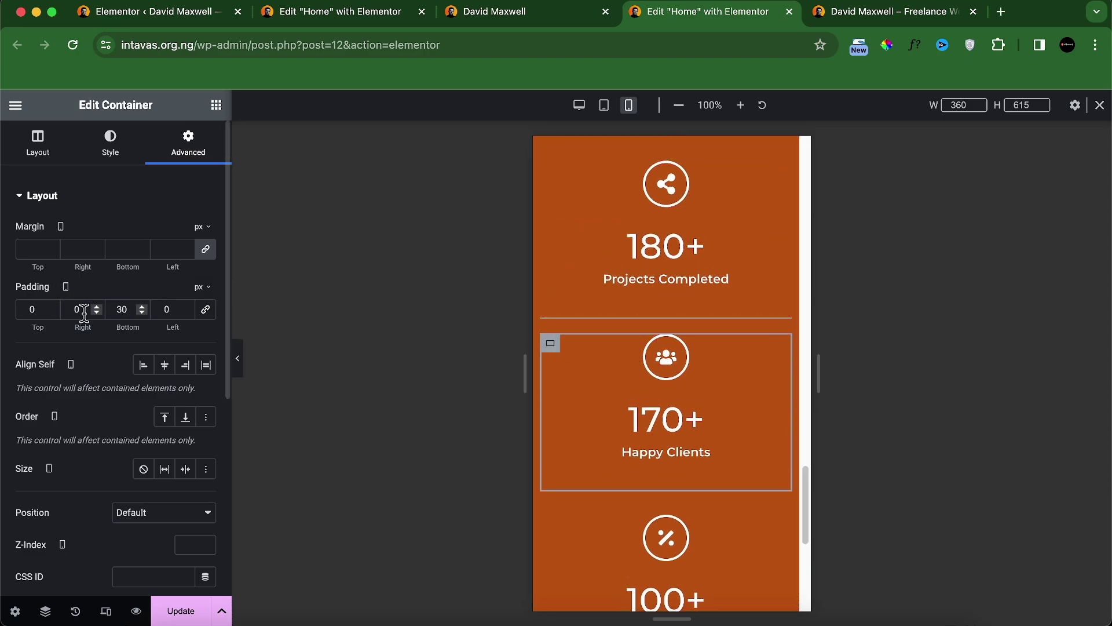
type("3")
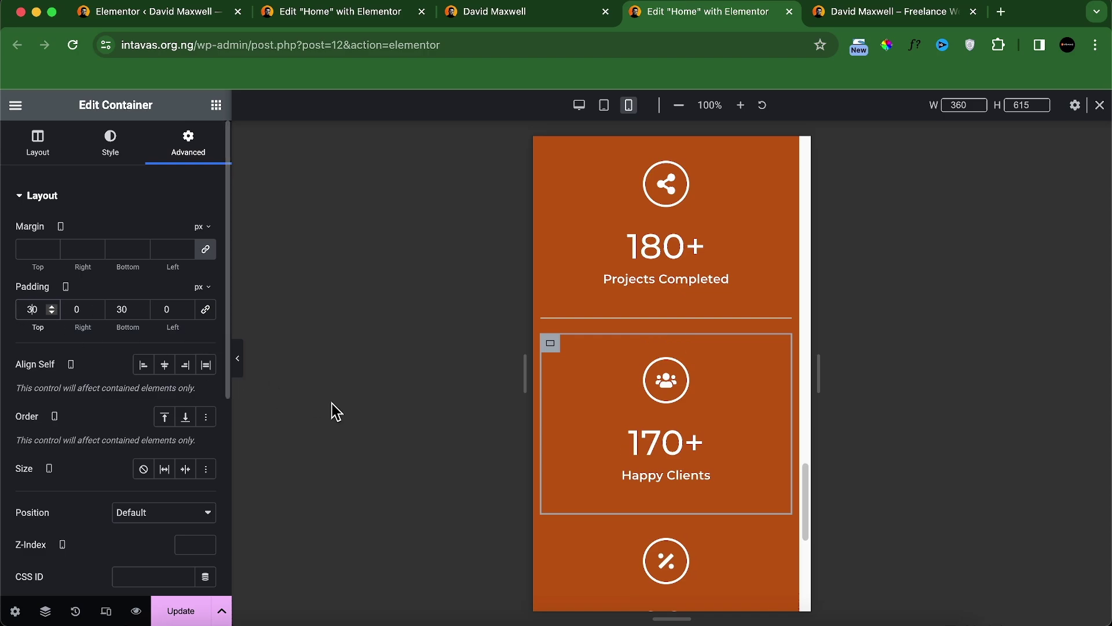
scroll(604, 453, "down", 3)
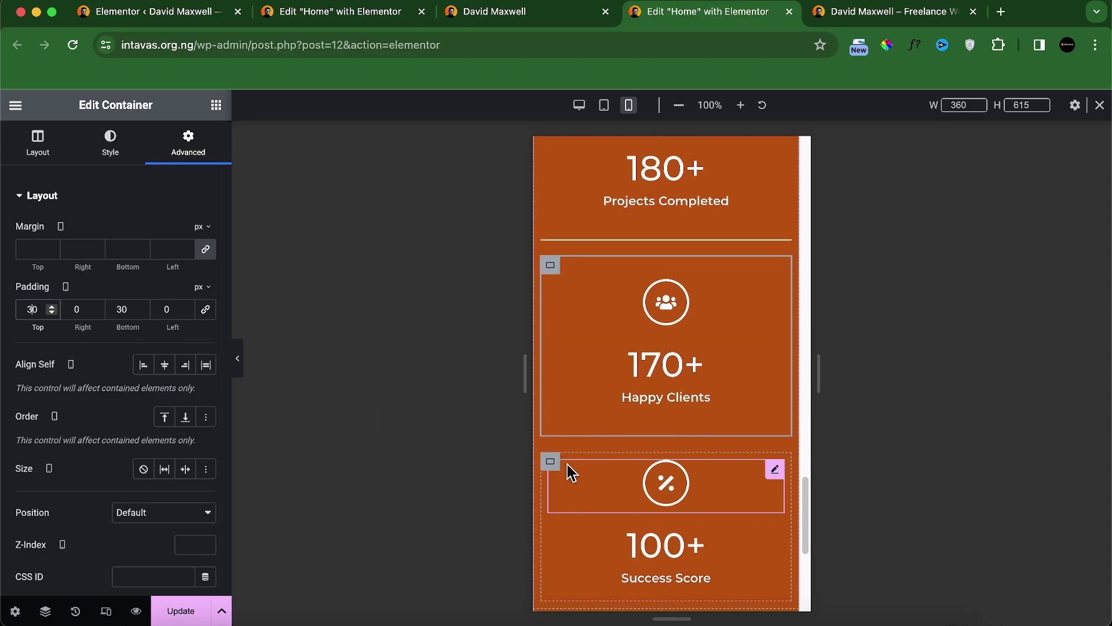
Step: Set the 100+ Success Score container's mobile top padding to 30 px
left_click(552, 463)
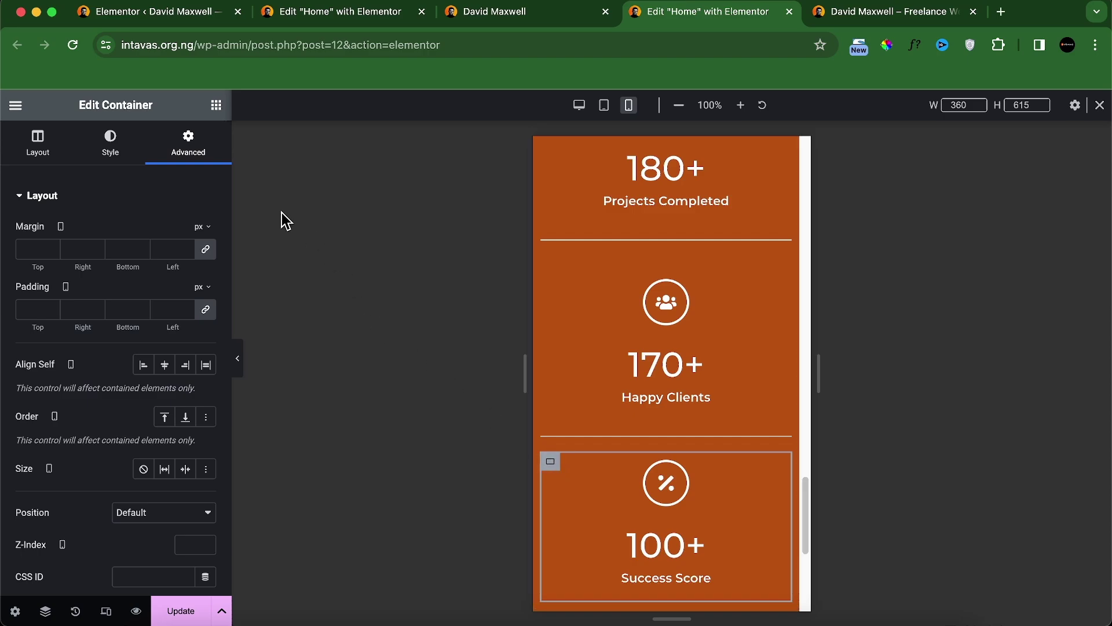
left_click(27, 309)
type("0")
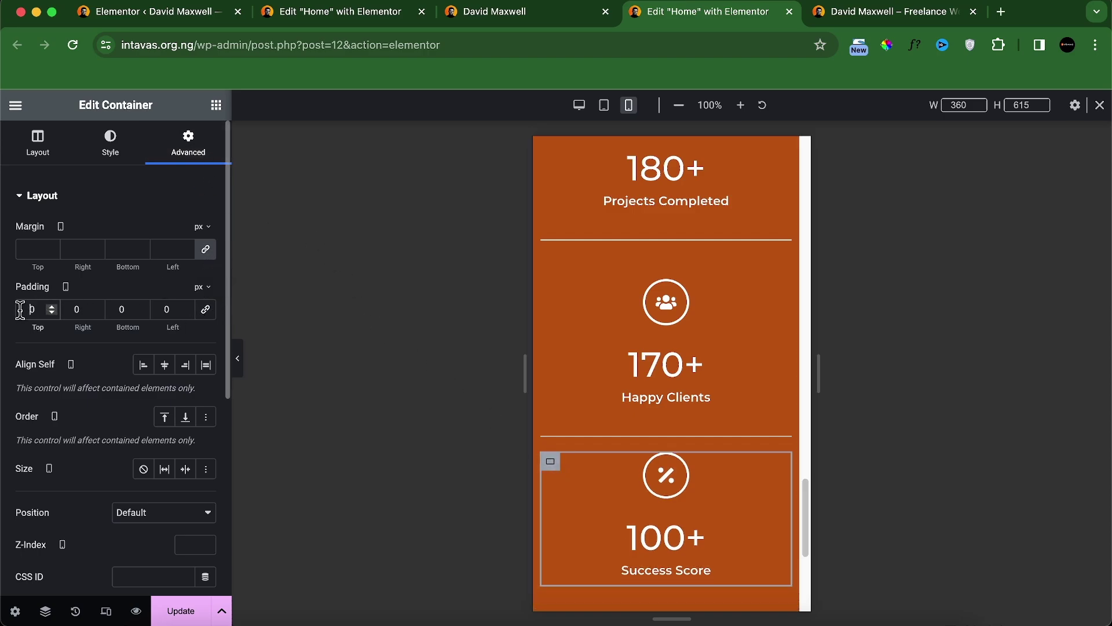
type("3")
scroll(678, 362, "up", 4)
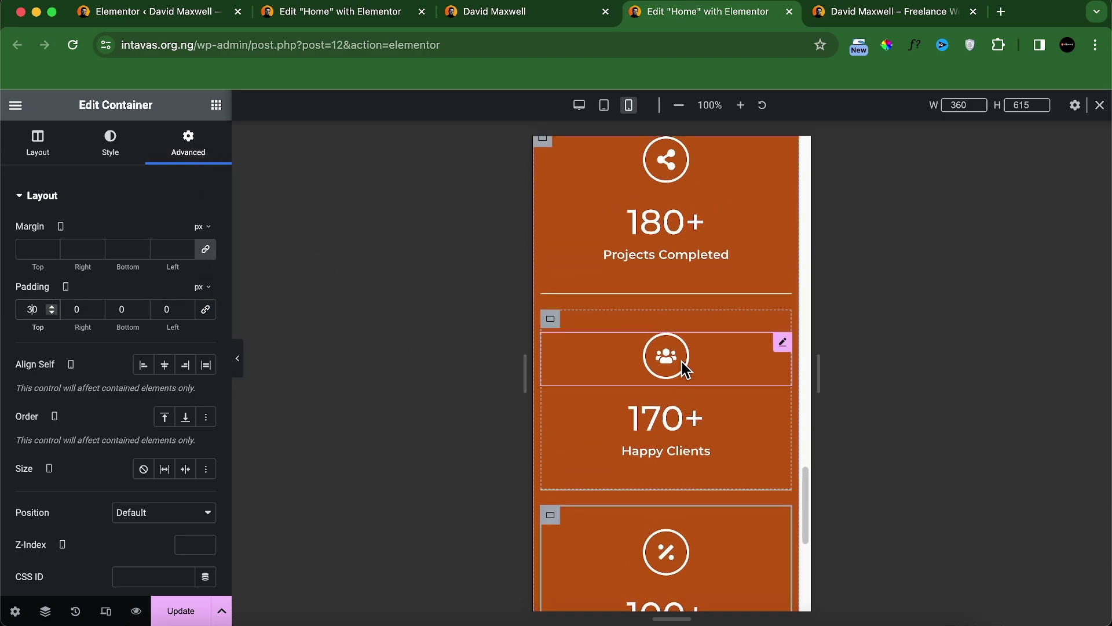
Step: Compare the stats section with the live page's developer tools and check the 180+ container's padding
left_click(666, 231)
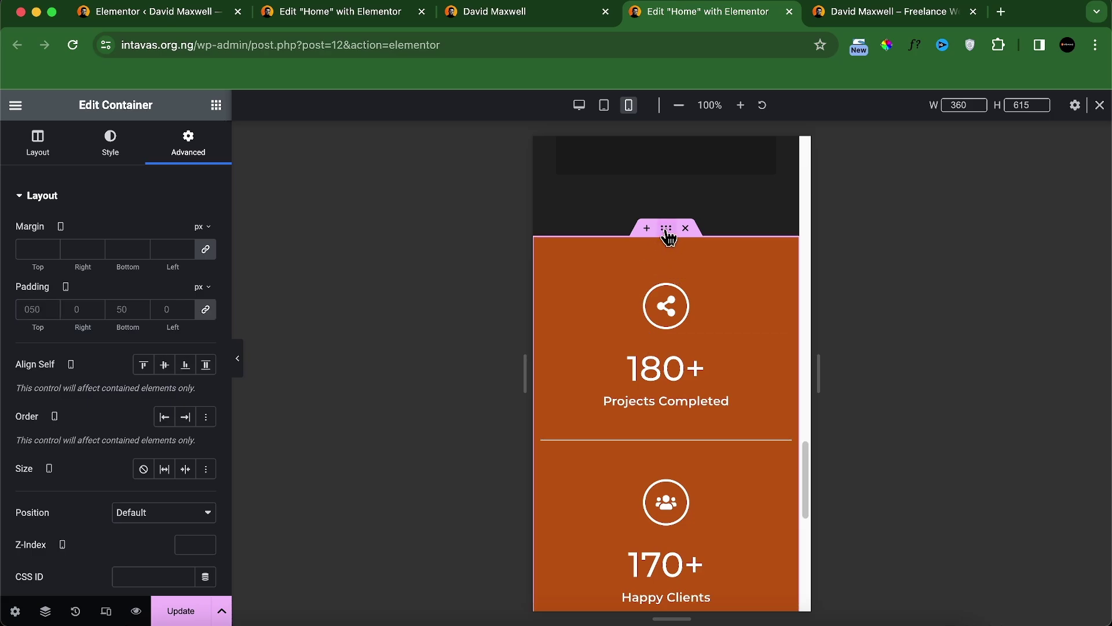
left_click(545, 13)
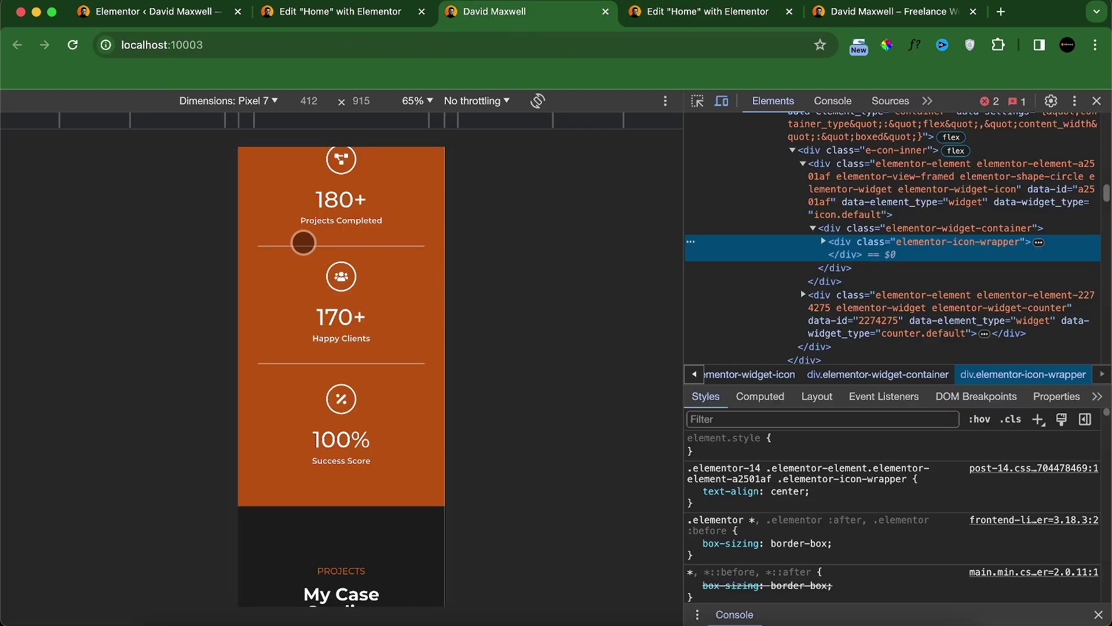
left_click(674, 13)
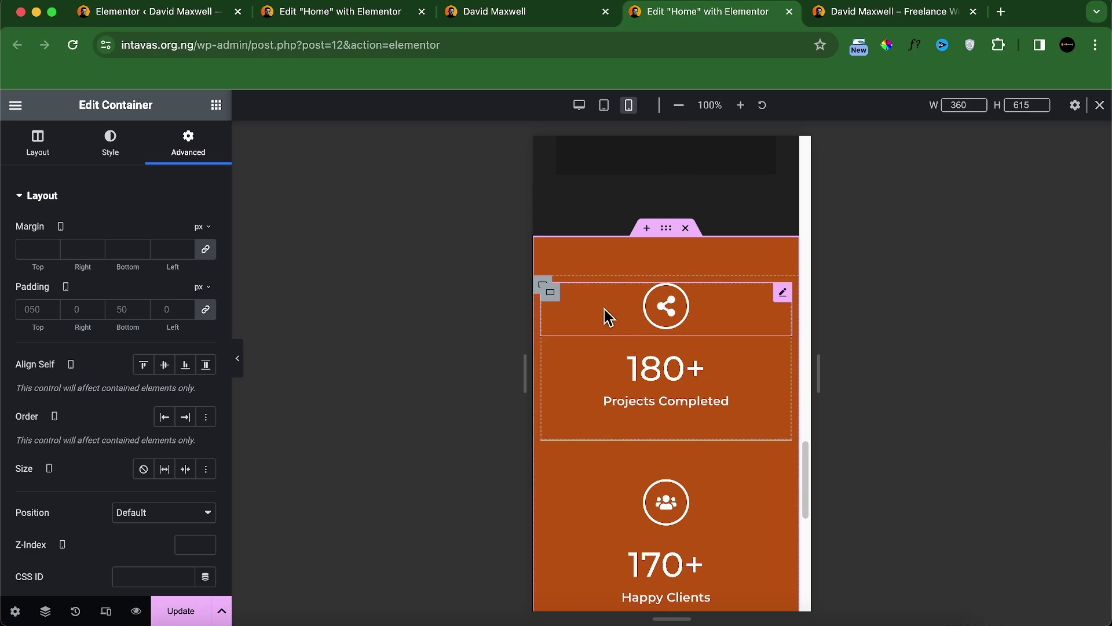
left_click(543, 288)
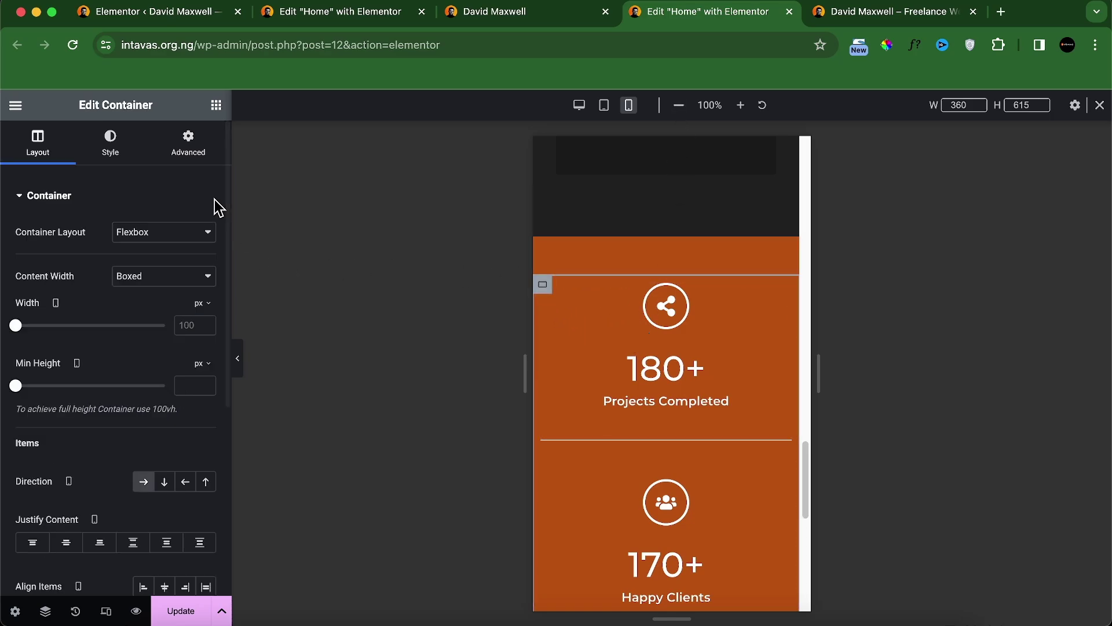
left_click(196, 143)
left_click(666, 228)
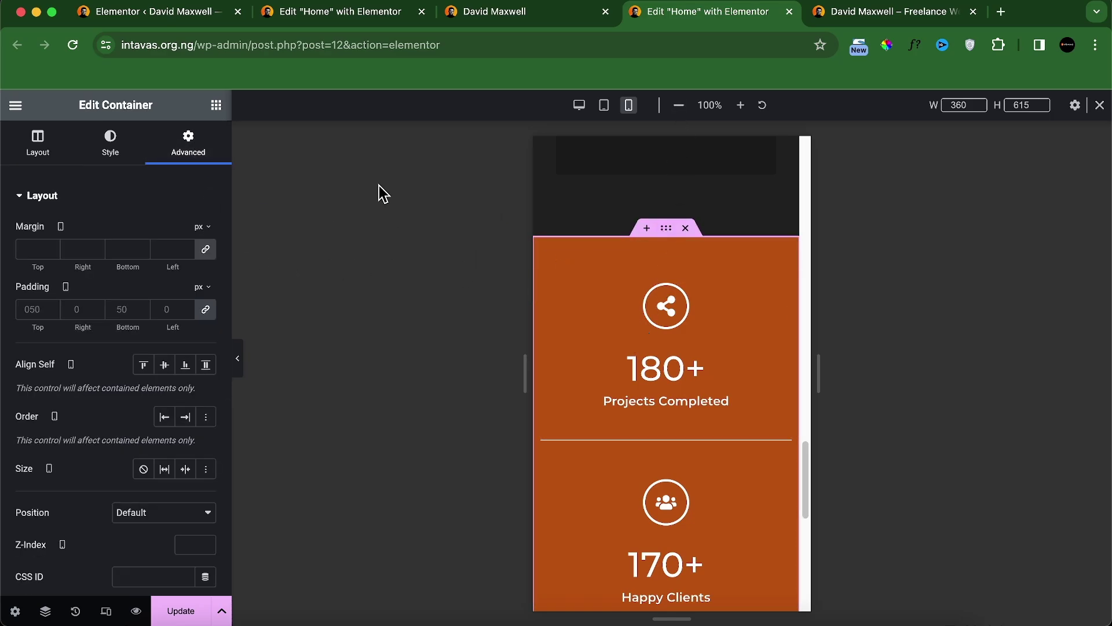
Step: Set the outer stats section's mobile padding to 50 top/bottom, 30 left/right, and save
left_click(205, 309)
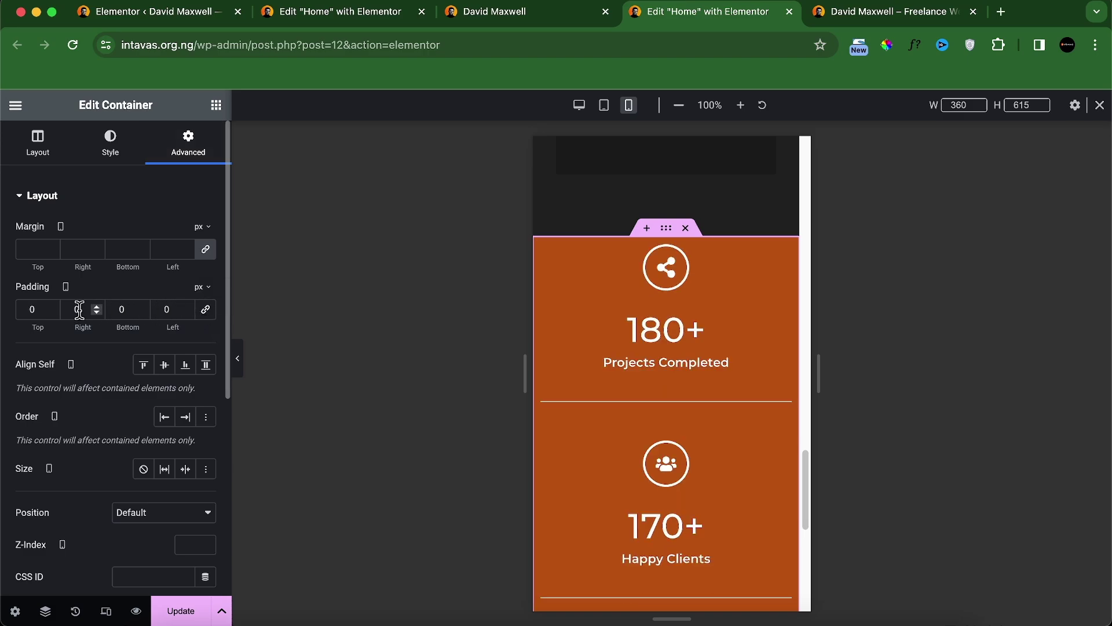
left_click(25, 308)
type("5")
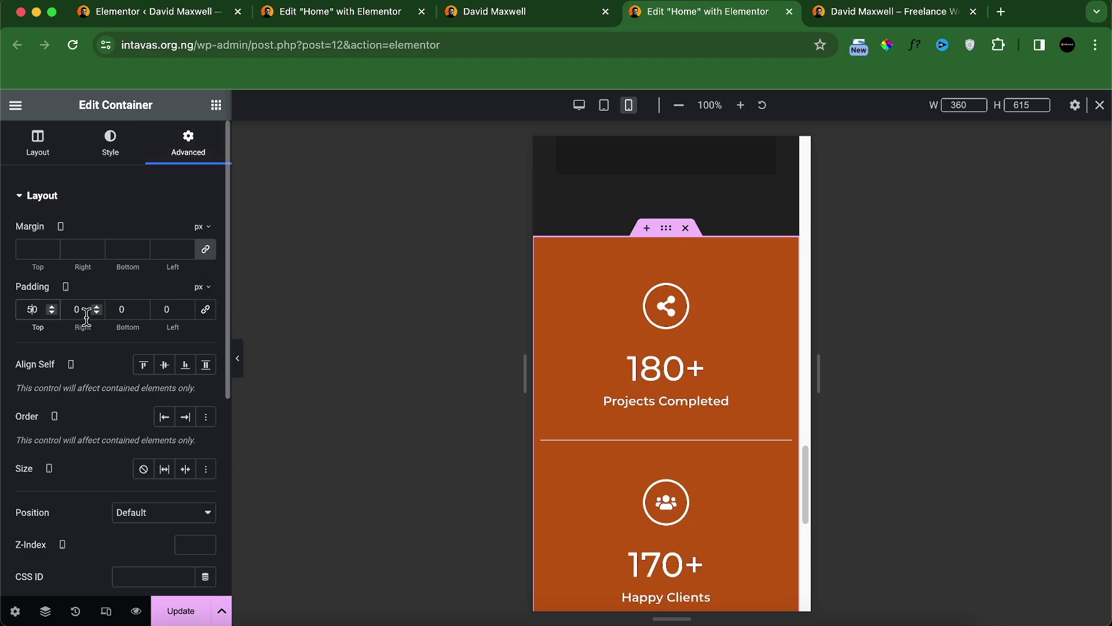
left_click(72, 309)
type("2")
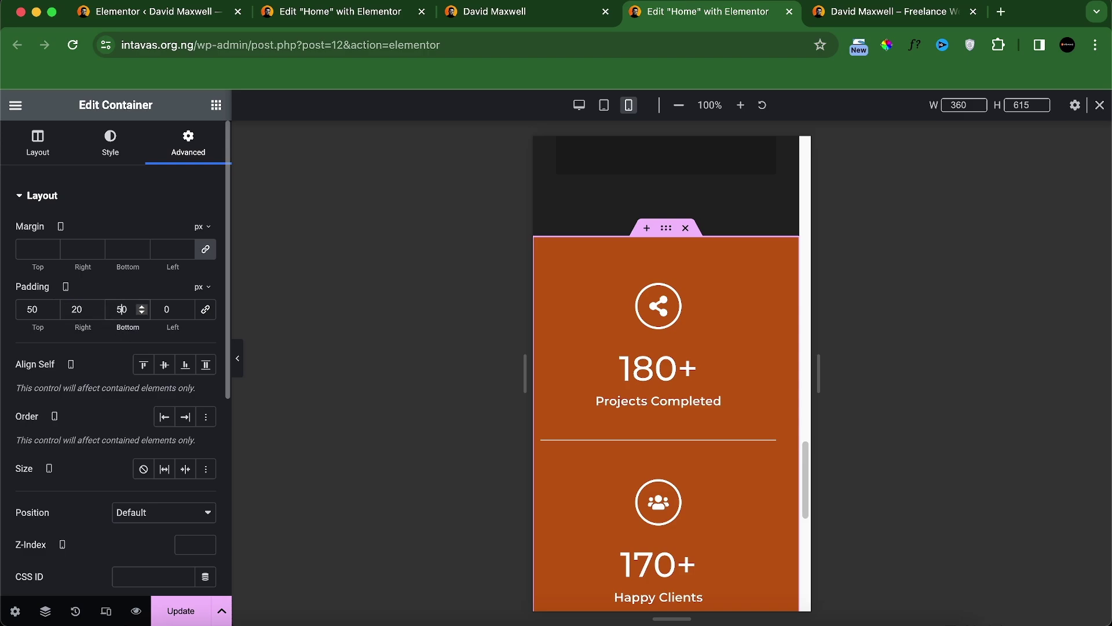
left_click(164, 309)
type("2")
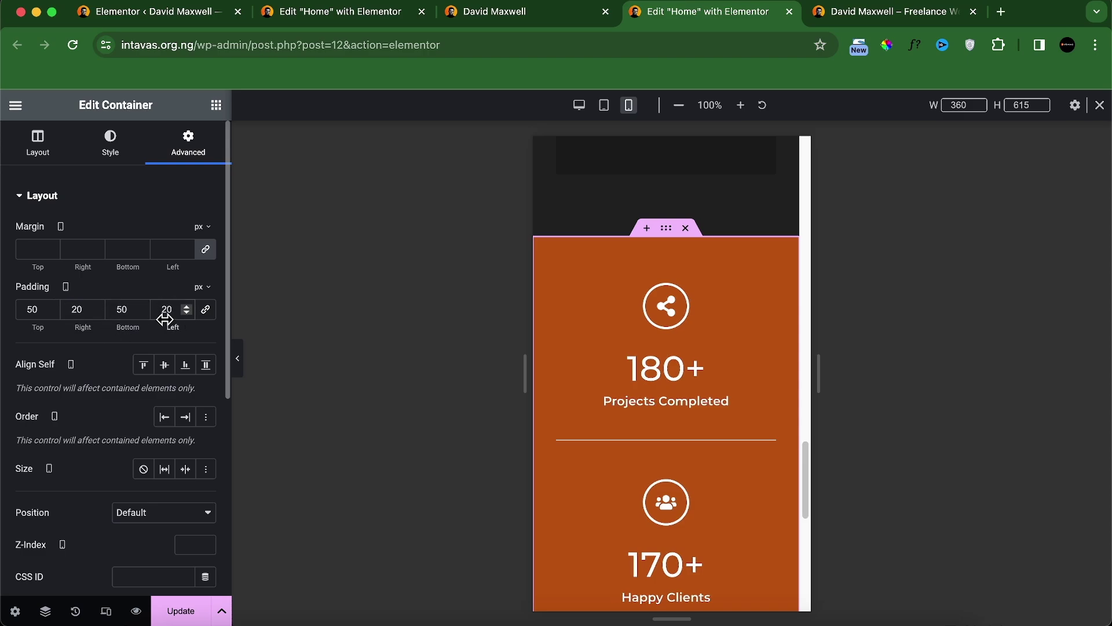
key("BackSpace")
type("3")
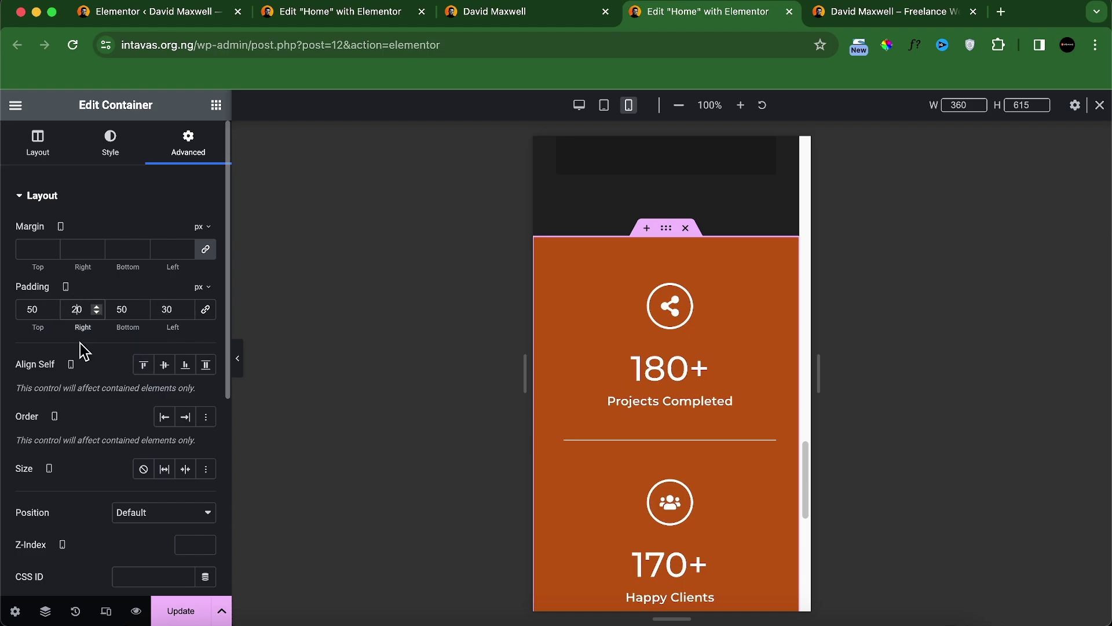
key("BackSpace")
type("3")
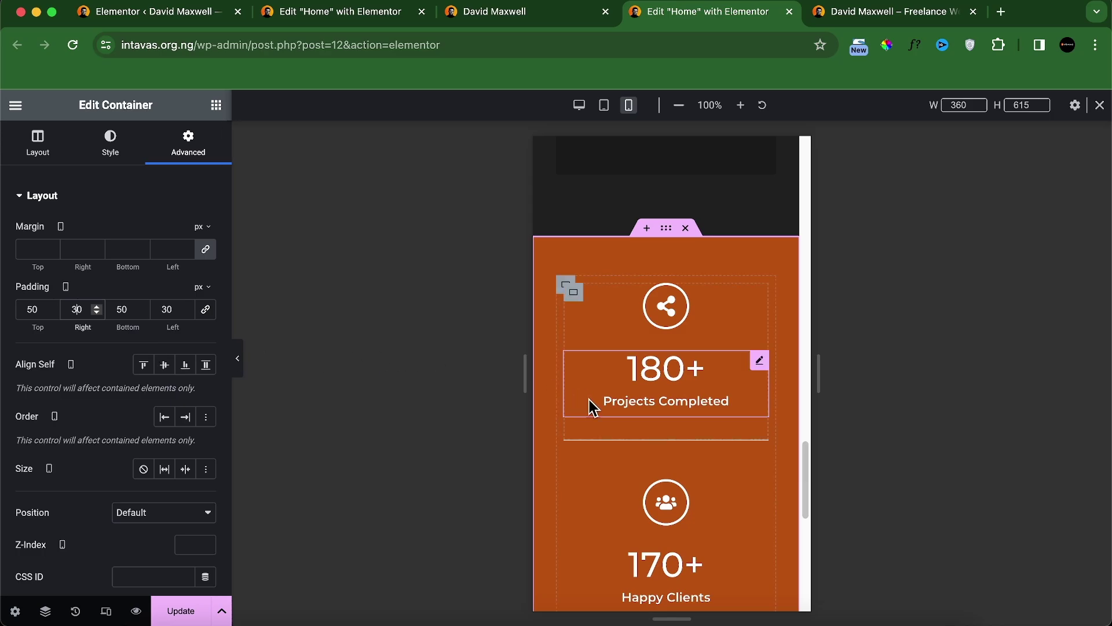
scroll(597, 429, "down", 10)
left_click(185, 619)
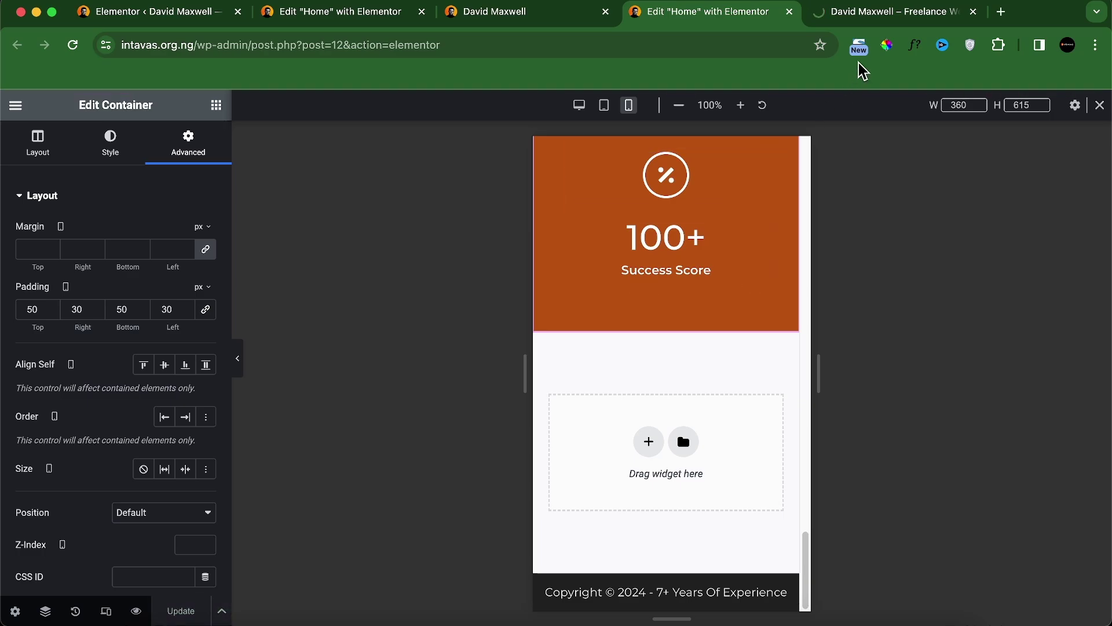
Step: Scroll through the updated page in the site preview tab
left_click(873, 15)
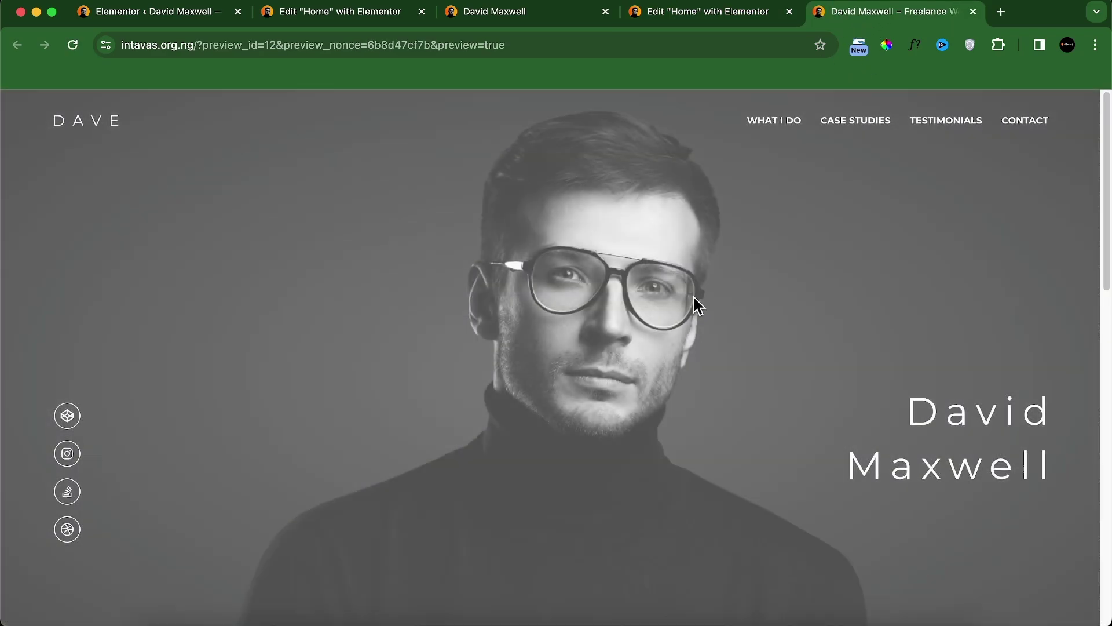
scroll(582, 280, "down", 10)
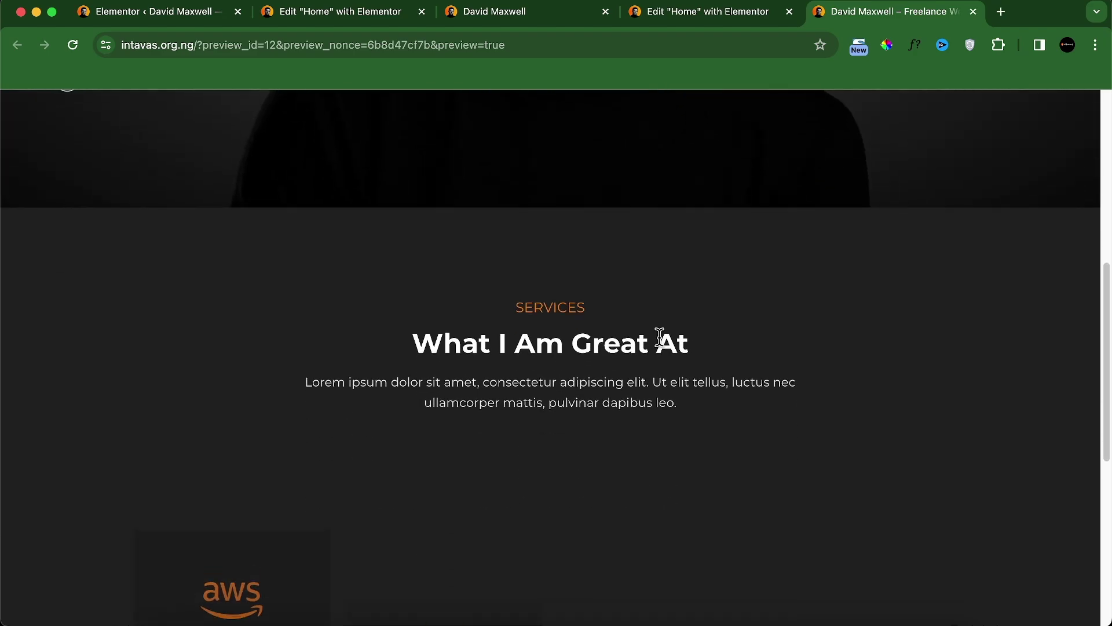
scroll(597, 353, "down", 3)
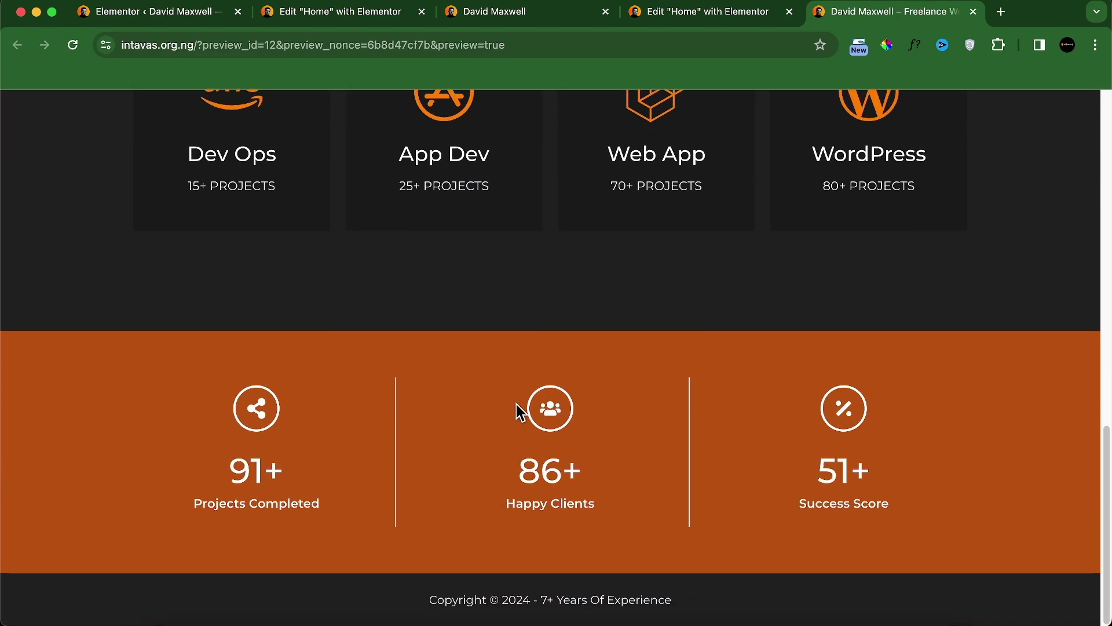
Step: Open the Smart Homes case study from the local site's project carousel and review its details
key("super+3")
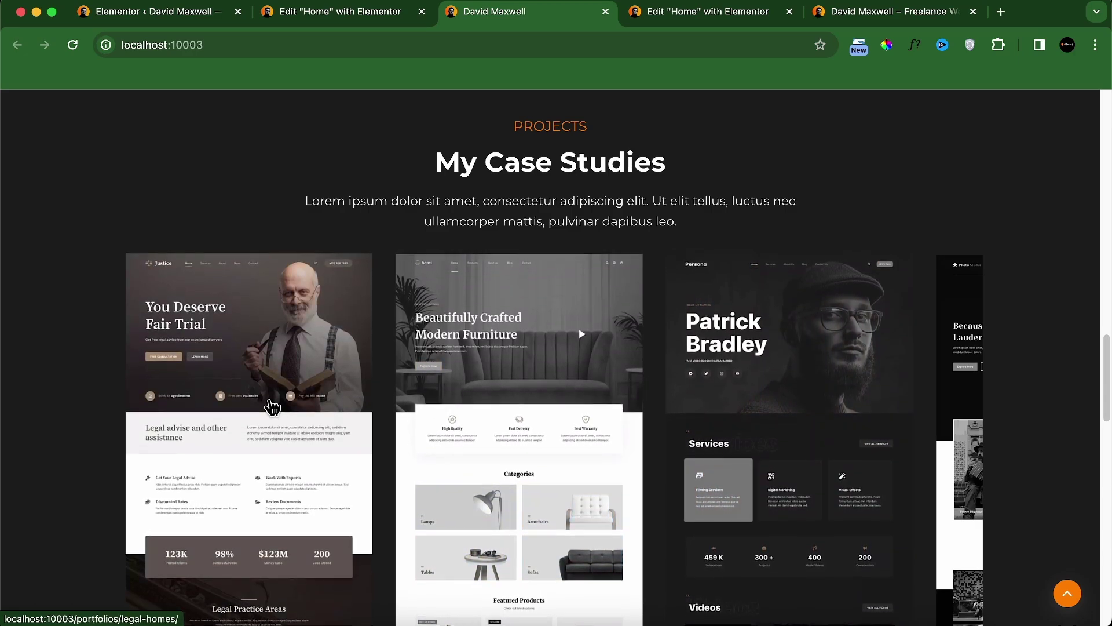
left_click_drag(269, 409, 830, 418)
scroll(499, 411, "down", 1)
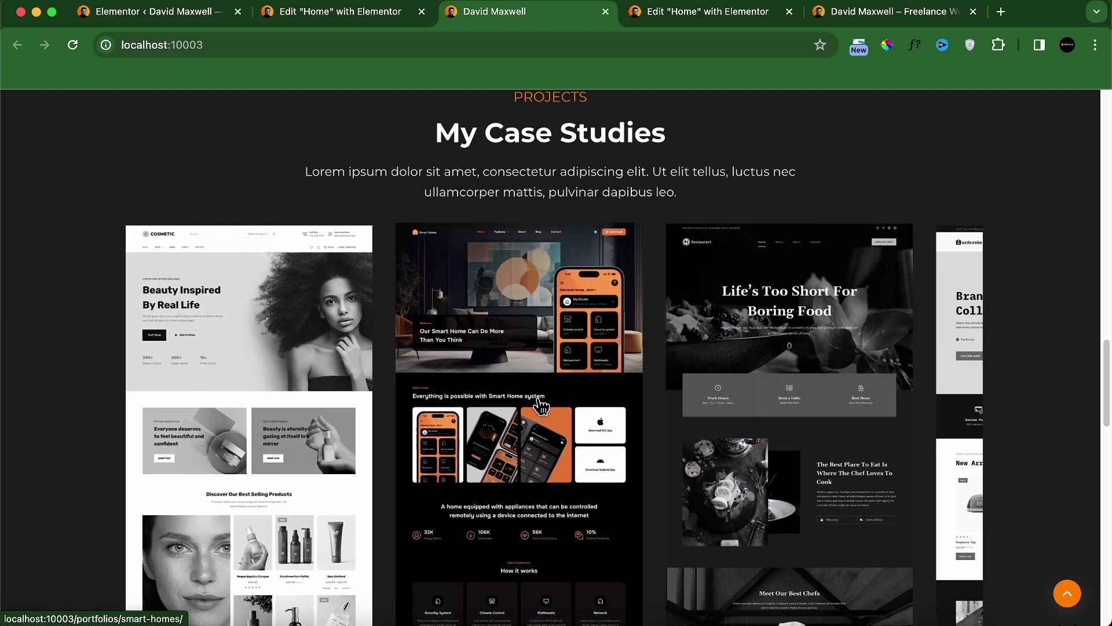
left_click(520, 410)
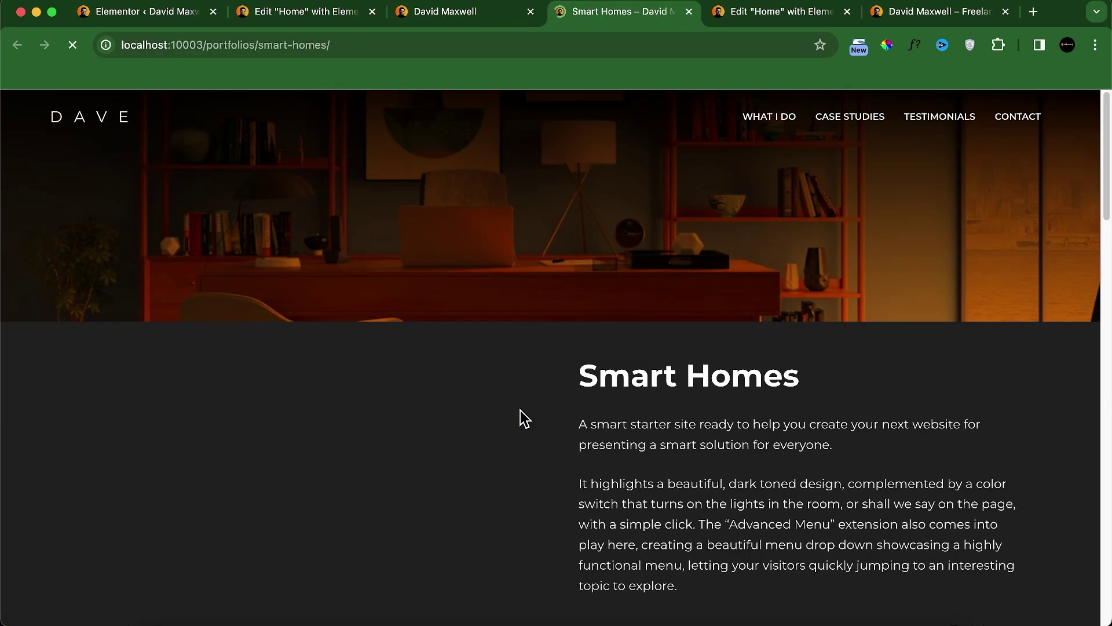
scroll(479, 445, "down", 15)
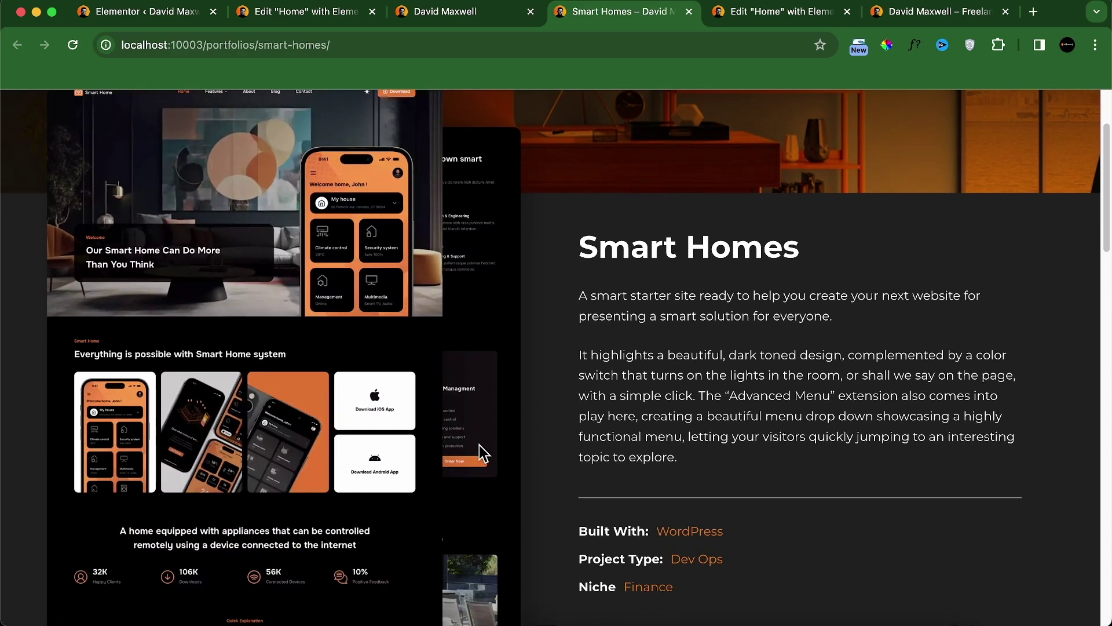
scroll(481, 447, "down", 10)
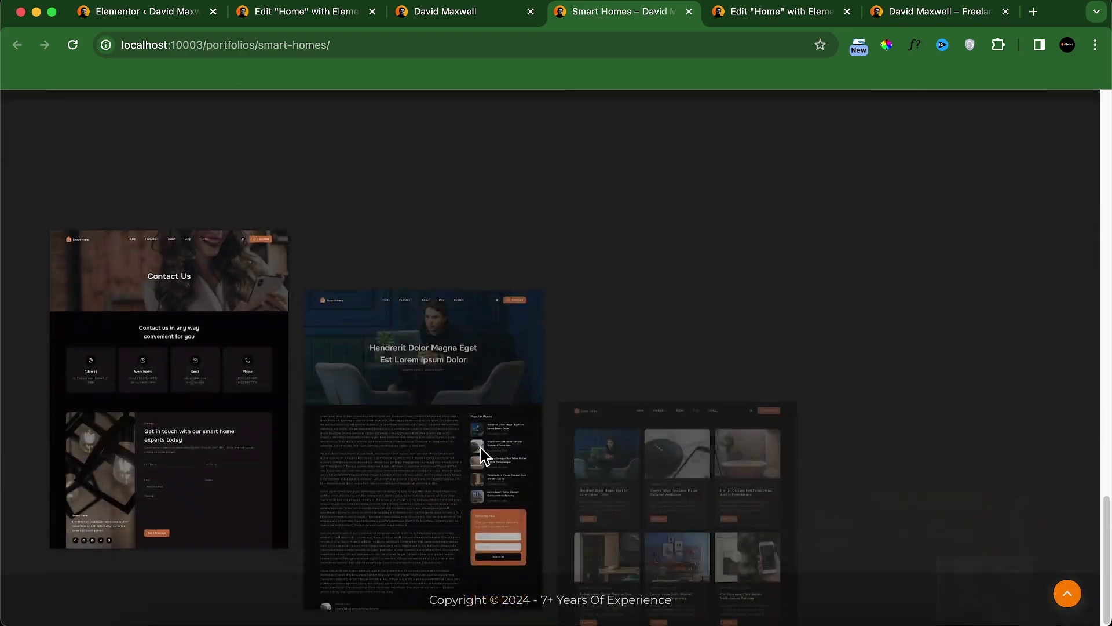
scroll(481, 447, "up", 15)
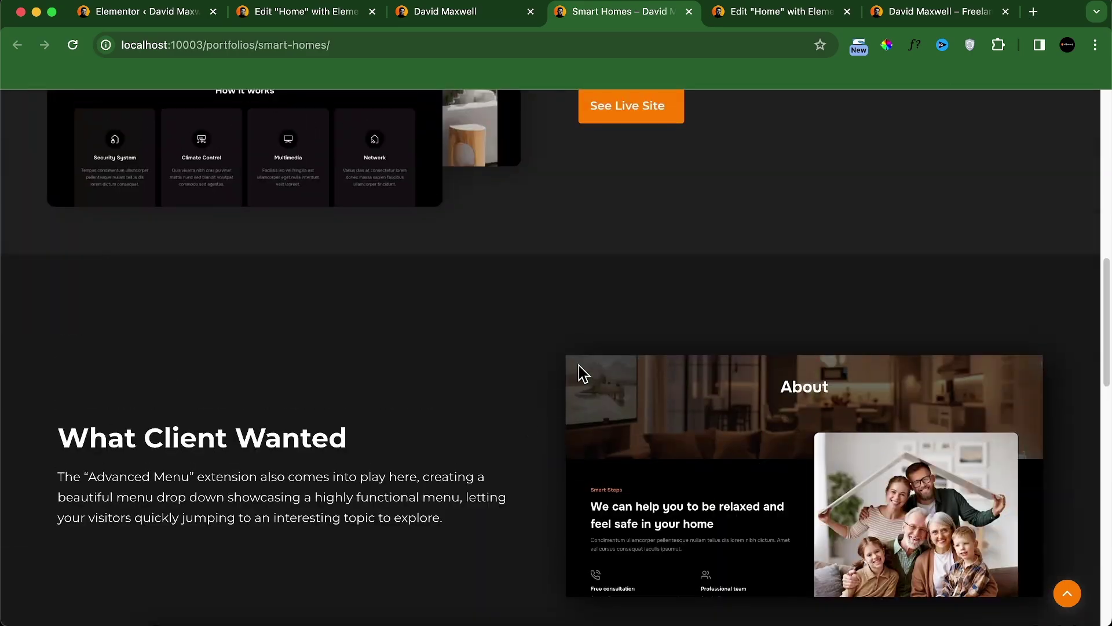
scroll(615, 341, "up", 4)
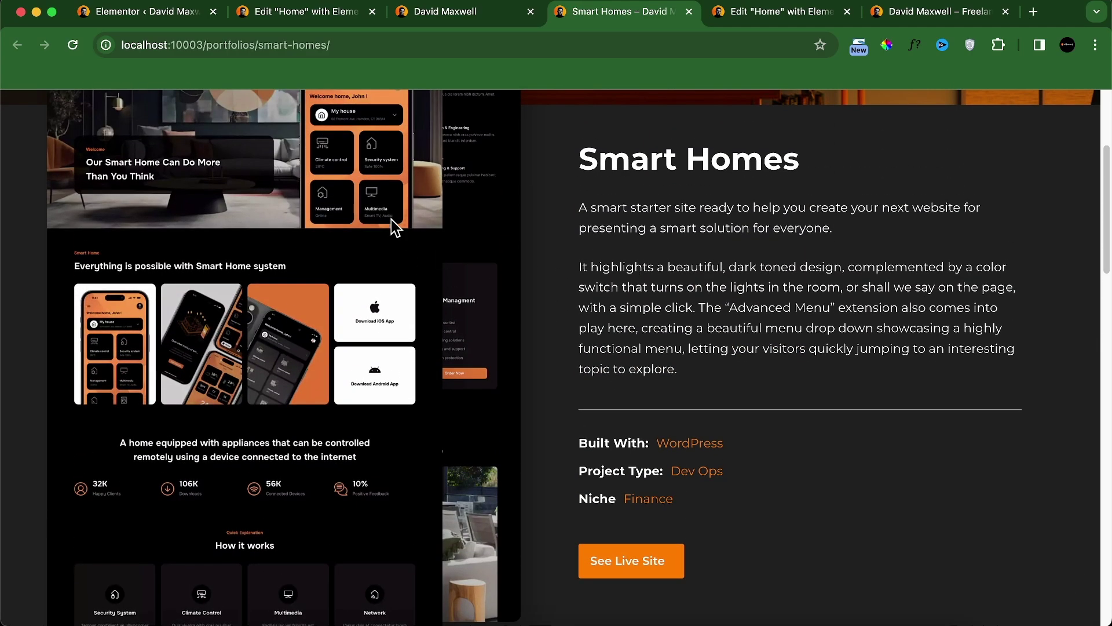
Step: From the Elementor settings page, go to ACF Post Types and start adding a new post type
left_click(174, 13)
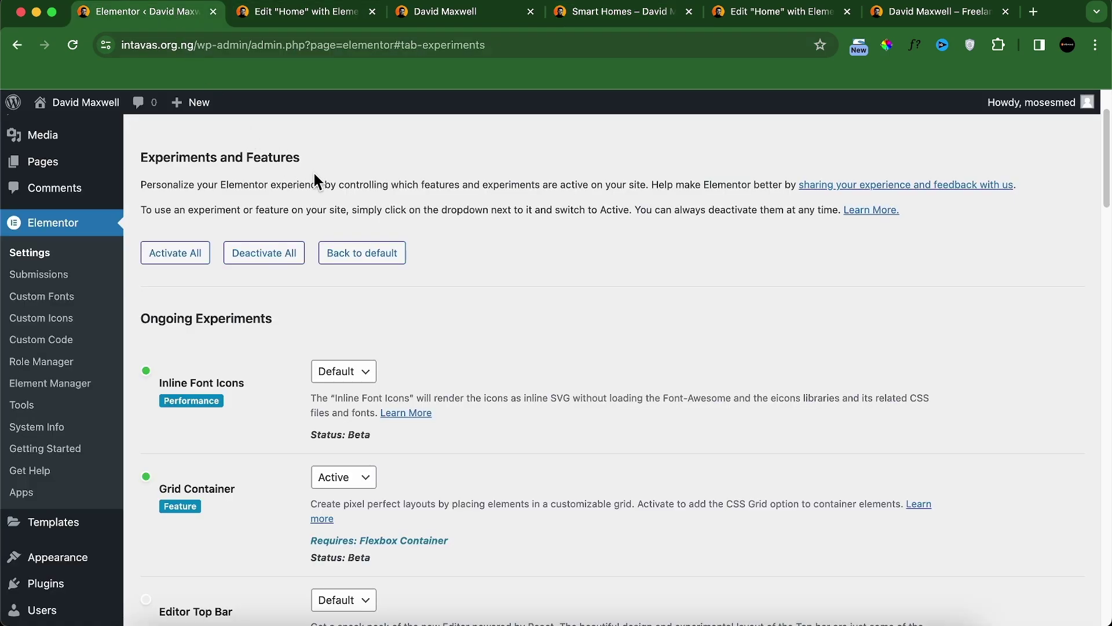
scroll(391, 294, "down", 12)
scroll(167, 318, "up", 6)
mouse_move(90, 339)
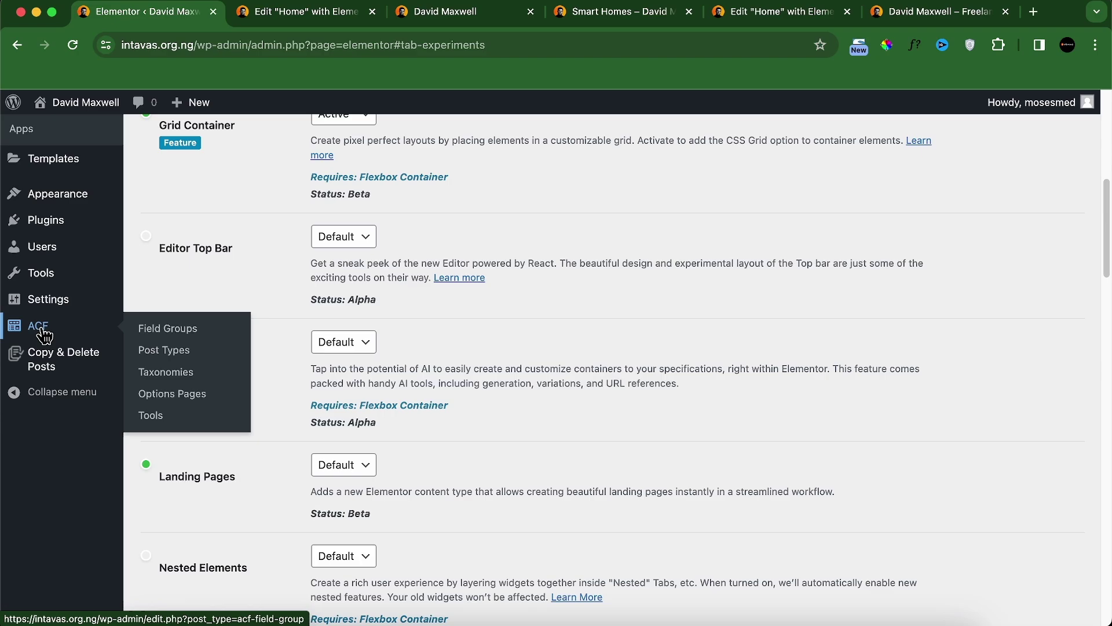
left_click(179, 351)
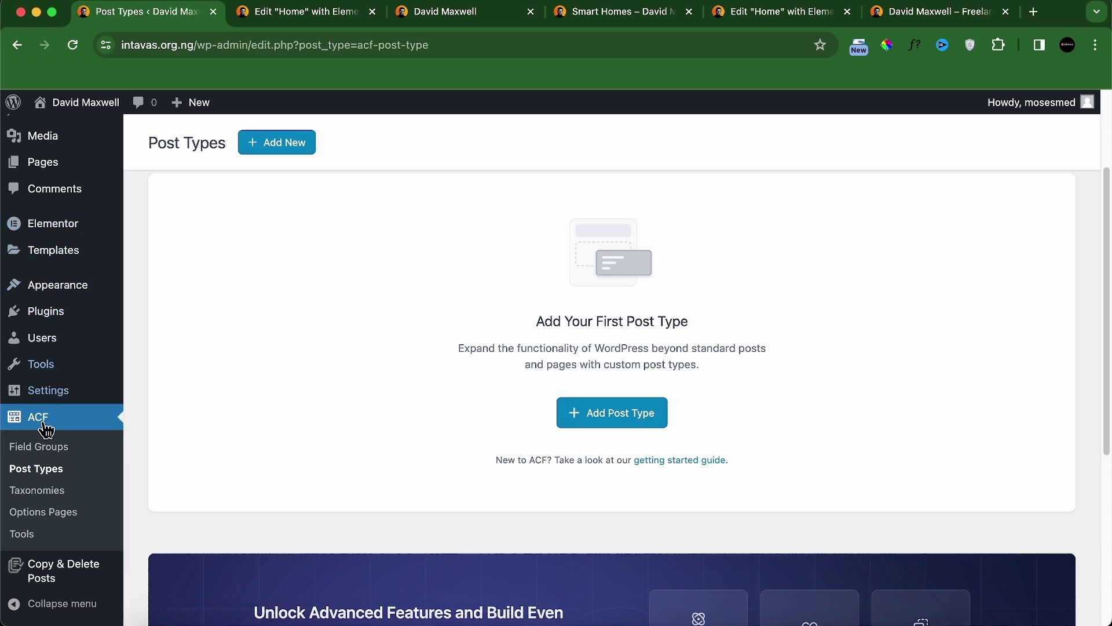
left_click(636, 427)
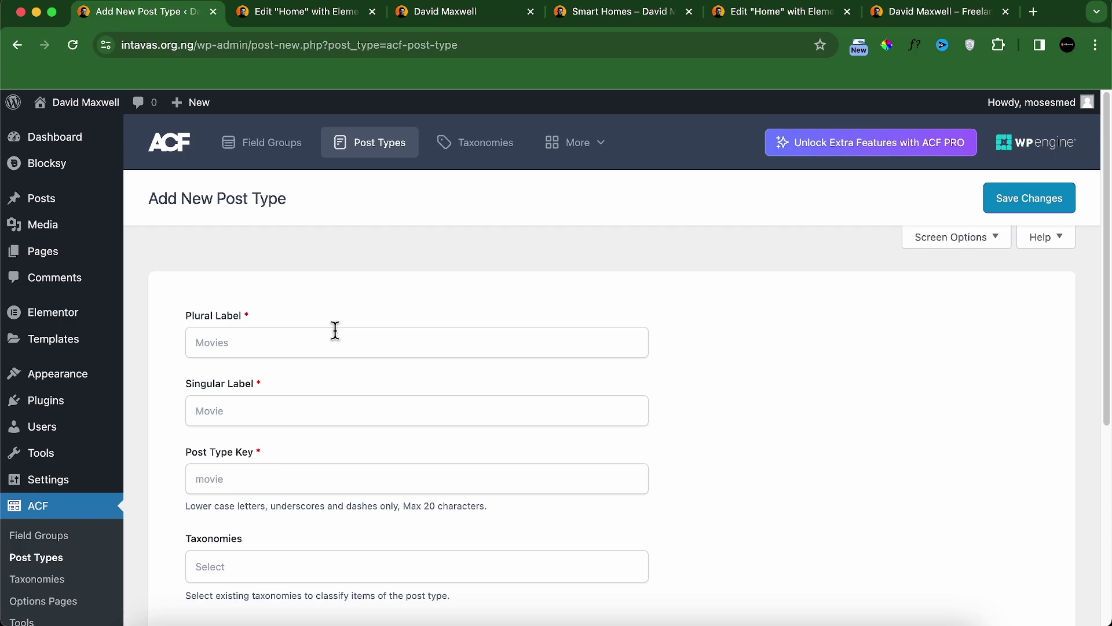
Step: Enter plural label Portfolios, singular label Portfolio, and post type key portfolio
left_click(335, 331)
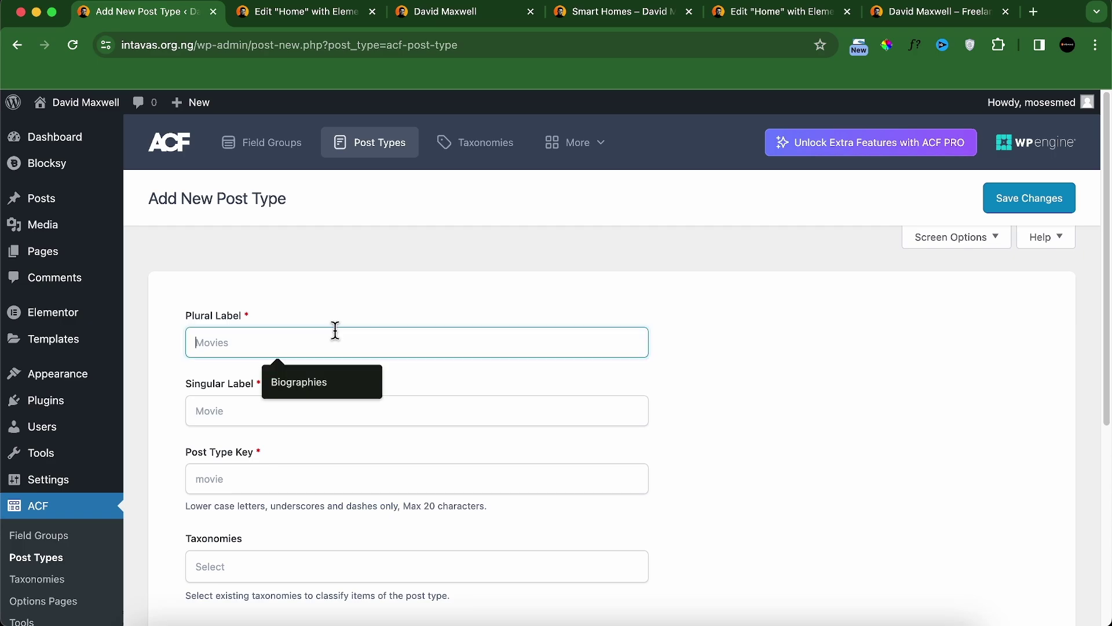
type("Portfolios")
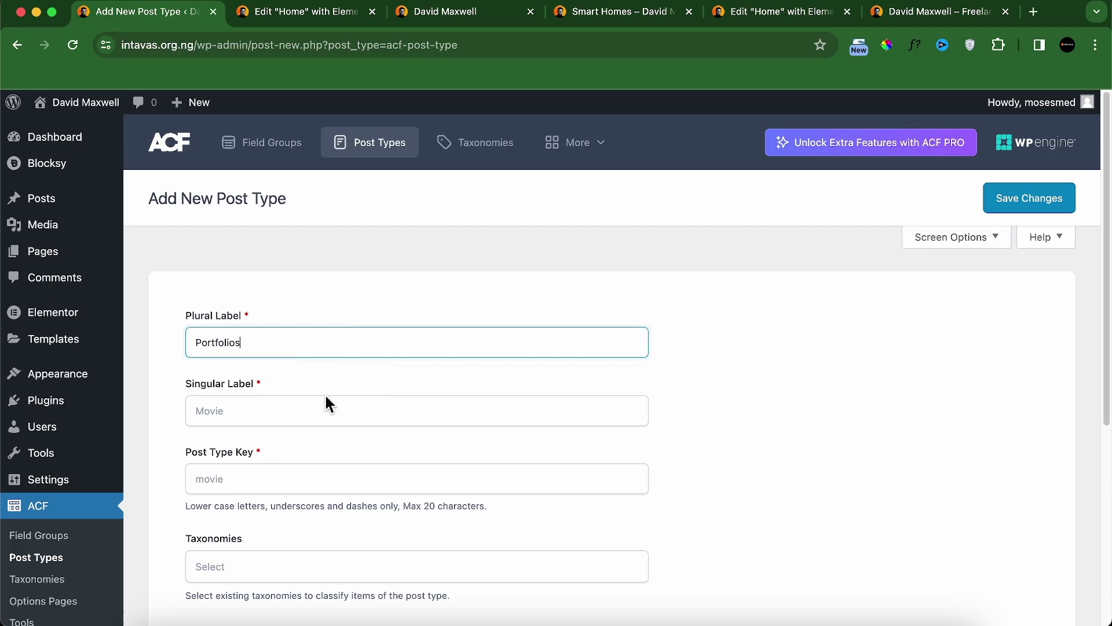
left_click(323, 405)
type("Portfolio")
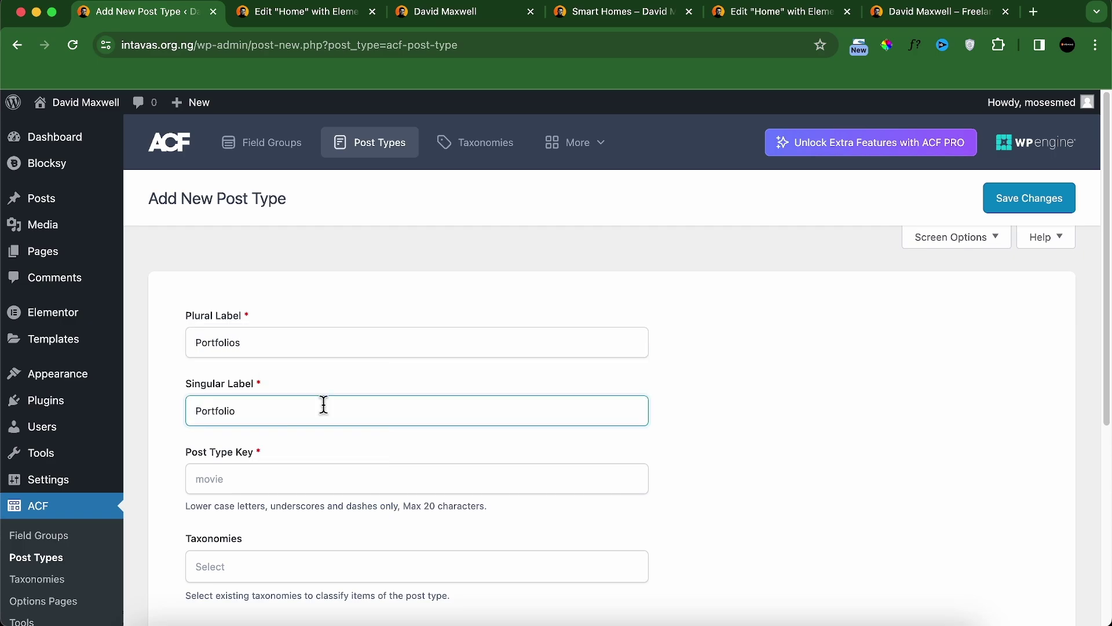
left_click(310, 473)
scroll(384, 433, "down", 2)
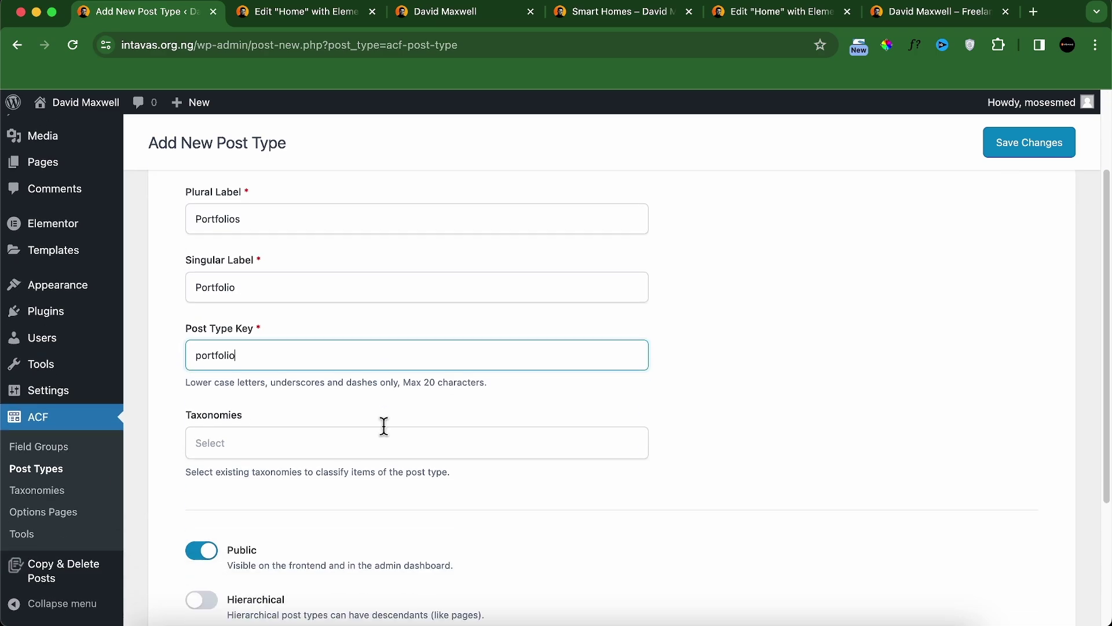
Step: Look over the taxonomy list without choosing one, then enable Advanced Configuration
left_click(234, 445)
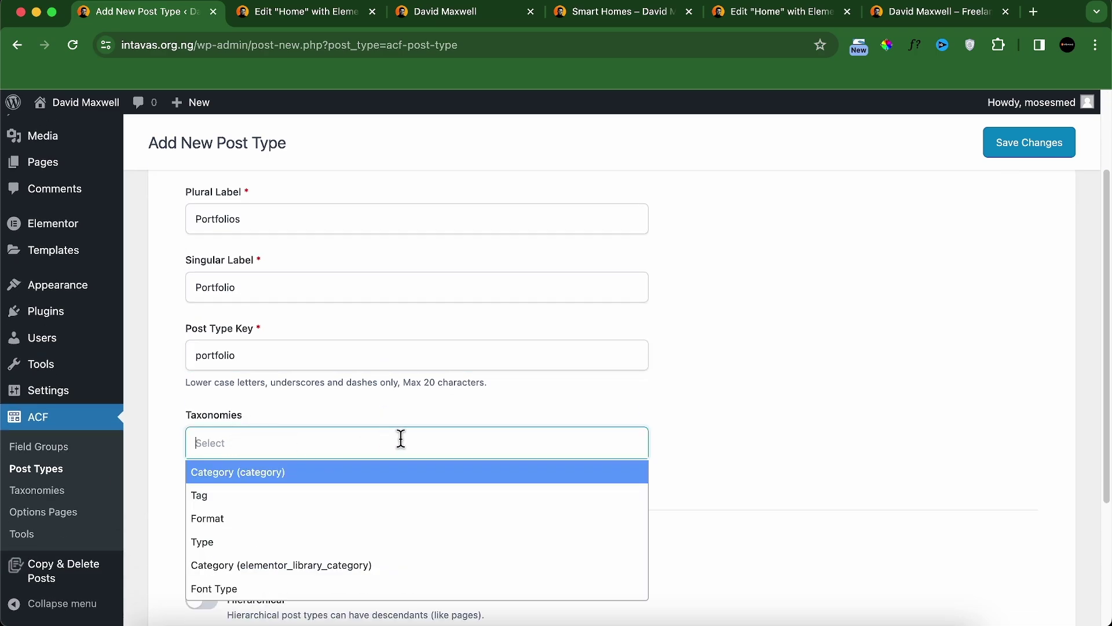
left_click(821, 426)
scroll(534, 427, "down", 1)
scroll(404, 469, "down", 2)
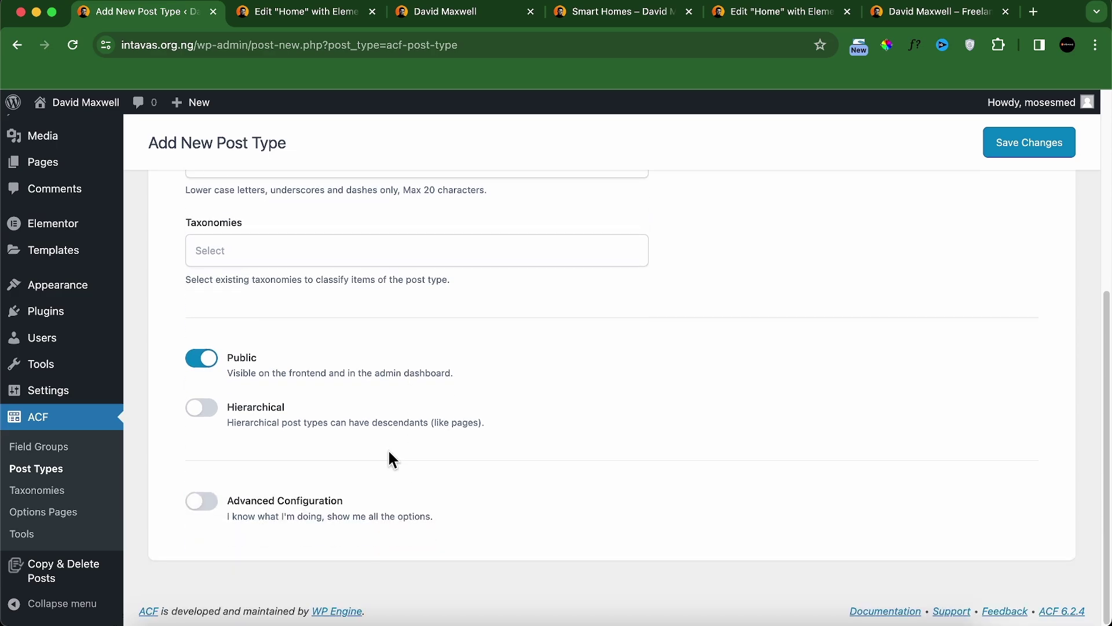
left_click(200, 501)
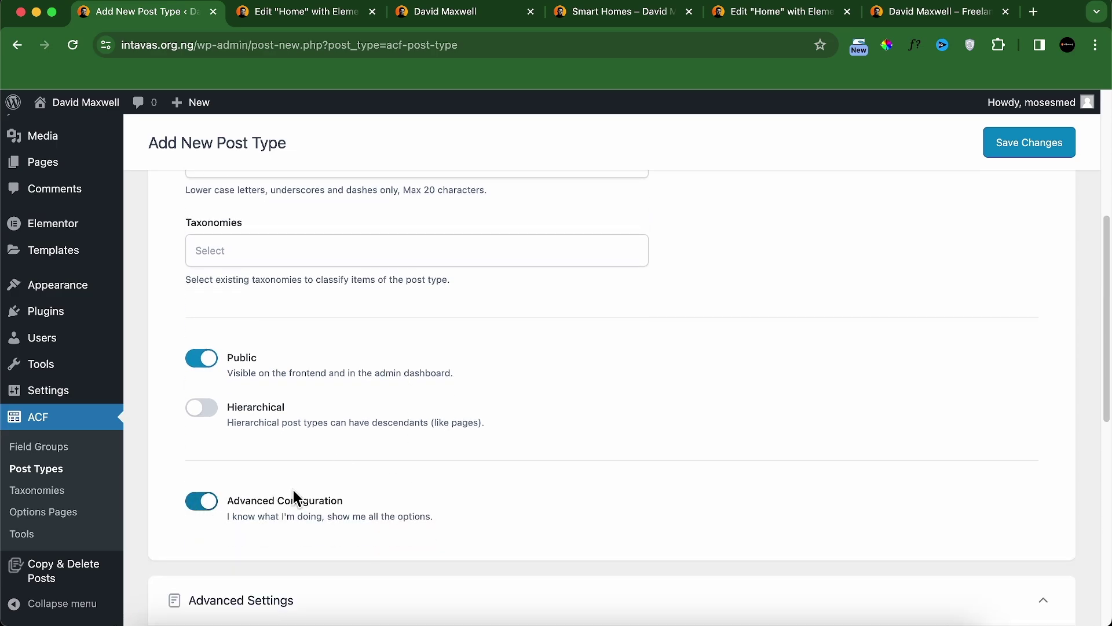
scroll(324, 487, "down", 5)
scroll(356, 476, "down", 2)
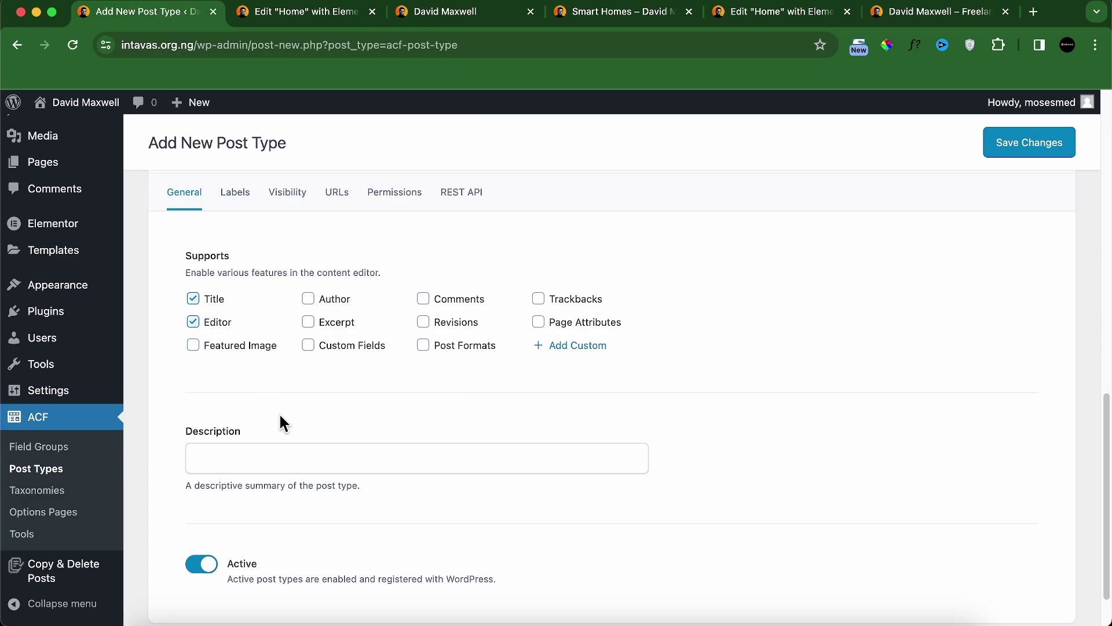
scroll(272, 420, "down", 2)
scroll(370, 409, "up", 4)
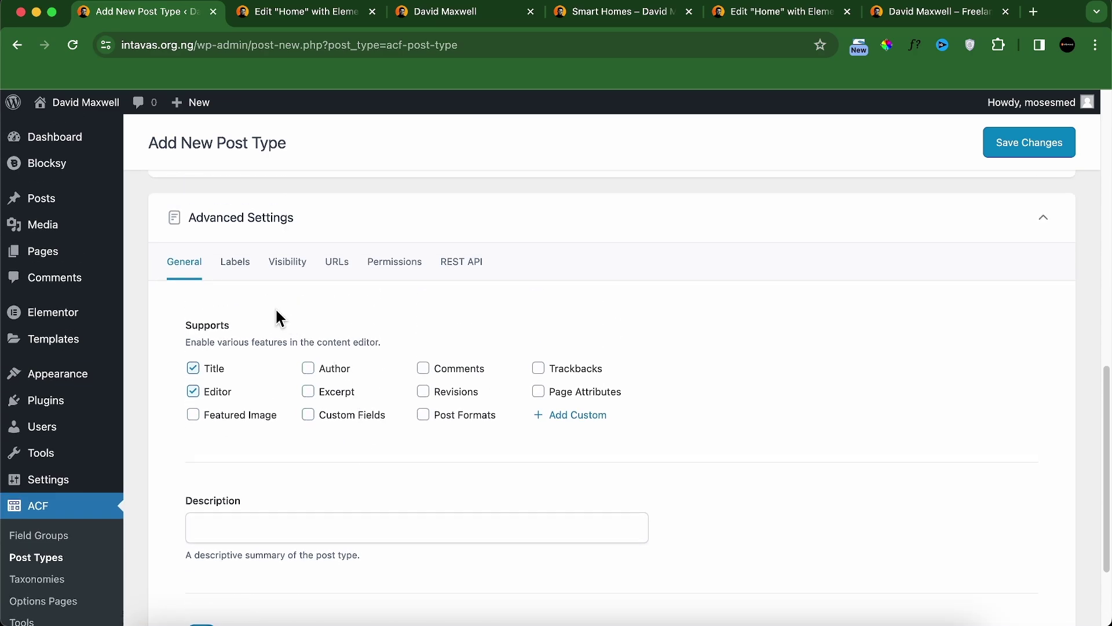
Step: Review the Labels settings and set Menu Position to 3 under Visibility
left_click(237, 264)
scroll(293, 318, "down", 8)
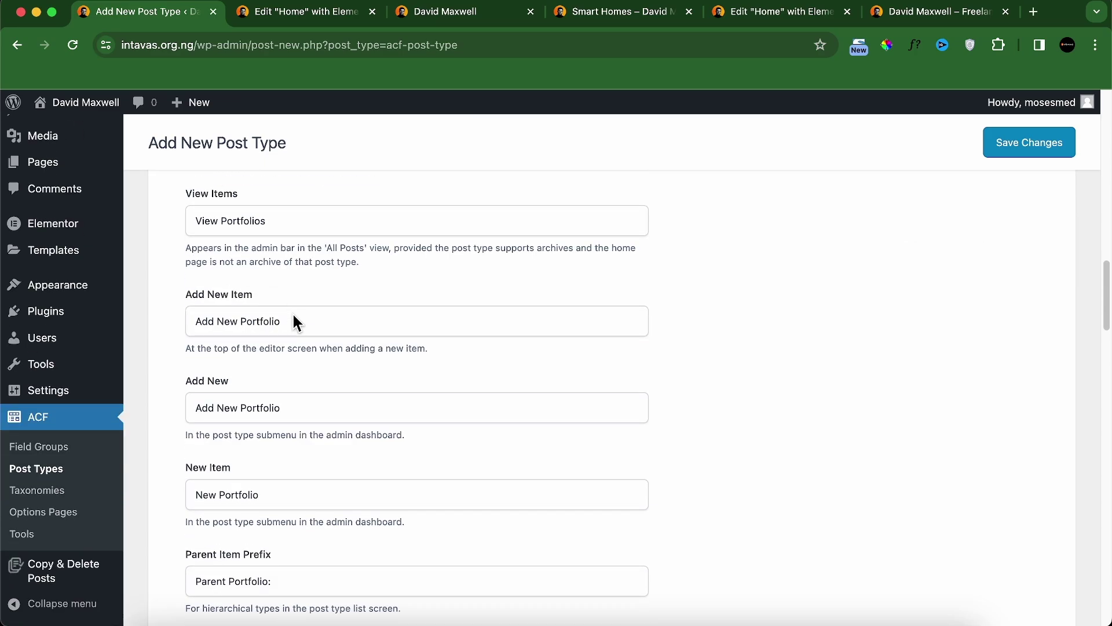
scroll(294, 322, "down", 3)
scroll(340, 325, "up", 15)
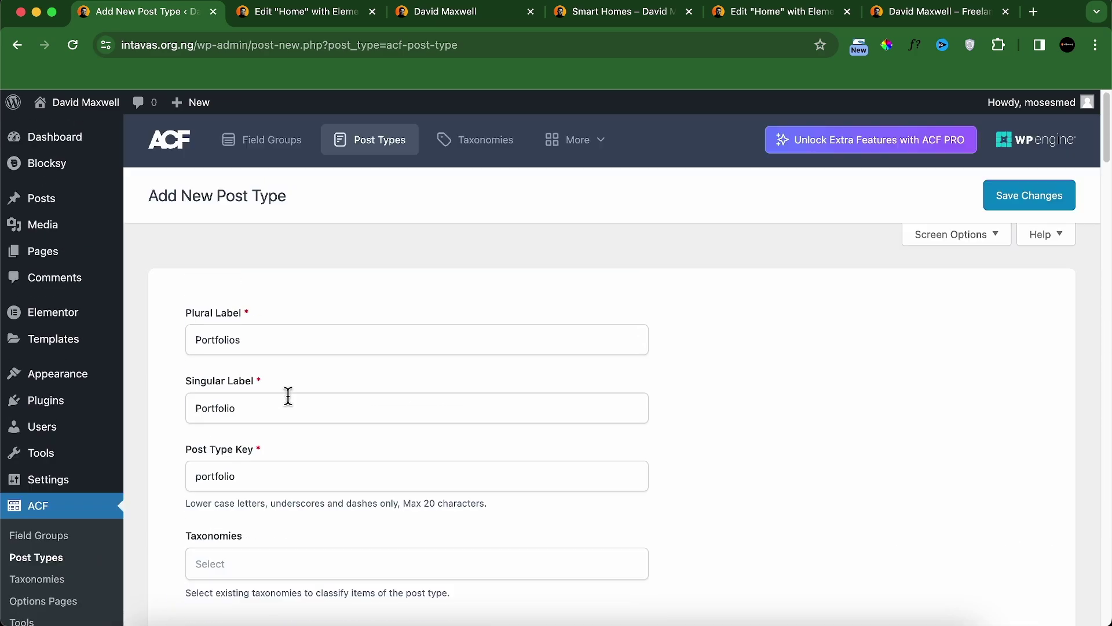
scroll(289, 396, "down", 10)
left_click(288, 442)
scroll(405, 429, "down", 5)
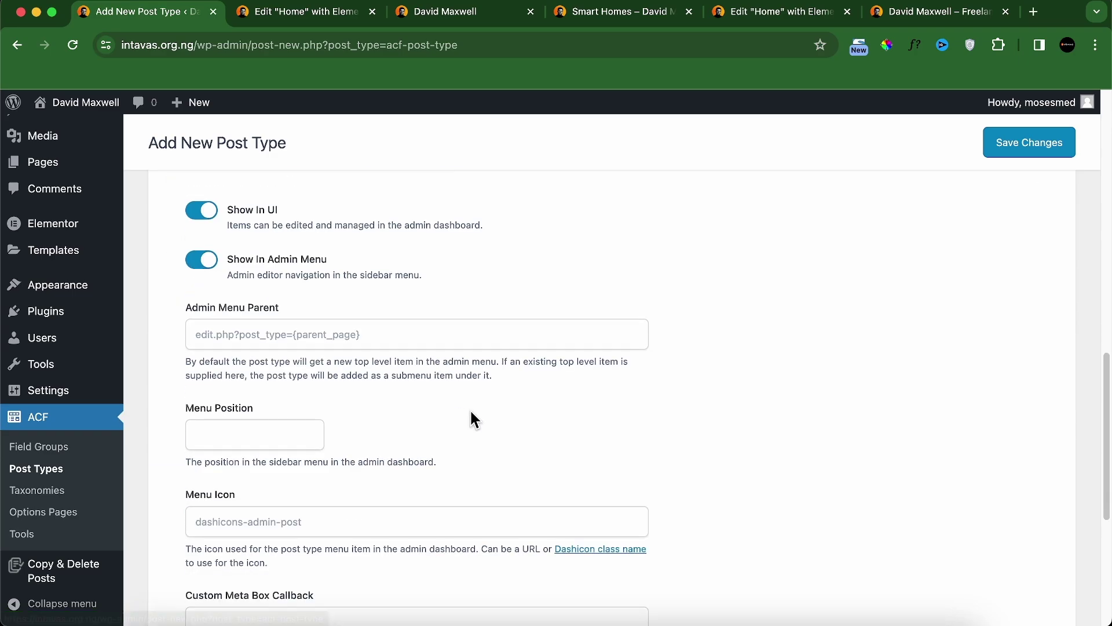
scroll(116, 371, "up", 5)
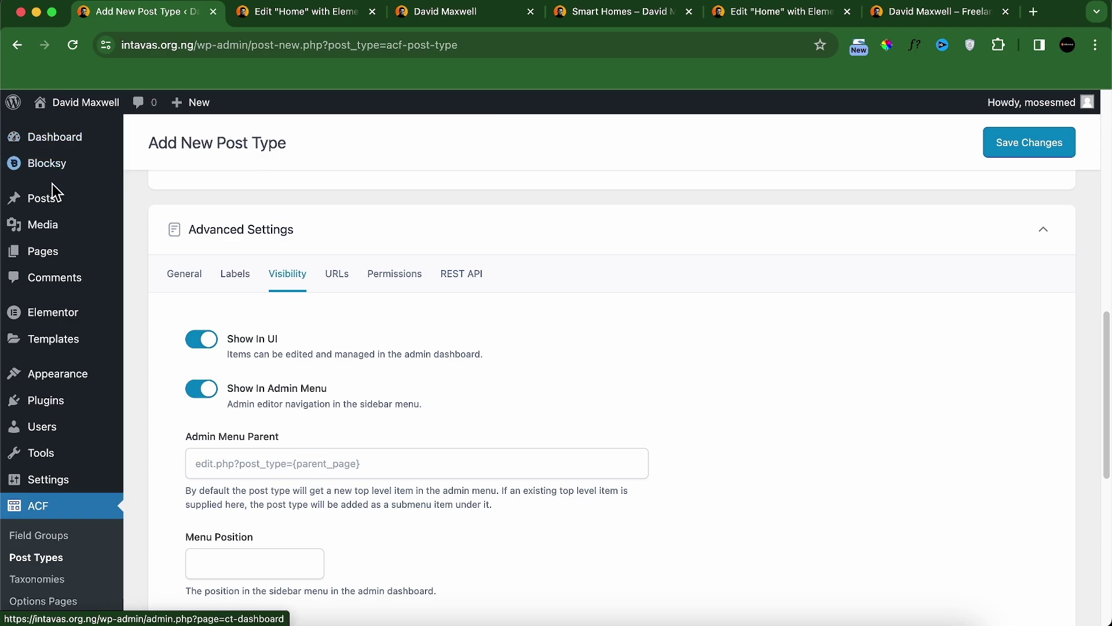
scroll(372, 302, "down", 1)
left_click(271, 538)
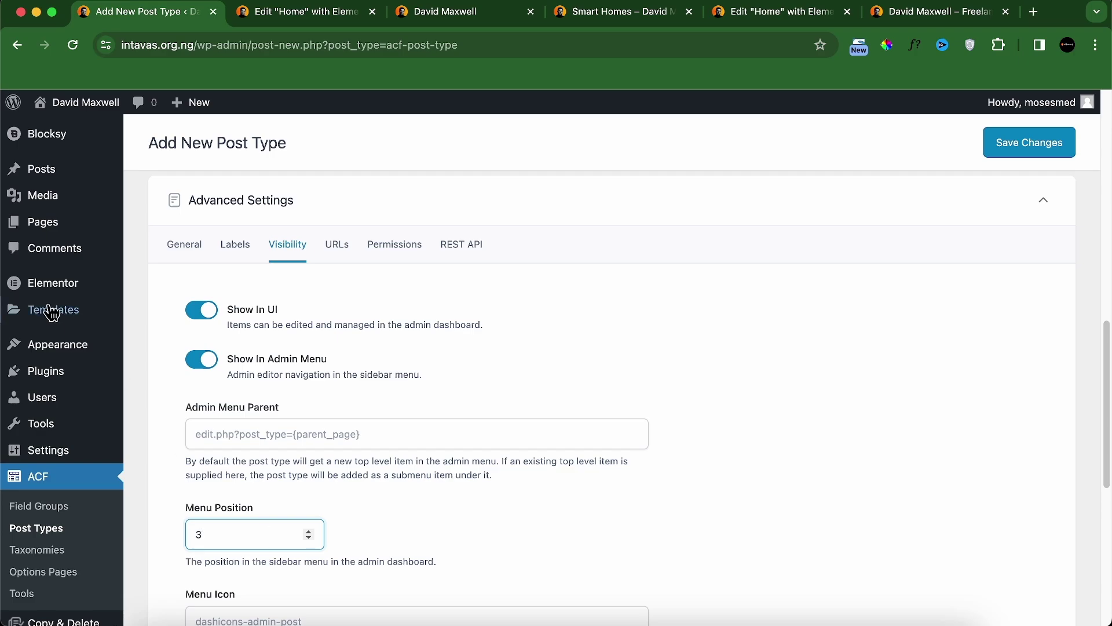
Step: Review the URLs, Permissions and REST API settings, then save the Portfolios post type
scroll(481, 516, "down", 3)
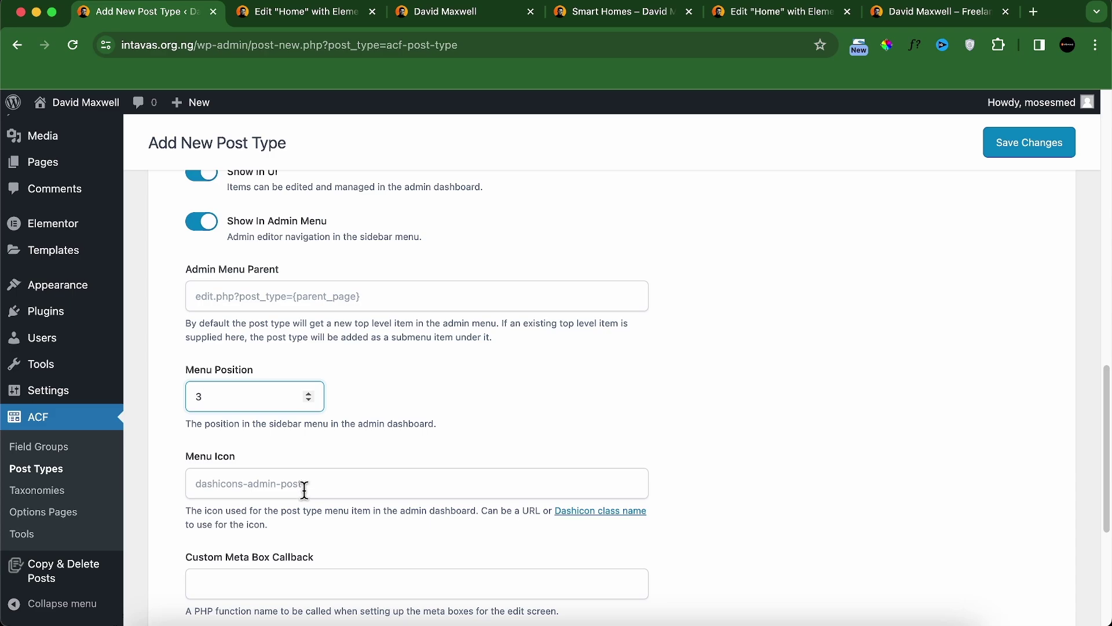
scroll(324, 490, "down", 5)
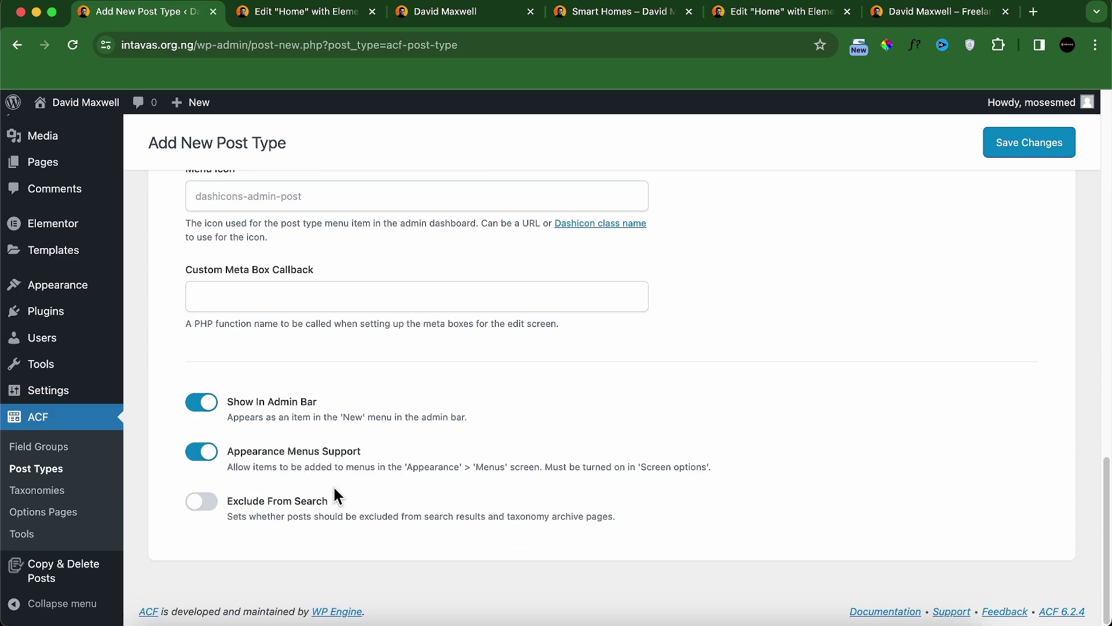
scroll(293, 509, "up", 1)
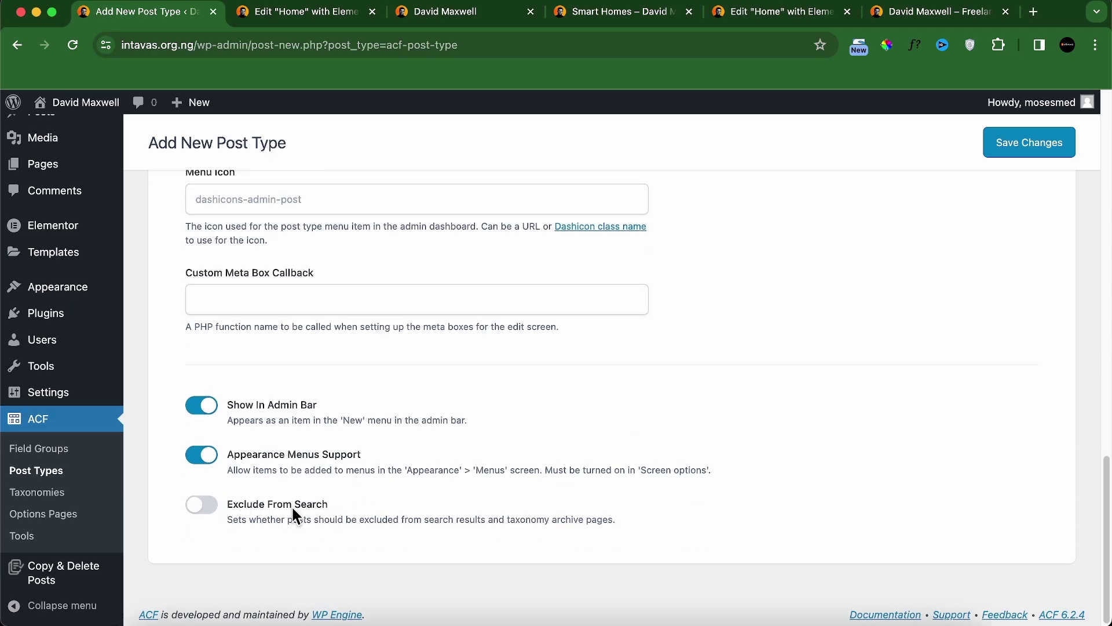
scroll(359, 452, "up", 15)
scroll(345, 471, "down", 3)
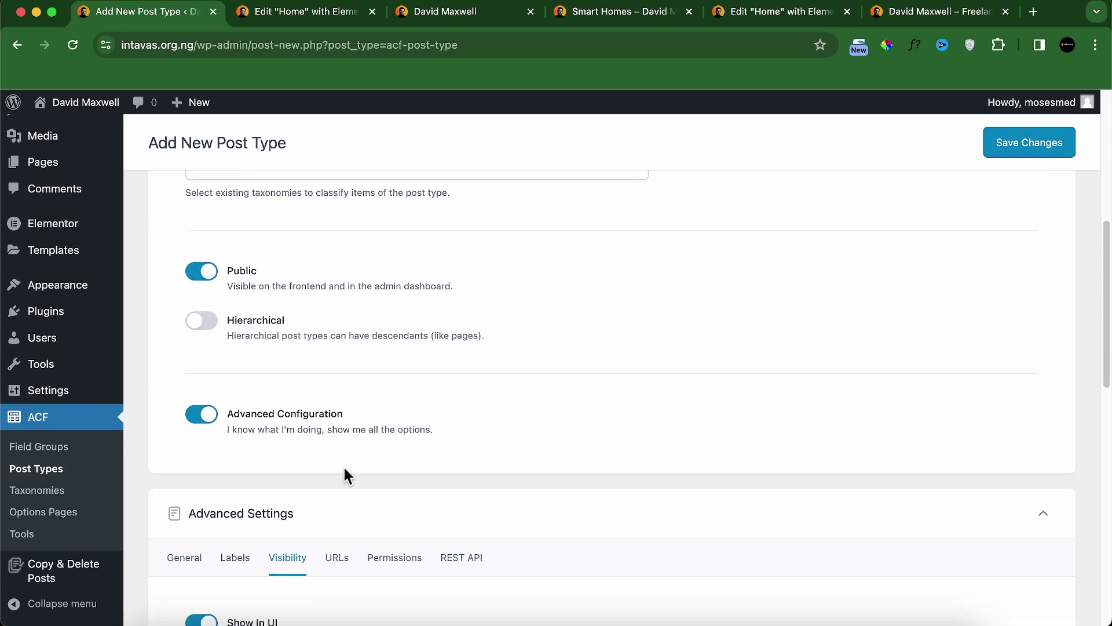
scroll(346, 501, "down", 5)
left_click(338, 268)
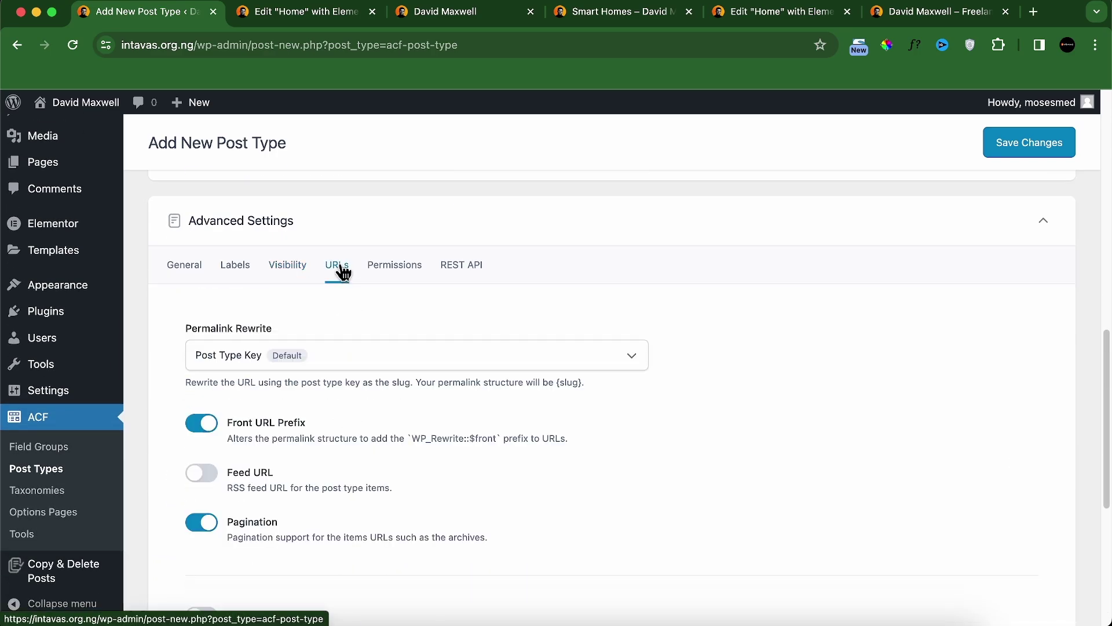
left_click(367, 265)
left_click(456, 323)
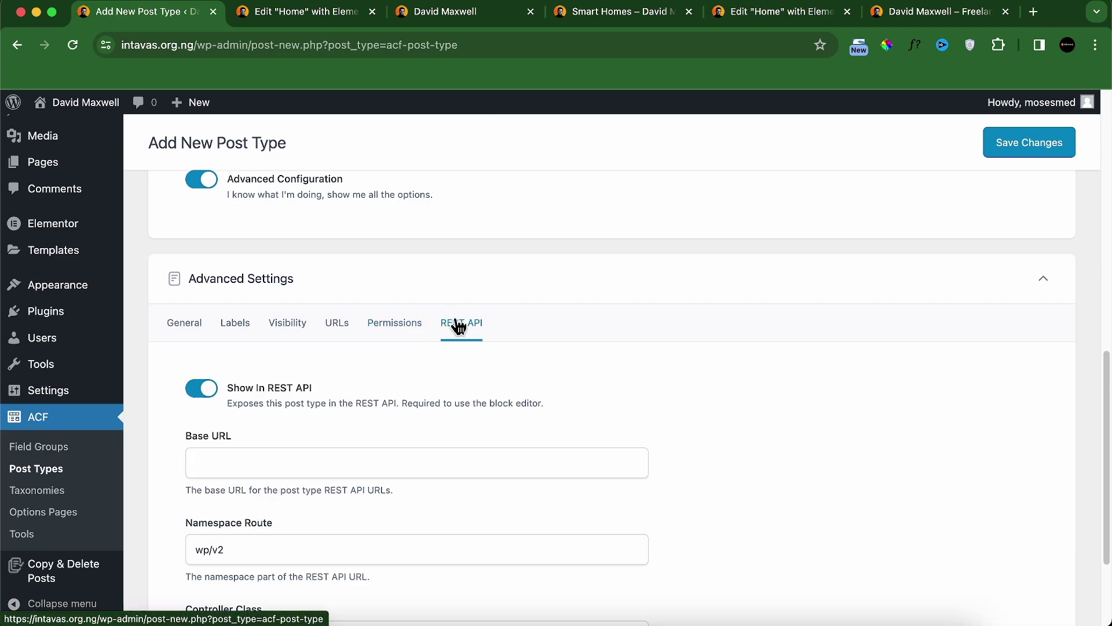
scroll(894, 223, "up", 5)
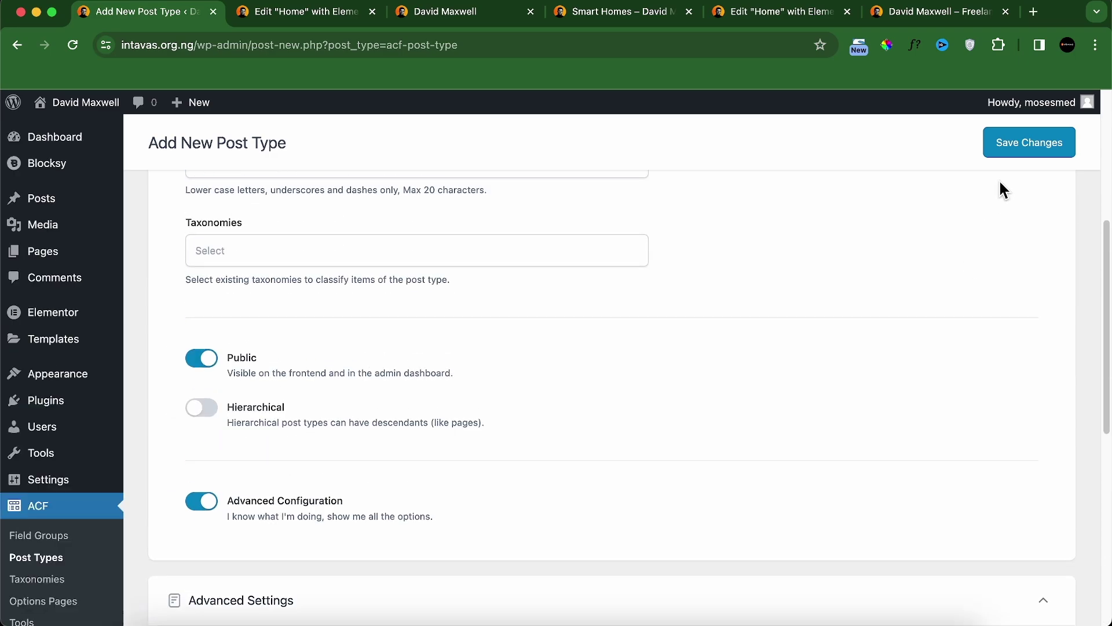
left_click(1007, 152)
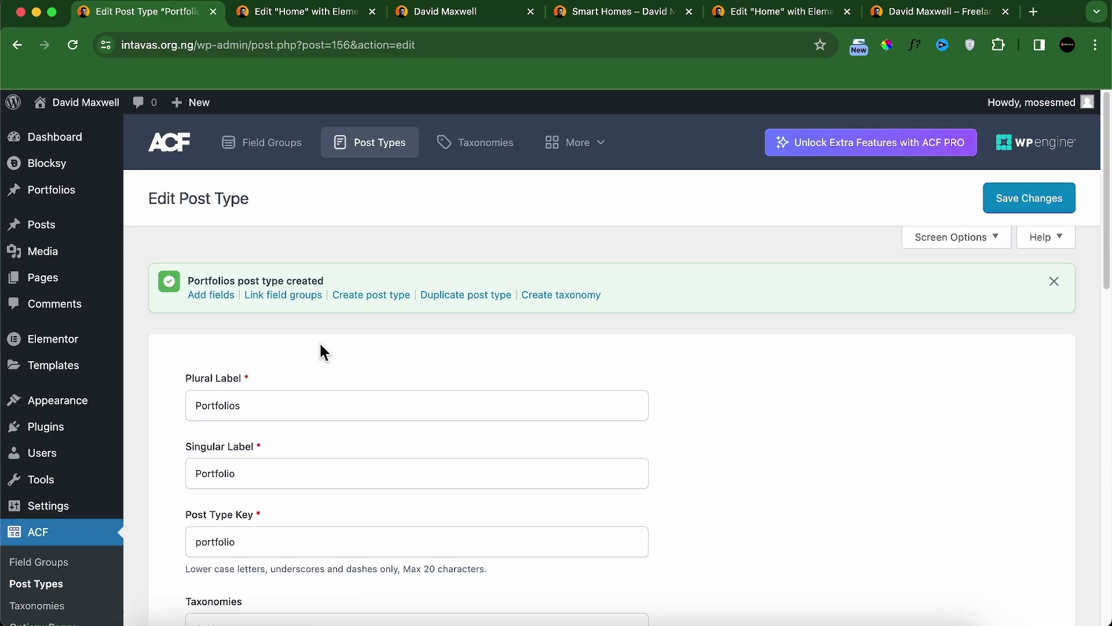
Step: Start a new ACF field group titled 'Portfolio Details'
scroll(355, 365, "down", 5)
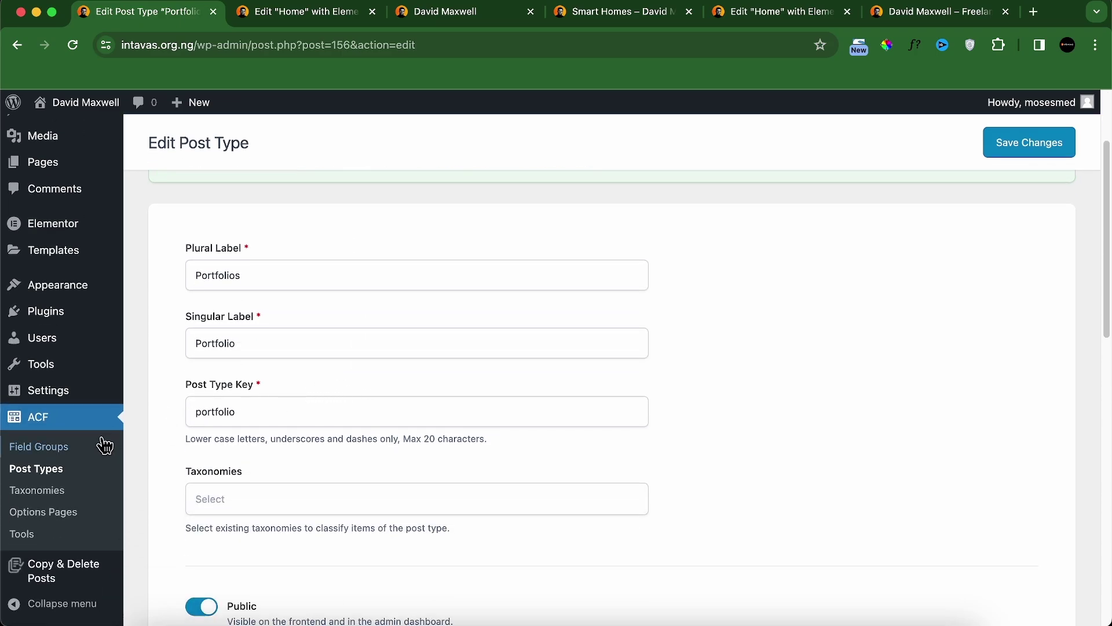
left_click(57, 458)
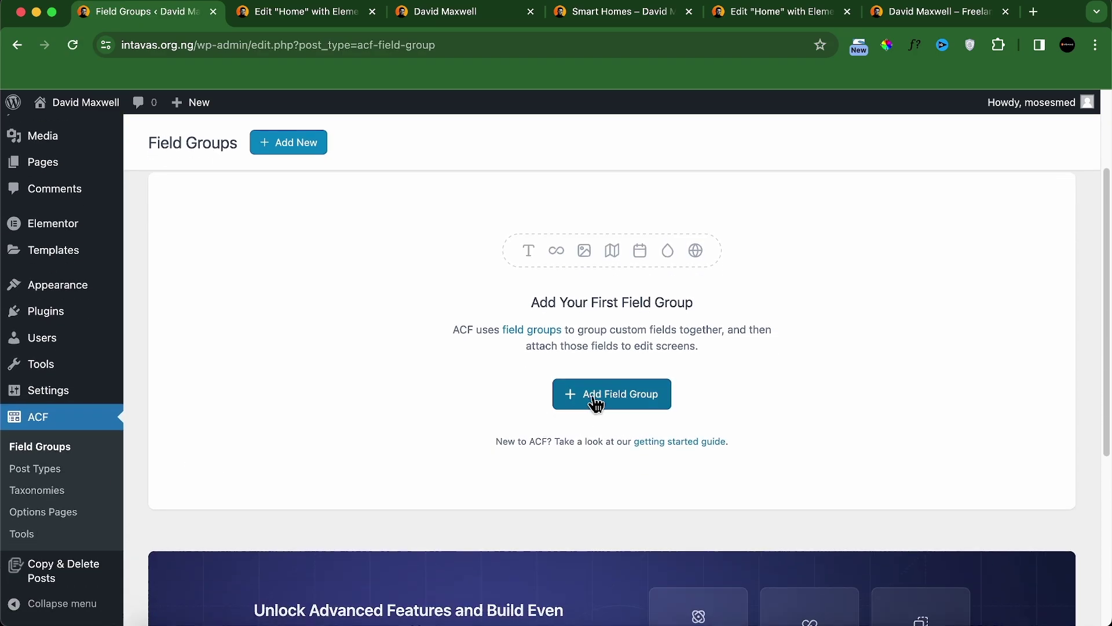
left_click(596, 403)
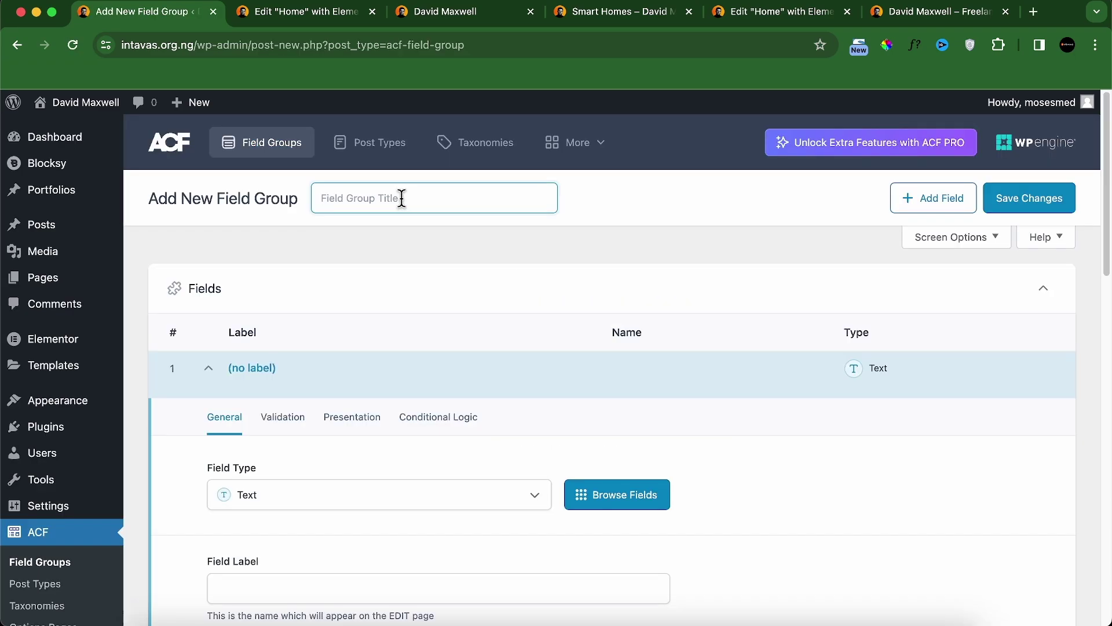
type("Portfolio Details")
Step: Check the Smart Homes portfolio page, move its tab first, and return to the field group
left_click(465, 20)
left_click(560, 20)
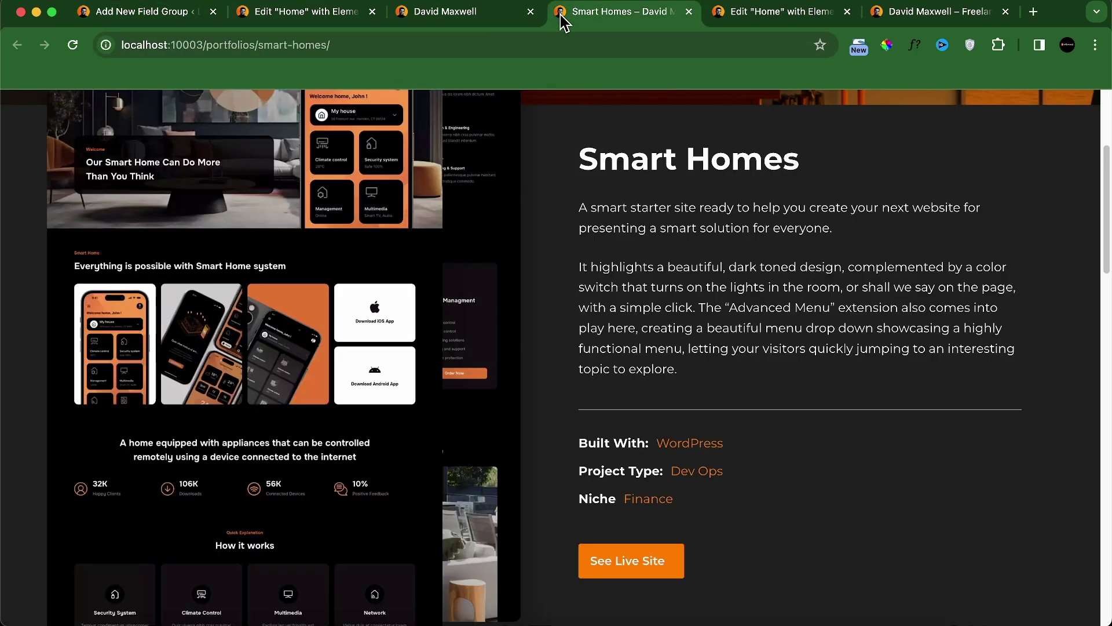
left_click_drag(560, 20, 116, 17)
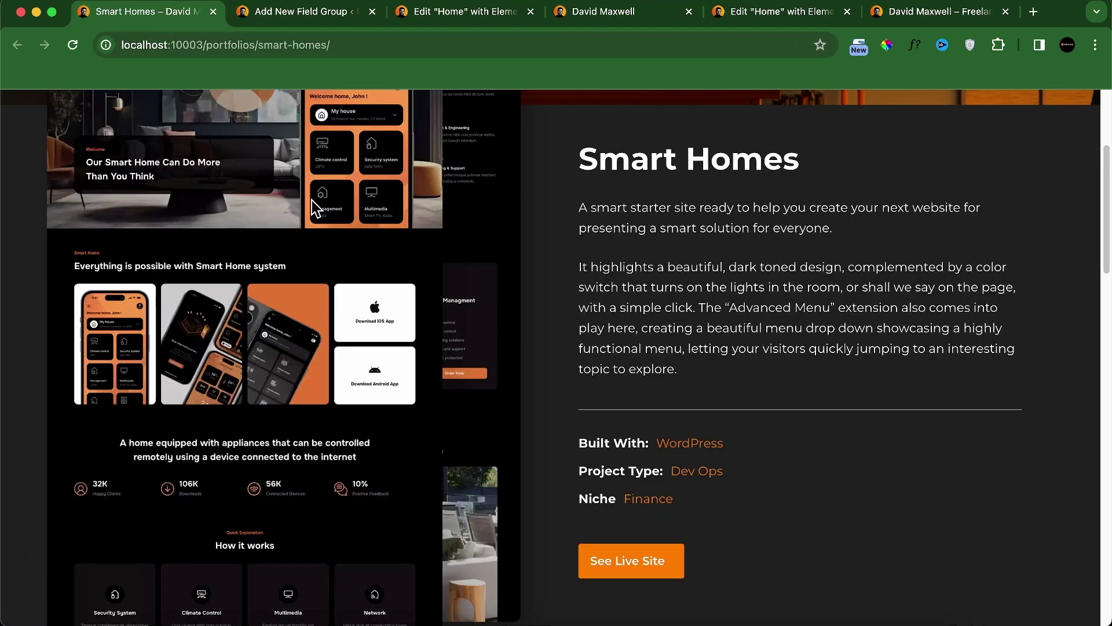
scroll(316, 207, "up", 4)
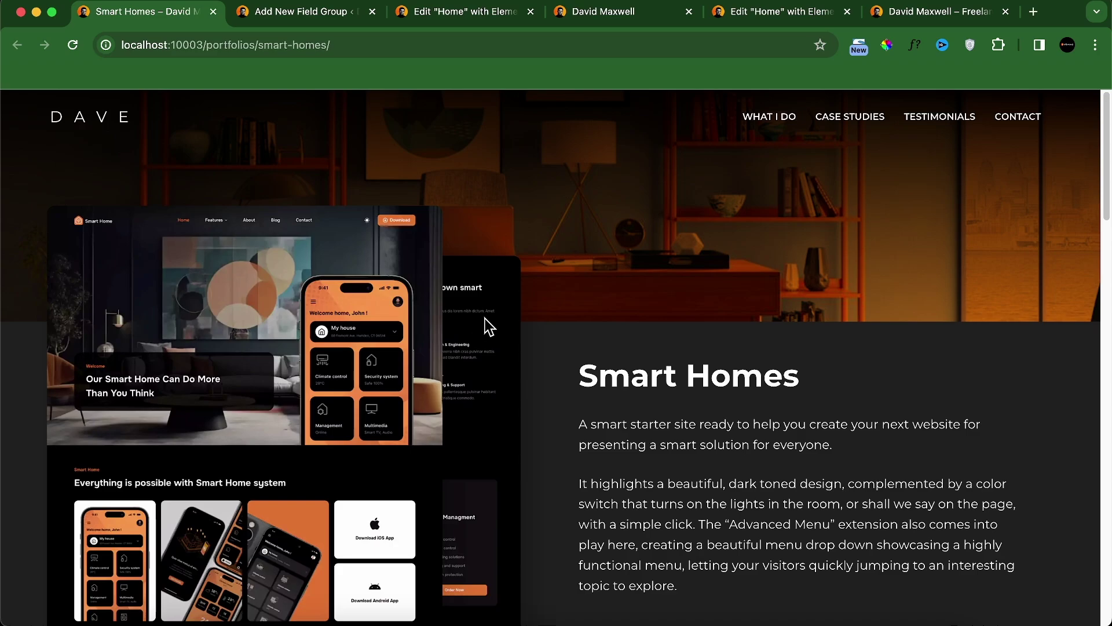
left_click(308, 17)
scroll(405, 376, "down", 2)
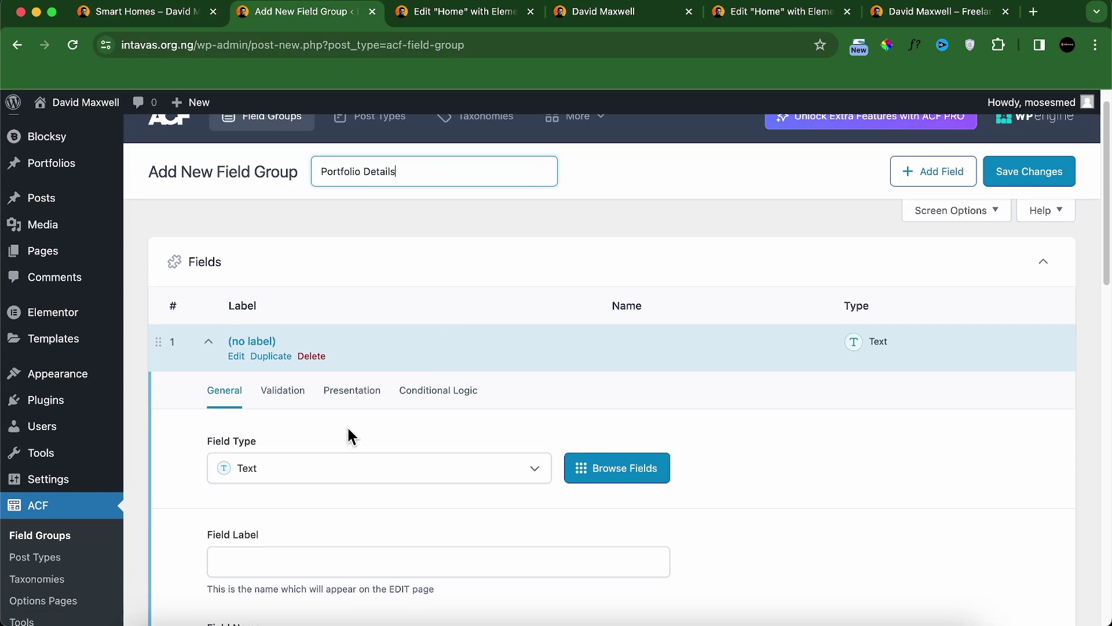
Step: Make the first field an Image field labelled 'Featured IMG A'
left_click(330, 453)
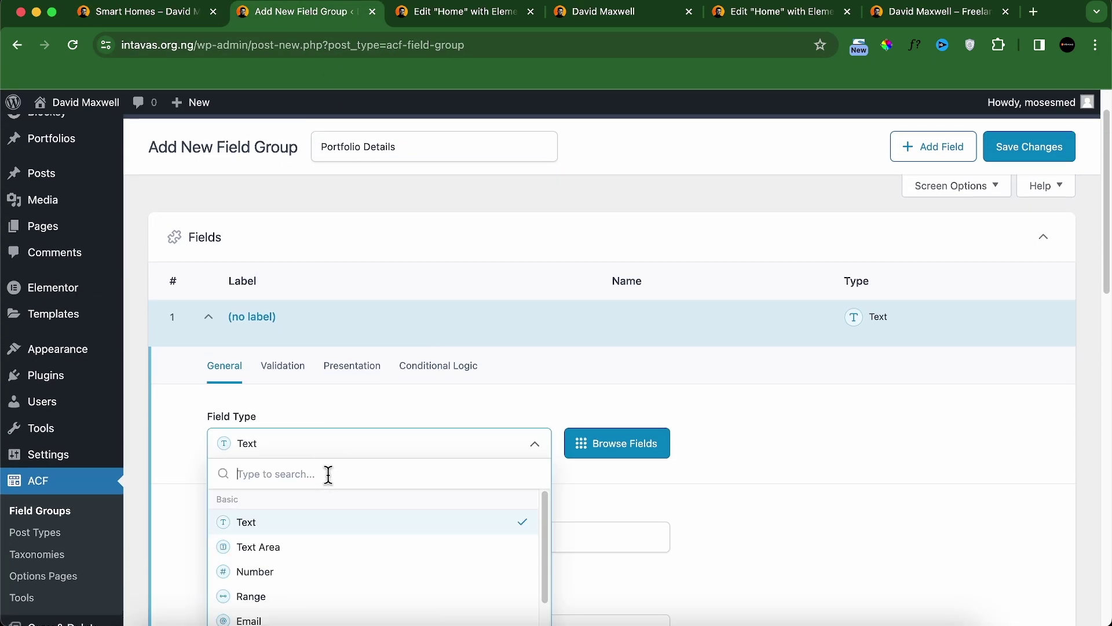
type("ima")
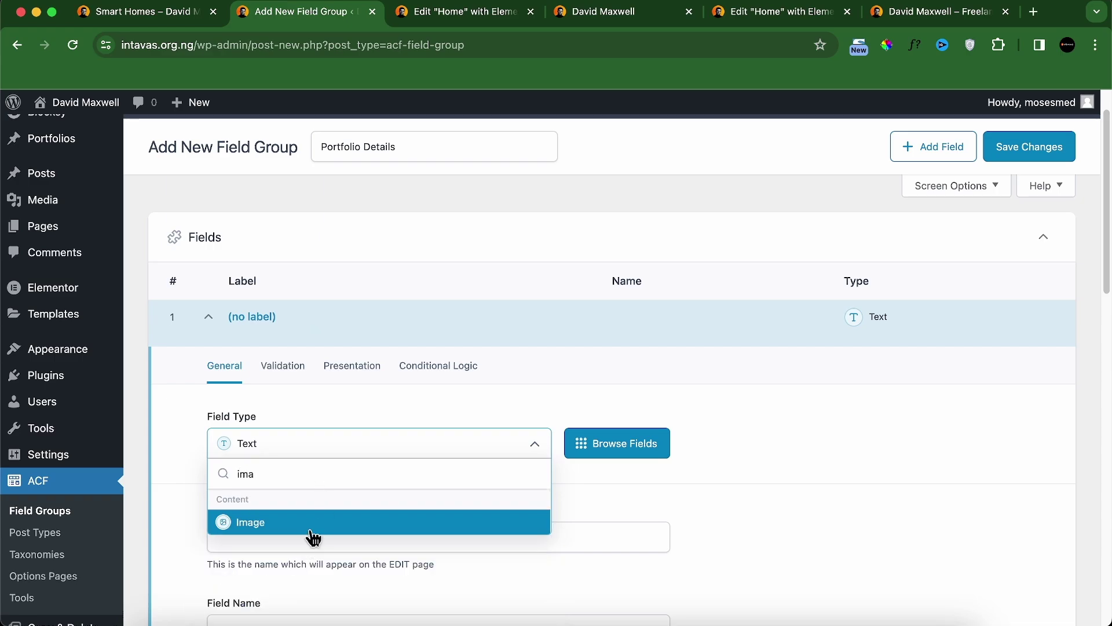
left_click(310, 523)
scroll(313, 405, "down", 3)
left_click(311, 412)
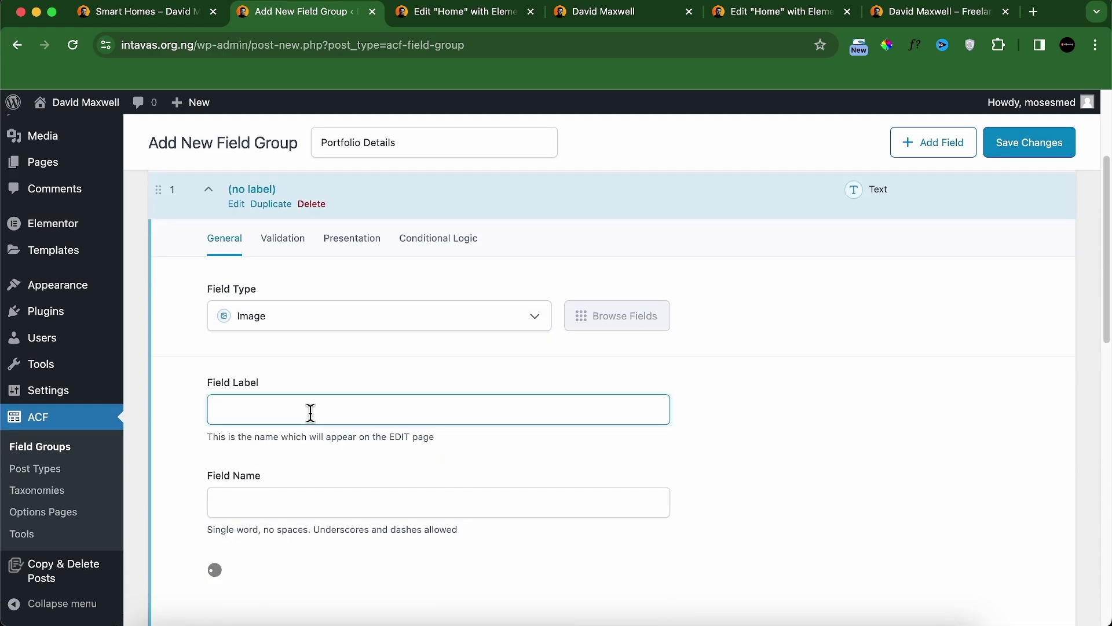
type("Feature")
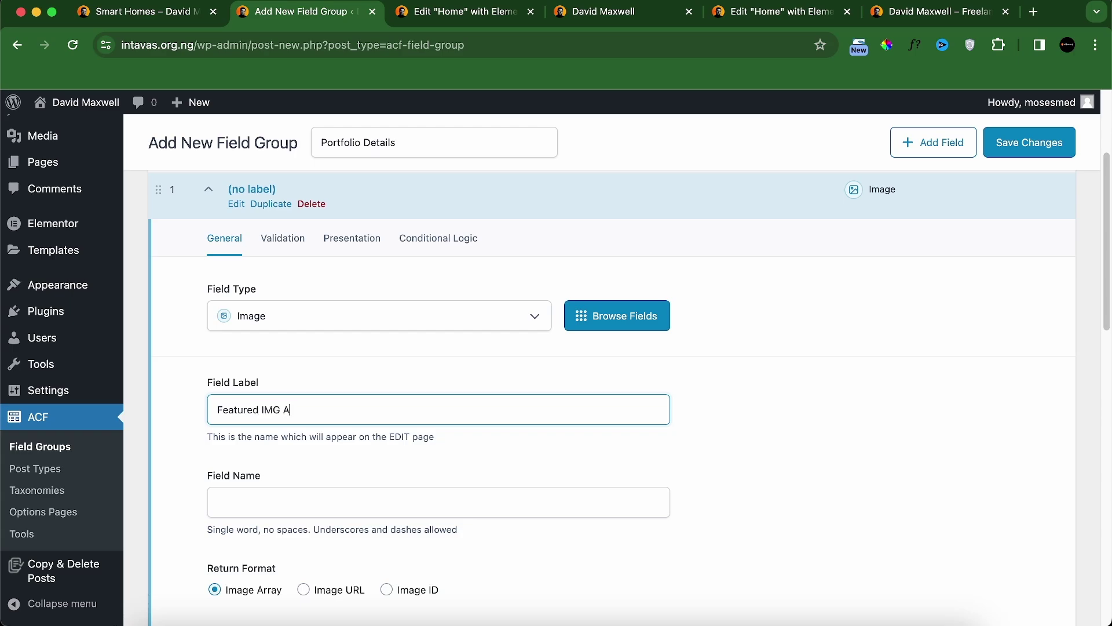
type("d IMG A")
scroll(339, 486, "down", 1)
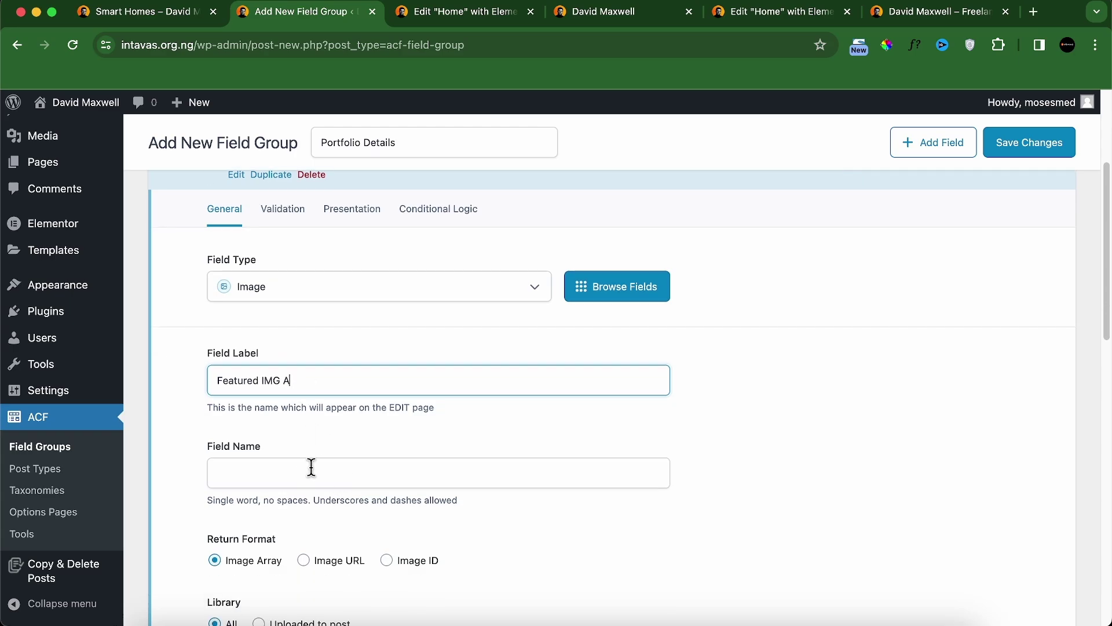
scroll(426, 483, "down", 1)
left_click(427, 462)
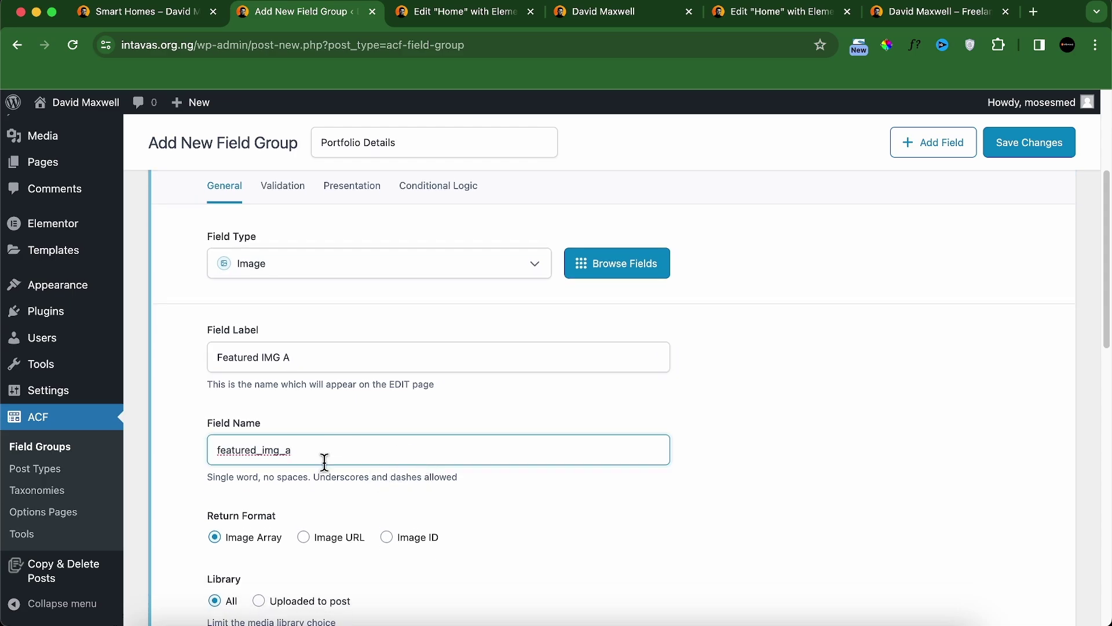
scroll(355, 476, "down", 5)
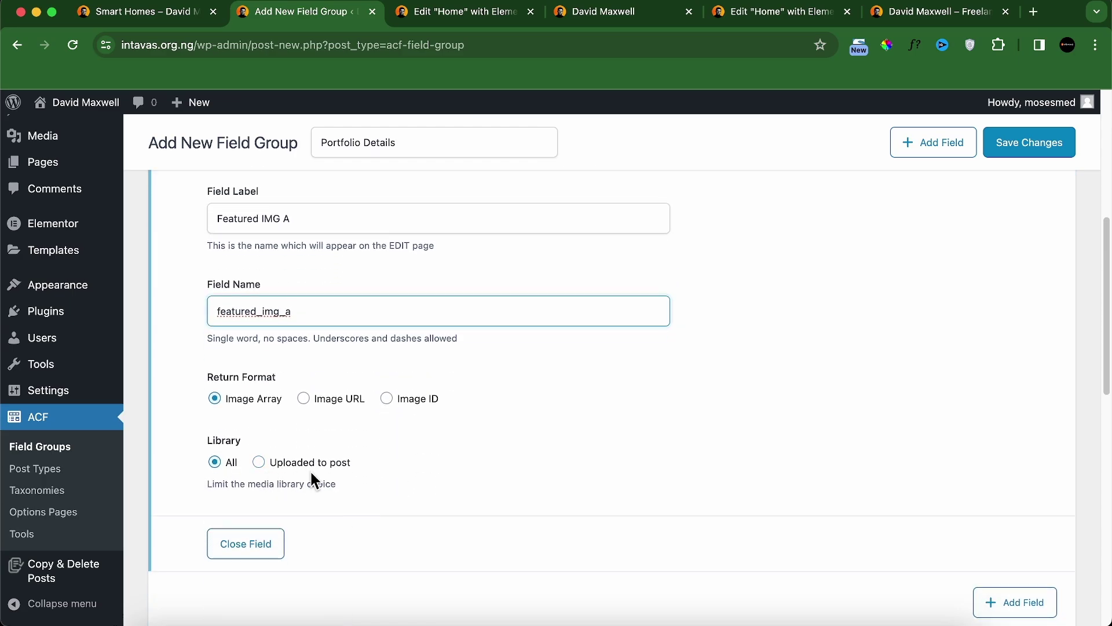
scroll(447, 464, "up", 9)
Step: Mark Featured IMG A as required under Validation
left_click(285, 333)
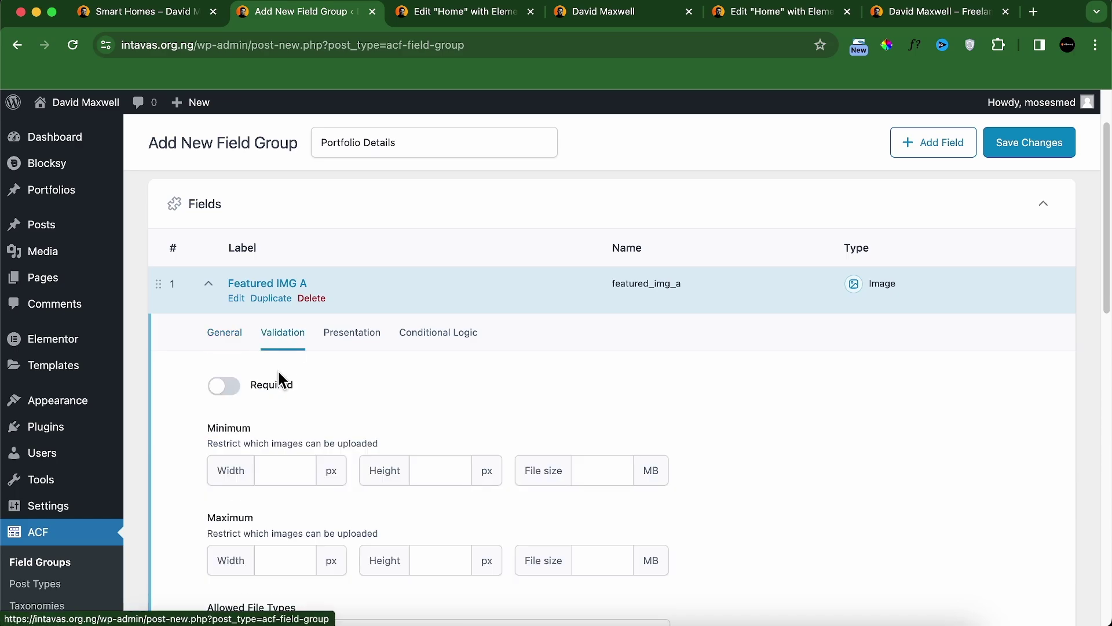
left_click(226, 387)
scroll(380, 427, "down", 5)
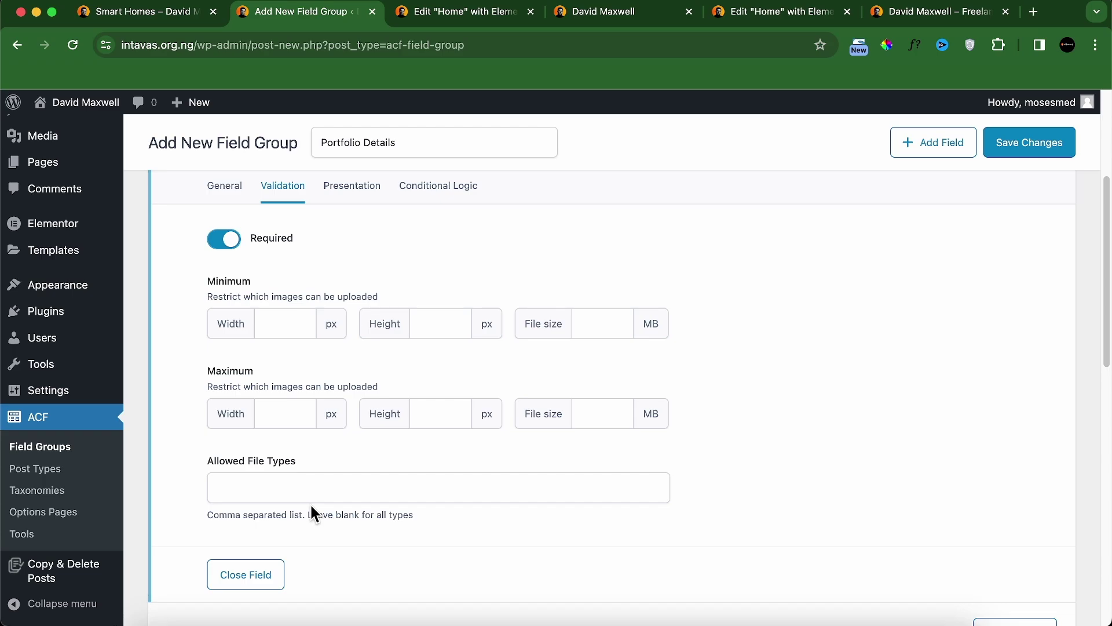
scroll(290, 417, "up", 1)
left_click(223, 219)
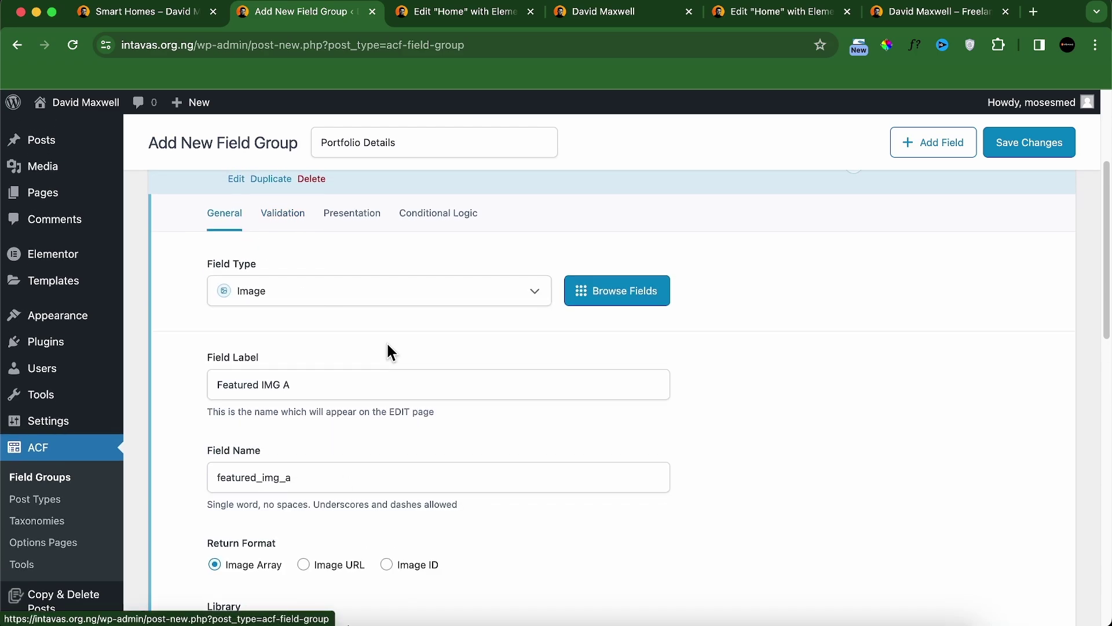
Step: Duplicate it as 'Featured IMG B' with field name featured_img_b and collapse it
left_click(261, 186)
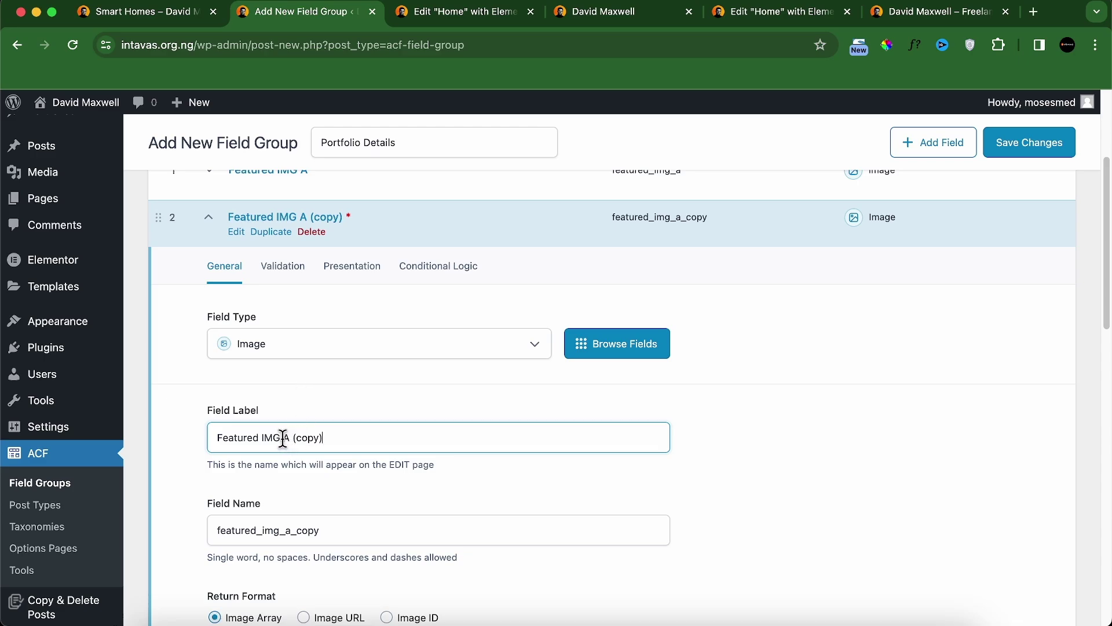
left_click_drag(283, 438, 388, 446)
type("B")
left_click_drag(285, 530, 450, 546)
type("b")
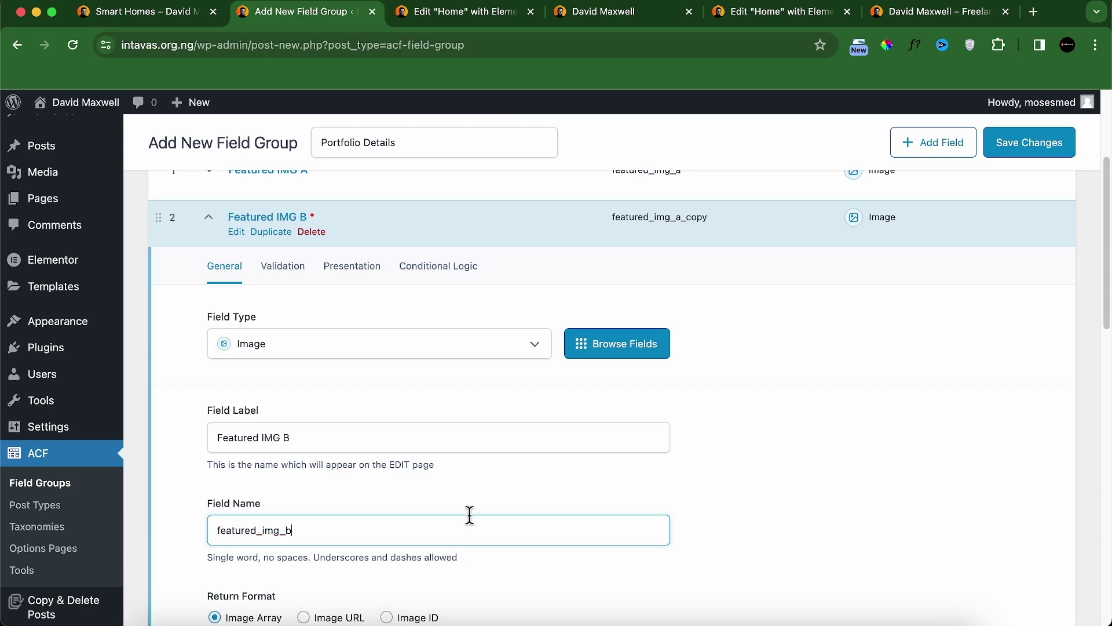
scroll(470, 515, "down", 5)
scroll(447, 457, "up", 5)
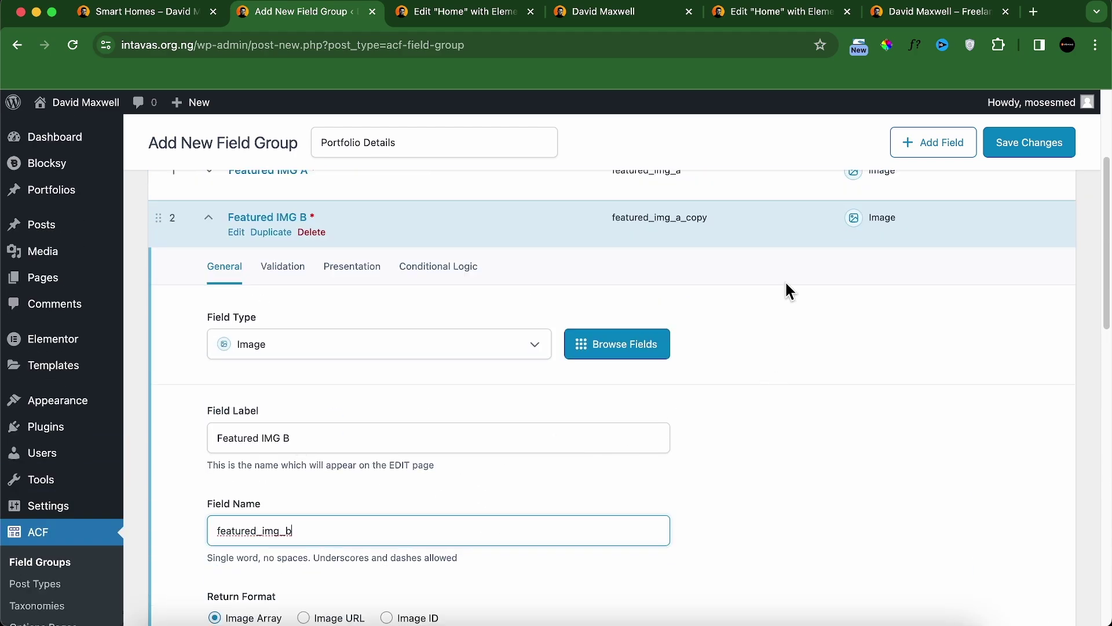
left_click(774, 214)
scroll(730, 269, "up", 1)
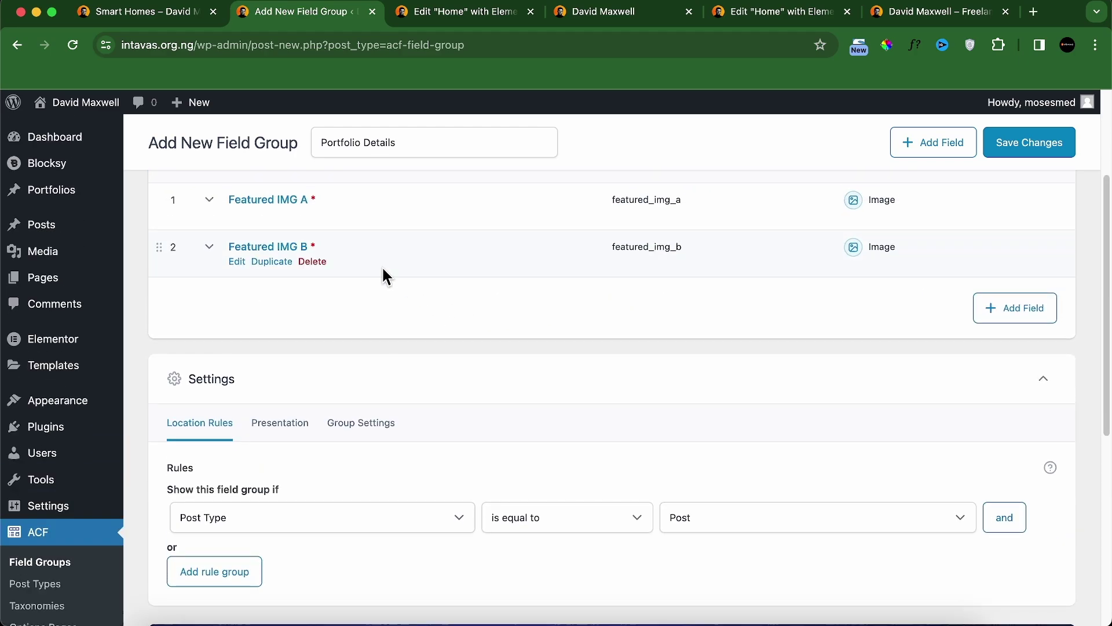
Step: Review the detail labels on the live Smart Homes portfolio page
left_click(461, 19)
left_click(322, 13)
left_click(192, 19)
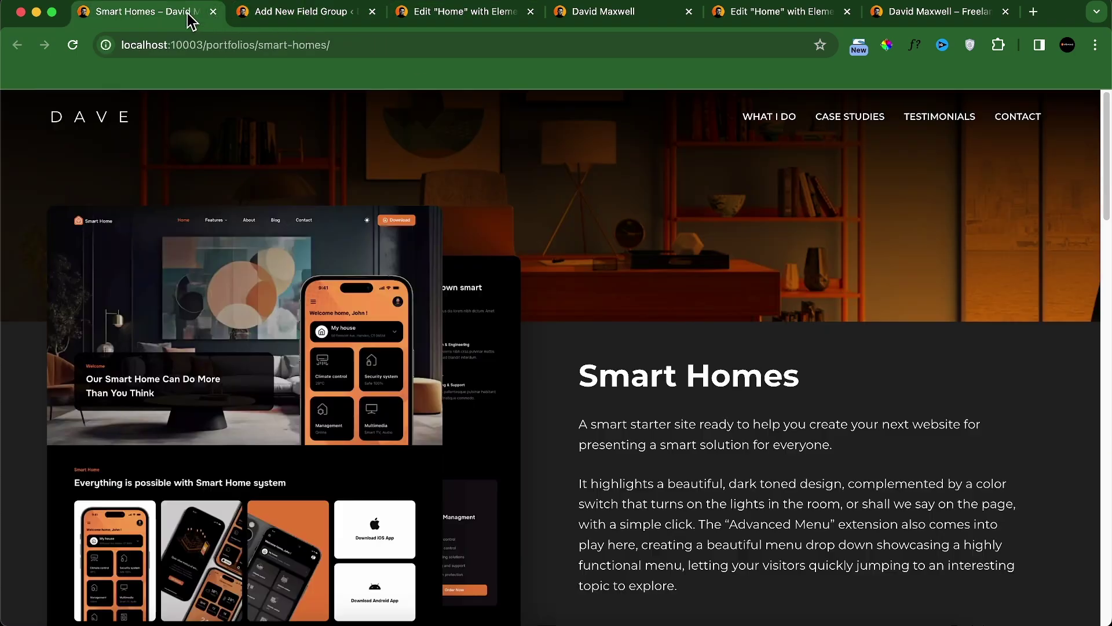
scroll(492, 313, "down", 3)
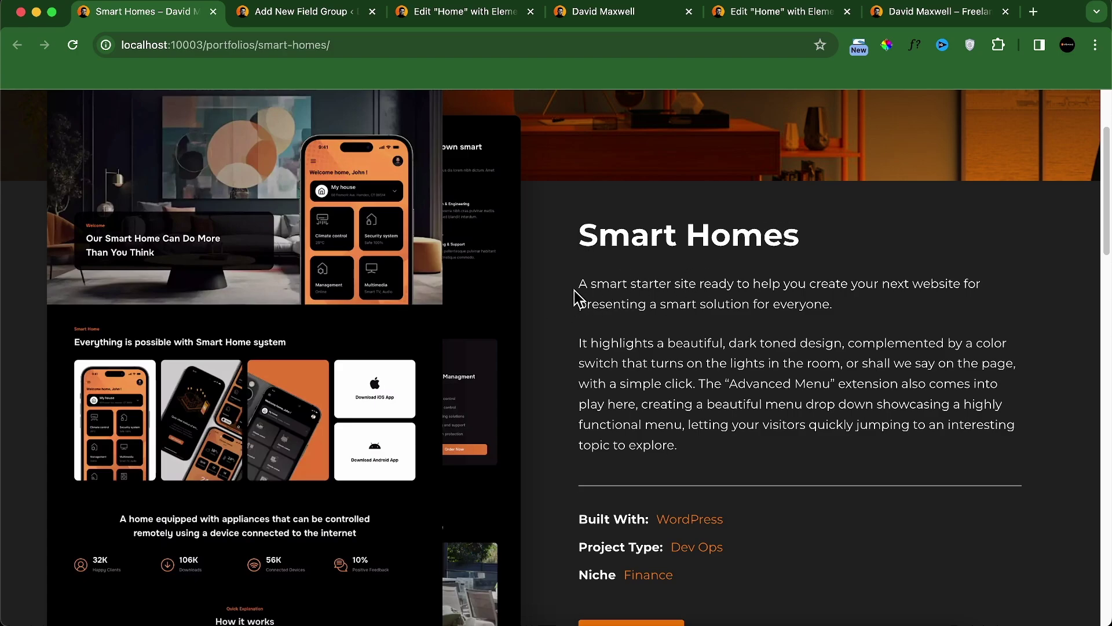
scroll(705, 423, "down", 3)
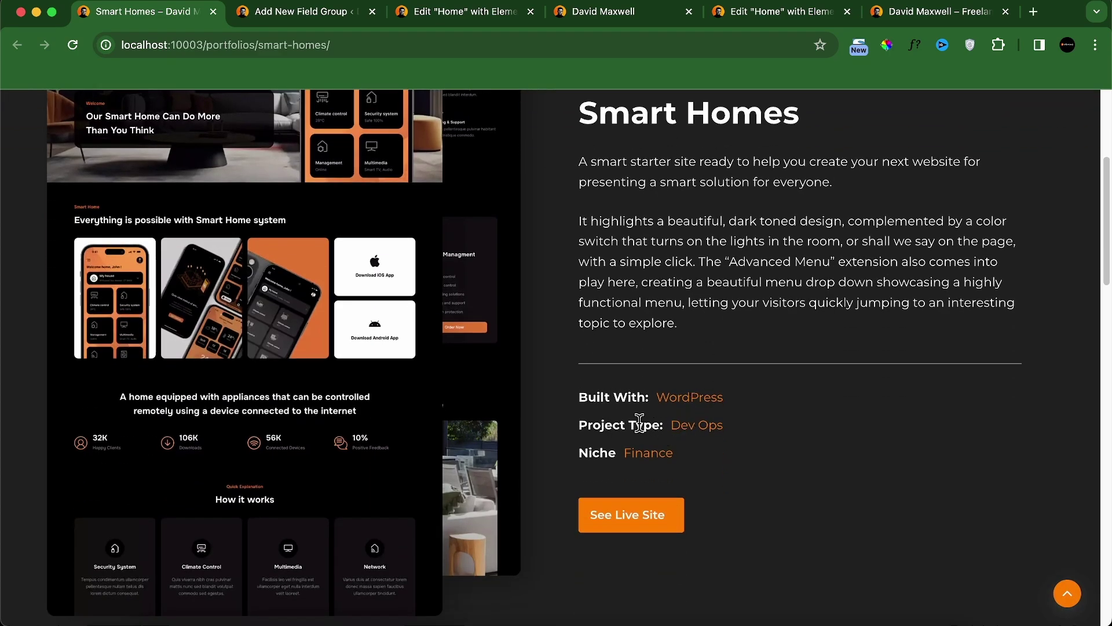
left_click(350, 14)
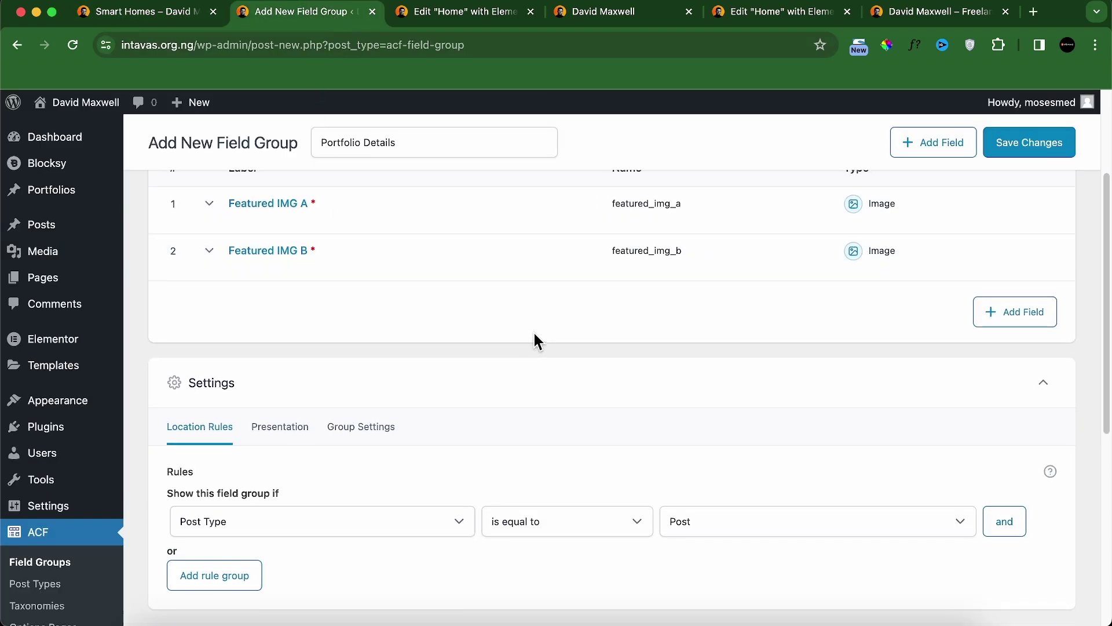
scroll(547, 333, "up", 1)
Step: Add a required Text field labelled 'Built With'
left_click(987, 324)
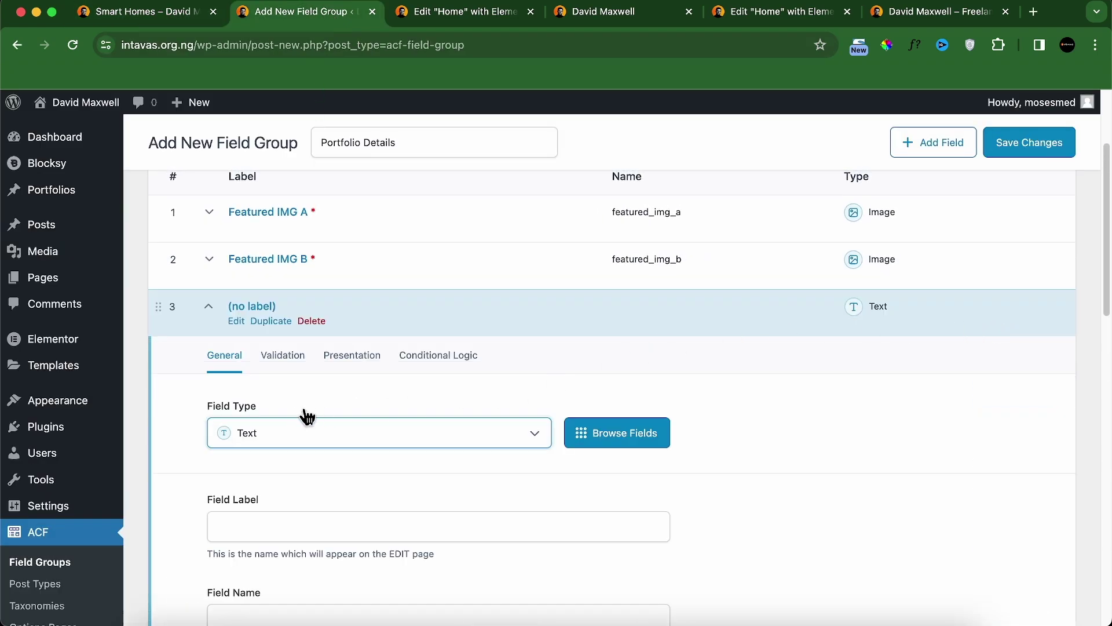
scroll(301, 443, "down", 2)
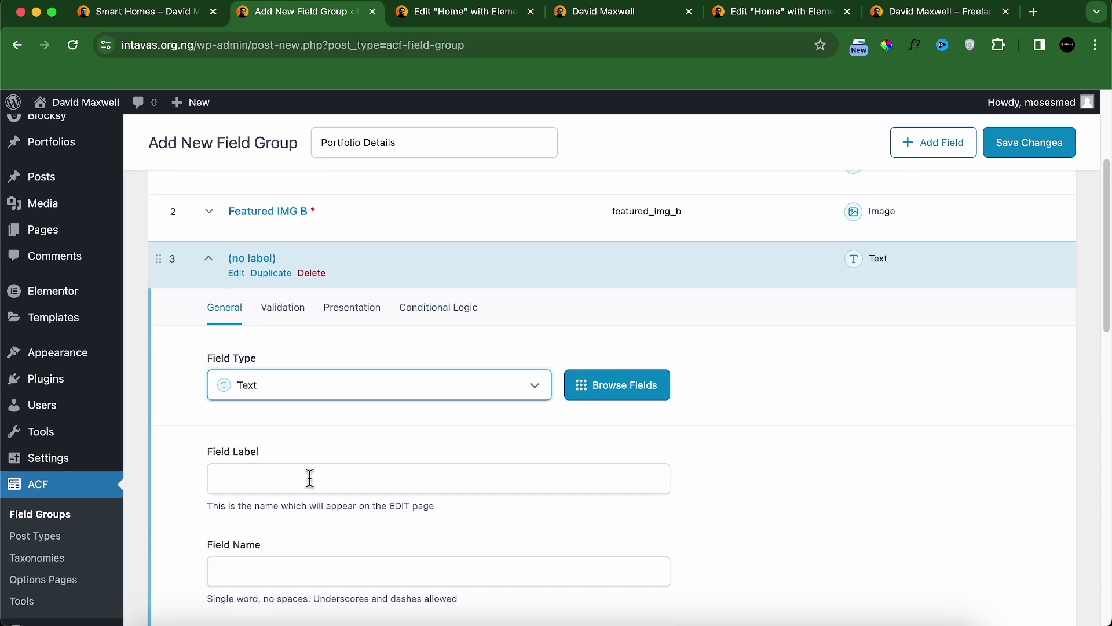
left_click(306, 481)
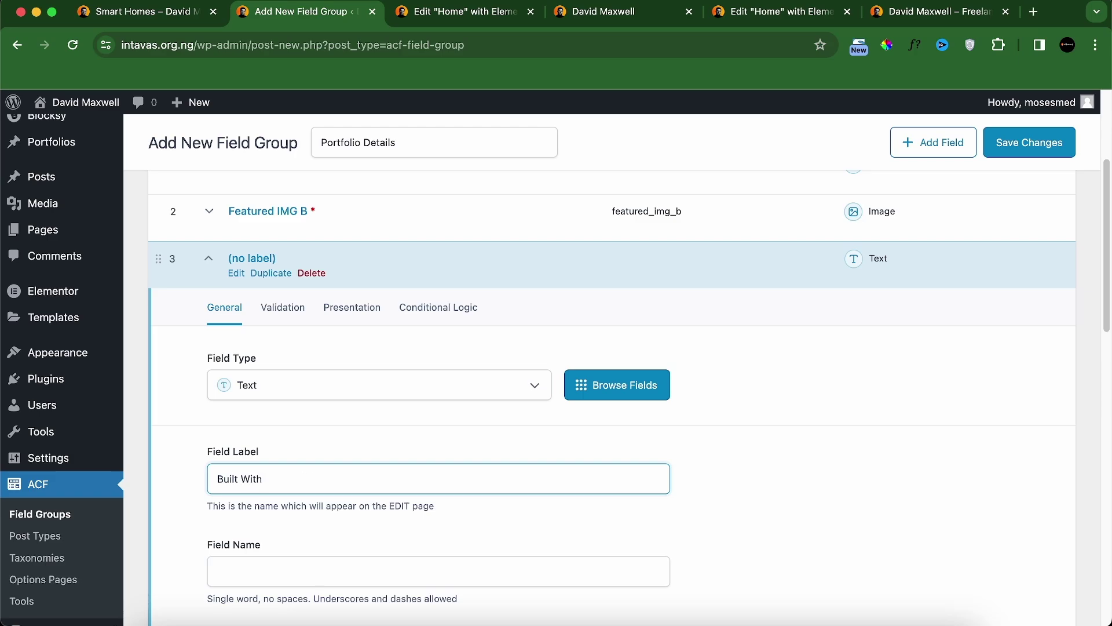
scroll(315, 487, "down", 5)
left_click(304, 446)
left_click(296, 539)
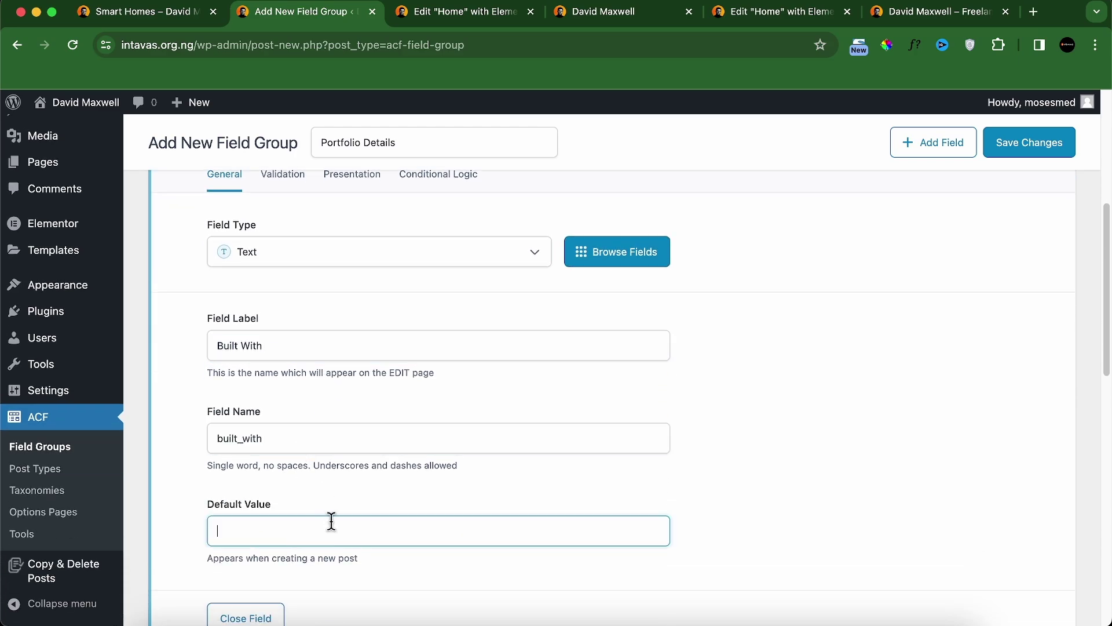
left_click(292, 190)
left_click(223, 227)
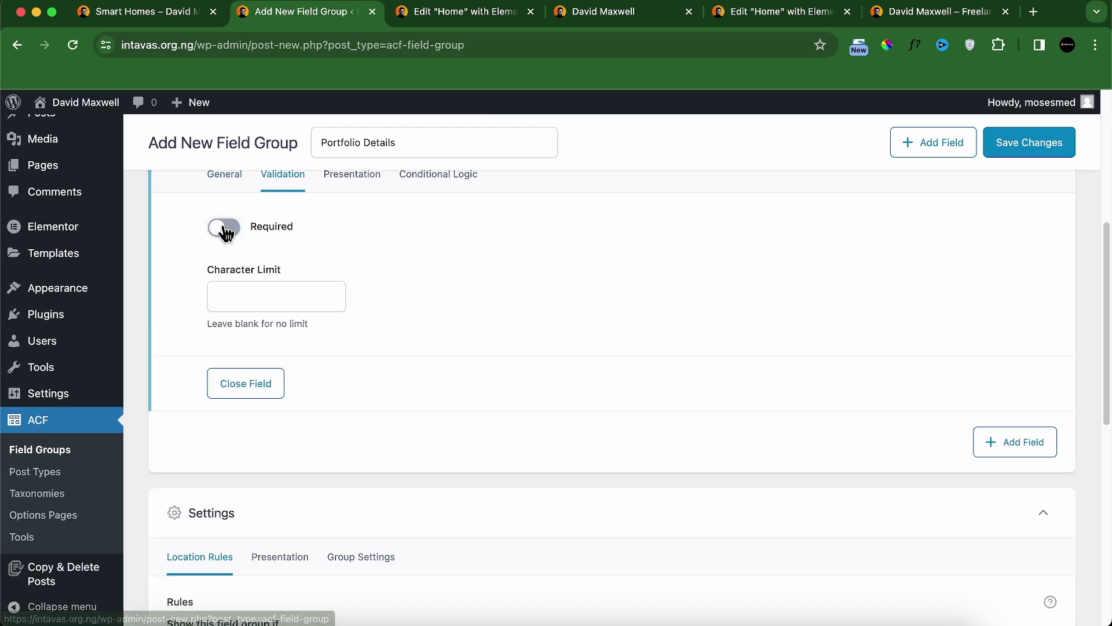
scroll(587, 210, "up", 1)
scroll(590, 218, "up", 1)
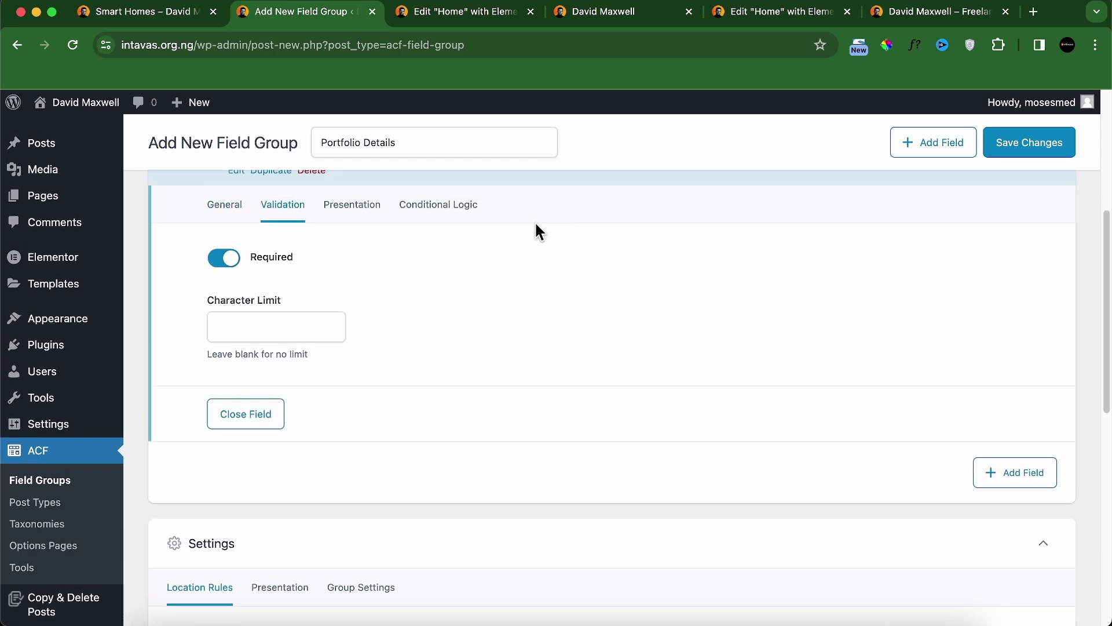
scroll(571, 215, "up", 5)
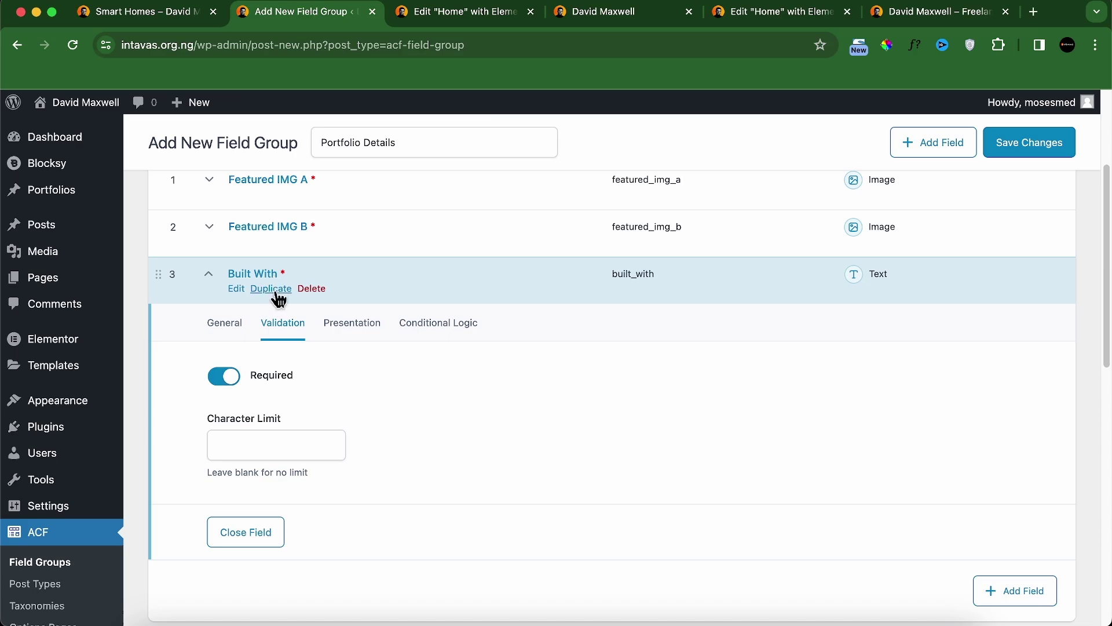
Step: Duplicate Built With and rename the copy 'Project Type' with field name project_type
left_click(272, 286)
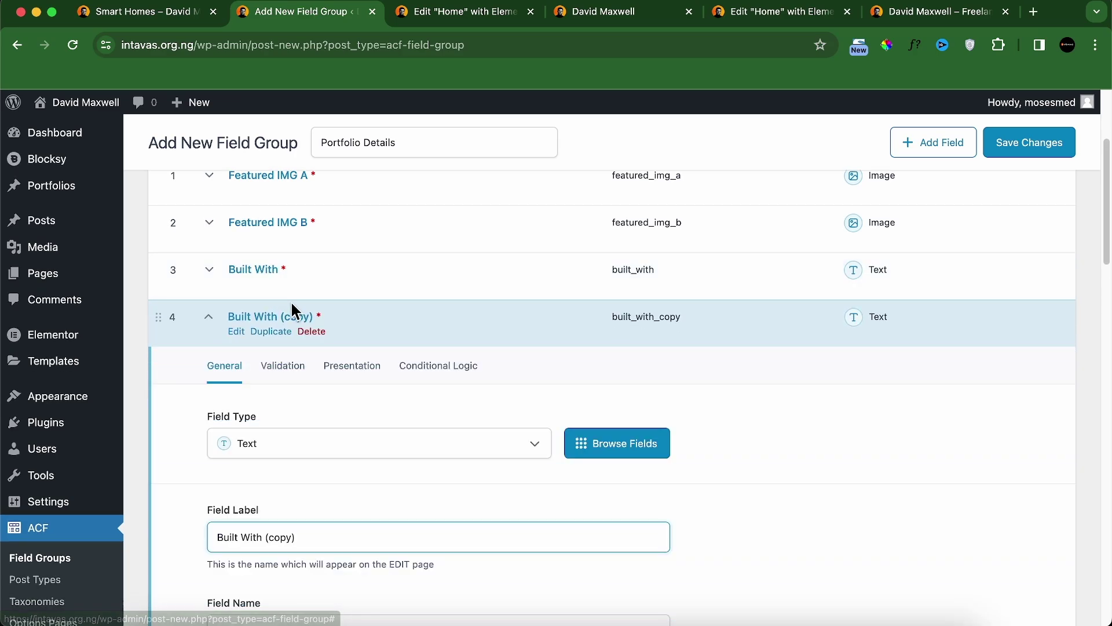
left_click(184, 17)
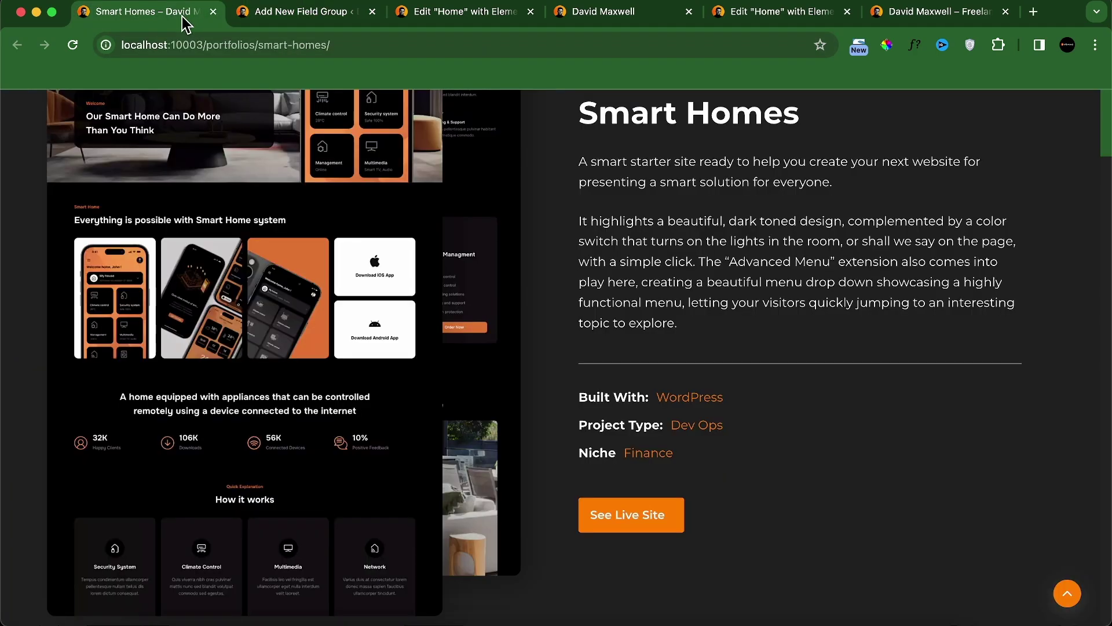
left_click(248, 16)
double_click(287, 537)
key("super+a")
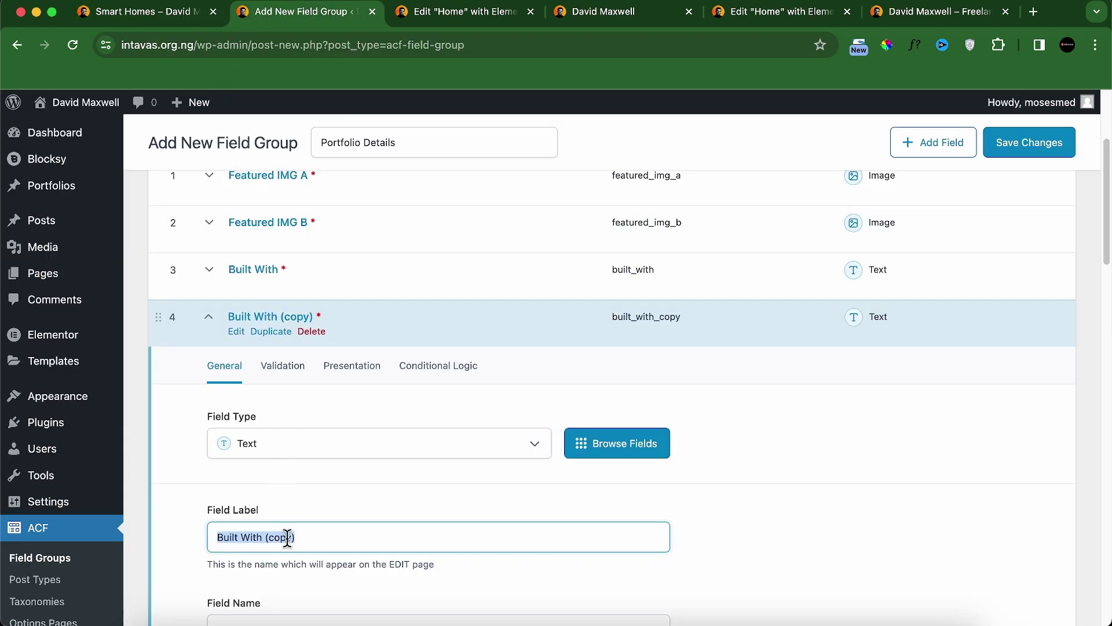
type("Project Type")
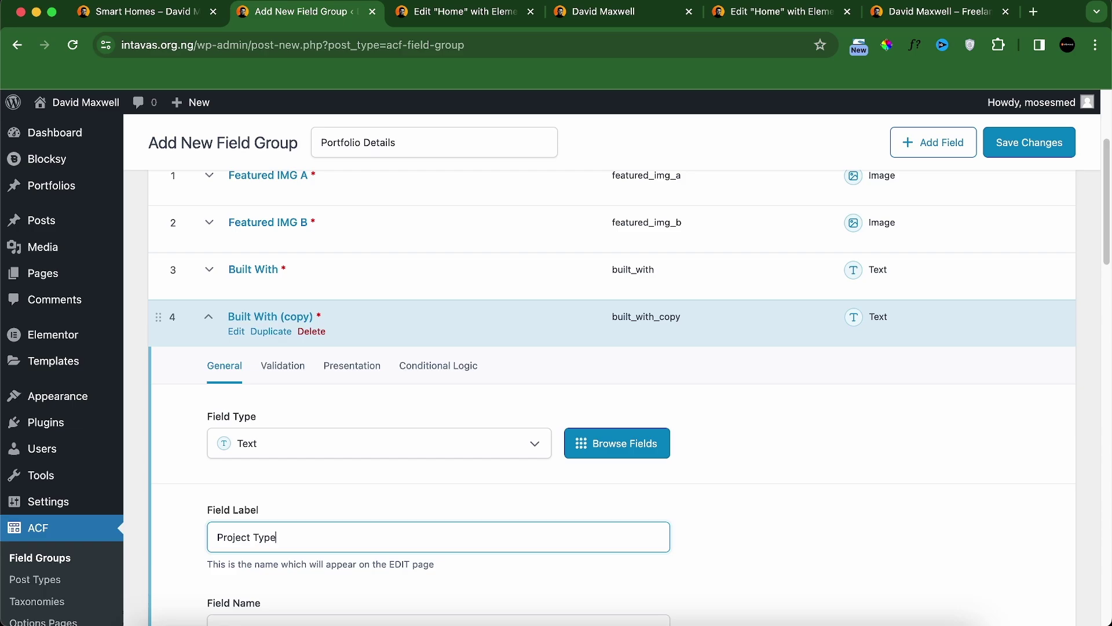
left_click(497, 372)
scroll(475, 406, "down", 3)
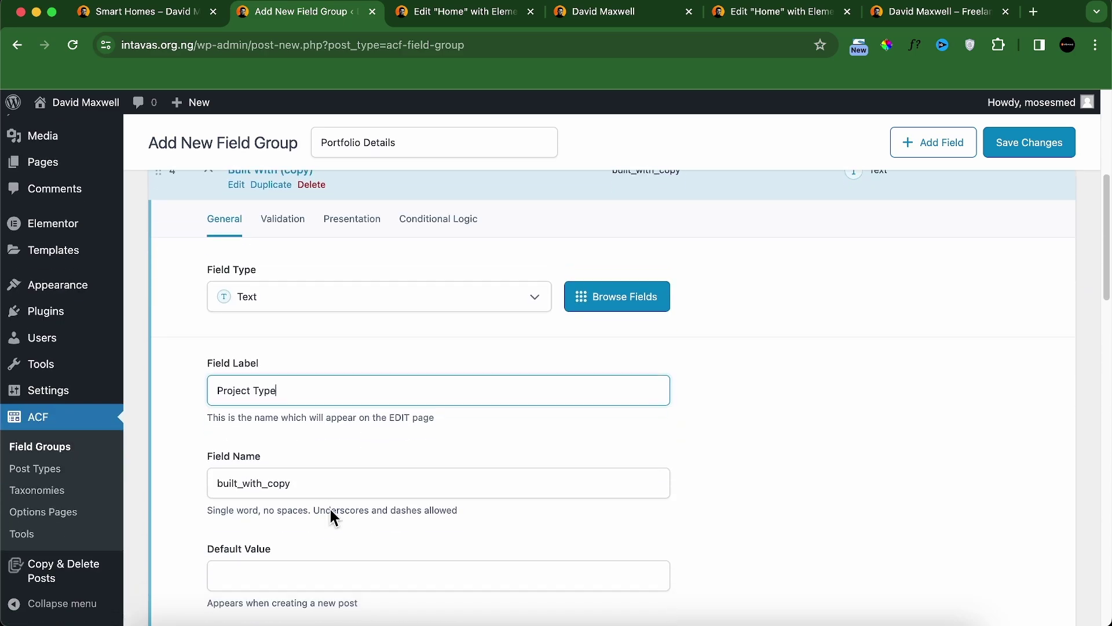
left_click(296, 488)
key("super+a")
type("jp")
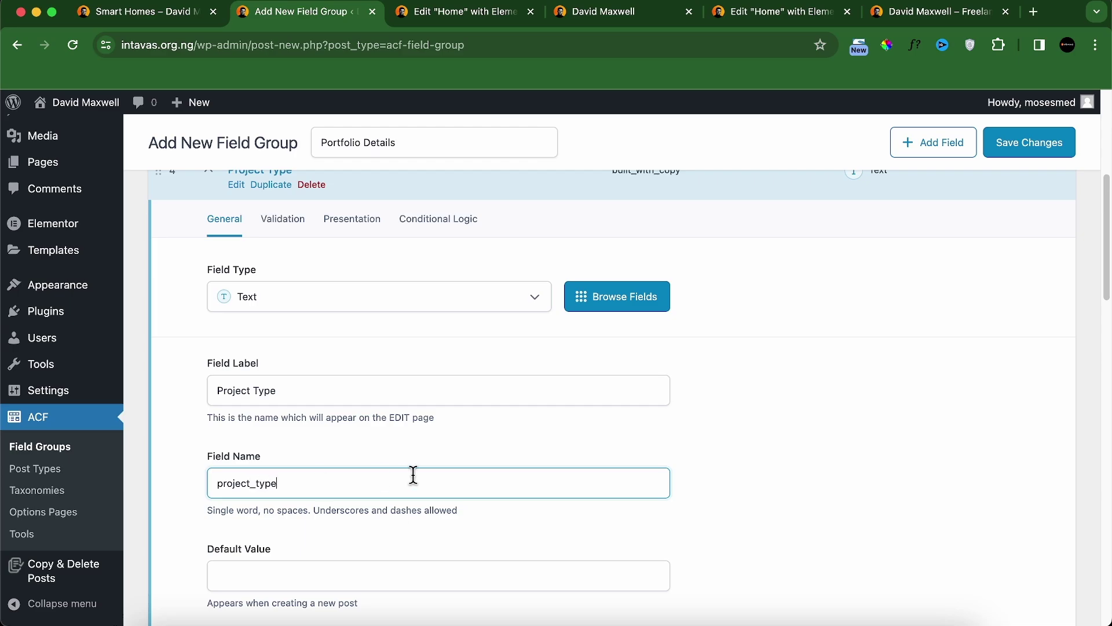
scroll(413, 475, "down", 8)
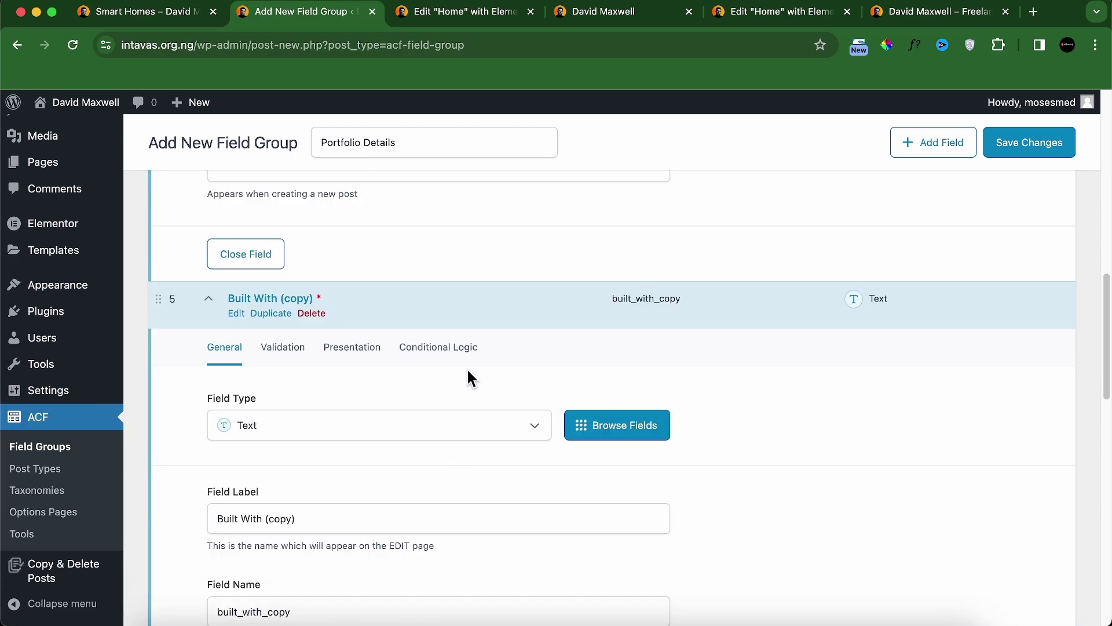
scroll(392, 327, "down", 1)
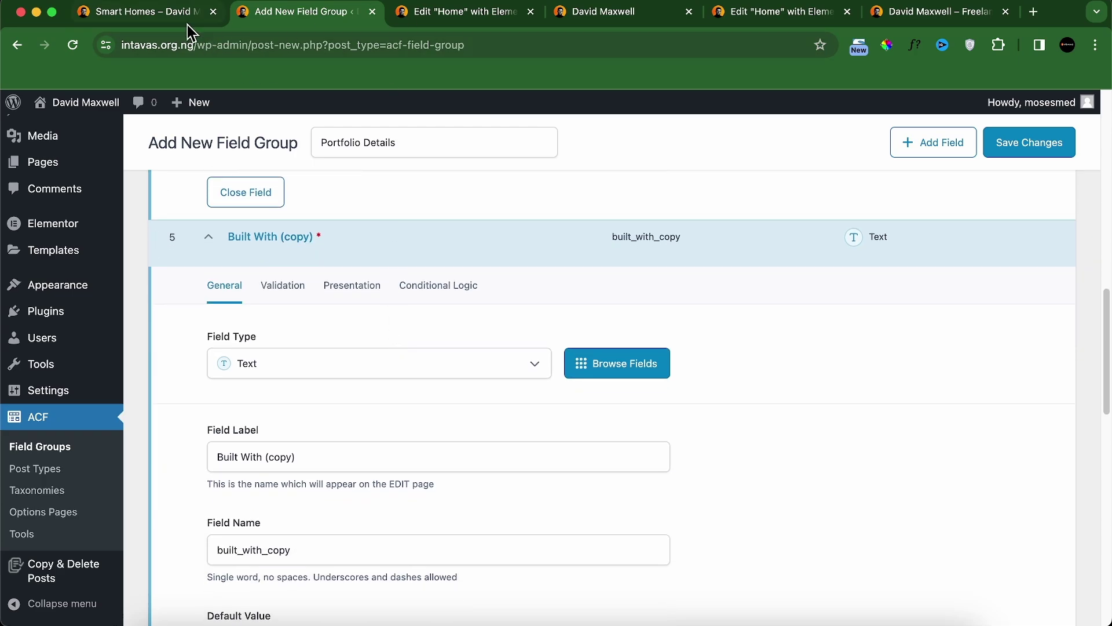
Step: Relabel the fifth field 'Niche' and select its built_with_copy field name
left_click(187, 26)
left_click(290, 11)
triple_click(273, 456)
type("Niche")
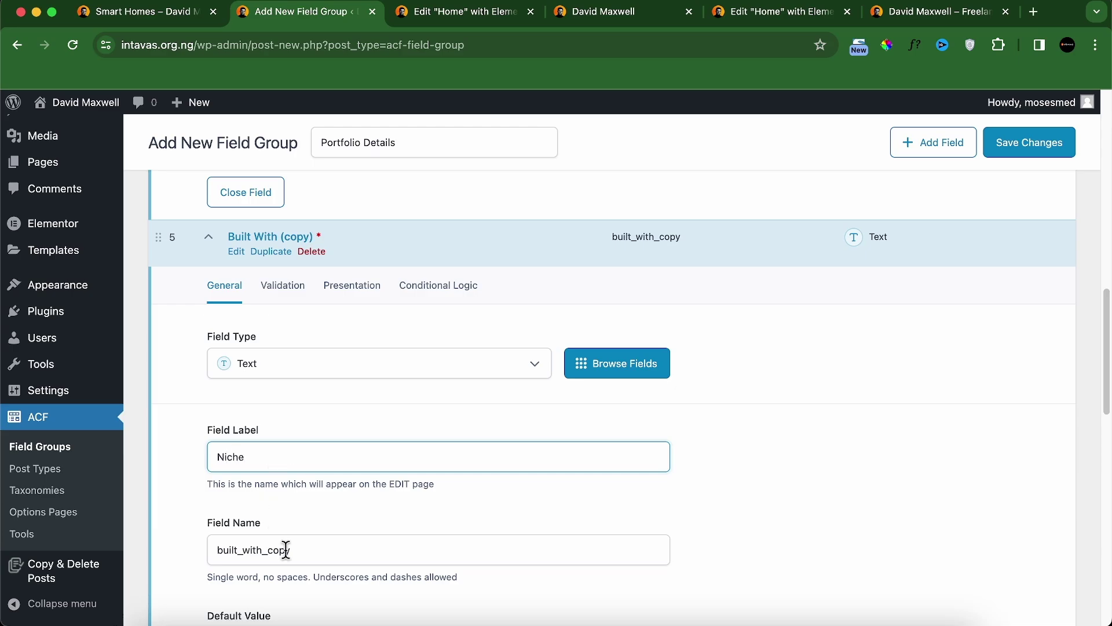
scroll(287, 515, "down", 3)
triple_click(280, 428)
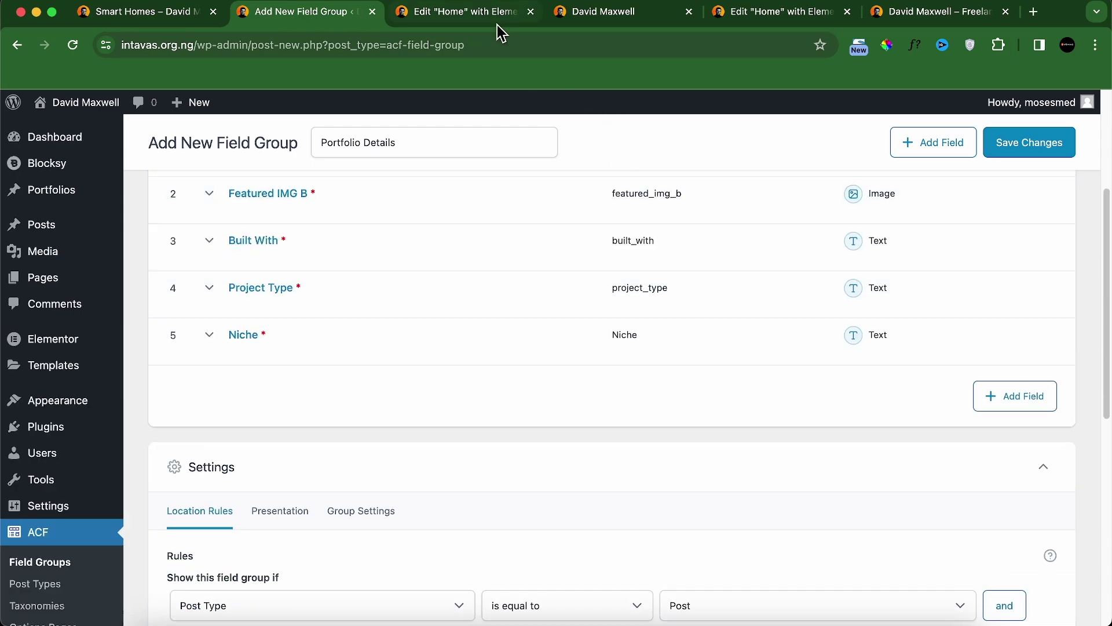
Step: Move the Smart Homes tab after the field group tab and scroll through its What Client Wanted and My Solution sections
left_click(497, 26)
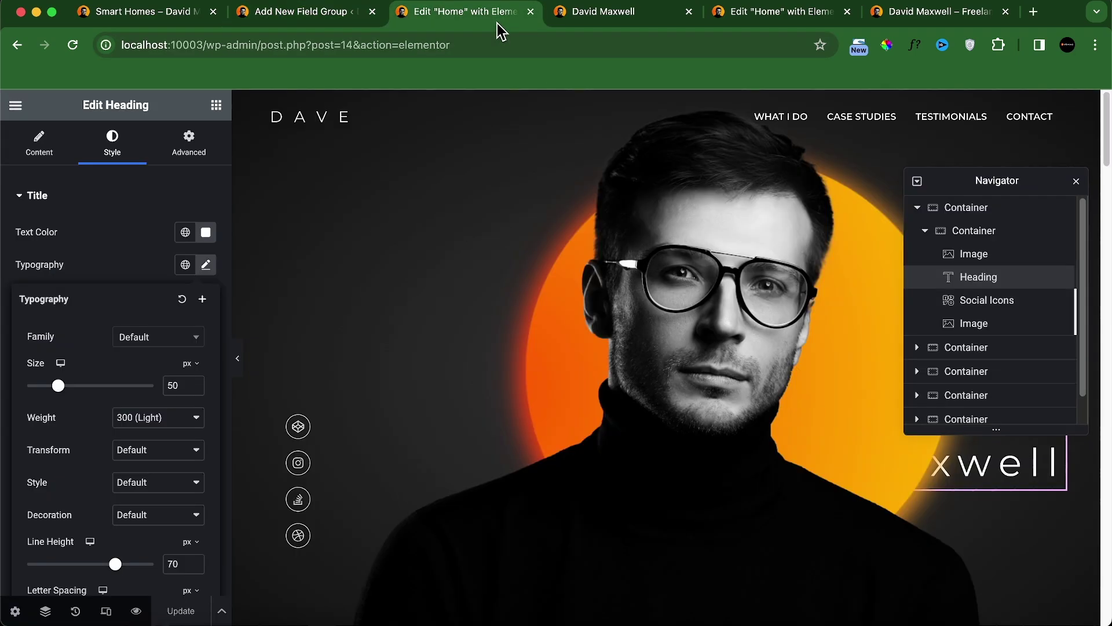
left_click_drag(151, 18, 301, 25)
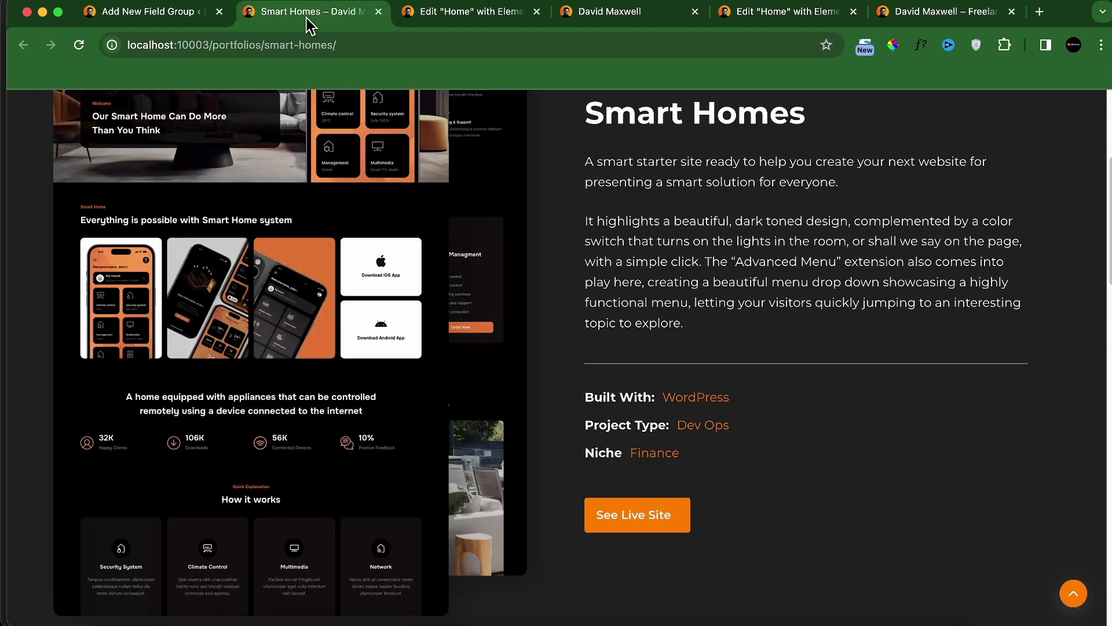
scroll(573, 359, "down", 7)
scroll(578, 366, "down", 3)
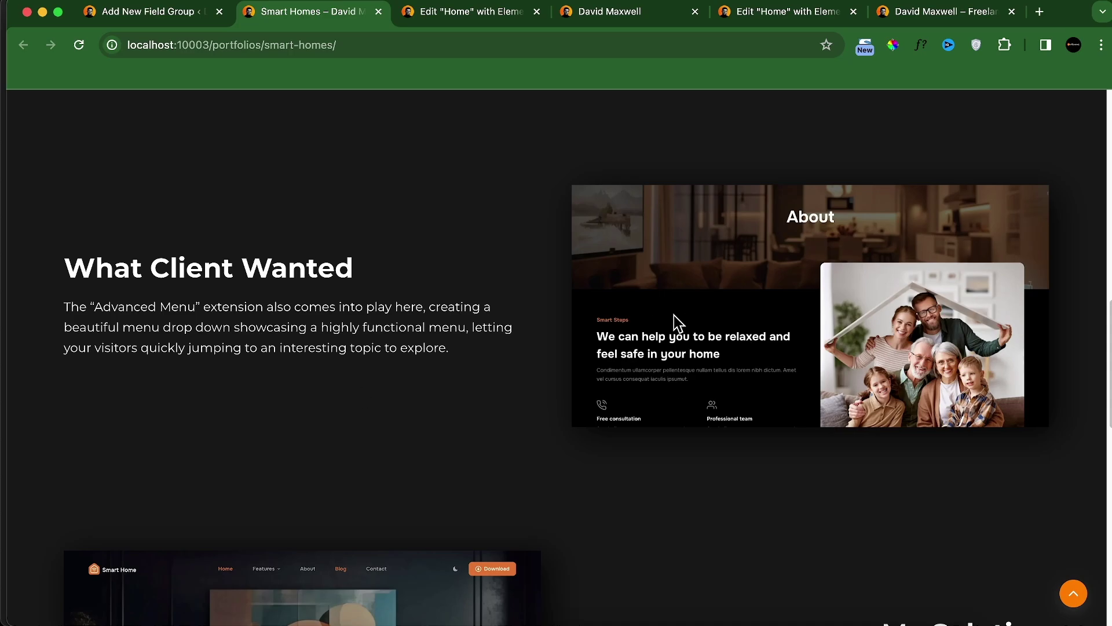
scroll(763, 358, "down", 4)
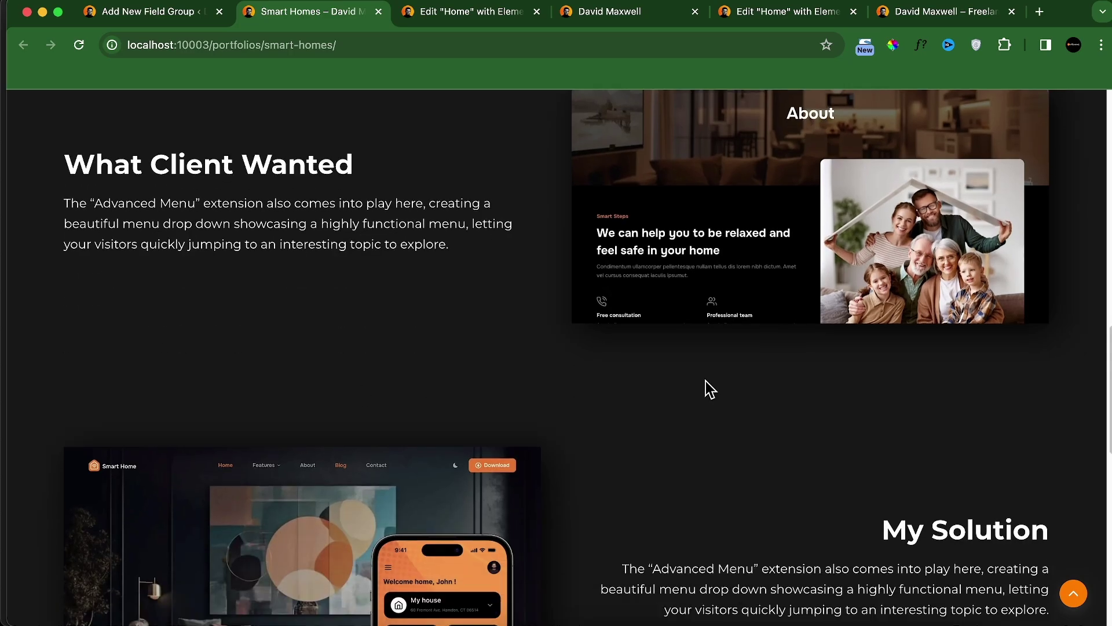
scroll(811, 440, "up", 3)
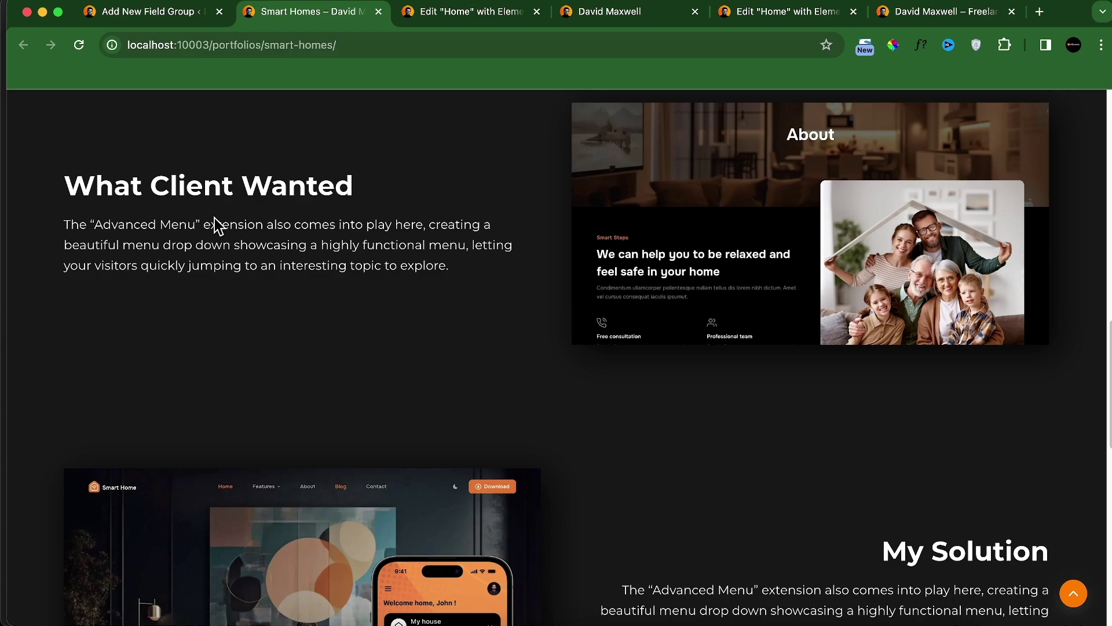
scroll(903, 522, "down", 1)
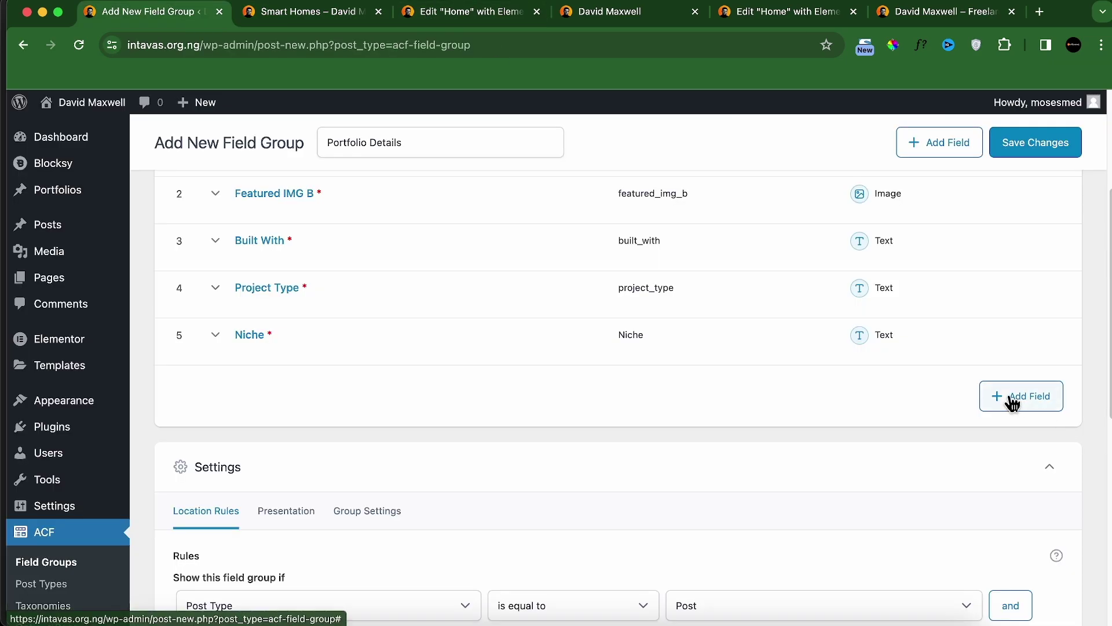
Step: Add a sixth field as a required WYSIWYG Editor
left_click(1020, 400)
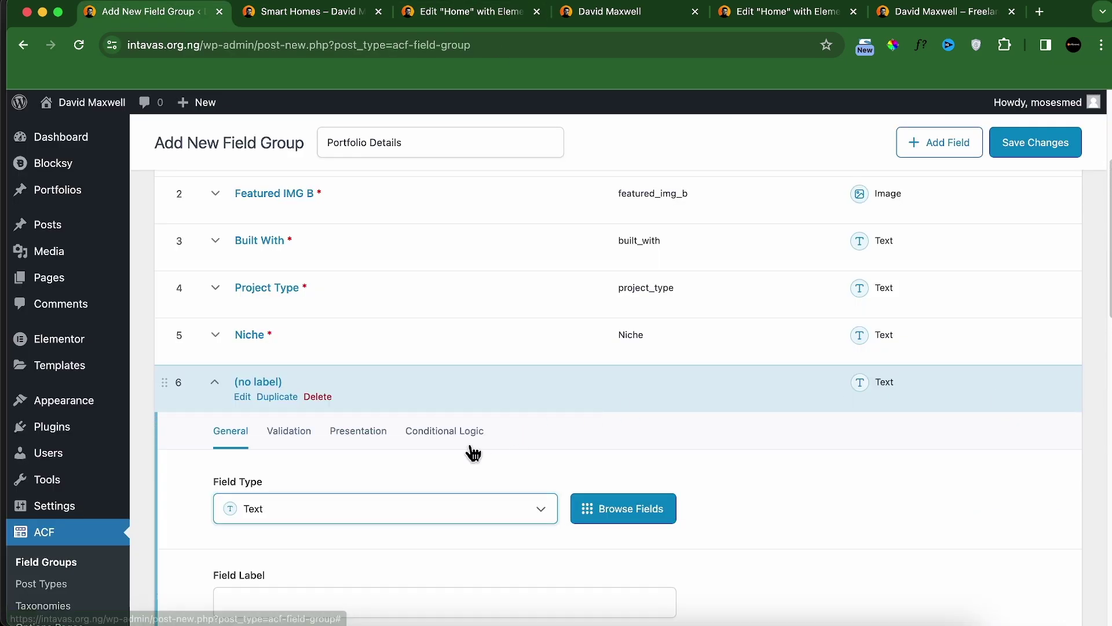
scroll(405, 516, "down", 5)
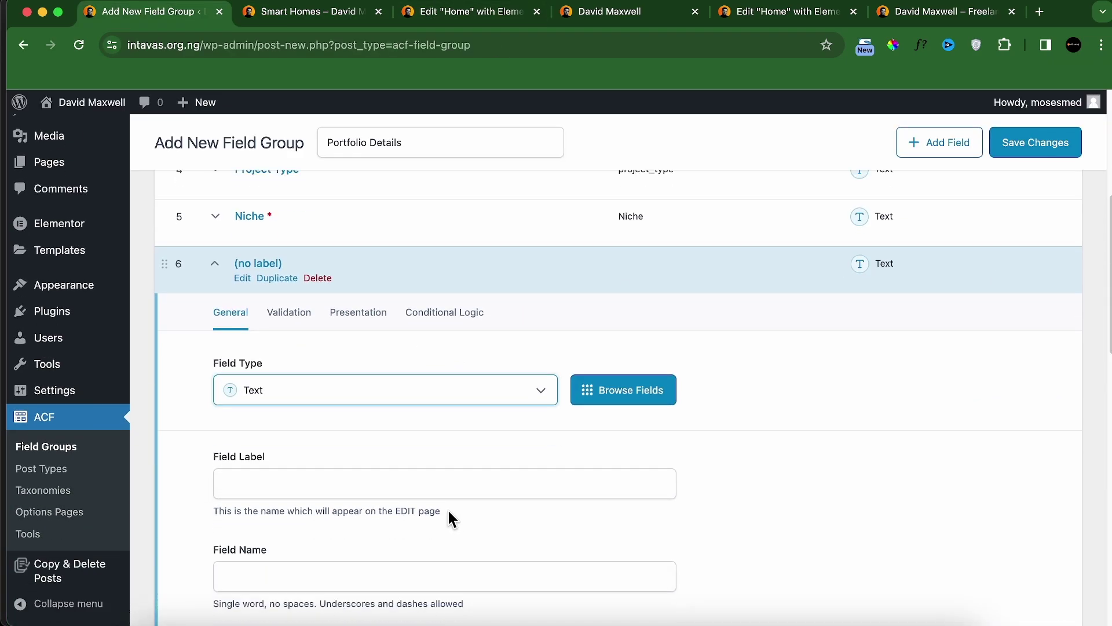
left_click(449, 389)
type("w")
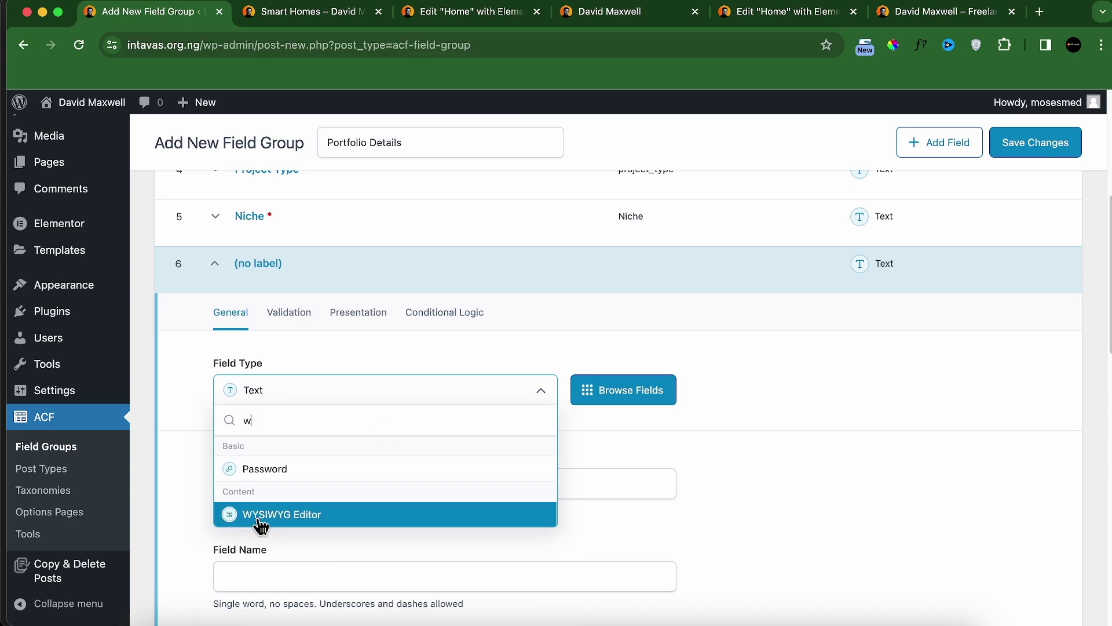
left_click(278, 525)
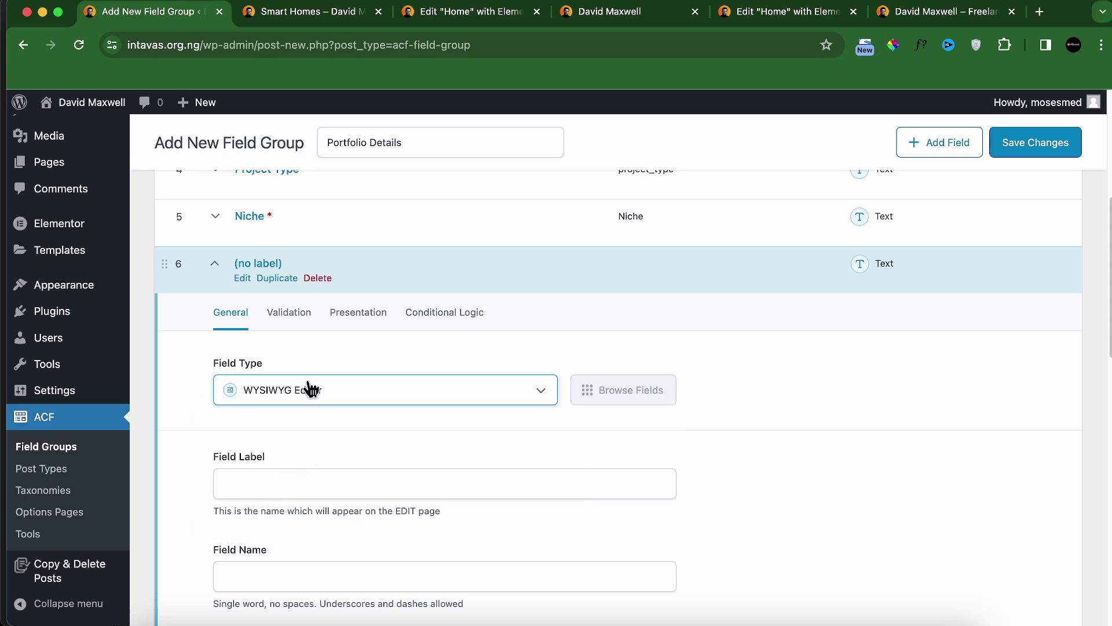
left_click(293, 322)
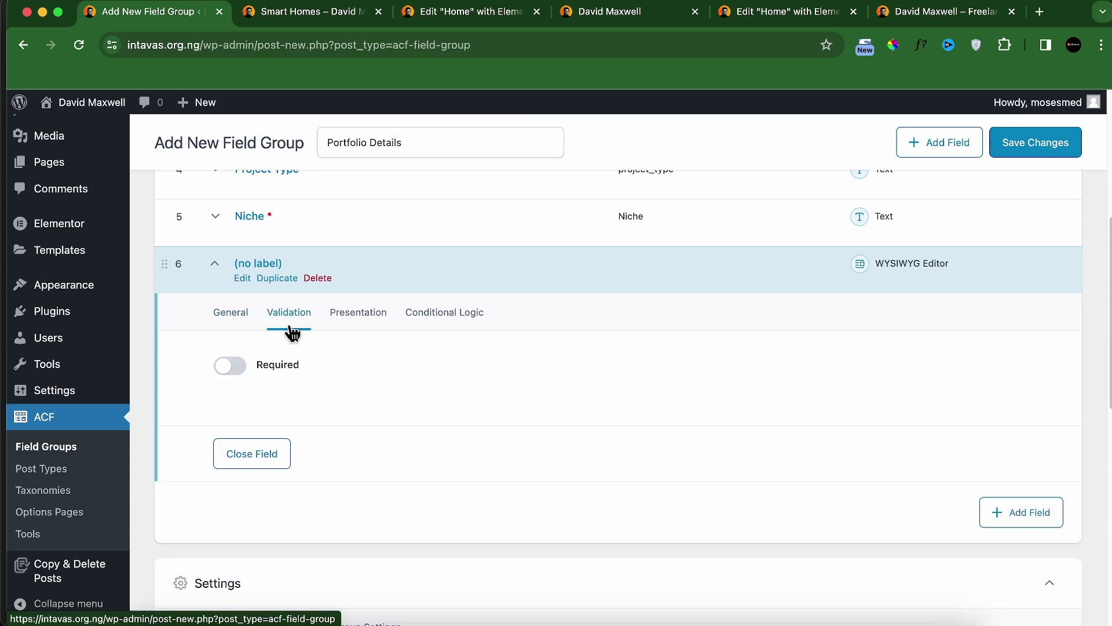
left_click(257, 365)
left_click(242, 325)
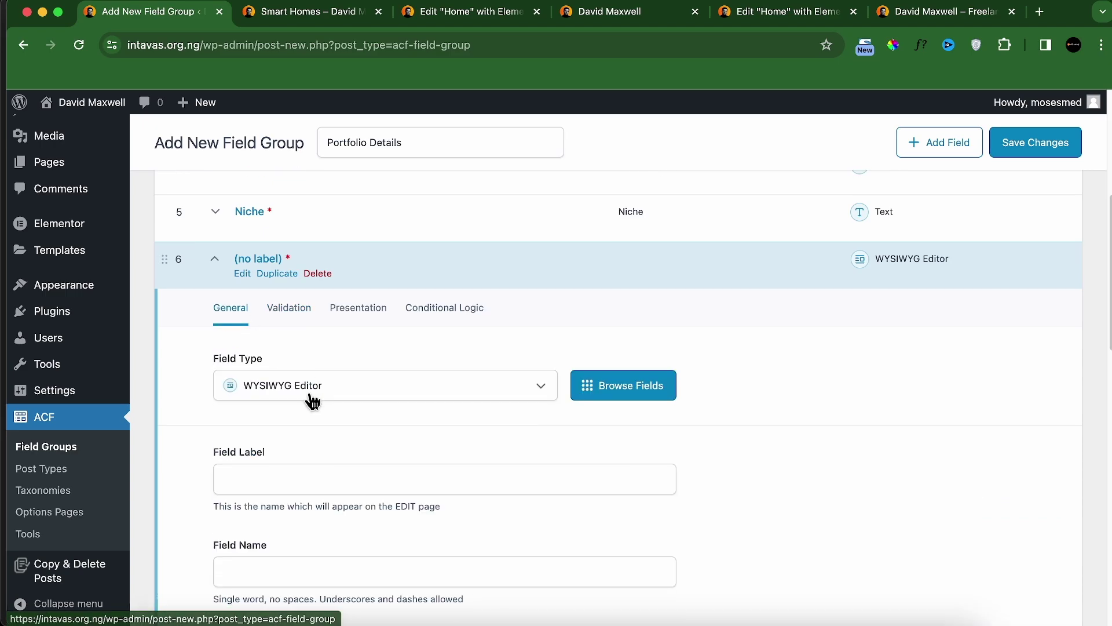
Step: Label the new field 'Client Problem', collapse it, and glance at the Smart Homes page
scroll(311, 397, "down", 1)
left_click(282, 462)
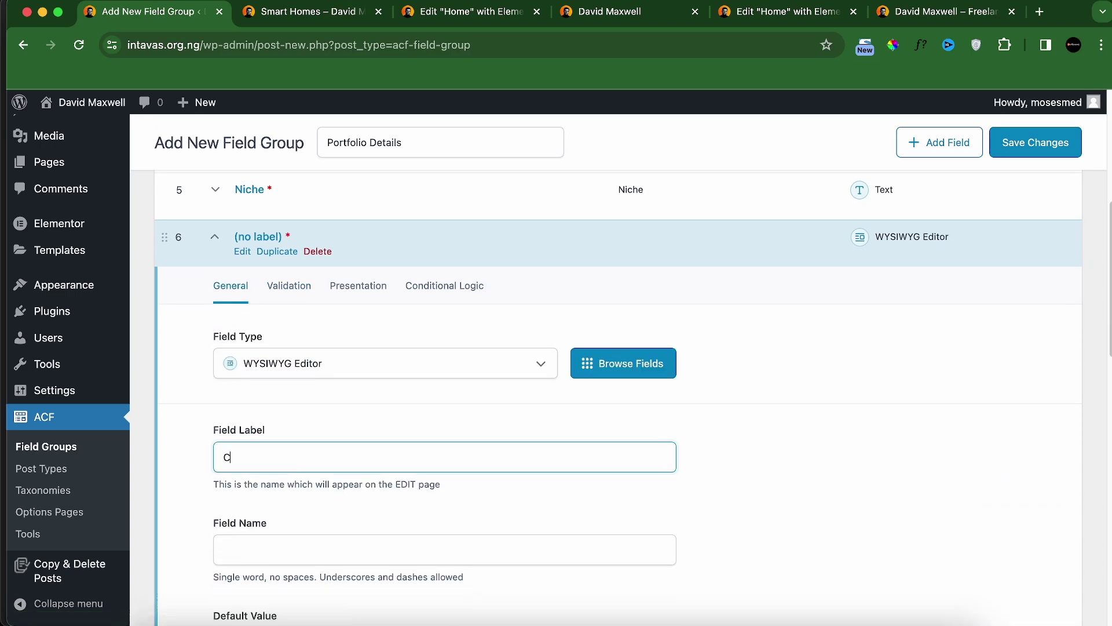
type("Client Problem")
key("Tab")
scroll(372, 517, "down", 4)
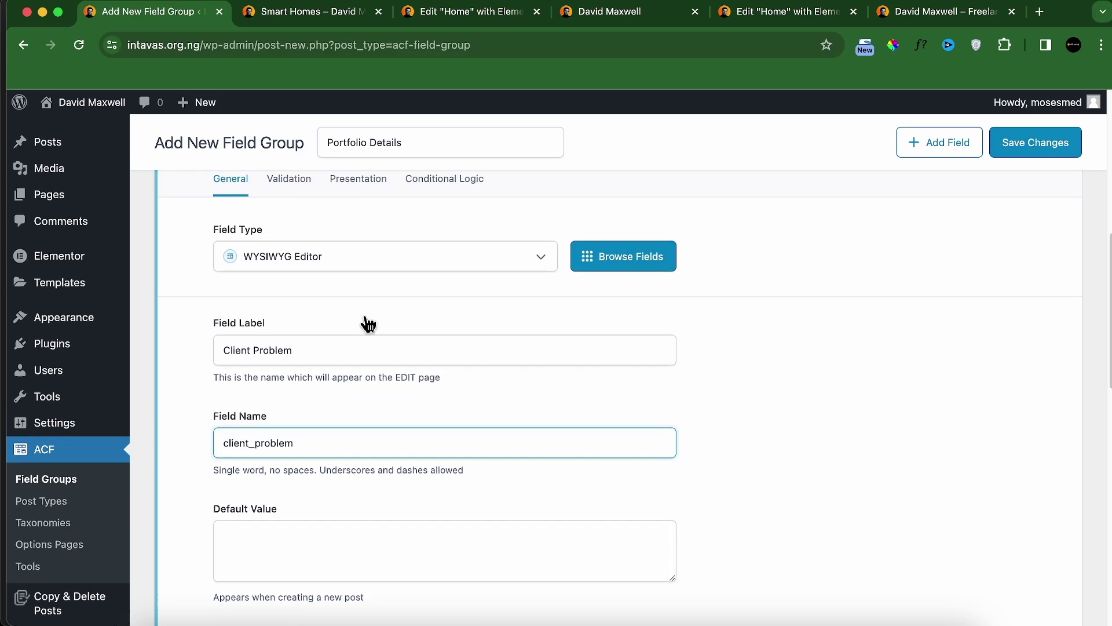
scroll(369, 324, "up", 3)
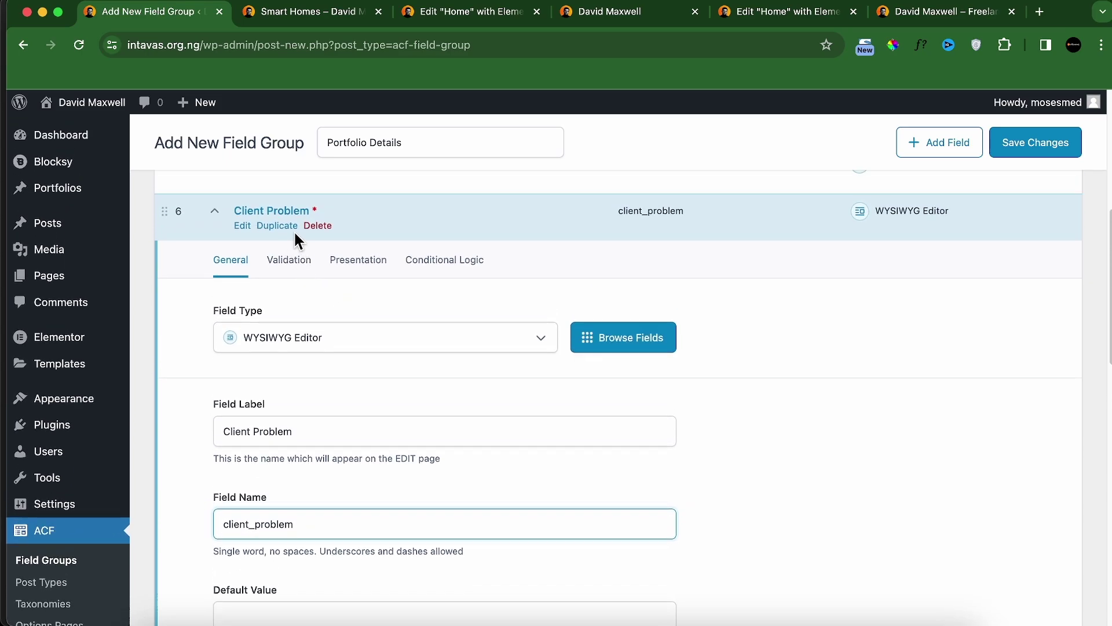
left_click(216, 212)
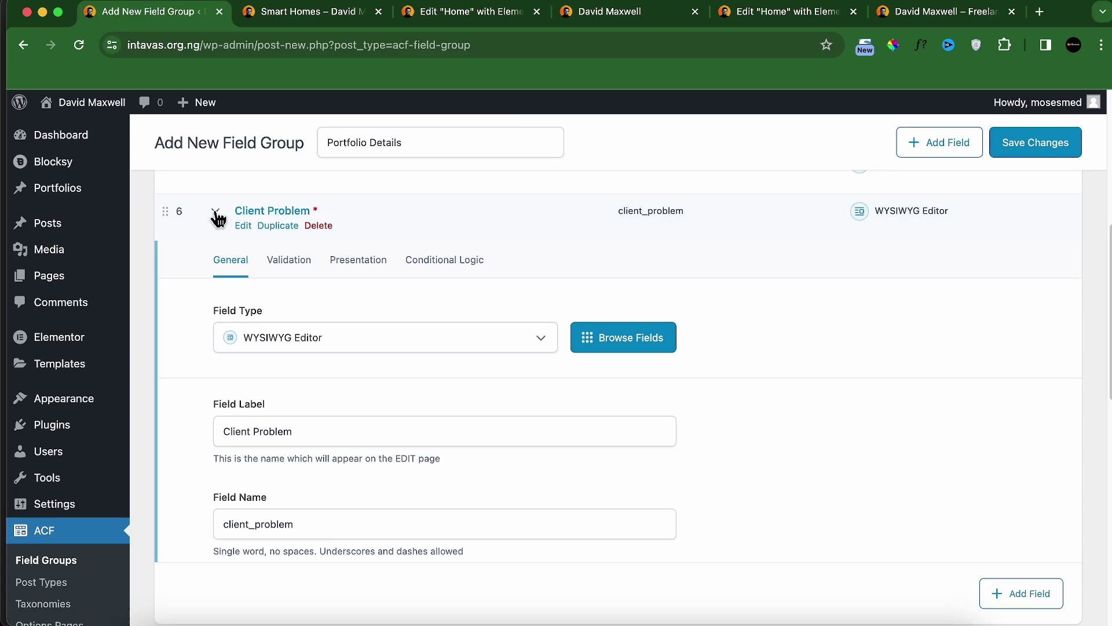
left_click(293, 23)
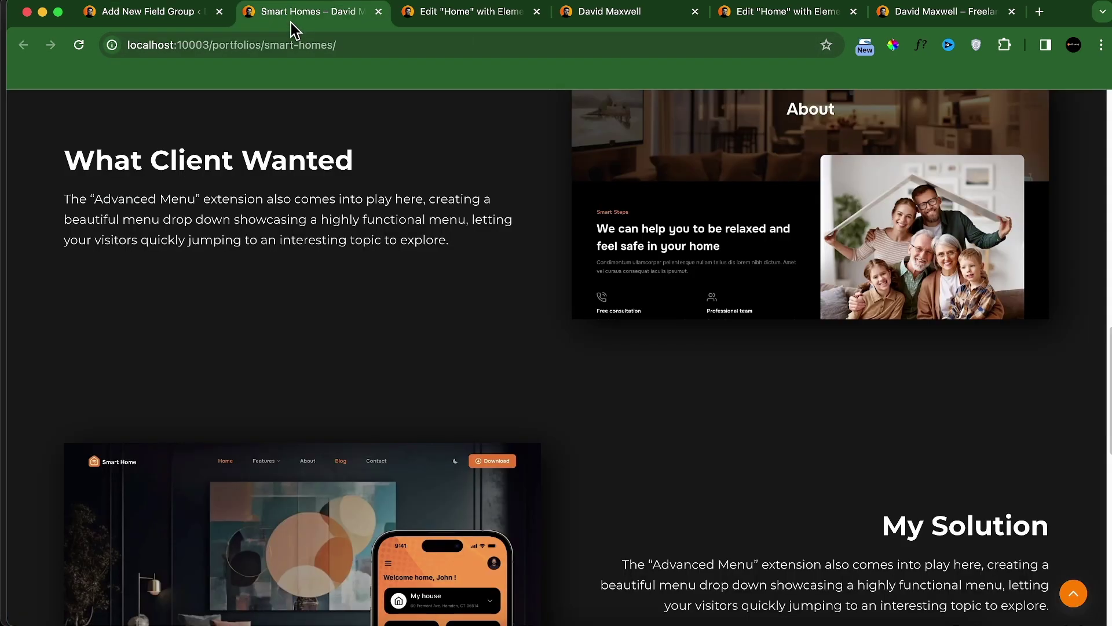
left_click(141, 18)
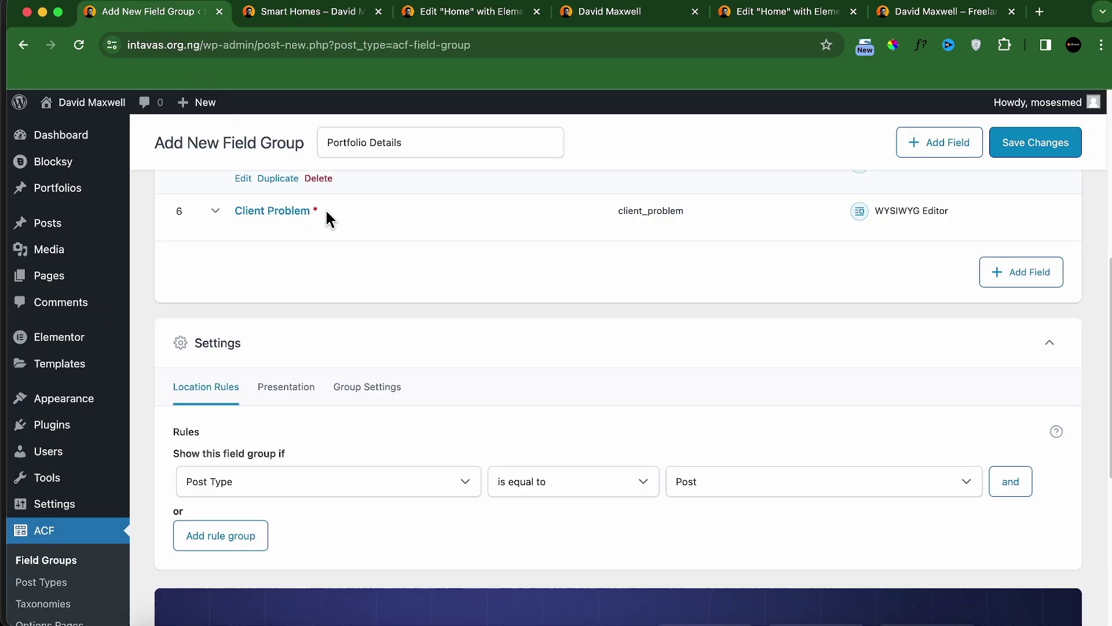
Step: Add an Image field labelled 'Client Problem IMG'
scroll(811, 336, "up", 1)
left_click(985, 300)
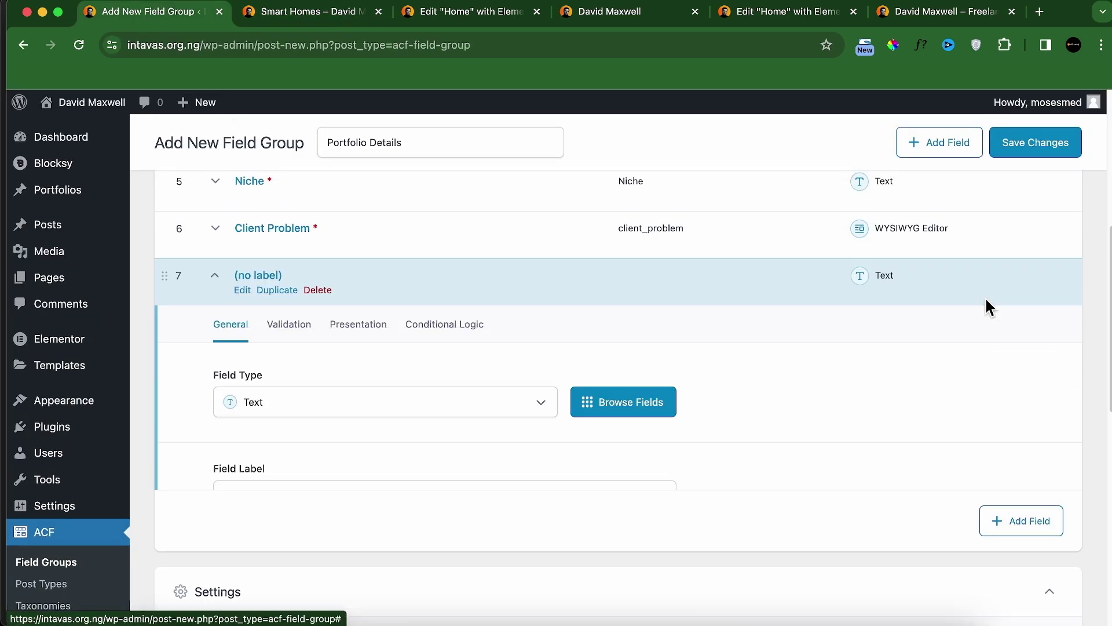
left_click(321, 406)
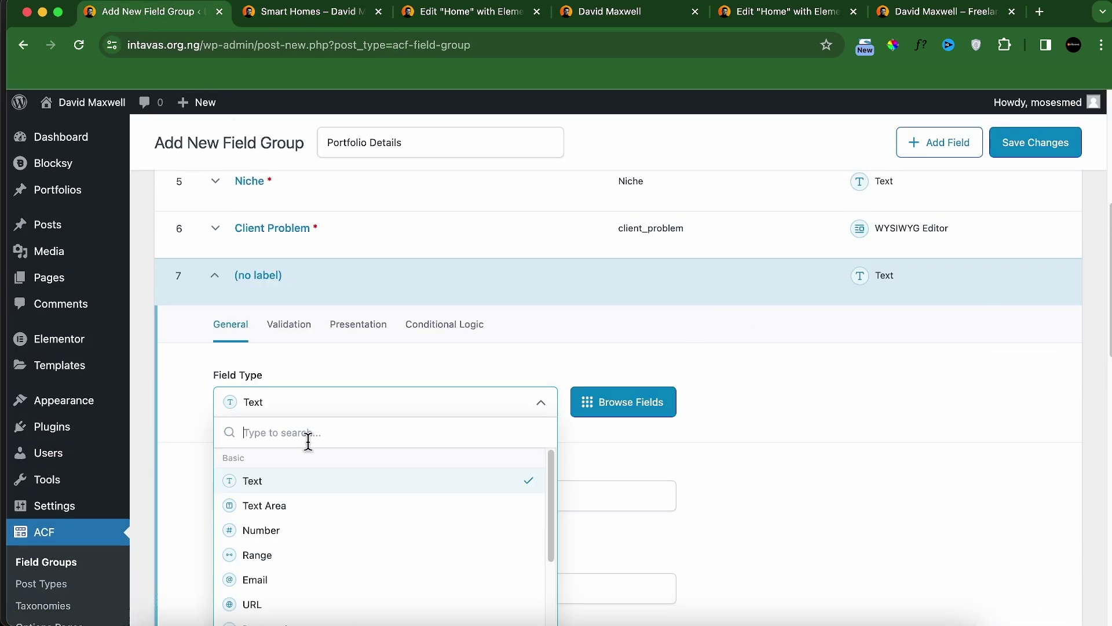
type("imag")
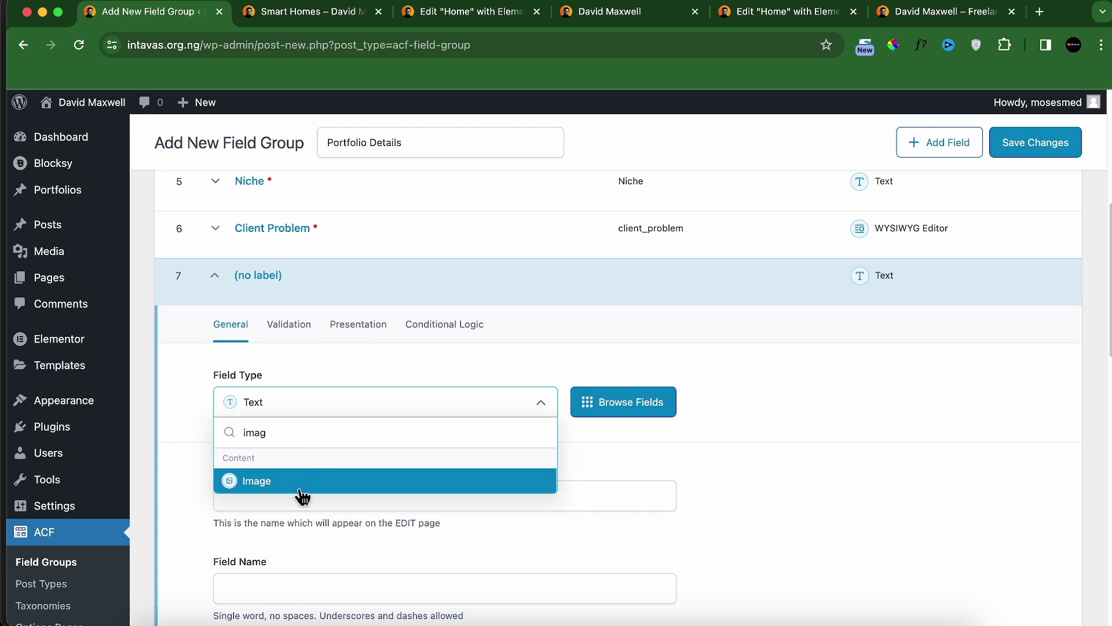
left_click(299, 488)
left_click(295, 491)
type("C")
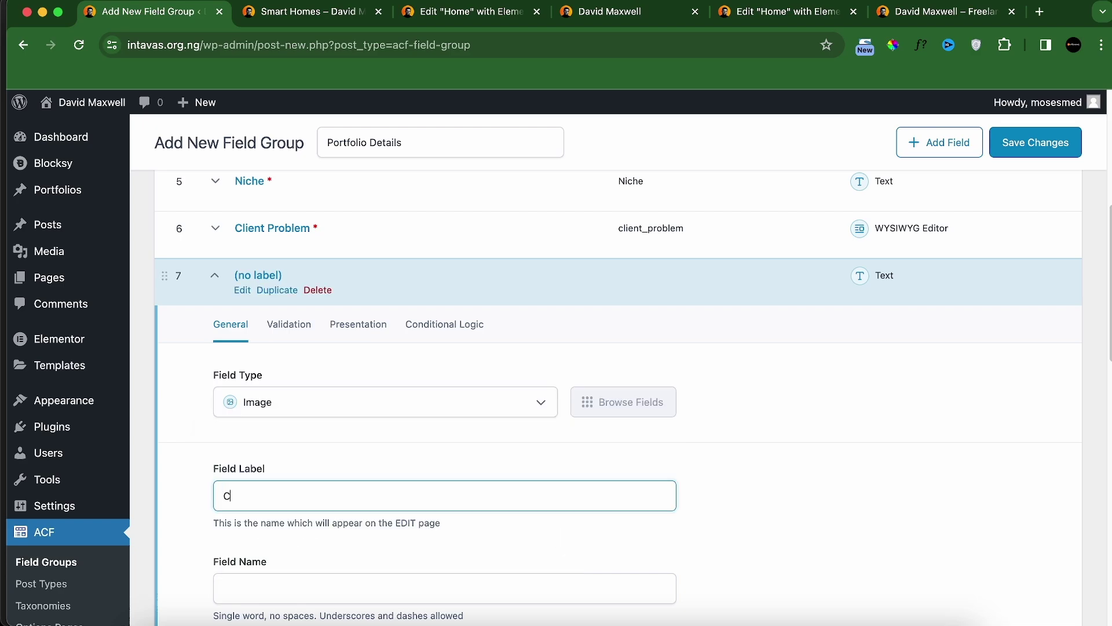
type("lient Problem IMG")
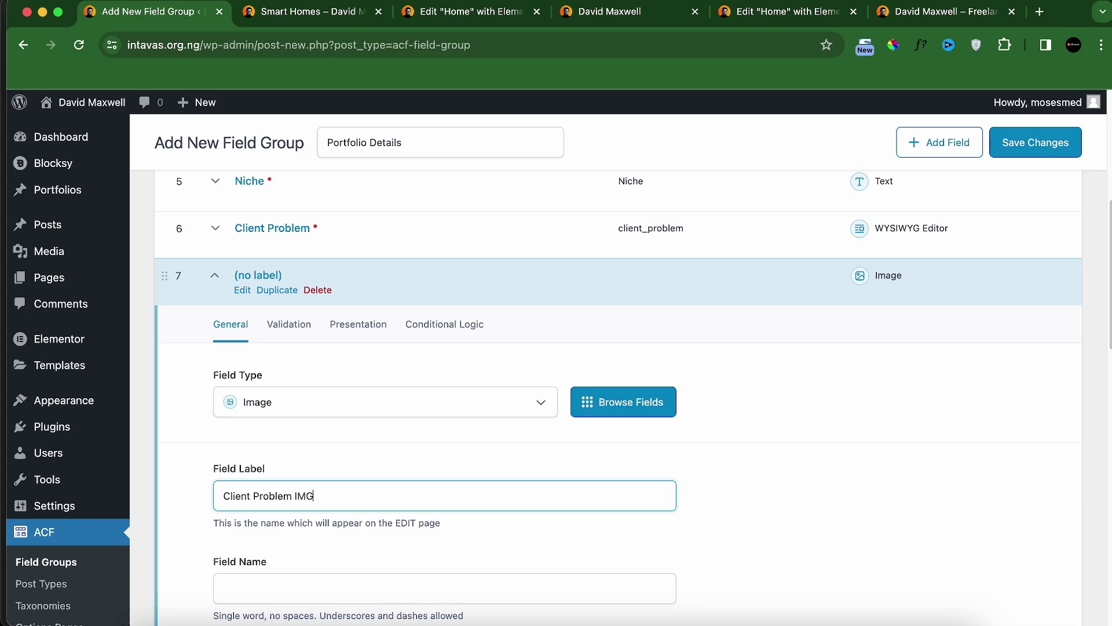
Step: Make Client Problem IMG required, collapse it, and view the Smart Homes page
left_click(289, 325)
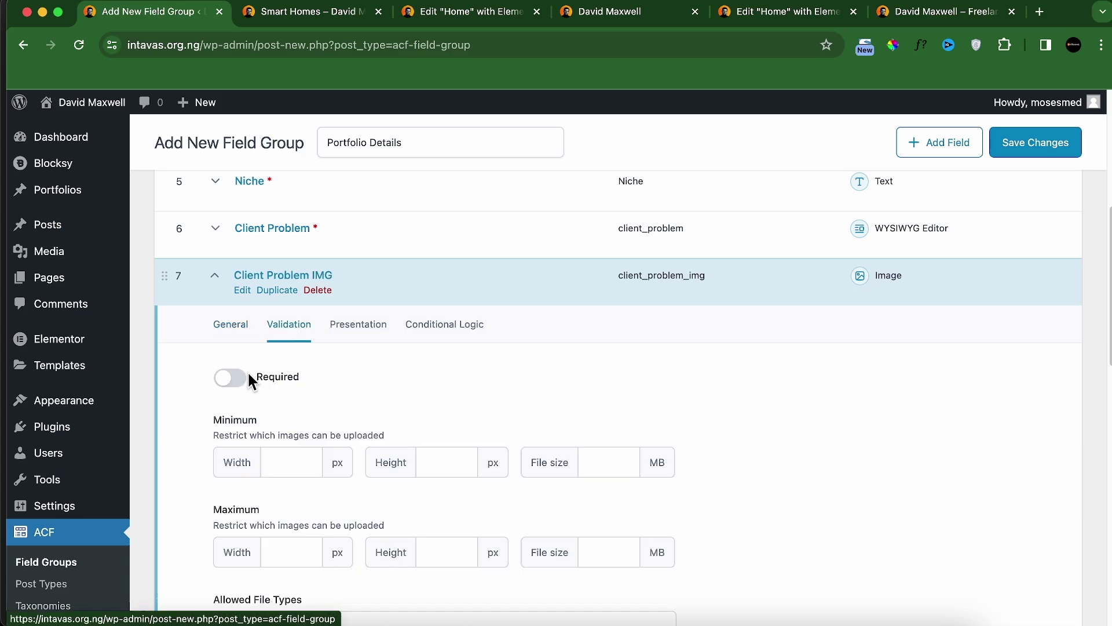
left_click(233, 378)
left_click(231, 325)
scroll(303, 423, "down", 5)
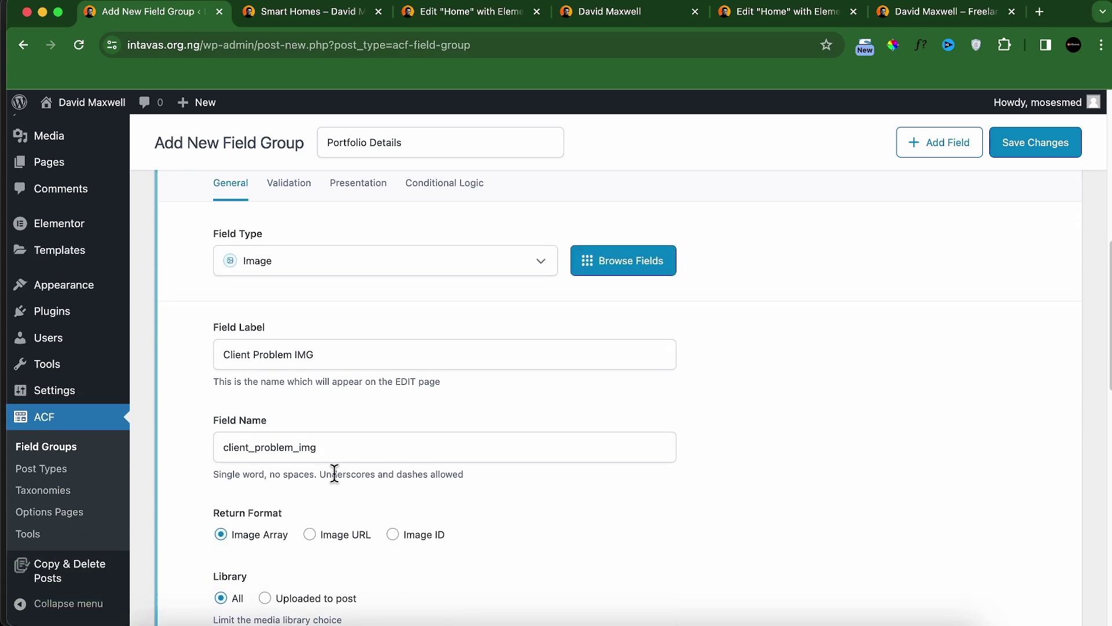
scroll(321, 504, "up", 5)
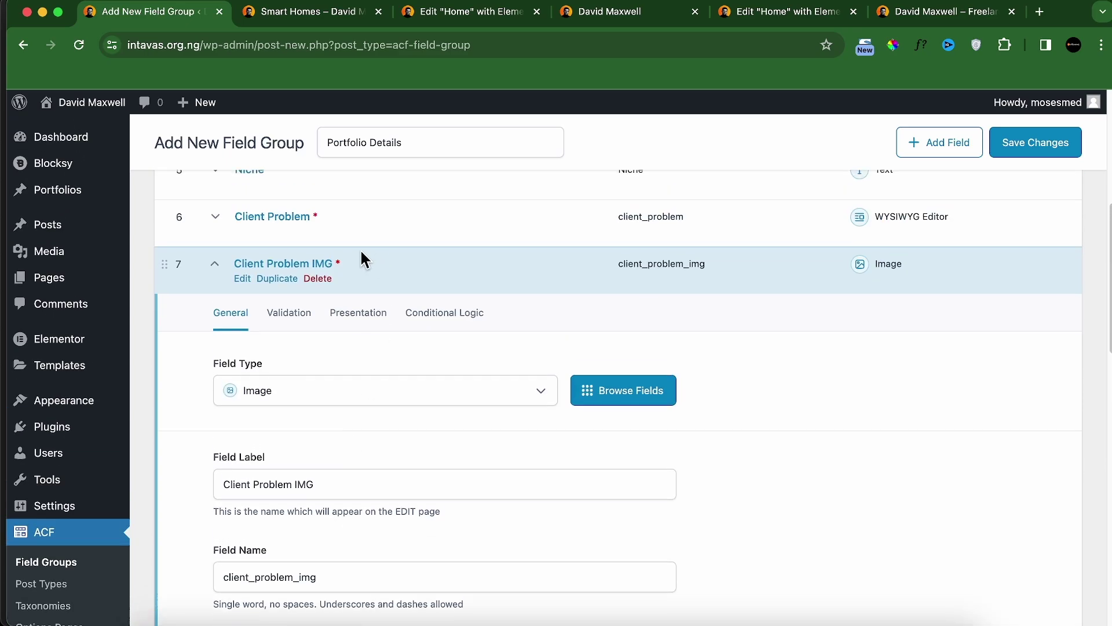
left_click(216, 266)
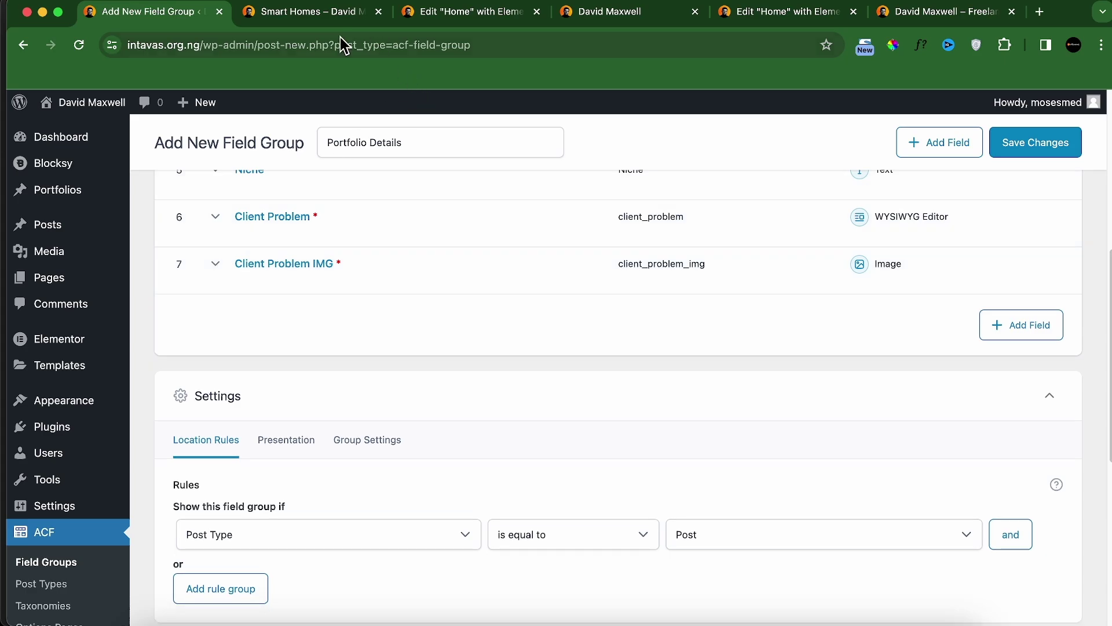
left_click(316, 12)
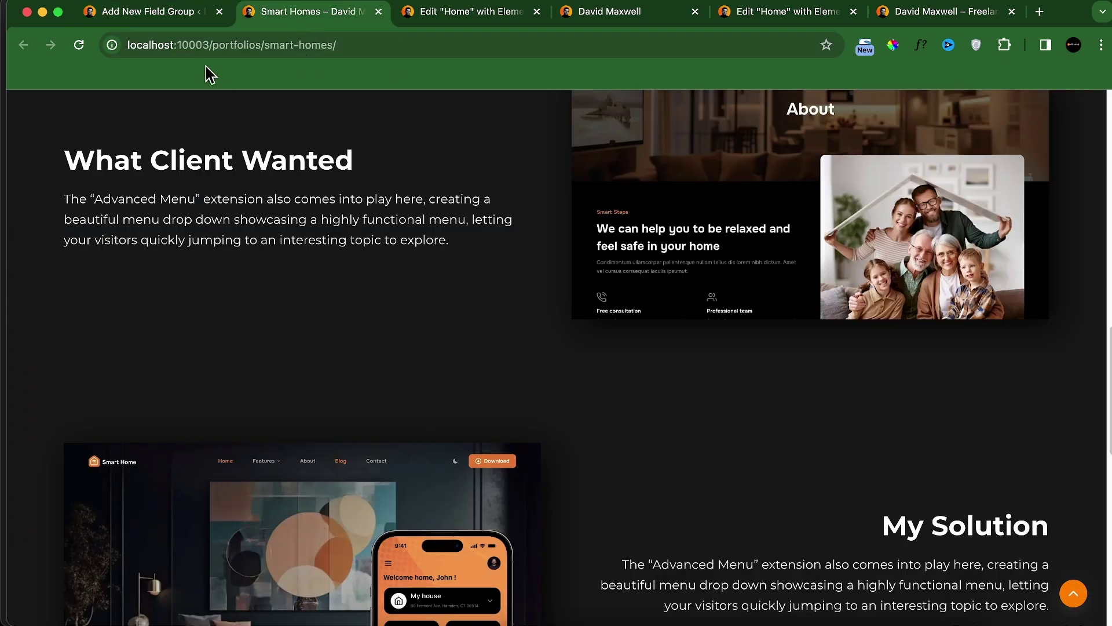
Step: Duplicate the Client Problem and Client Problem IMG fields, moving both copies to the end
left_click(179, 15)
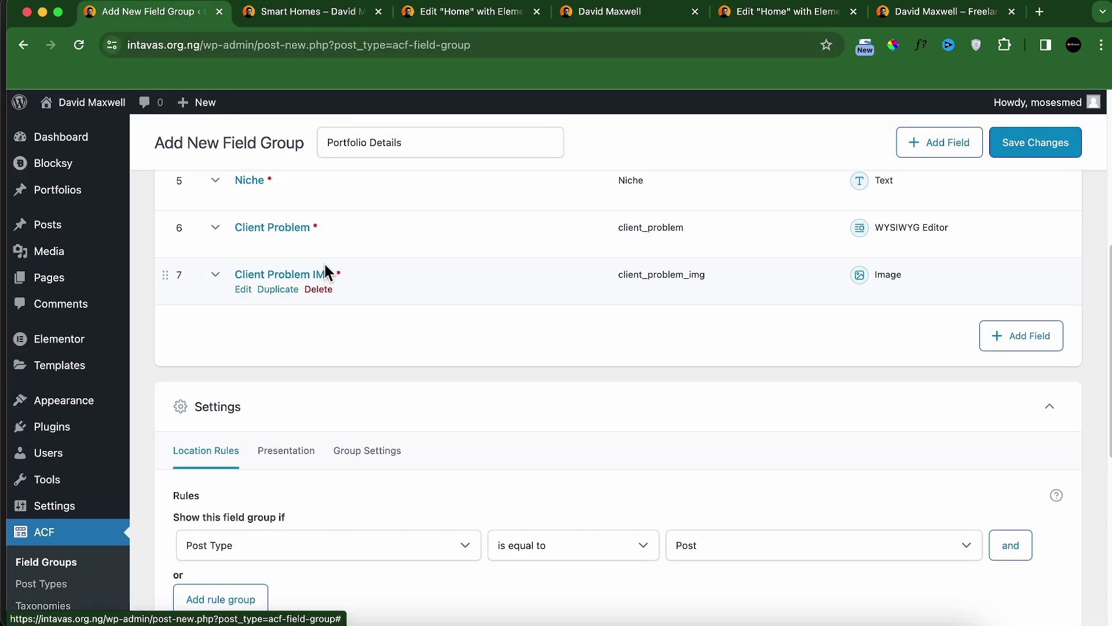
left_click(280, 242)
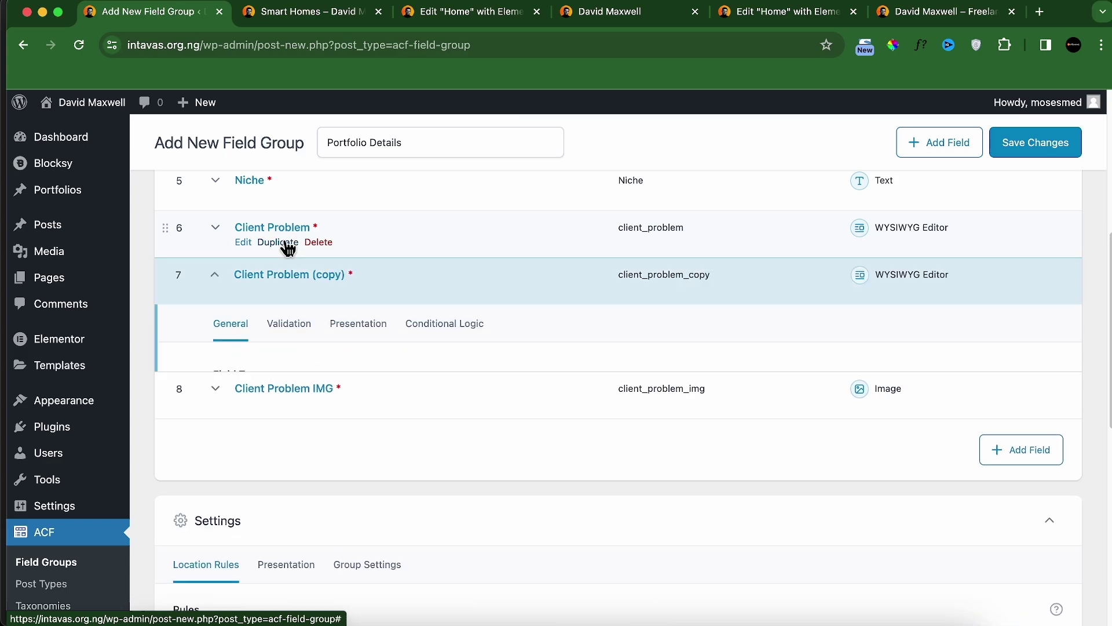
left_click(214, 278)
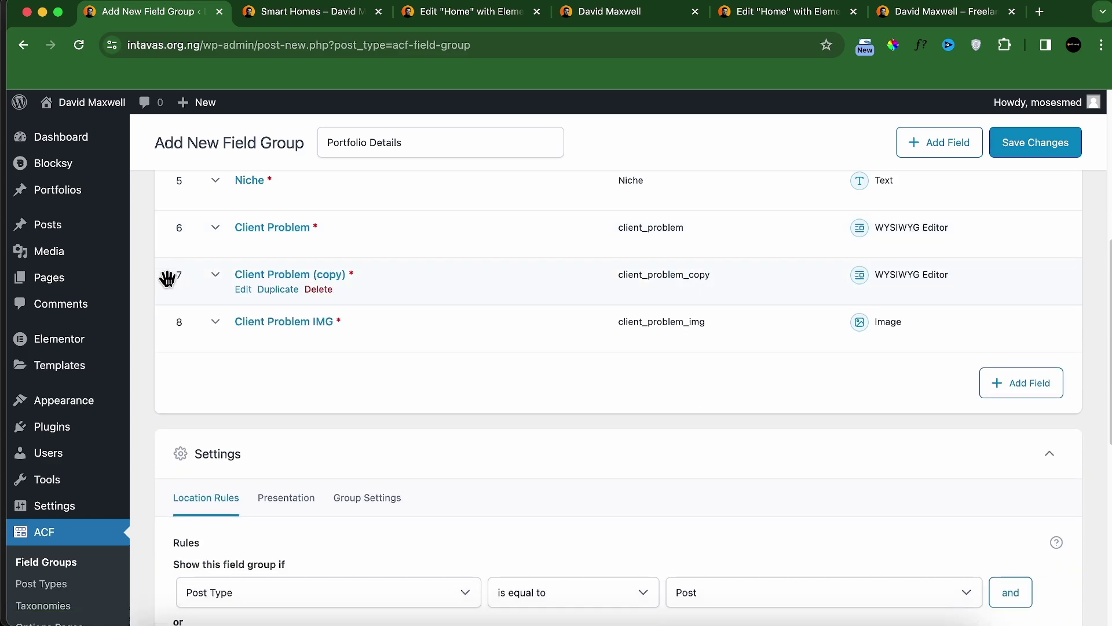
left_click_drag(168, 278, 163, 350)
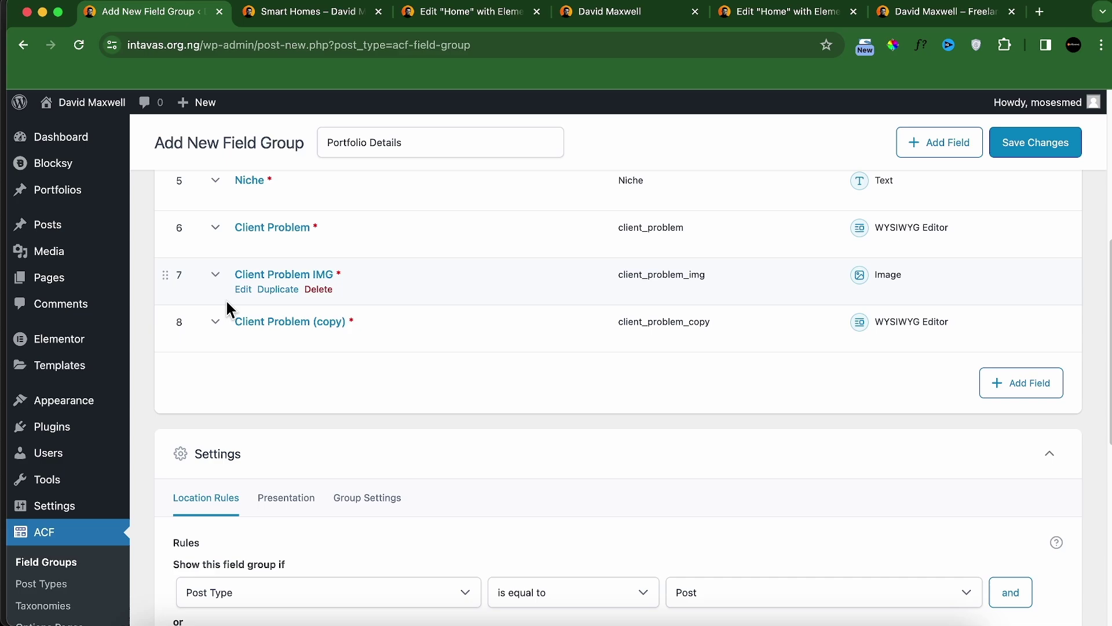
left_click(278, 289)
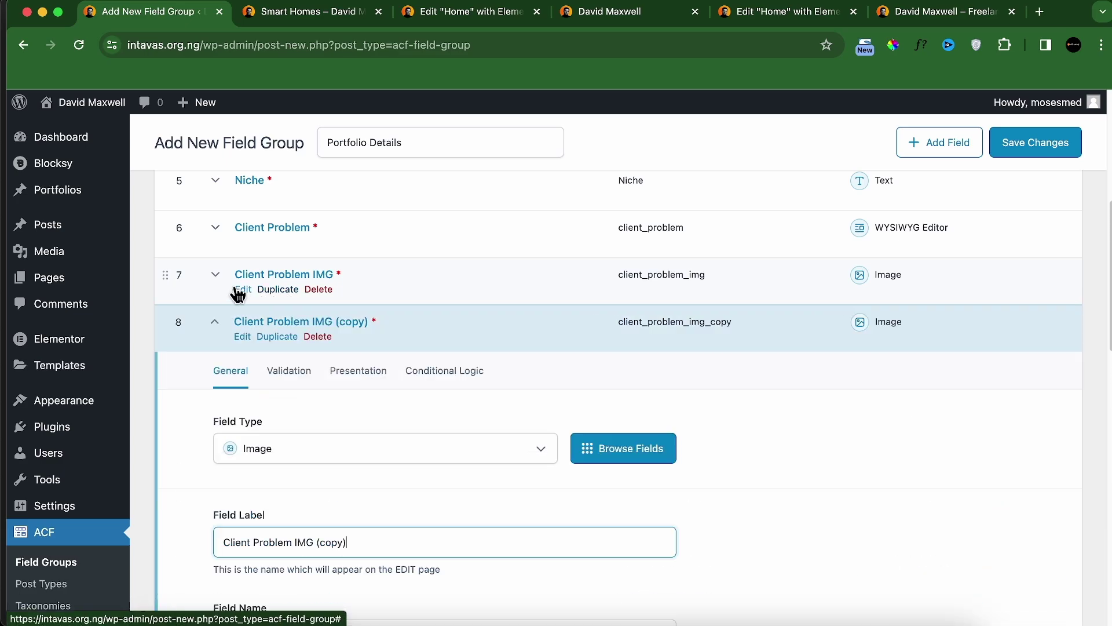
left_click(216, 327)
left_click_drag(166, 322, 161, 381)
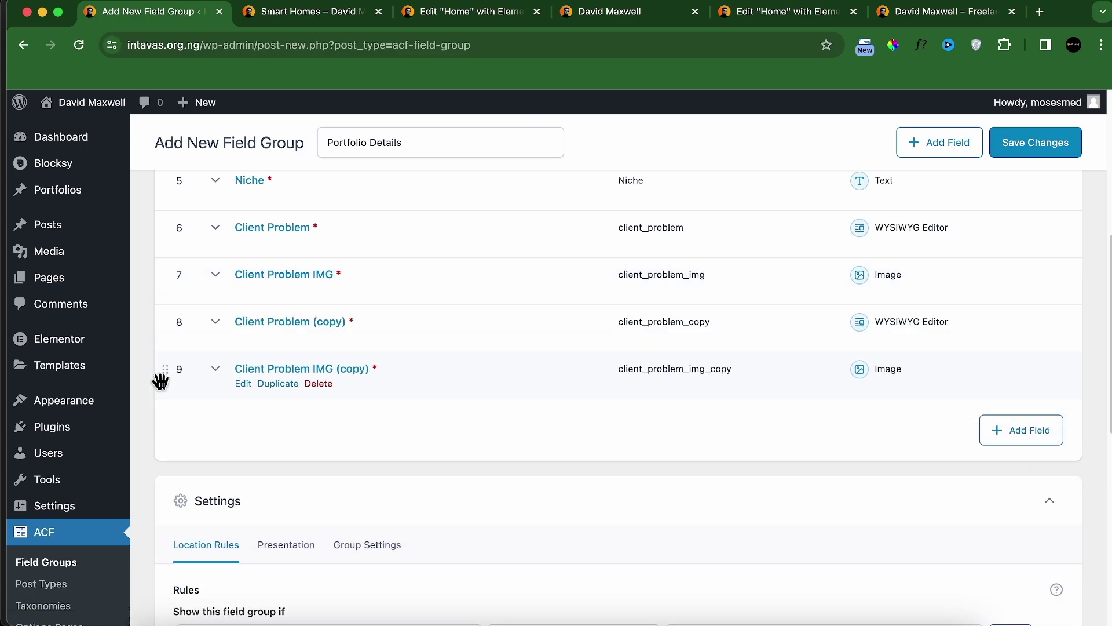
Step: Rename the Client Problem copy to 'My Solution' (my_solution), keeping it required
left_click(251, 324)
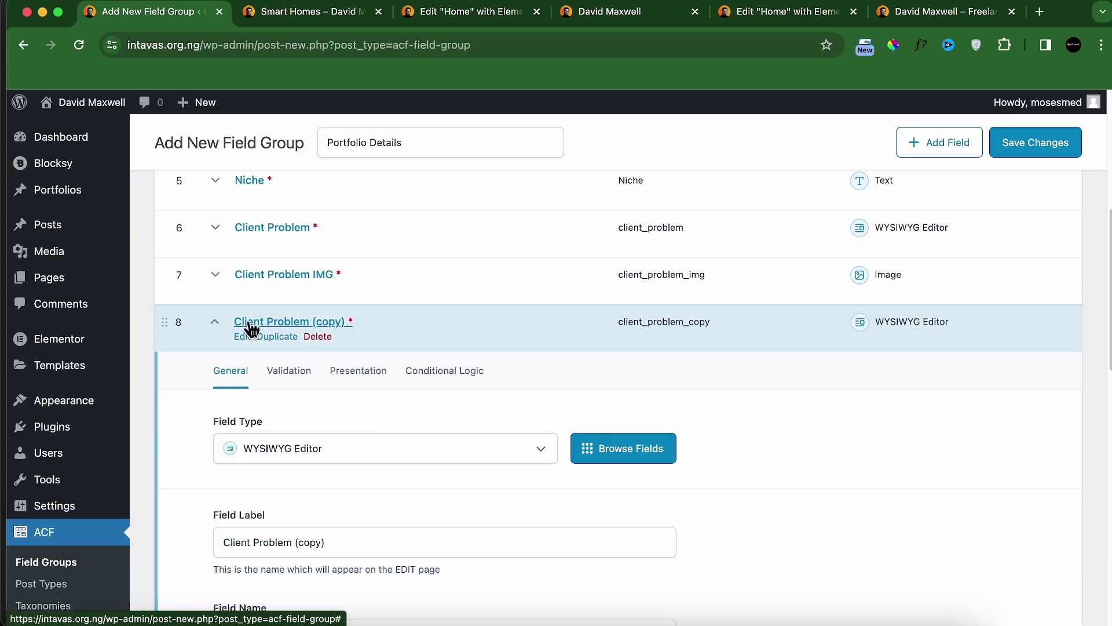
scroll(290, 431, "down", 5)
triple_click(294, 403)
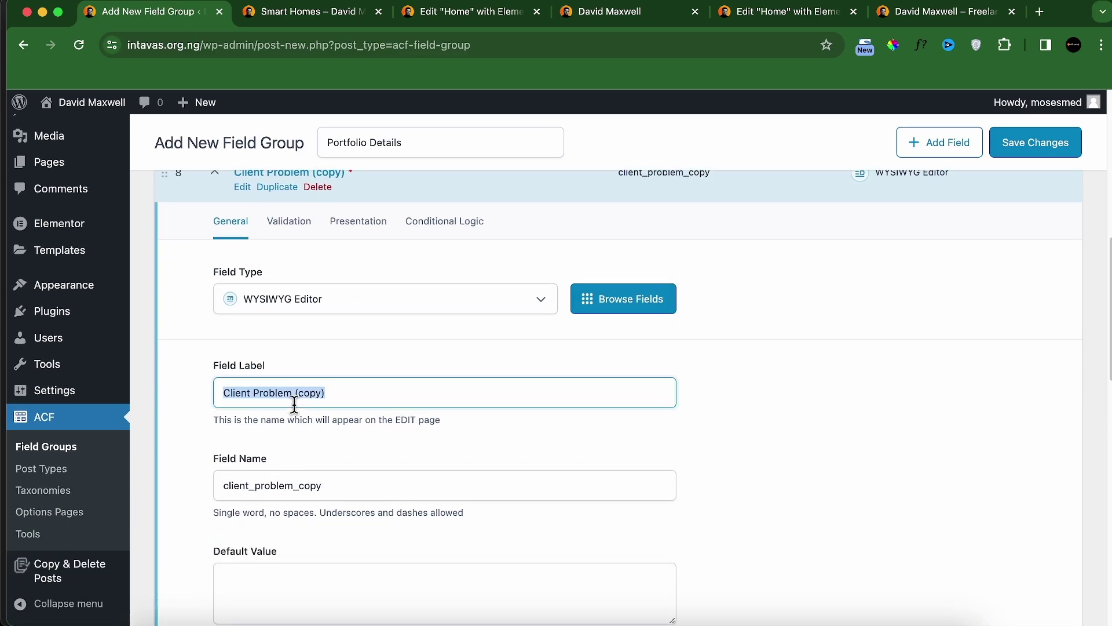
type("My Solution")
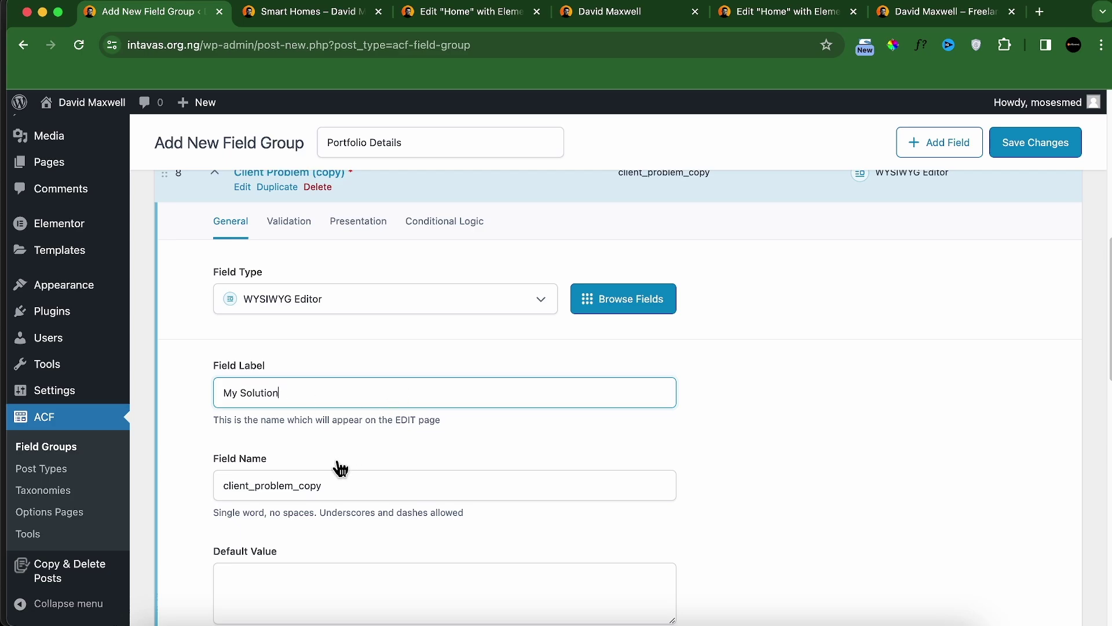
double_click(323, 482)
type("my")
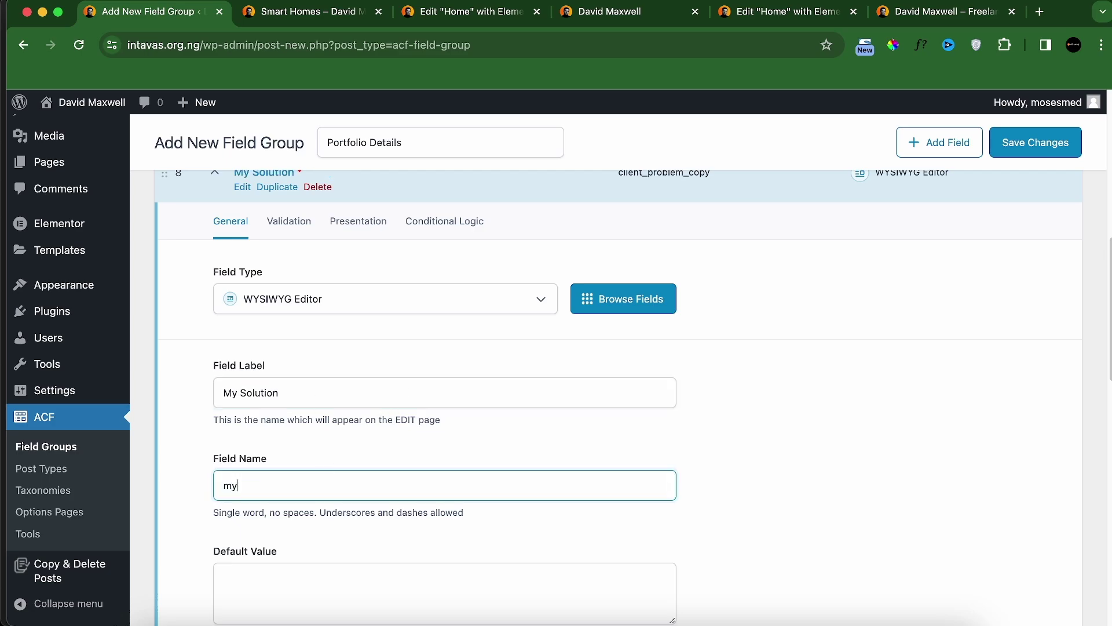
type("_solution")
left_click(289, 221)
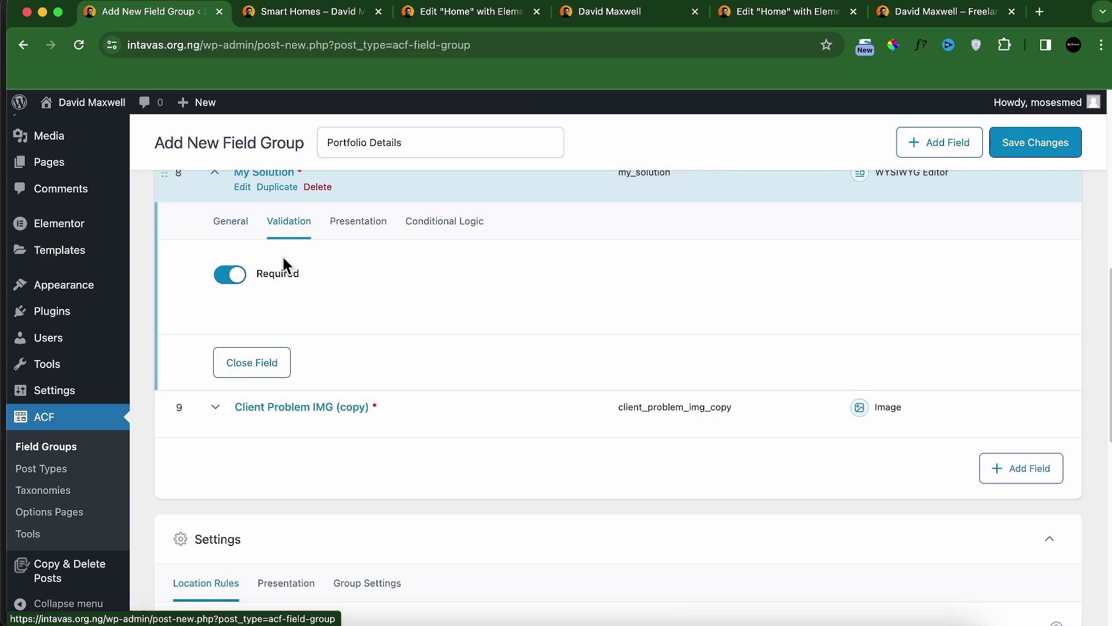
left_click(230, 223)
left_click(215, 173)
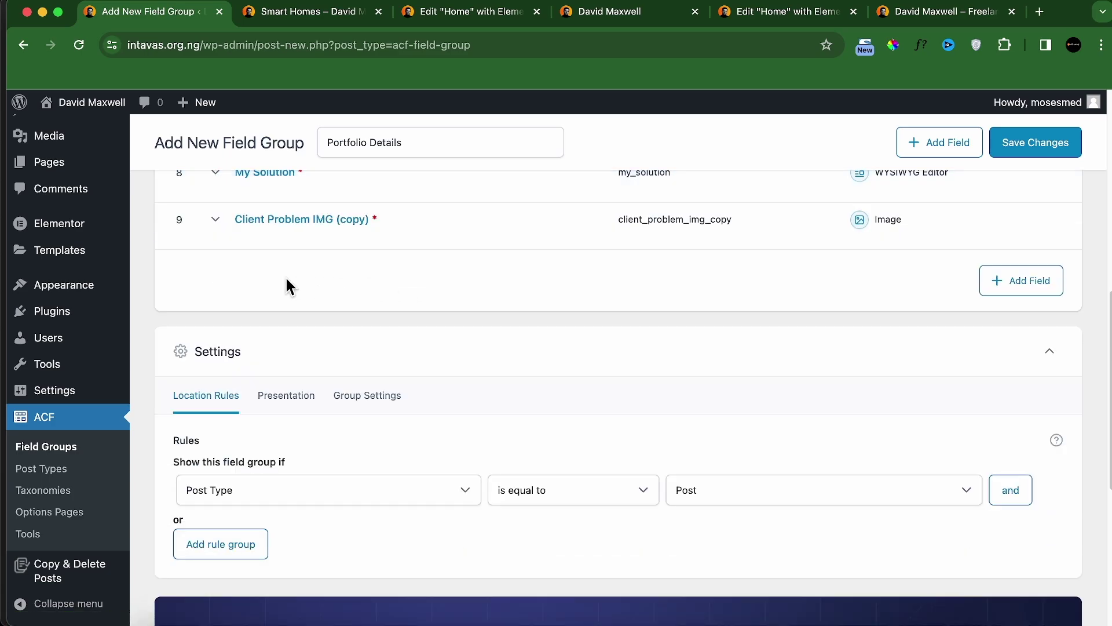
scroll(273, 253, "up", 1)
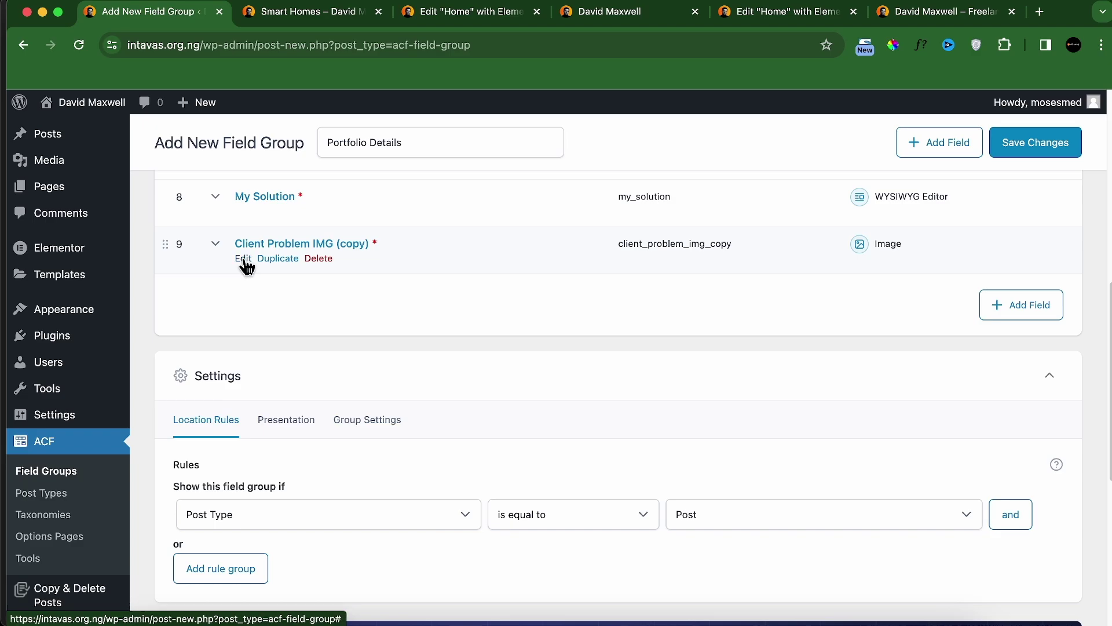
Step: Rename the image copy 'My Solution IMG' (my_solution_img) and check the live Smart Homes page
left_click(242, 258)
left_click(300, 468)
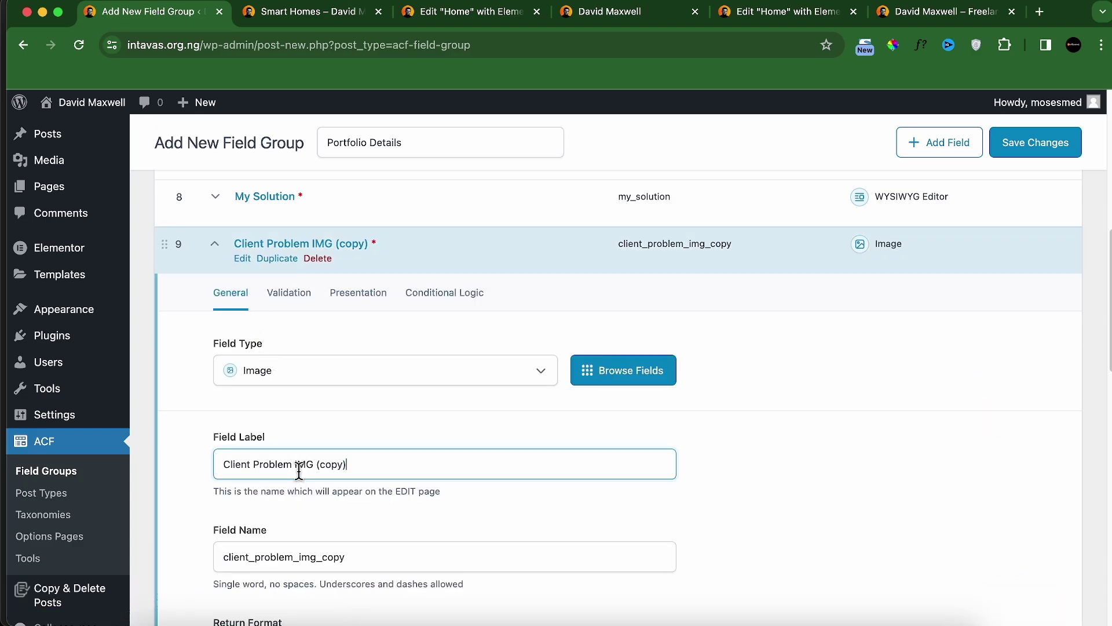
triple_click(299, 471)
type("My Solution IMG")
scroll(291, 523, "down", 1)
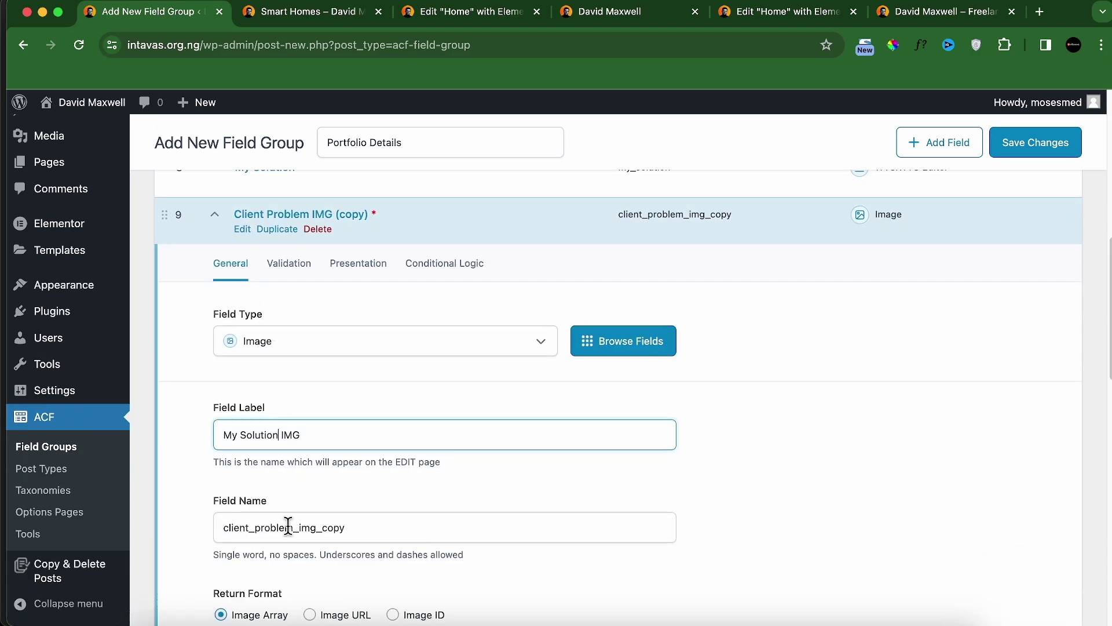
double_click(286, 528)
type("my_solution_img")
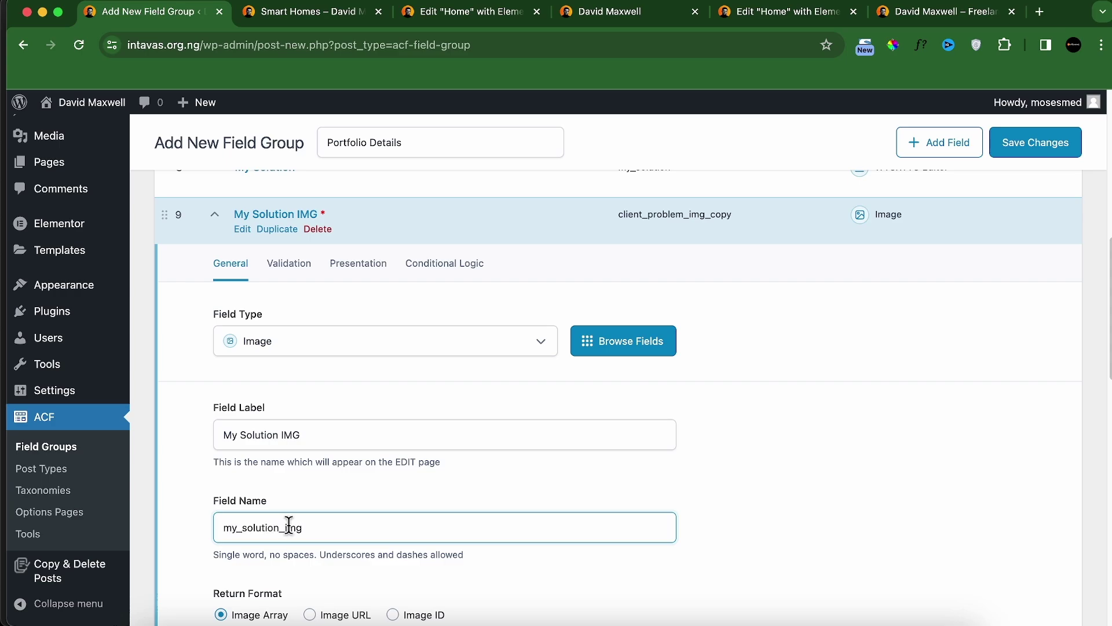
scroll(287, 492, "down", 7)
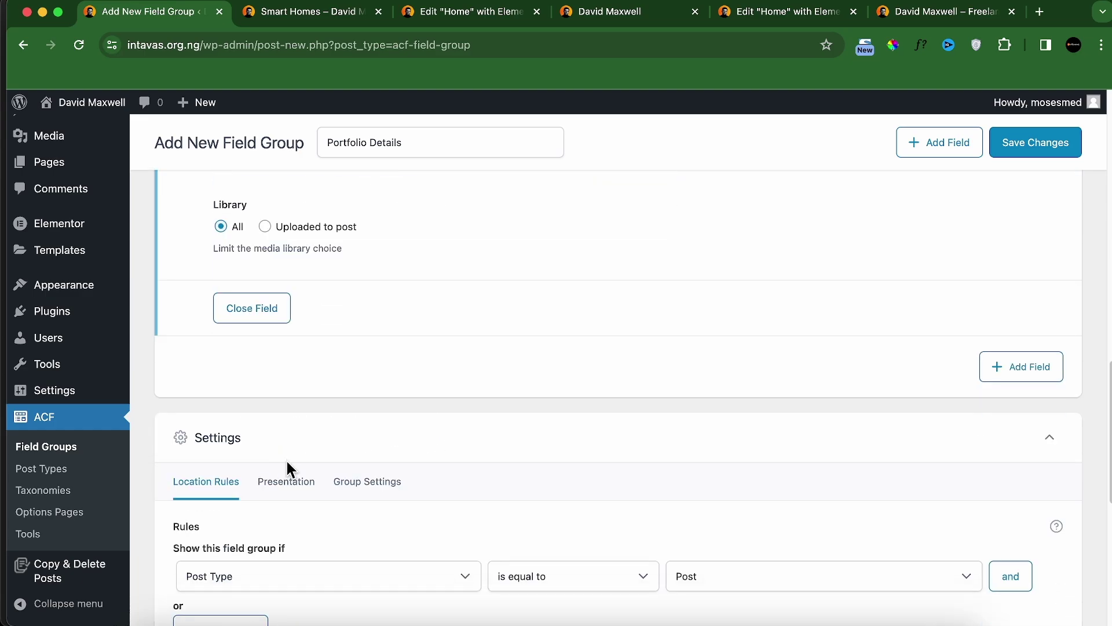
scroll(276, 446, "up", 9)
left_click(215, 345)
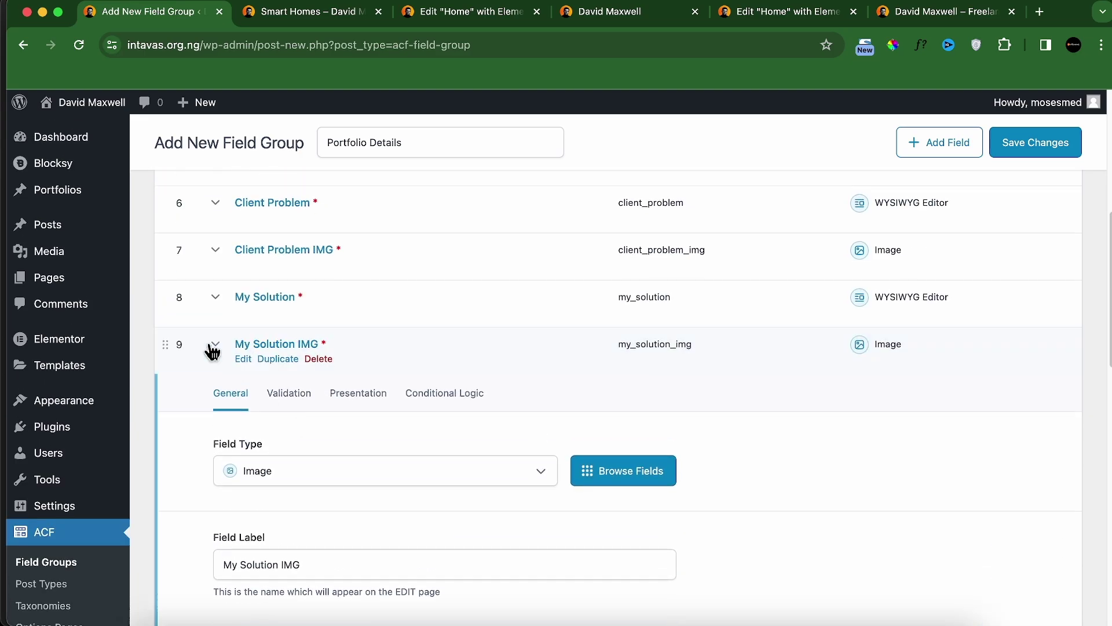
left_click(355, 12)
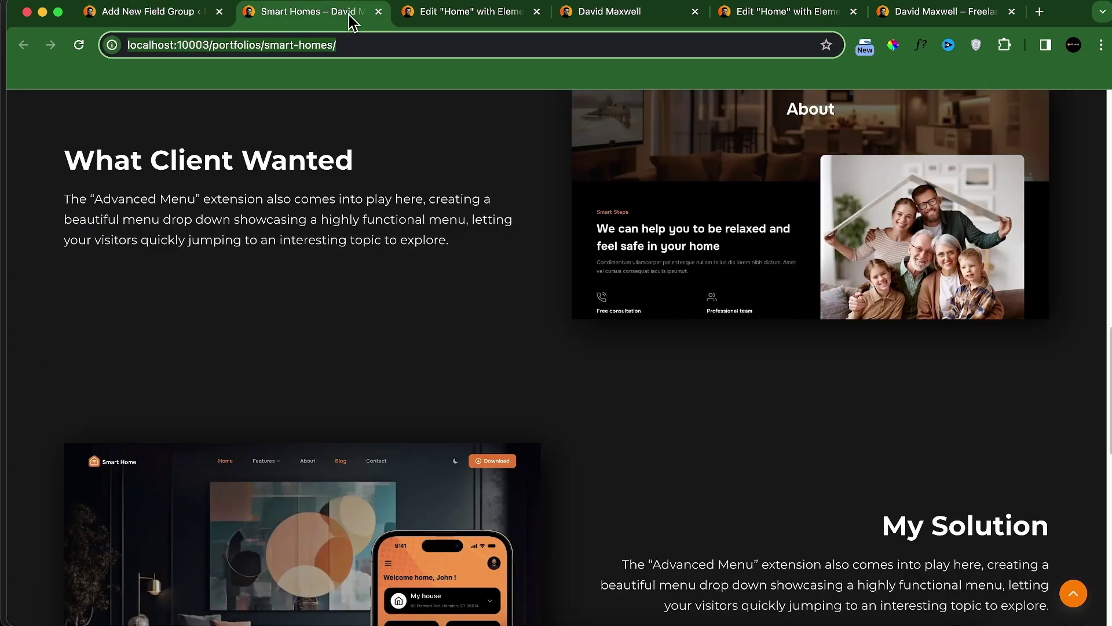
scroll(592, 297, "down", 6)
scroll(592, 297, "down", 5)
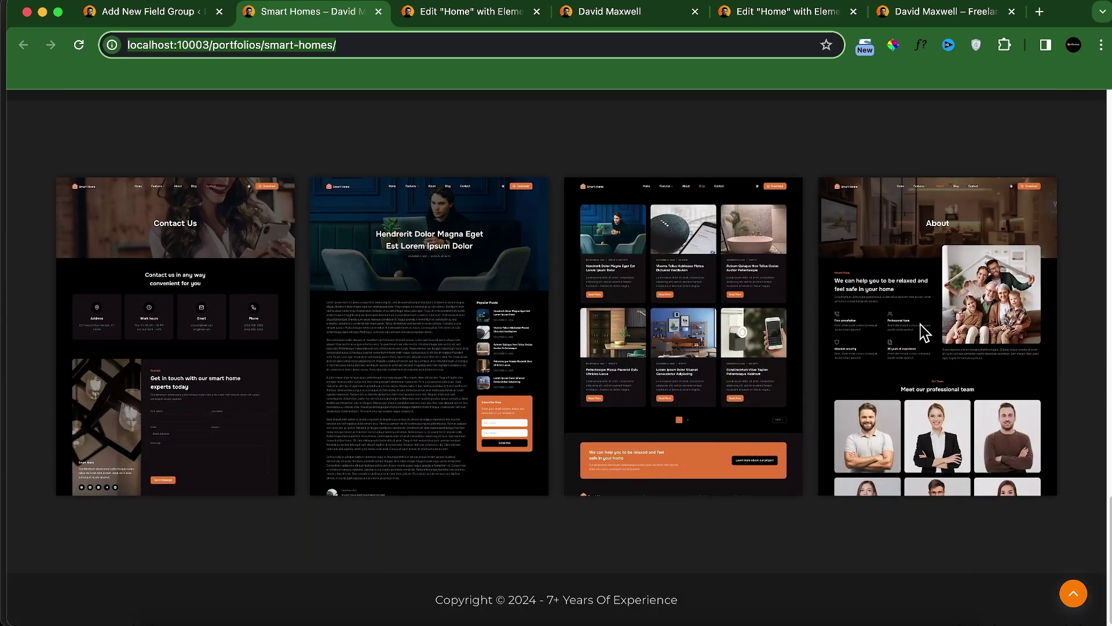
Step: Add a required Image field labelled 'Image 1' with field name image_1
key("ctrl+shift+Tab")
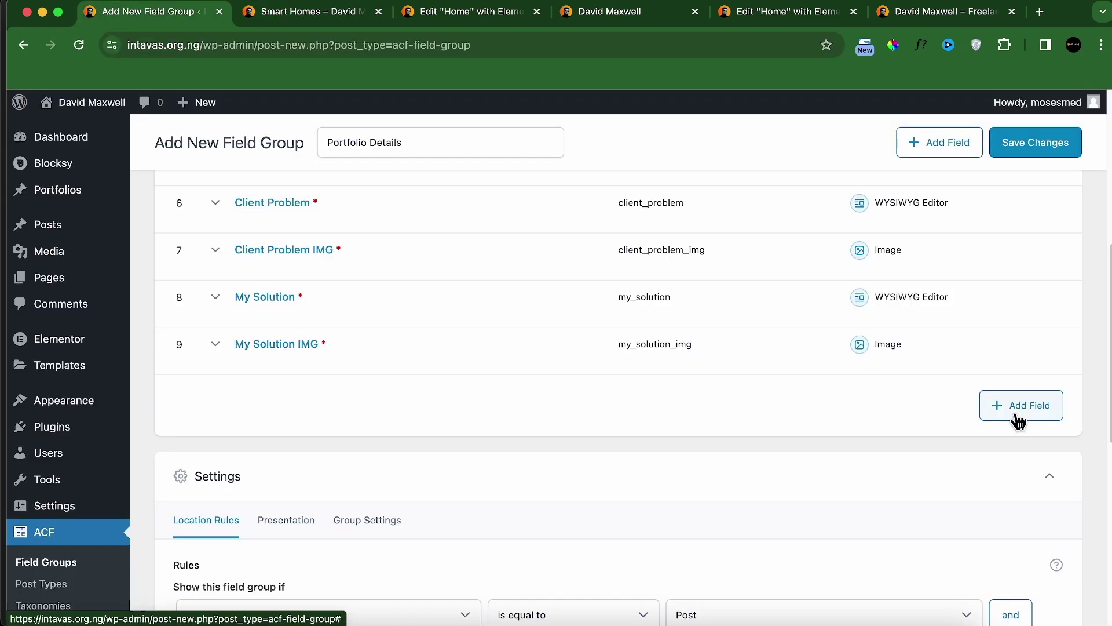
left_click(1014, 408)
scroll(380, 441, "down", 1)
left_click(318, 463)
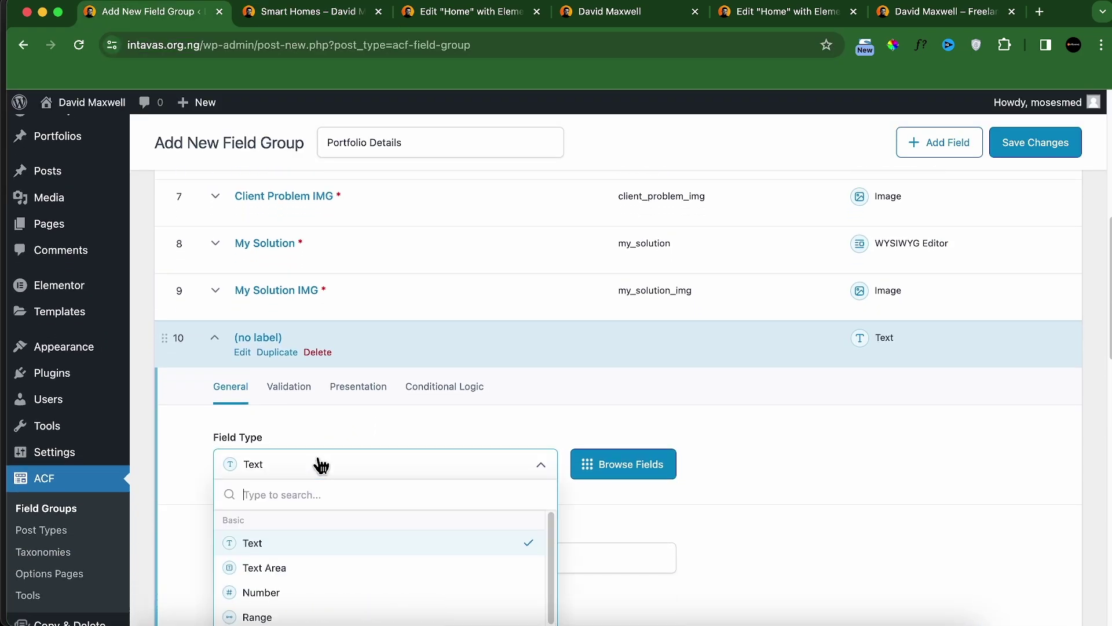
type("im")
key("Return")
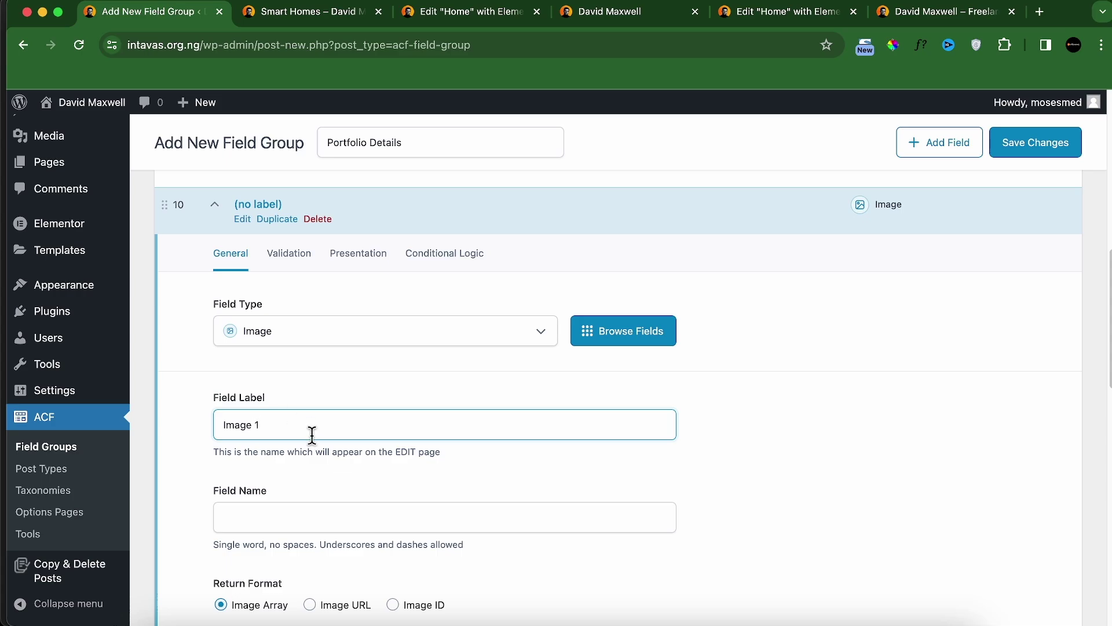
left_click(293, 505)
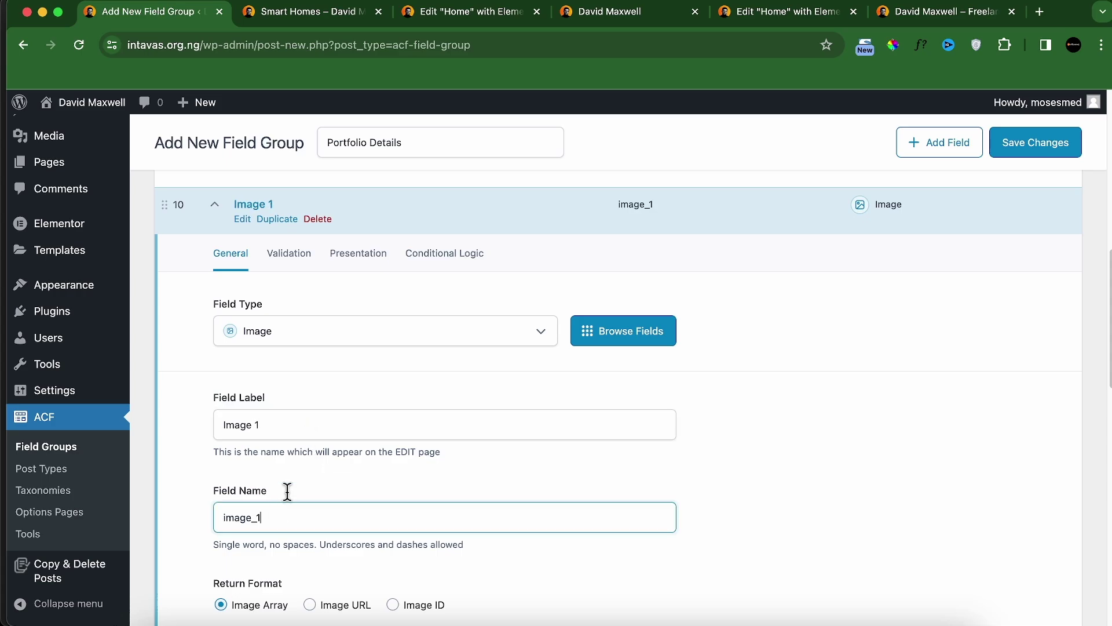
left_click(275, 259)
left_click(234, 306)
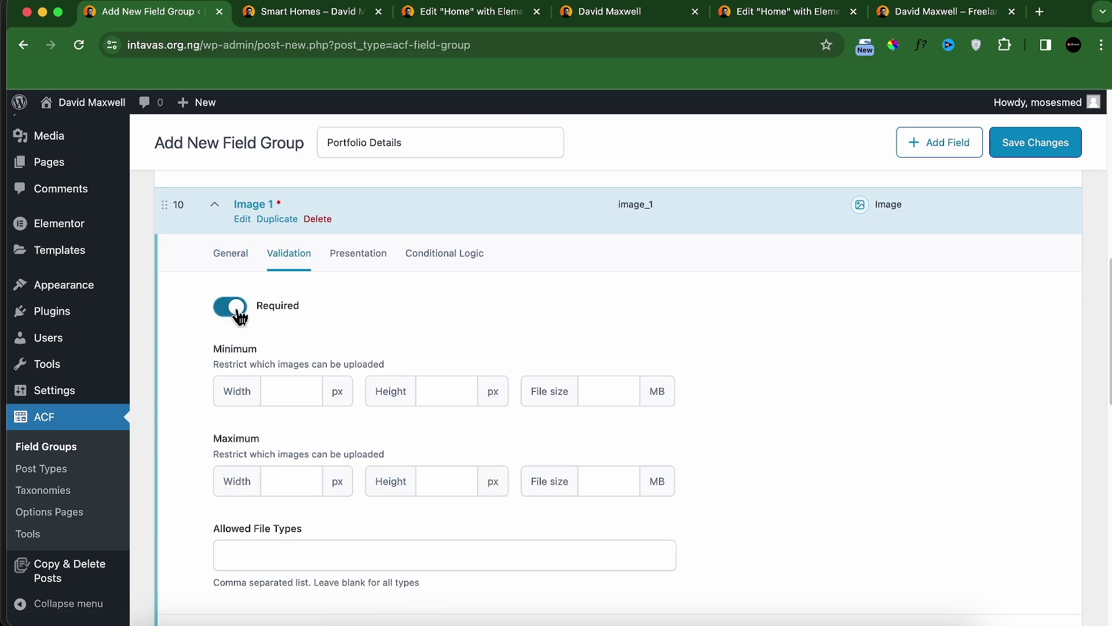
Step: Duplicate Image 1 and rename the first copy 'Image 2' (image_2)
left_click(275, 220)
left_click(275, 221)
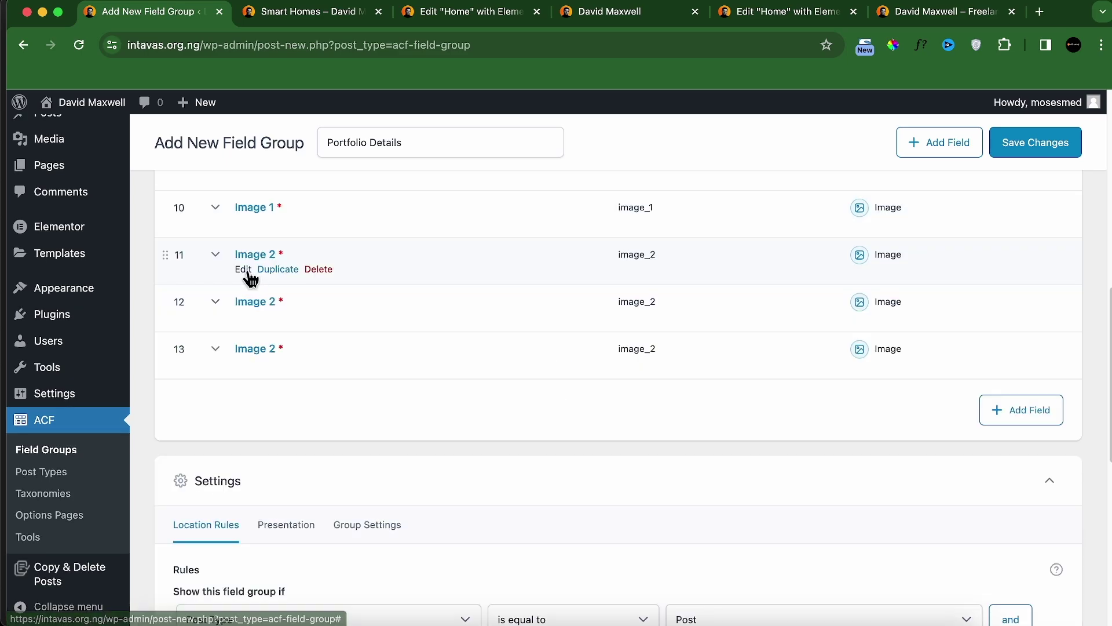
left_click(249, 271)
left_click(276, 475)
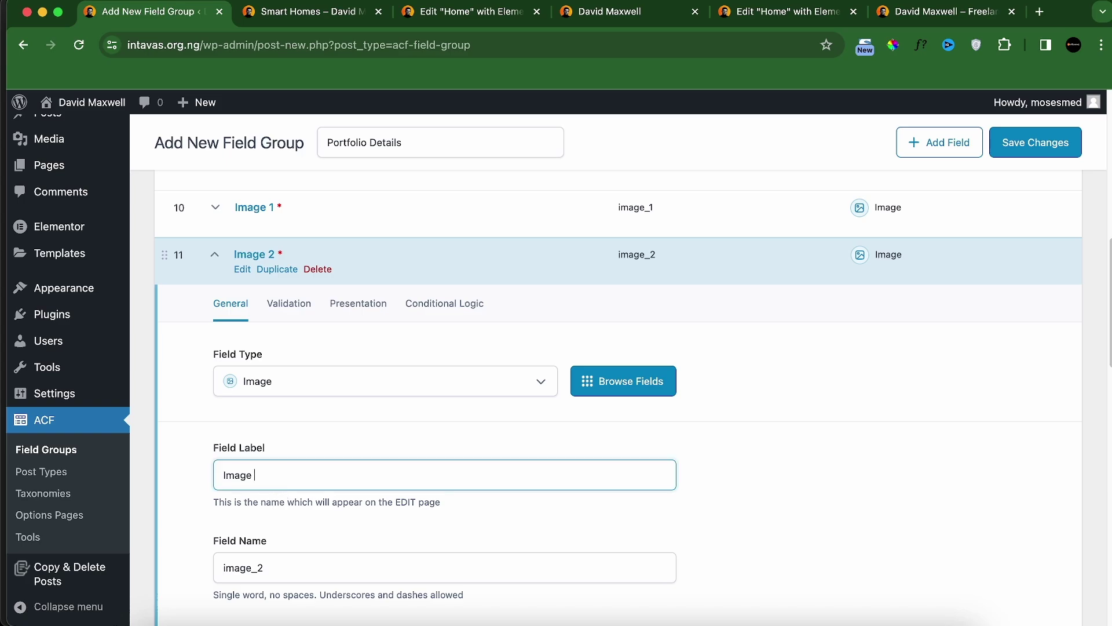
left_click(273, 566)
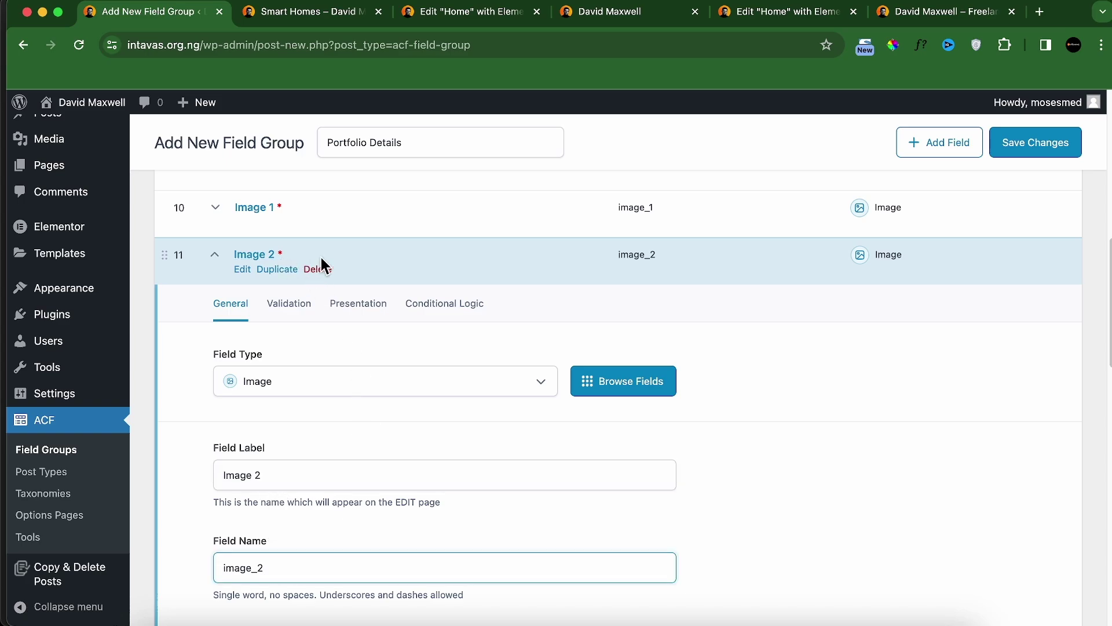
left_click(323, 256)
Step: Rename the remaining copies 'Image 3' and 'Image 4'
left_click(311, 305)
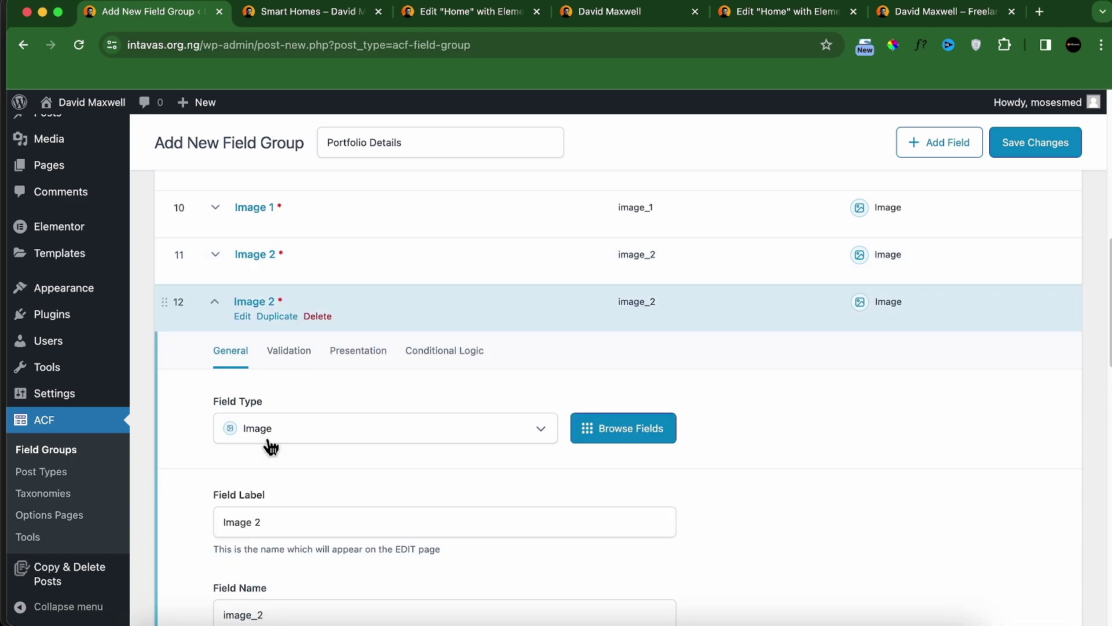
double_click(258, 523)
type("3")
left_click(357, 287)
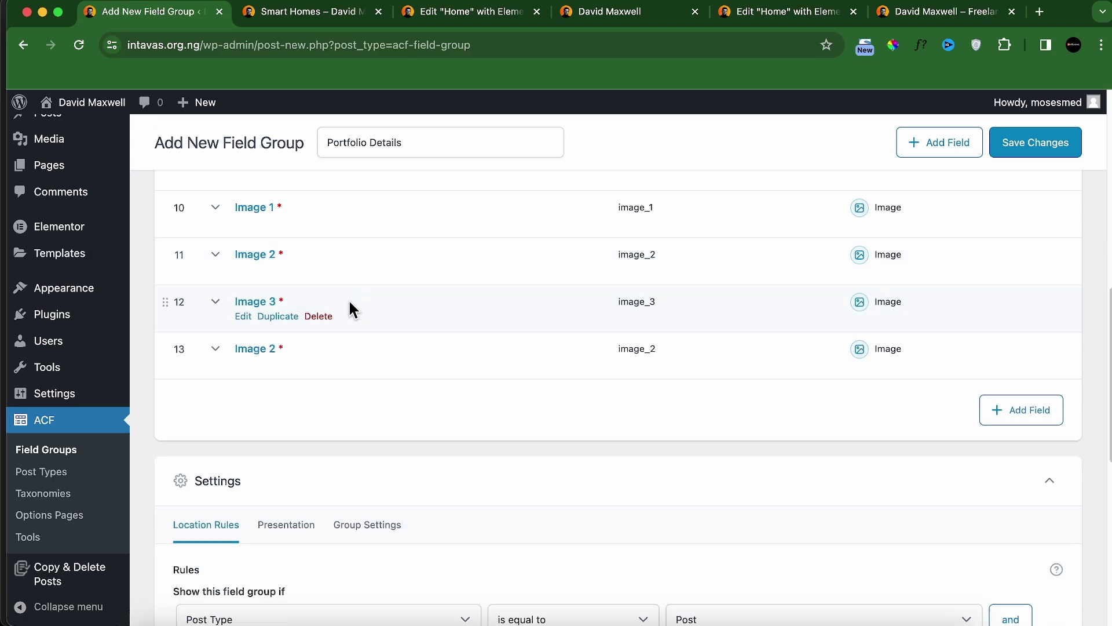
left_click(311, 353)
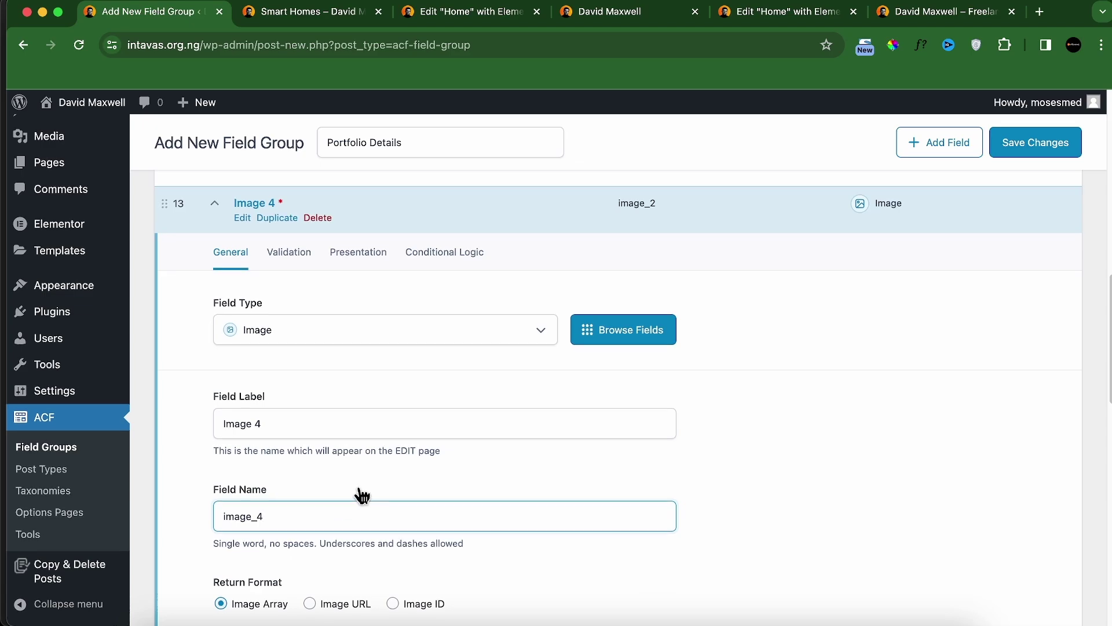
scroll(362, 495, "up", 4)
left_click(384, 362)
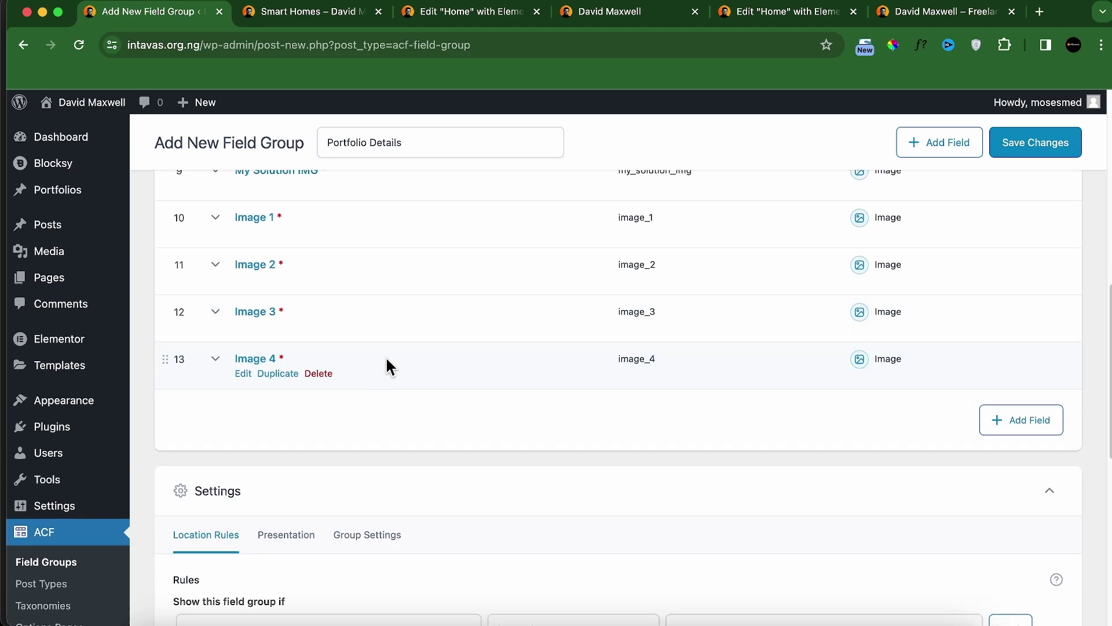
scroll(387, 362, "up", 10)
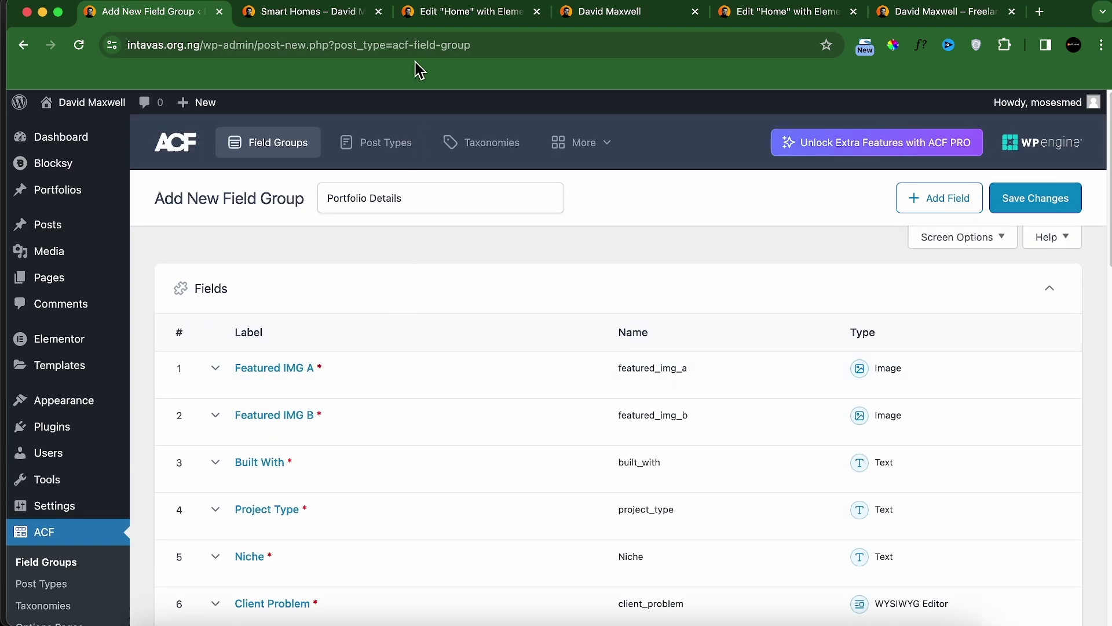
Step: Set the location rule to Post Type is Portfolio and save the field group
scroll(517, 388, "down", 15)
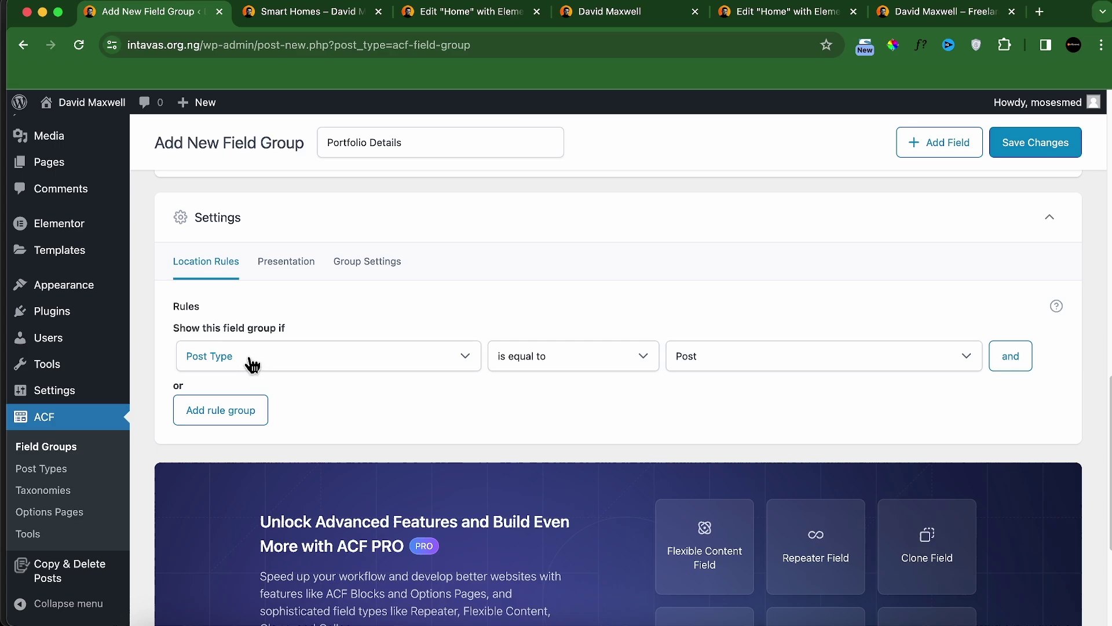
left_click(694, 359)
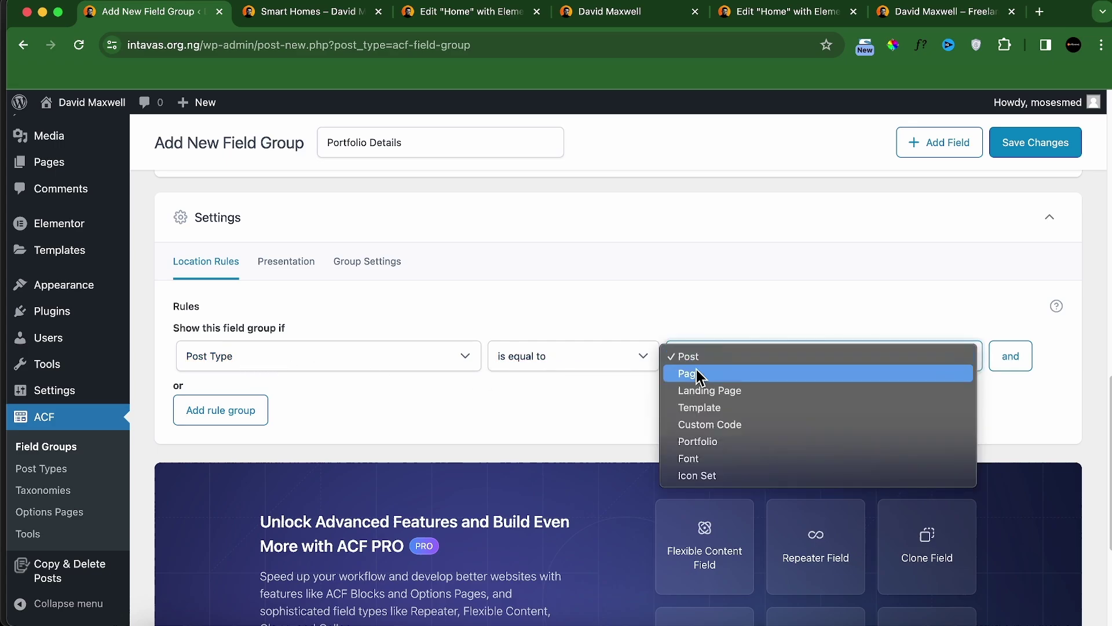
left_click(700, 441)
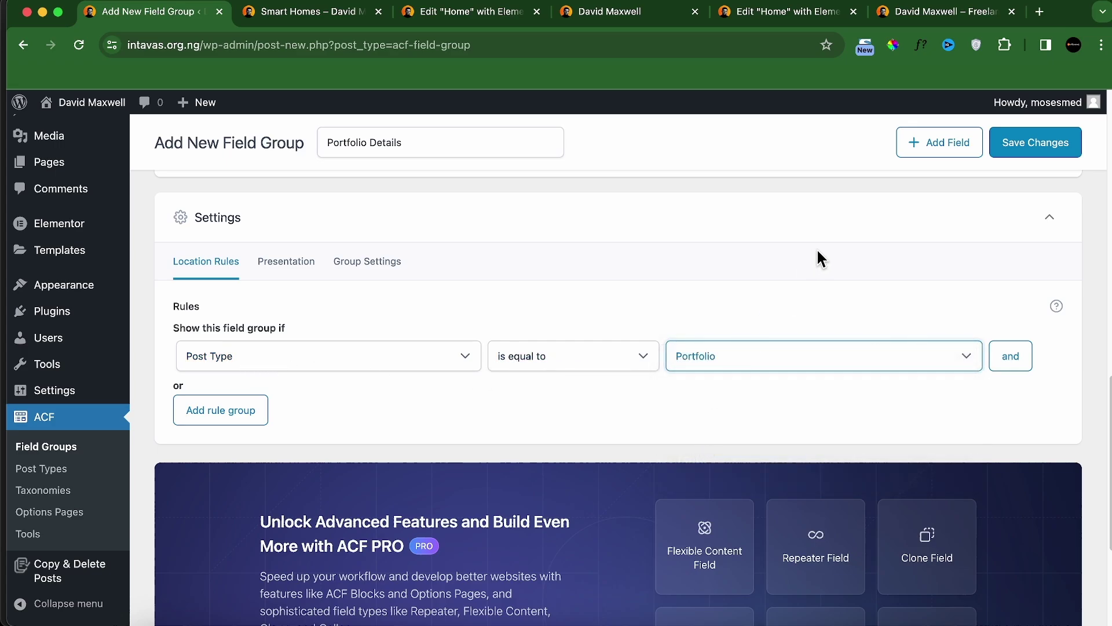
left_click(998, 151)
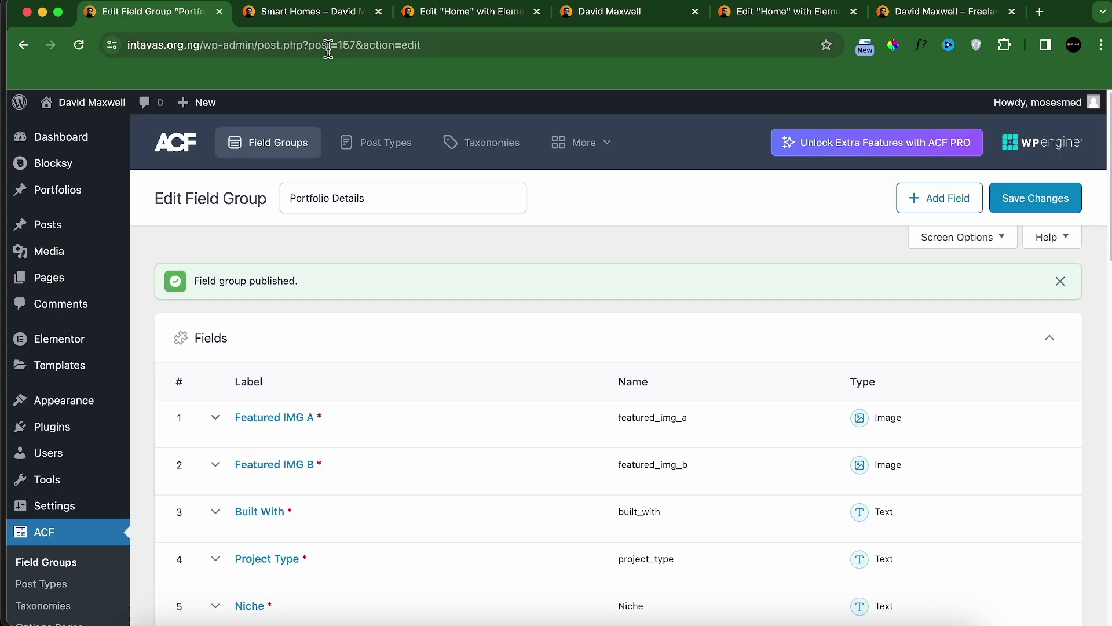
Step: Close the Smart Homes preview tab and return to the field group editor
left_click(313, 11)
left_click(378, 11)
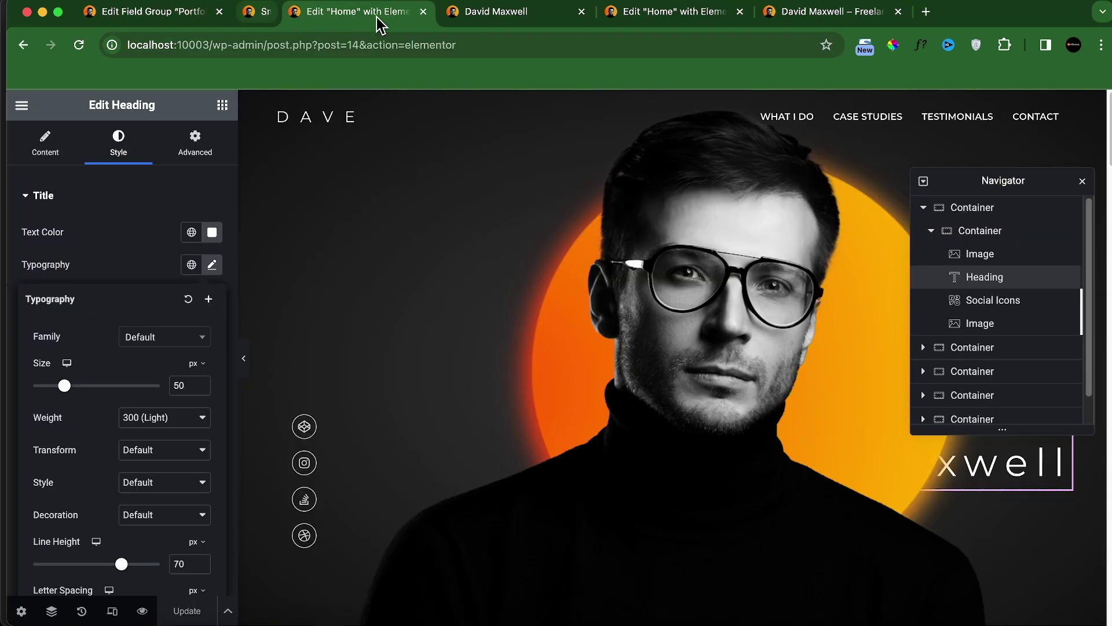
left_click(151, 16)
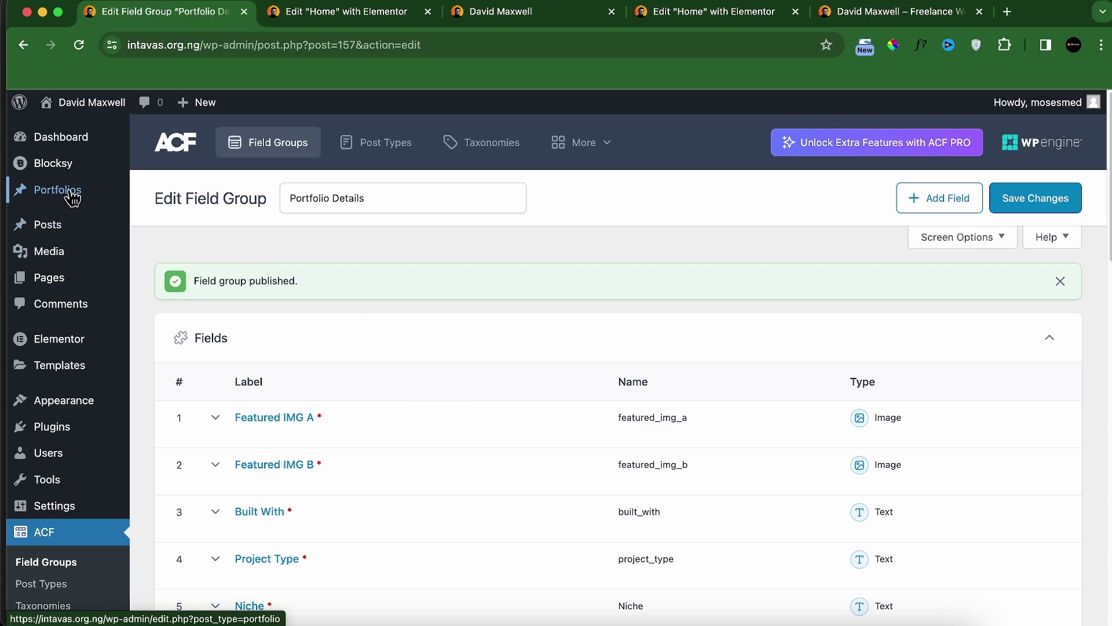
mouse_move(56, 198)
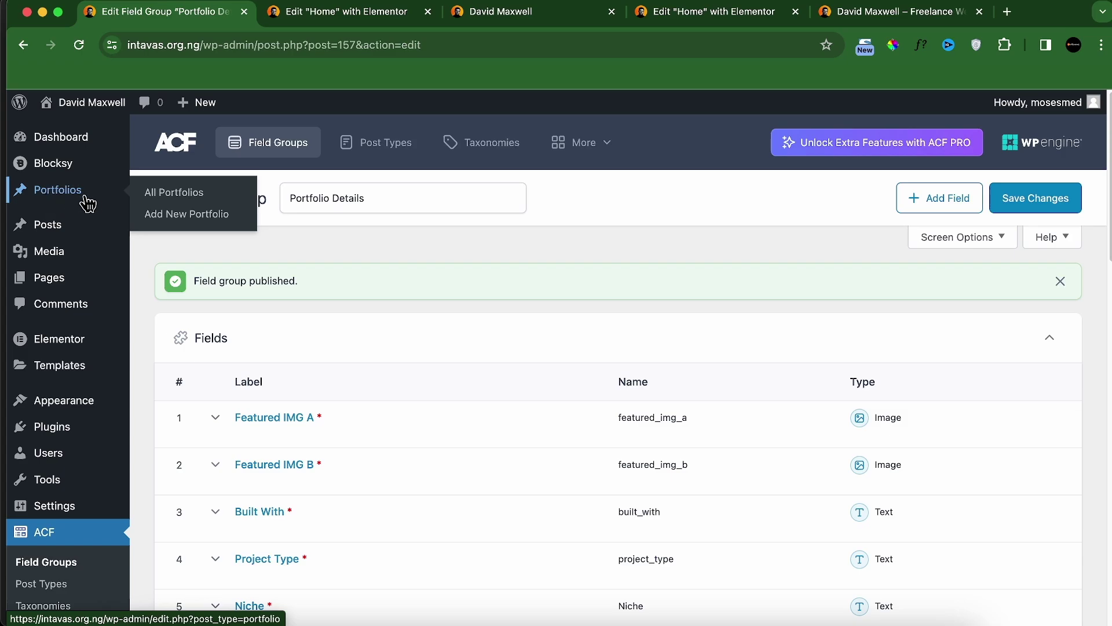
Step: Start a new Portfolio entry and paste 'Smart Homes' from the live page as its title
left_click(165, 216)
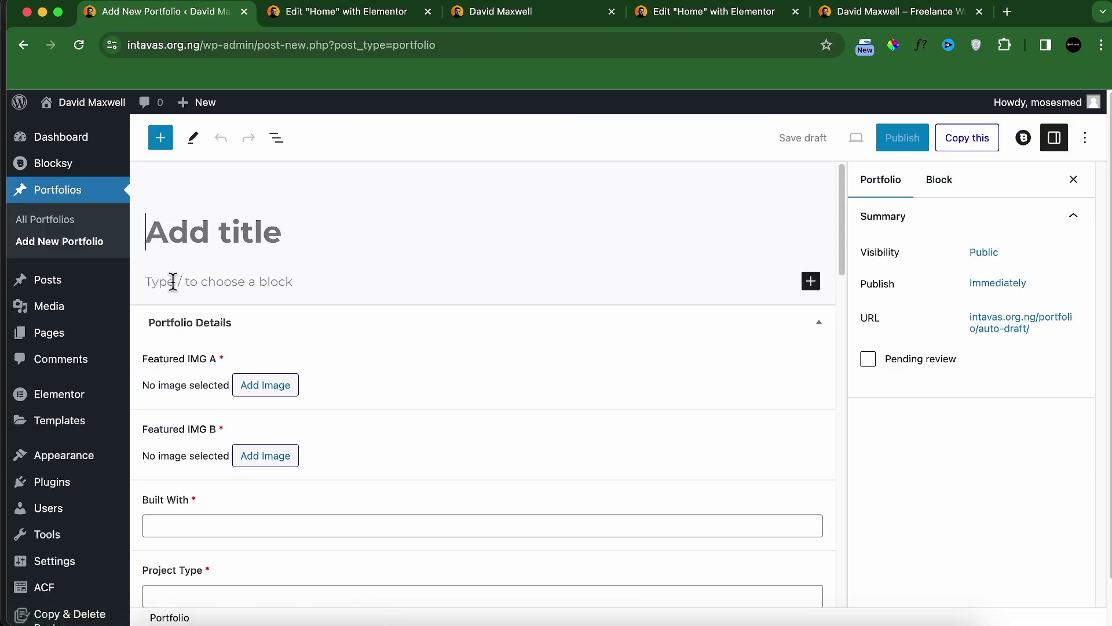
scroll(250, 441, "down", 10)
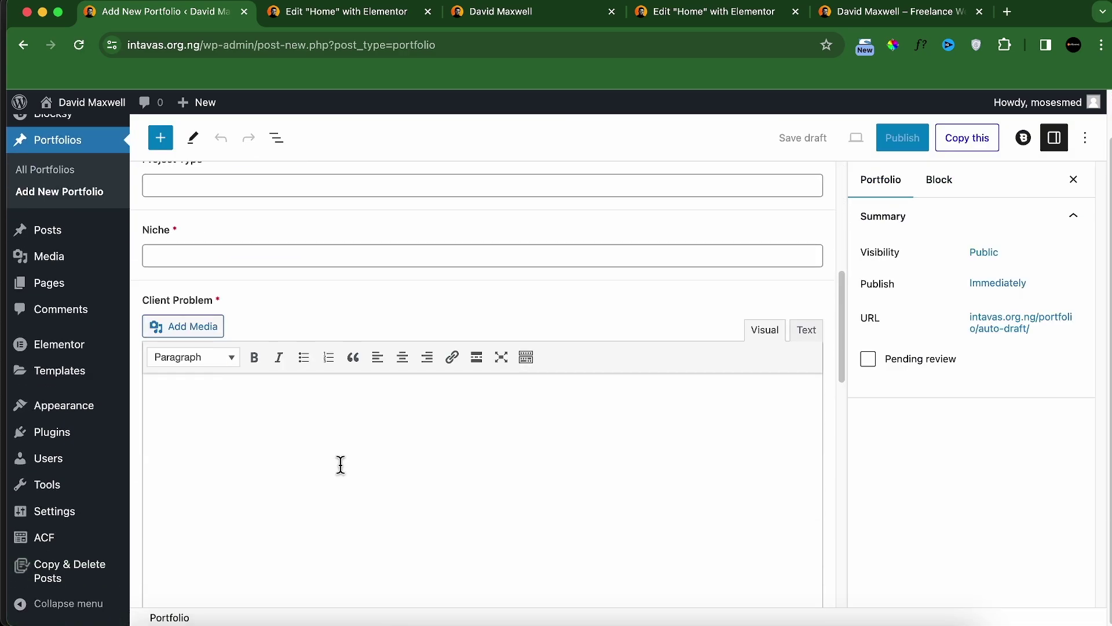
scroll(340, 465, "down", 5)
scroll(337, 455, "up", 15)
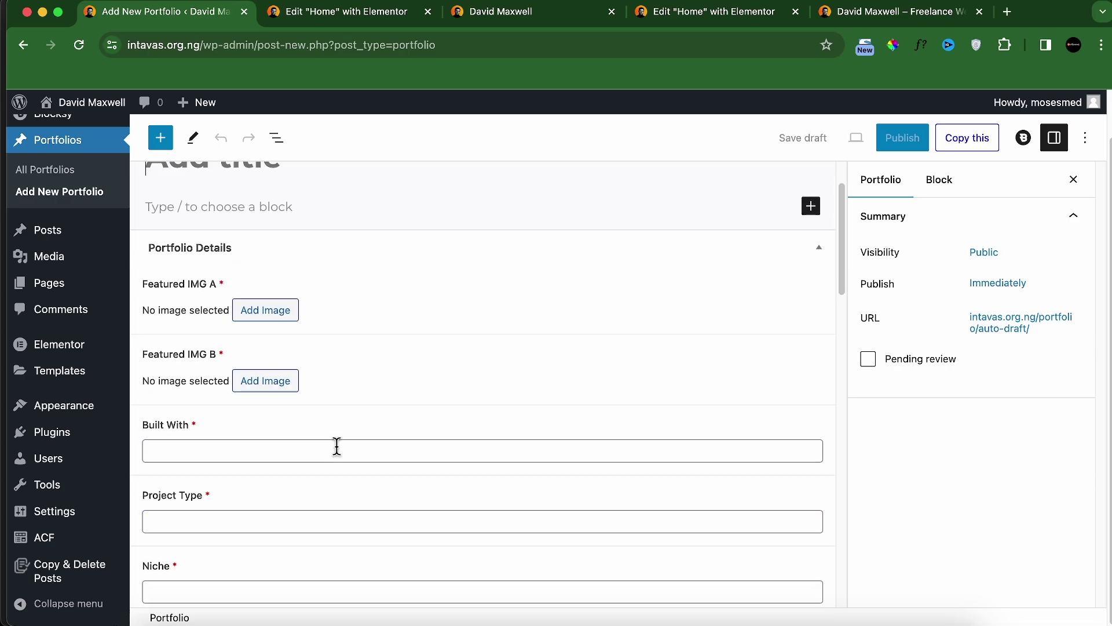
scroll(342, 440, "up", 3)
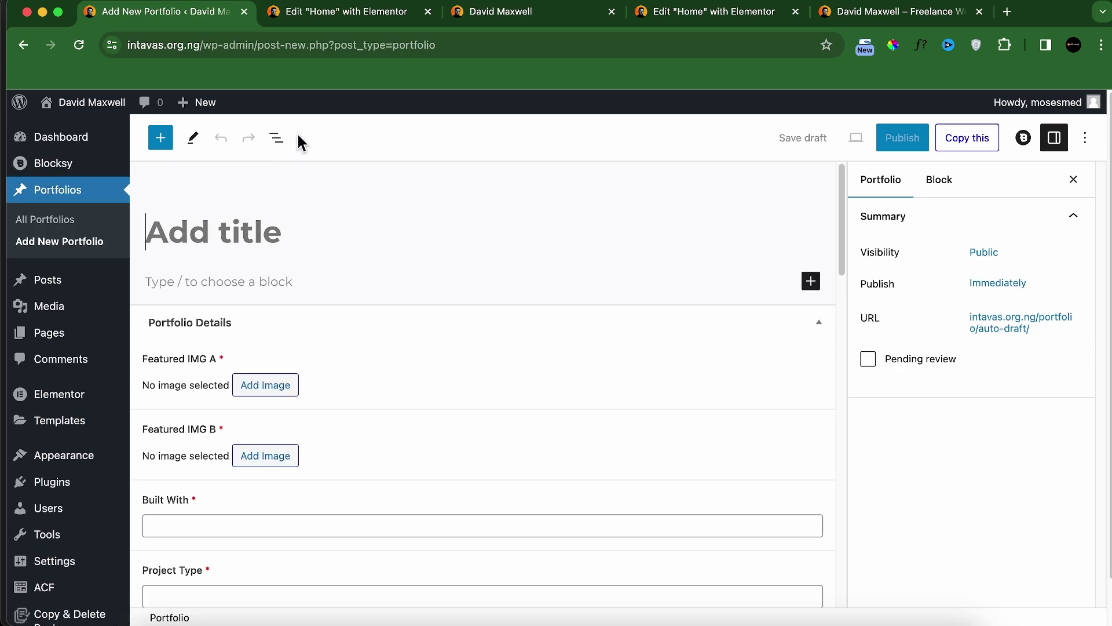
mouse_move(93, 112)
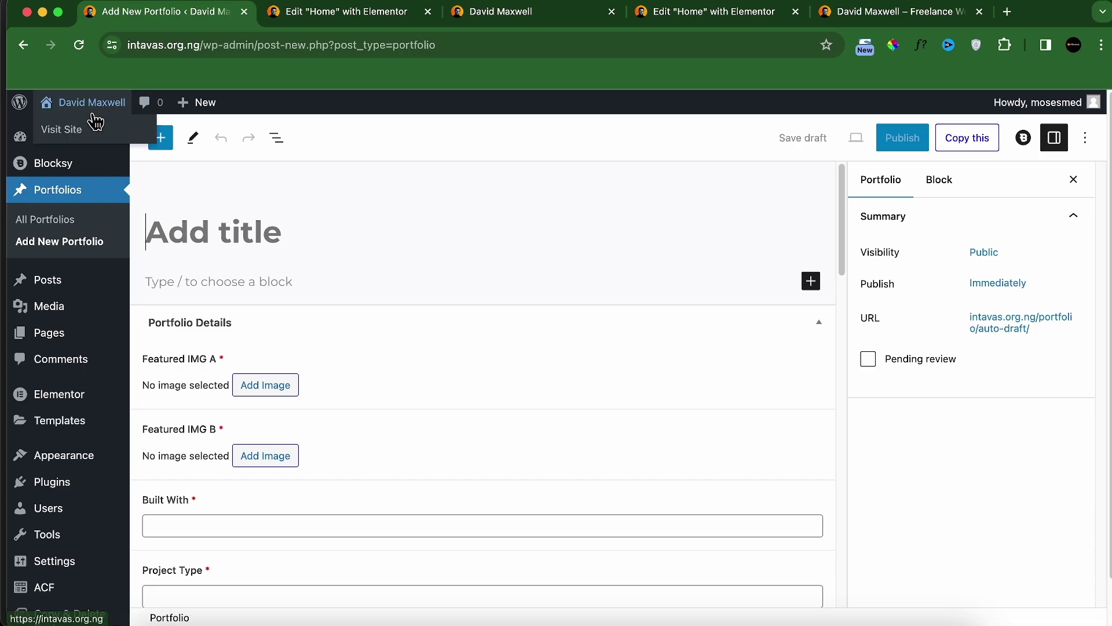
right_click(64, 136)
left_click(107, 140)
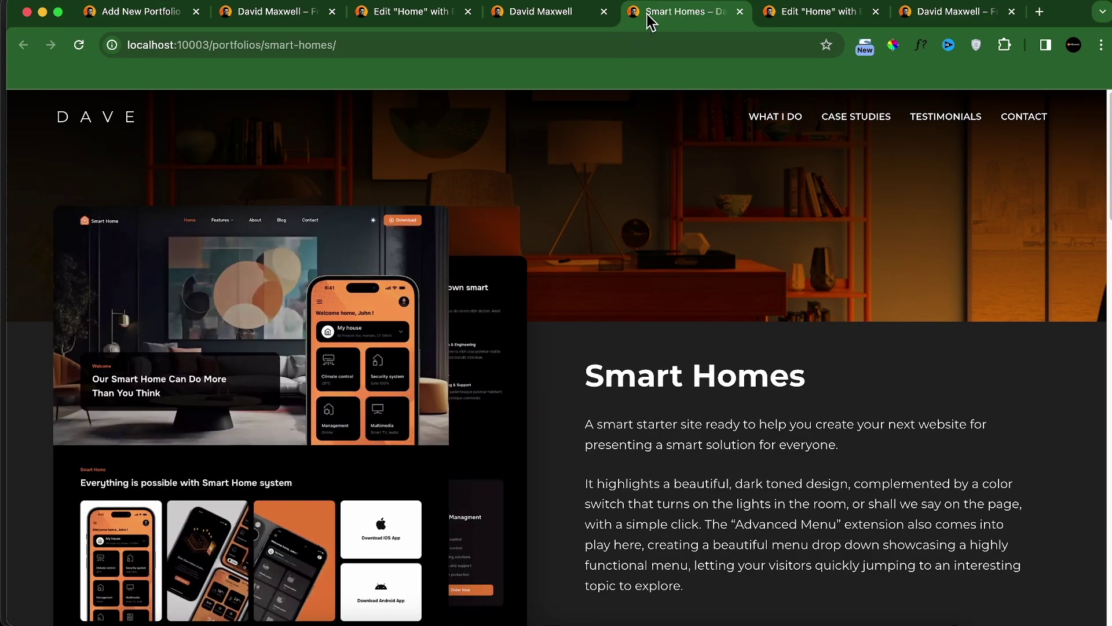
left_click_drag(649, 17, 141, 45)
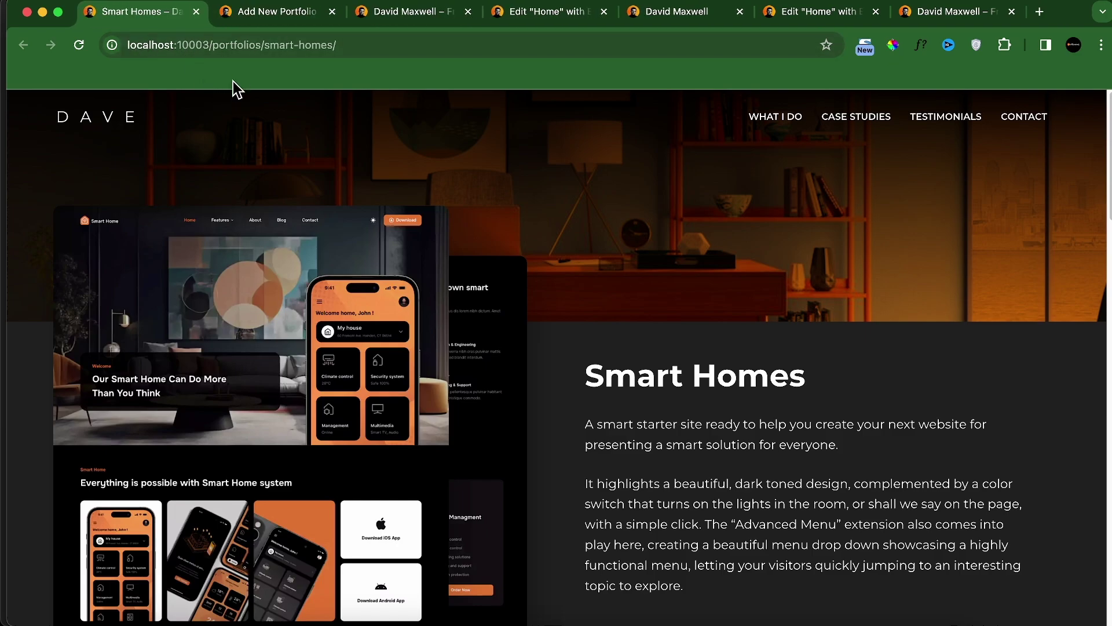
triple_click(611, 368)
key("super+c")
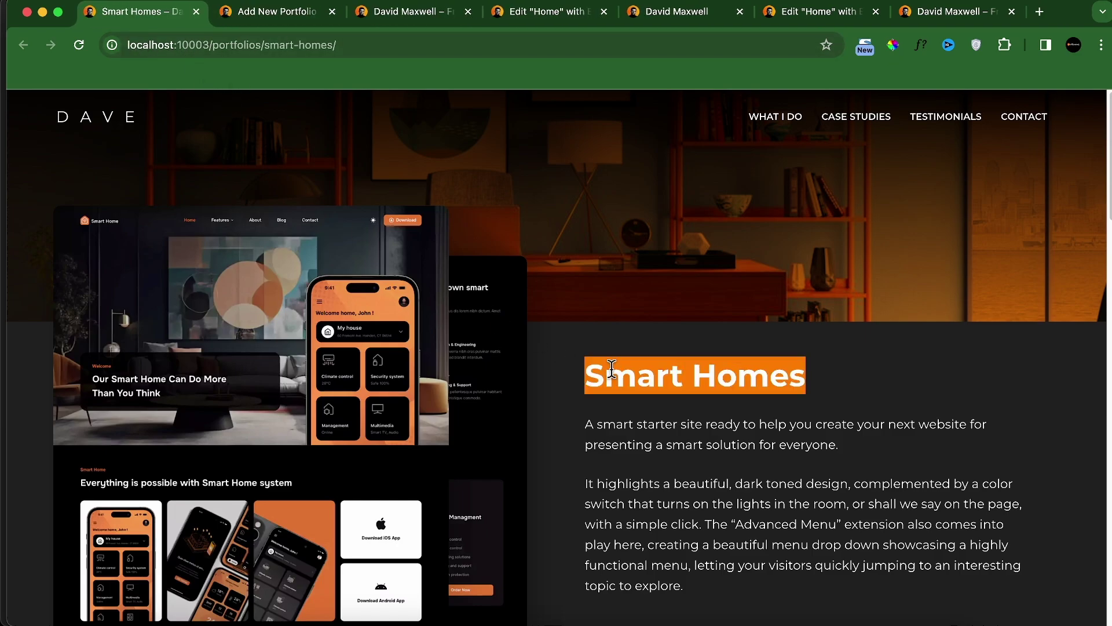
left_click(272, 13)
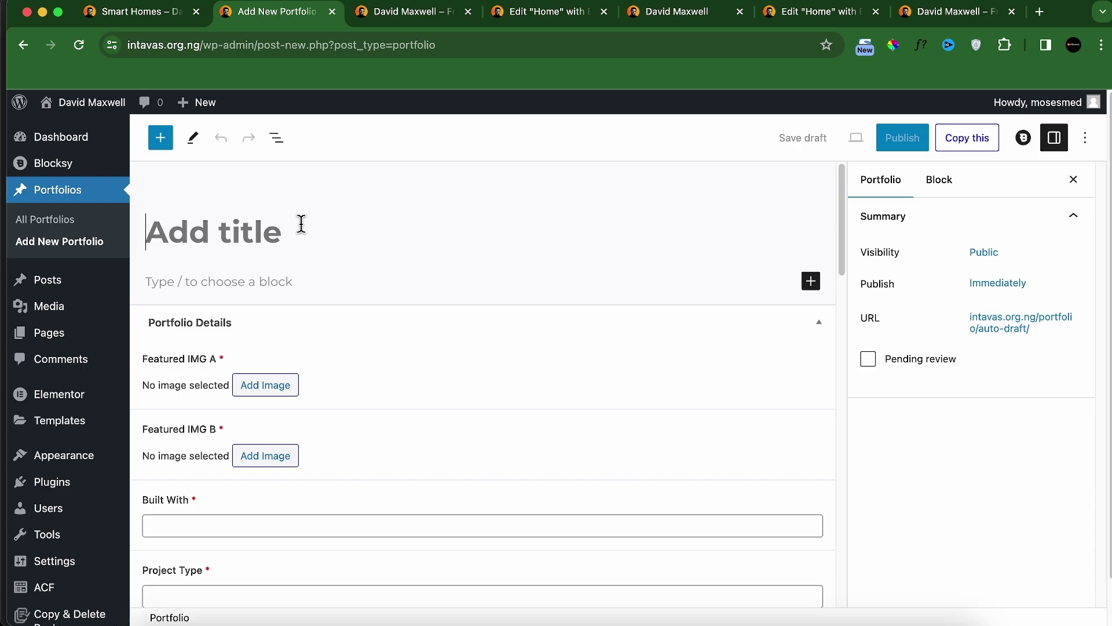
key("super+v")
Step: Copy the two description paragraphs from the live page into the portfolio body
left_click(102, 13)
scroll(701, 472, "down", 1)
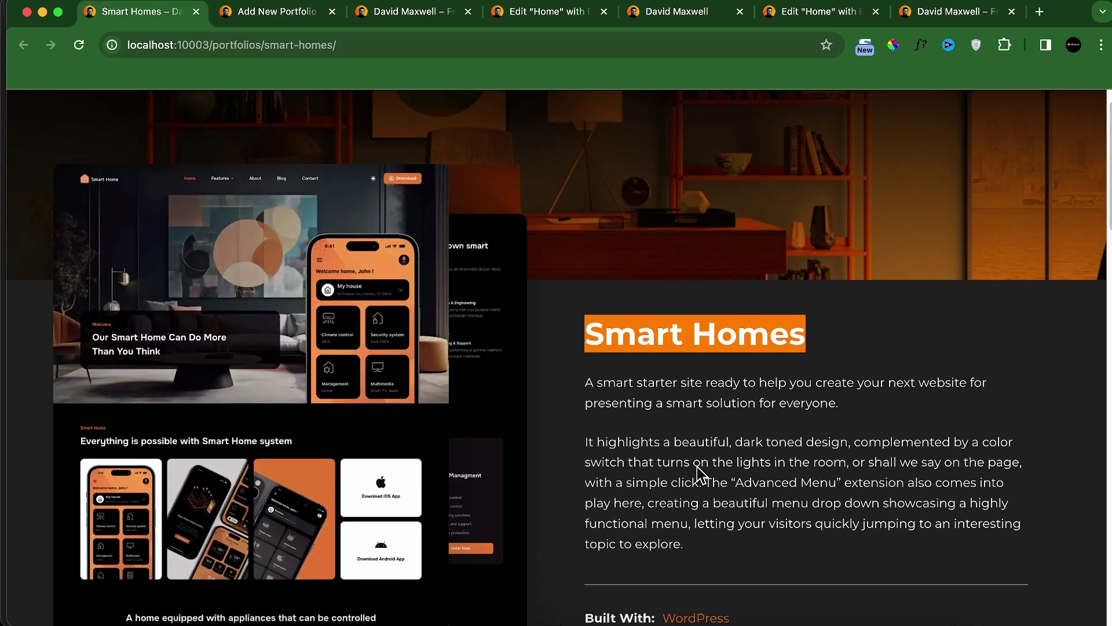
scroll(695, 452, "down", 5)
left_click(659, 297)
left_click_drag(588, 183, 695, 348)
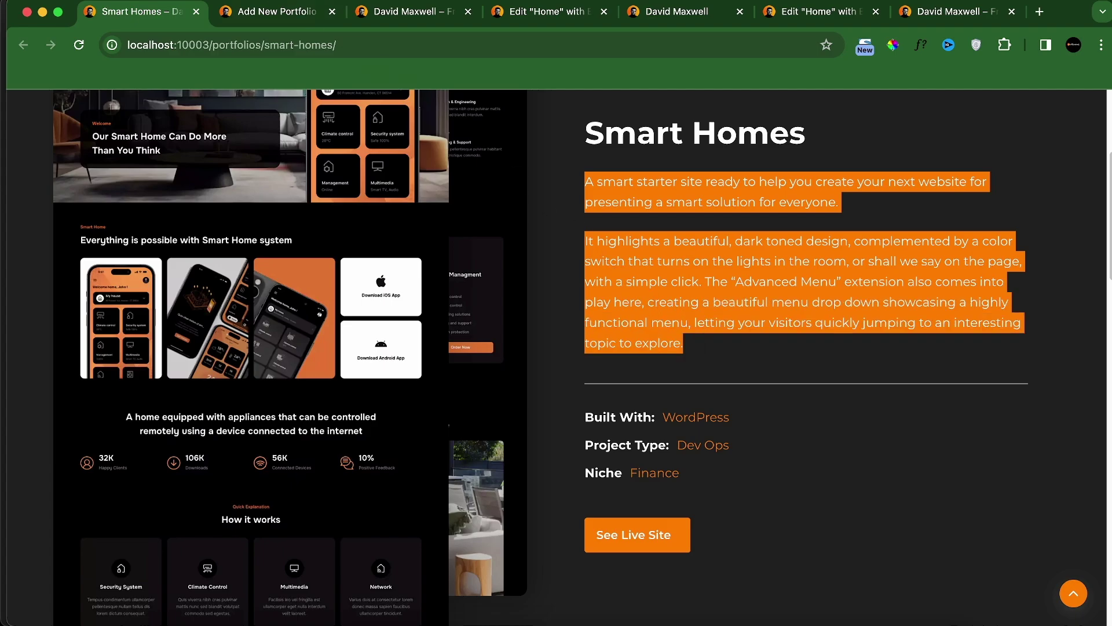
left_click(269, 11)
left_click(240, 282)
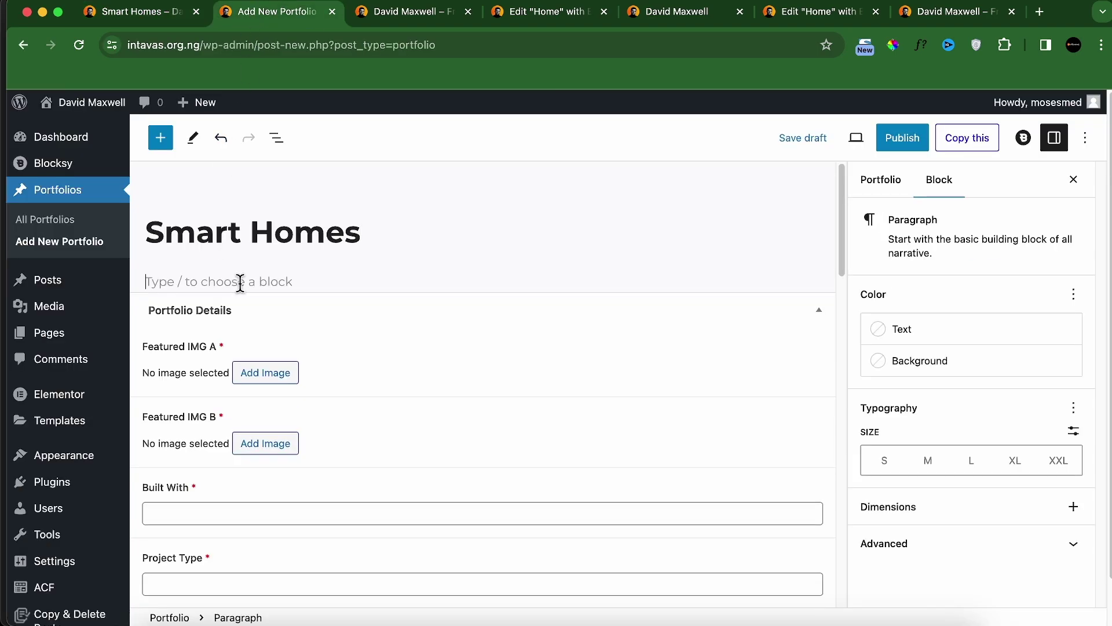
type("A smart starter site ready to help you create your new website for presenting a smart solution for everyone It highlights a beautiful, dark toned design, complemented by a color switch that turns on the lights in the room, or shall we say on the page, with a simple click. The \"Advanced Menu\" extension also comes into play here, creating a beautiful menu drop down showcasing a highly functional menu, letting your visitors quickly jumping to an interesting topic to explore.")
scroll(296, 413, "down", 3)
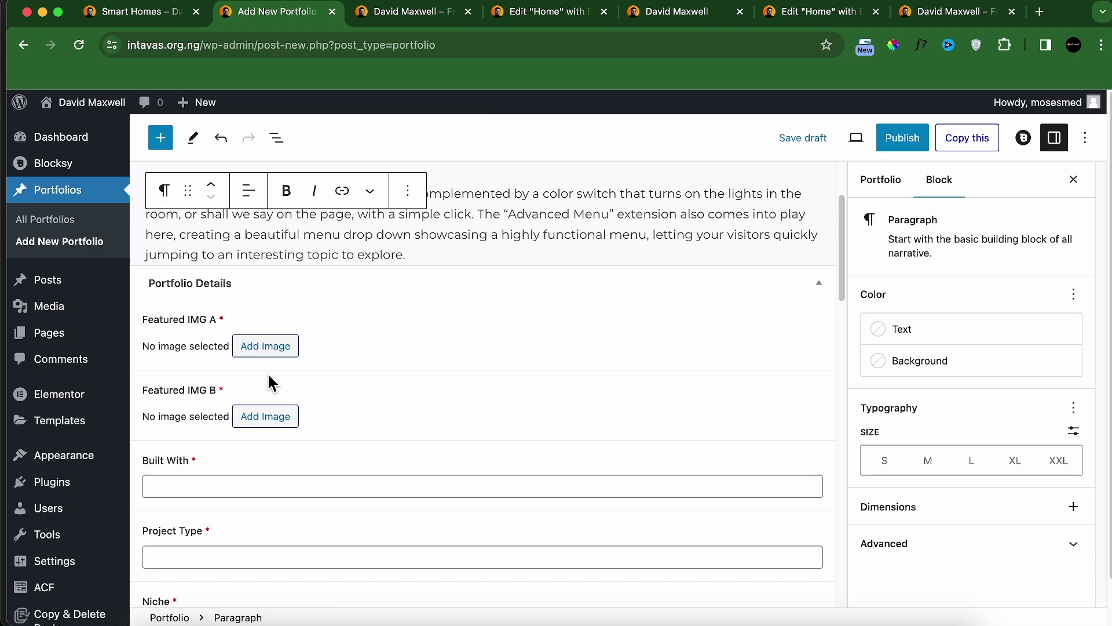
left_click(142, 12)
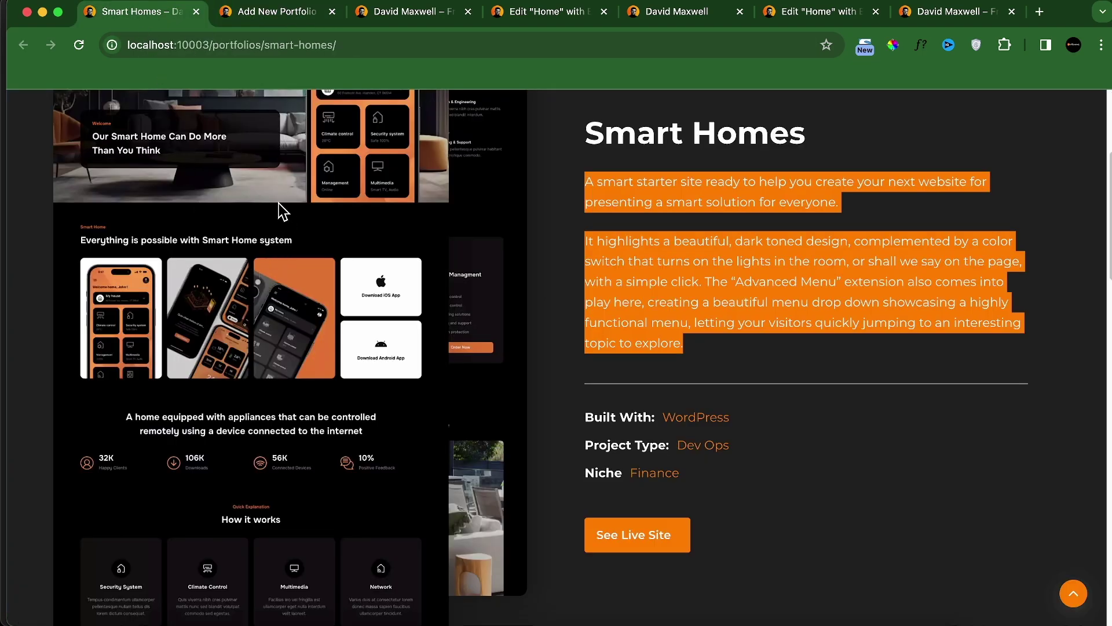
Step: Upload featured a.webp and set it as Featured IMG A
left_click(249, 13)
left_click(265, 348)
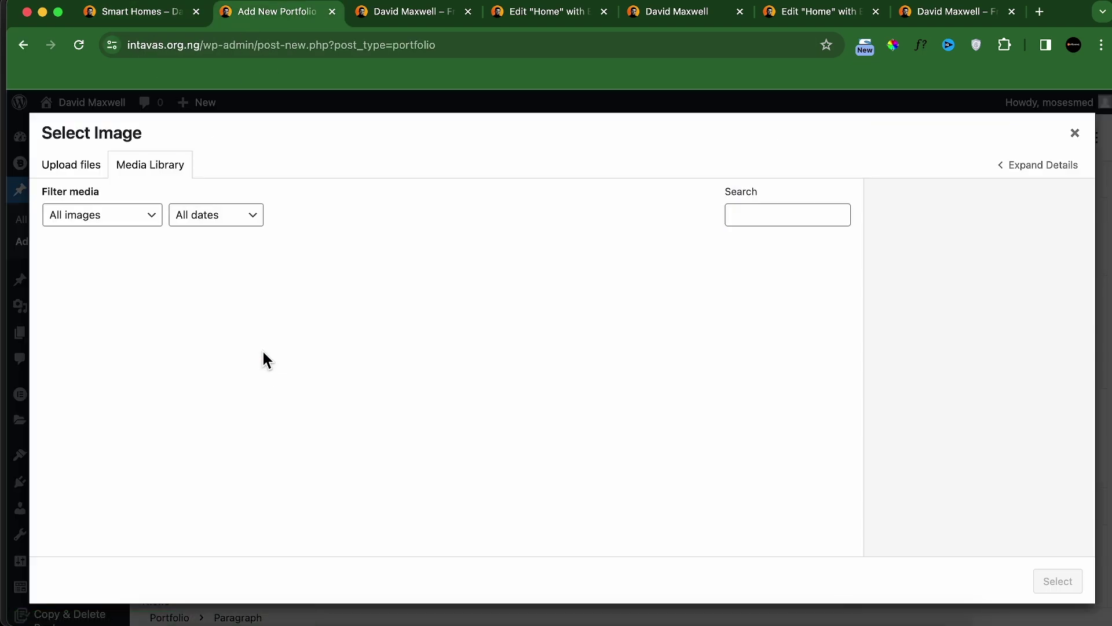
left_click(91, 174)
left_click(539, 391)
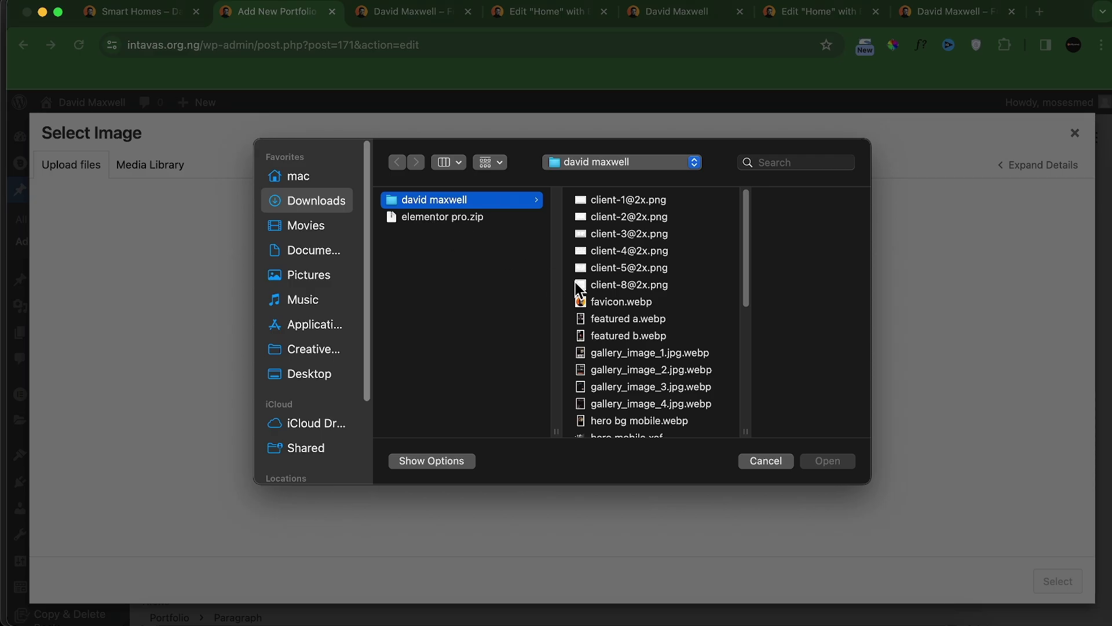
left_click(613, 320)
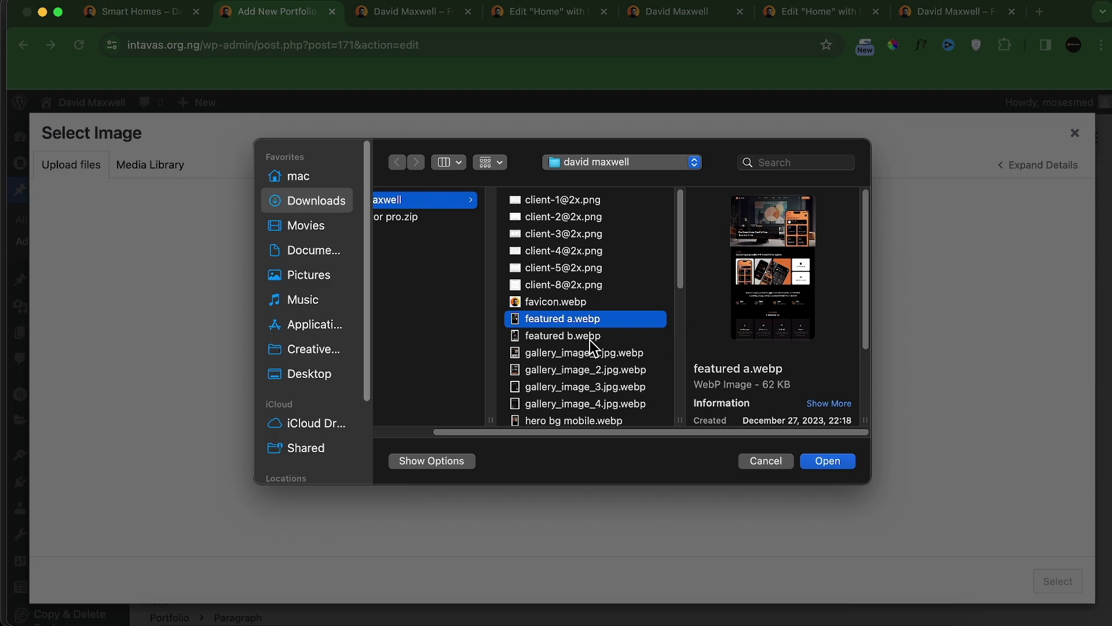
left_click(821, 464)
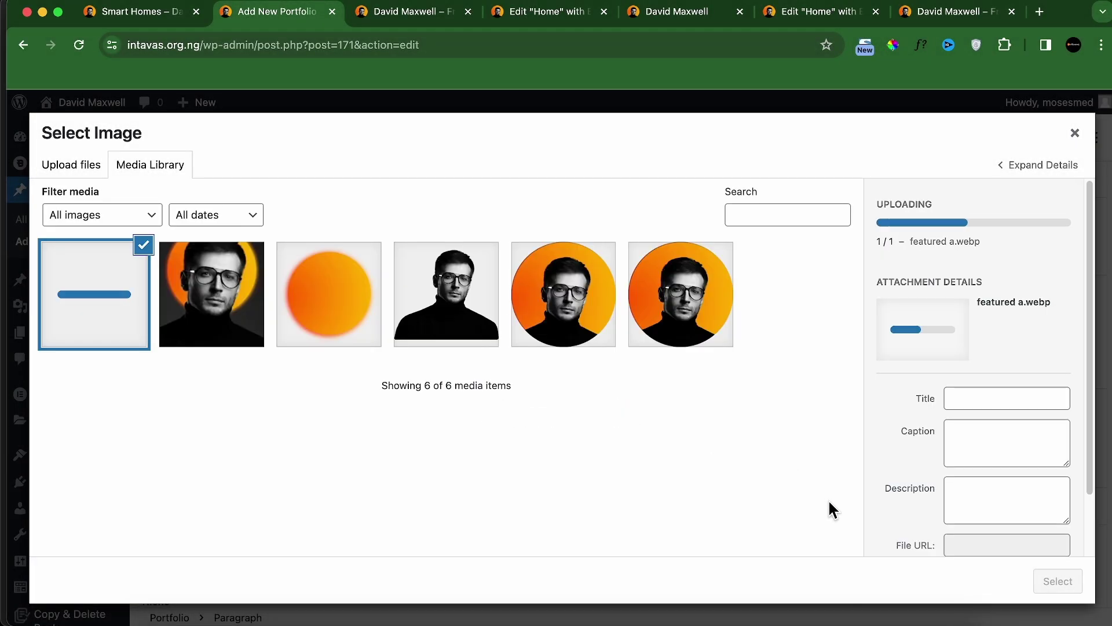
left_click(1065, 581)
scroll(520, 480, "down", 5)
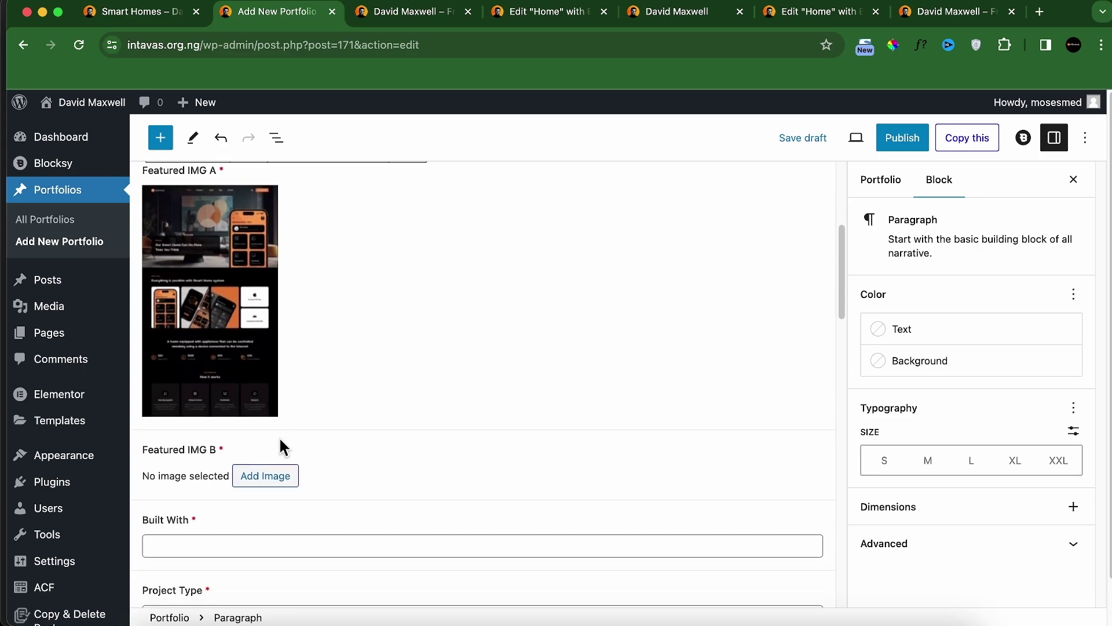
Step: Upload featured b.webp and set it as Featured IMG B
left_click(261, 465)
left_click(87, 166)
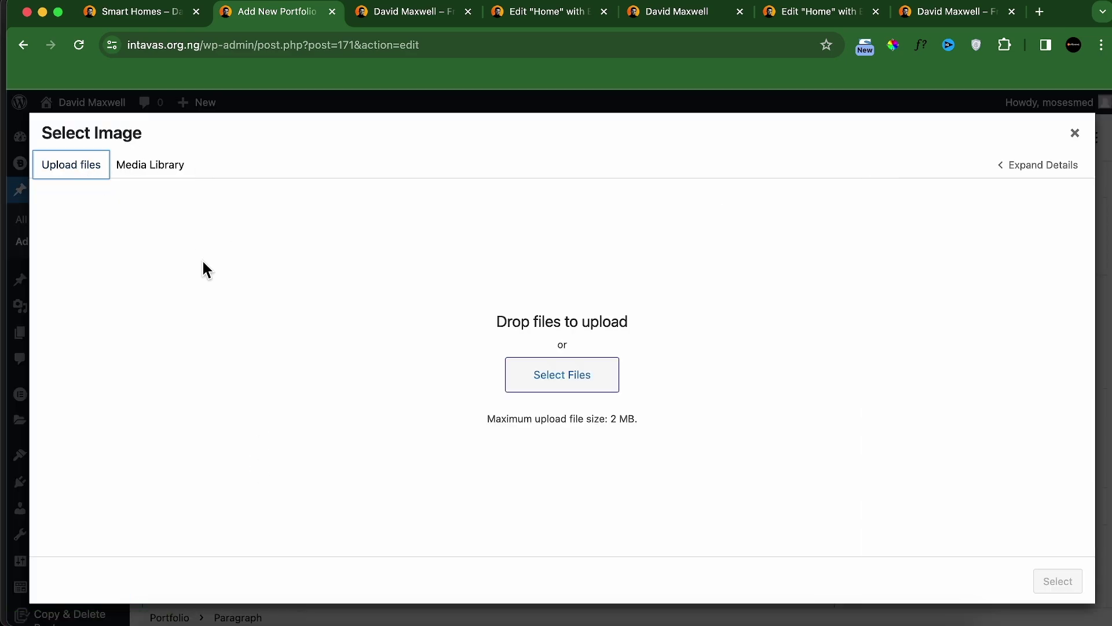
left_click(565, 377)
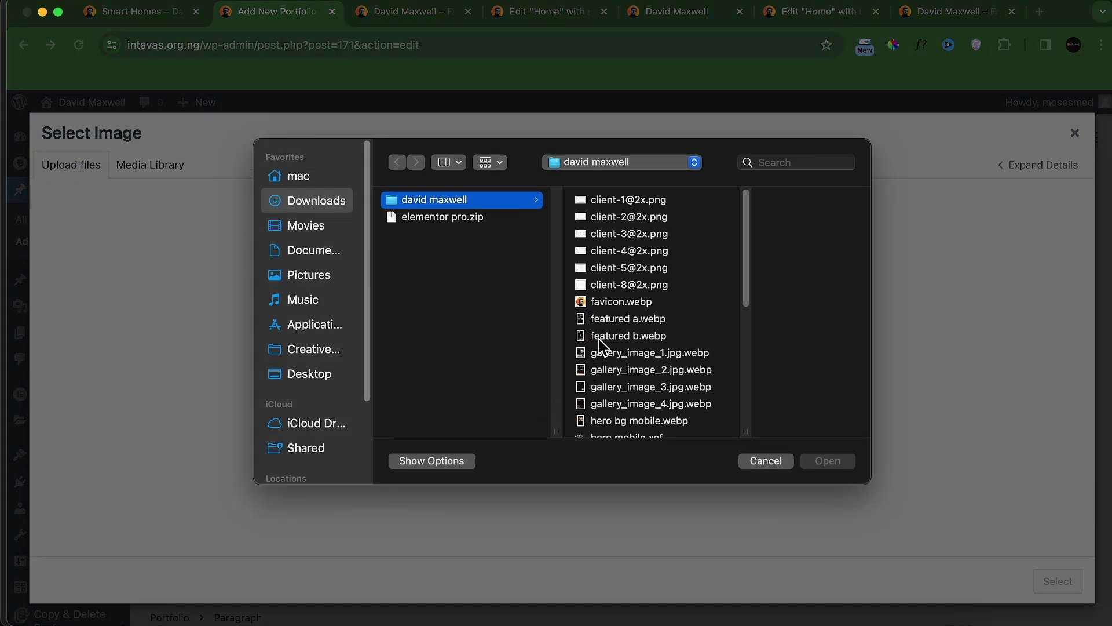
left_click(599, 338)
left_click(827, 461)
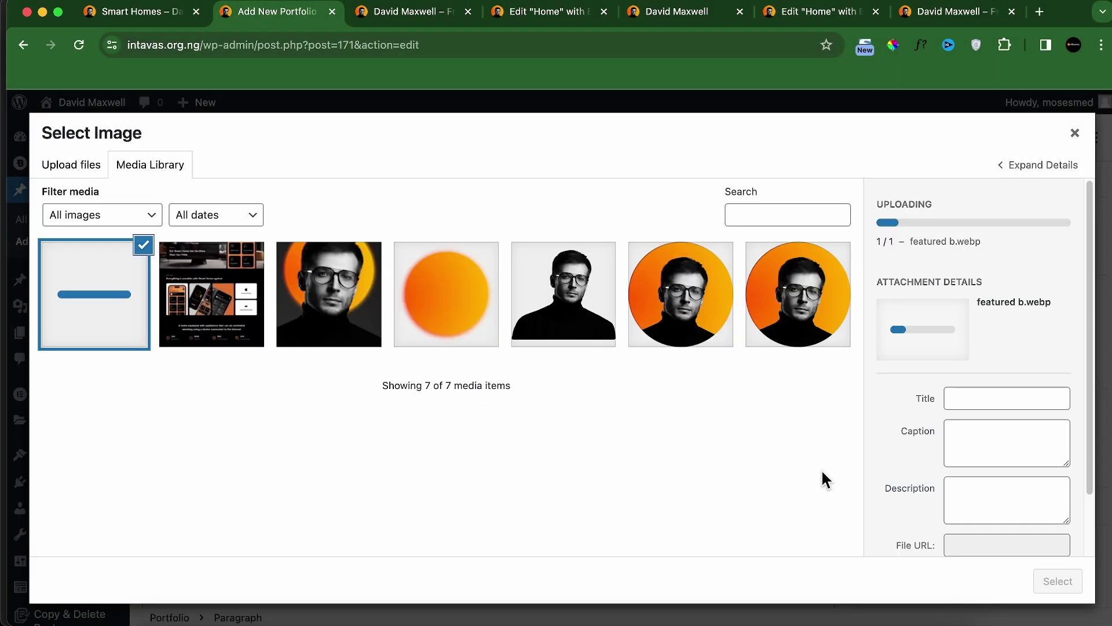
left_click(1052, 585)
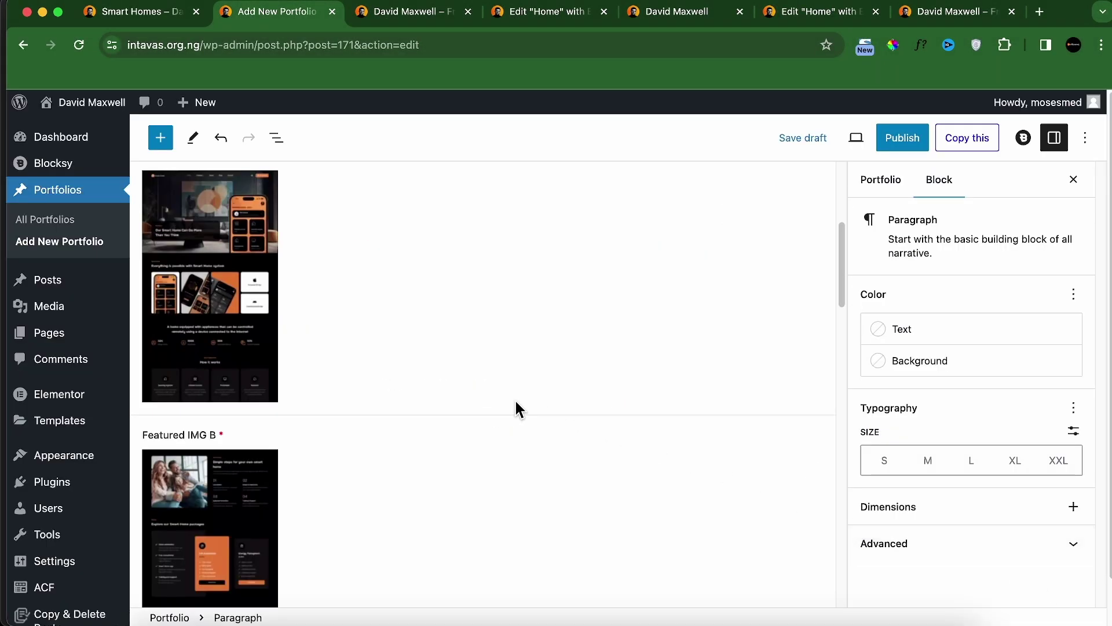
scroll(516, 404, "down", 10)
Step: Fill Built With as WordPress, Project Type as Dev Ops and Niche as Finance, checking the live page
scroll(369, 434, "up", 3)
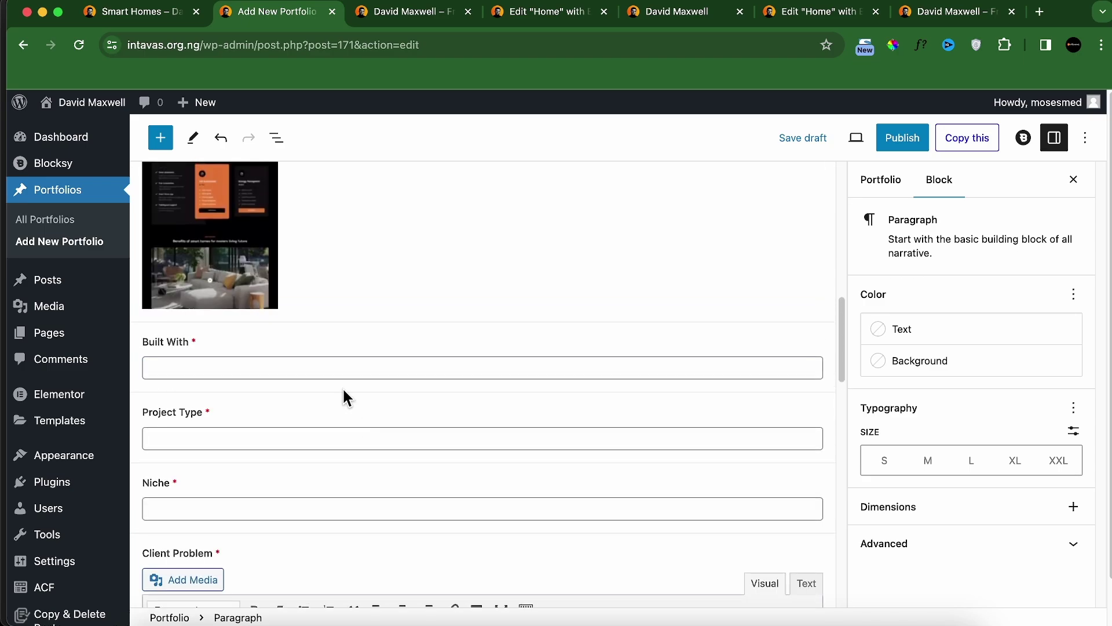
left_click(274, 366)
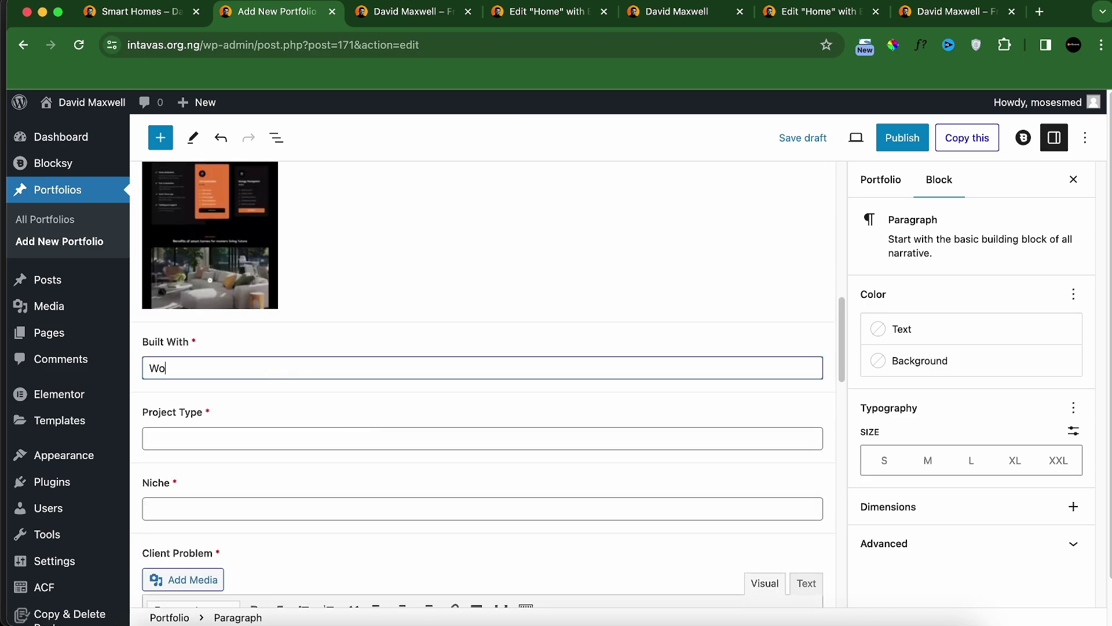
left_click(123, 13)
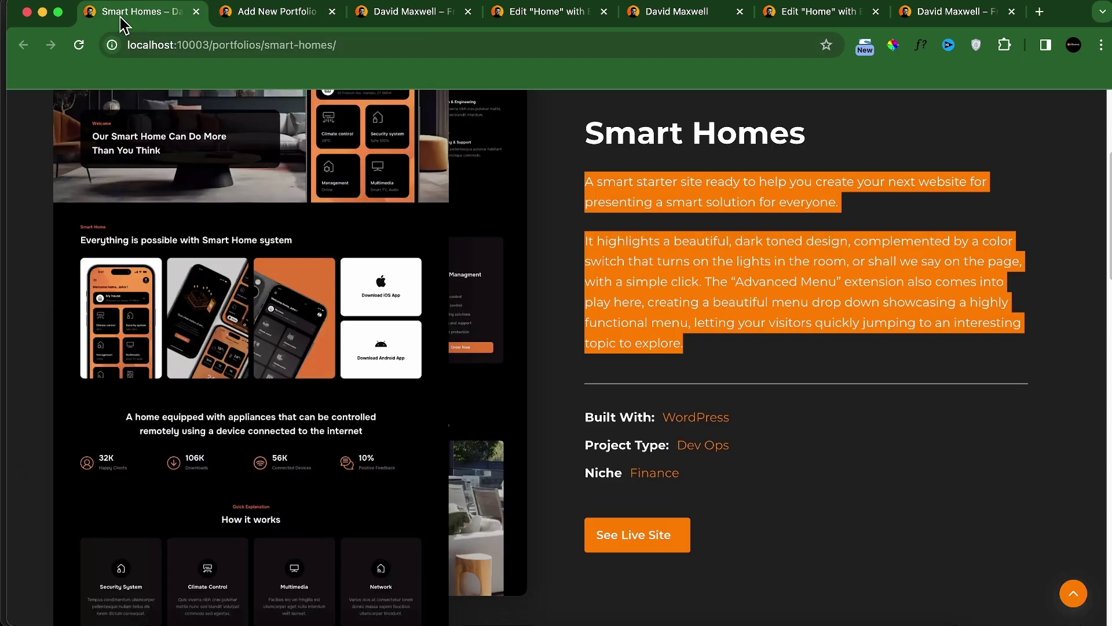
left_click(230, 22)
left_click(238, 440)
type("Dev Ops")
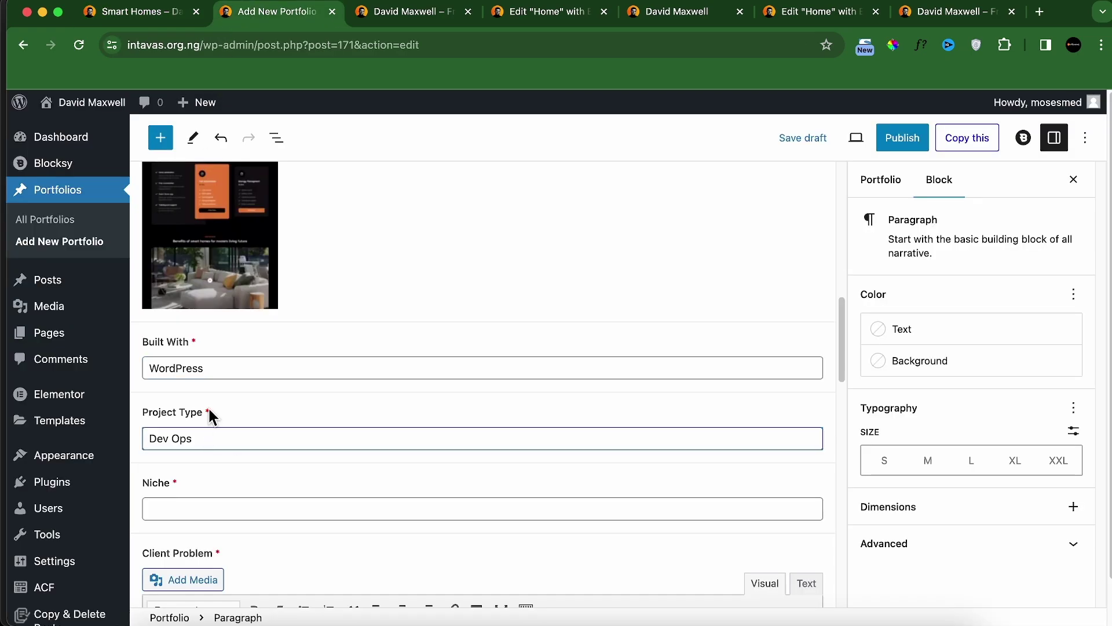
left_click(141, 16)
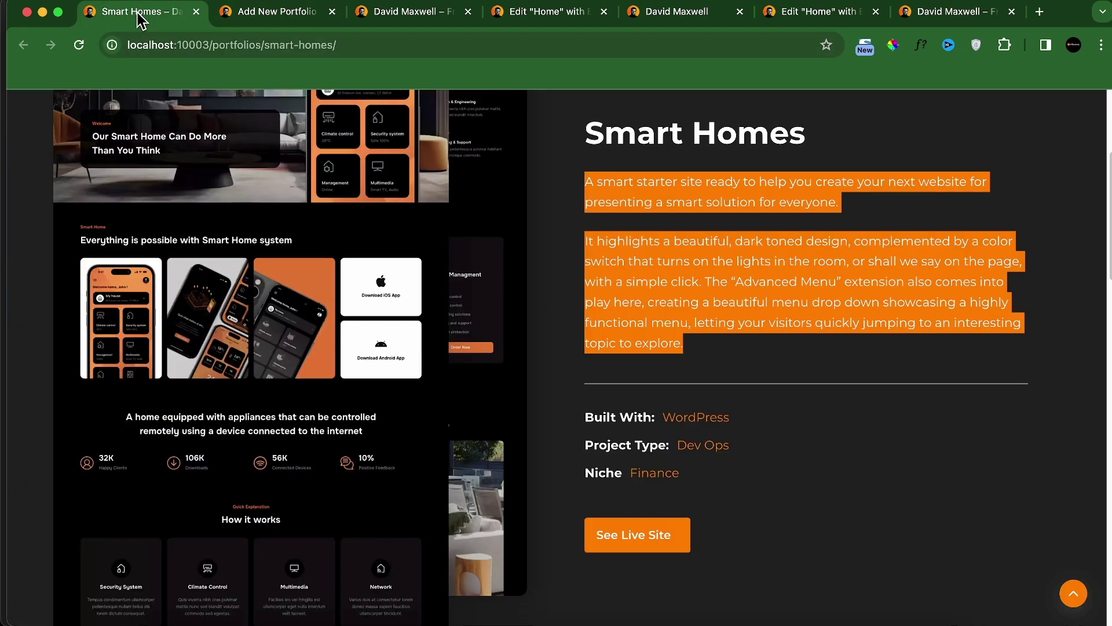
left_click(268, 14)
left_click(234, 505)
type("Finance")
scroll(275, 423, "down", 4)
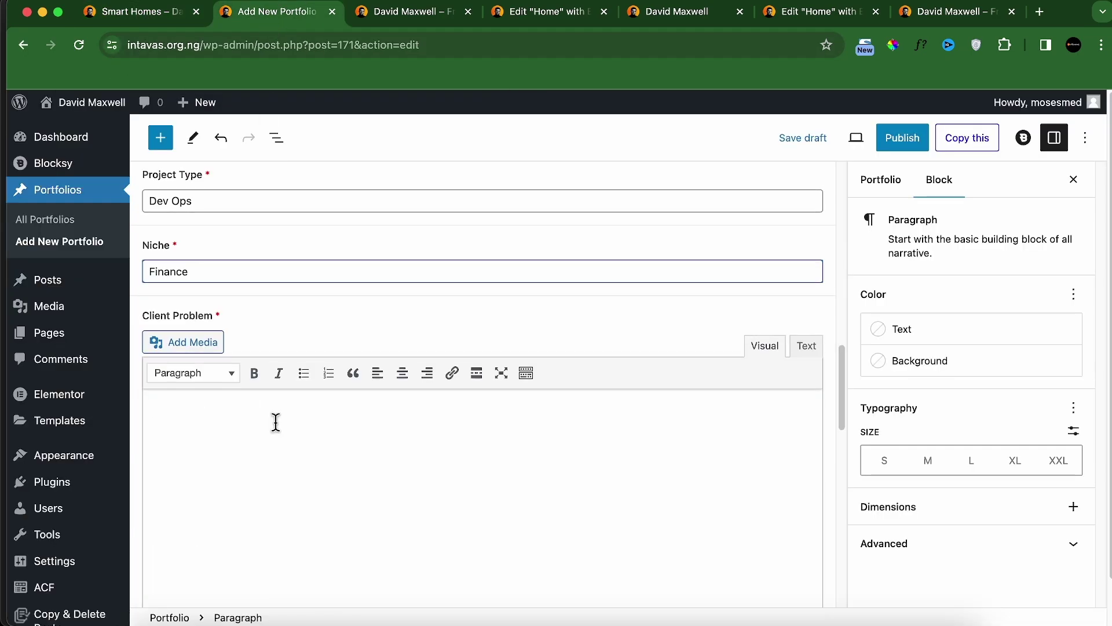
Step: Copy the What Client Wanted paragraph from the live Smart Homes page into Client Problem
left_click(172, 17)
triple_click(368, 390)
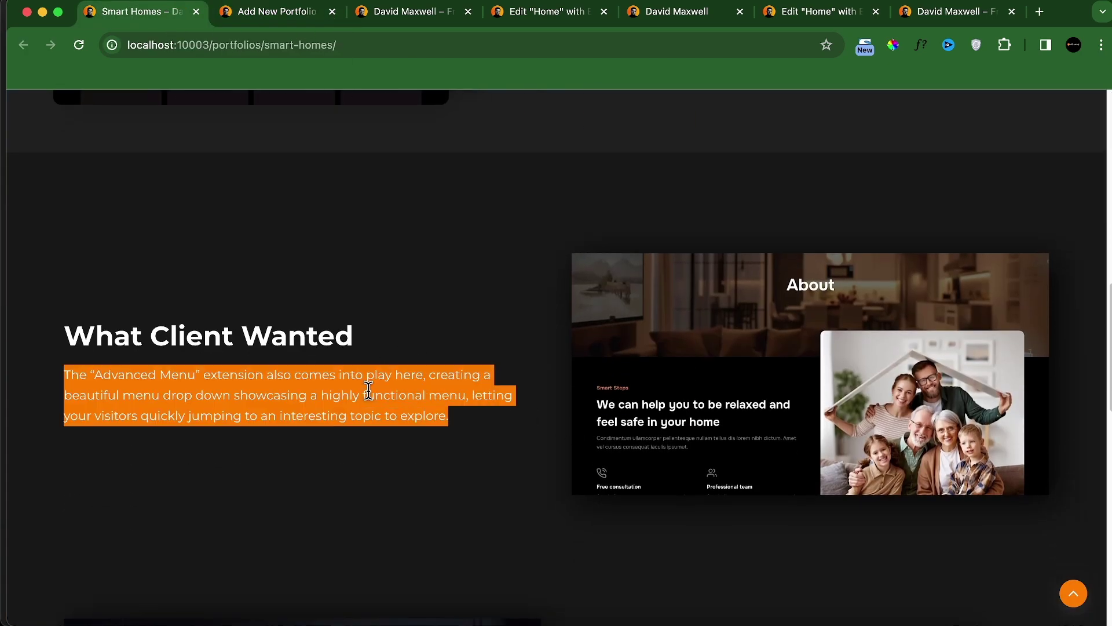
key("ctrl+Tab")
left_click(371, 426)
key("BackSpace")
scroll(422, 509, "down", 5)
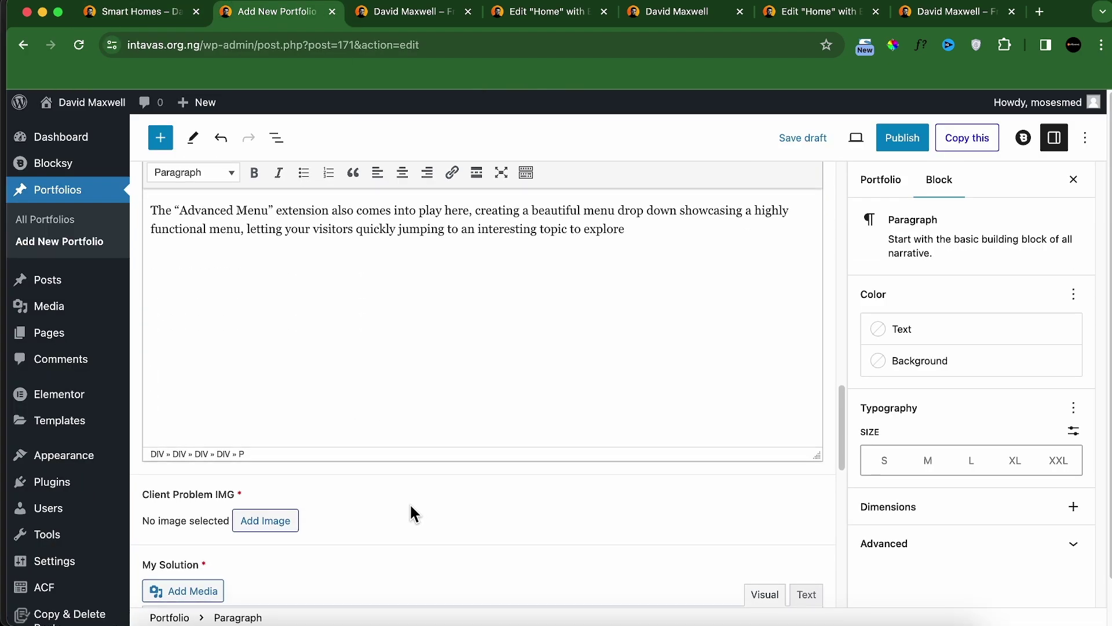
Step: Upload problem edited.webp and set it as the Client Problem IMG
left_click(266, 520)
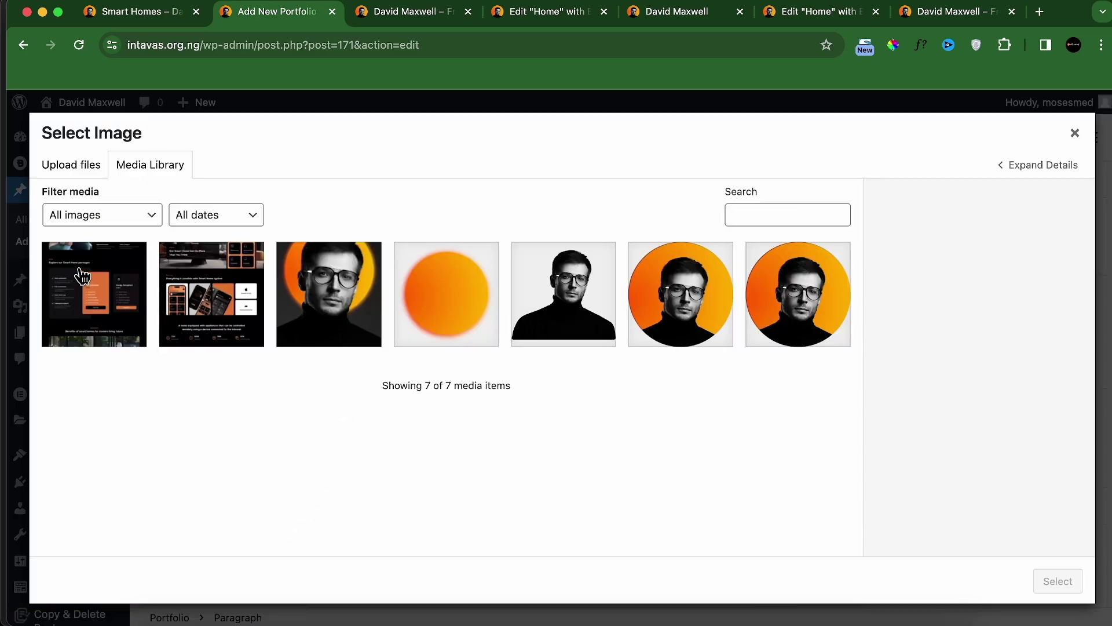
left_click(88, 169)
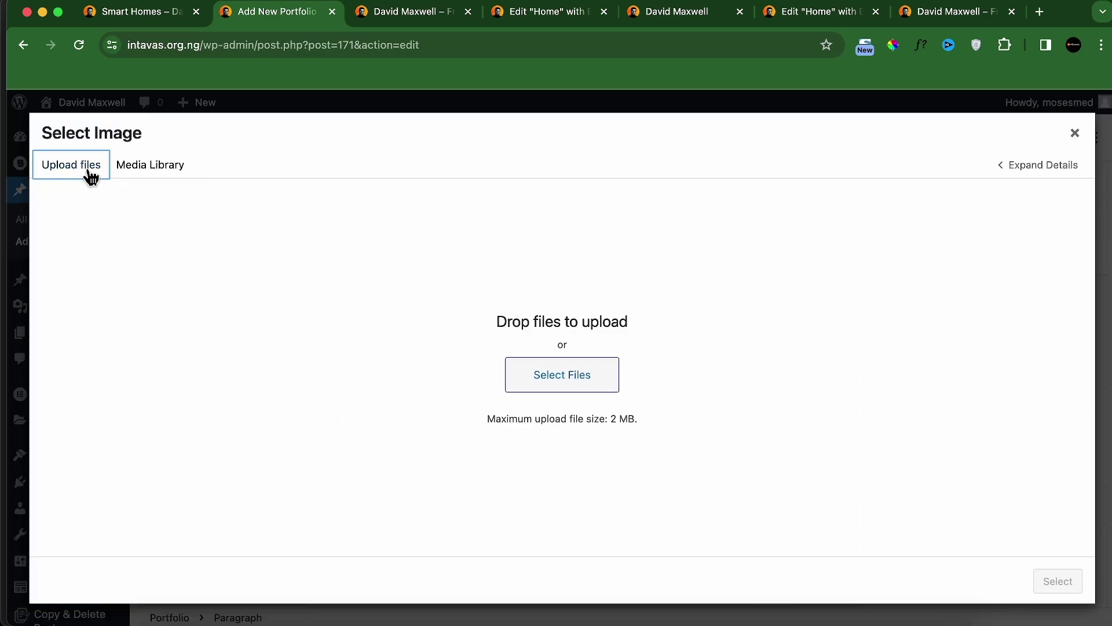
left_click(564, 383)
left_click(575, 292)
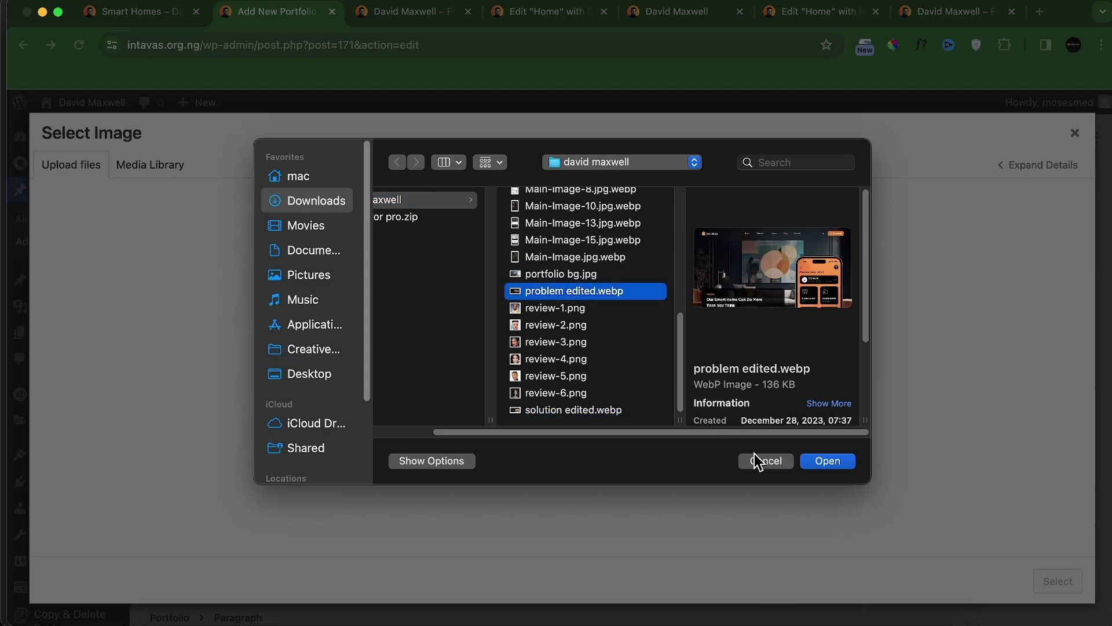
left_click(804, 462)
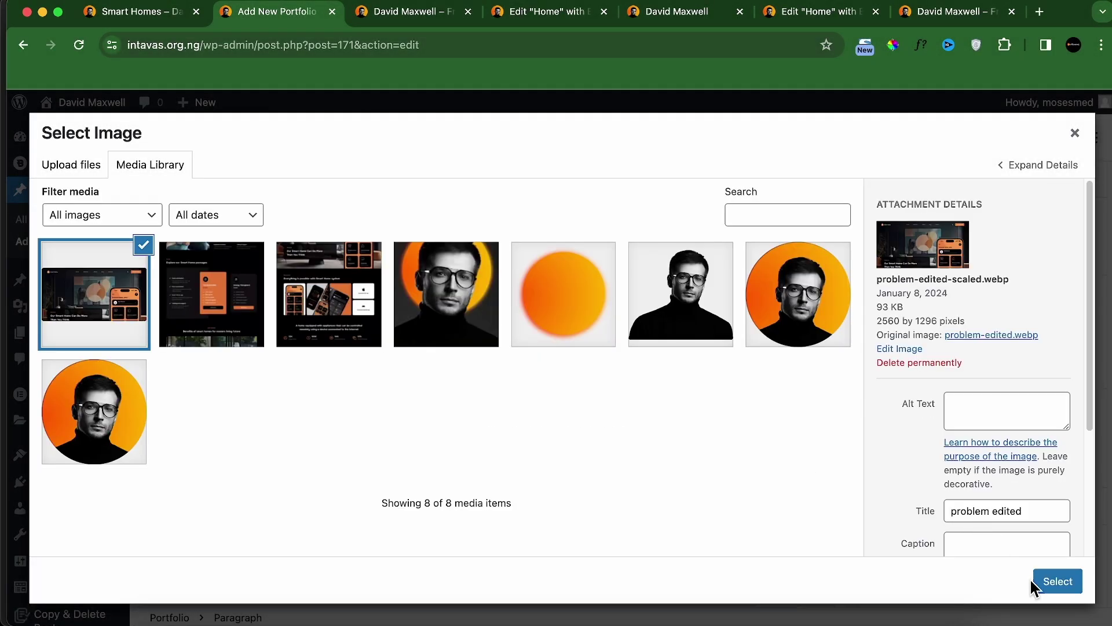
left_click(1044, 580)
scroll(566, 487, "down", 5)
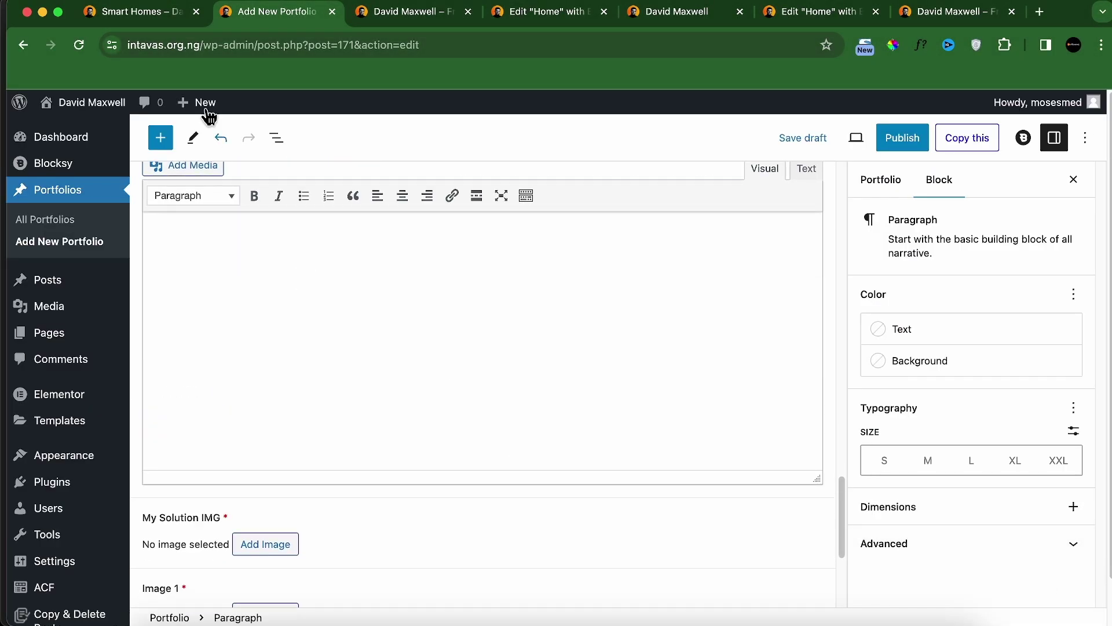
Step: Copy the My Solution paragraph from the live Smart Homes page into the My Solution field
left_click(174, 12)
scroll(318, 398, "down", 6)
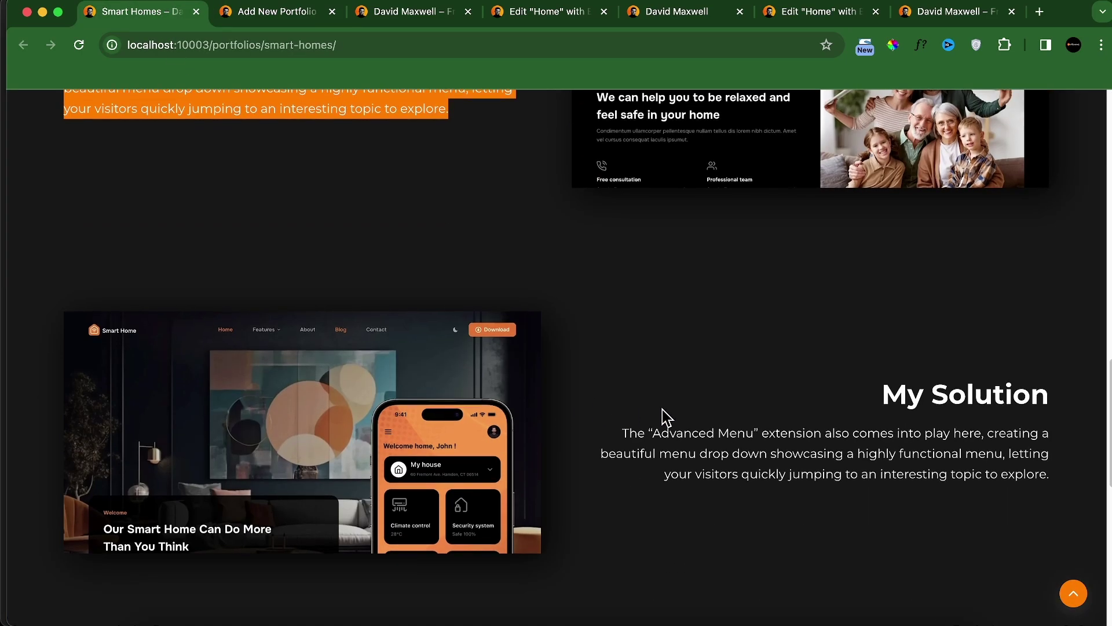
triple_click(791, 409)
key("super+c")
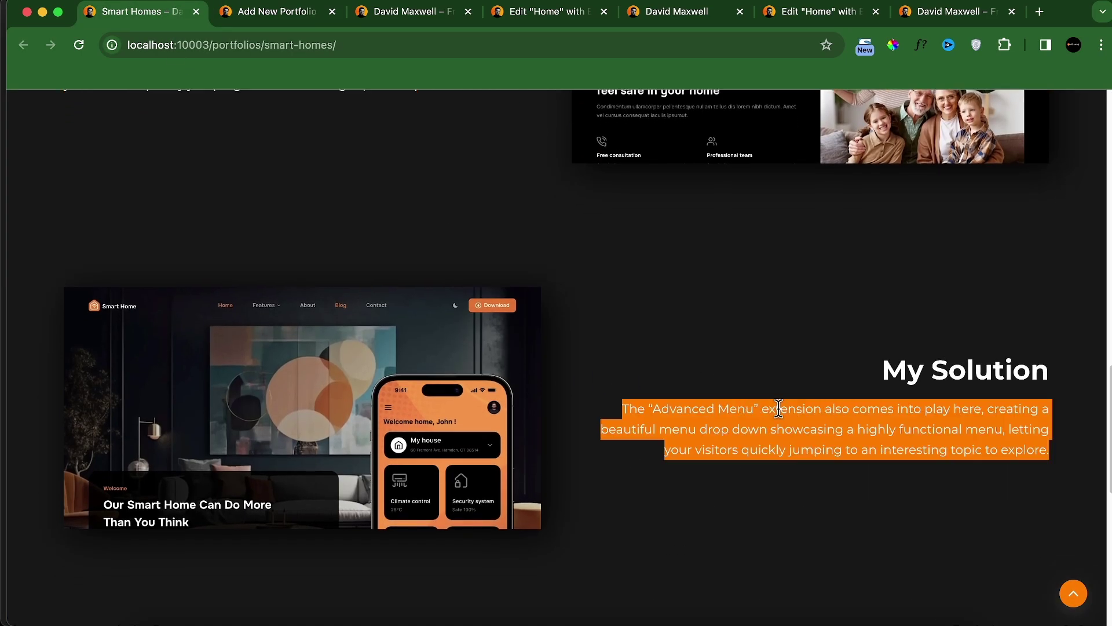
left_click(277, 12)
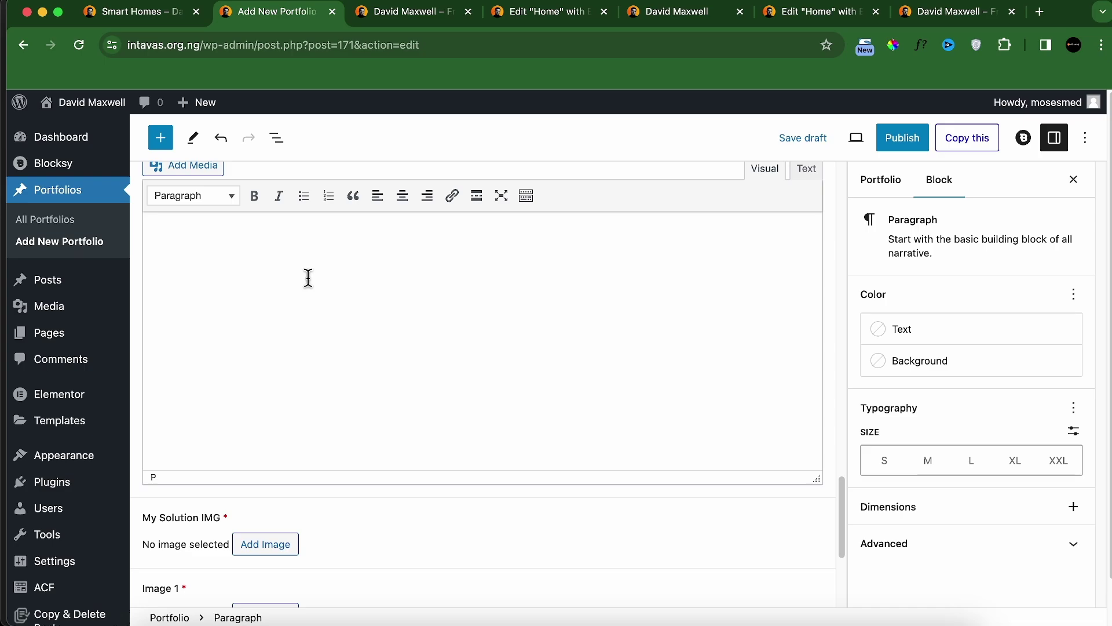
key("super+v")
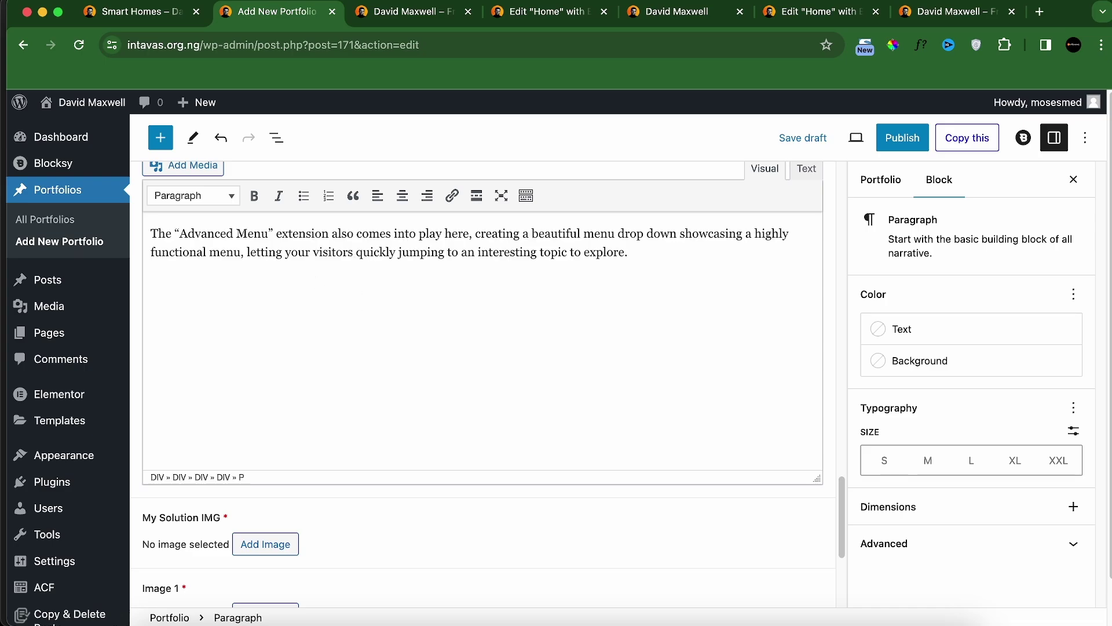
scroll(370, 348, "up", 2)
scroll(364, 377, "down", 3)
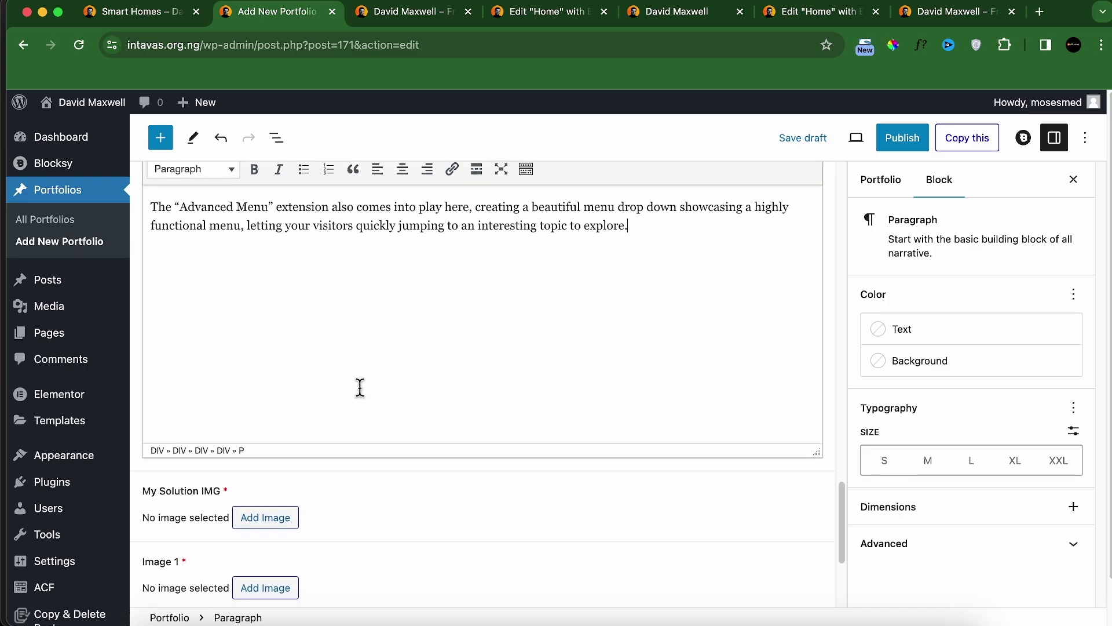
Step: Upload solution edited.webp and set it as the My Solution IMG
left_click(259, 517)
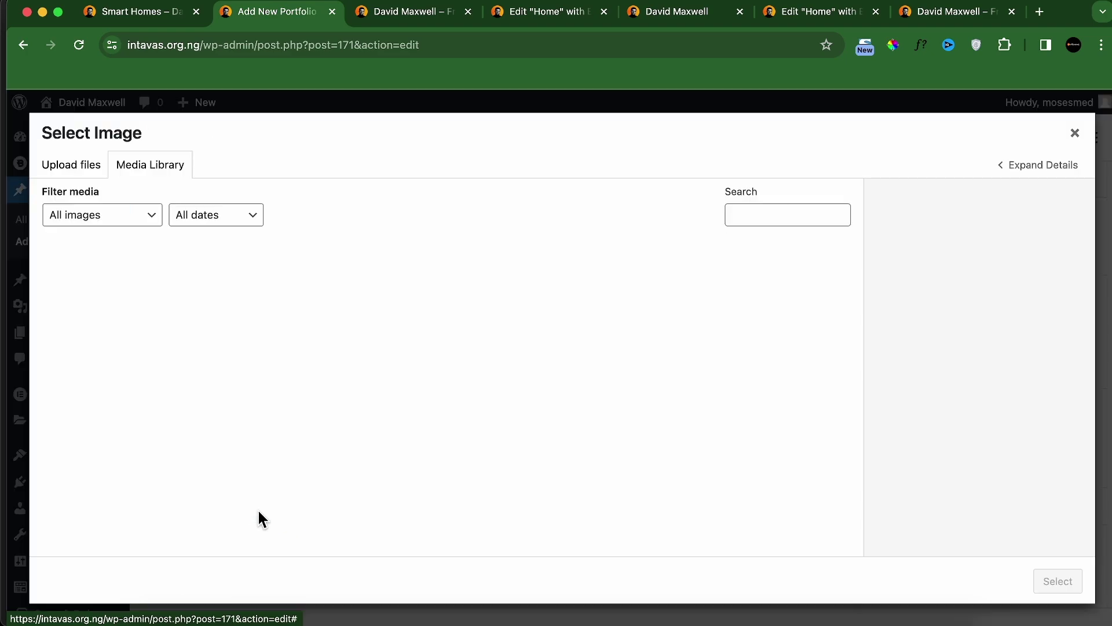
left_click(68, 167)
left_click(509, 391)
scroll(673, 387, "down", 10)
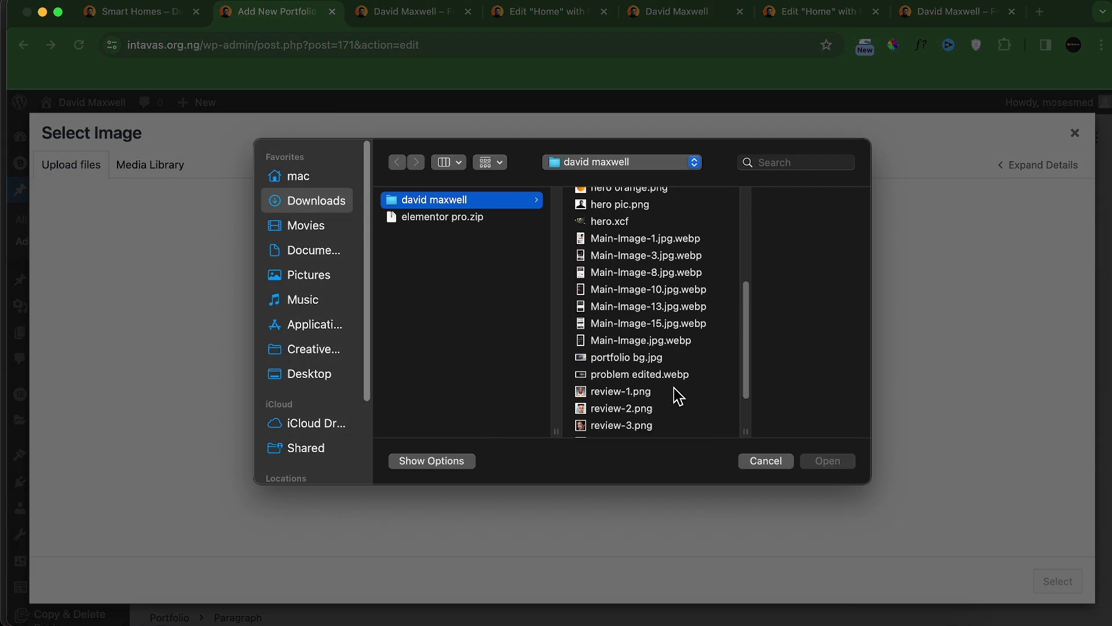
left_click(649, 422)
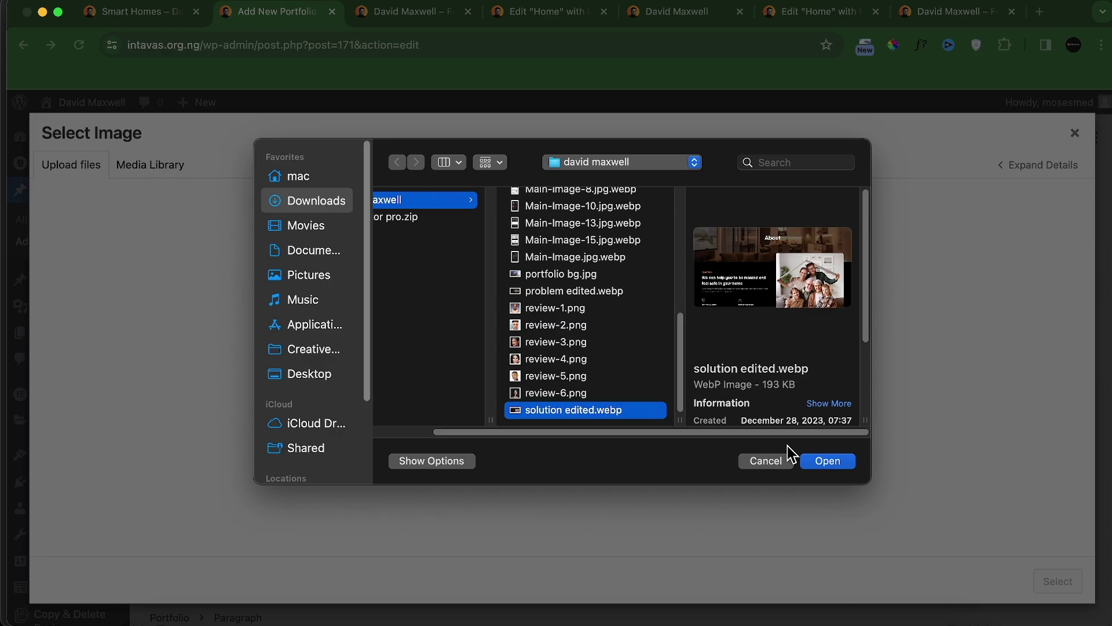
left_click(827, 461)
left_click(1055, 581)
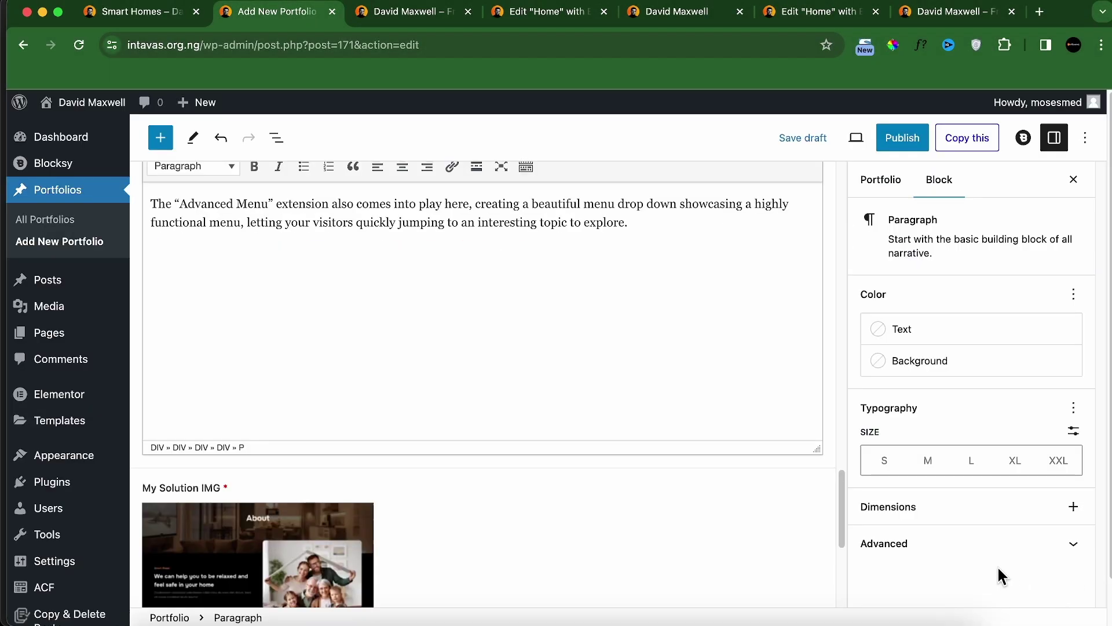
Step: Upload gallery_image_1 through gallery_image_4 together and set gallery_image_1 as Image 1
scroll(579, 474, "down", 5)
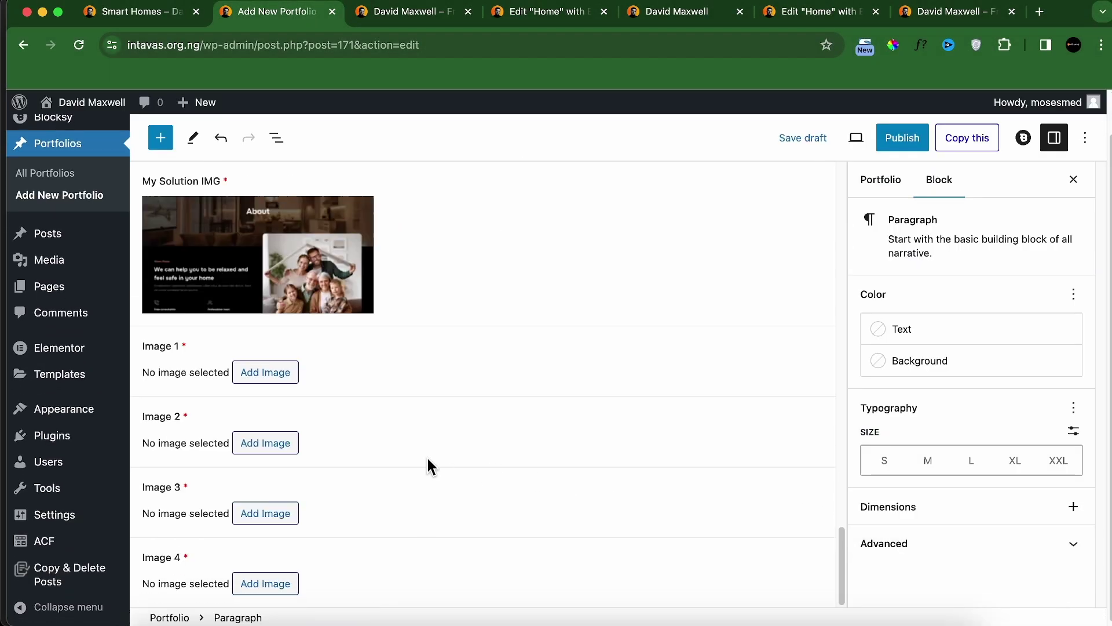
left_click(261, 378)
left_click(71, 168)
left_click(563, 376)
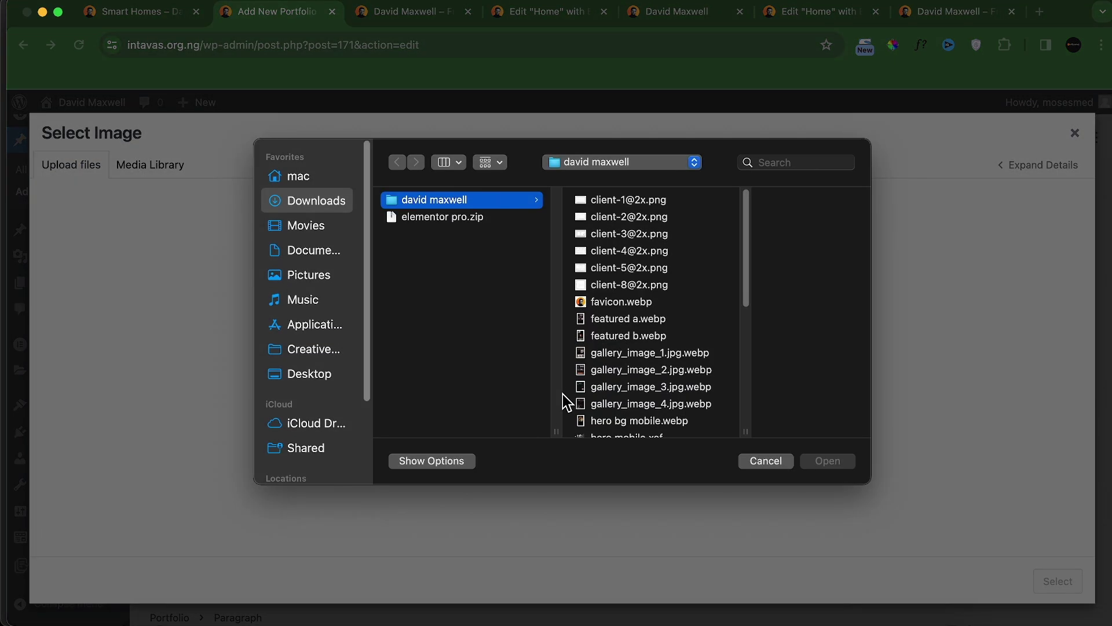
left_click(600, 354)
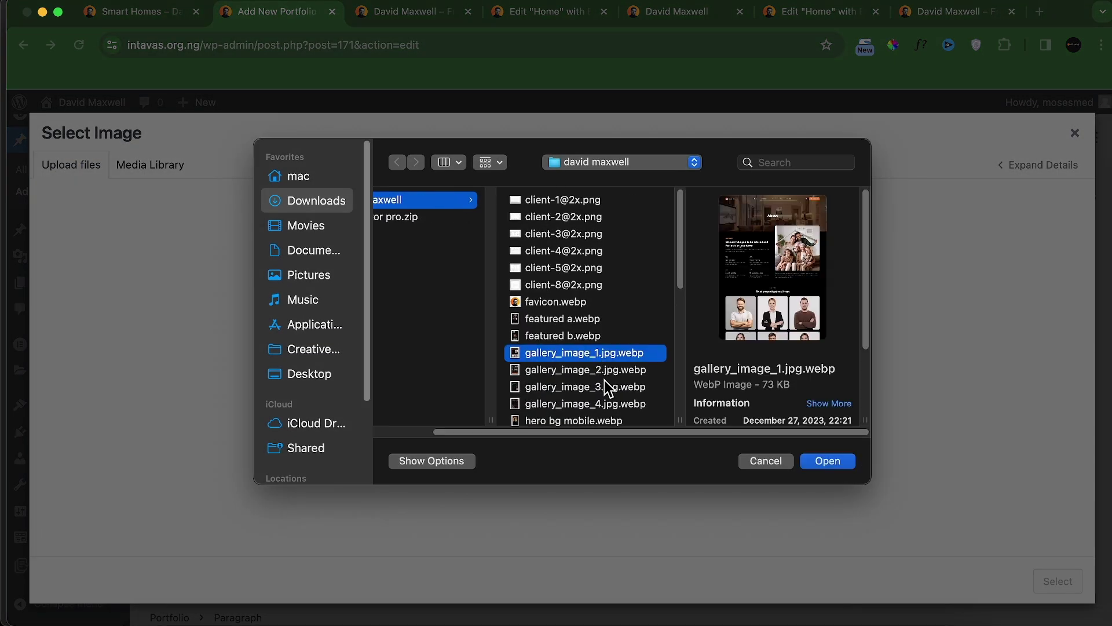
left_click(602, 370, "shift")
left_click(599, 386, "shift")
left_click(597, 404, "shift")
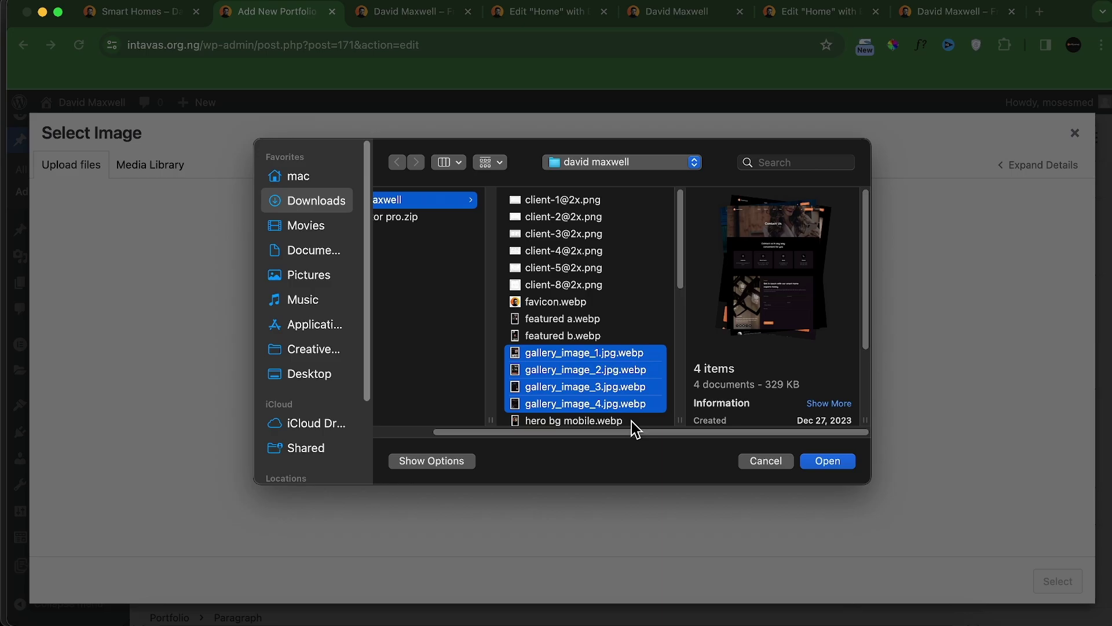
left_click(817, 461)
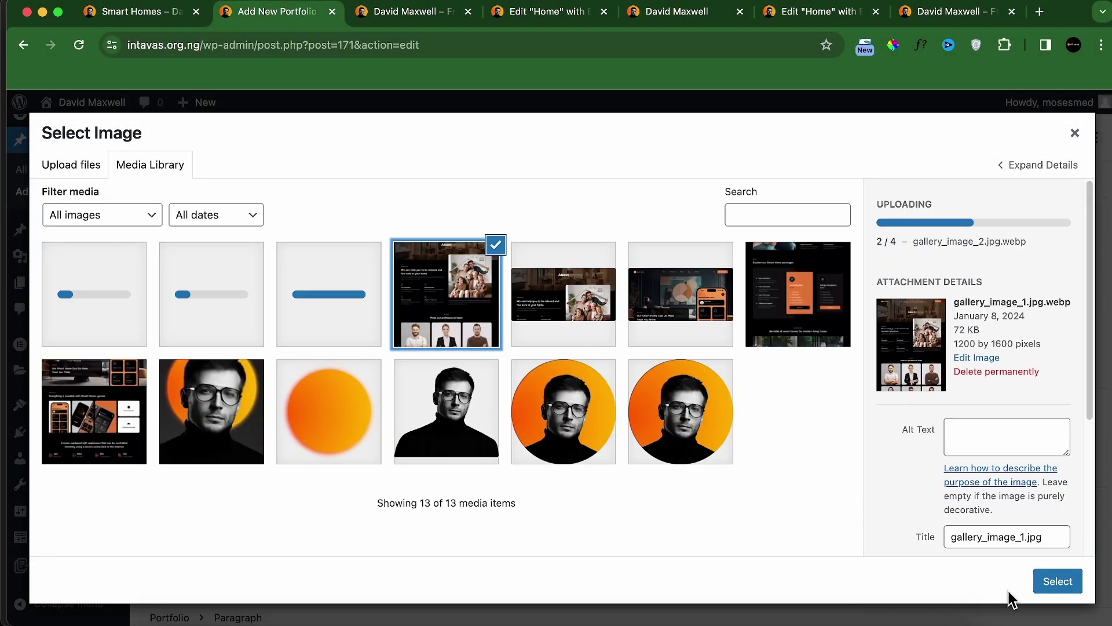
left_click(1055, 579)
Step: Fill Image 2, Image 3 and Image 4 with the uploaded gallery screenshots from the media library
scroll(550, 450, "down", 4)
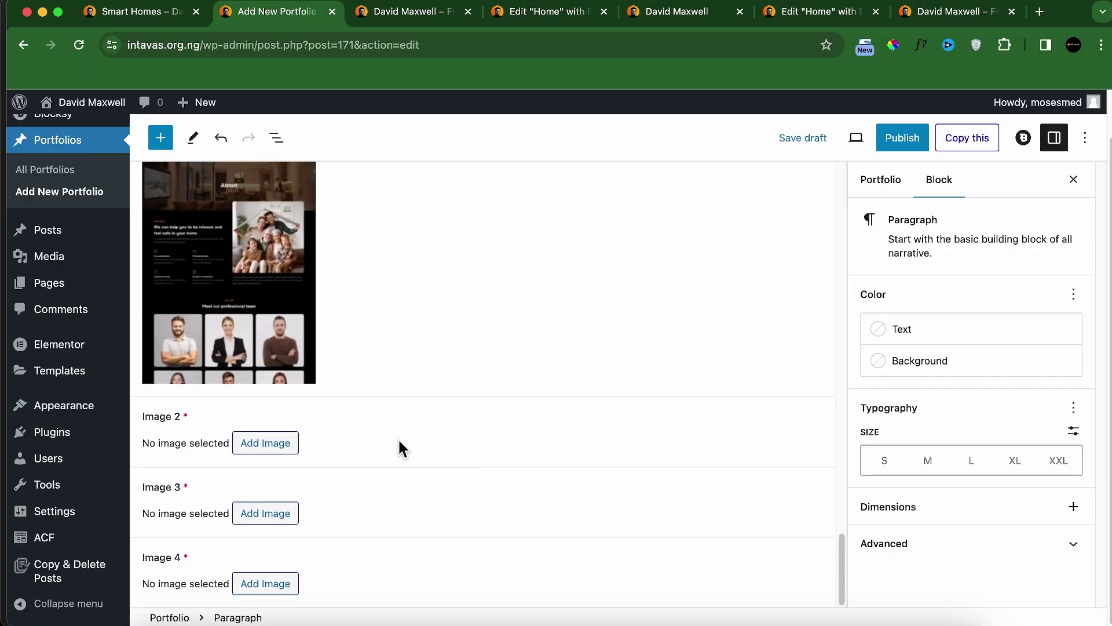
left_click(287, 445)
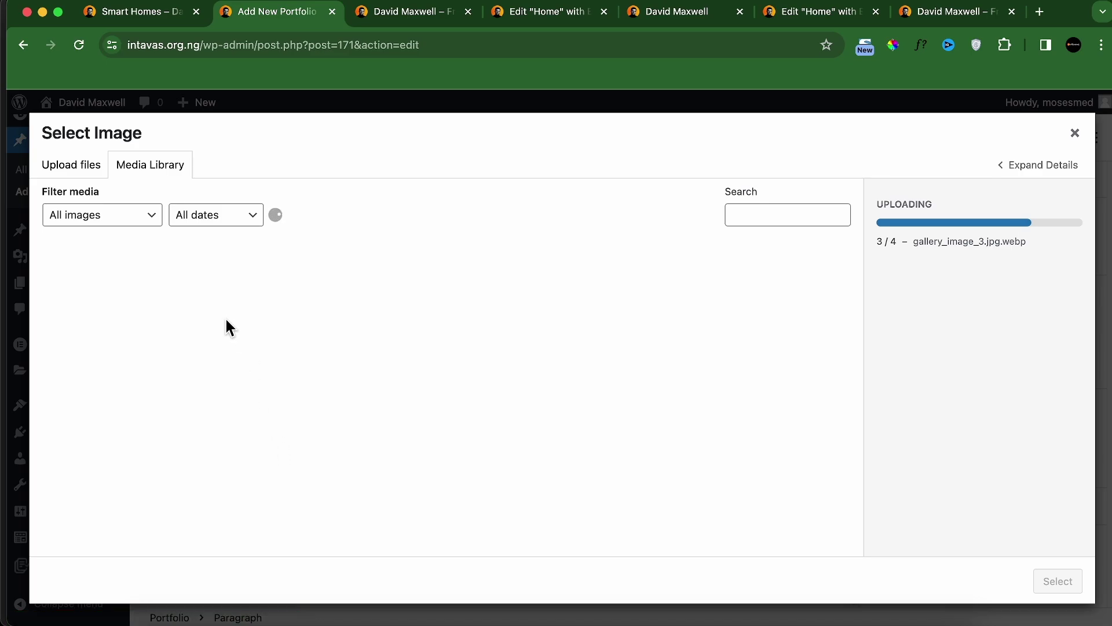
left_click(287, 307)
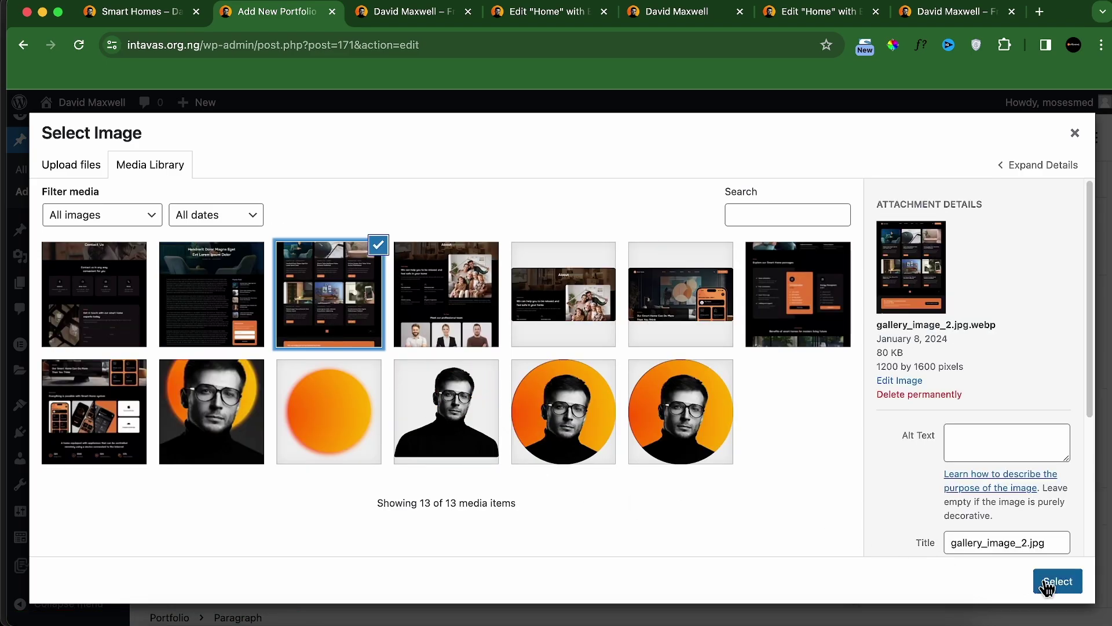
left_click(1056, 581)
scroll(666, 509, "down", 4)
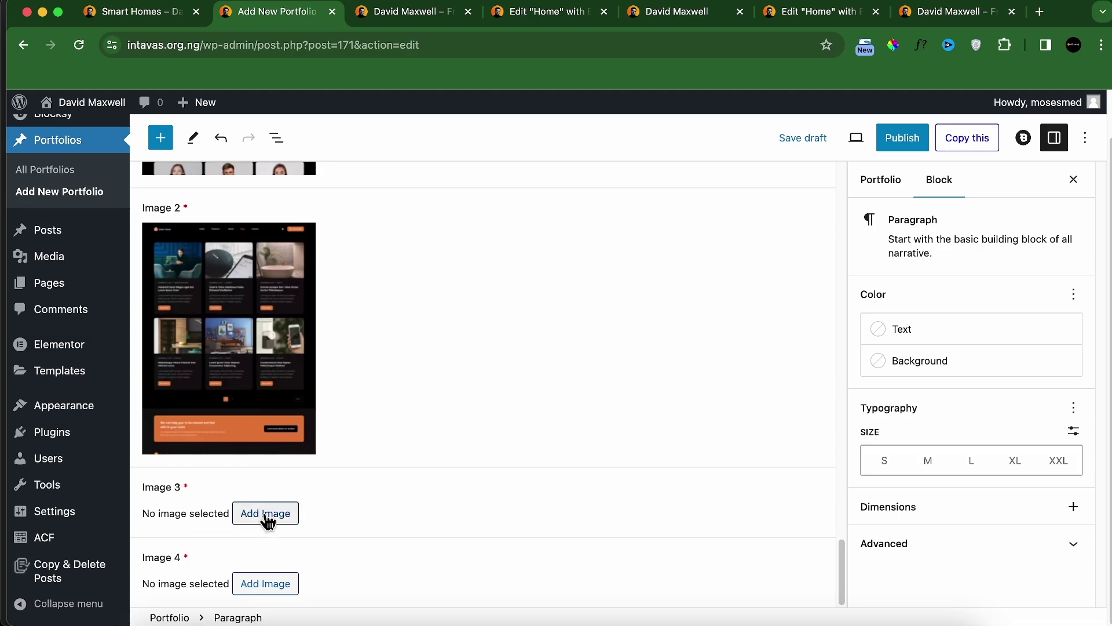
left_click(266, 513)
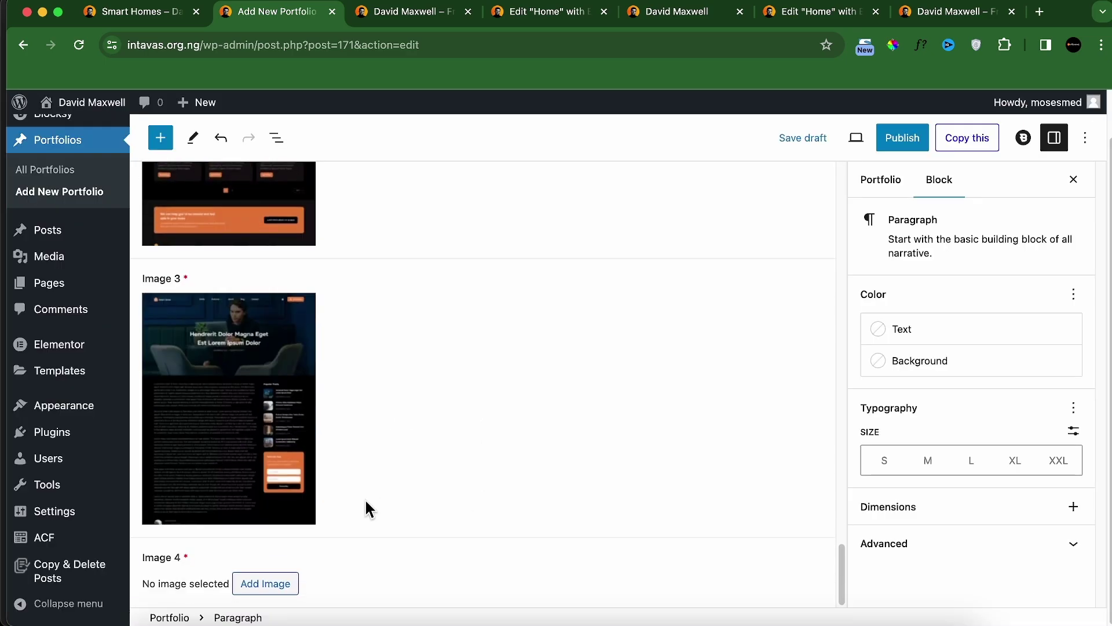
left_click(267, 583)
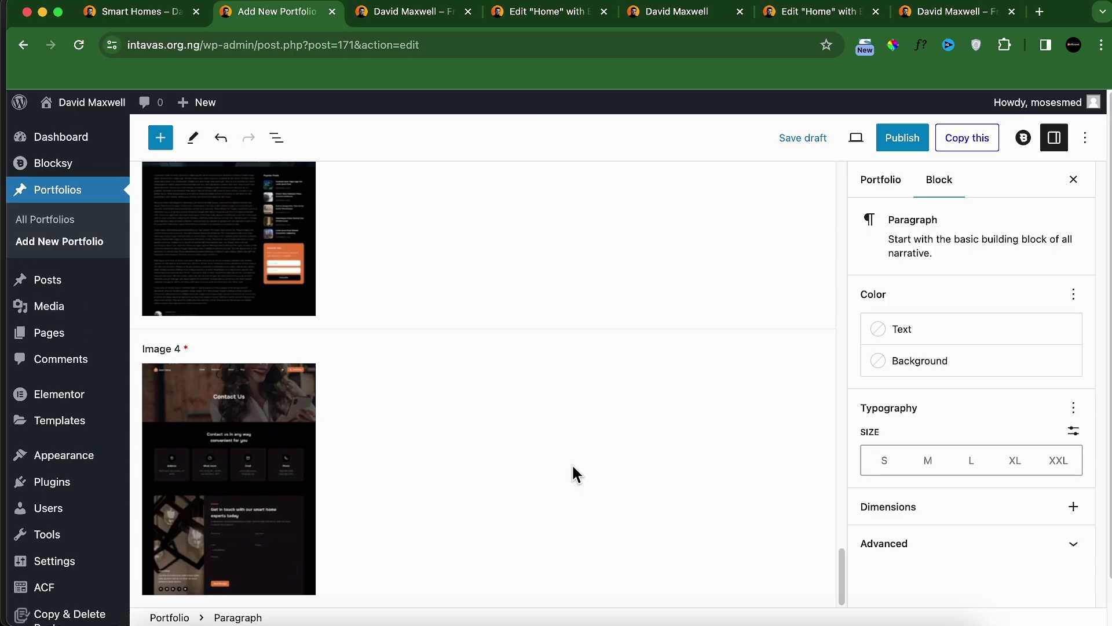
scroll(601, 346, "up", 10)
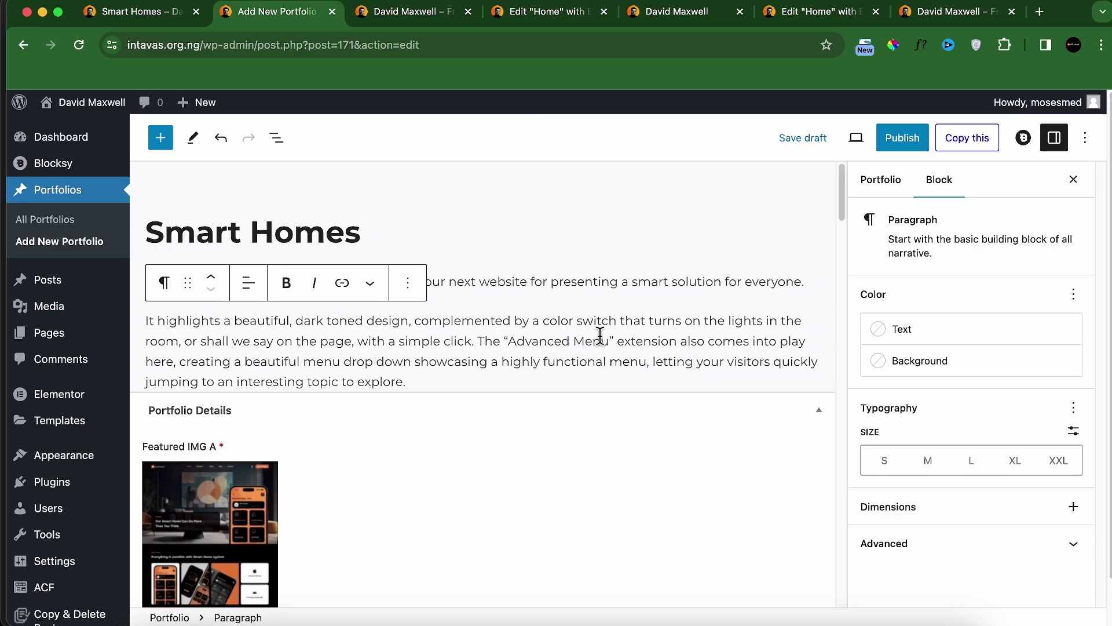
Step: Publish the Smart Homes portfolio and view it in the All Portfolios list
left_click(902, 137)
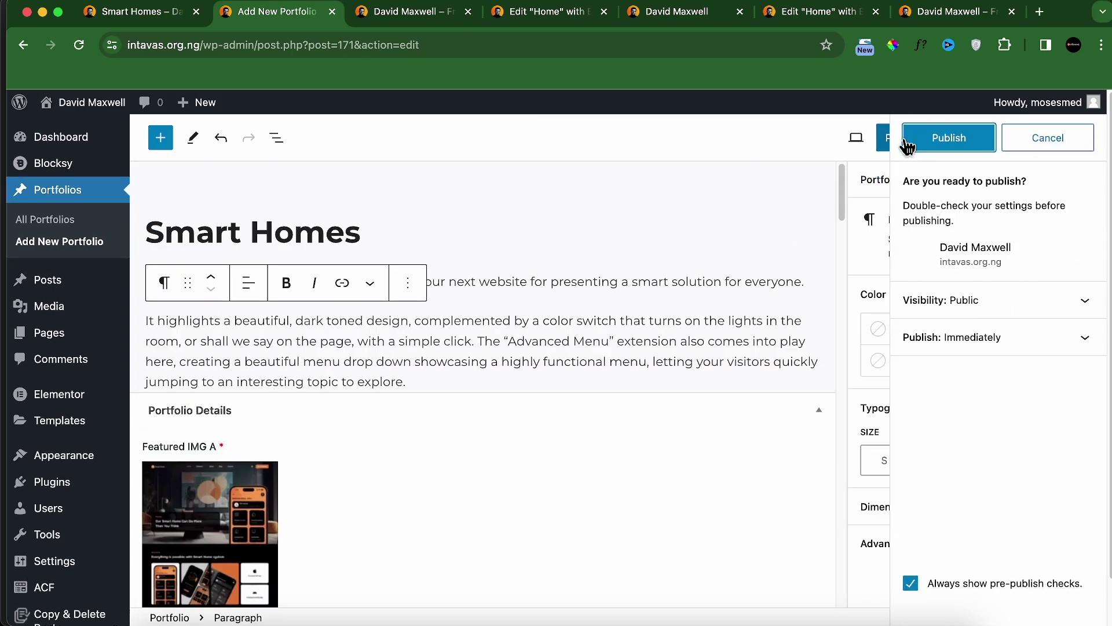
left_click(948, 138)
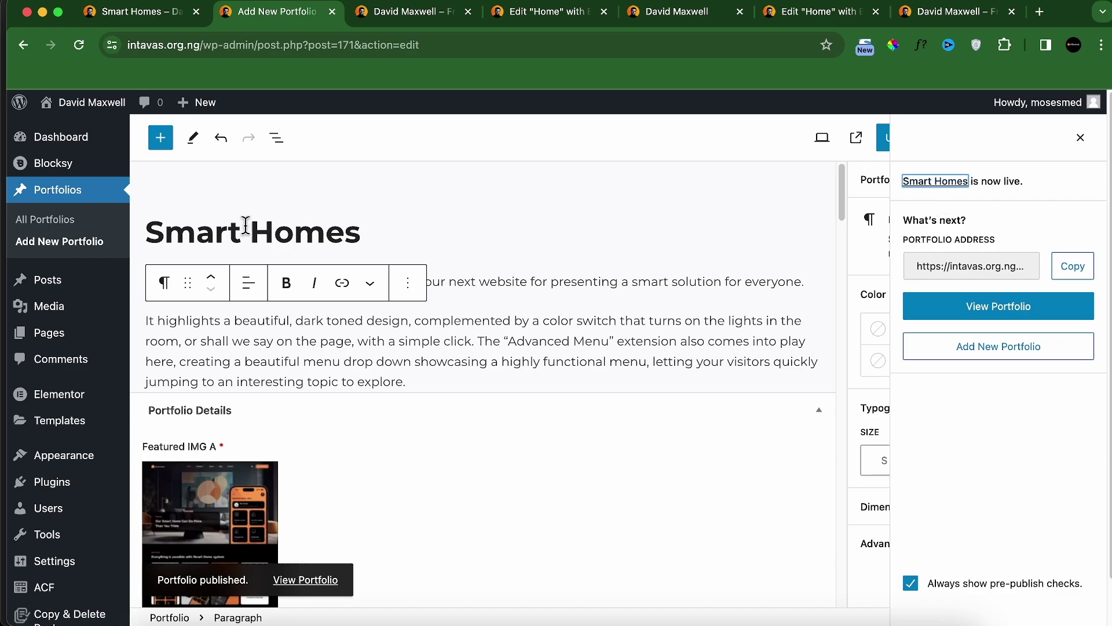
left_click(44, 227)
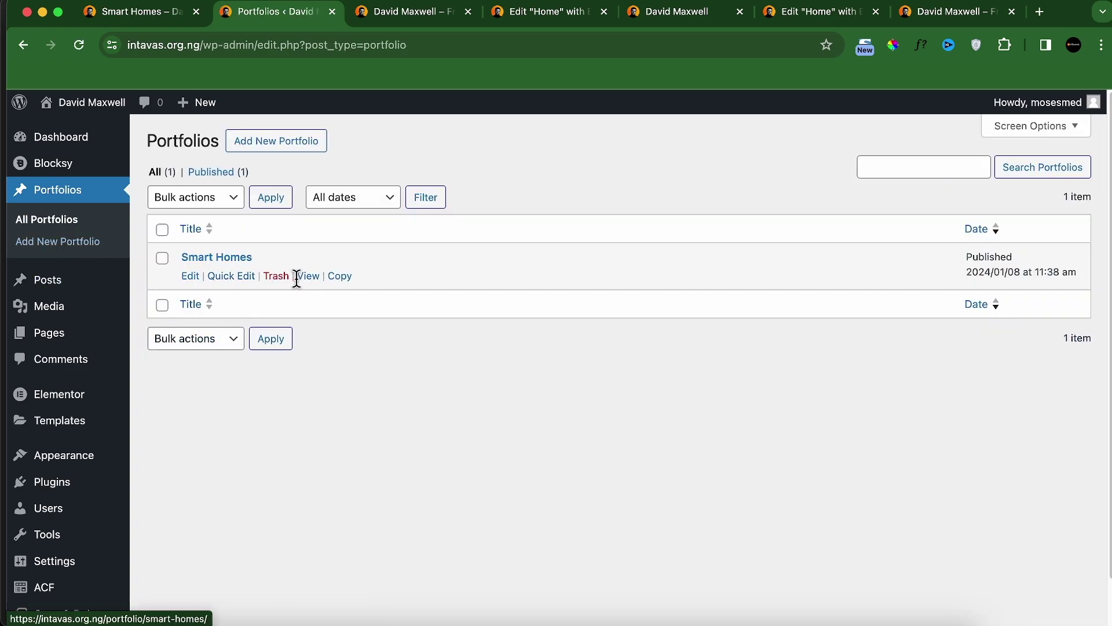
left_click(277, 277)
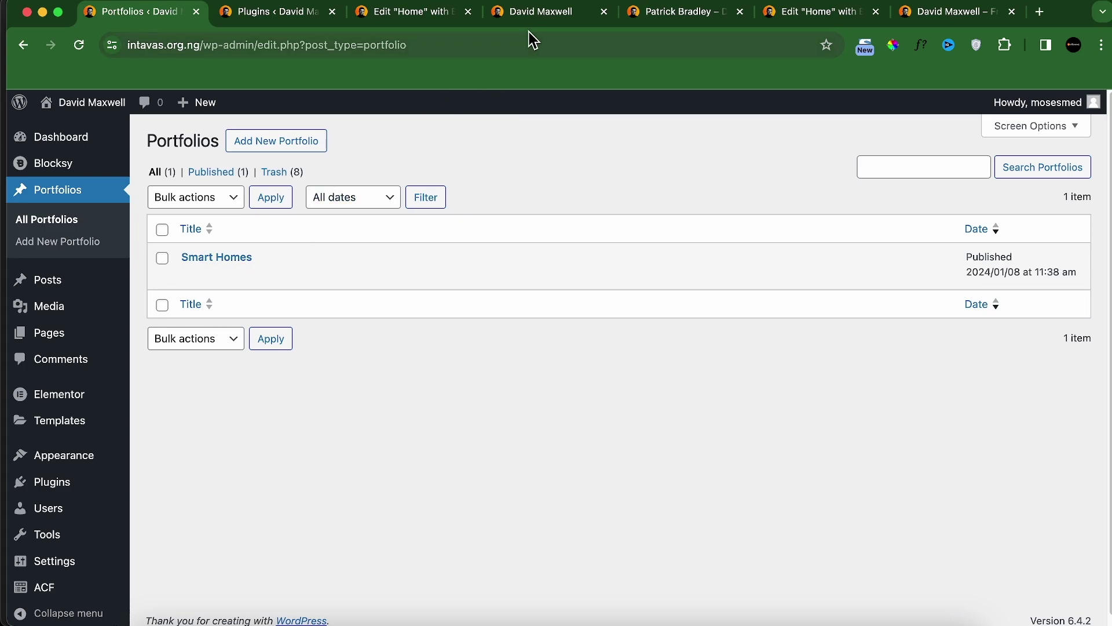
left_click(541, 14)
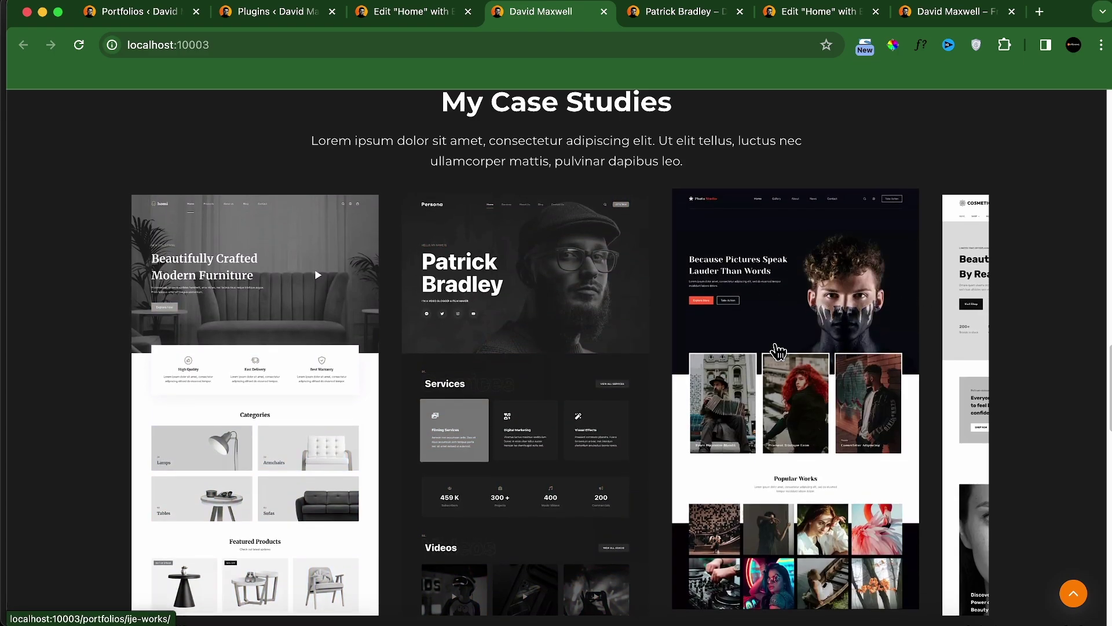
left_click(560, 312)
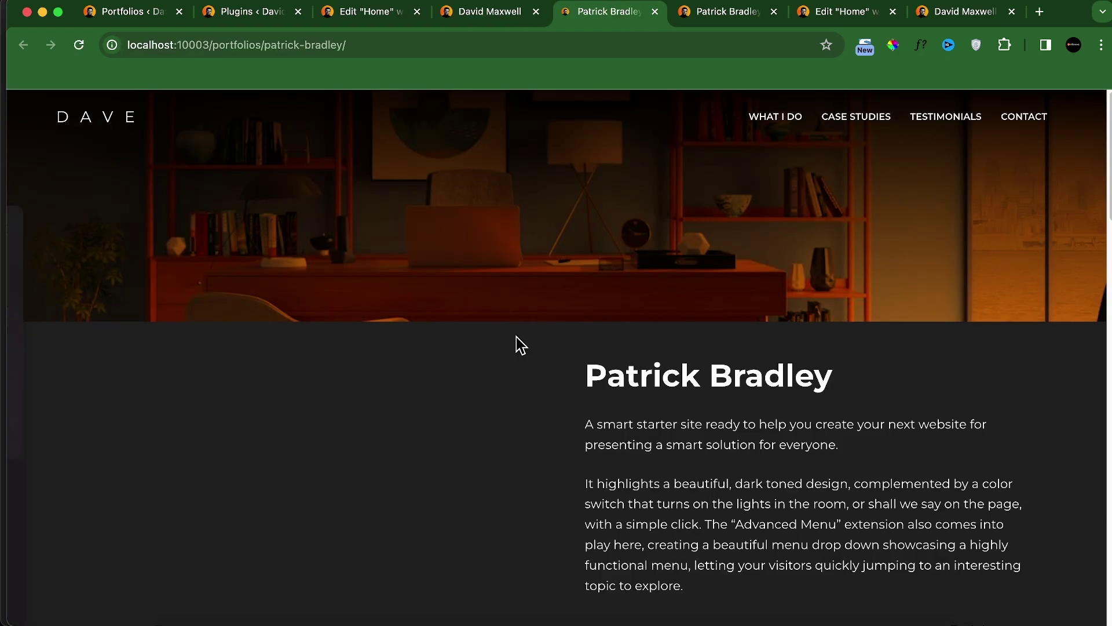
scroll(659, 346, "down", 6)
scroll(658, 346, "down", 5)
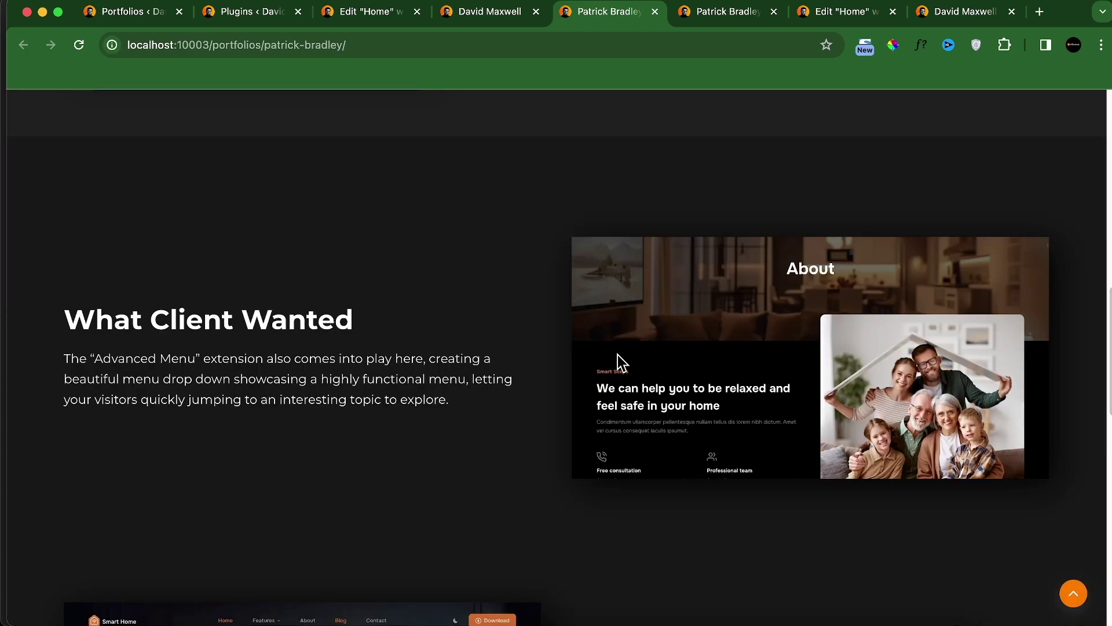
scroll(505, 365, "down", 5)
scroll(581, 370, "down", 10)
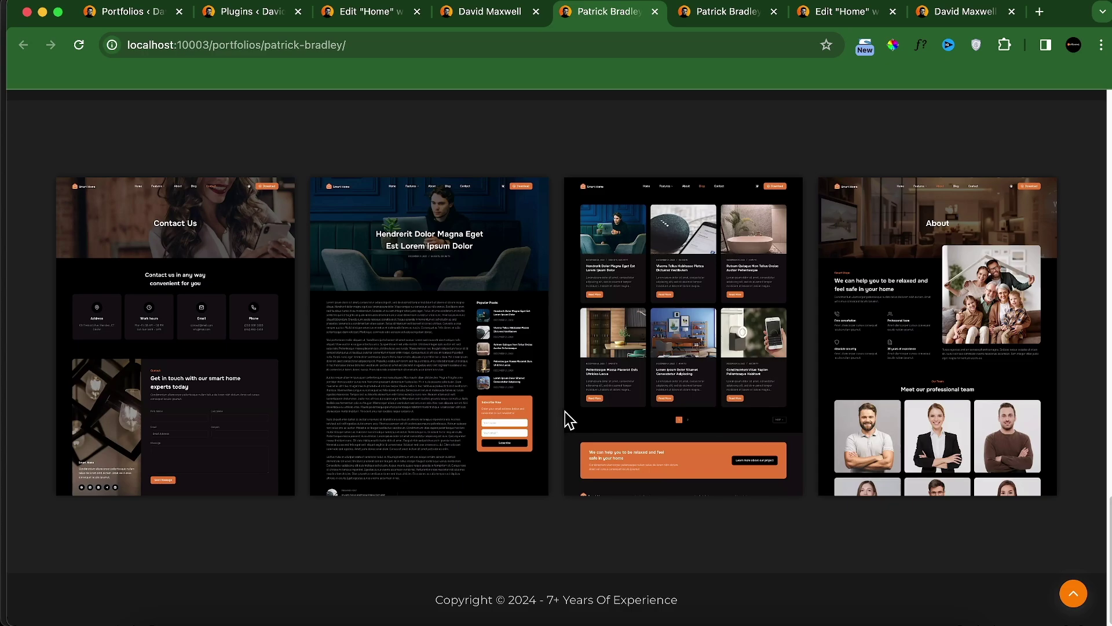
scroll(566, 414, "up", 20)
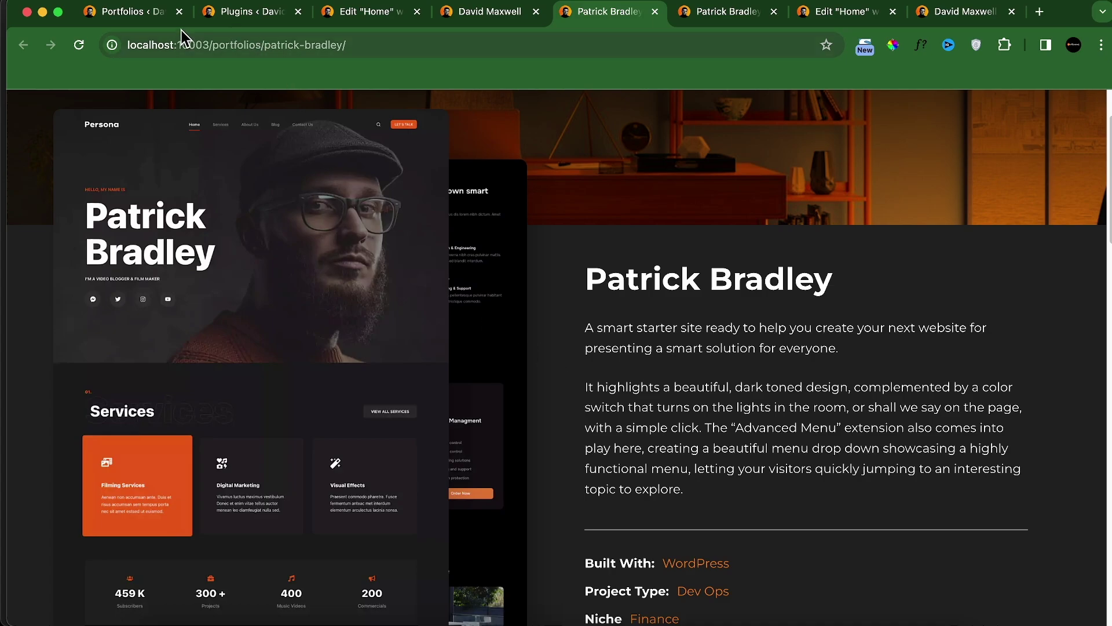
left_click(655, 12)
left_click(154, 14)
mouse_move(350, 278)
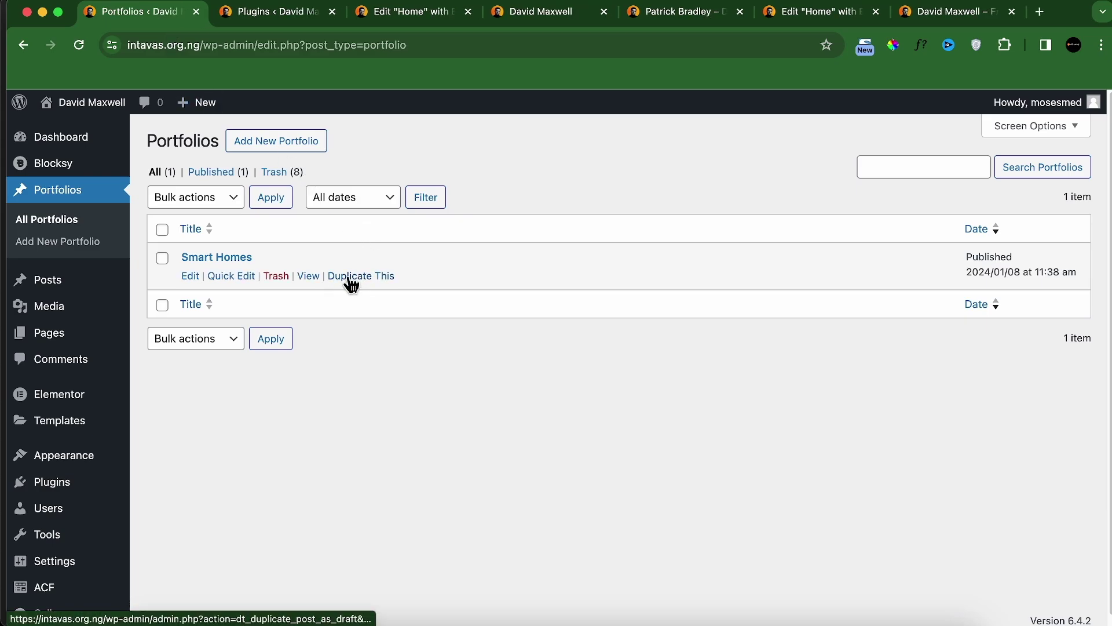
Step: Create draft copies of Smart Homes with Duplicate This, three times in a row
left_click(350, 278)
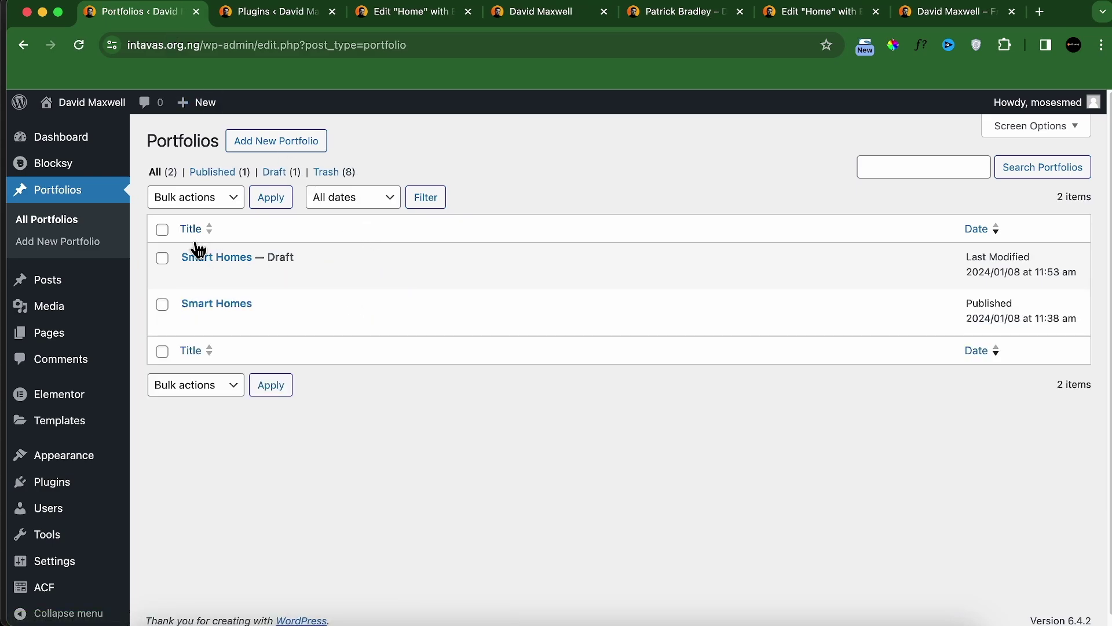
mouse_move(315, 322)
left_click(350, 324)
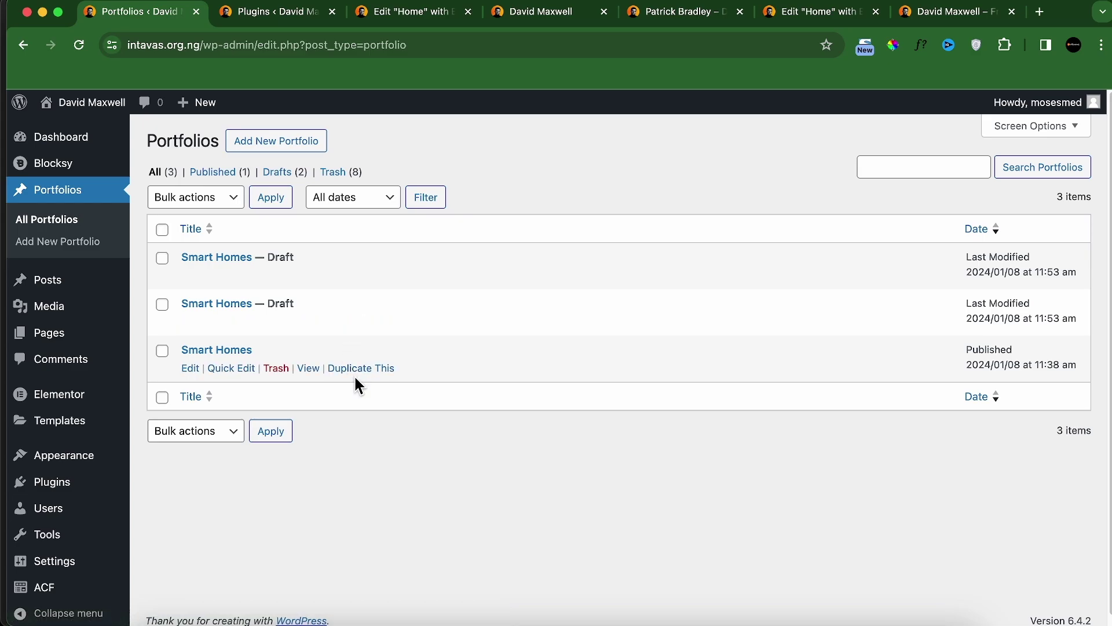
left_click(359, 370)
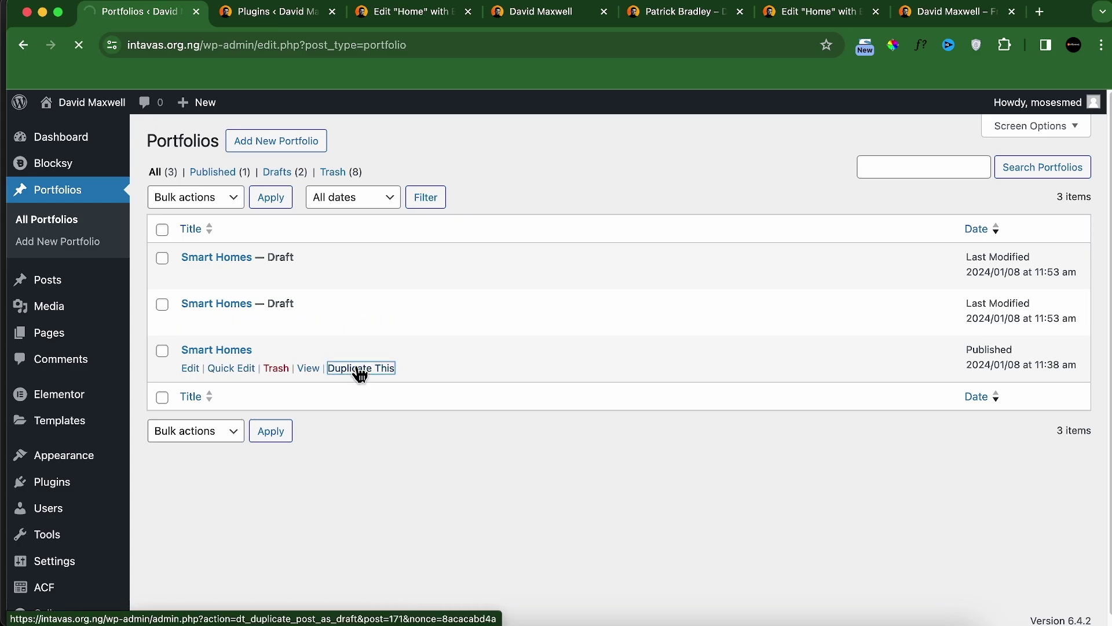
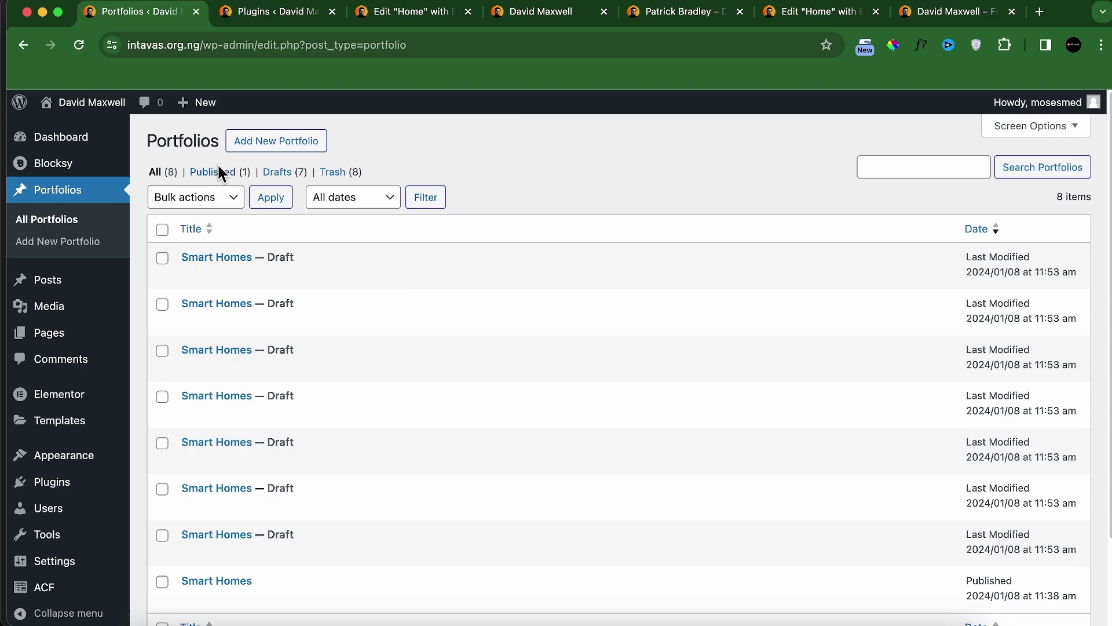
Step: Open the first Smart Homes draft in a new tab and retitle it 'Billy Beauty'
right_click(190, 284)
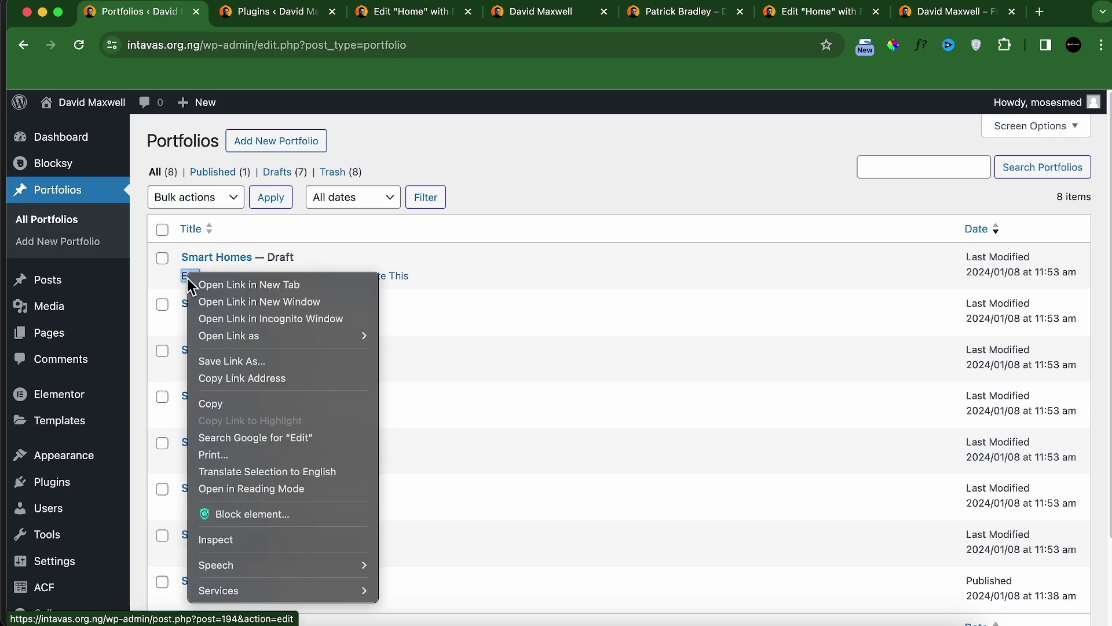
left_click(214, 285)
left_click(235, 15)
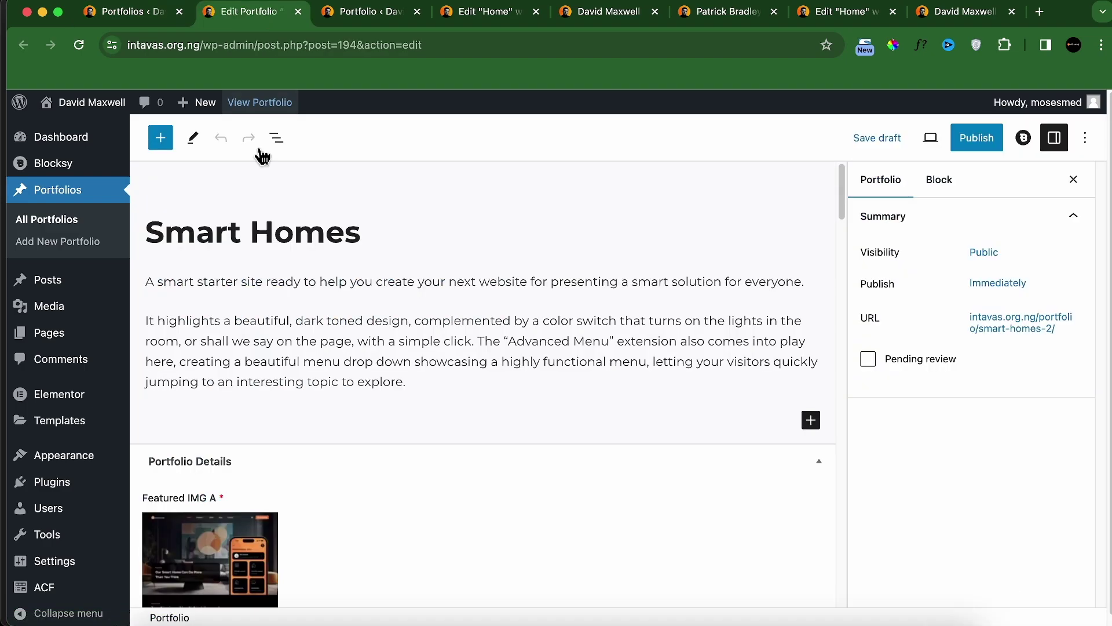
triple_click(278, 230)
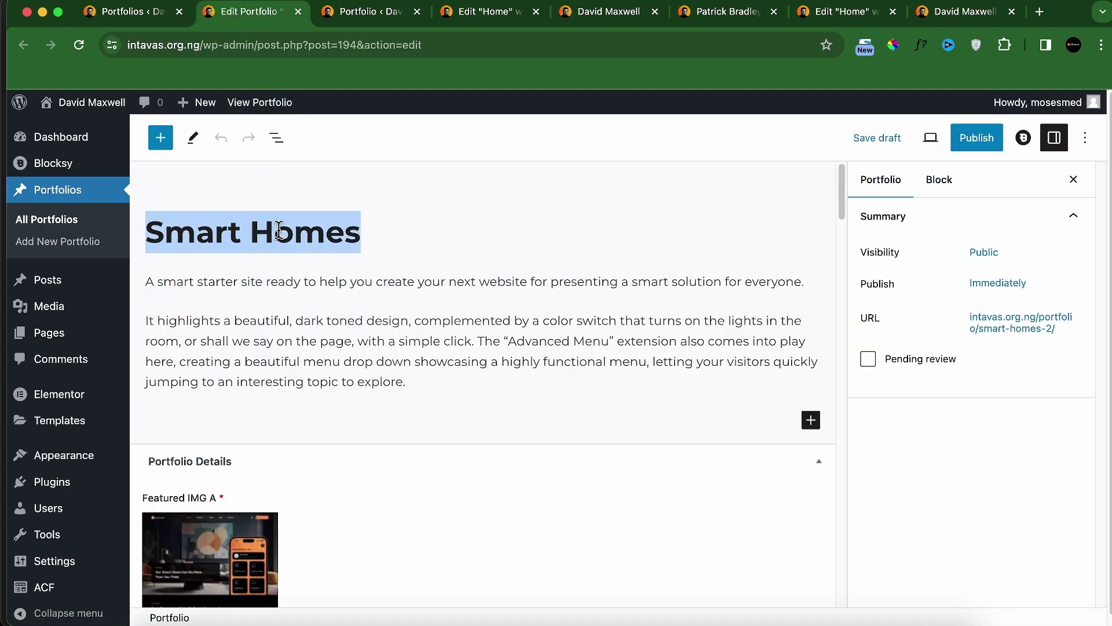
type("Billy Beau")
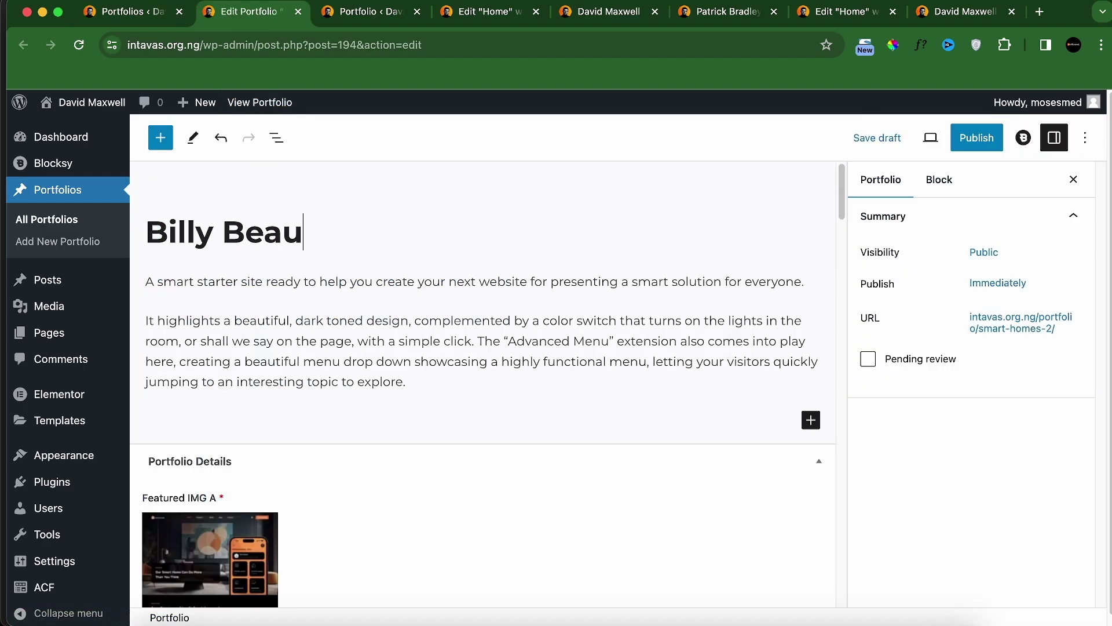
type("ty")
Step: Clear Featured IMG A and start uploading new image files from the computer
scroll(371, 429, "down", 5)
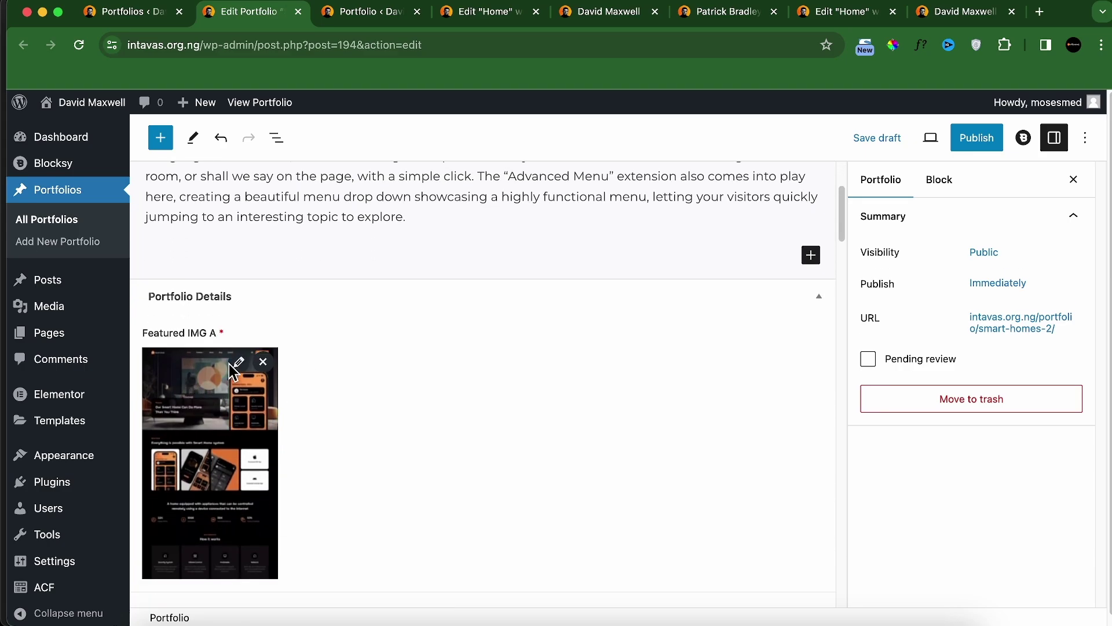
scroll(250, 376, "down", 3)
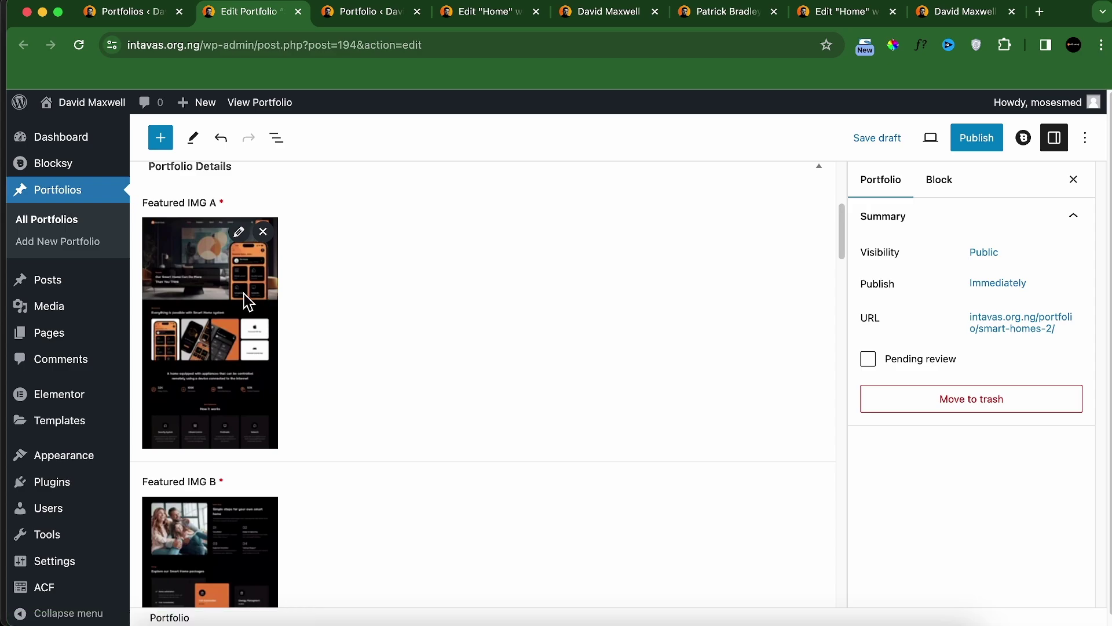
left_click(263, 232)
left_click(260, 228)
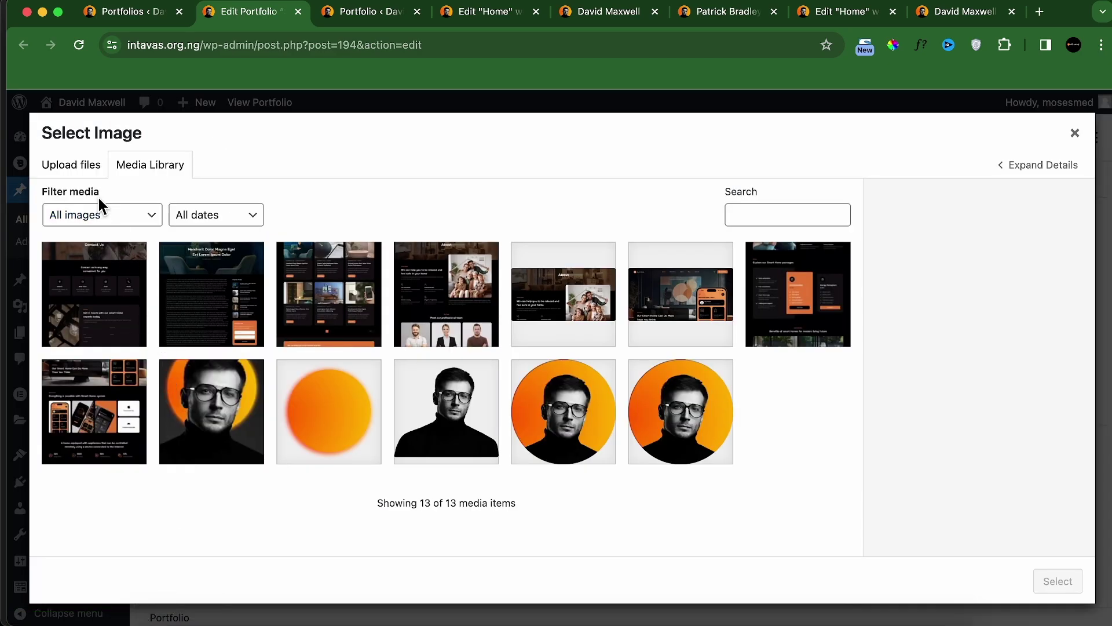
left_click(93, 173)
left_click(534, 385)
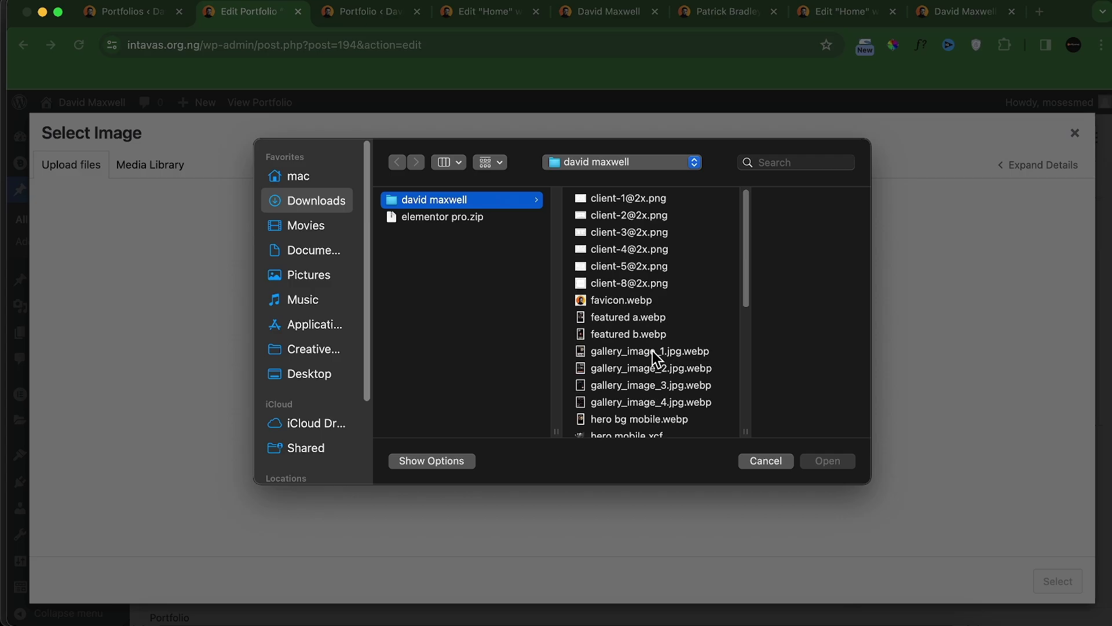
Step: Upload seven Main-Image files (Main-Image, -1, -3, -8, -10, -13, -15) to the media library
scroll(654, 352, "down", 5)
scroll(672, 380, "down", 3)
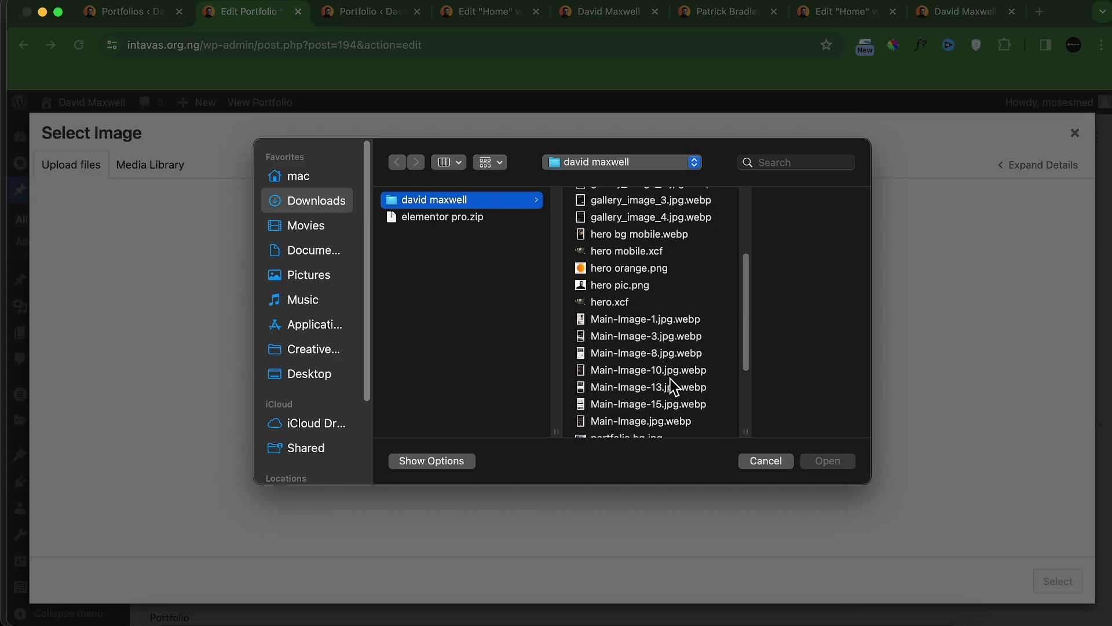
left_click(631, 307)
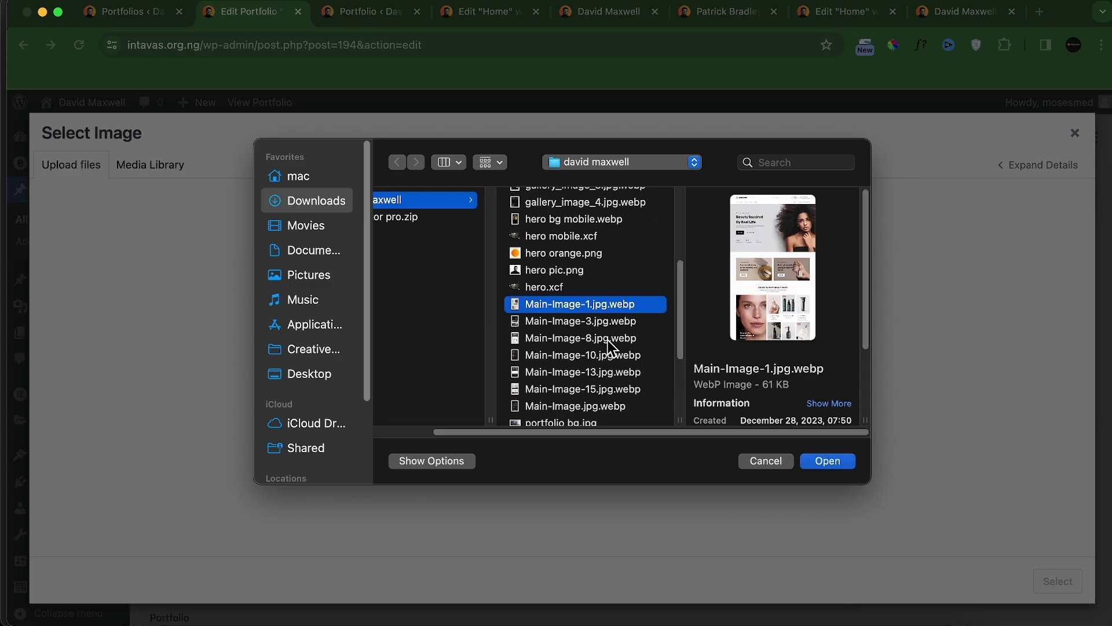
left_click(608, 321, "shift")
left_click(606, 339, "shift")
left_click(606, 355, "shift")
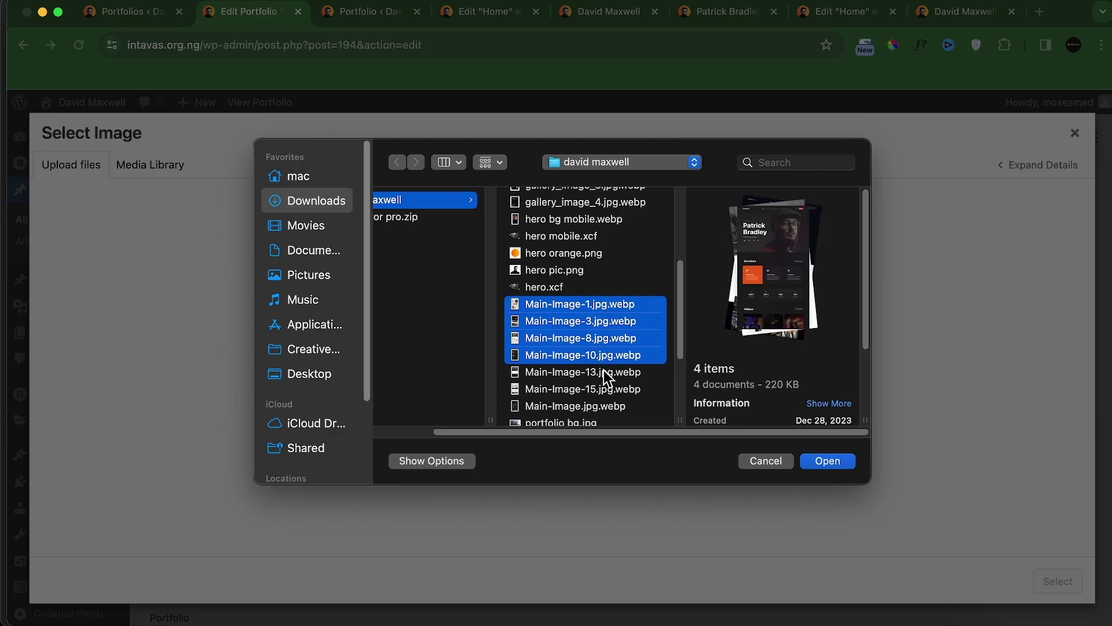
left_click(604, 372, "shift")
left_click(607, 389, "shift")
left_click(606, 407, "shift")
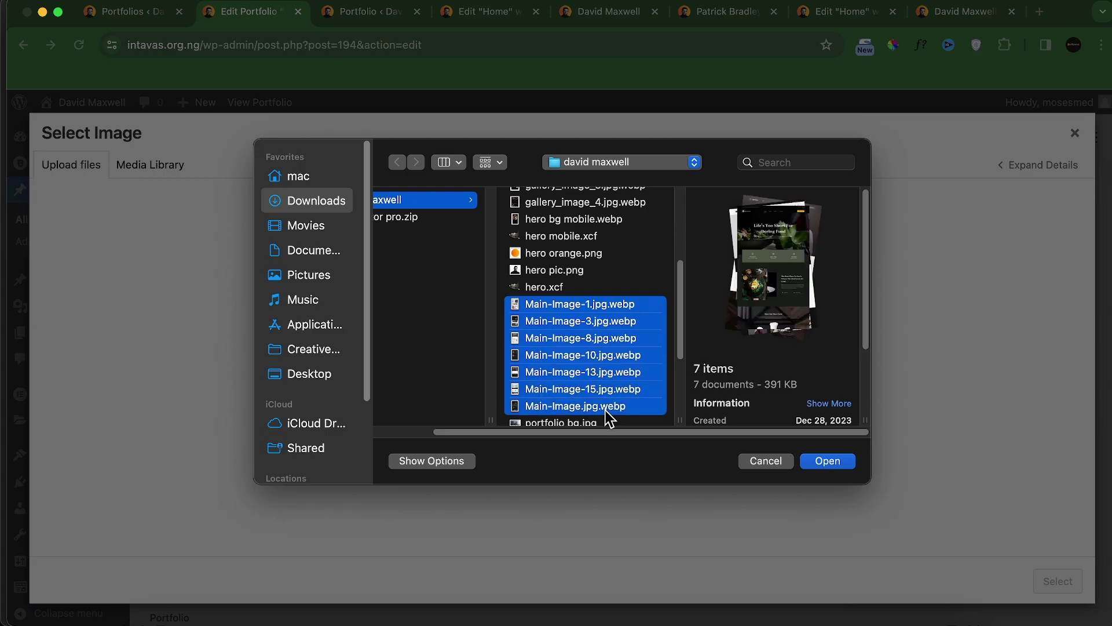
scroll(609, 405, "down", 5)
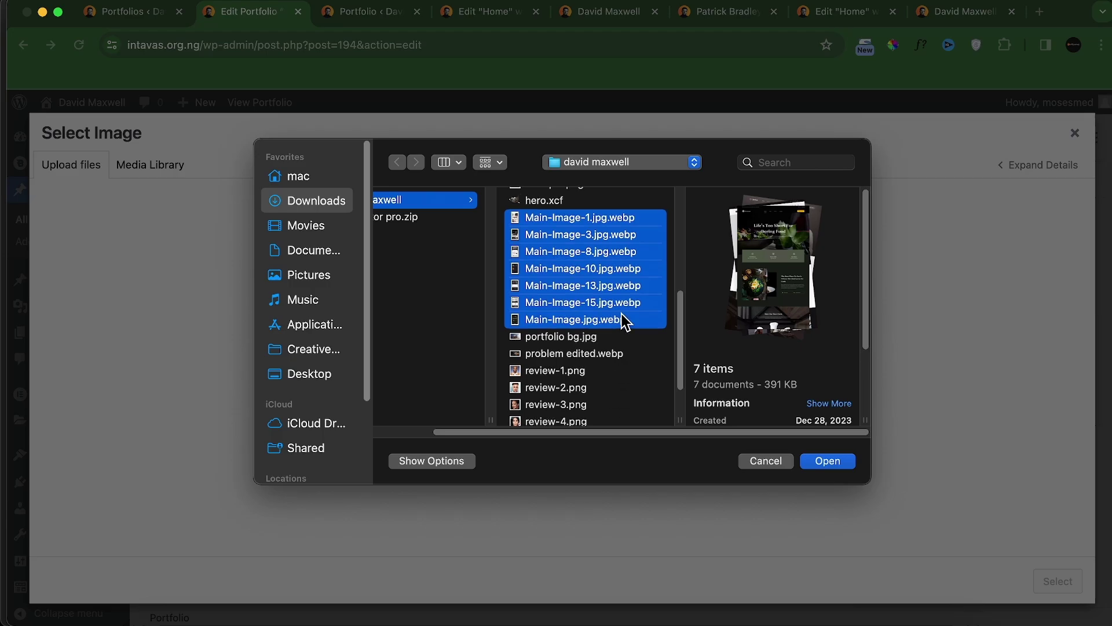
scroll(626, 318, "up", 10)
left_click(819, 462)
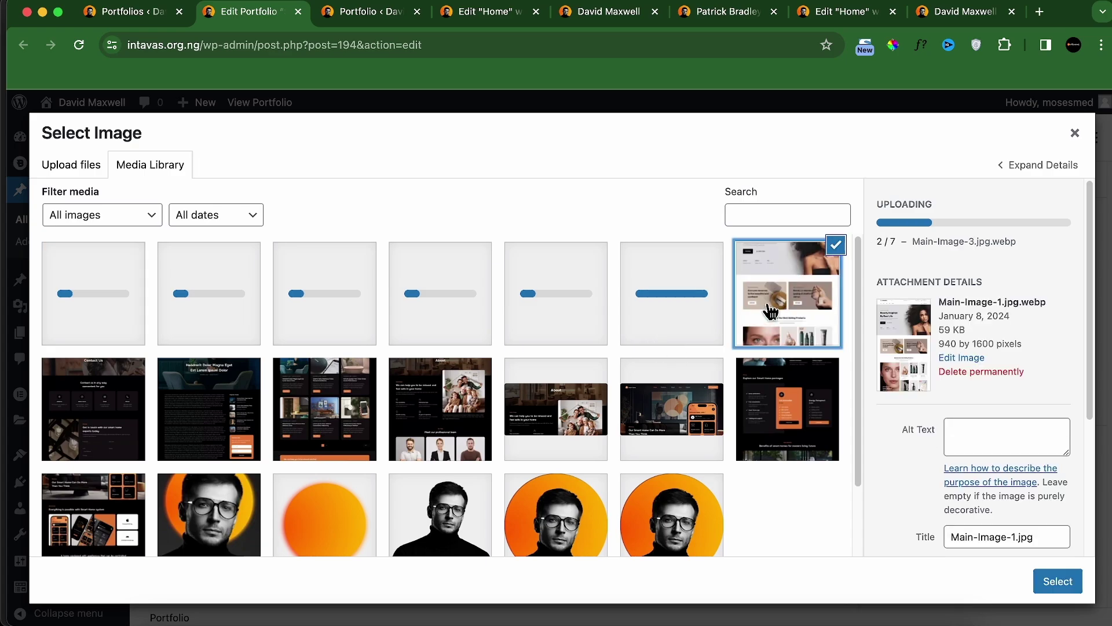
Step: Set the beauty-site Main-Image-1 as Featured IMG A and start publishing Billy Beauty
left_click(1068, 586)
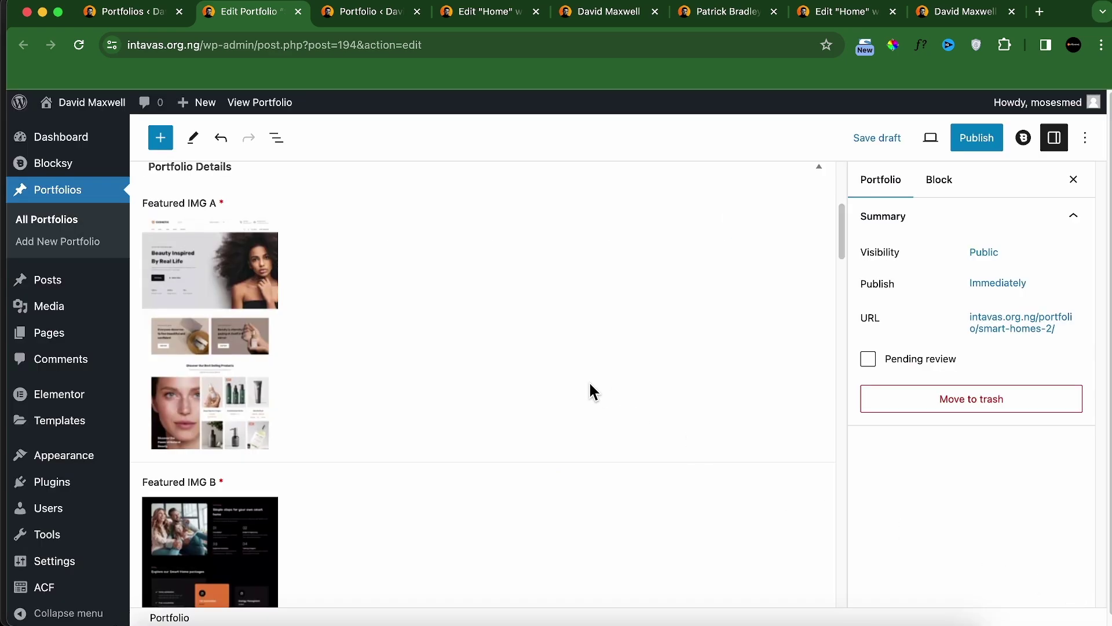
scroll(591, 389, "up", 5)
left_click(959, 151)
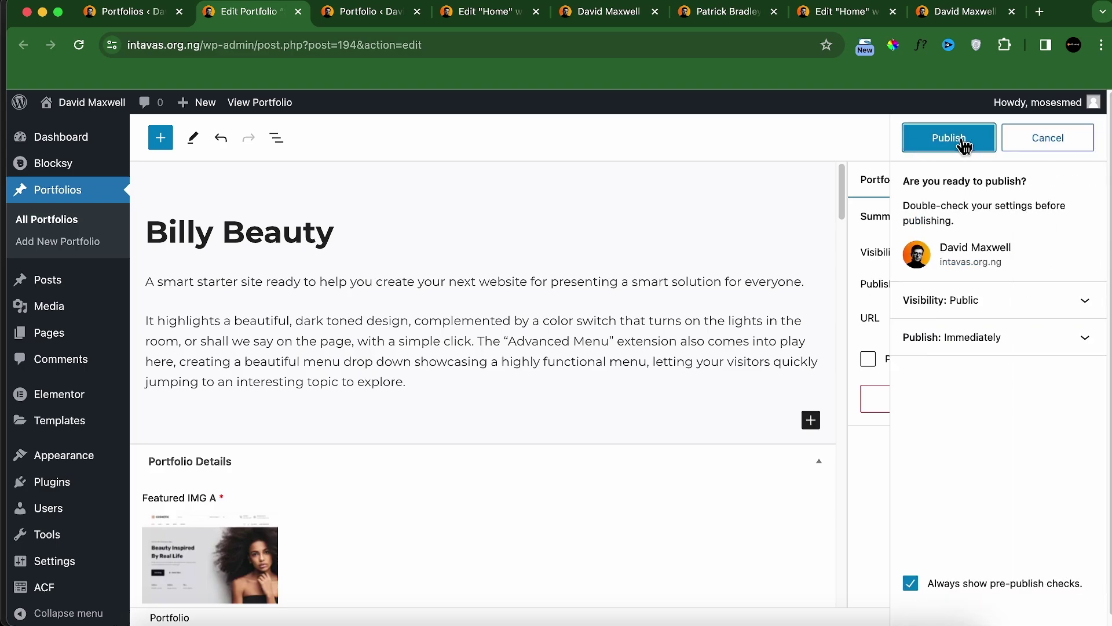
Step: Retitle the second draft 'Ije Works', replace its Featured IMG A, and publish it
left_click(173, 18)
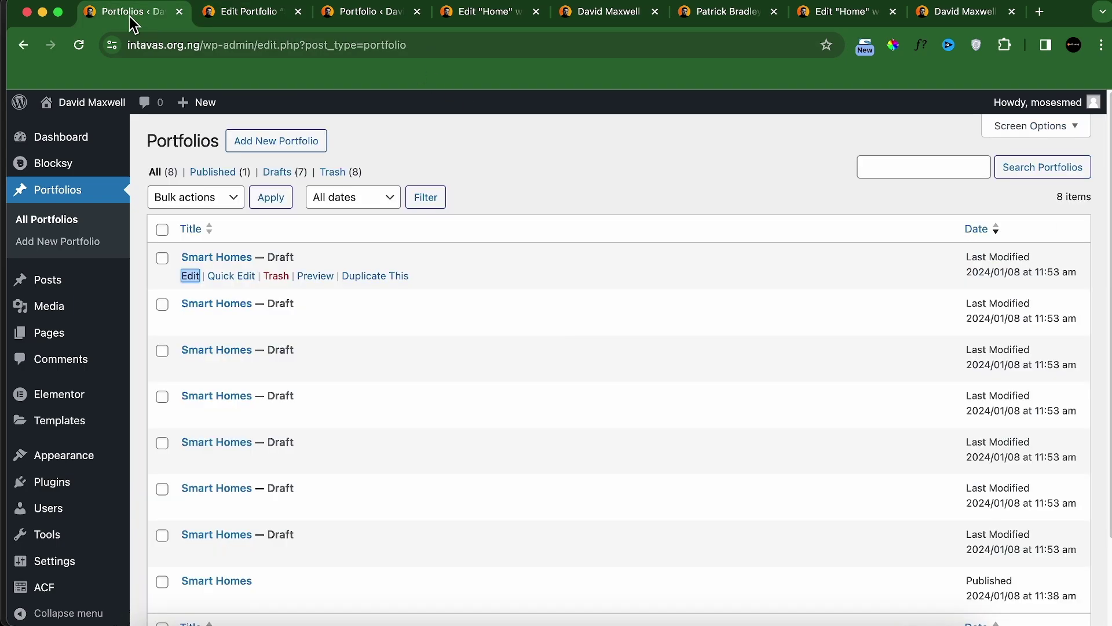
right_click(191, 324)
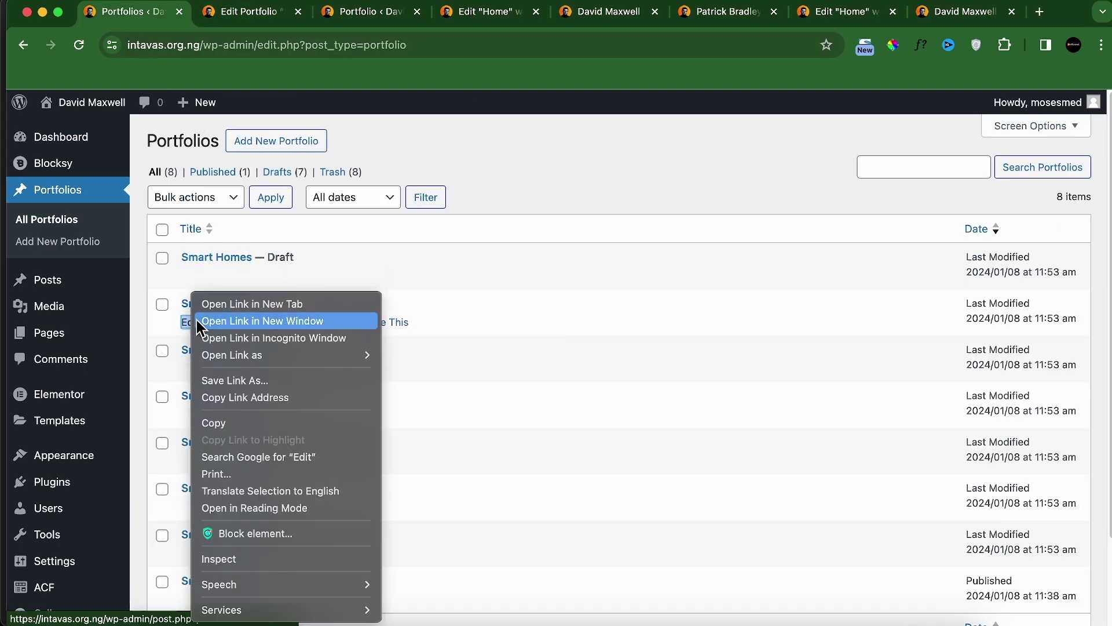
left_click(249, 306)
key("ctrl+Tab")
triple_click(254, 224)
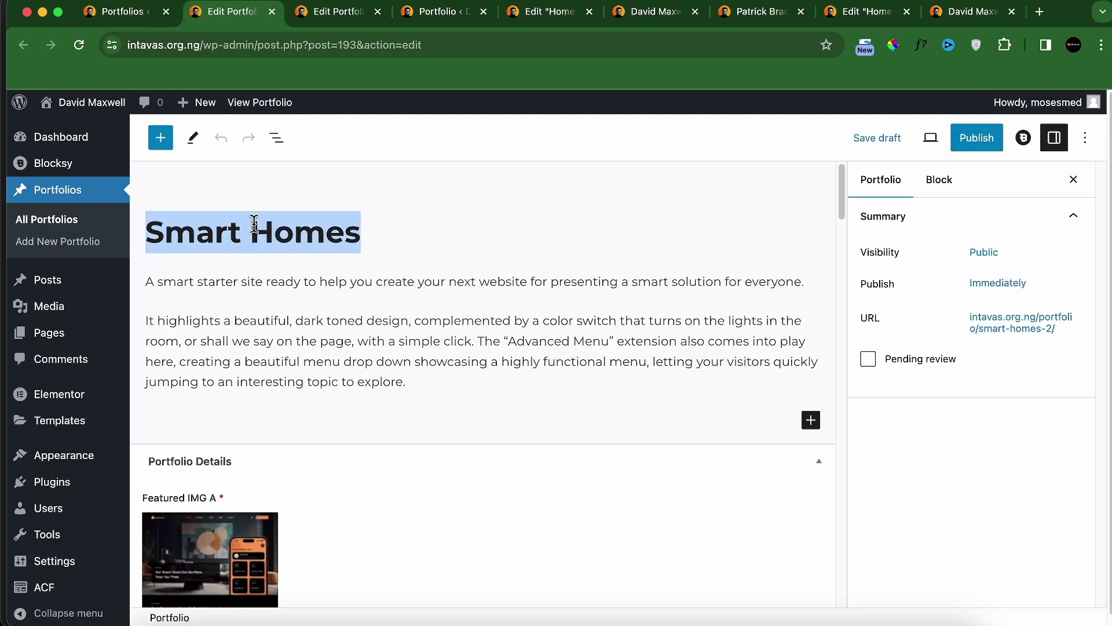
scroll(254, 224, "down", 5)
left_click(258, 215)
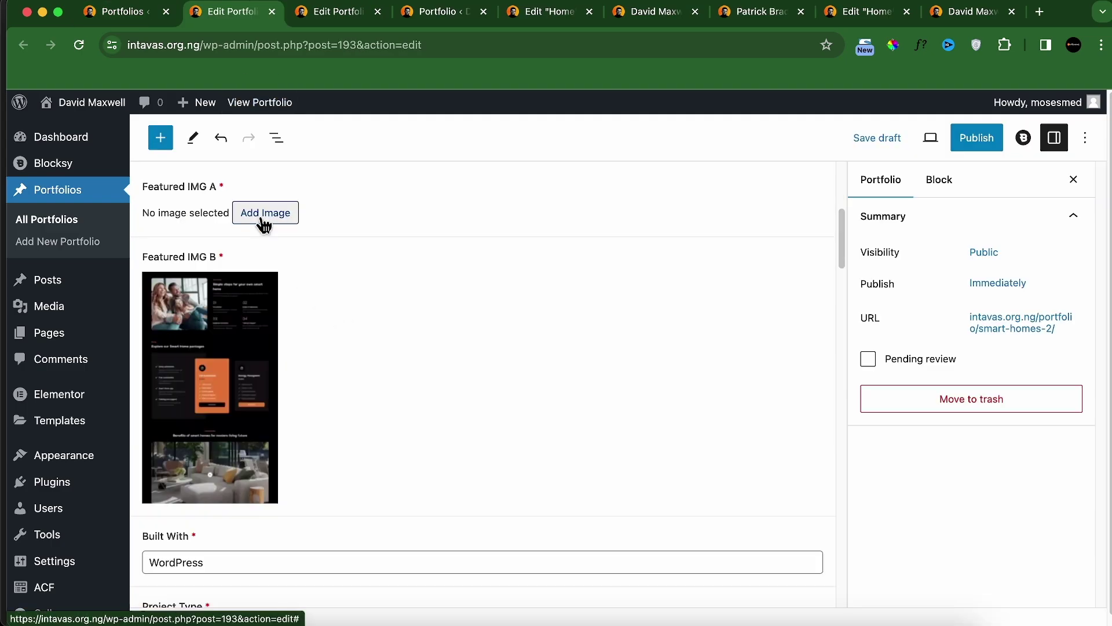
left_click(260, 219)
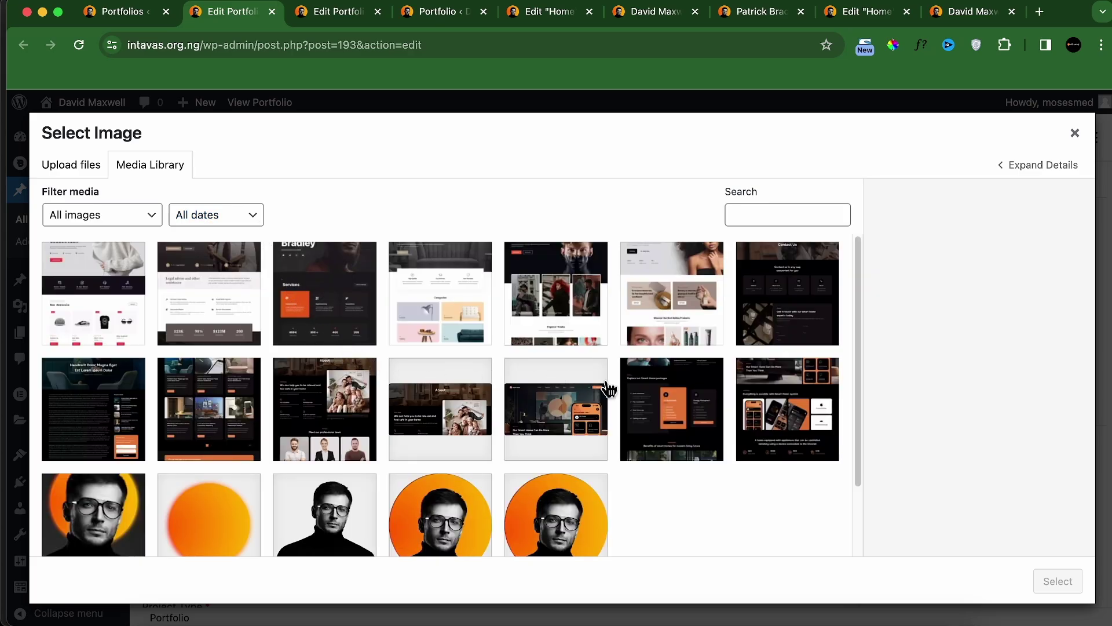
key("Escape")
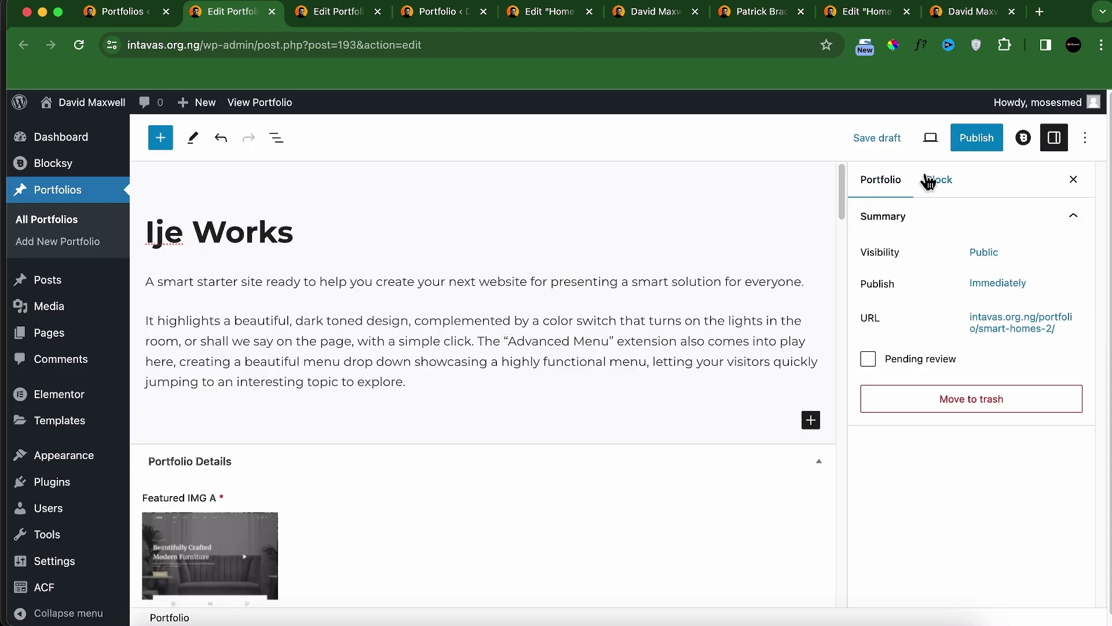
left_click(967, 146)
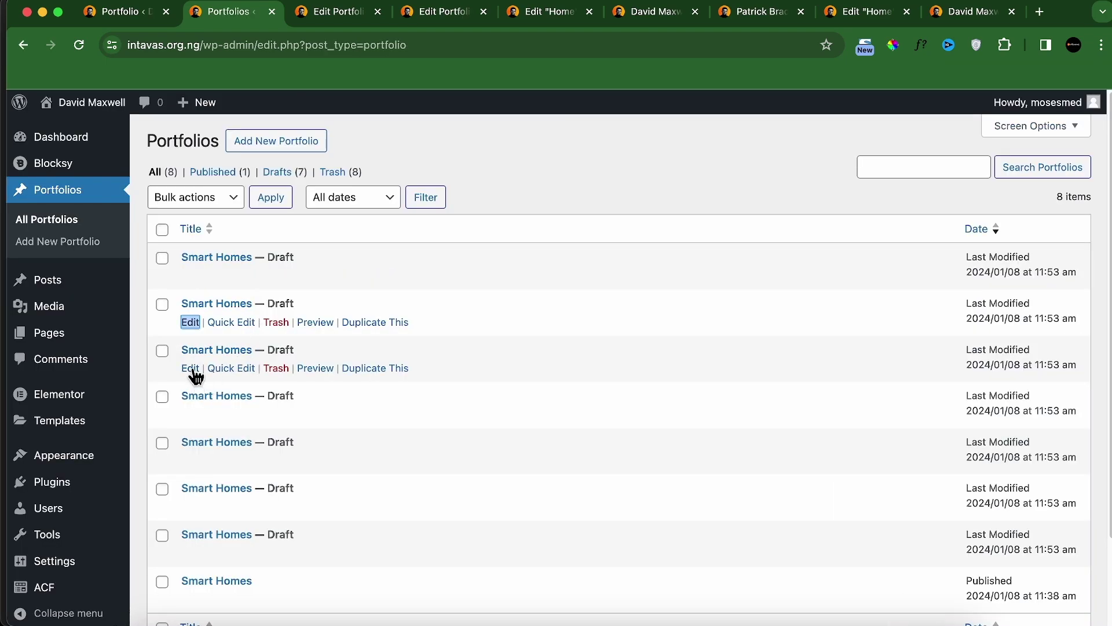
Step: Retitle another draft 'Legal Olm', give it the legal-site Featured IMG A, and publish it
right_click(196, 377)
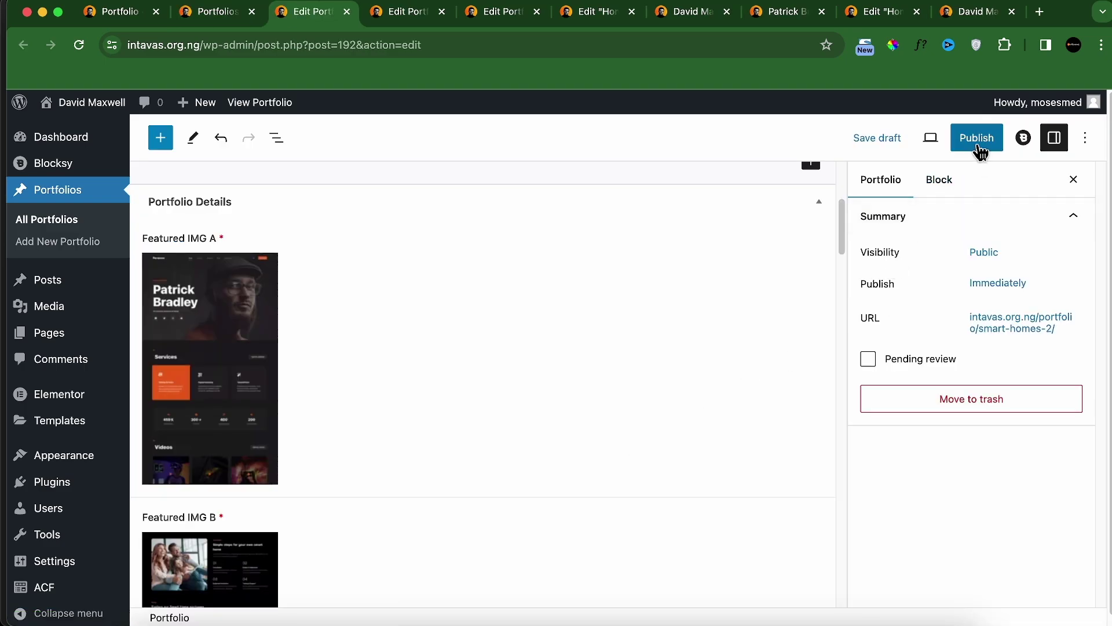
left_click(978, 139)
left_click(214, 12)
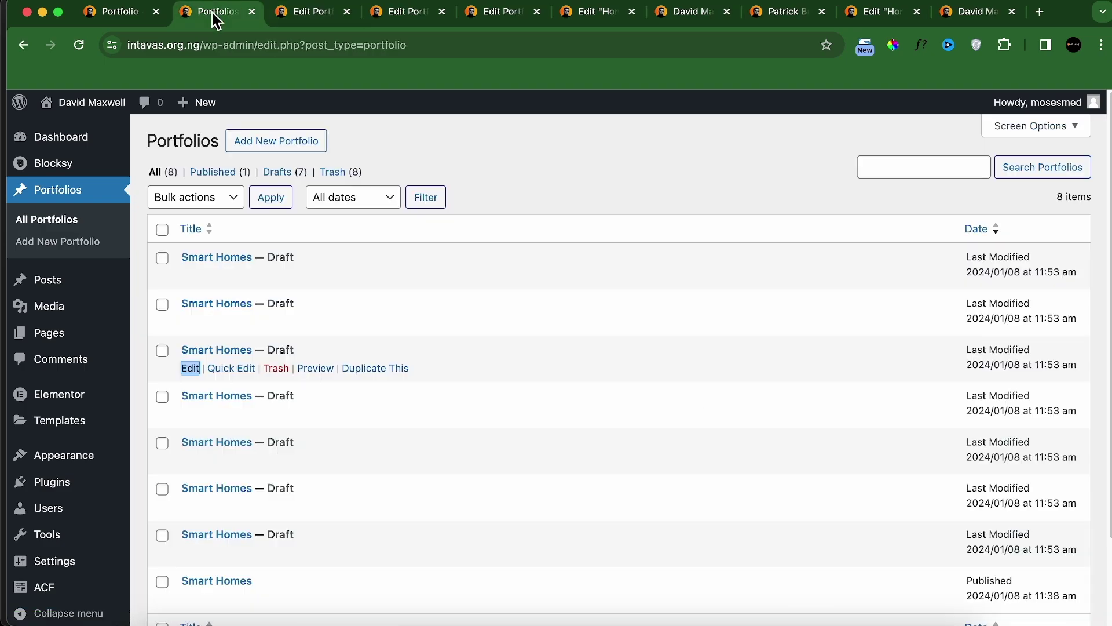
scroll(248, 394, "down", 1)
right_click(197, 391)
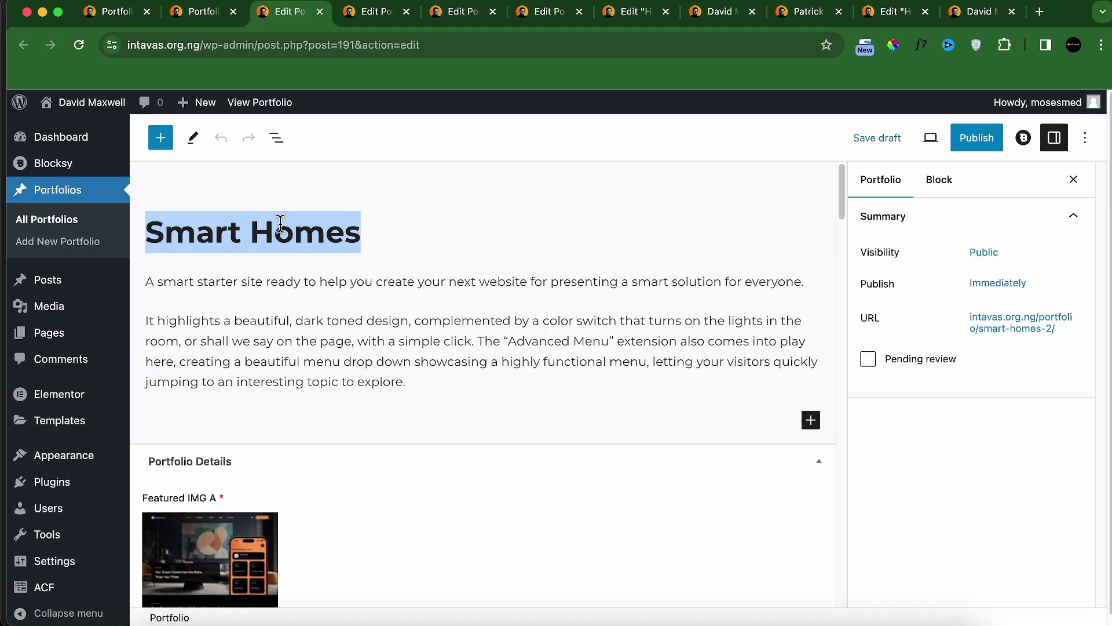
type("Legal Olm")
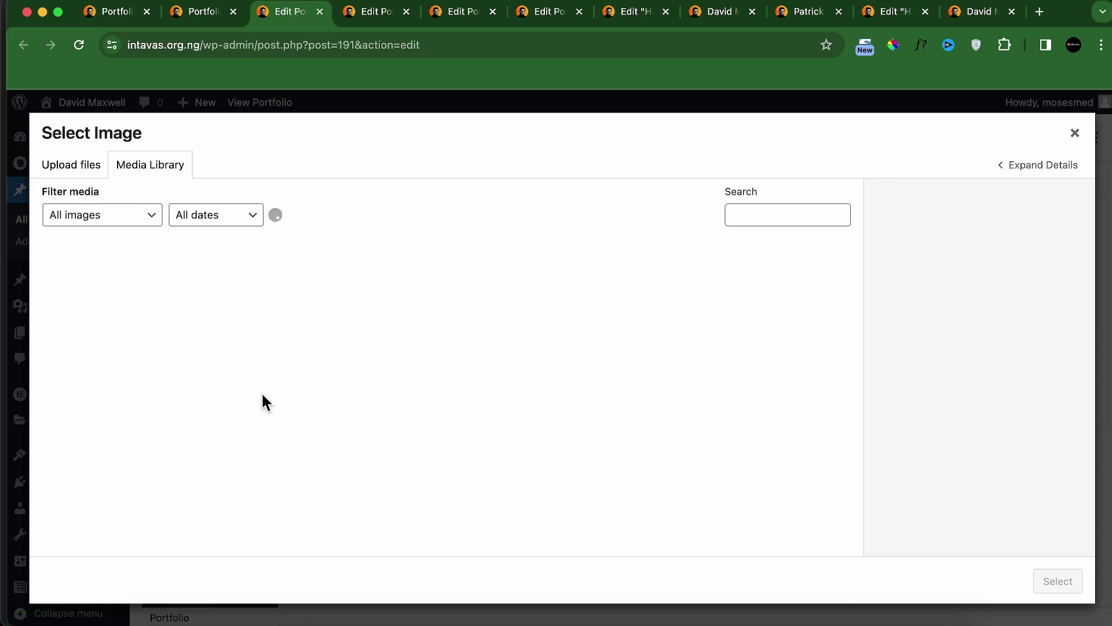
left_click(335, 304)
left_click(1058, 581)
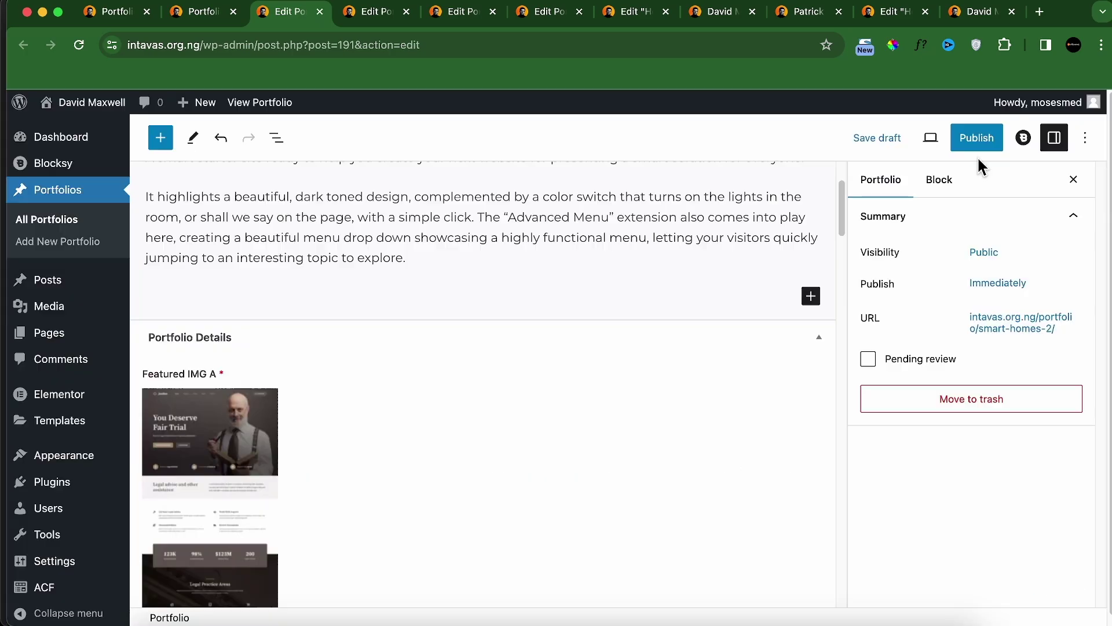
left_click(975, 137)
left_click(948, 145)
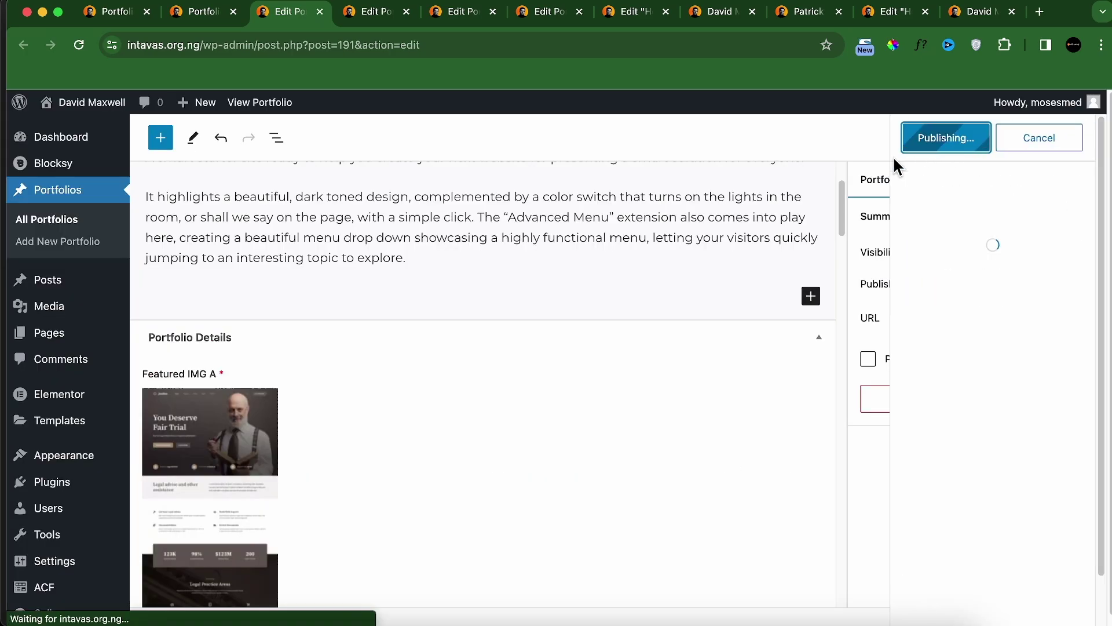
left_click(213, 18)
Step: Rename a draft to Smart Interiors, use the dark photography screenshot as Featured IMG A, and publish it
scroll(249, 347, "down", 1)
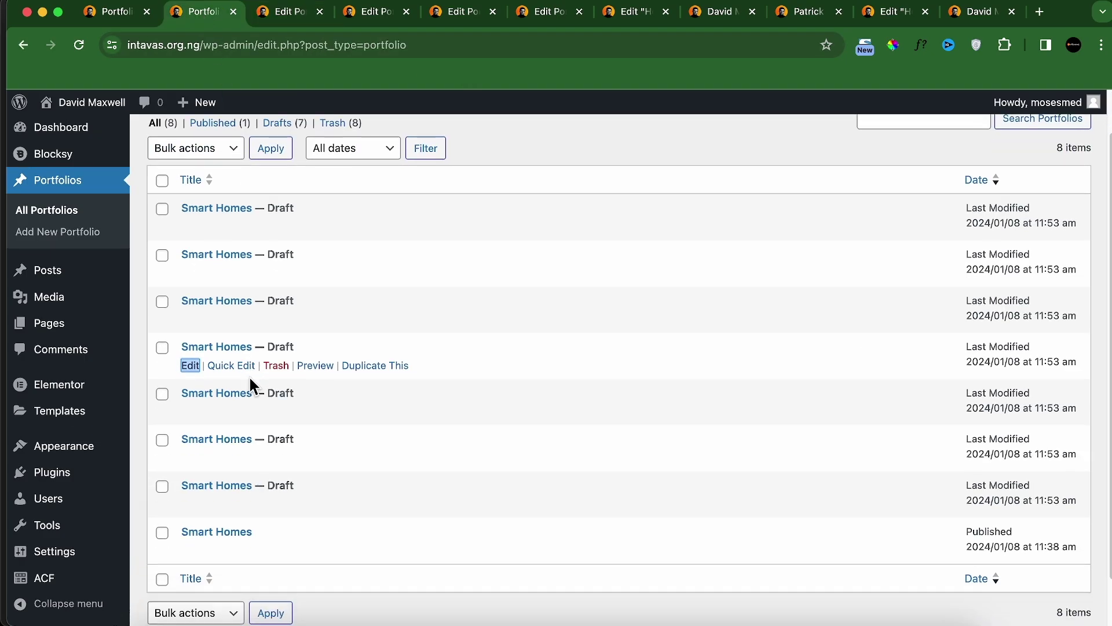
right_click(191, 411)
left_click(231, 305)
left_click(269, 12)
triple_click(268, 223)
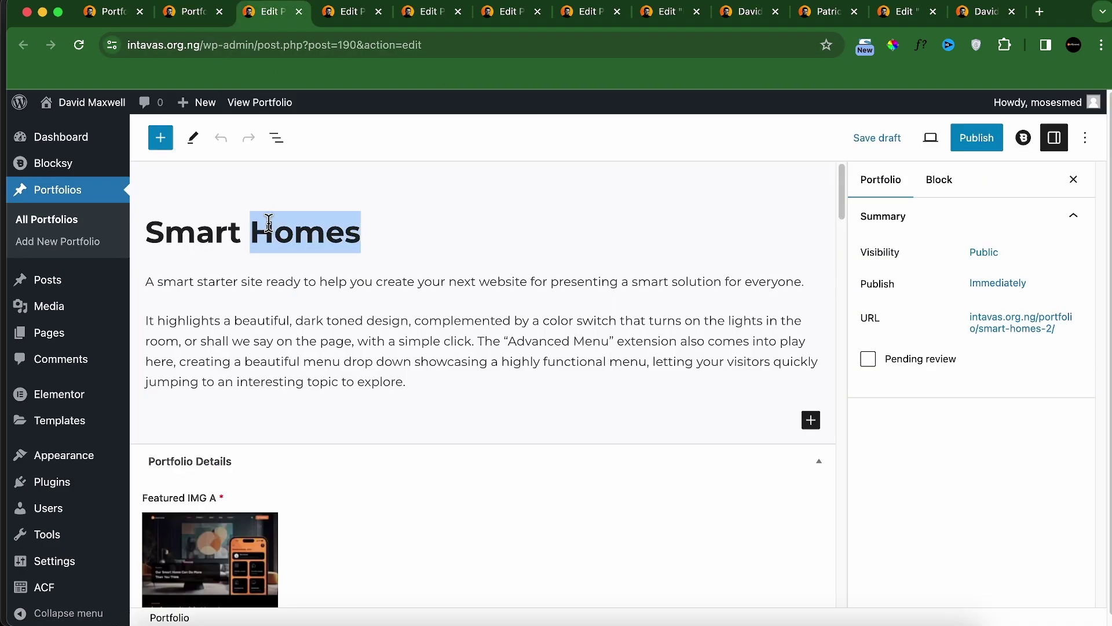
type("Smart")
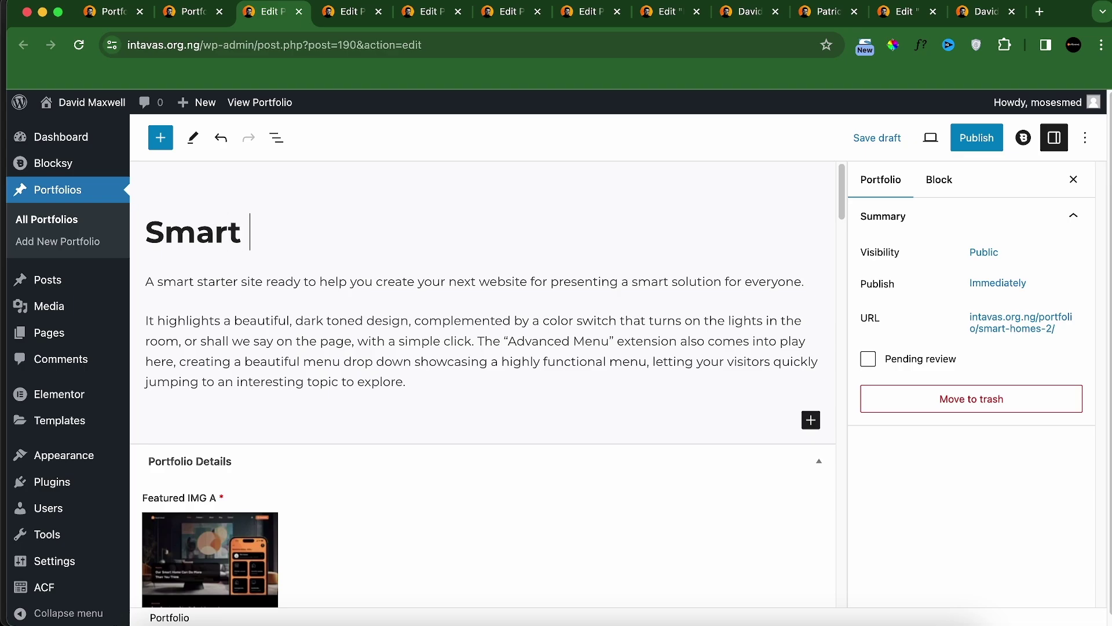
scroll(261, 232, "down", 5)
left_click(267, 204)
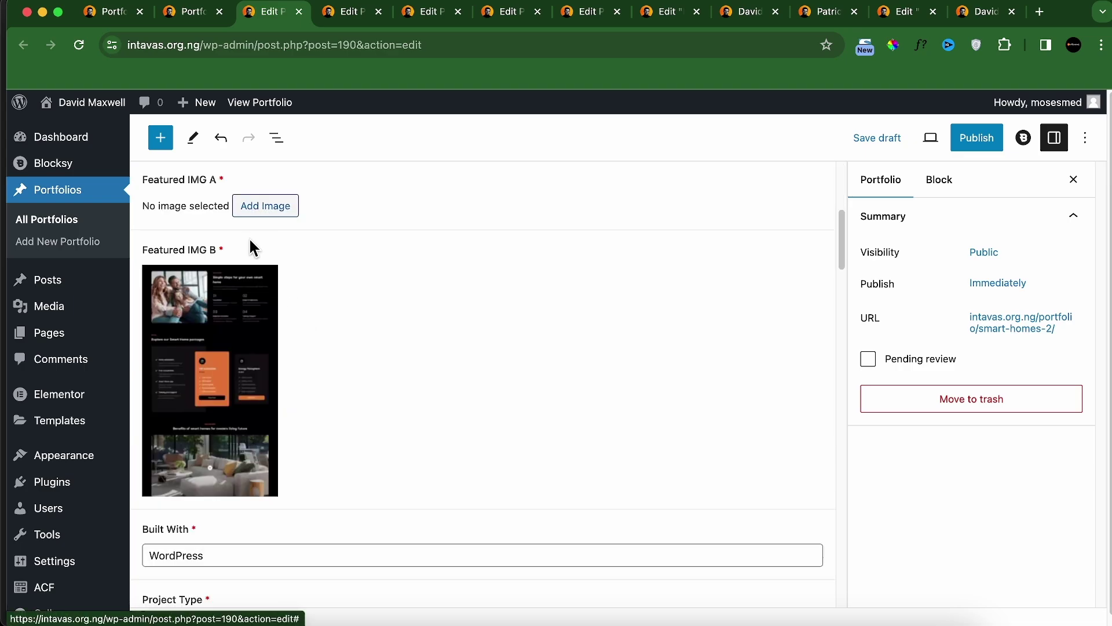
left_click(266, 204)
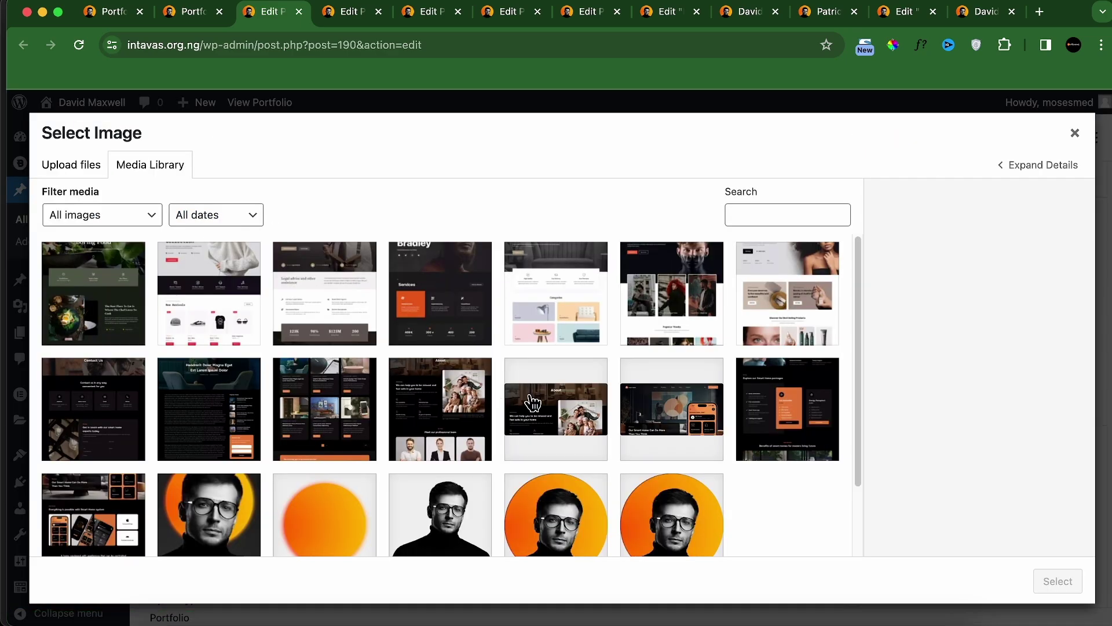
left_click(558, 265)
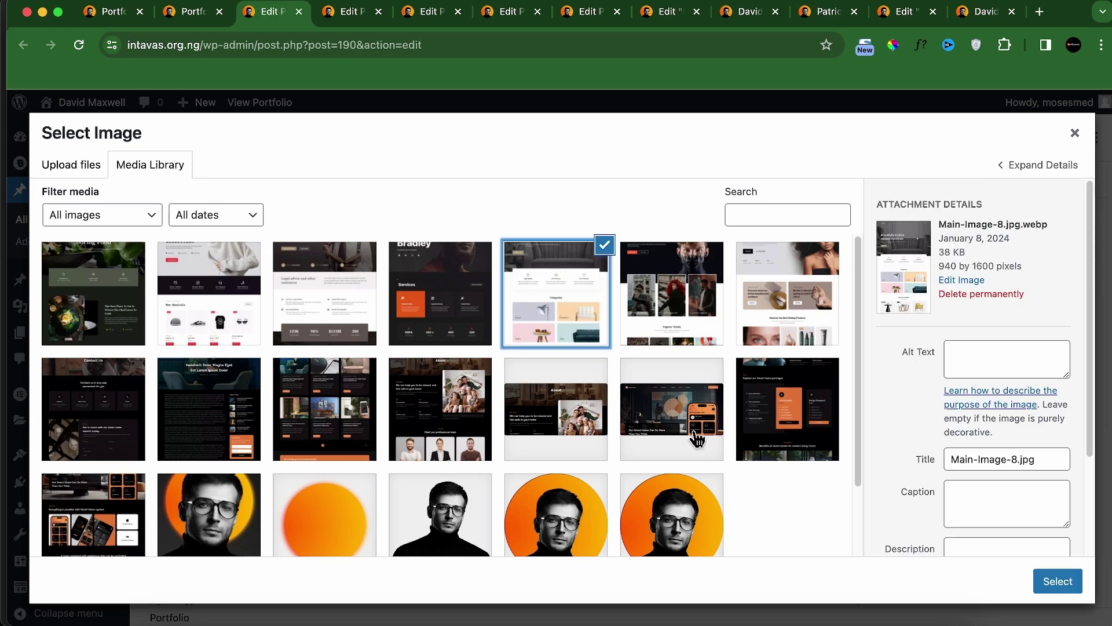
left_click(711, 340)
left_click(1059, 581)
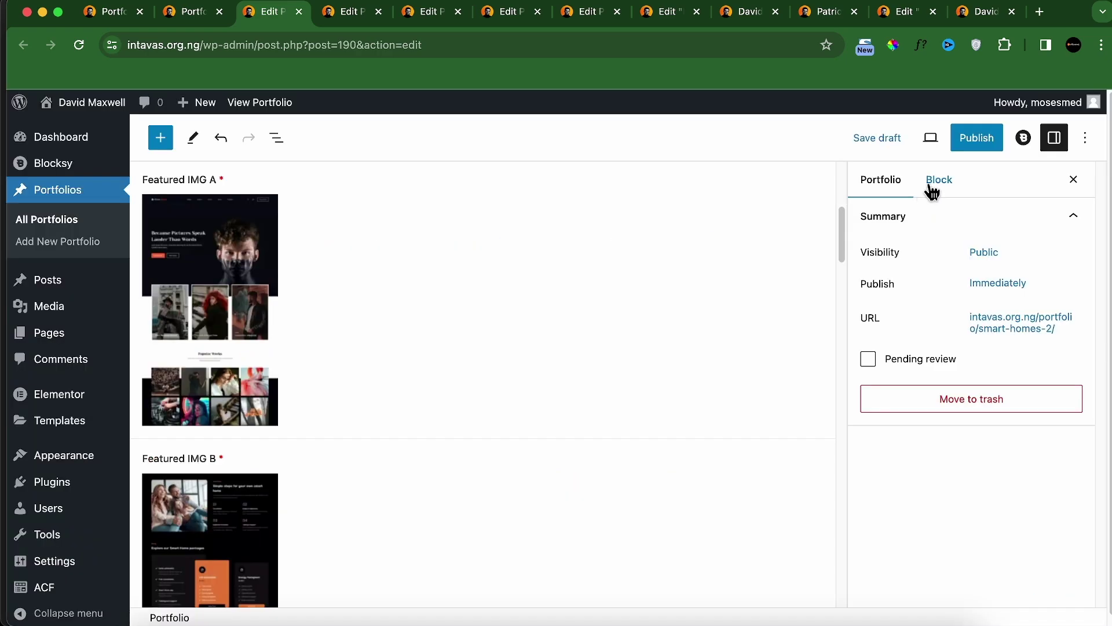
left_click(972, 146)
left_click(954, 146)
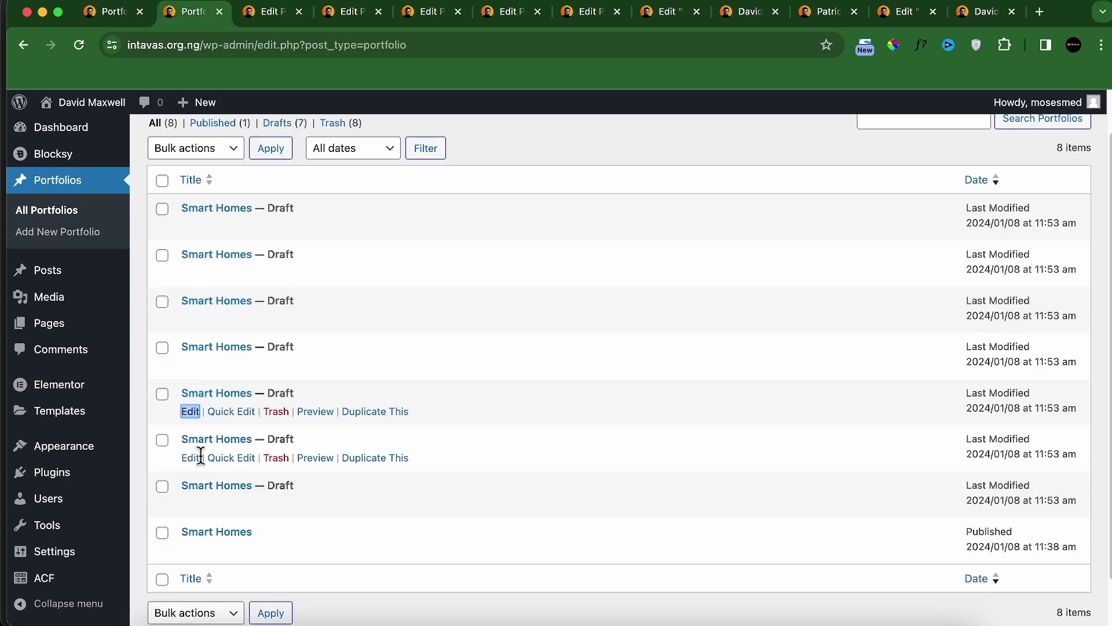
Step: Rename the next draft to Mavi Dining, use the white fashion-store screenshot, and publish it
right_click(200, 455)
left_click(276, 304)
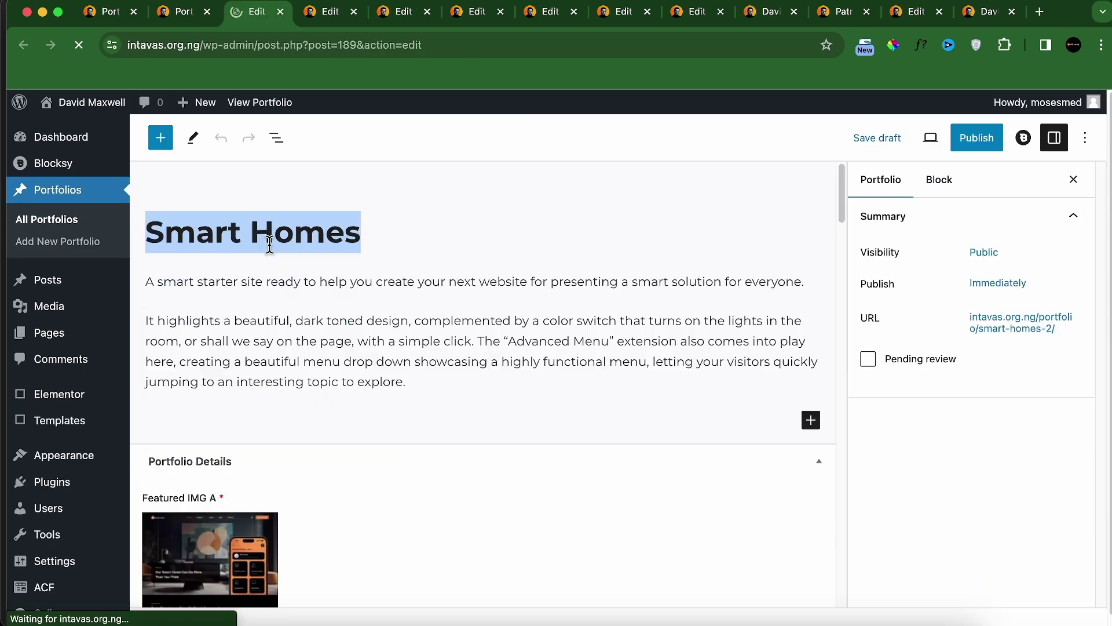
type("Mavi Din")
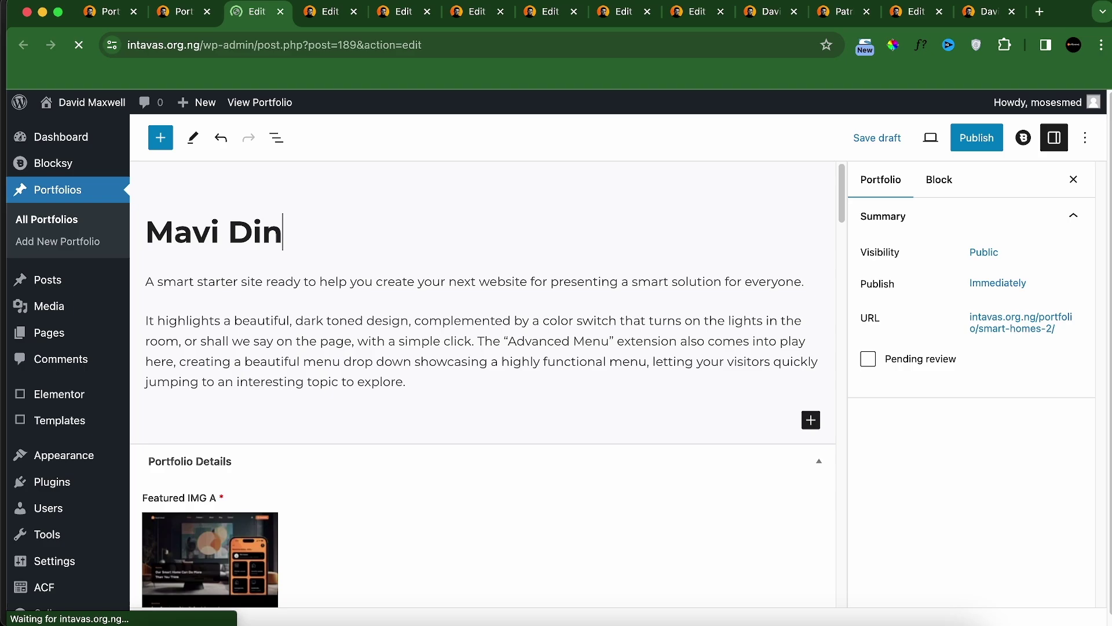
scroll(328, 475, "down", 5)
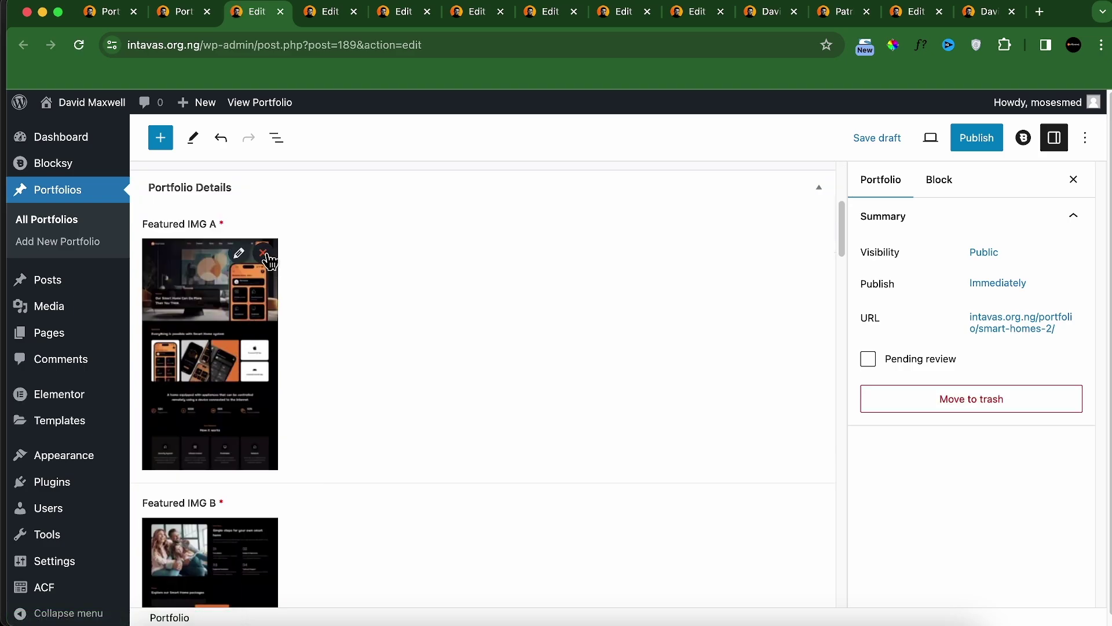
left_click(264, 254)
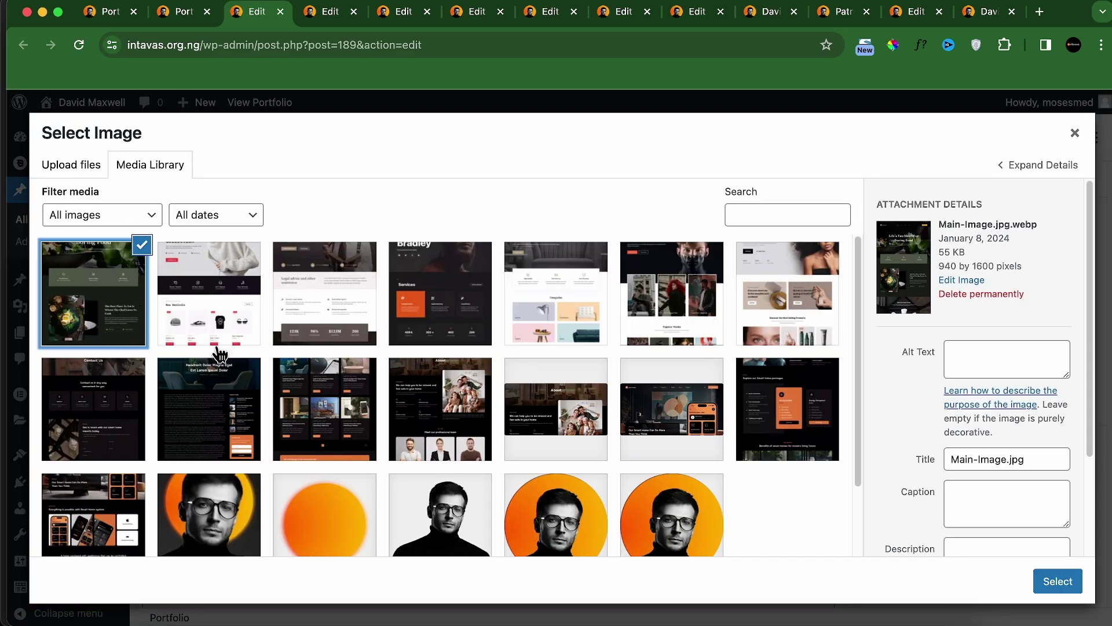
key("Escape")
left_click(966, 139)
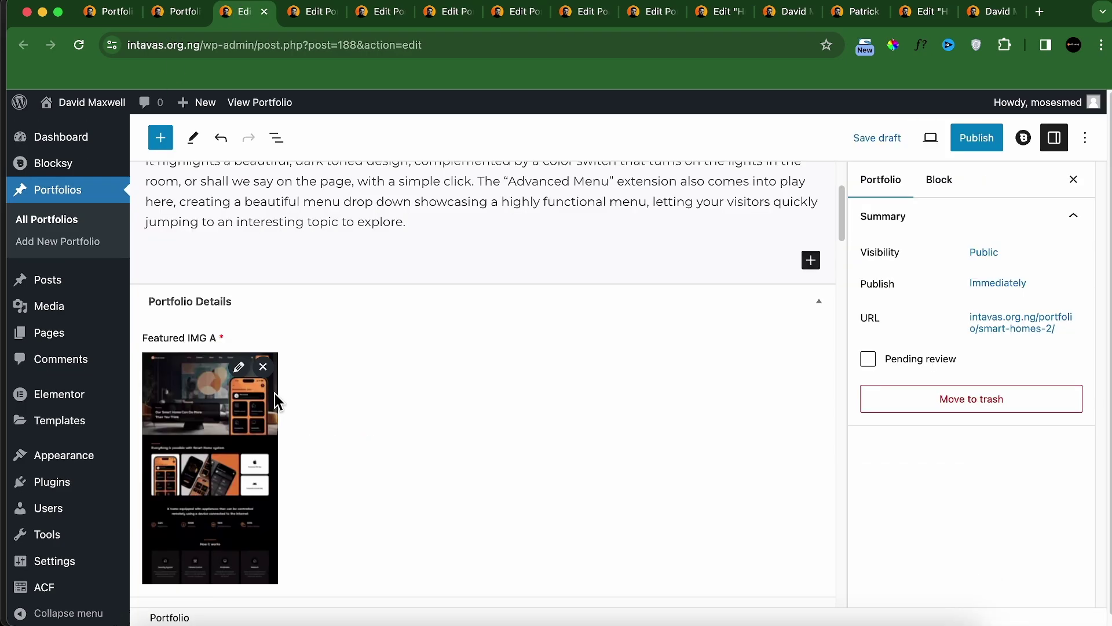
left_click(265, 374)
left_click(261, 370)
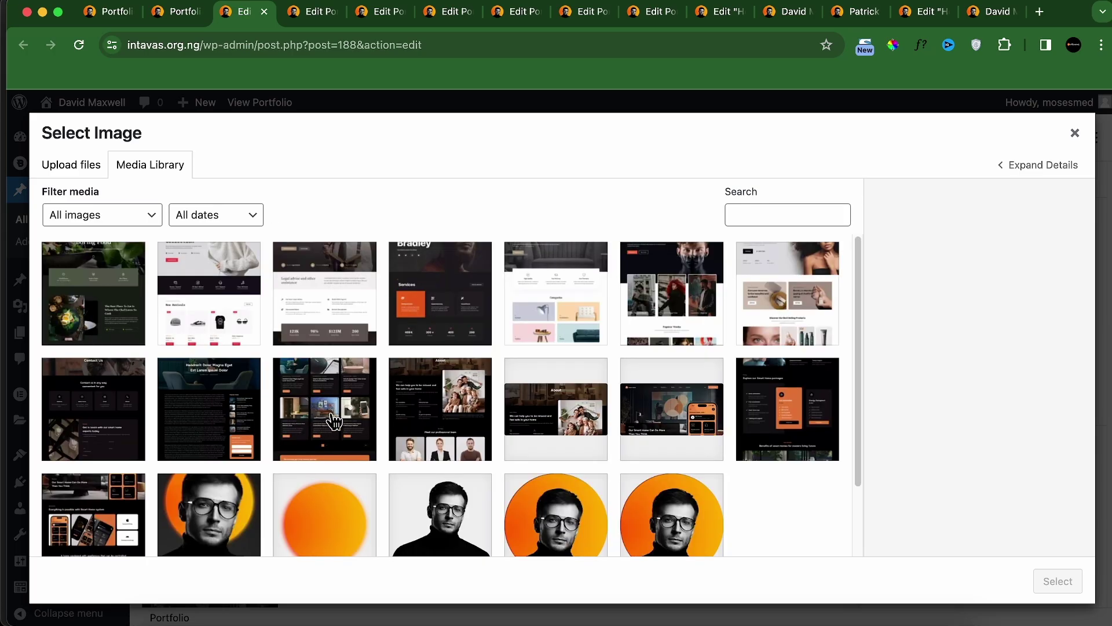
left_click(202, 330)
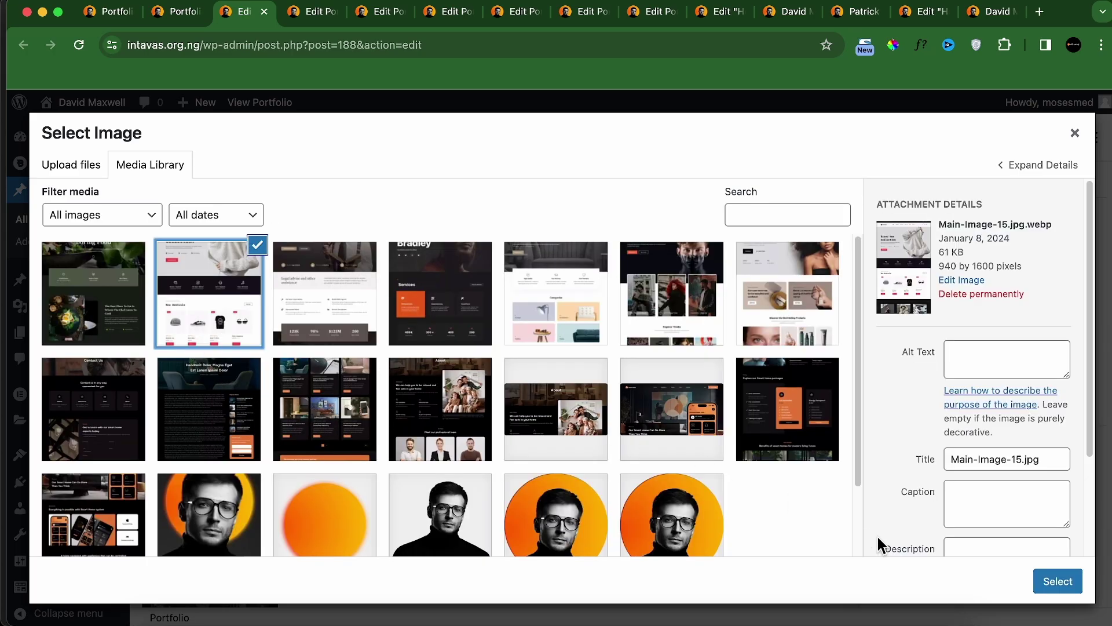
left_click(1034, 579)
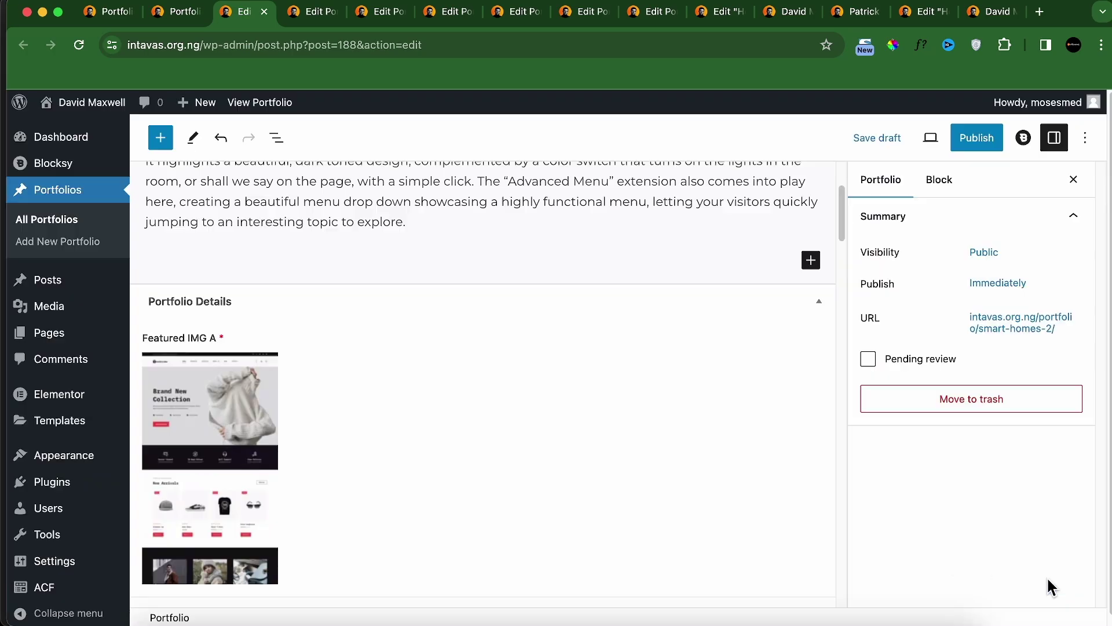
left_click(971, 140)
key("ctrl+shift+Tab")
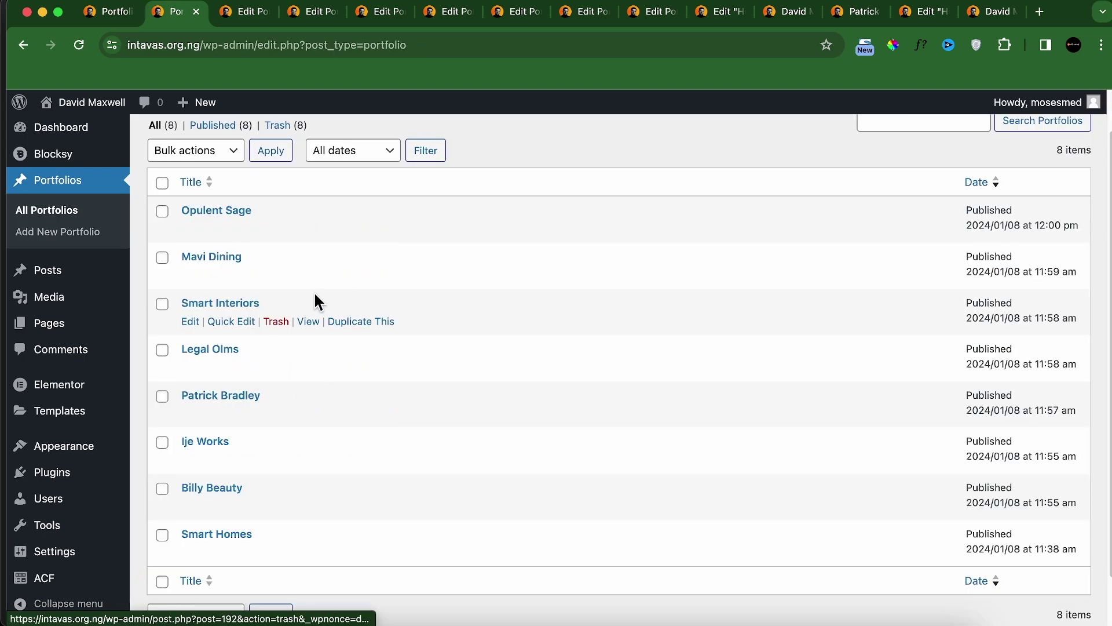
Step: Check a case study's See Live Site button on the site, then go to ACF Field Groups
left_click(784, 13)
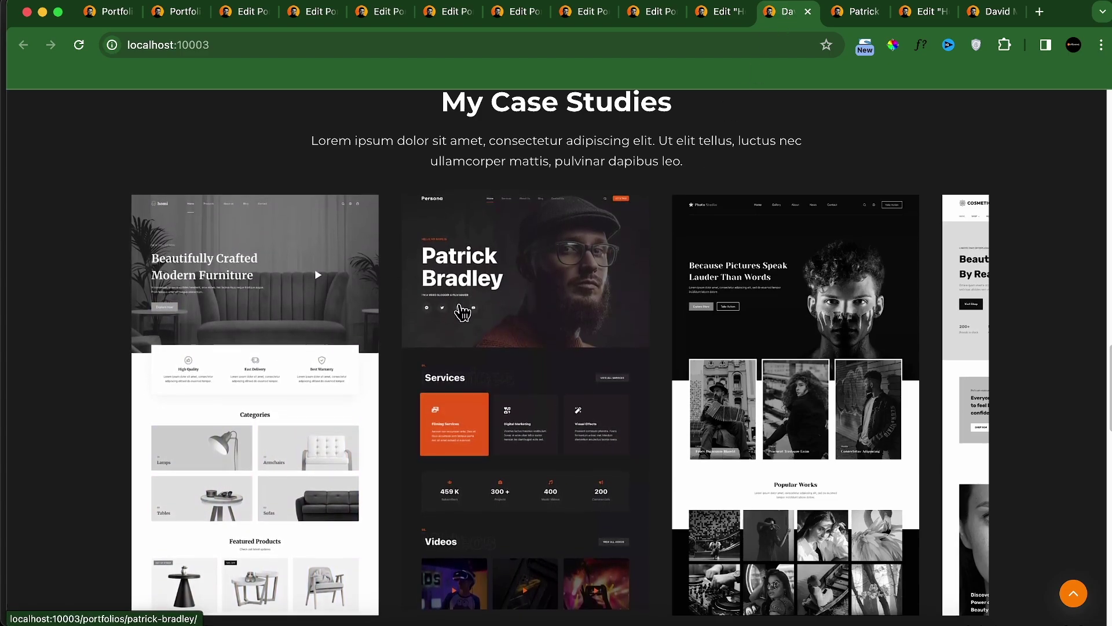
left_click(551, 294)
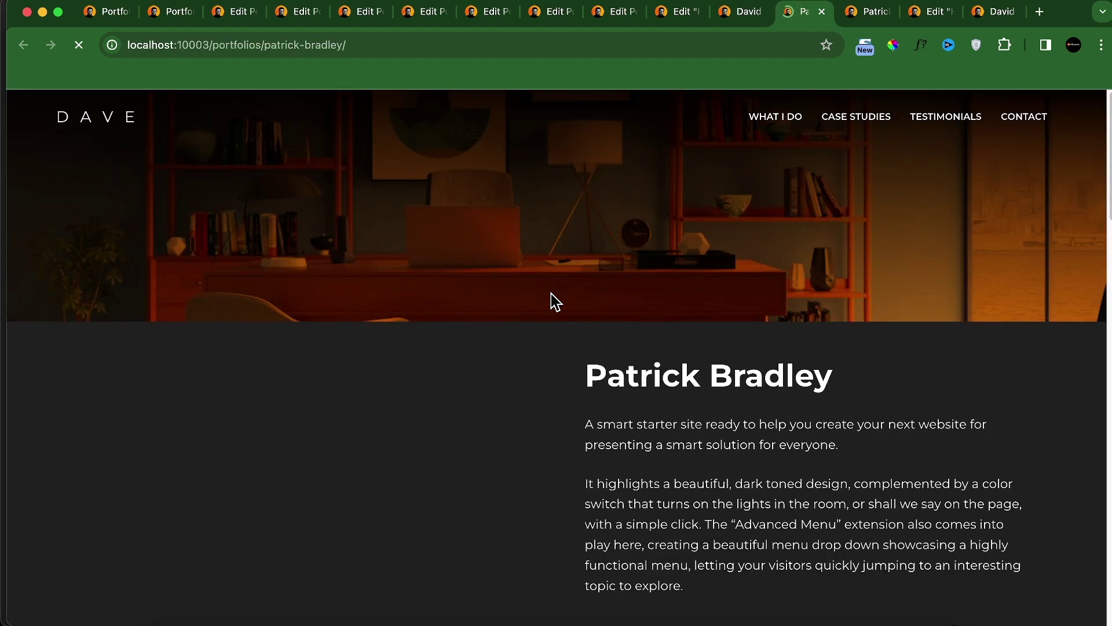
scroll(586, 367, "down", 8)
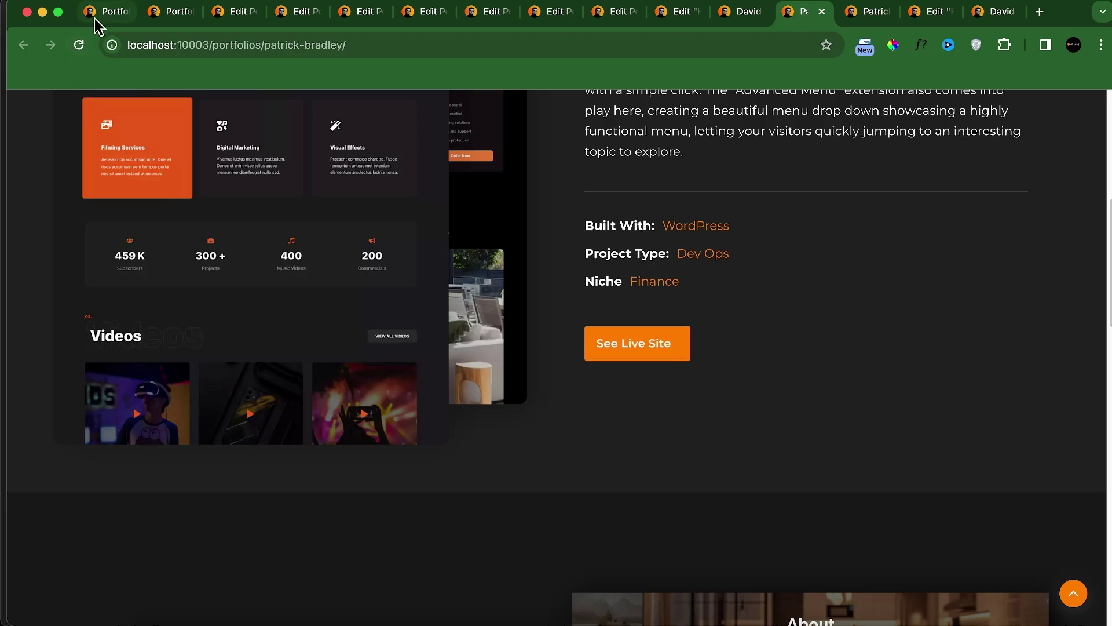
left_click(148, 14)
scroll(52, 553, "down", 1)
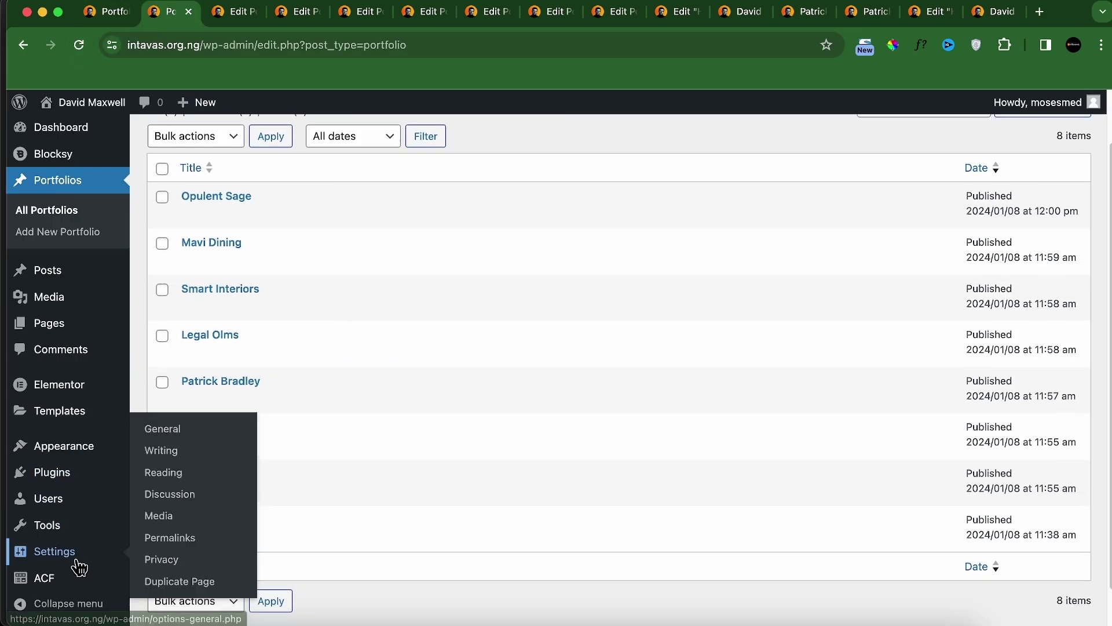
mouse_move(54, 585)
left_click(185, 490)
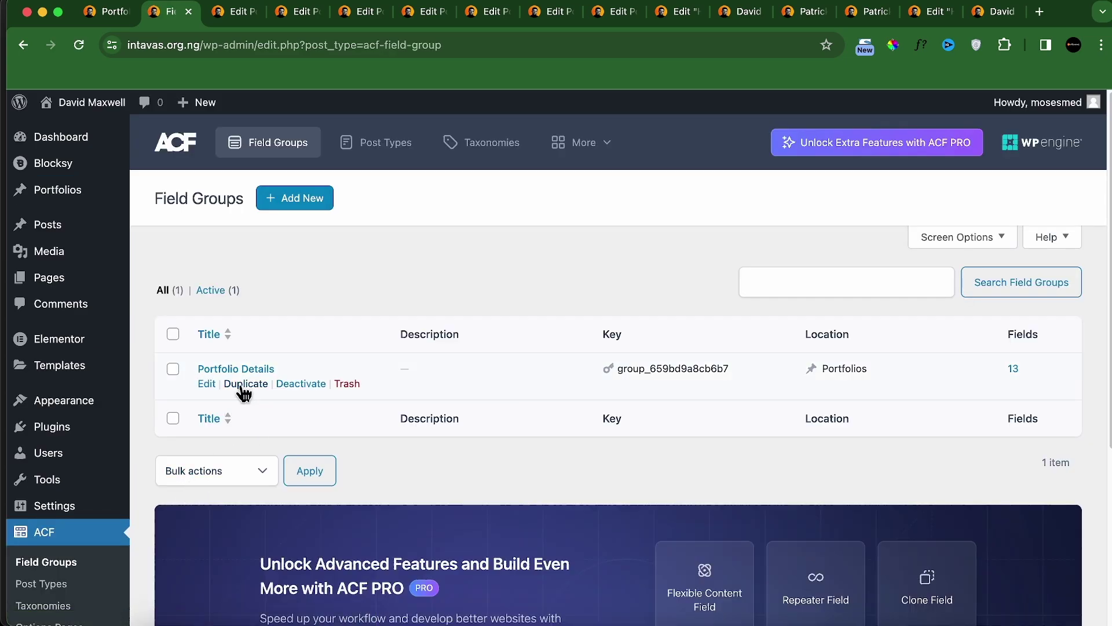
Step: Add a URL field labelled 'Live Site' to Portfolio Details with default value '#'
left_click(207, 384)
scroll(350, 451, "down", 2)
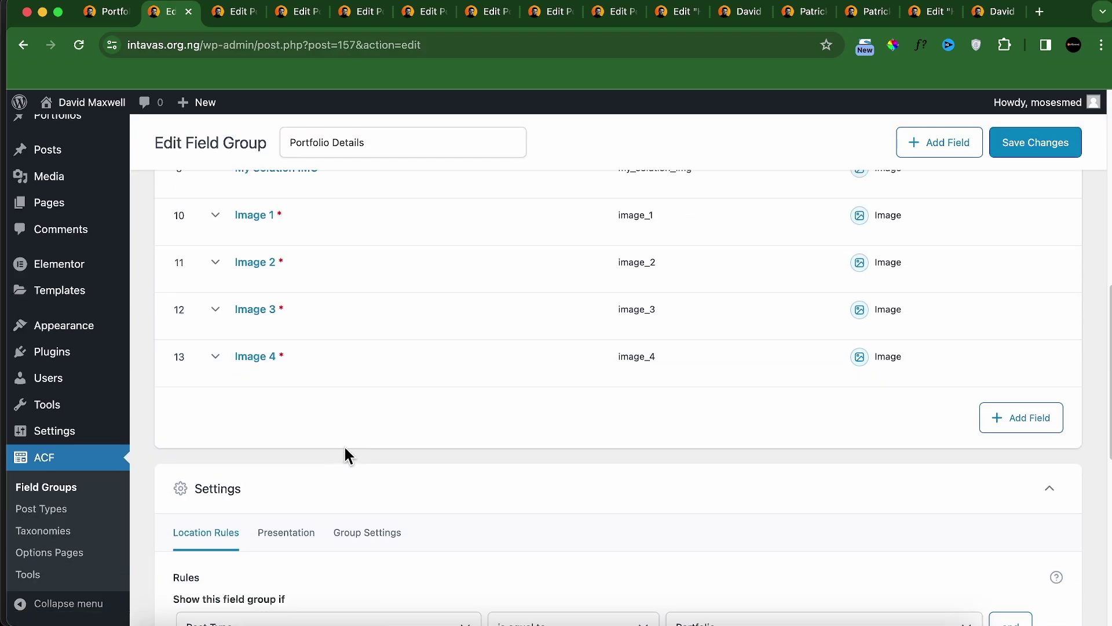
left_click(360, 530)
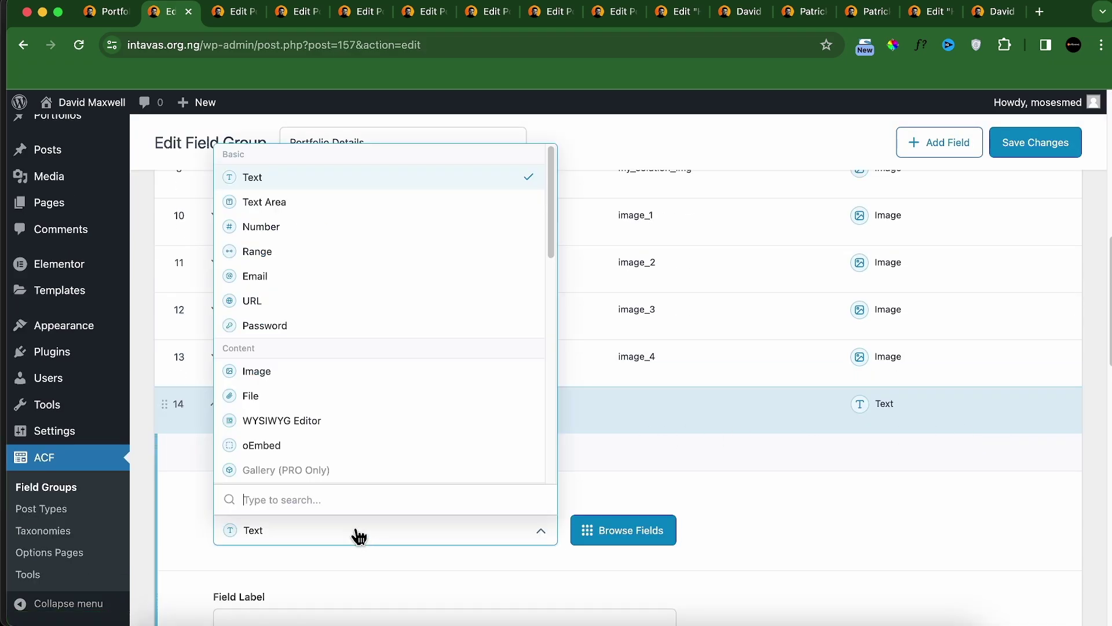
type("url")
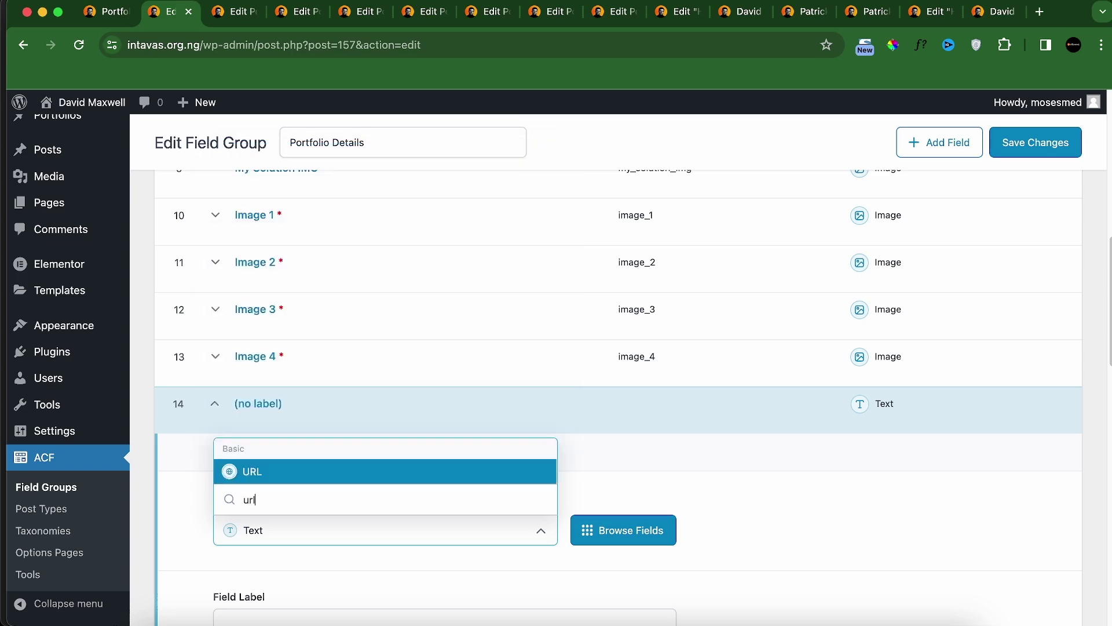
key("Return")
scroll(340, 536, "down", 3)
left_click(328, 436)
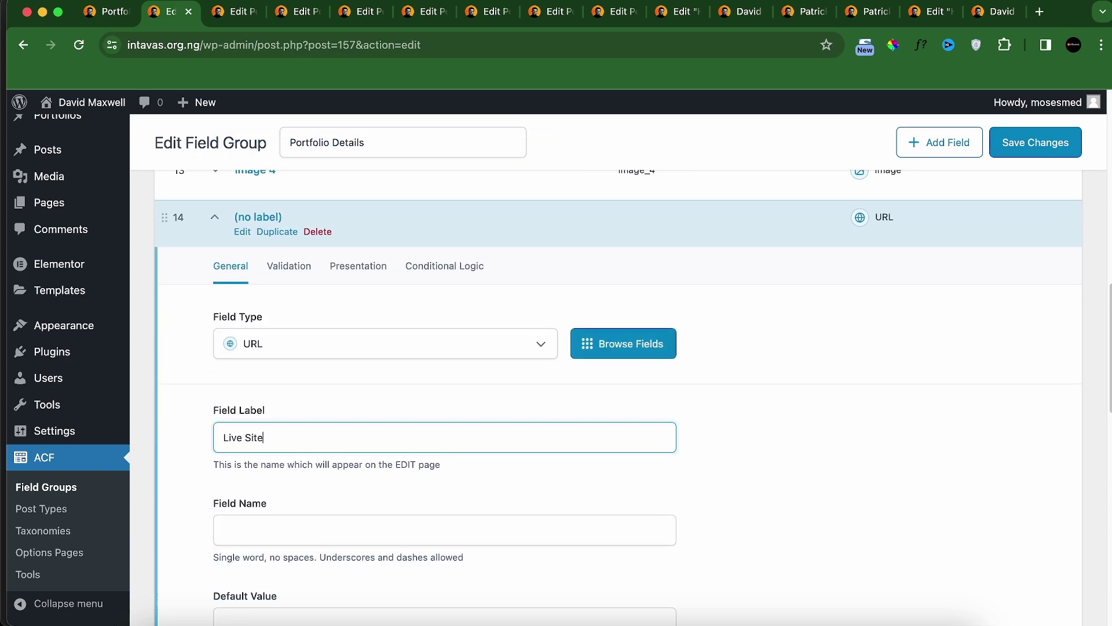
type("Live Site")
scroll(285, 501, "down", 1)
left_click(285, 501)
scroll(350, 522, "down", 2)
left_click(293, 462)
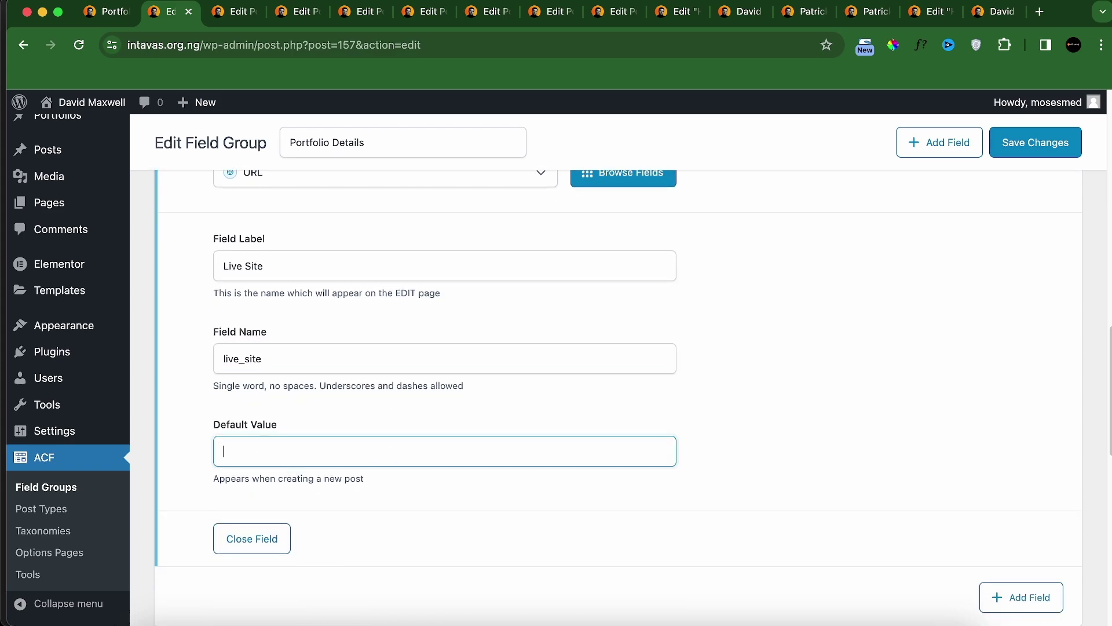
type("#")
Step: Make Live Site required and move it to sixth position, right after Niche
scroll(290, 307, "up", 3)
left_click(290, 290)
left_click(261, 348)
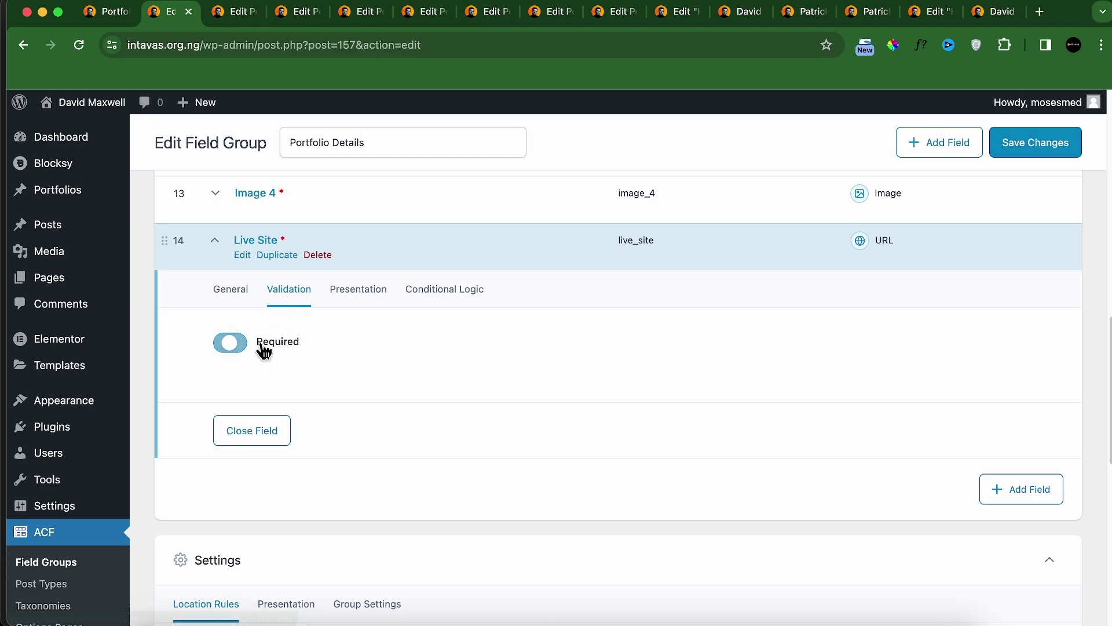
scroll(248, 325, "up", 5)
scroll(184, 614, "down", 1)
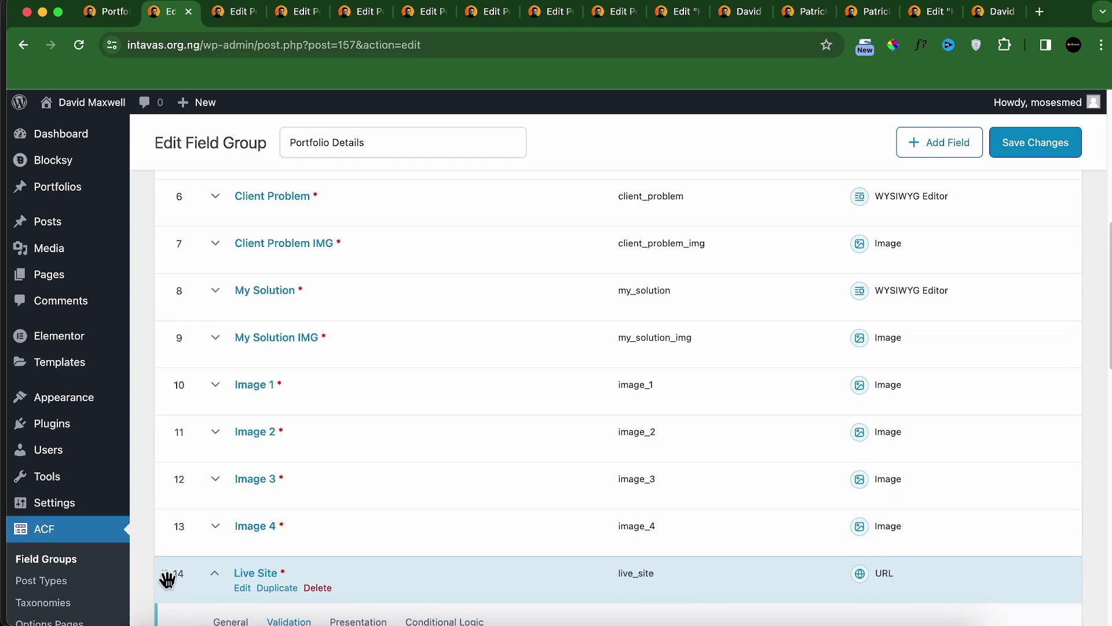
left_click_drag(167, 578, 194, 197)
scroll(249, 361, "up", 5)
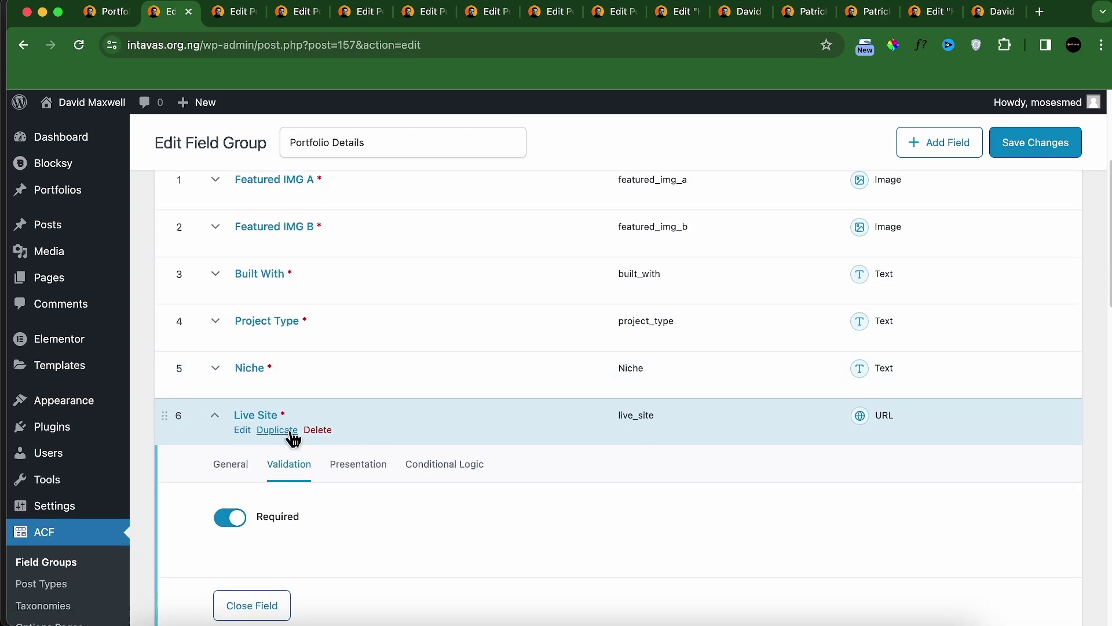
left_click(204, 416)
left_click(805, 12)
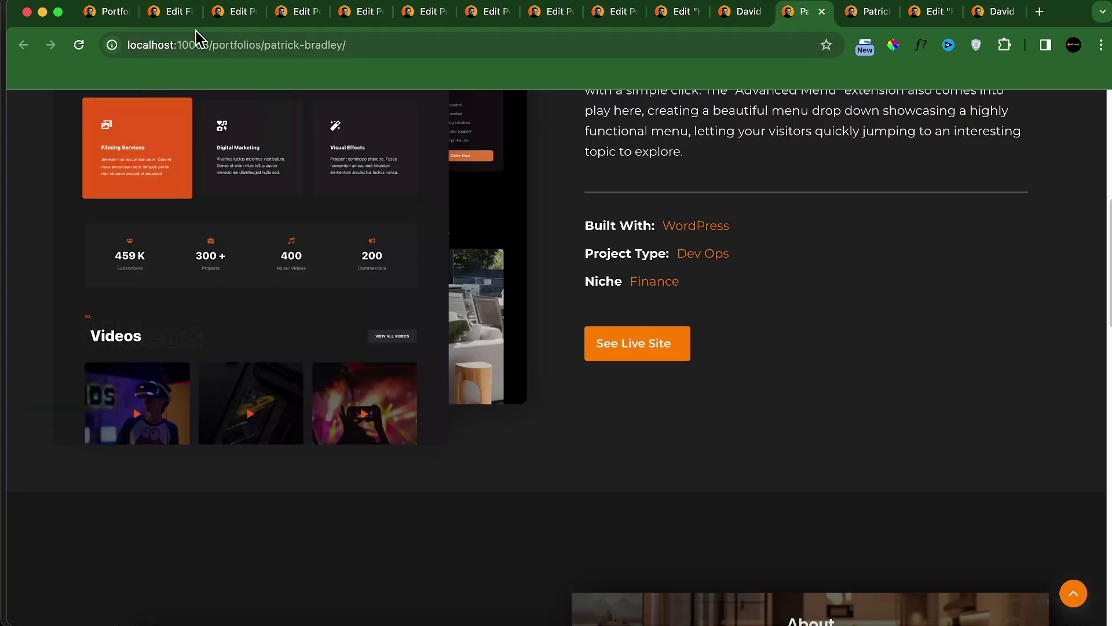
Step: Open the Smart Homes portfolio in the WordPress editor
left_click(174, 11)
left_click(1034, 143)
mouse_move(40, 200)
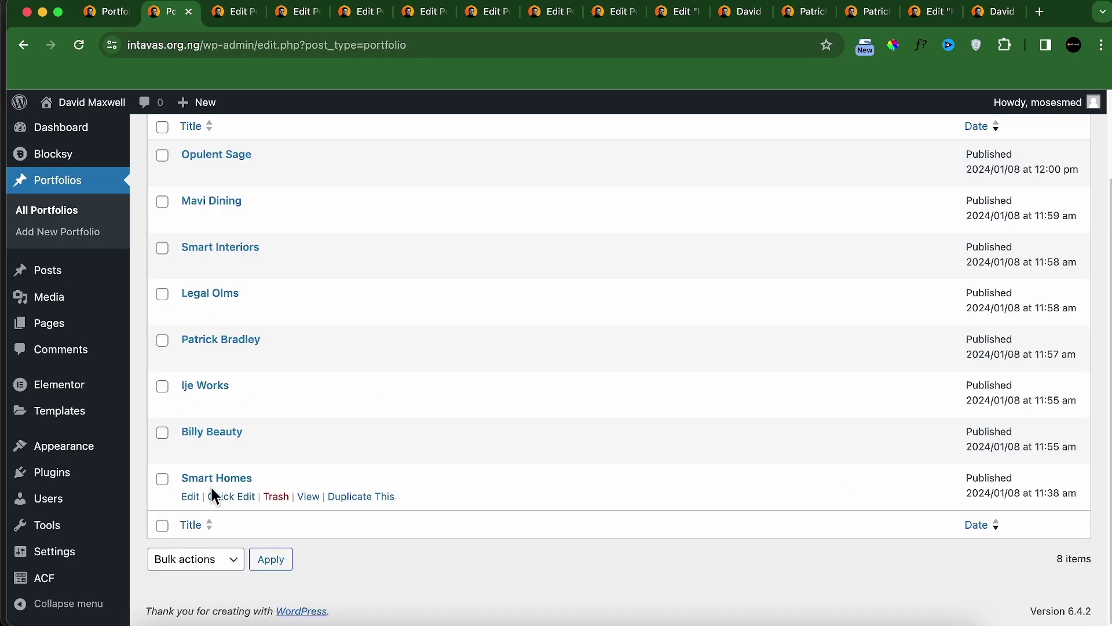
left_click(191, 497)
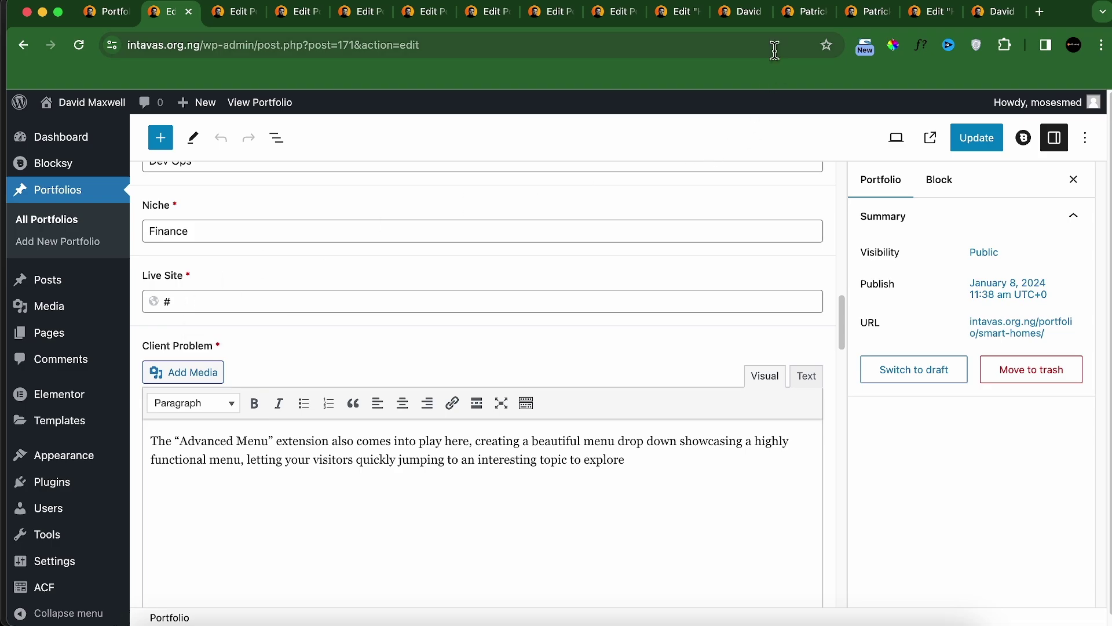
Step: Open the Smart Homes case study from the home-page carousel and copy its See Live Site link
left_click(800, 21)
scroll(556, 267, "up", 7)
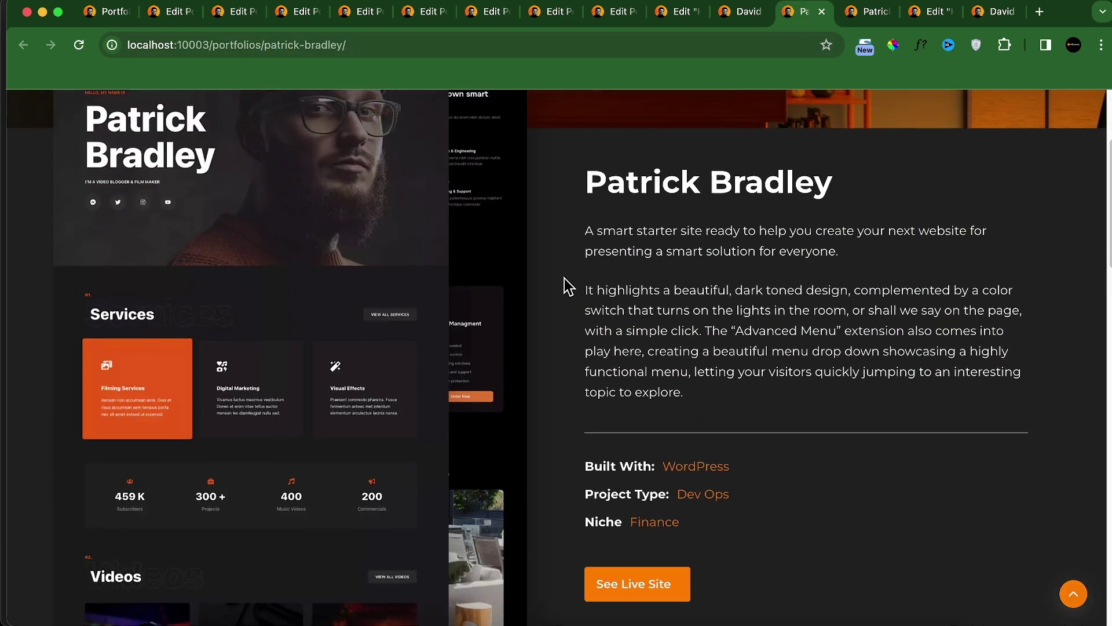
left_click(735, 18)
left_click_drag(661, 380, 290, 397)
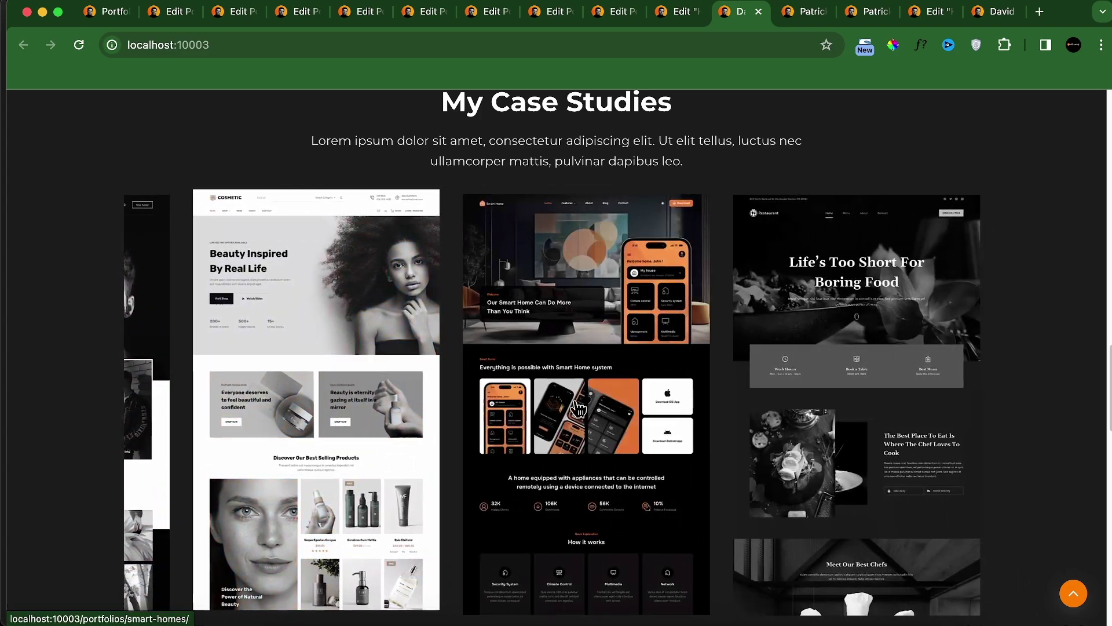
left_click(579, 405)
left_click(812, 16)
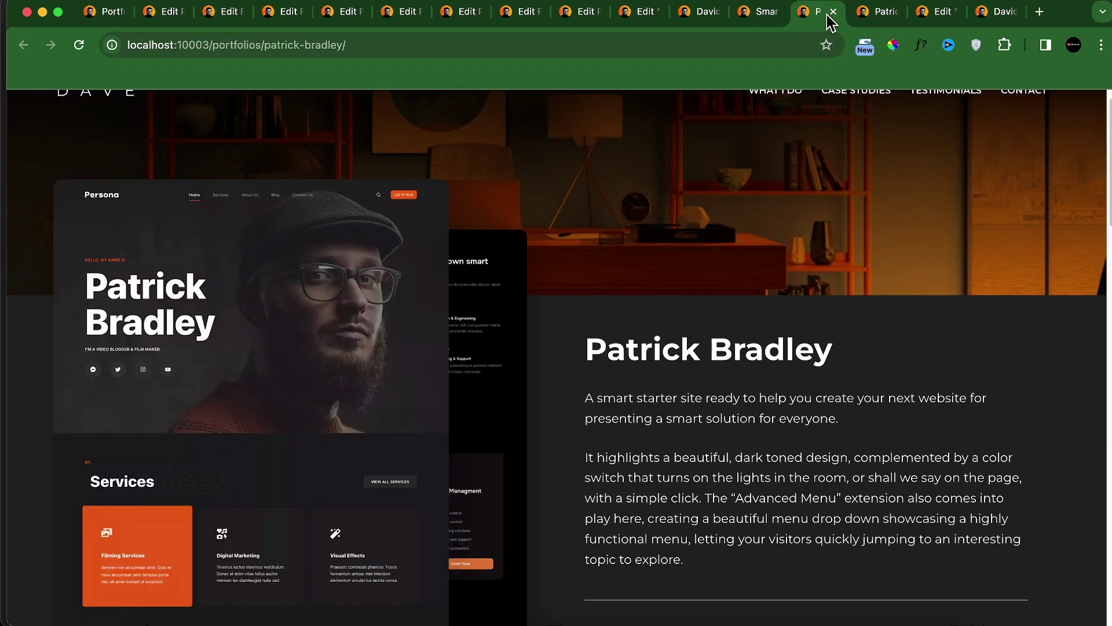
left_click(833, 11)
left_click(757, 22)
scroll(653, 384, "down", 10)
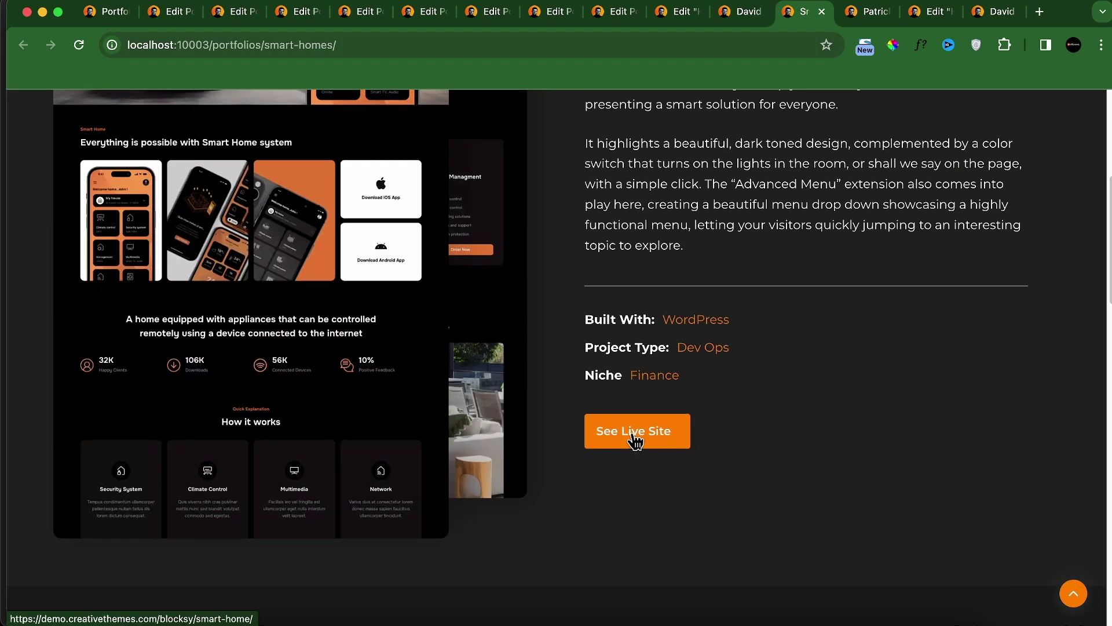
right_click(636, 442)
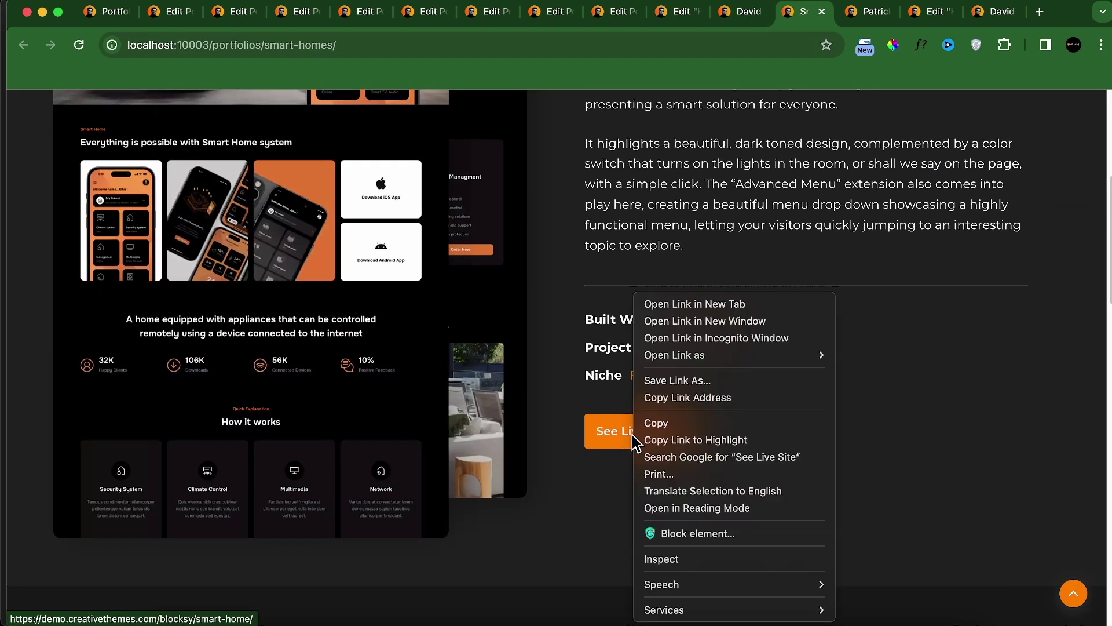
left_click(683, 400)
left_click(161, 9)
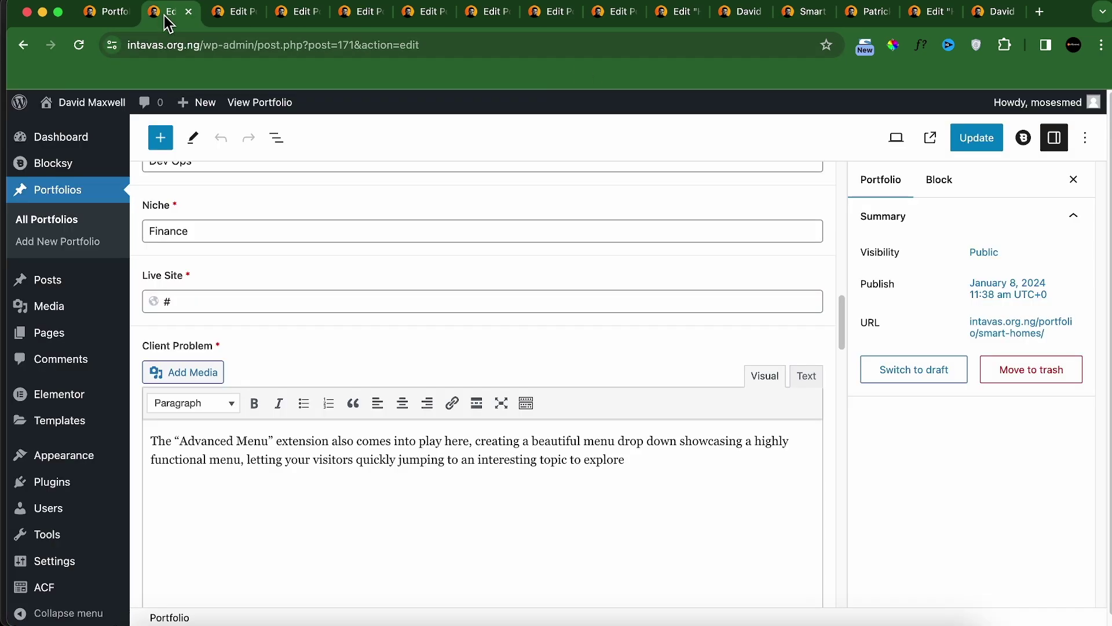
double_click(203, 298)
key("super+v")
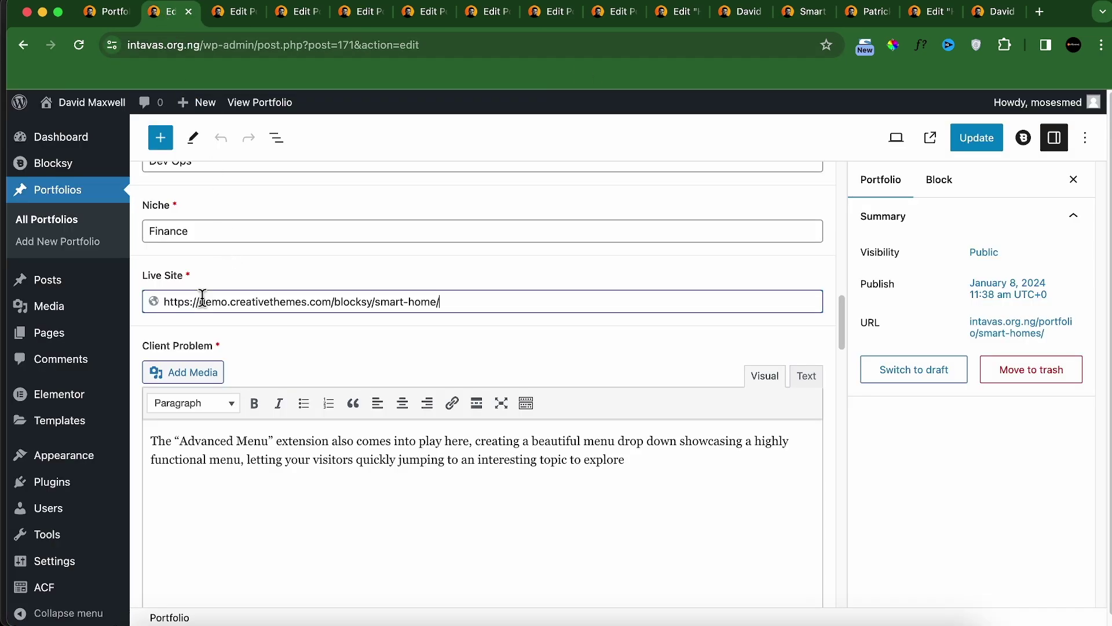
left_click(960, 150)
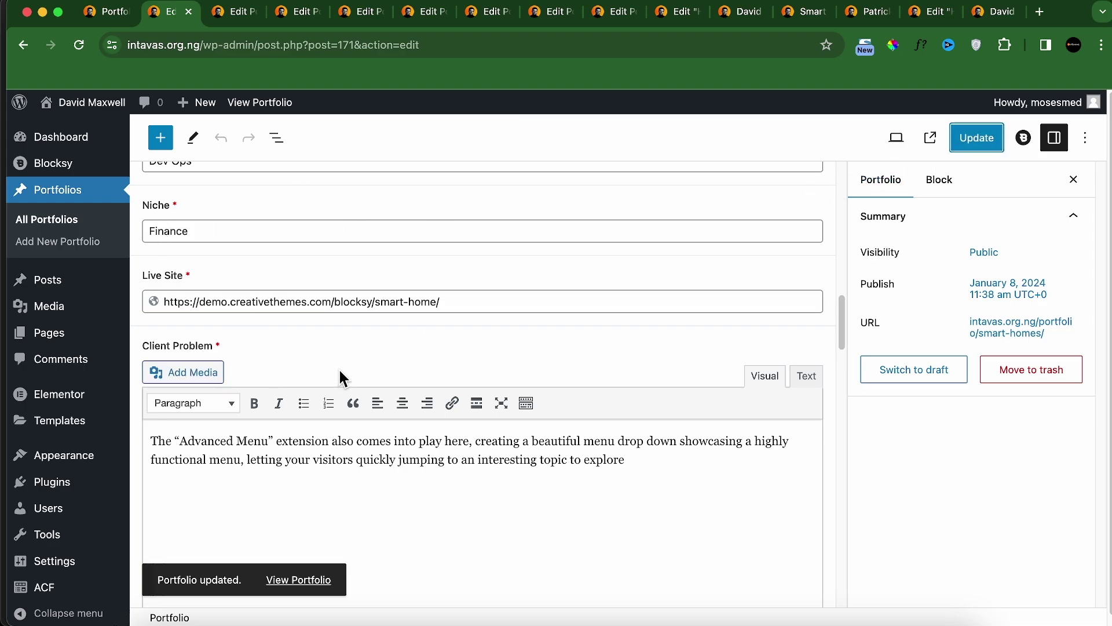
scroll(341, 377, "down", 1)
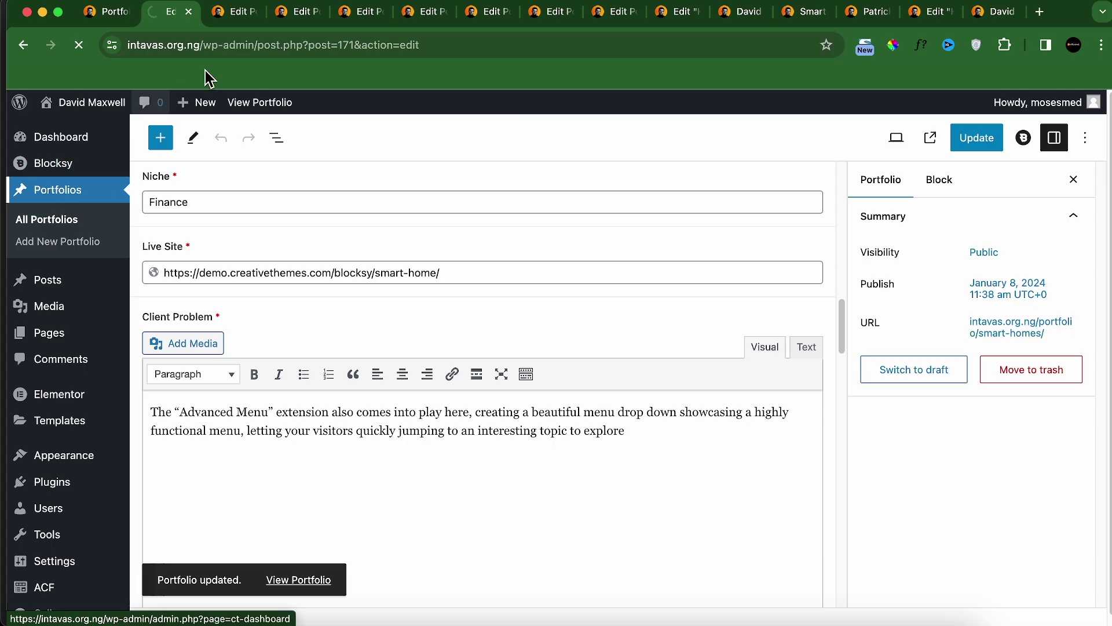
Step: Close the six leftover portfolio editor tabs, including Ije Works and Billy Beauty
left_click(248, 14)
left_click(251, 12)
left_click(251, 12)
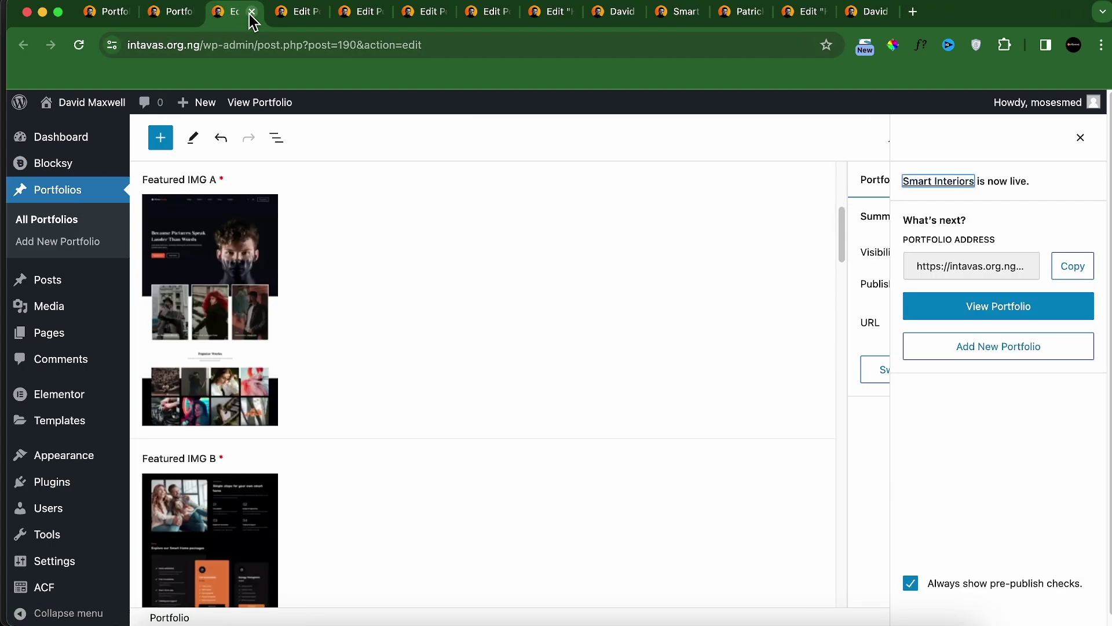
left_click(251, 12)
left_click(251, 12)
left_click(251, 12)
left_click(253, 13)
left_click(253, 12)
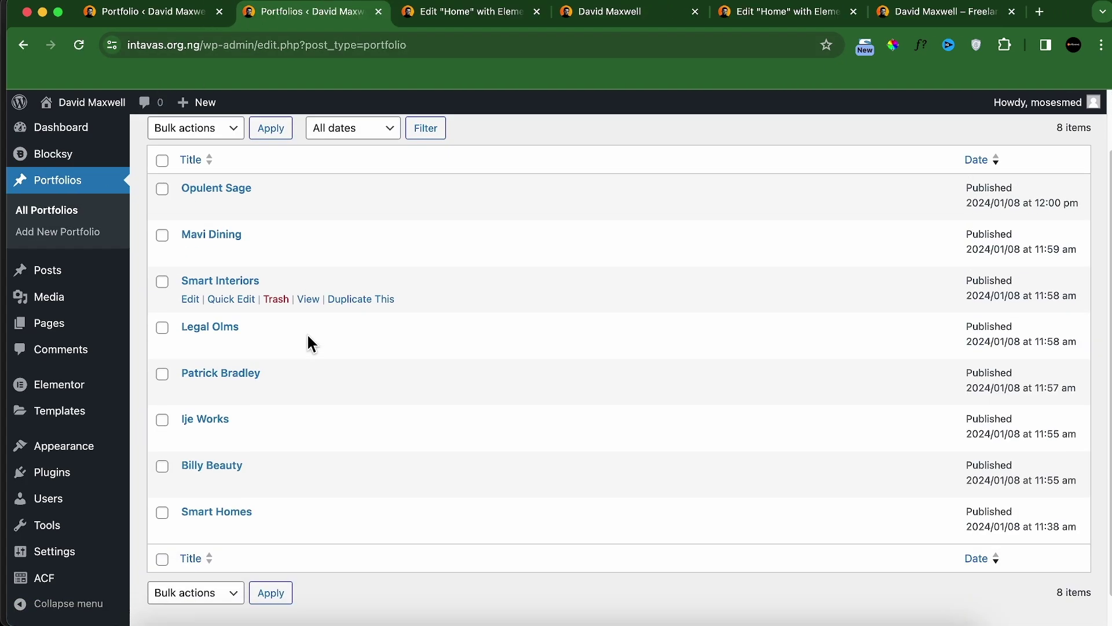
scroll(307, 336, "down", 1)
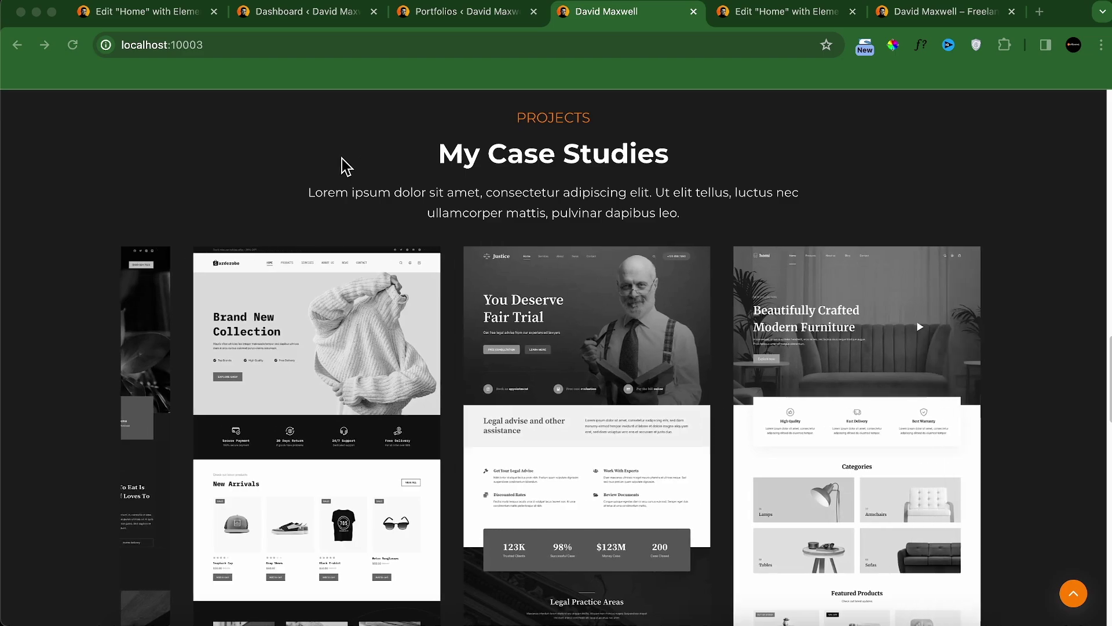
scroll(341, 160, "up", 1)
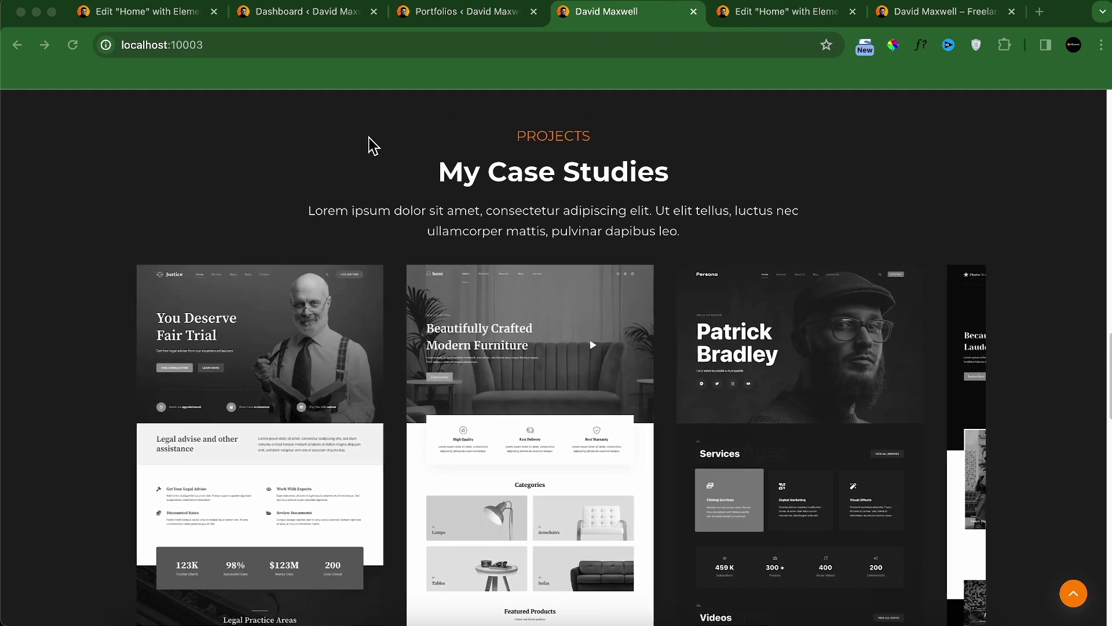
scroll(214, 152, "up", 1)
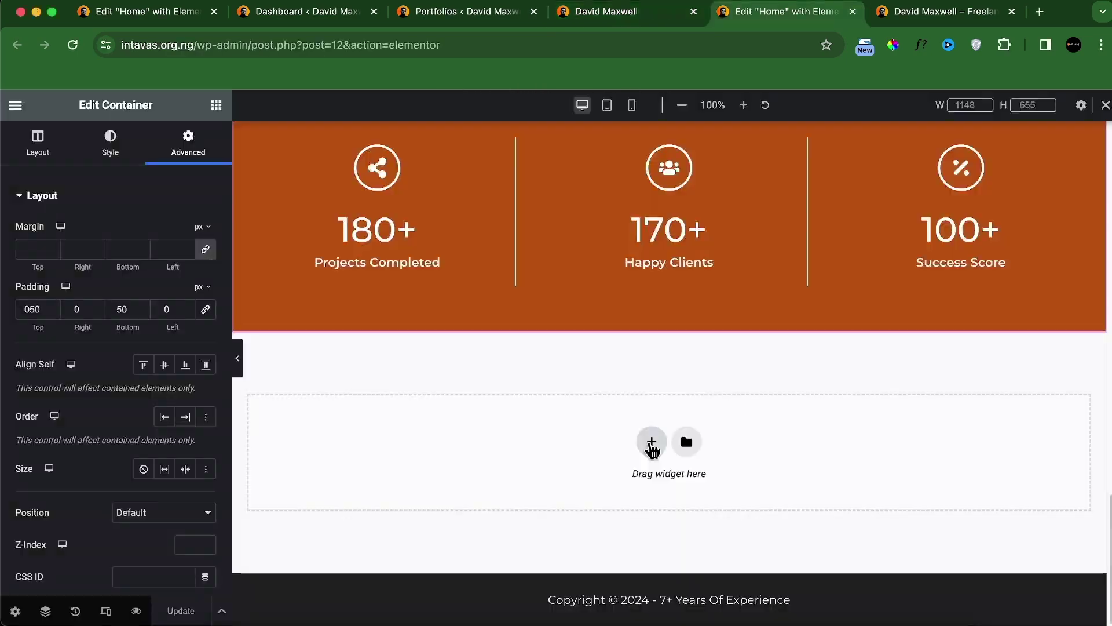
Step: Add a new one-column container section below the orange stats section
left_click(631, 482)
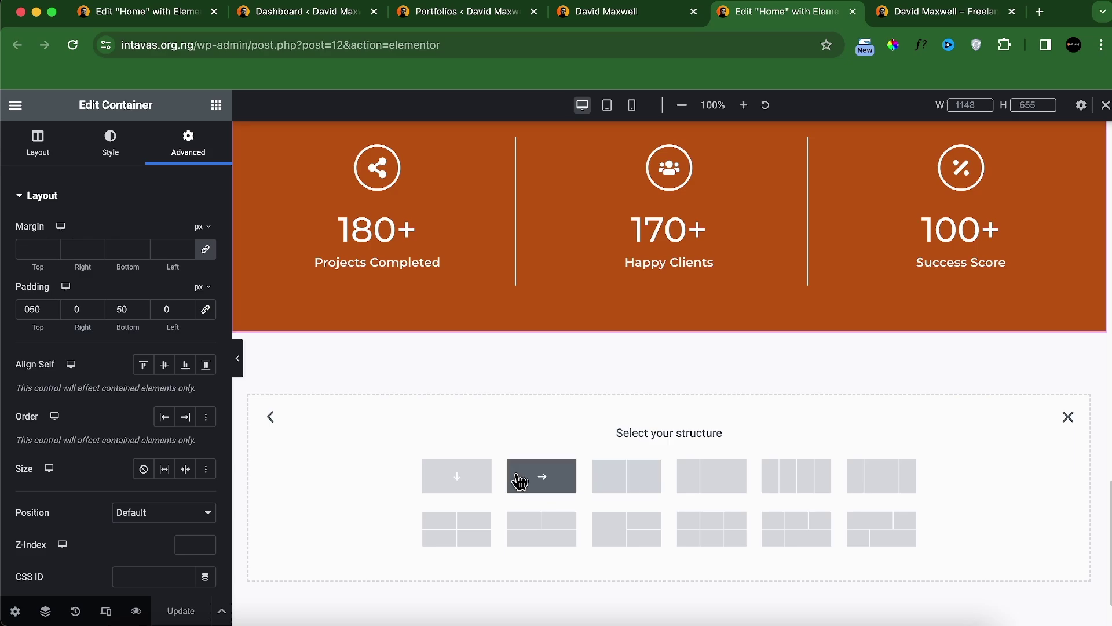
left_click(472, 479)
scroll(671, 384, "up", 6)
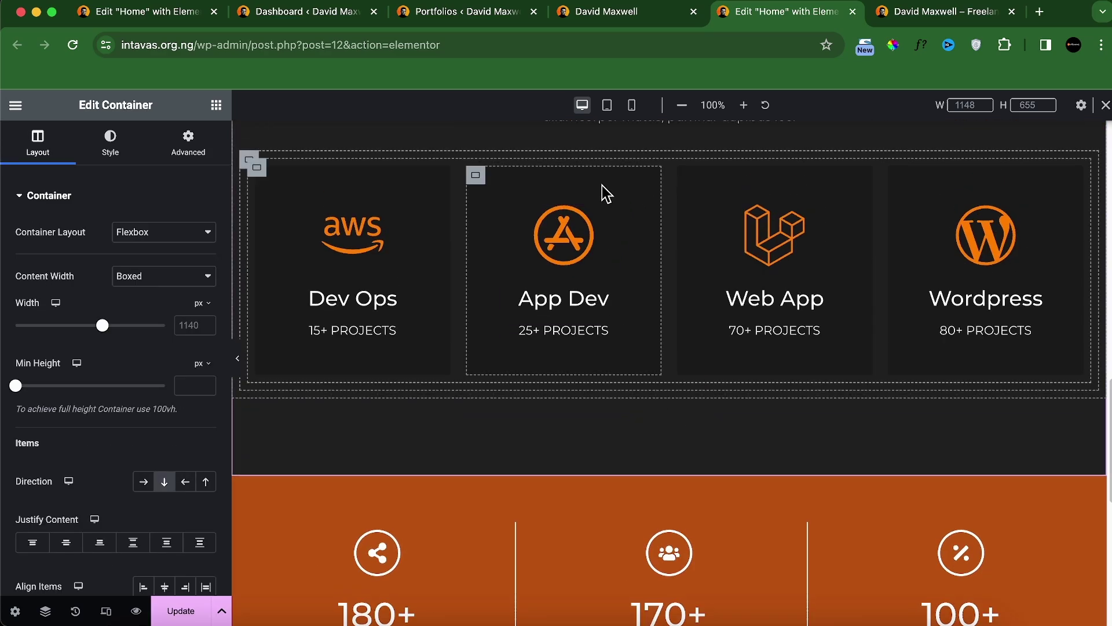
Step: Check the Dev Ops services card's background colour for reference
left_click(258, 171)
left_click(266, 176)
left_click(110, 142)
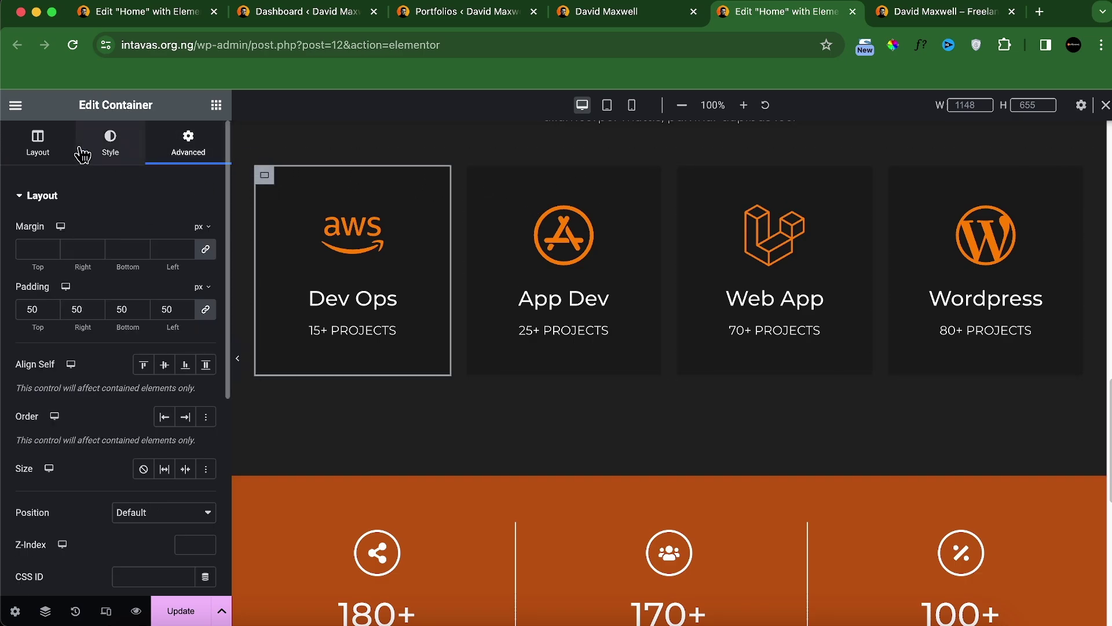
left_click(206, 297)
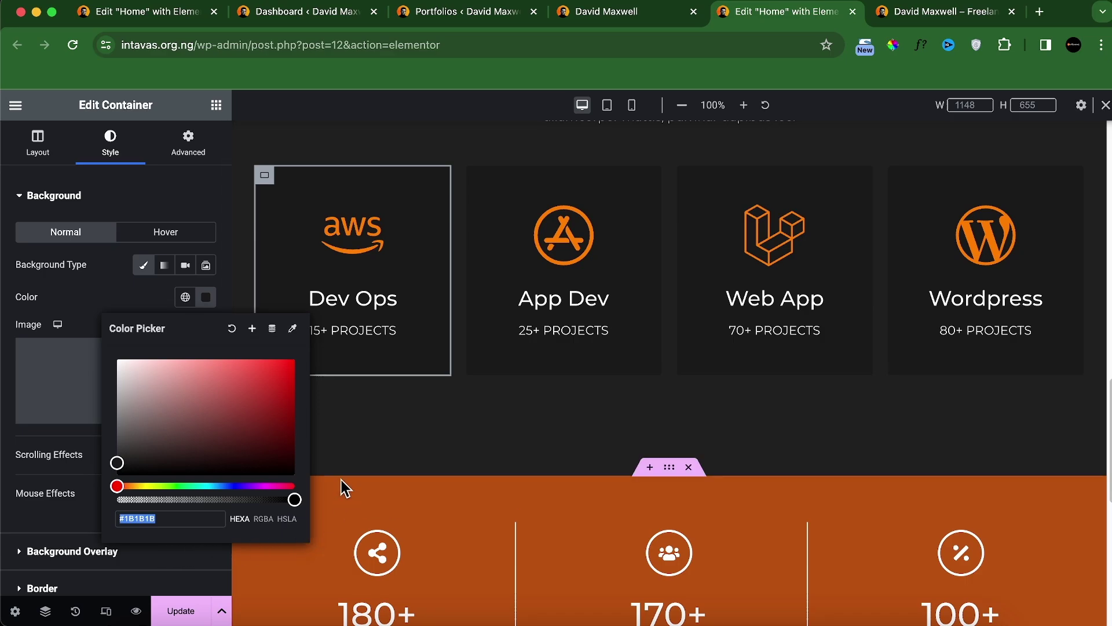
scroll(514, 454, "down", 8)
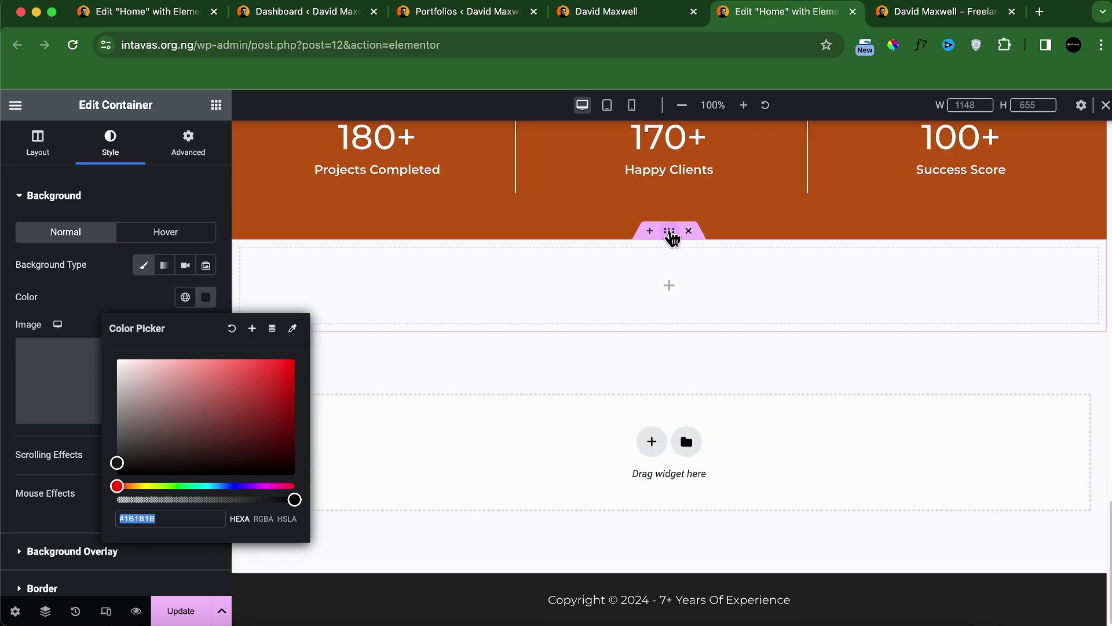
Step: Give the new container a classic dark background colour
left_click(672, 236)
left_click(125, 148)
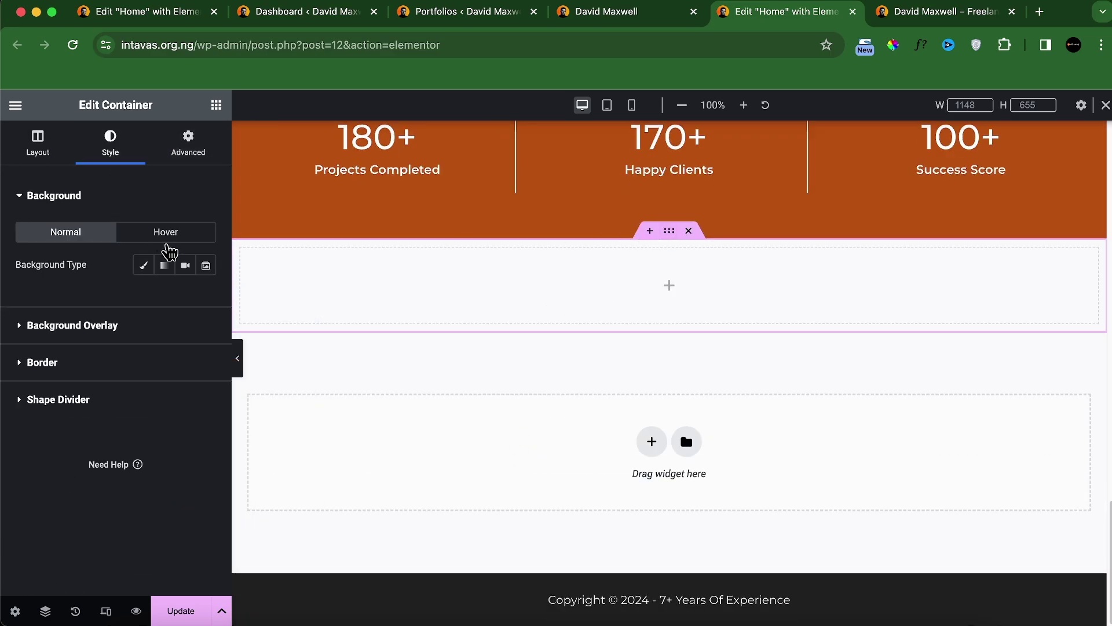
left_click(143, 265)
left_click(205, 297)
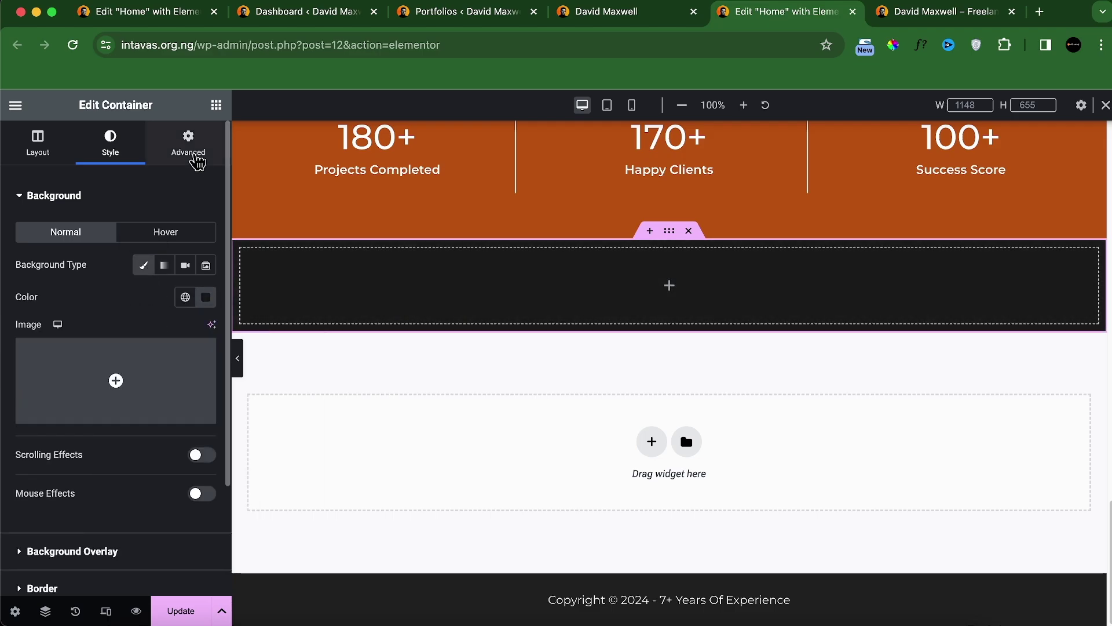
Step: Set 100 px top and bottom padding and drag a nested container inside
left_click(191, 149)
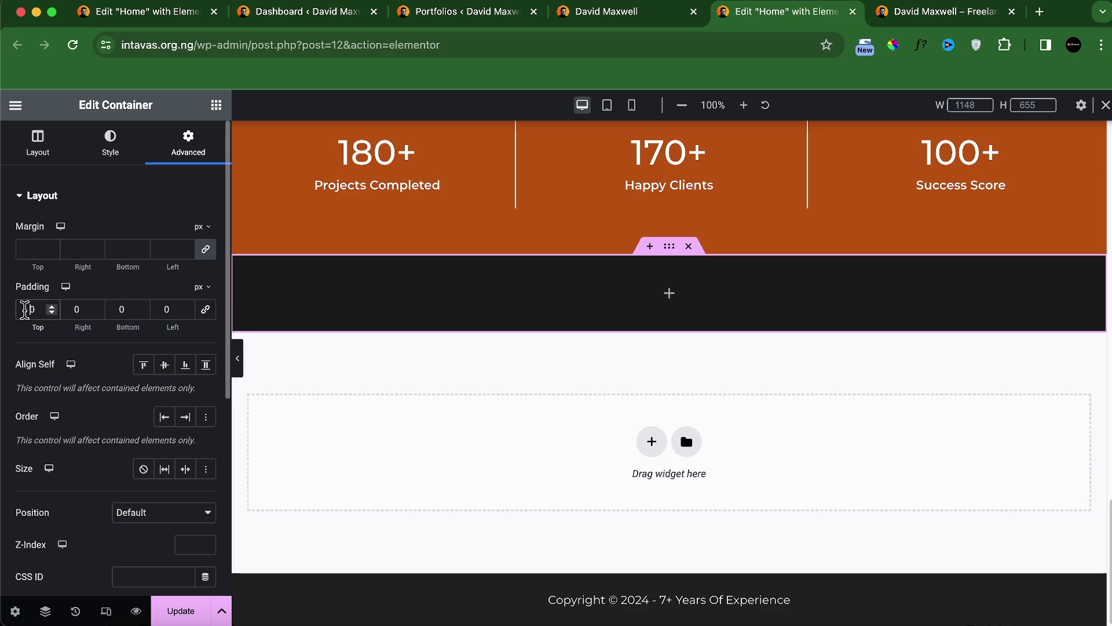
left_click(25, 308)
type("100")
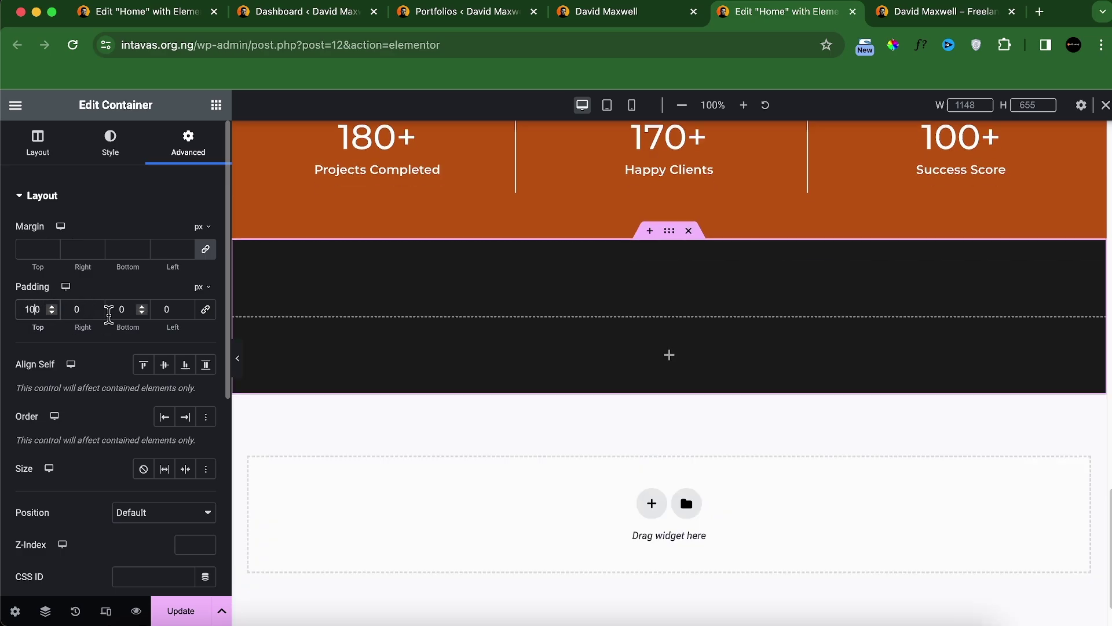
type("100")
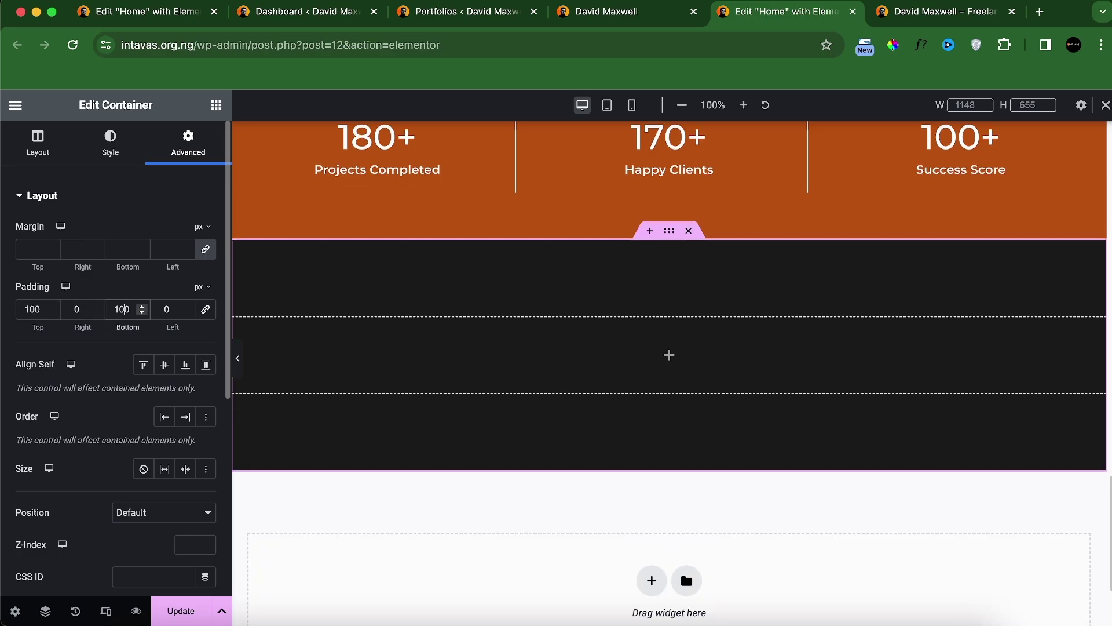
left_click(216, 105)
left_click_drag(73, 341, 330, 360)
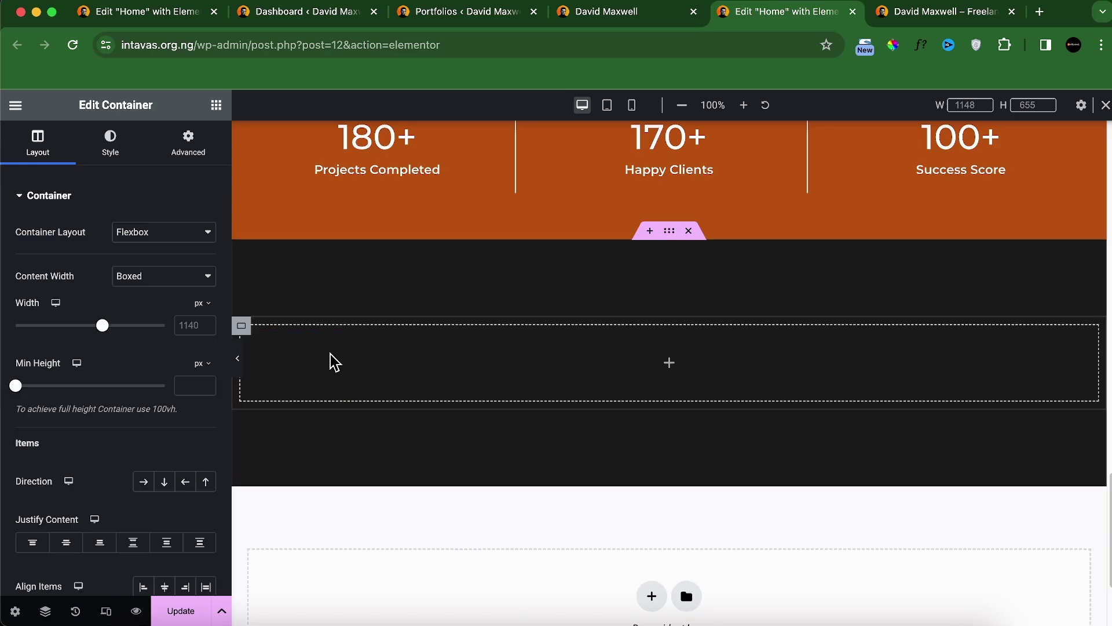
Step: Scroll through the live home page's logo row and testimonials for reference
left_click(574, 22)
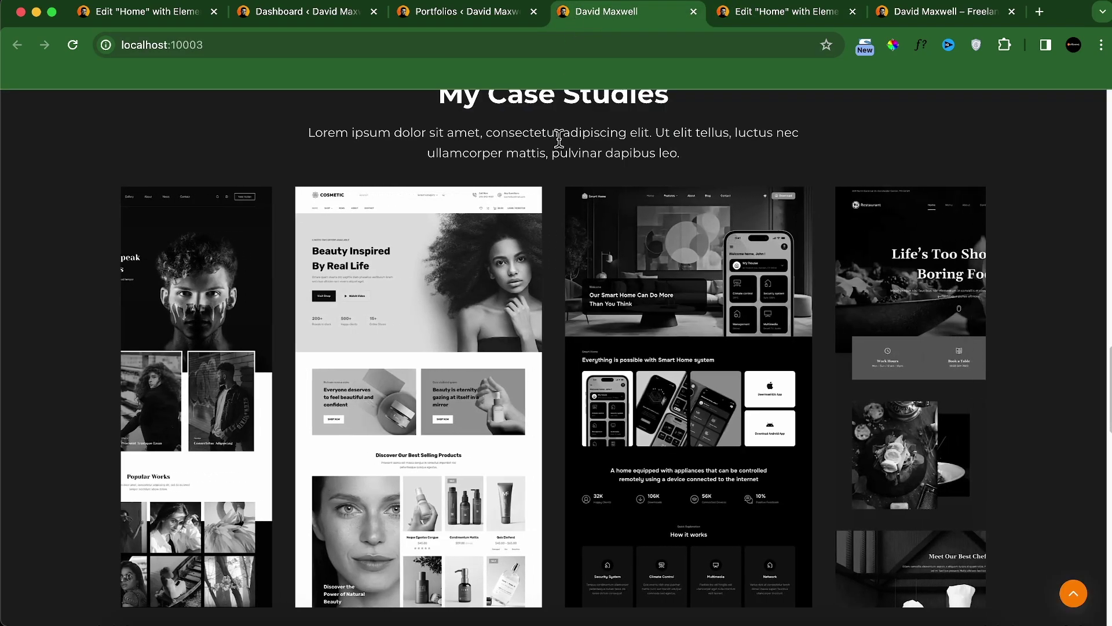
scroll(527, 174, "up", 4)
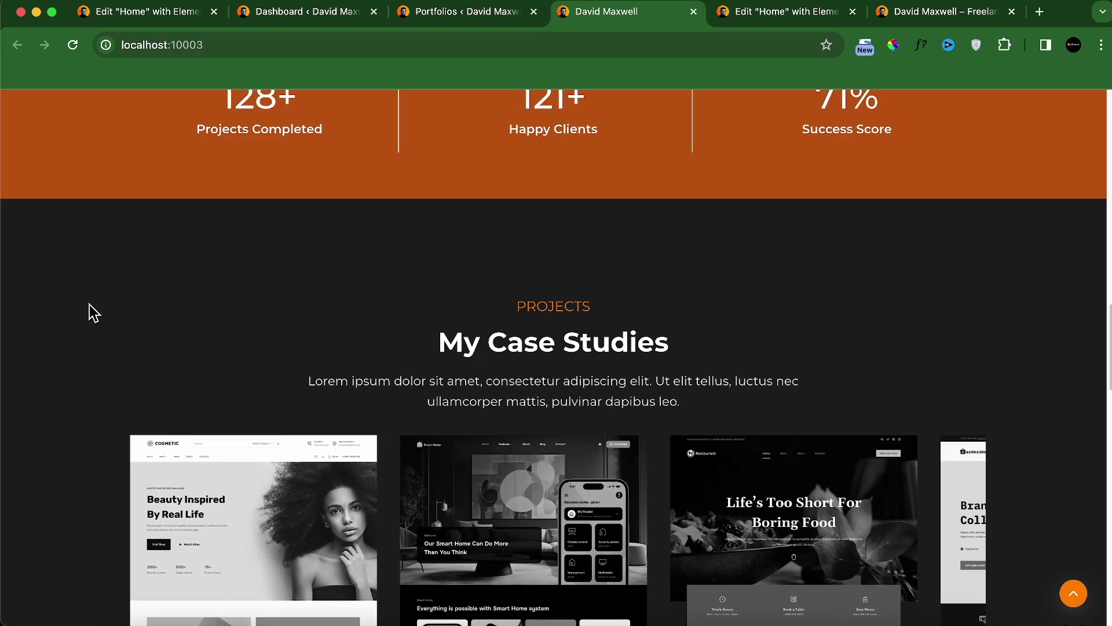
scroll(953, 524, "up", 3)
scroll(953, 524, "down", 10)
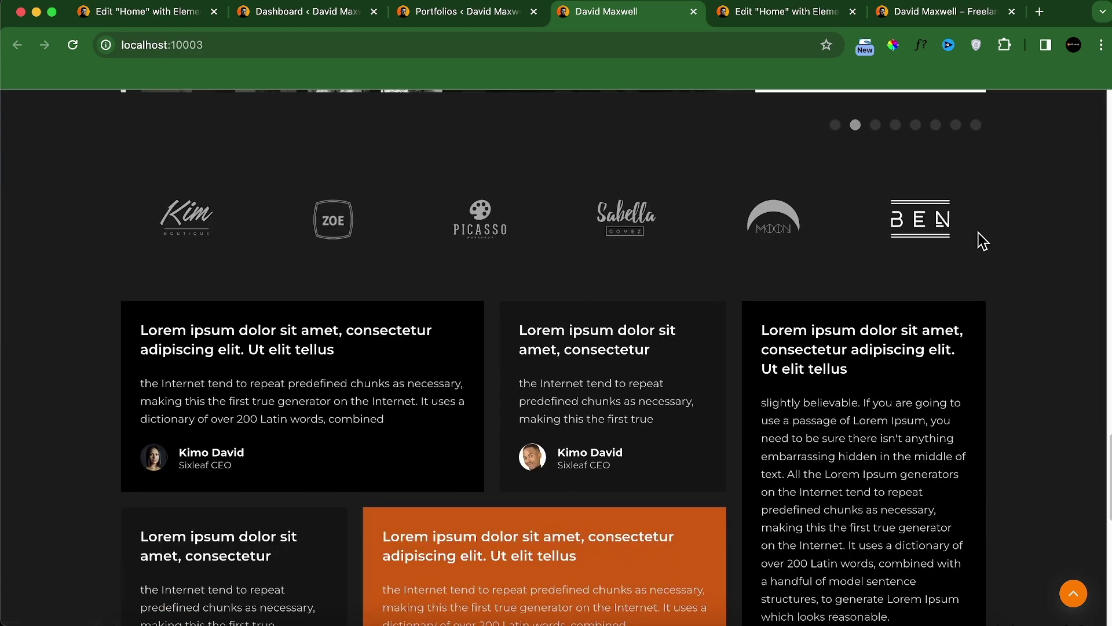
scroll(82, 303, "down", 1)
scroll(82, 303, "down", 2)
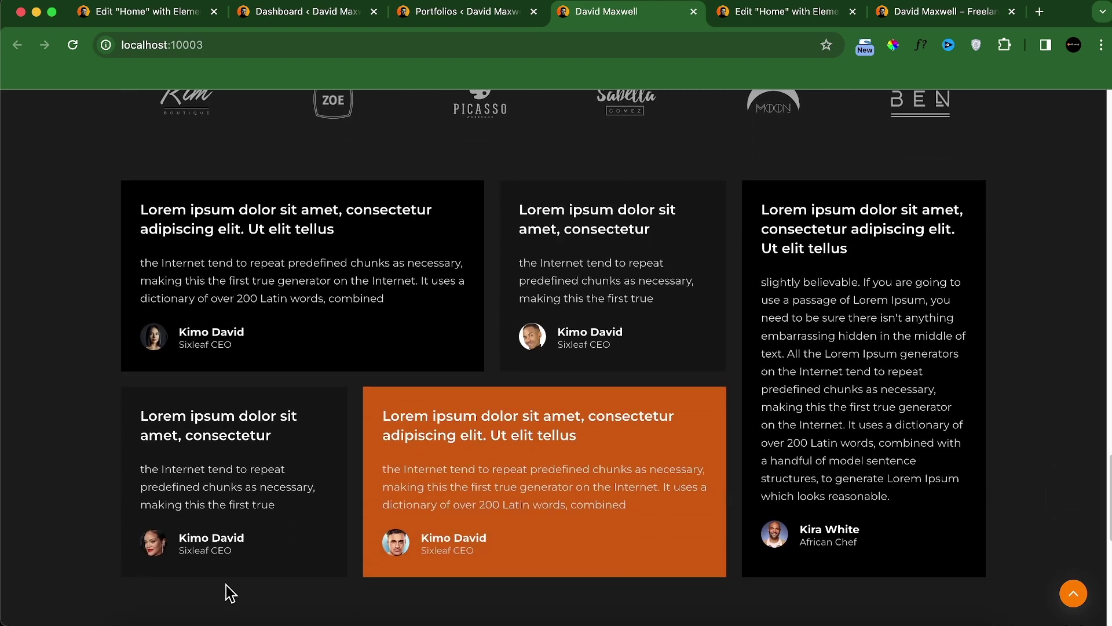
scroll(259, 368, "up", 4)
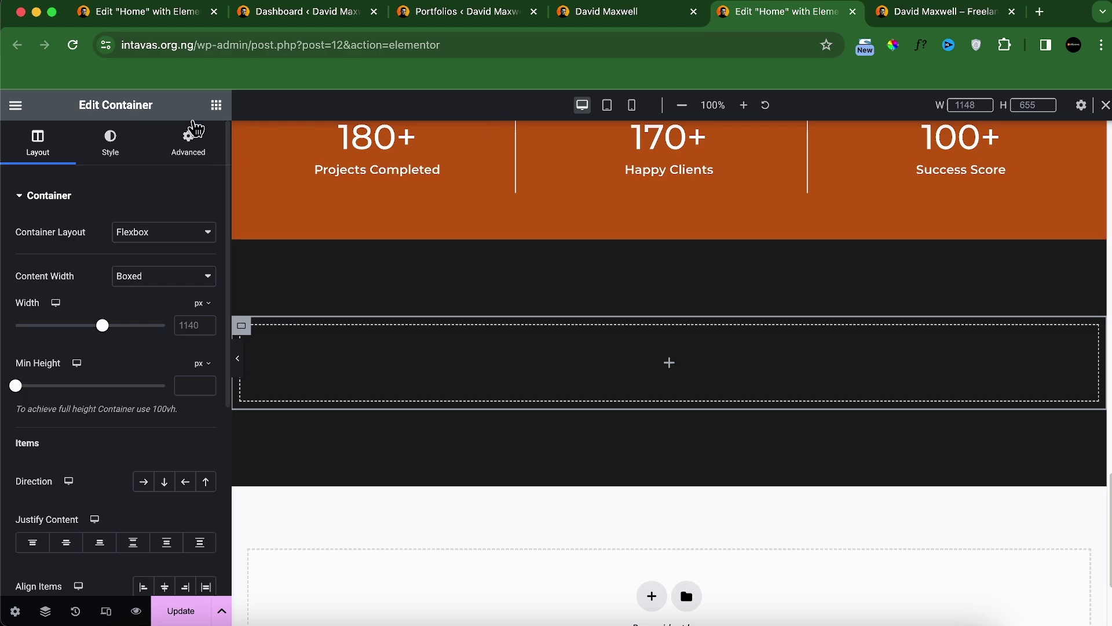
Step: Add an inner container to the dark section and duplicate it twice, making three
left_click(216, 105)
left_click(104, 365)
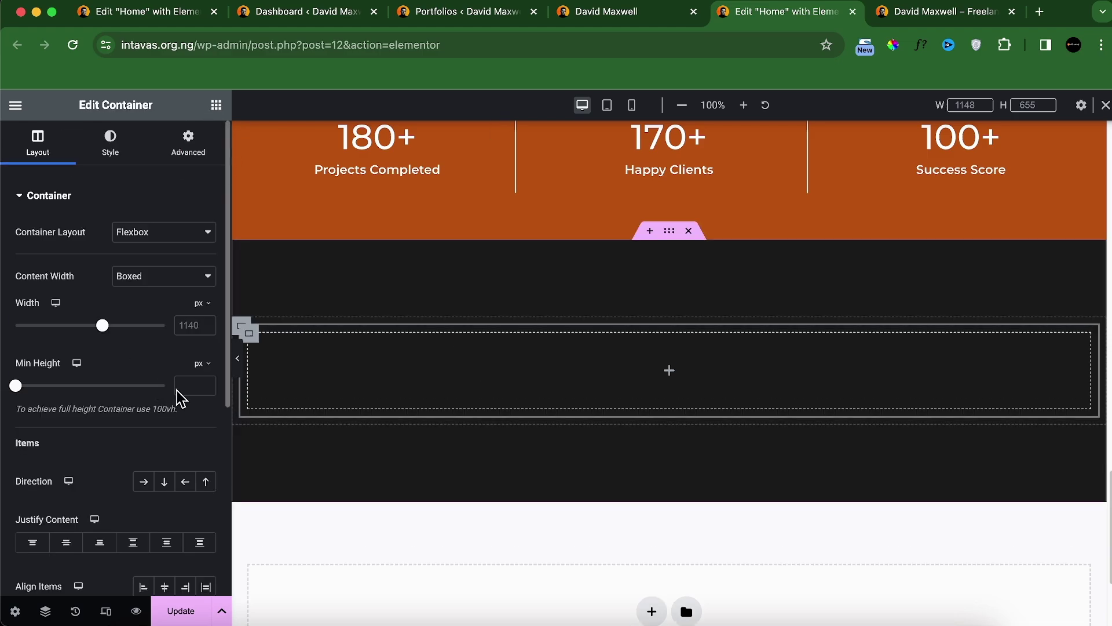
right_click(258, 352)
left_click(283, 312)
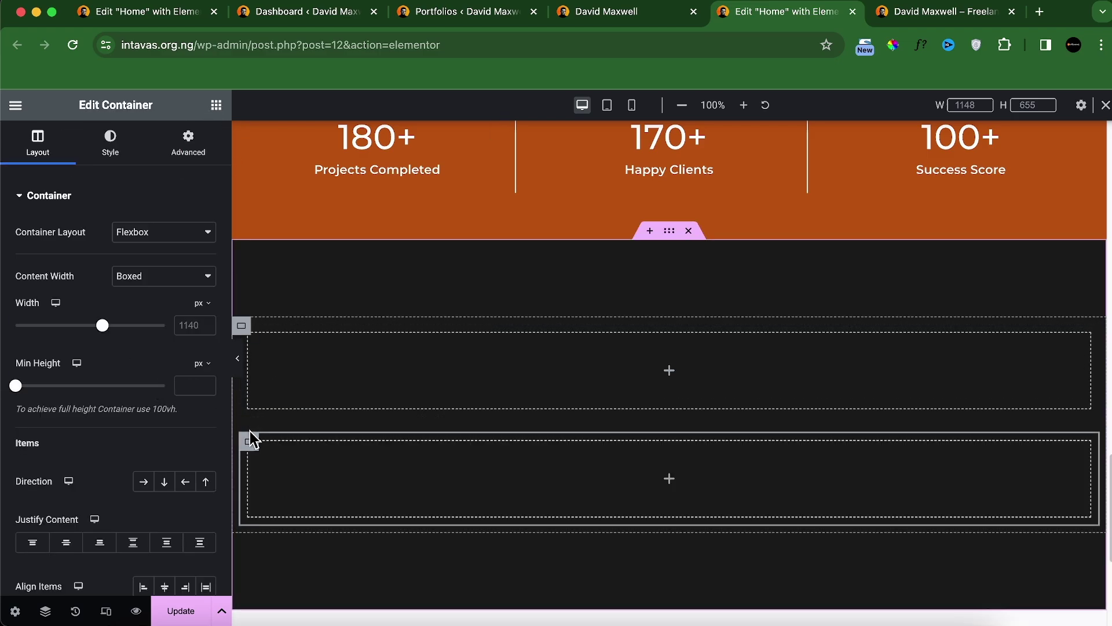
right_click(250, 439)
left_click(296, 341)
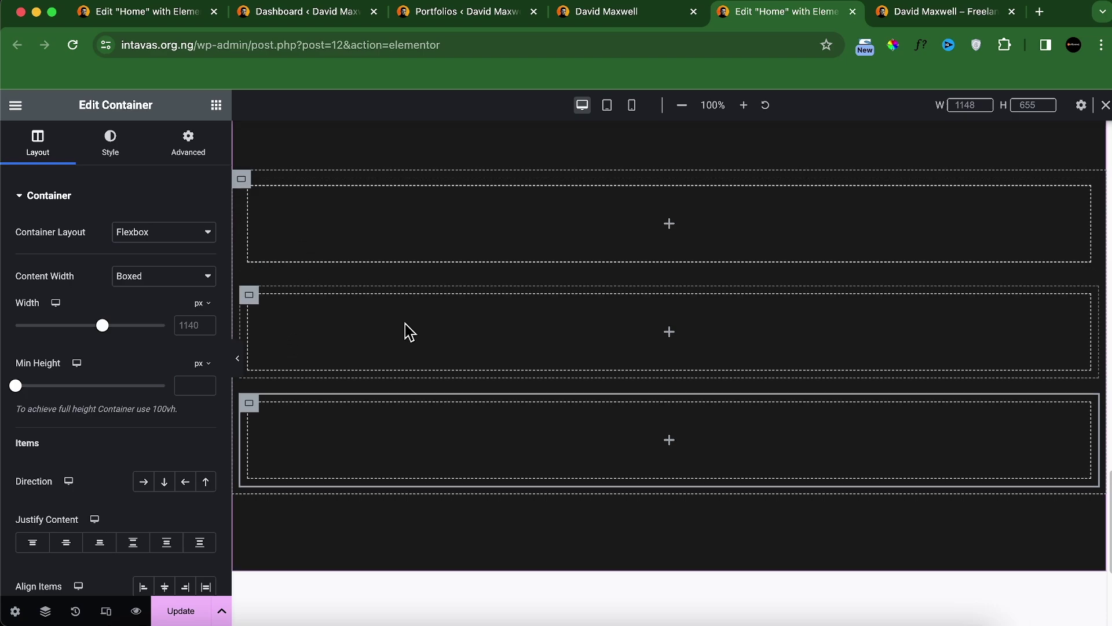
Step: Glance over the live site for reference, then return to the page editor
left_click(563, 13)
scroll(375, 289, "up", 10)
scroll(375, 289, "up", 2)
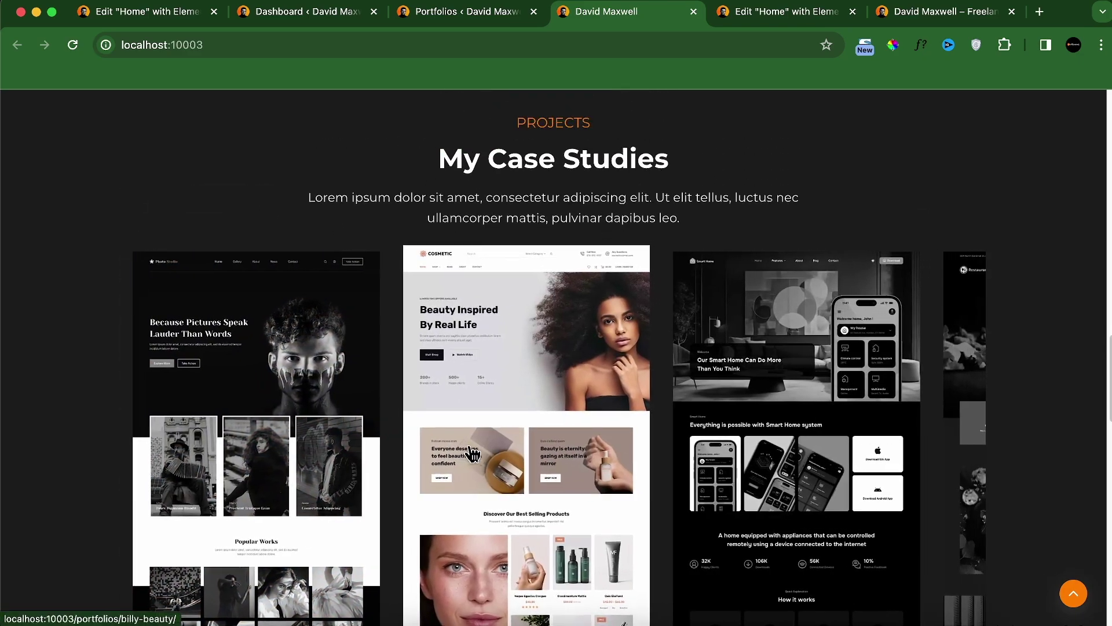
left_click(724, 12)
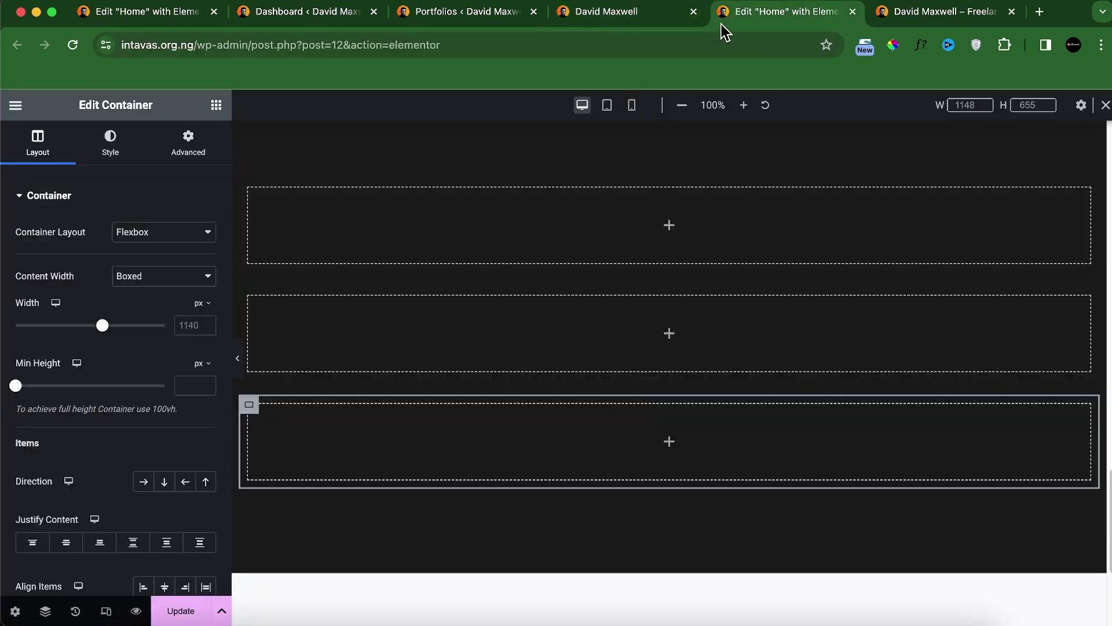
Step: Add a heading to the top container and paste the SERVICES label's style onto it
left_click(216, 105)
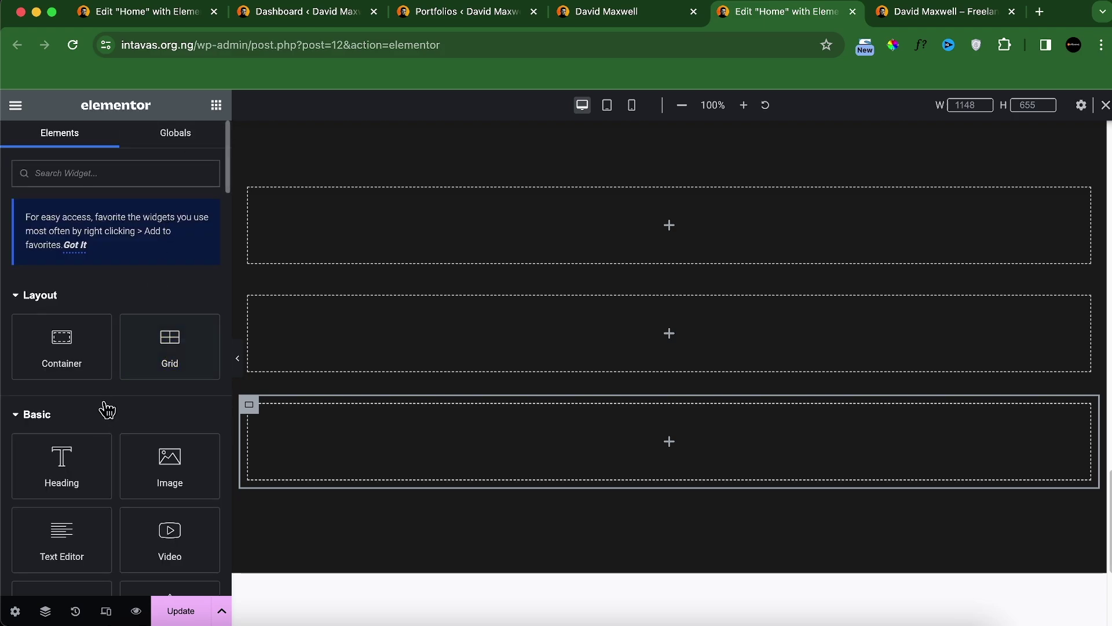
left_click_drag(62, 464, 539, 217)
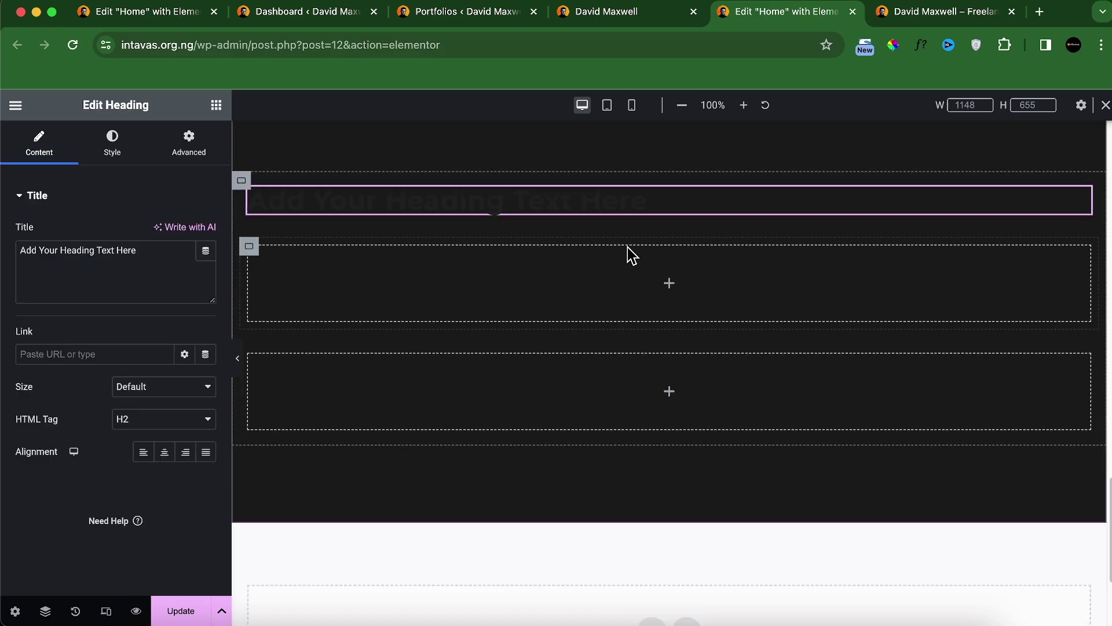
scroll(637, 313, "down", 15)
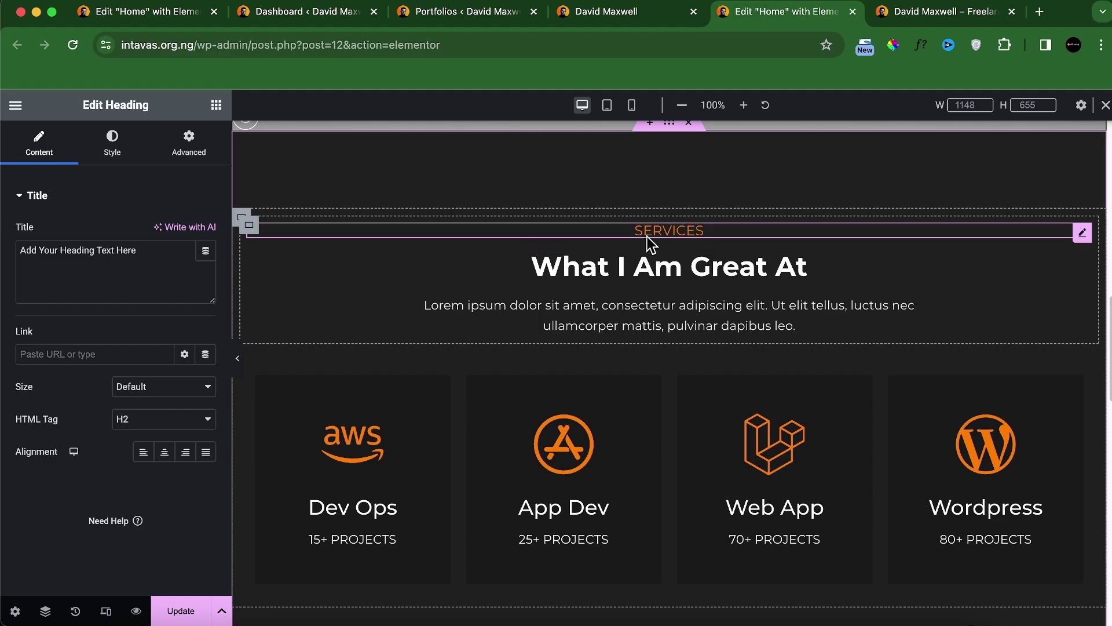
right_click(648, 237)
left_click(688, 323)
scroll(444, 371, "down", 2)
scroll(444, 371, "up", 15)
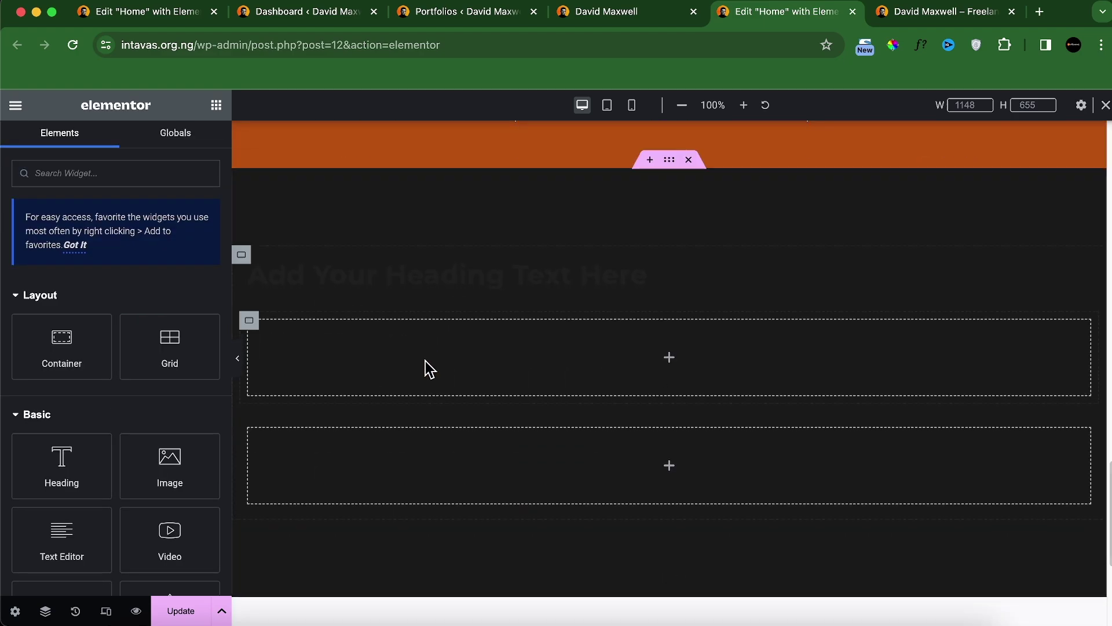
right_click(373, 288)
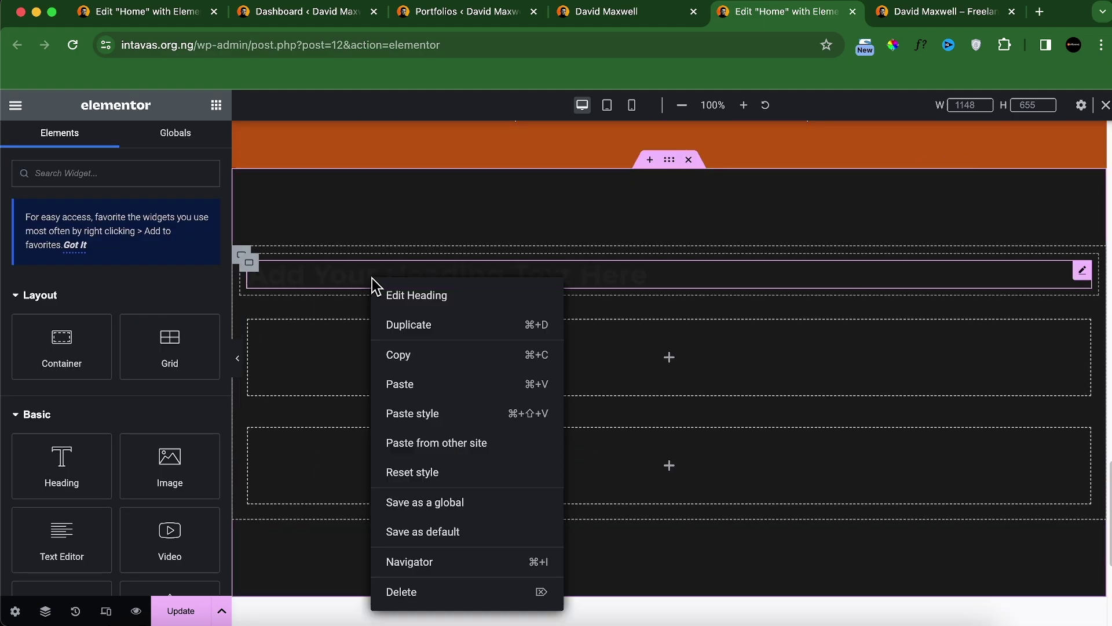
left_click(442, 415)
Step: Retitle the new label heading to 'projects'
left_click(597, 265)
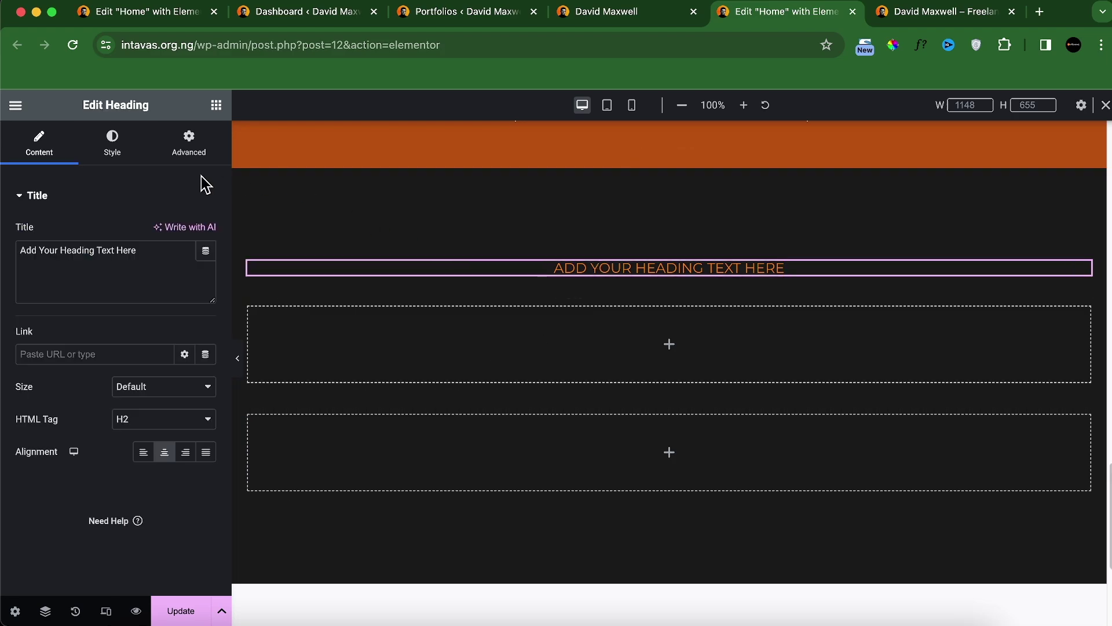
left_click(562, 14)
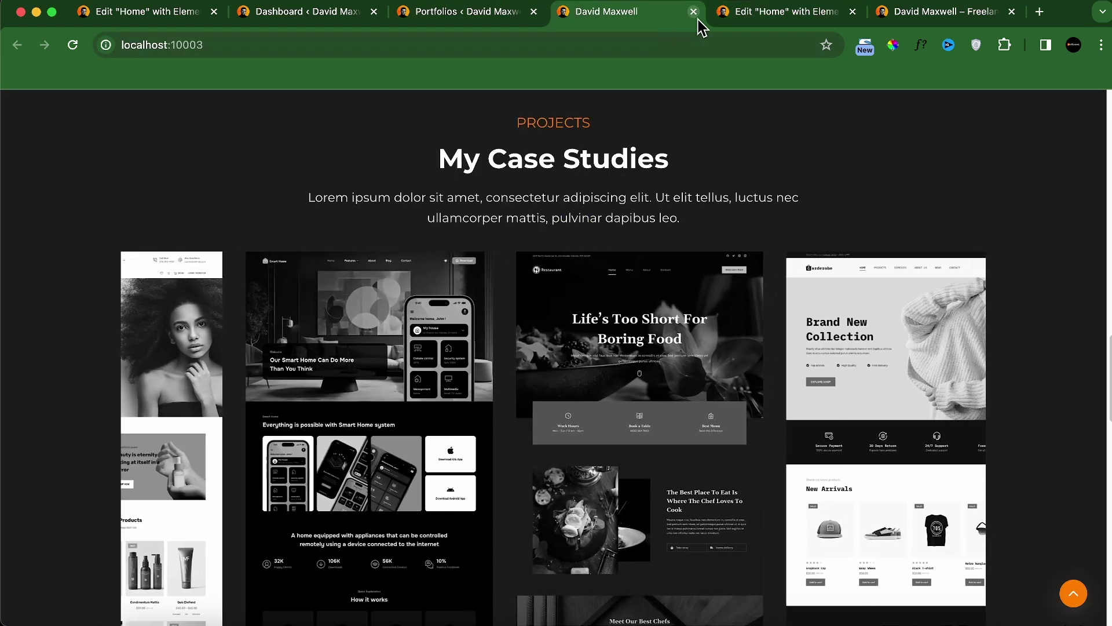
left_click(747, 11)
triple_click(181, 258)
type("projects")
scroll(541, 345, "up", 10)
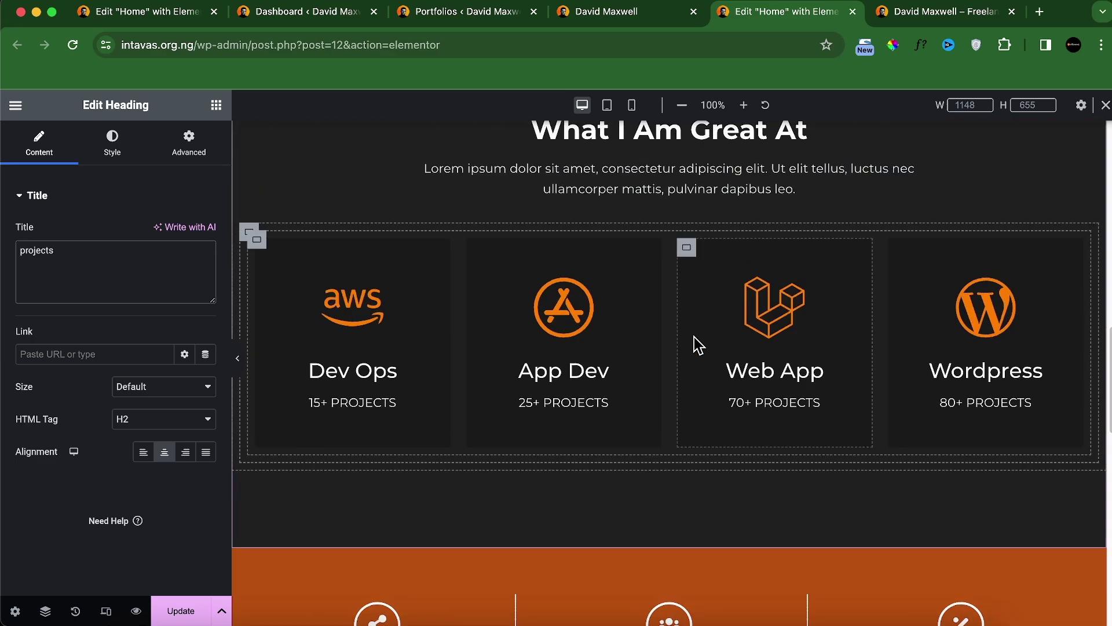
Step: Copy the 'What I Am Great At' heading and paste it below PROJECTS
right_click(695, 222)
left_click(723, 290)
scroll(550, 380, "down", 10)
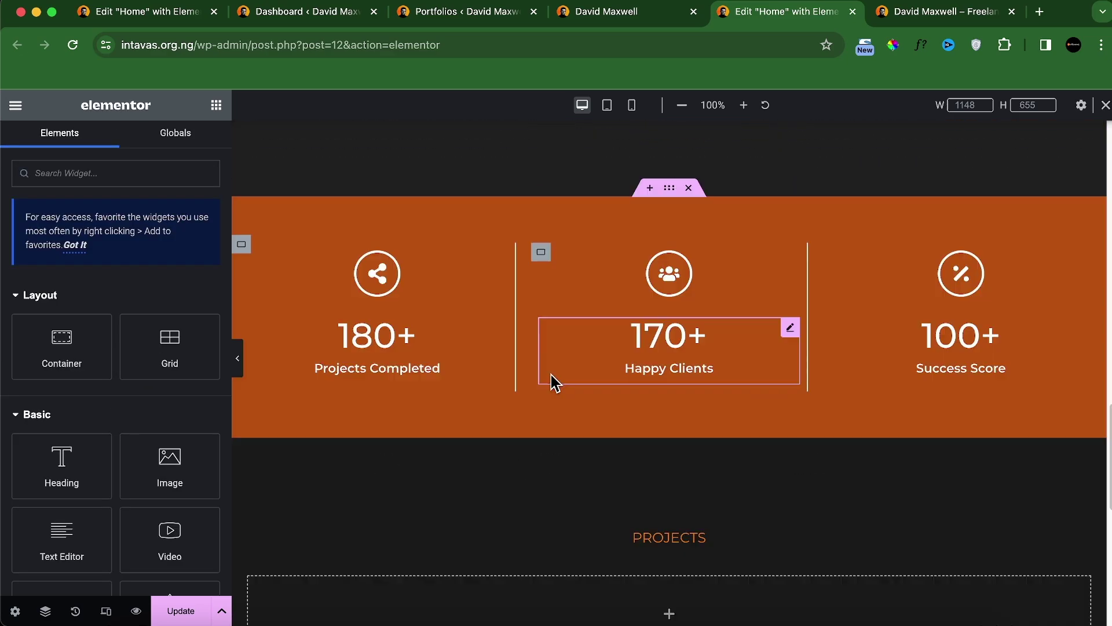
scroll(548, 427, "down", 3)
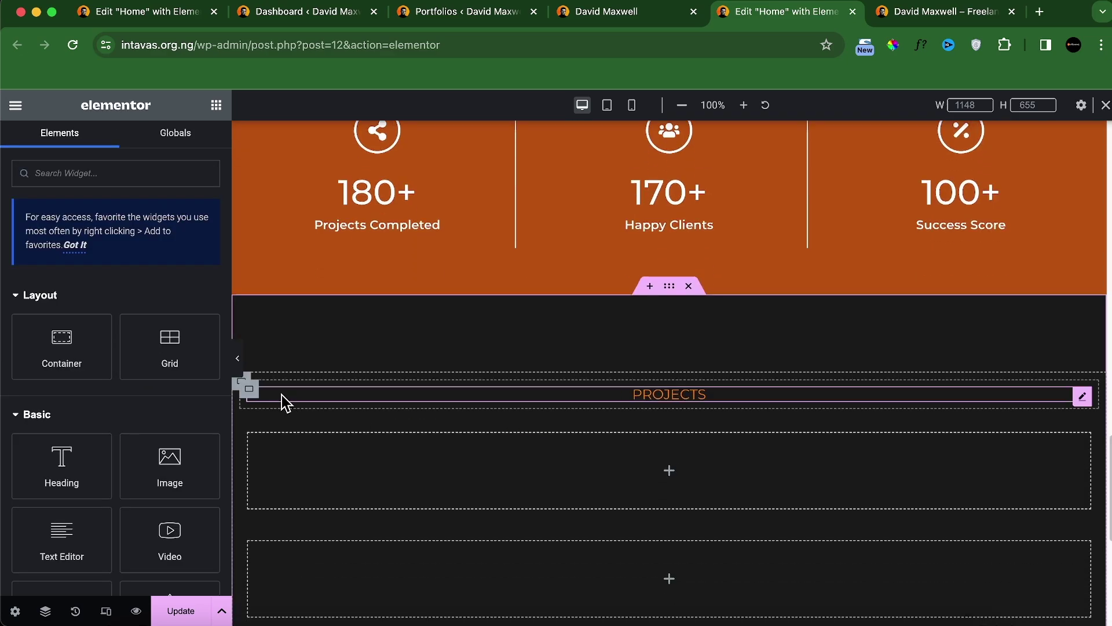
scroll(384, 489, "down", 2)
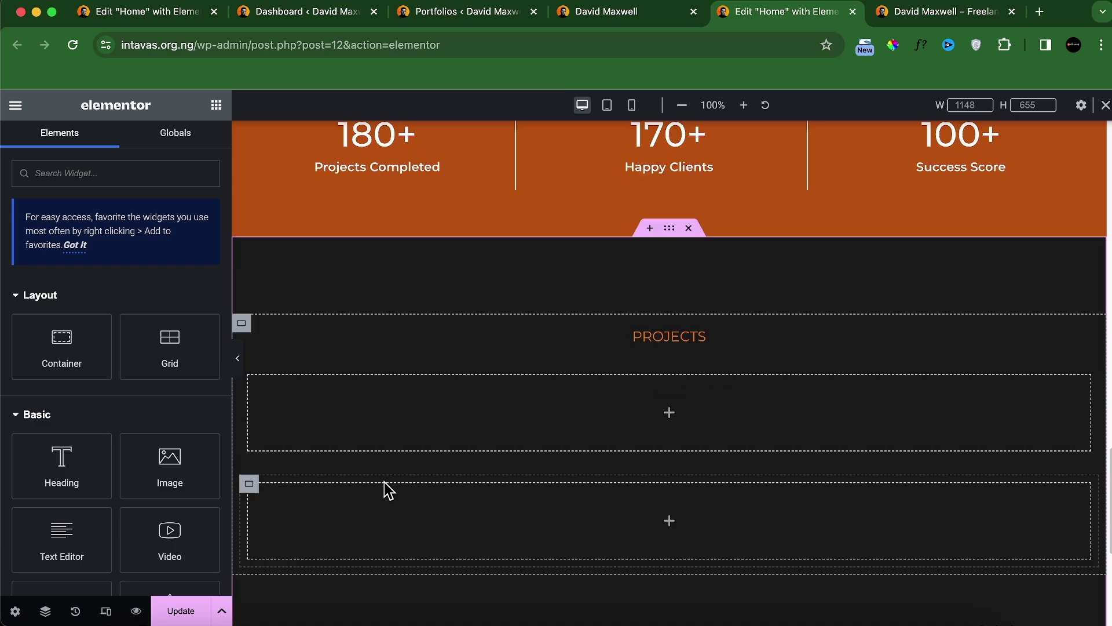
left_click(360, 338)
key("cmd+v")
Step: Retitle the pasted heading to 'my case studies', comparing with the live site
left_click(579, 12)
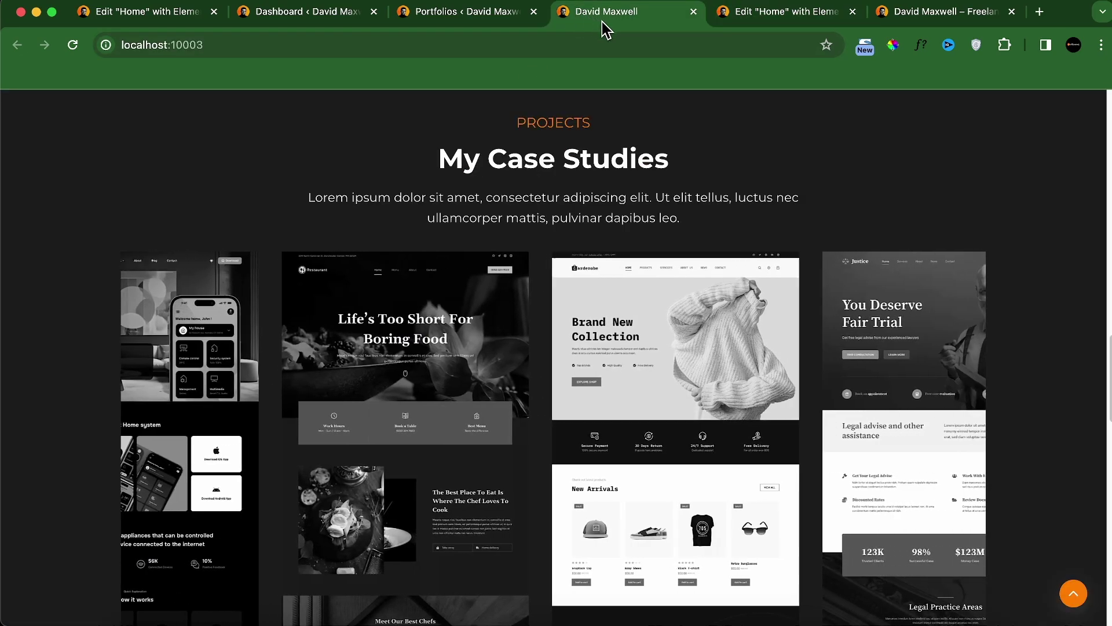
left_click(803, 17)
key("cmd+a")
type("my case studies")
left_click(576, 17)
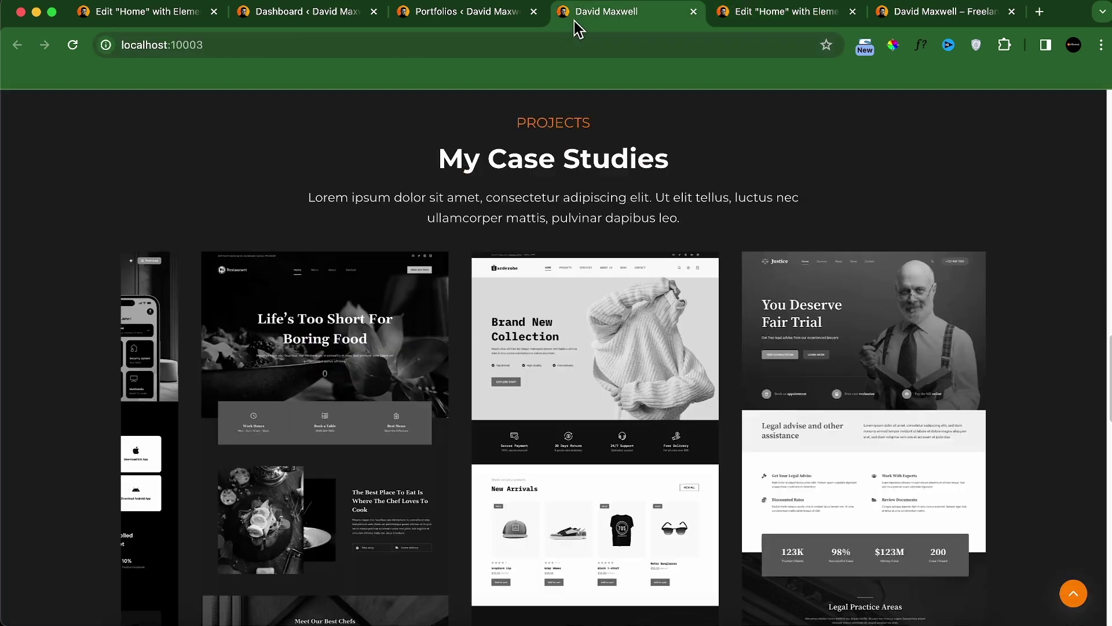
left_click(731, 17)
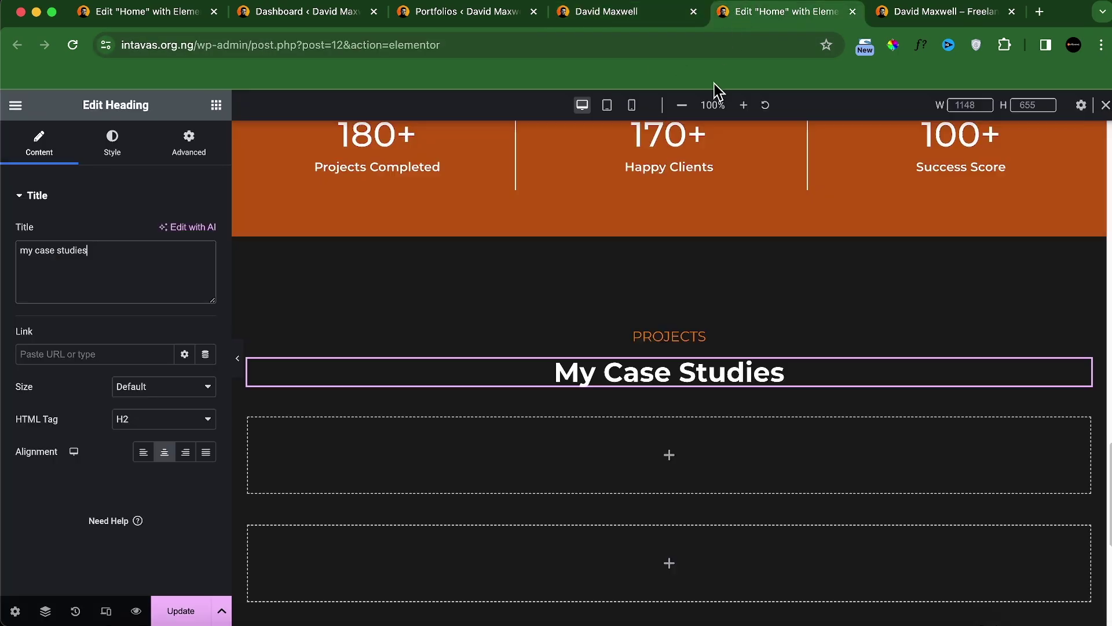
scroll(677, 250, "up", 5)
scroll(676, 250, "up", 5)
Step: Copy the Services Lorem ipsum paragraph and paste it under My Case Studies
right_click(659, 236)
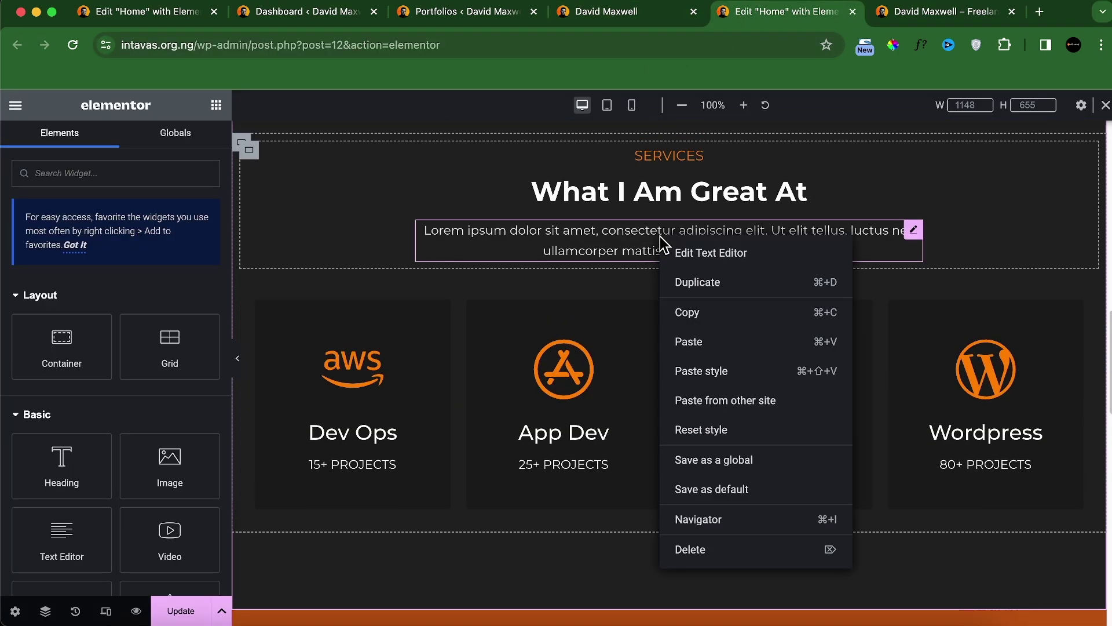
left_click(709, 325)
scroll(543, 343, "down", 10)
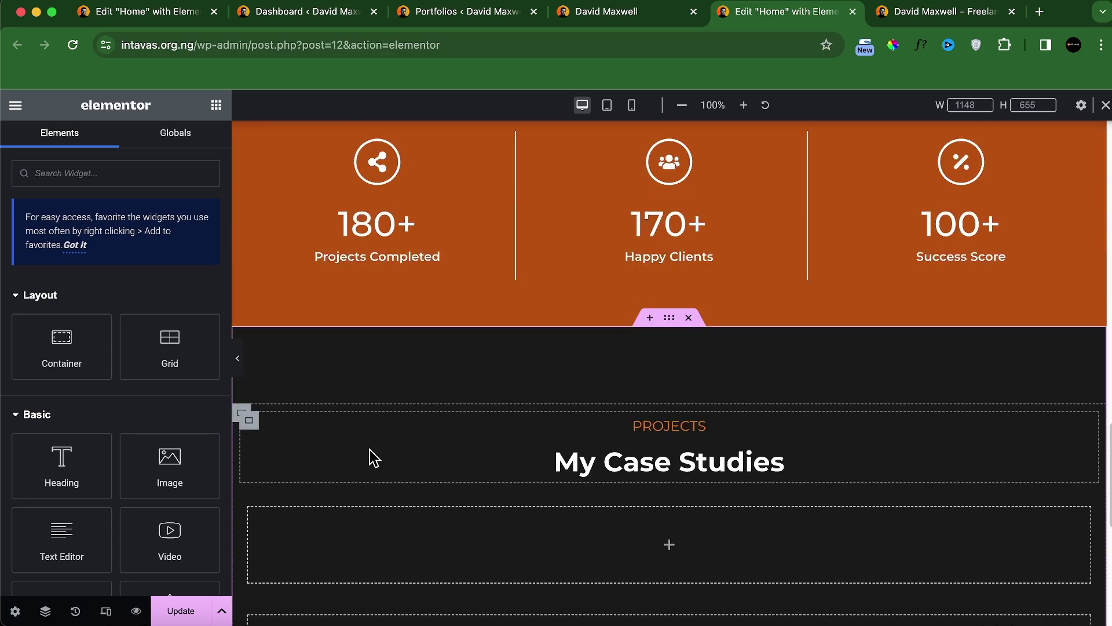
right_click(250, 419)
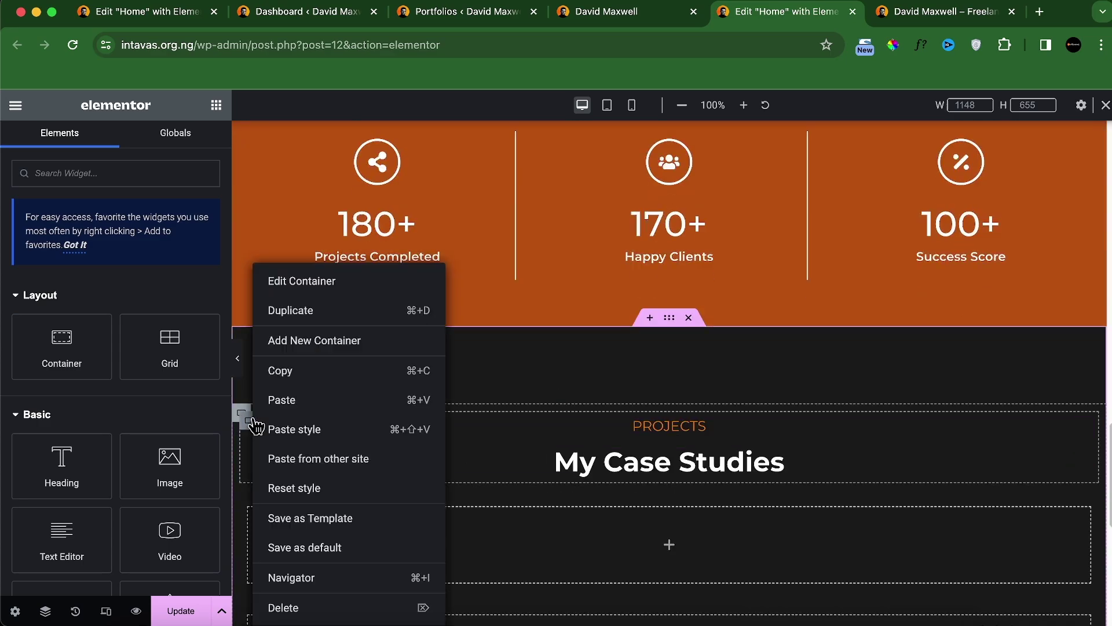
left_click(296, 400)
left_click(216, 105)
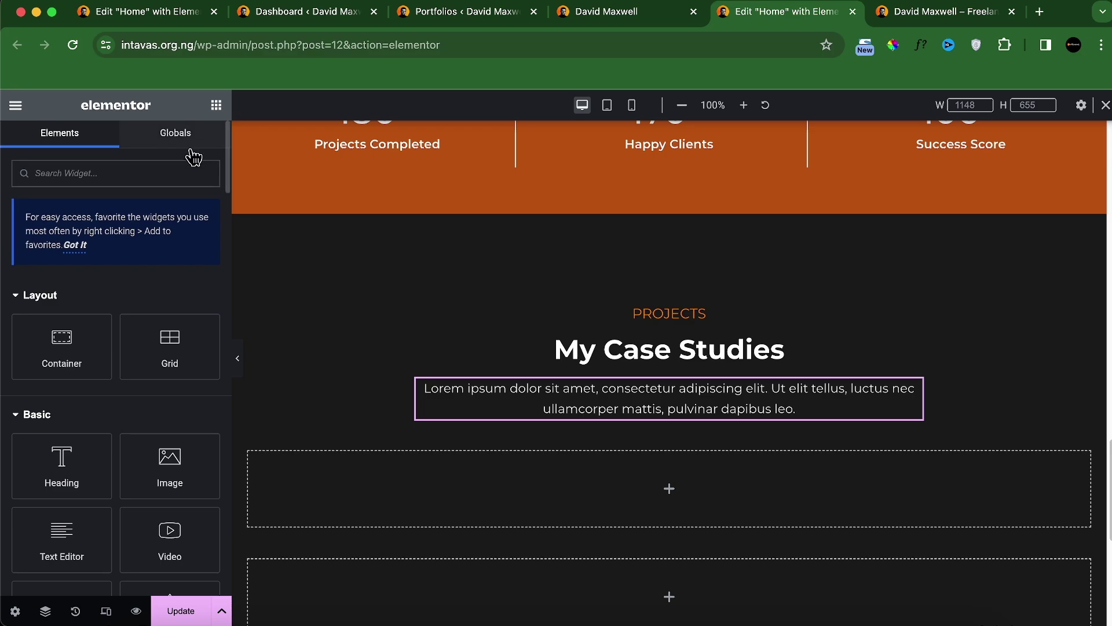
Step: Add a Loop Carousel below the Lorem paragraph, searching widgets for 'car'
left_click(165, 166)
type("car")
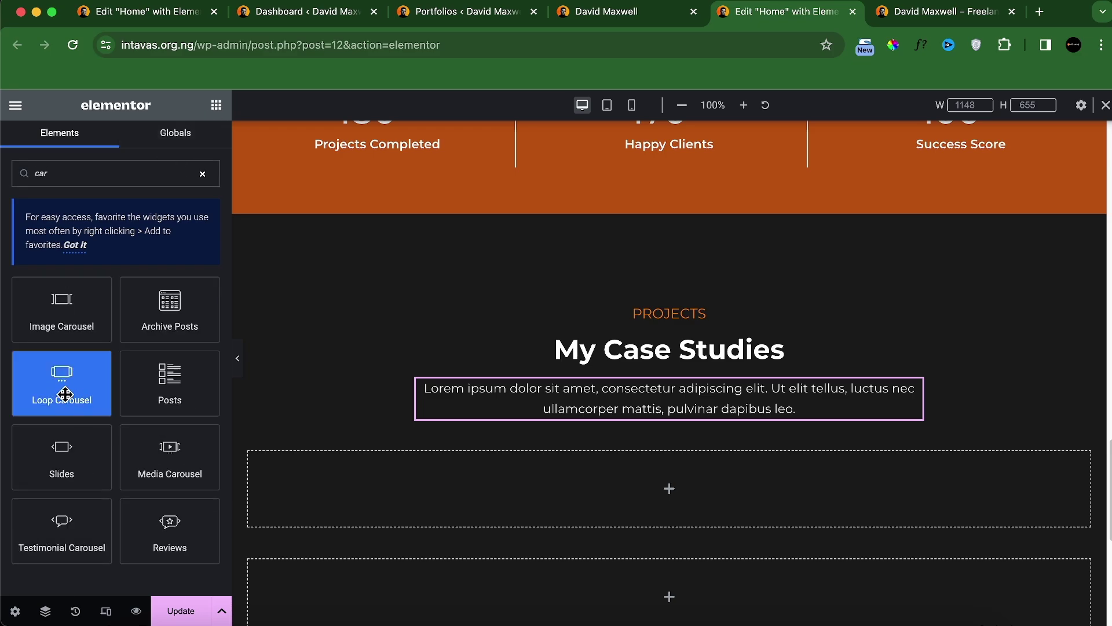
left_click_drag(64, 394, 521, 446)
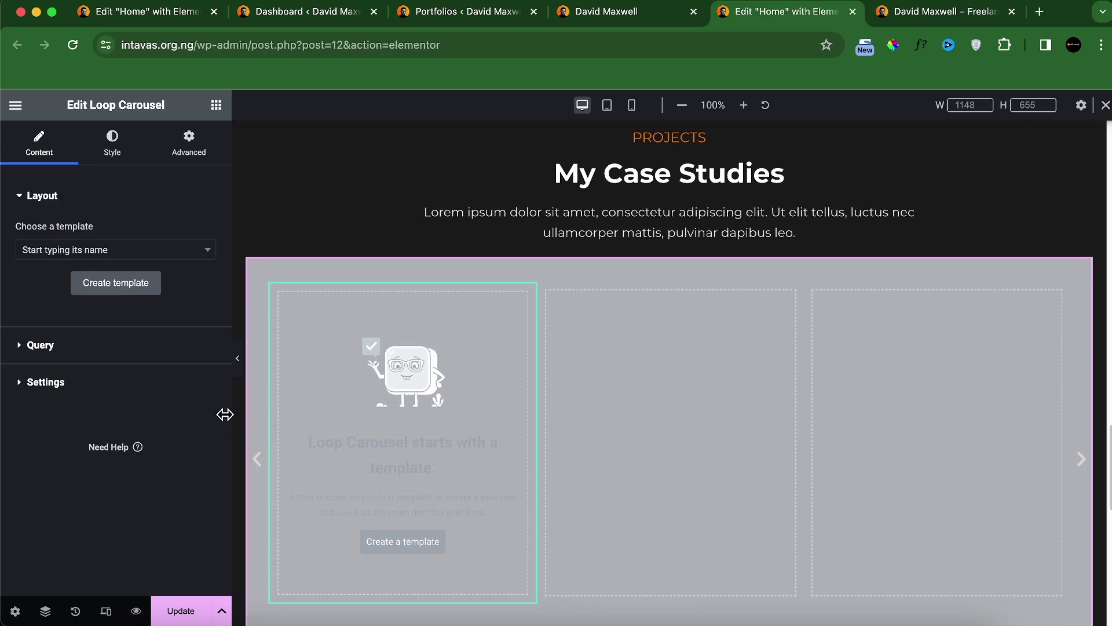
left_click(58, 345)
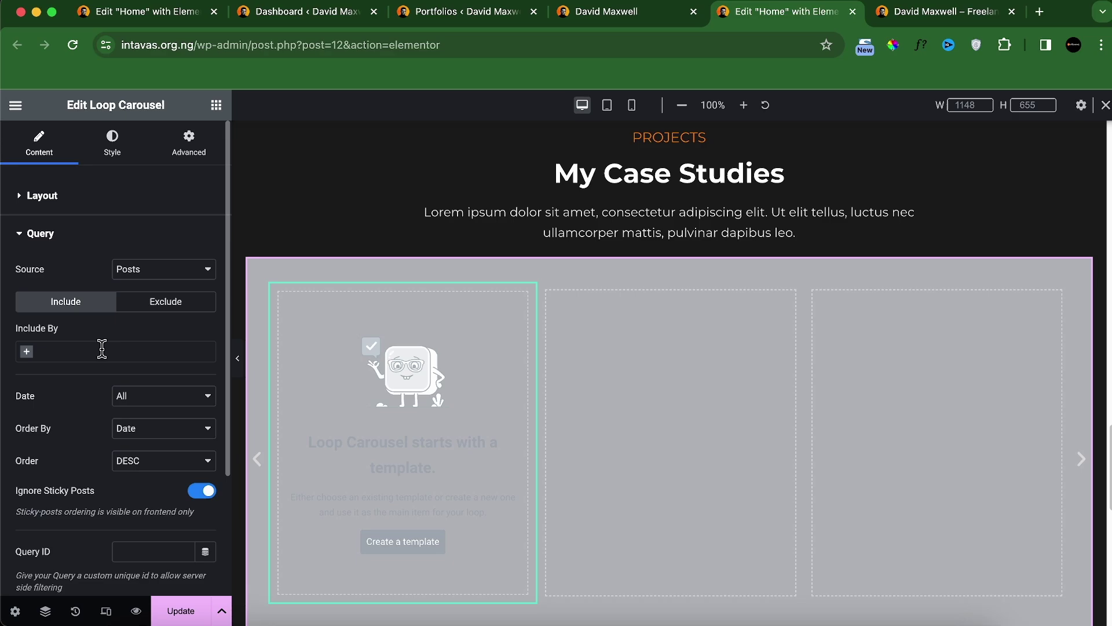
left_click(149, 281)
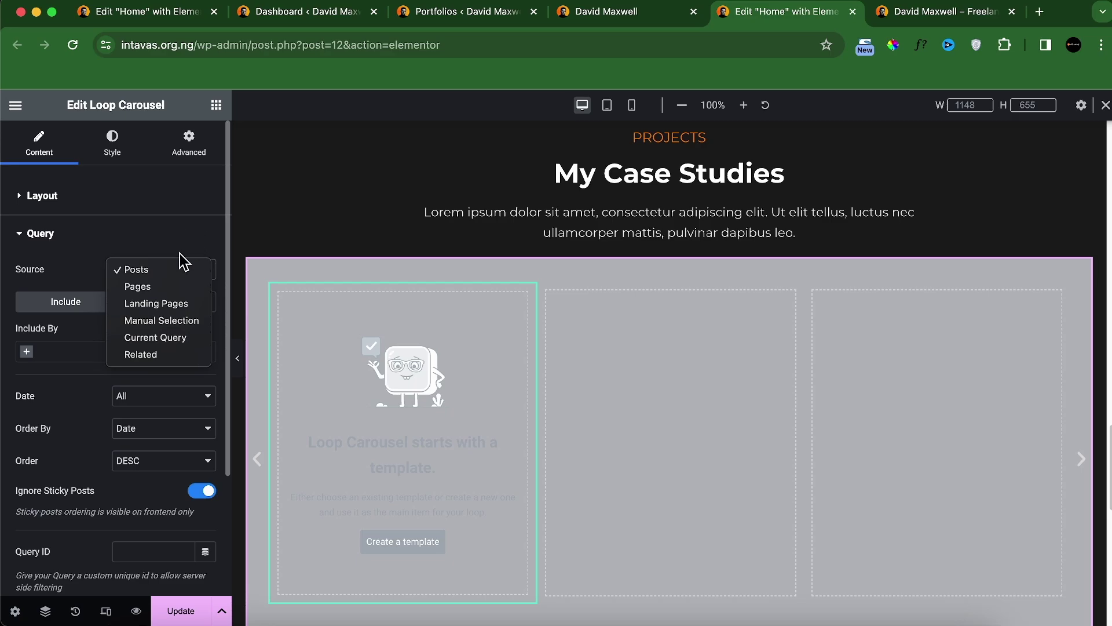
left_click(151, 243)
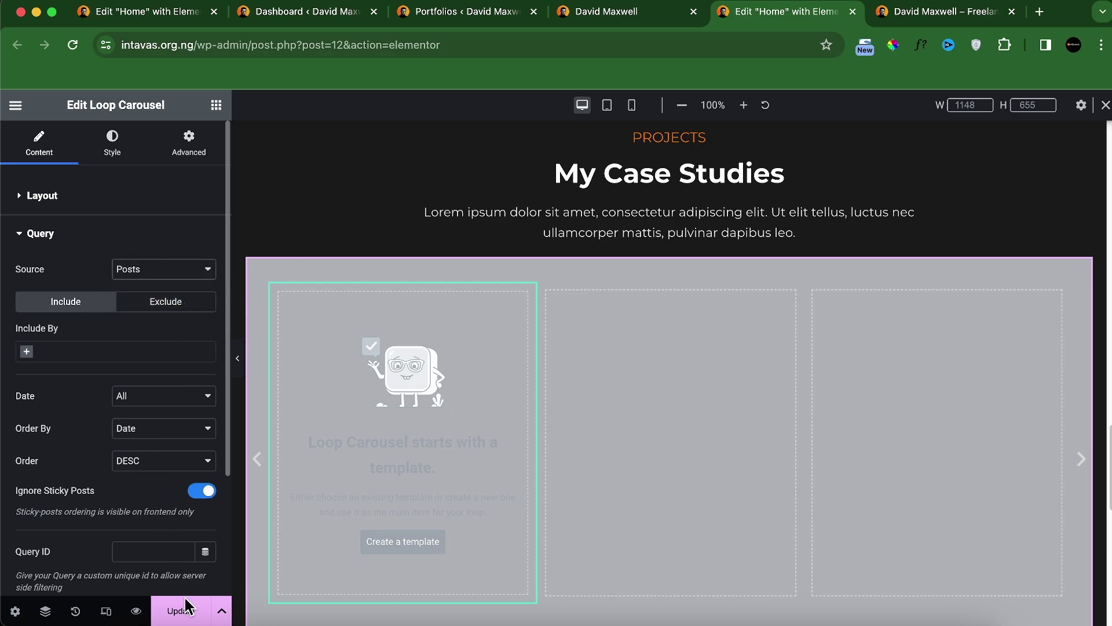
Step: Reload the editor and set the carousel's query source to Portfolios
left_click(72, 46)
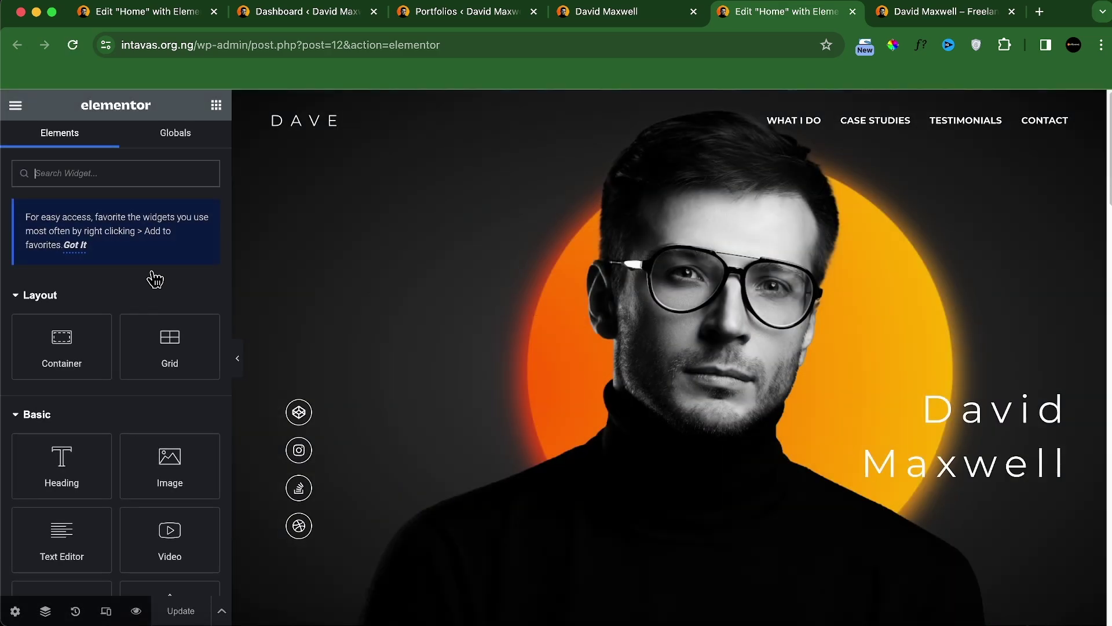
scroll(445, 385, "down", 20)
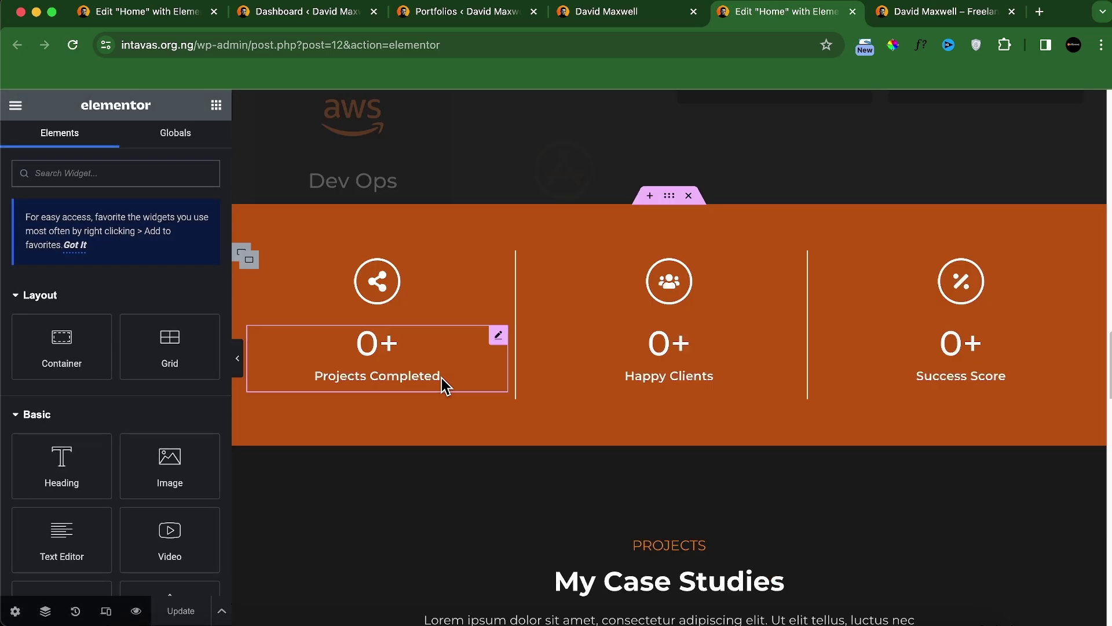
scroll(441, 378, "down", 18)
scroll(445, 380, "up", 10)
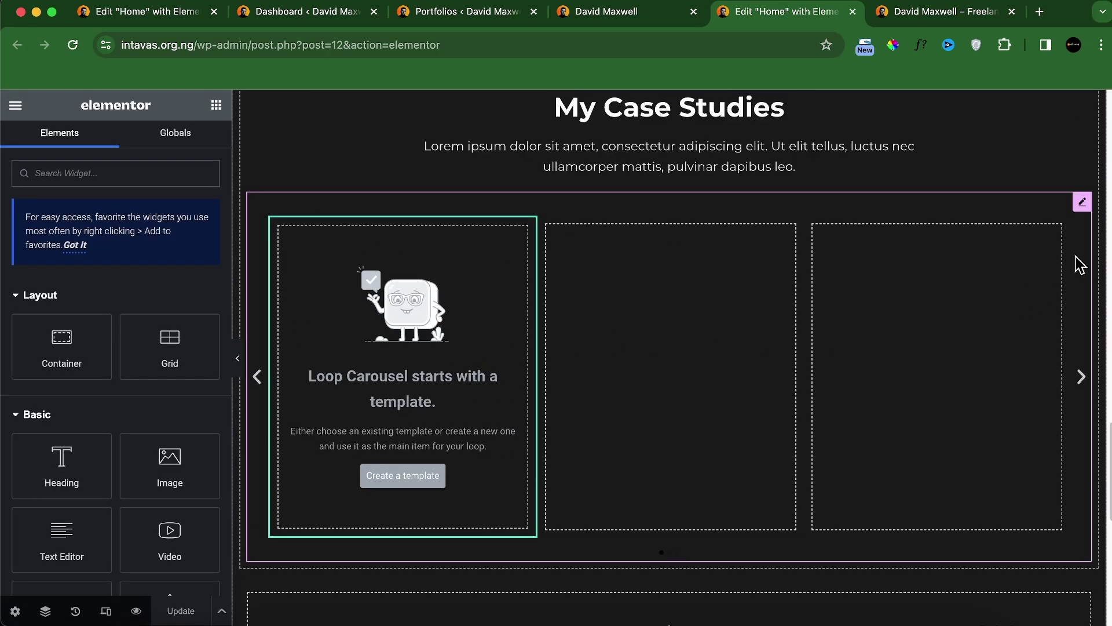
left_click(1083, 204)
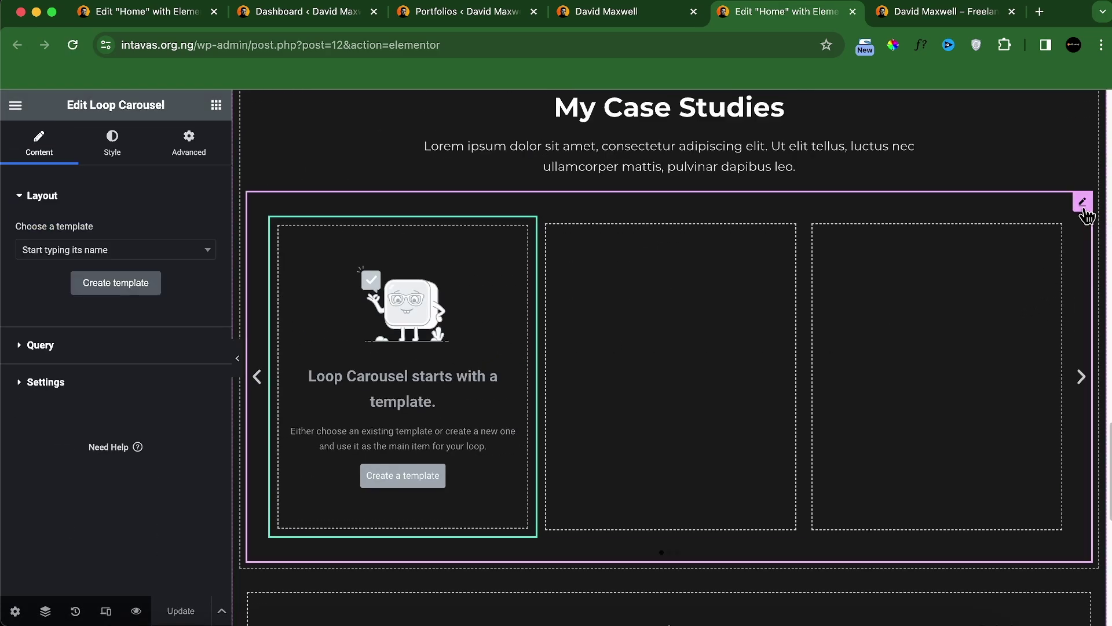
left_click(82, 345)
left_click(165, 271)
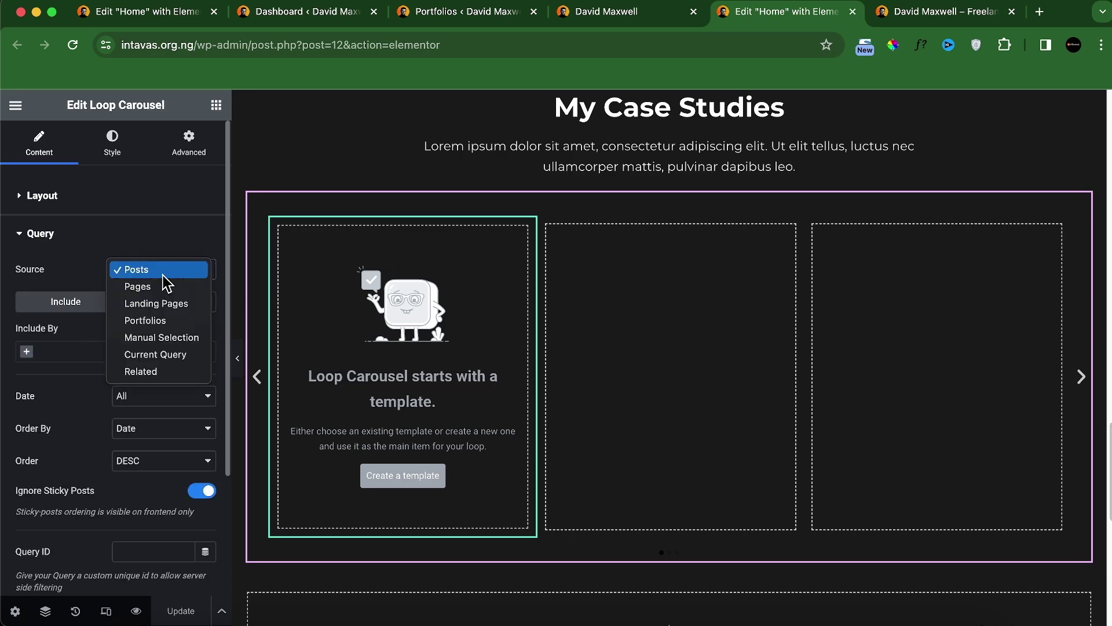
left_click(161, 321)
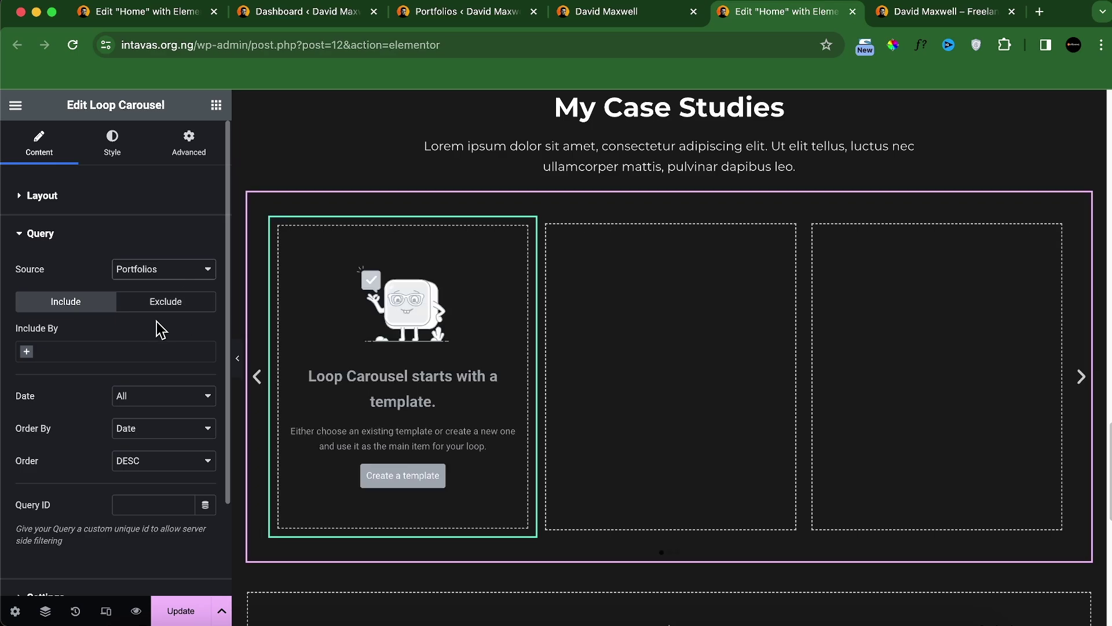
Step: Save the page and create a new template for the carousel items
left_click(197, 615)
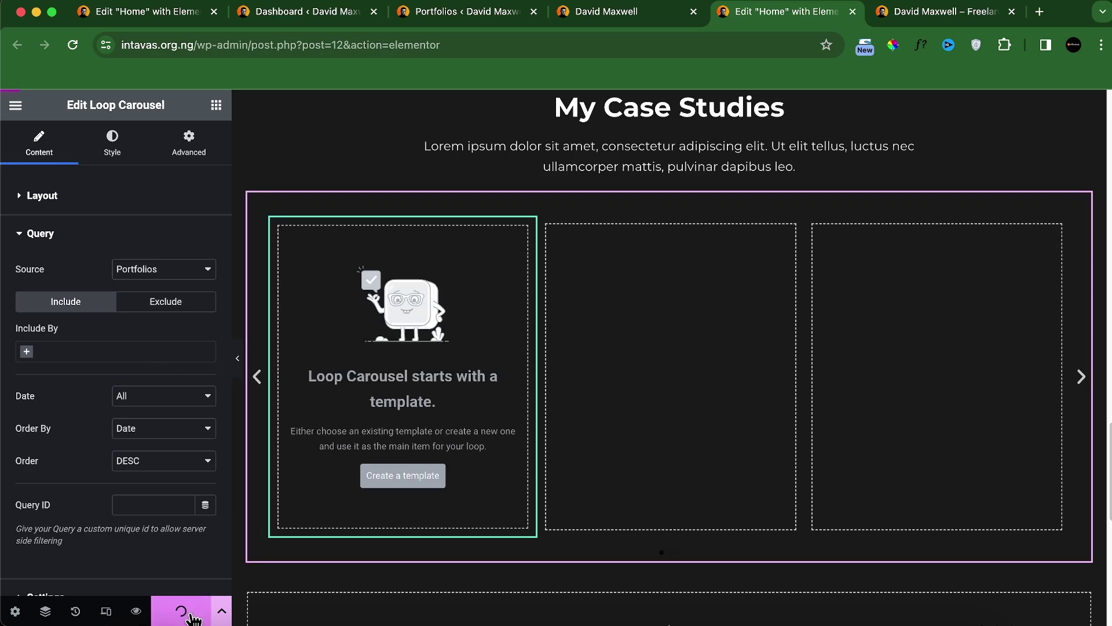
left_click(410, 481)
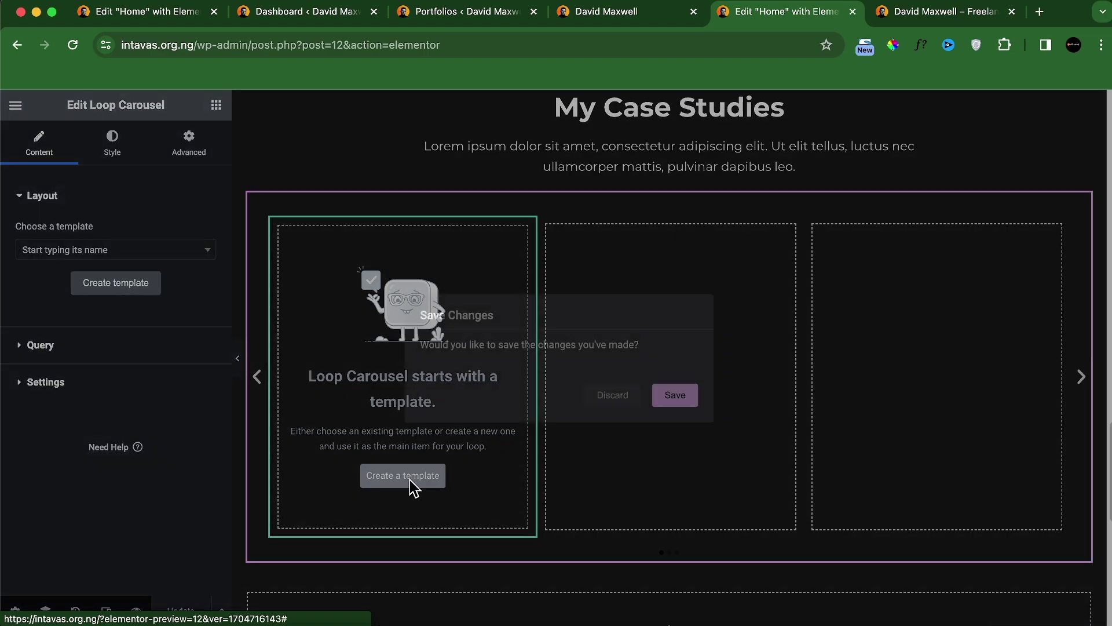
left_click(671, 396)
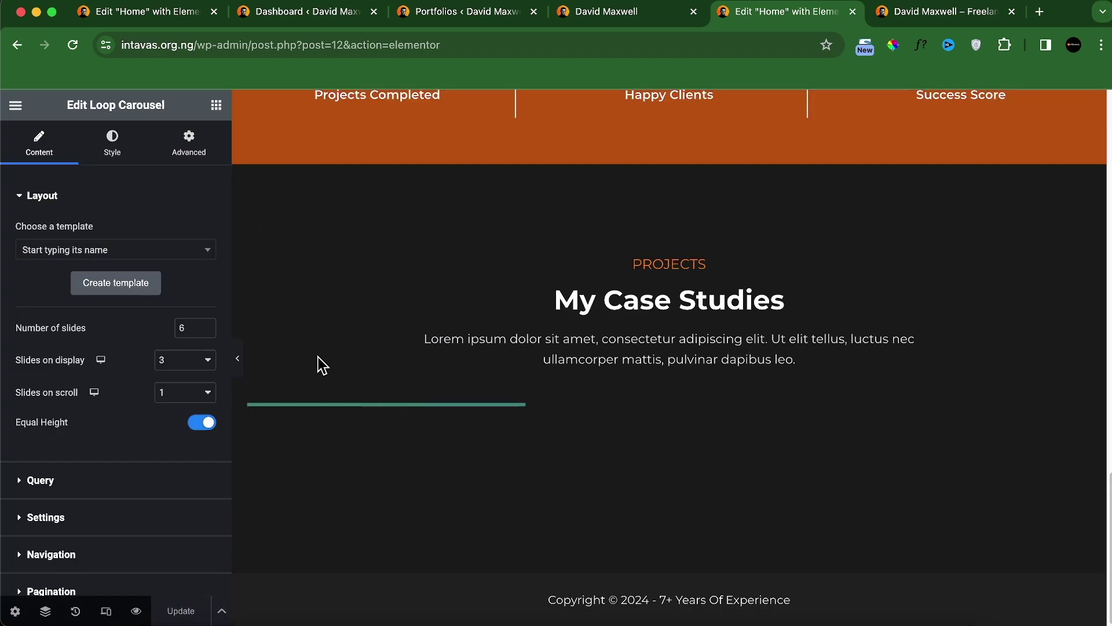
scroll(129, 392, "down", 6)
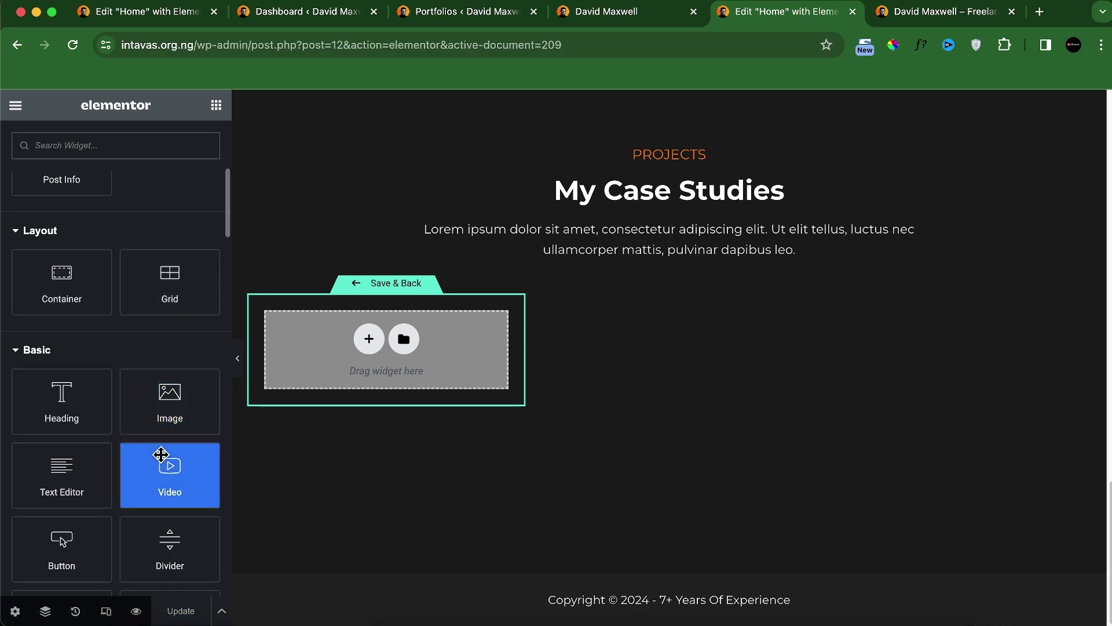
Step: Add an Image widget using the ACF image field Featured IMG A
left_click_drag(161, 413, 308, 365)
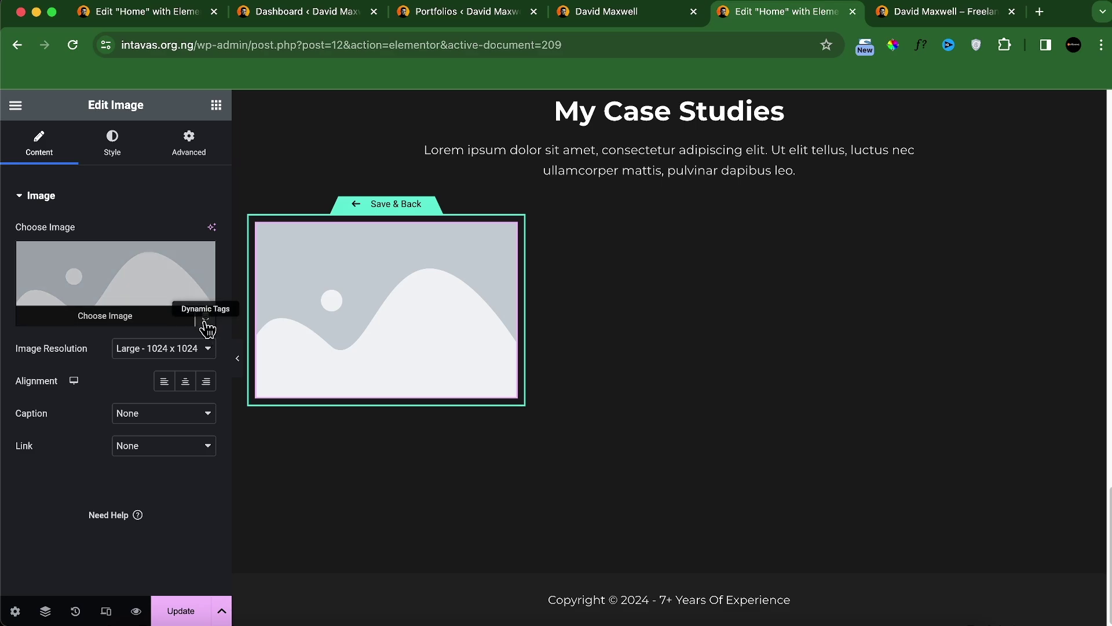
left_click(206, 318)
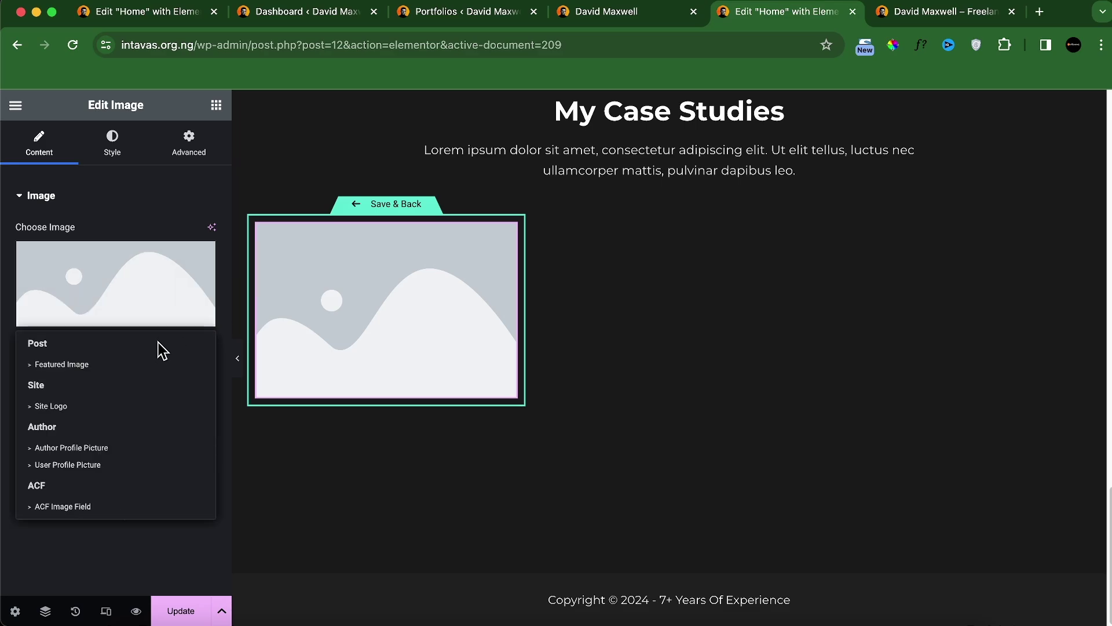
left_click(62, 506)
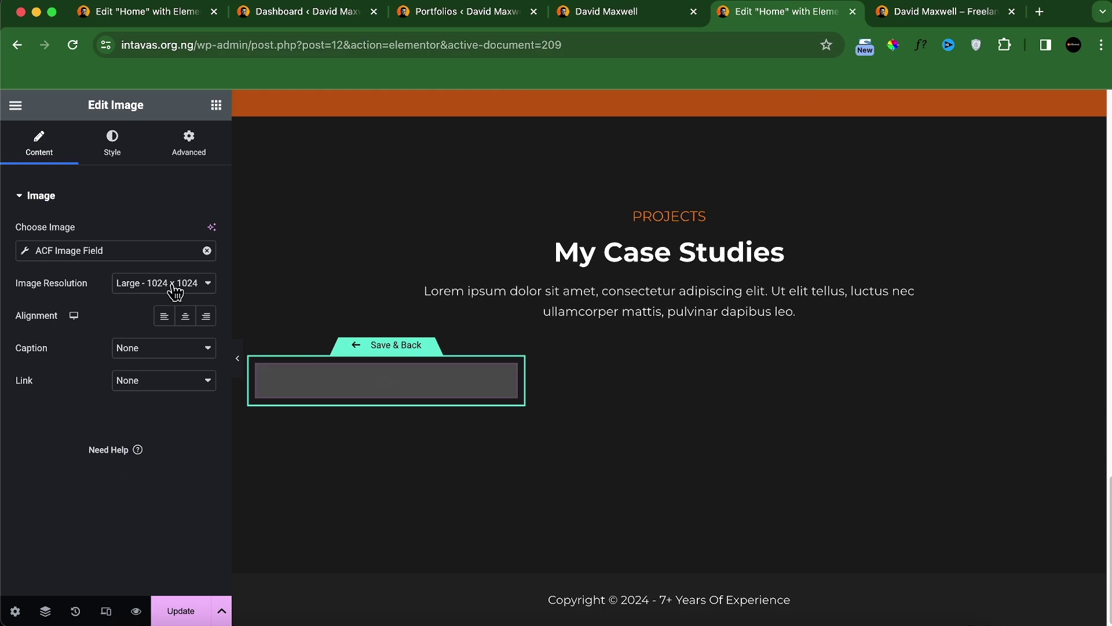
left_click(147, 250)
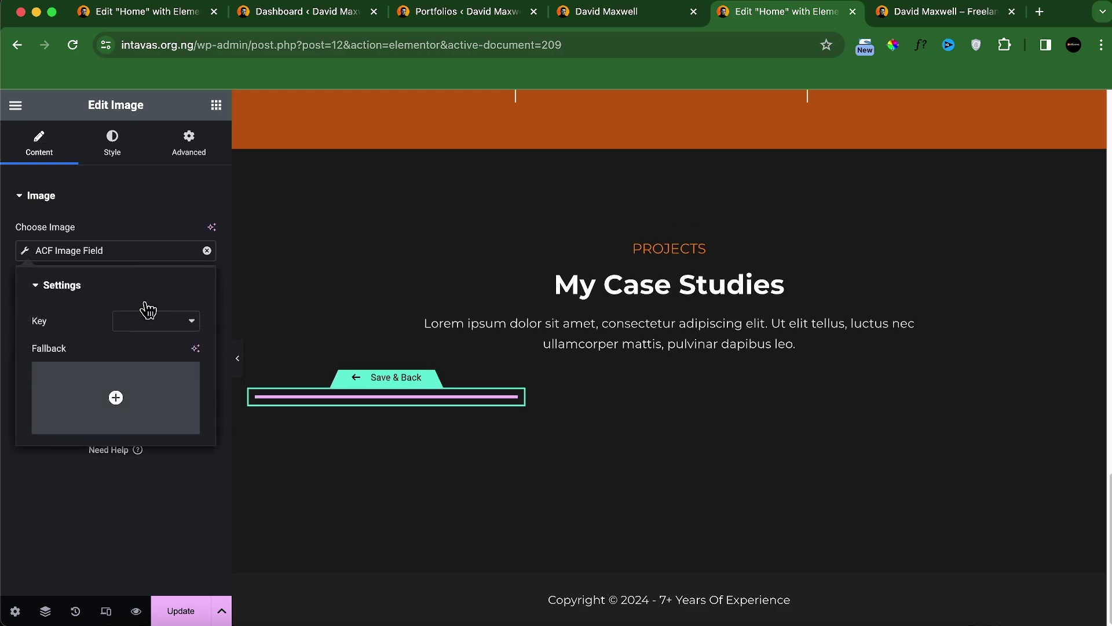
left_click(144, 321)
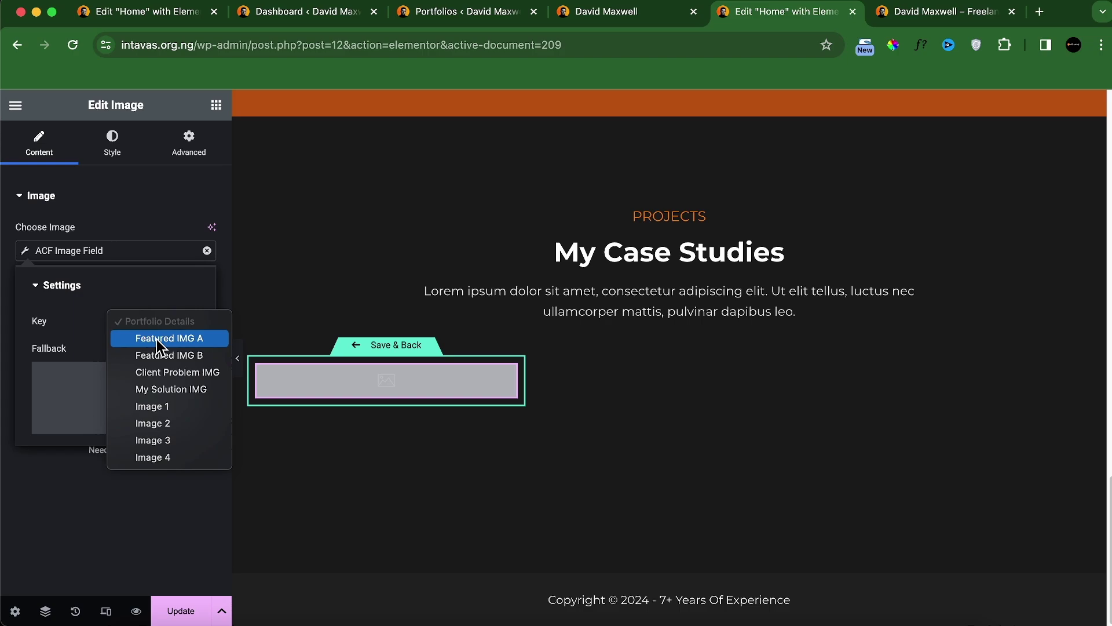
left_click(157, 338)
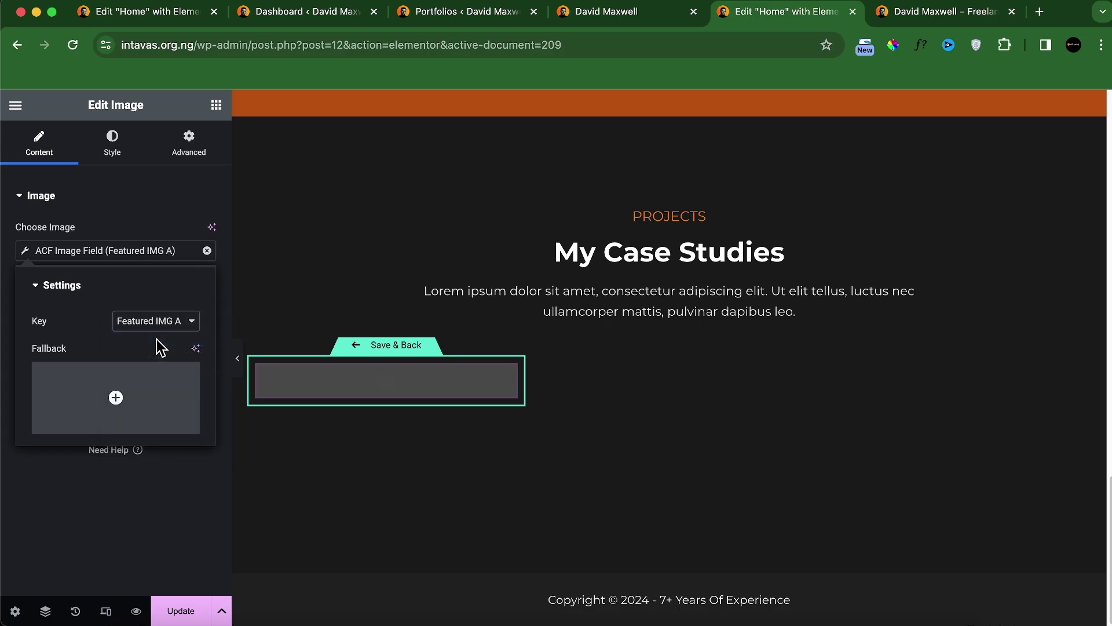
left_click(137, 215)
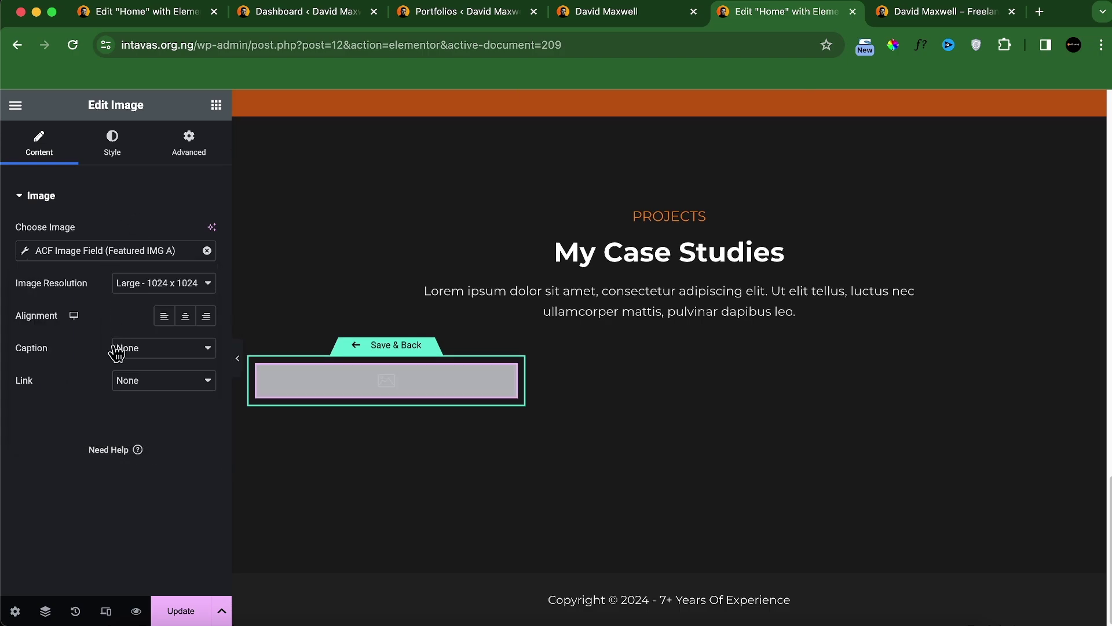
Step: Link the image to a custom URL set dynamically to the Post URL
left_click(139, 380)
left_click(164, 414)
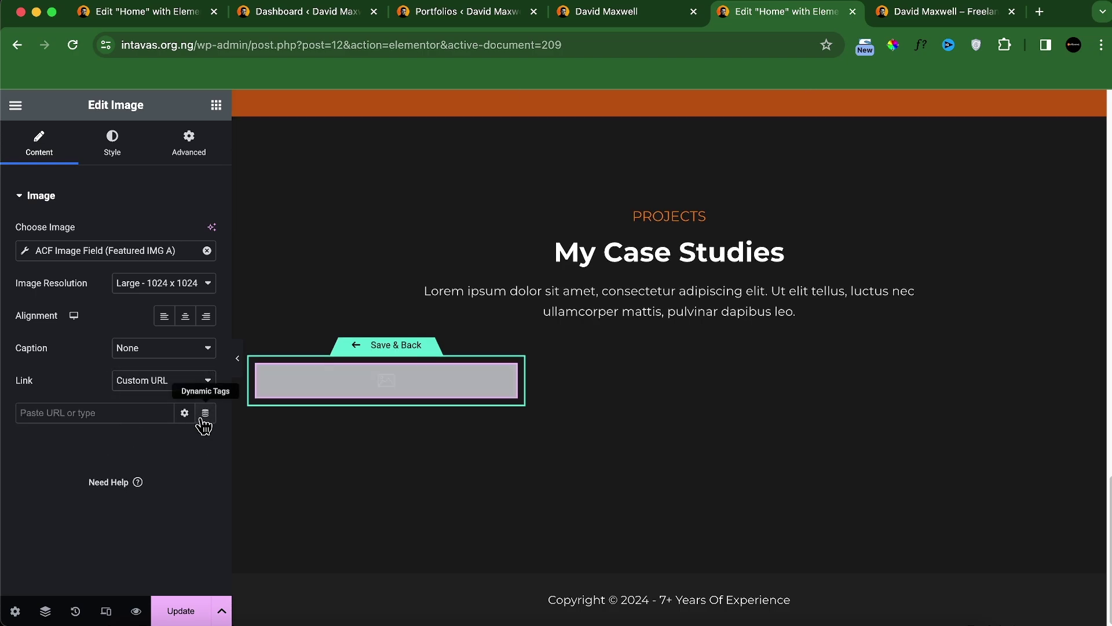
left_click(205, 412)
scroll(109, 278, "up", 5)
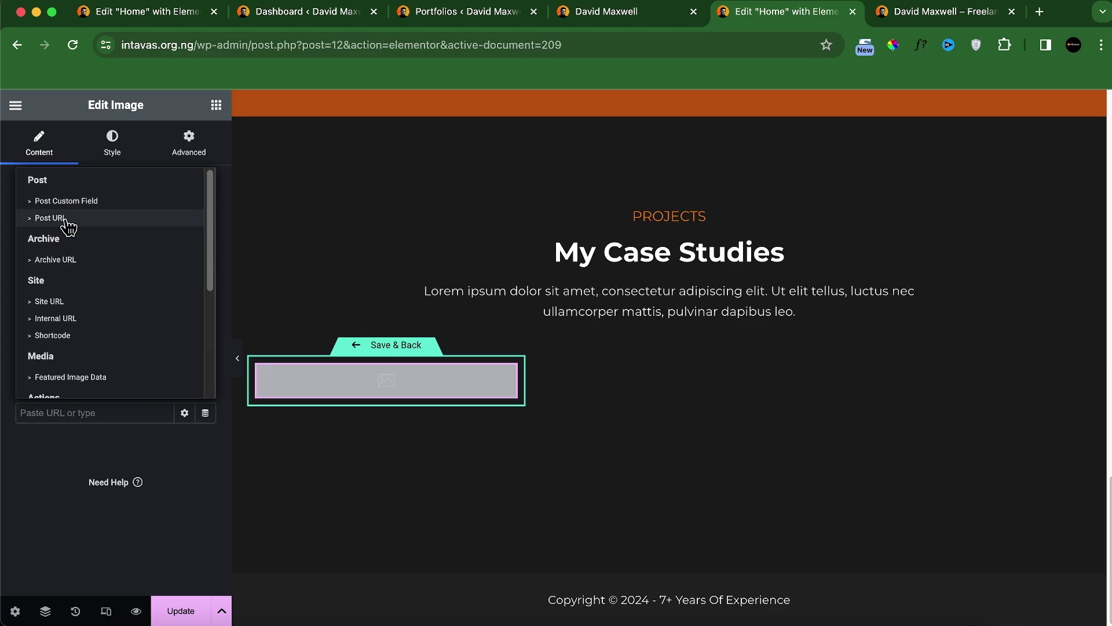
left_click(75, 225)
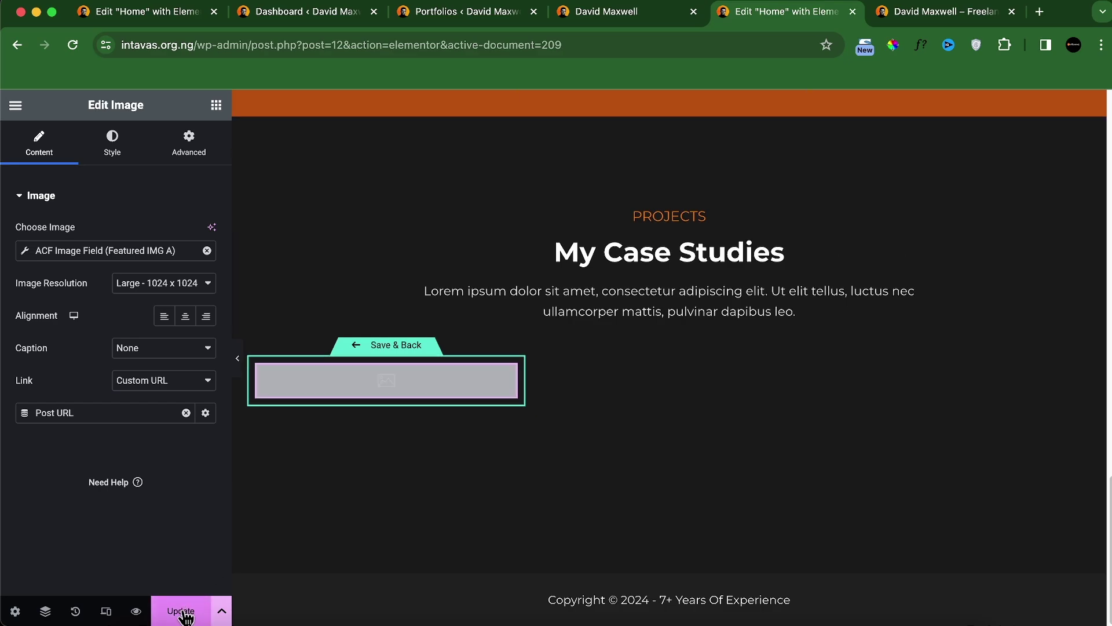
Step: Lower the image's saturation to 17 for a near-greyscale look
left_click(112, 154)
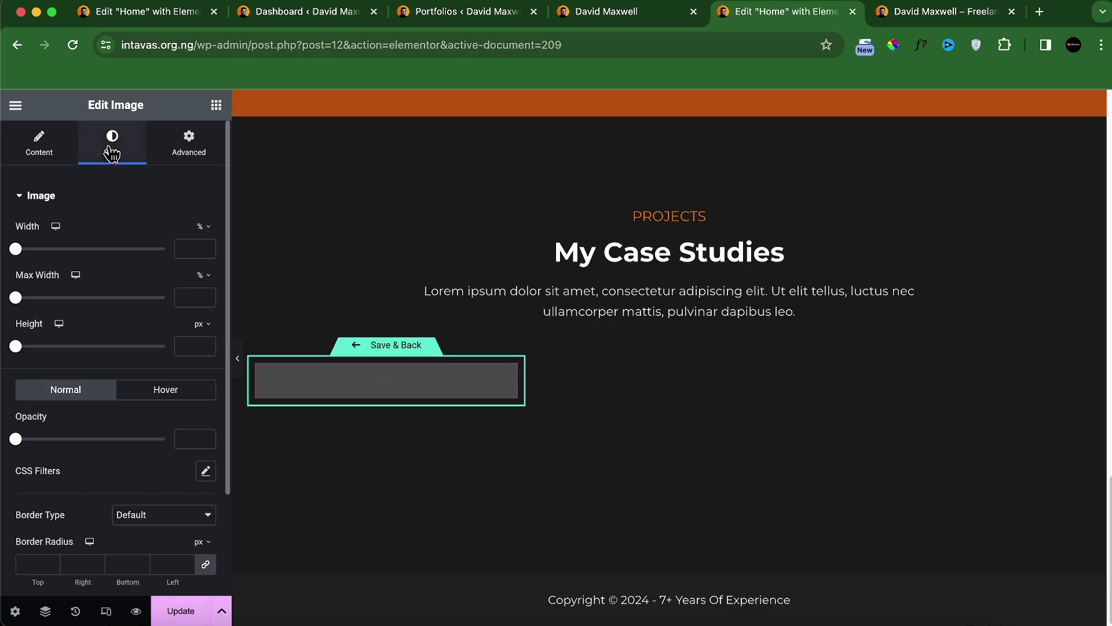
left_click(604, 12)
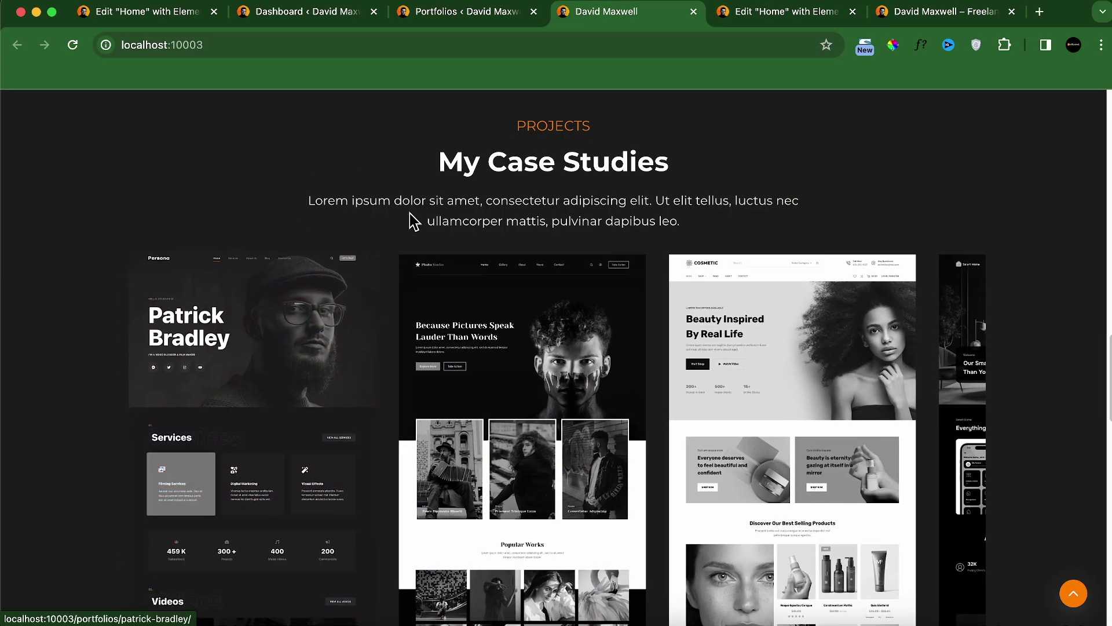
left_click(796, 13)
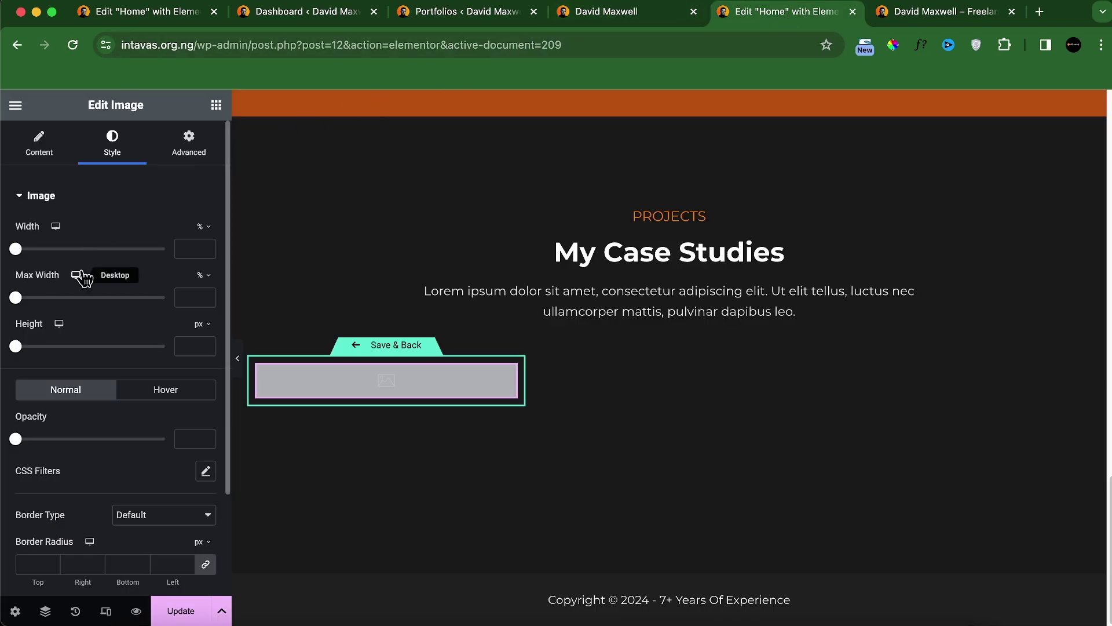
scroll(115, 446, "down", 3)
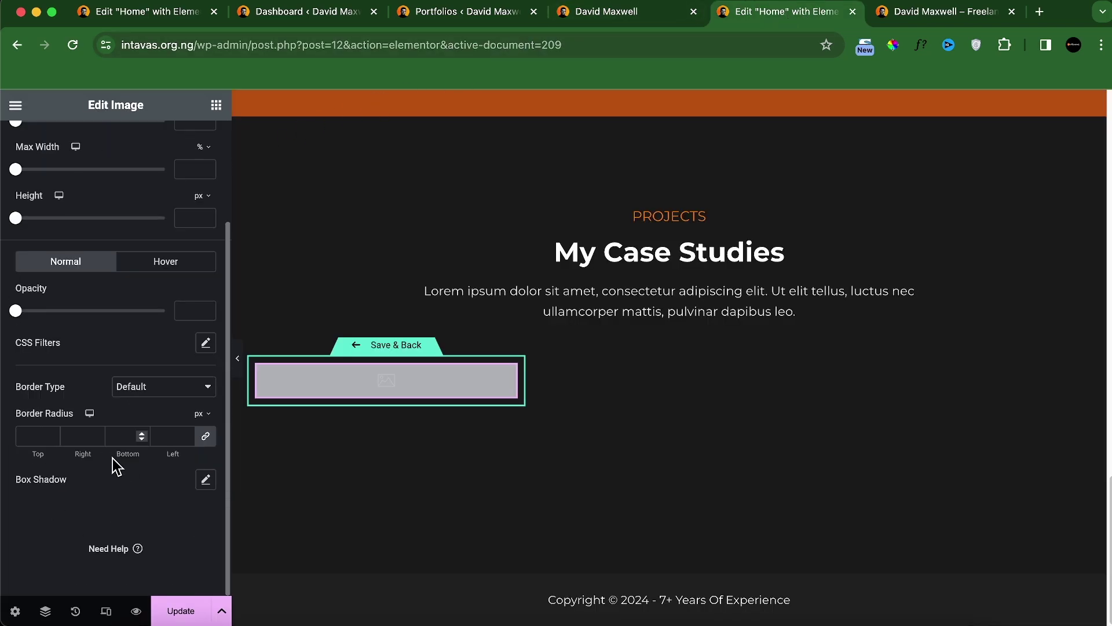
left_click(204, 343)
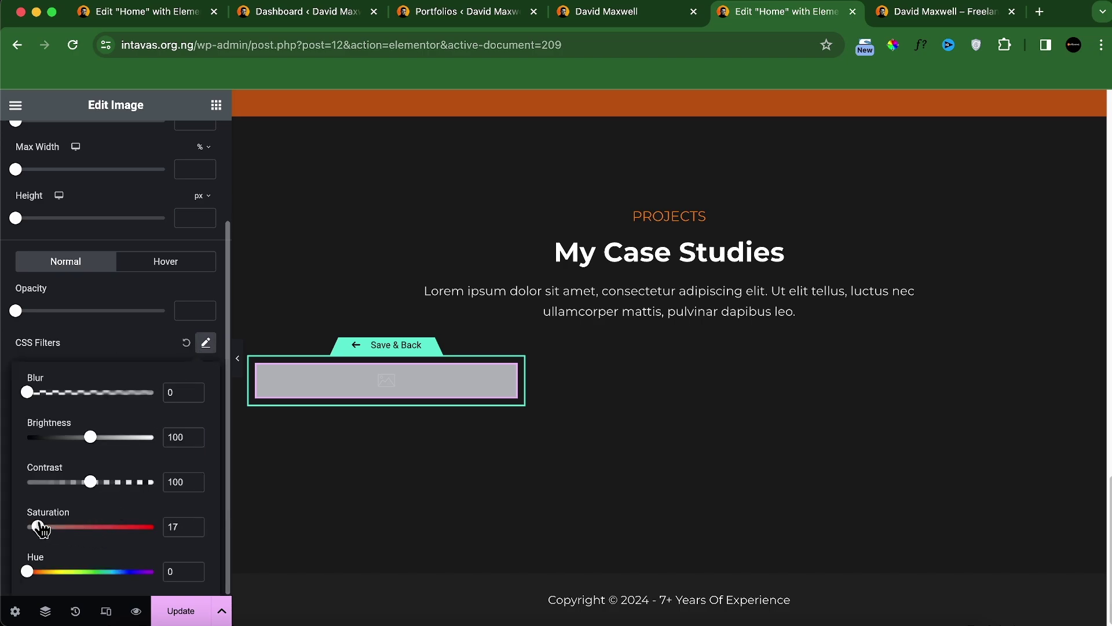
left_click_drag(39, 529, 8, 523)
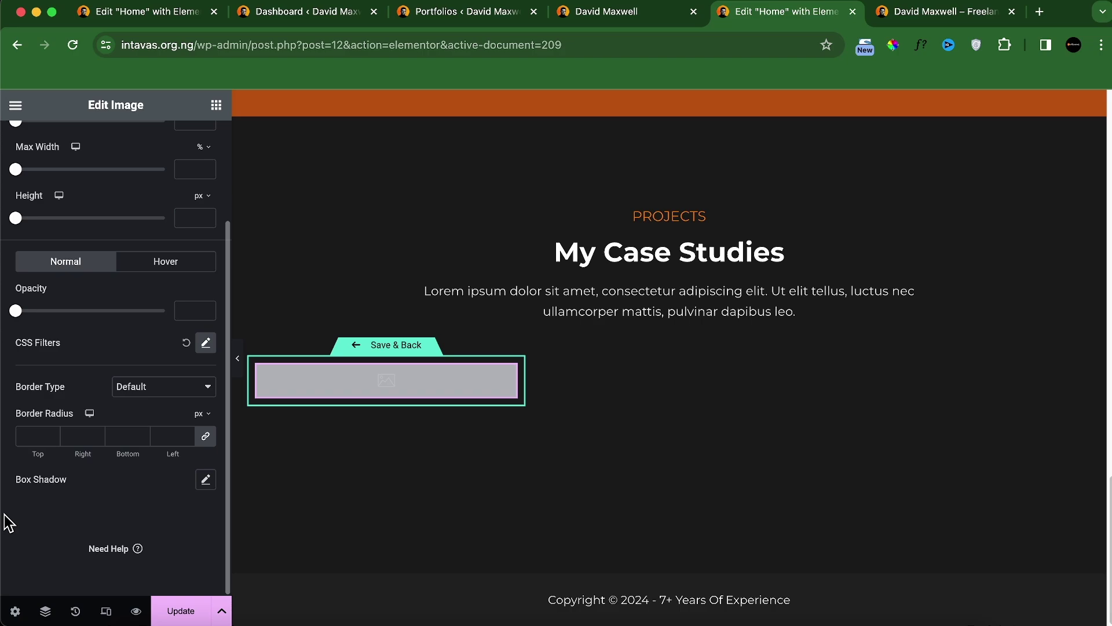
Step: Give the image a Float hover animation
left_click(171, 262)
scroll(155, 447, "down", 2)
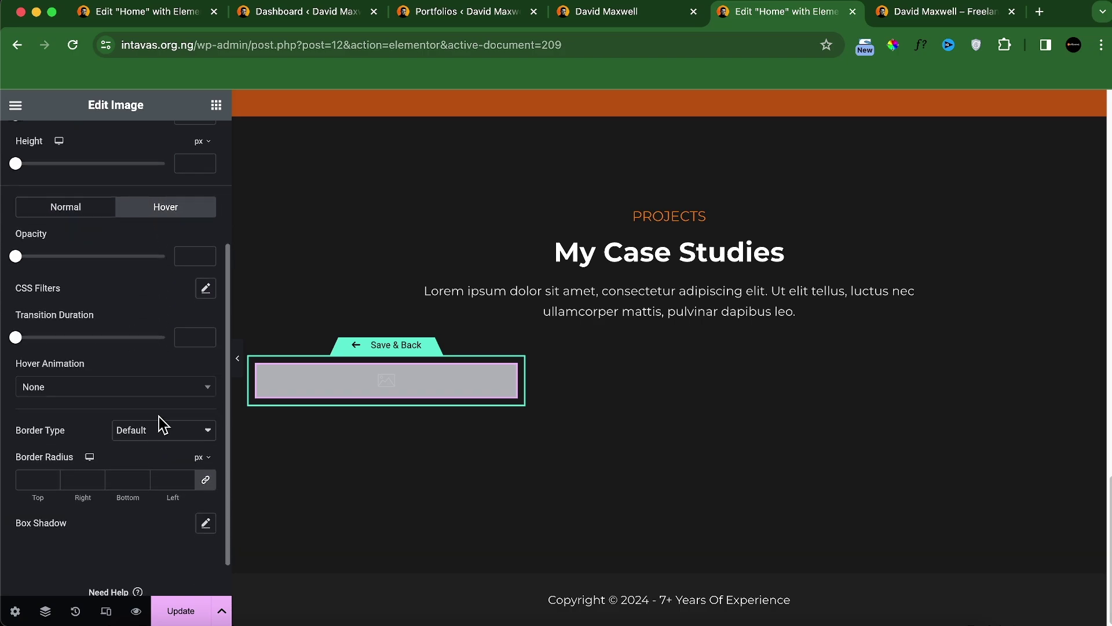
left_click(206, 288)
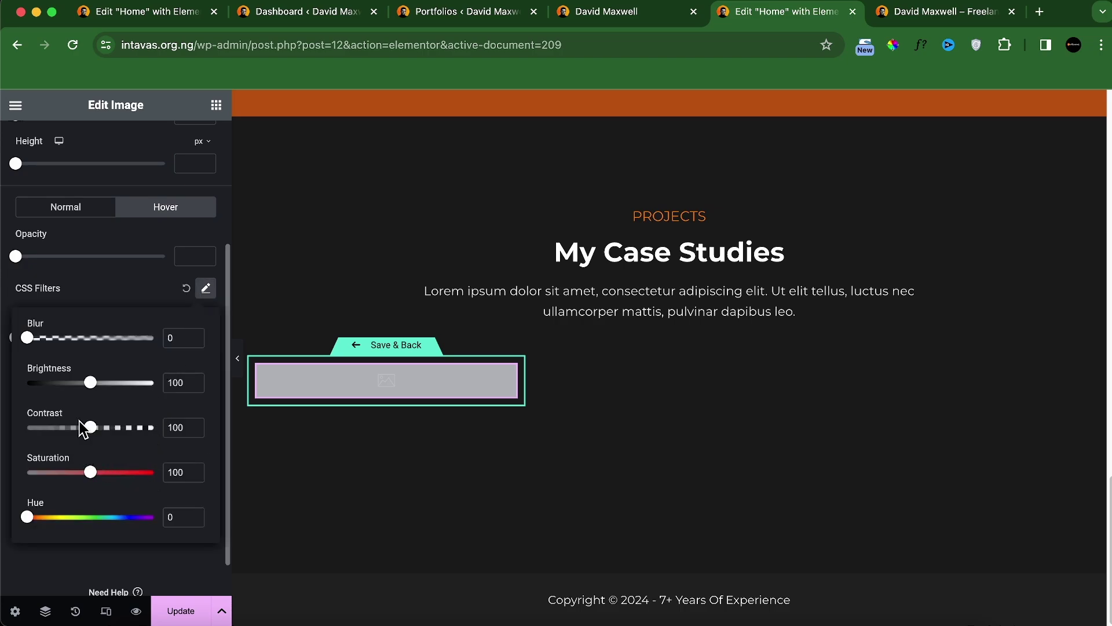
left_click(137, 289)
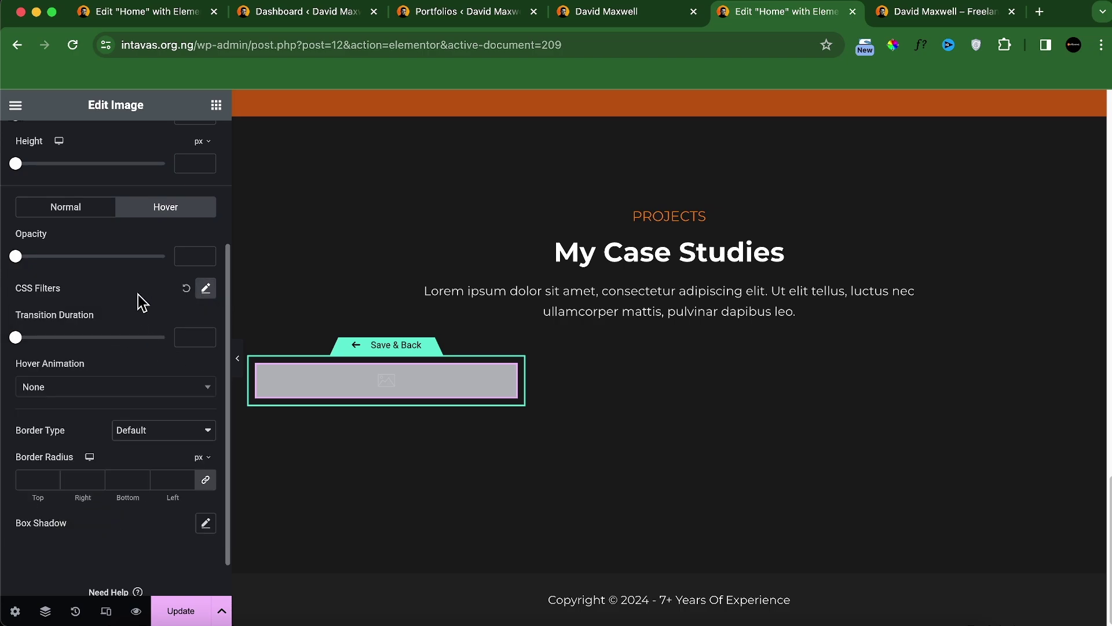
left_click(90, 397)
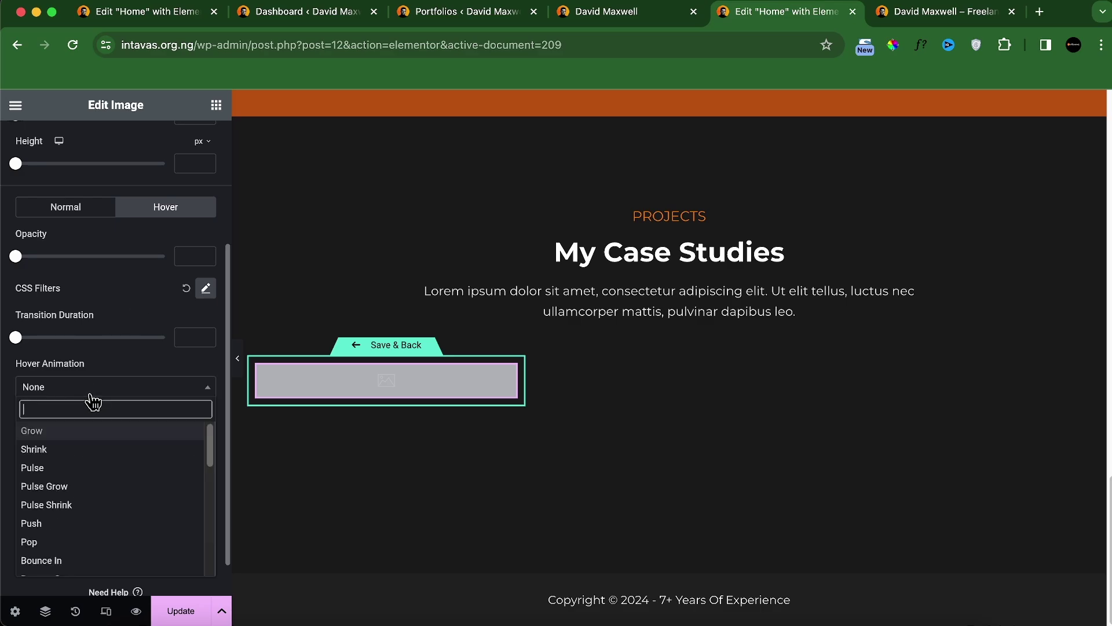
scroll(107, 498, "down", 1)
left_click(106, 500)
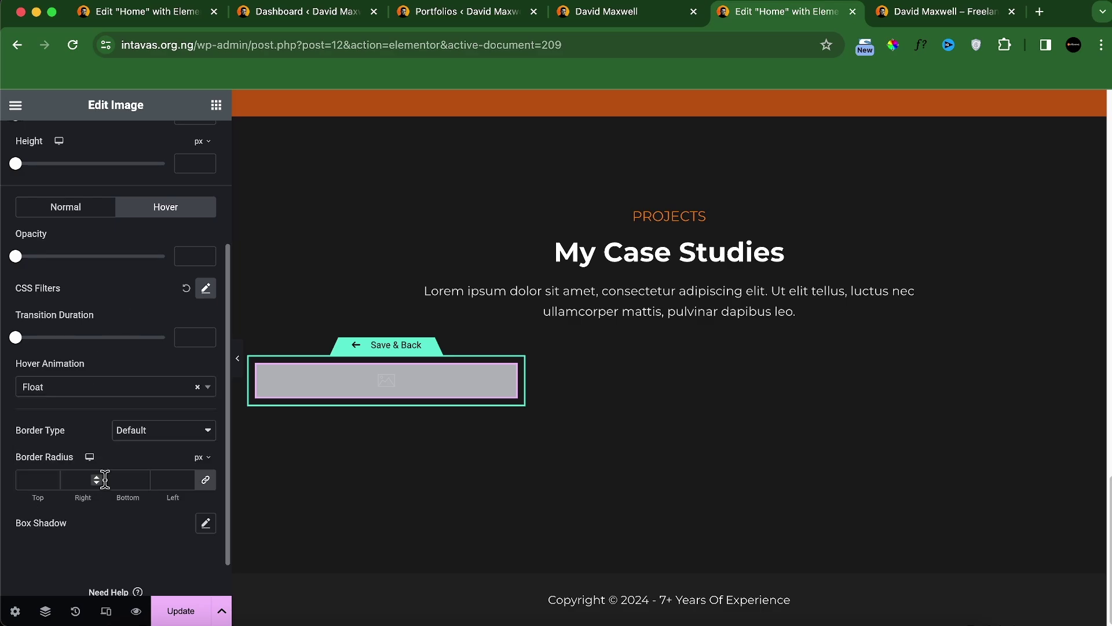
Step: Compare with the reference site's case studies section, then return to the template editor
left_click(627, 17)
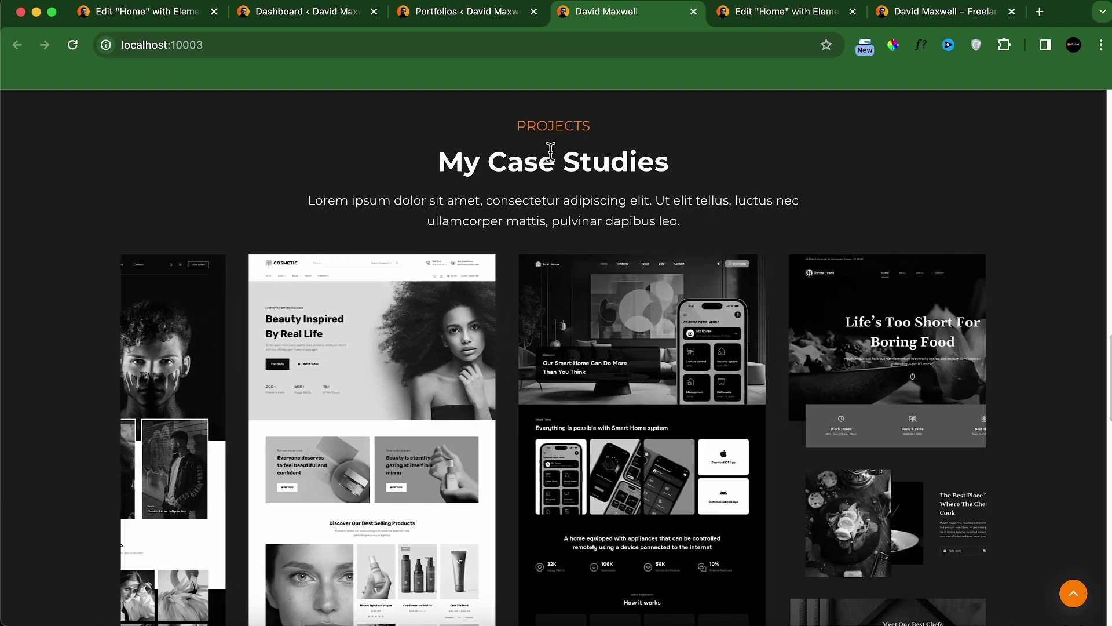
scroll(578, 249, "down", 3)
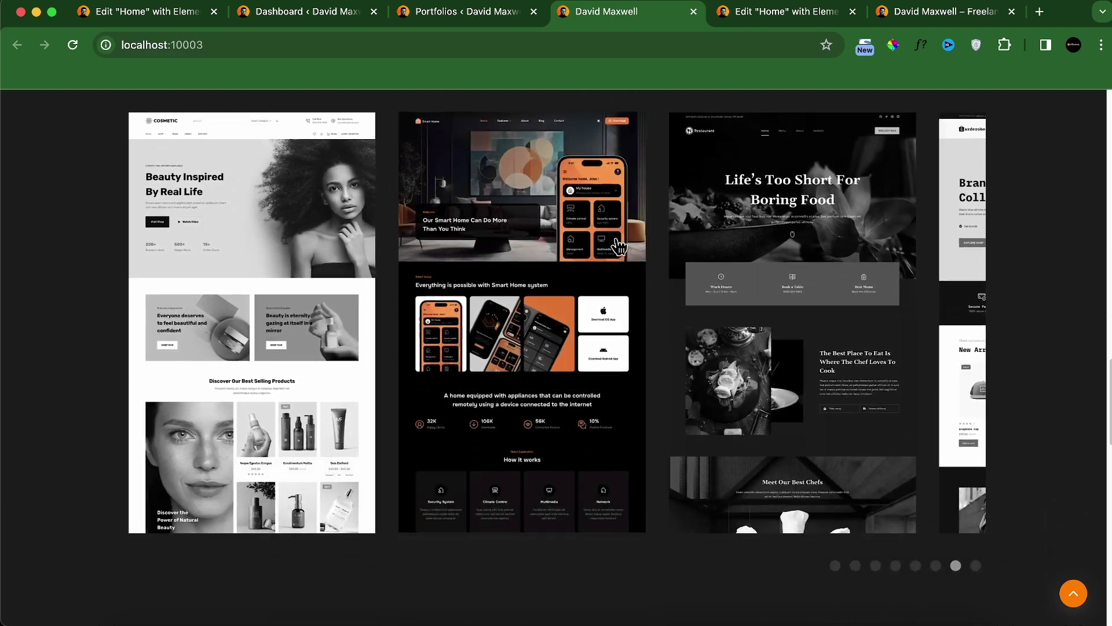
scroll(724, 319, "up", 5)
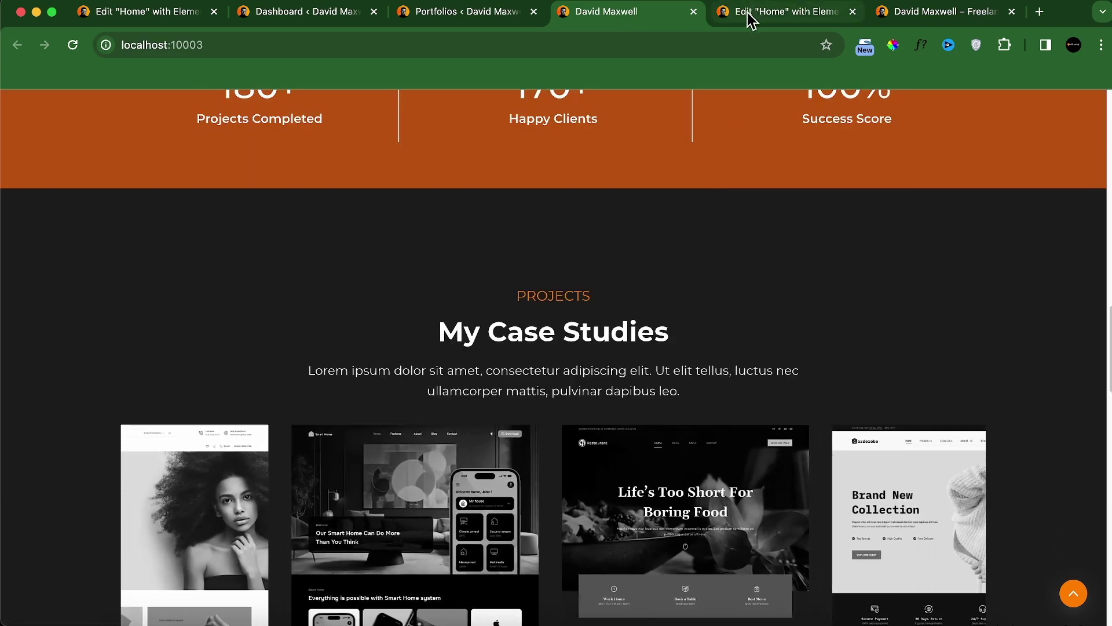
left_click(753, 13)
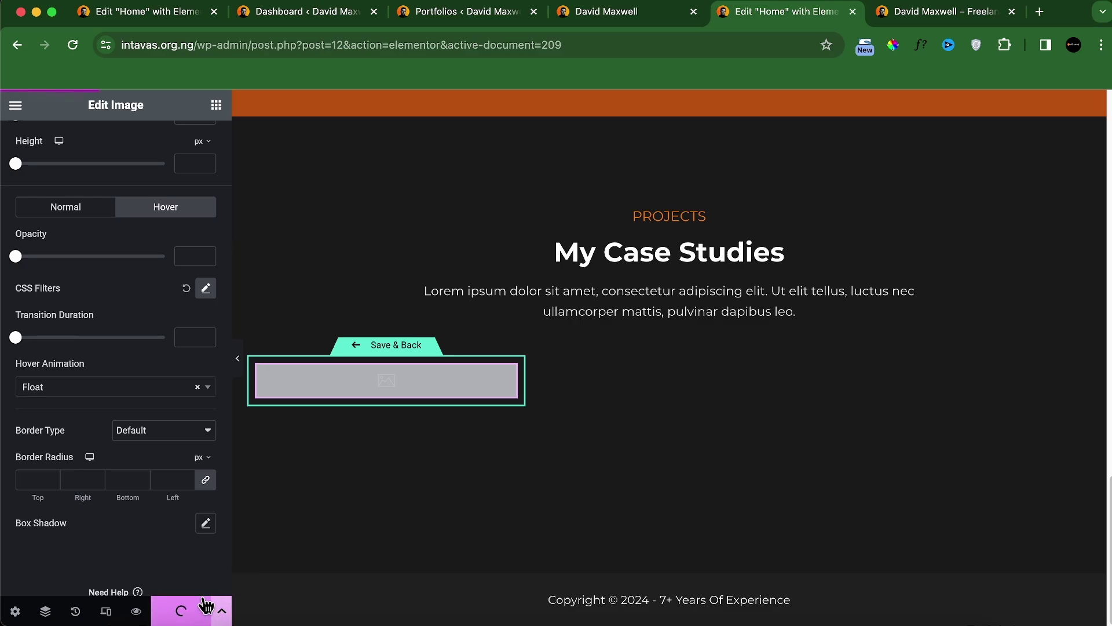
Step: Go back to the home page, change the carousel's slides from 6 to 8, and expand Query
left_click(383, 345)
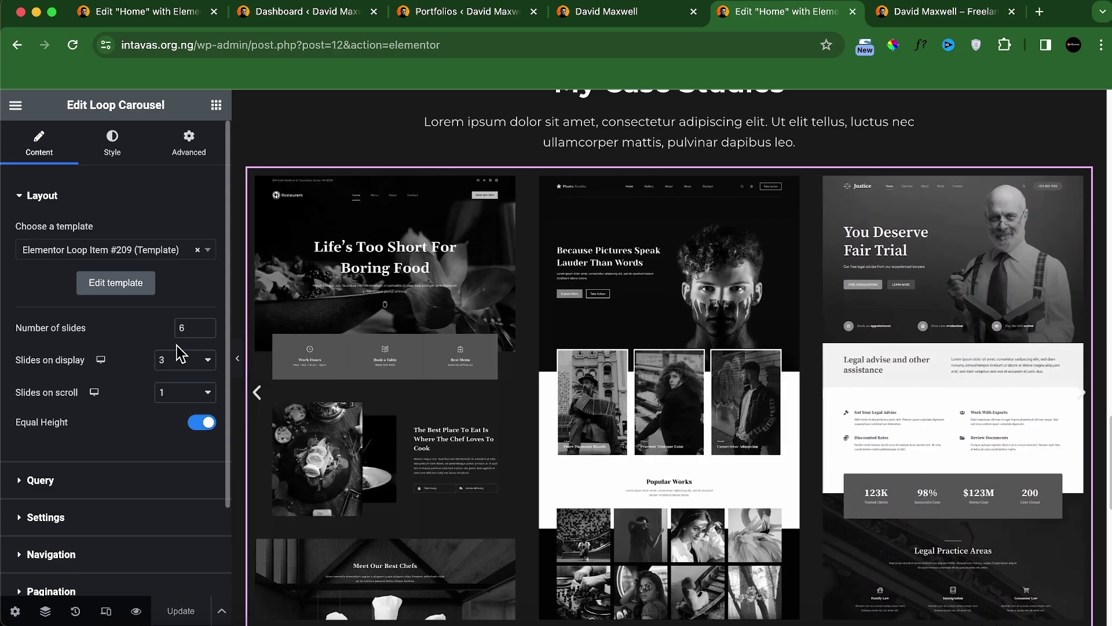
left_click(186, 329)
key("BackSpace")
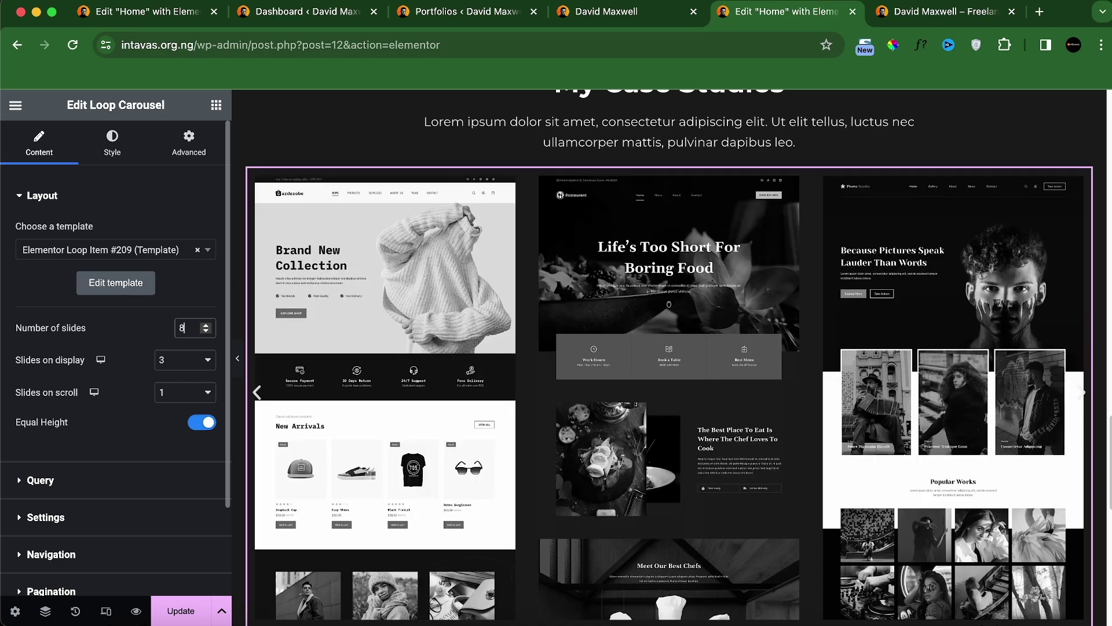
scroll(147, 405, "down", 1)
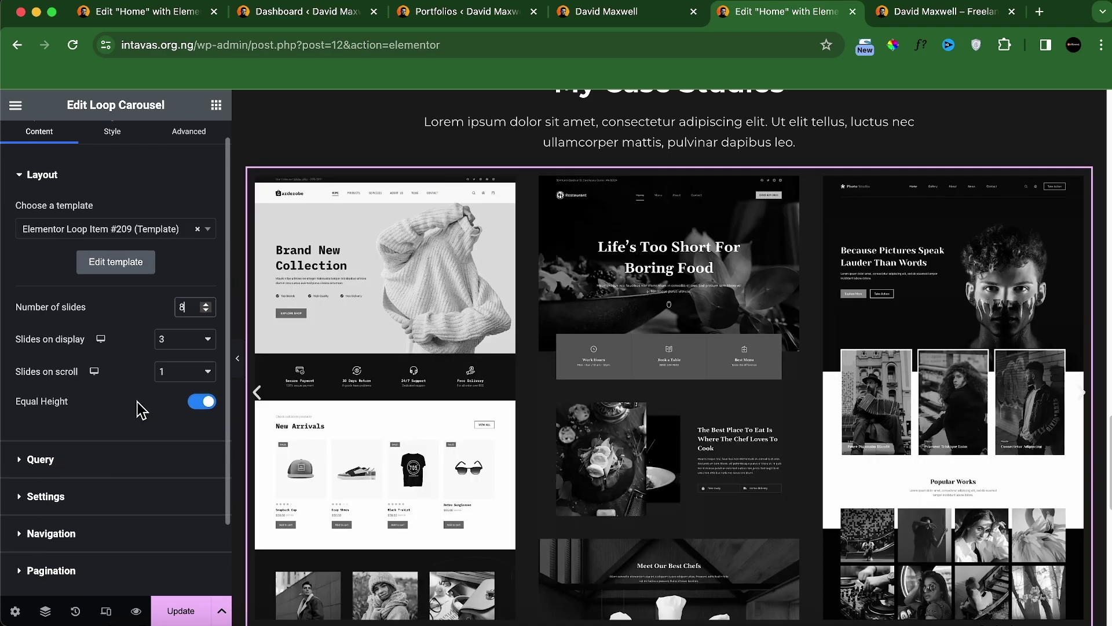
left_click(84, 472)
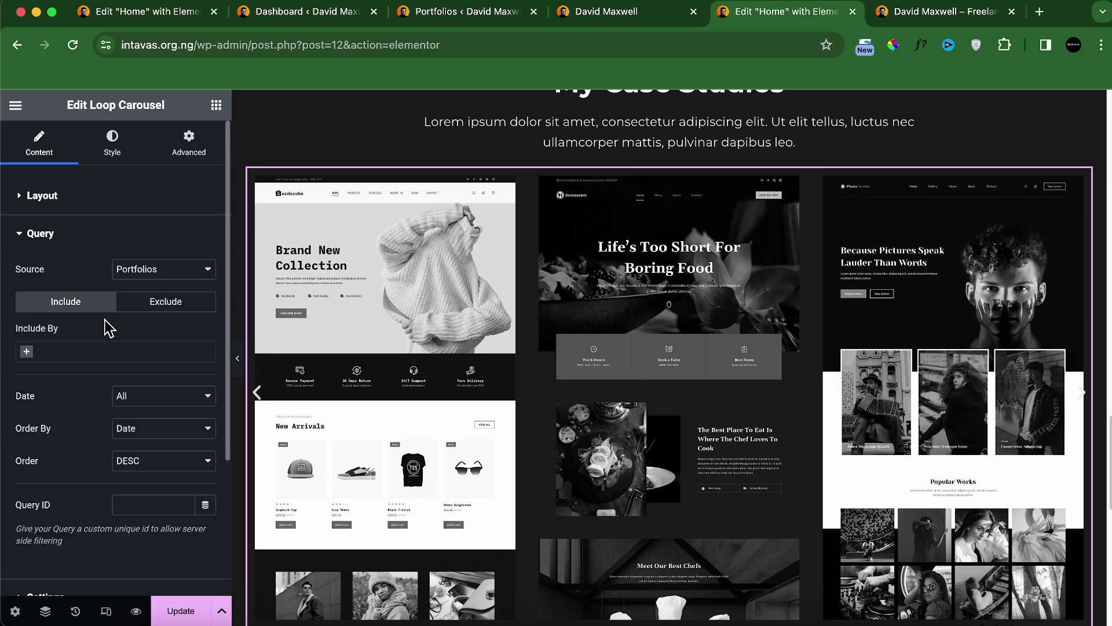
scroll(90, 414, "down", 1)
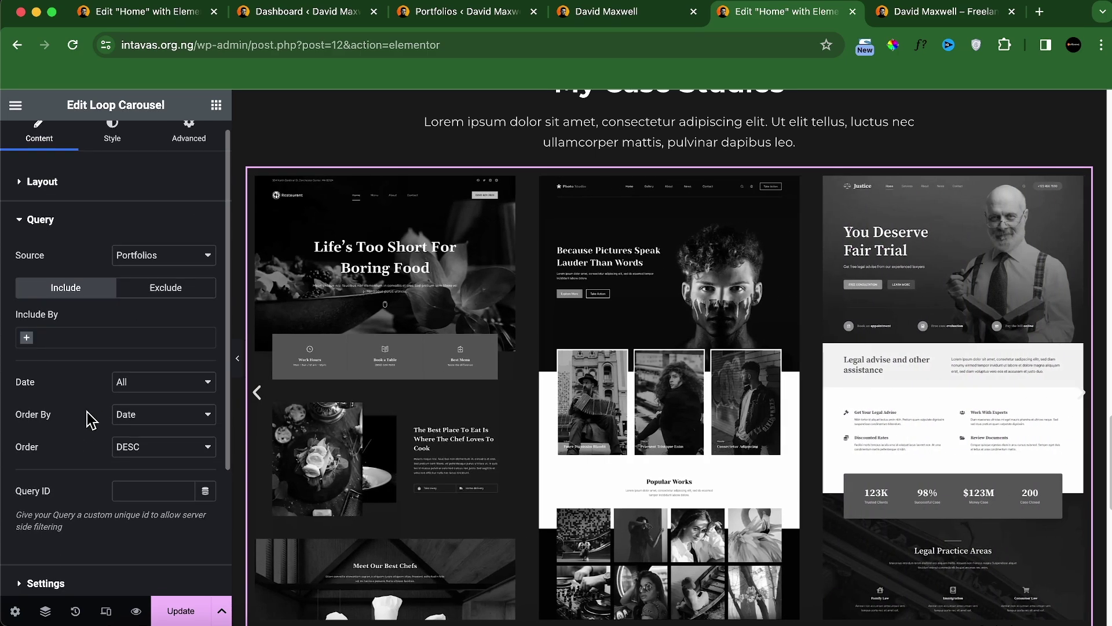
scroll(90, 418, "down", 1)
scroll(110, 498, "down", 1)
Step: Set autoplay scroll speed 0, transition duration 3000 ms, and an 80 right-side offset
left_click(90, 534)
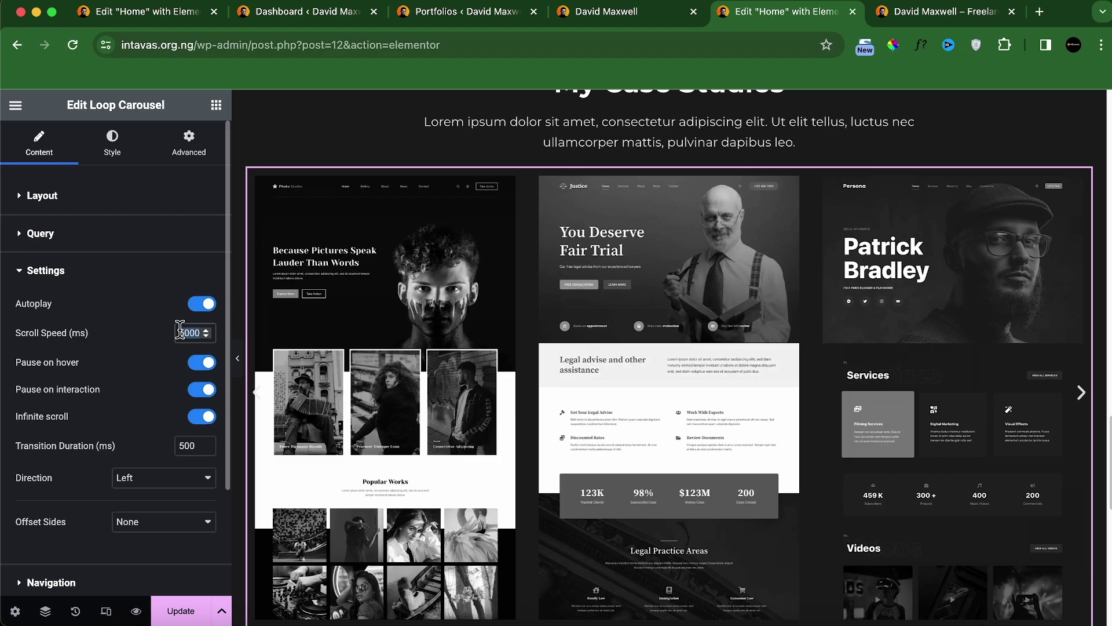
type("0")
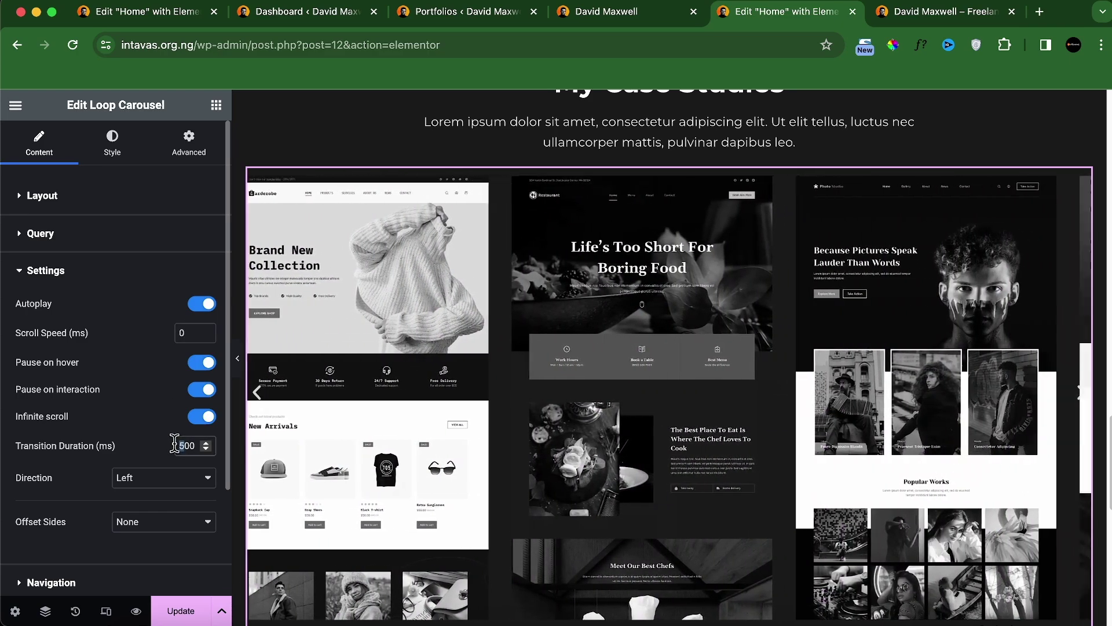
type("3000")
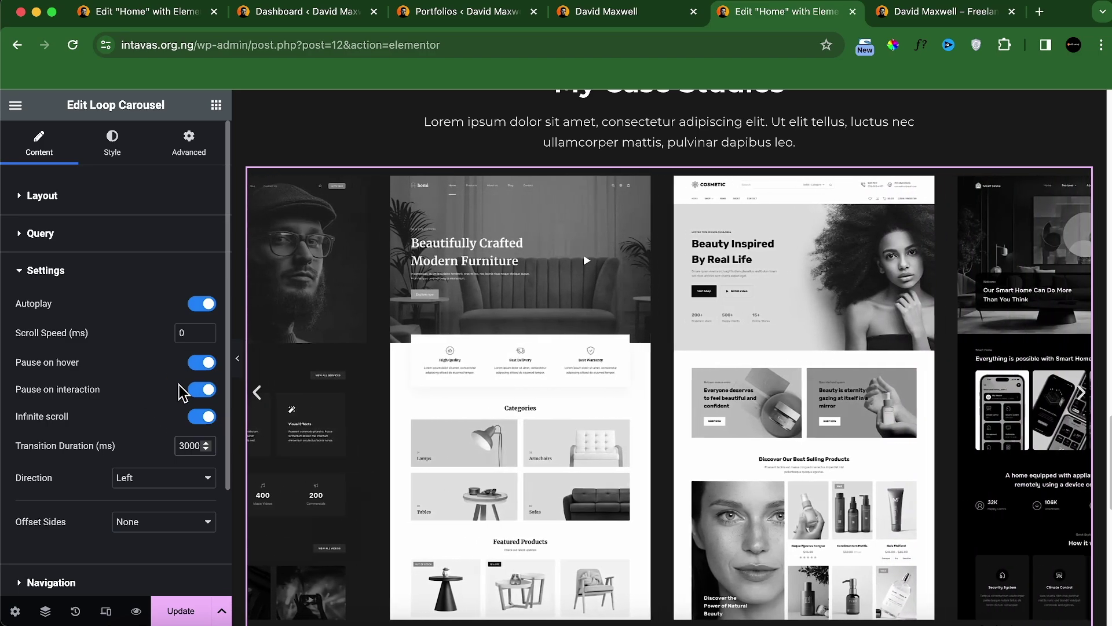
scroll(152, 410, "down", 1)
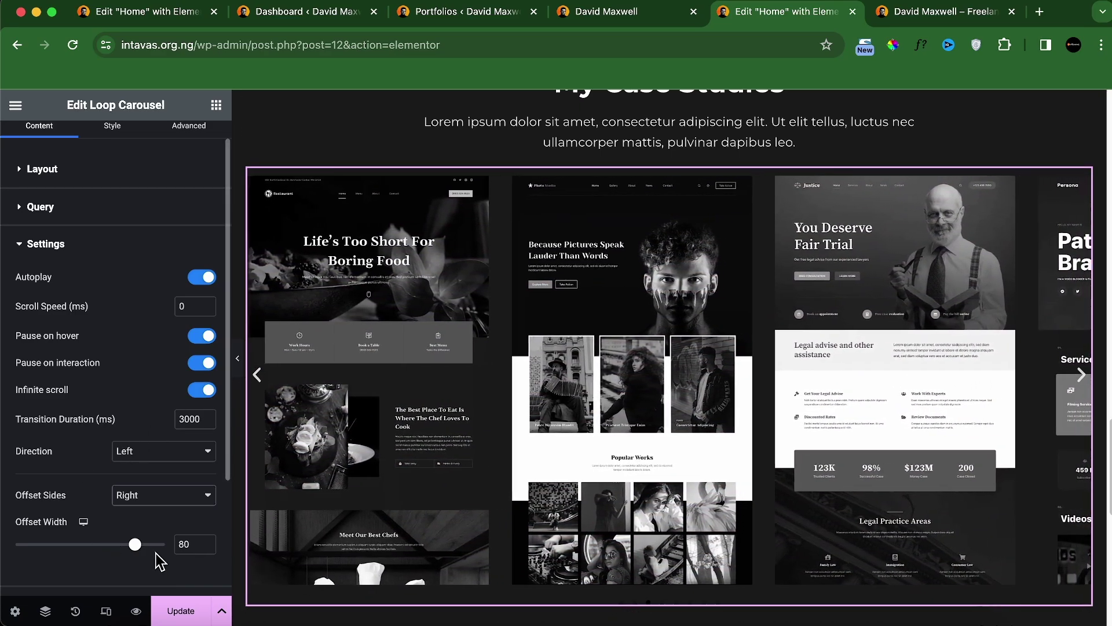
scroll(139, 556, "down", 4)
Step: Switch off the carousel's navigation arrows
left_click(136, 489)
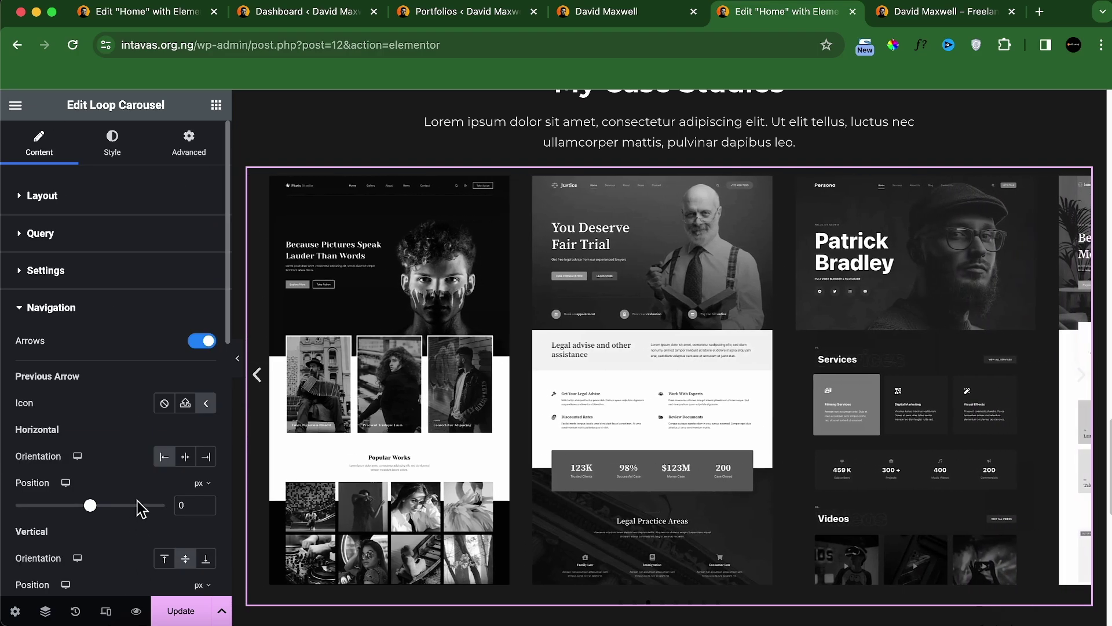
scroll(145, 376, "down", 1)
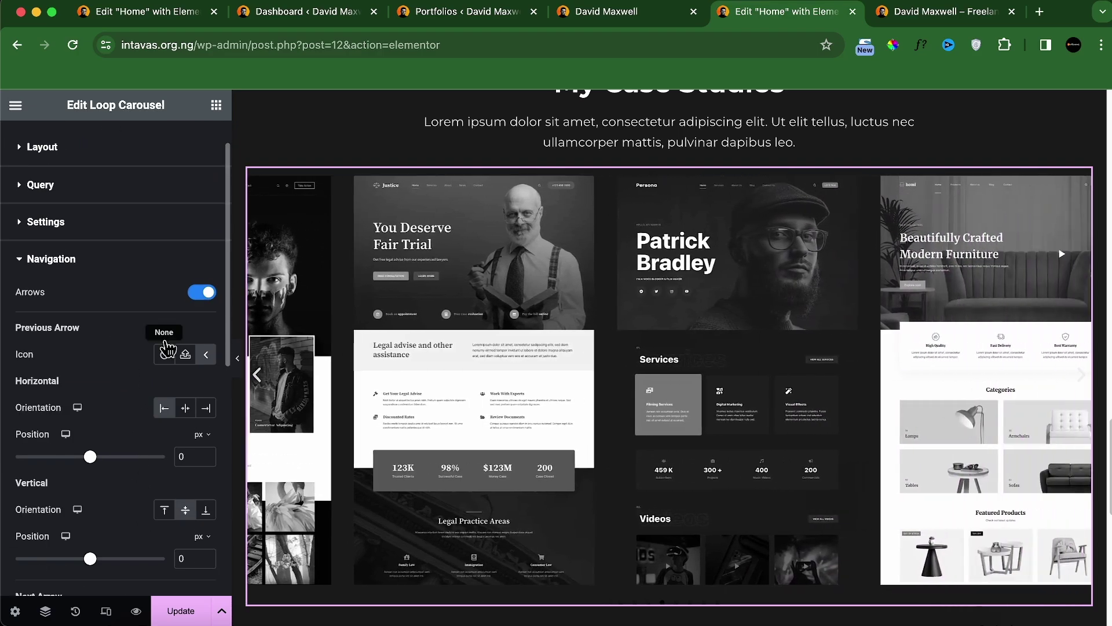
left_click(199, 294)
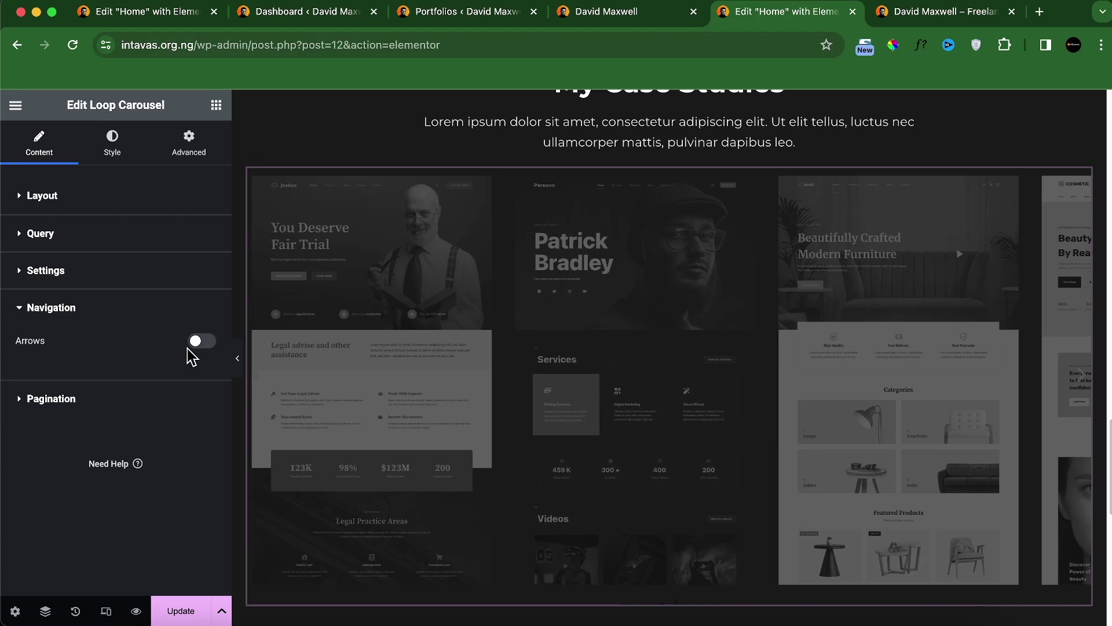
Step: Keep the carousel pagination style set to Dots
left_click(168, 391)
left_click(162, 381)
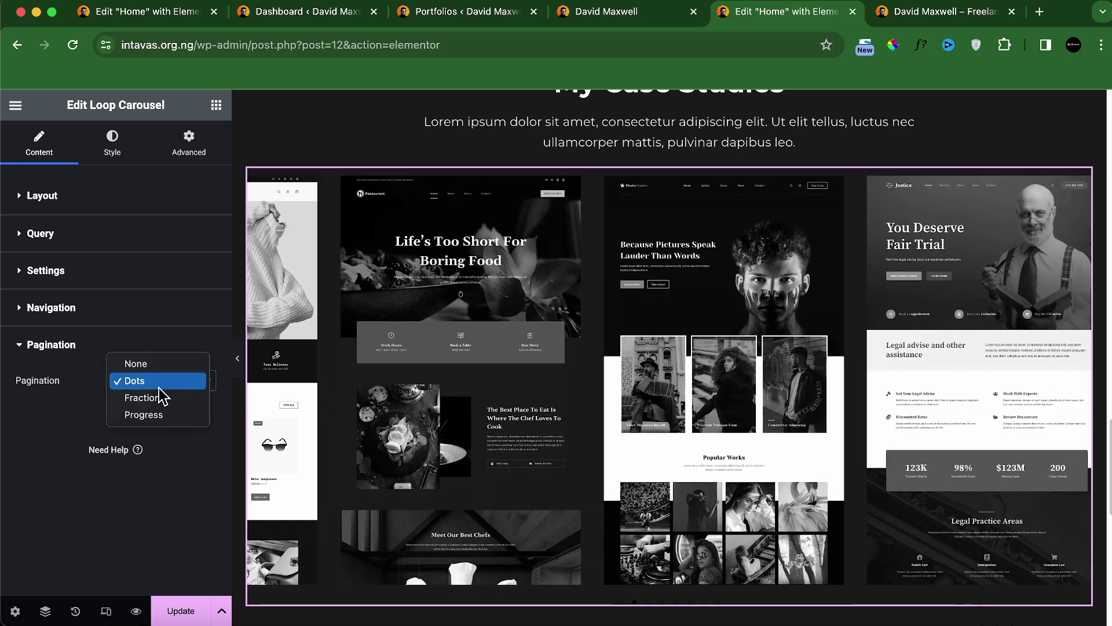
left_click(162, 381)
scroll(495, 371, "down", 5)
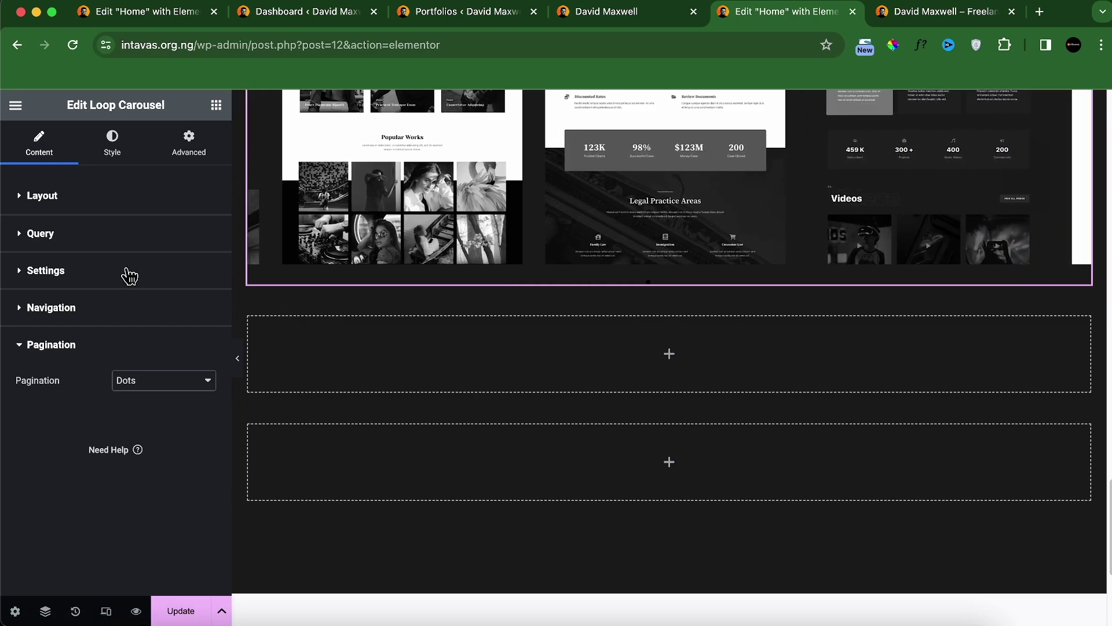
Step: Colour the pagination dots with the Text global colour, turning Theme Palette orange on hover
left_click(114, 161)
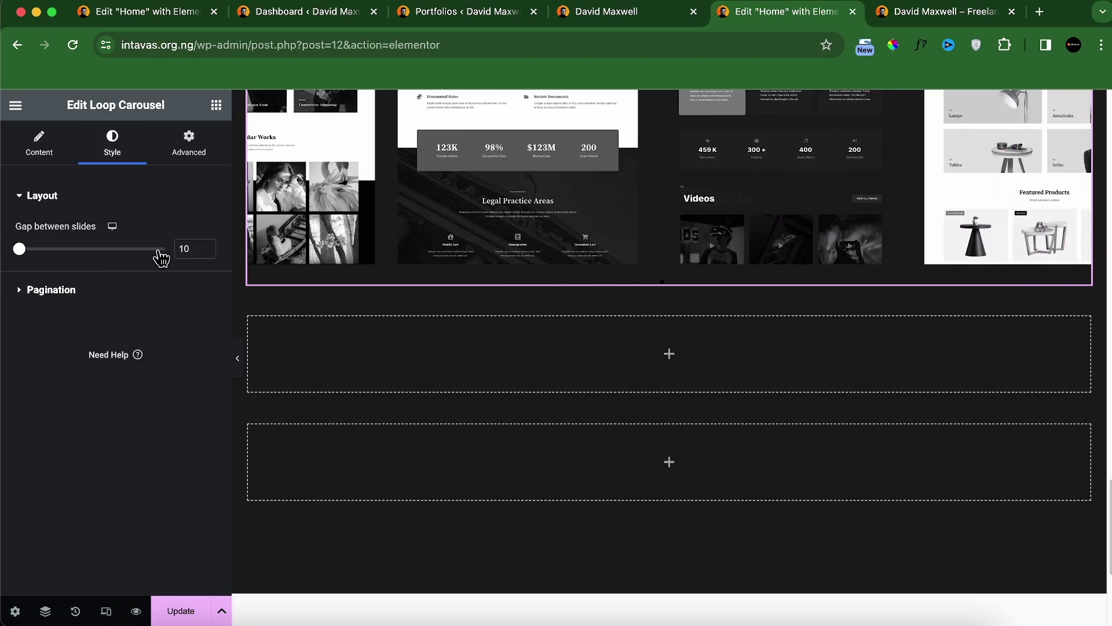
left_click(65, 290)
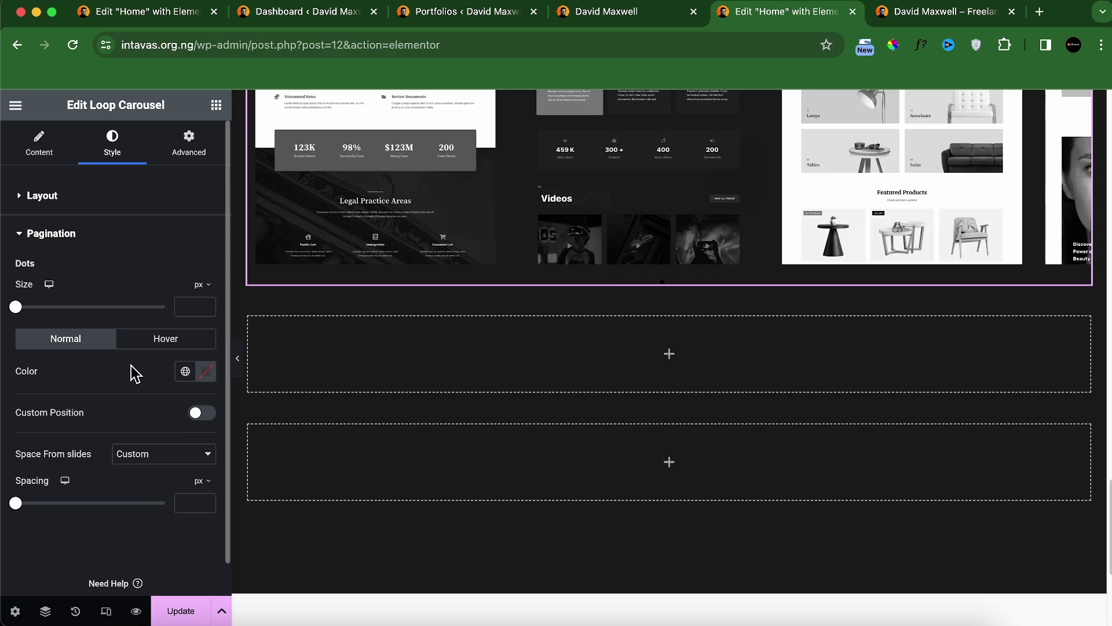
left_click(184, 372)
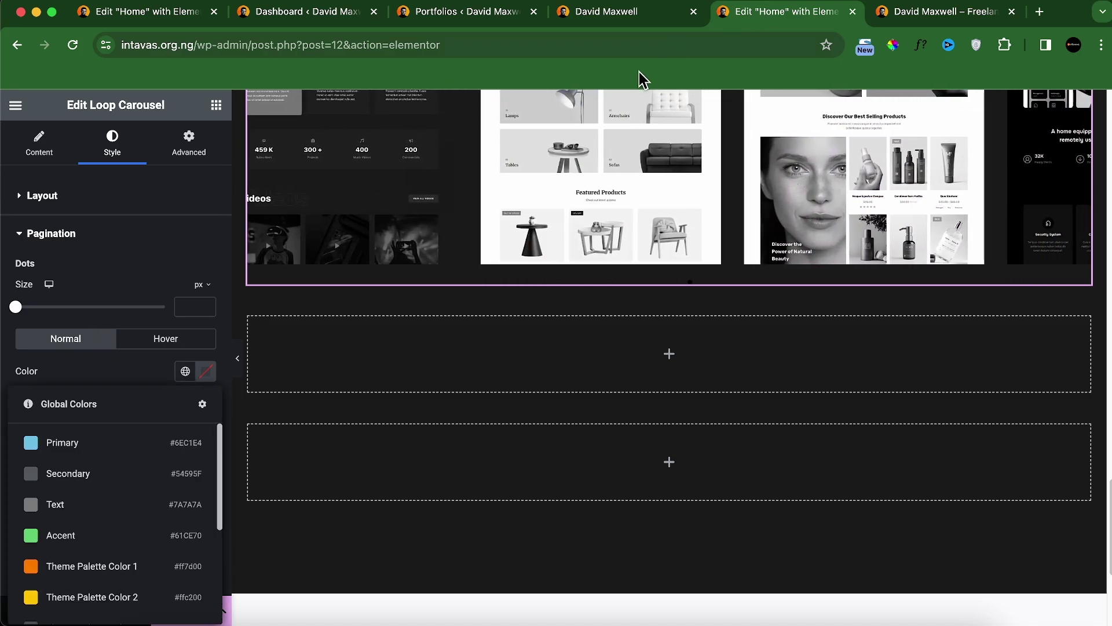
left_click(128, 508)
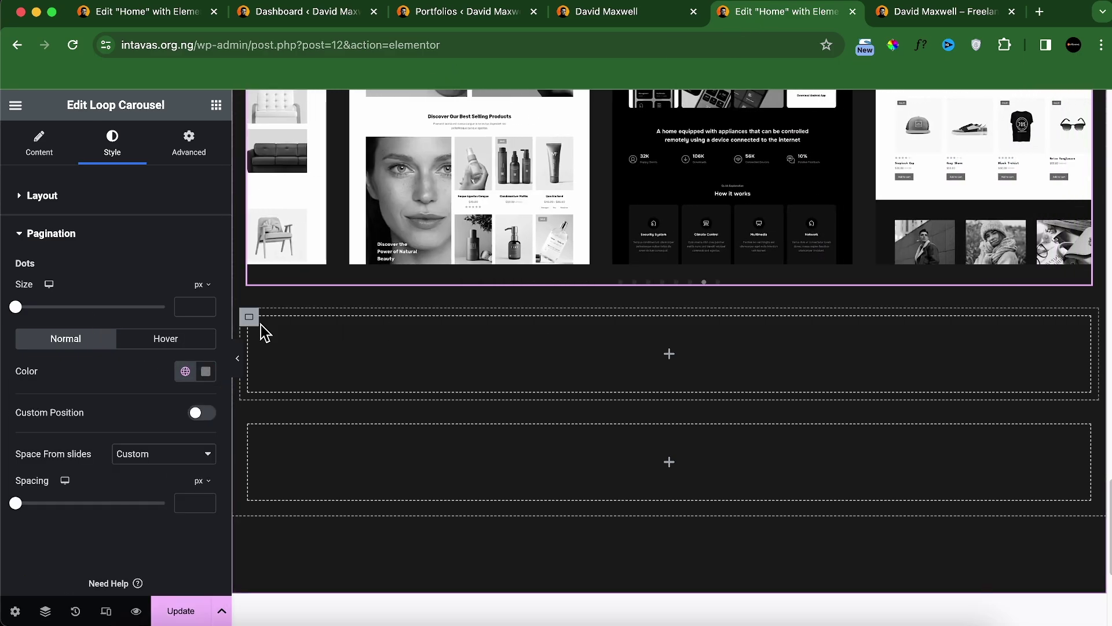
left_click(166, 338)
left_click(185, 371)
left_click(67, 571)
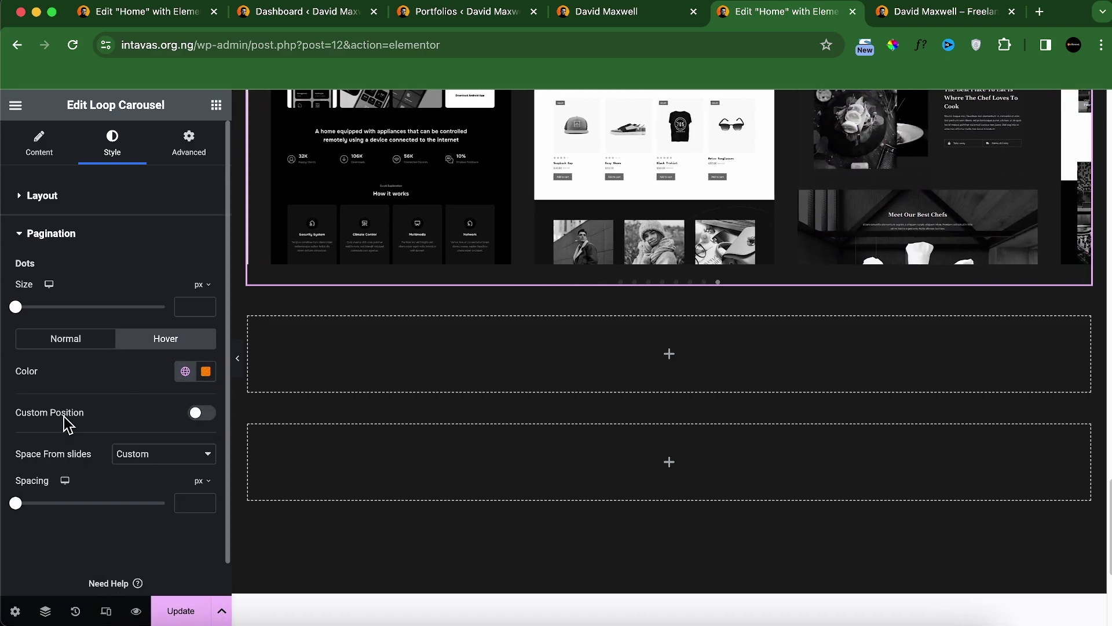
Step: Give the dots a custom position aligned to End, with size 15
left_click(202, 413)
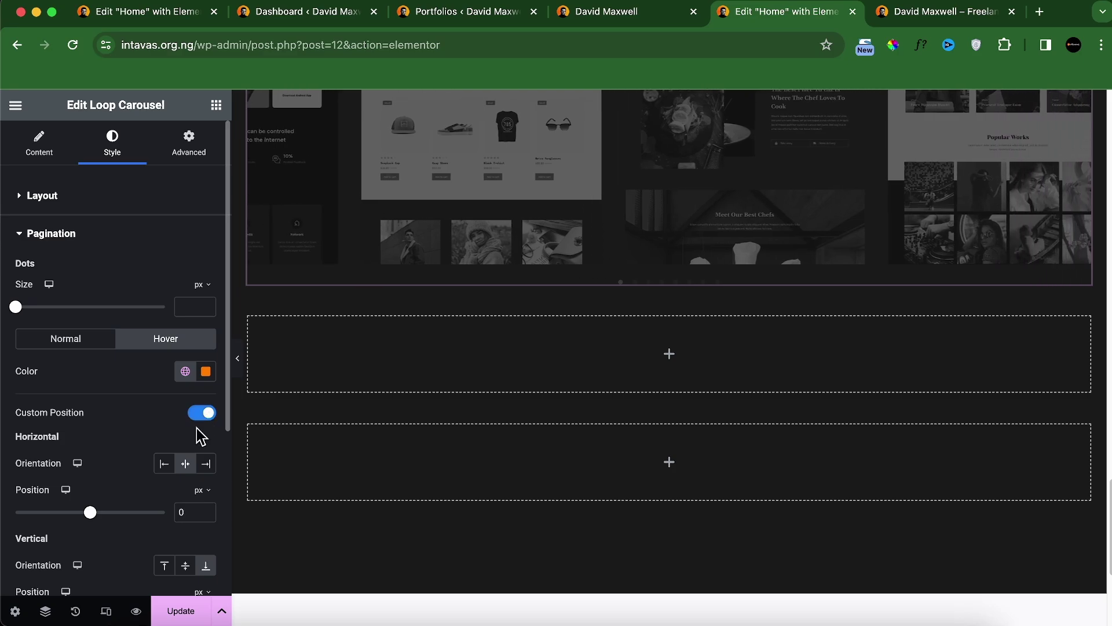
left_click(204, 463)
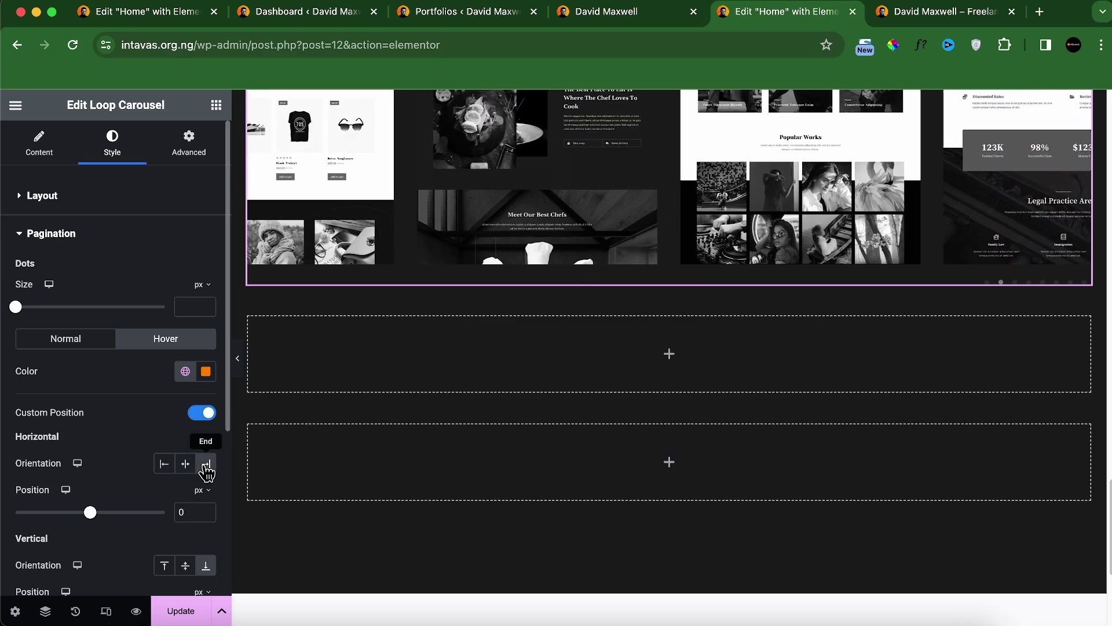
scroll(161, 469, "down", 1)
scroll(56, 345, "up", 1)
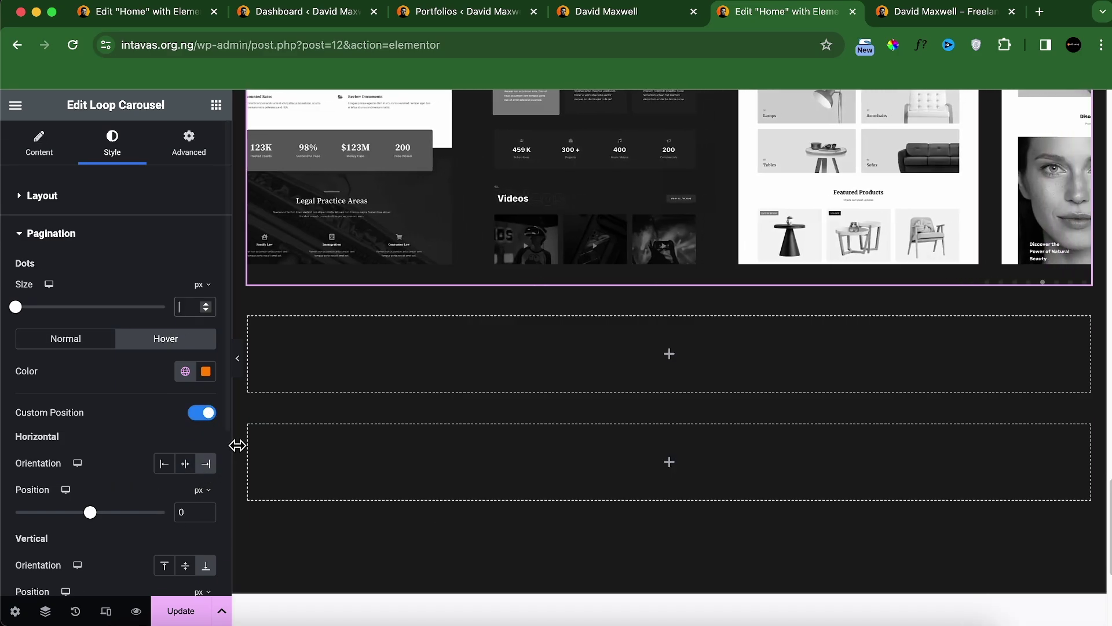
type("15")
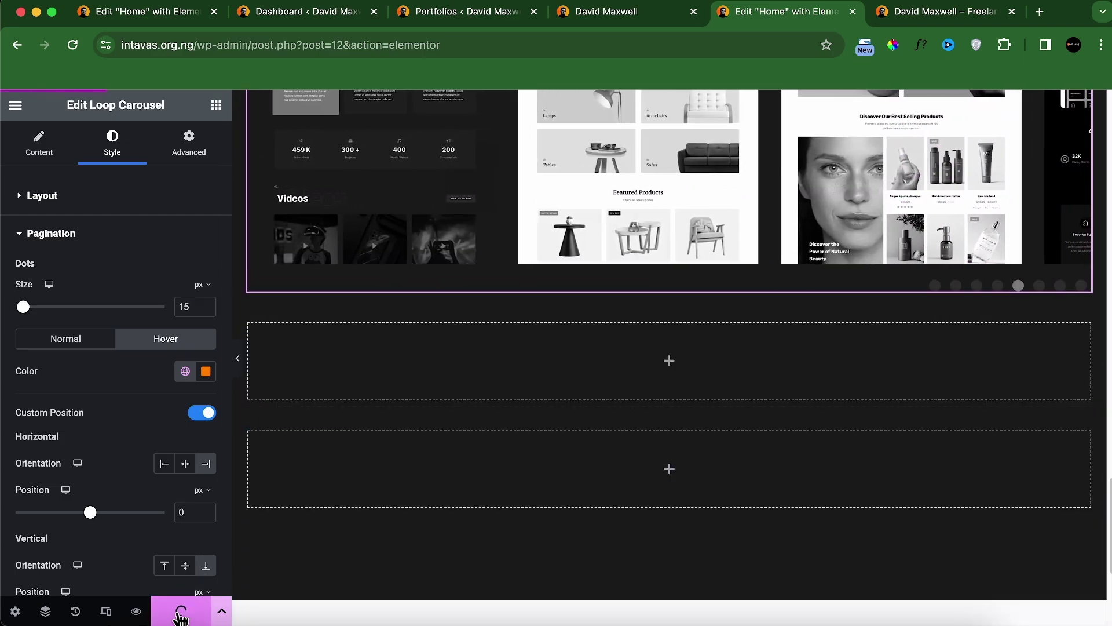
Step: Check the saved page in preview, then switch the editor to mobile responsive view
left_click(950, 13)
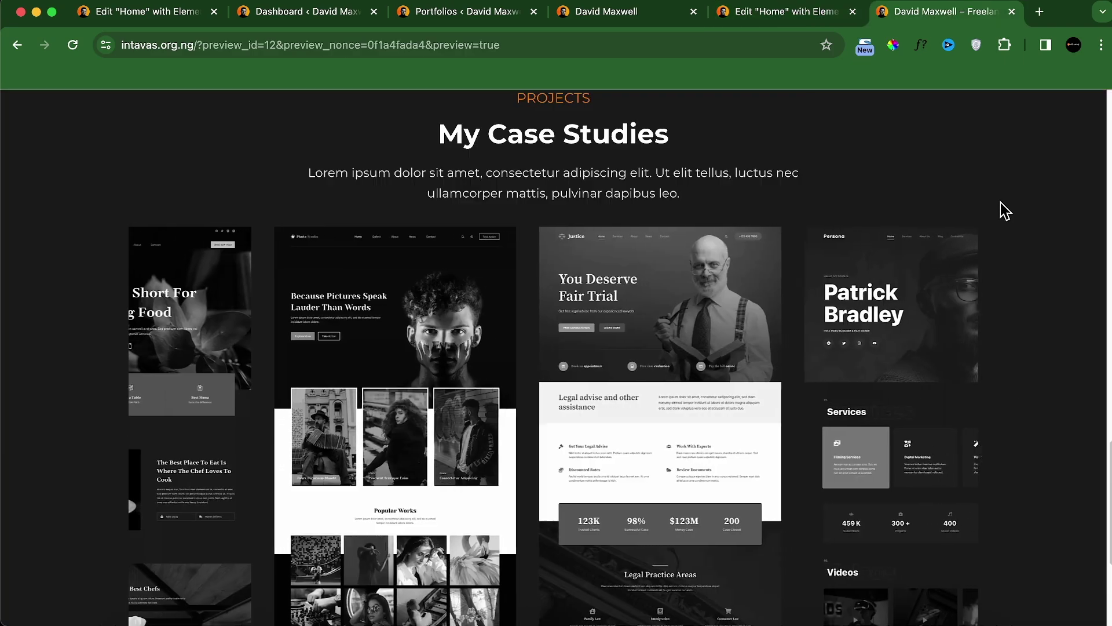
scroll(1008, 215, "down", 2)
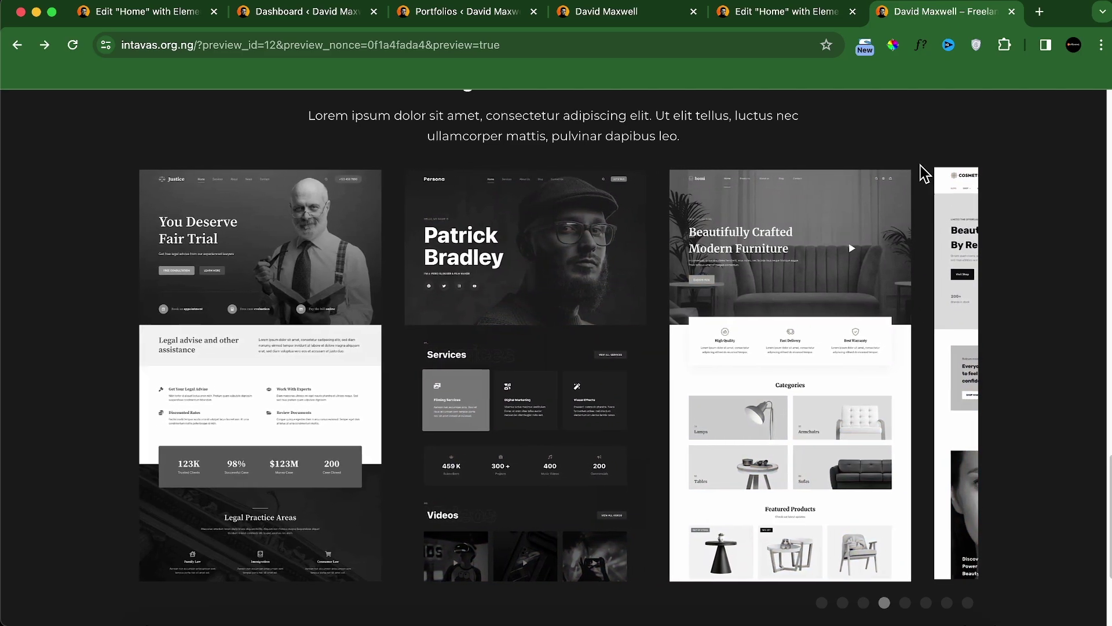
left_click(739, 17)
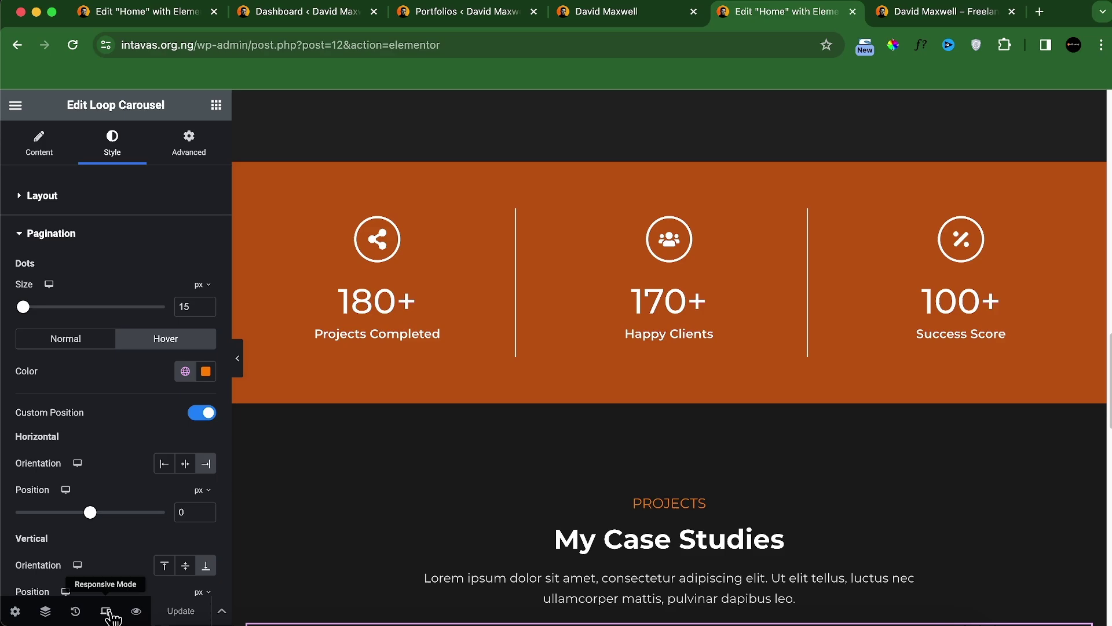
left_click(108, 611)
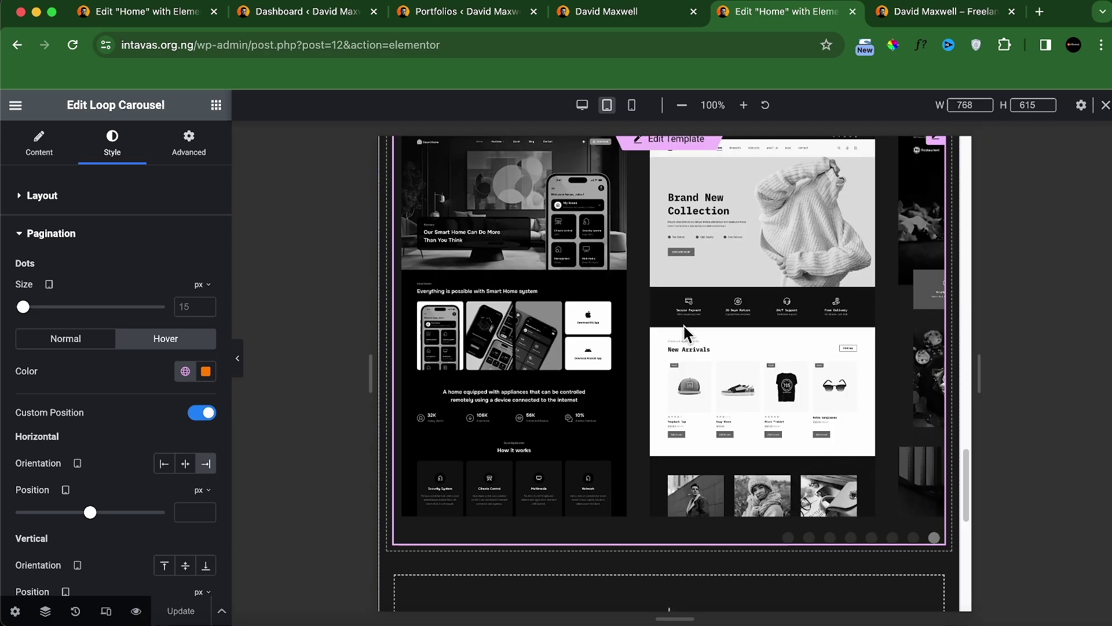
scroll(496, 372, "up", 2)
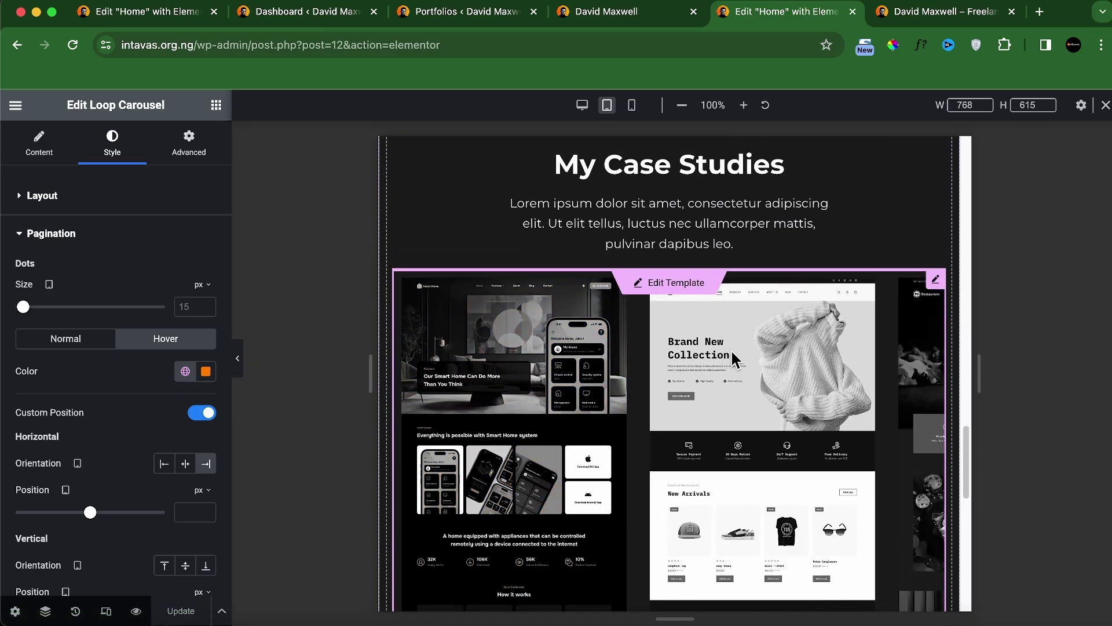
scroll(826, 249, "down", 2)
scroll(829, 253, "down", 3)
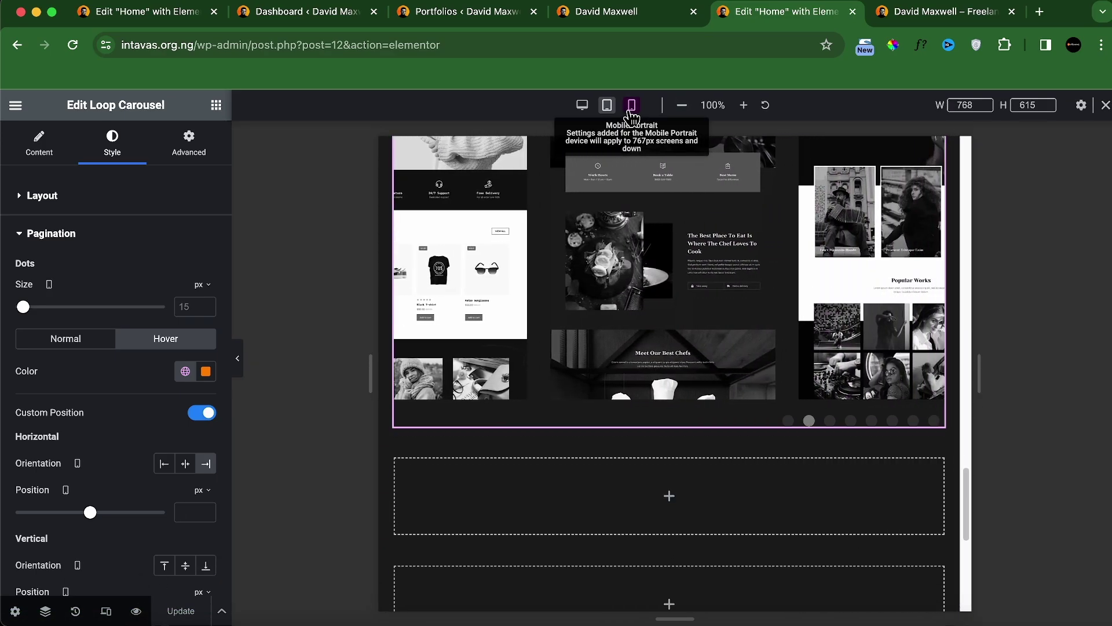
left_click(632, 105)
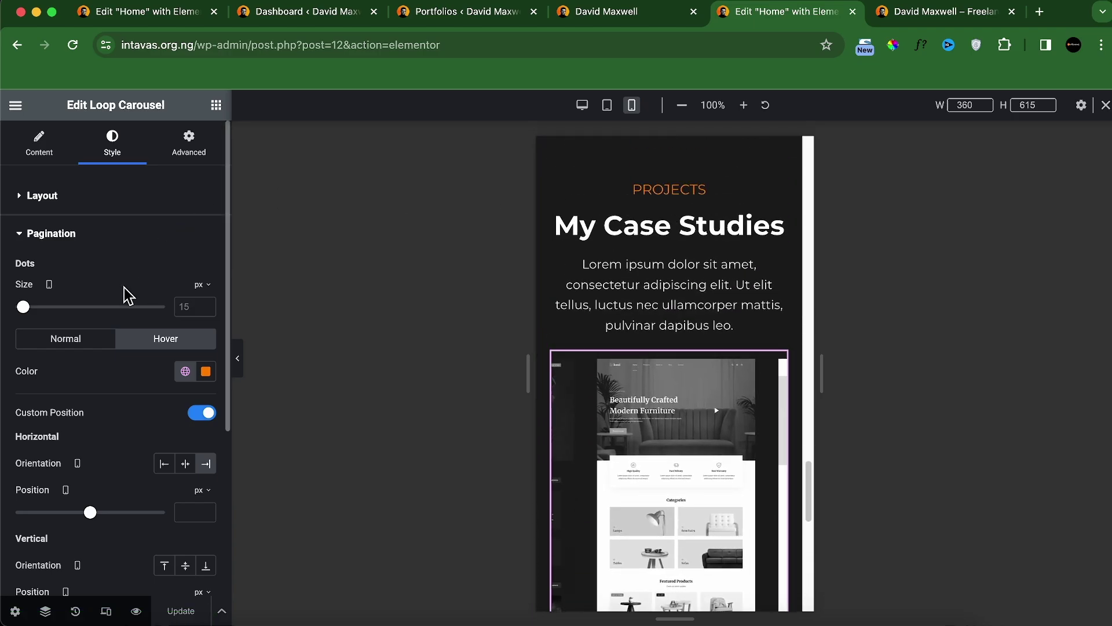
scroll(111, 283, "down", 1)
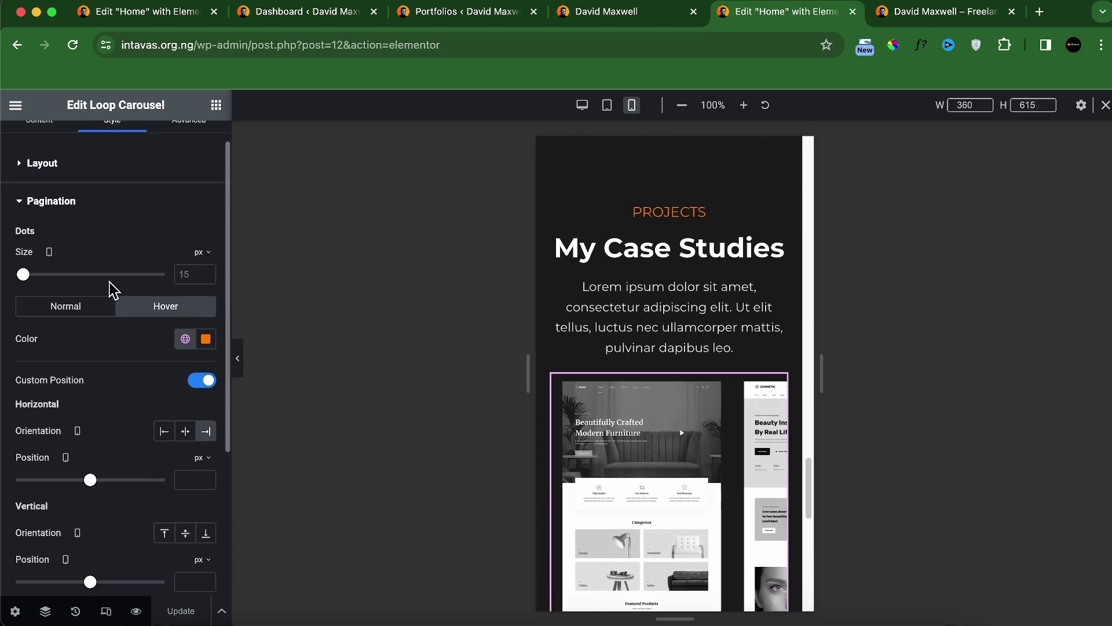
Step: On mobile, centre the carousel dots horizontally and shrink them to size 10
left_click(185, 432)
scroll(668, 440, "down", 5)
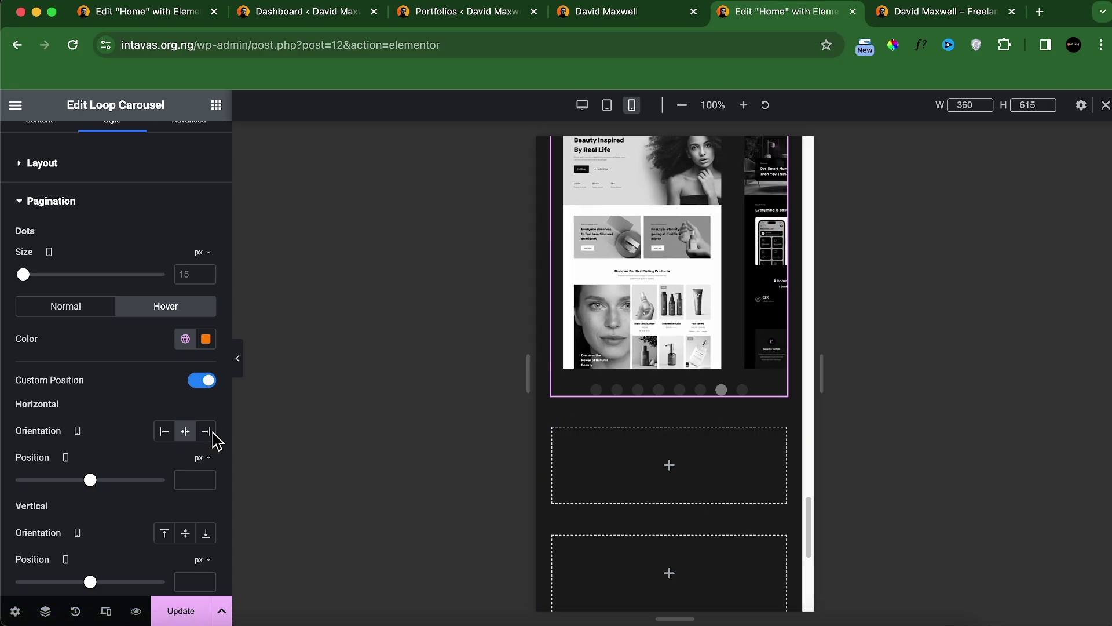
left_click(198, 274)
type("10")
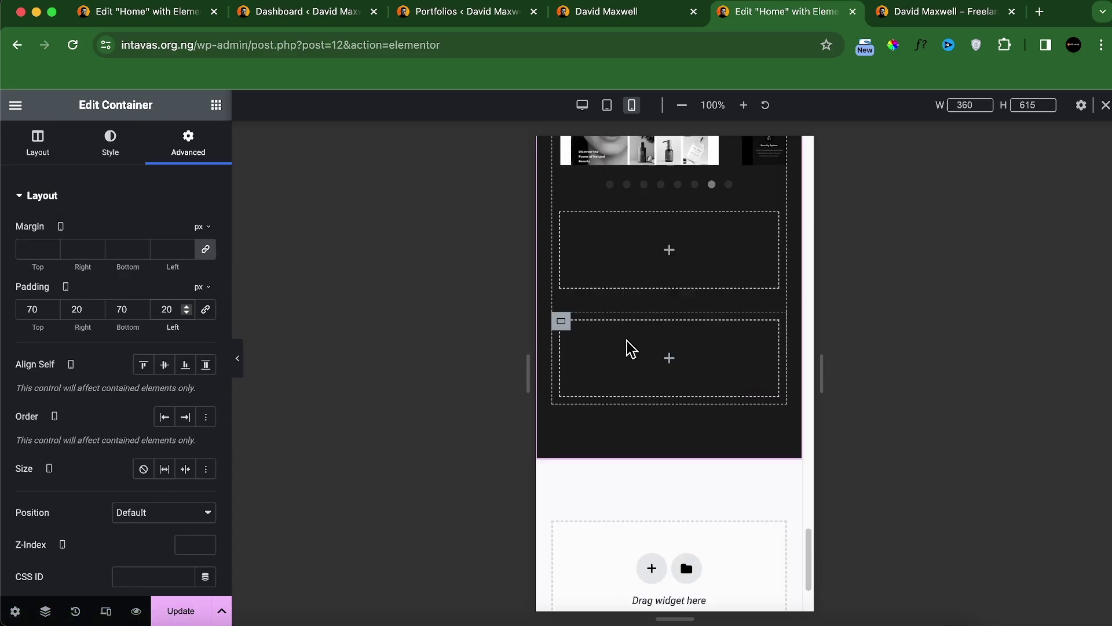
scroll(631, 349, "up", 5)
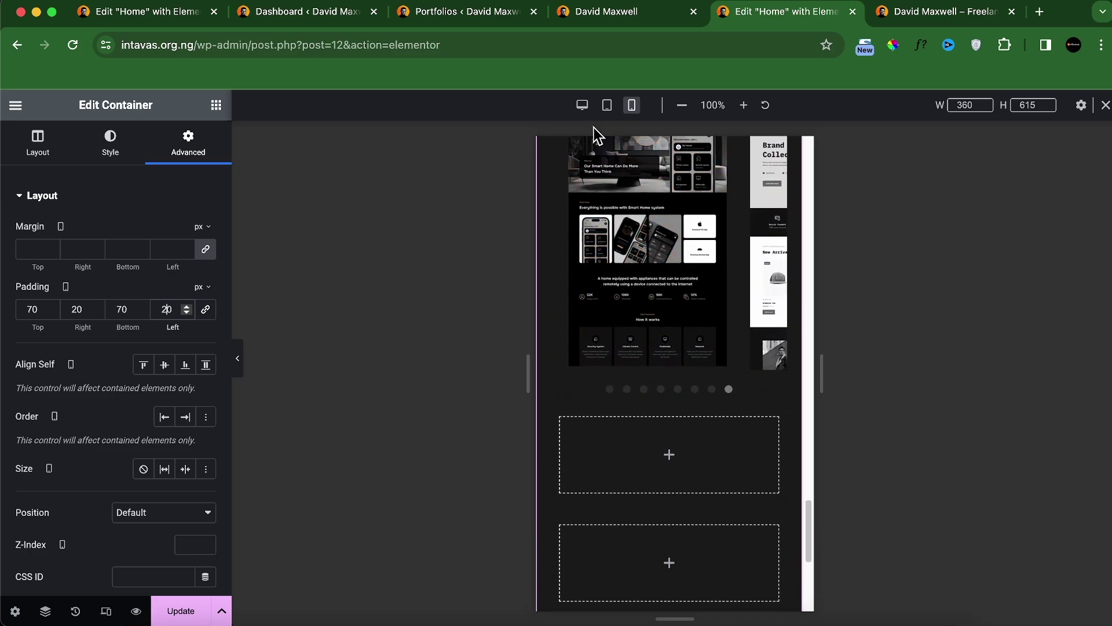
left_click(582, 105)
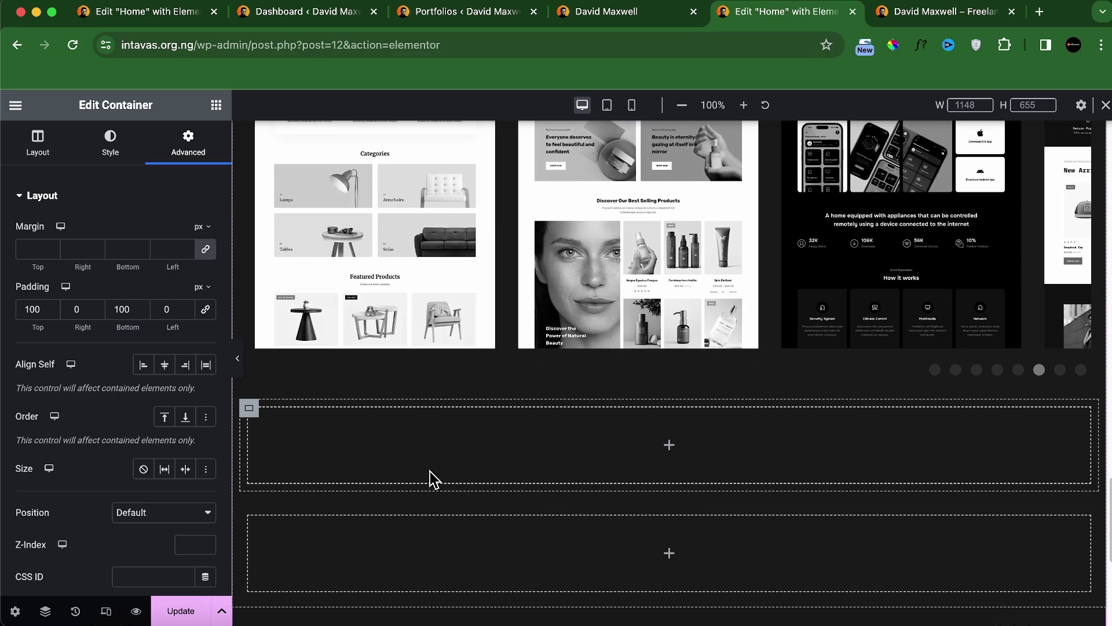
Step: Add a six-column Grid below the carousel with an Image widget in its first cell
left_click(216, 105)
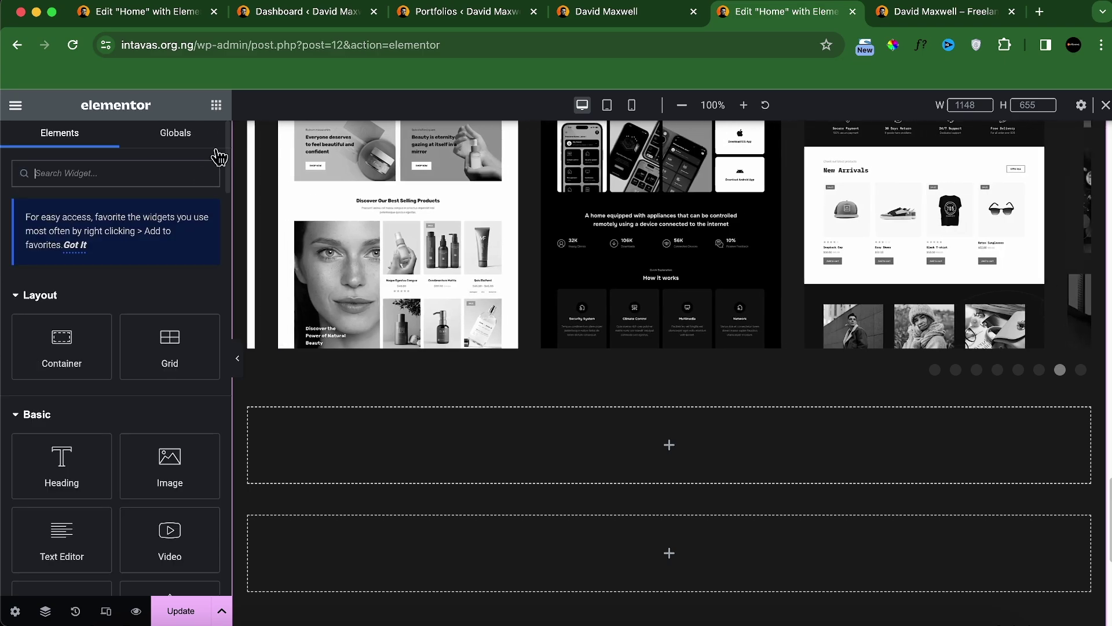
left_click_drag(154, 318, 347, 449)
left_click(654, 13)
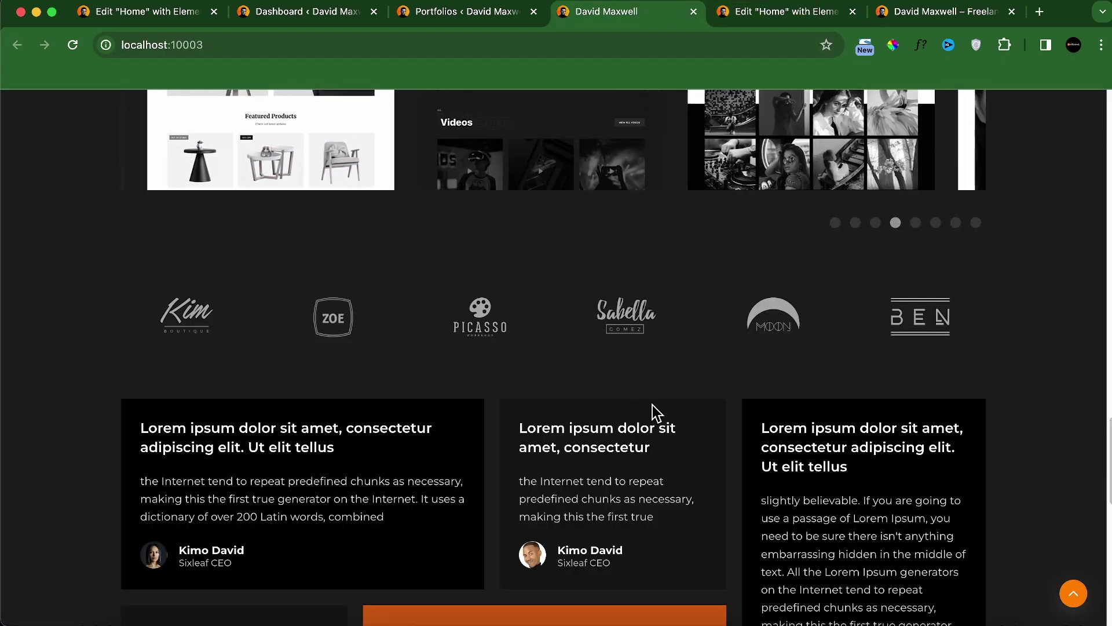
left_click(783, 12)
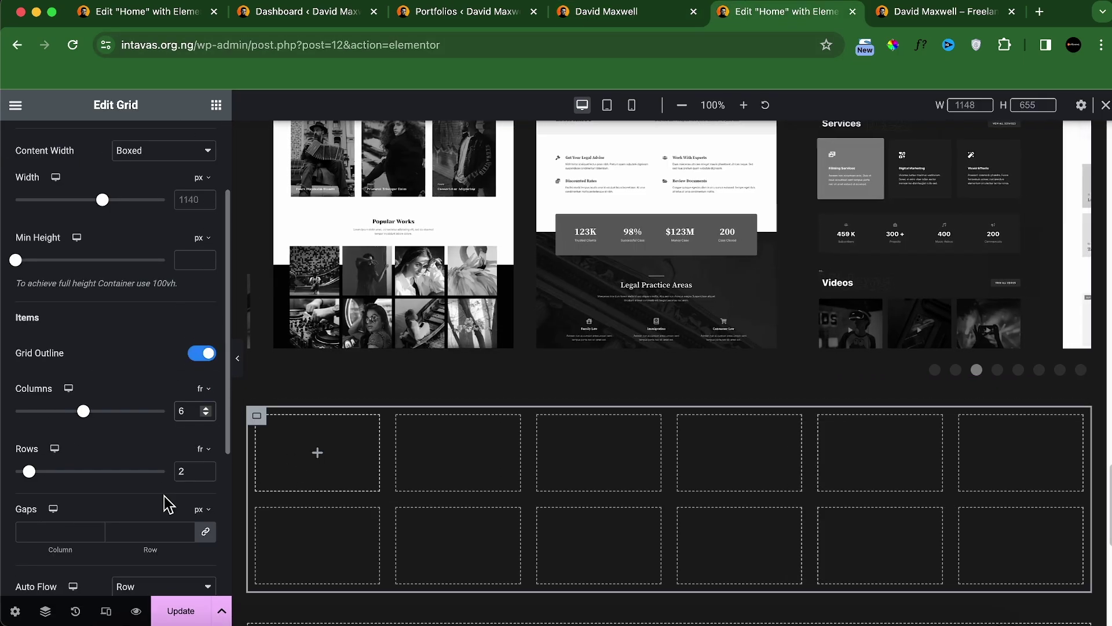
left_click_drag(186, 470, 152, 466)
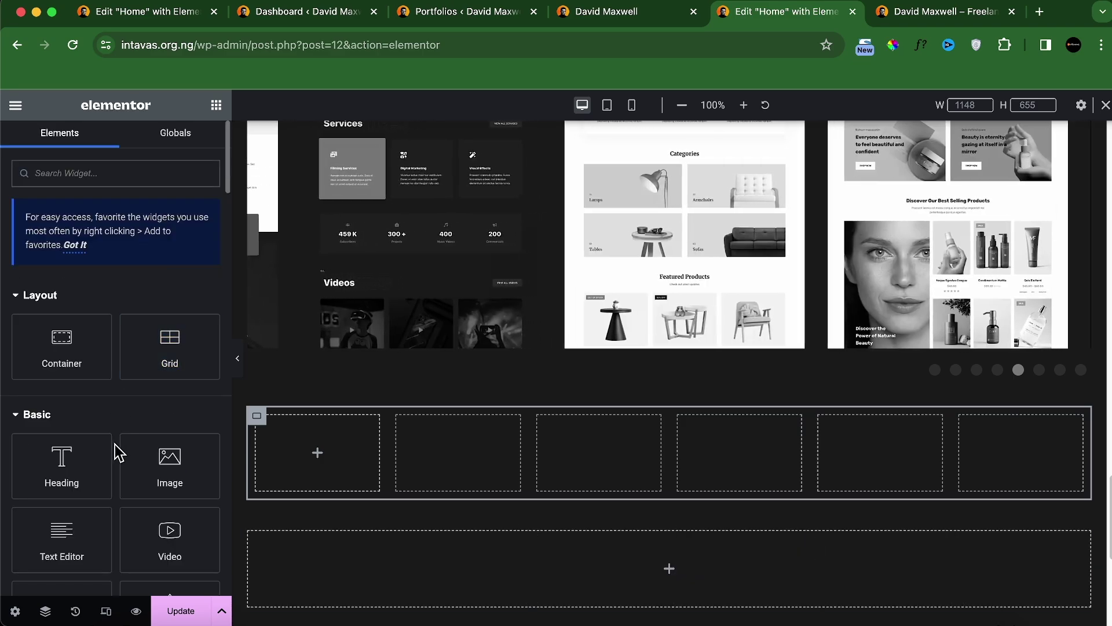
left_click_drag(169, 458, 284, 454)
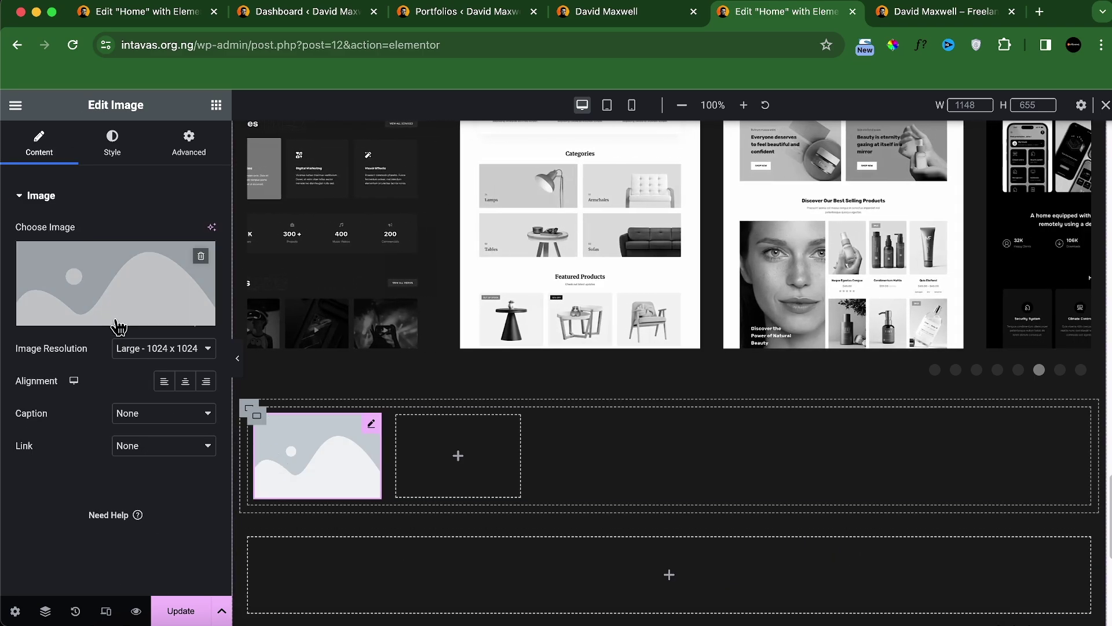
left_click(118, 322)
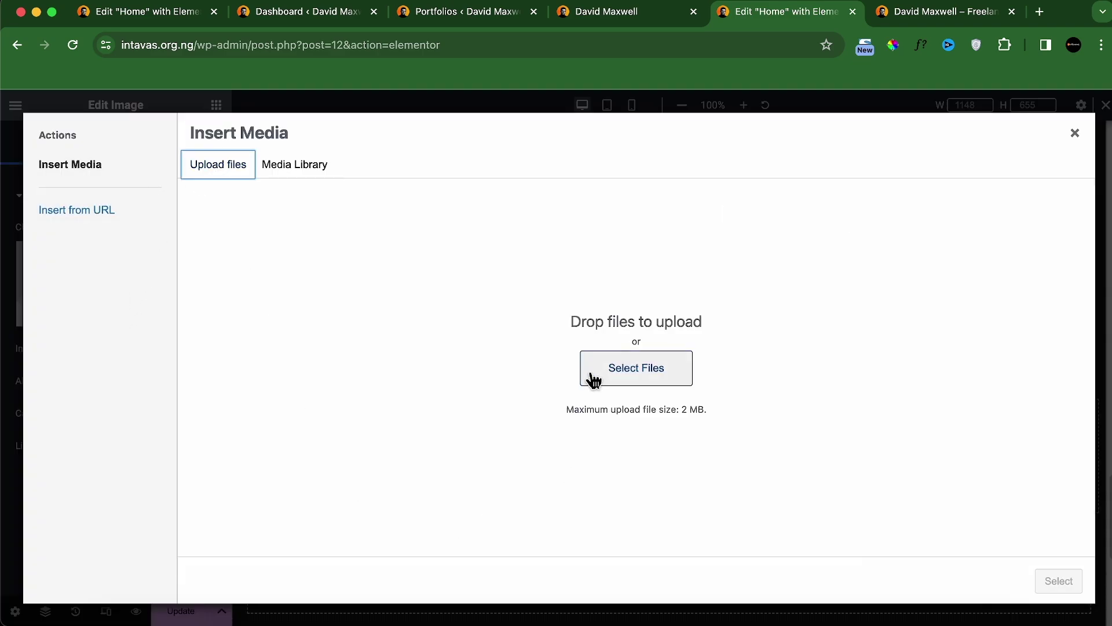
left_click(596, 371)
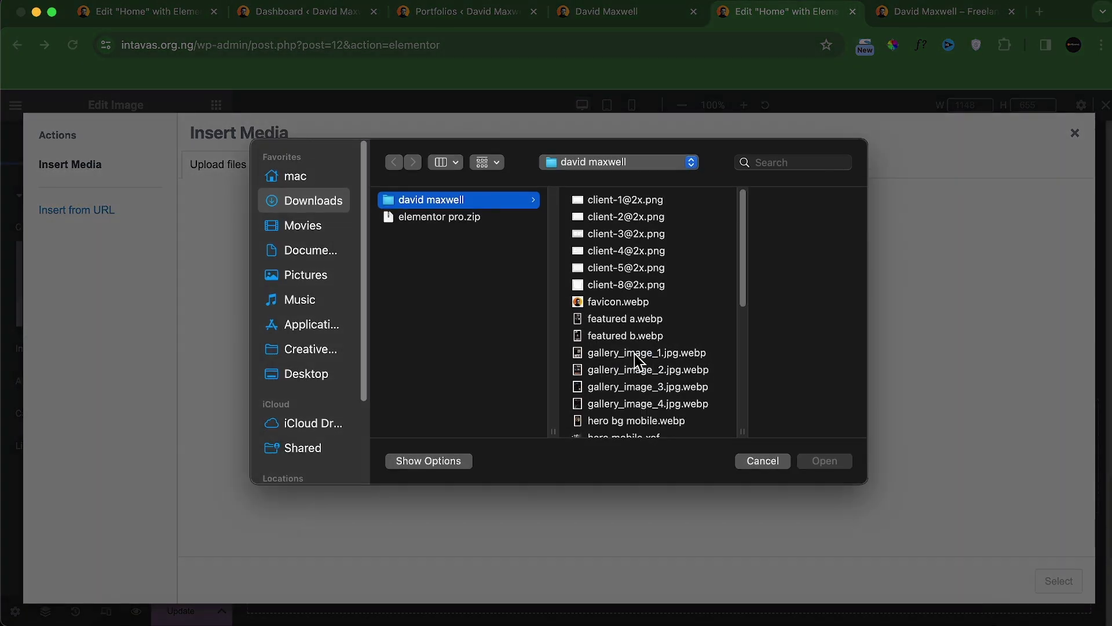
left_click(624, 203)
left_click(589, 221, "shift")
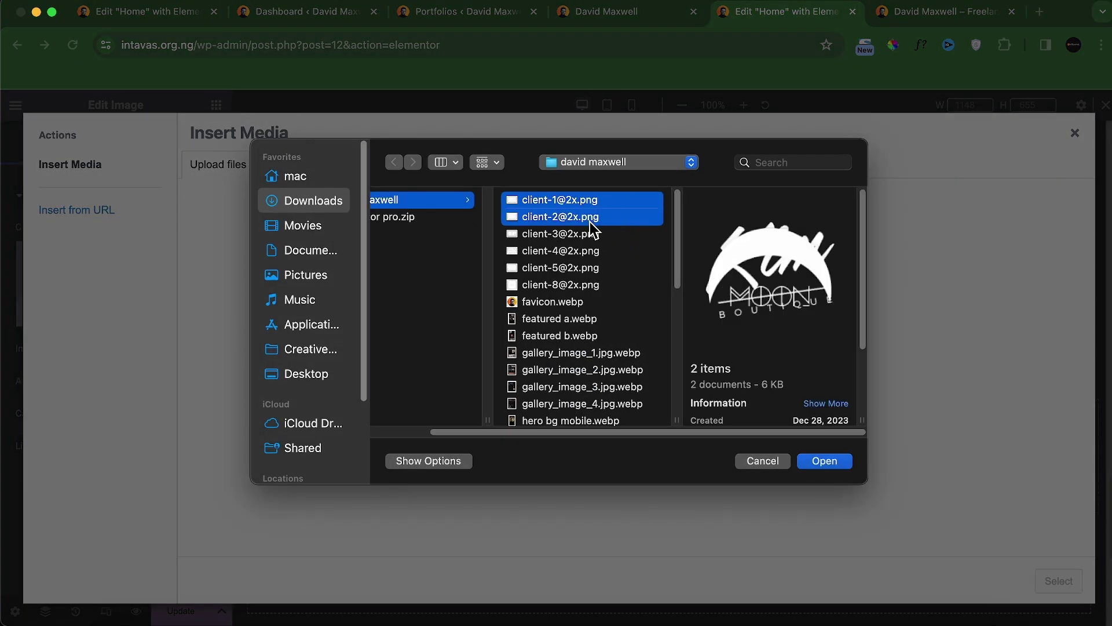
left_click(585, 236, "shift")
left_click(585, 252, "shift")
left_click(585, 270, "shift")
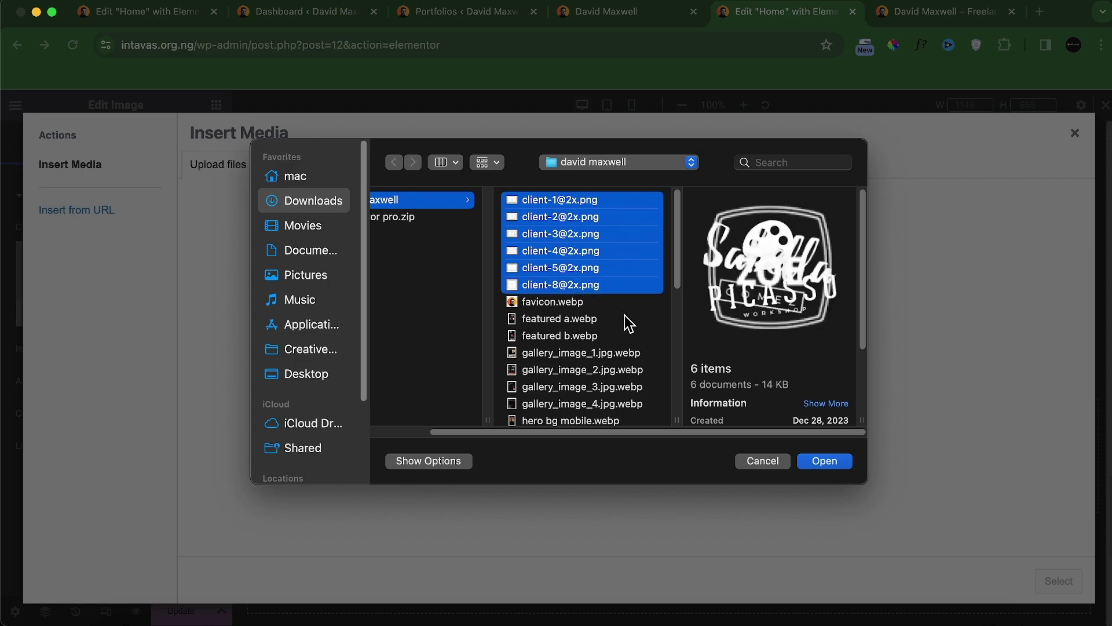
left_click(809, 471)
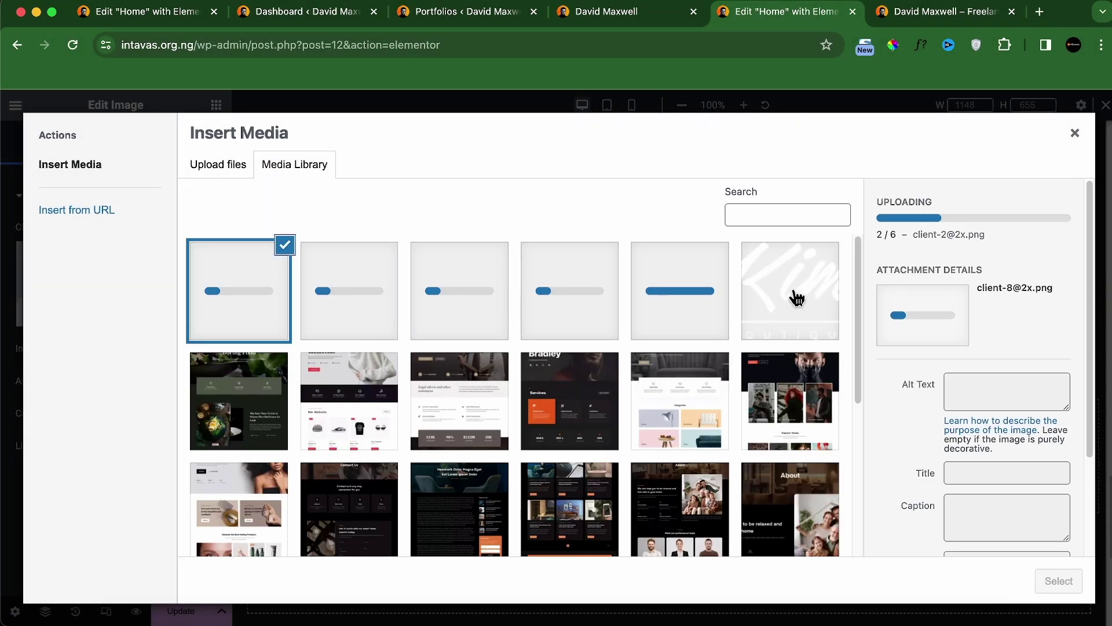
left_click(1054, 586)
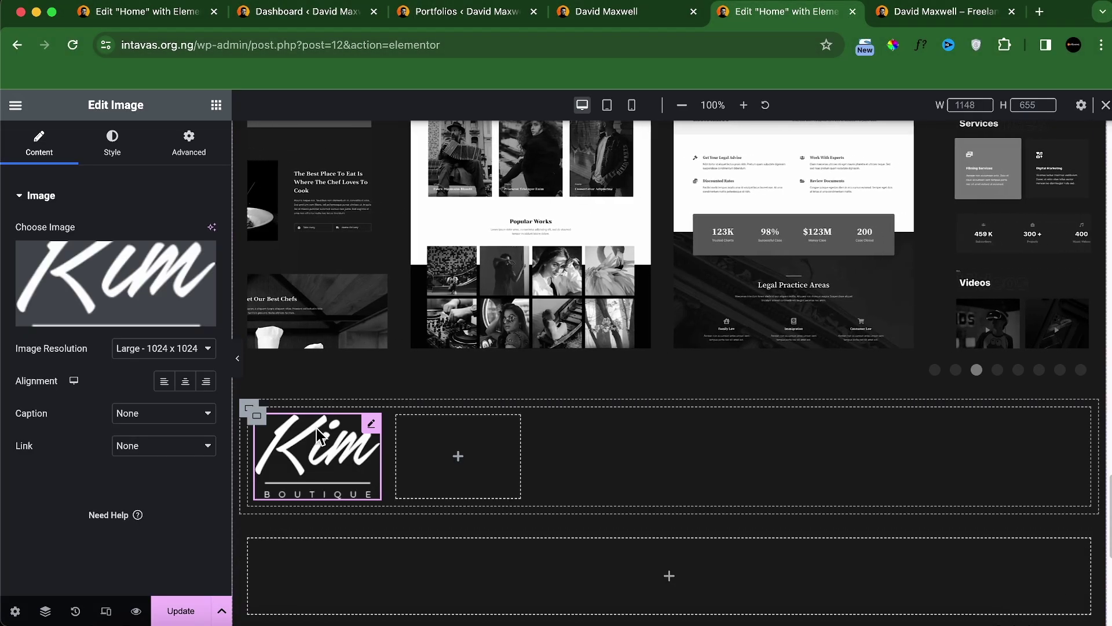
Step: Set the Kim logo to full-size resolution and reduce its width percentage
left_click(194, 350)
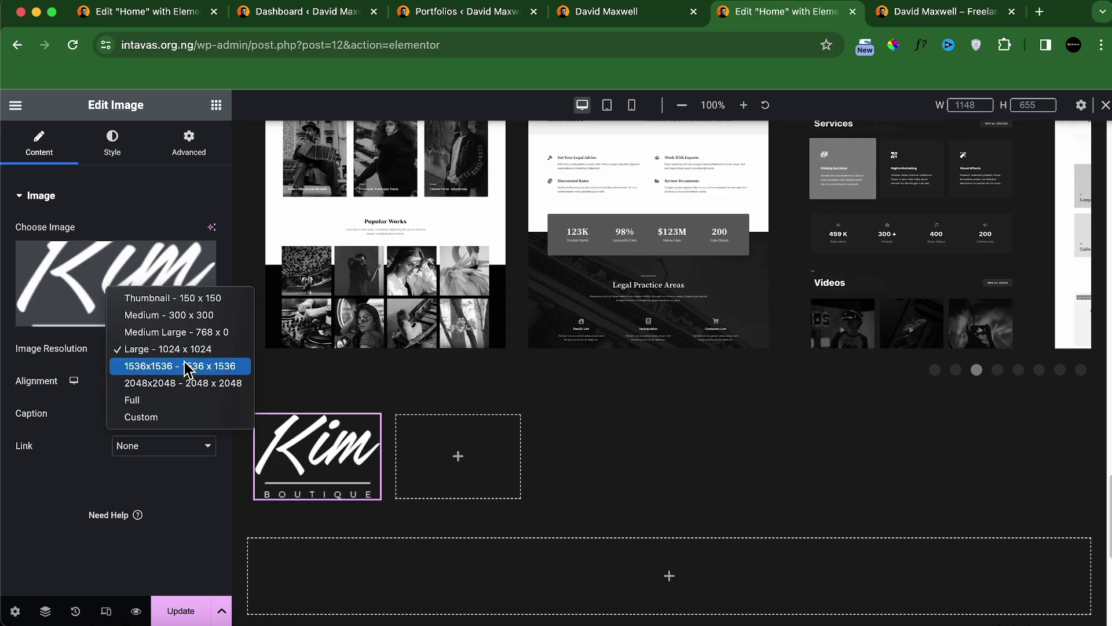
left_click(149, 398)
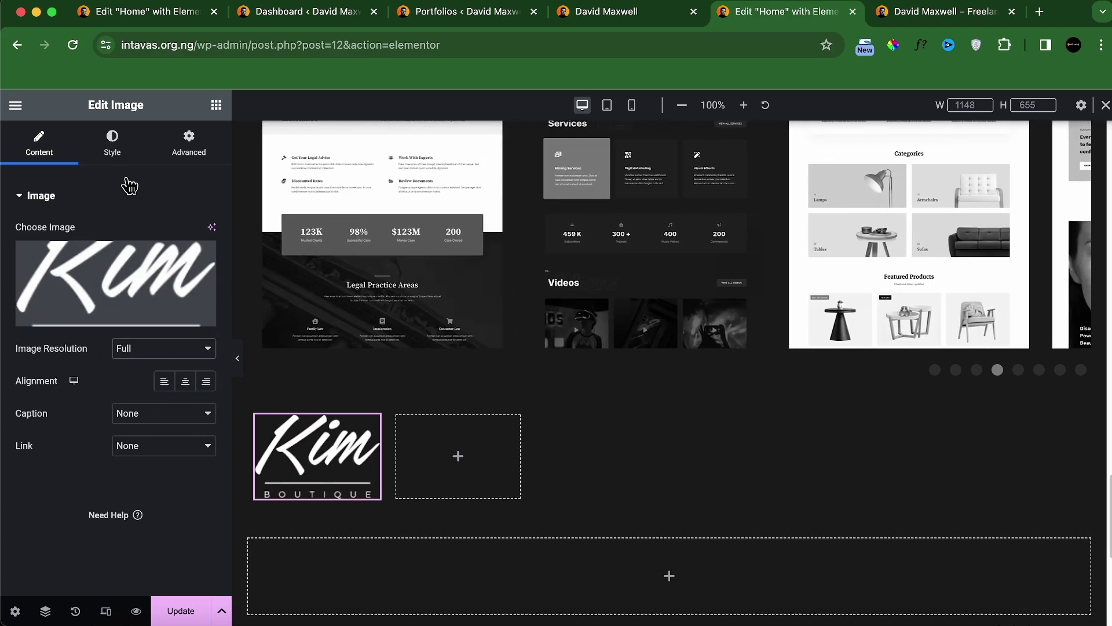
left_click(112, 140)
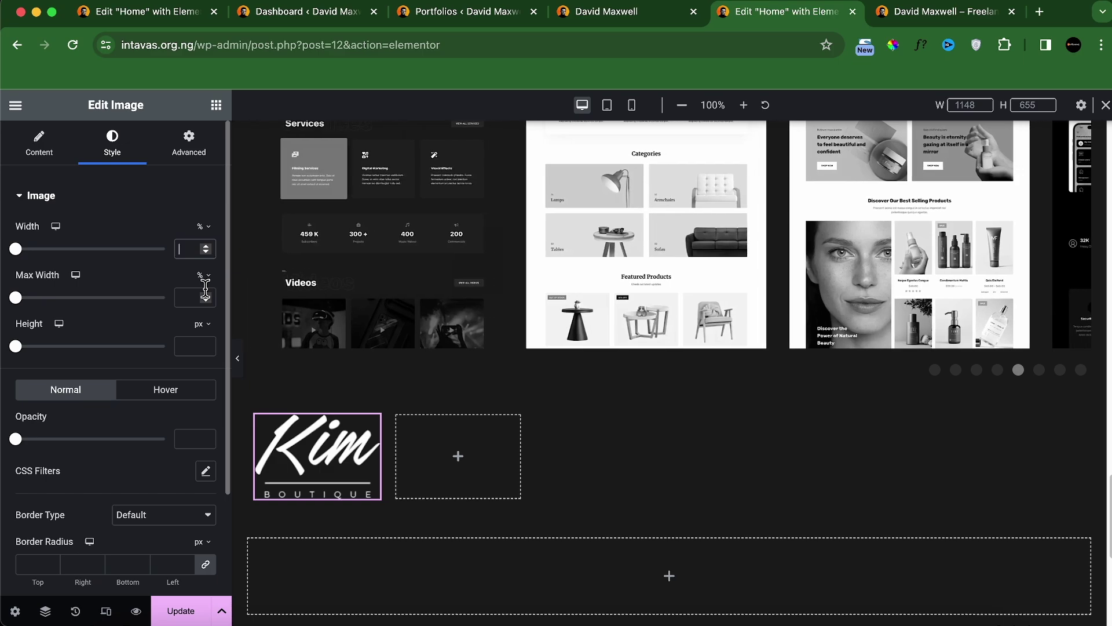
type("50")
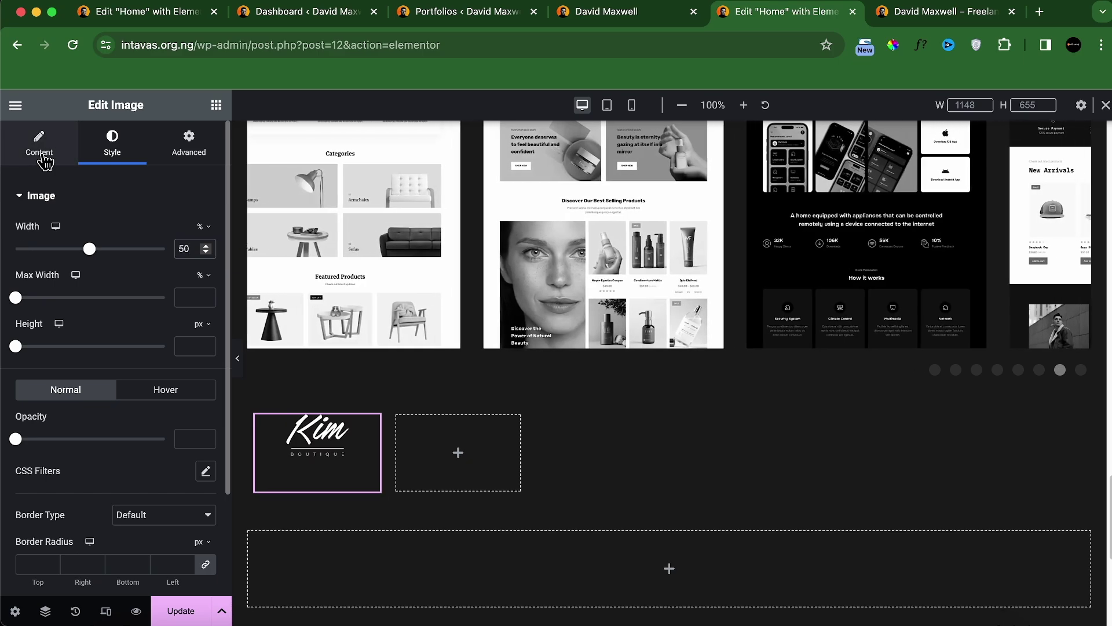
left_click(39, 145)
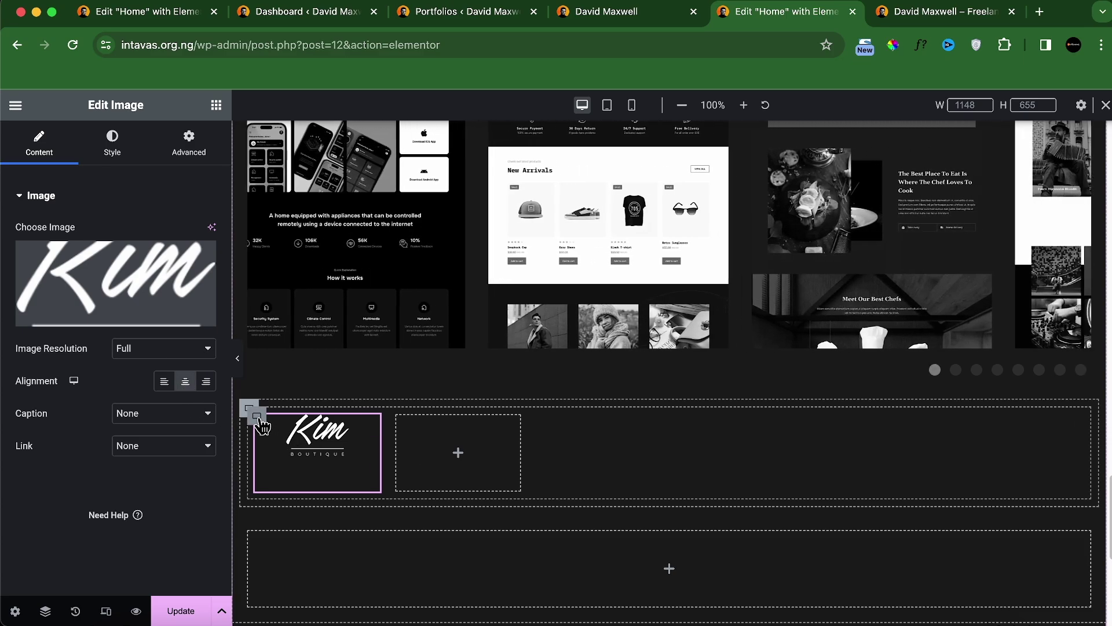
Step: Give the whole logo grid 0 padding on all sides
left_click(259, 420)
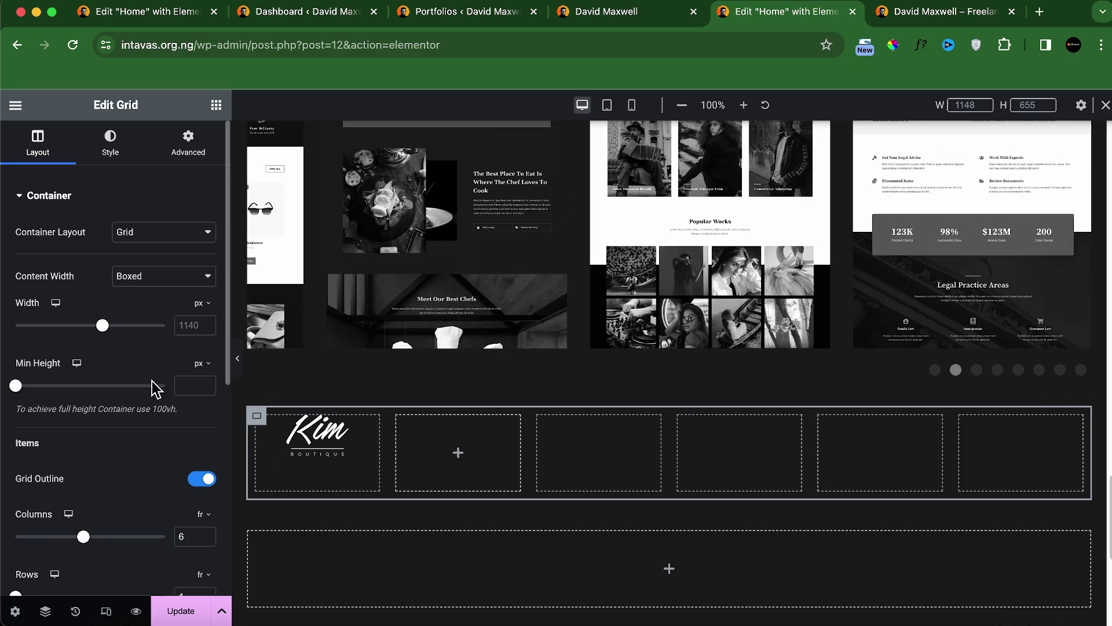
scroll(123, 438, "down", 4)
scroll(124, 437, "up", 4)
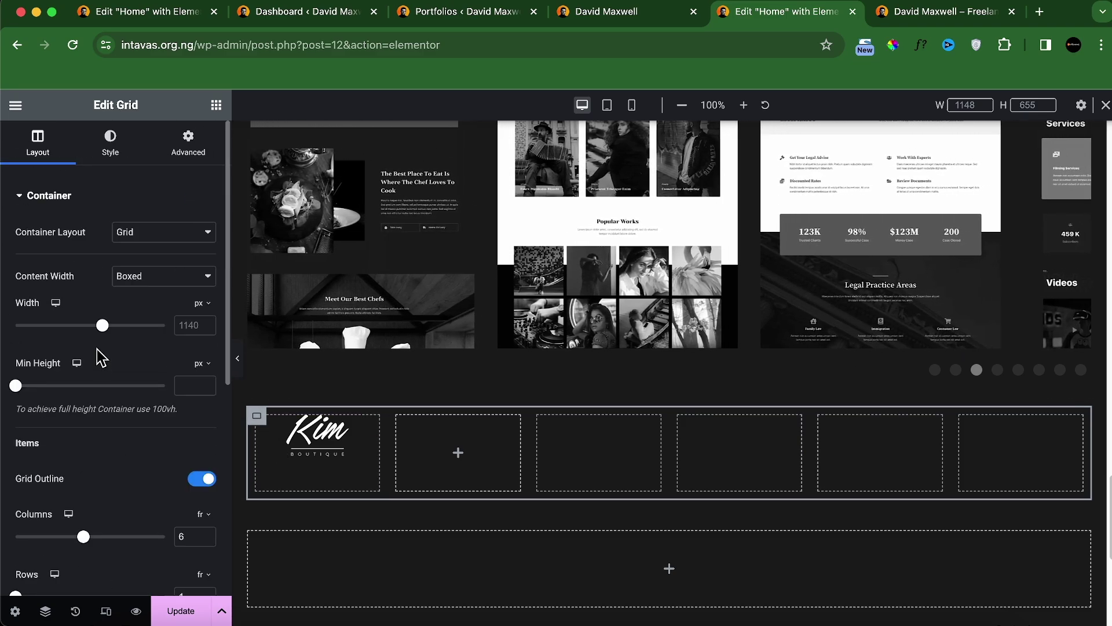
scroll(125, 429, "down", 5)
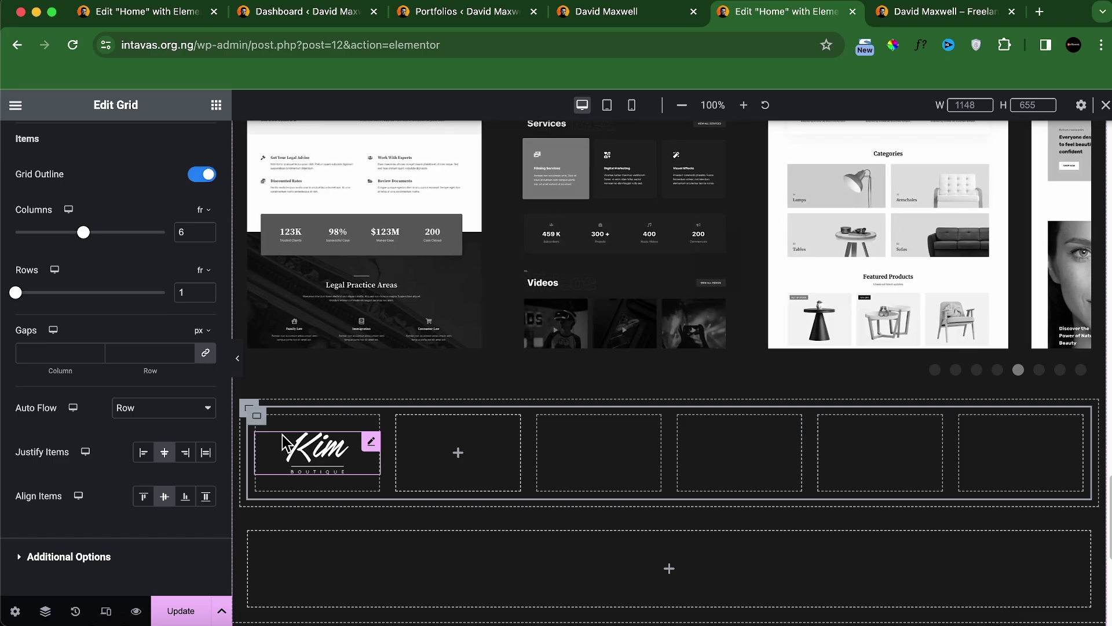
scroll(190, 220, "up", 5)
left_click(186, 155)
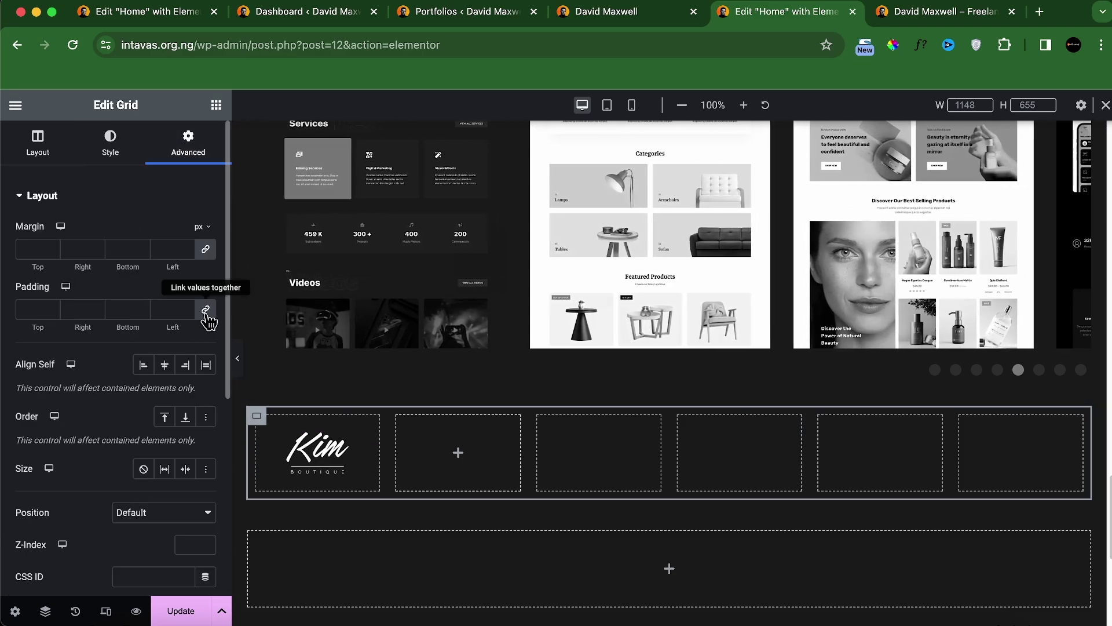
left_click(206, 310)
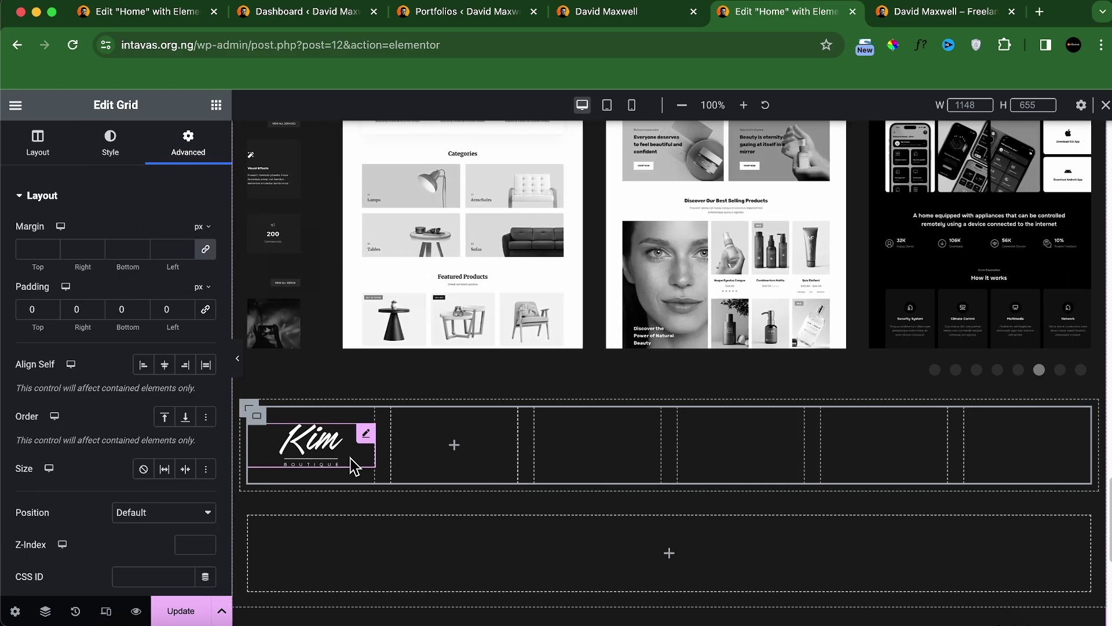
Step: Paste a grid beside the Kim logo, then check the reference site's logo row
right_click(370, 441)
left_click(395, 408)
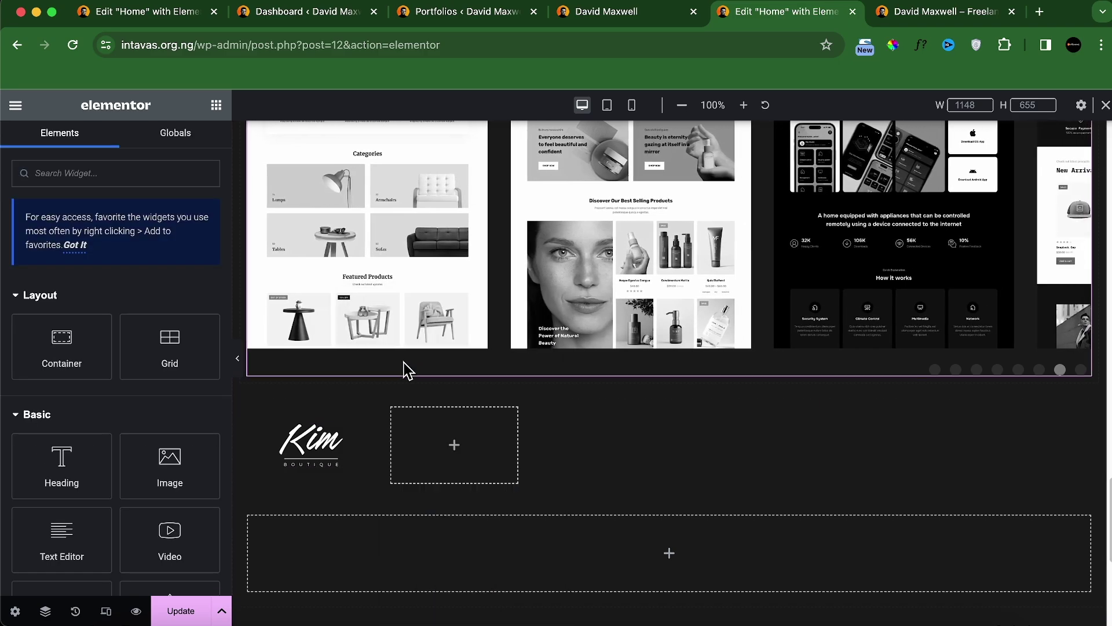
right_click(417, 452)
left_click(364, 454)
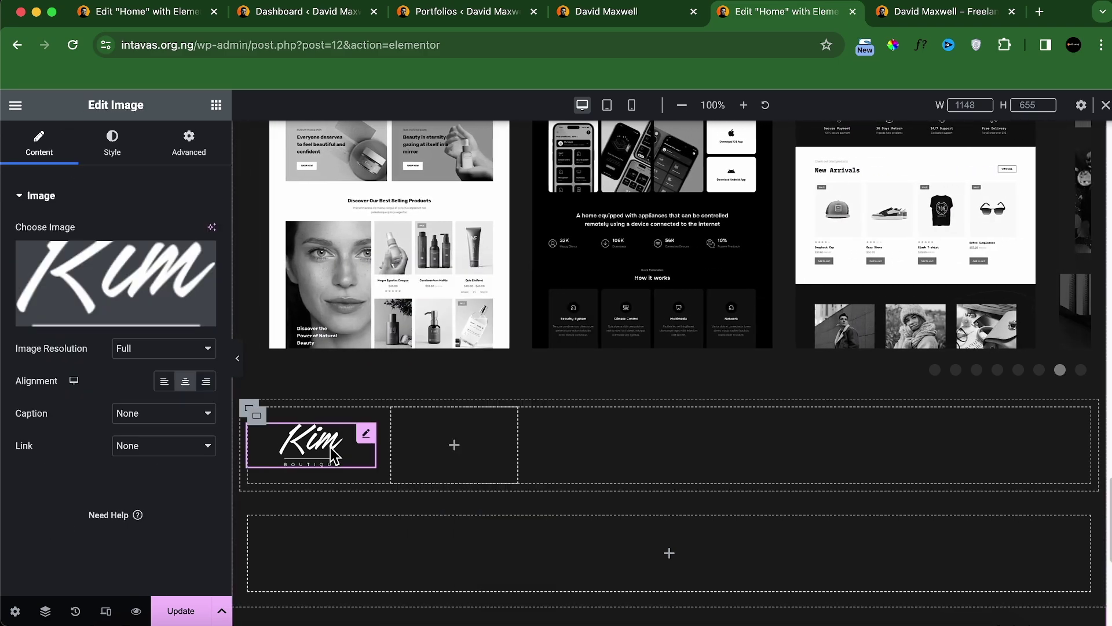
left_click(112, 152)
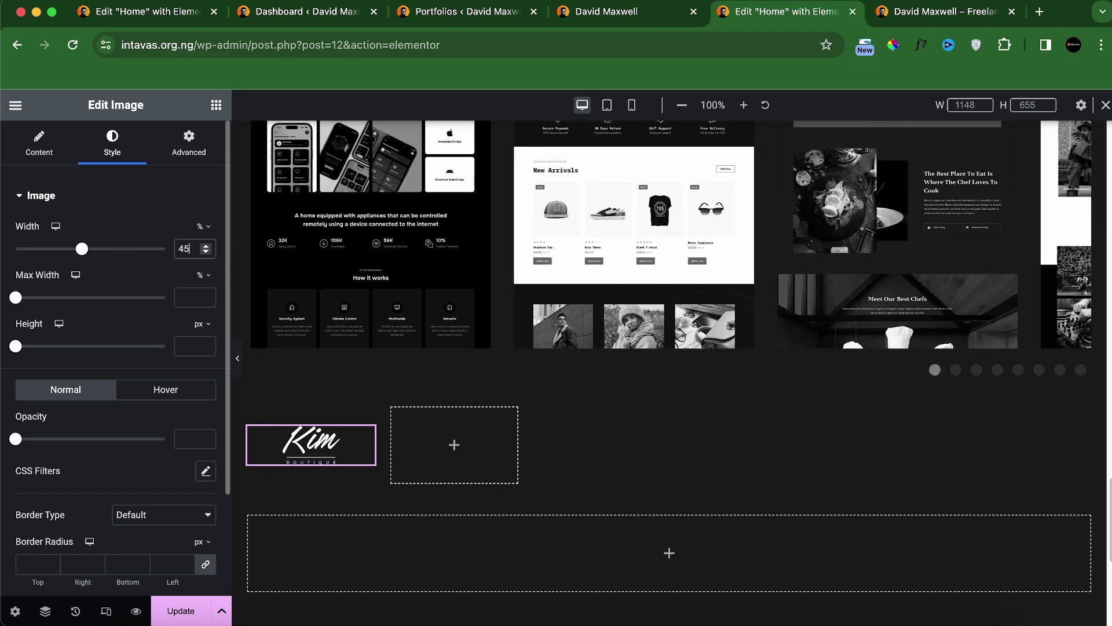
right_click(362, 438)
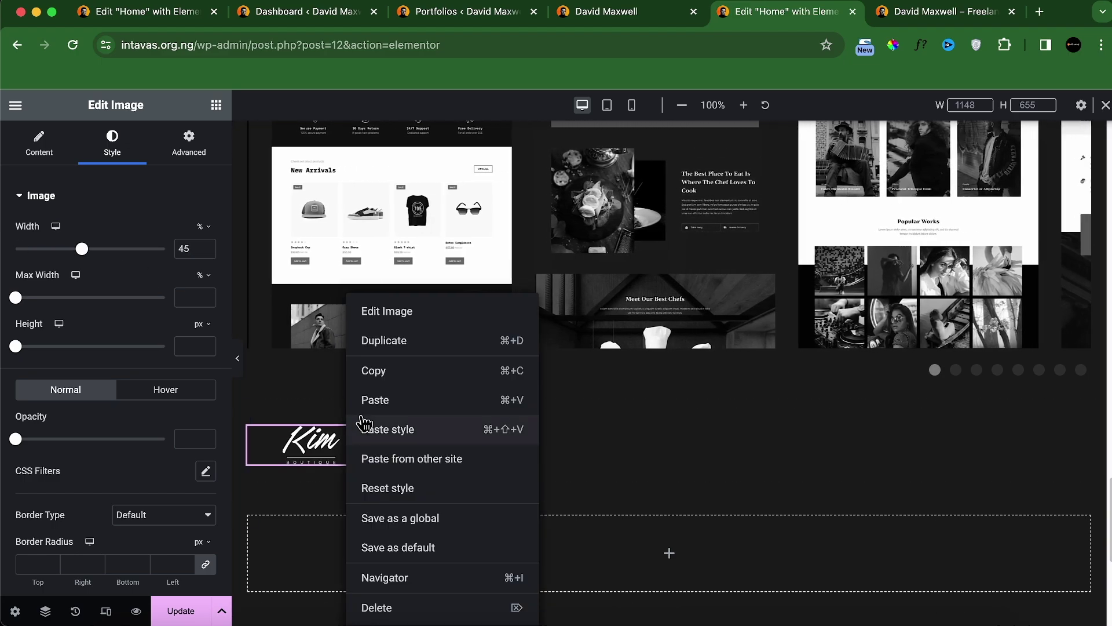
left_click(323, 455)
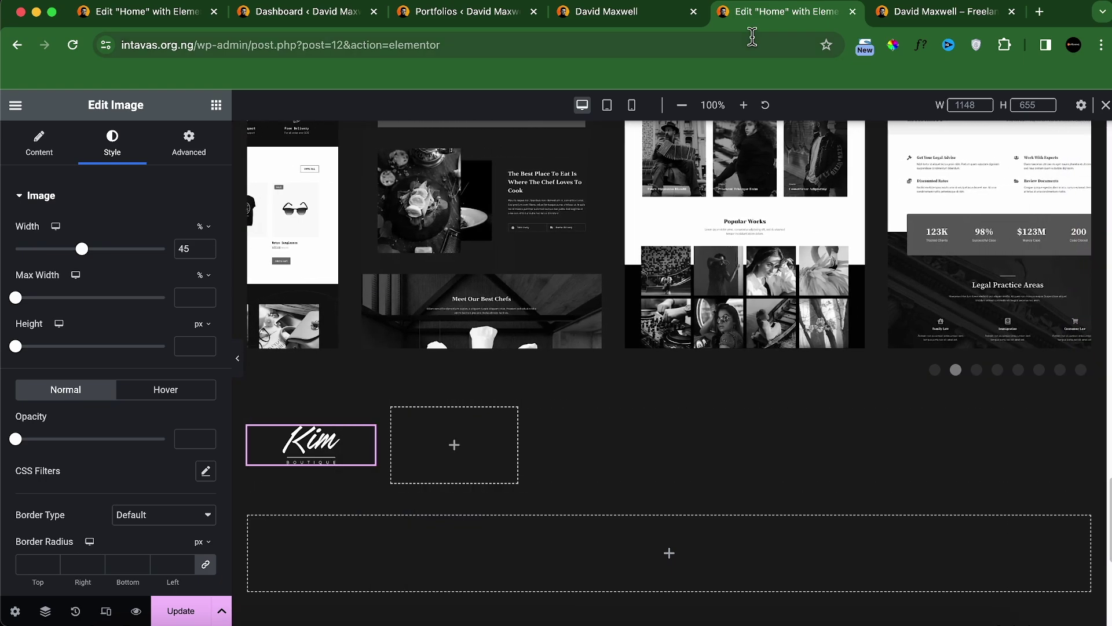
left_click(608, 12)
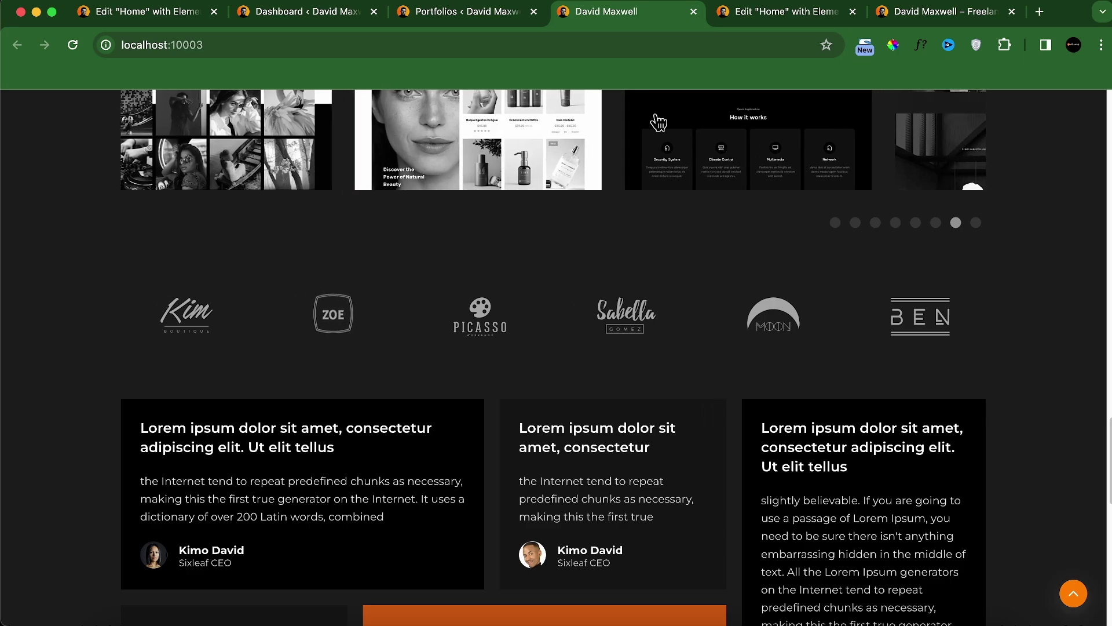
Step: Lower the Kim logo's Contrast CSS filter to 37
left_click(748, 12)
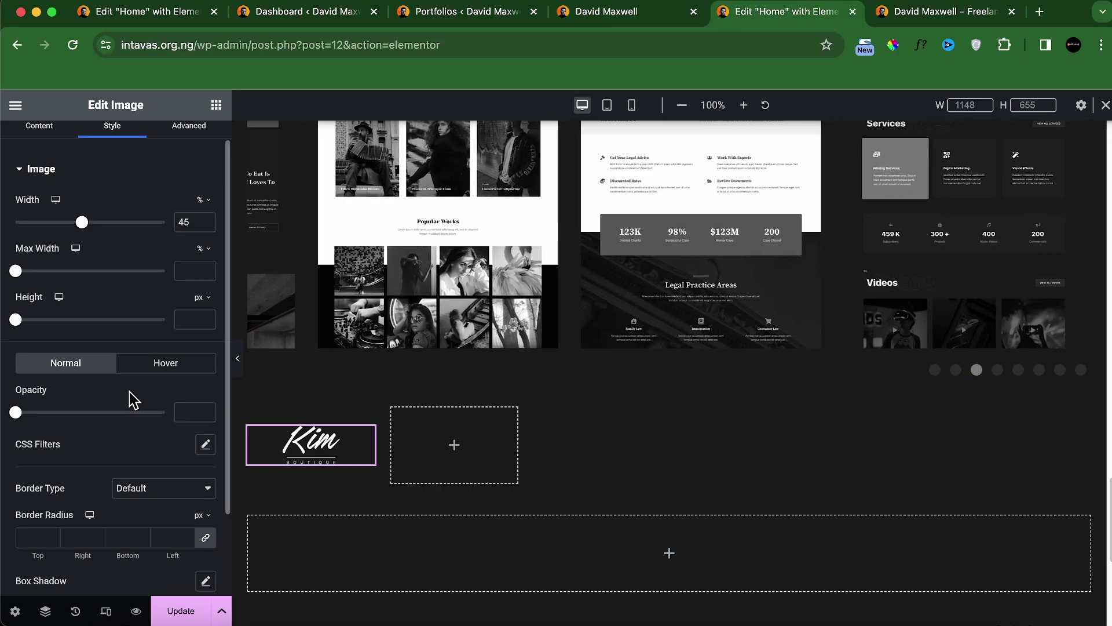
scroll(133, 400, "down", 3)
left_click(206, 342)
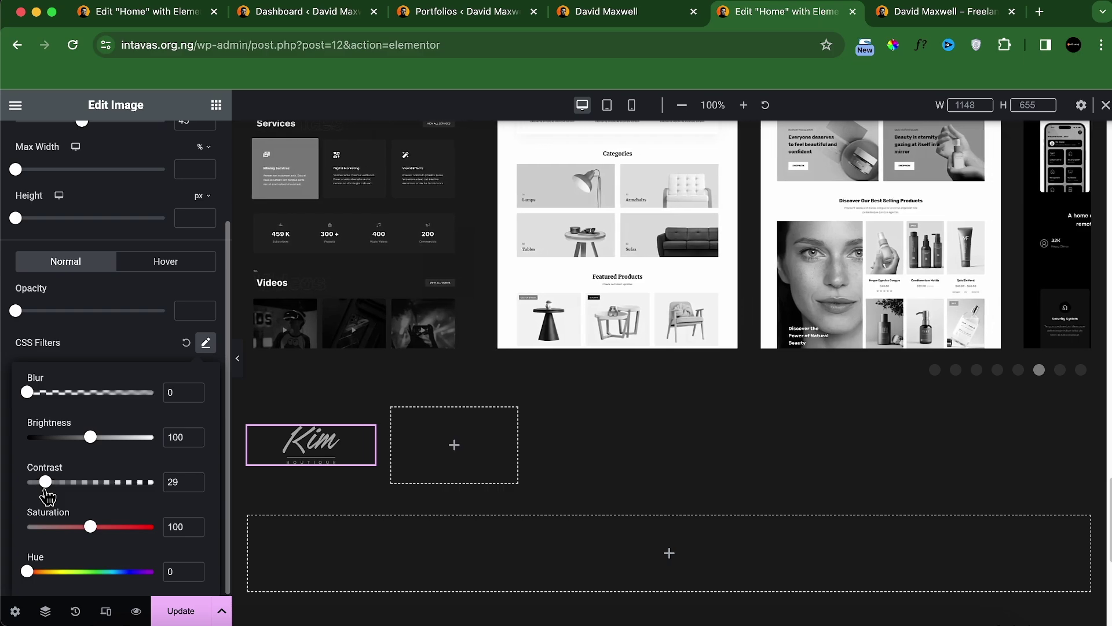
left_click_drag(47, 491, 53, 491)
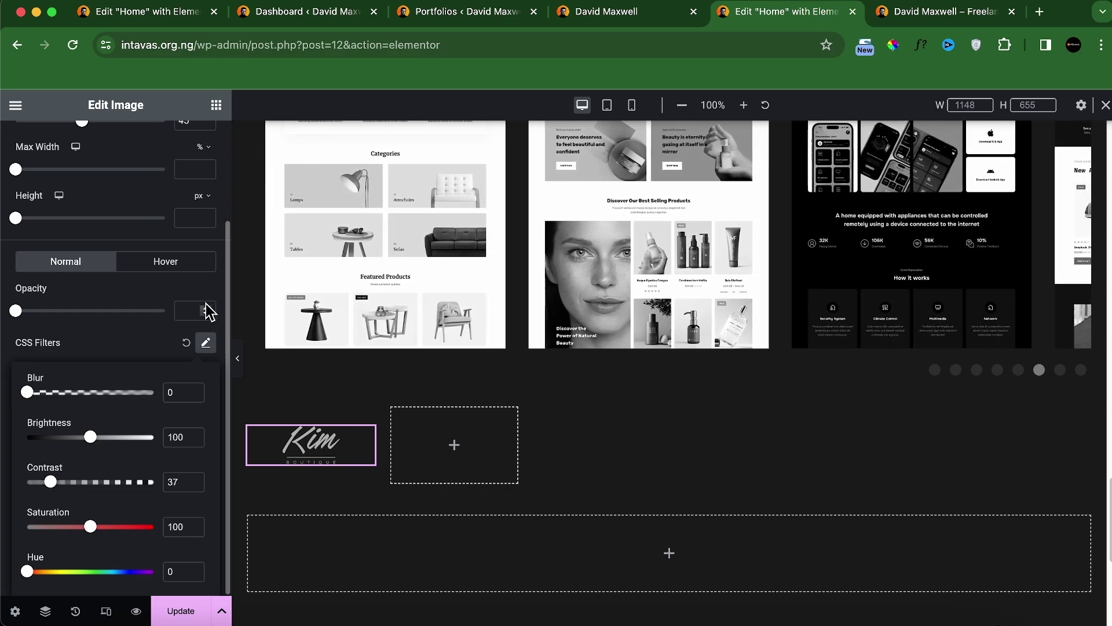
Step: Give the Kim logo a Float hover animation
left_click(178, 262)
scroll(164, 432, "down", 1)
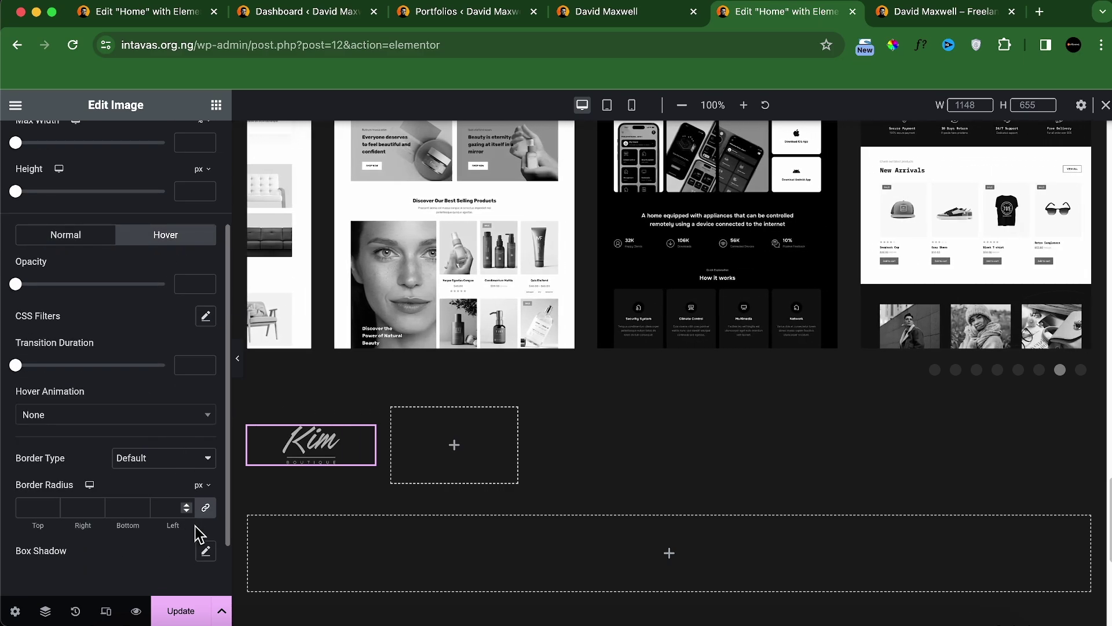
scroll(161, 489, "down", 3)
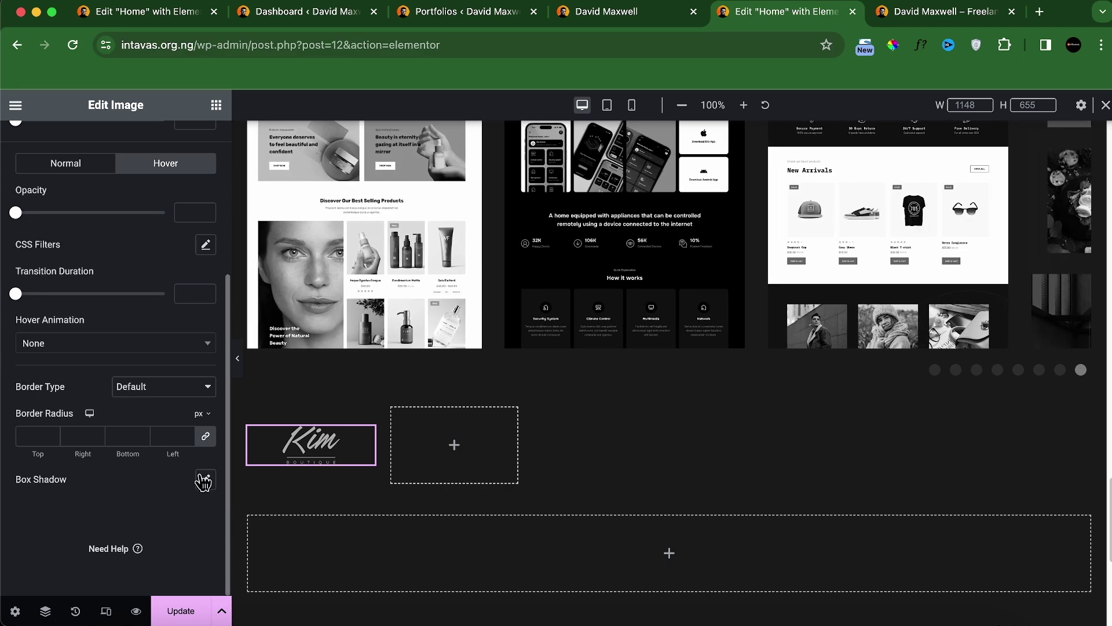
scroll(174, 397, "up", 3)
left_click(205, 329)
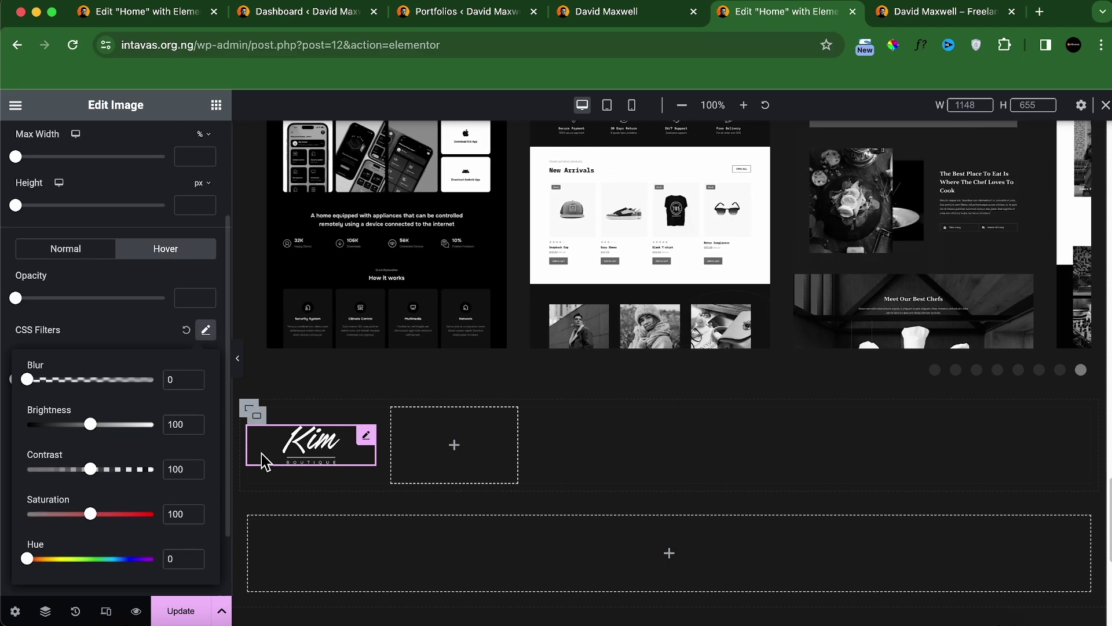
left_click(205, 329)
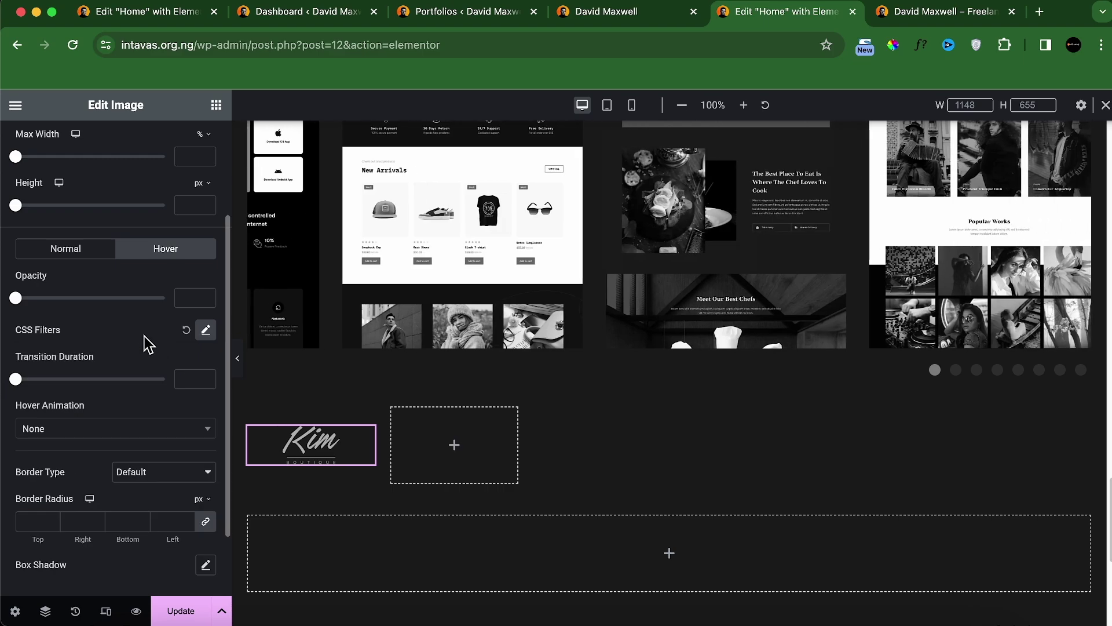
scroll(154, 423, "down", 3)
left_click(117, 343)
scroll(110, 452, "down", 5)
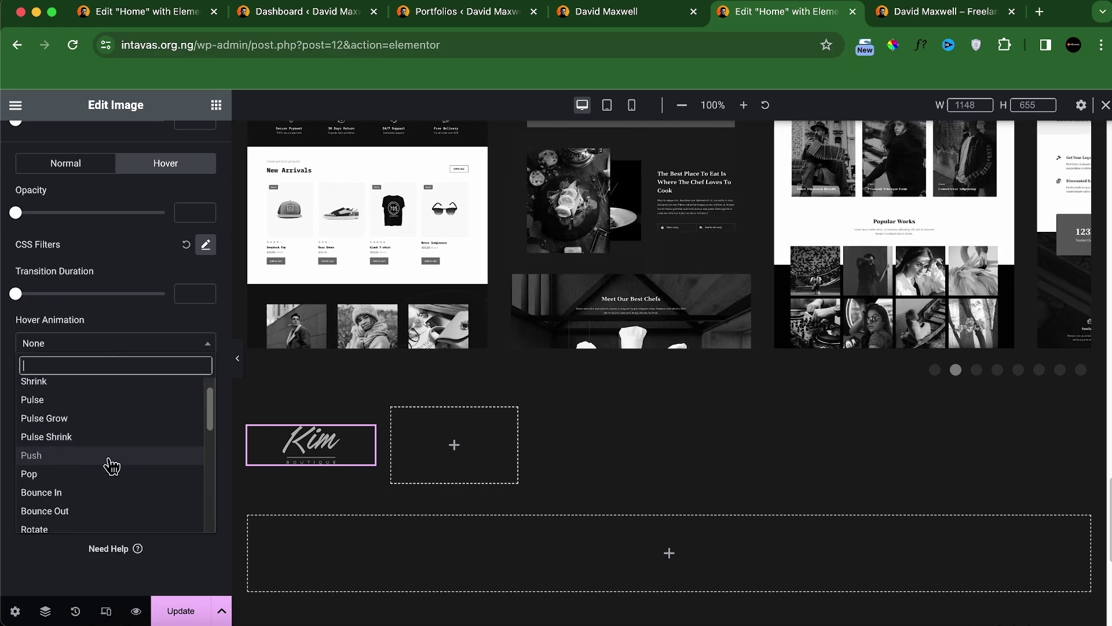
left_click(76, 491)
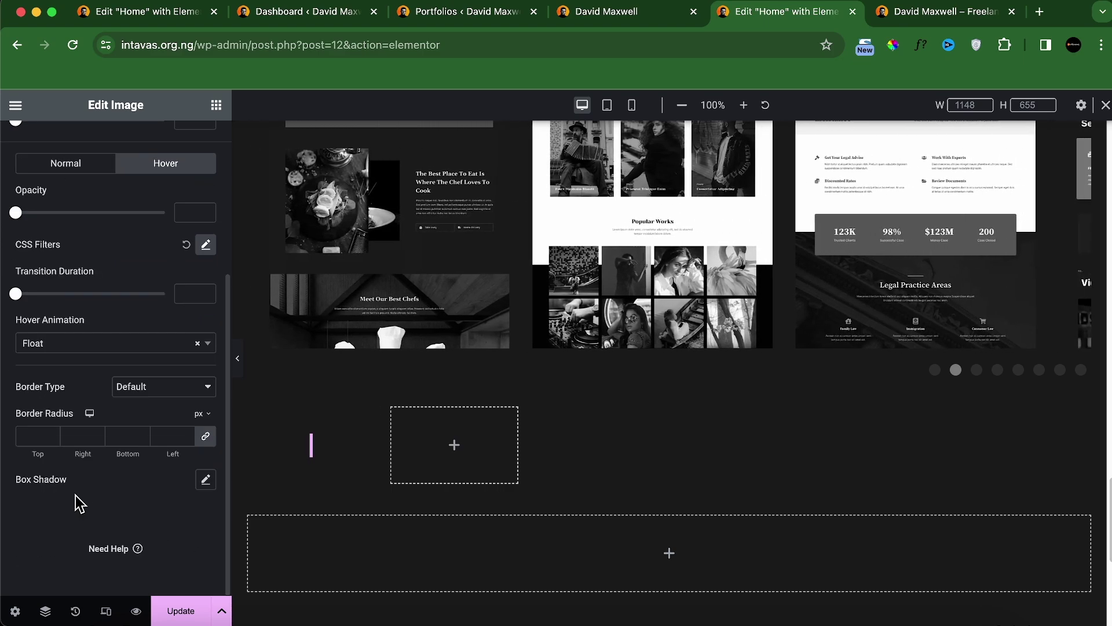
Step: Copy the Kim logo widget into each of the remaining grid cells
right_click(351, 447)
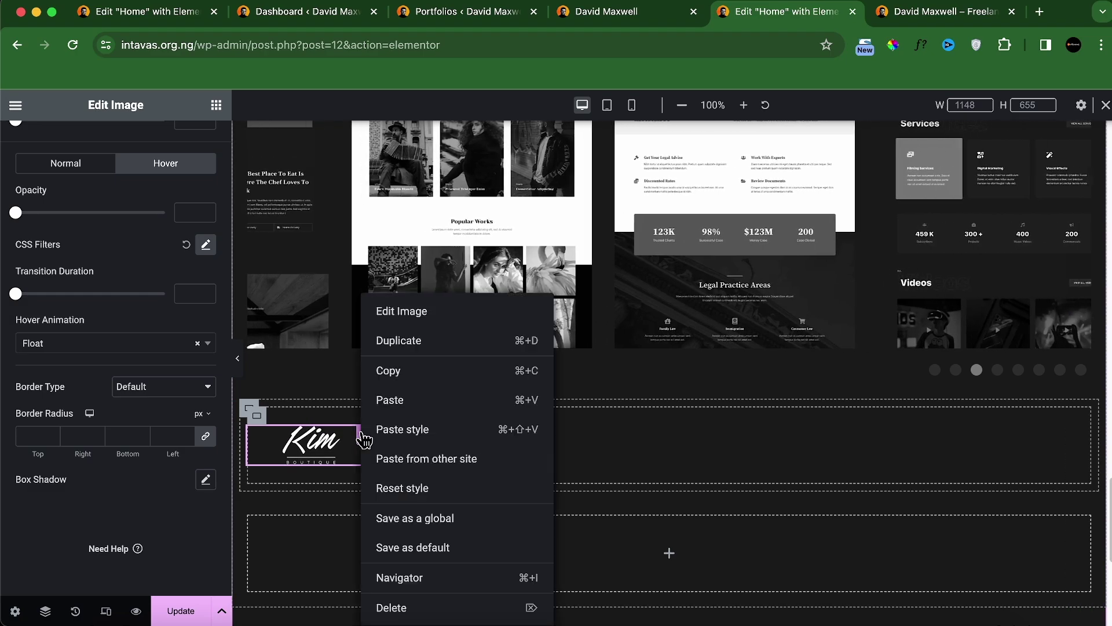
left_click(384, 377)
right_click(444, 454)
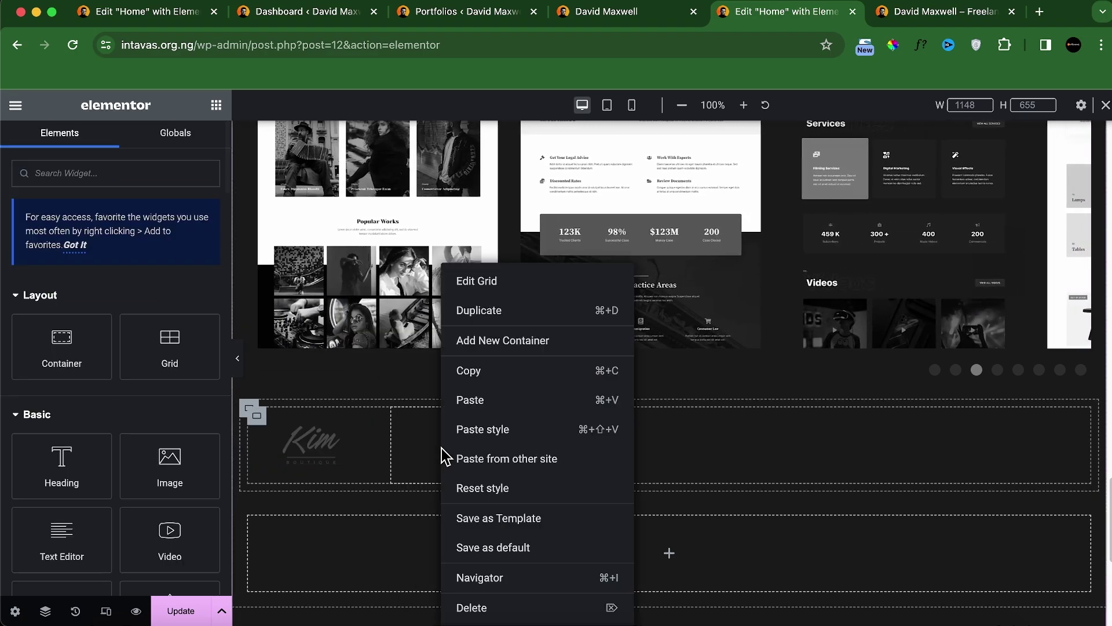
left_click(458, 405)
right_click(589, 455)
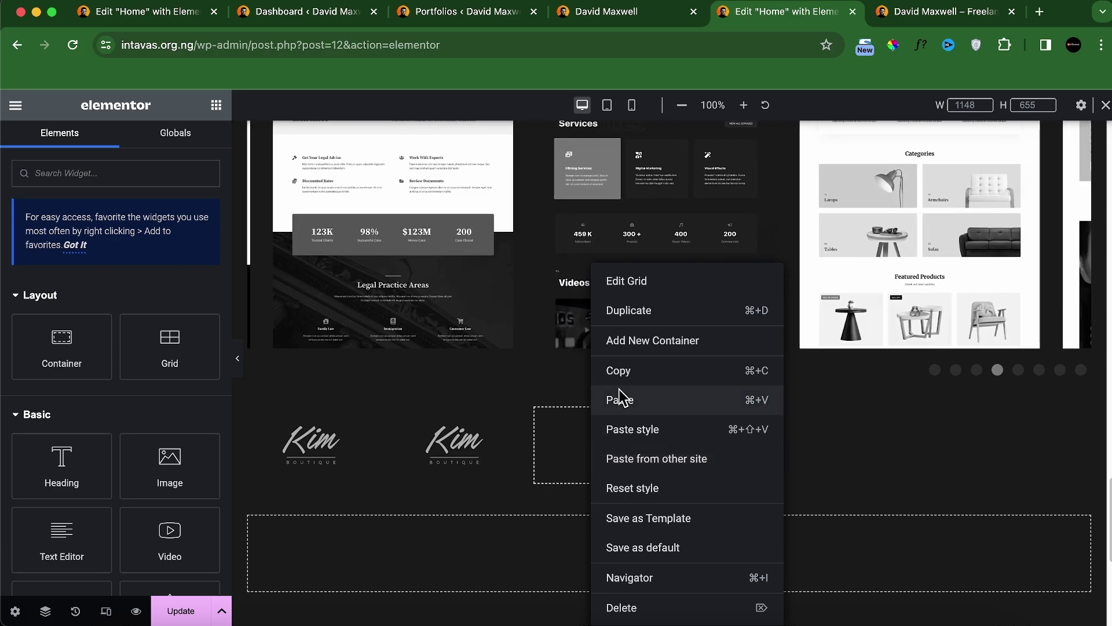
left_click(620, 400)
right_click(720, 442)
left_click(747, 399)
right_click(857, 444)
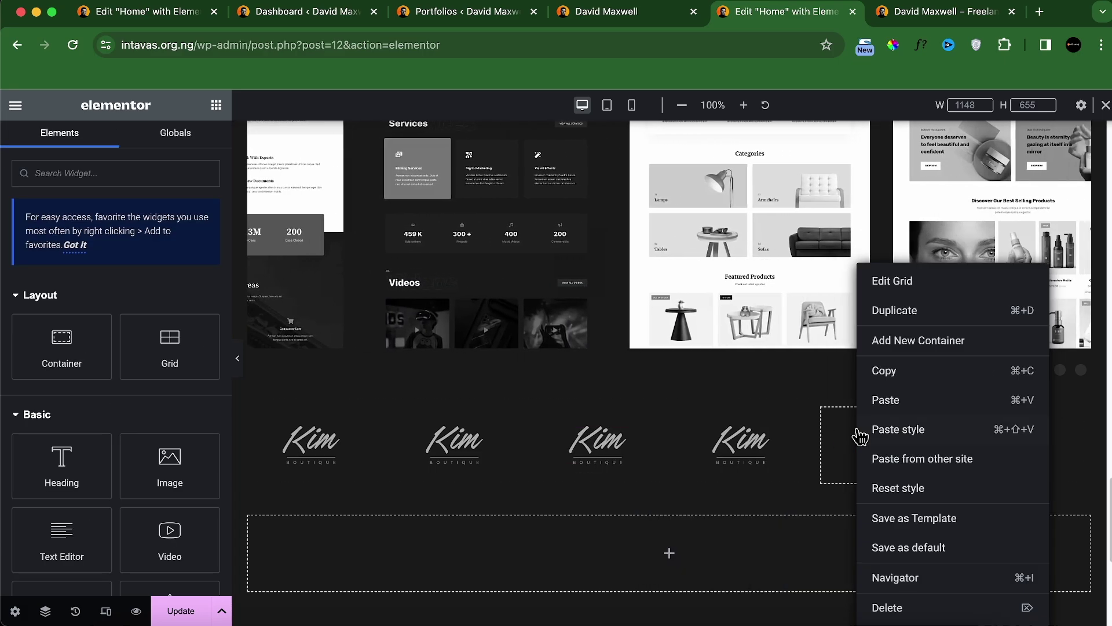
left_click(883, 399)
right_click(985, 443)
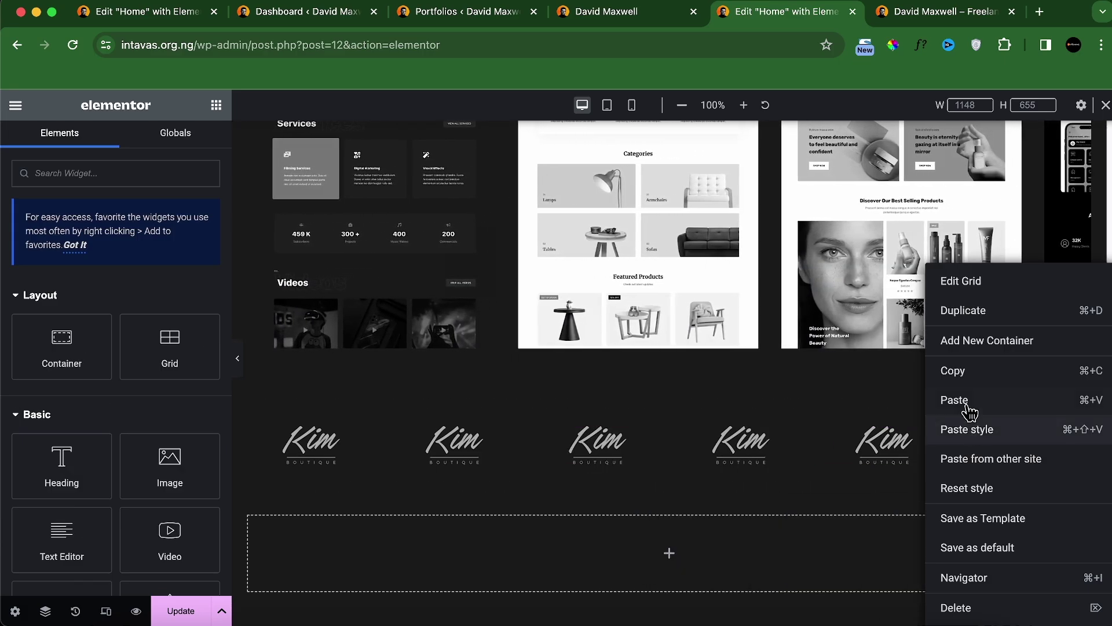
left_click(998, 400)
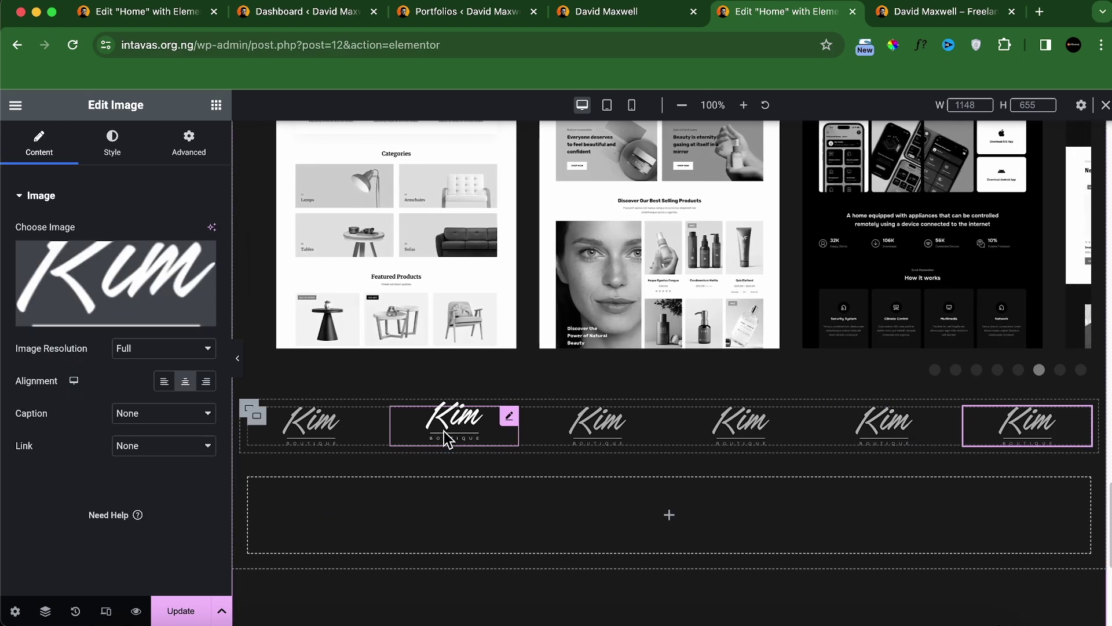
Step: Replace the second and third logos with the MOON and BEN images
left_click(452, 438)
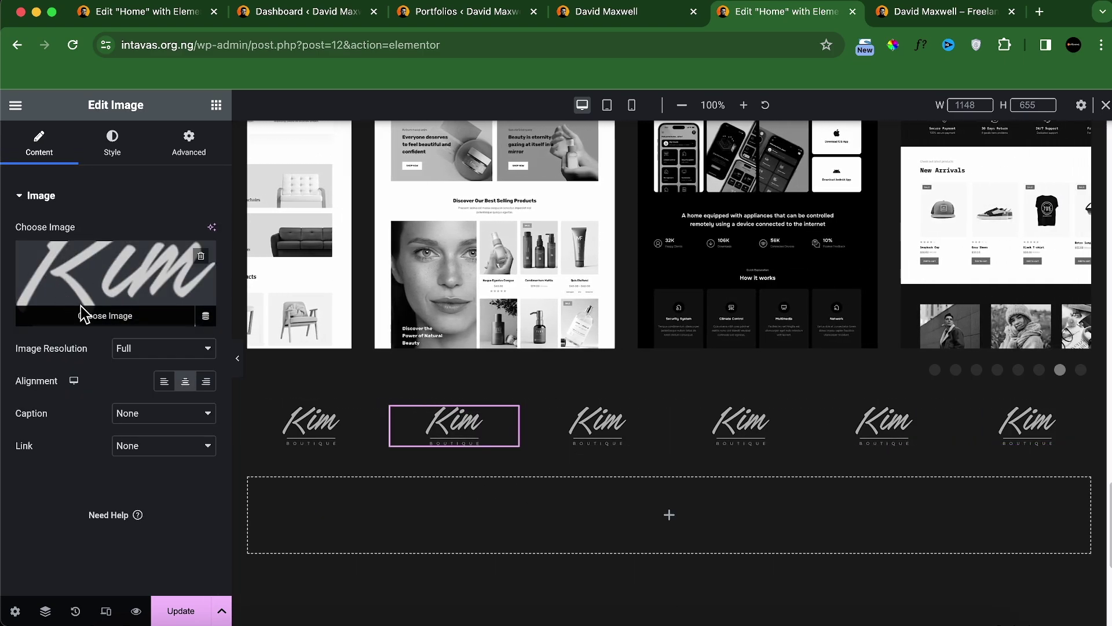
left_click(81, 305)
left_click(662, 309)
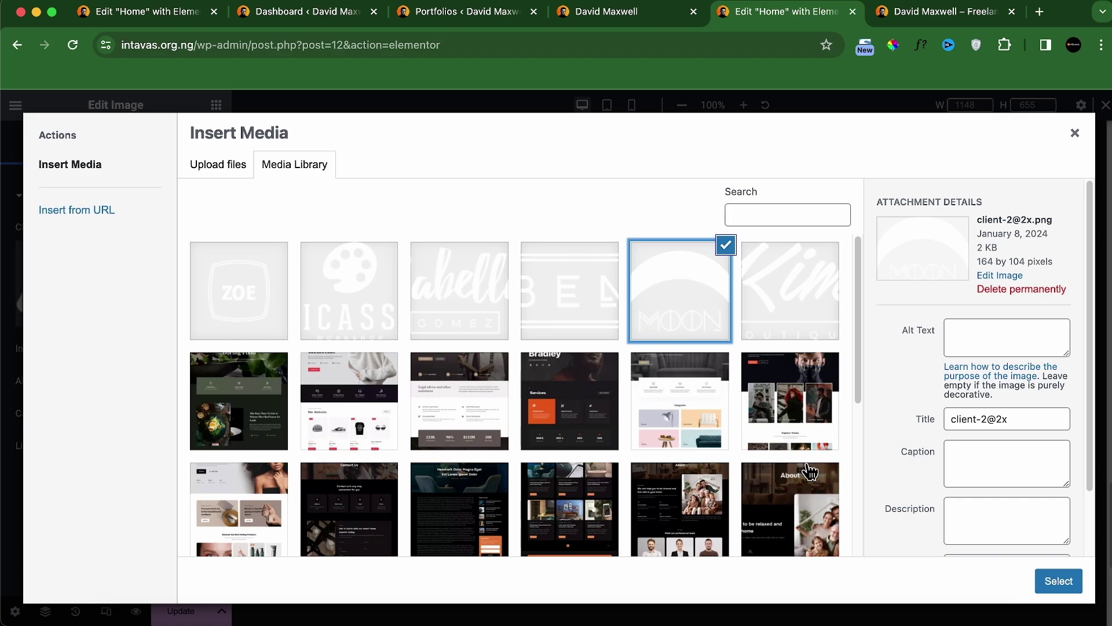
left_click(1058, 580)
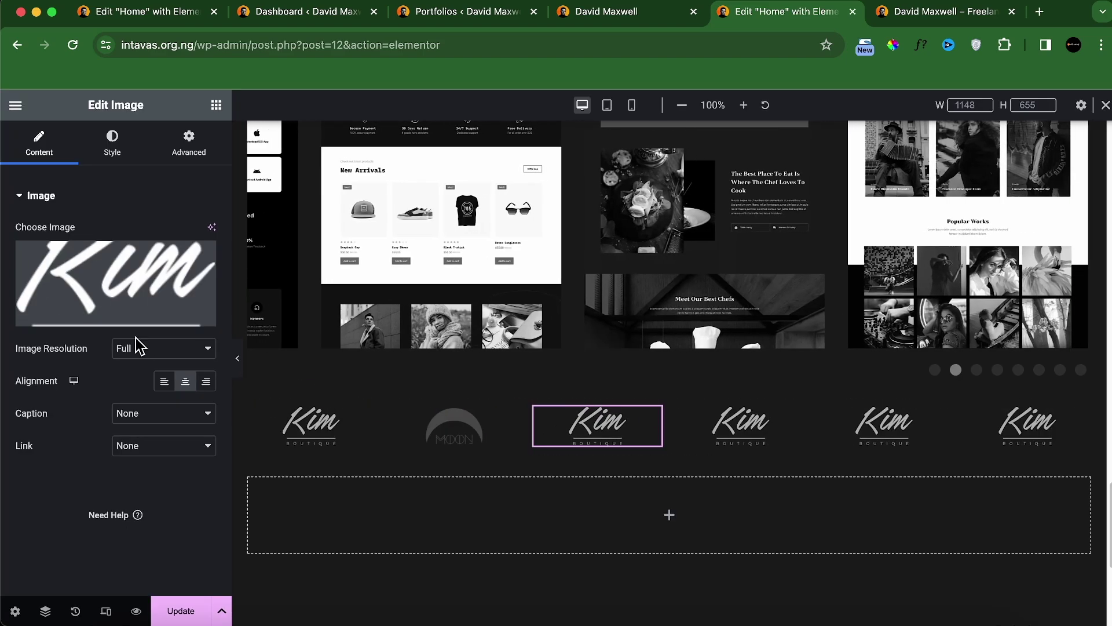
left_click(192, 318)
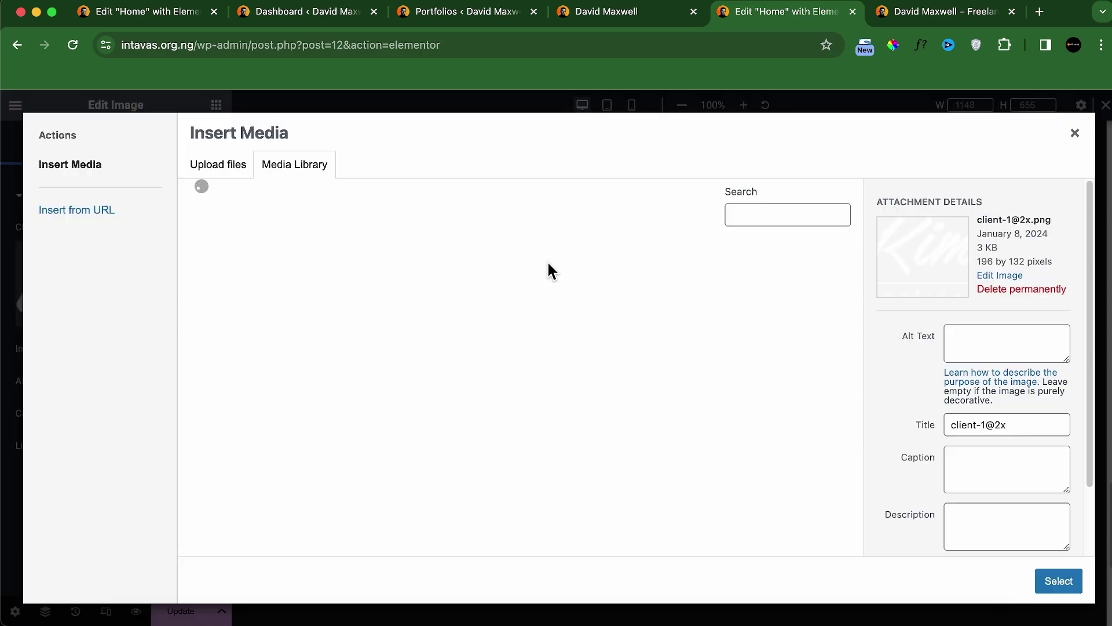
left_click(543, 295)
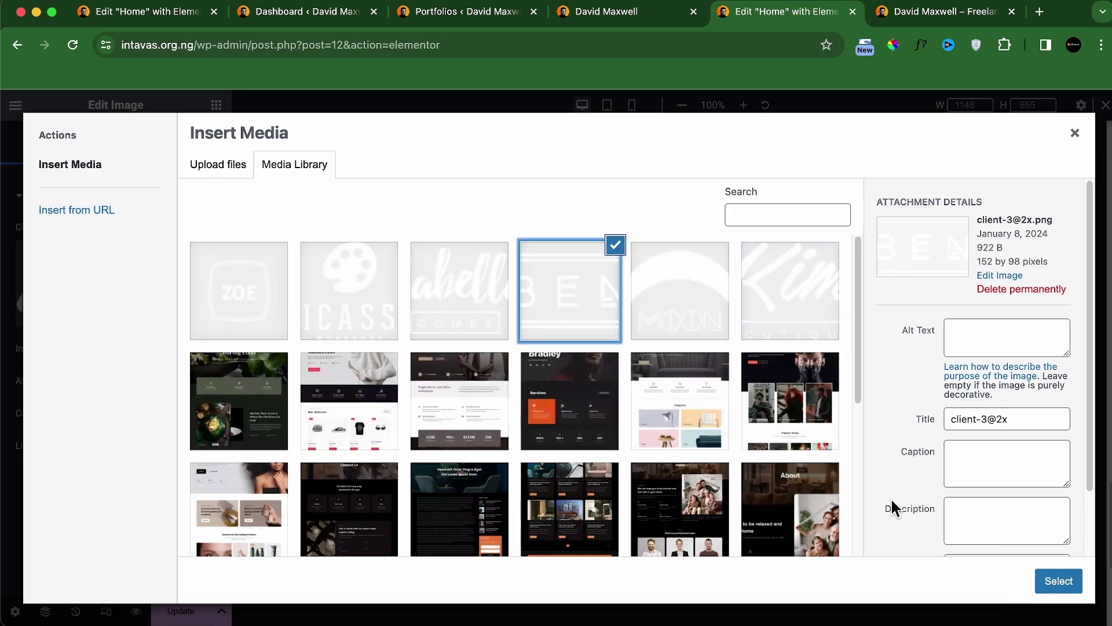
left_click(1064, 589)
Step: Replace the last three logos with the Sabella, PICASSO and ZOE images
left_click(747, 431)
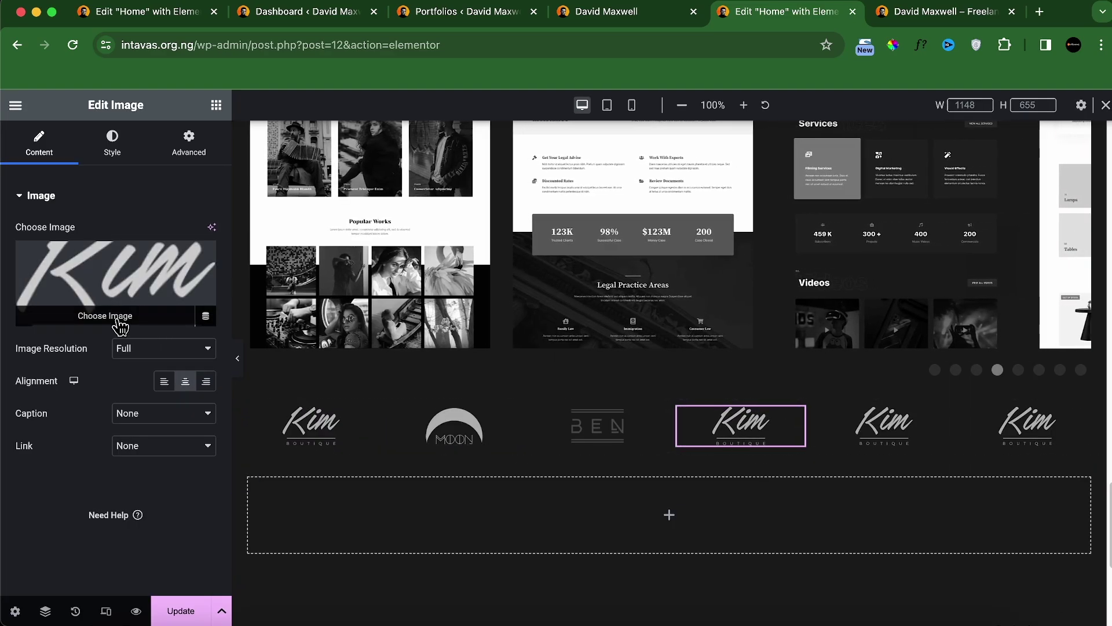
left_click(120, 325)
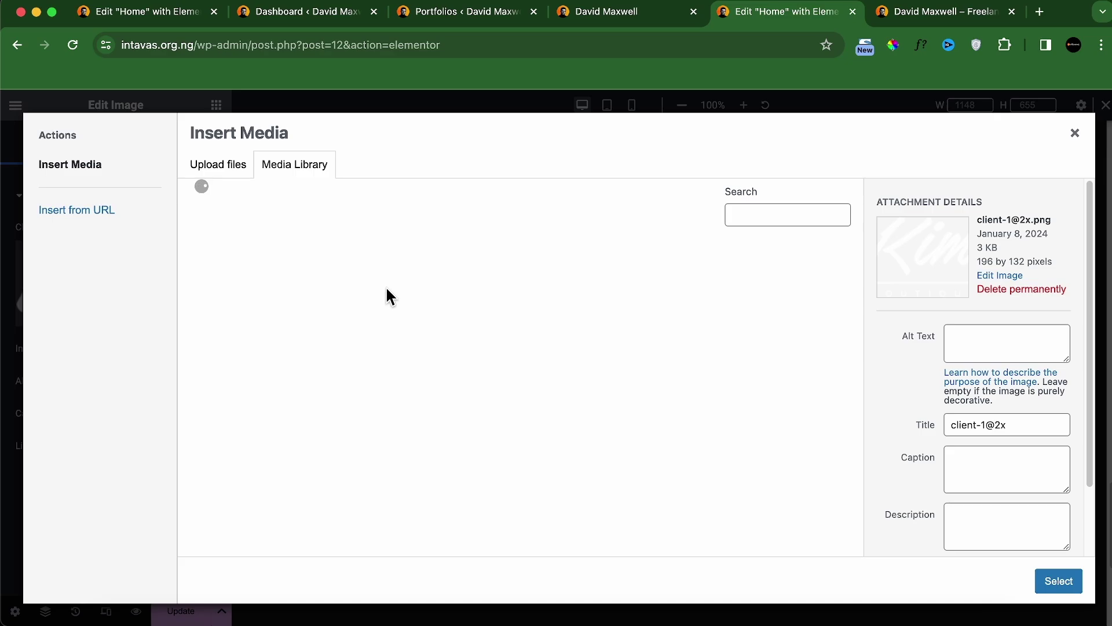
left_click(426, 292)
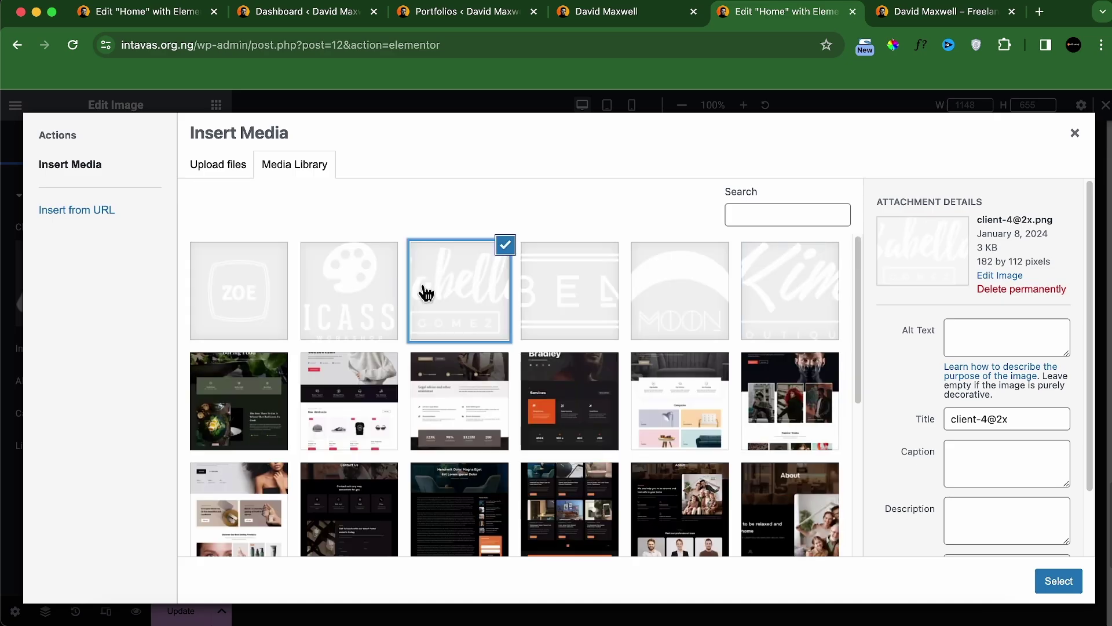
left_click(1060, 583)
left_click(882, 431)
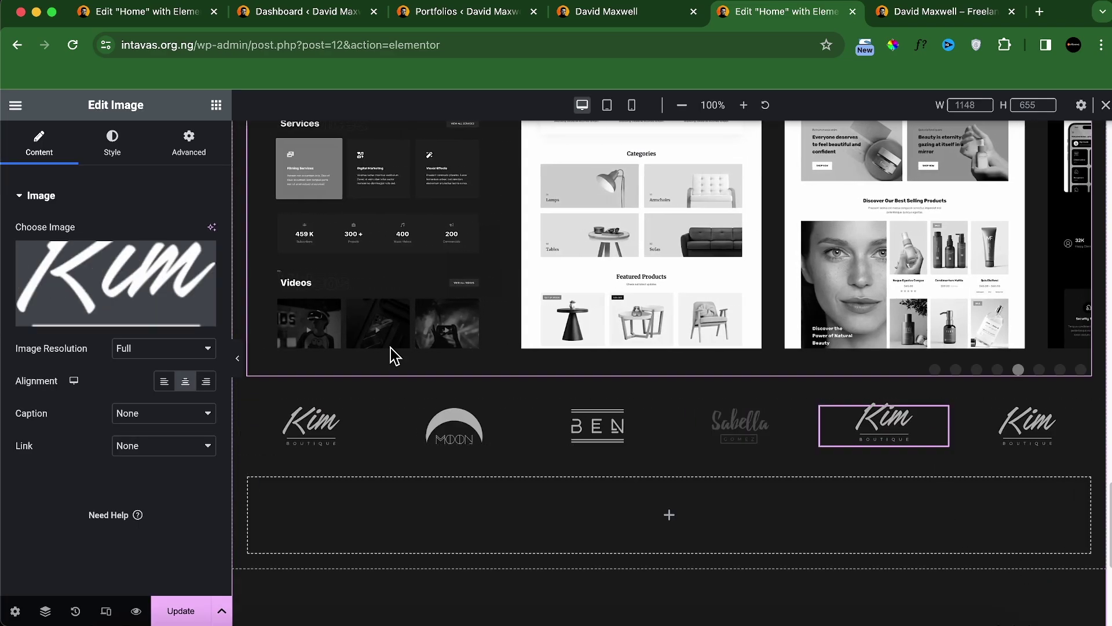
left_click(109, 307)
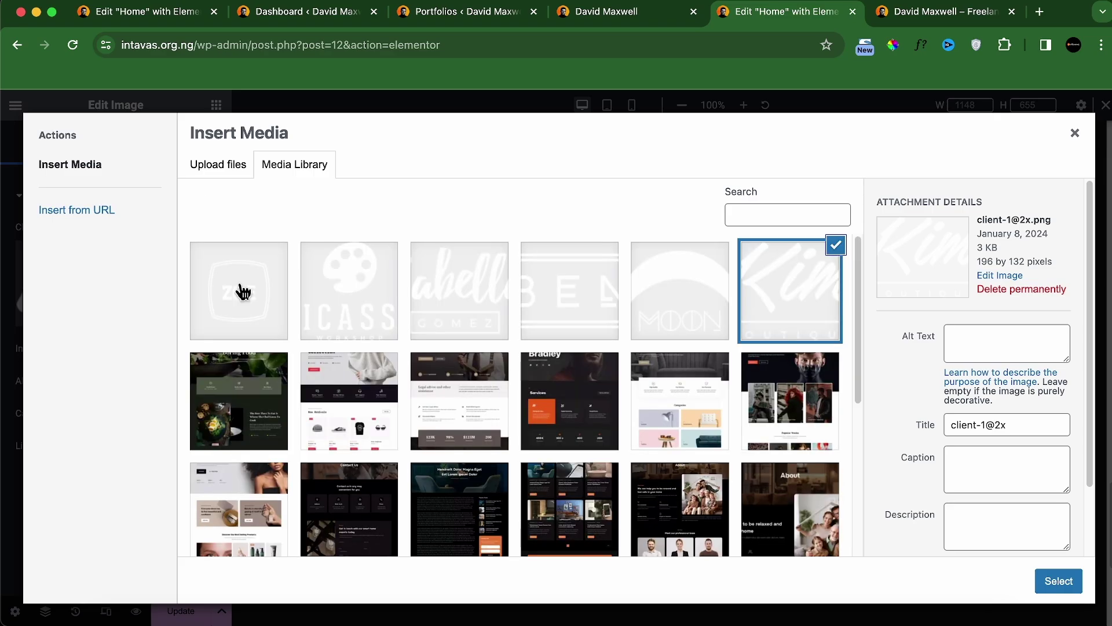
left_click(382, 310)
left_click(1042, 579)
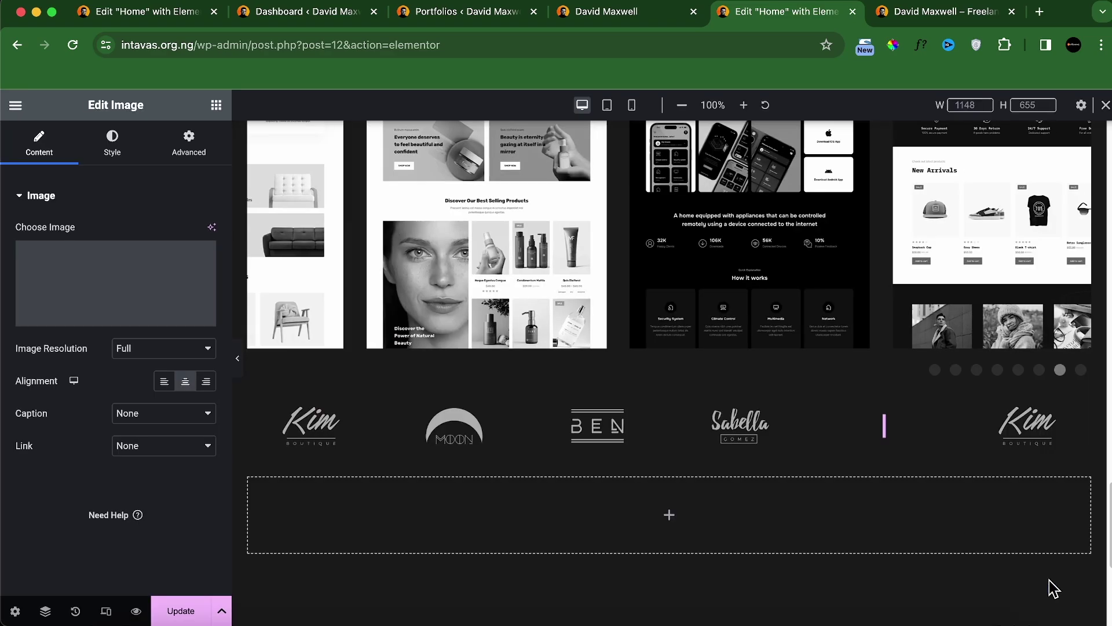
left_click(1026, 440)
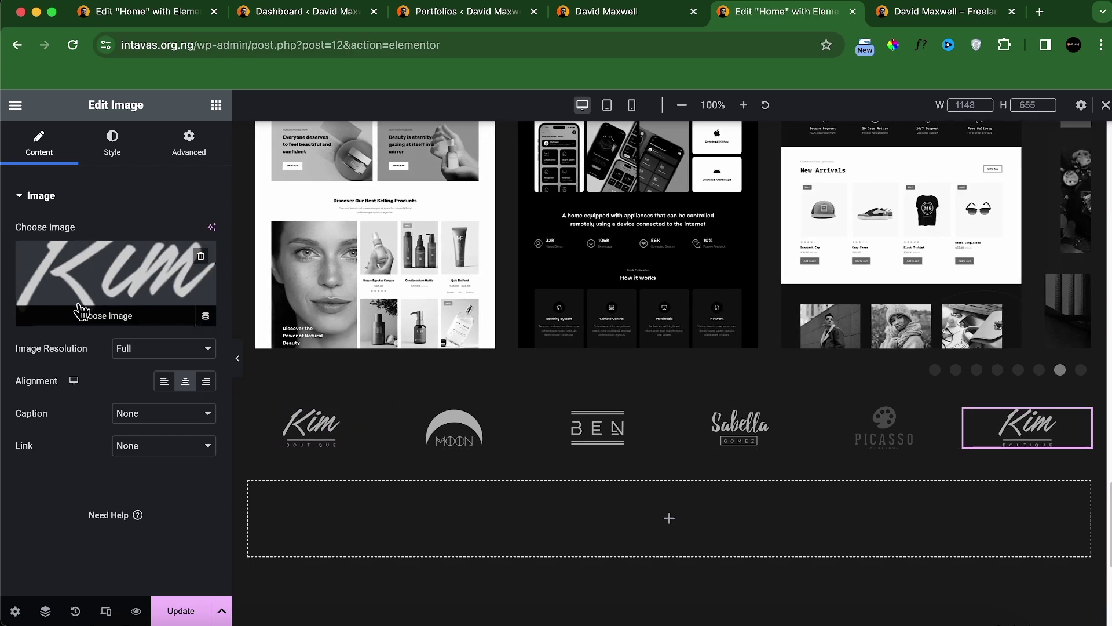
left_click(92, 309)
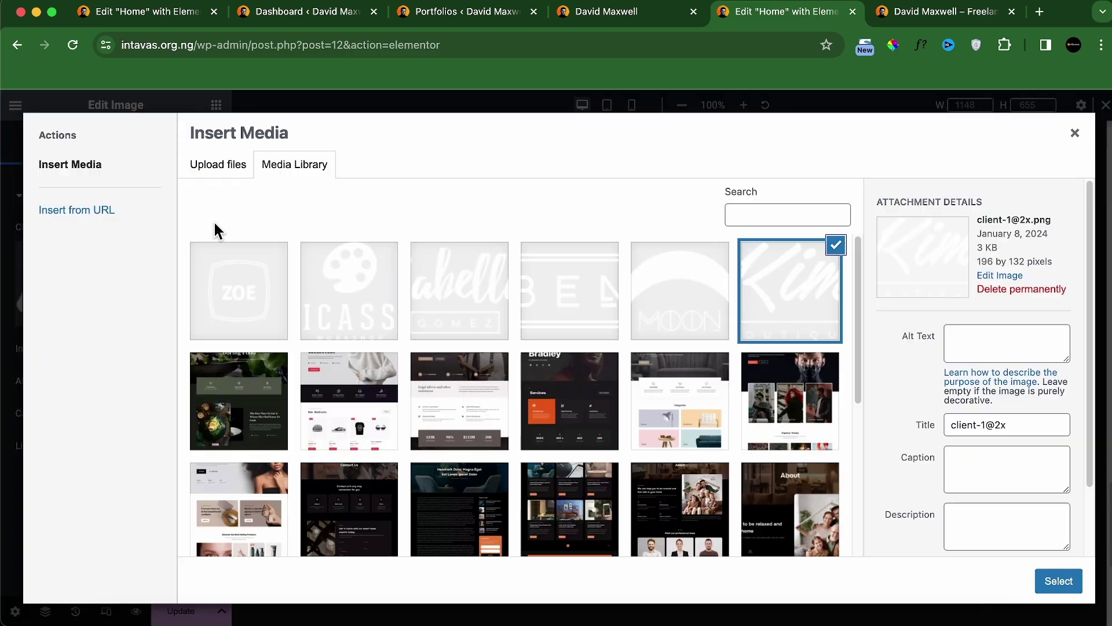
left_click(234, 284)
left_click(1078, 585)
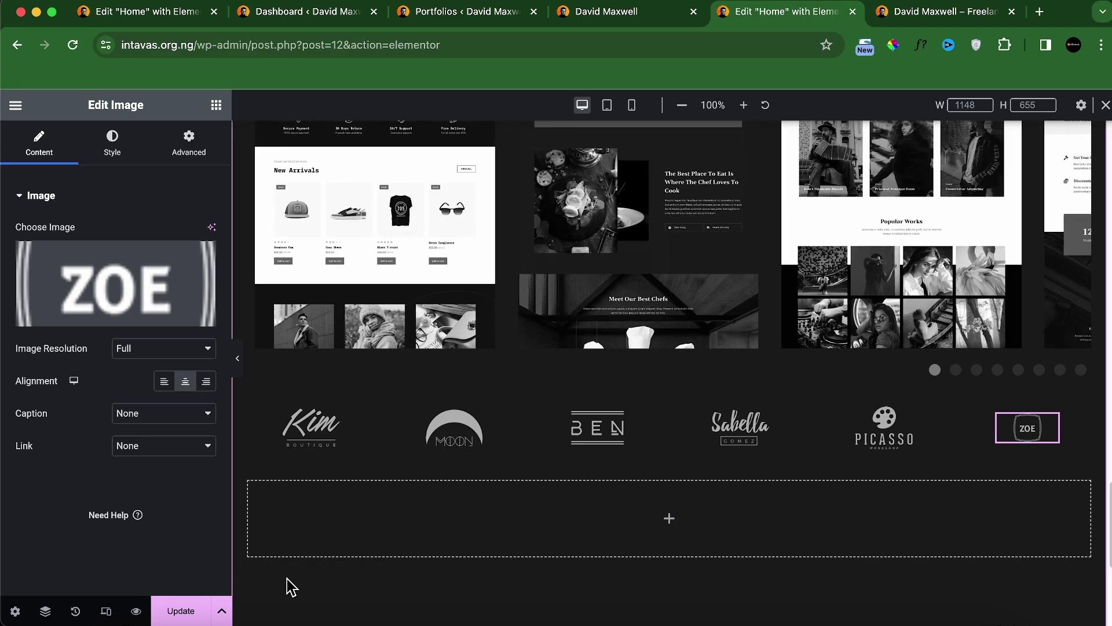
Step: Save the Home page with Update and compare its logo row against the localhost reference site
left_click(193, 616)
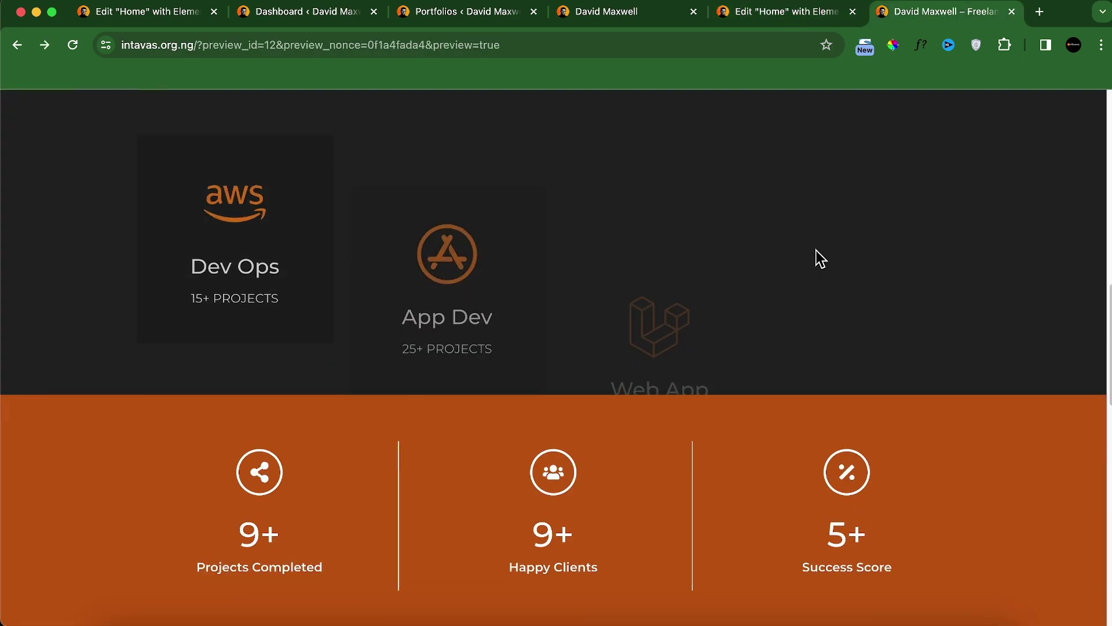
scroll(815, 250, "down", 5)
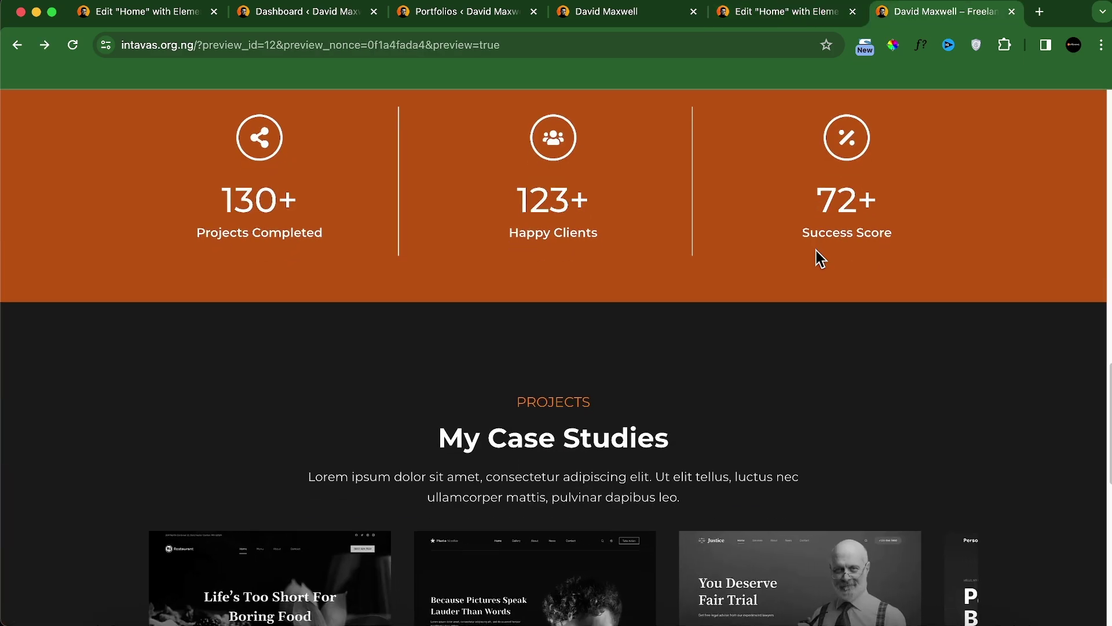
scroll(749, 255, "down", 5)
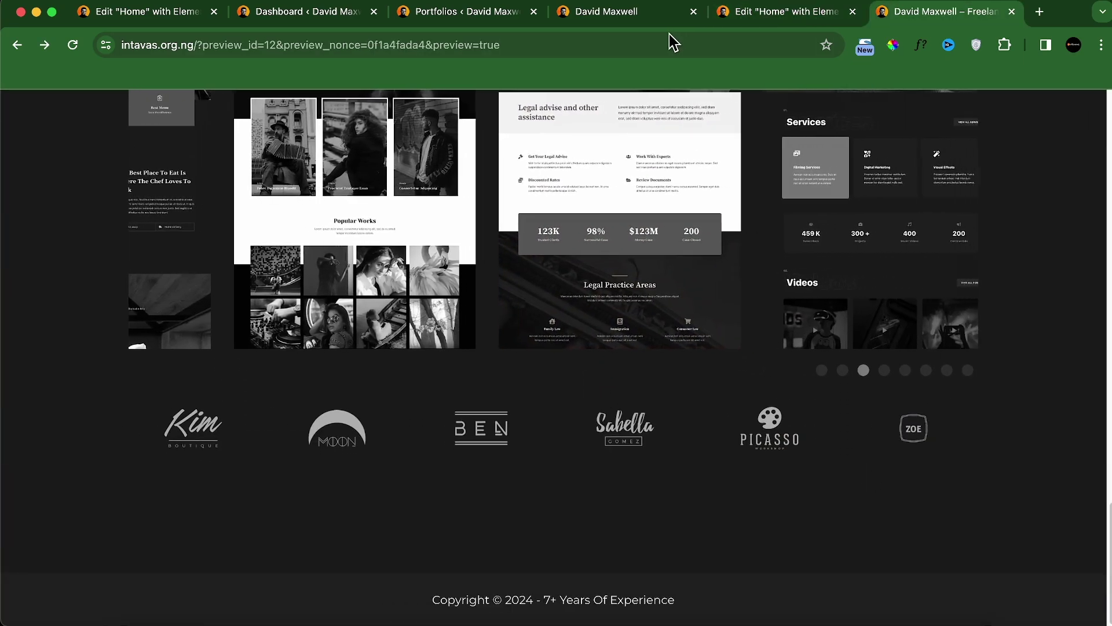
left_click(625, 13)
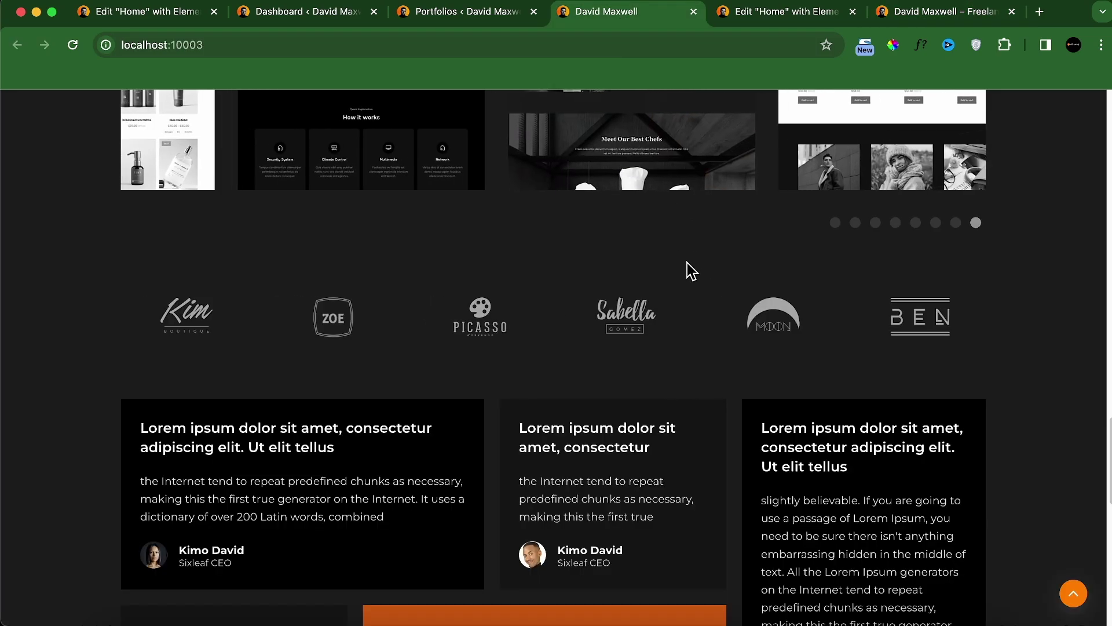
left_click(772, 13)
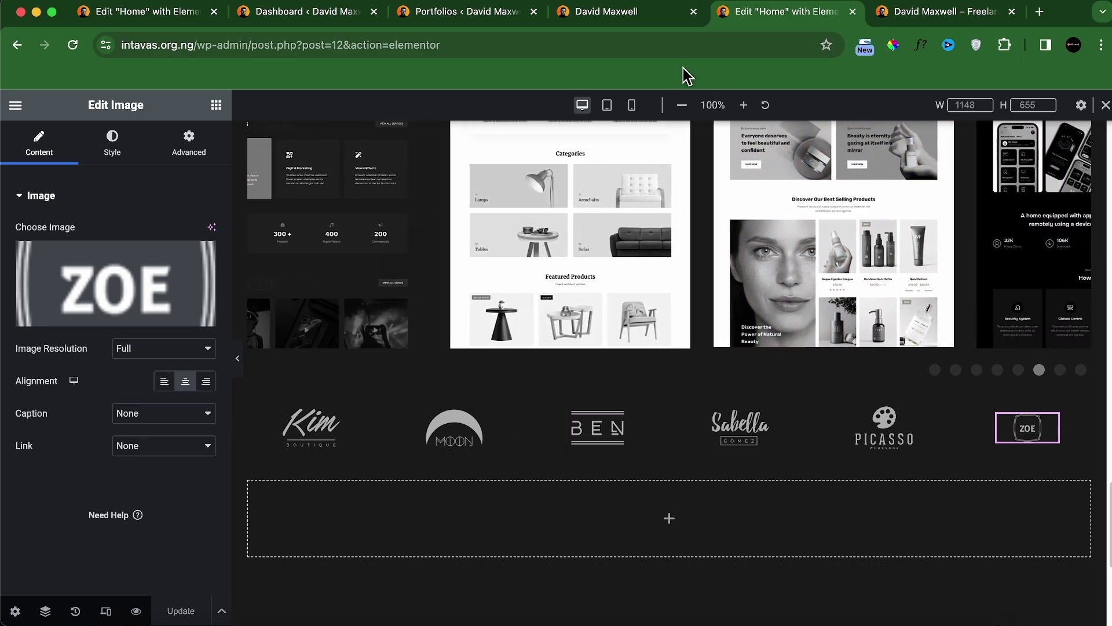
left_click(657, 19)
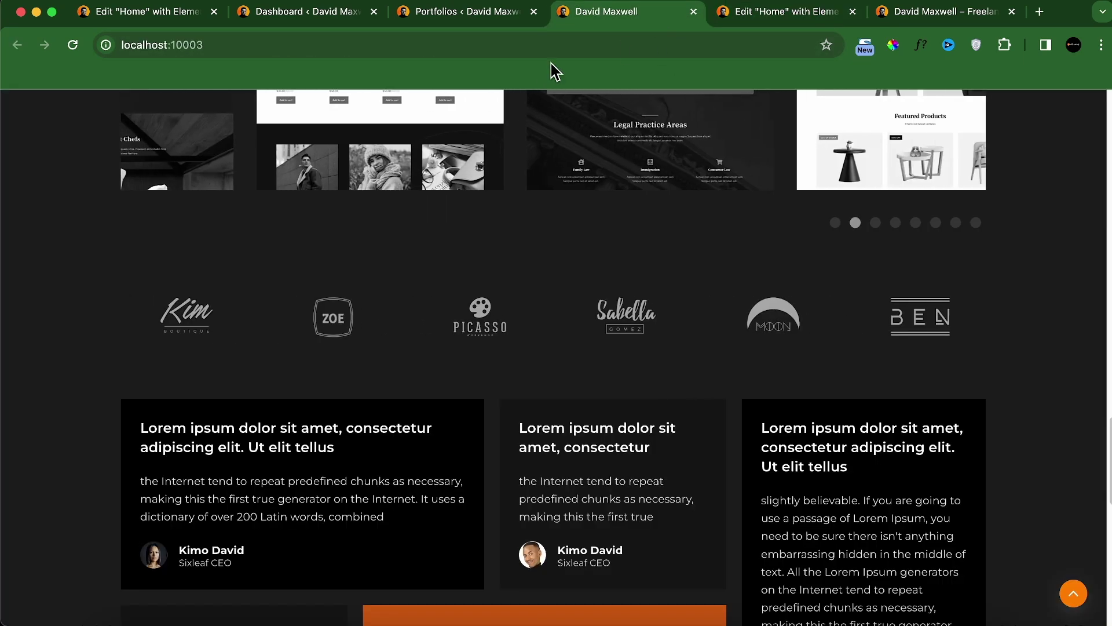
left_click(763, 14)
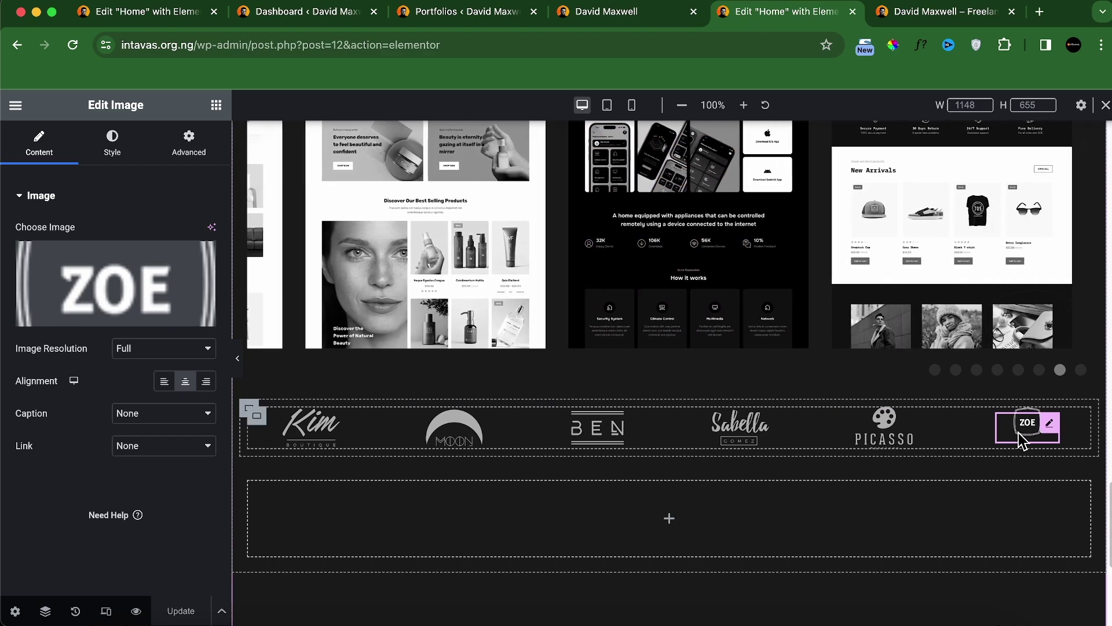
Step: Set the ZOE logo's width to 60% in its Style settings
left_click(112, 144)
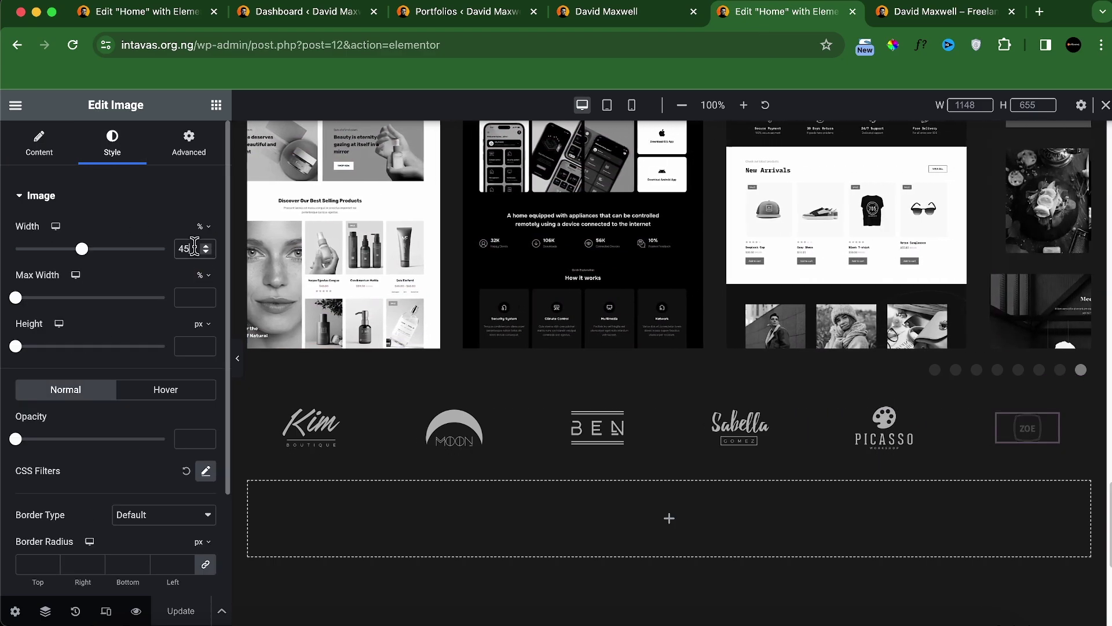
left_click_drag(194, 247, 131, 243)
type("55")
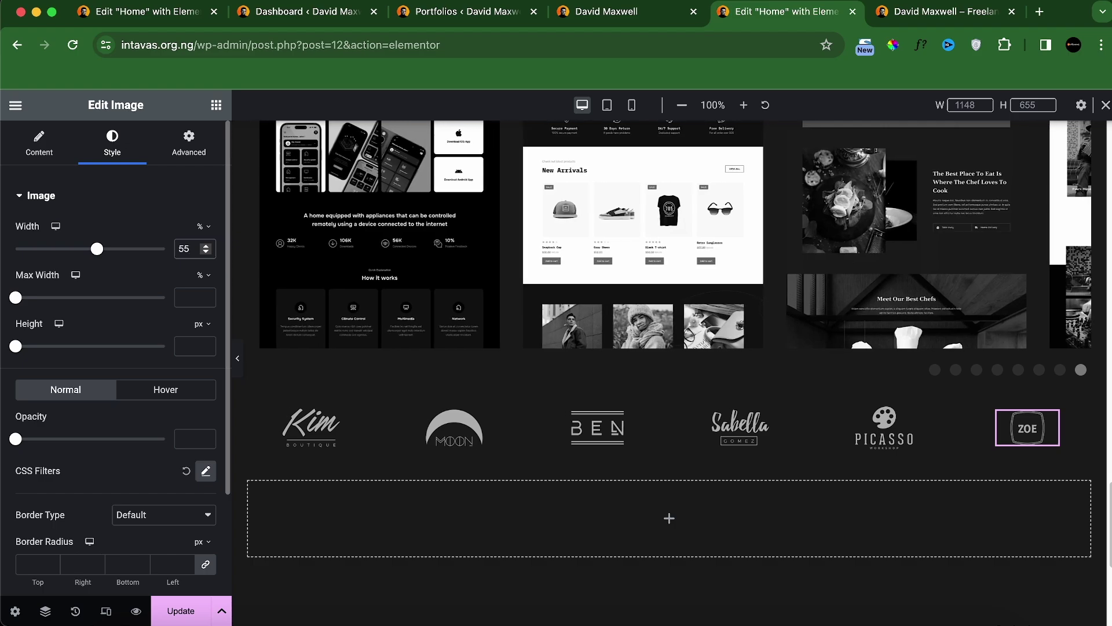
key("BackSpace")
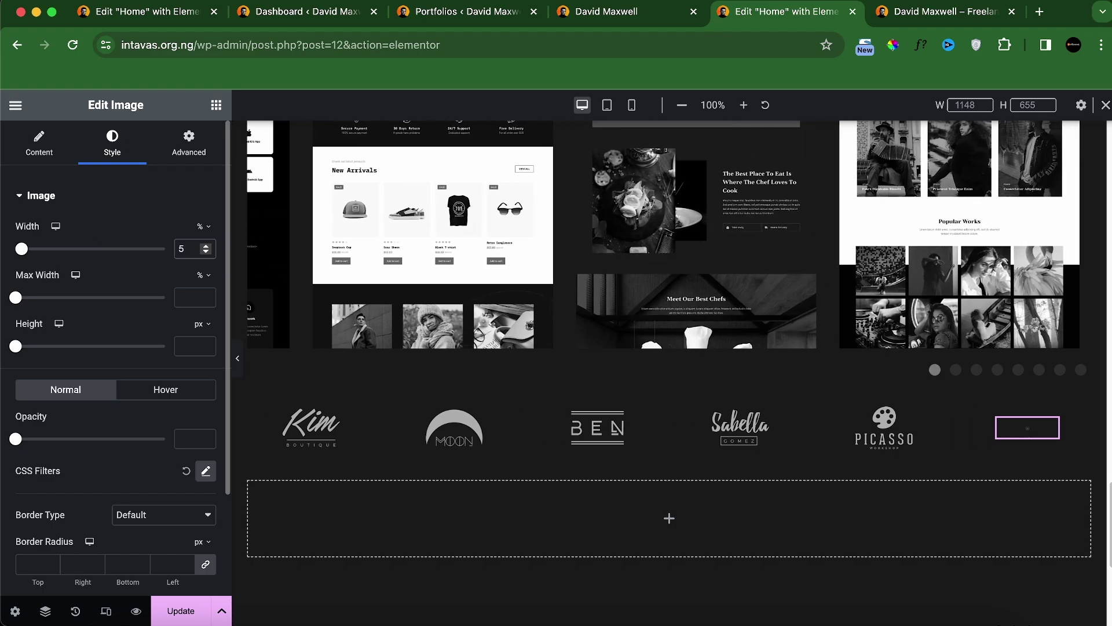
key("BackSpace")
type("60")
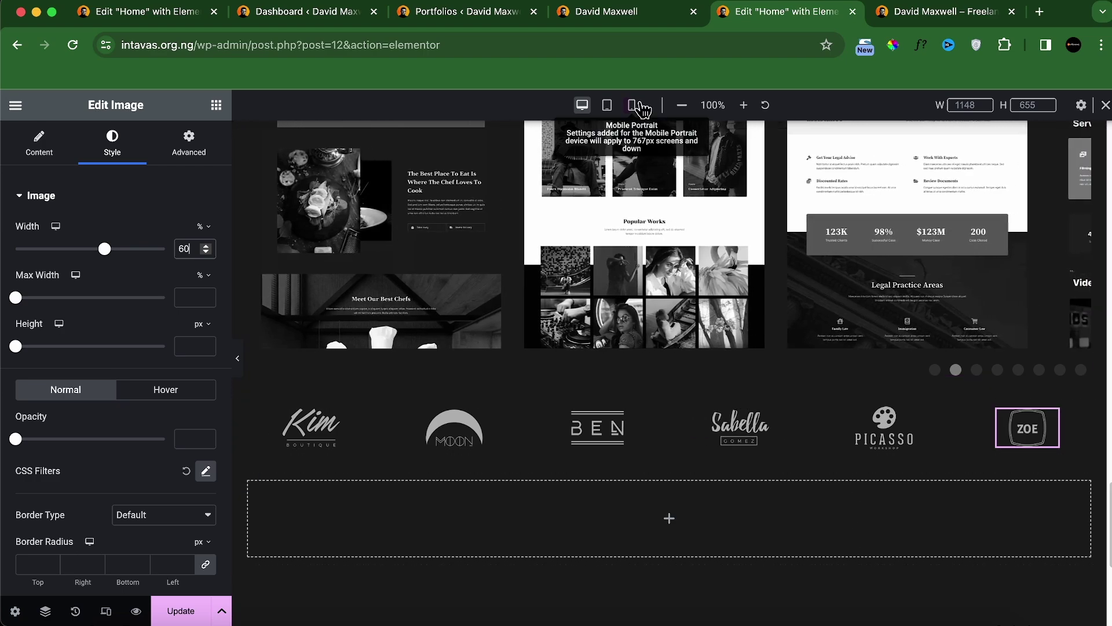
Step: In tablet view, set the logo grid container to 3 columns
left_click(607, 105)
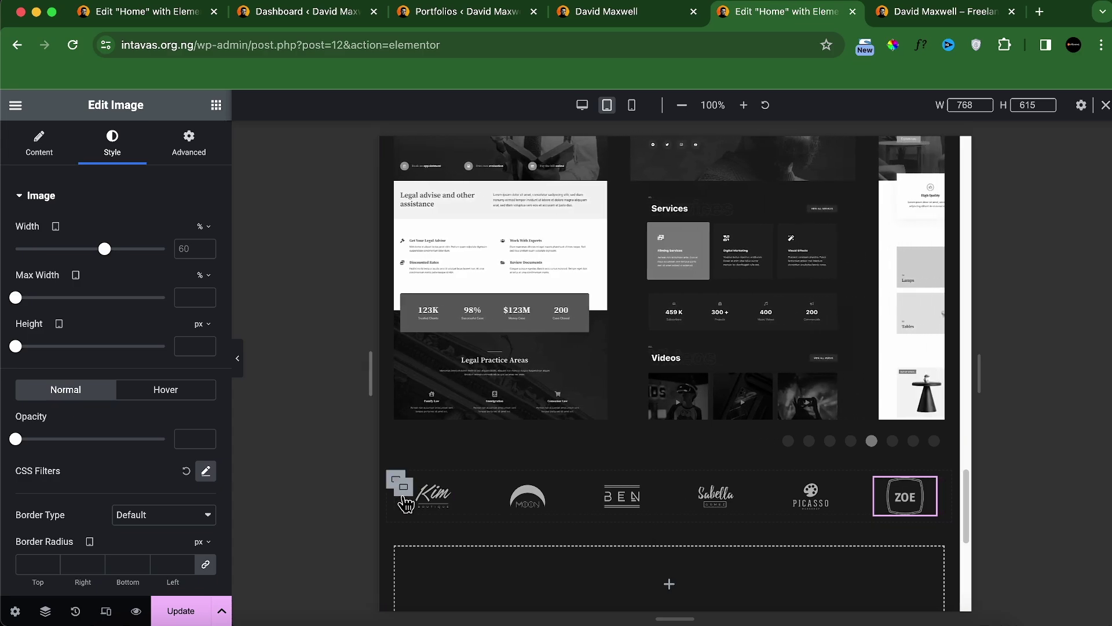
scroll(119, 303, "down", 3)
scroll(134, 324, "up", 3)
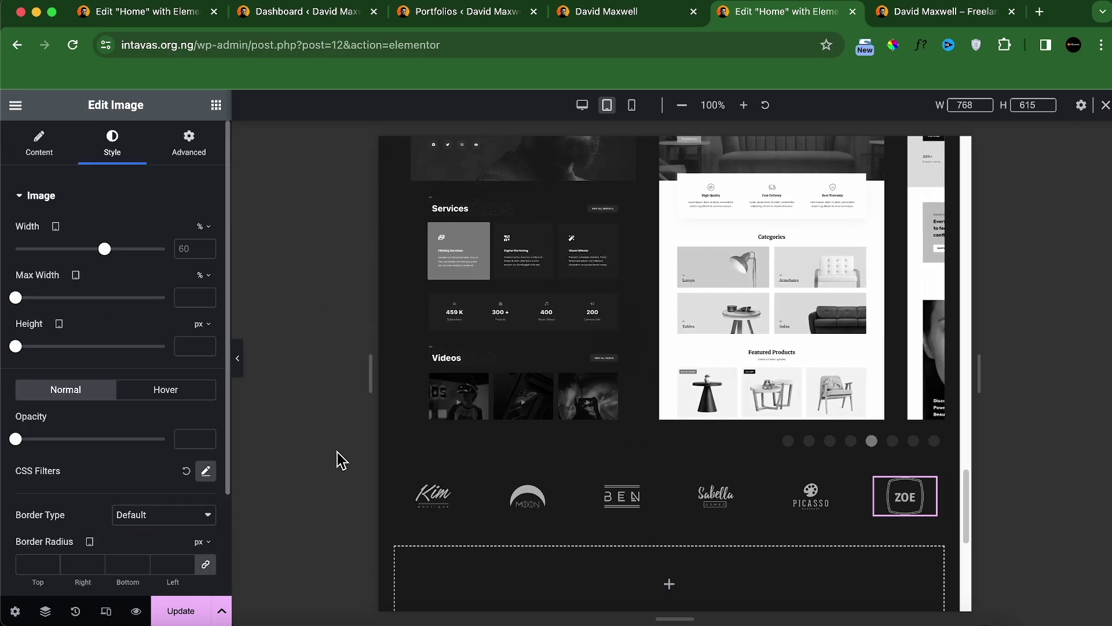
left_click(405, 489)
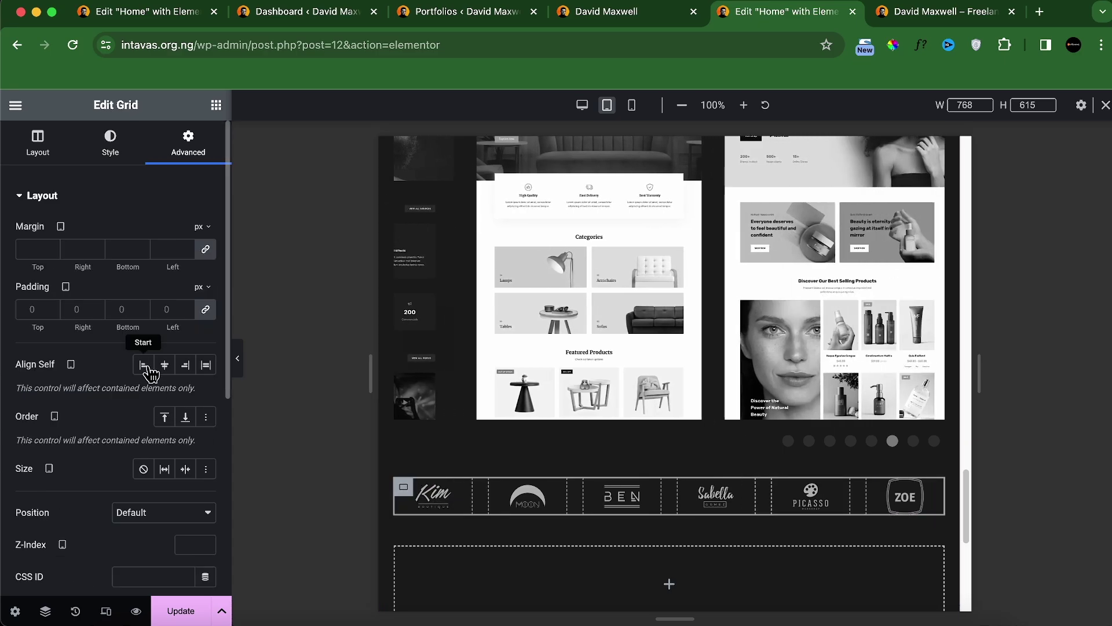
scroll(115, 440, "down", 5)
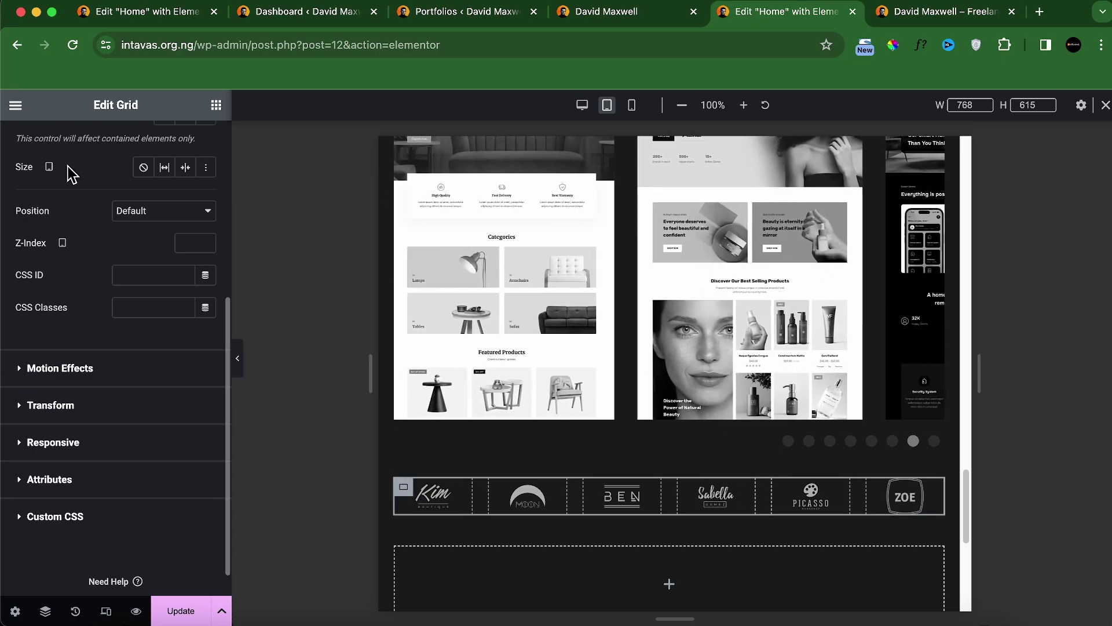
scroll(64, 185, "up", 5)
left_click(43, 155)
scroll(171, 390, "down", 5)
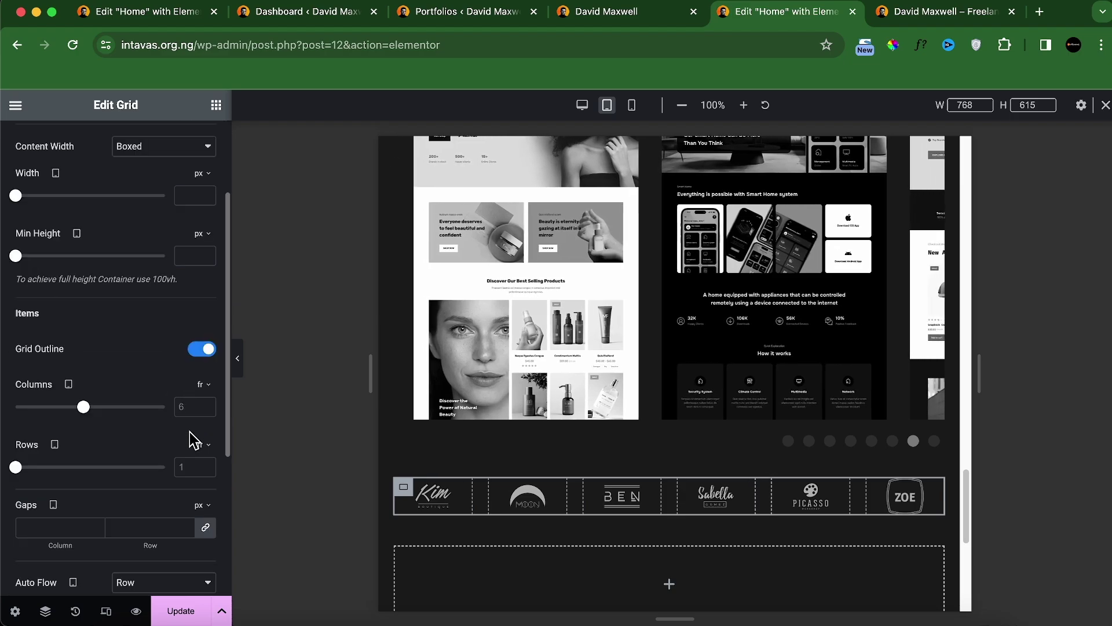
left_click(186, 275)
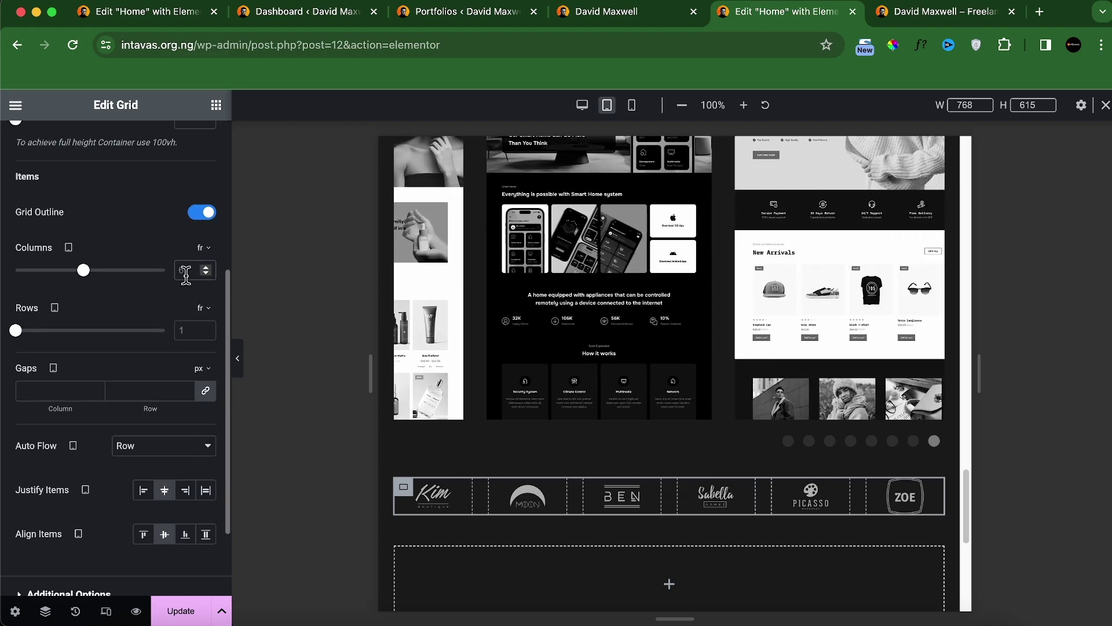
type("3")
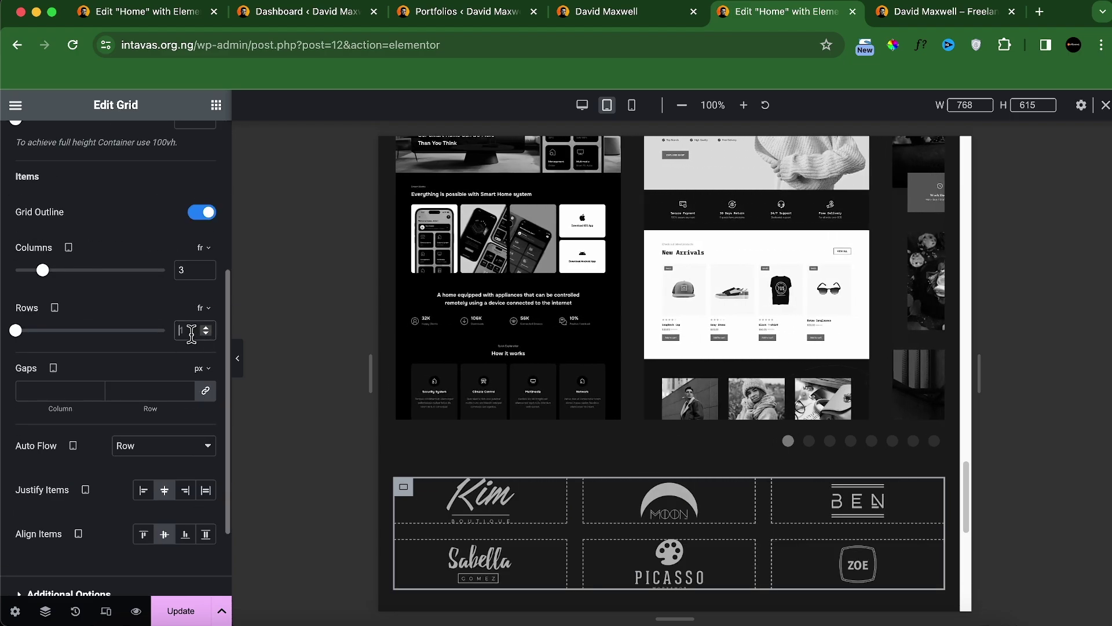
type("1")
Step: In mobile view, set the logo grid to 3 columns and 2 rows
scroll(706, 484, "down", 1)
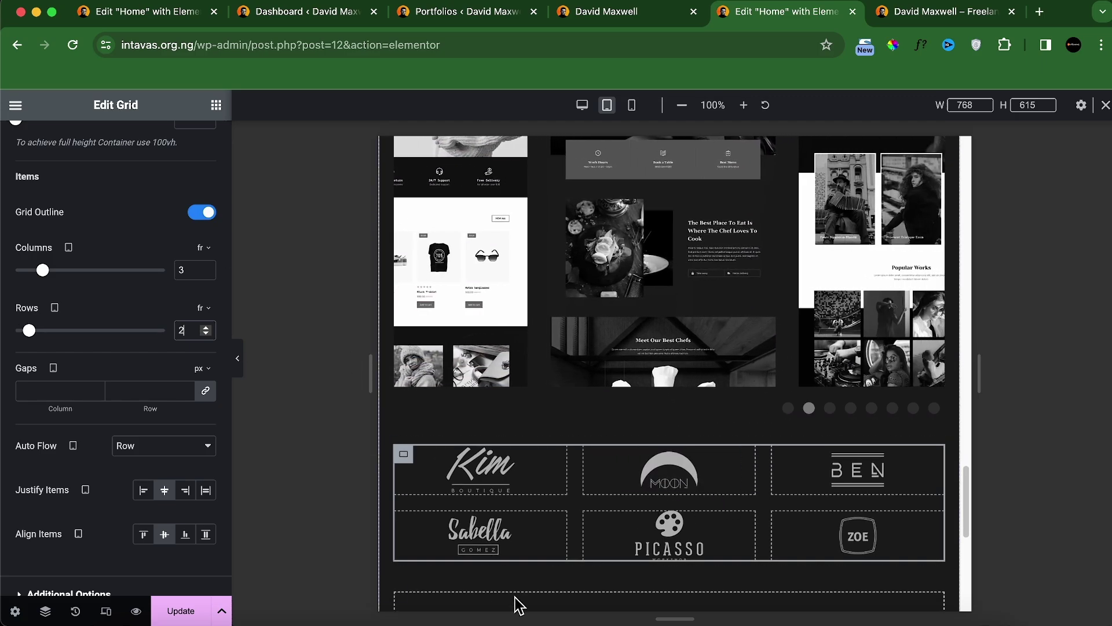
left_click(631, 105)
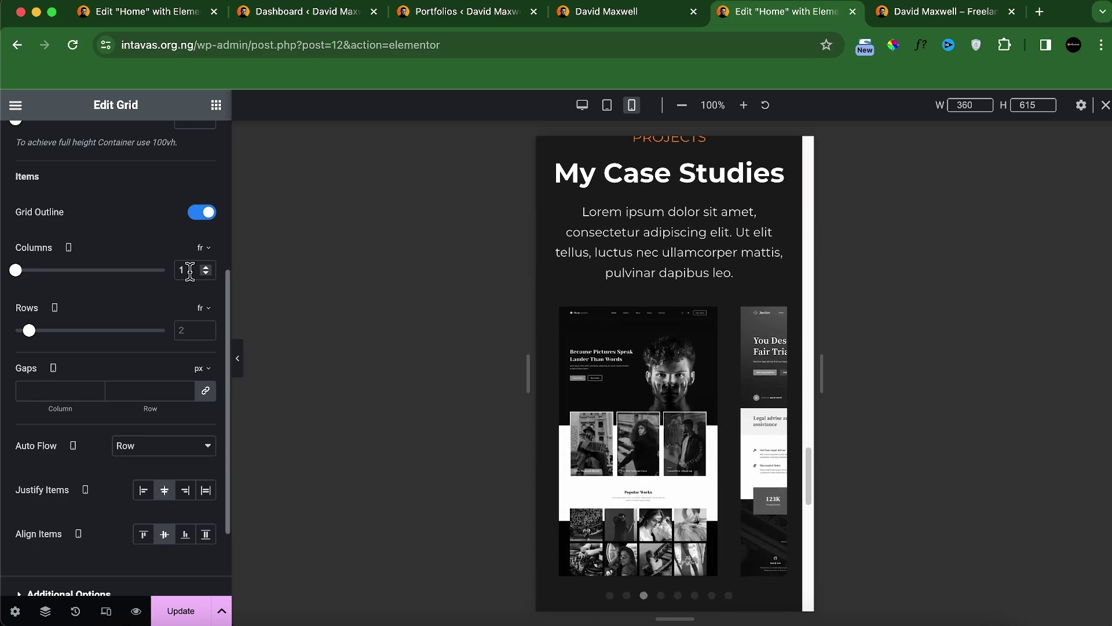
type("2")
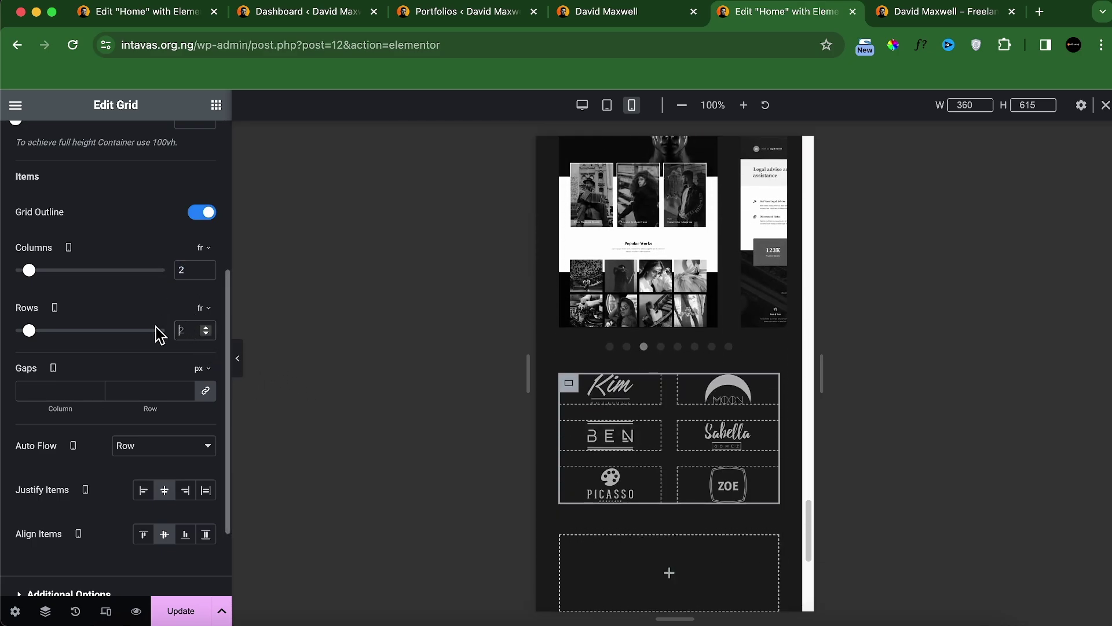
type("3")
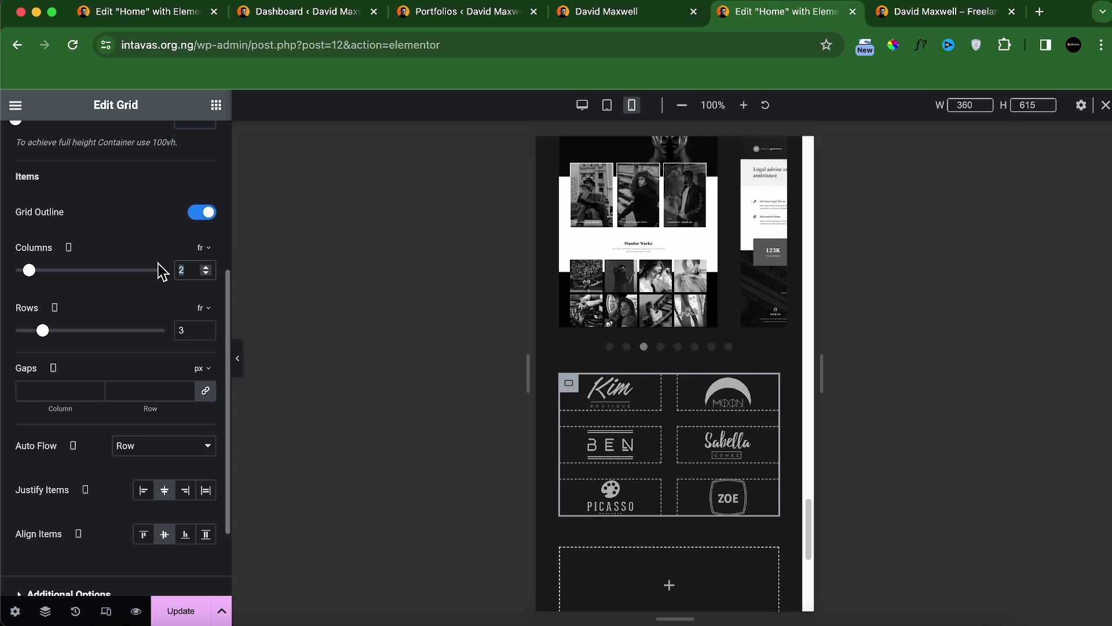
type("3")
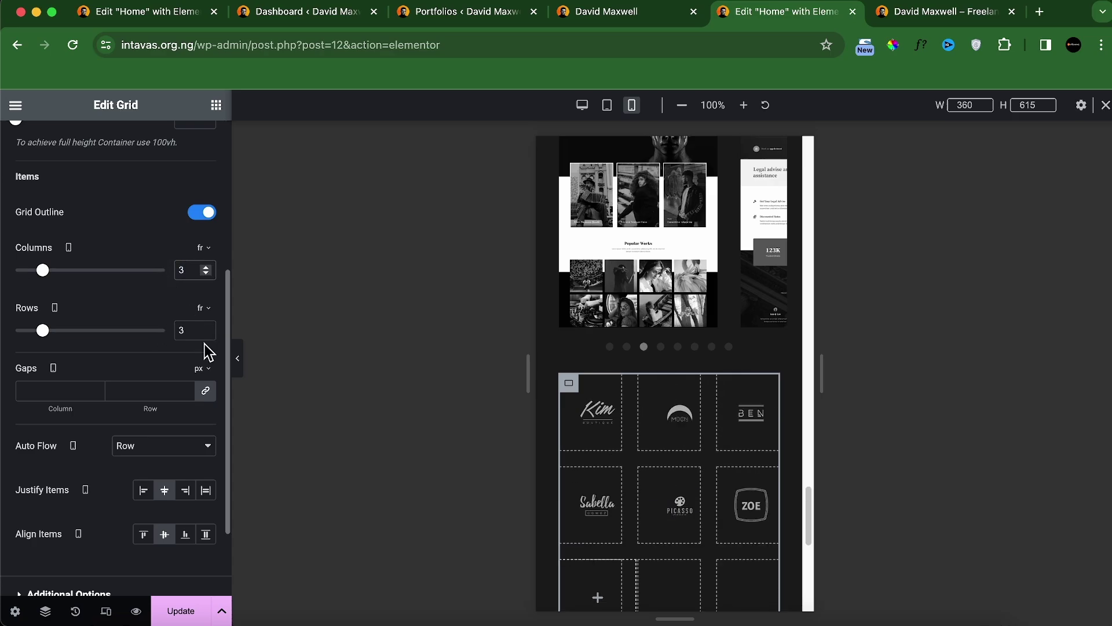
type("2")
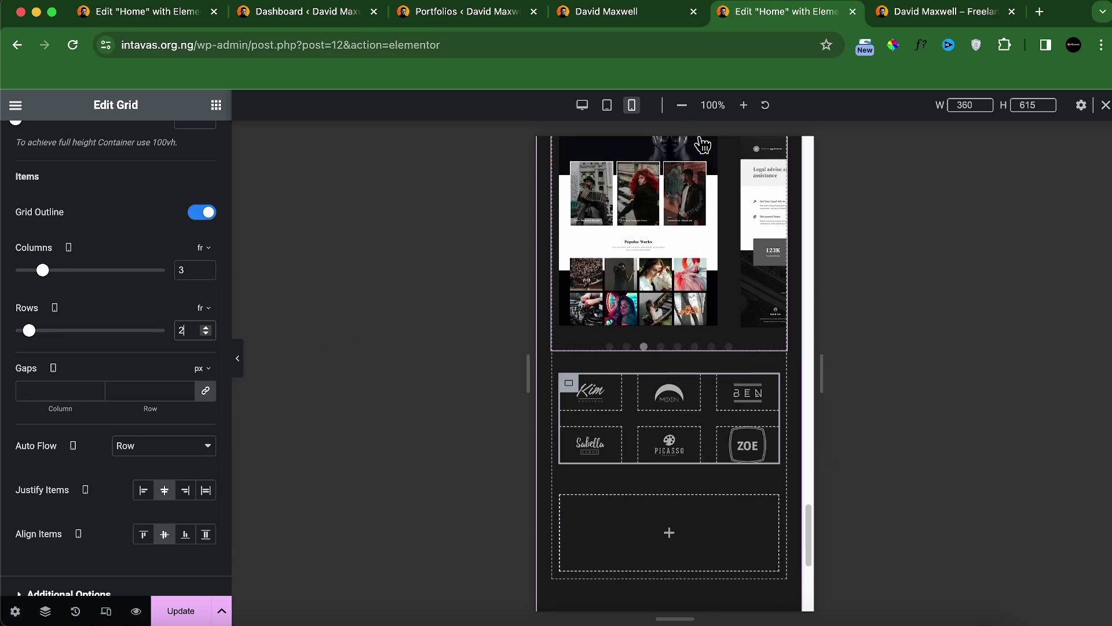
Step: Open Chrome DevTools on the localhost page to view the logo grid at Pixel 7 size
left_click(490, 22)
left_click(609, 11)
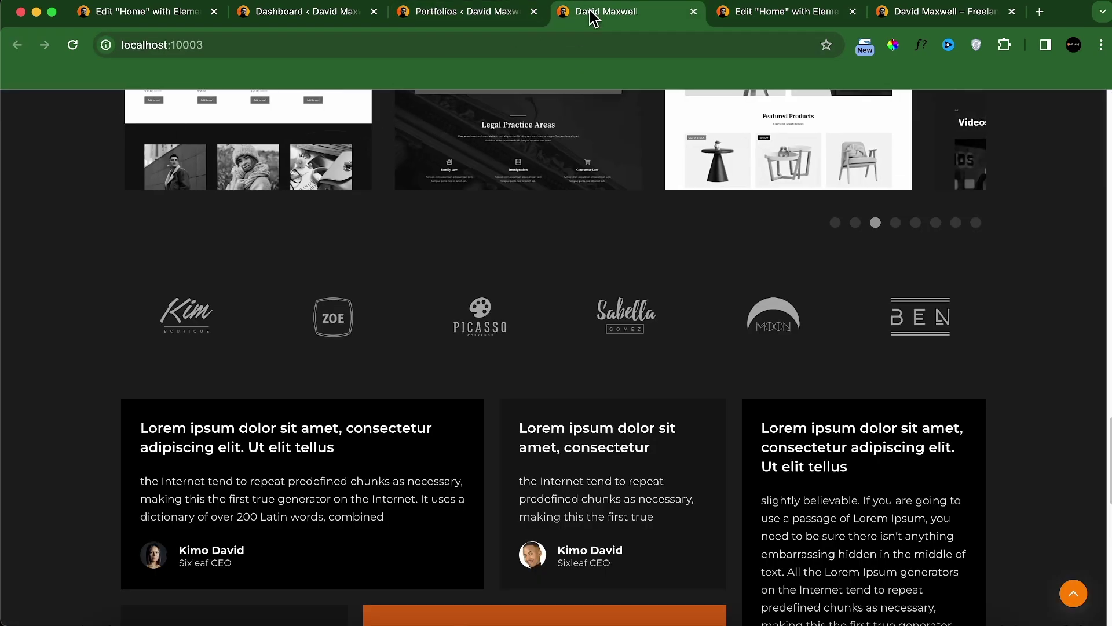
right_click(502, 235)
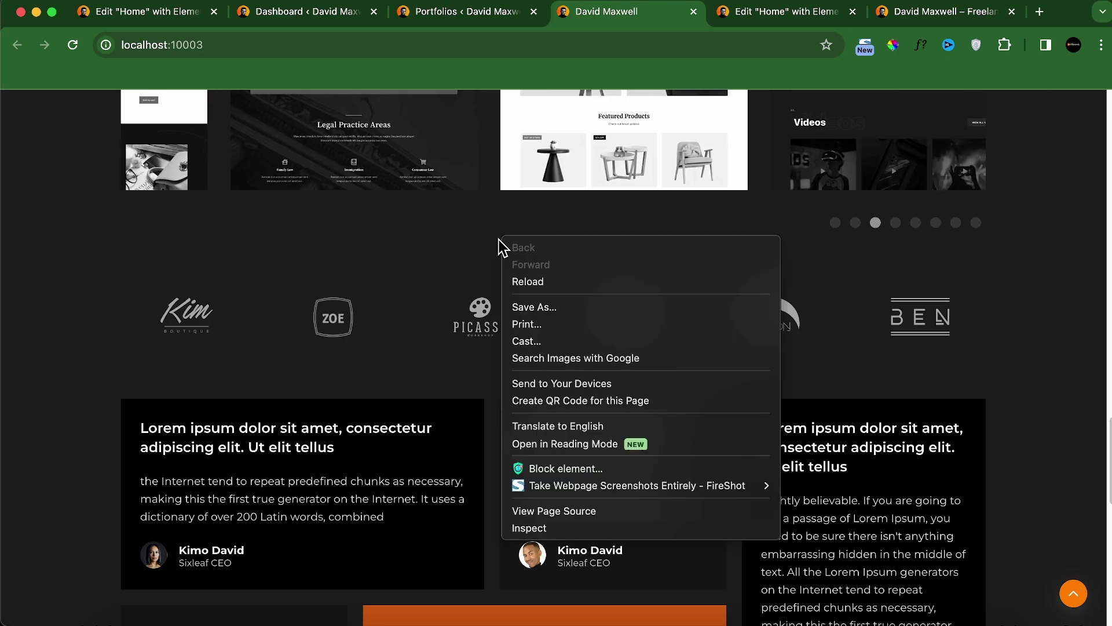
left_click(555, 534)
scroll(406, 407, "down", 6)
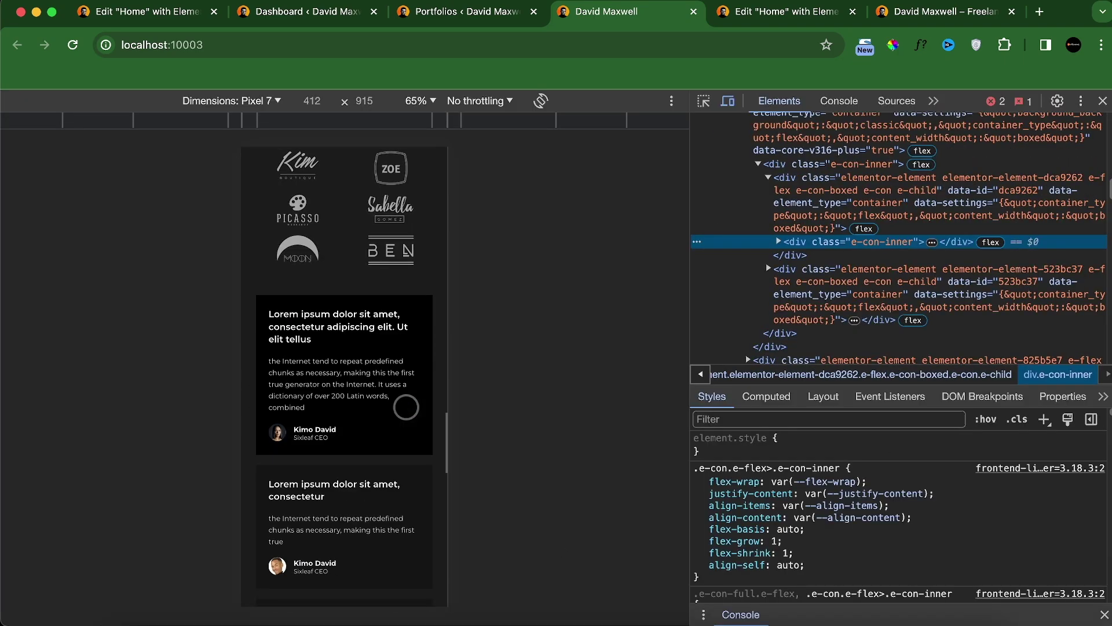
scroll(406, 407, "up", 2)
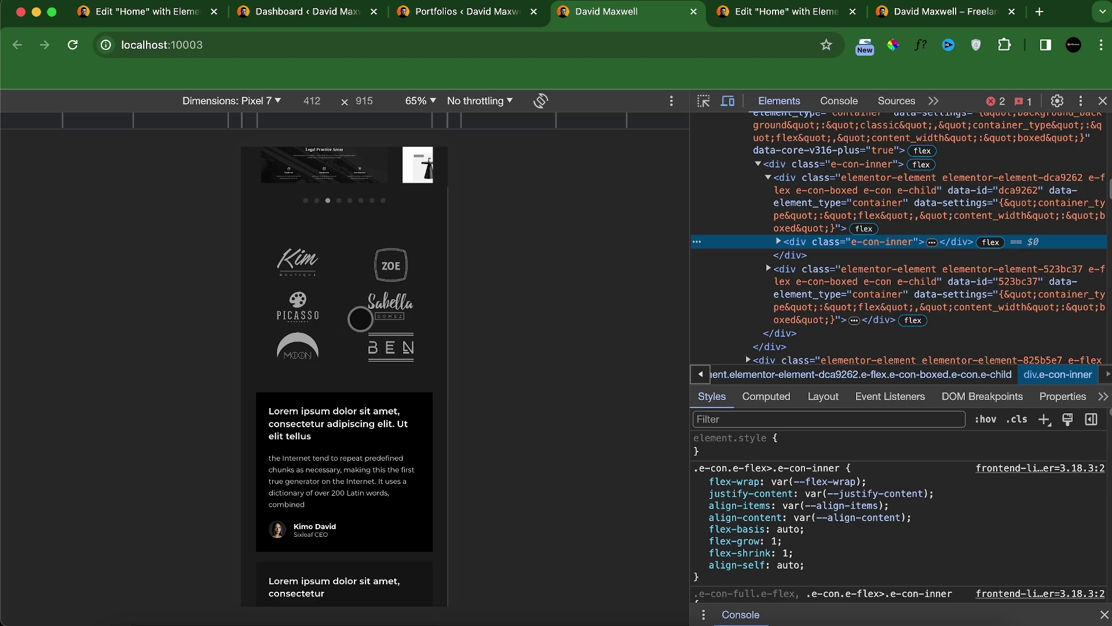
Step: Switch the emulated device to iPad Mini, then go back to the Elementor editor
left_click(274, 101)
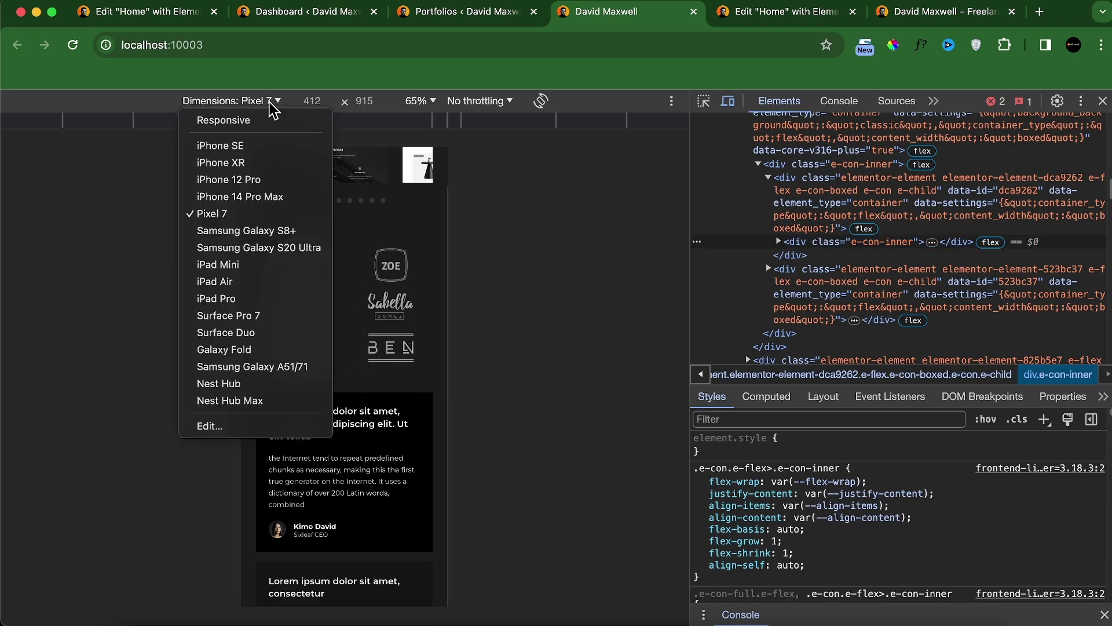
left_click(220, 264)
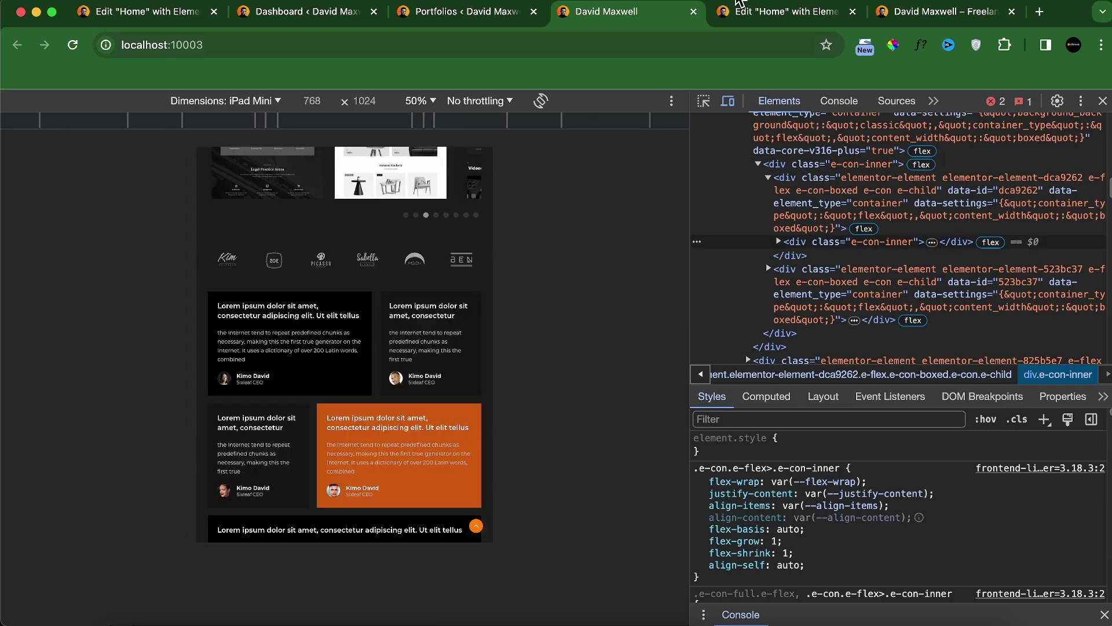
left_click(753, 11)
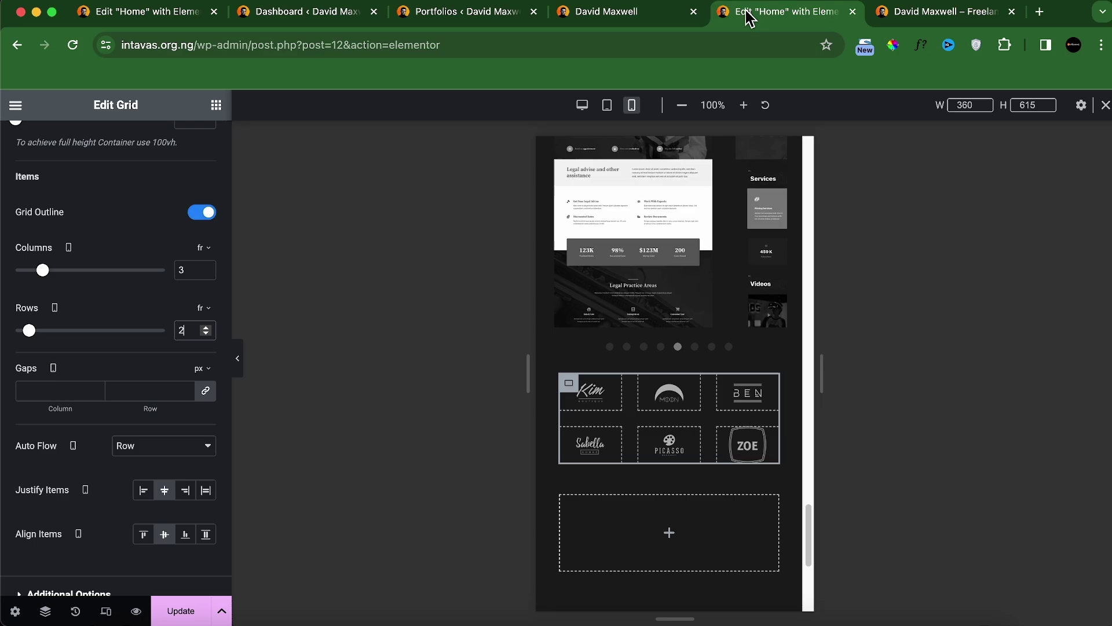
Step: At Tablet Portrait, set the logo grid to 6 columns and 1 row, then preview Mobile Portrait
left_click(607, 104)
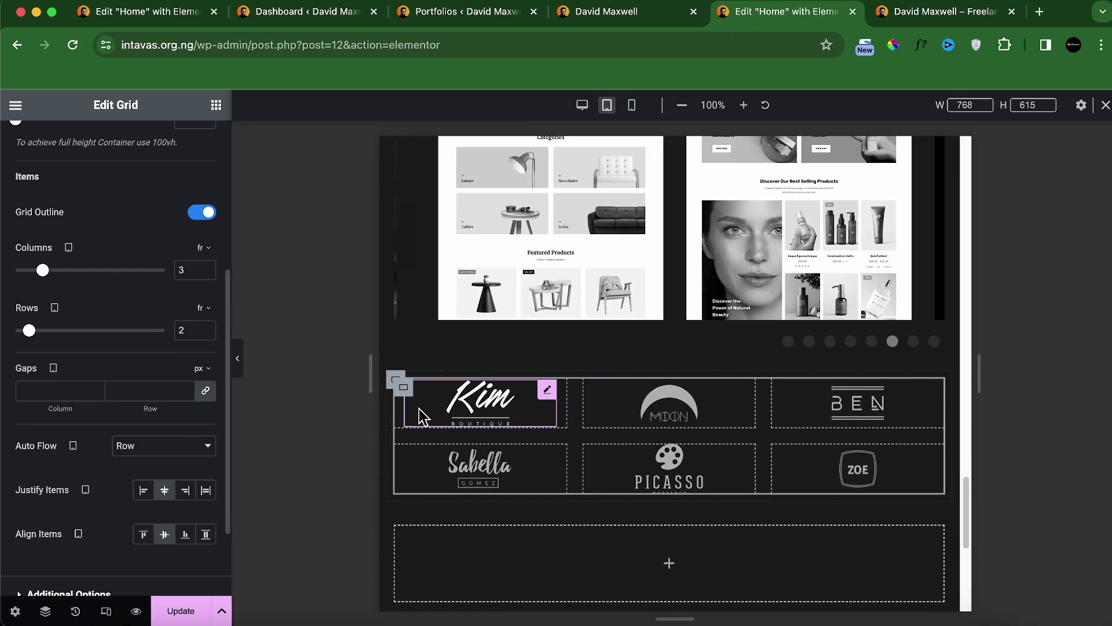
scroll(118, 325, "down", 2)
scroll(110, 254, "up", 6)
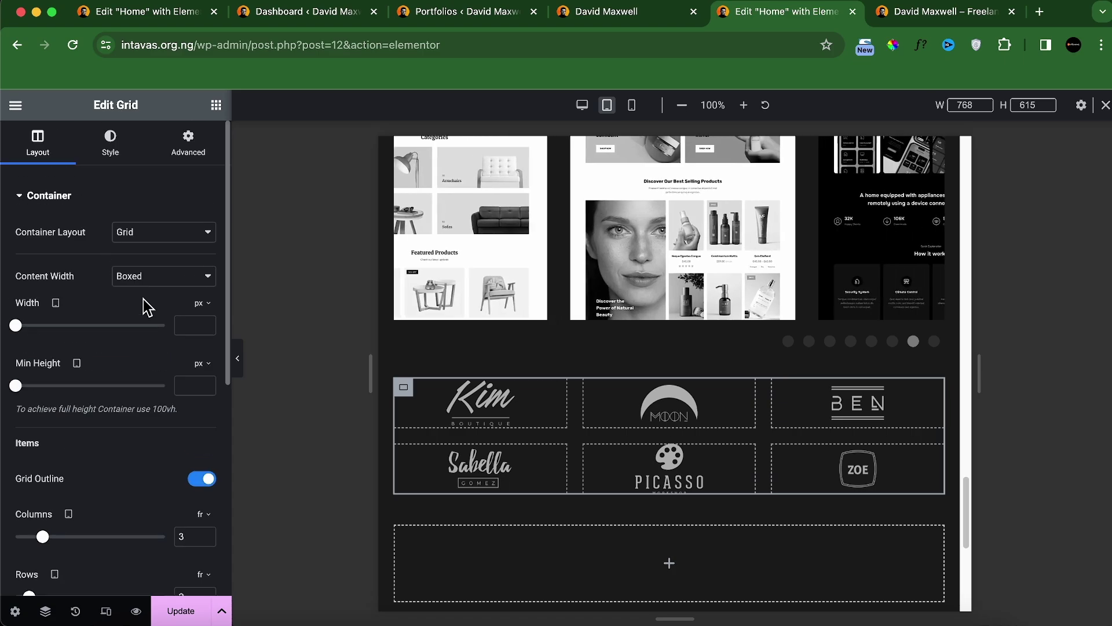
scroll(145, 302, "down", 3)
left_click_drag(185, 391, 162, 385)
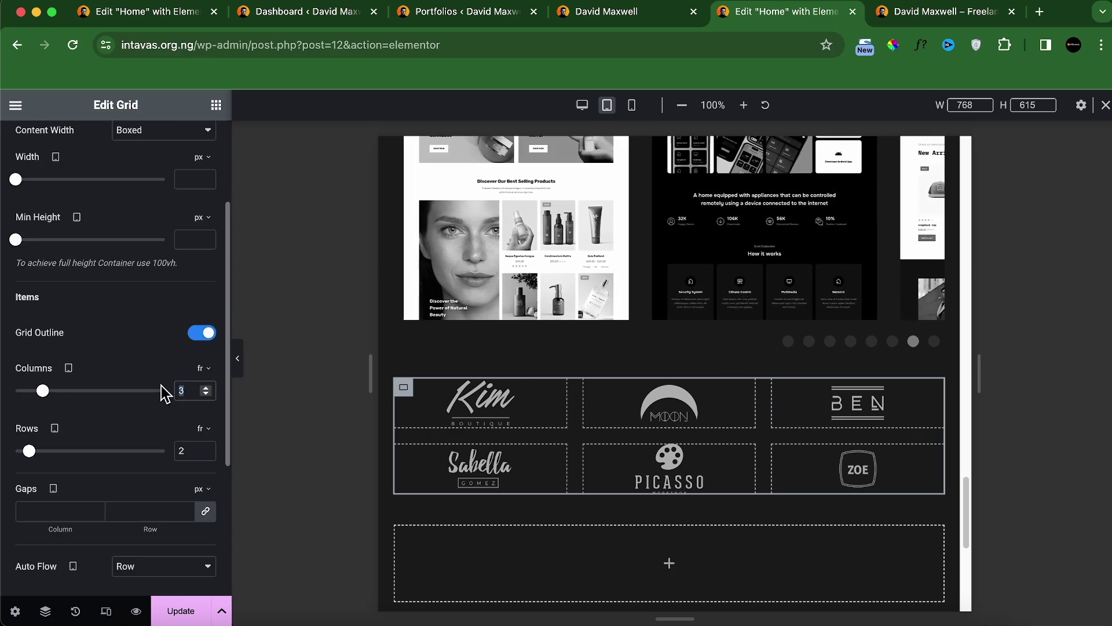
type("6")
left_click_drag(182, 450, 136, 451)
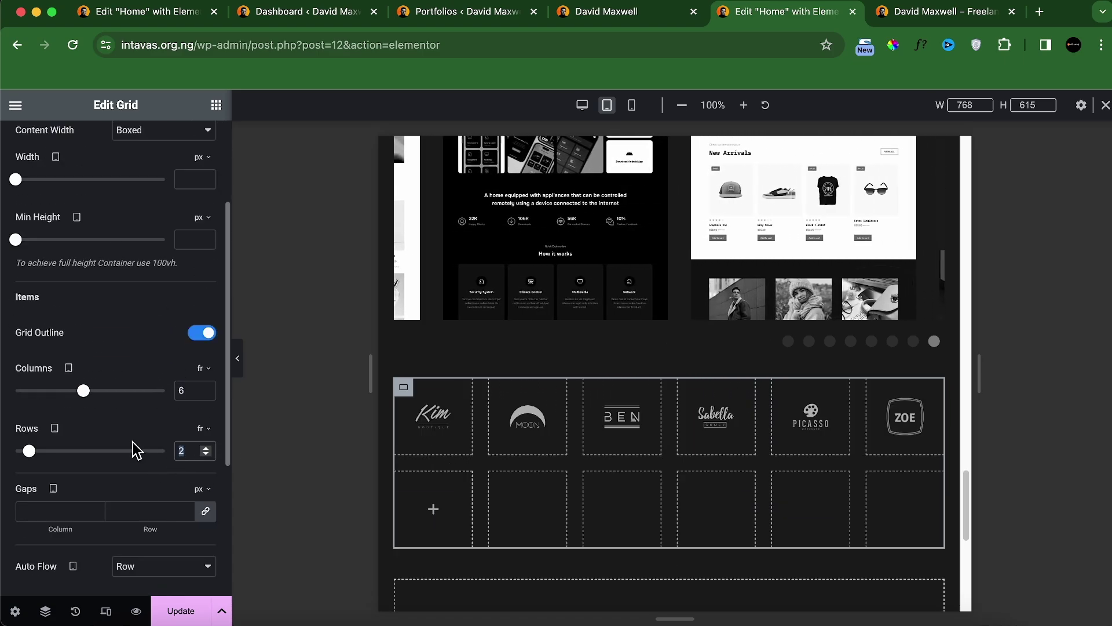
type("1")
left_click(632, 110)
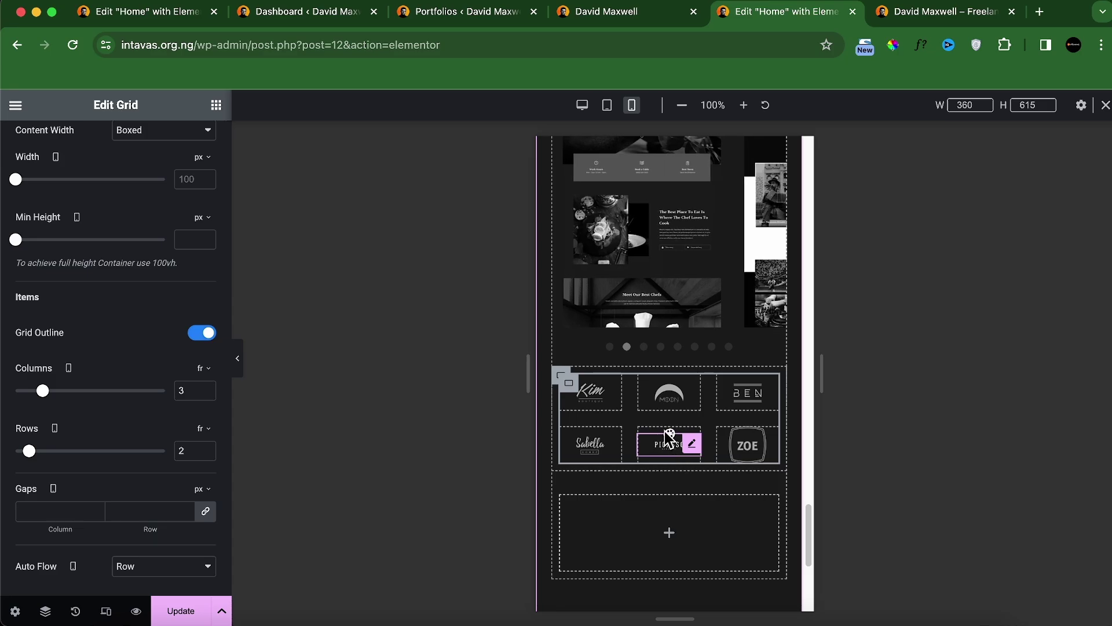
Step: Give the logo-grid's parent container 0 padding and a 40 px top margin on mobile
left_click(560, 376)
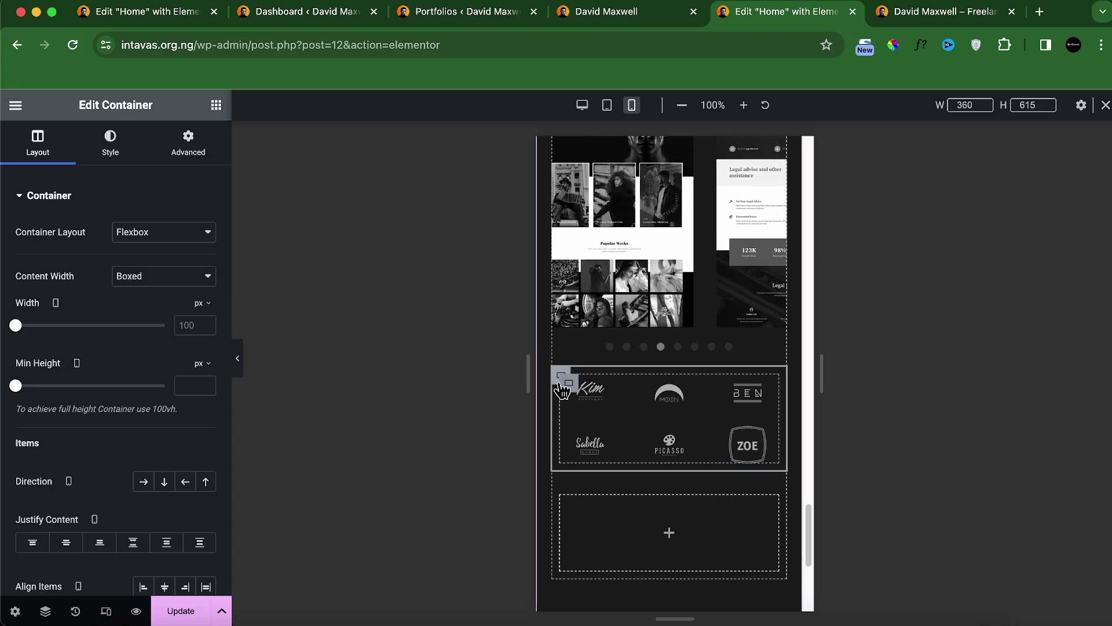
left_click(191, 148)
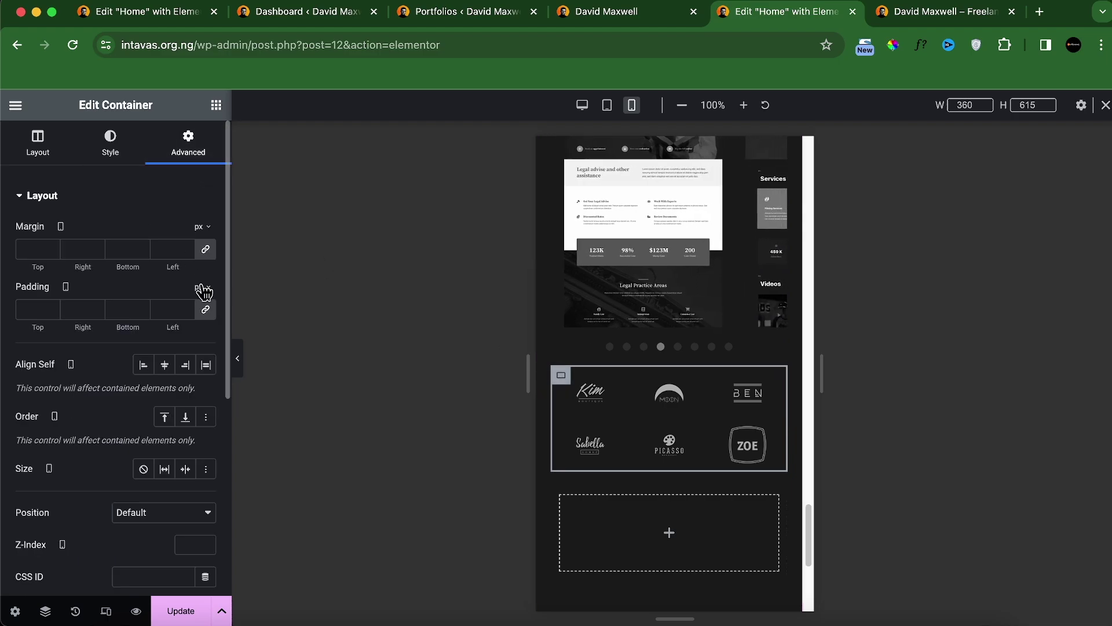
left_click(216, 313)
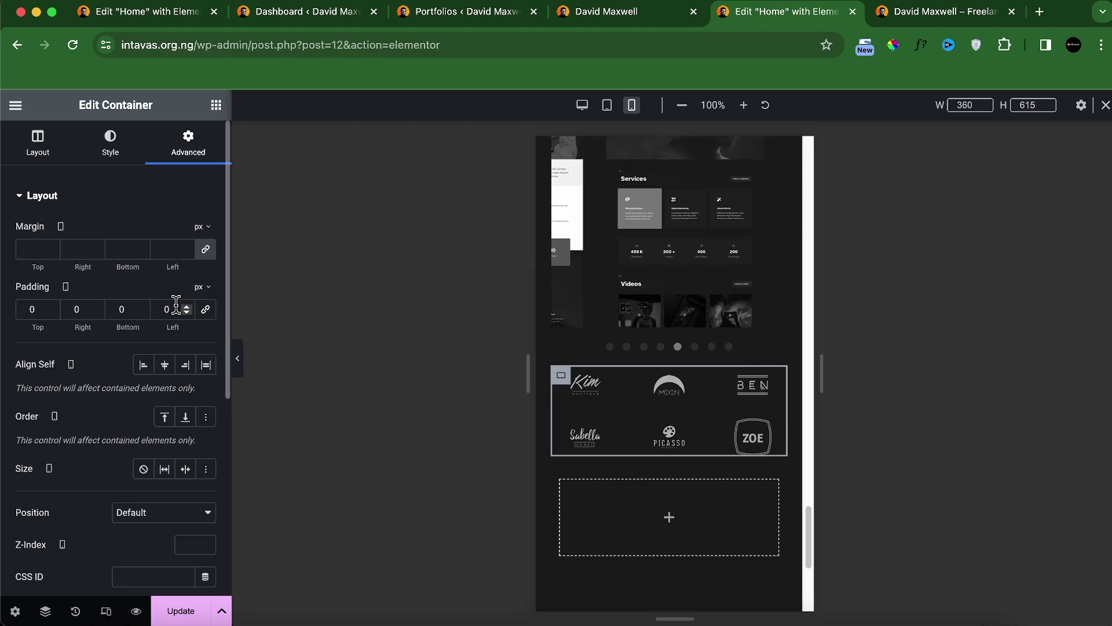
left_click(21, 249)
type("2")
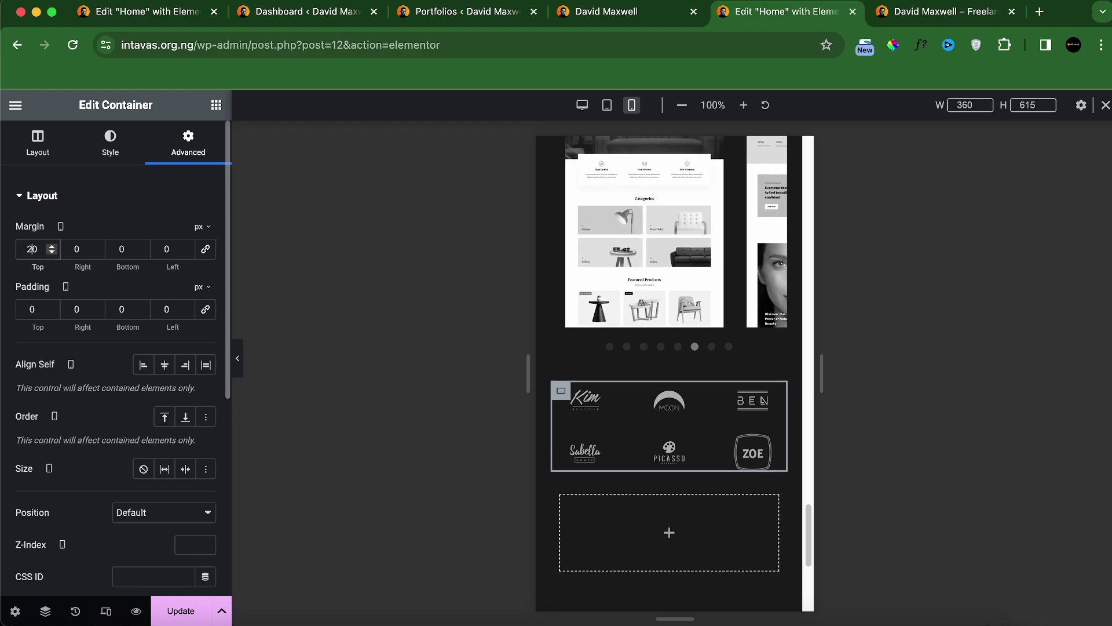
key("BackSpace")
type("4")
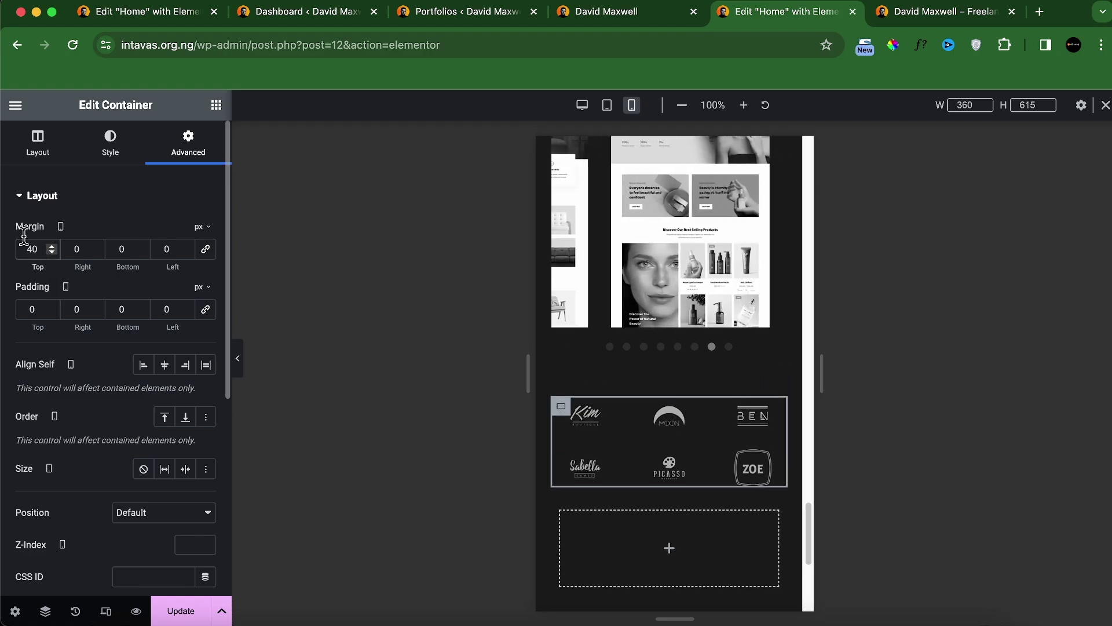
Step: Set the container's desktop top margin to 40 px and update the page
left_click(581, 106)
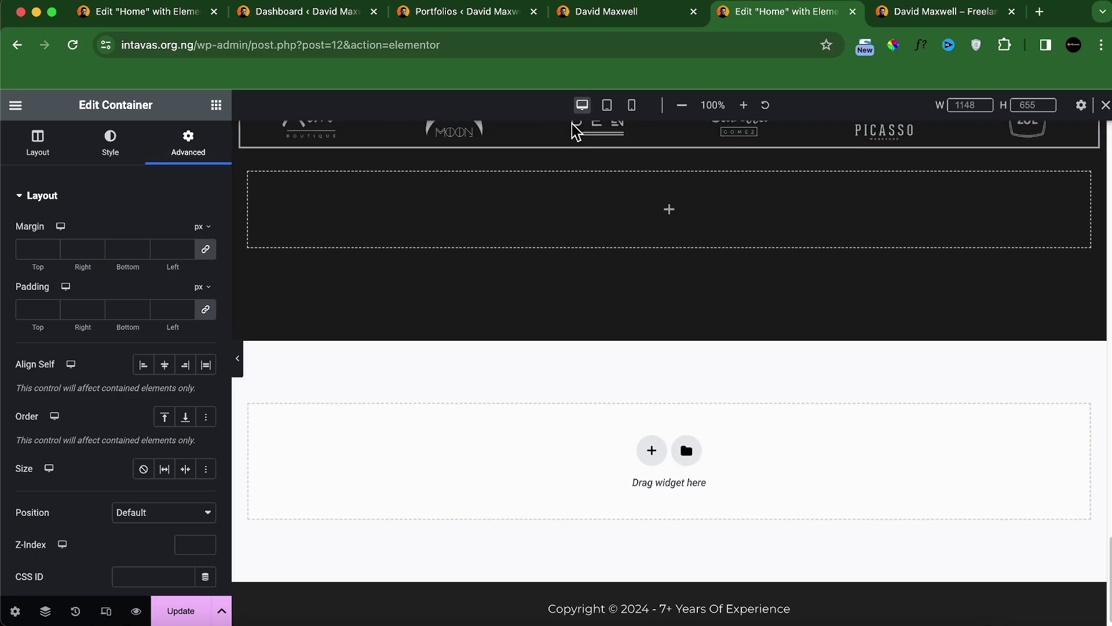
scroll(576, 248, "up", 3)
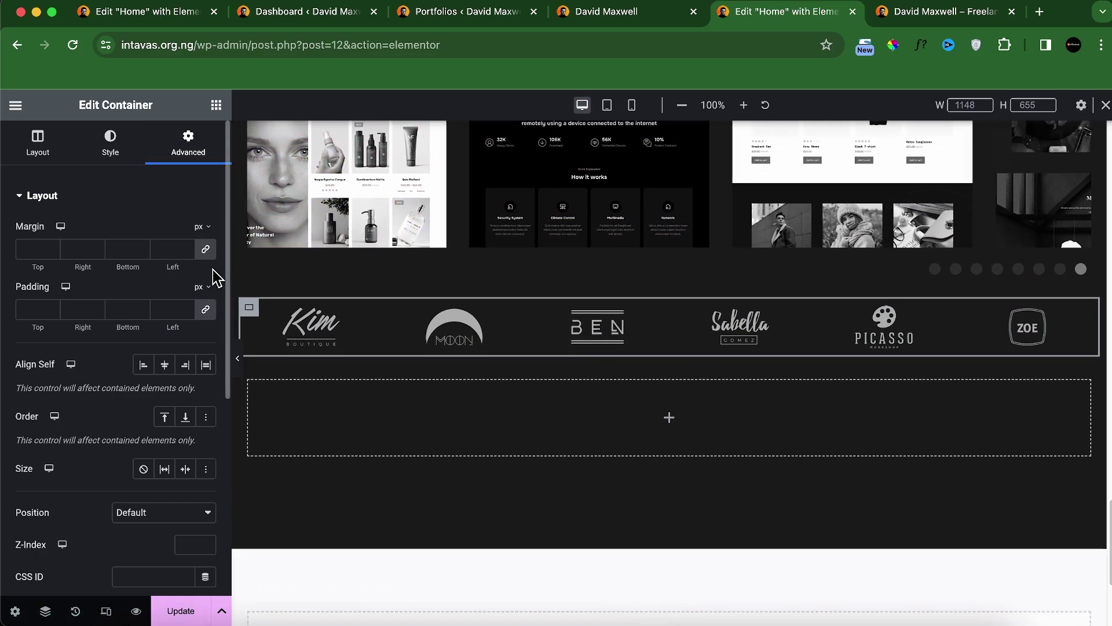
left_click(33, 249)
type("40")
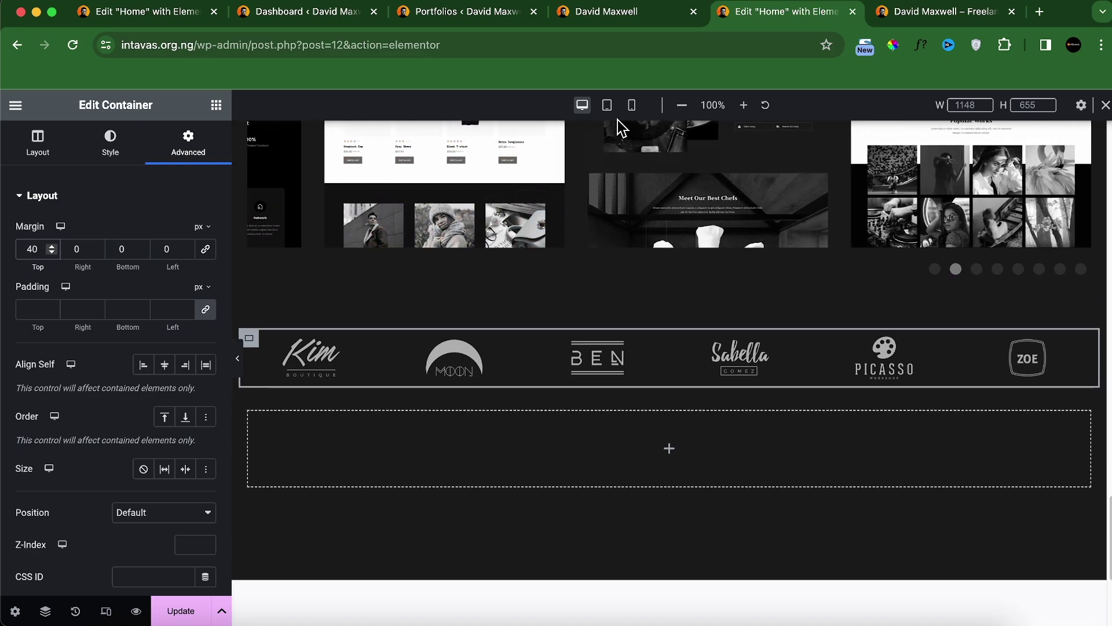
left_click(173, 610)
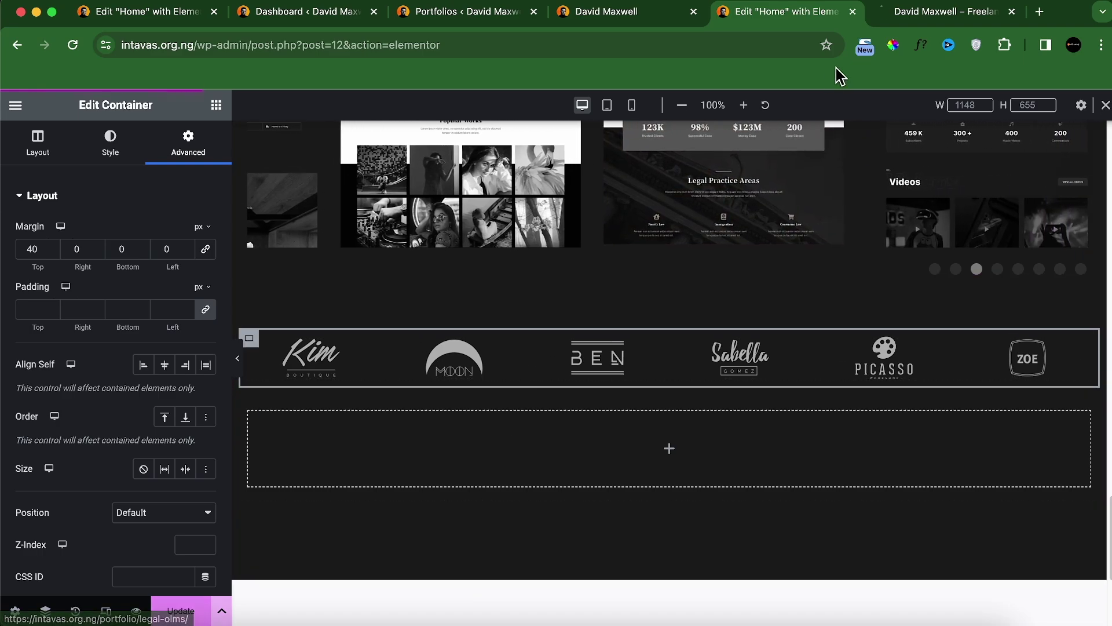
Step: Close DevTools on the localhost tab and view the logo row above the testimonial cards
left_click(938, 11)
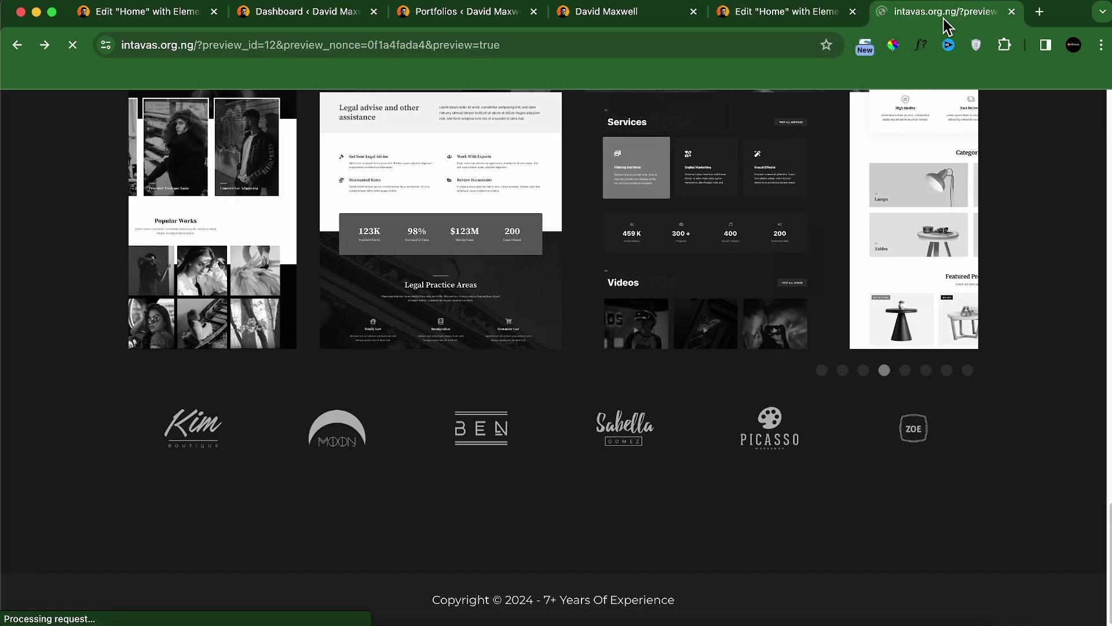
left_click(629, 12)
left_click(1103, 100)
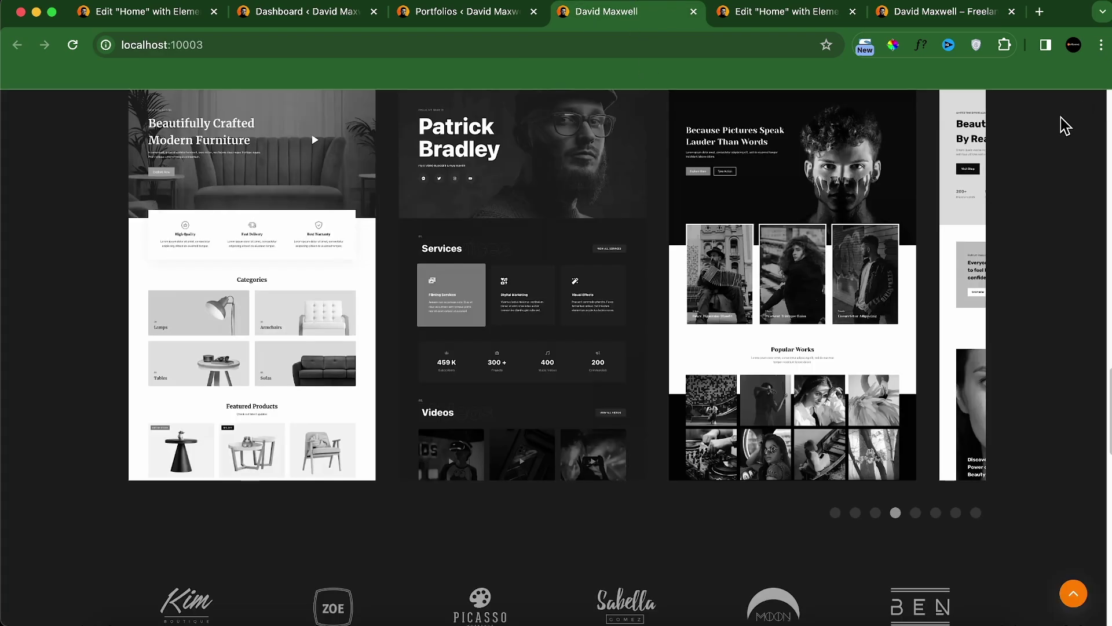
scroll(575, 379, "down", 5)
scroll(411, 321, "up", 2)
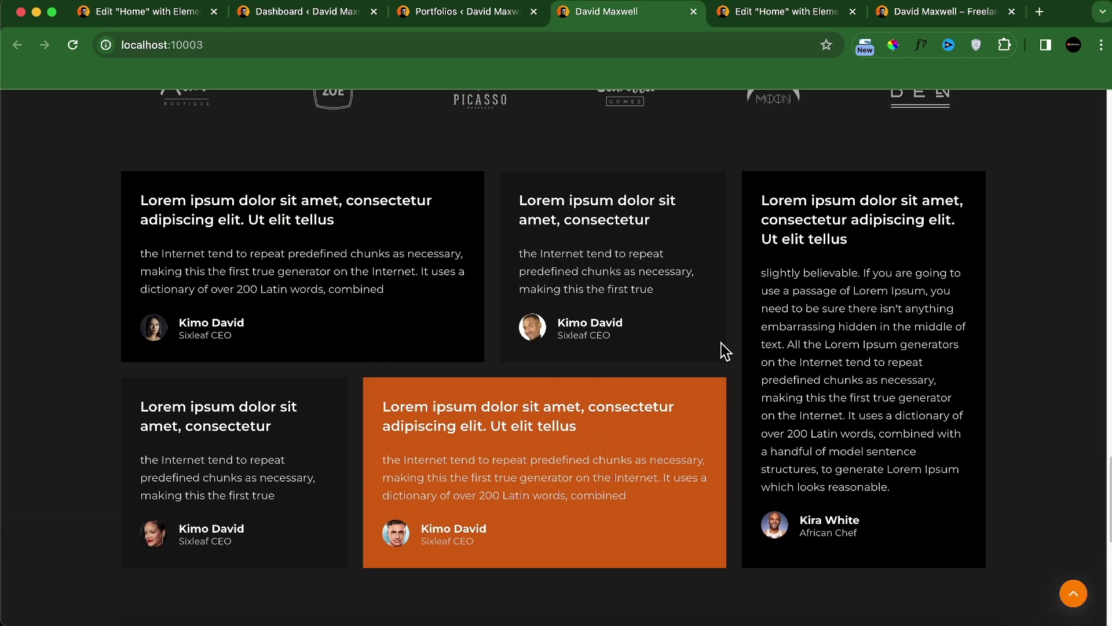
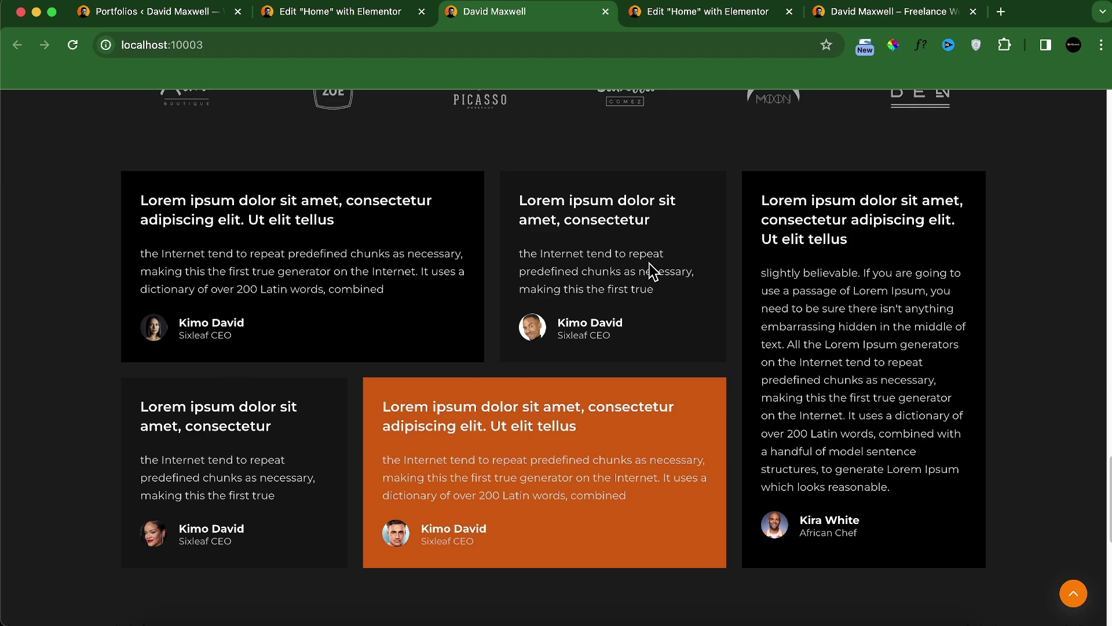
Step: In the Elementor editor, set the padding of the empty container below the logo strip to 0
left_click(728, 18)
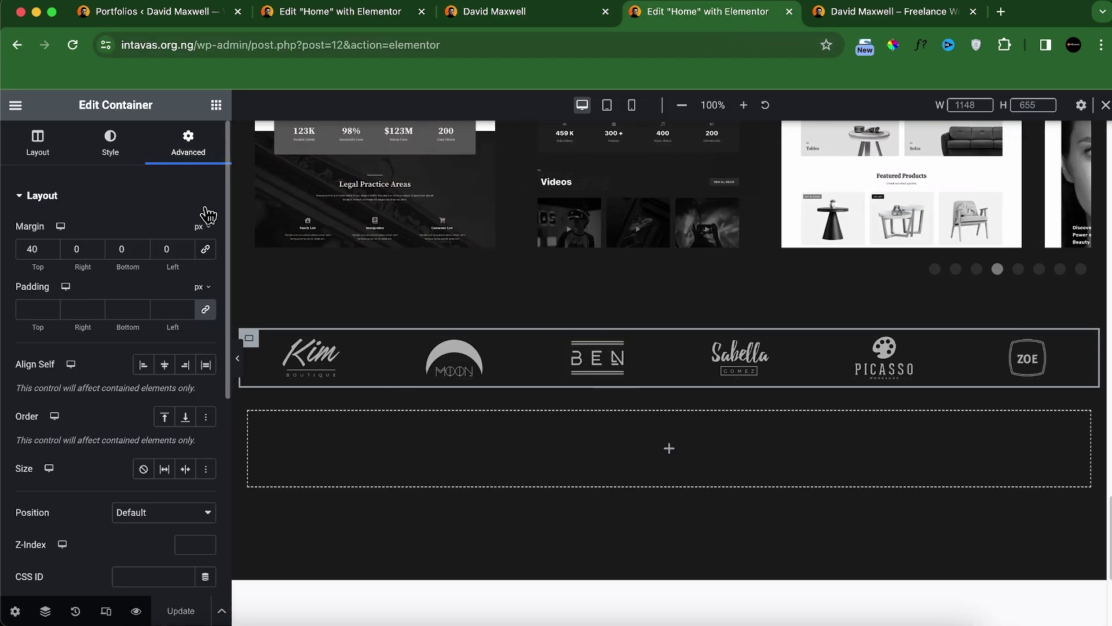
left_click(250, 413)
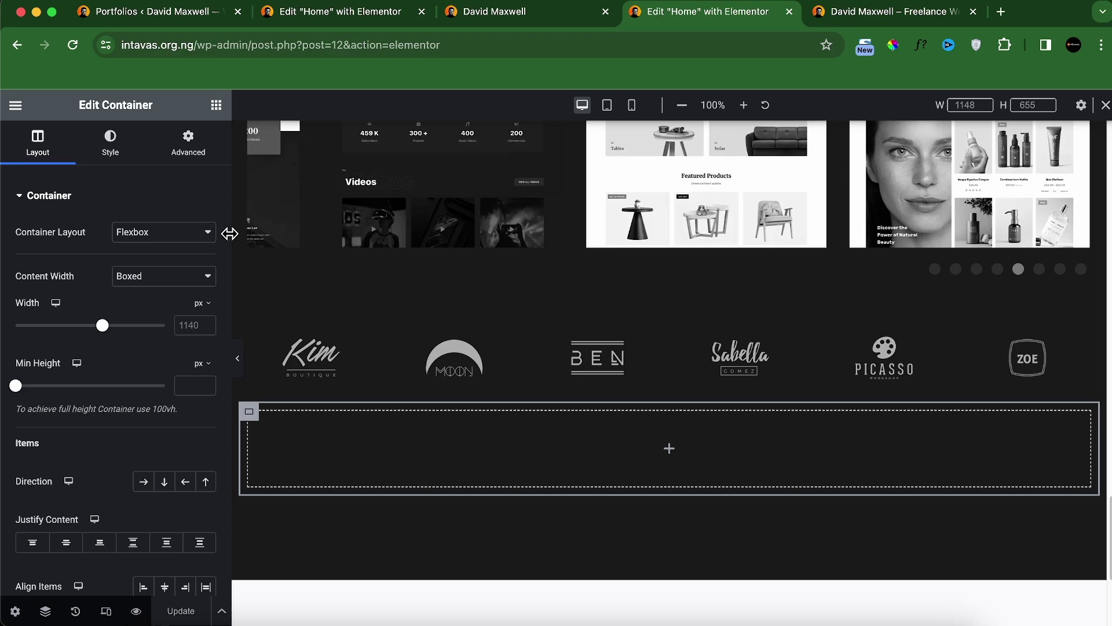
left_click(188, 142)
left_click(206, 311)
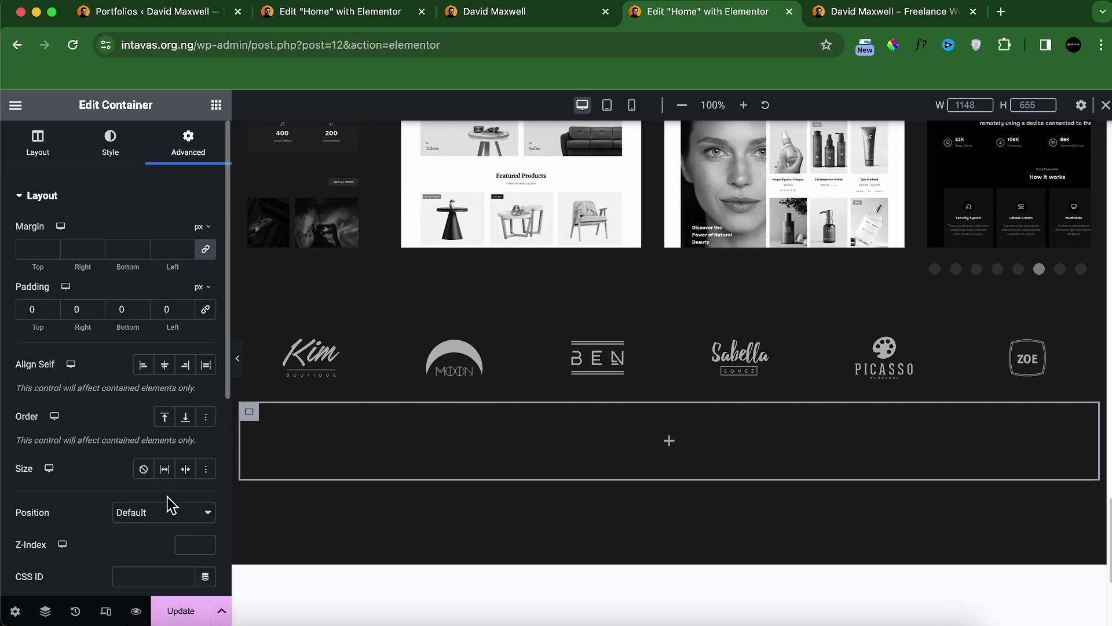
Step: Drag a Container widget into that section and duplicate it, giving two stacked empty boxes
left_click(216, 106)
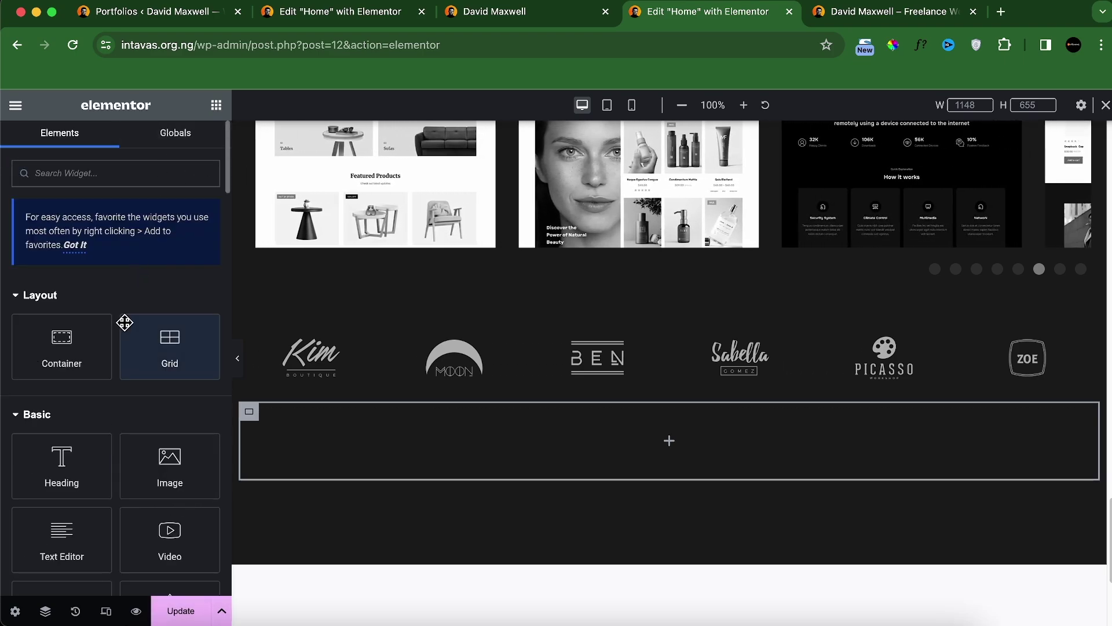
left_click_drag(67, 341, 295, 418)
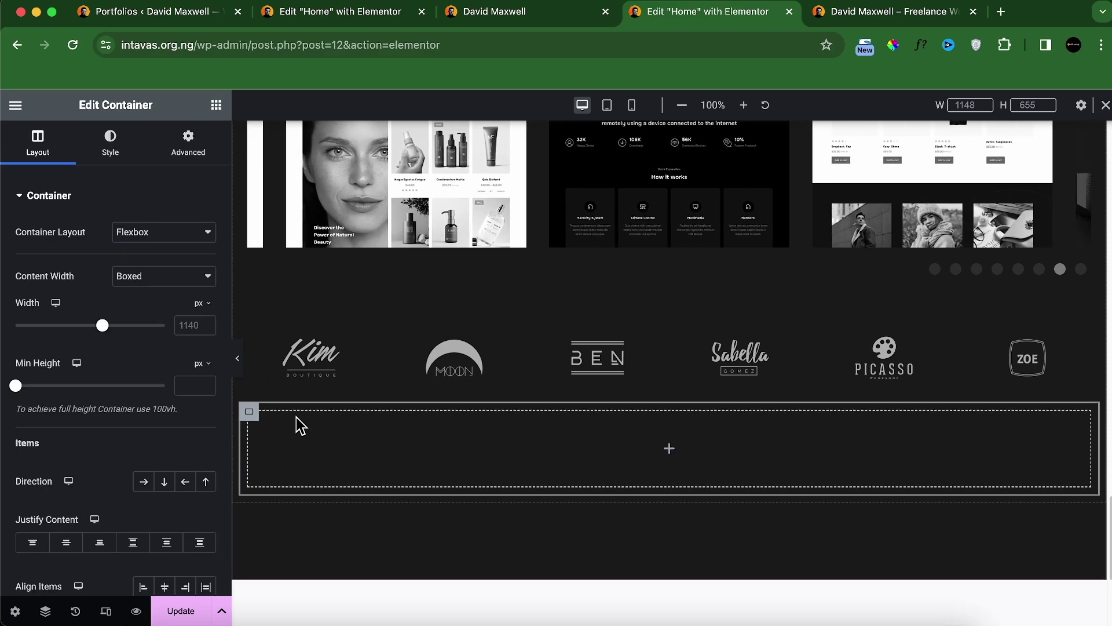
right_click(251, 422)
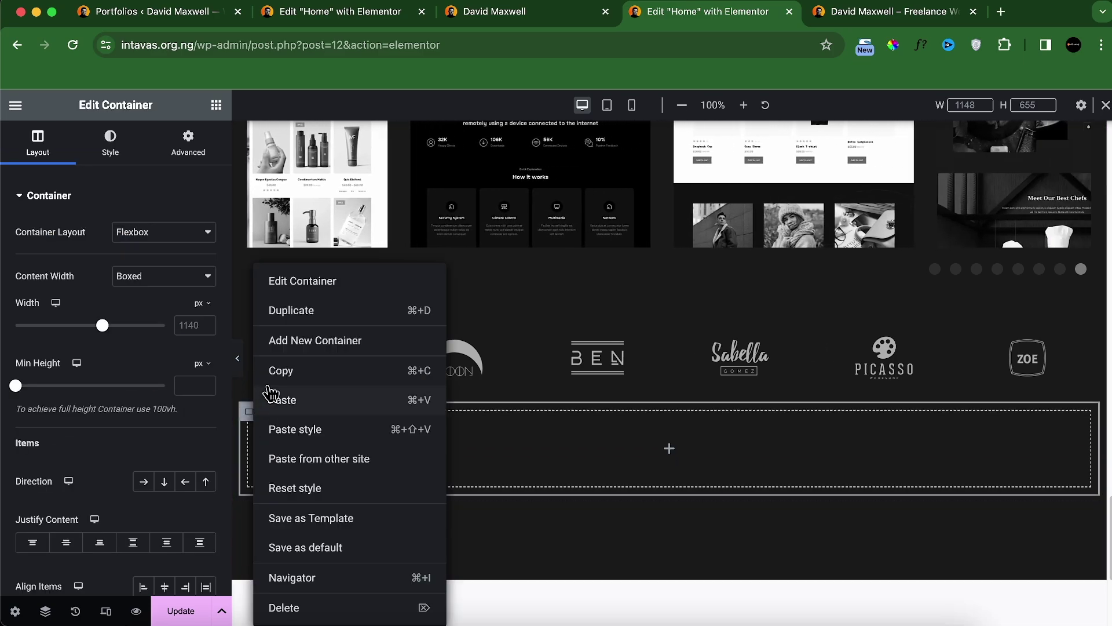
left_click(291, 314)
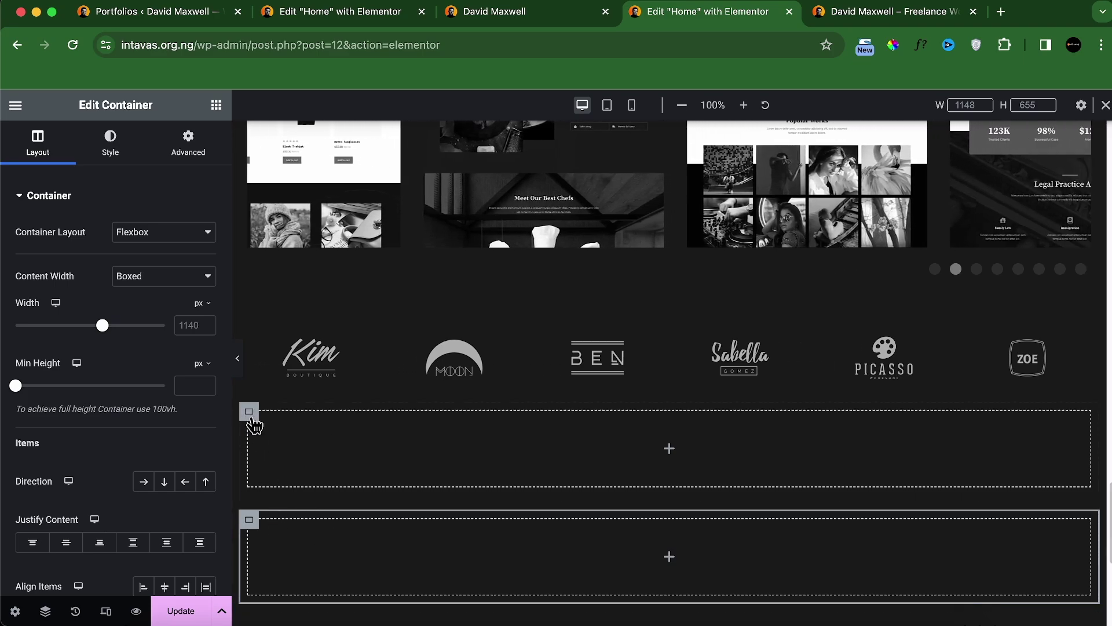
Step: In the Navigator tree, select the parent container holding the two empty boxes and show its layout settings
left_click(45, 612)
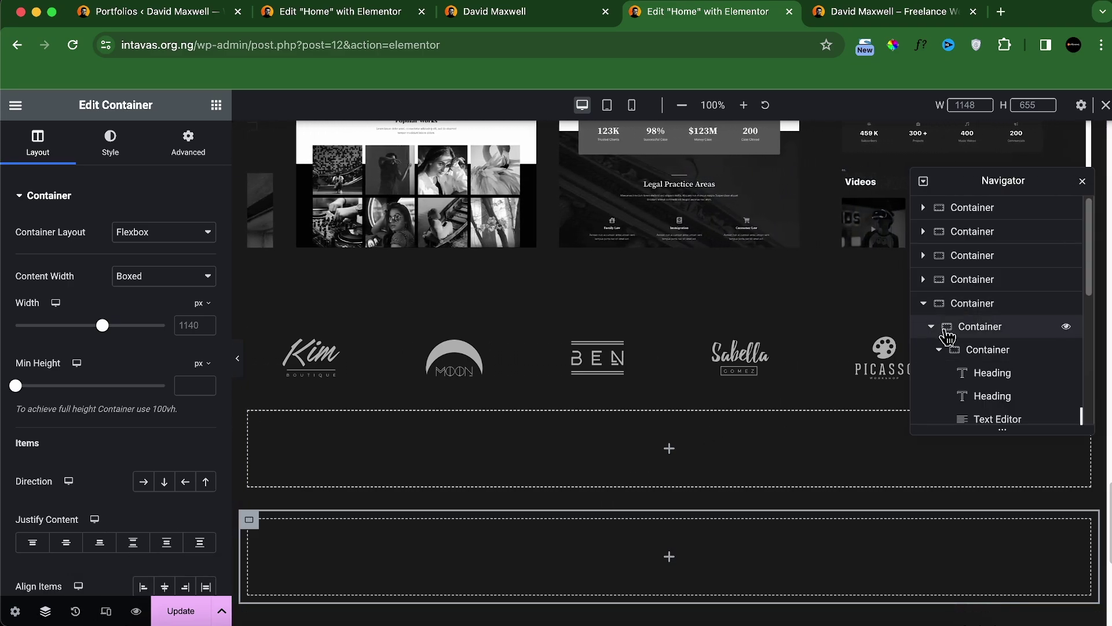
scroll(927, 327, "down", 5)
scroll(940, 294, "up", 3)
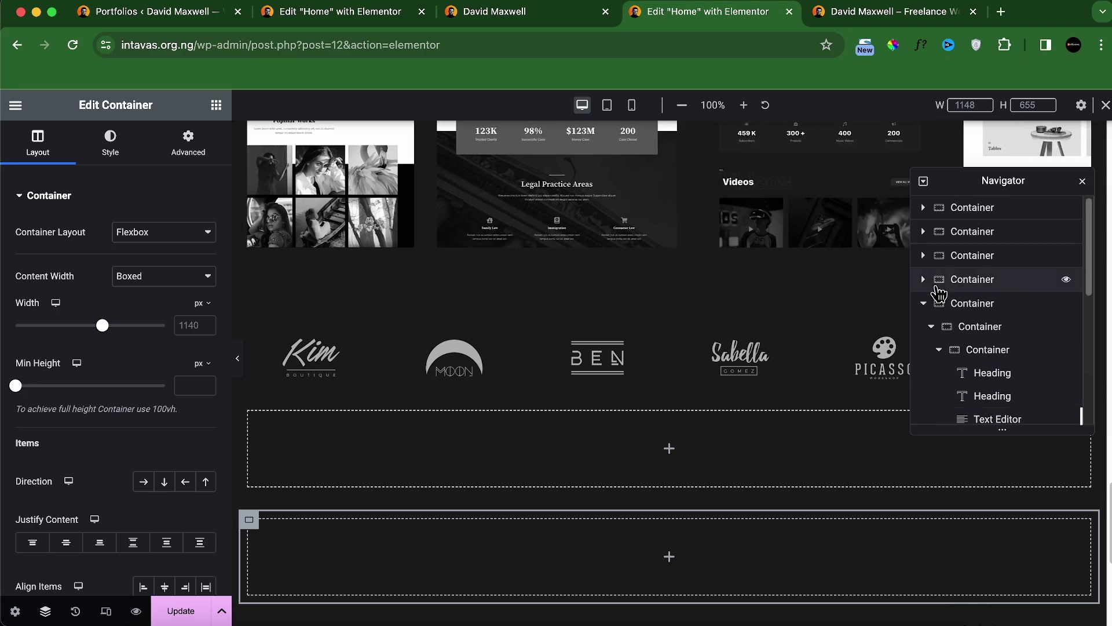
left_click(923, 303)
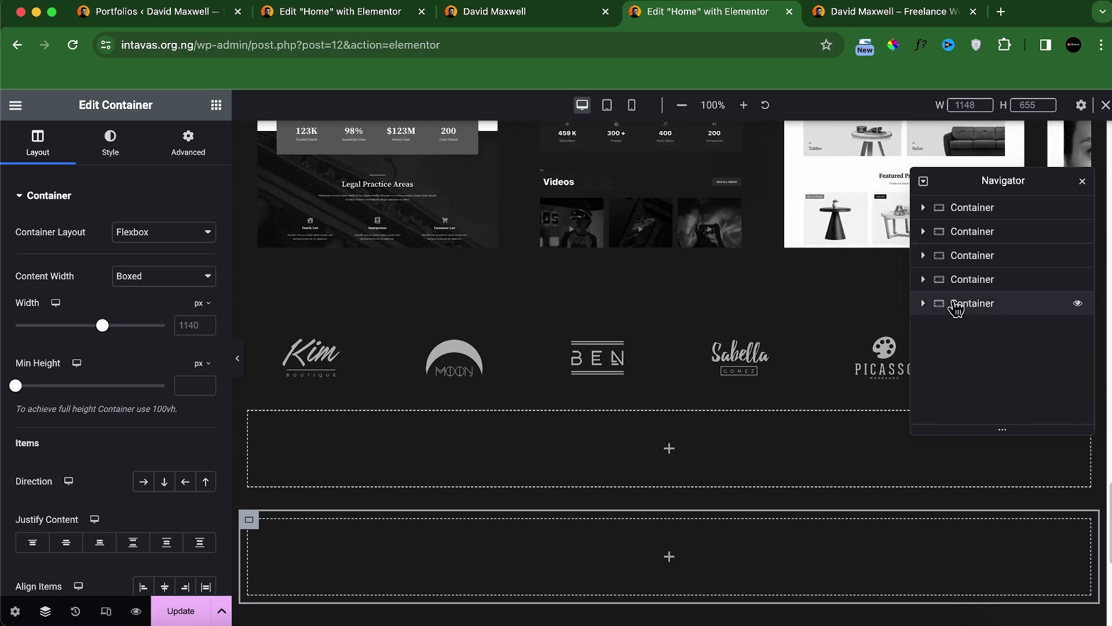
left_click(923, 303)
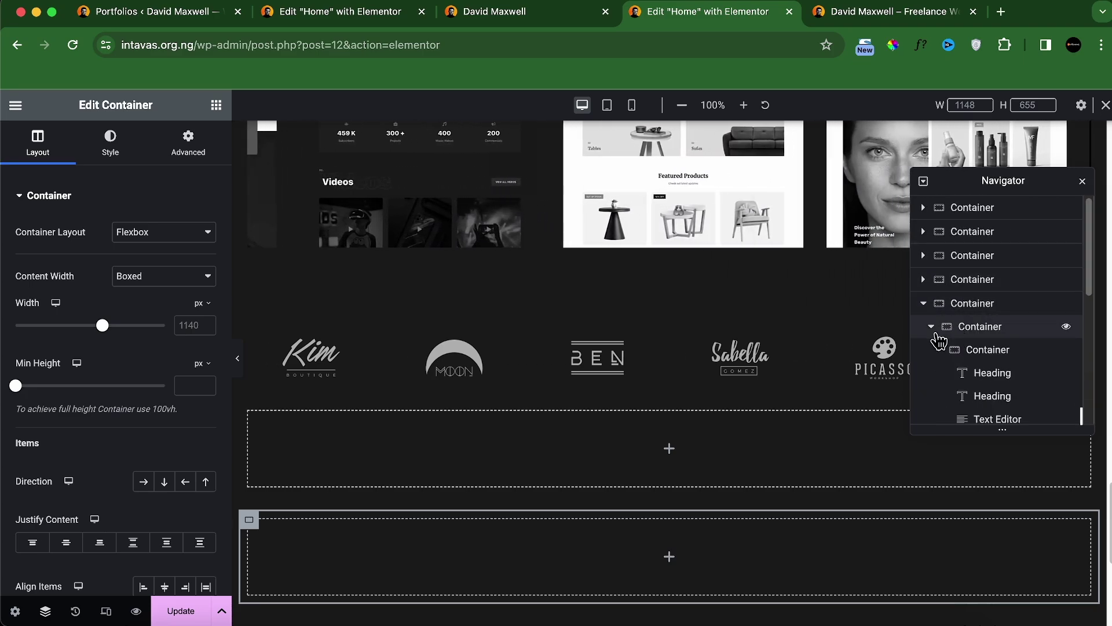
left_click(931, 327)
left_click(931, 327)
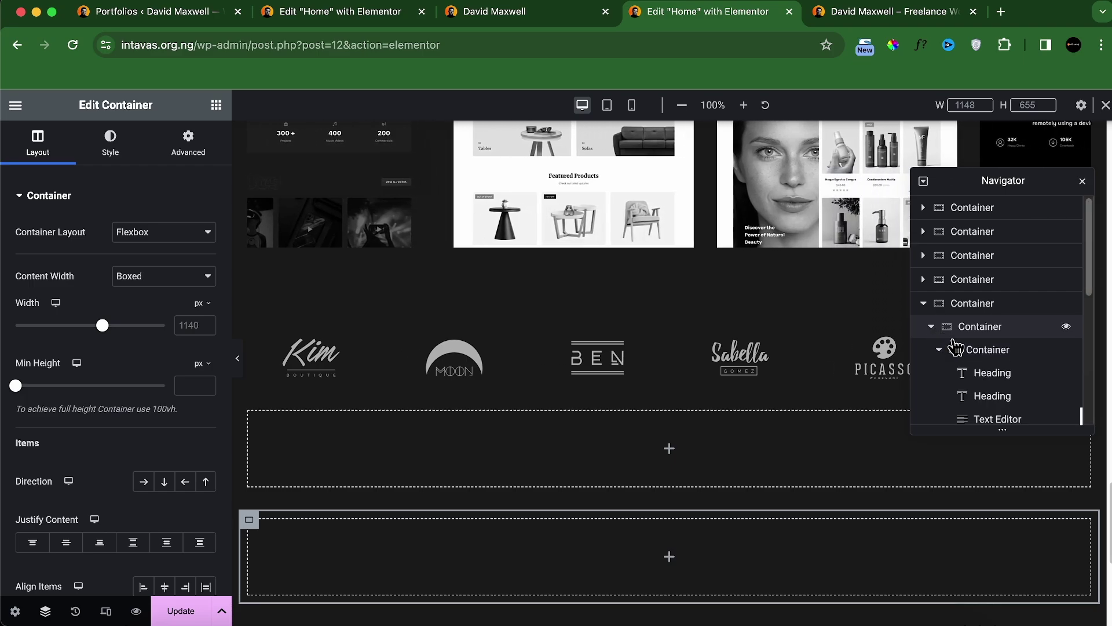
scroll(947, 347, "down", 1)
left_click(938, 332)
left_click(939, 355)
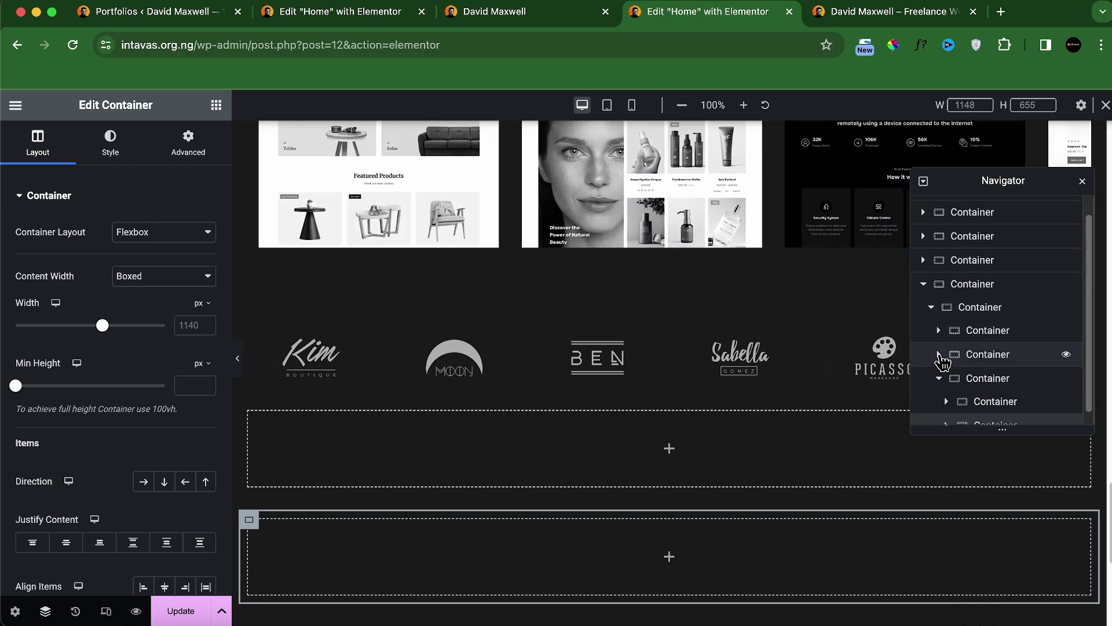
scroll(948, 353, "down", 1)
left_click(953, 369)
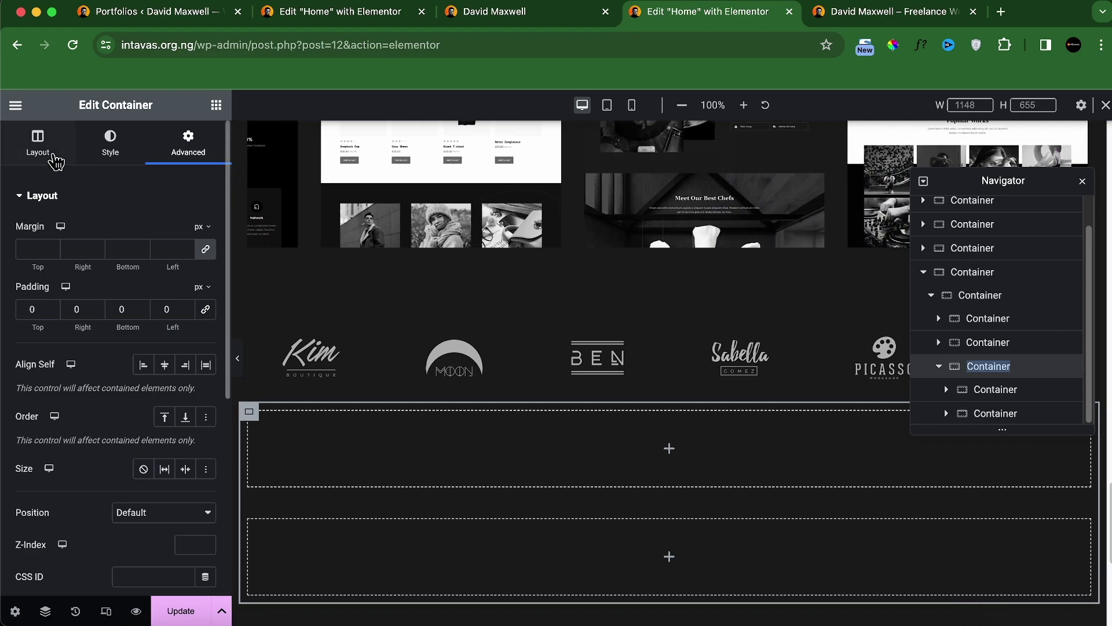
left_click(40, 153)
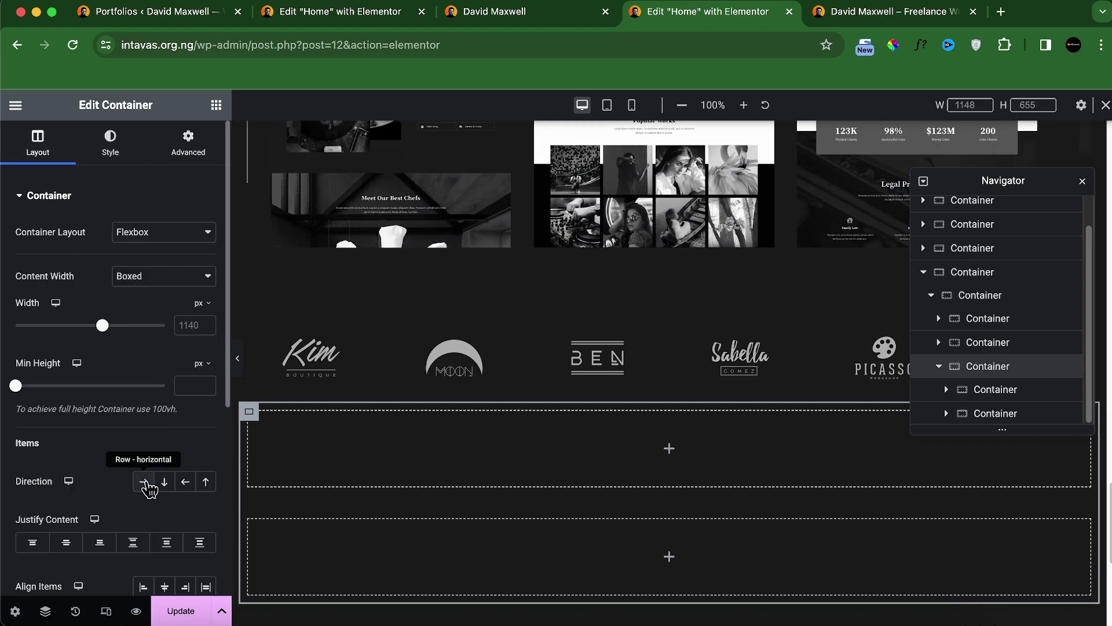
Step: Set the two child containers side by side in a row, with the left one 70% wide
left_click(144, 483)
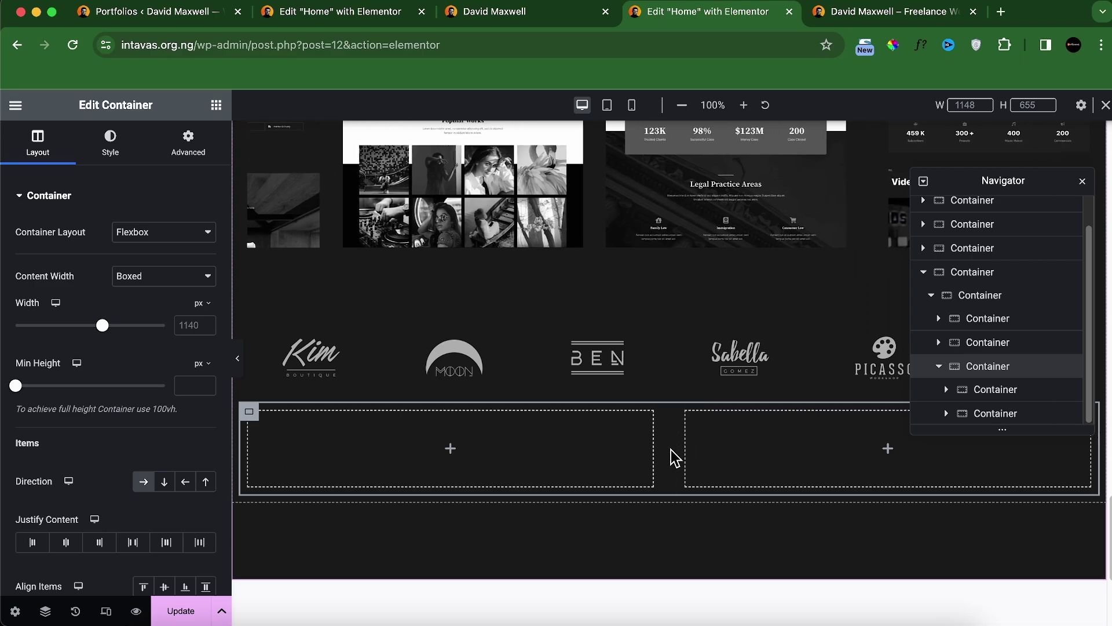
left_click_drag(659, 450, 805, 456)
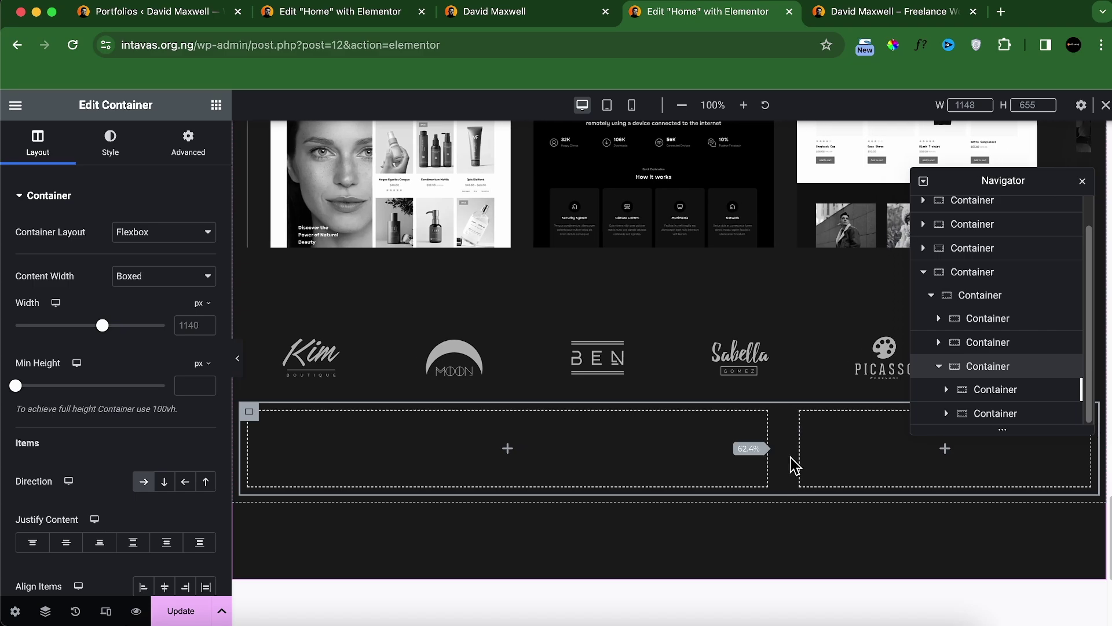
left_click_drag(791, 457, 856, 439)
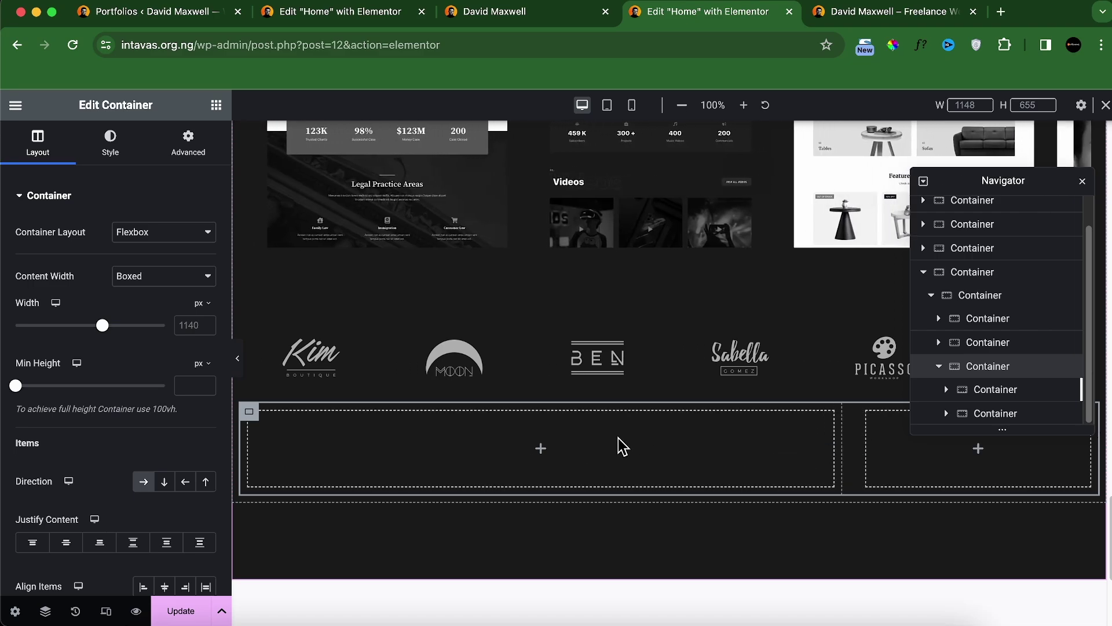
left_click(961, 389)
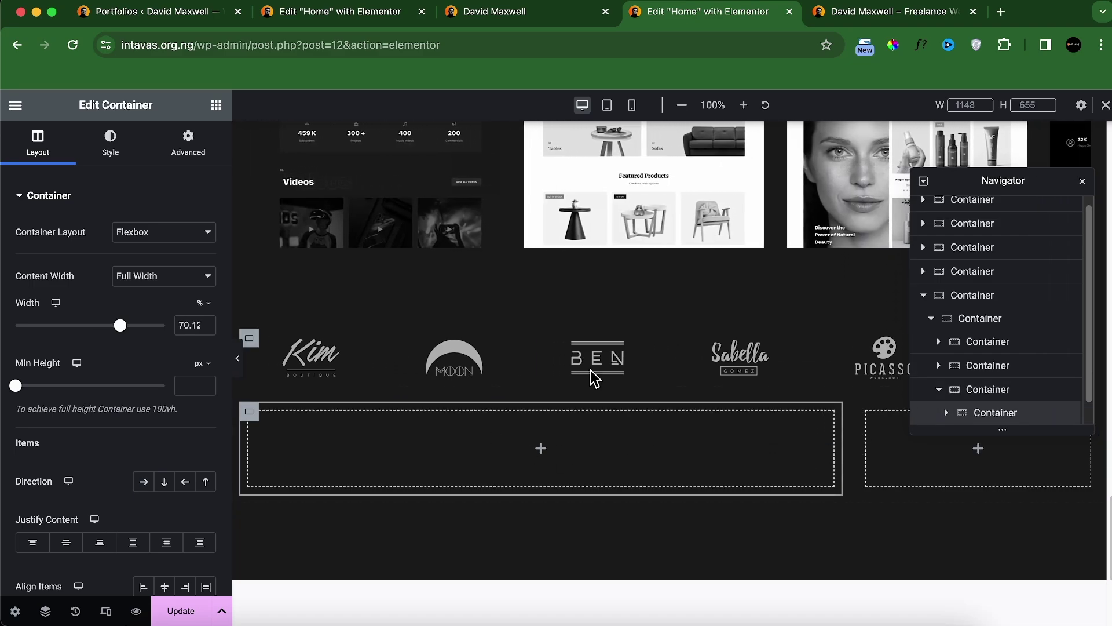
double_click(189, 325)
type("7")
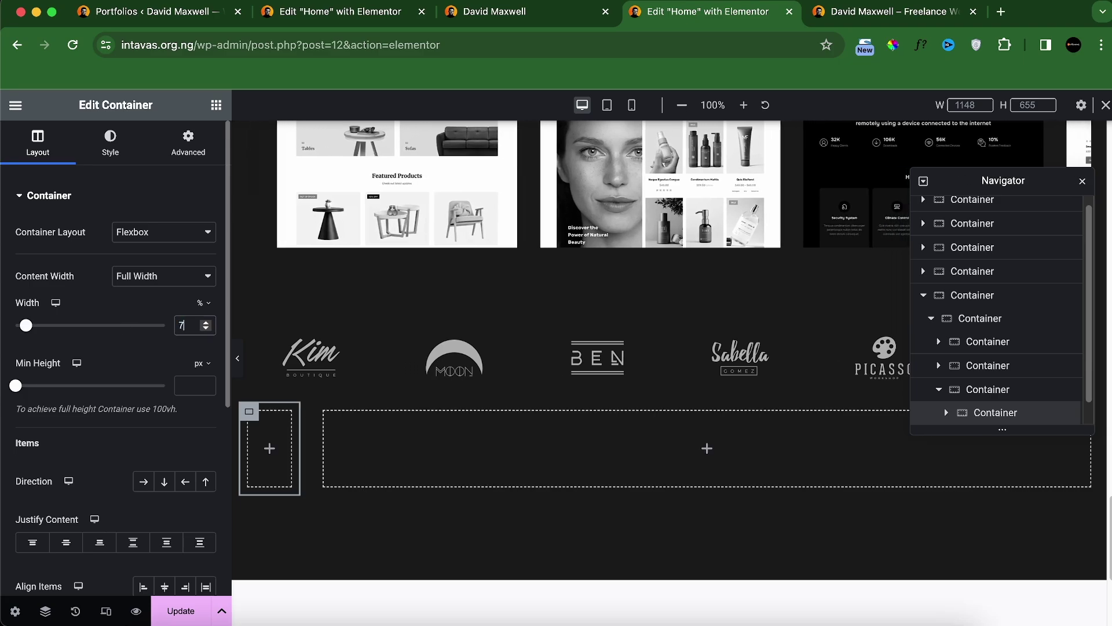
type("0")
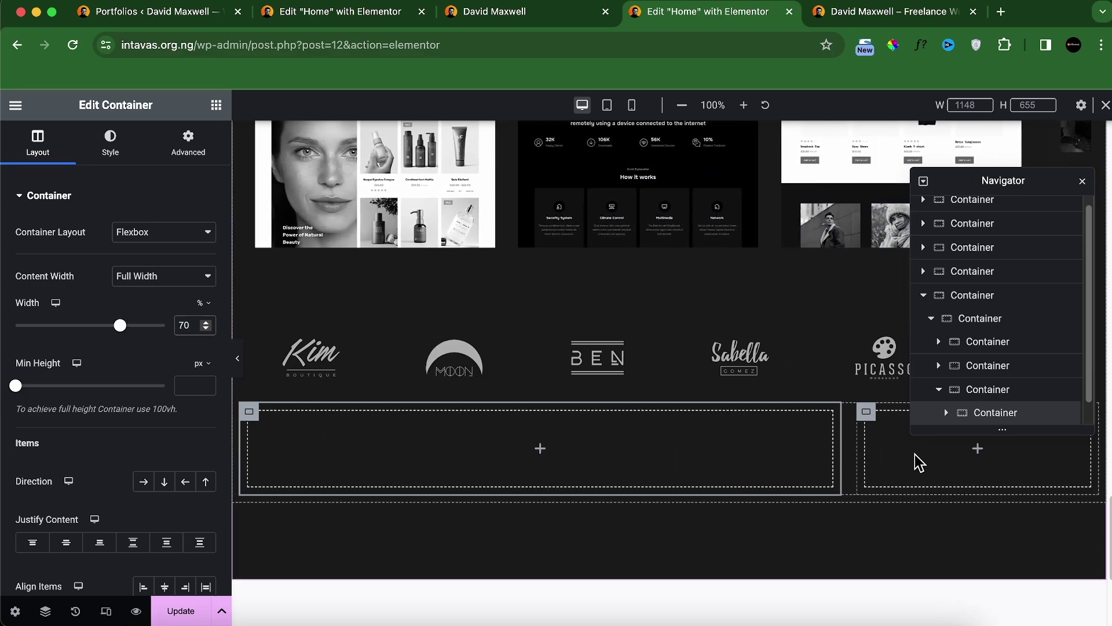
left_click_drag(977, 180, 475, 124)
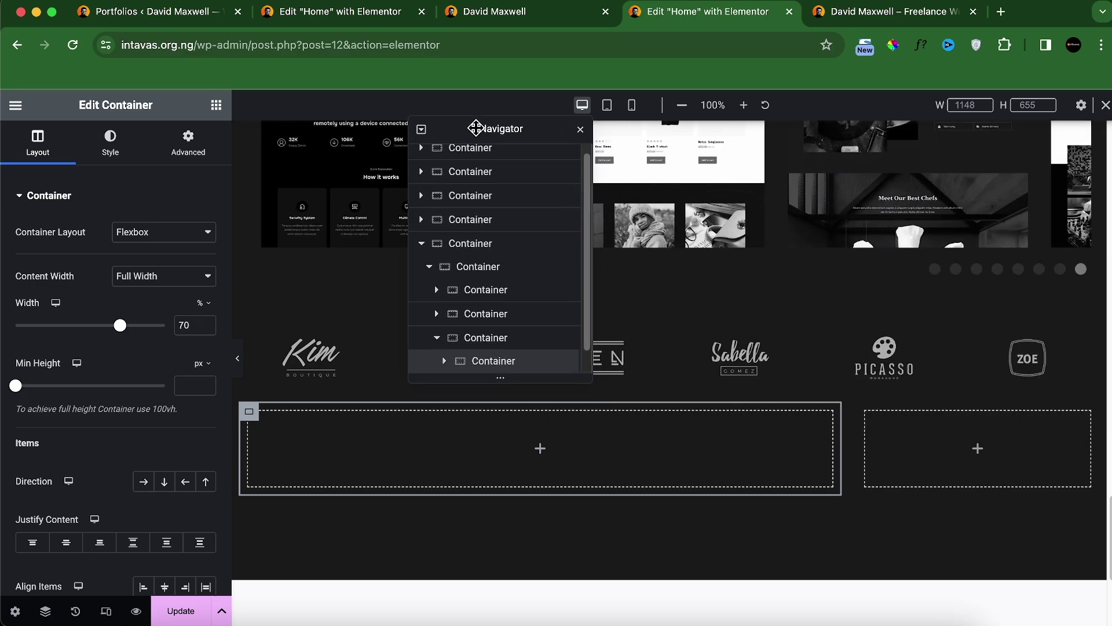
Step: Add a Heading to the right container holding the live site's copied testimonial heading text
left_click(489, 13)
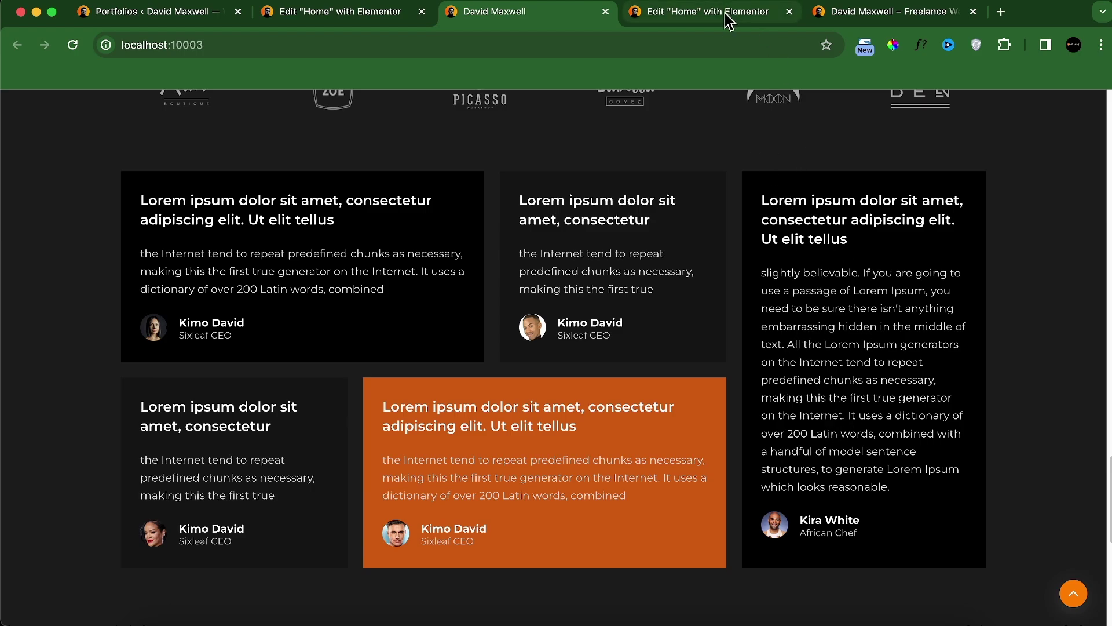
triple_click(790, 222)
key("ctrl+c")
key("ctrl+Tab")
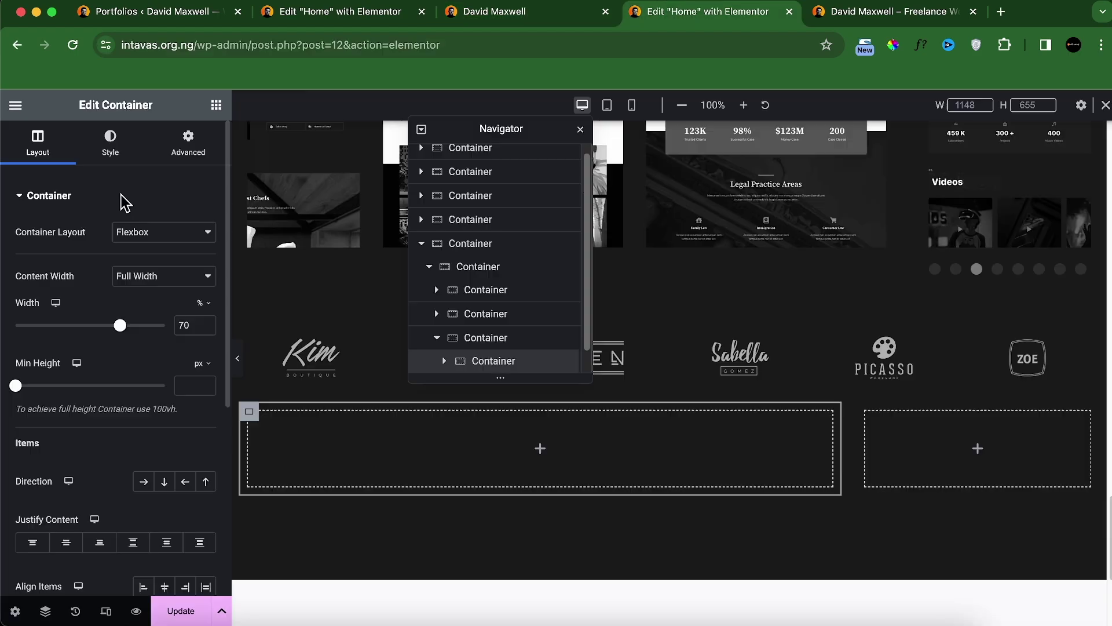
left_click(216, 105)
left_click_drag(74, 443, 904, 458)
triple_click(69, 281)
key("ctrl+v")
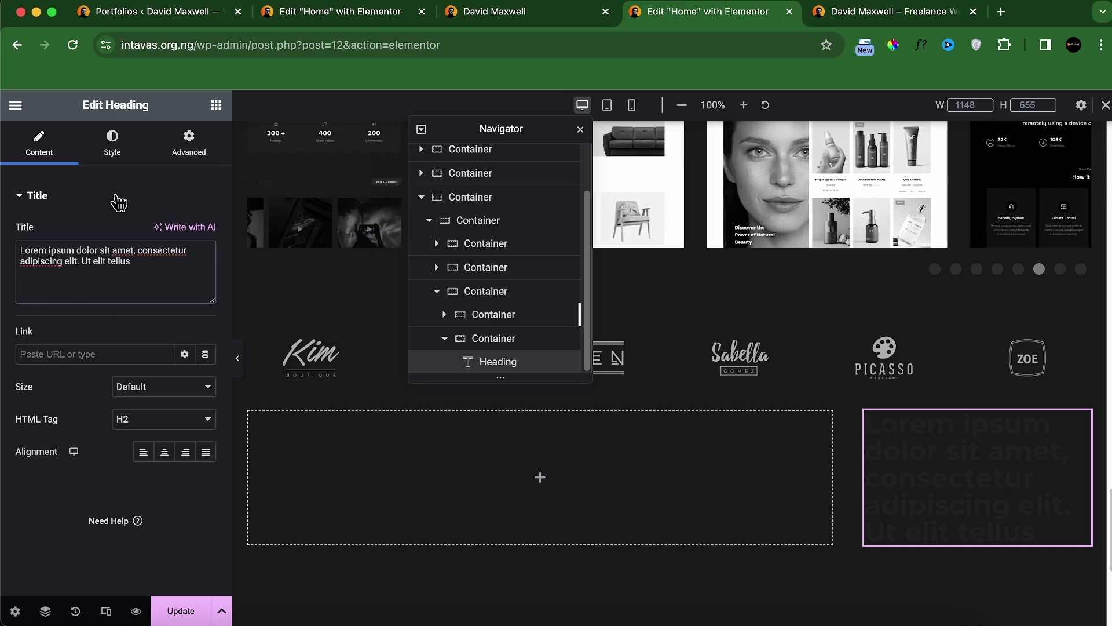
Step: Set the heading's typography size to 18px
left_click(112, 142)
left_click(585, 17)
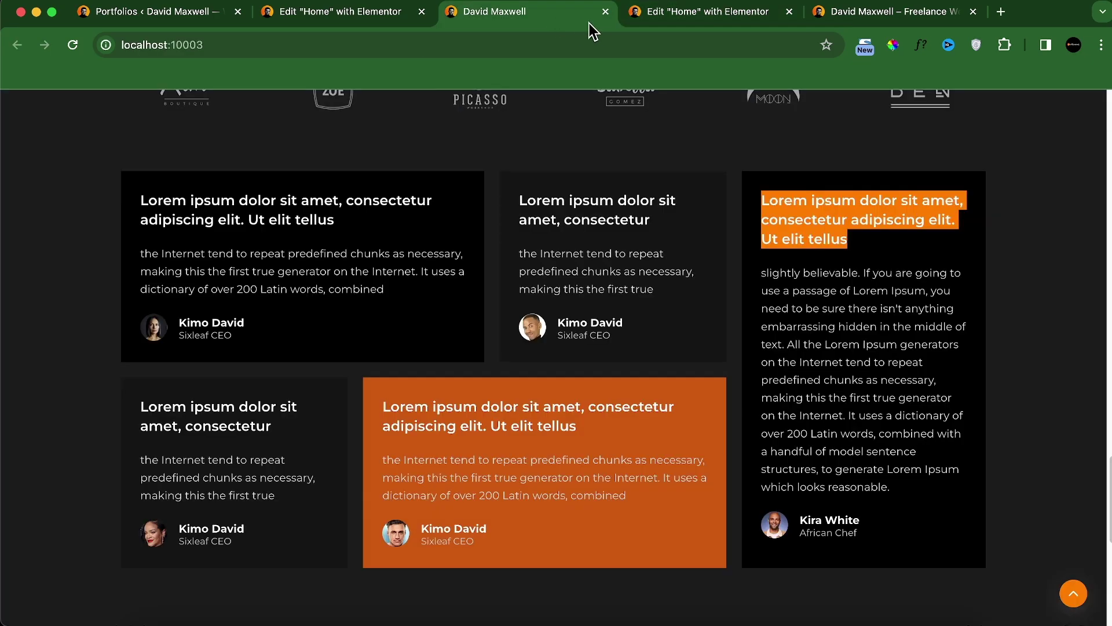
left_click(648, 18)
left_click(206, 265)
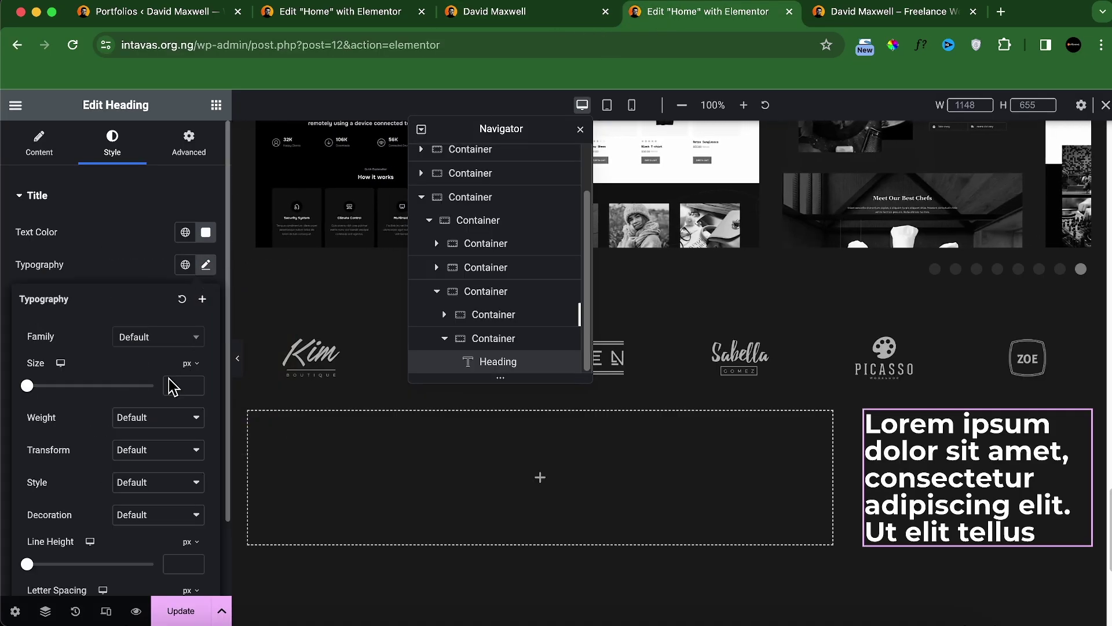
left_click(172, 385)
type("16")
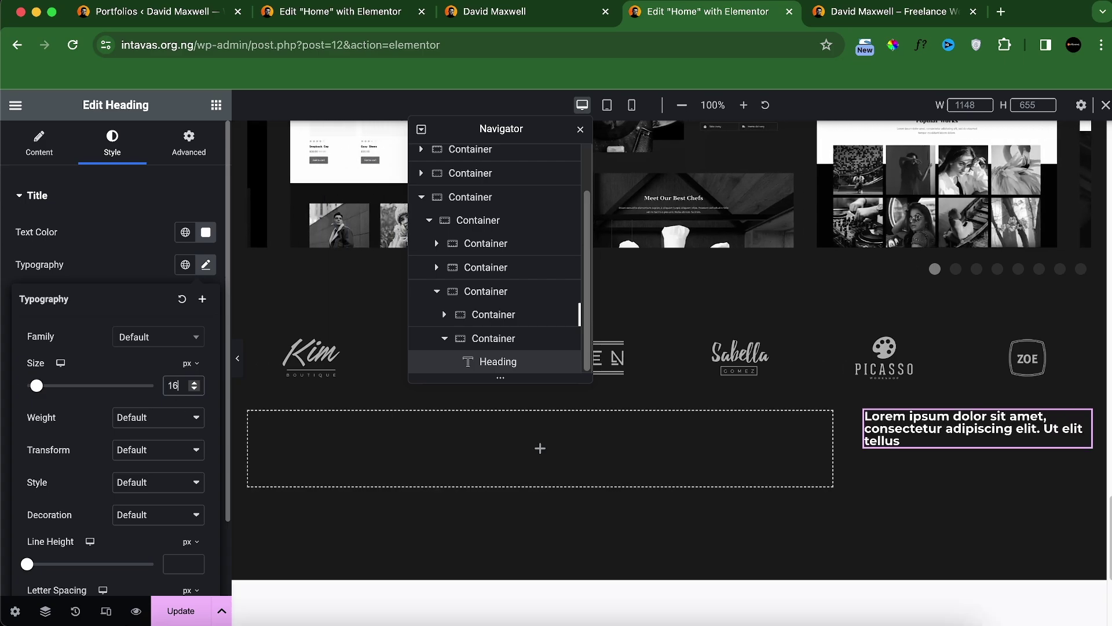
key("BackSpace")
type("8")
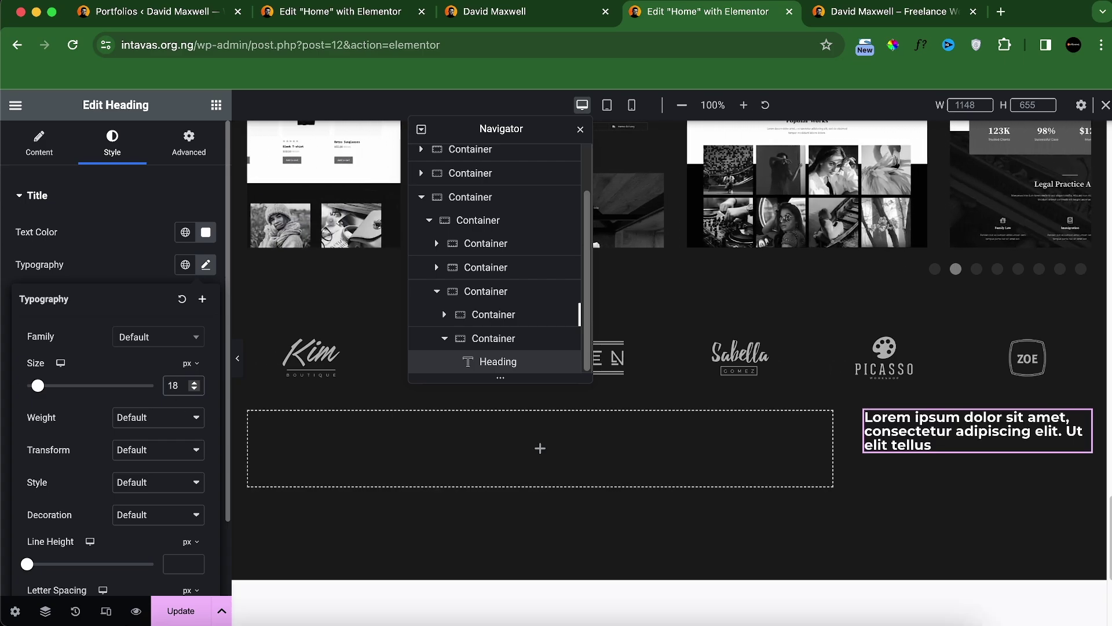
Step: Check the live card heading's font with WhatFont and set the heading weight to 600 Semi Bold
left_click(557, 13)
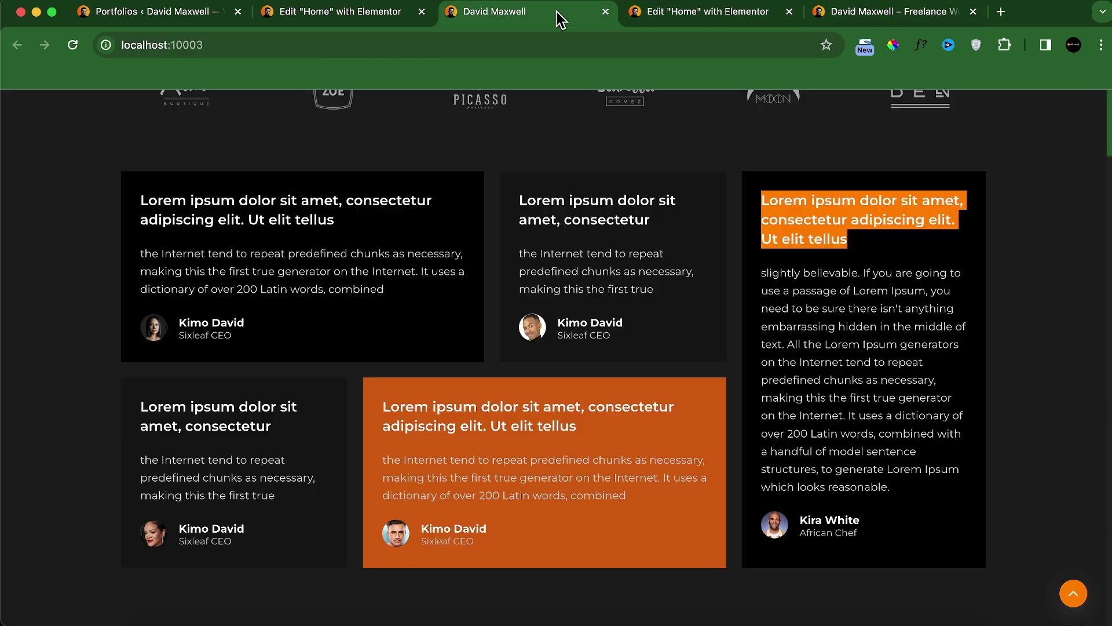
left_click(782, 219)
left_click(856, 204)
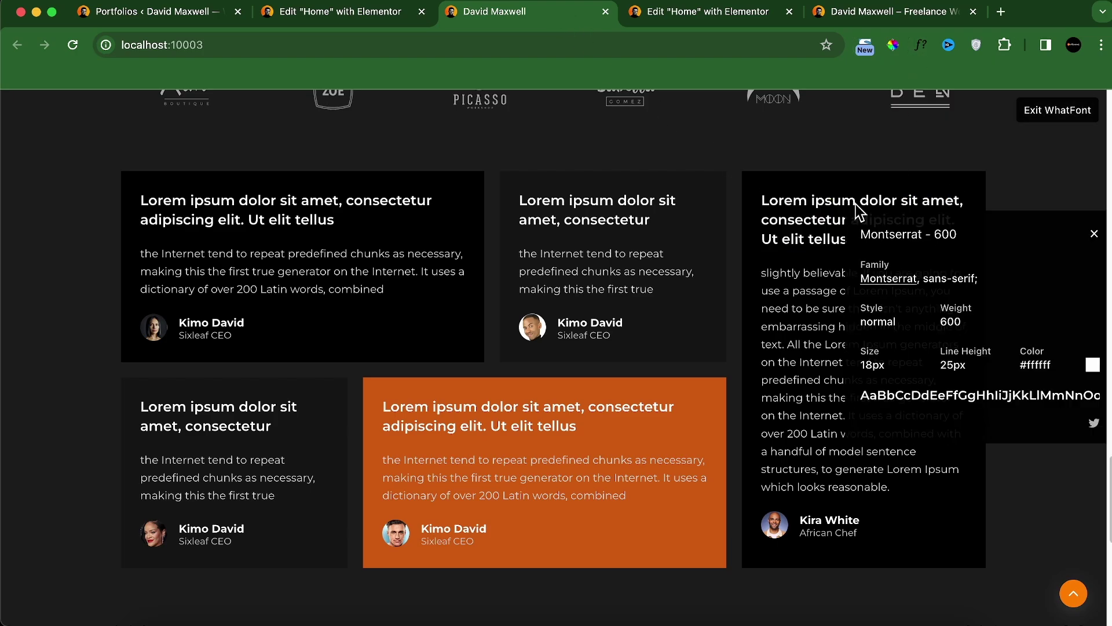
left_click(1094, 234)
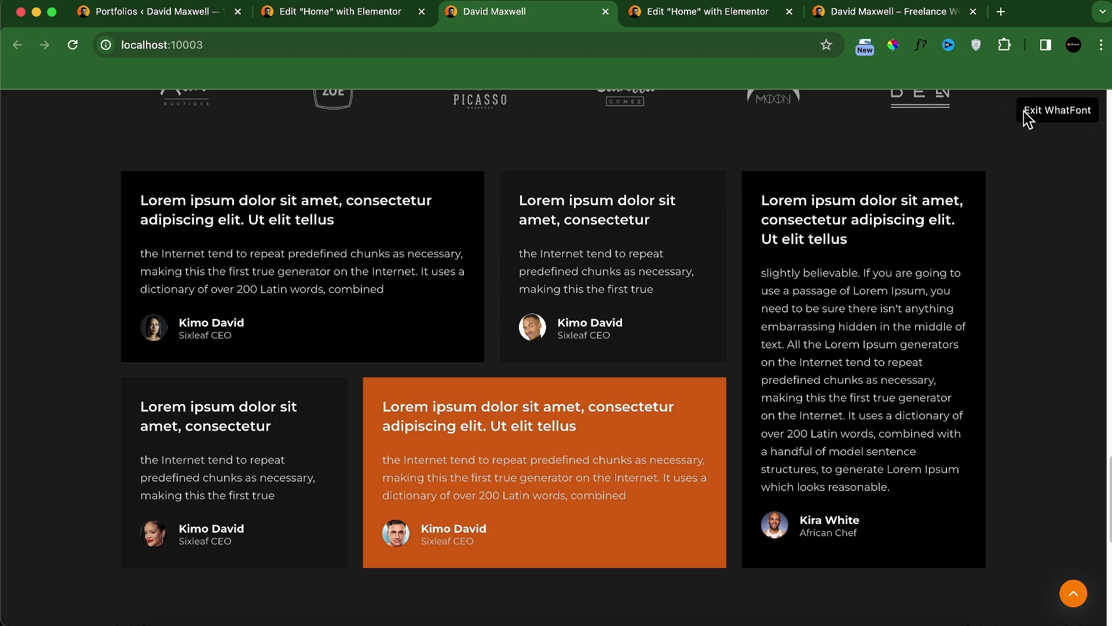
left_click(772, 16)
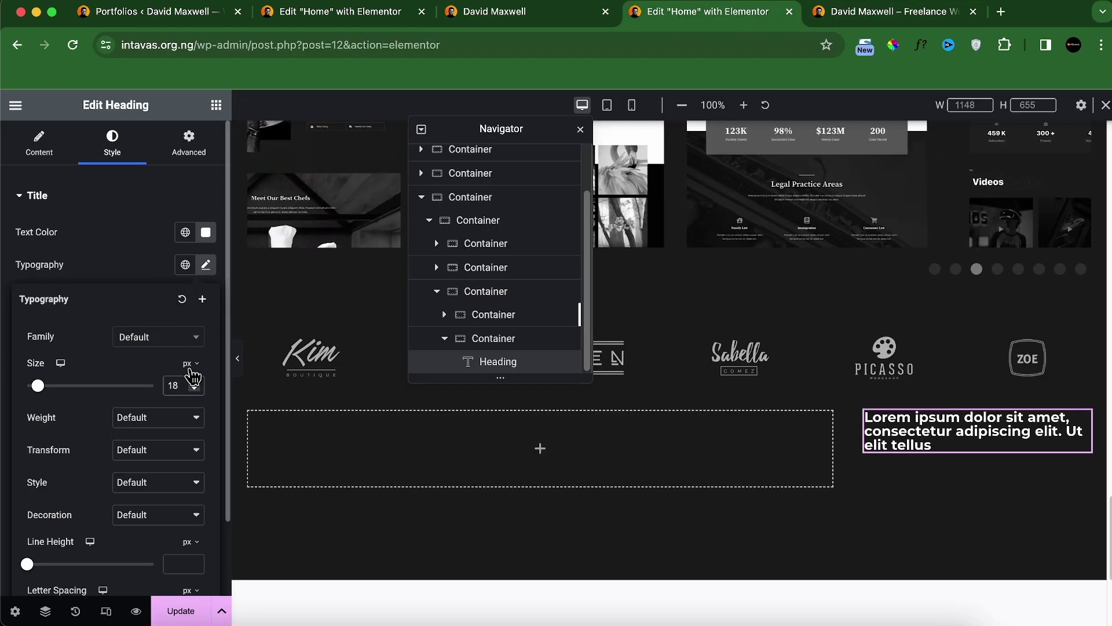
left_click(170, 419)
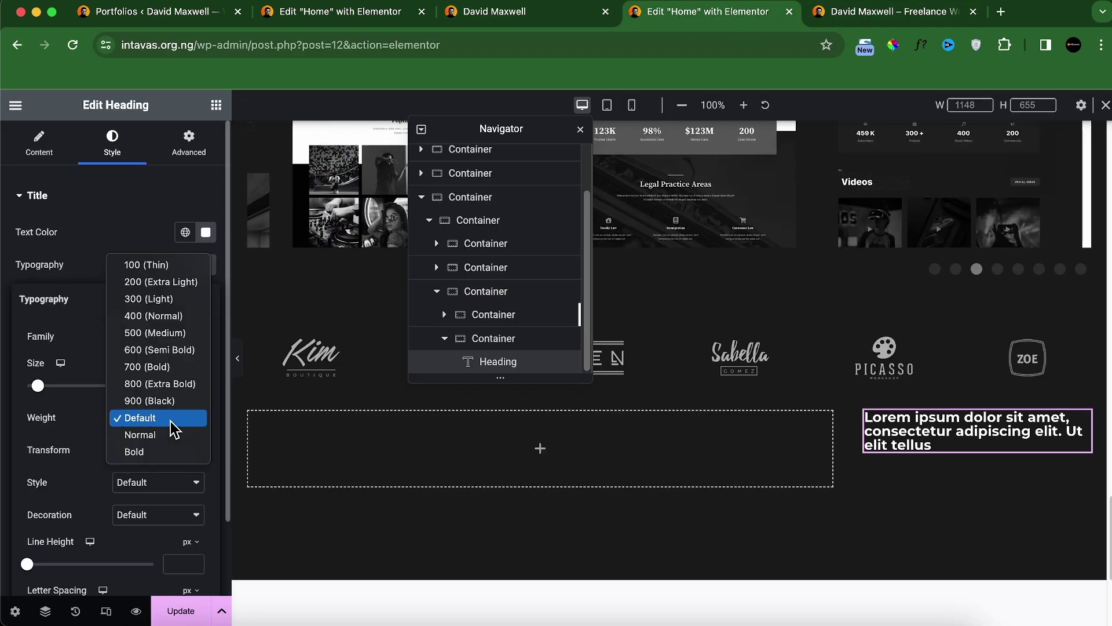
left_click(162, 350)
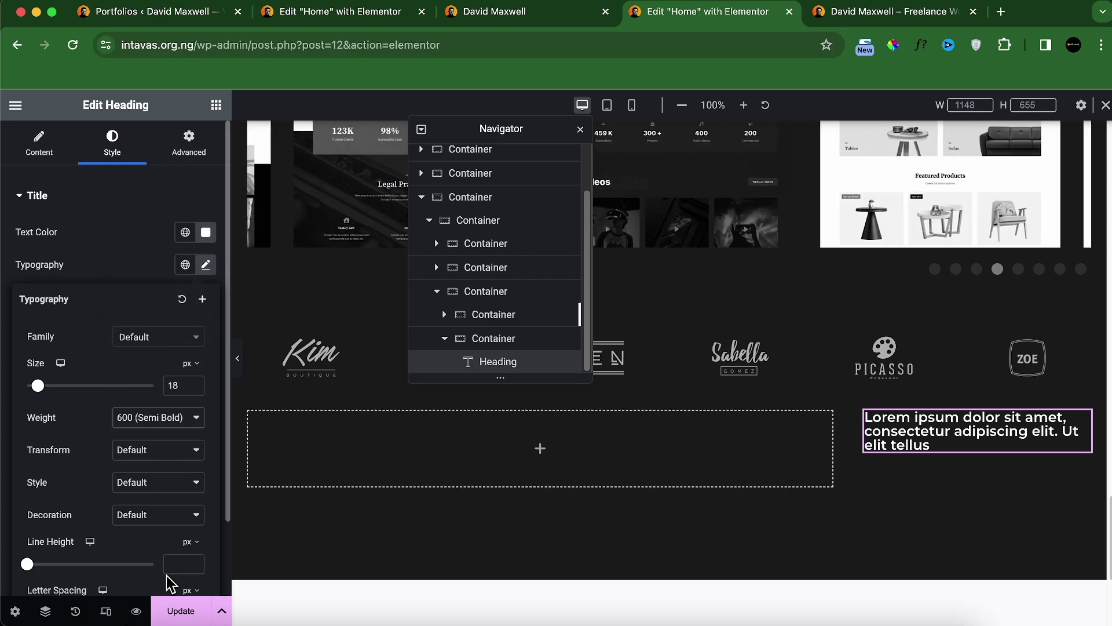
Step: Set the heading line height to 25px, compared against the live site's third card heading
scroll(163, 568, "down", 3)
left_click(174, 476)
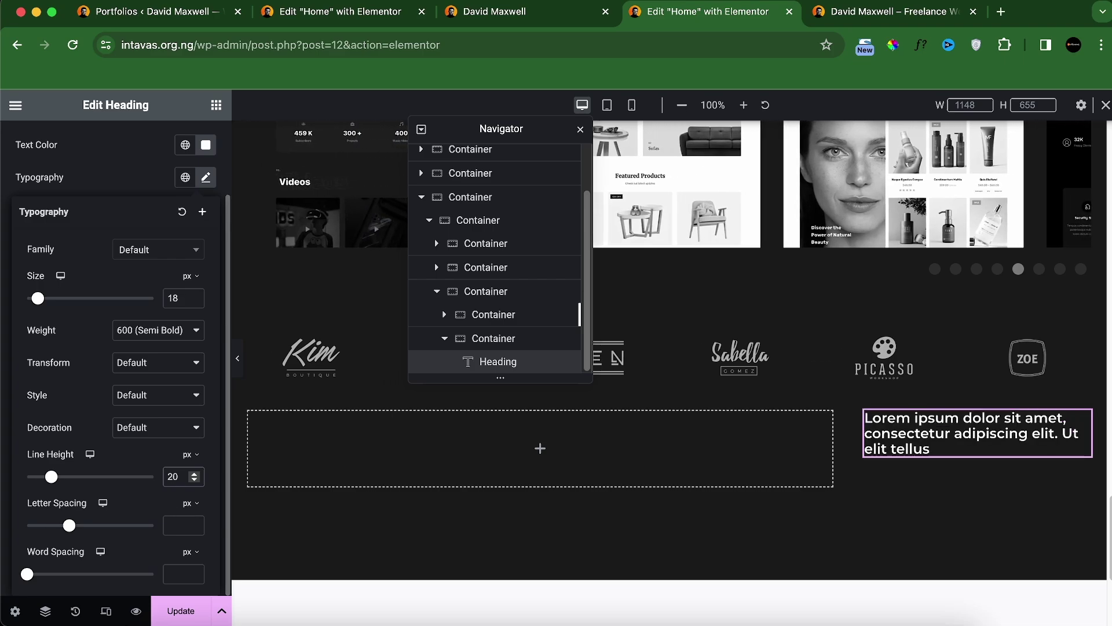
type("25")
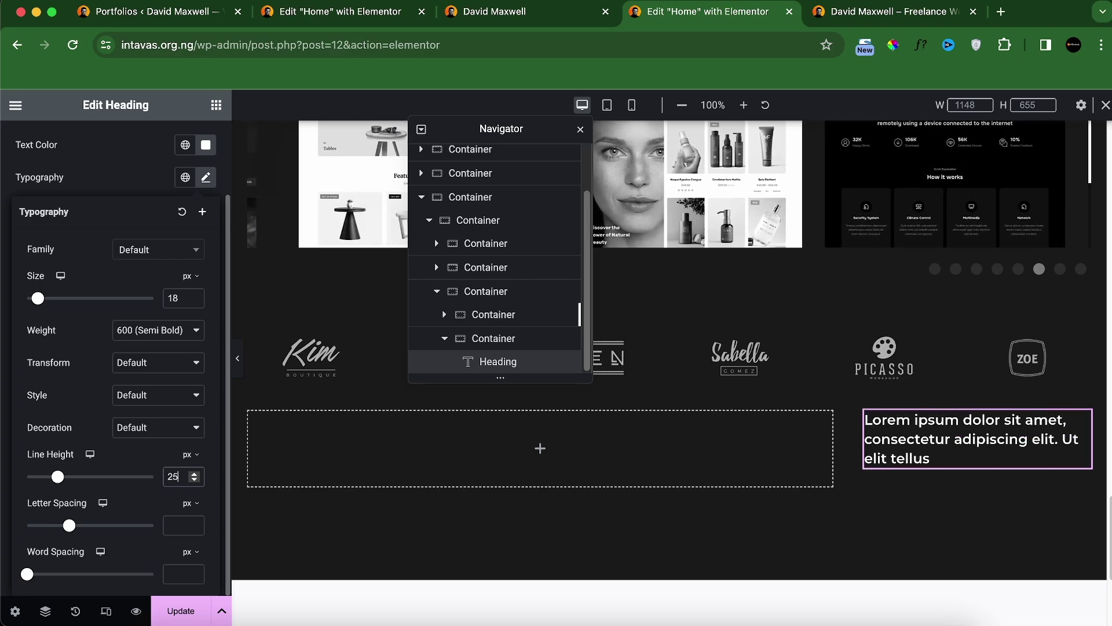
left_click(536, 17)
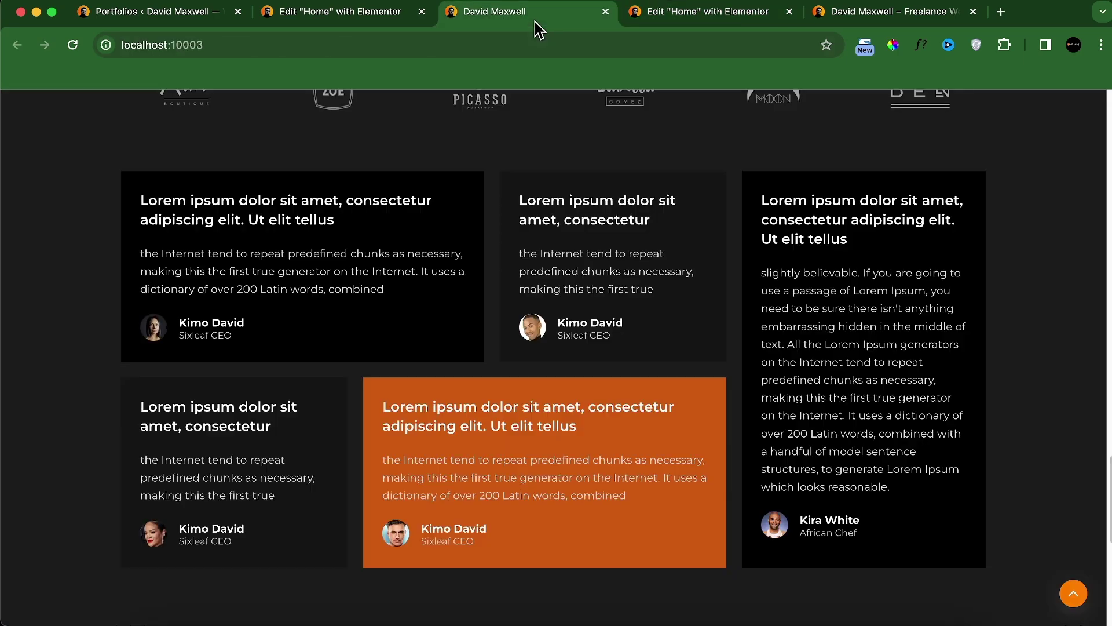
left_click(890, 204)
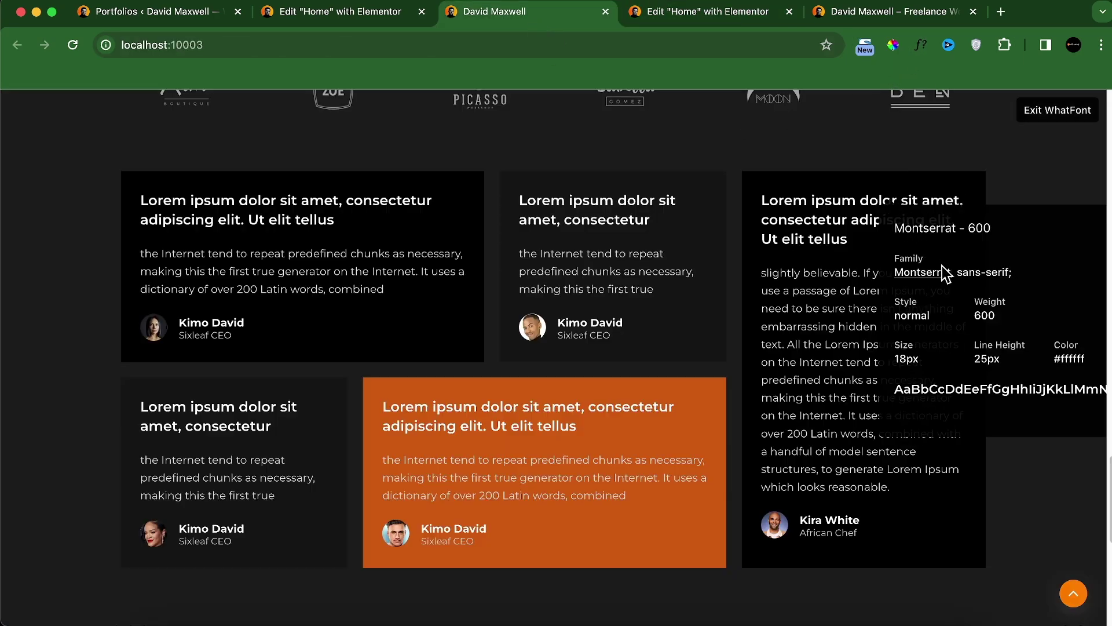
left_click(1028, 117)
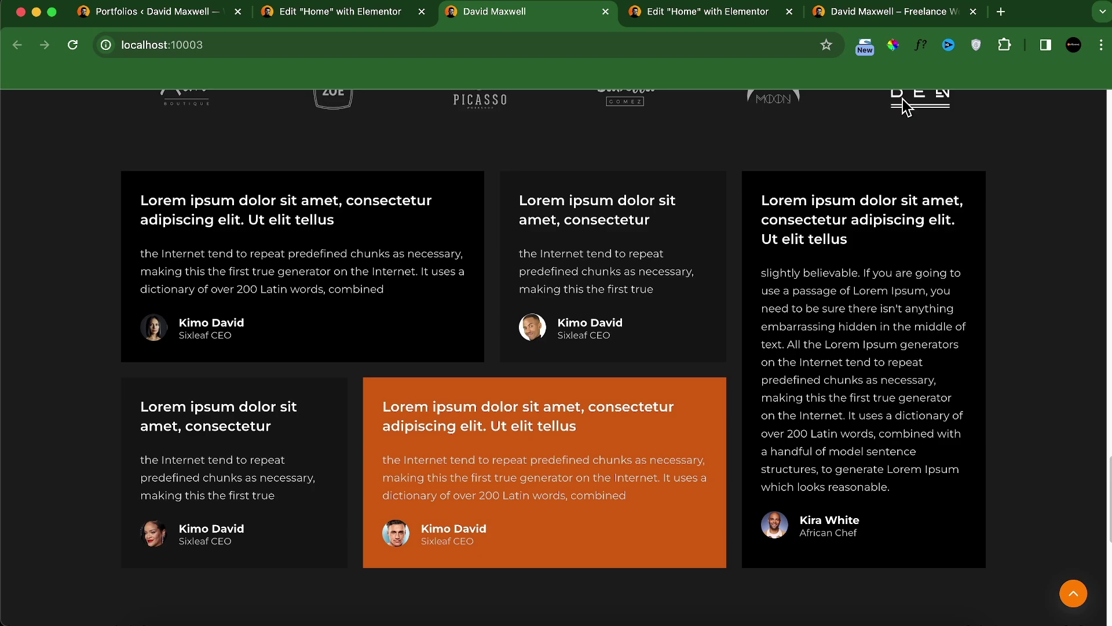
left_click(741, 17)
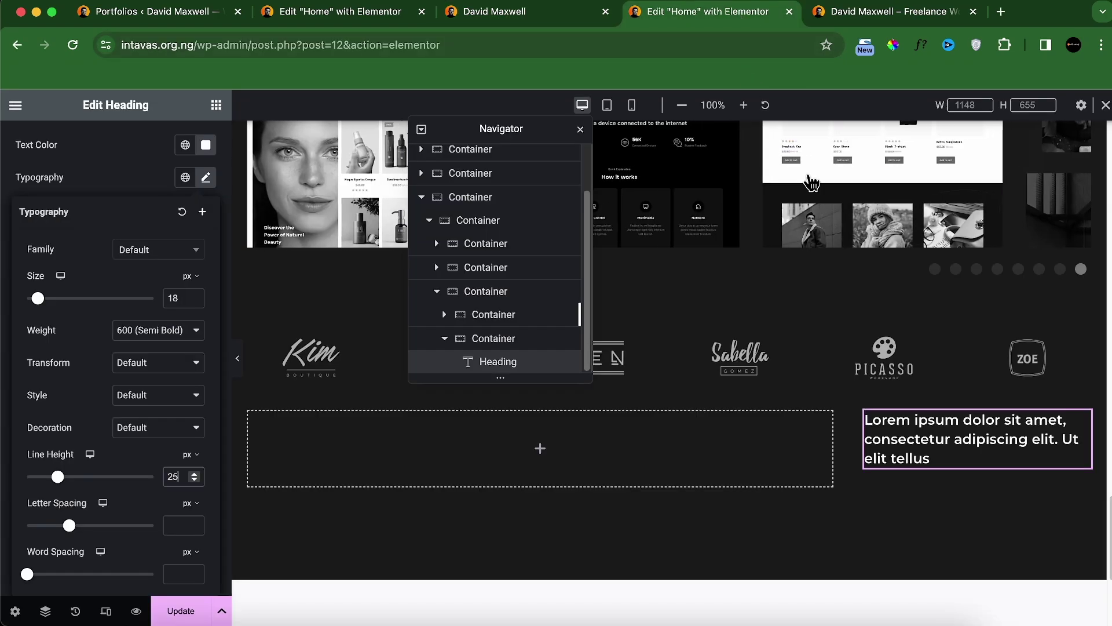
left_click(555, 21)
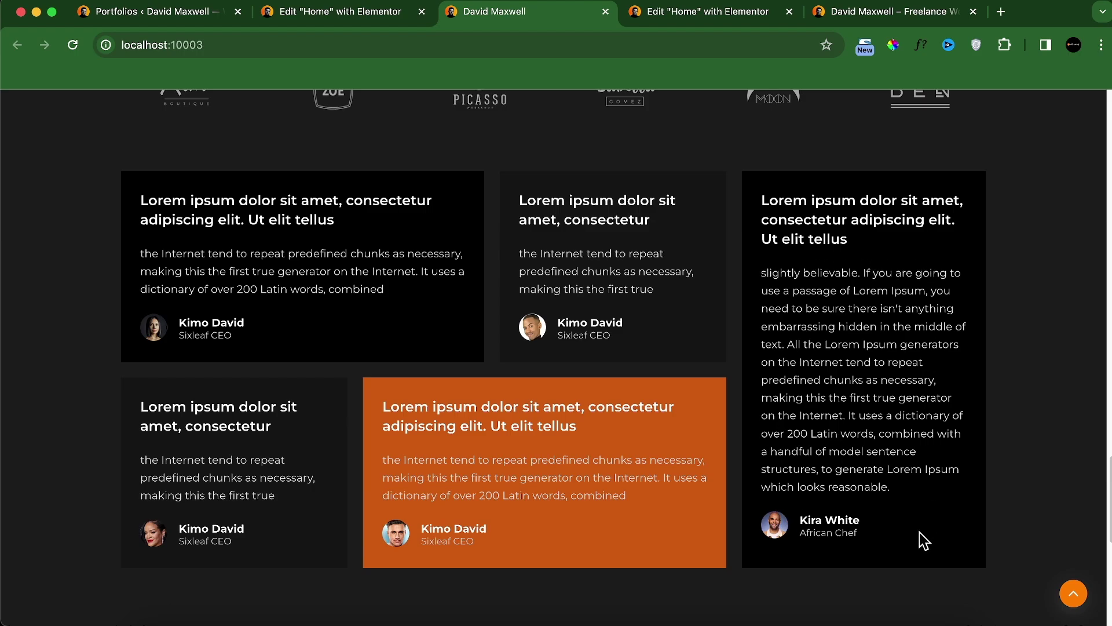
Step: Filter the Elementor widget library with the search term 'tes' instead of 'revi'
left_click(715, 18)
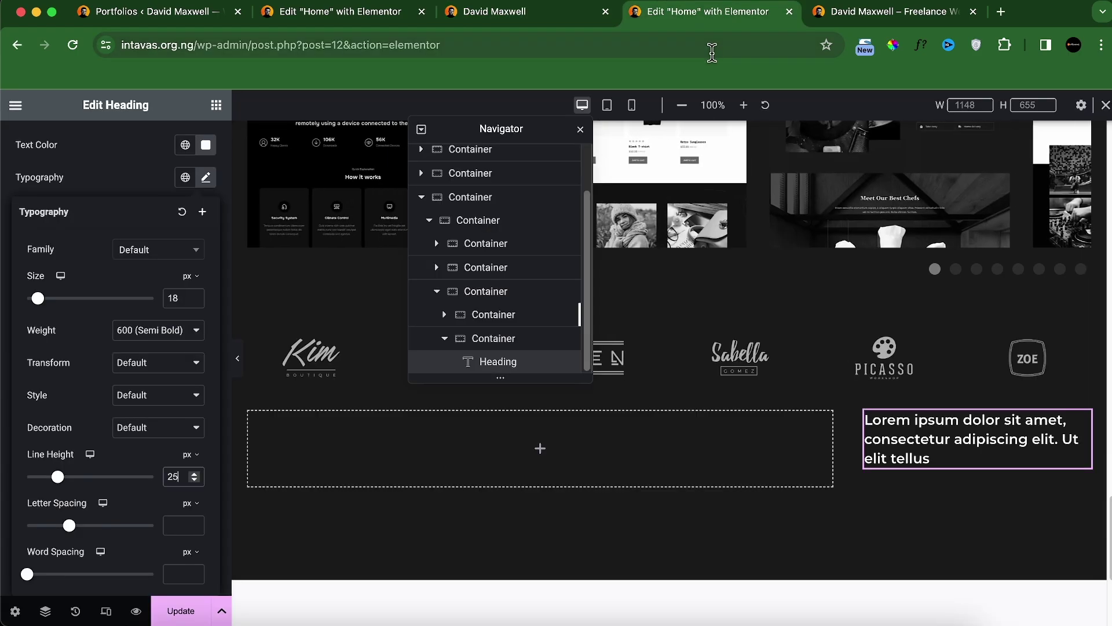
left_click(216, 109)
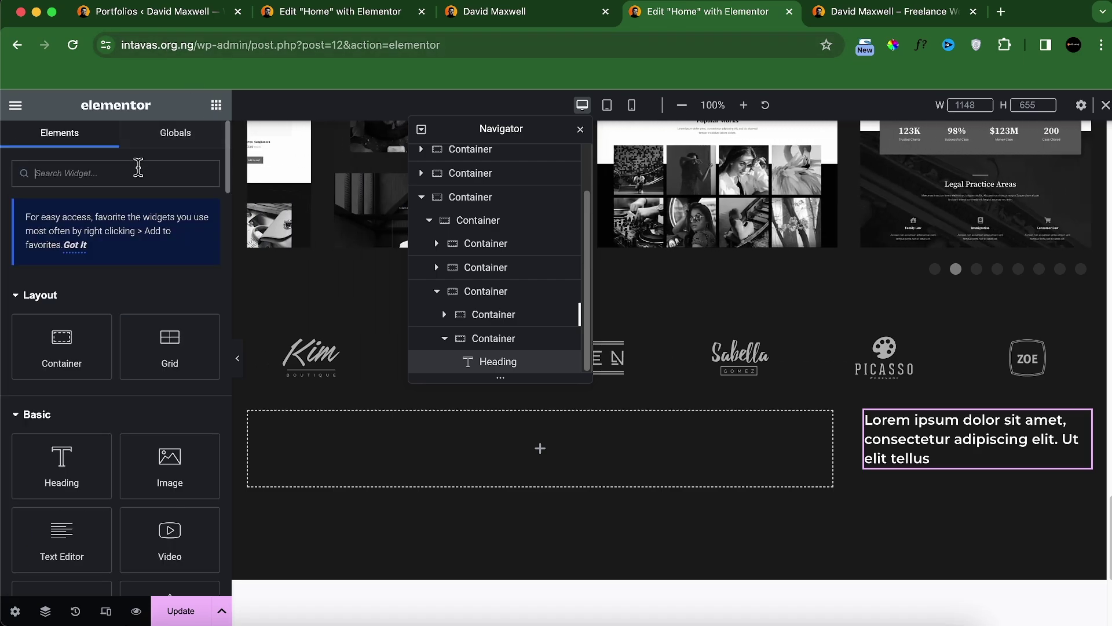
left_click(138, 169)
type("revi")
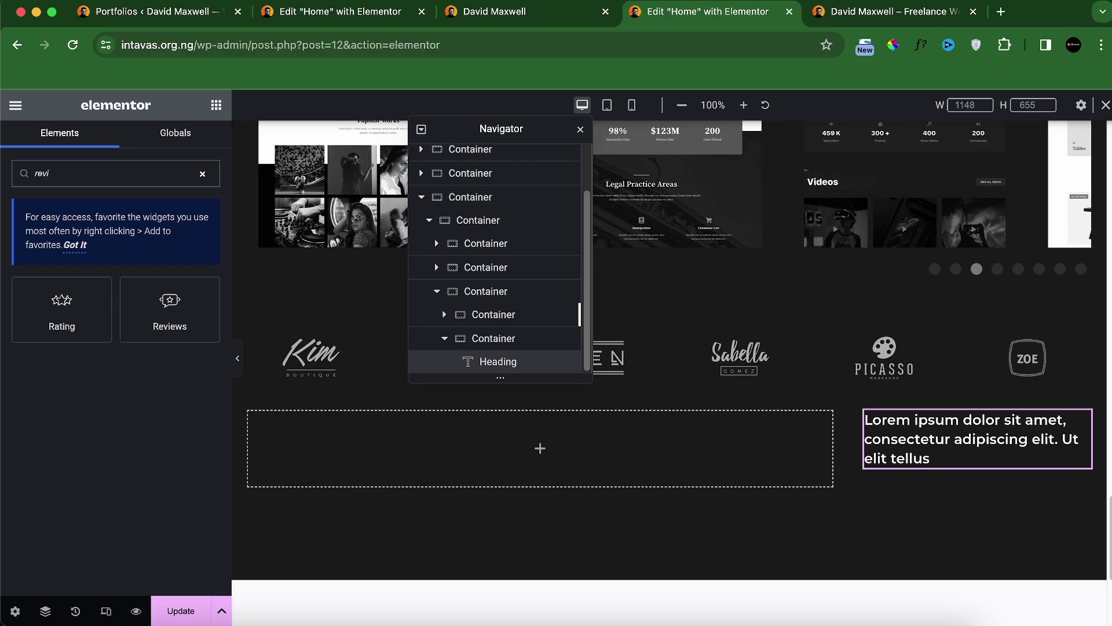
key("BackSpace")
key("BackSpace")
key("BackSpace")
type("tes")
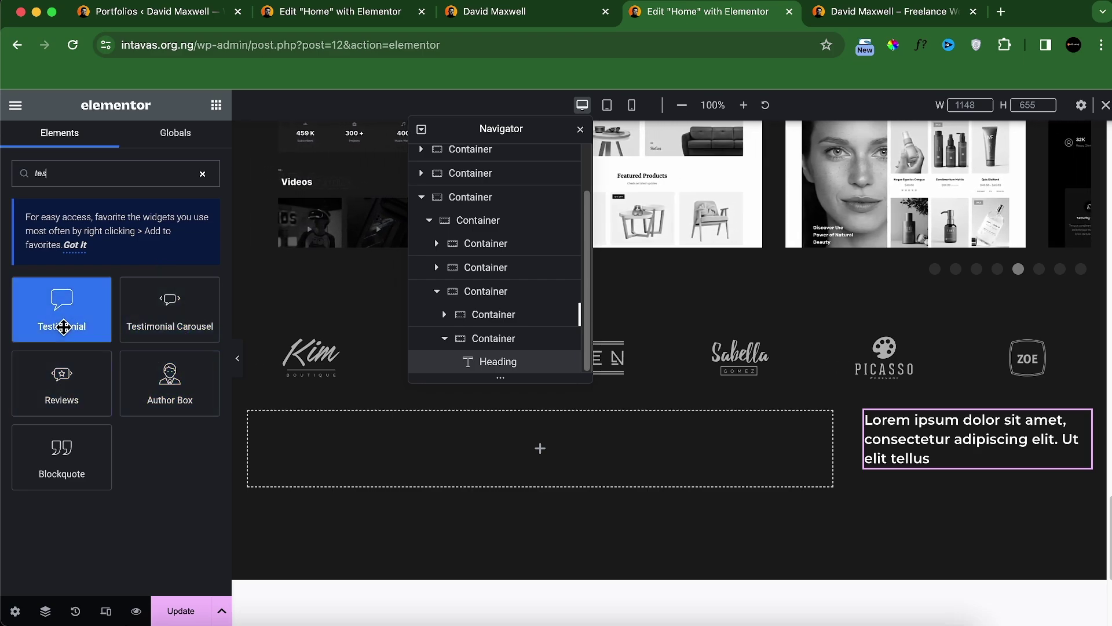
Step: Add a Testimonial widget below the heading and left-align it
left_click_drag(63, 311, 920, 459)
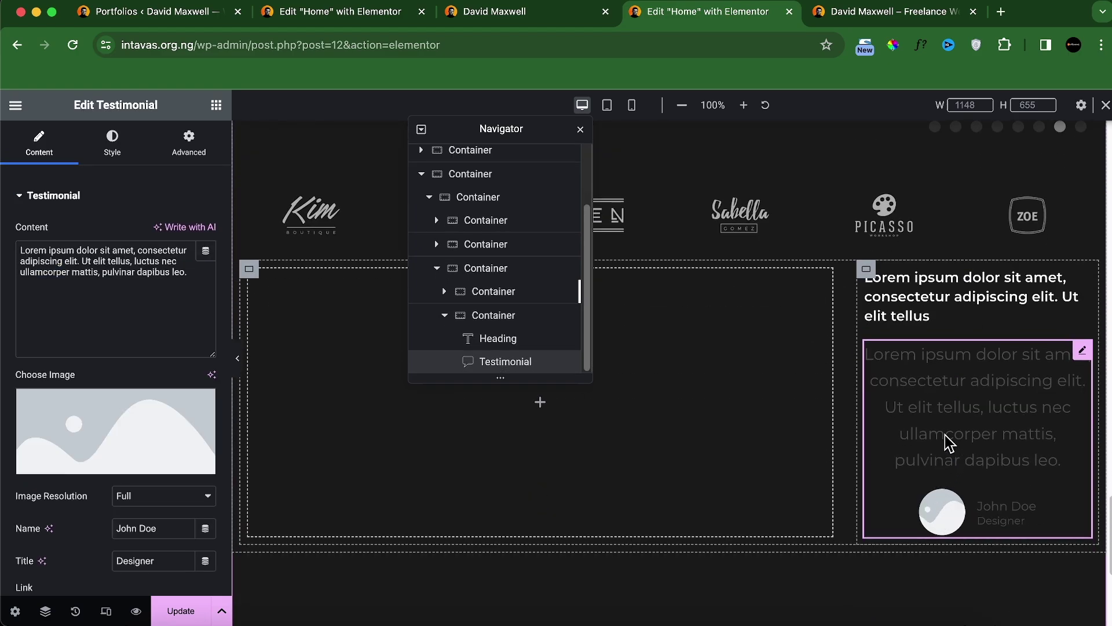
scroll(49, 528, "down", 5)
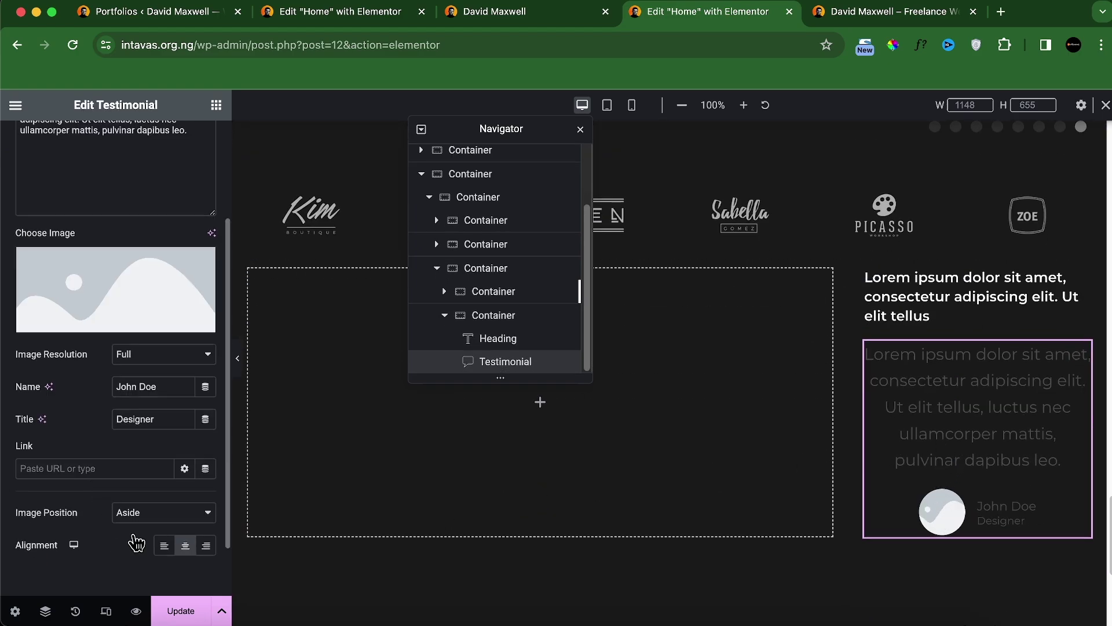
left_click(166, 550)
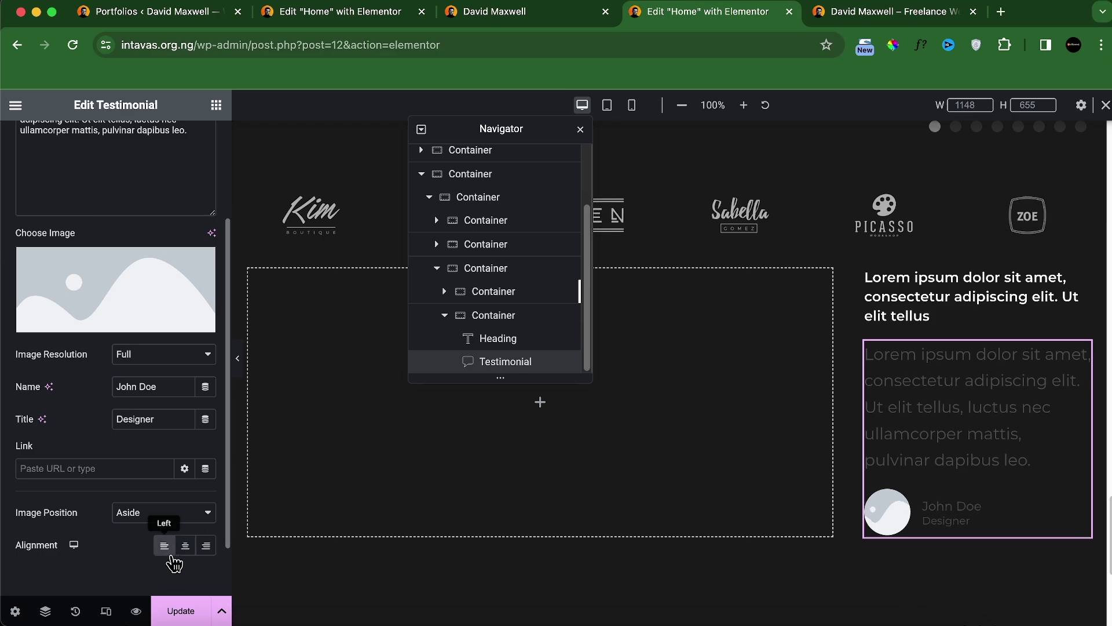
Step: Replace the testimonial's content with the paragraph copied from the live site's third card
left_click(511, 16)
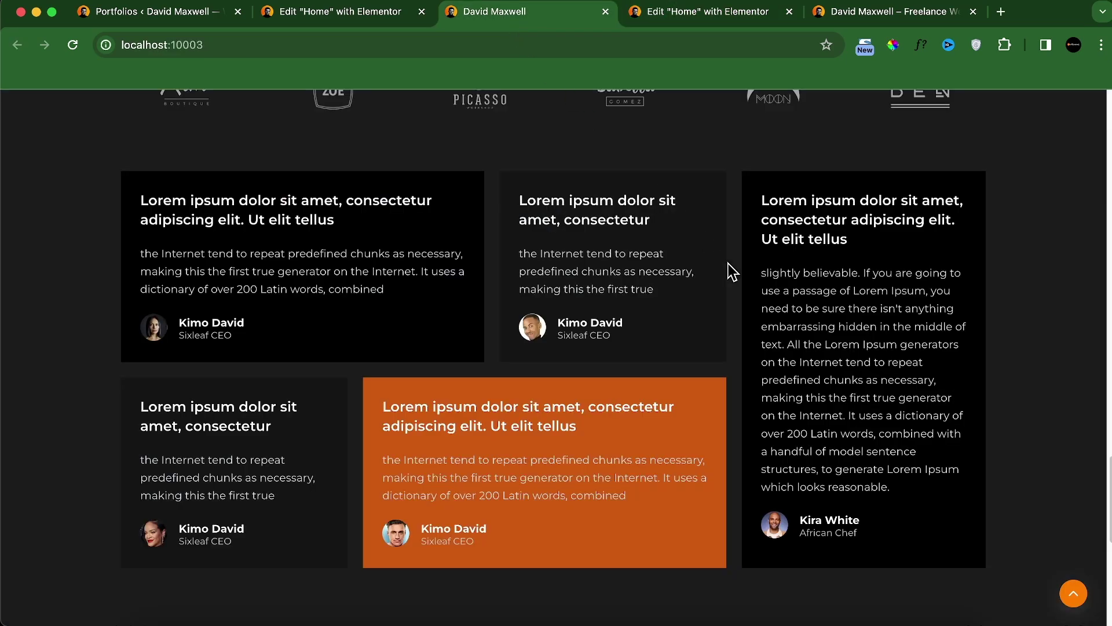
triple_click(803, 295)
key("super+c")
key("ctrl+Tab")
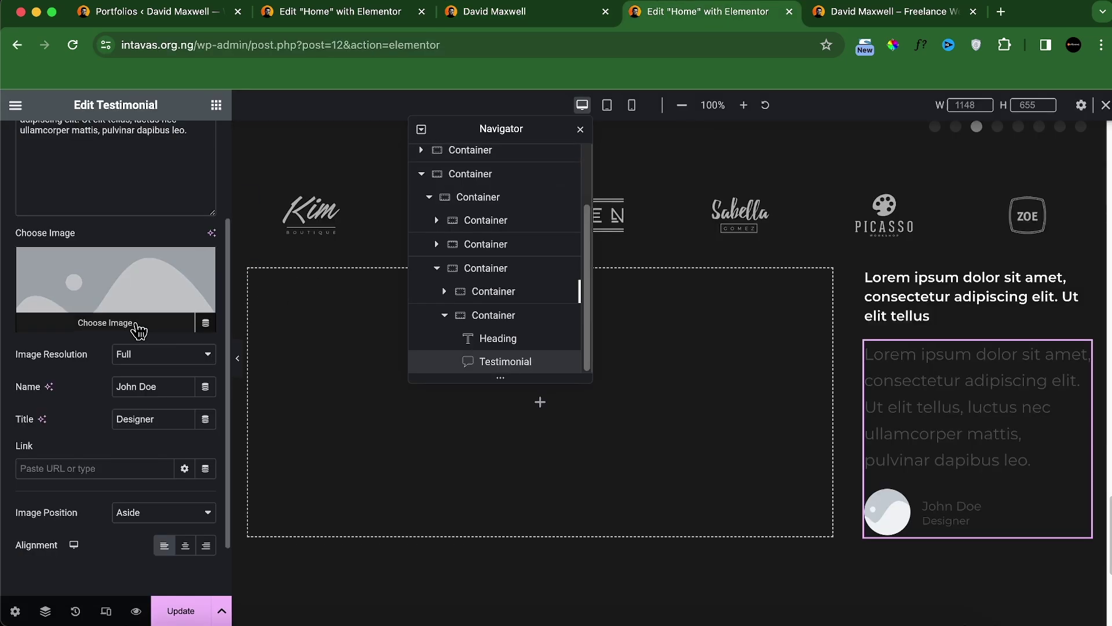
key("ctrl+shift+Tab")
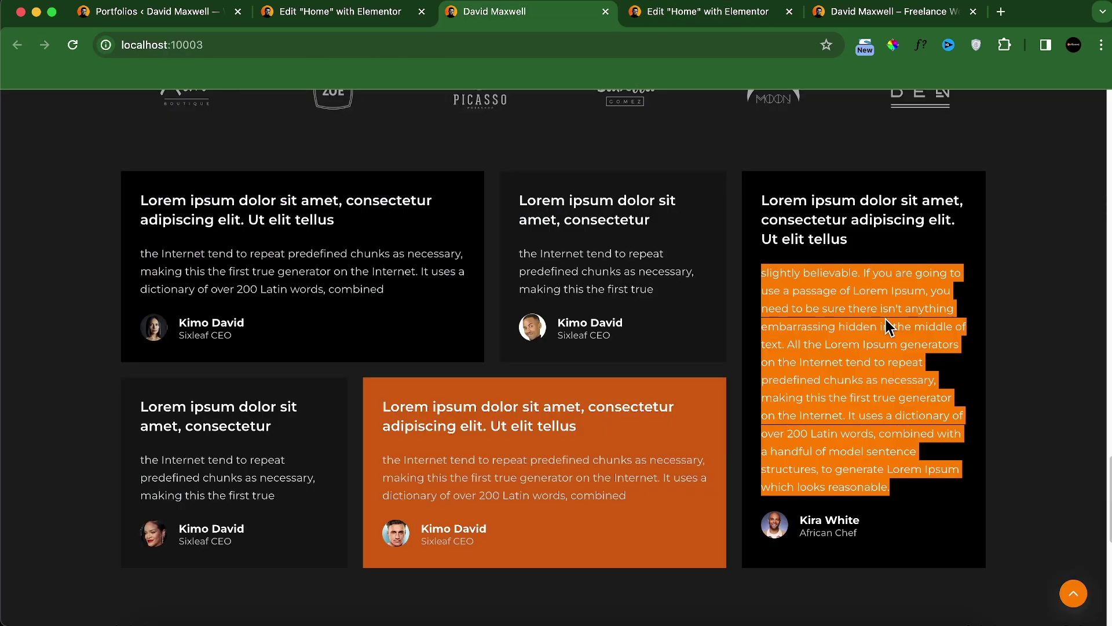
left_click(664, 12)
left_click(129, 330)
key("super+a")
key("super+v")
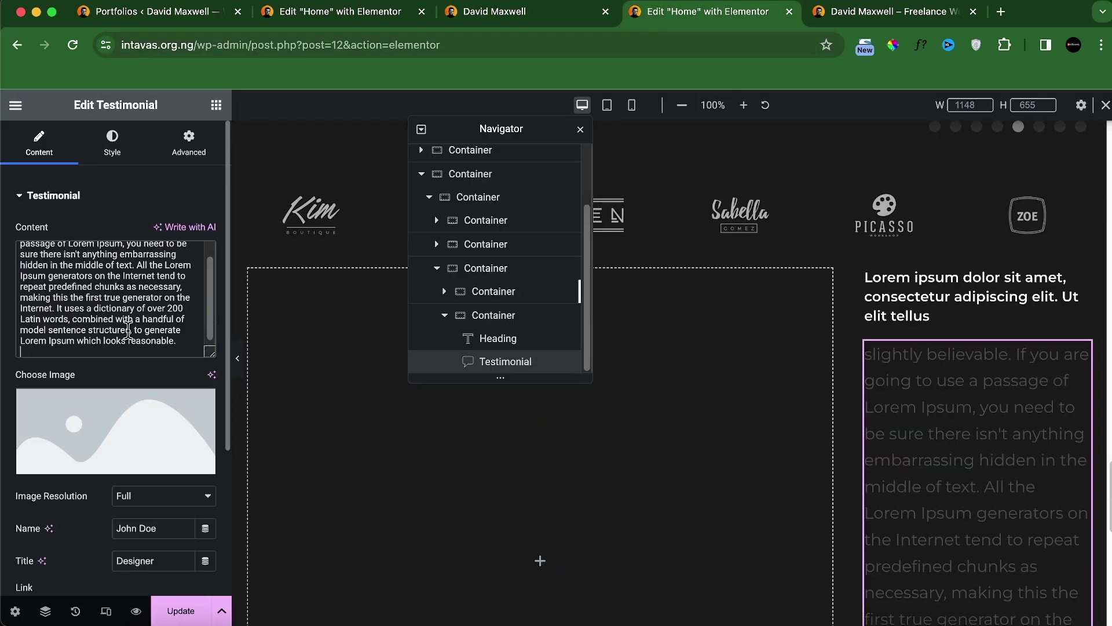
scroll(953, 446, "down", 5)
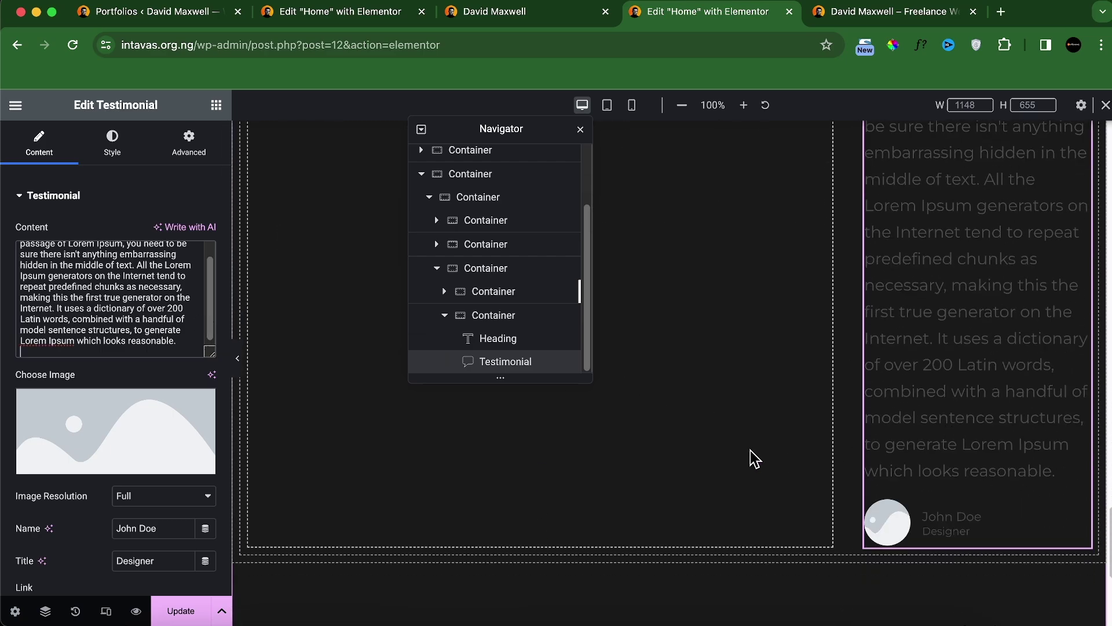
left_click(117, 165)
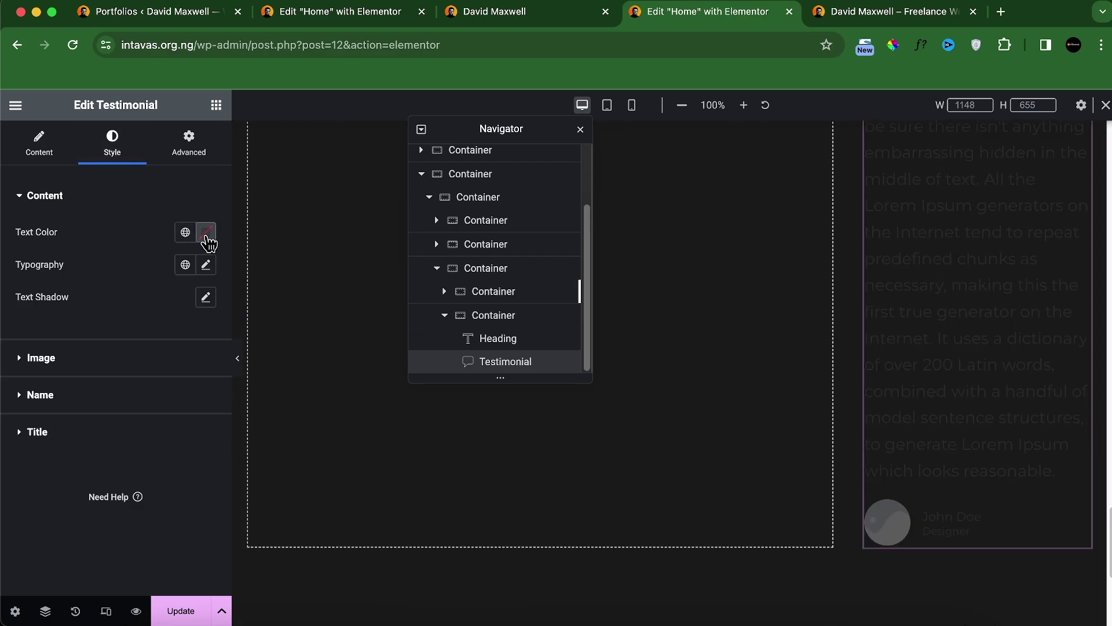
Step: Set the testimonial text size to 14px after checking the live Montserrat font with WhatFont
left_click(206, 232)
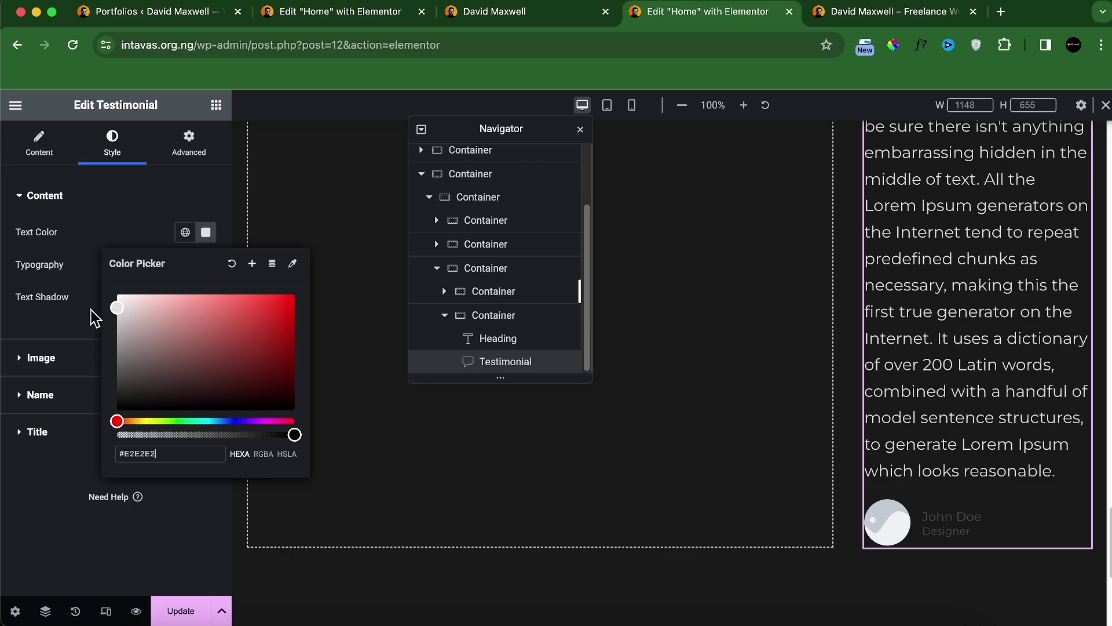
left_click(92, 310)
left_click(206, 265)
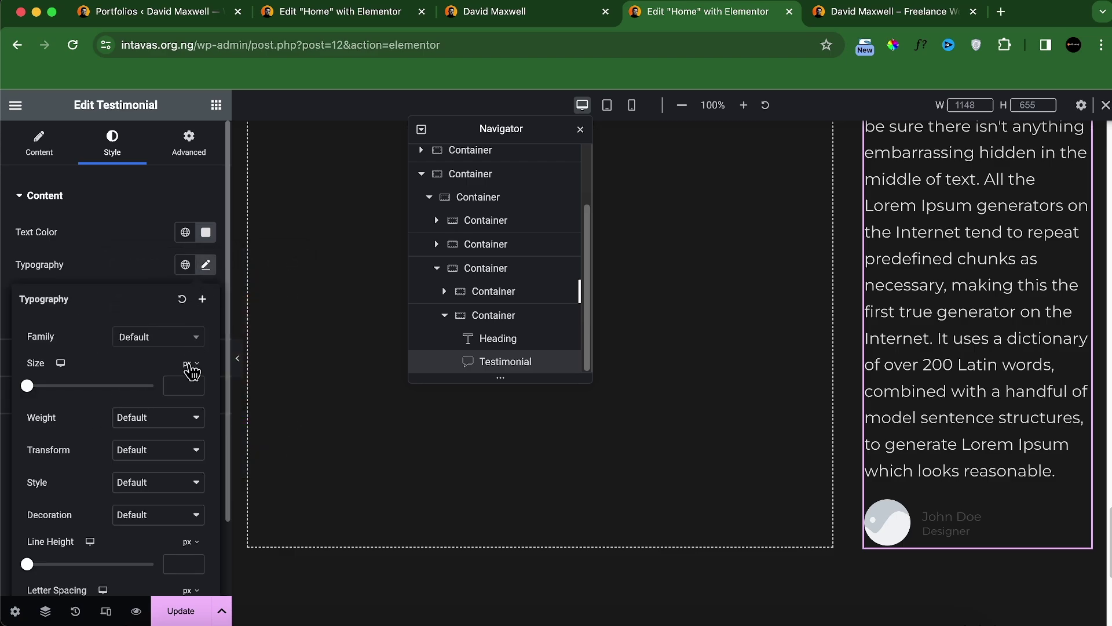
type("16")
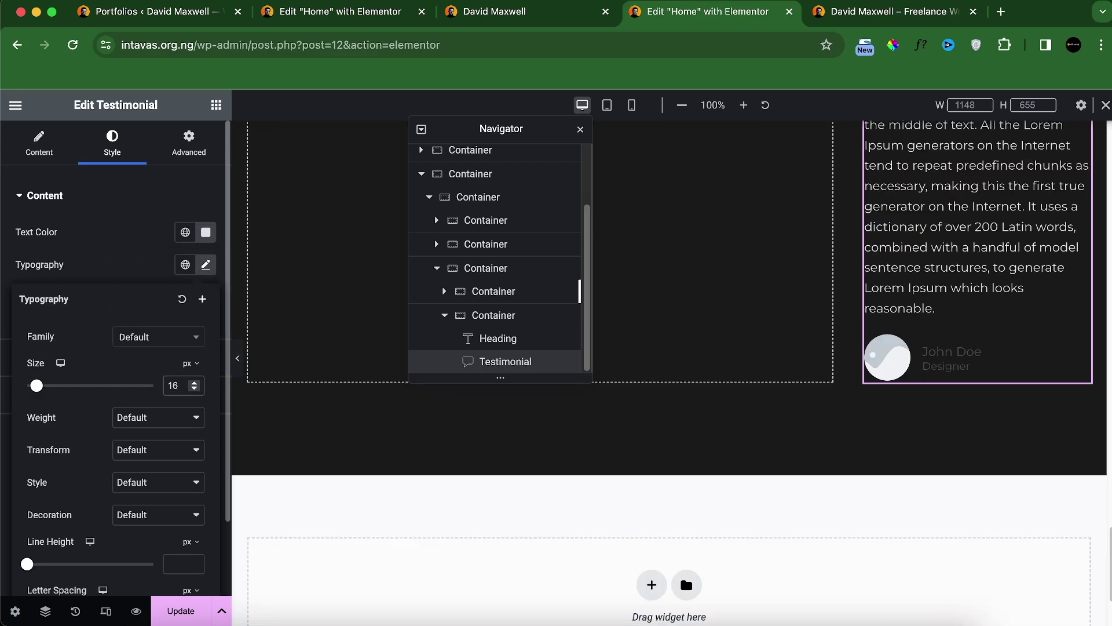
left_click(509, 16)
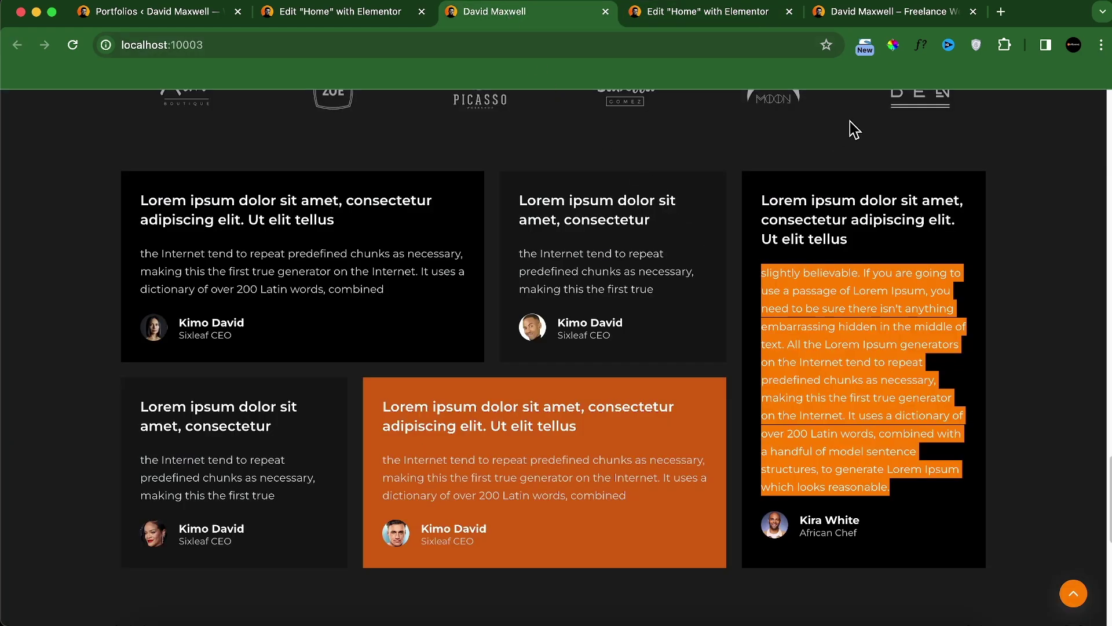
left_click(886, 232)
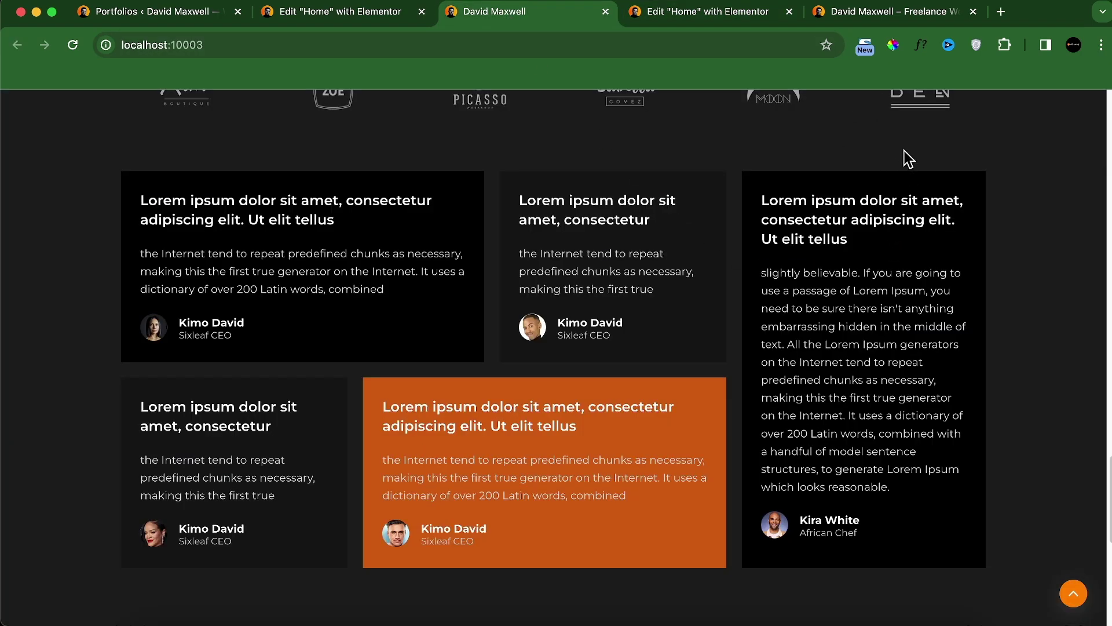
left_click(864, 307)
left_click(1099, 337)
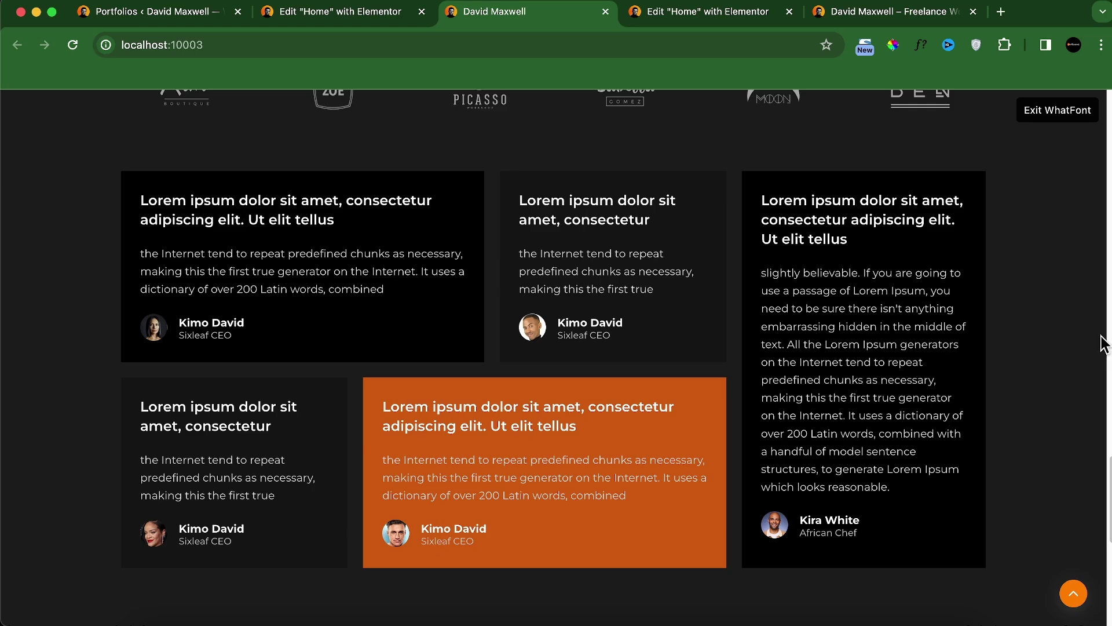
left_click(760, 13)
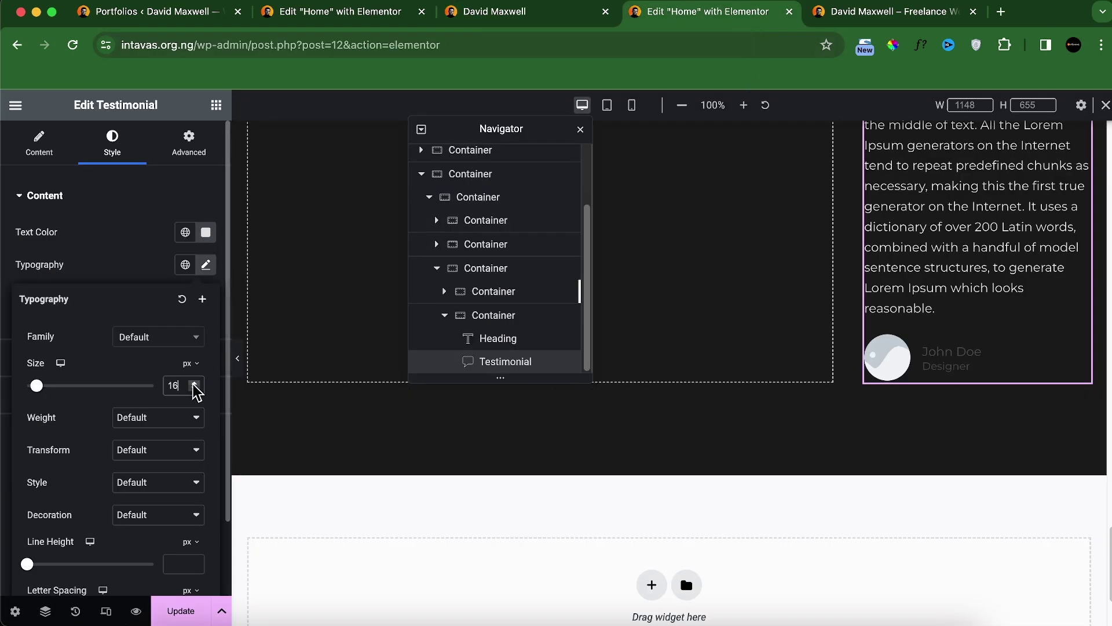
key("BackSpace")
type("4")
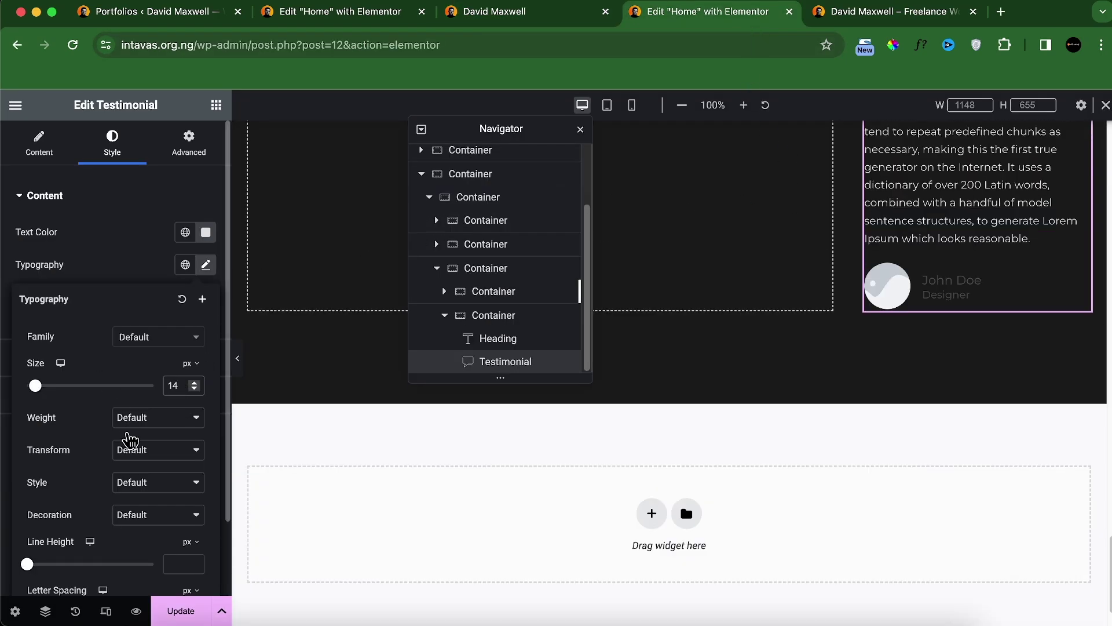
Step: Set the testimonial text weight to 400 (Normal)
left_click(130, 427)
left_click(149, 316)
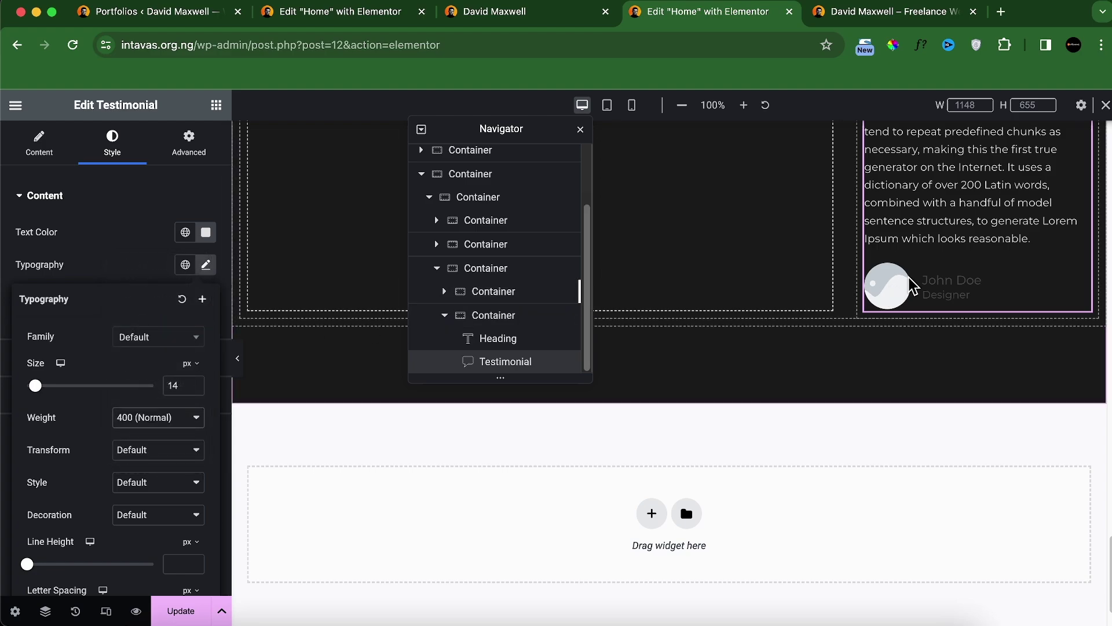
left_click(38, 143)
scroll(122, 399, "down", 1)
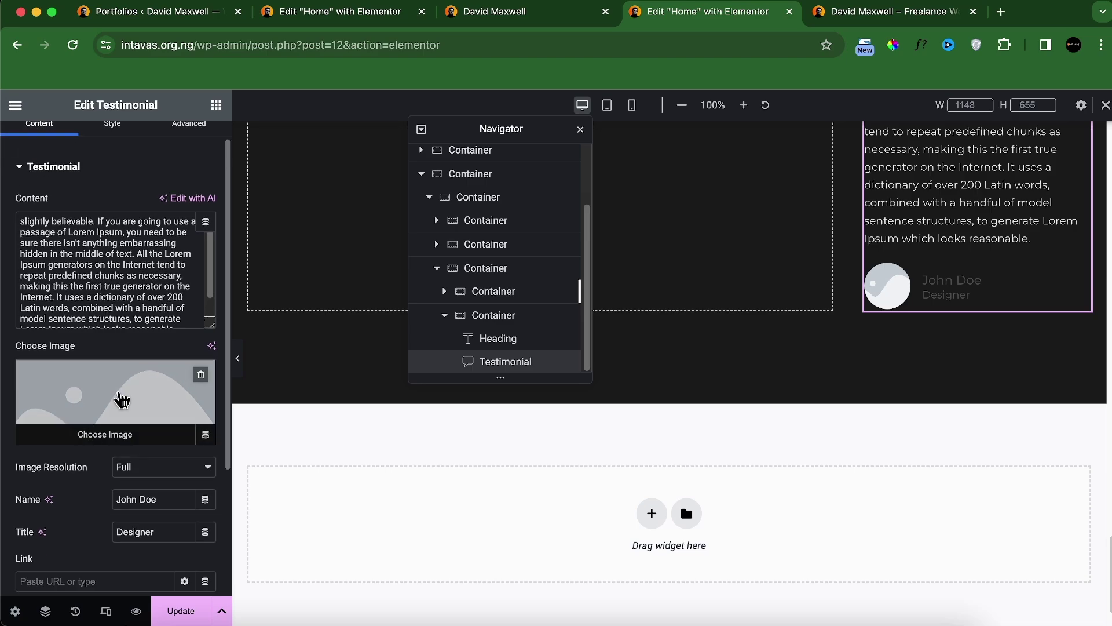
Step: Upload review-1 through review-6 and use review-1 as the testimonial photo
left_click(105, 441)
left_click(212, 169)
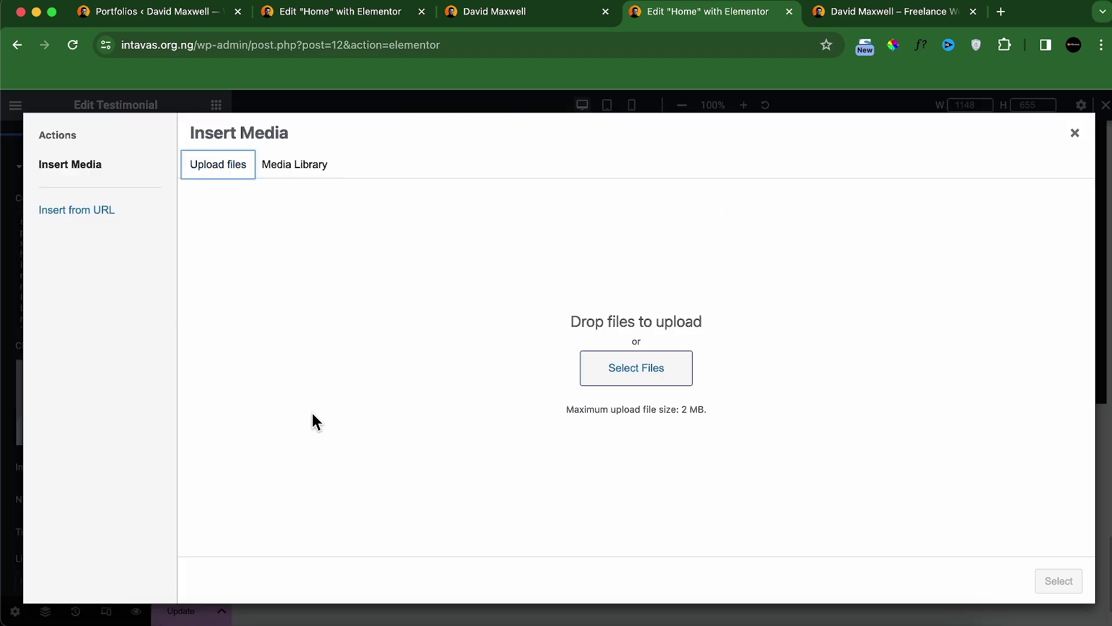
left_click(666, 387)
scroll(626, 373, "down", 5)
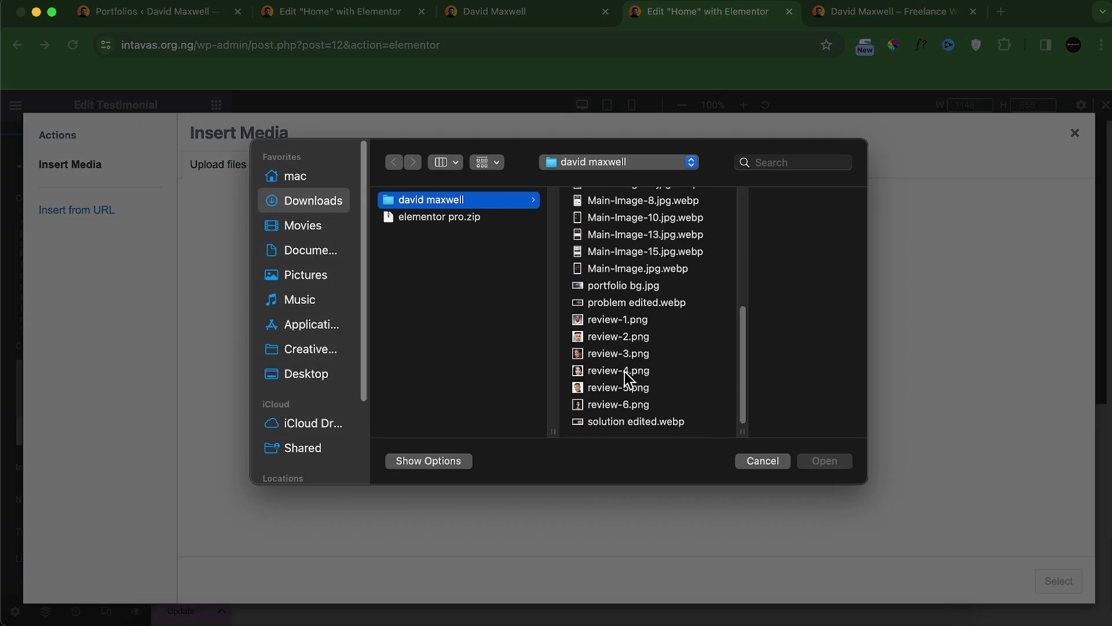
left_click(612, 325)
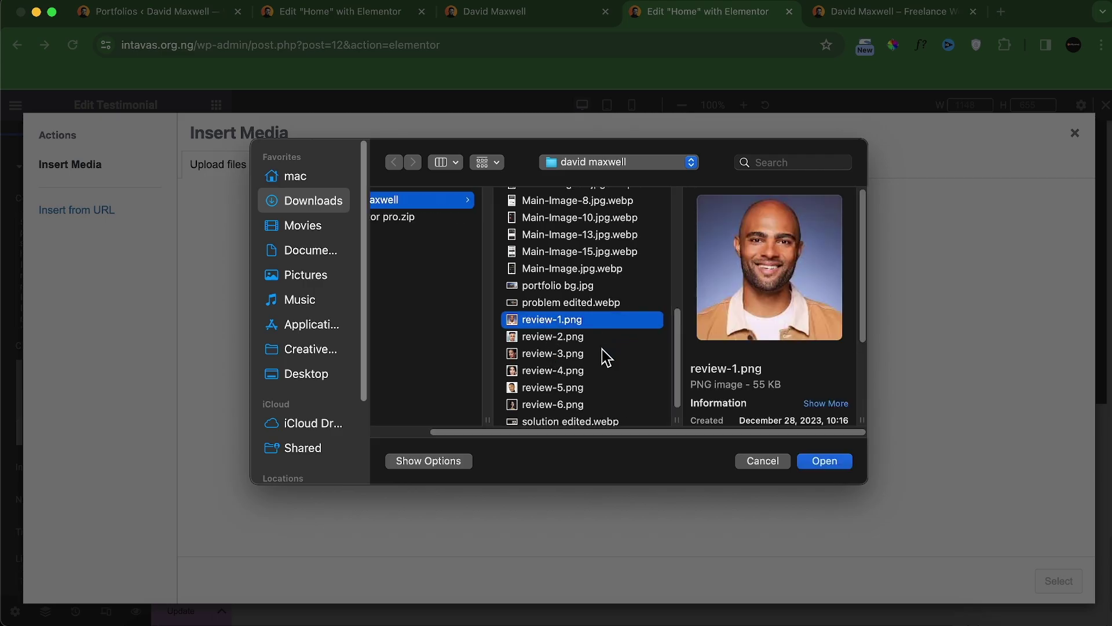
left_click(582, 338, "shift")
left_click(577, 355, "shift")
left_click(573, 371, "shift")
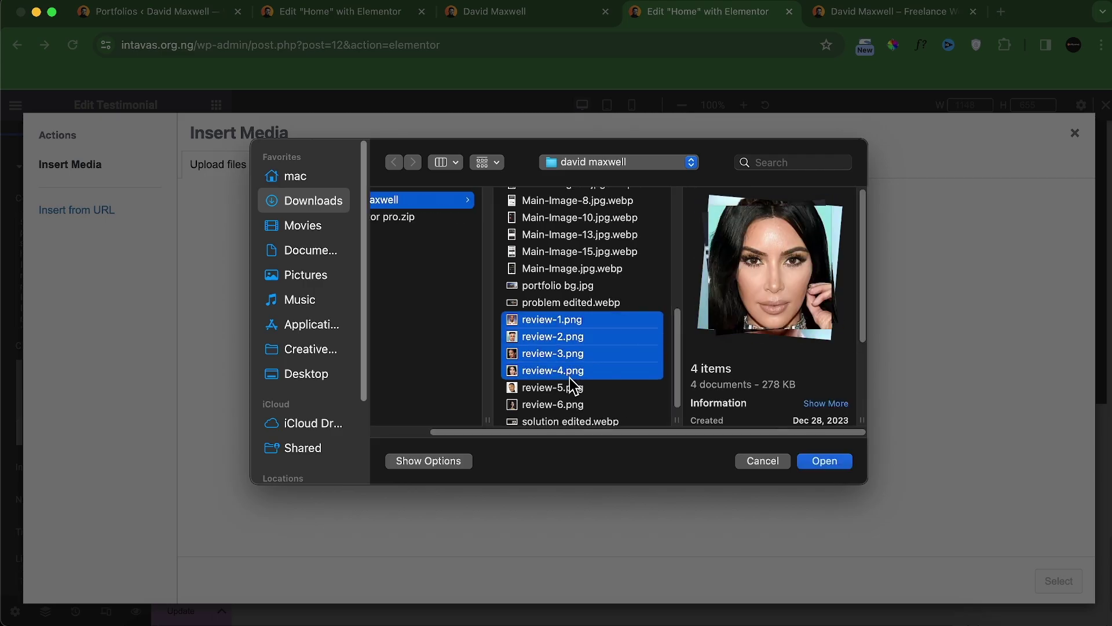
left_click(570, 390, "shift")
left_click(572, 405, "shift")
left_click(818, 461)
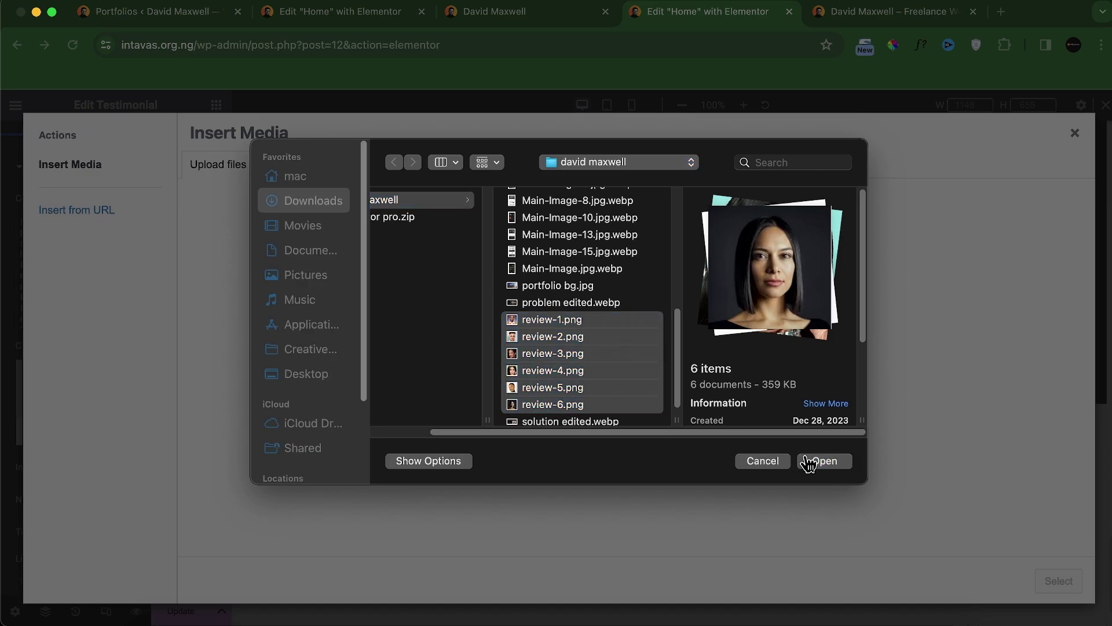
left_click(805, 316)
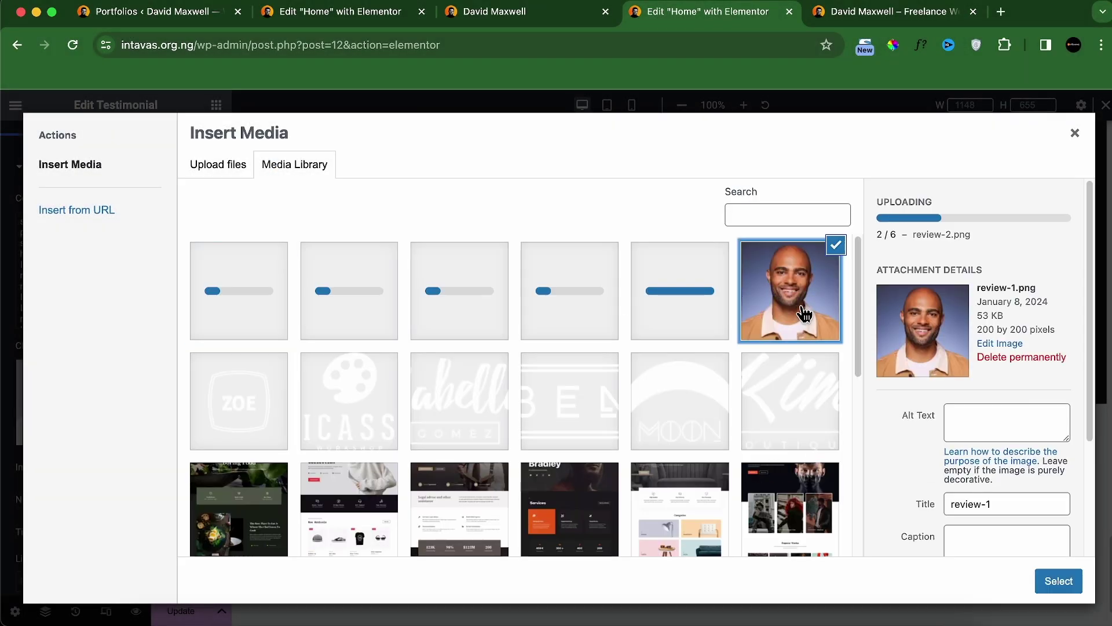
left_click(1058, 580)
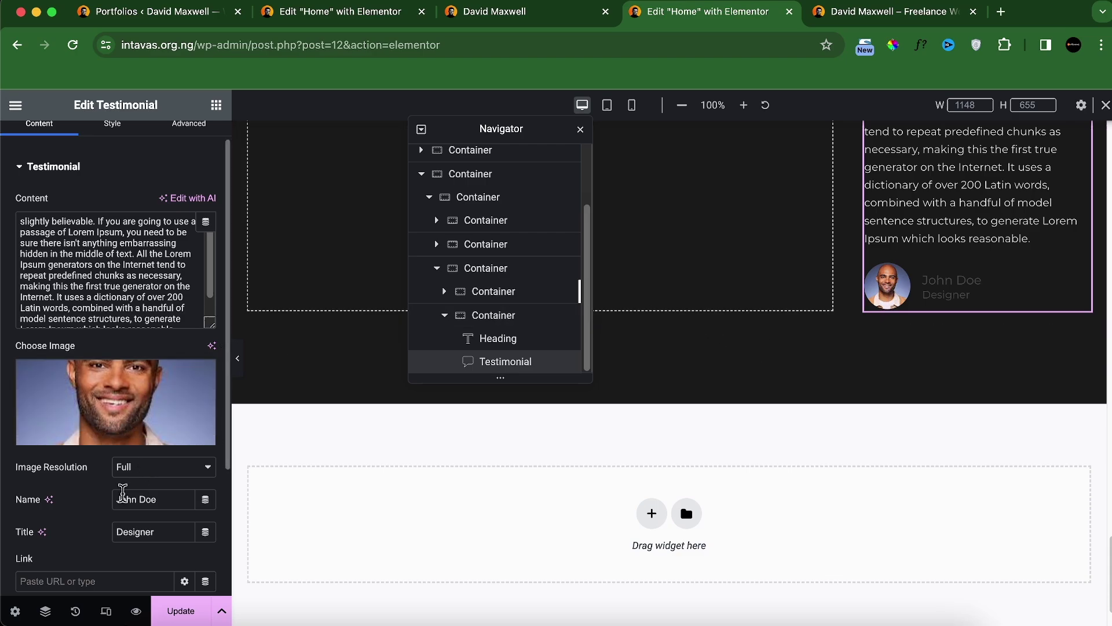
Step: Enter the reviewer's name and the title 'African Chef', matching the live site's third card
left_click(535, 12)
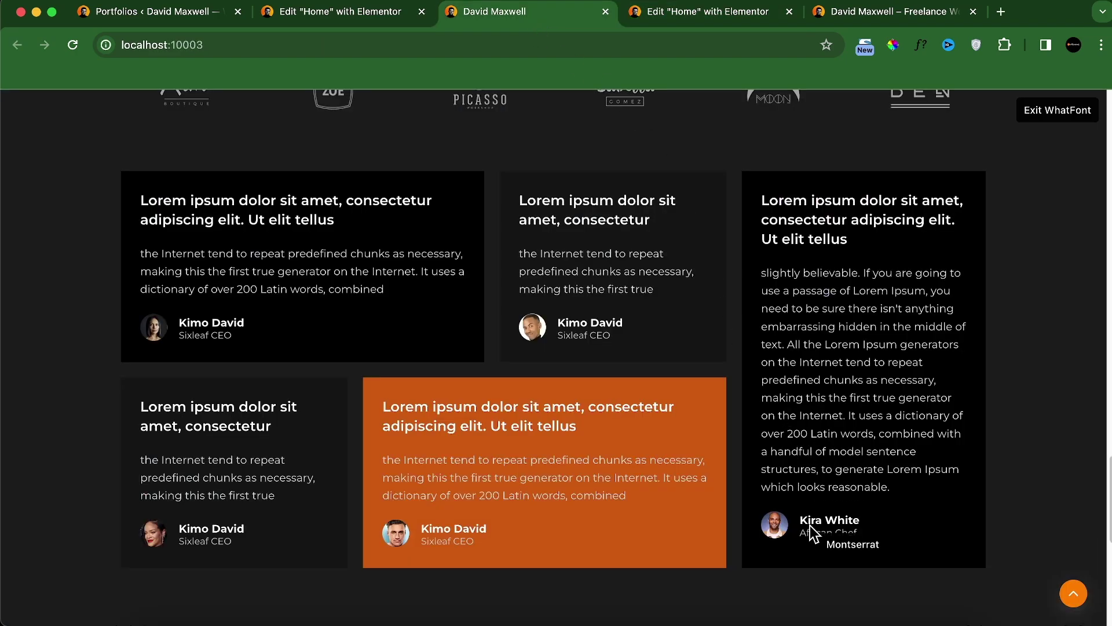
left_click(714, 19)
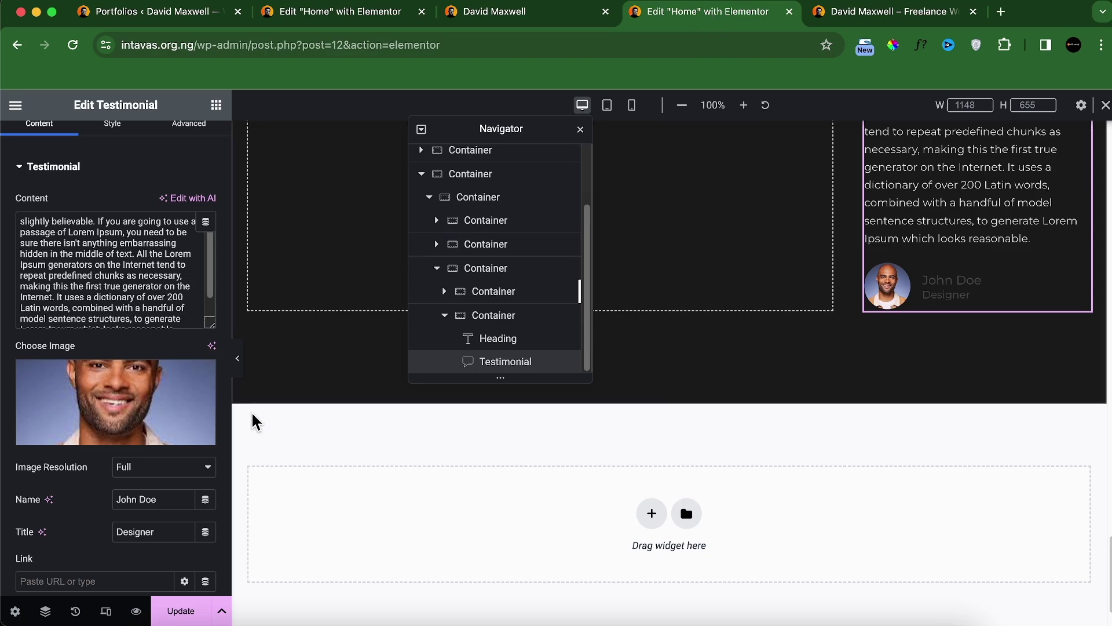
left_click(562, 16)
left_click(684, 18)
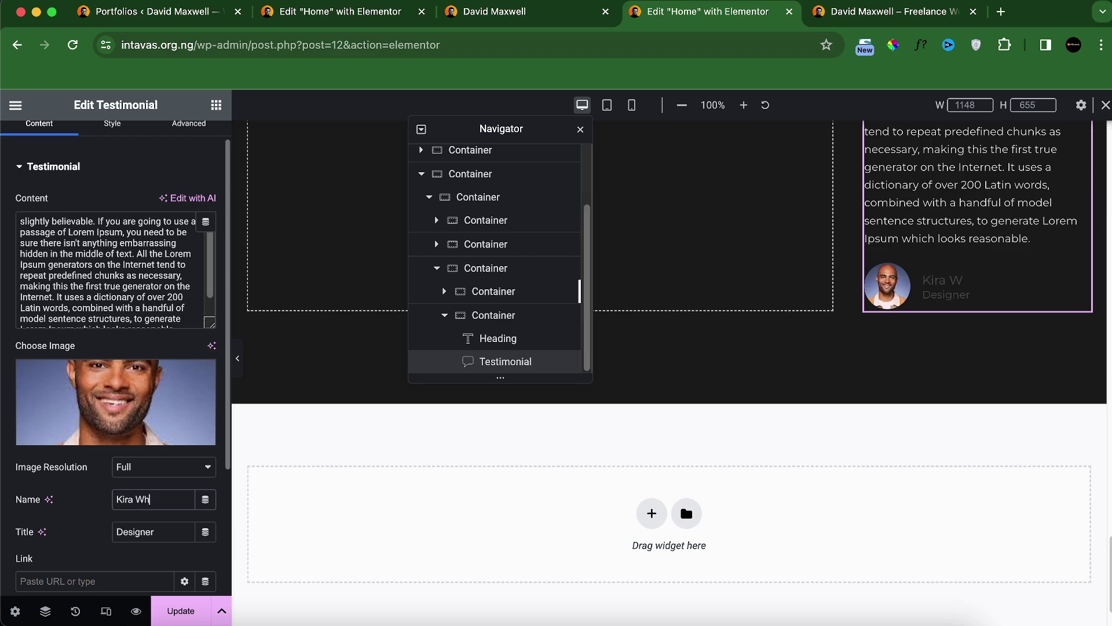
left_click(532, 18)
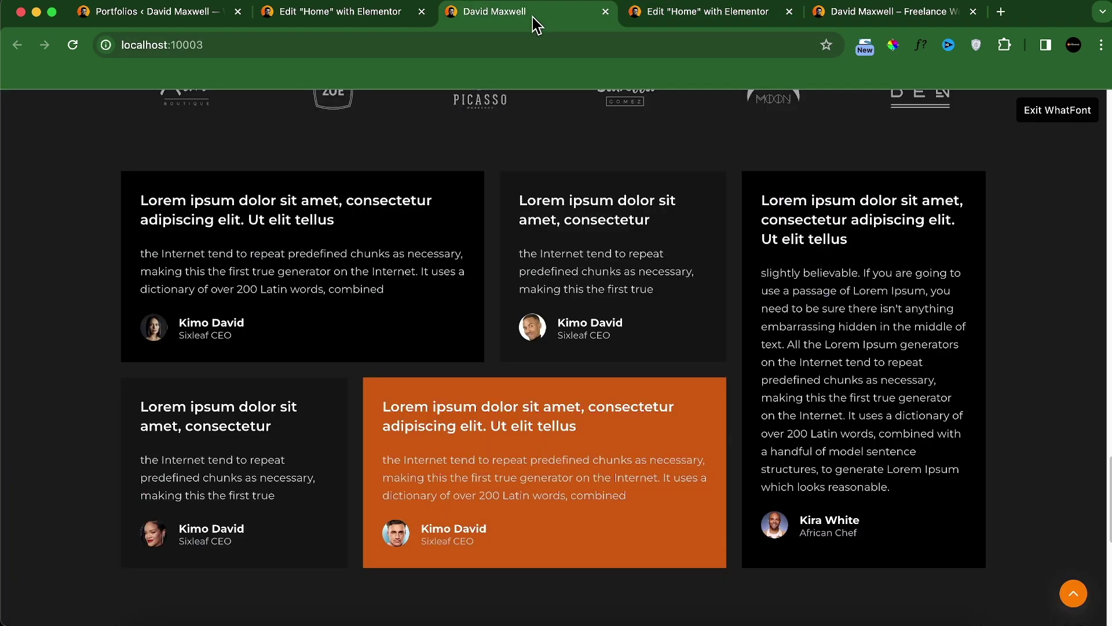
left_click(643, 13)
scroll(61, 563, "down", 3)
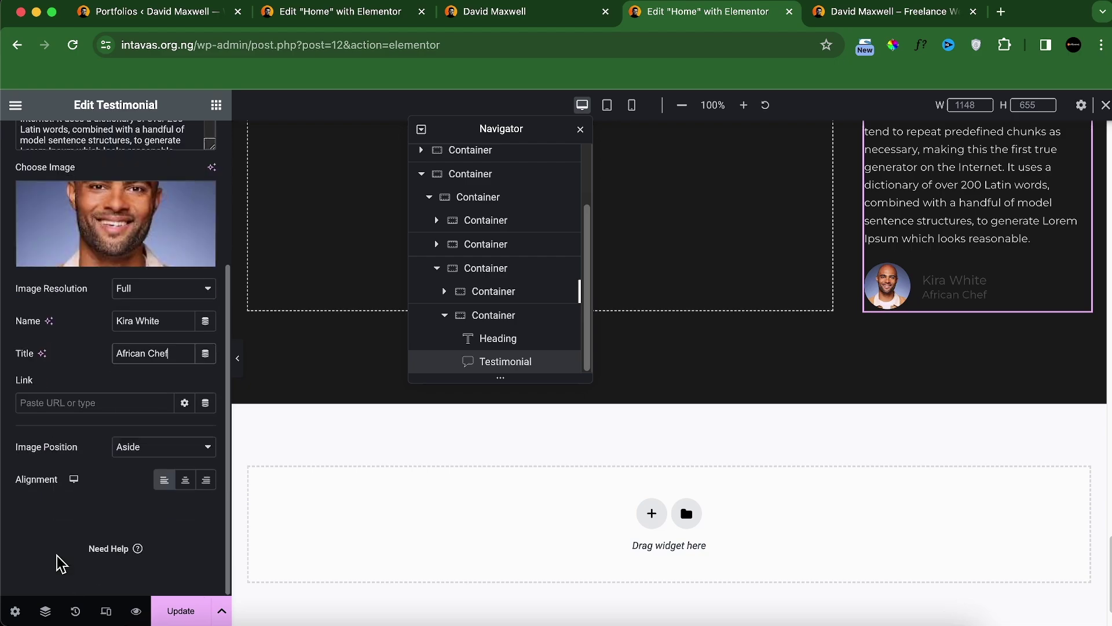
scroll(116, 436, "up", 5)
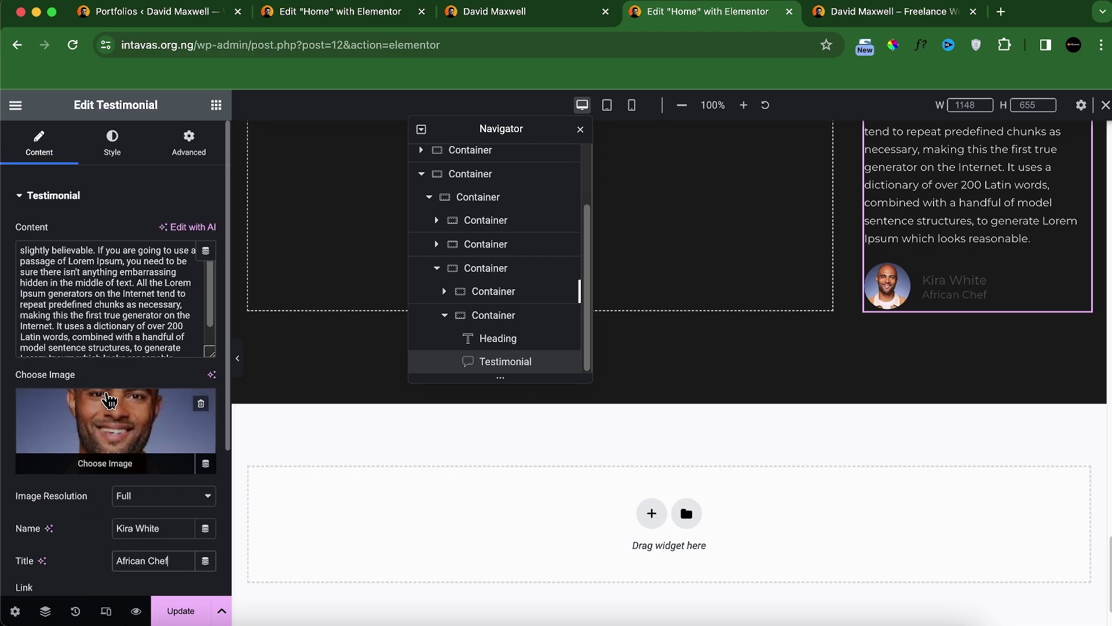
left_click(113, 142)
left_click(93, 356)
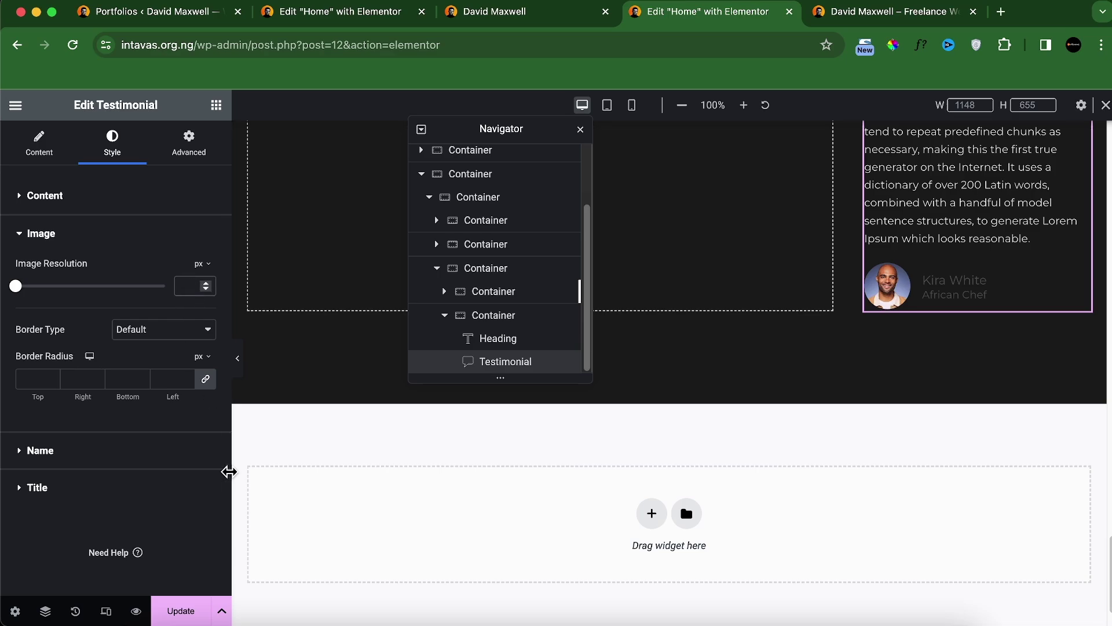
Step: Set the testimonial image size to 35, checked against the live site's avatar
type("40")
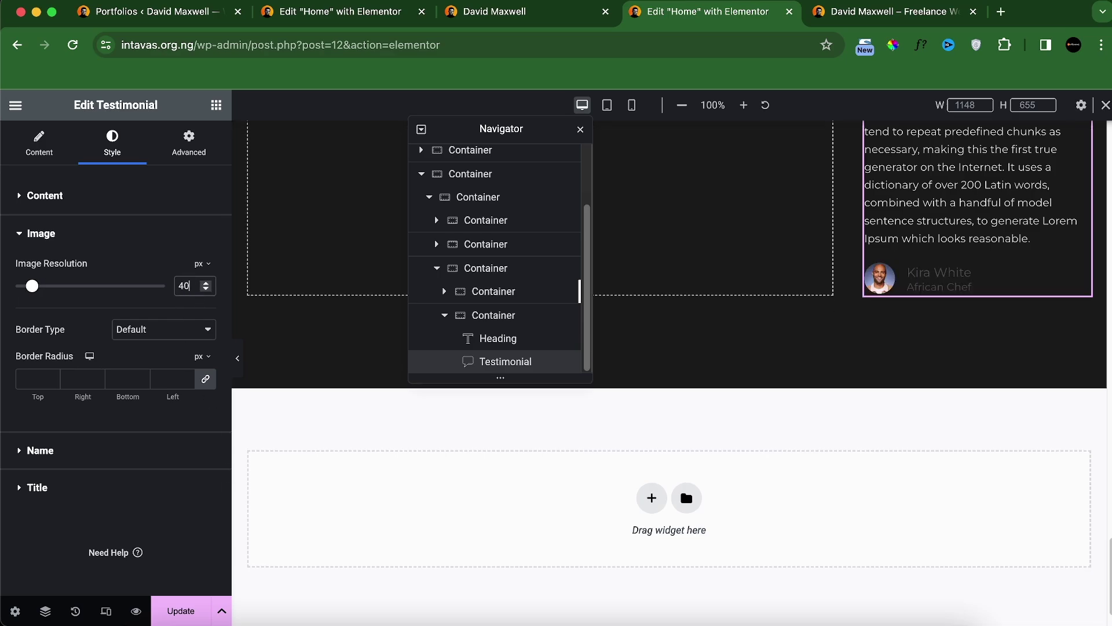
left_click(537, 18)
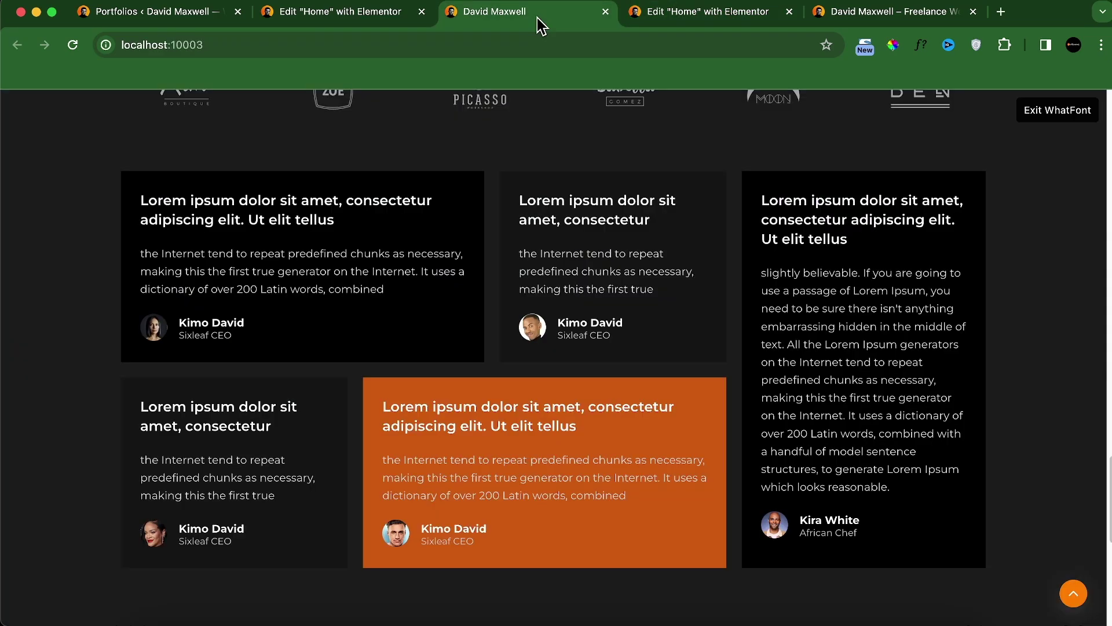
left_click(673, 18)
type("35")
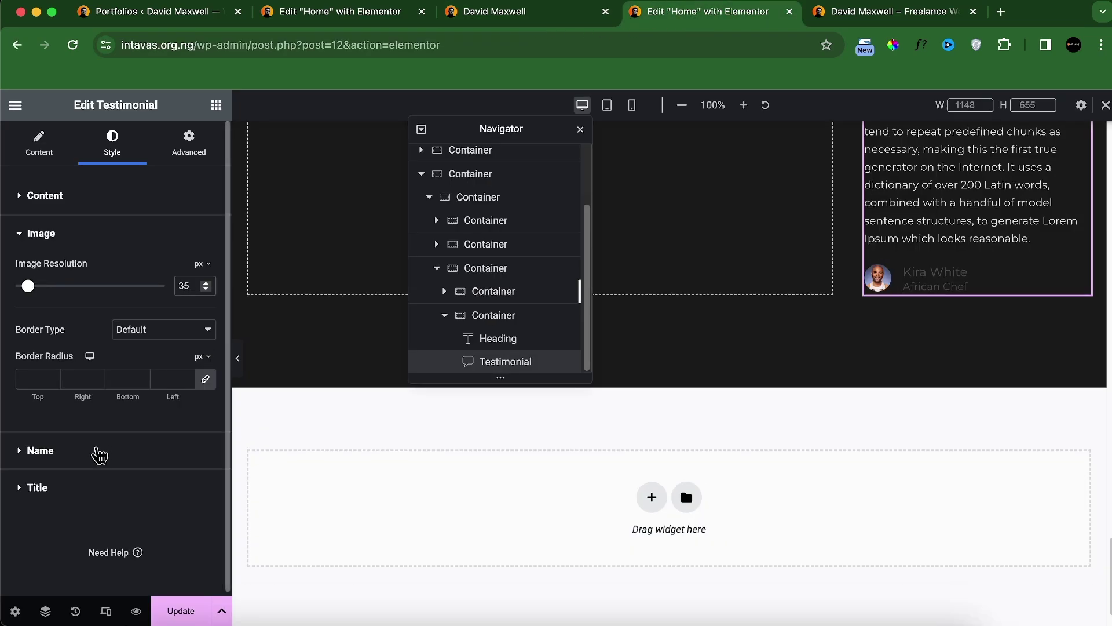
Step: Make the reviewer's name white, Bold (700), at size 14
left_click(101, 465)
left_click(206, 306)
left_click_drag(181, 385, 58, 343)
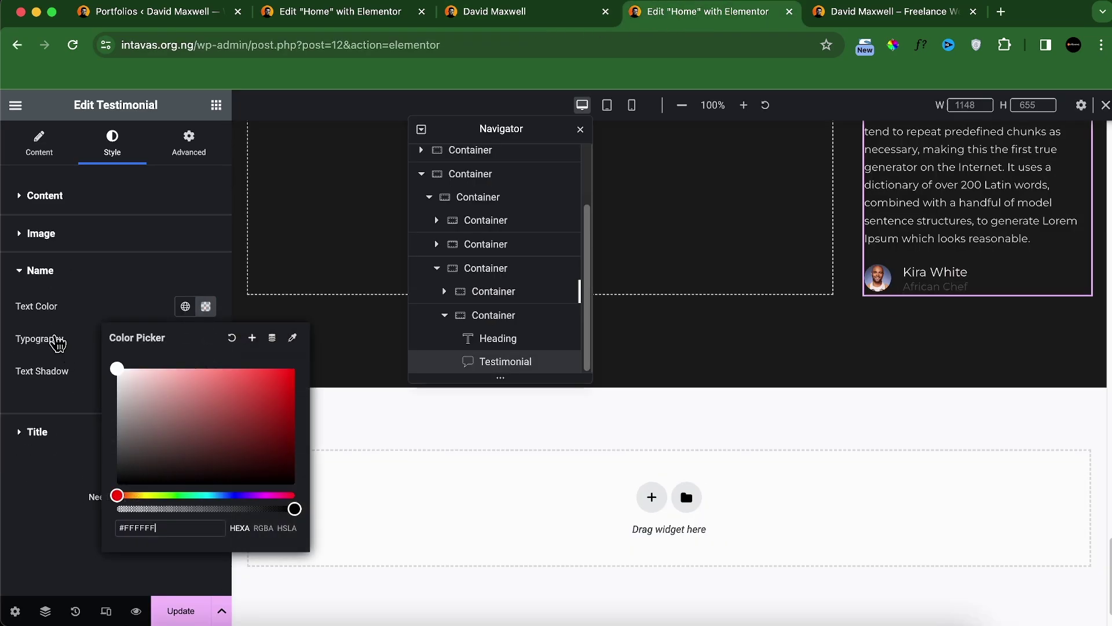
left_click(75, 301)
left_click(206, 340)
left_click(167, 492)
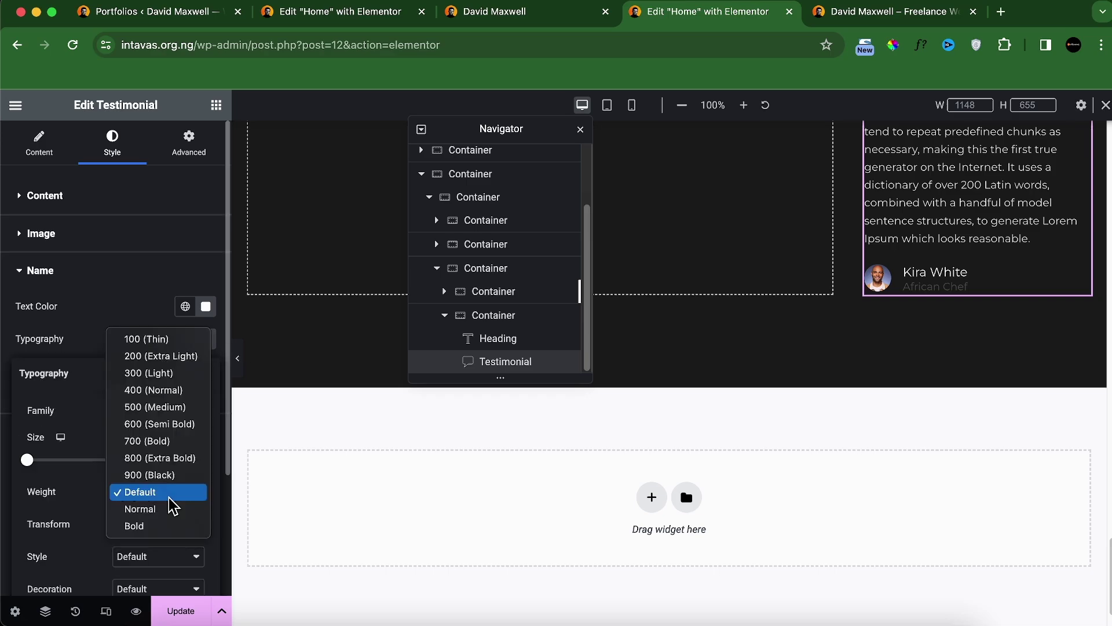
left_click(167, 446)
type("16")
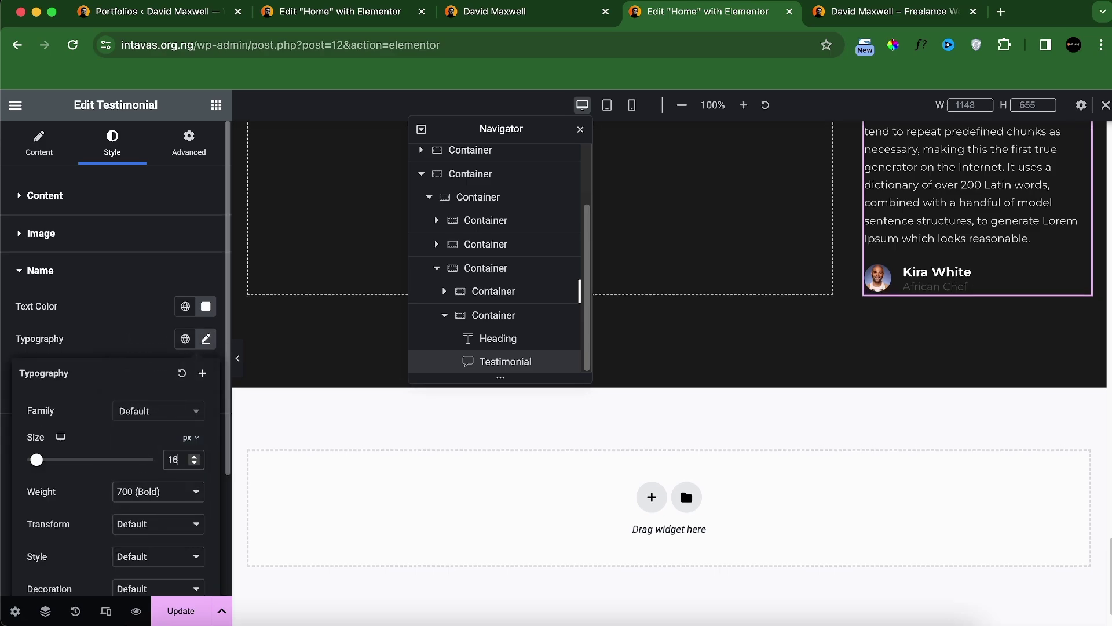
left_click(509, 16)
left_click(660, 12)
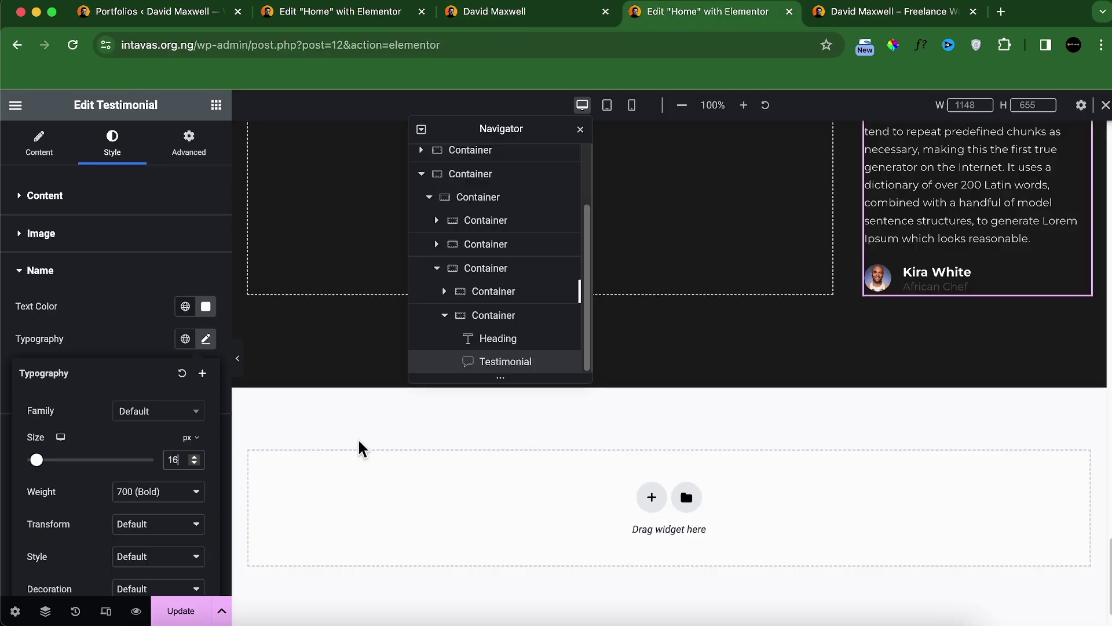
key("BackSpace")
type("4")
Step: Set the 'African Chef' job title colour to light grey #E4E4E4
left_click(539, 17)
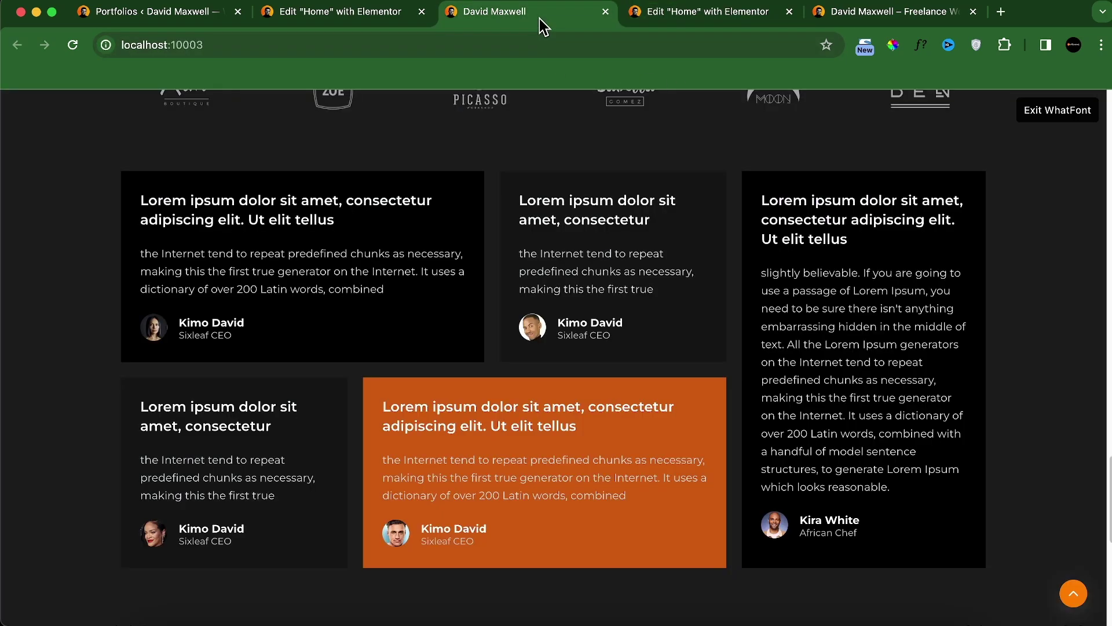
left_click(736, 17)
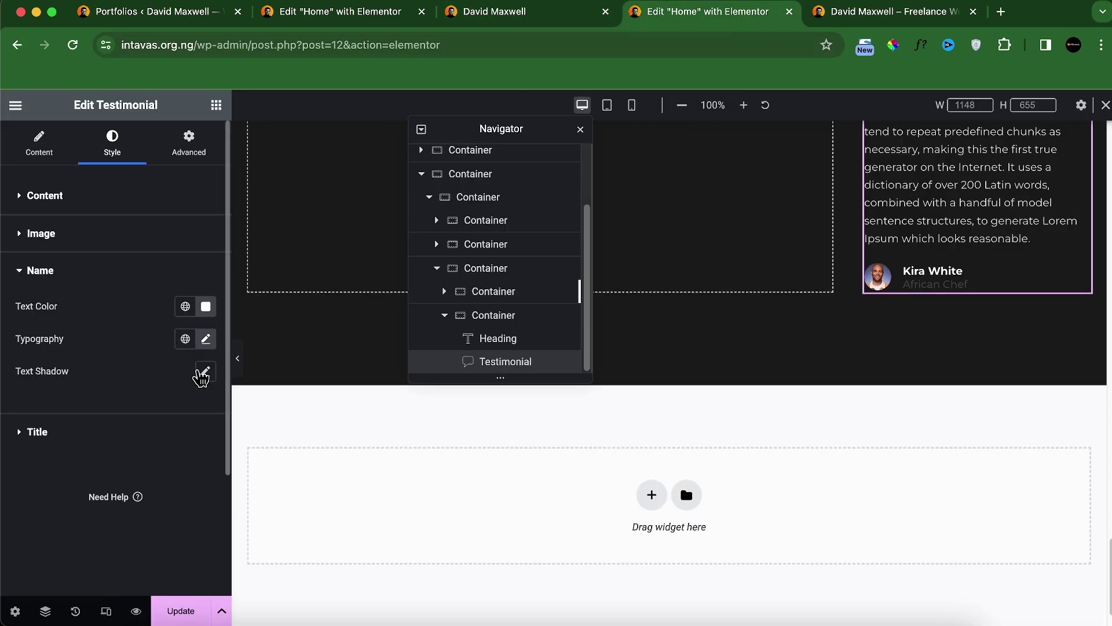
left_click(145, 443)
left_click(205, 343)
left_click(134, 419)
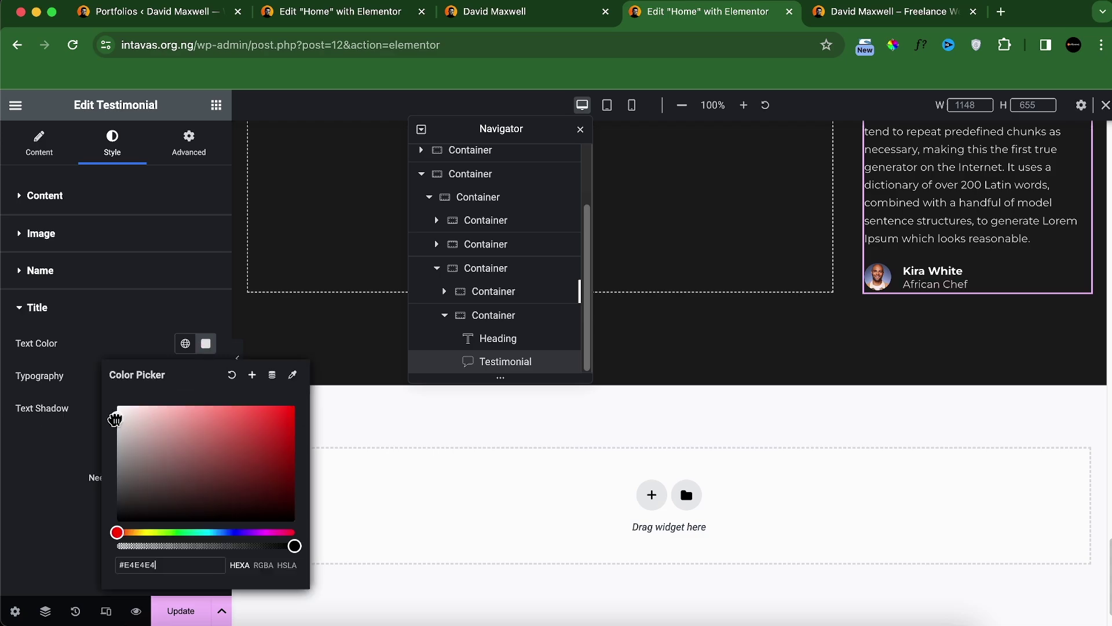
left_click(58, 473)
scroll(906, 325, "up", 5)
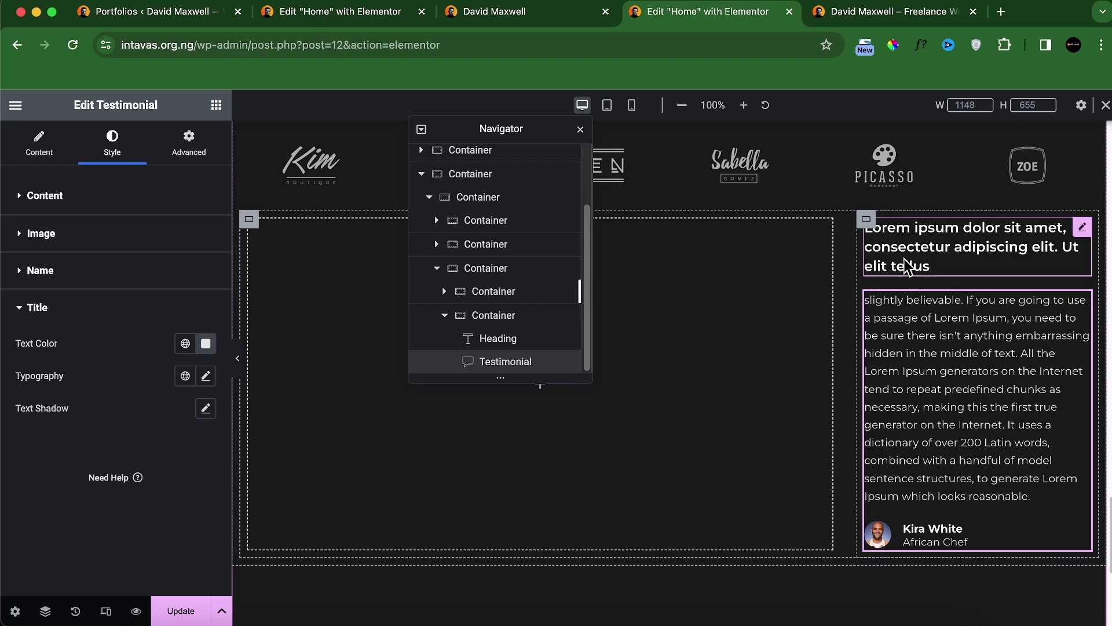
left_click(867, 221)
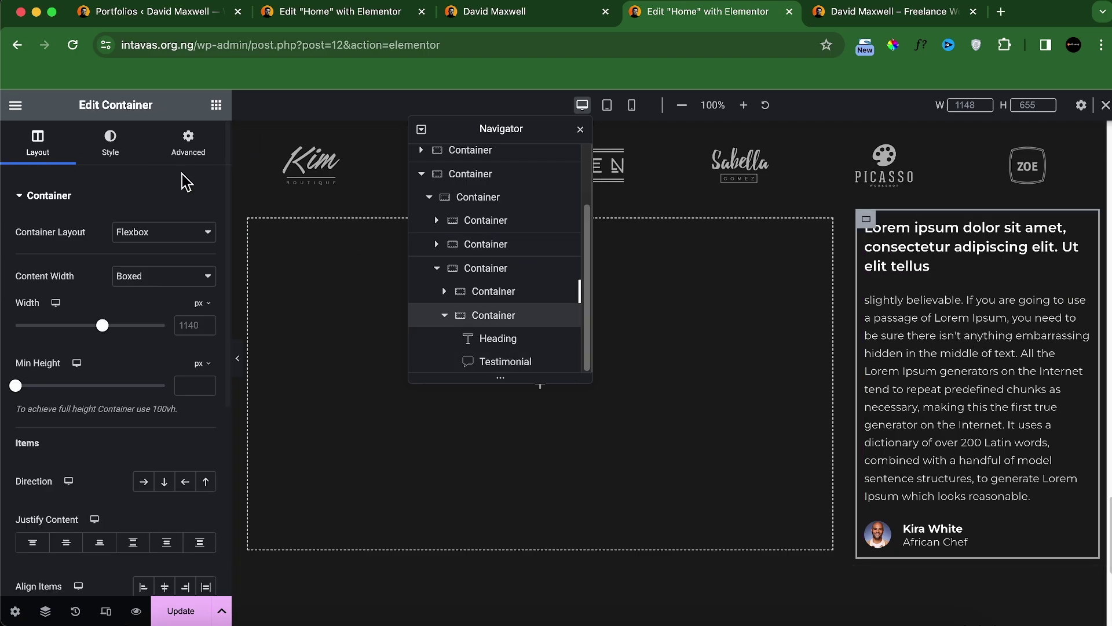
Step: Set the African Chef card container's background to solid black #000000
left_click(119, 146)
left_click(206, 298)
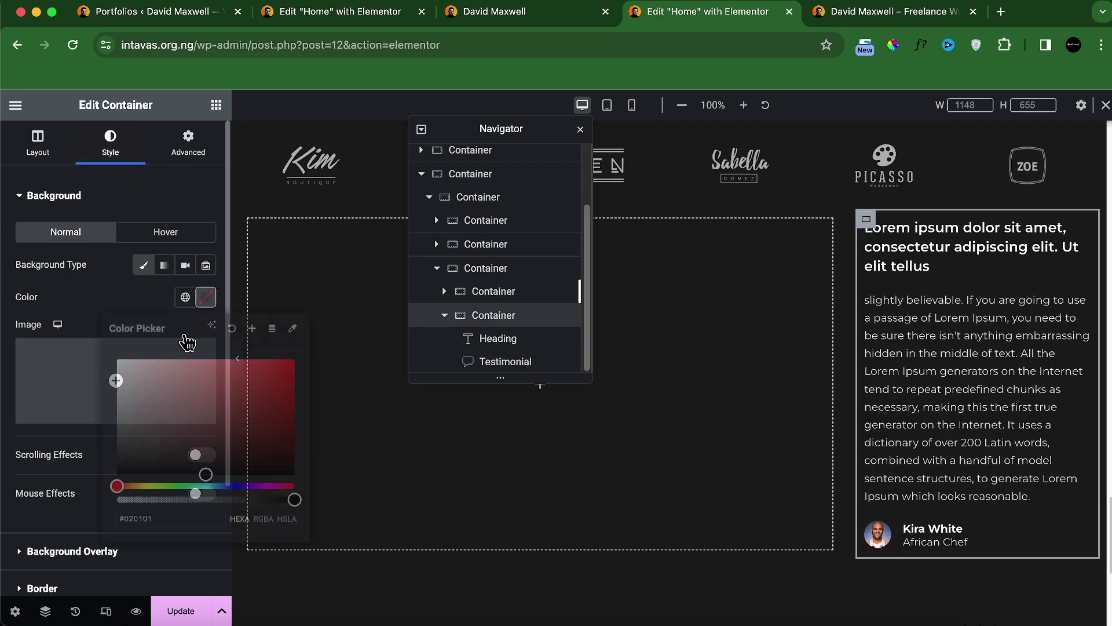
left_click_drag(143, 458, 80, 482)
left_click(543, 14)
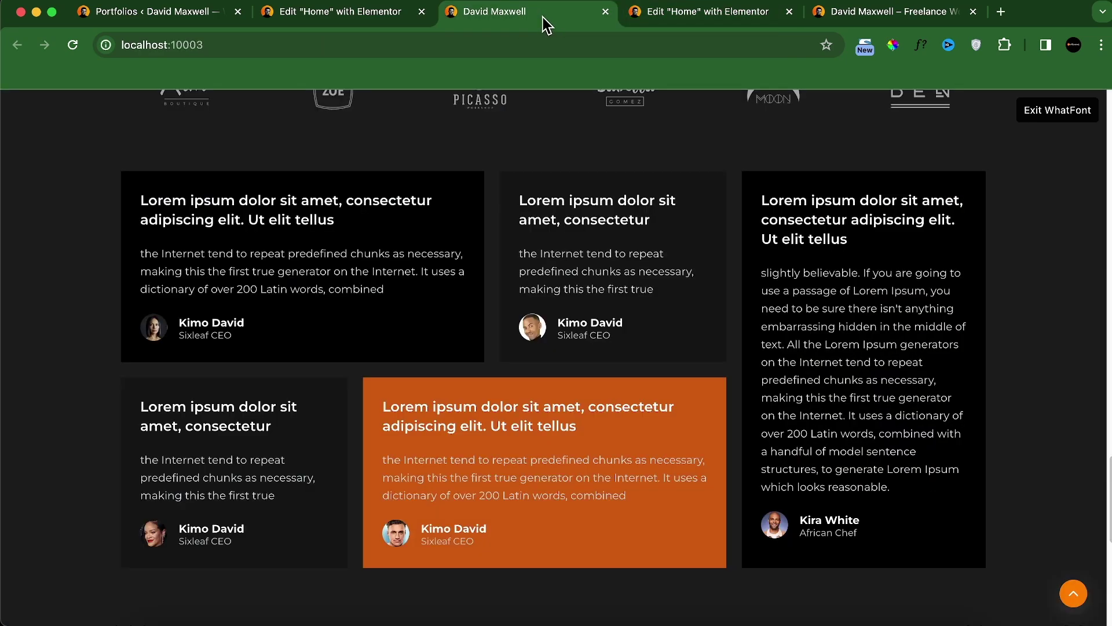
left_click(706, 14)
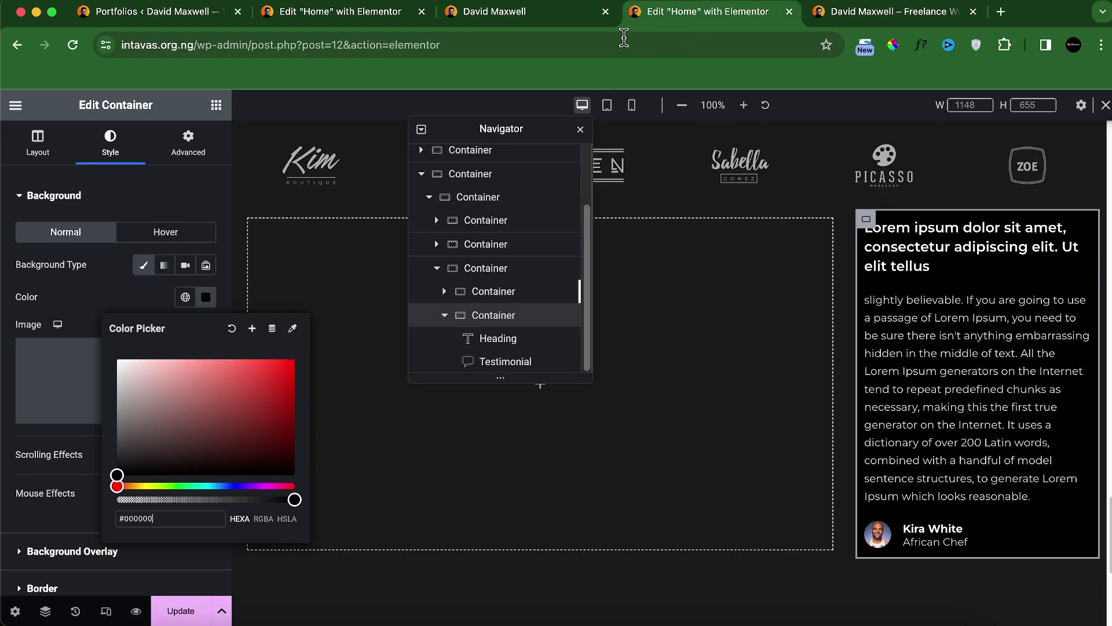
left_click(139, 277)
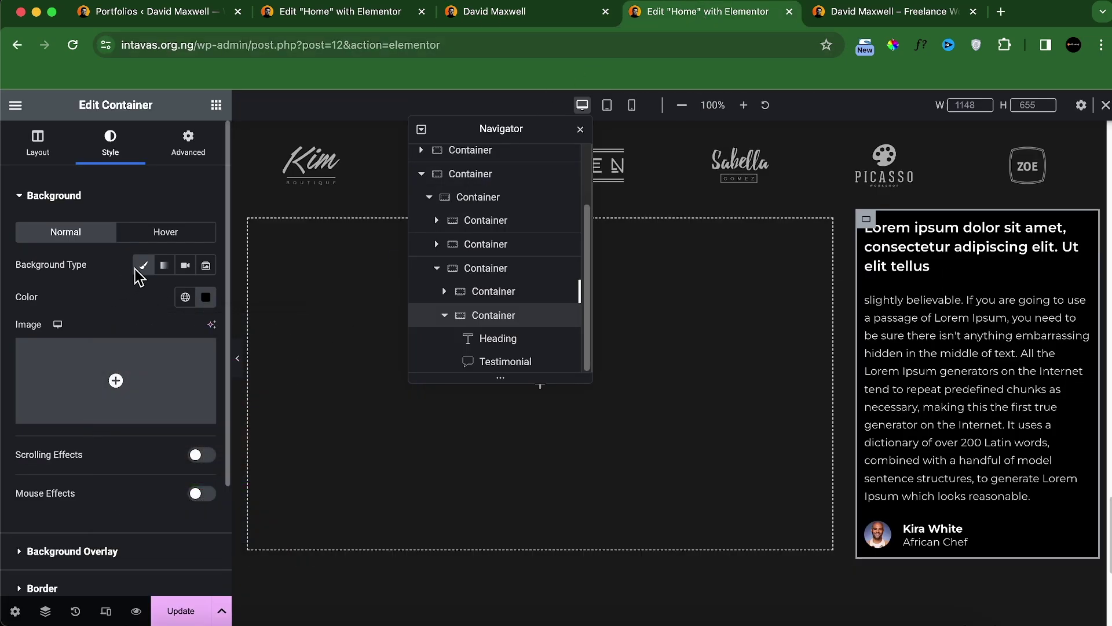
Step: Give the container 30 px linked padding on every side and move the Navigator aside
left_click(205, 155)
left_click(205, 311)
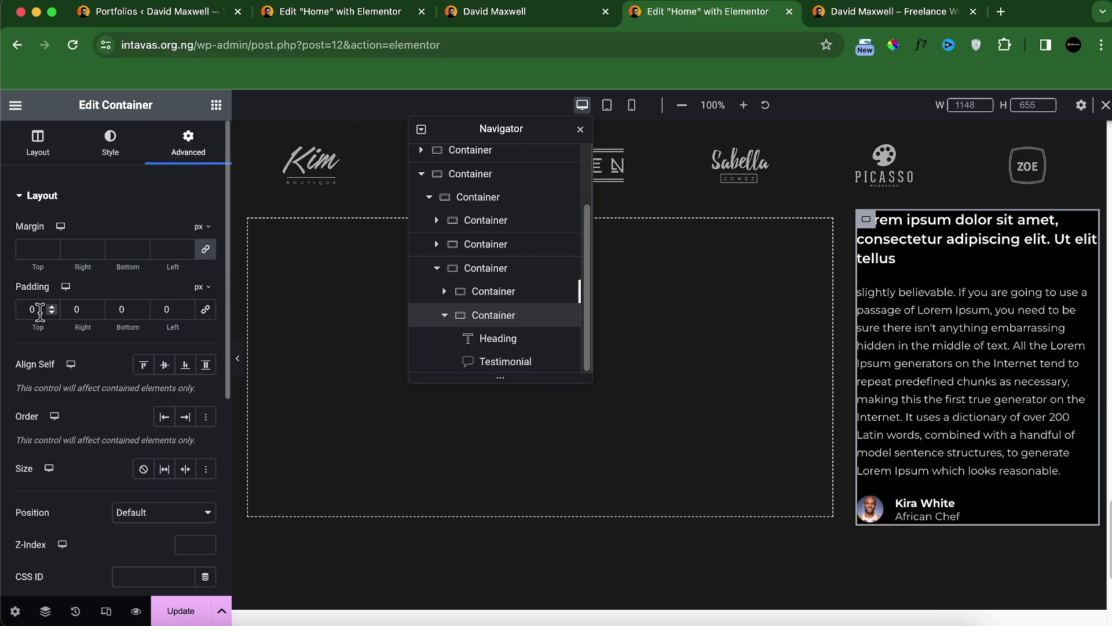
type("20")
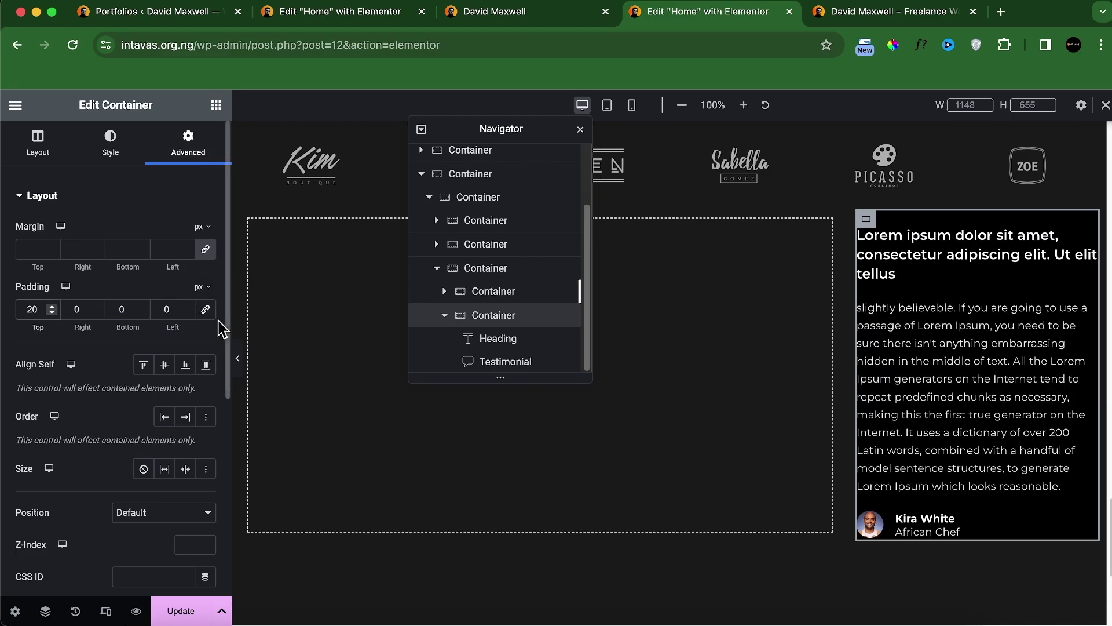
left_click(207, 311)
double_click(32, 311)
type("30")
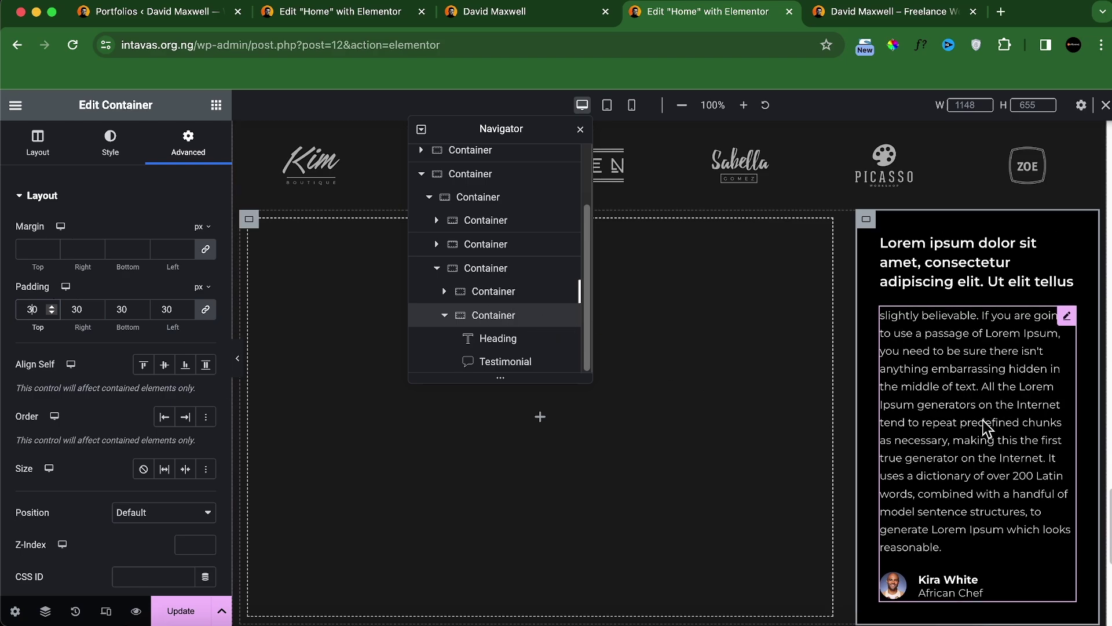
scroll(985, 428, "down", 1)
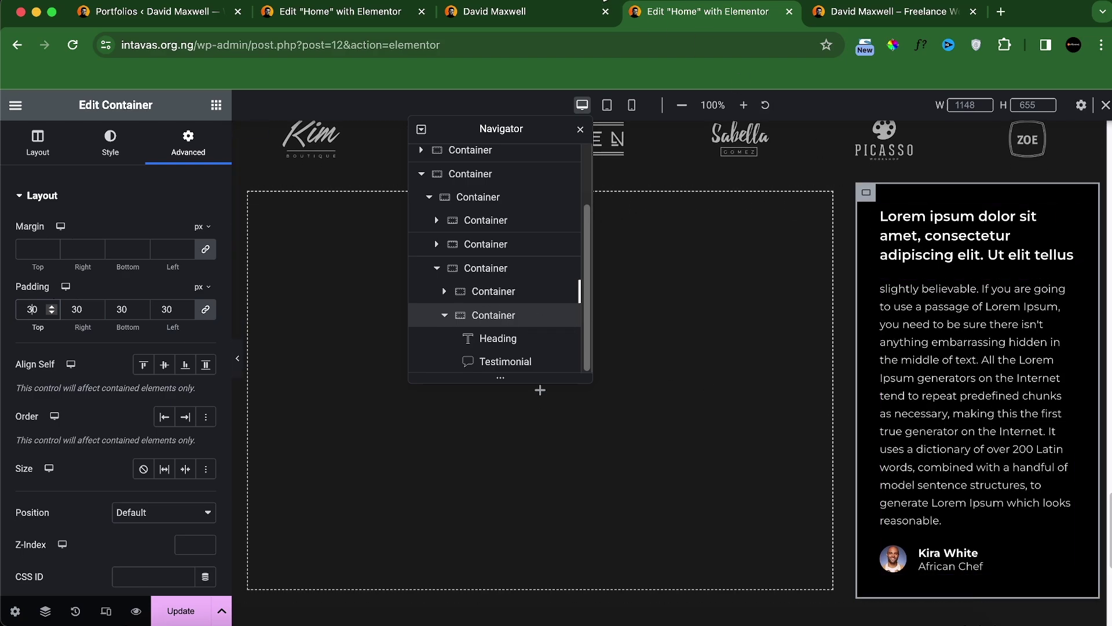
left_click_drag(518, 131, 985, 184)
Step: Exit WhatFont inspection mode on the live testimonials page
left_click(550, 18)
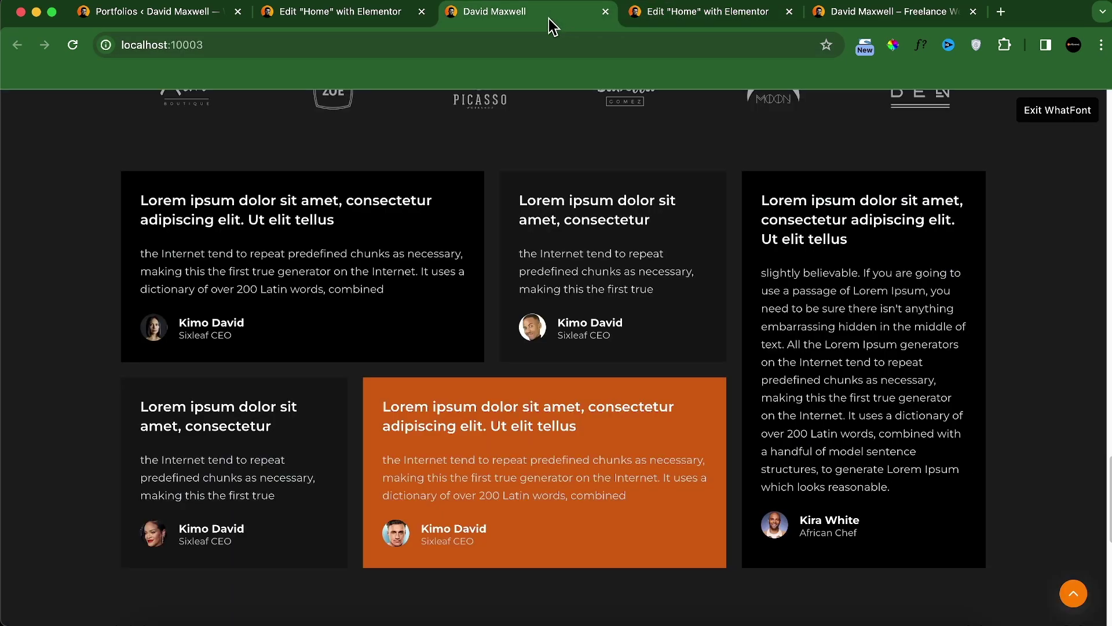
left_click(1037, 111)
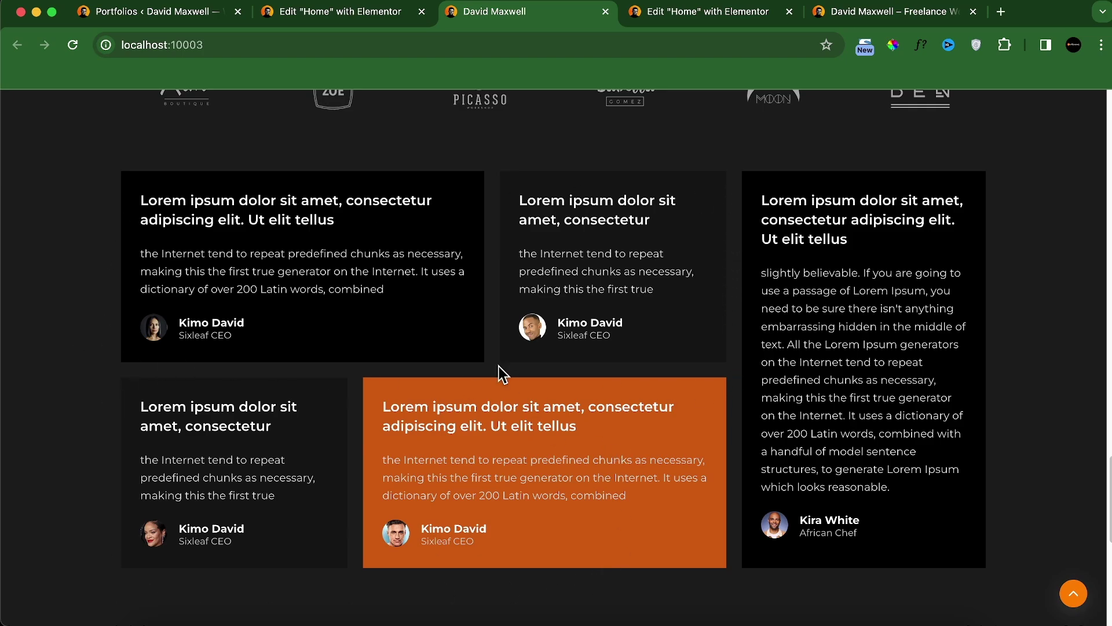
left_click(759, 10)
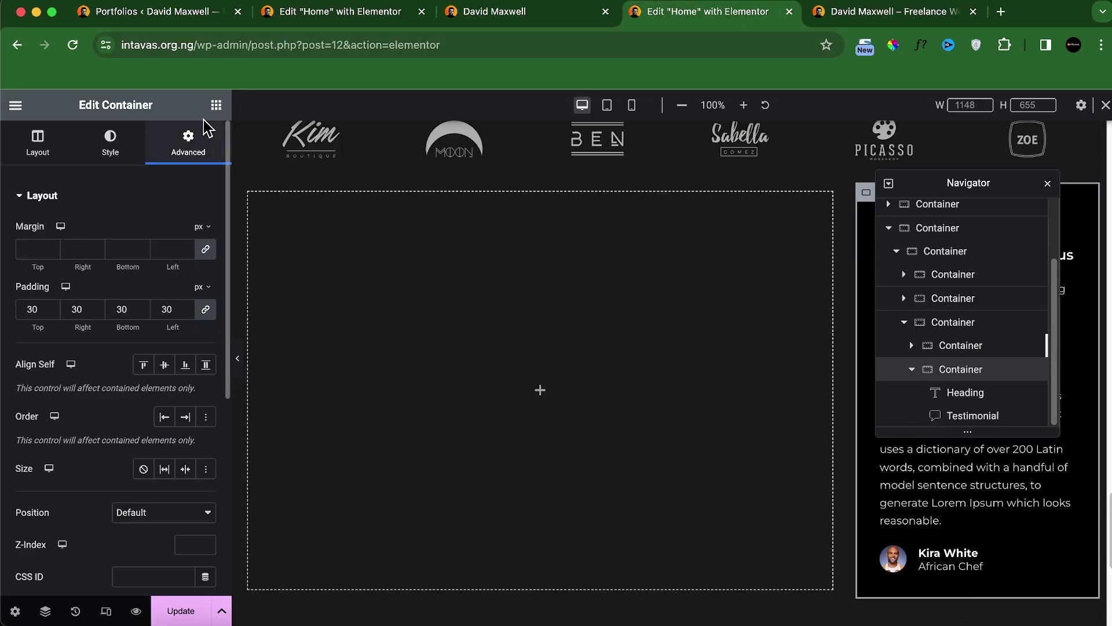
Step: Add a new Container to the empty left area and duplicate it
left_click(216, 106)
left_click_drag(26, 368, 508, 345)
right_click(264, 213)
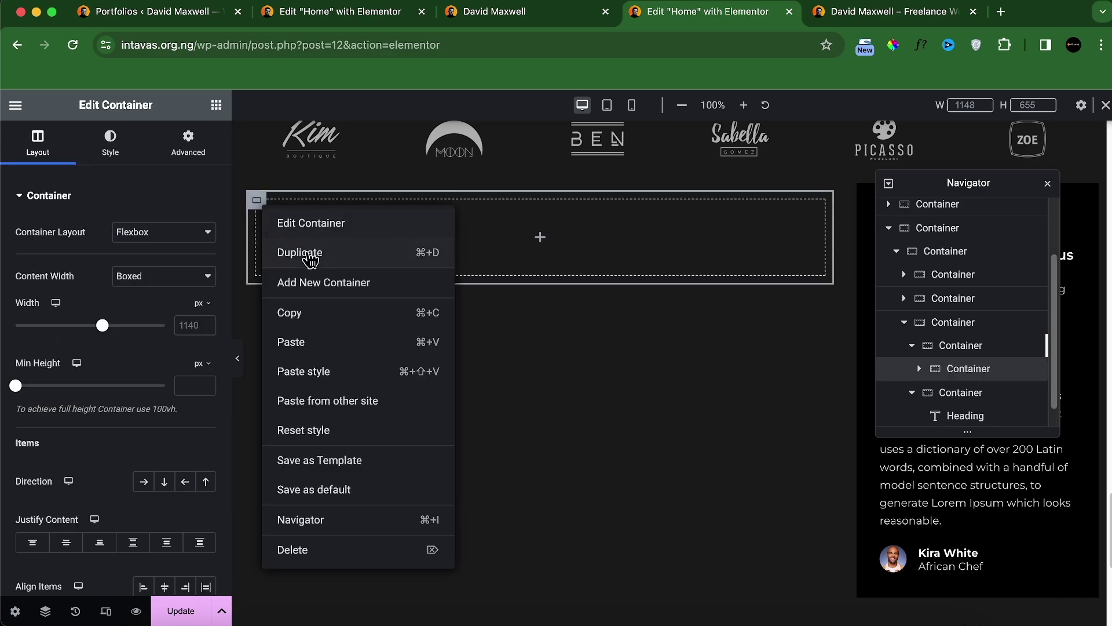
left_click(307, 254)
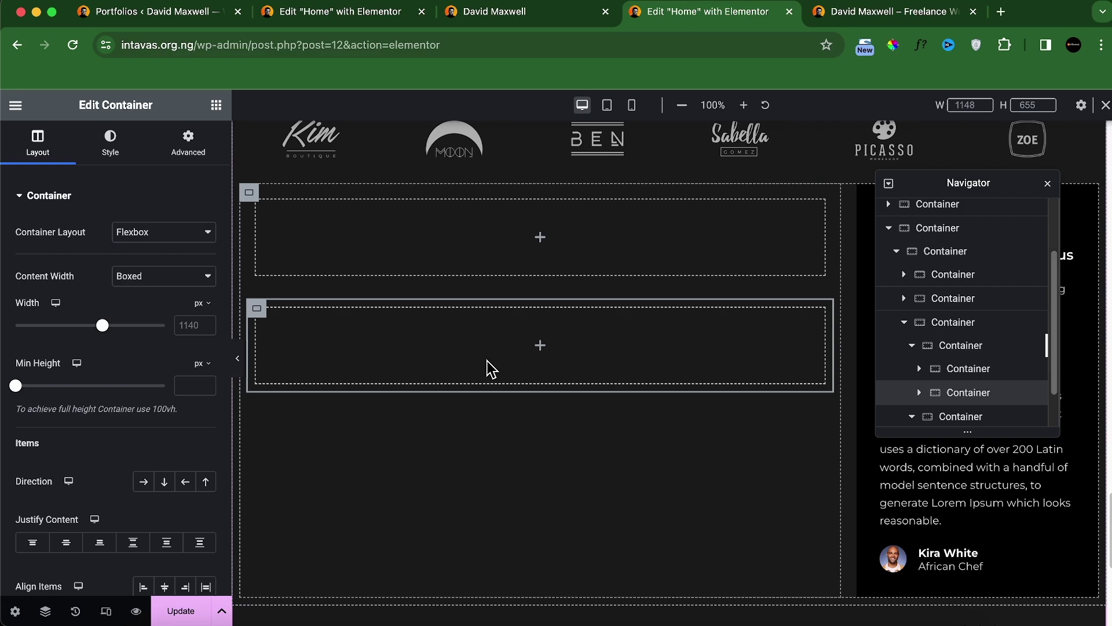
Step: Nest two containers in the top box, set Direction to Row, and make the first 60% wide
left_click(535, 13)
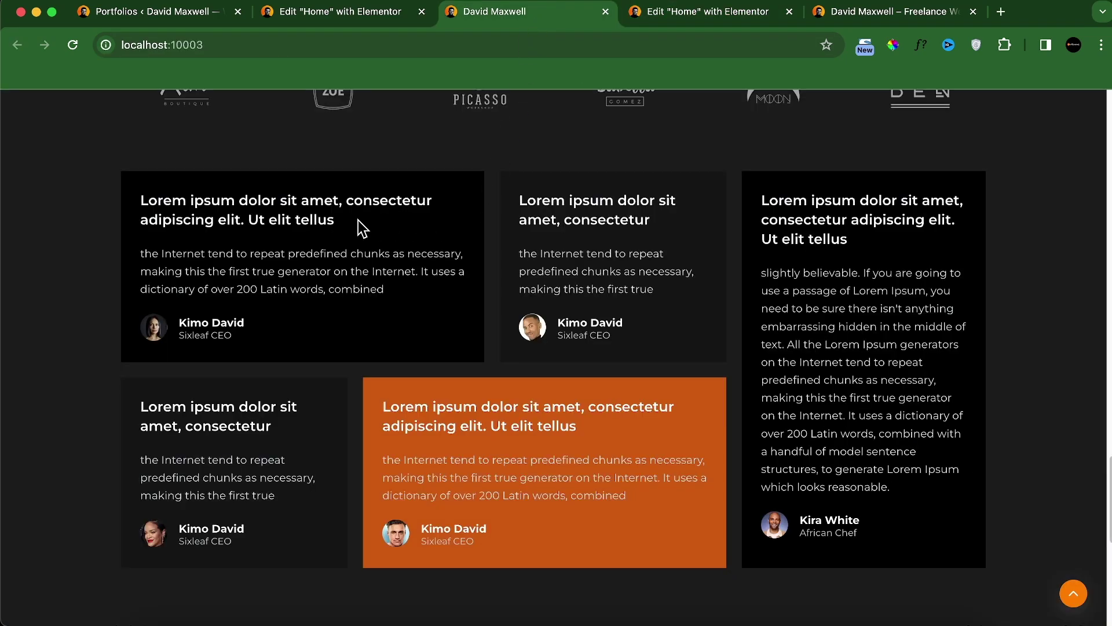
left_click(673, 13)
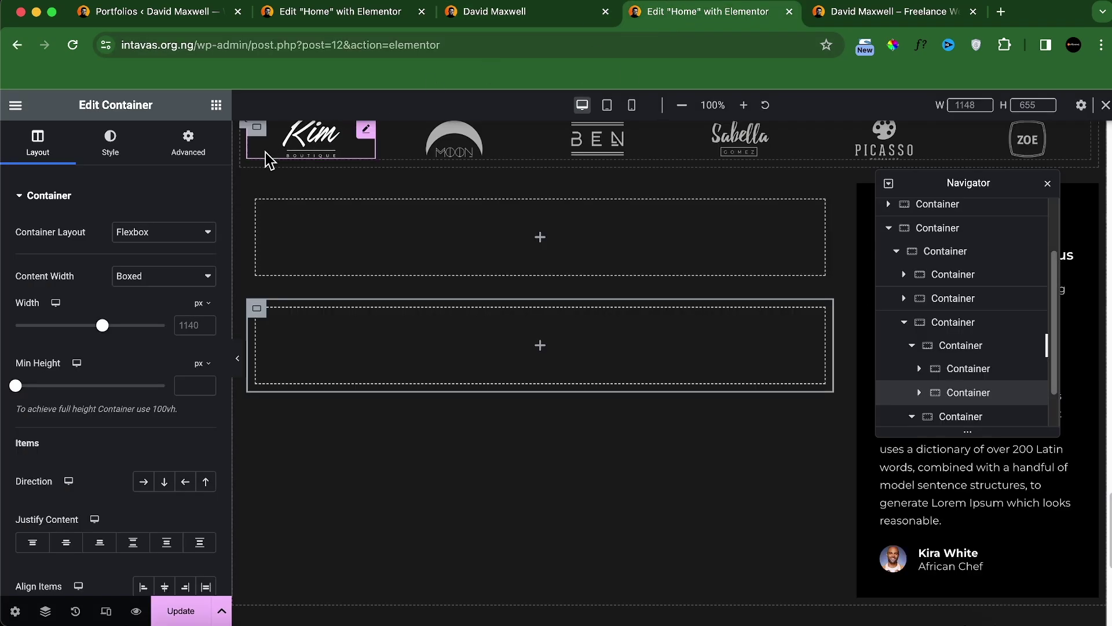
left_click(216, 105)
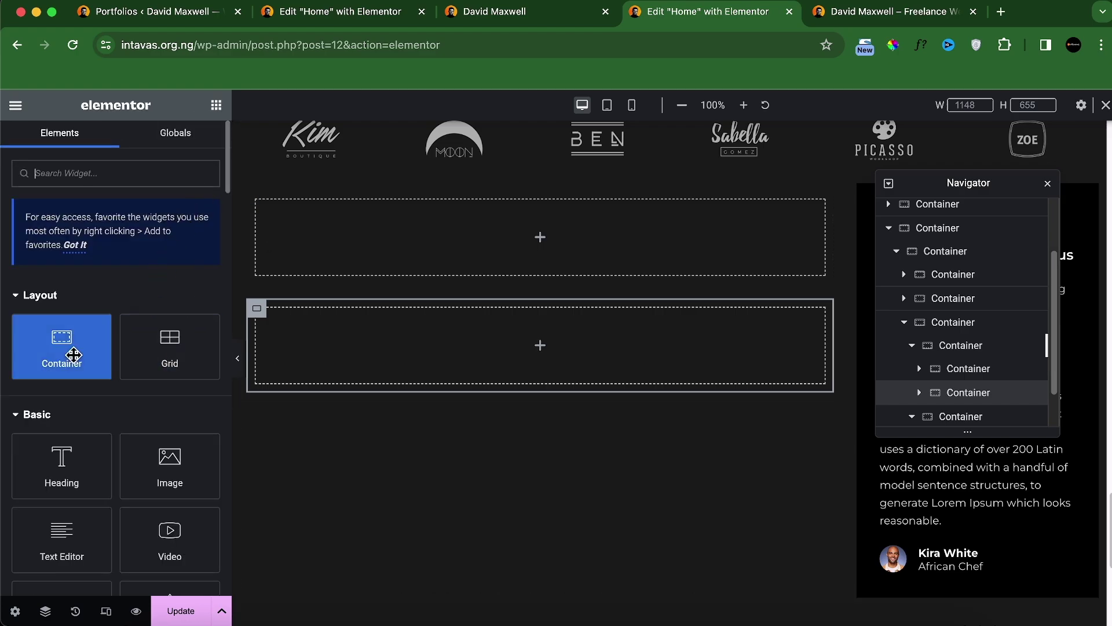
left_click_drag(67, 351, 330, 258)
right_click(274, 223)
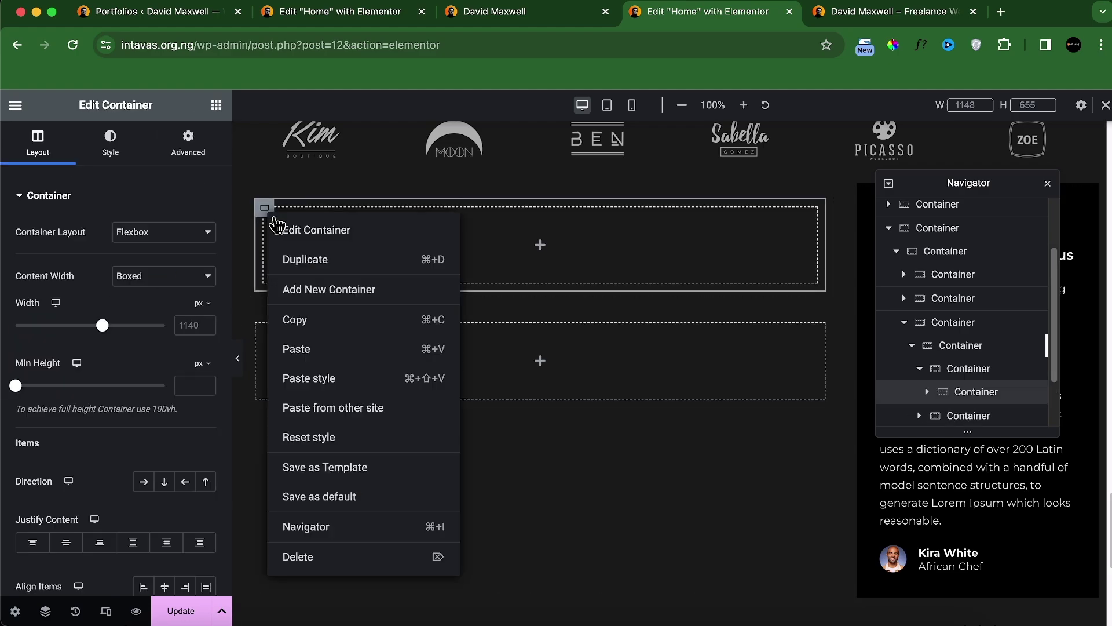
left_click(298, 264)
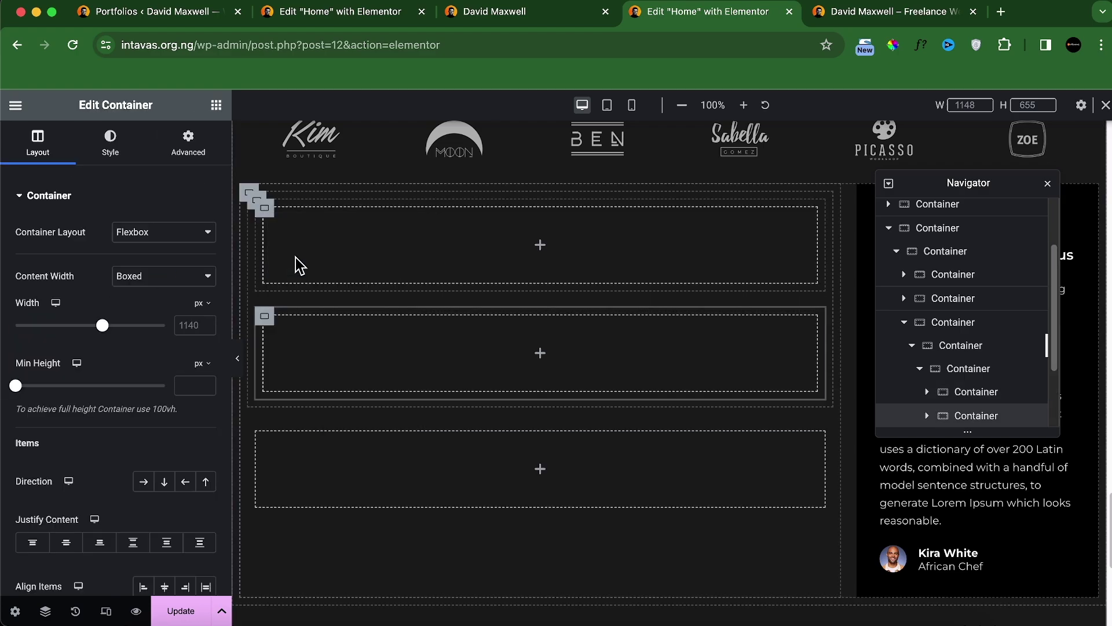
left_click(257, 204)
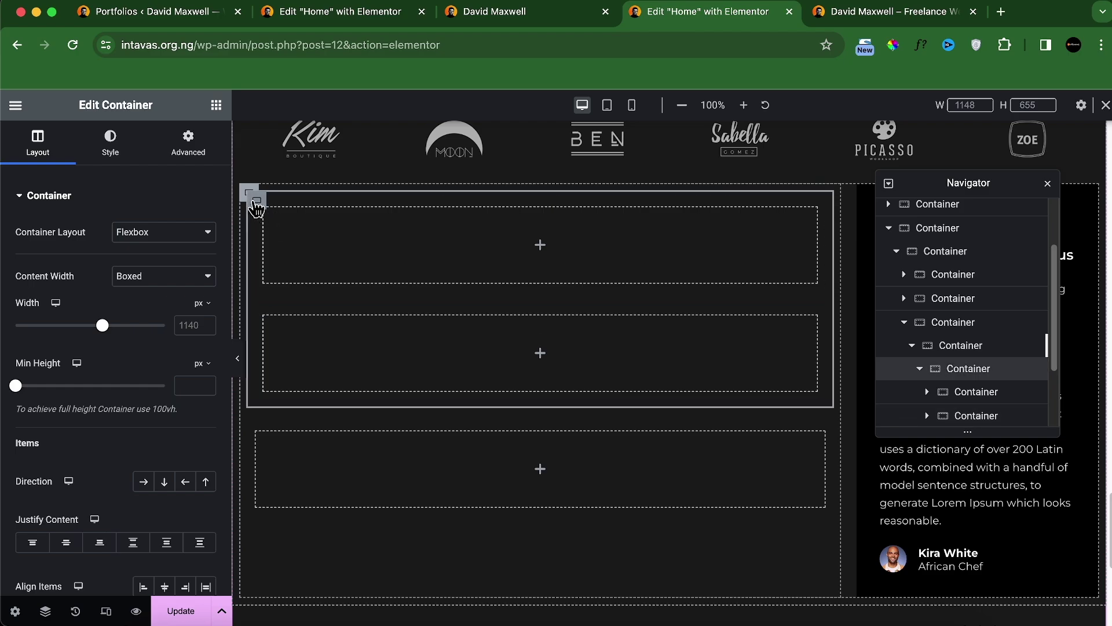
left_click(144, 484)
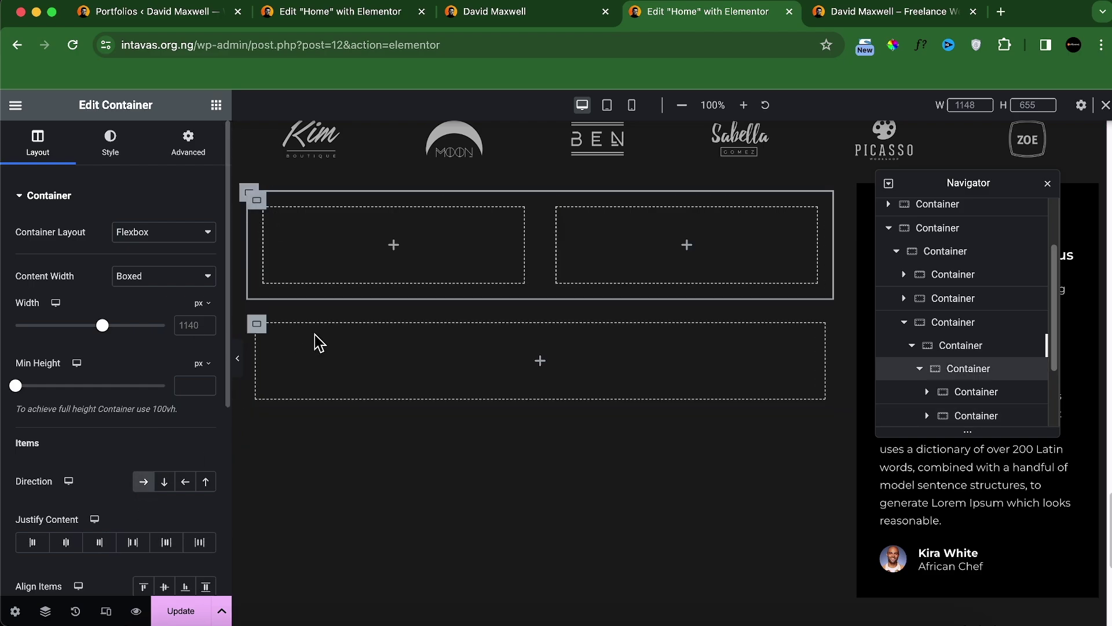
left_click_drag(526, 244, 589, 254)
left_click(593, 262)
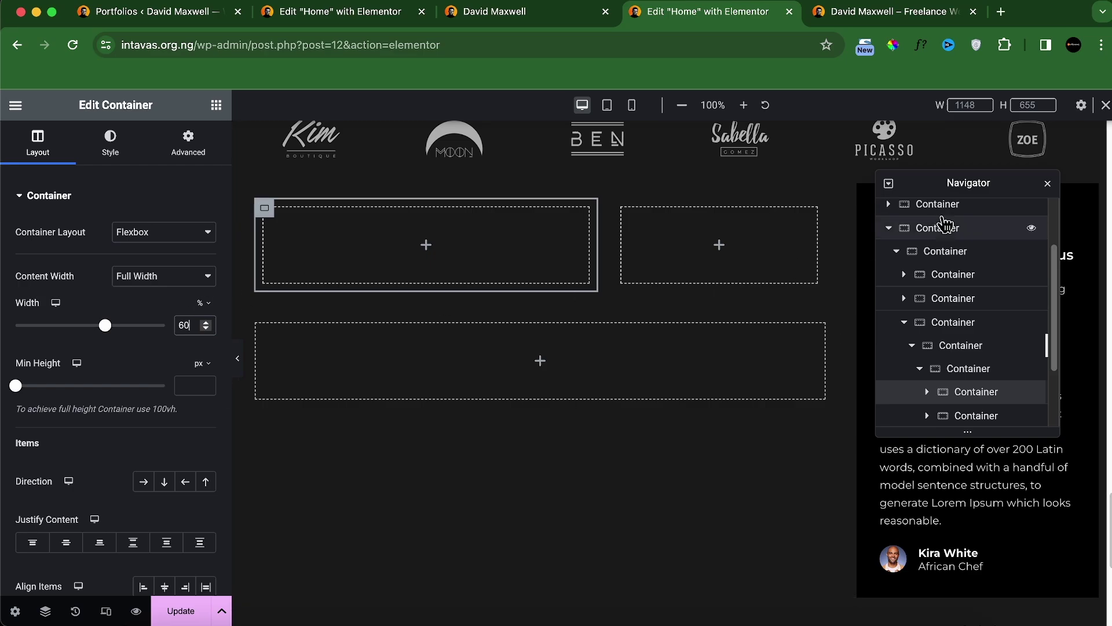
left_click(1048, 184)
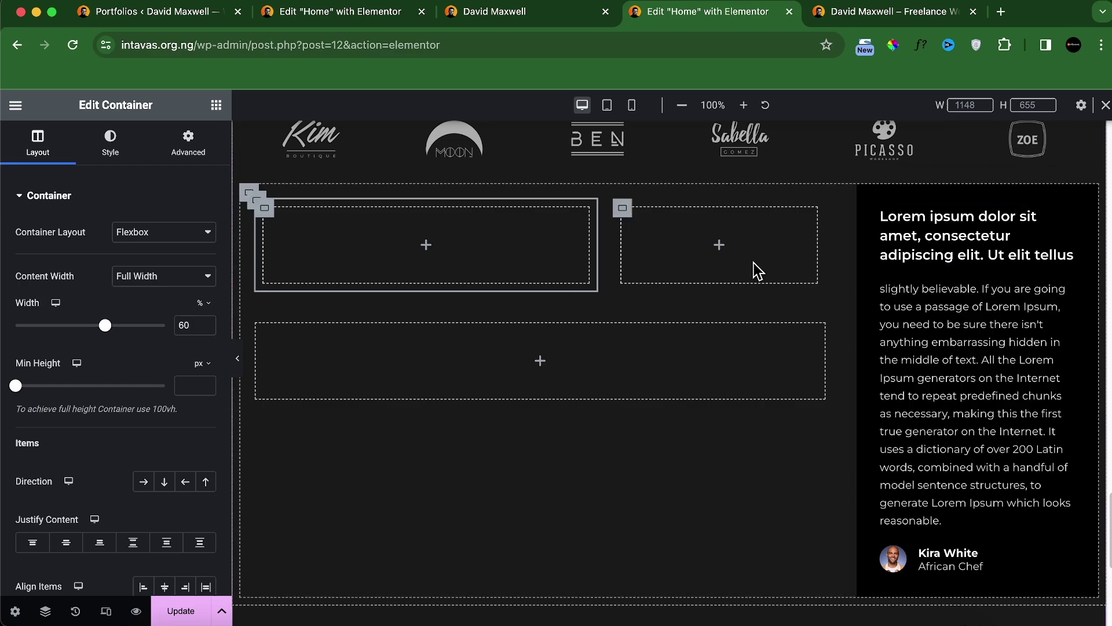
Step: Copy the testimonial heading and right-hand testimonial into the left container
right_click(939, 249)
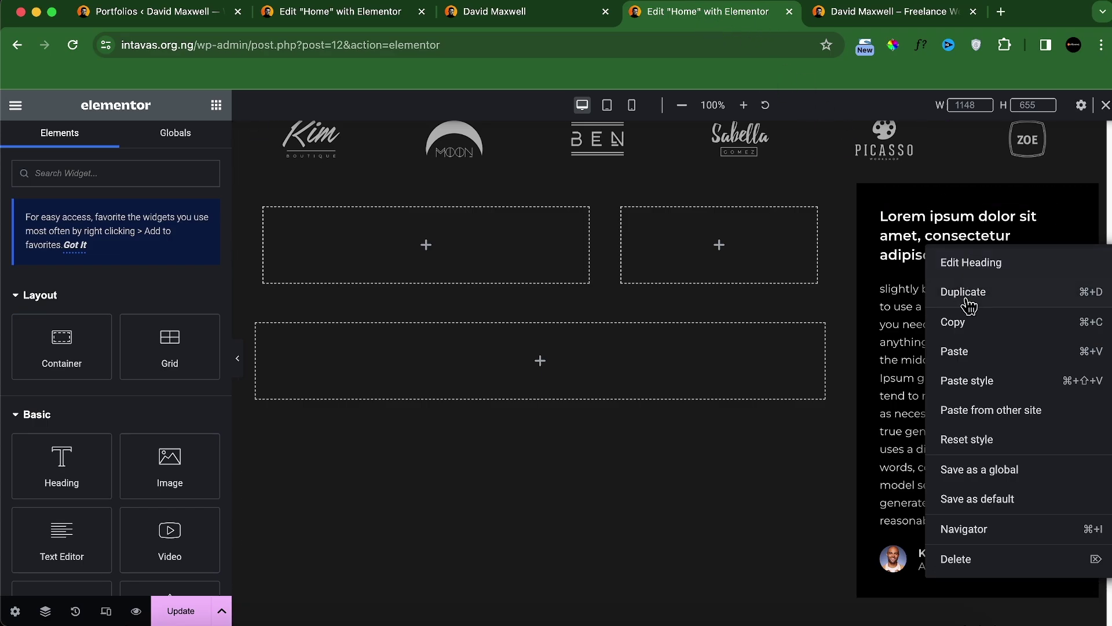
left_click(964, 322)
right_click(268, 220)
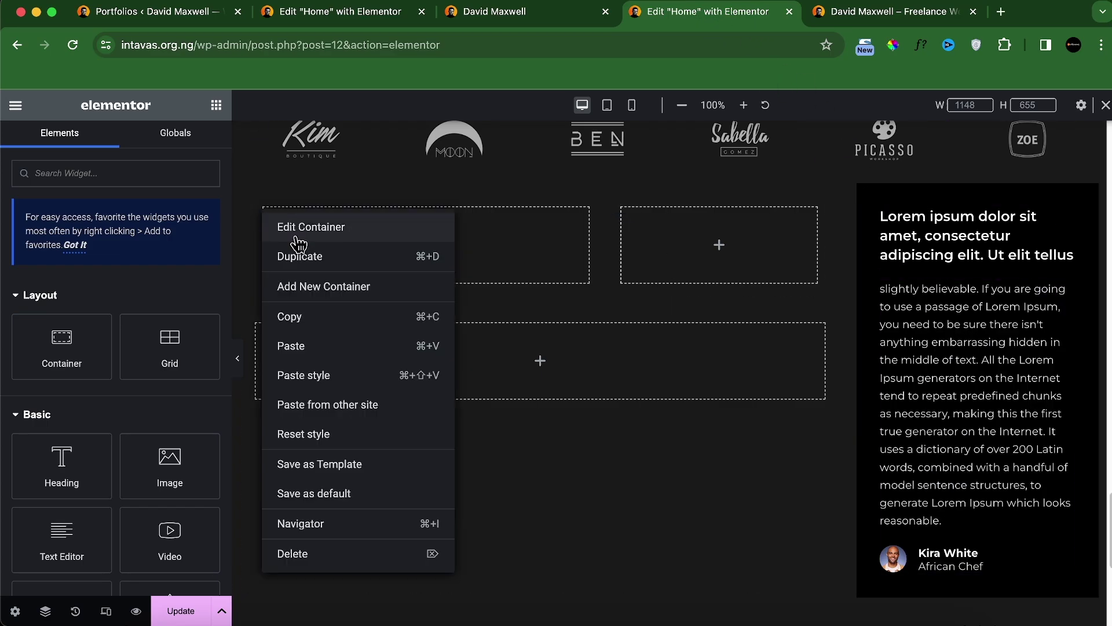
left_click(318, 346)
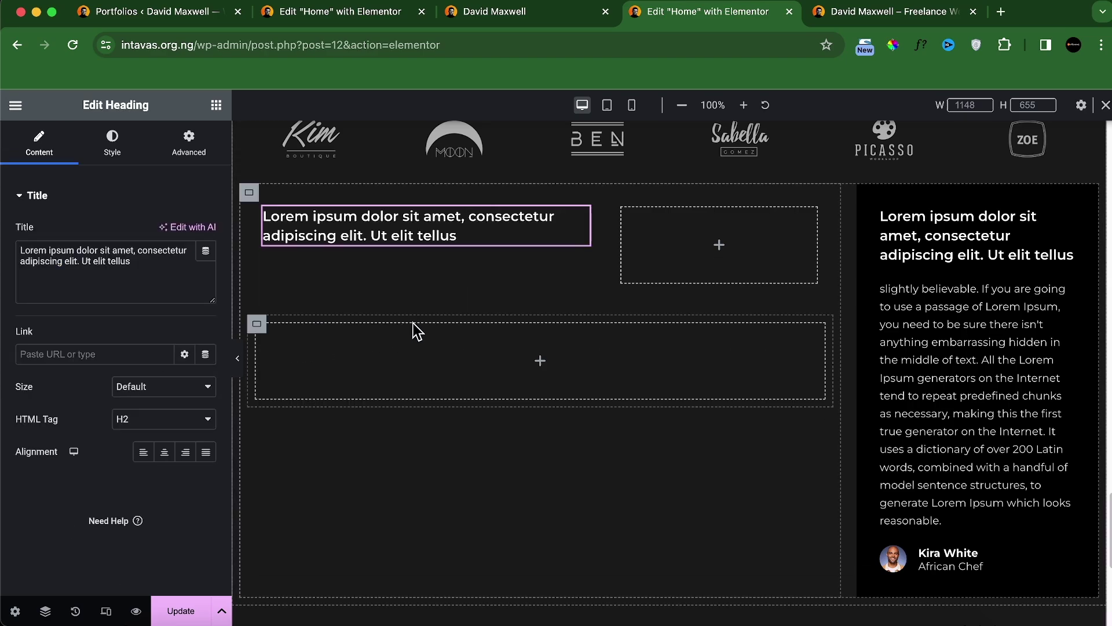
right_click(995, 319)
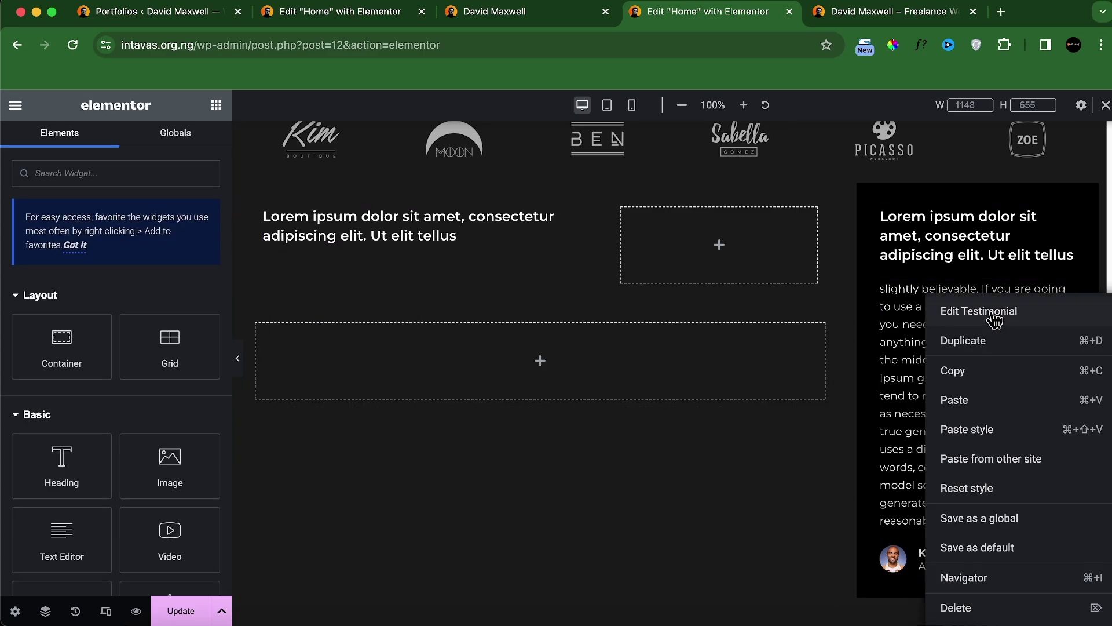
left_click(979, 372)
right_click(269, 214)
left_click(321, 344)
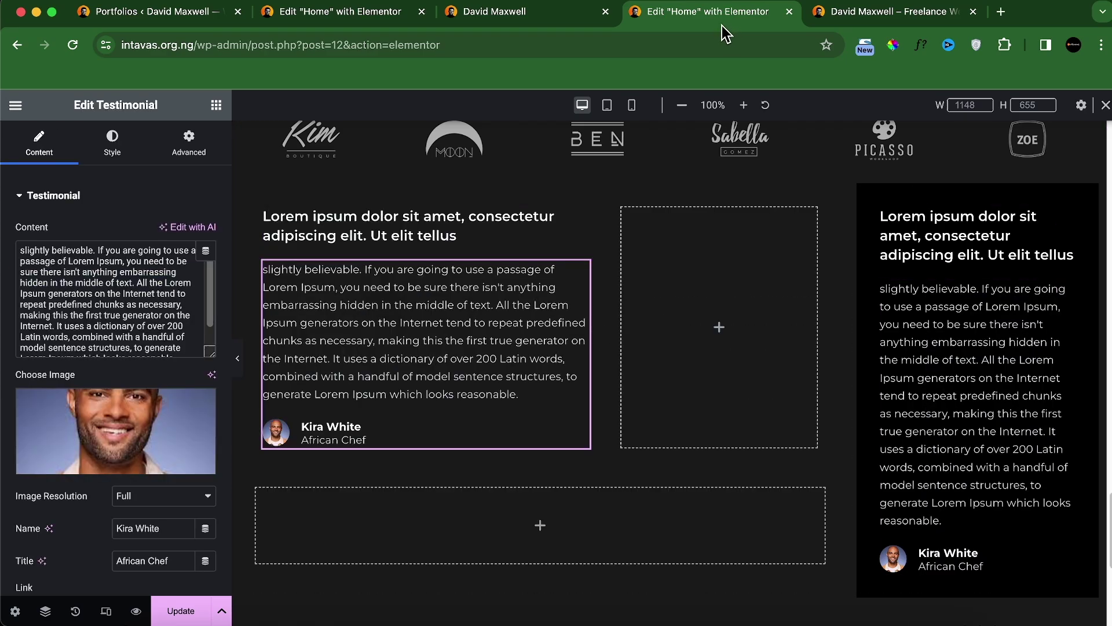
Step: Copy the first card's shorter heading and paragraph text from the live site
left_click(588, 17)
triple_click(320, 195)
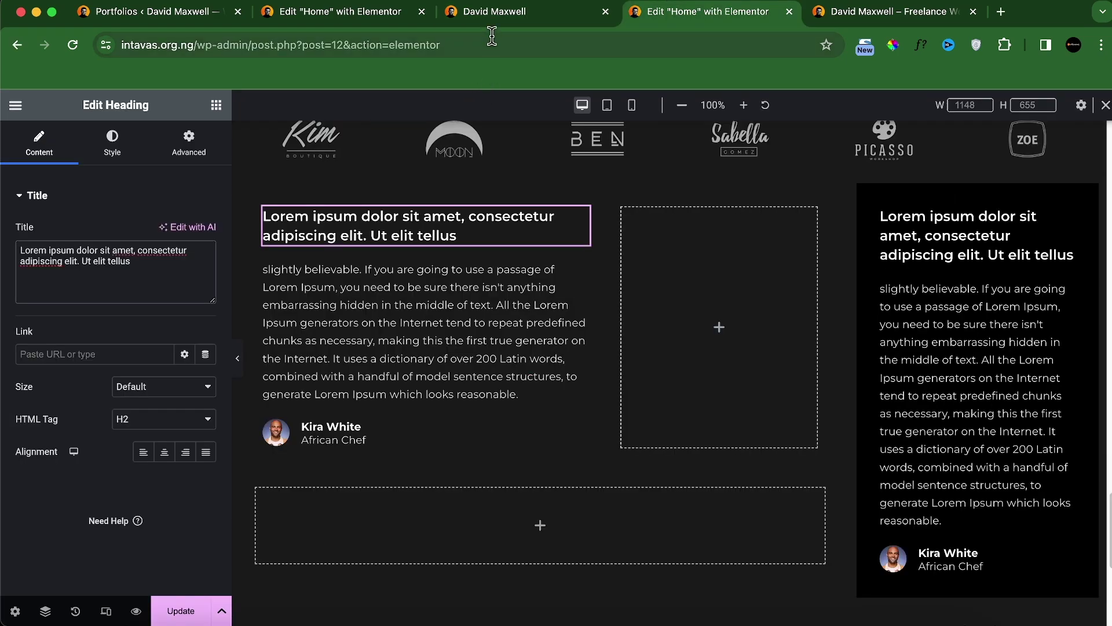
left_click(496, 22)
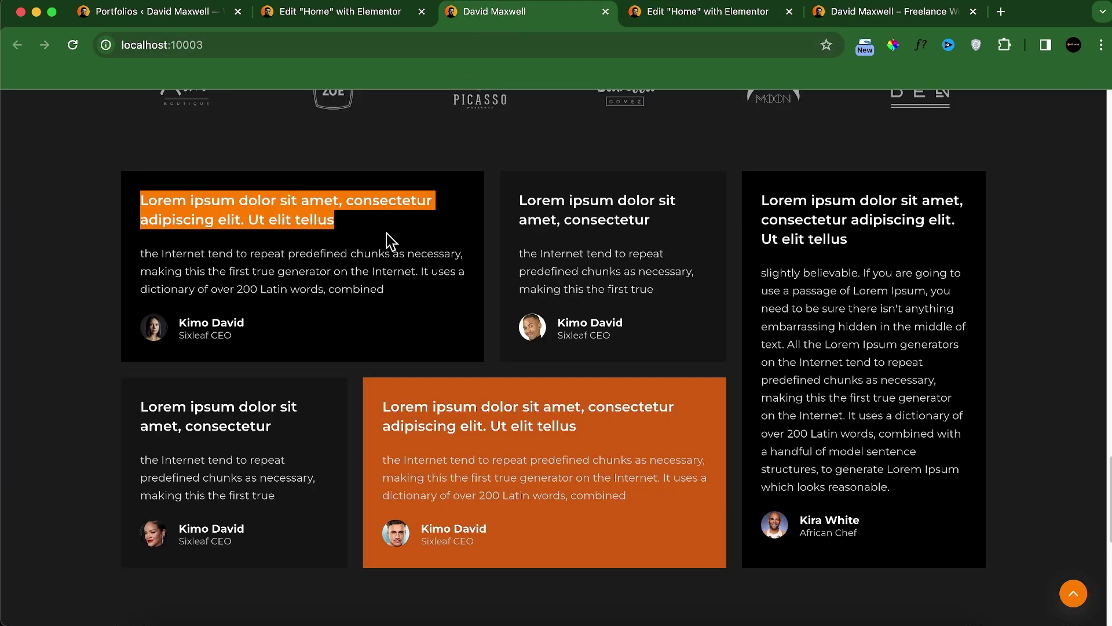
triple_click(348, 273)
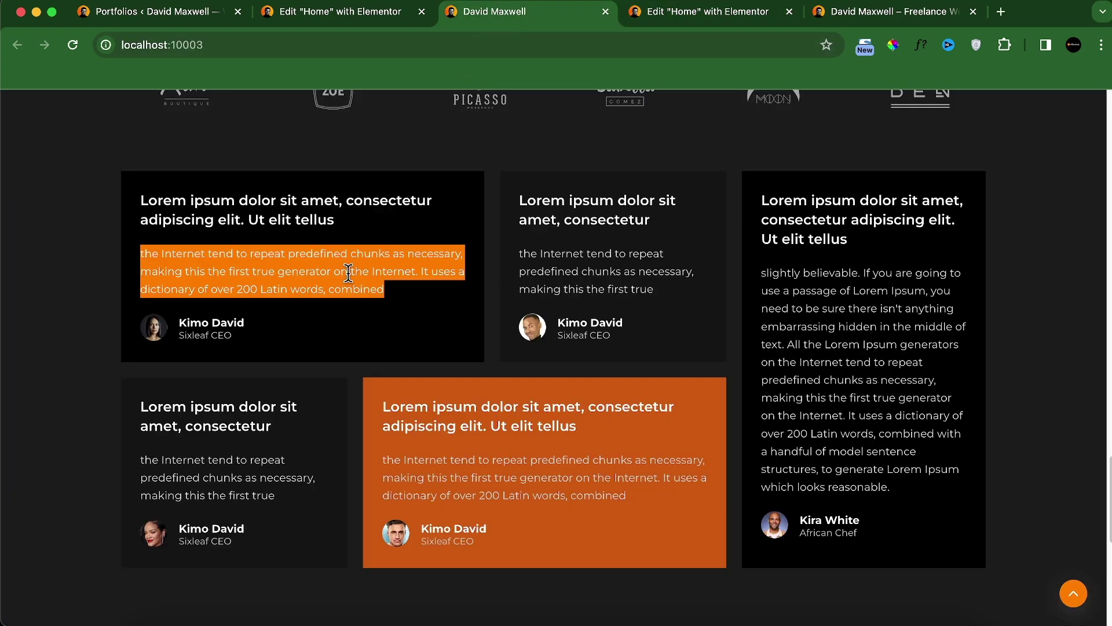
left_click(634, 19)
left_click(513, 17)
left_click(698, 15)
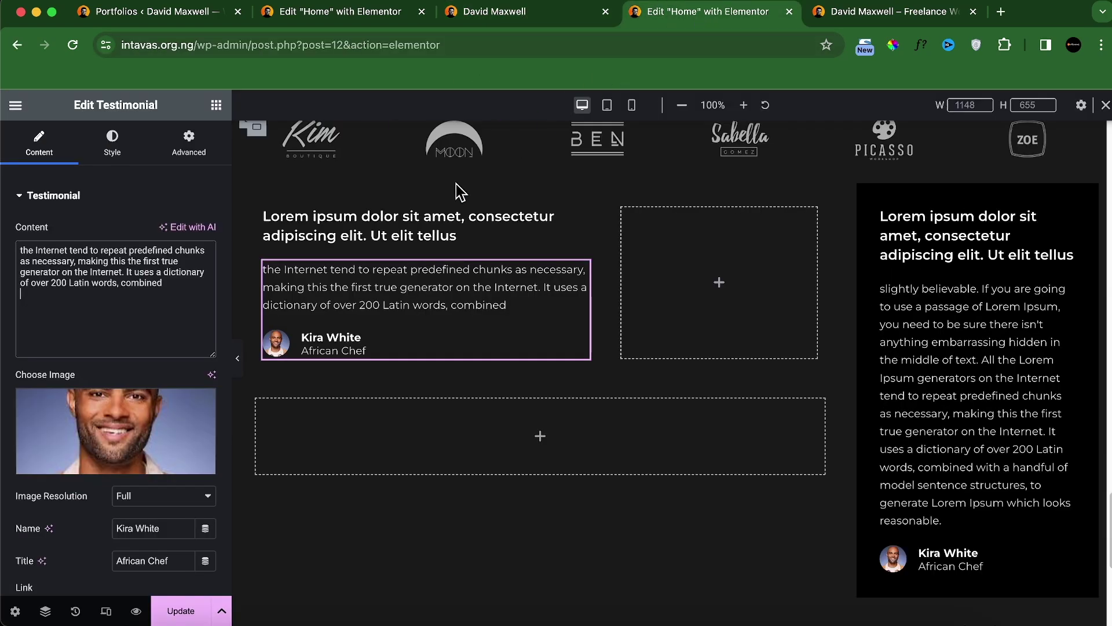
Step: Use the blue-background review-2 portrait, enter a new reviewer name, and title it 'Sixleaf CEO'
left_click(97, 461)
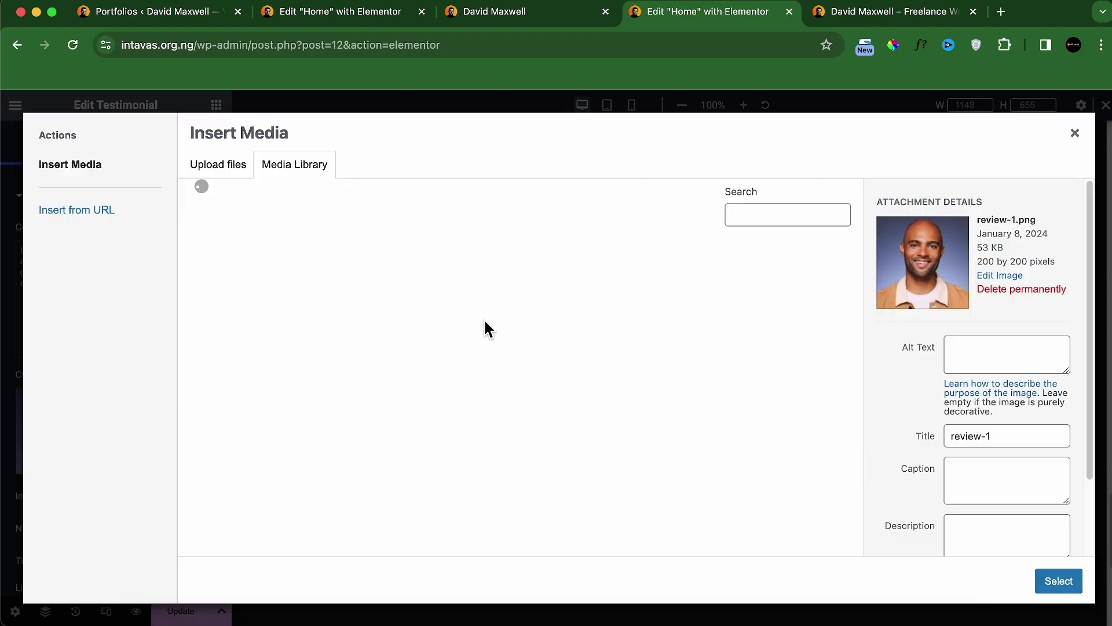
left_click(672, 328)
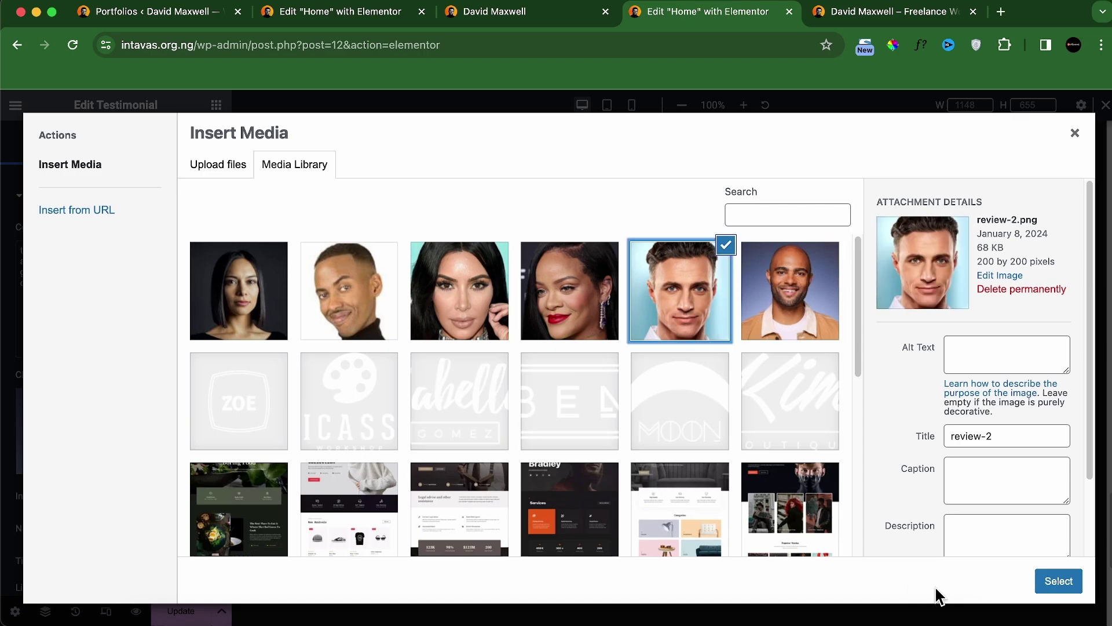
left_click(1064, 585)
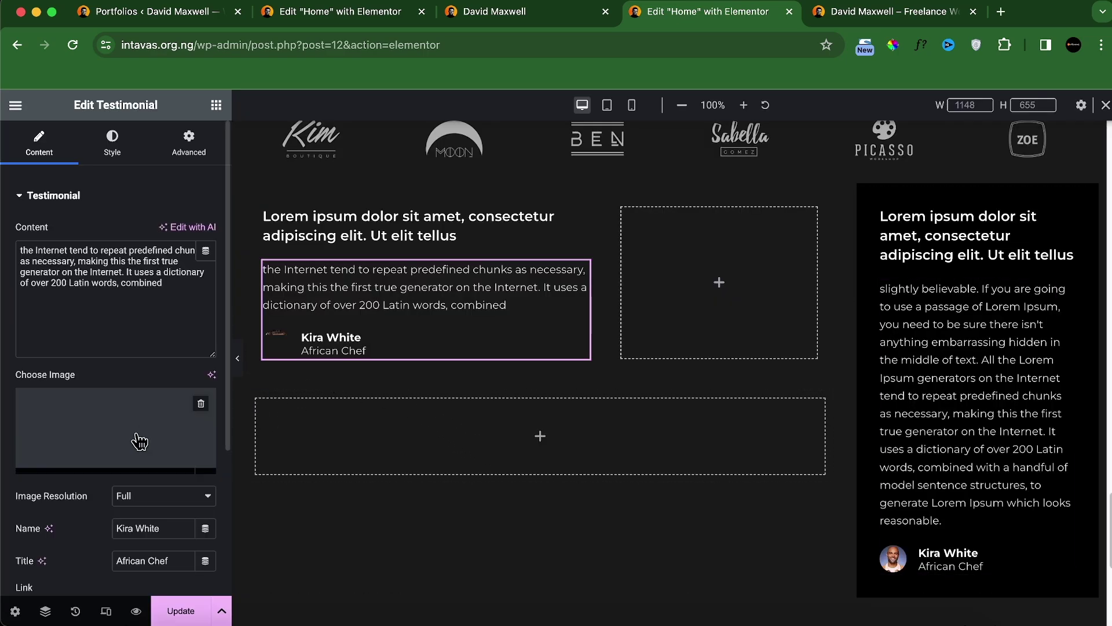
triple_click(139, 527)
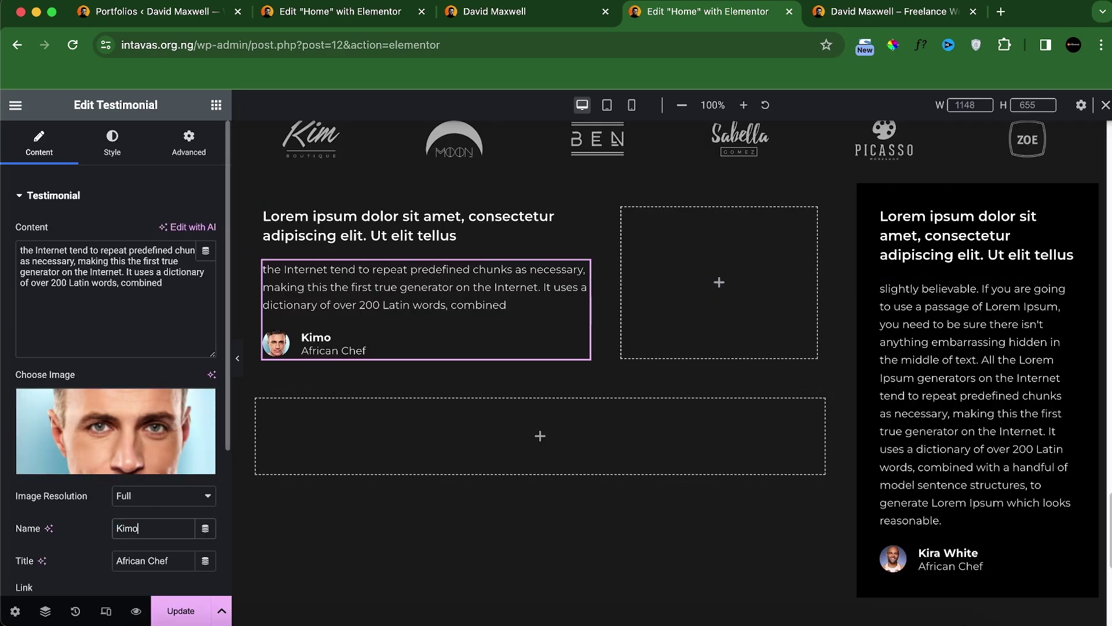
key("Tab")
type("S")
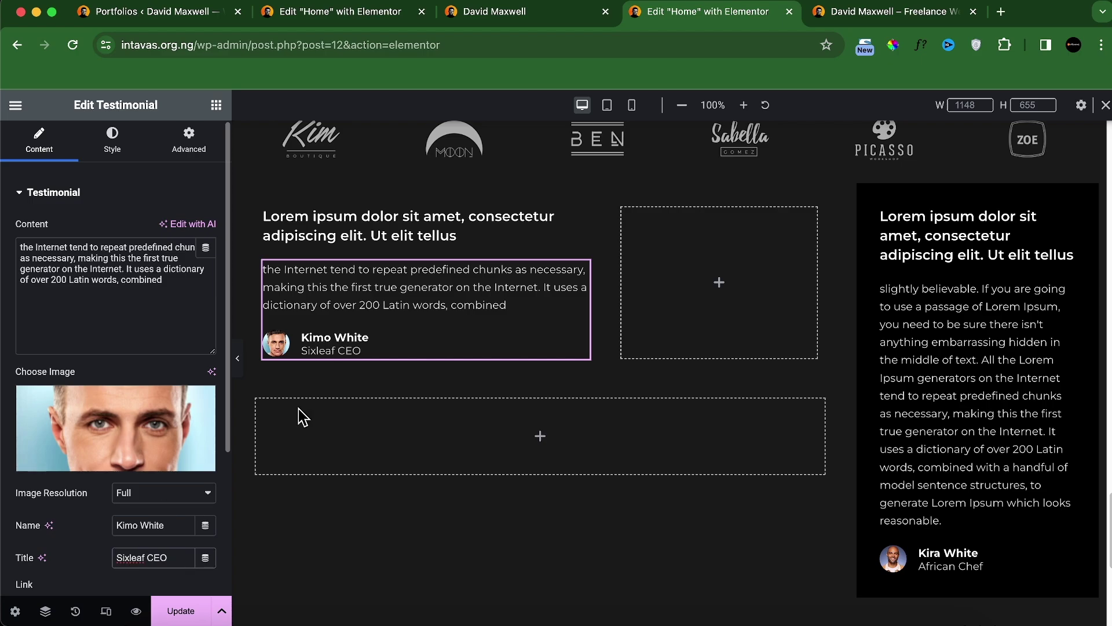
left_click(547, 16)
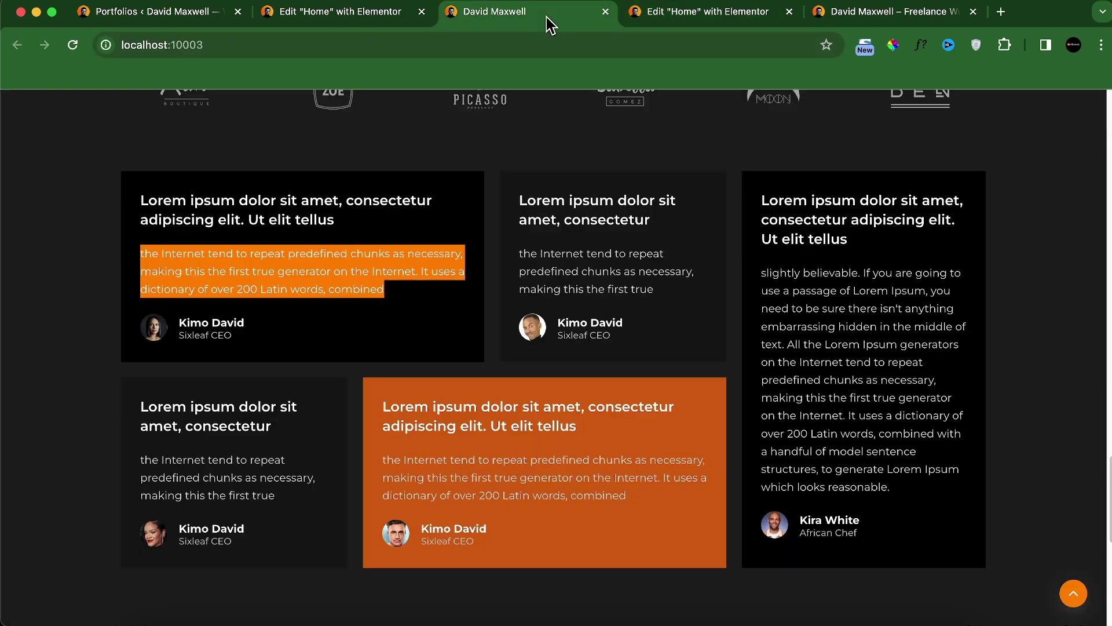
left_click(647, 15)
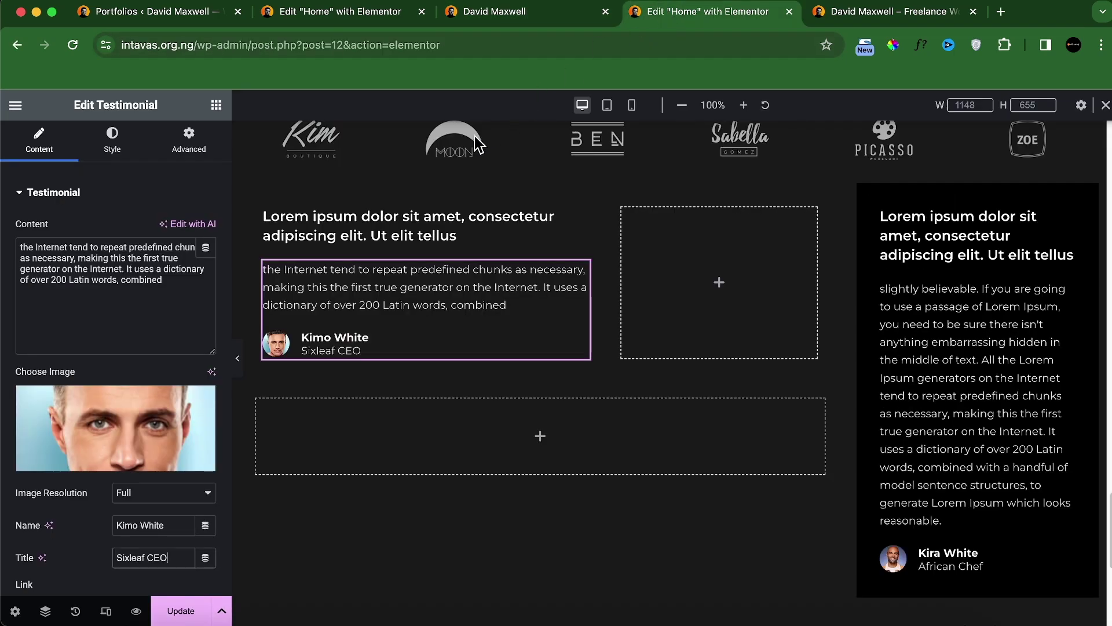
Step: Give the left card's container a Classic black #000000 background
left_click(269, 212)
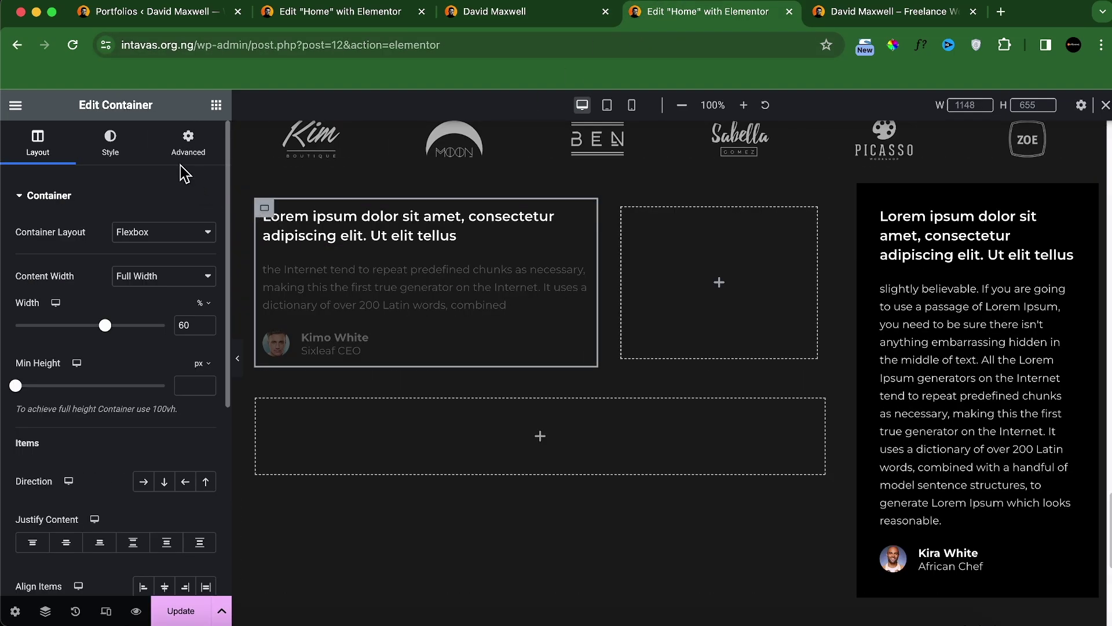
left_click(111, 147)
left_click(143, 266)
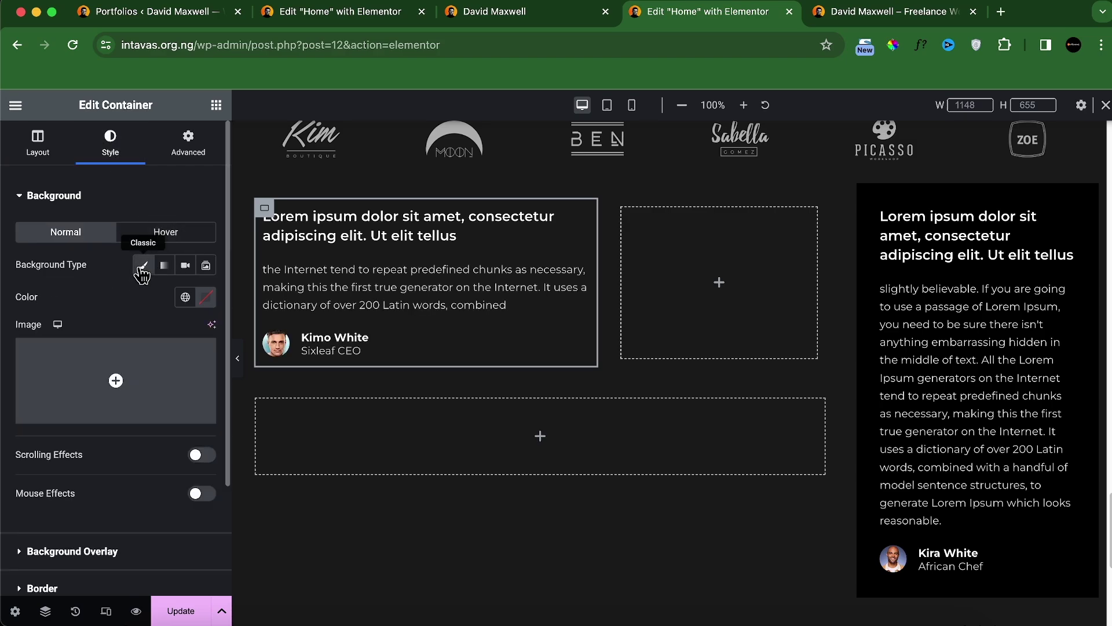
left_click(198, 299)
left_click_drag(147, 389, 117, 476)
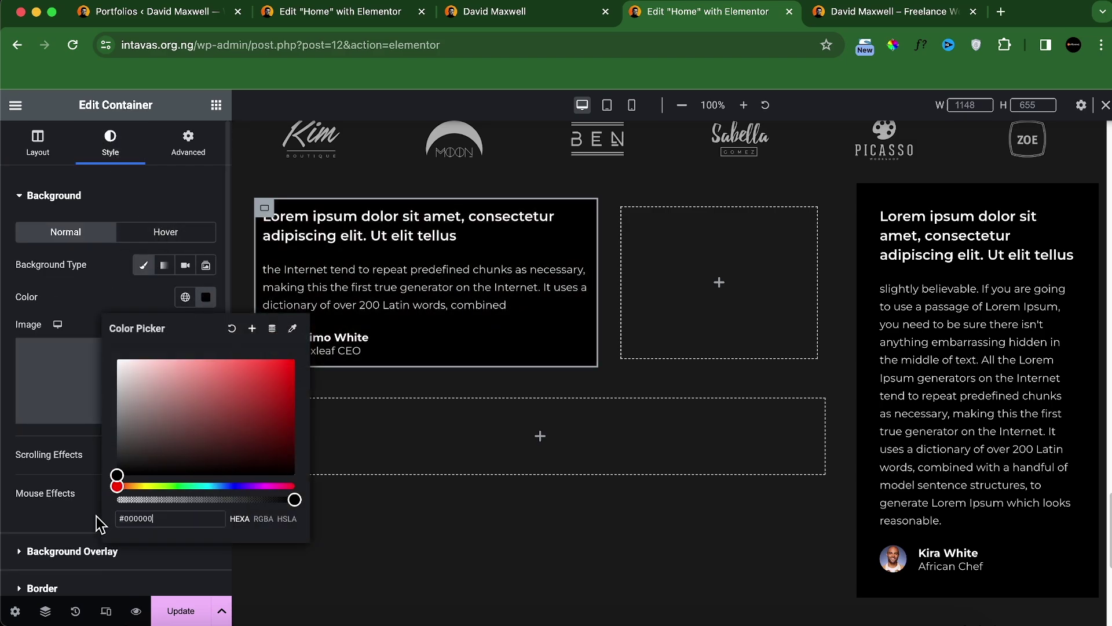
Step: Set 30 px linked padding on the card, preview it full width, then view the live site
left_click(188, 144)
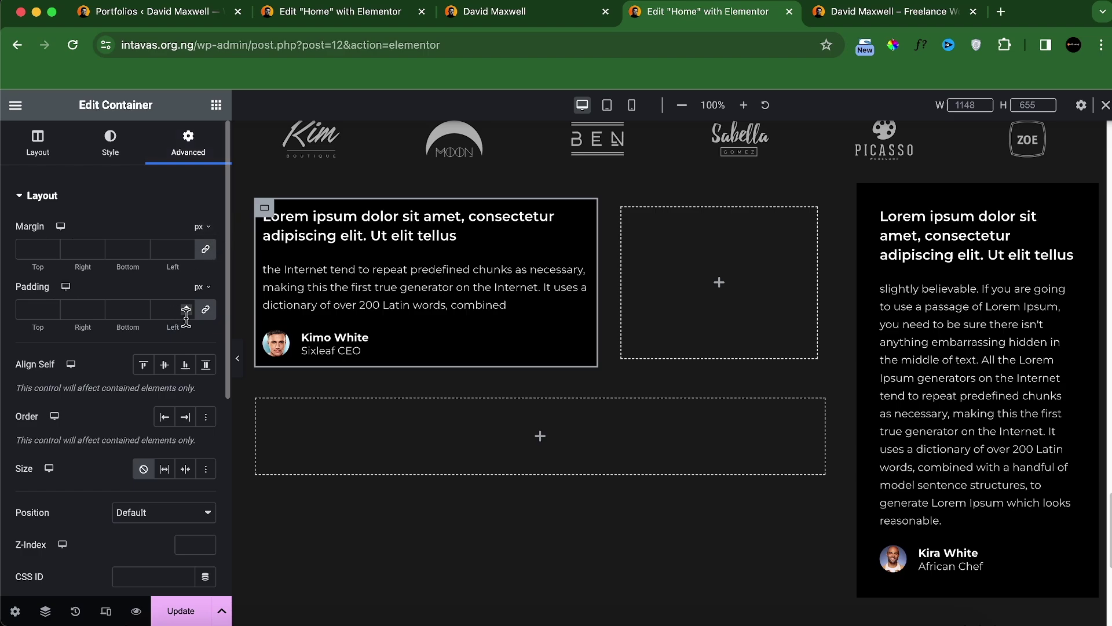
left_click(186, 314)
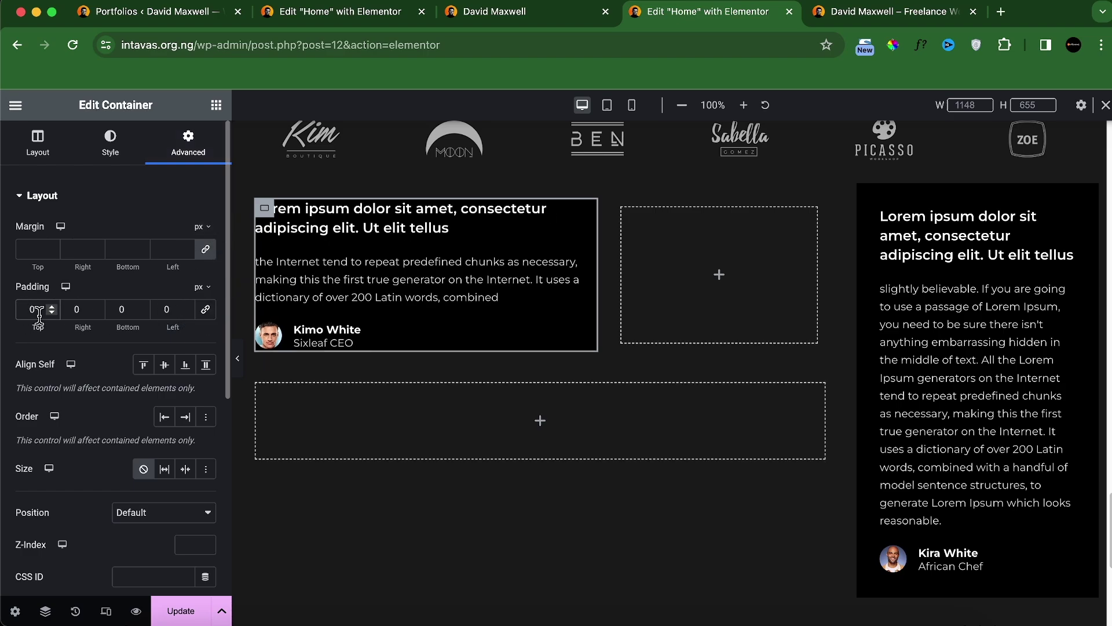
type("30")
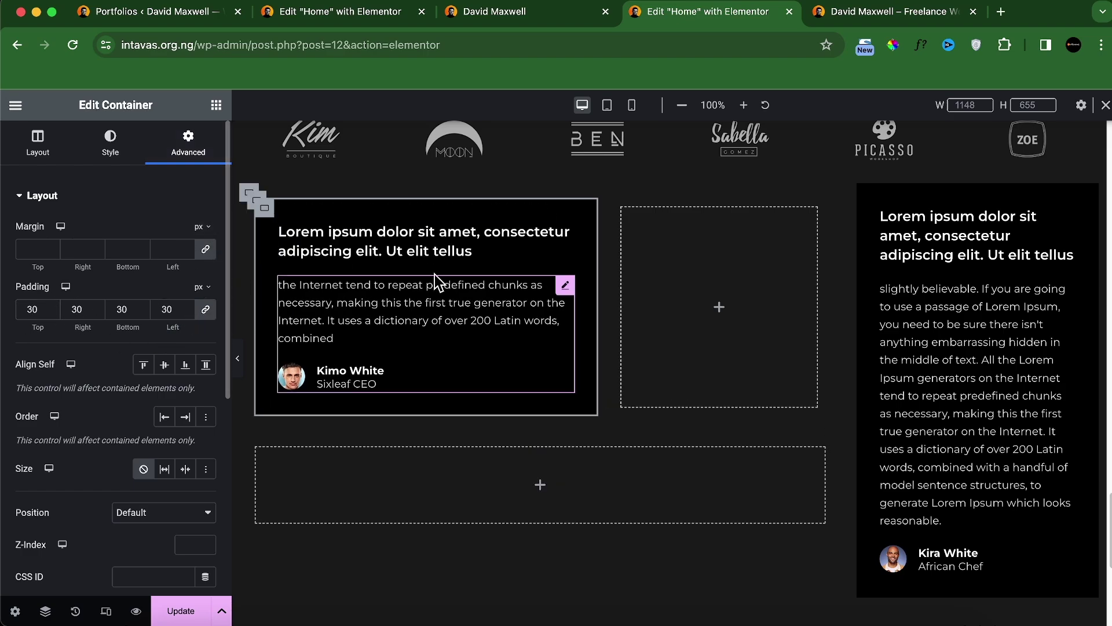
left_click(237, 358)
scroll(291, 356, "up", 5)
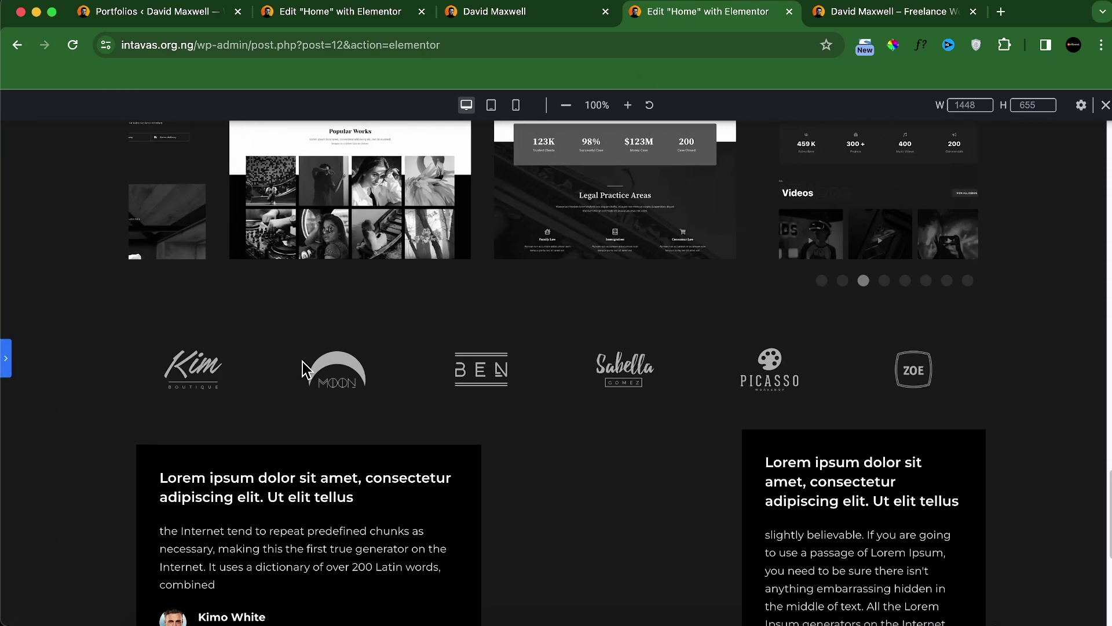
scroll(304, 362, "down", 2)
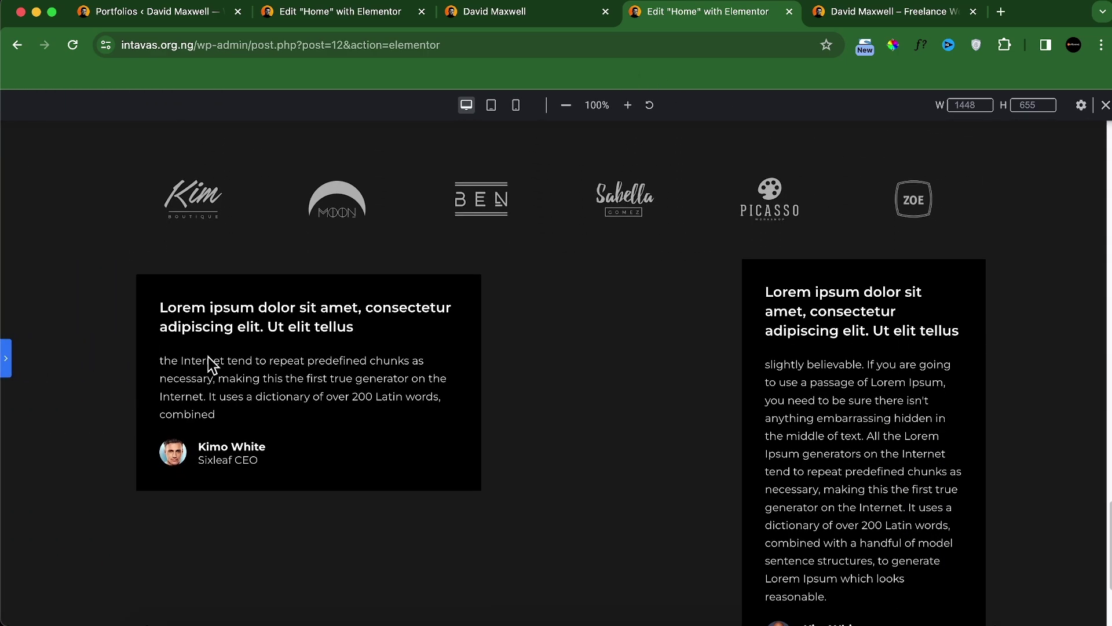
left_click(6, 358)
left_click(557, 20)
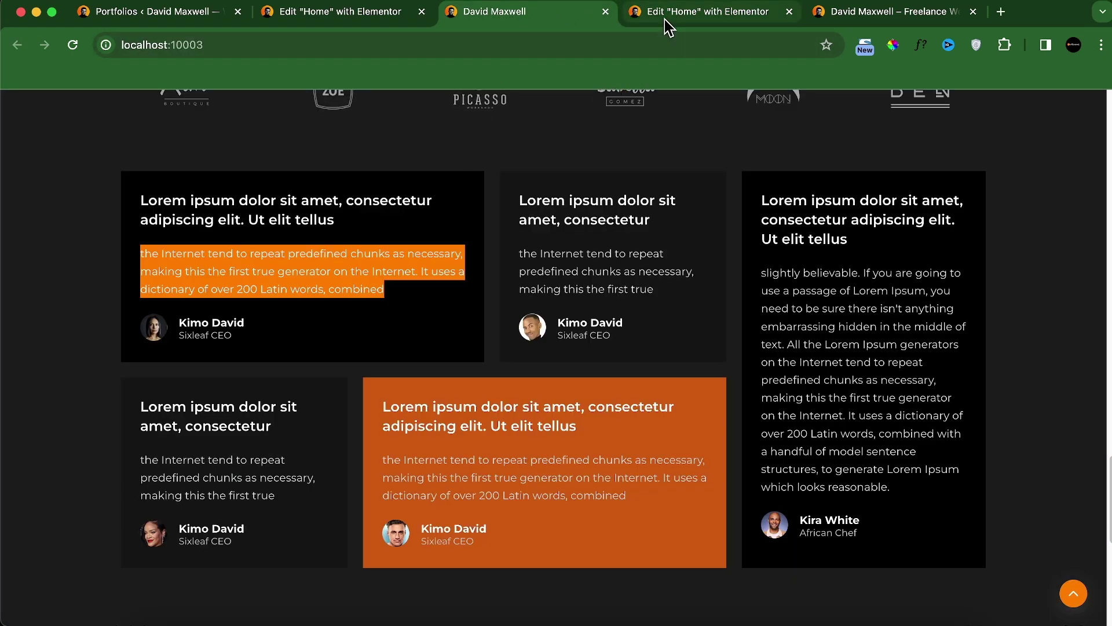
Step: Copy the left card's heading and testimonial into the middle container
left_click(694, 22)
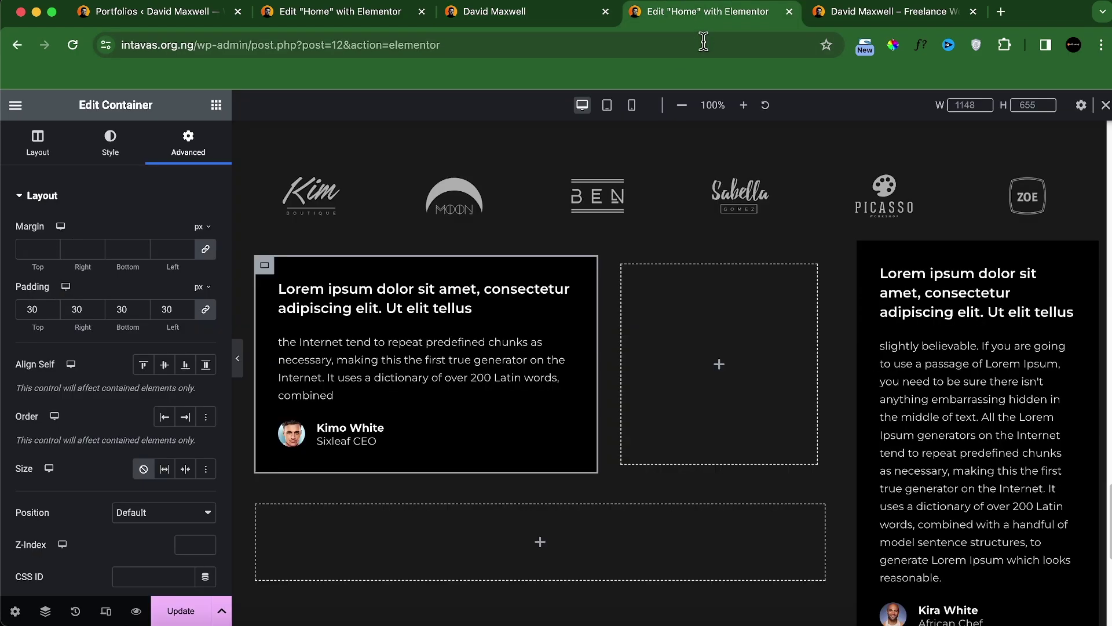
right_click(499, 309)
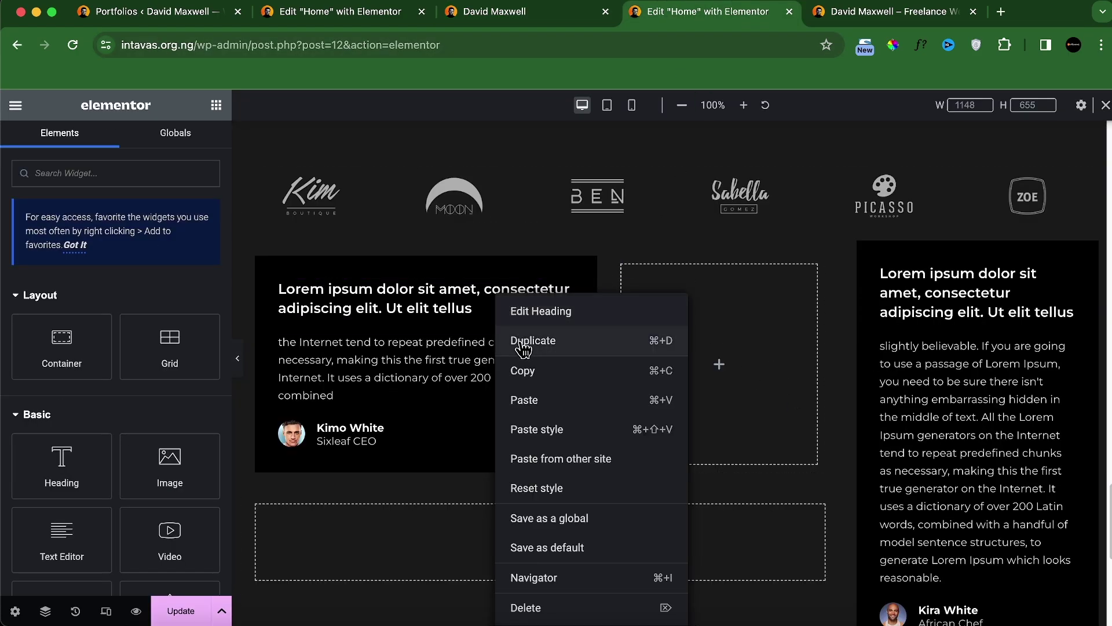
left_click(566, 366)
right_click(669, 318)
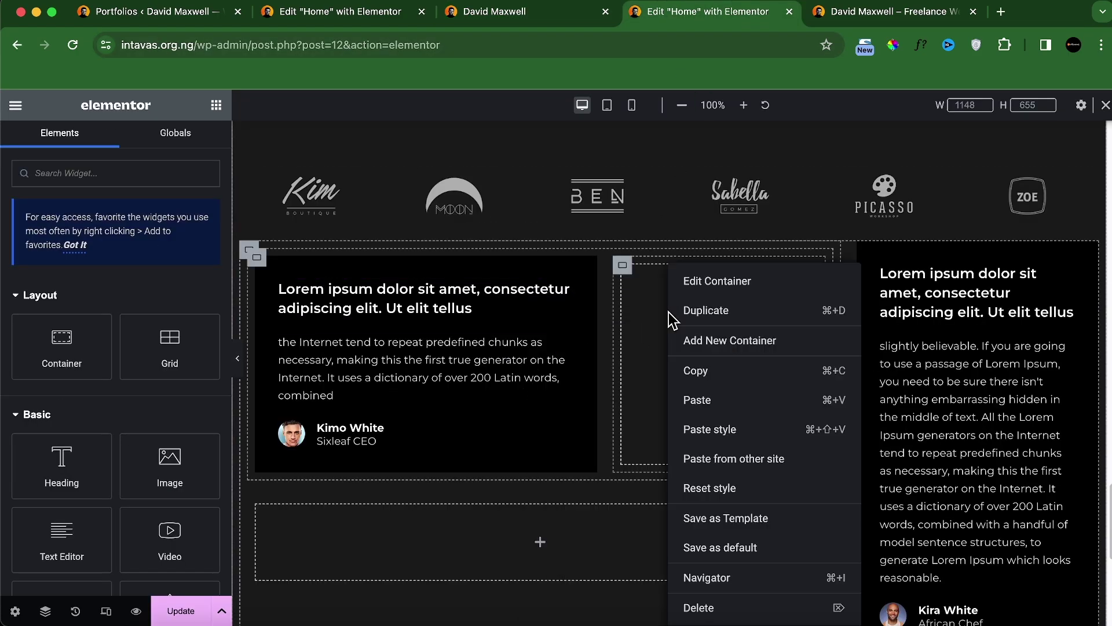
left_click(692, 401)
right_click(503, 371)
left_click(531, 373)
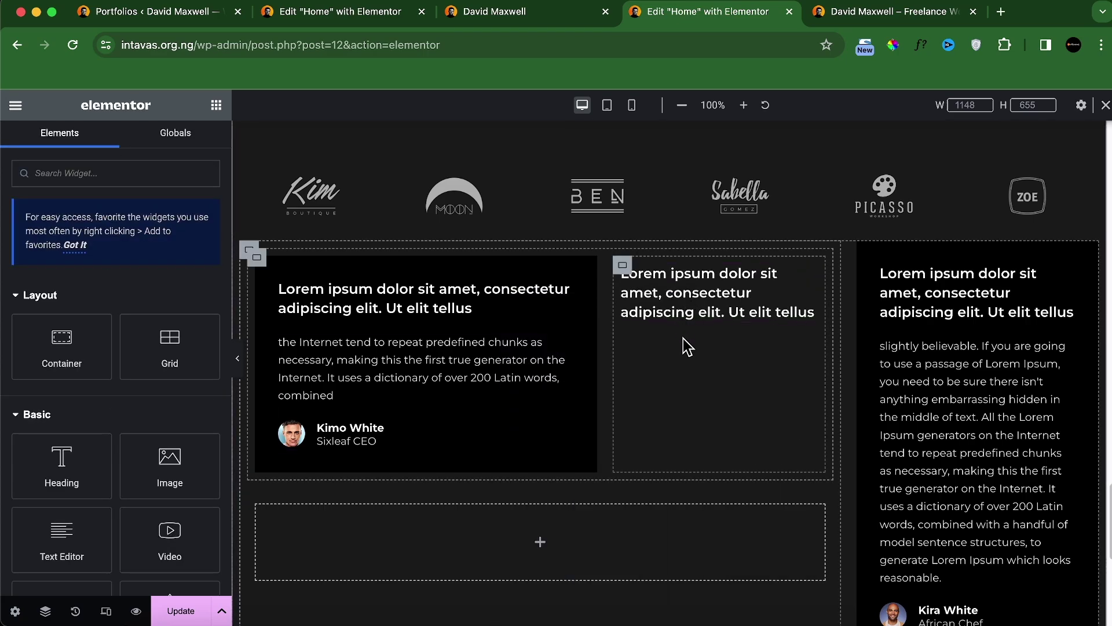
right_click(683, 347)
left_click(703, 398)
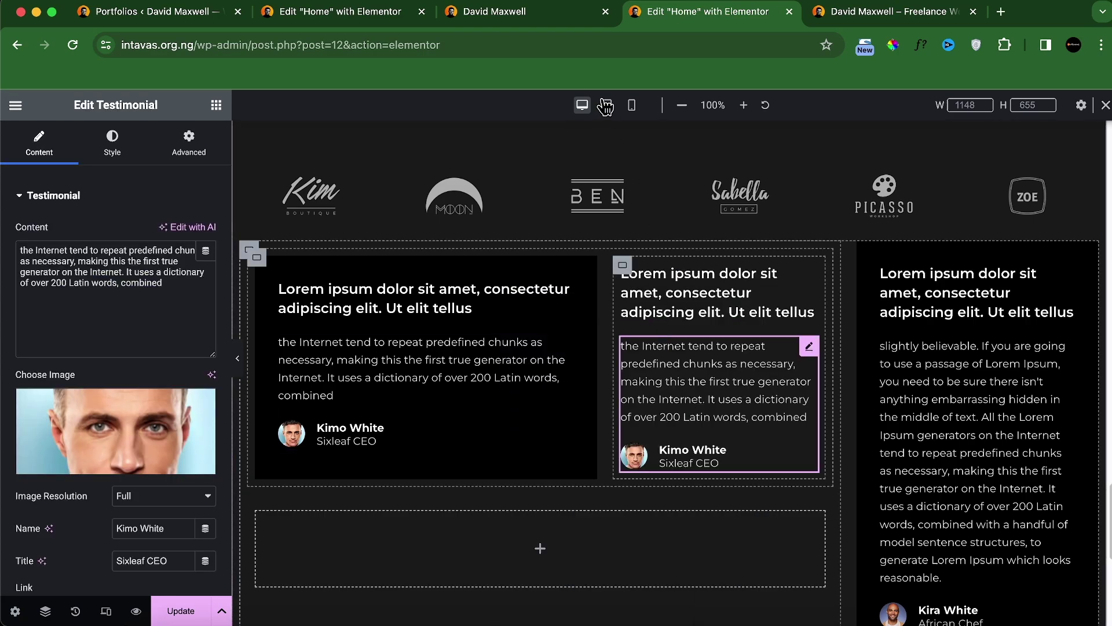
Step: Replace the middle card's heading with the shorter live-site wording
left_click(533, 17)
triple_click(589, 201)
key("ctrl+c")
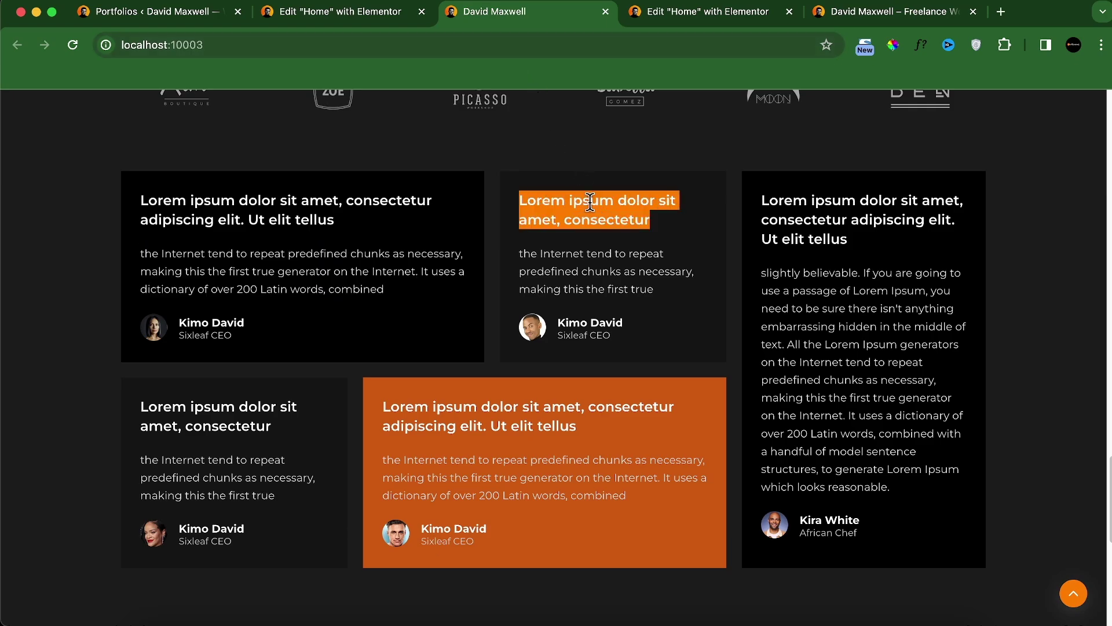
left_click(686, 15)
left_click(718, 293)
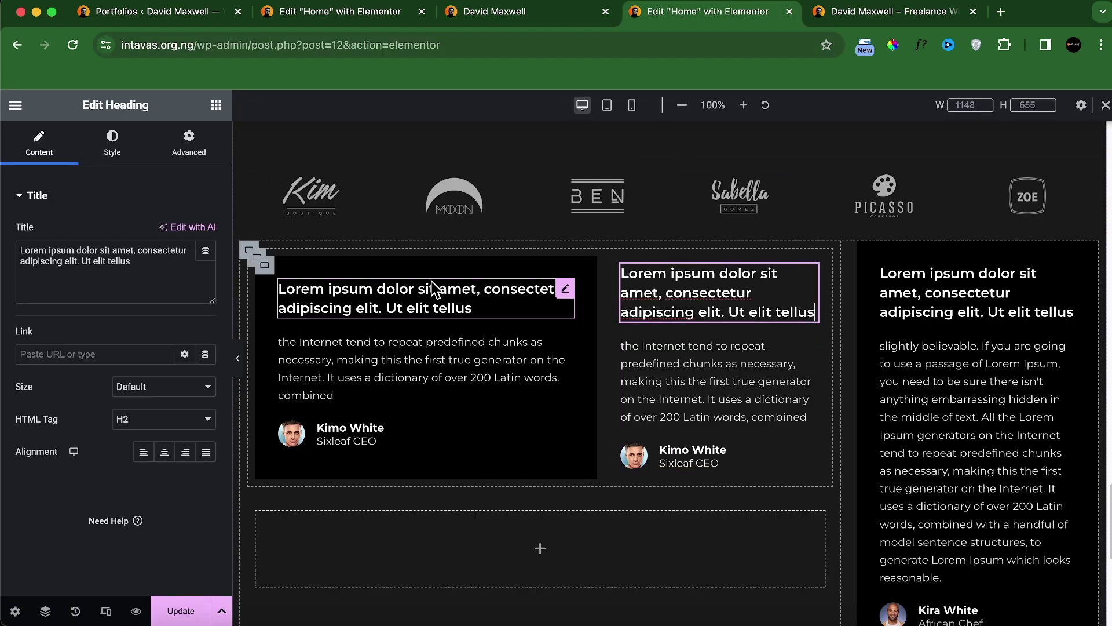
triple_click(153, 280)
key("ctrl+v")
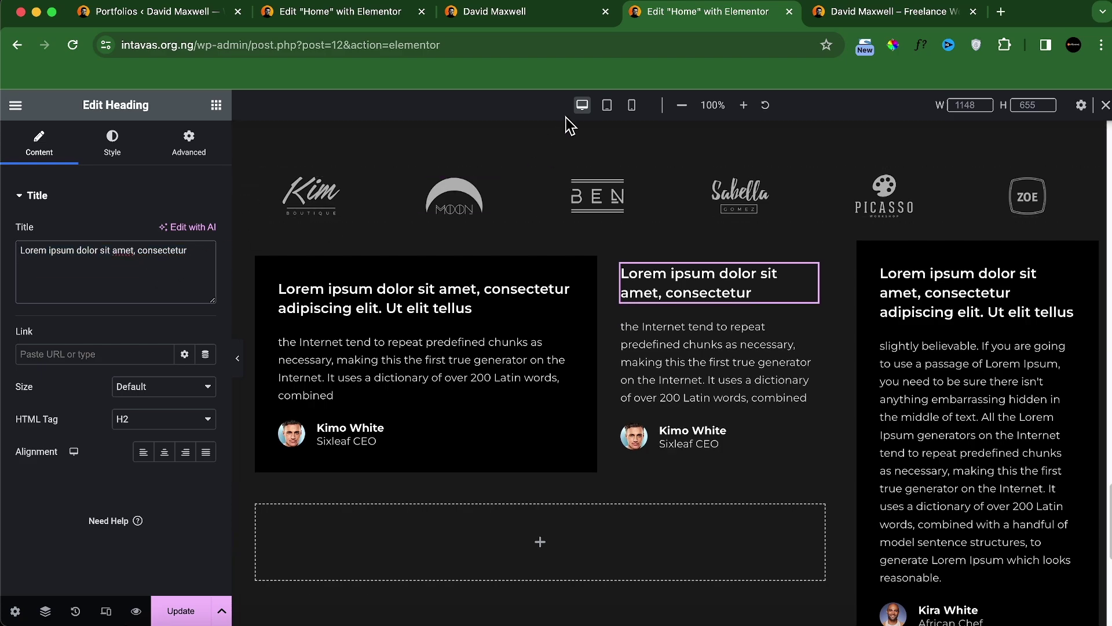
Step: Replace the middle testimonial's quote with the live-site text ending 'making this the first true'
left_click(565, 18)
triple_click(556, 271)
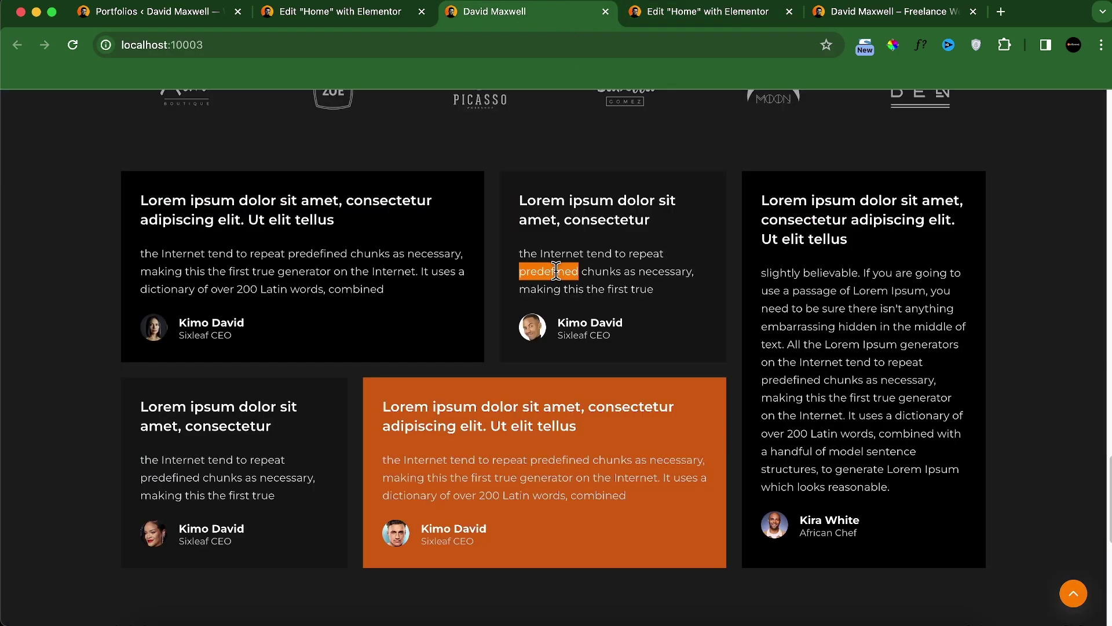
left_click(670, 12)
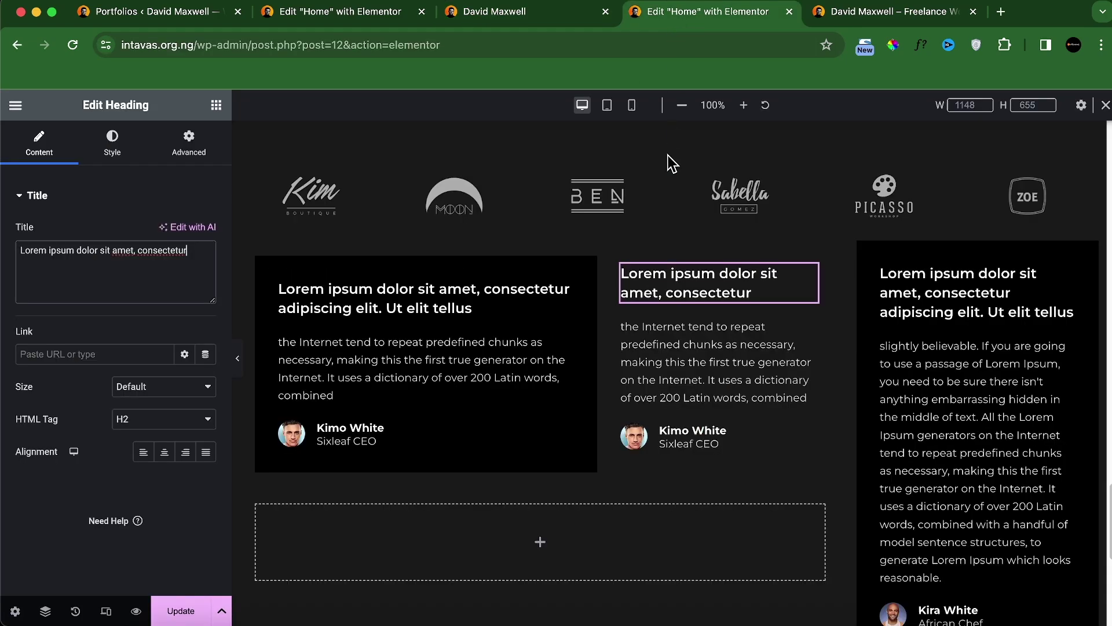
left_click(660, 365)
triple_click(144, 293)
key("super+v")
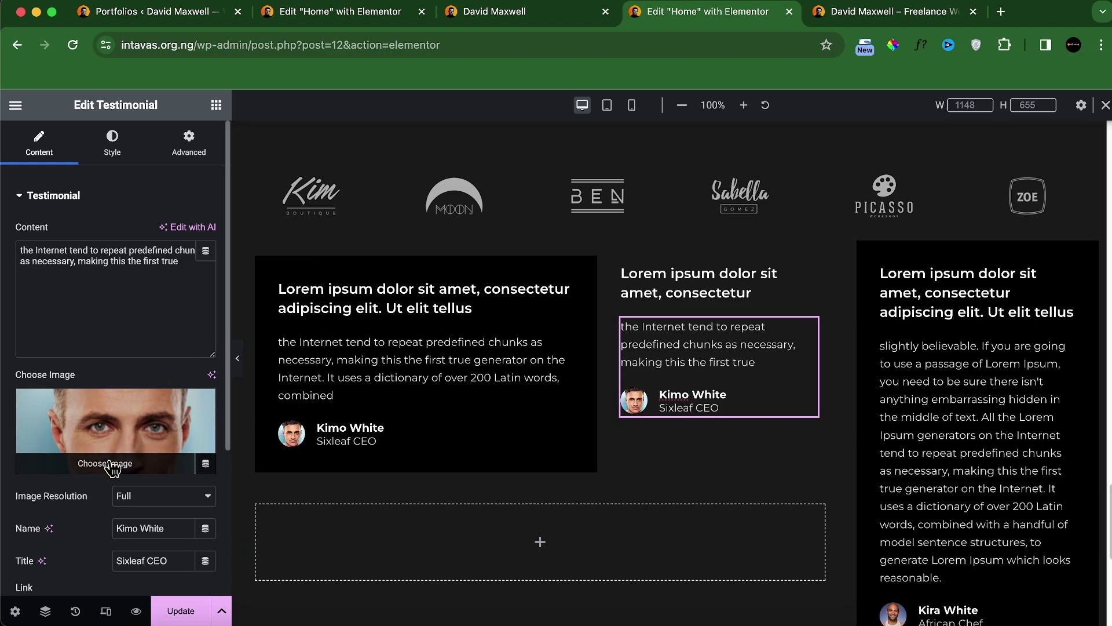
Step: Change the middle testimonial's photo to the woman's portrait review-3
left_click(165, 439)
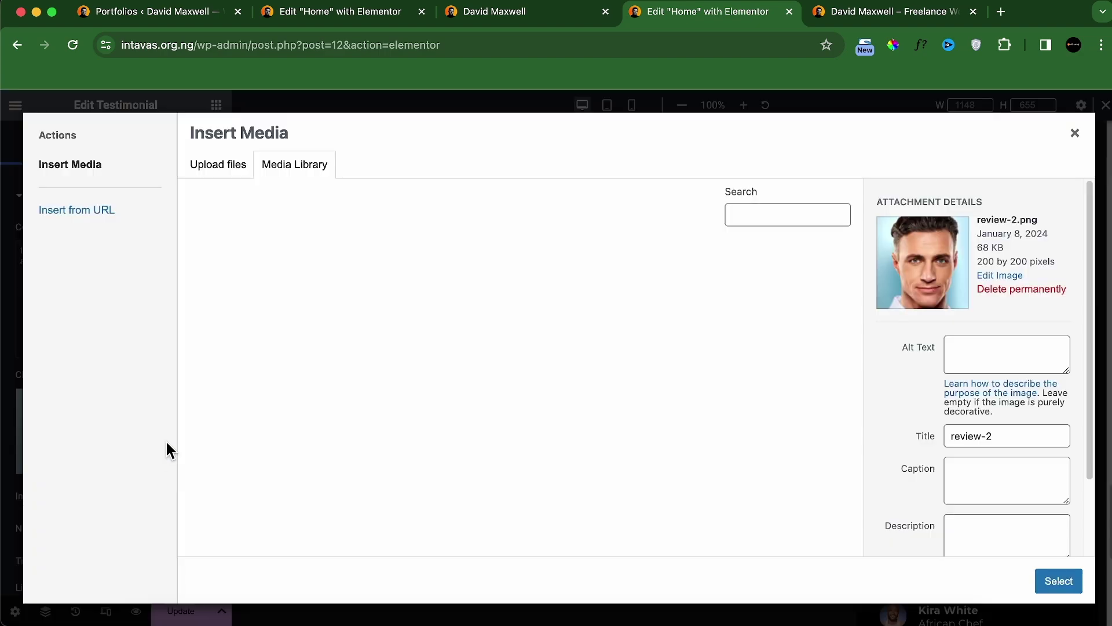
left_click(561, 336)
left_click(1038, 583)
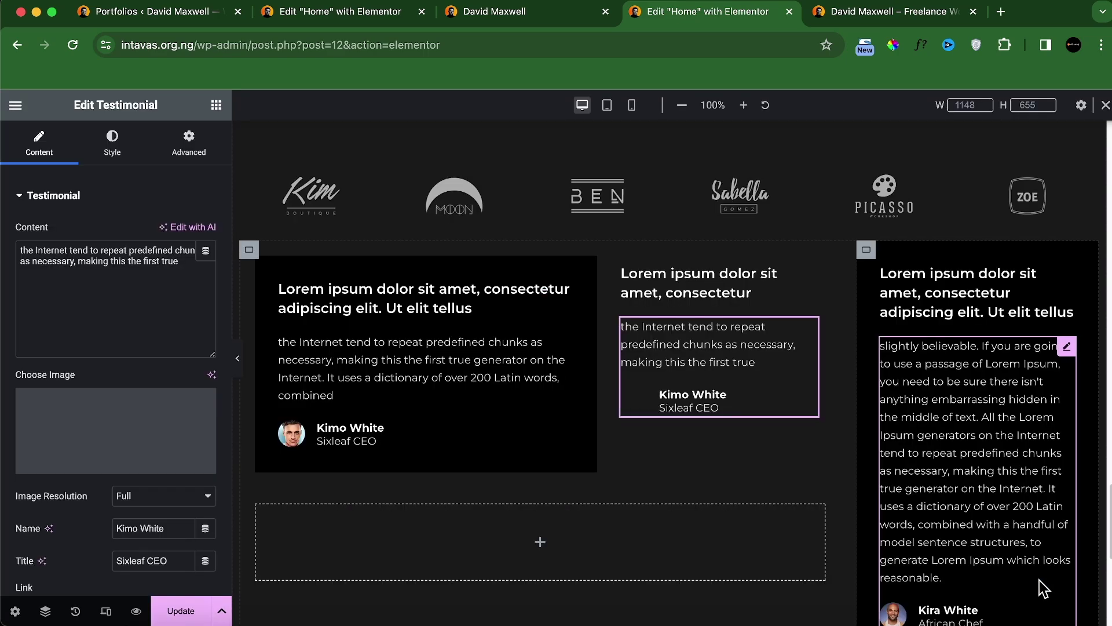
left_click(574, 18)
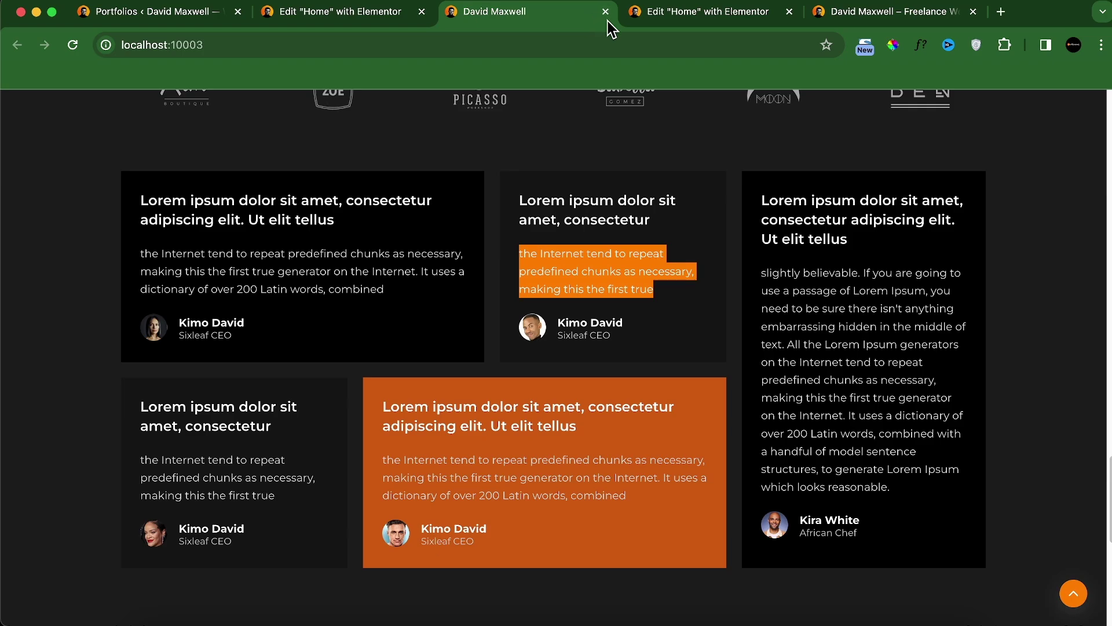
left_click(654, 12)
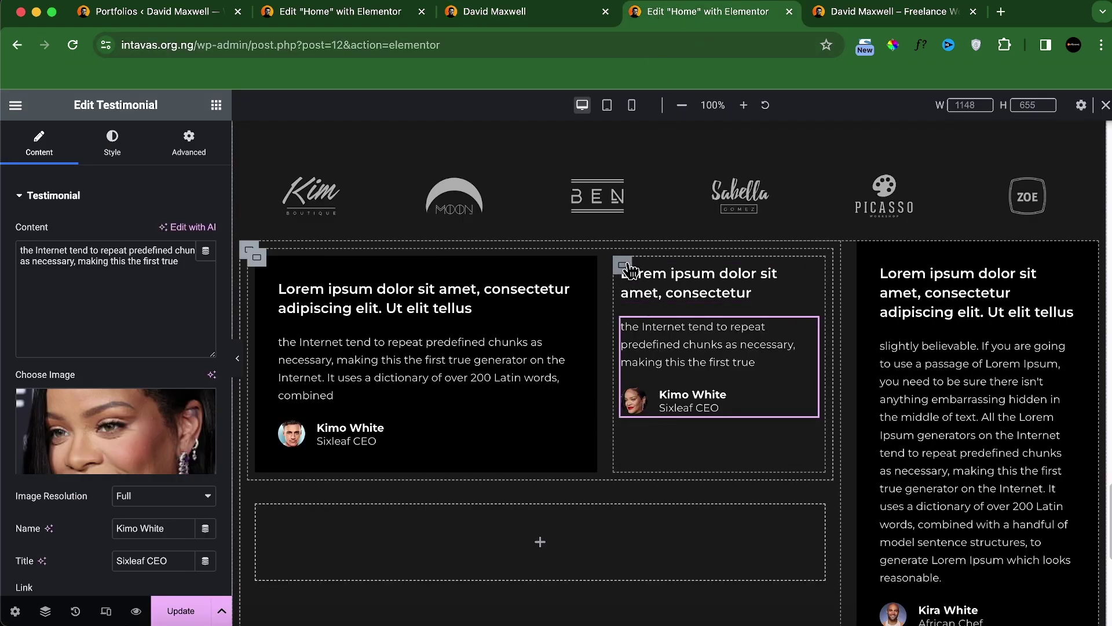
left_click(626, 267)
Step: Set the middle card container's padding to 30 px on every side
left_click(188, 142)
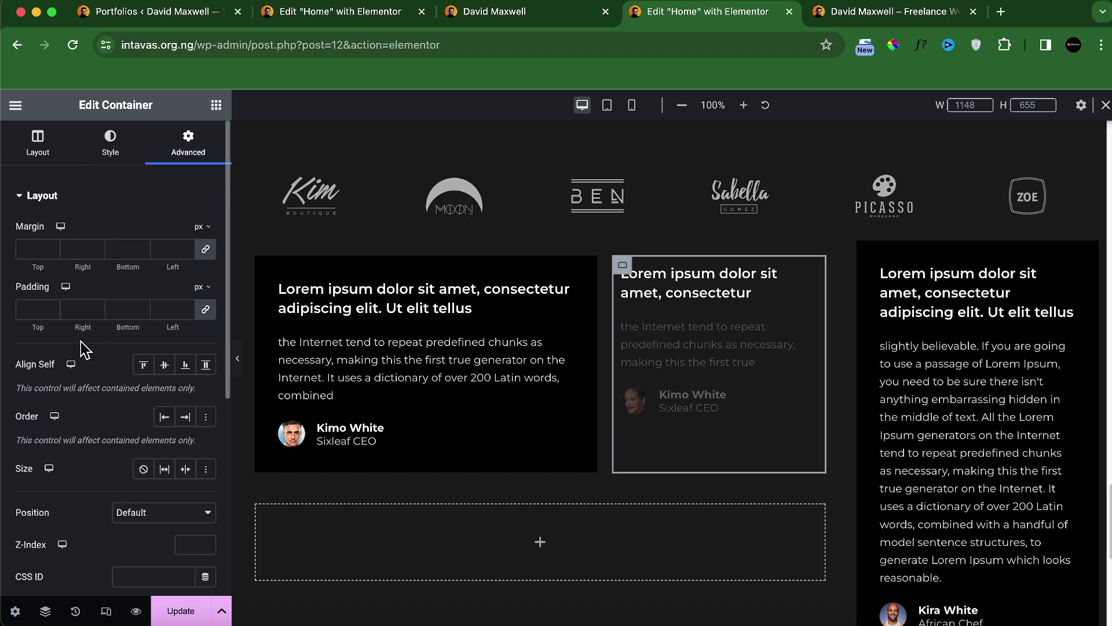
left_click(31, 305)
type("30")
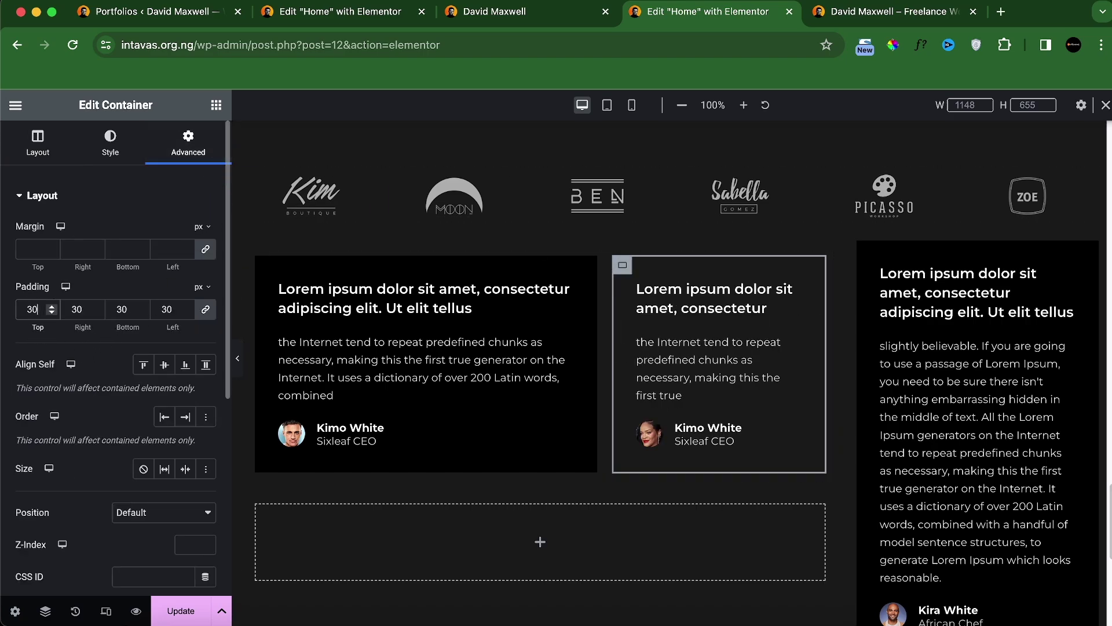
left_click(549, 19)
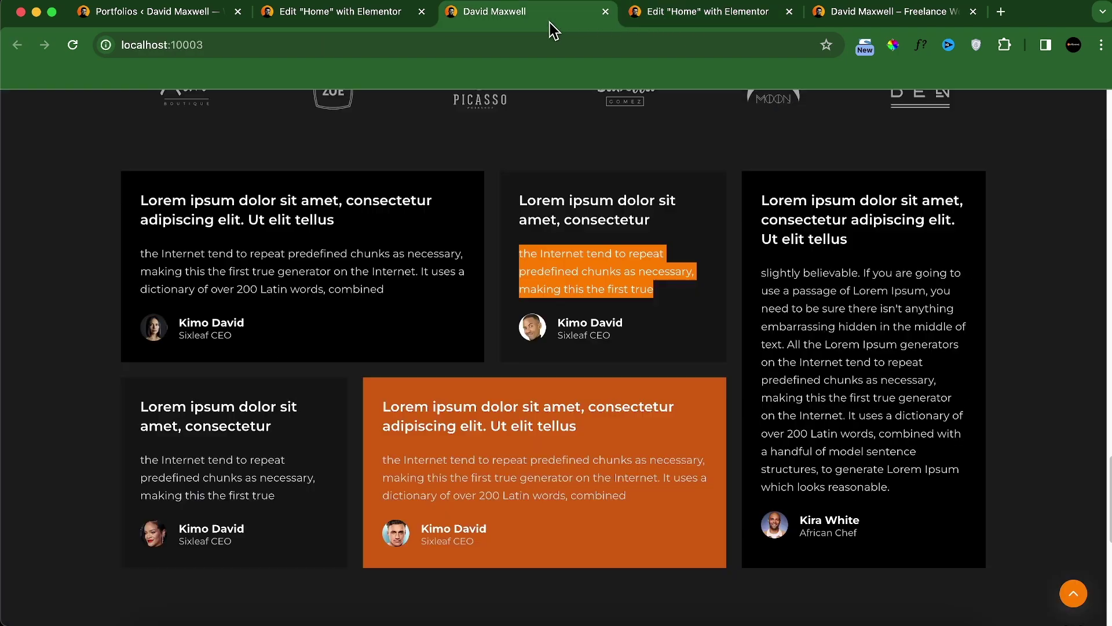
left_click(698, 12)
Step: Give the middle card a Classic background in dark #141414
left_click(110, 142)
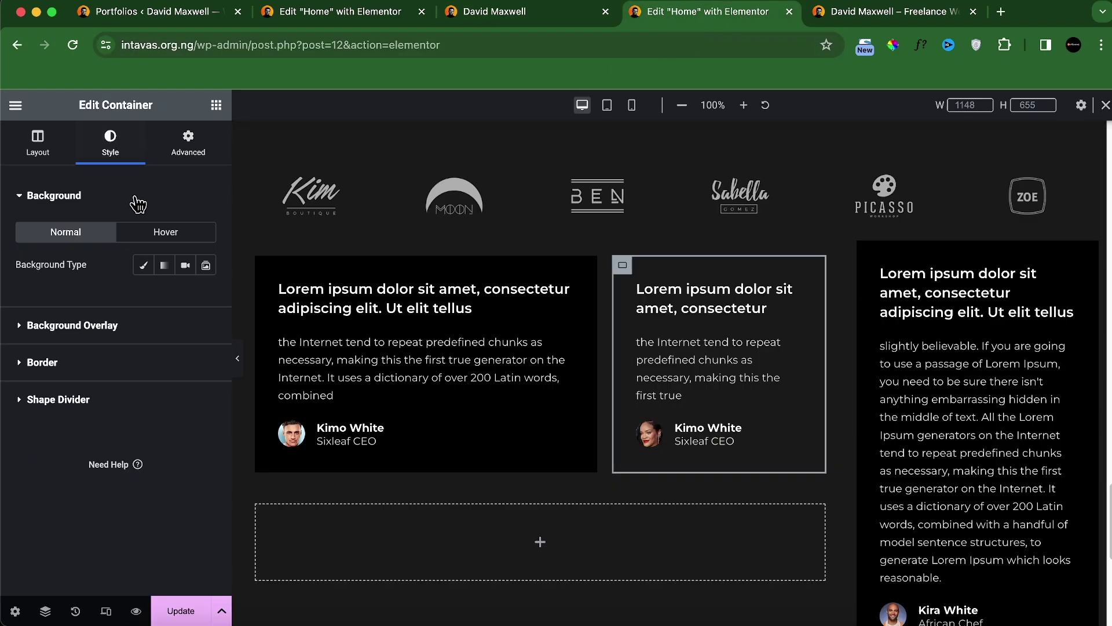
left_click(144, 265)
left_click(185, 297)
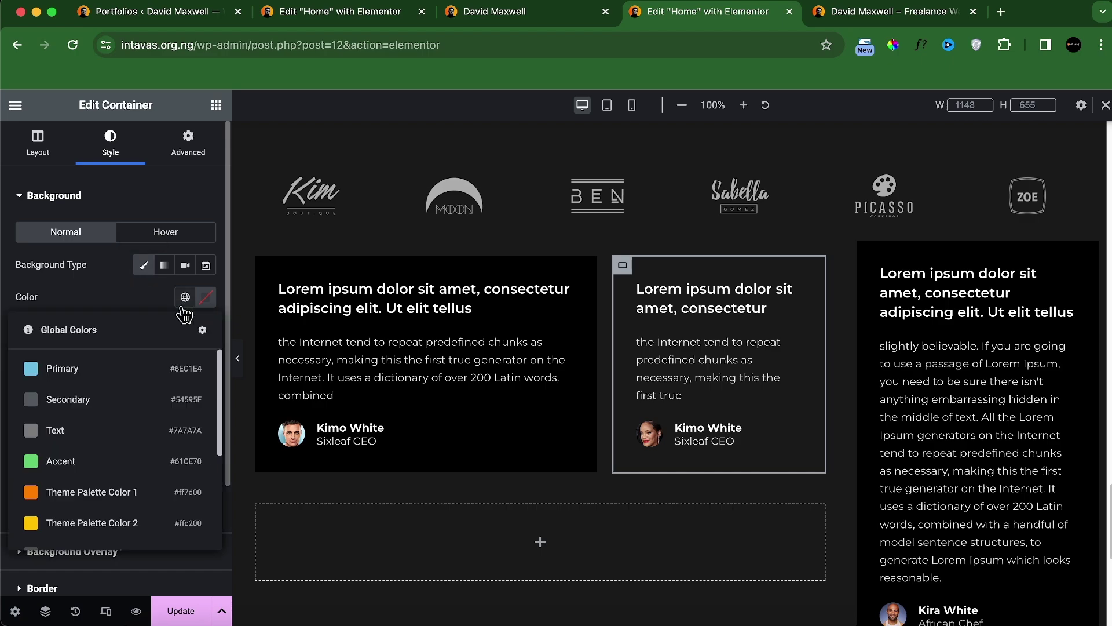
scroll(166, 469, "down", 3)
left_click(116, 510)
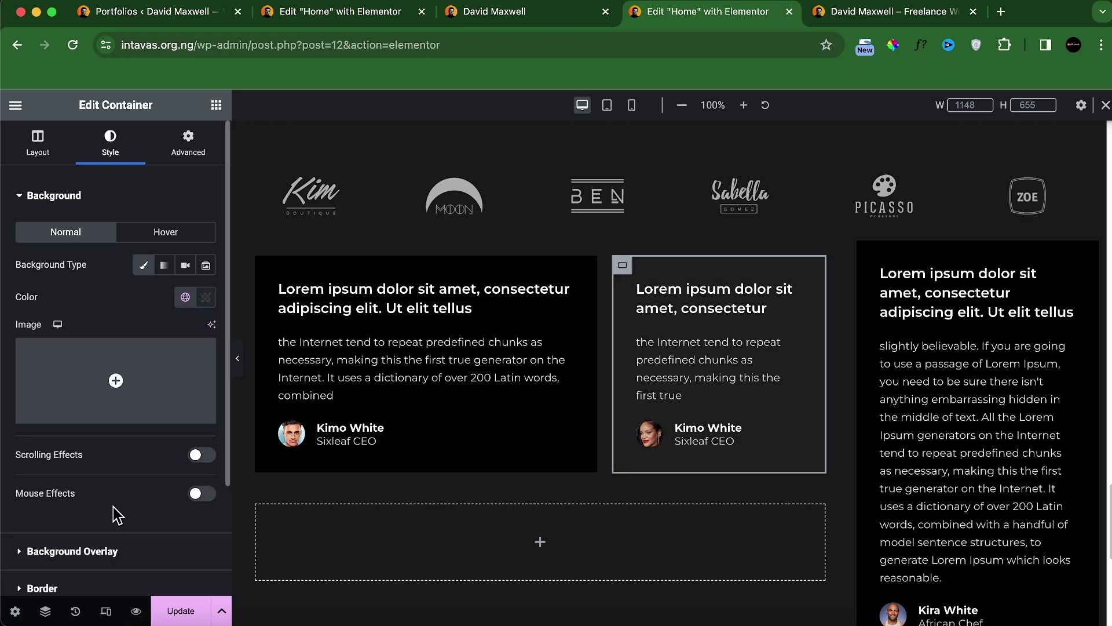
left_click(559, 19)
left_click(672, 18)
left_click(206, 297)
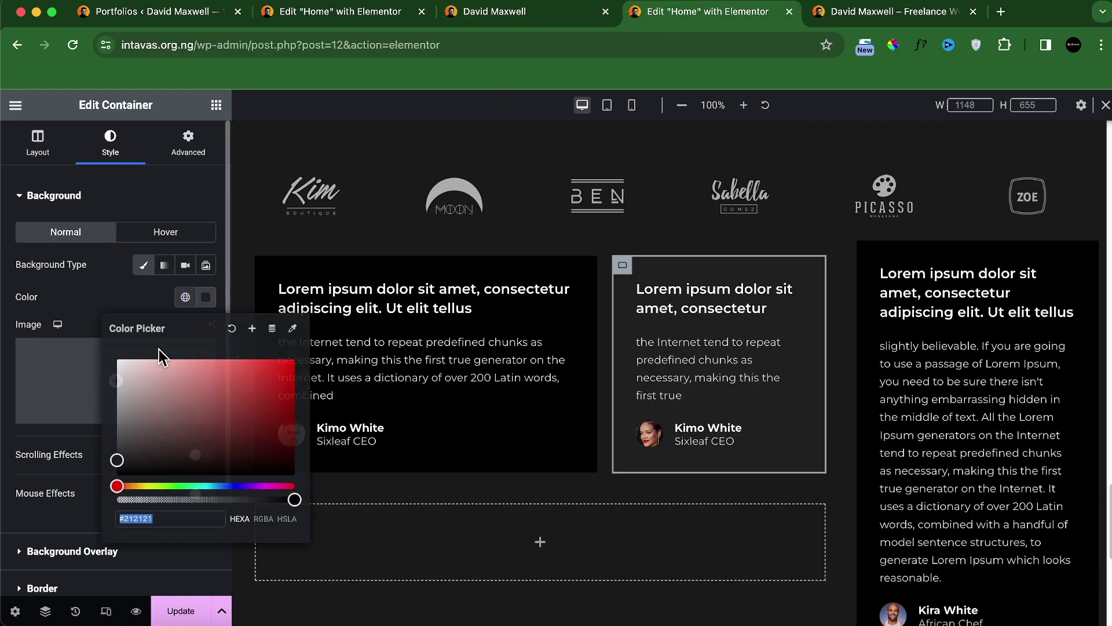
left_click_drag(116, 466, 113, 468)
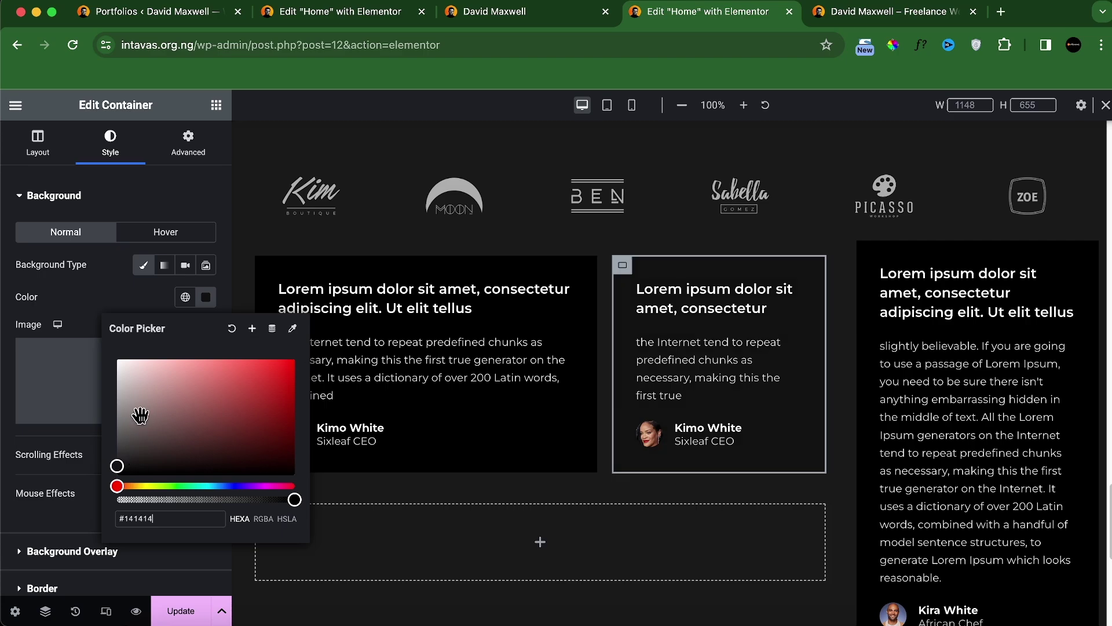
left_click(135, 311)
scroll(658, 427, "down", 3)
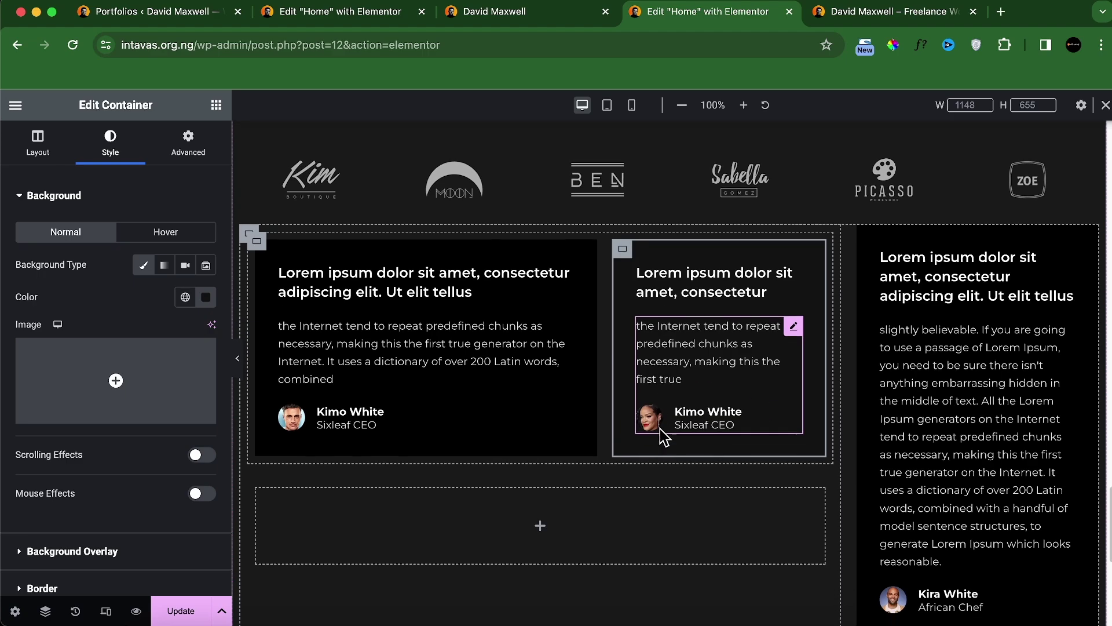
Step: Delete the empty placeholder container, duplicate the card row, and swap the copied row's two cards
right_click(257, 453)
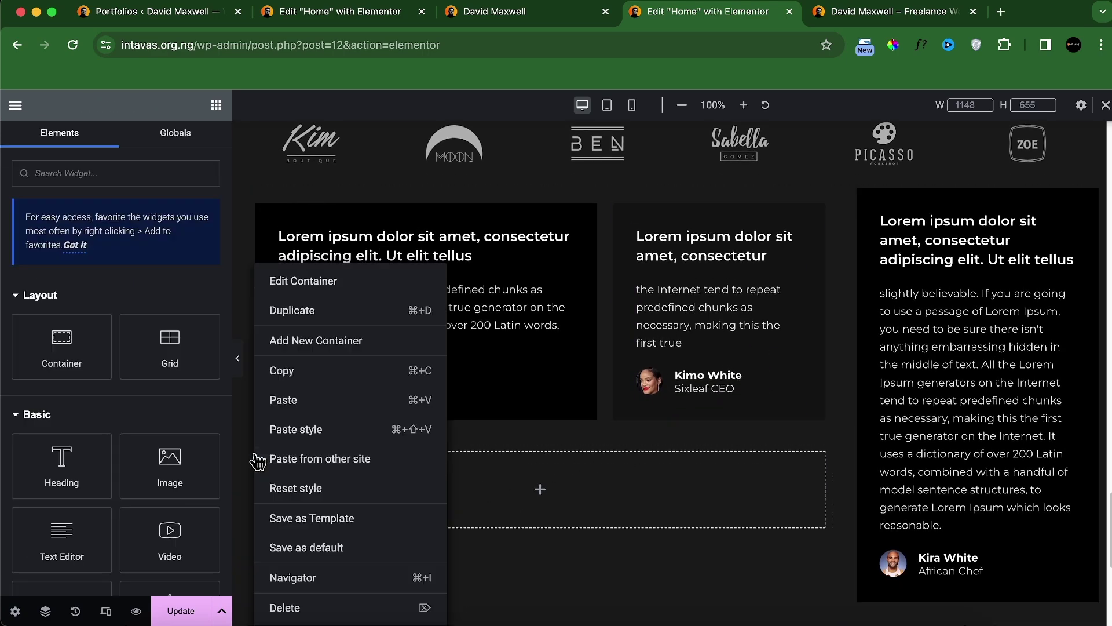
left_click(285, 607)
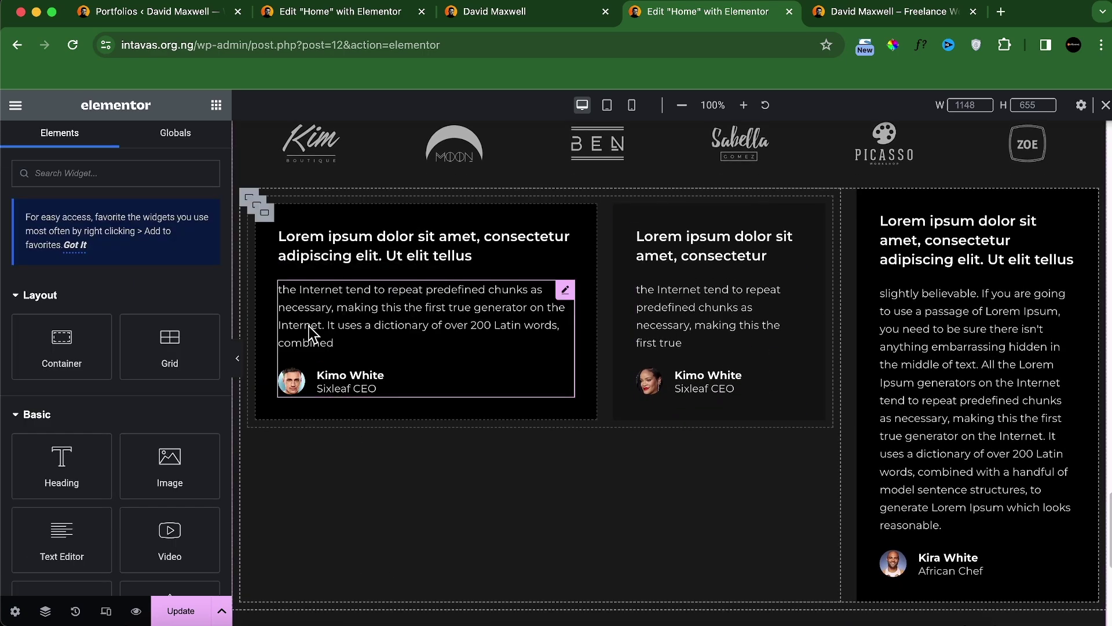
right_click(258, 211)
left_click(292, 250)
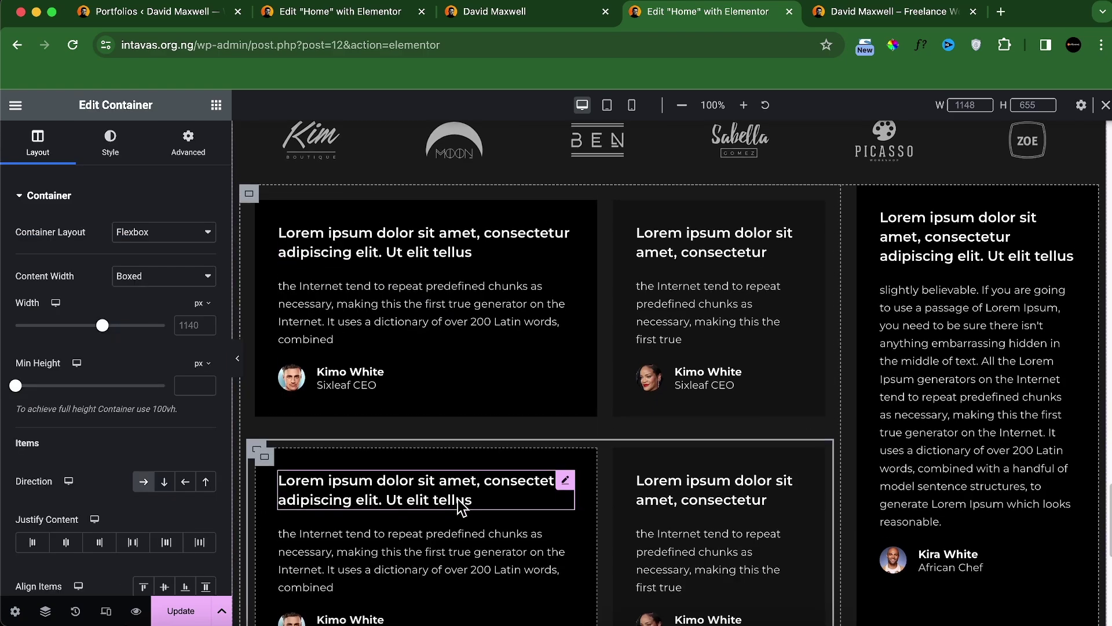
scroll(461, 507, "down", 3)
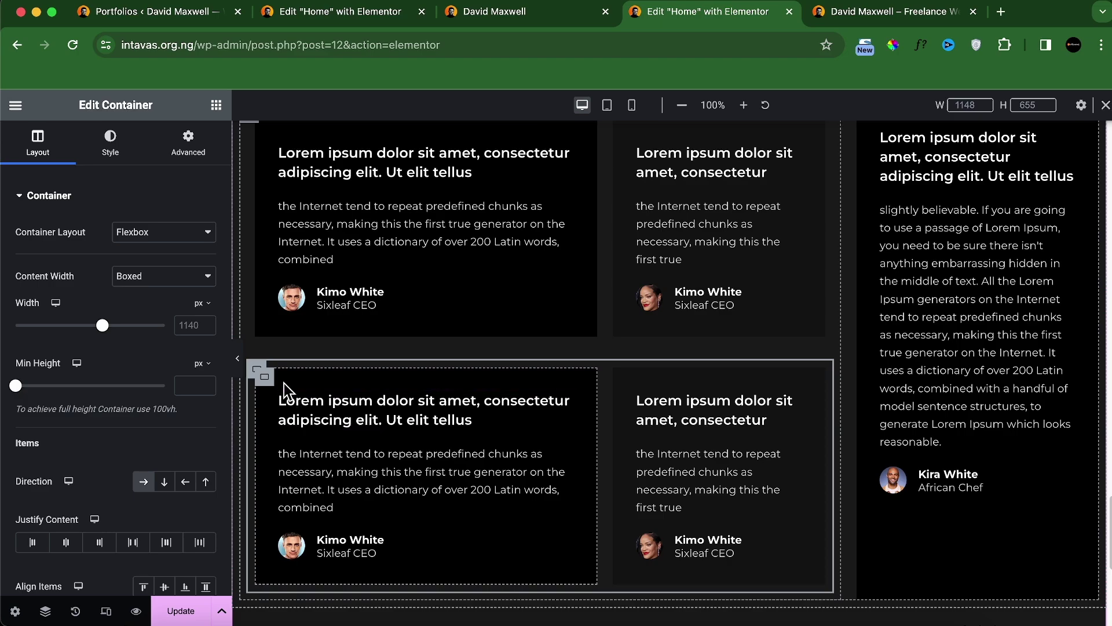
left_click_drag(627, 385, 266, 448)
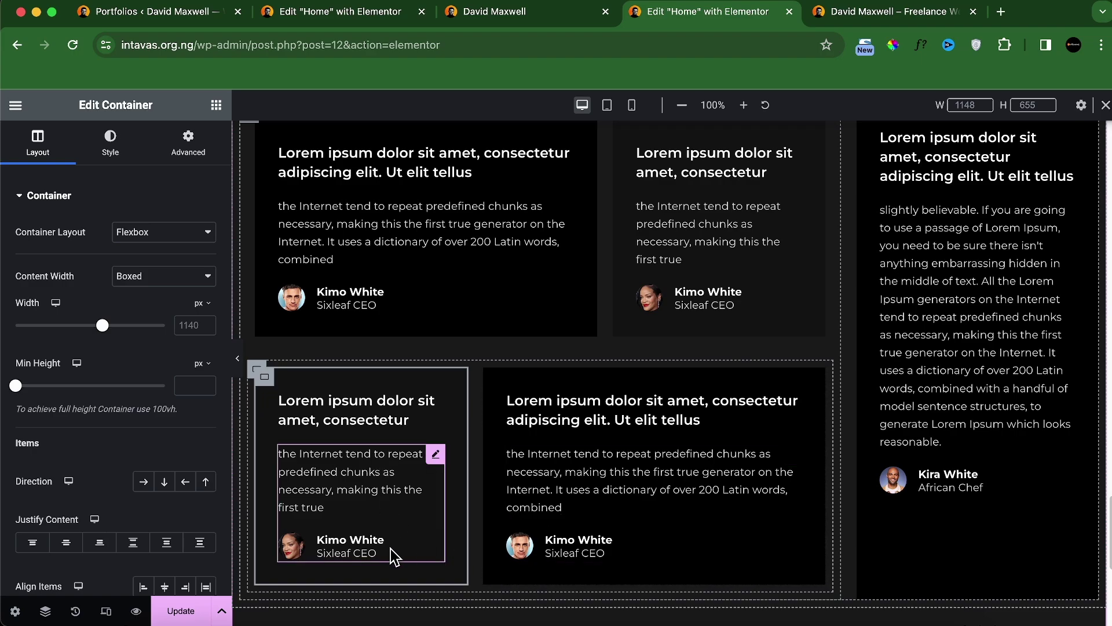
Step: Give the lower row's narrow card the review-4 portrait and the wide card review-5
left_click(390, 548)
left_click(107, 472)
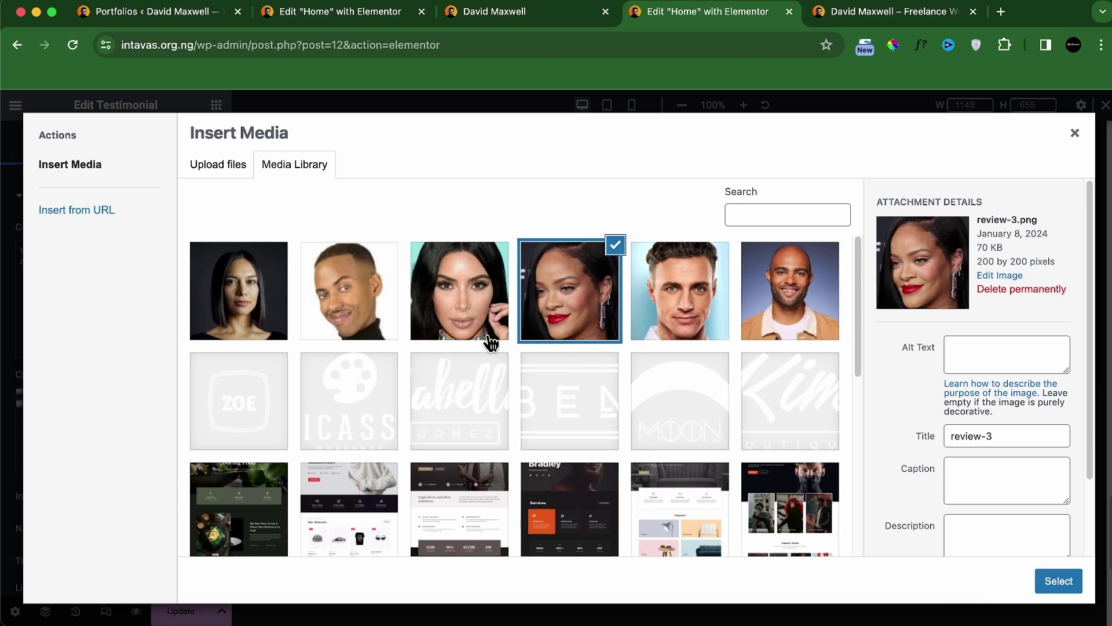
left_click(462, 334)
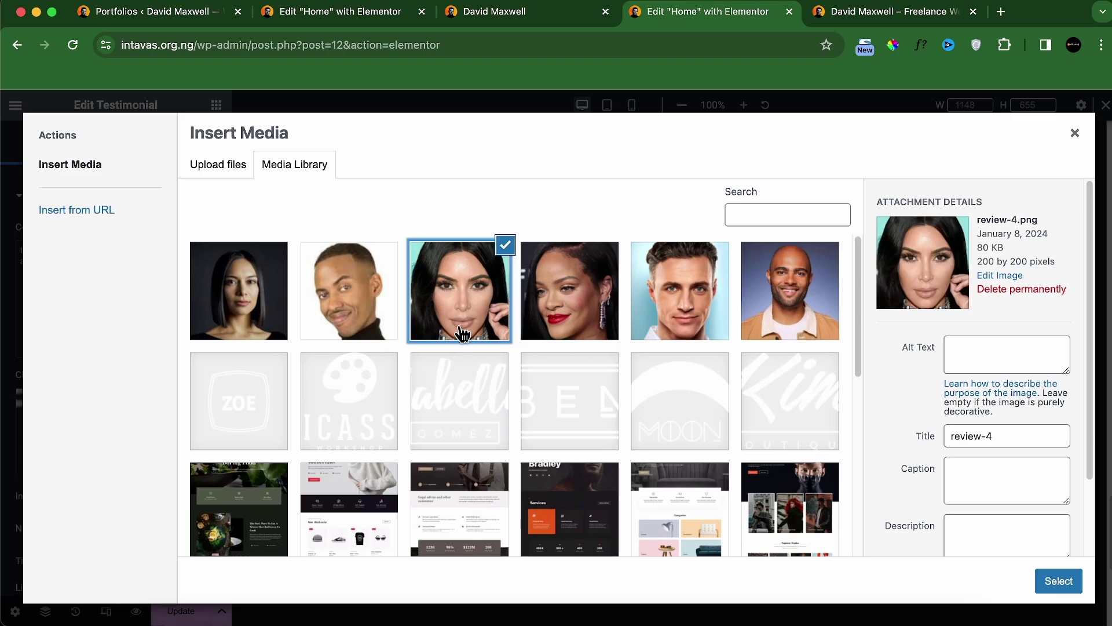
left_click(1047, 582)
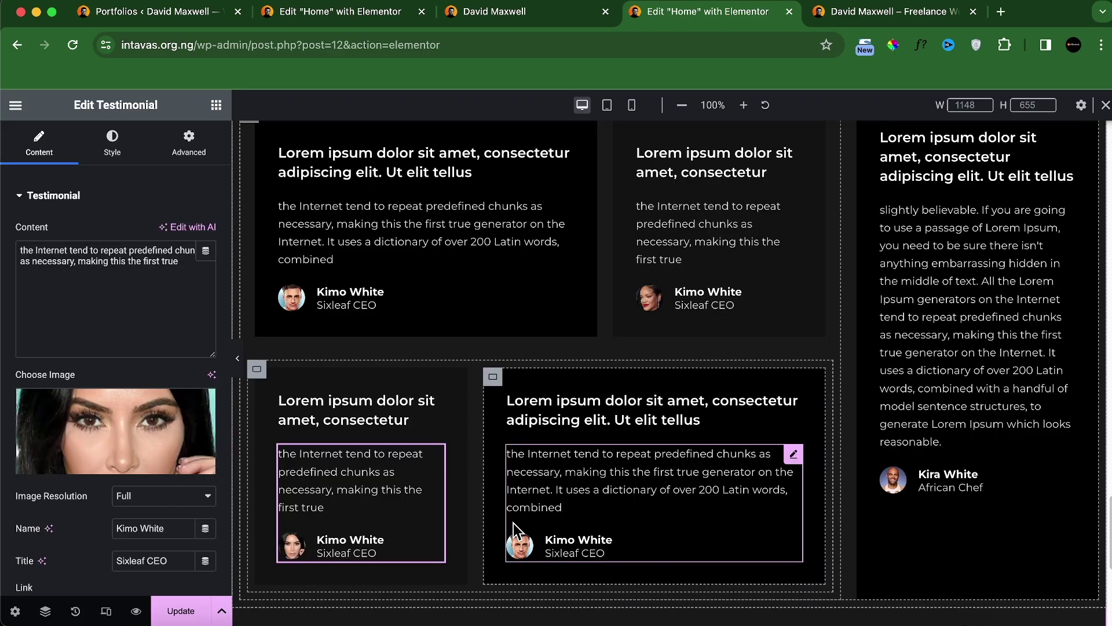
left_click(529, 544)
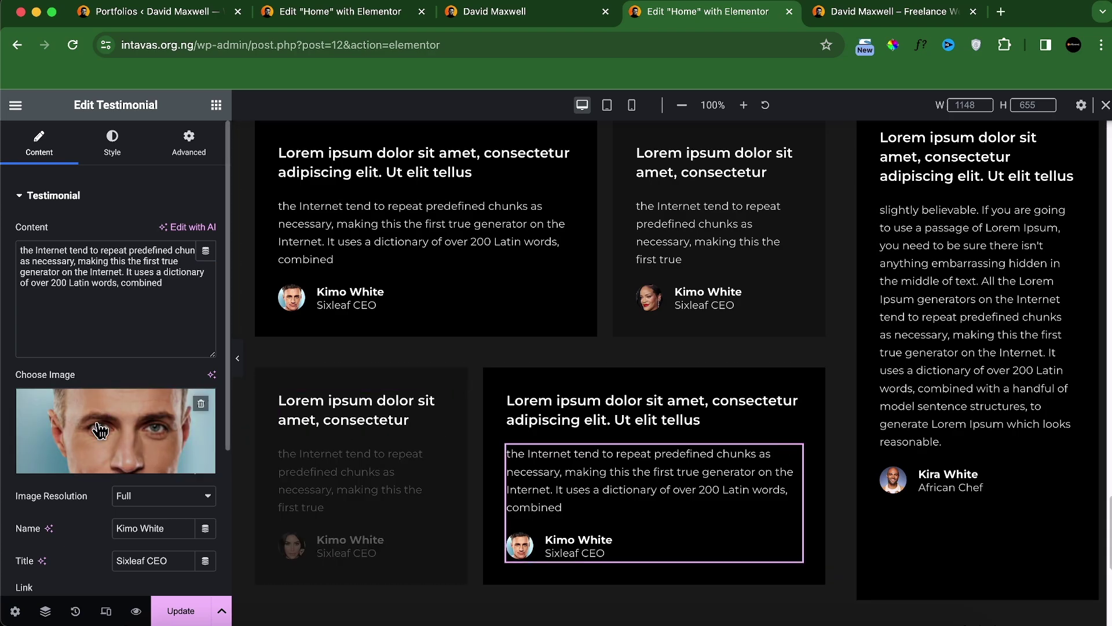
left_click(118, 461)
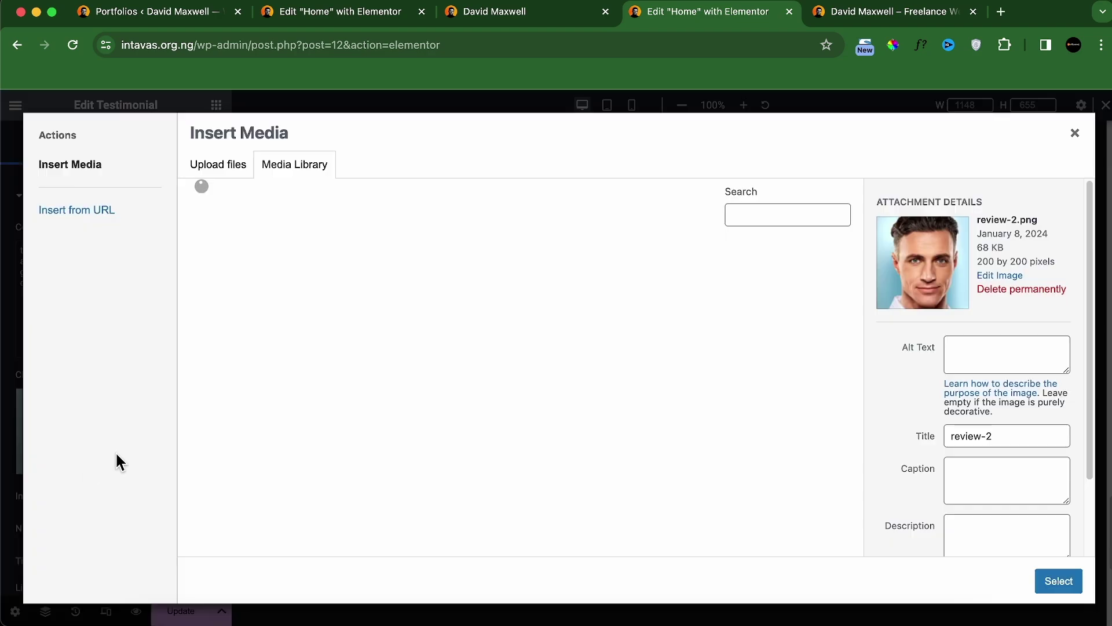
left_click(325, 322)
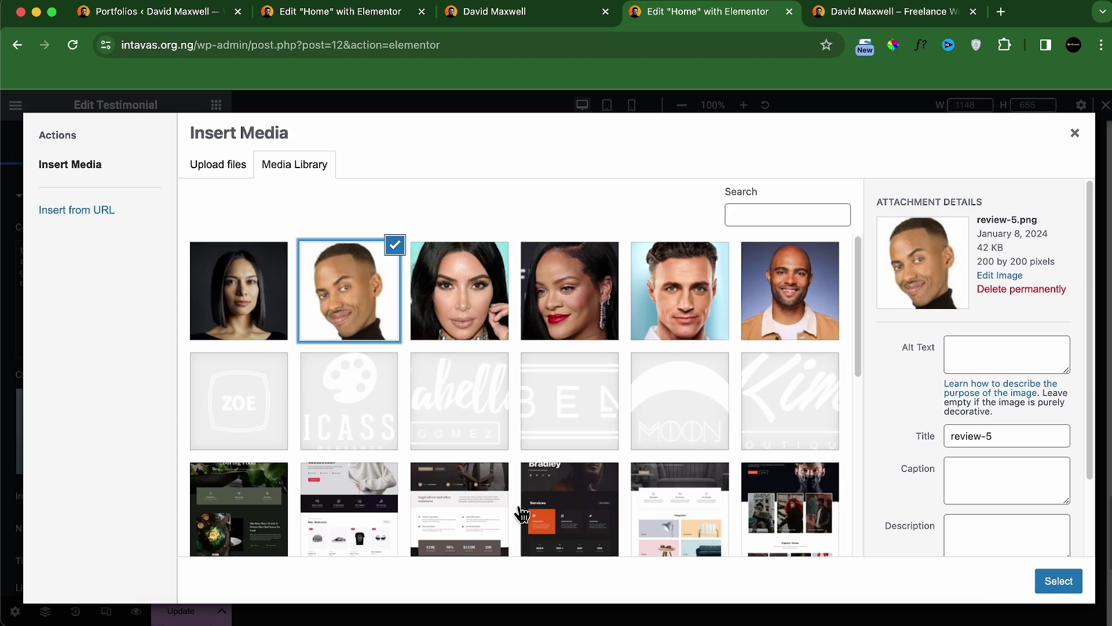
left_click(1039, 588)
left_click(545, 22)
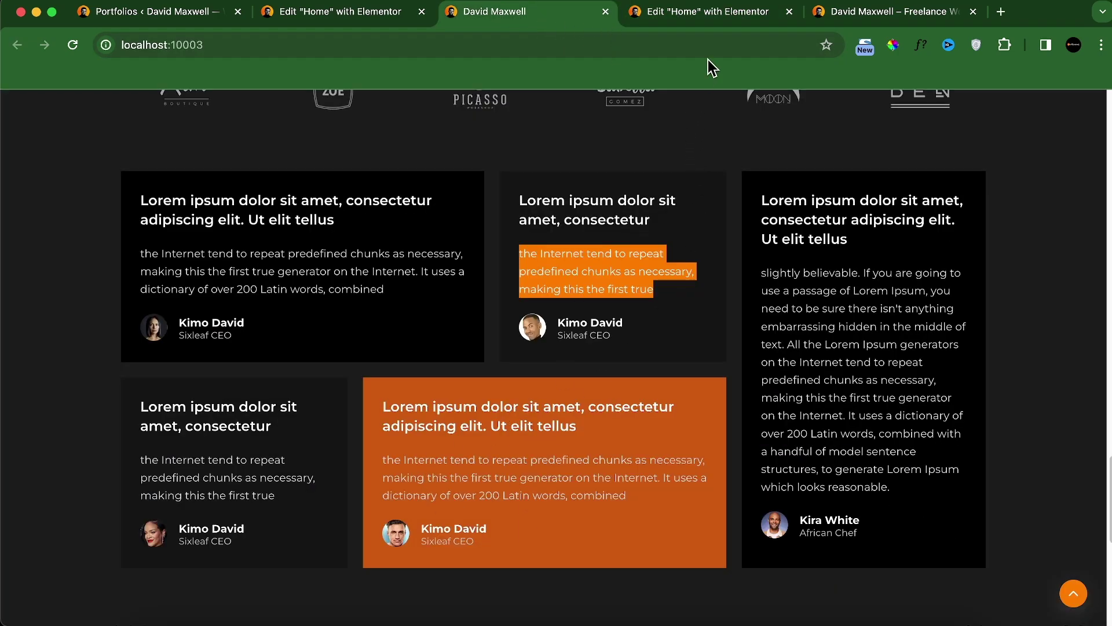
left_click(717, 19)
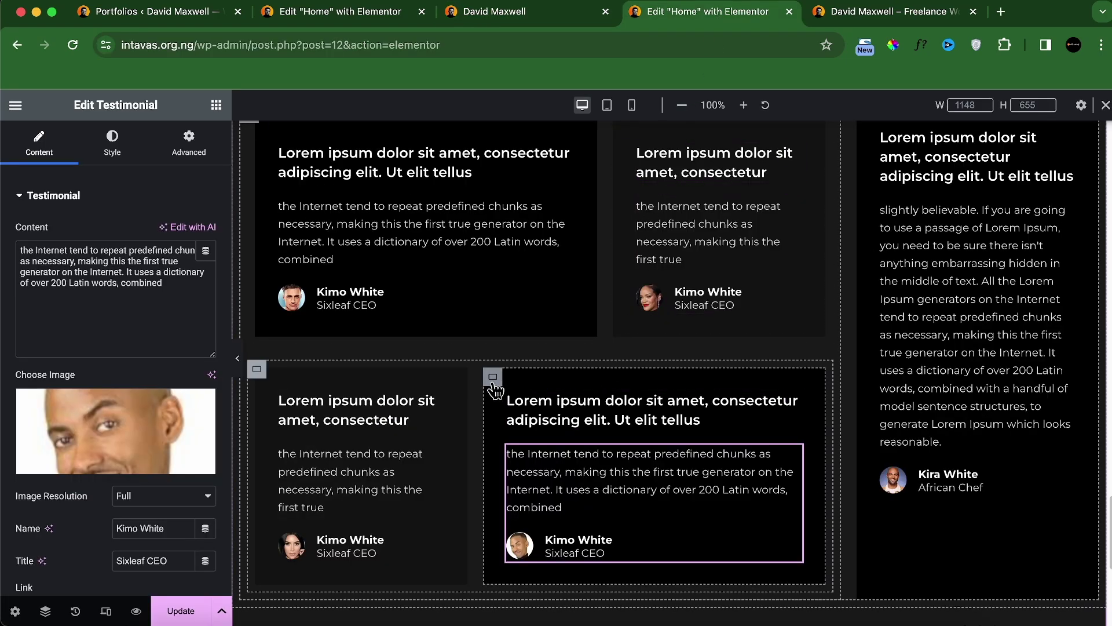
left_click(493, 378)
Step: Give the lower-right testimonial card an orange #CE5A11 background sampled from the local site
left_click(110, 145)
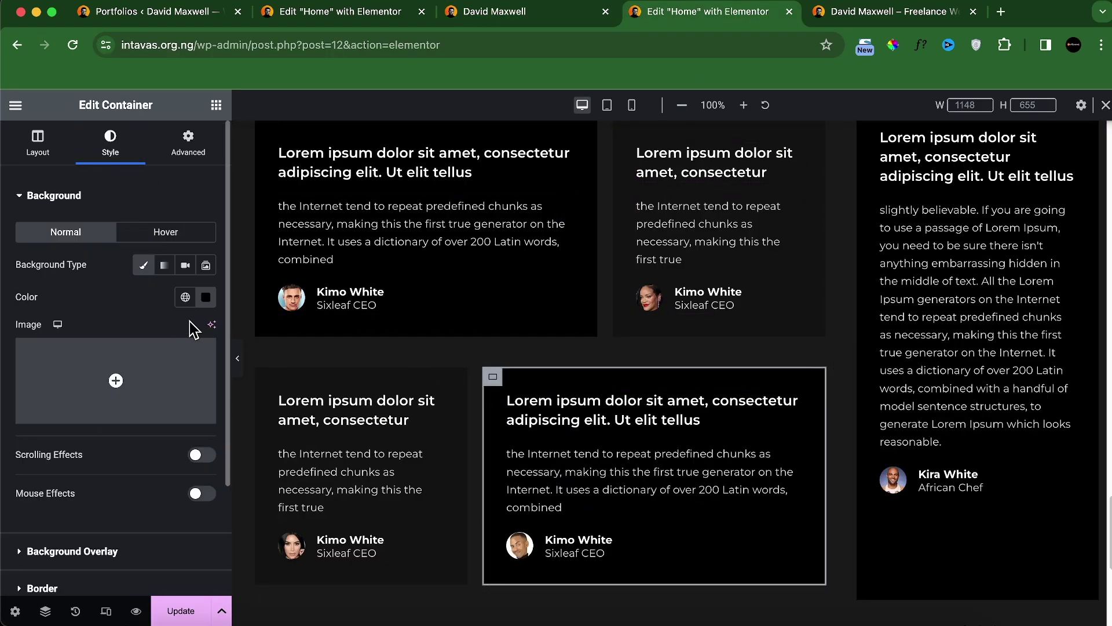
left_click(501, 22)
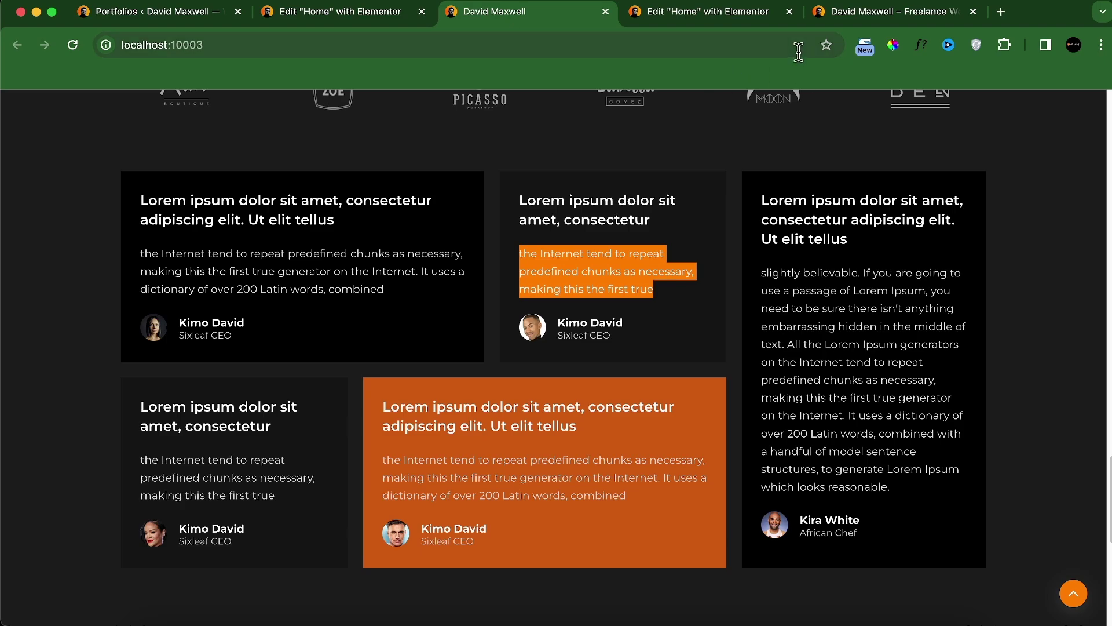
left_click(893, 45)
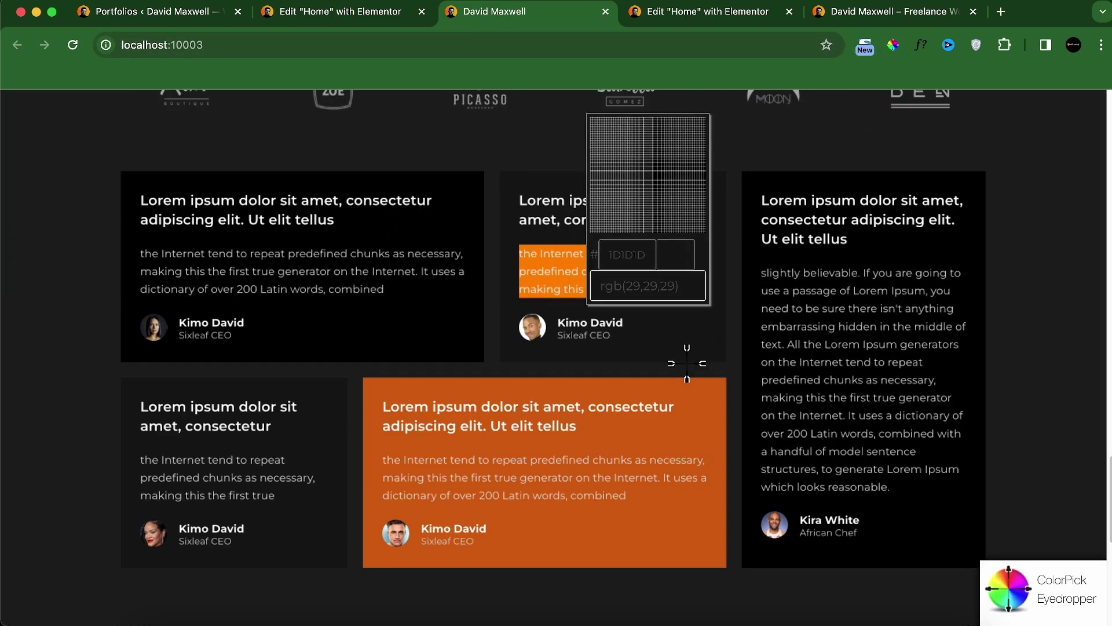
left_click(703, 421)
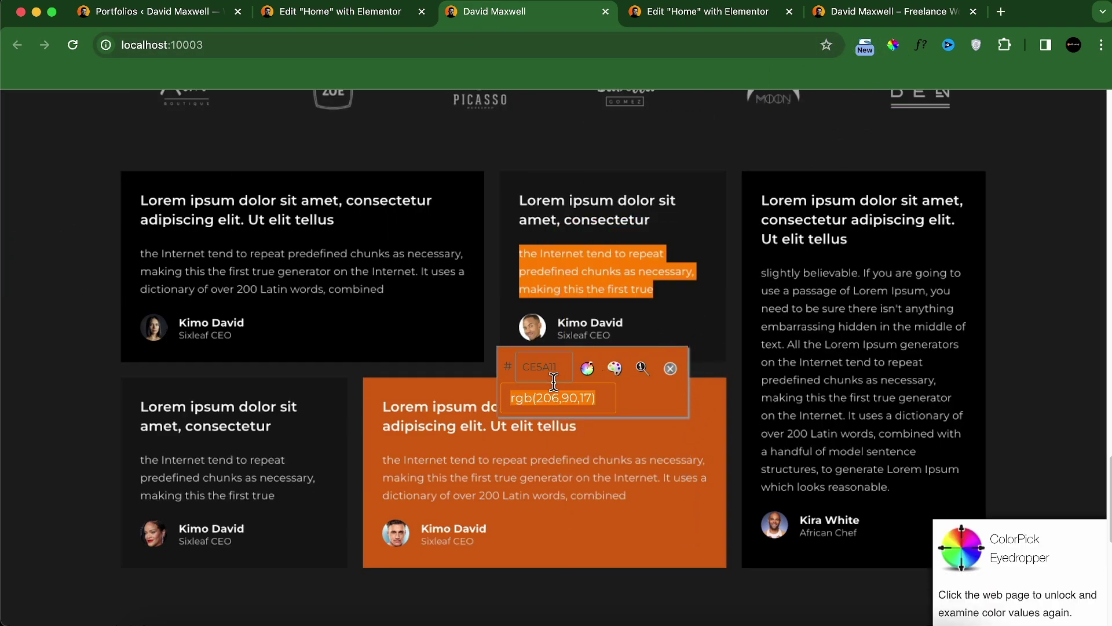
left_click(669, 370)
left_click(699, 23)
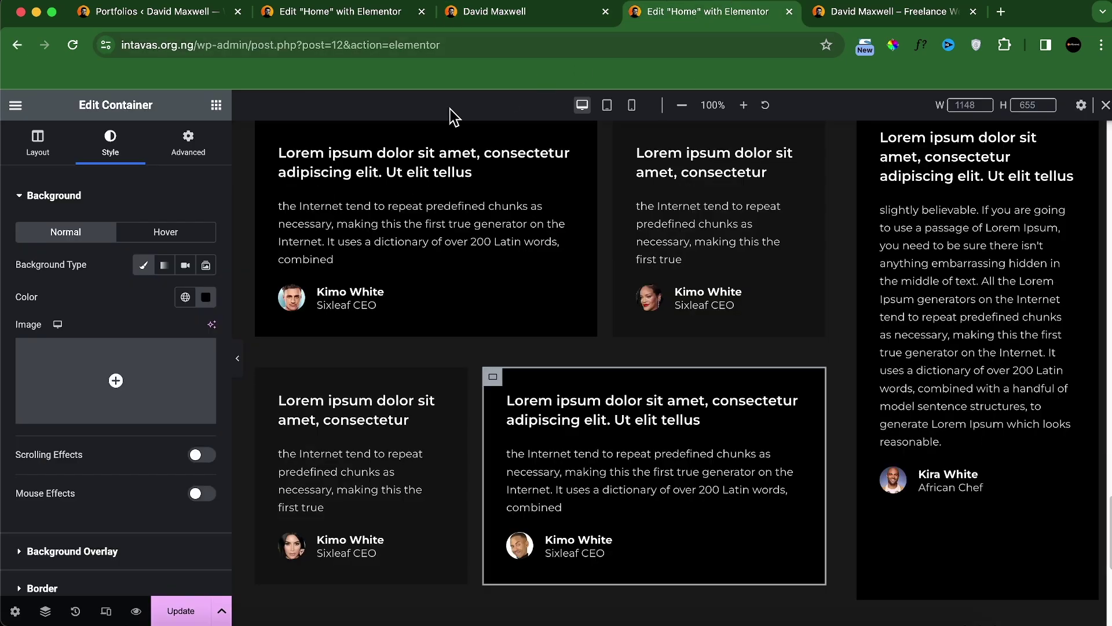
left_click(207, 298)
left_click(171, 518)
type("CE5A11")
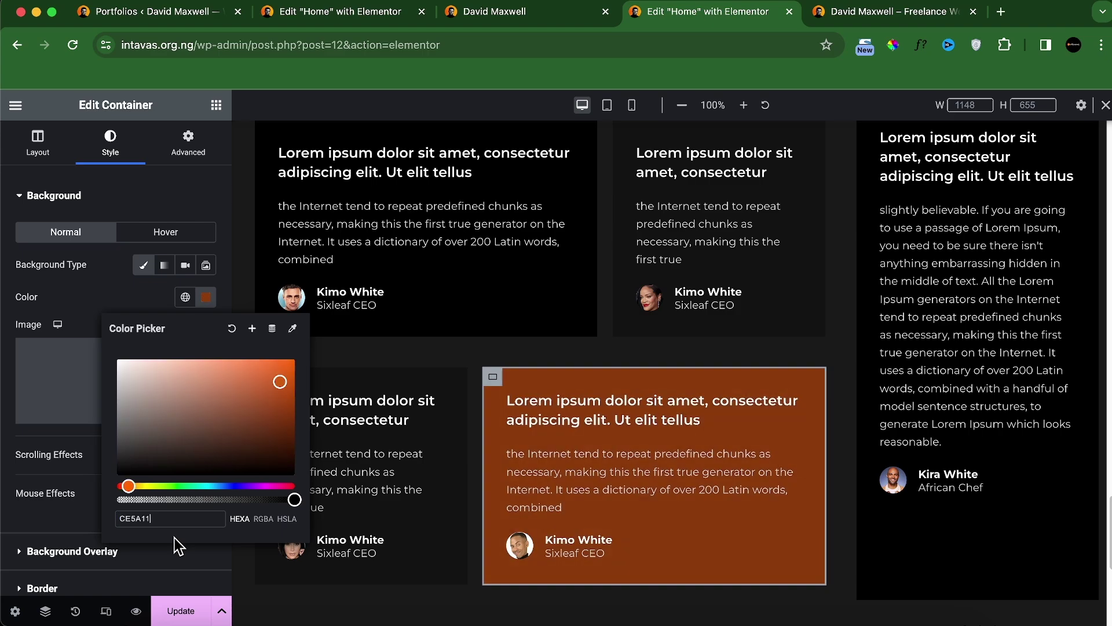
left_click(138, 298)
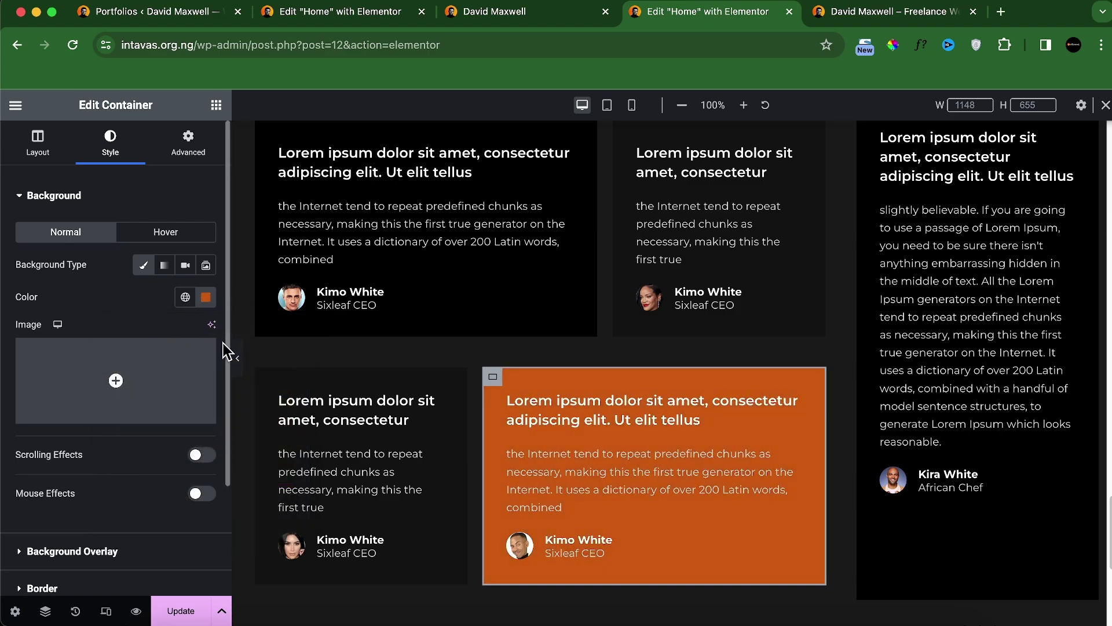
Step: Check the full-width layout, then set the lower row container's padding to 0
left_click(238, 359)
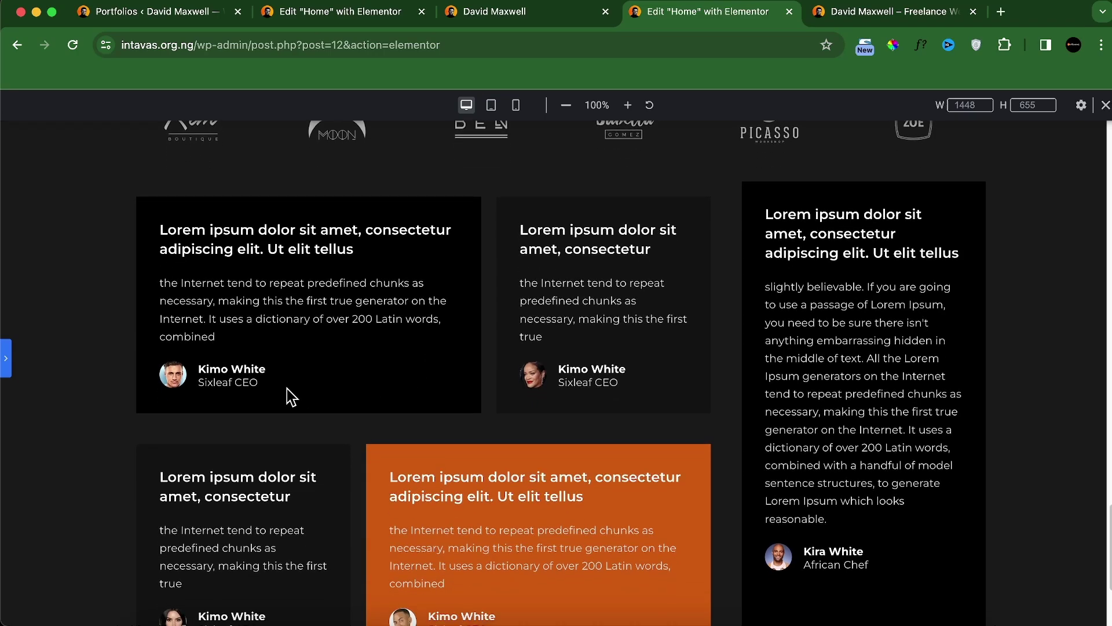
left_click(8, 369)
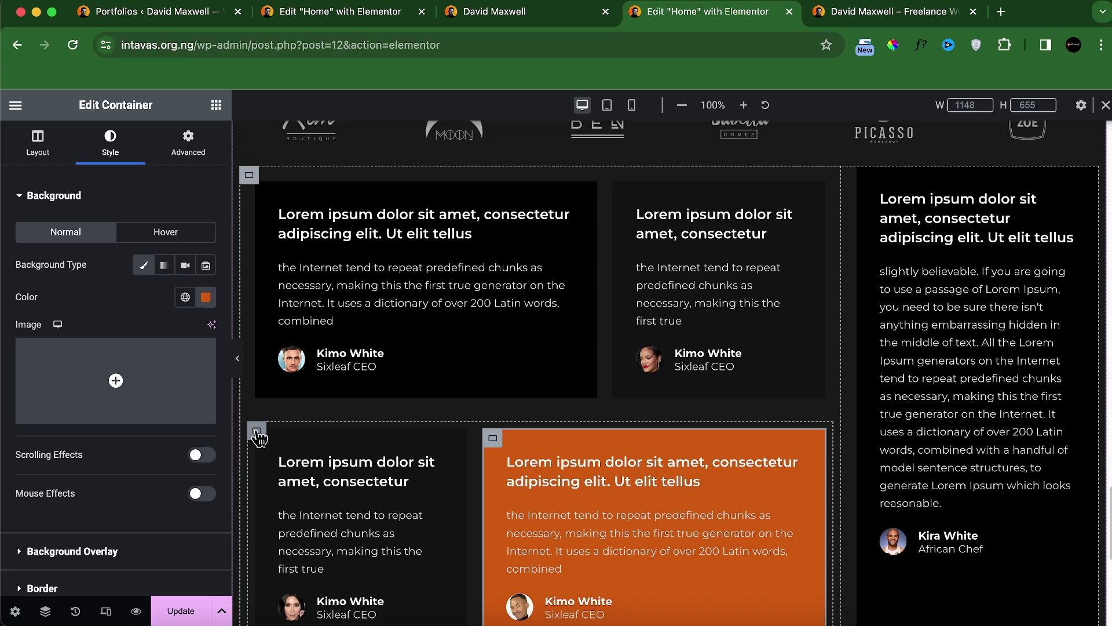
left_click(256, 433)
left_click(204, 149)
left_click(205, 309)
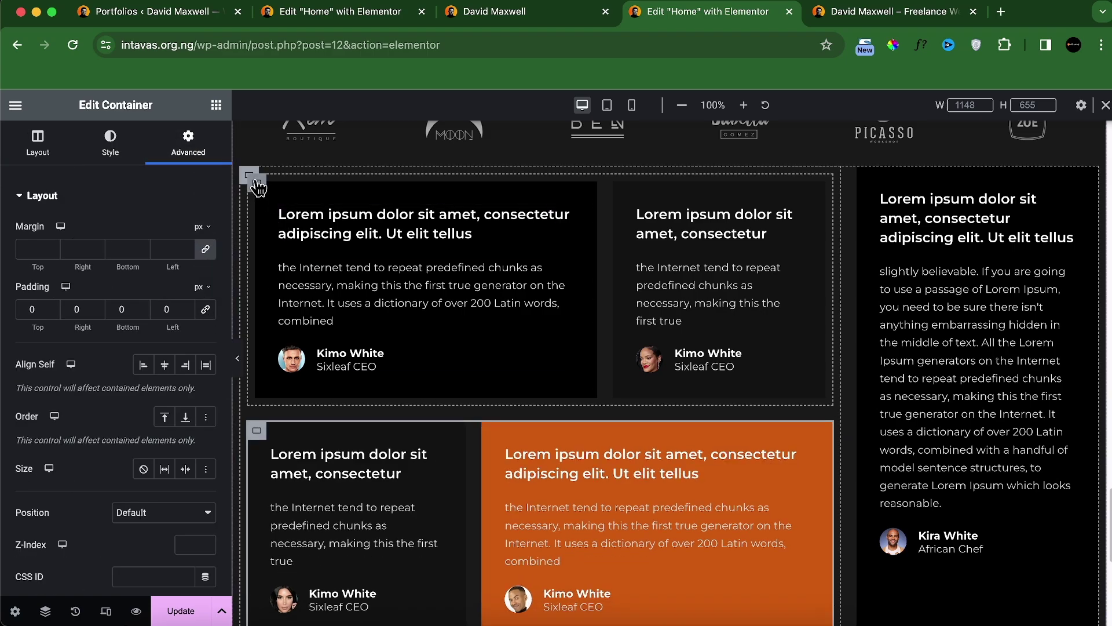
Step: Remove the padding from the upper row and outer testimonial containers
left_click(256, 183)
left_click(205, 308)
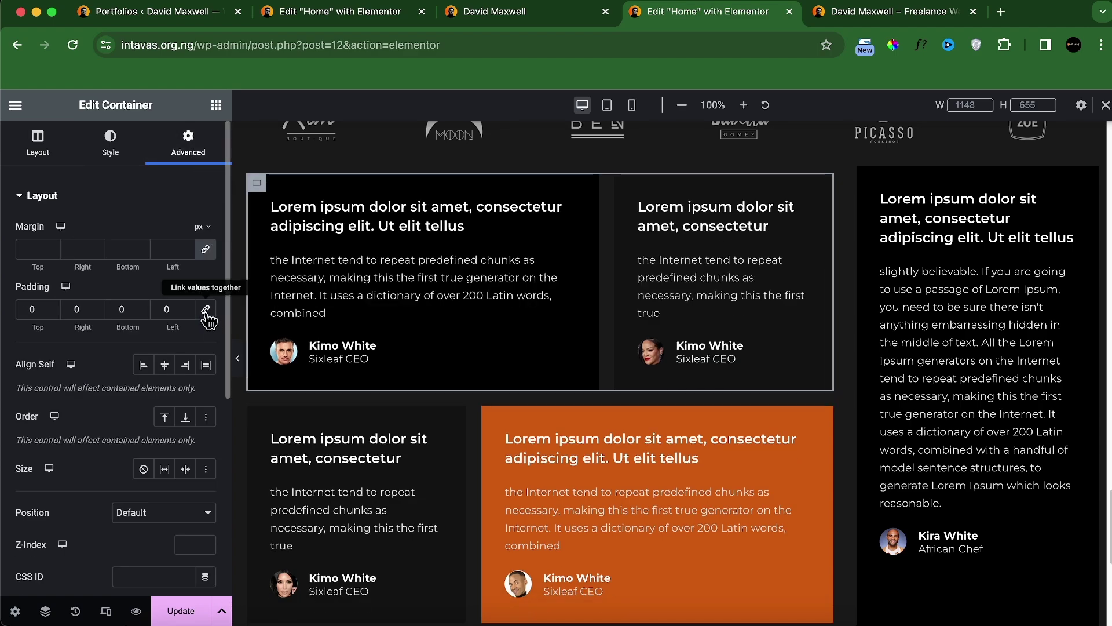
left_click(251, 176)
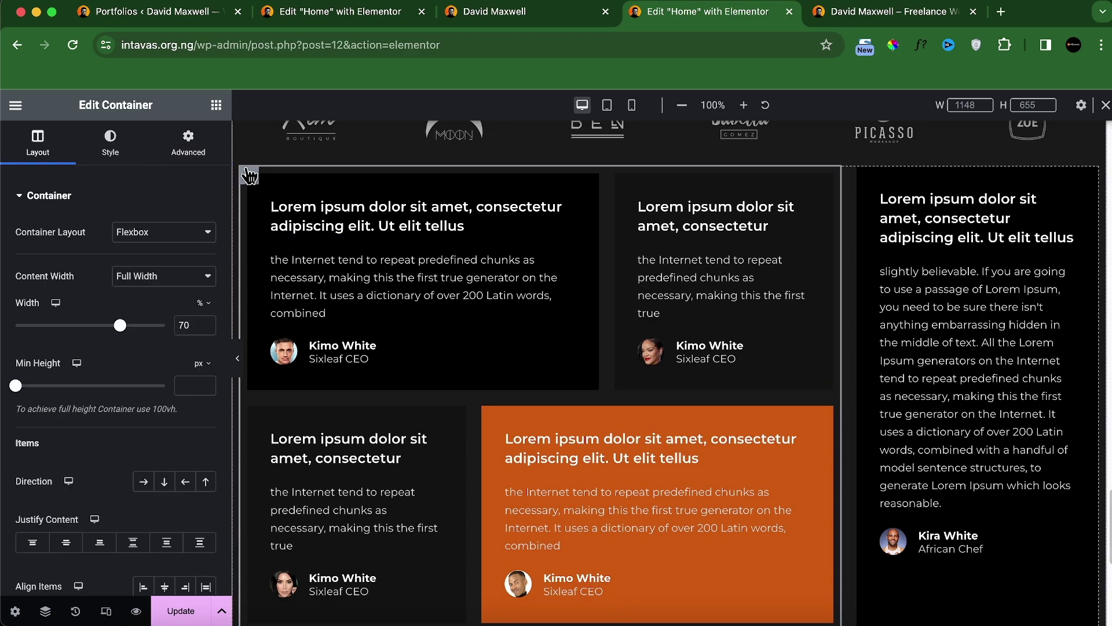
left_click(188, 145)
left_click(206, 308)
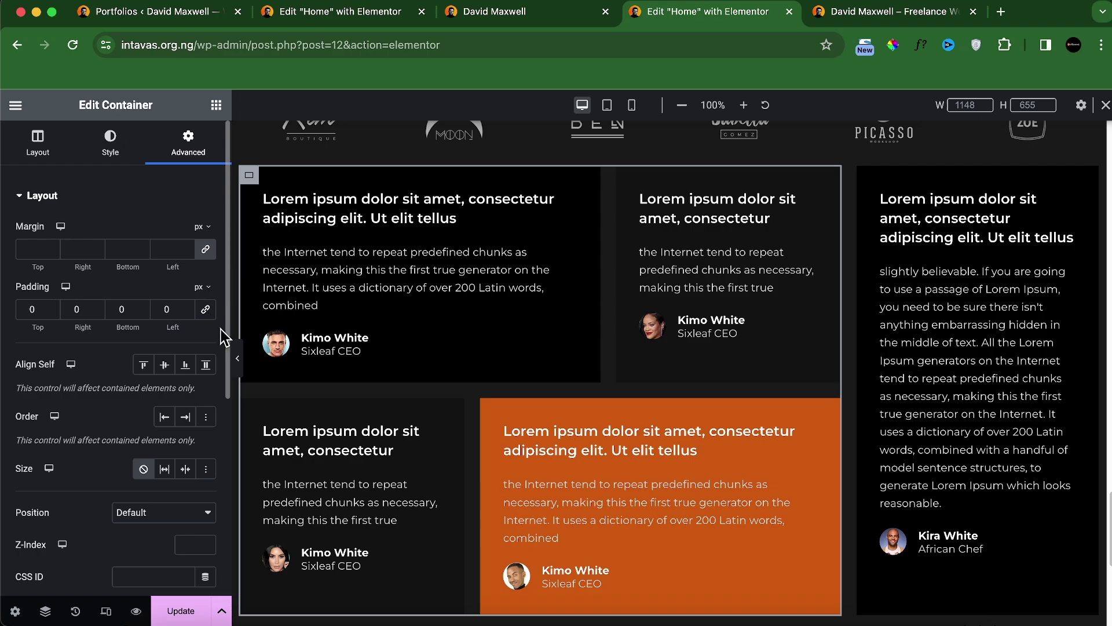
Step: Review the layout with the editing panel hidden, then preview the page at tablet width
left_click(237, 358)
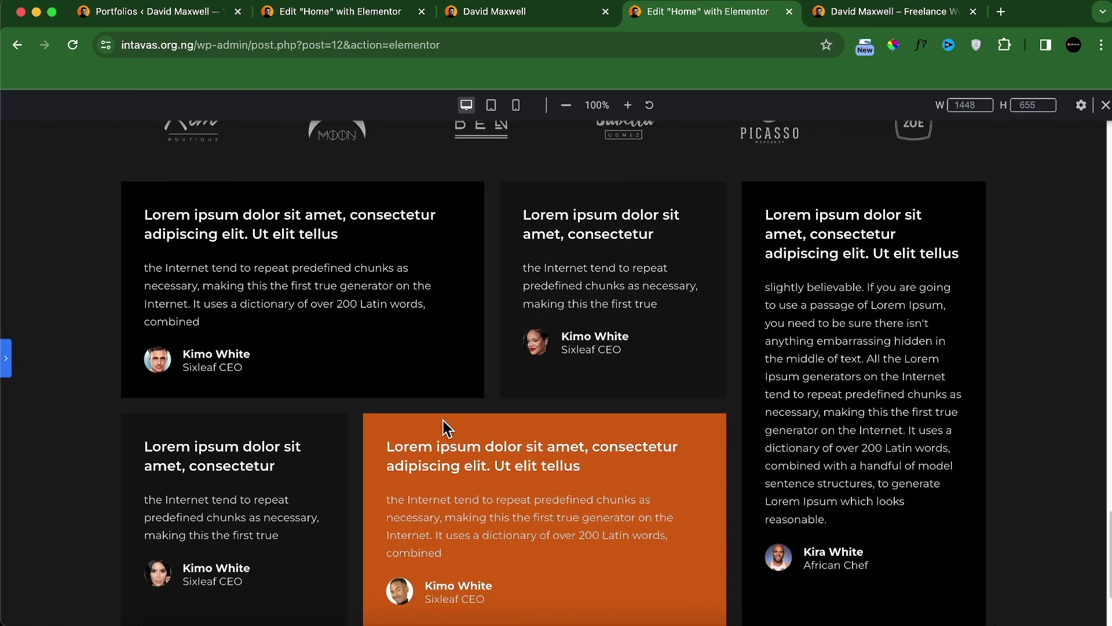
scroll(444, 421, "up", 1)
scroll(445, 420, "down", 2)
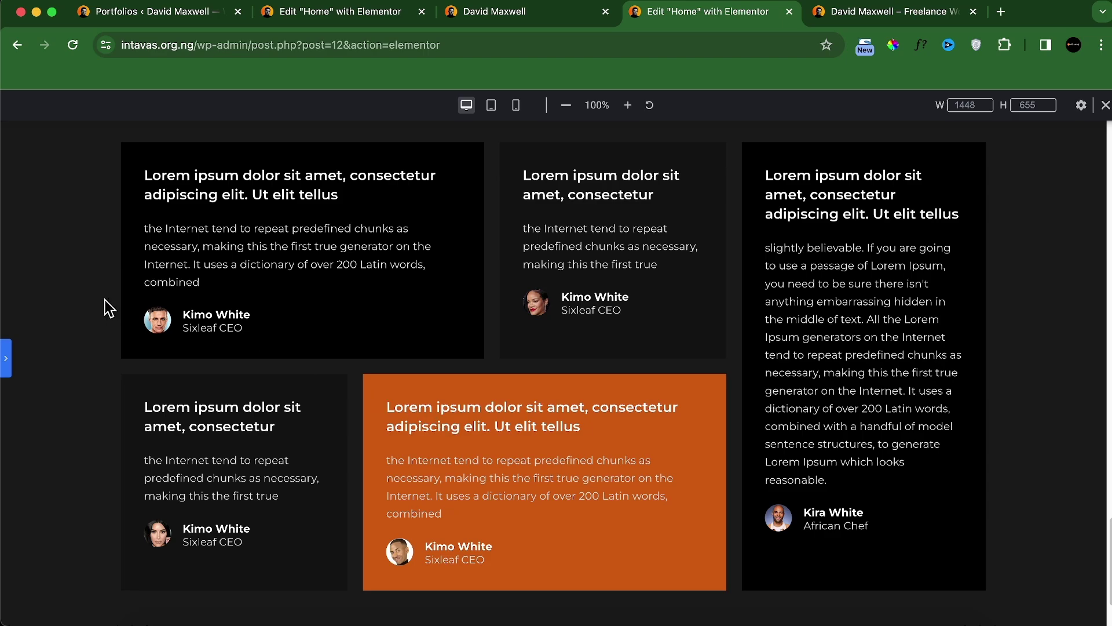
left_click(7, 359)
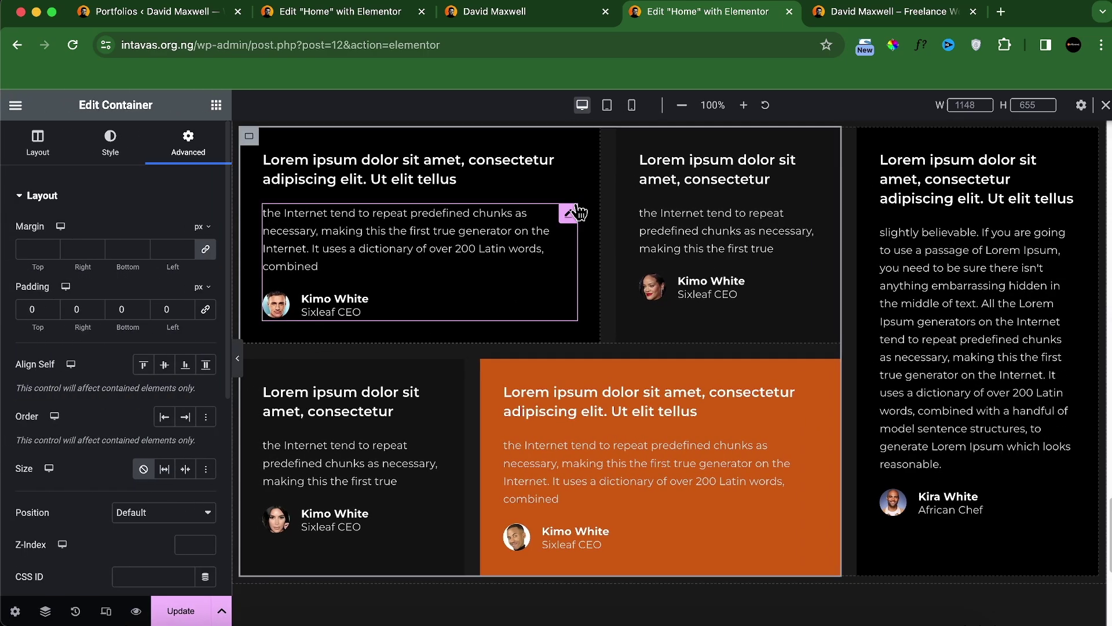
left_click(606, 106)
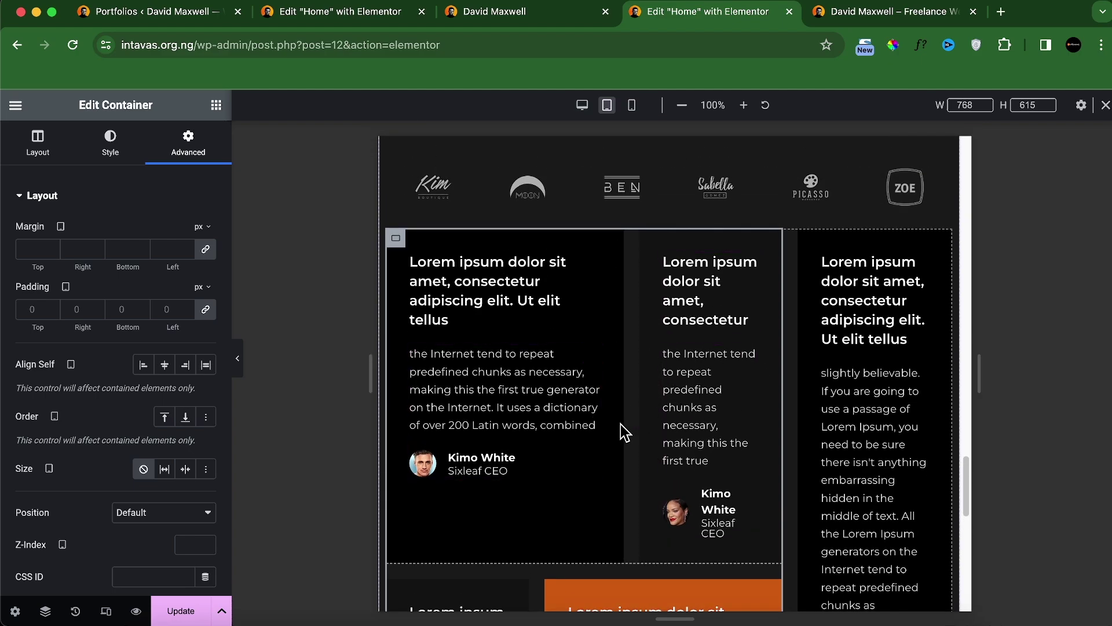
Step: In the Navigator, collapse the expanded container and stack the testimonial container's items vertically
left_click(45, 611)
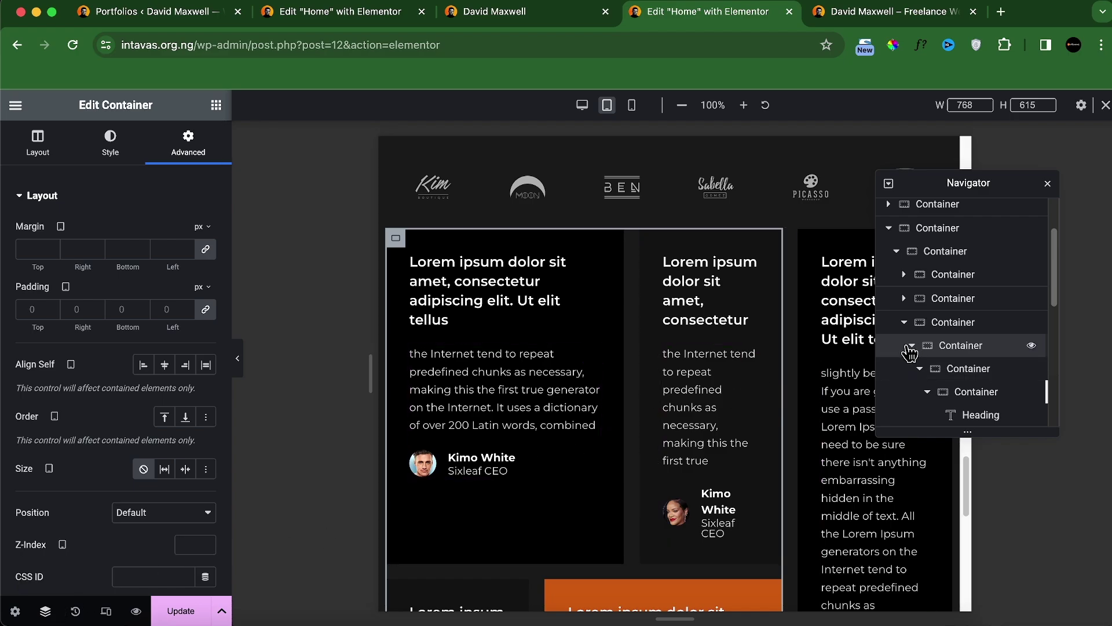
left_click(905, 322)
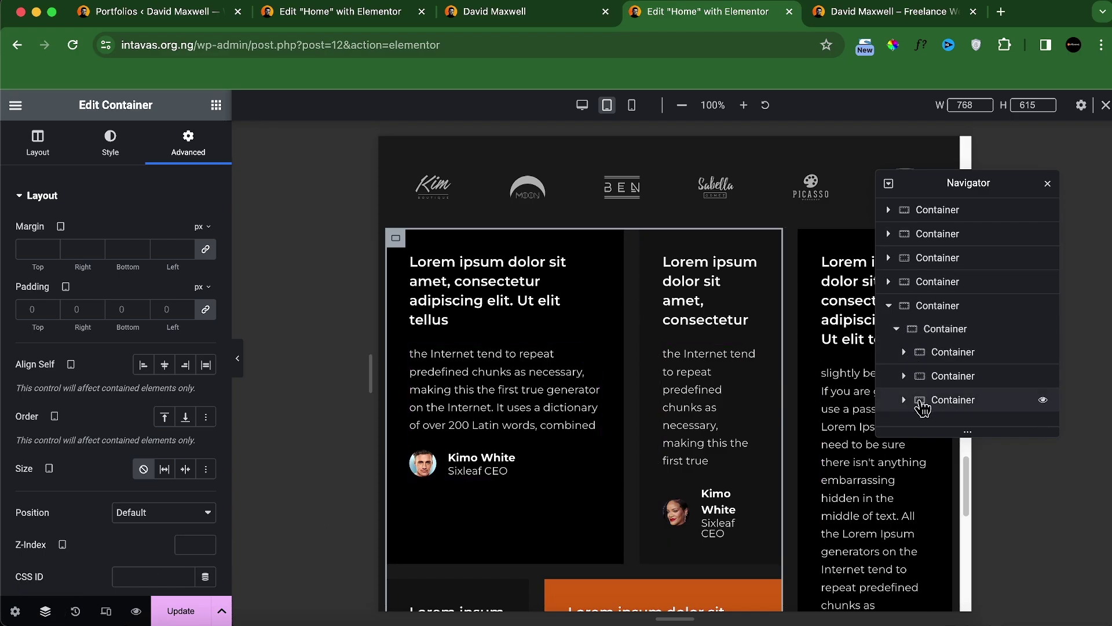
left_click(924, 402)
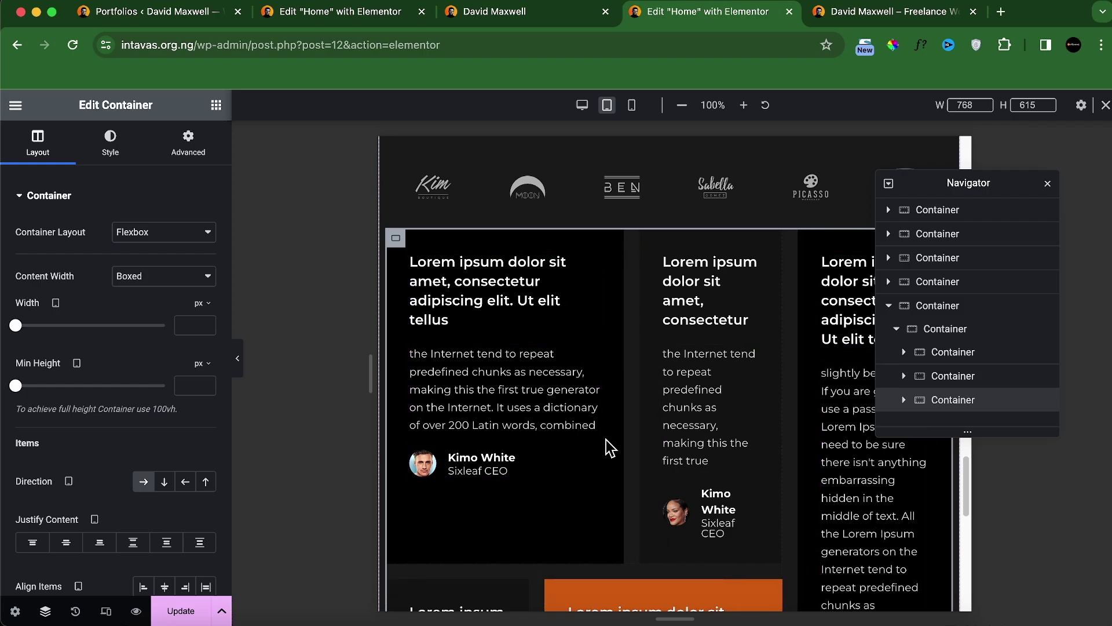
left_click(163, 485)
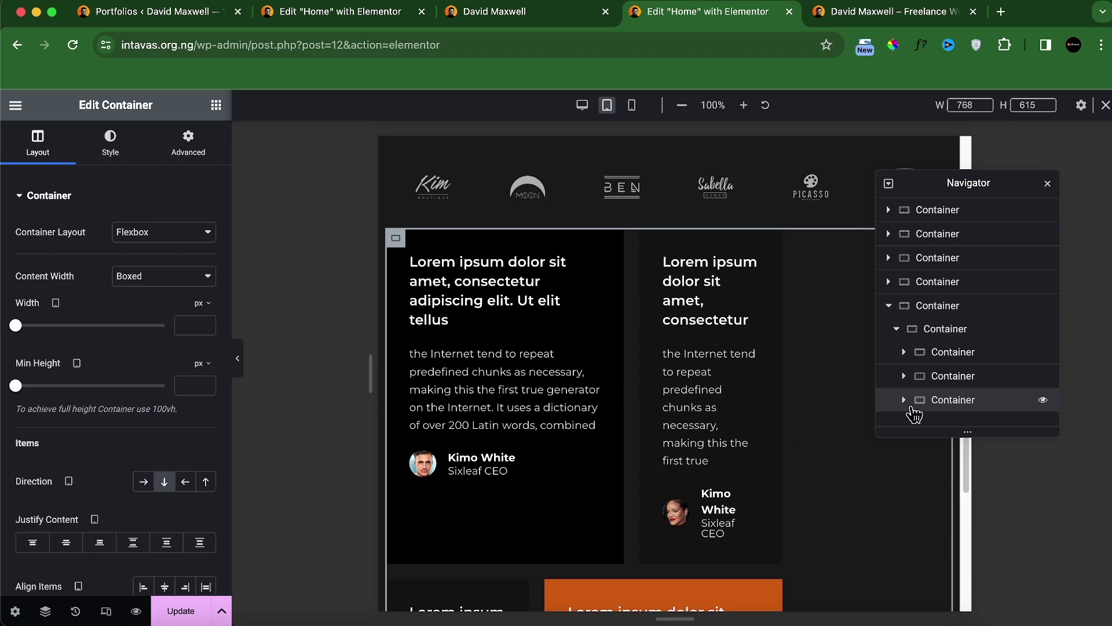
scroll(921, 402, "down", 1)
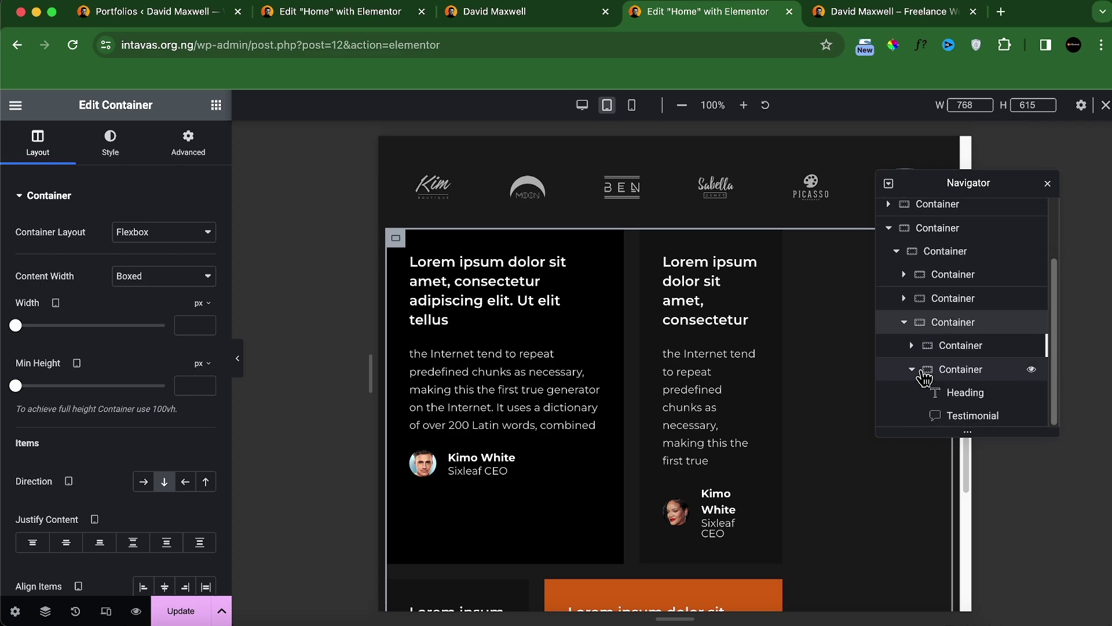
Step: Set the cards' grid container width to 100% at tablet width
left_click(893, 373)
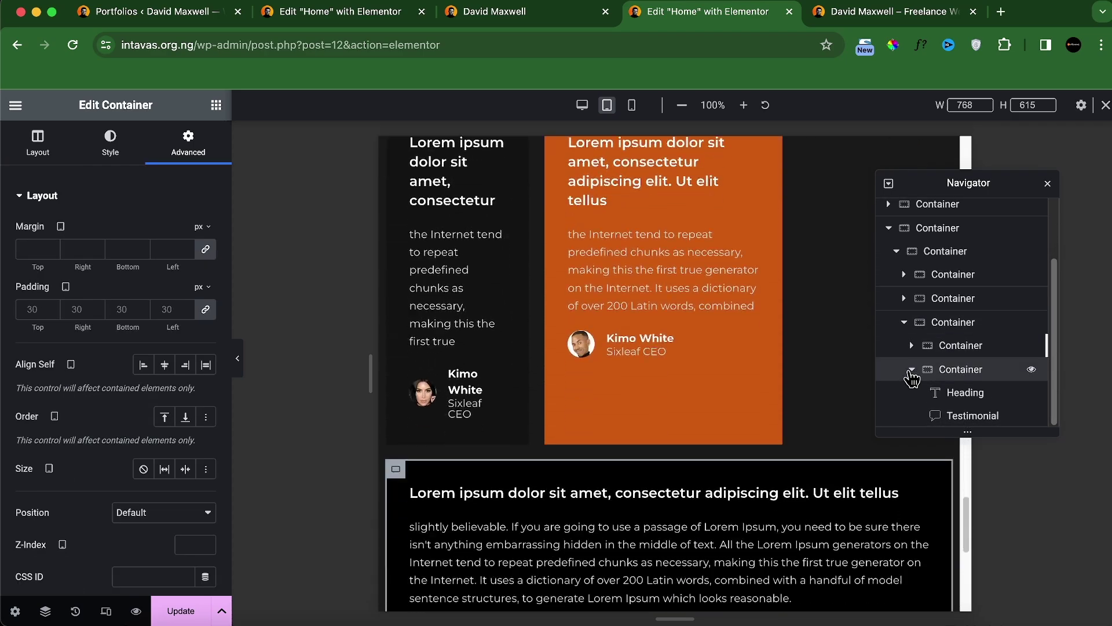
left_click(912, 369)
left_click(926, 384)
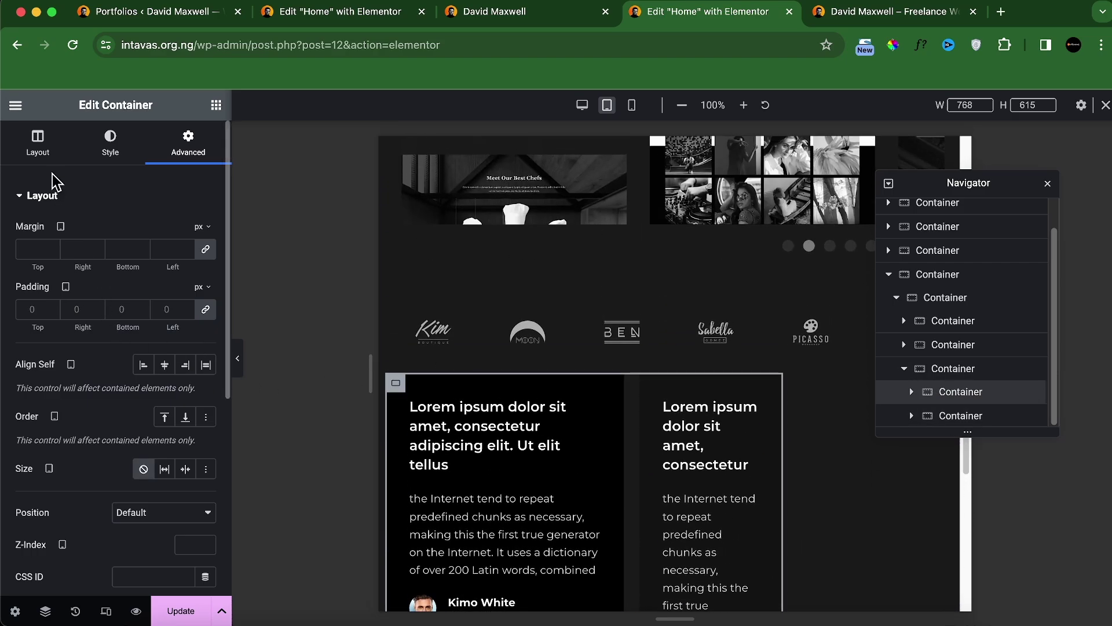
left_click(36, 151)
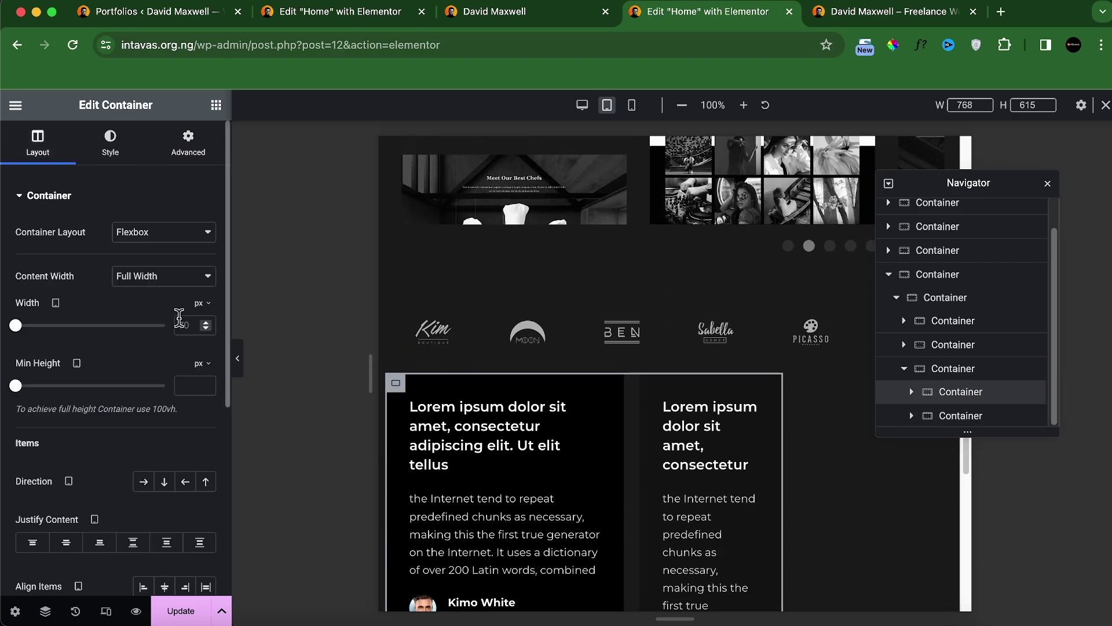
left_click(201, 327)
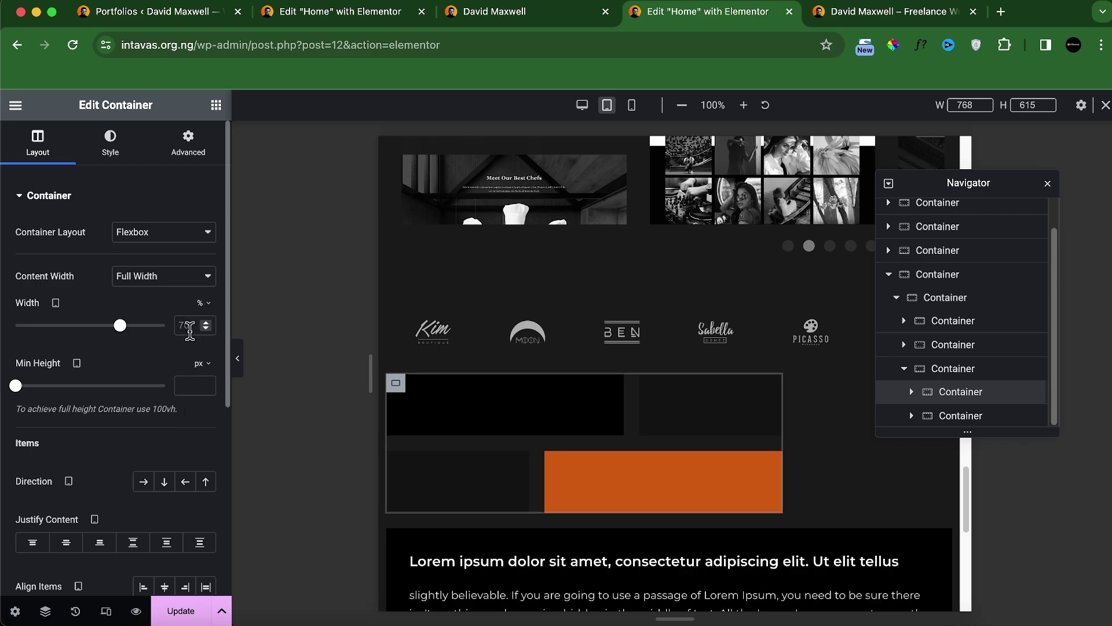
type("100")
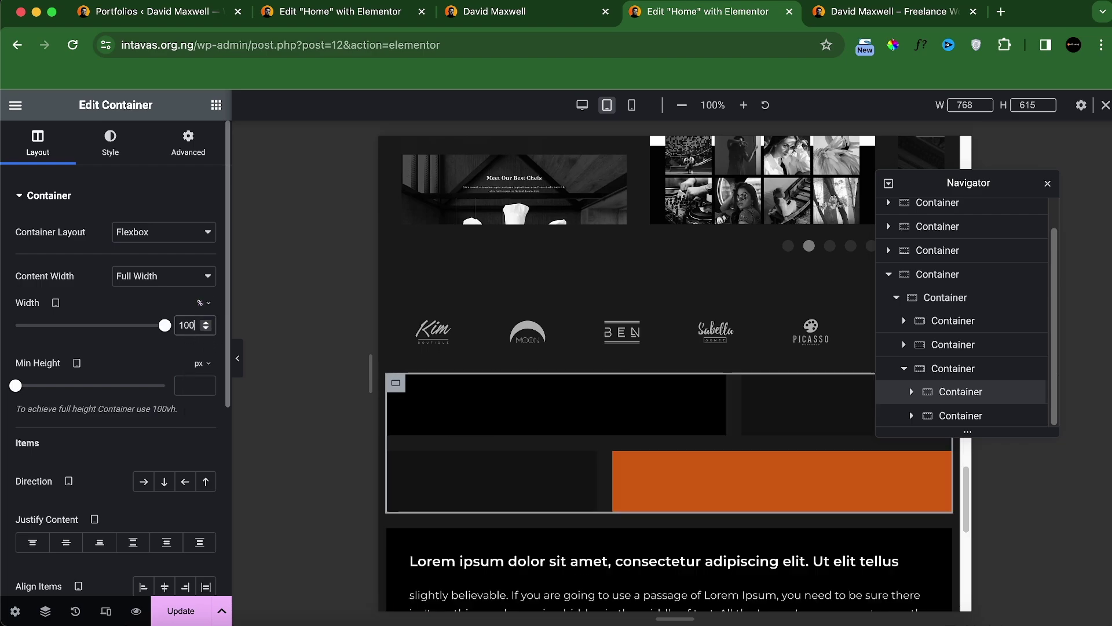
scroll(621, 401, "down", 5)
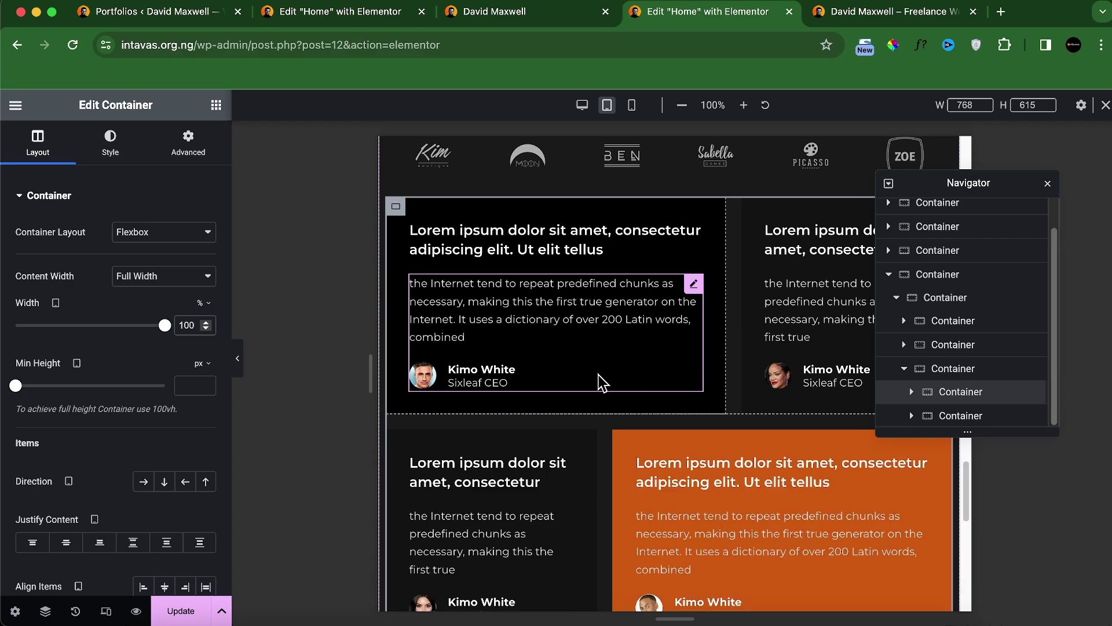
scroll(585, 429, "down", 2)
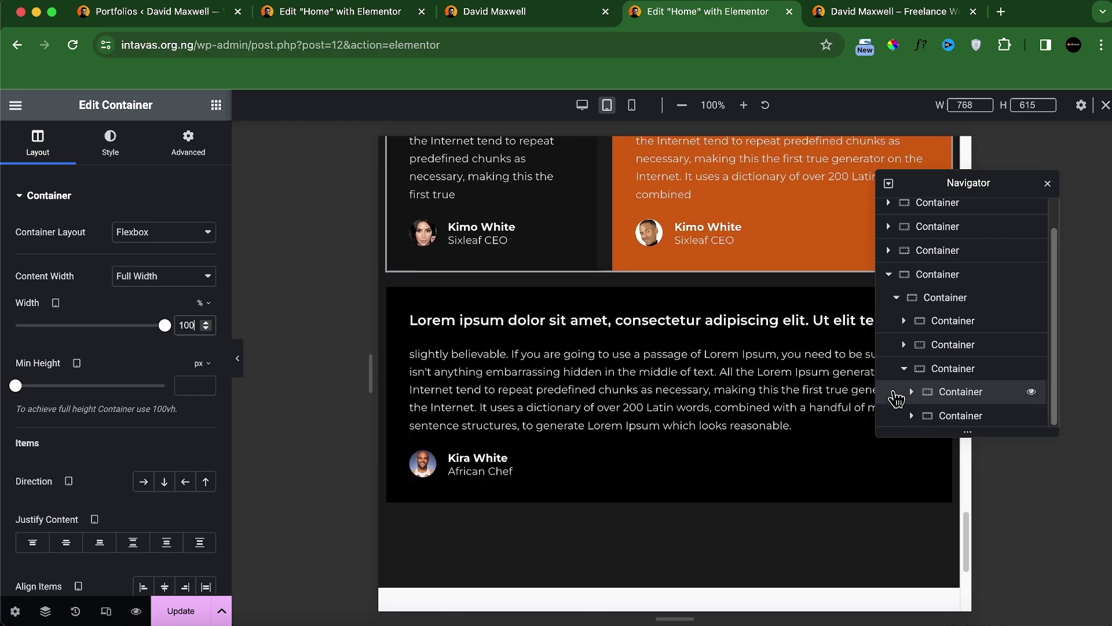
left_click(904, 369)
scroll(635, 322, "up", 5)
Step: Relink the My Case Studies section's tablet padding and enter 83 as the top value
scroll(641, 355, "up", 10)
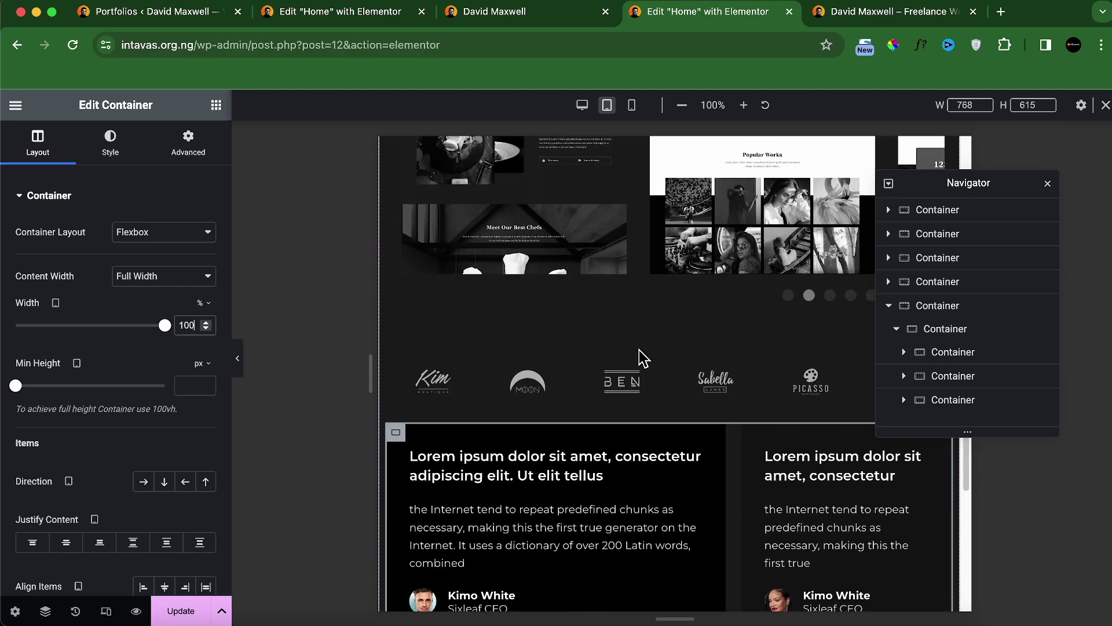
left_click(670, 252)
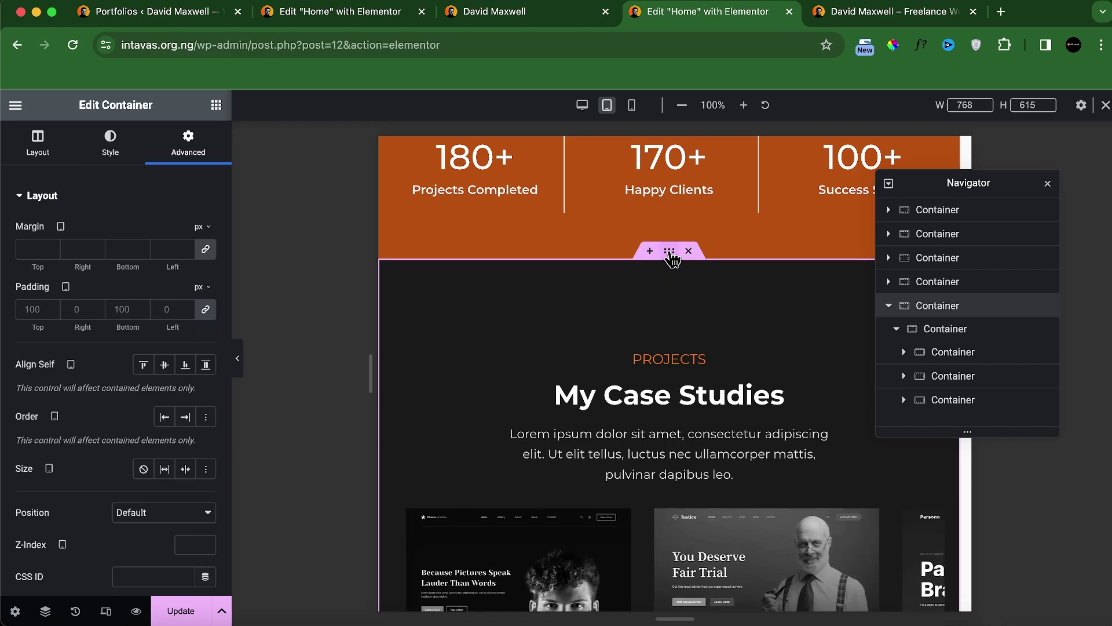
left_click(206, 309)
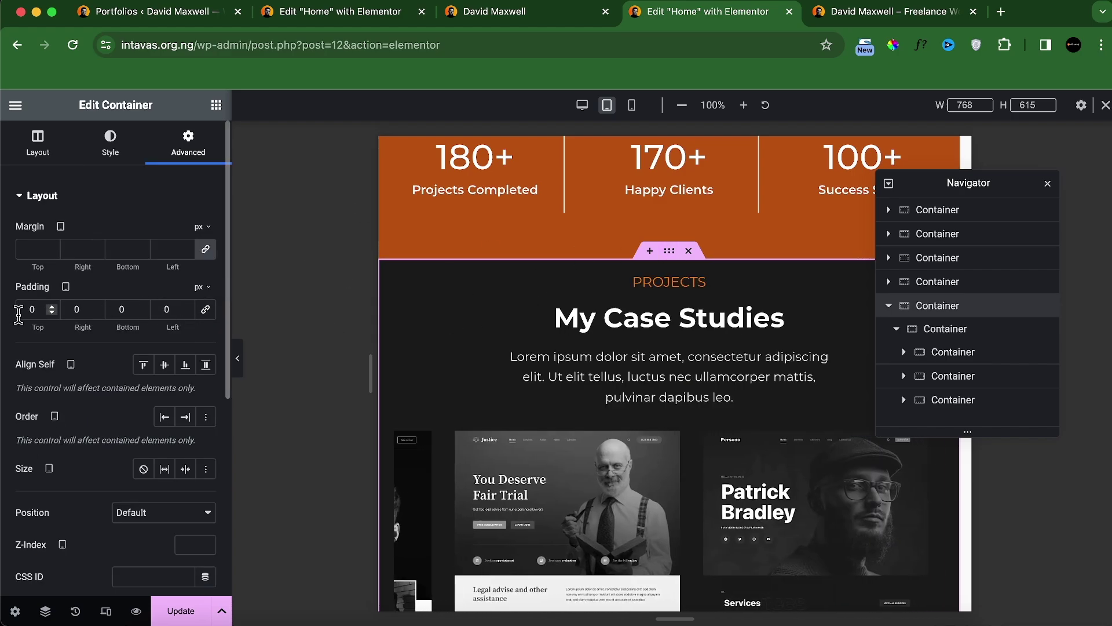
left_click(26, 313)
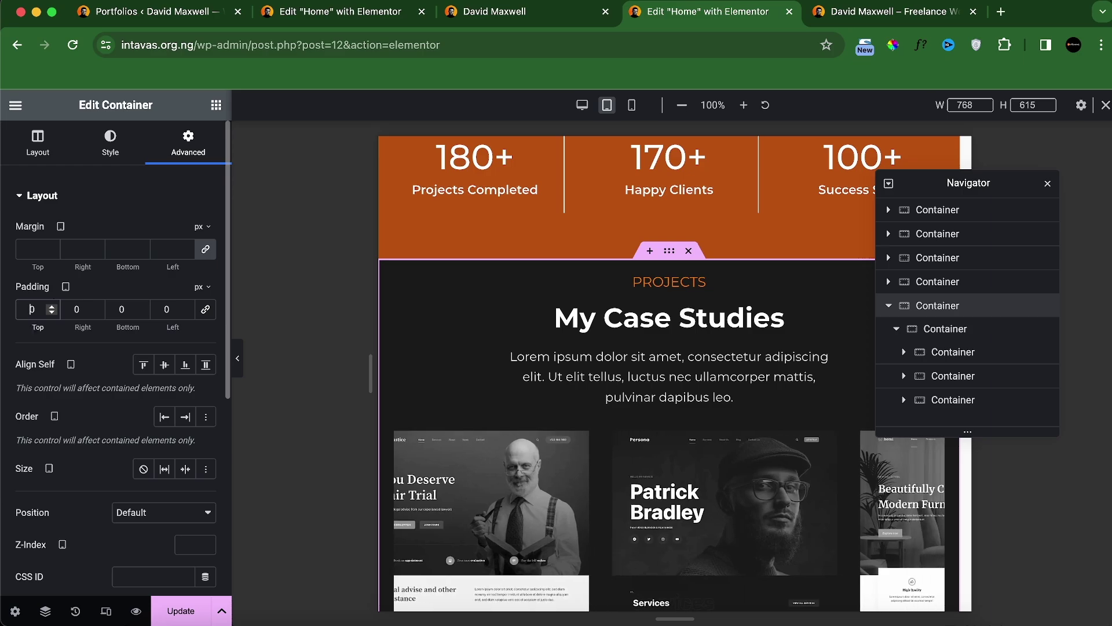
type("8")
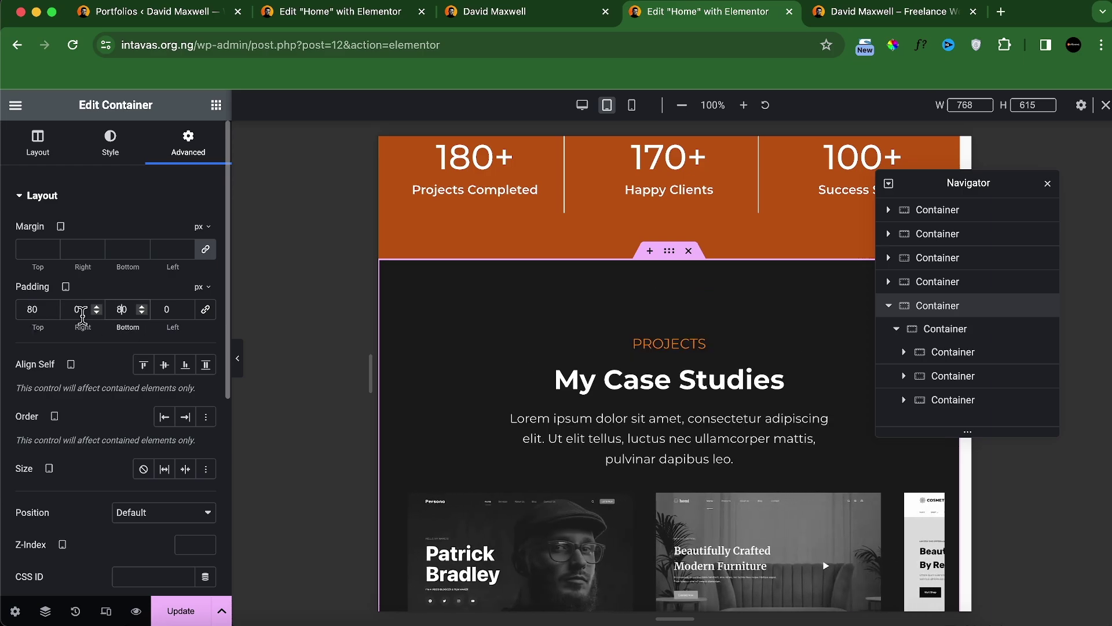
type("3")
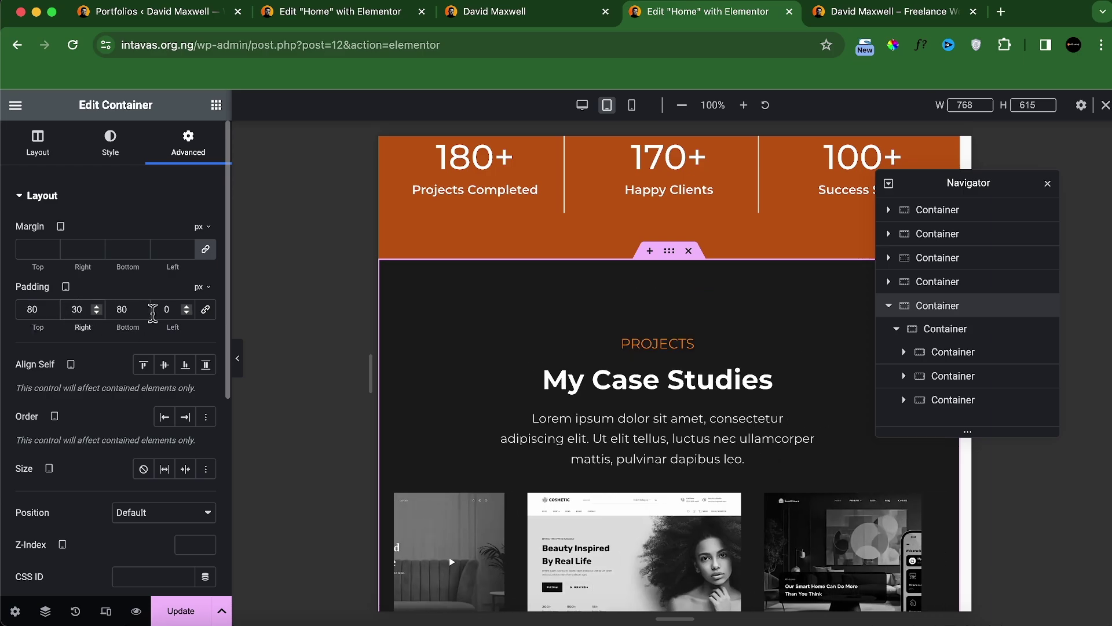
scroll(625, 503, "down", 15)
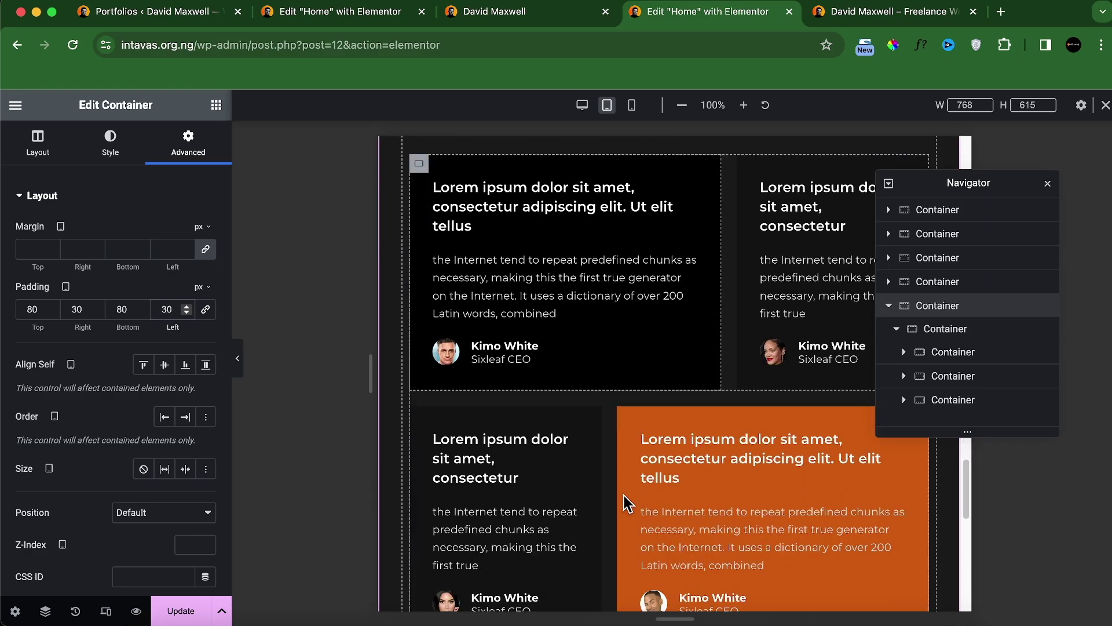
scroll(626, 502, "up", 10)
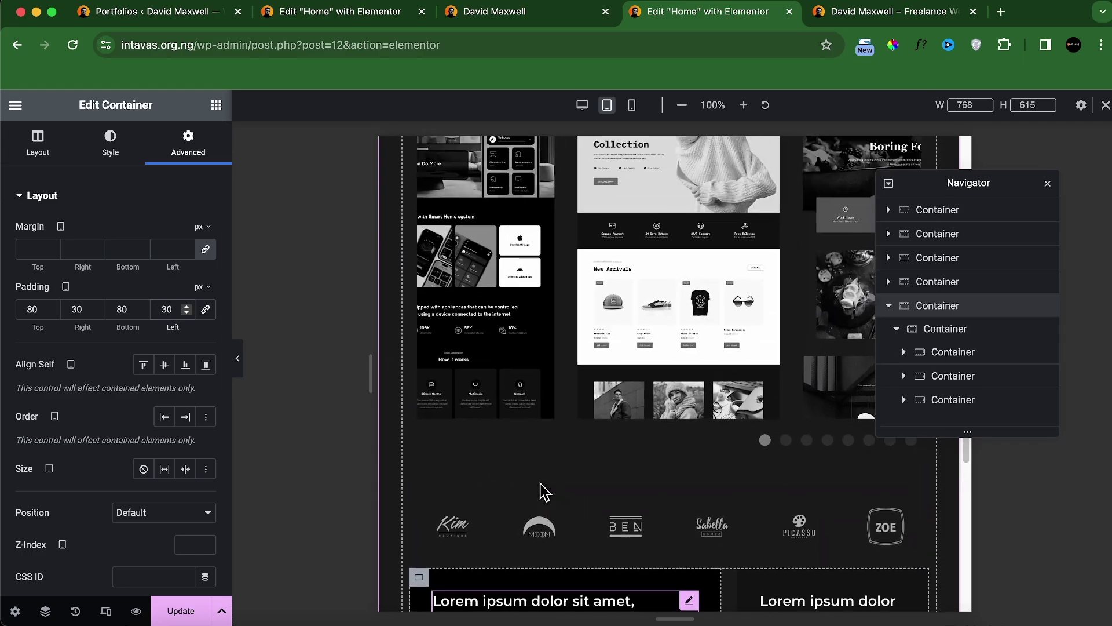
scroll(542, 491, "up", 3)
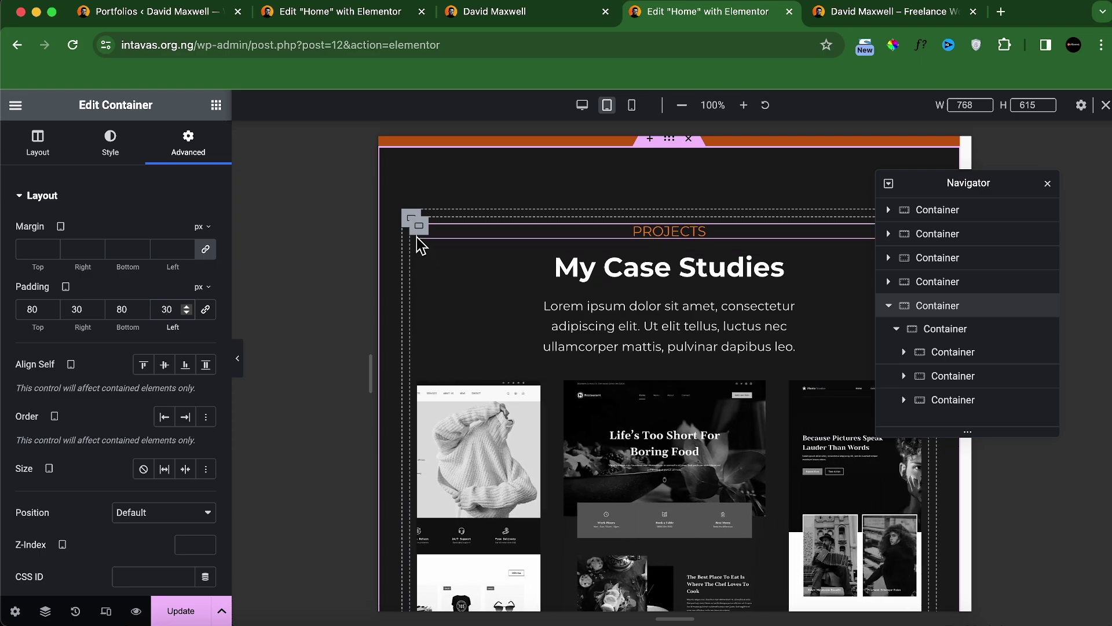
Step: Set padding to 0 on the Projects wrapper container and the client logo strip
left_click(418, 230)
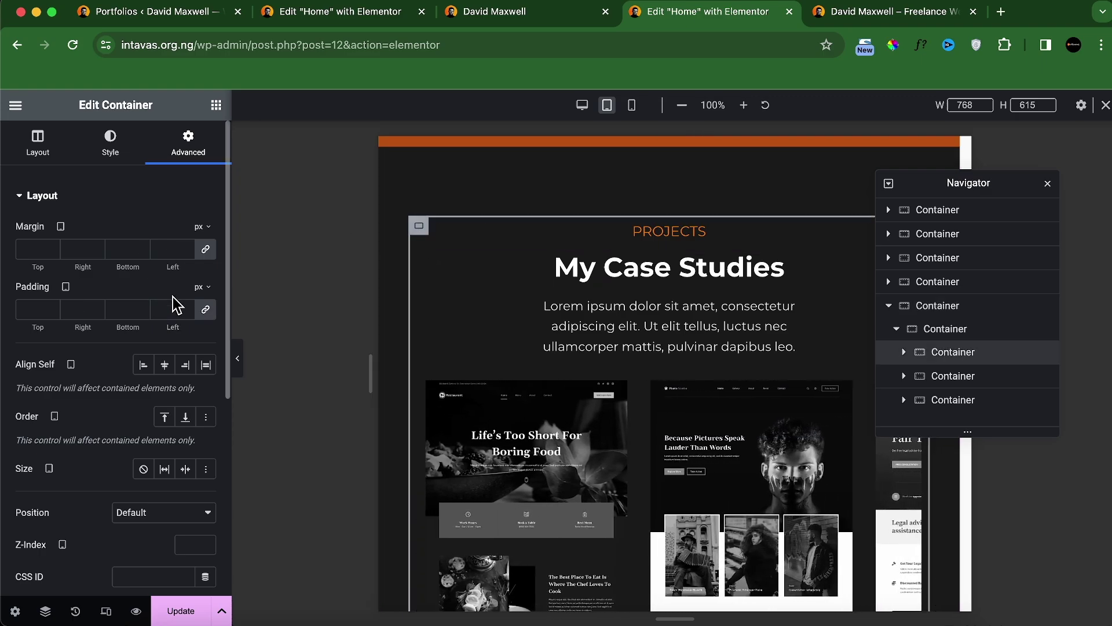
left_click(413, 220)
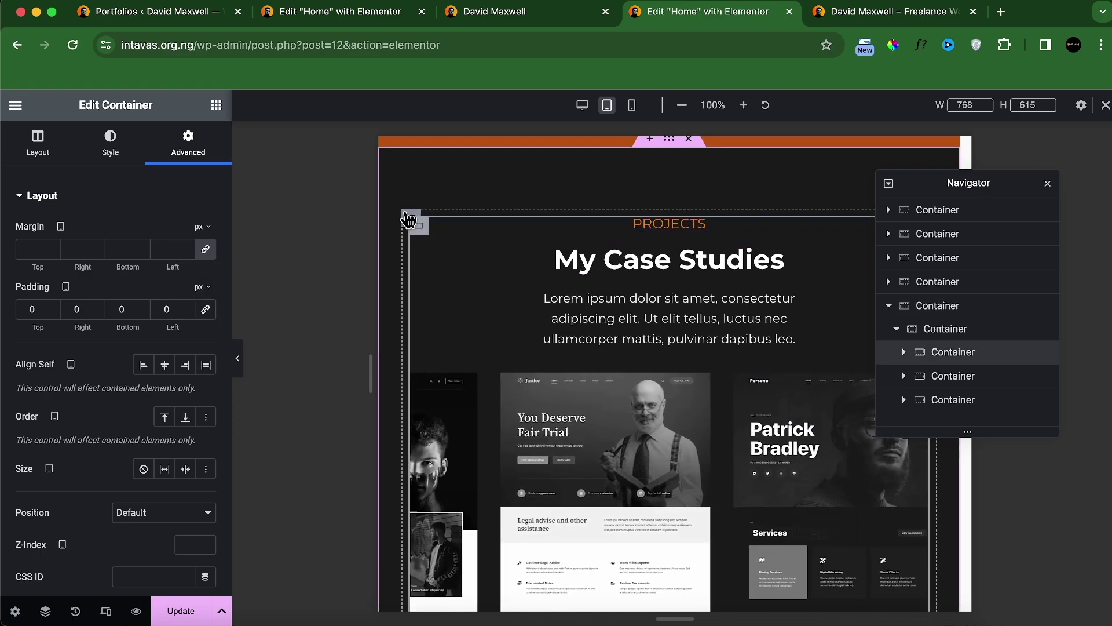
left_click(205, 310)
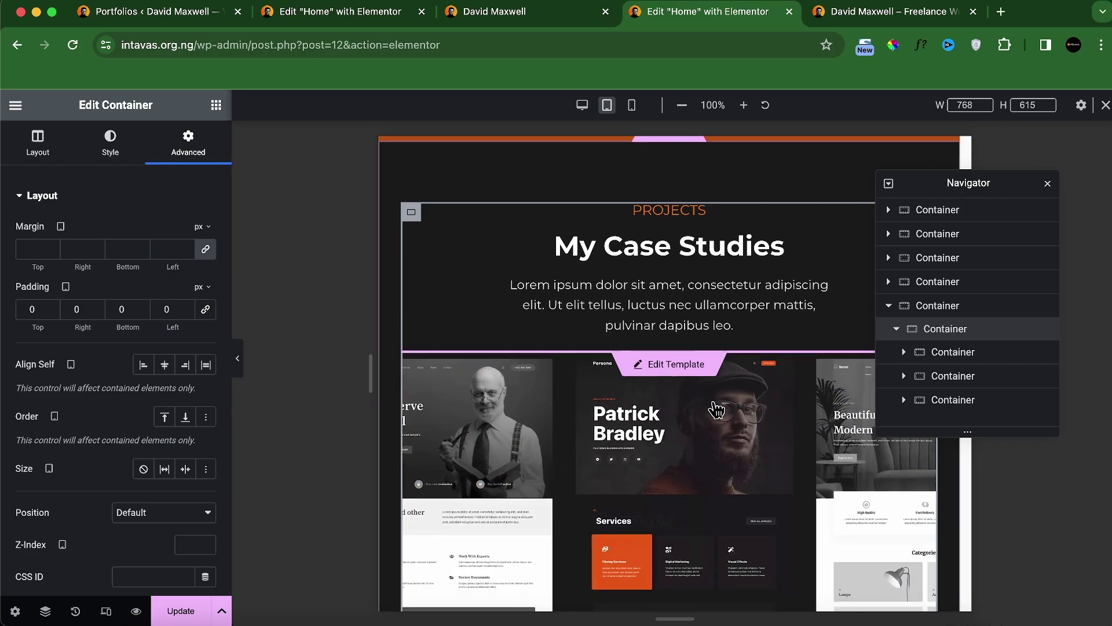
scroll(675, 422, "down", 5)
scroll(672, 428, "down", 5)
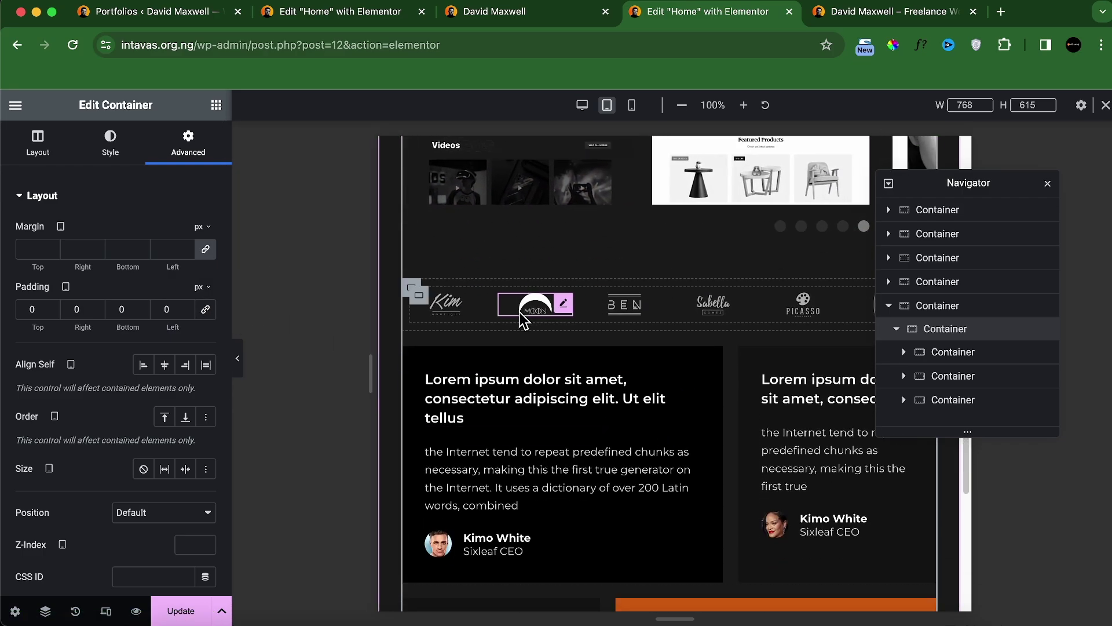
left_click(412, 289)
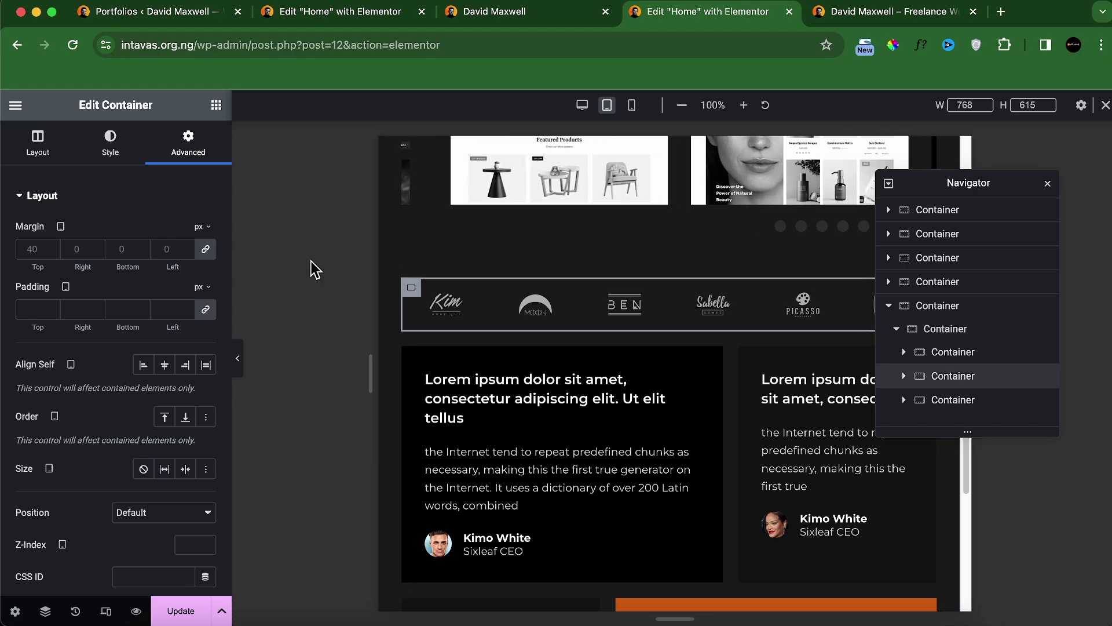
left_click(205, 310)
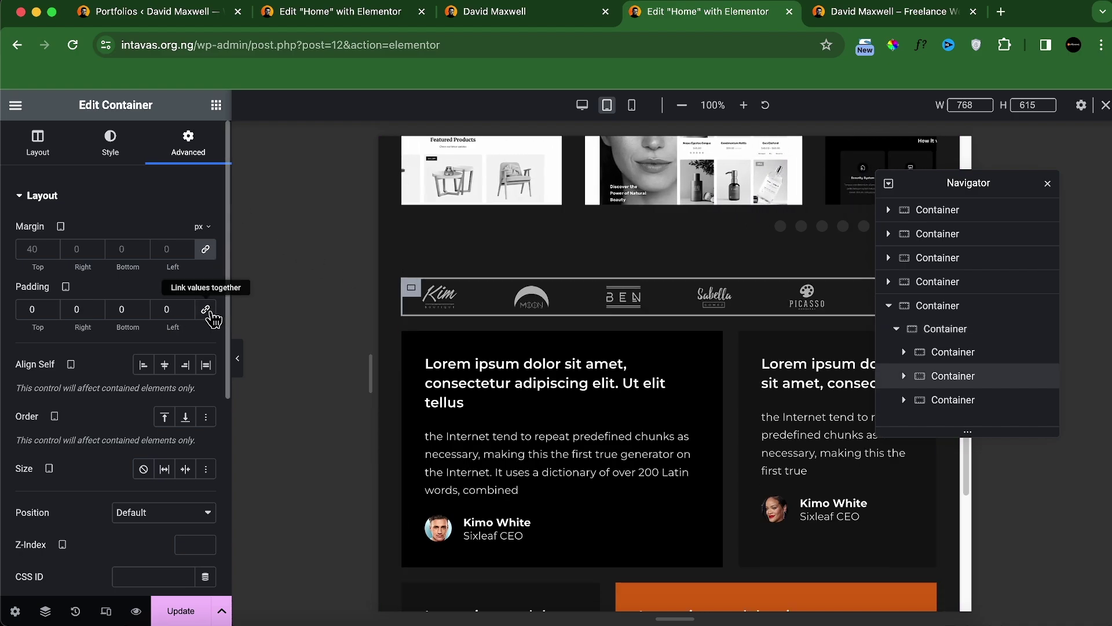
scroll(531, 443, "down", 12)
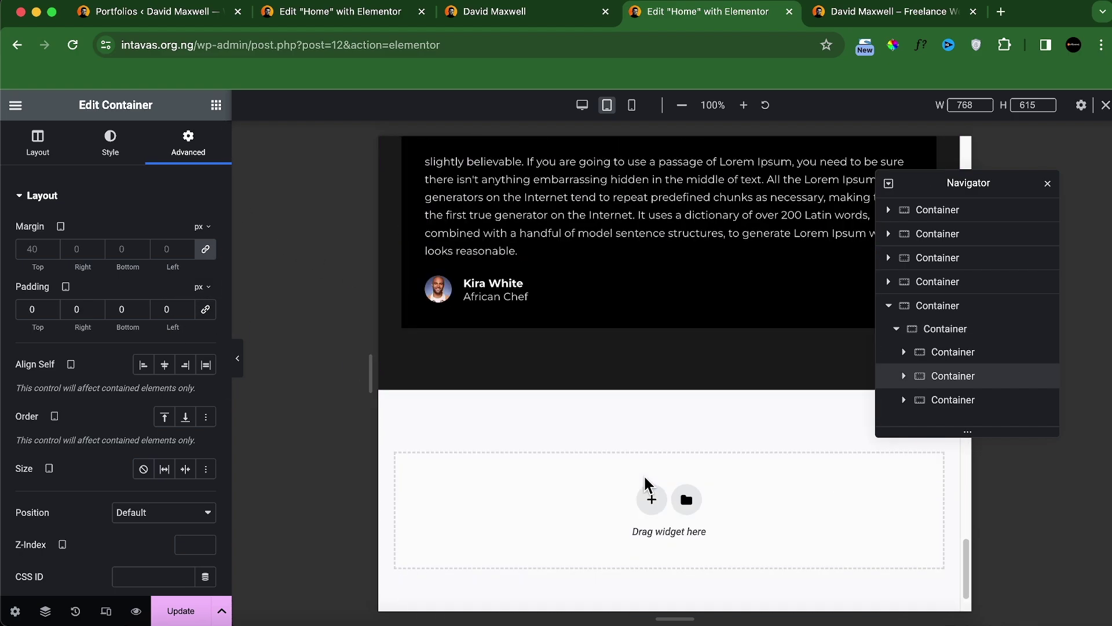
Step: Switch the editor preview to mobile portrait width and scroll through the page
left_click(629, 112)
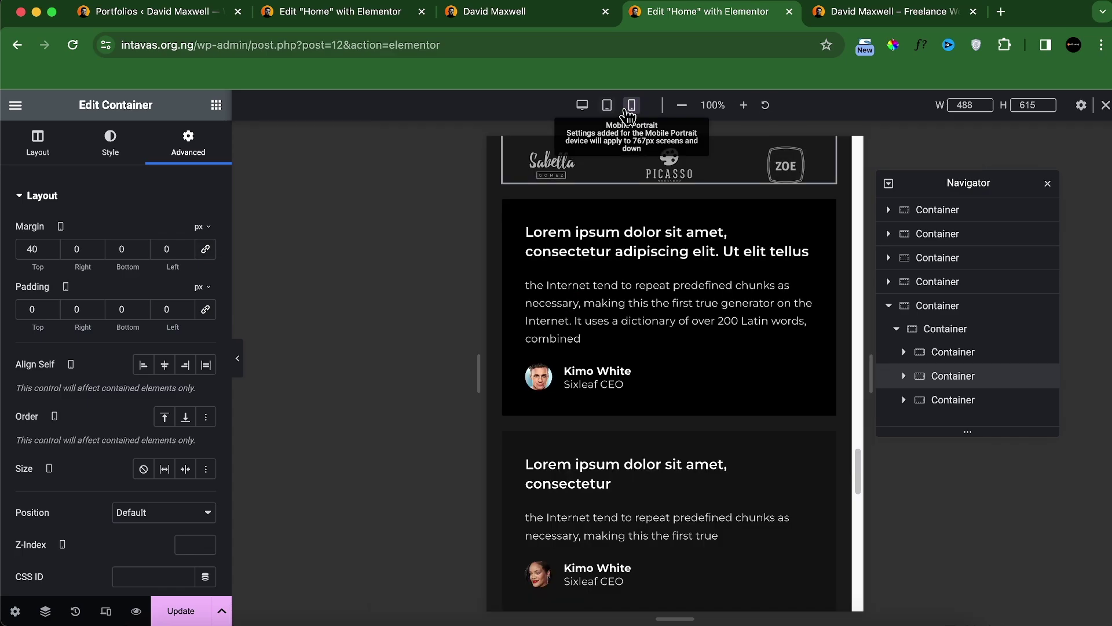
scroll(623, 292, "up", 5)
scroll(676, 320, "up", 3)
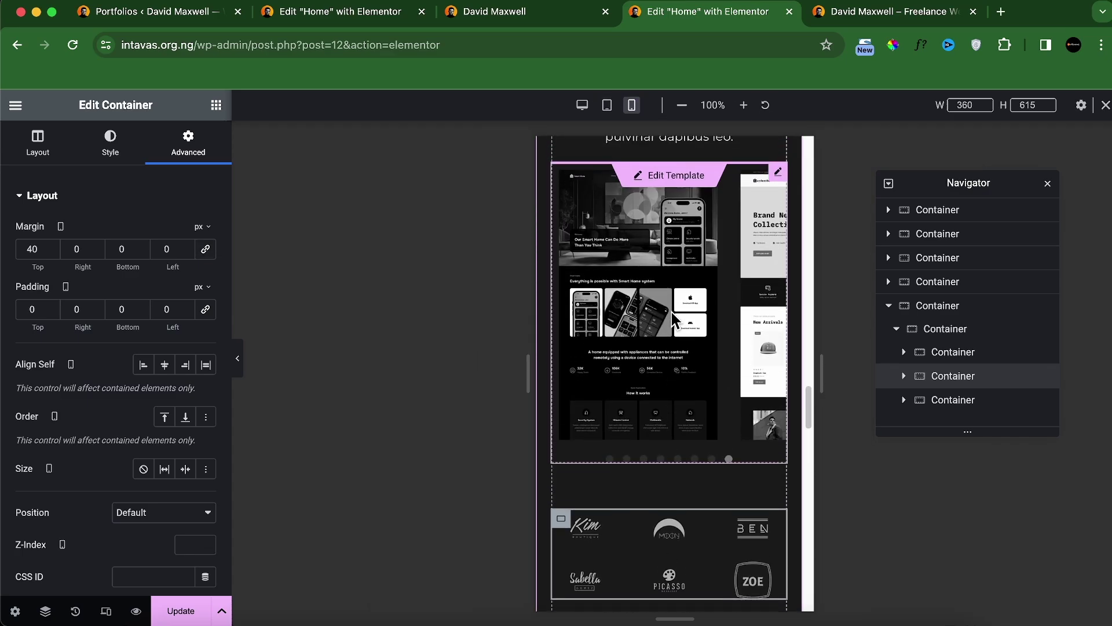
scroll(670, 341, "up", 2)
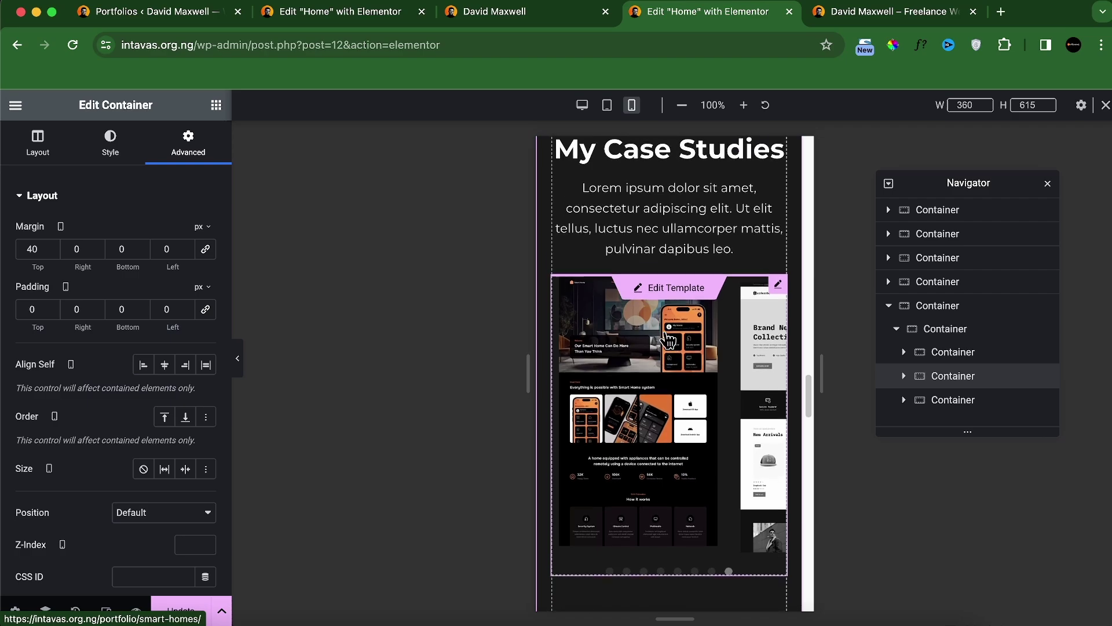
scroll(670, 341, "down", 6)
scroll(677, 436, "down", 10)
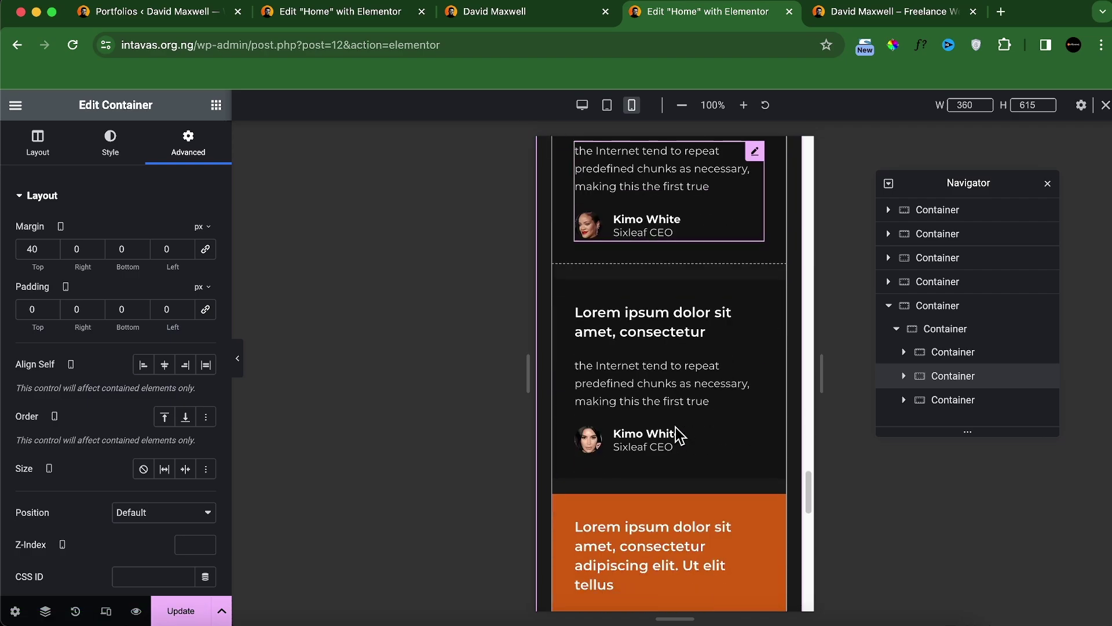
scroll(680, 421, "up", 8)
scroll(680, 421, "up", 10)
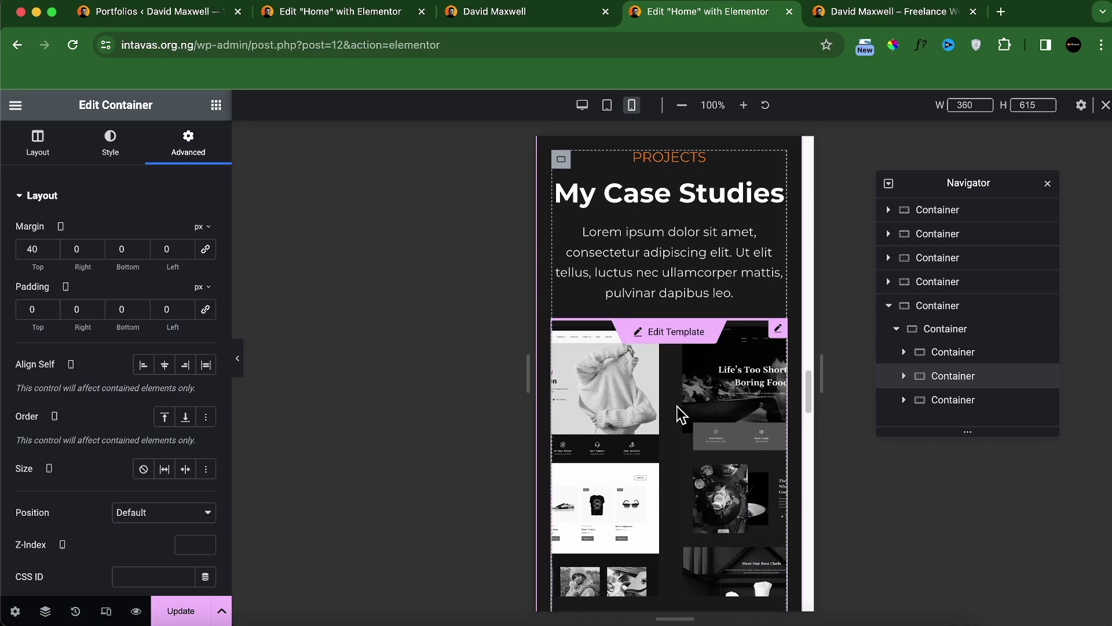
Step: Select the My Case Studies section, update the page, and view it in the preview tab
left_click(669, 382)
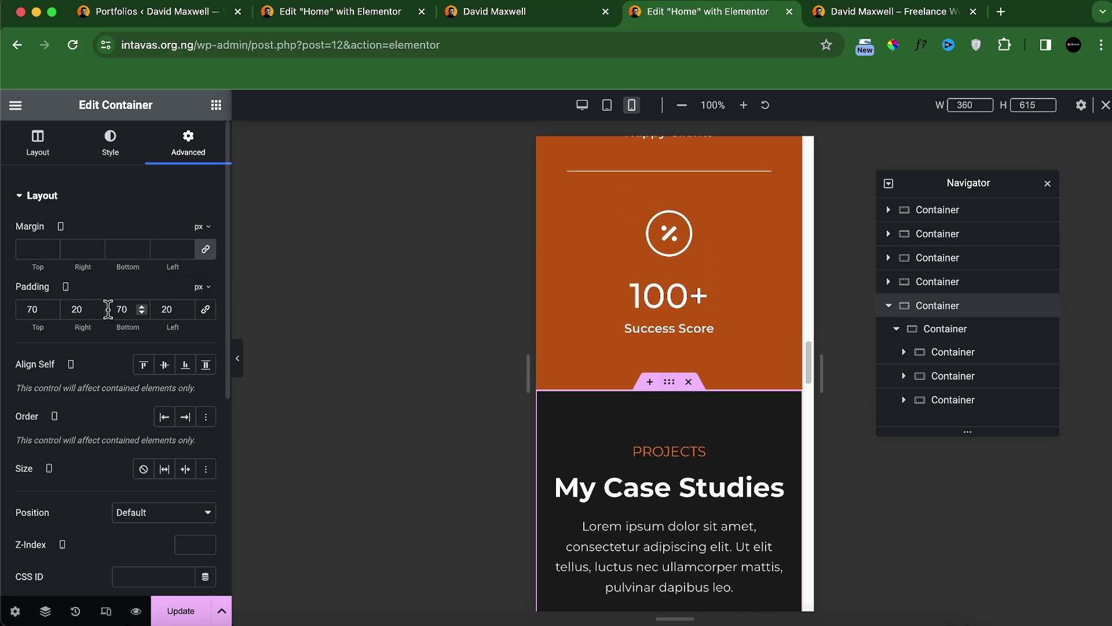
left_click(177, 609)
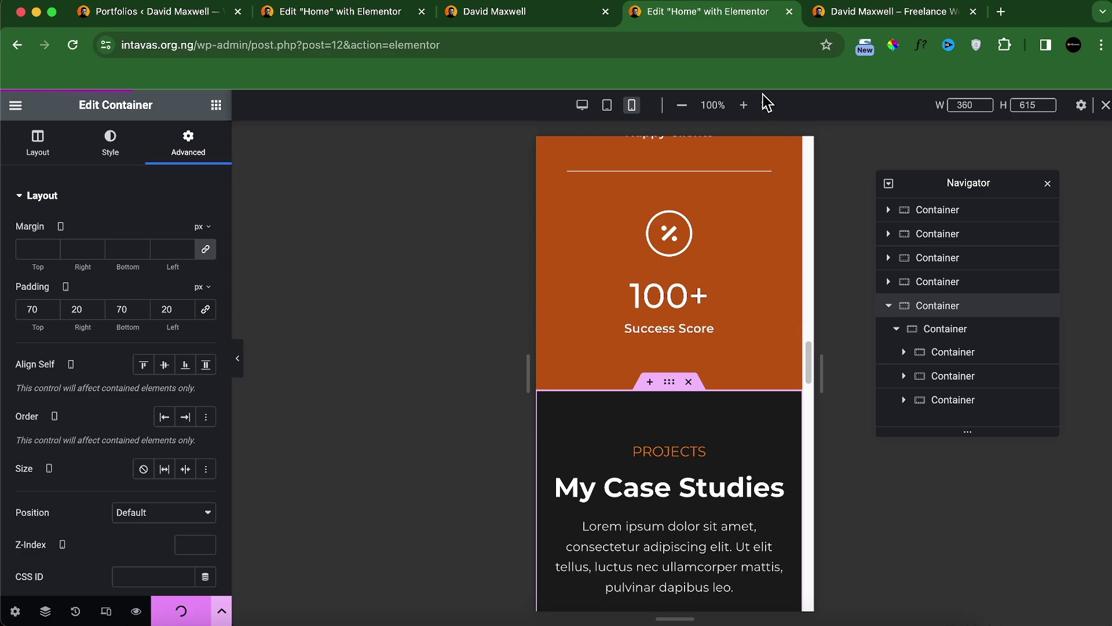
left_click(881, 15)
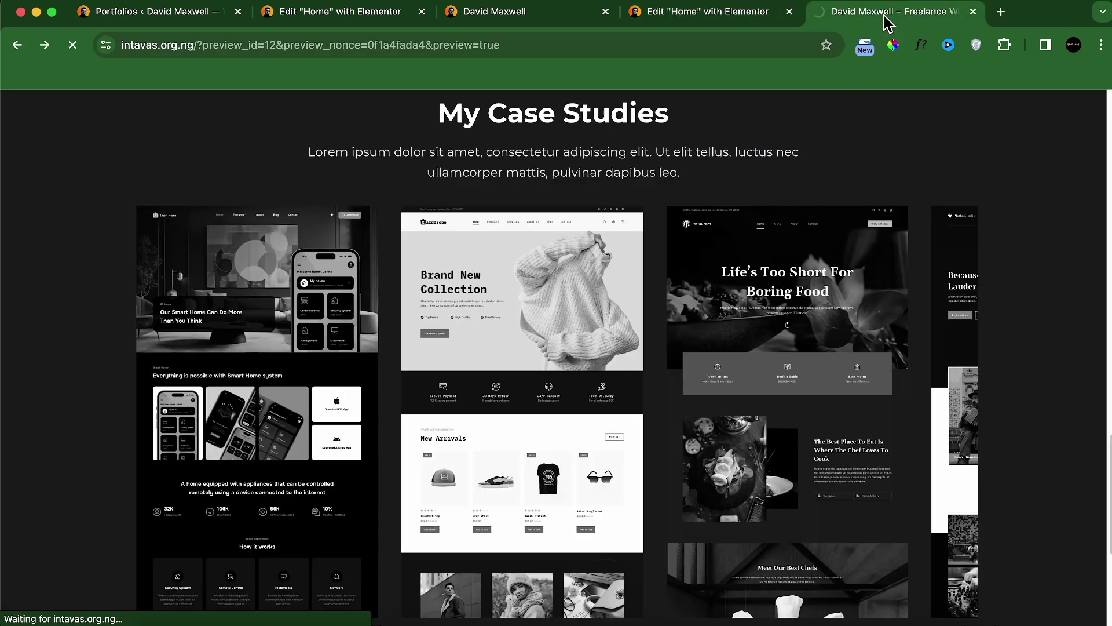
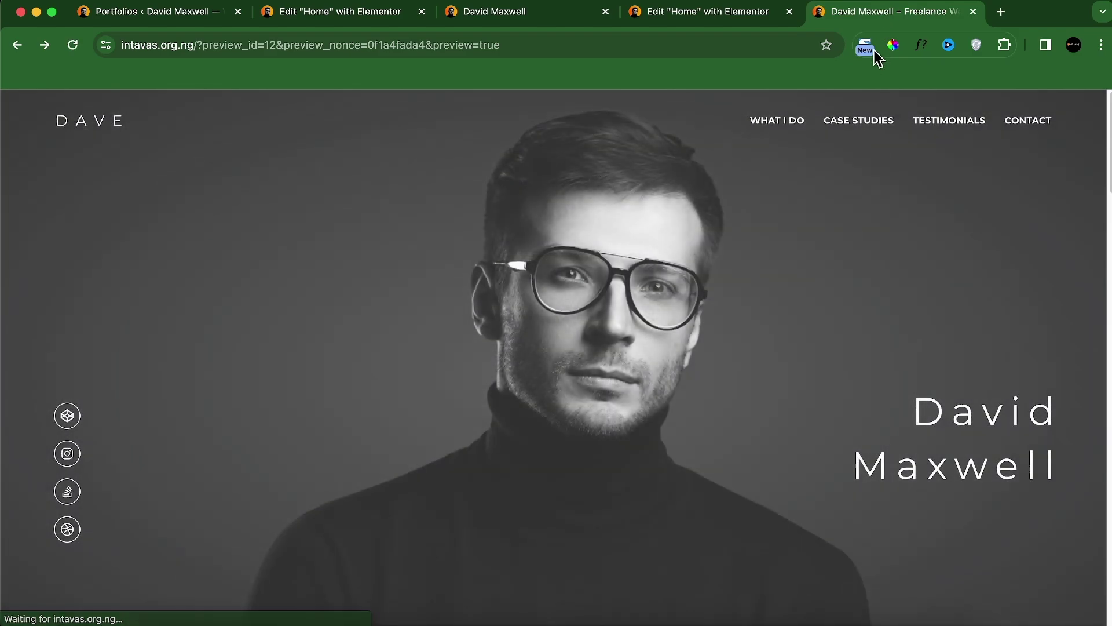
Step: Scroll through the live preview, compare it with the localhost site, then return to the Home editor
scroll(809, 314, "down", 10)
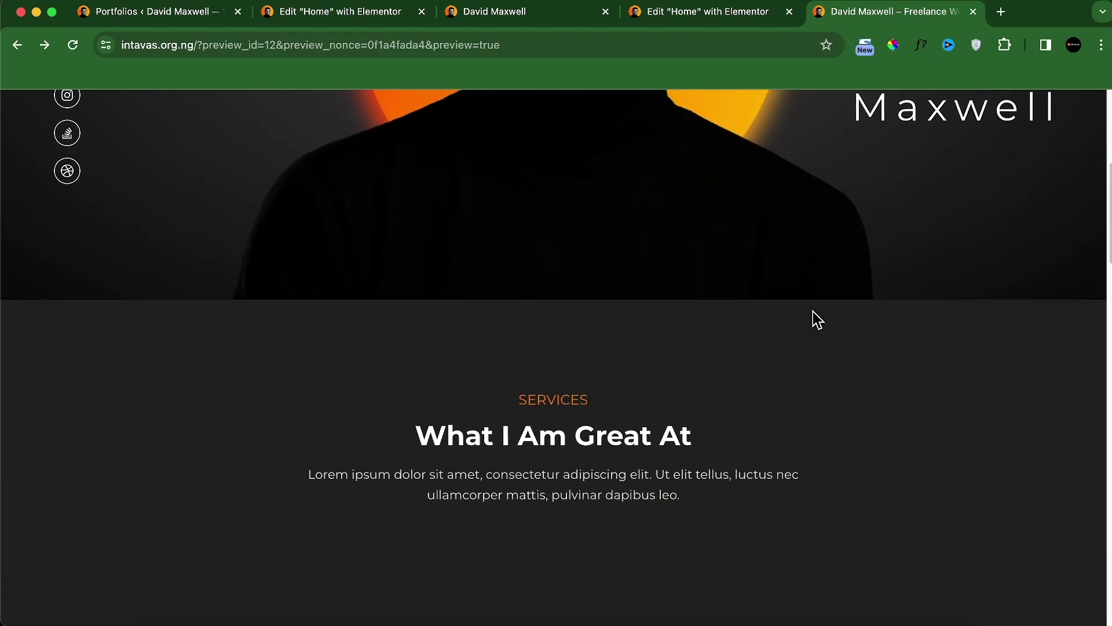
scroll(813, 314, "down", 15)
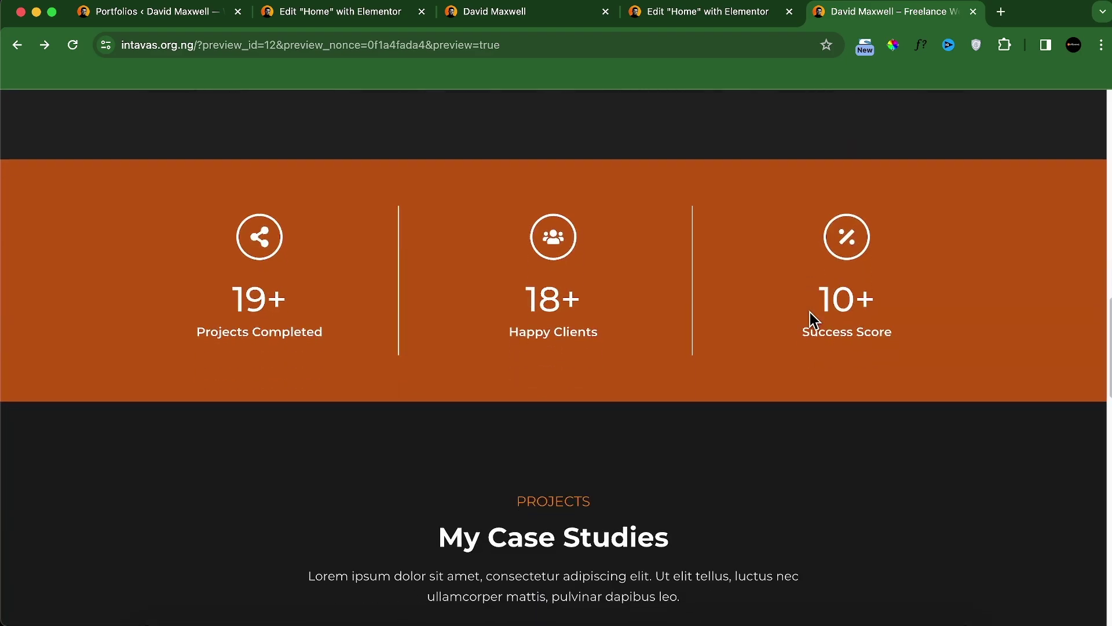
scroll(811, 316, "down", 9)
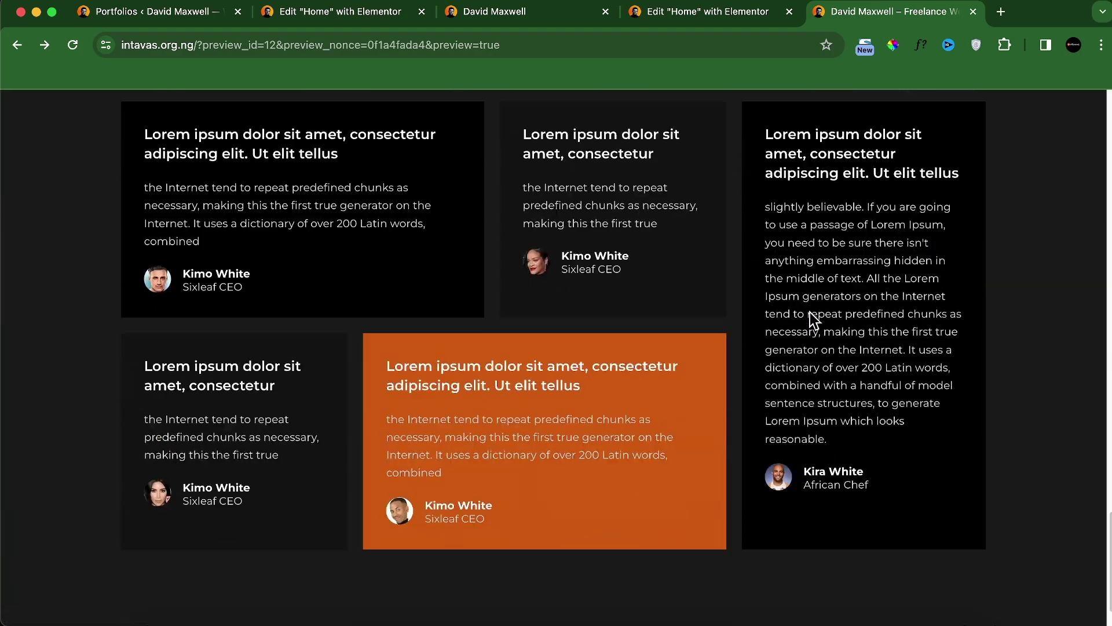
scroll(809, 311, "up", 2)
scroll(809, 310, "up", 1)
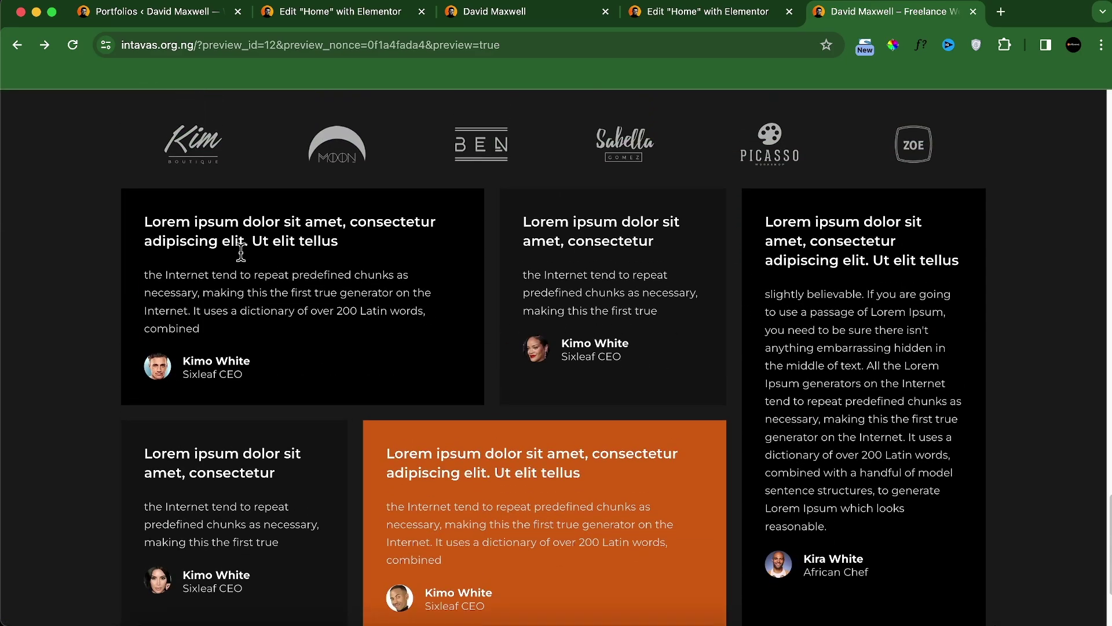
scroll(464, 174, "up", 2)
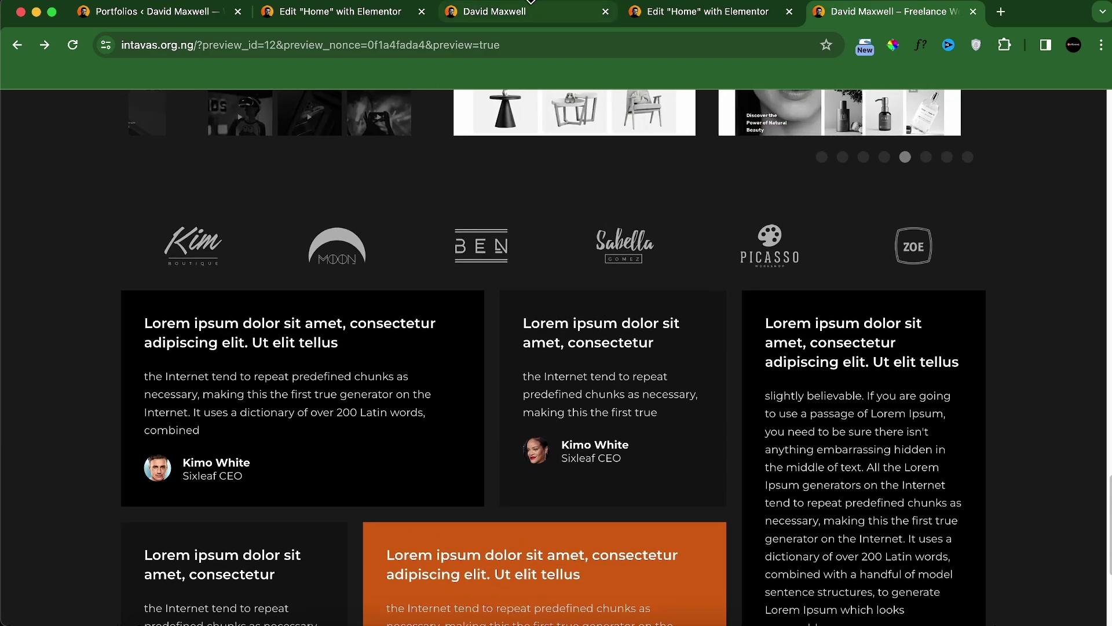
left_click(520, 17)
scroll(389, 204, "up", 1)
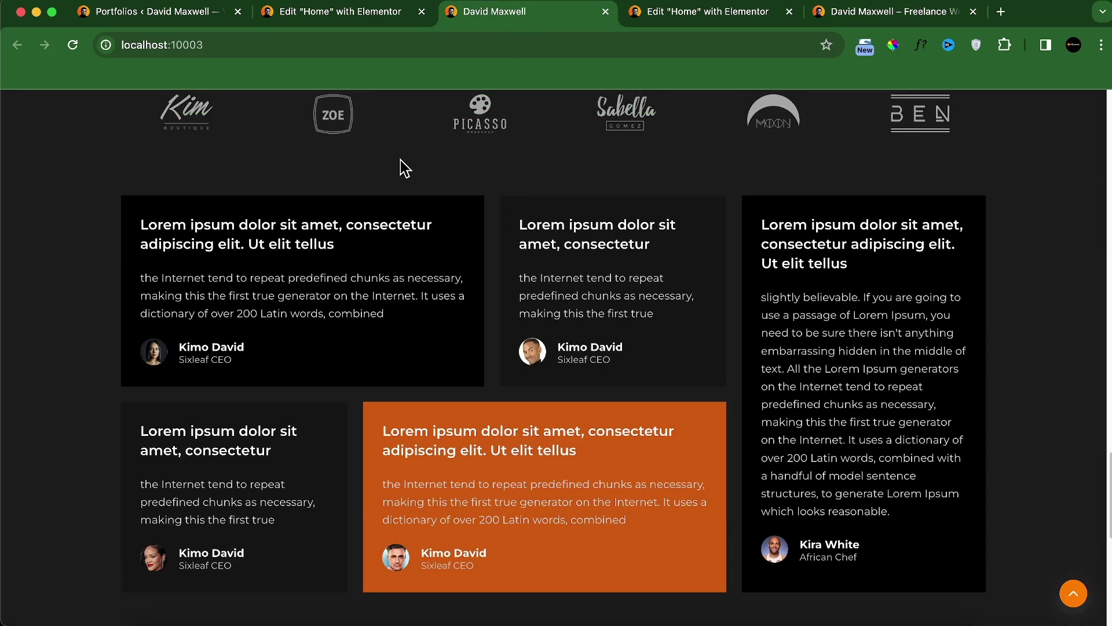
left_click(674, 17)
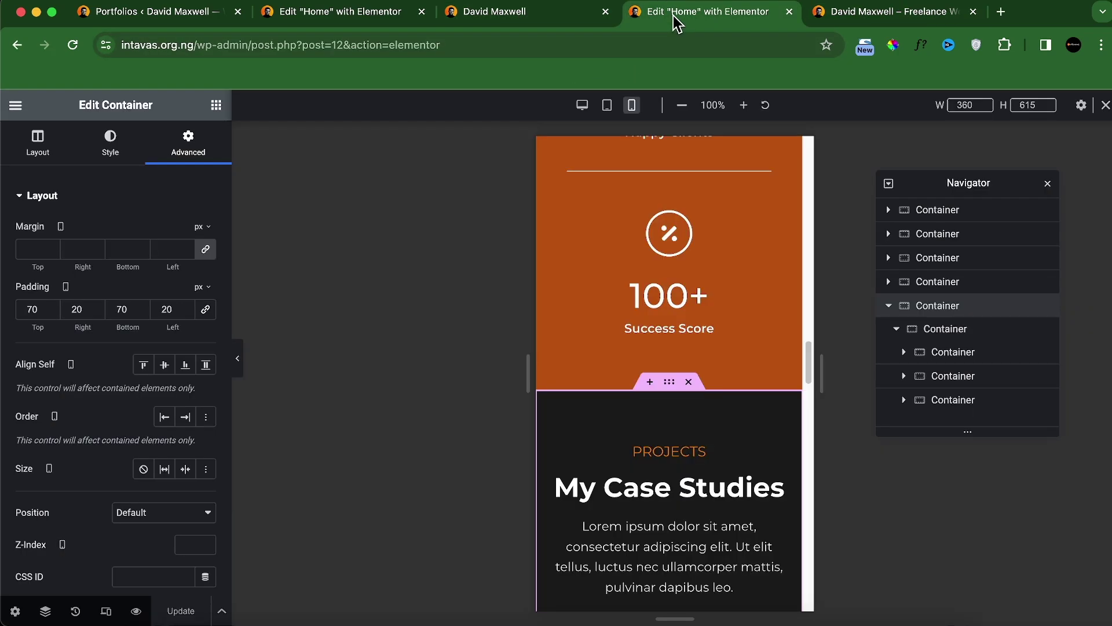
Step: Switch the editor to desktop width and expand the fifth container in the Navigator
left_click(582, 105)
scroll(521, 371, "down", 2)
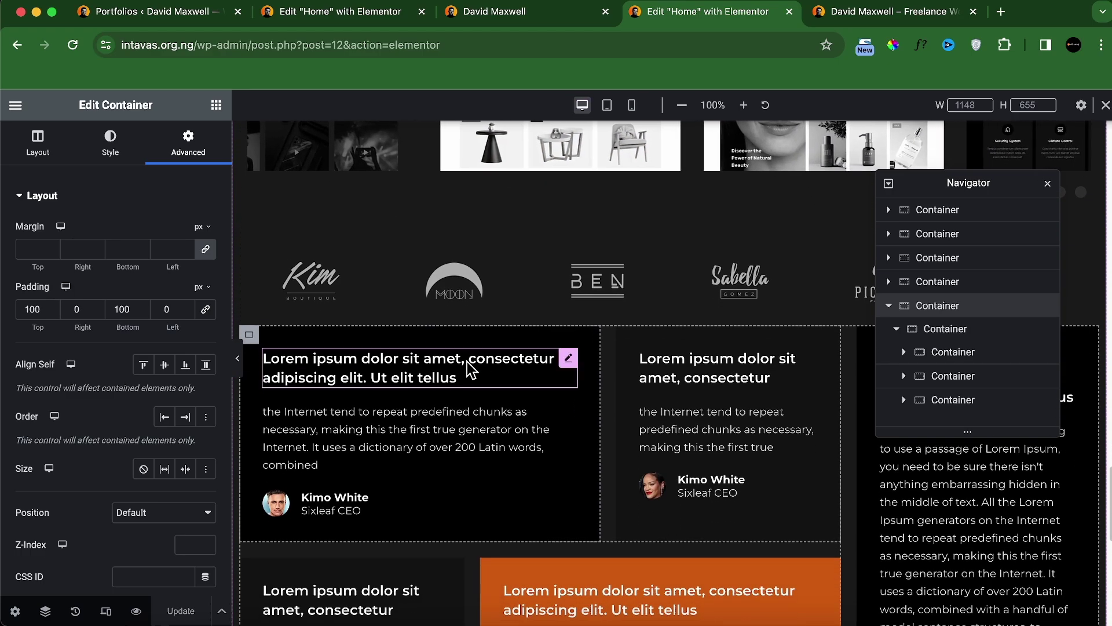
scroll(472, 370, "up", 10)
scroll(688, 399, "down", 4)
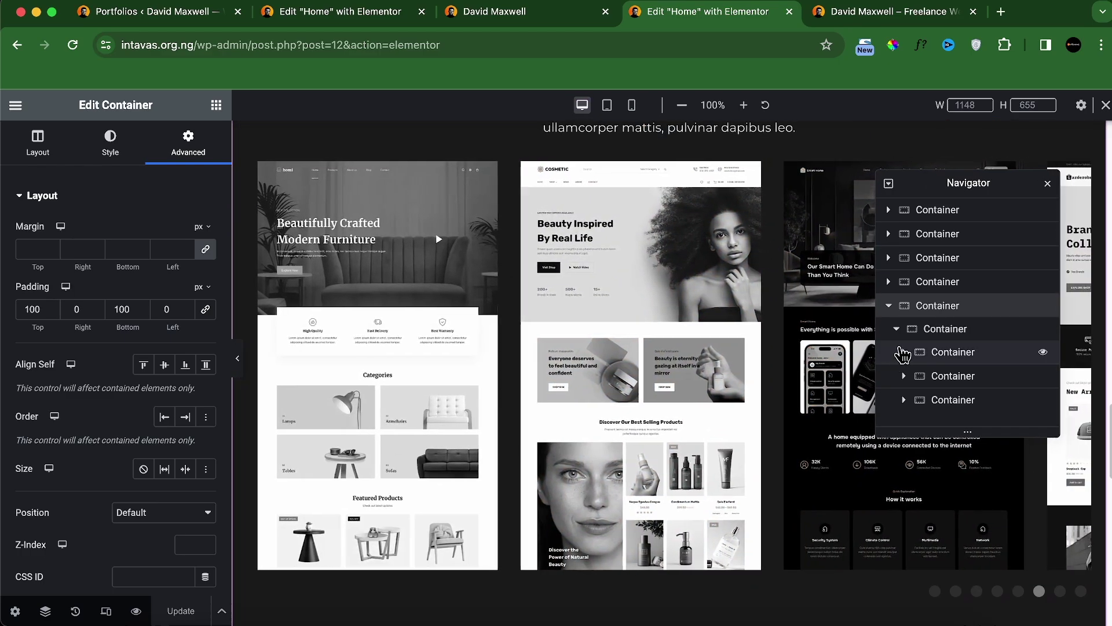
left_click(890, 307)
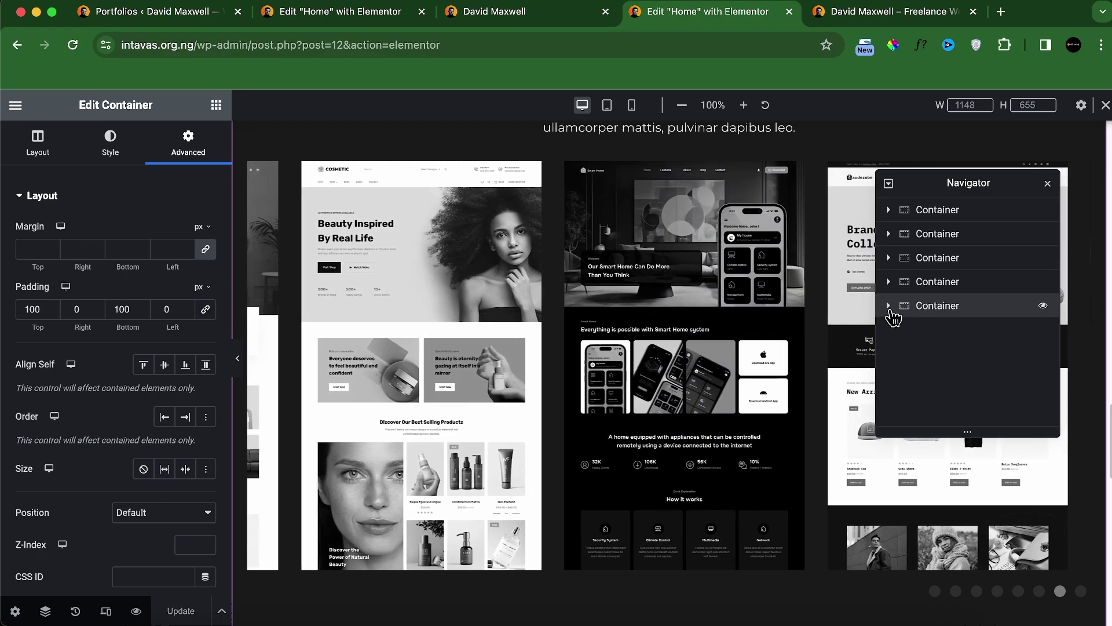
left_click(889, 306)
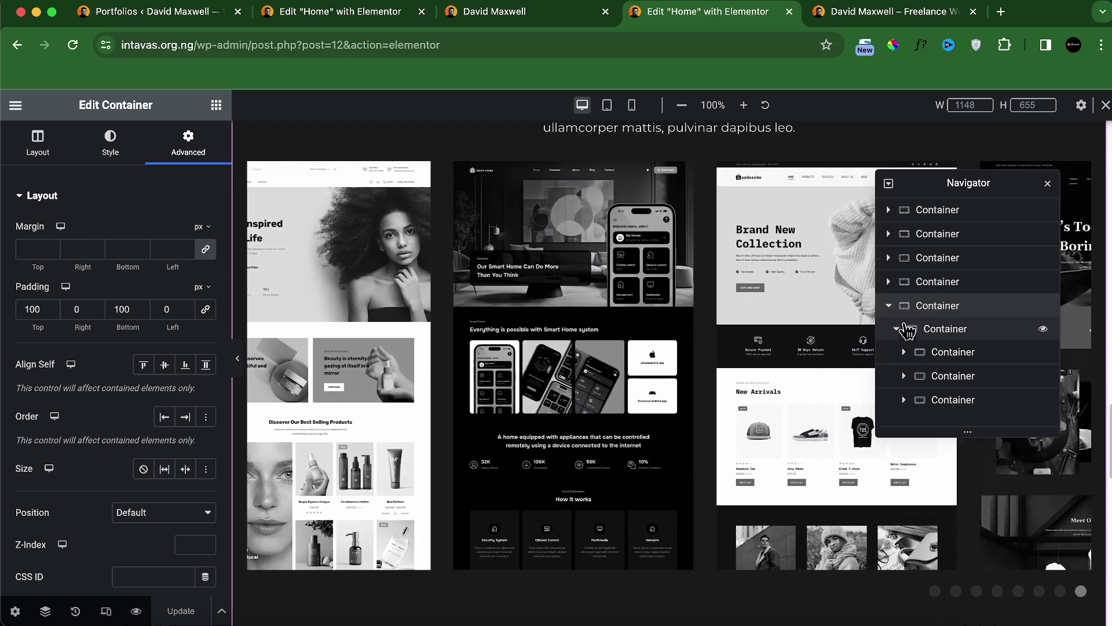
left_click(920, 338)
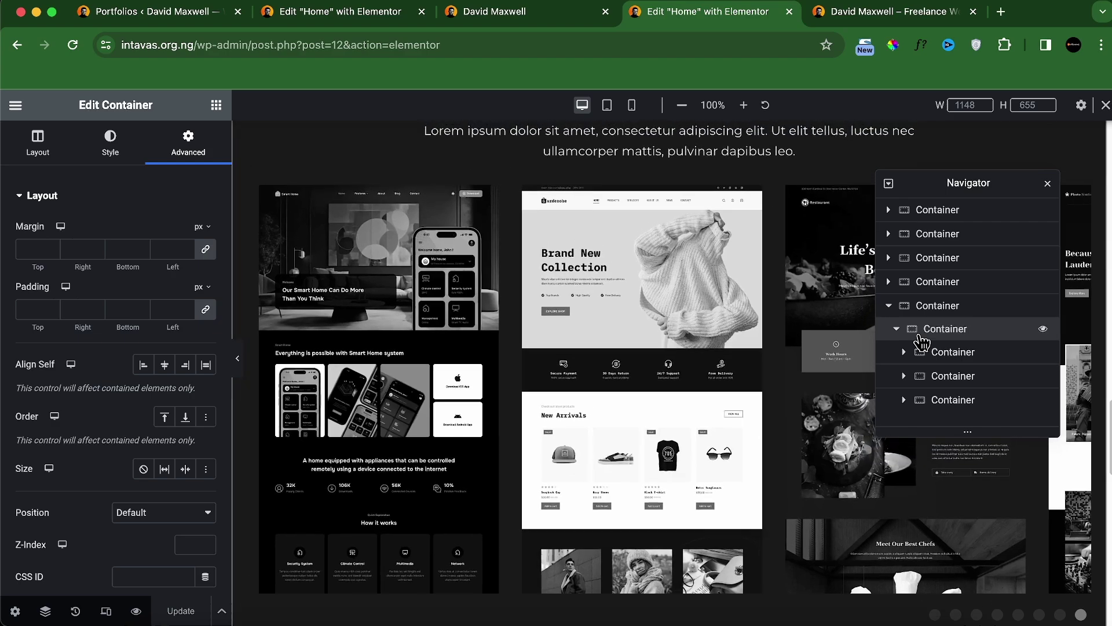
scroll(738, 325, "up", 5)
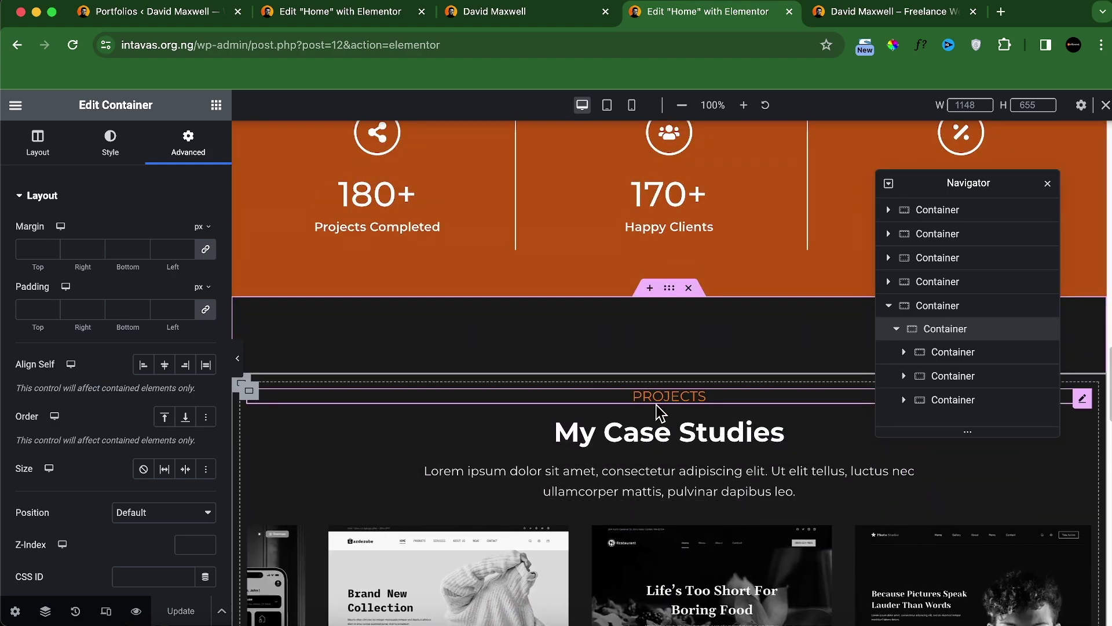
scroll(621, 497, "down", 8)
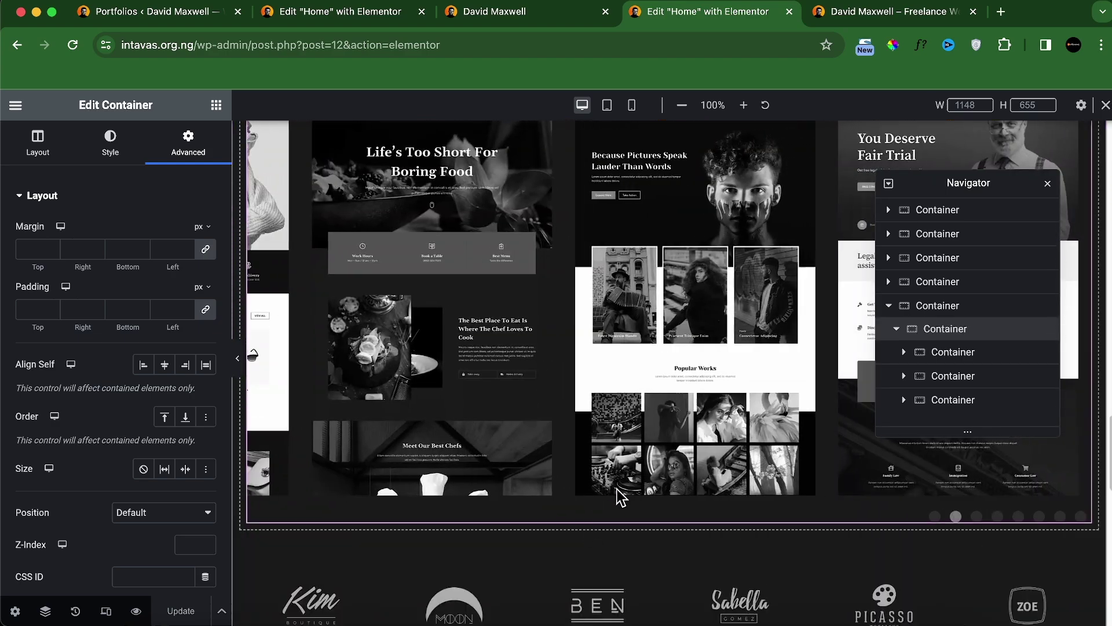
scroll(621, 497, "down", 3)
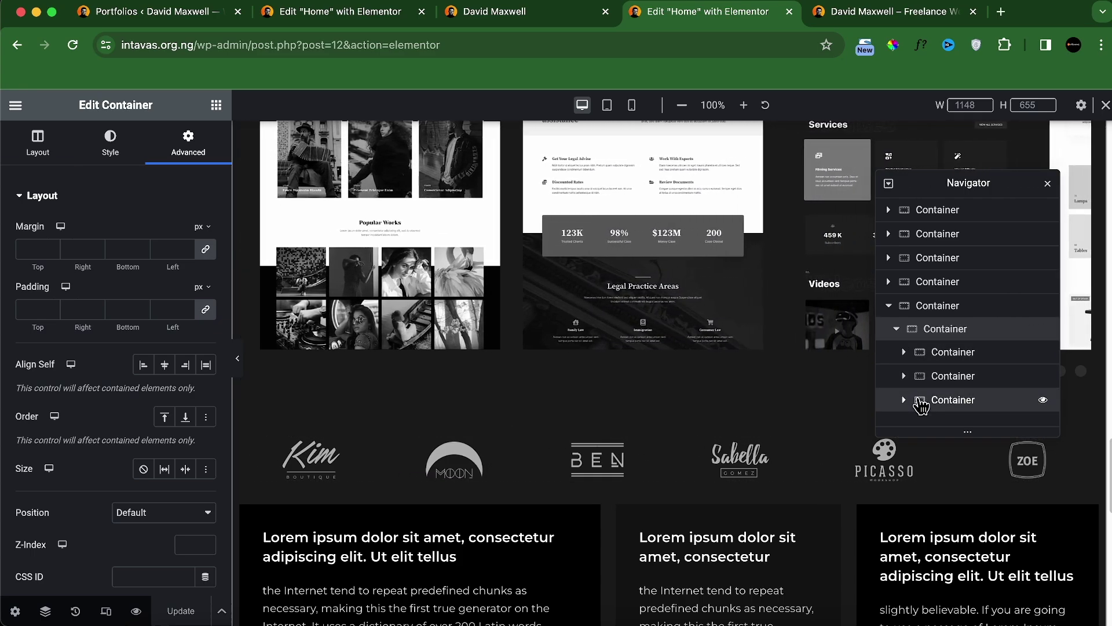
Step: Give the testimonial cards container a 50 px top margin
left_click(919, 401)
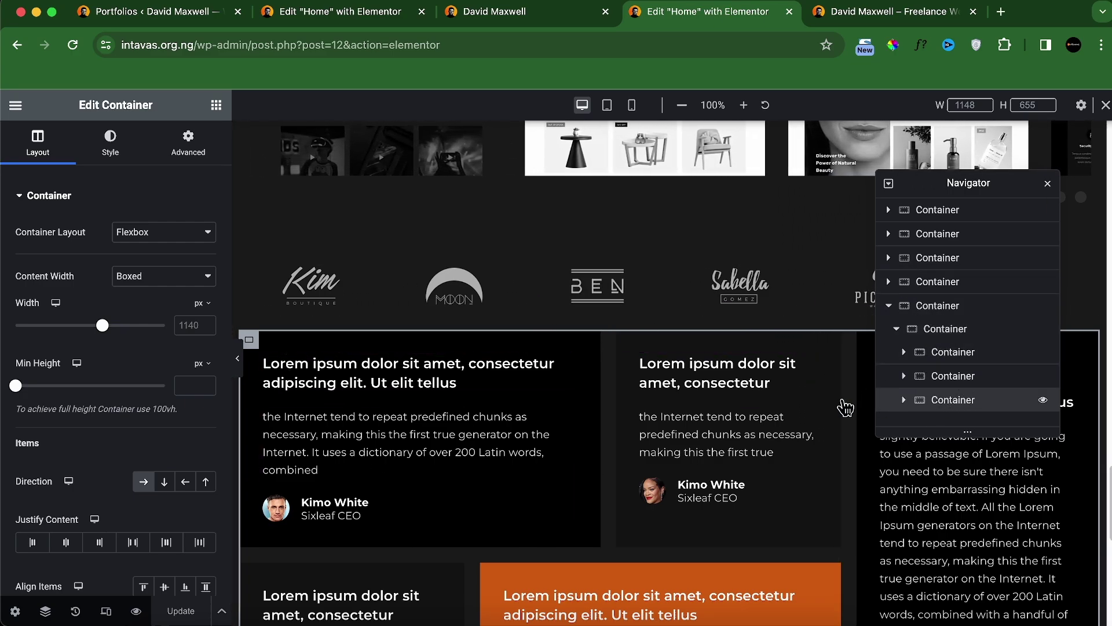
left_click(175, 162)
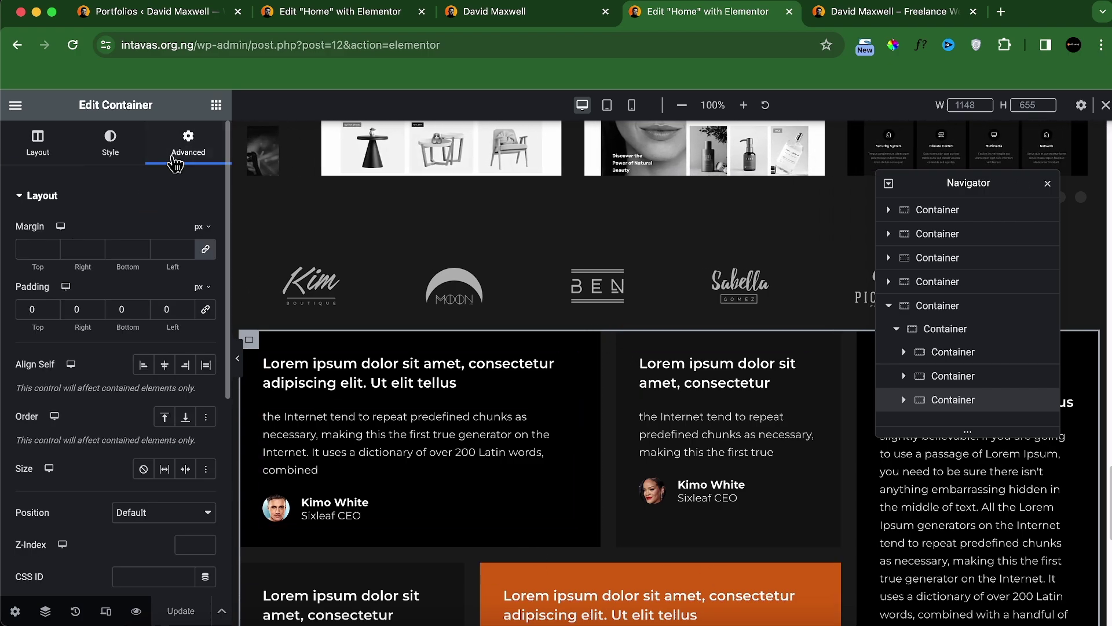
left_click(205, 249)
type("60")
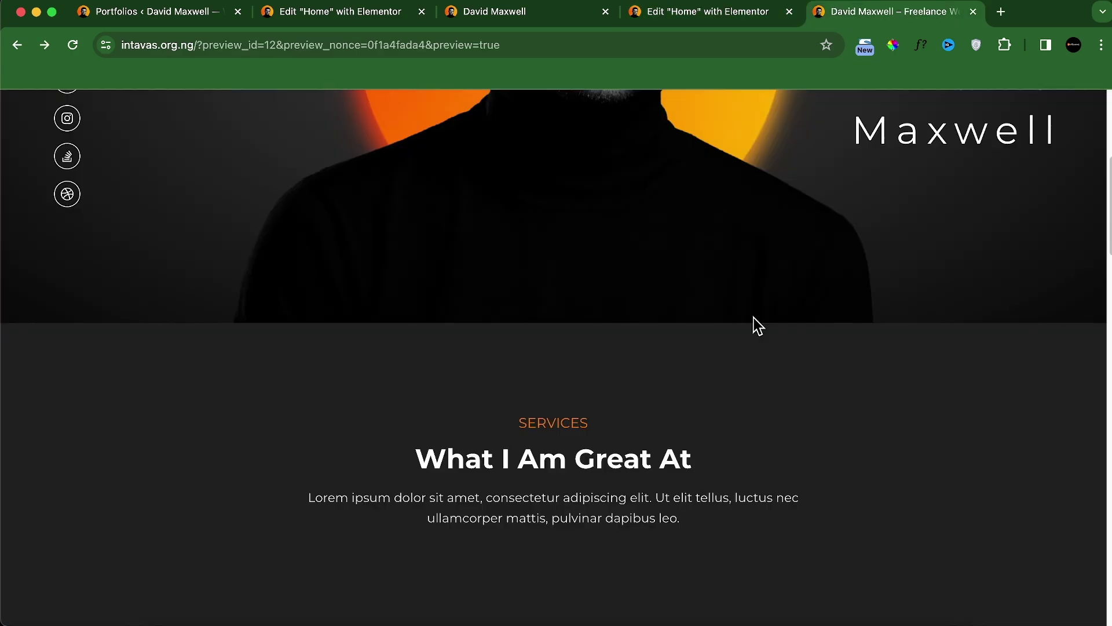
scroll(753, 317, "down", 7)
Step: Scroll the preview to the footer and check the localhost contact section before returning to the editor
scroll(753, 317, "down", 20)
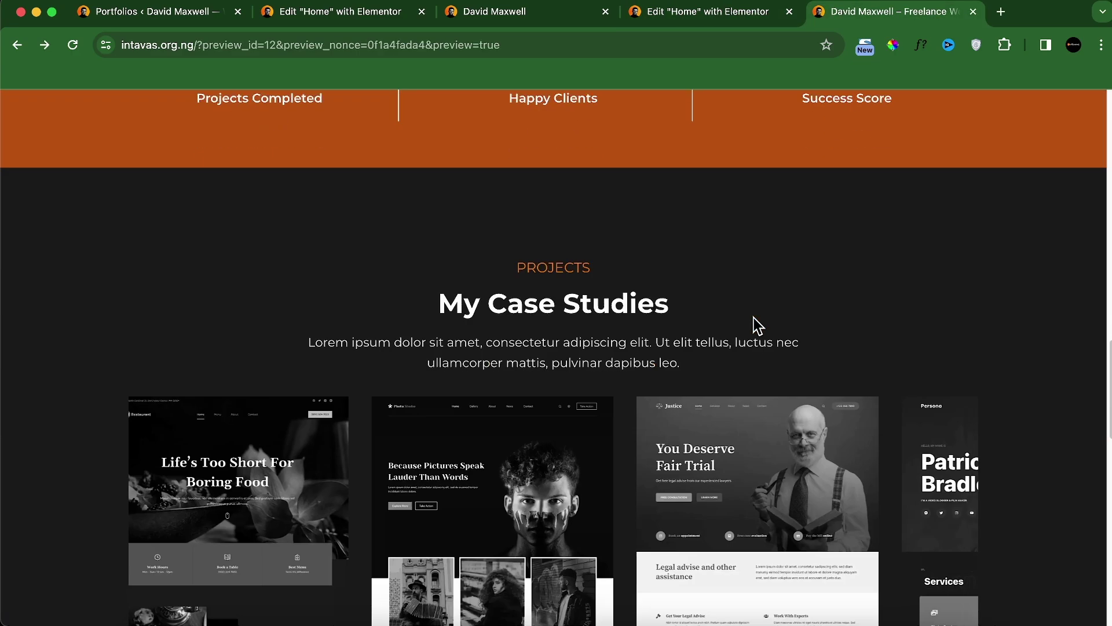
scroll(753, 317, "down", 5)
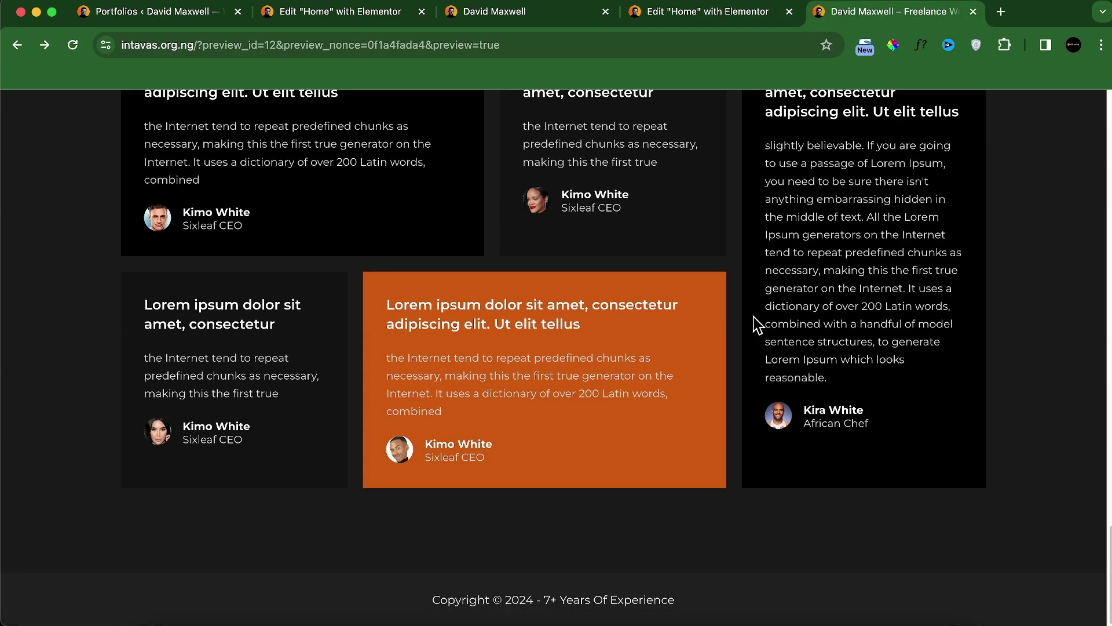
left_click(521, 12)
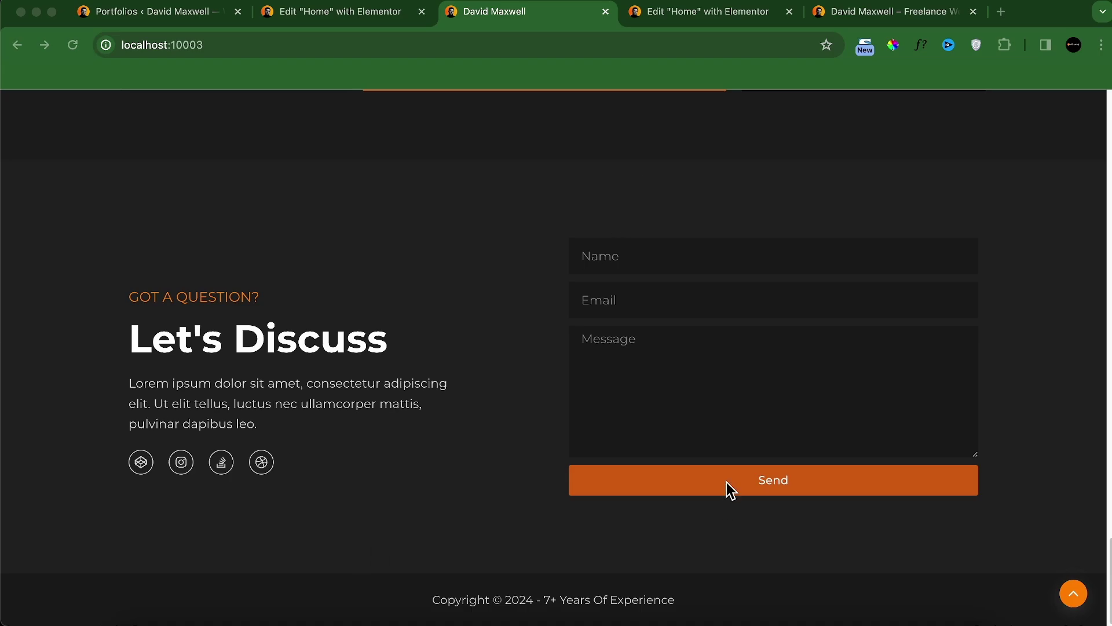
left_click(703, 13)
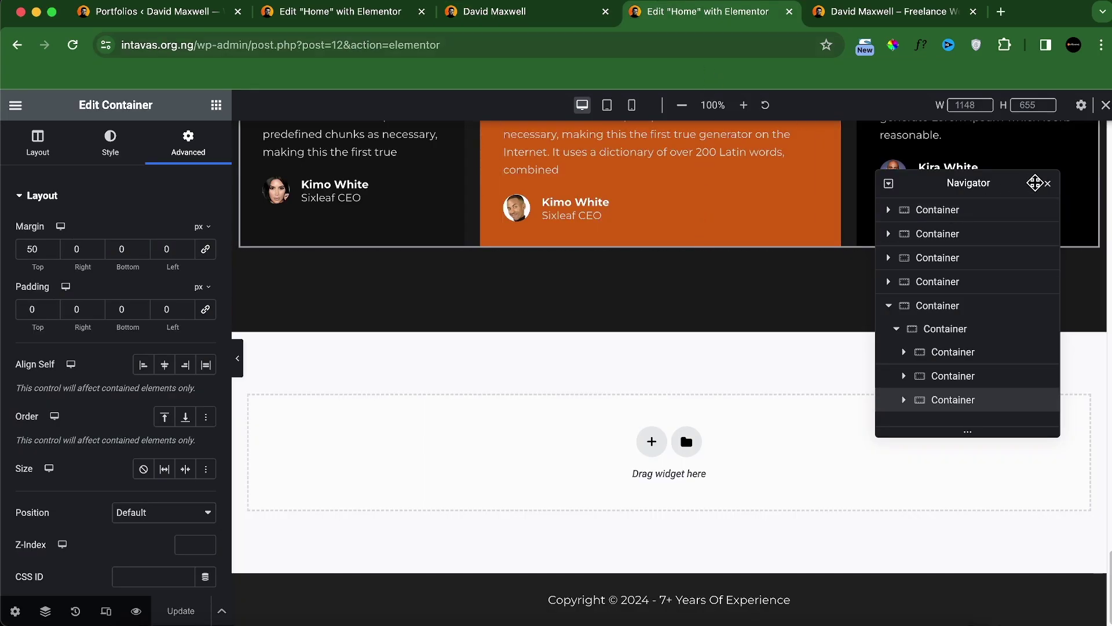
Step: Add a new flexbox section below the testimonials holding two side-by-side inner containers
left_click(1047, 184)
left_click(652, 442)
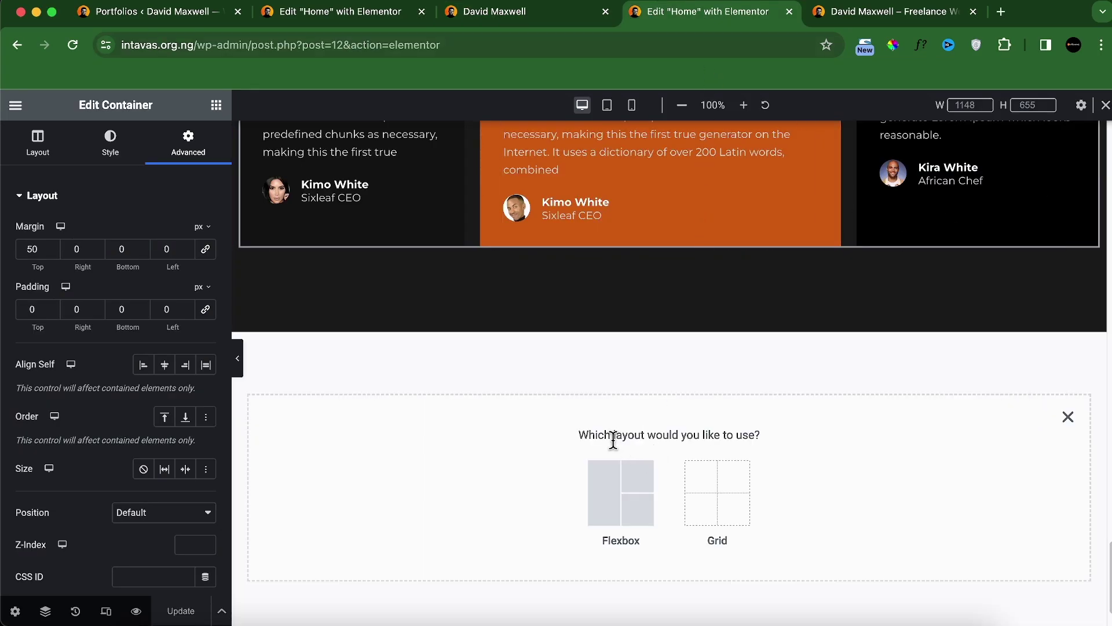
left_click(618, 488)
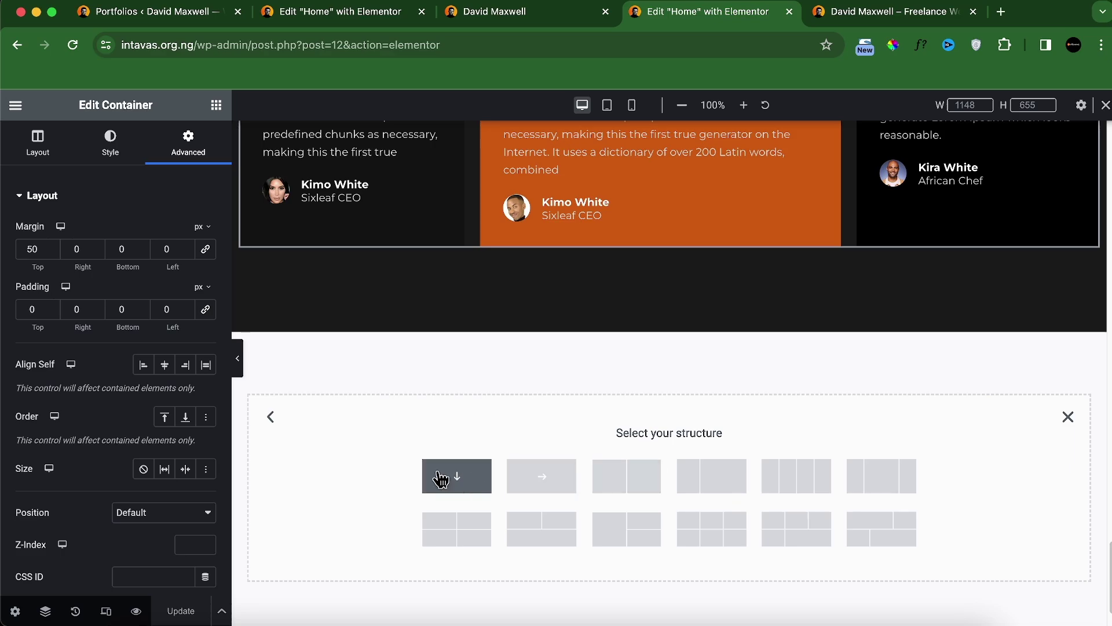
left_click(443, 474)
left_click(216, 104)
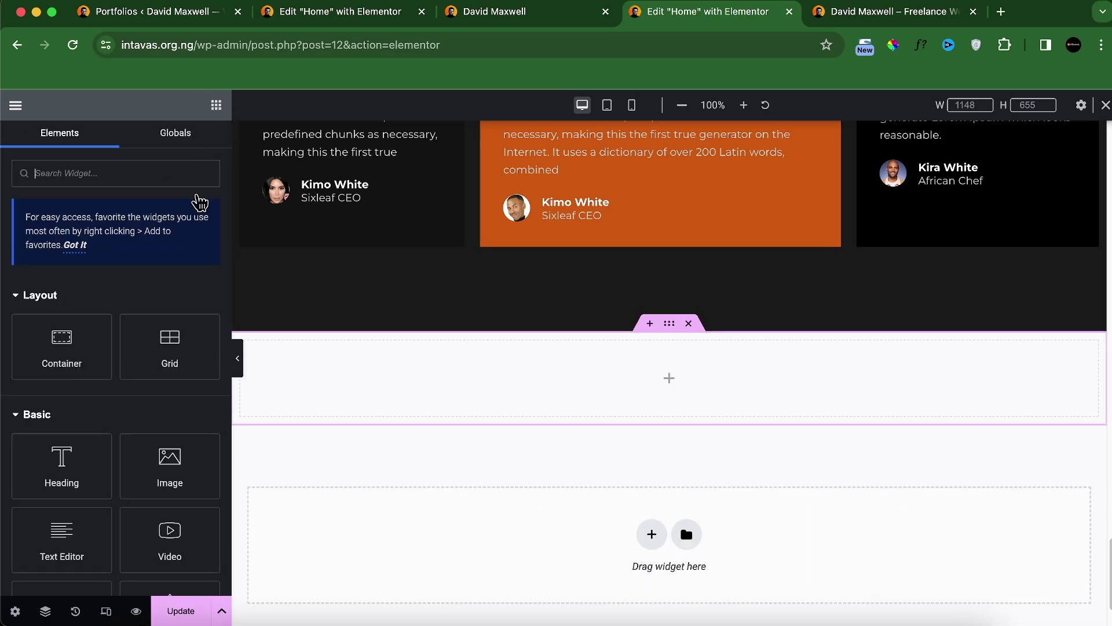
left_click_drag(87, 342, 342, 398)
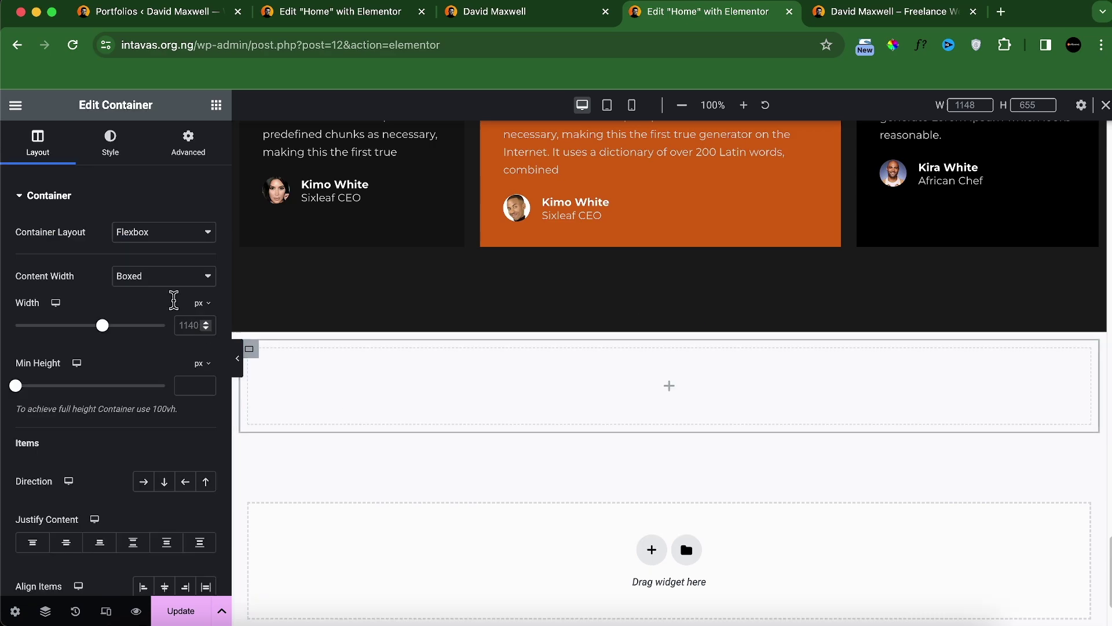
left_click(216, 105)
left_click_drag(60, 347, 284, 406)
right_click(258, 371)
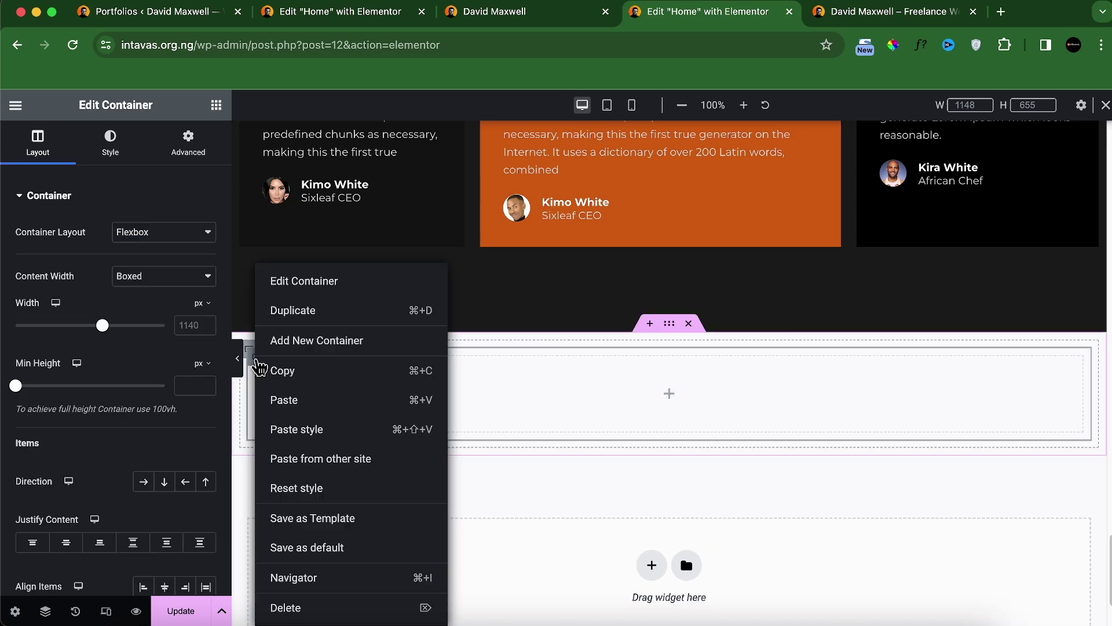
left_click(286, 309)
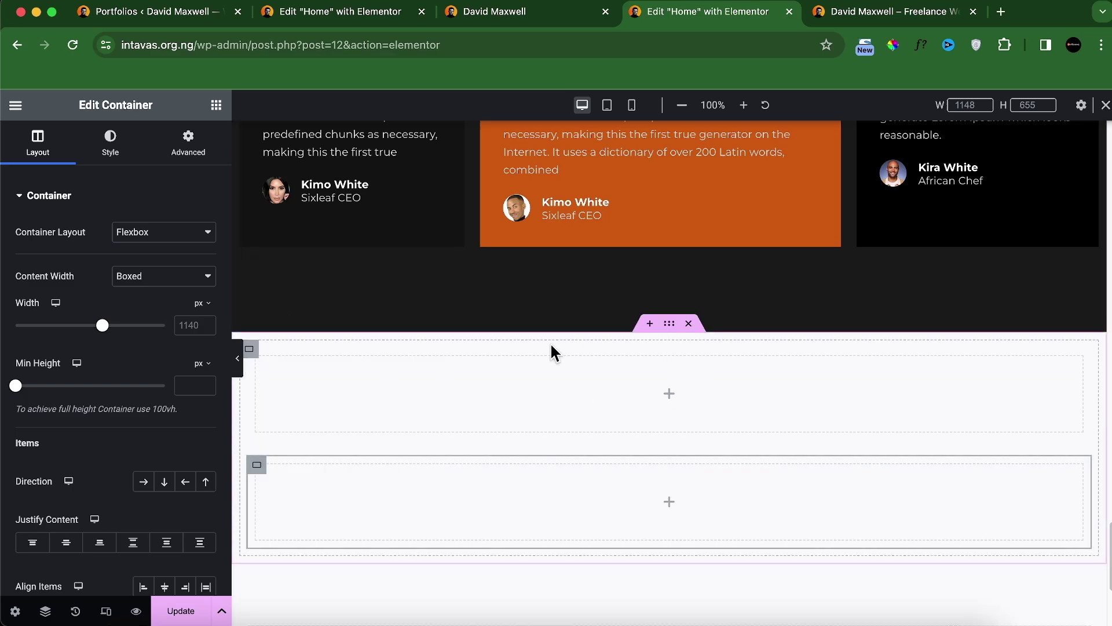
left_click(252, 350)
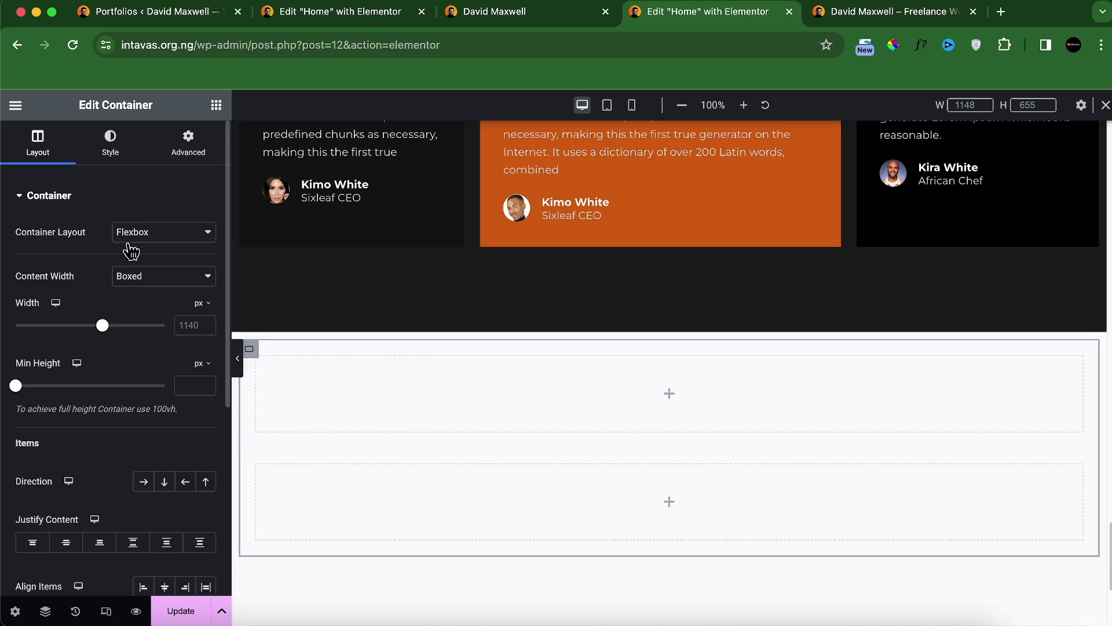
left_click(143, 487)
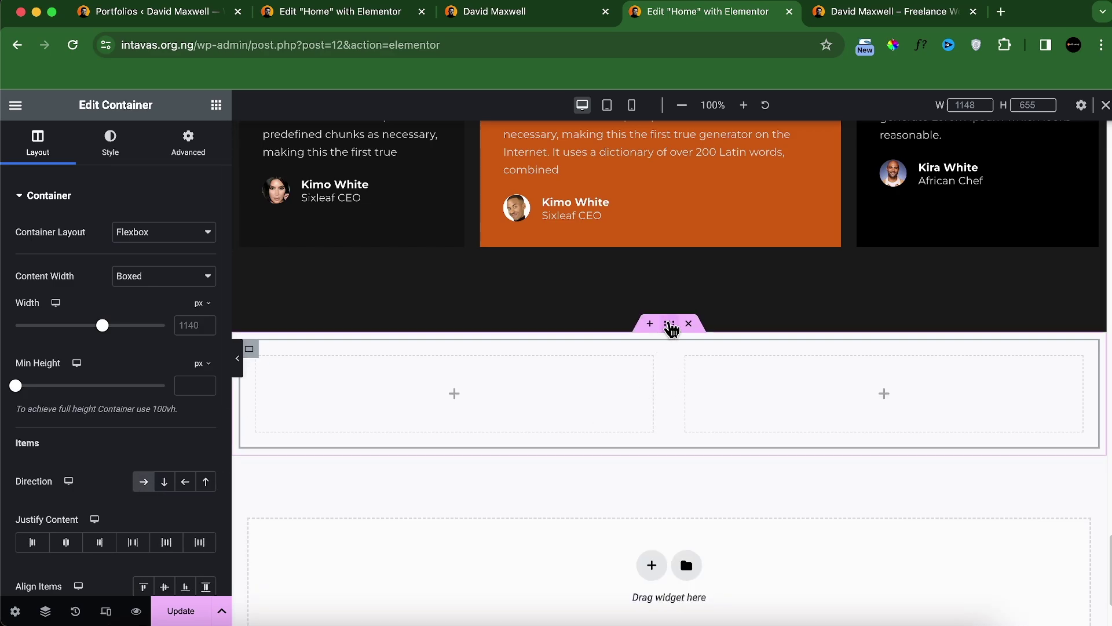
left_click(670, 324)
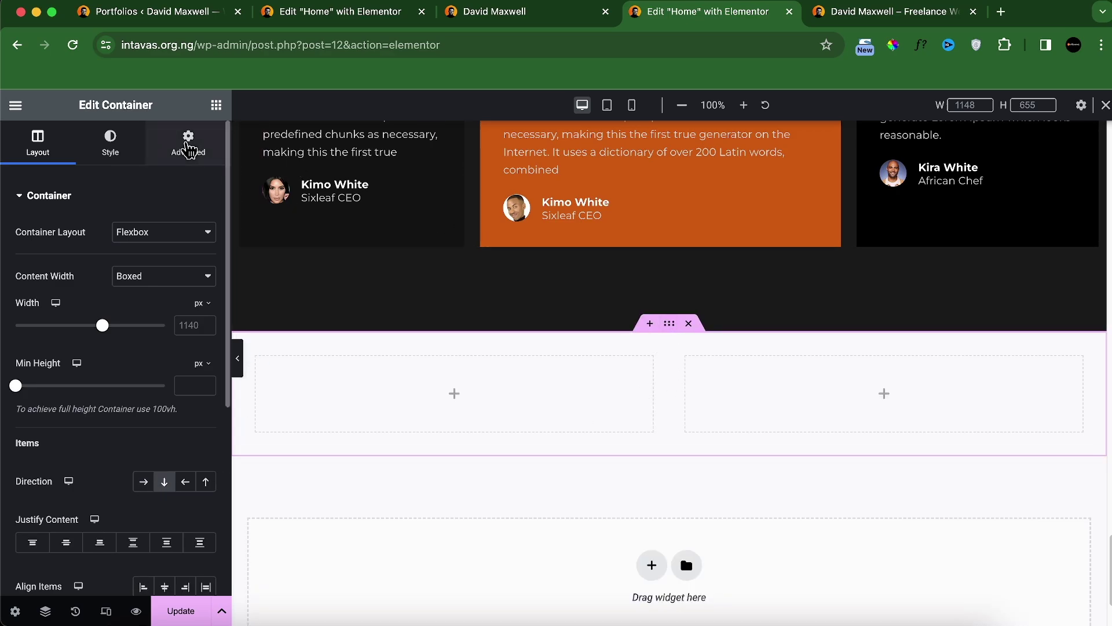
Step: Give the outer container a Classic background using the global colour #212121
left_click(138, 155)
left_click(143, 265)
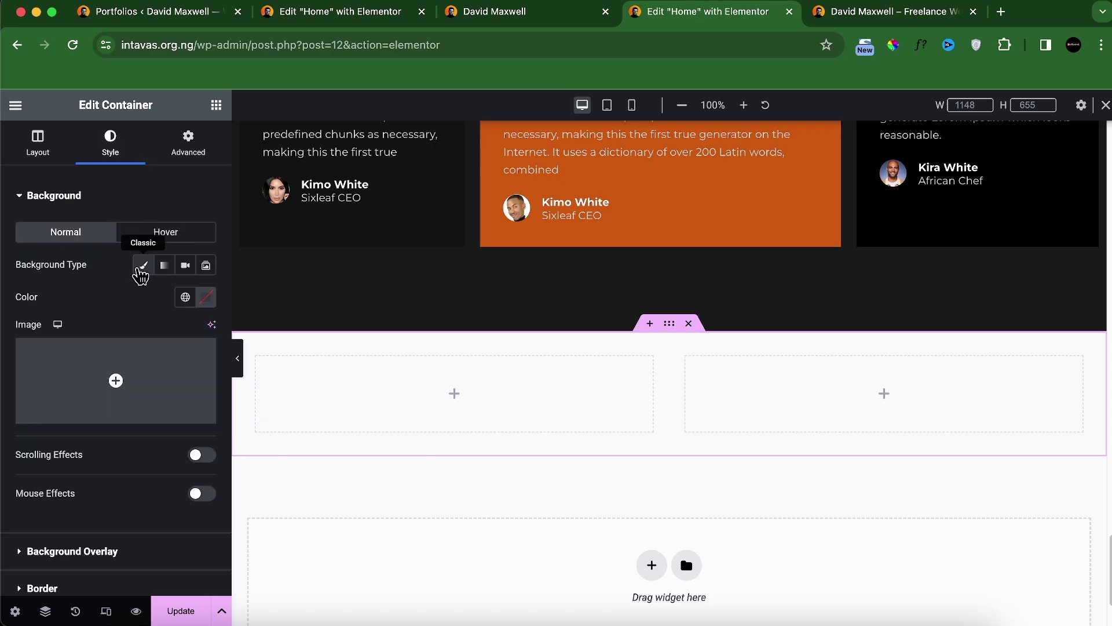
left_click(185, 297)
scroll(128, 457, "down", 2)
left_click(129, 468)
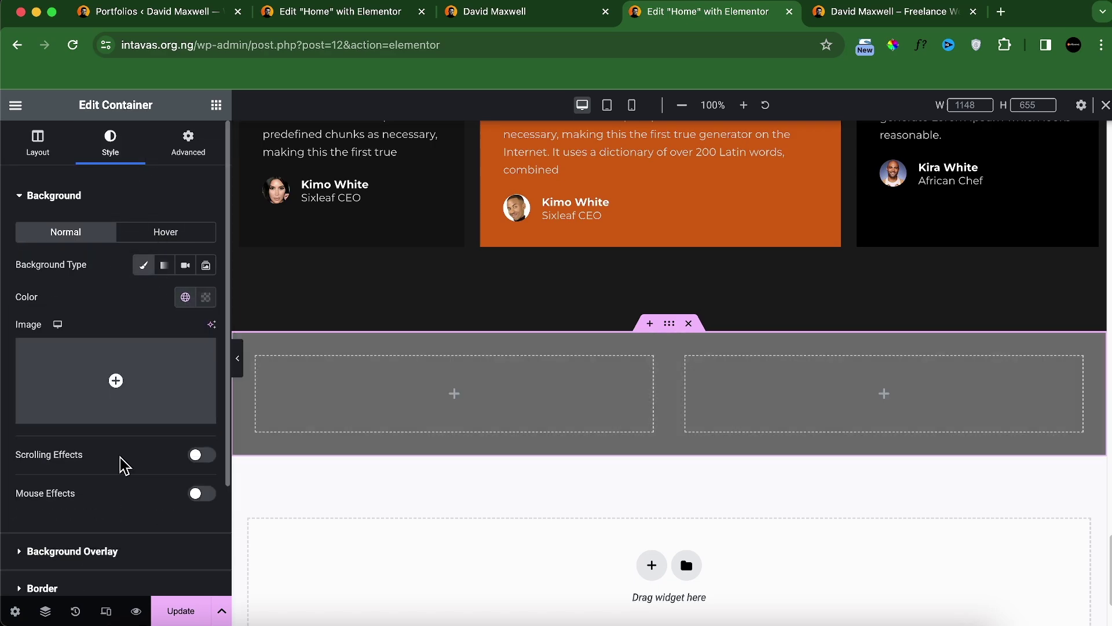
Step: Set the container's padding to 100, 0, 100, 0 and compare with the live site
left_click(188, 144)
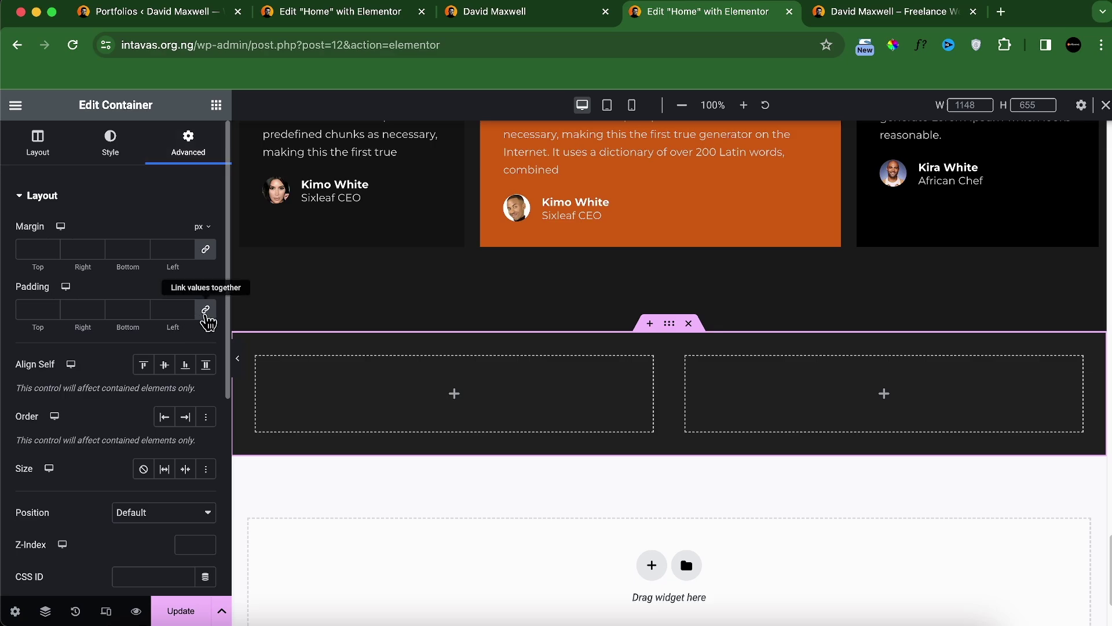
left_click(39, 310)
type("0")
type("10")
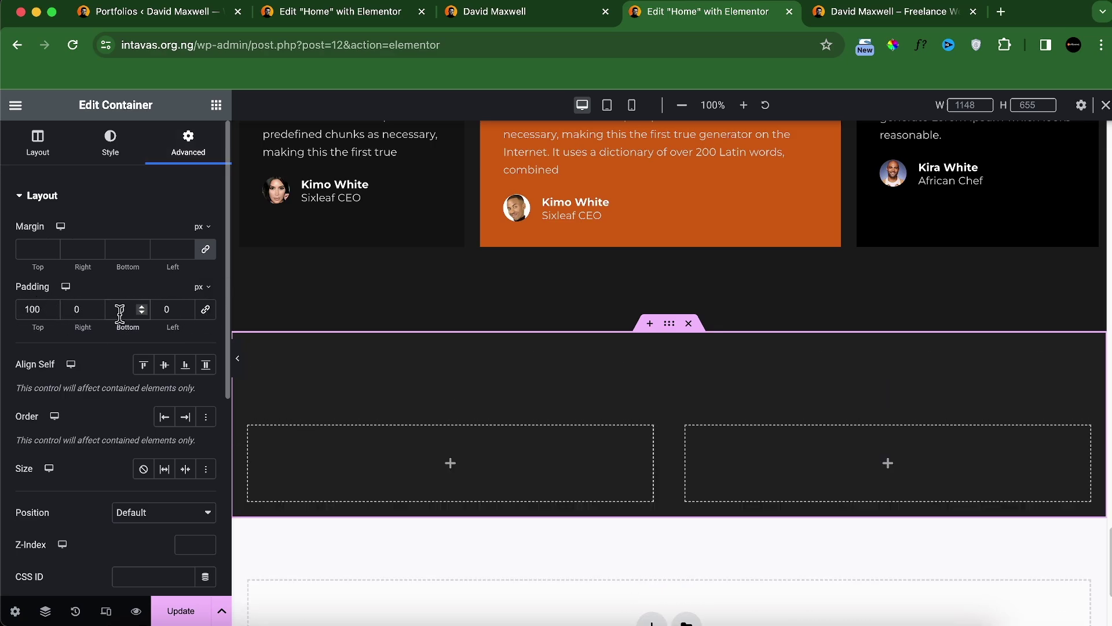
type("100")
left_click(504, 12)
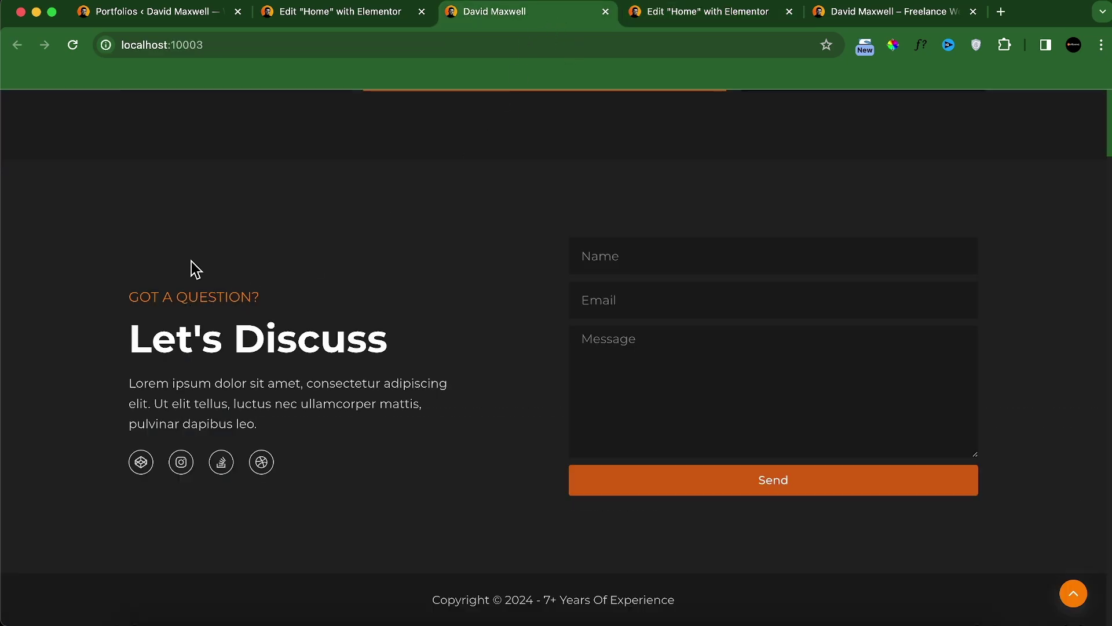
scroll(605, 256, "up", 20)
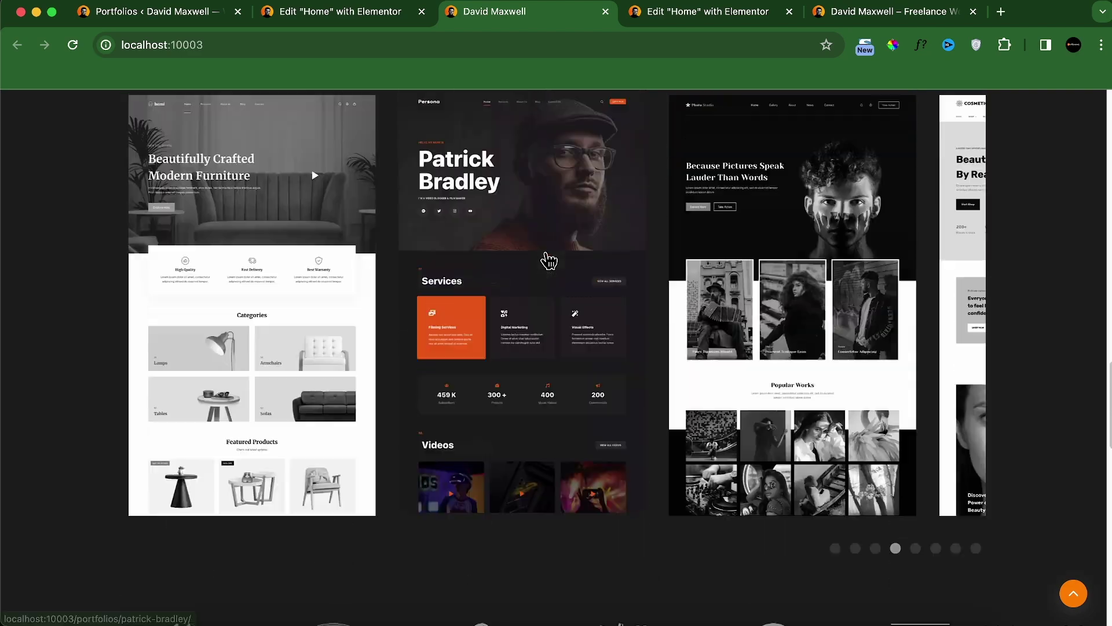
scroll(529, 348, "down", 20)
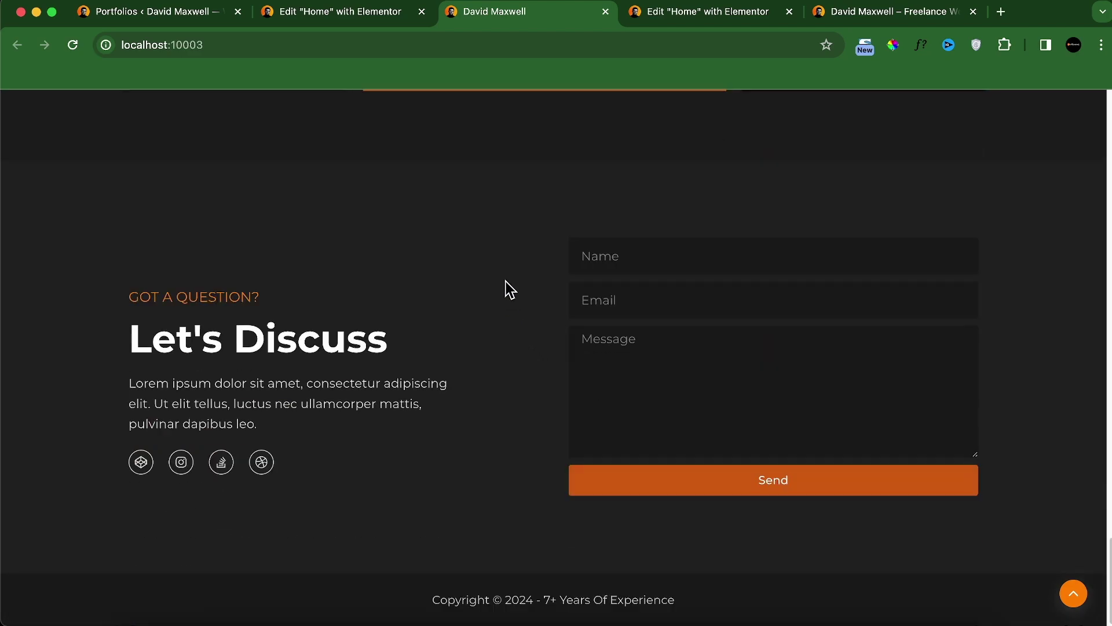
left_click(662, 22)
Step: Copy the My Case Studies and What I Am Great At headings into the new left column
scroll(646, 275, "up", 10)
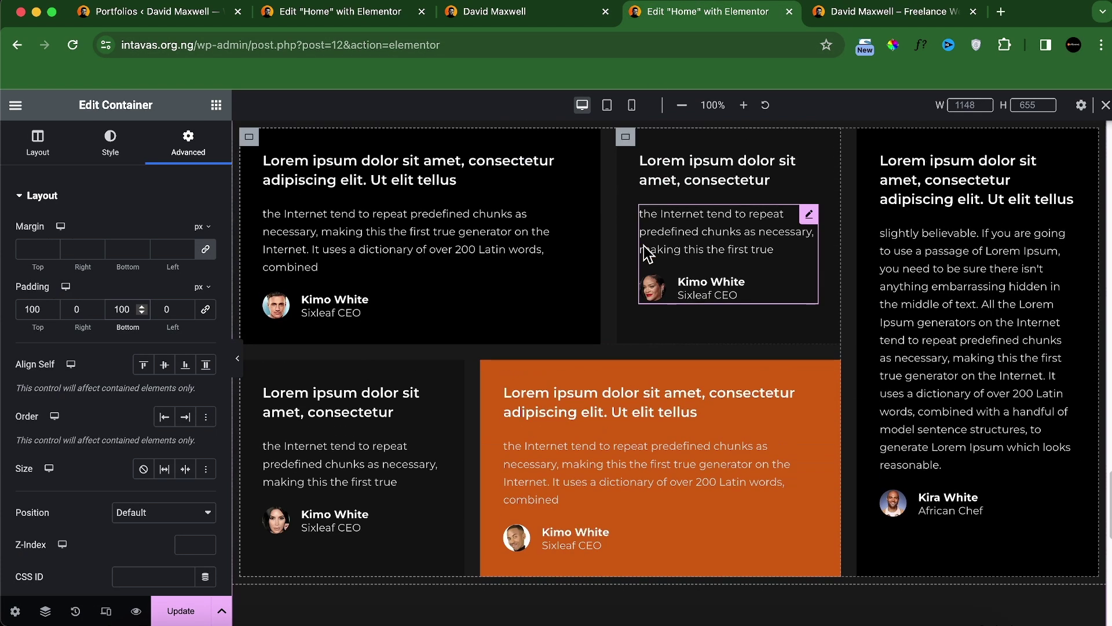
scroll(646, 275, "up", 5)
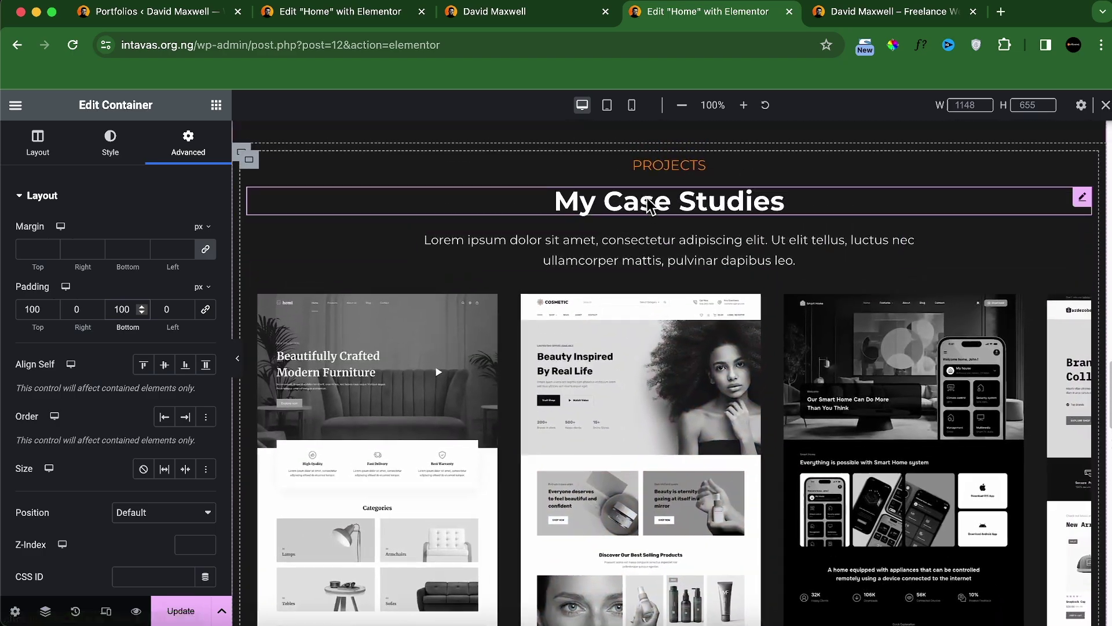
right_click(654, 169)
left_click(675, 249)
scroll(494, 318, "down", 15)
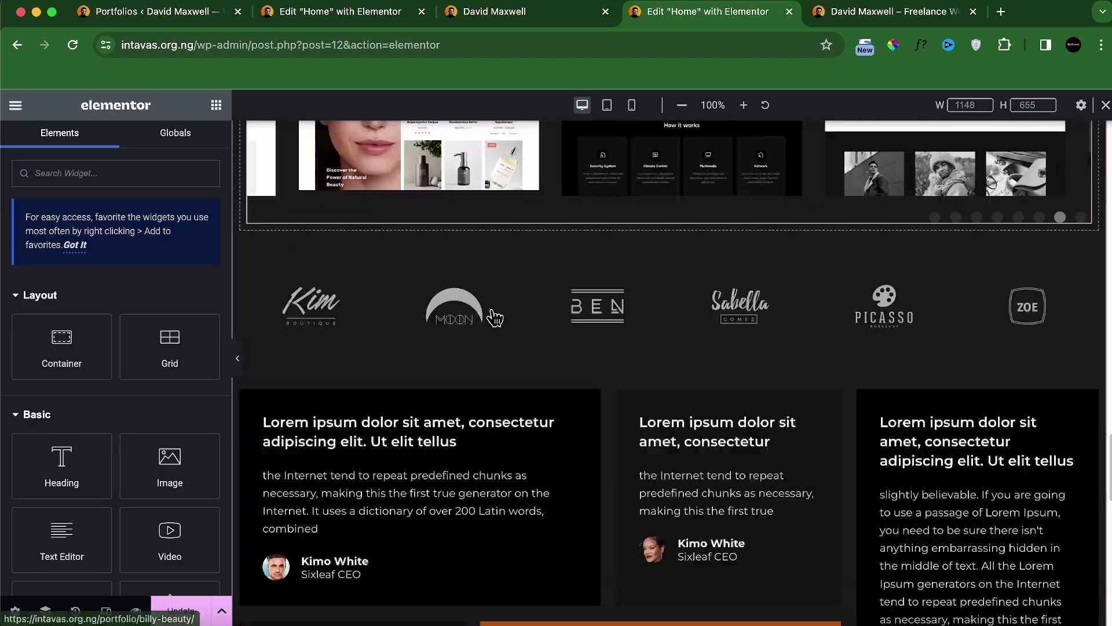
scroll(579, 290, "up", 10)
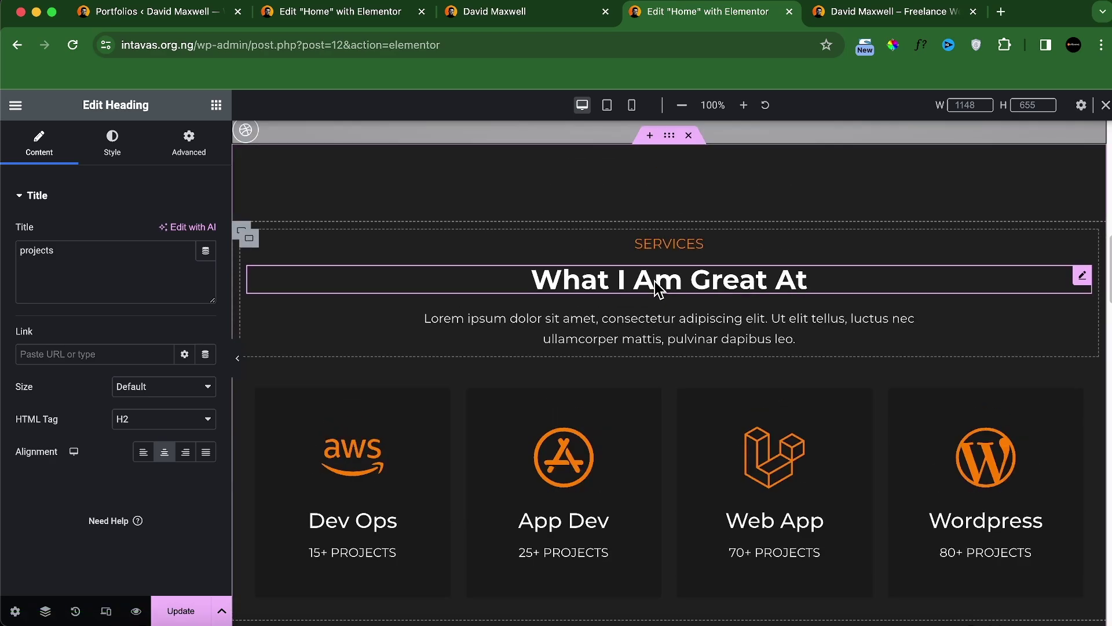
right_click(639, 290)
left_click(665, 364)
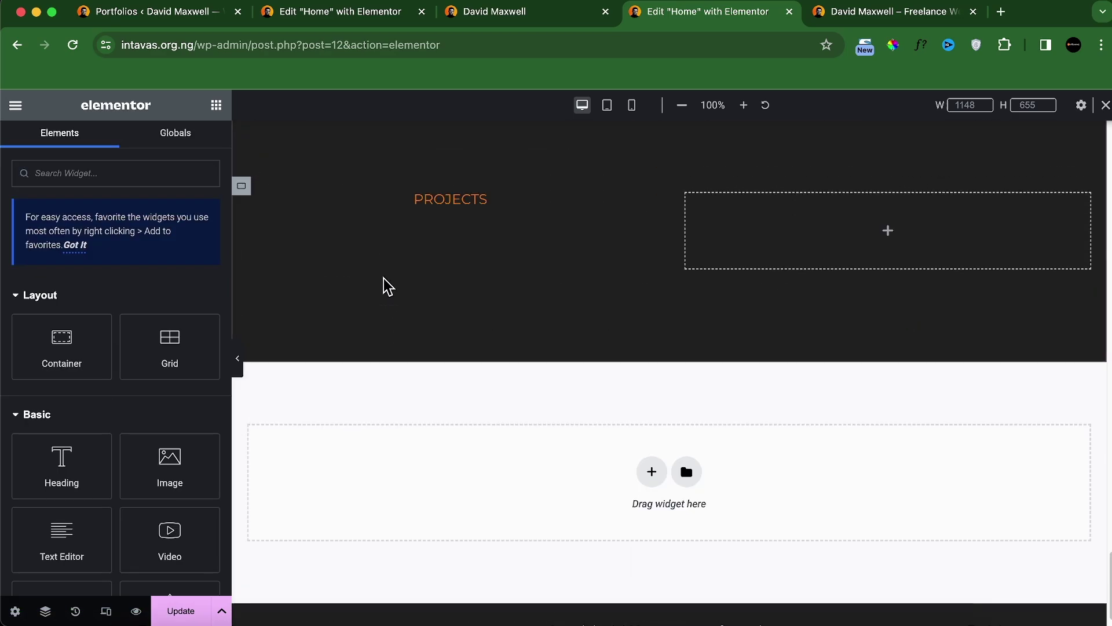
right_click(383, 240)
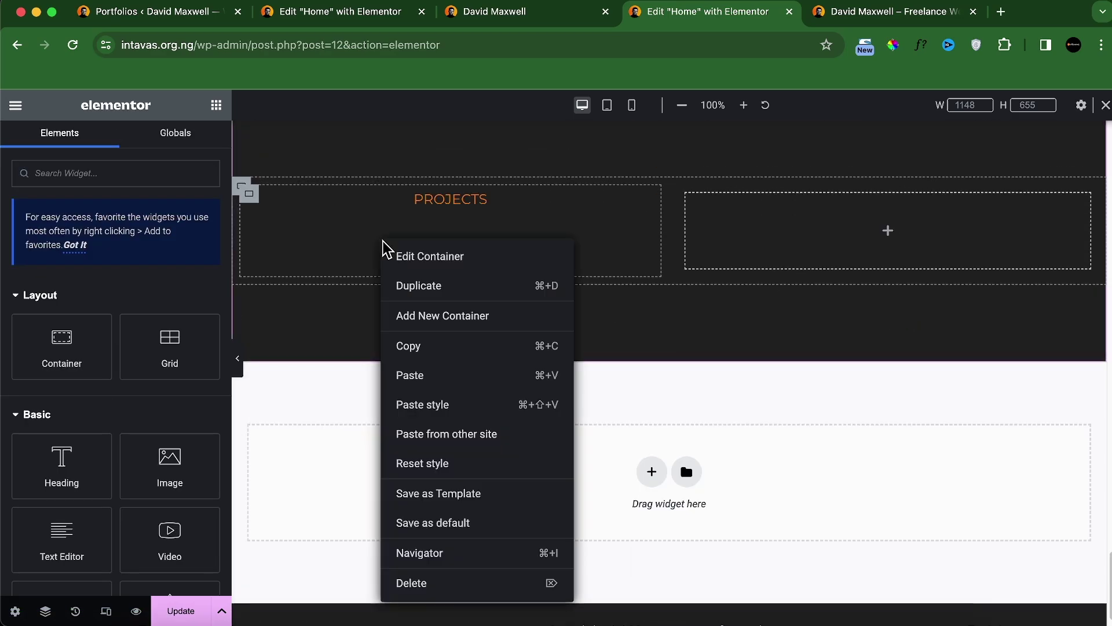
left_click(430, 375)
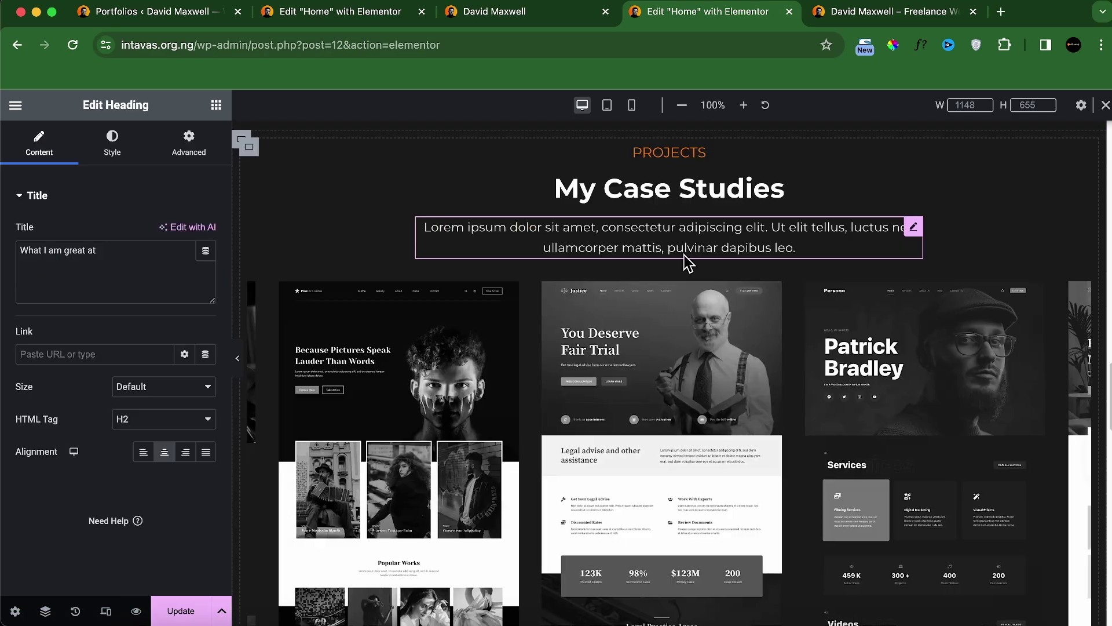
Step: Copy the Lorem ipsum paragraph into the left column below the headings
right_click(789, 219)
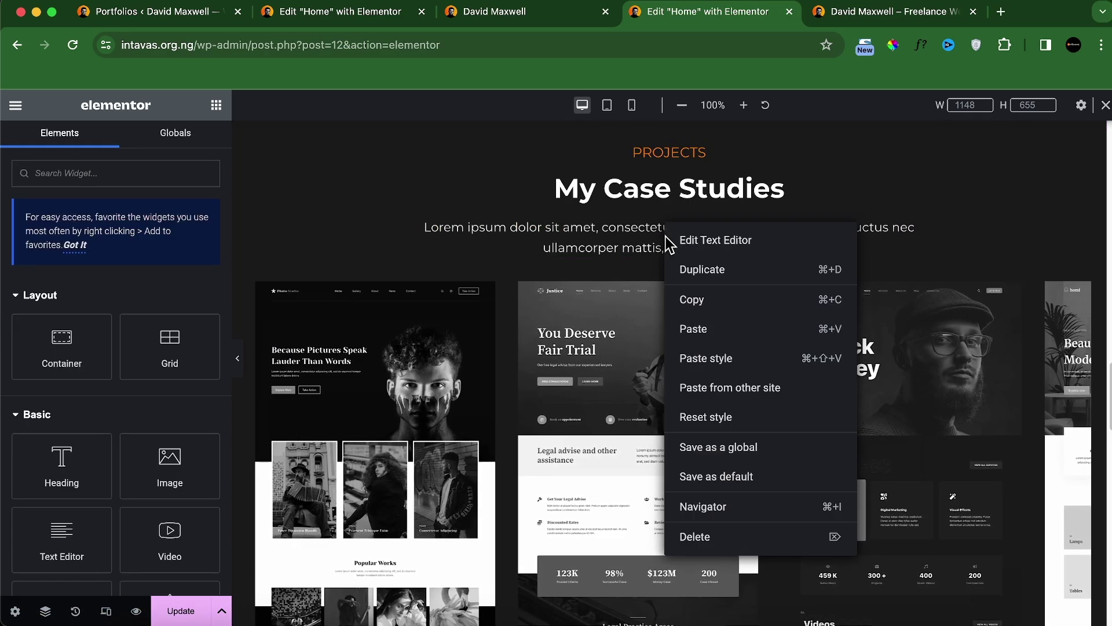
left_click(828, 299)
scroll(573, 339, "down", 10)
scroll(574, 339, "down", 7)
right_click(391, 234)
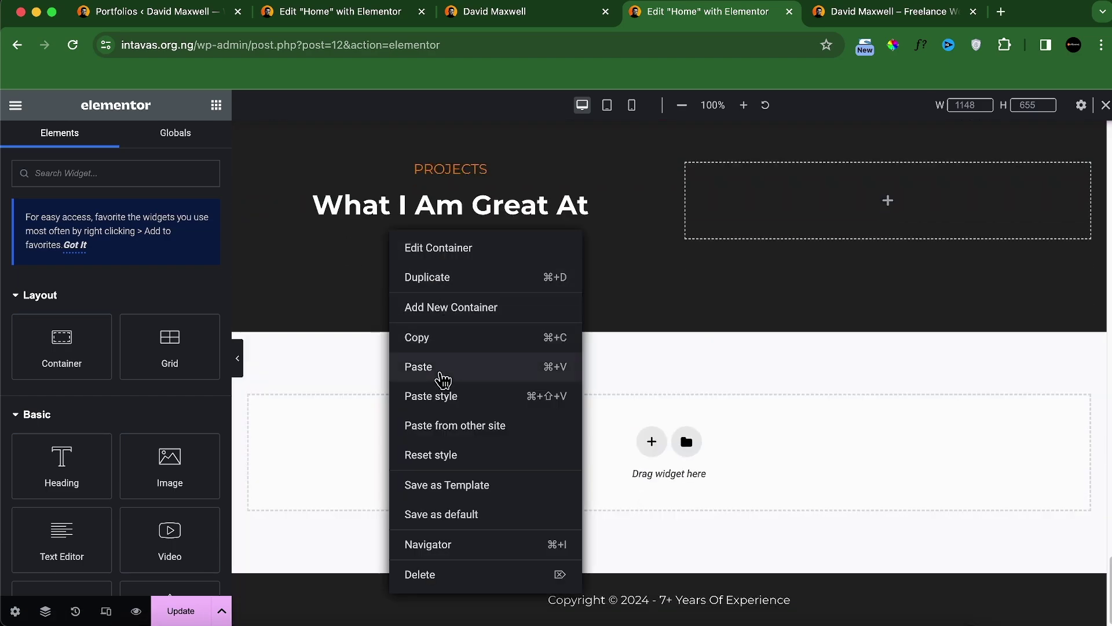
left_click(479, 377)
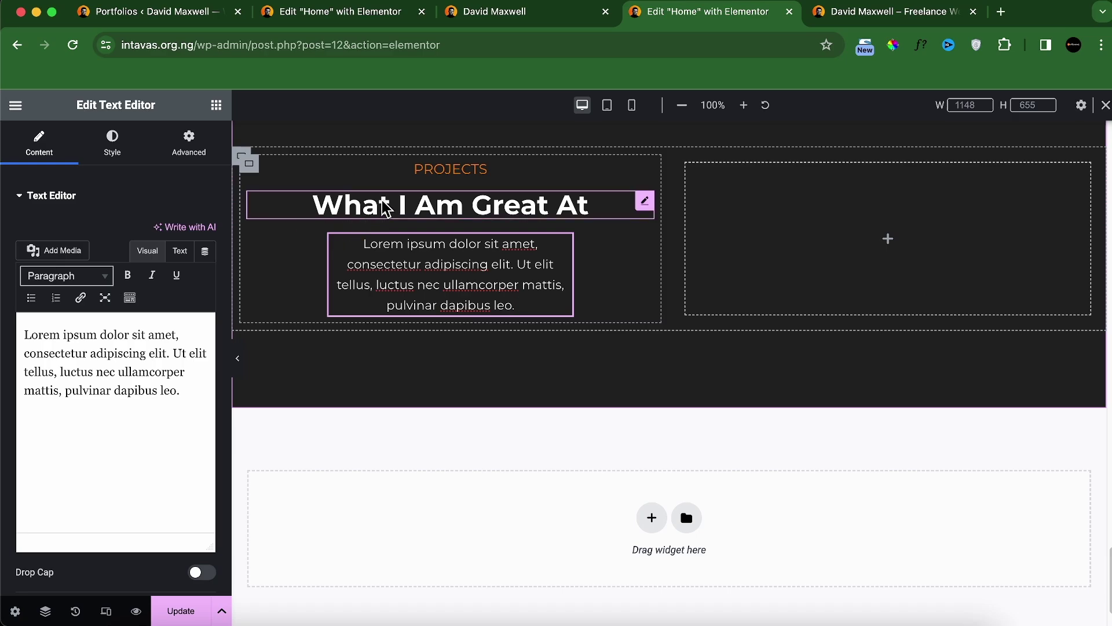
Step: Left-align the PROJECTS label, What I Am Great At heading and Lorem paragraph
left_click(427, 171)
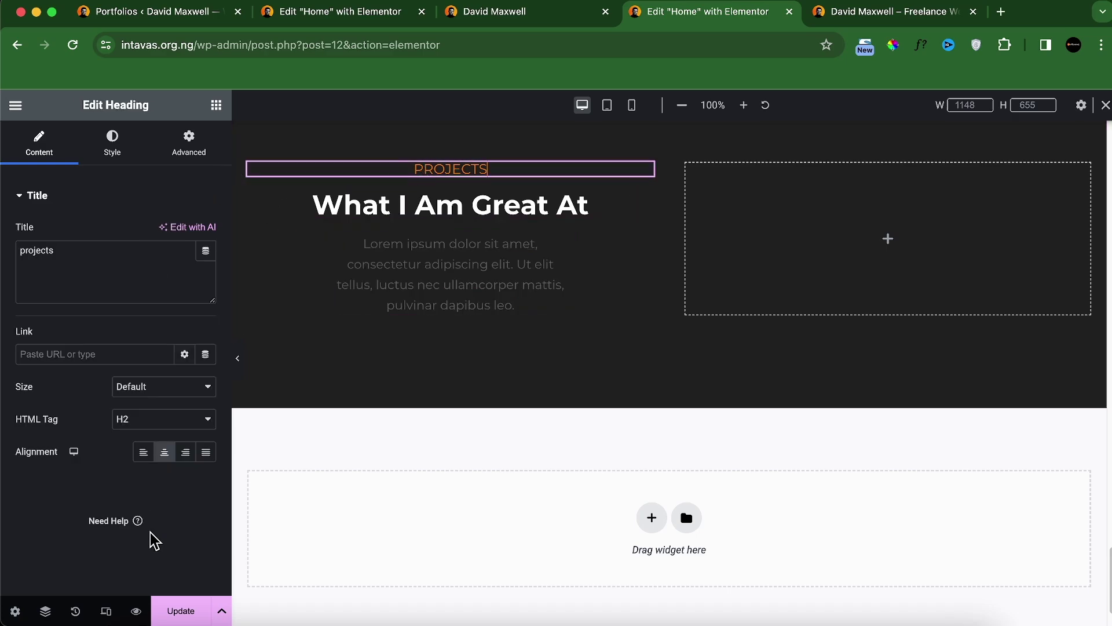
left_click(143, 452)
left_click(422, 215)
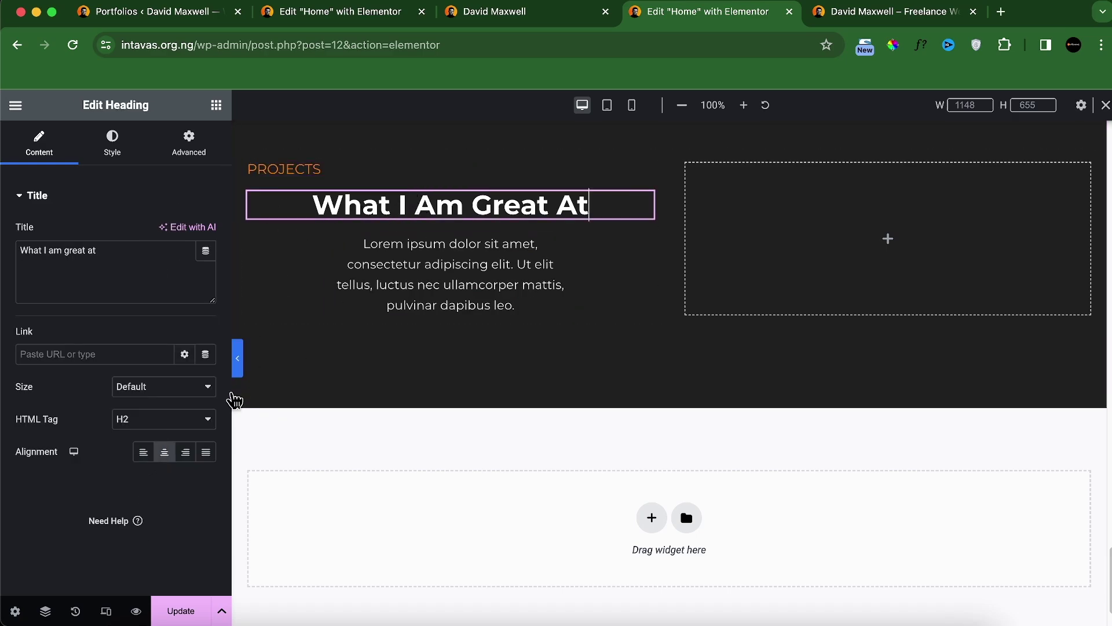
left_click(139, 459)
left_click(487, 258)
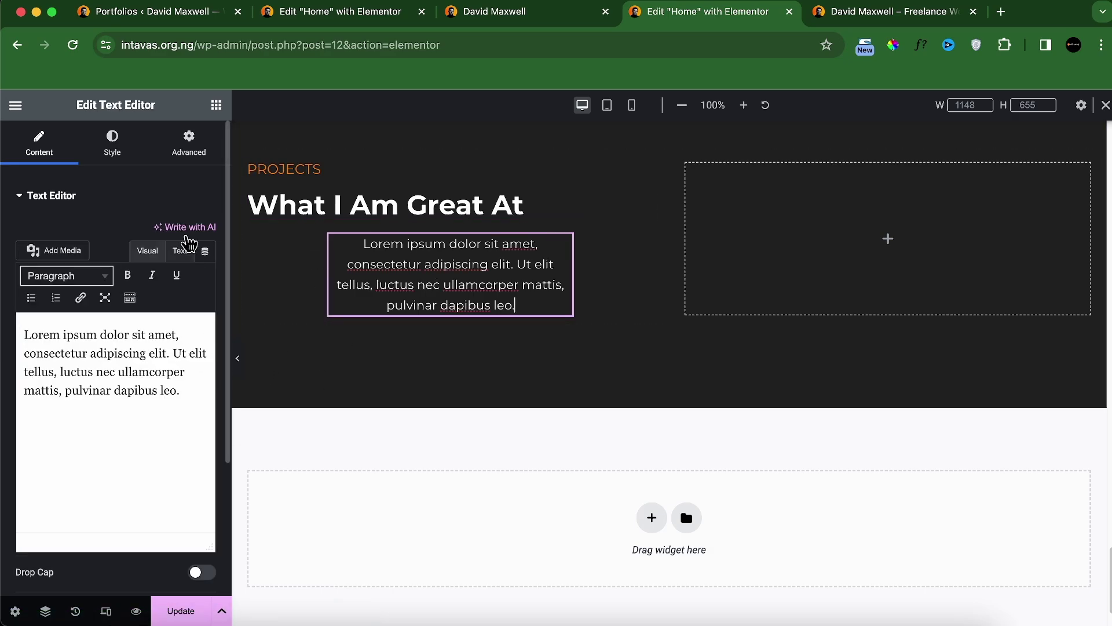
left_click(122, 139)
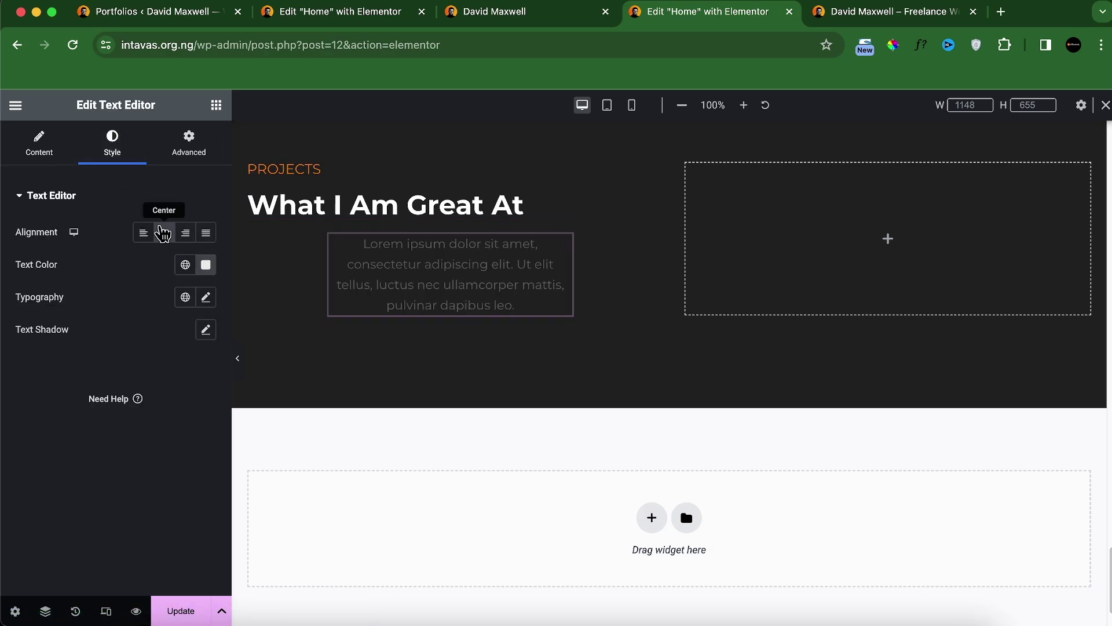
left_click(145, 235)
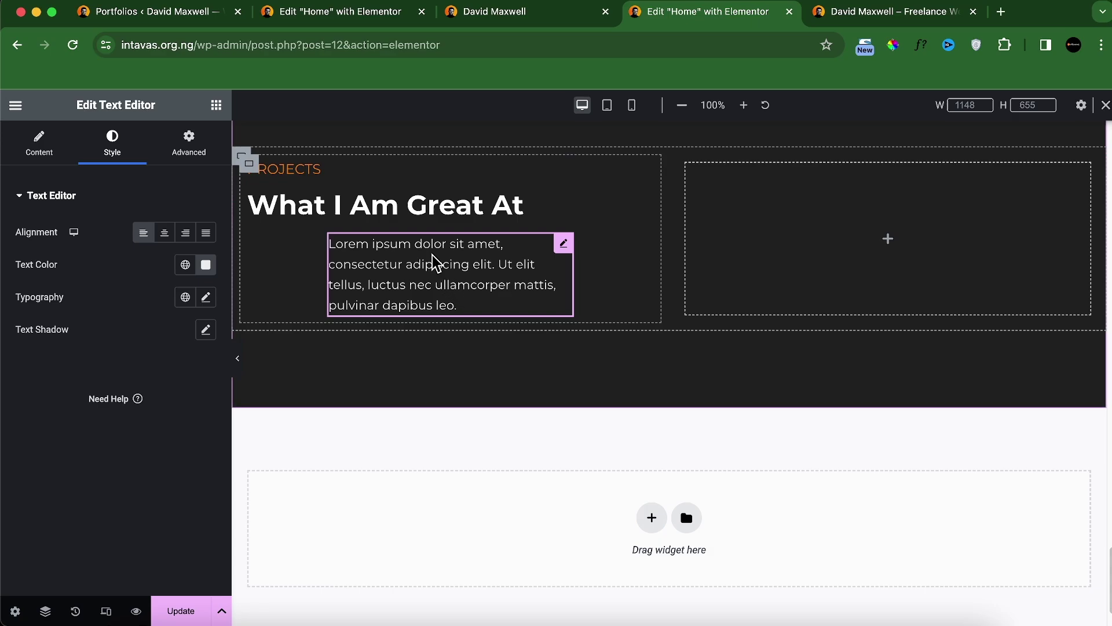
Step: Reset the paragraph's Width to Default and view the live site's contact section
left_click(211, 148)
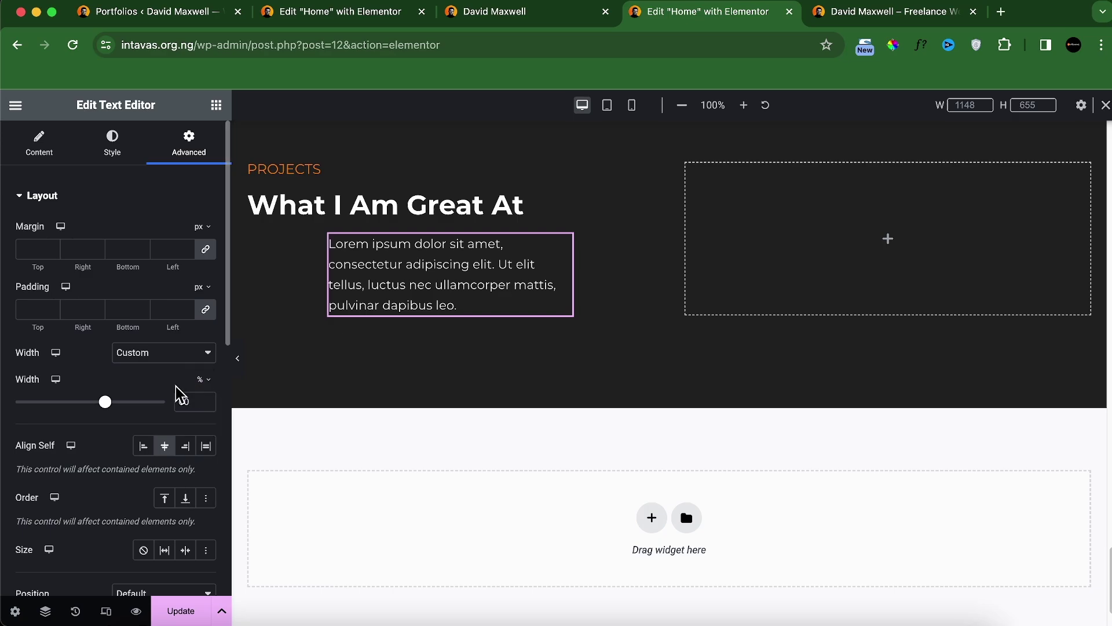
left_click(191, 355)
left_click(174, 302)
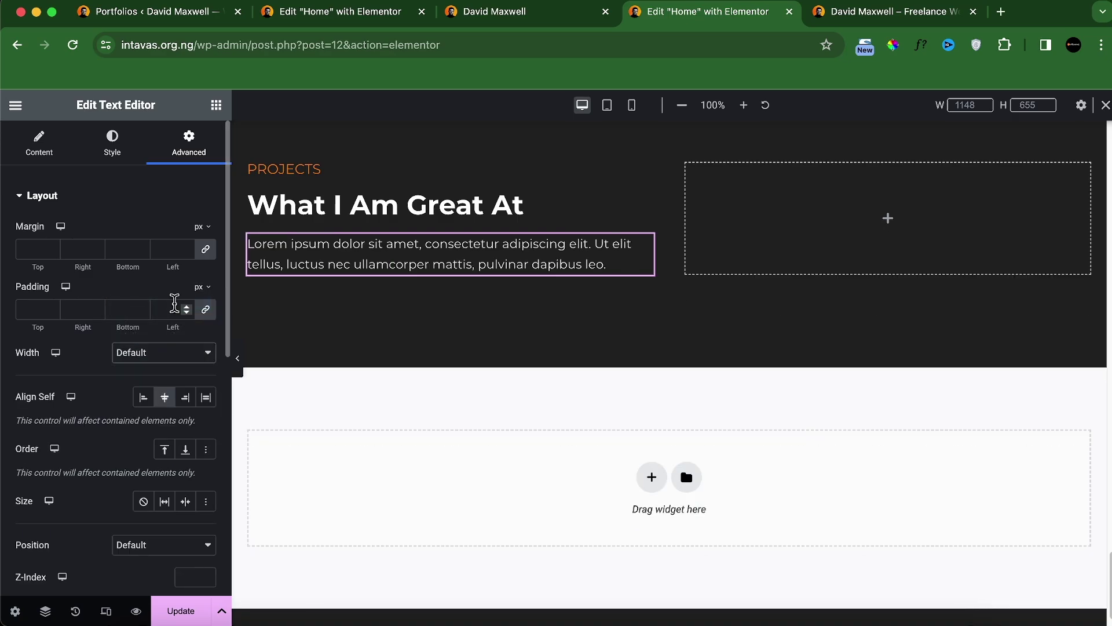
left_click(565, 15)
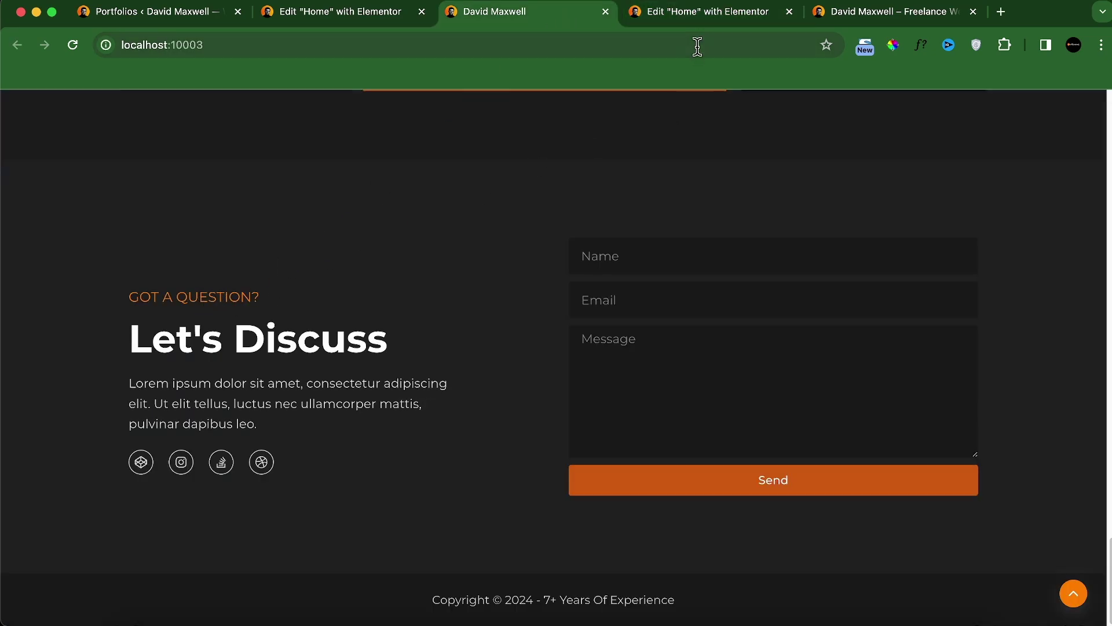
Step: Retitle the pasted texts to 'GOT A QUESTIONS?' and 'Let's Discuss' to match the live site
left_click(697, 11)
left_click(307, 169)
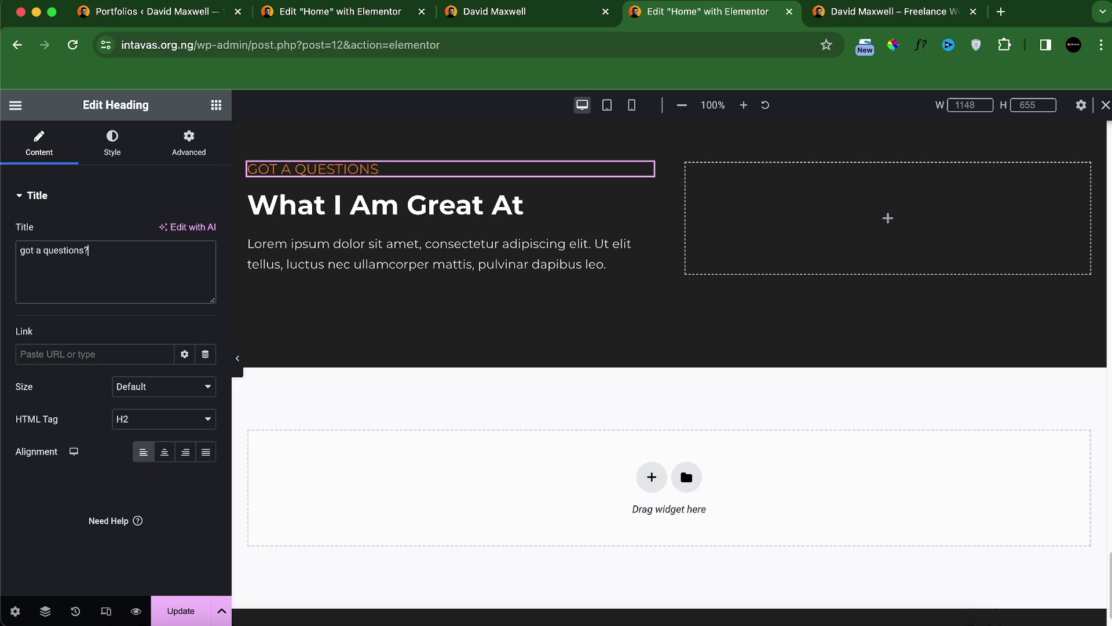
left_click(539, 16)
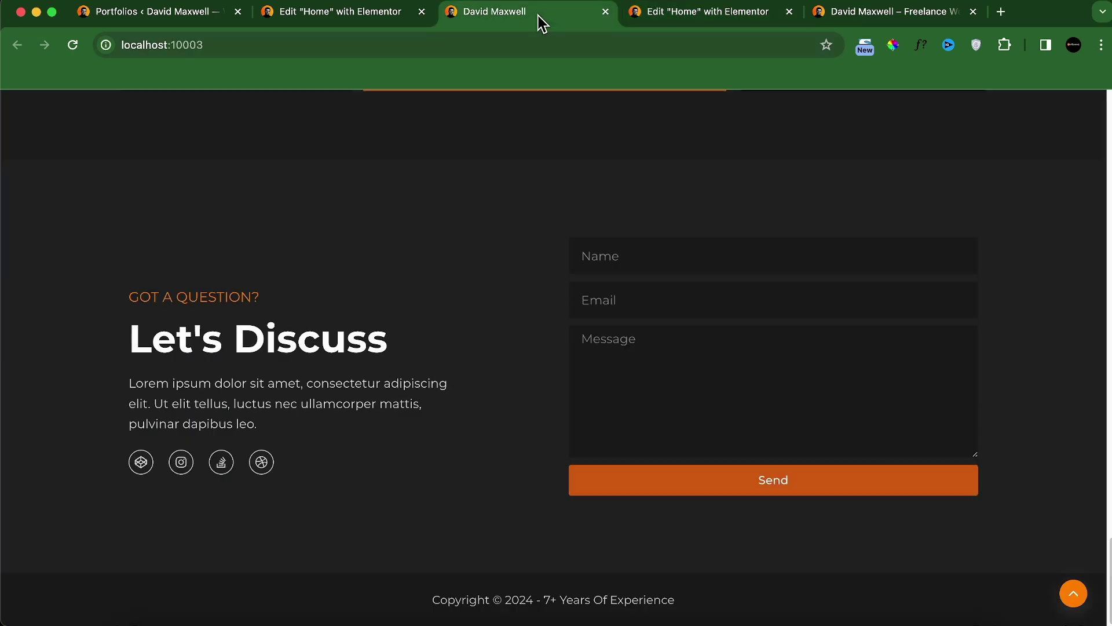
left_click(676, 14)
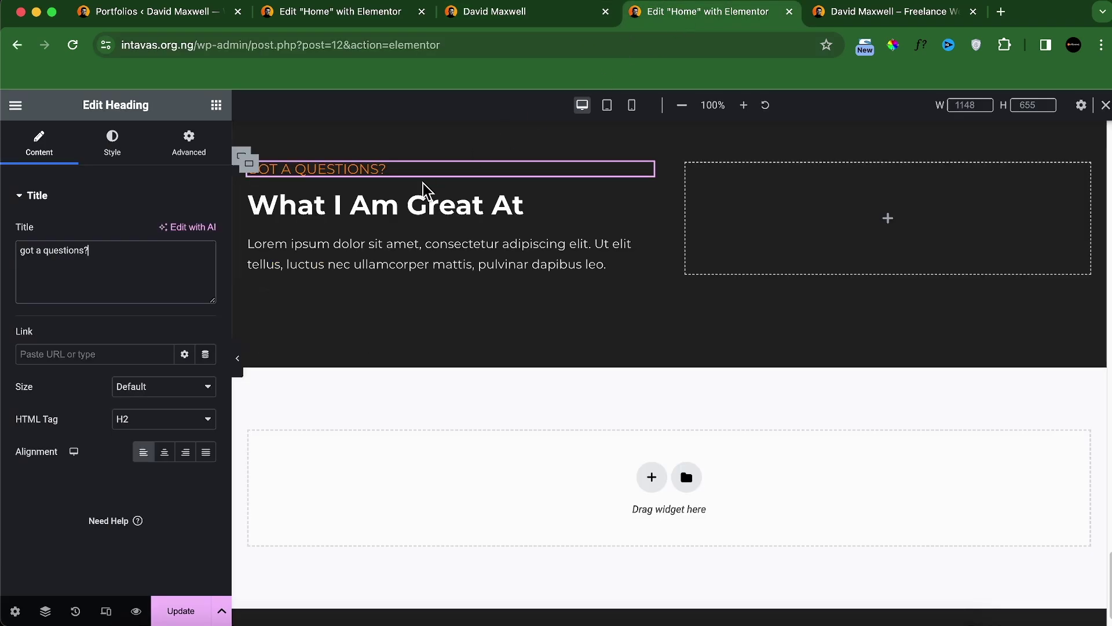
left_click(420, 200)
type("Let's Discuss")
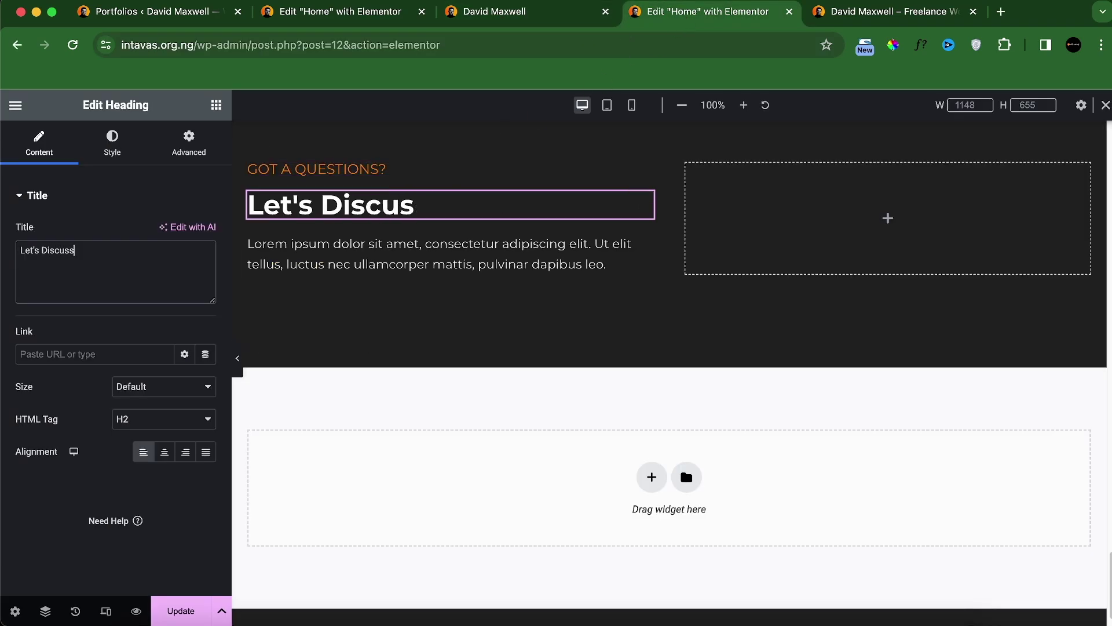
left_click(539, 20)
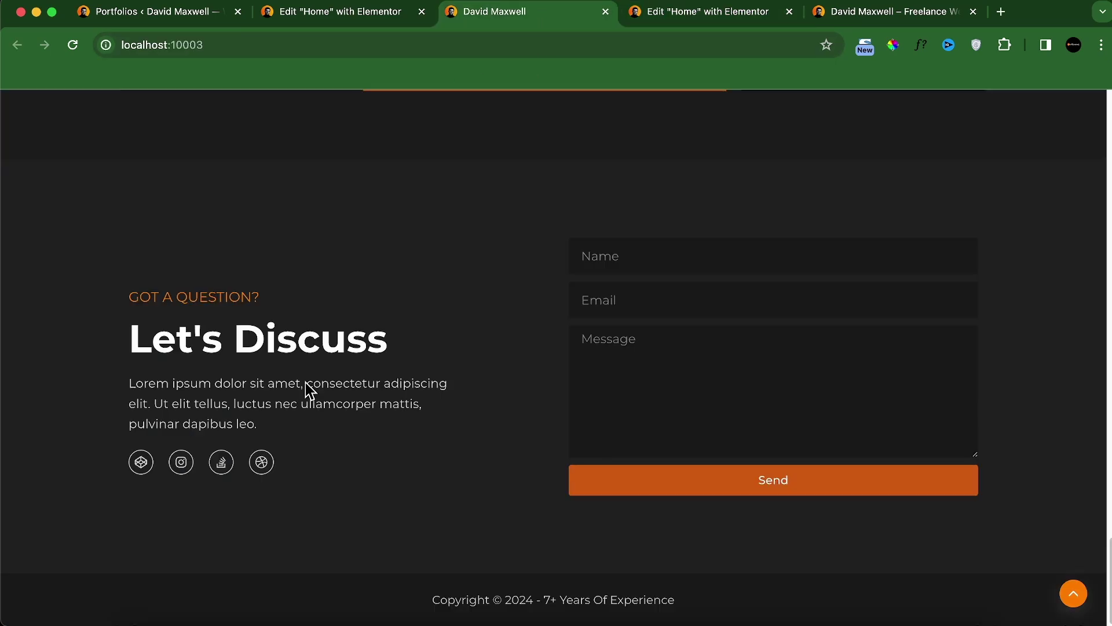
left_click(651, 16)
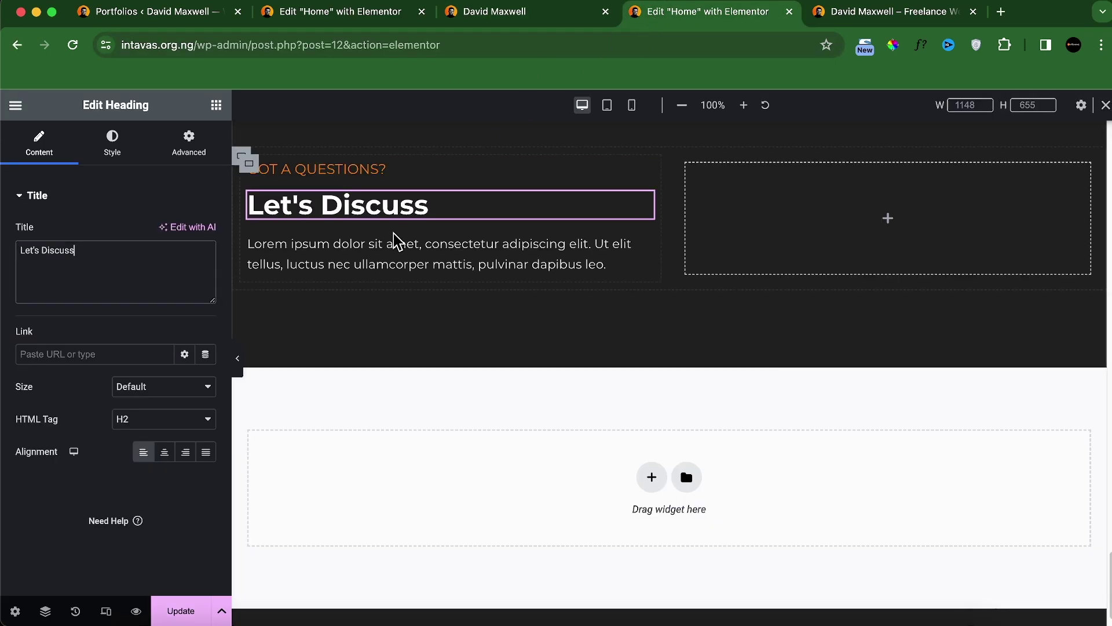
Step: Set the GOT A QUESTIONS? label's typography size to 20
left_click(360, 171)
left_click(99, 154)
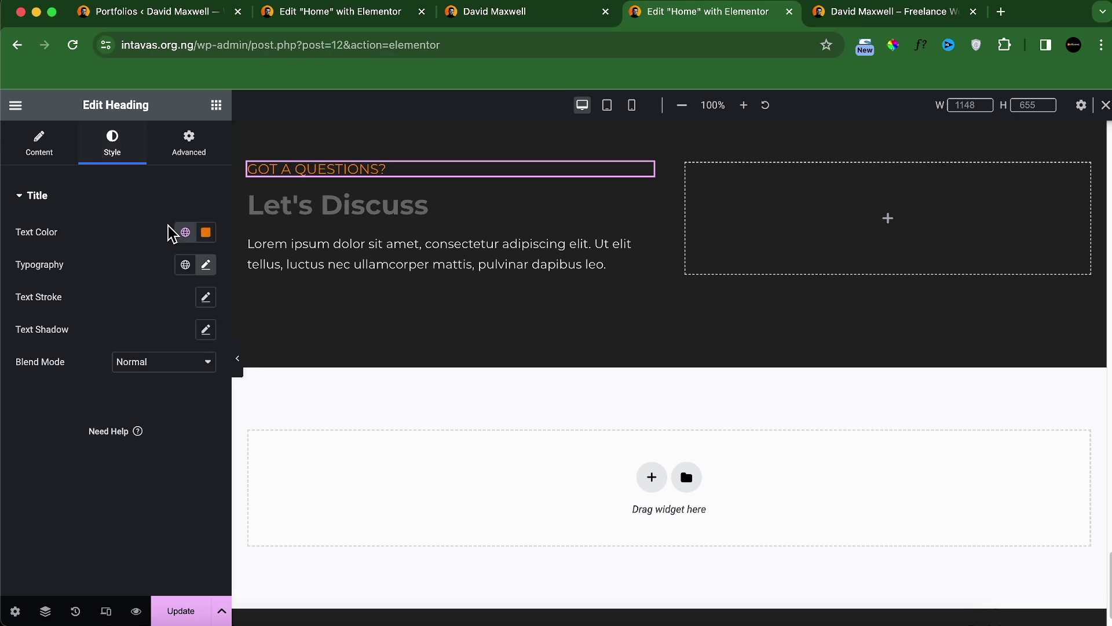
left_click(206, 264)
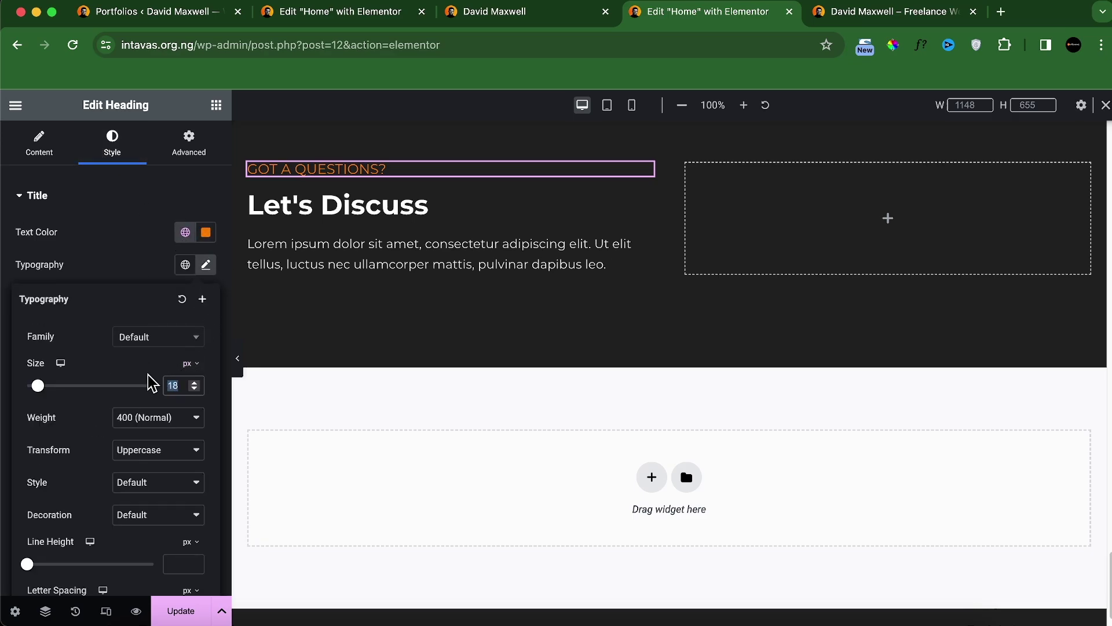
type("20")
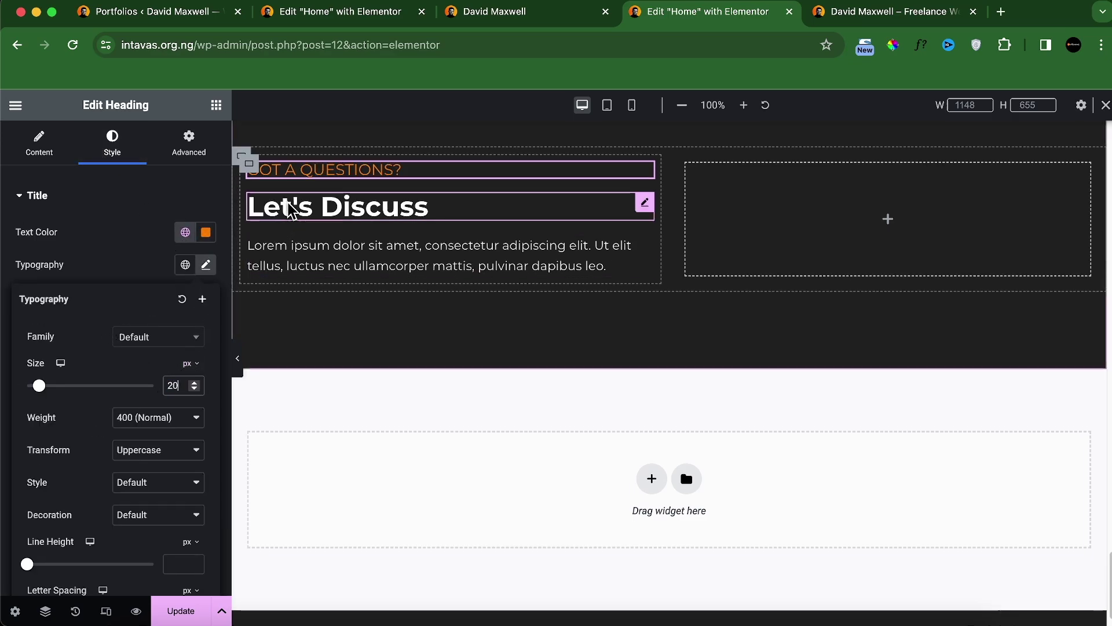
Step: Set the Let's Discuss heading's typography size to 45 and compare with the live site
left_click(264, 203)
left_click(112, 145)
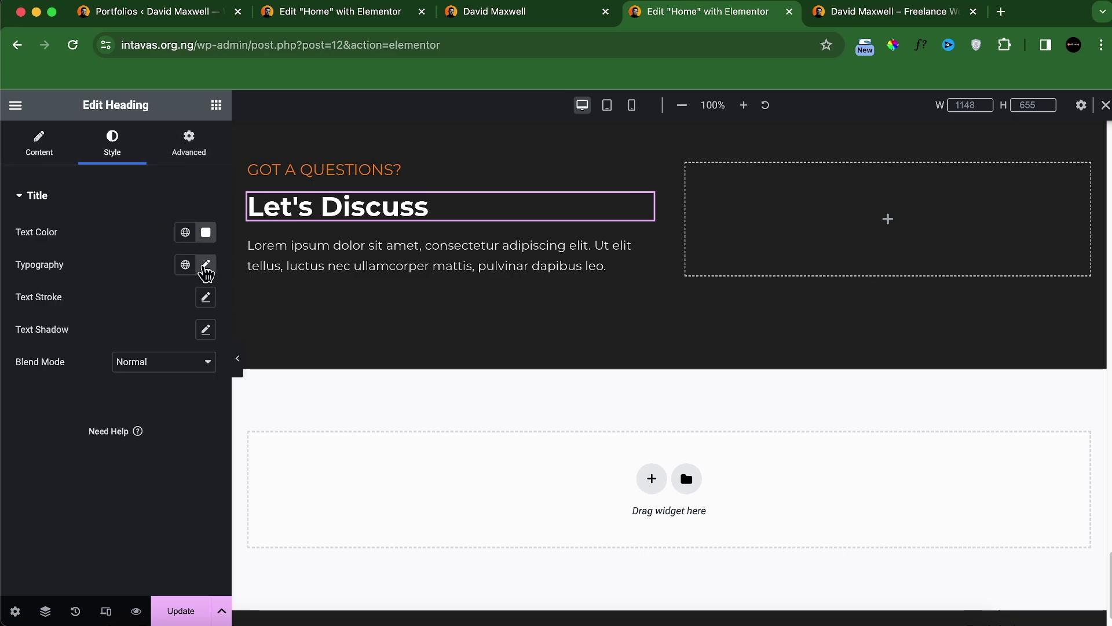
left_click(206, 266)
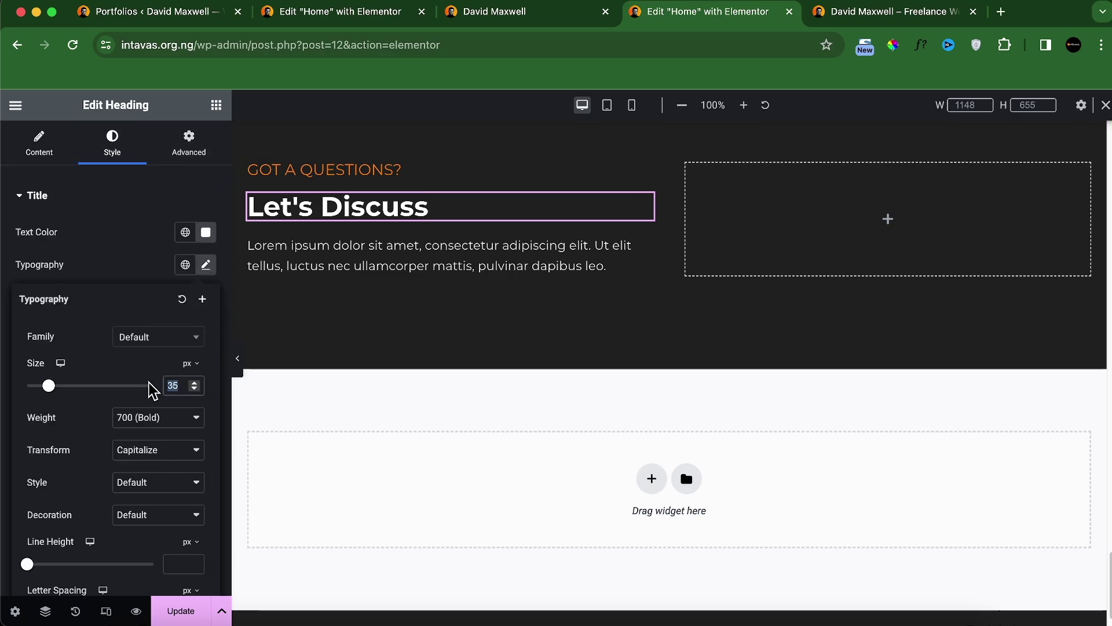
type("45")
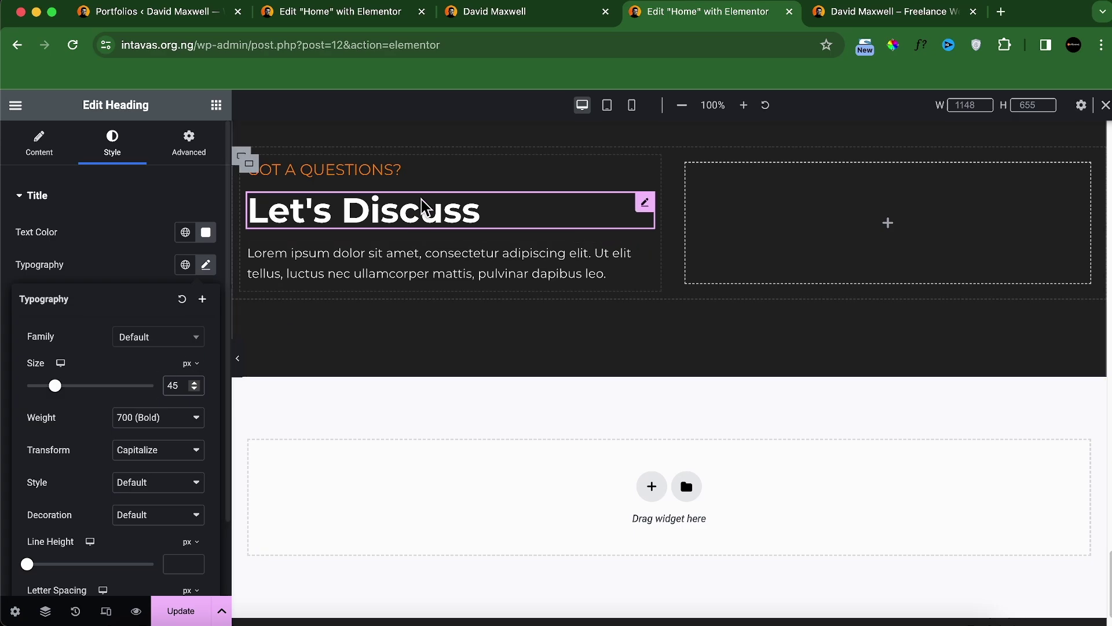
left_click(519, 15)
left_click(695, 12)
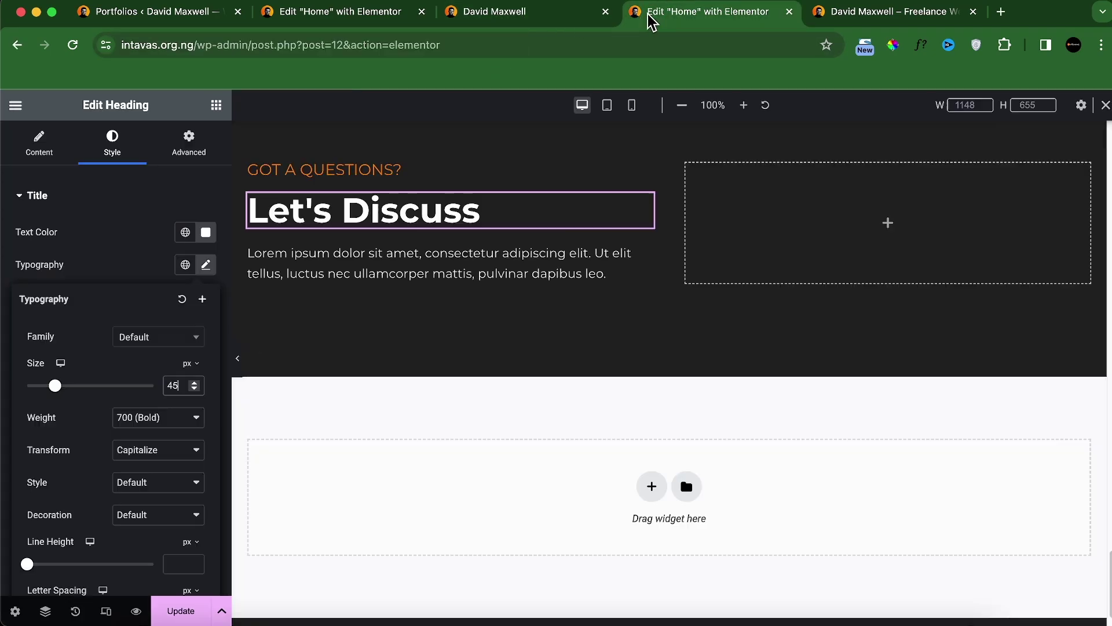
left_click(549, 17)
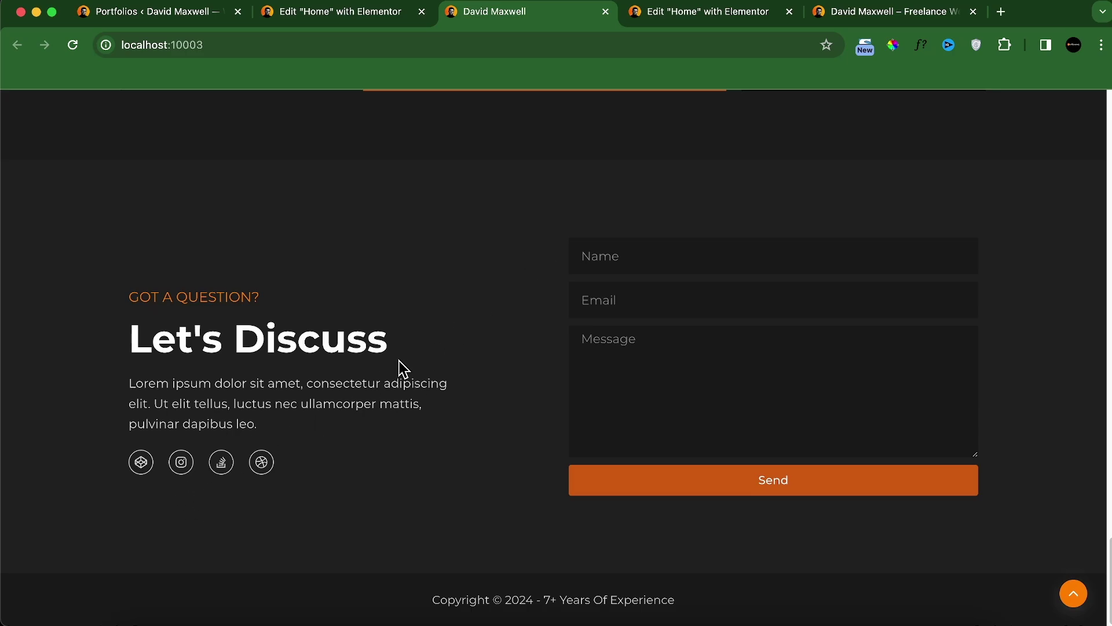
Step: Copy the hero's Social Icons via the Navigator and paste them into the Let's Discuss container
left_click(704, 12)
scroll(641, 258, "up", 20)
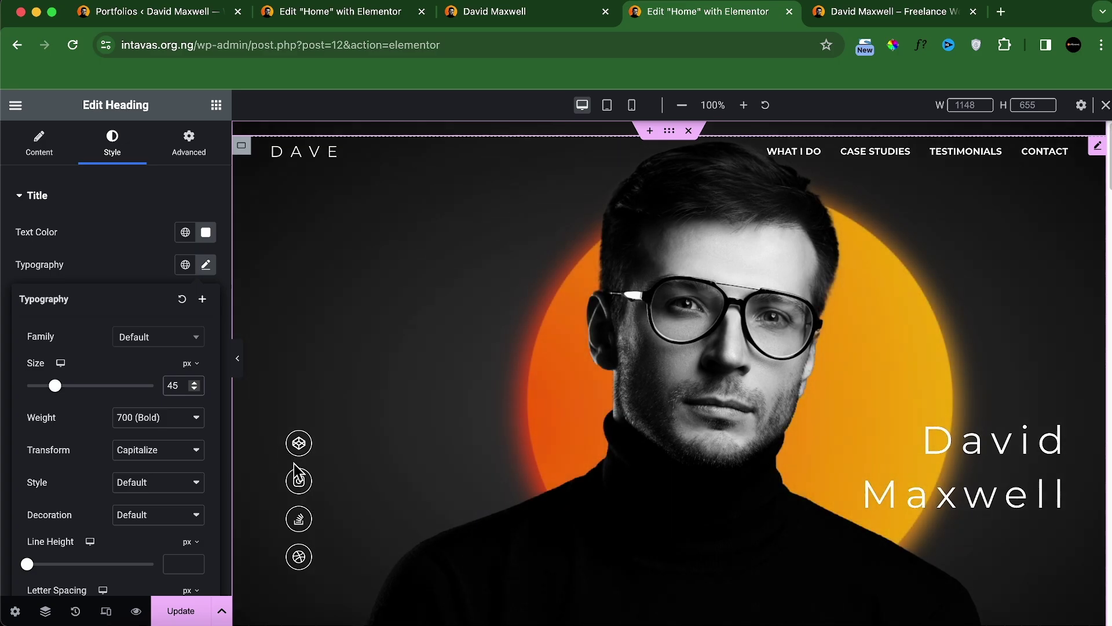
left_click(297, 488)
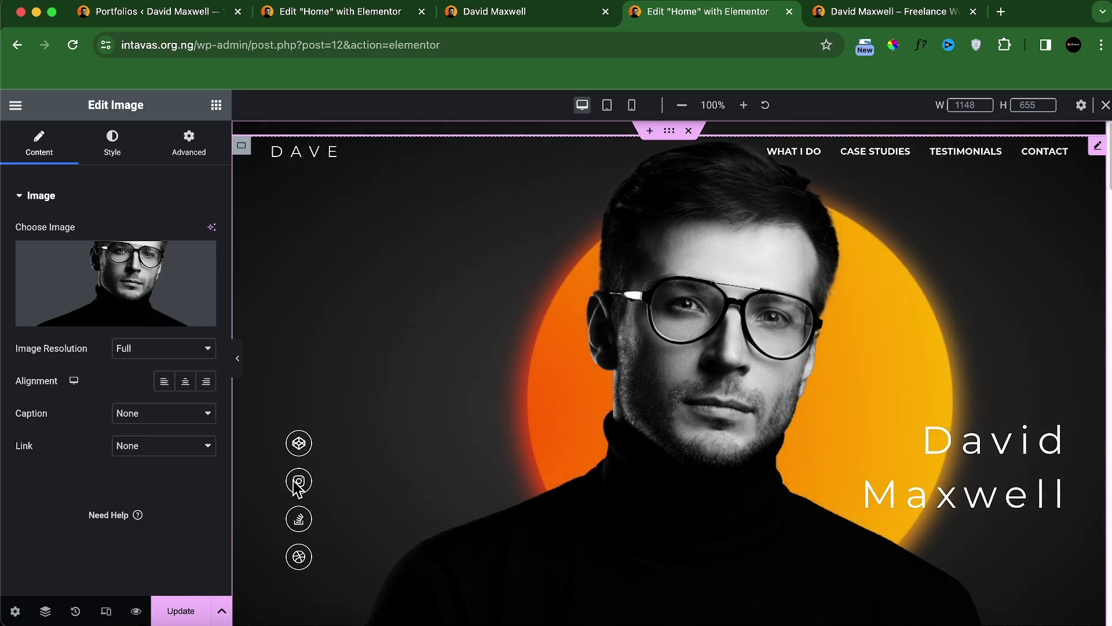
left_click(54, 611)
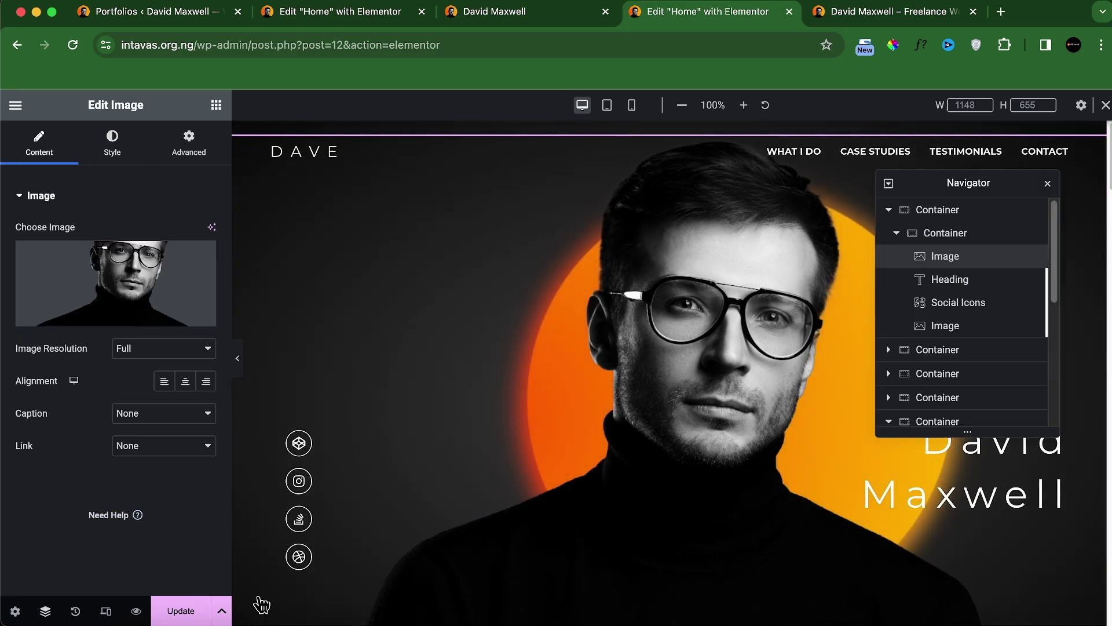
left_click(958, 304)
right_click(955, 313)
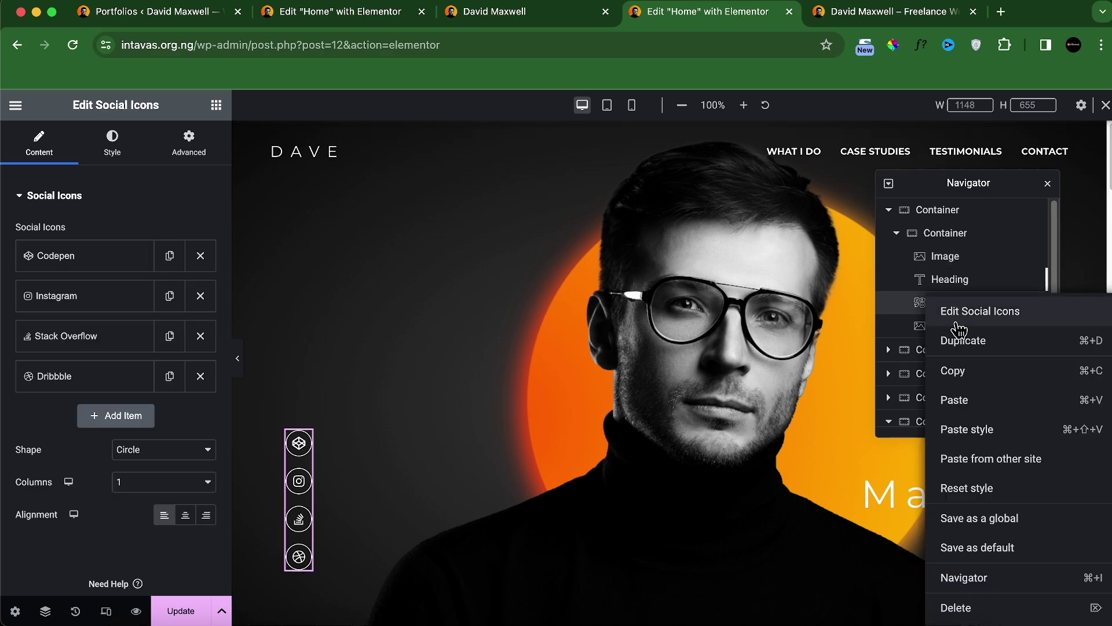
left_click(957, 370)
scroll(637, 371, "down", 10)
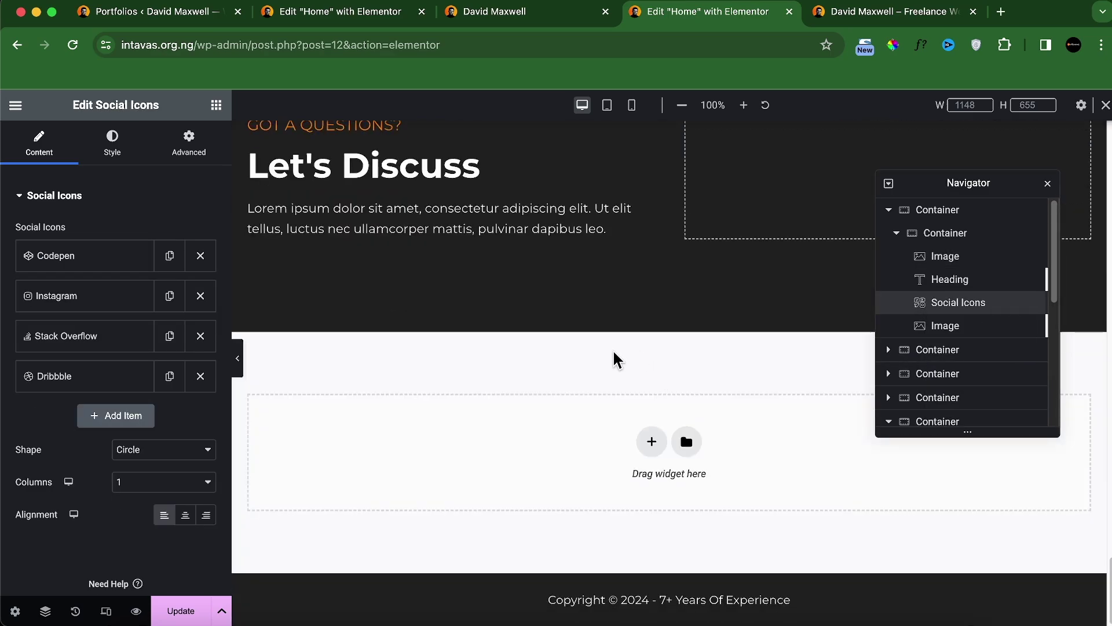
scroll(394, 296, "up", 3)
right_click(259, 278)
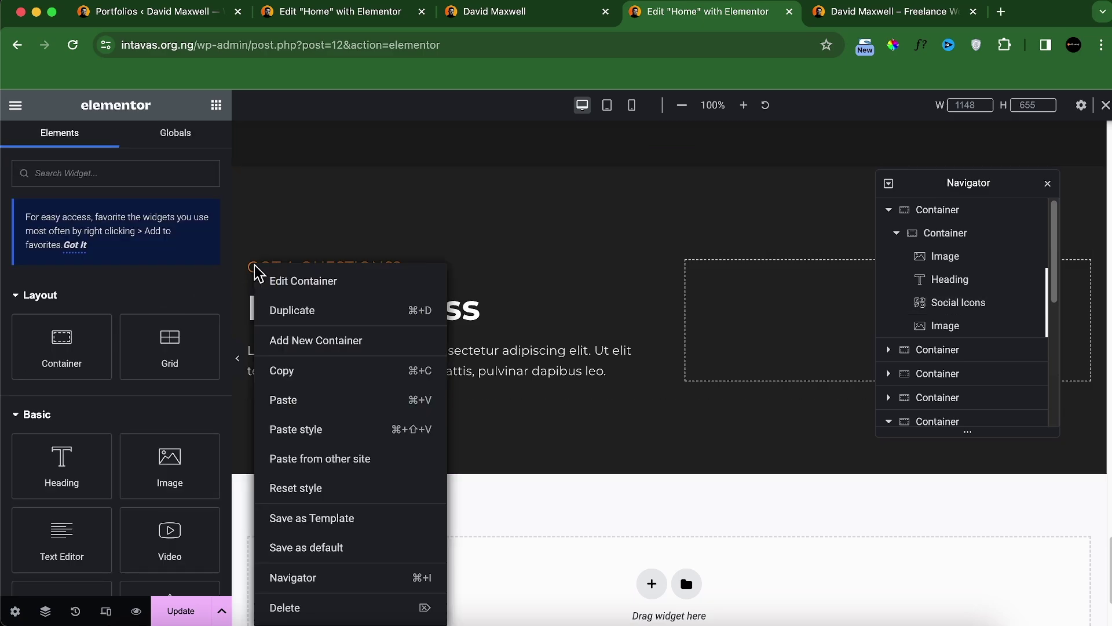
left_click(315, 400)
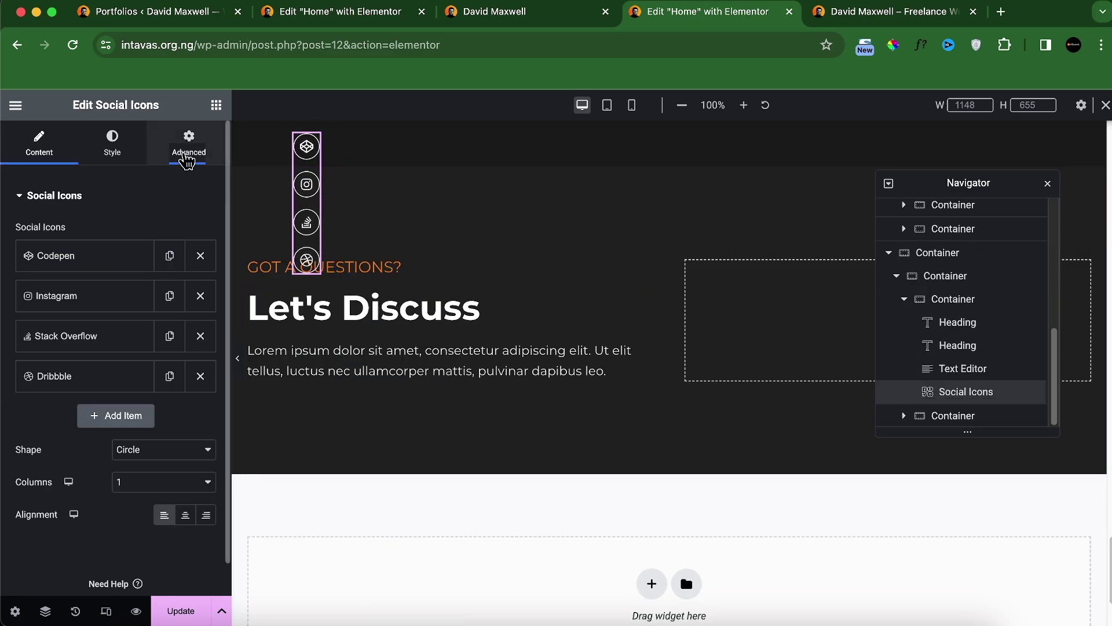
Step: Set the pasted icons' Position to Default and Columns to Auto so they sit in one row
left_click(189, 147)
scroll(159, 422, "down", 10)
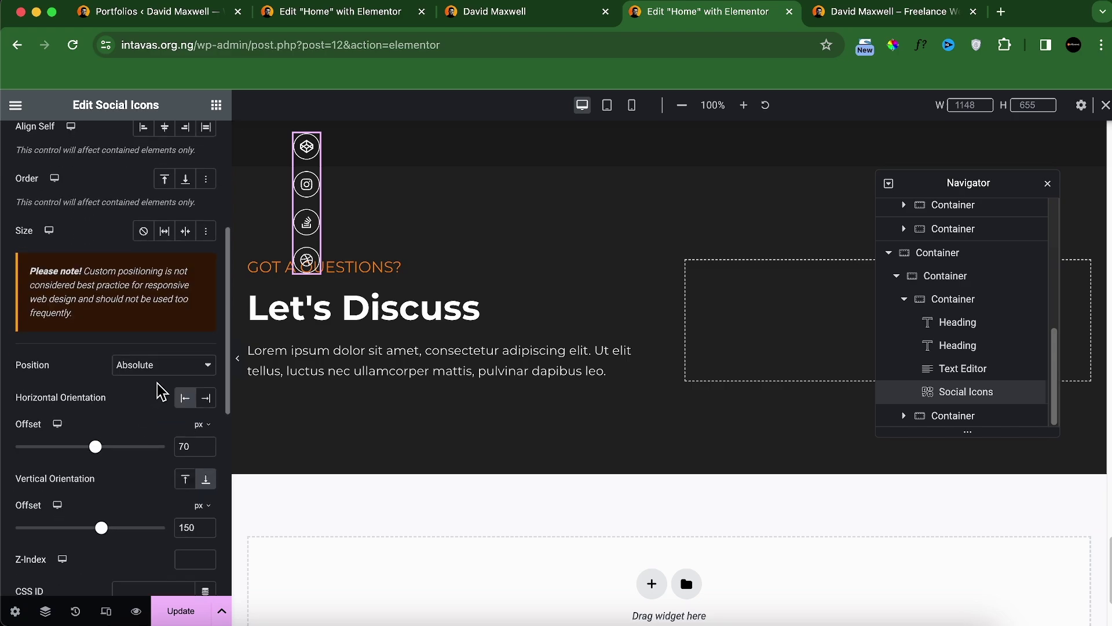
left_click(165, 371)
left_click(137, 346)
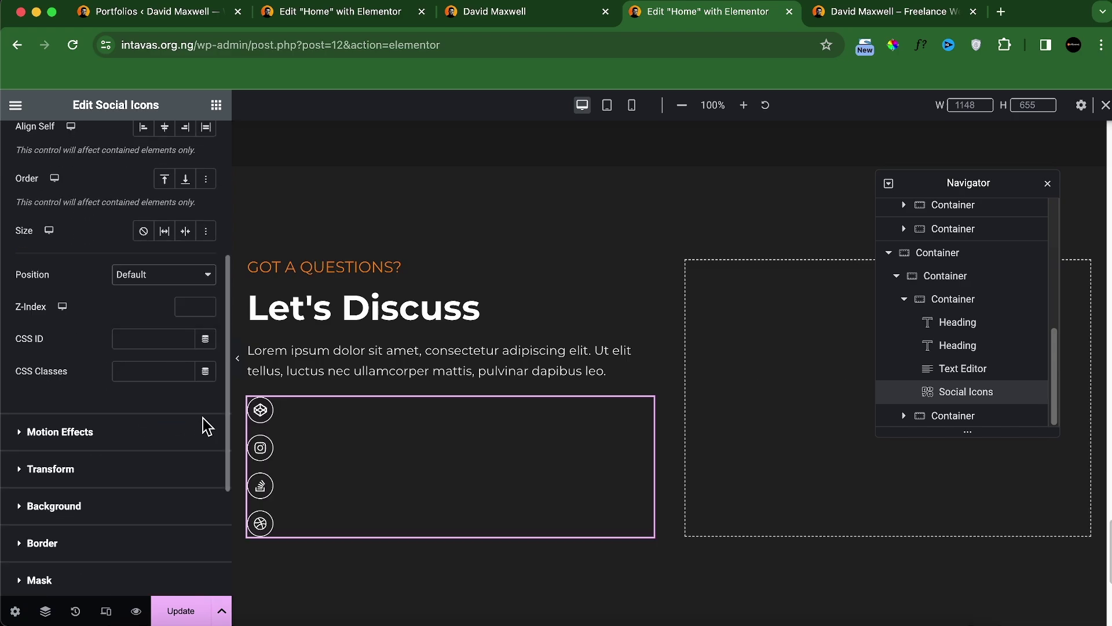
scroll(80, 314, "up", 5)
left_click(36, 142)
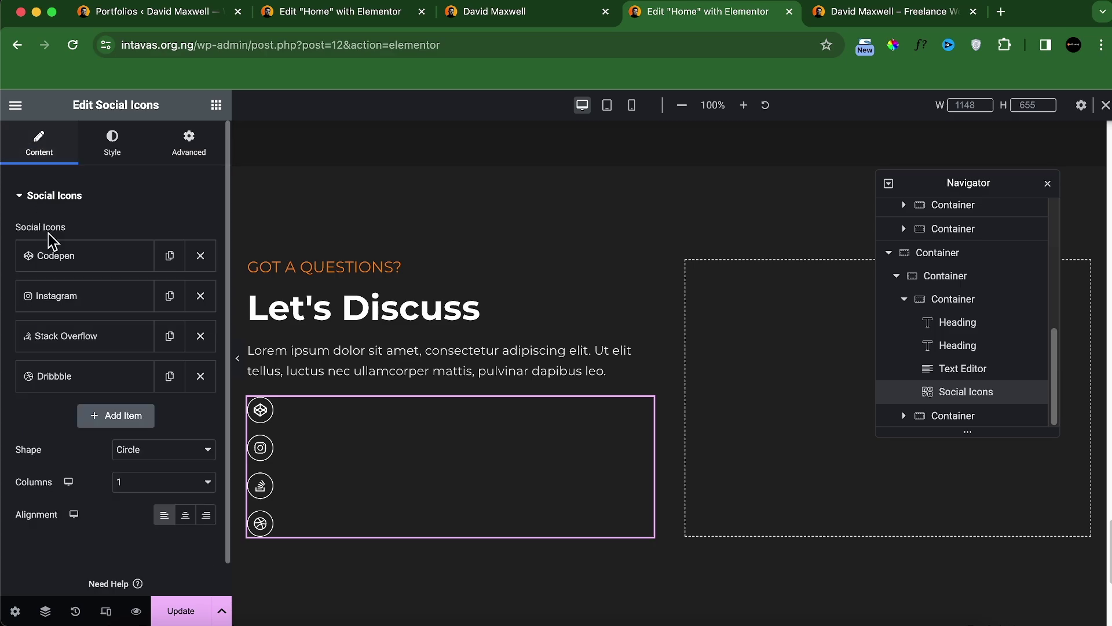
left_click(149, 485)
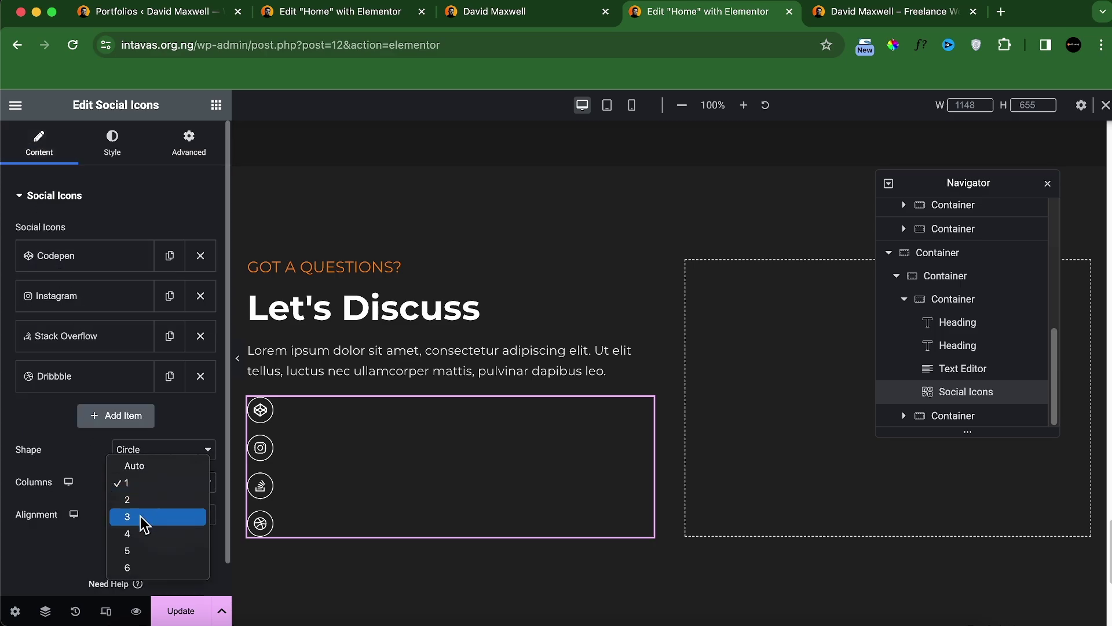
left_click(149, 486)
left_click(149, 481)
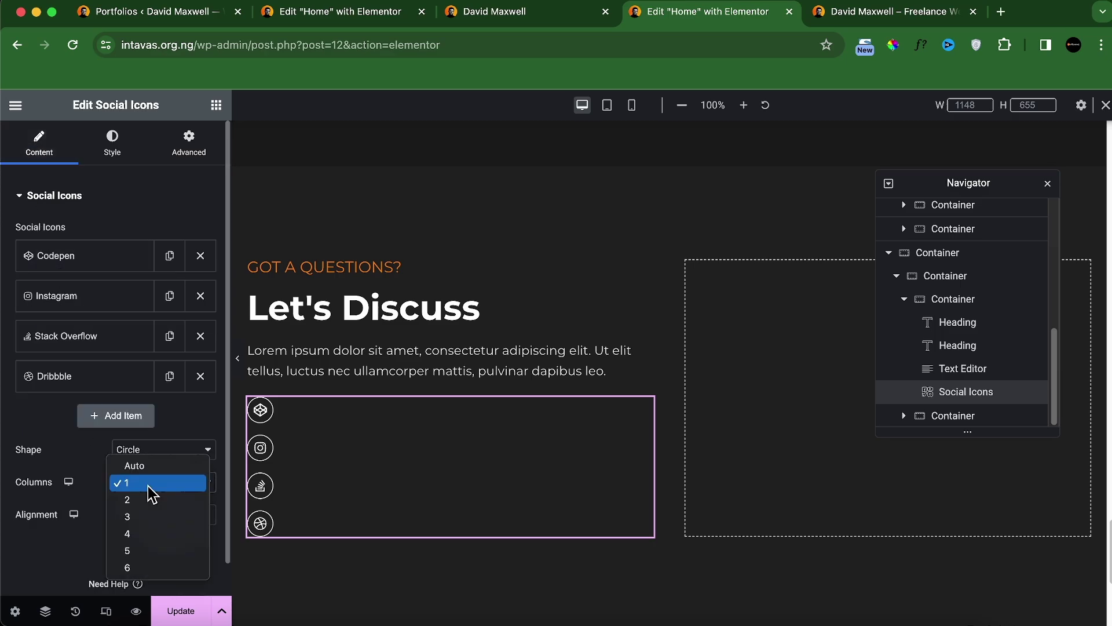
left_click(149, 467)
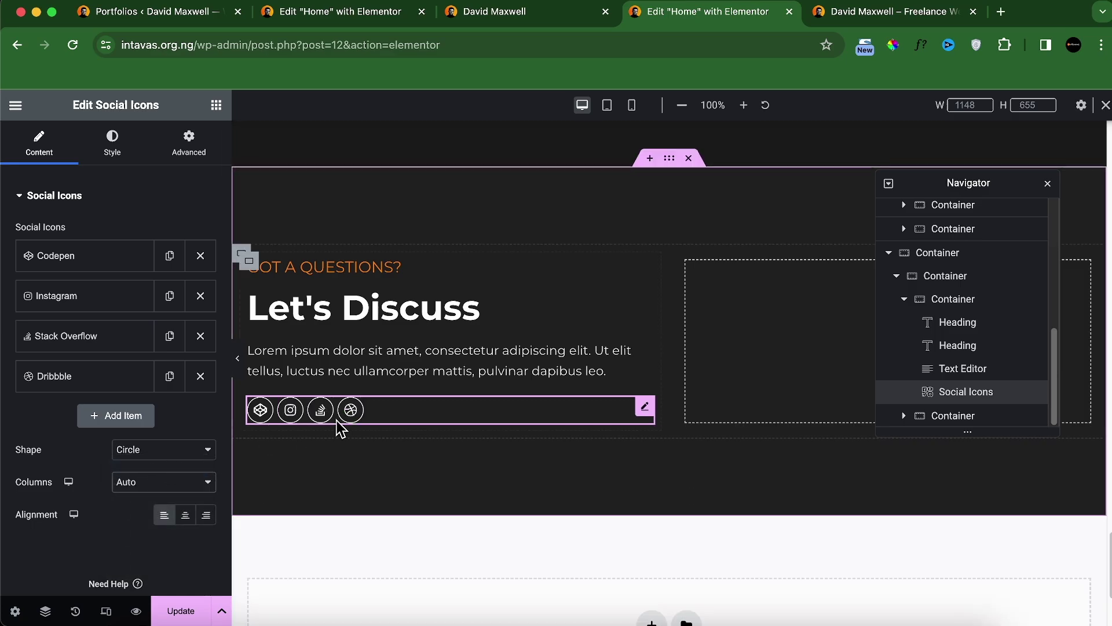
left_click(112, 142)
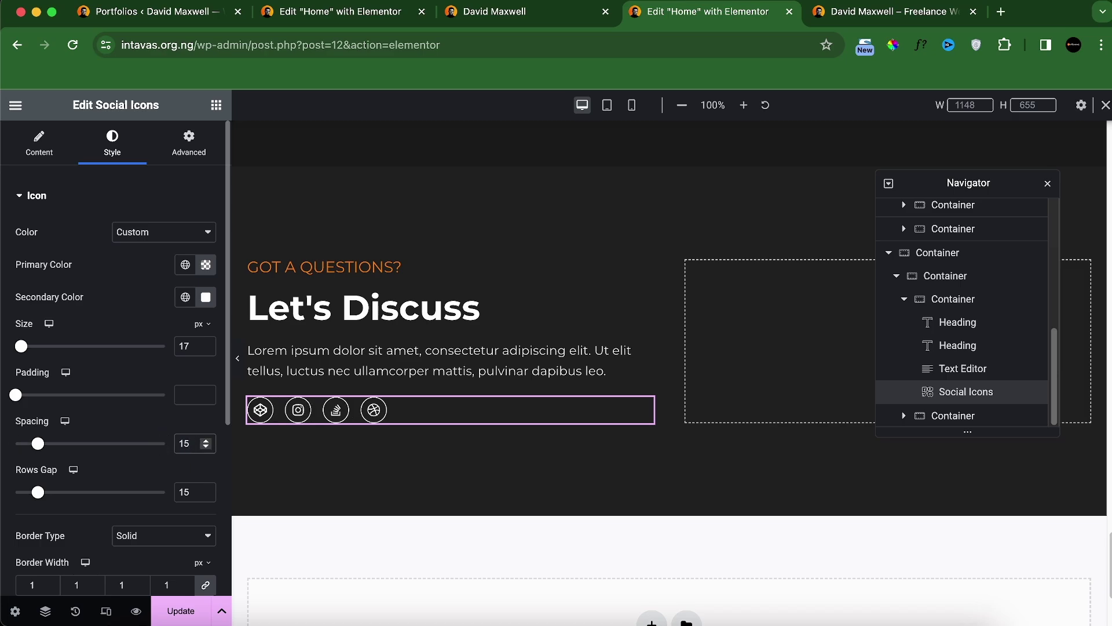
left_click(533, 21)
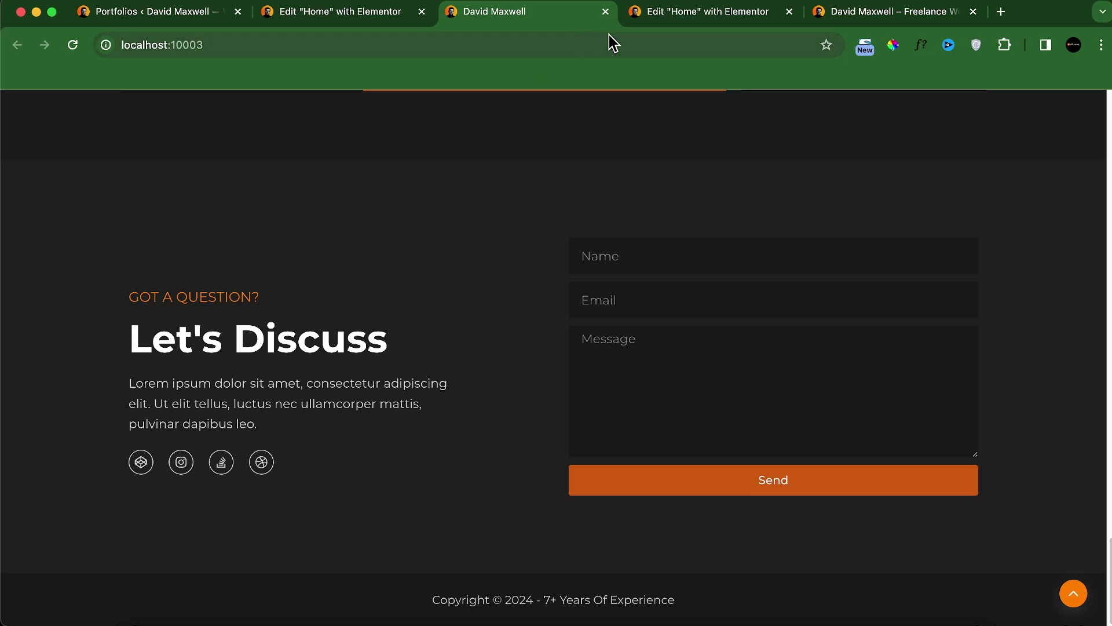
left_click(708, 12)
Step: Unlink the Let's Discuss paragraph's margins and give it a 100 px right margin
left_click(340, 360)
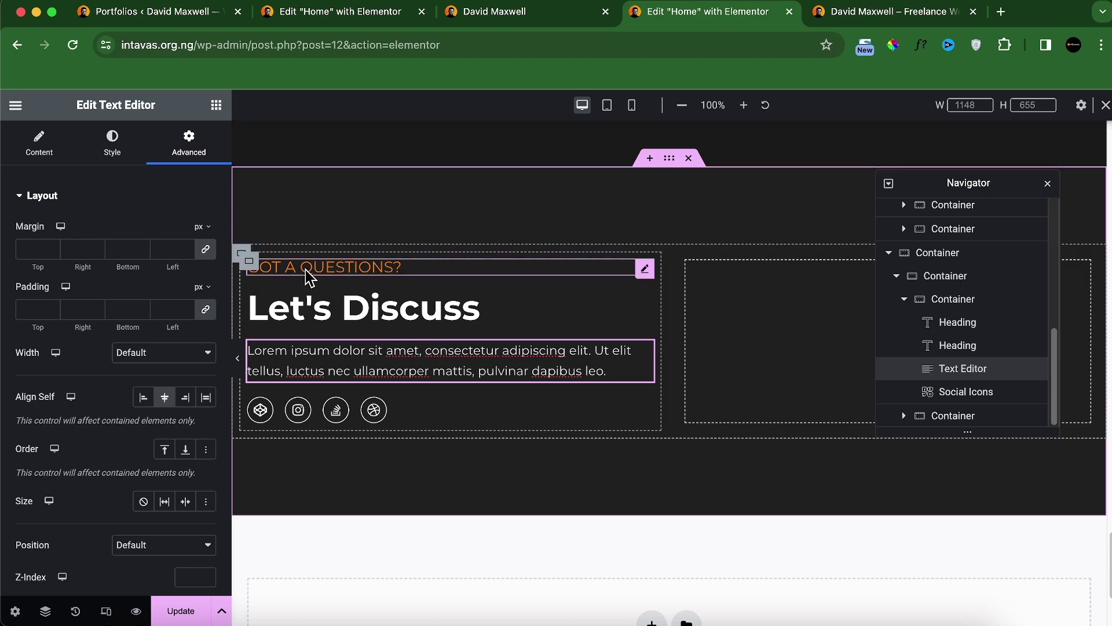
left_click(205, 249)
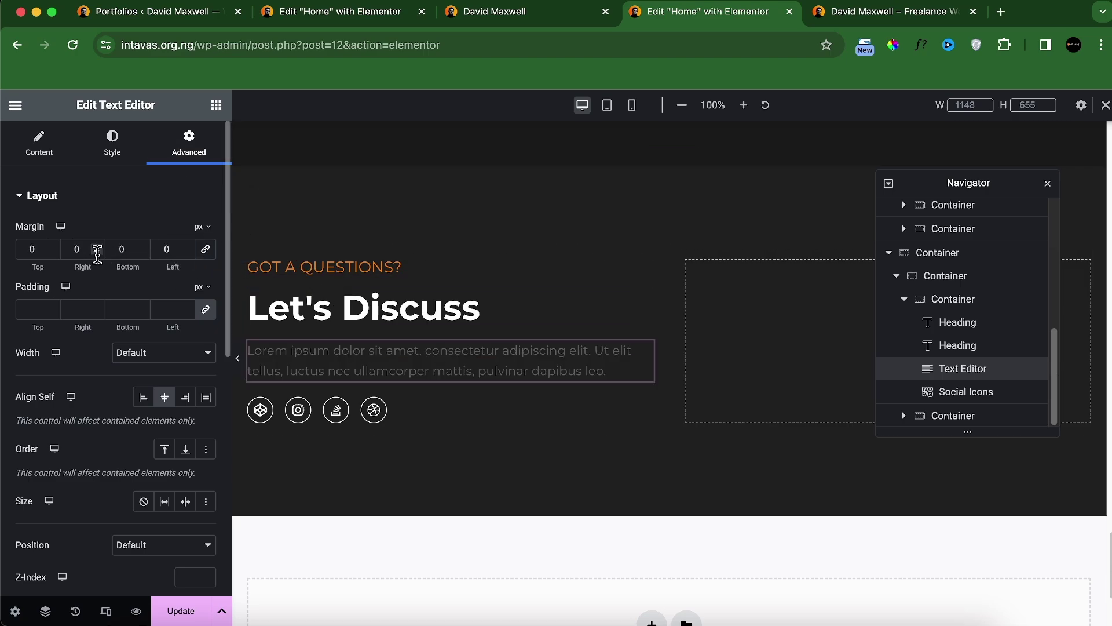
type("5")
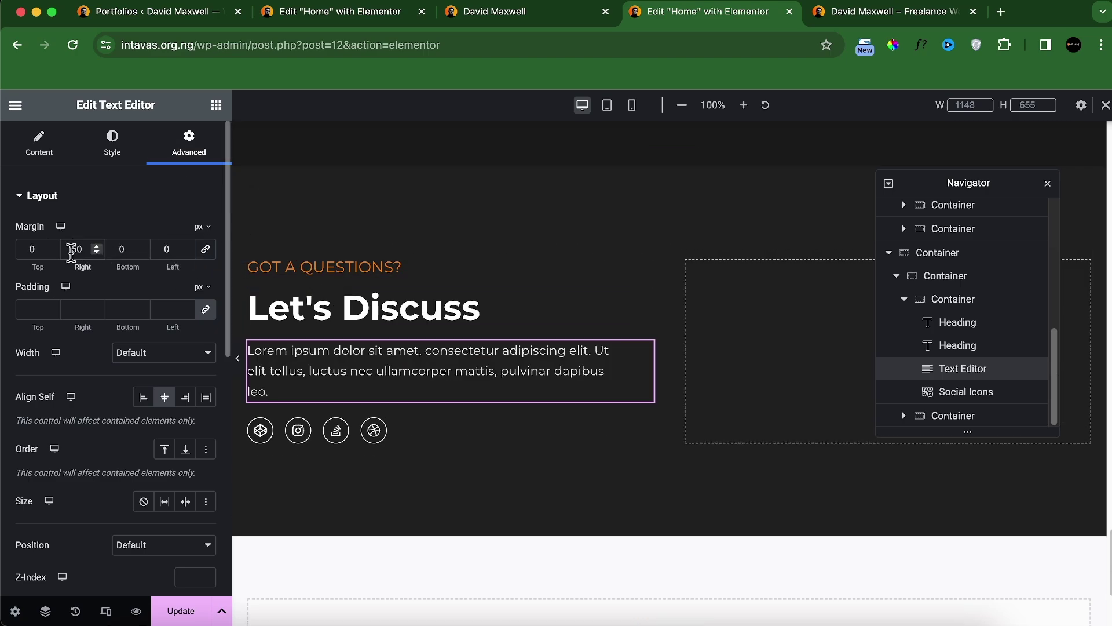
key("BackSpace")
type("100")
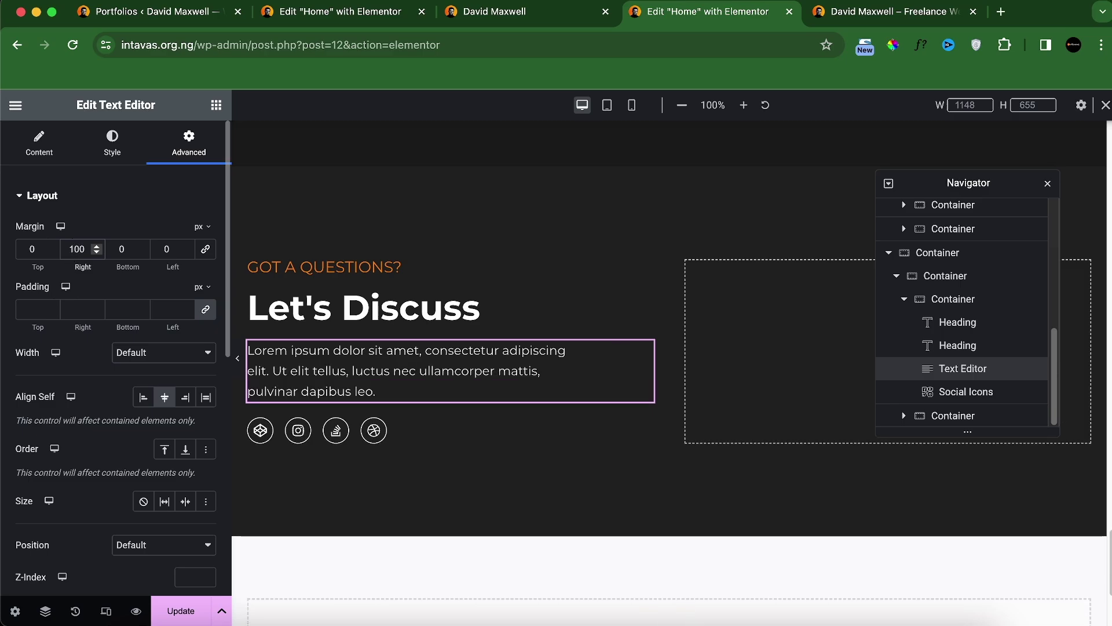
left_click(237, 358)
left_click(480, 15)
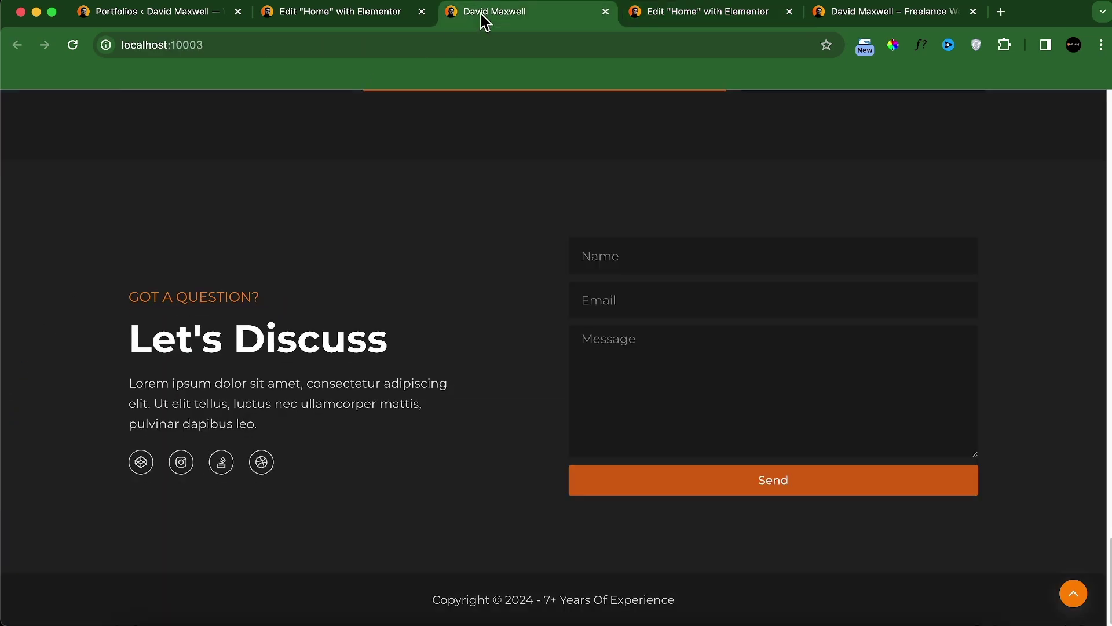
left_click(661, 15)
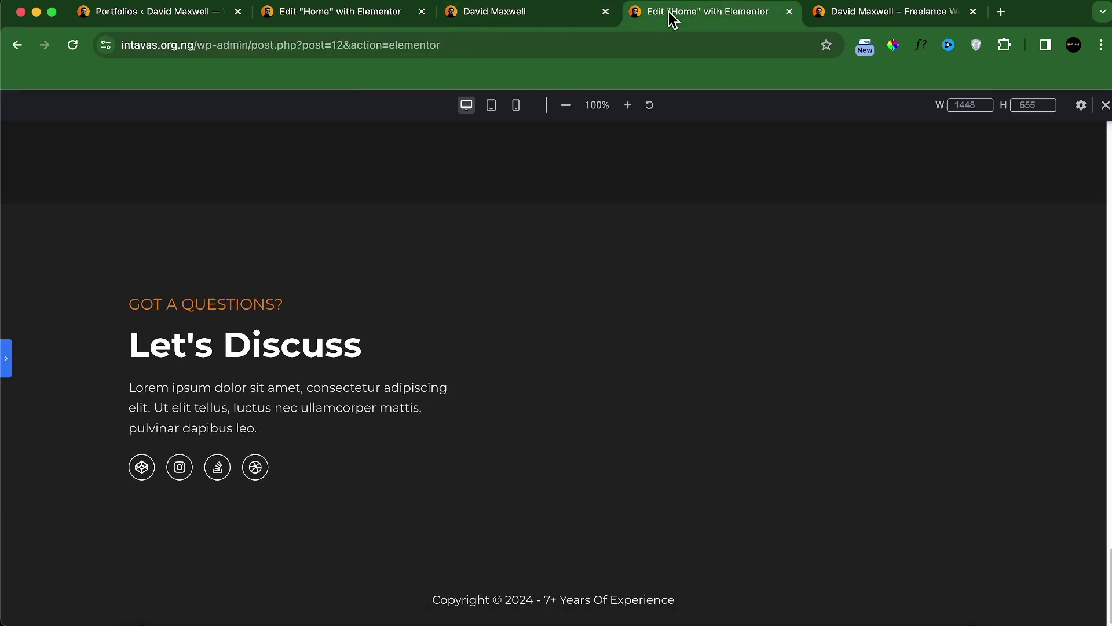
left_click(7, 359)
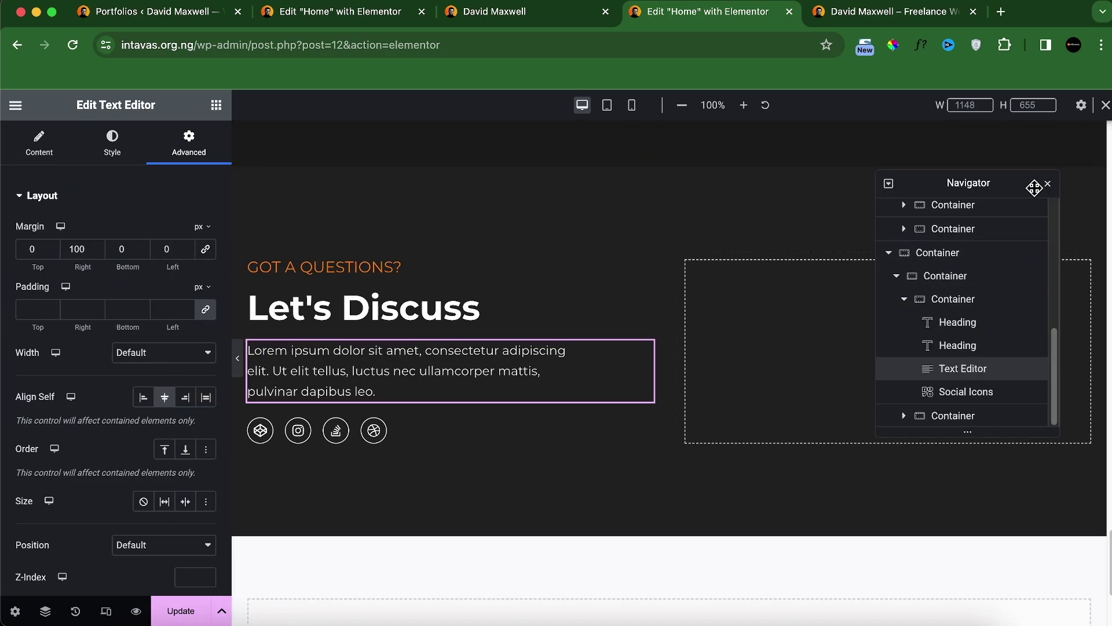
left_click(1050, 188)
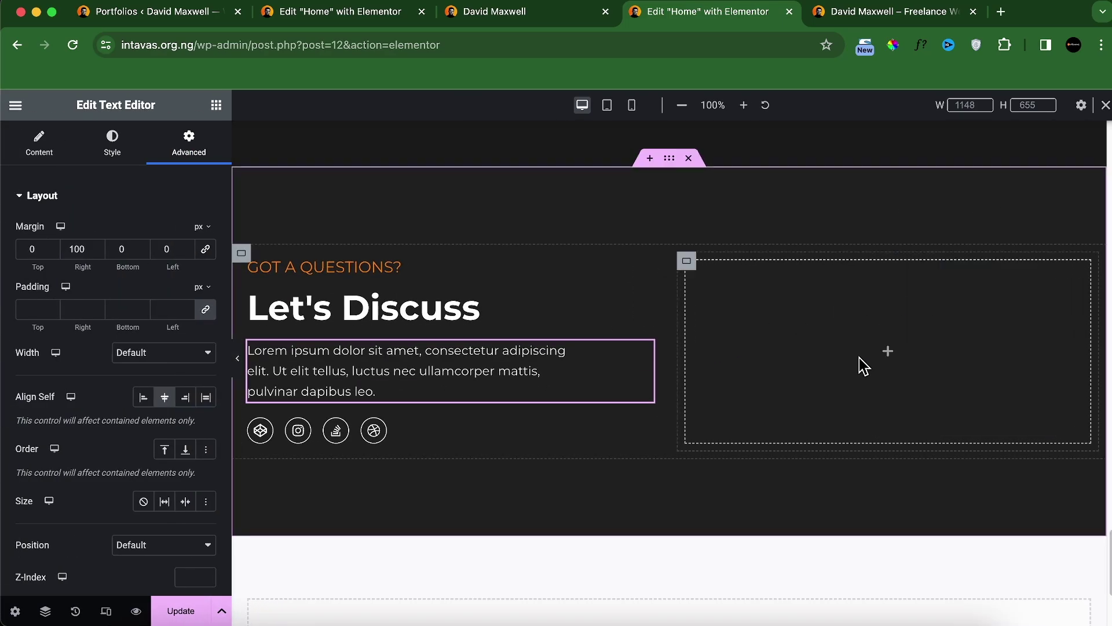
Step: Search the widgets for 'form' and drop a Form widget into the empty right column
left_click(216, 106)
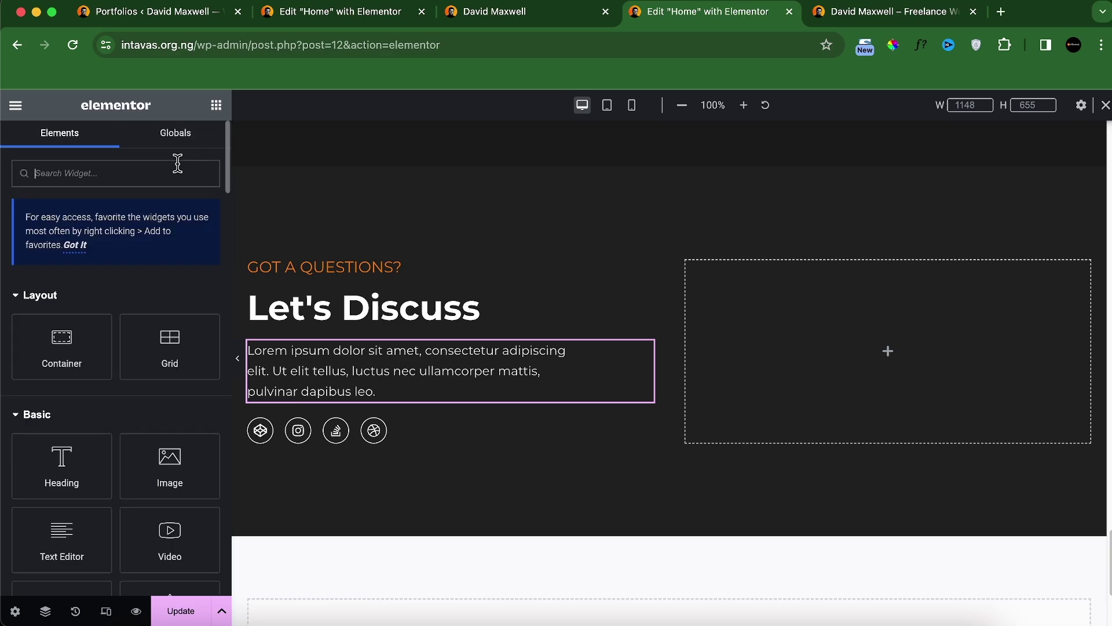
left_click(178, 172)
type("elem")
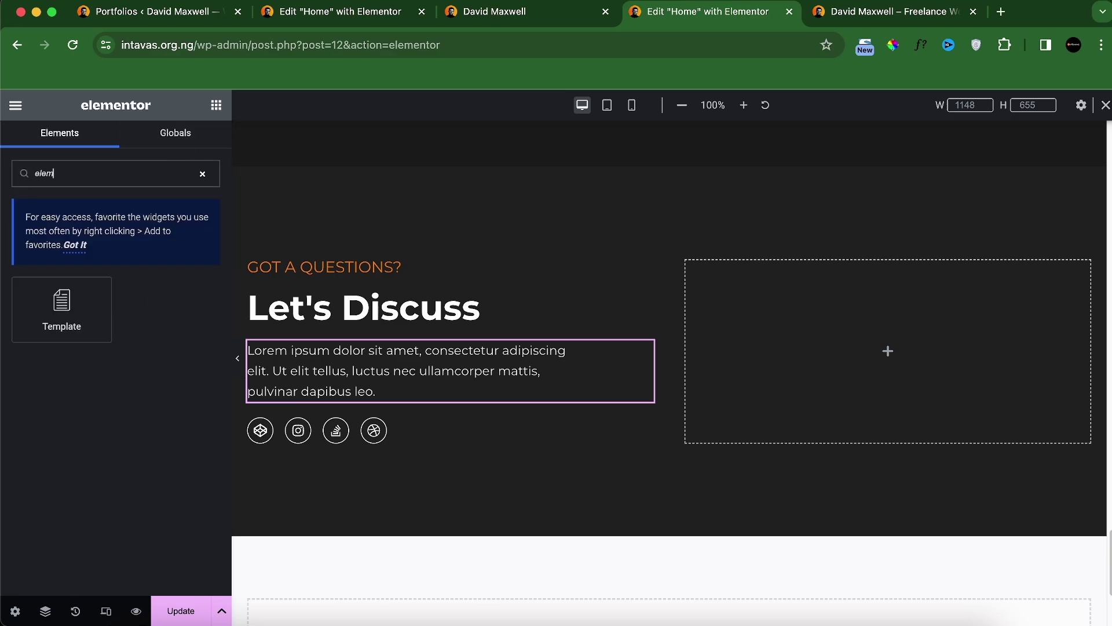
key("BackSpace")
key("BackSpace")
key("BackSpace")
type("form")
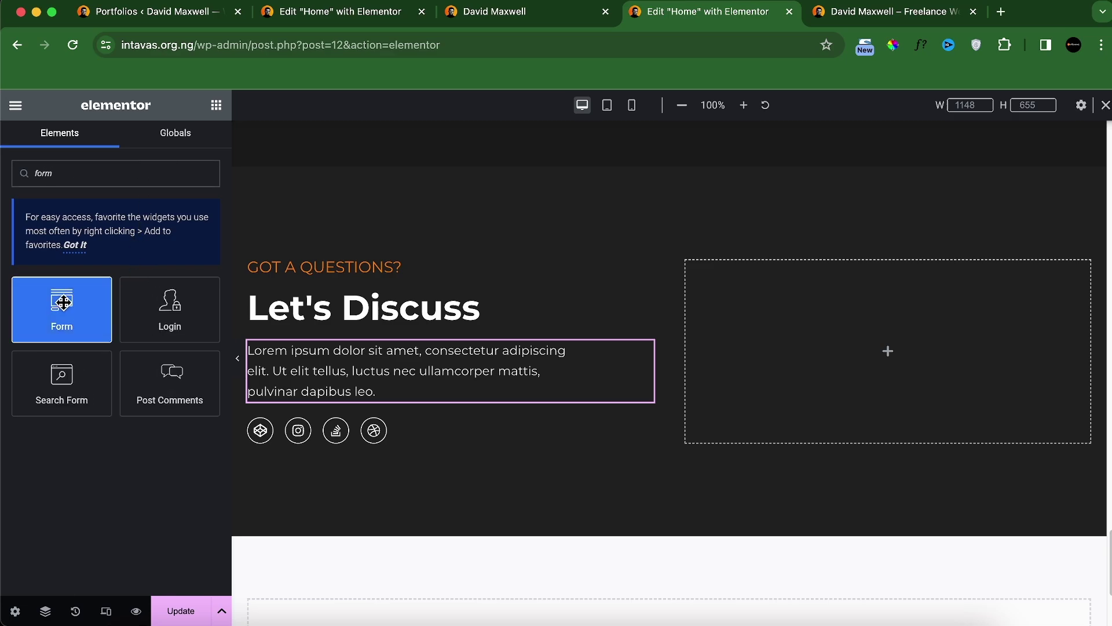
left_click_drag(62, 307, 794, 319)
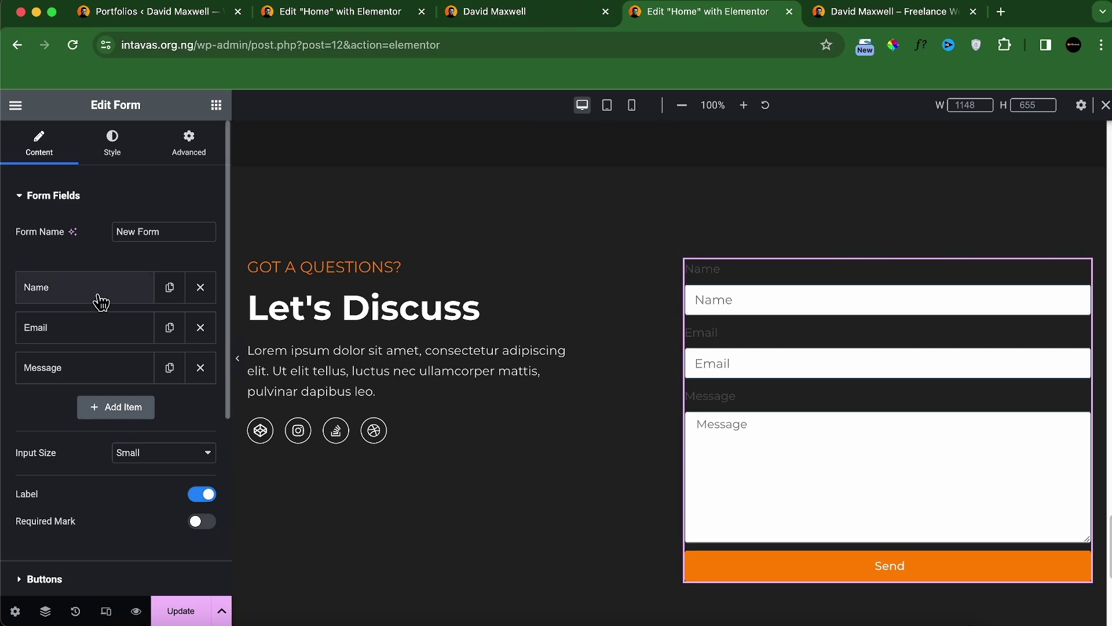
Step: Make the contact form's Name and Message fields required
scroll(122, 417, "down", 3)
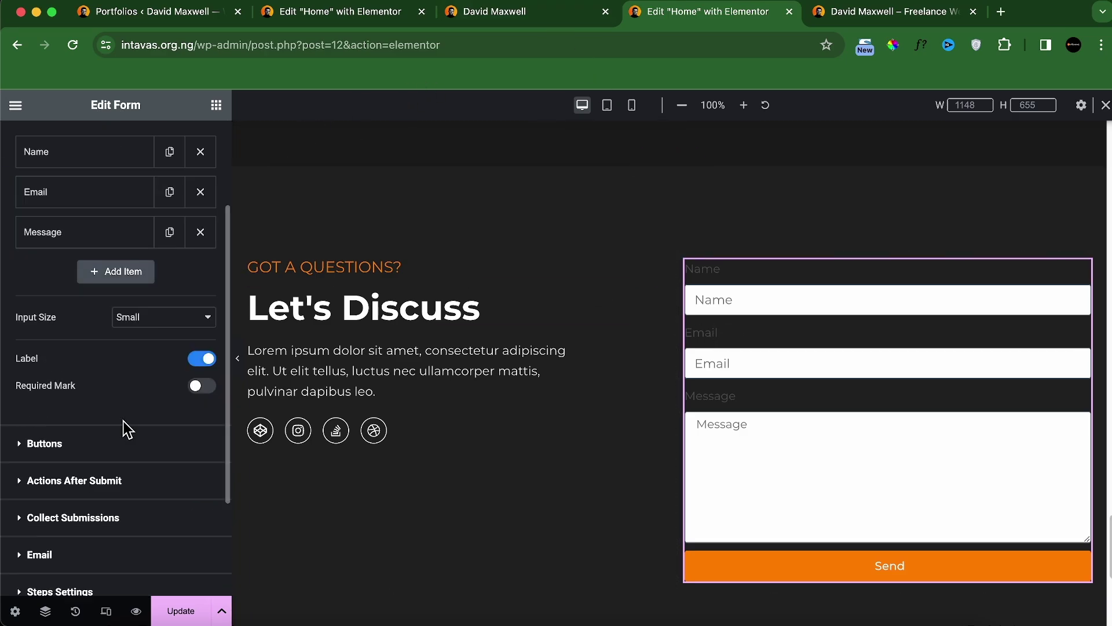
left_click(110, 154)
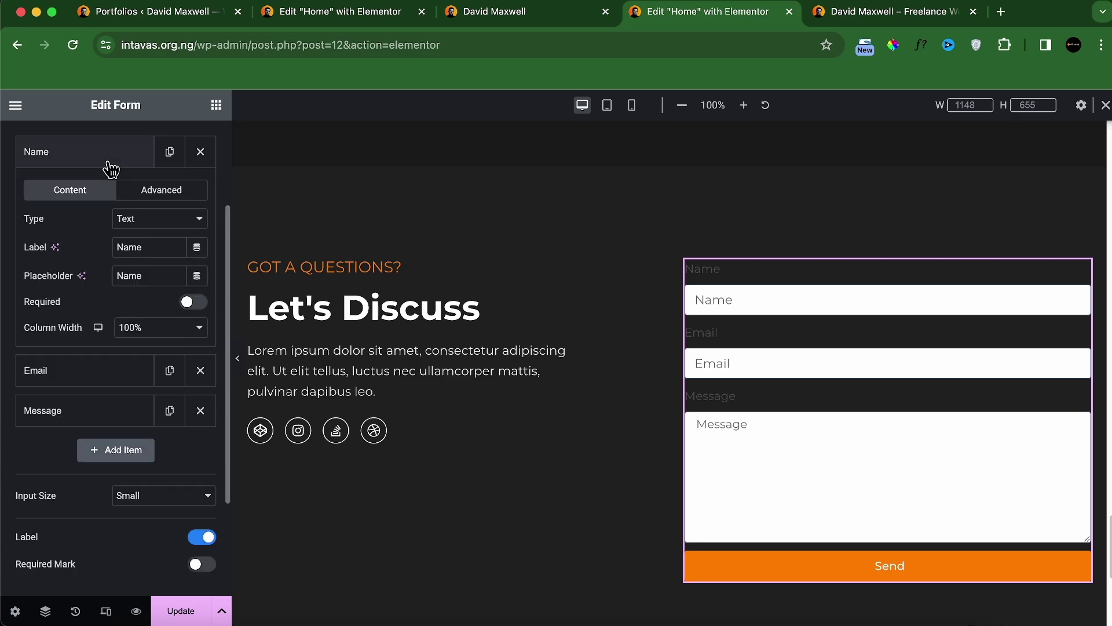
left_click(193, 301)
left_click(87, 153)
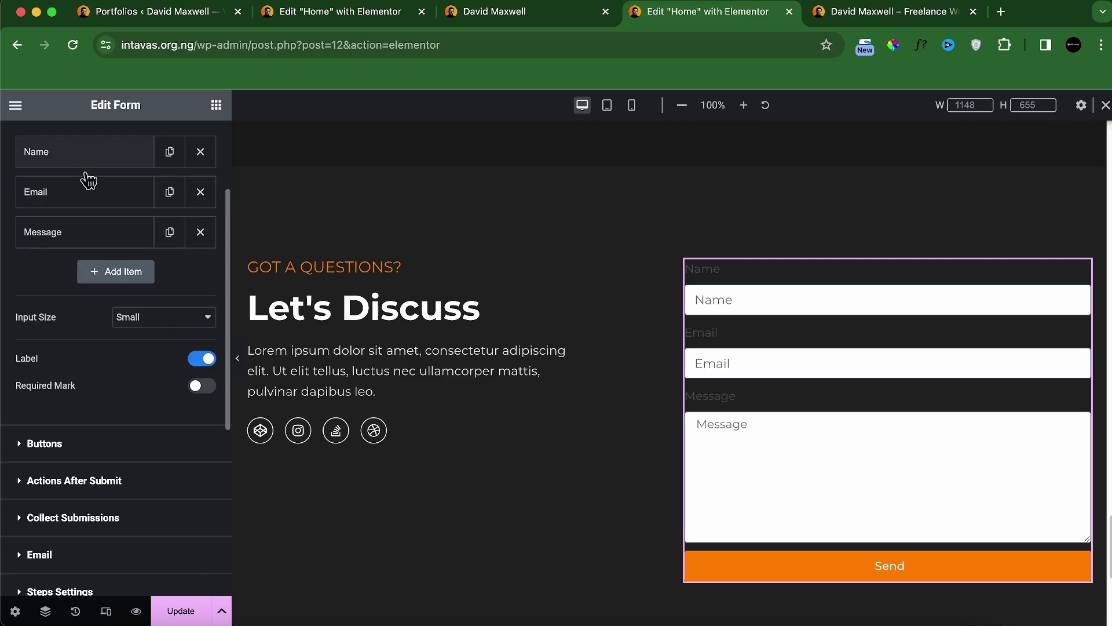
left_click(110, 197)
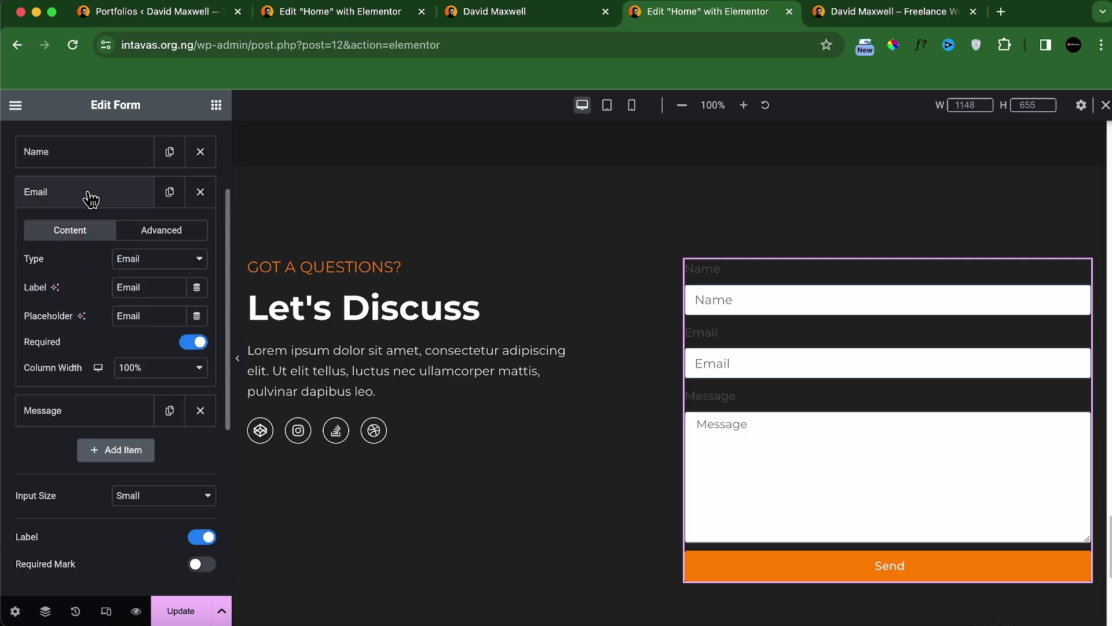
left_click(122, 195)
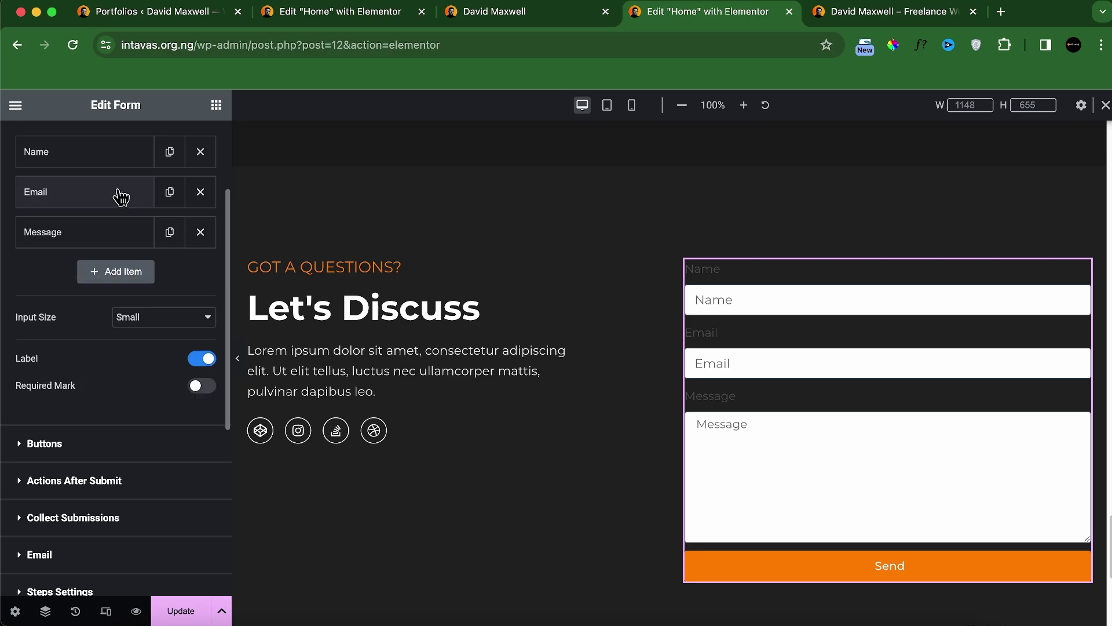
left_click(125, 234)
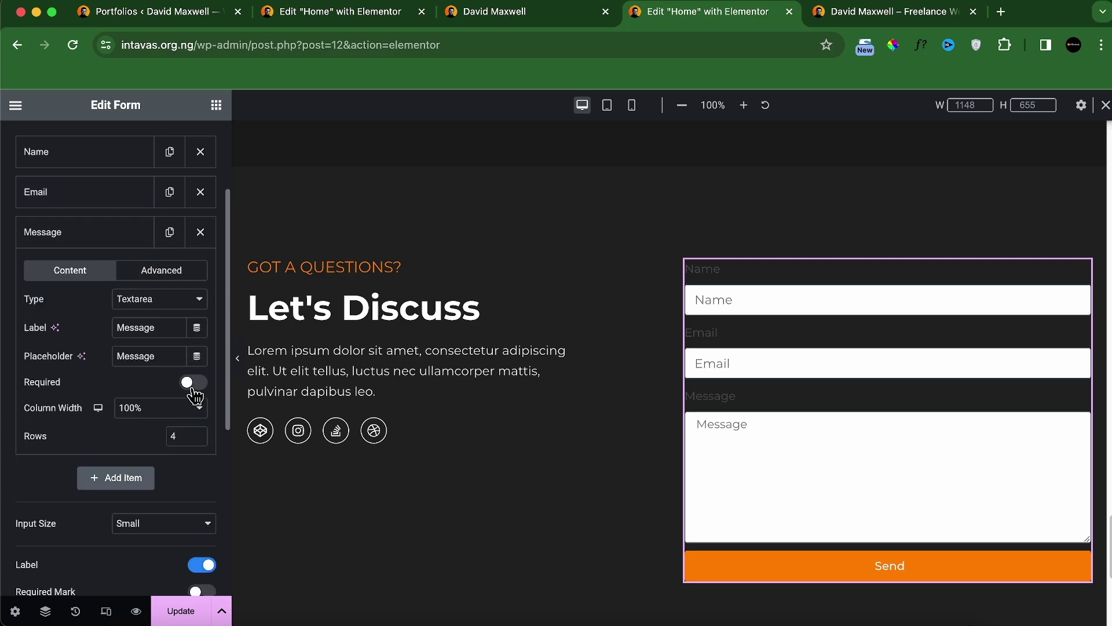
left_click(193, 384)
left_click(58, 234)
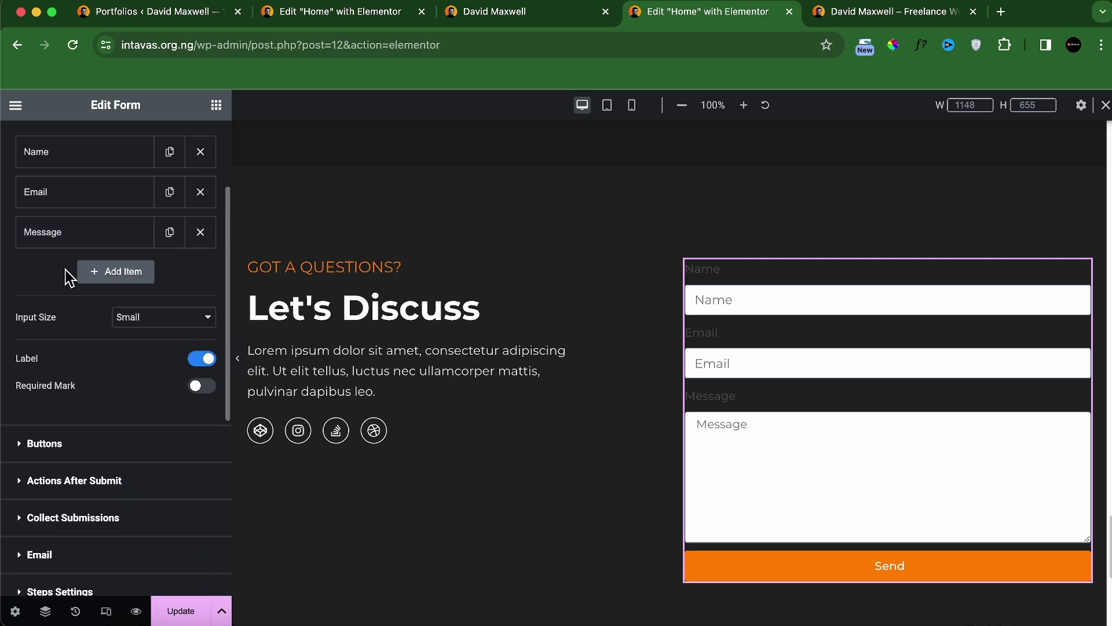
Step: Set the form's input size to Medium and switch the field labels off
left_click(131, 318)
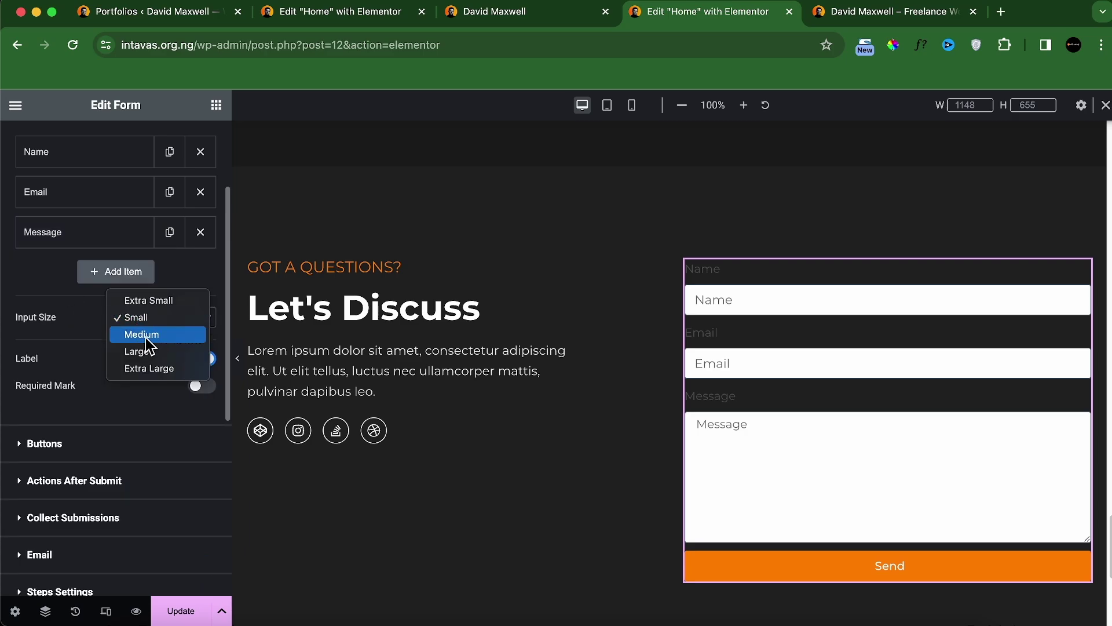
left_click(144, 336)
scroll(145, 339, "down", 4)
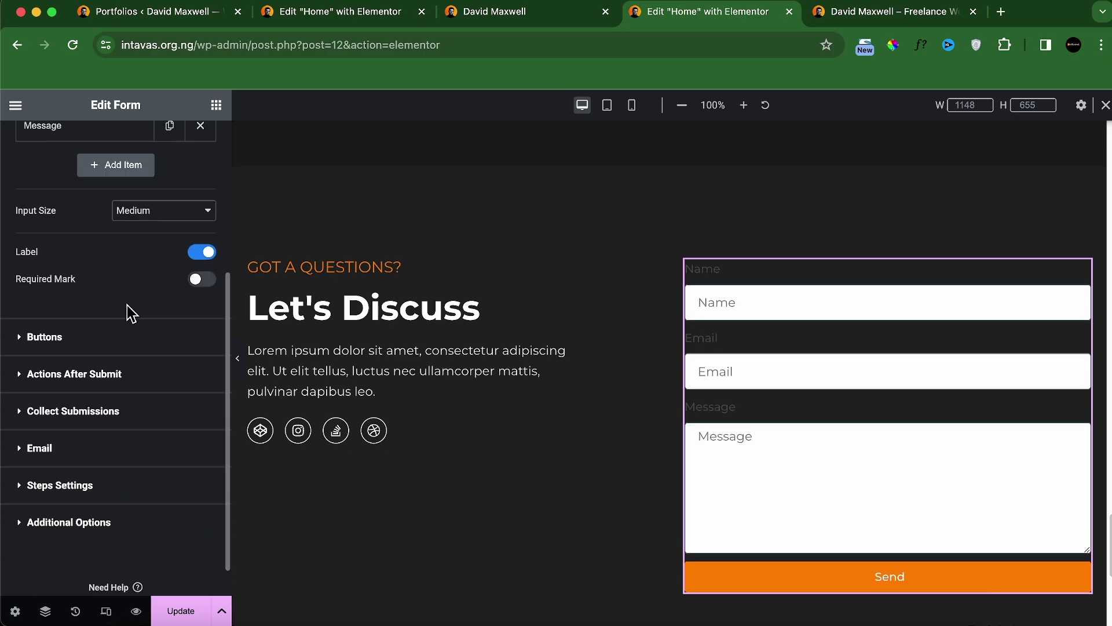
left_click(515, 18)
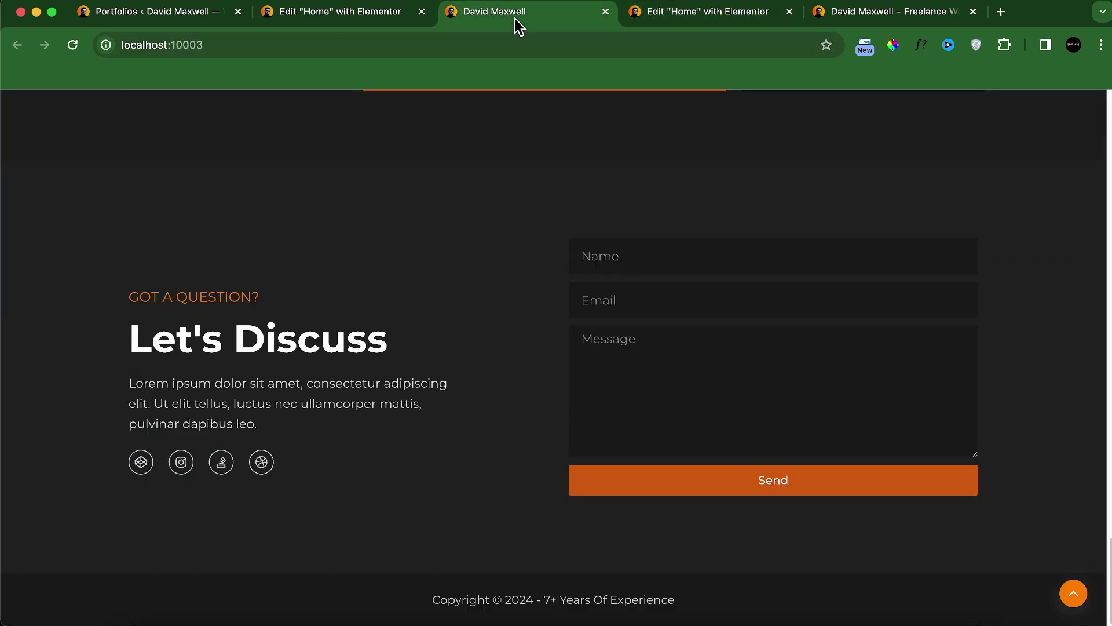
left_click(692, 13)
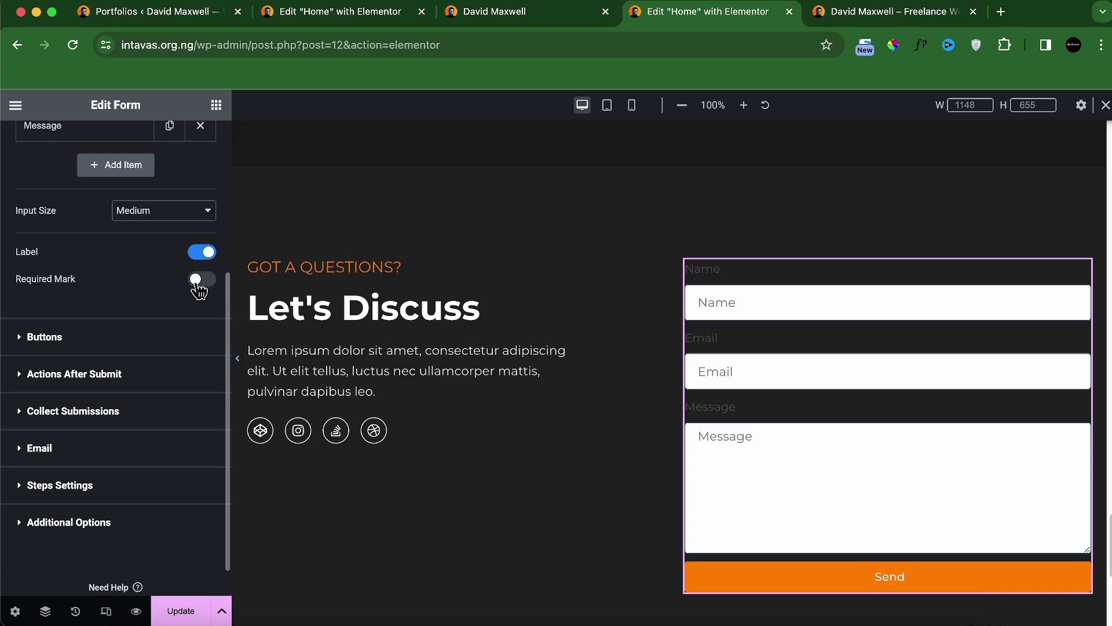
left_click(202, 253)
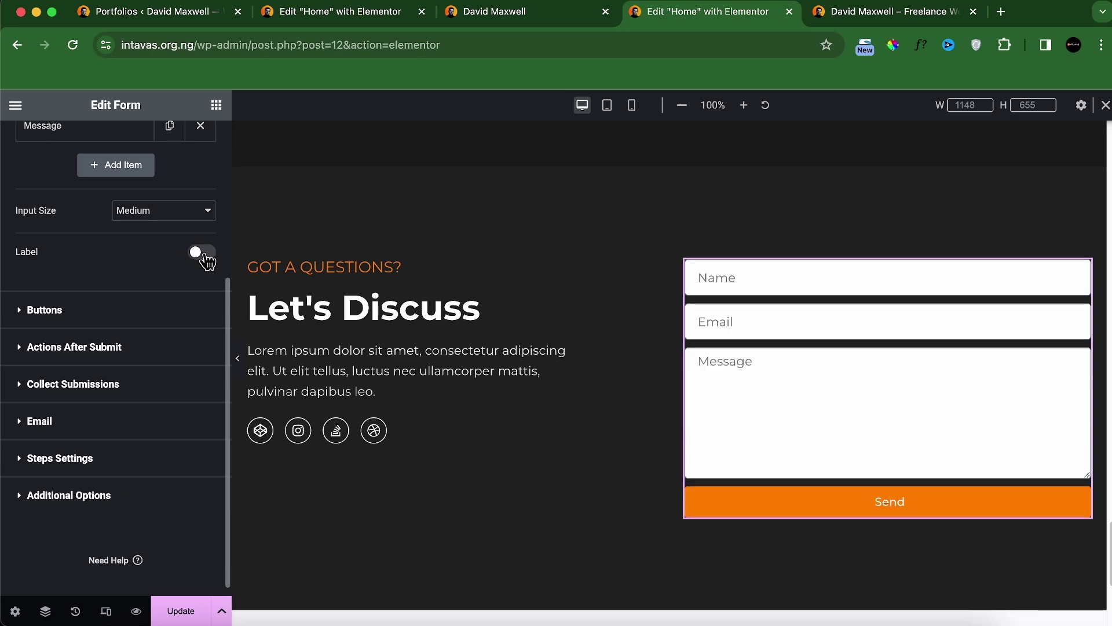
left_click(162, 315)
scroll(158, 380, "down", 3)
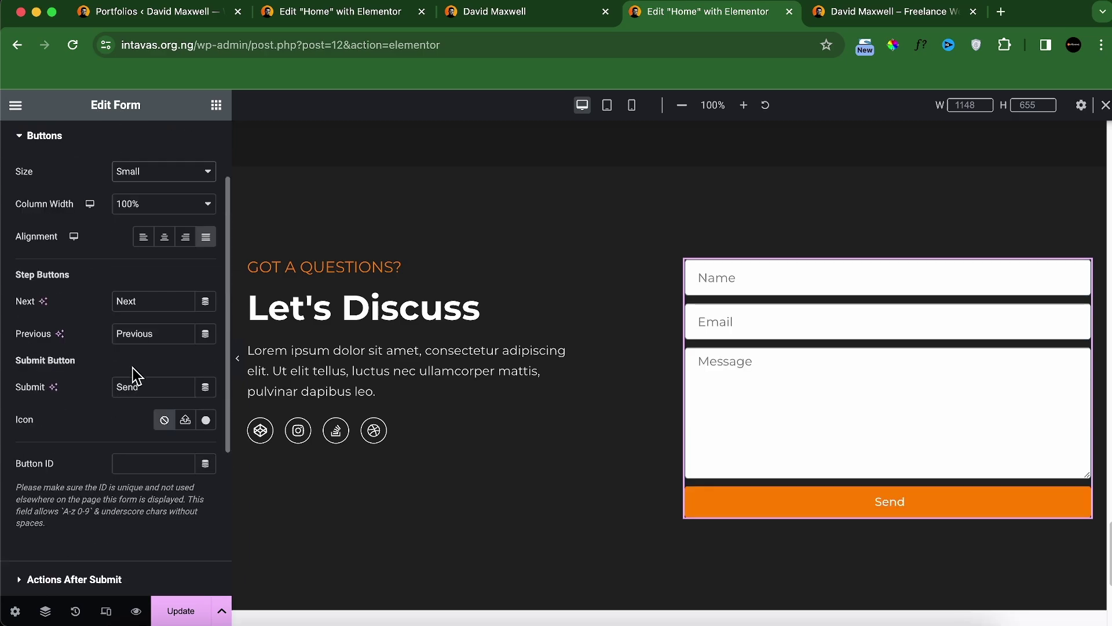
Step: Trim the submit button's ID to contactbtnid
scroll(130, 417, "down", 1)
left_click(139, 439)
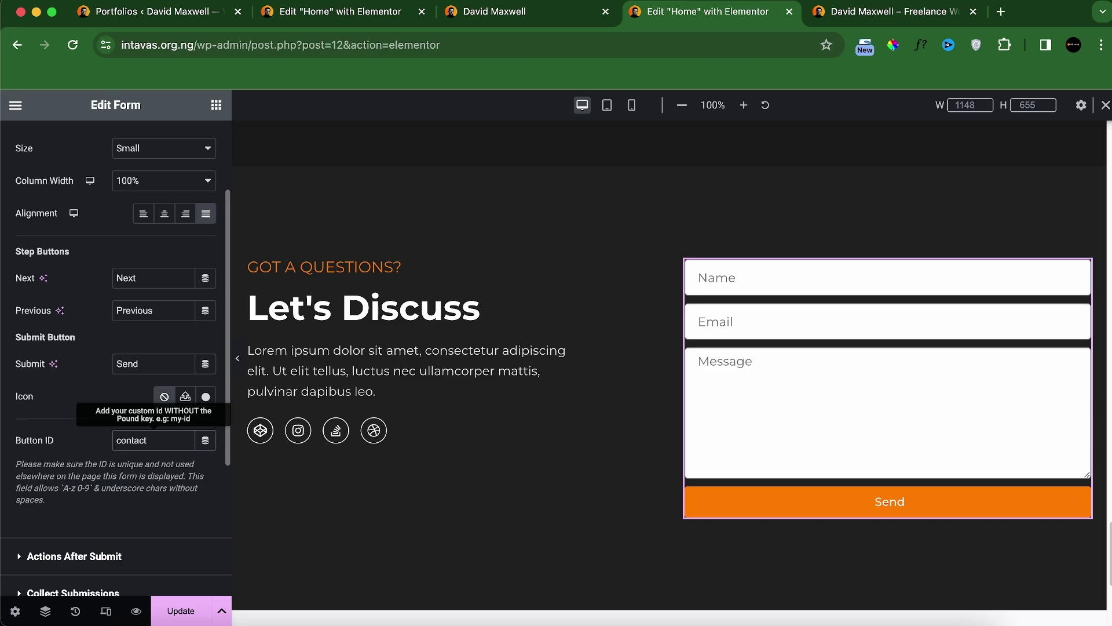
key("BackSpace")
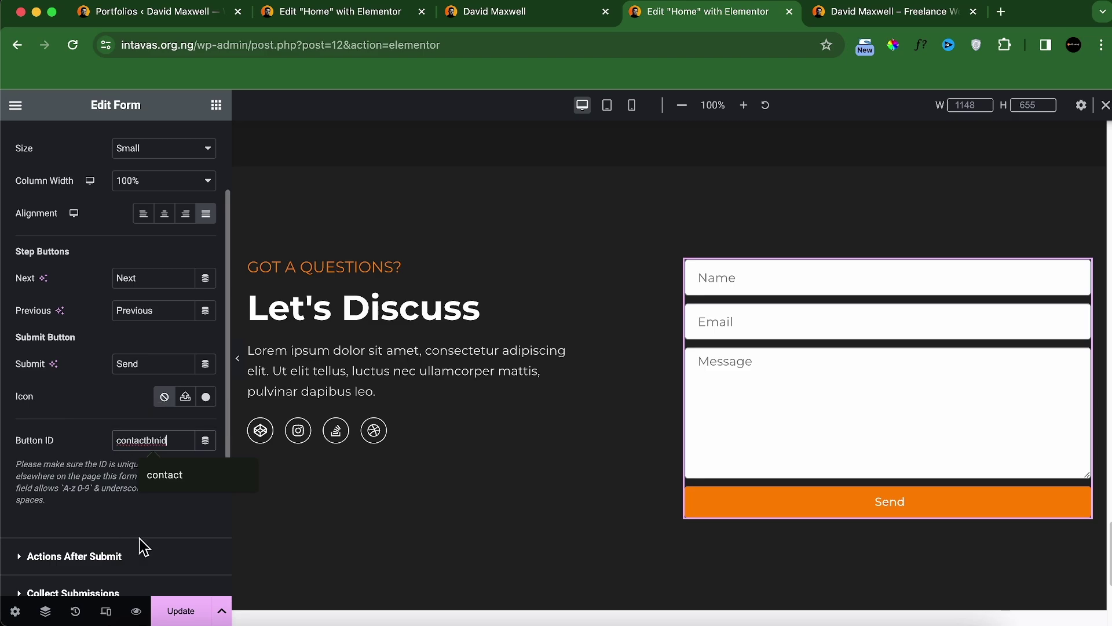
scroll(142, 545, "down", 3)
Step: Send notification emails to a contact address with subject 'New contact email from your portfolio'
left_click(92, 443)
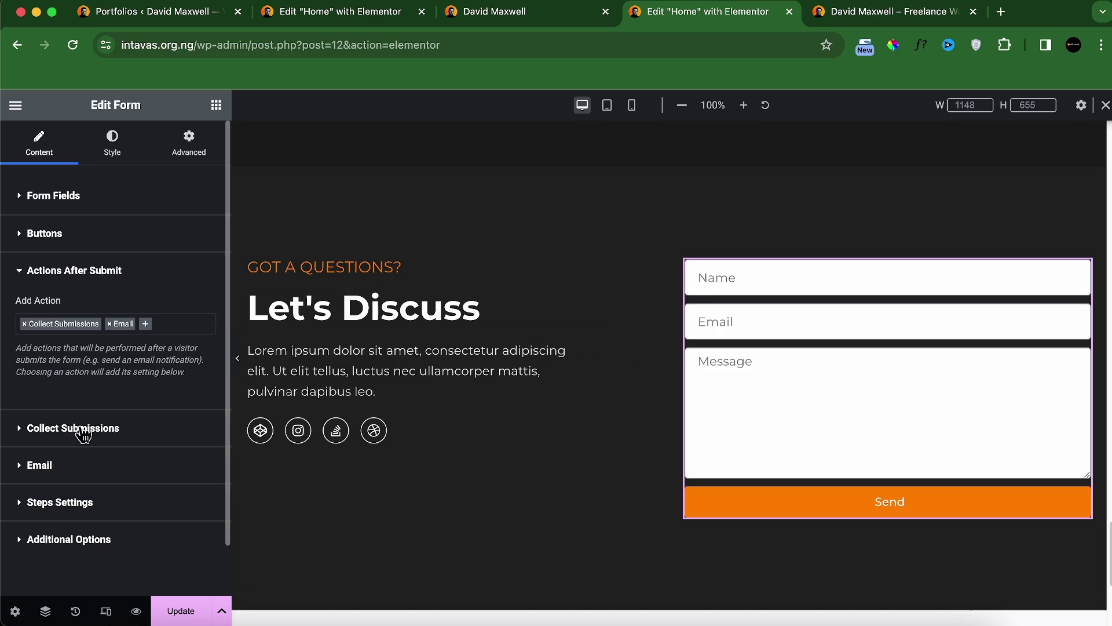
left_click(75, 469)
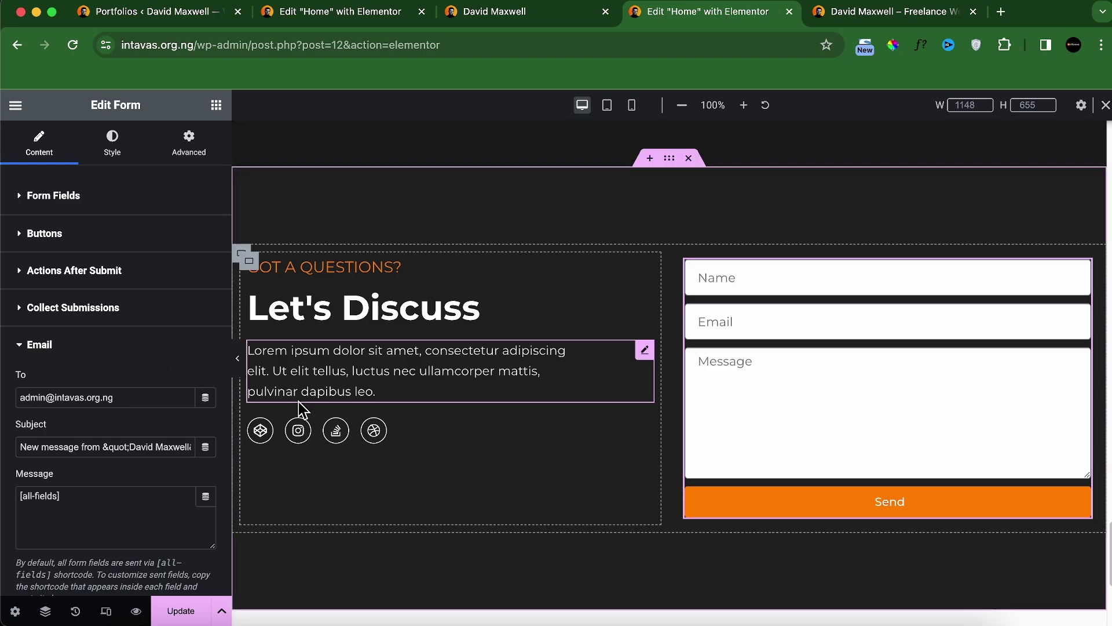
double_click(34, 397)
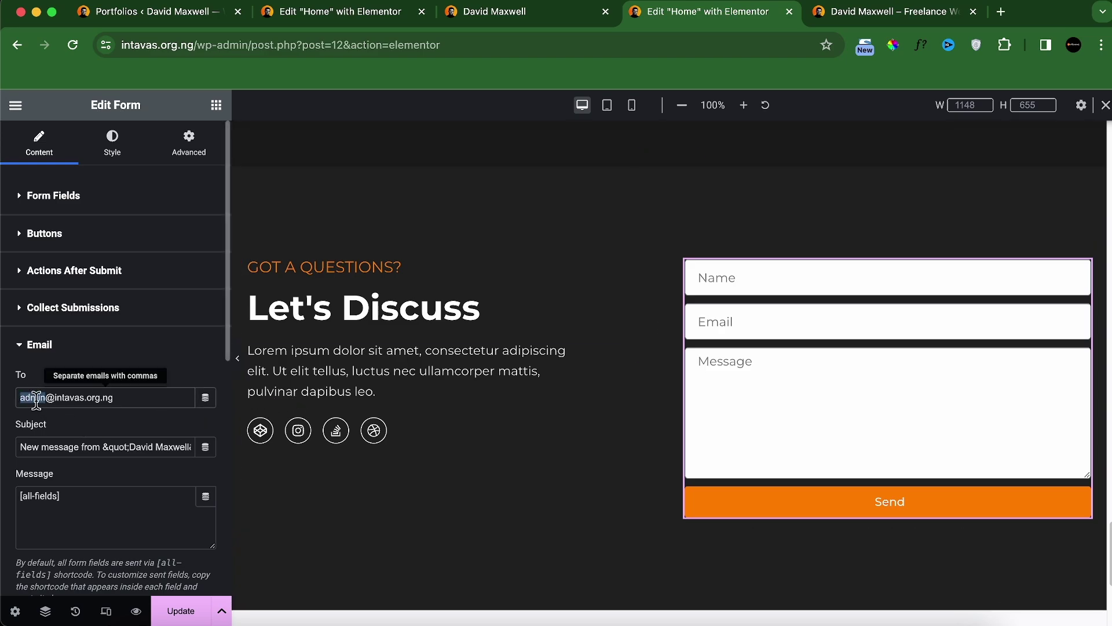
type("con")
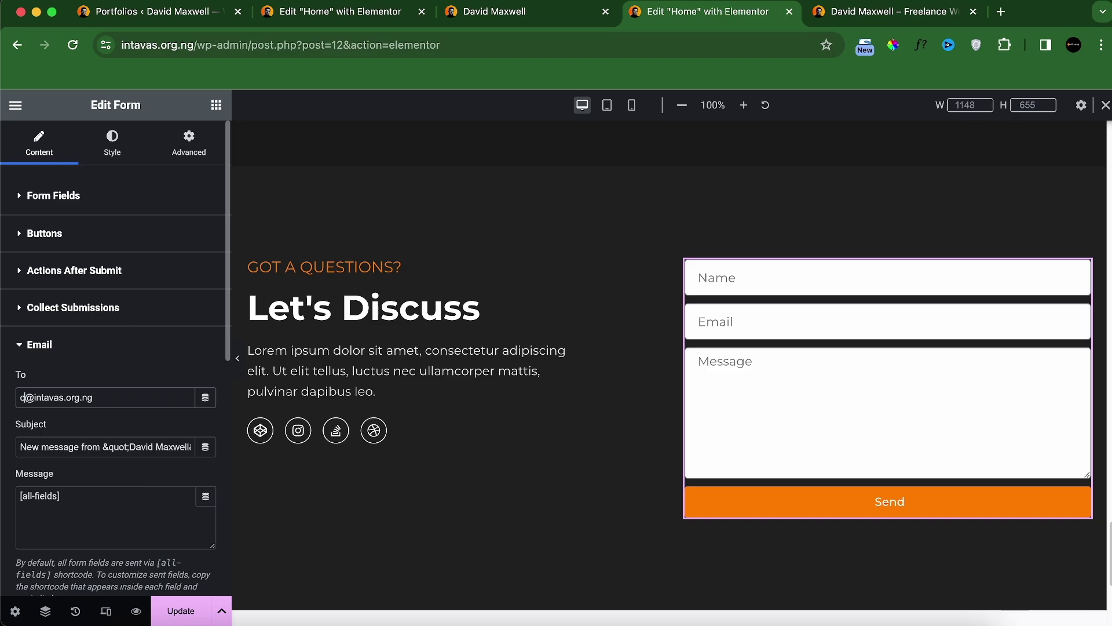
type("tact")
triple_click(116, 445)
type("New contact emai")
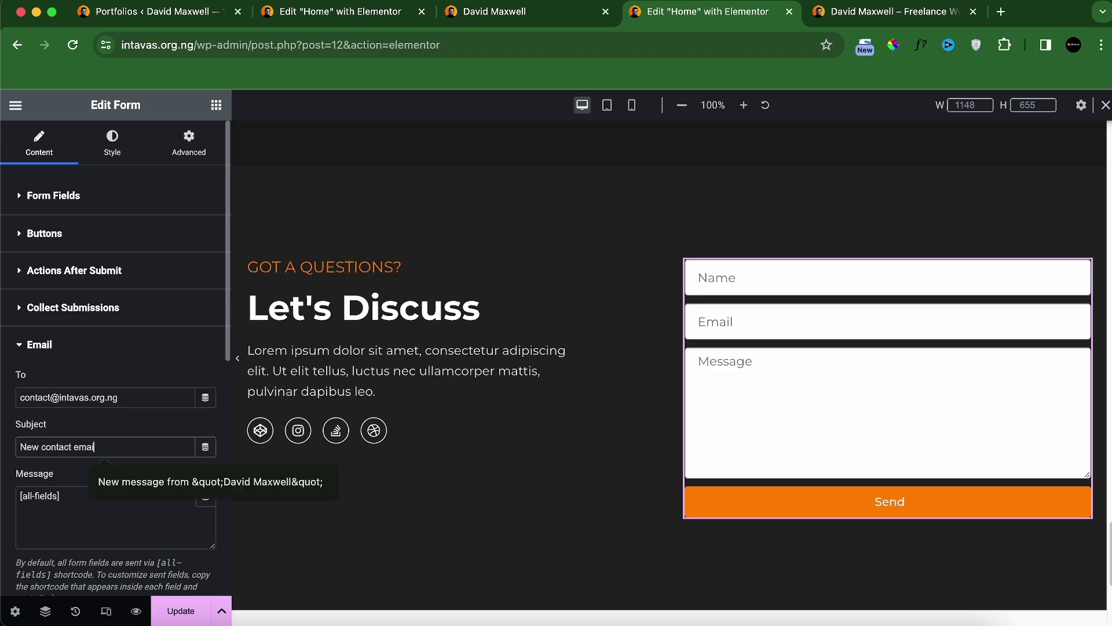
type("l from your portfolio")
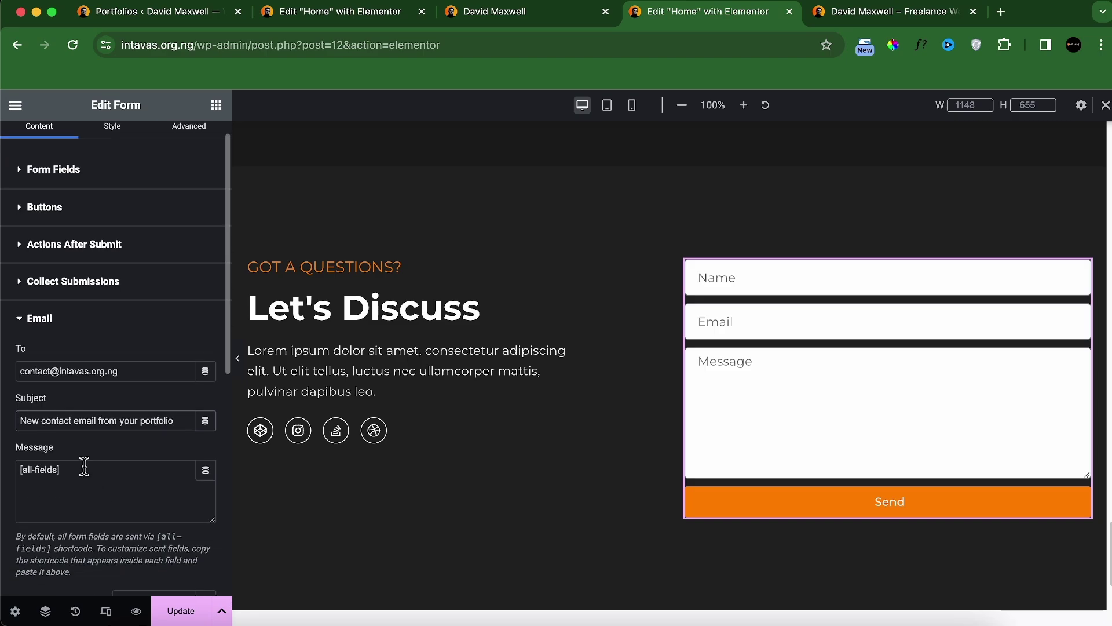
scroll(106, 509, "down", 6)
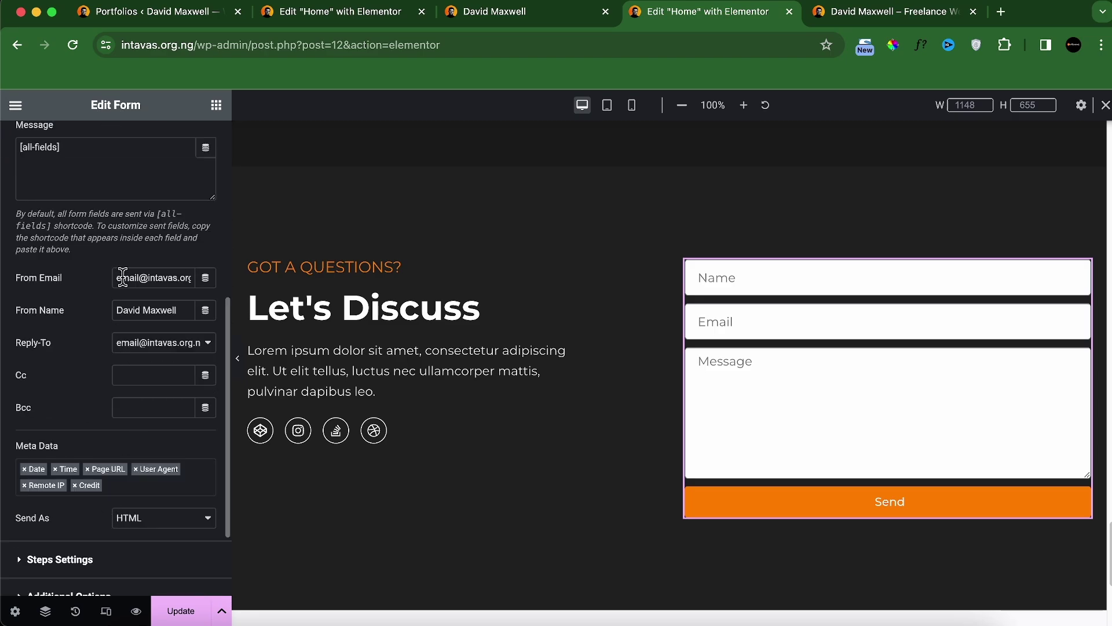
type("contact")
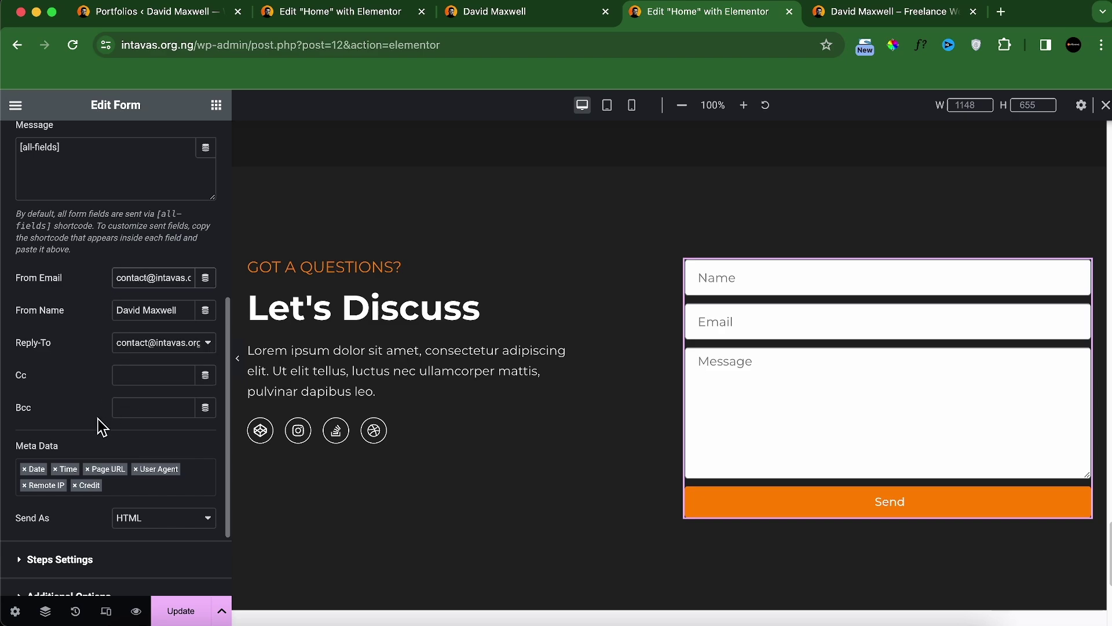
scroll(101, 432, "down", 3)
Step: Set the Form ID to footerformid and turn on custom form messages
left_click(104, 447)
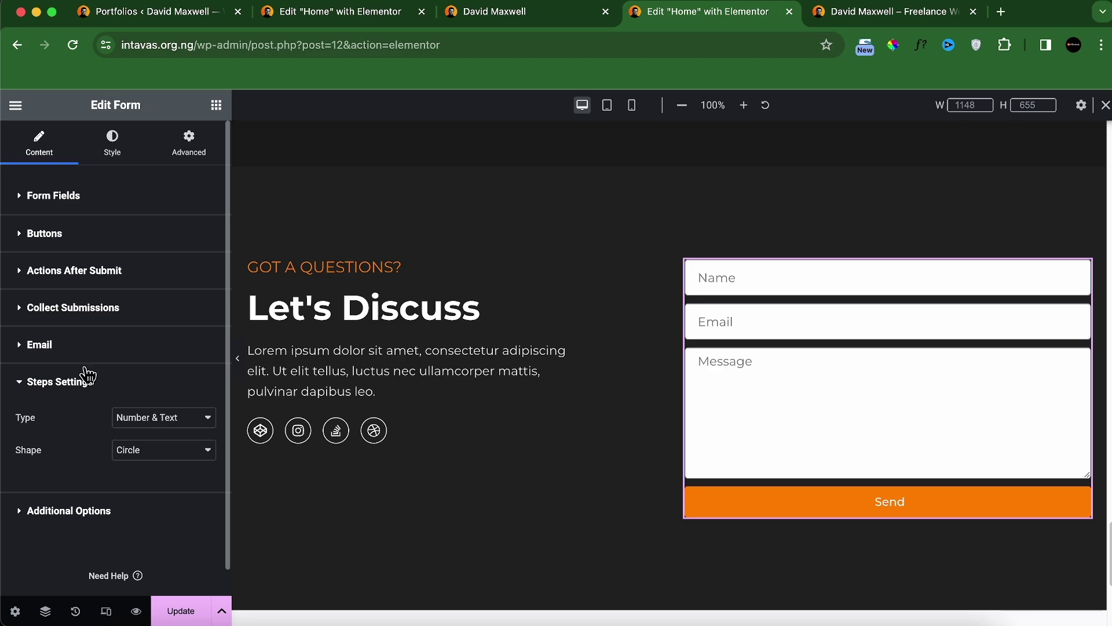
left_click(85, 517)
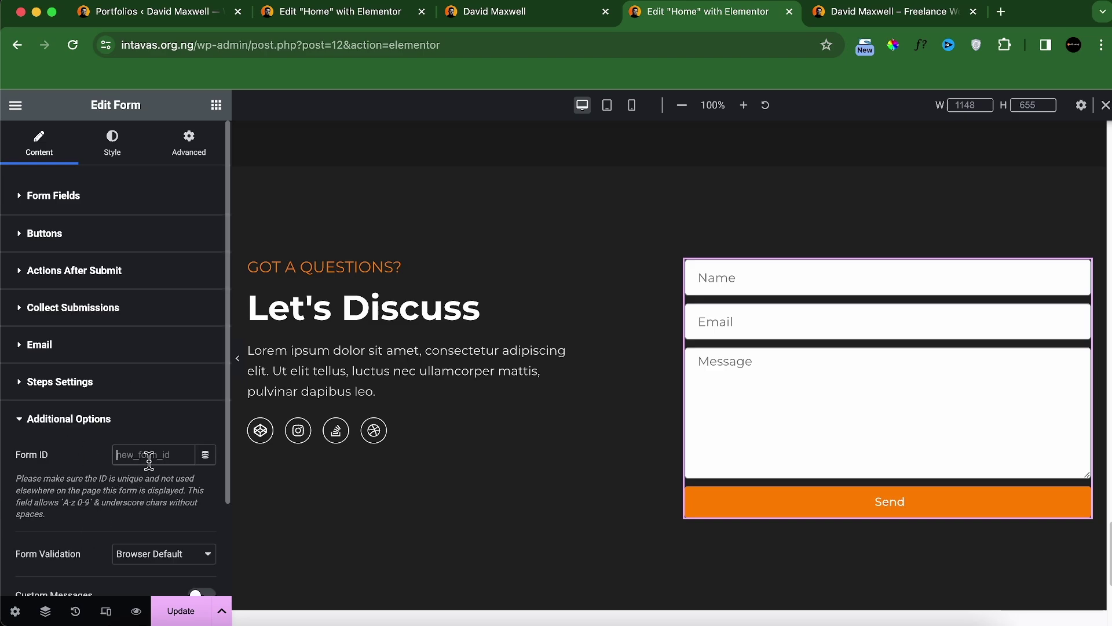
type("footerformid")
scroll(142, 489, "down", 3)
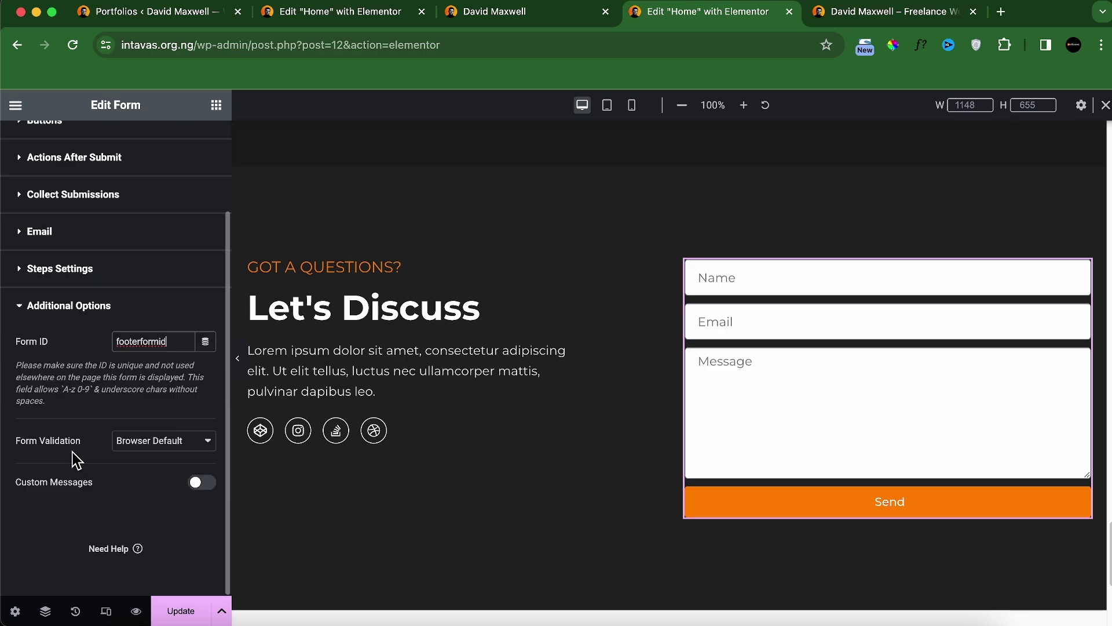
left_click(197, 483)
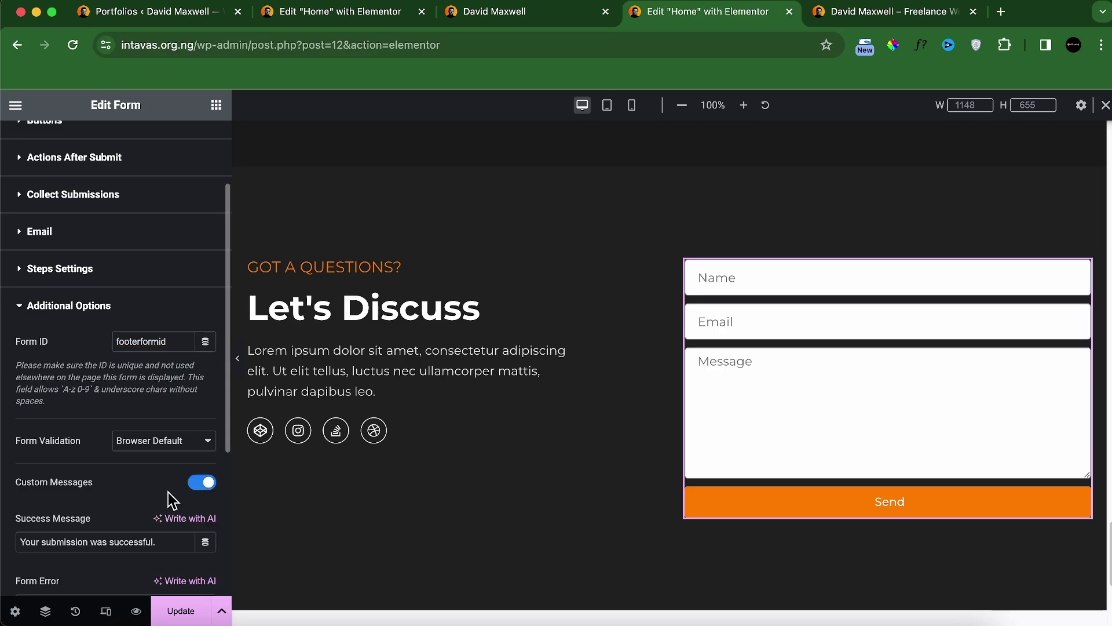
scroll(134, 489, "down", 1)
triple_click(122, 513)
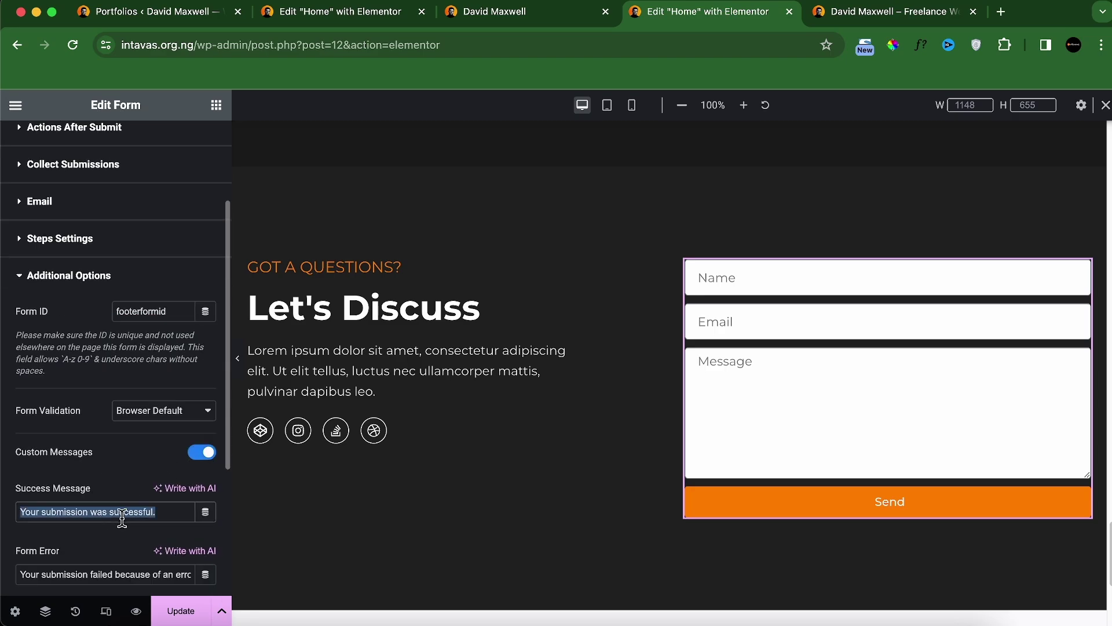
scroll(124, 524, "down", 5)
scroll(124, 463, "up", 10)
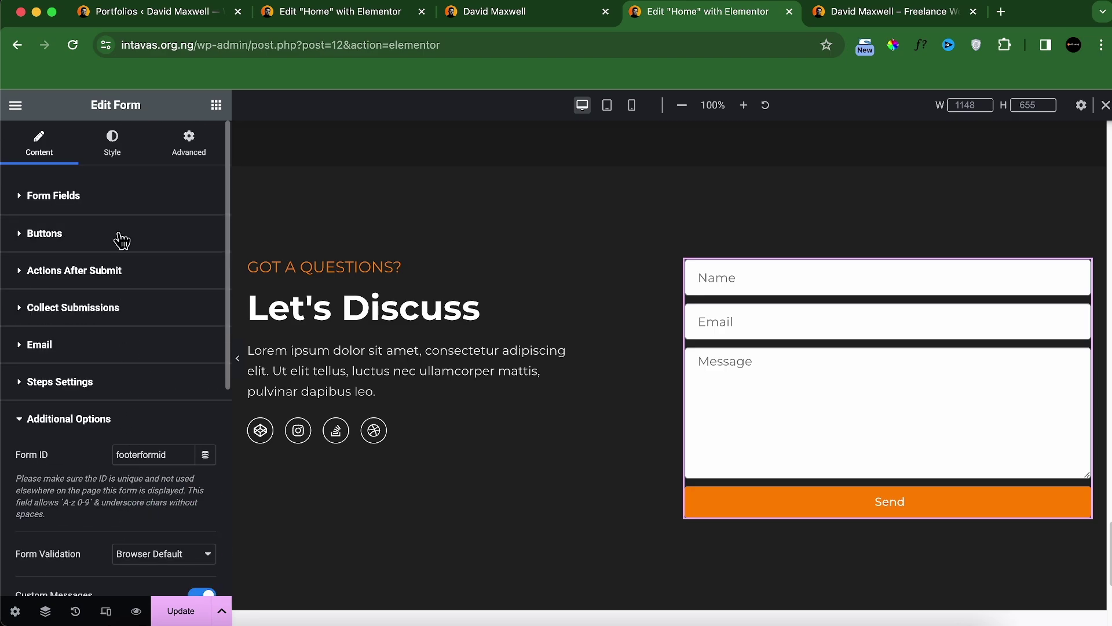
Step: Set the form fields' border radius and border width to 0
left_click(113, 152)
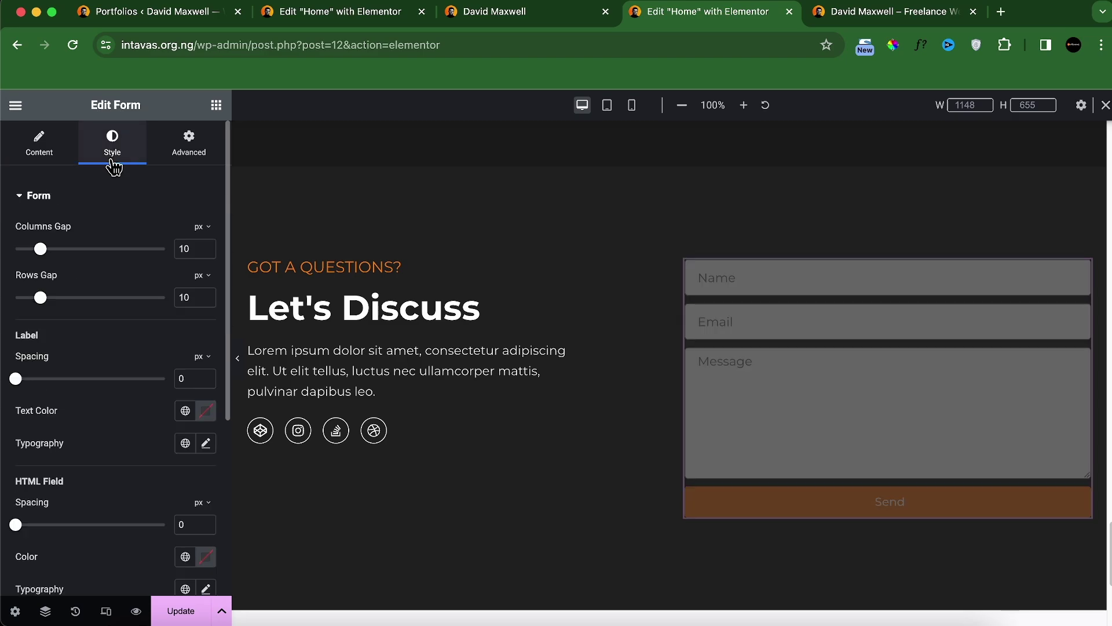
left_click(517, 13)
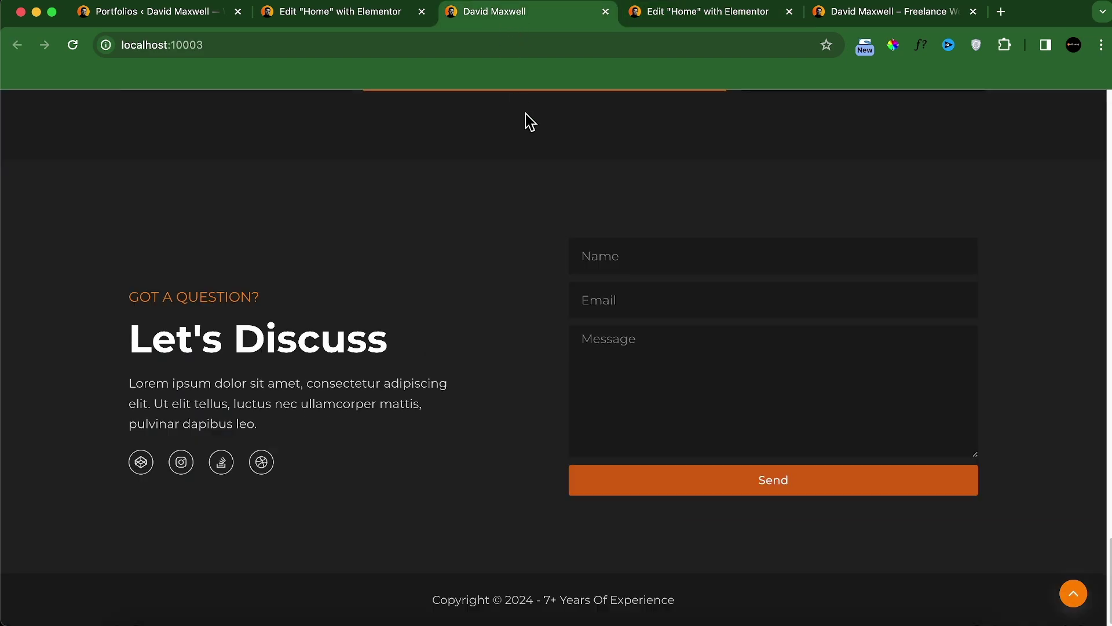
left_click(700, 13)
scroll(118, 417, "down", 2)
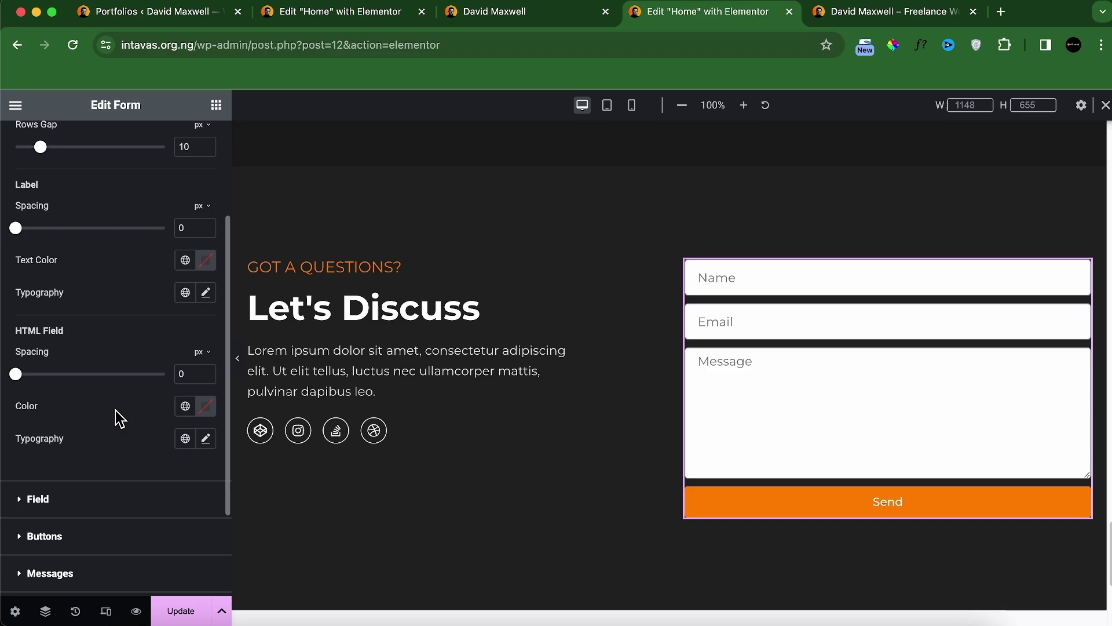
left_click(82, 511)
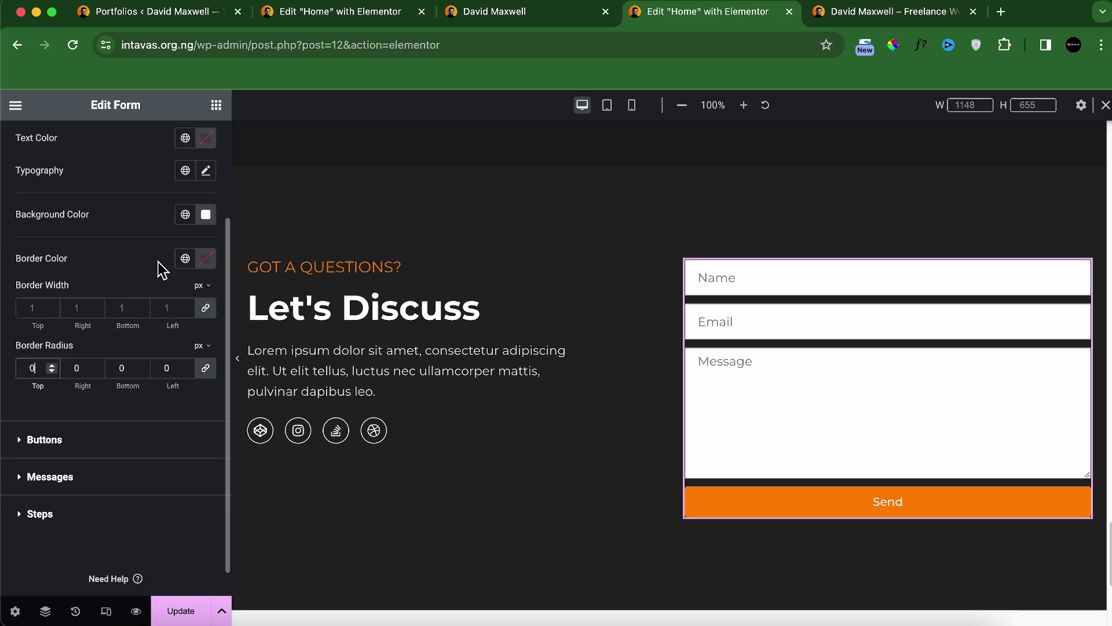
type("0")
left_click(514, 14)
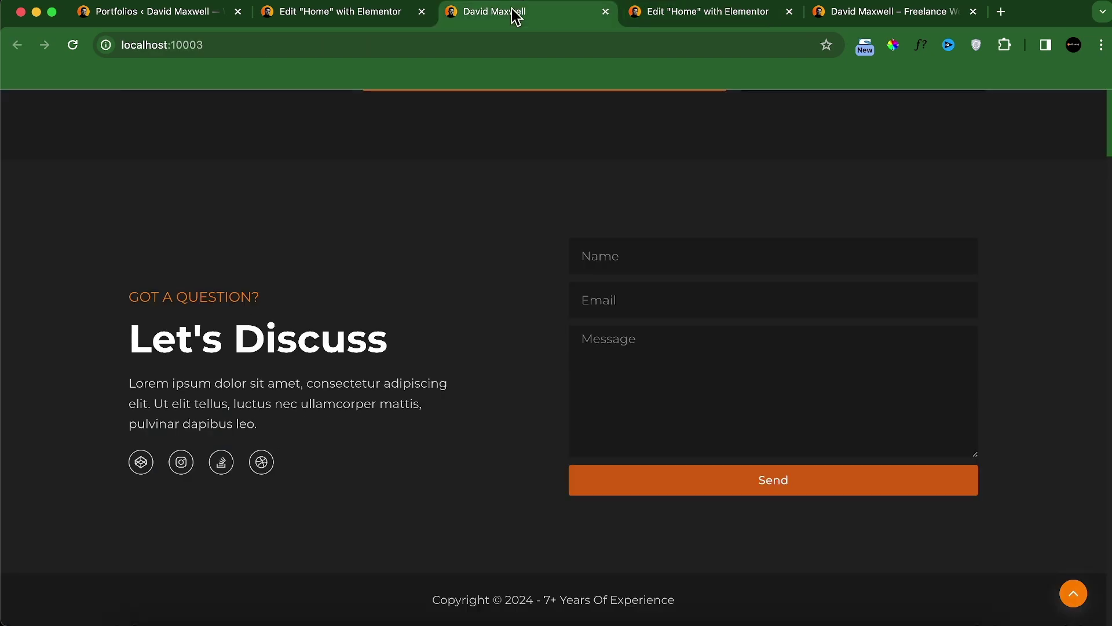
left_click(697, 15)
left_click(41, 313)
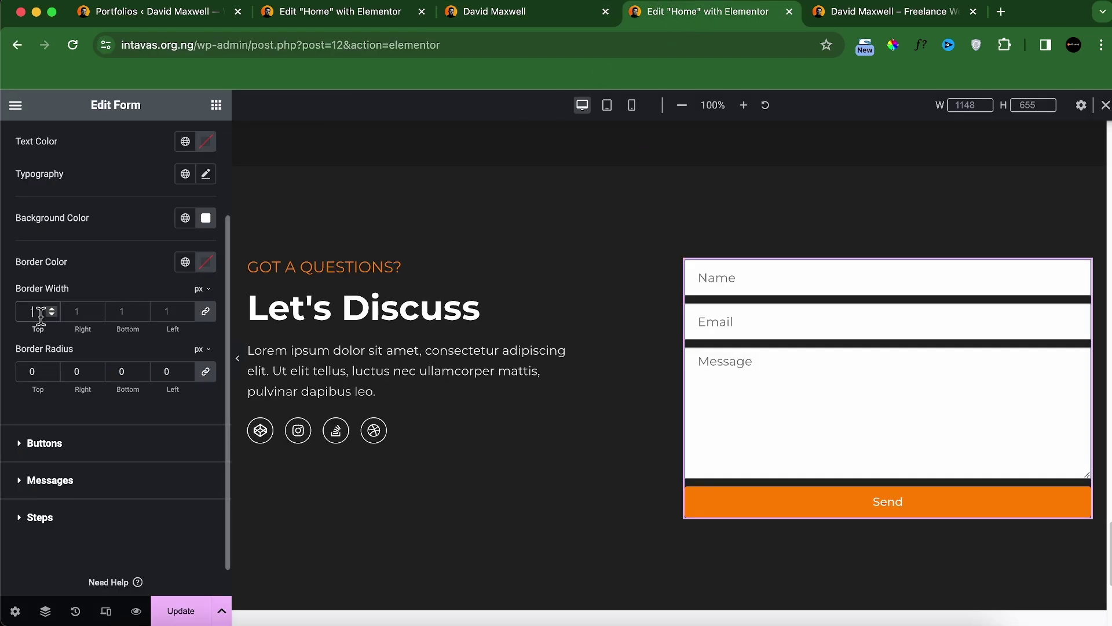
key("BackSpace")
type("0")
Step: Give the form fields a near-black background and white text
scroll(74, 267, "up", 3)
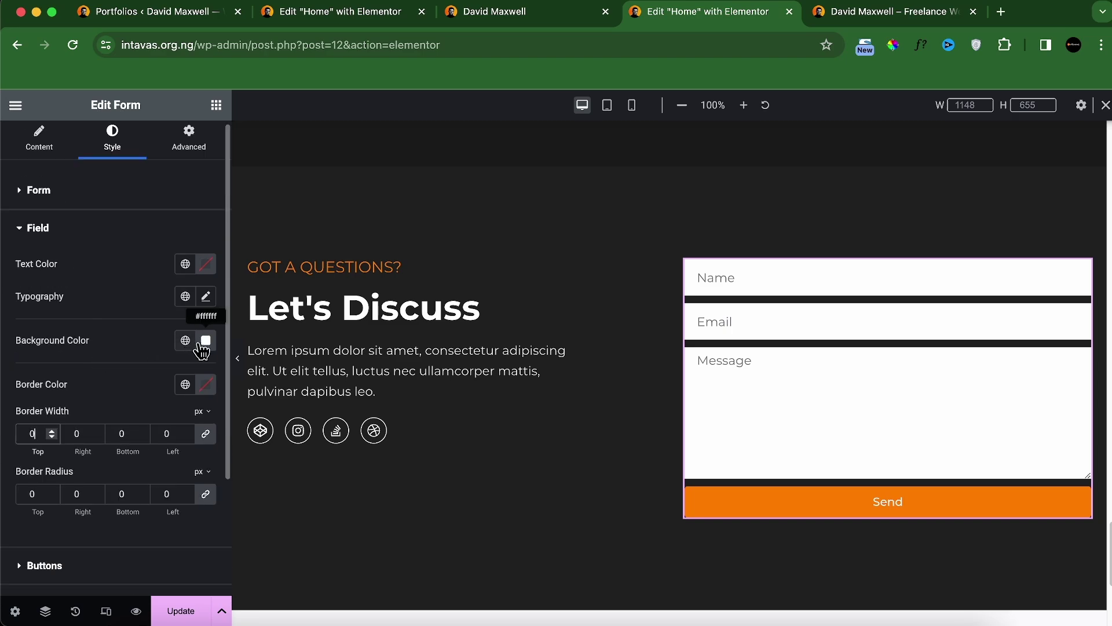
left_click(206, 342)
left_click_drag(149, 478, 96, 507)
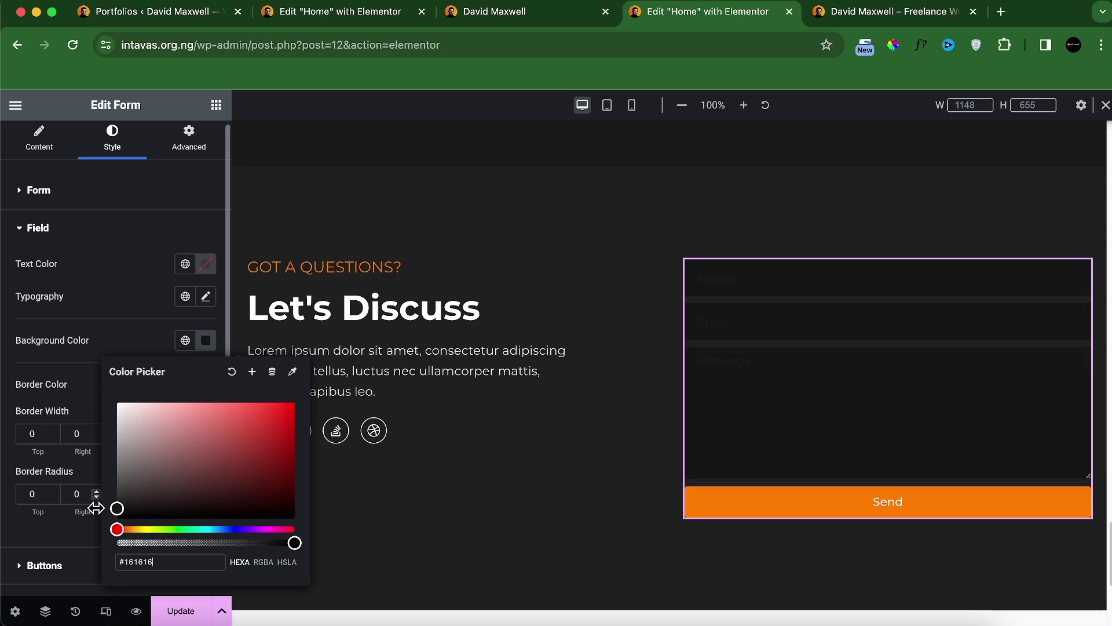
left_click(493, 11)
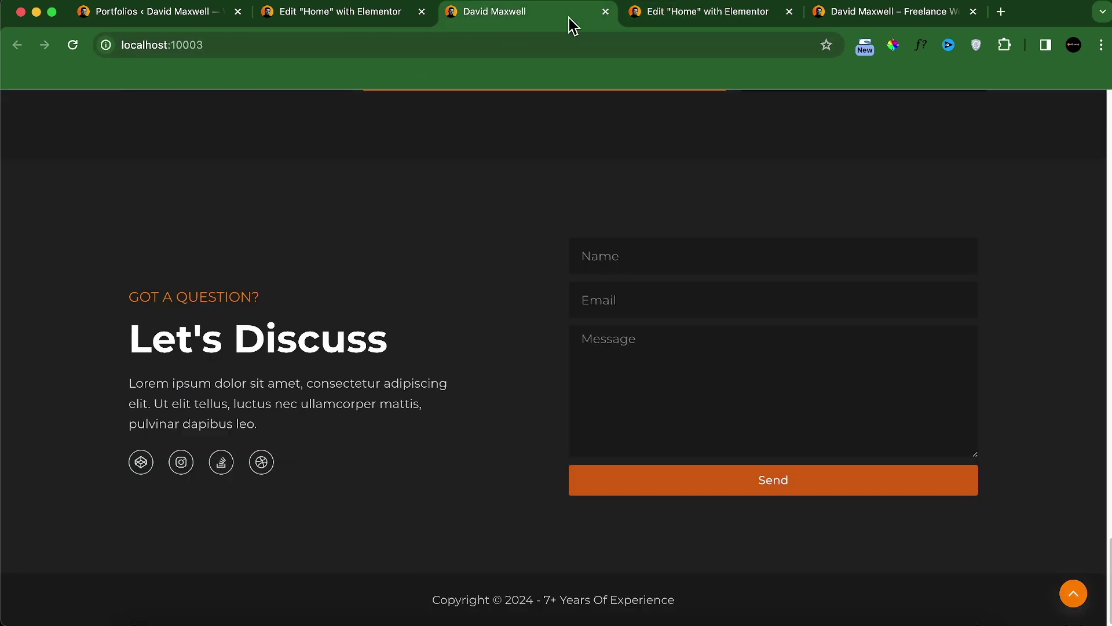
left_click(672, 13)
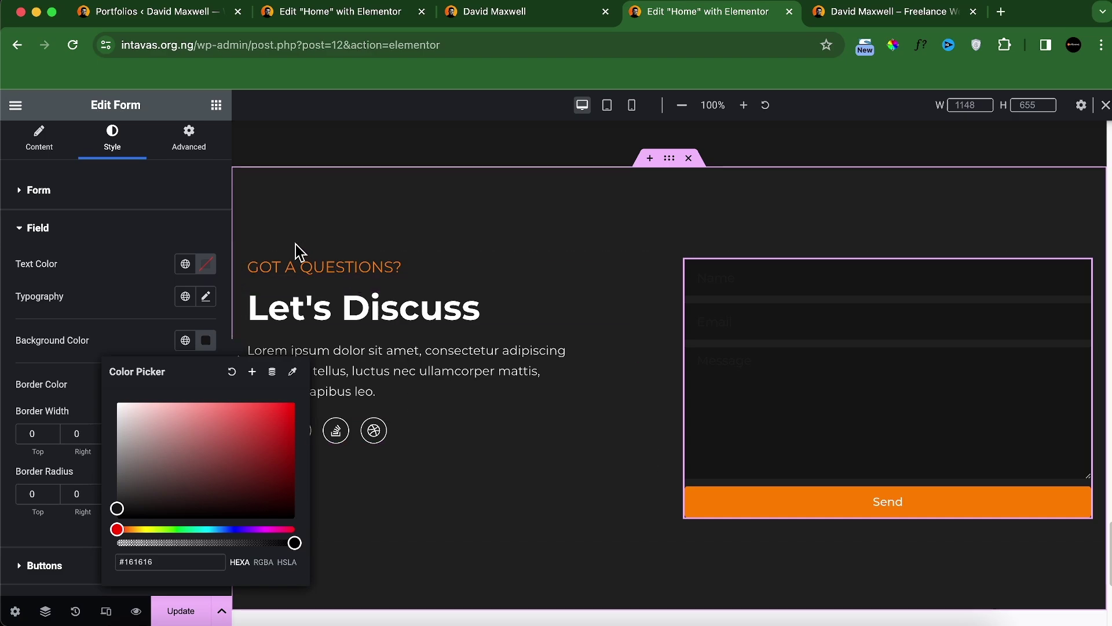
left_click(134, 281)
left_click(206, 264)
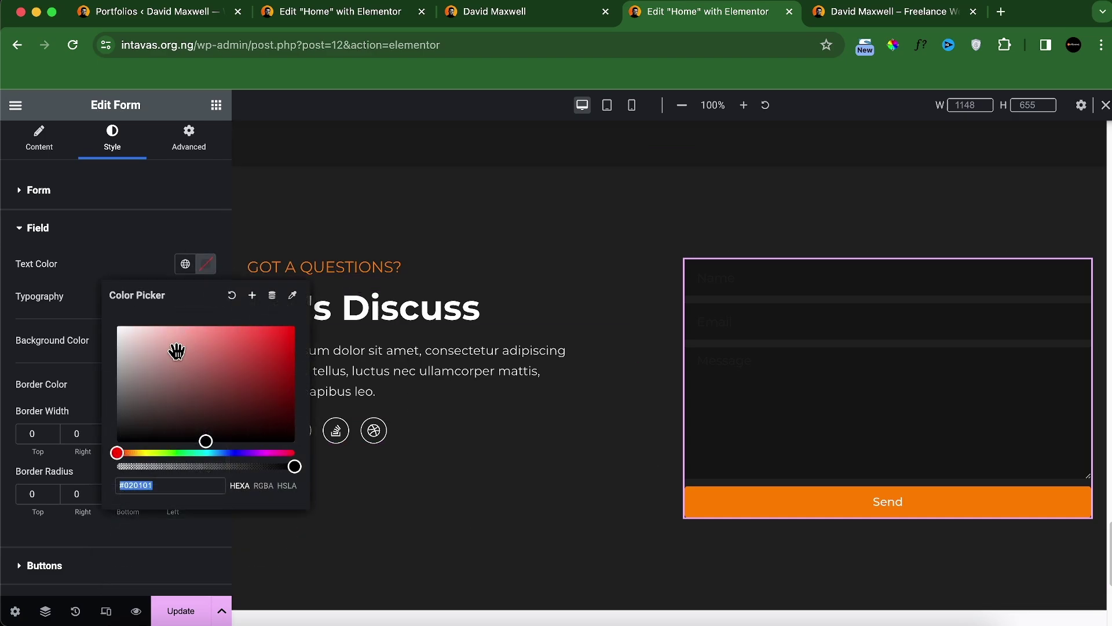
left_click_drag(177, 350, 142, 330)
left_click(519, 194)
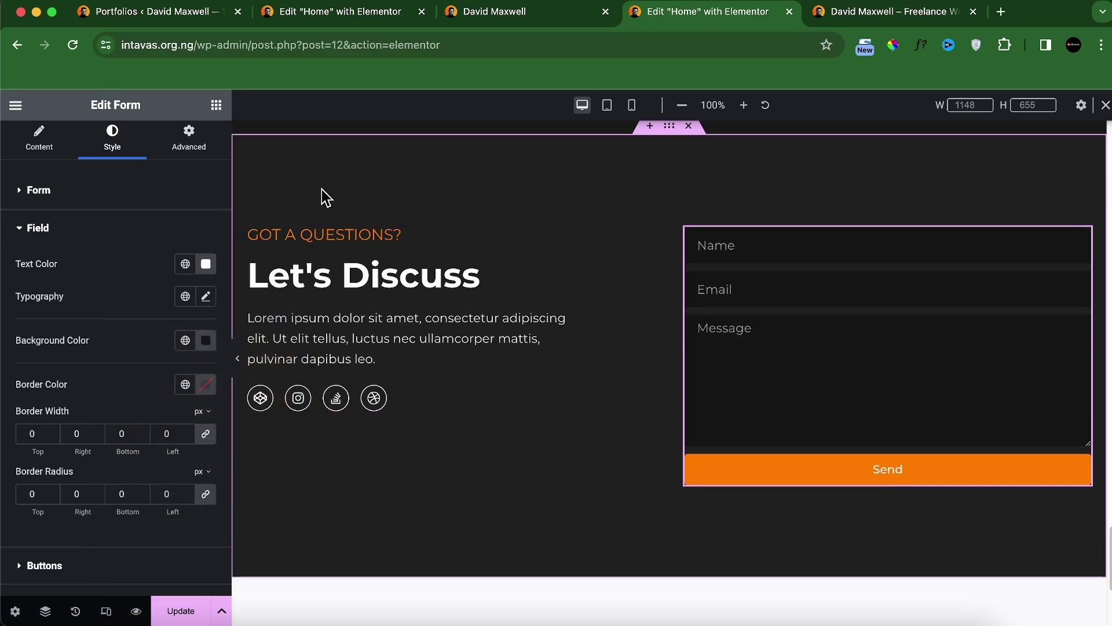
Step: Centre the Let's Discuss container's content vertically with Justify Content Center
left_click(249, 228)
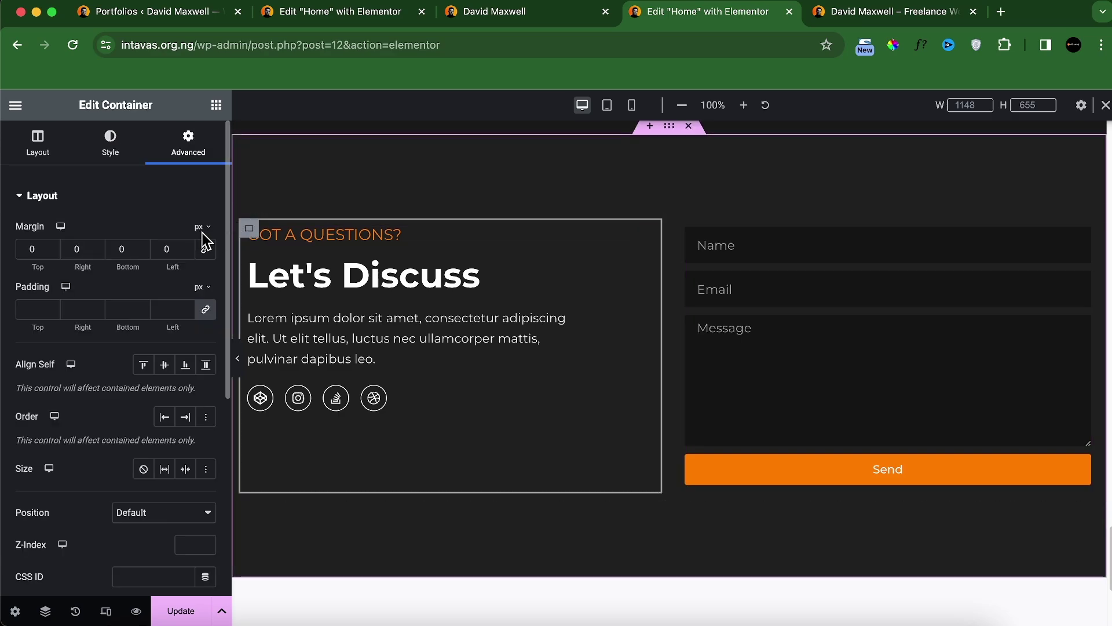
left_click(39, 151)
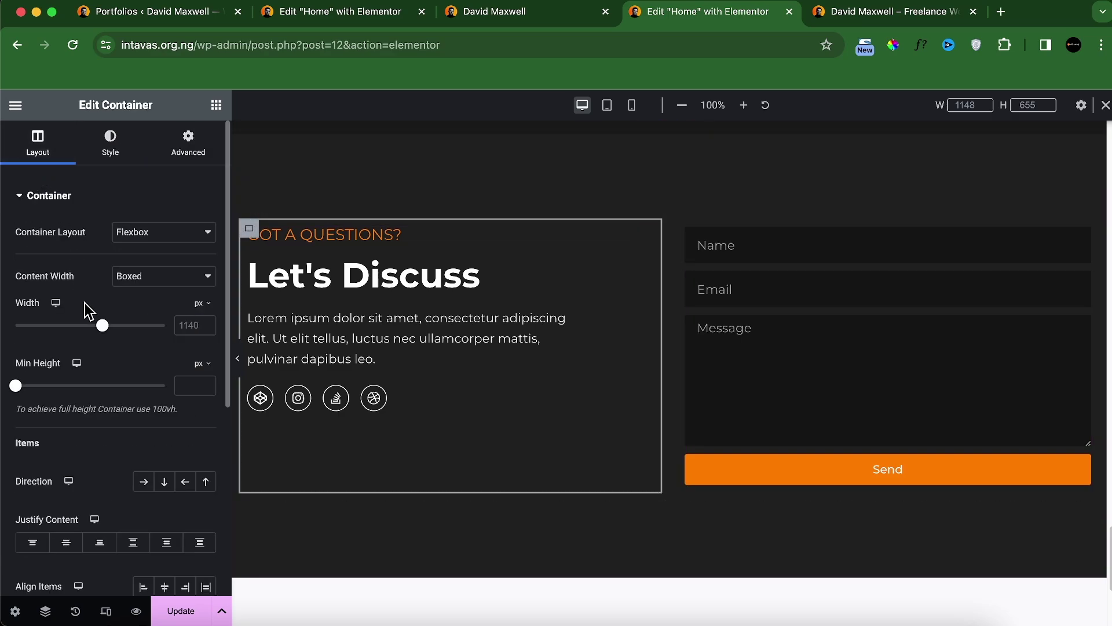
left_click(66, 542)
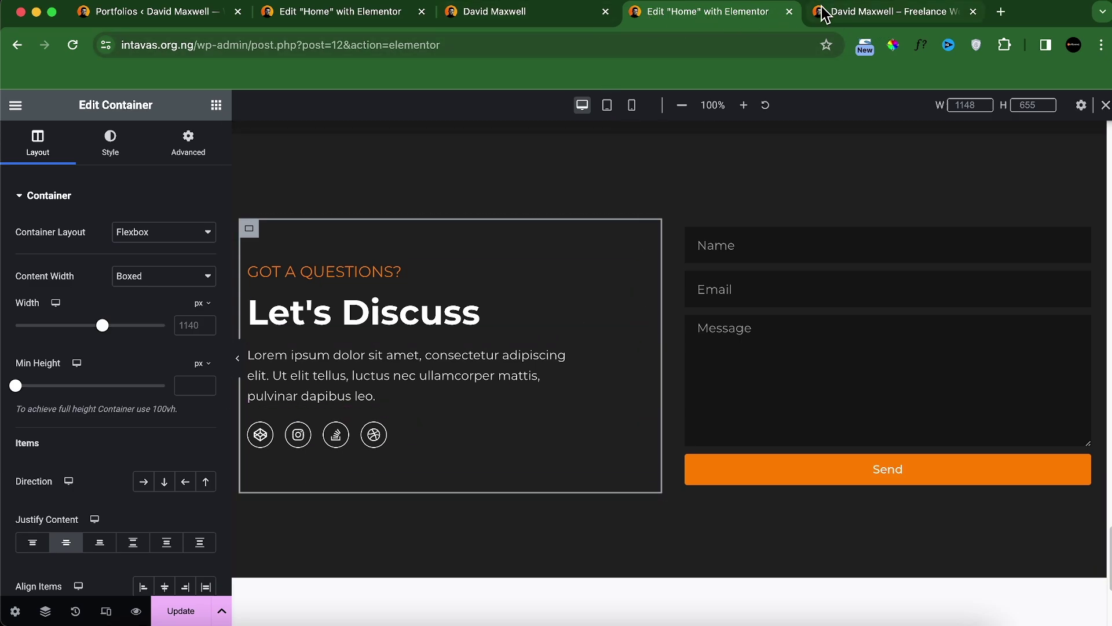
left_click(559, 17)
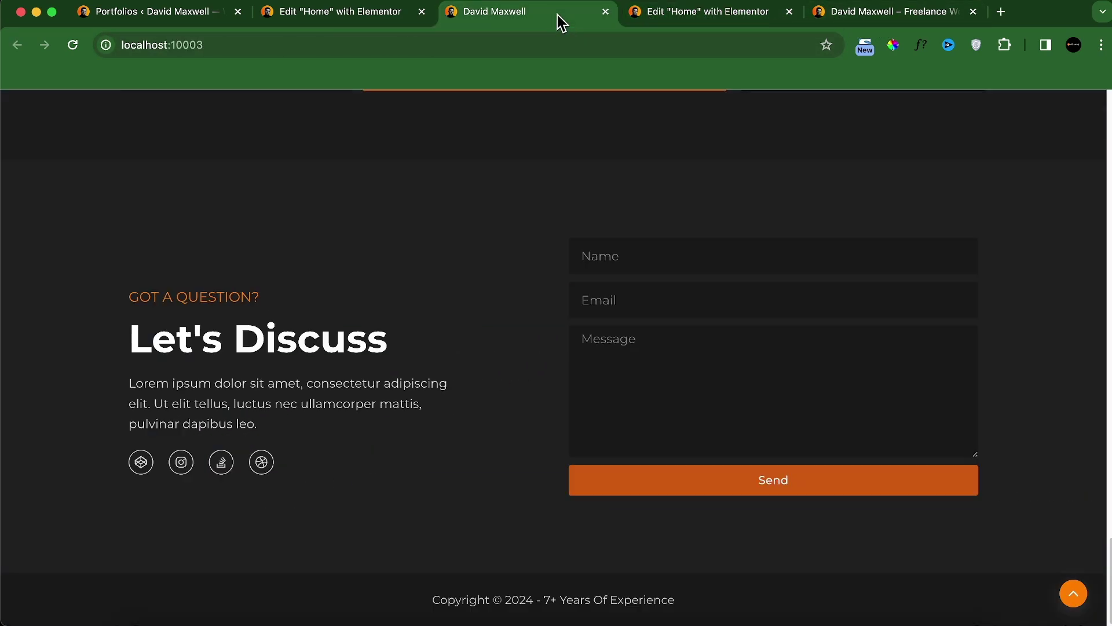
left_click(625, 19)
Step: At tablet width, give the contact section 80/30/80/30 padding and zero the paragraph's margin
left_click(607, 106)
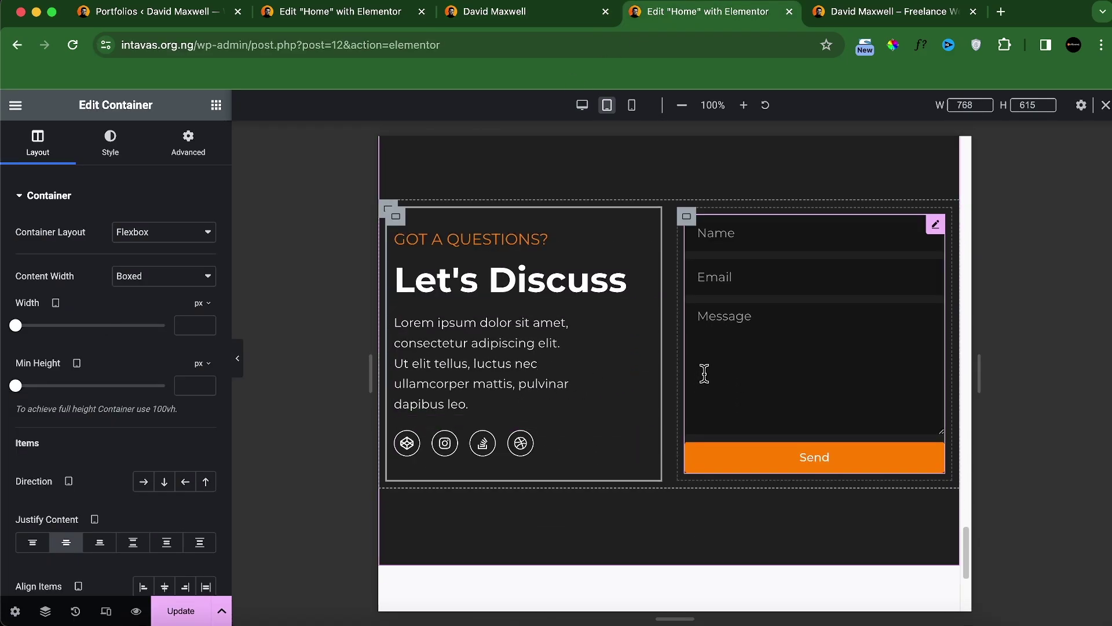
scroll(706, 364, "up", 1)
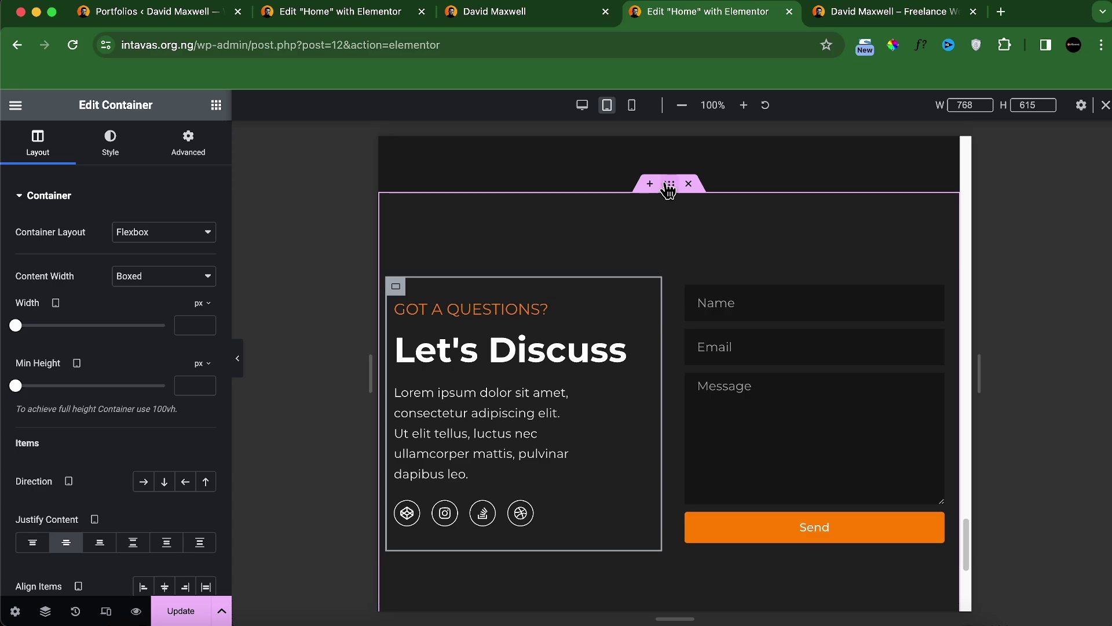
left_click(669, 183)
left_click(205, 309)
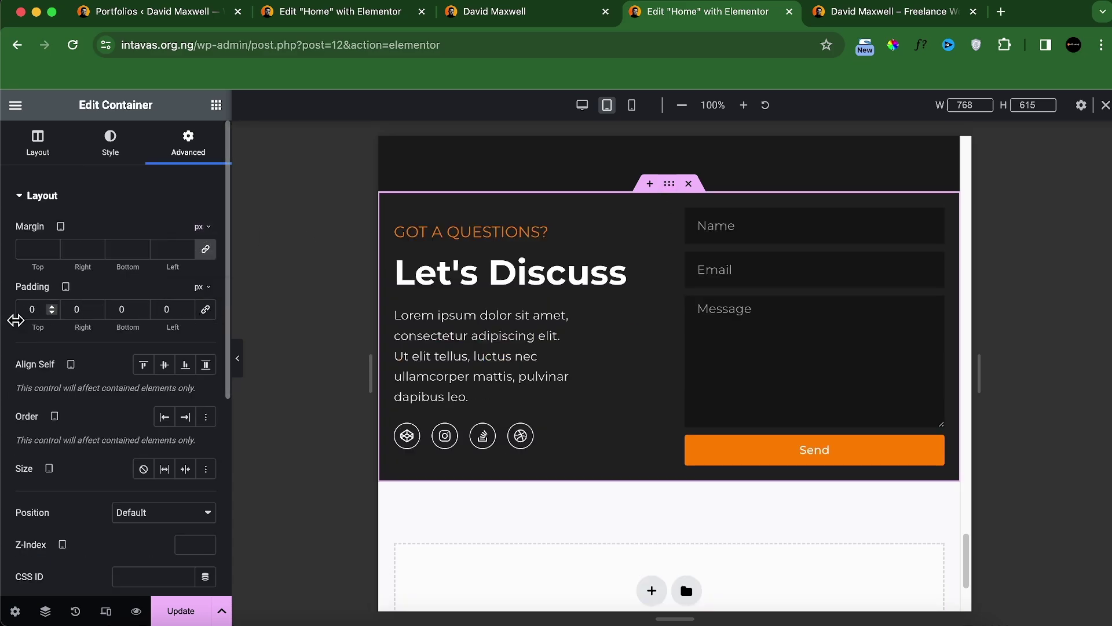
type("80")
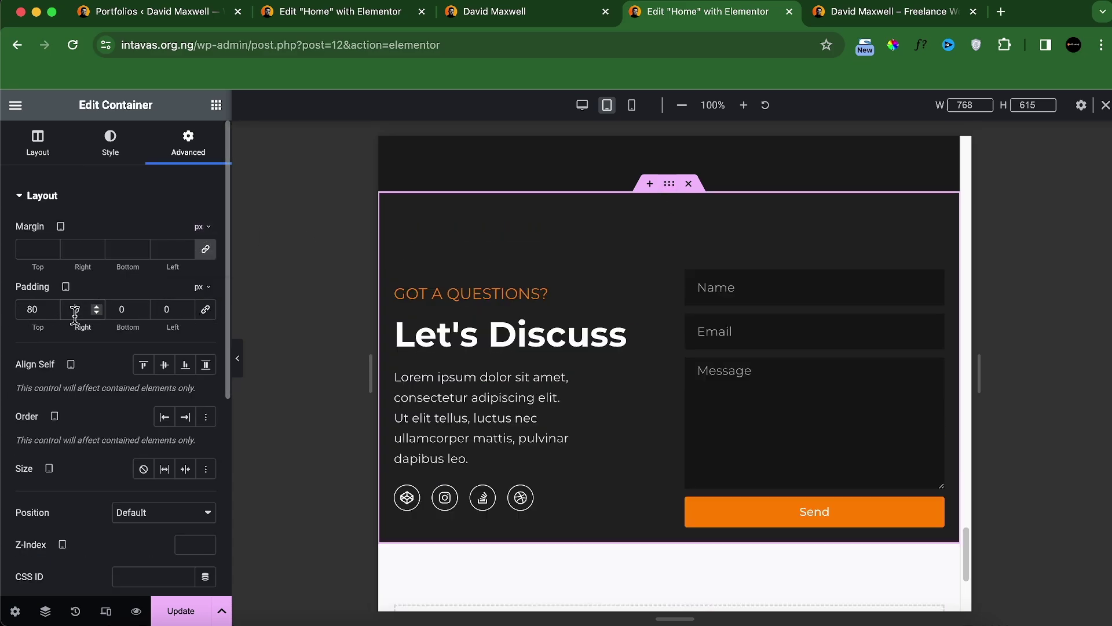
left_click(77, 309)
type("30")
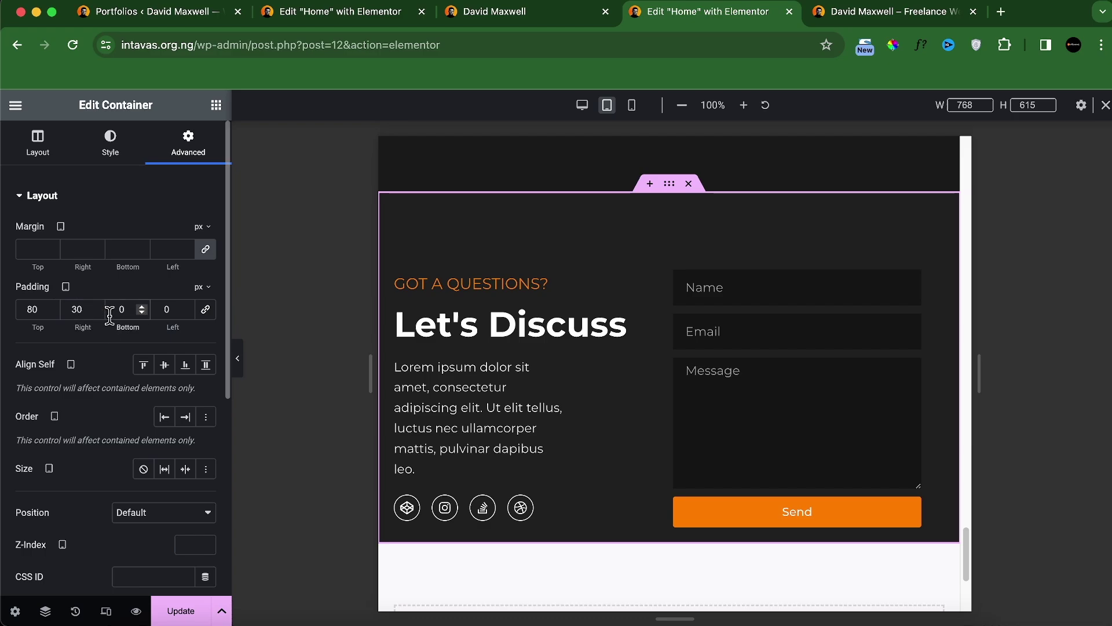
type("80")
key("Tab")
type("30")
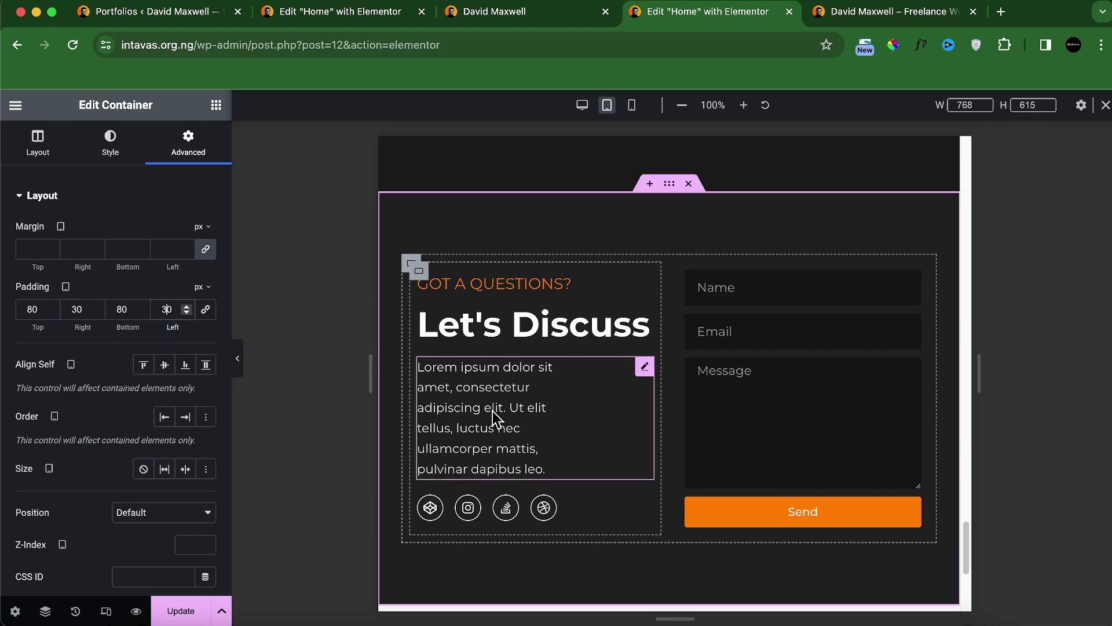
left_click(494, 408)
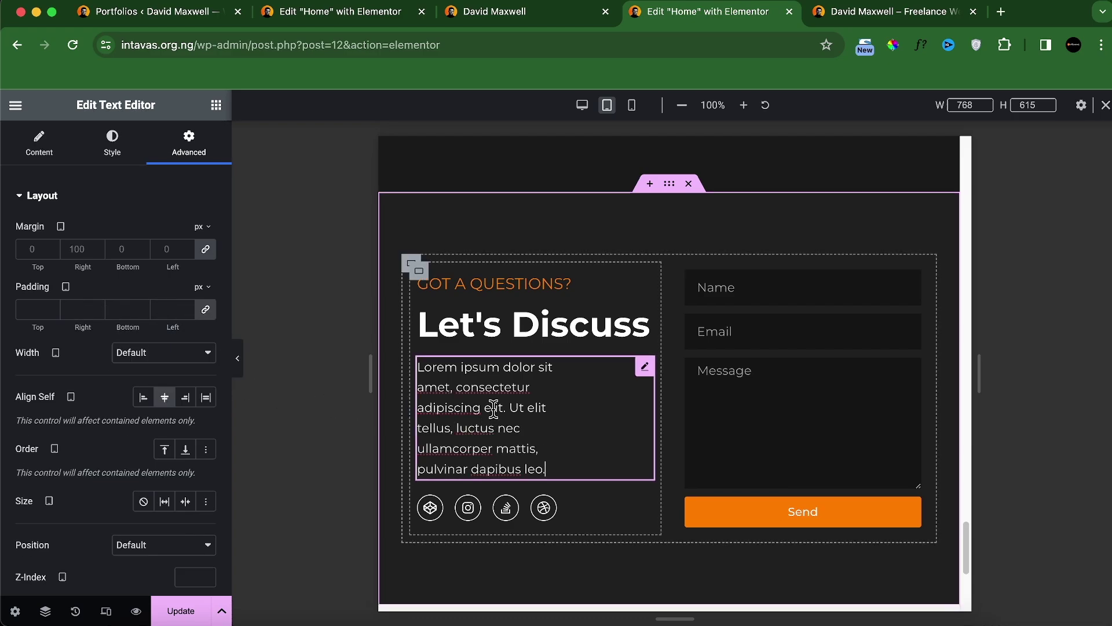
left_click(205, 249)
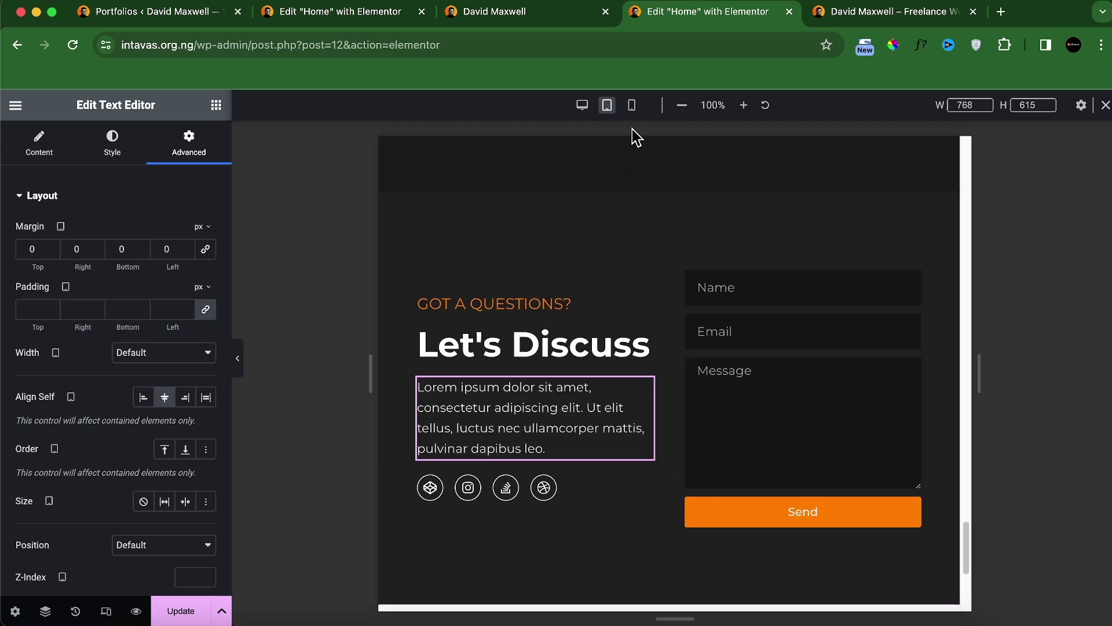
left_click(631, 107)
Step: On mobile, set the contact section's padding to 70/20
scroll(655, 336, "down", 16)
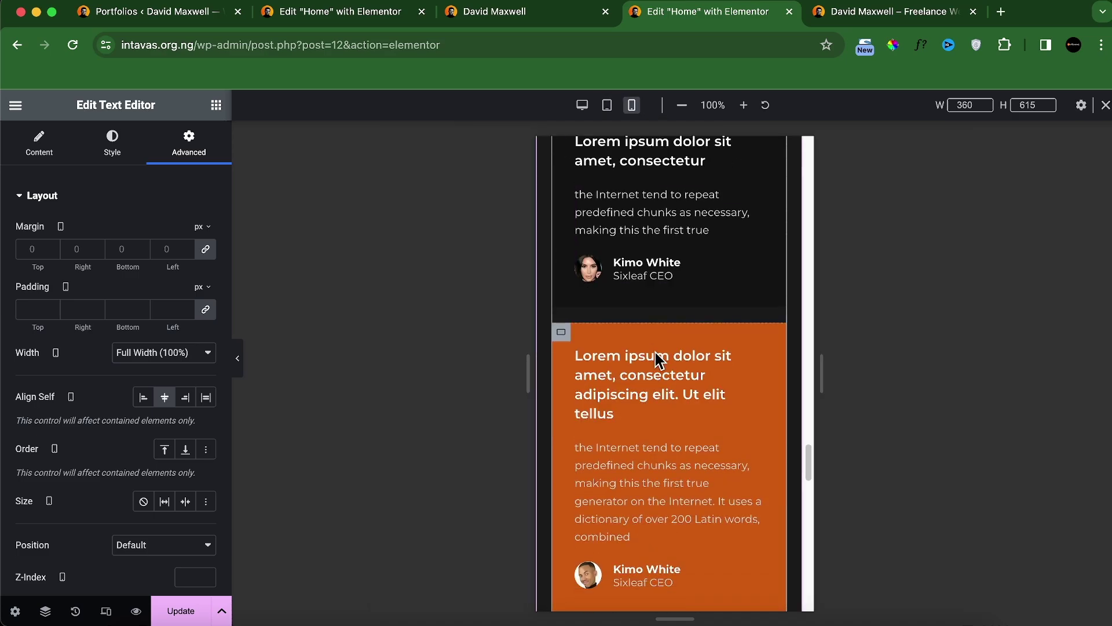
scroll(705, 460, "down", 5)
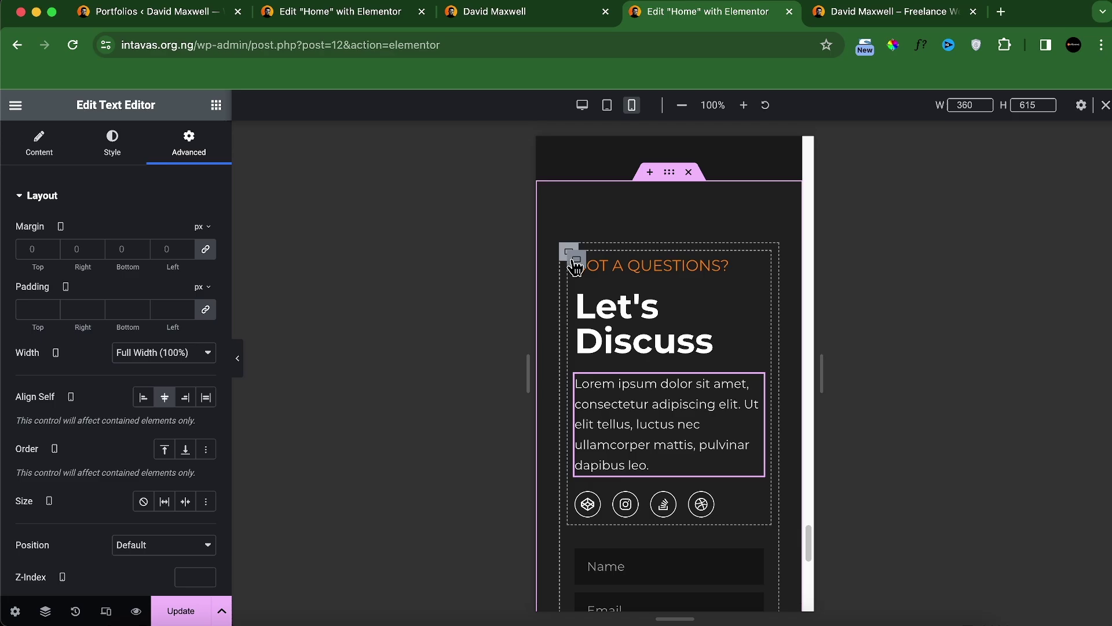
left_click(575, 267)
left_click(188, 152)
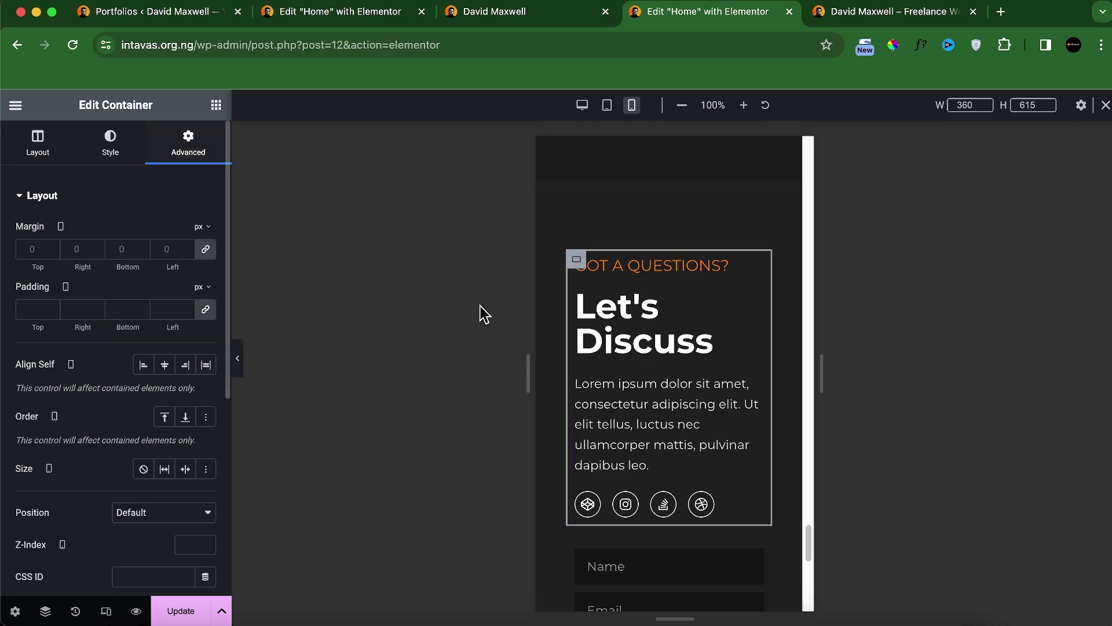
left_click(569, 251)
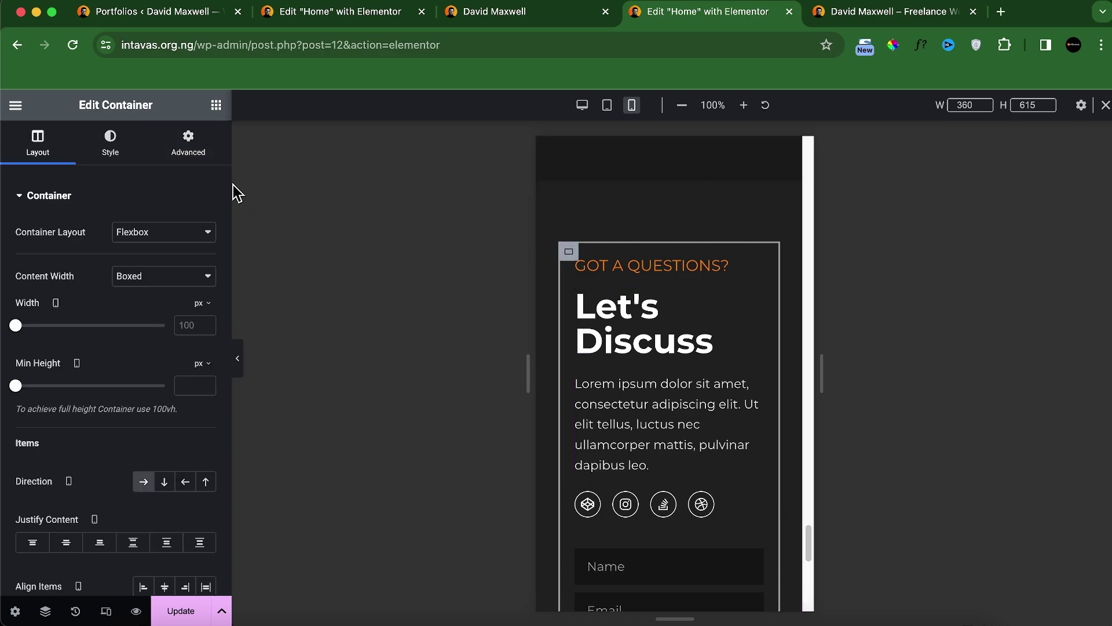
left_click(189, 151)
left_click(206, 308)
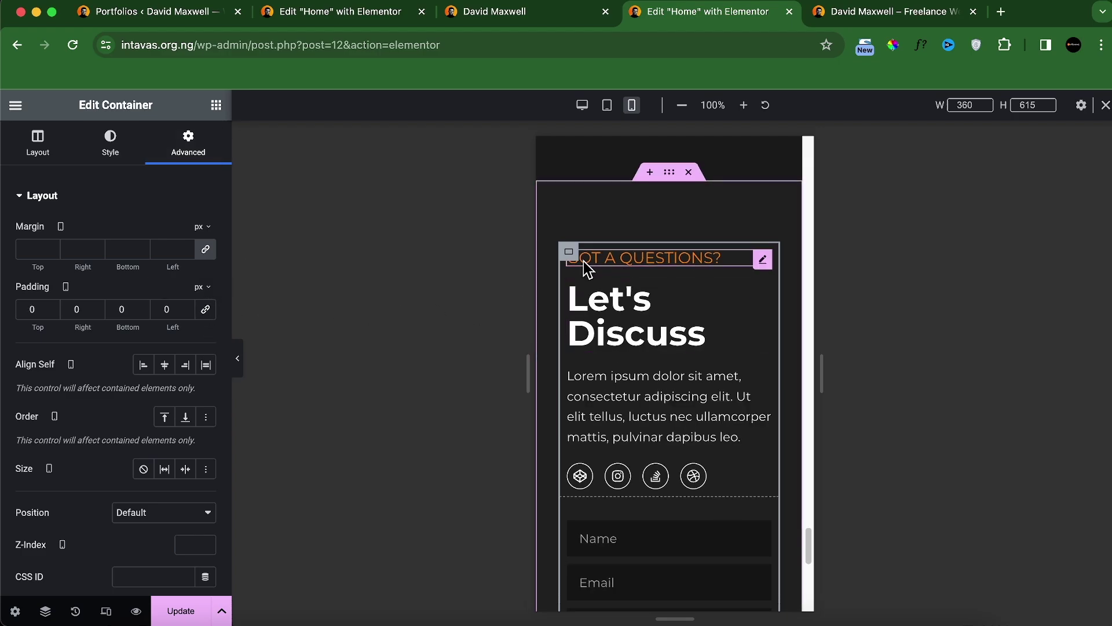
left_click(569, 253)
left_click(206, 308)
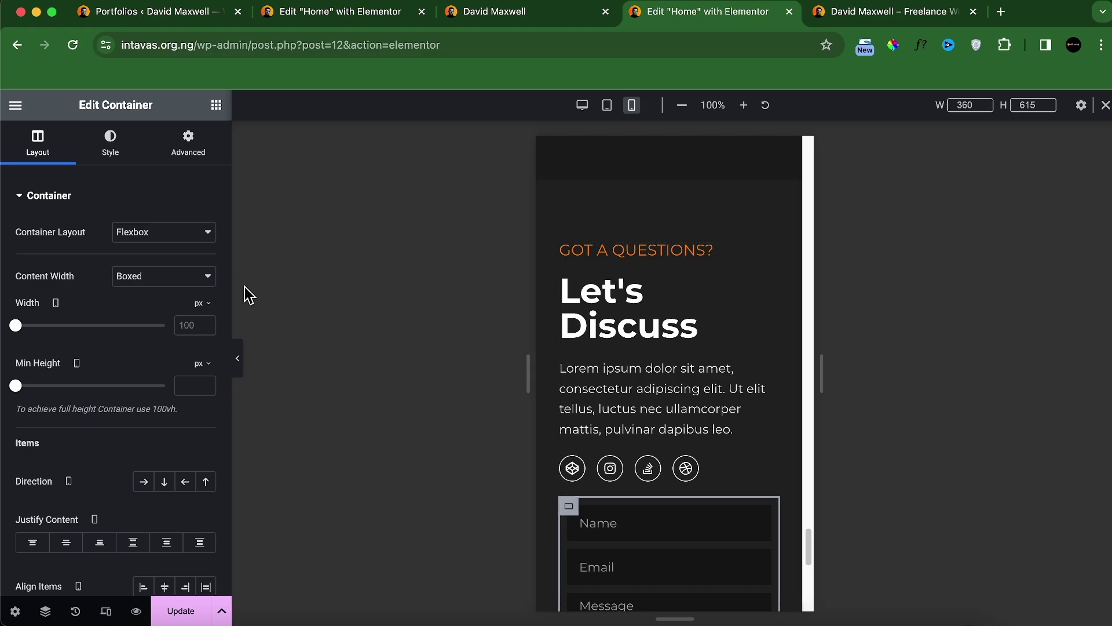
left_click(190, 145)
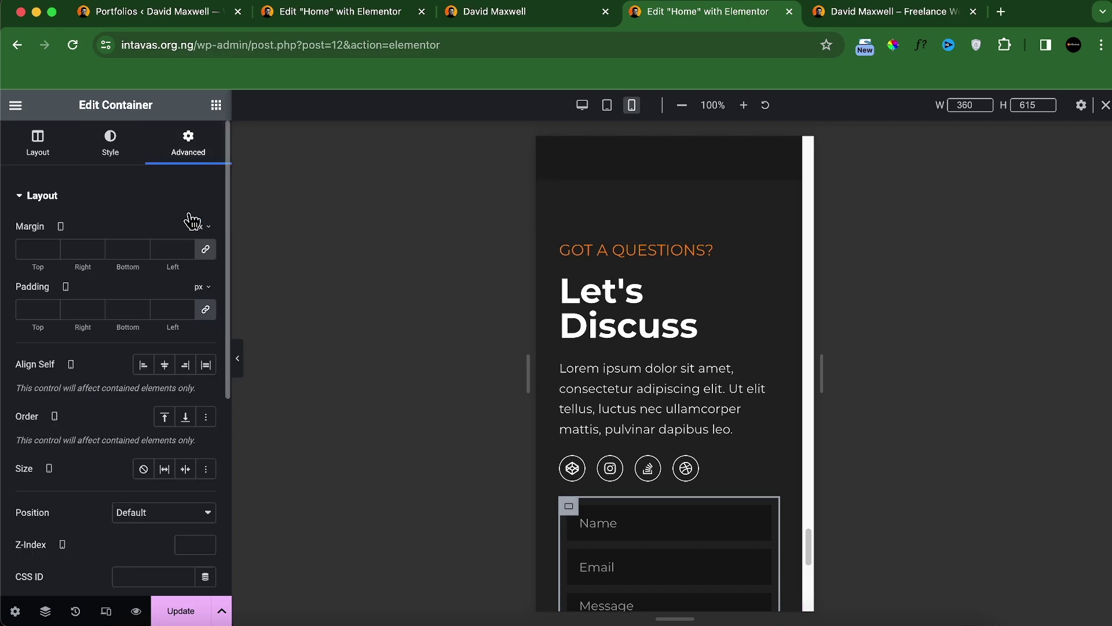
left_click(205, 308)
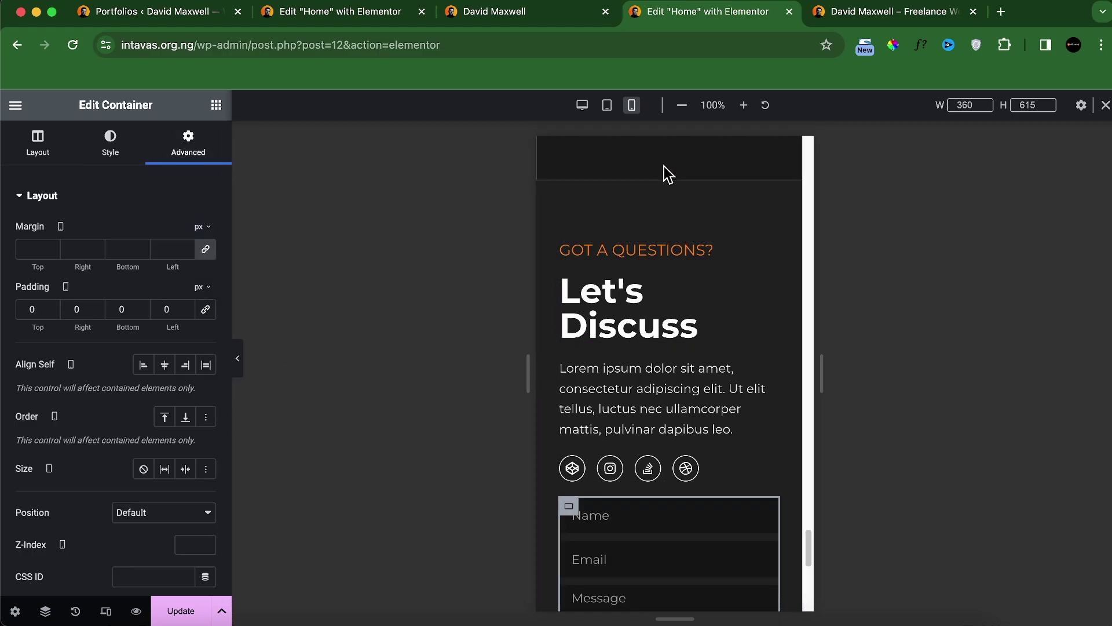
left_click(670, 186)
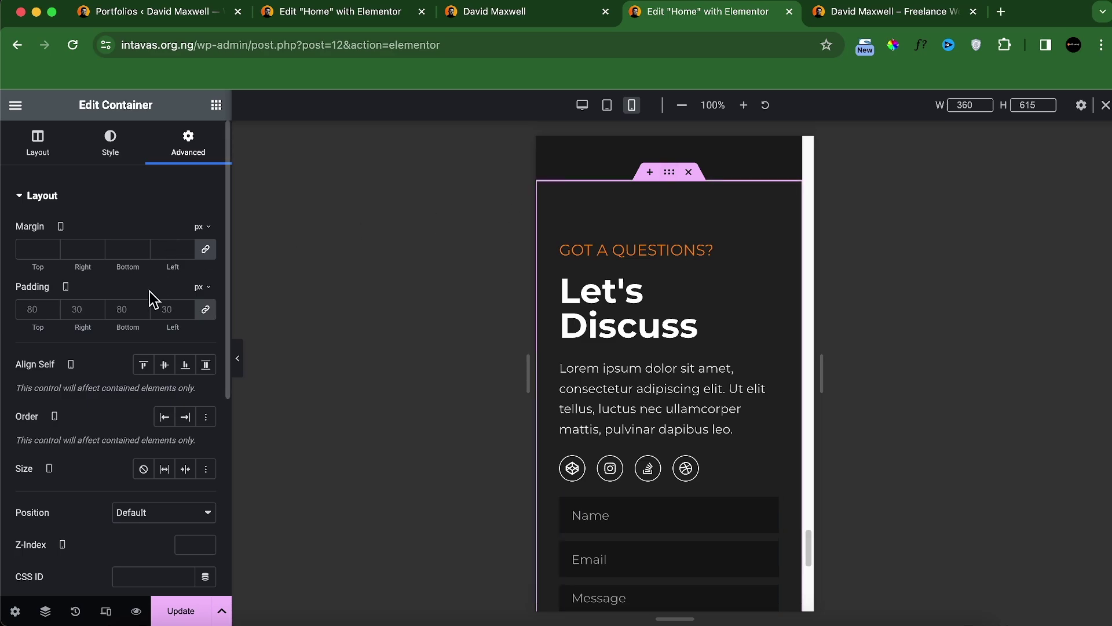
left_click(205, 309)
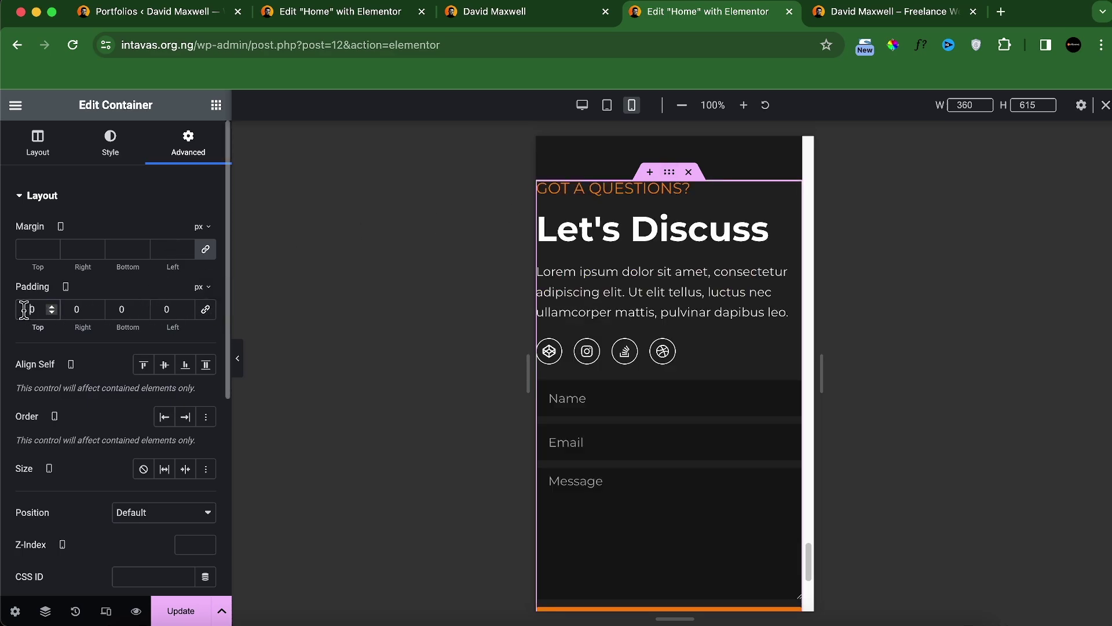
type("7")
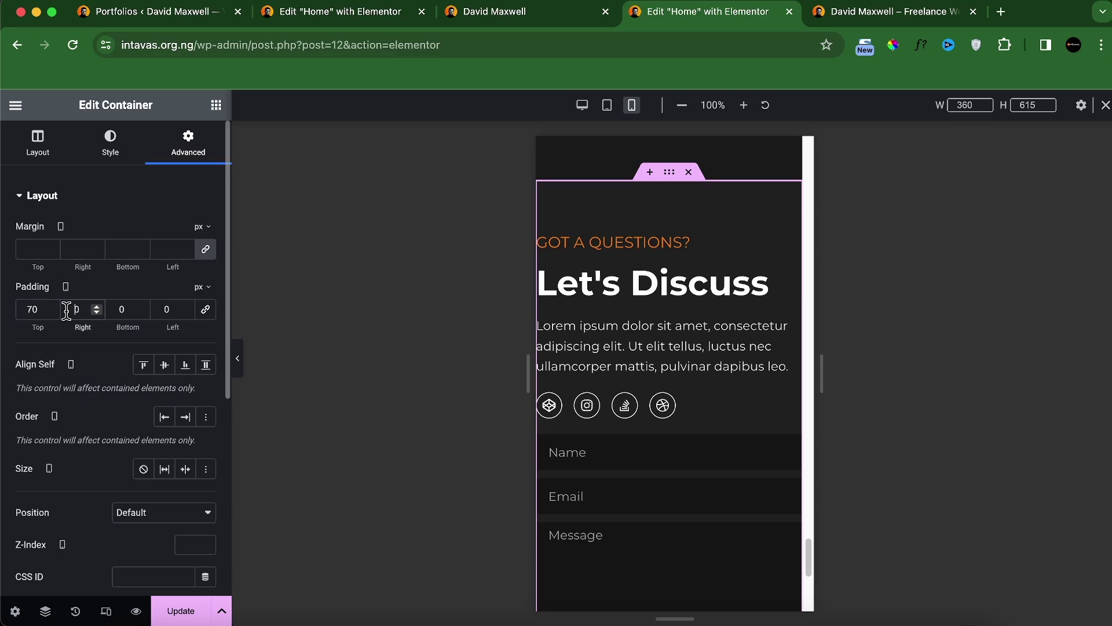
type("2")
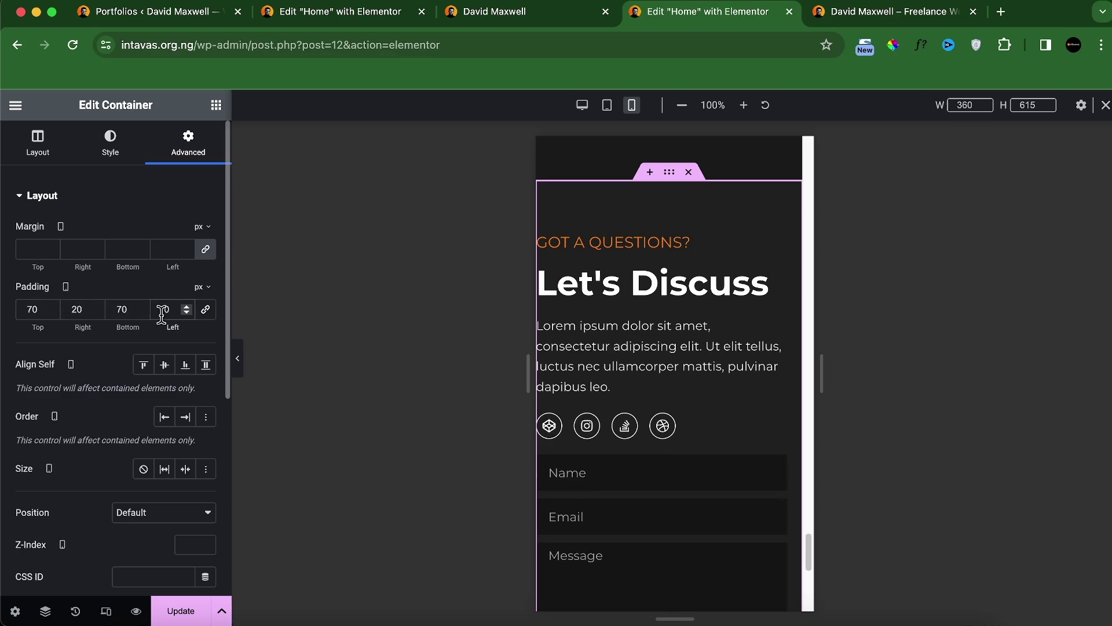
type("20")
Step: Set the Let's Discuss heading to 35px, give the form a 30px top margin, and save
left_click(675, 280)
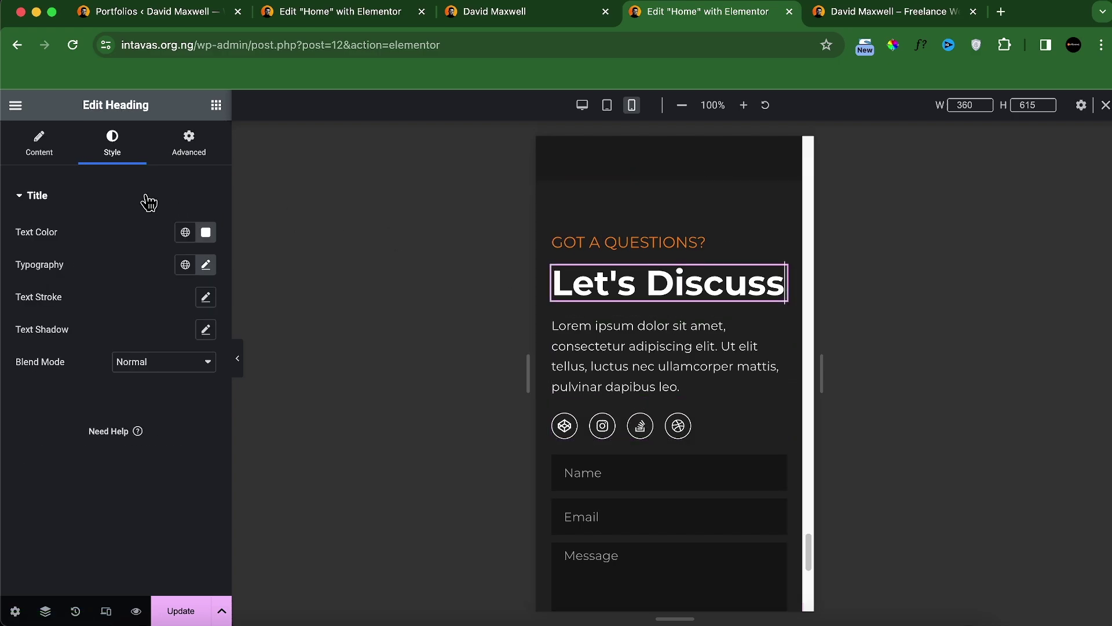
left_click(207, 266)
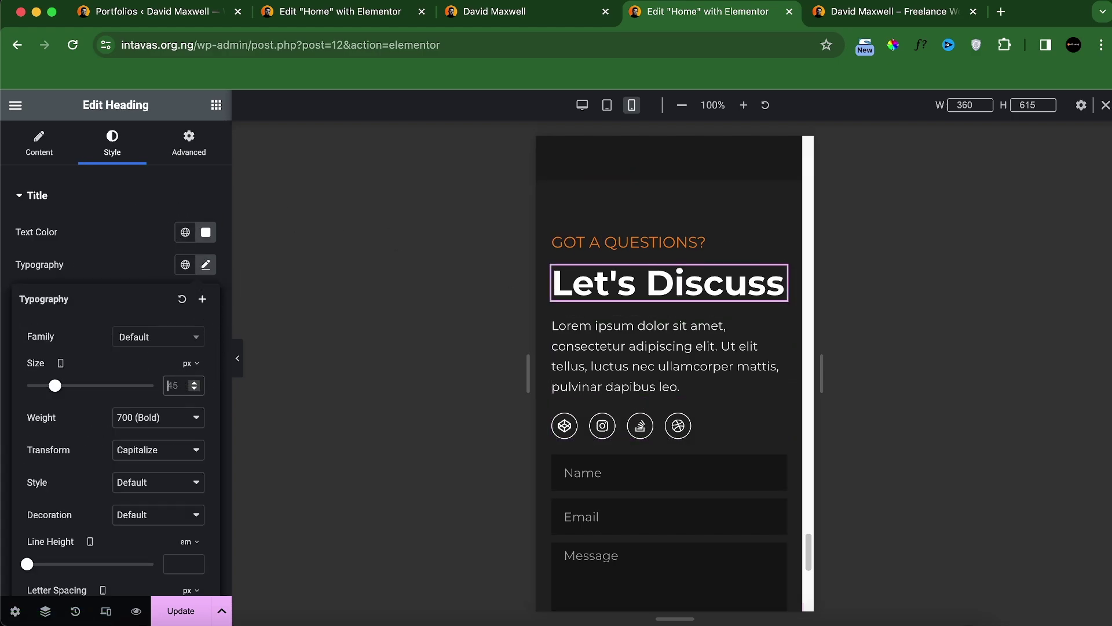
type("35")
scroll(583, 442, "down", 1)
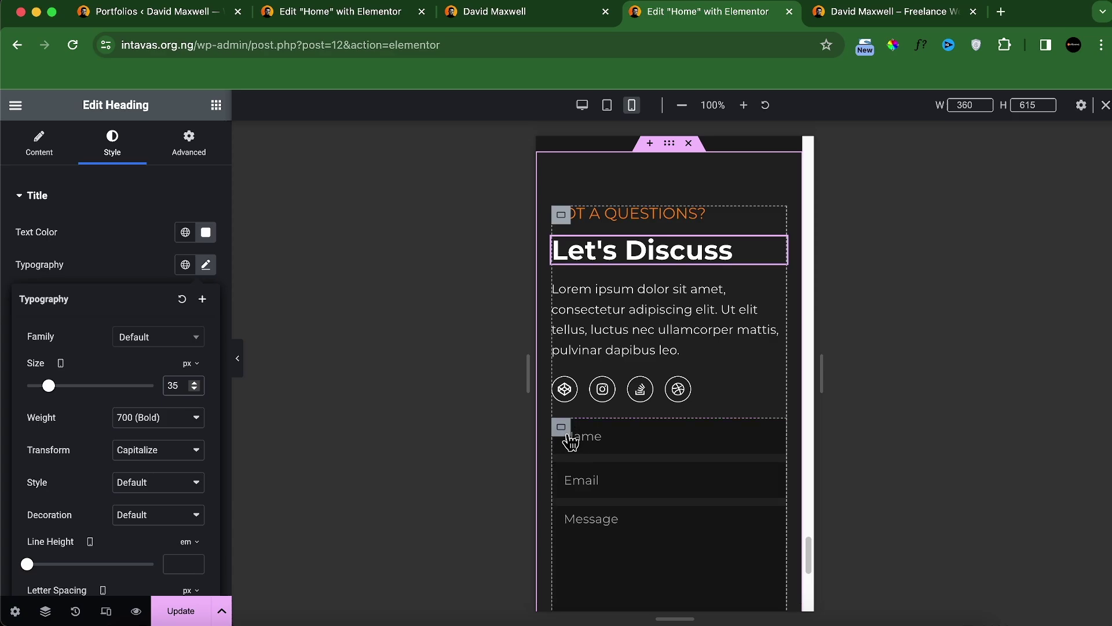
left_click(568, 439)
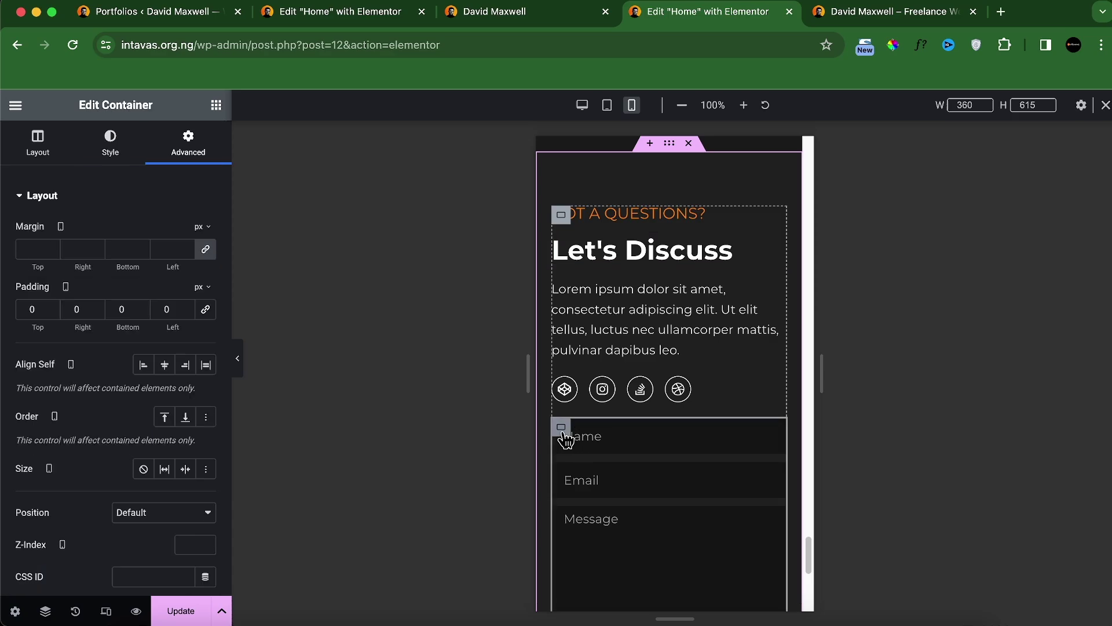
left_click(25, 251)
type("3")
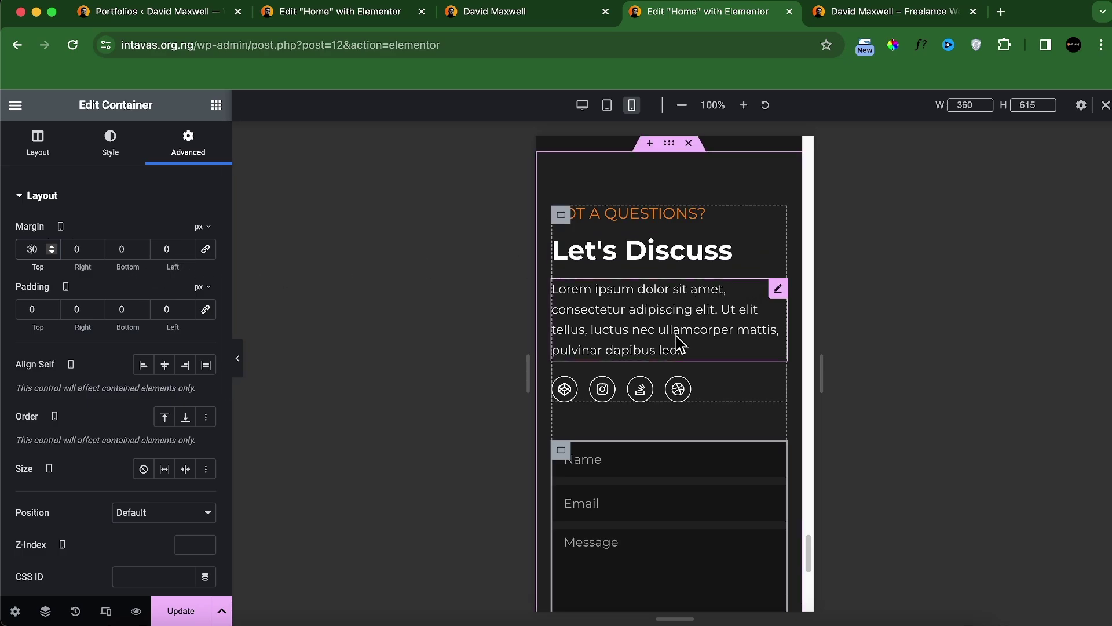
scroll(672, 319, "down", 10)
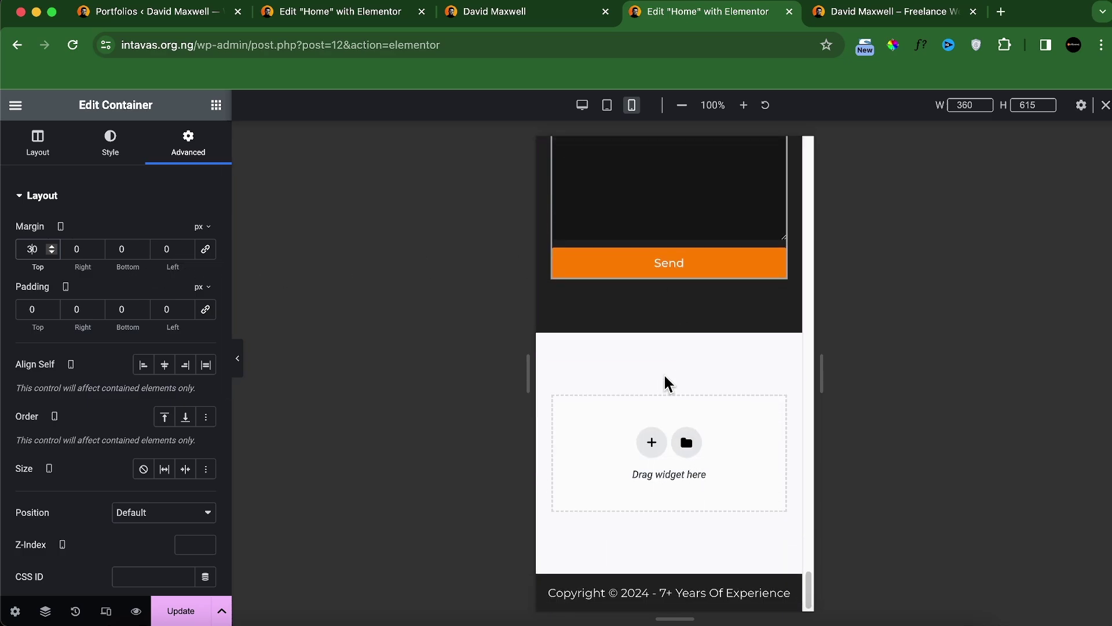
scroll(666, 382, "up", 14)
scroll(672, 382, "up", 3)
scroll(672, 385, "down", 10)
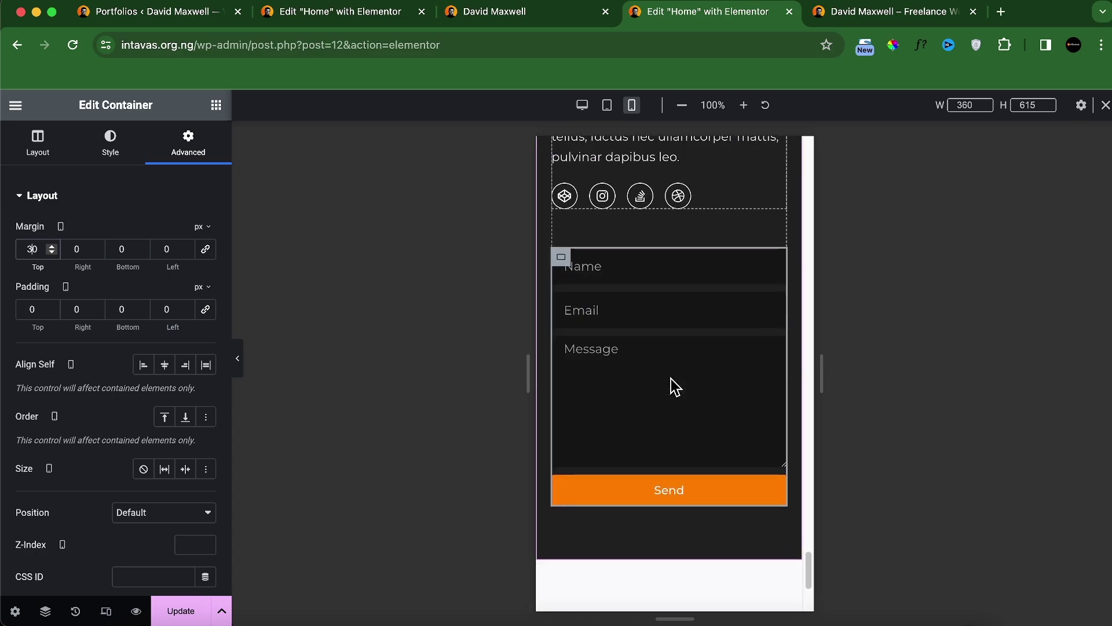
left_click(170, 613)
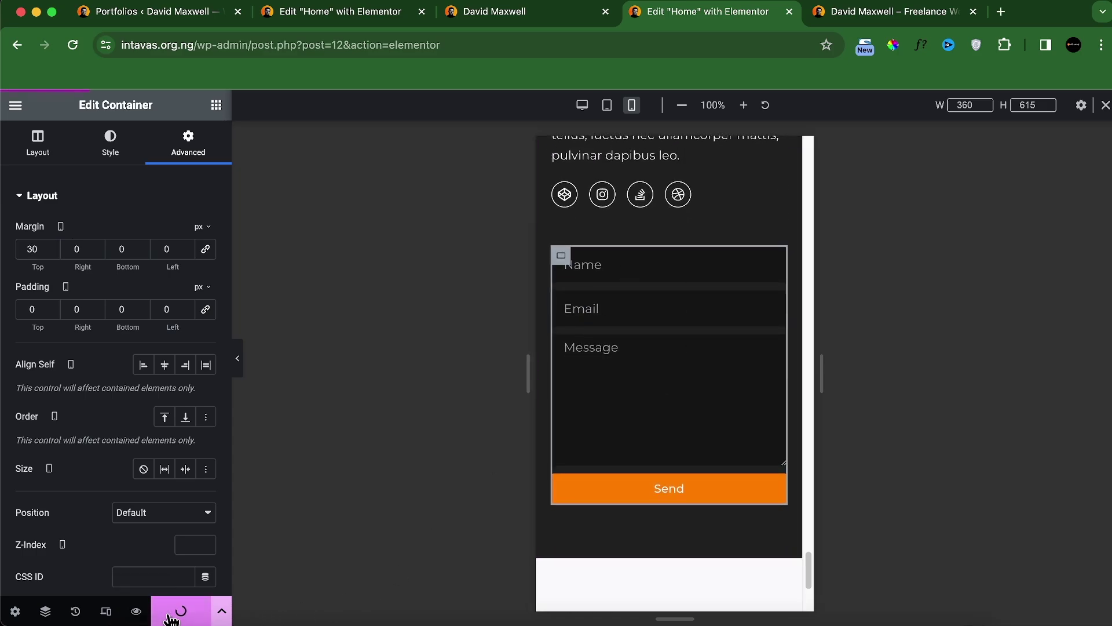
scroll(711, 298, "up", 15)
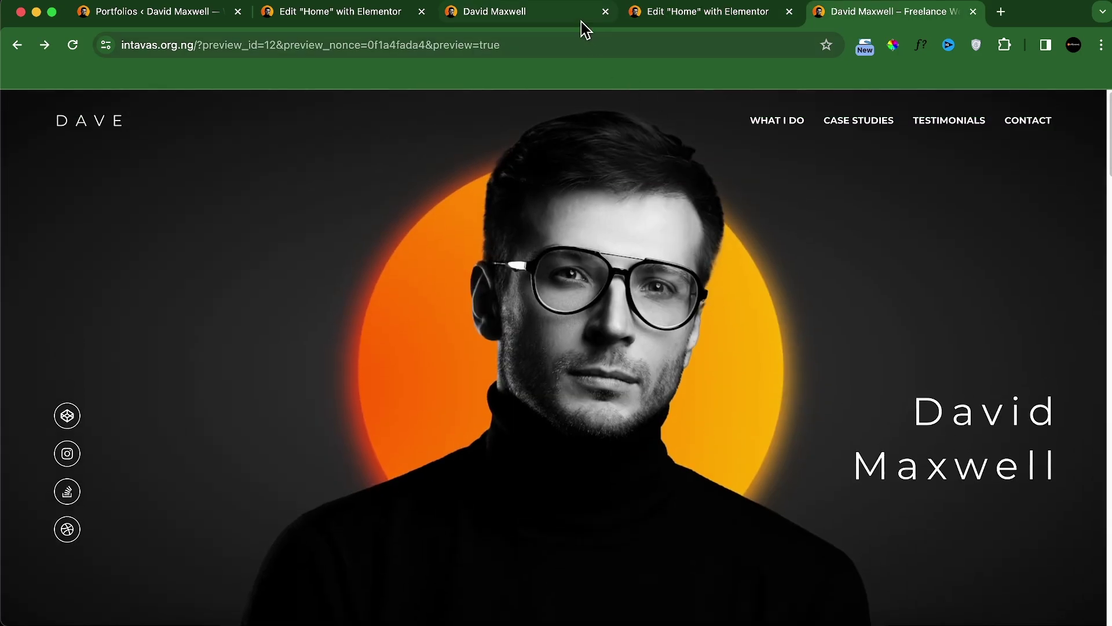
left_click(581, 21)
scroll(595, 143, "up", 15)
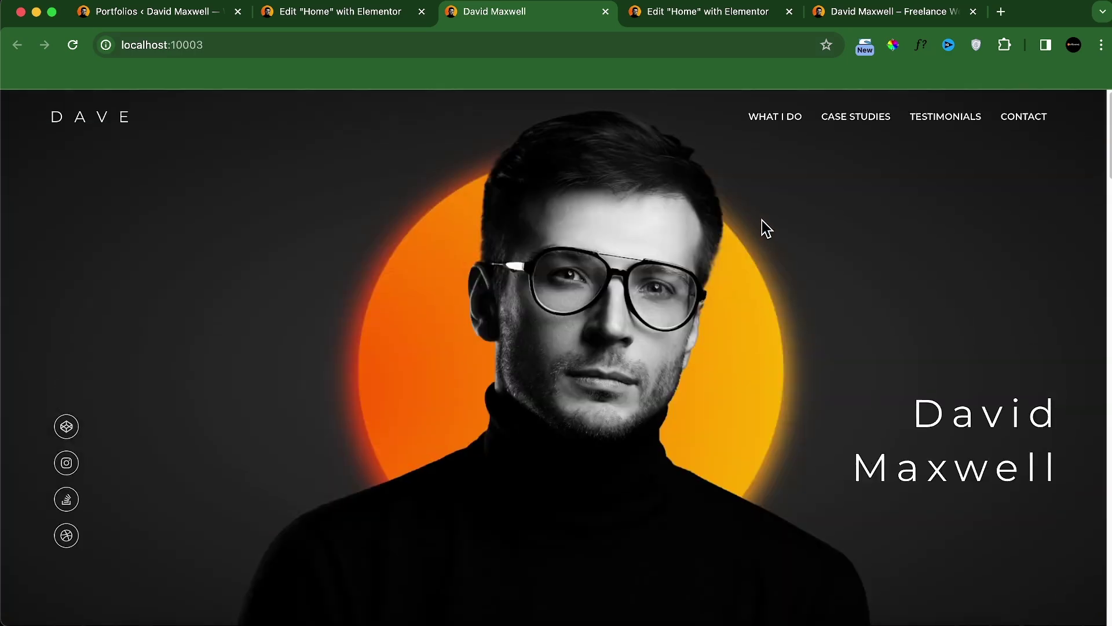
left_click(838, 125)
scroll(859, 178, "up", 15)
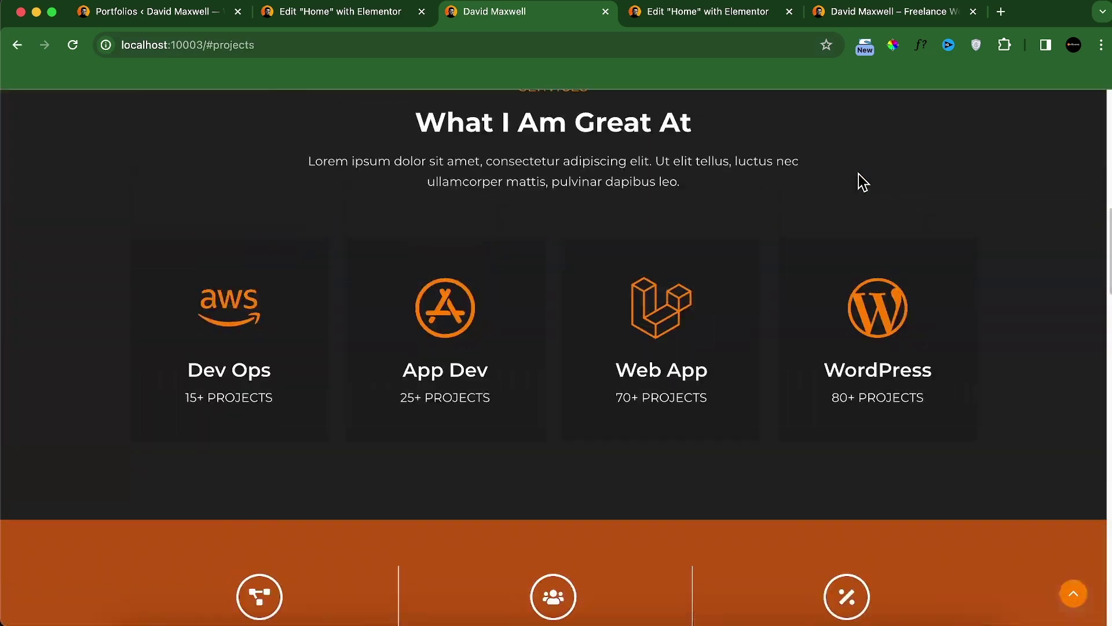
left_click(927, 128)
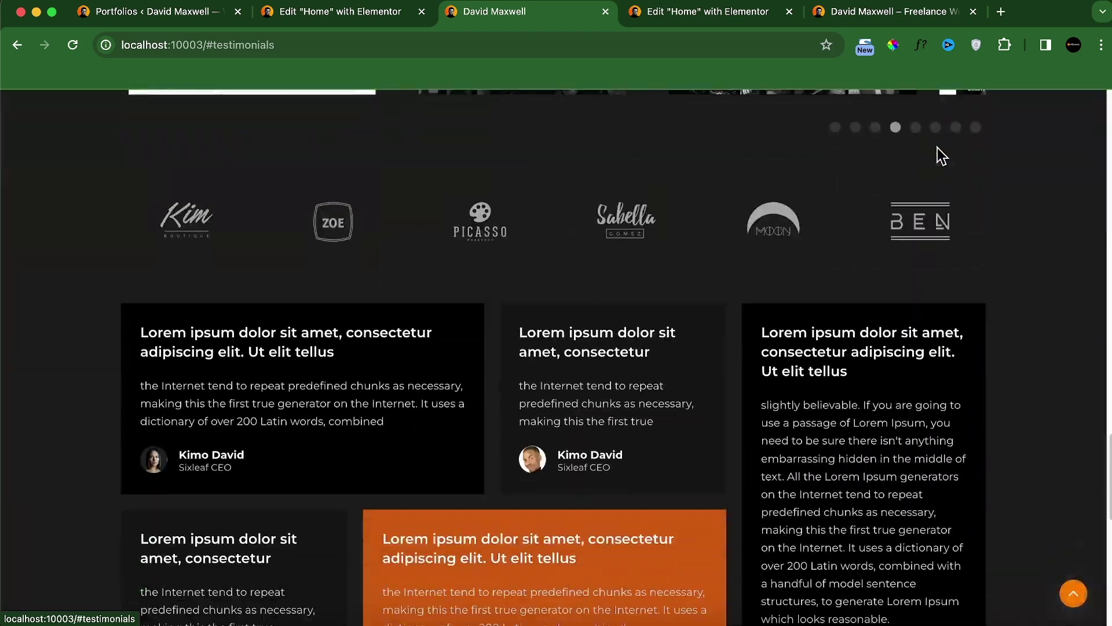
scroll(979, 191, "up", 10)
scroll(992, 181, "up", 10)
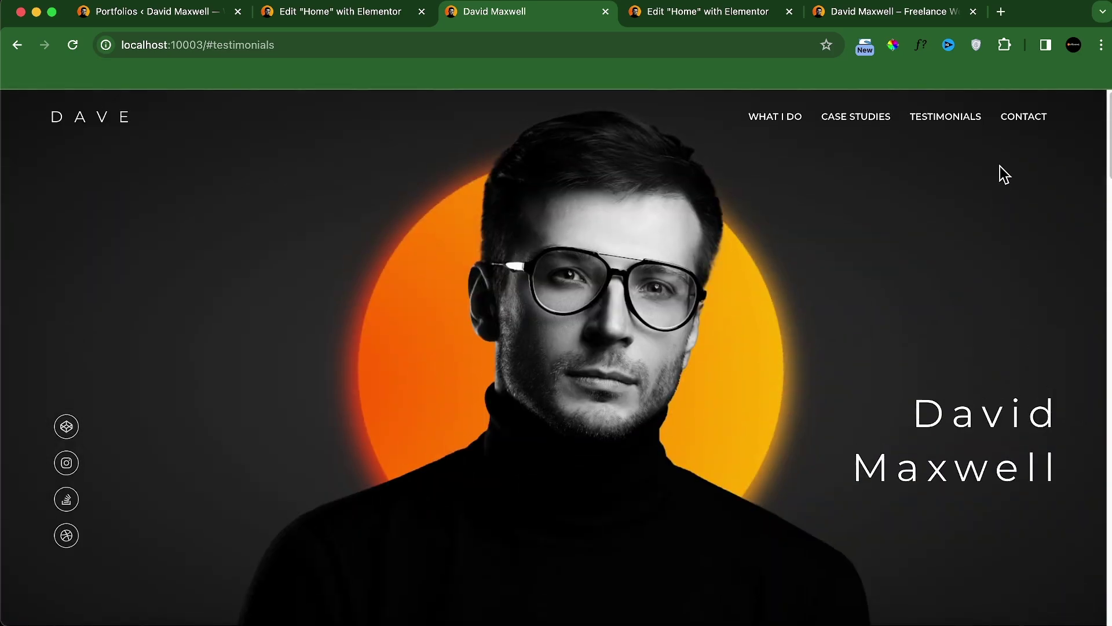
left_click(1031, 124)
Step: Switch the Home page editor back to the desktop preview
left_click(708, 16)
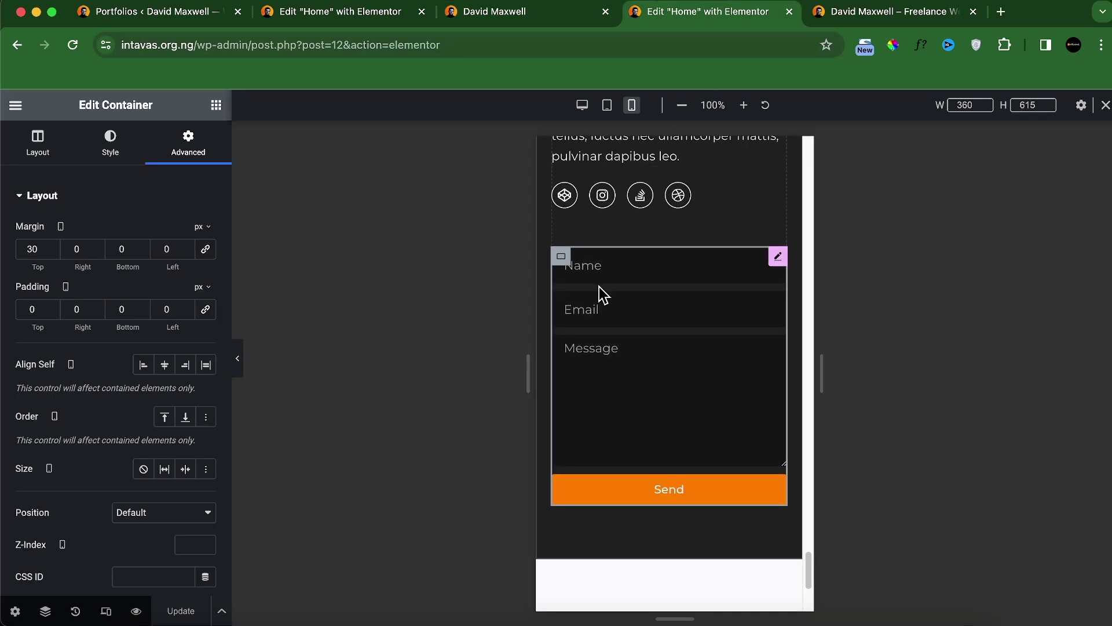
scroll(599, 287, "up", 3)
left_click(582, 105)
scroll(564, 257, "up", 15)
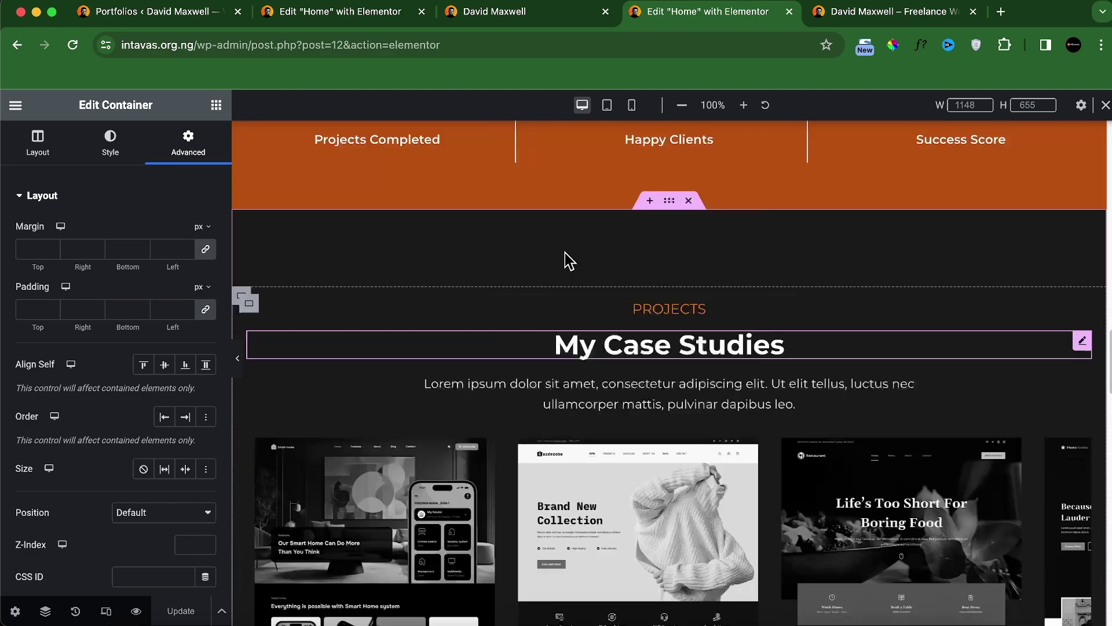
scroll(565, 257, "down", 20)
scroll(539, 255, "up", 20)
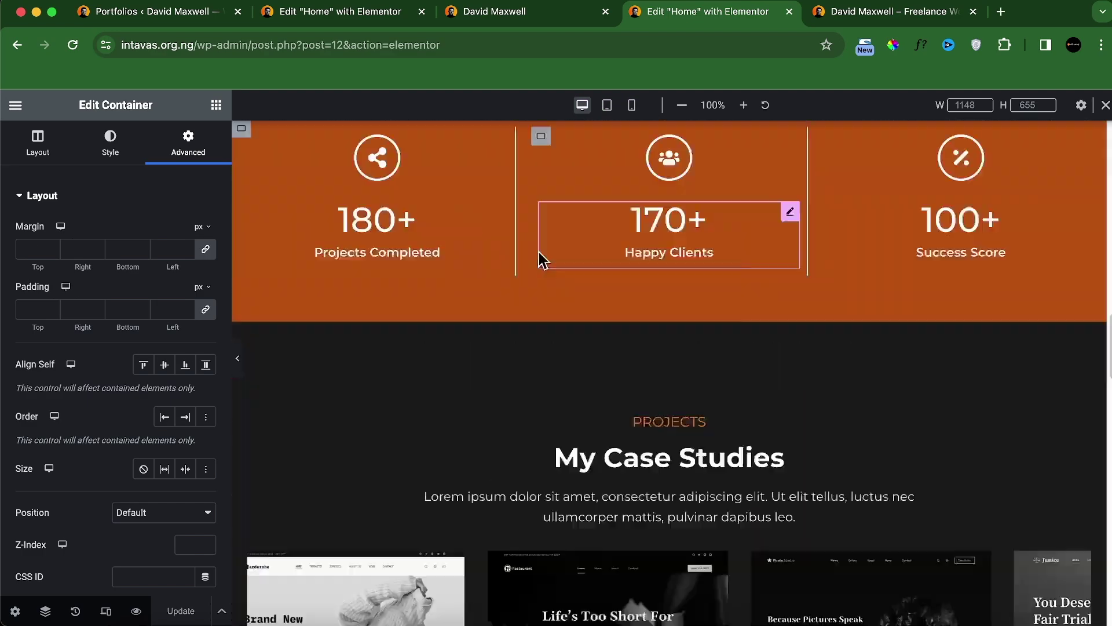
Step: Search the widget list for 'anch' to bring up the Menu Anchor widget
left_click(216, 104)
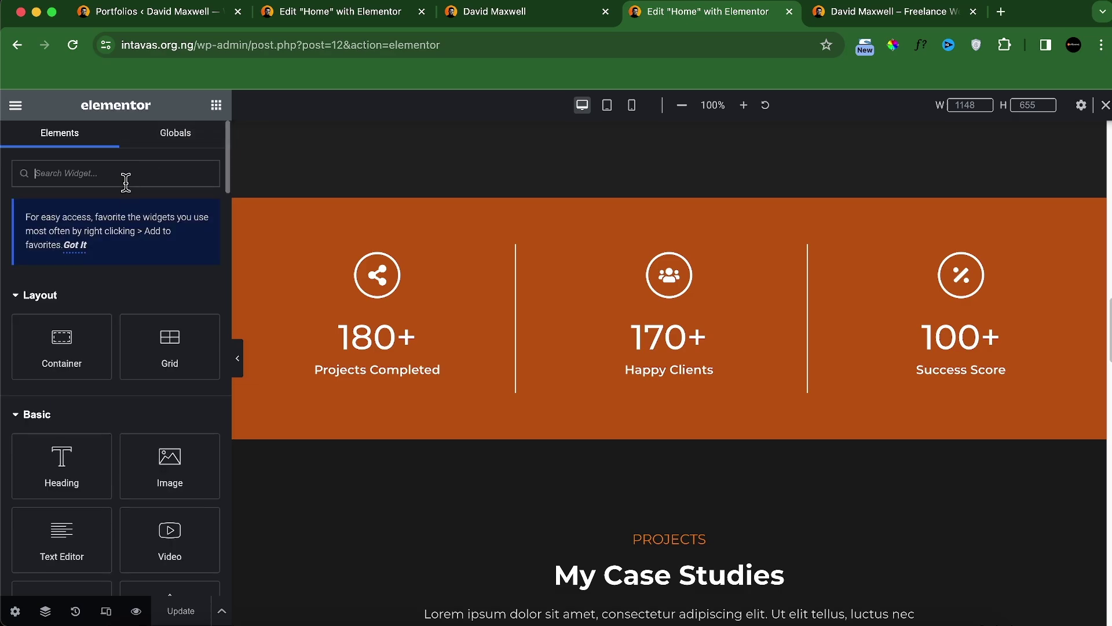
type("ancho")
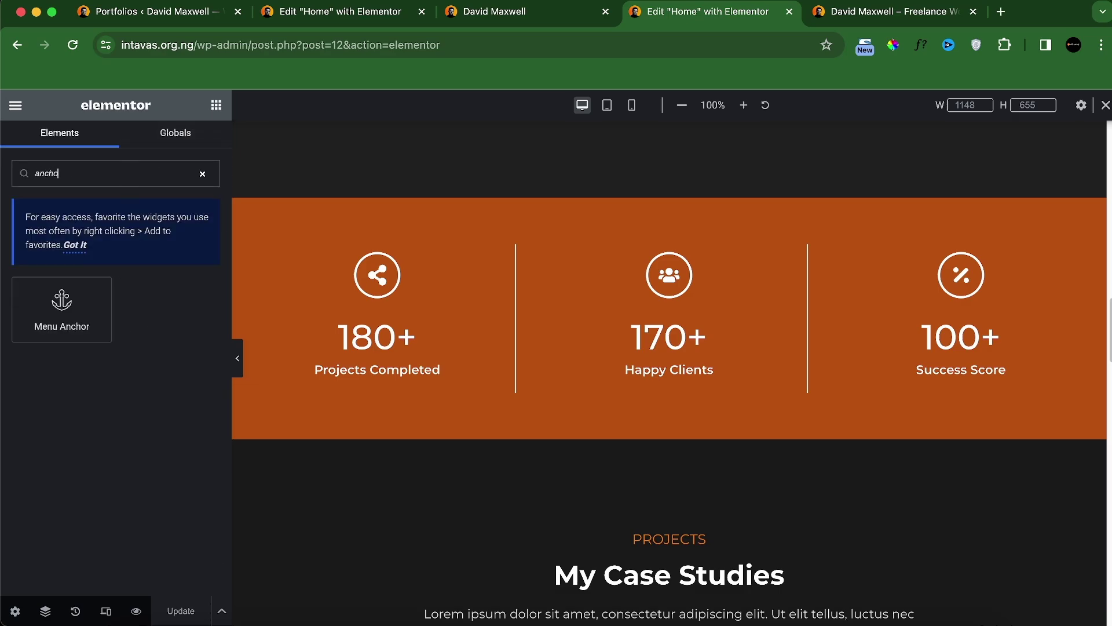
scroll(677, 346, "up", 15)
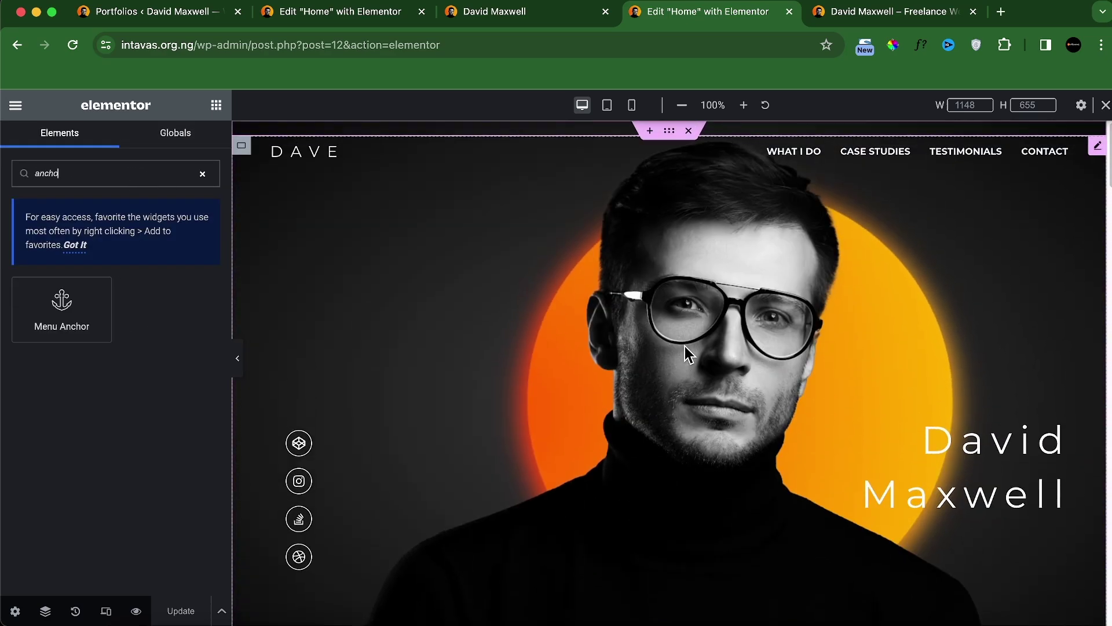
scroll(693, 371, "down", 15)
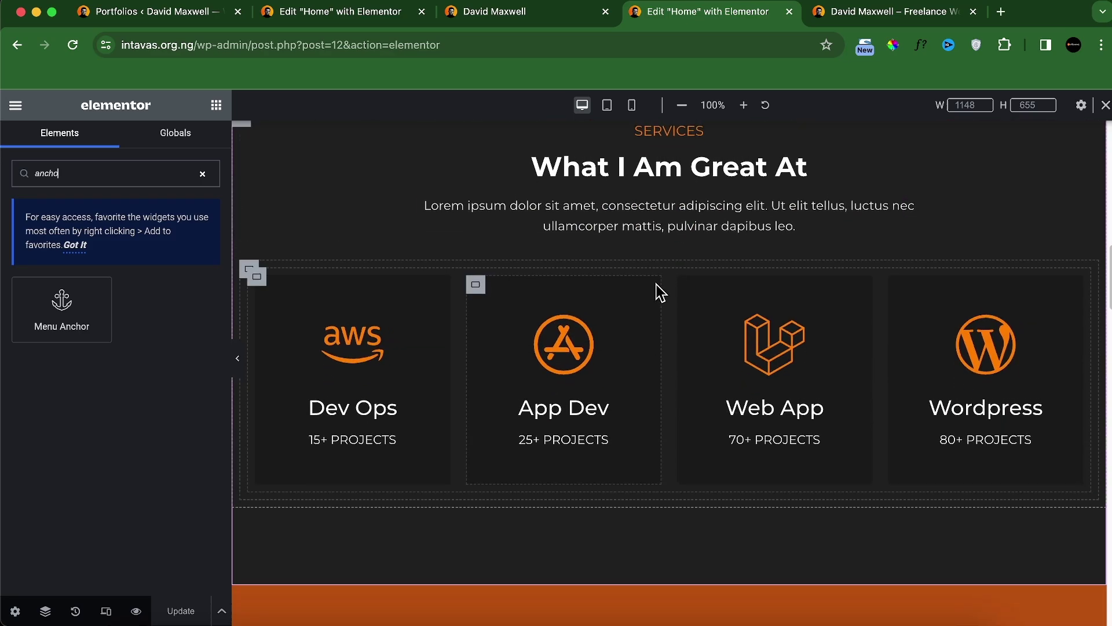
scroll(660, 287, "down", 6)
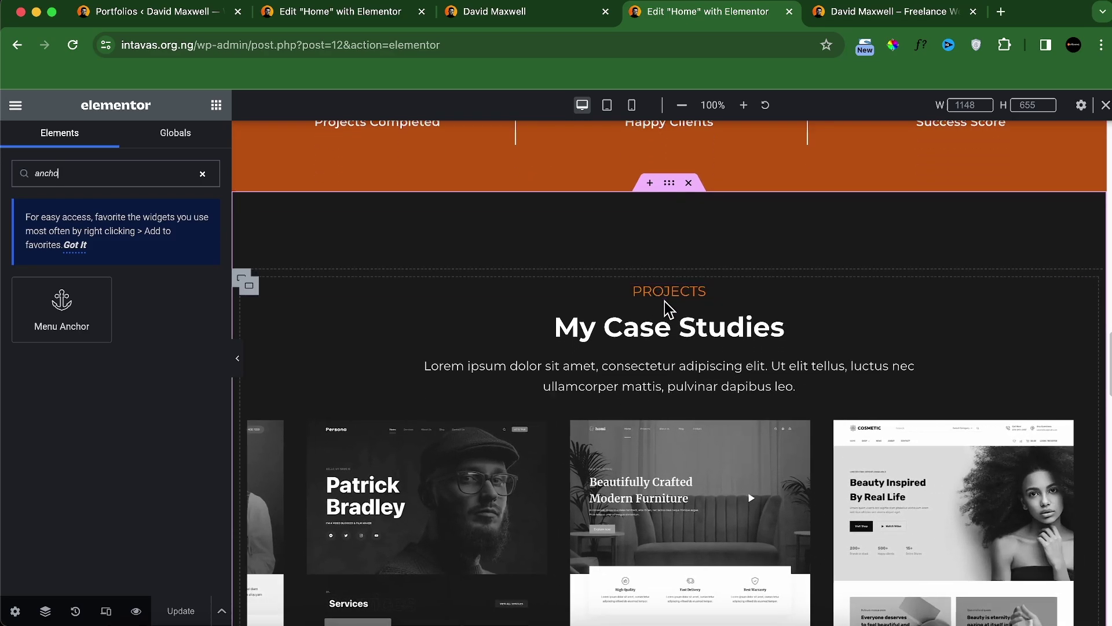
scroll(720, 289, "up", 20)
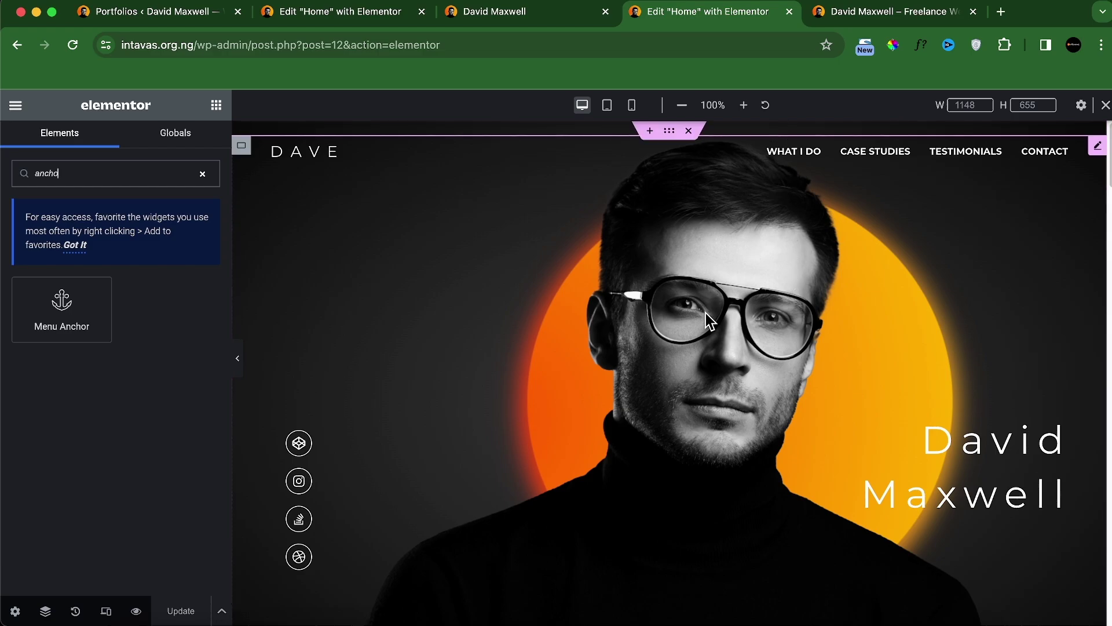
scroll(671, 334, "down", 10)
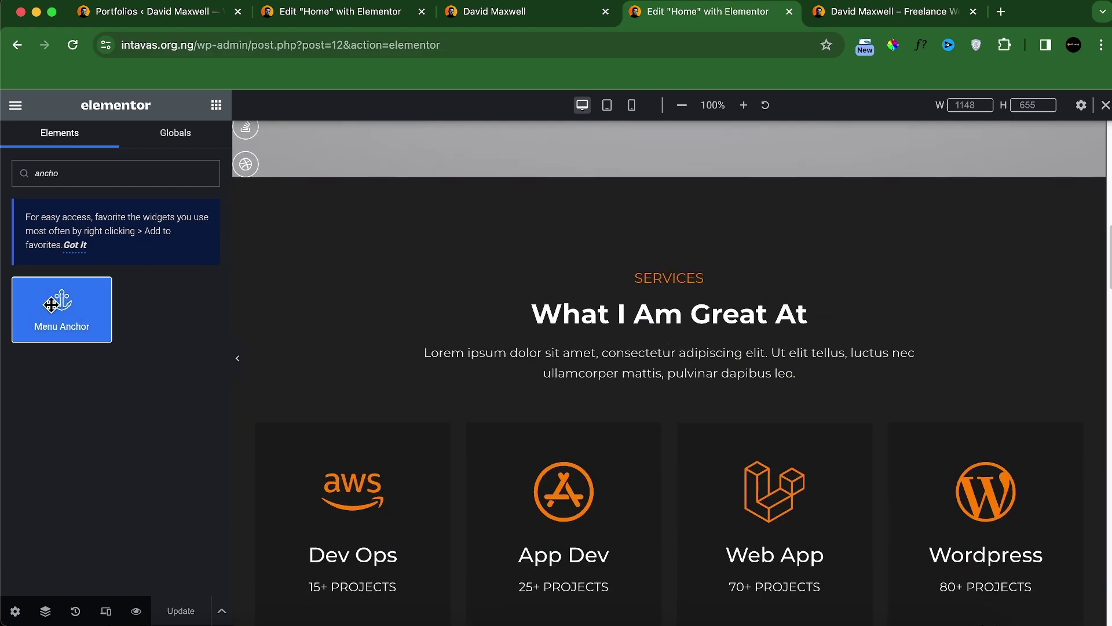
Step: Place a Menu Anchor with ID 'services' above the Services section
left_click_drag(59, 298, 665, 276)
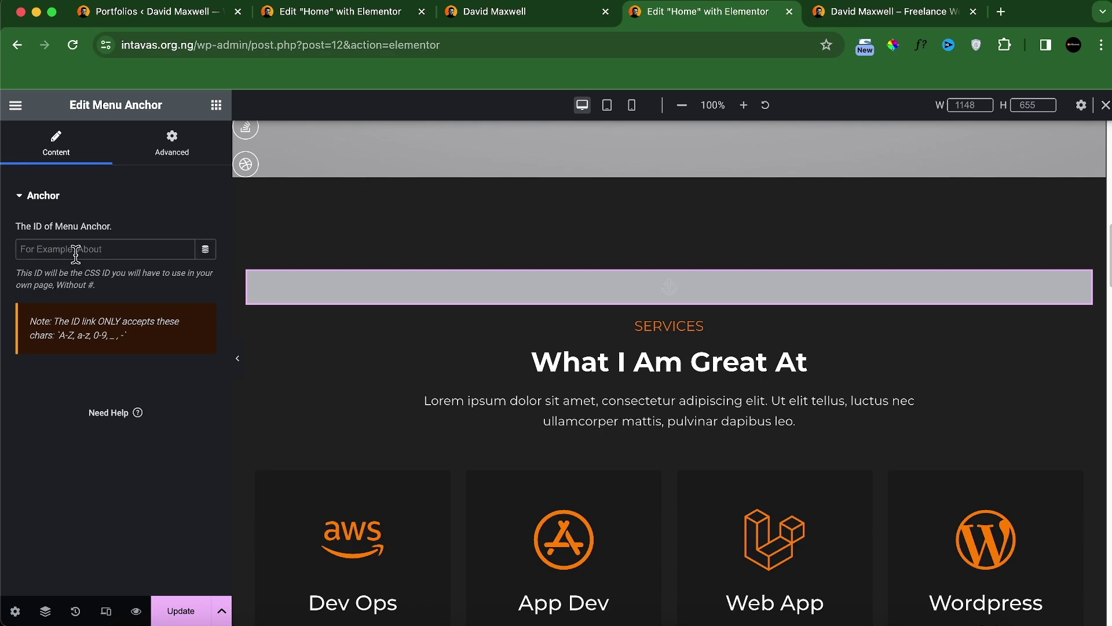
type("services")
left_click(167, 161)
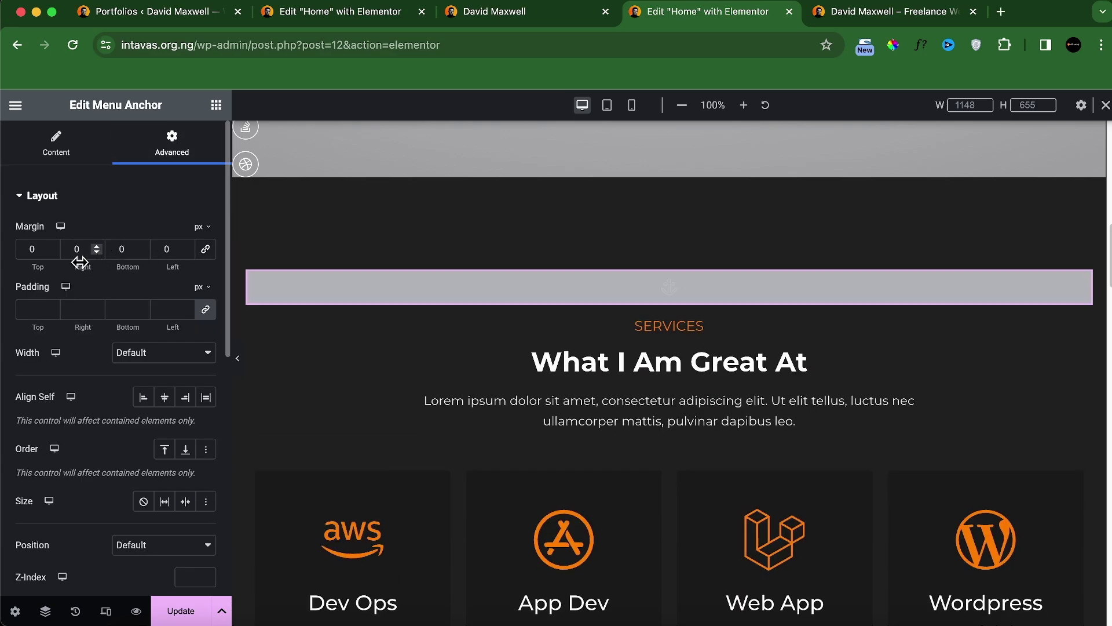
type("2")
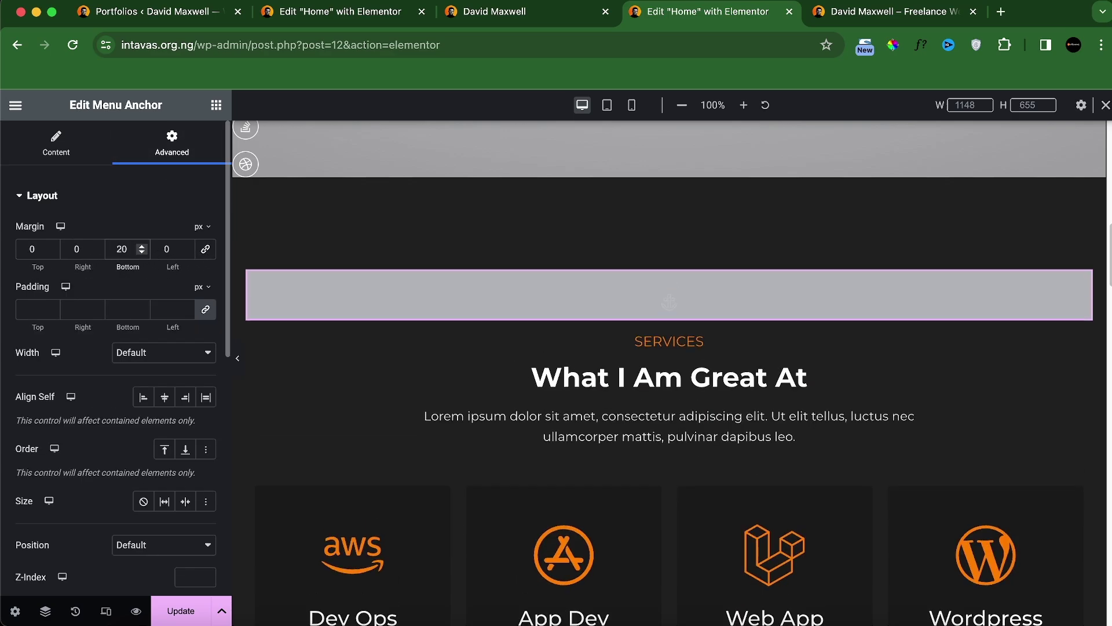
scroll(618, 419, "down", 10)
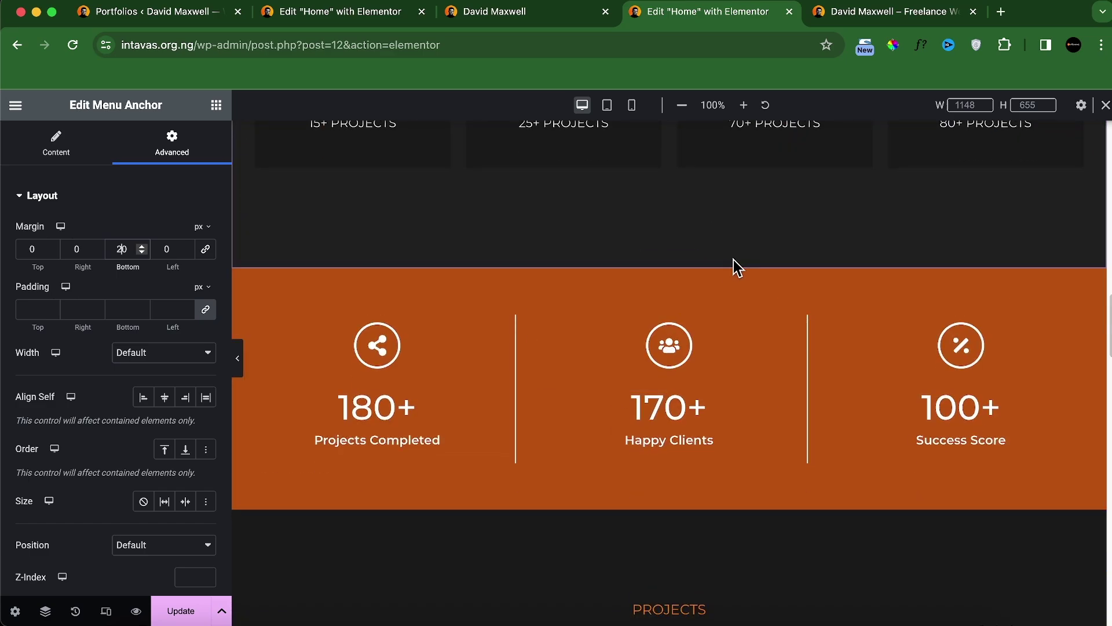
scroll(774, 317, "up", 10)
scroll(753, 336, "down", 10)
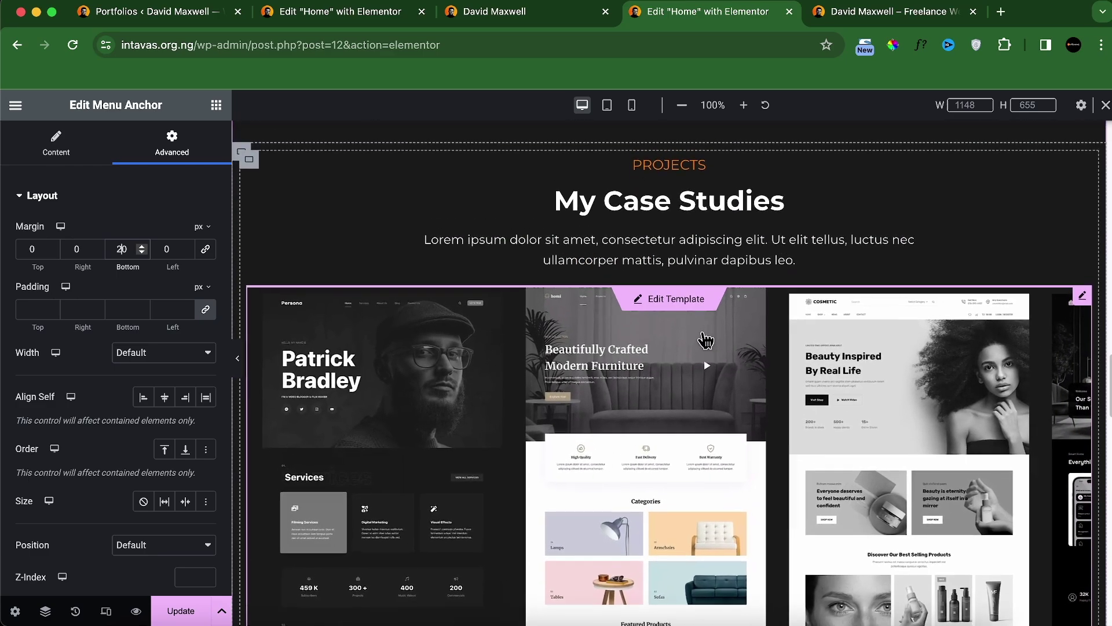
Step: Add a 'portfolios' Menu Anchor above My Case Studies with a 20px bottom margin
left_click(216, 105)
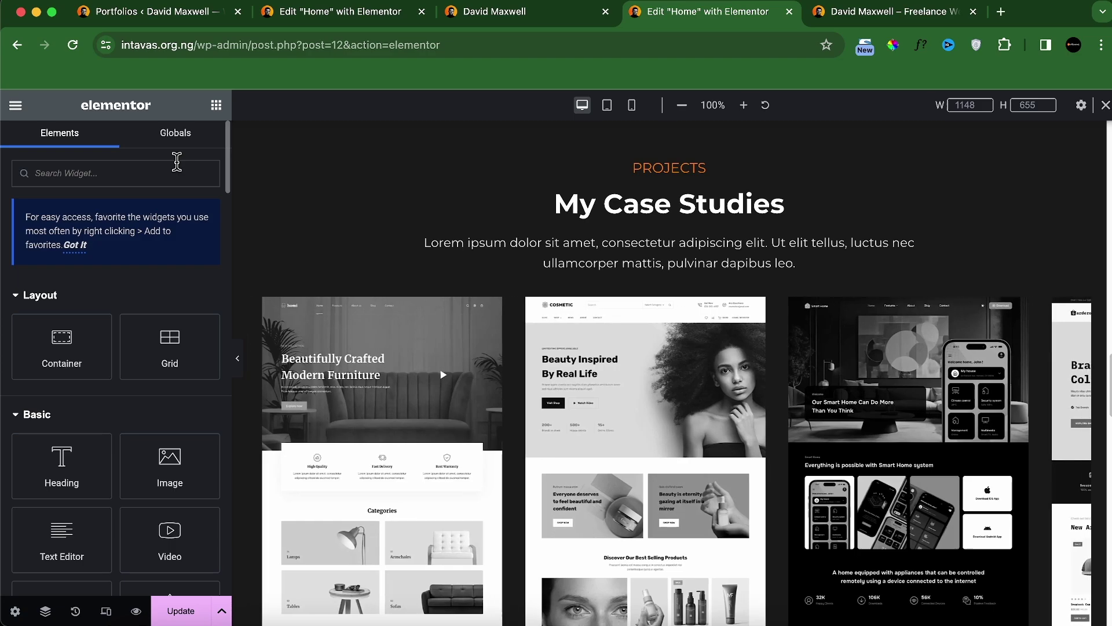
type("anchor")
left_click_drag(65, 300, 659, 184)
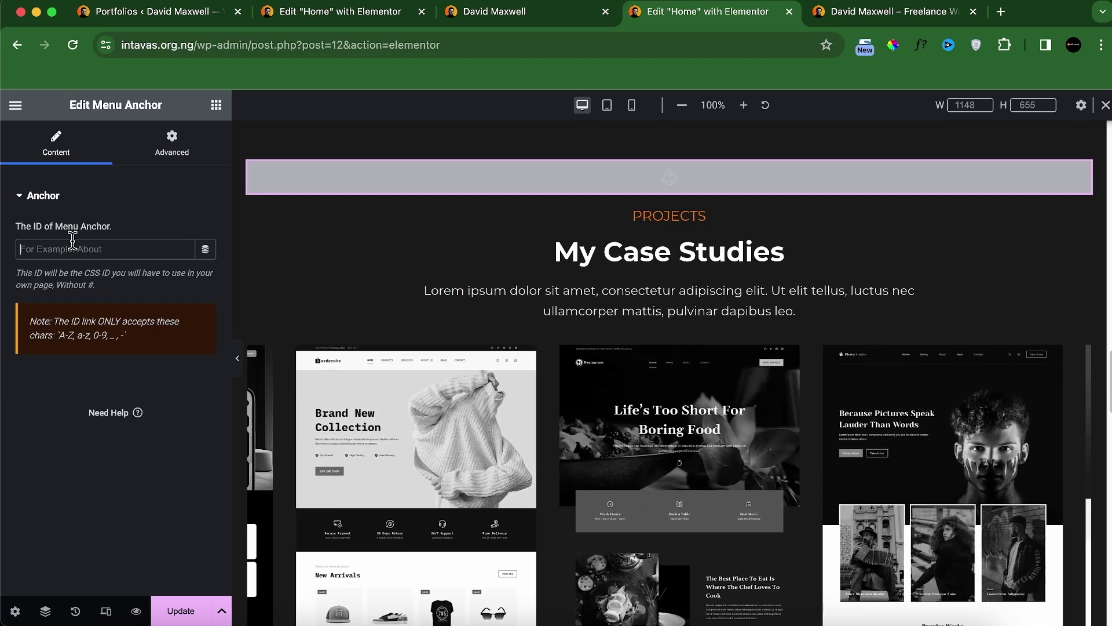
type("portofolios")
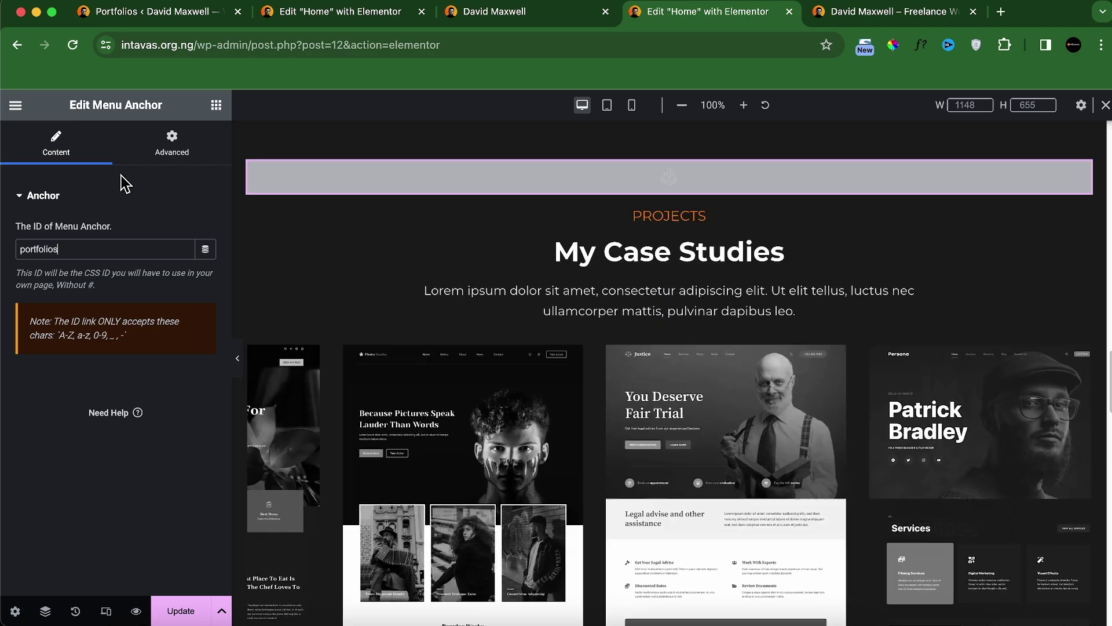
left_click(171, 142)
left_click(202, 253)
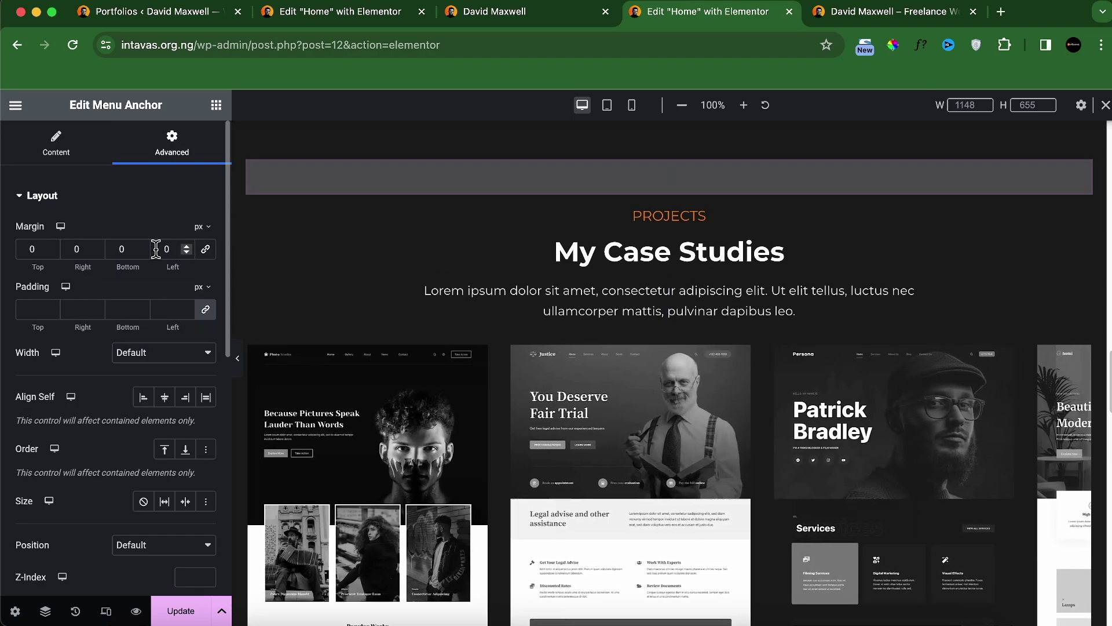
left_click(116, 249)
type("2")
scroll(747, 370, "down", 3)
scroll(759, 356, "up", 20)
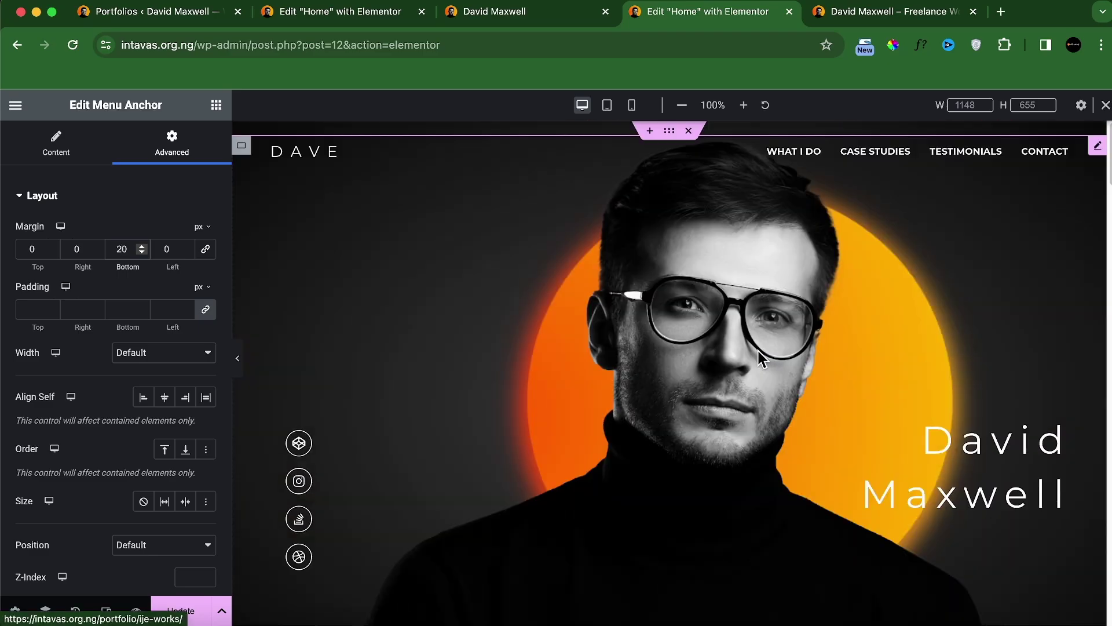
scroll(761, 357, "down", 15)
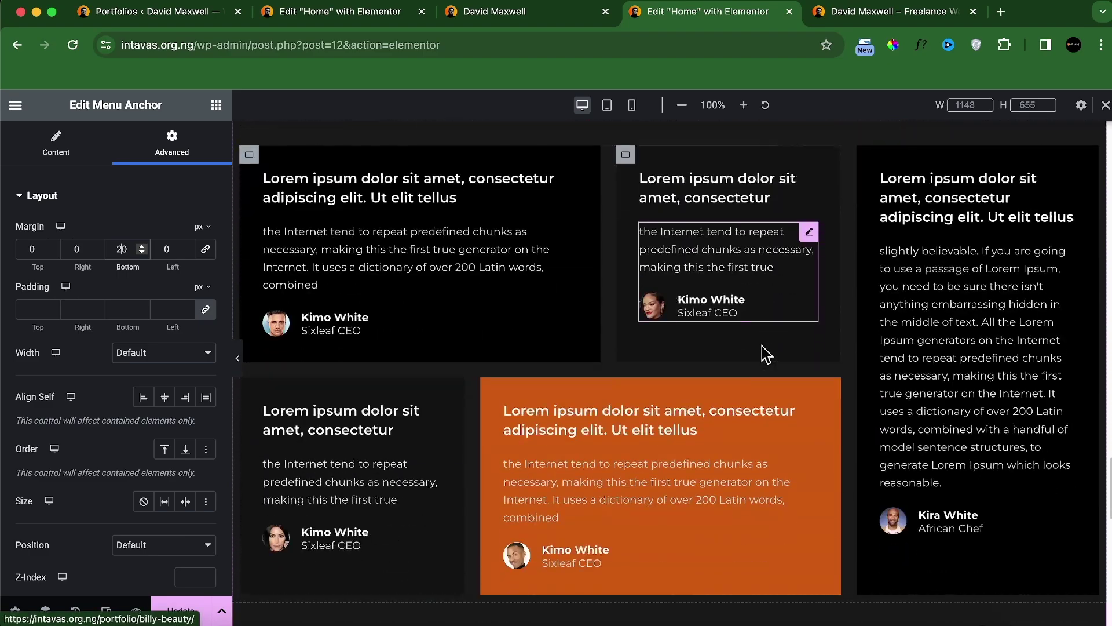
scroll(764, 355, "up", 6)
scroll(503, 355, "down", 3)
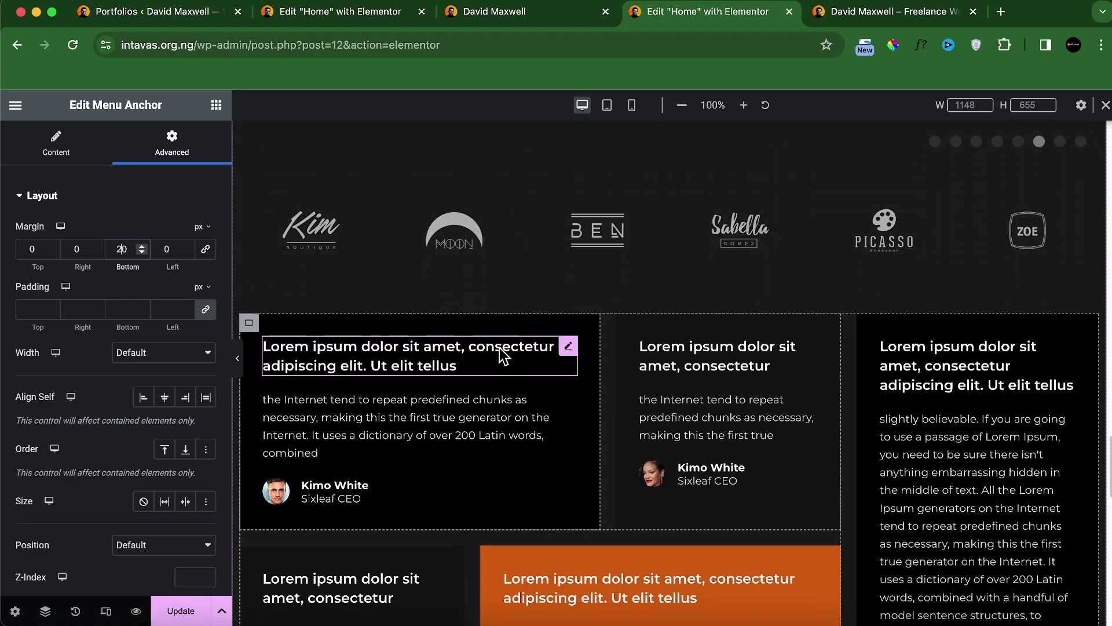
Step: Place a Menu Anchor with ID 'testimonials' above the testimonial cards
left_click(216, 105)
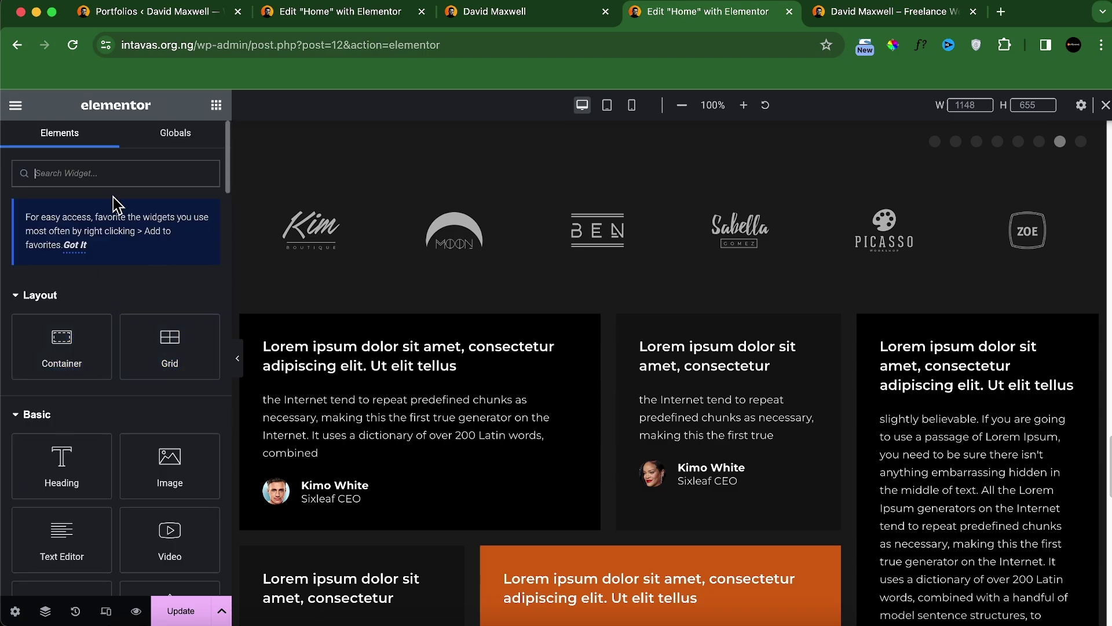
type("ancho")
left_click_drag(61, 309, 452, 266)
left_click(148, 257)
type("tes")
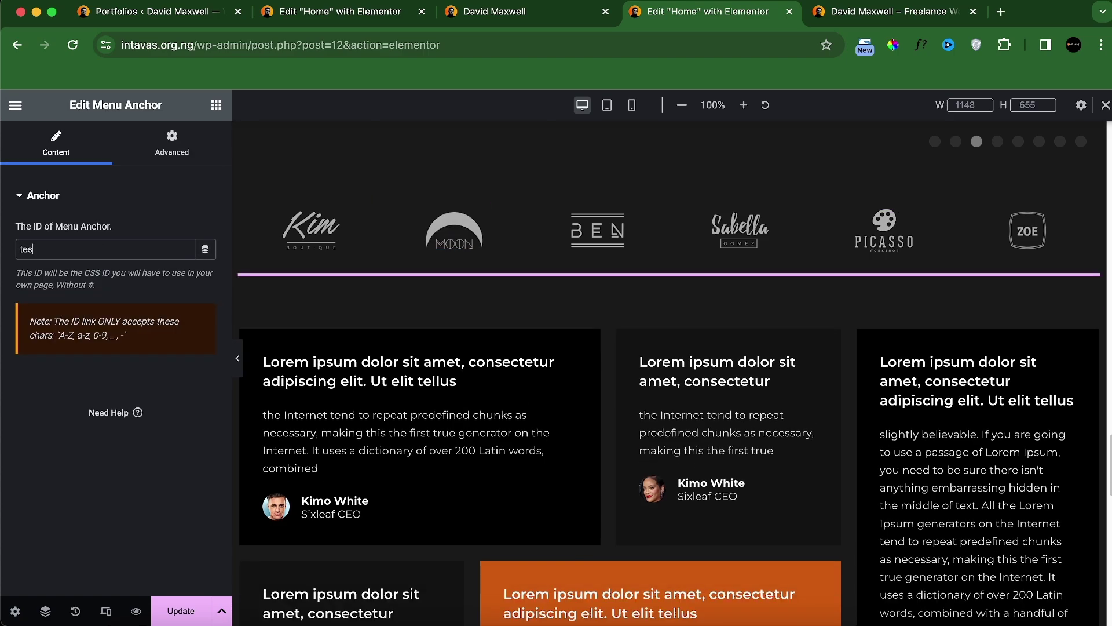
type("timonials")
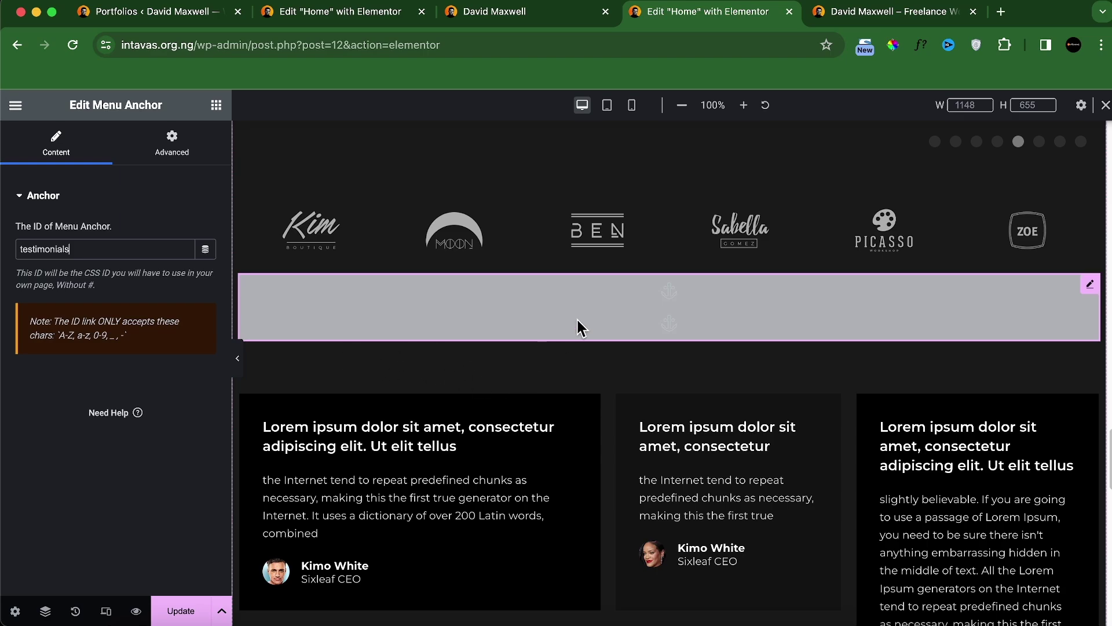
Step: Add a 'Contact' Menu Anchor above the Let's Discuss section and update the page
scroll(581, 327, "down", 1)
scroll(829, 203, "down", 8)
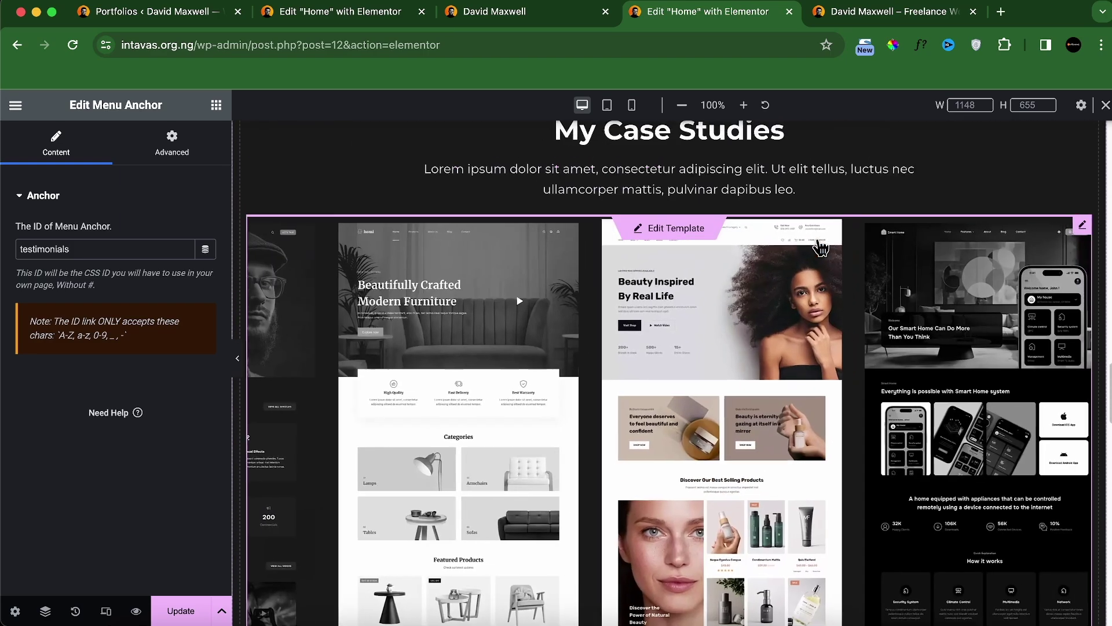
scroll(819, 246, "up", 20)
scroll(819, 262, "down", 20)
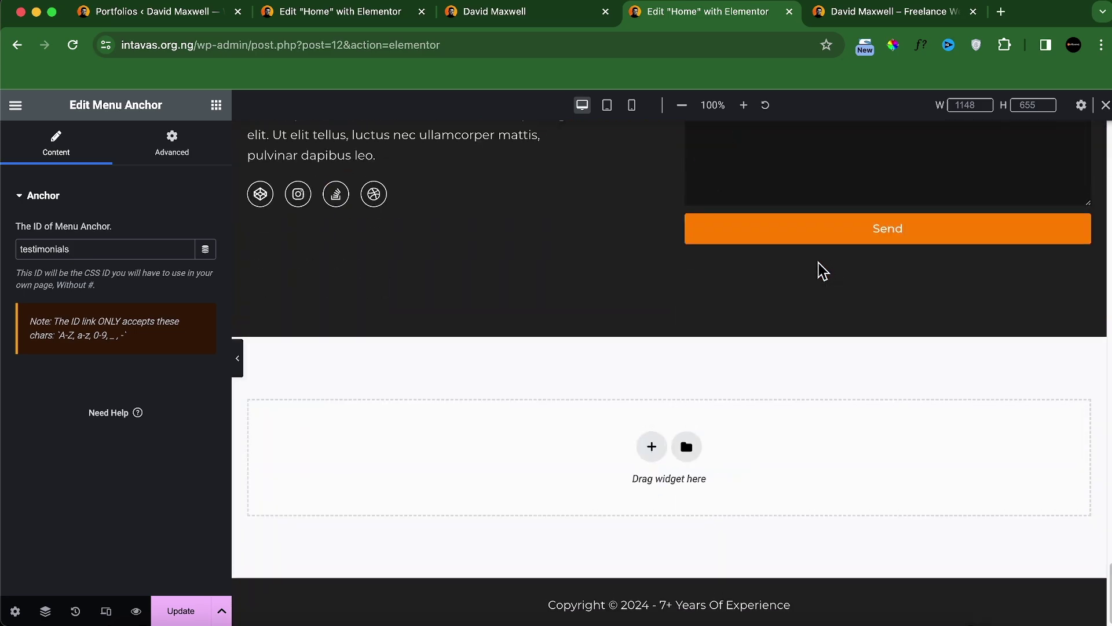
scroll(822, 270, "up", 5)
left_click(216, 104)
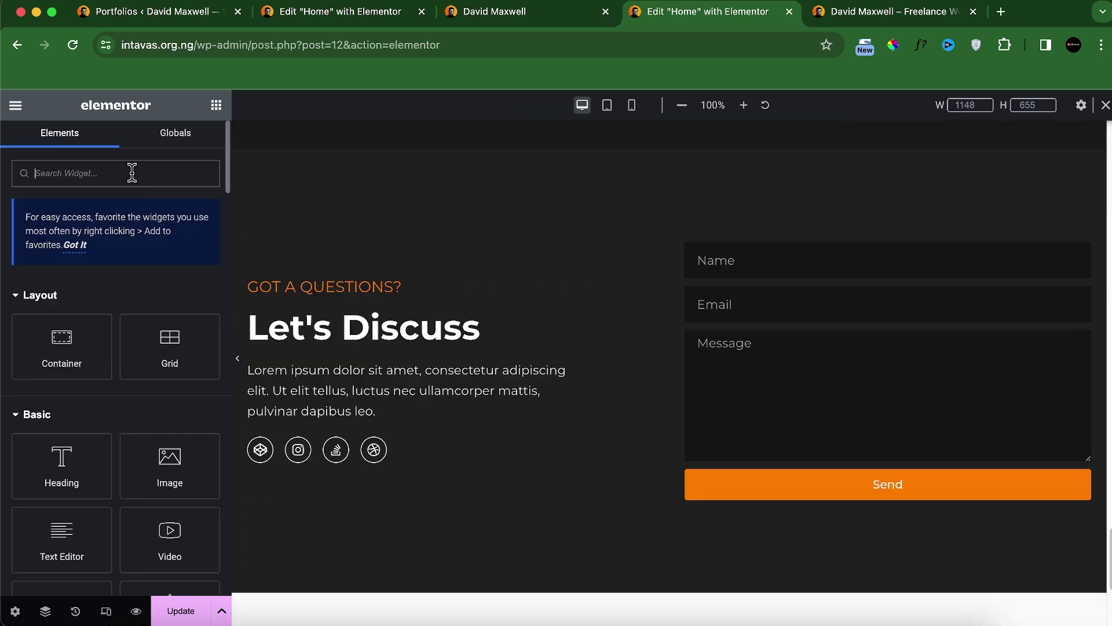
type("anchor")
left_click_drag(62, 307, 270, 315)
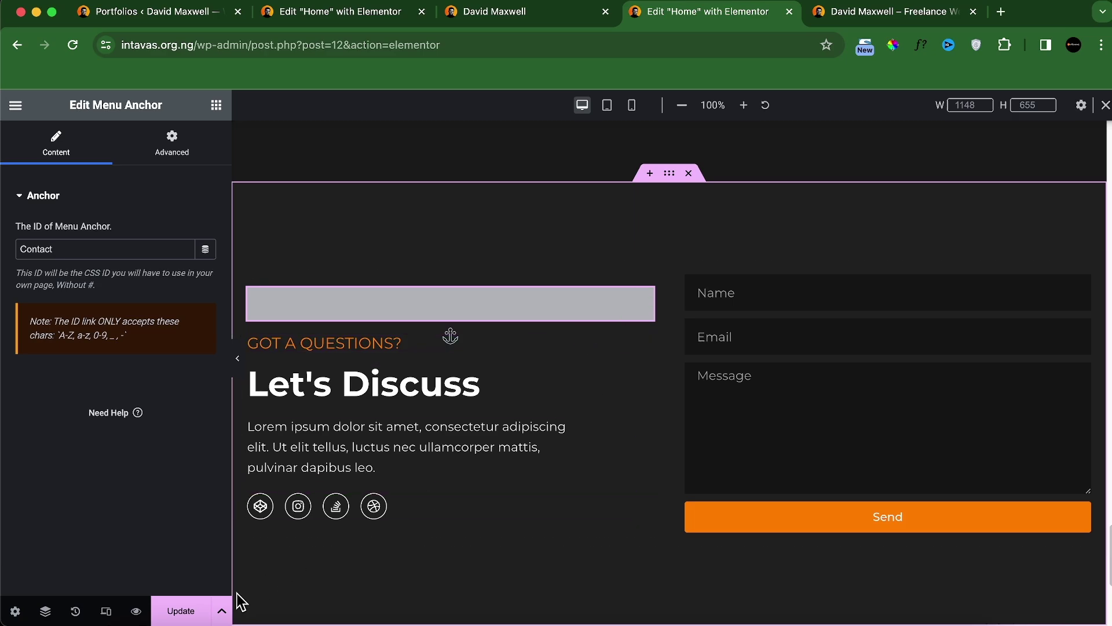
left_click(201, 612)
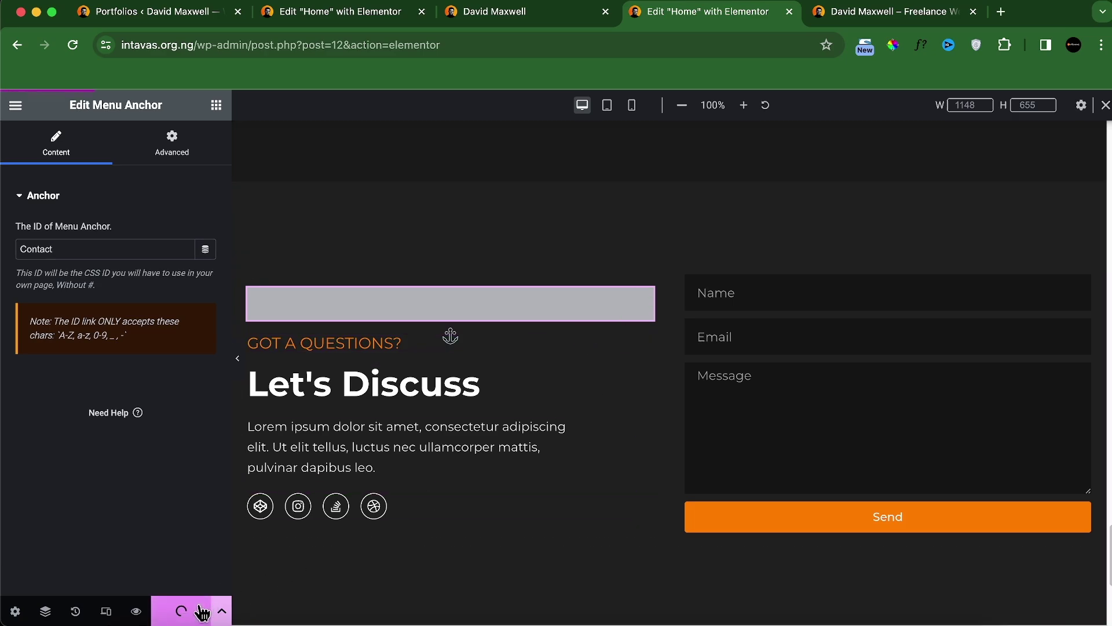
left_click(165, 17)
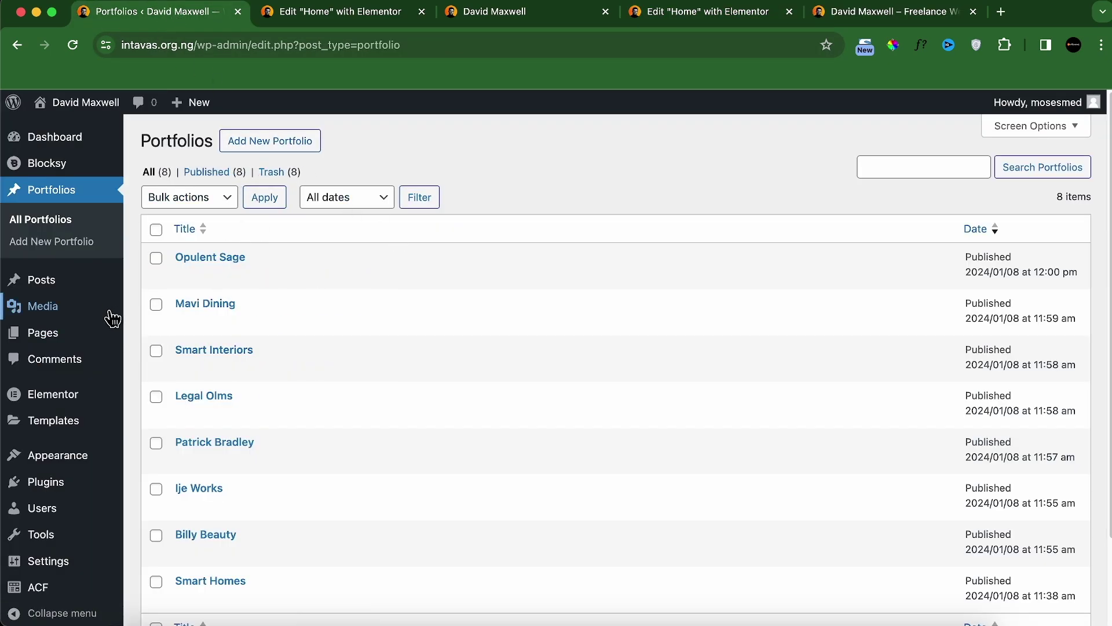
Step: Open Appearance > Menus and copy the site's address
mouse_move(71, 458)
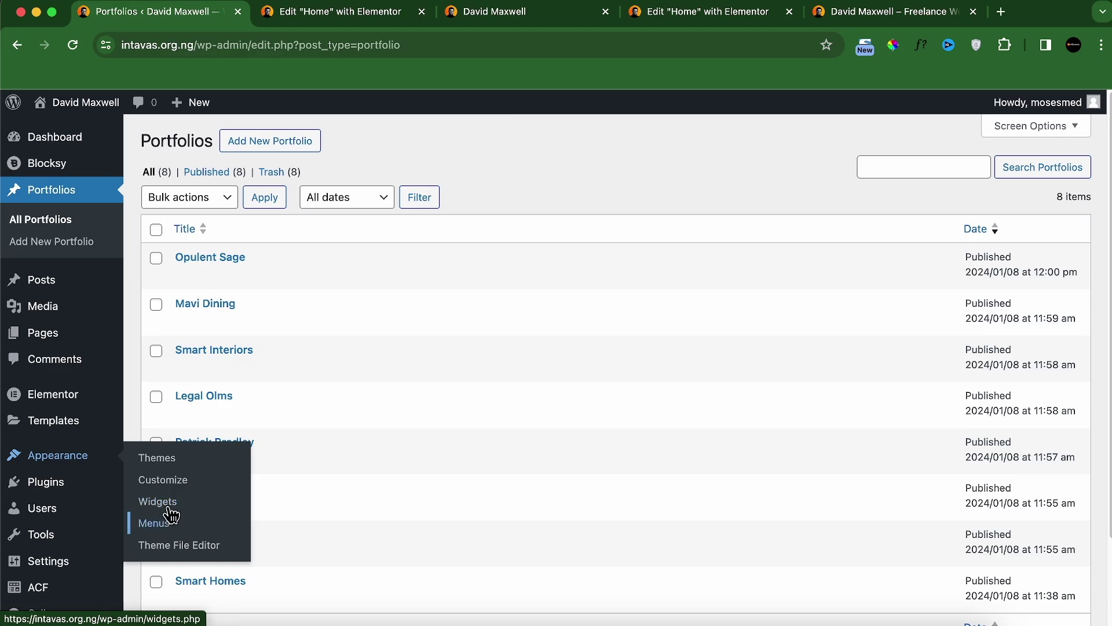
left_click(166, 530)
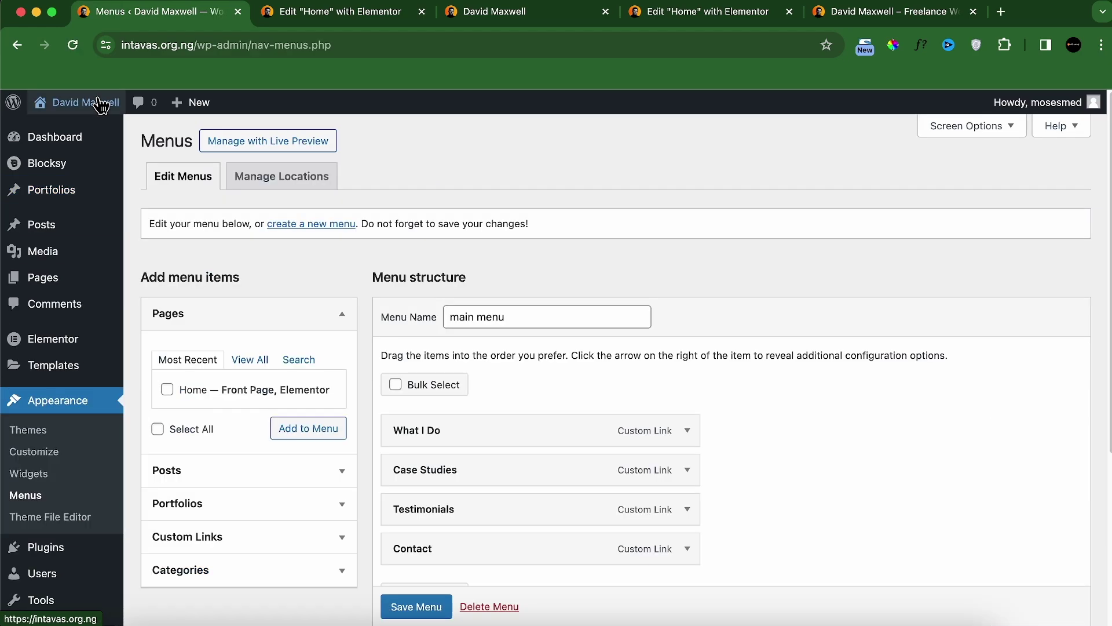
mouse_move(102, 109)
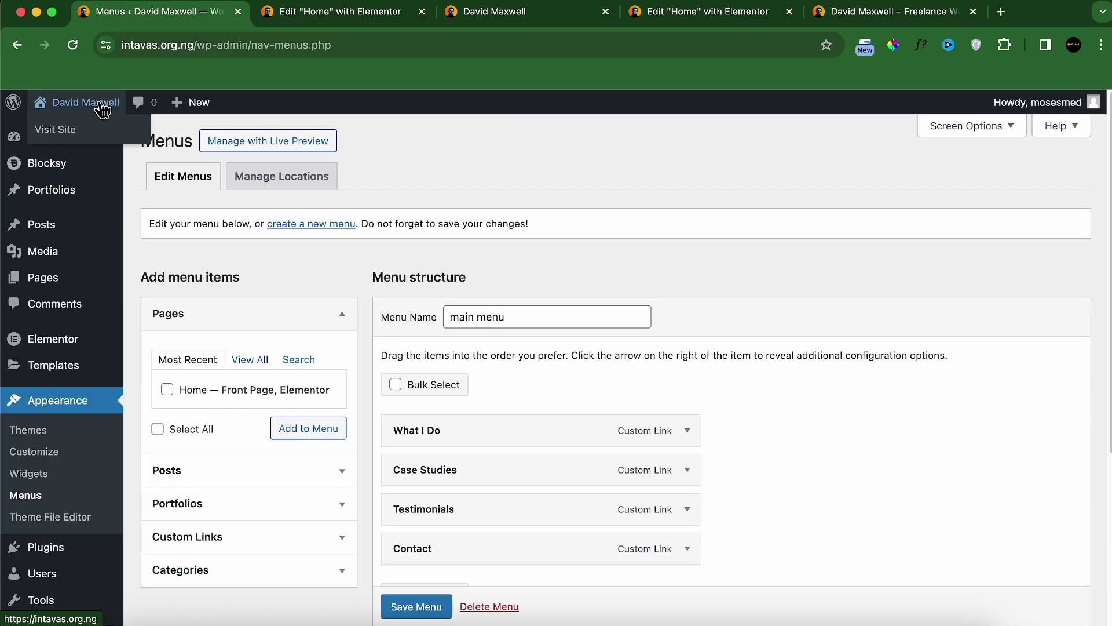
right_click(67, 137)
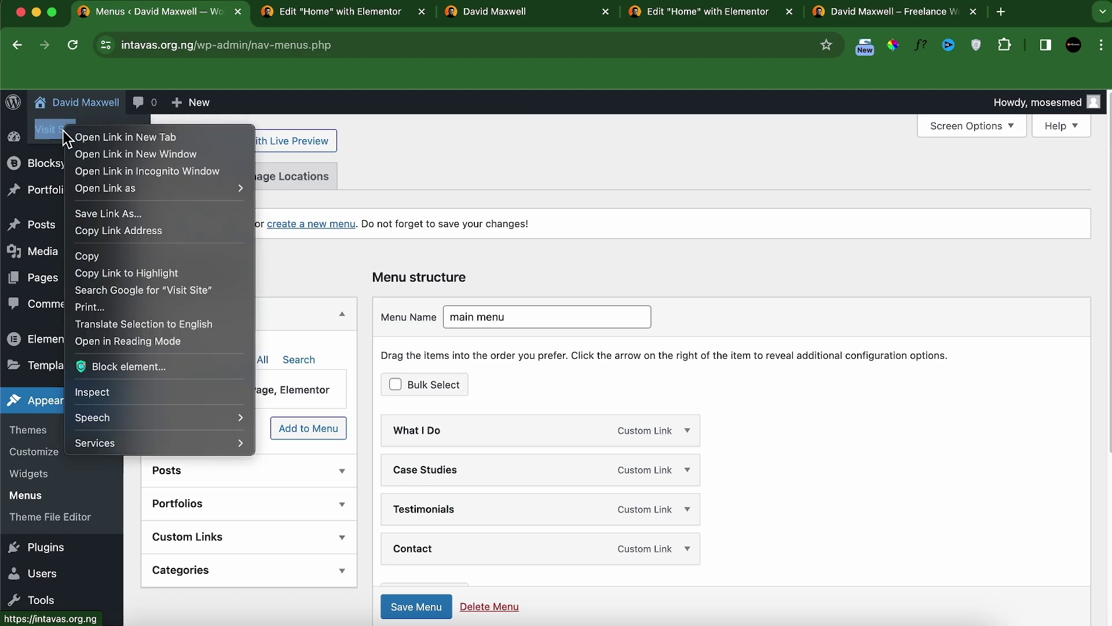
left_click(127, 231)
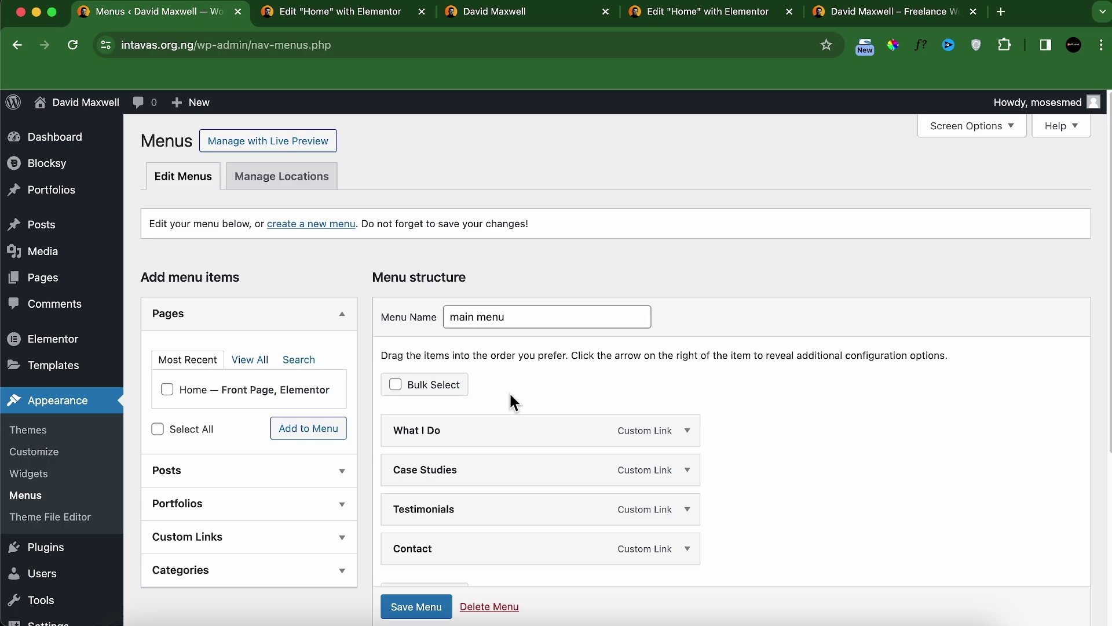
scroll(513, 401, "down", 2)
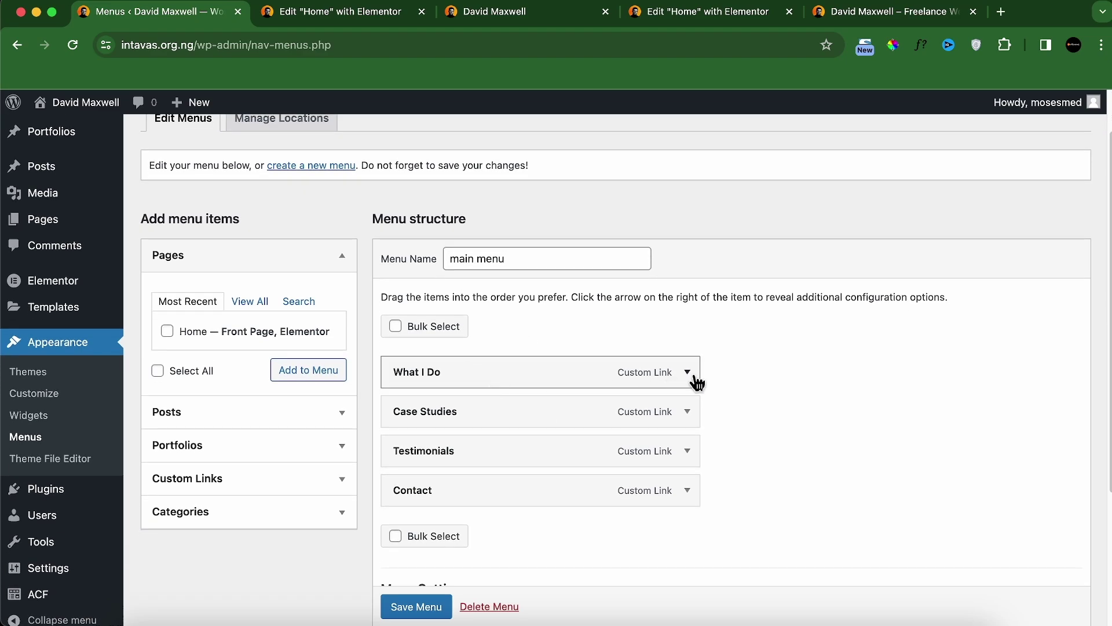
Step: Point the What I Do and Case Studies links to #services and #portfolios
left_click(687, 371)
left_click_drag(499, 424, 364, 427)
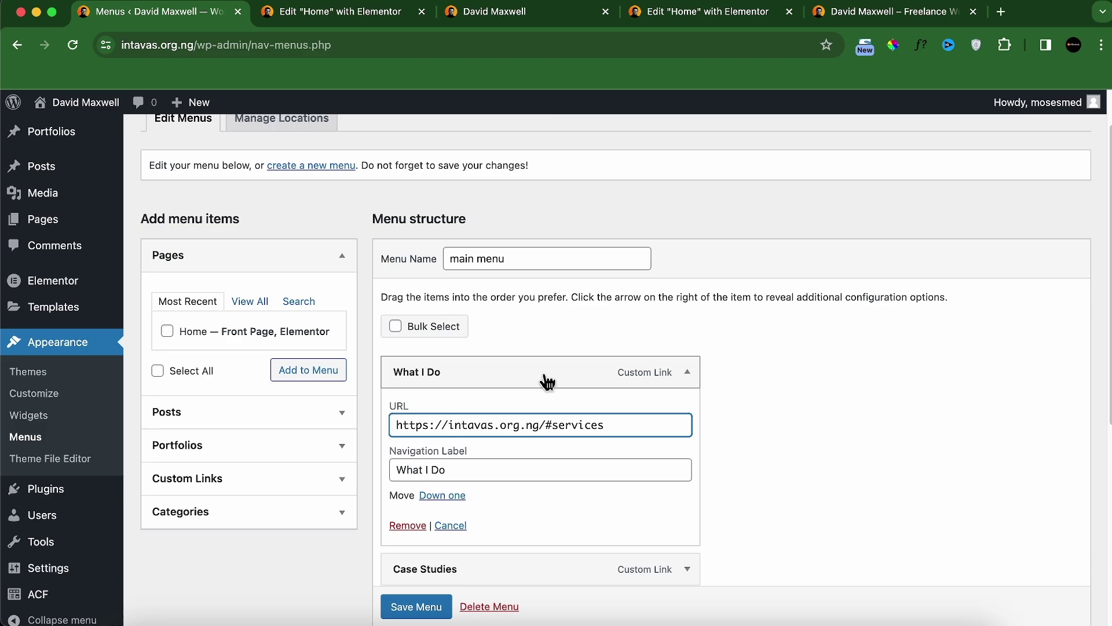
left_click(688, 372)
left_click(687, 413)
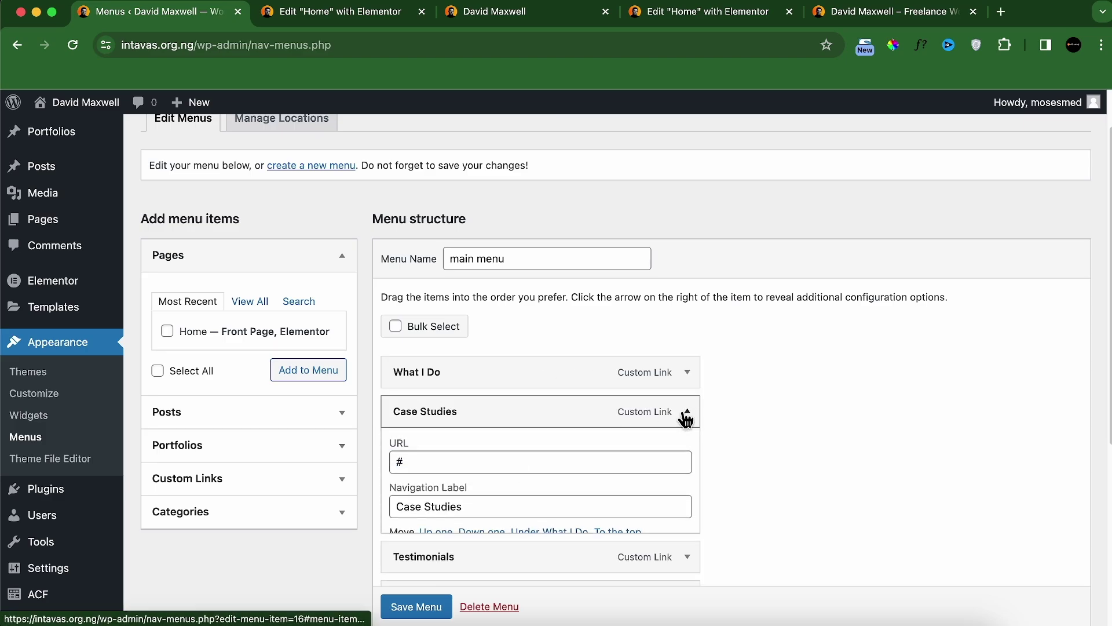
triple_click(522, 463)
key("super+v")
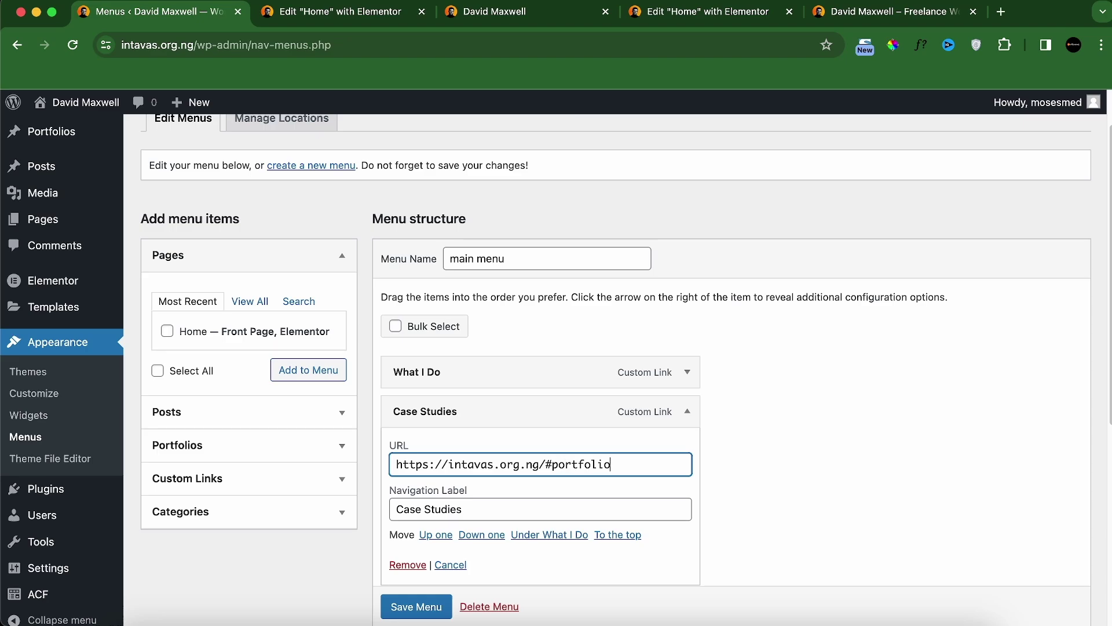
left_click(688, 411)
Step: Point the Testimonials and Contact links to #testimonials and #contact, then save the menu
left_click(688, 451)
left_click(525, 505)
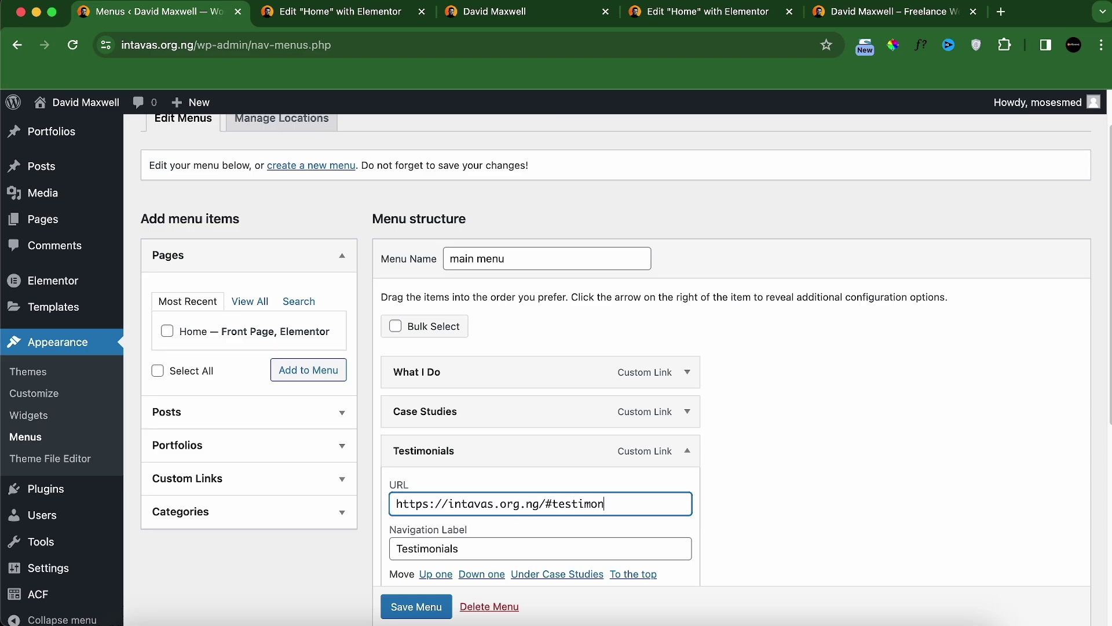
left_click(687, 450)
left_click(688, 490)
left_click(594, 543)
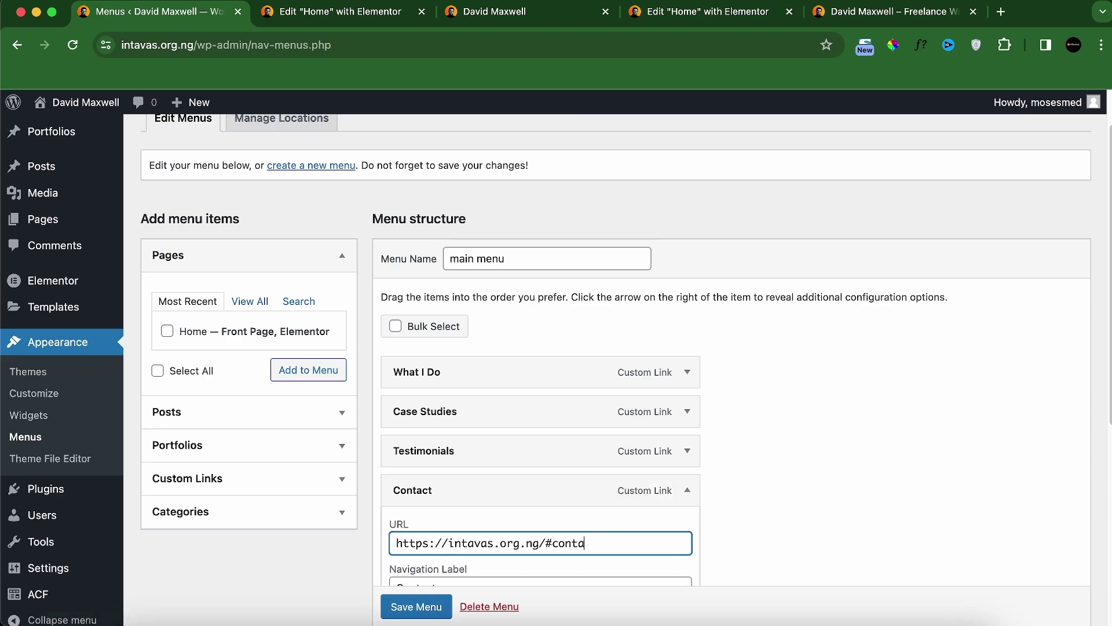
scroll(747, 462, "down", 5)
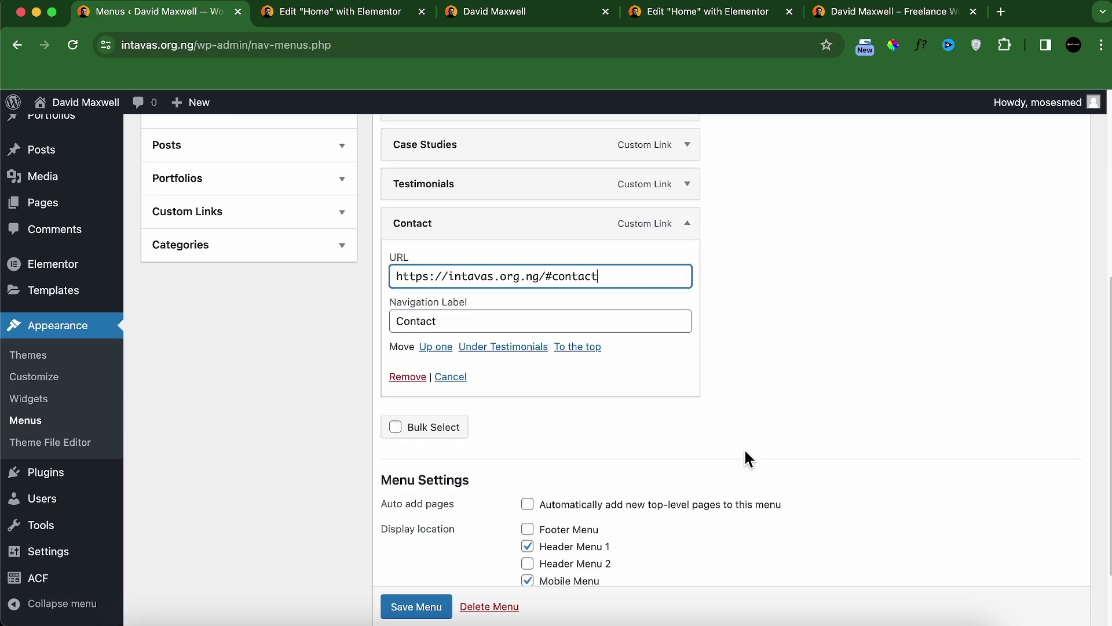
left_click(435, 606)
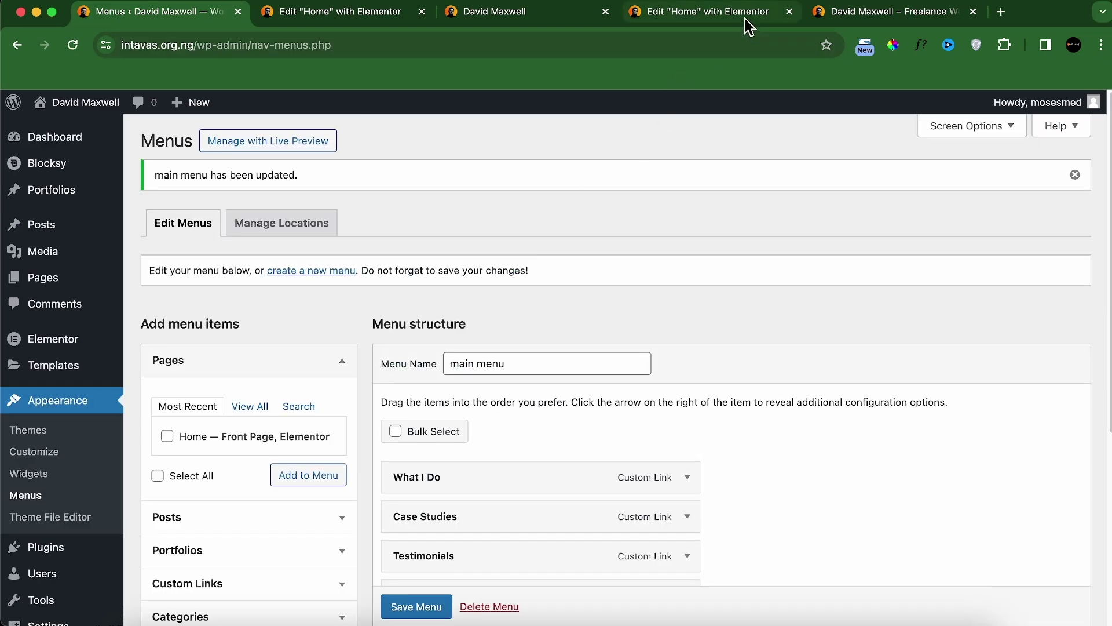
Step: On the live site, test the What I Do, Case Studies, Testimonials and Contact menu links
mouse_move(102, 115)
right_click(52, 139)
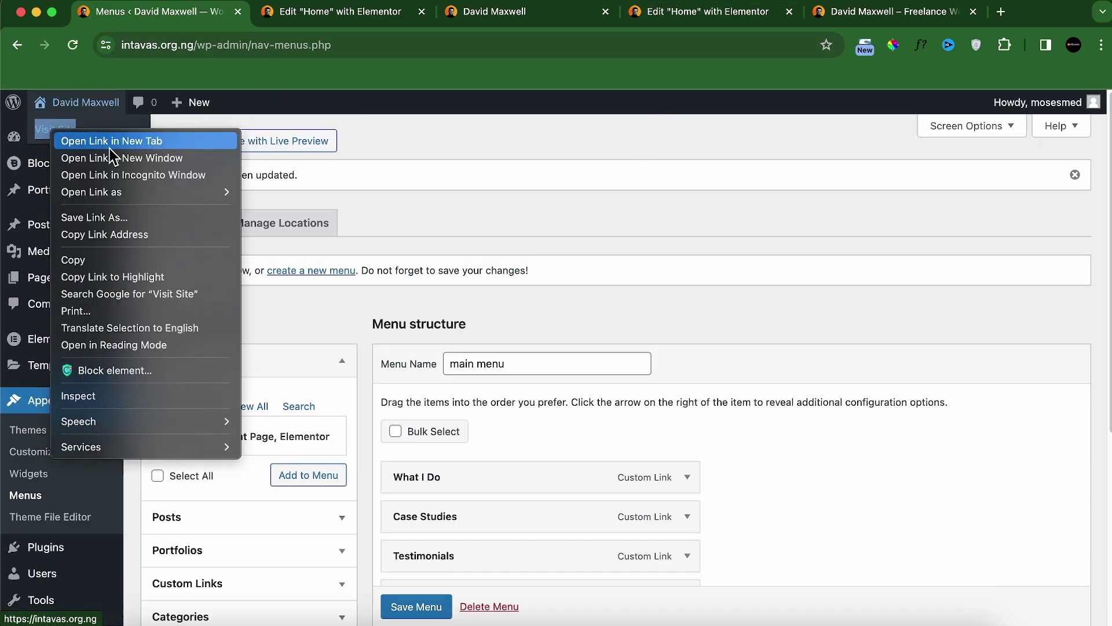
left_click(226, 143)
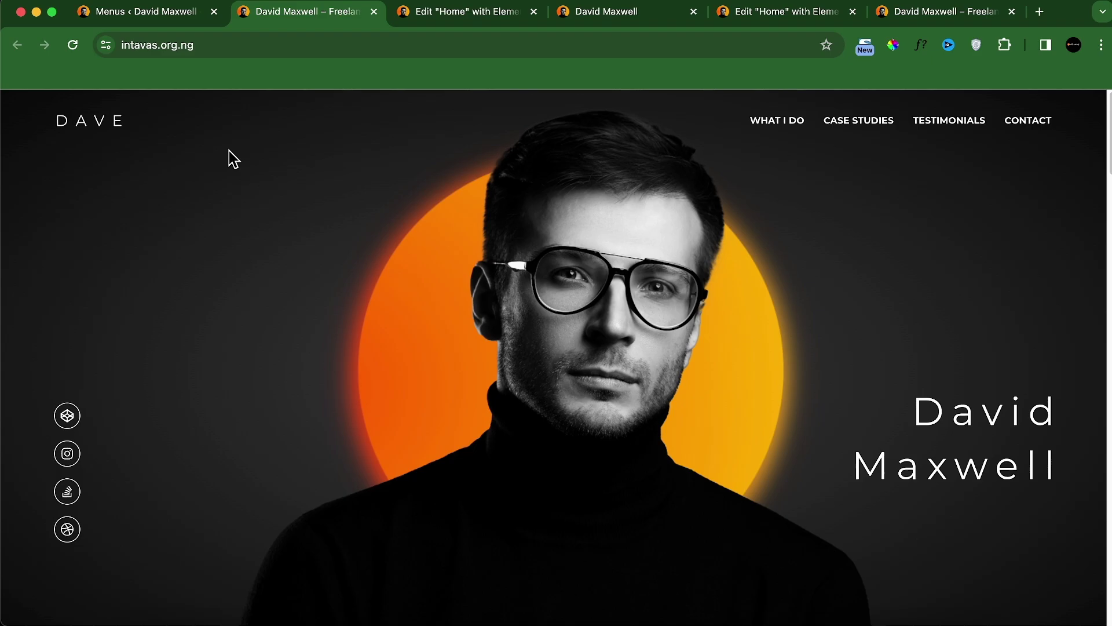
left_click(762, 124)
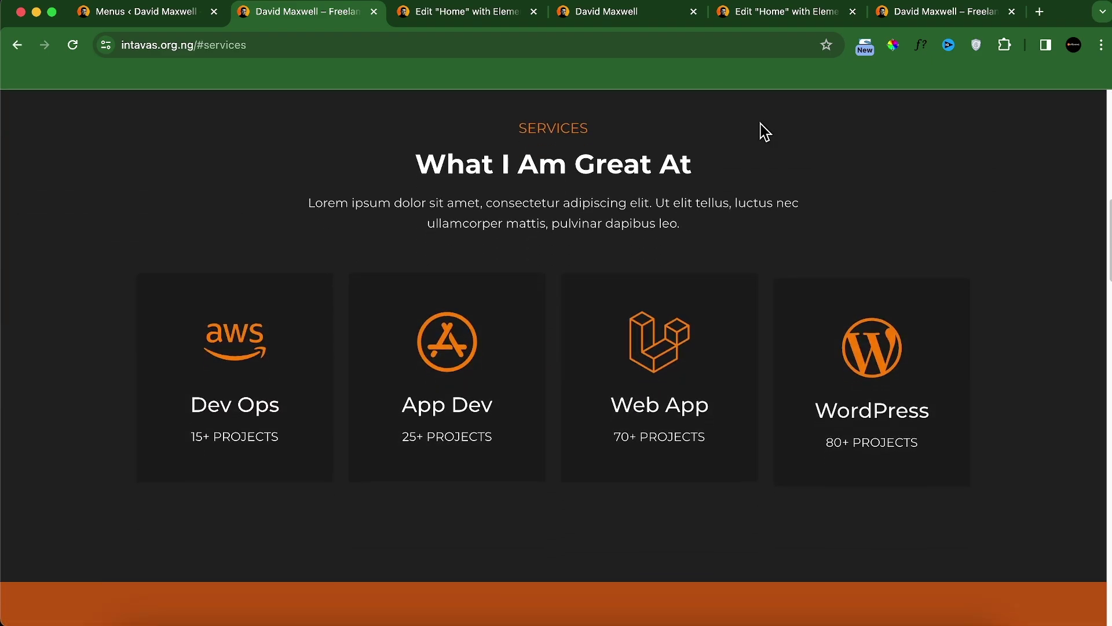
scroll(762, 124, "up", 12)
left_click(864, 129)
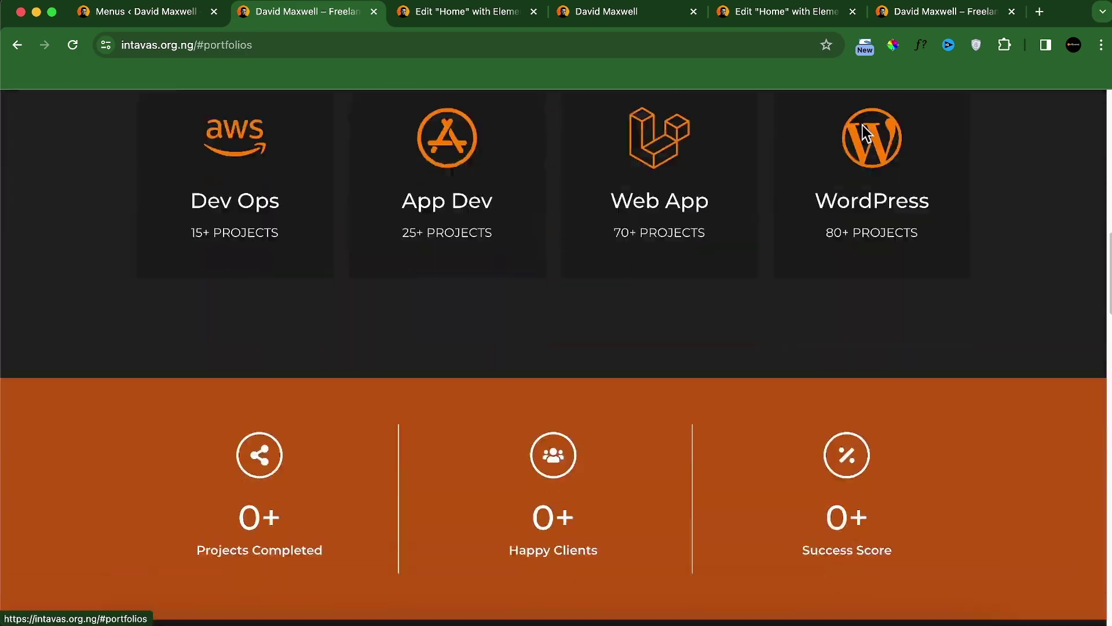
scroll(869, 179, "up", 12)
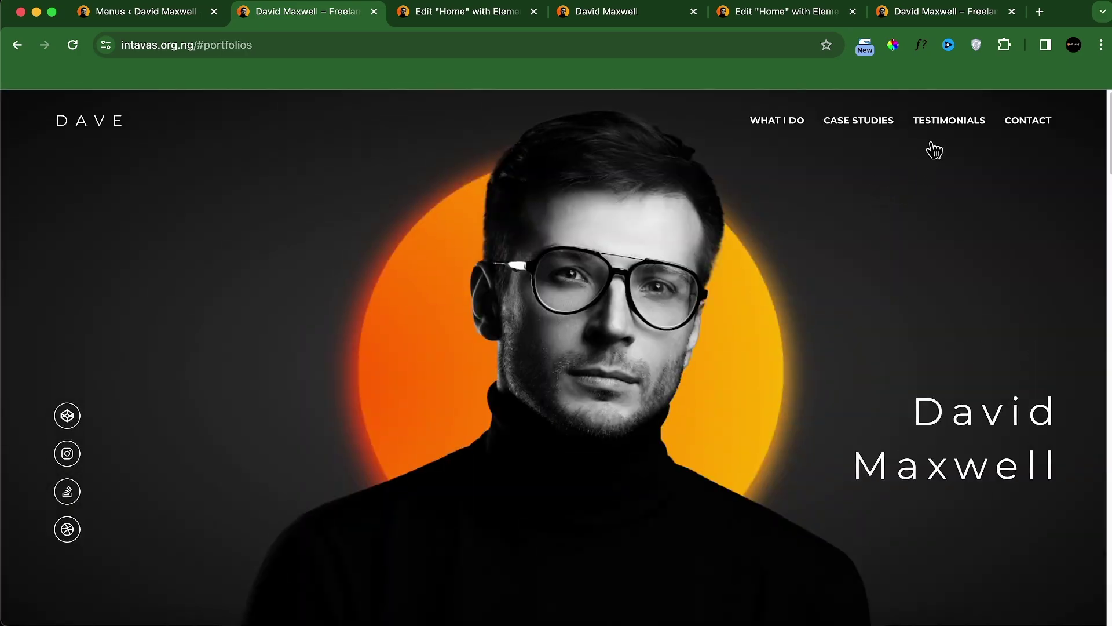
left_click(938, 125)
scroll(985, 127, "up", 5)
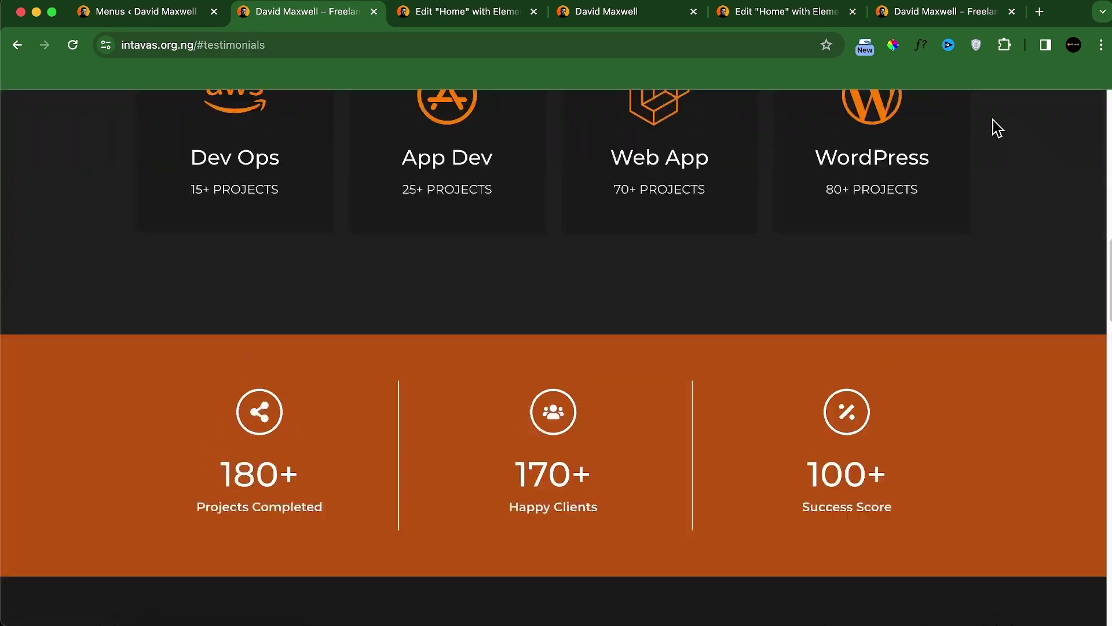
scroll(996, 125, "up", 10)
left_click(1019, 125)
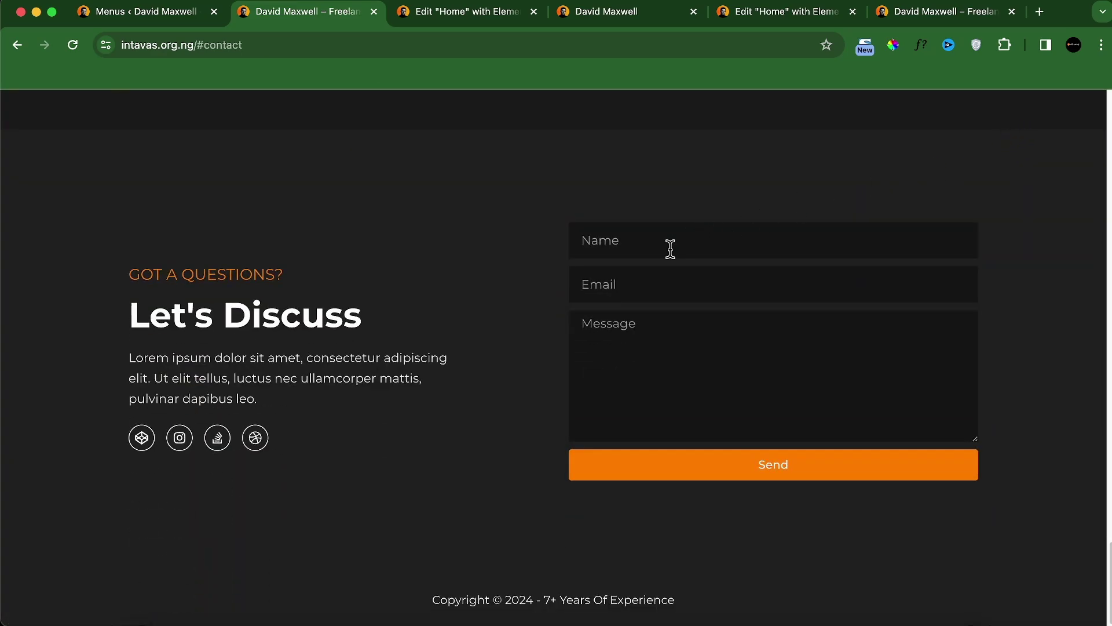
scroll(508, 290, "up", 15)
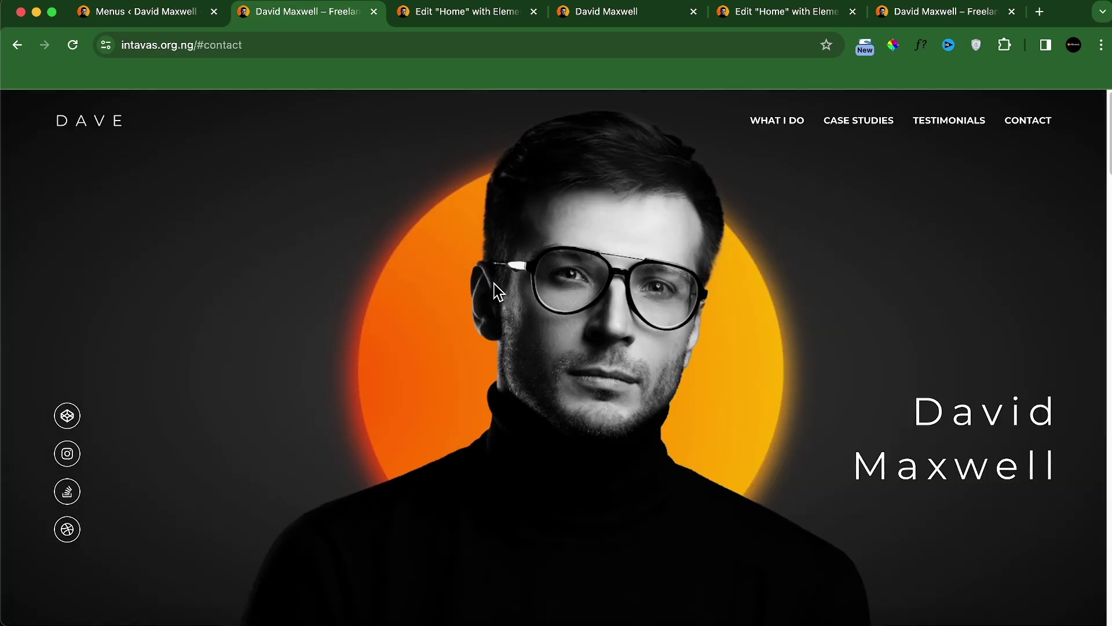
Step: Check the local copy of the site, then return to the menu editor's Customize link
left_click(580, 13)
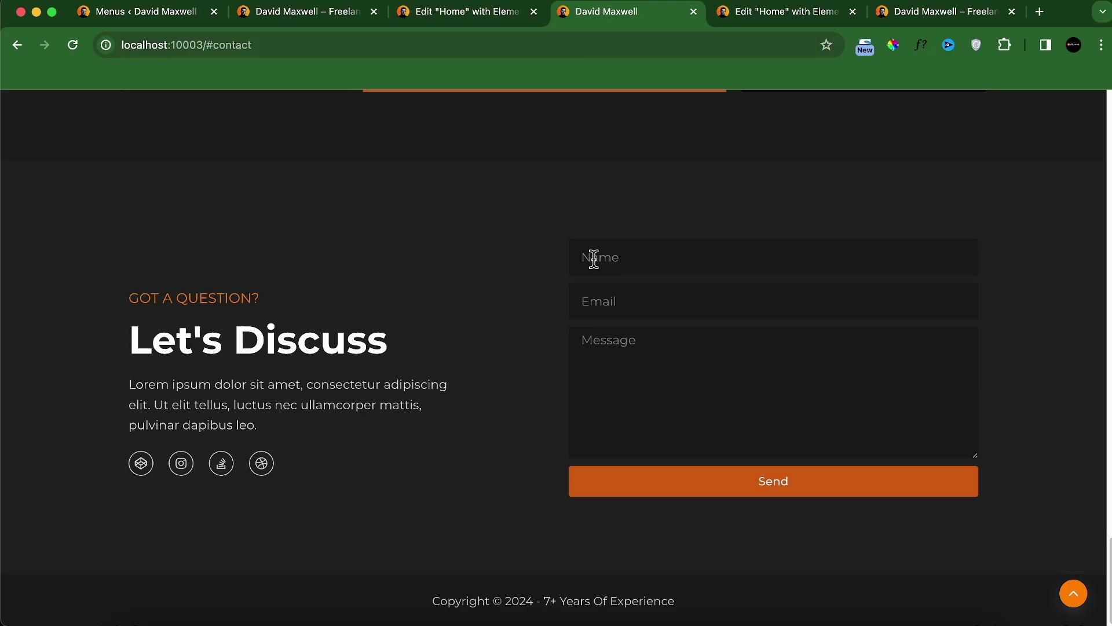
scroll(596, 273, "up", 5)
scroll(596, 273, "up", 3)
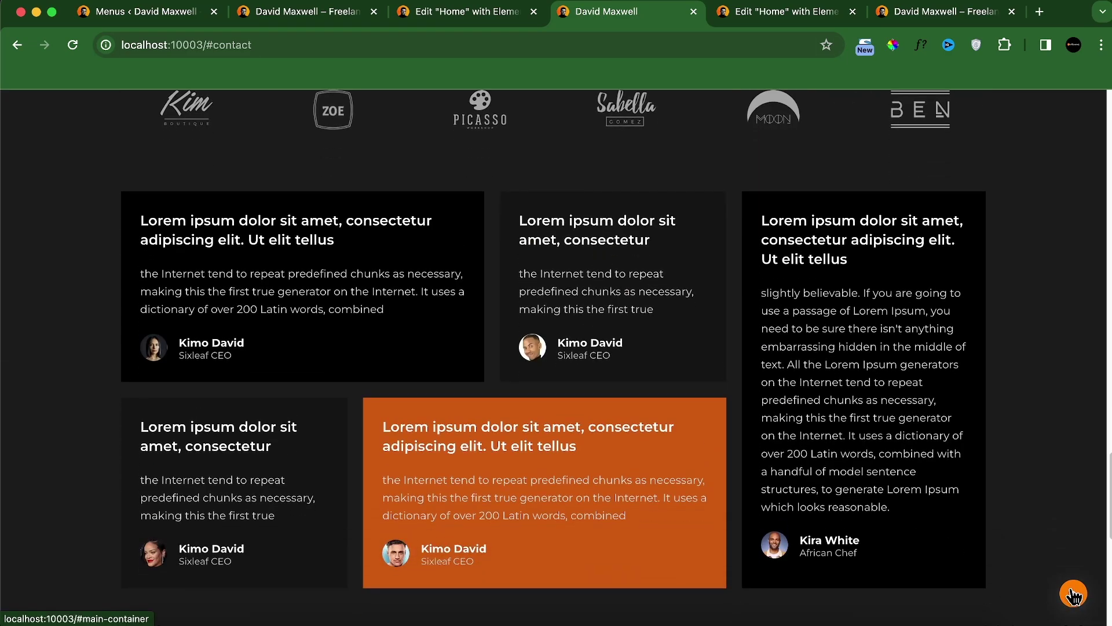
left_click(254, 13)
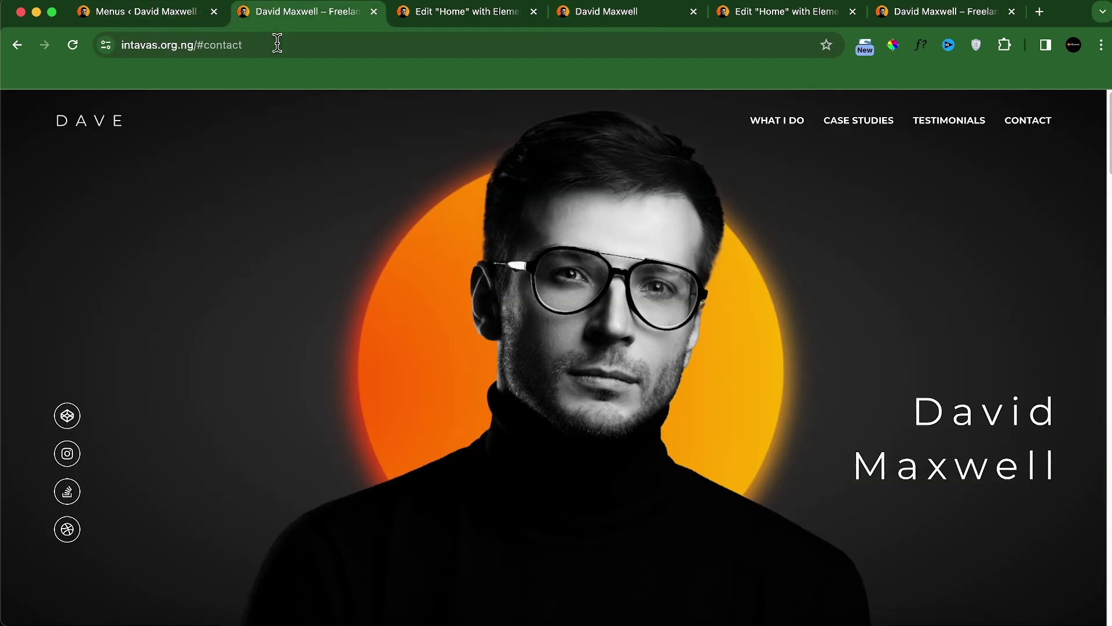
left_click(178, 9)
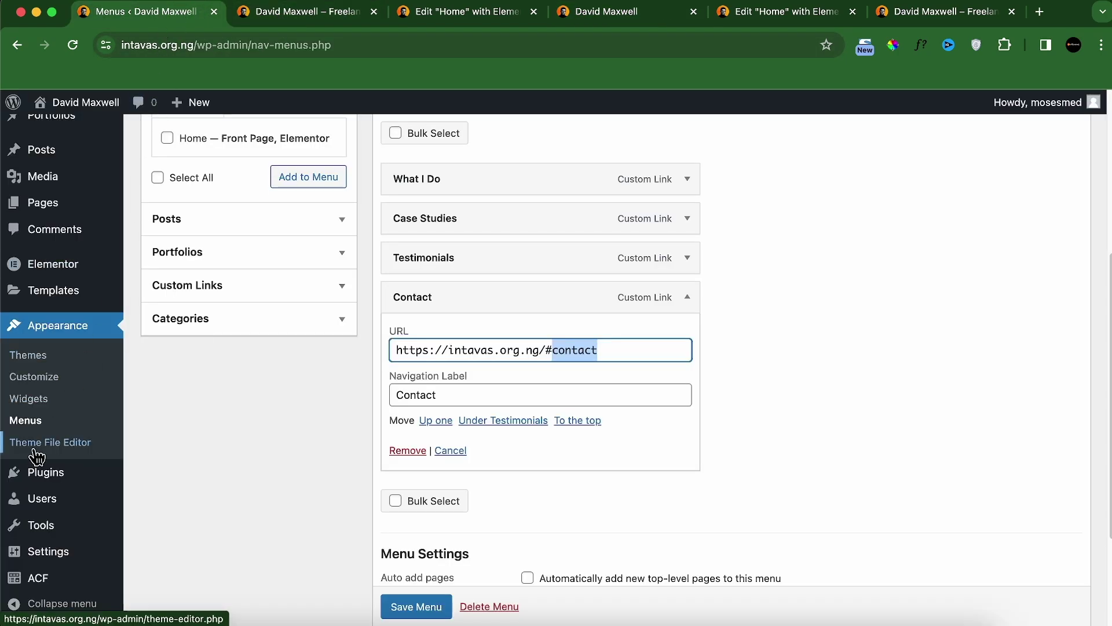
right_click(45, 386)
Step: Open the Customizer's General settings and turn on Scroll to Top
left_click(79, 385)
left_click(409, 17)
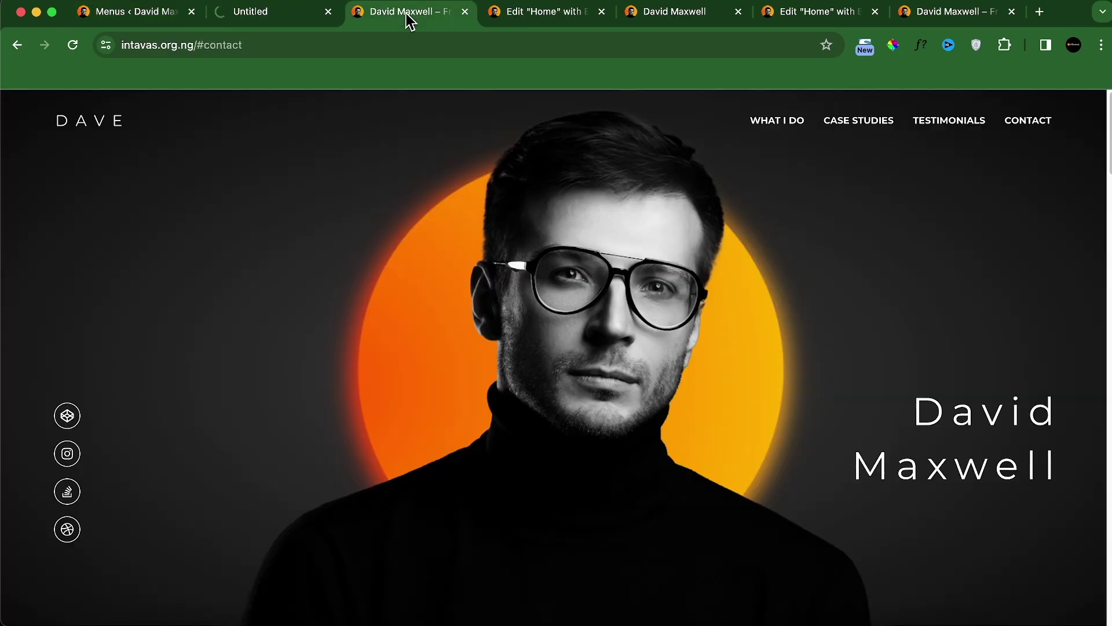
left_click(465, 11)
left_click(138, 370)
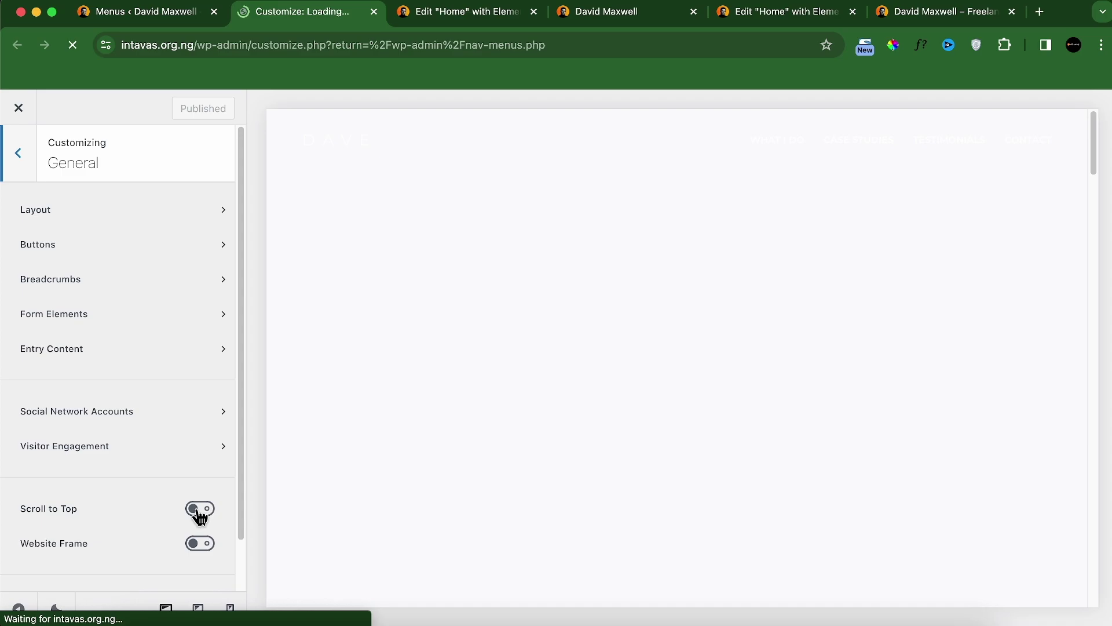
left_click(199, 511)
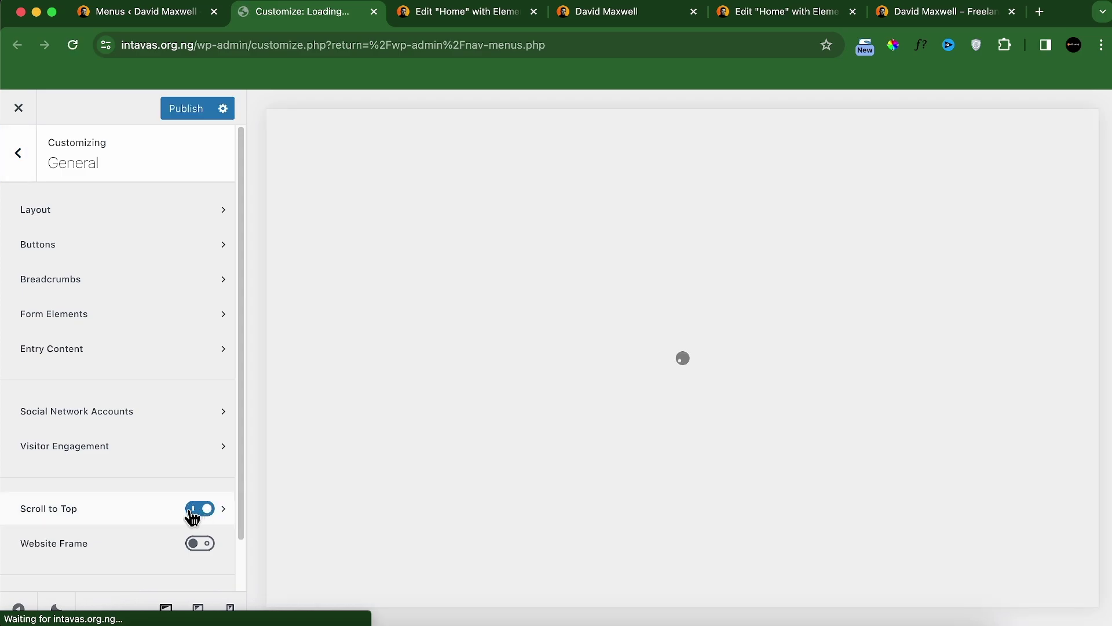
left_click(224, 510)
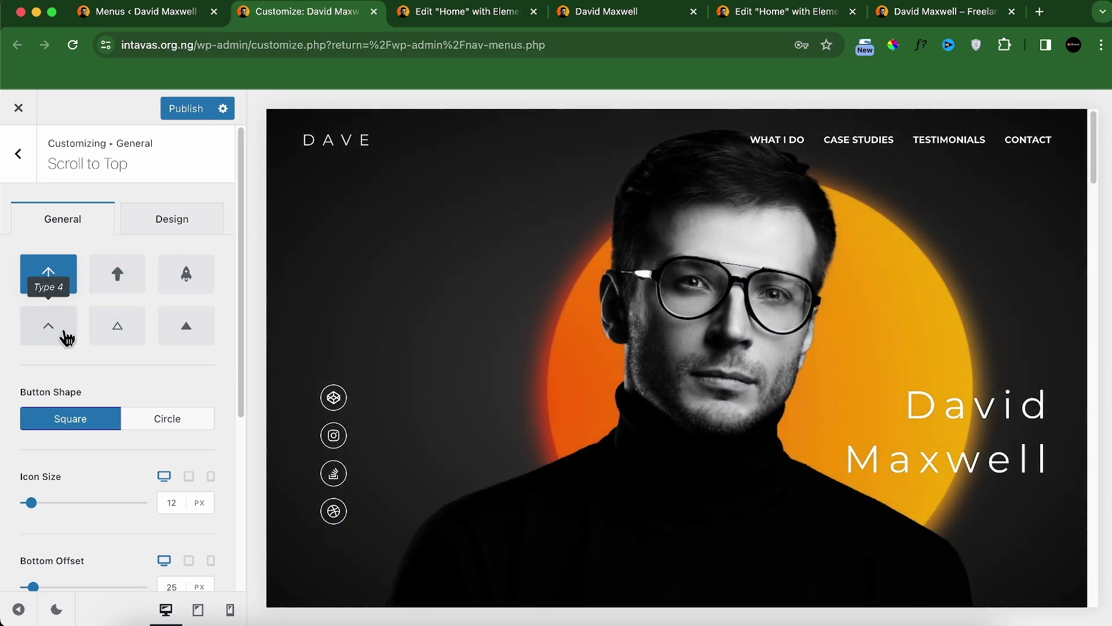
Step: Use the Type 4 chevron icon, Circle shape, and orange normal and hover backgrounds
left_click(67, 337)
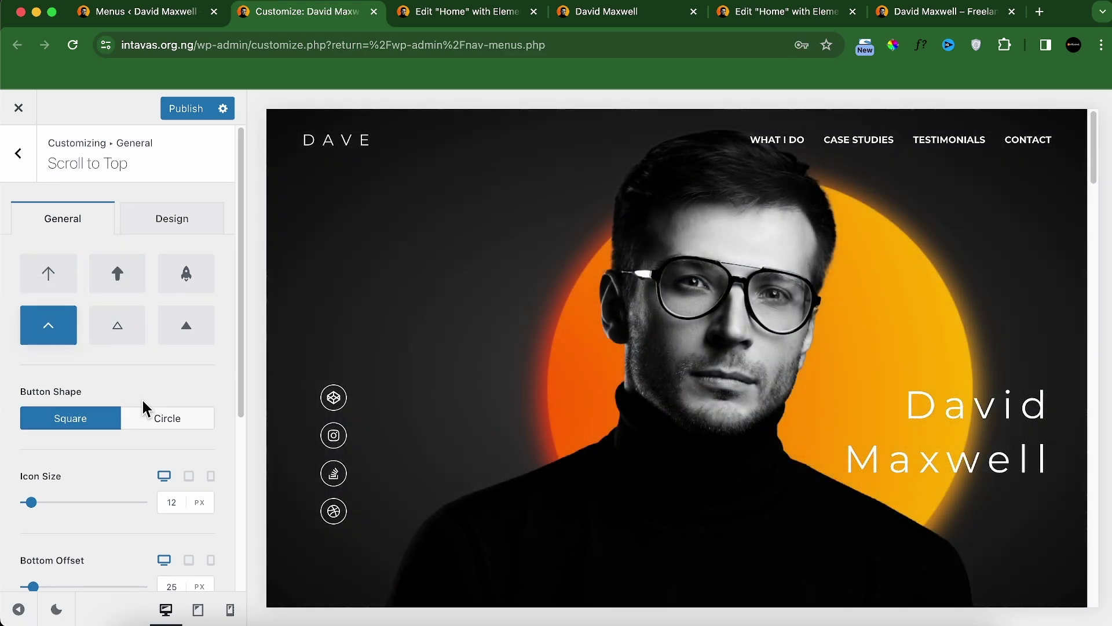
left_click(189, 421)
left_click(177, 229)
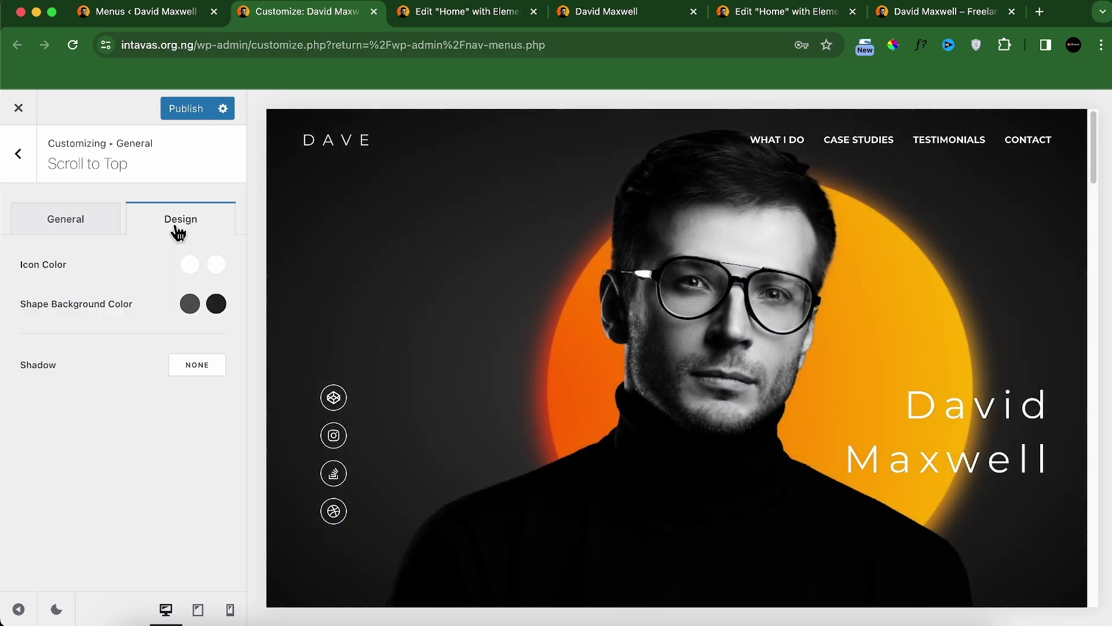
left_click(189, 302)
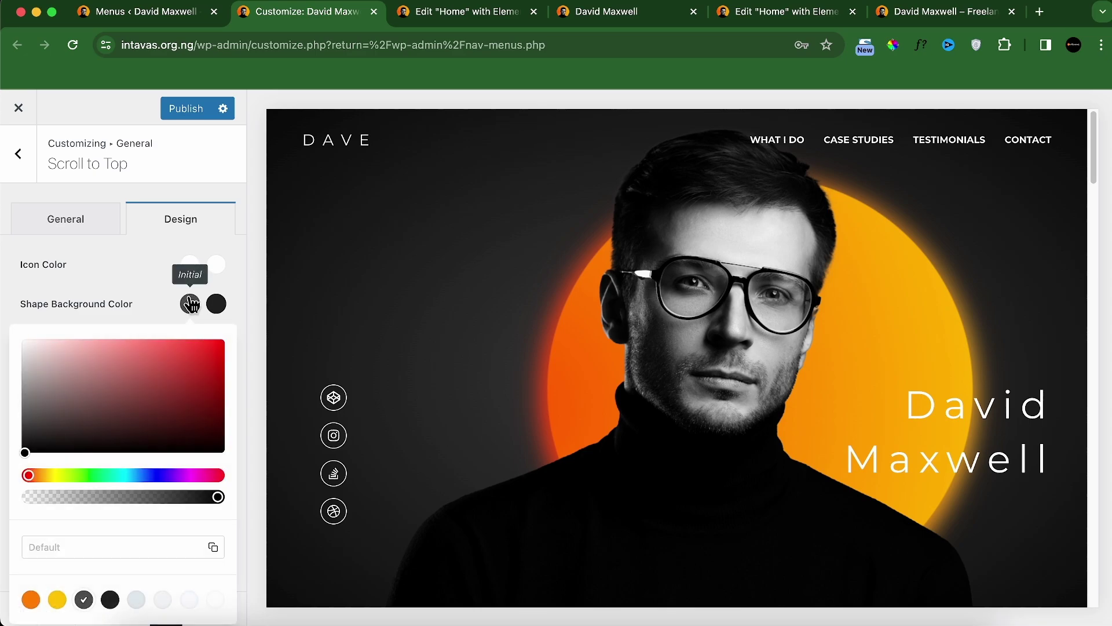
left_click(31, 599)
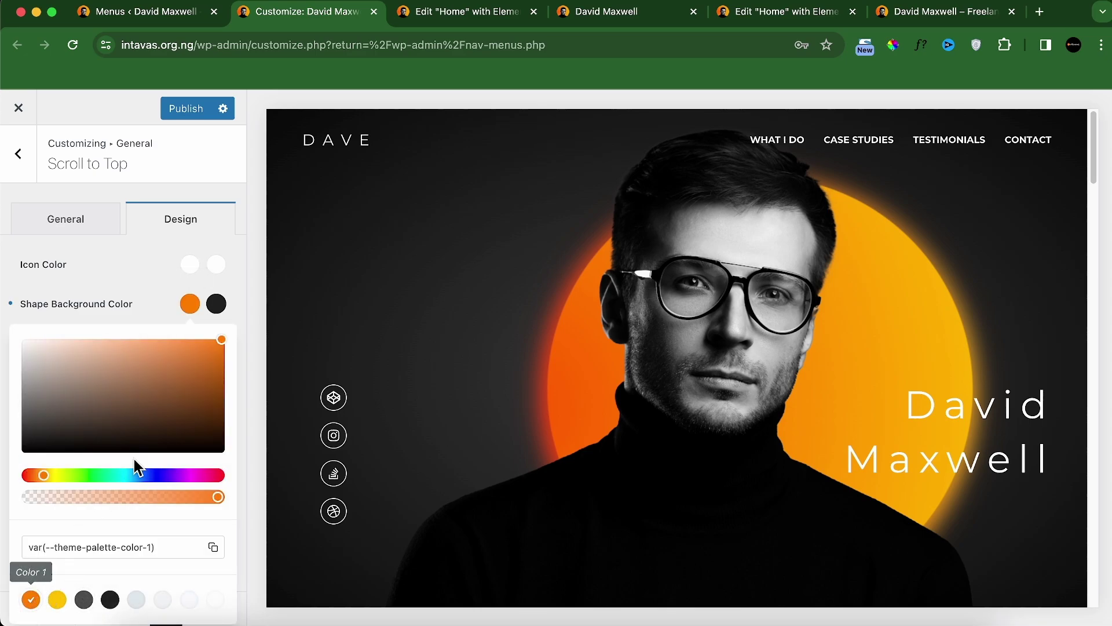
left_click(31, 600)
left_click(124, 302)
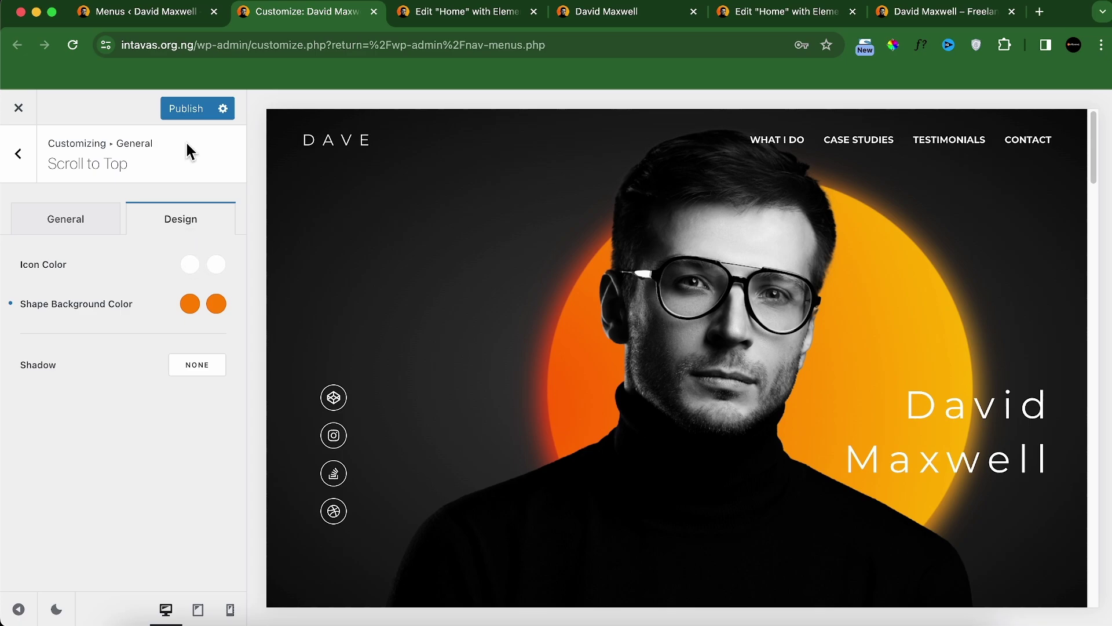
Step: Load intavas.org.ng, jump to Testimonials, and use the orange scroll-to-top button to return to the hero
left_click(968, 11)
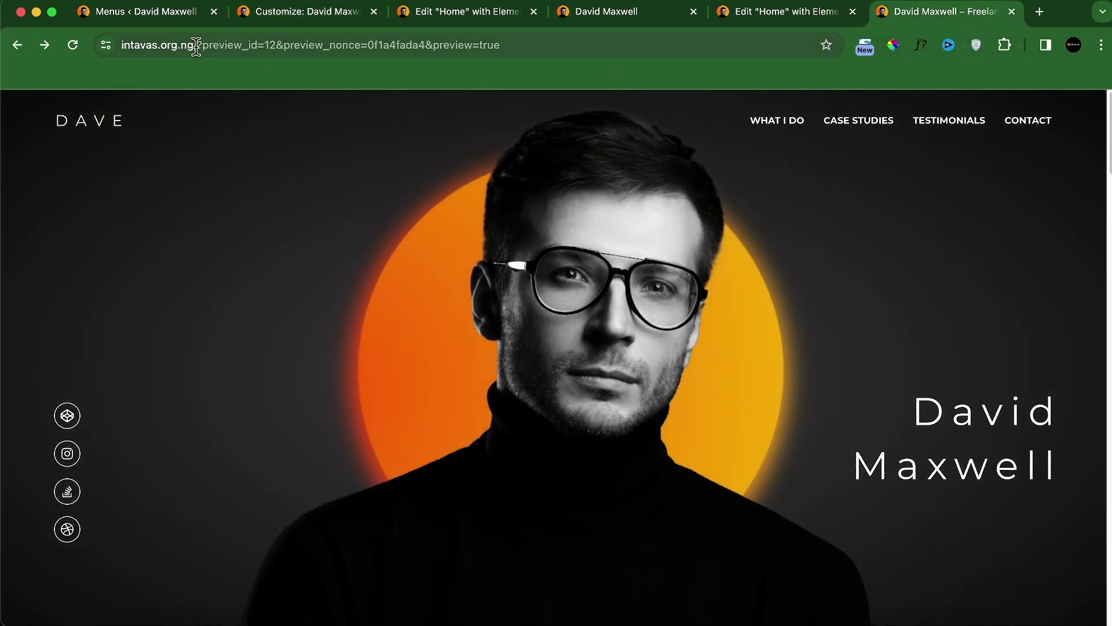
left_click(196, 46)
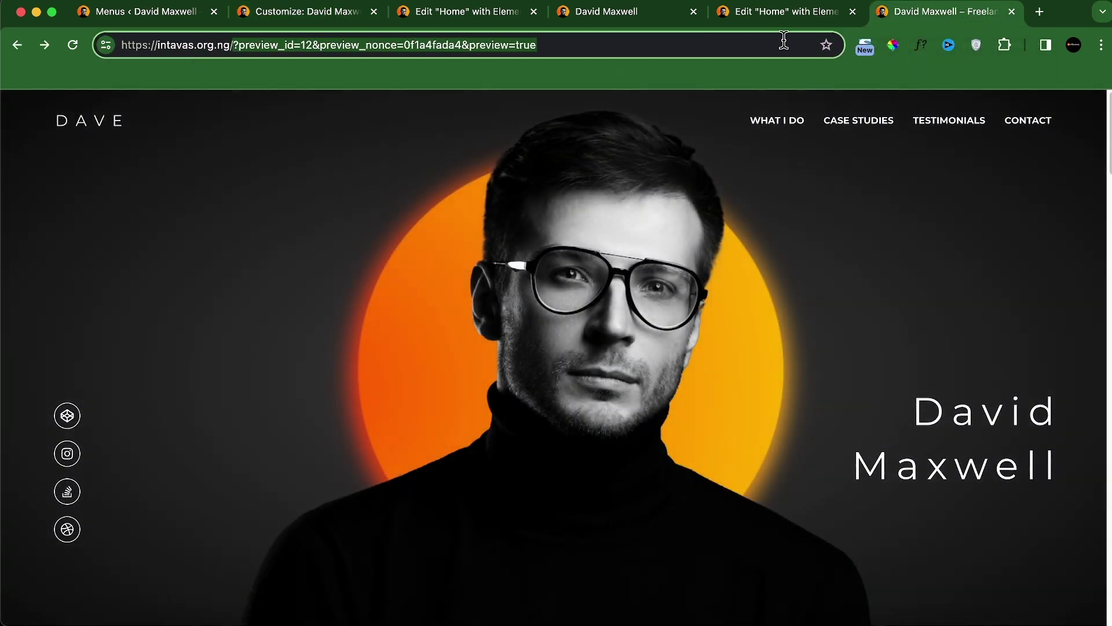
type("intavas.org.ng")
key("Return")
left_click(949, 123)
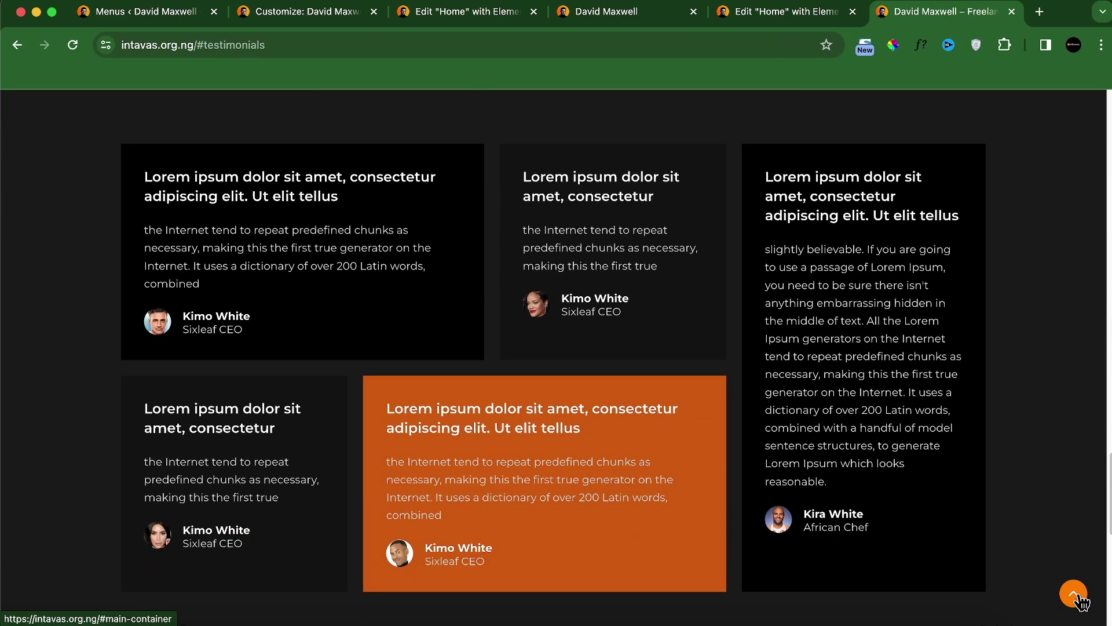
left_click(1074, 594)
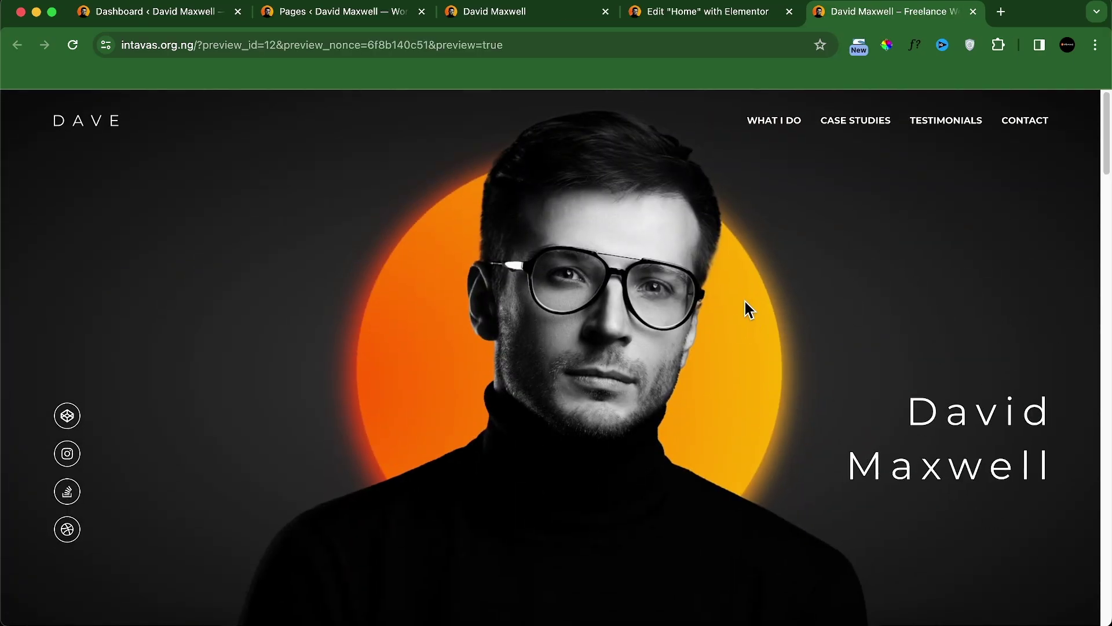
Step: Reload the localhost site to check the carousel, then scroll the Home editor to My Case Studies
left_click(513, 13)
scroll(533, 232, "down", 15)
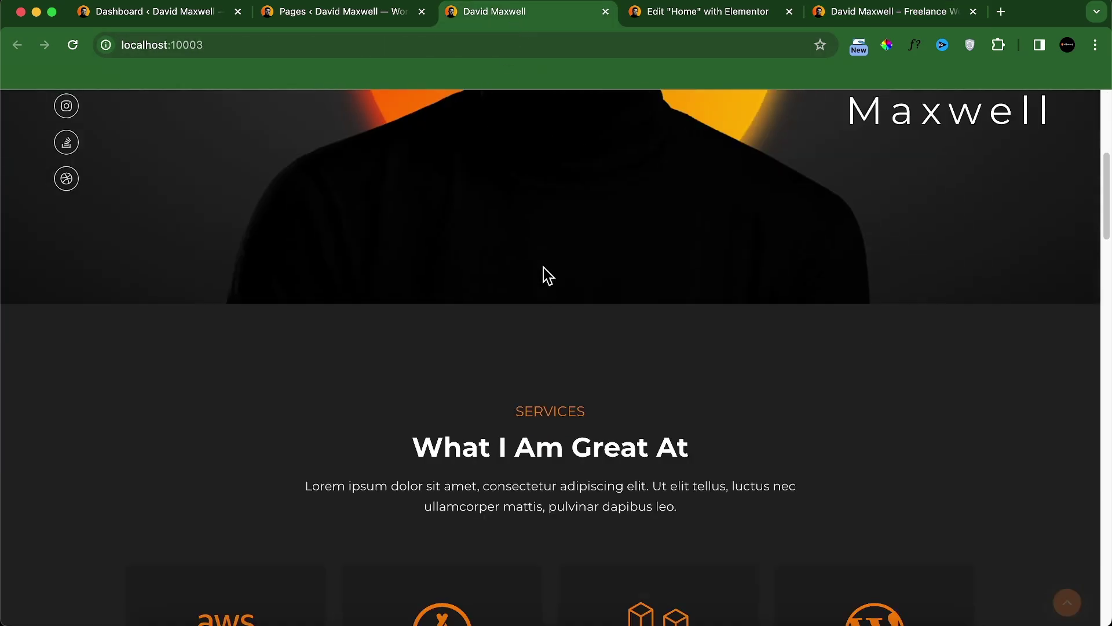
scroll(540, 297, "down", 10)
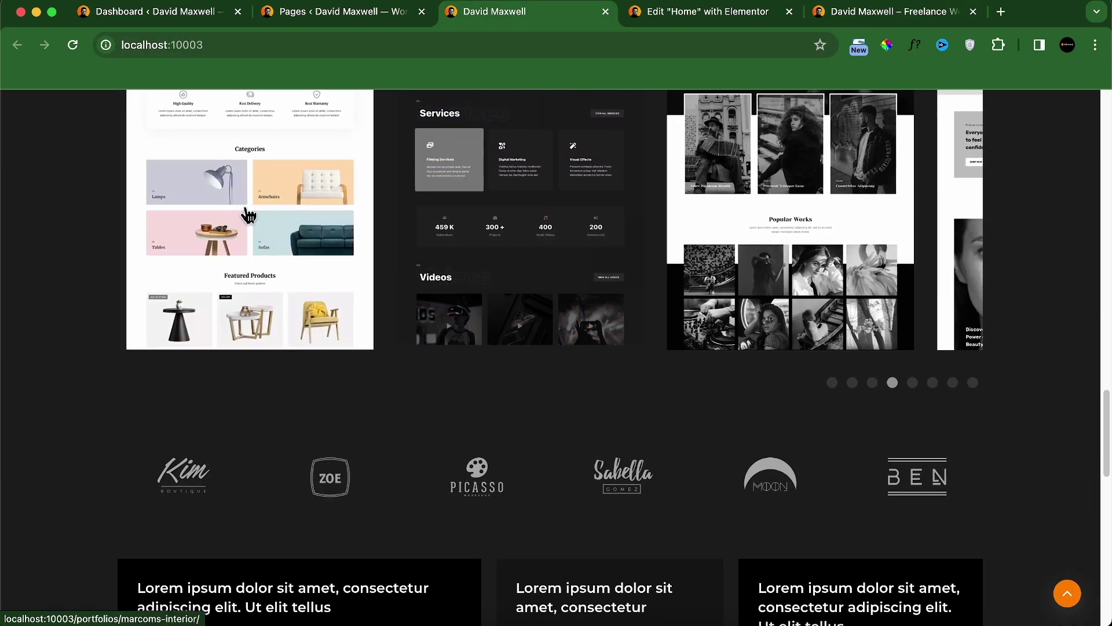
left_click(72, 45)
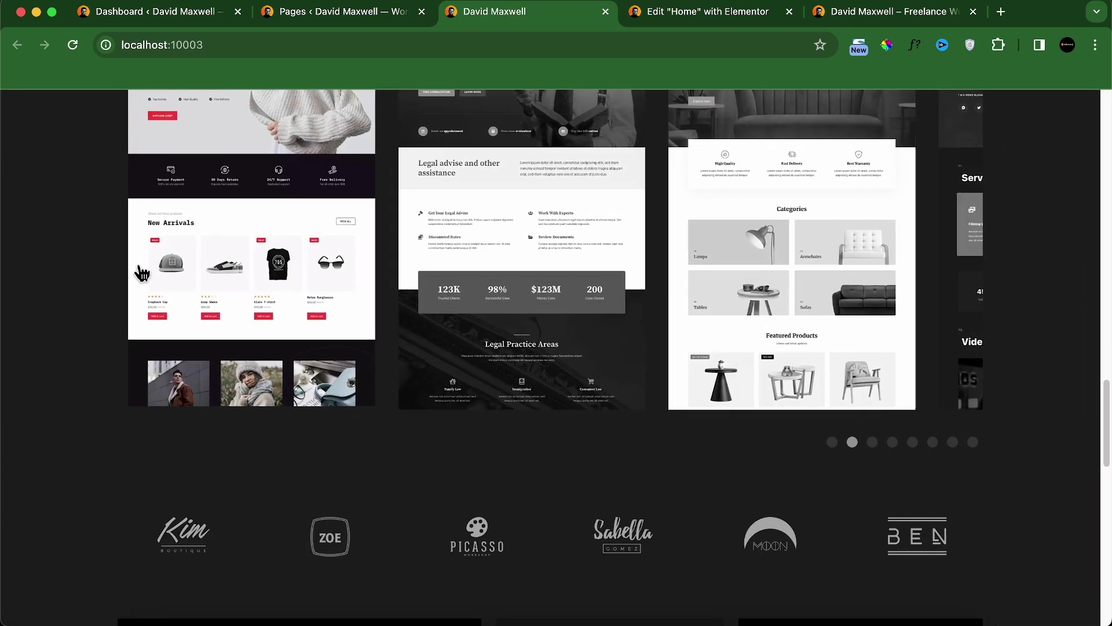
scroll(215, 303, "up", 7)
scroll(214, 303, "up", 2)
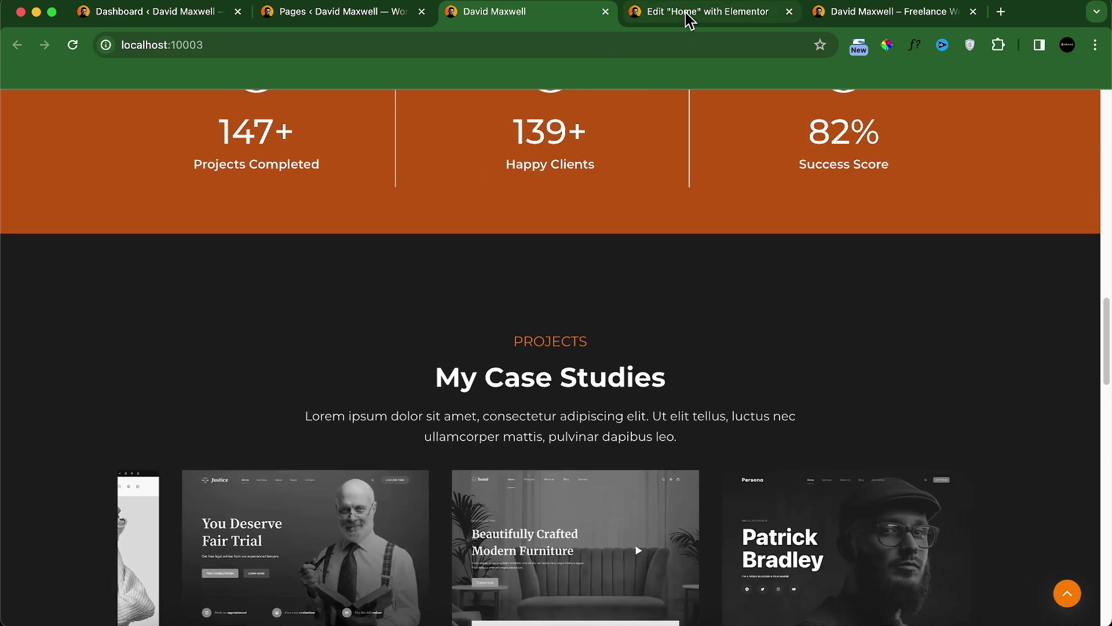
left_click(688, 13)
scroll(575, 322, "down", 20)
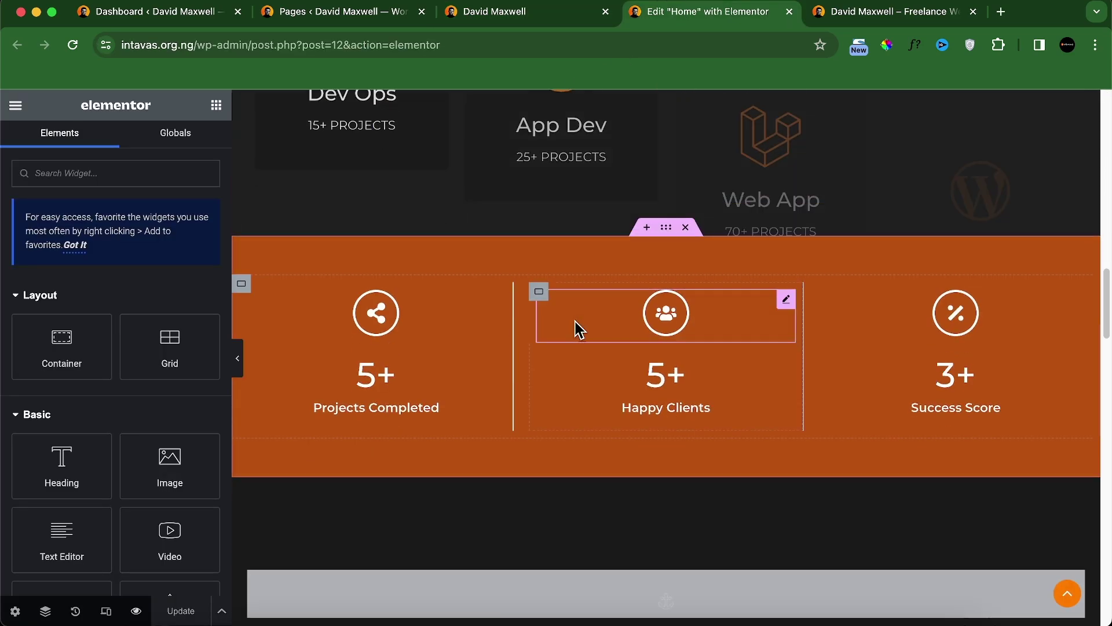
scroll(578, 328, "down", 3)
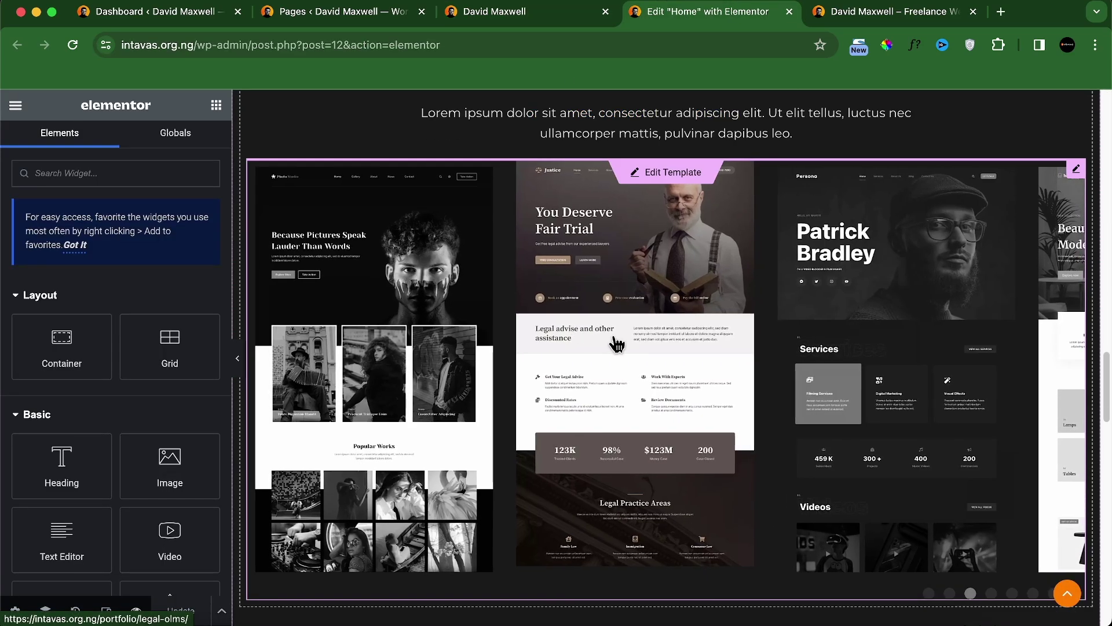
Step: Give the My Case Studies carousel a Fade In Right entrance animation and update the page
left_click(1077, 174)
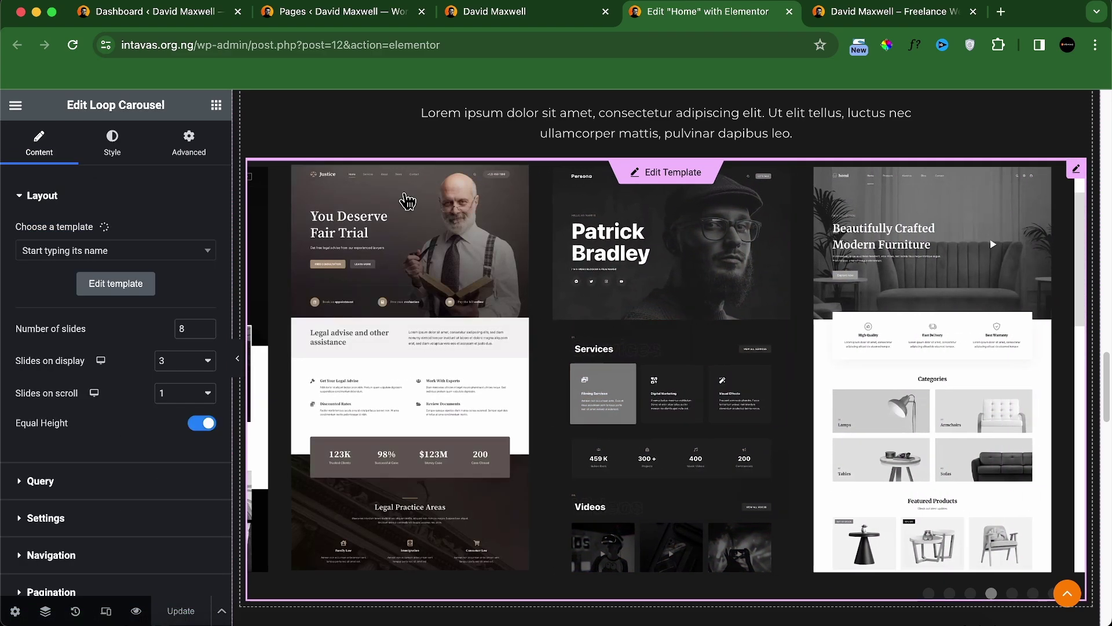
scroll(156, 169, "down", 2)
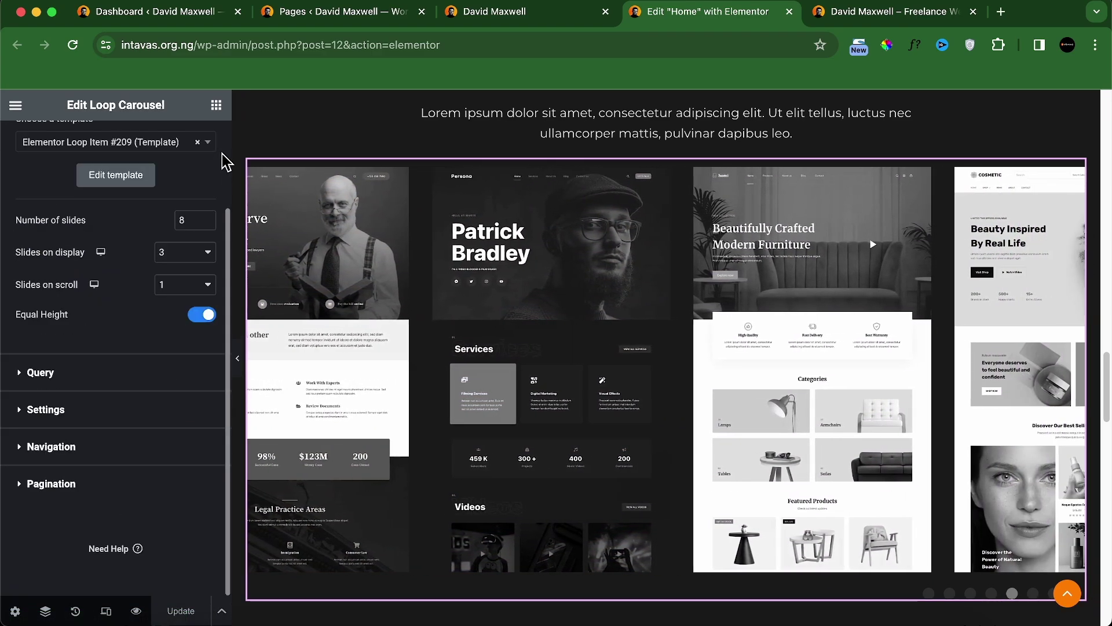
scroll(178, 185, "up", 3)
left_click(186, 144)
scroll(162, 347, "down", 6)
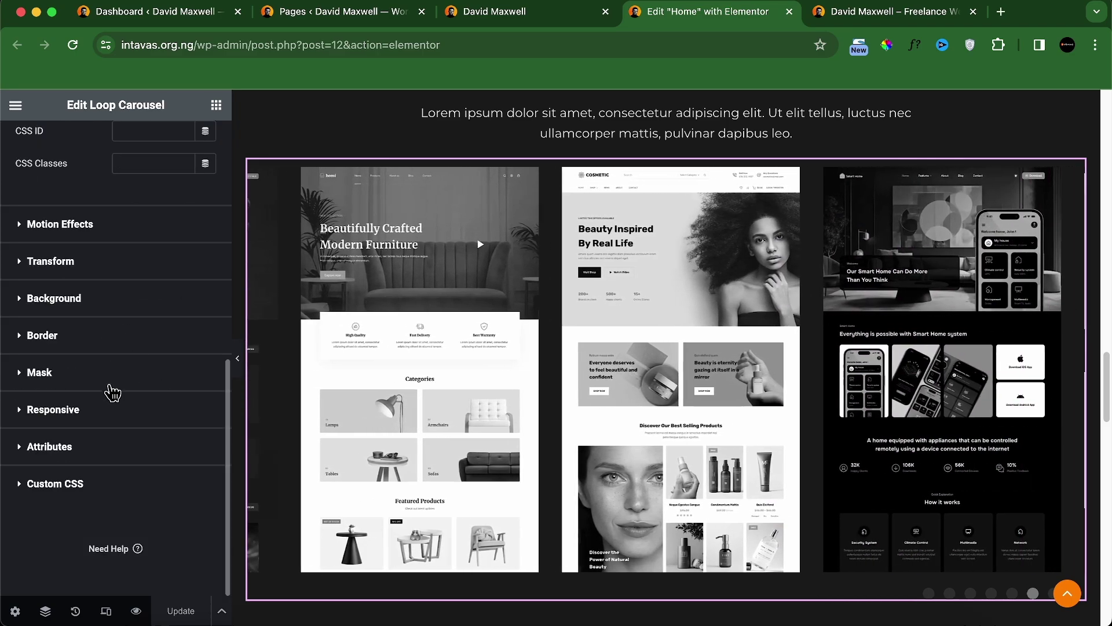
left_click(107, 230)
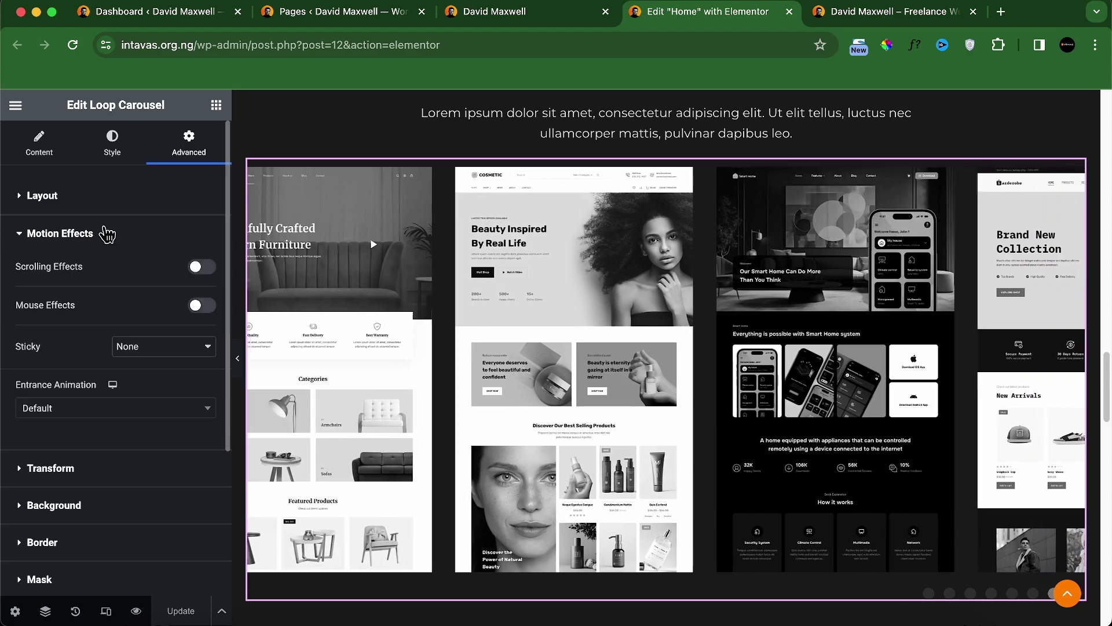
left_click(104, 409)
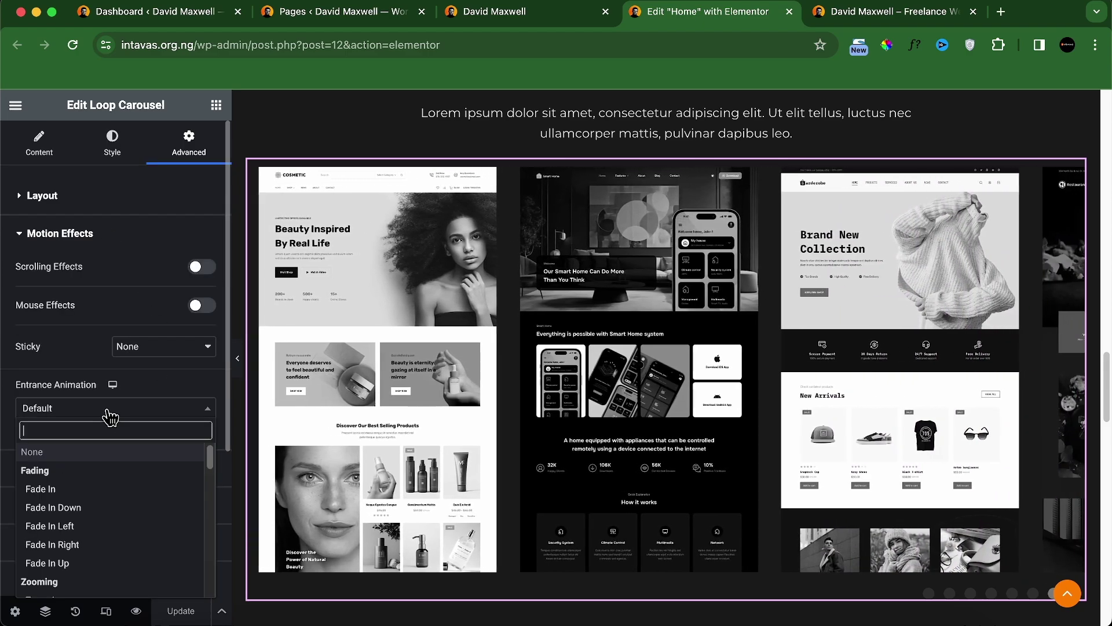
scroll(107, 481, "down", 1)
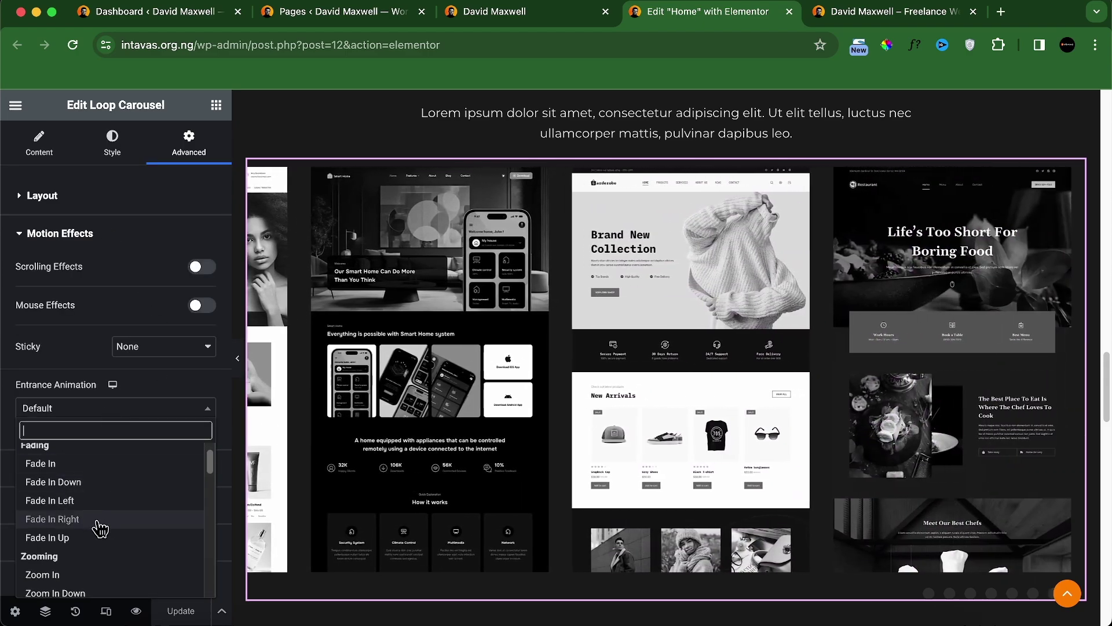
left_click(100, 518)
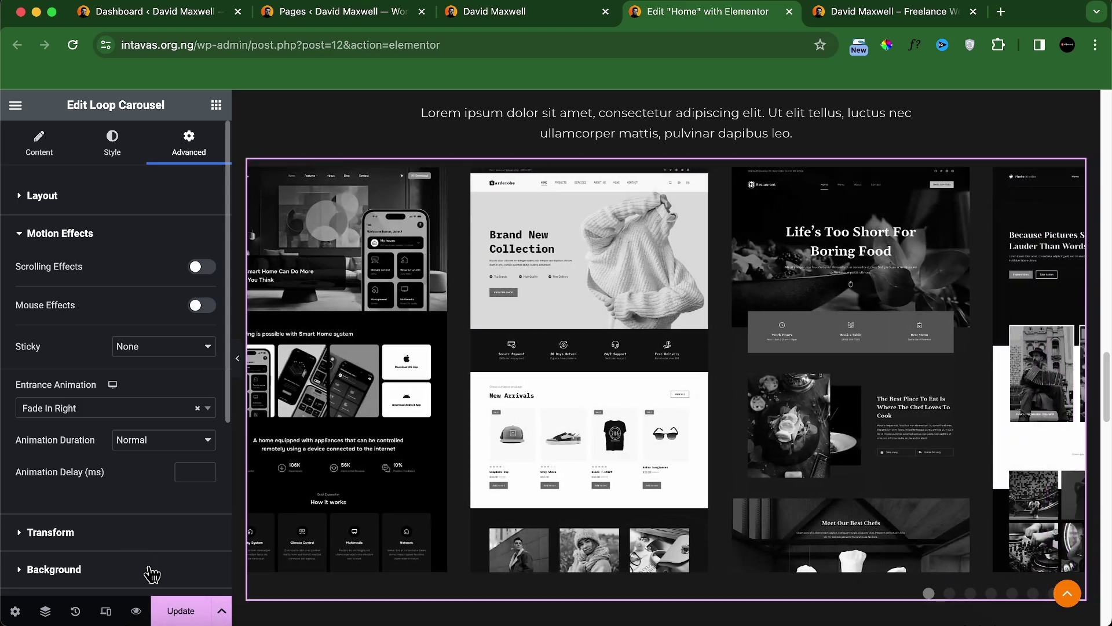
left_click(177, 612)
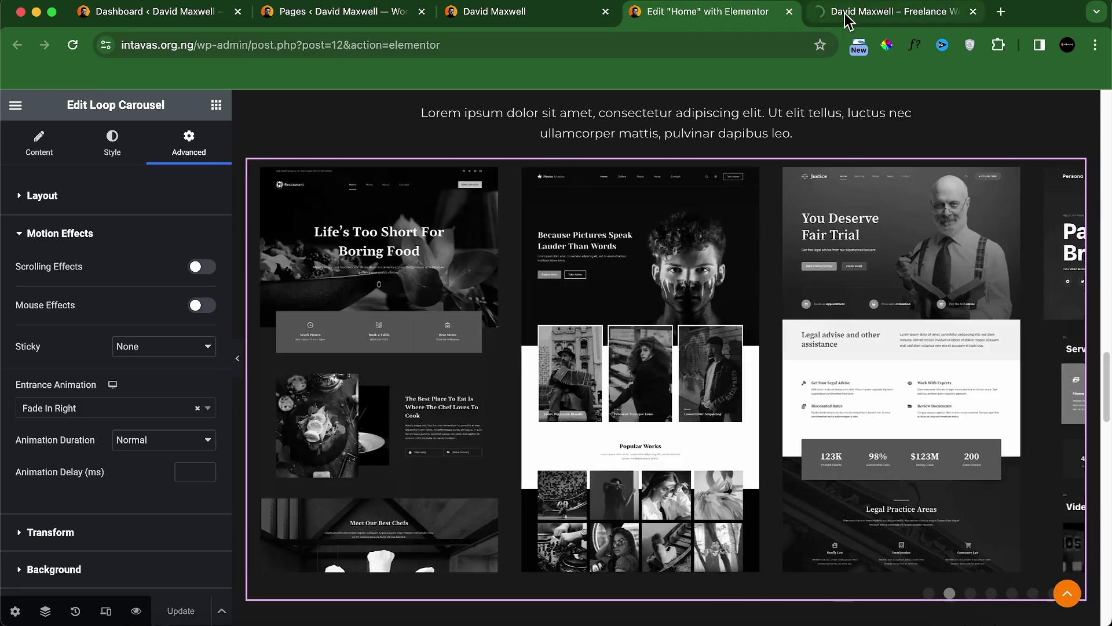
left_click(848, 17)
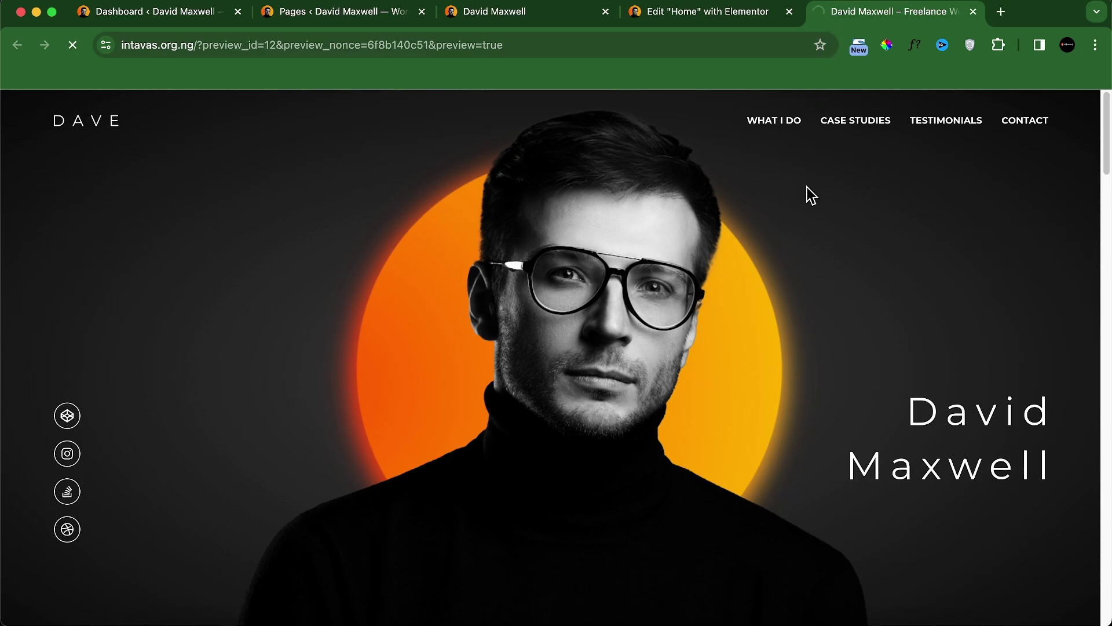
scroll(790, 239, "down", 15)
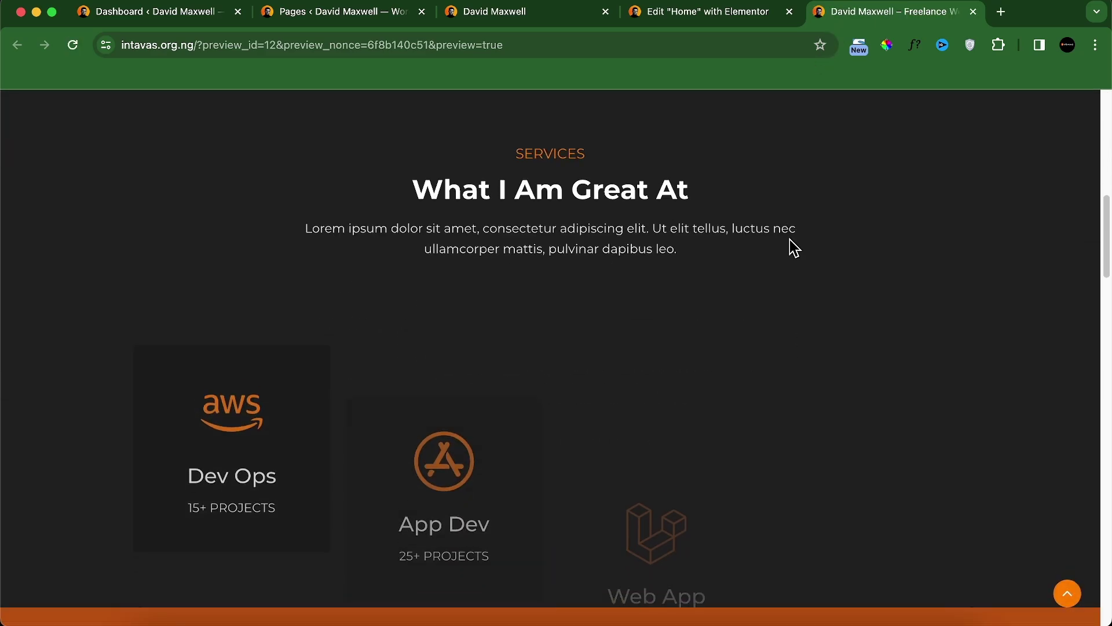
scroll(790, 239, "down", 14)
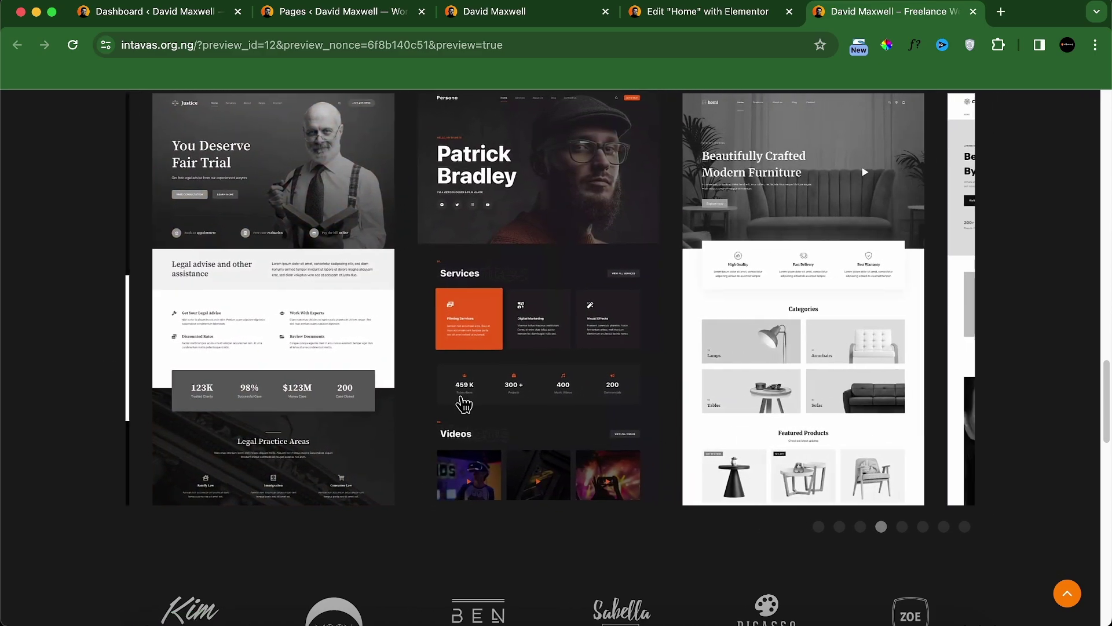
scroll(478, 416, "down", 12)
scroll(625, 241, "up", 20)
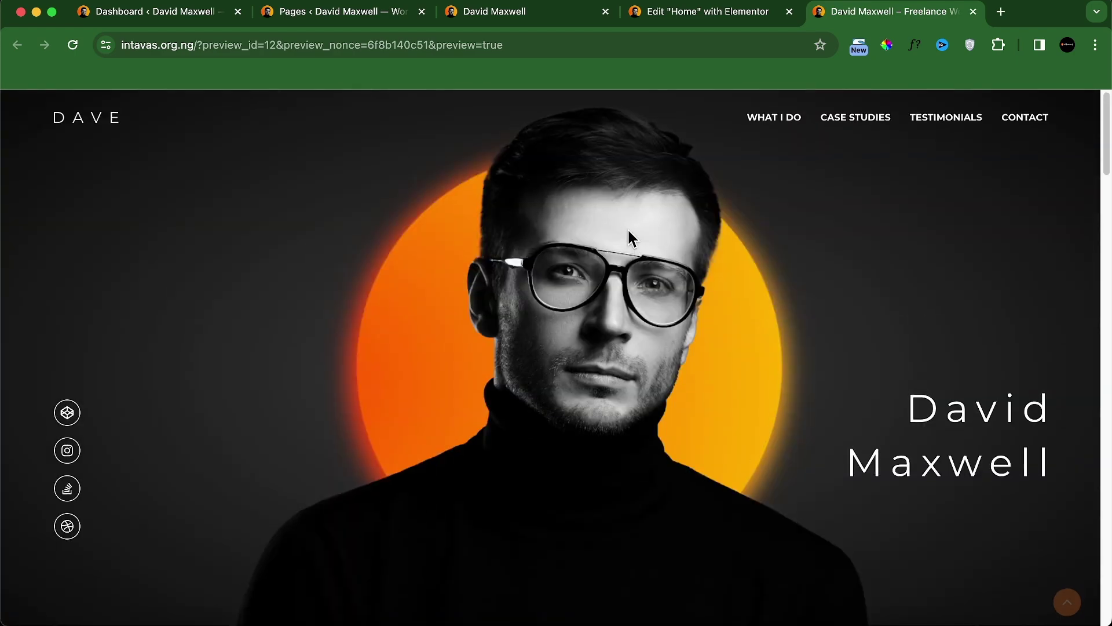
scroll(627, 255, "down", 5)
scroll(627, 274, "down", 10)
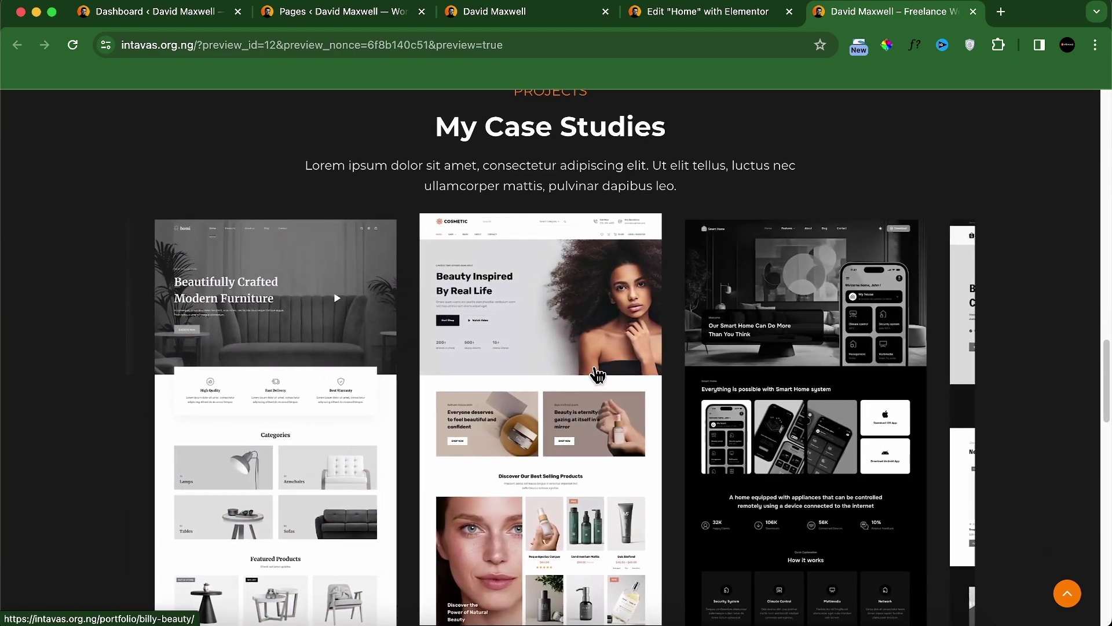
left_click(537, 18)
scroll(447, 291, "down", 5)
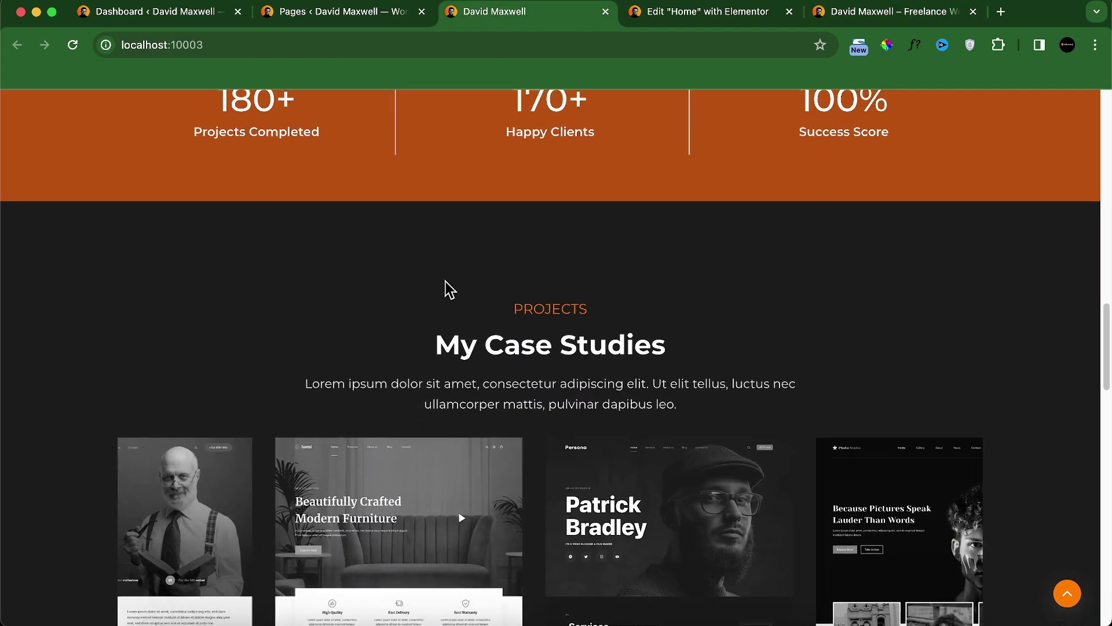
left_click(557, 286)
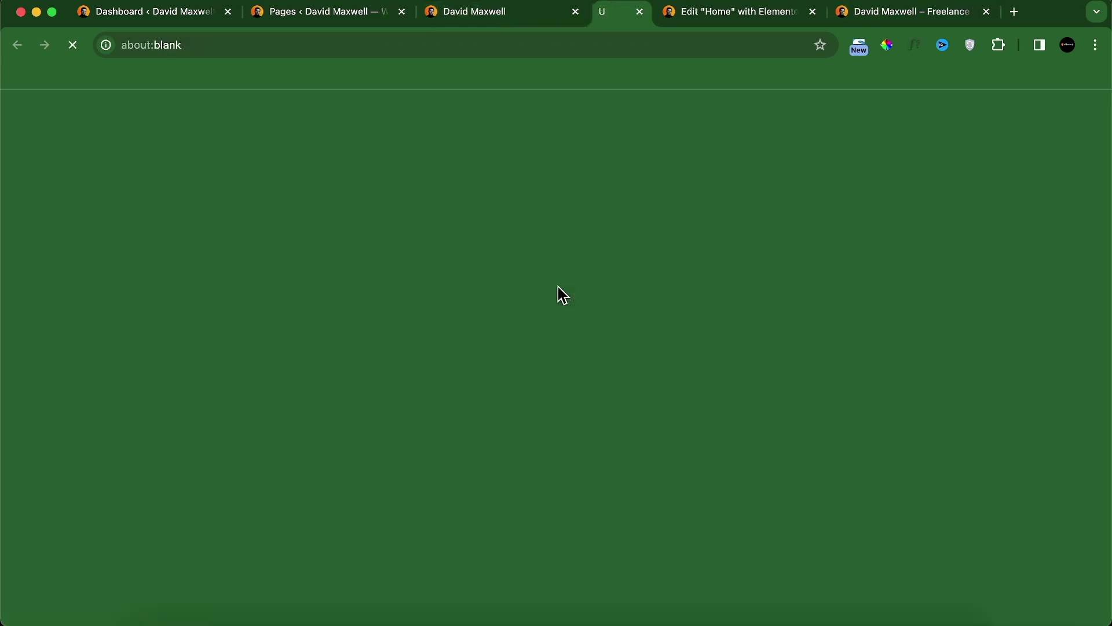
scroll(526, 323, "down", 20)
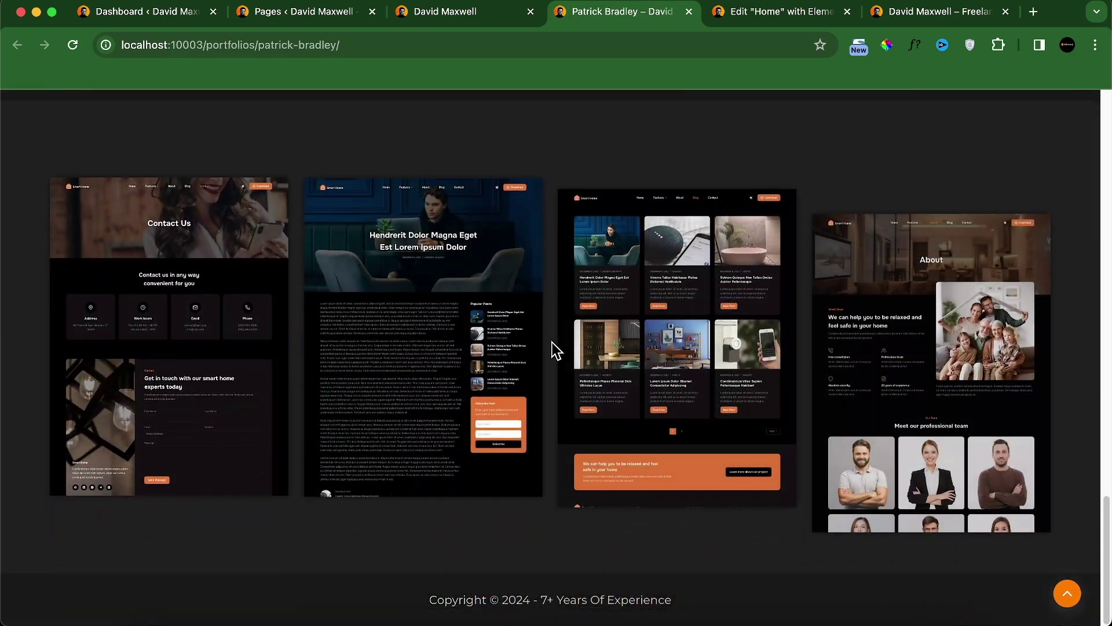
scroll(541, 342, "up", 20)
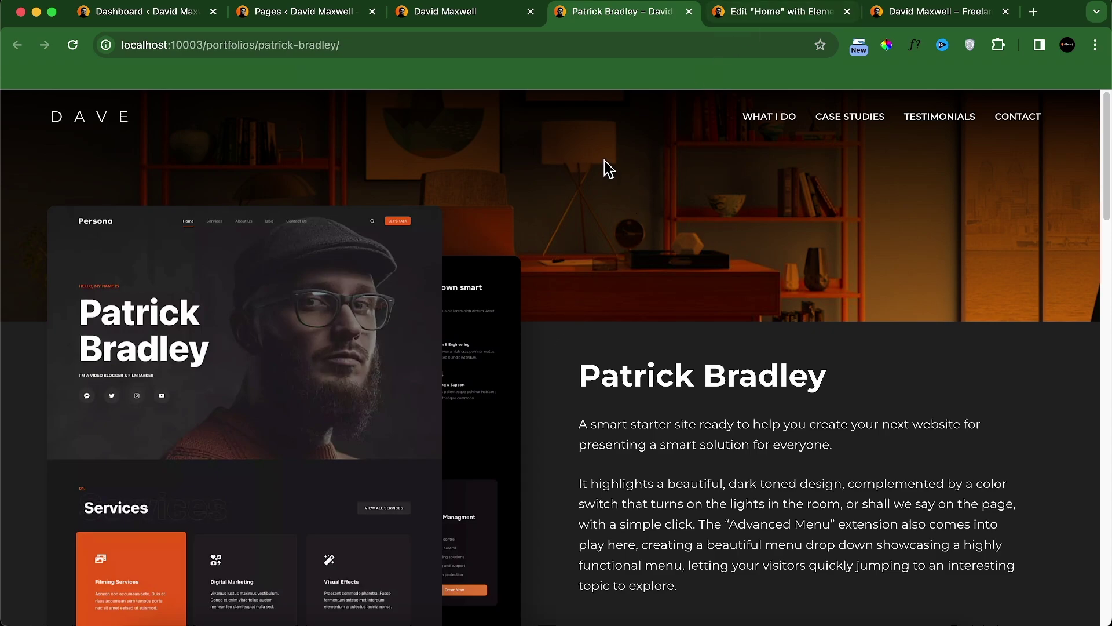
left_click(823, 13)
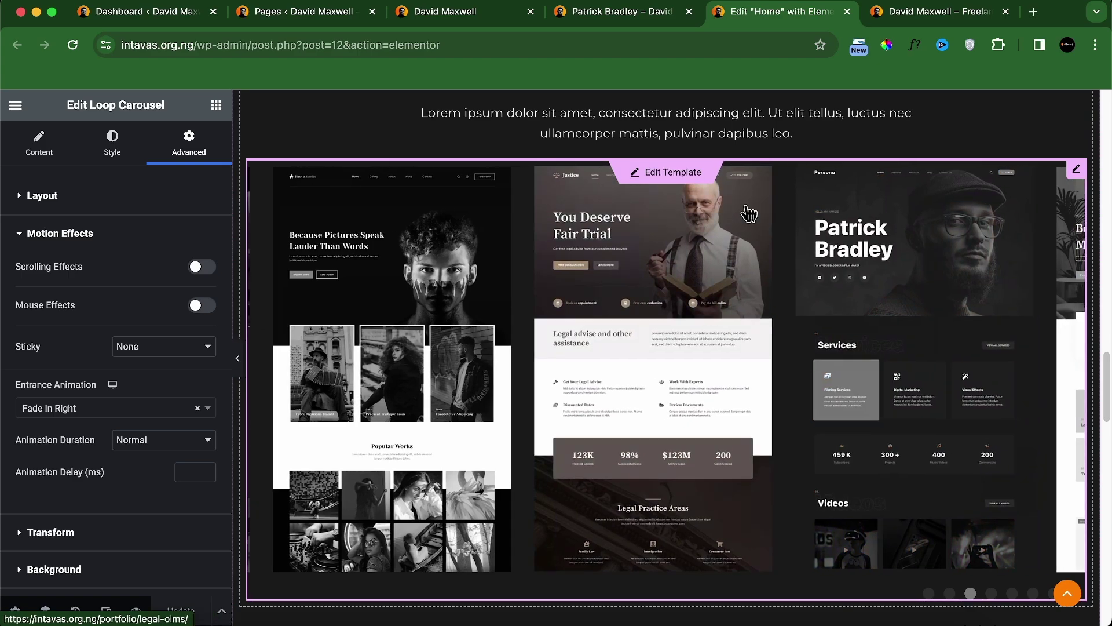
Step: Make the card template's featured image link open in a new window and save the template
left_click(653, 175)
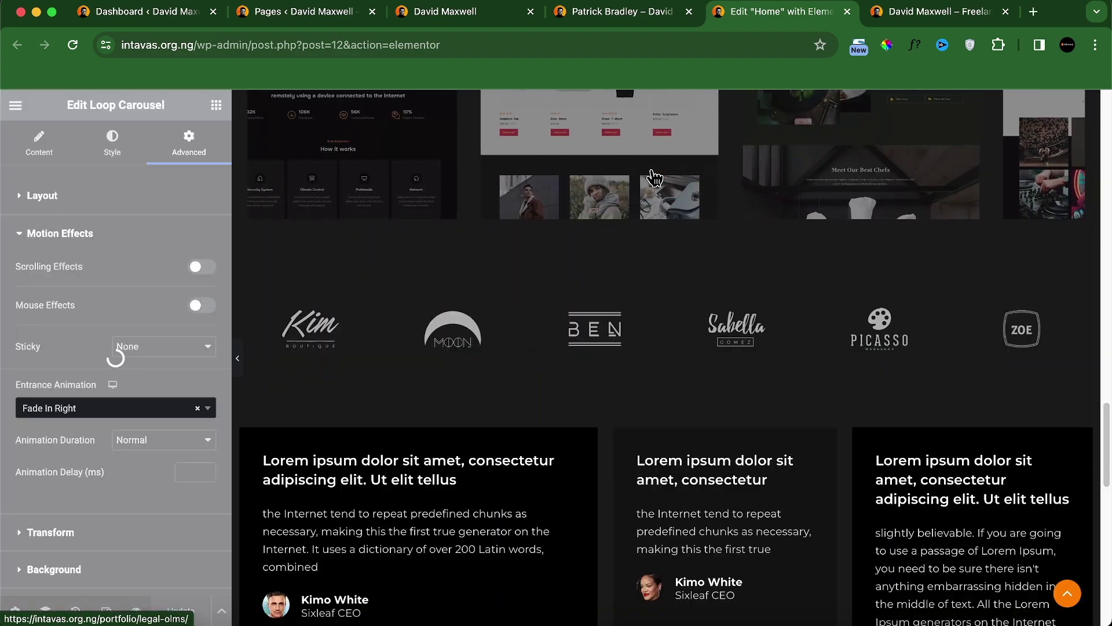
scroll(167, 376, "down", 2)
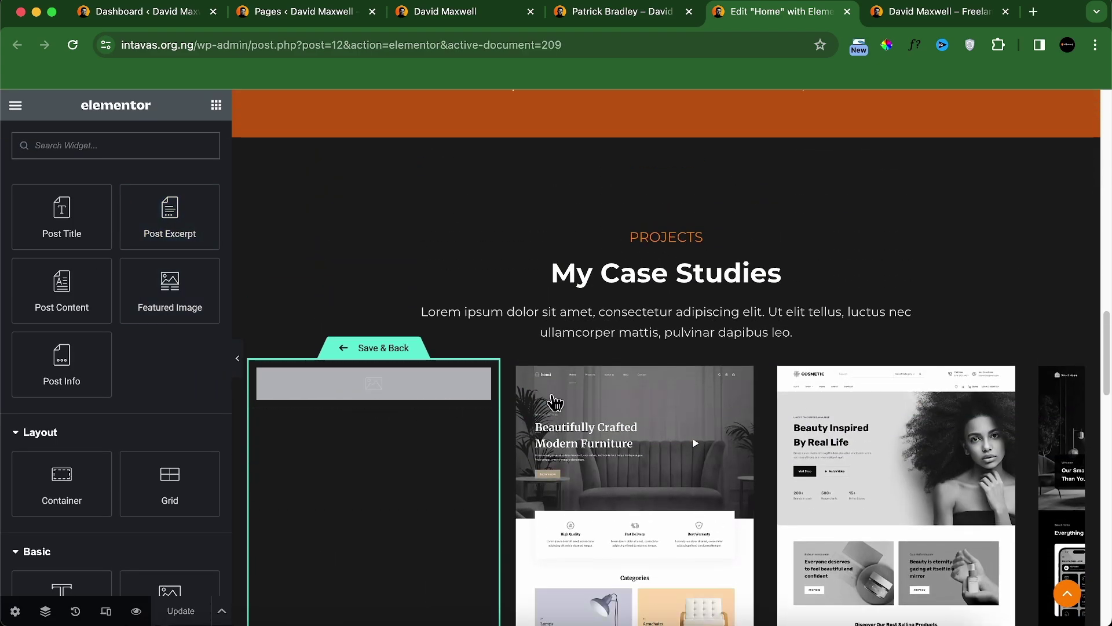
scroll(658, 382, "down", 2)
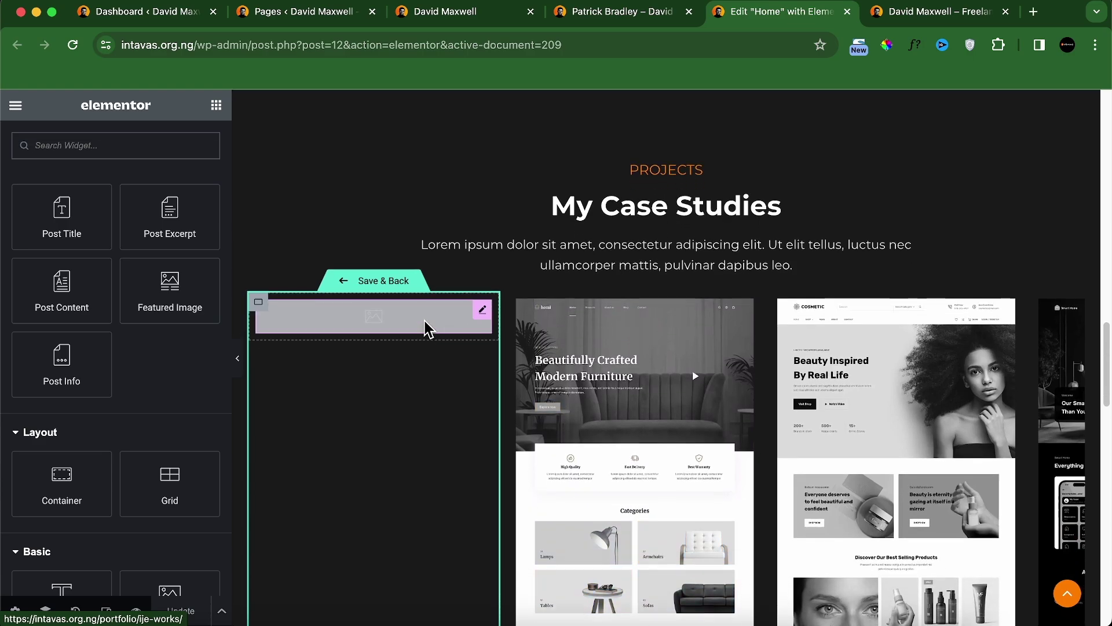
left_click(426, 323)
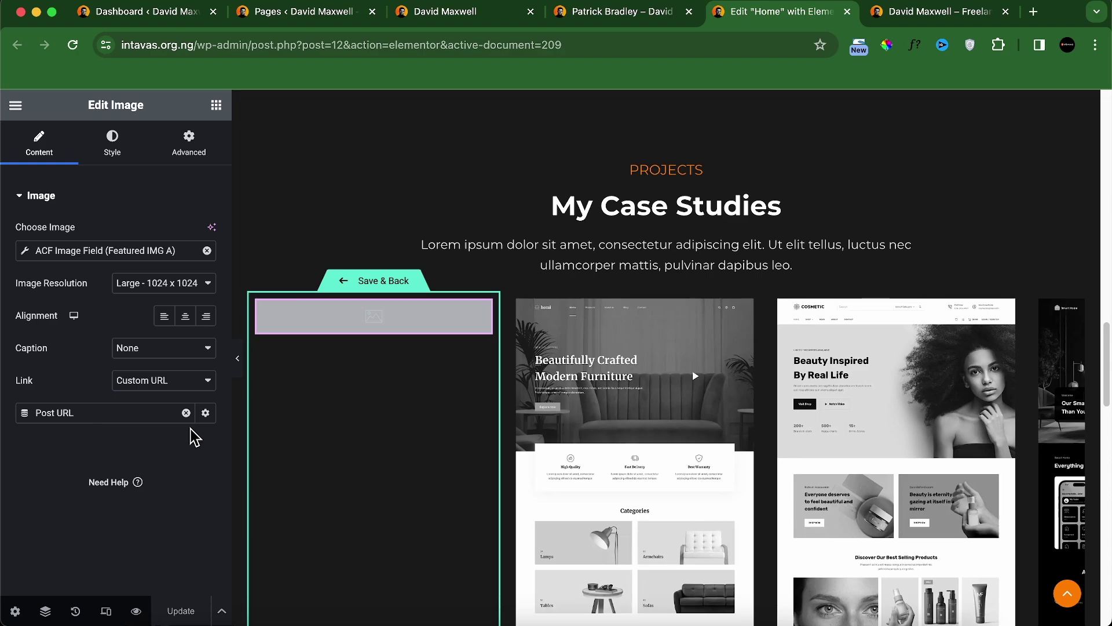
left_click(206, 413)
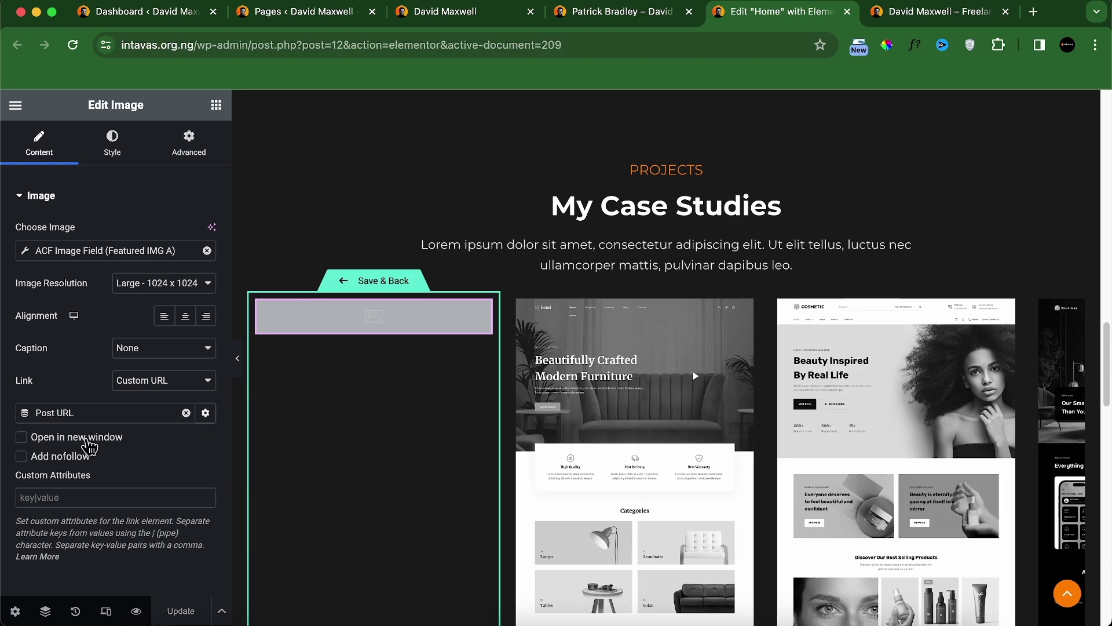
left_click(54, 444)
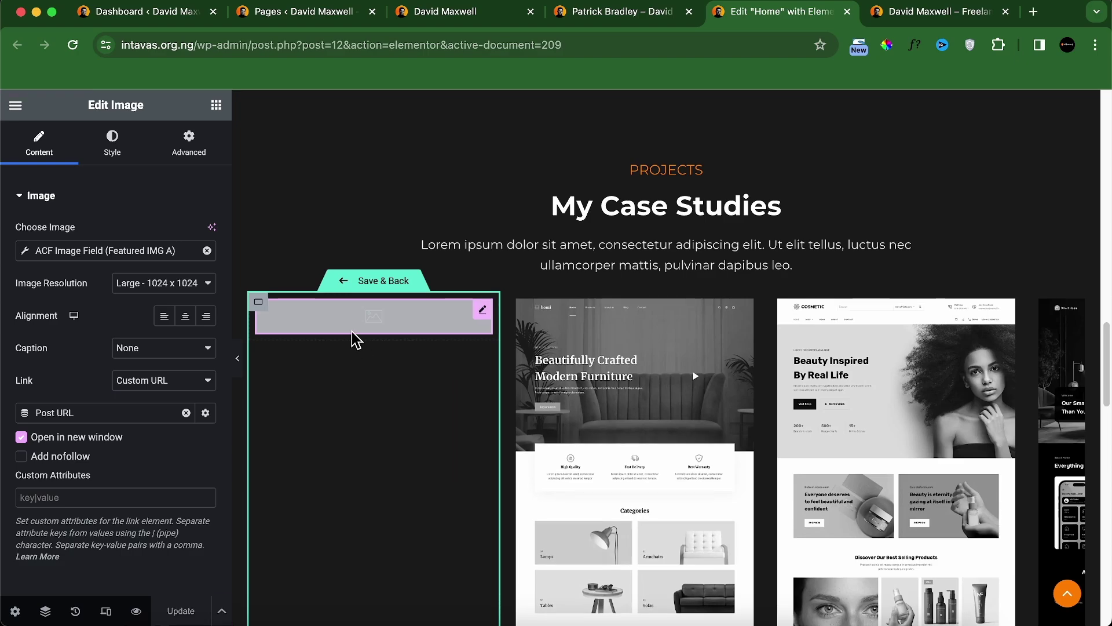
left_click(370, 284)
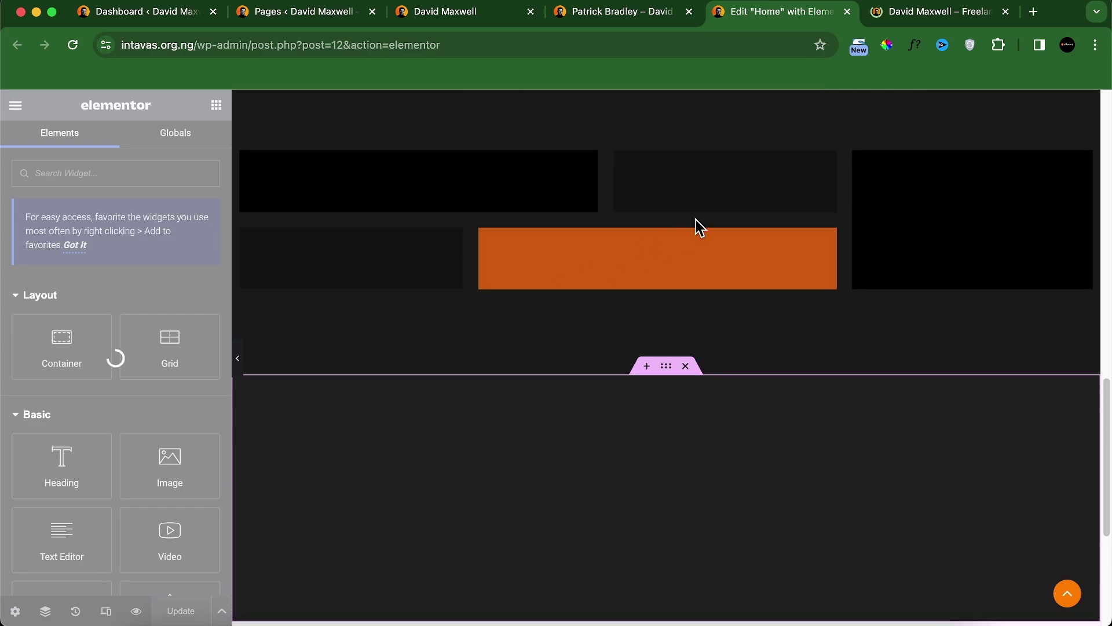
left_click(904, 12)
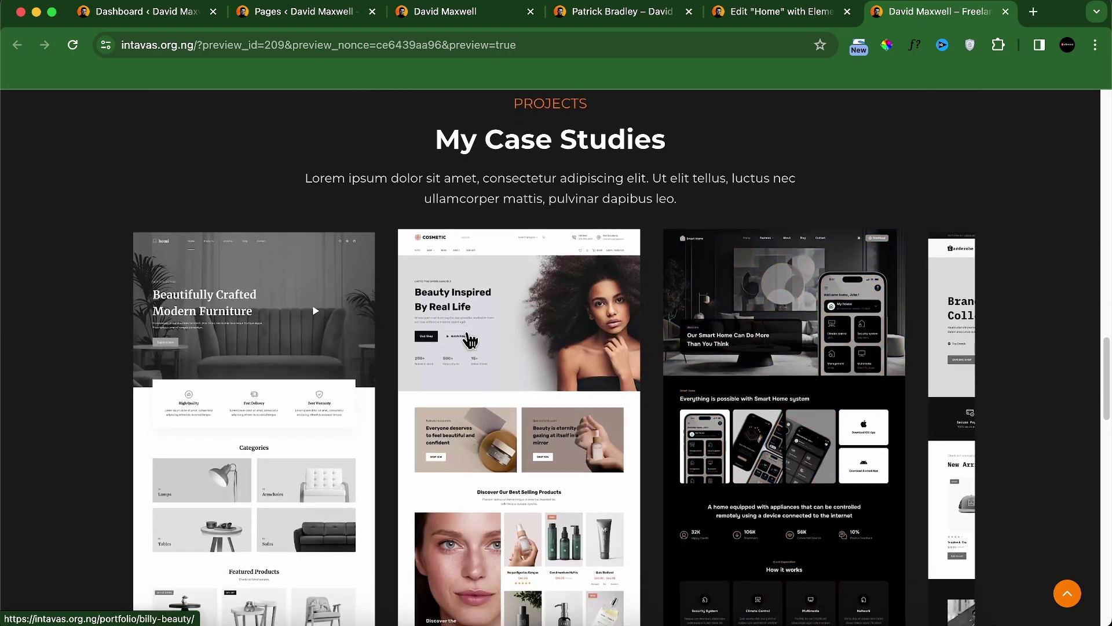
left_click(324, 343)
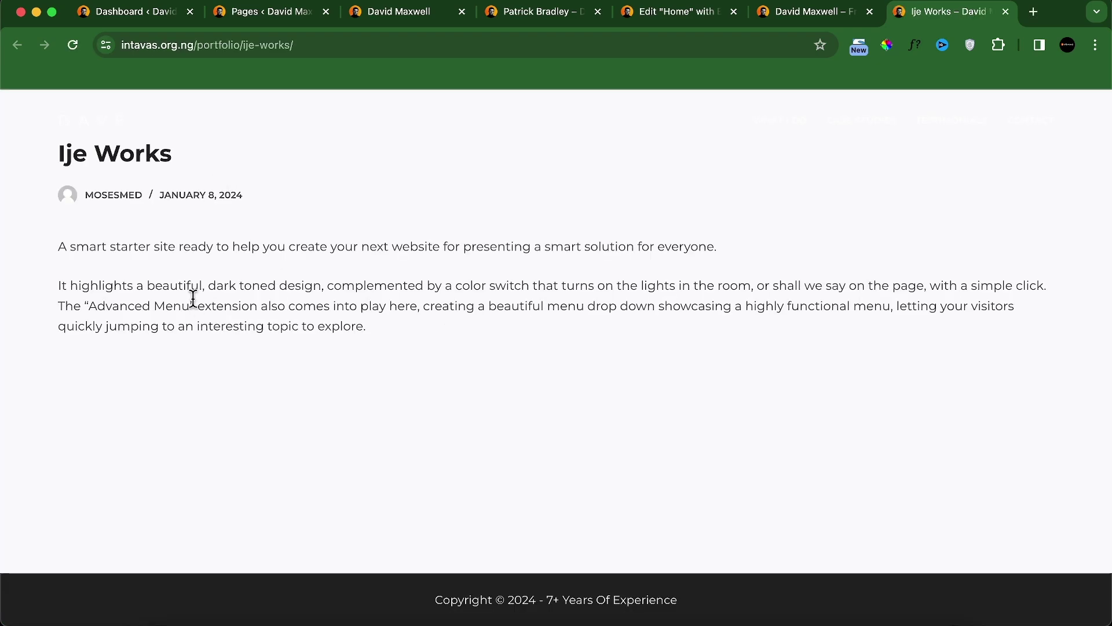
left_click(565, 18)
scroll(536, 371, "down", 10)
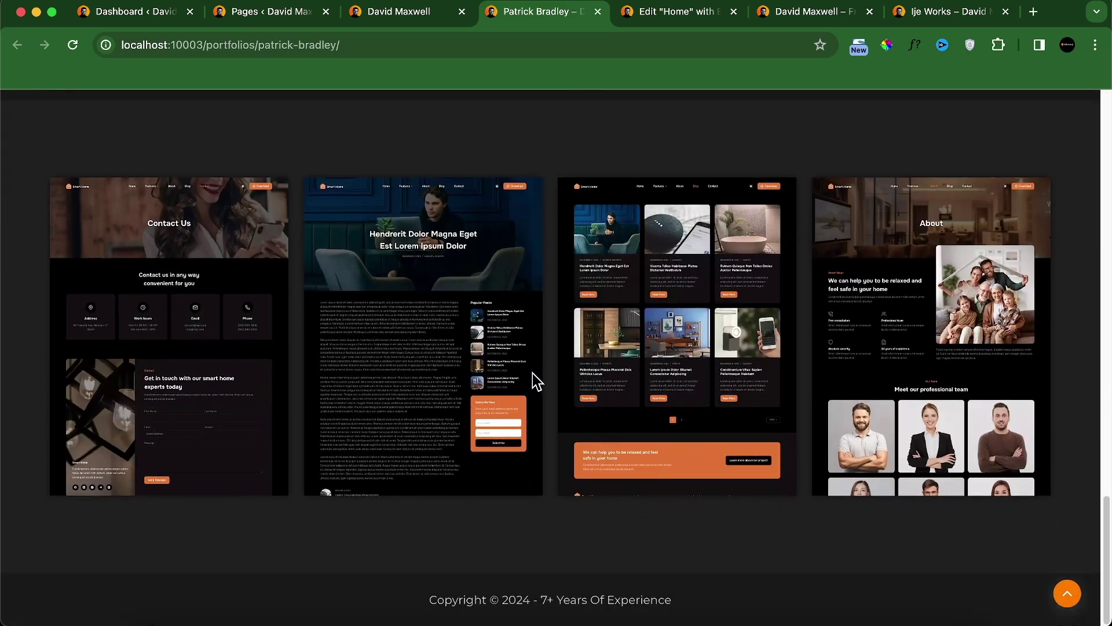
scroll(532, 371, "up", 10)
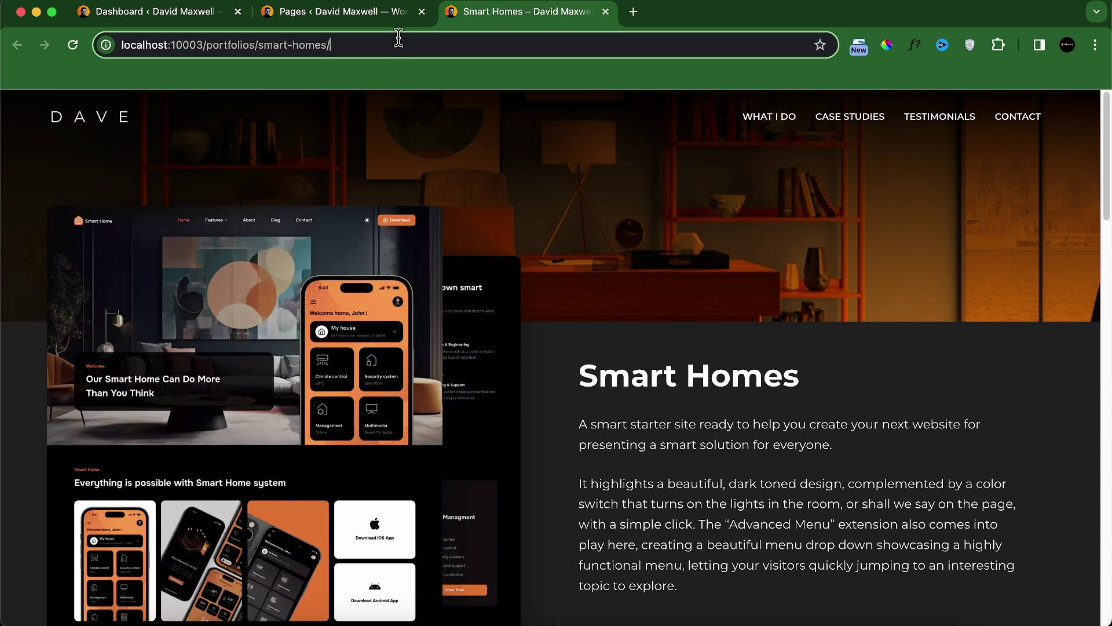
Step: From the pages list, go to Theme Builder's Single Post section and add a new template
left_click(381, 14)
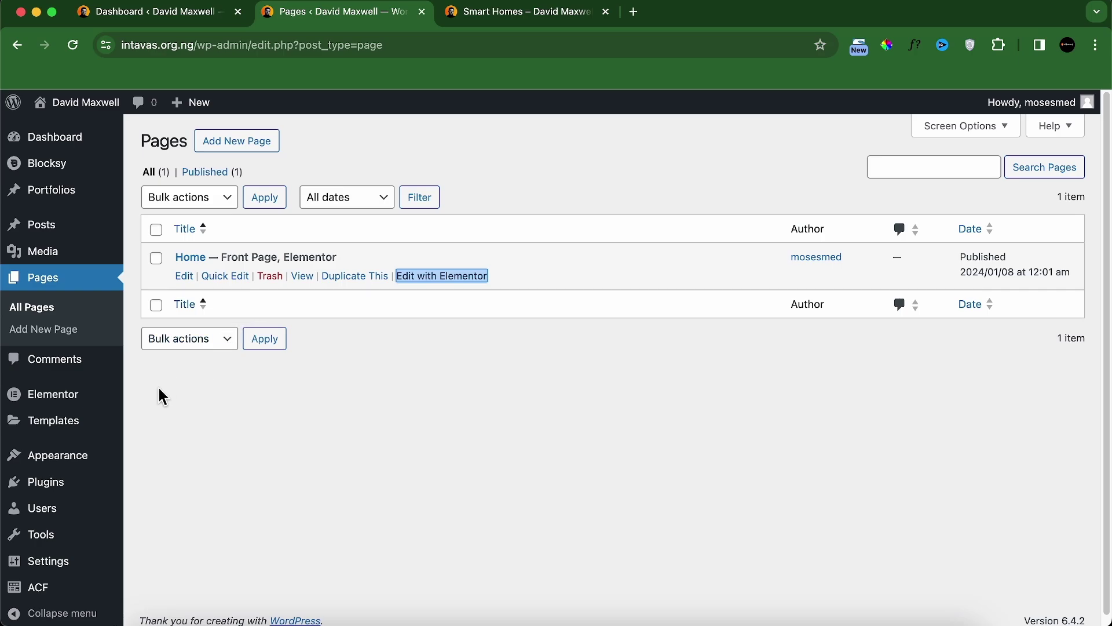
mouse_move(53, 435)
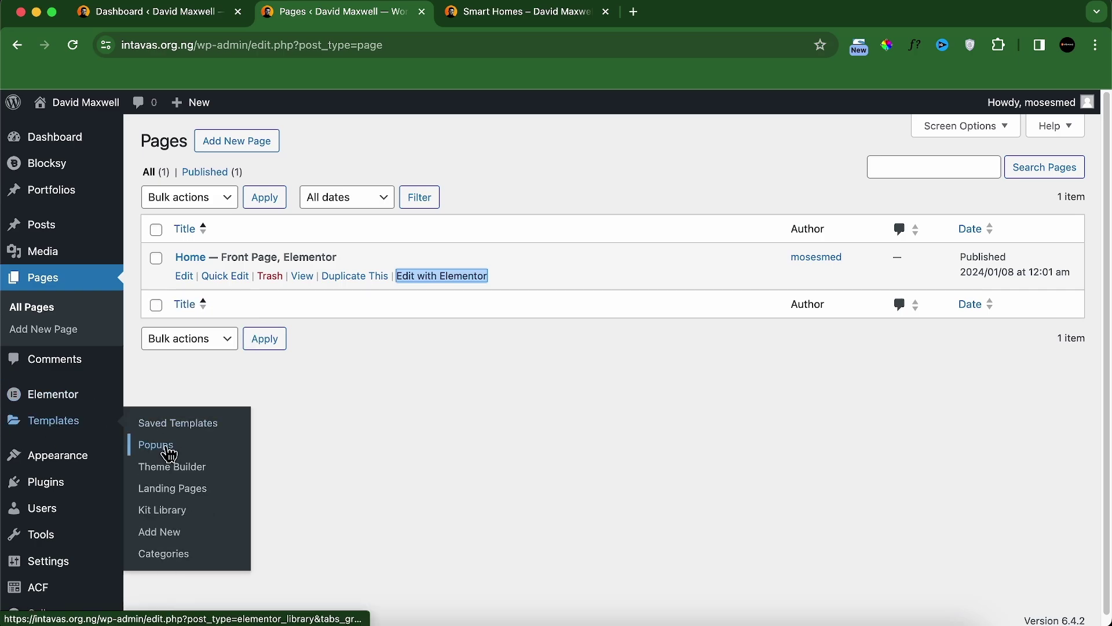
left_click(148, 467)
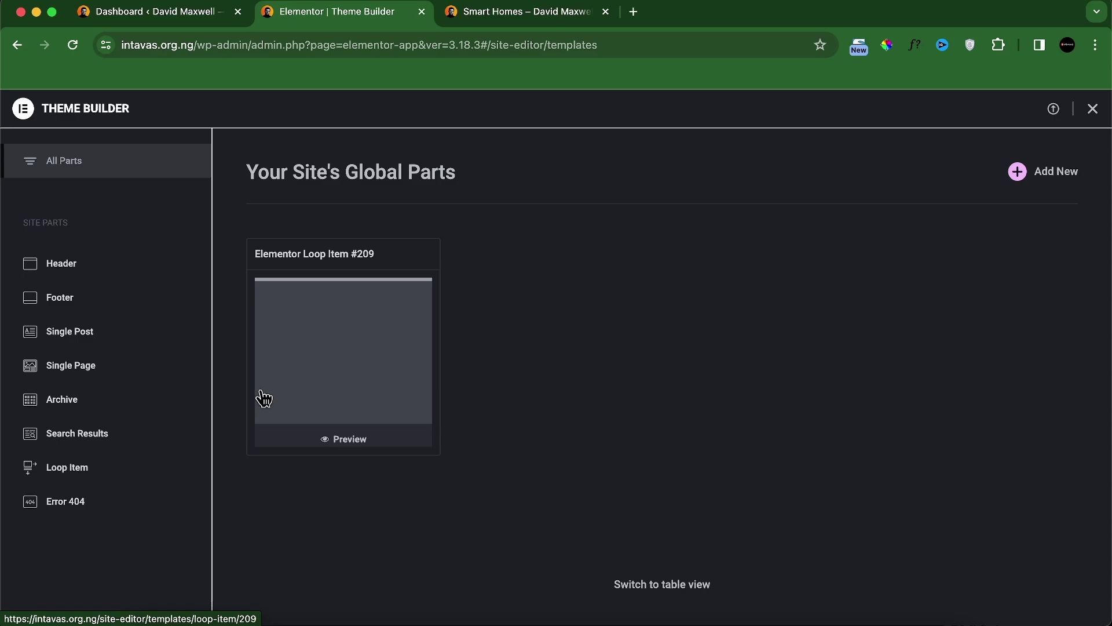
left_click(58, 336)
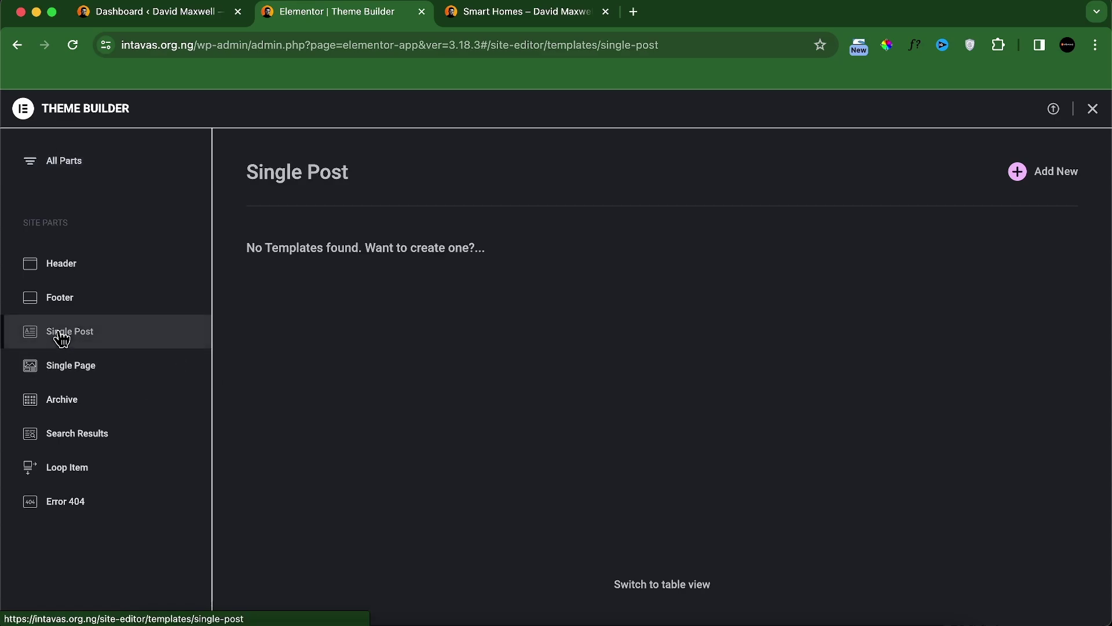
left_click(1042, 183)
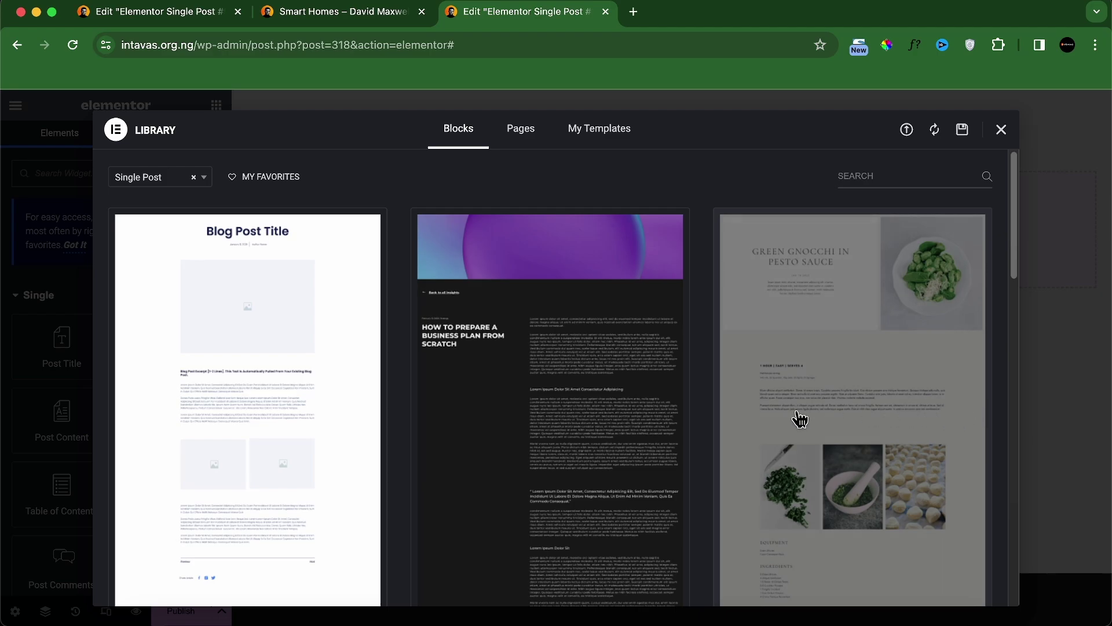
Step: Close the block library and set the template's Preview Dynamic Content to Portfolio
left_click(1002, 134)
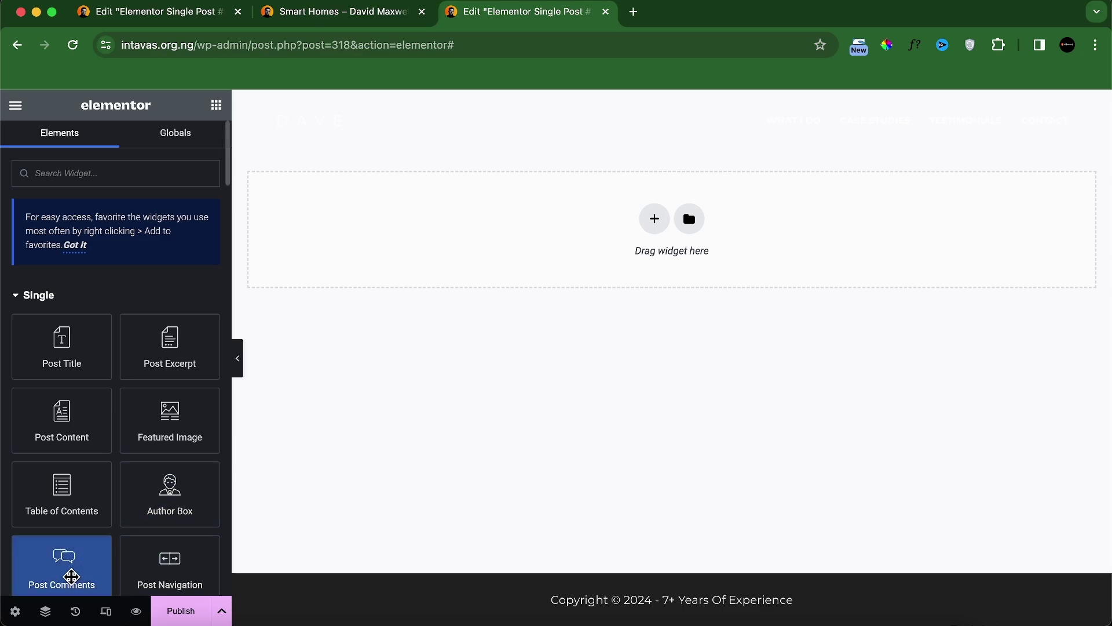
left_click(14, 613)
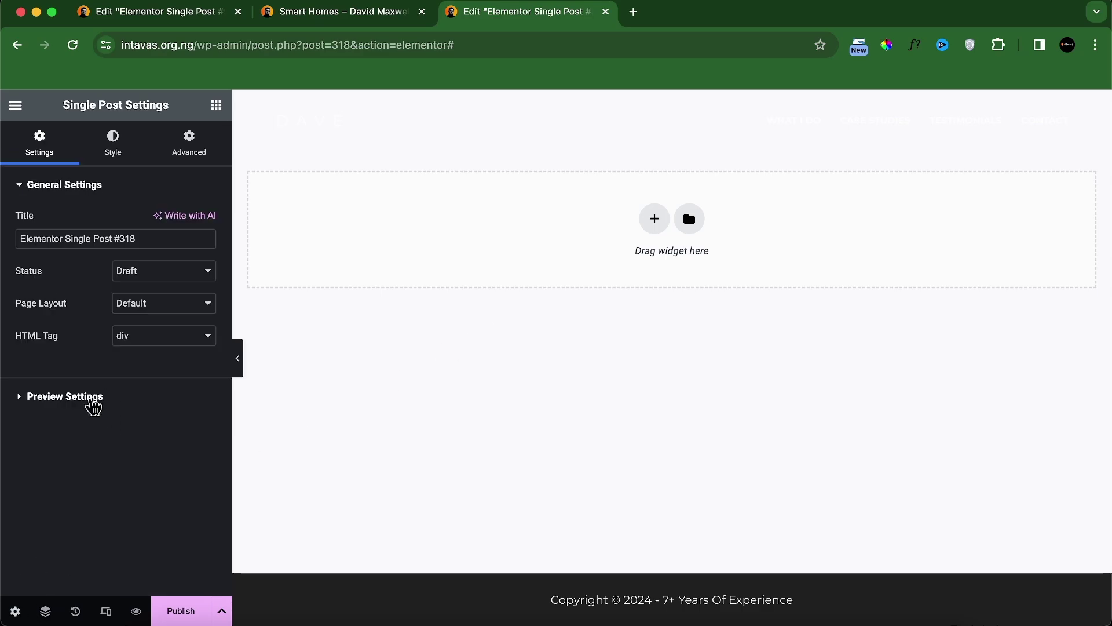
left_click(93, 400)
left_click(133, 284)
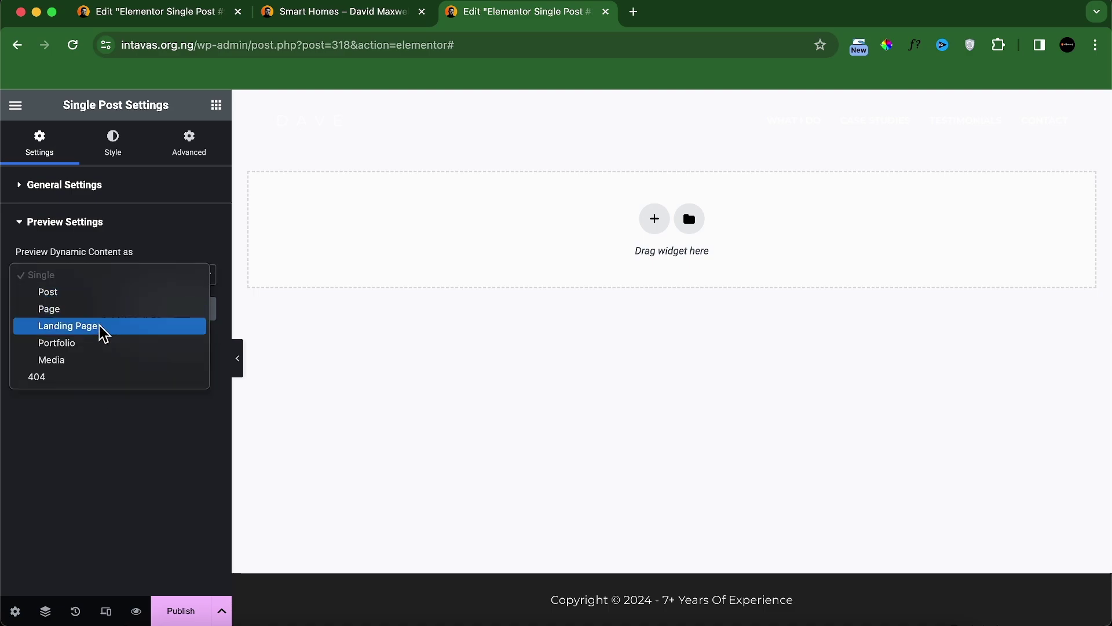
left_click(92, 342)
left_click(118, 328)
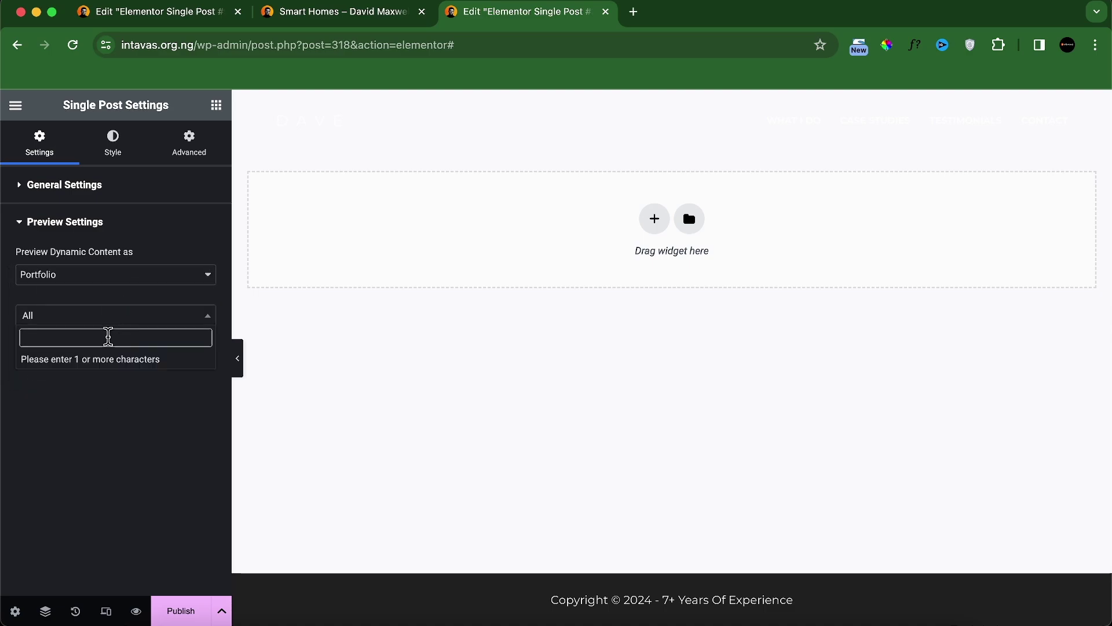
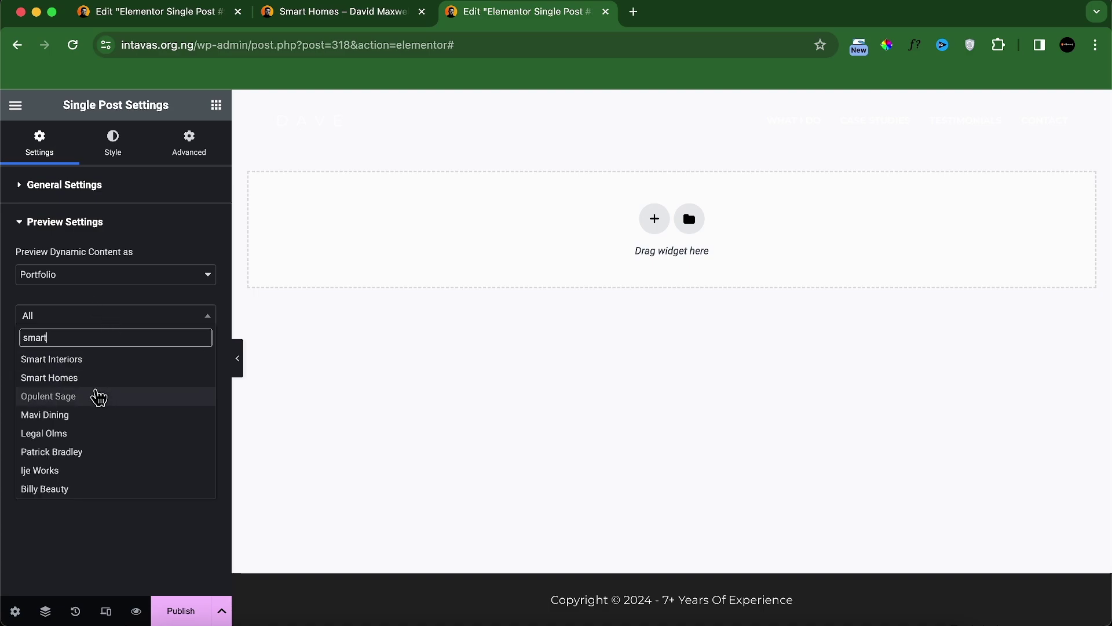
Step: Choose the Smart Homes portfolio as the preview item and apply the preview
left_click(74, 379)
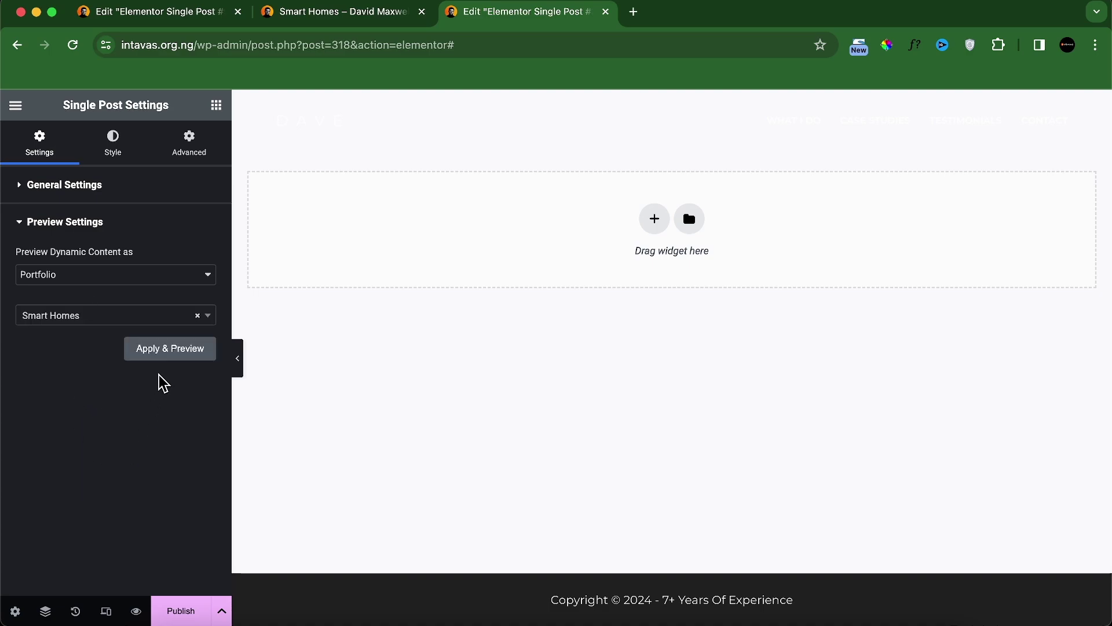
left_click(172, 355)
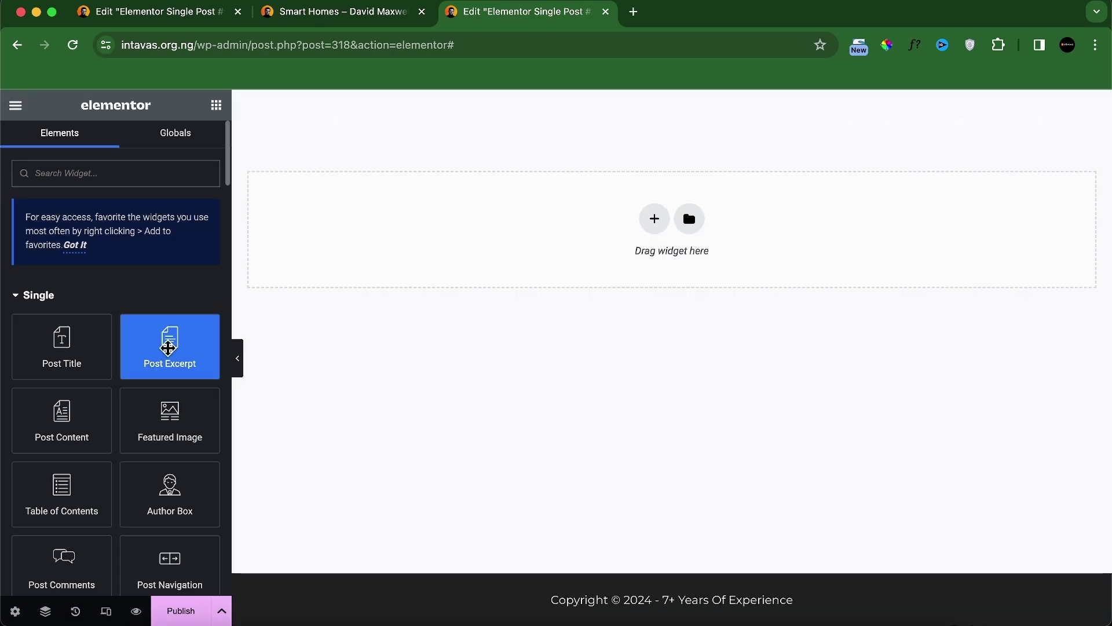
Step: Publish the template with an Include Portfolios condition, then view the live Smart Homes page
left_click(197, 613)
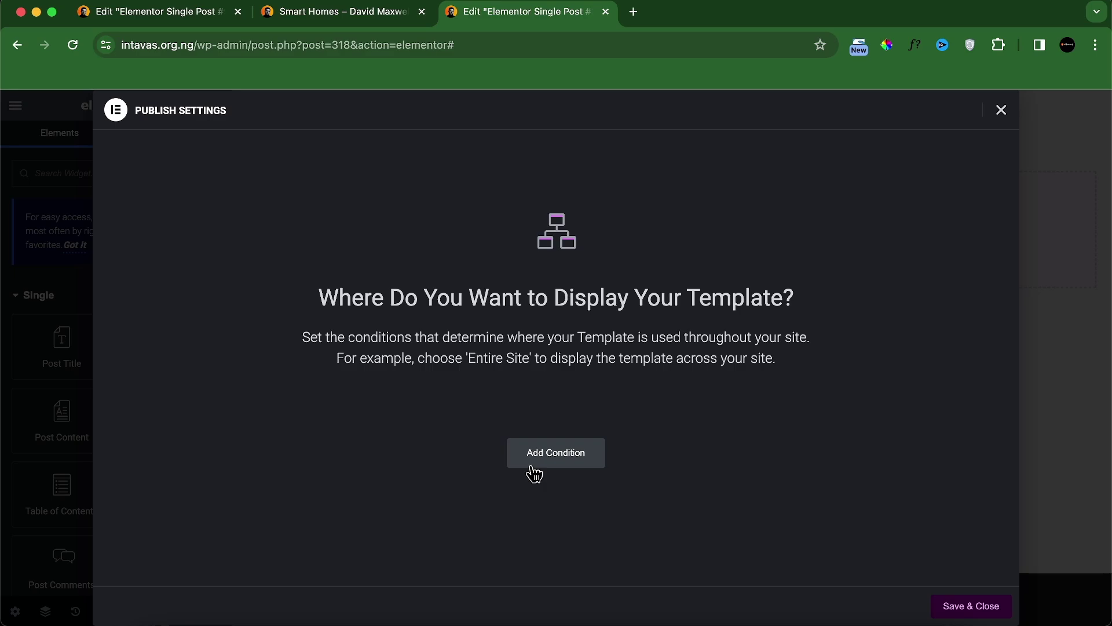
left_click(533, 468)
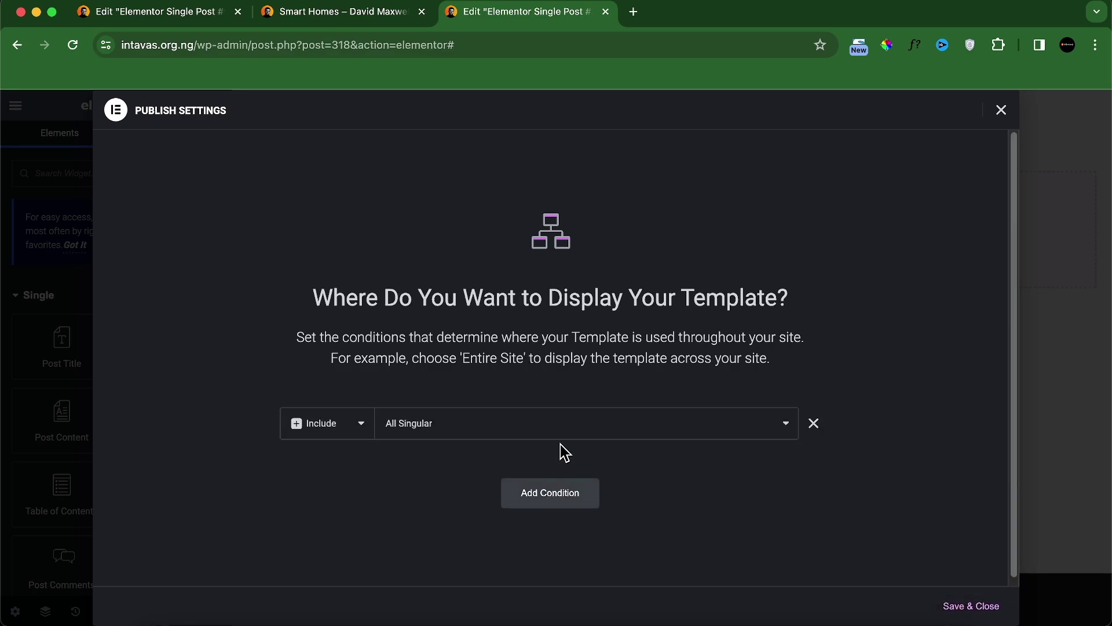
left_click(534, 434)
left_click(464, 479)
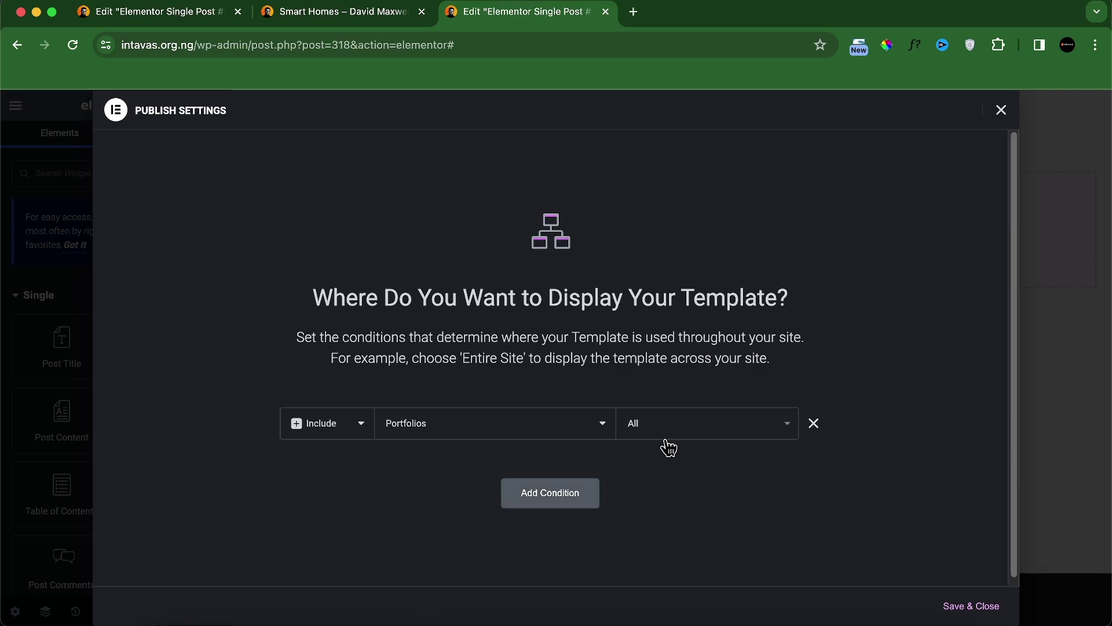
left_click(974, 609)
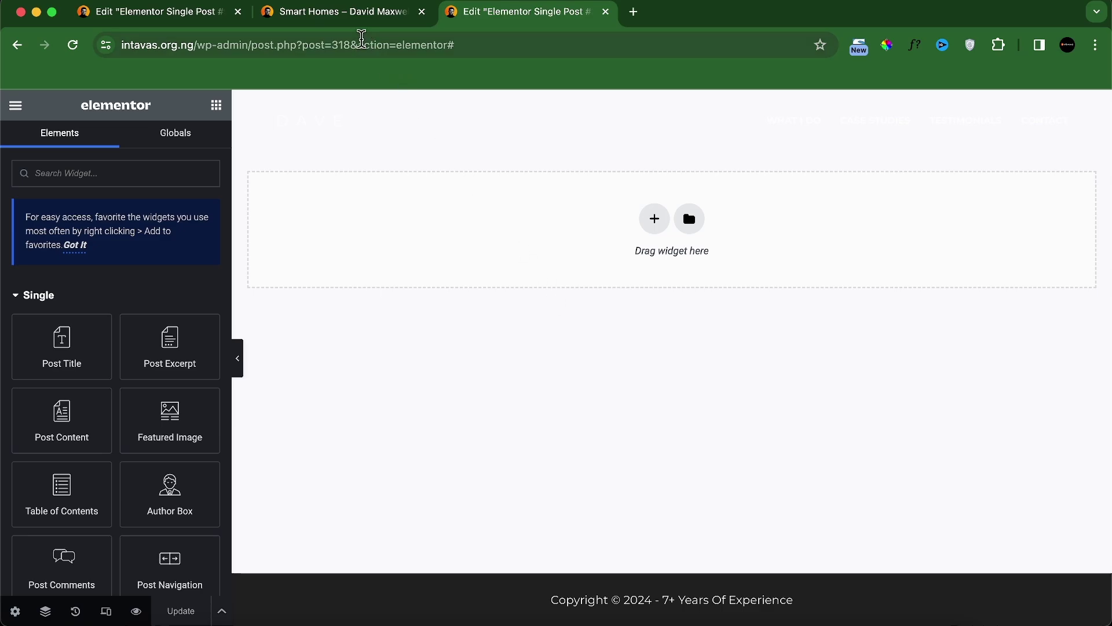
left_click(350, 17)
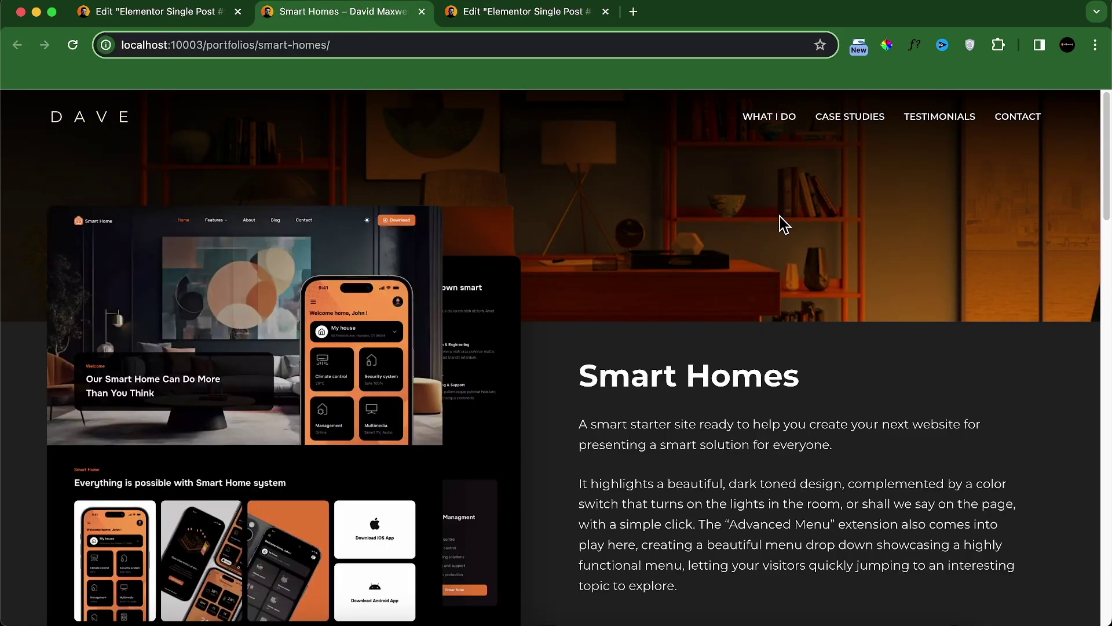
Step: Add a single container with 100px top padding and 200px bottom padding
left_click(522, 12)
left_click(648, 219)
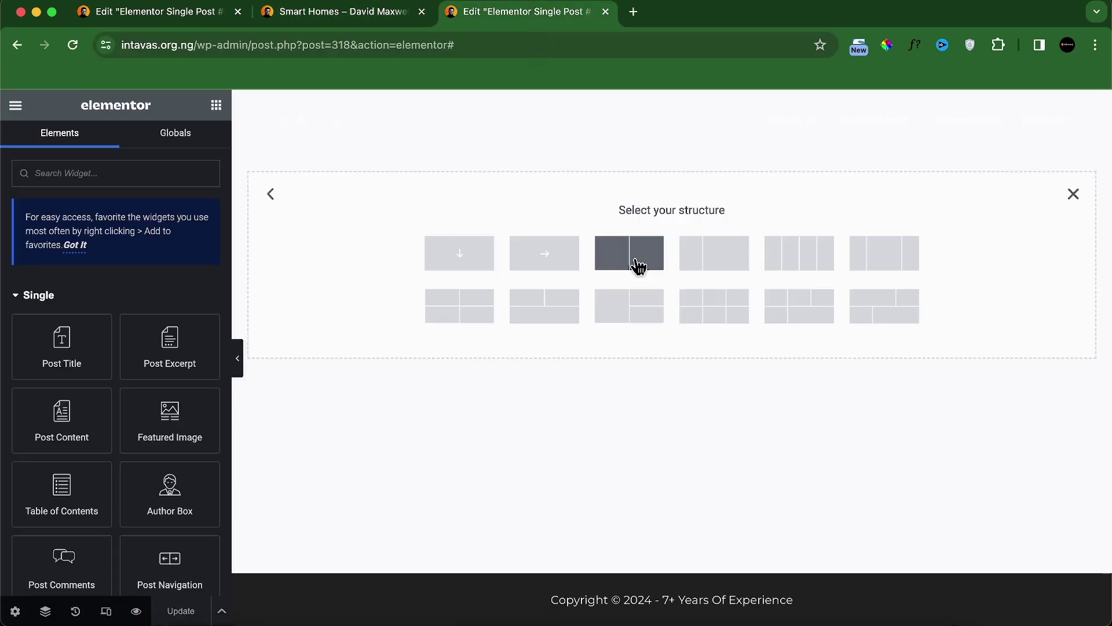
left_click(472, 267)
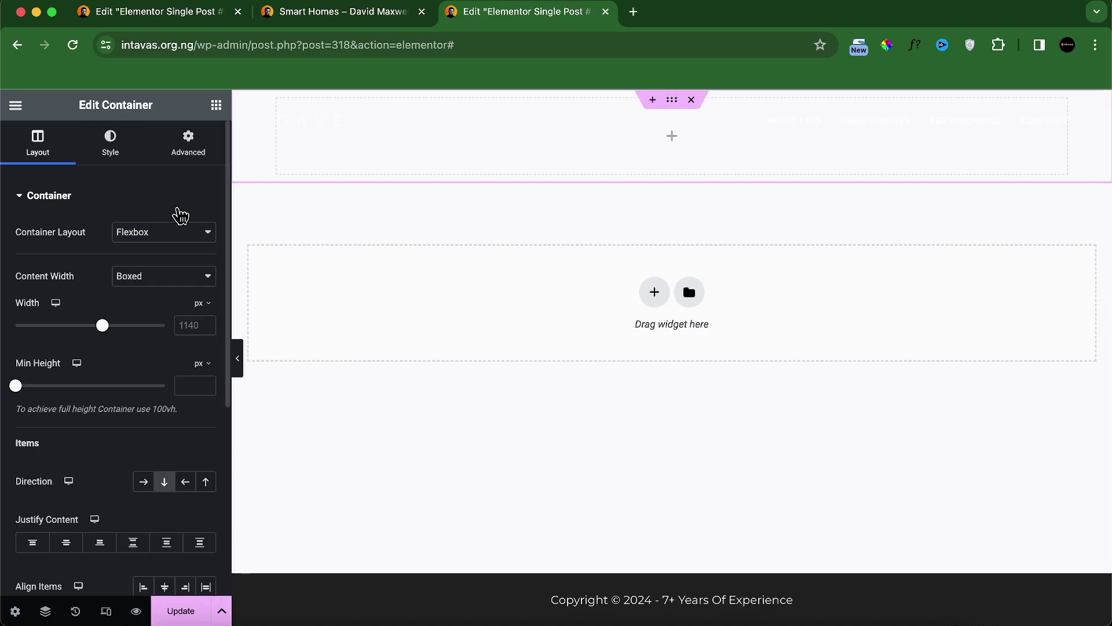
left_click(188, 141)
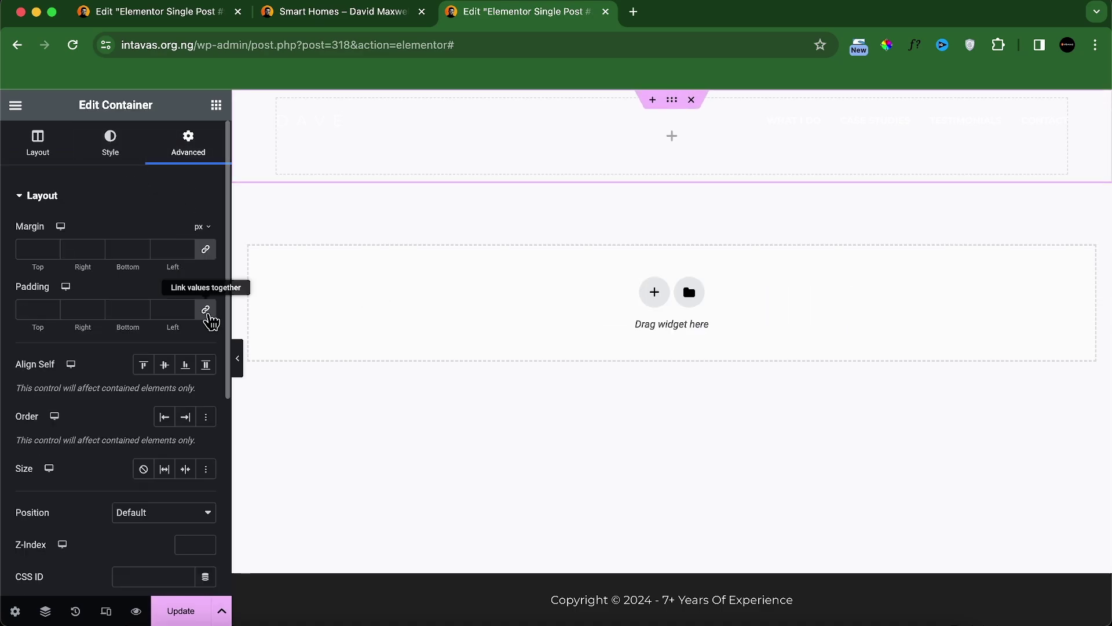
left_click(205, 309)
left_click(29, 311)
type("100")
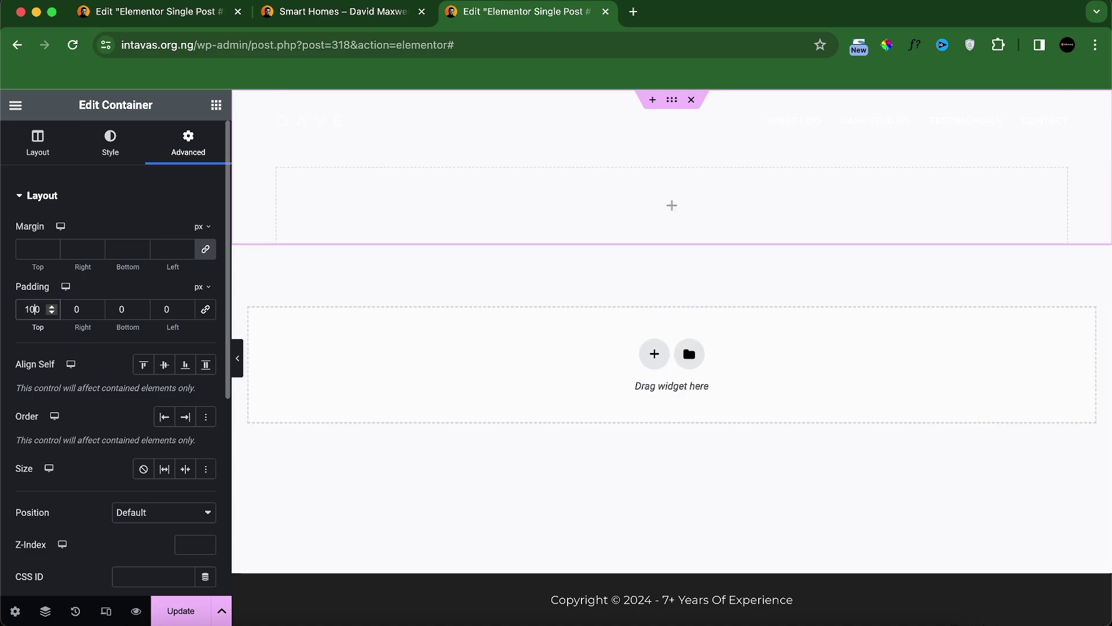
left_click(114, 308)
type("200")
Step: Give the container a classic background image of portfolio-bg.jpg
left_click(110, 145)
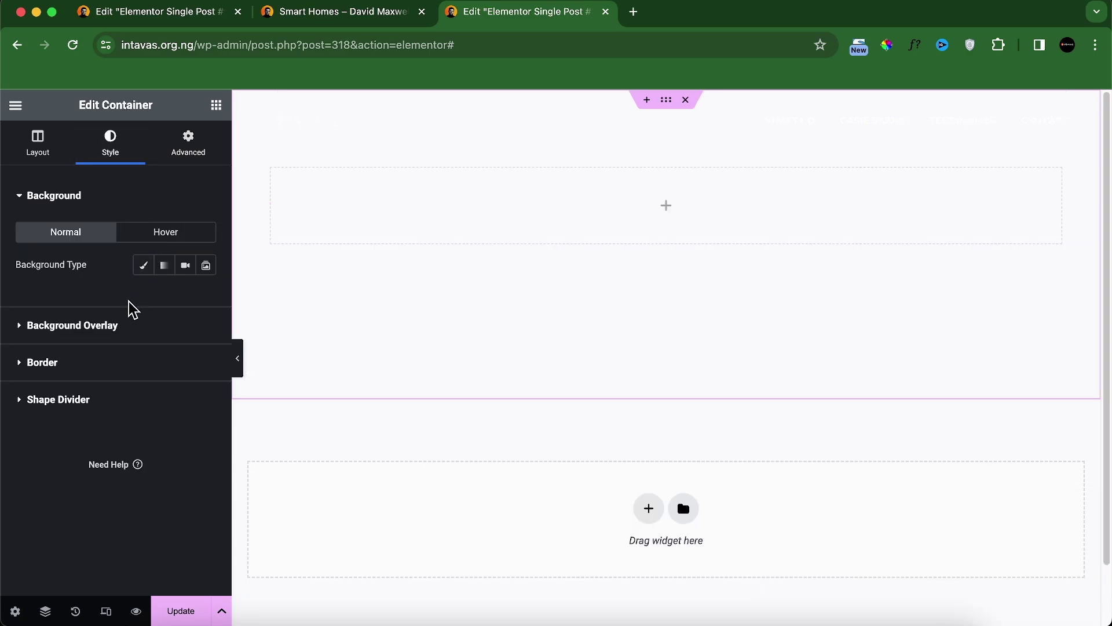
left_click(145, 272)
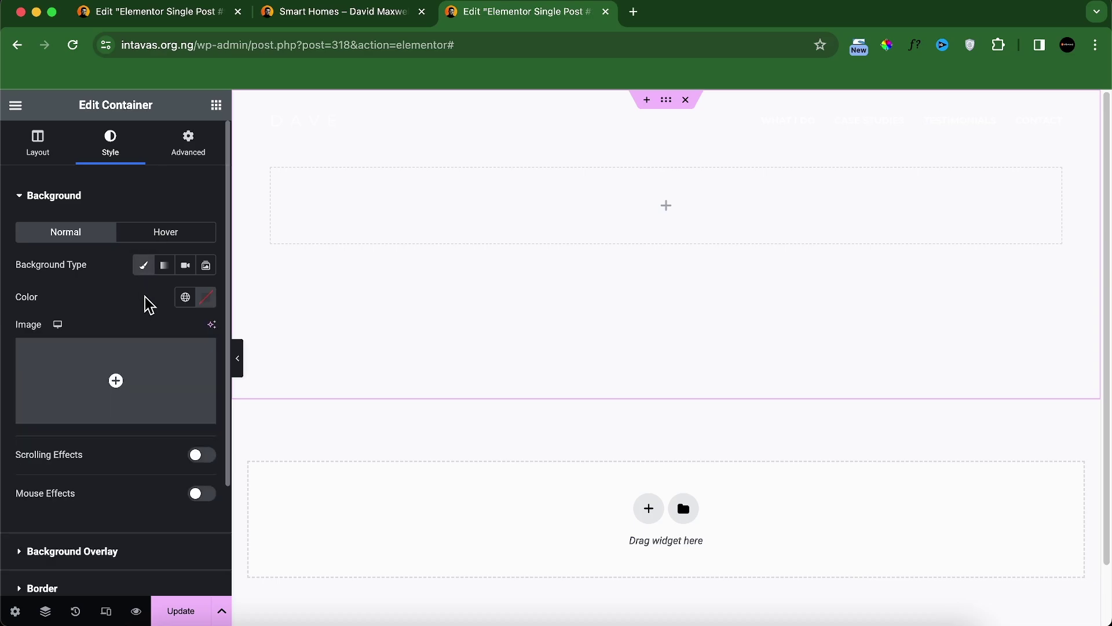
left_click(149, 412)
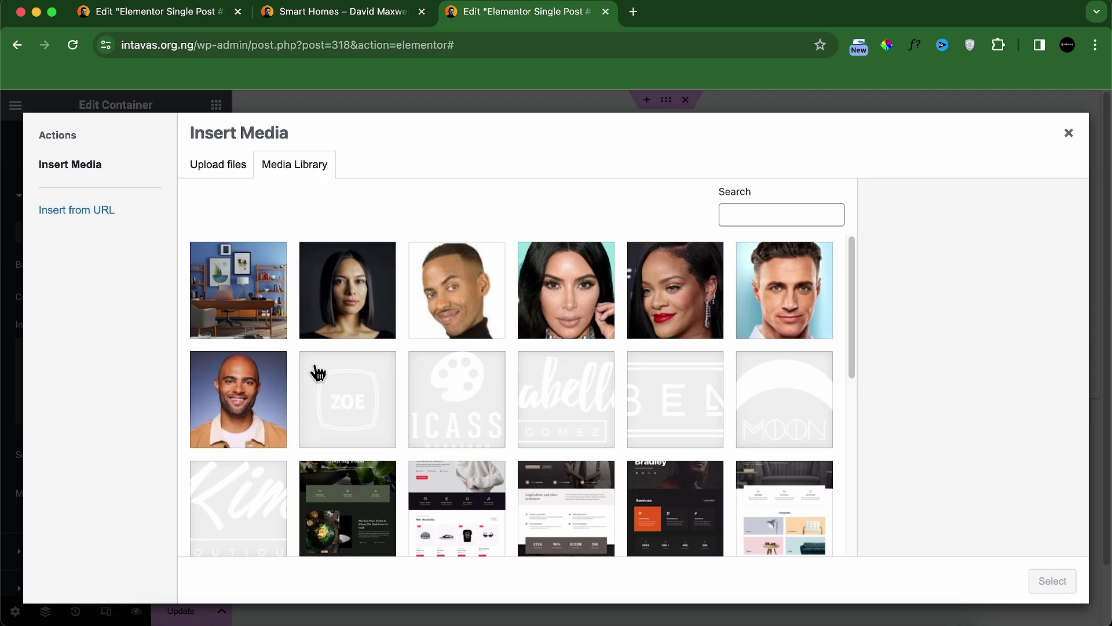
left_click(265, 286)
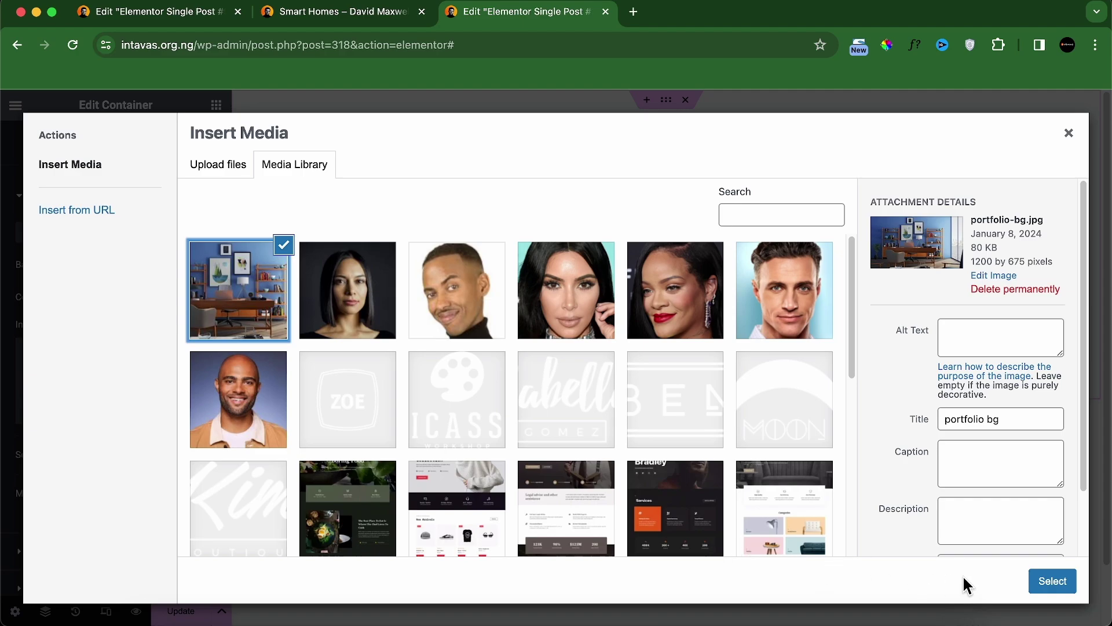
left_click(1052, 580)
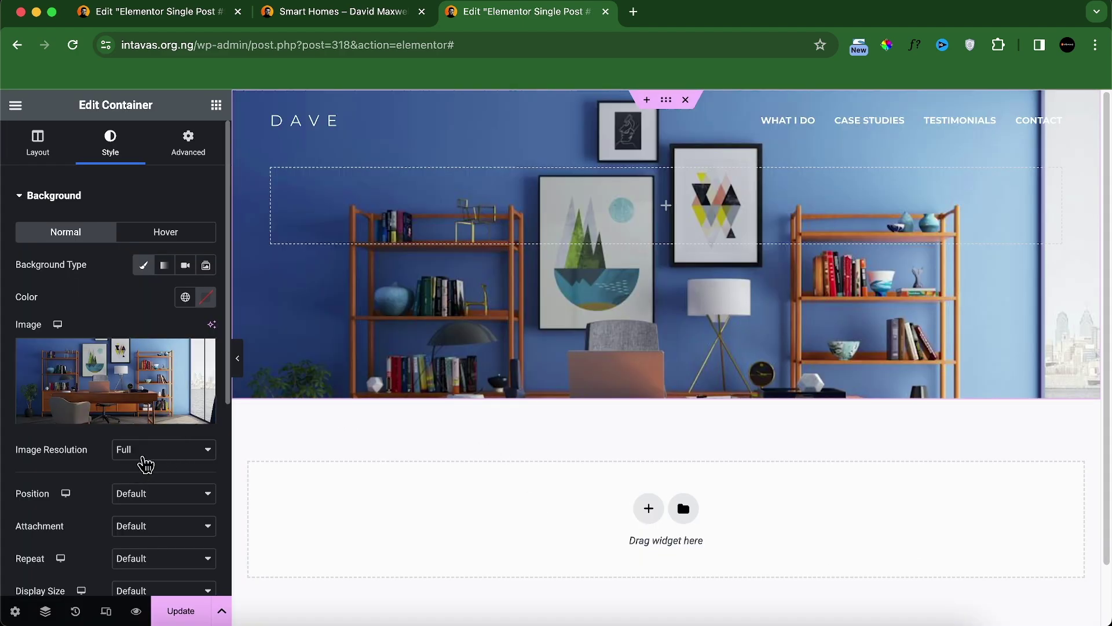
Step: Set the background image to Center Center, default attachment, No-repeat and Cover
left_click(141, 500)
left_click(199, 512)
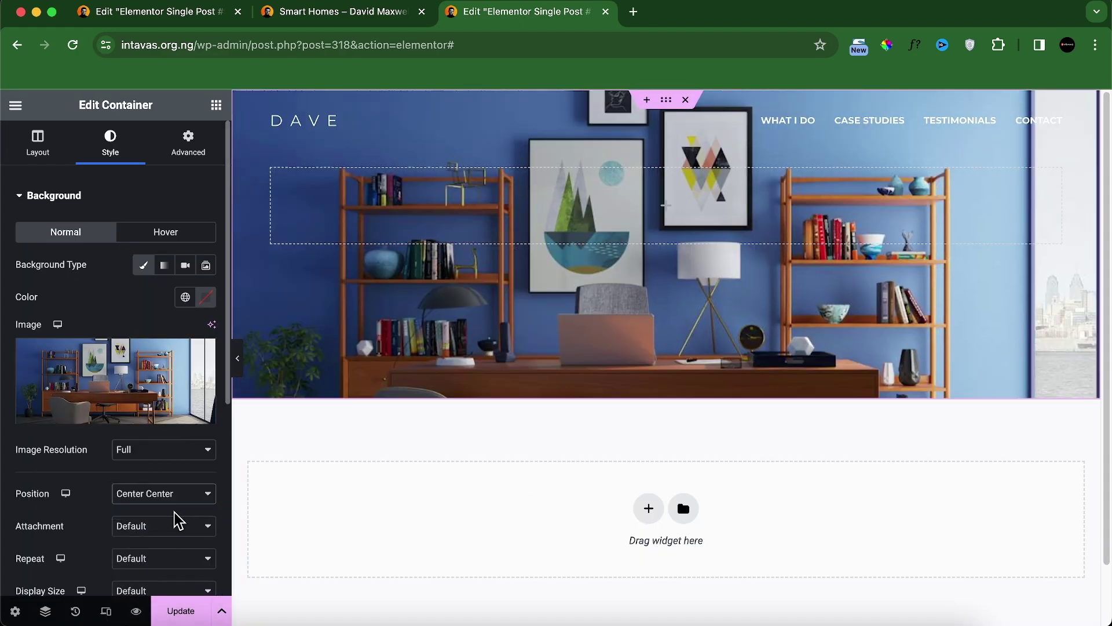
left_click(158, 532)
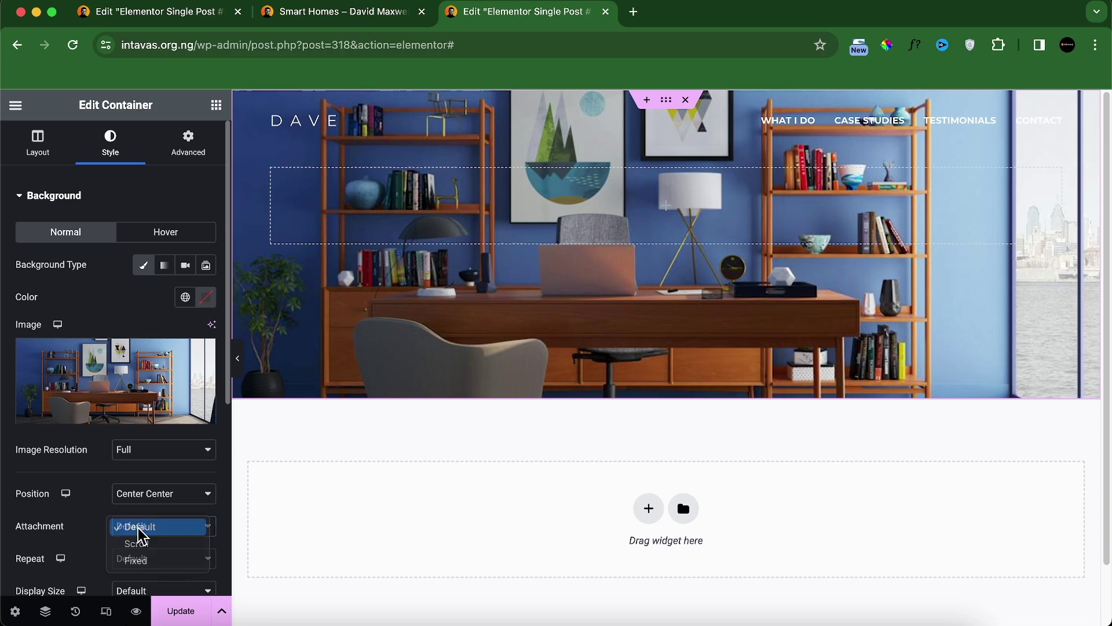
left_click(143, 526)
scroll(134, 523, "down", 3)
left_click(140, 428)
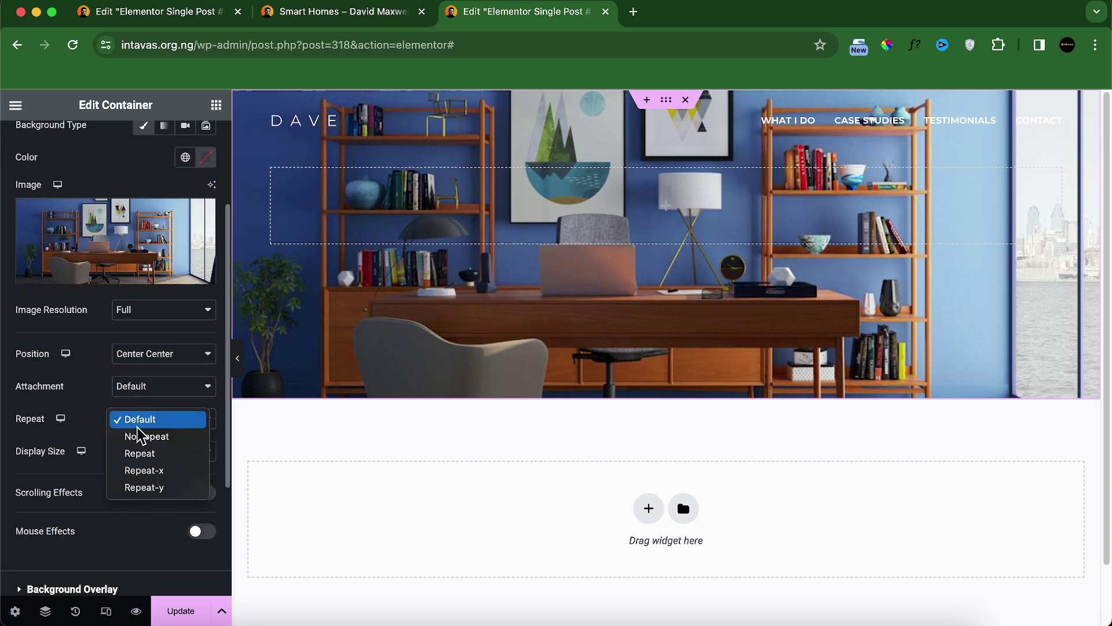
left_click(149, 436)
left_click(149, 454)
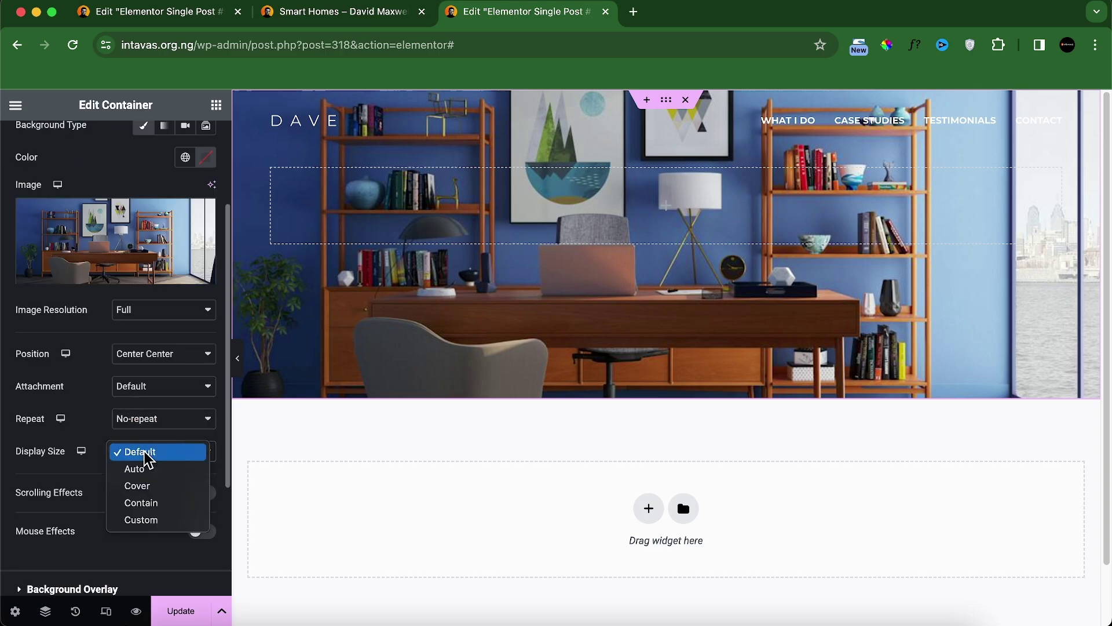
left_click(156, 488)
scroll(157, 494, "down", 2)
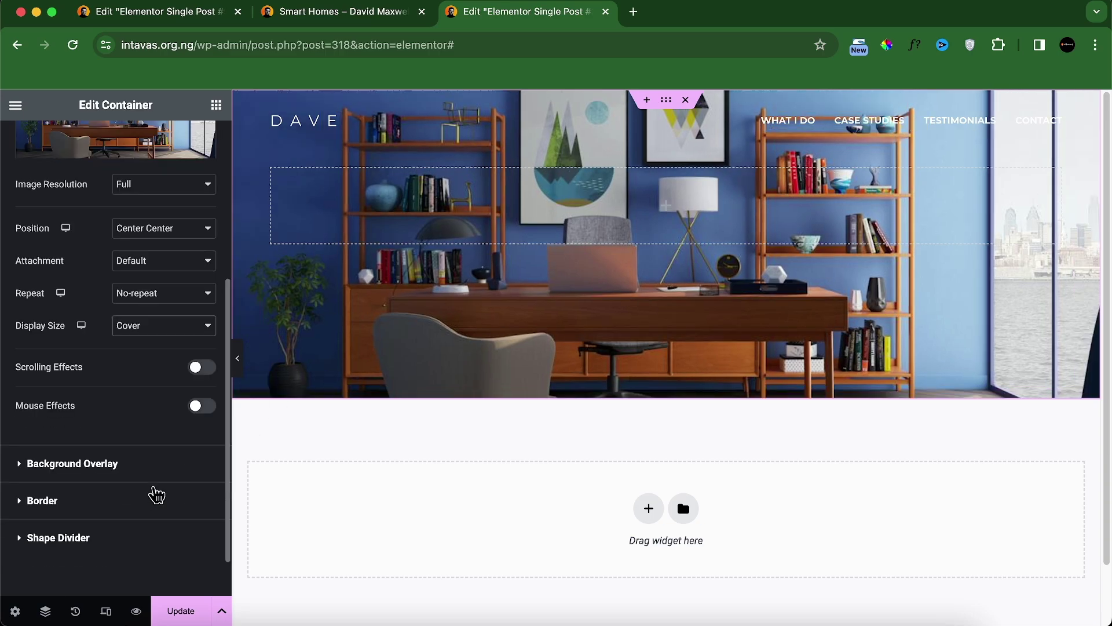
Step: Add a gradient overlay from near-black to Theme Palette Color 1 orange
left_click(138, 474)
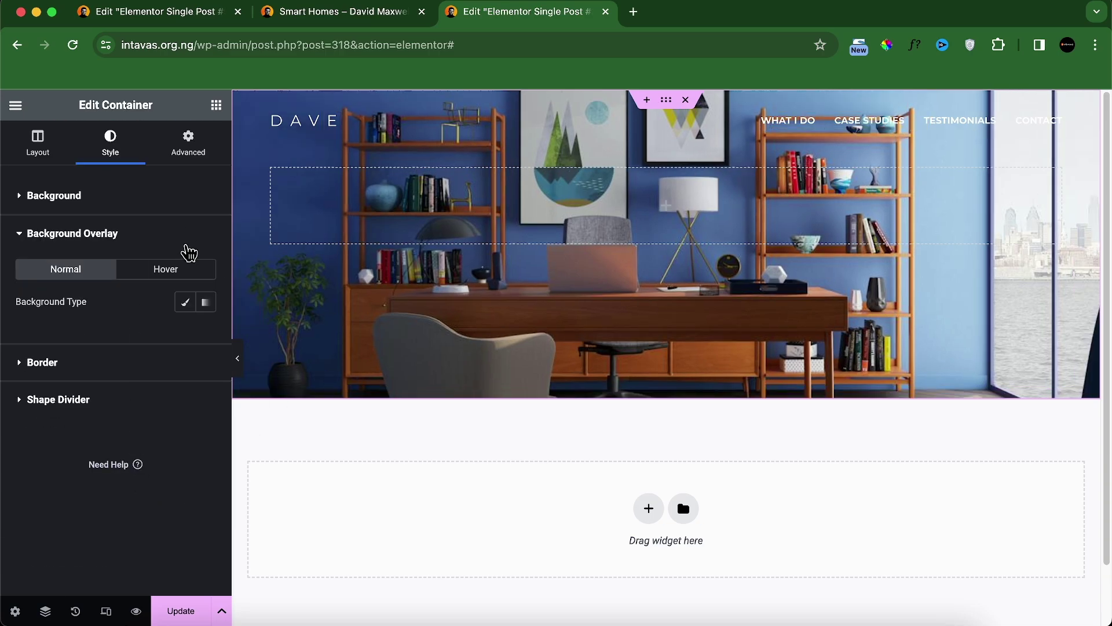
left_click(205, 302)
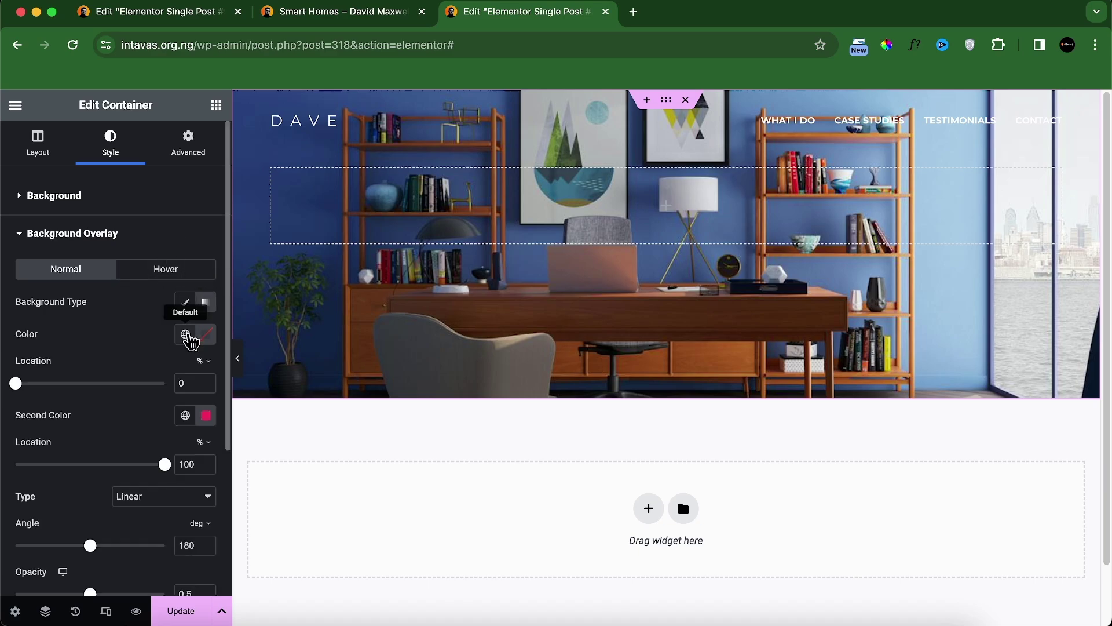
left_click(206, 335)
left_click_drag(139, 474, 90, 514)
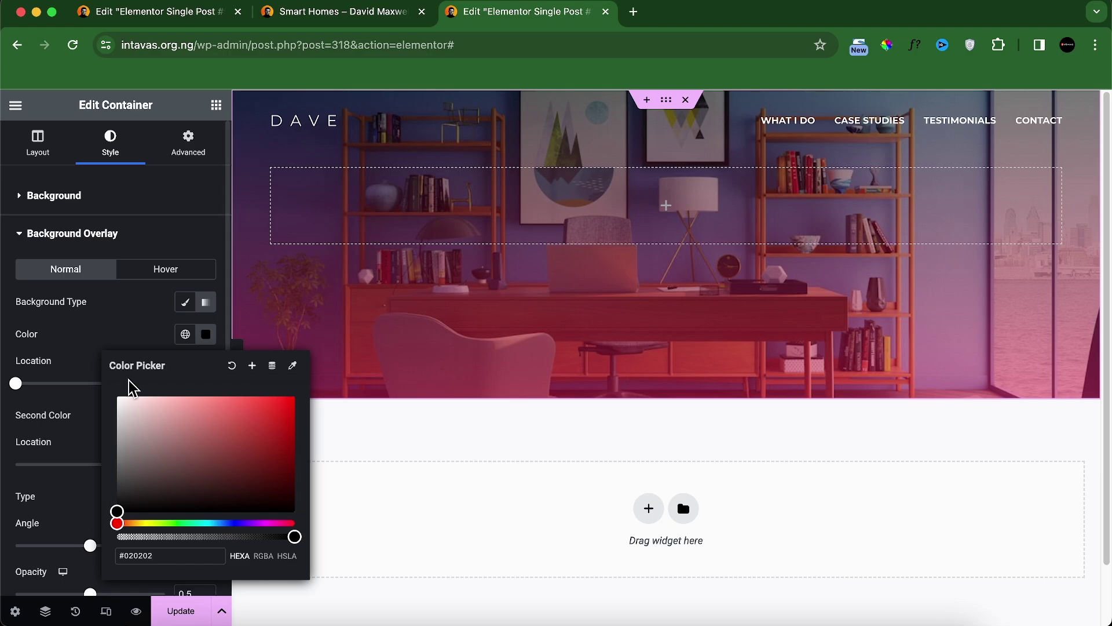
left_click(126, 332)
left_click(185, 415)
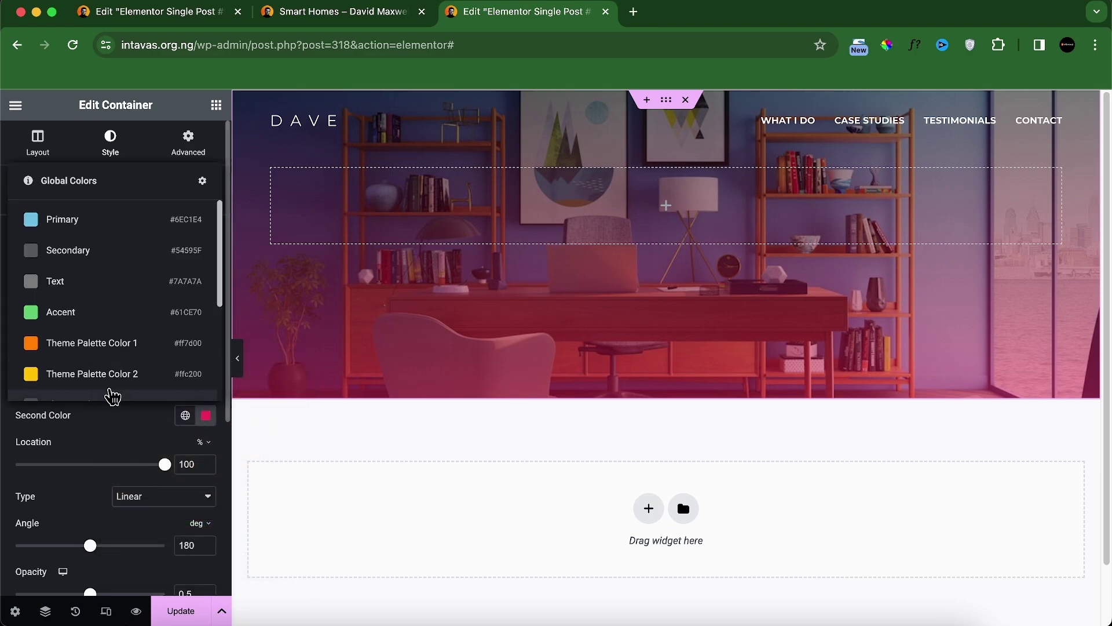
left_click(116, 342)
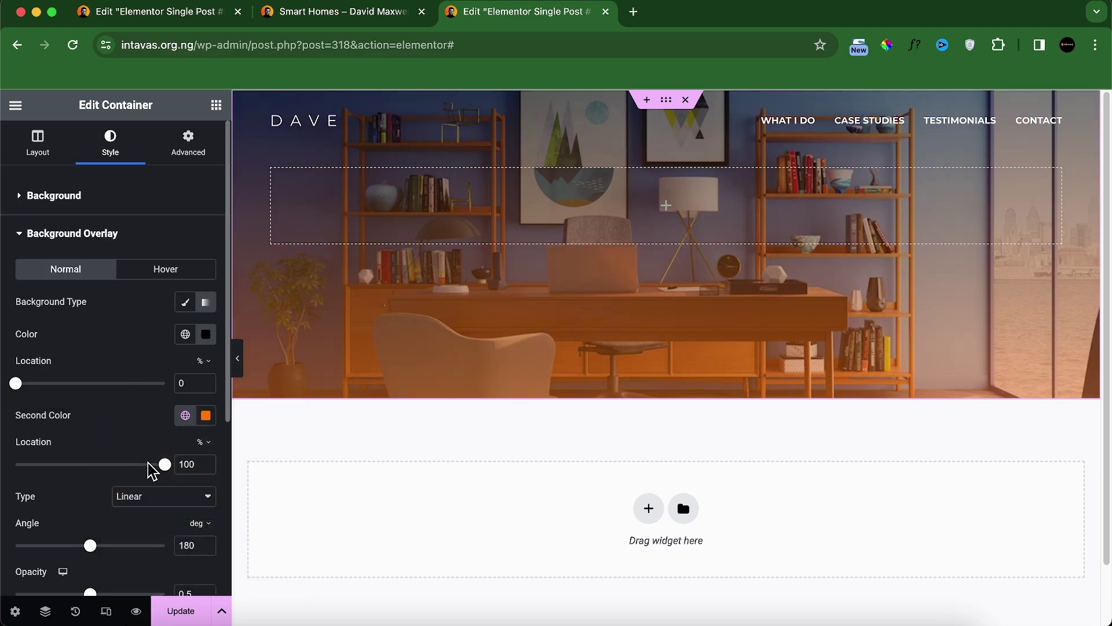
Step: Set the gradient overlay opacity to 1 and blend mode to Multiply
scroll(151, 472, "down", 5)
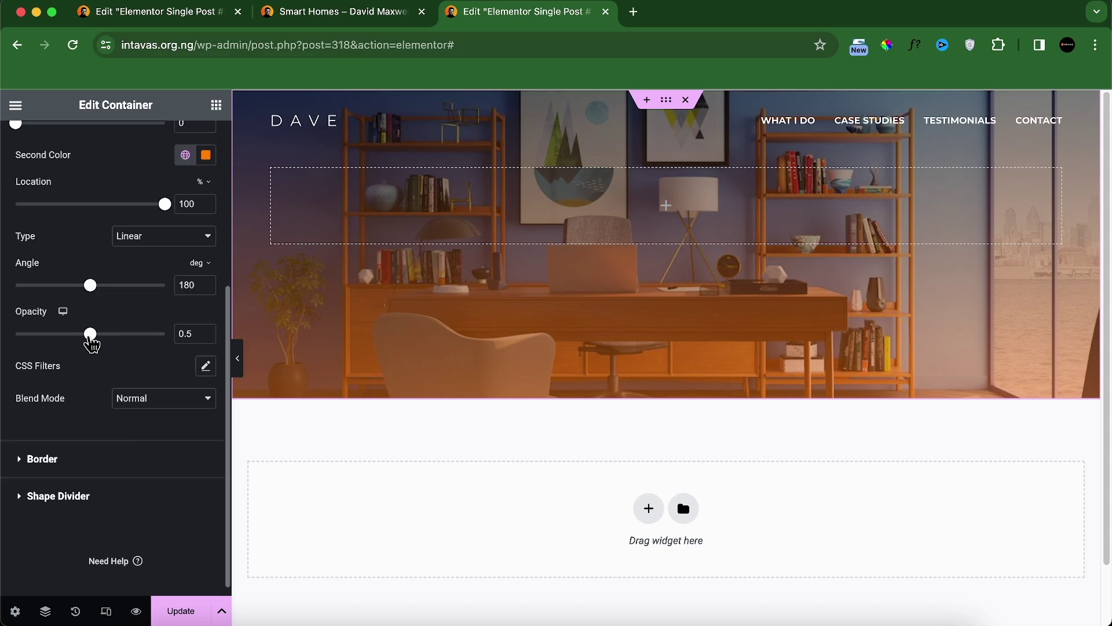
left_click_drag(91, 337, 174, 353)
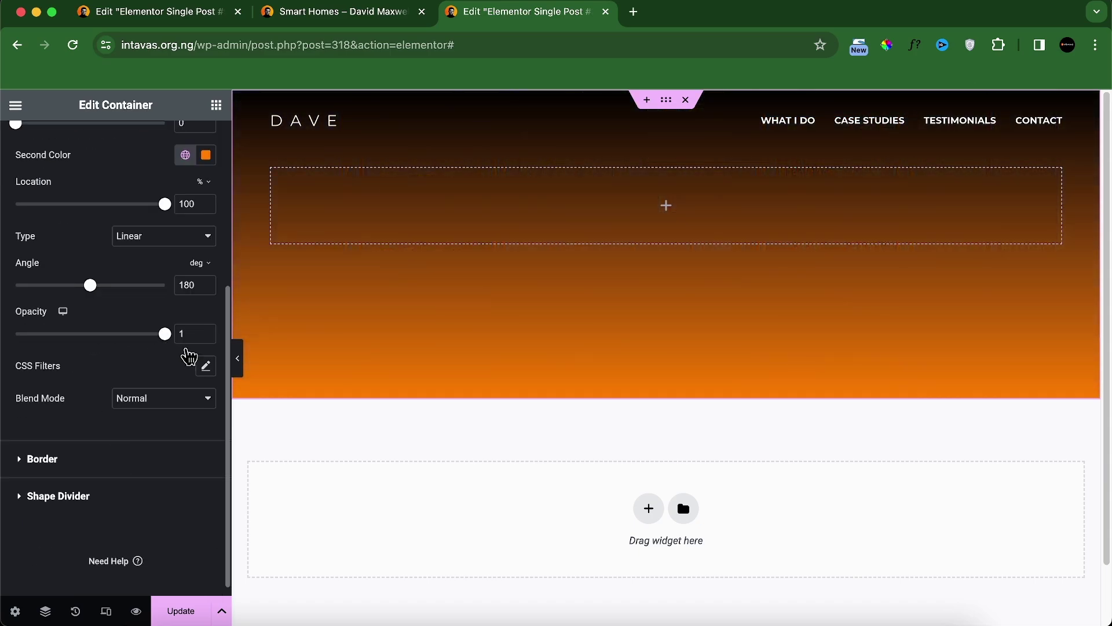
left_click(123, 400)
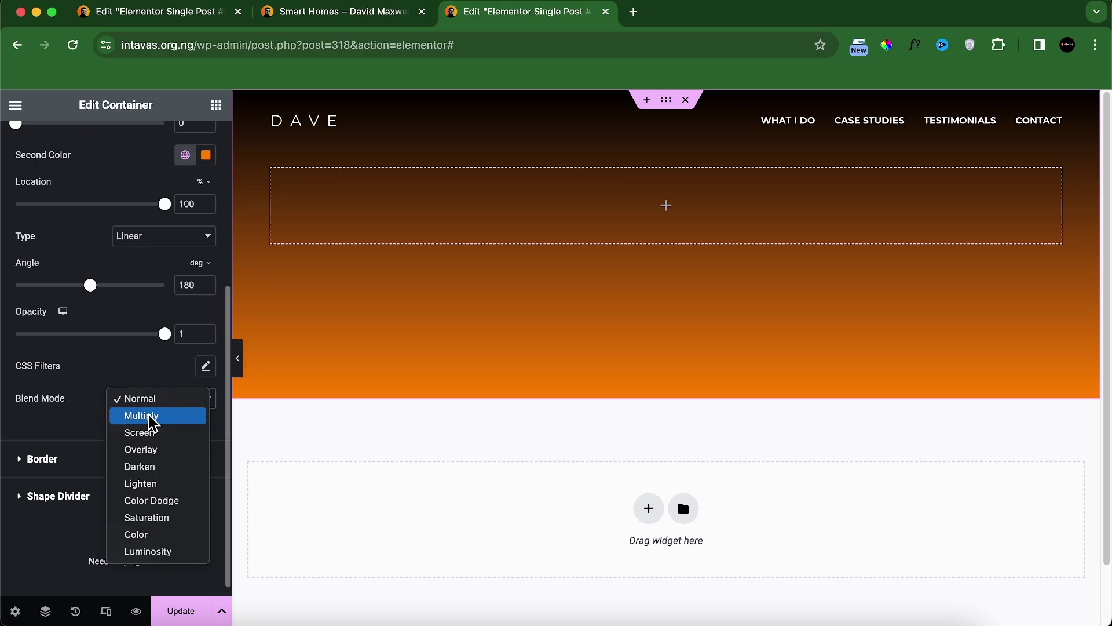
left_click(145, 415)
left_click(649, 508)
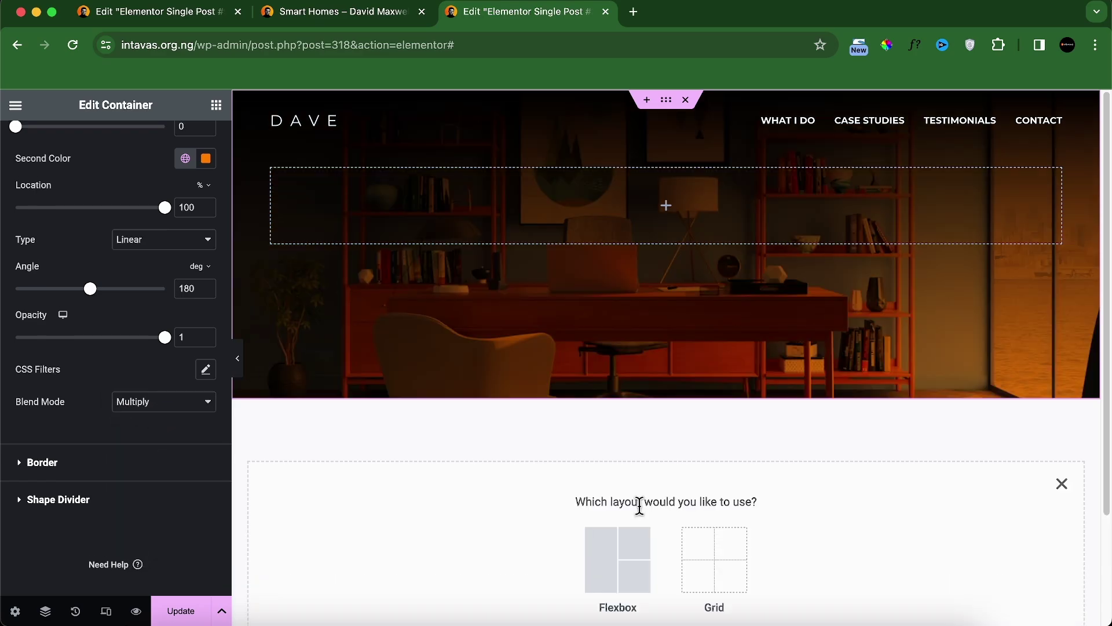
Step: Add a two-column flexbox container below the hero, checking the reference page
left_click(628, 559)
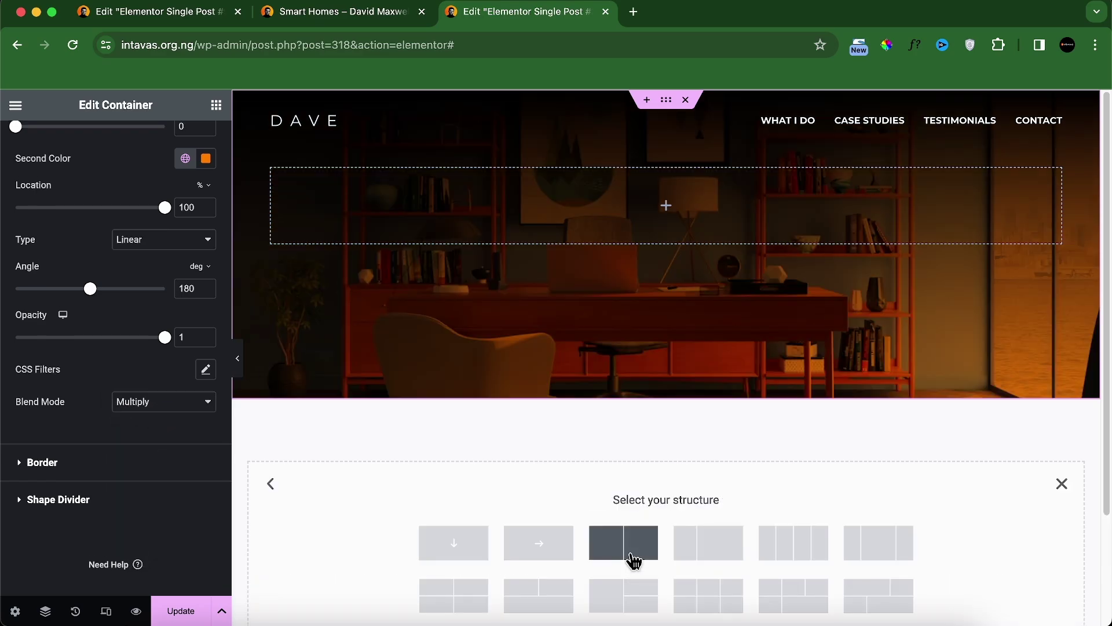
left_click(632, 562)
scroll(500, 455, "down", 1)
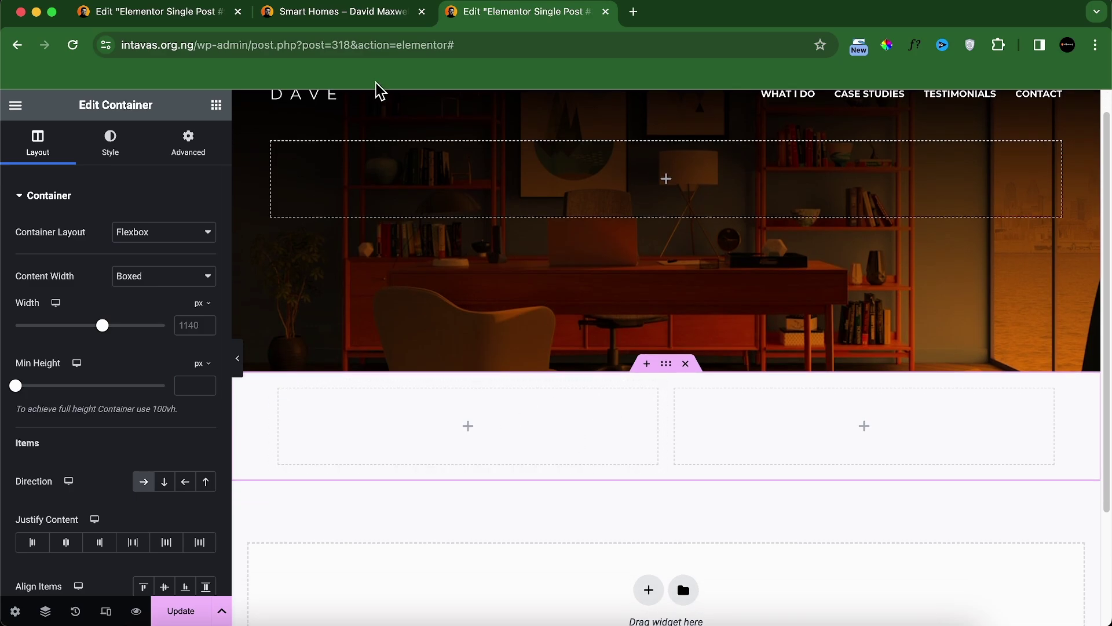
left_click(348, 13)
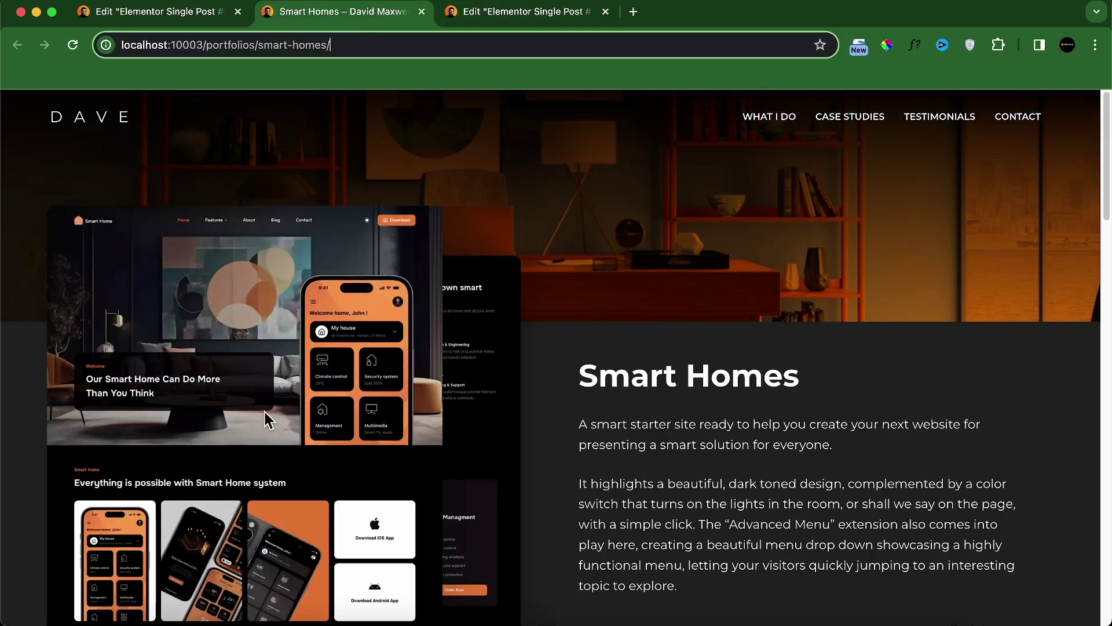
left_click(509, 13)
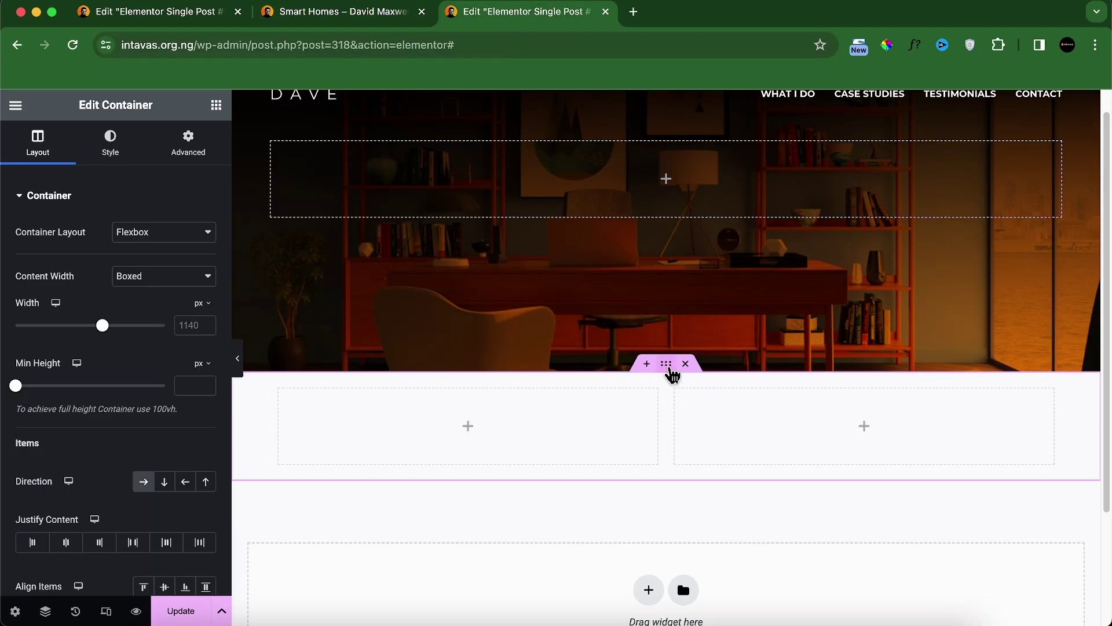
Step: Give the container a classic background in Theme Palette Color 4, the dark theme colour
left_click(110, 142)
left_click(143, 264)
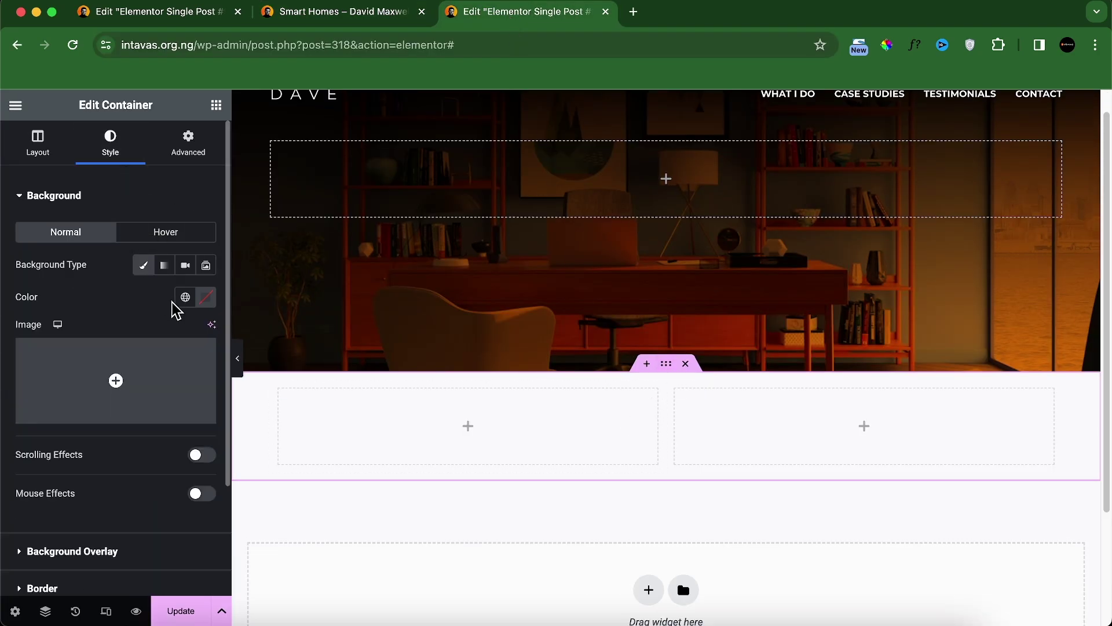
left_click(185, 297)
scroll(130, 427, "down", 3)
left_click(107, 414)
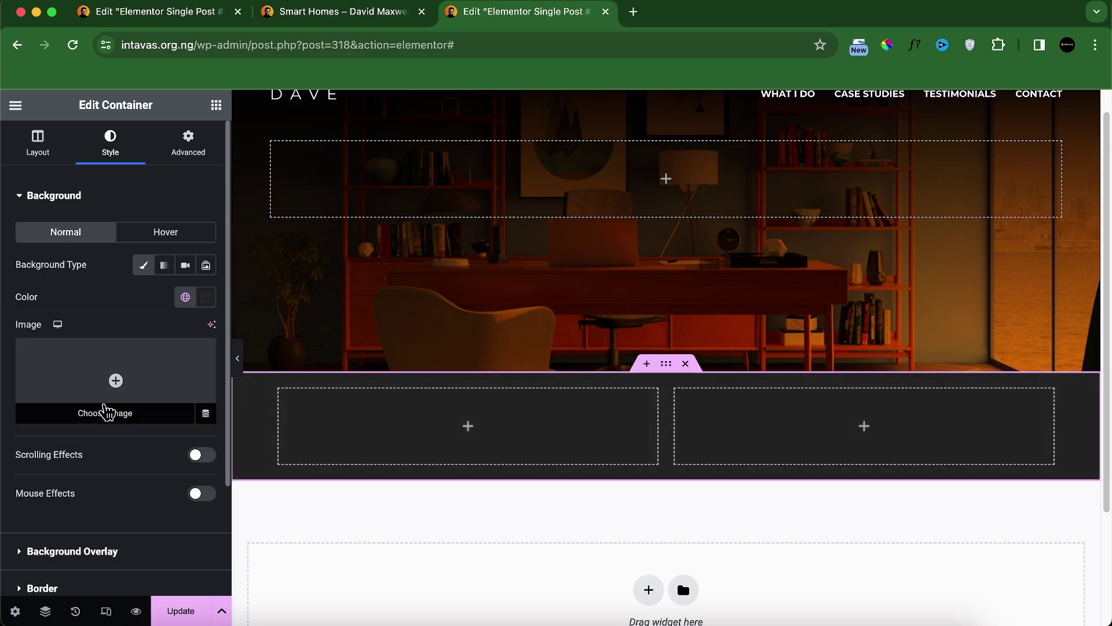
scroll(422, 385, "down", 3)
left_click(333, 12)
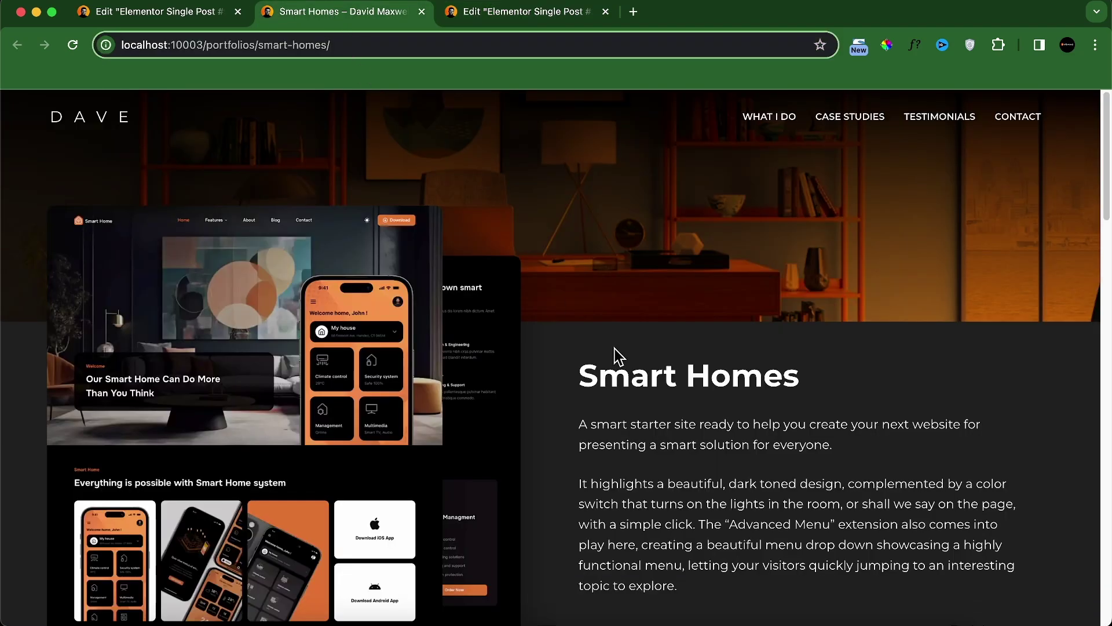
scroll(629, 369, "down", 2)
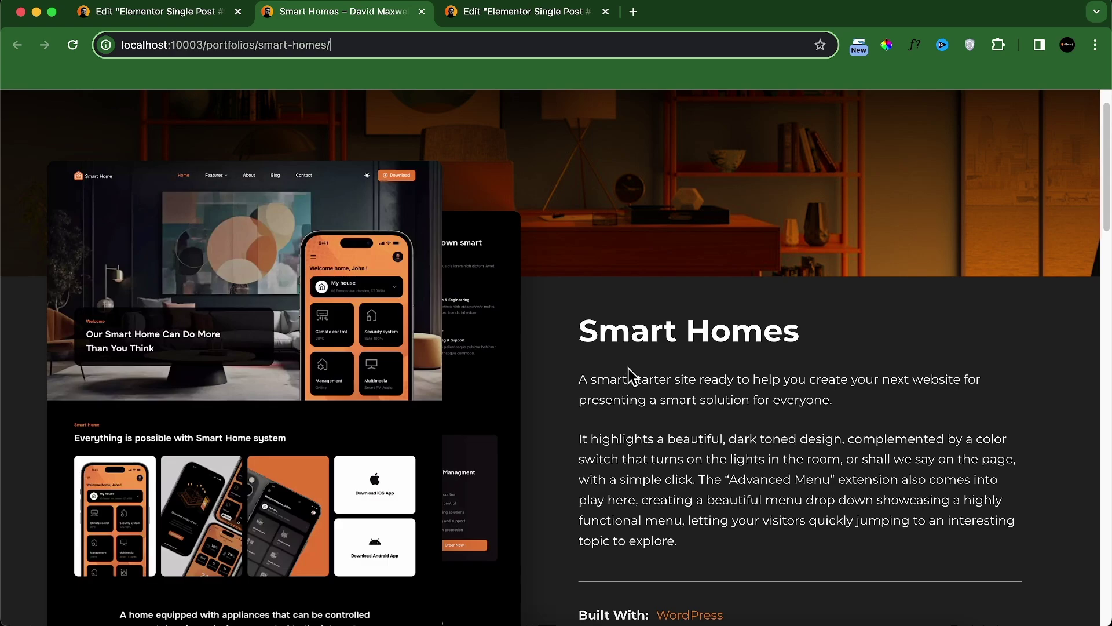
scroll(630, 376, "down", 5)
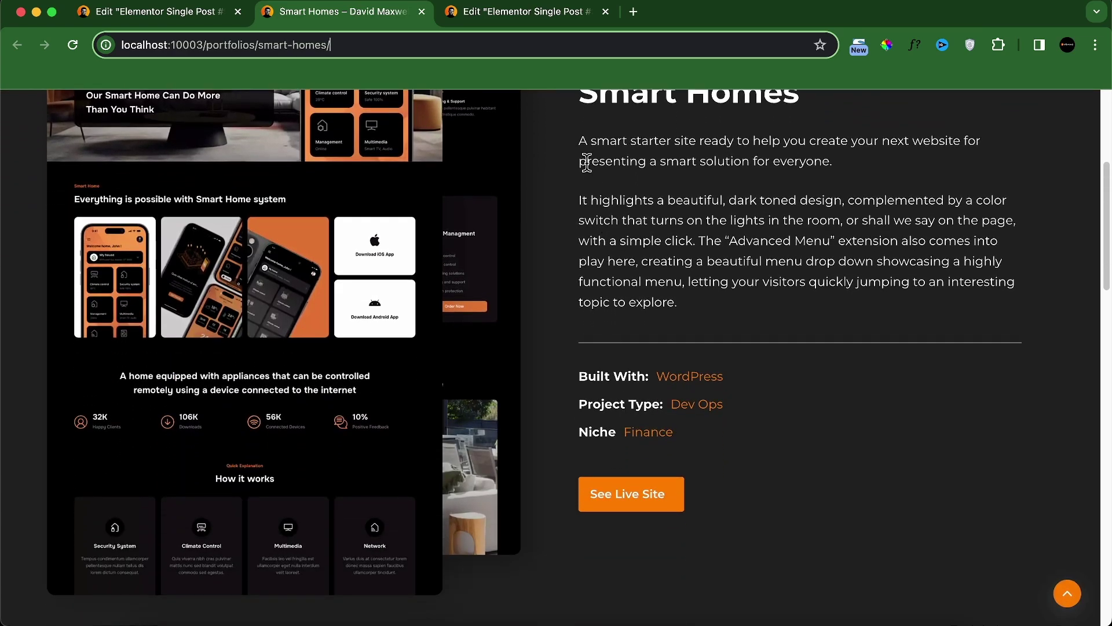
left_click(524, 11)
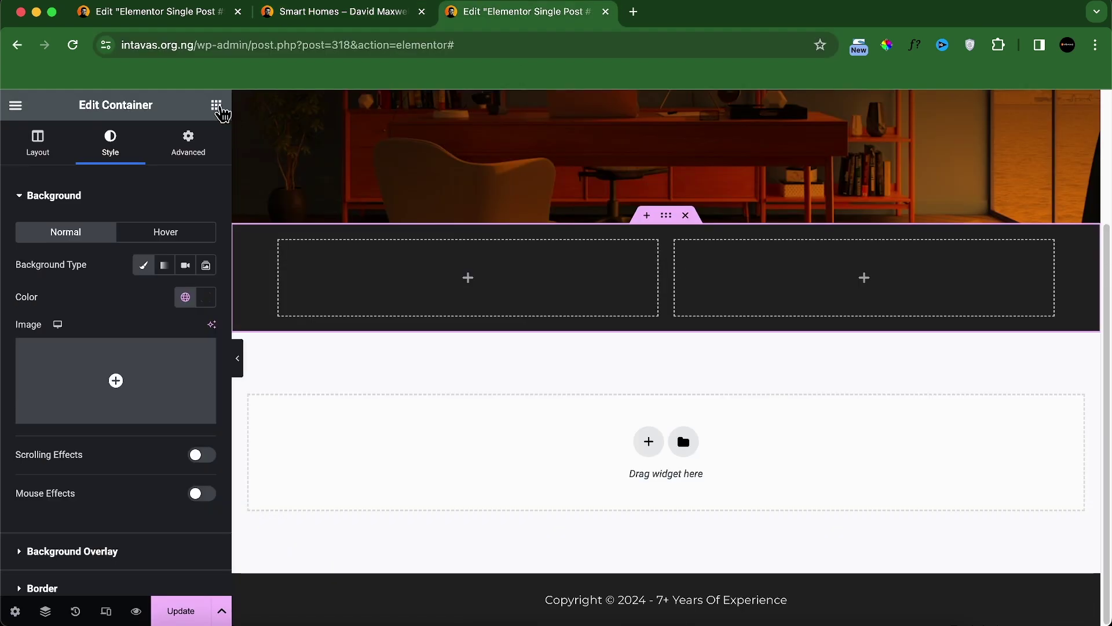
left_click(216, 105)
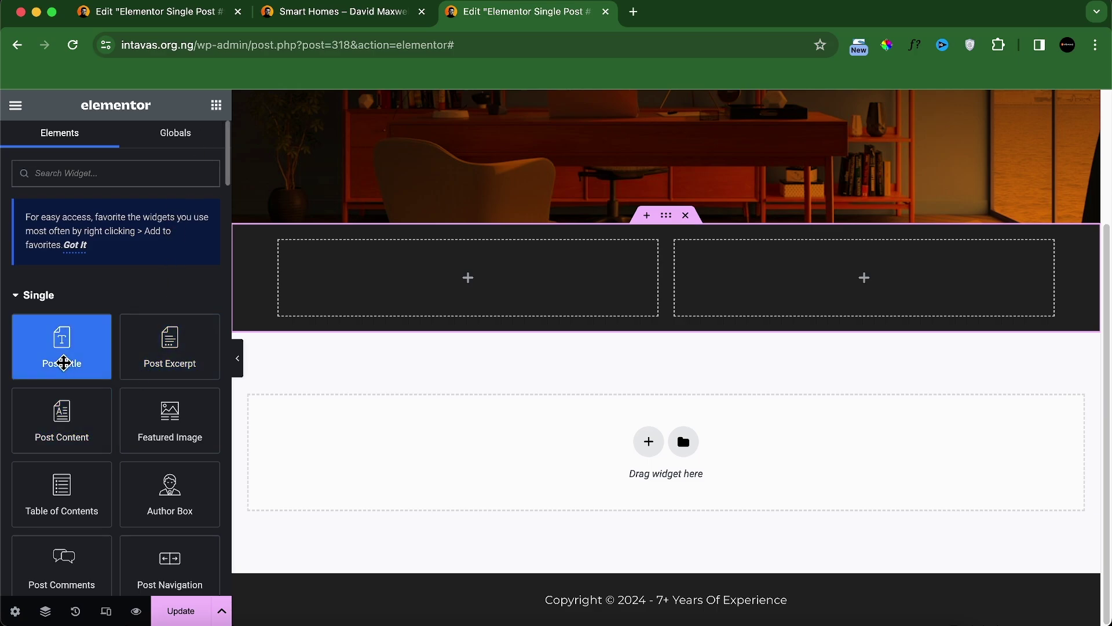
Step: Place the Post Title in the right column and make it white
left_click_drag(67, 363, 828, 290)
left_click(125, 157)
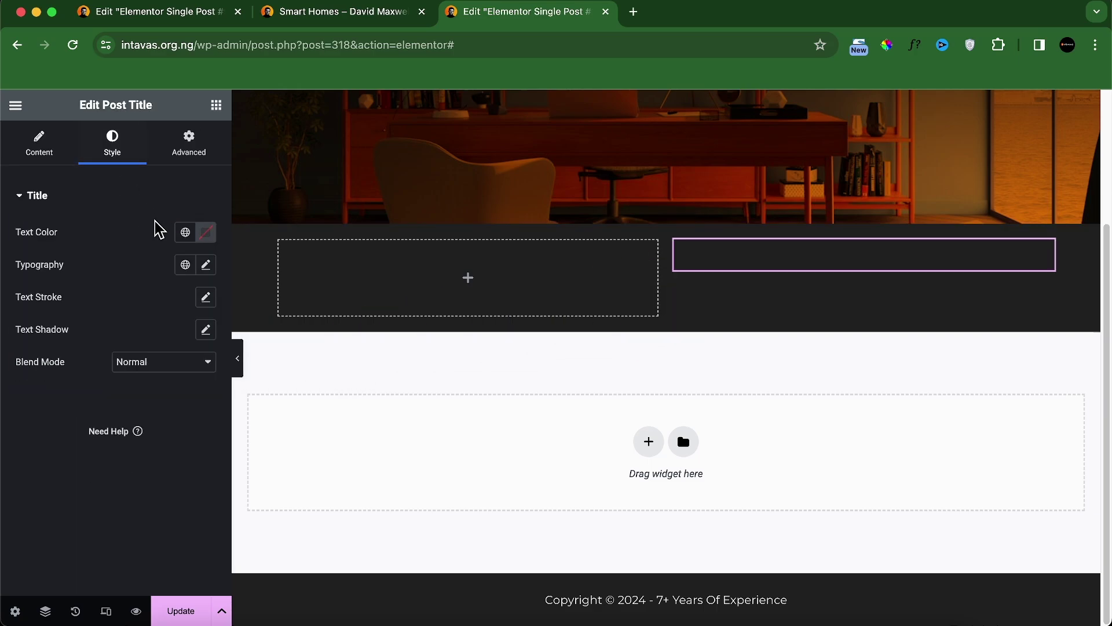
left_click(206, 232)
left_click_drag(193, 316, 116, 293)
left_click(304, 12)
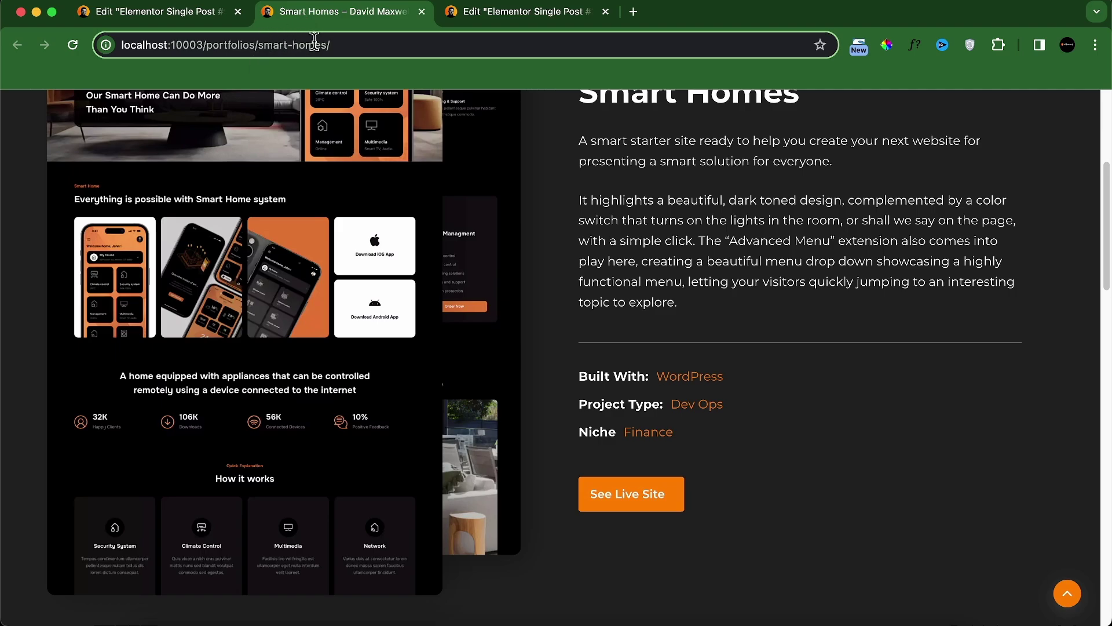
left_click(555, 14)
Step: Add Post Content under the title with near-white text colour
left_click(216, 105)
left_click_drag(73, 421, 755, 272)
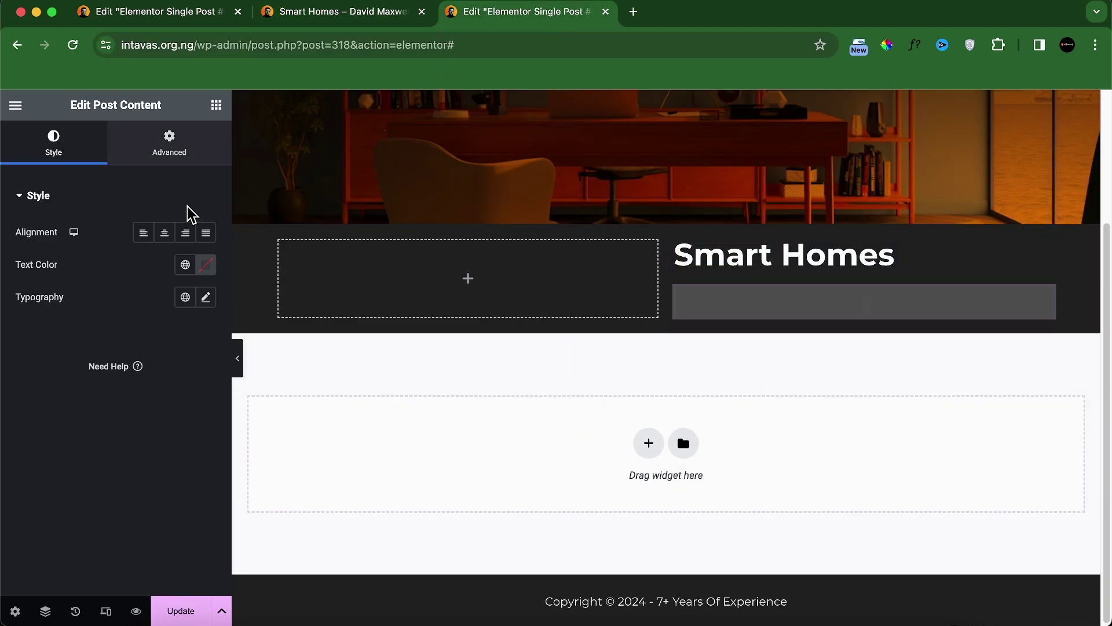
left_click(205, 264)
left_click_drag(162, 382, 95, 335)
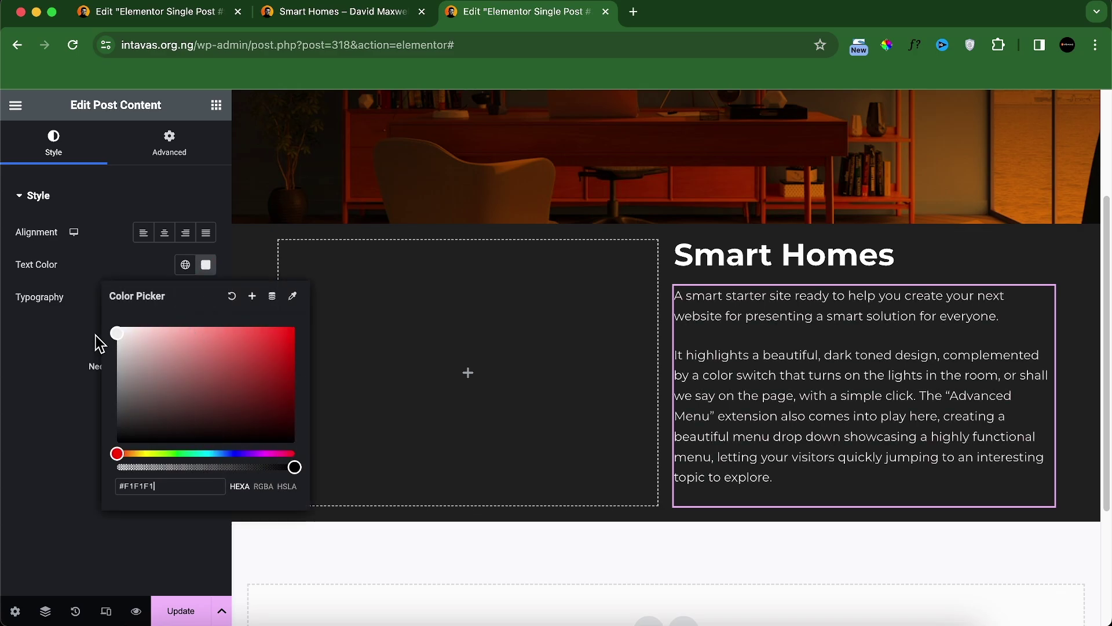
left_click(352, 19)
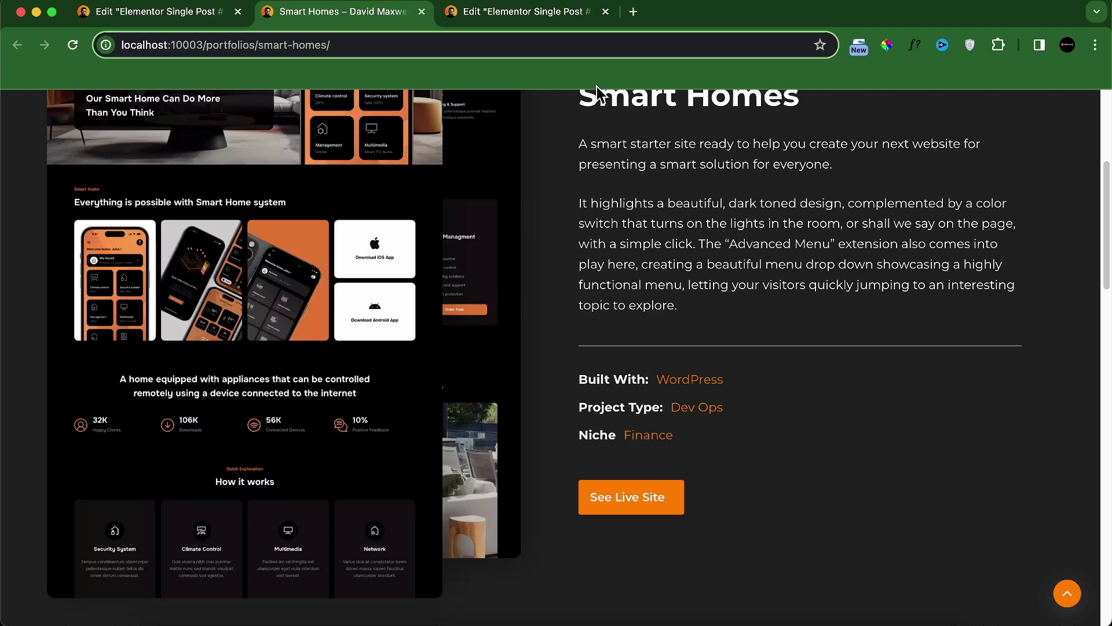
left_click(576, 16)
Step: Add a Divider below the post content and colour it light grey #C2C2C2
left_click(216, 105)
type("divi")
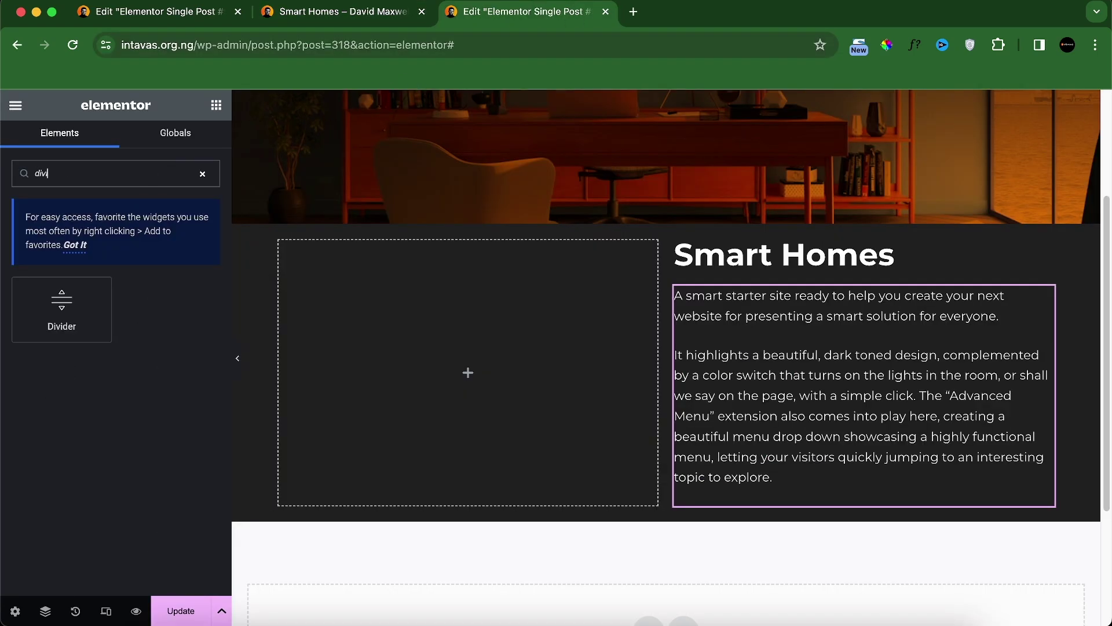
left_click_drag(62, 309, 807, 489)
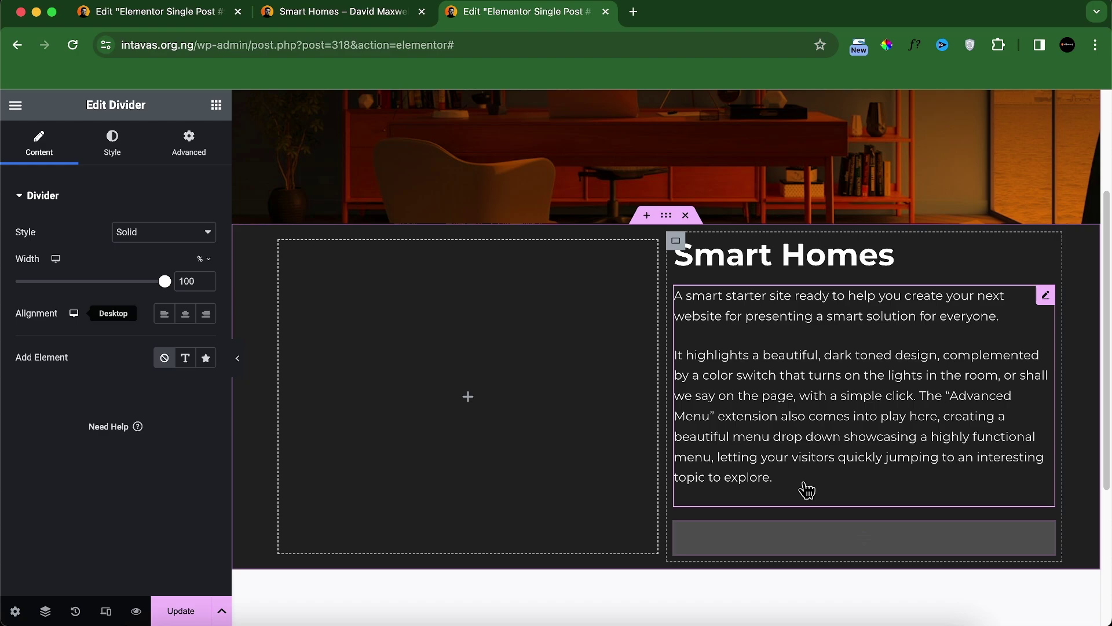
left_click(112, 152)
left_click(206, 231)
left_click(105, 322)
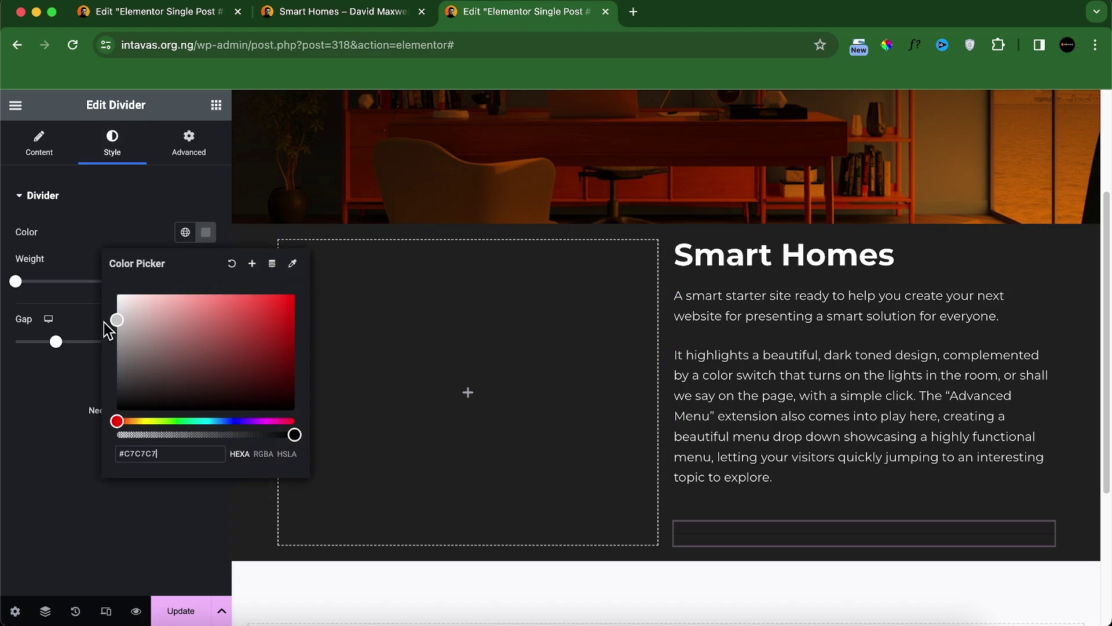
left_click(385, 11)
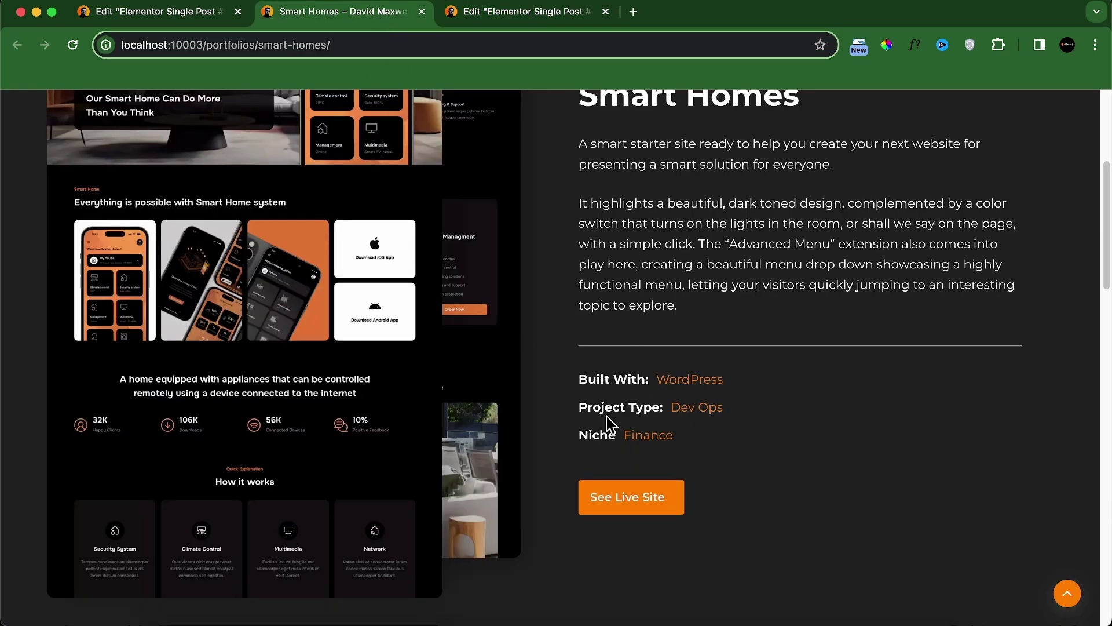
left_click(521, 13)
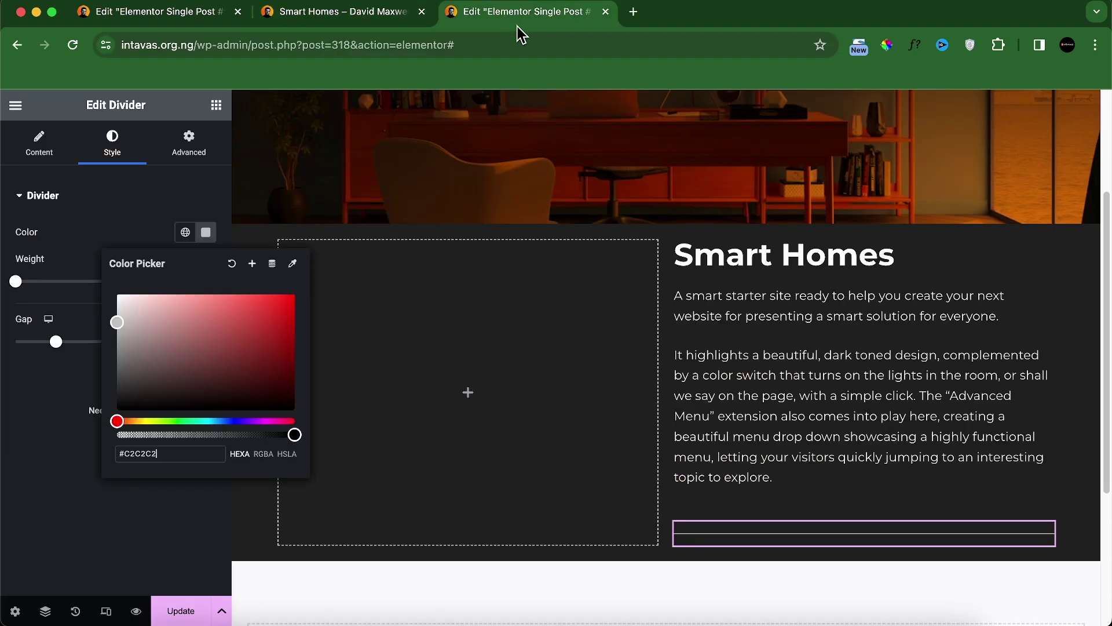
left_click(36, 500)
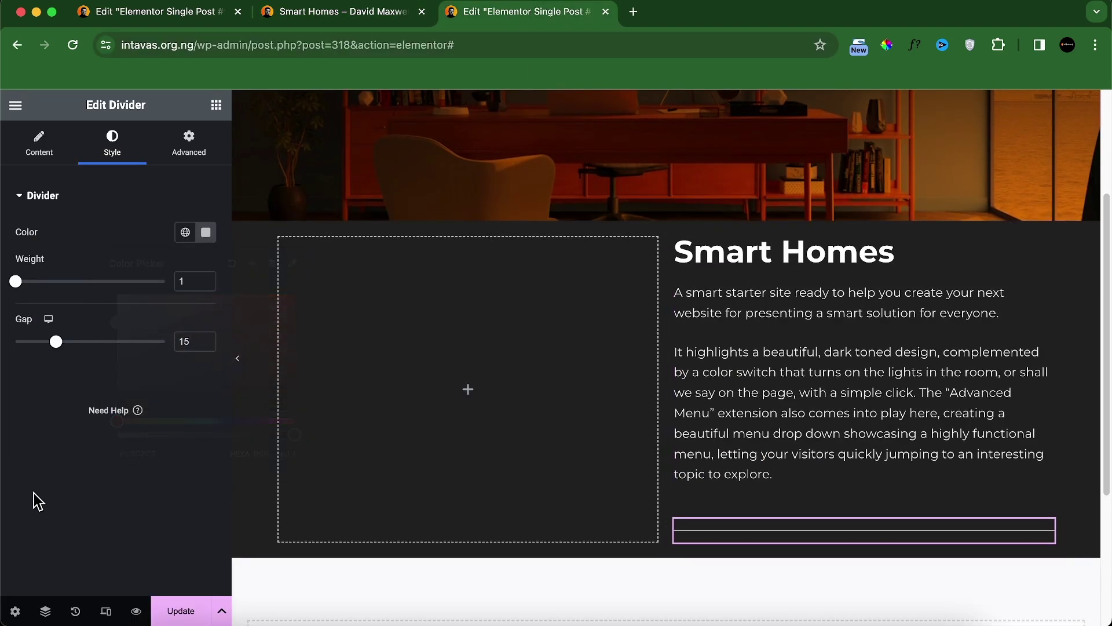
left_click(216, 104)
scroll(666, 324, "down", 3)
Step: Add a container under the divider holding a 'Built With:' heading
scroll(116, 405, "down", 5)
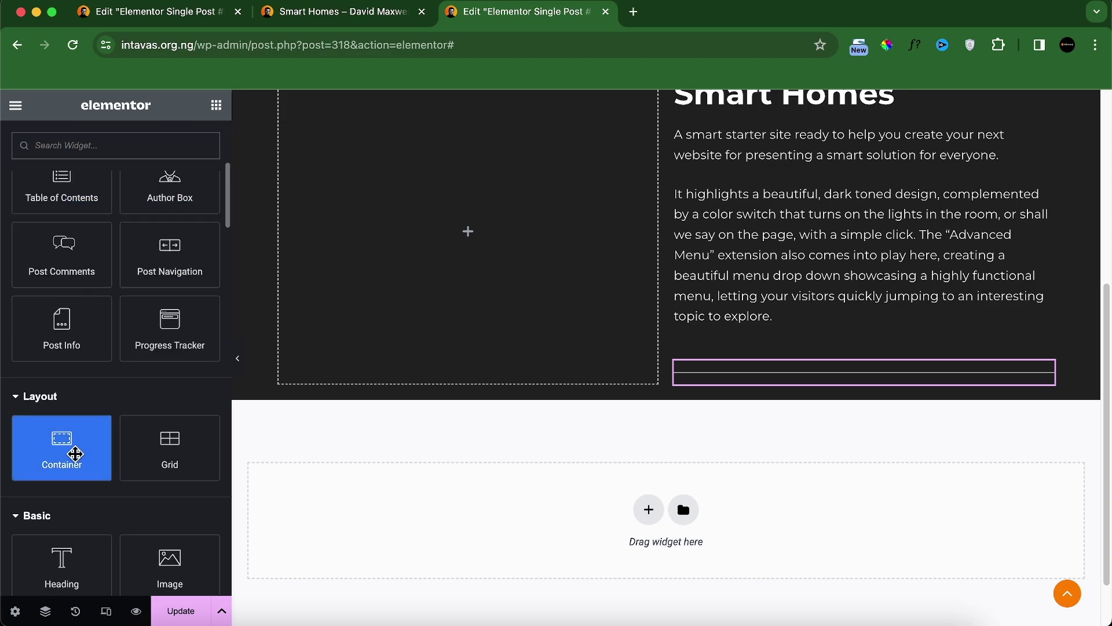
left_click_drag(76, 453, 731, 417)
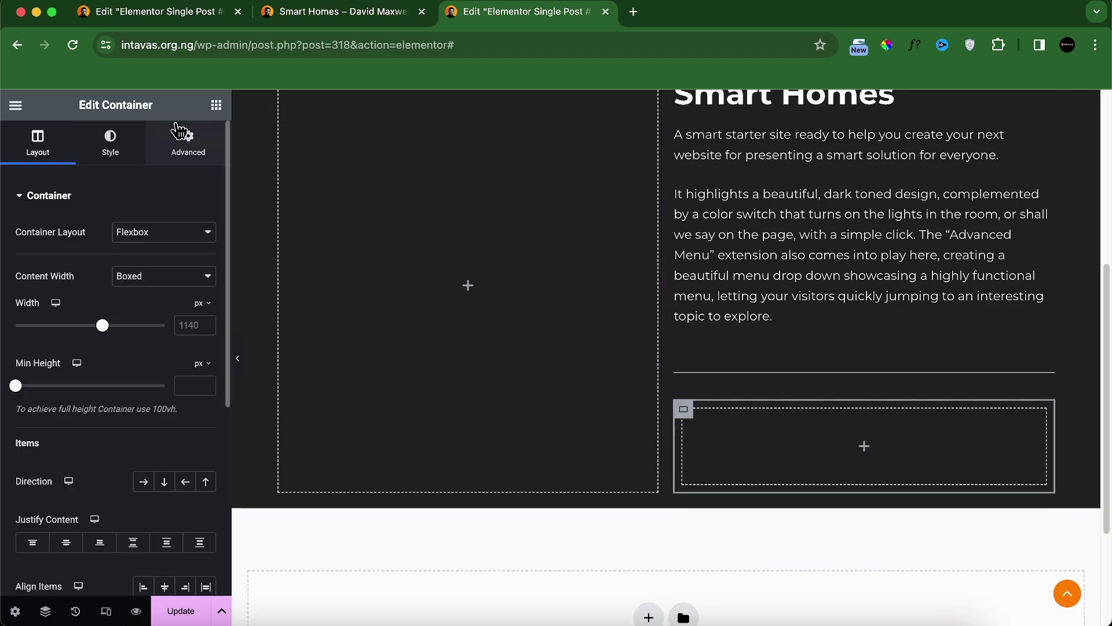
left_click(188, 142)
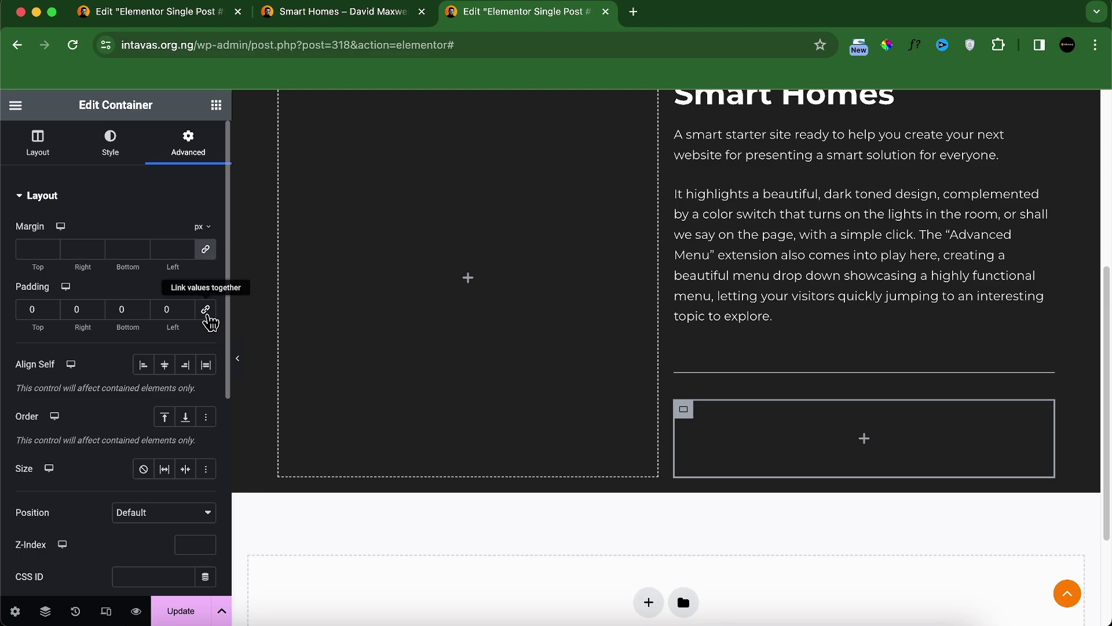
left_click(216, 105)
scroll(144, 350, "down", 5)
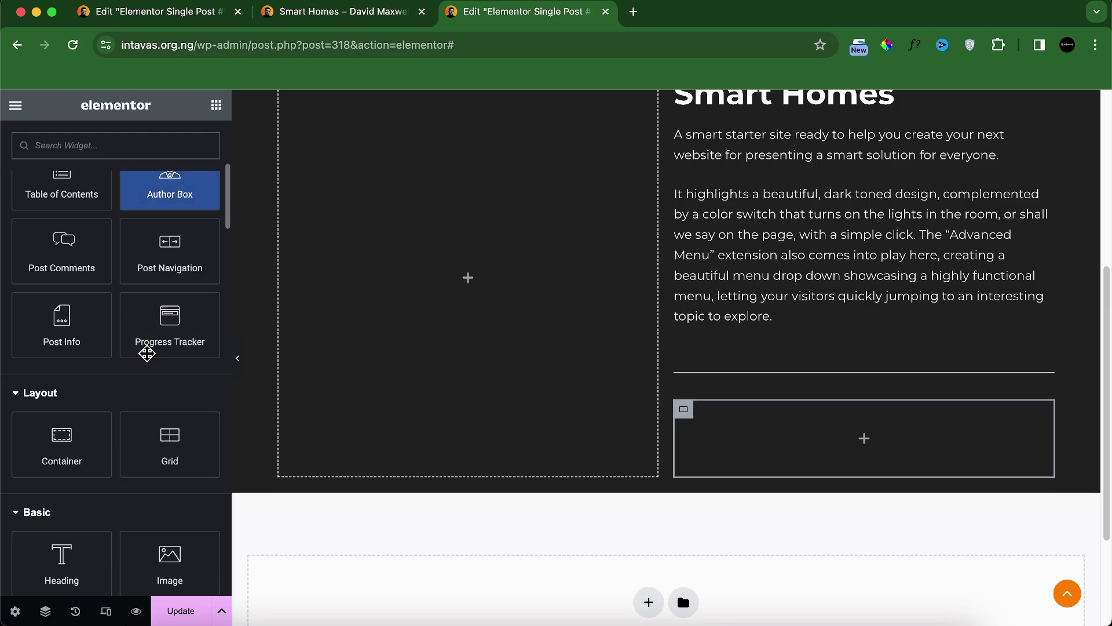
scroll(119, 464, "down", 2)
left_click_drag(114, 473, 660, 439)
type("Built With:")
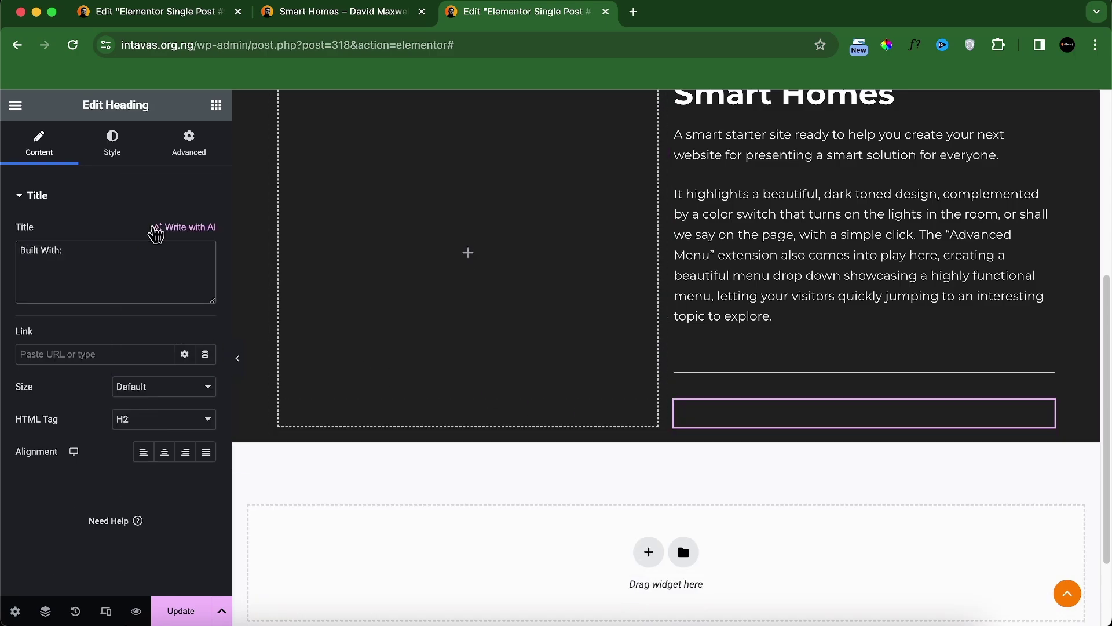
Step: Style the 'Built With:' heading white, 16px, bold
left_click(112, 142)
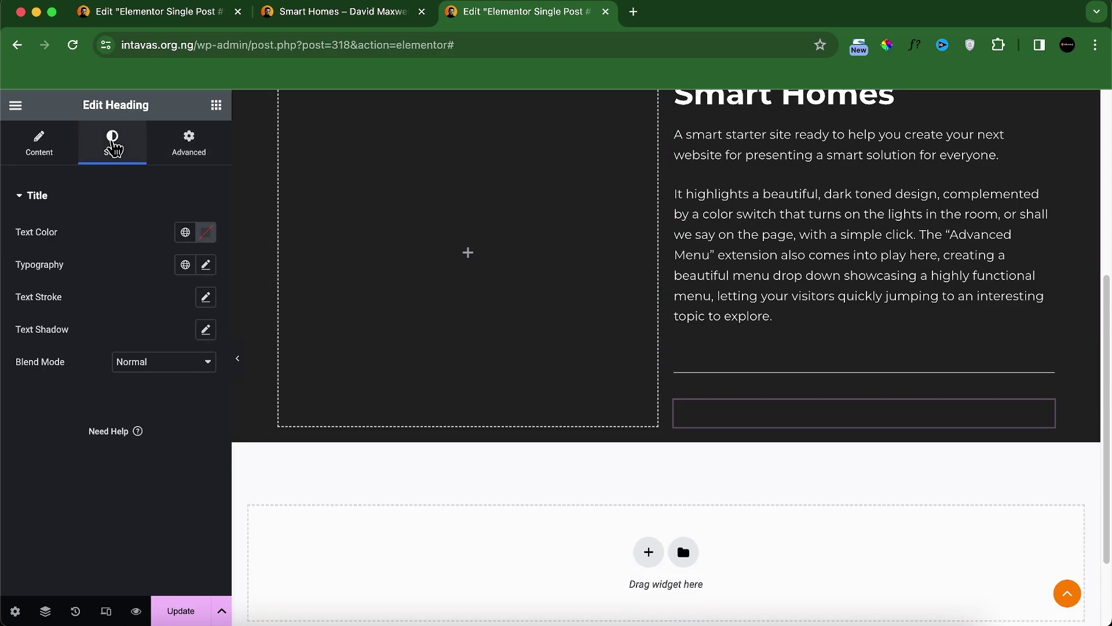
left_click(205, 232)
left_click(206, 264)
left_click(176, 385)
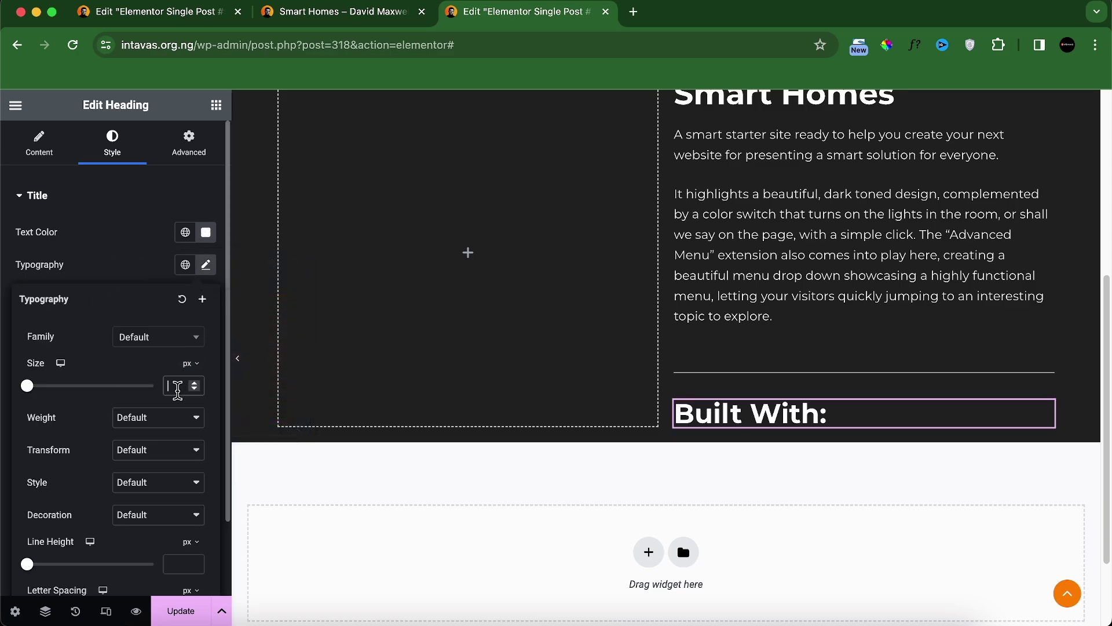
type("16")
left_click(158, 417)
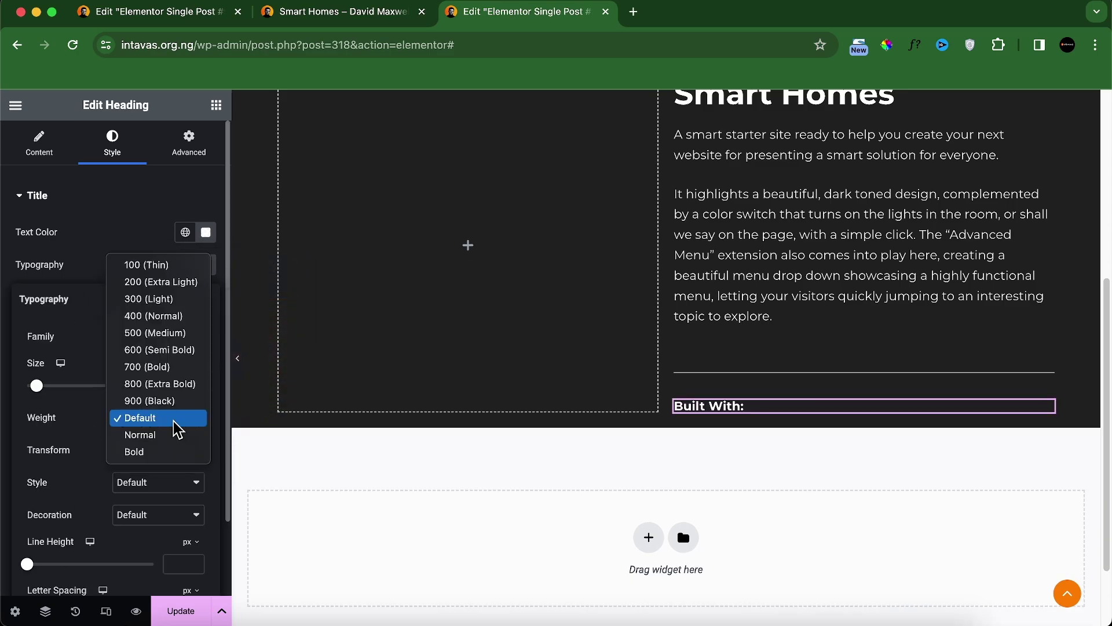
left_click(152, 366)
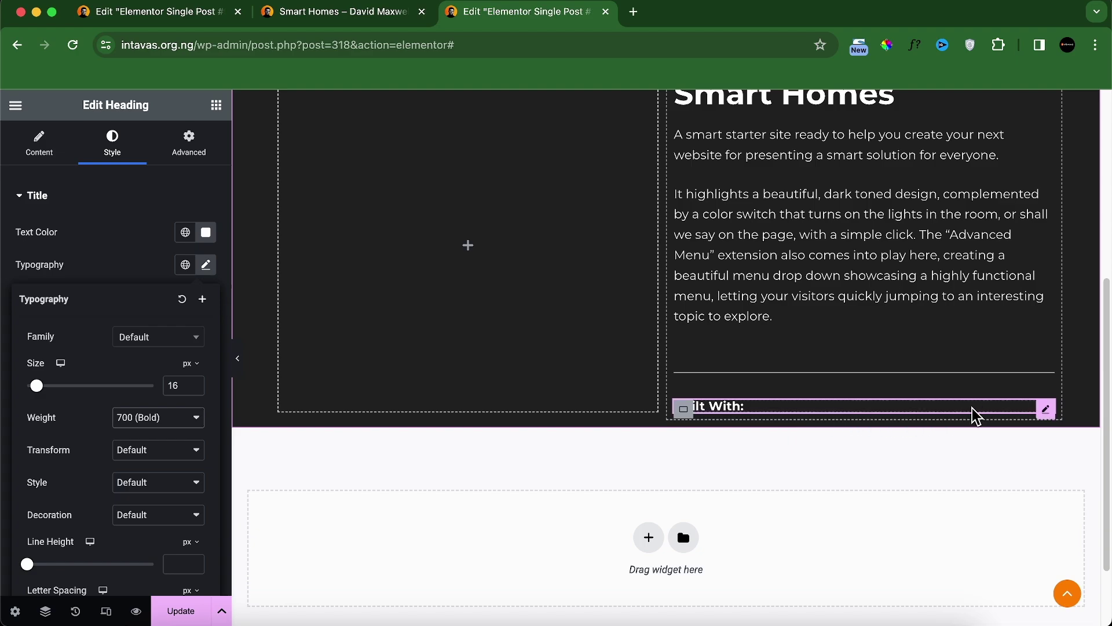
Step: Duplicate the heading and set its container to Row direction with items centred
right_click(1039, 412)
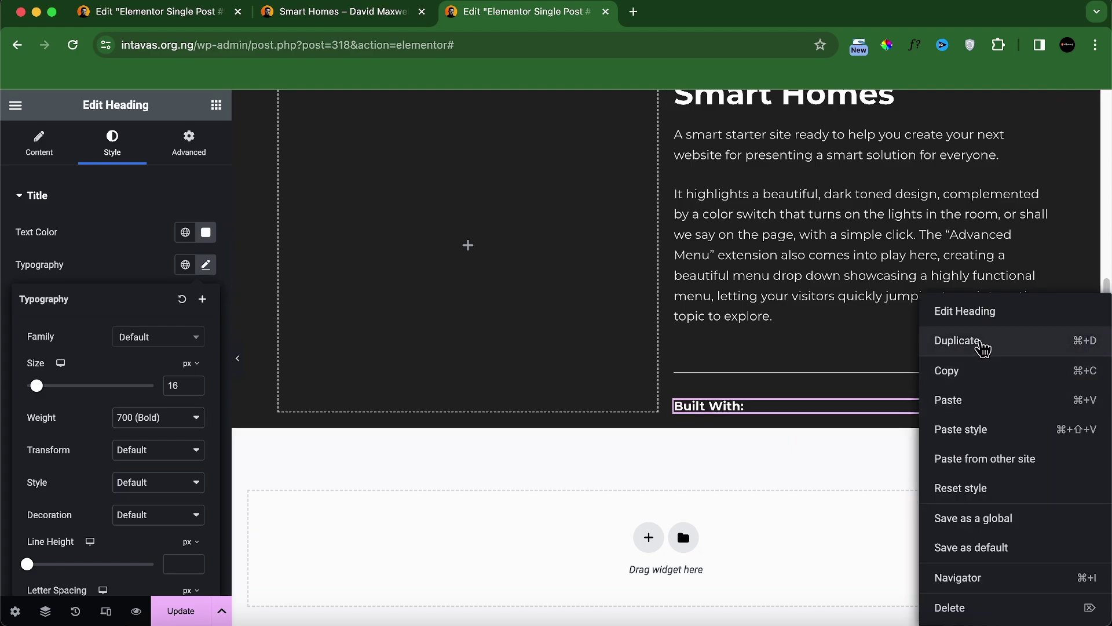
left_click(983, 348)
left_click(682, 409)
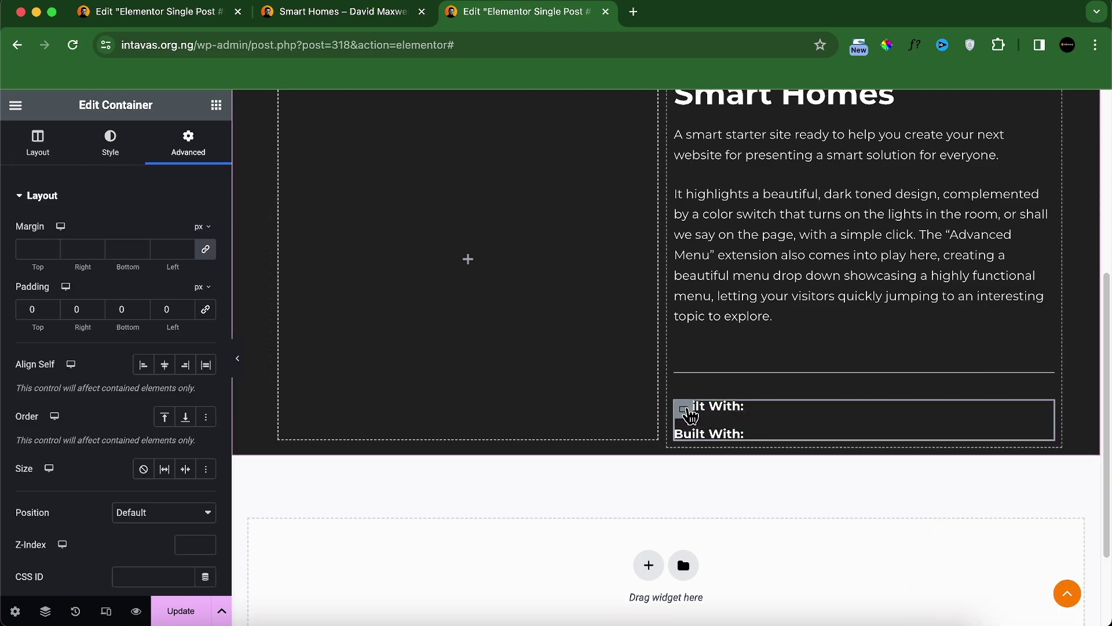
scroll(116, 514, "down", 3)
scroll(116, 503, "up", 3)
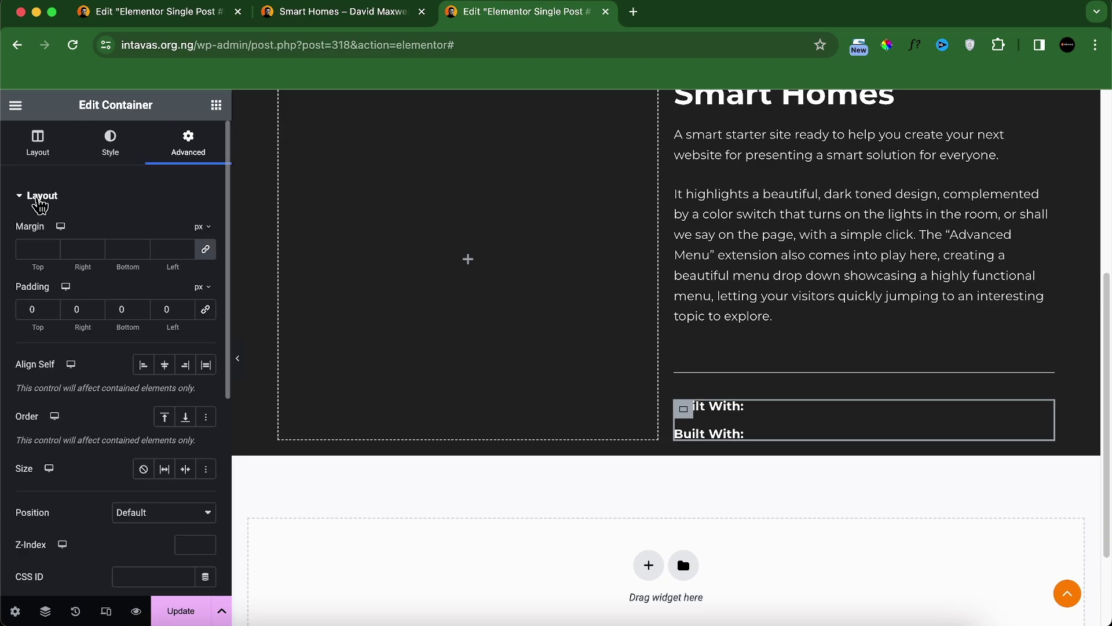
left_click(27, 156)
left_click(143, 482)
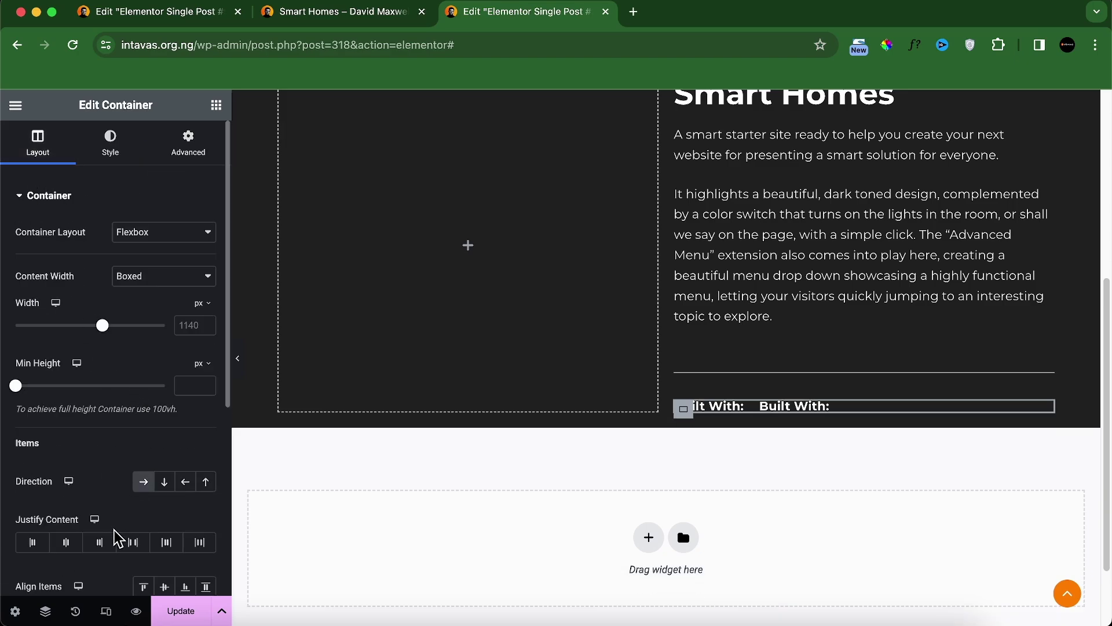
scroll(77, 555, "down", 1)
left_click(164, 557)
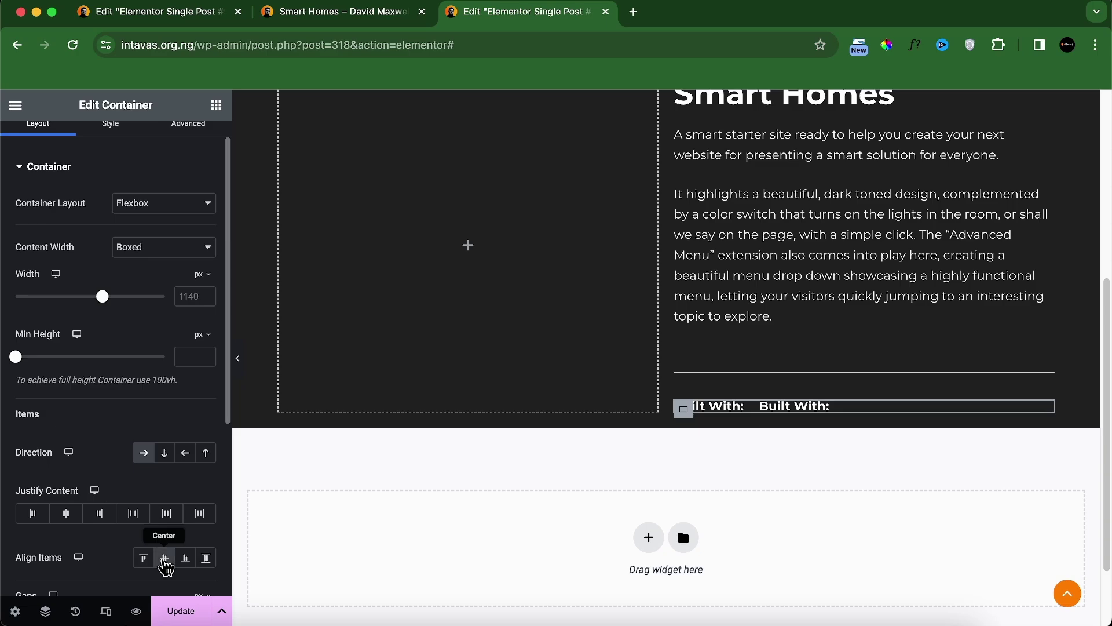
Step: Replace the second heading's text with the dynamic ACF Built With field
left_click(819, 410)
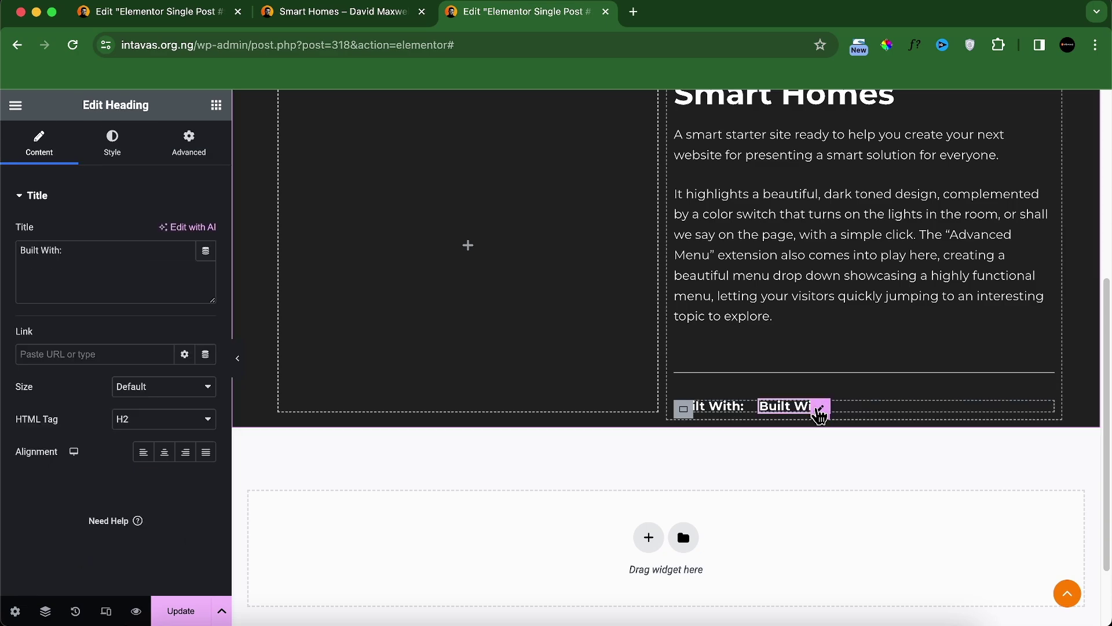
triple_click(121, 259)
key("BackSpace")
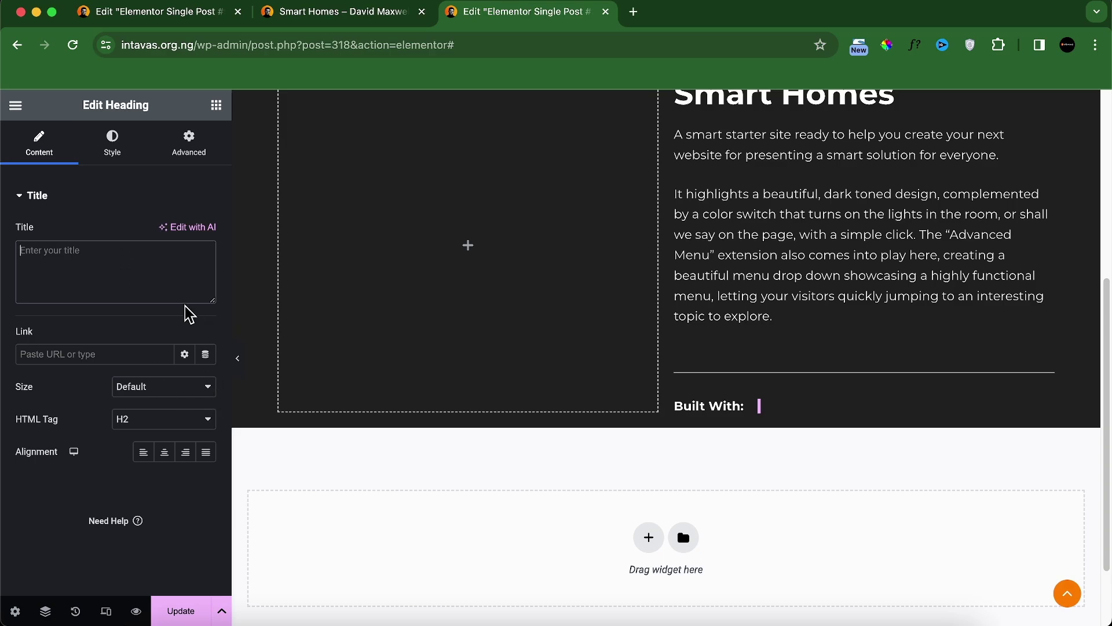
left_click(206, 251)
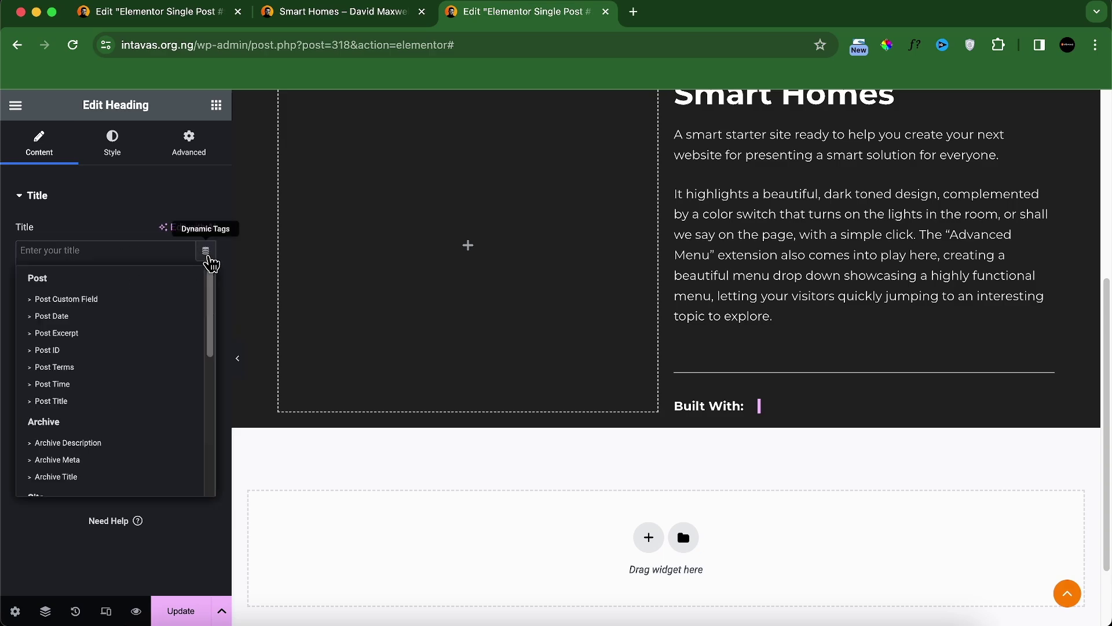
scroll(173, 347, "down", 8)
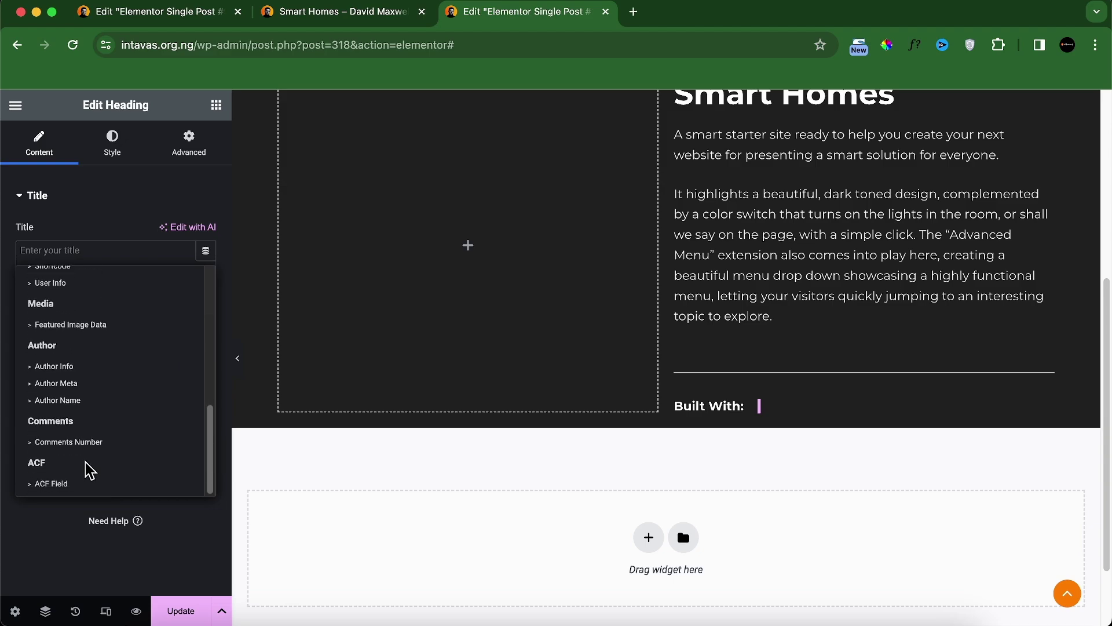
left_click(88, 491)
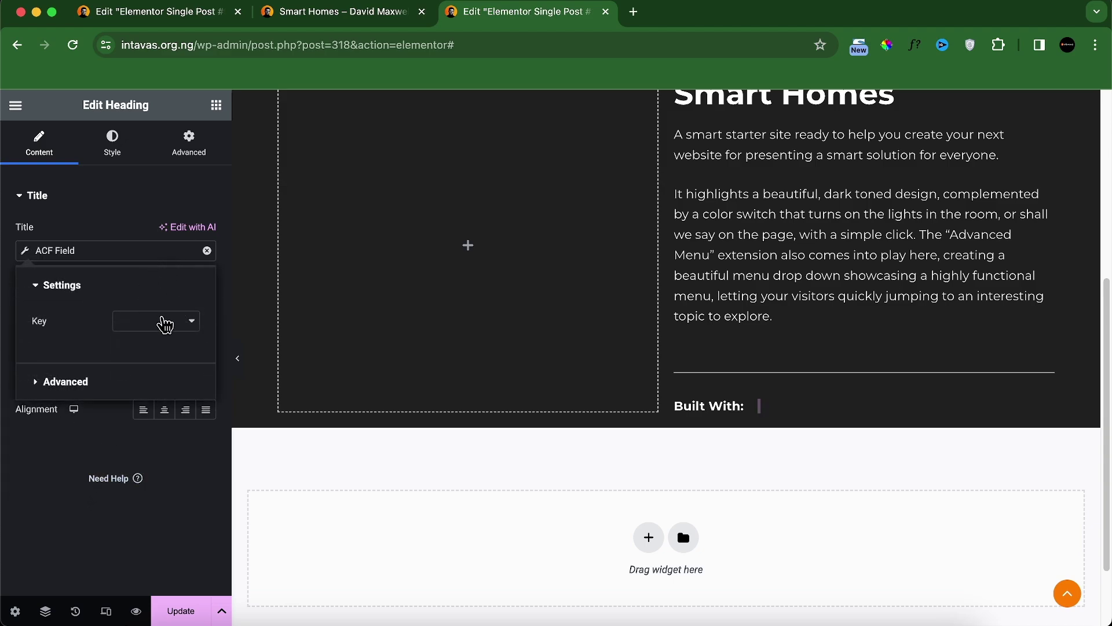
left_click(161, 328)
left_click(175, 342)
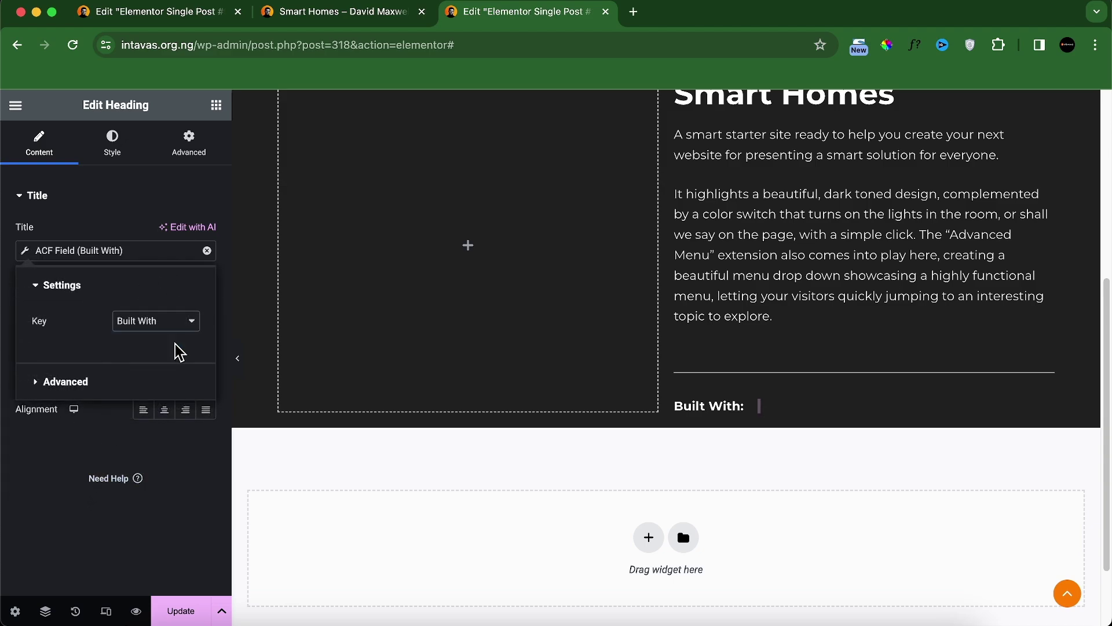
Step: Style the WordPress value in the orange global colour with normal font weight
left_click(111, 152)
left_click(184, 232)
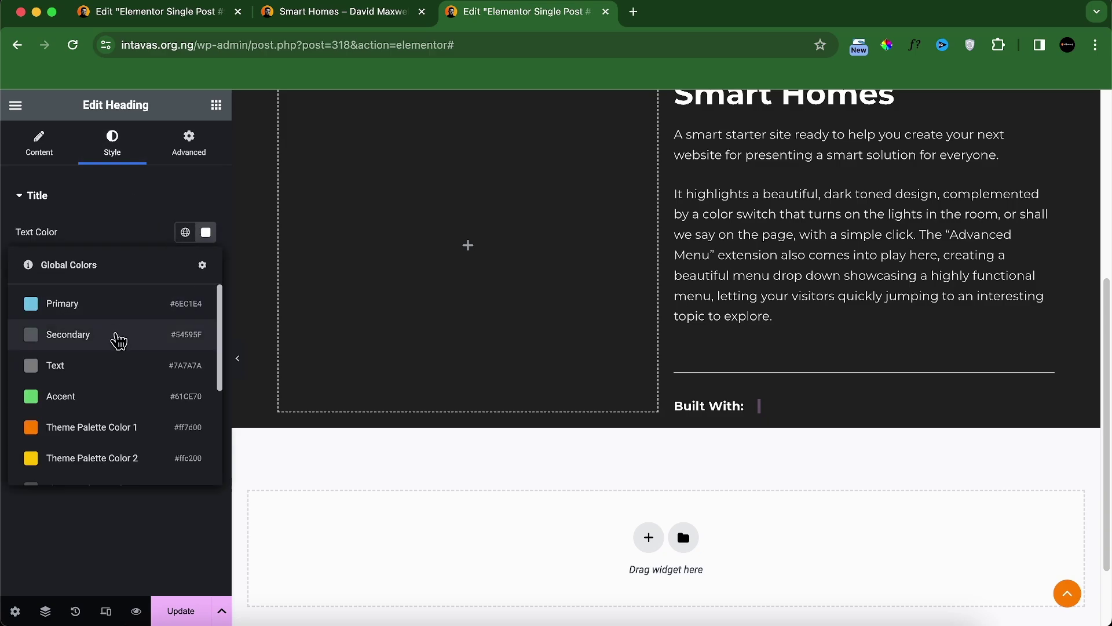
scroll(110, 359, "down", 1)
left_click(99, 399)
left_click(207, 266)
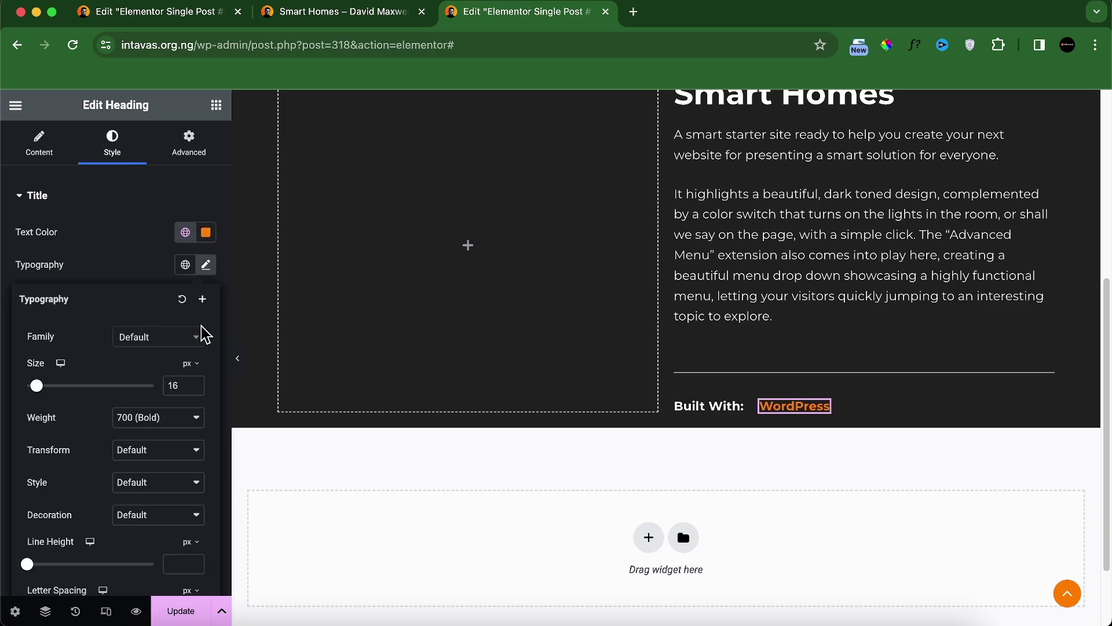
left_click(157, 418)
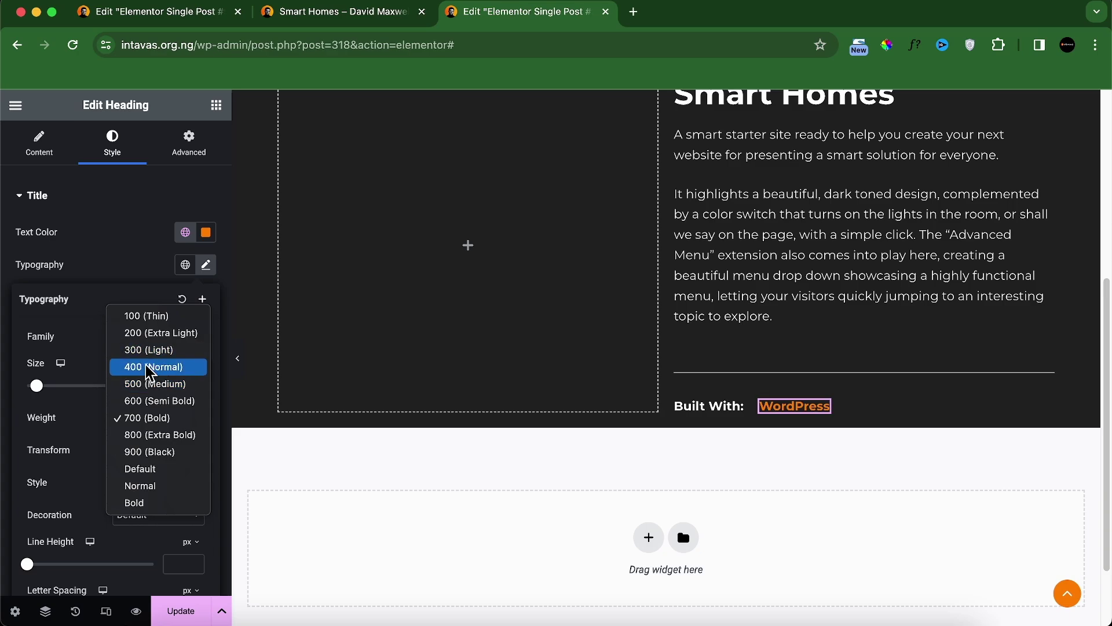
left_click(152, 367)
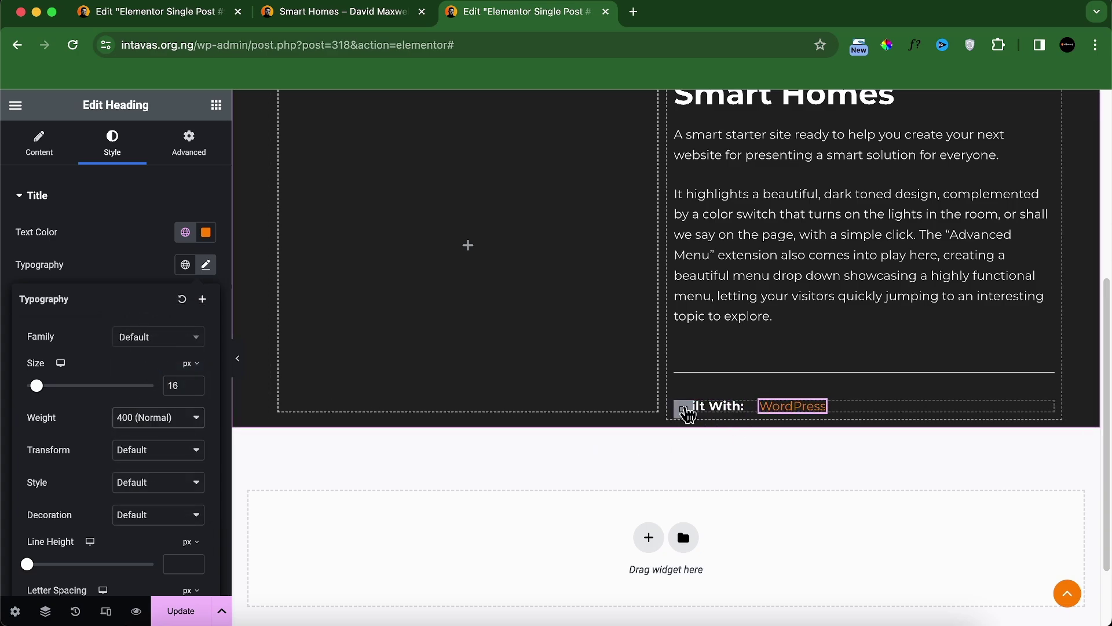
Step: Set the gap between the Built With label and value to 10
left_click(684, 409)
scroll(49, 412, "down", 5)
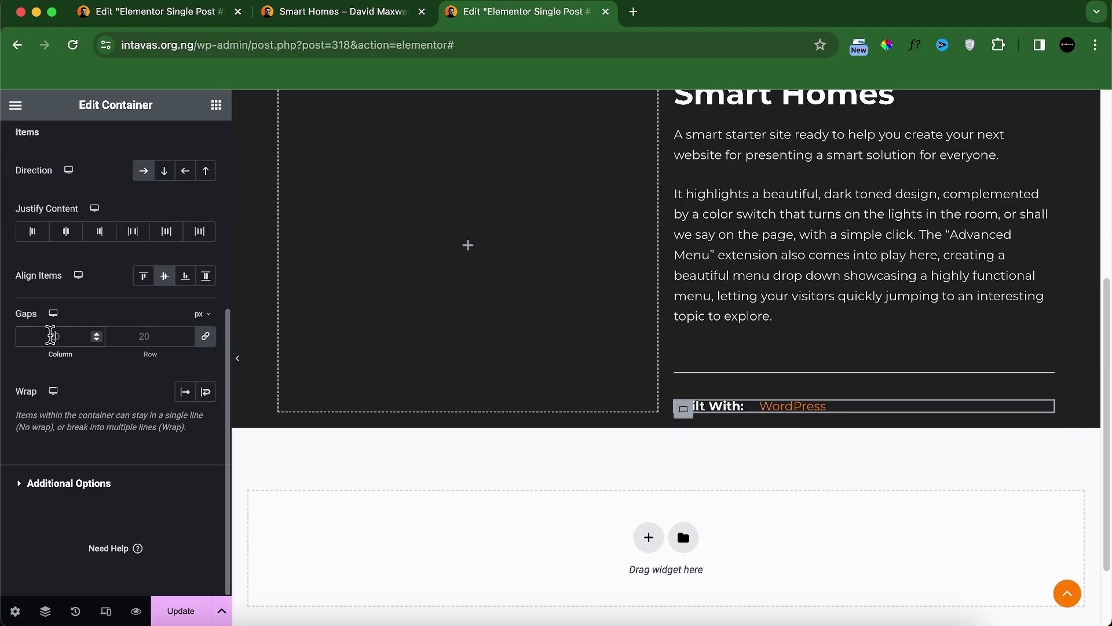
left_click(50, 336)
type("10")
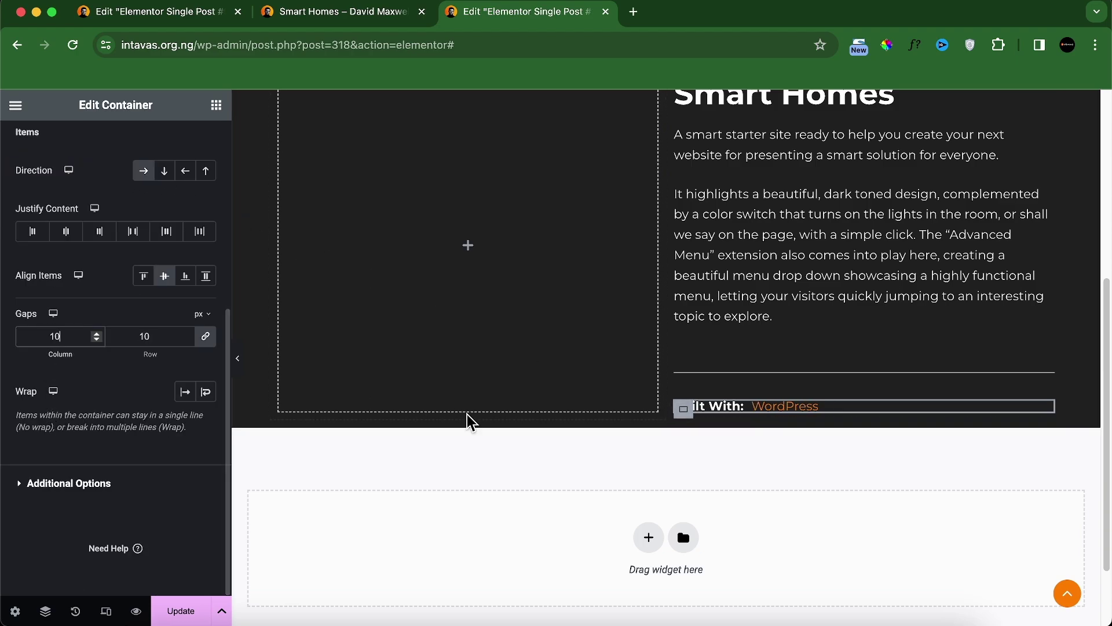
Step: Duplicate the Built With row and relabel the copies 'Project Type:' and 'Niche:'
right_click(684, 409)
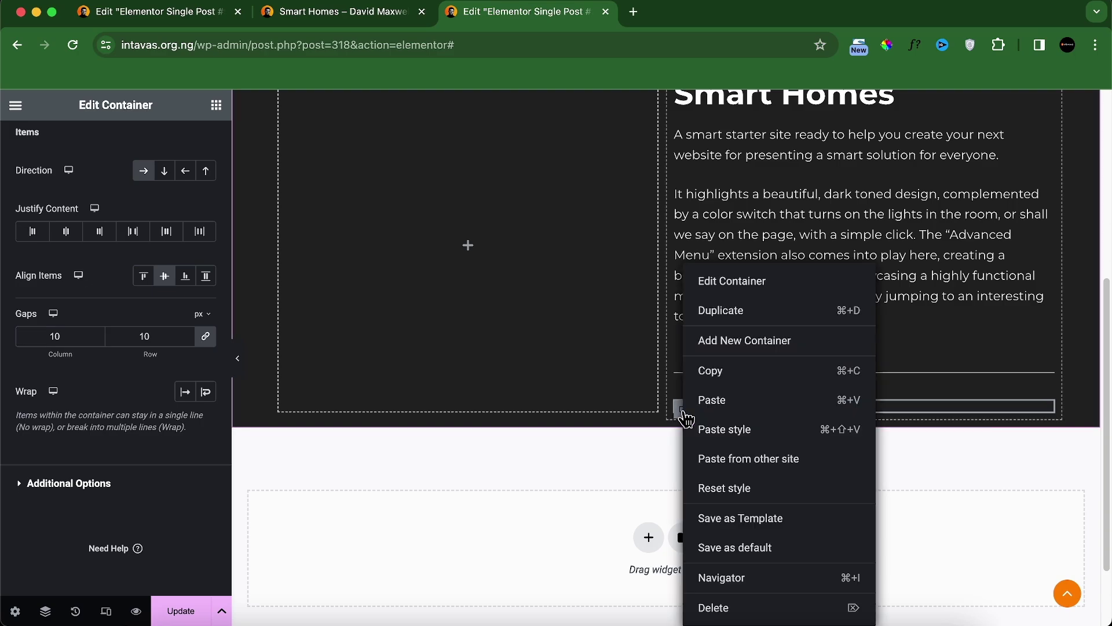
left_click(710, 310)
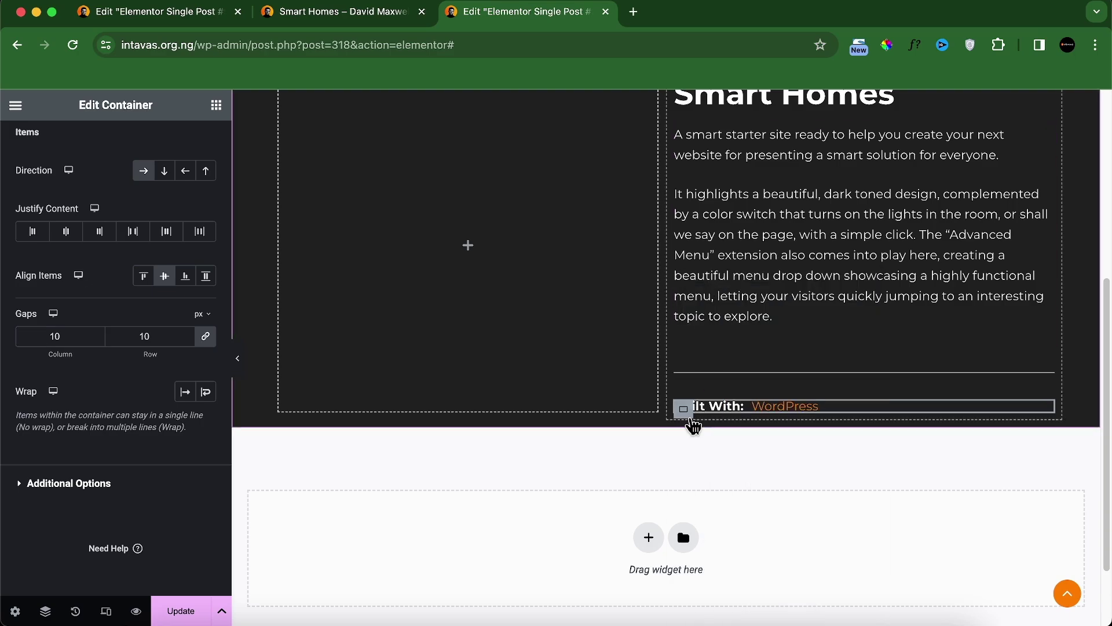
scroll(712, 400, "down", 1)
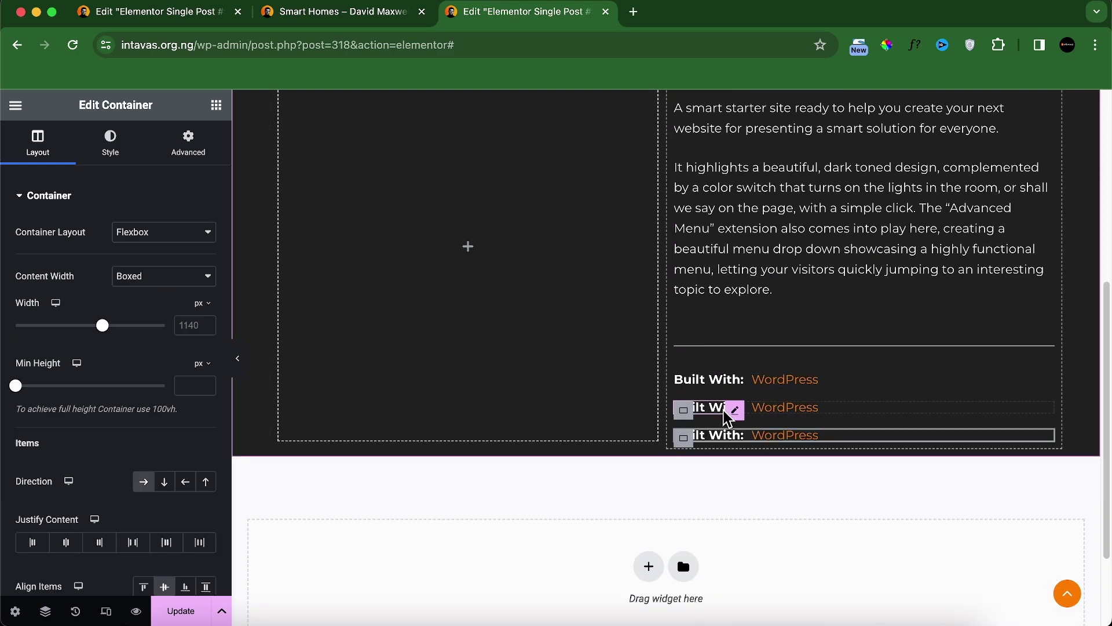
left_click(382, 16)
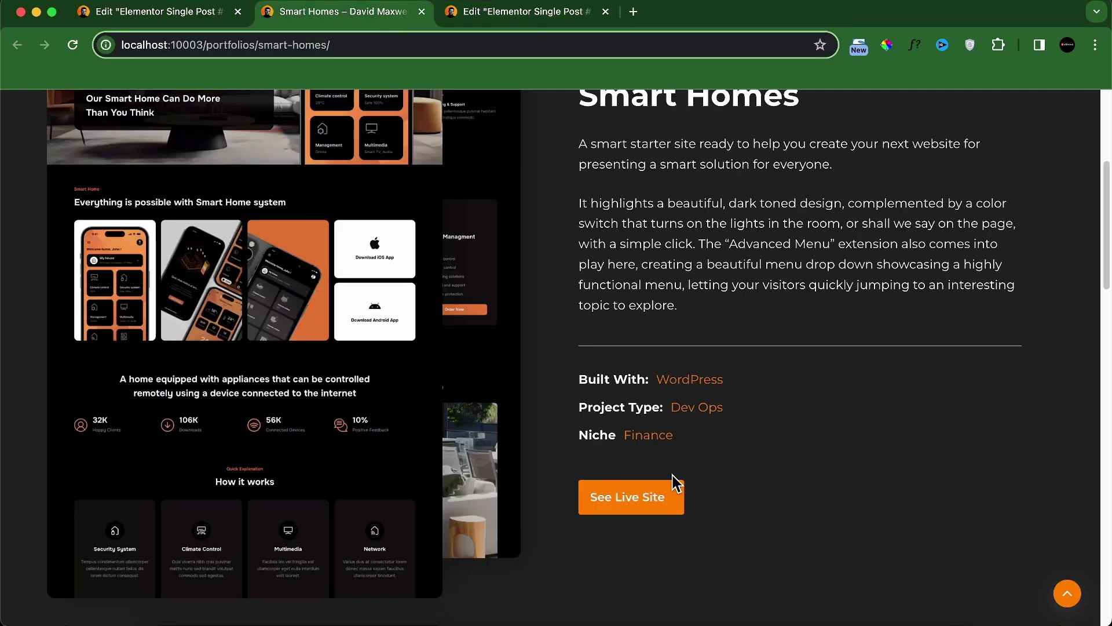
left_click(551, 16)
type("Project Type:")
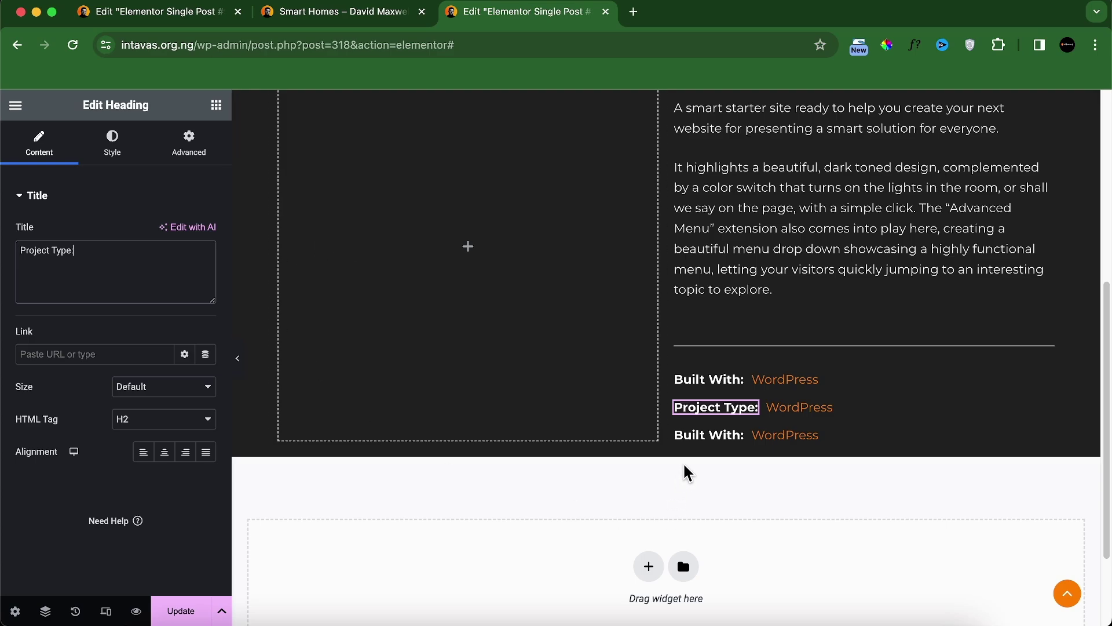
left_click(703, 436)
left_click(146, 283)
key("super+a")
type("Niche:")
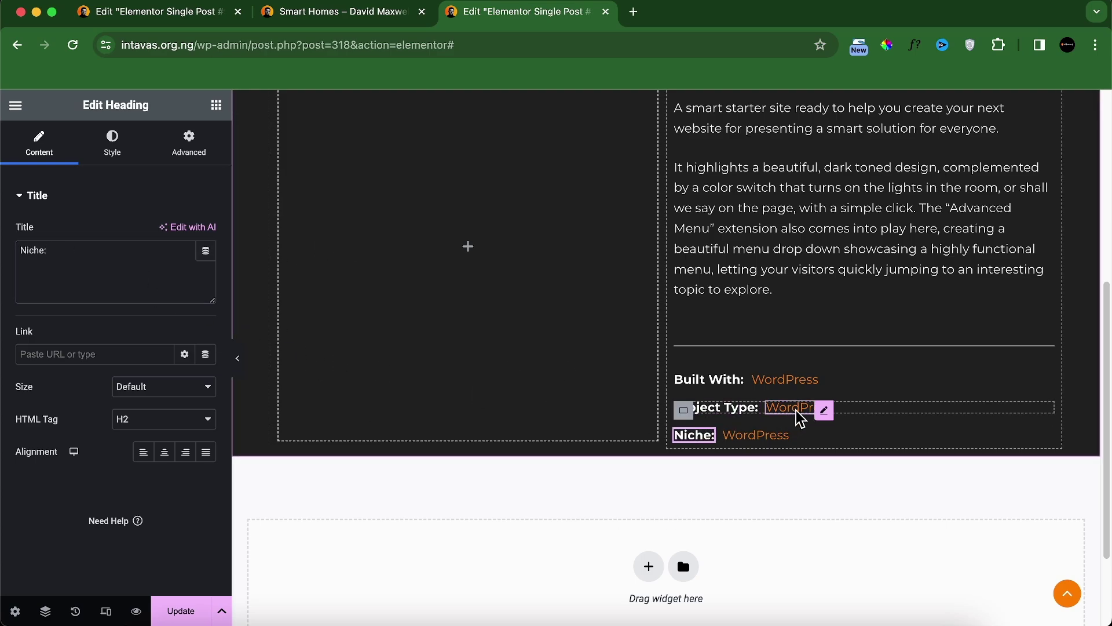
Step: Pull the Project Type row's value from the Project Type ACF field
left_click(802, 419)
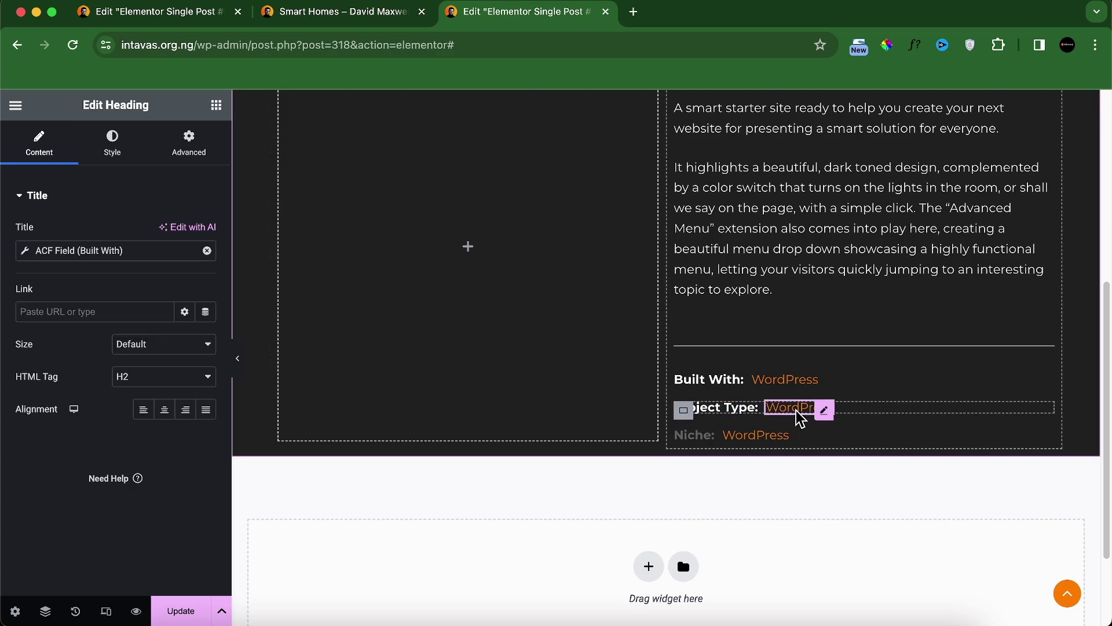
left_click(119, 250)
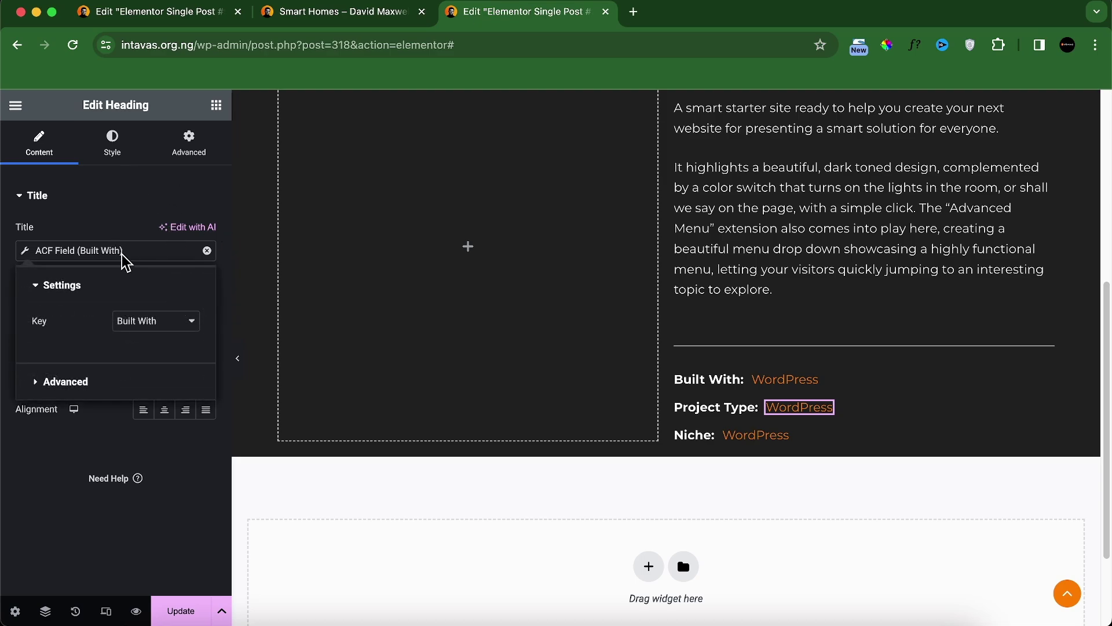
left_click(156, 321)
left_click(181, 337)
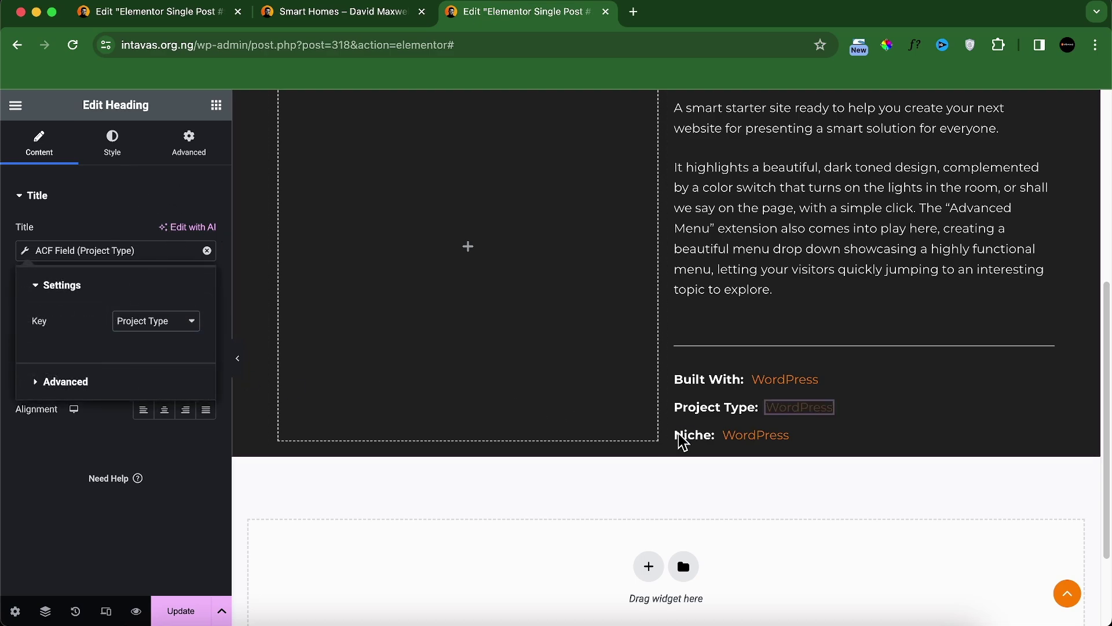
Step: Set the Niche row's value to the Niche ACF field and compare with the live page
left_click(747, 446)
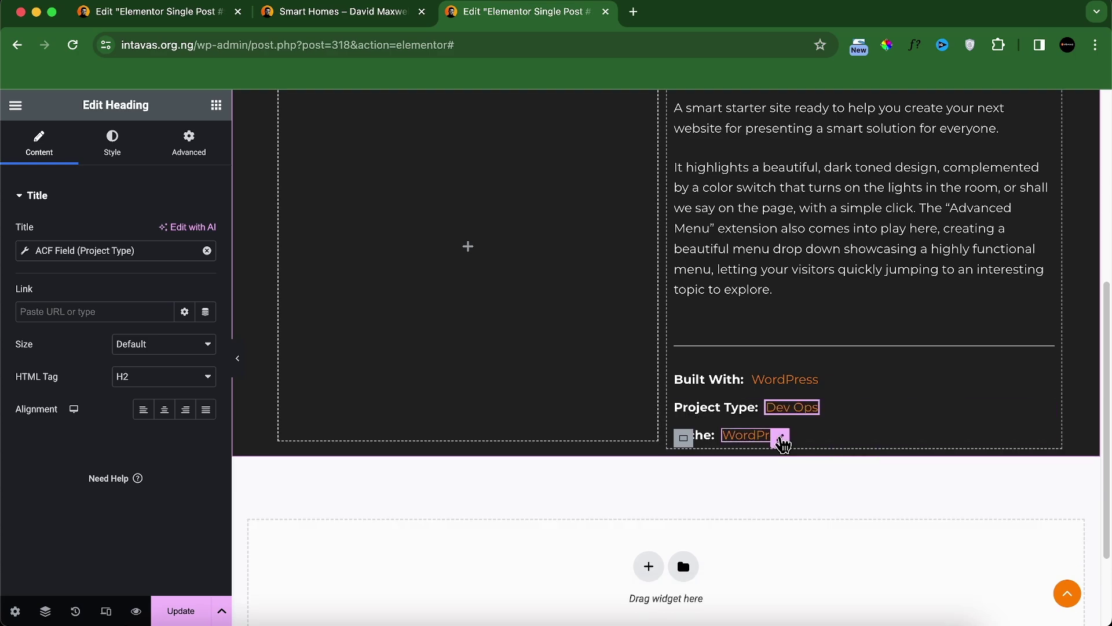
left_click(123, 250)
left_click(156, 320)
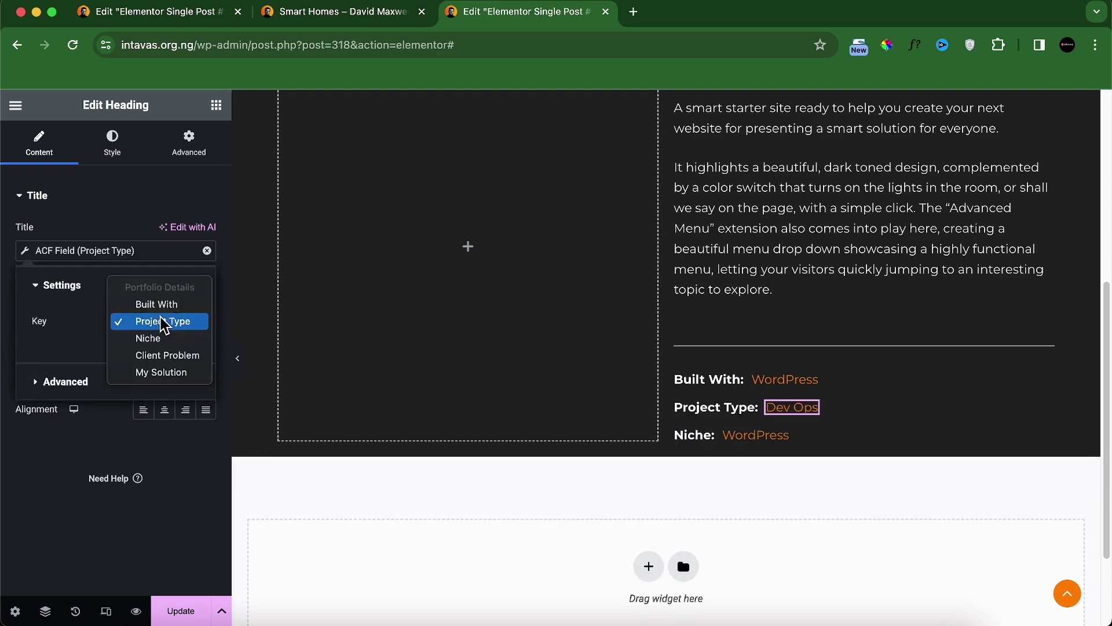
left_click(148, 339)
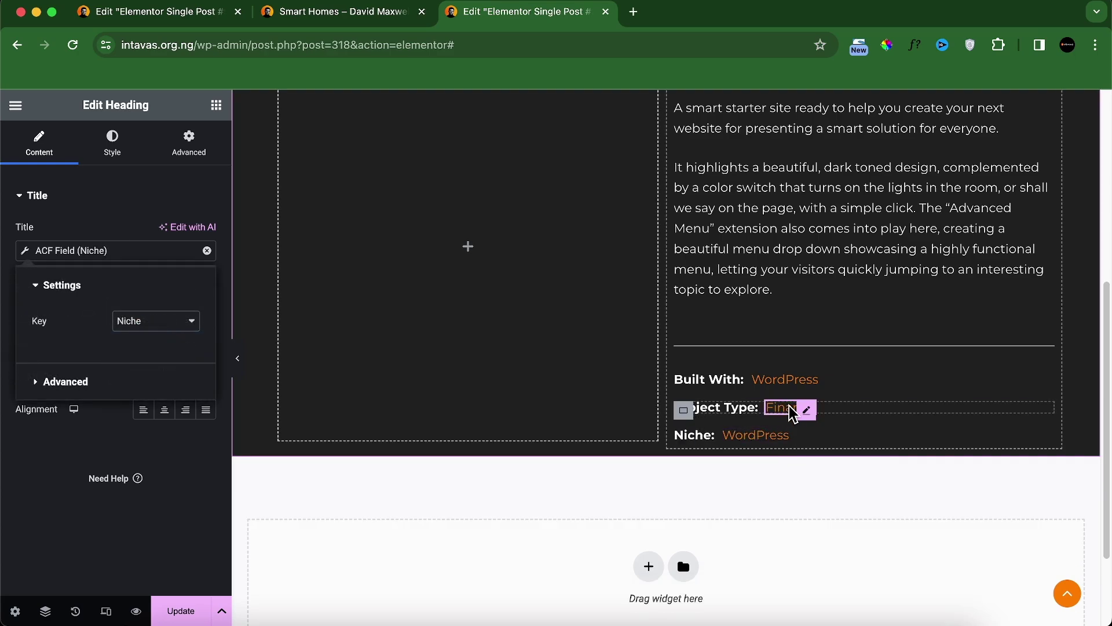
left_click(160, 322)
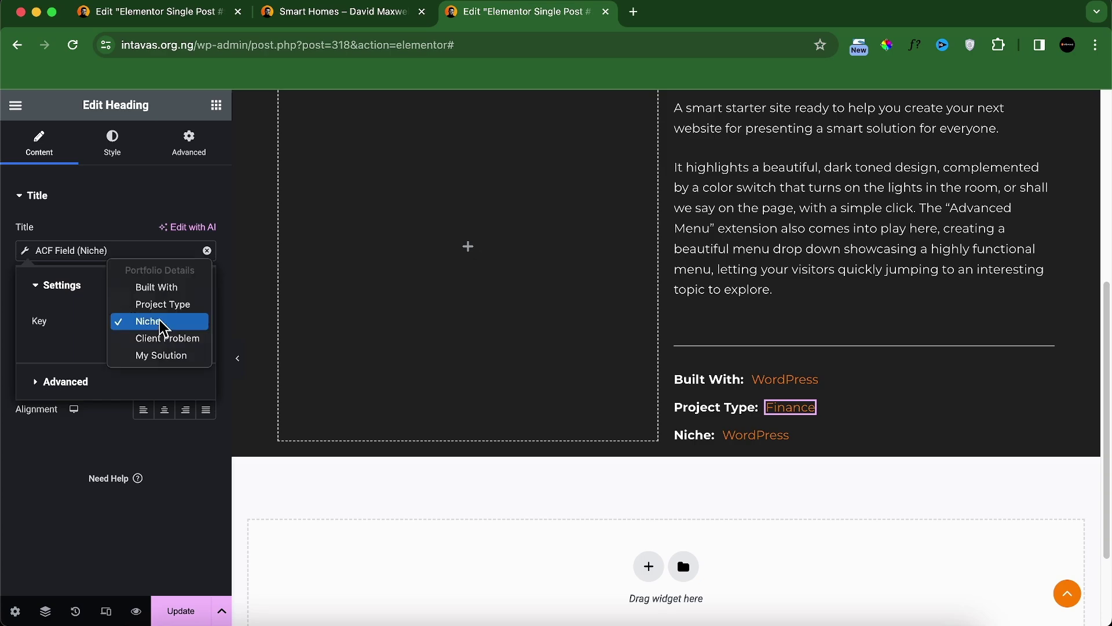
left_click(164, 329)
left_click(753, 440)
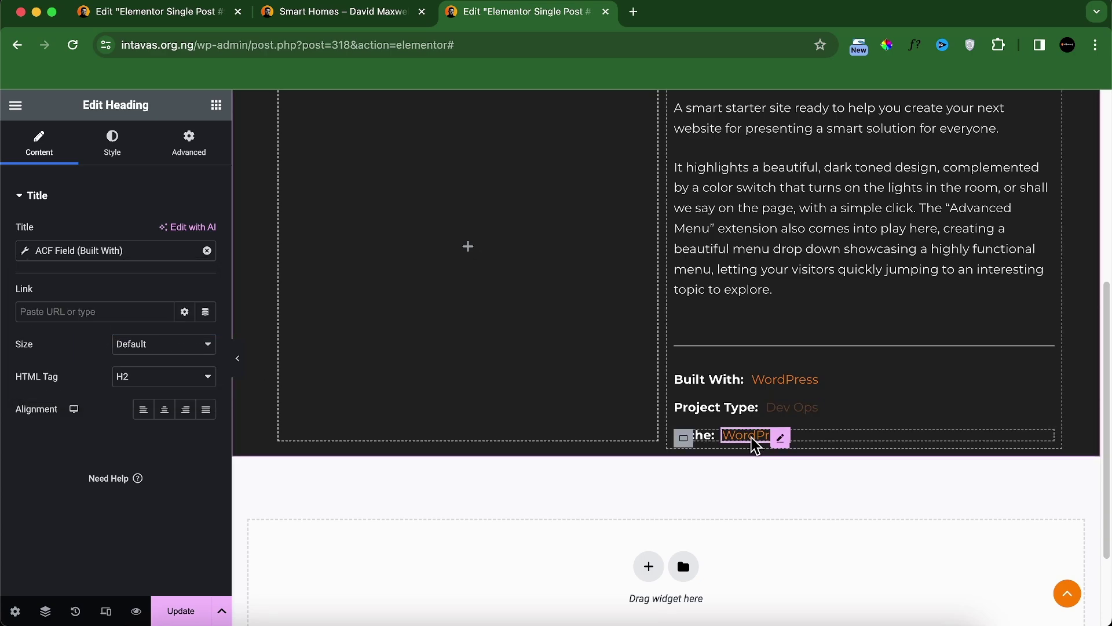
left_click(110, 250)
left_click(160, 320)
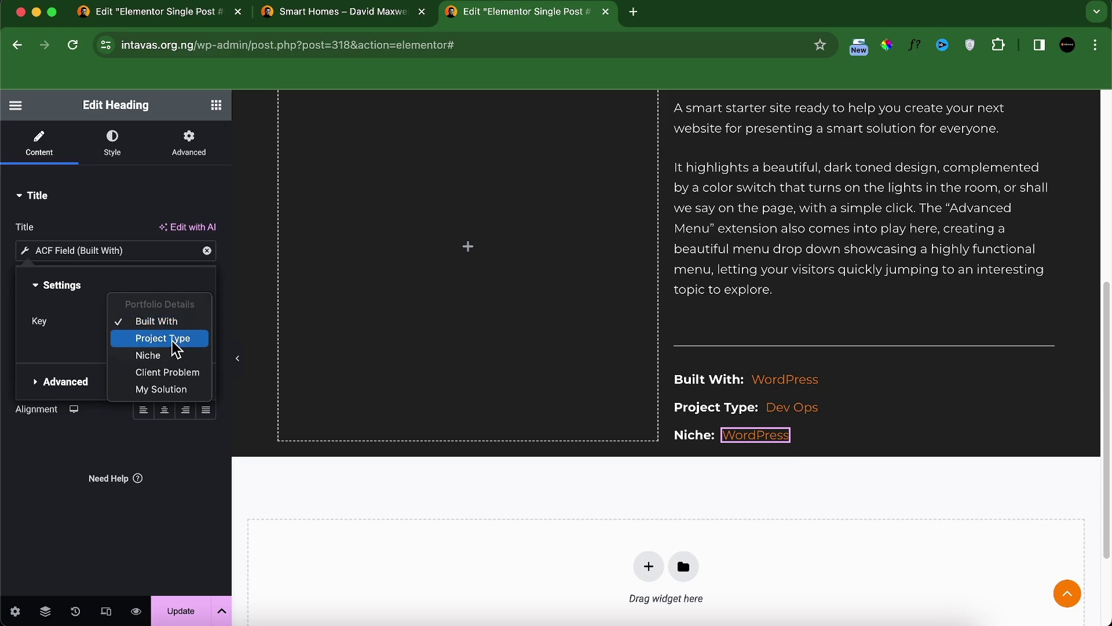
left_click(165, 339)
left_click(156, 321)
left_click(160, 343)
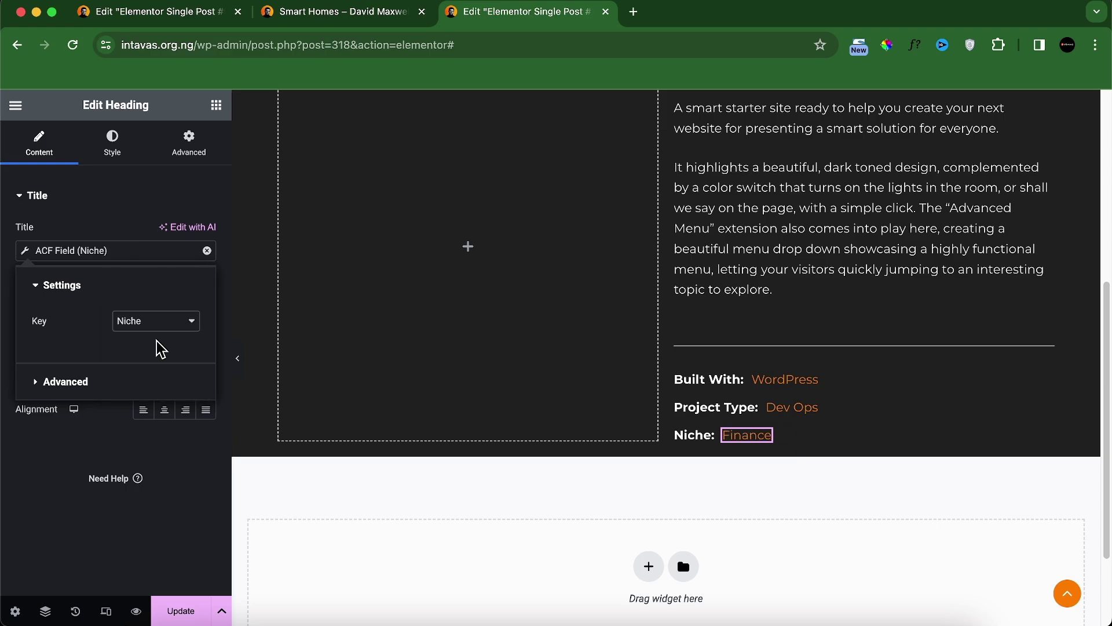
left_click(348, 12)
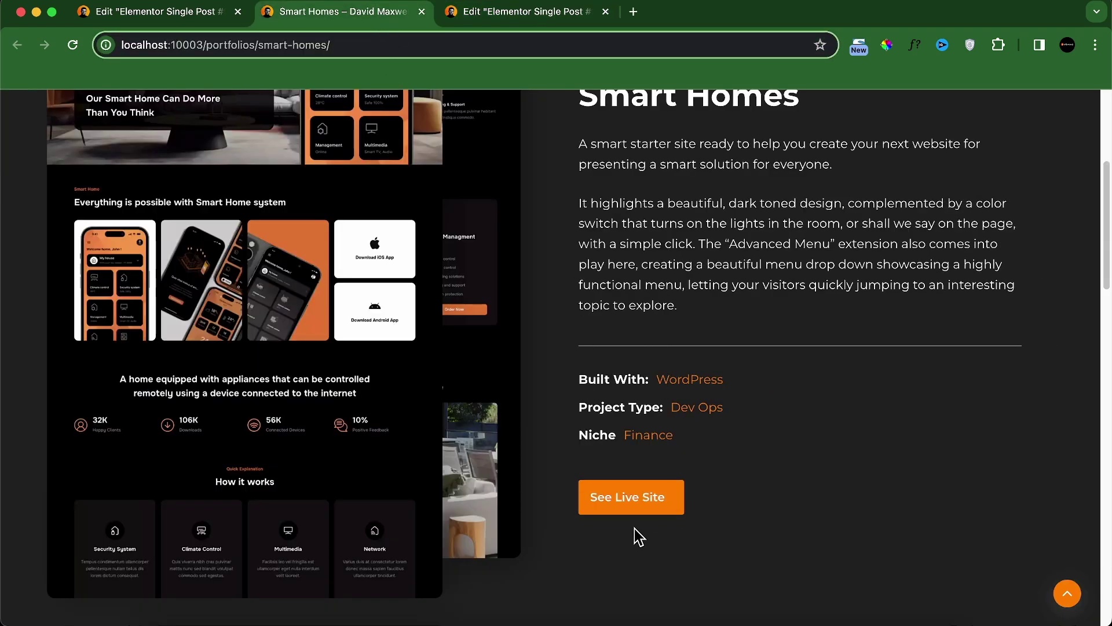
Step: Add a Button widget below the Niche line with the text 'See Live Site'
key("ctrl+Tab")
left_click(213, 109)
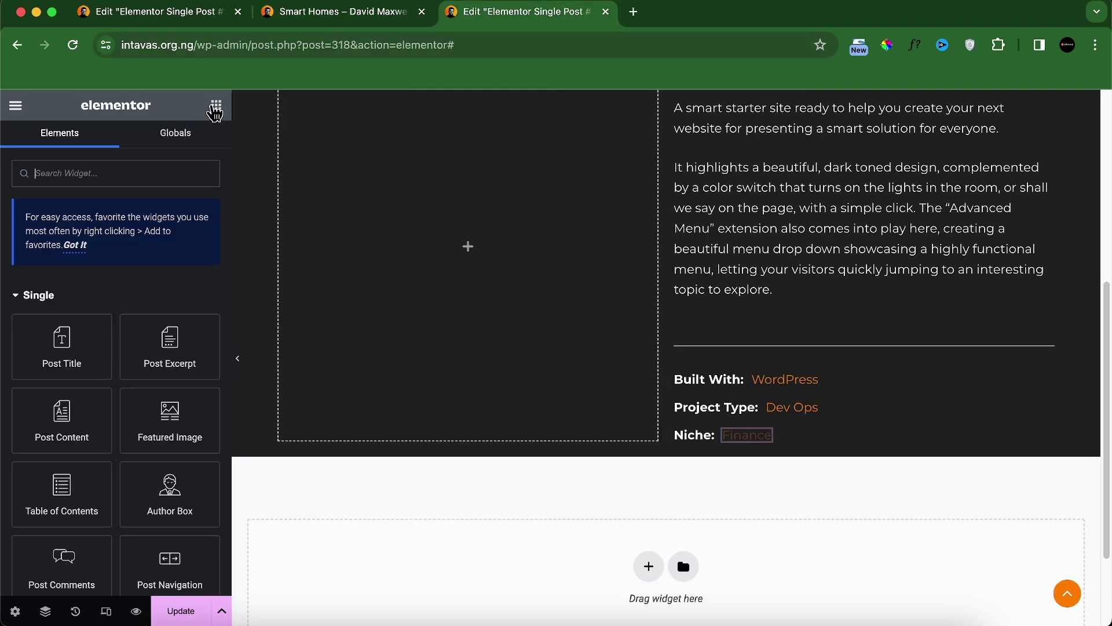
scroll(169, 405, "down", 8)
left_click_drag(69, 558, 808, 443)
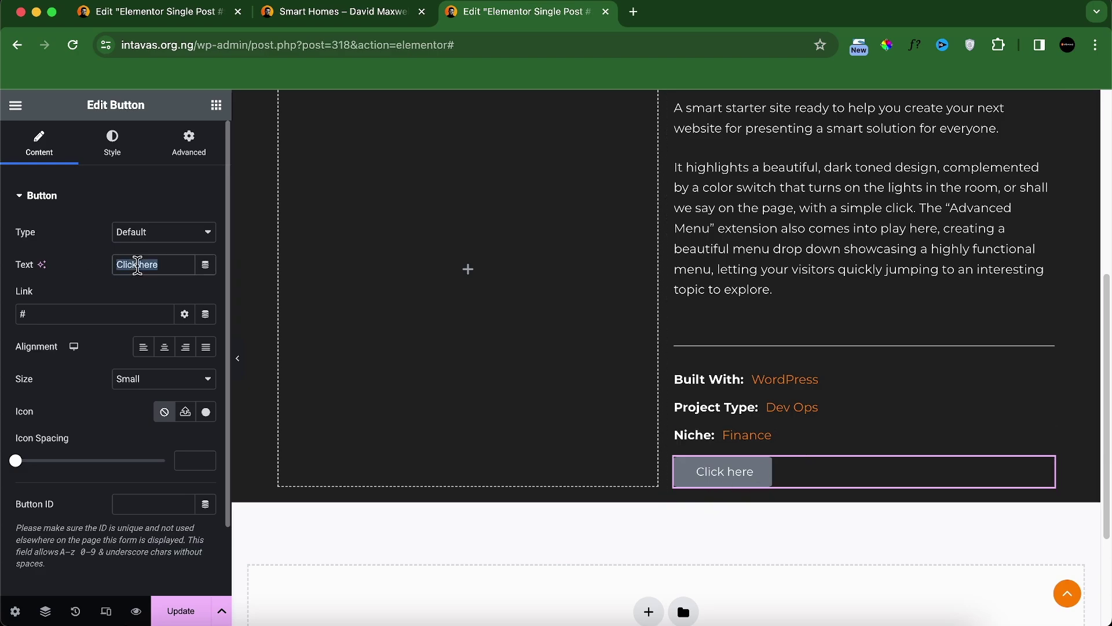
type("See Live Site")
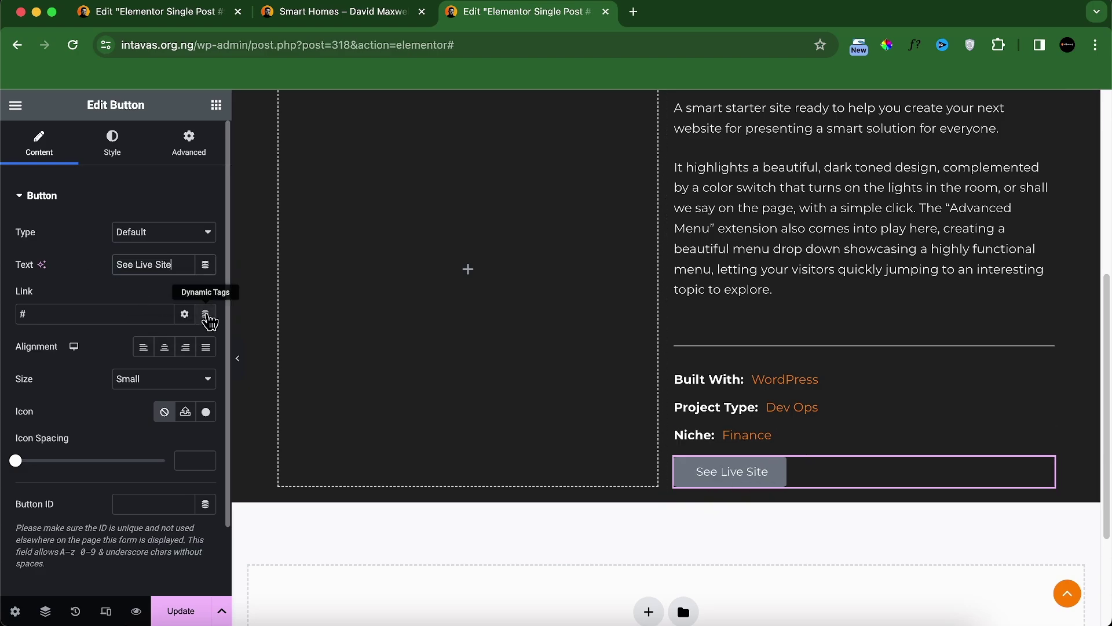
Step: Link the button to the Live Site ACF URL field, opening in a new window
left_click(207, 327)
scroll(137, 447, "down", 5)
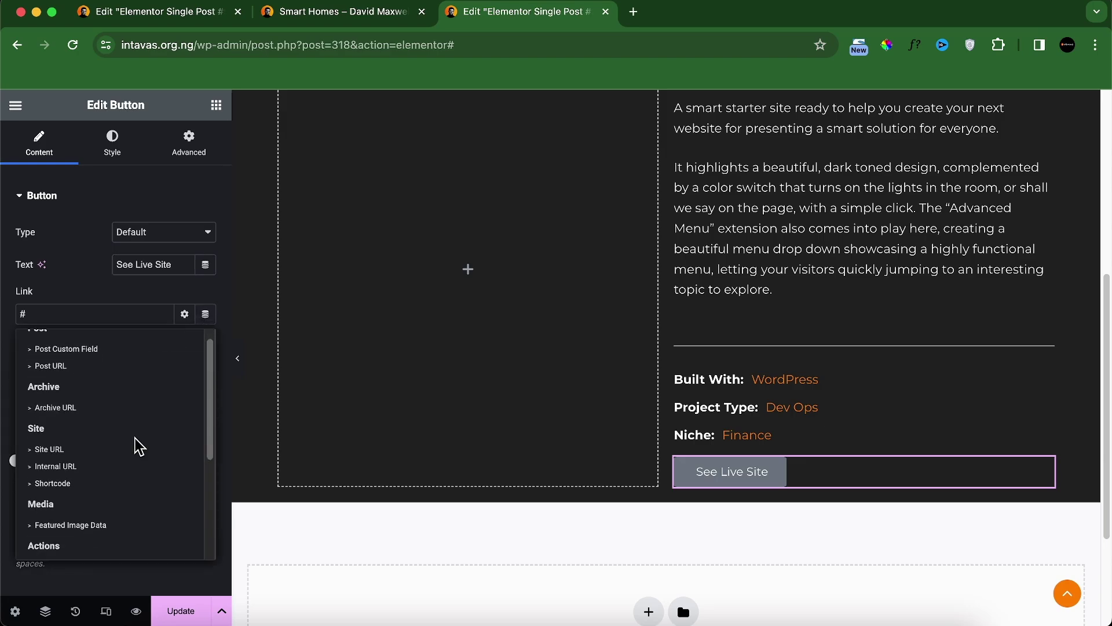
left_click(91, 555)
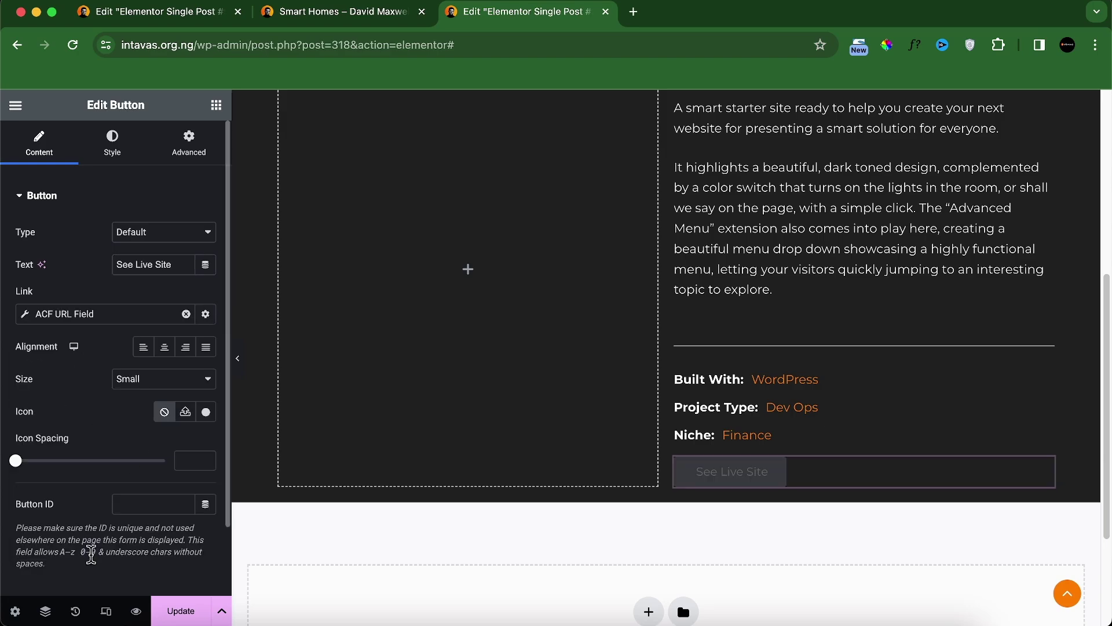
left_click(120, 316)
left_click(150, 384)
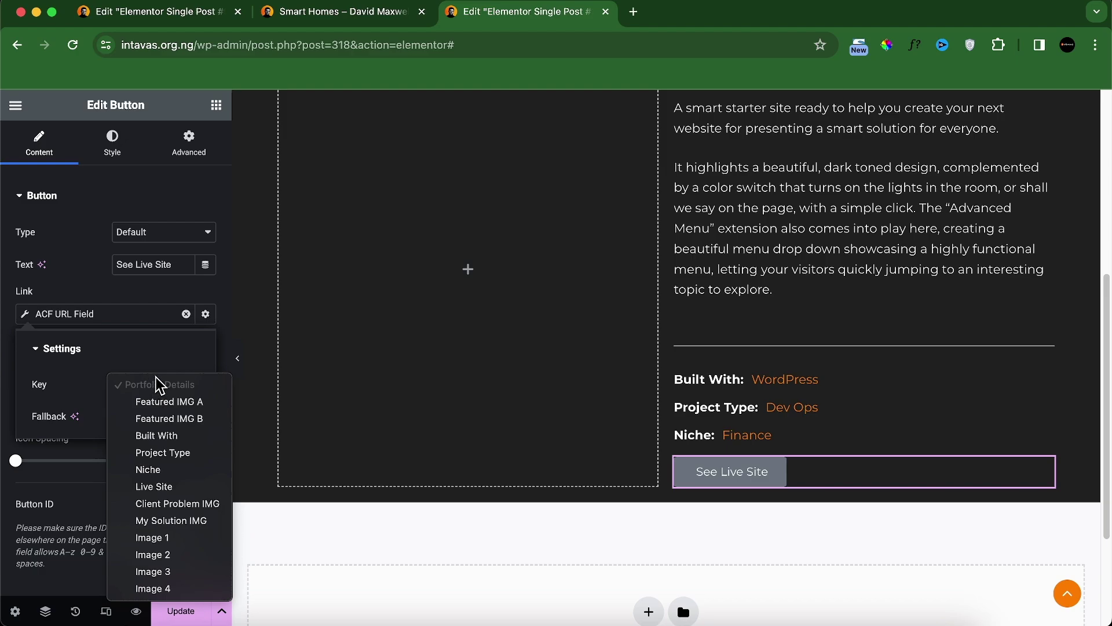
left_click(169, 489)
left_click(205, 314)
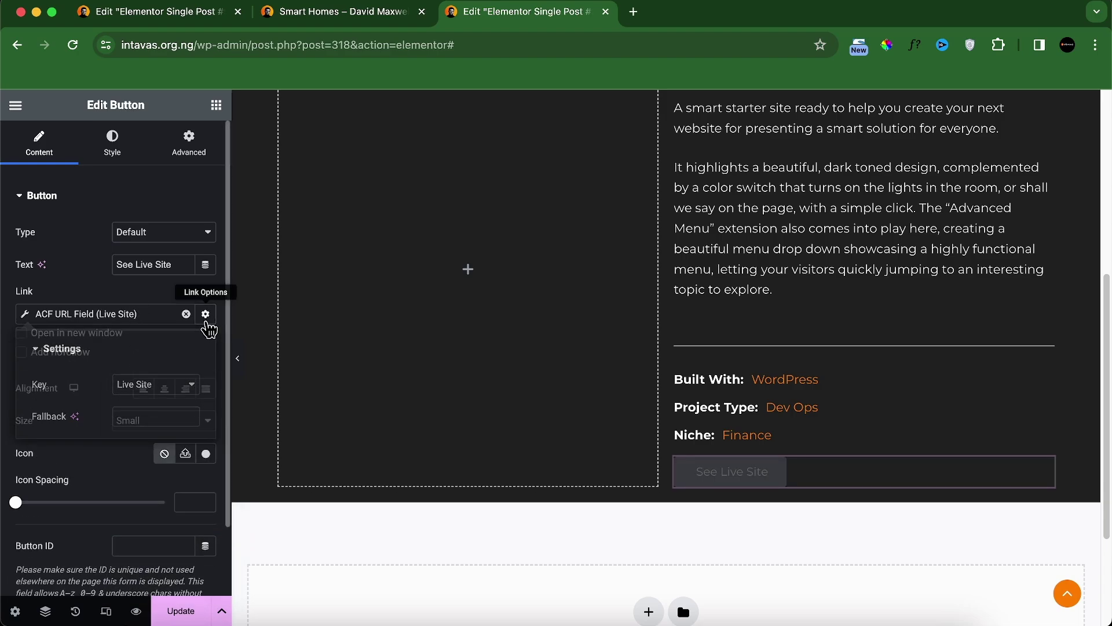
left_click(88, 338)
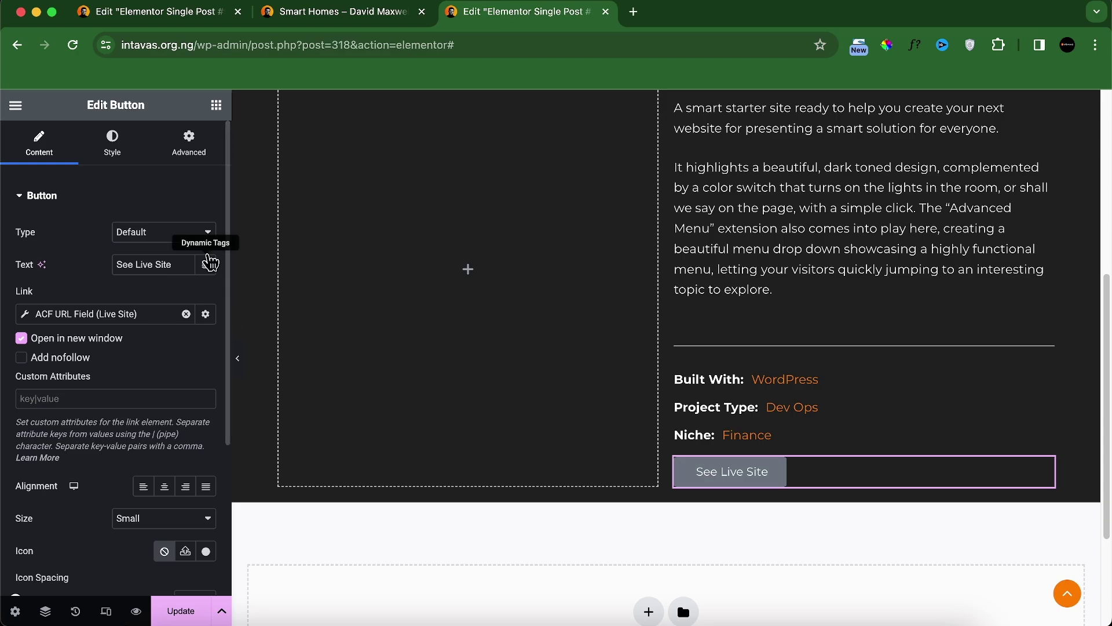
left_click(196, 152)
Step: Unlink the margin for a separate top margin, and make the button orange with white text
left_click(205, 249)
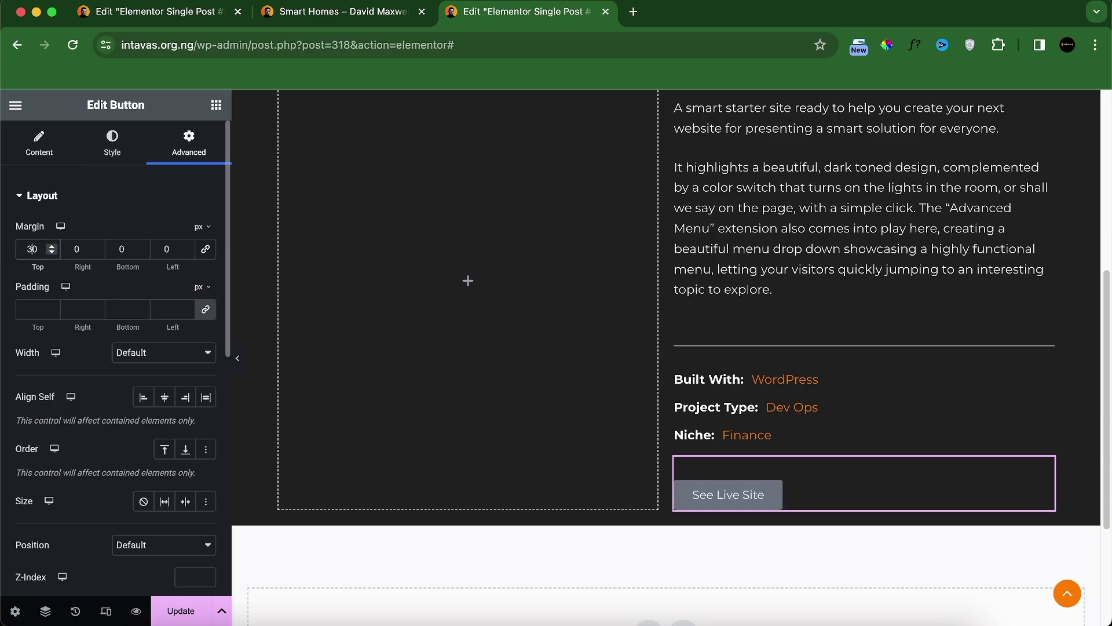
left_click(128, 161)
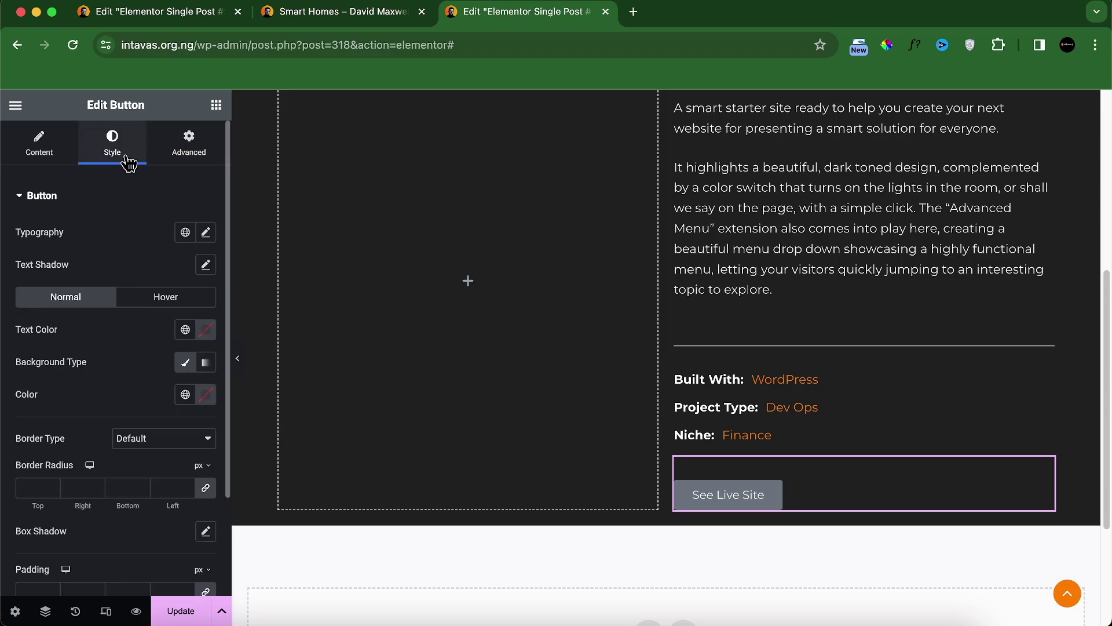
left_click(185, 394)
left_click(100, 322)
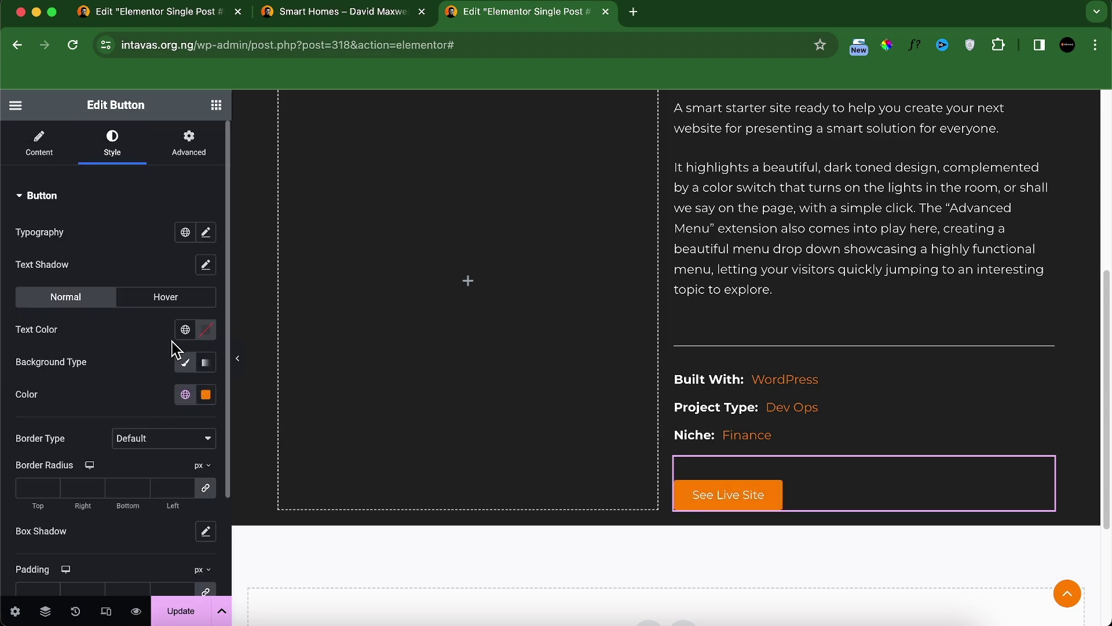
left_click(206, 329)
Step: Give the button a Float hover animation
left_click(168, 304)
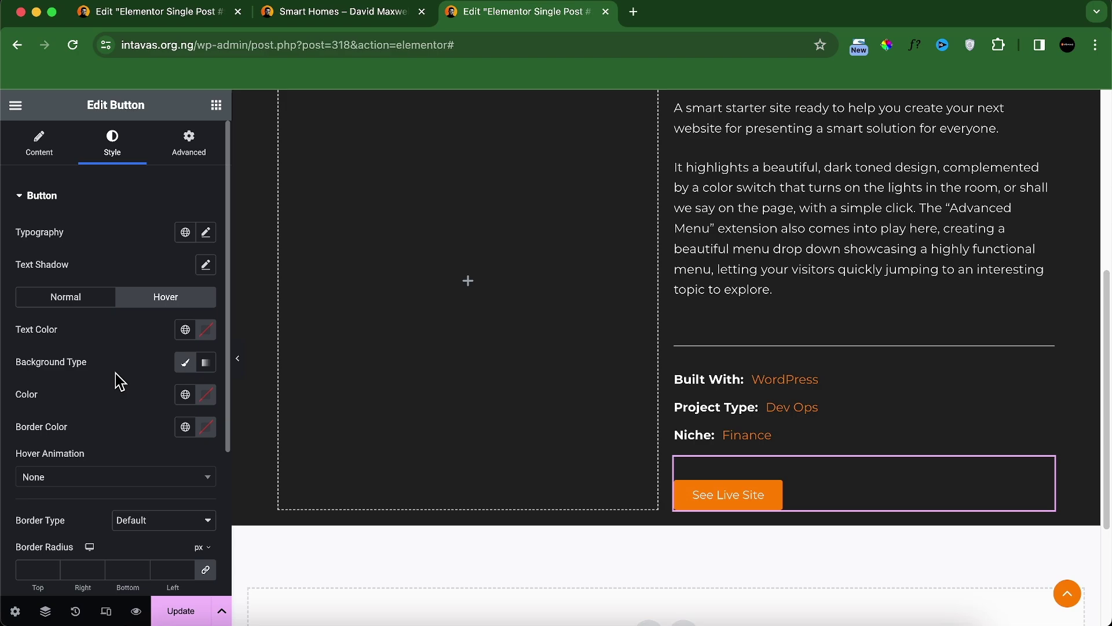
left_click(119, 485)
scroll(95, 426, "down", 3)
left_click(70, 395)
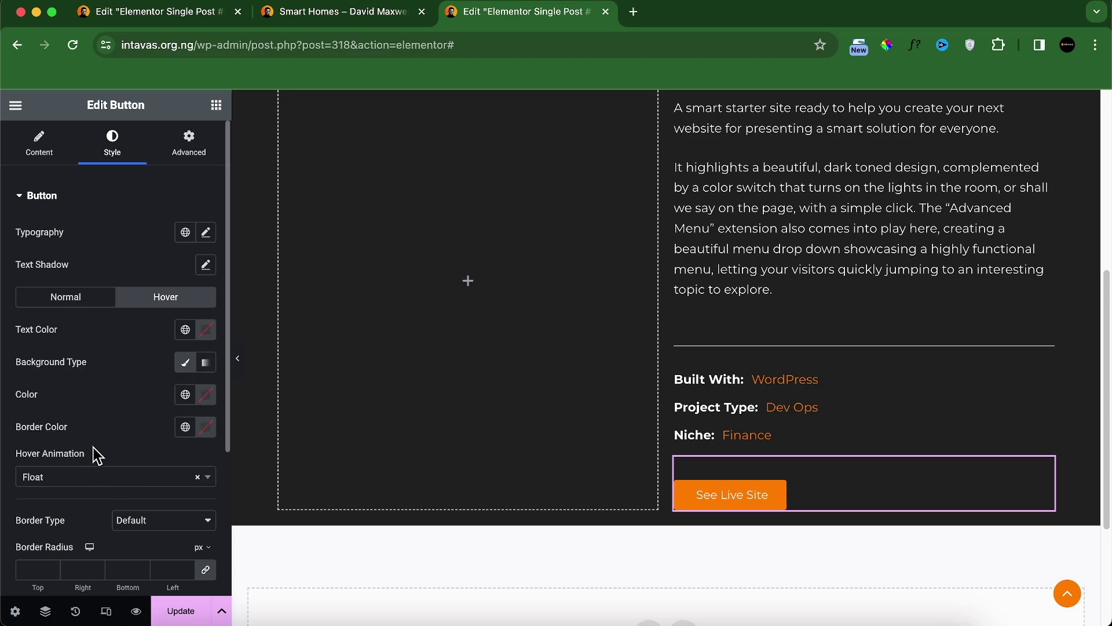
scroll(115, 521, "down", 1)
scroll(117, 527, "up", 1)
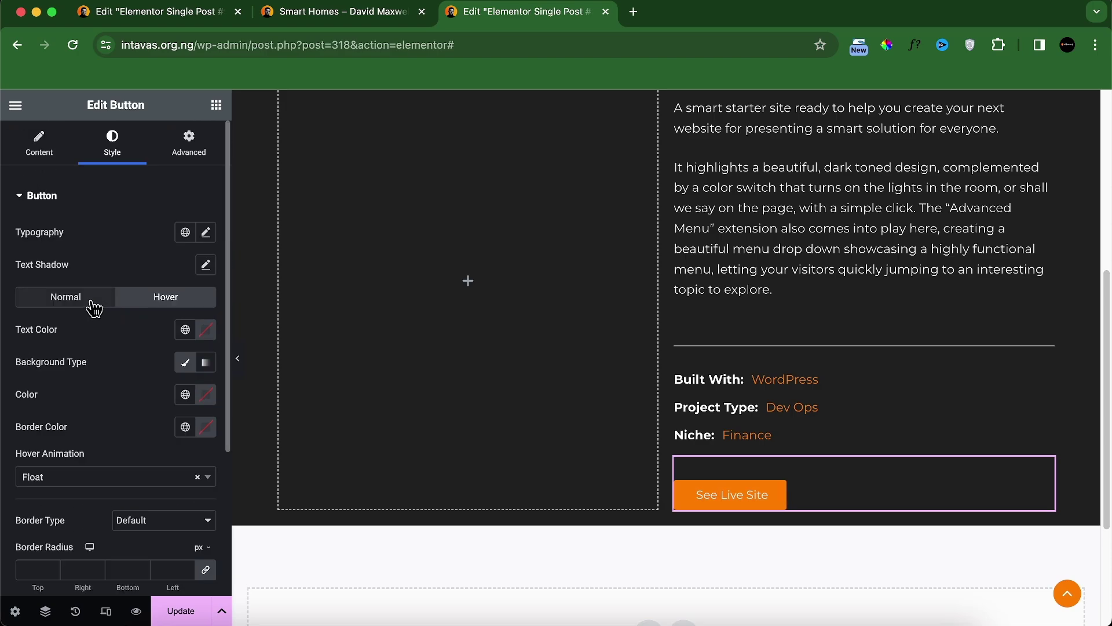
left_click(89, 300)
Step: Set the button padding to 15, 25, 15, 25
scroll(115, 439, "down", 3)
left_click(24, 467)
type("0")
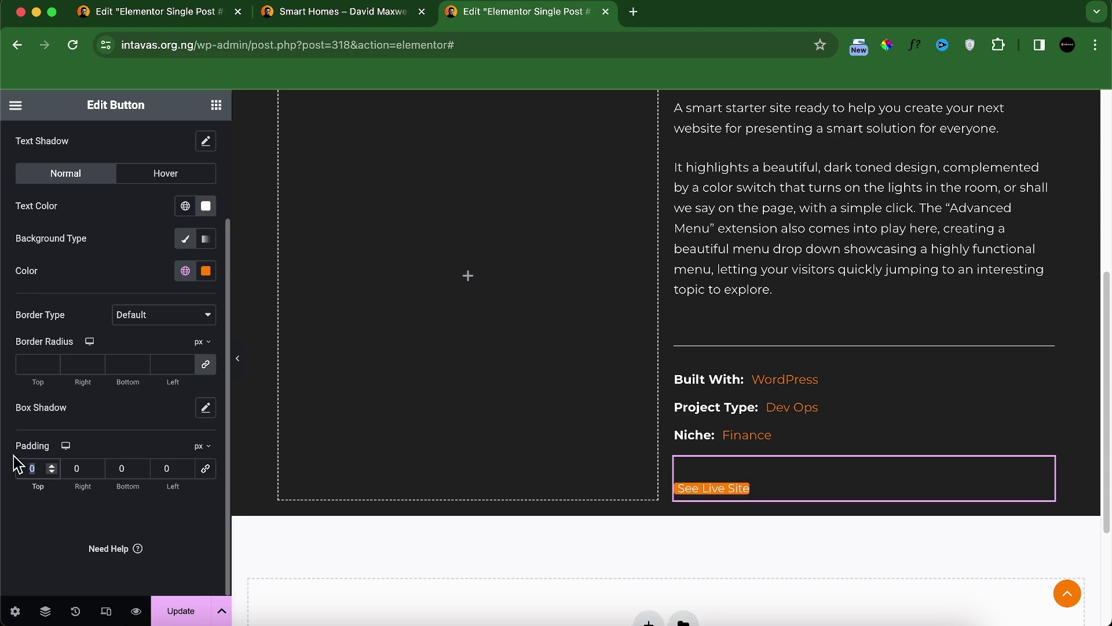
type("1525")
key("Tab")
type("15")
key("Tab")
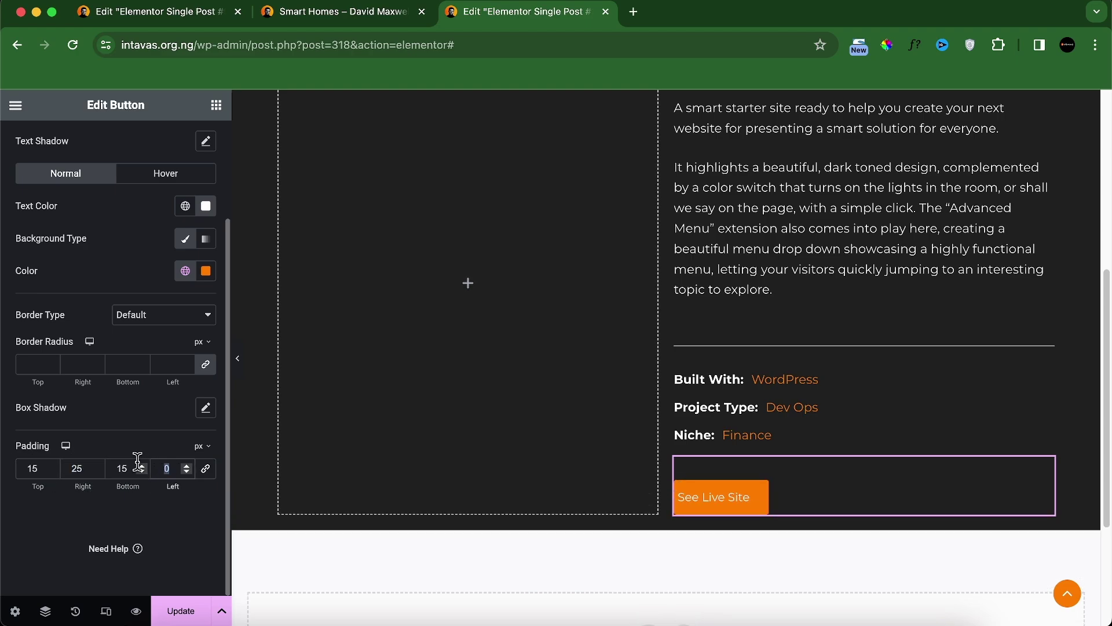
type("25")
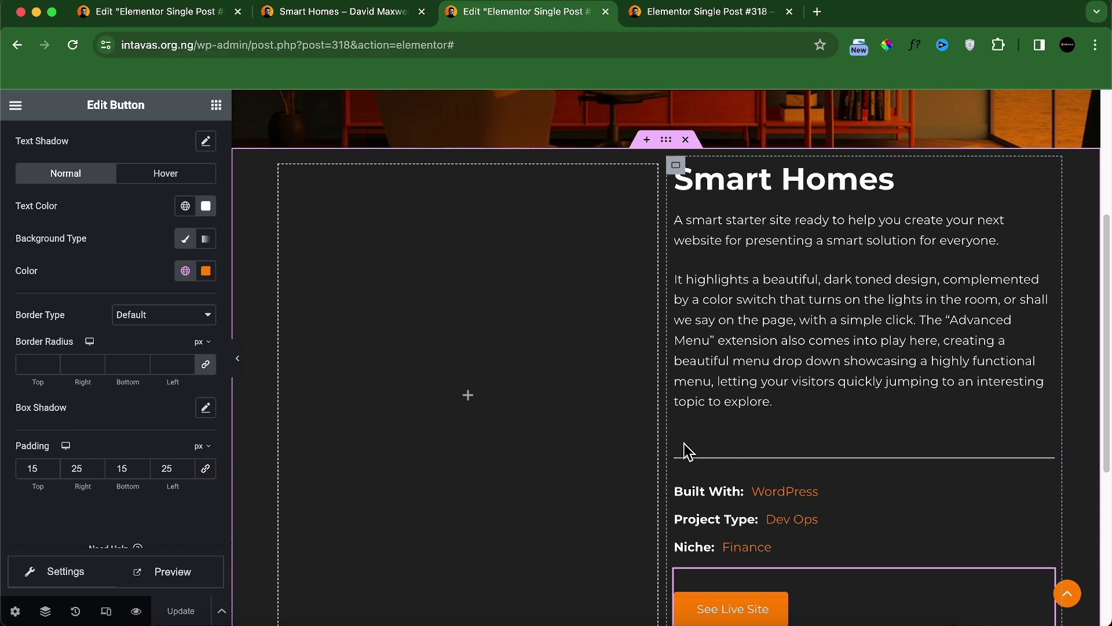
scroll(689, 447, "down", 1)
scroll(690, 443, "up", 5)
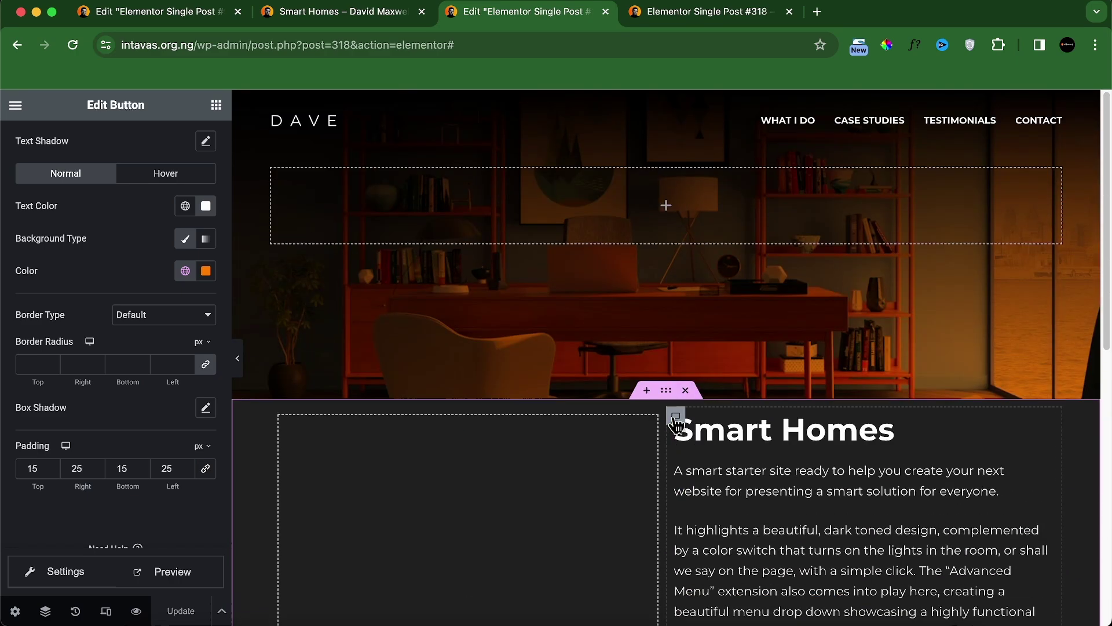
Step: Set the Smart Homes section's minimum height to 1 in viewport units
left_click(666, 391)
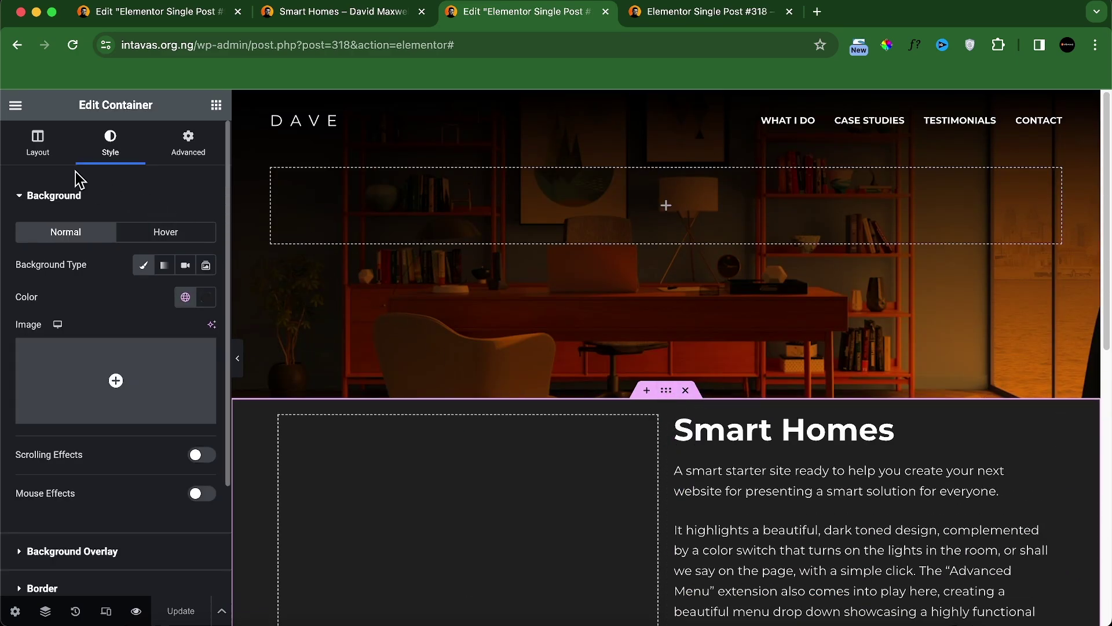
left_click(37, 146)
left_click(200, 364)
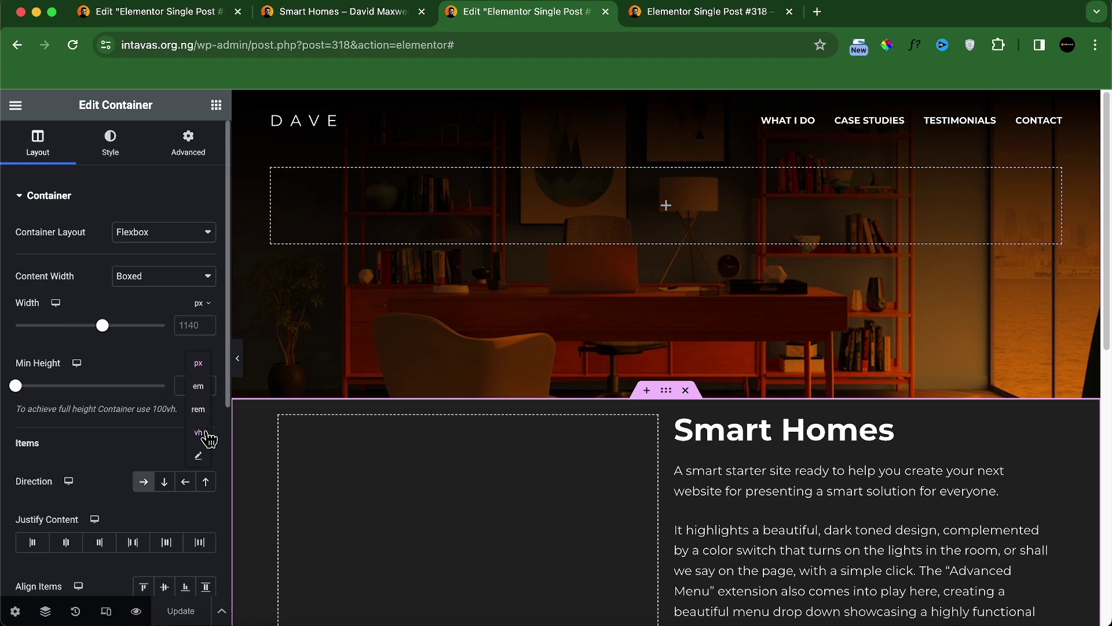
left_click(199, 432)
left_click(182, 385)
type("100")
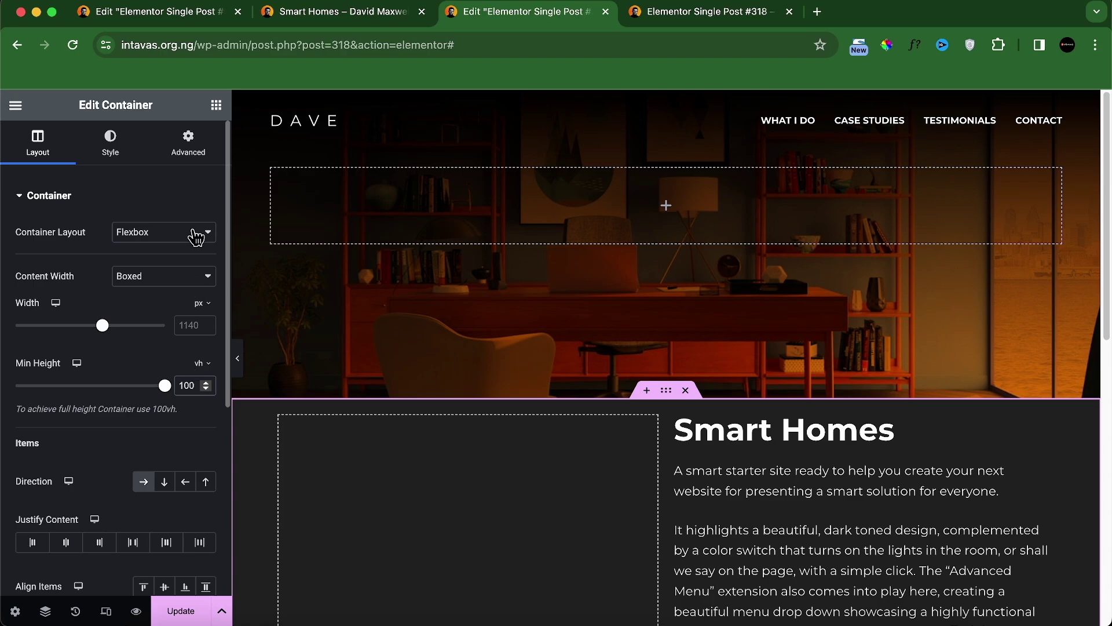
Step: Set the section's left padding to 25 and compare against the live page
left_click(189, 149)
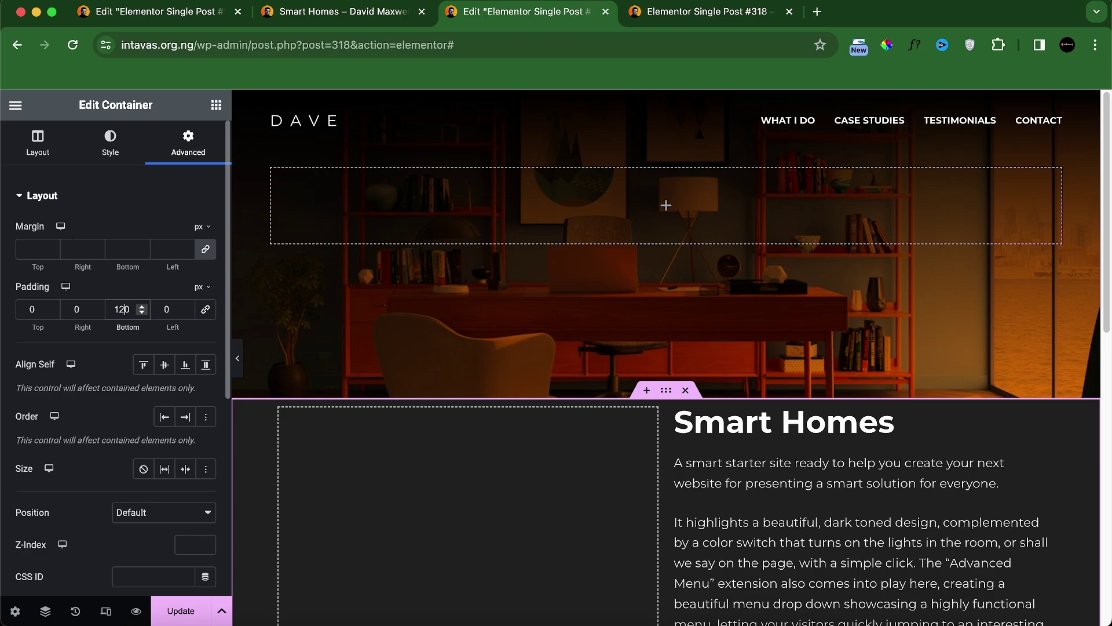
scroll(555, 396, "down", 9)
scroll(575, 404, "up", 6)
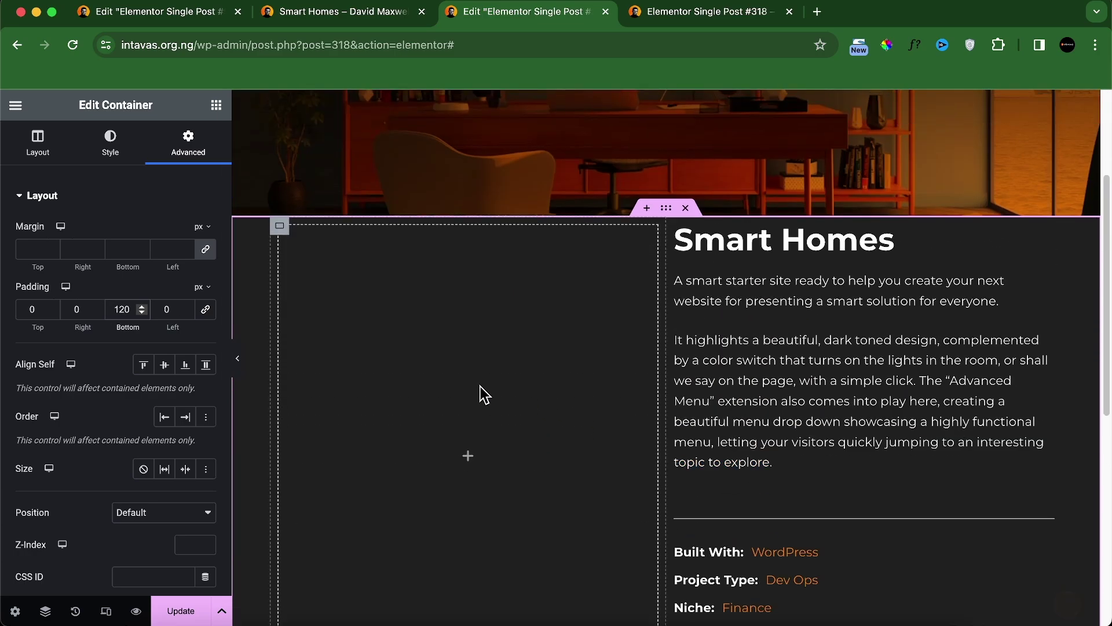
left_click(173, 309)
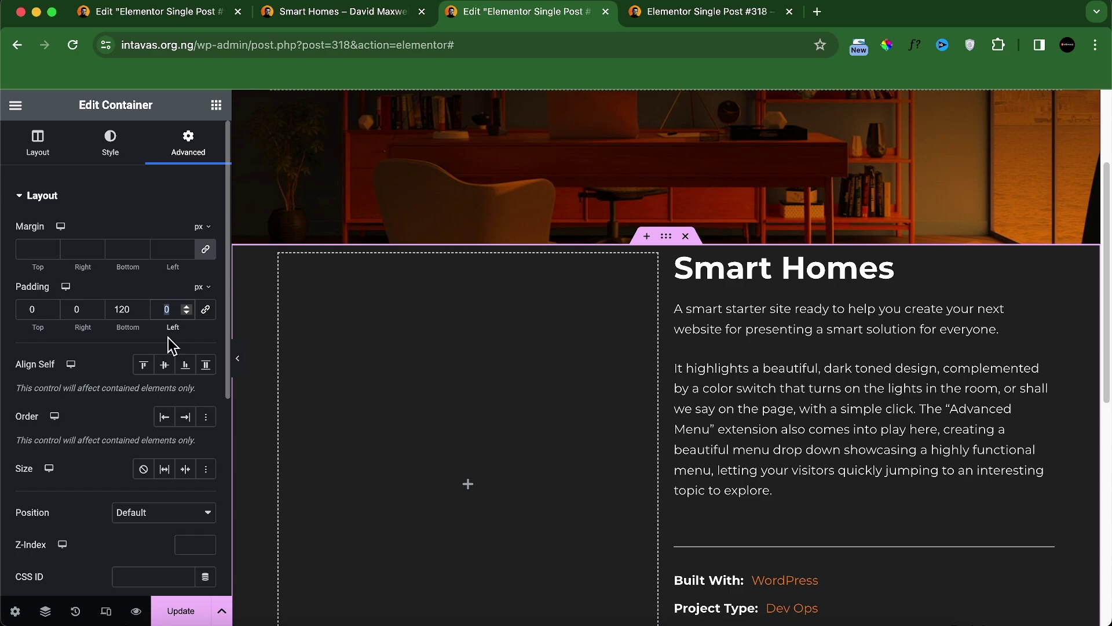
type("25")
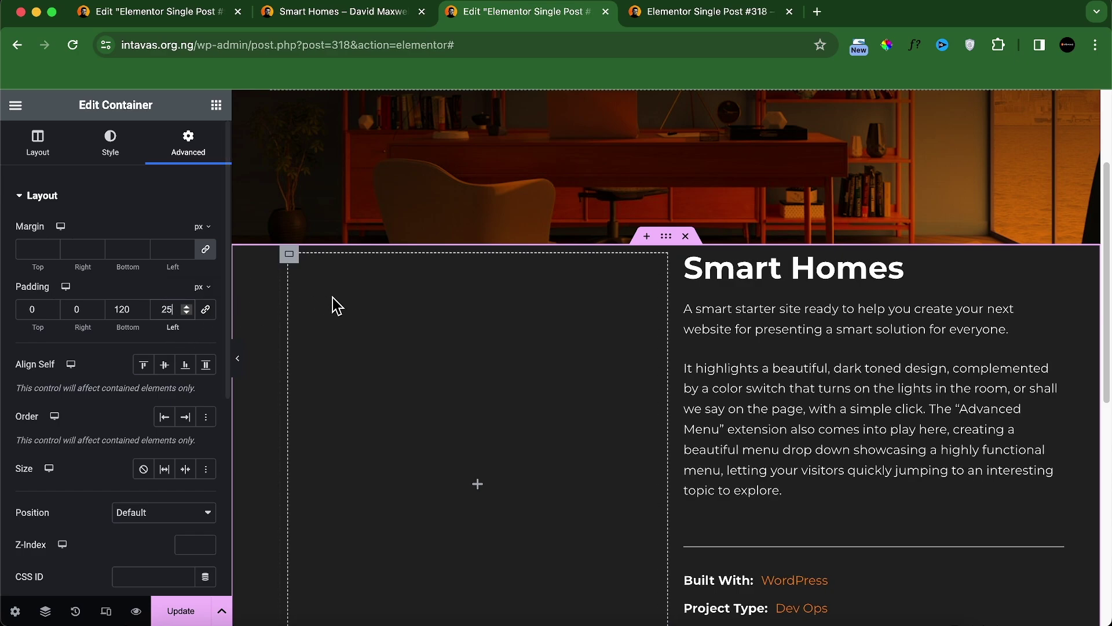
left_click(318, 16)
scroll(253, 400, "up", 3)
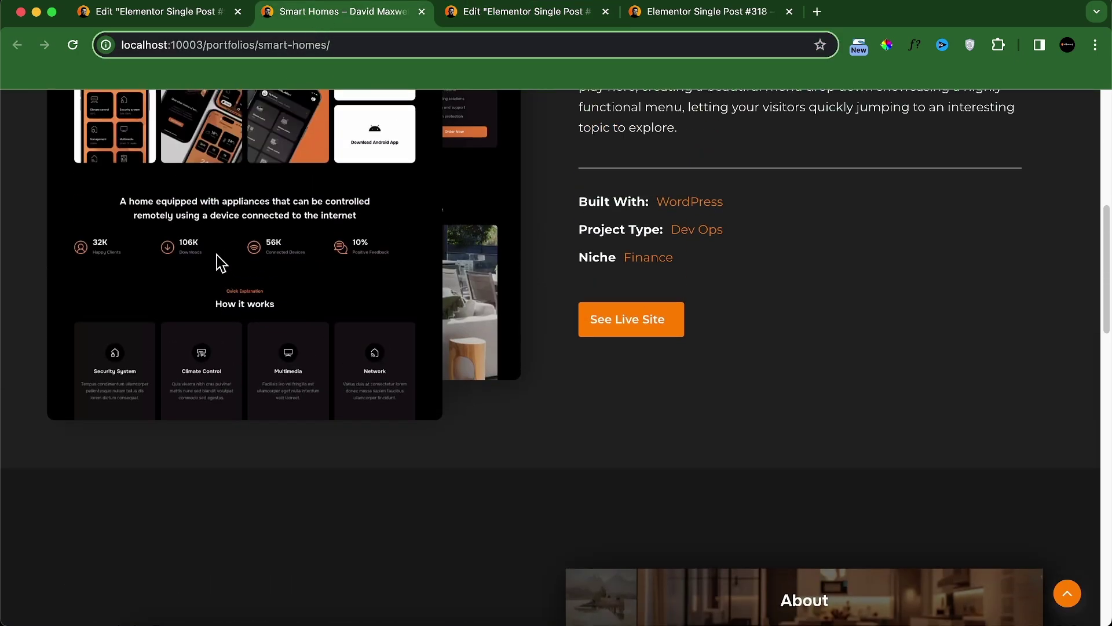
left_click(510, 14)
Step: Pad the right-hand text column 50 on every side, with 30 on the left
left_click(687, 256)
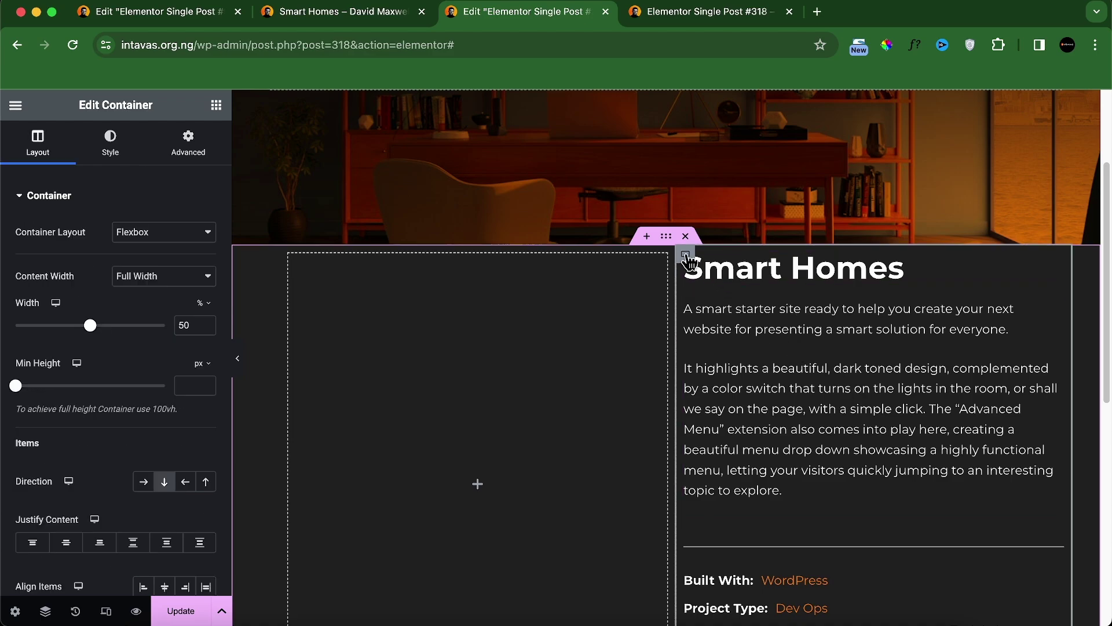
left_click(200, 151)
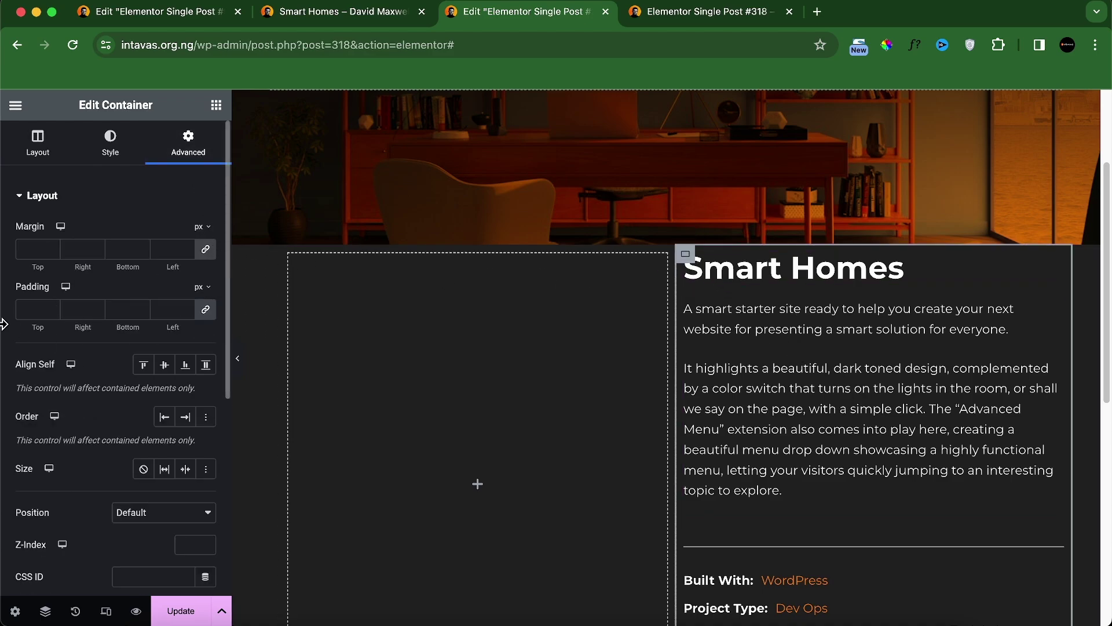
left_click(24, 311)
type("50")
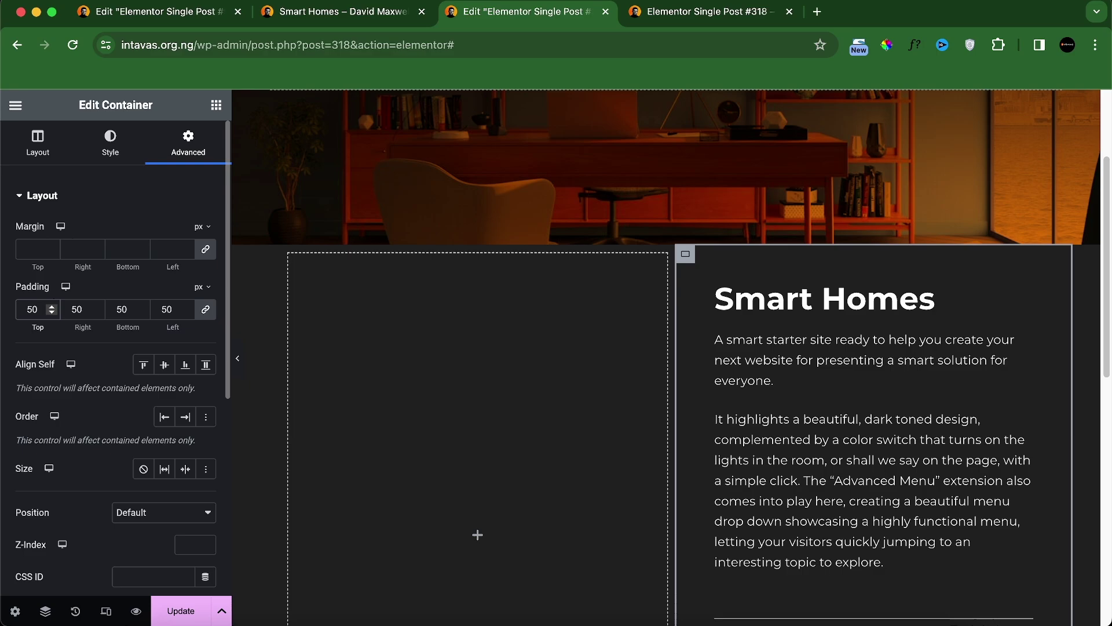
left_click(208, 315)
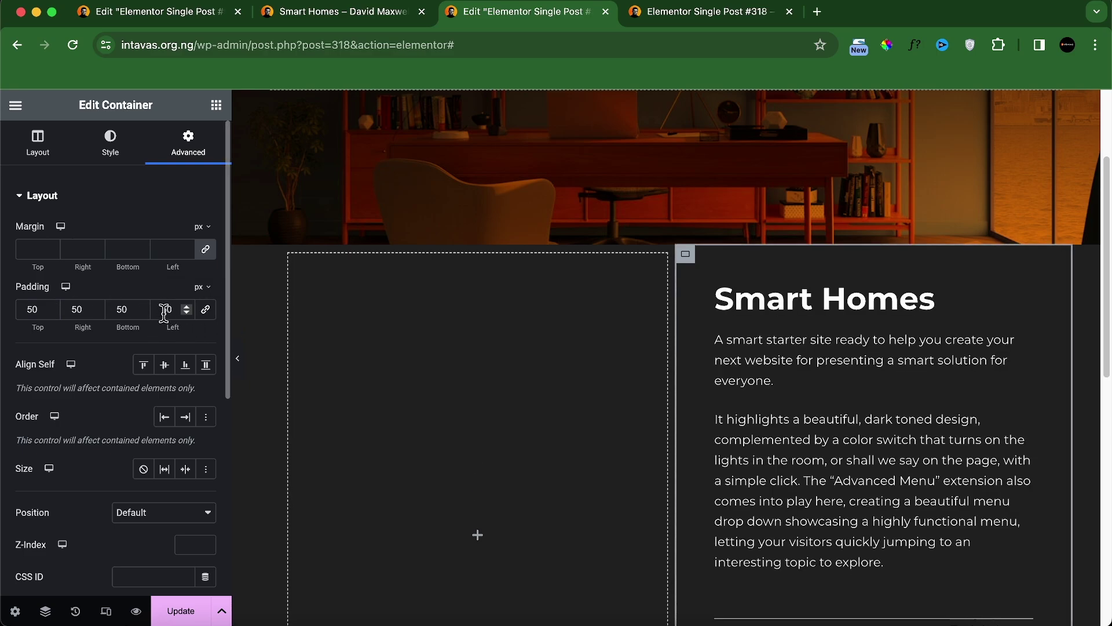
type("30")
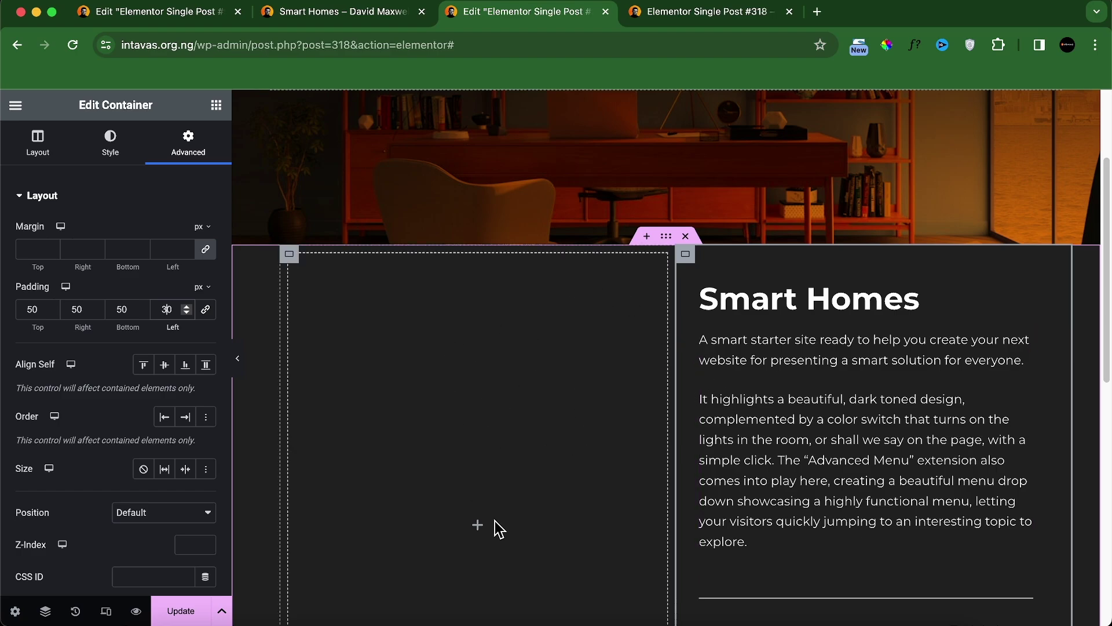
Step: Add an Image widget to the left column sourced from the Featured IMG B ACF image field
left_click(216, 106)
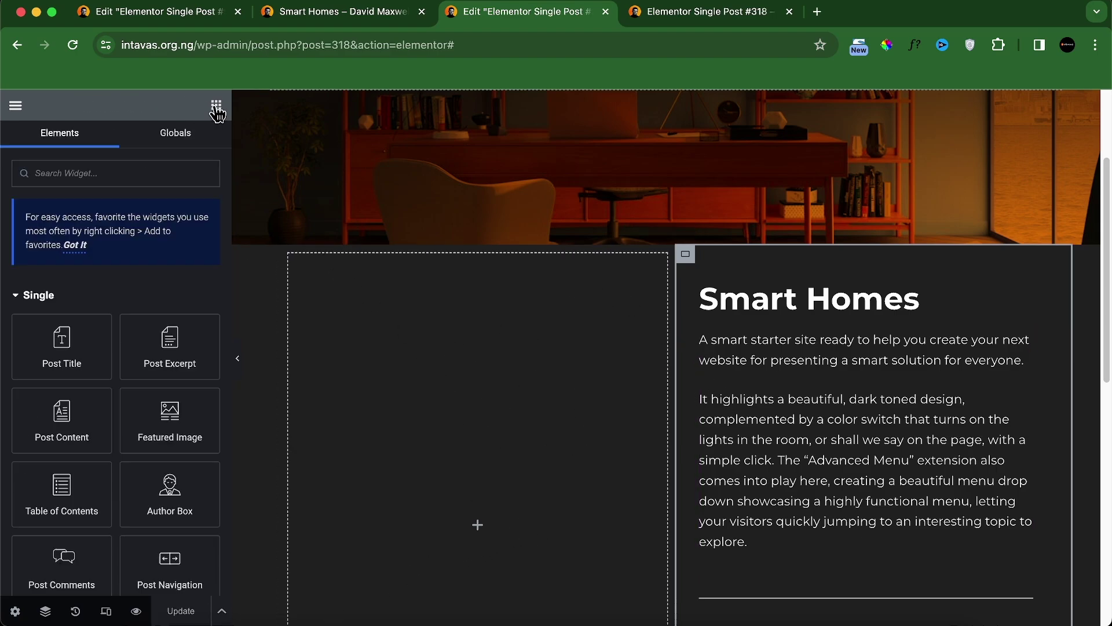
scroll(173, 385, "down", 15)
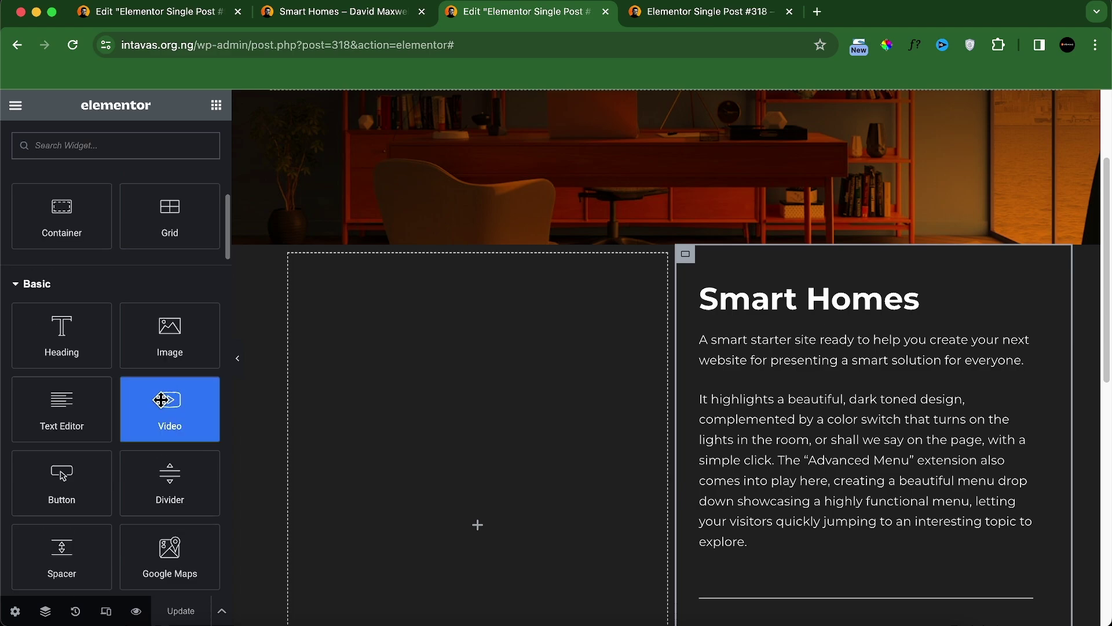
left_click(191, 351)
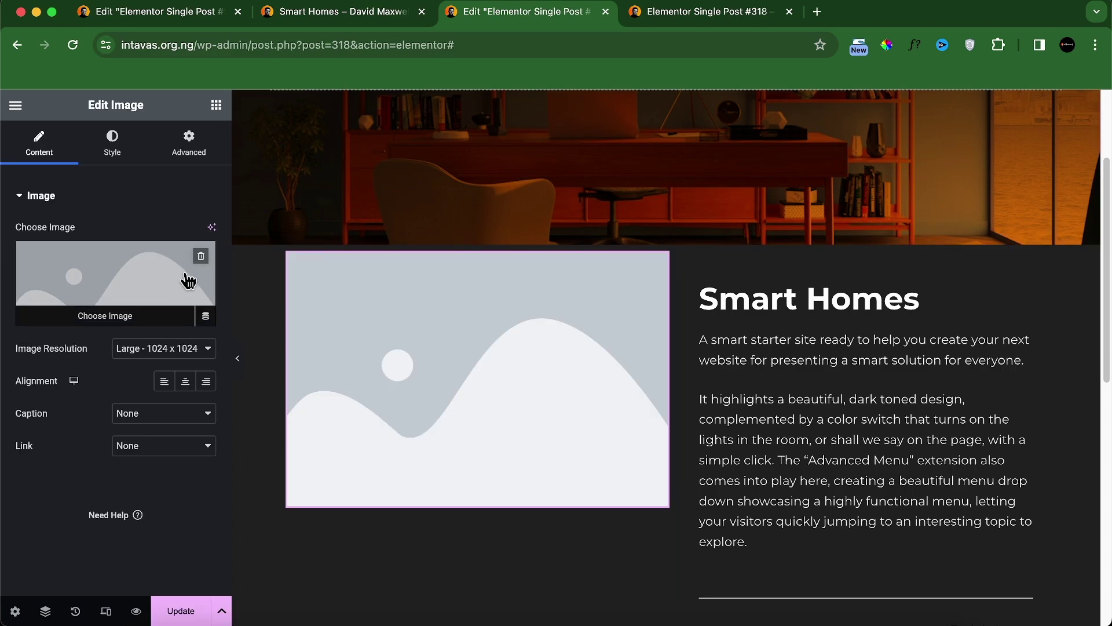
left_click(202, 267)
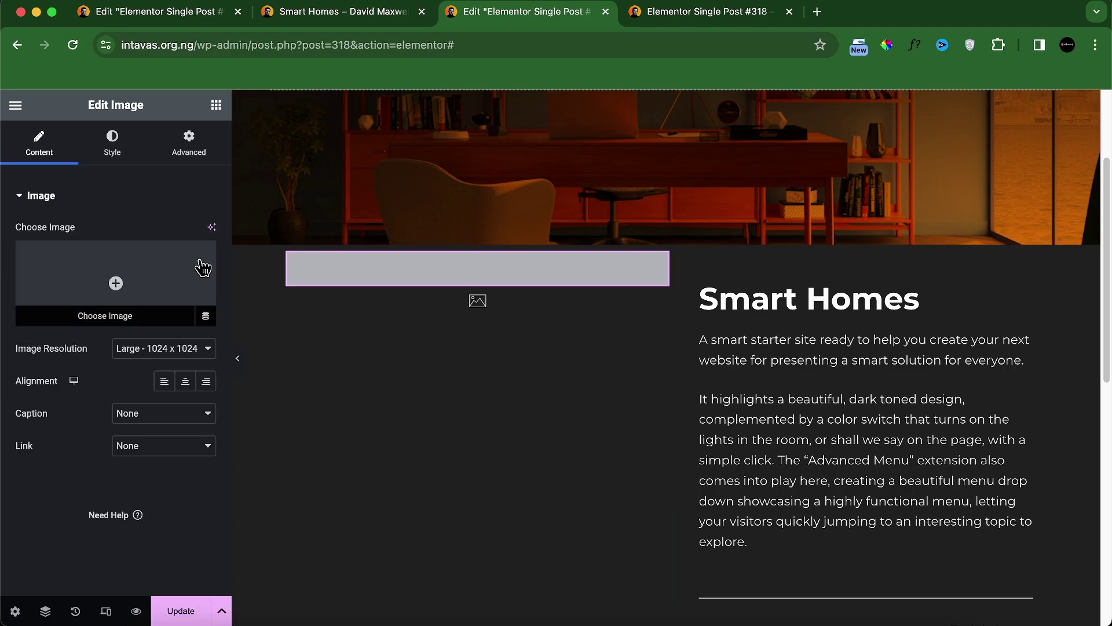
left_click(205, 319)
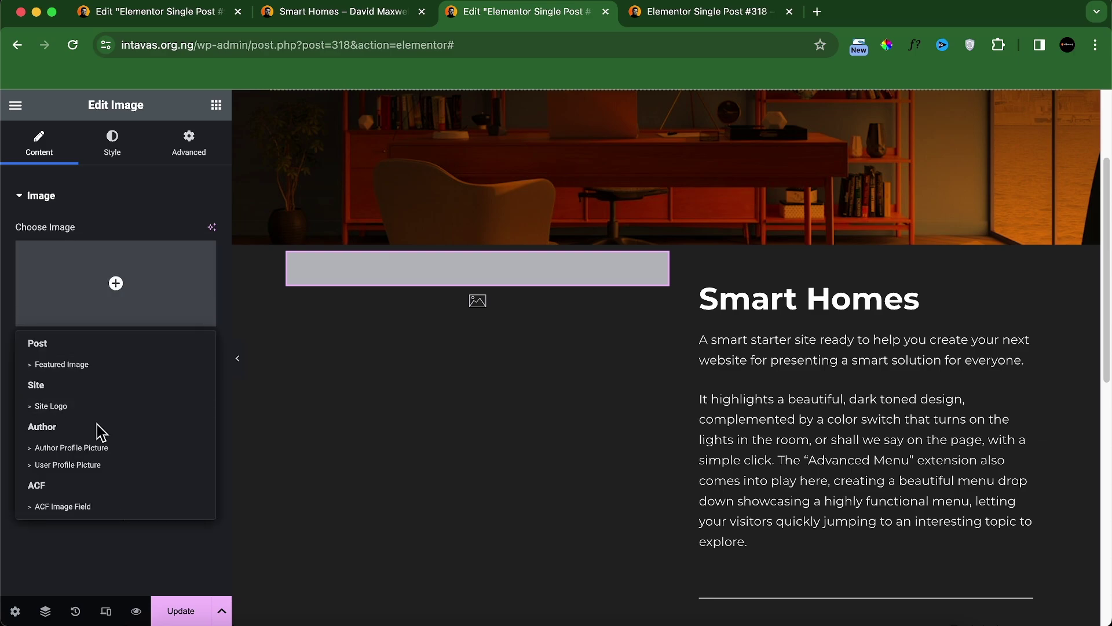
left_click(80, 506)
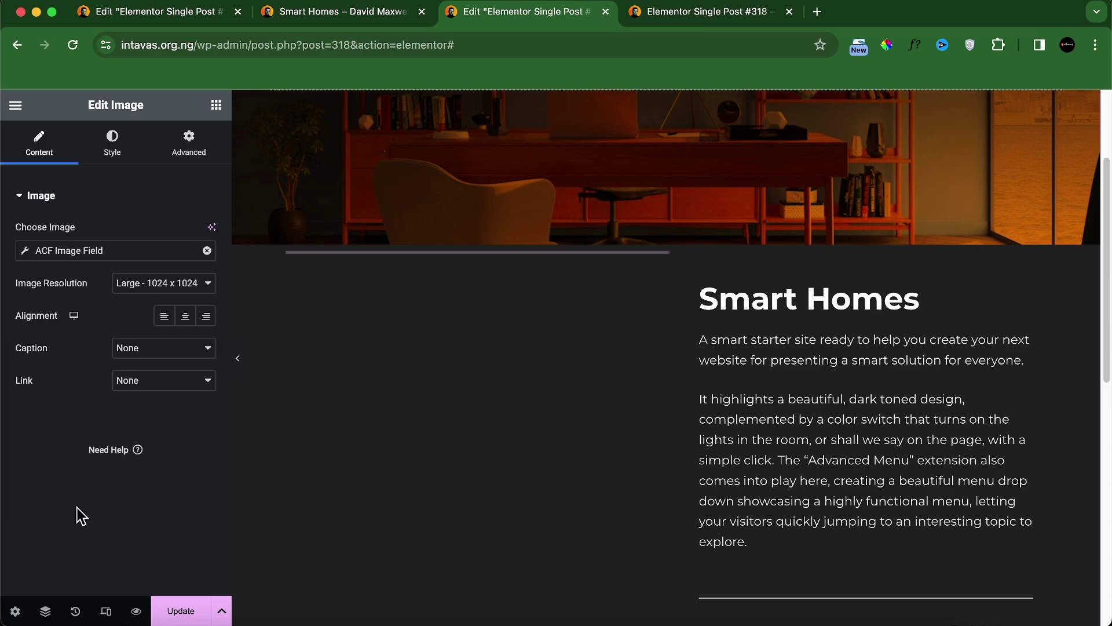
left_click(151, 258)
left_click(158, 320)
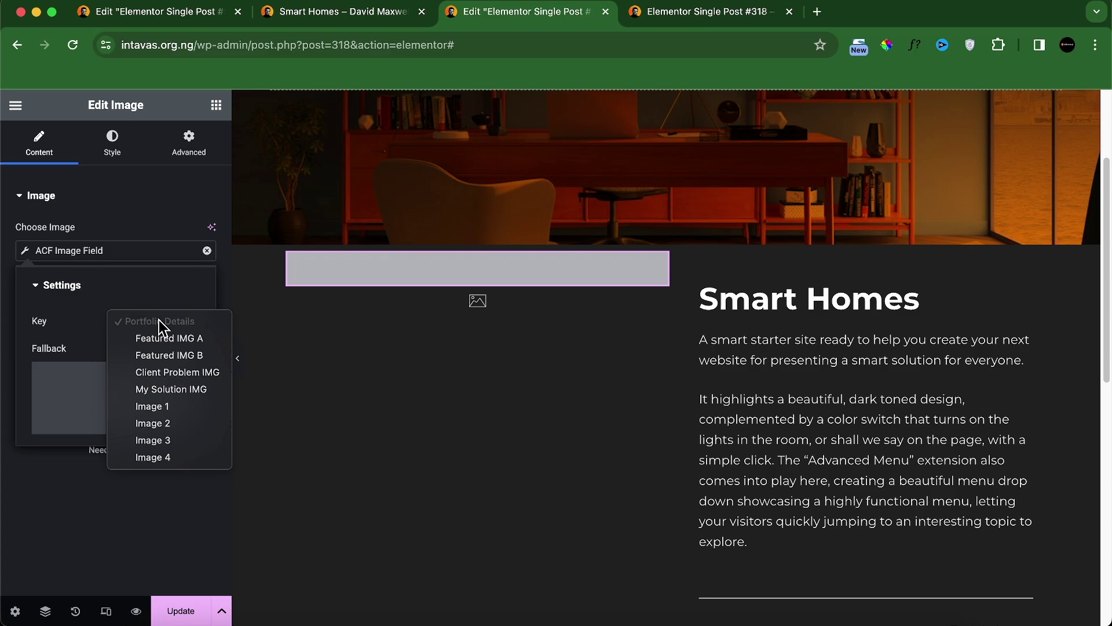
left_click(192, 358)
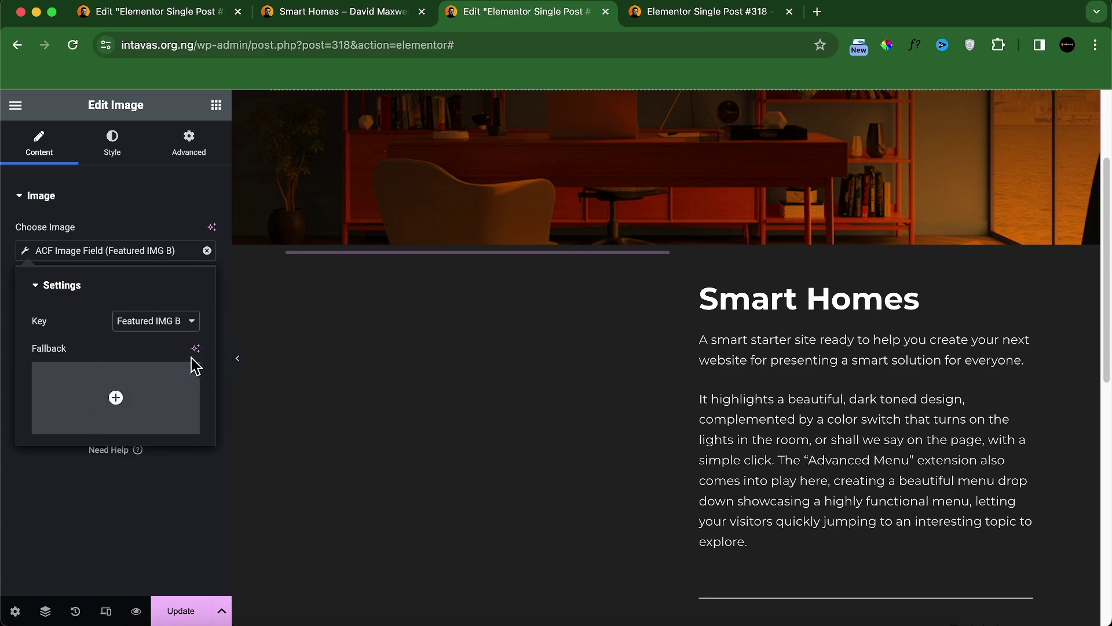
left_click(149, 197)
left_click(147, 200)
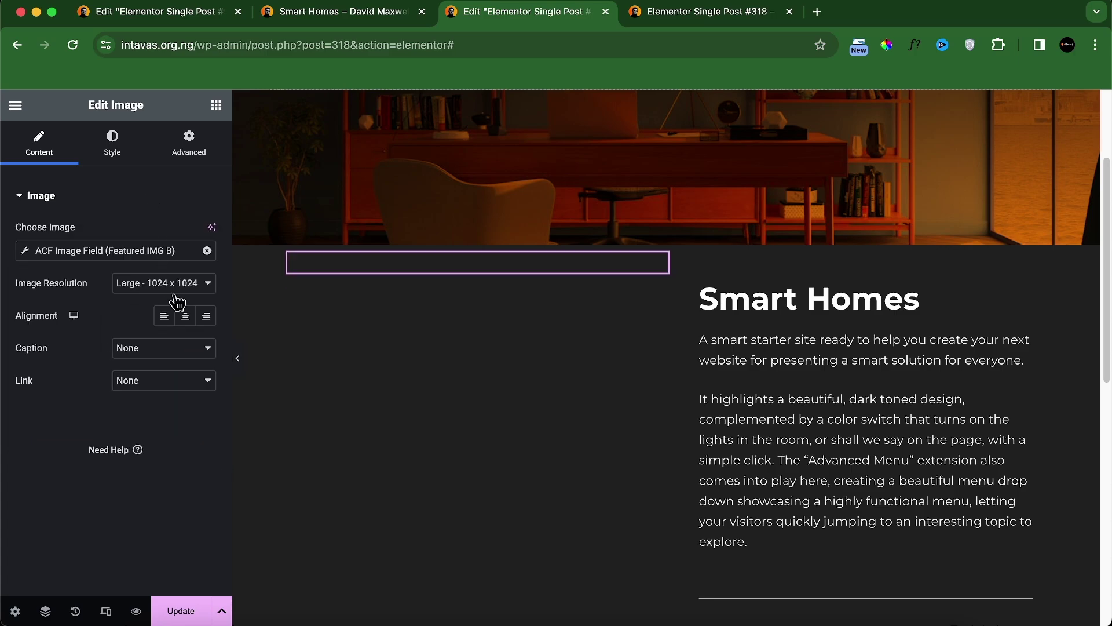
Step: Set the Featured IMG B image to 90% width with a 10 px border radius
left_click(112, 142)
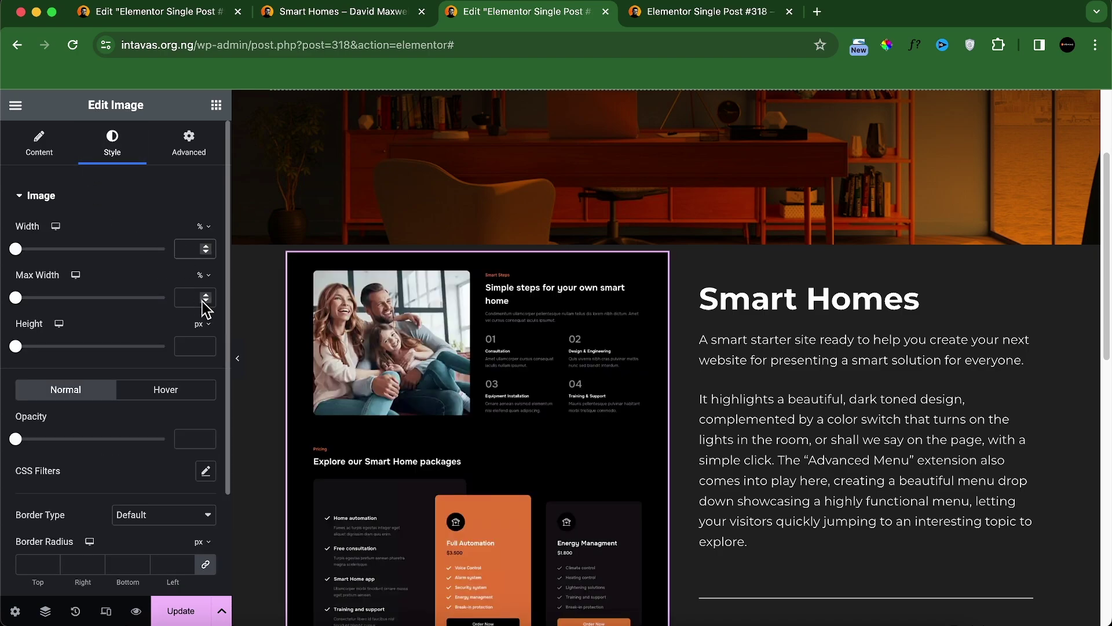
type("90")
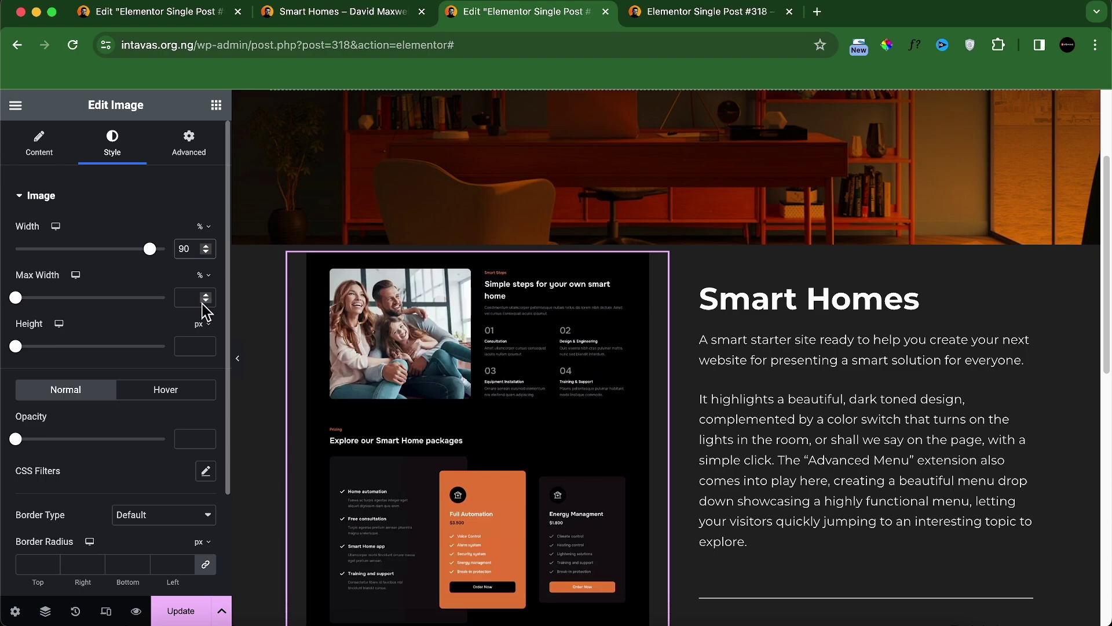
left_click(27, 564)
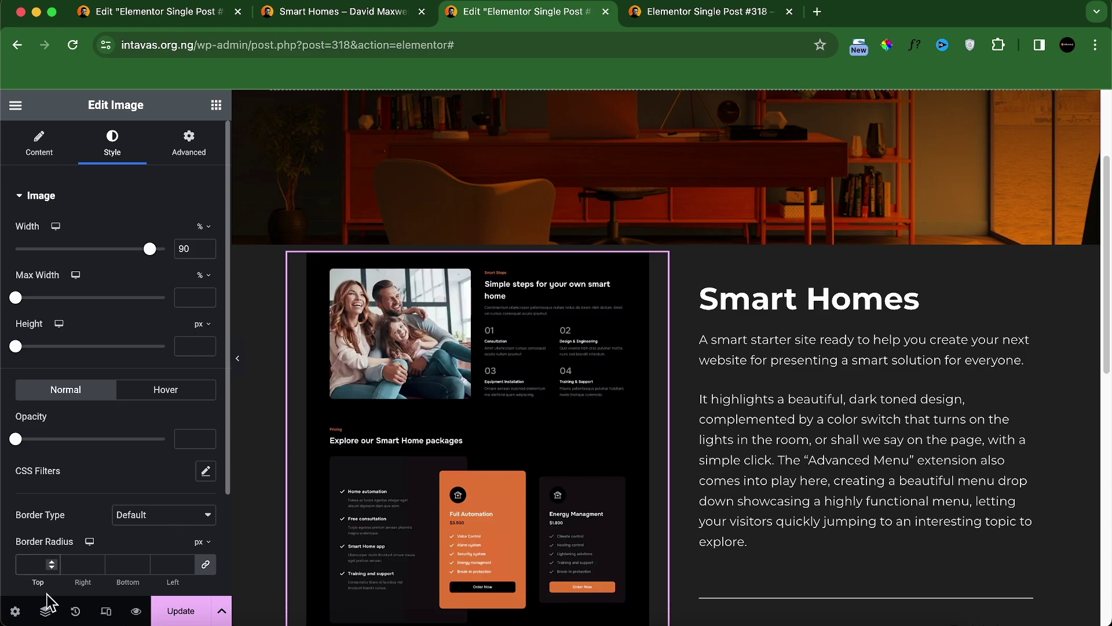
scroll(527, 531, "down", 6)
scroll(551, 392, "up", 5)
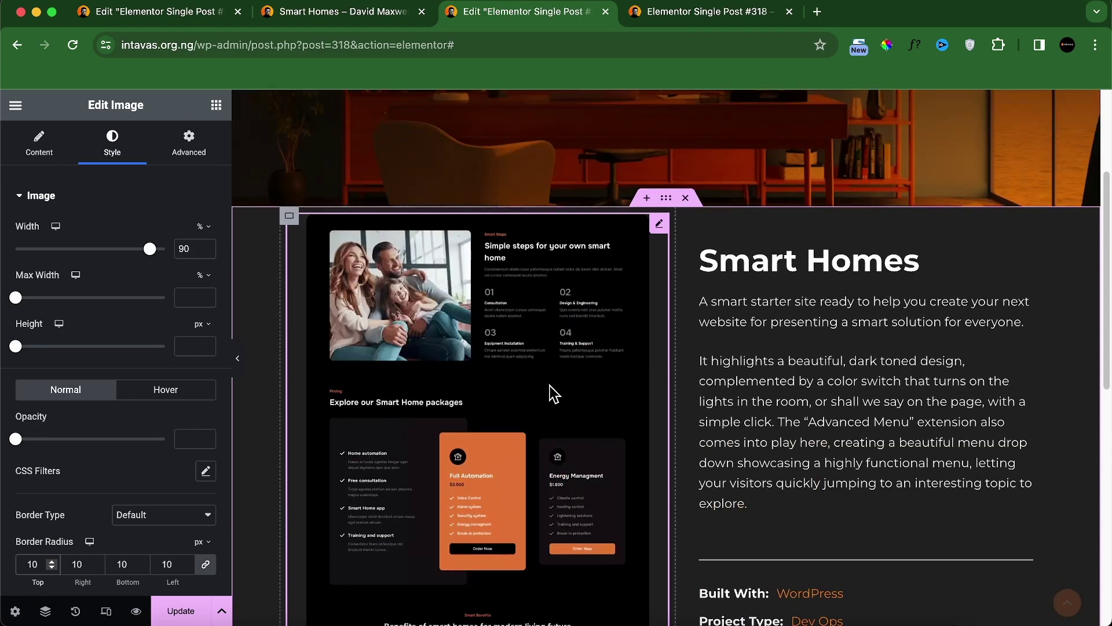
Step: Duplicate the image, switch the copy to the Featured IMG A field, and set it to 85% width
right_click(659, 233)
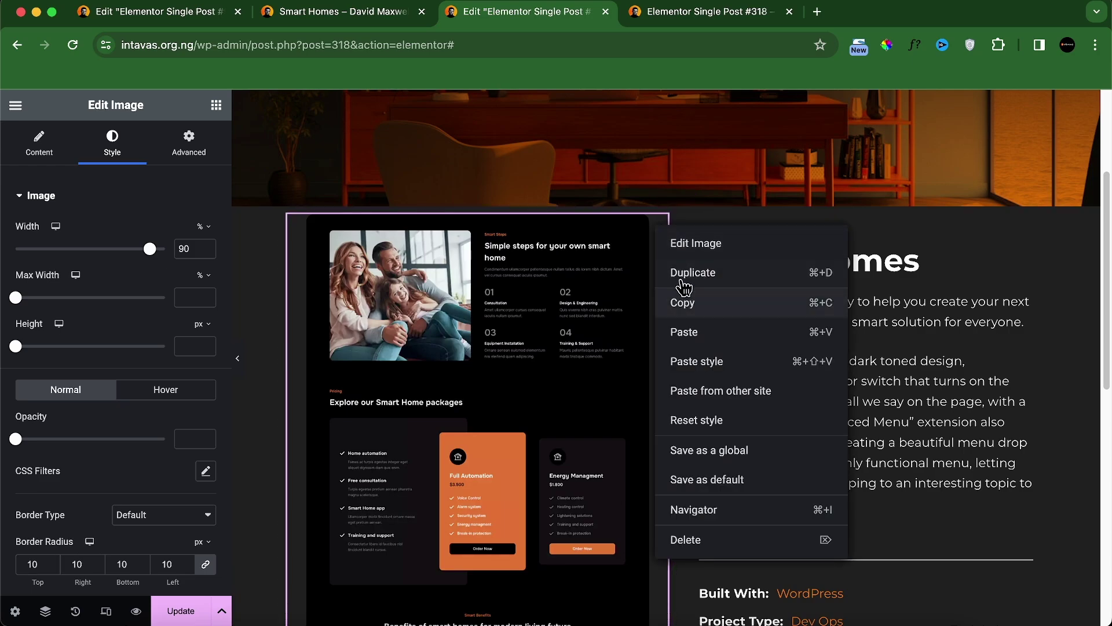
left_click(681, 271)
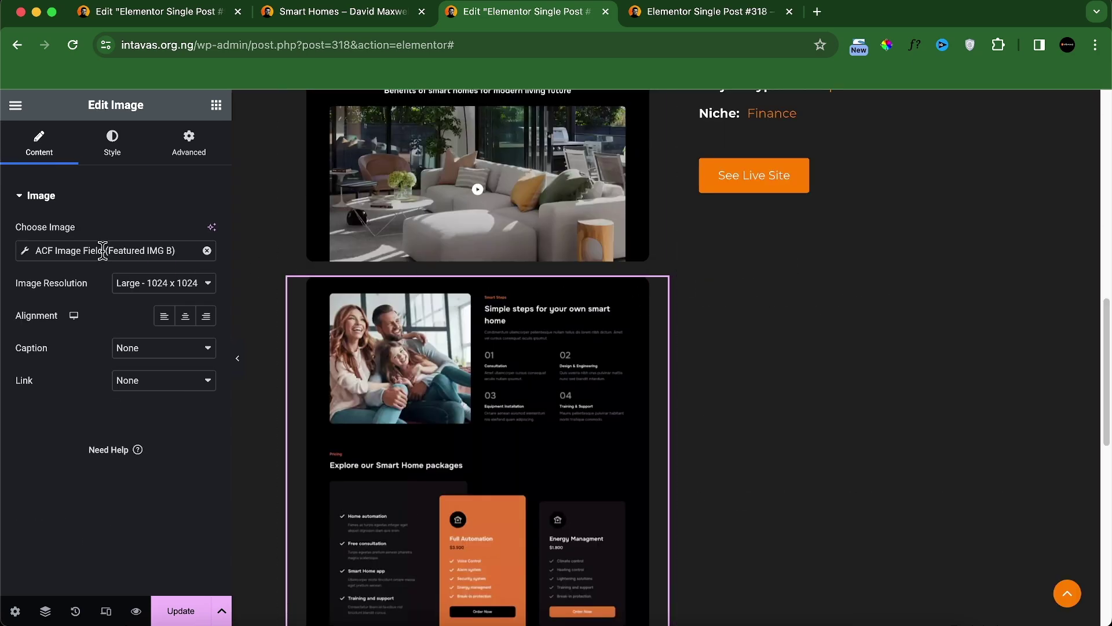
left_click(100, 250)
left_click(149, 323)
left_click(168, 304)
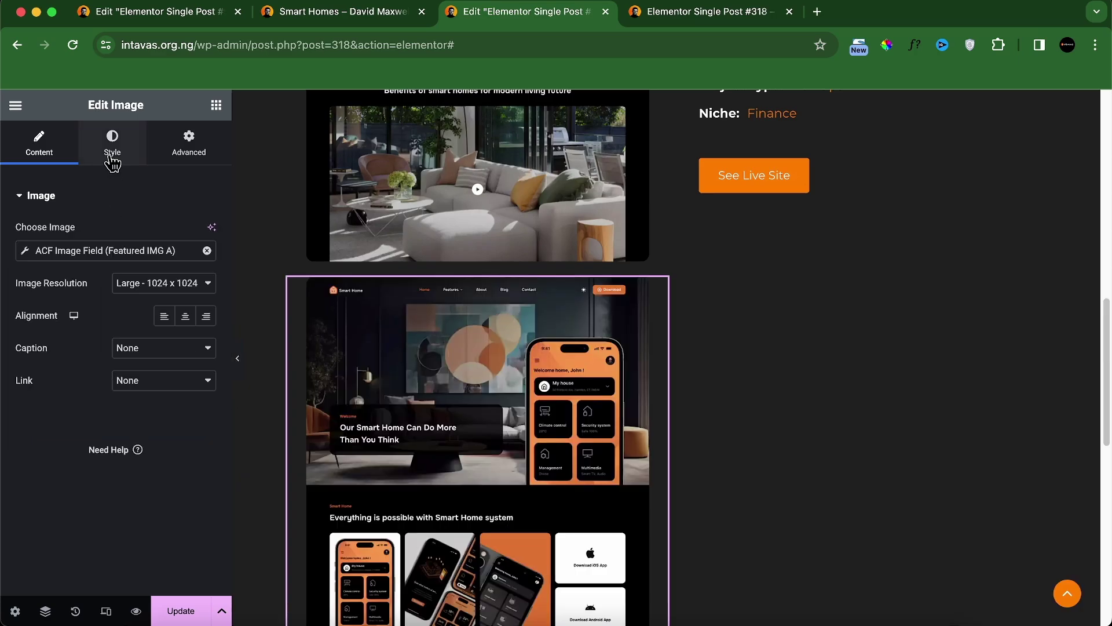
left_click(112, 152)
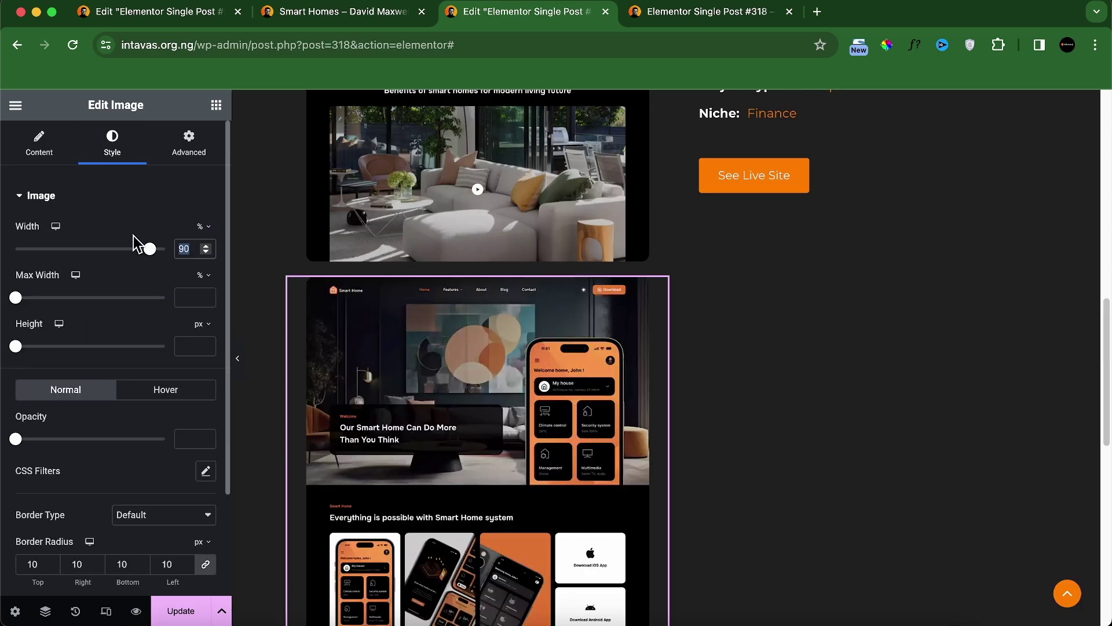
type("85")
scroll(578, 306, "up", 5)
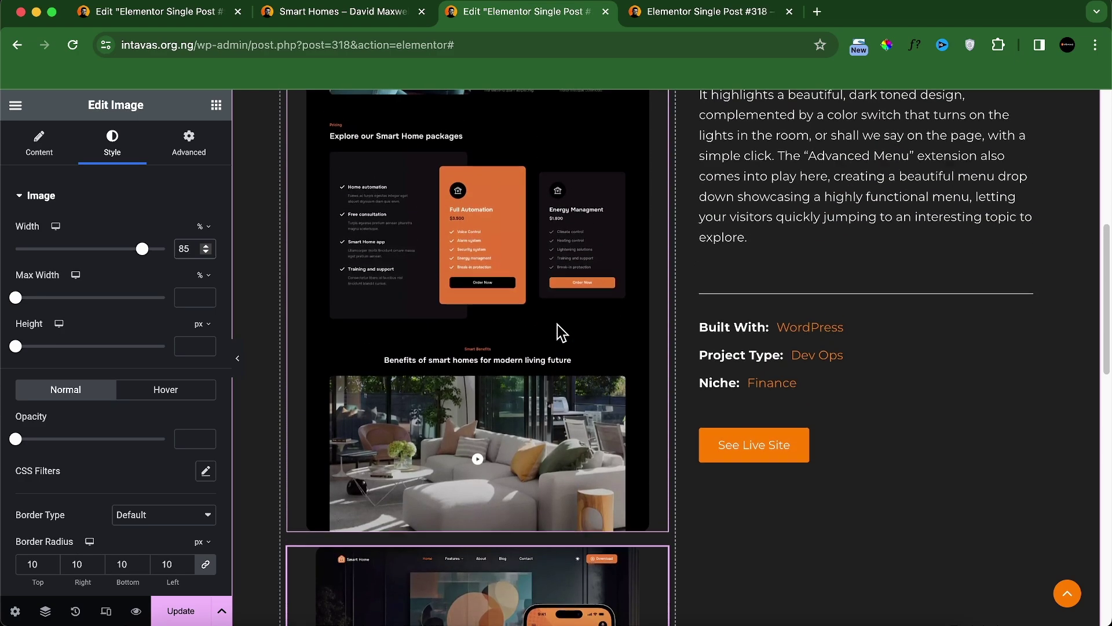
scroll(561, 333, "up", 7)
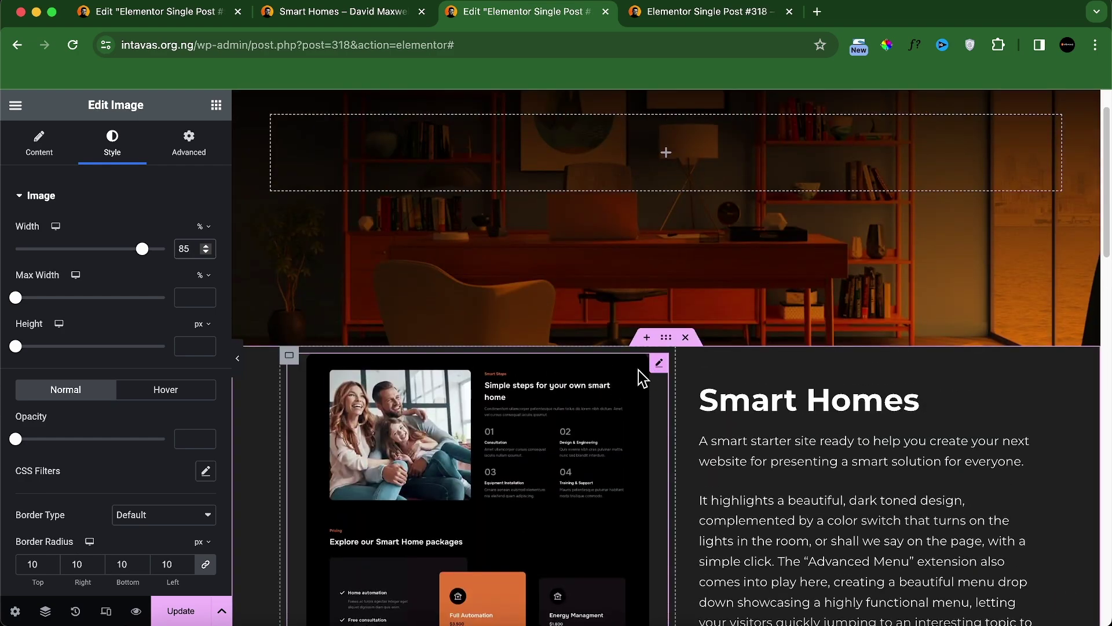
Step: Give the image column's container a -150 px top margin, with the margin sides unlinked
left_click(291, 356)
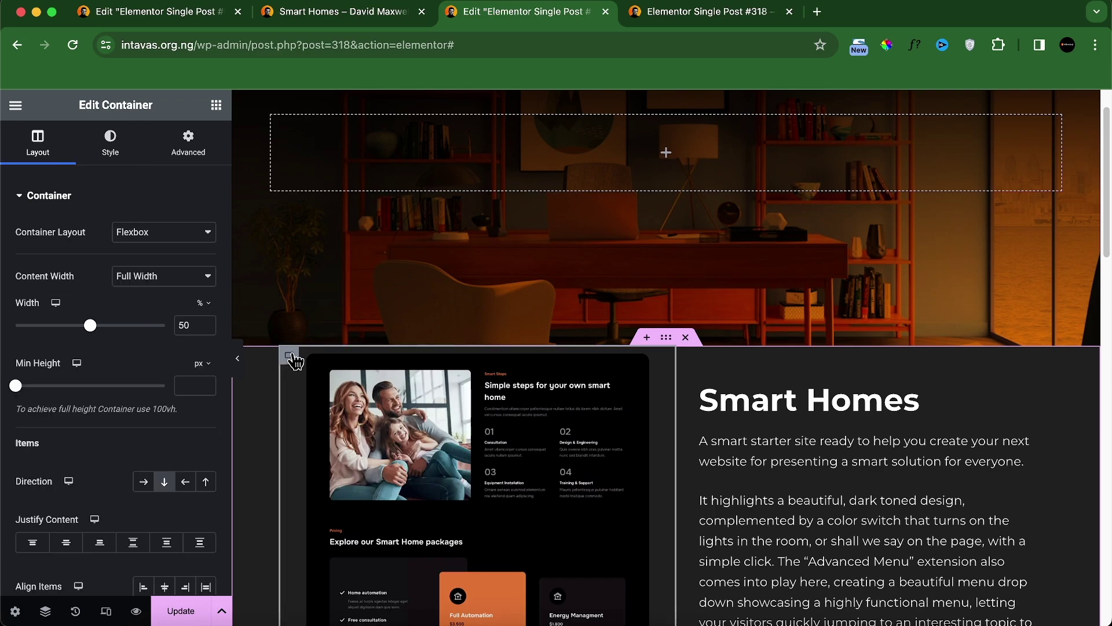
left_click(200, 151)
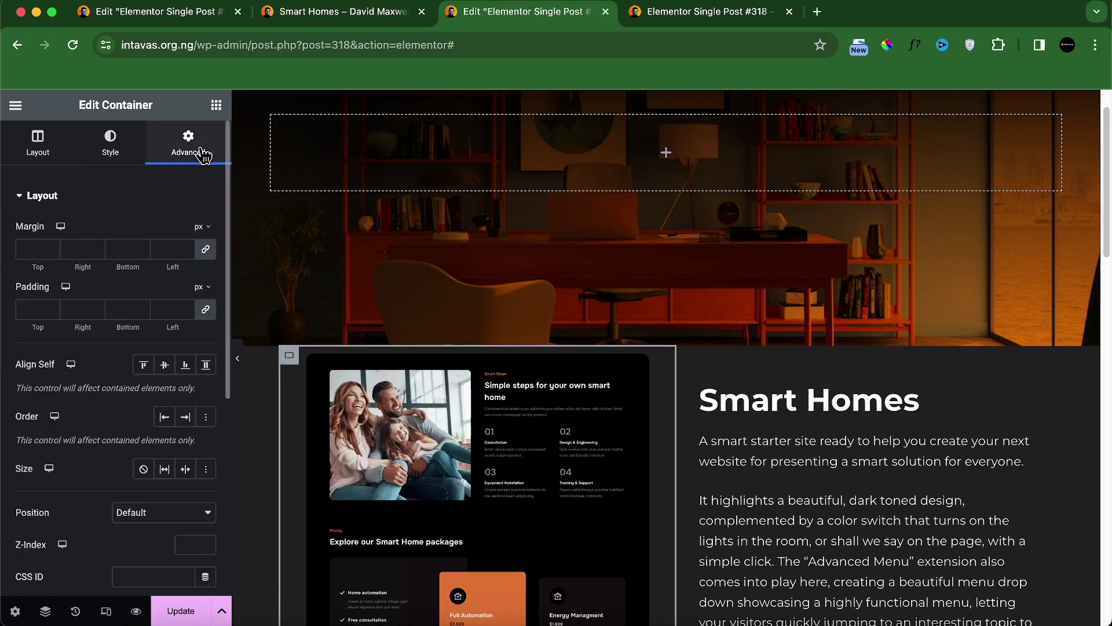
left_click(205, 250)
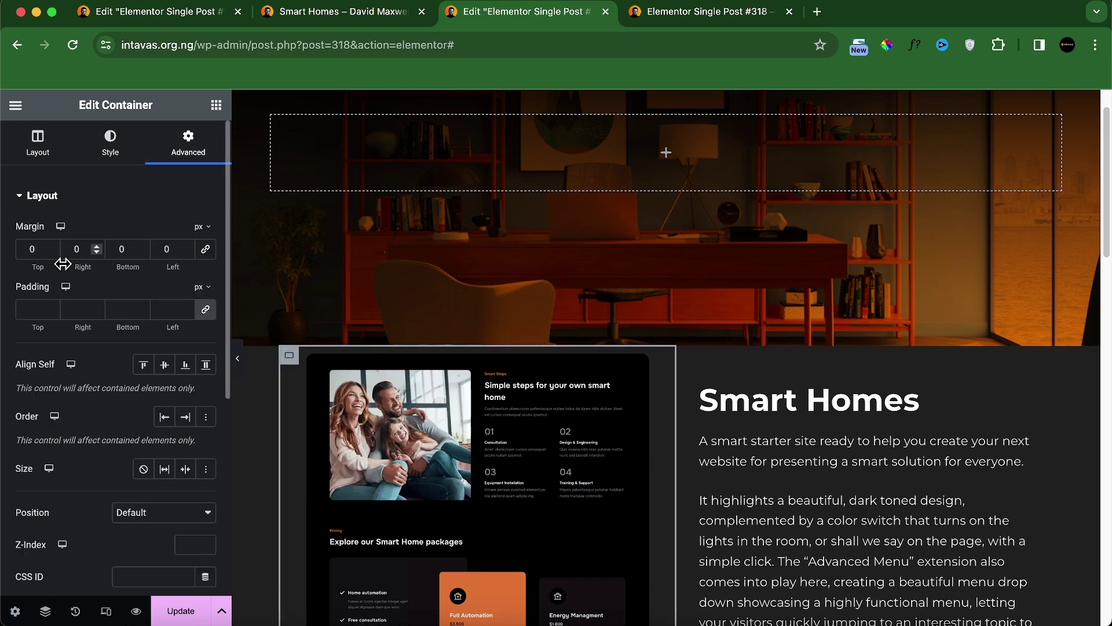
left_click(51, 252)
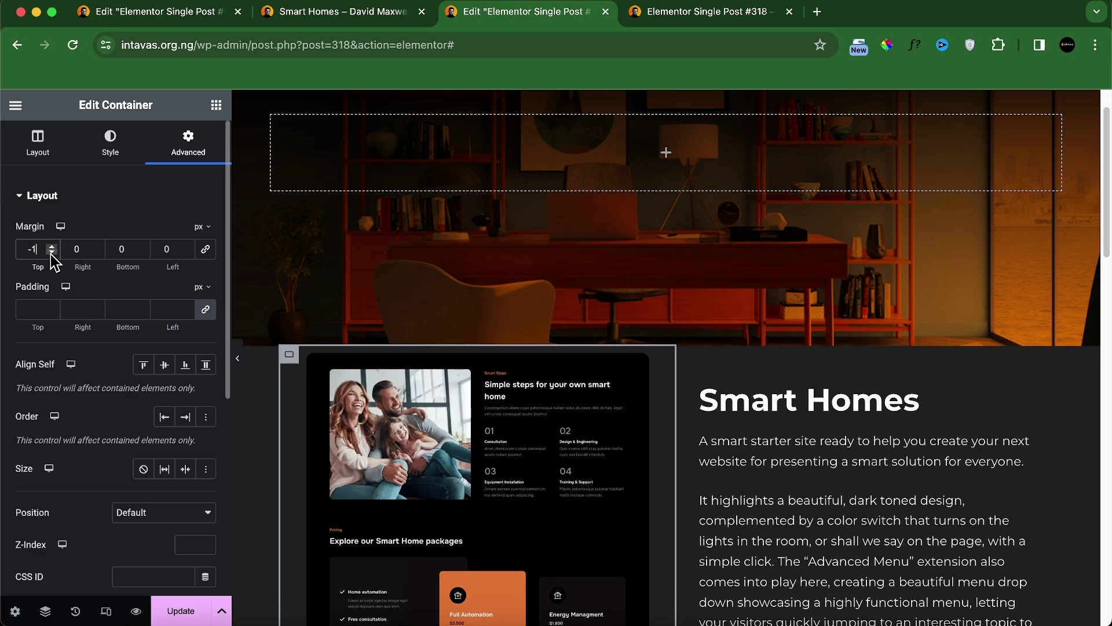
type("50")
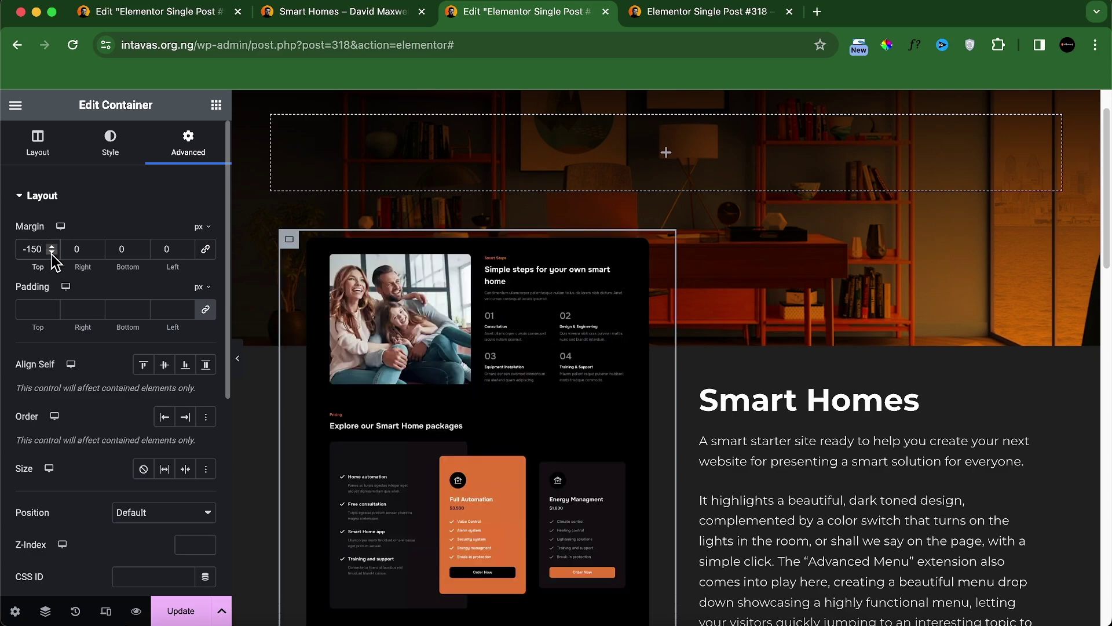
scroll(554, 459, "down", 10)
scroll(643, 452, "up", 10)
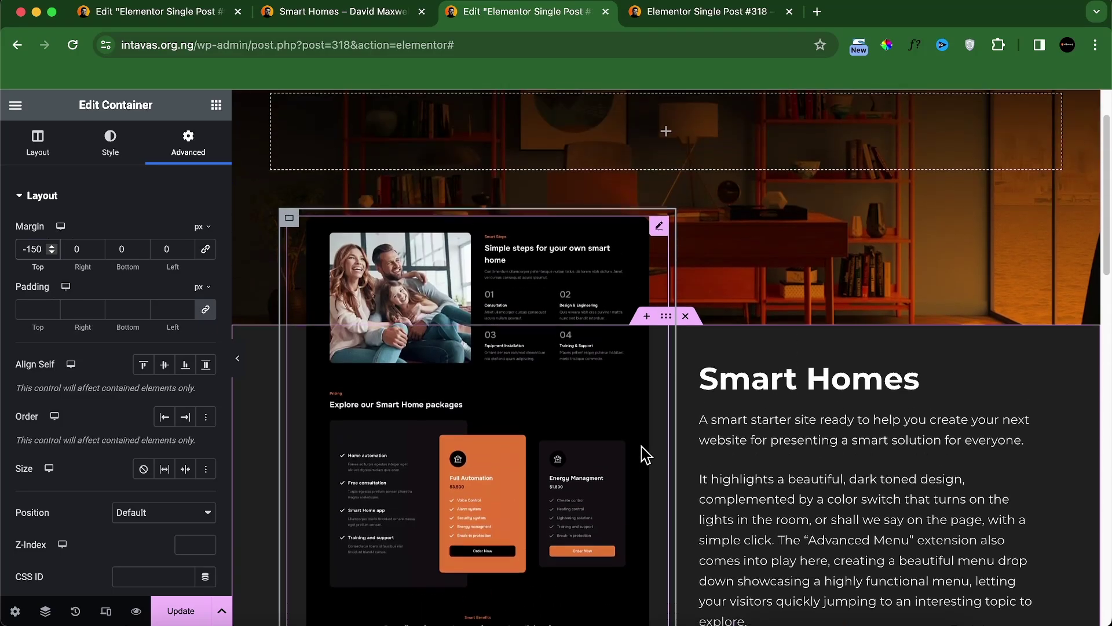
Step: Set the pricing screenshot image's Position to Absolute, leaving both offsets at 0
left_click(660, 234)
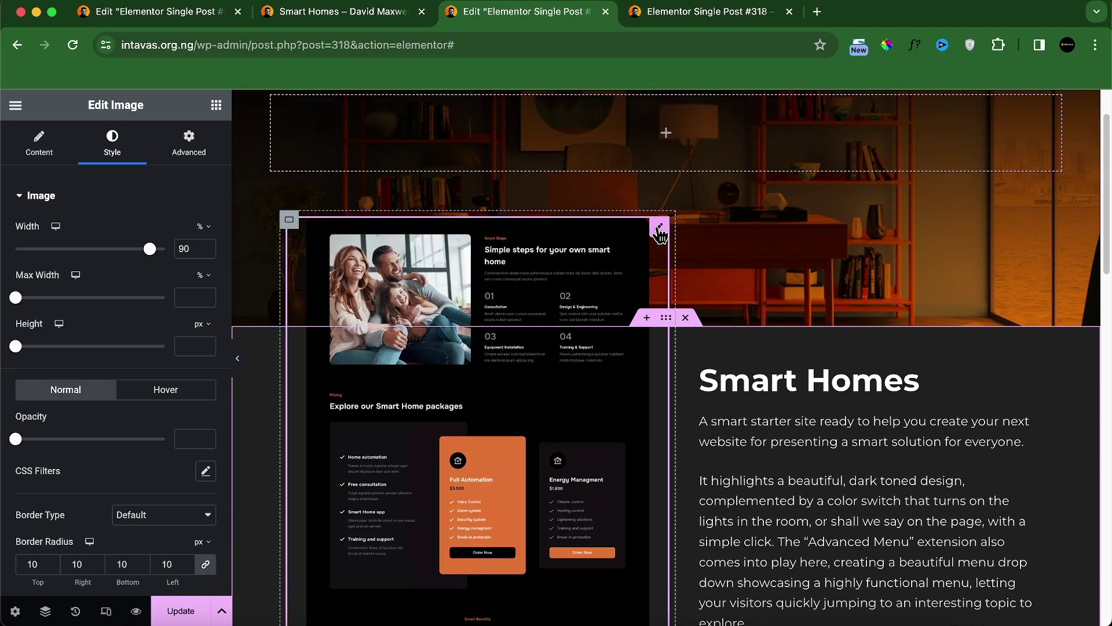
left_click(176, 162)
scroll(145, 371, "down", 10)
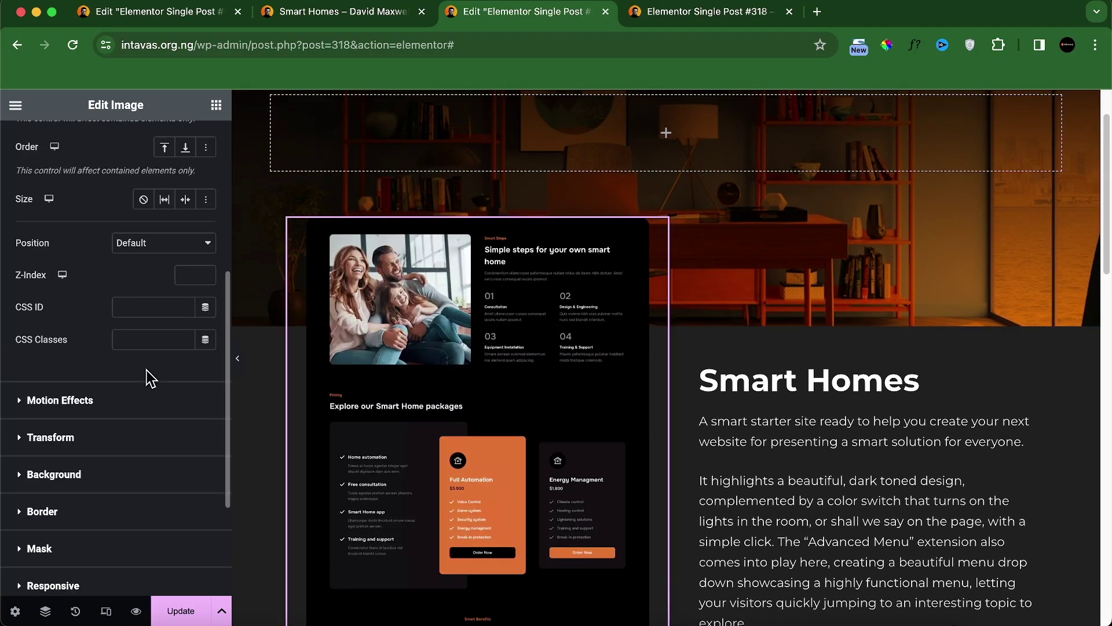
scroll(129, 348, "up", 5)
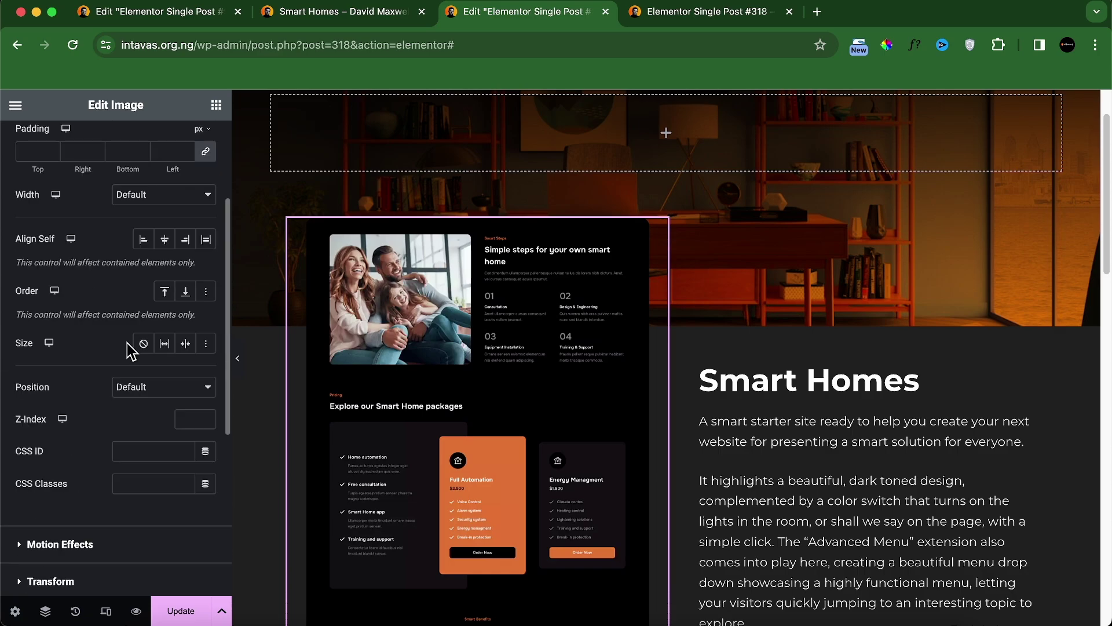
left_click(139, 388)
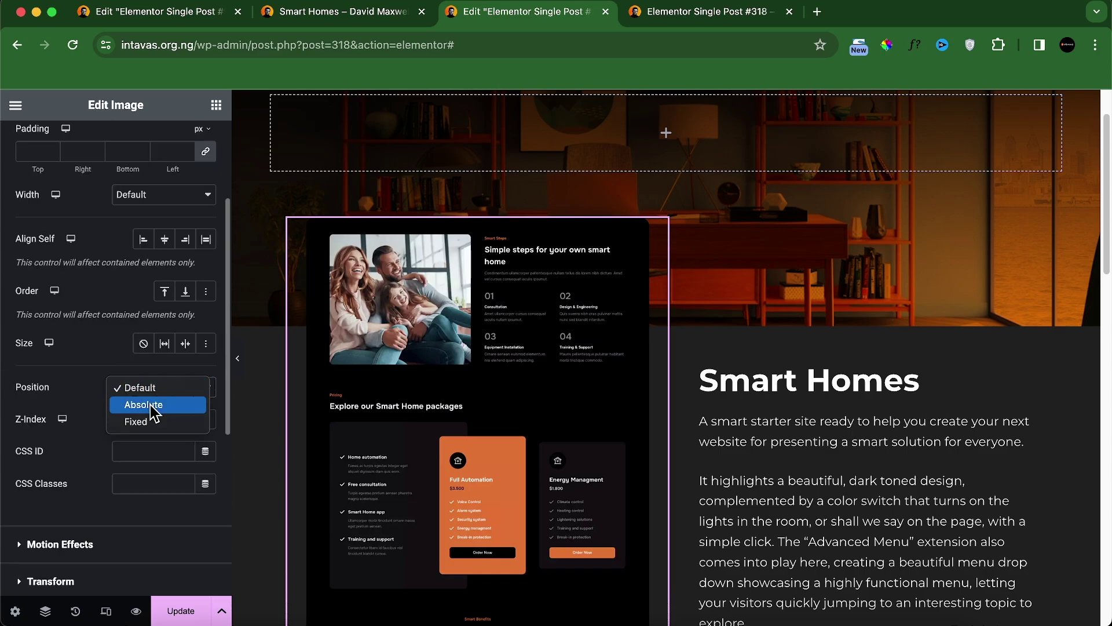
left_click(142, 404)
scroll(592, 433, "down", 10)
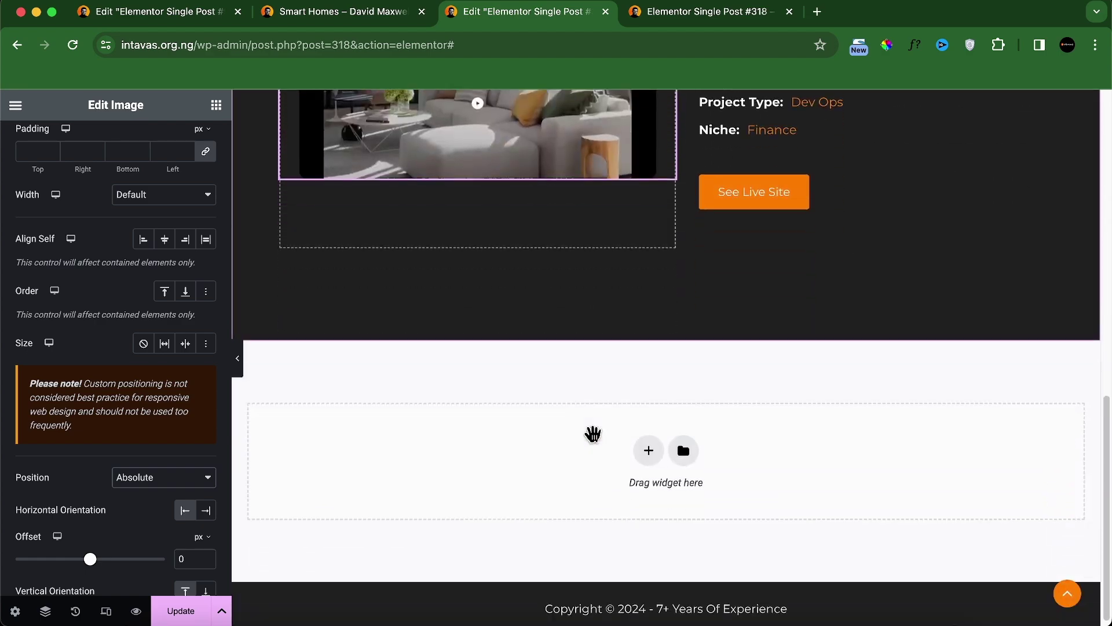
scroll(591, 435, "up", 10)
scroll(588, 429, "down", 4)
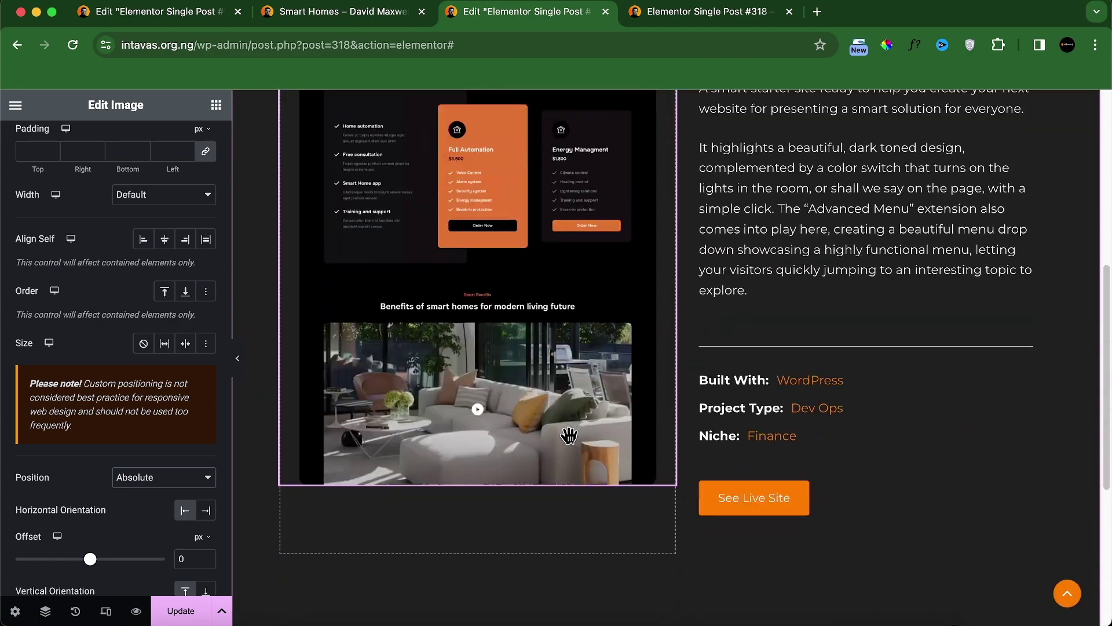
scroll(568, 437, "up", 5)
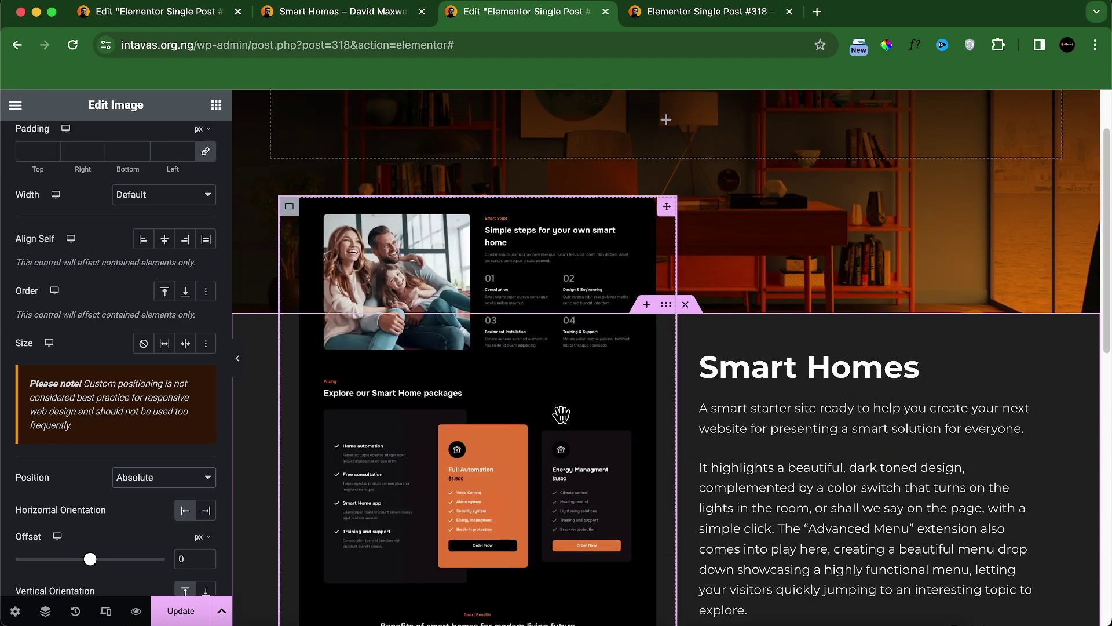
scroll(561, 415, "down", 5)
scroll(550, 404, "up", 3)
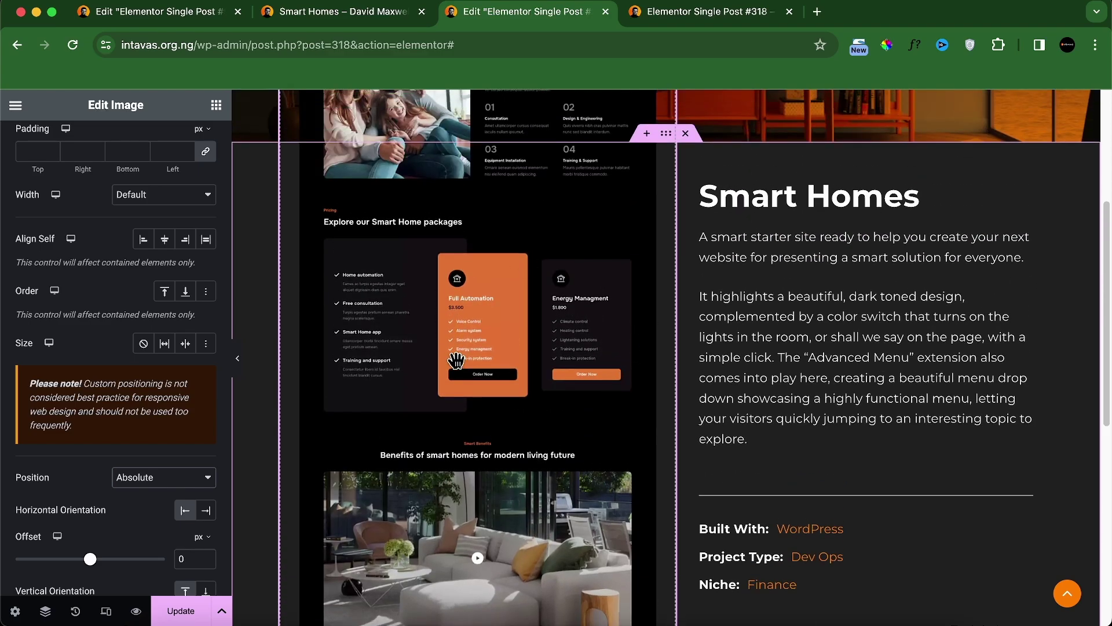
Step: Make the app screenshot image absolutely positioned as well
left_click(45, 611)
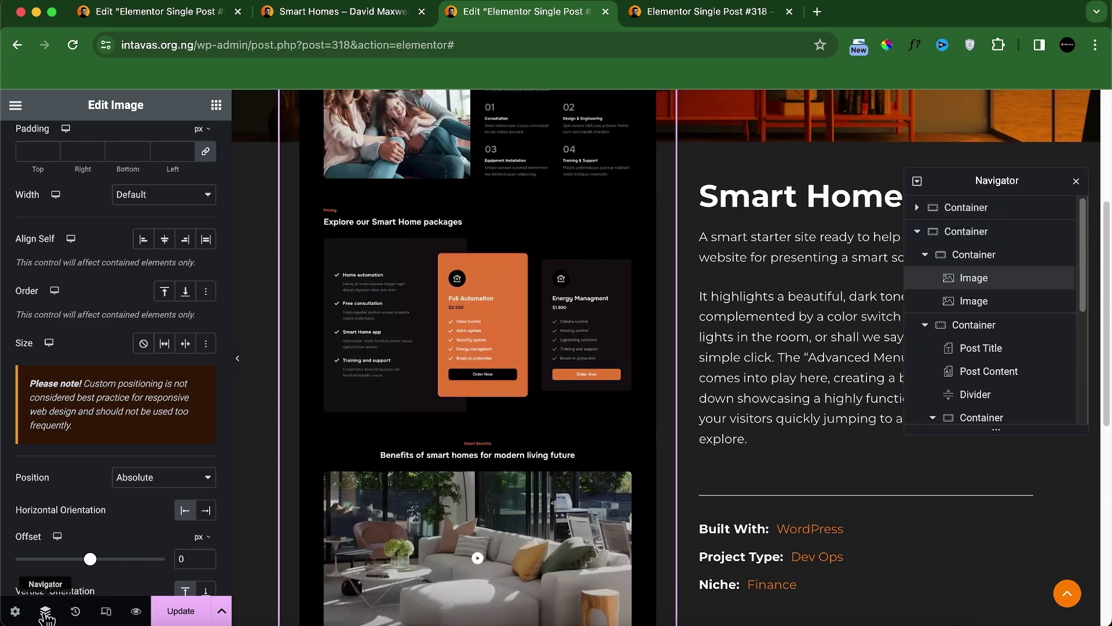
left_click(977, 304)
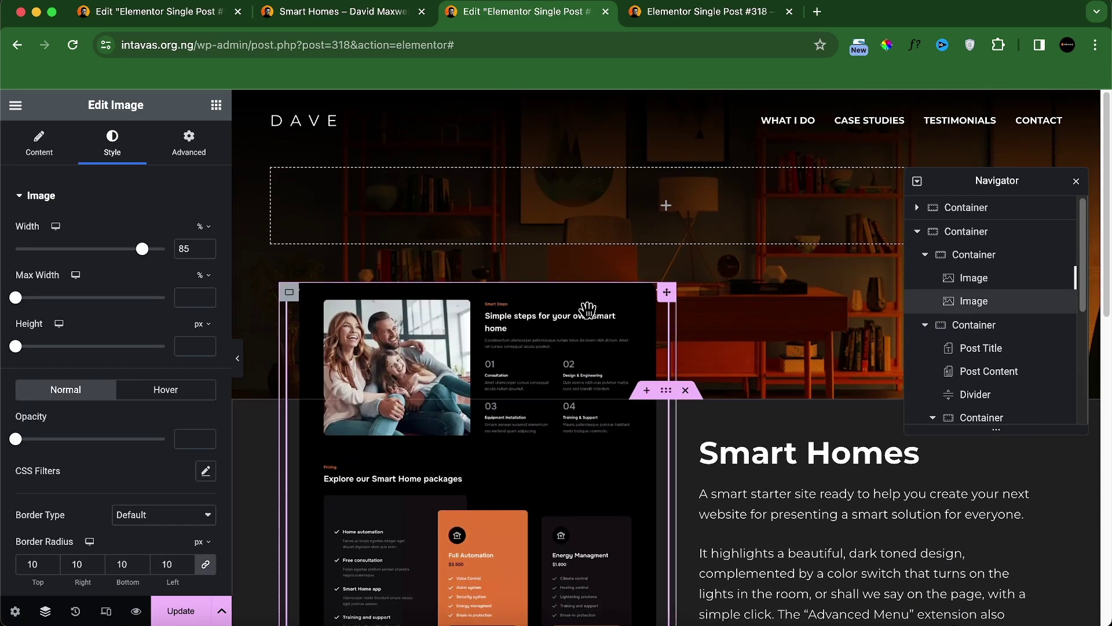
left_click(188, 145)
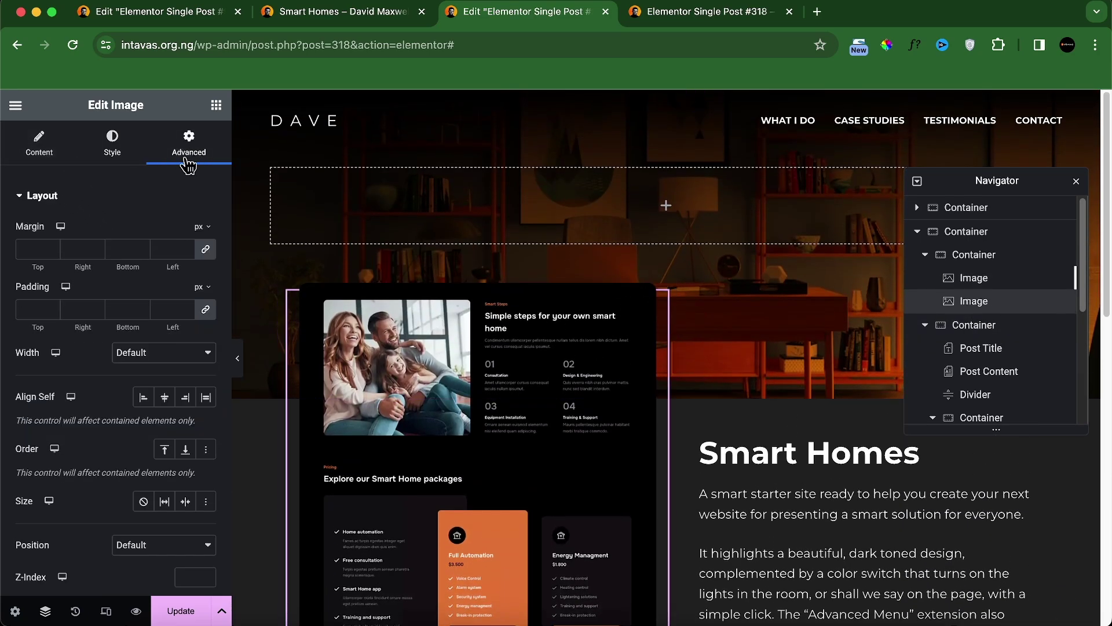
scroll(138, 450, "down", 5)
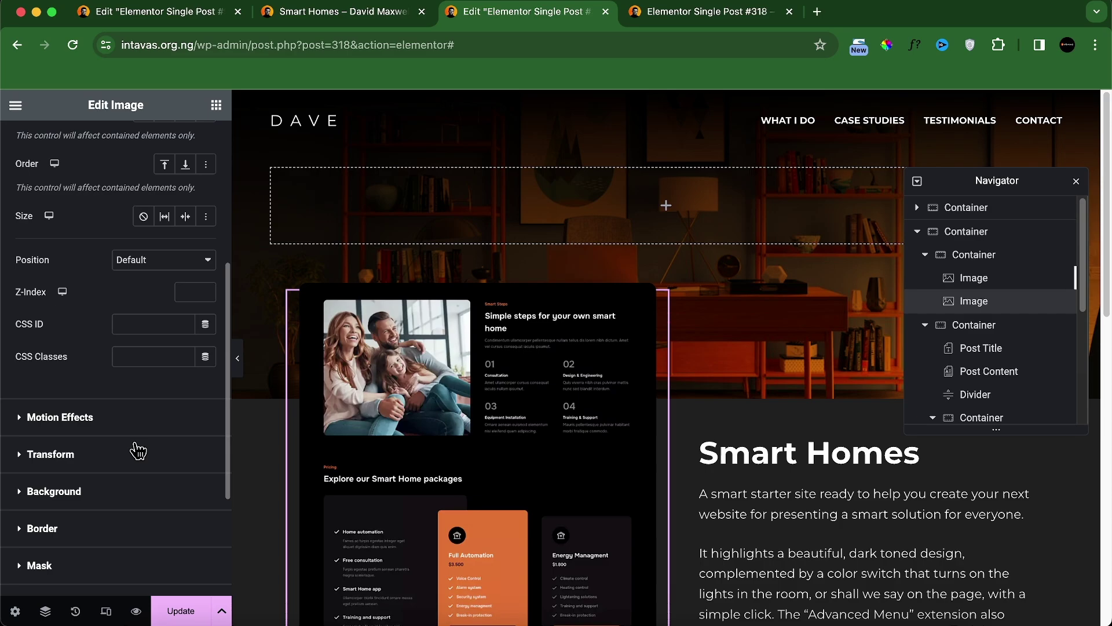
left_click(139, 262)
left_click(143, 277)
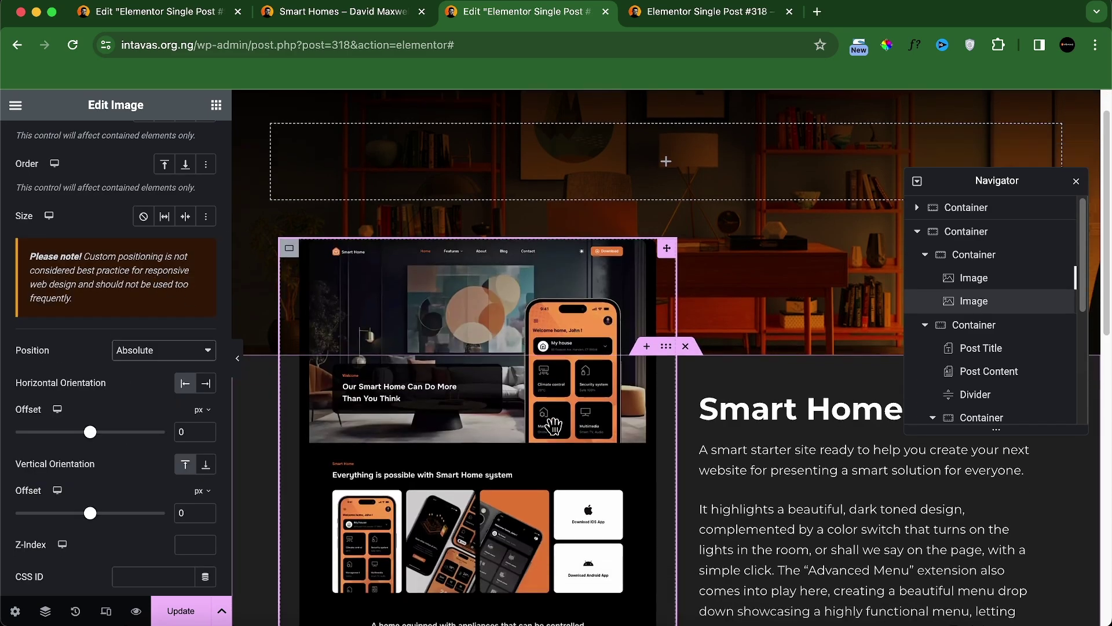
scroll(544, 441, "down", 3)
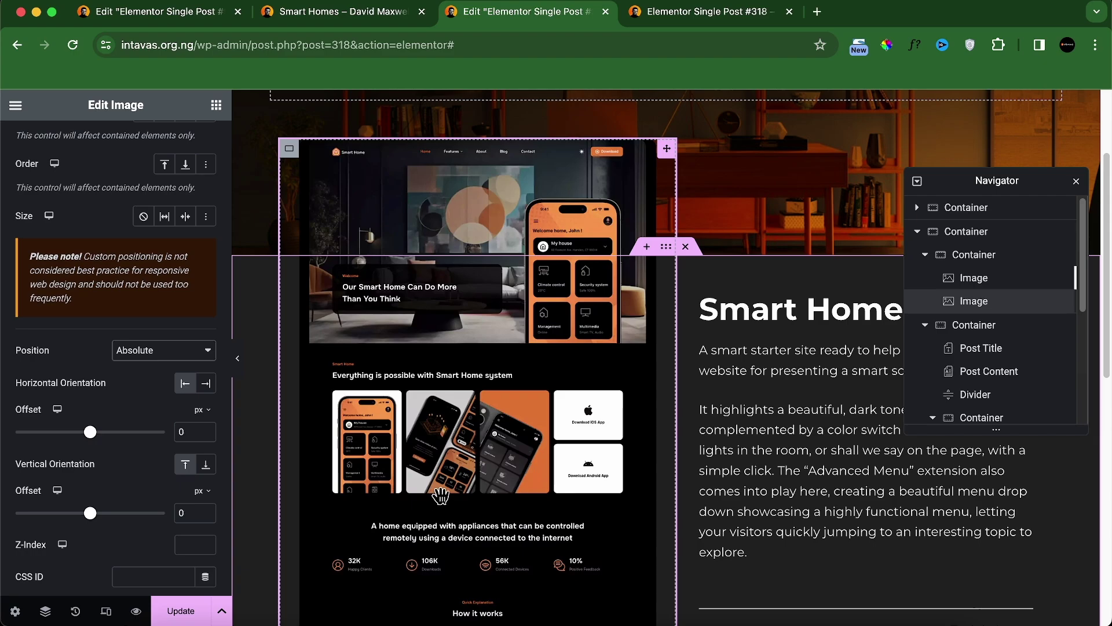
scroll(440, 495, "up", 1)
Step: Set offsets to -61 for the app screenshot and 130/65 for the pricing screenshot, then save
double_click(974, 301)
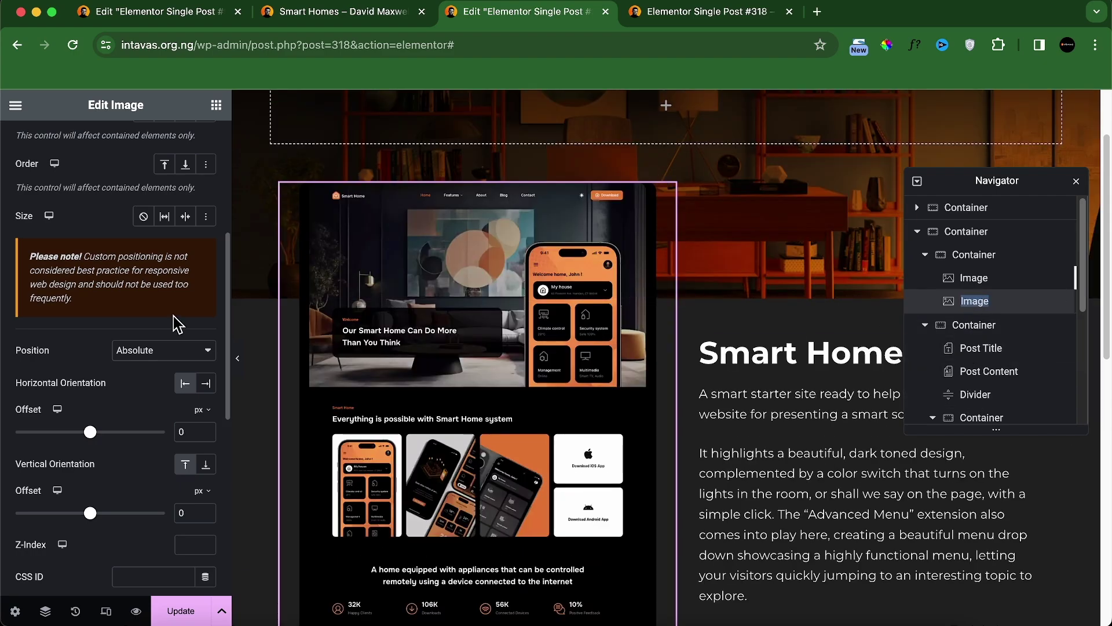
scroll(147, 300, "up", 5)
scroll(192, 287, "down", 7)
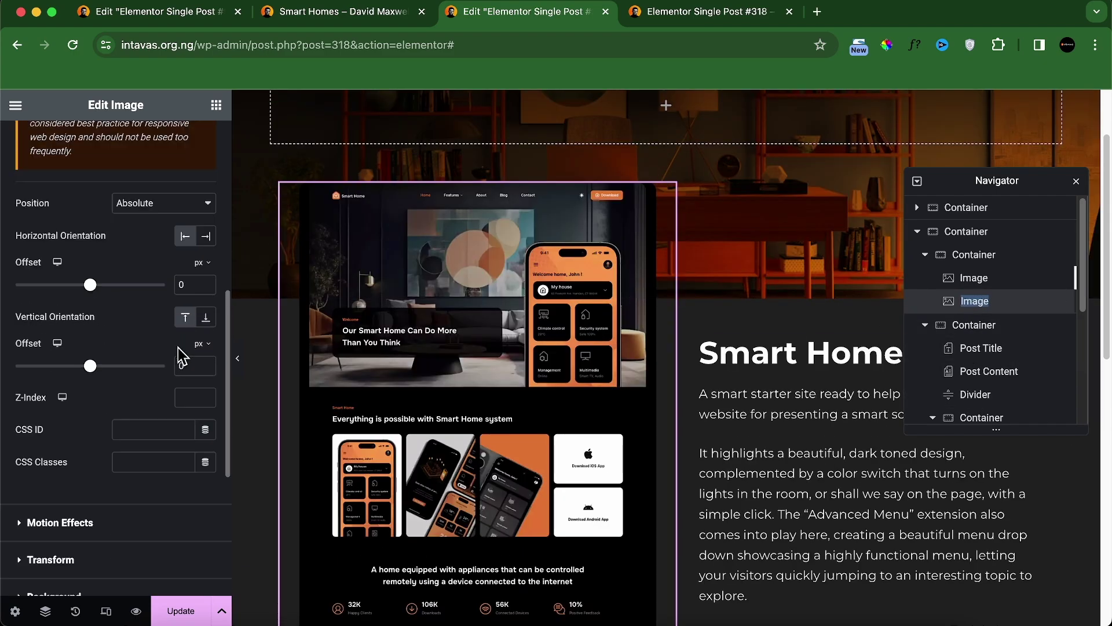
left_click_drag(197, 285, 167, 288)
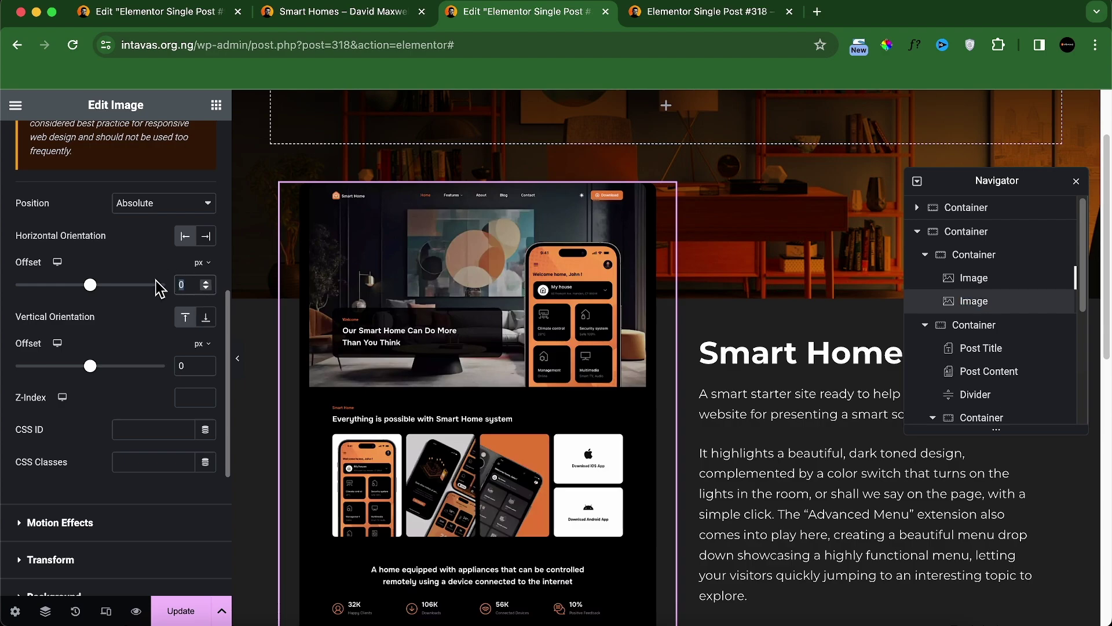
type("-61")
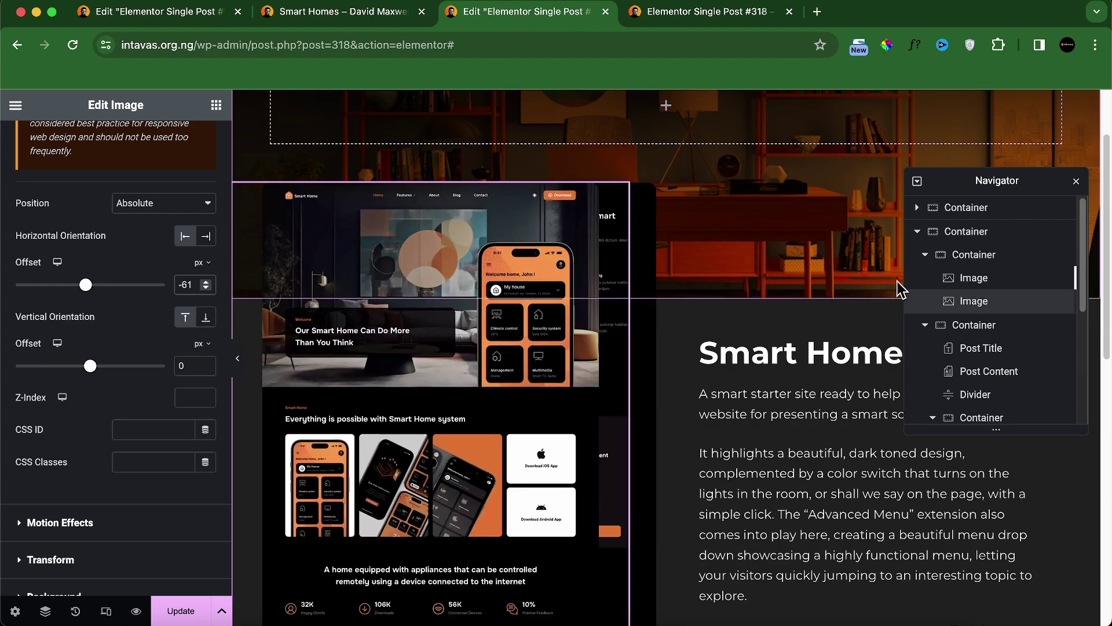
scroll(145, 347, "down", 10)
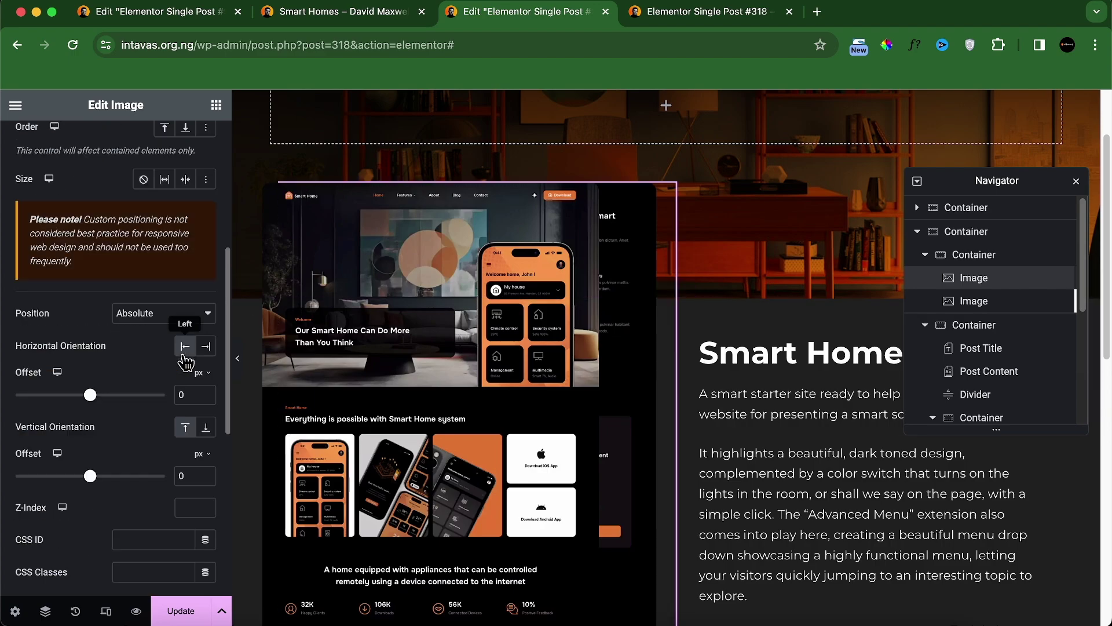
type("30")
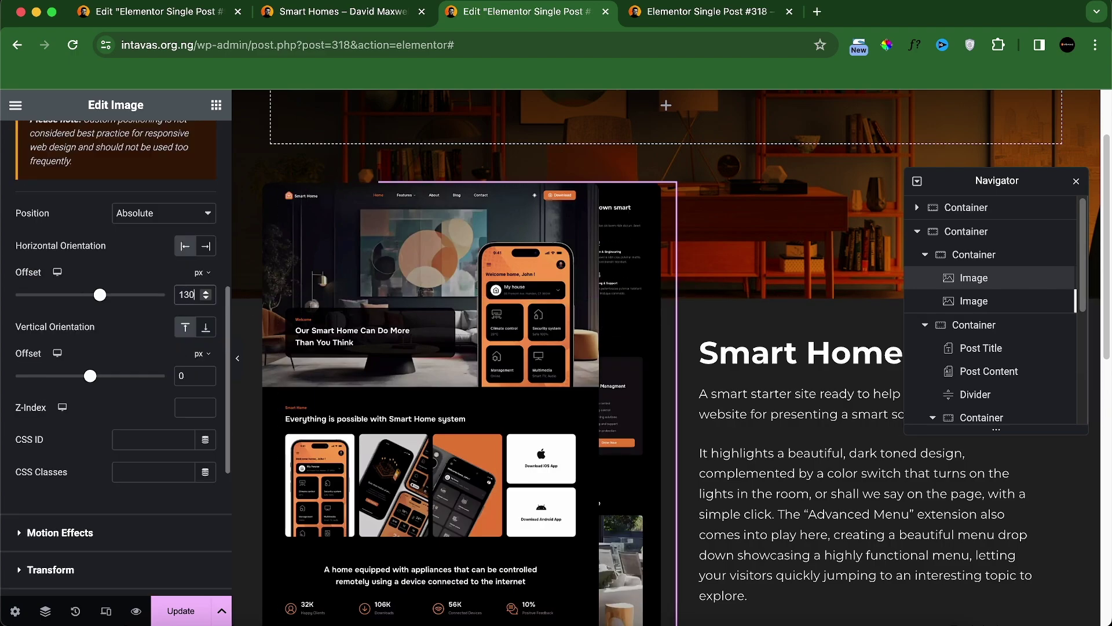
left_click_drag(192, 376, 157, 383)
type("65")
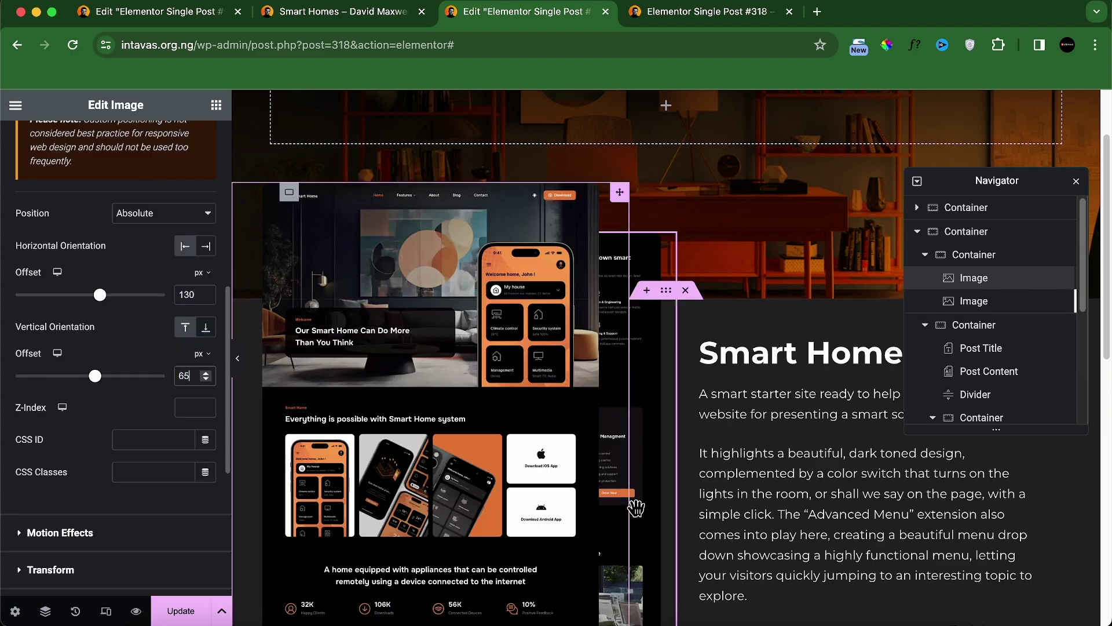
scroll(638, 506, "down", 8)
scroll(872, 476, "up", 10)
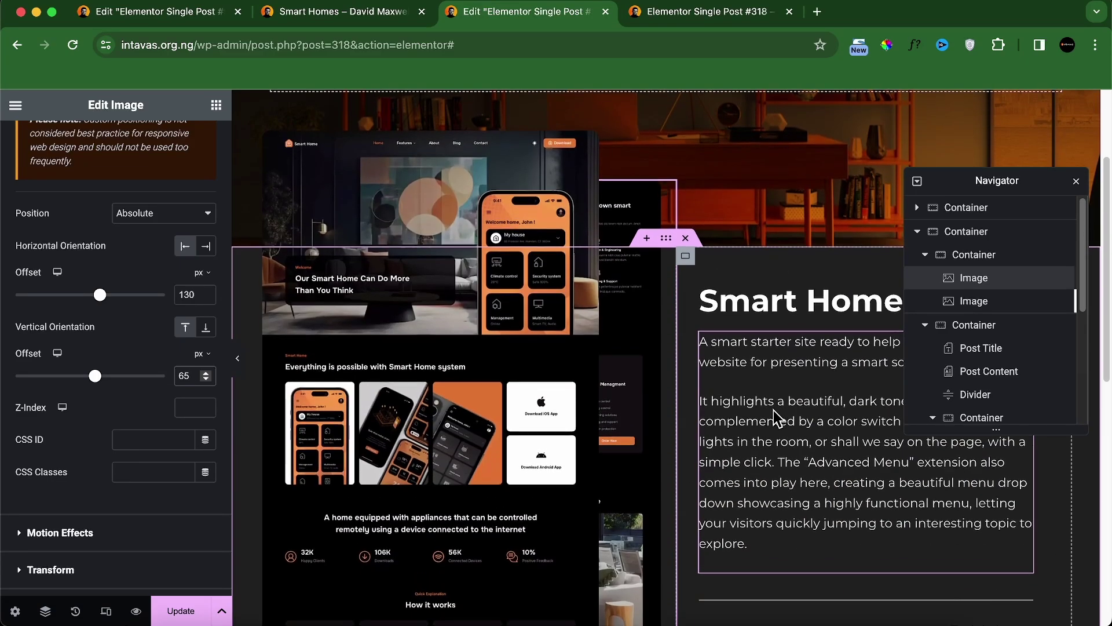
left_click(172, 616)
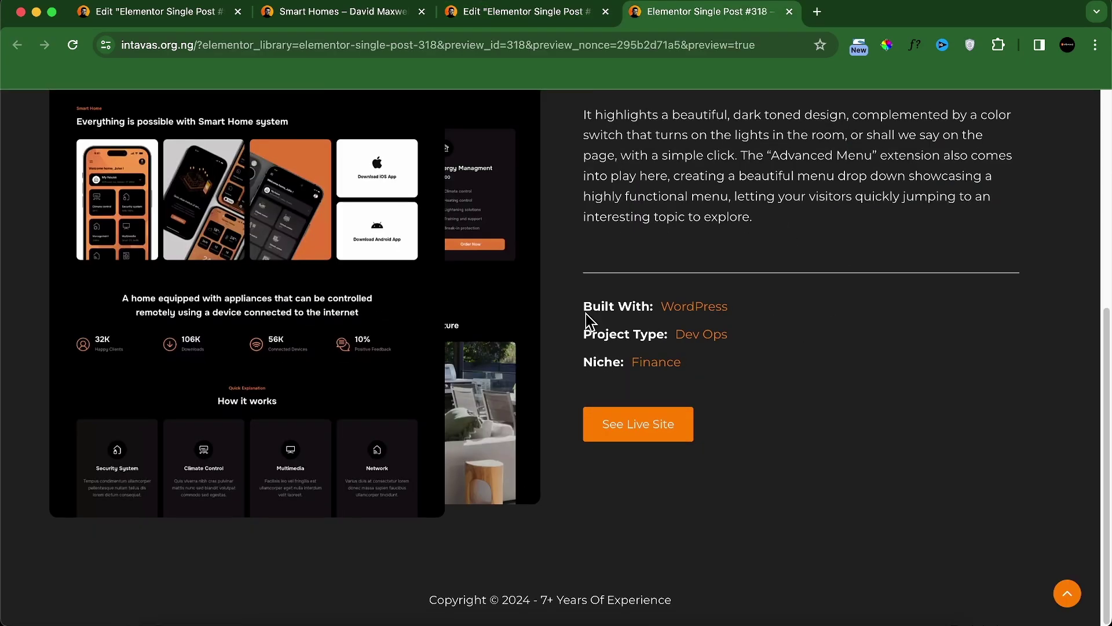
scroll(585, 317, "up", 5)
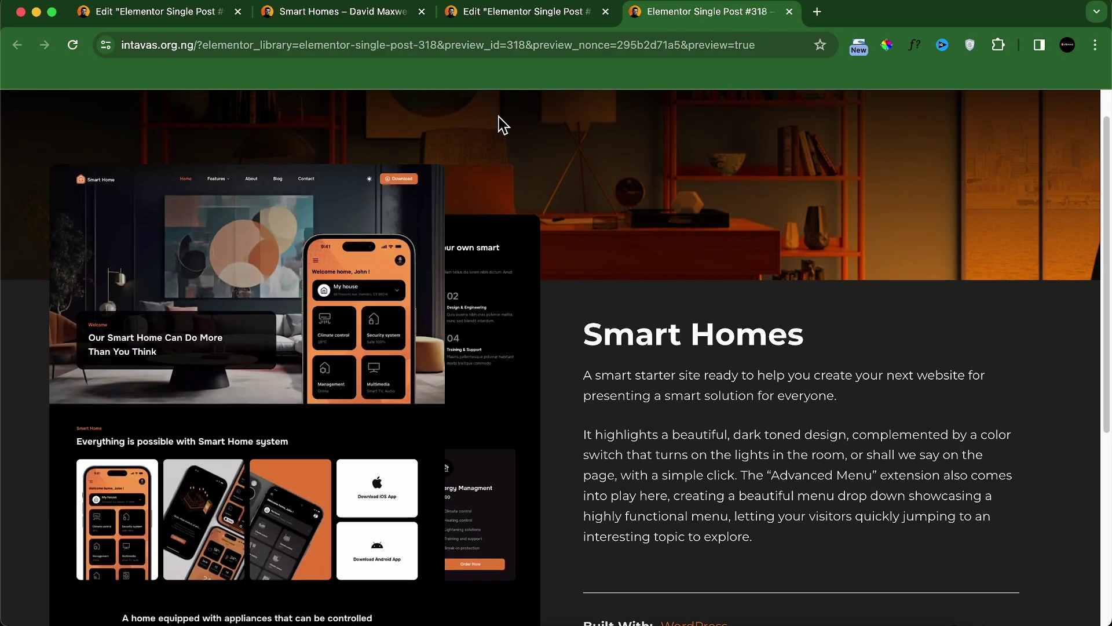
left_click(510, 11)
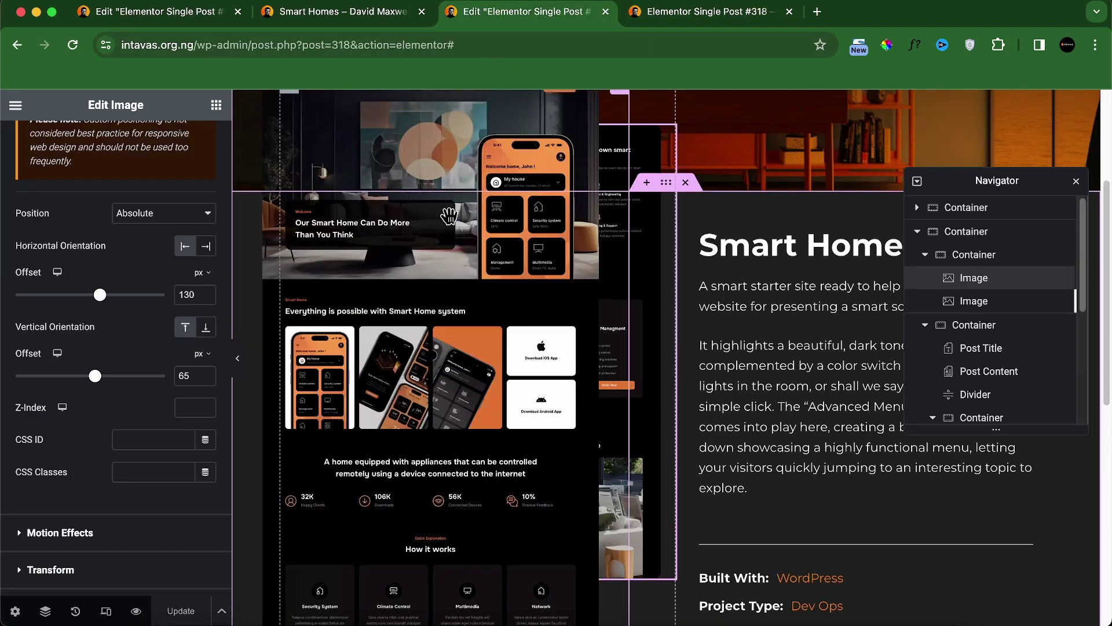
left_click(285, 13)
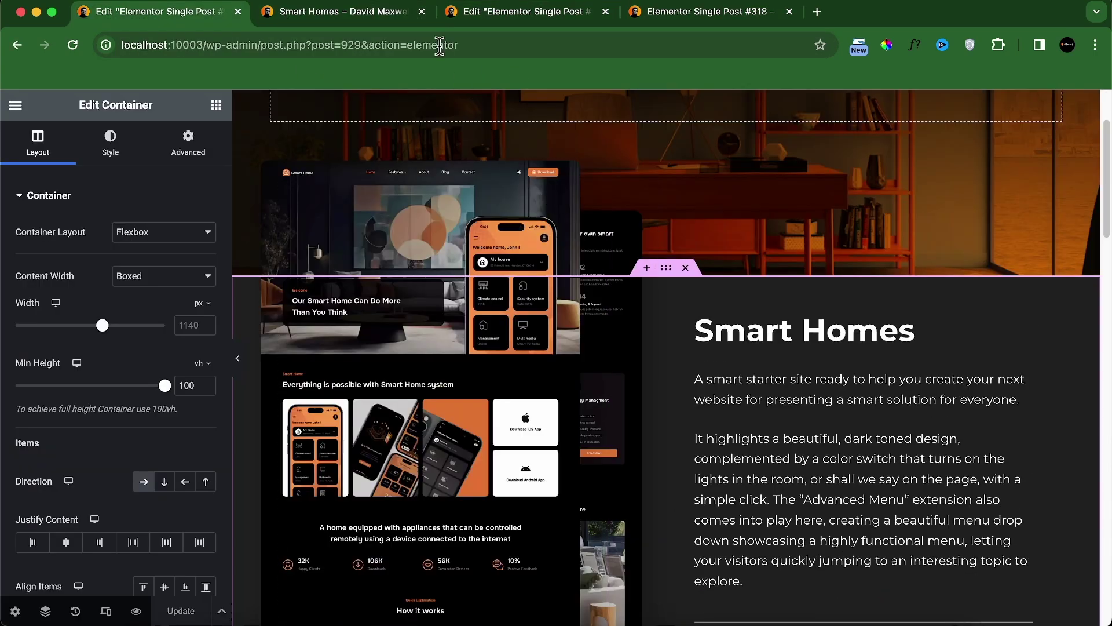
left_click(360, 11)
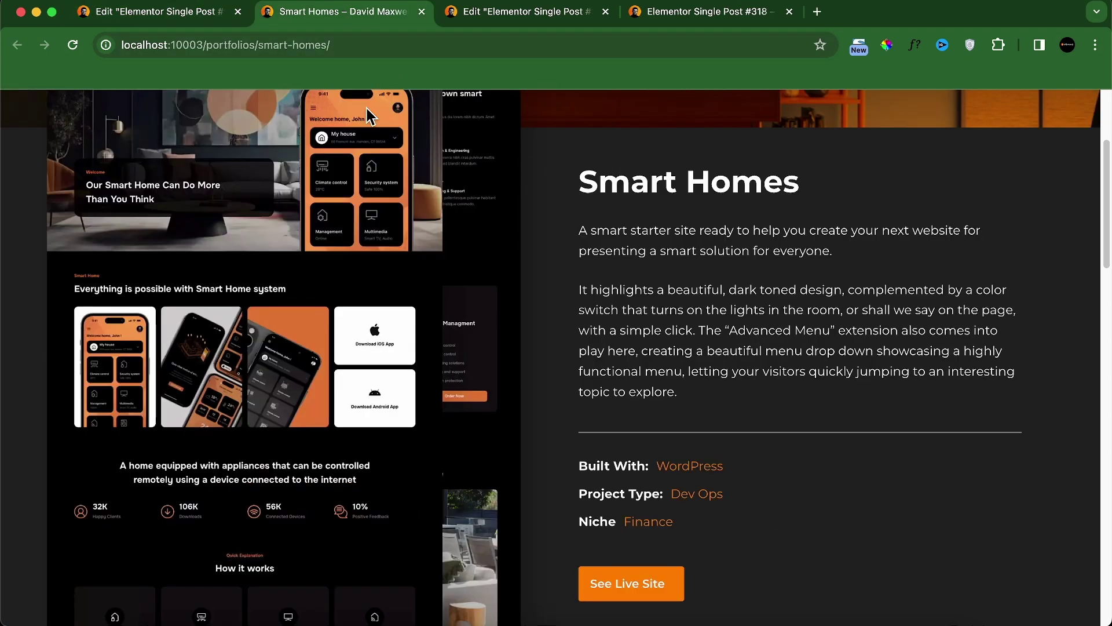
left_click(71, 45)
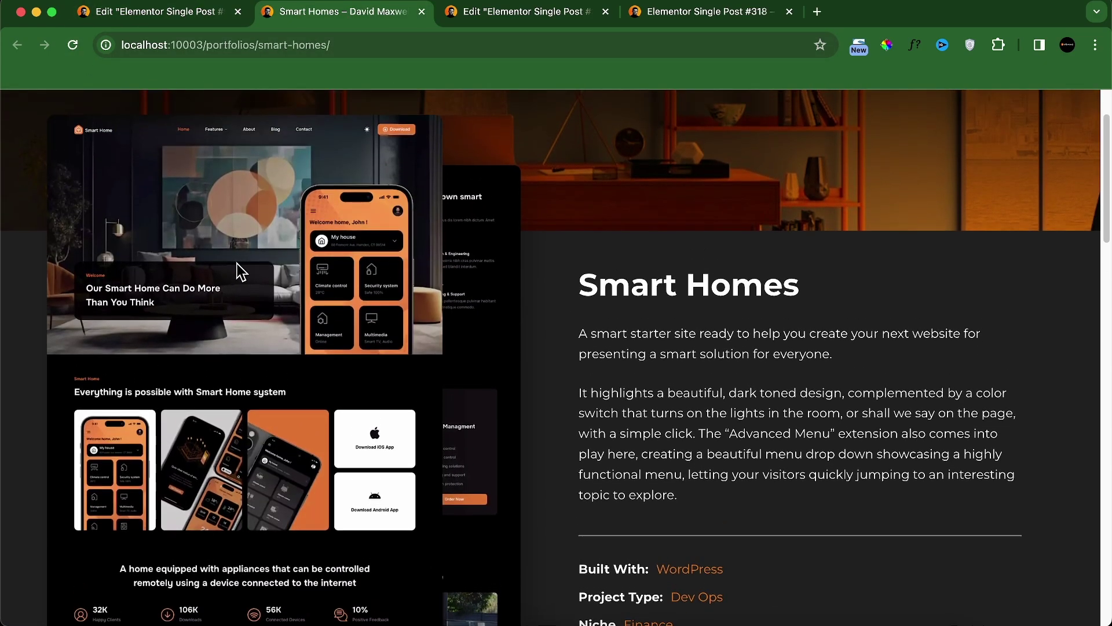
scroll(484, 307, "down", 4)
scroll(586, 116, "up", 4)
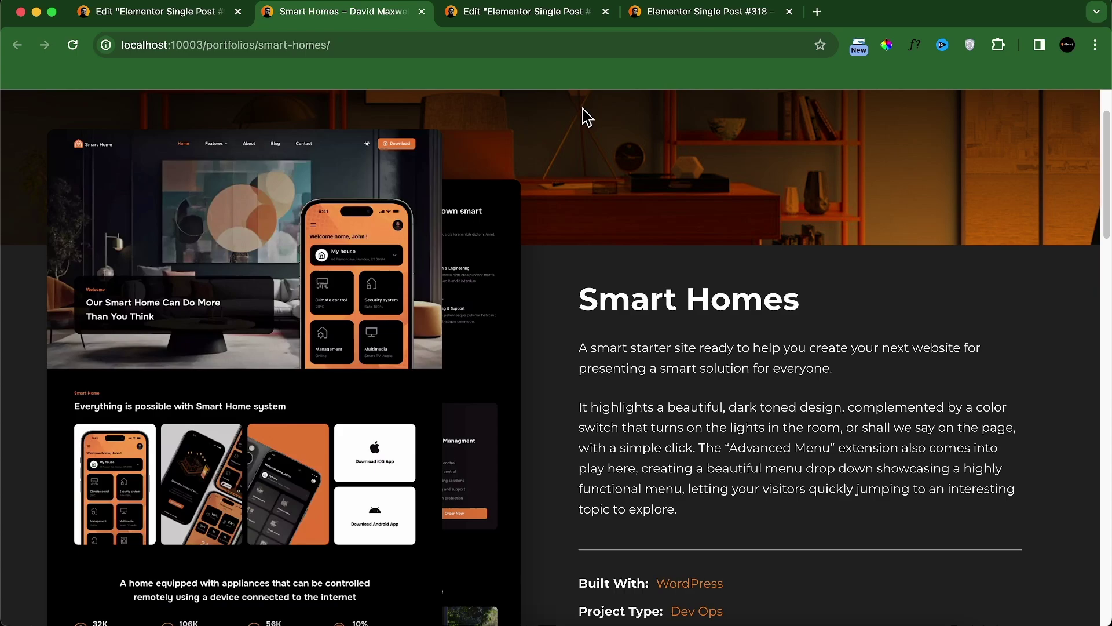
left_click(571, 16)
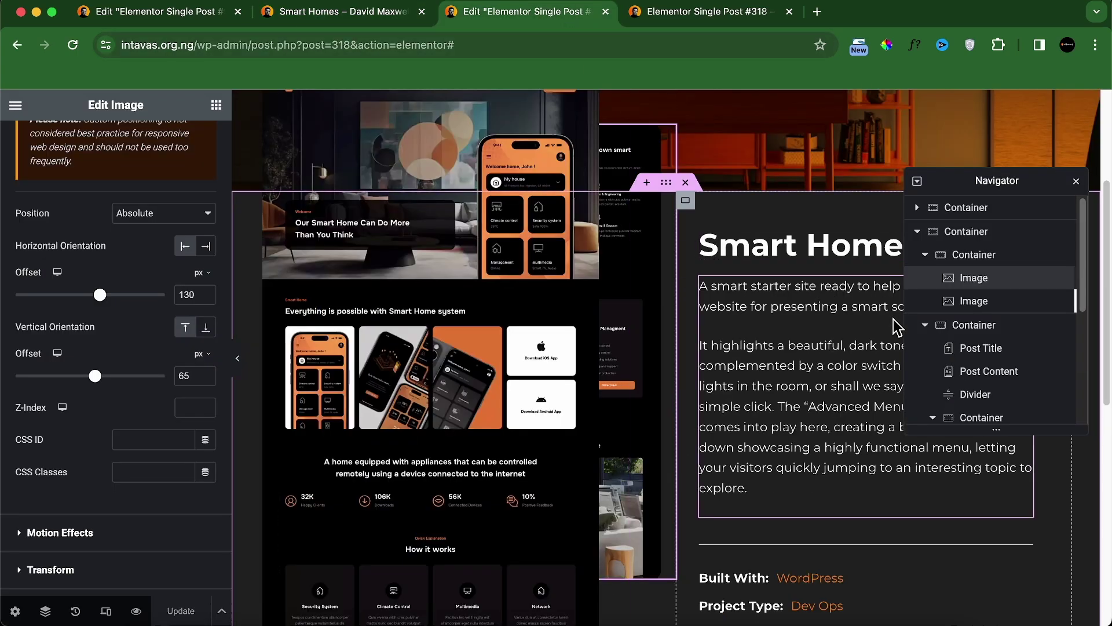
Step: Give the app screenshot a Slide In Left entrance animation
left_click(973, 300)
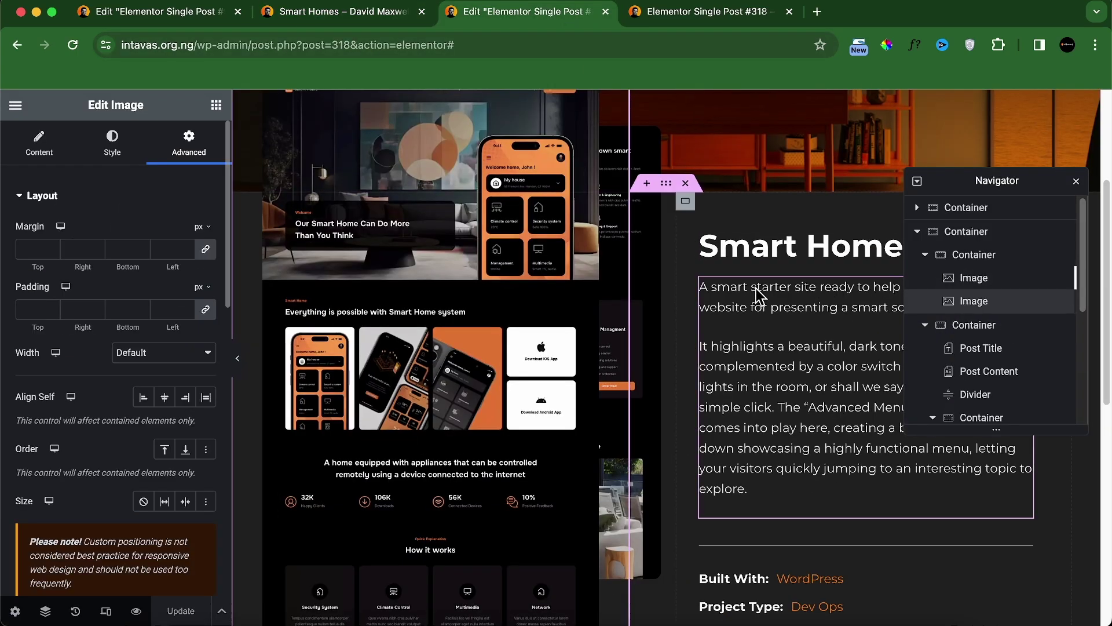
scroll(145, 289, "down", 10)
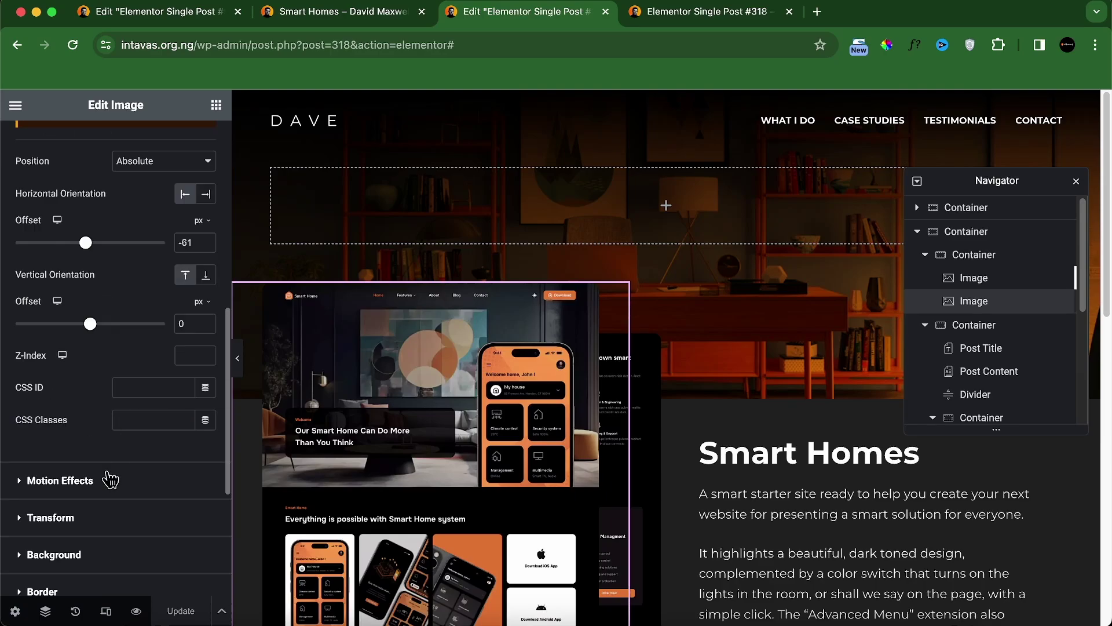
left_click(110, 479)
left_click(108, 407)
scroll(113, 498, "down", 5)
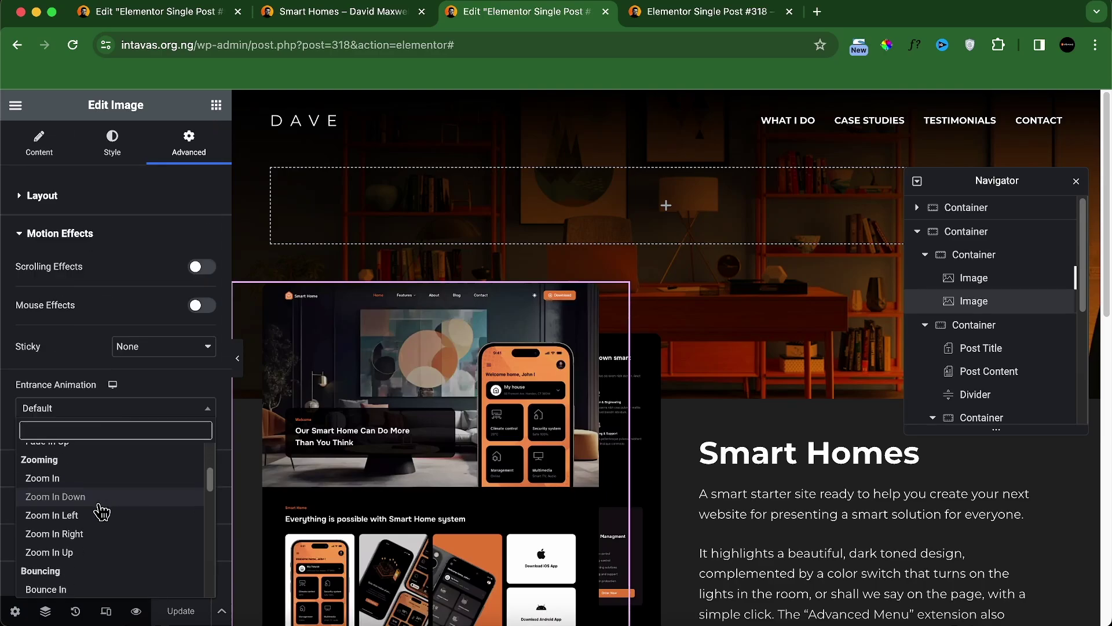
left_click(94, 542)
Step: Give the pricing screenshot a Fade In Left entrance animation with a 400 ms delay
left_click(938, 279)
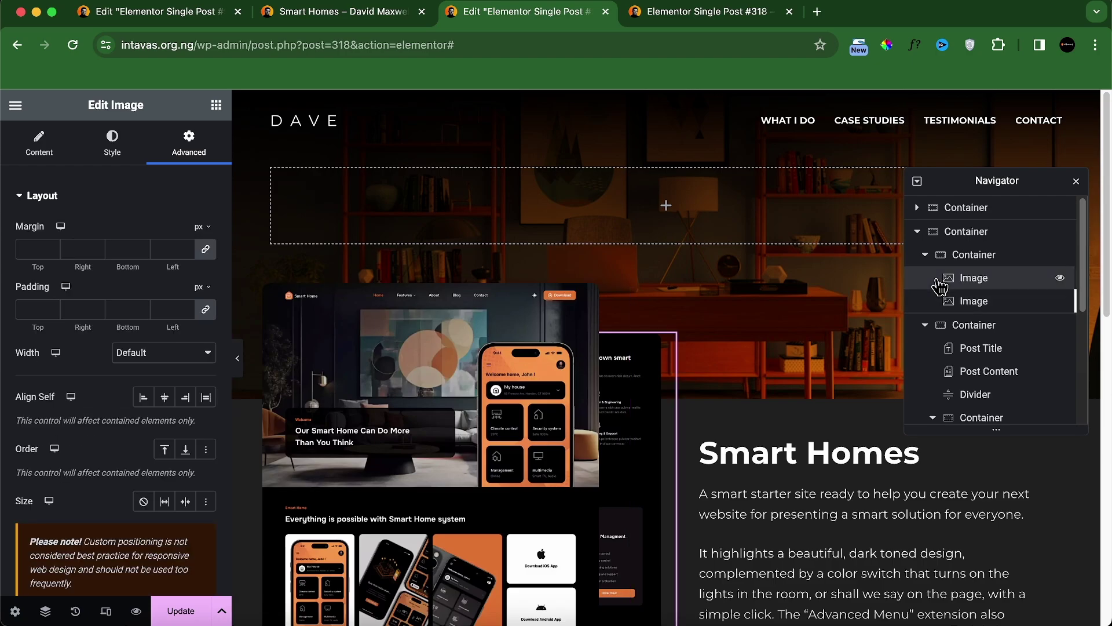
scroll(98, 428, "down", 5)
scroll(90, 490, "down", 10)
left_click(93, 466)
left_click(94, 408)
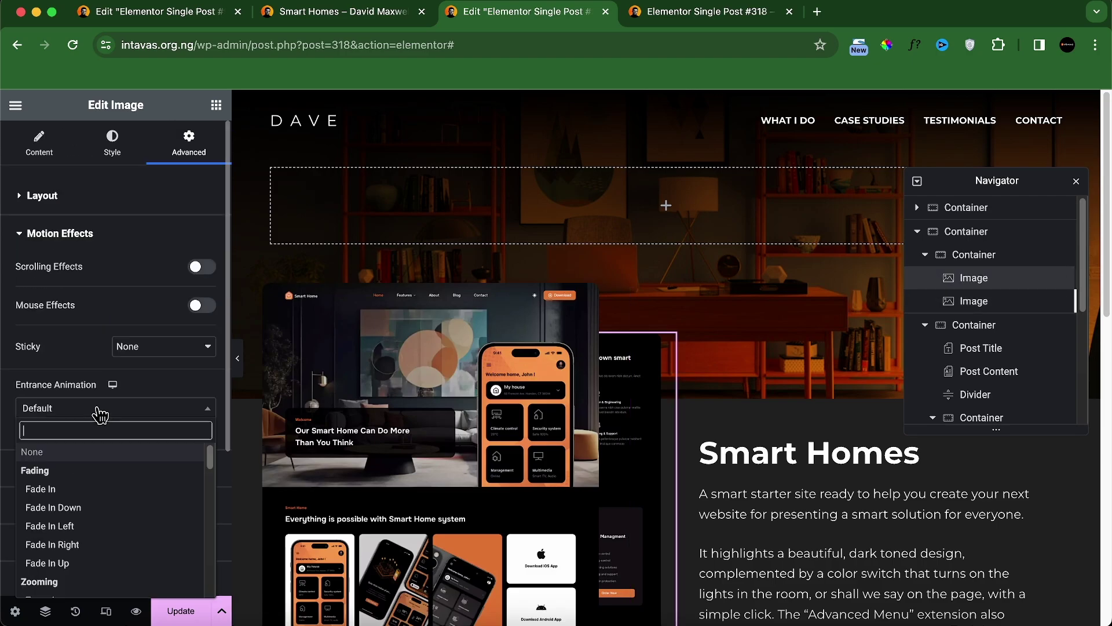
left_click(90, 527)
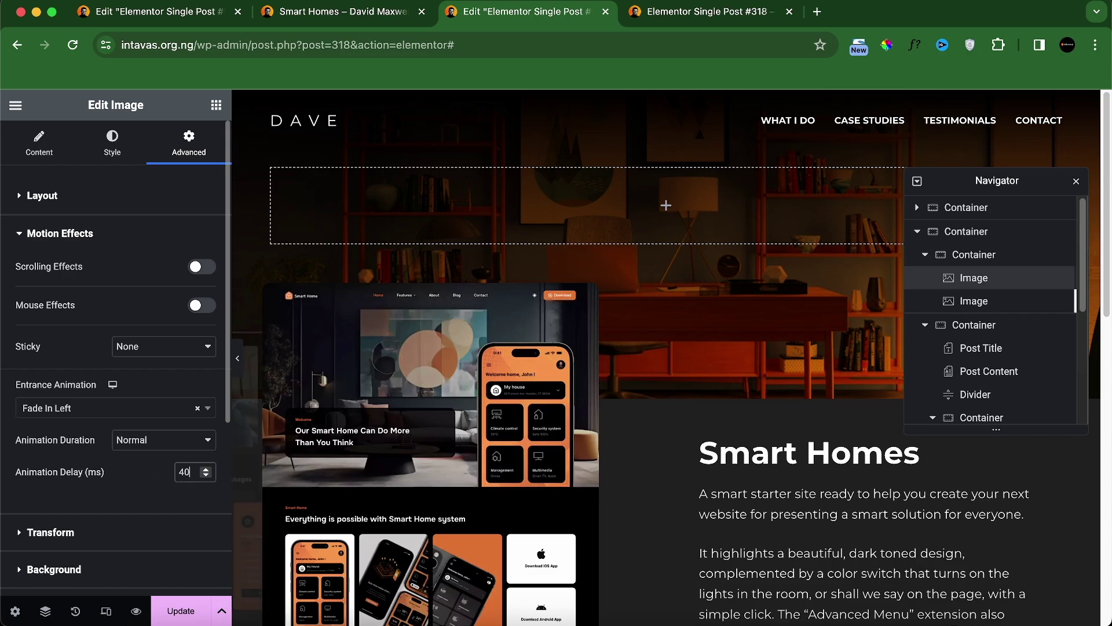
type("400")
Step: Save the template and switch back to the editor tab
left_click(187, 617)
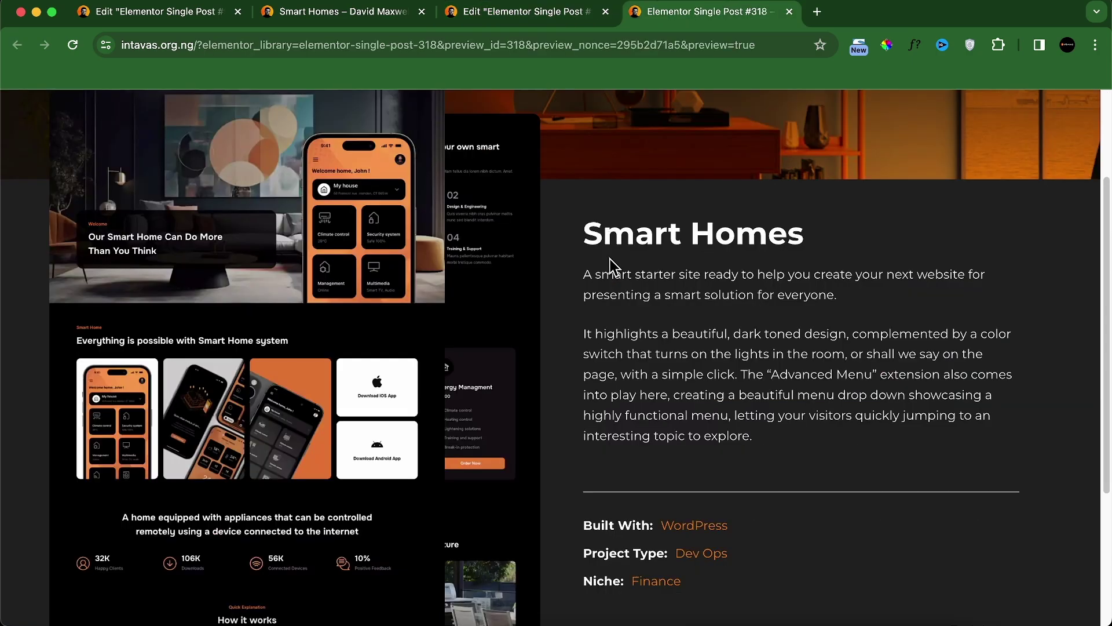
scroll(611, 260, "down", 4)
scroll(604, 265, "up", 6)
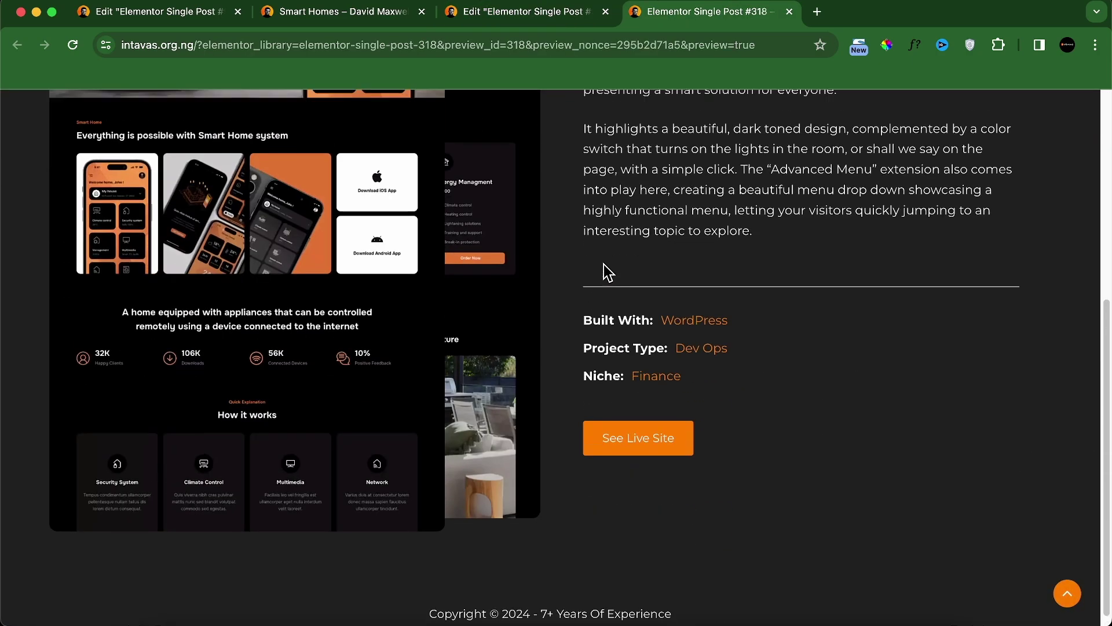
left_click(531, 18)
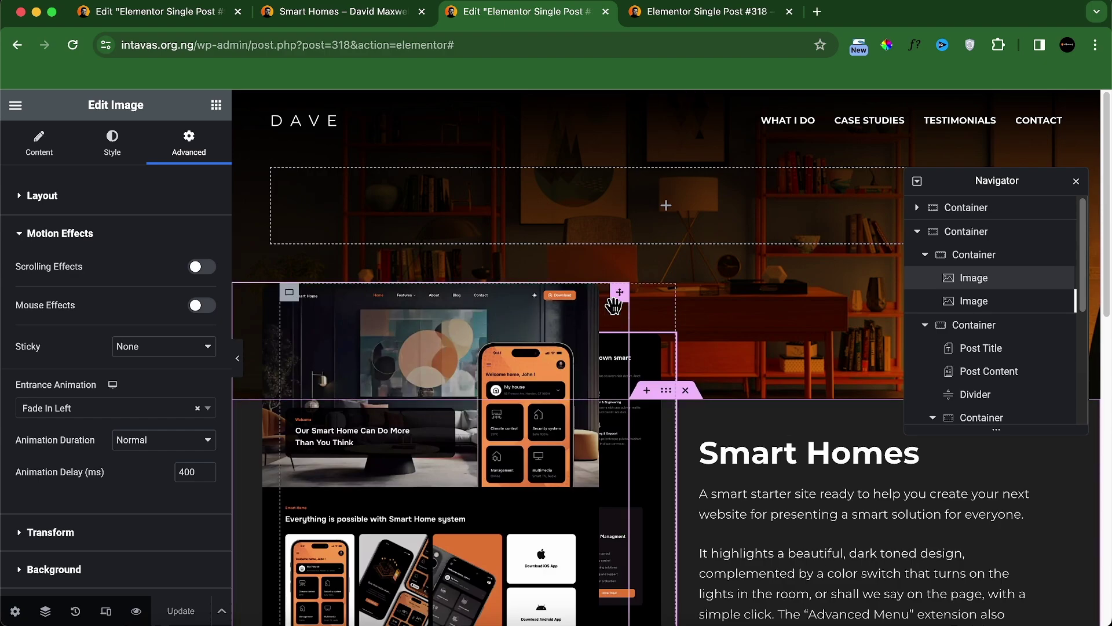
Step: Give the second screenshot a black 0.81-opacity box shadow, offset 9/9 with 40 blur
left_click(621, 296)
left_click(116, 148)
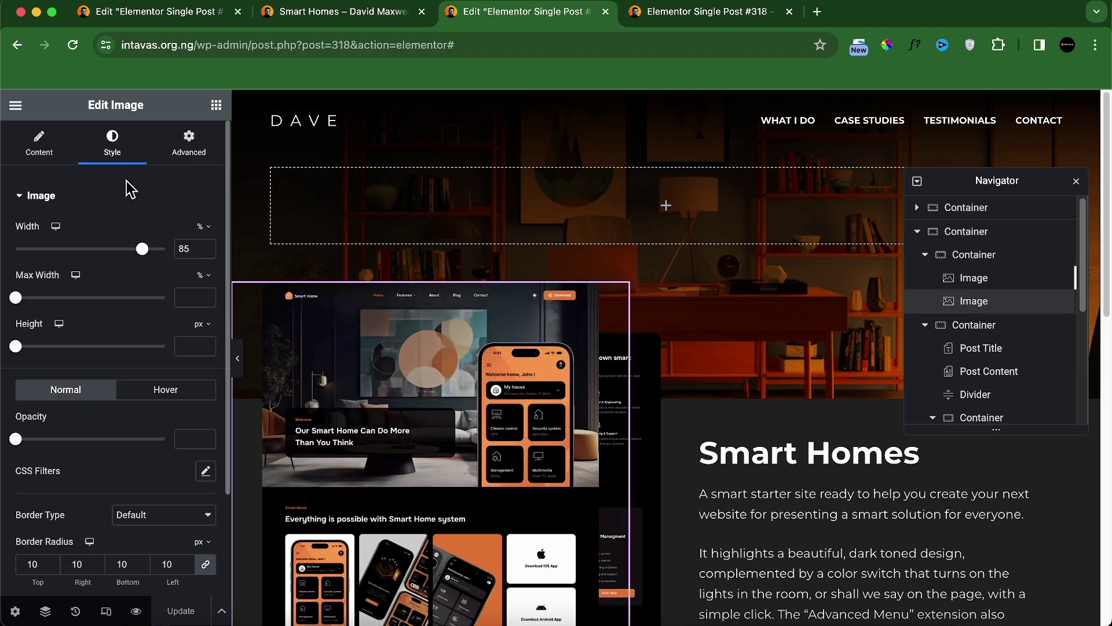
scroll(139, 347, "down", 3)
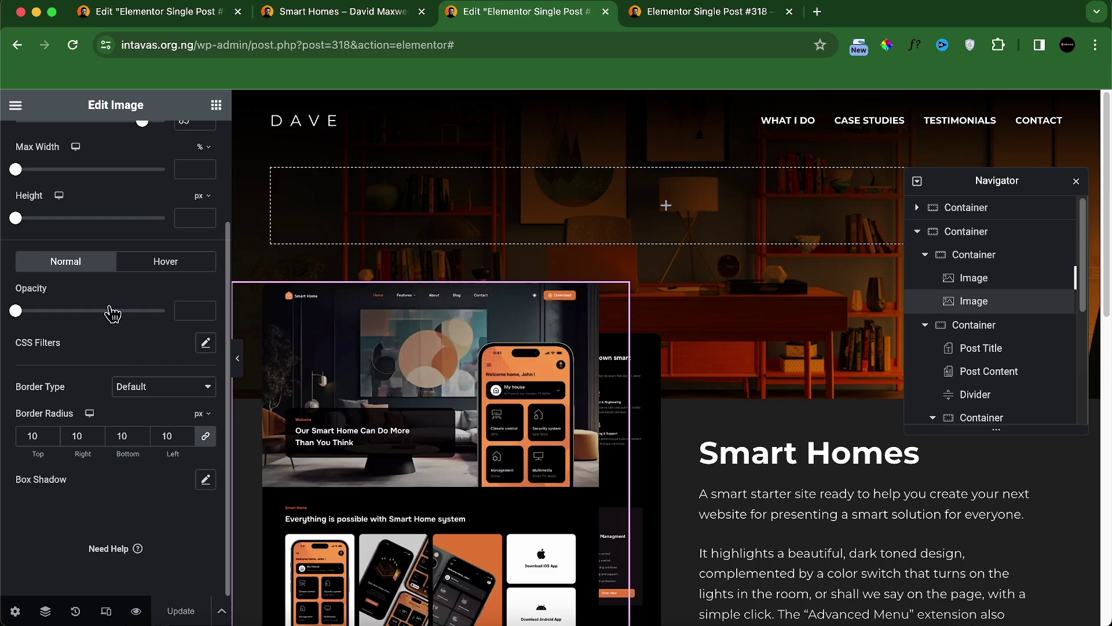
left_click(207, 481)
scroll(138, 418, "down", 2)
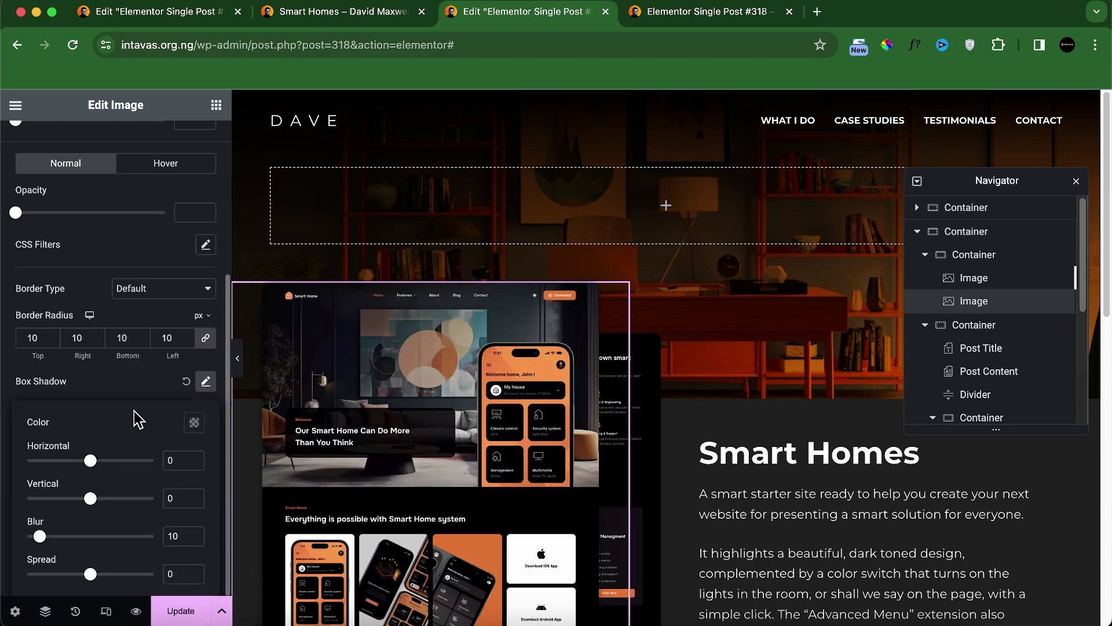
left_click(193, 423)
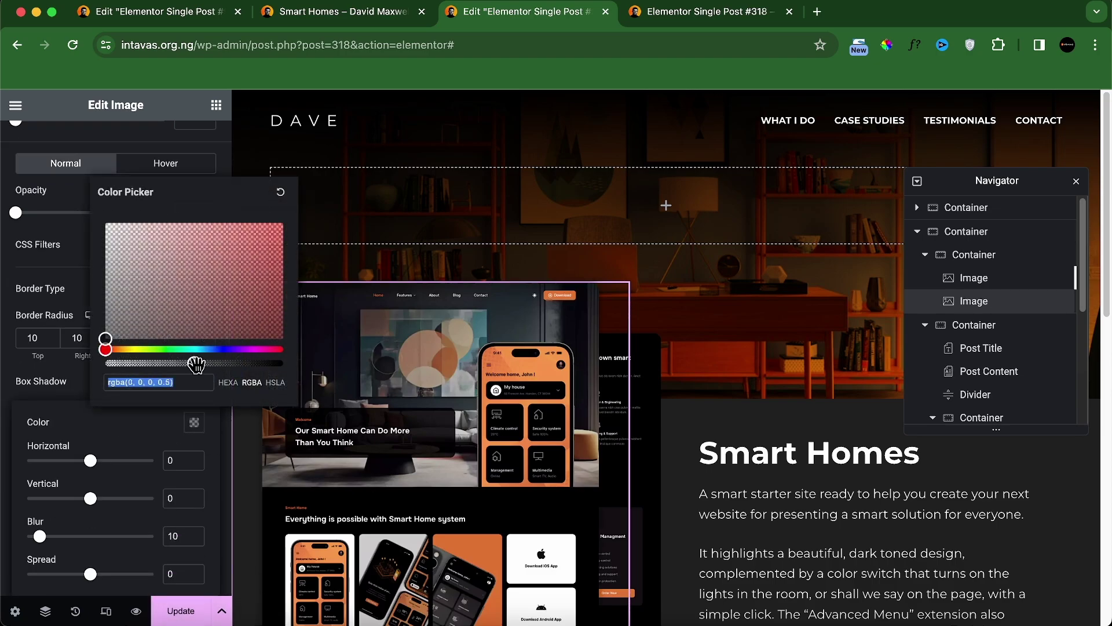
left_click_drag(195, 364, 249, 364)
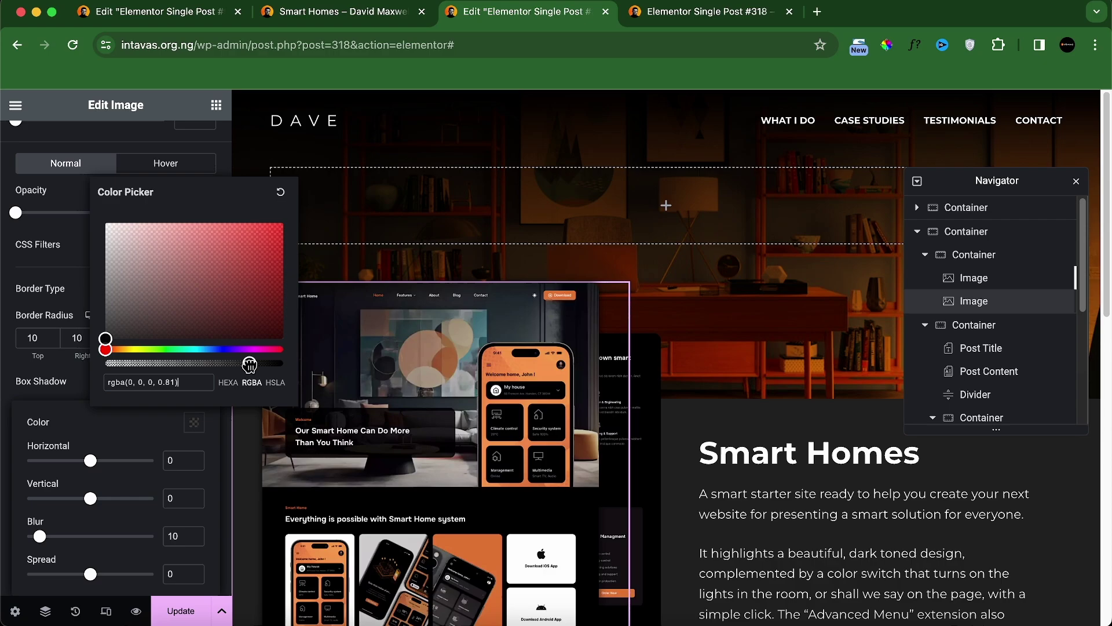
left_click(173, 457)
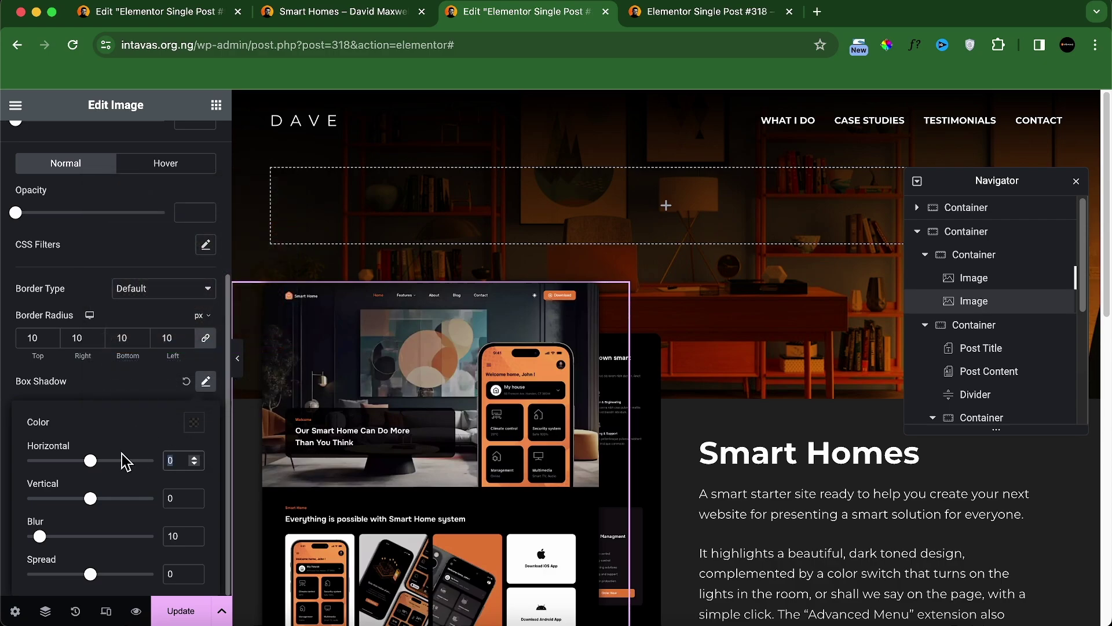
type("9")
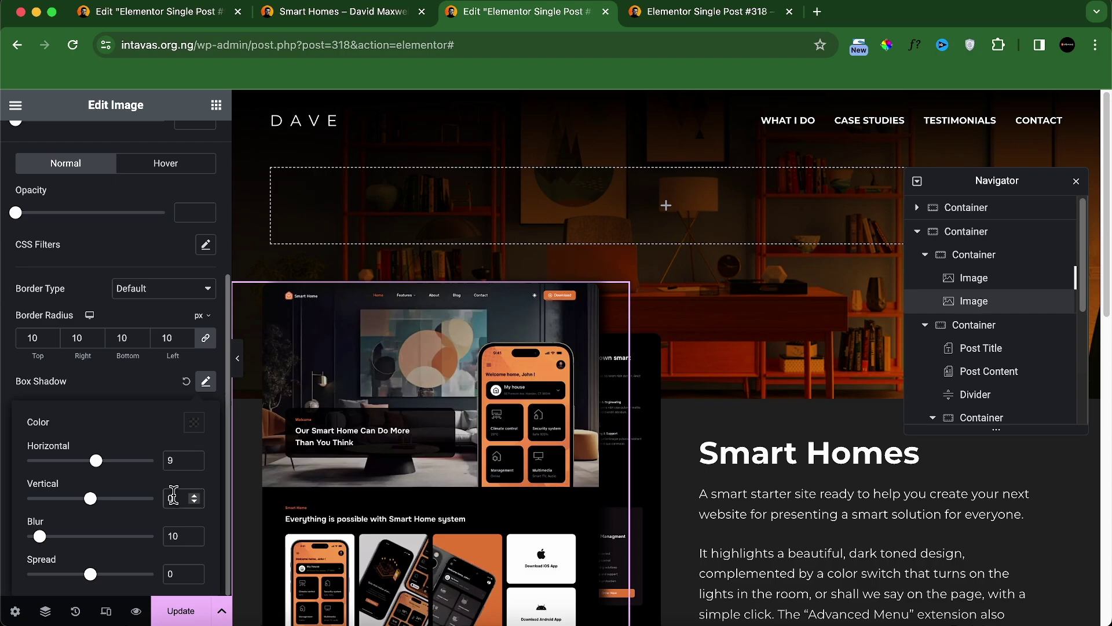
double_click(163, 491)
type("9")
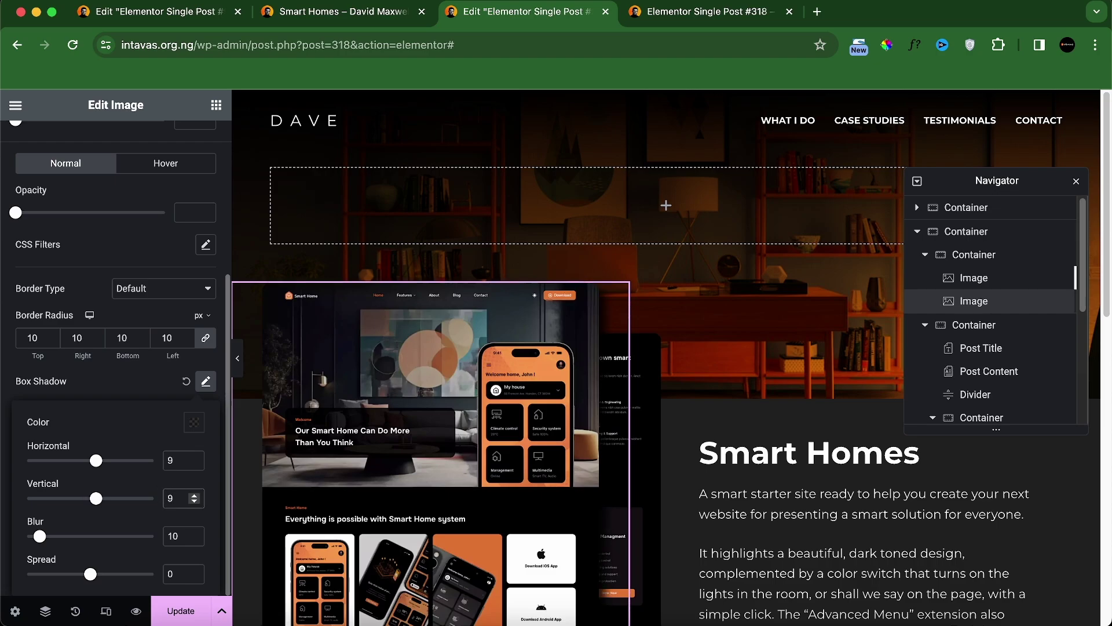
type("4")
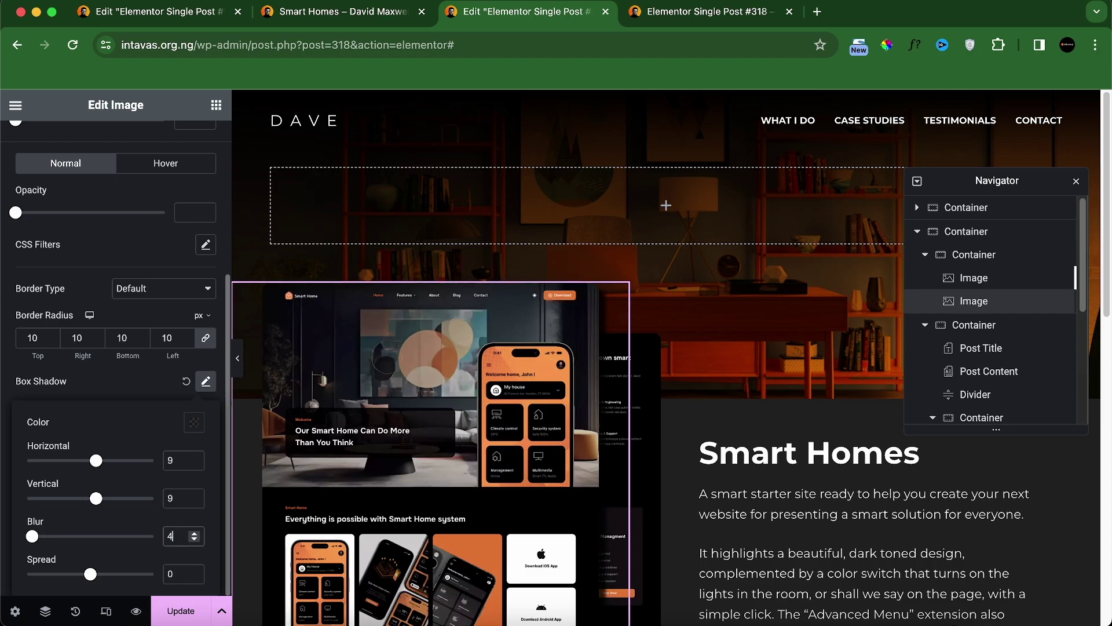
type("0")
scroll(597, 478, "down", 5)
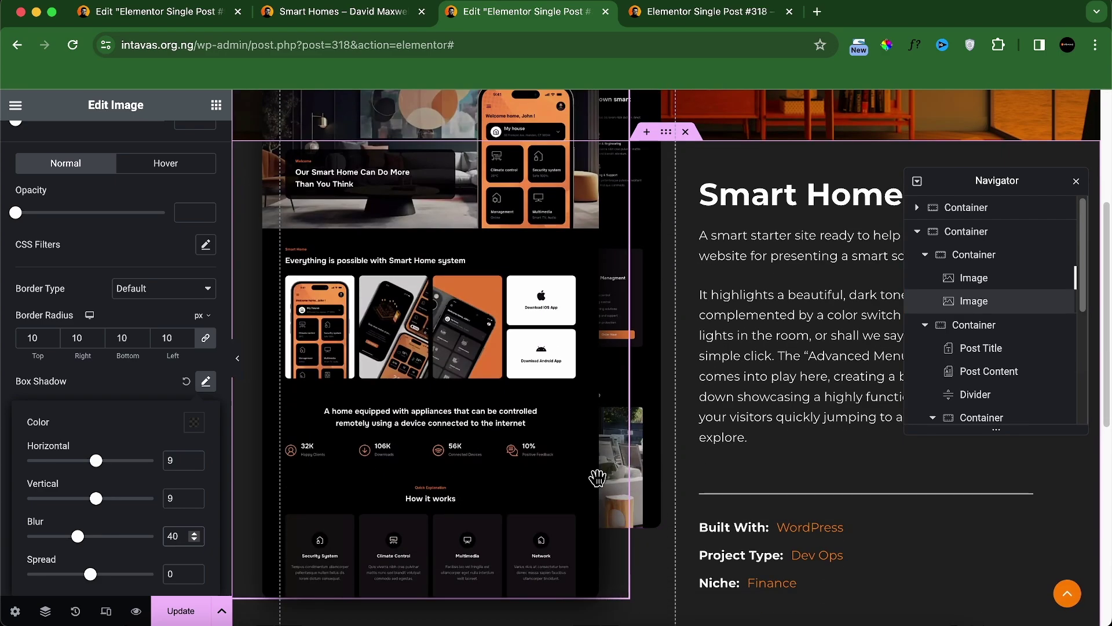
scroll(597, 478, "down", 1)
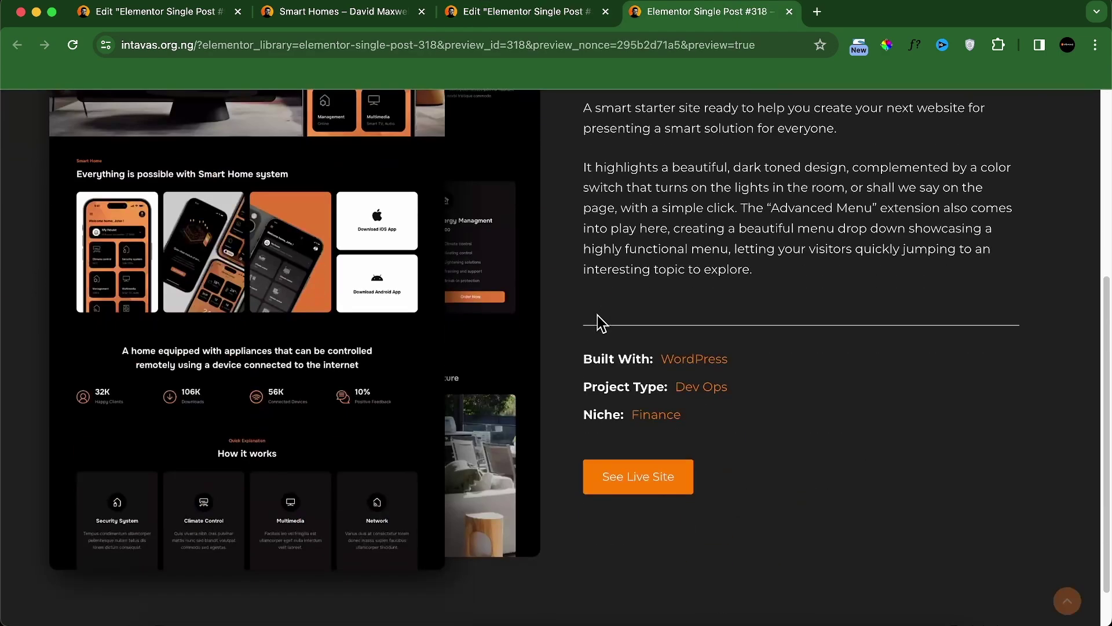
scroll(596, 316, "down", 1)
Step: Check the template preview in DevTools at iPad Mini and then iPad Air sizes
scroll(596, 316, "up", 3)
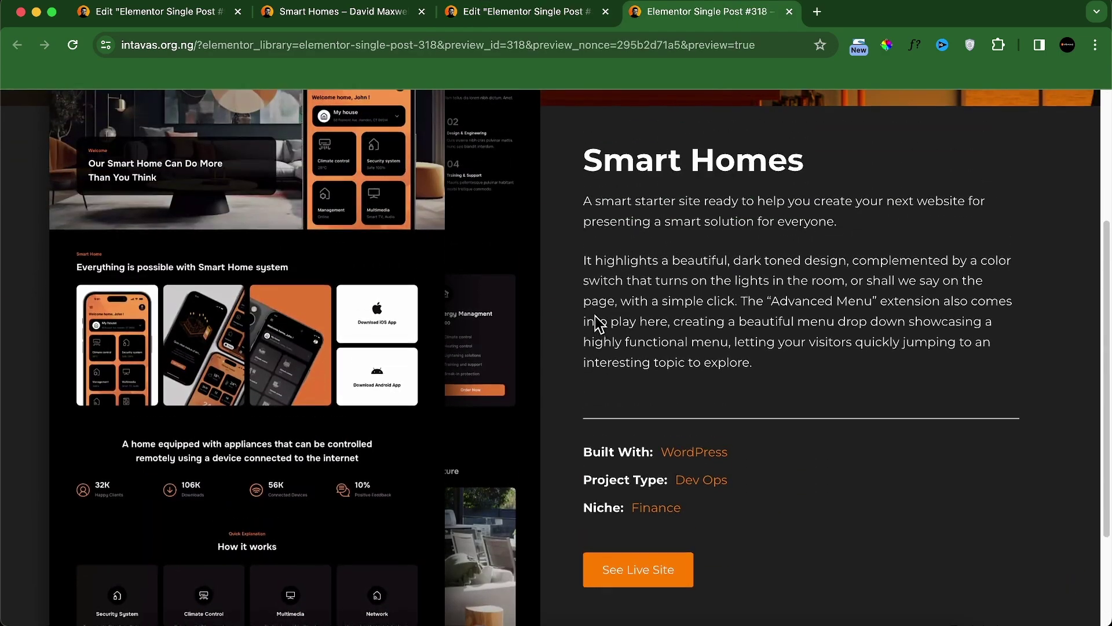
scroll(599, 322, "up", 4)
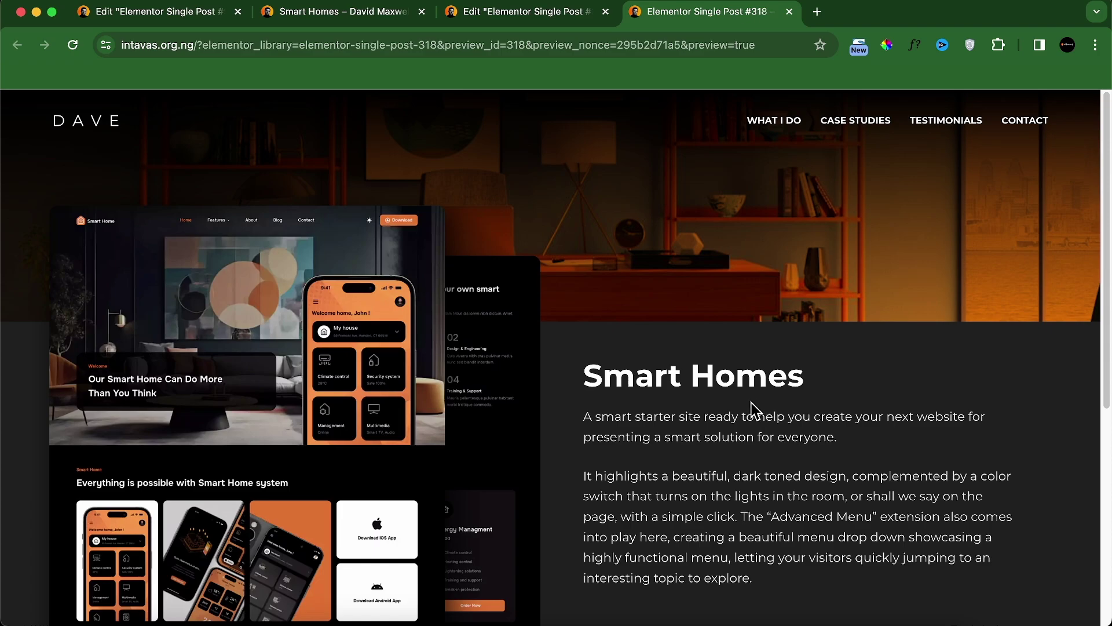
scroll(591, 375, "down", 2)
right_click(569, 329)
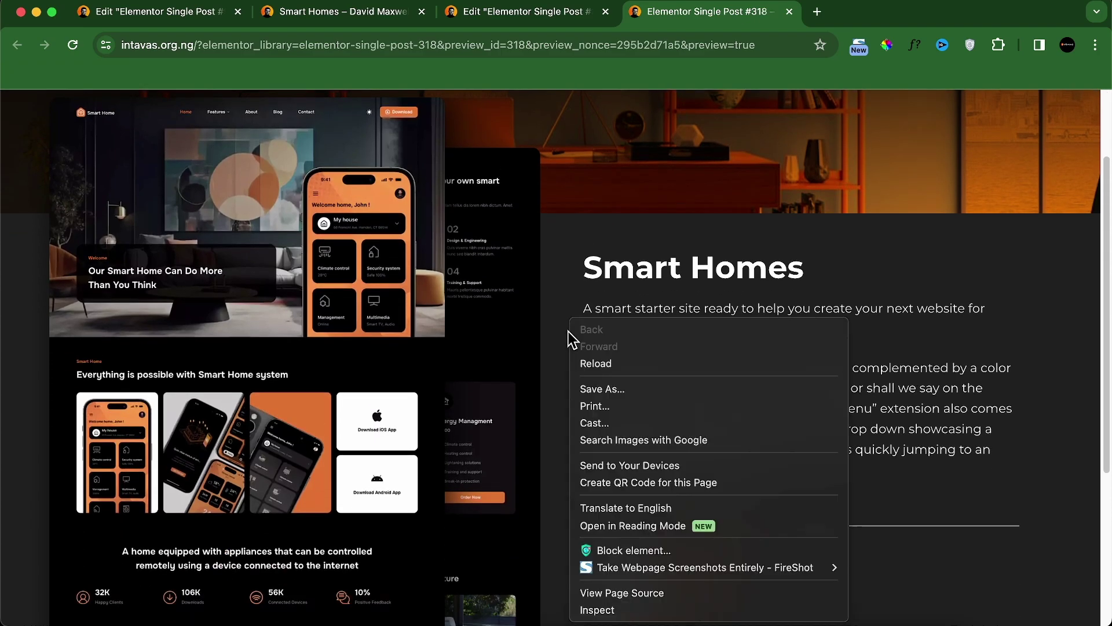
left_click(596, 609)
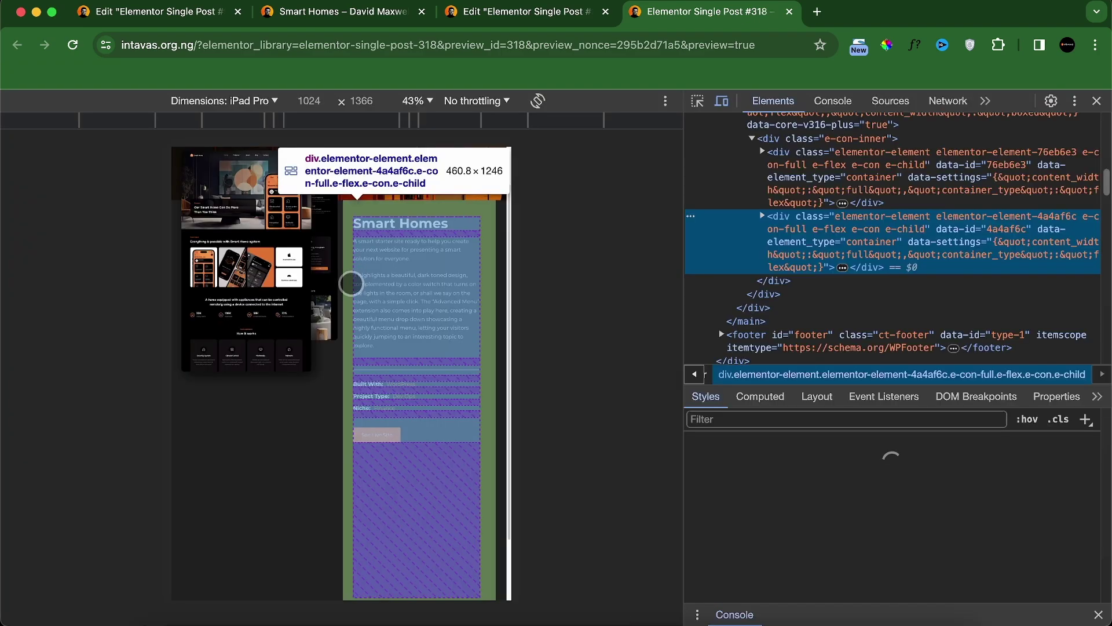
left_click(248, 110)
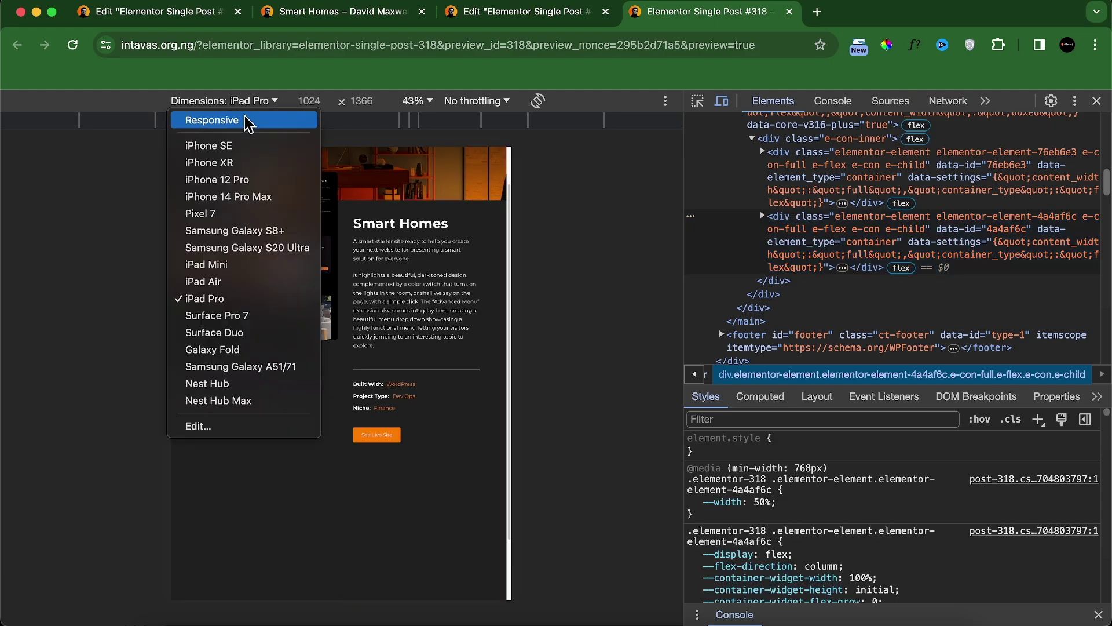
left_click(235, 273)
left_click(238, 110)
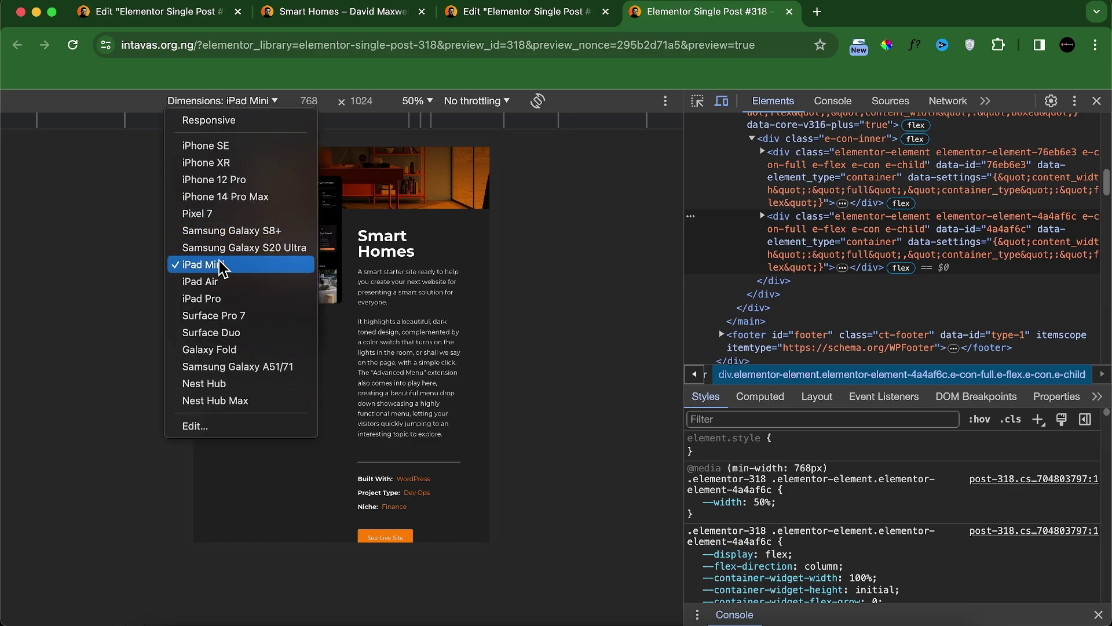
left_click(216, 282)
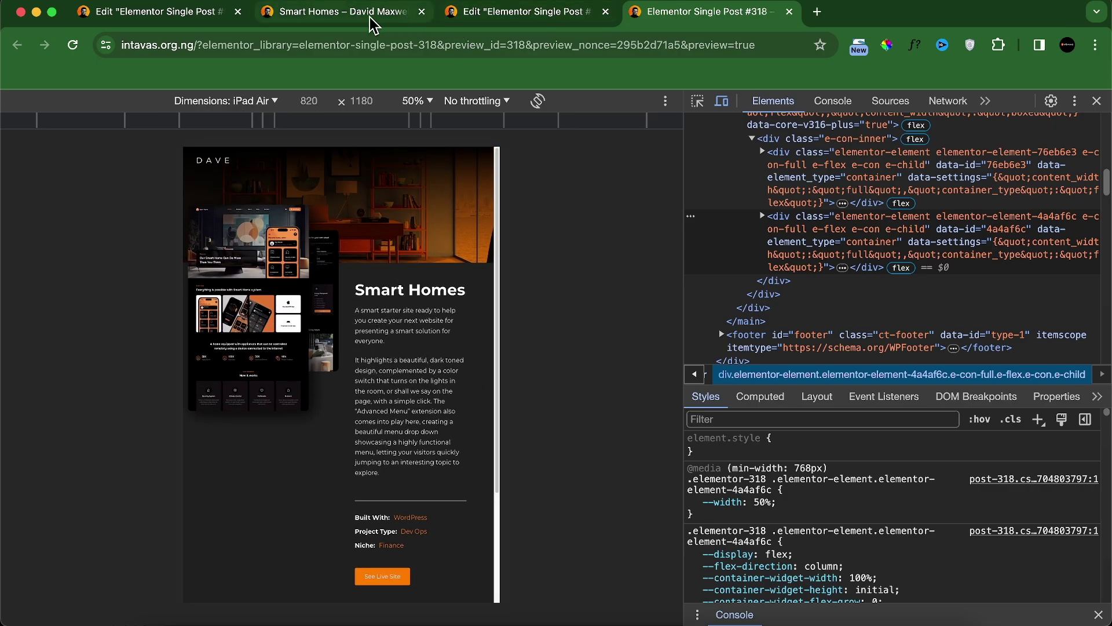
Step: Inspect the reference Smart Homes page's screenshot image, then return to the editor
left_click(342, 11)
right_click(423, 205)
left_click(479, 371)
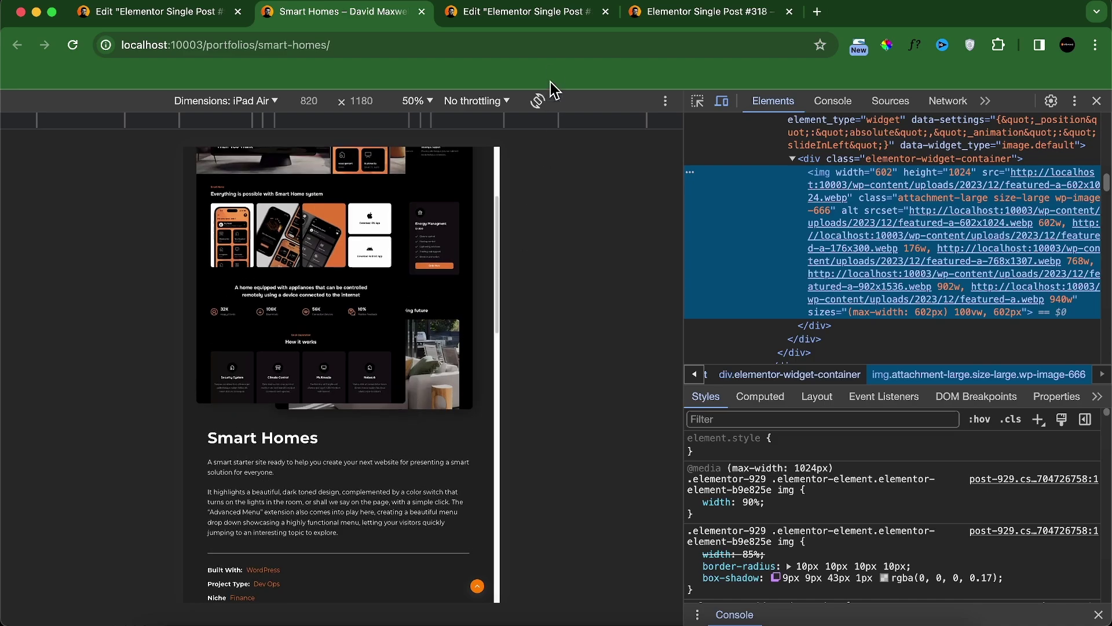
left_click(558, 17)
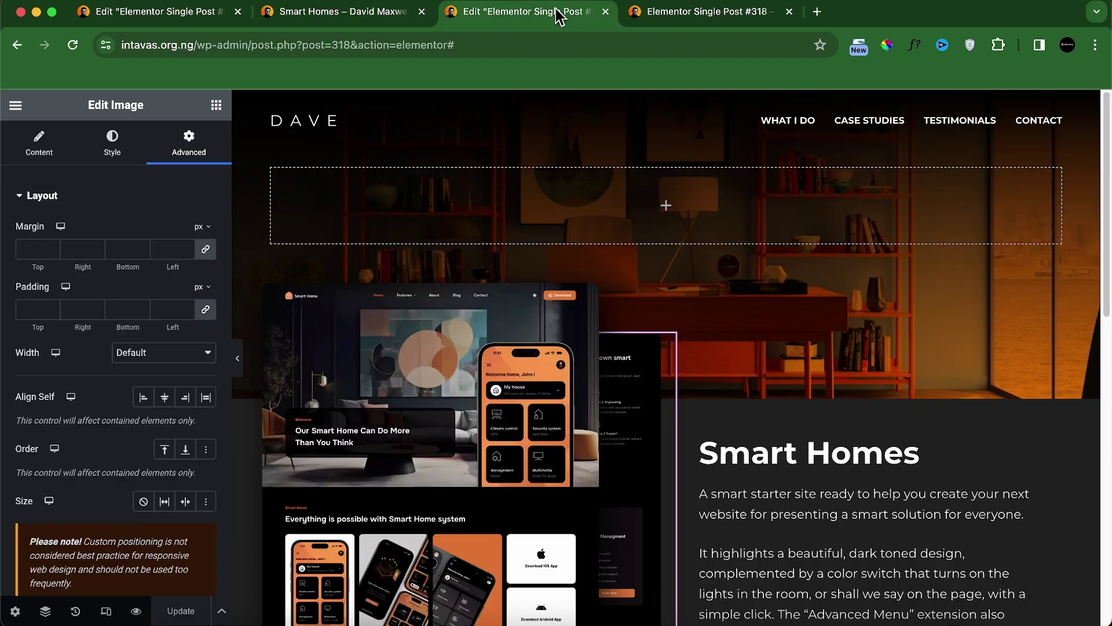
Step: In tablet preview, stack the image-and-text container vertically with space between
left_click(106, 611)
left_click(603, 105)
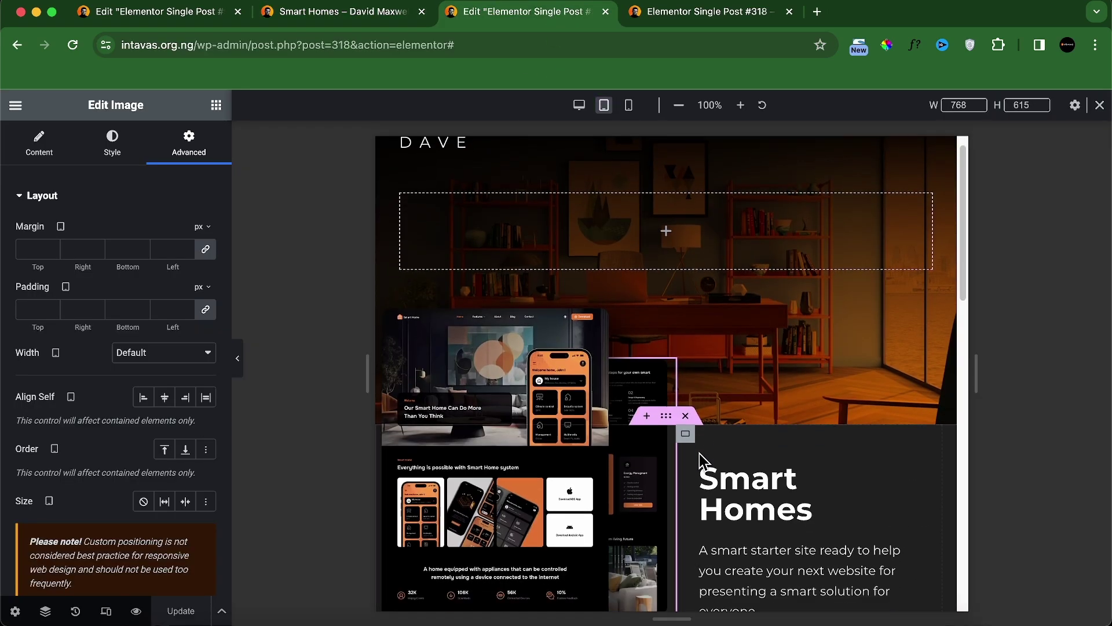
left_click(668, 275)
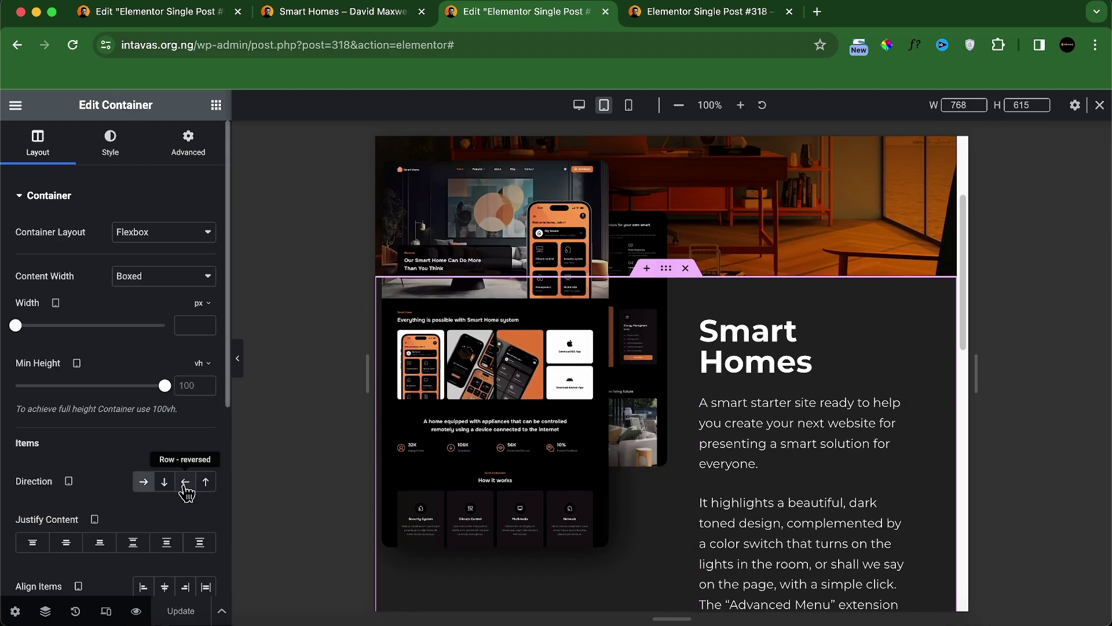
left_click(165, 483)
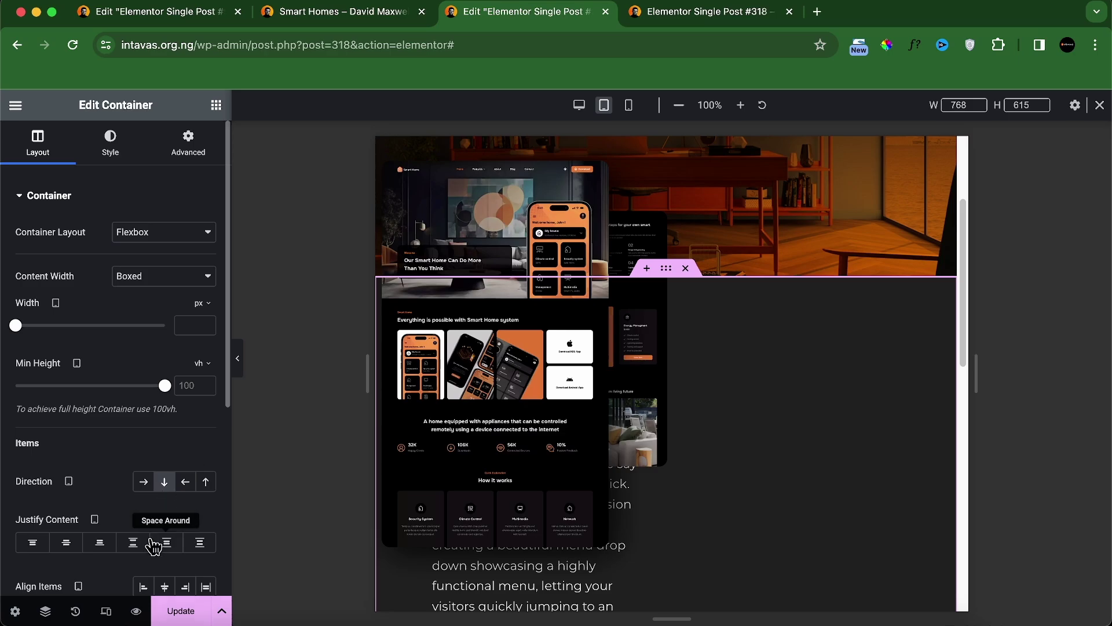
left_click(135, 545)
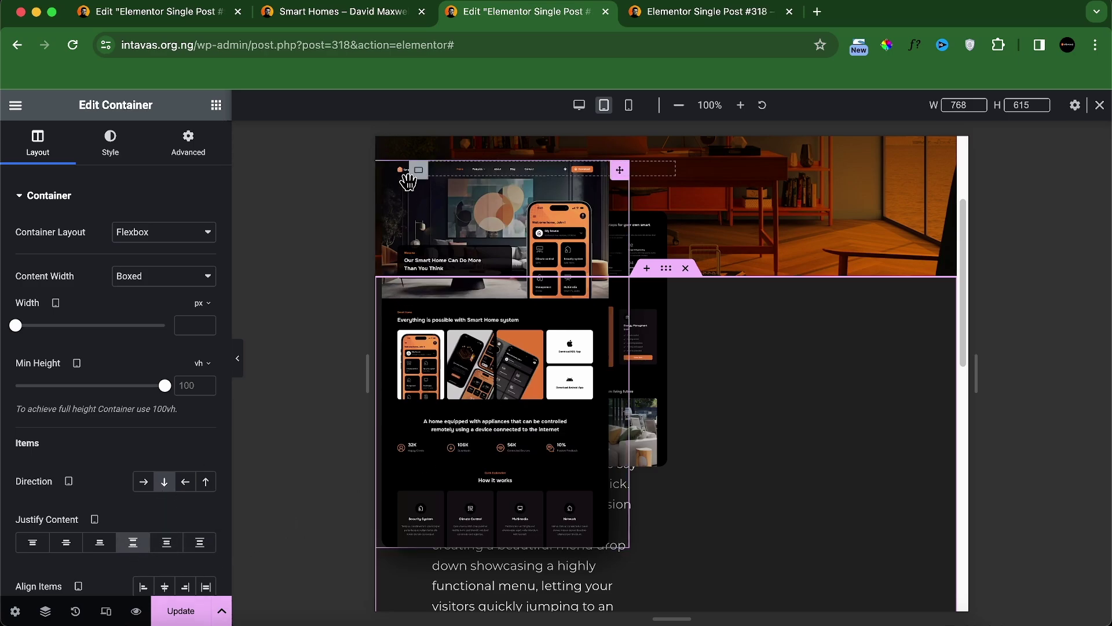
Step: Set the screenshot container's tablet width to 100%
left_click(420, 174)
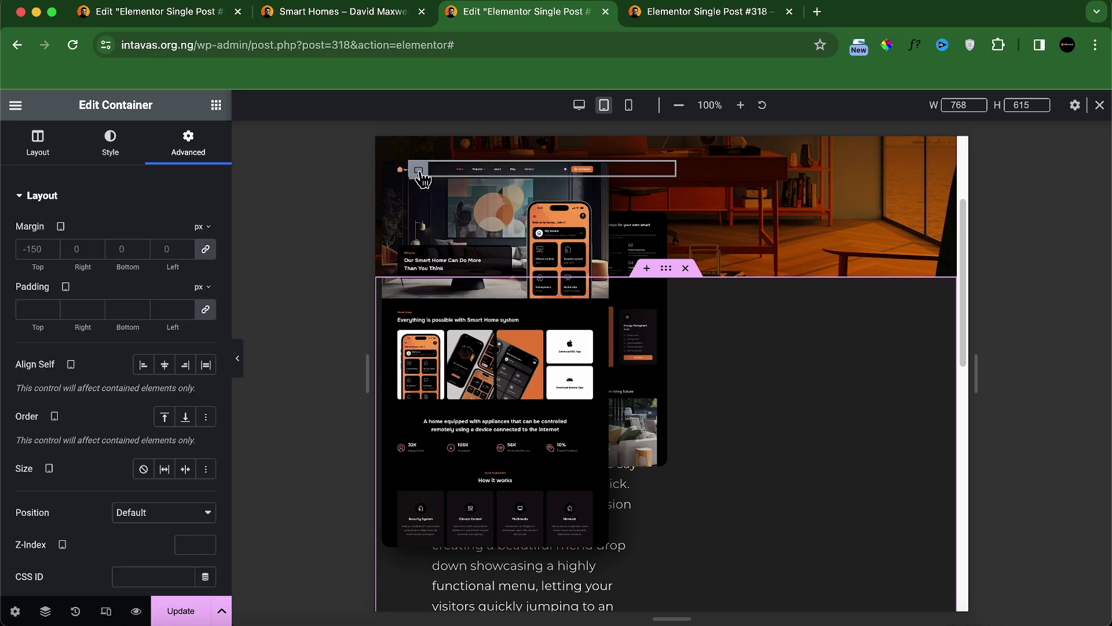
left_click(40, 147)
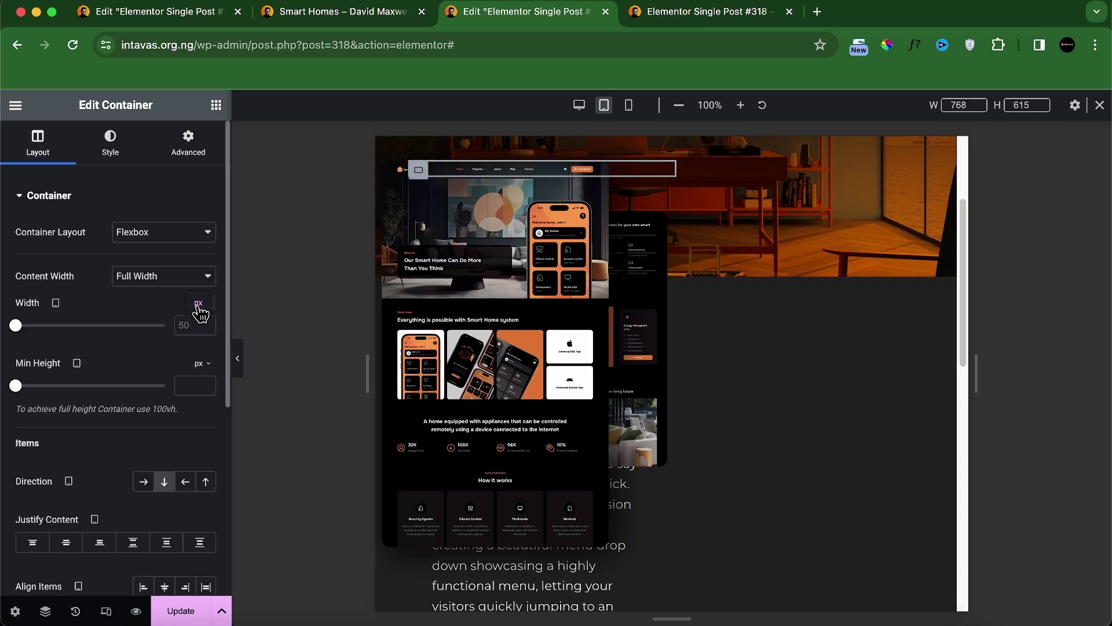
left_click(200, 325)
left_click(183, 326)
type("100")
scroll(647, 293, "down", 3)
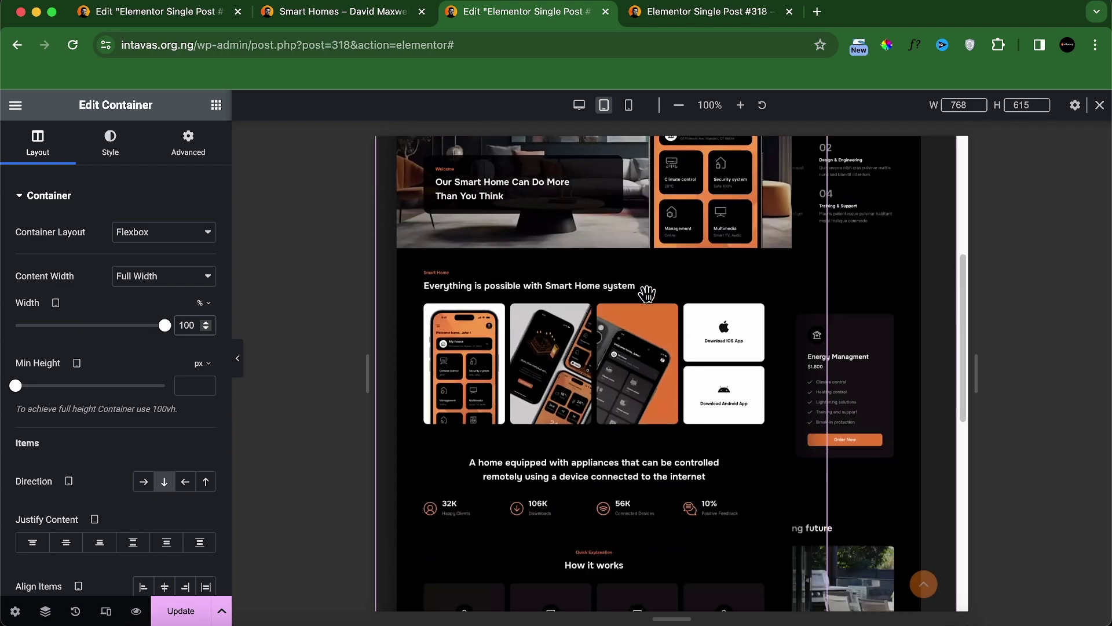
scroll(647, 293, "down", 5)
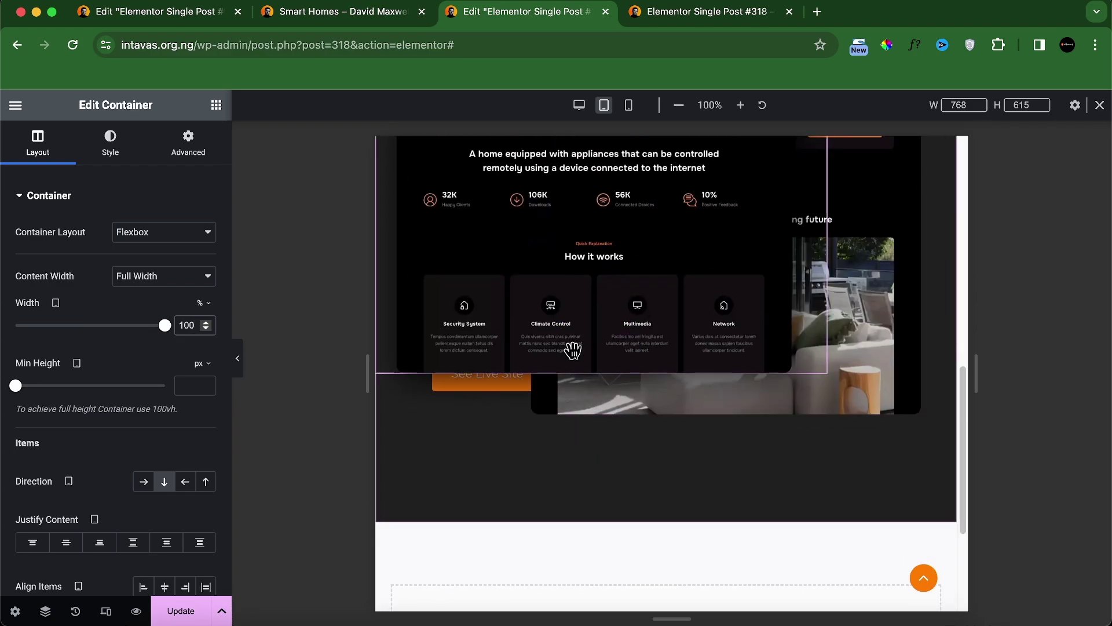
Step: Select the Smart Homes text container in Navigator and set its tablet width to 100%
left_click(45, 611)
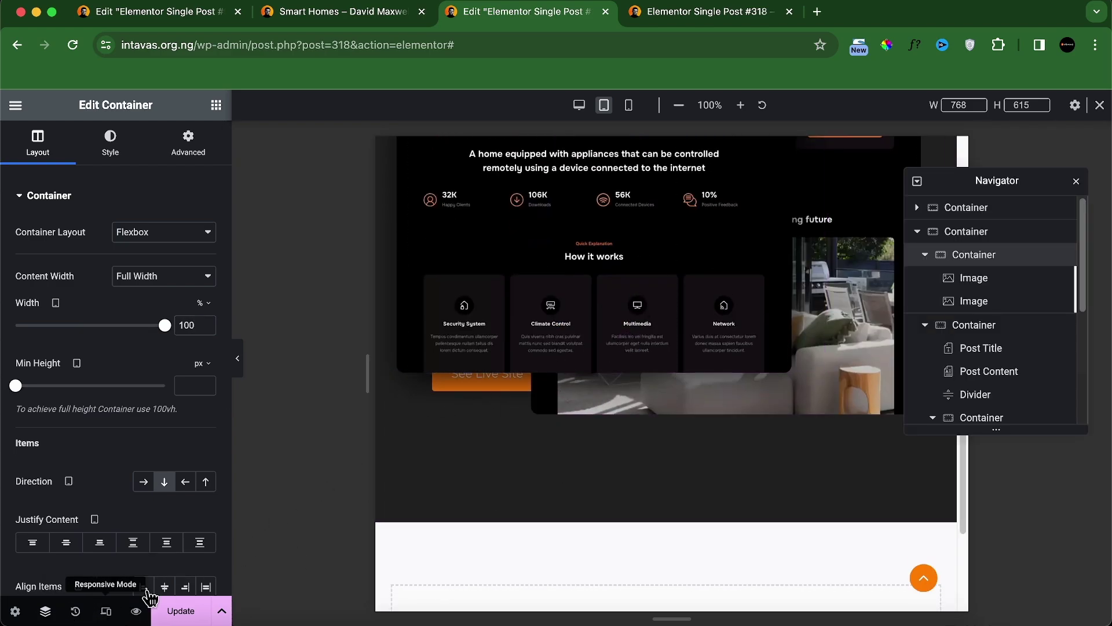
left_click(926, 256)
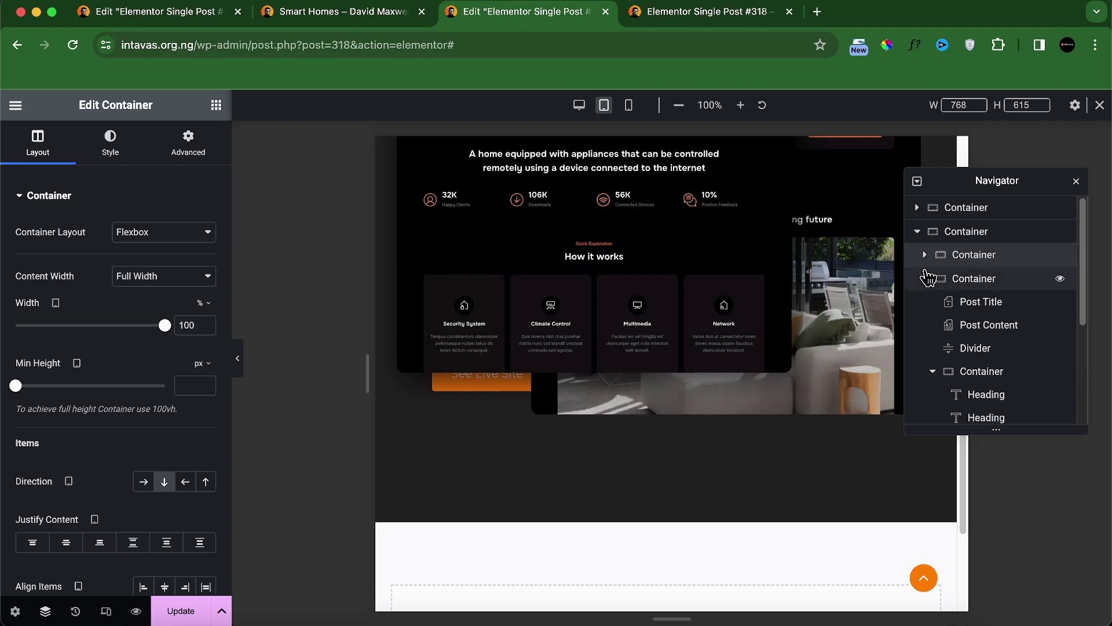
left_click(926, 280)
left_click(968, 283)
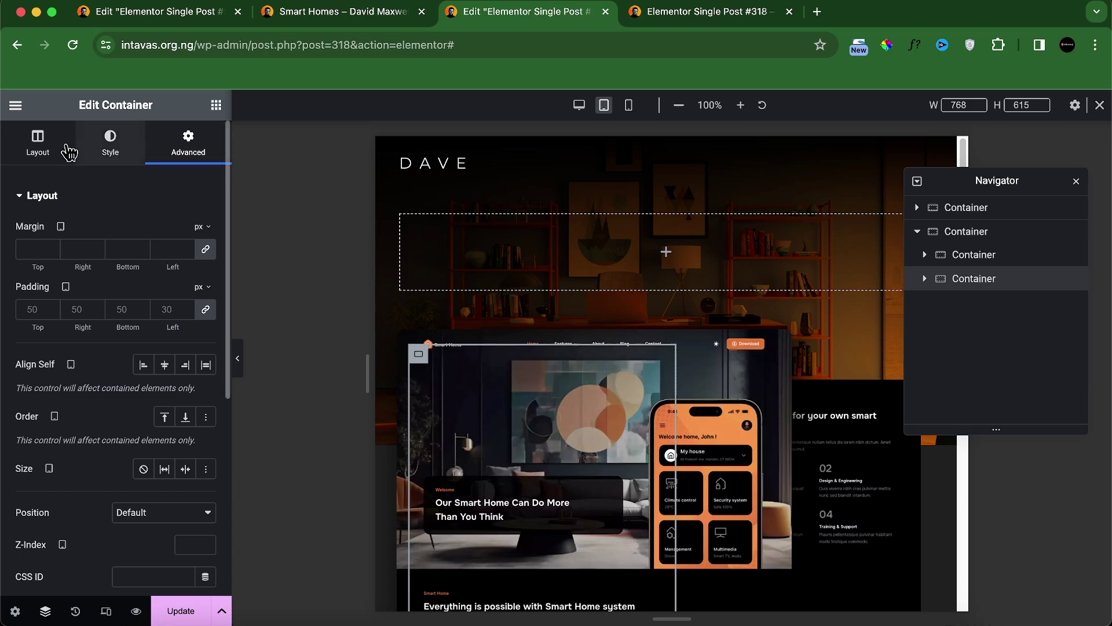
left_click(57, 159)
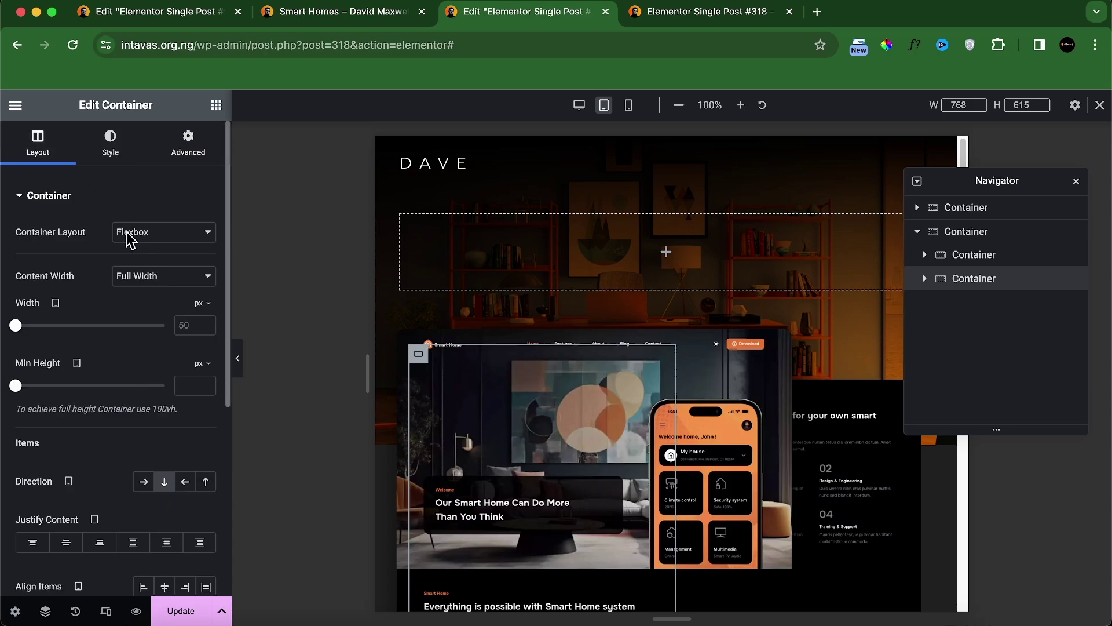
left_click(203, 310)
left_click(198, 326)
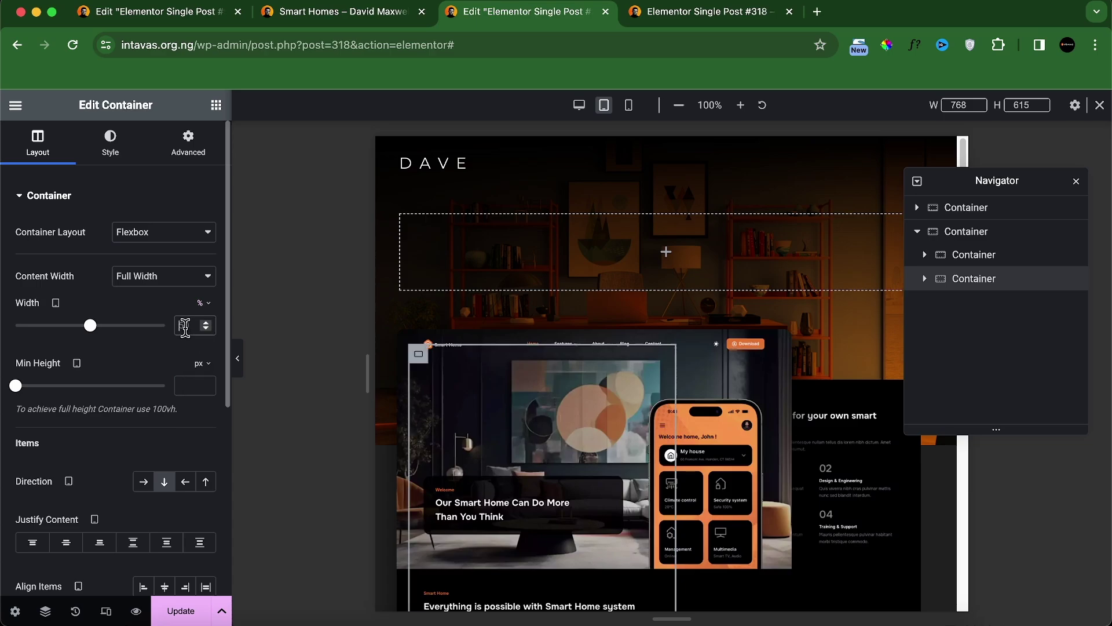
double_click(184, 325)
type("100")
scroll(568, 294, "down", 11)
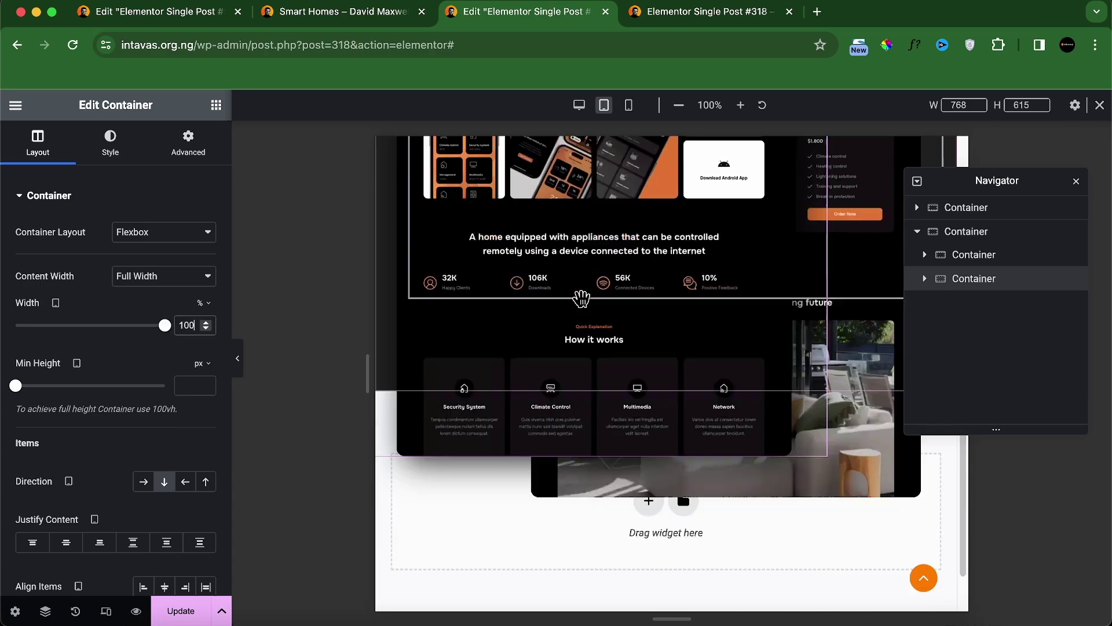
scroll(616, 339, "up", 1)
scroll(618, 339, "up", 5)
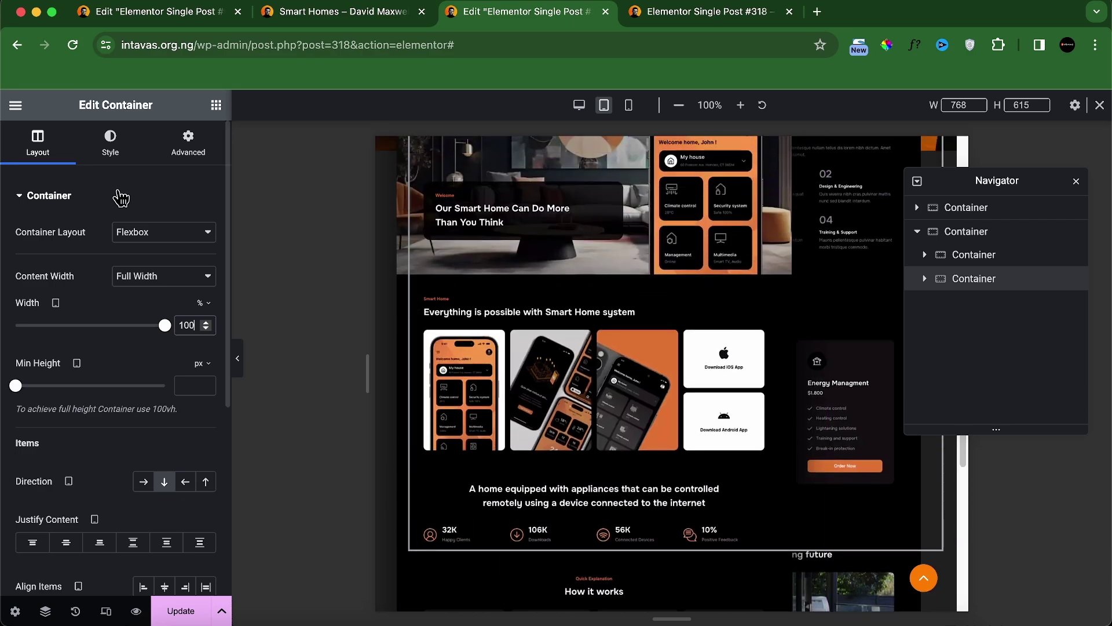
Step: Give the text container 0/30/0/30 padding and a 970 px top margin, then save
left_click(196, 156)
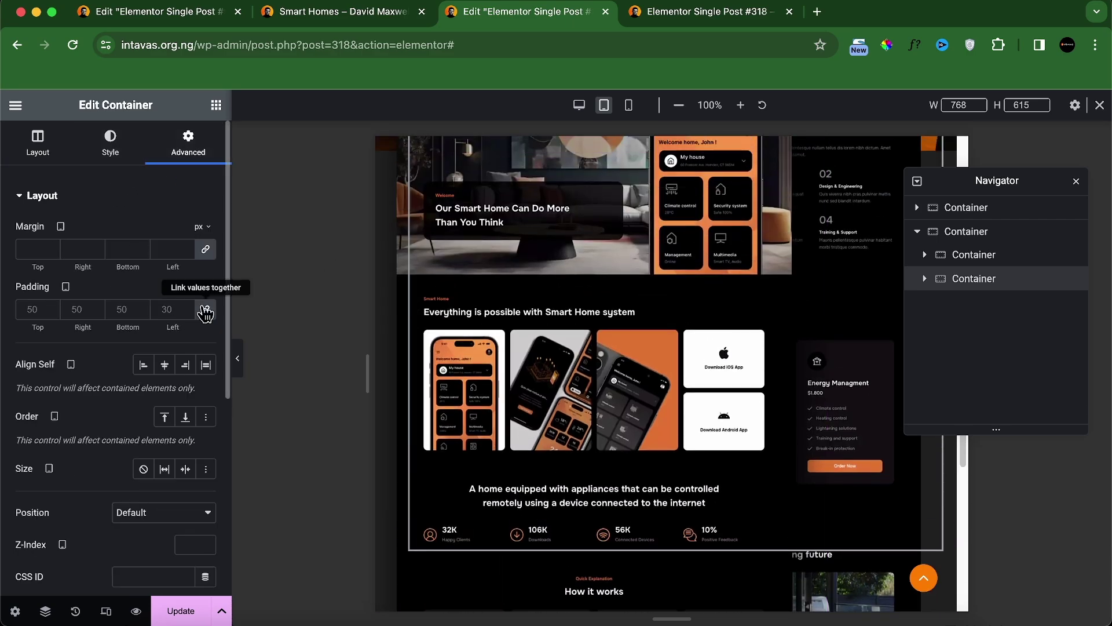
left_click(184, 312)
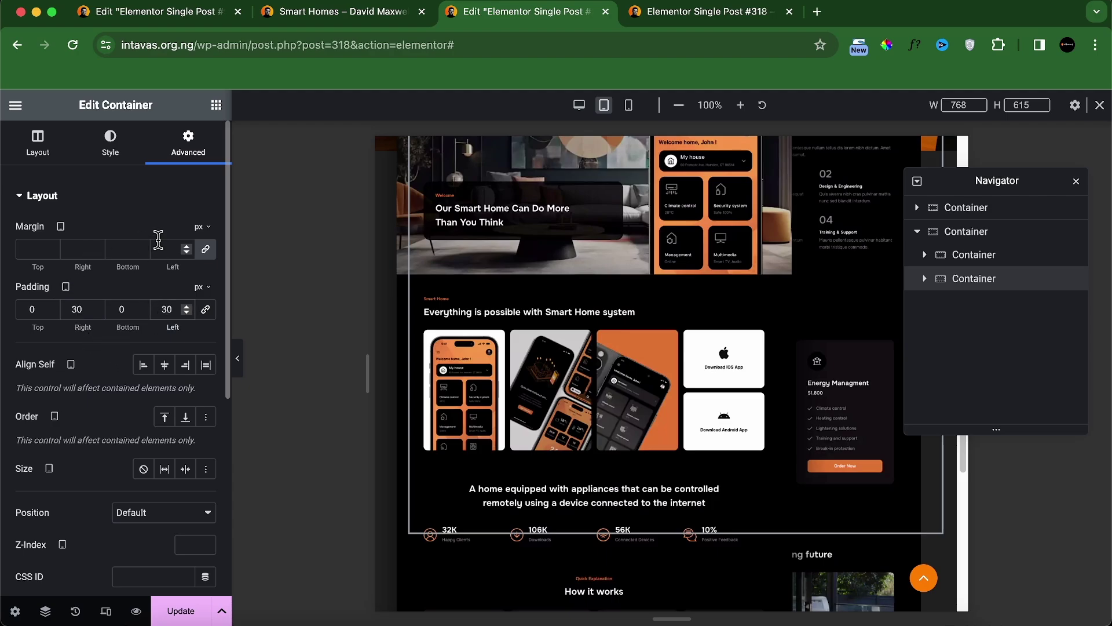
left_click(185, 249)
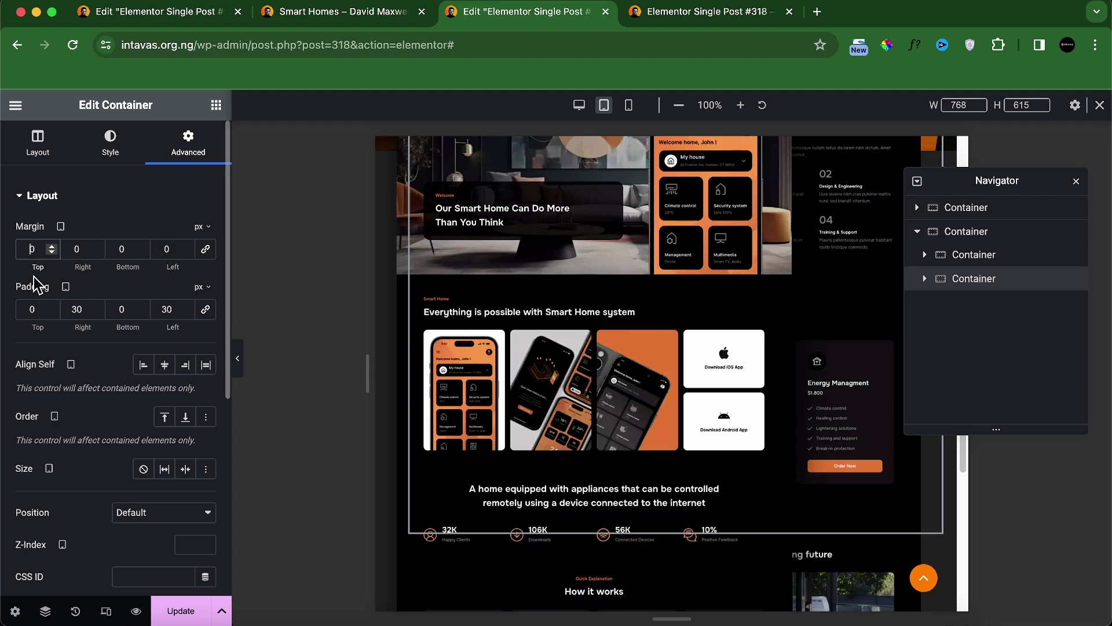
double_click(32, 249)
type("970")
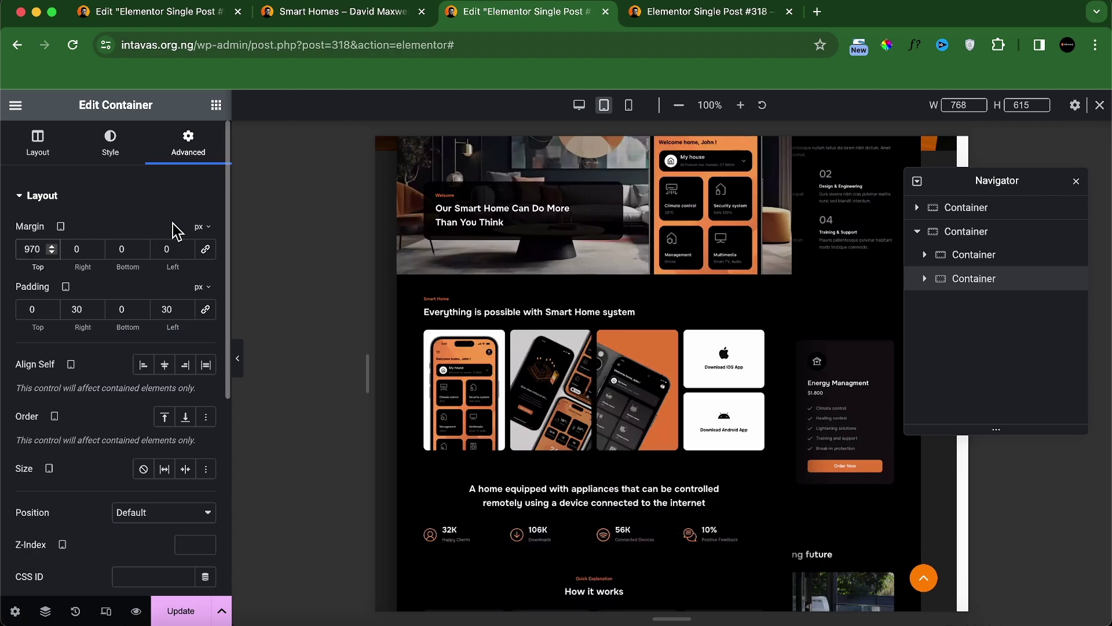
scroll(550, 295, "down", 8)
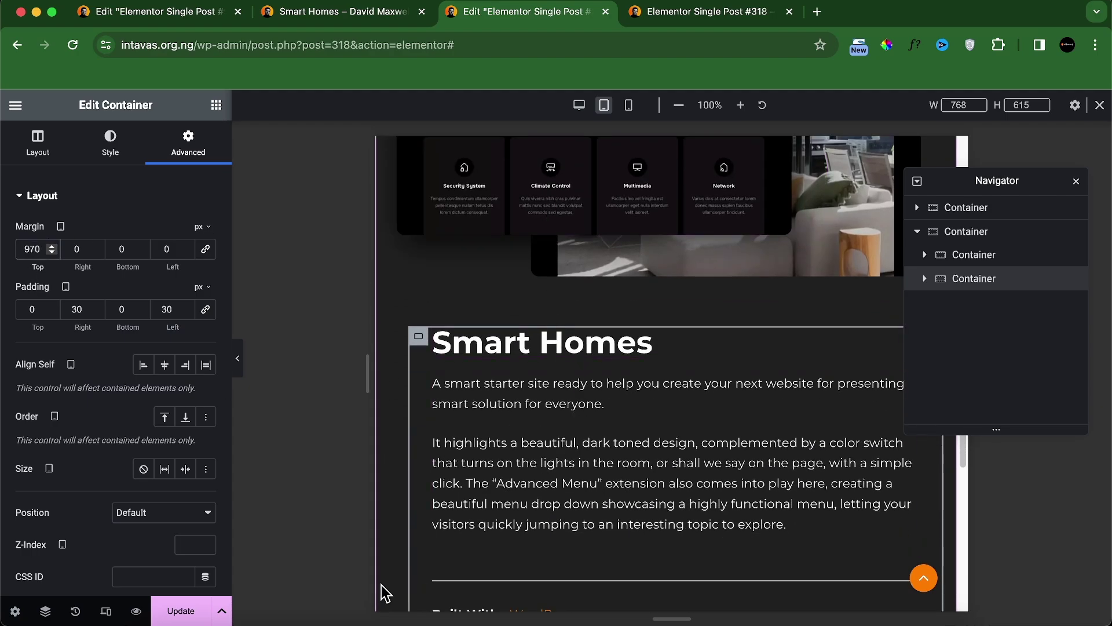
left_click(170, 611)
key("ctrl+Tab")
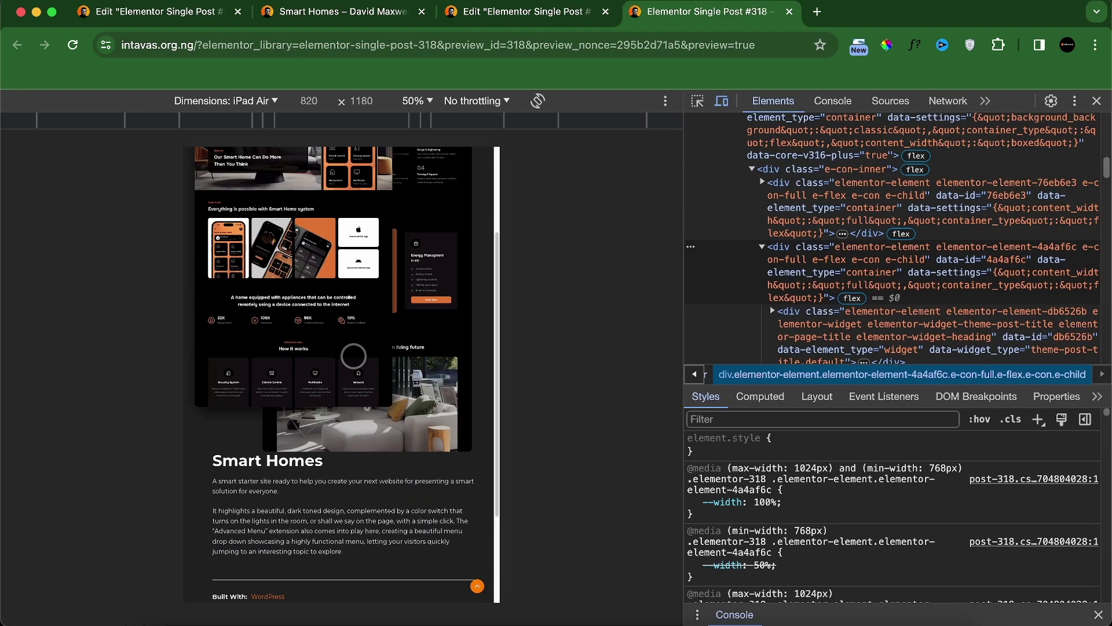
scroll(361, 395, "up", 5)
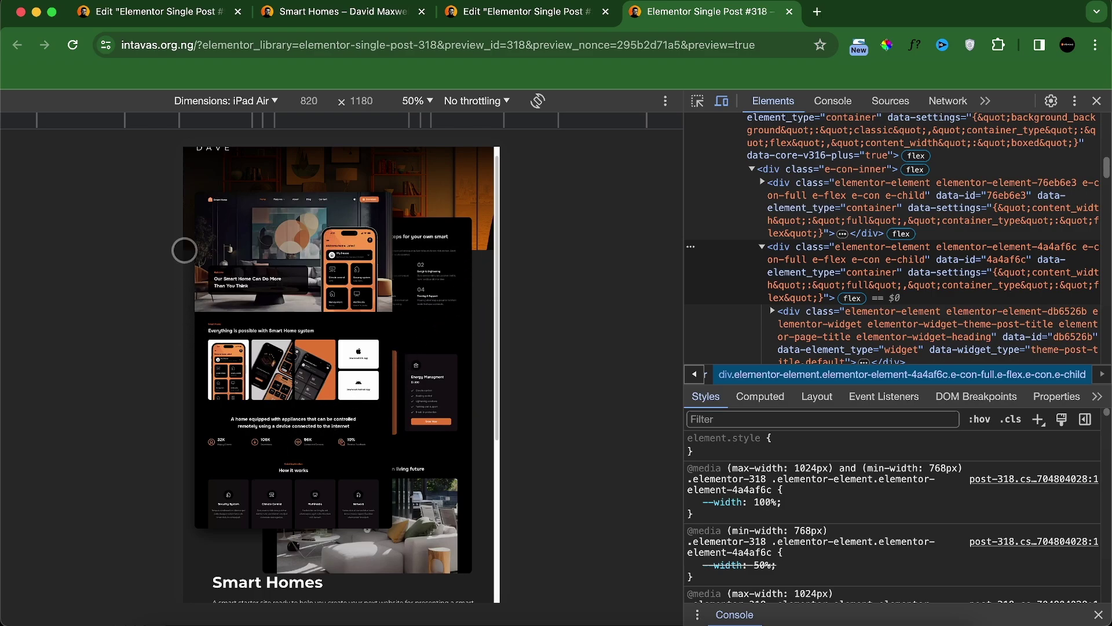
left_click(553, 14)
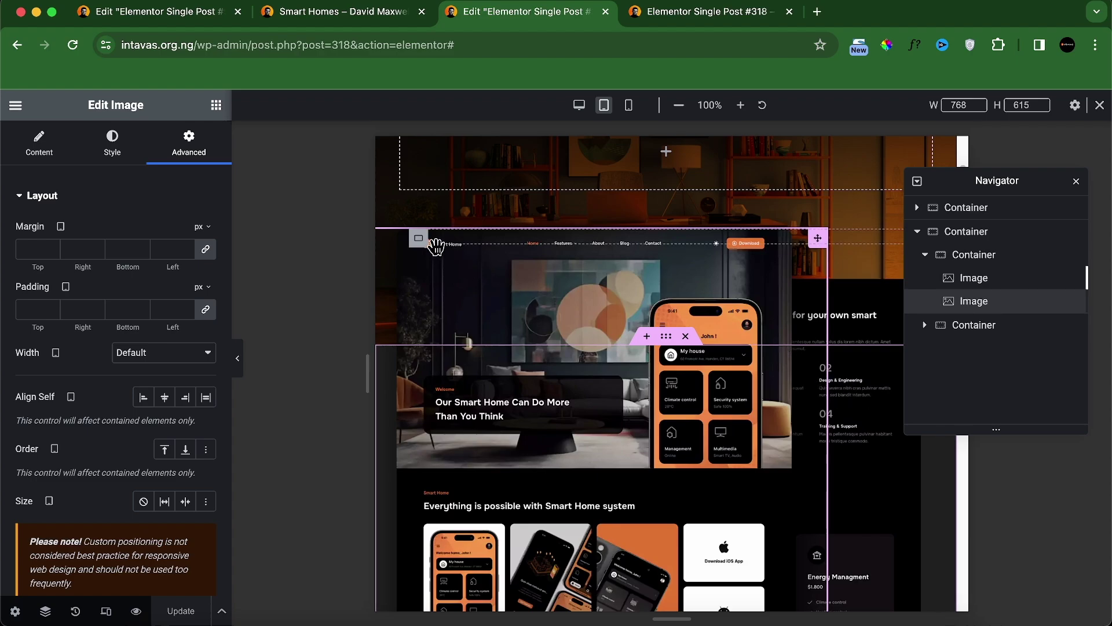
Step: Set the screenshot container's tablet top margin to -150
left_click(418, 240)
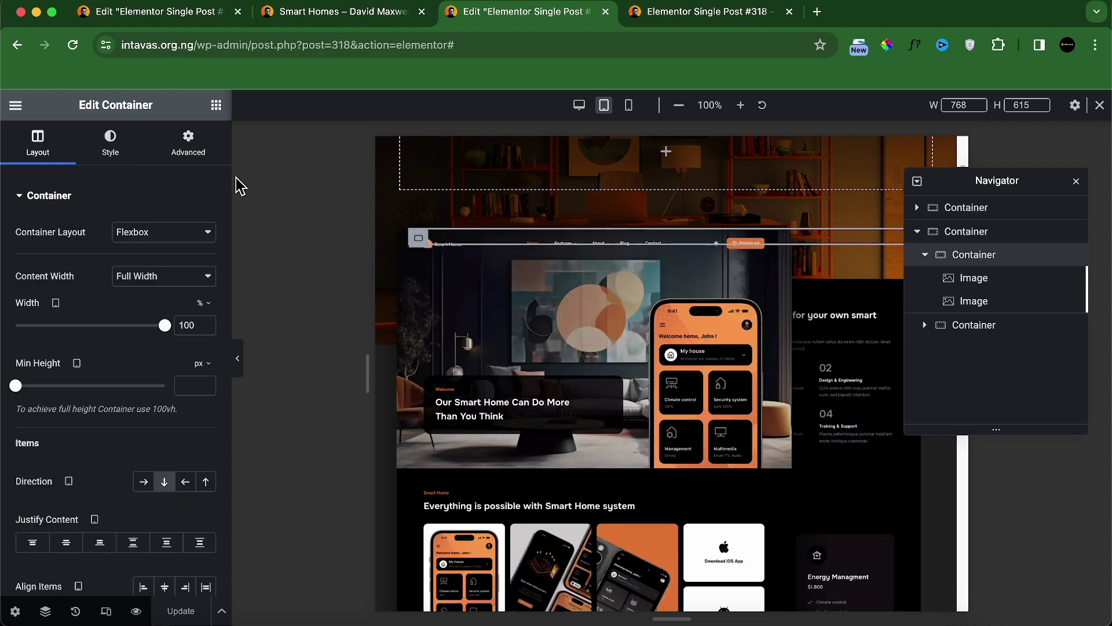
left_click(189, 142)
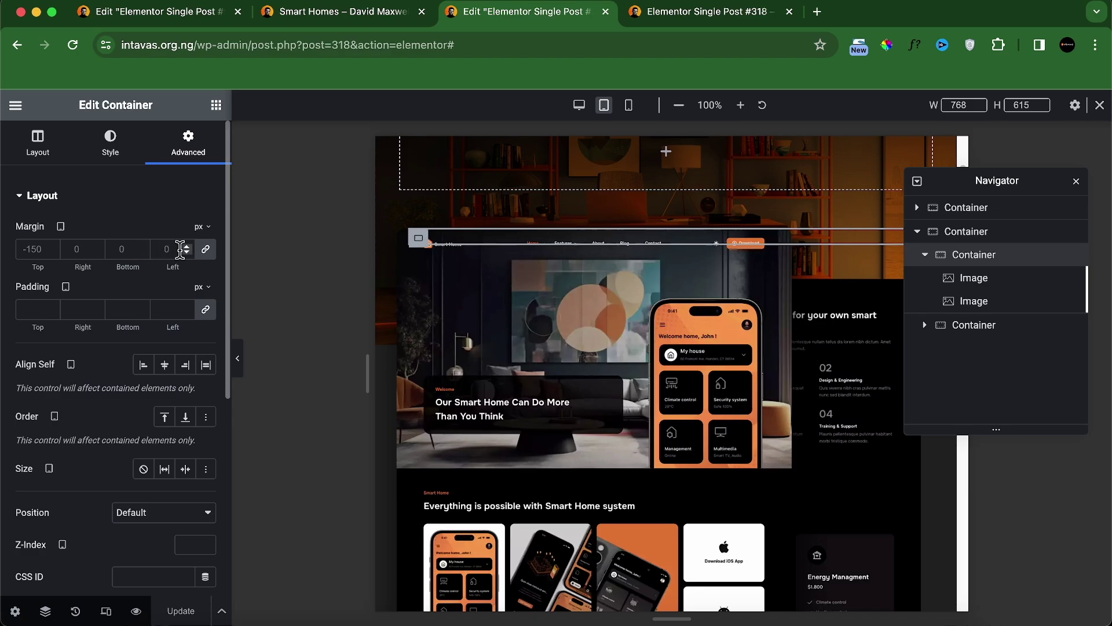
left_click(205, 254)
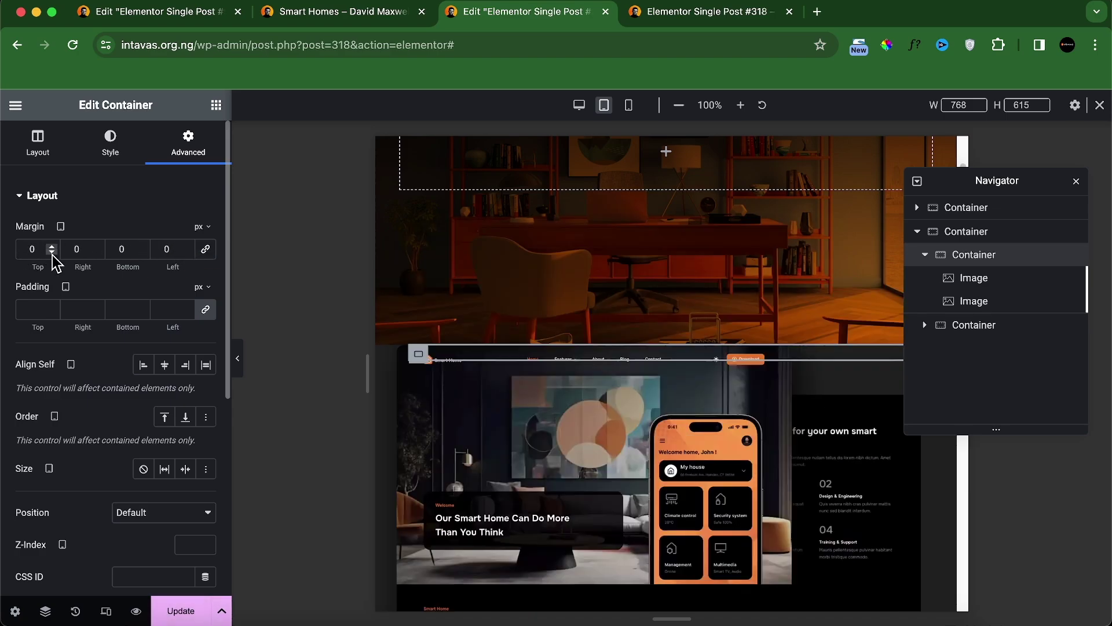
left_click(51, 252)
type("50")
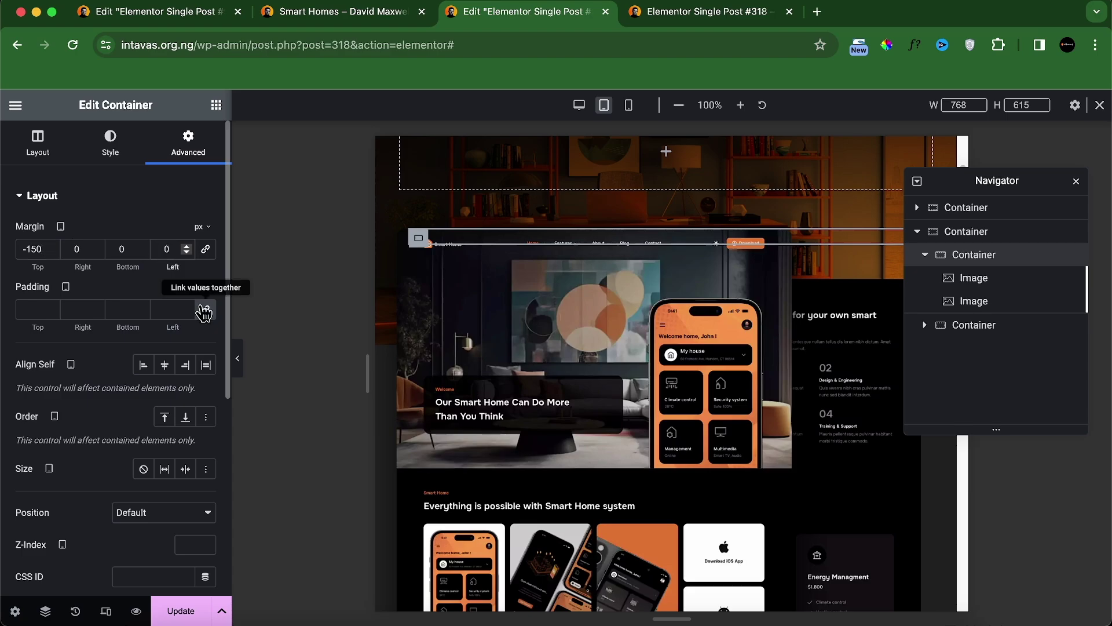
type("3")
Step: Offset the second screenshot to -59 px horizontally and -1 px vertically on tablet
left_click(779, 303)
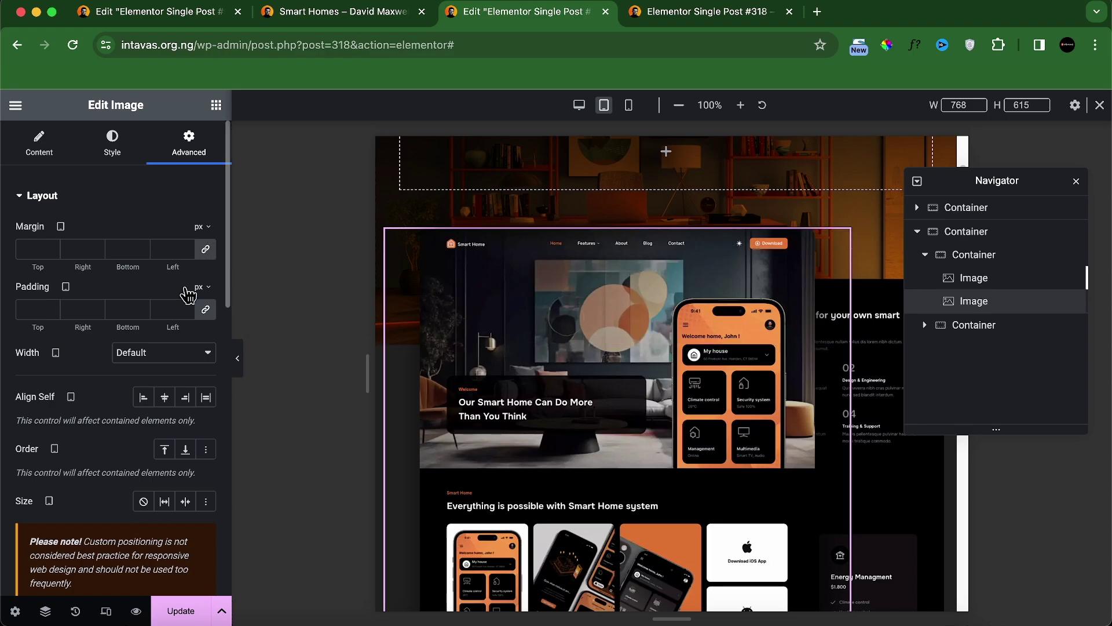
scroll(189, 291, "down", 10)
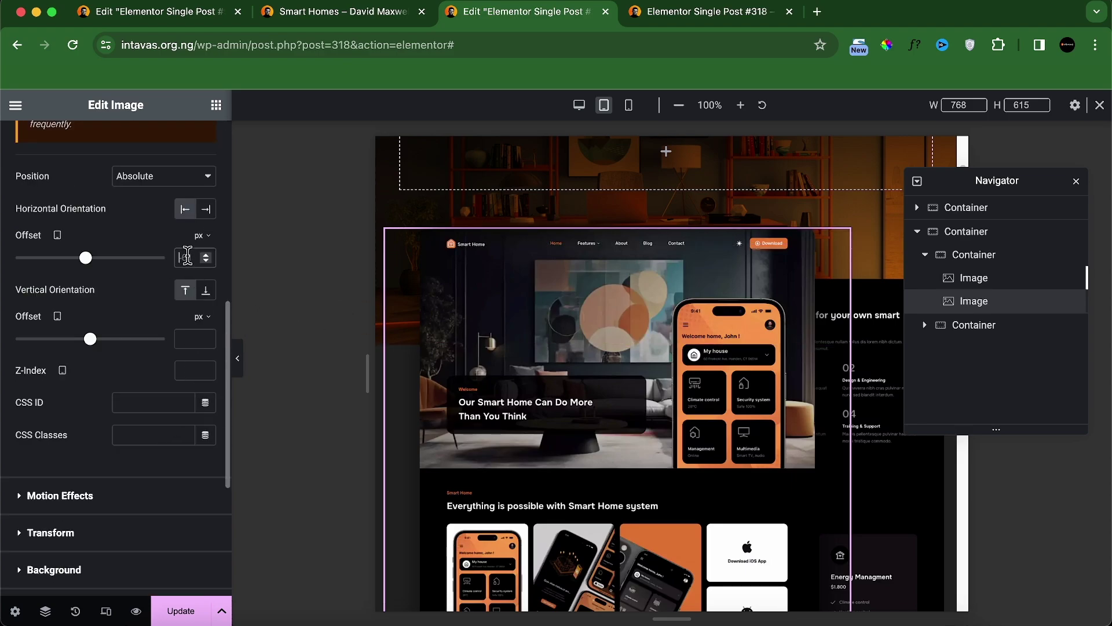
left_click(181, 257)
type("-59")
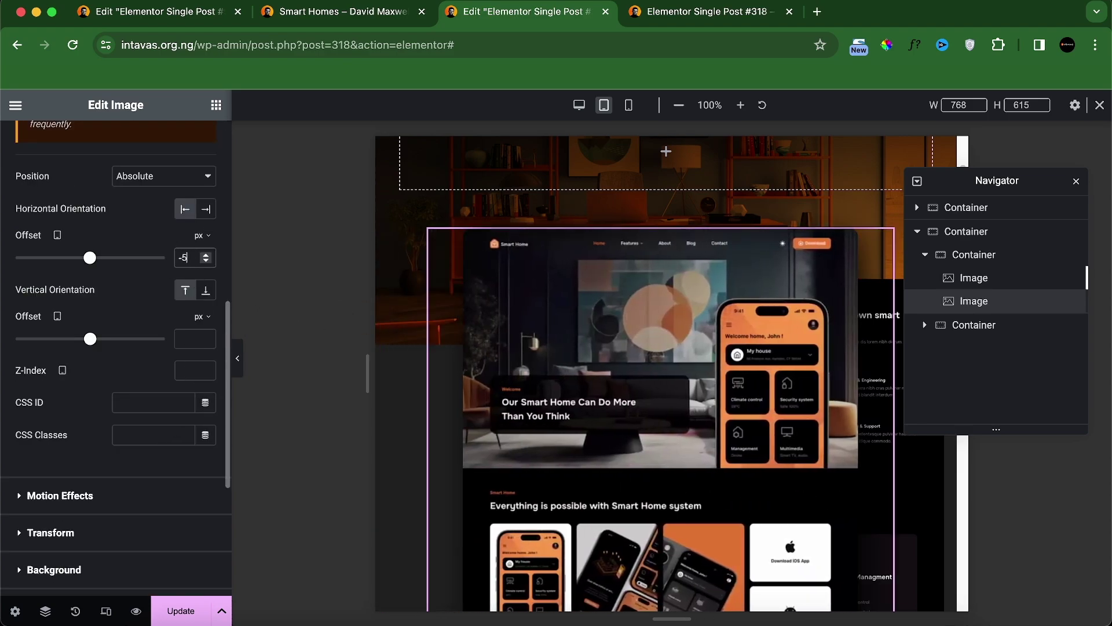
left_click(205, 342)
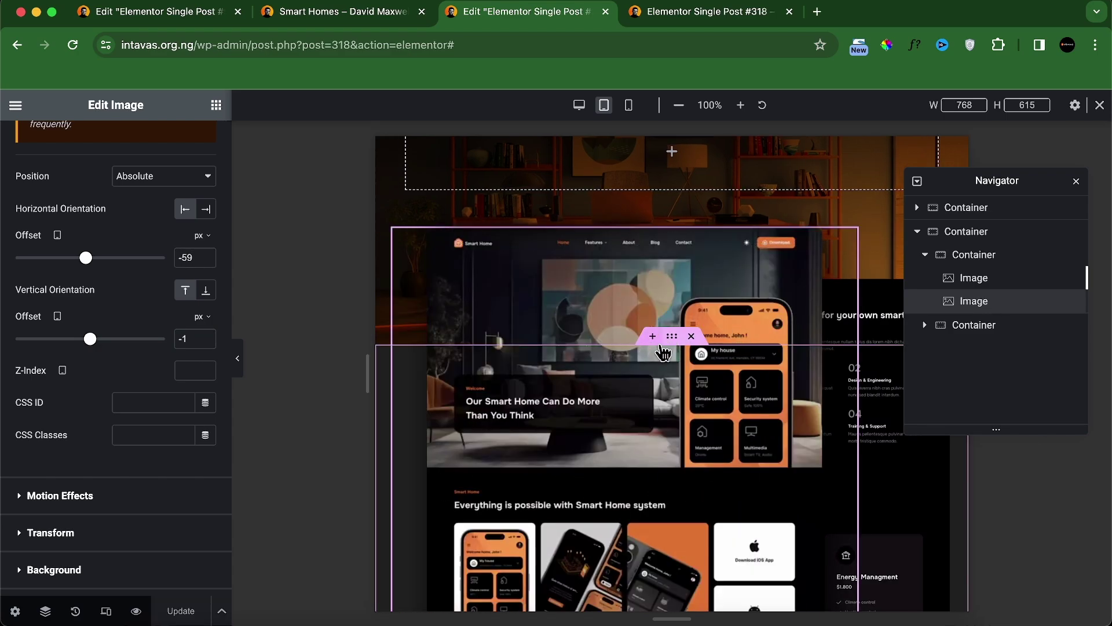
left_click(672, 337)
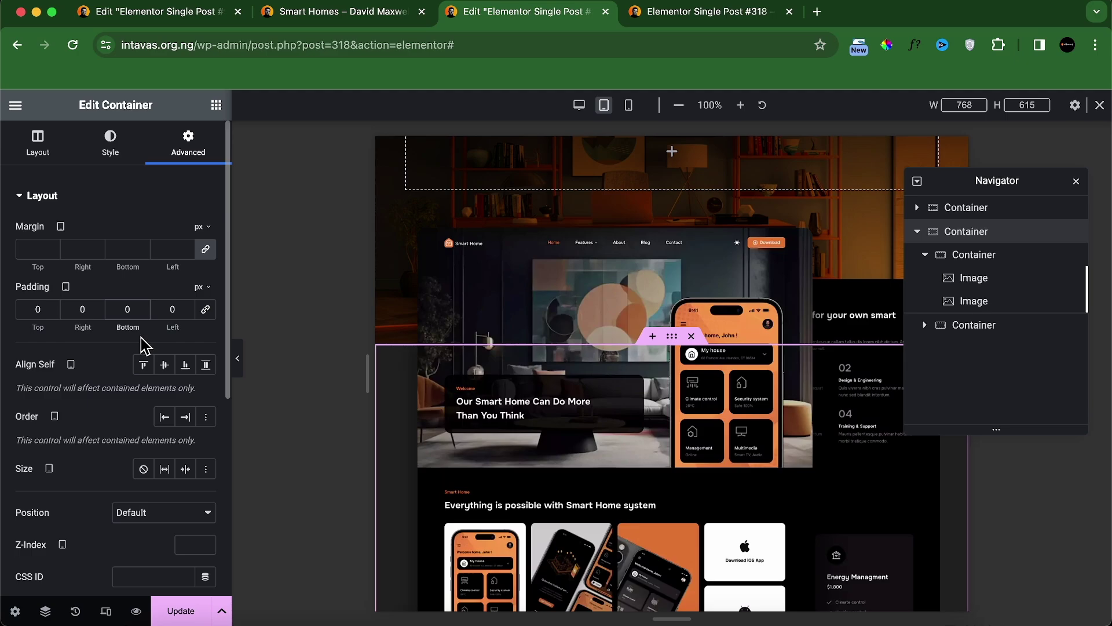
scroll(363, 288, "down", 3)
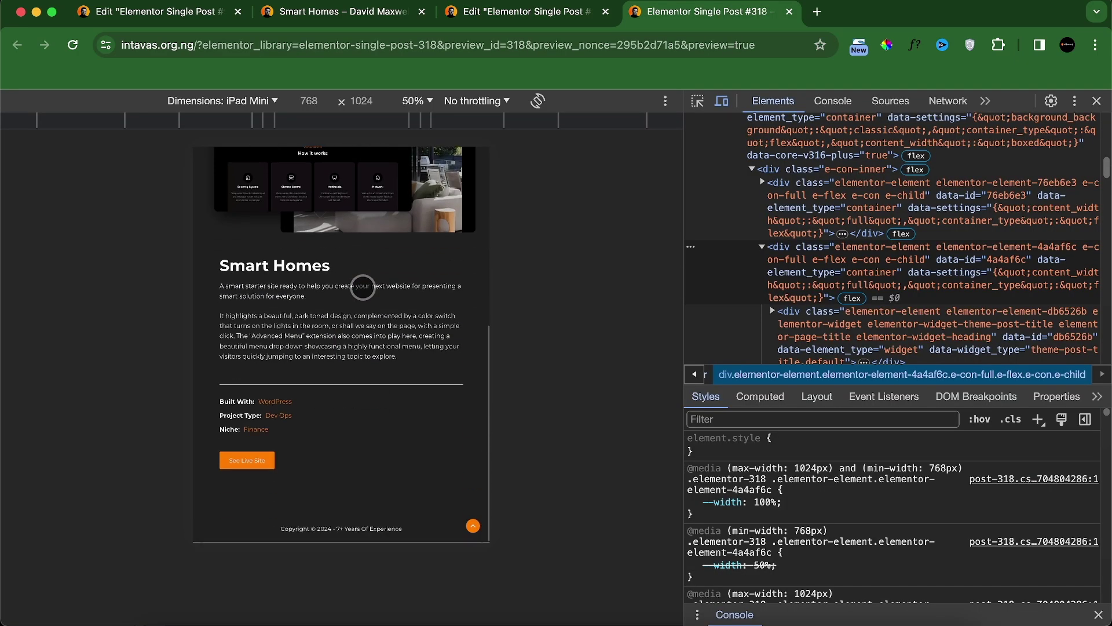
Step: Switch the DevTools device emulation to iPhone 12 Pro (390 × 844)
left_click(266, 101)
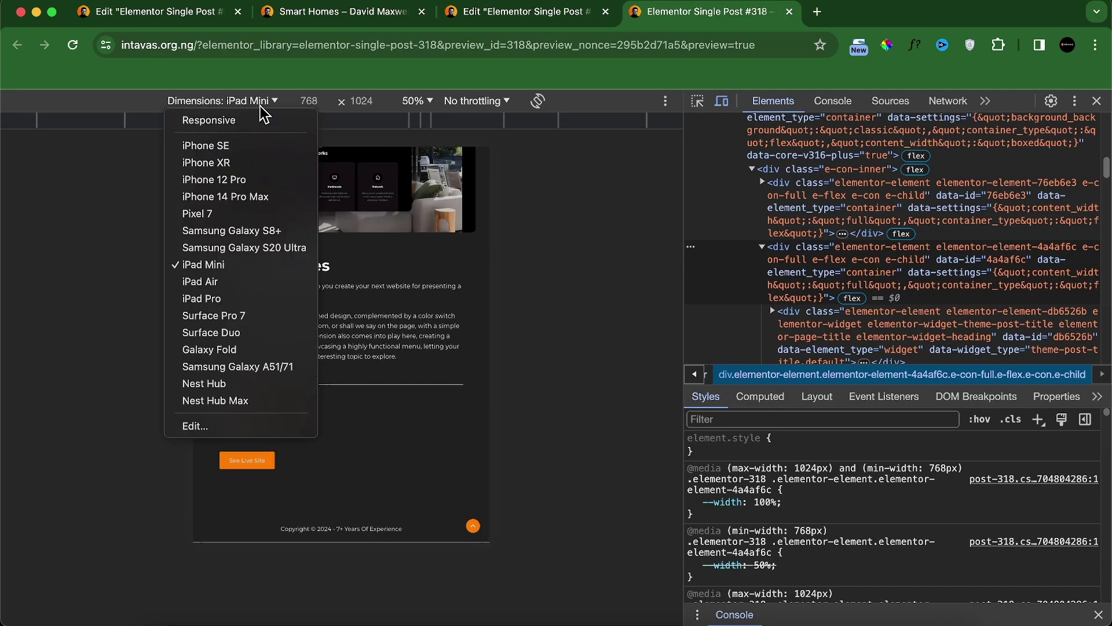
left_click(230, 179)
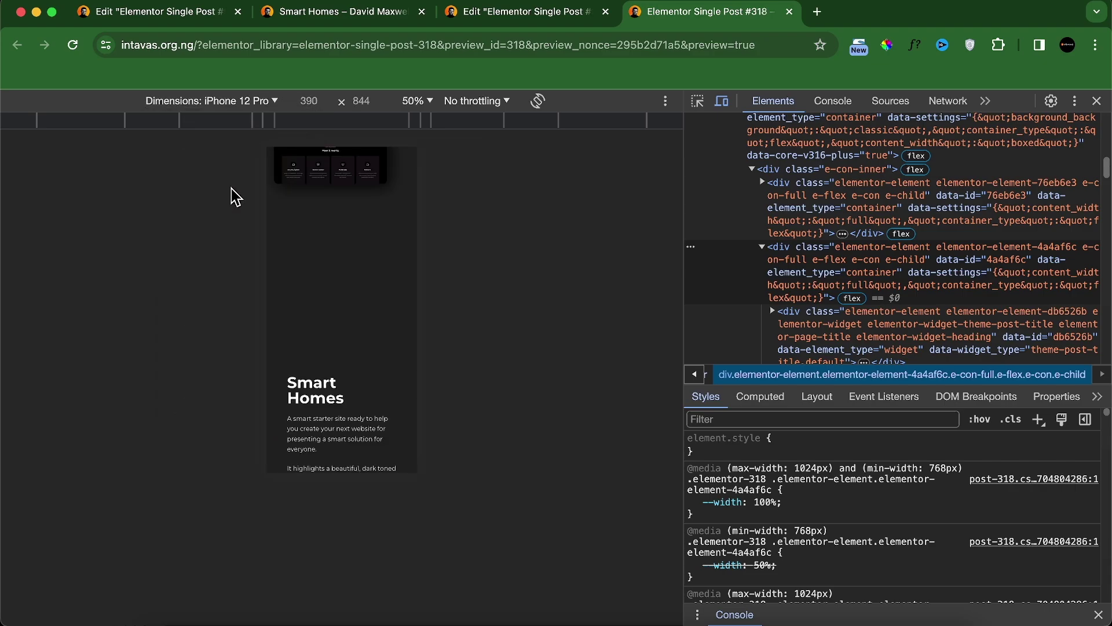
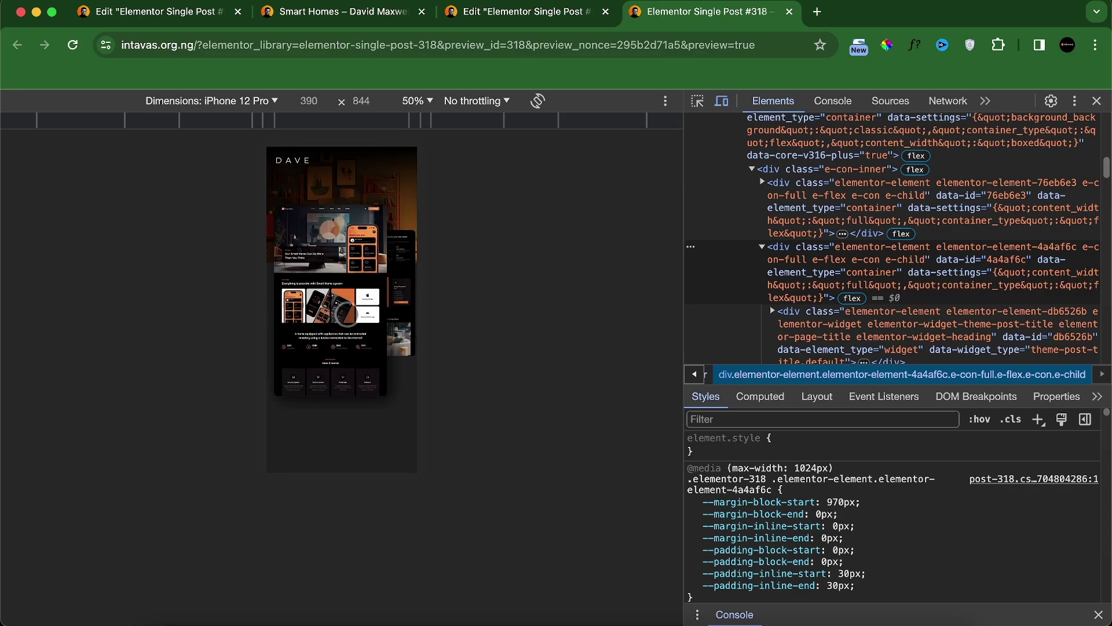
Step: On mobile view, zero the image container's padding and set the inner container's top margin to -100
left_click(544, 18)
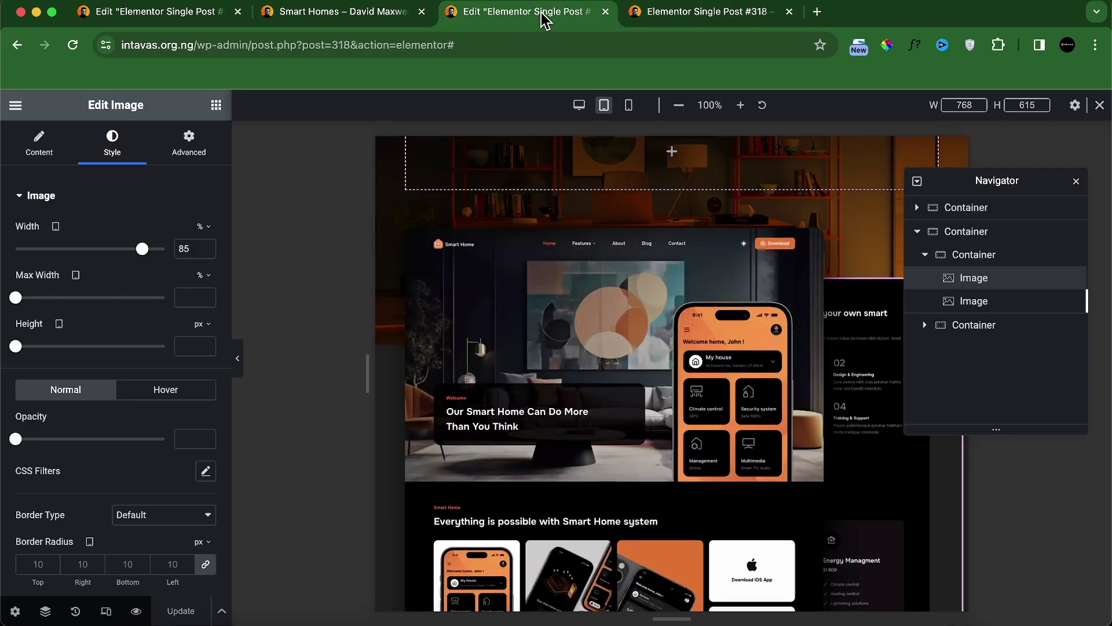
left_click(628, 105)
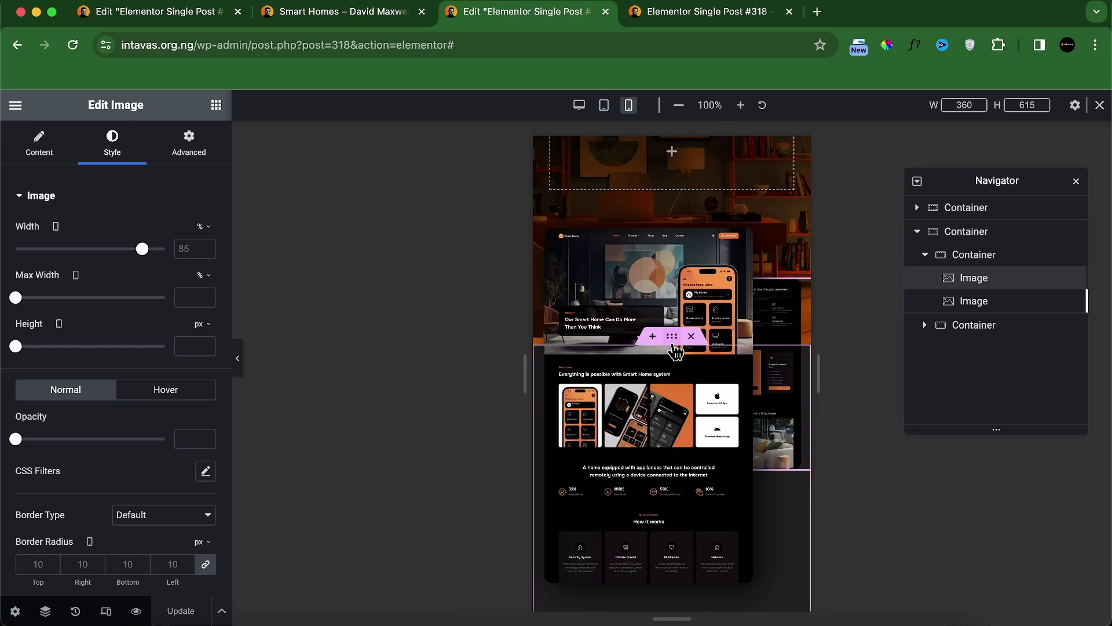
left_click(674, 342)
left_click(207, 312)
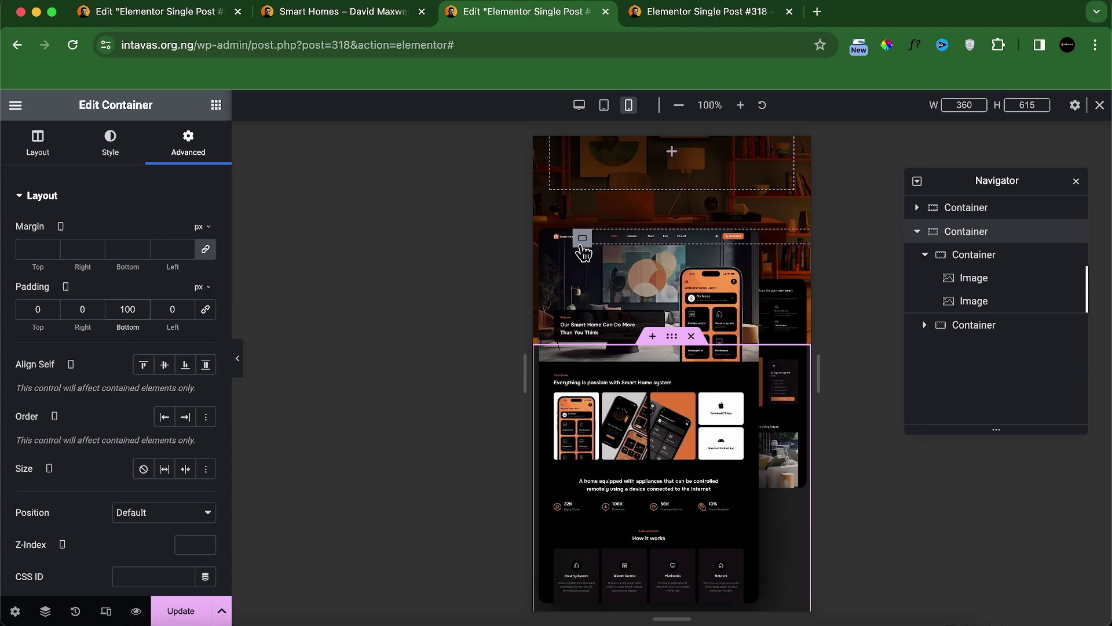
left_click(582, 237)
left_click(205, 248)
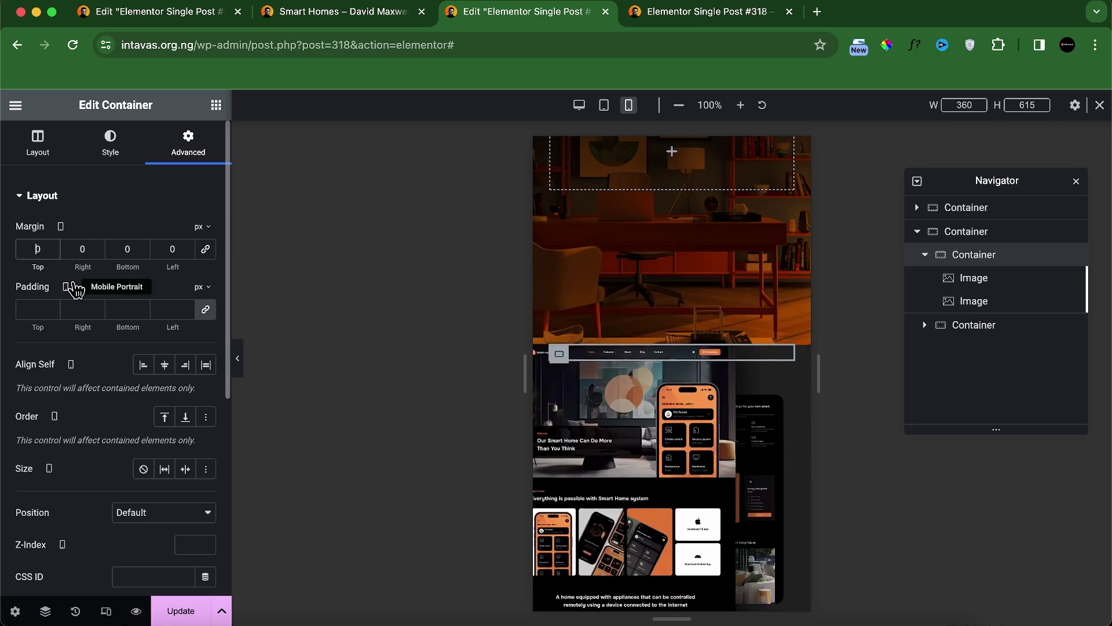
type("100")
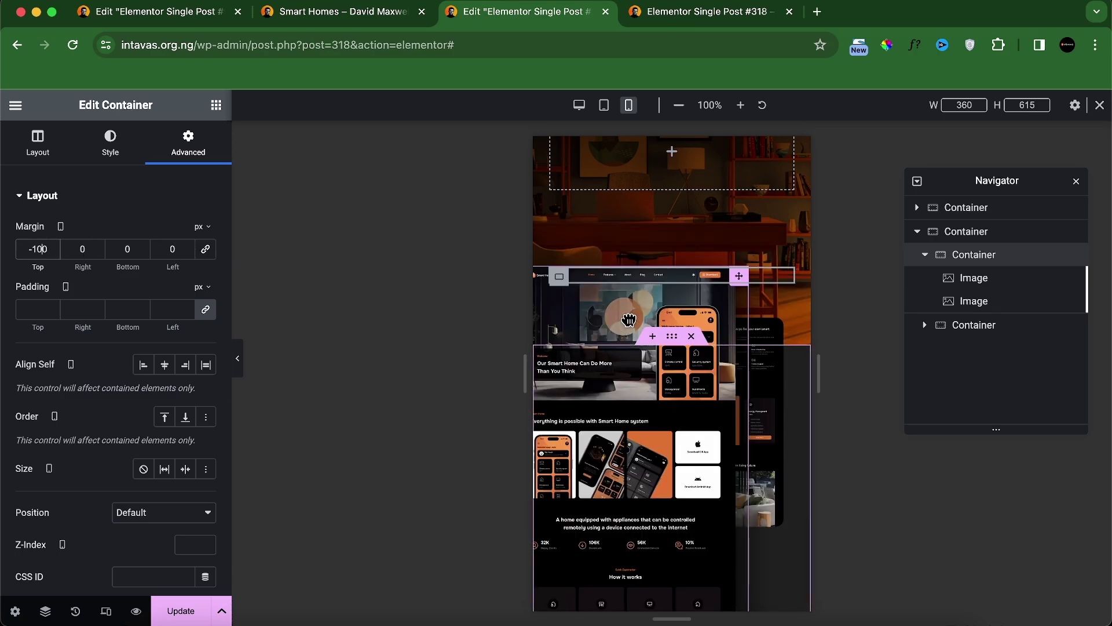
Step: Set the second mockup image's mobile width to 90 and check it in the preview
left_click(627, 318)
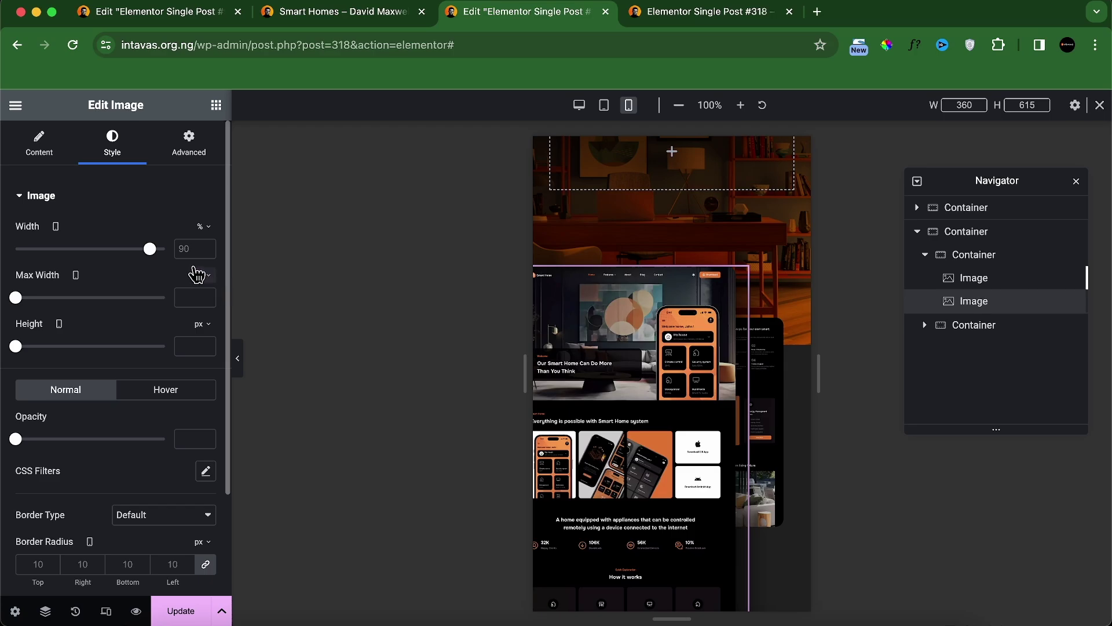
left_click(195, 248)
type("90")
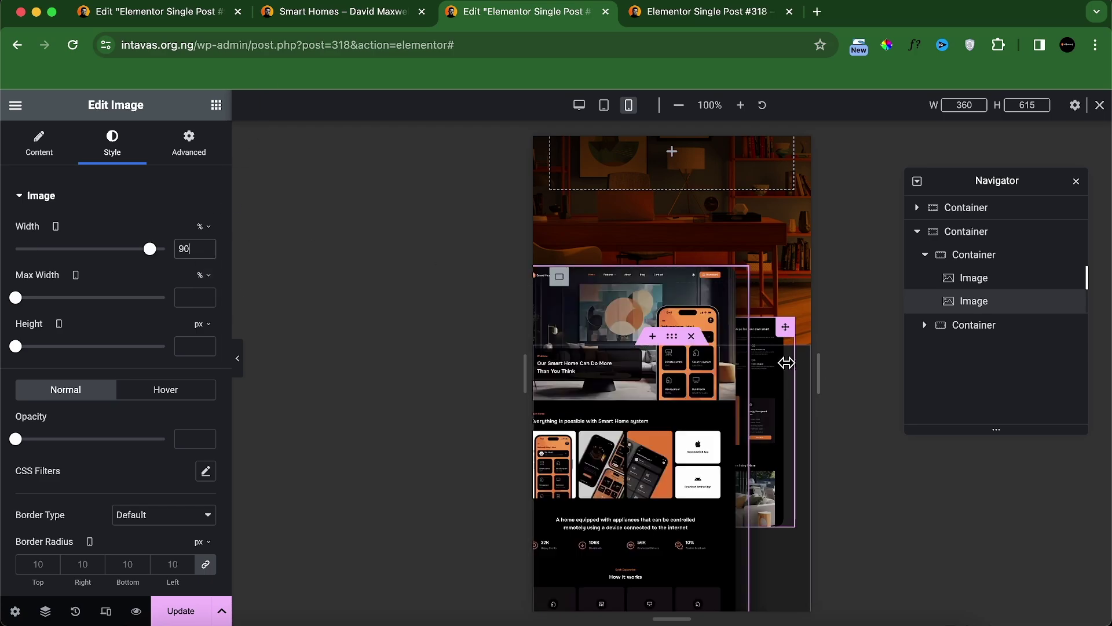
left_click(754, 373)
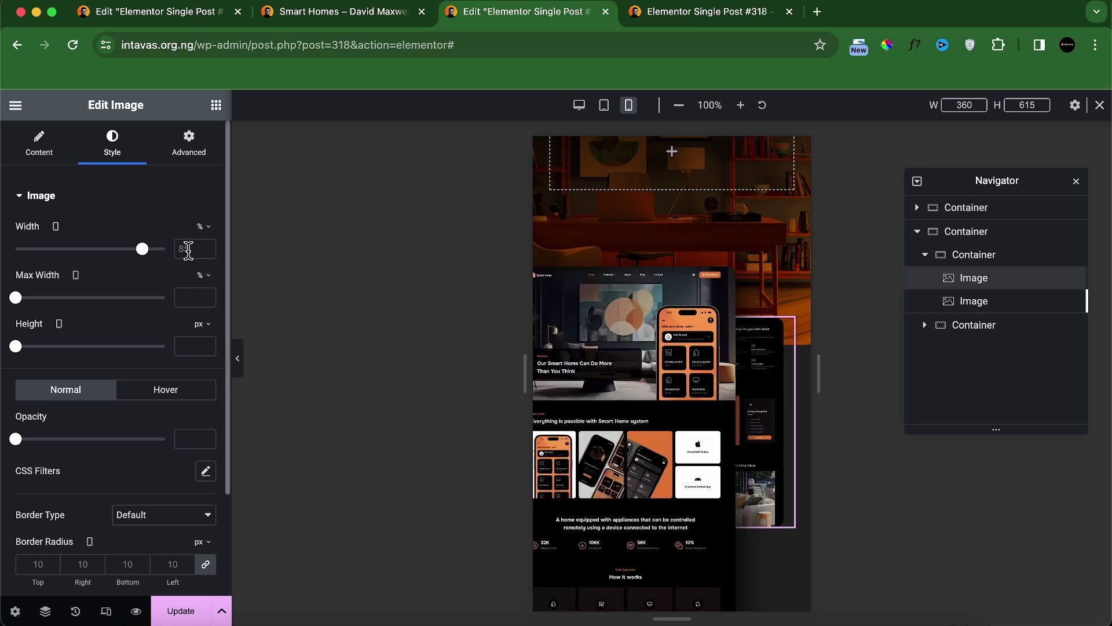
key("ctrl+Tab")
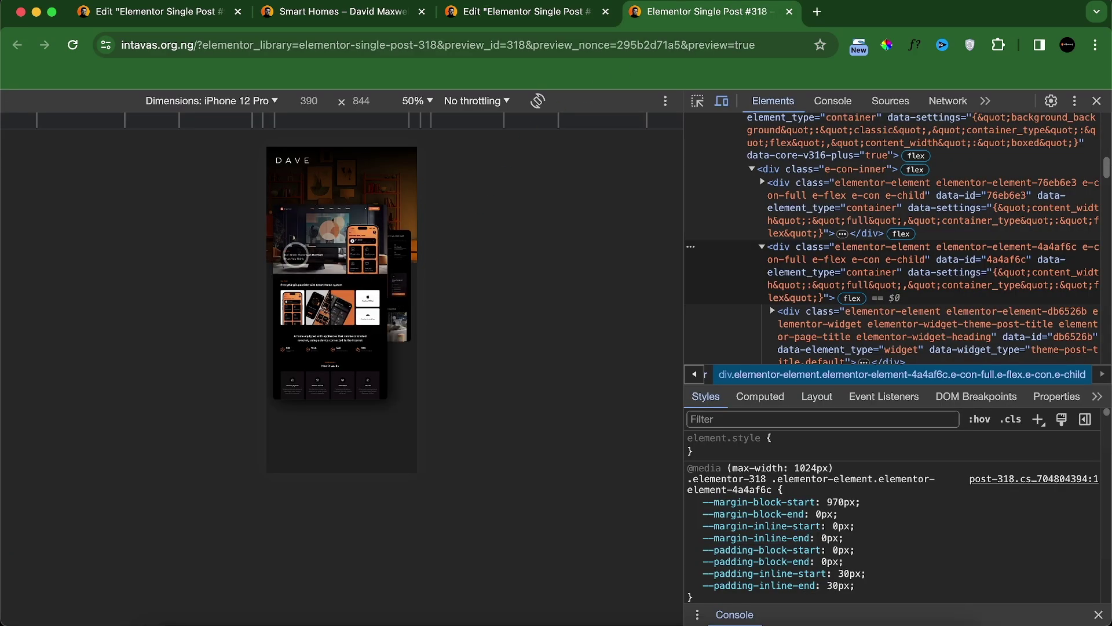
left_click(538, 17)
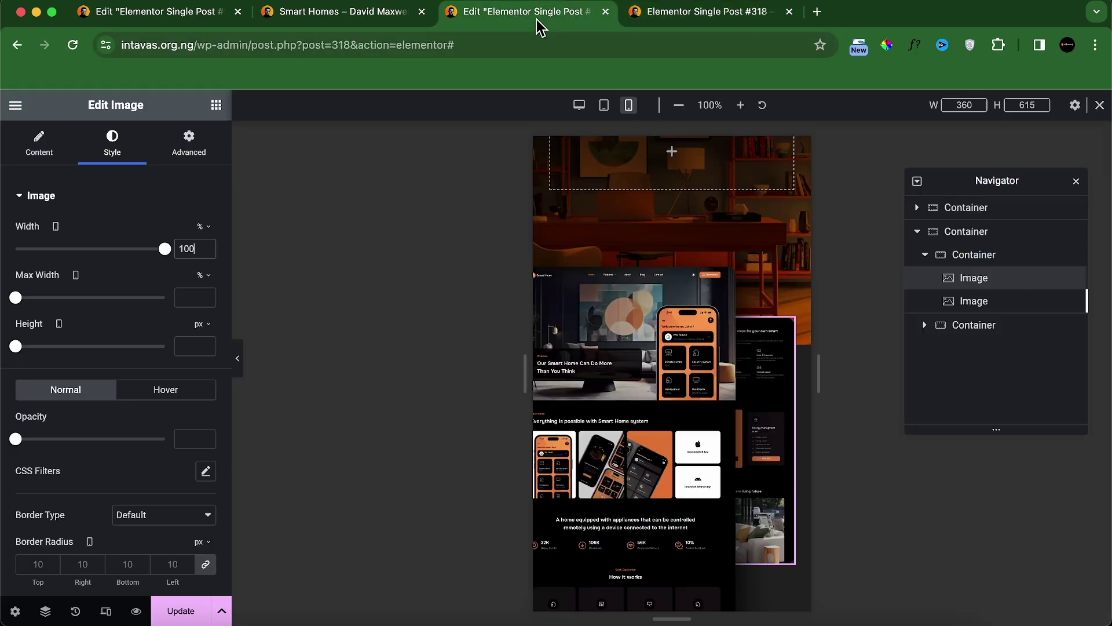
Step: Shift the left mockup image's horizontal offset to -25
left_click(659, 284)
left_click(191, 149)
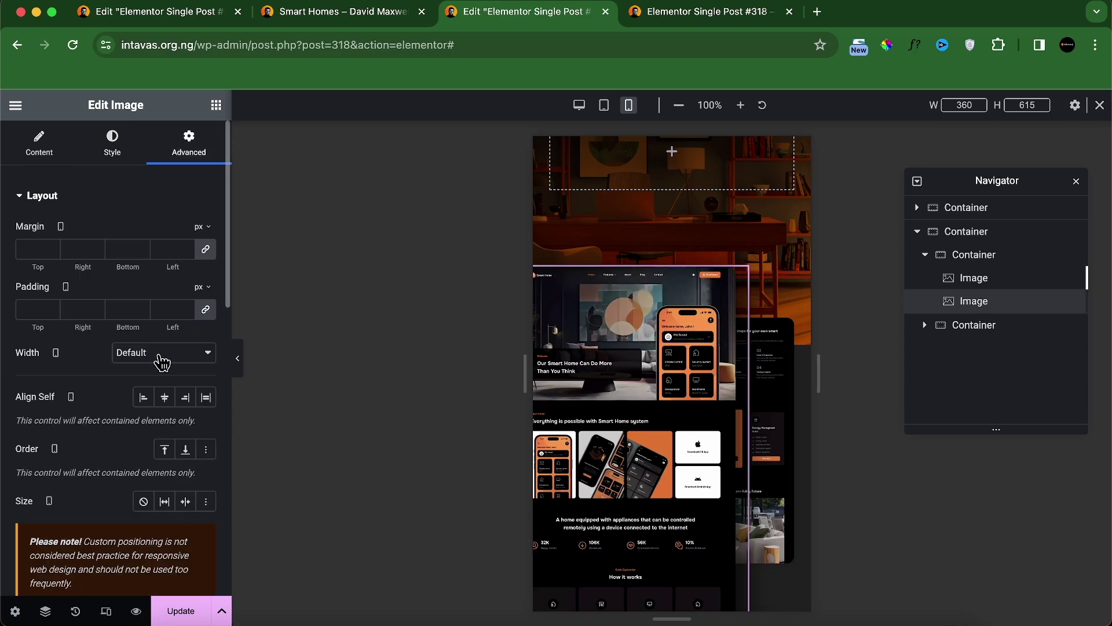
scroll(165, 371, "down", 5)
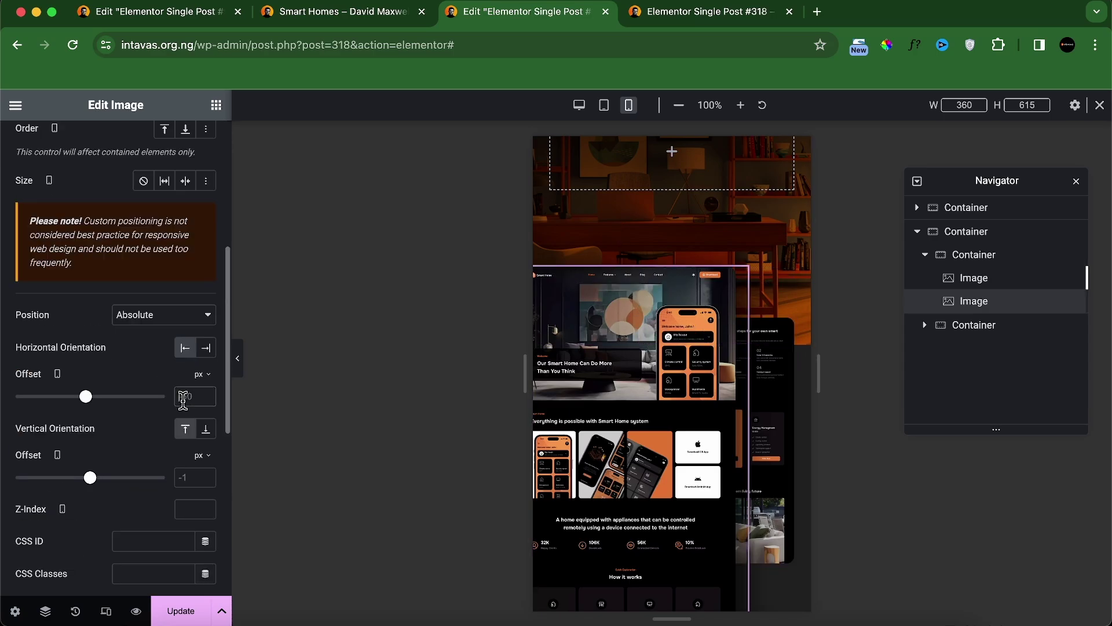
left_click(183, 399)
type("-25")
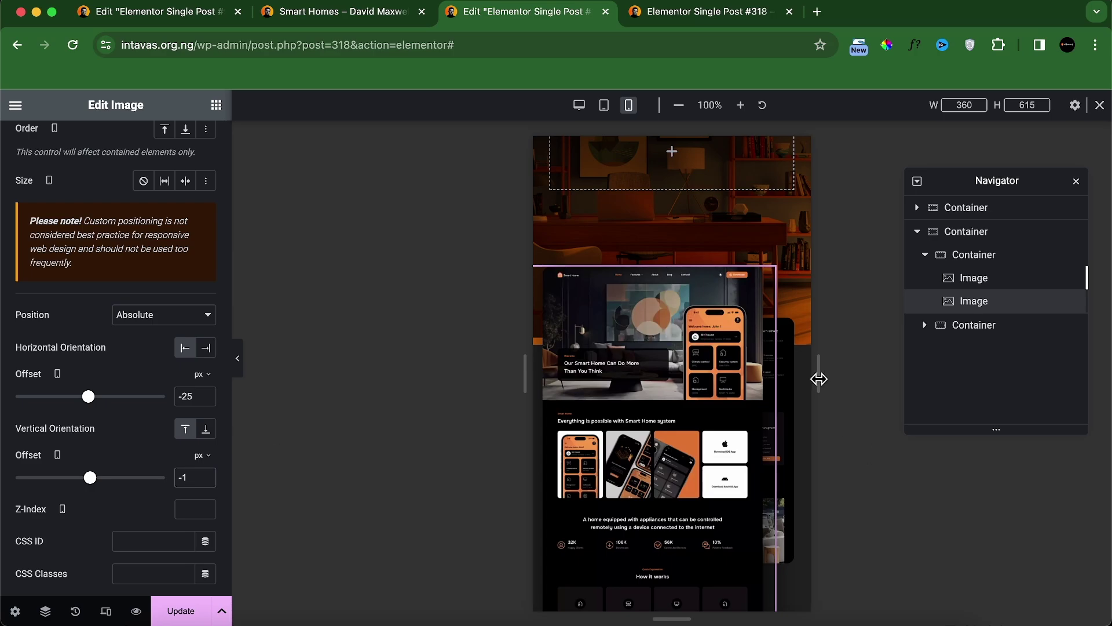
Step: Anchor the other mockup image to the top with 70 px and 30 px offsets, then update and preview
left_click(791, 333)
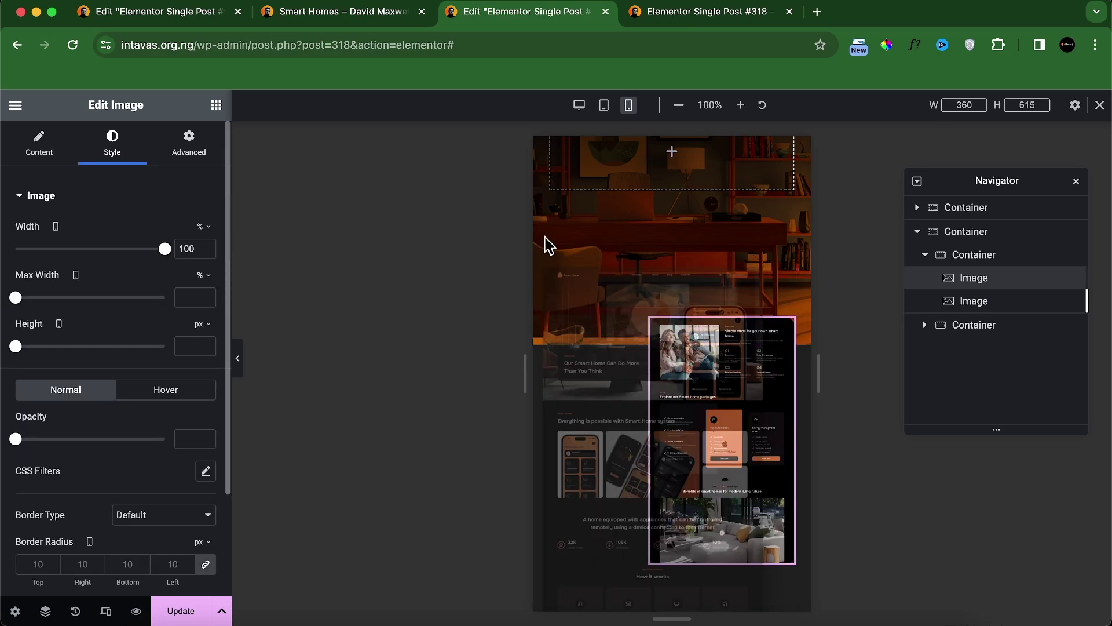
left_click(194, 157)
scroll(217, 284, "down", 6)
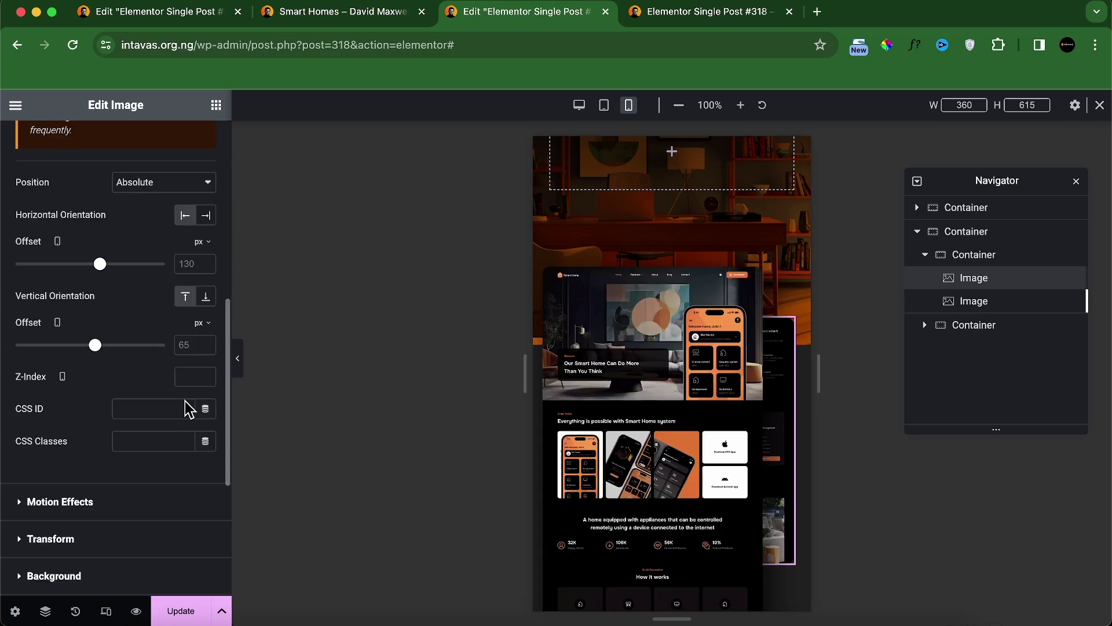
left_click(186, 296)
type("70")
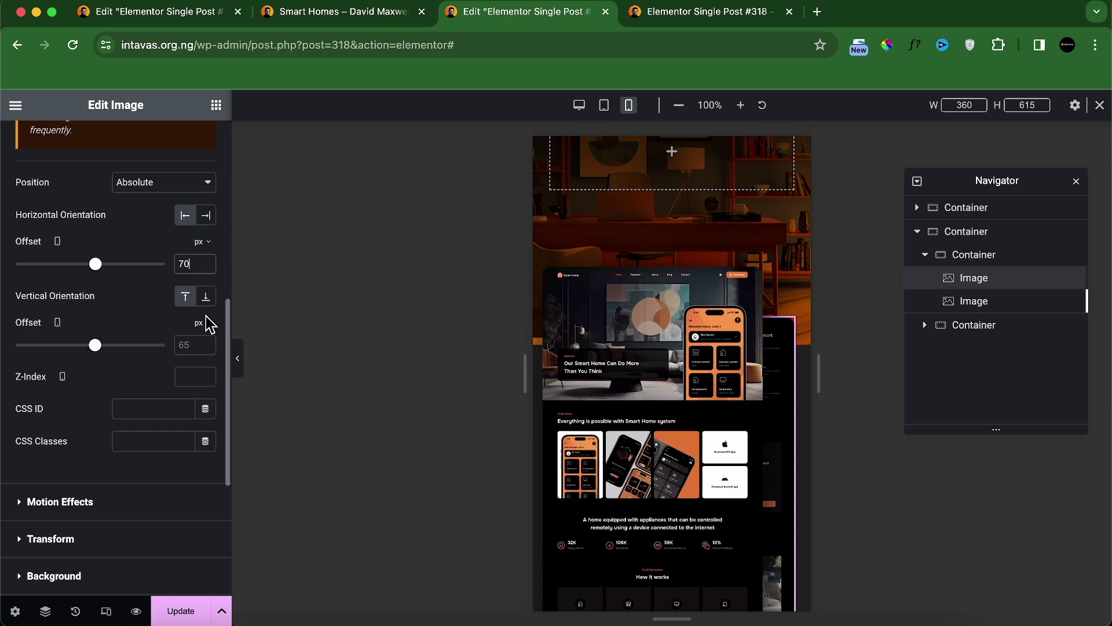
type("30")
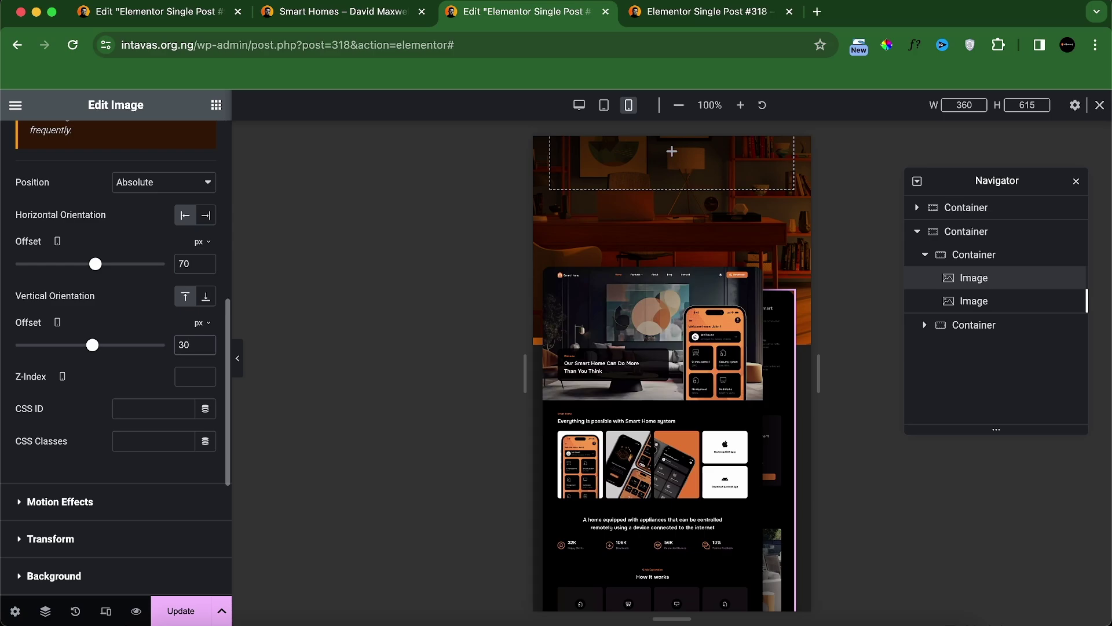
left_click(182, 610)
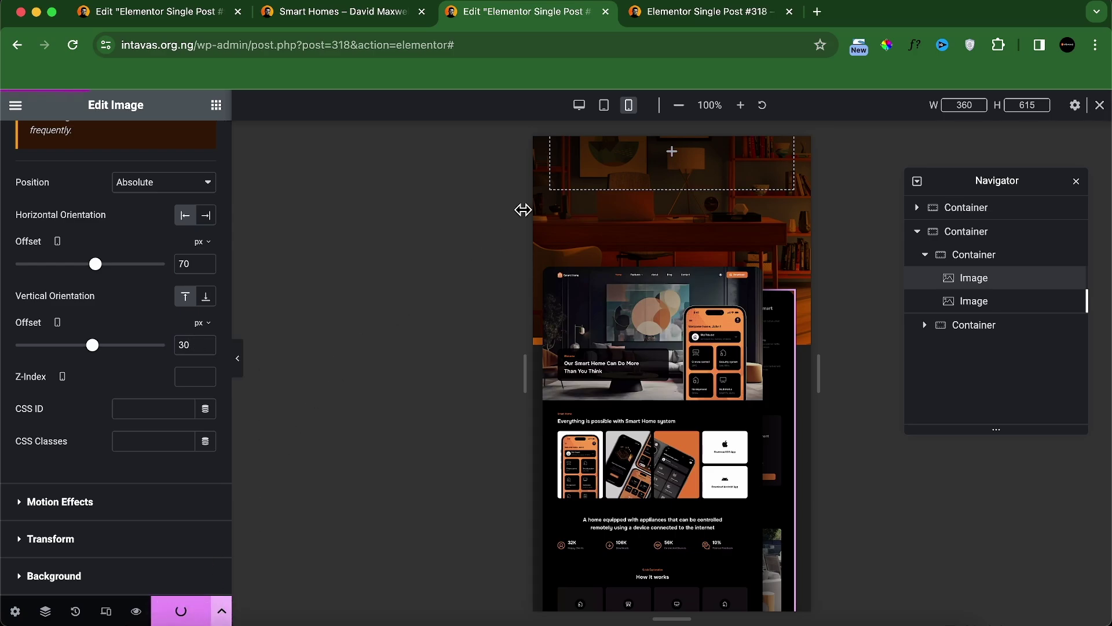
left_click(683, 14)
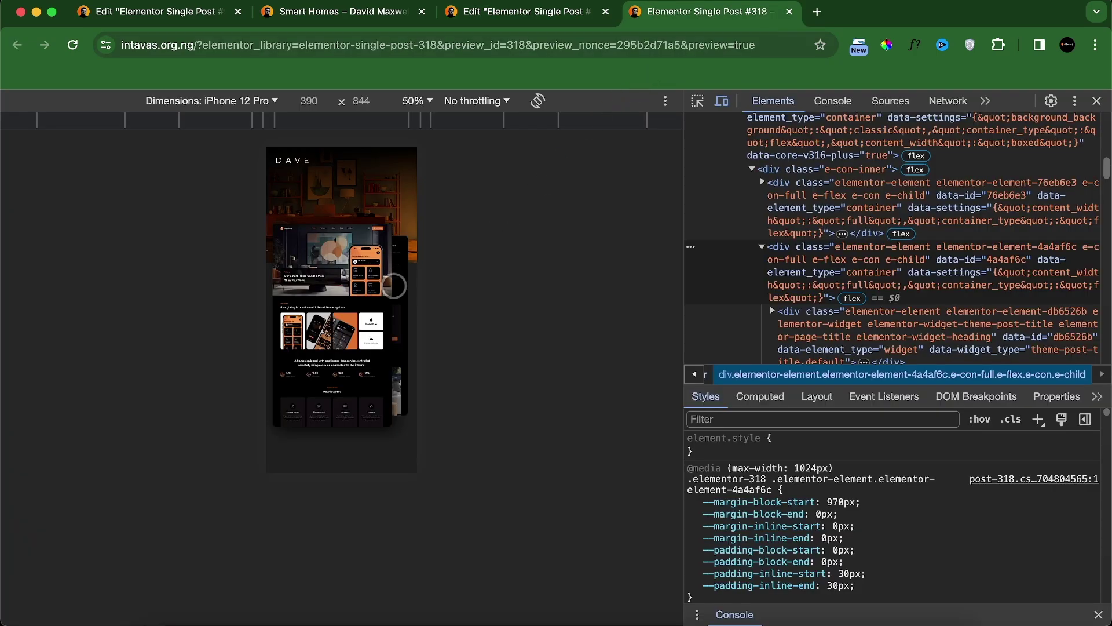
Step: Zero the Smart Homes text container's padding and margins, set its mobile top margin to 160%, and save
scroll(394, 286, "down", 5)
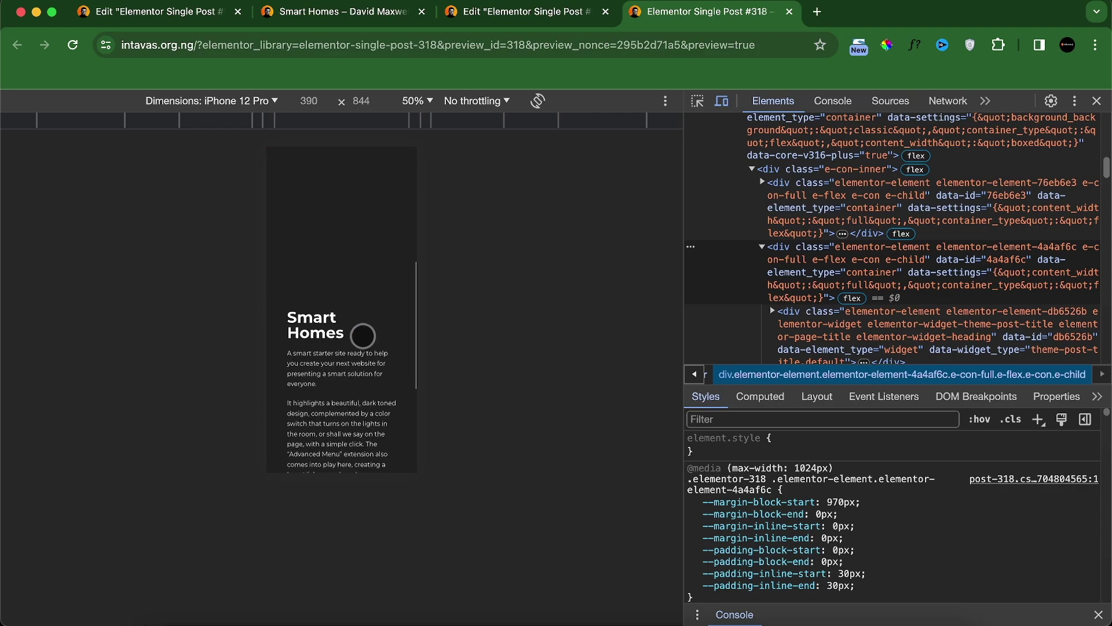
scroll(362, 336, "down", 2)
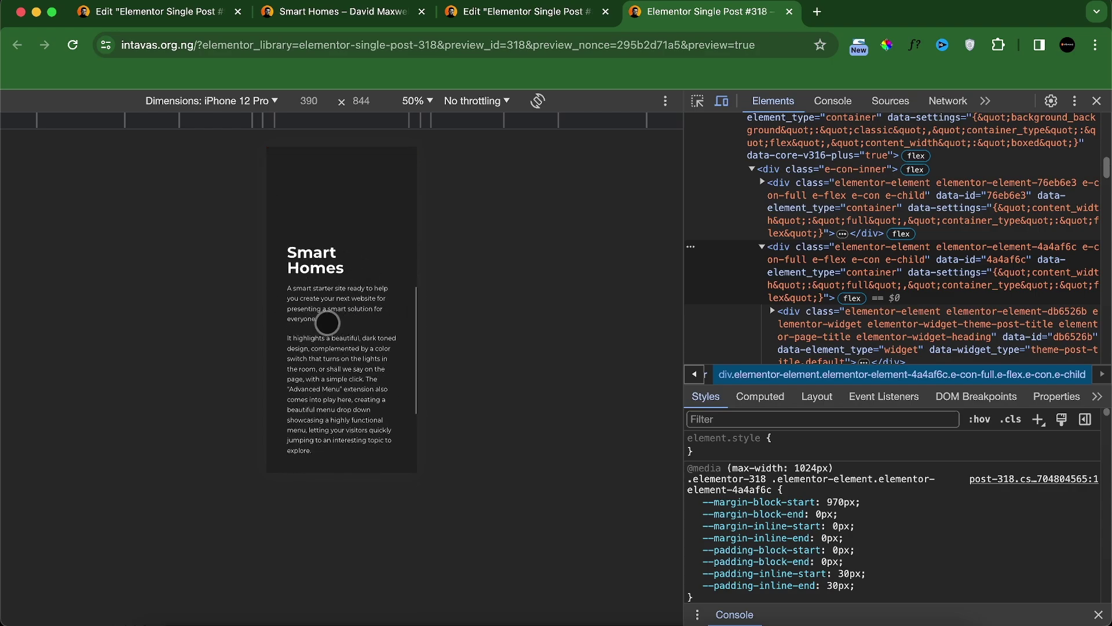
left_click(499, 14)
scroll(601, 266, "down", 5)
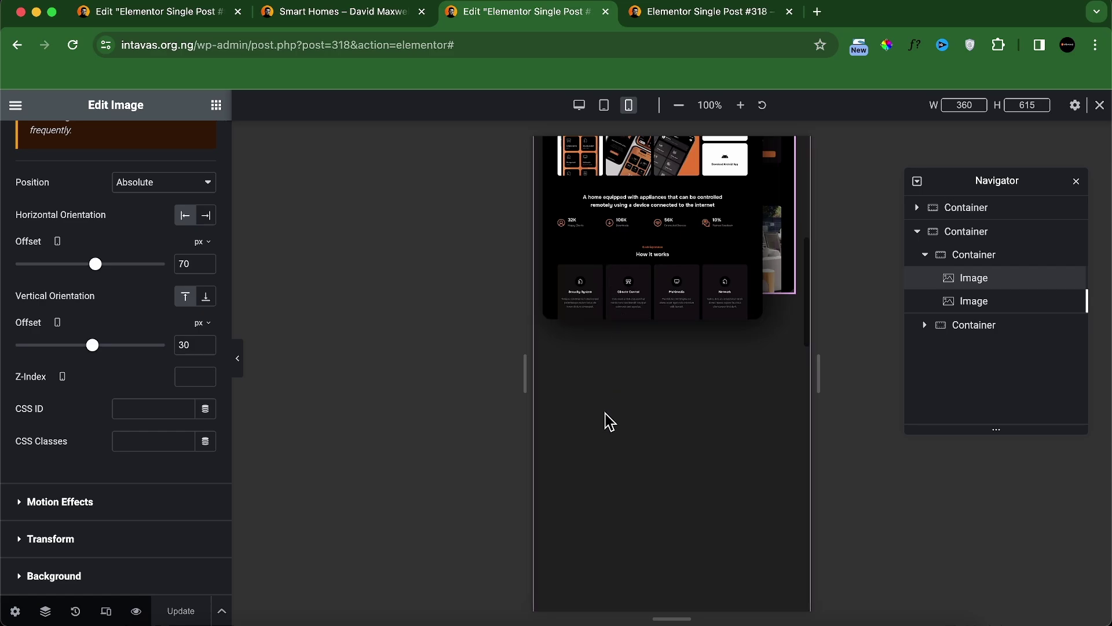
scroll(608, 417, "down", 5)
left_click(559, 369)
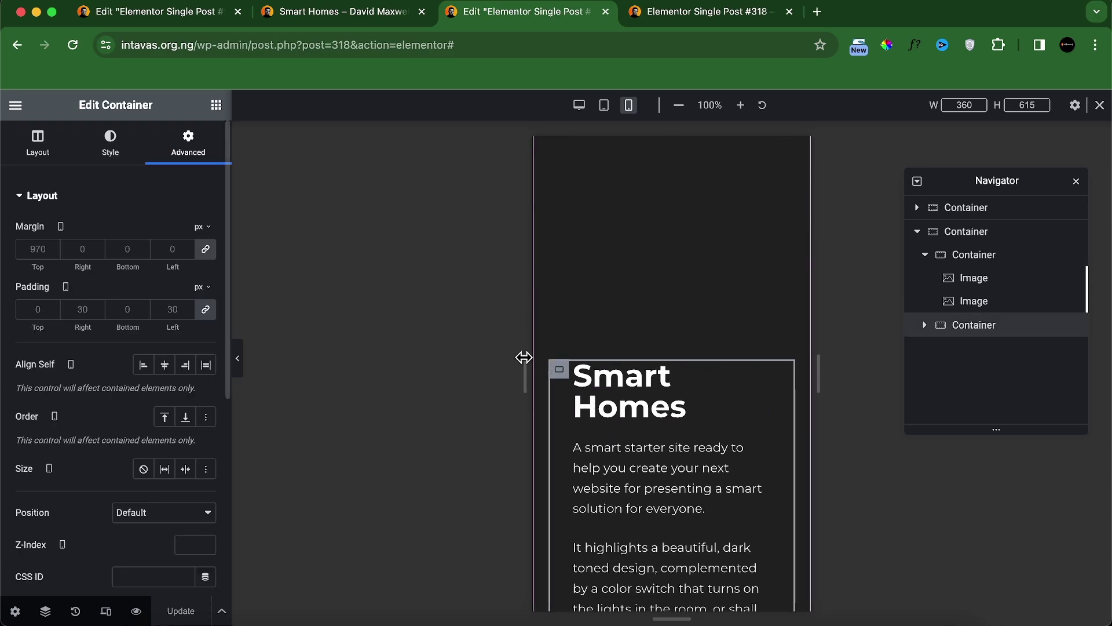
left_click(205, 309)
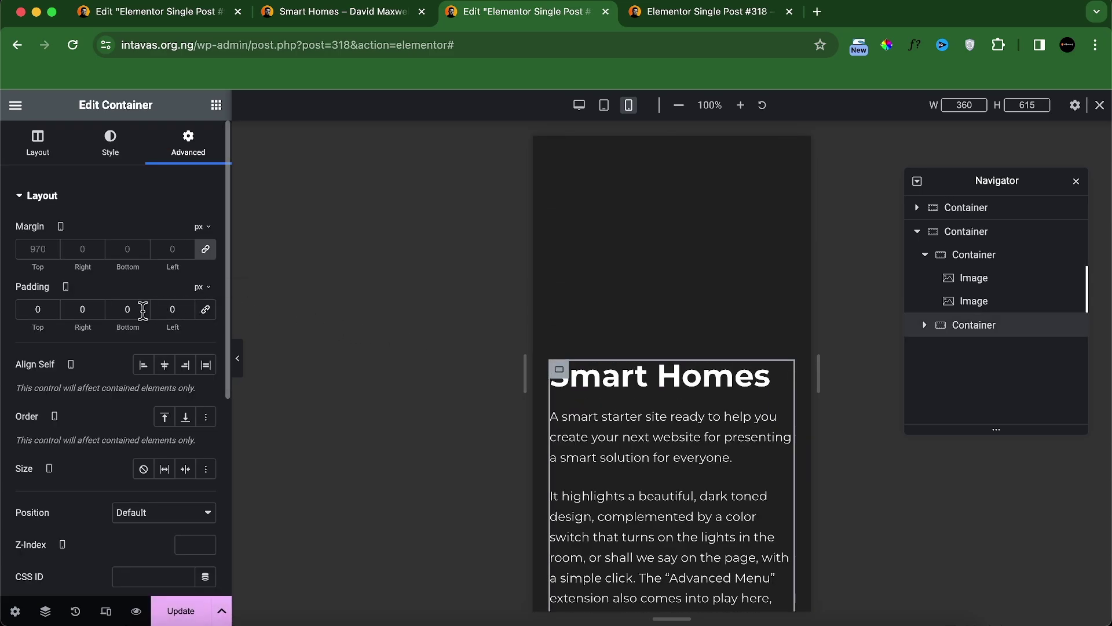
left_click(205, 249)
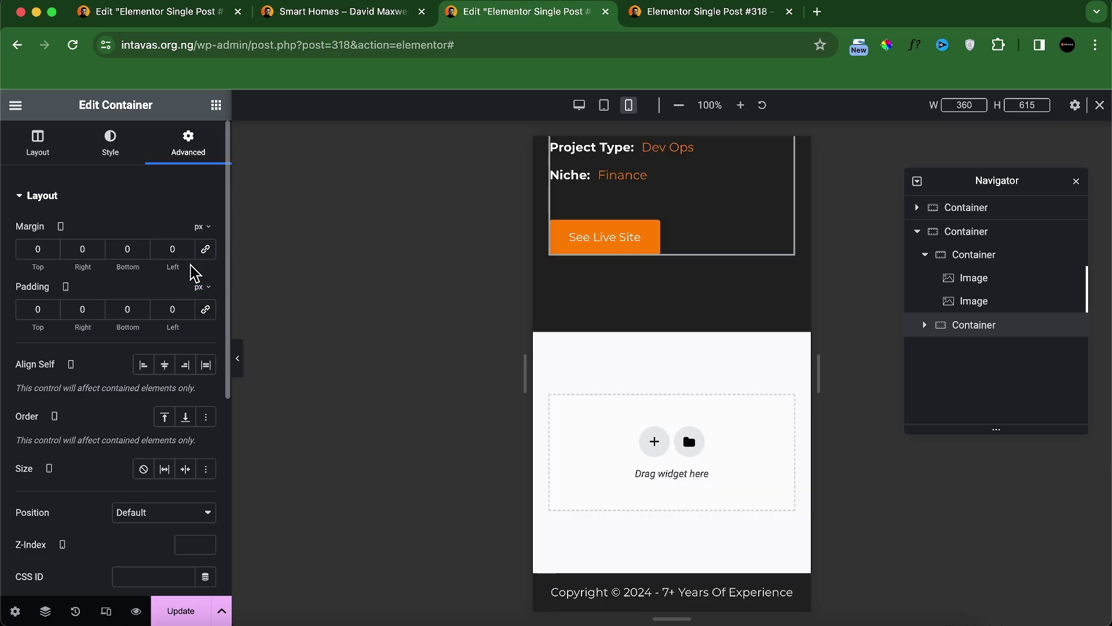
left_click(202, 227)
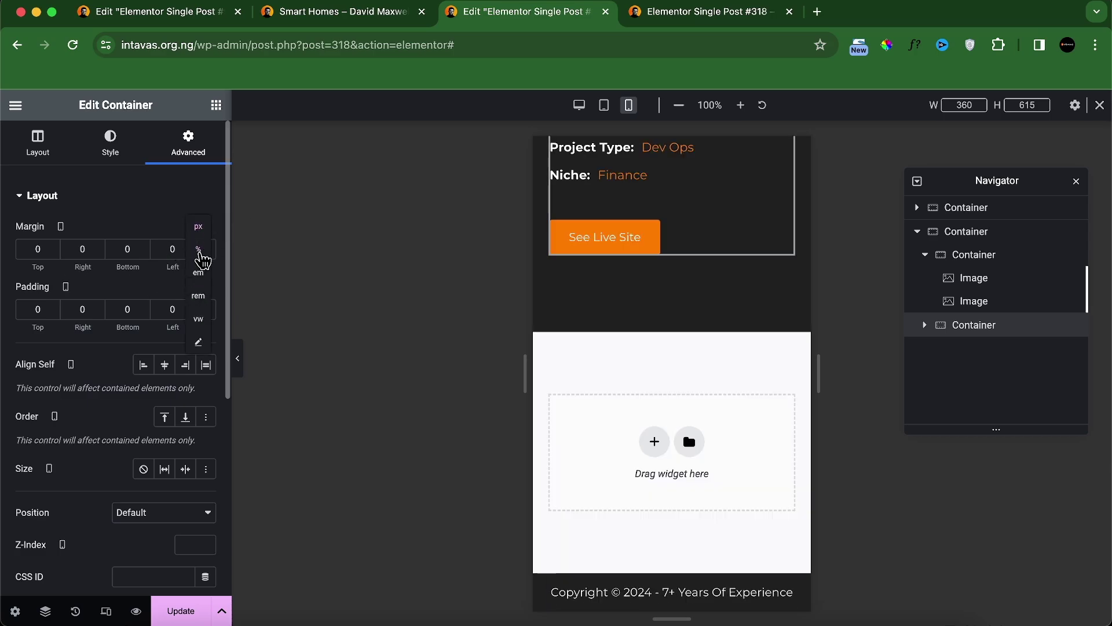
left_click(198, 251)
left_click(38, 249)
type("1")
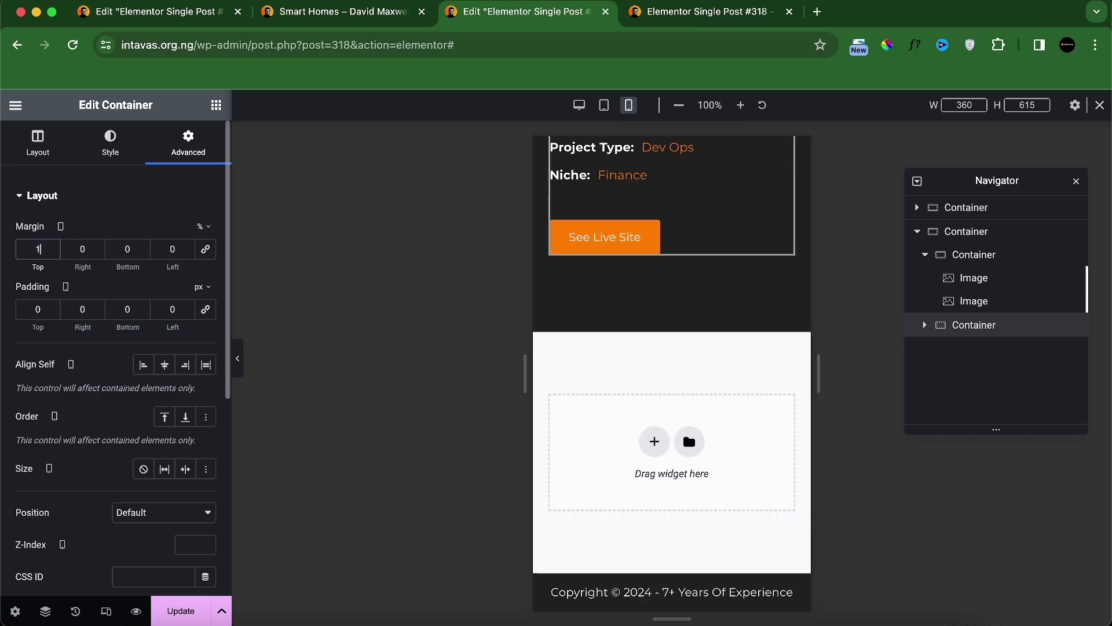
type("60")
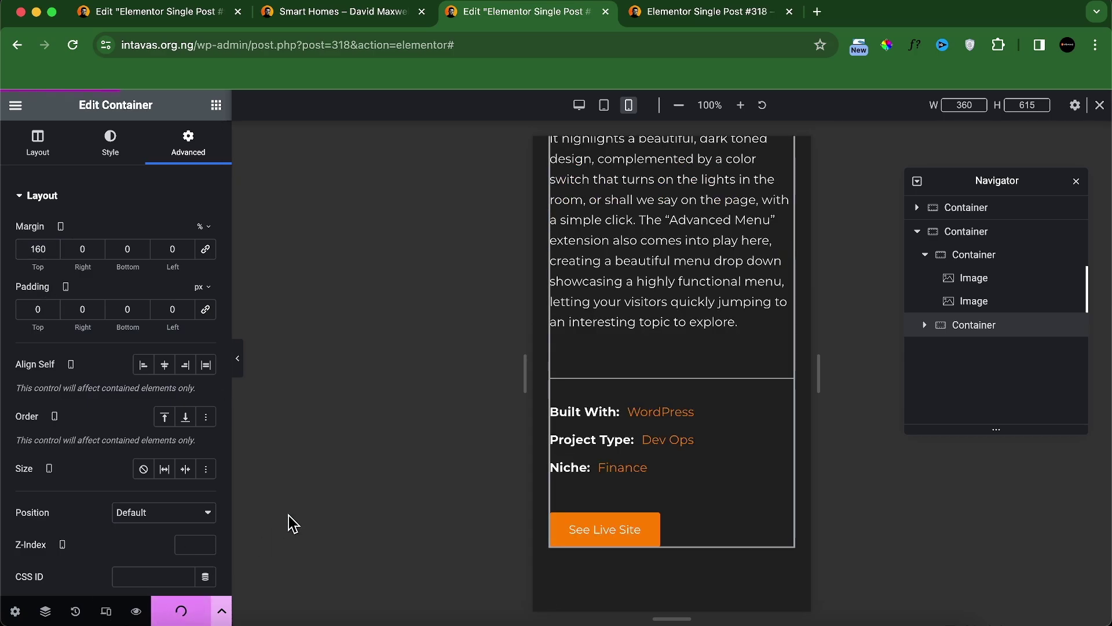
left_click(695, 12)
scroll(347, 284, "up", 5)
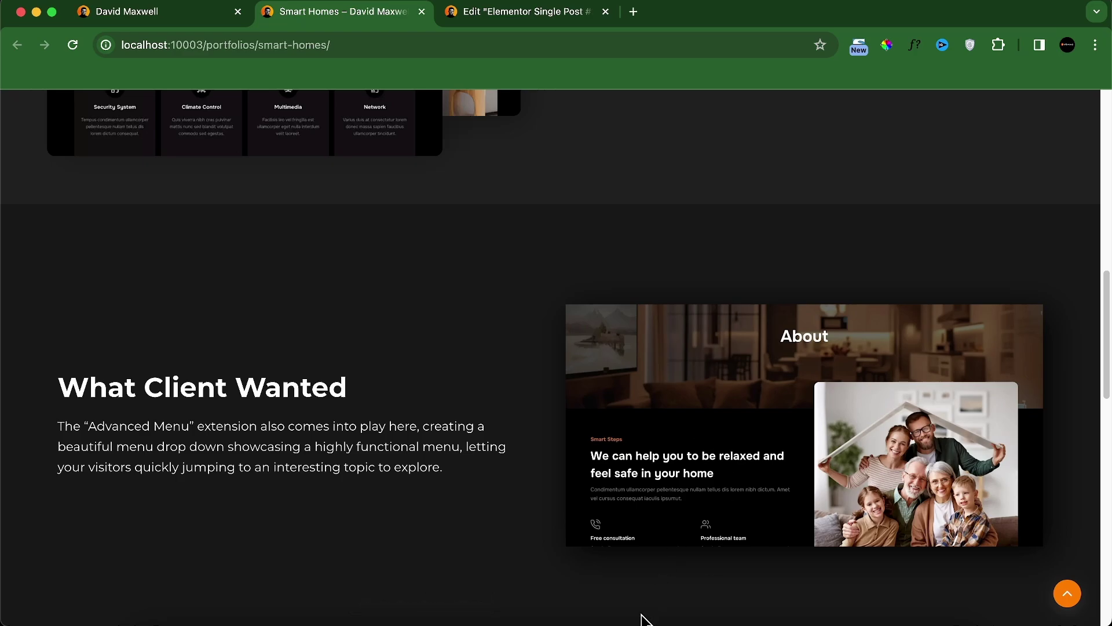
Step: Add a one-column flexbox section below the project details with an inner container inside
scroll(200, 351, "down", 1)
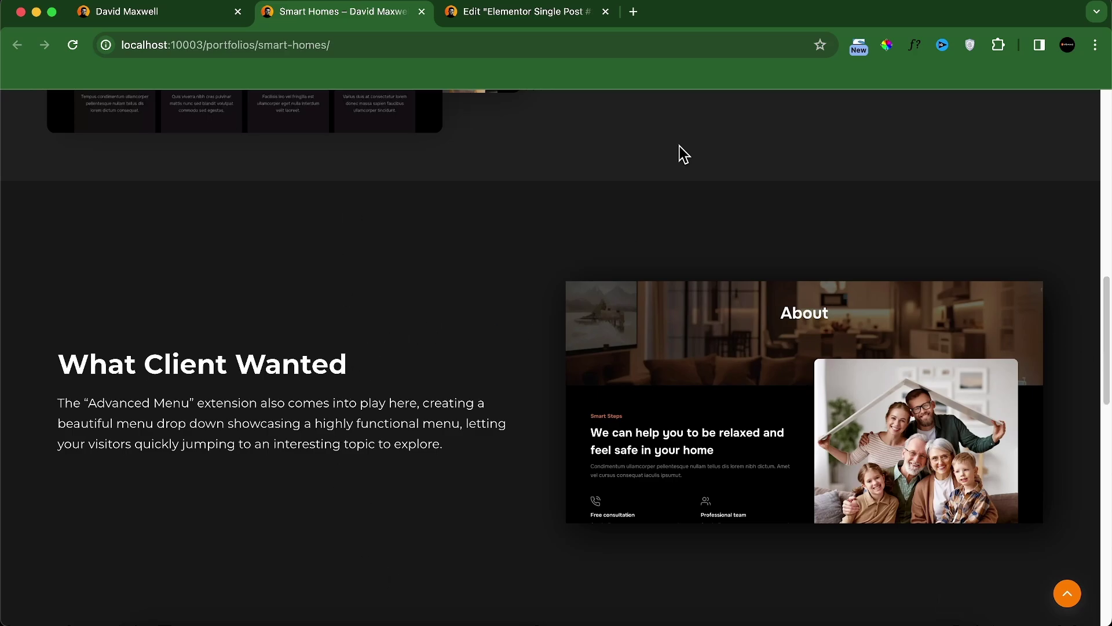
left_click(558, 14)
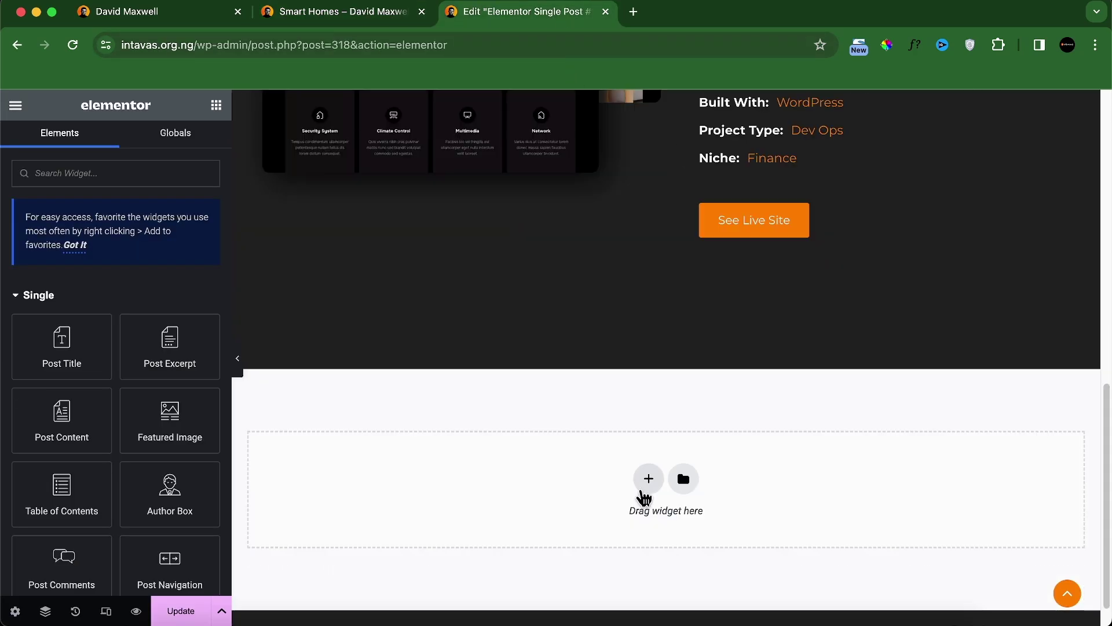
left_click(647, 476)
left_click(617, 541)
left_click(467, 521)
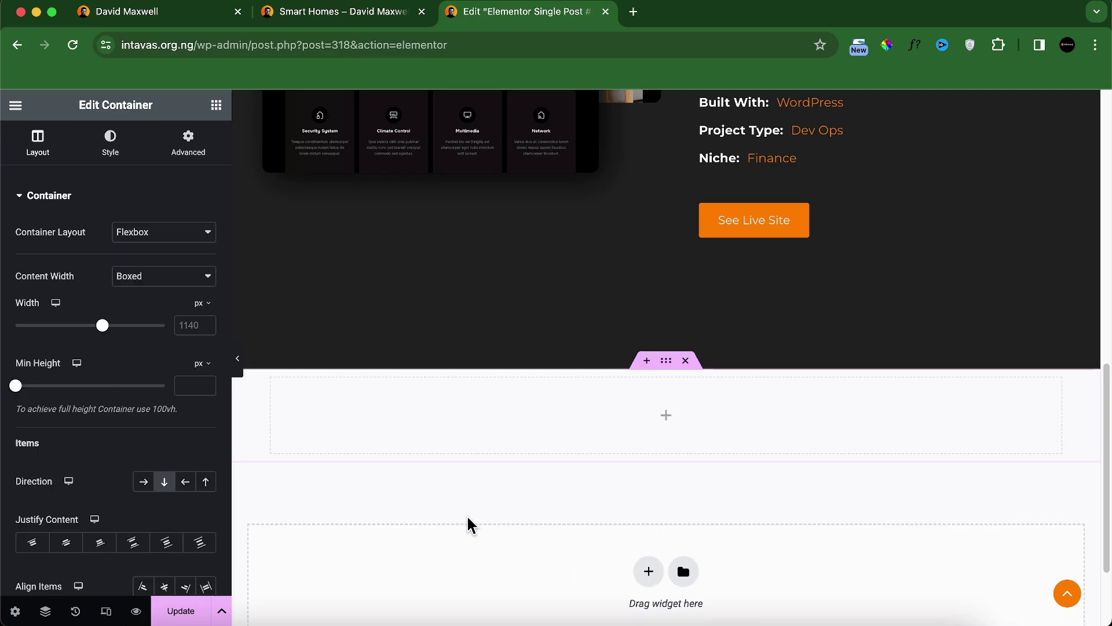
left_click(216, 105)
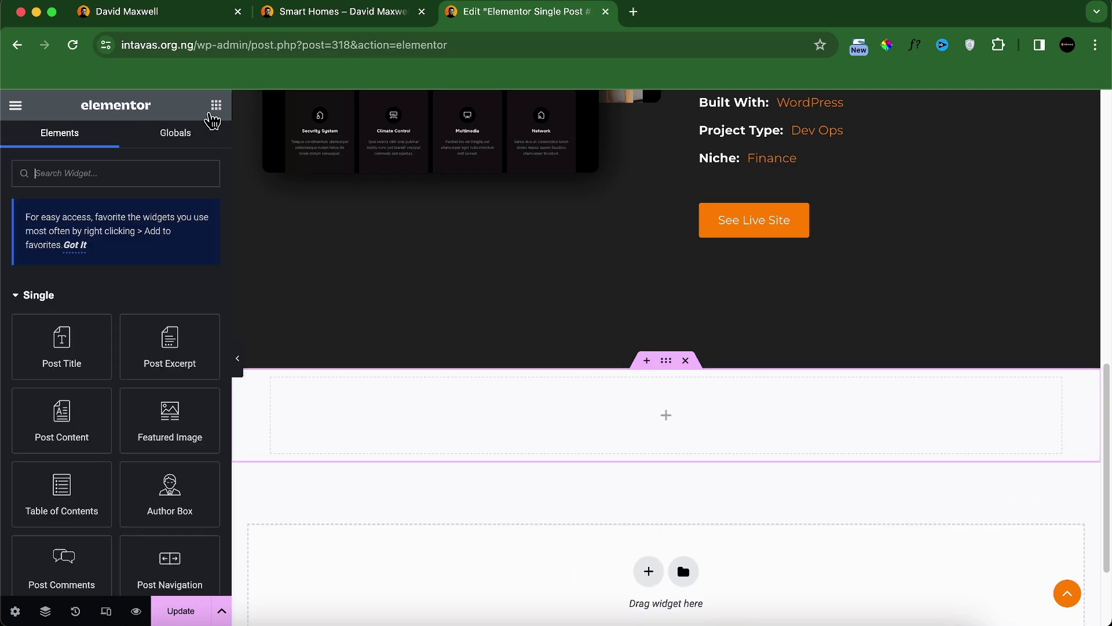
scroll(154, 422, "down", 8)
left_click_drag(92, 331, 412, 417)
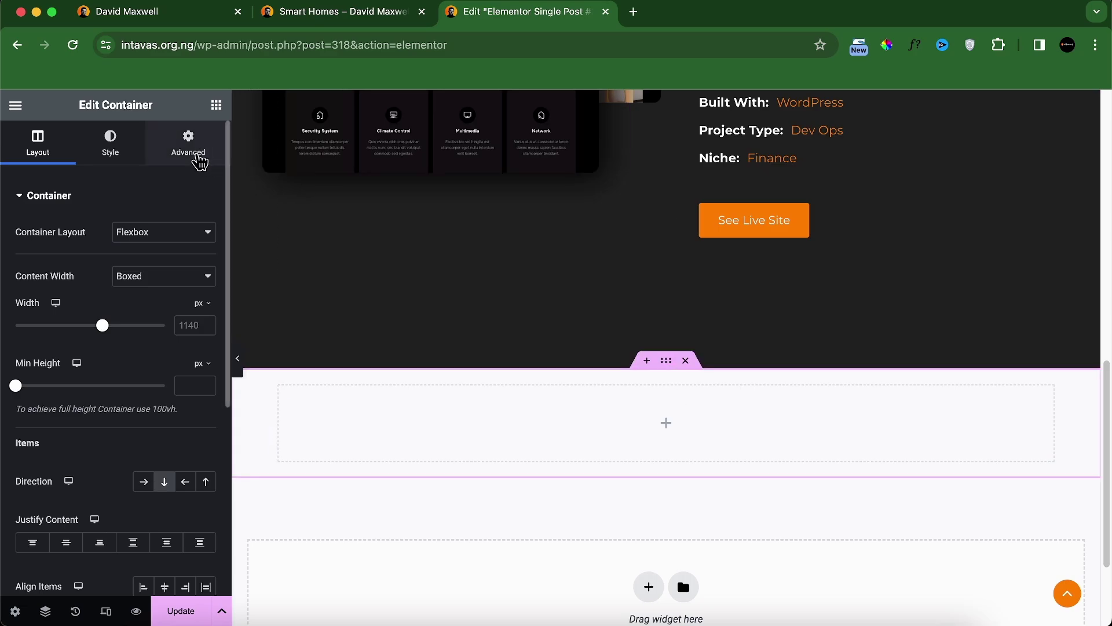
Step: Reset the inner container's padding to 0 with an 80 top padding
left_click(198, 157)
left_click(206, 309)
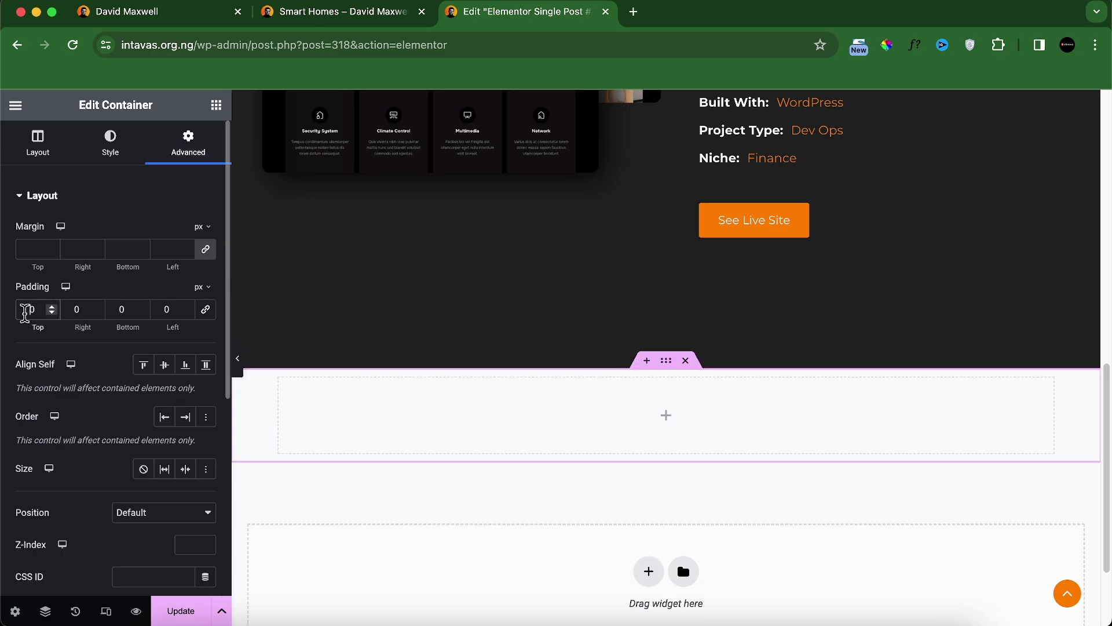
left_click(25, 310)
type("8")
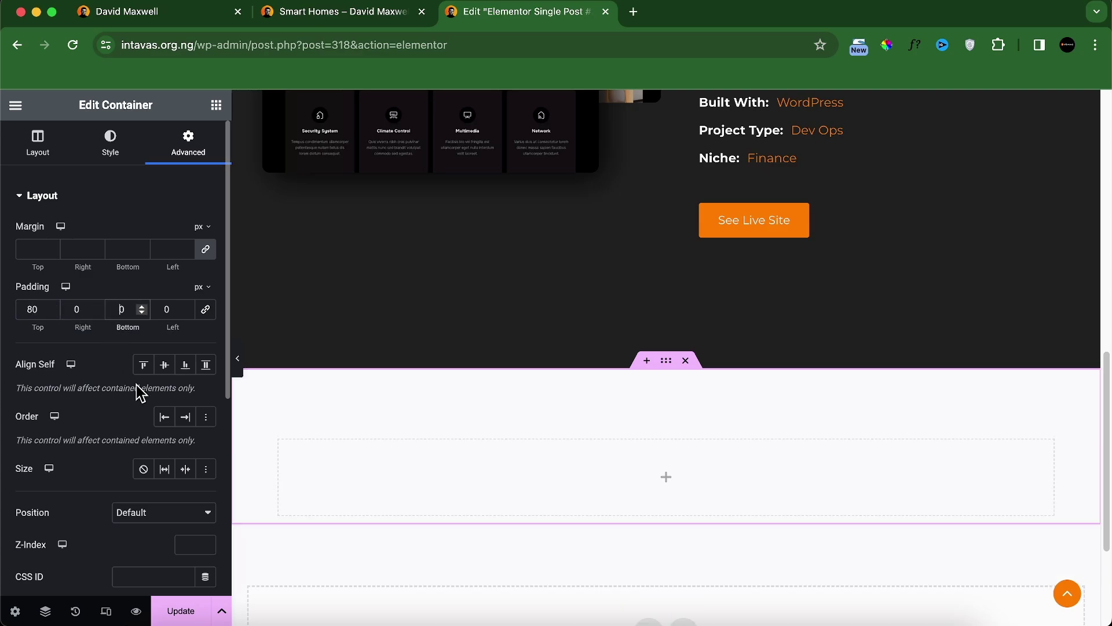
type("3")
Step: Give the container a classic background using the dark #1D1D1D global colour
left_click(121, 148)
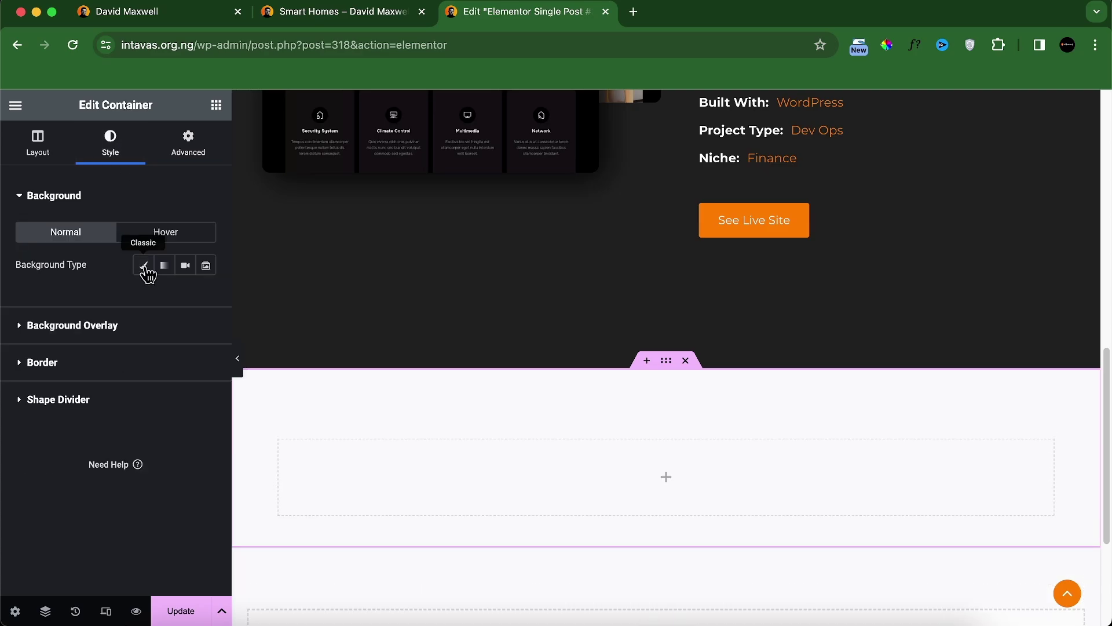
left_click(143, 265)
left_click(185, 297)
scroll(101, 463, "down", 2)
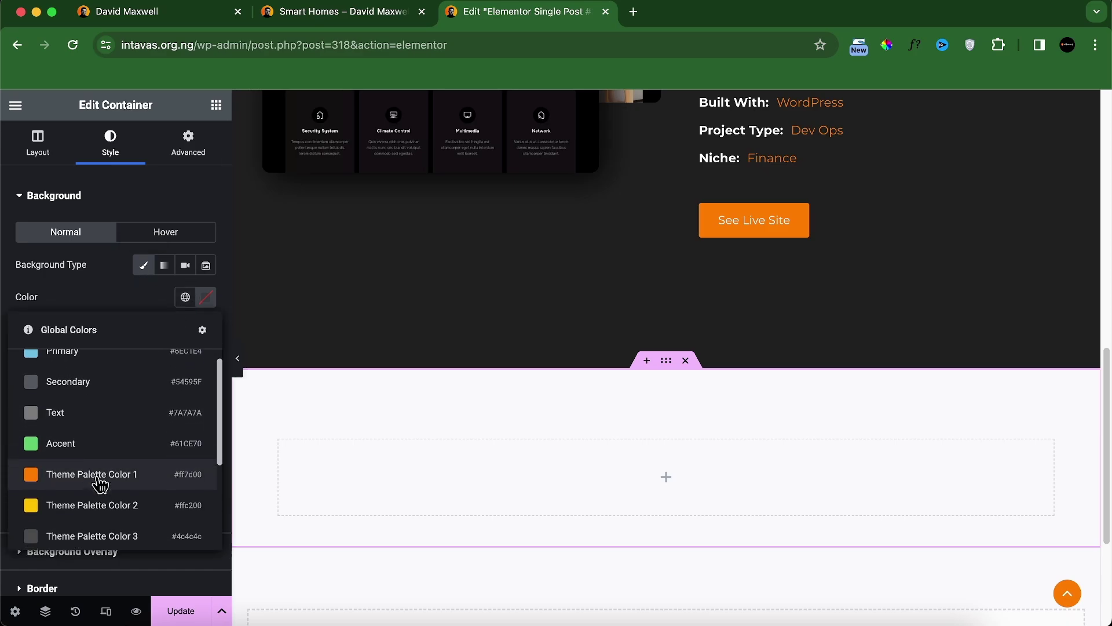
left_click(90, 501)
scroll(728, 341, "up", 12)
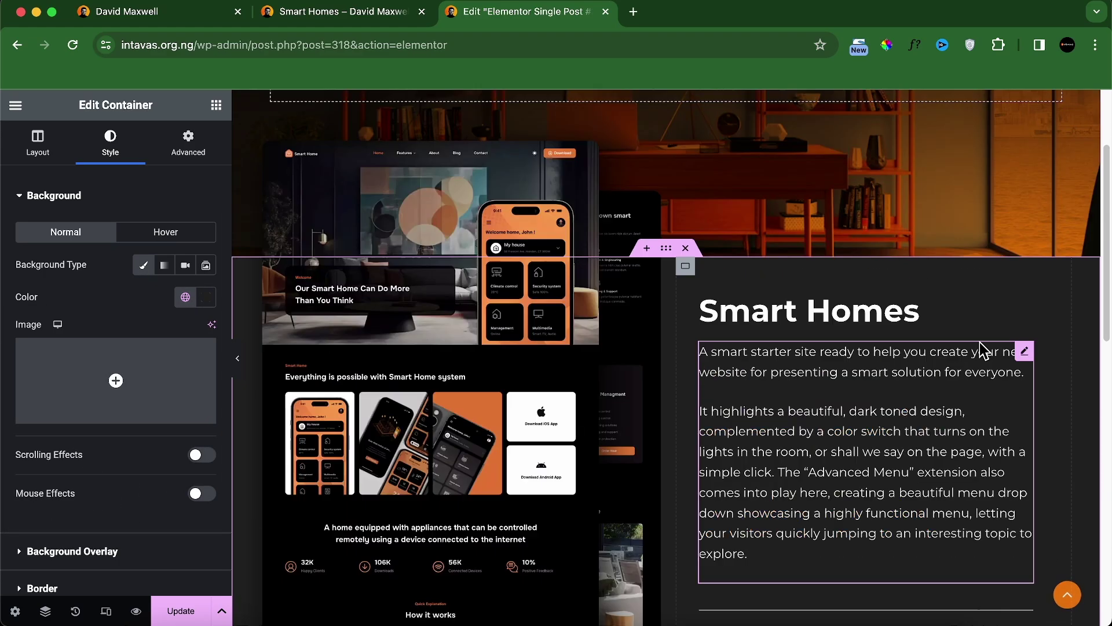
scroll(637, 336, "down", 14)
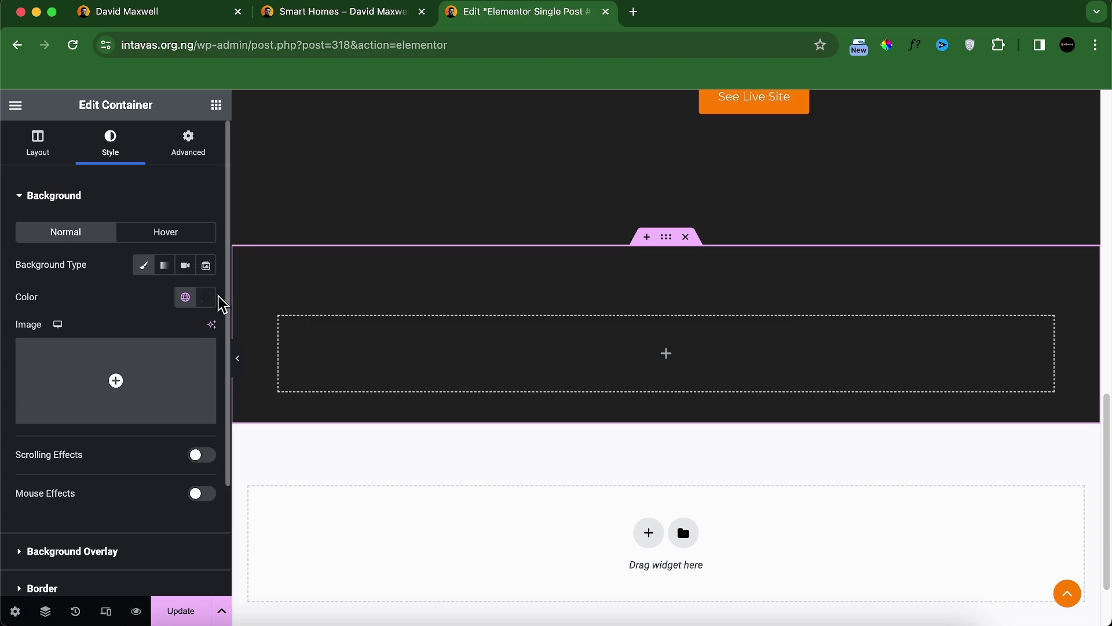
left_click(207, 298)
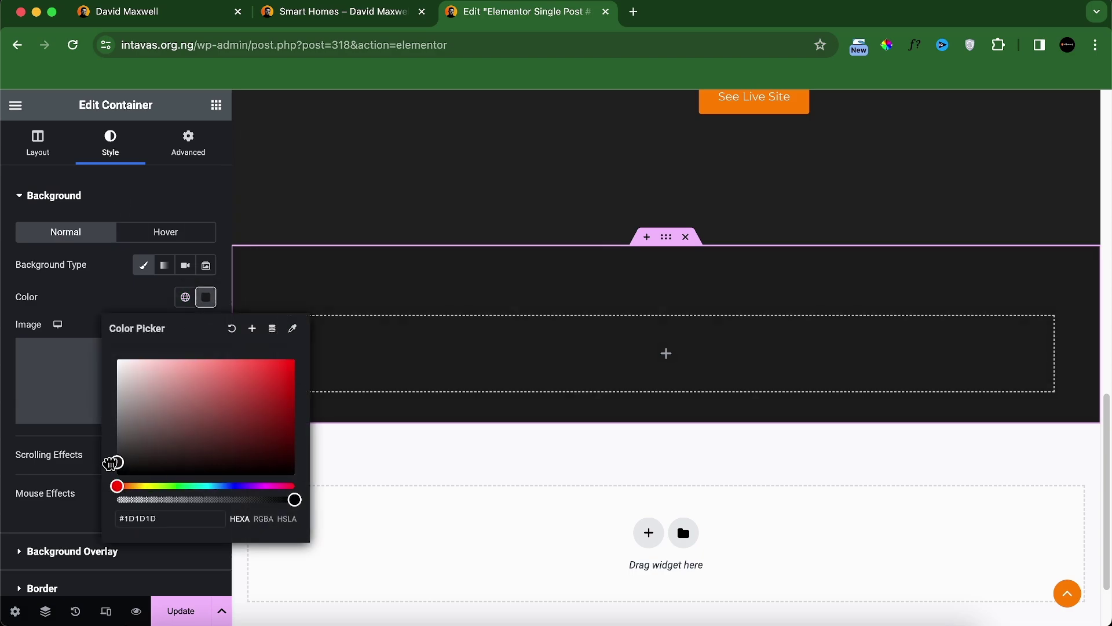
left_click(216, 105)
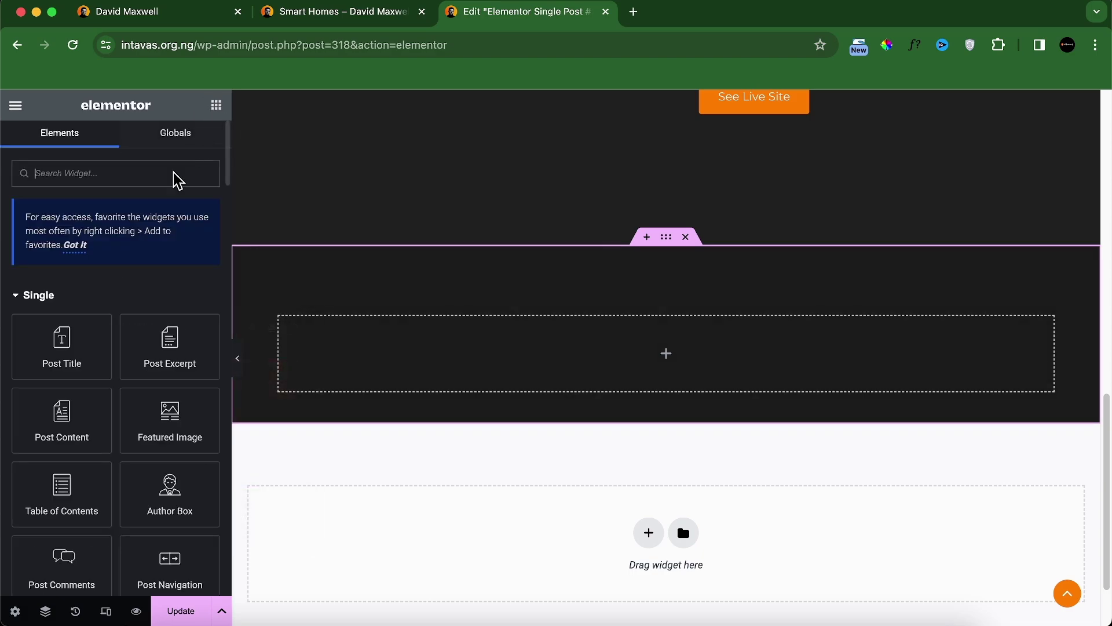
Step: Duplicate the inner container so the section holds two of them
scroll(144, 392, "down", 5)
left_click_drag(64, 454, 429, 376)
right_click(290, 324)
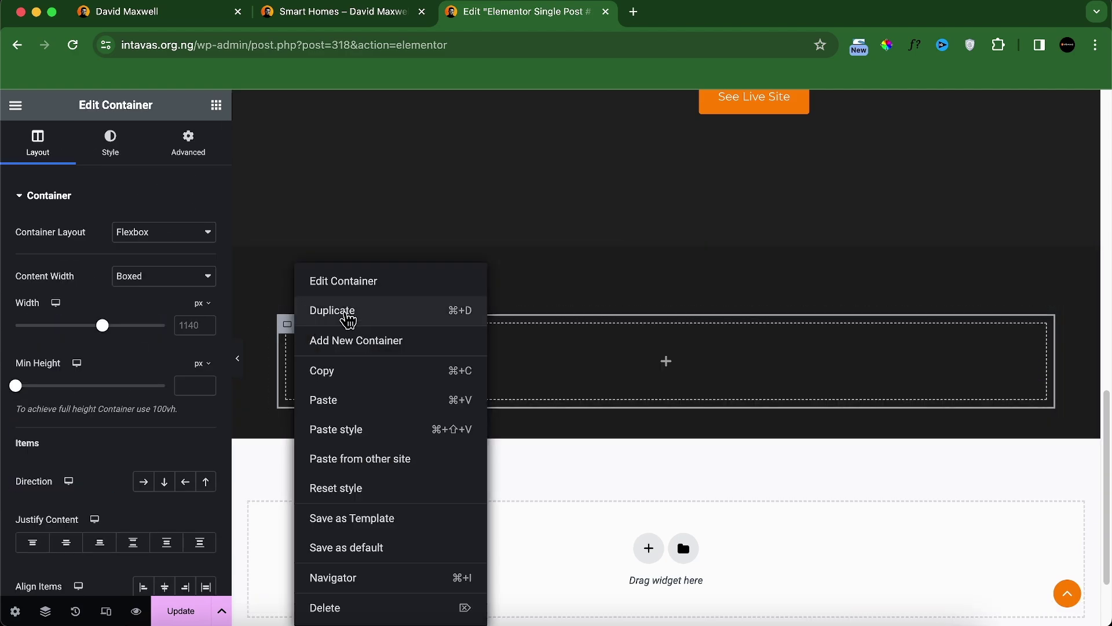
left_click(348, 316)
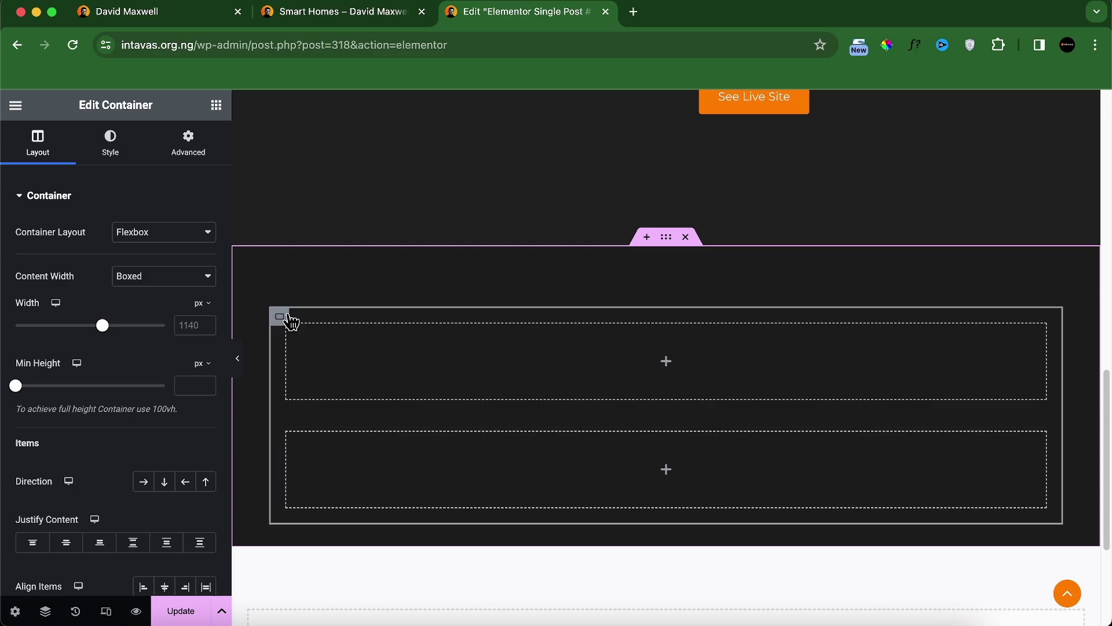
Step: Set the section direction to row and add a Heading widget to the left container
left_click(144, 481)
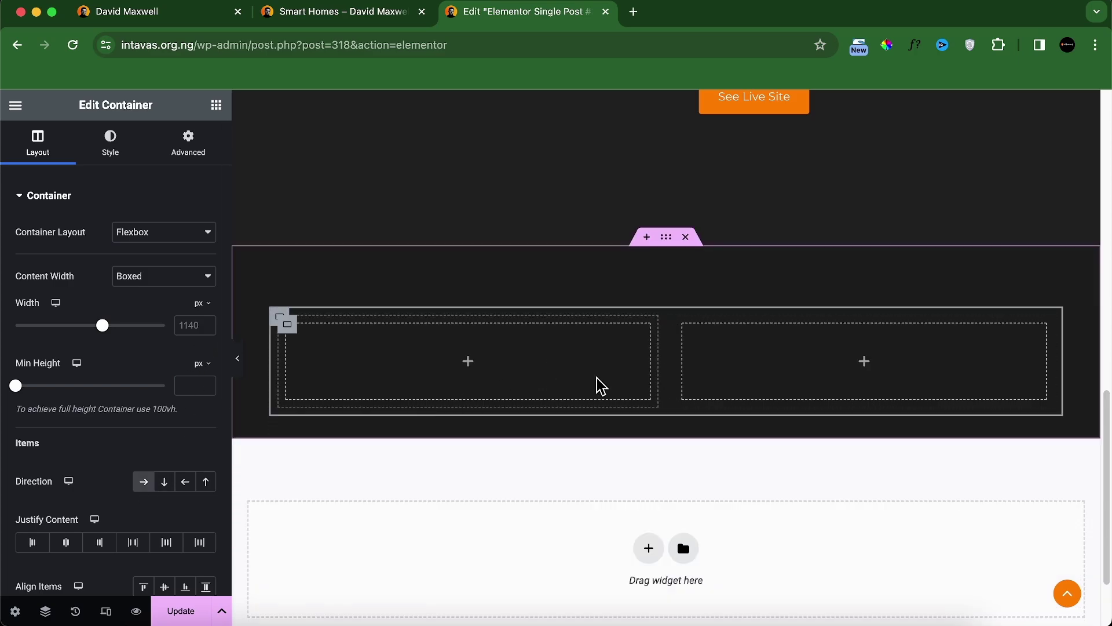
left_click(601, 387)
scroll(162, 377, "down", 10)
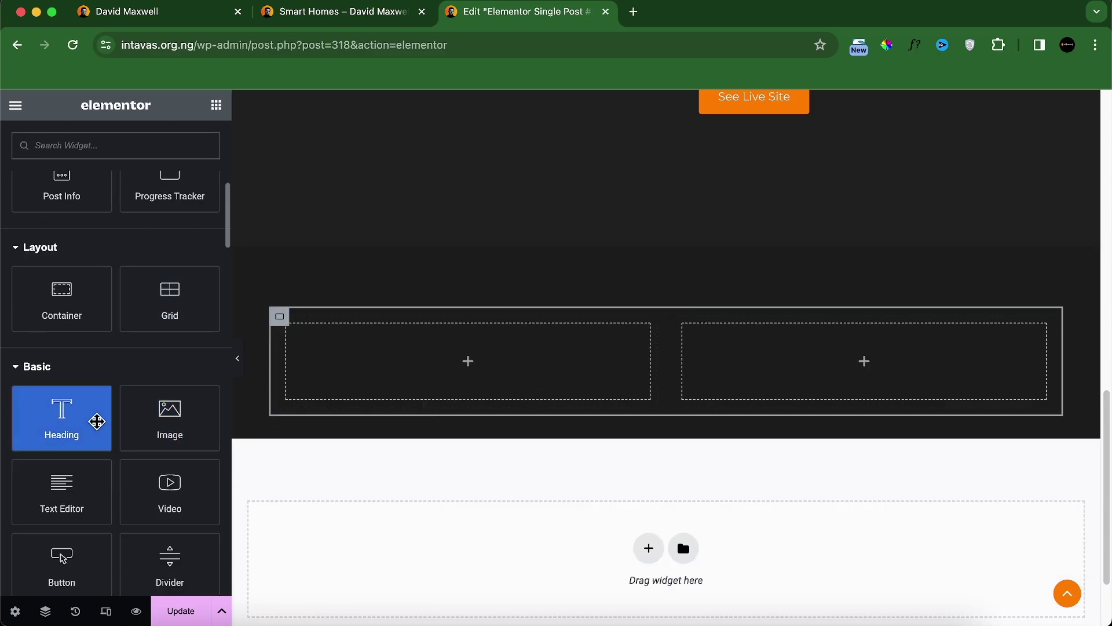
left_click_drag(96, 421, 418, 382)
Step: Title the heading 'What Client Wanted' and set its text colour to #FFFFFF
left_click(323, 15)
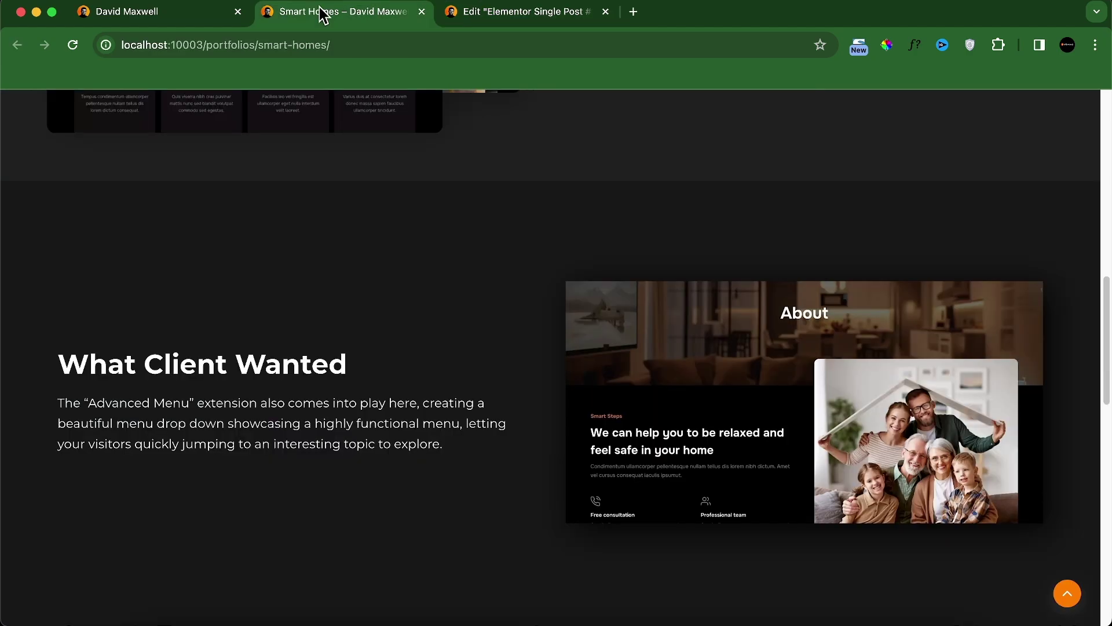
left_click(513, 18)
type("What Client Wanted")
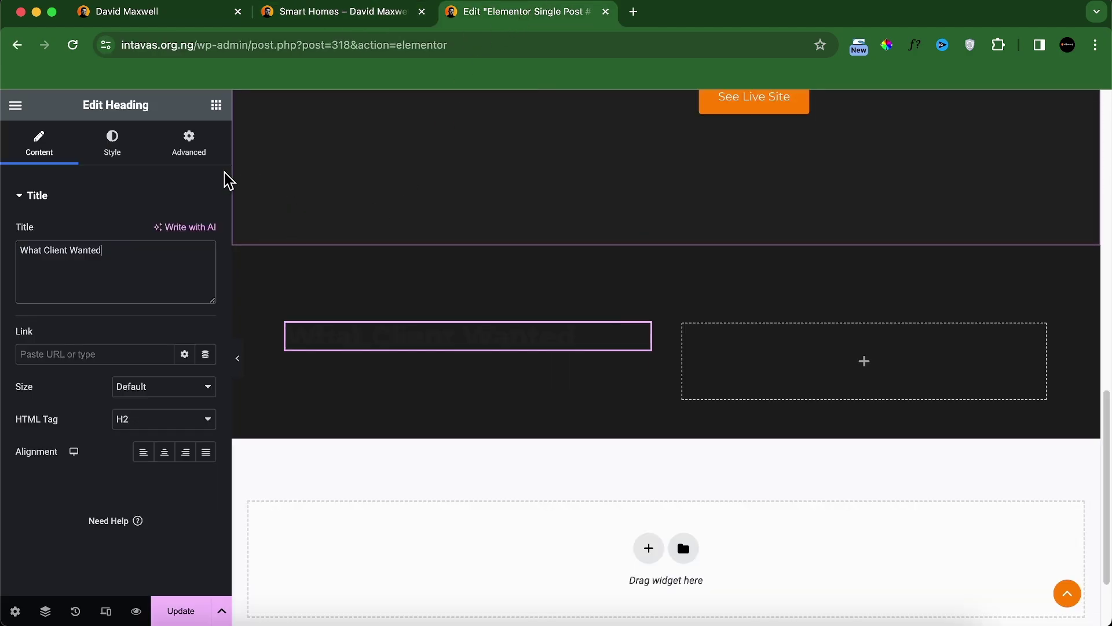
left_click(128, 154)
left_click(205, 232)
left_click(193, 313)
left_click_drag(194, 313, 69, 265)
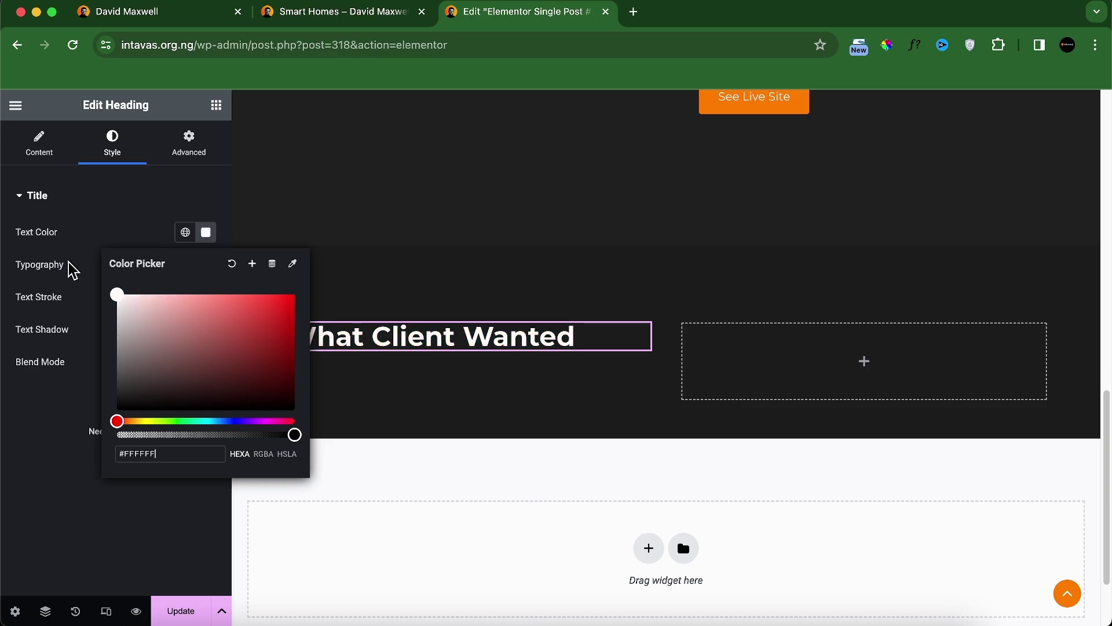
left_click(220, 247)
left_click(216, 105)
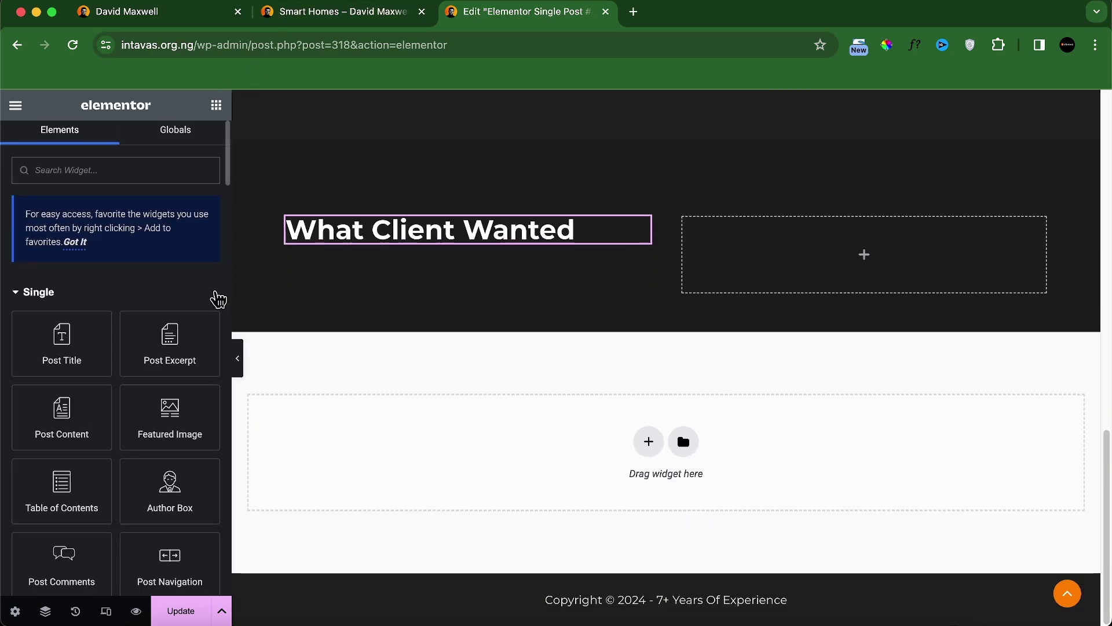
Step: Add a Text Editor block under the heading pulling the ACF Client Problem field
scroll(120, 380, "down", 5)
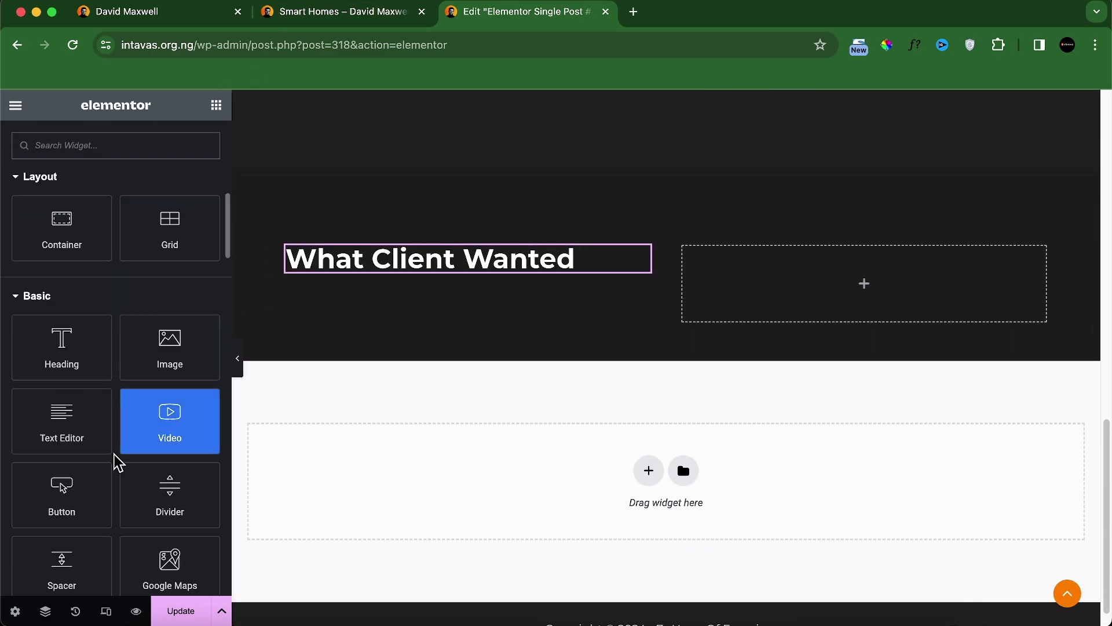
left_click_drag(73, 429, 405, 292)
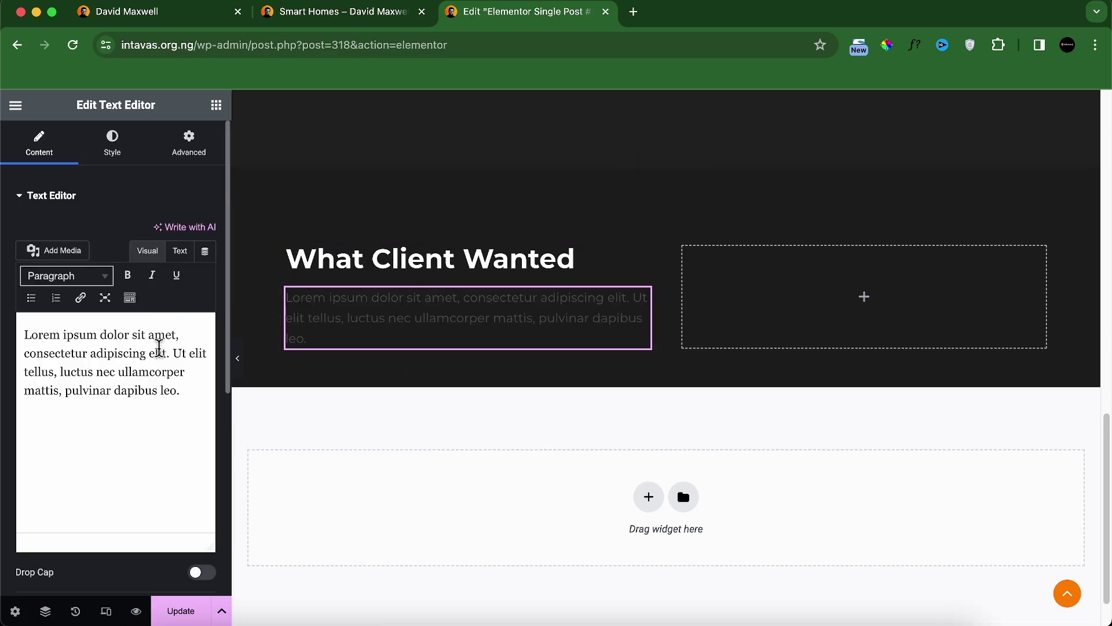
left_click(205, 251)
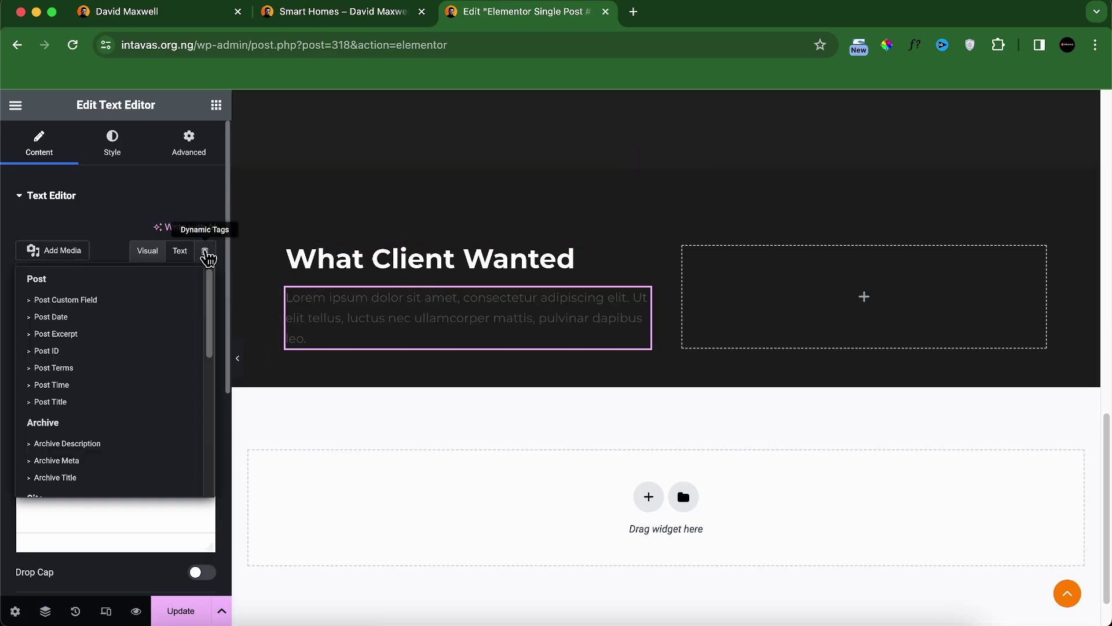
scroll(112, 452, "down", 6)
left_click(82, 485)
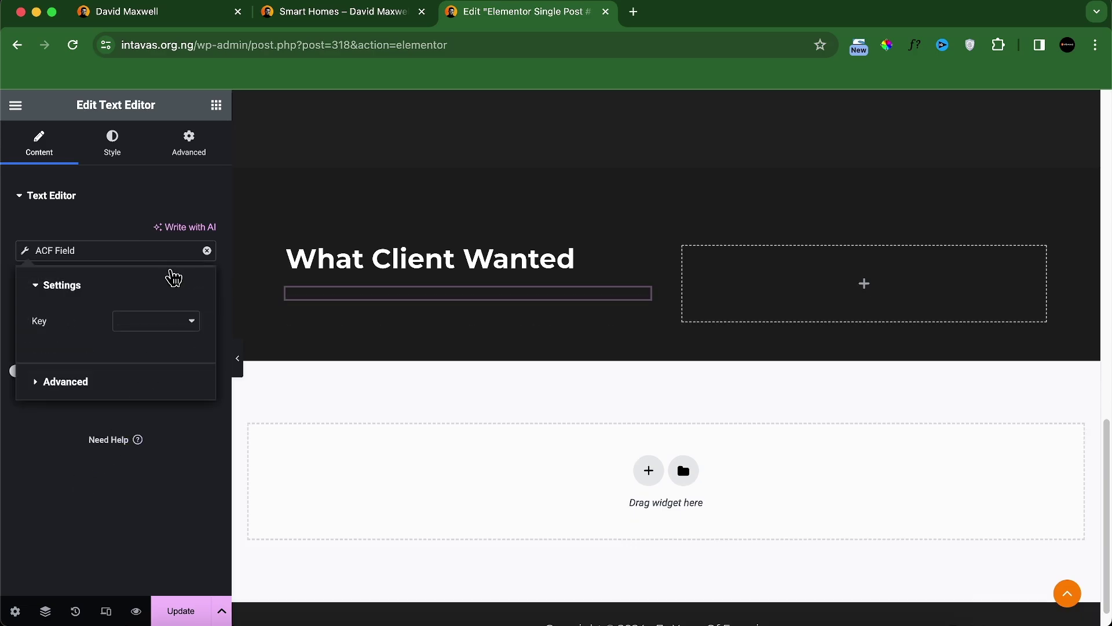
left_click(155, 324)
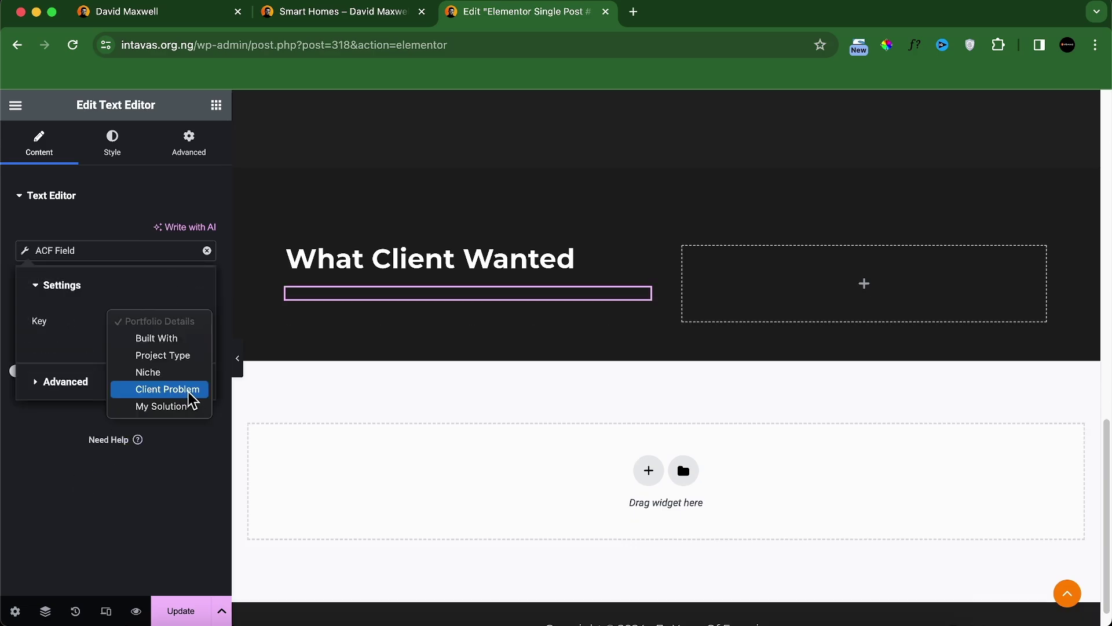
left_click(168, 389)
Step: Colour the paragraph text light grey #D1D1D1
left_click(112, 143)
left_click(206, 264)
left_click_drag(134, 347, 99, 346)
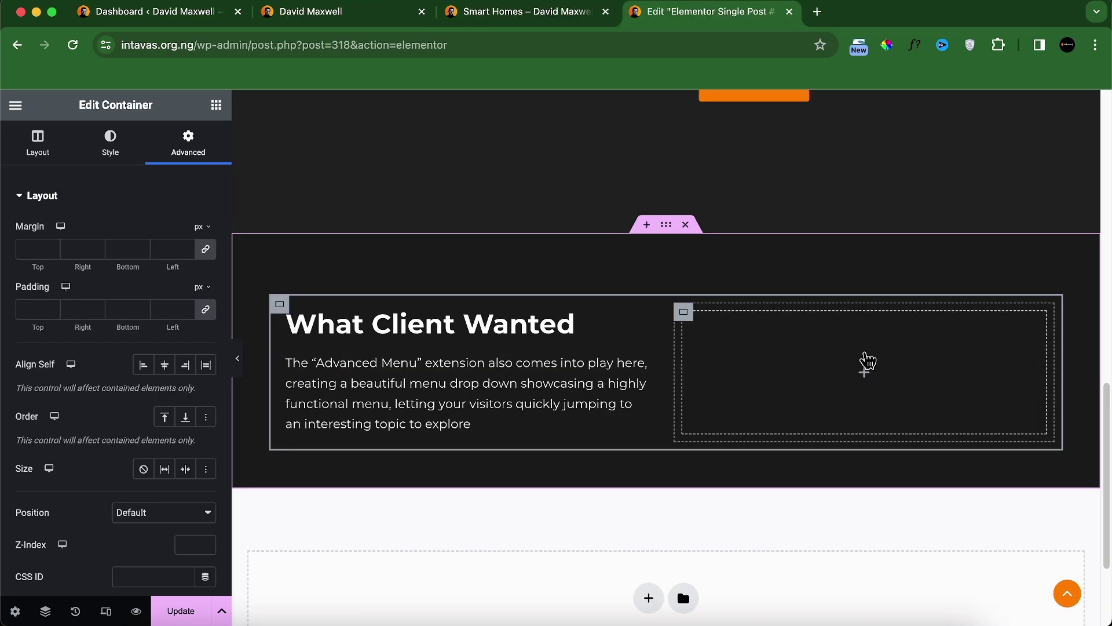
left_click(216, 105)
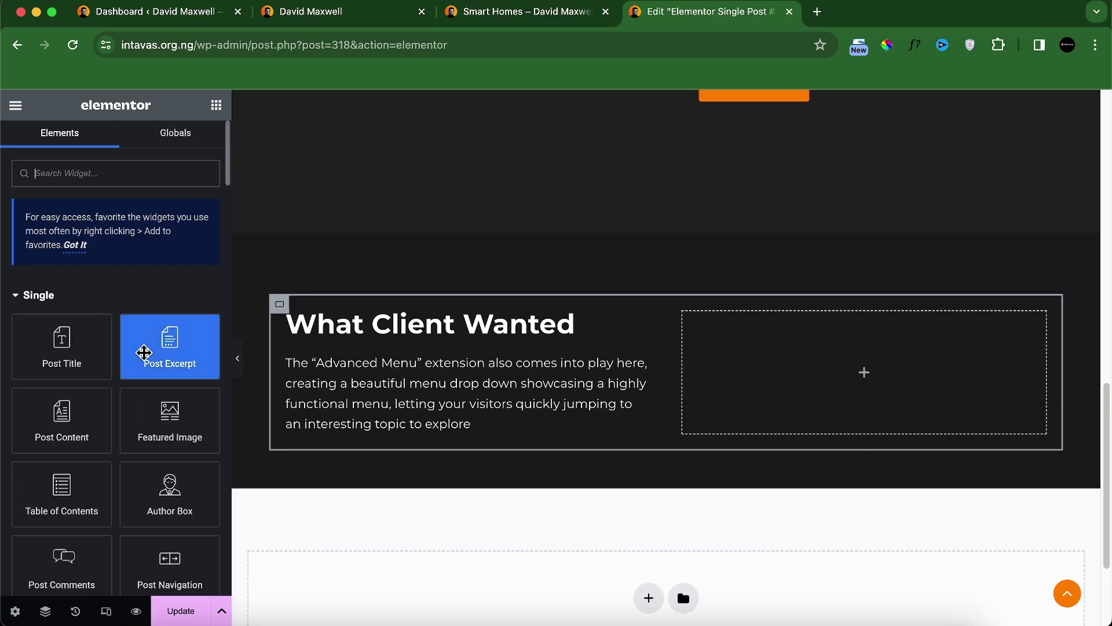
Step: Add an image to the right container bound to the ACF Client Problem IMG field
scroll(154, 370, "down", 5)
left_click(168, 203)
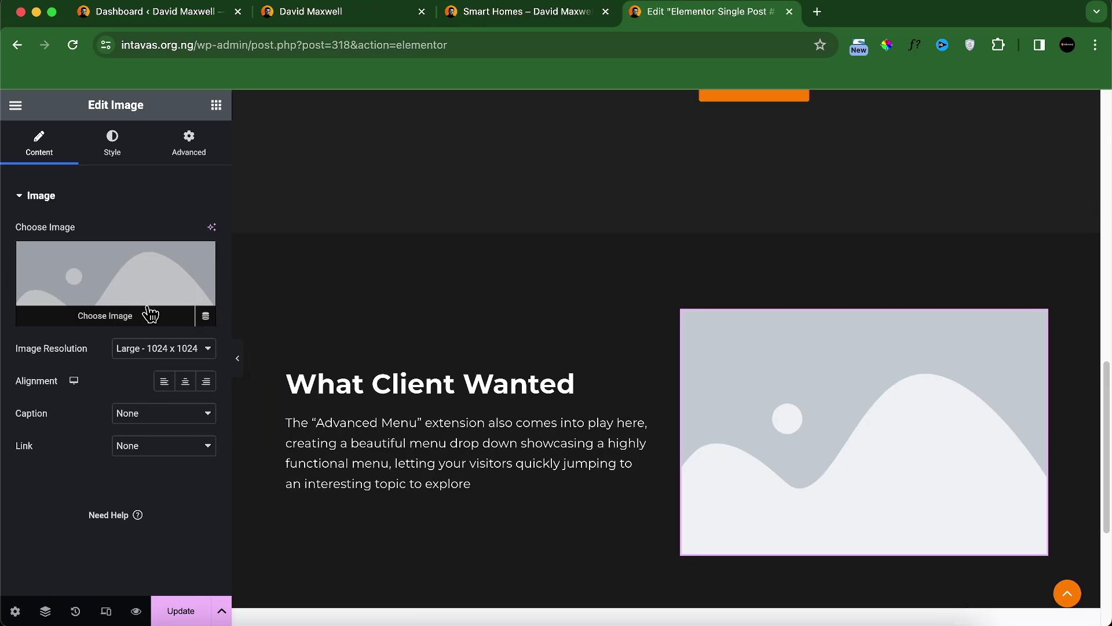
left_click(205, 316)
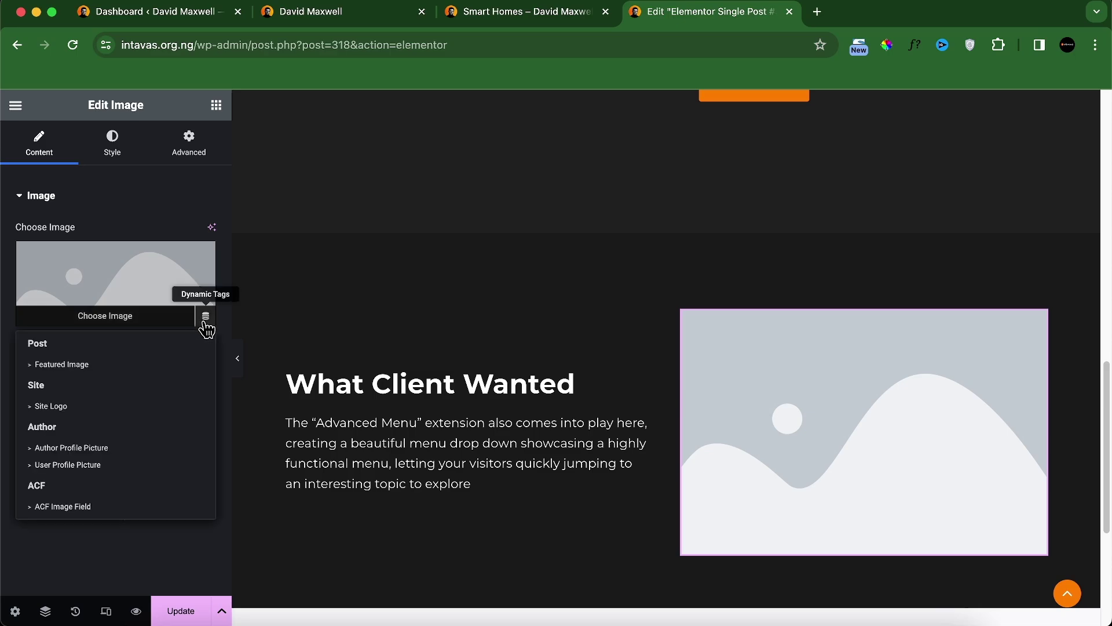
left_click(90, 502)
left_click(145, 255)
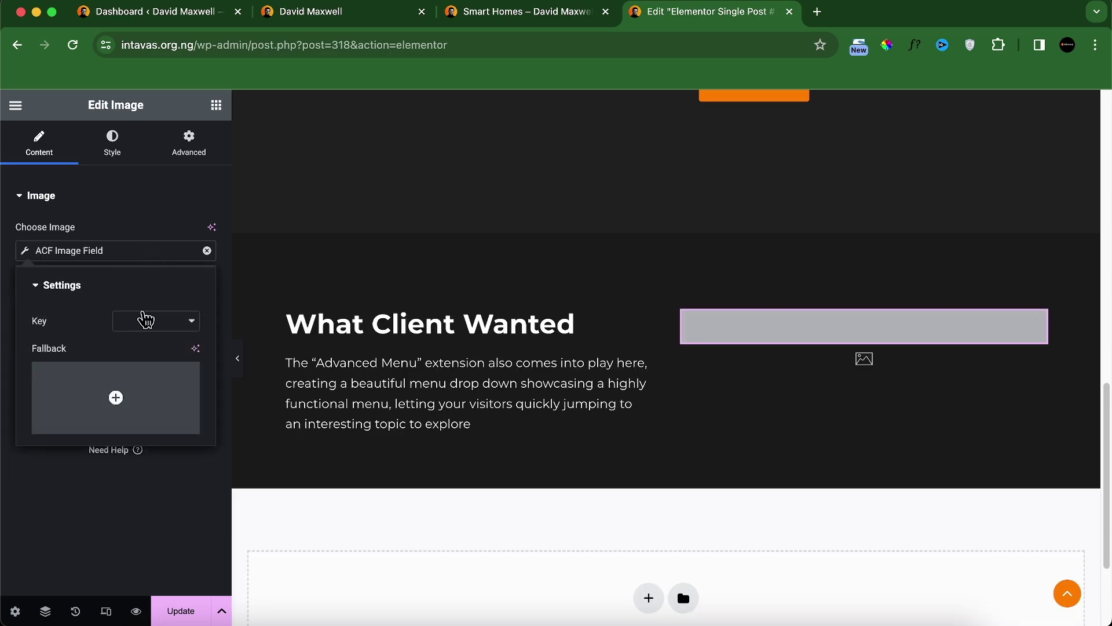
left_click(146, 319)
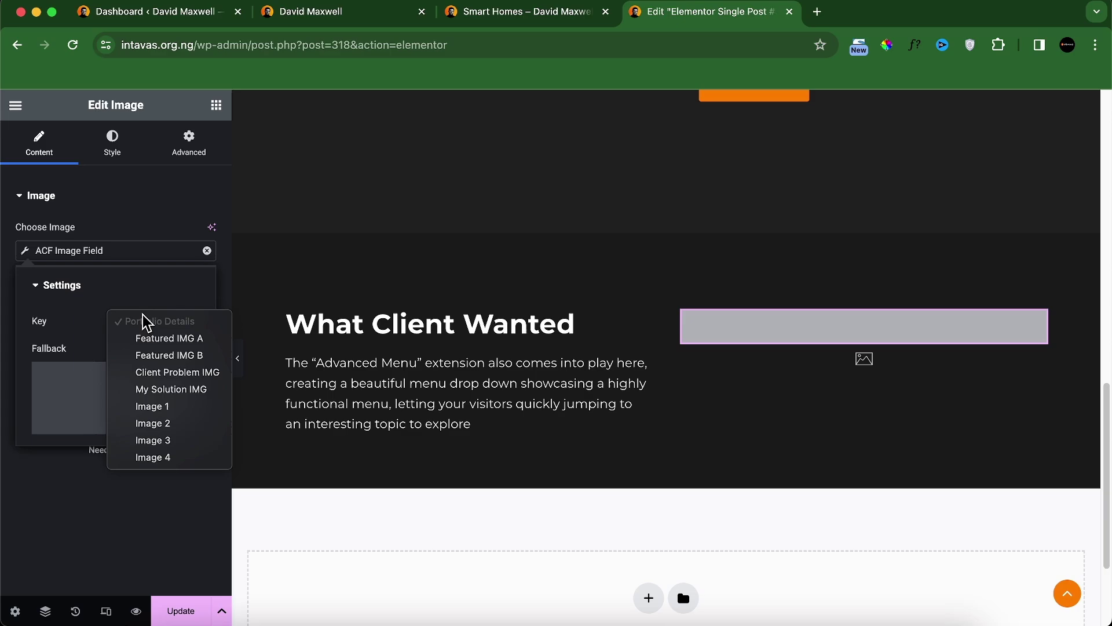
left_click(171, 375)
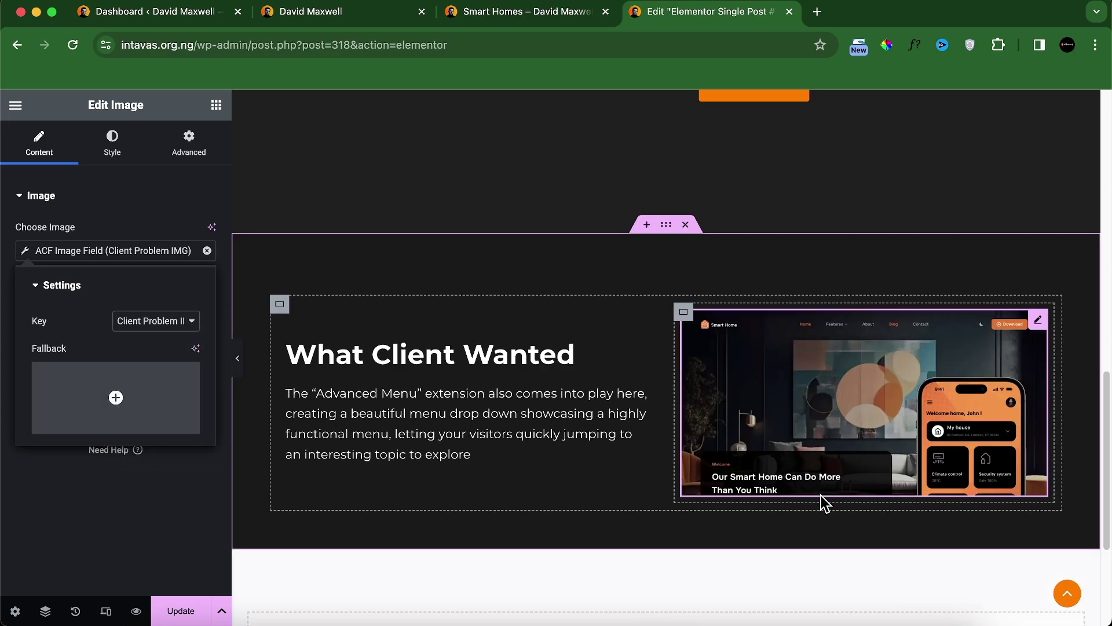
Step: Give the Client Problem paragraph a 50 px right margin, other margins 0
left_click(497, 430)
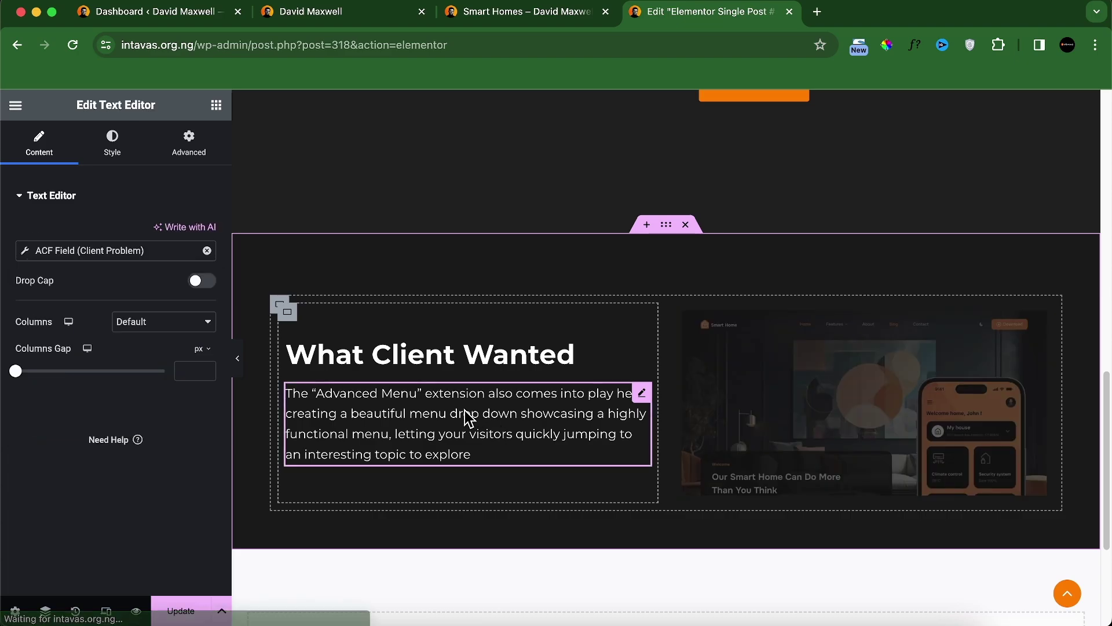
left_click(206, 158)
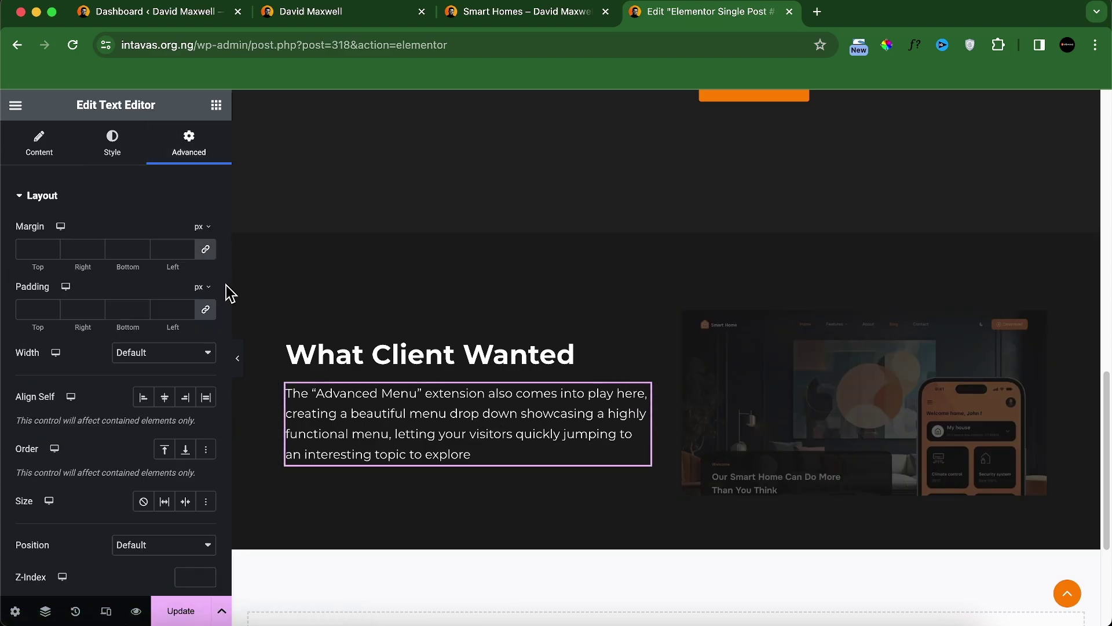
left_click(206, 250)
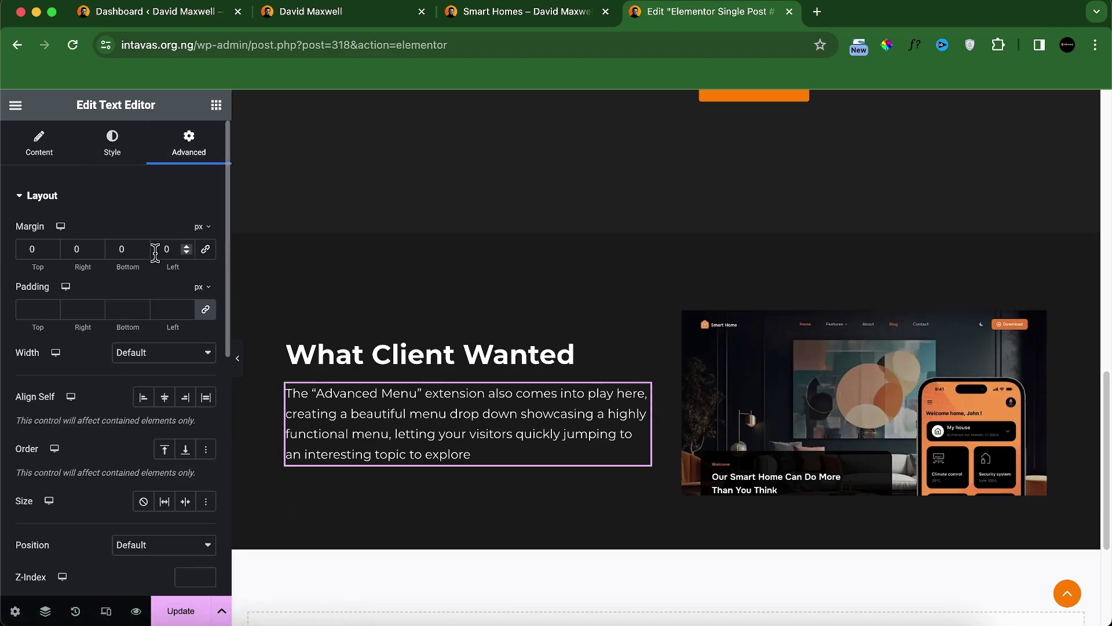
left_click(66, 250)
type("5")
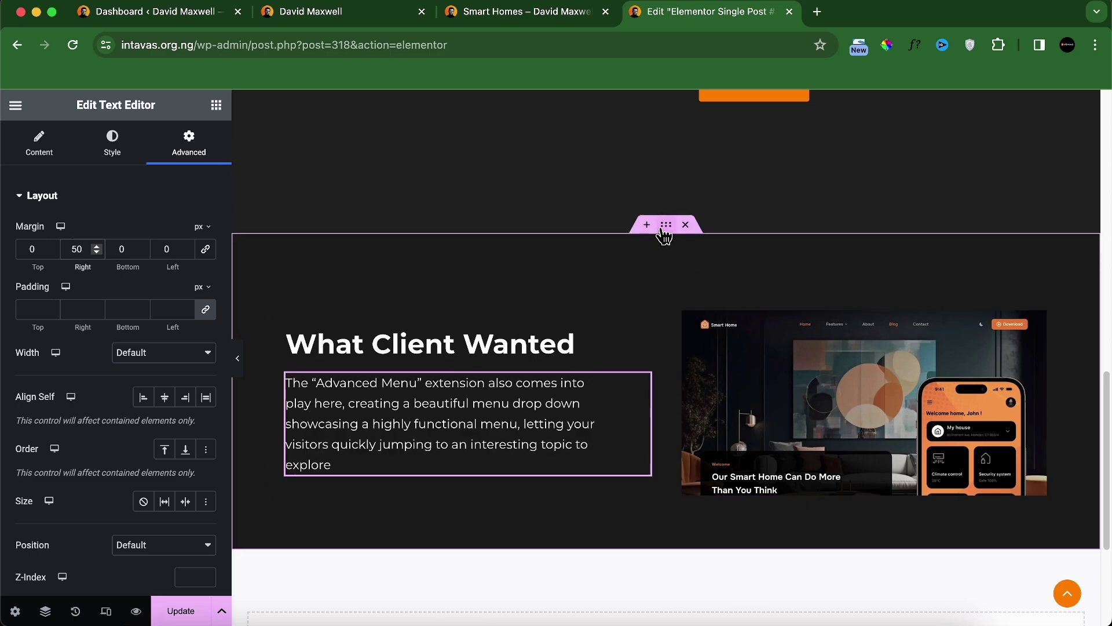
Step: Duplicate the What Client Wanted section and set its direction to row-reversed
right_click(663, 230)
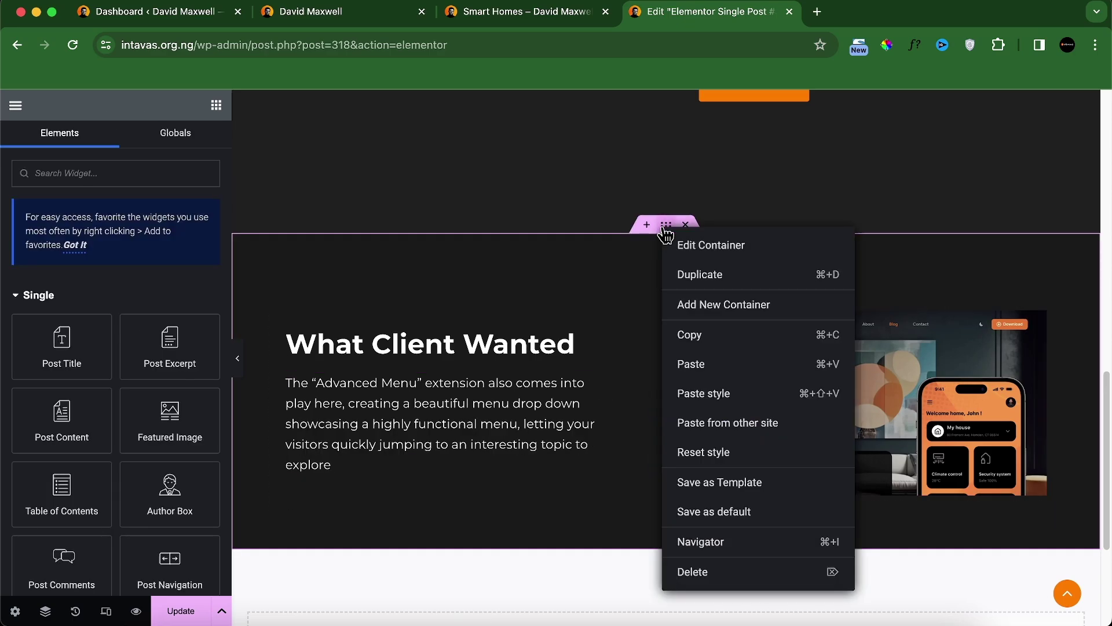
left_click(728, 288)
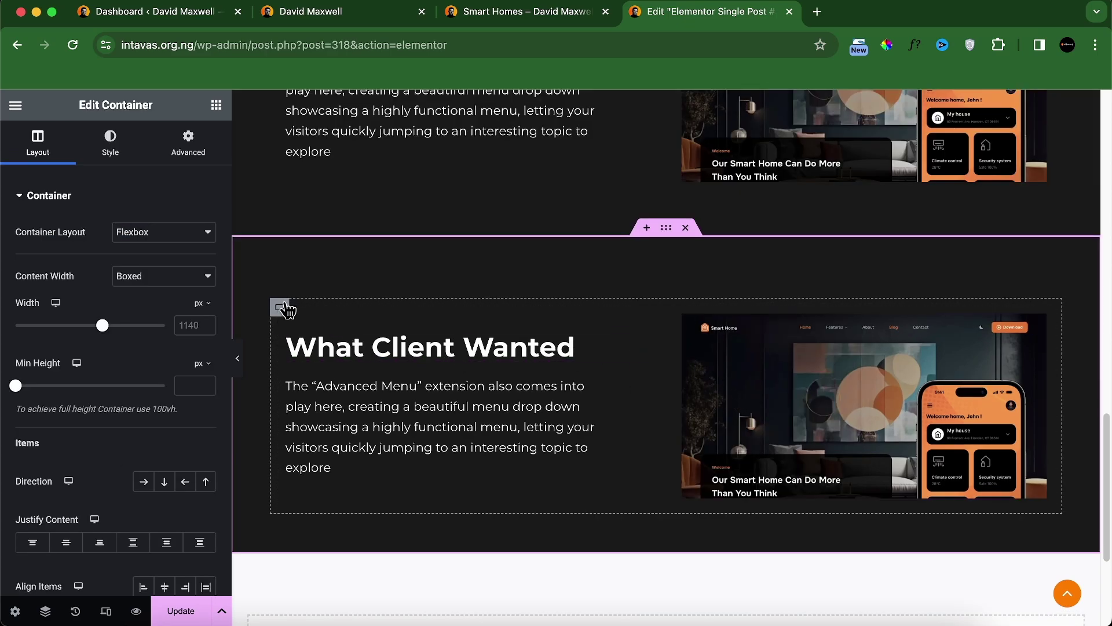
left_click(281, 309)
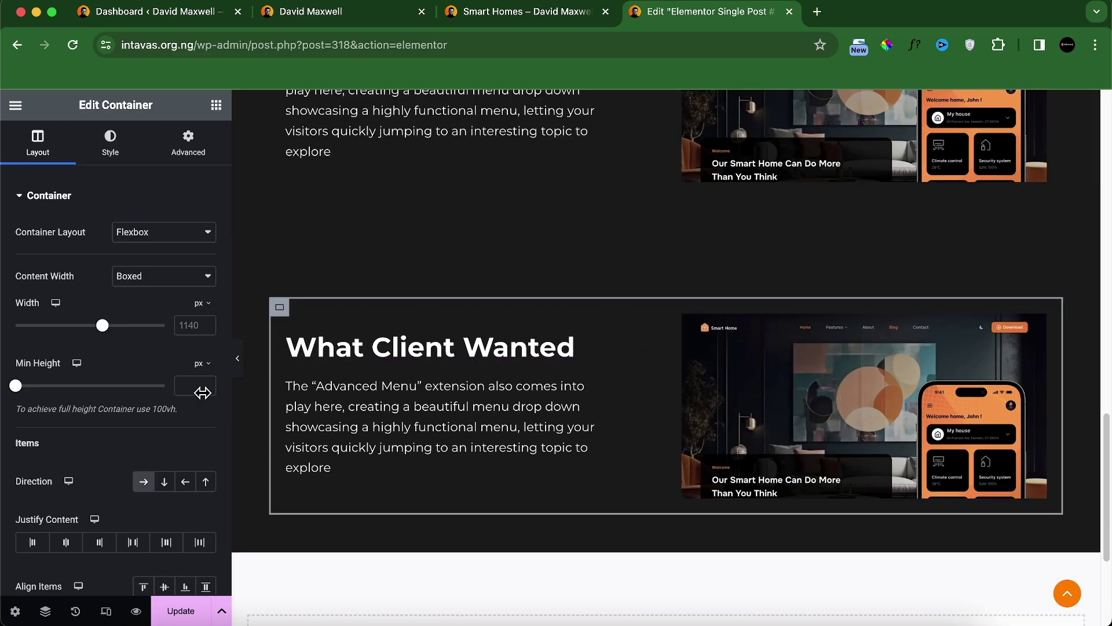
left_click(198, 489)
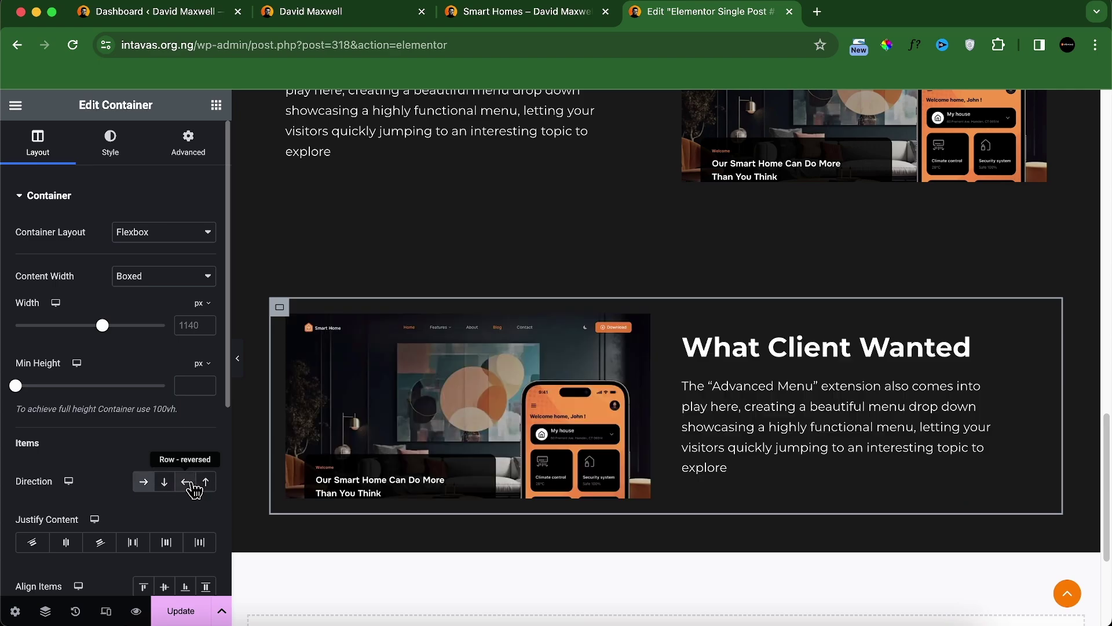
Step: Retitle the copied heading to 'My solution'
left_click(776, 354)
left_click(55, 264)
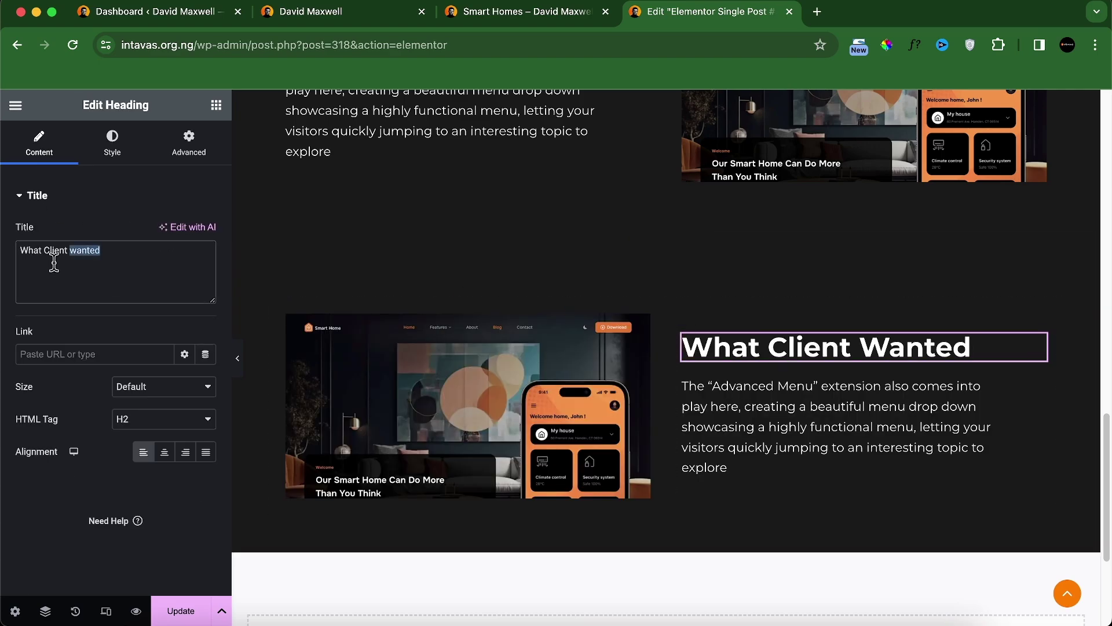
triple_click(54, 264)
type("My solution")
Step: Bind the copied paragraph to the ACF My Solution field and right-align it
left_click(797, 422)
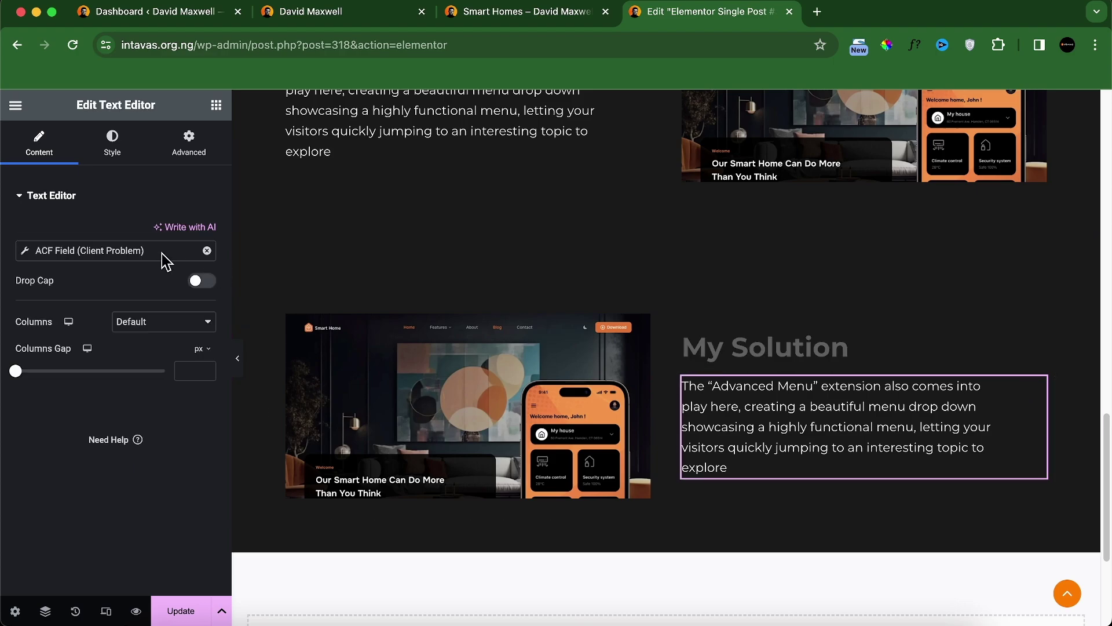
left_click(153, 253)
left_click(164, 323)
left_click(167, 337)
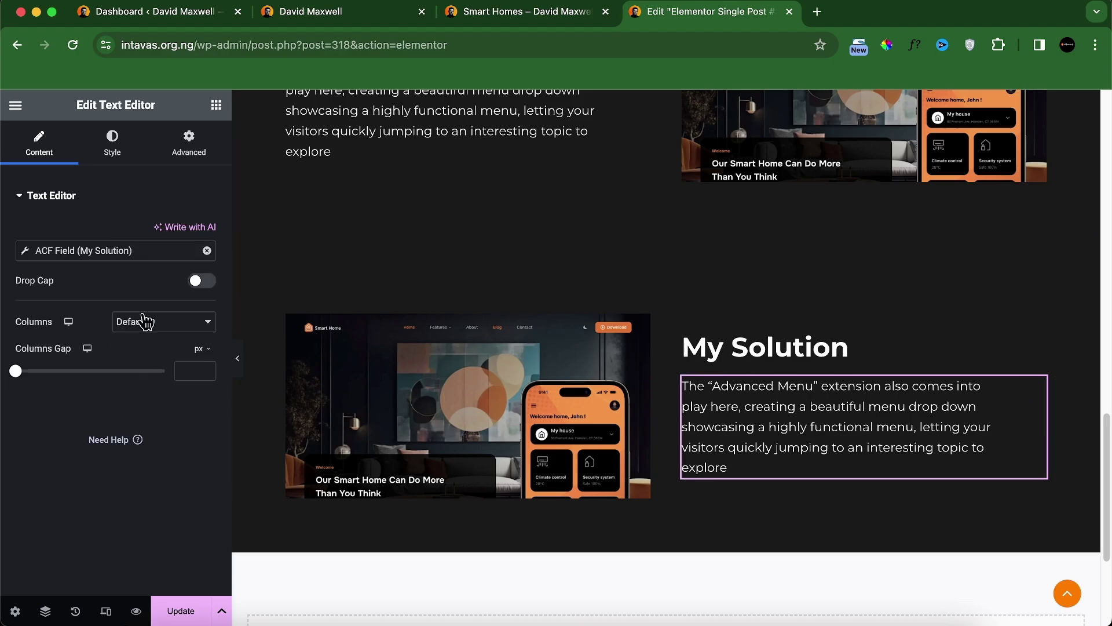
left_click(126, 154)
left_click(186, 232)
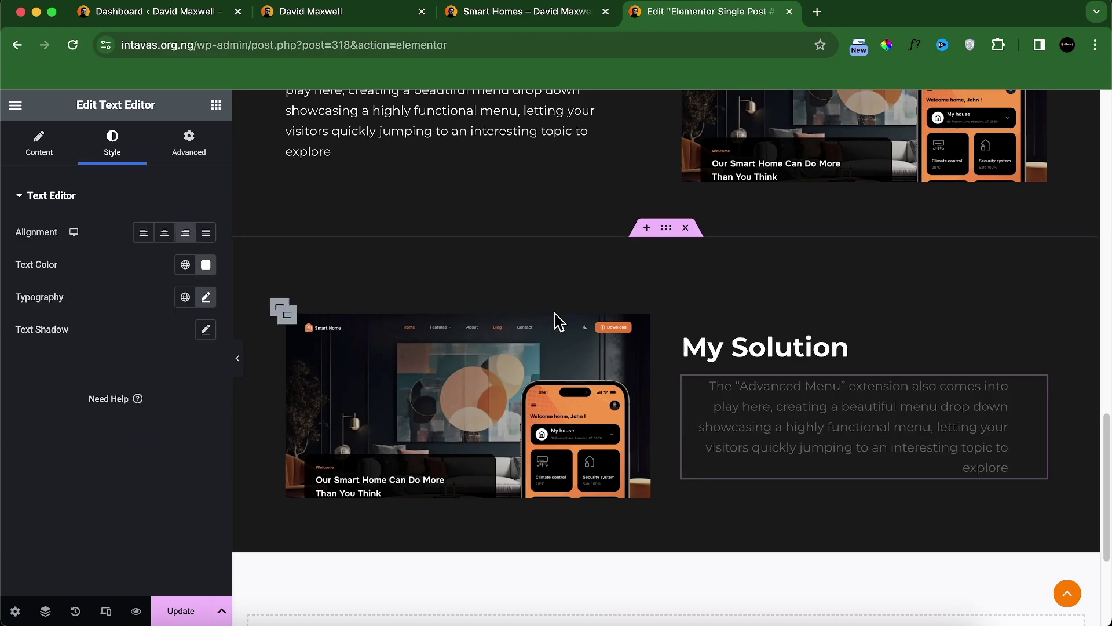
Step: Right-align the My Solution heading and give the paragraph a 50 px left margin
left_click(690, 354)
left_click(122, 148)
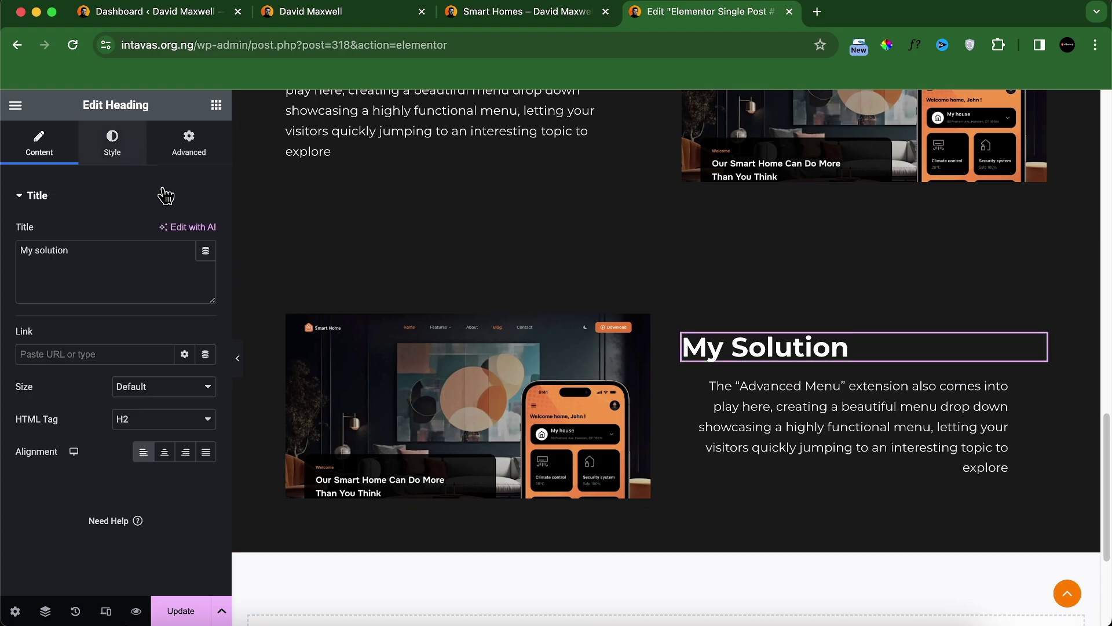
left_click(52, 152)
left_click(189, 455)
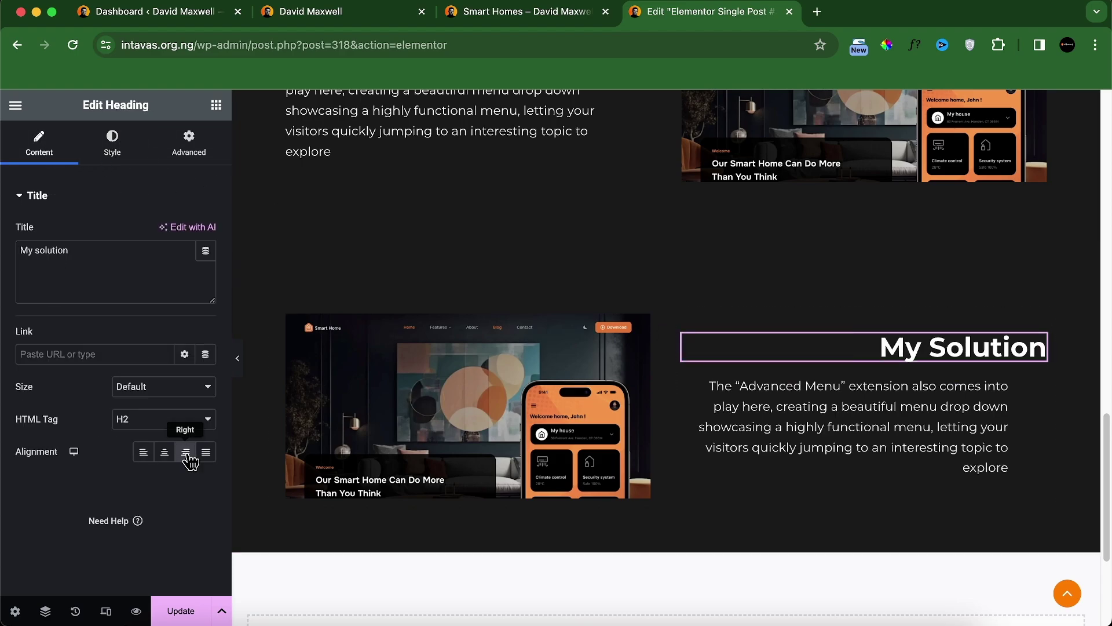
left_click(889, 423)
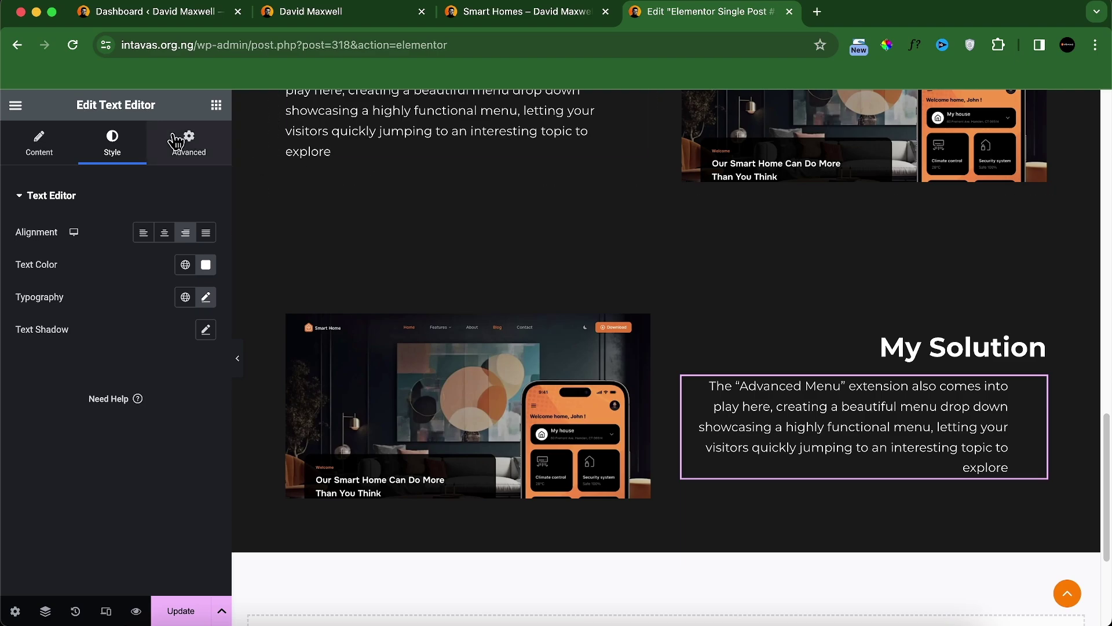
left_click(169, 173)
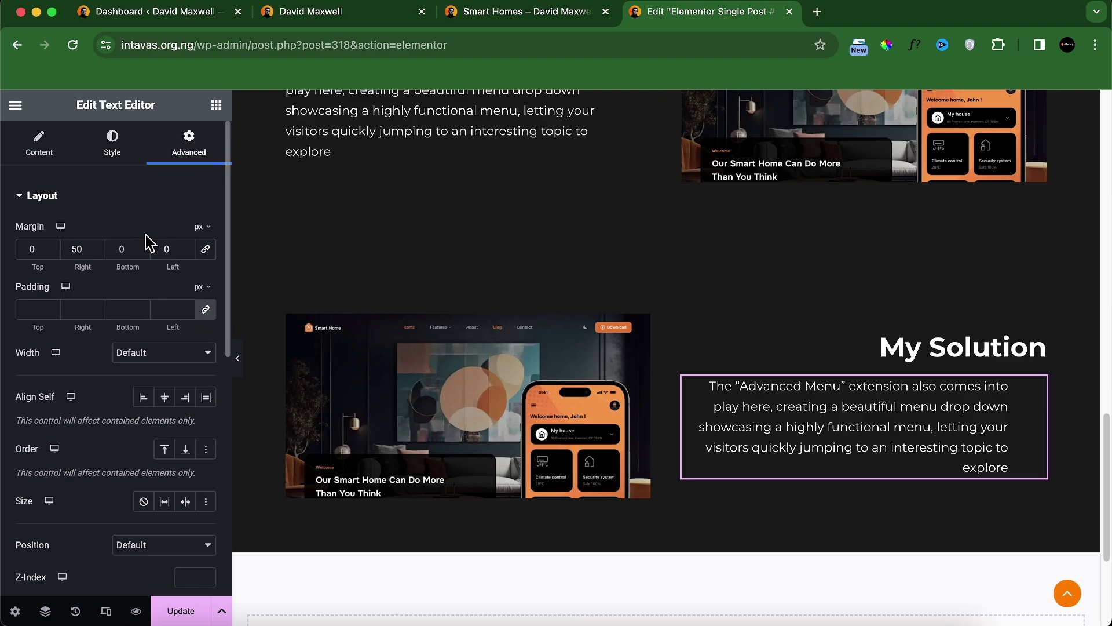
left_click(76, 248)
key("BackSpace")
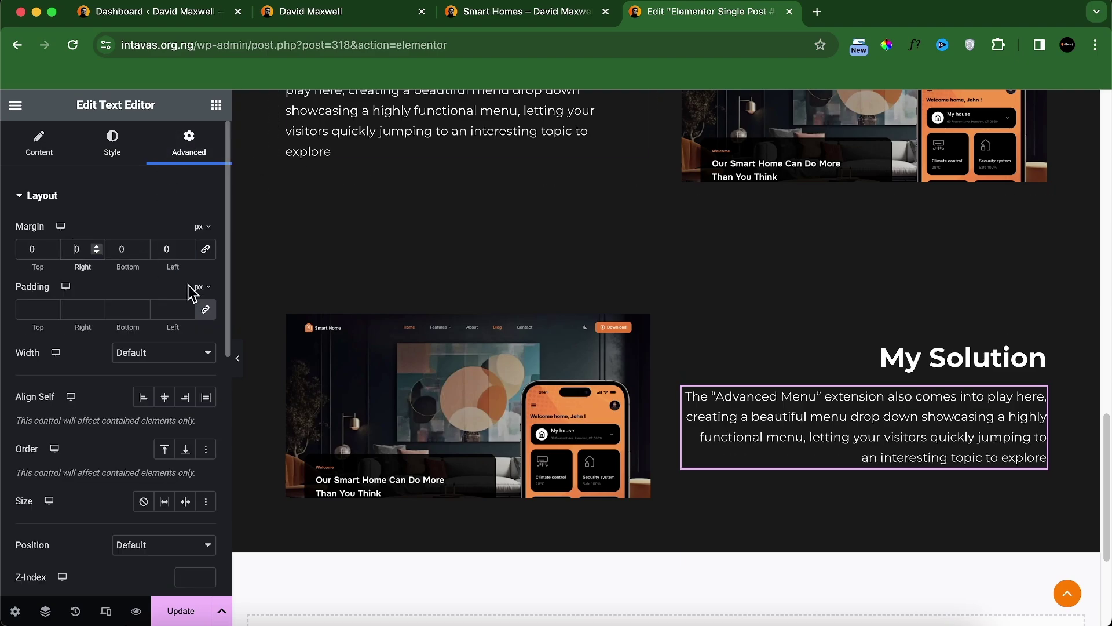
type("5")
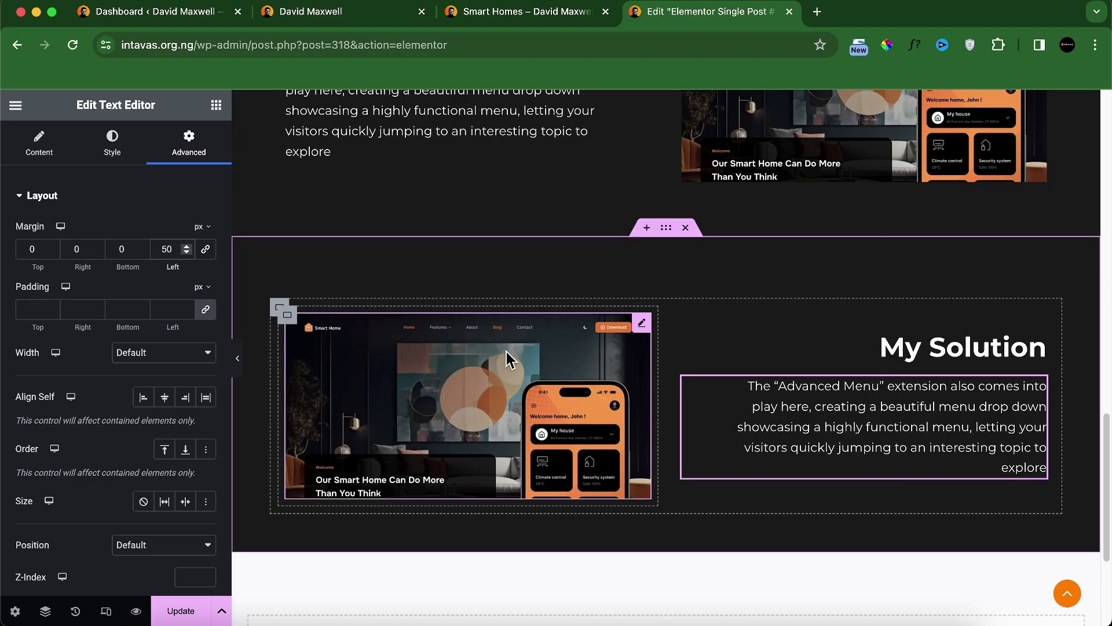
left_click(641, 323)
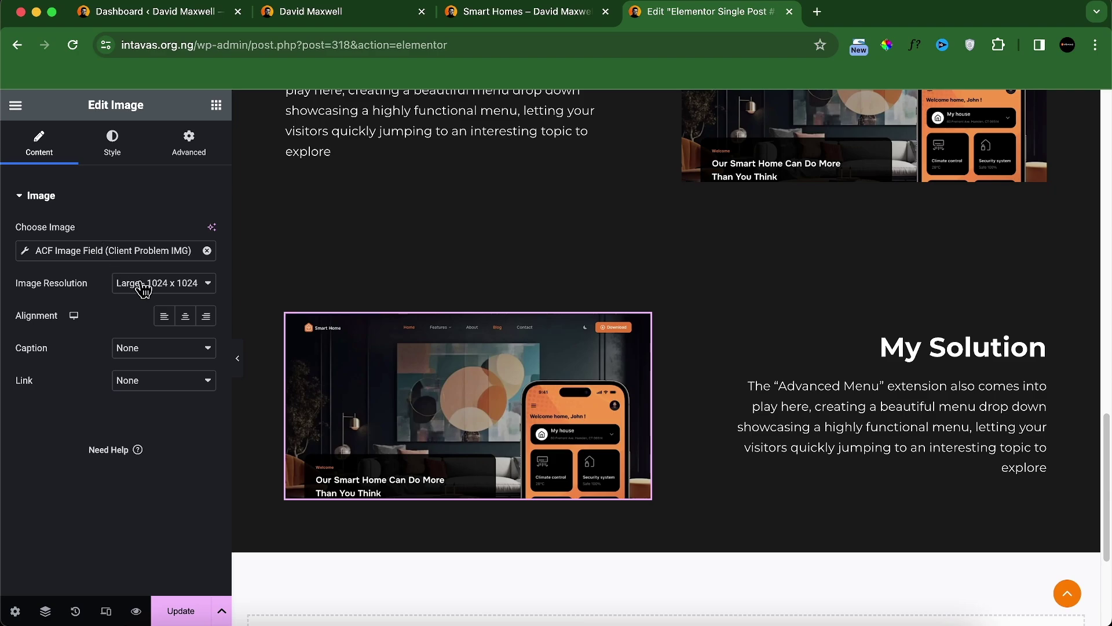
Step: Bind the copied image to the ACF My Solution IMG field, then select the text column's container
left_click(119, 250)
left_click(163, 322)
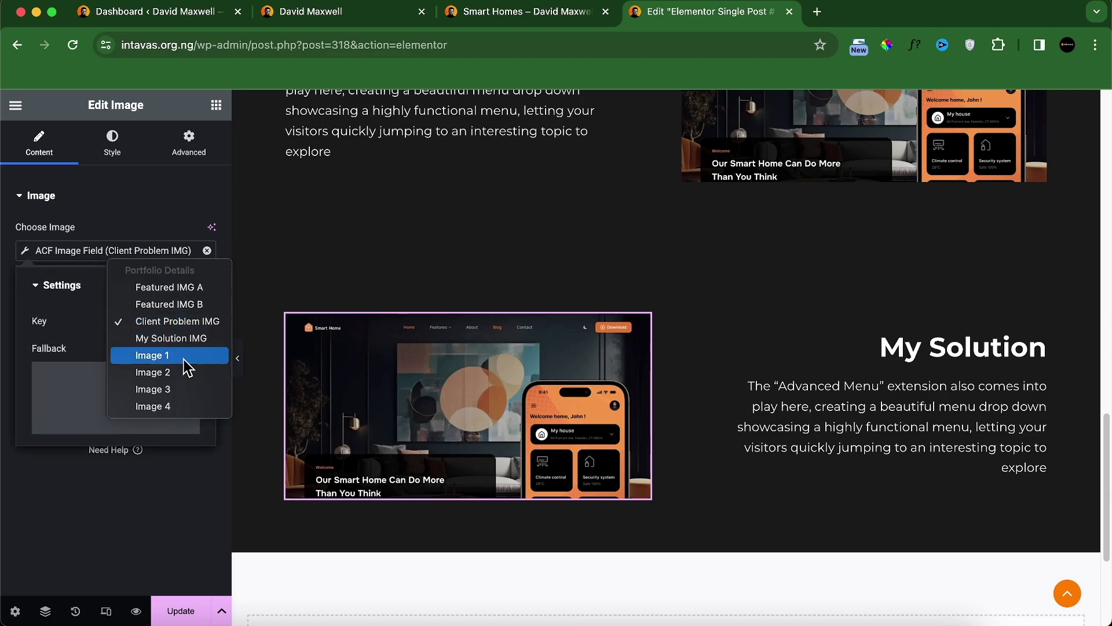
left_click(195, 339)
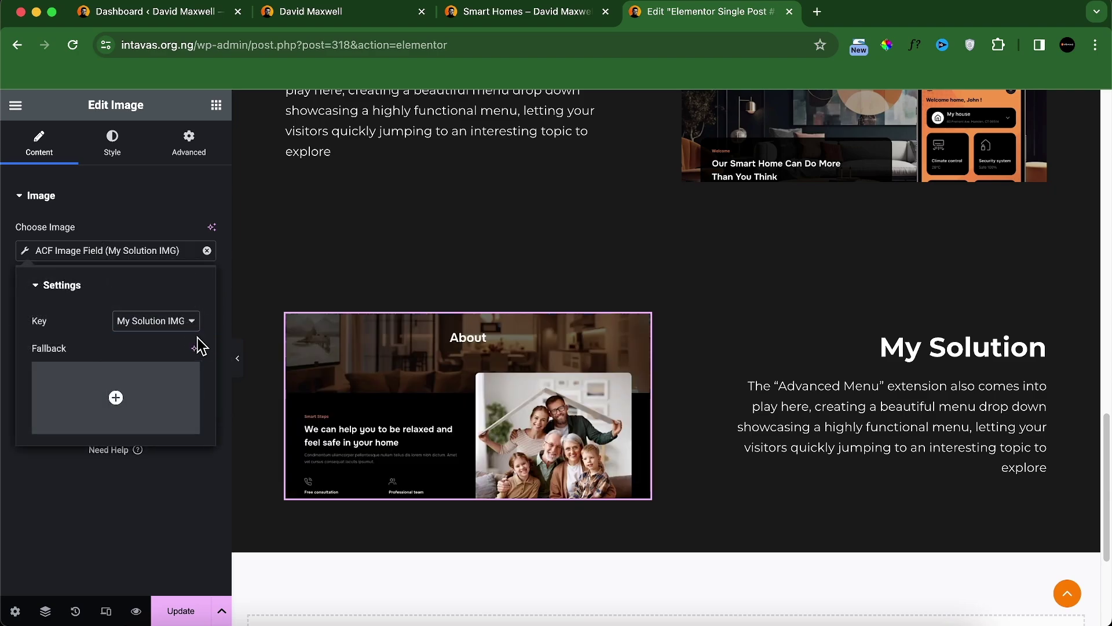
left_click(160, 532)
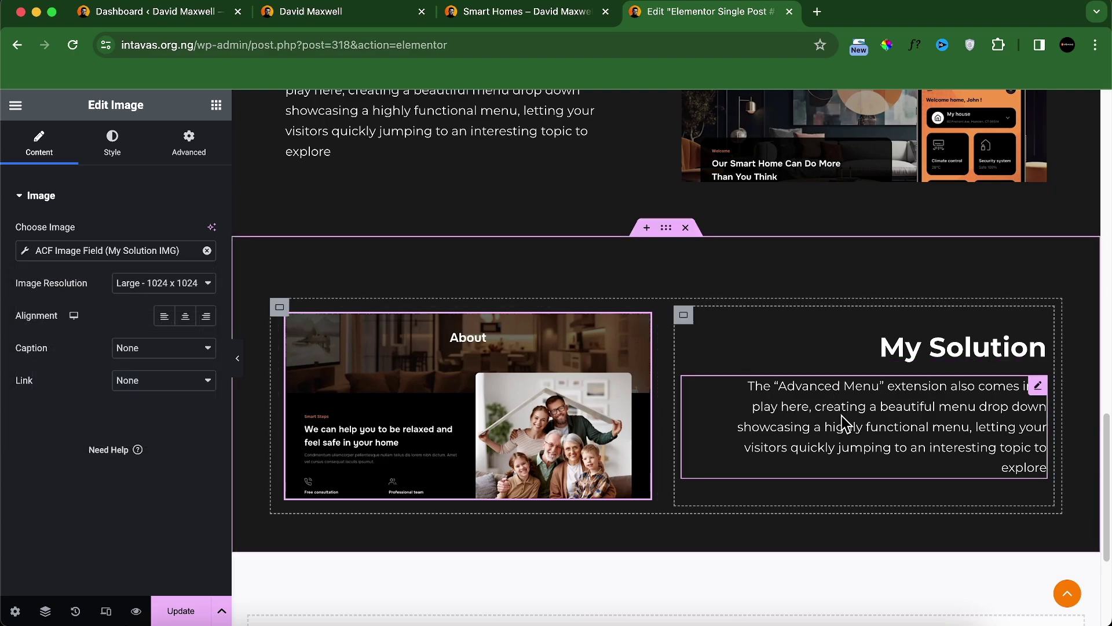
left_click(685, 315)
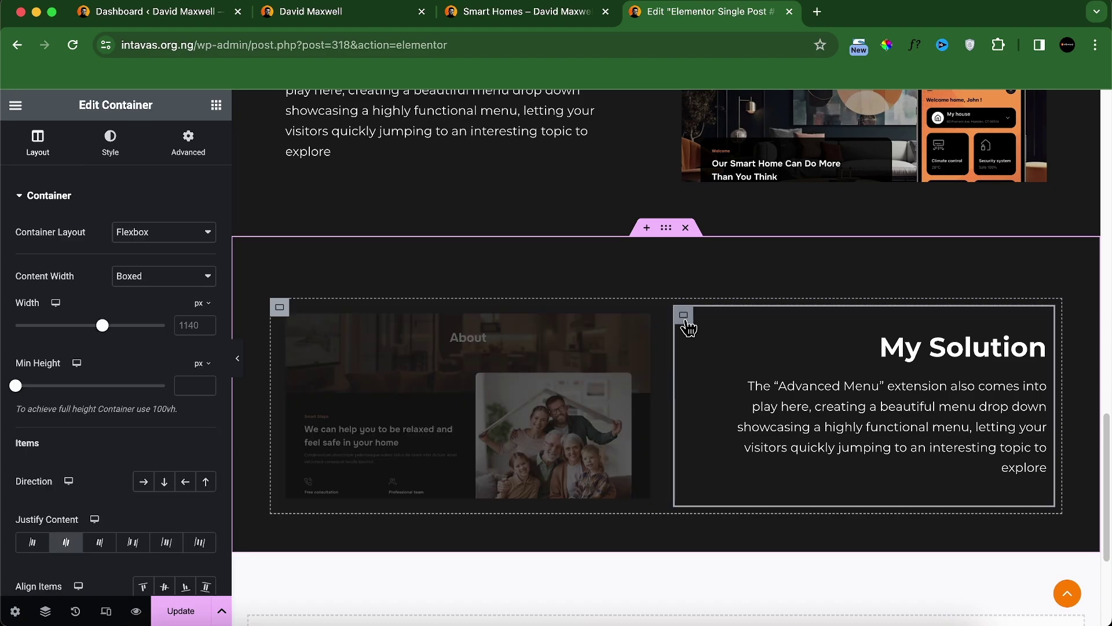
scroll(87, 475, "down", 1)
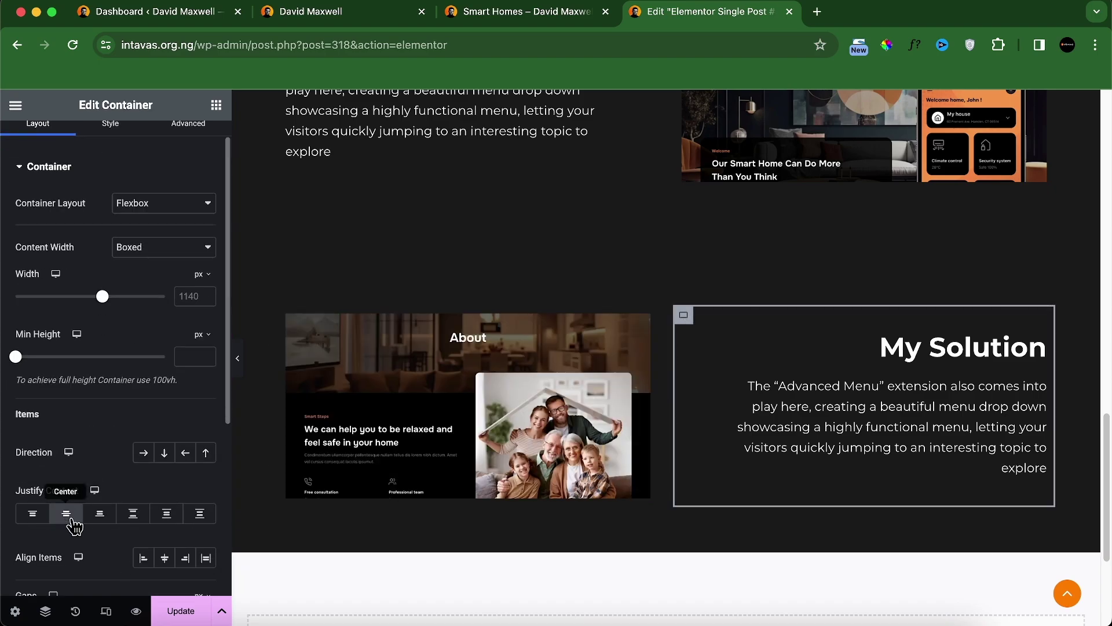
scroll(703, 360, "up", 5)
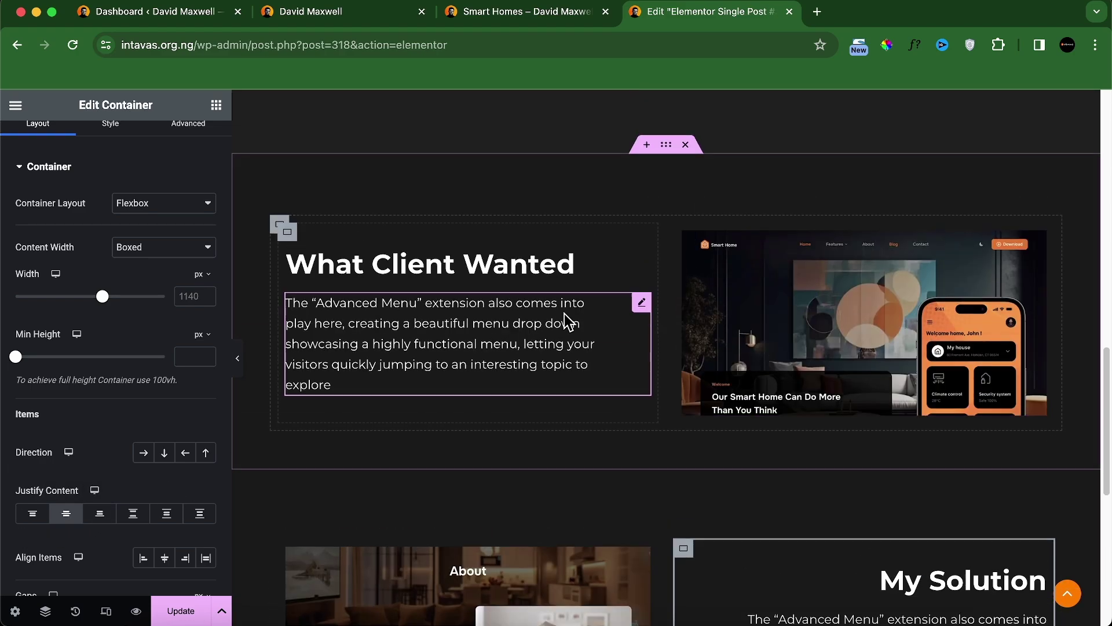
scroll(786, 399, "down", 4)
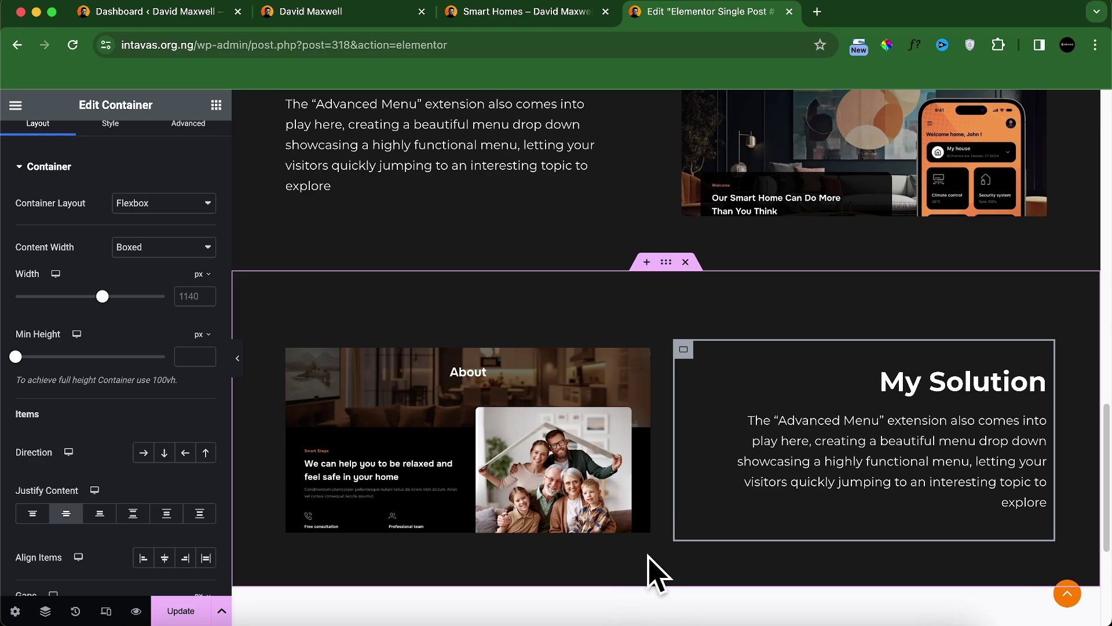
Step: Reduce the My Solution section's top padding to 50 px, keeping 80 px at the bottom
left_click(672, 269)
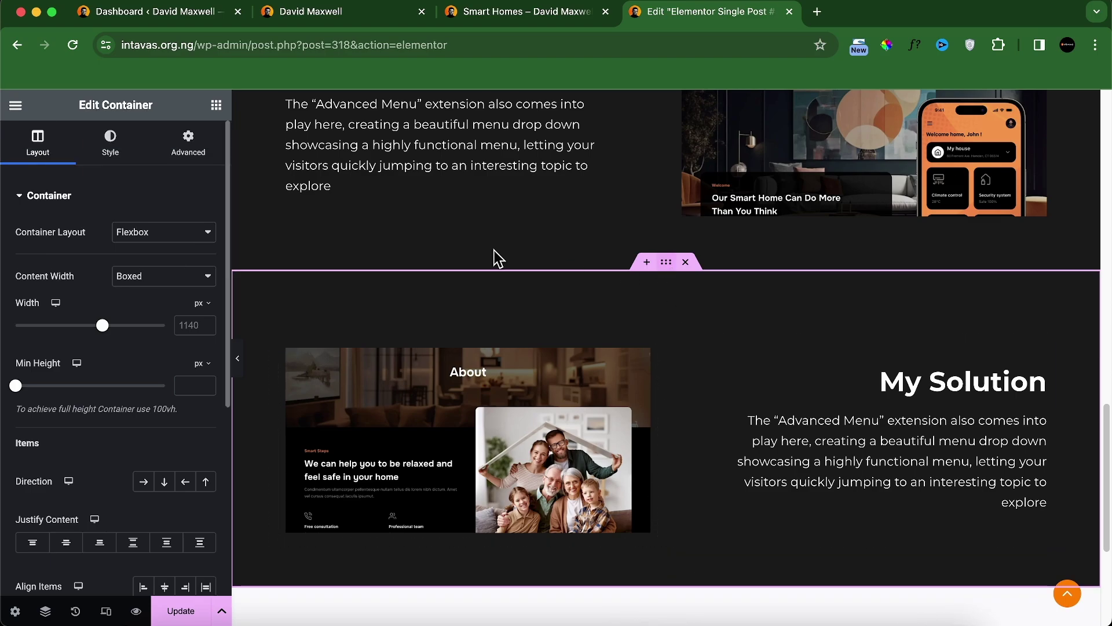
left_click(187, 146)
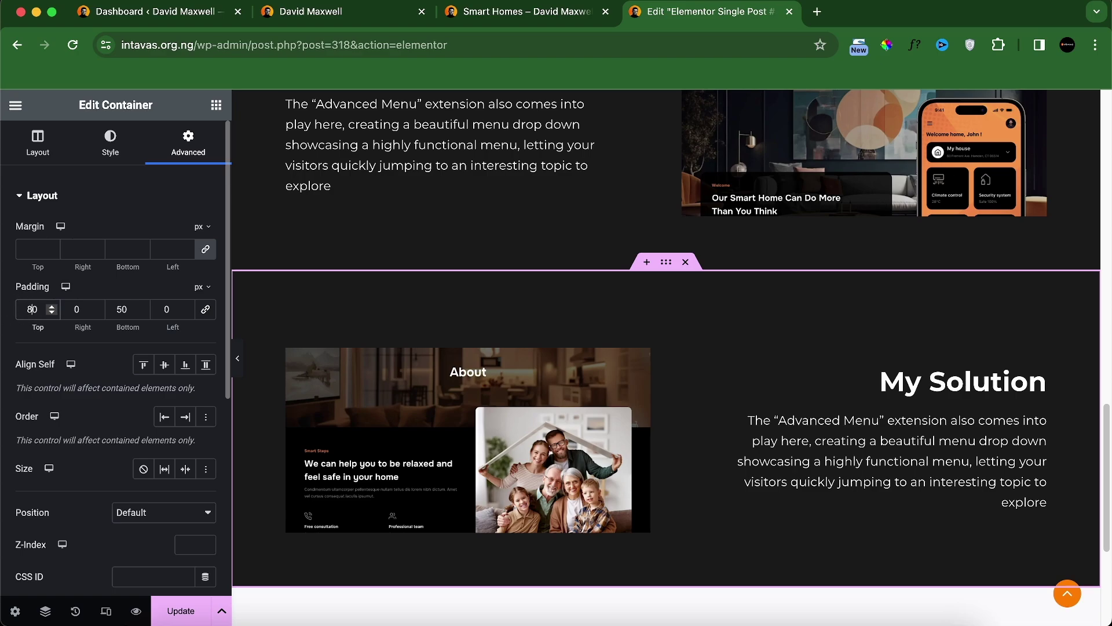
key("BackSpace")
type("5")
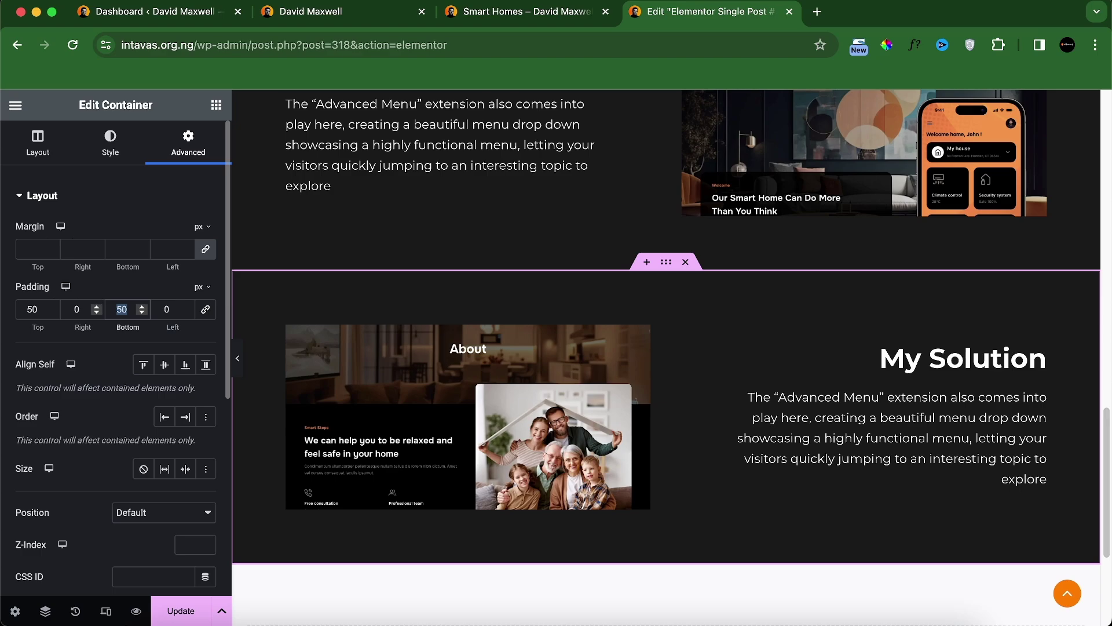
type("80")
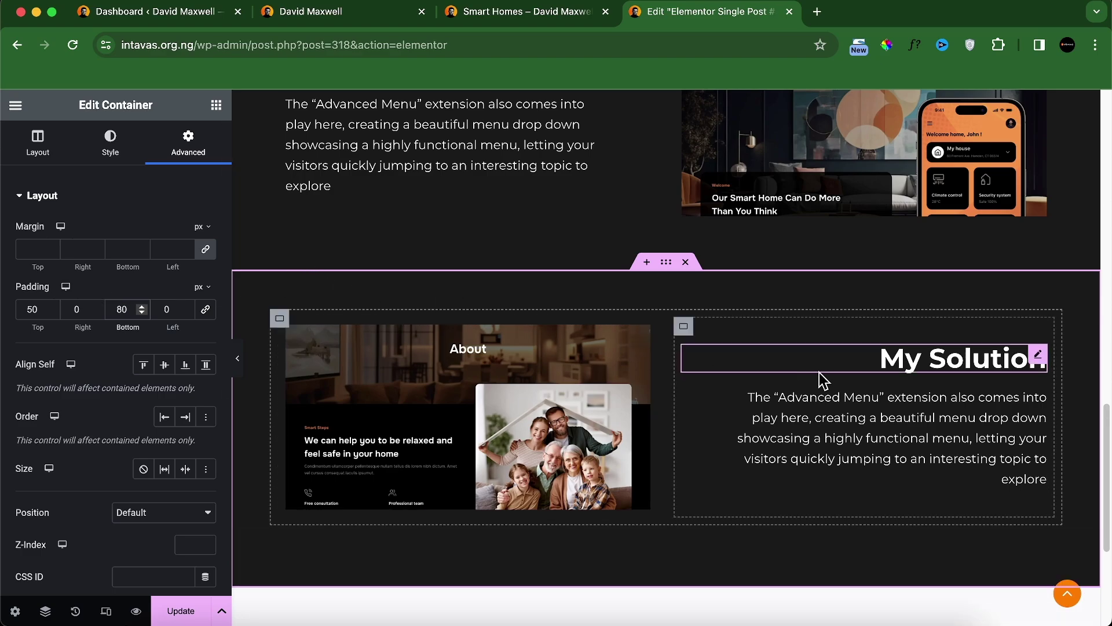
Step: Compare the editor with the live Smart Homes portfolio page, then bring the Elementor panel back
left_click(238, 360)
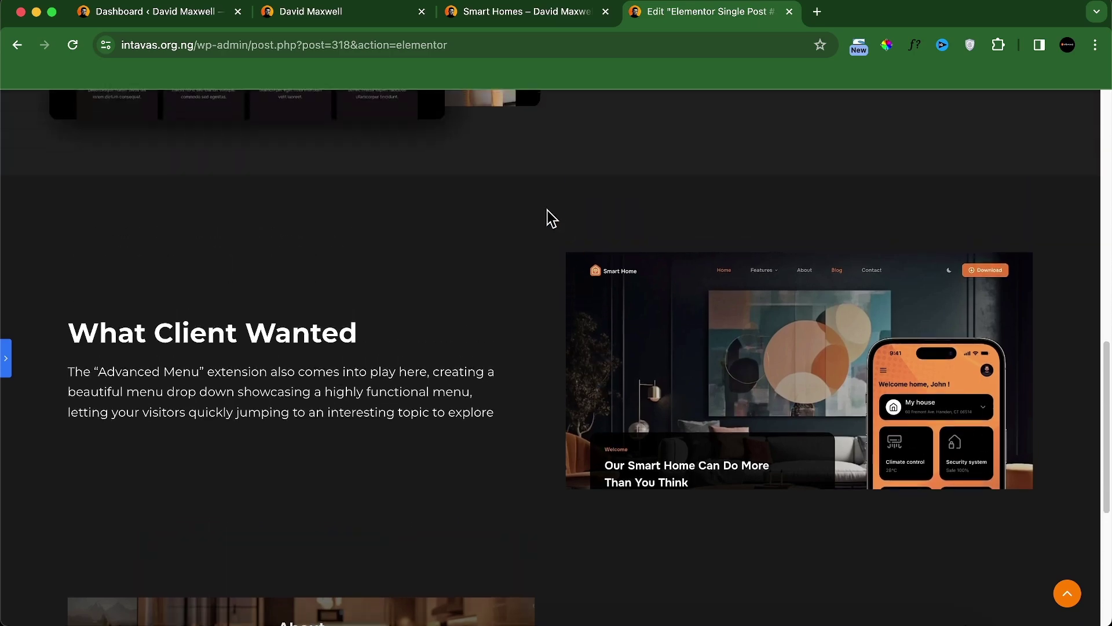
left_click(480, 11)
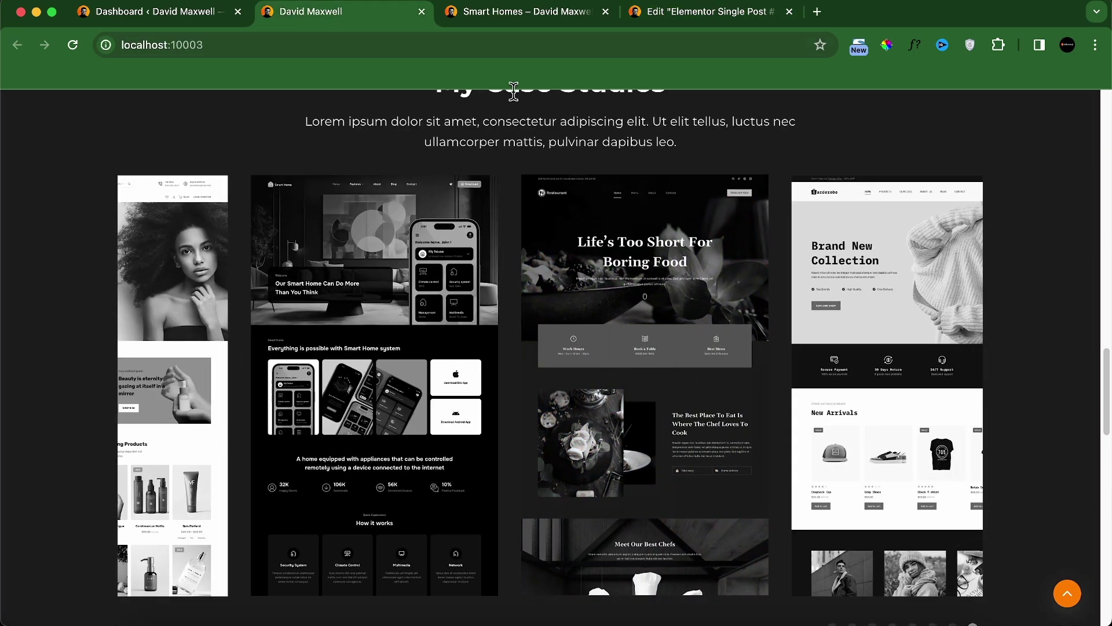
scroll(618, 311, "down", 5)
scroll(617, 312, "down", 5)
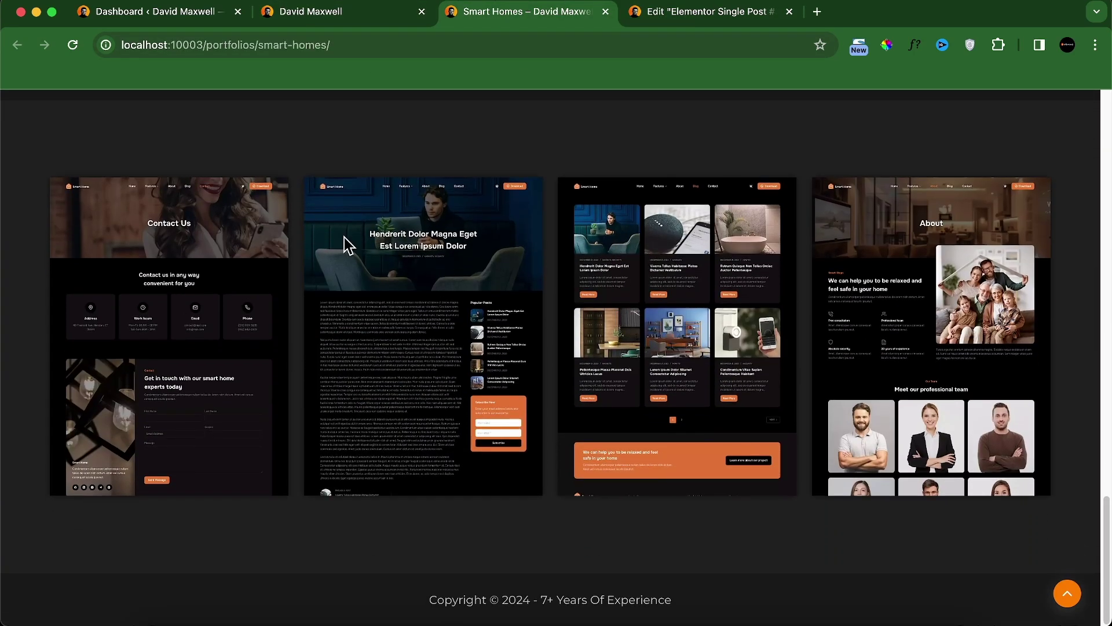
left_click(685, 12)
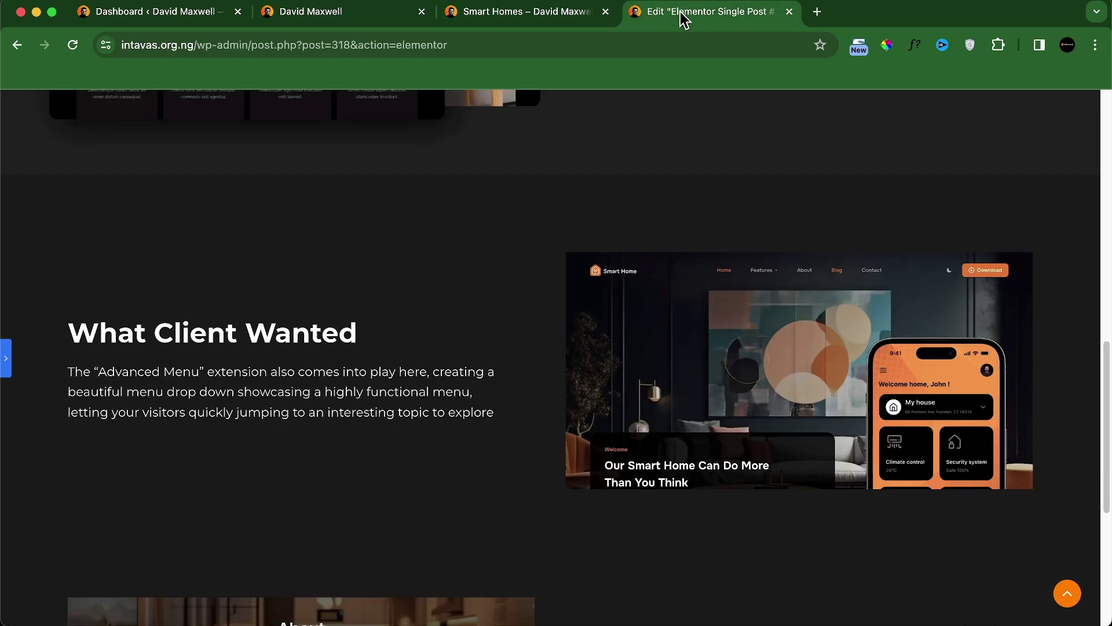
left_click(7, 370)
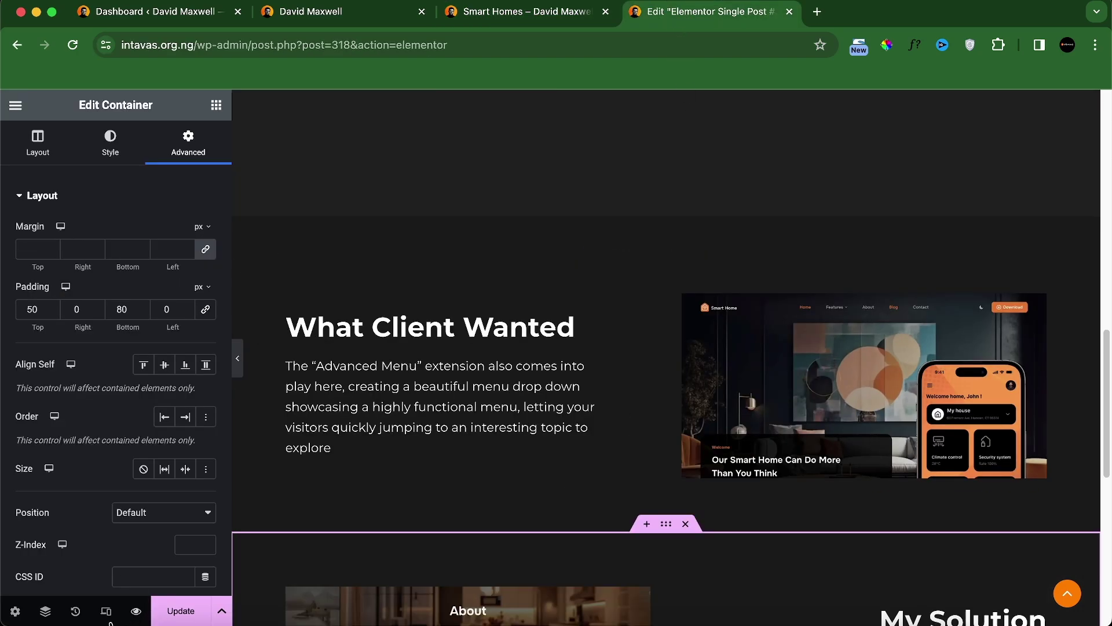
Step: Switch to tablet preview and zero the margins of the What Client Wanted and My Solution paragraphs
left_click(105, 613)
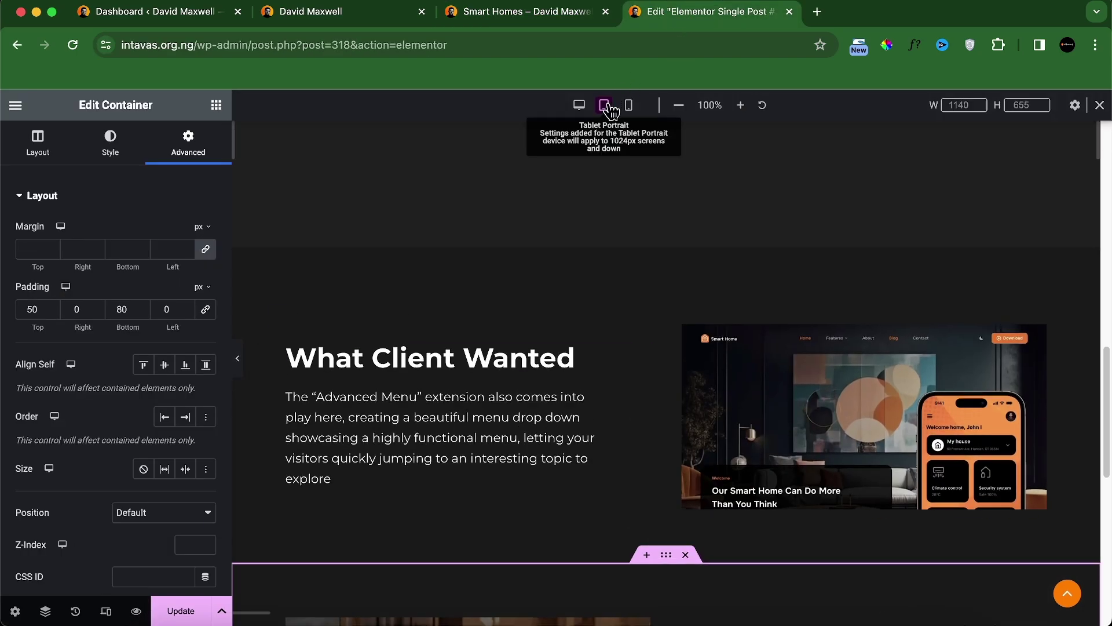
left_click(608, 105)
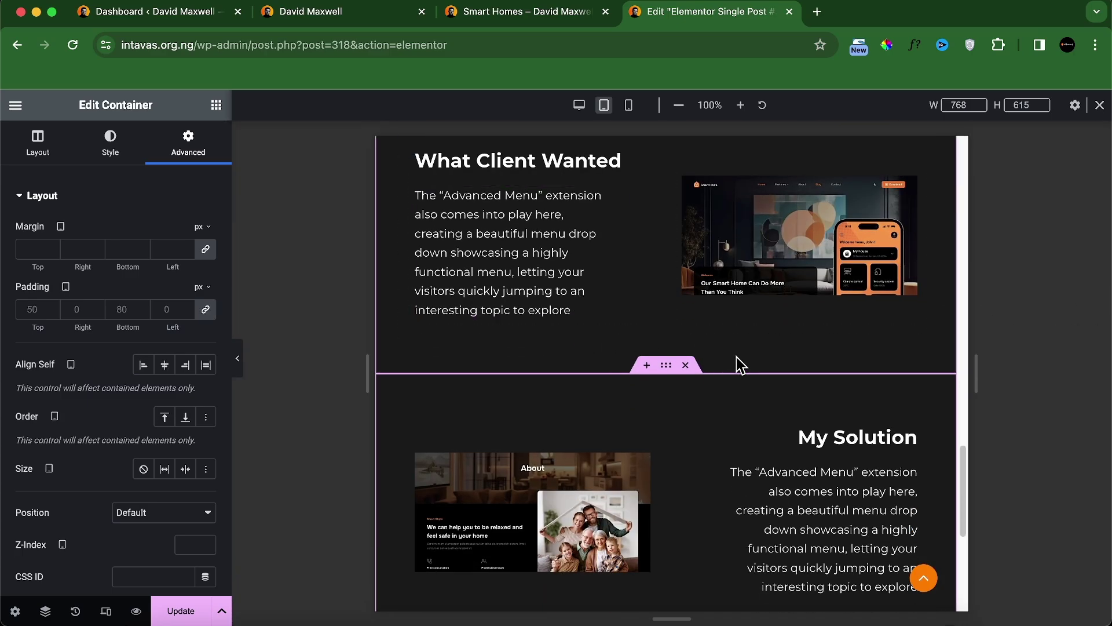
scroll(696, 359, "up", 2)
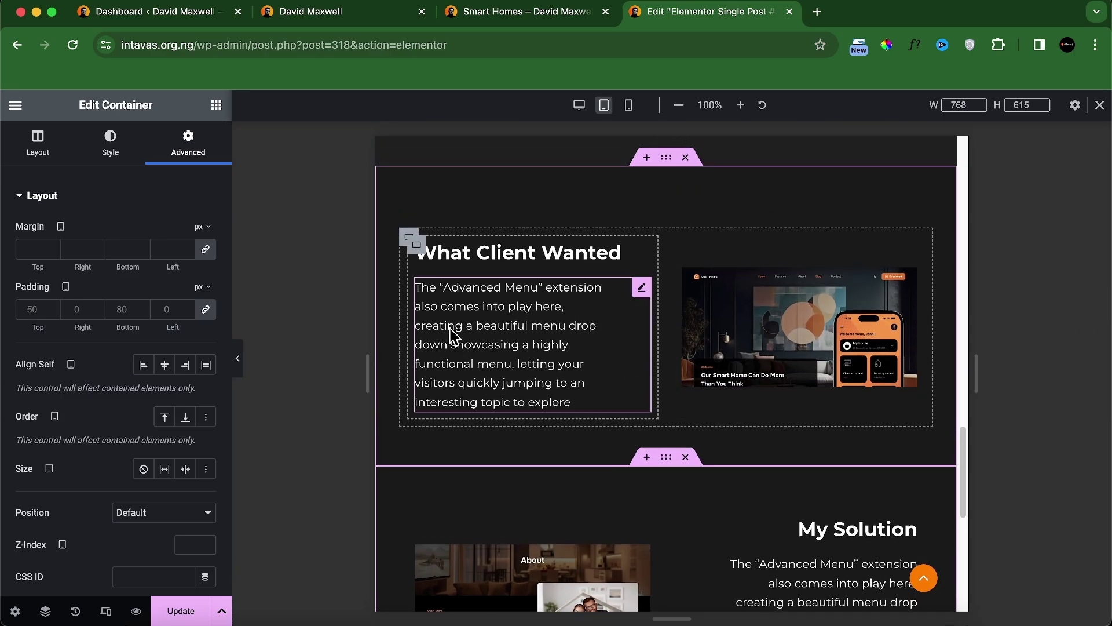
left_click(463, 330)
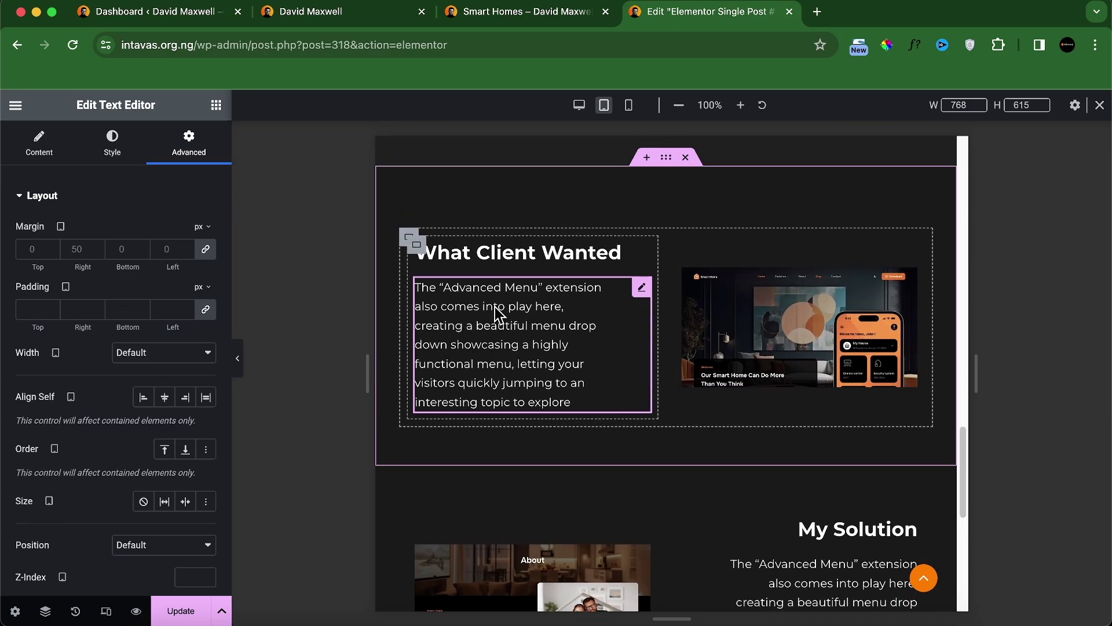
left_click(209, 250)
scroll(807, 389, "down", 1)
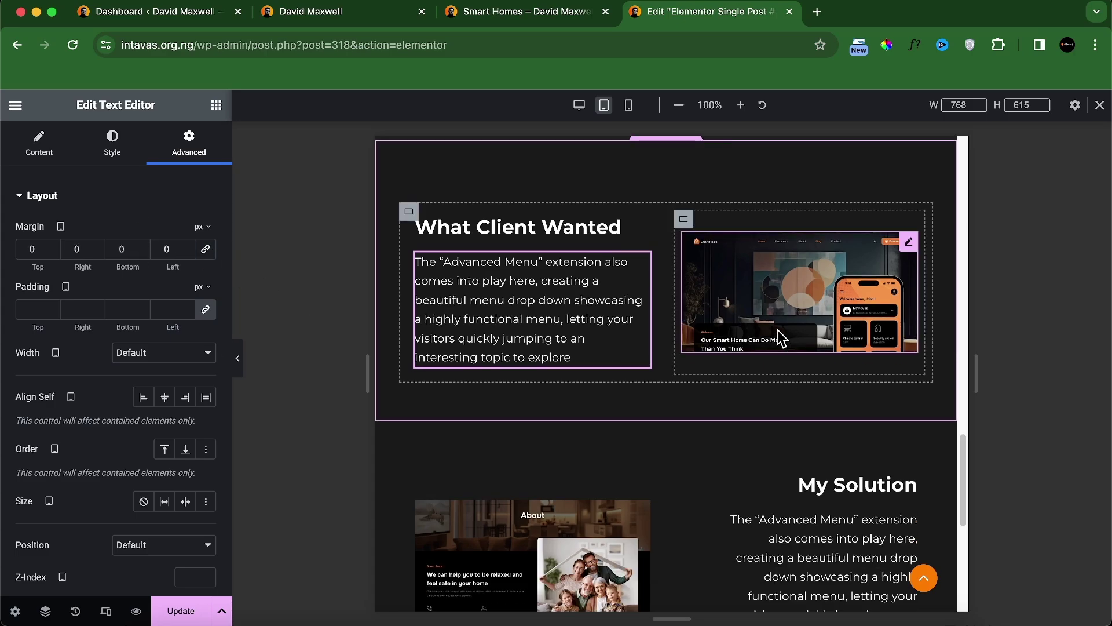
scroll(791, 342, "down", 1)
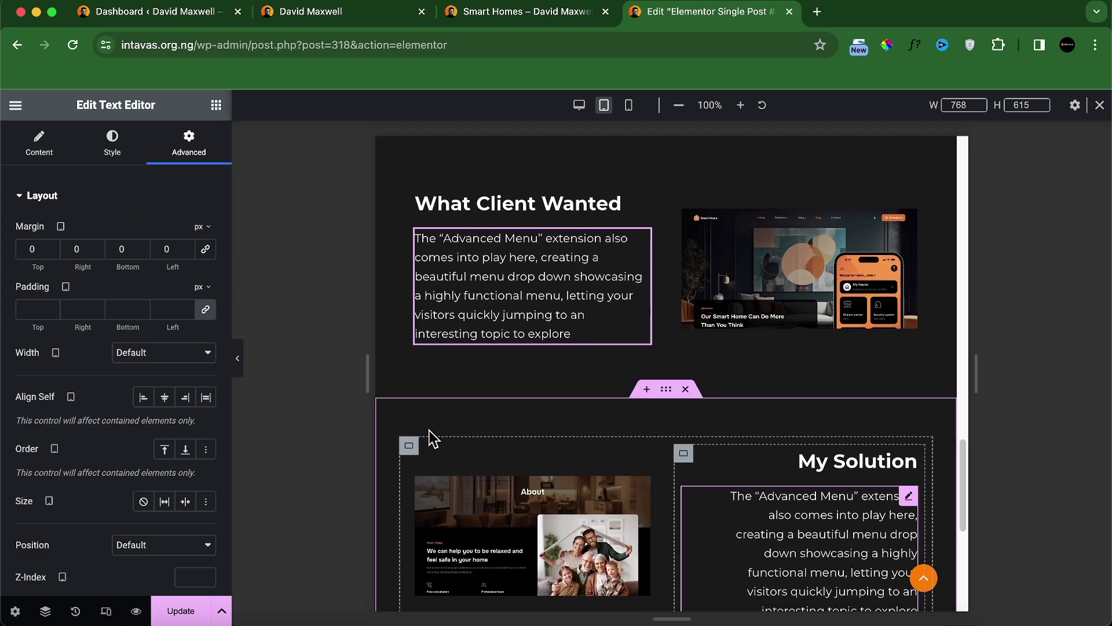
left_click(799, 533)
left_click(207, 250)
scroll(713, 376, "down", 5)
scroll(714, 388, "up", 4)
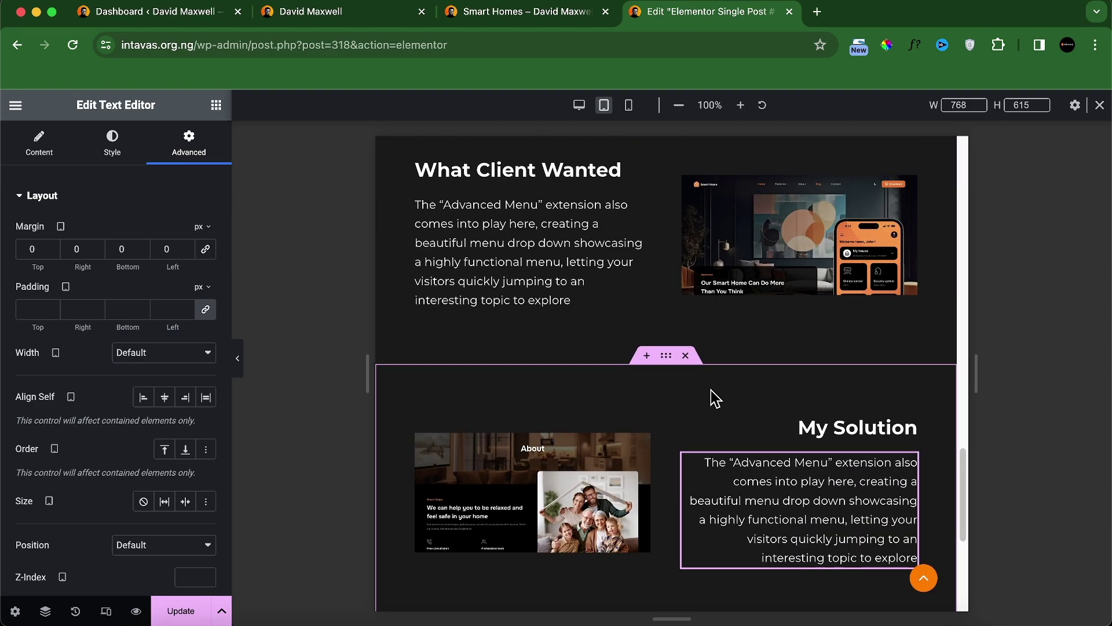
Step: Set the My Solution container's tablet padding to 0 top, 0 sides, 80 bottom
left_click(666, 359)
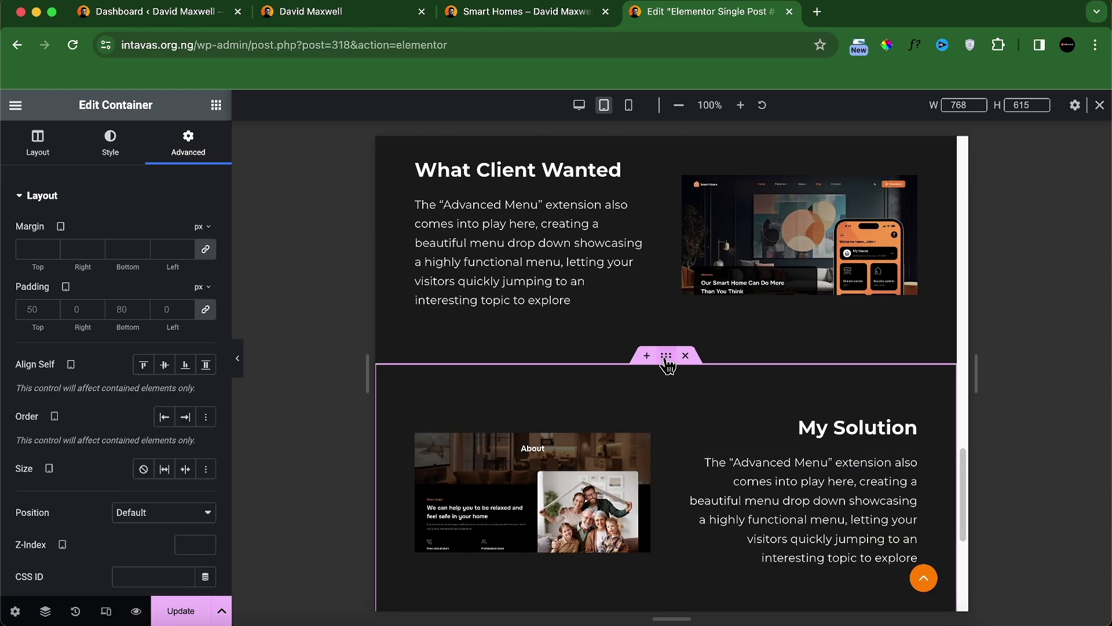
left_click(205, 309)
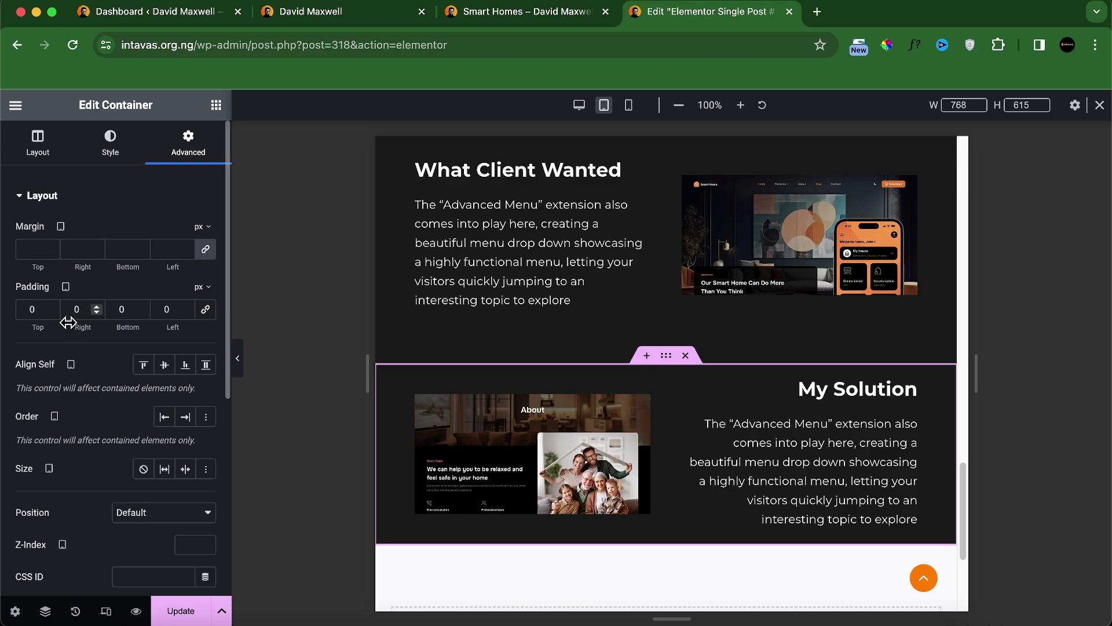
left_click(112, 311)
type("8")
scroll(670, 432, "up", 7)
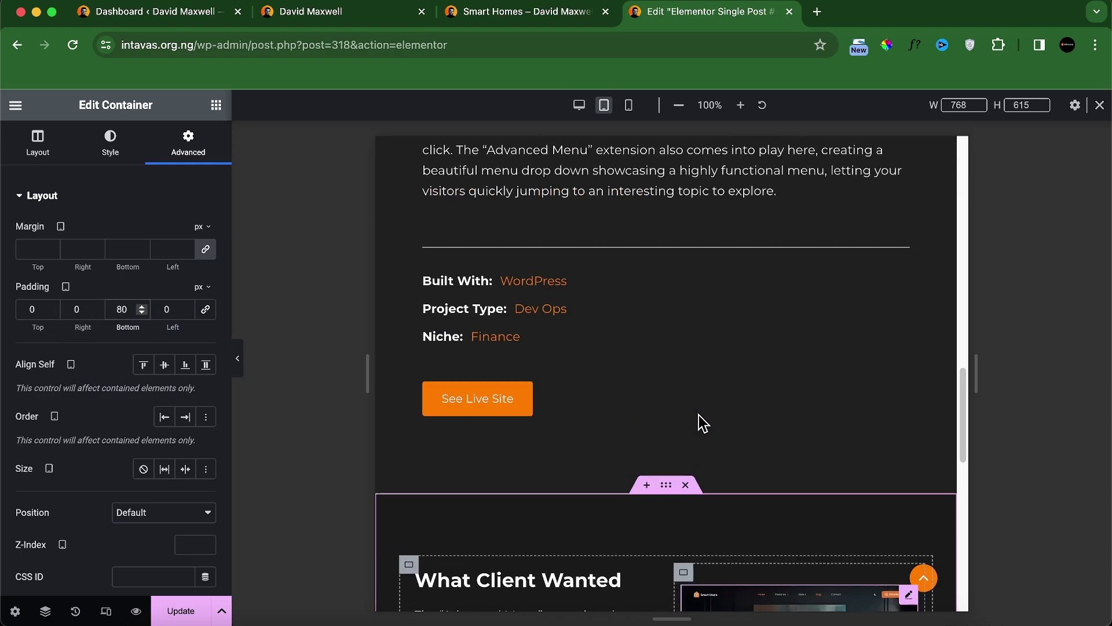
Step: In mobile preview, reset the padding of the heading/text column and its wrapping column to zero
left_click(628, 105)
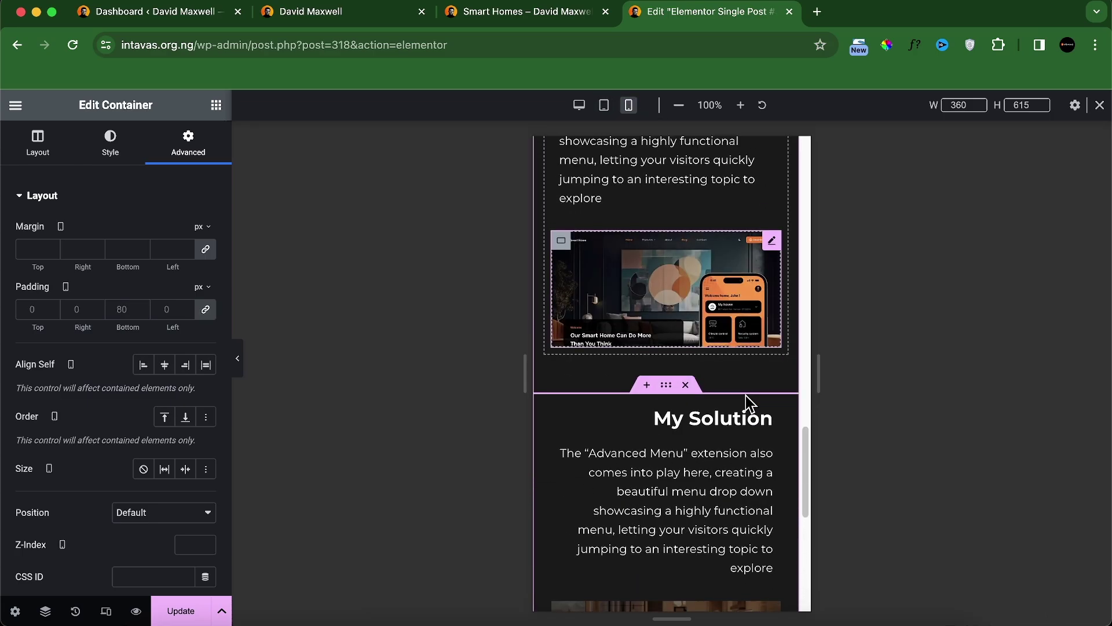
scroll(728, 482, "down", 6)
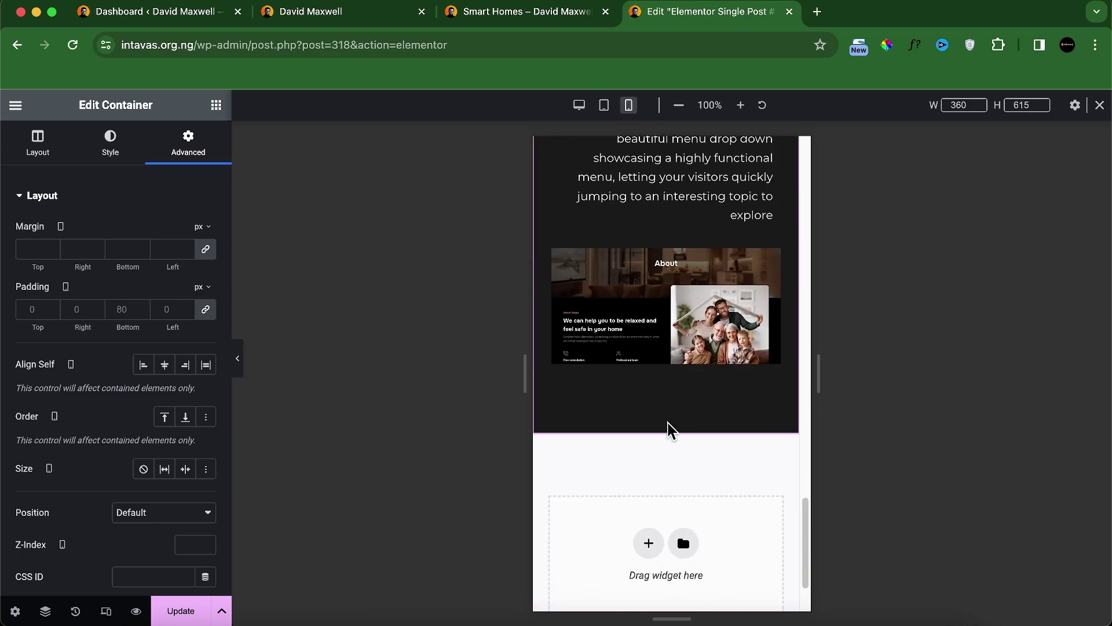
scroll(665, 426, "up", 2)
scroll(637, 448, "up", 2)
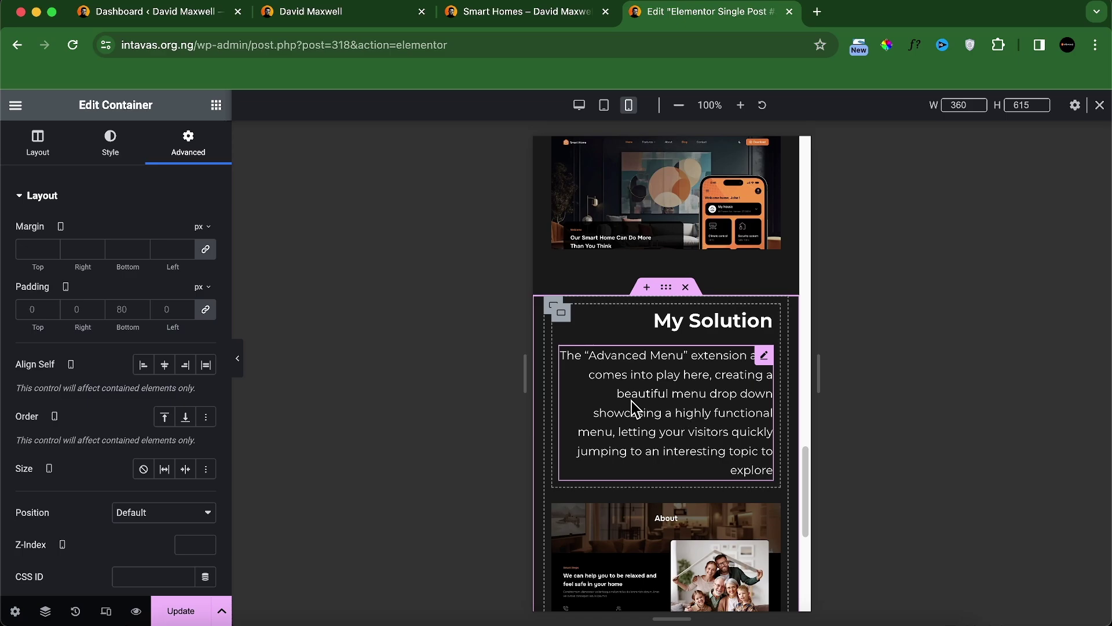
scroll(603, 385, "up", 6)
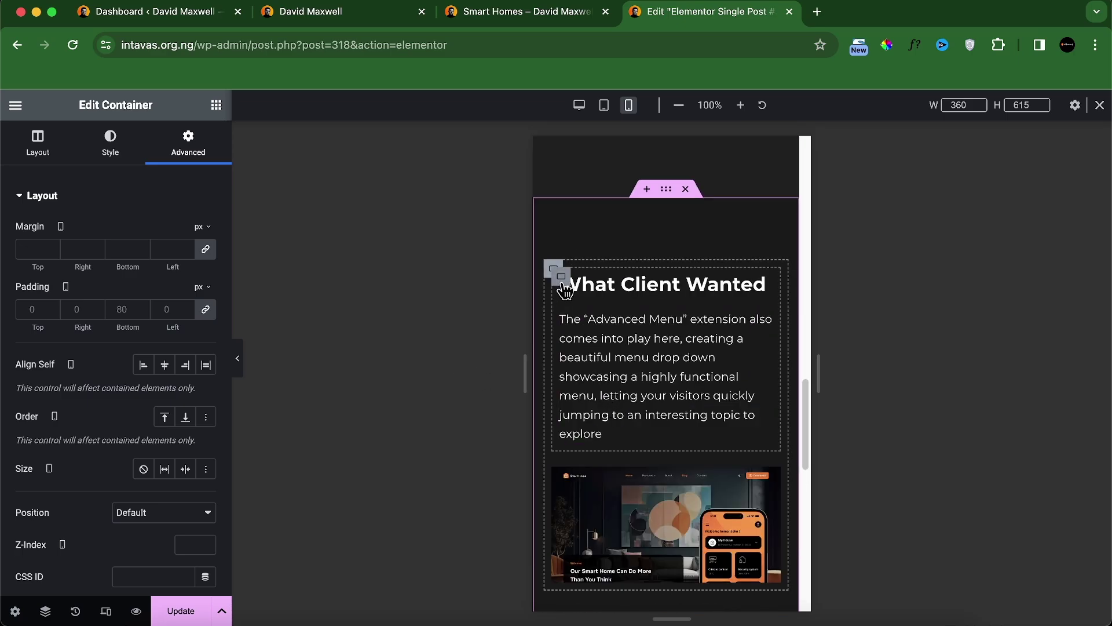
left_click(556, 270)
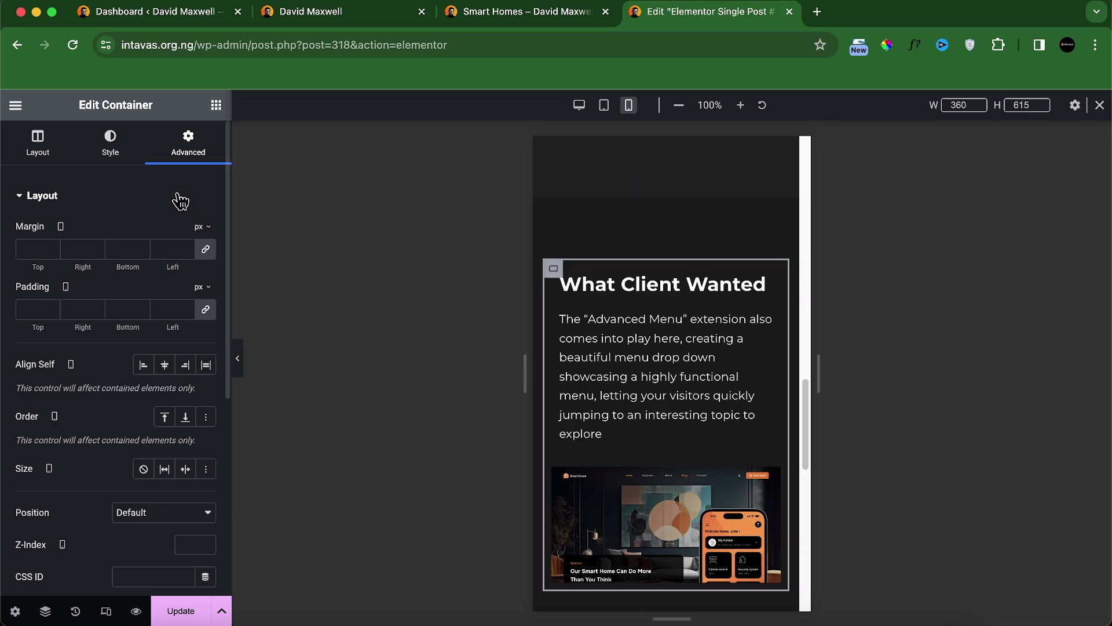
left_click(206, 309)
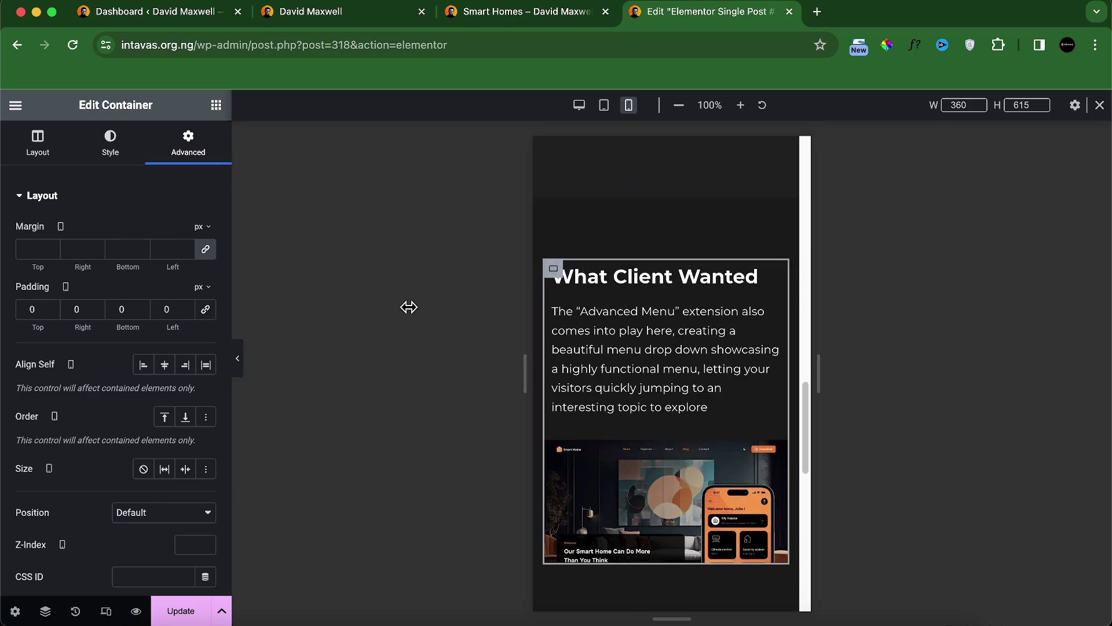
left_click(554, 271)
left_click(206, 310)
scroll(584, 388, "down", 2)
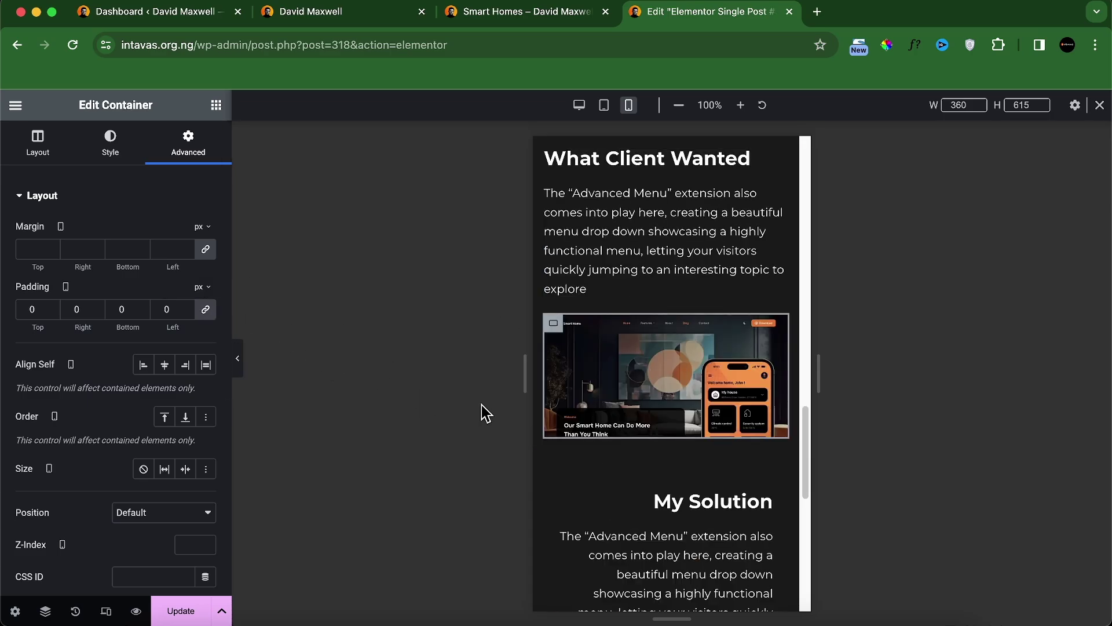
scroll(556, 371, "down", 3)
Step: Reset the mobile padding of the My Solution inner container and inner column to zero
left_click(555, 343)
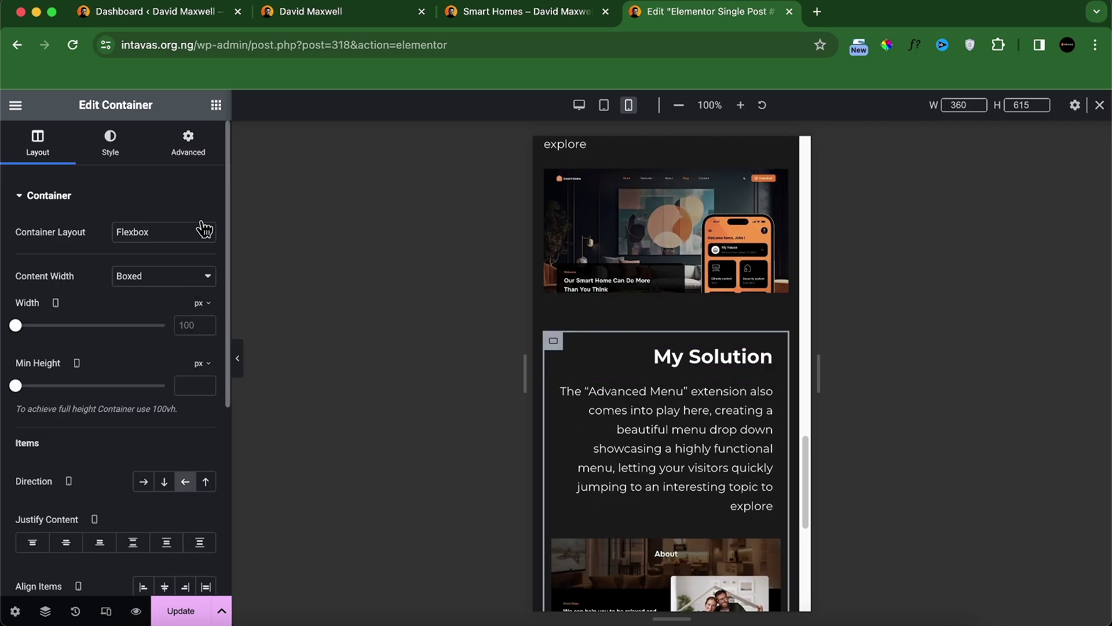
left_click(181, 145)
left_click(207, 311)
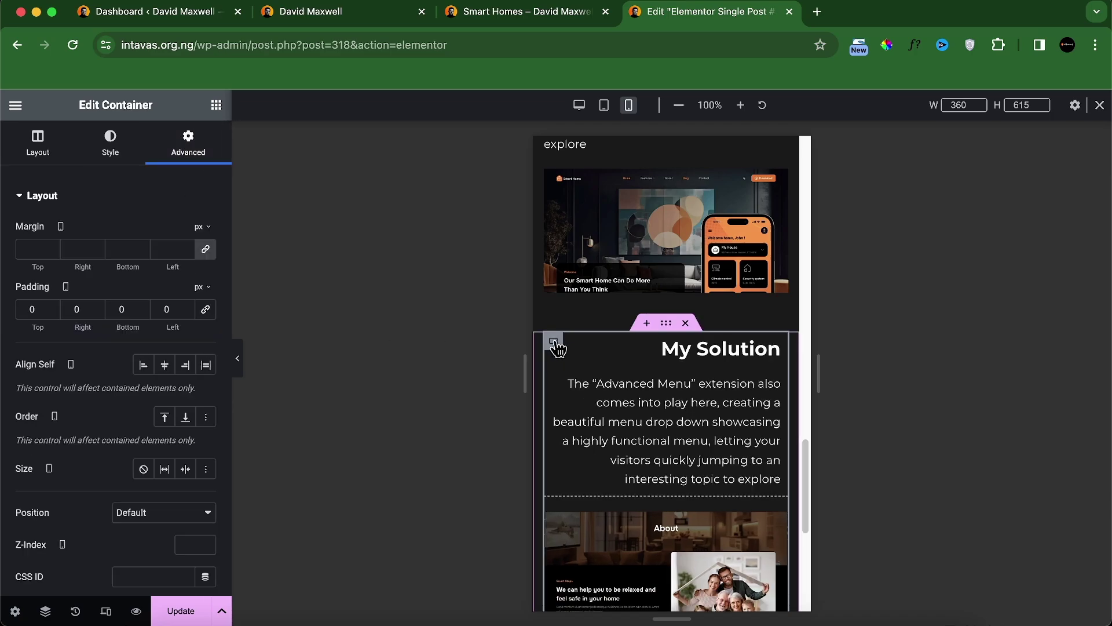
left_click(553, 343)
left_click(191, 146)
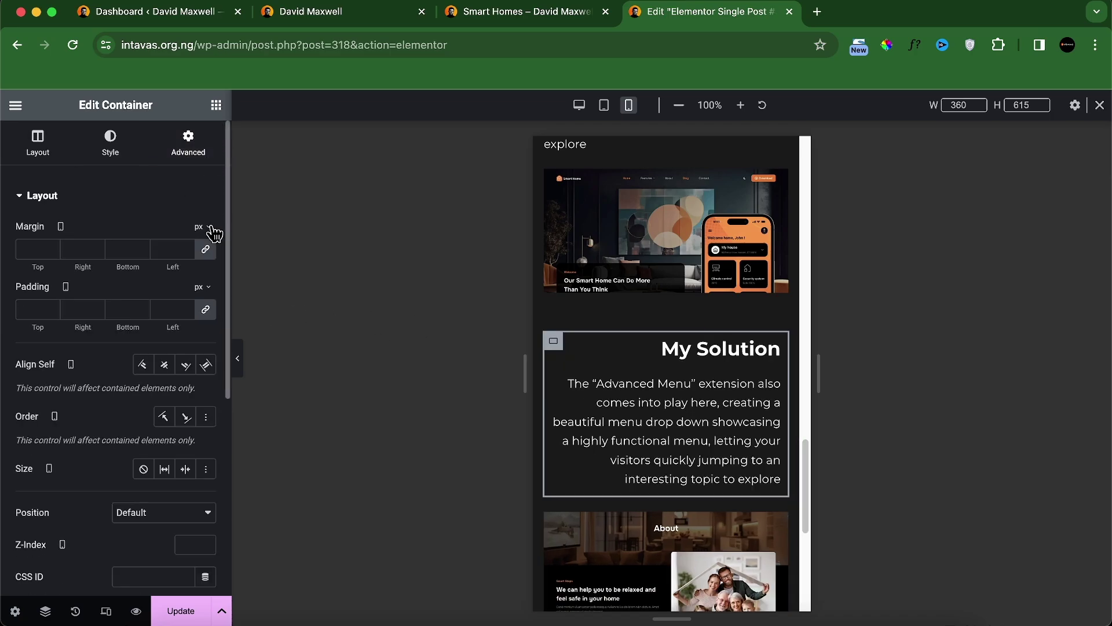
left_click(205, 315)
scroll(735, 434, "down", 5)
scroll(729, 435, "up", 5)
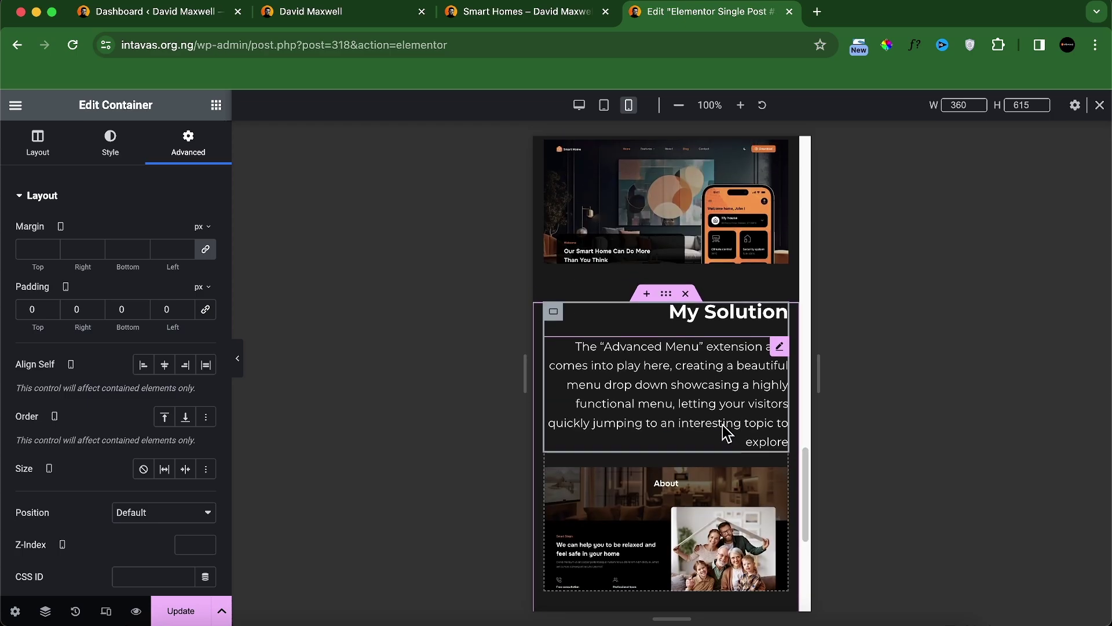
scroll(725, 431, "up", 5)
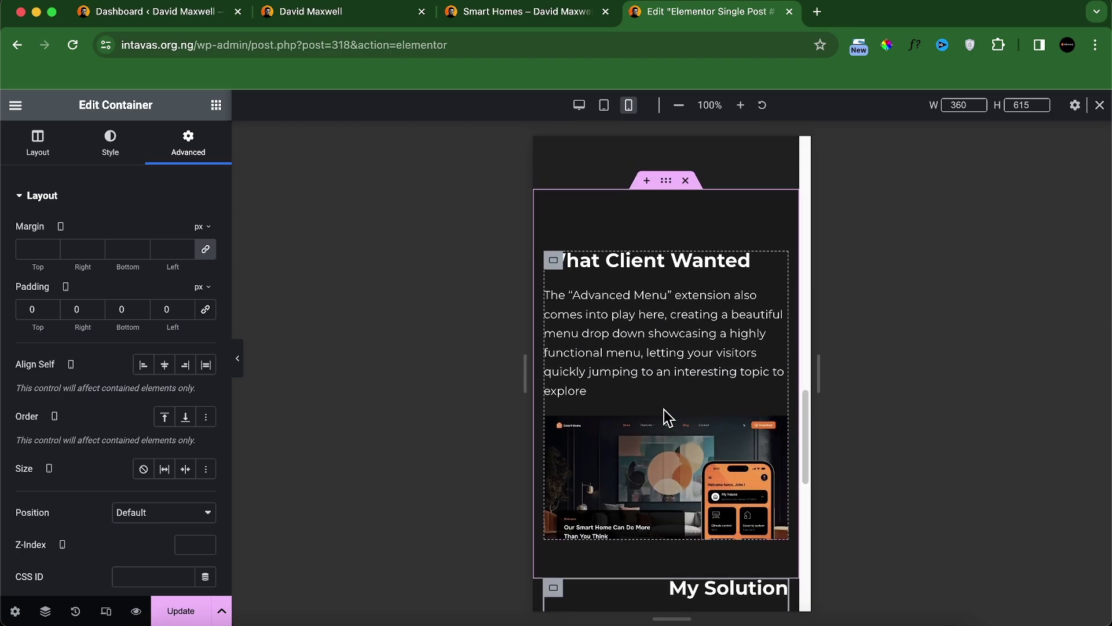
scroll(680, 463, "down", 3)
Step: Give the outer My Solution section mobile padding with 20 px left and right
left_click(667, 450)
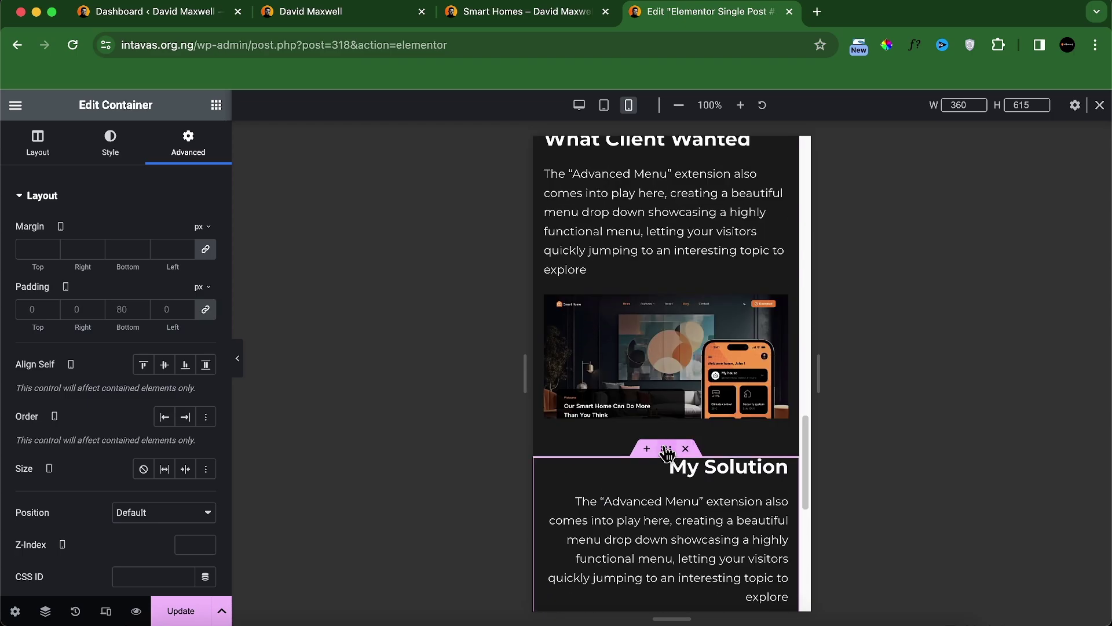
left_click(206, 309)
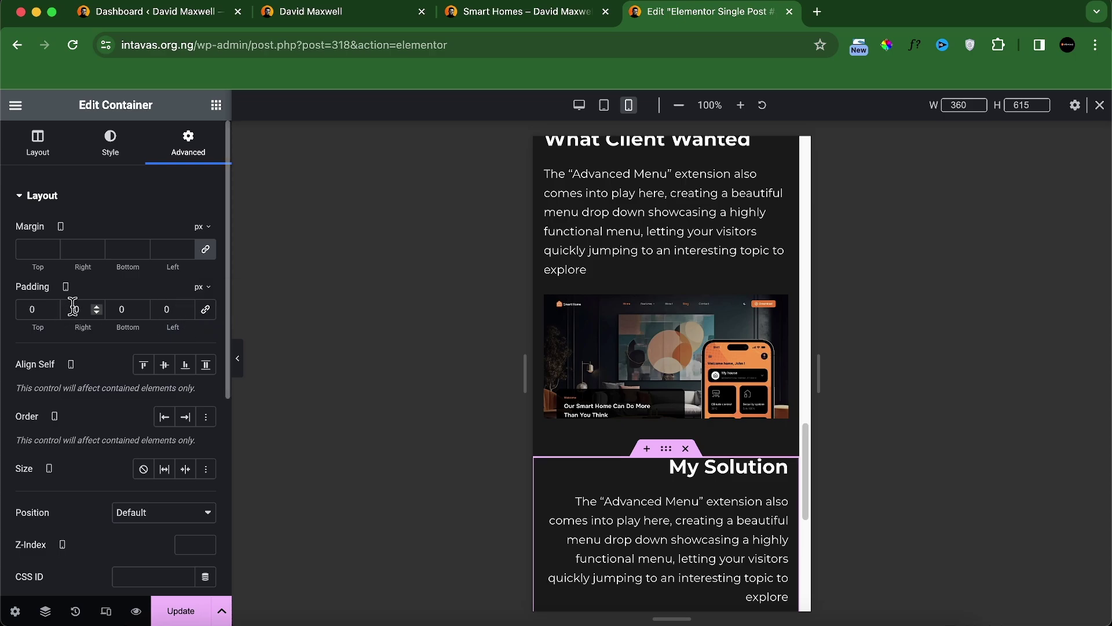
type("2")
left_click(156, 311)
type("2")
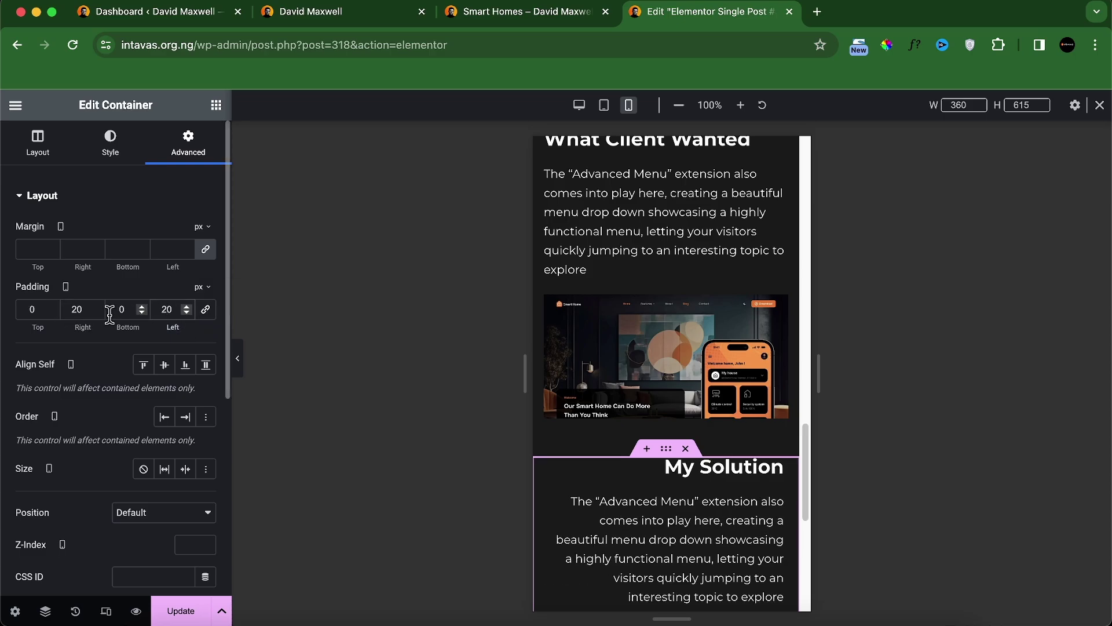
type("8")
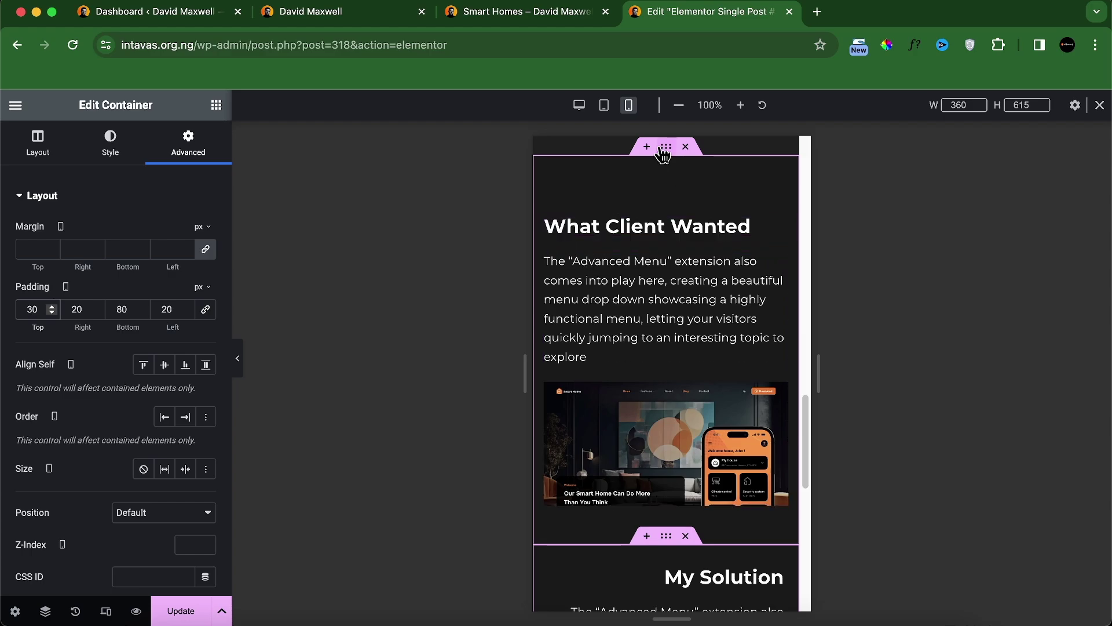
Step: Set the What Client Wanted section's mobile padding to 80/20/30/20, then return to desktop view
left_click(662, 150)
left_click(206, 309)
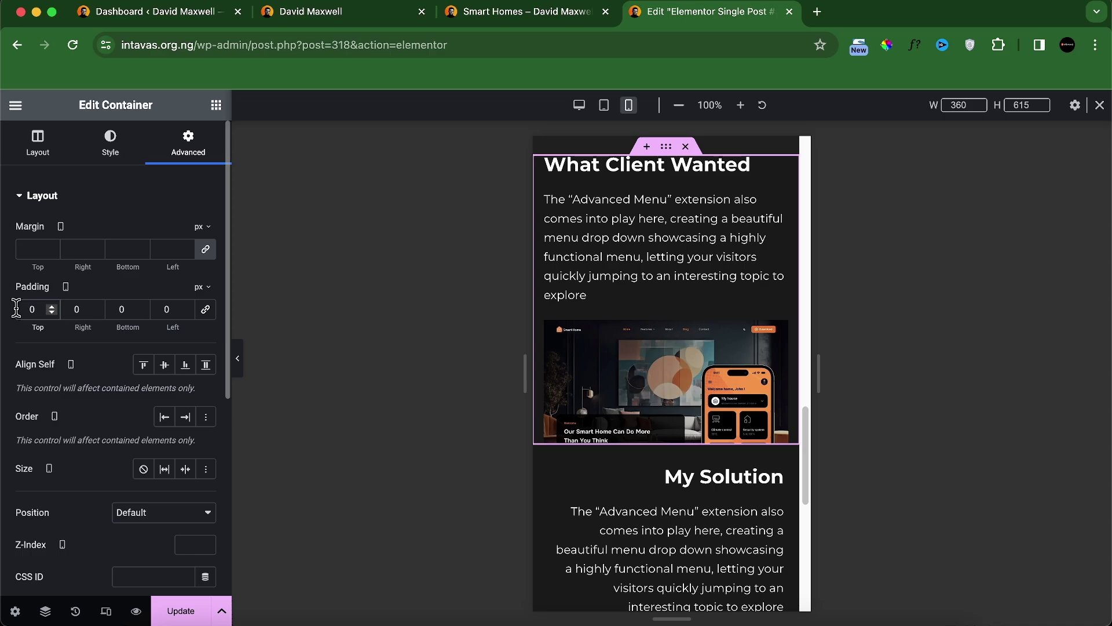
type("8")
left_click(117, 311)
type("3")
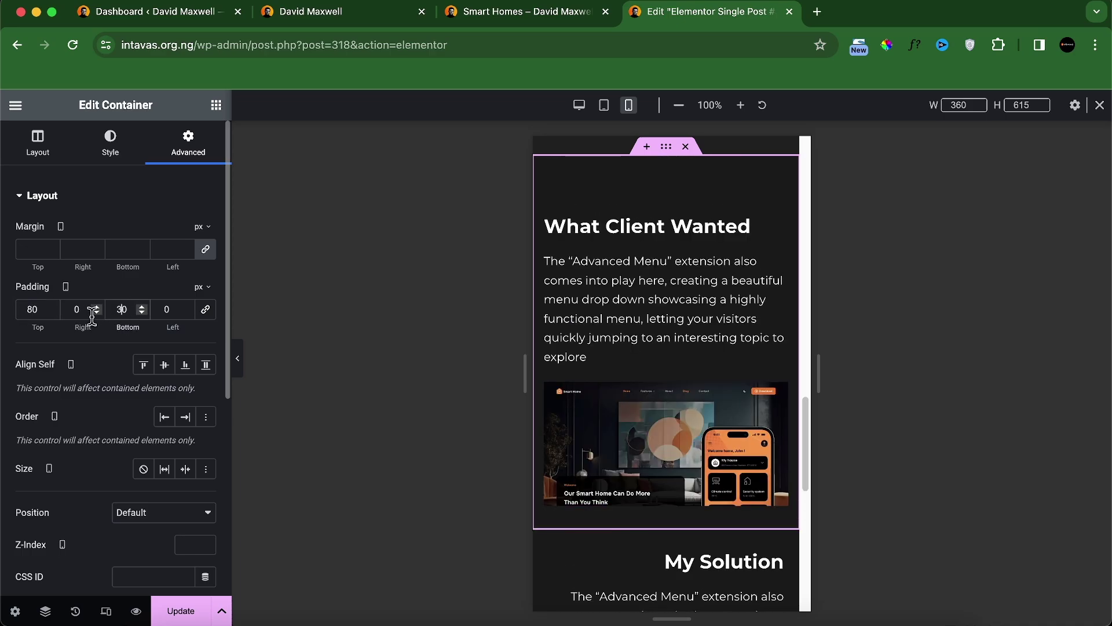
left_click(74, 313)
type("2")
type("2")
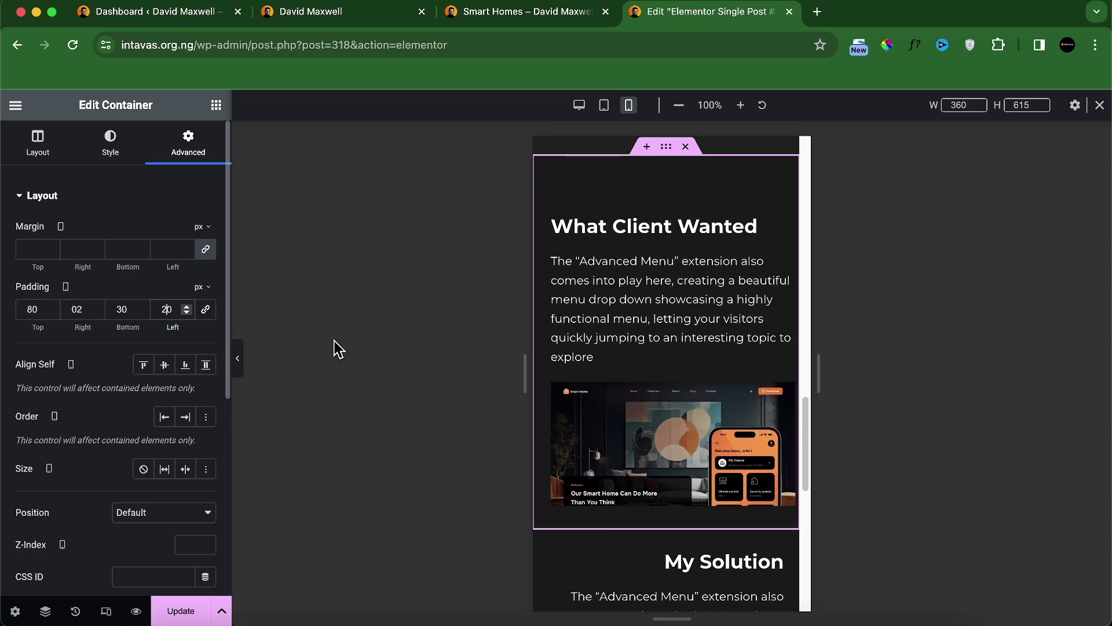
scroll(653, 405, "down", 3)
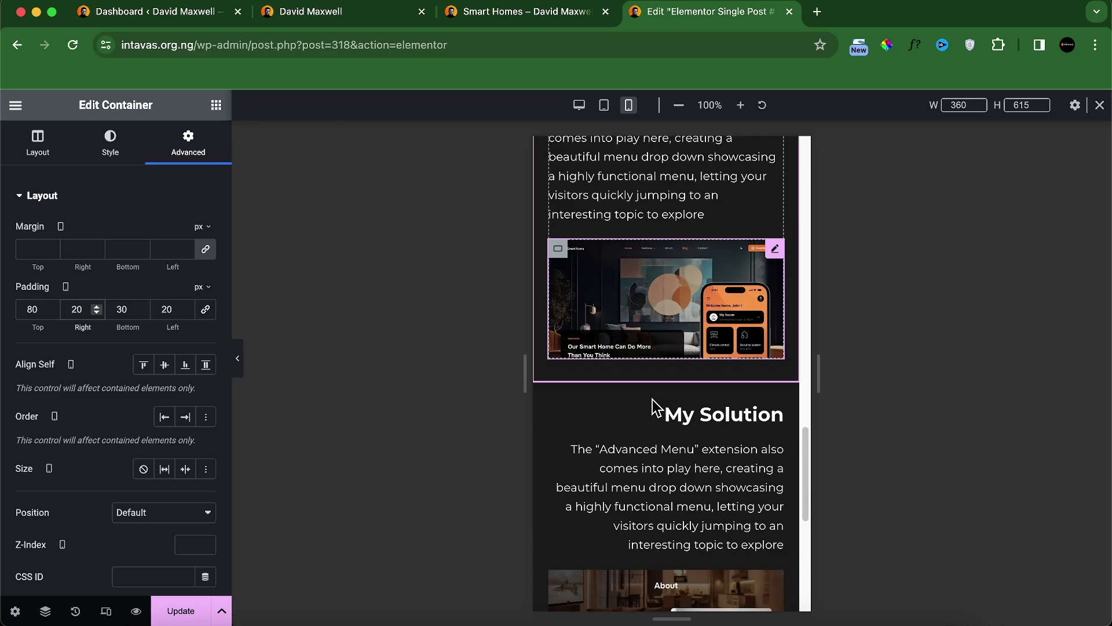
left_click(579, 105)
Step: Add a grid container below the My Solution section and set it to 4 columns
left_click(478, 13)
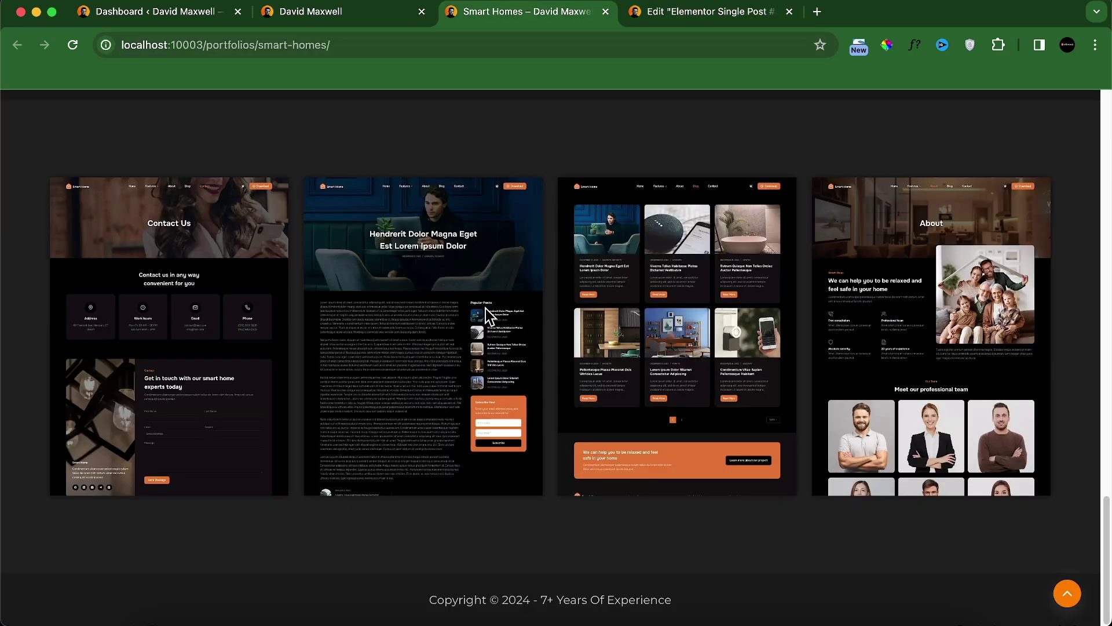
left_click(704, 12)
scroll(658, 348, "down", 10)
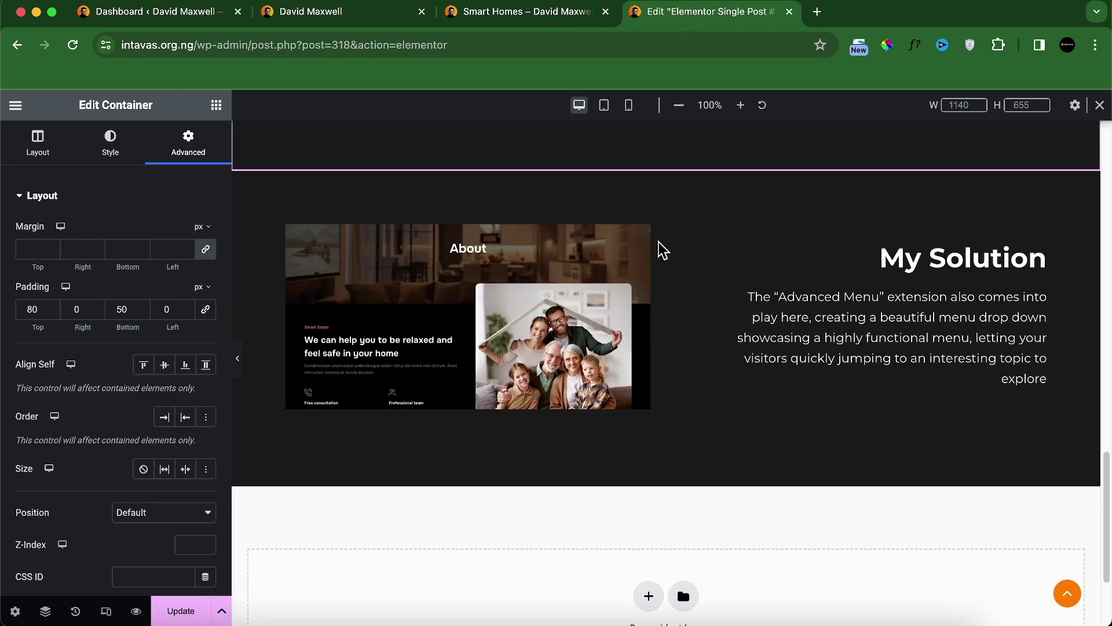
left_click(649, 449)
left_click(641, 489)
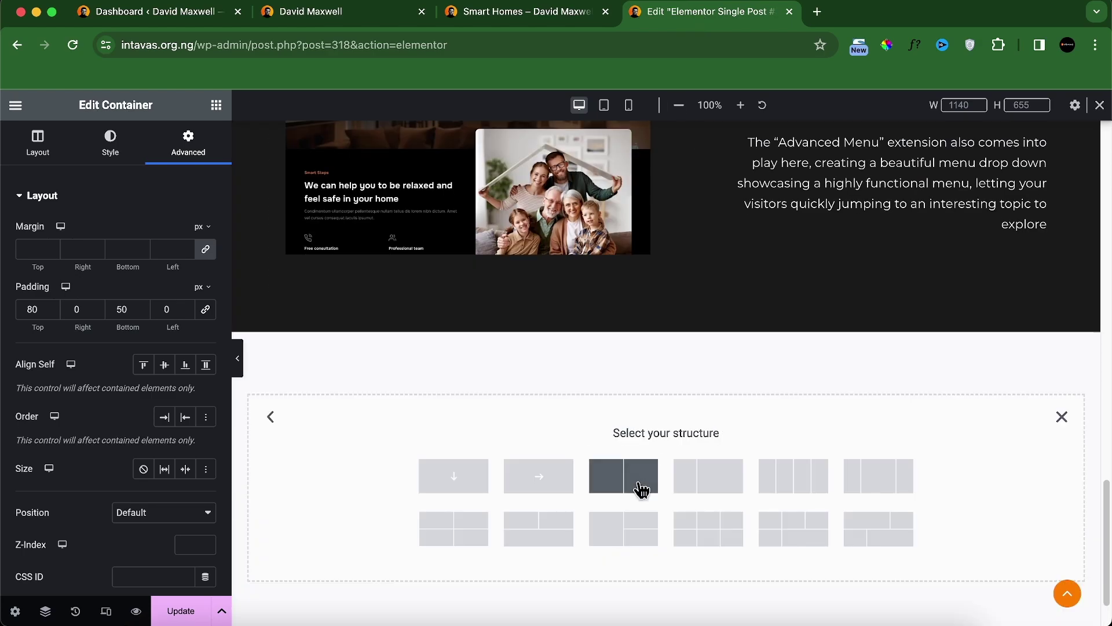
left_click(1062, 417)
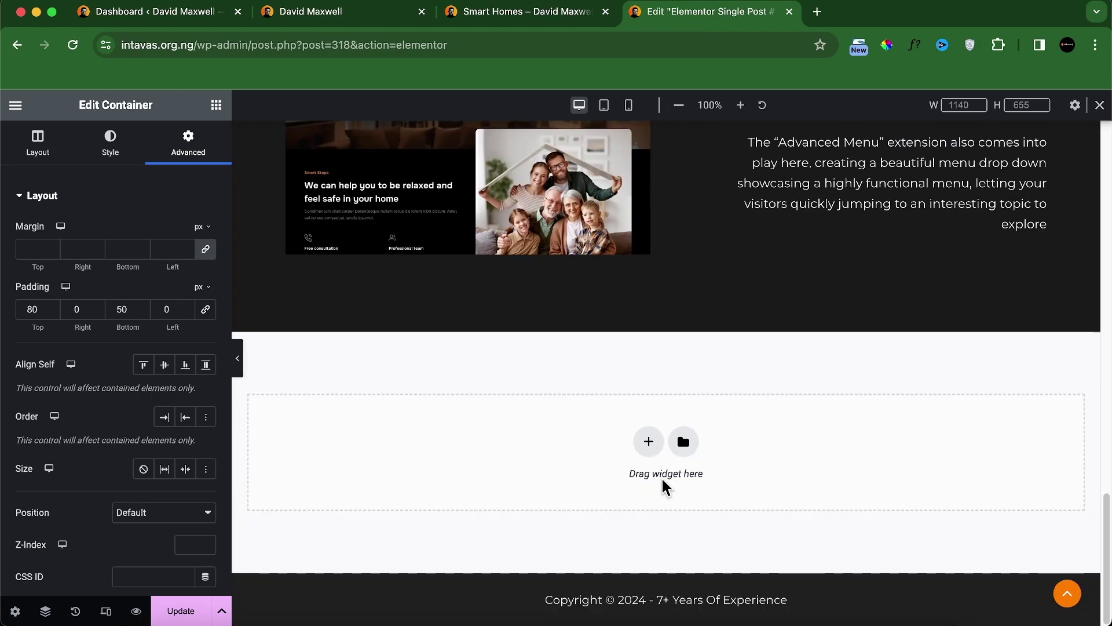
left_click(649, 441)
left_click(617, 490)
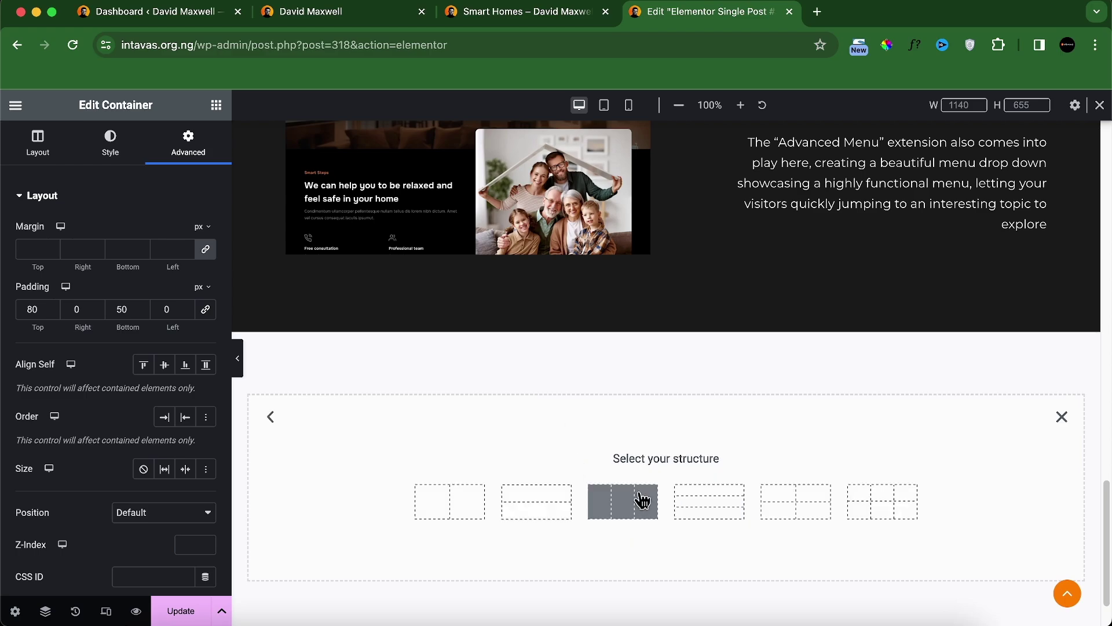
left_click(653, 515)
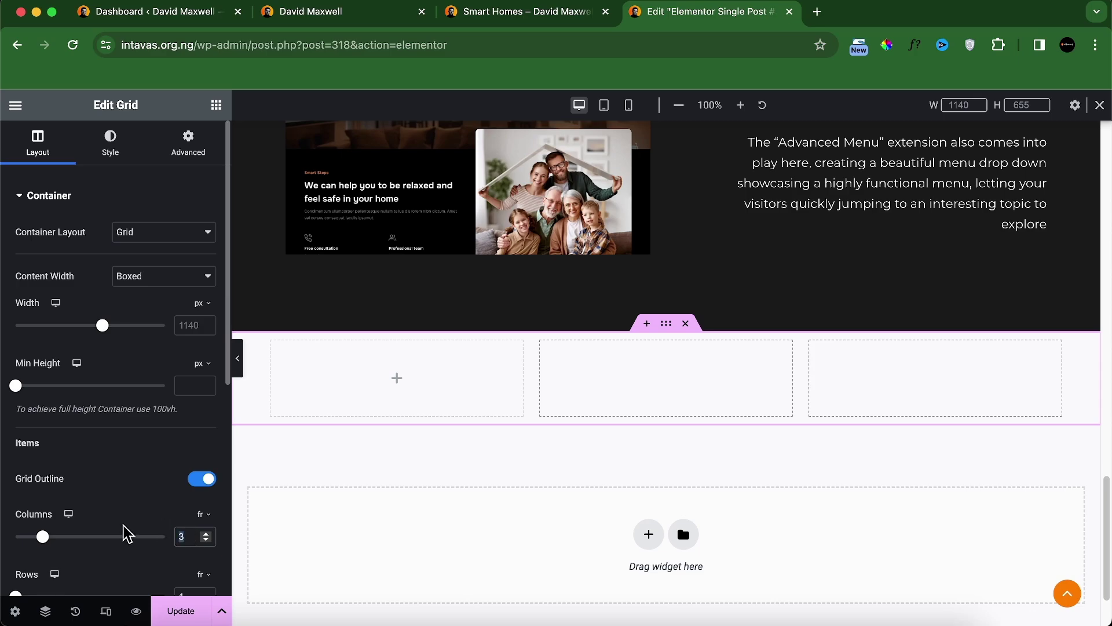
type("4")
scroll(130, 539, "down", 2)
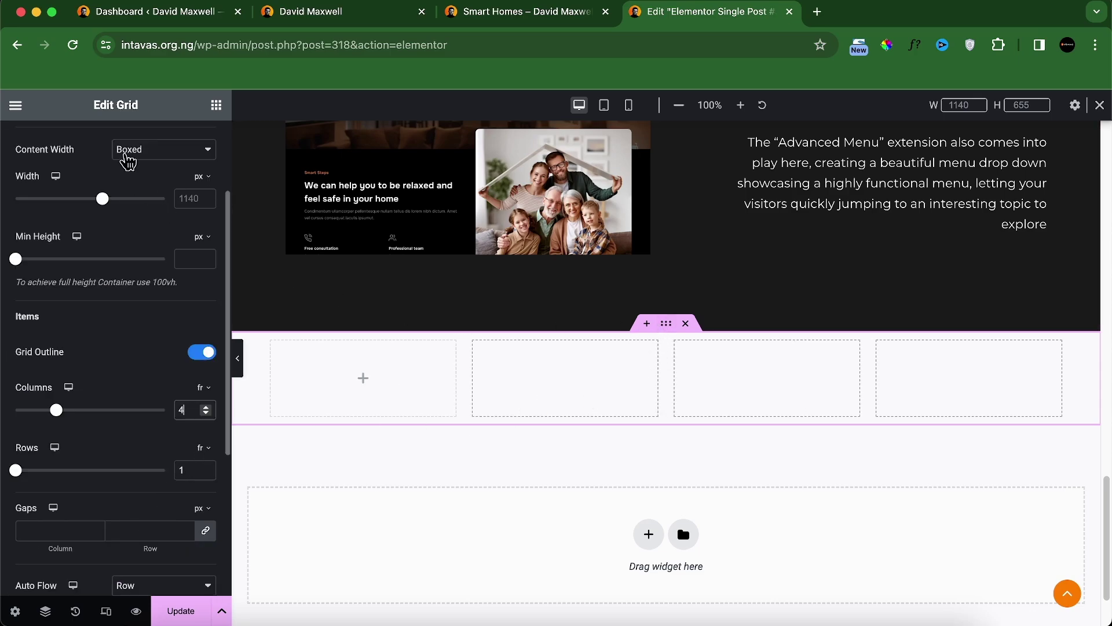
scroll(139, 155, "up", 3)
Step: Unlink the grid's padding and set 80 px top padding and begin 80 px bottom
left_click(188, 143)
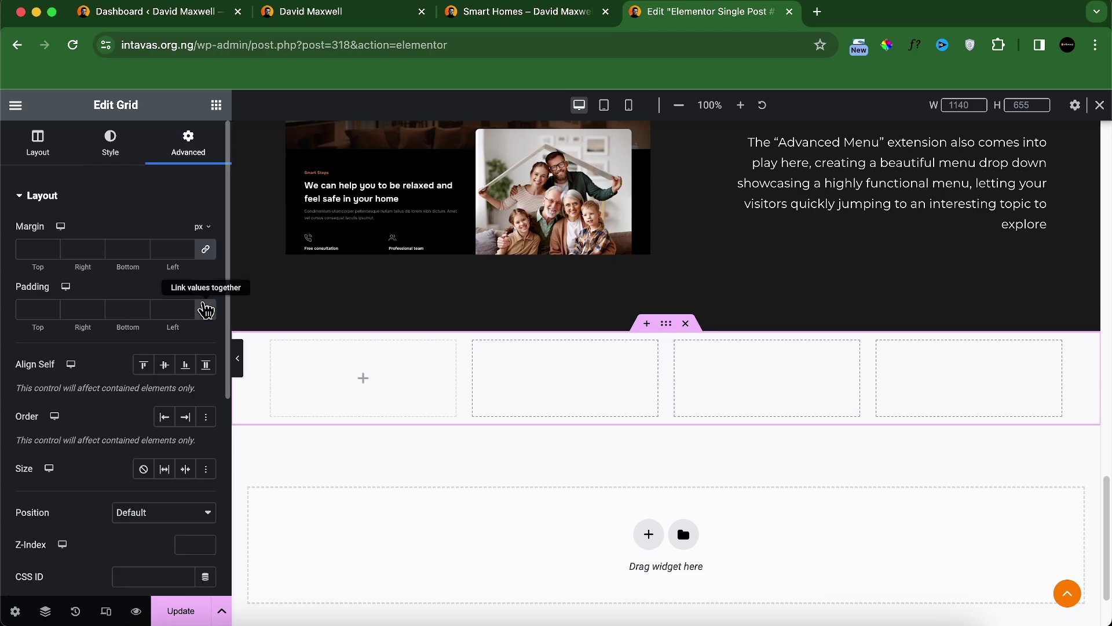
left_click(206, 310)
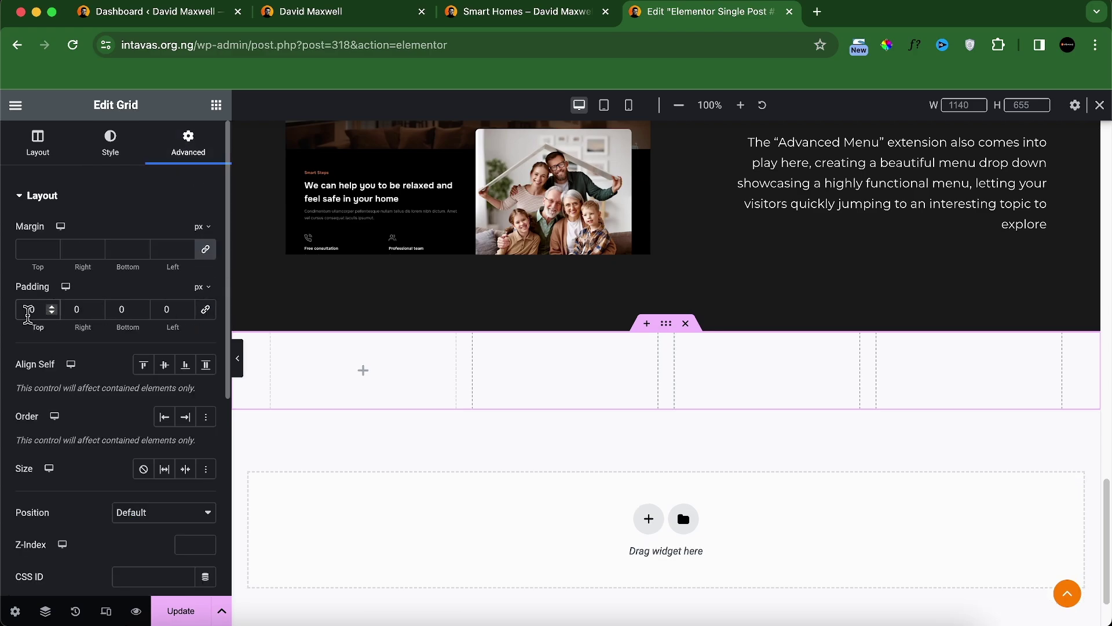
left_click(27, 313)
type("8")
left_click(119, 309)
Step: Finish the 80 px bottom padding and give the grid a classic Theme Palette Color 4 background
type("8")
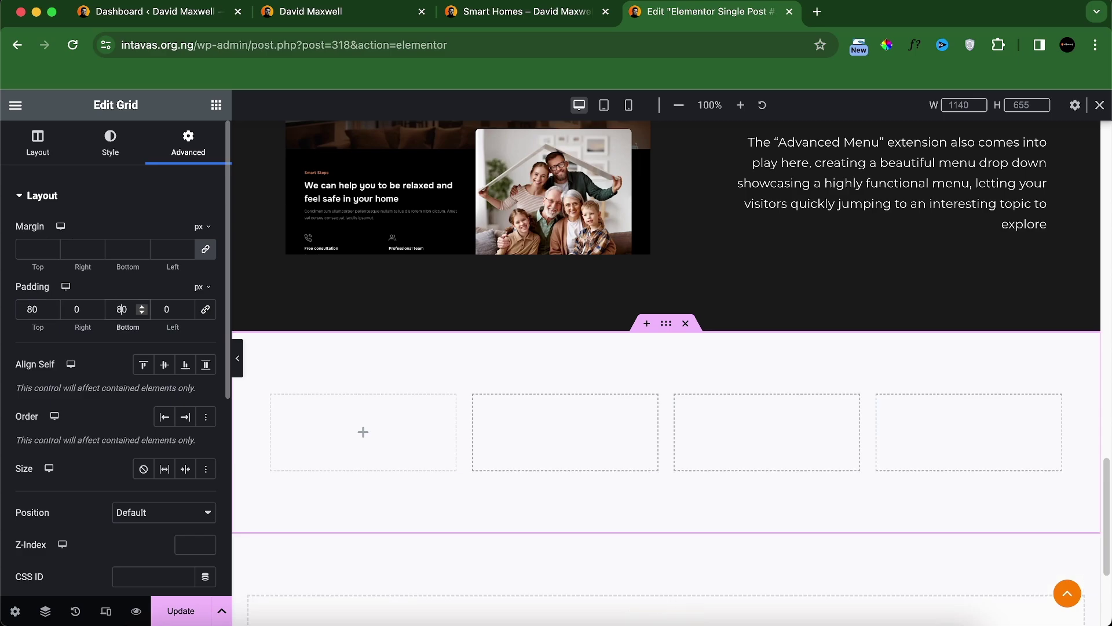
left_click(110, 142)
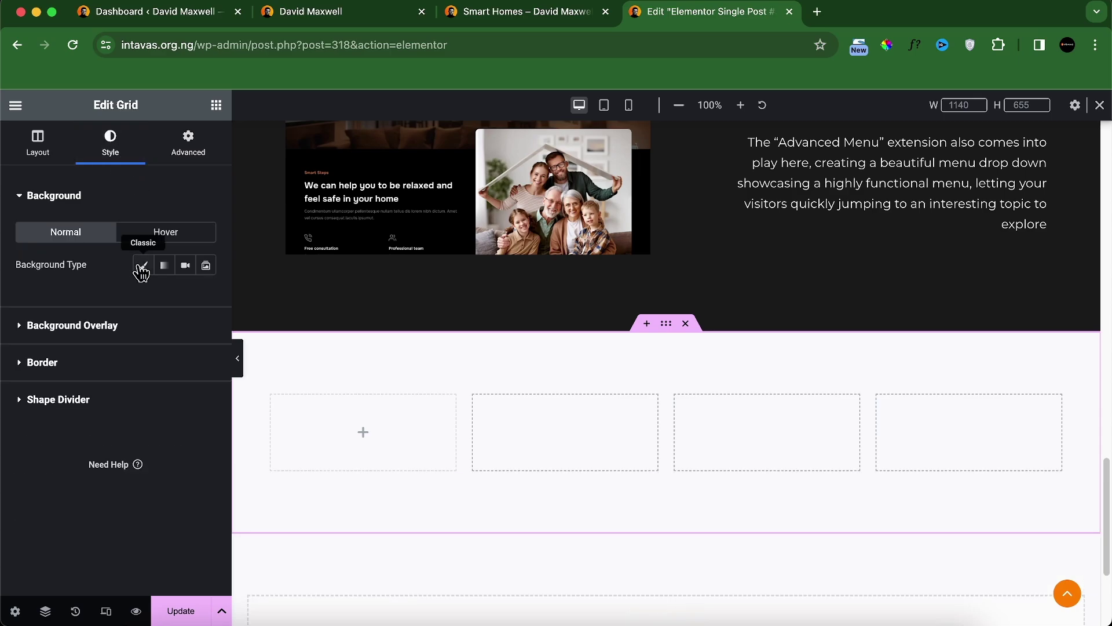
left_click(143, 265)
left_click(186, 297)
scroll(115, 464, "down", 2)
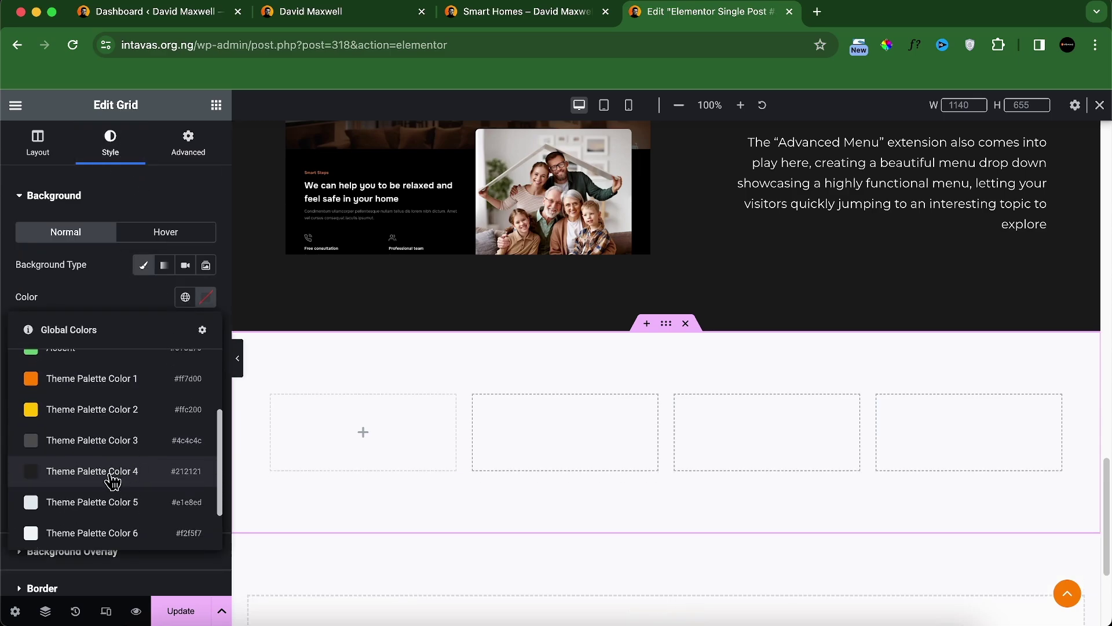
left_click(113, 470)
scroll(857, 397, "up", 10)
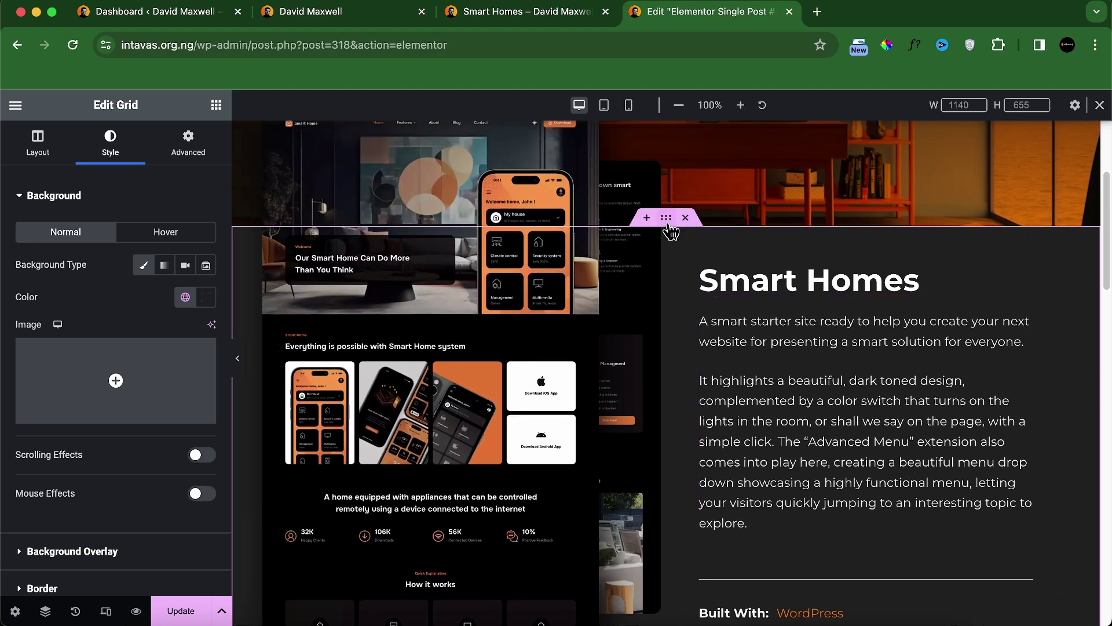
Step: Compare the intro section's #212121 background with the grid's colour in the picker
left_click(667, 221)
left_click(110, 142)
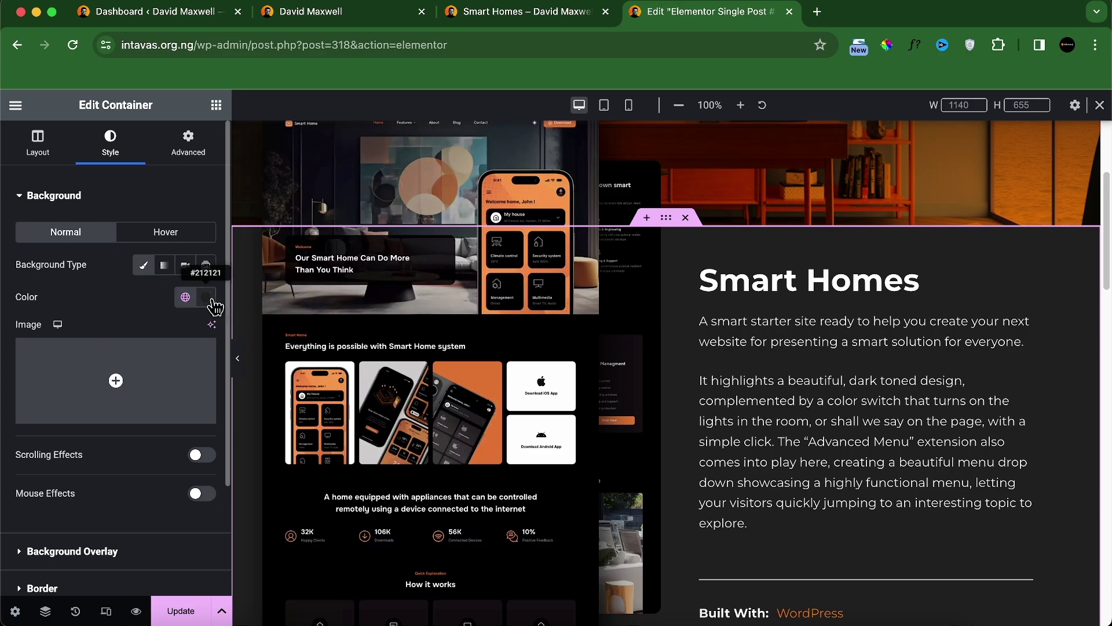
left_click(206, 296)
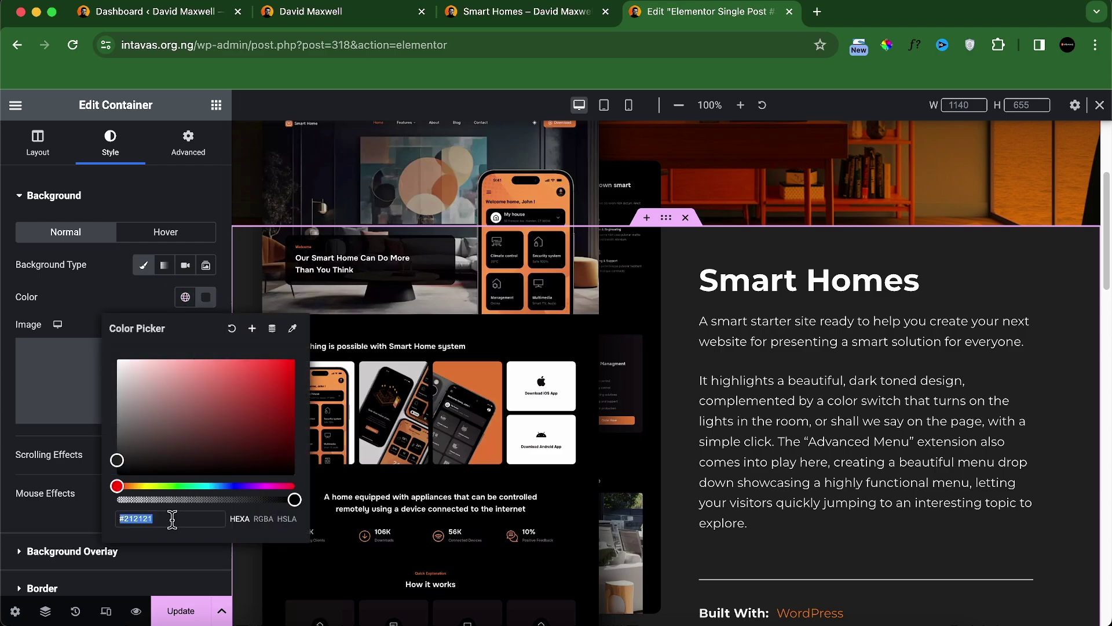
scroll(687, 509, "down", 15)
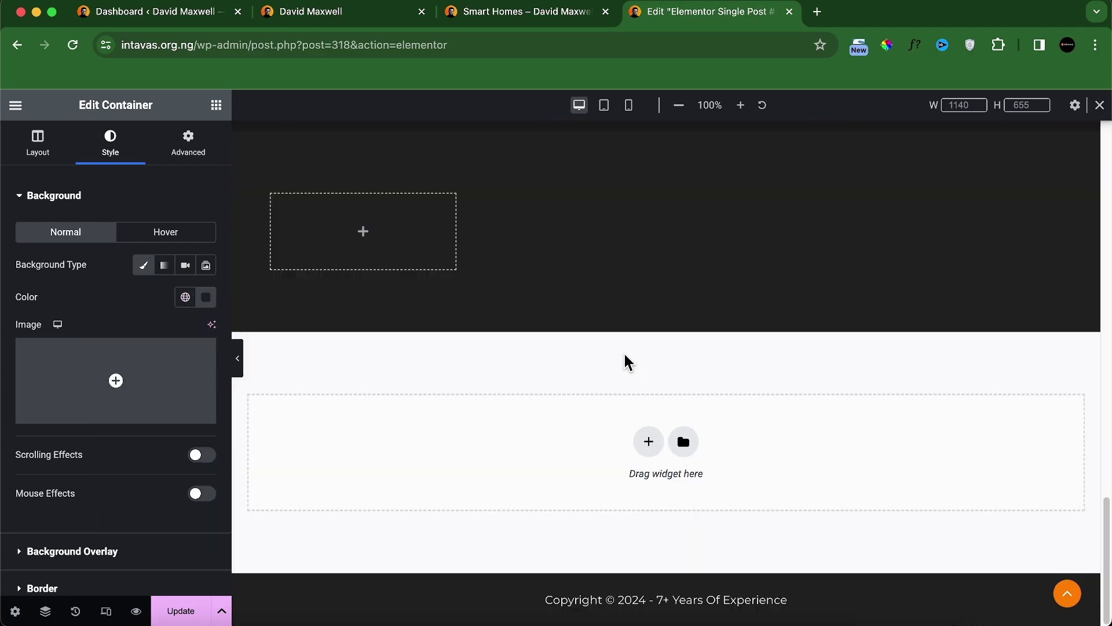
scroll(647, 270, "up", 5)
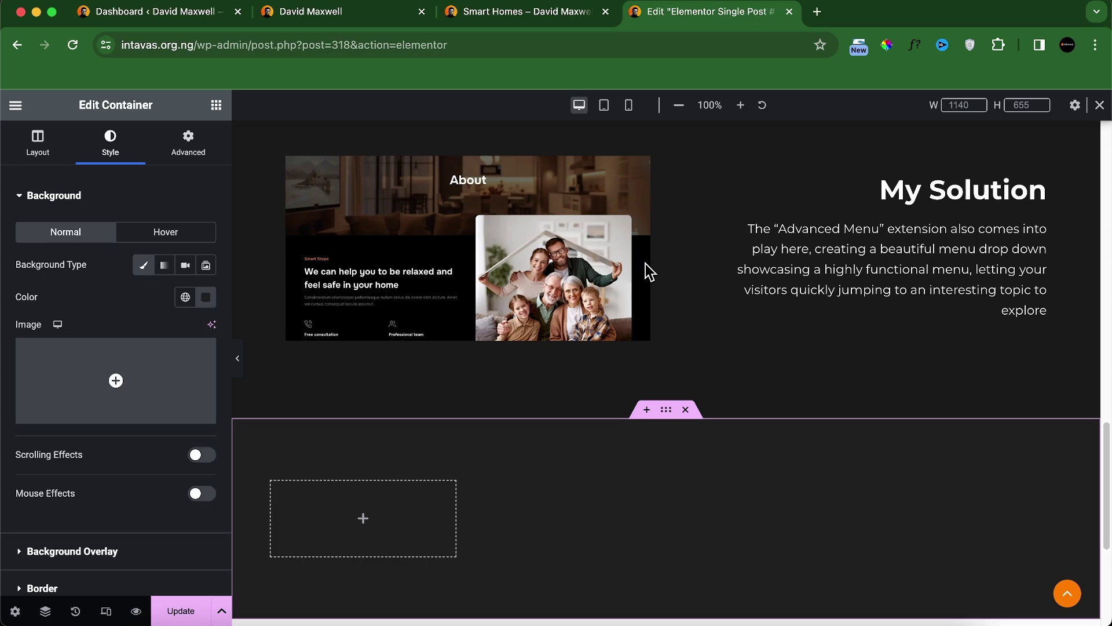
left_click(667, 413)
left_click(206, 298)
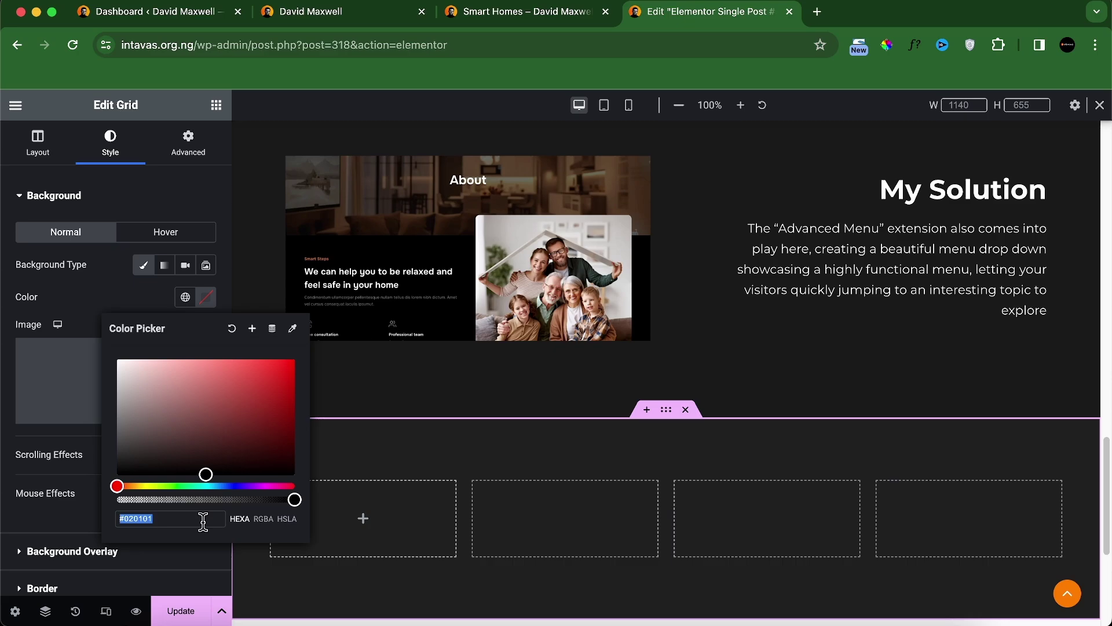
left_click(121, 309)
Step: Place an Image widget in the grid's first cell, sourced dynamically from the ACF Image 1 field
left_click(216, 105)
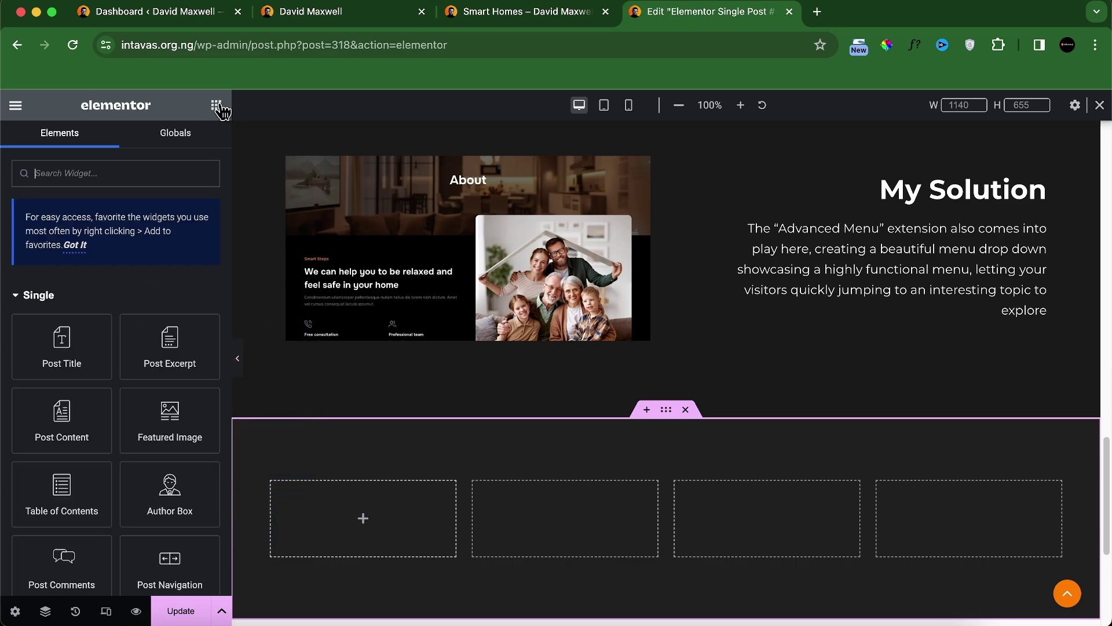
scroll(240, 353, "down", 1)
scroll(154, 384, "down", 6)
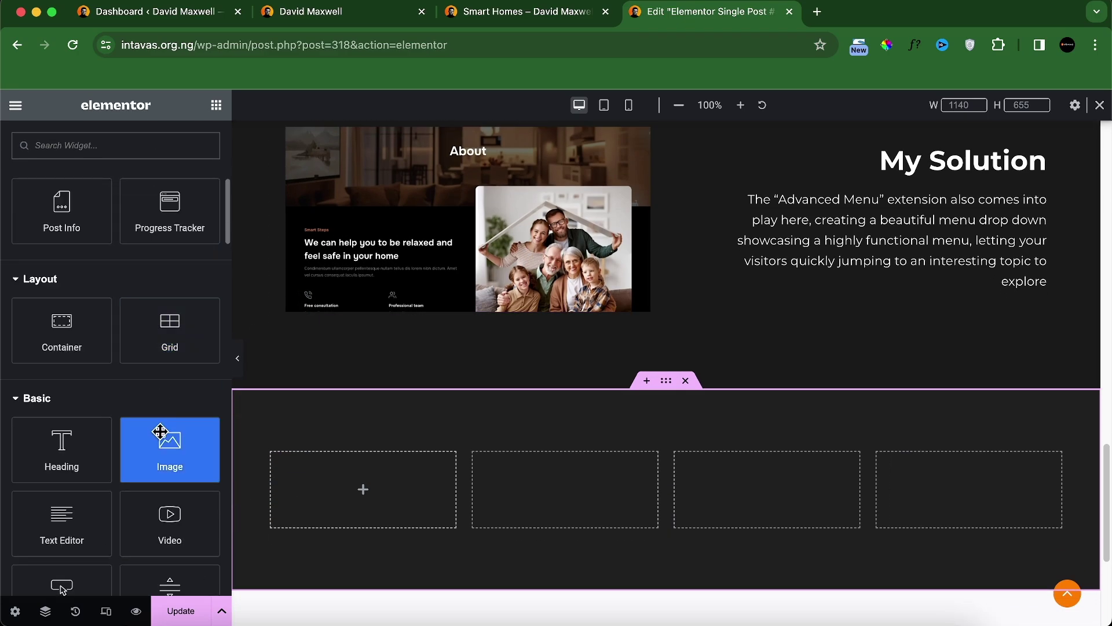
left_click_drag(162, 434, 310, 499)
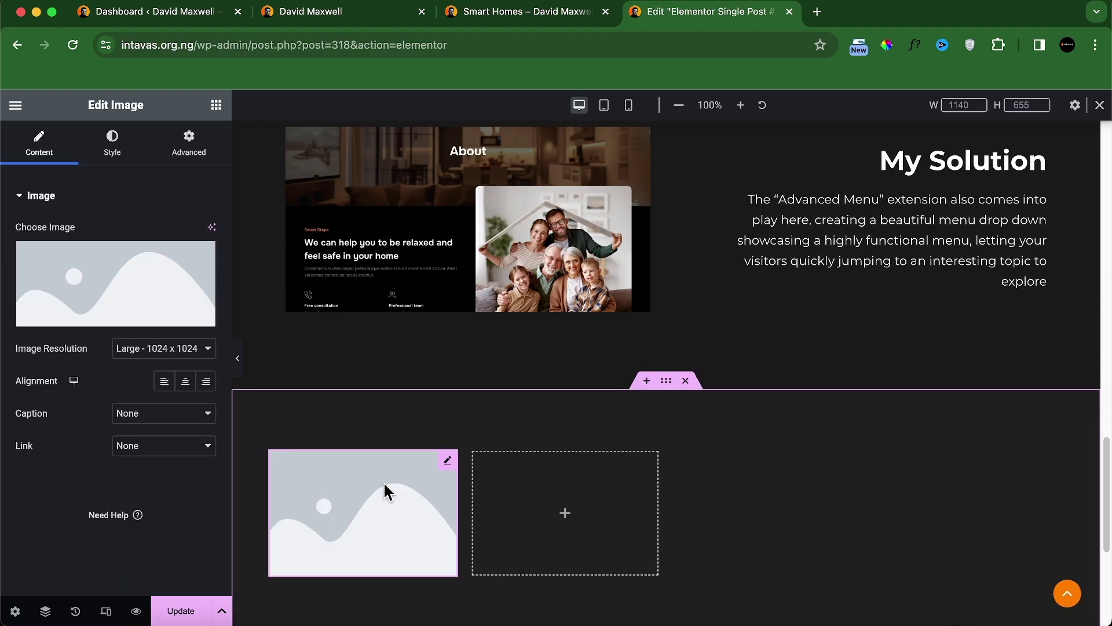
left_click(206, 318)
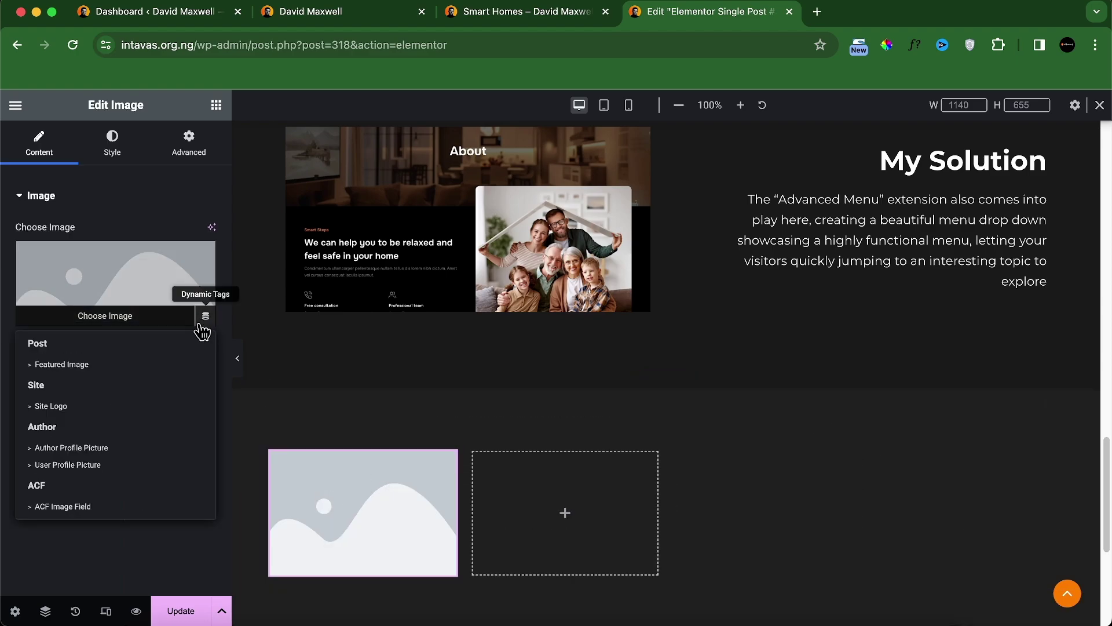
left_click(62, 506)
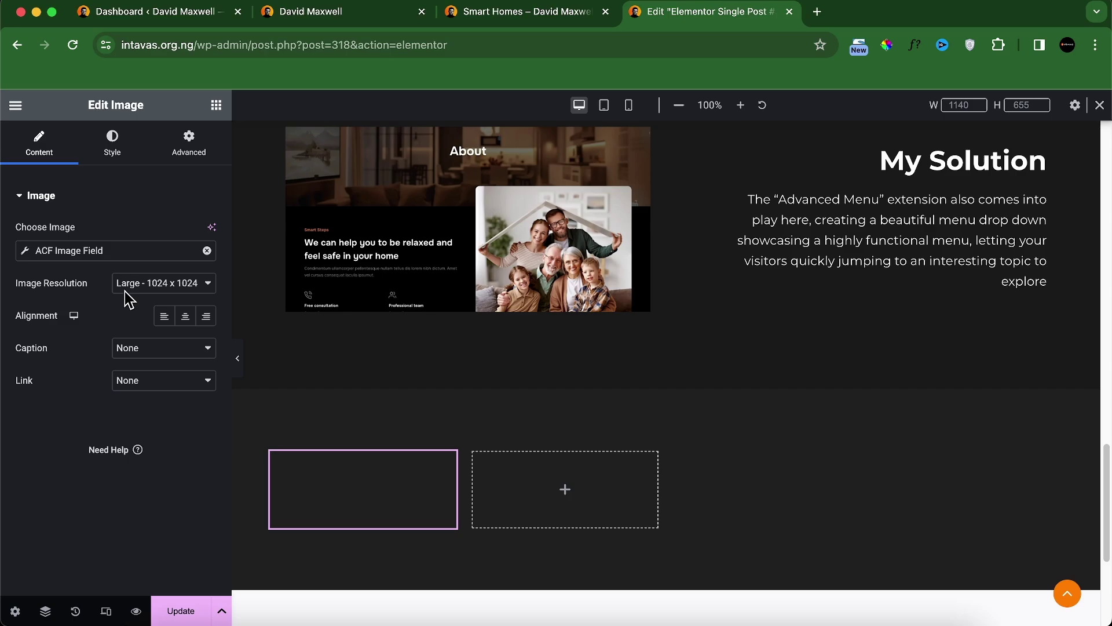
left_click(116, 250)
left_click(155, 323)
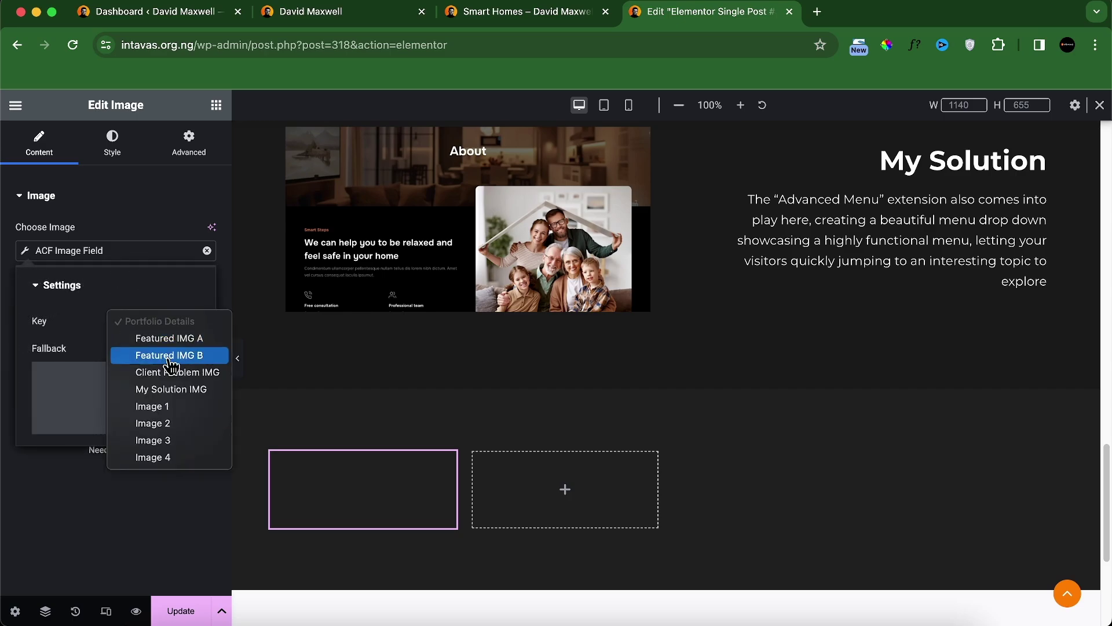
left_click(168, 406)
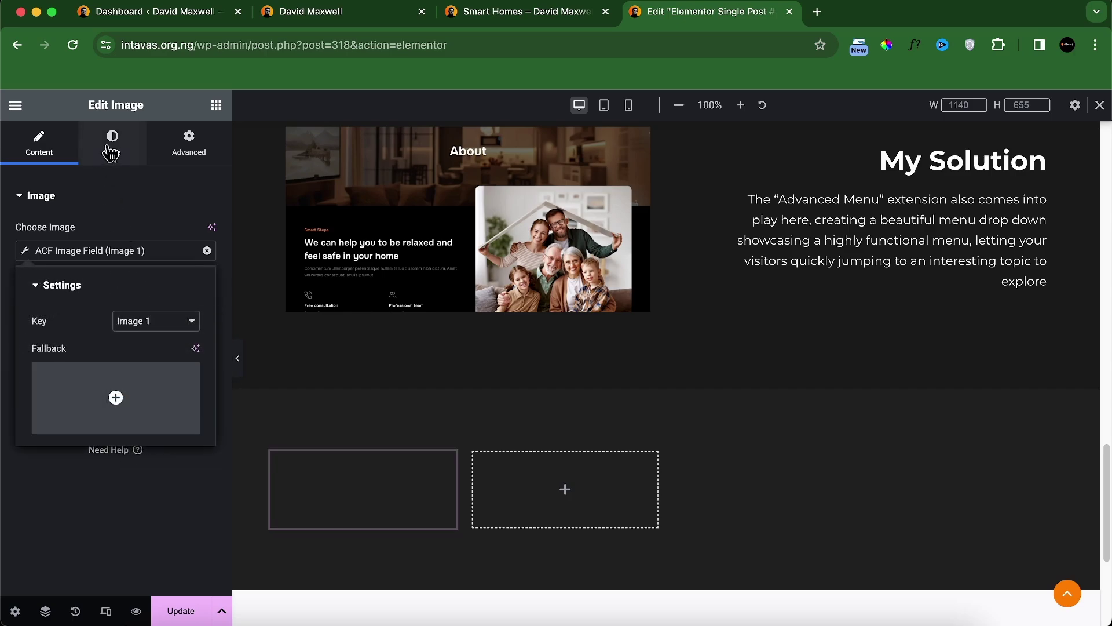
Step: Give the image a Fade In Up entrance animation with Normal duration
left_click(212, 154)
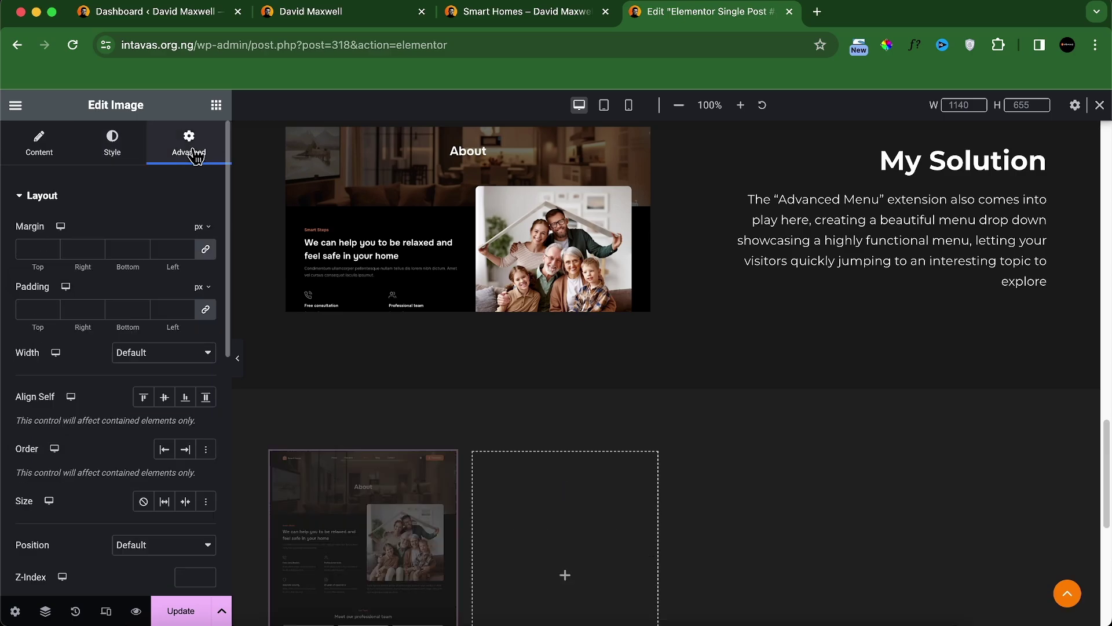
scroll(138, 400, "down", 5)
left_click(142, 395)
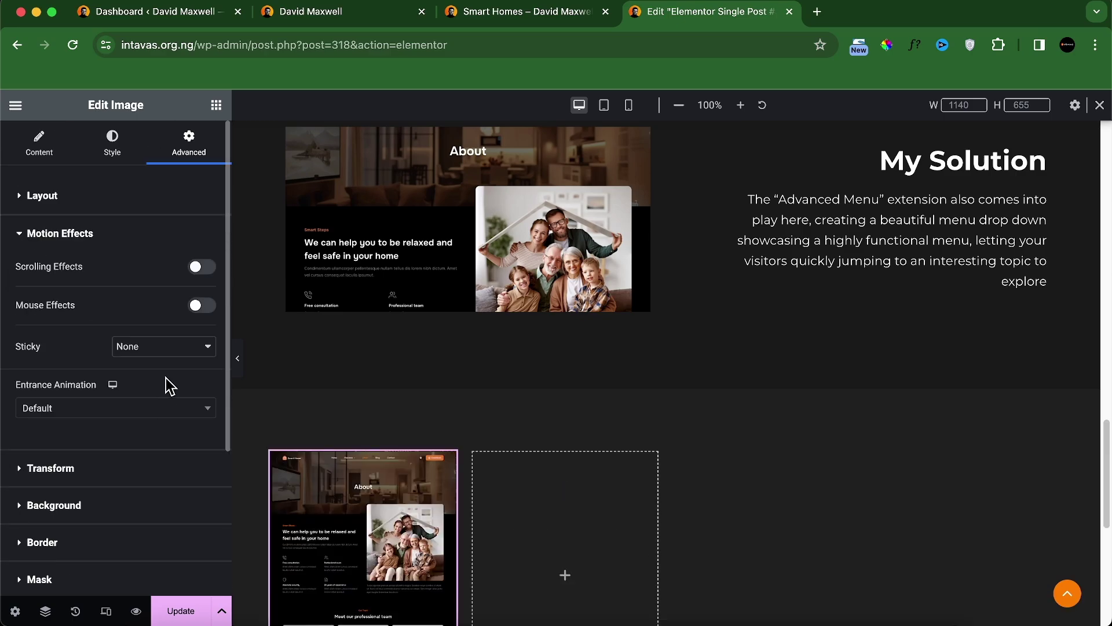
left_click(155, 418)
scroll(112, 533, "down", 1)
left_click(86, 534)
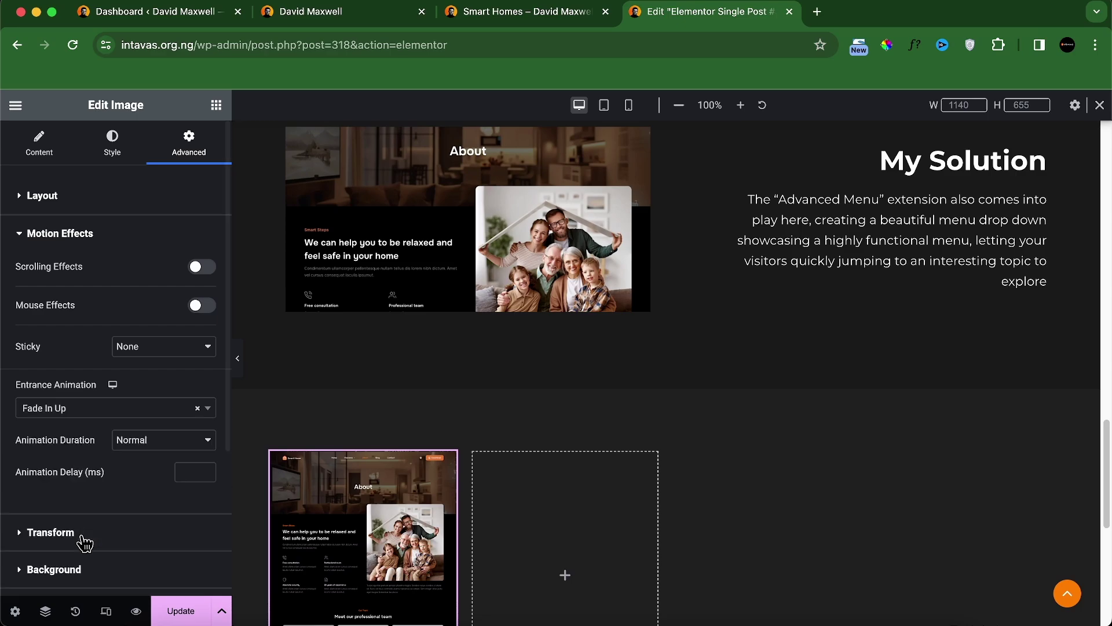
scroll(387, 364, "down", 4)
right_click(359, 271)
Step: Paste the first image into the second grid cell, set its ACF key to Image 2 and delay 200 ms
left_click(387, 345)
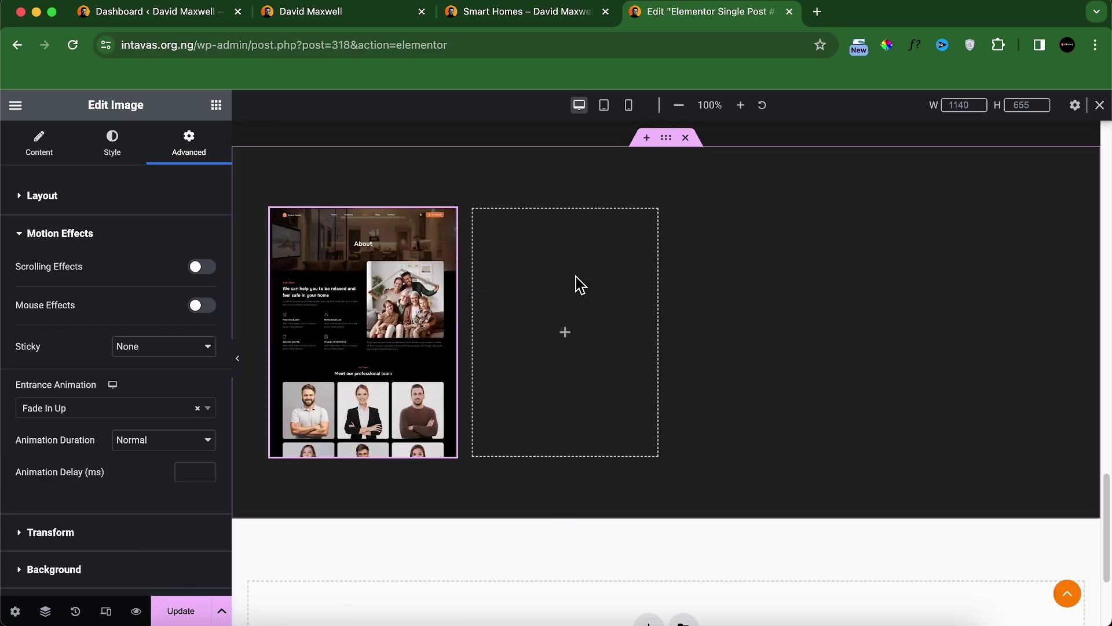
right_click(576, 276)
left_click(602, 398)
left_click(139, 250)
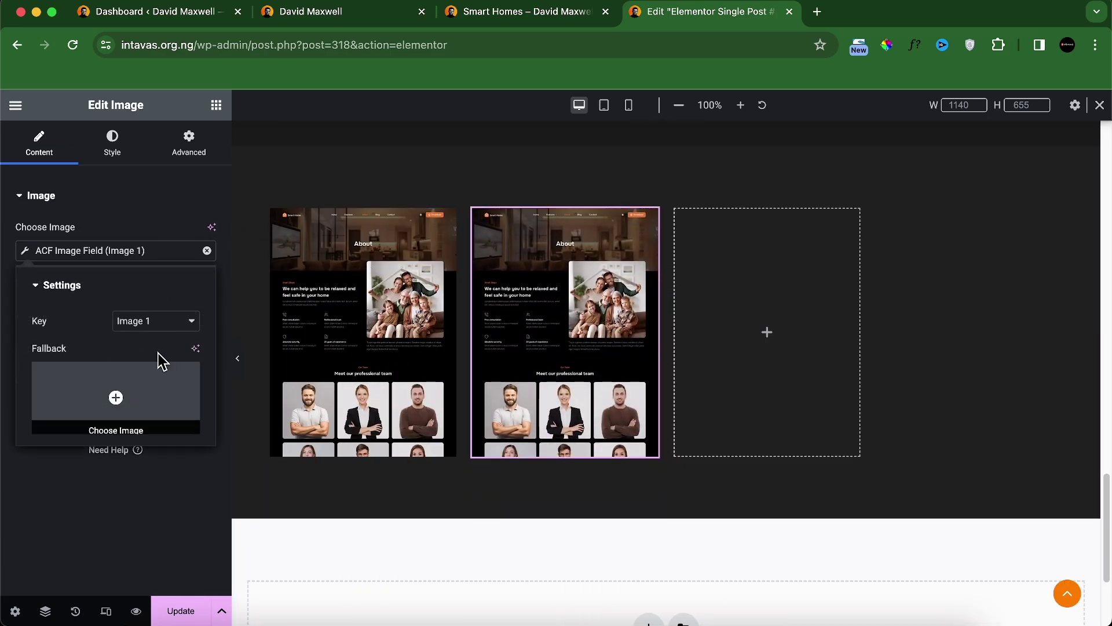
left_click(156, 320)
left_click(162, 333)
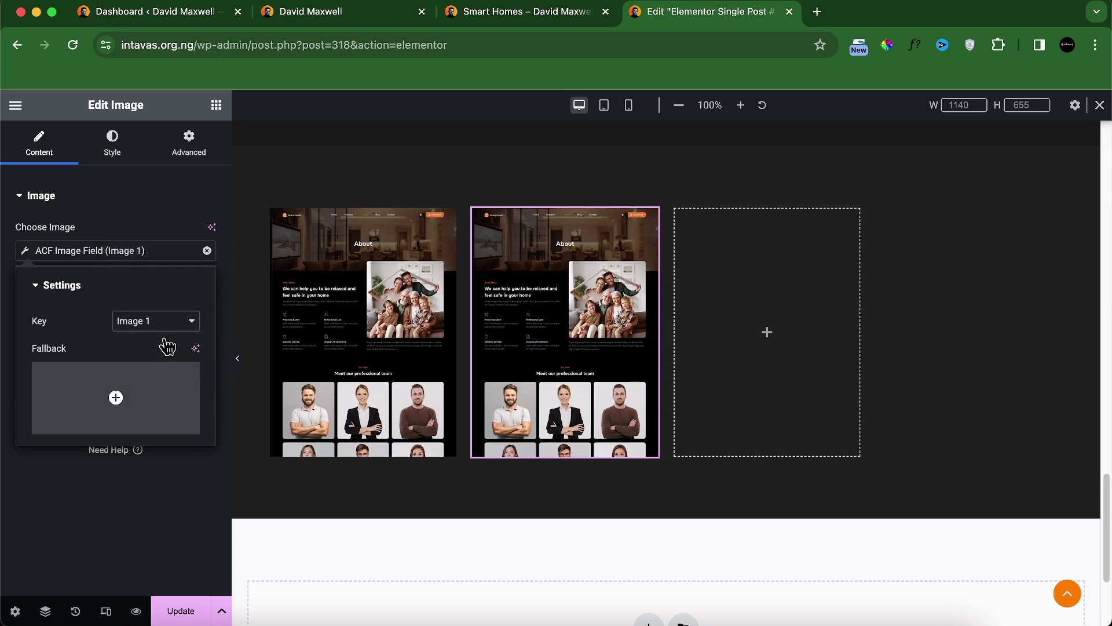
left_click(200, 150)
scroll(104, 414, "down", 5)
left_click(102, 400)
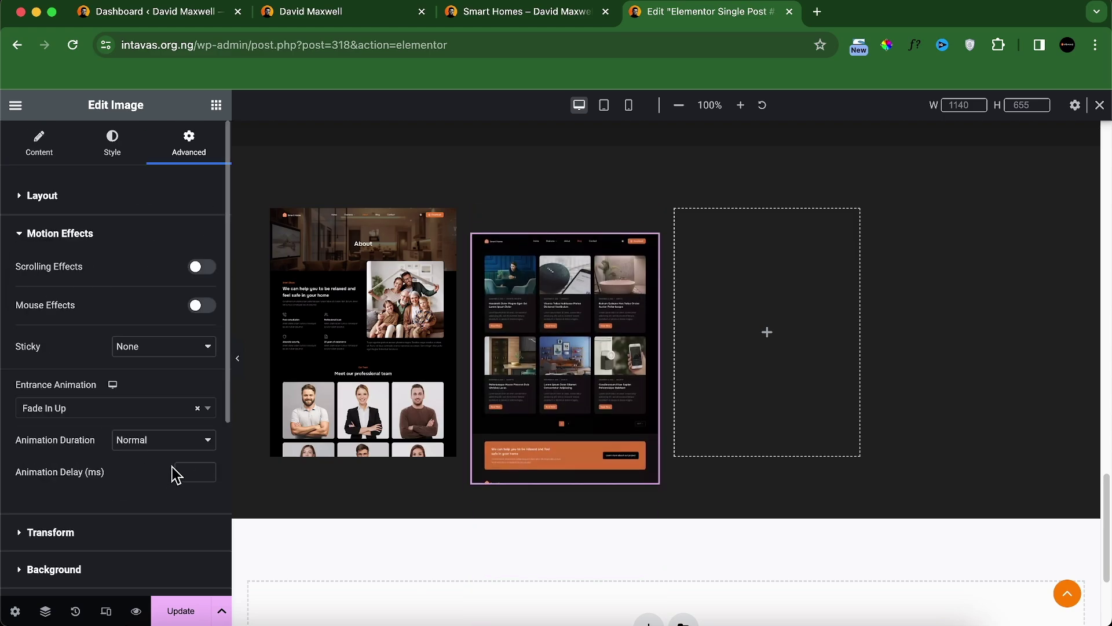
type("200")
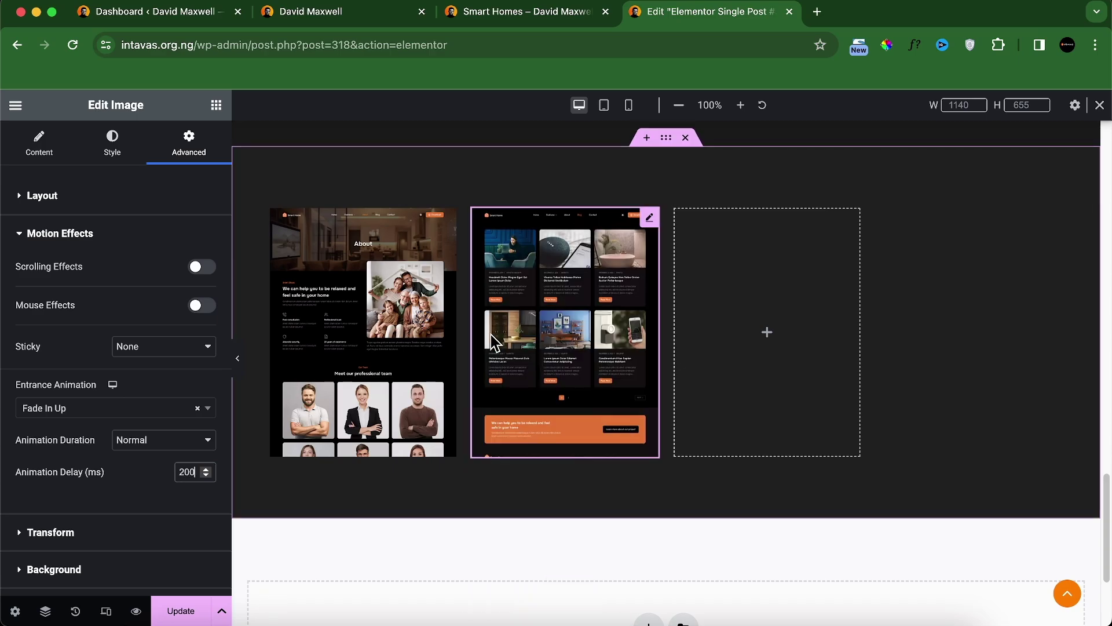
Step: Paste the second image into the third cell, set its ACF key to Image 3 and delay 400 ms
right_click(544, 318)
key("Escape")
right_click(694, 312)
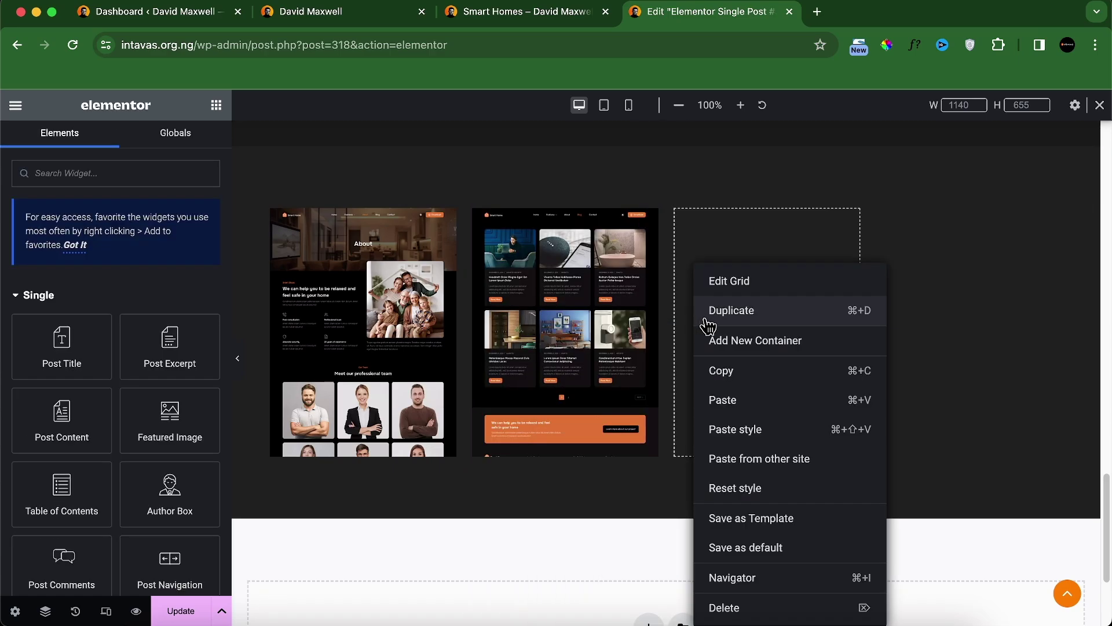
left_click(742, 399)
left_click(148, 321)
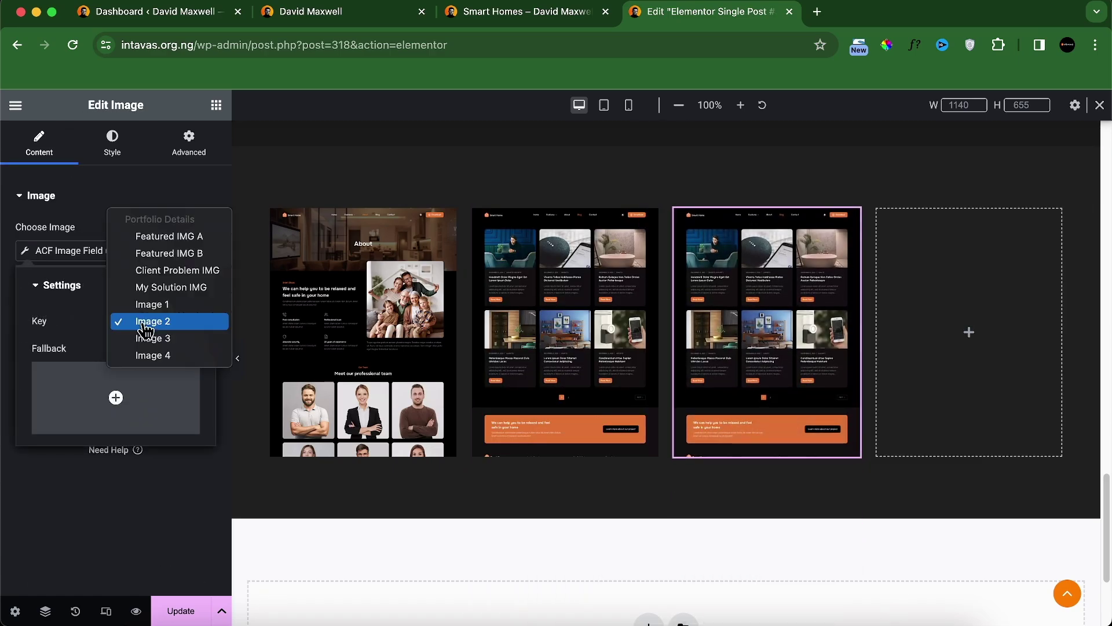
left_click(154, 338)
left_click(189, 144)
scroll(119, 400, "down", 10)
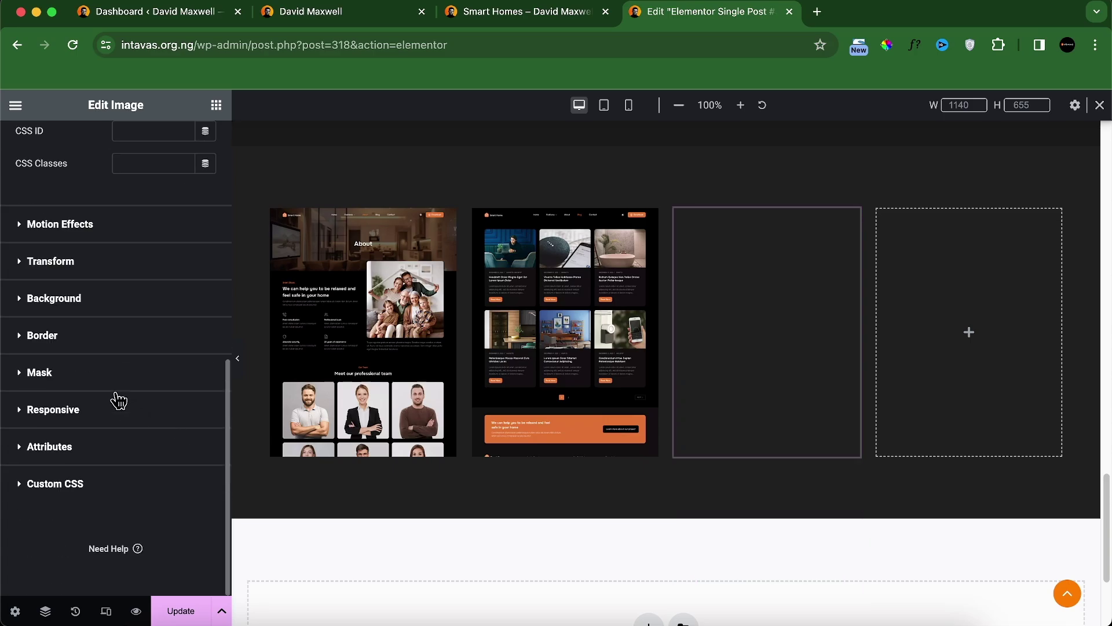
left_click(123, 235)
Step: Paste the third image into the fourth cell, set its ACF key to Image 4 and delay 600 ms
right_click(753, 289)
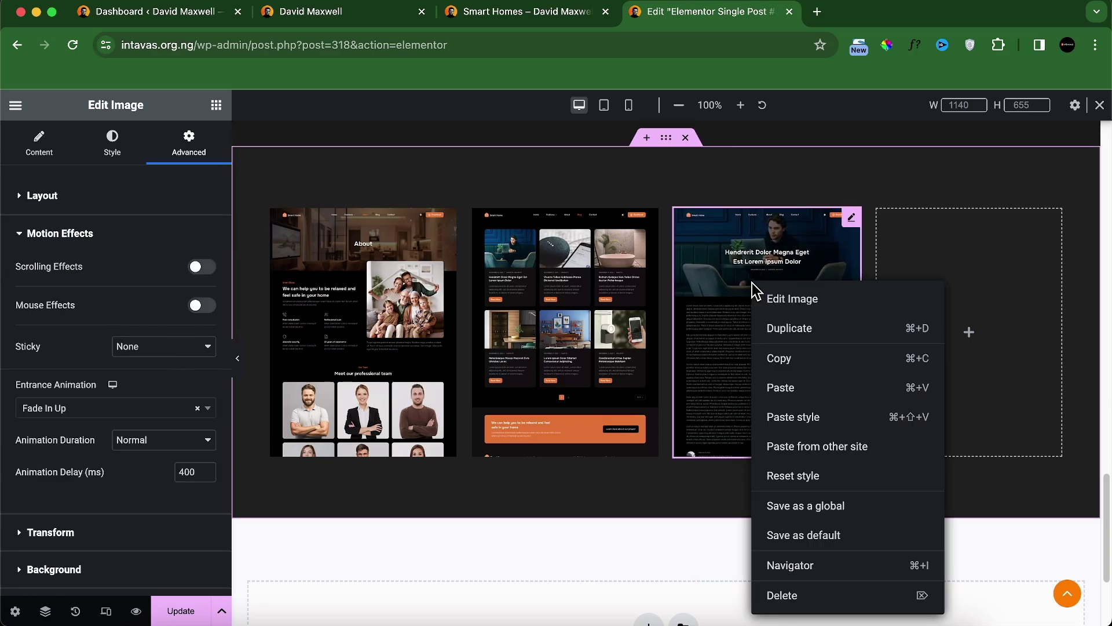
left_click(782, 362)
right_click(947, 313)
left_click(982, 405)
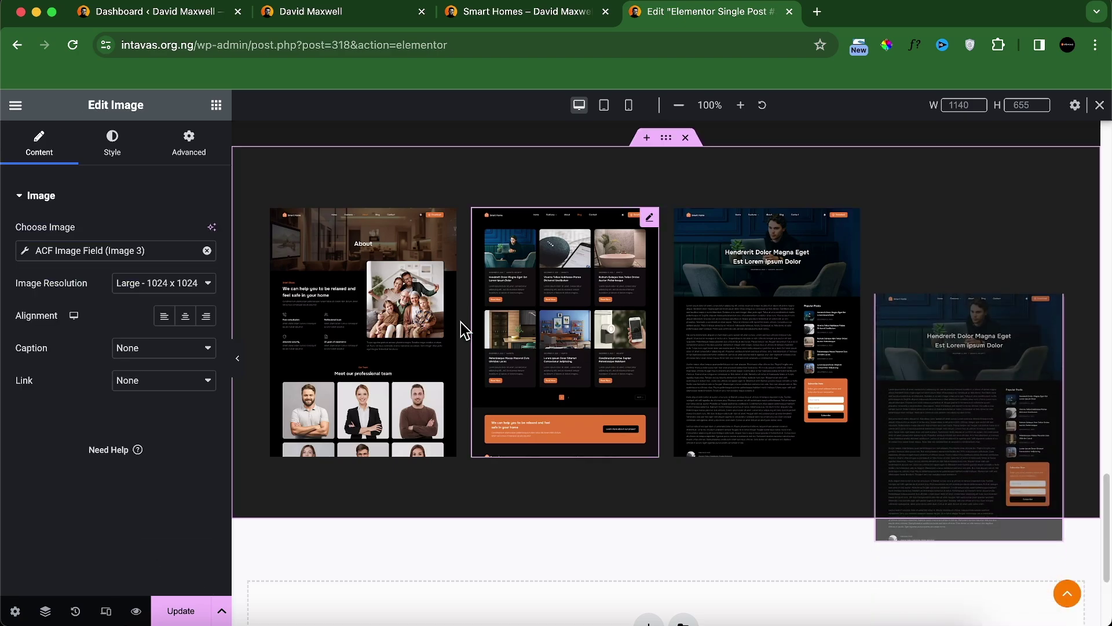
left_click(156, 250)
left_click(148, 321)
left_click(162, 338)
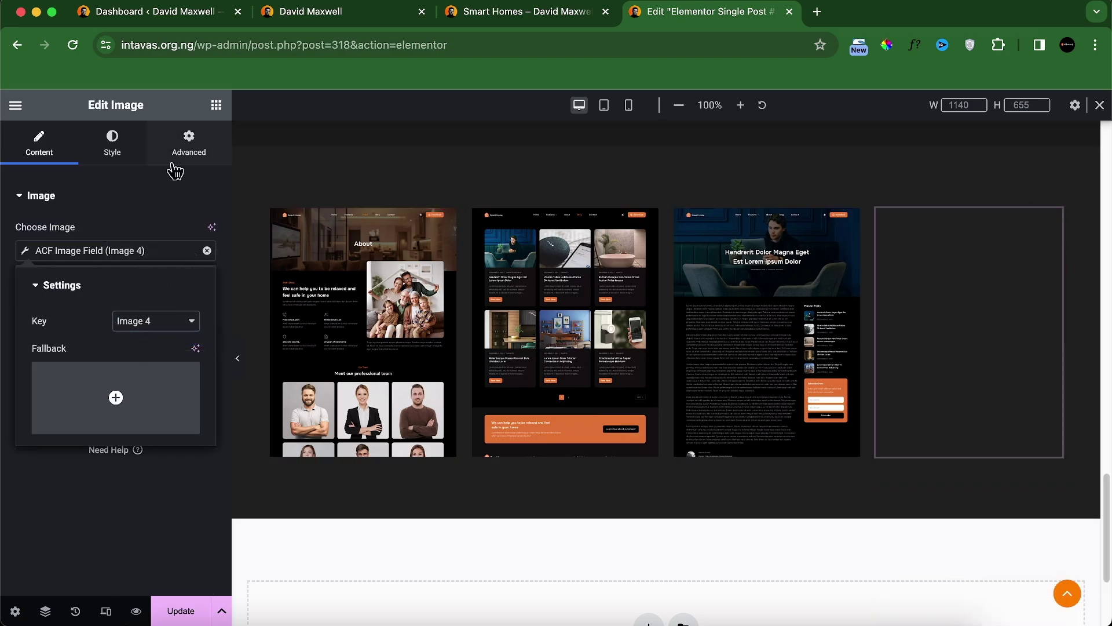
left_click(189, 151)
scroll(129, 422, "down", 5)
left_click(130, 420)
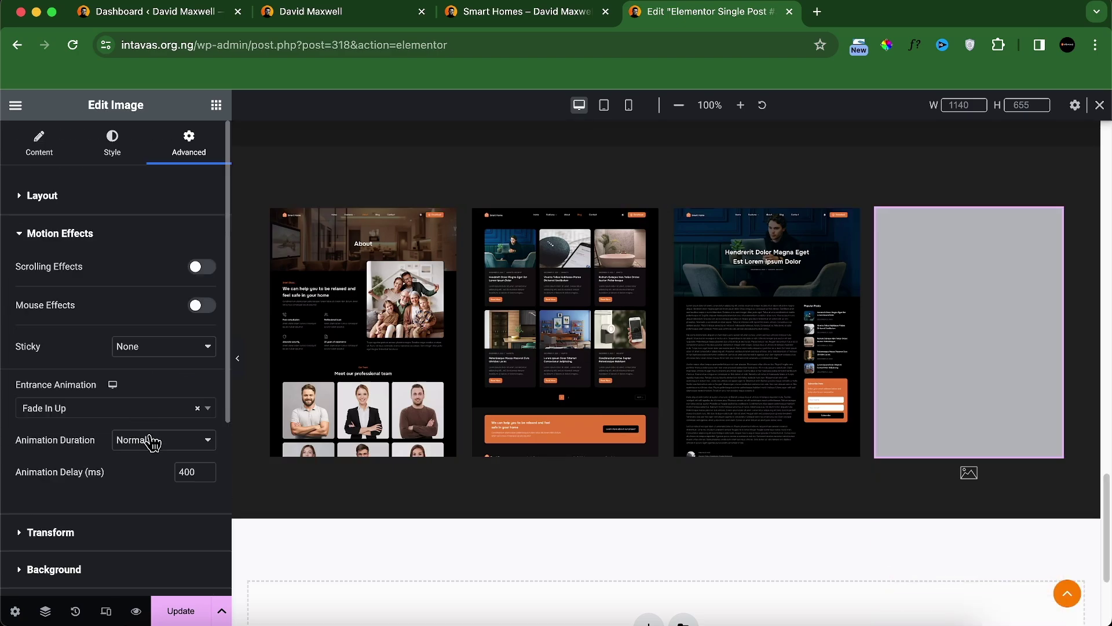
double_click(190, 474)
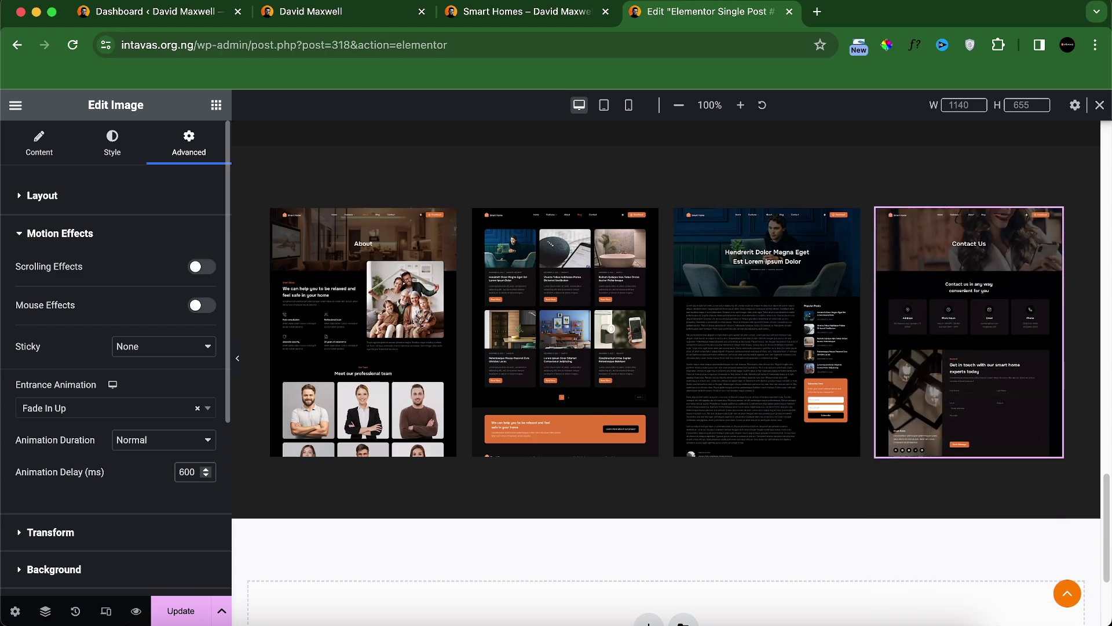
type("600")
Step: Check the third image's motion effects to confirm its animation delay
left_click(219, 183)
scroll(145, 362, "down", 3)
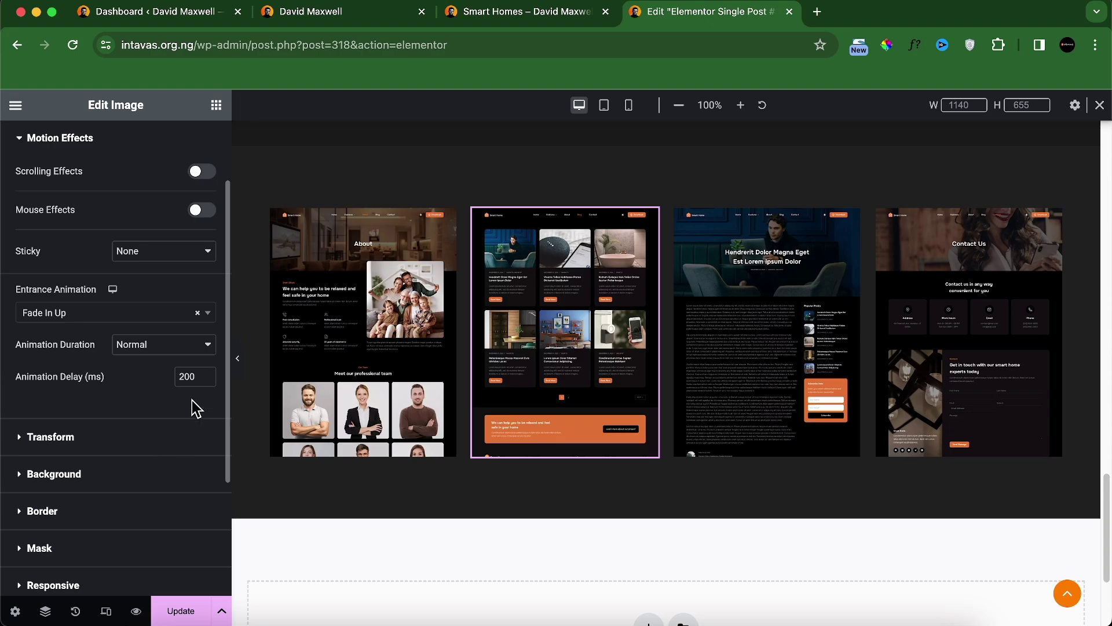
left_click(764, 324)
scroll(81, 377, "down", 1)
scroll(81, 376, "down", 8)
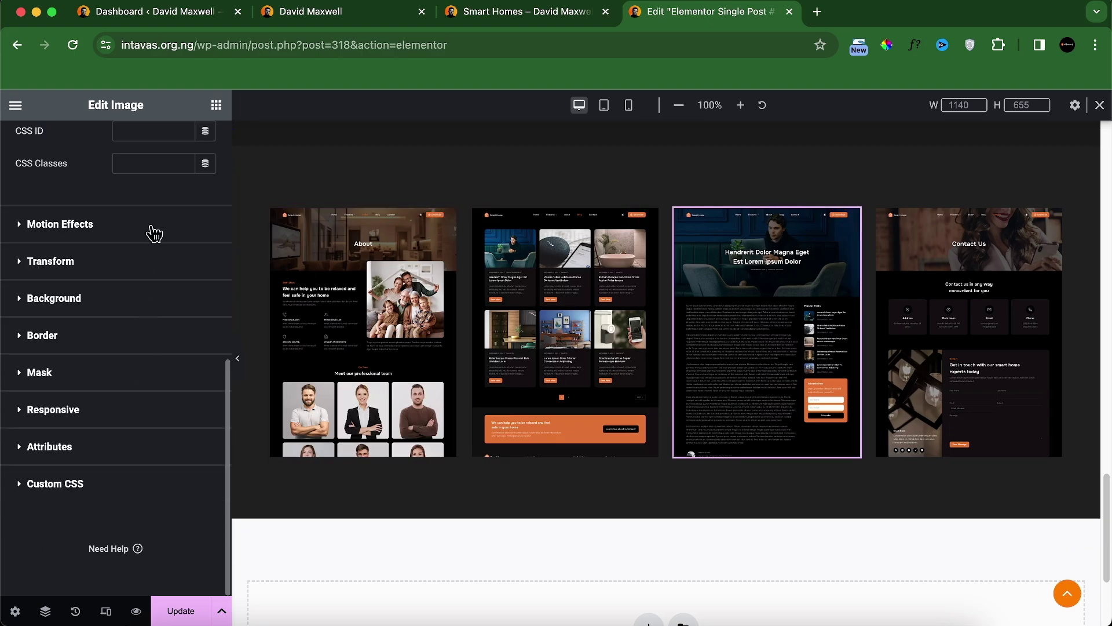
left_click(149, 230)
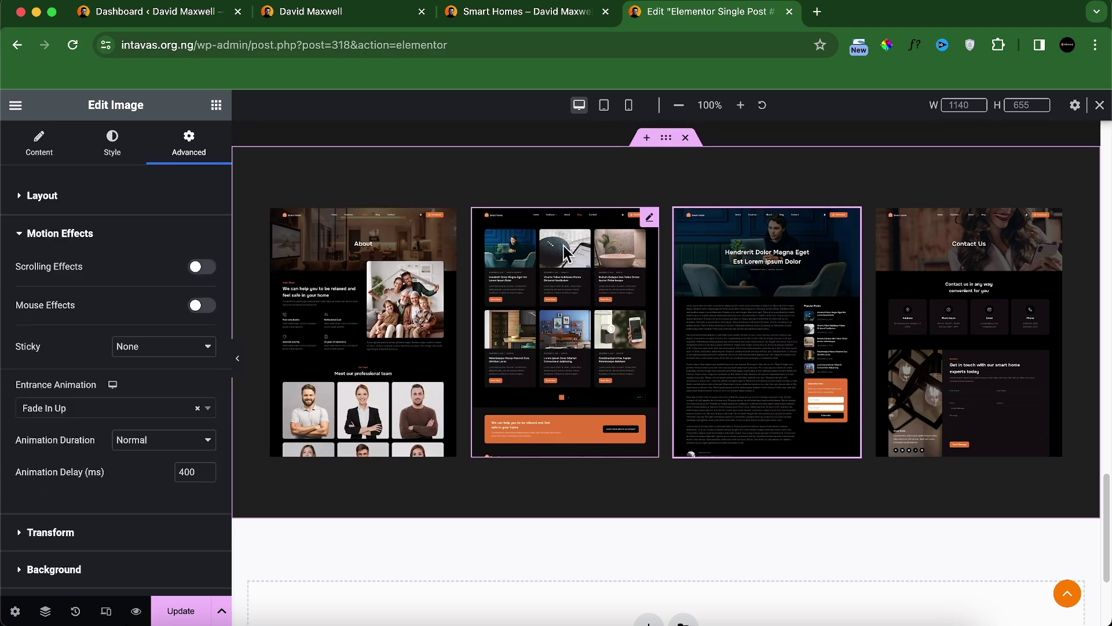
Step: In tablet view, set the image grid's layout to 2 columns and 2 rows
left_click(604, 105)
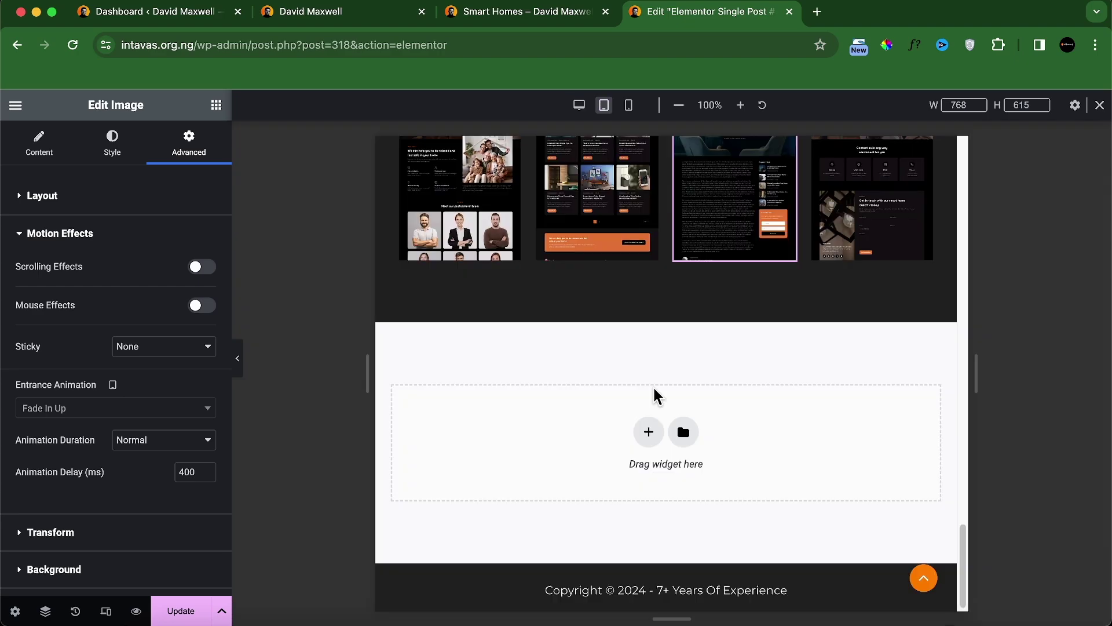
scroll(745, 402, "up", 4)
scroll(496, 350, "down", 2)
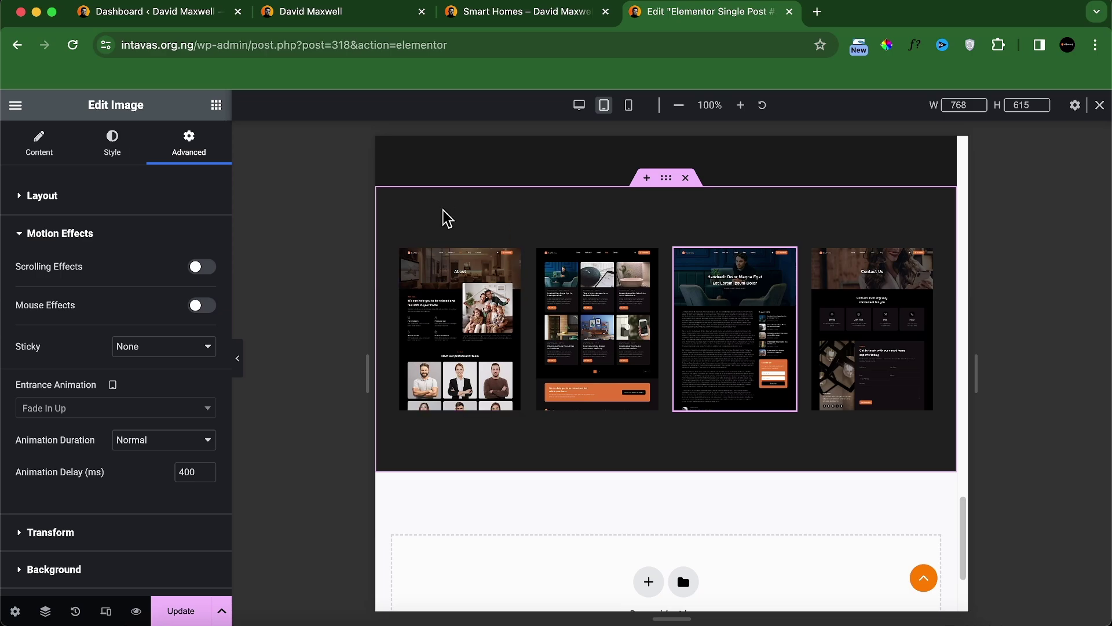
left_click(663, 179)
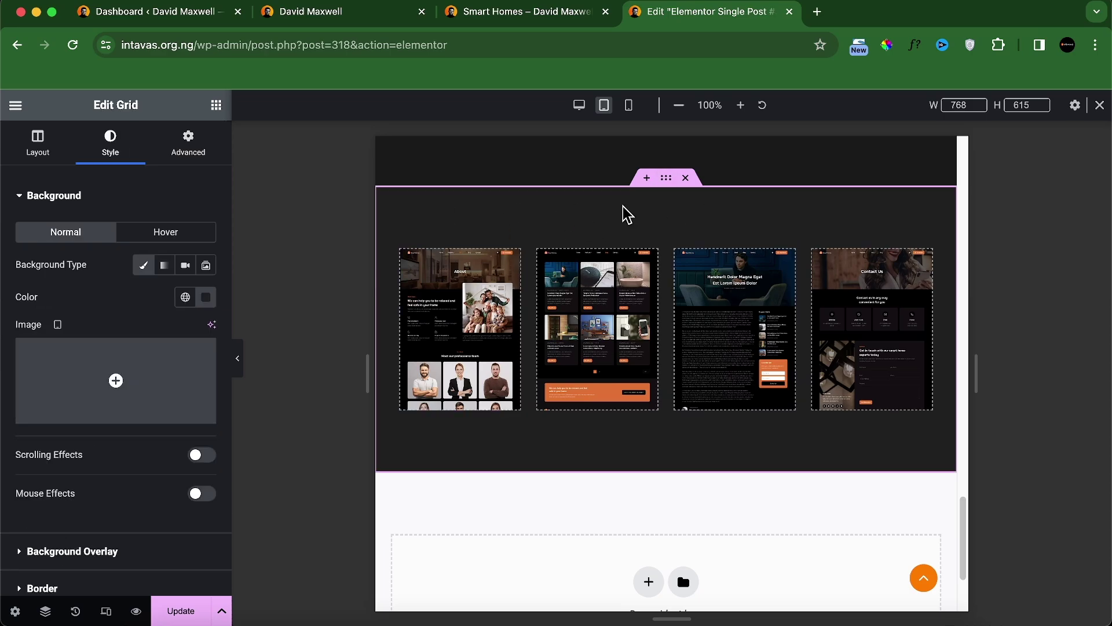
left_click(44, 611)
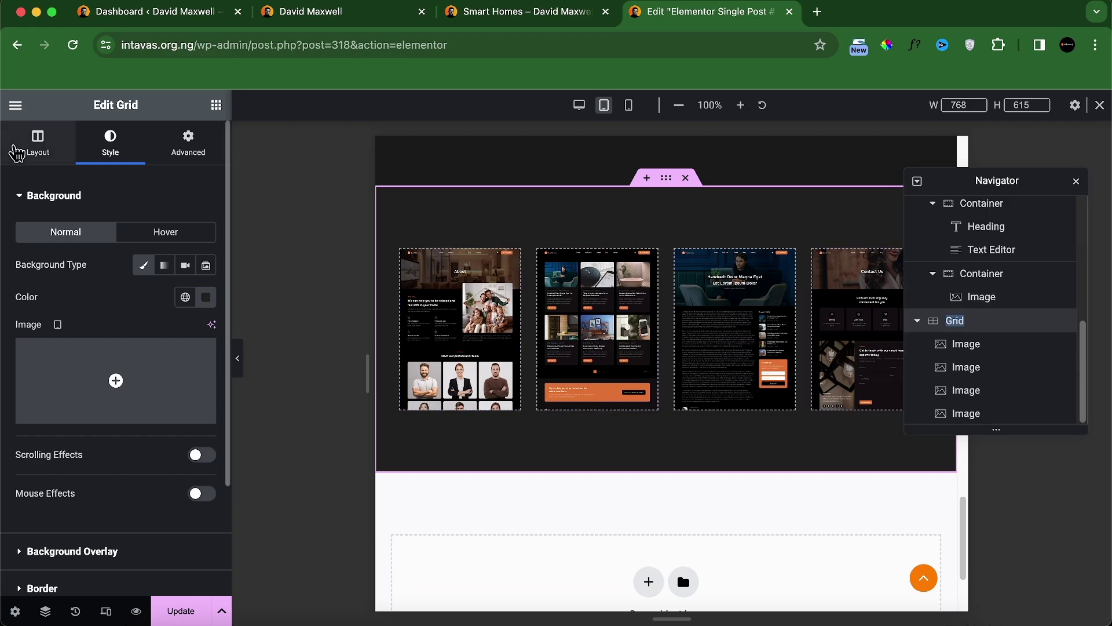
left_click(17, 152)
scroll(166, 429, "down", 5)
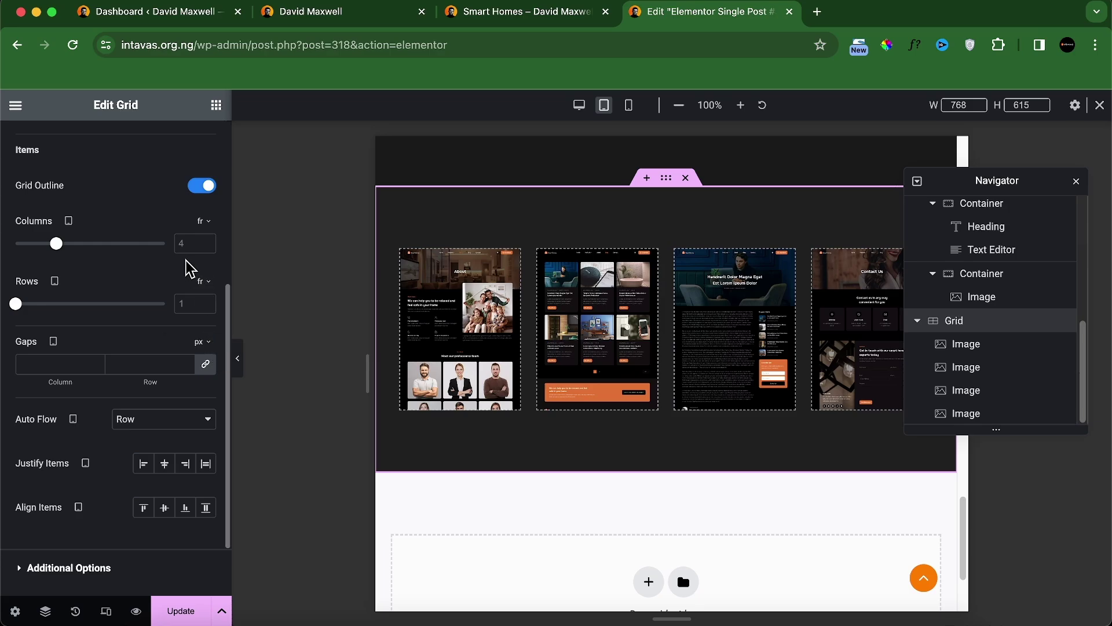
type("2")
left_click(186, 305)
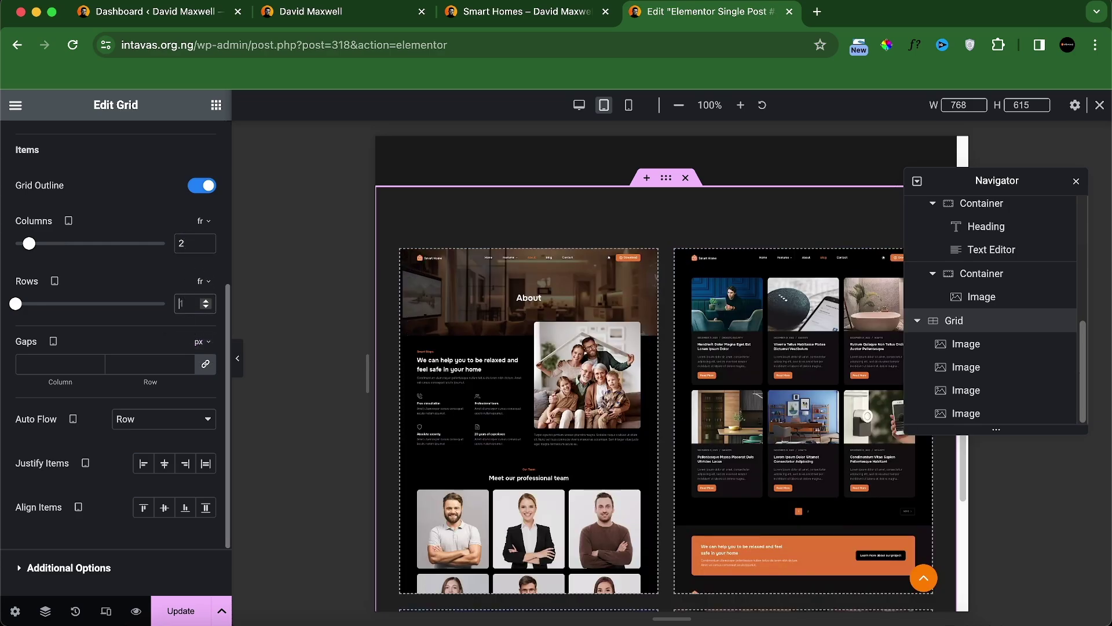
type("2")
scroll(623, 454, "down", 10)
scroll(633, 452, "up", 2)
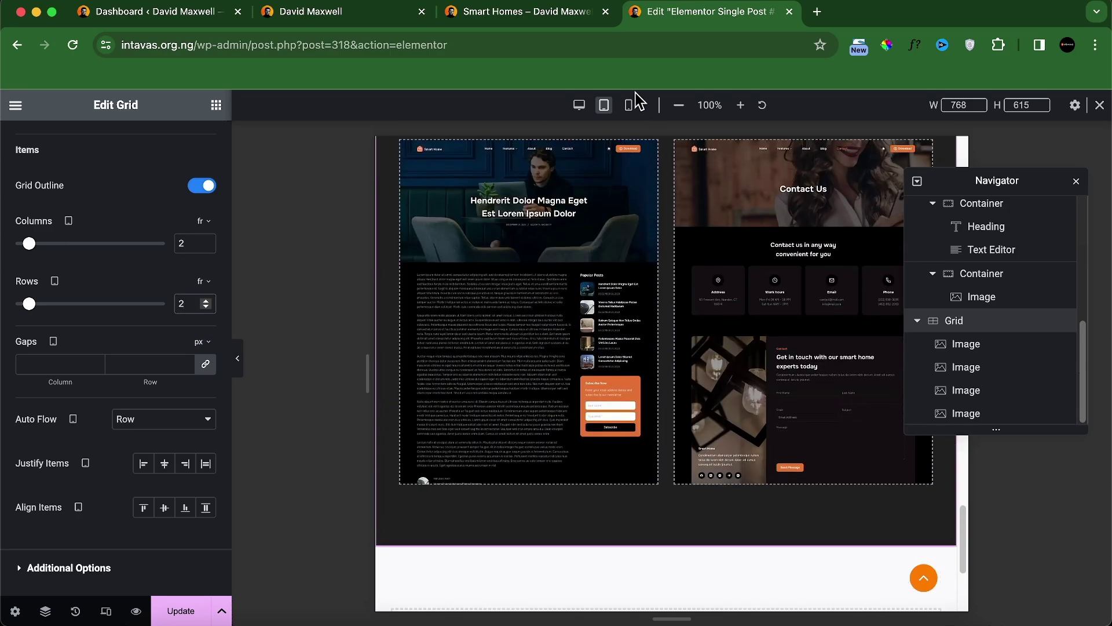
Step: Confirm the grid shows a single column in mobile view, then update the template
left_click(626, 110)
left_click(628, 108)
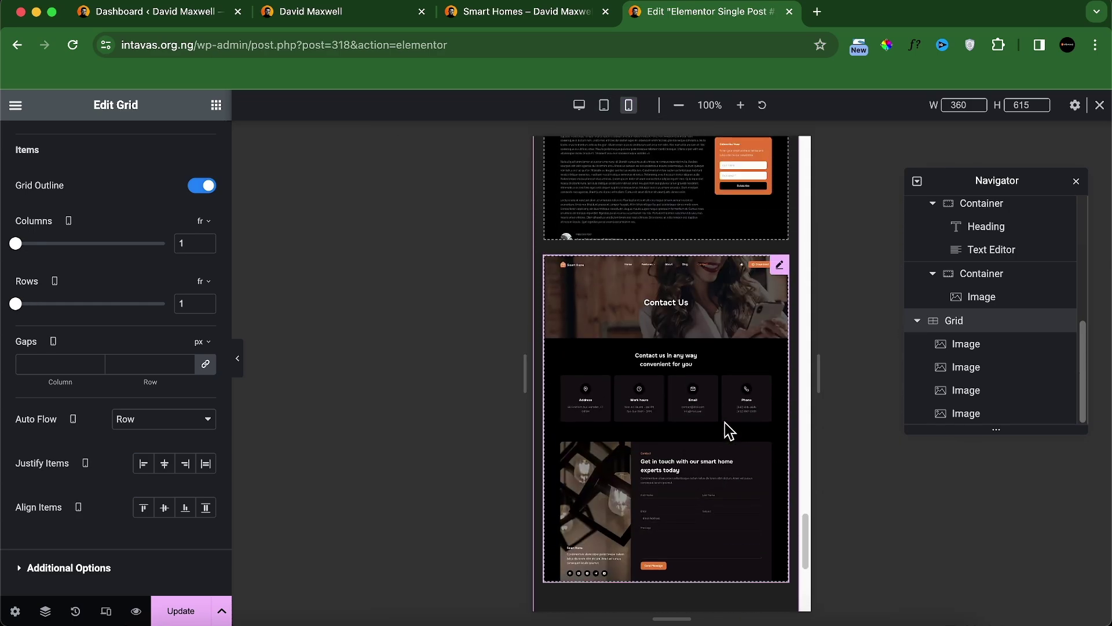
scroll(712, 420, "down", 8)
scroll(675, 415, "up", 1)
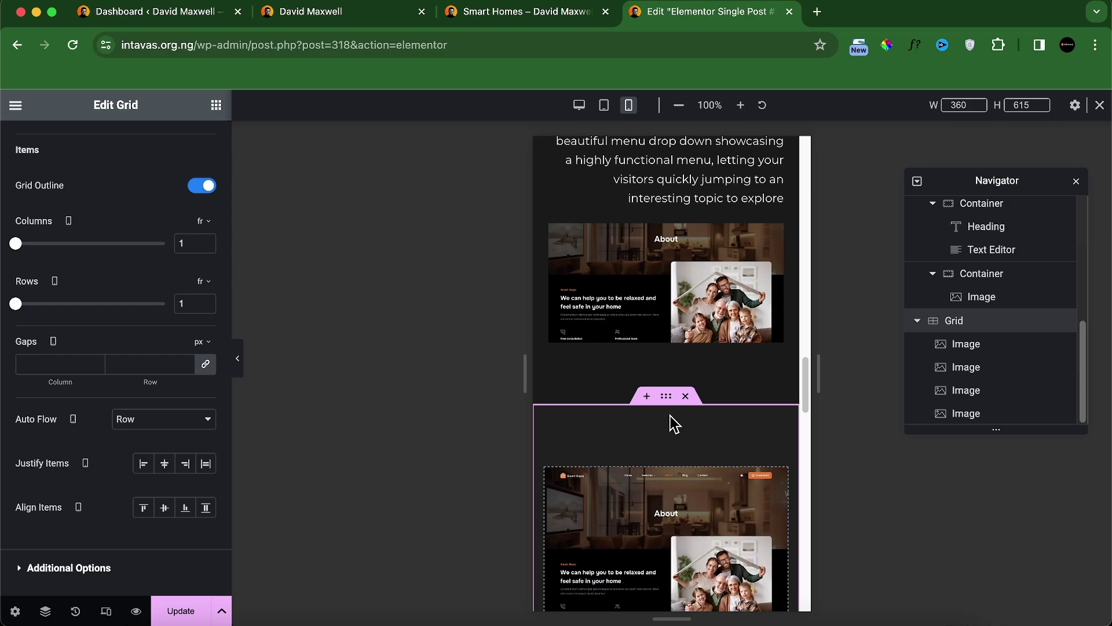
left_click(196, 616)
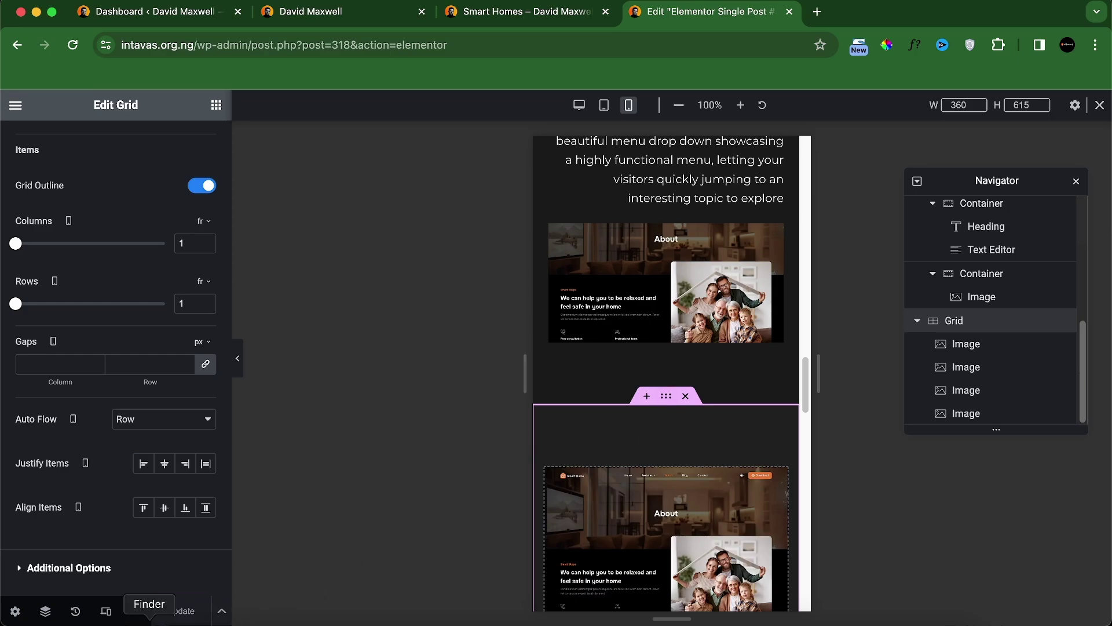
Step: Preview the template live and open the Legal Olms project under CASE STUDIES to check the grid
left_click(138, 612)
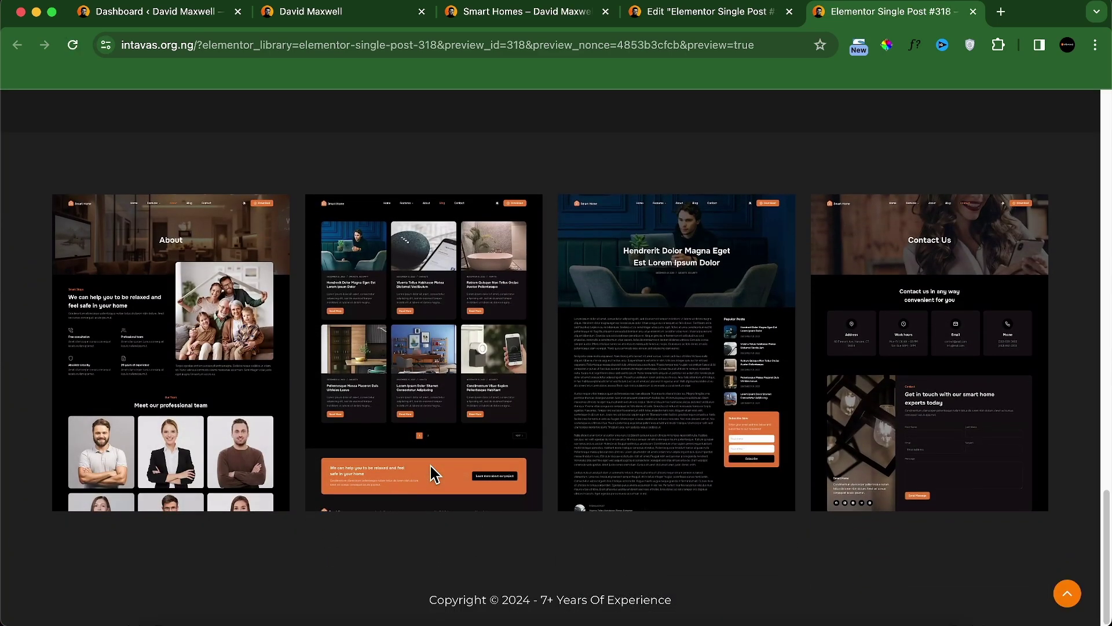
scroll(435, 465, "up", 15)
scroll(439, 465, "up", 5)
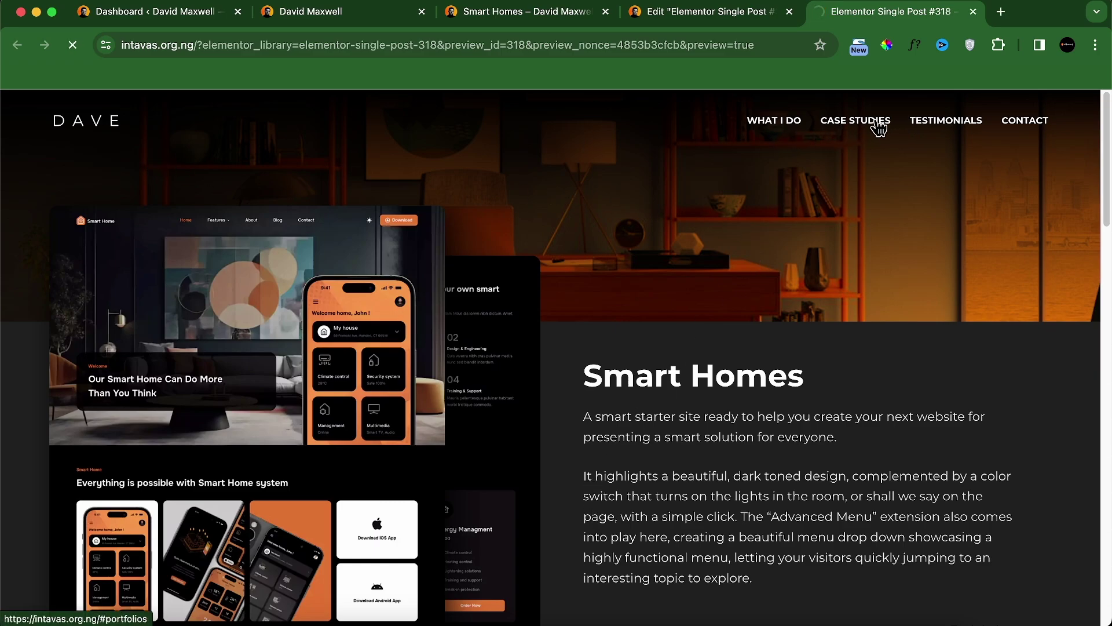
left_click(879, 128)
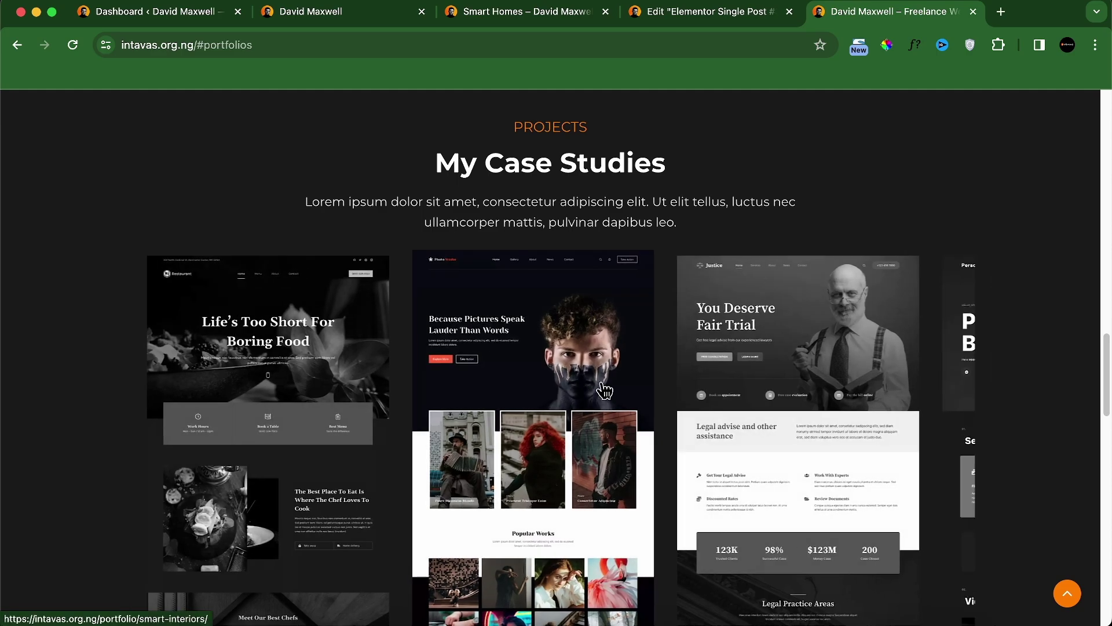
left_click(775, 359)
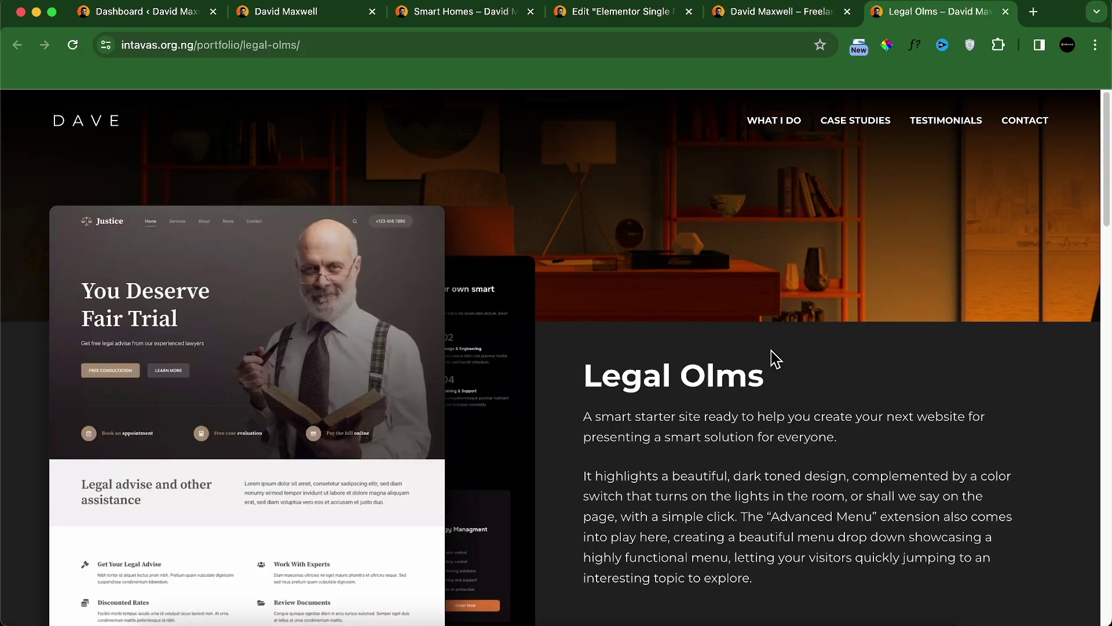
scroll(521, 342, "down", 20)
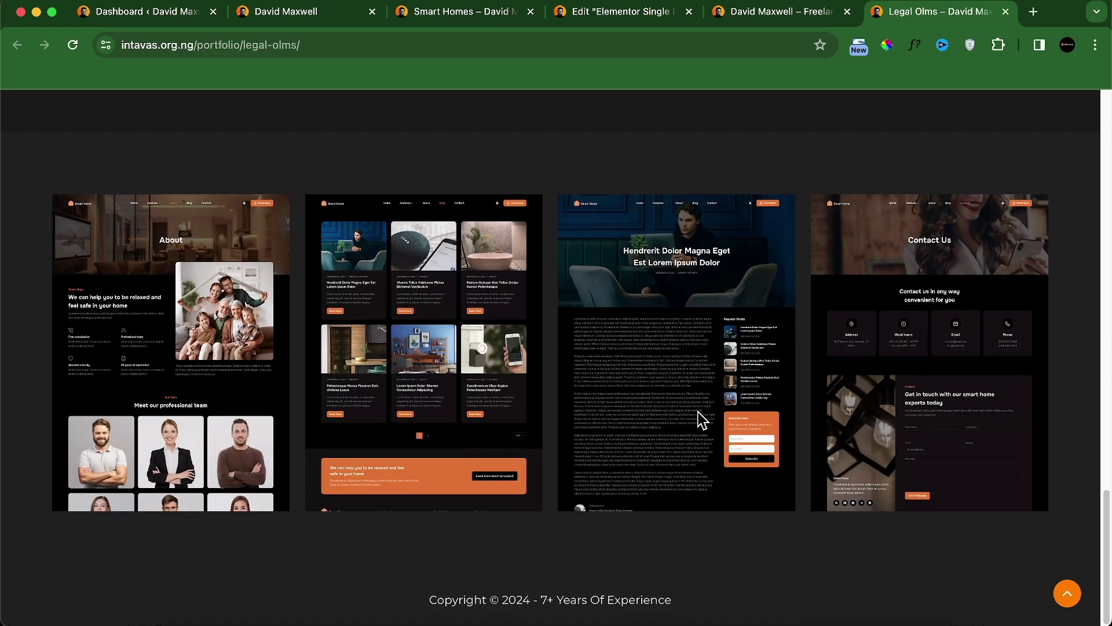
scroll(703, 417, "up", 20)
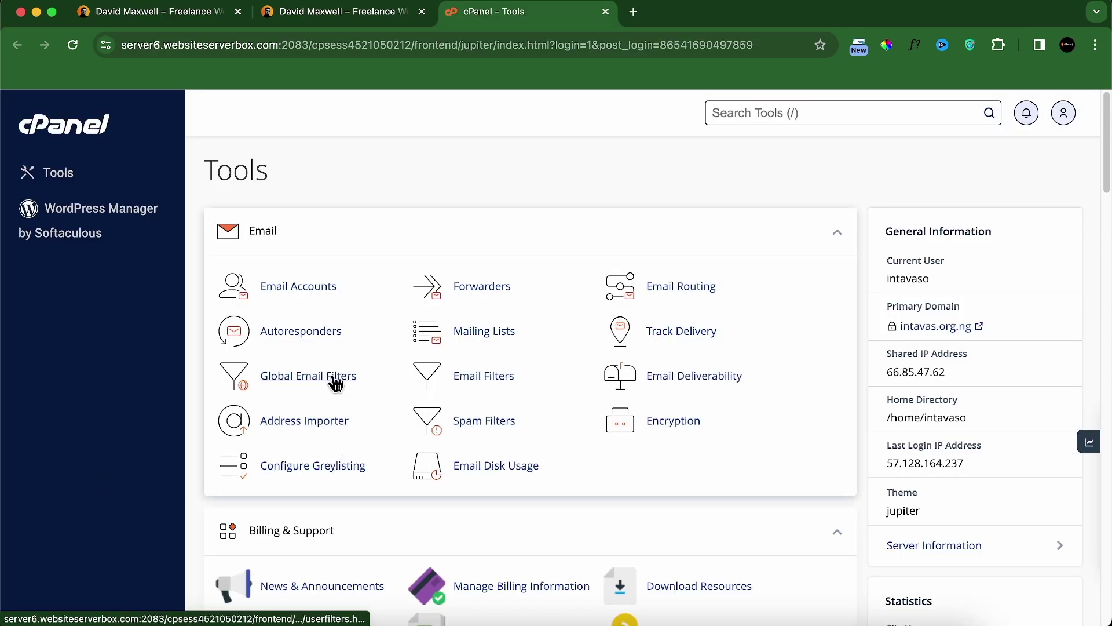
Step: Create the 'contact' email account with a generated password, staying on the form afterwards
left_click(318, 299)
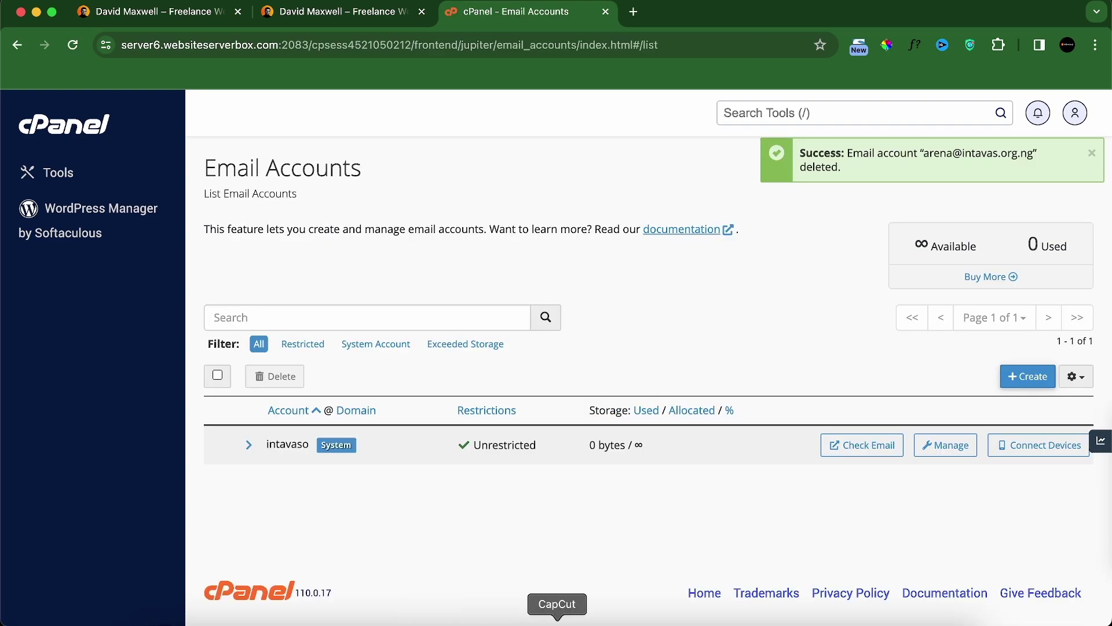
left_click(1023, 383)
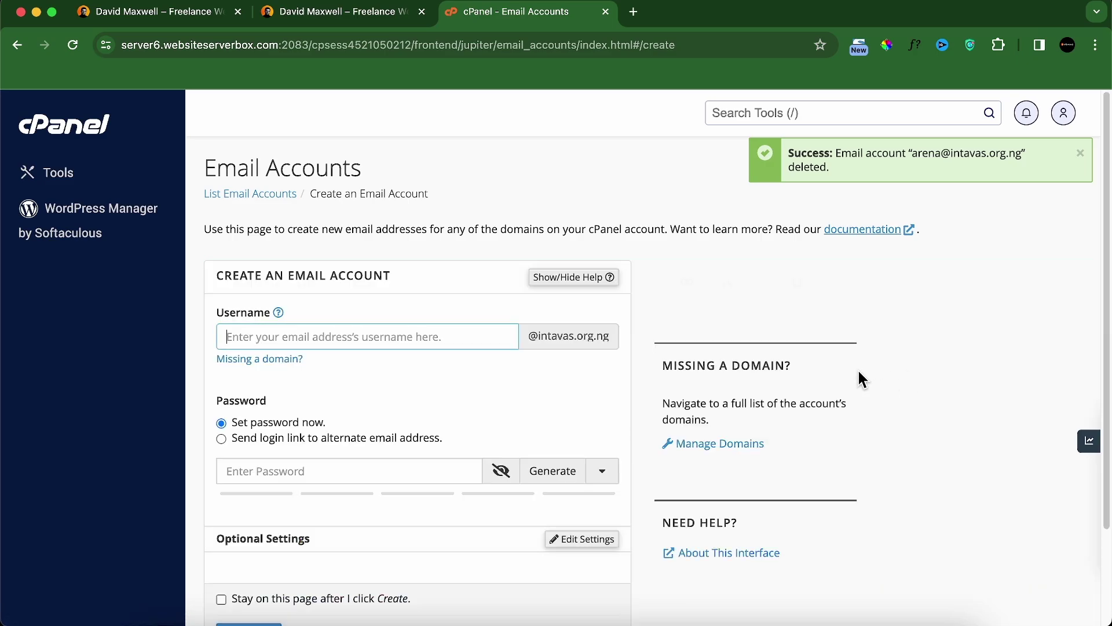
type("conntac")
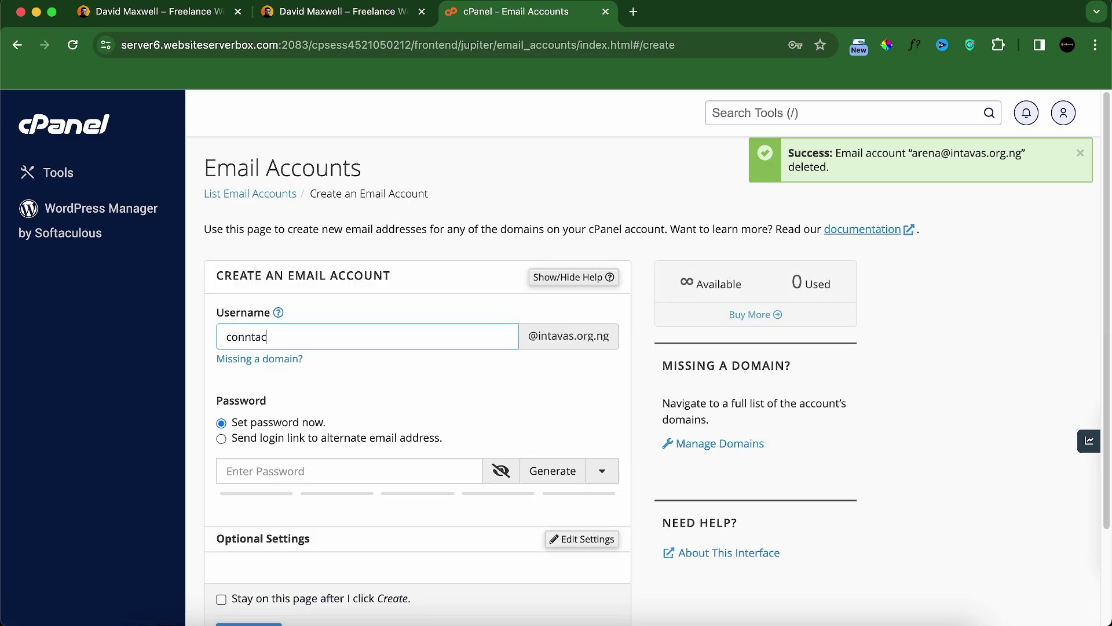
key("BackSpace")
key("BackSpace")
key("BackSpace")
key("BackSpace")
type("tact")
left_click(436, 398)
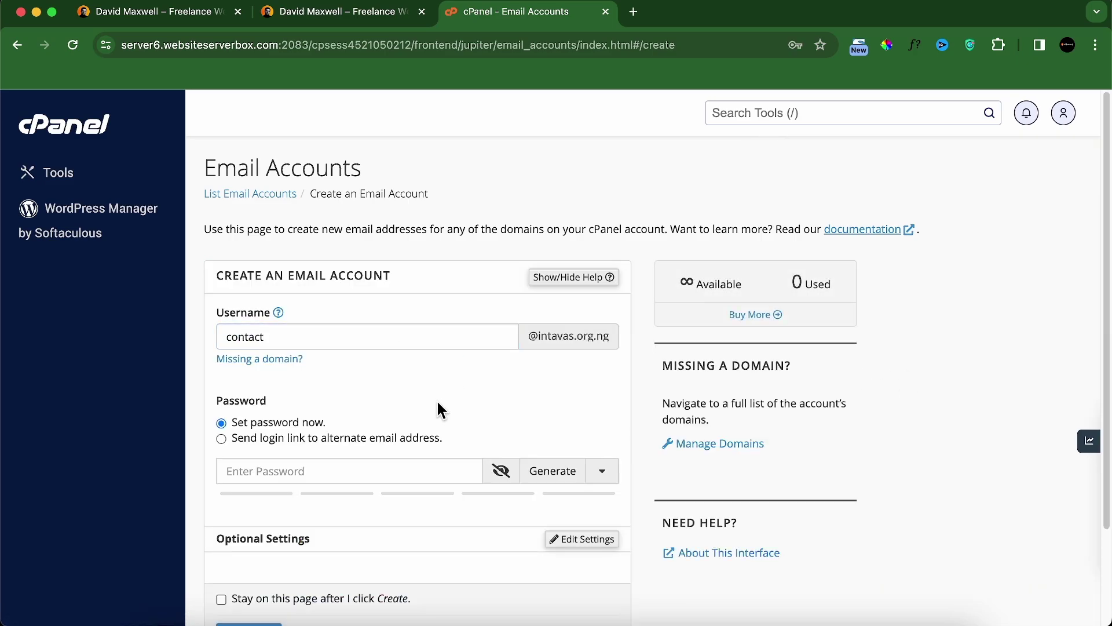
left_click(553, 474)
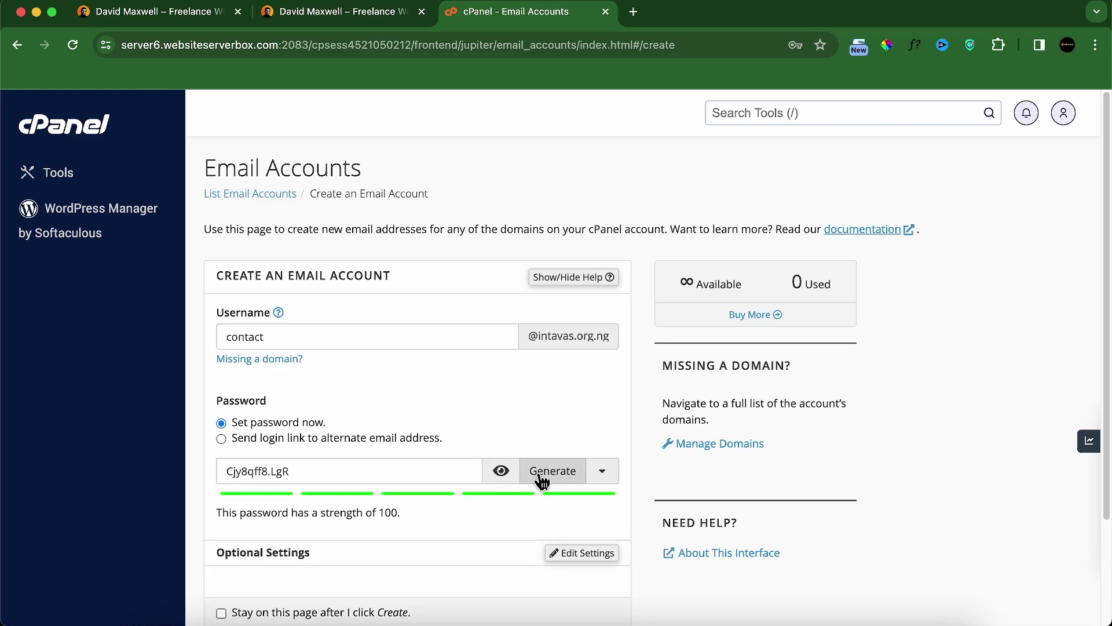
left_click(501, 470)
scroll(388, 483, "down", 3)
left_click(275, 490)
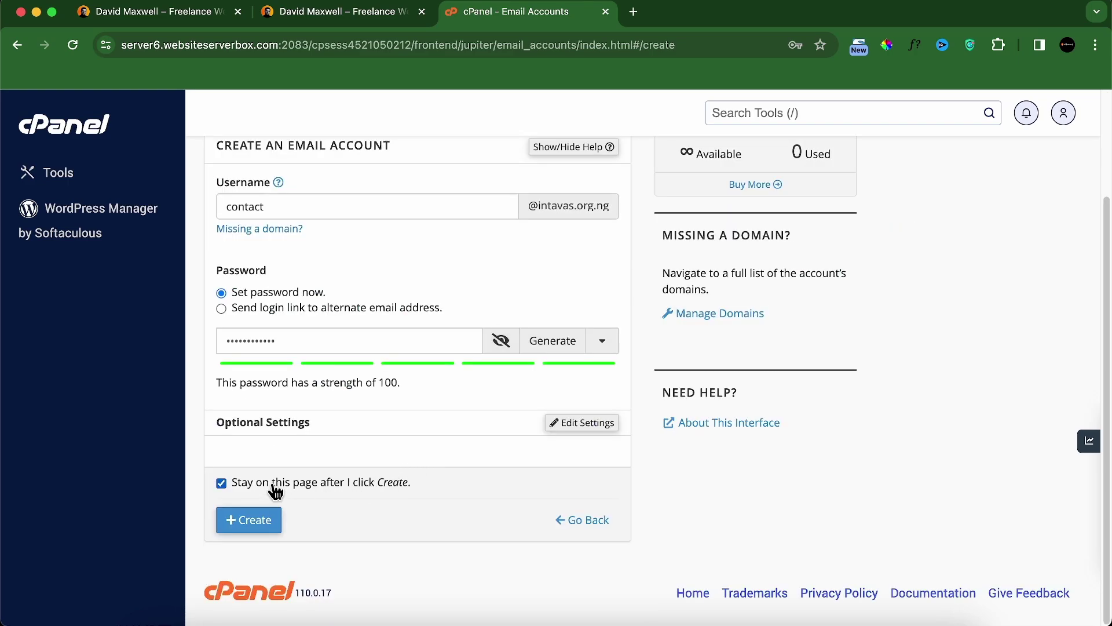
left_click(259, 526)
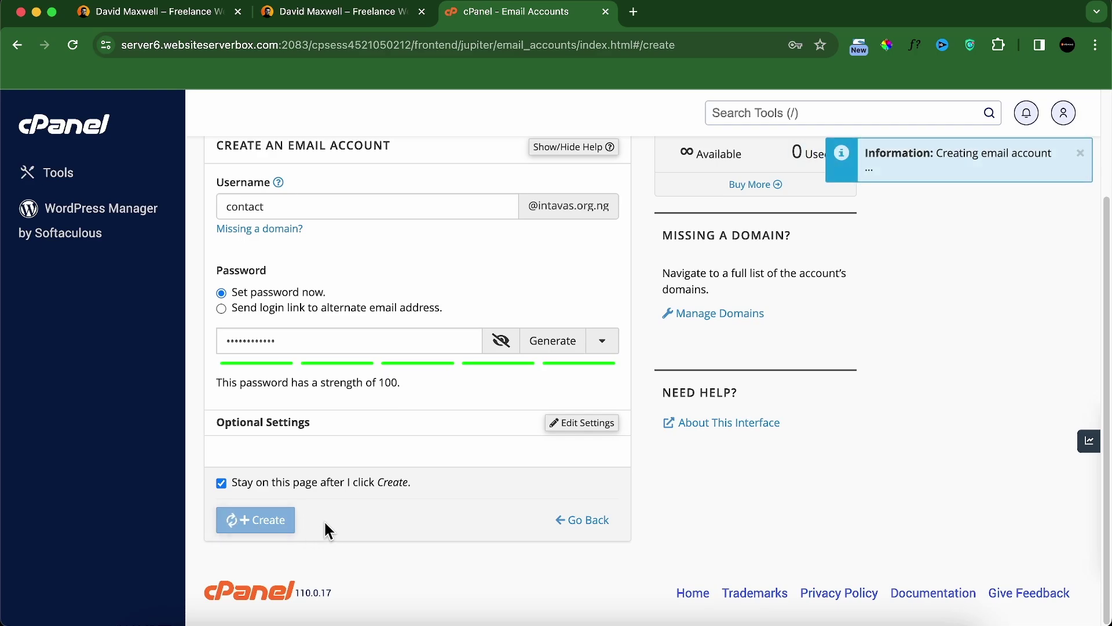
Step: Create the 'admin' email account with a generated password
left_click(357, 220)
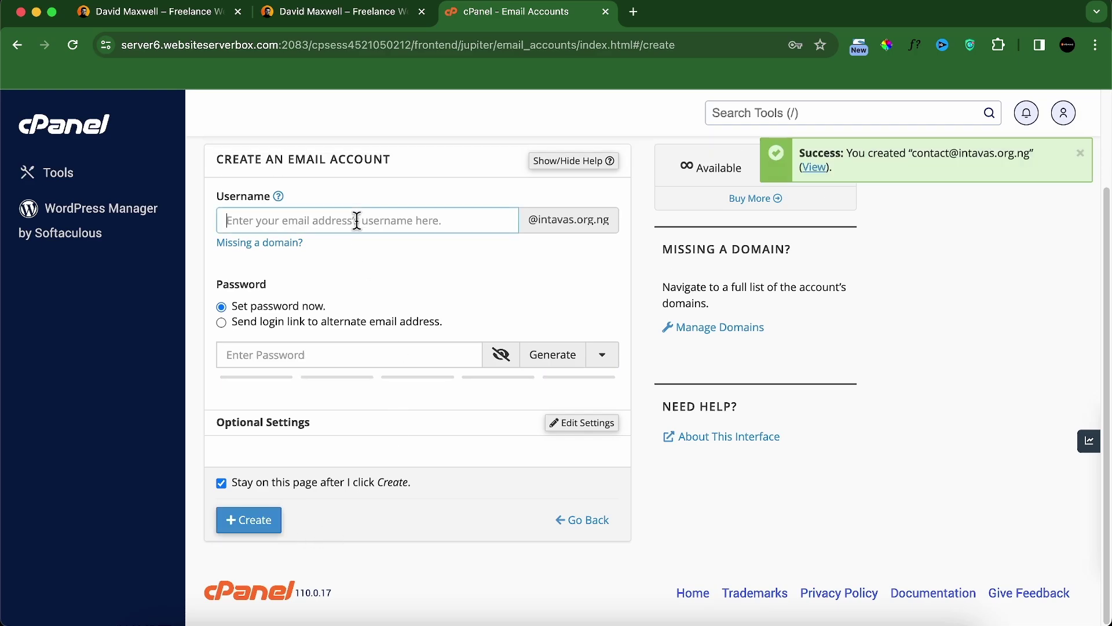
type("admin")
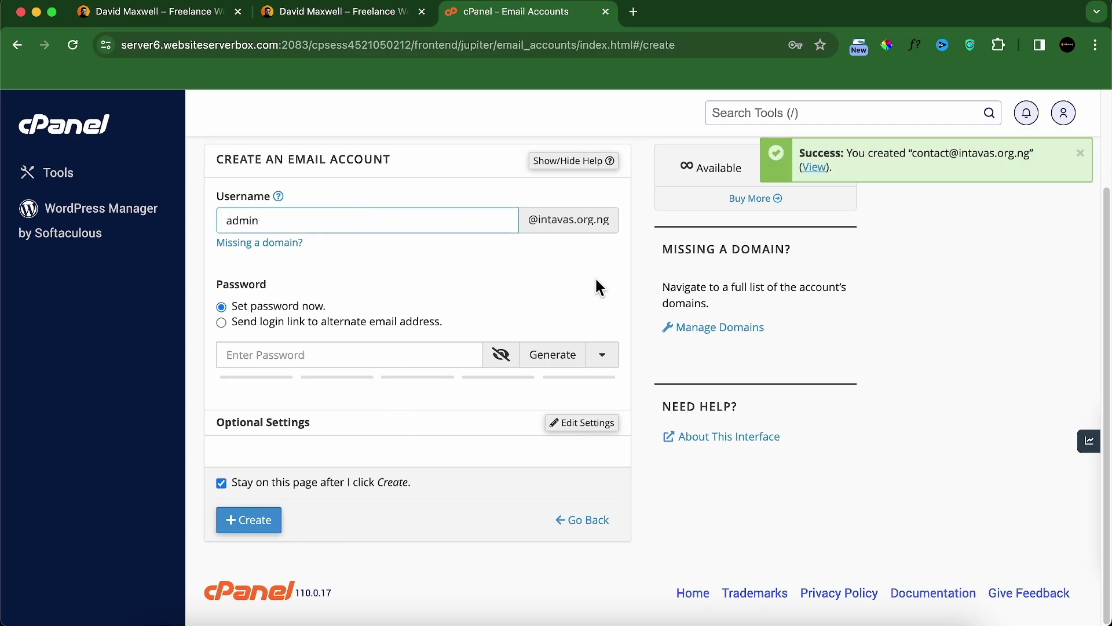
left_click(552, 357)
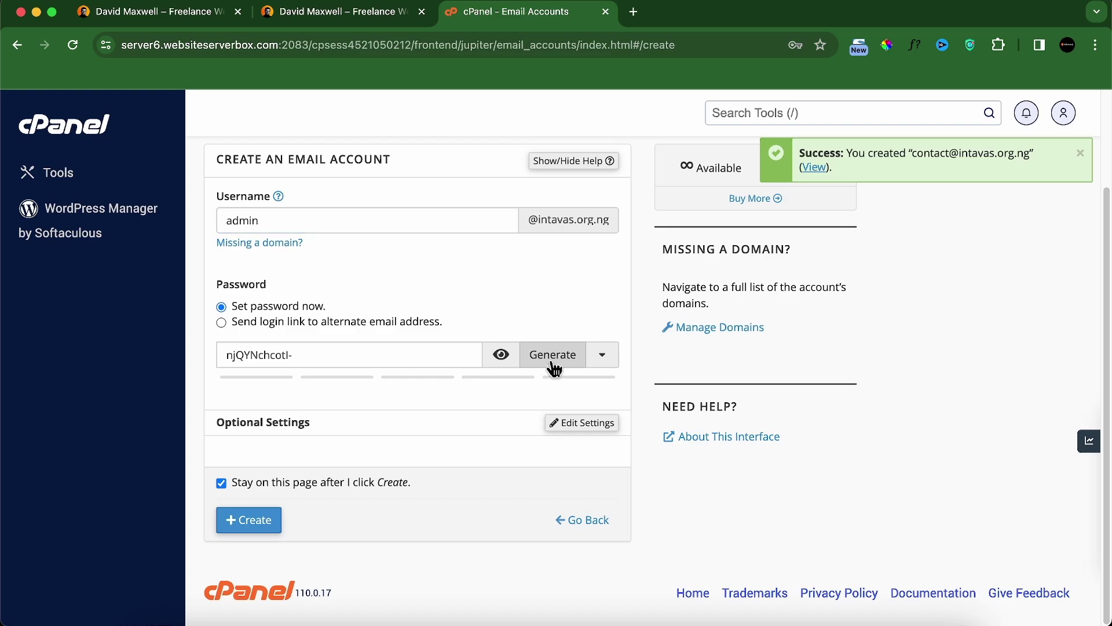
left_click(502, 354)
left_click(256, 538)
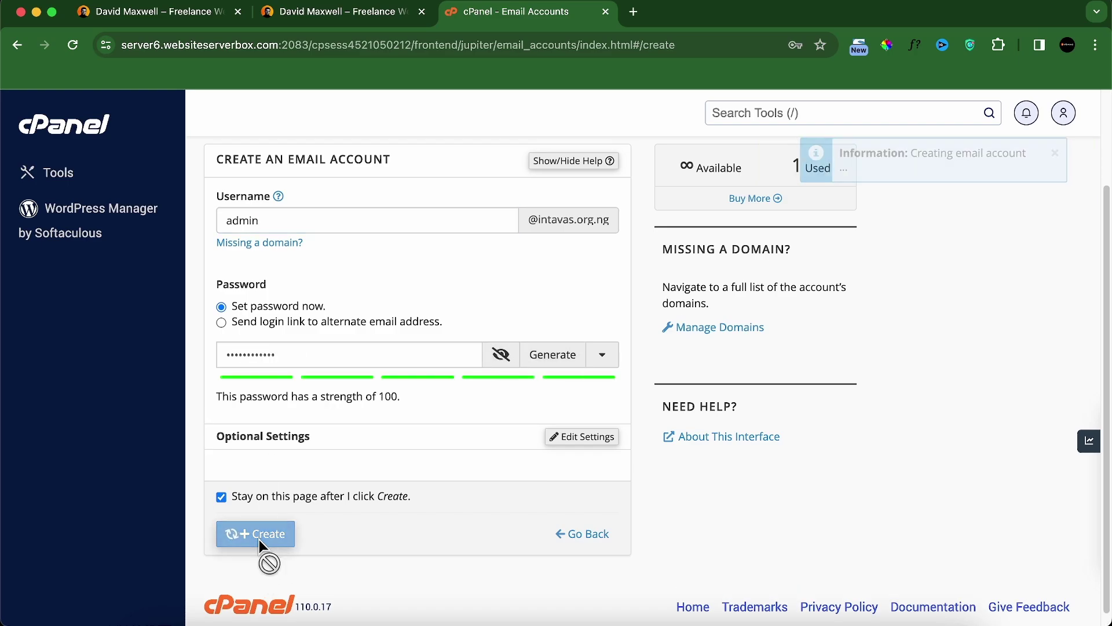
Step: Go back to the email accounts list and open Webmail for the contact mailbox
left_click(602, 535)
left_click(832, 82)
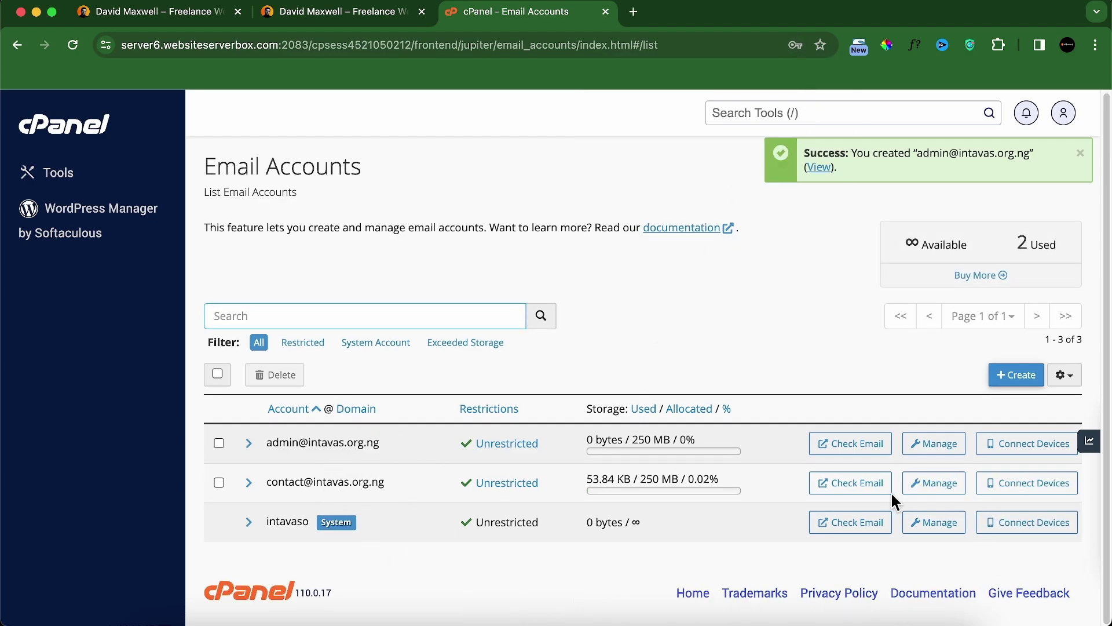
left_click(860, 493)
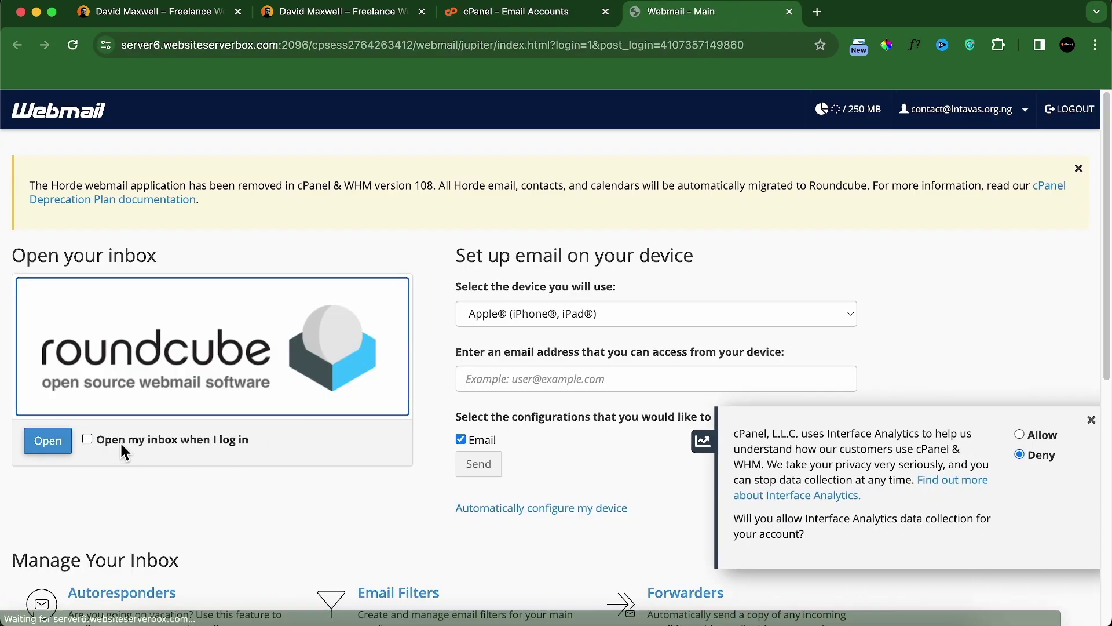
Step: Enter the contact inbox in Roundcube with 'Open my inbox when I log in' ticked, then return to the site
left_click(88, 439)
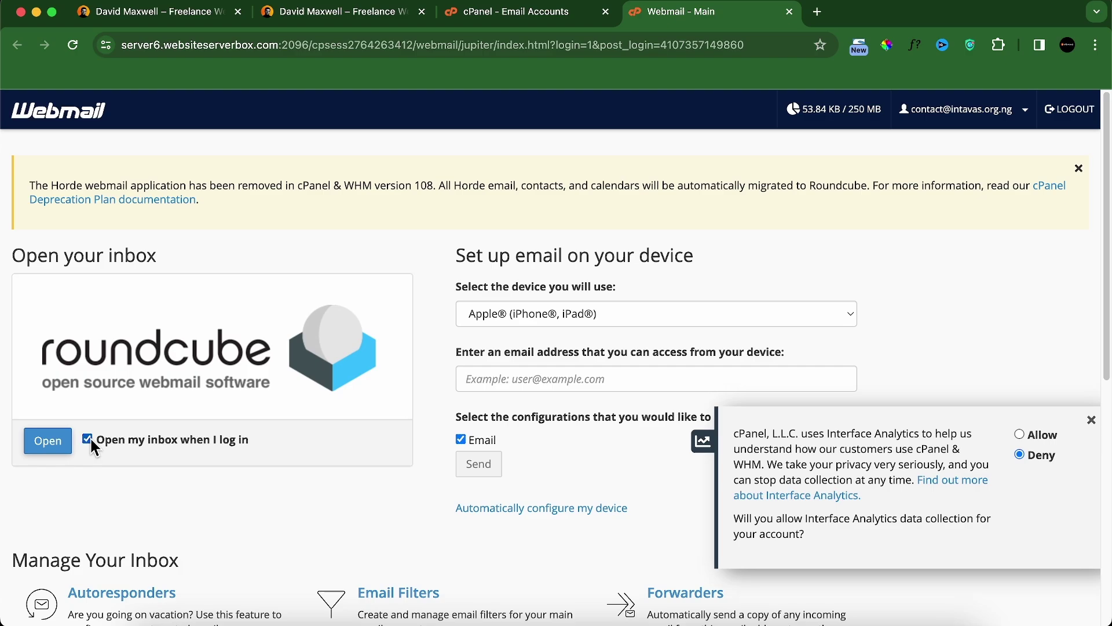
left_click(1091, 419)
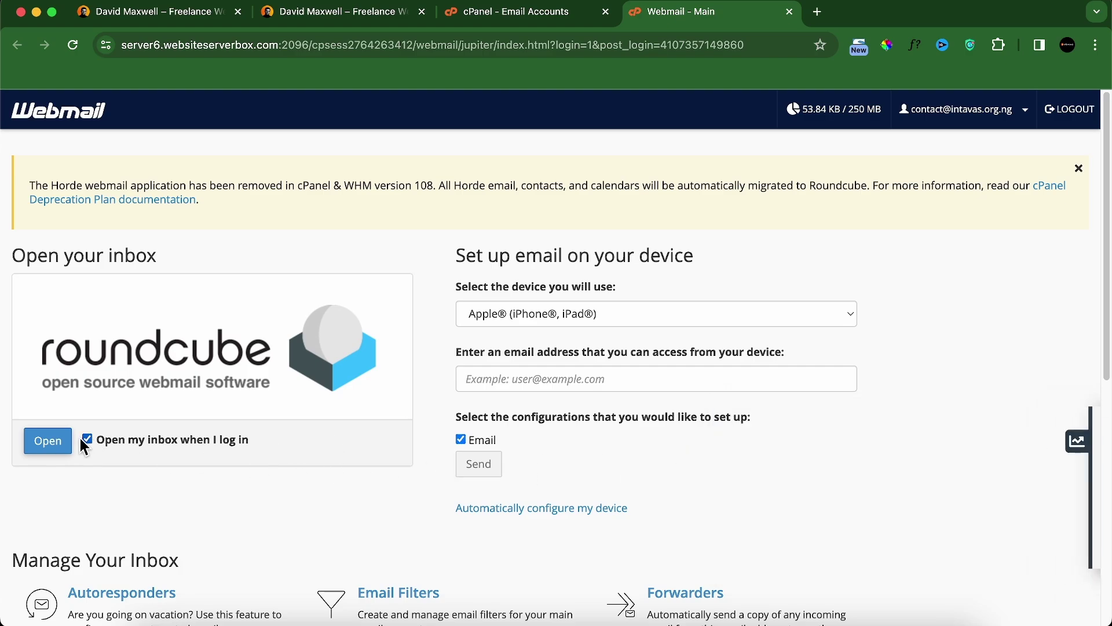
left_click(46, 443)
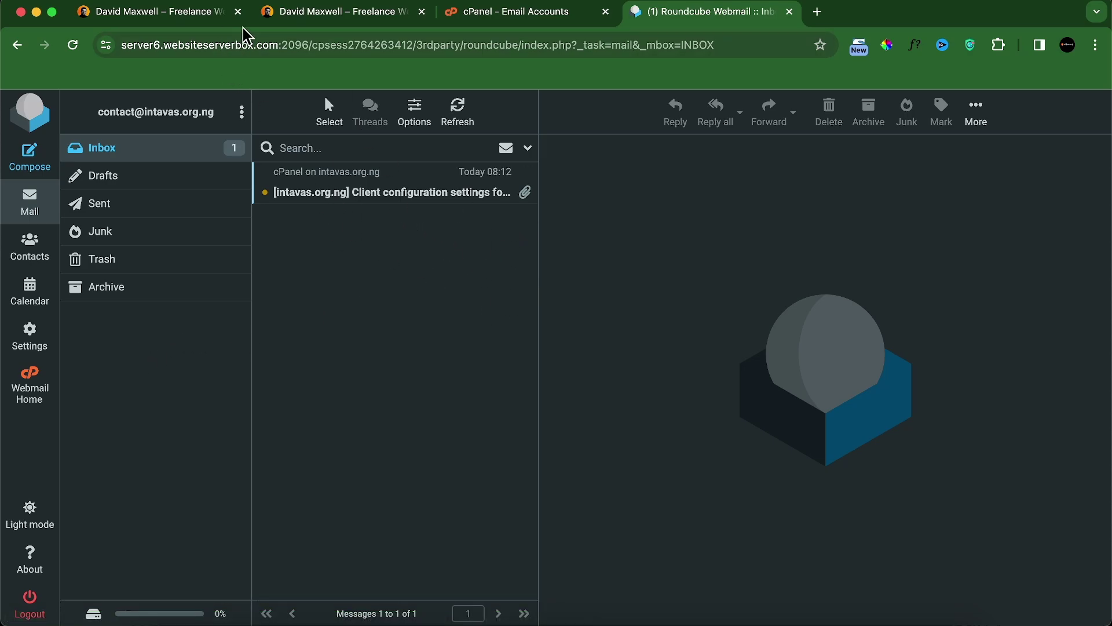
left_click(290, 16)
Step: Reload the site's home page without the section anchor and jump to the CONTACT section
left_click_drag(203, 49, 690, 81)
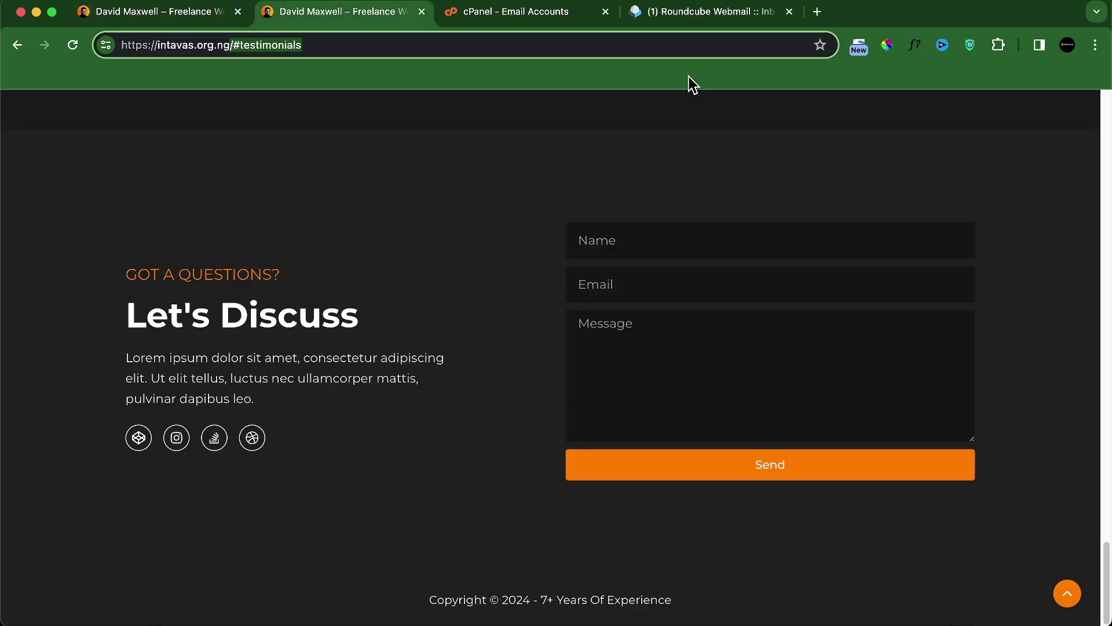
key("BackSpace")
key("Return")
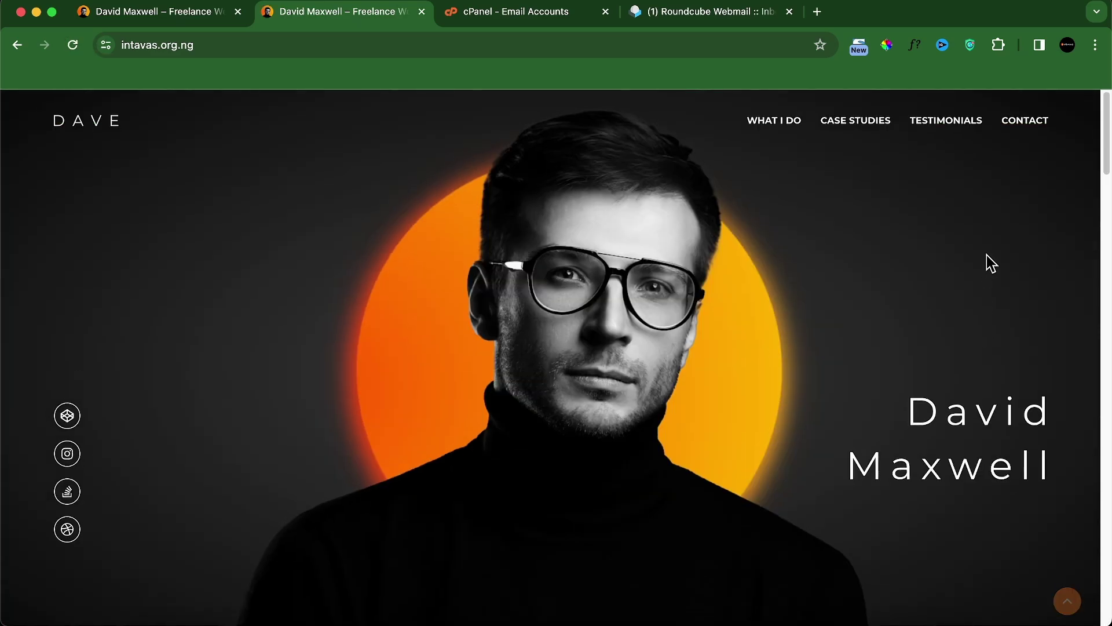
left_click(1025, 128)
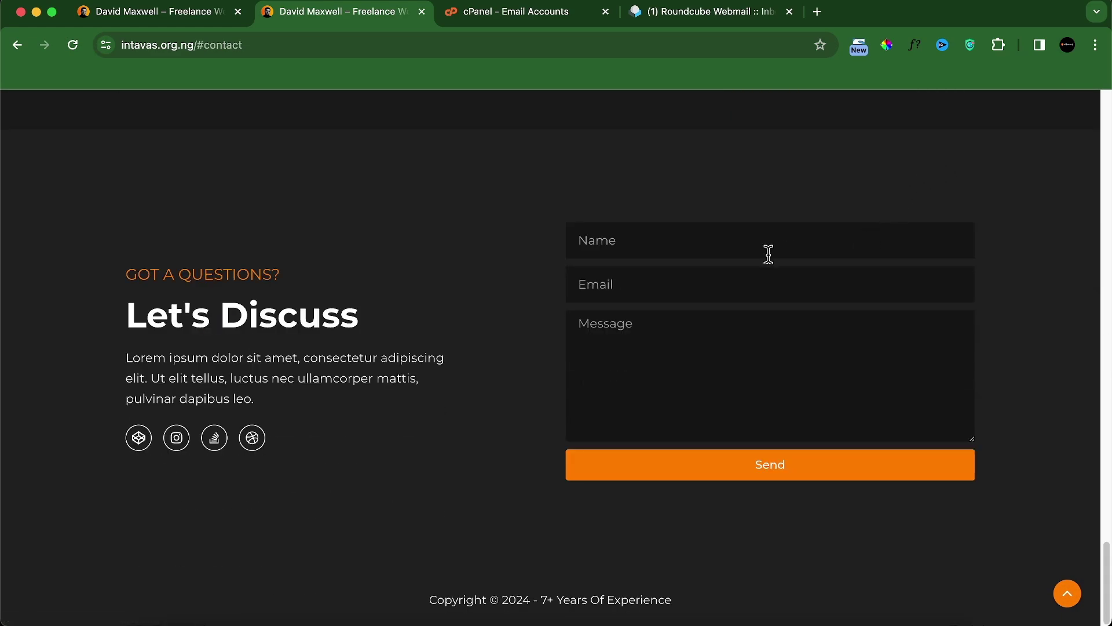
Step: Fill the contact form with a sender name, e-mail and 'Testing the contact form', and send it
left_click(764, 287)
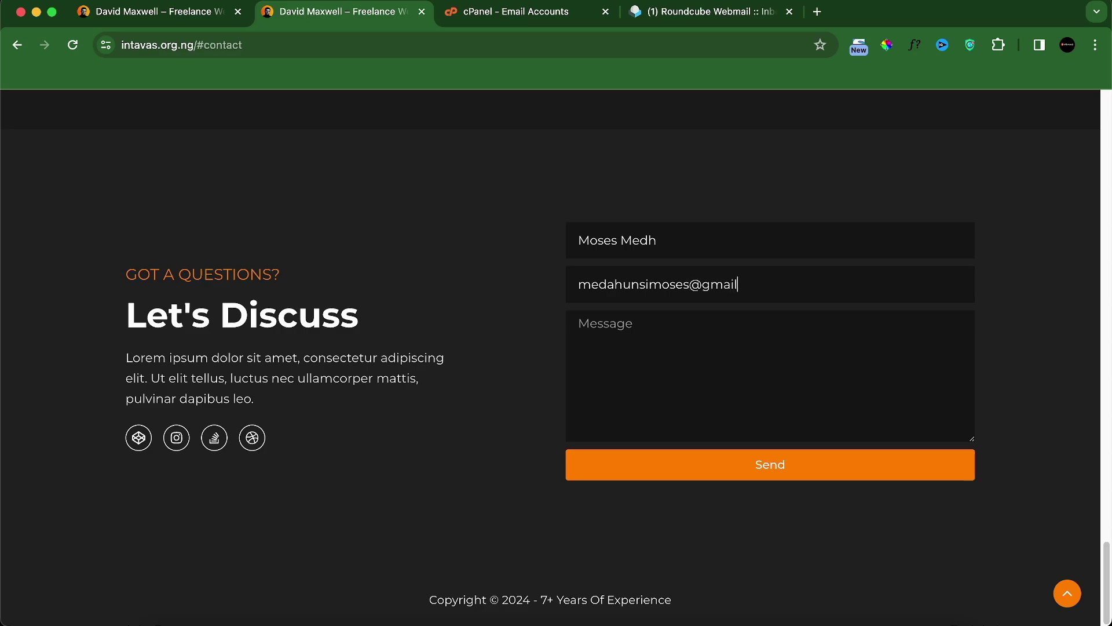
left_click(682, 347)
type("Testing the contact form")
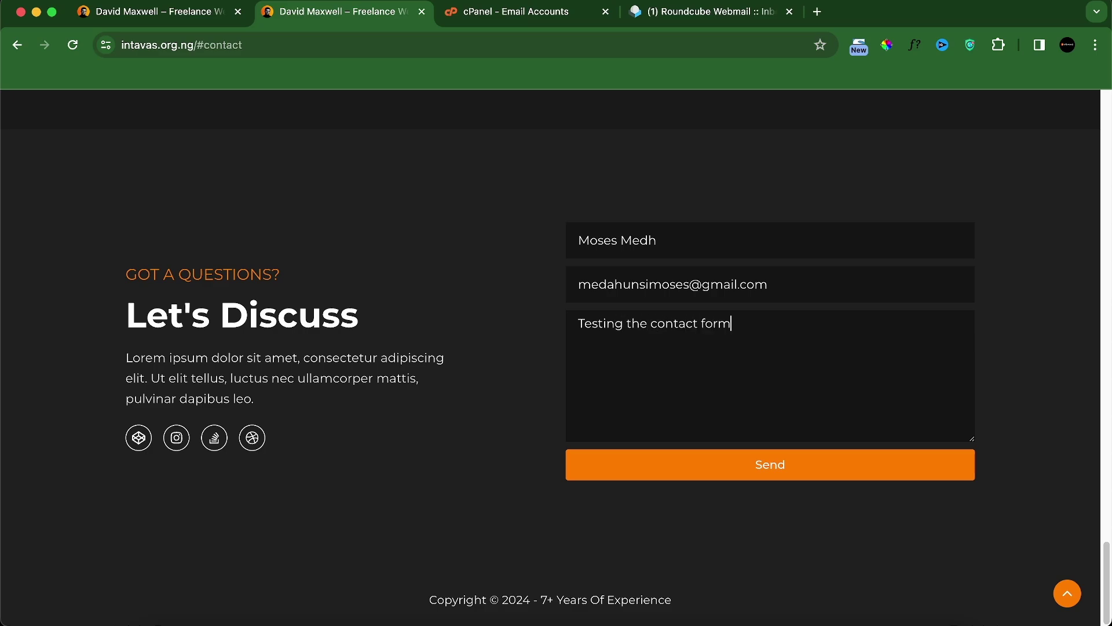
left_click(711, 474)
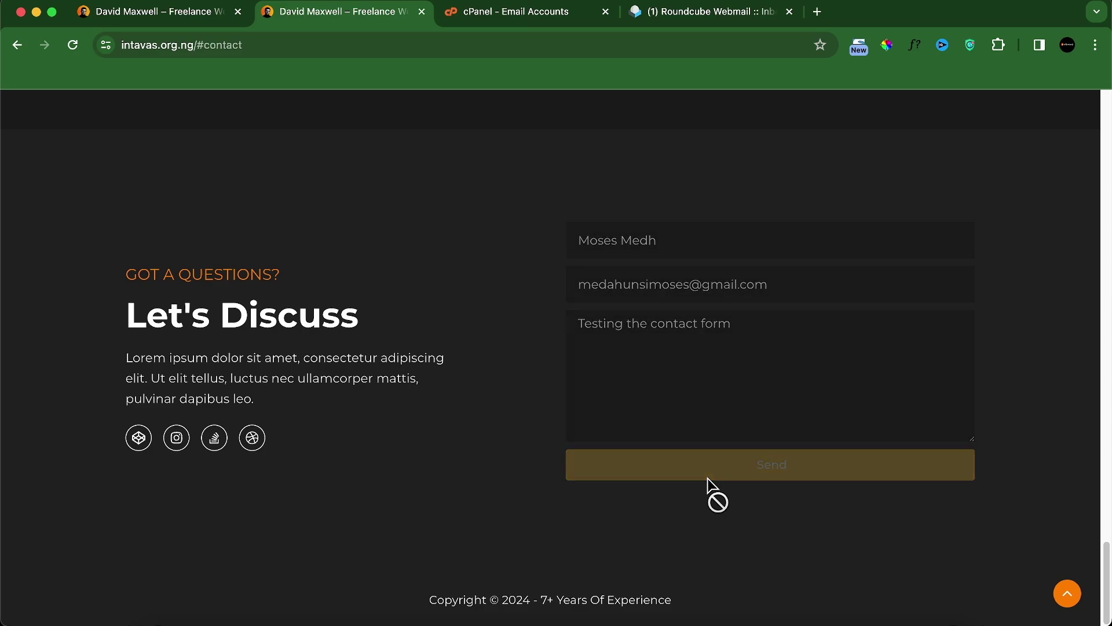
left_click_drag(591, 498, 762, 509)
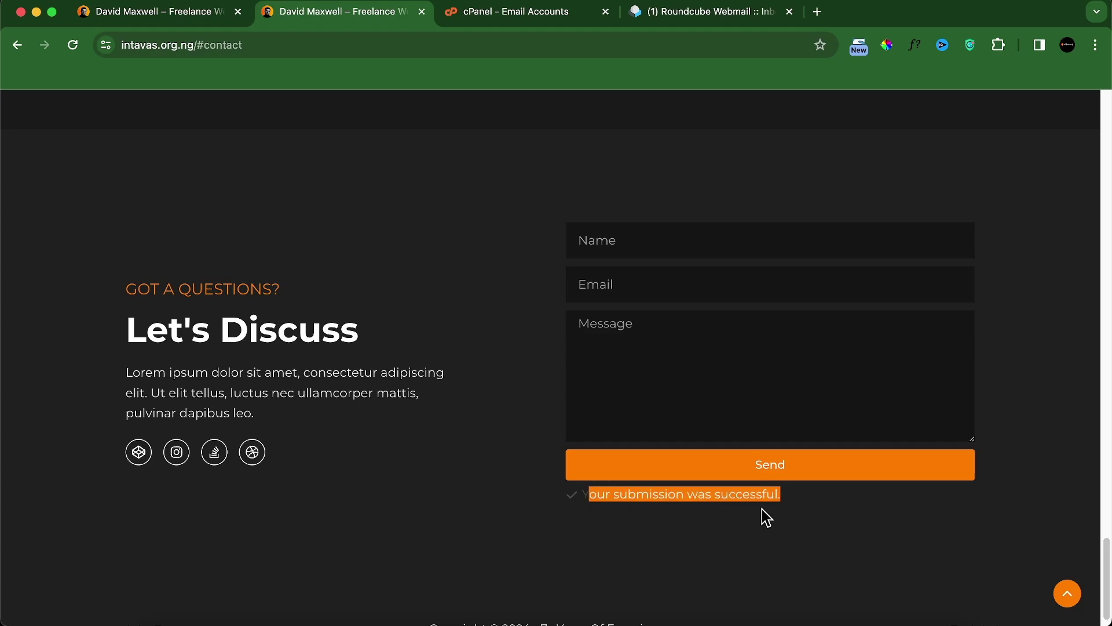
left_click(670, 17)
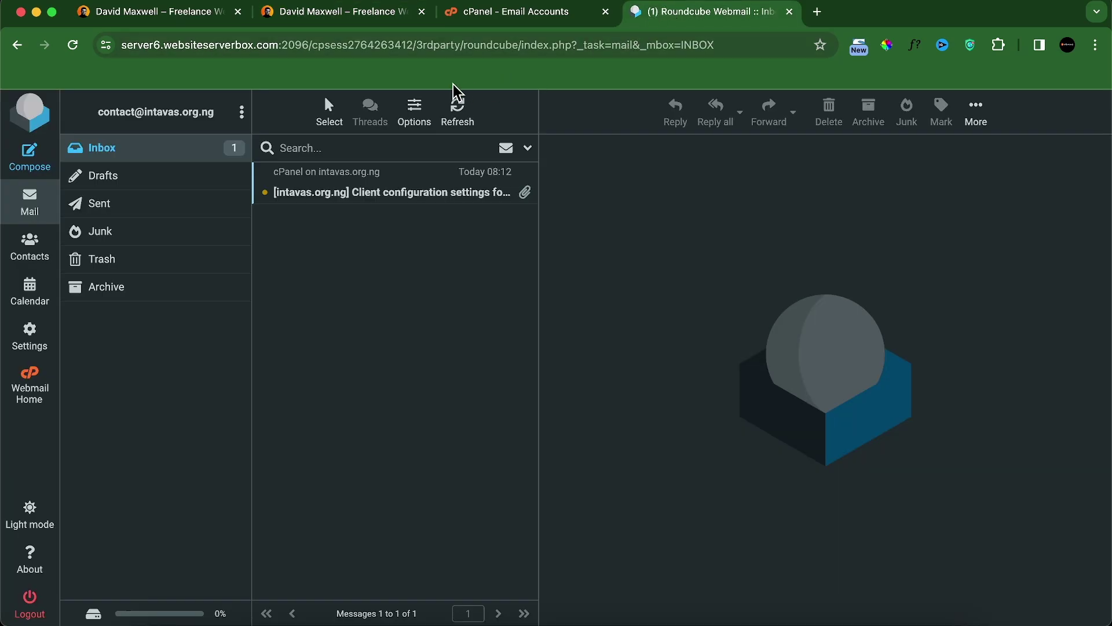
Step: Refresh the Roundcube inbox and open the 'New contact email from your portfolio' message
left_click(73, 47)
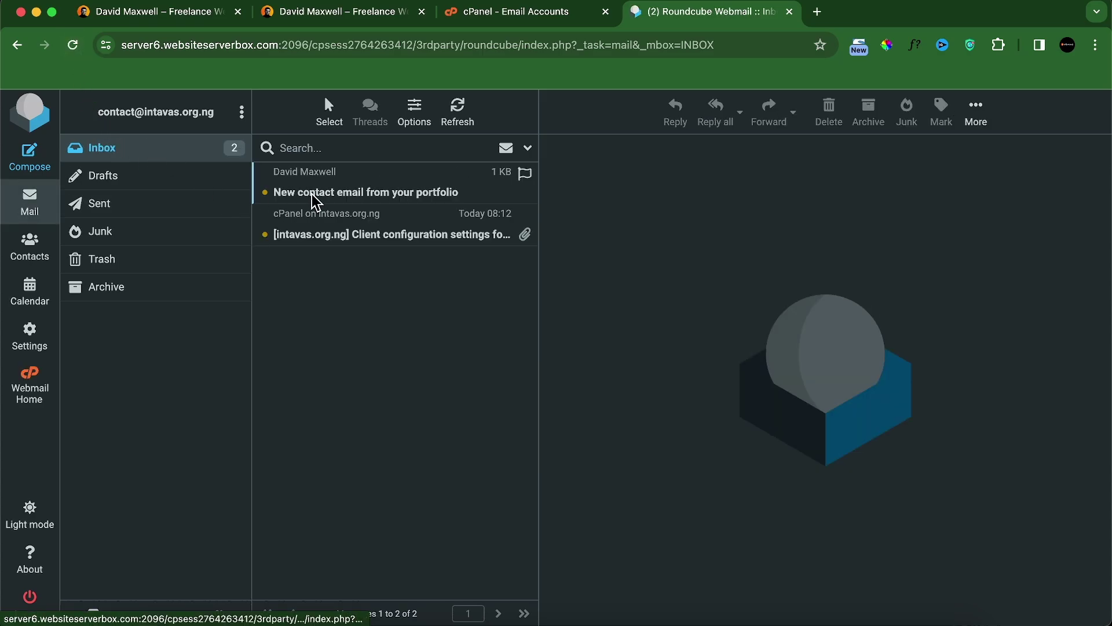
left_click(414, 200)
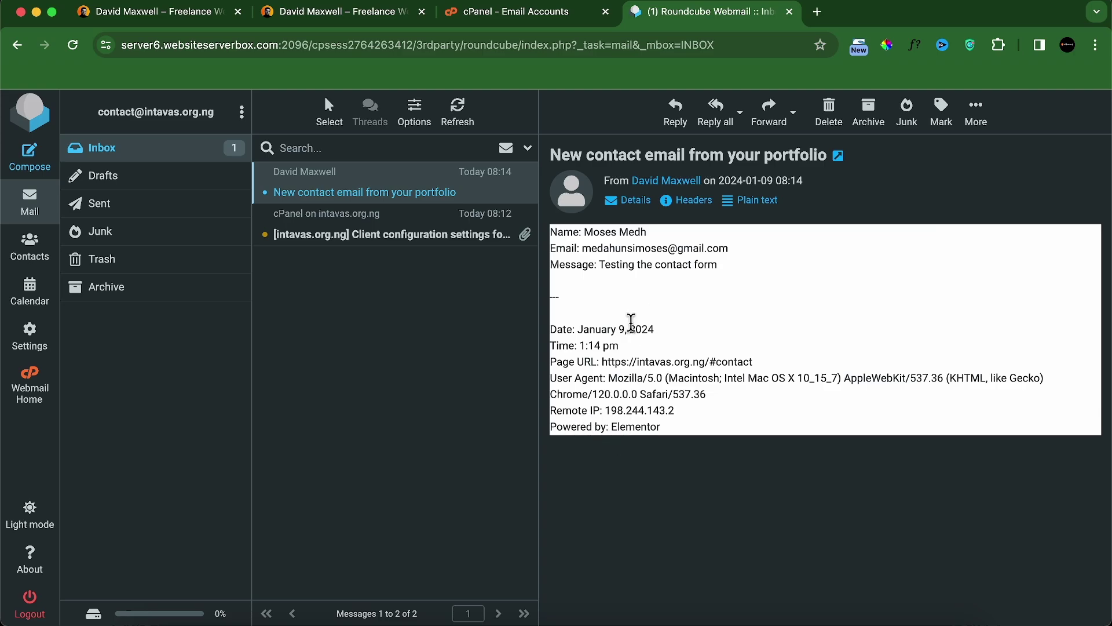
Step: Return to the live portfolio tab and scroll back up to the hero section
left_click(526, 18)
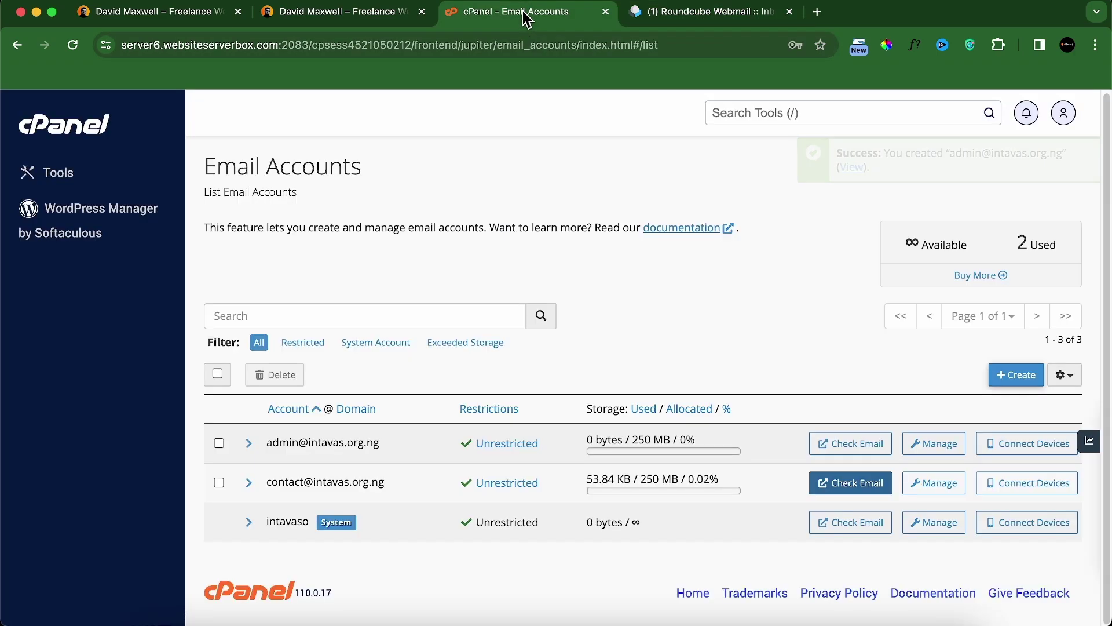
left_click(342, 11)
scroll(571, 359, "down", 1)
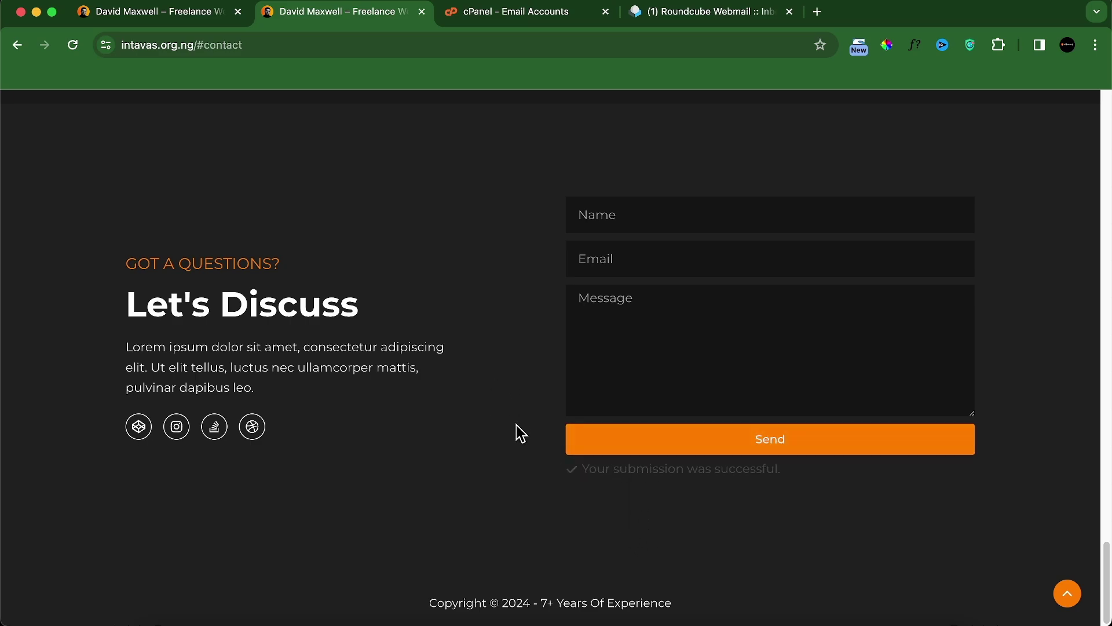
scroll(520, 434, "up", 20)
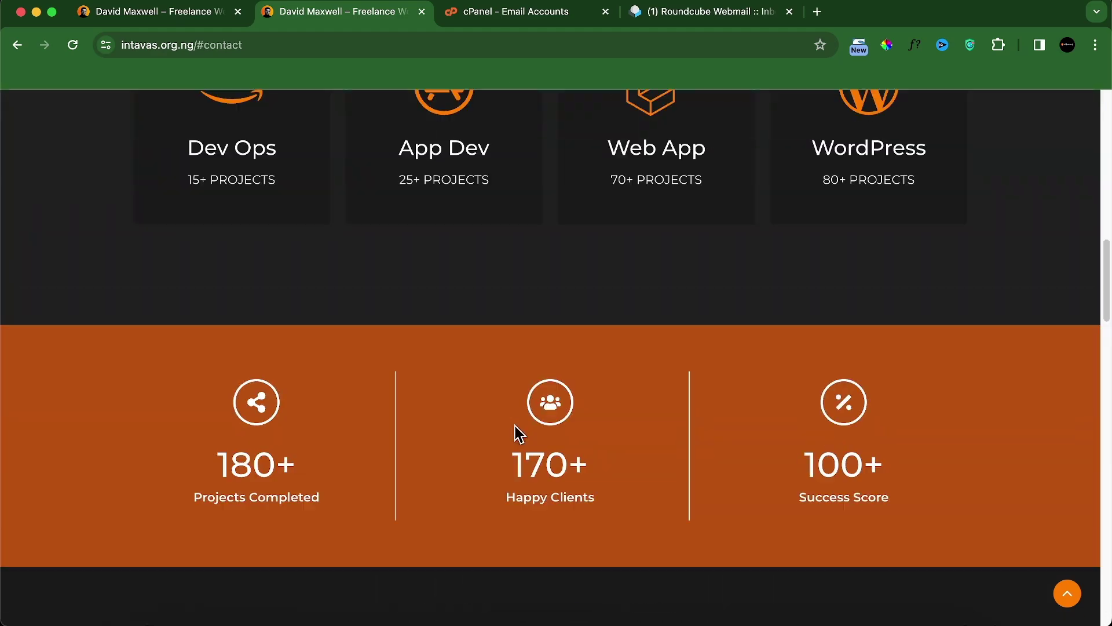
scroll(517, 438, "up", 10)
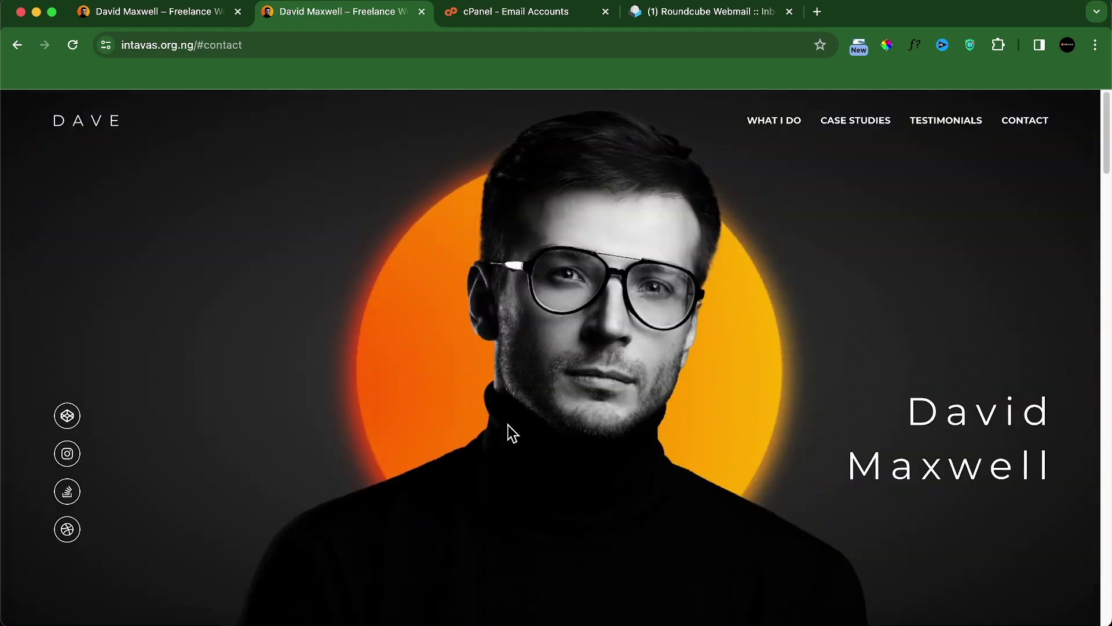